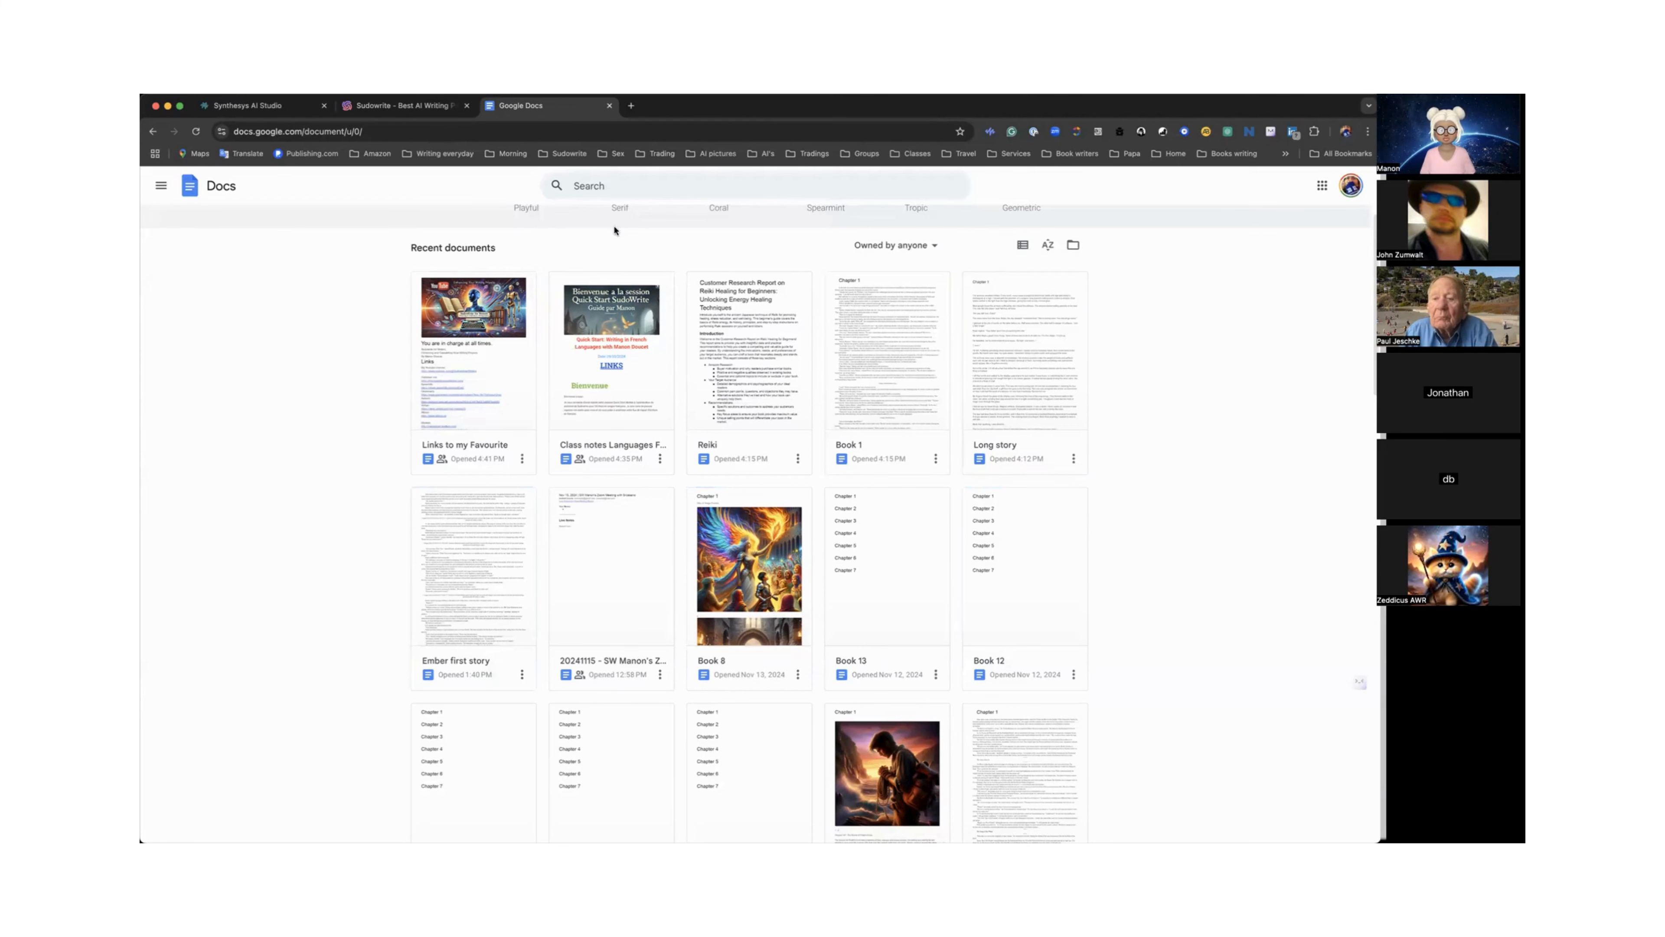
Switch to Sudowrite and open the 'Deep Dive: Bringing in a Work in Progress' project.
{"action": "left_click", "coordinate": [421, 108]}
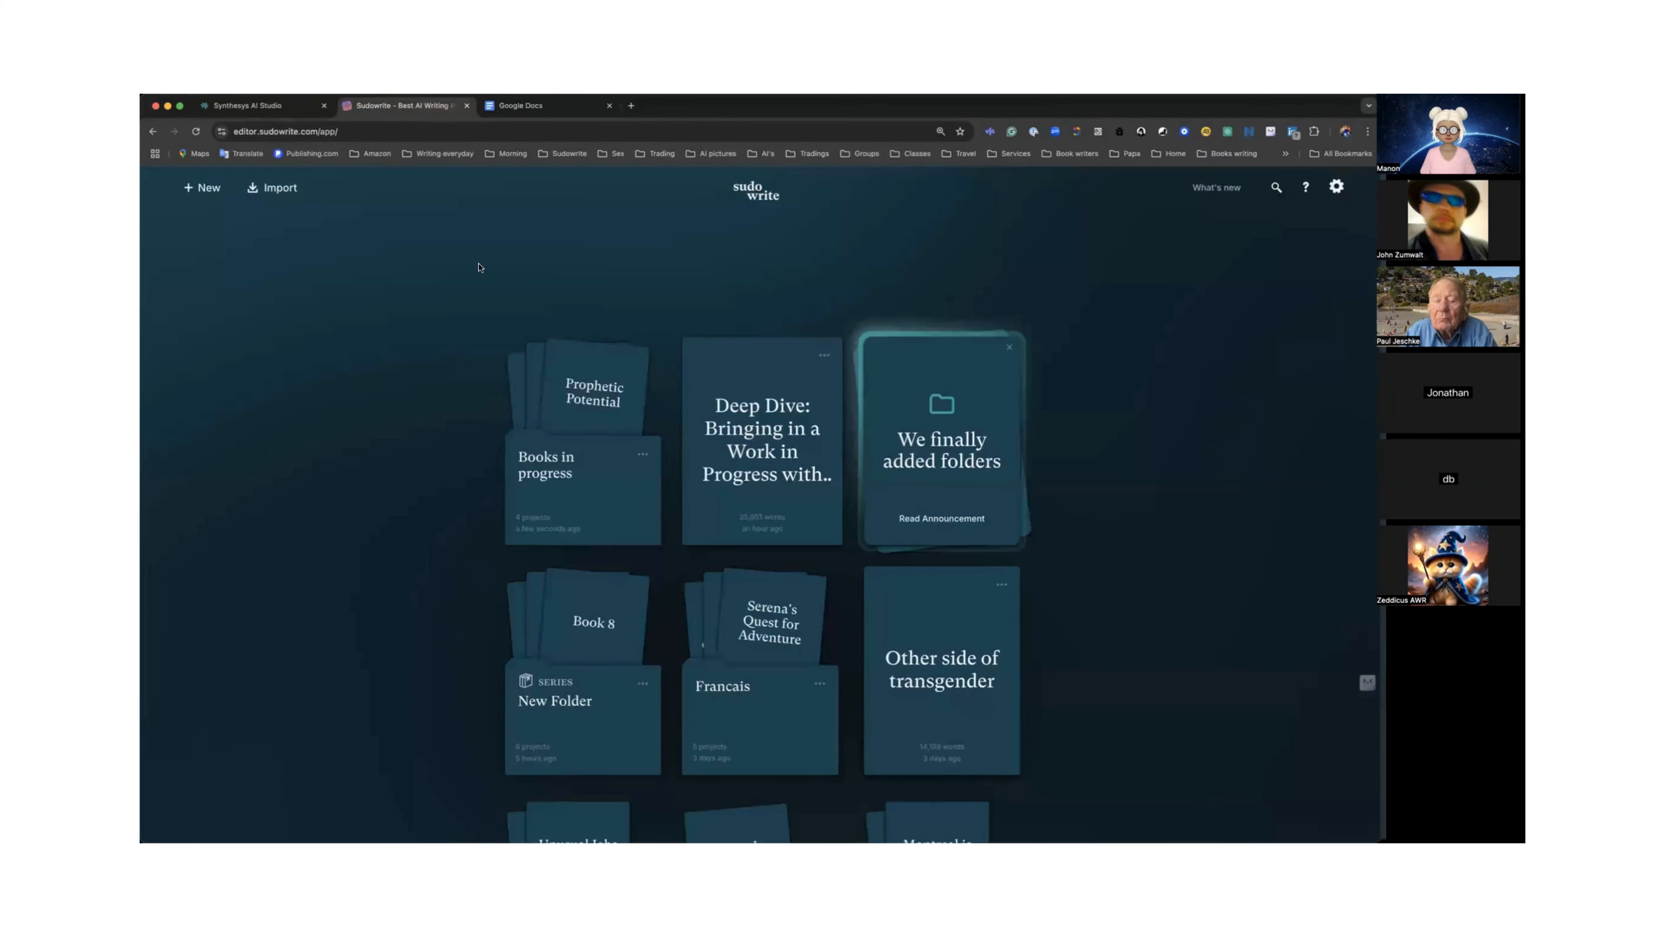
{"action": "left_click", "coordinate": [789, 448]}
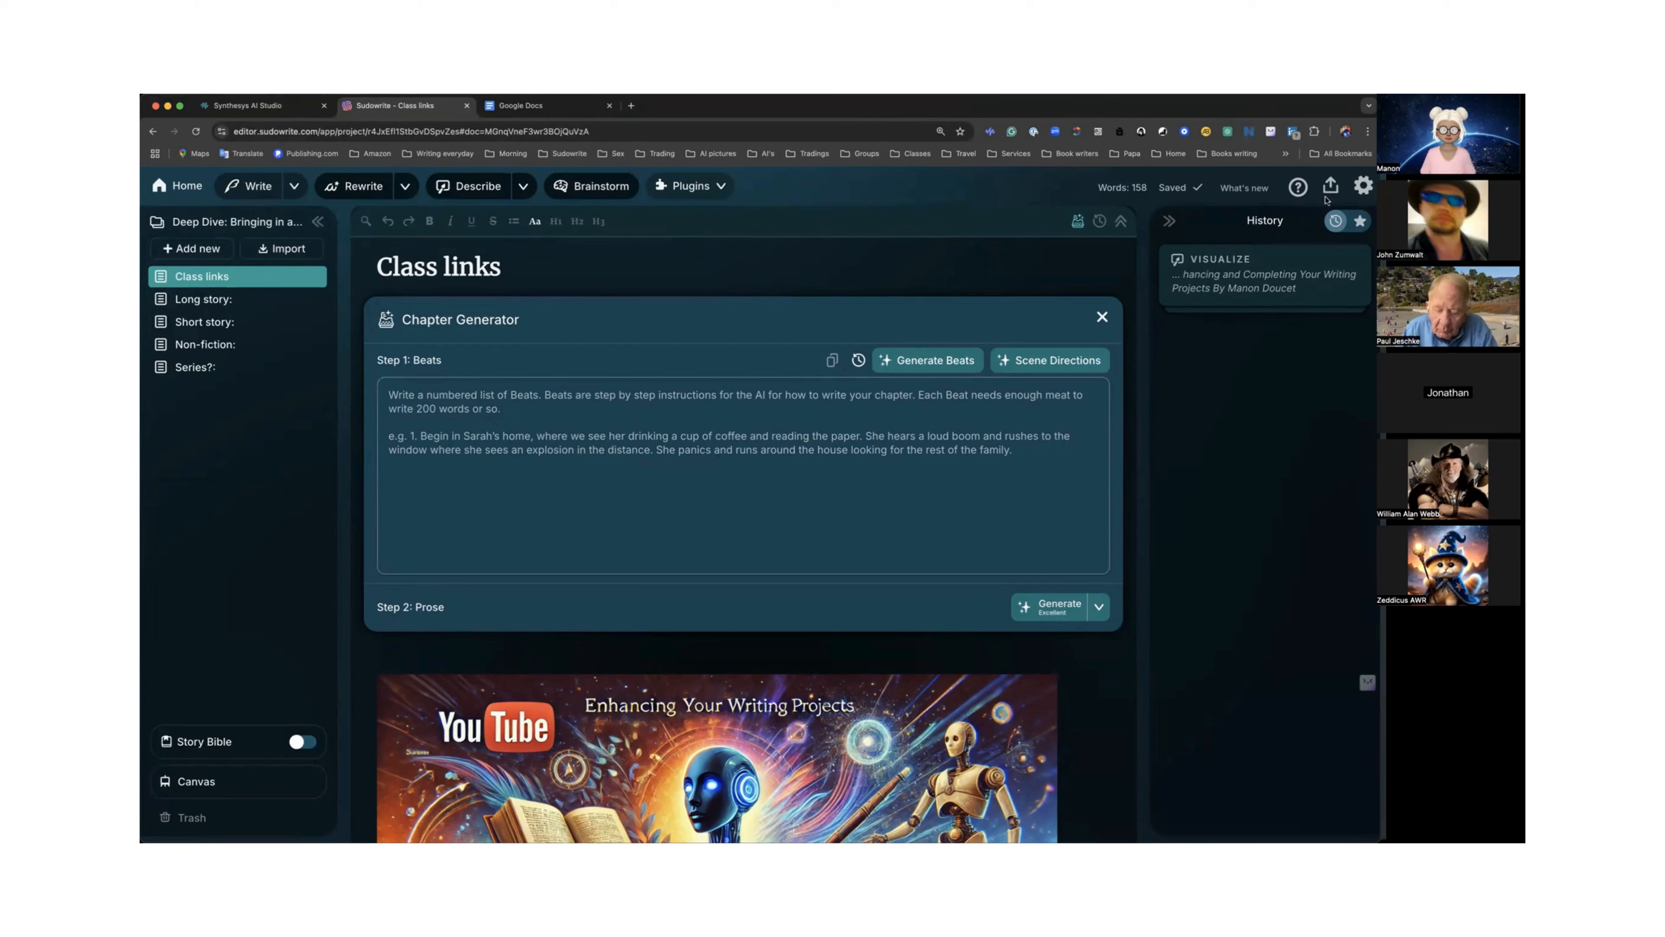
Share the Class links document so anyone with the link can read it.
{"action": "left_click", "coordinate": [1329, 189]}
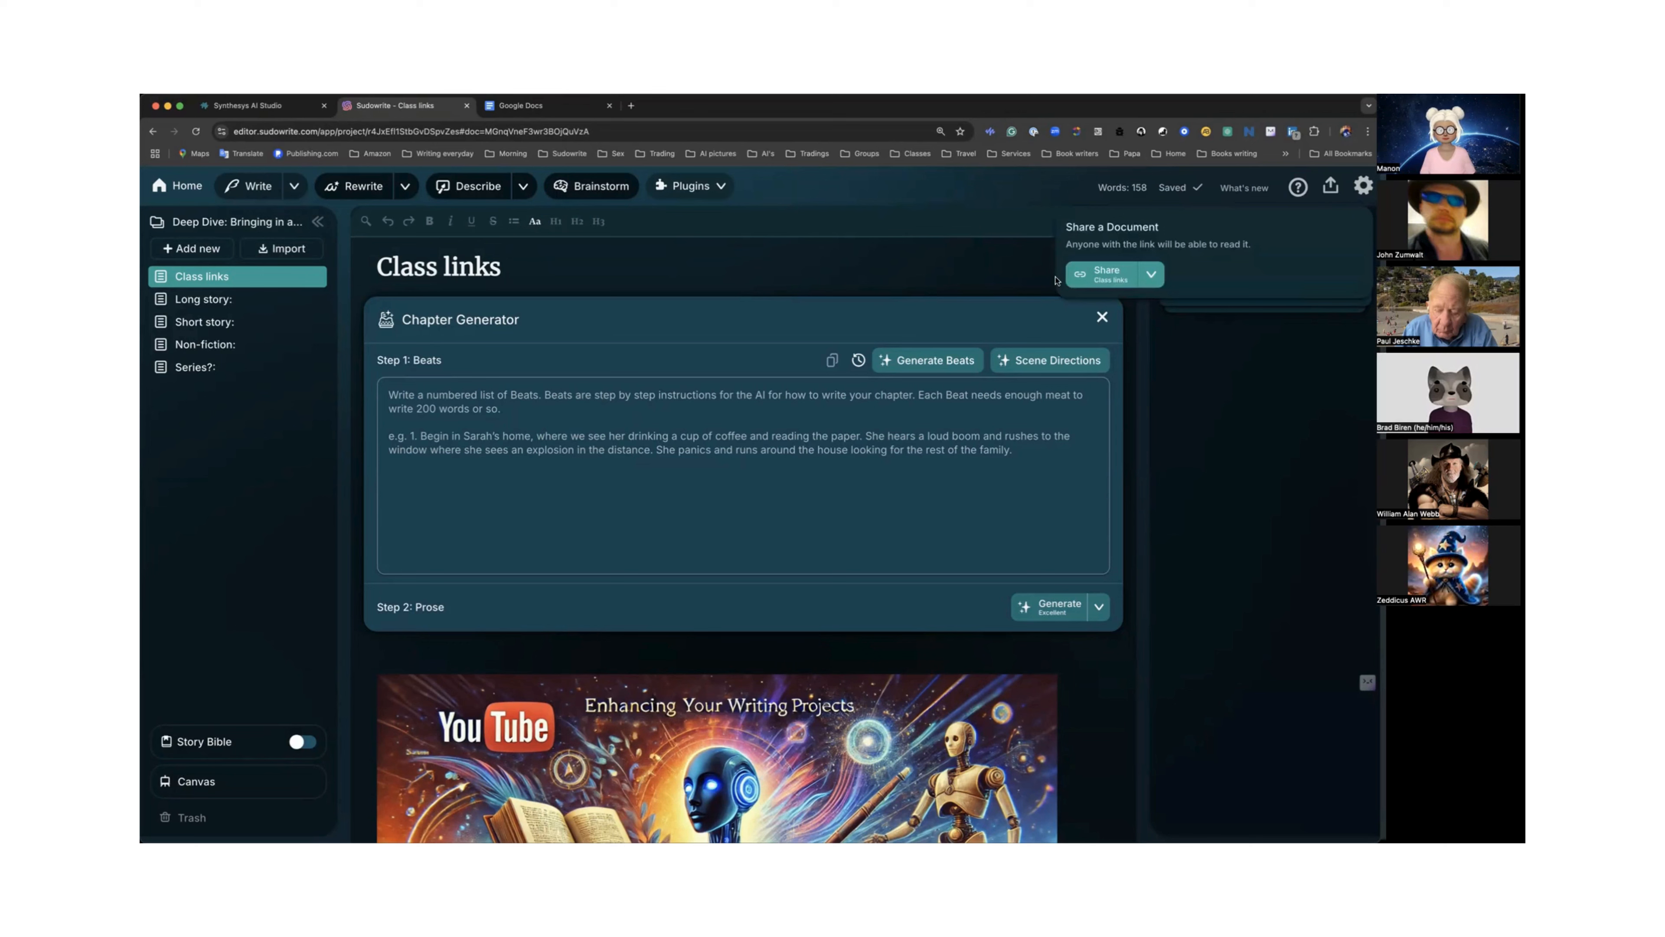
{"action": "left_click", "coordinate": [1110, 281]}
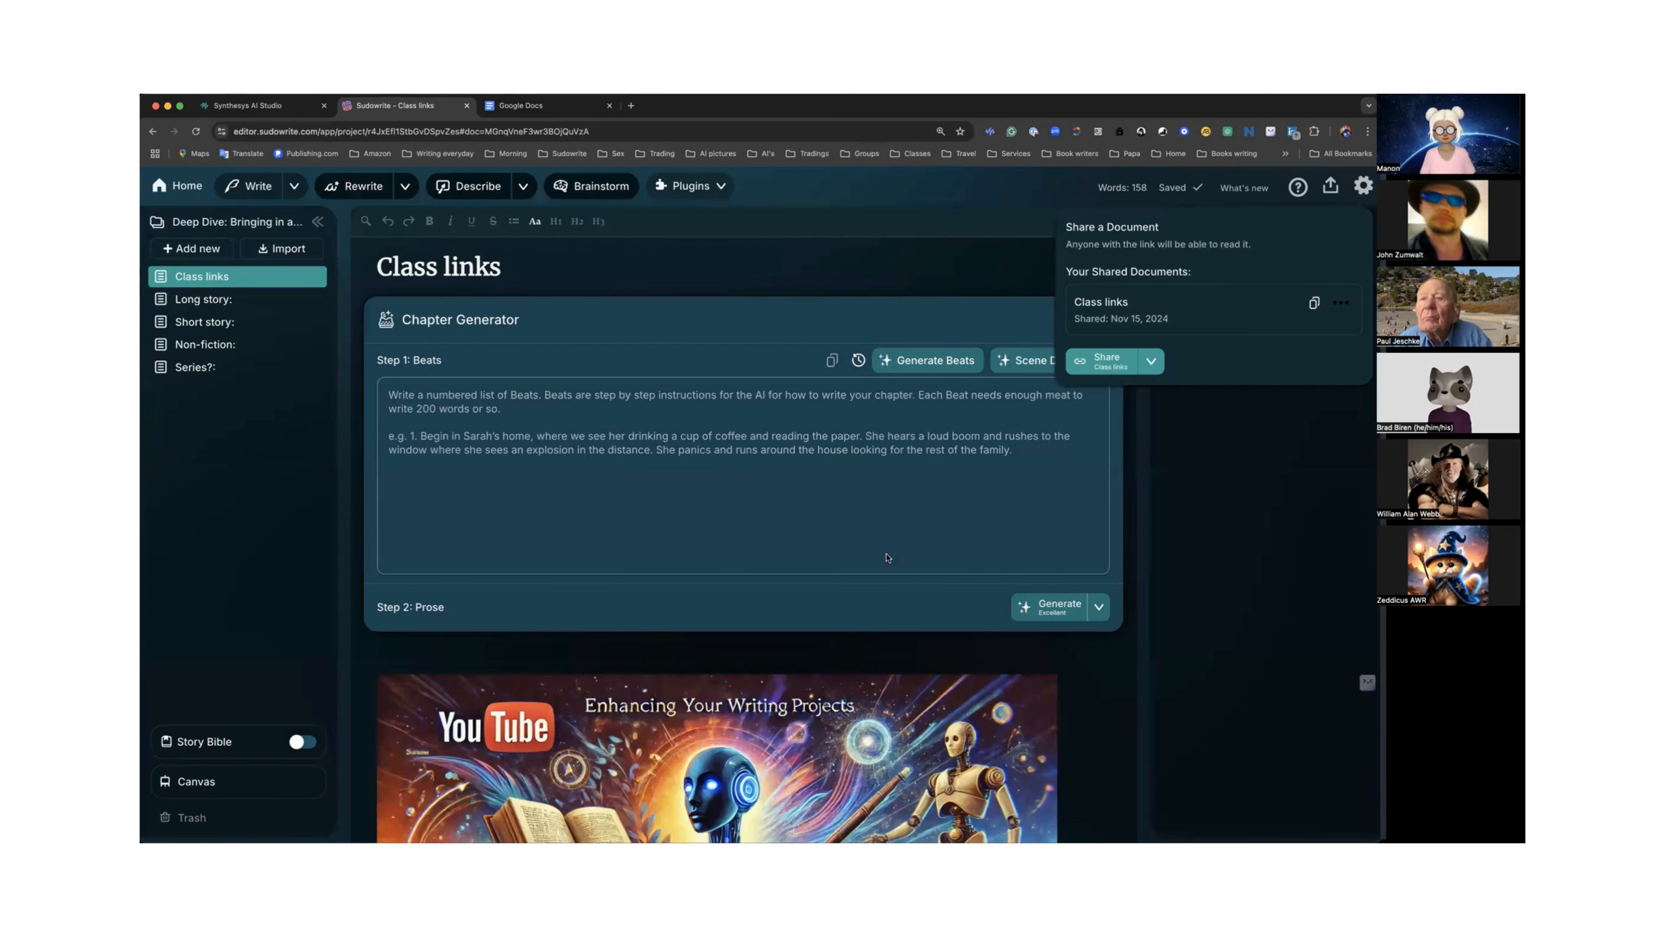
Open the Long story document from the project's document list.
{"action": "scroll", "coordinate": [678, 502], "scroll_direction": "down", "scroll_amount": 2}
{"action": "scroll", "coordinate": [678, 502], "scroll_direction": "down", "scroll_amount": 2}
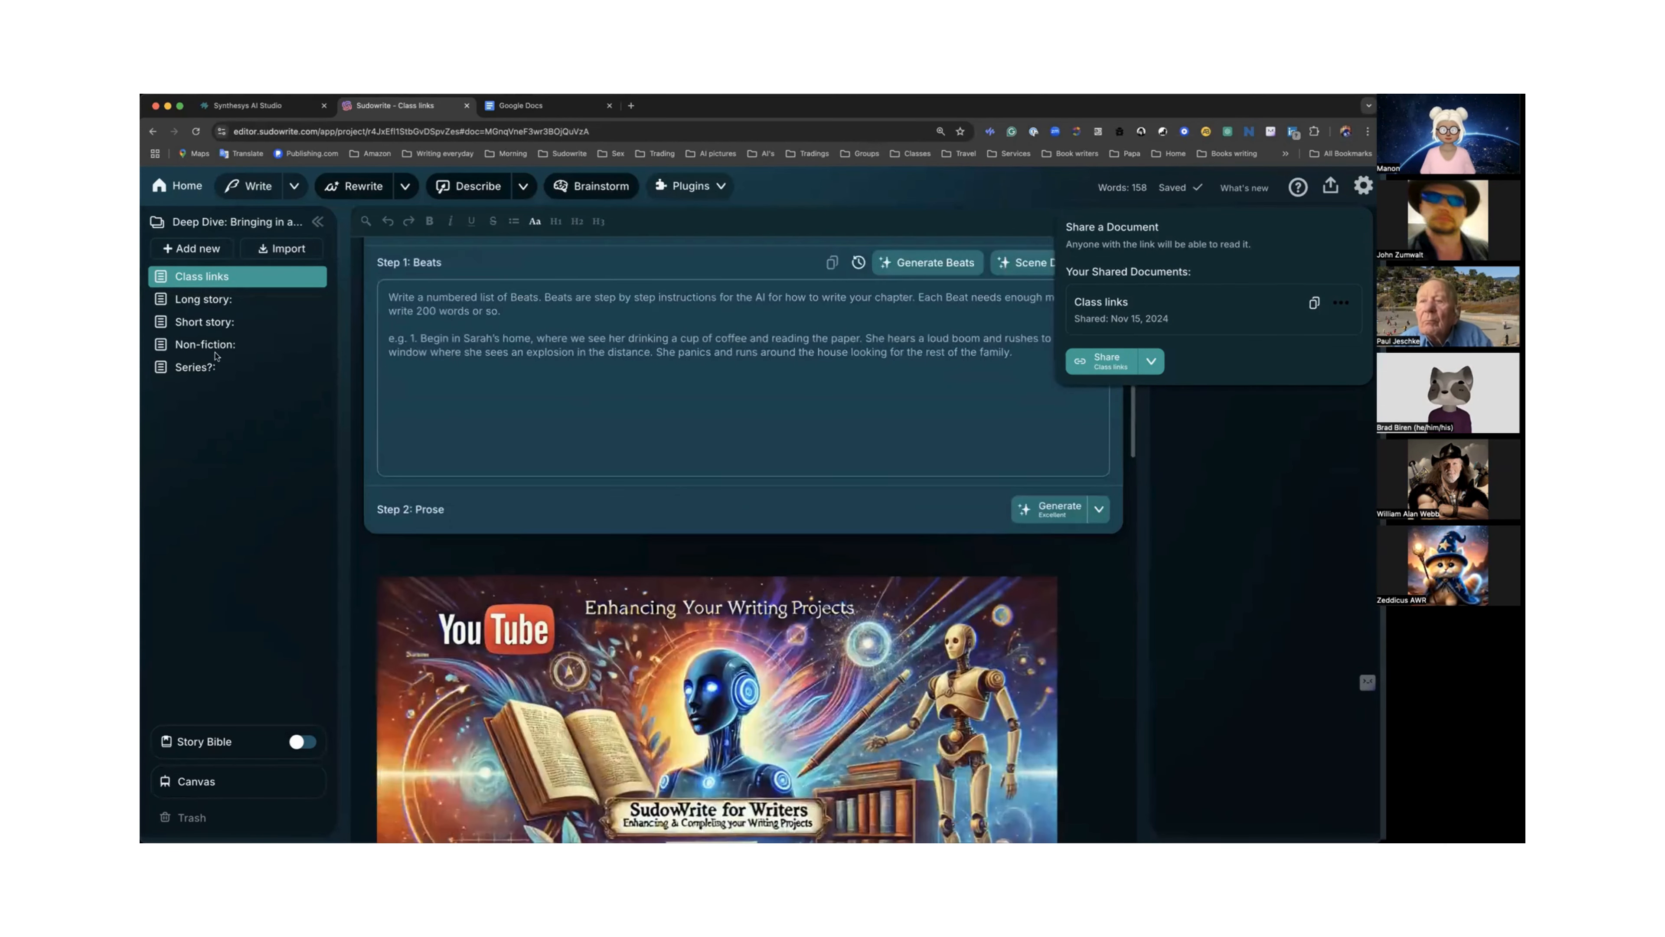
{"action": "left_click", "coordinate": [210, 304]}
{"action": "left_click", "coordinate": [210, 303]}
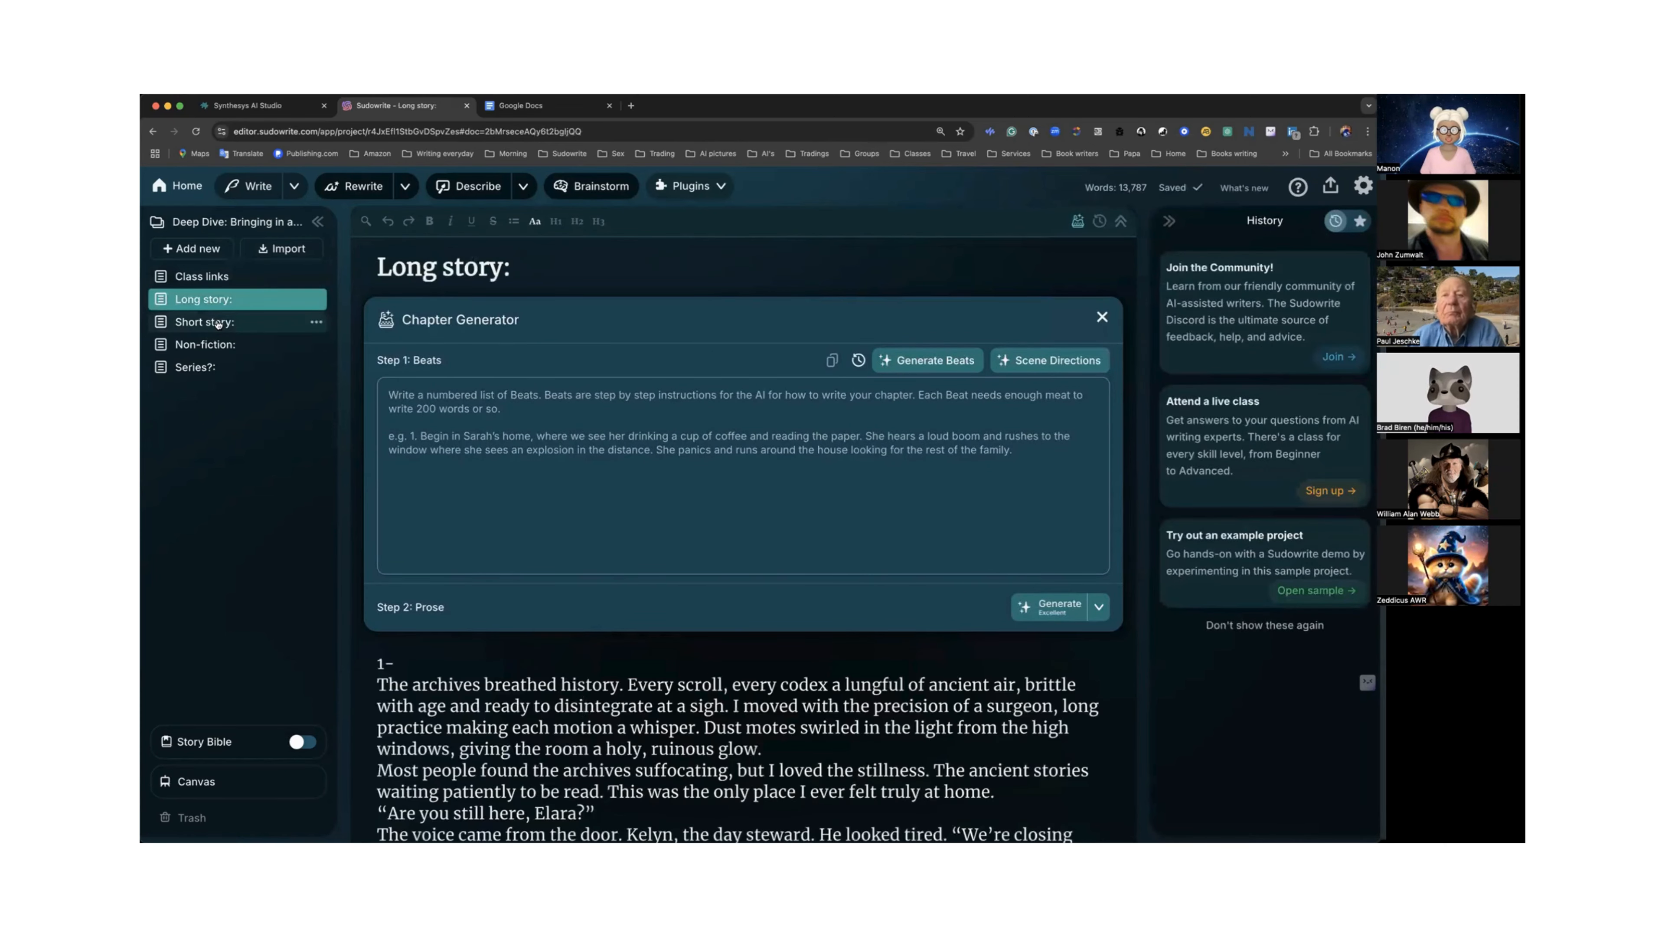
Scroll through the Long story text to review its chapters.
{"action": "scroll", "coordinate": [402, 374], "scroll_direction": "down", "scroll_amount": 10}
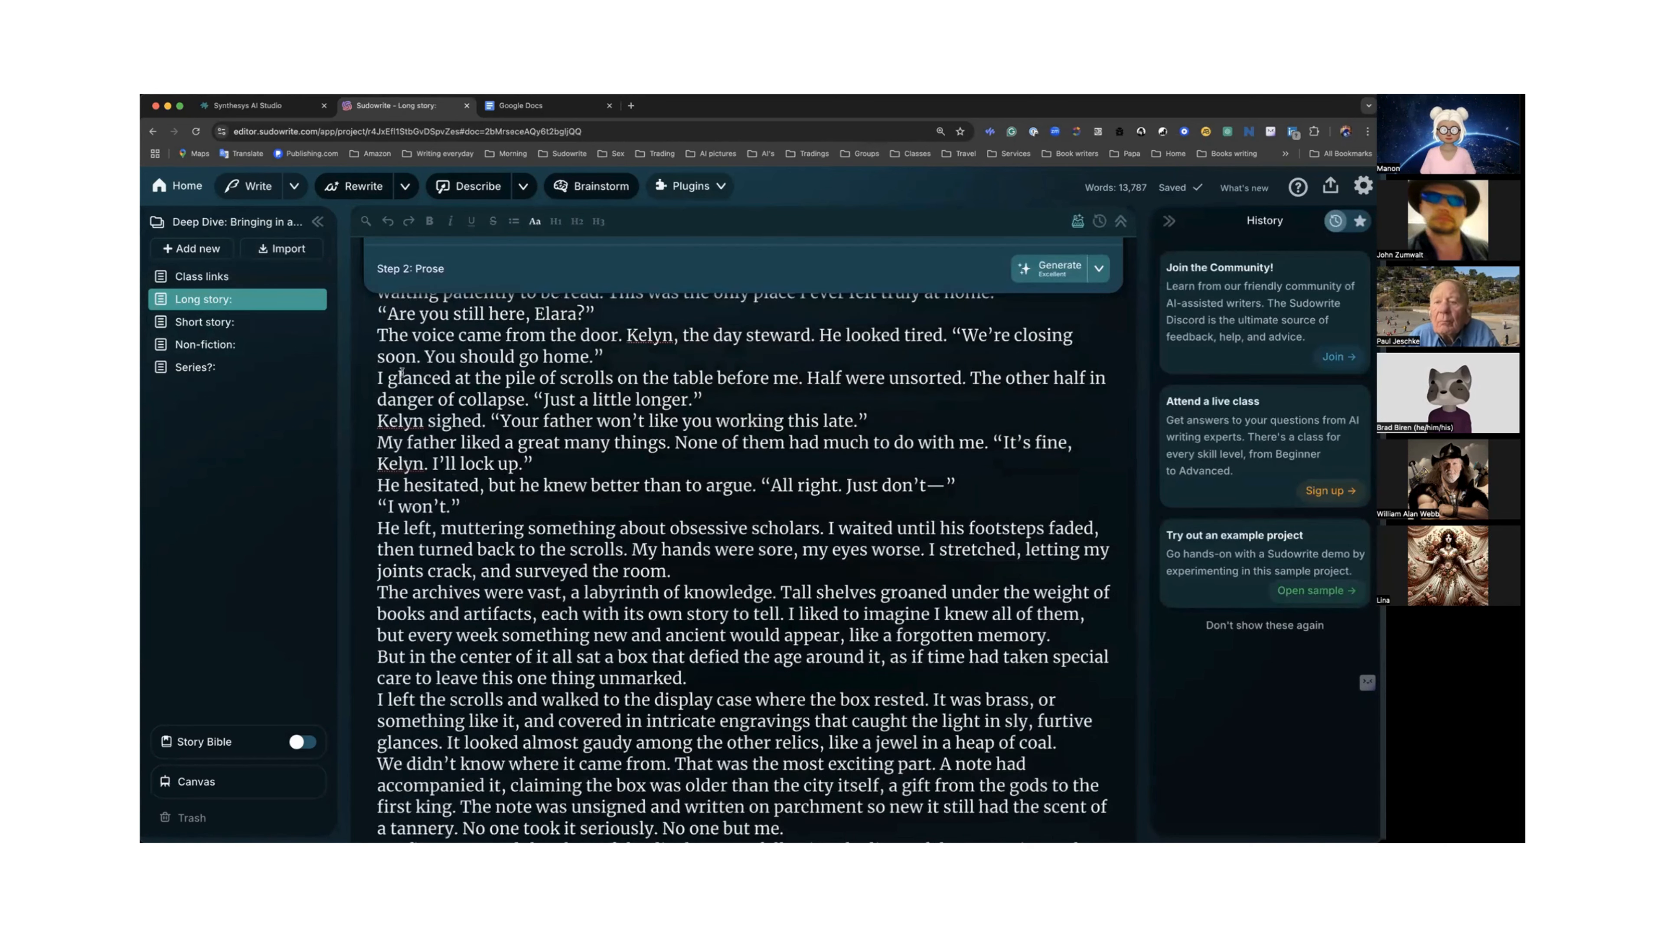
{"action": "scroll", "coordinate": [402, 374], "scroll_direction": "up", "scroll_amount": 10}
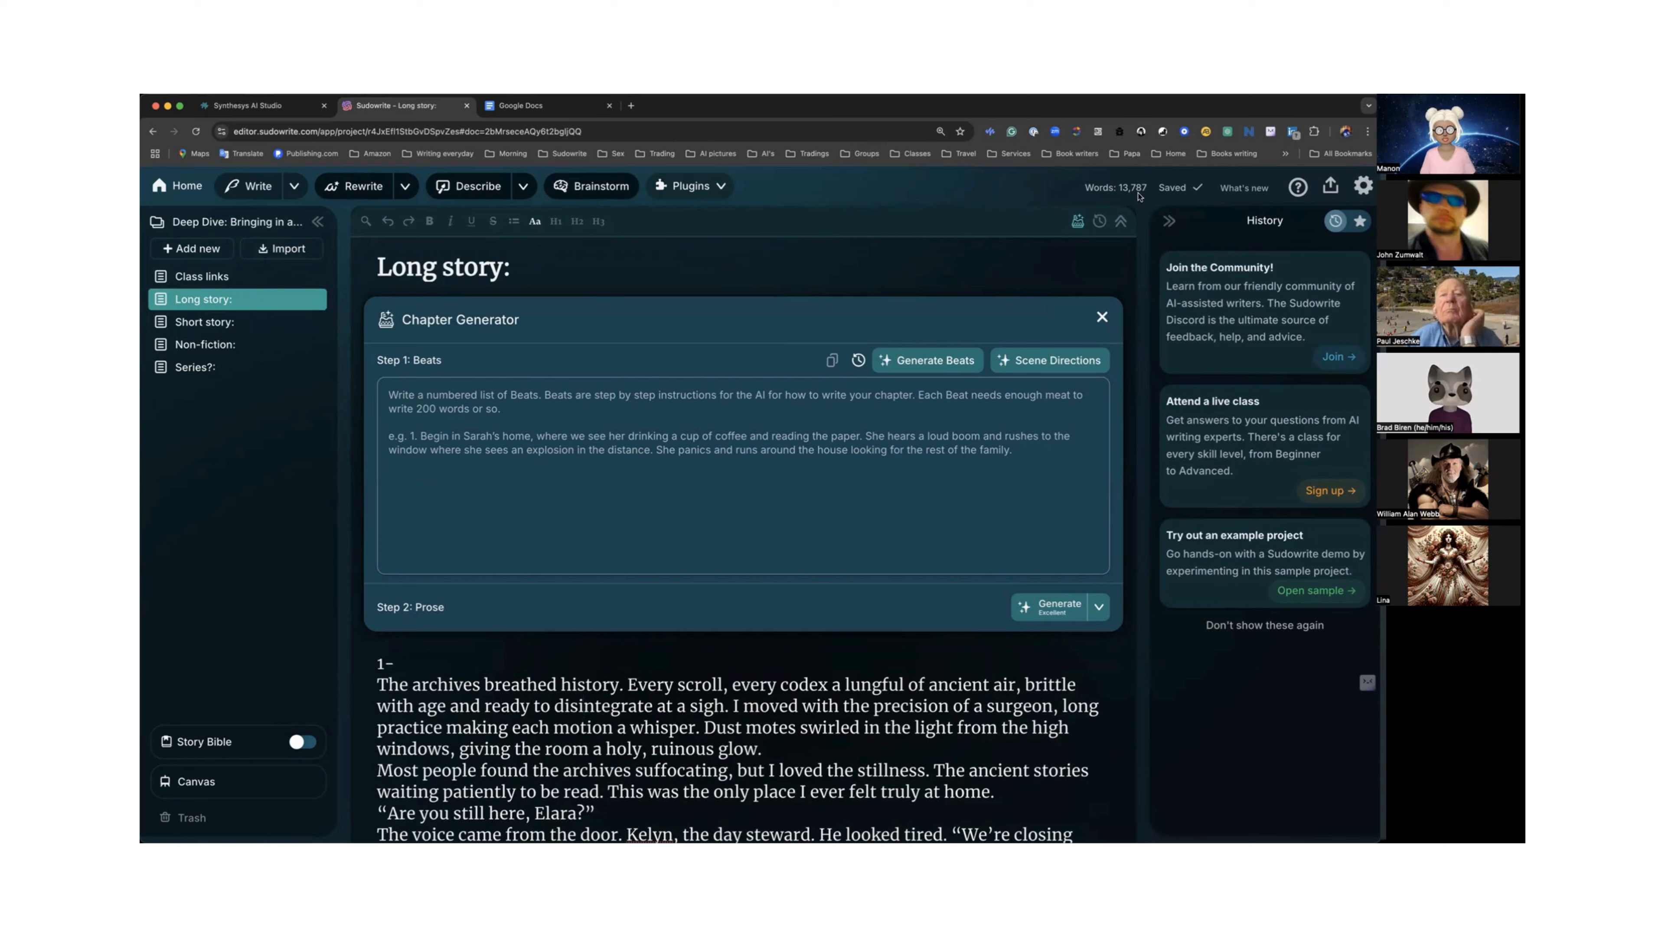
{"action": "scroll", "coordinate": [817, 710], "scroll_direction": "down", "scroll_amount": 10}
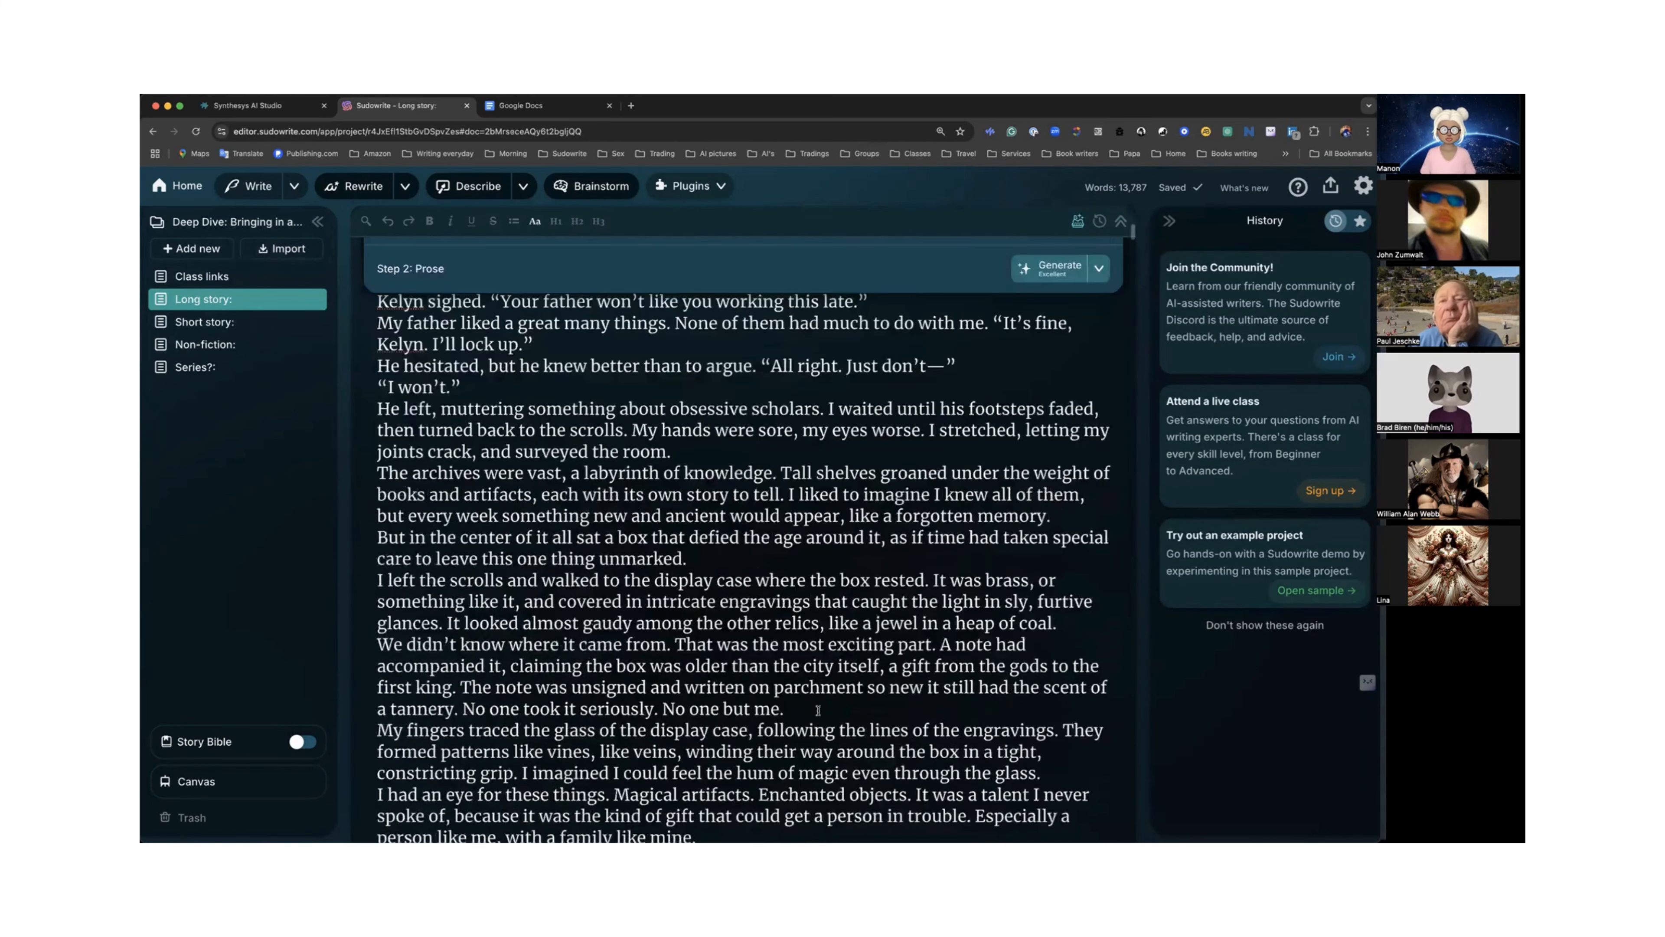
{"action": "scroll", "coordinate": [817, 710], "scroll_direction": "down", "scroll_amount": 15}
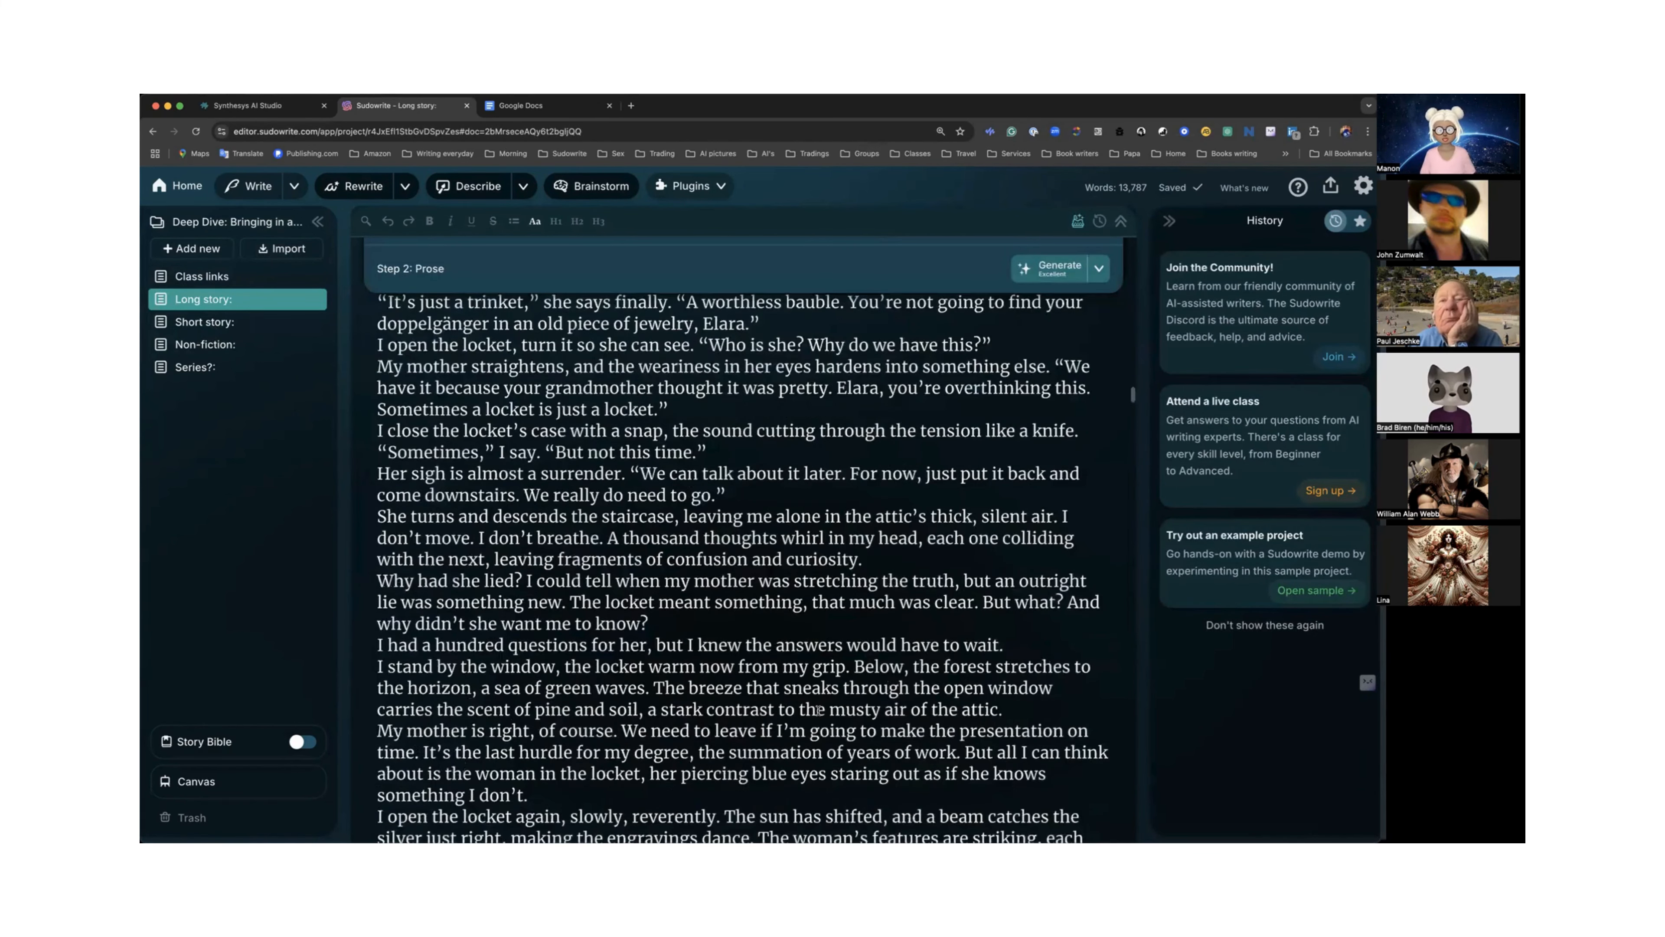
{"action": "scroll", "coordinate": [818, 710], "scroll_direction": "down", "scroll_amount": 10}
{"action": "scroll", "coordinate": [819, 710], "scroll_direction": "down", "scroll_amount": 20}
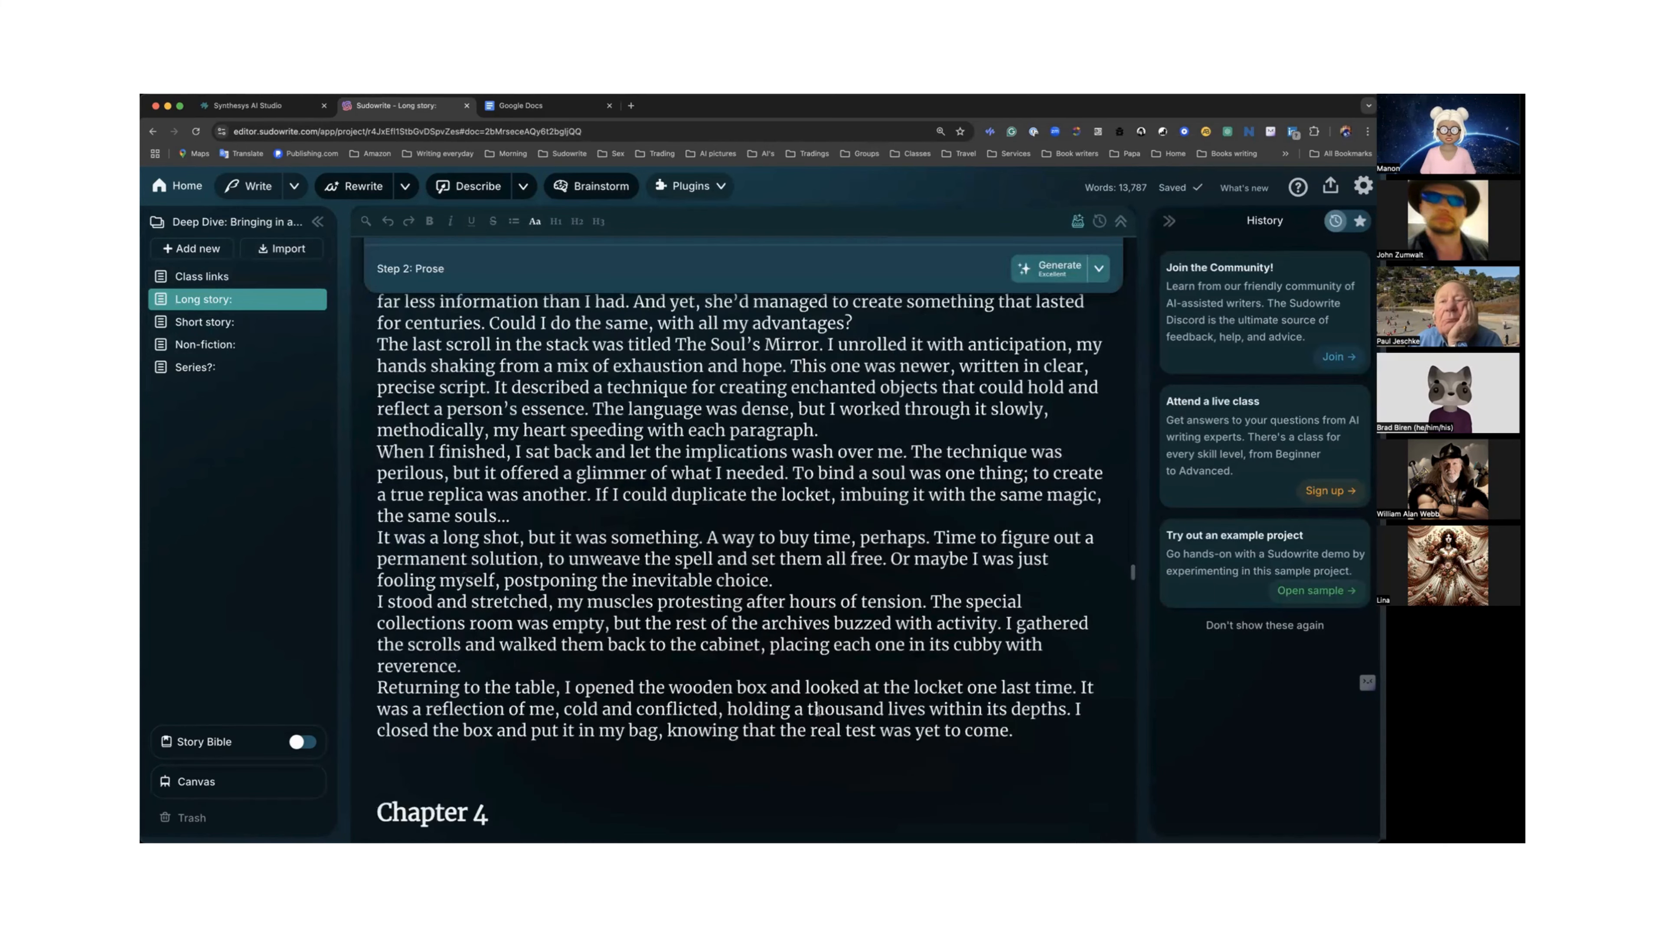
{"action": "scroll", "coordinate": [818, 710], "scroll_direction": "down", "scroll_amount": 5}
{"action": "scroll", "coordinate": [818, 710], "scroll_direction": "down", "scroll_amount": 10}
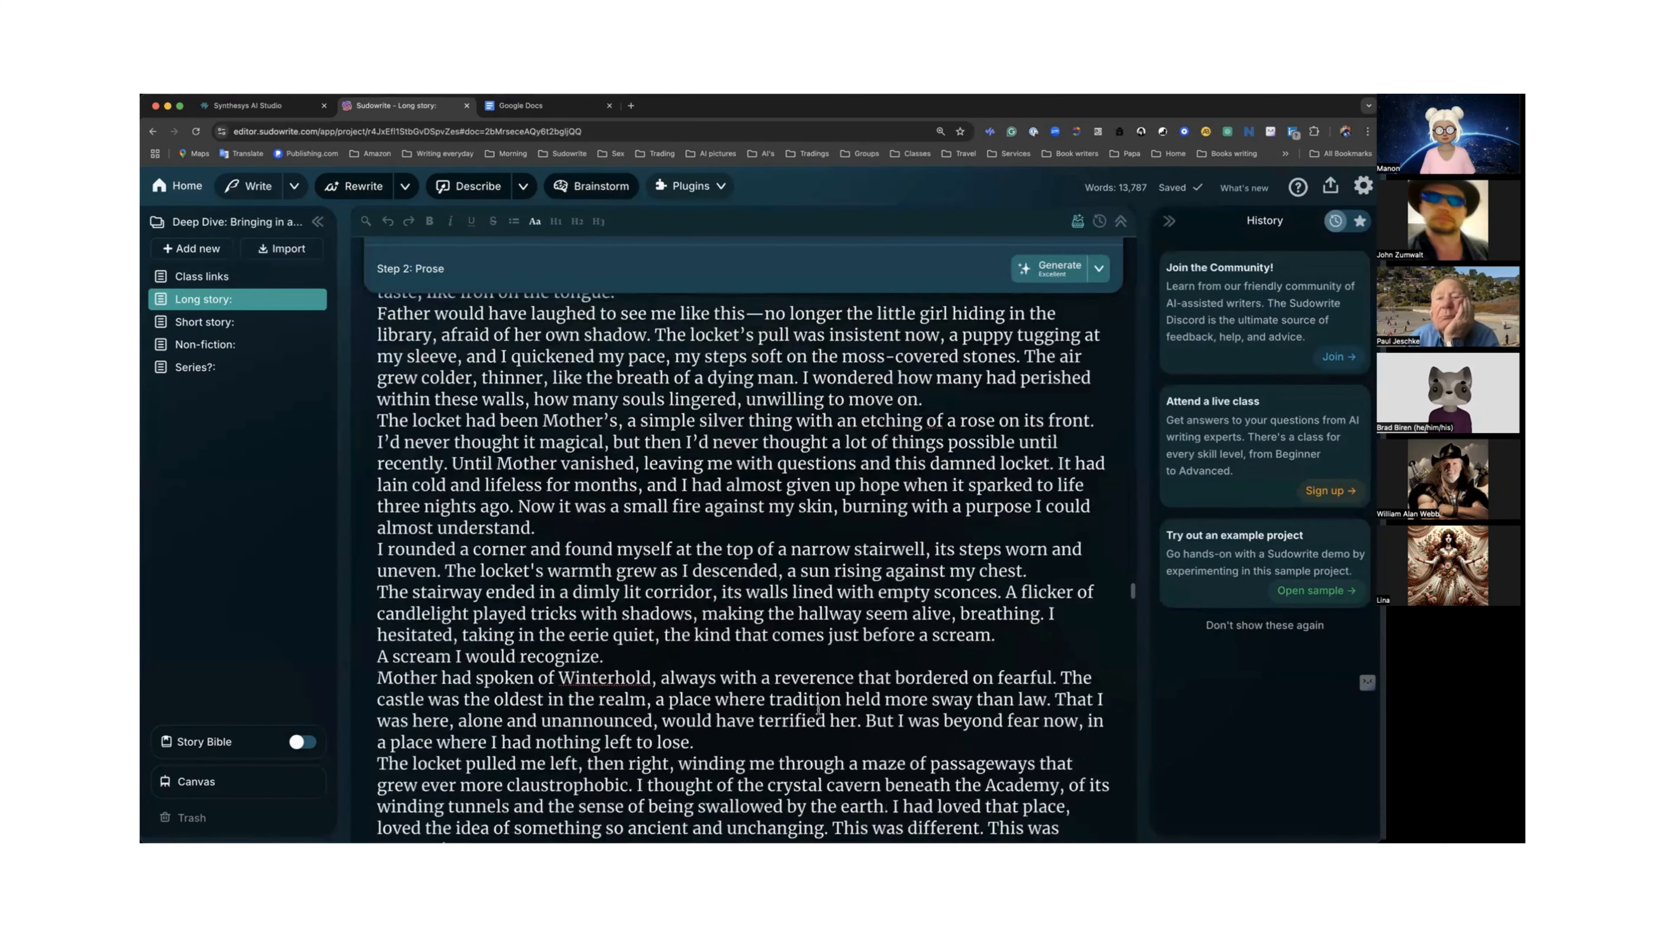
{"action": "scroll", "coordinate": [818, 710], "scroll_direction": "down", "scroll_amount": 10}
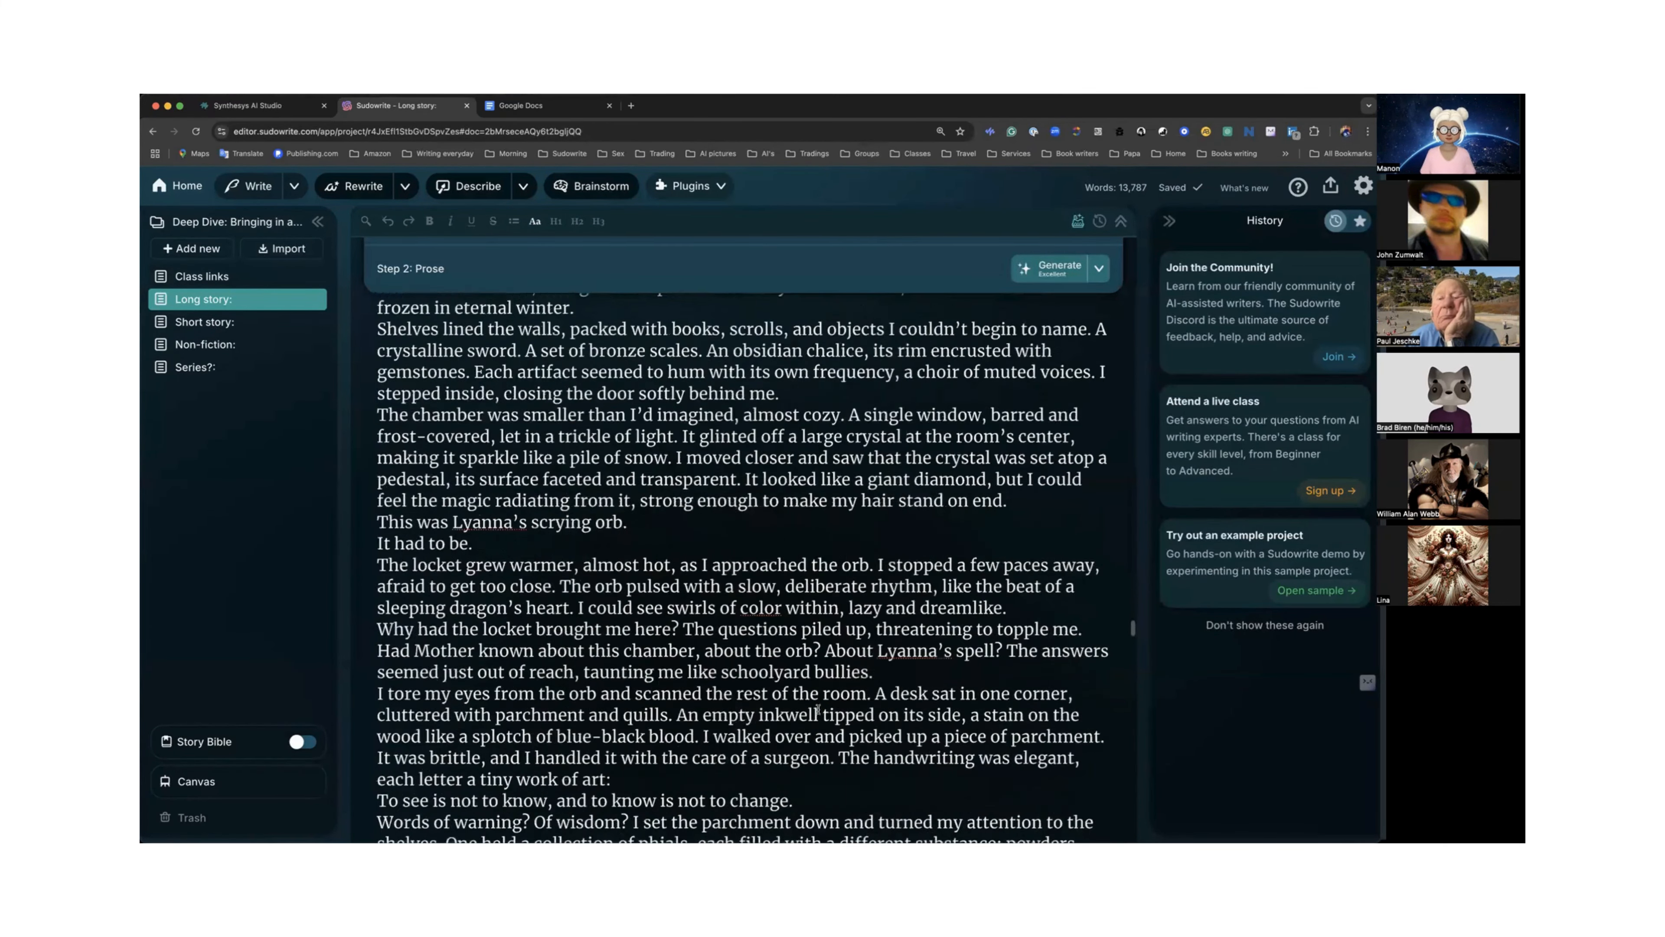
{"action": "scroll", "coordinate": [818, 710], "scroll_direction": "down", "scroll_amount": 1}
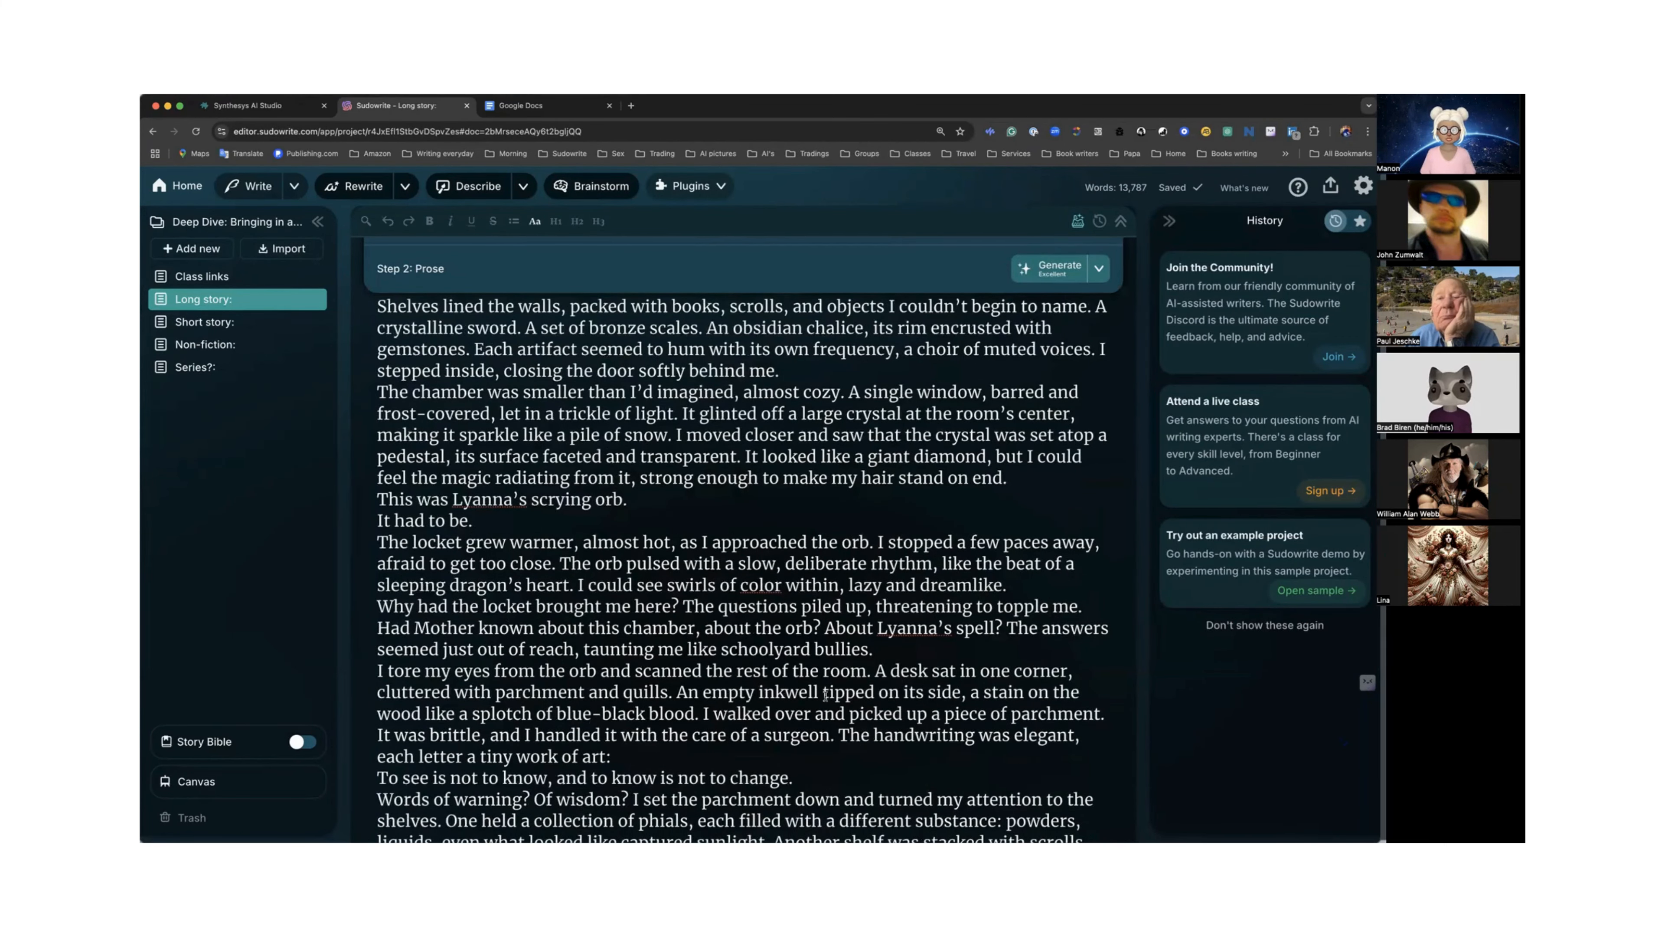
{"action": "scroll", "coordinate": [824, 694], "scroll_direction": "up", "scroll_amount": 5}
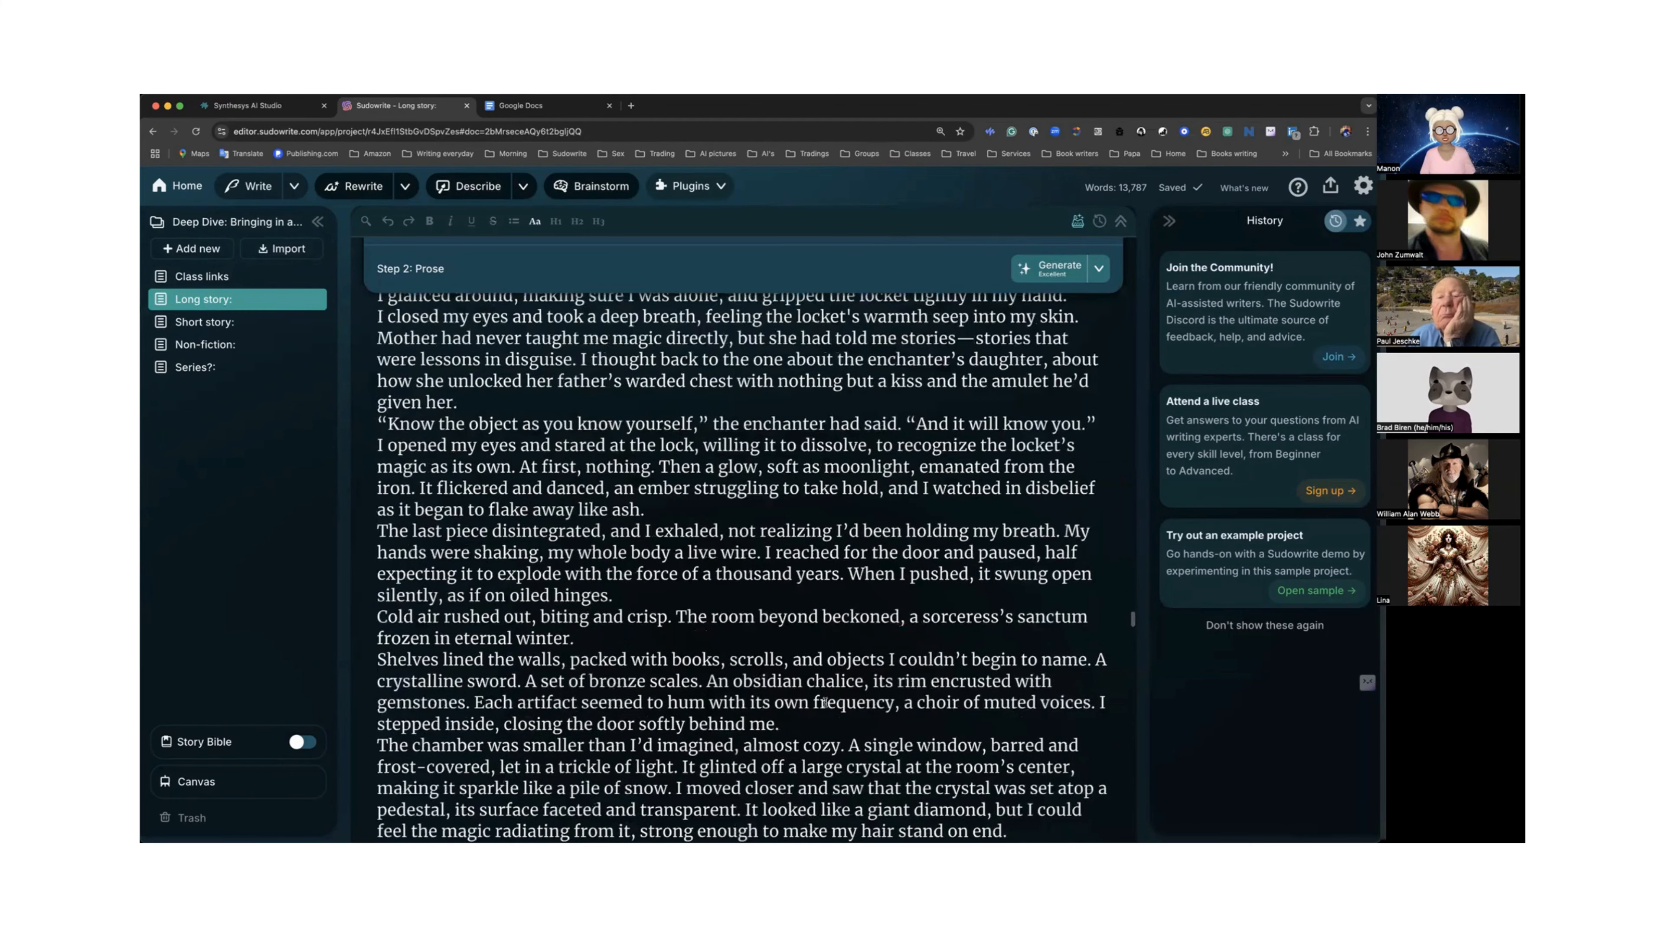
{"action": "scroll", "coordinate": [824, 702], "scroll_direction": "up", "scroll_amount": 10}
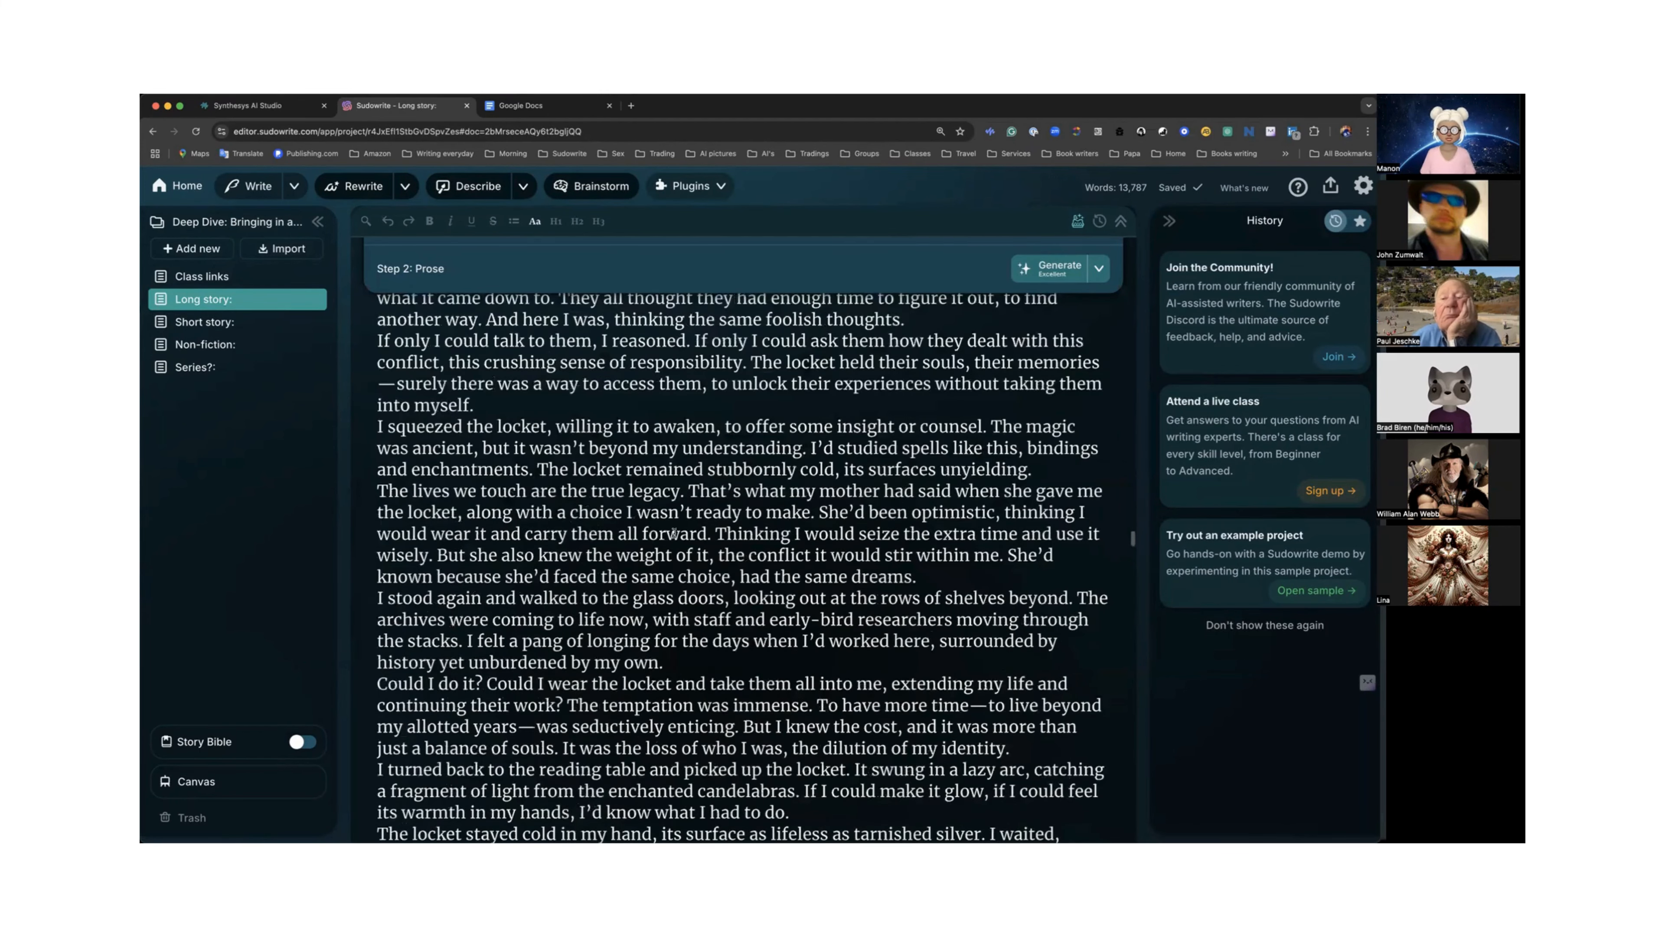
{"action": "scroll", "coordinate": [680, 537], "scroll_direction": "up", "scroll_amount": 2}
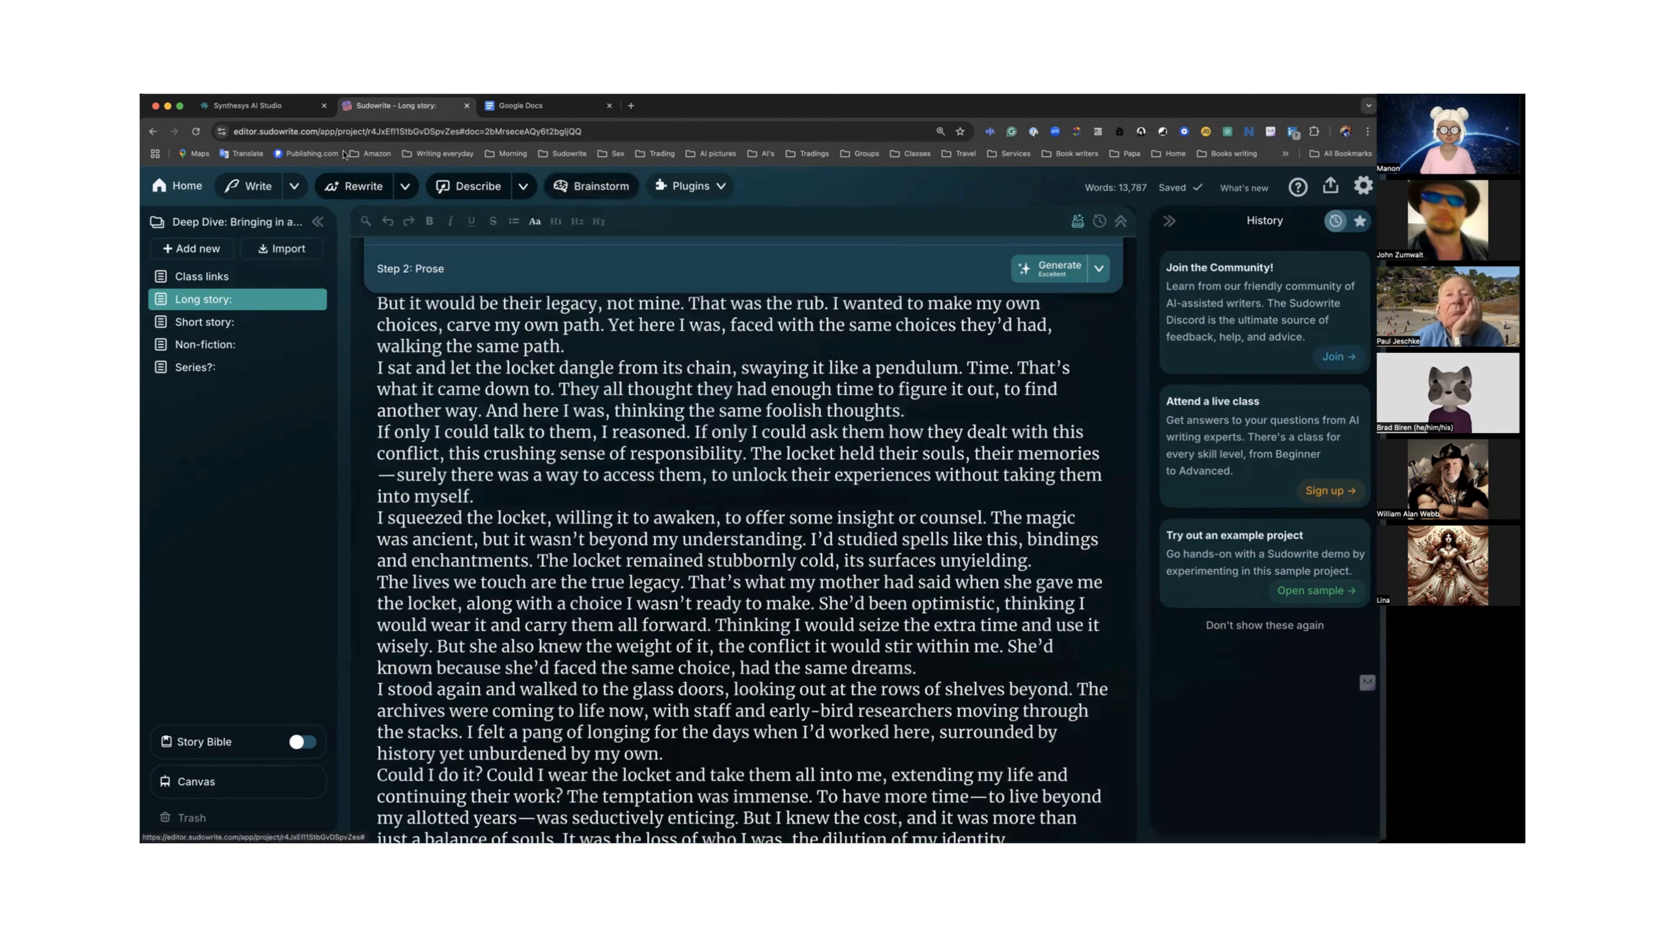
Return to the Sudowrite home screen and open the Import your Novel dialog.
{"action": "left_click", "coordinate": [181, 190]}
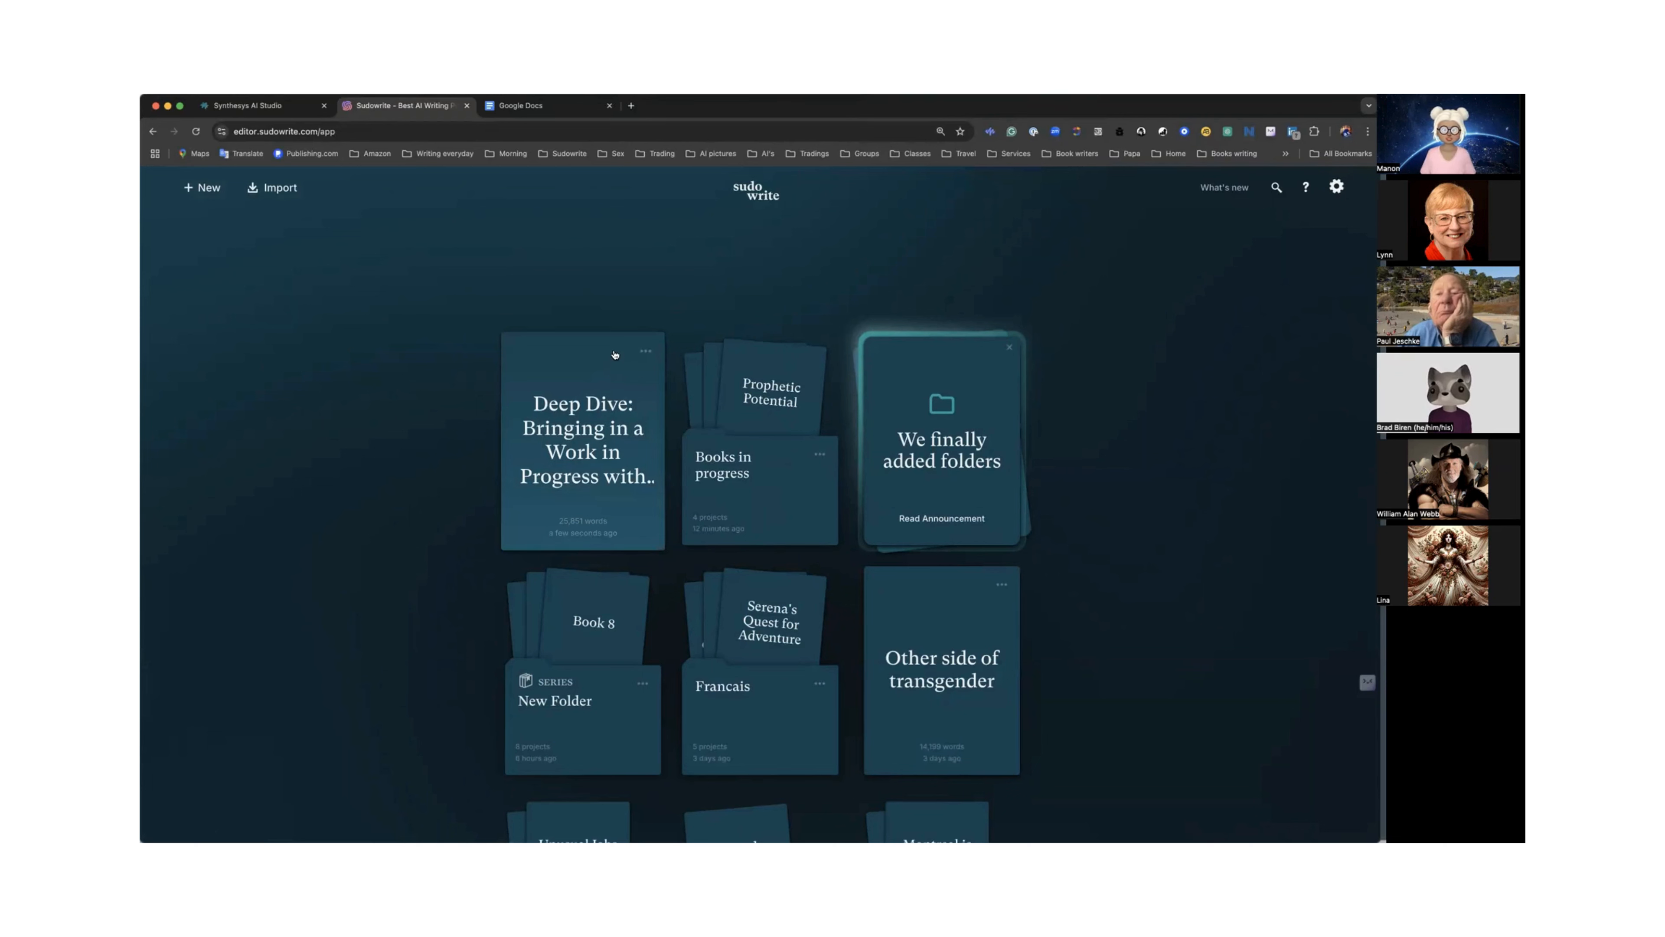
{"action": "left_click", "coordinate": [268, 190]}
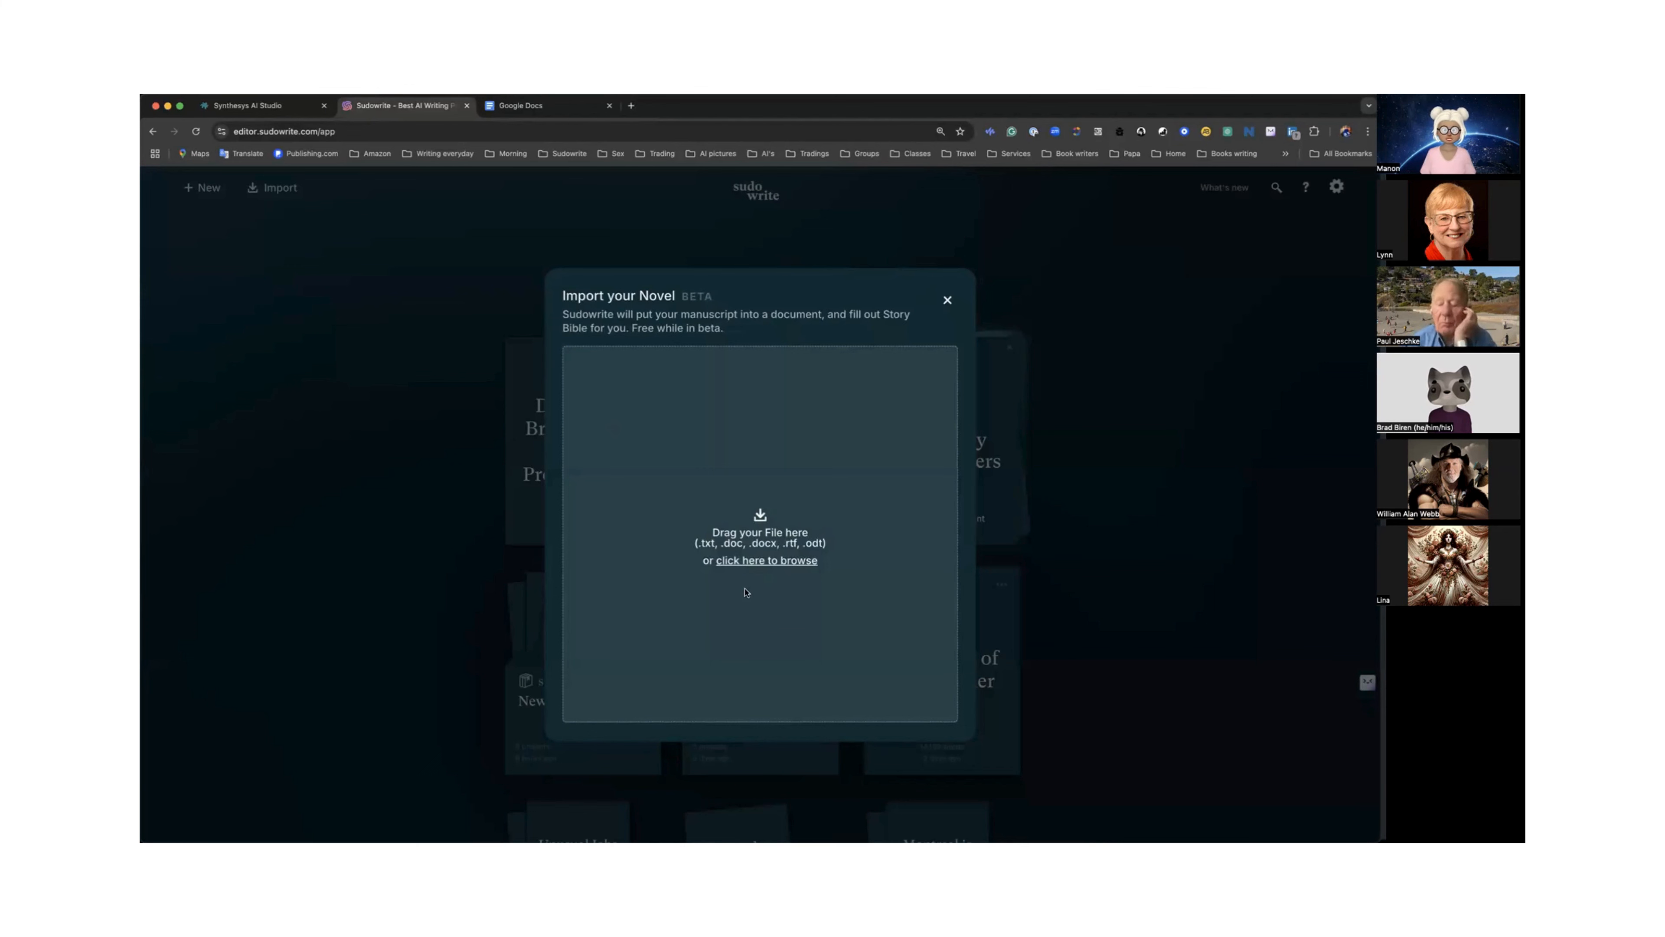
{"action": "left_click", "coordinate": [262, 838]}
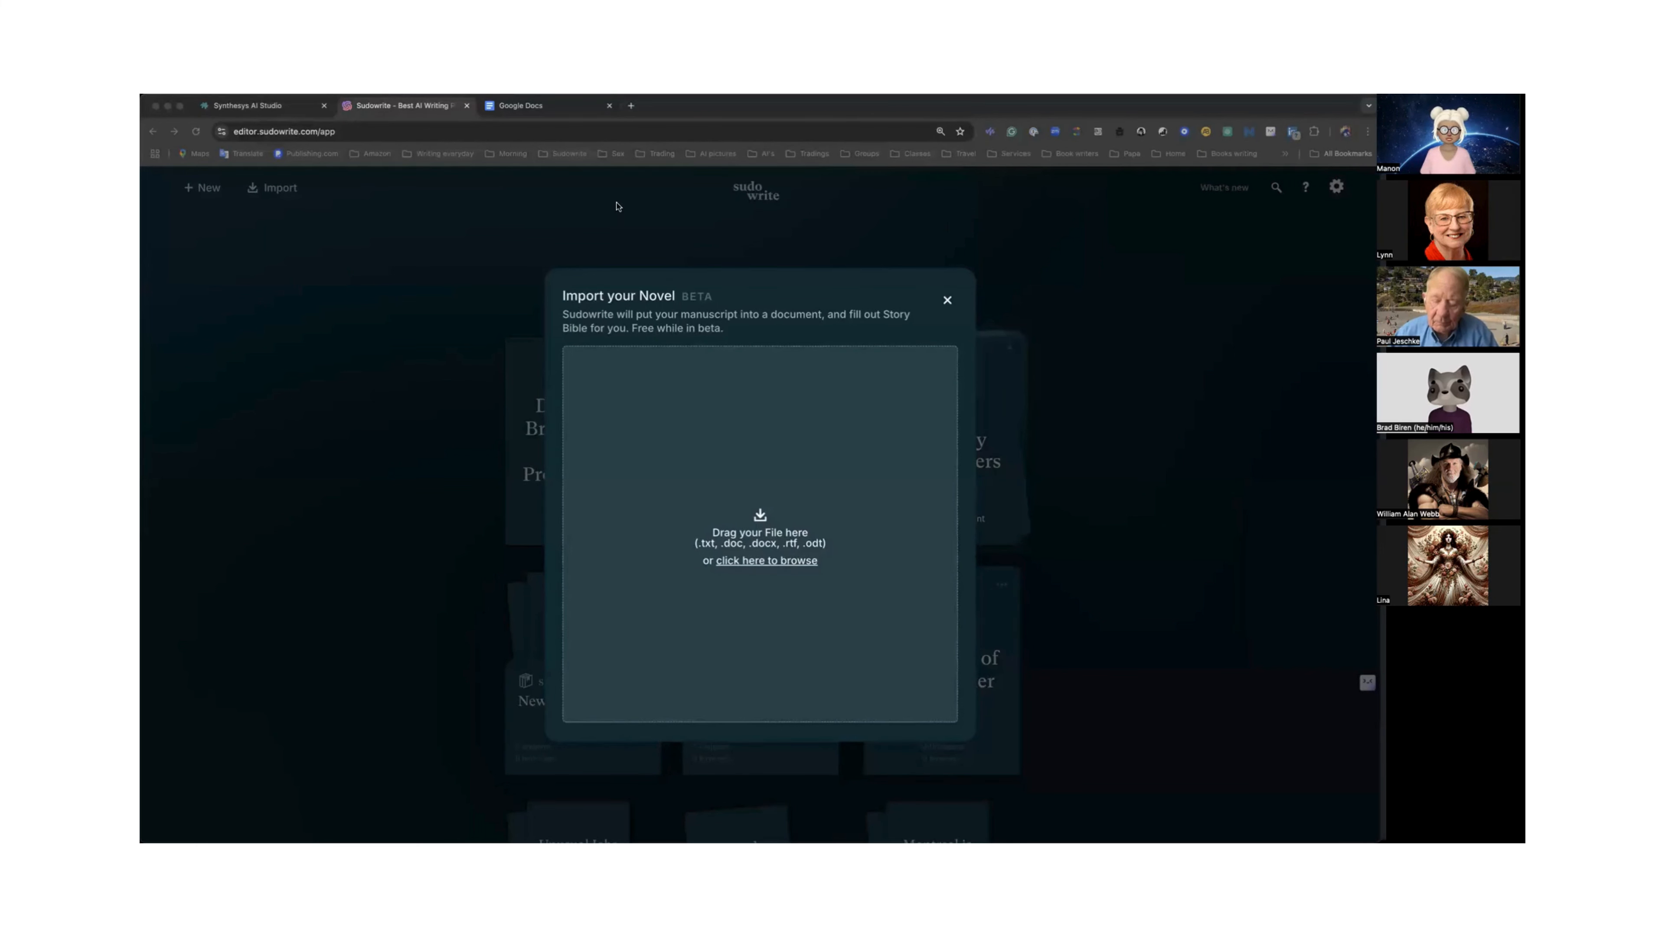
Switch to Google Docs and open the Long story document.
{"action": "left_click", "coordinate": [508, 107]}
{"action": "scroll", "coordinate": [872, 374], "scroll_direction": "up", "scroll_amount": 3}
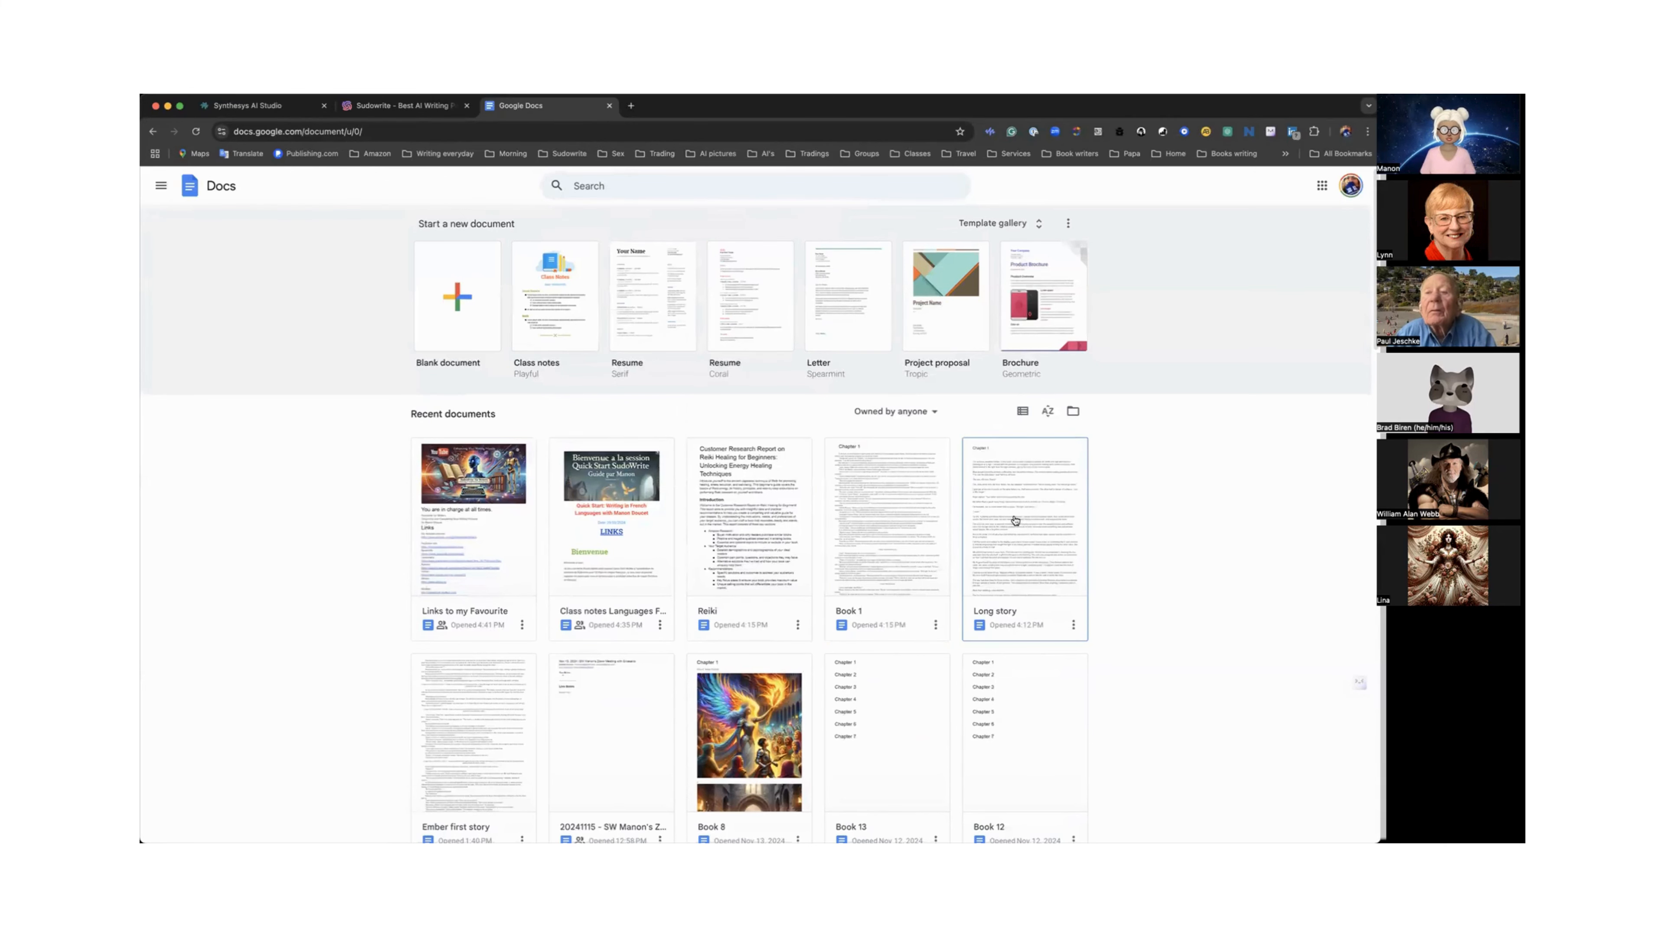
{"action": "left_click", "coordinate": [1020, 530]}
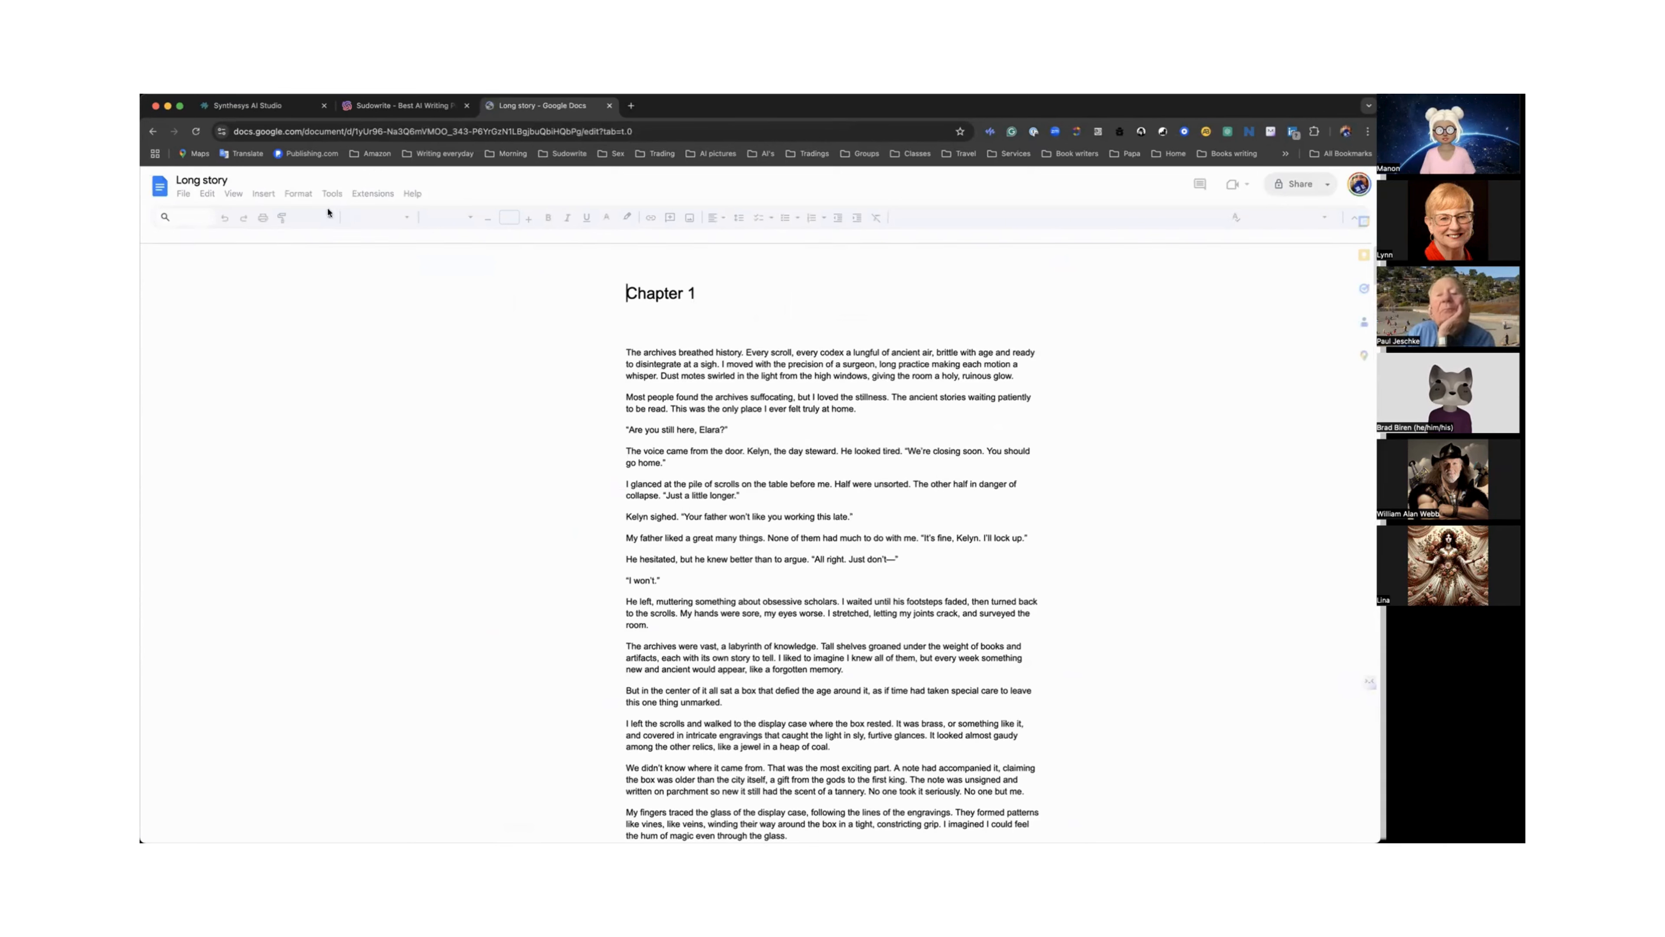
Download the Long story document as a Microsoft Word (.docx) file and return to the Sudowrite import dialog.
{"action": "left_click", "coordinate": [184, 195]}
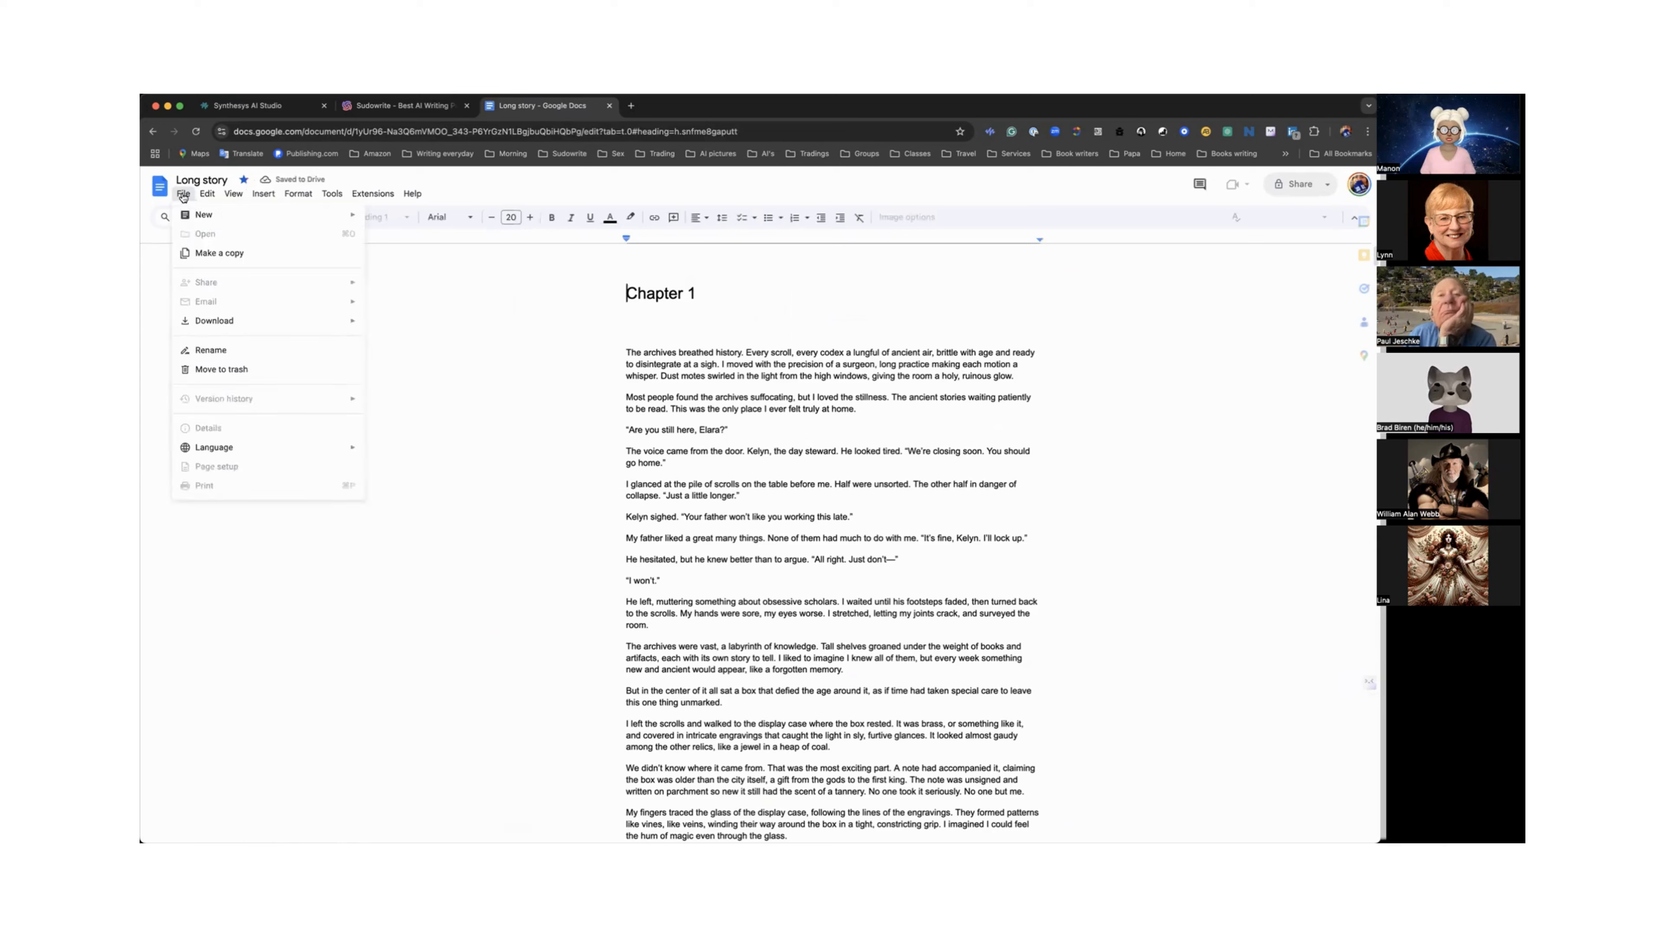
{"action": "mouse_move", "coordinate": [269, 322]}
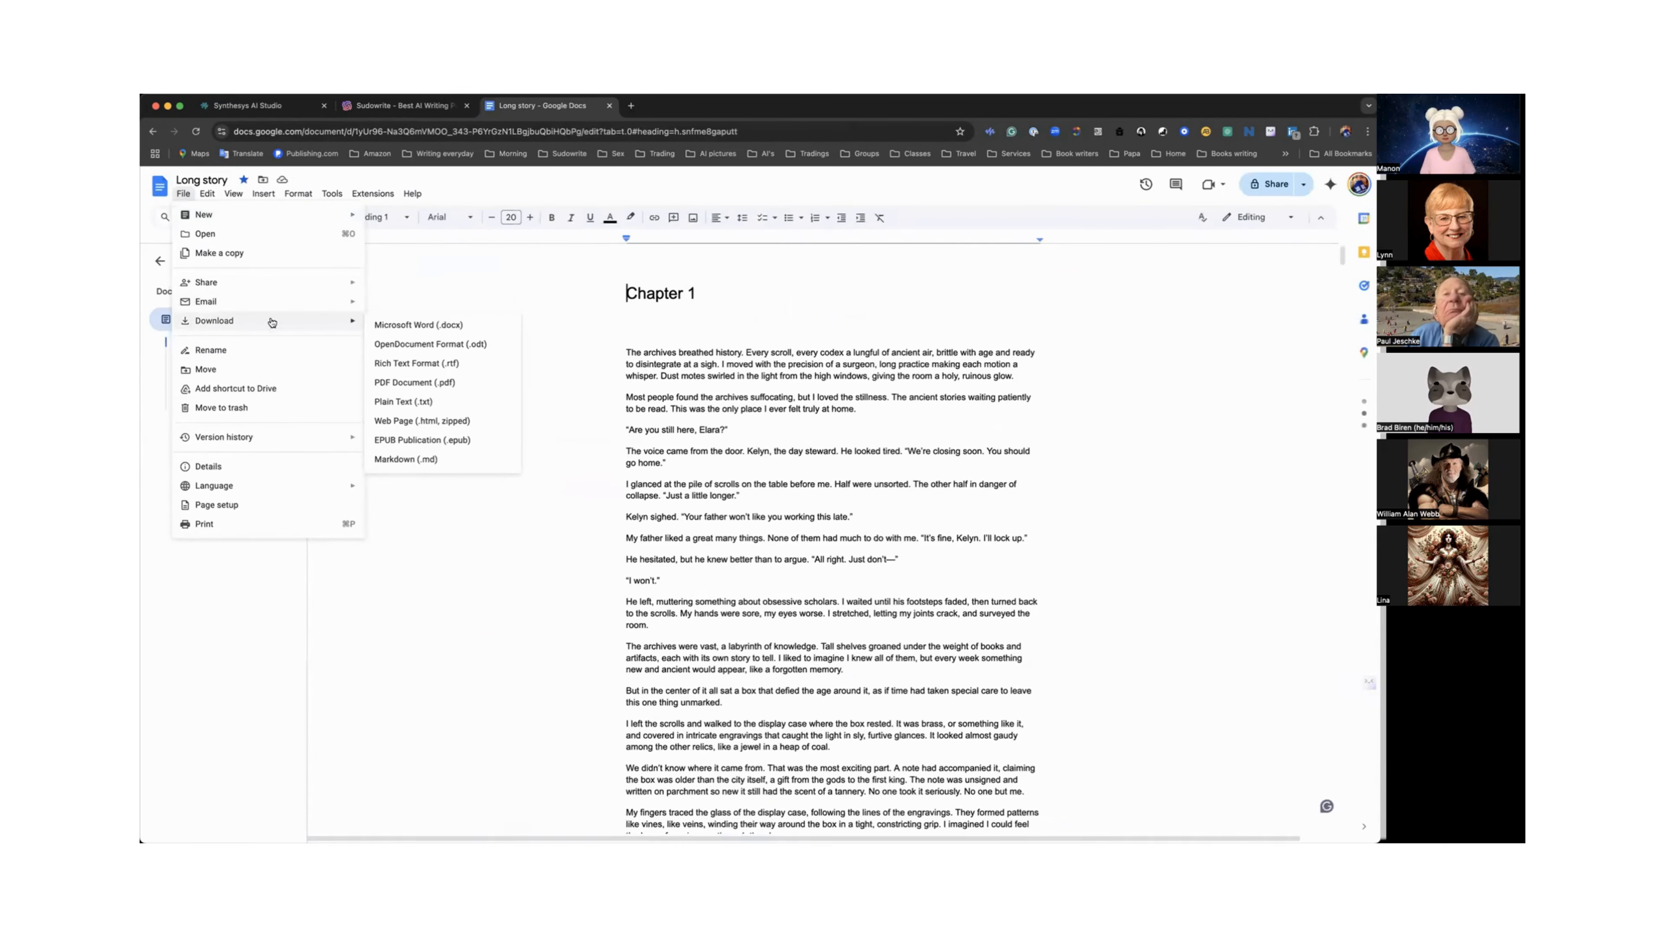
{"action": "left_click", "coordinate": [407, 325]}
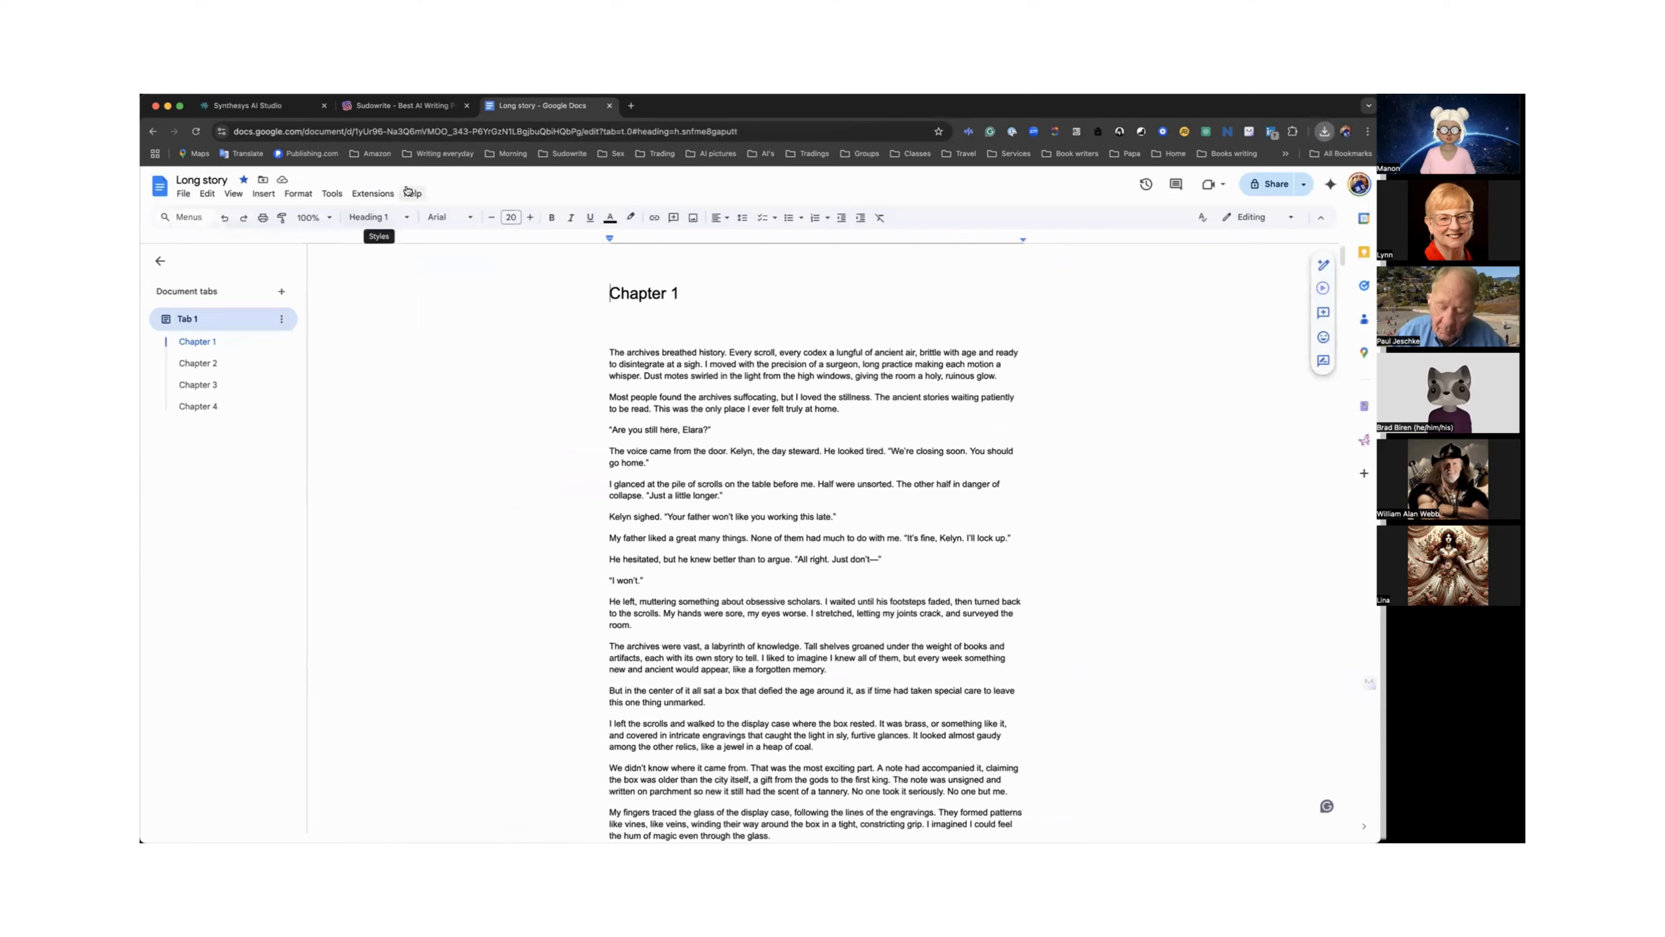
{"action": "left_click", "coordinate": [404, 109]}
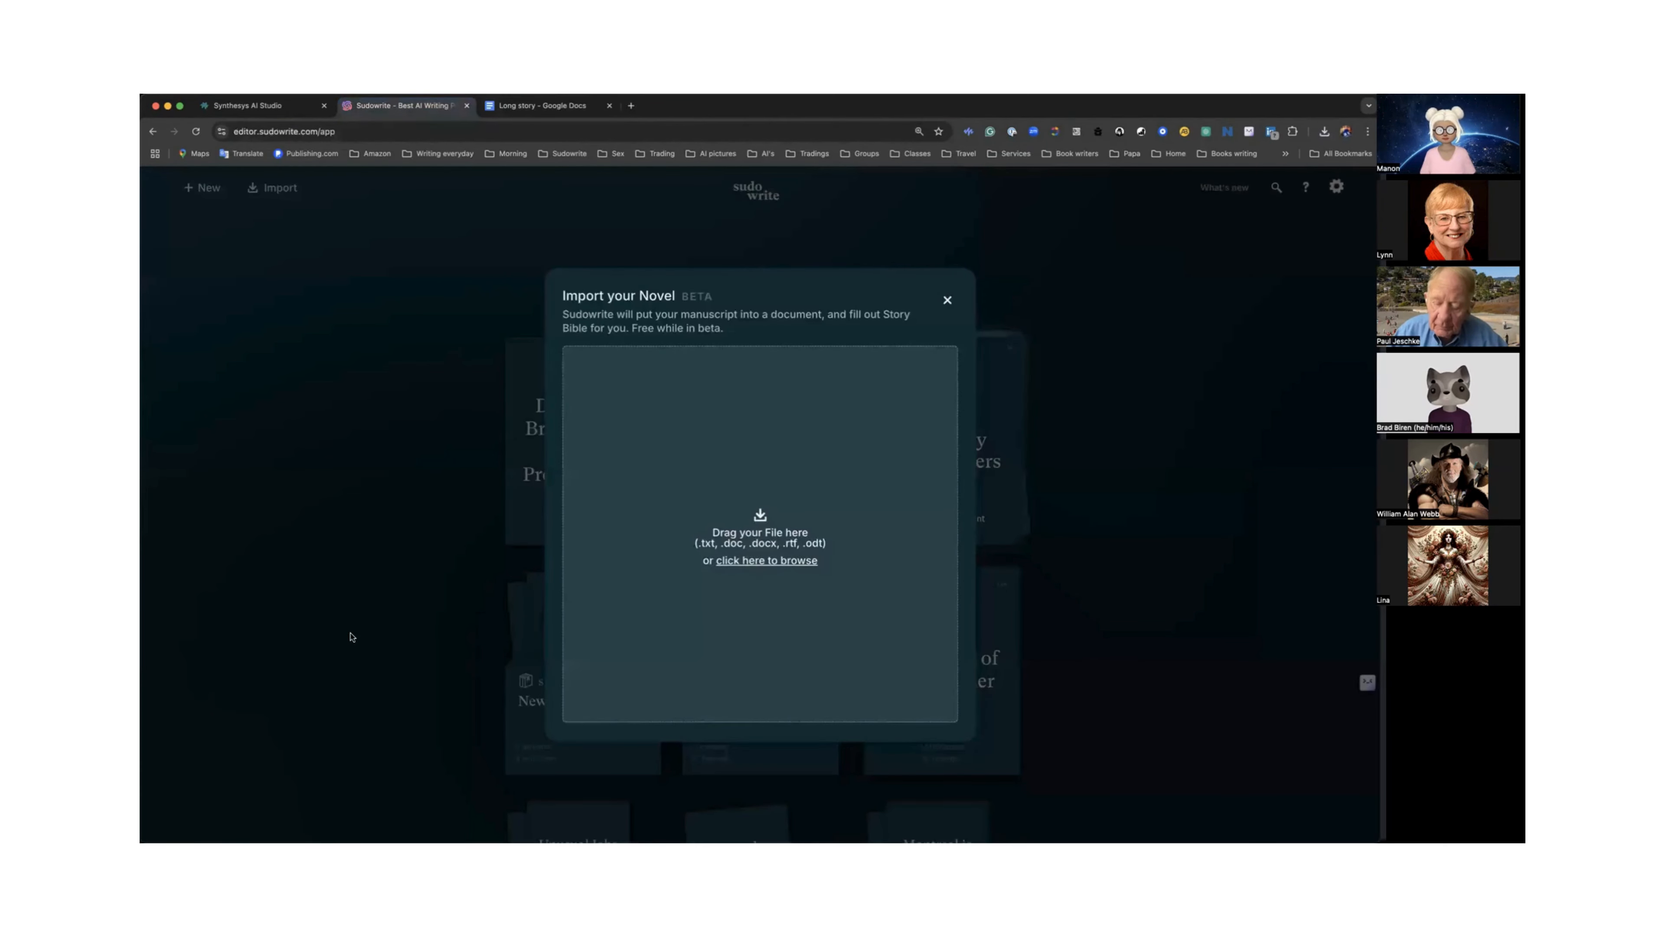
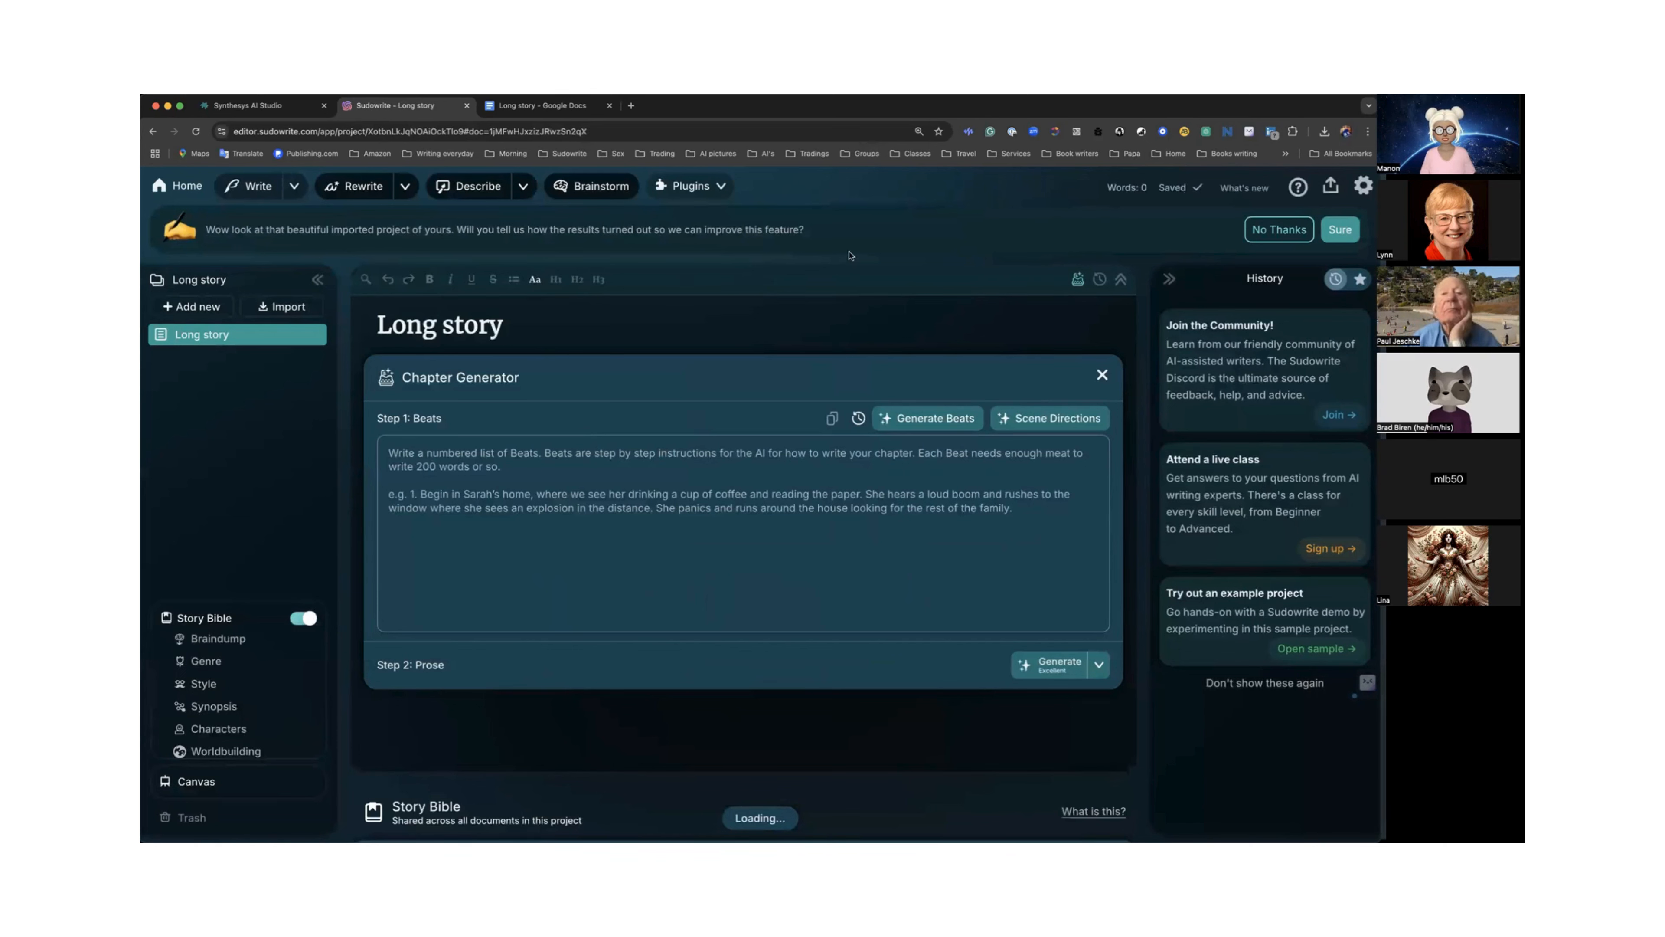
Dismiss the feedback prompt and scroll through the imported Long story text to review its chapters.
{"action": "left_click", "coordinate": [1278, 229]}
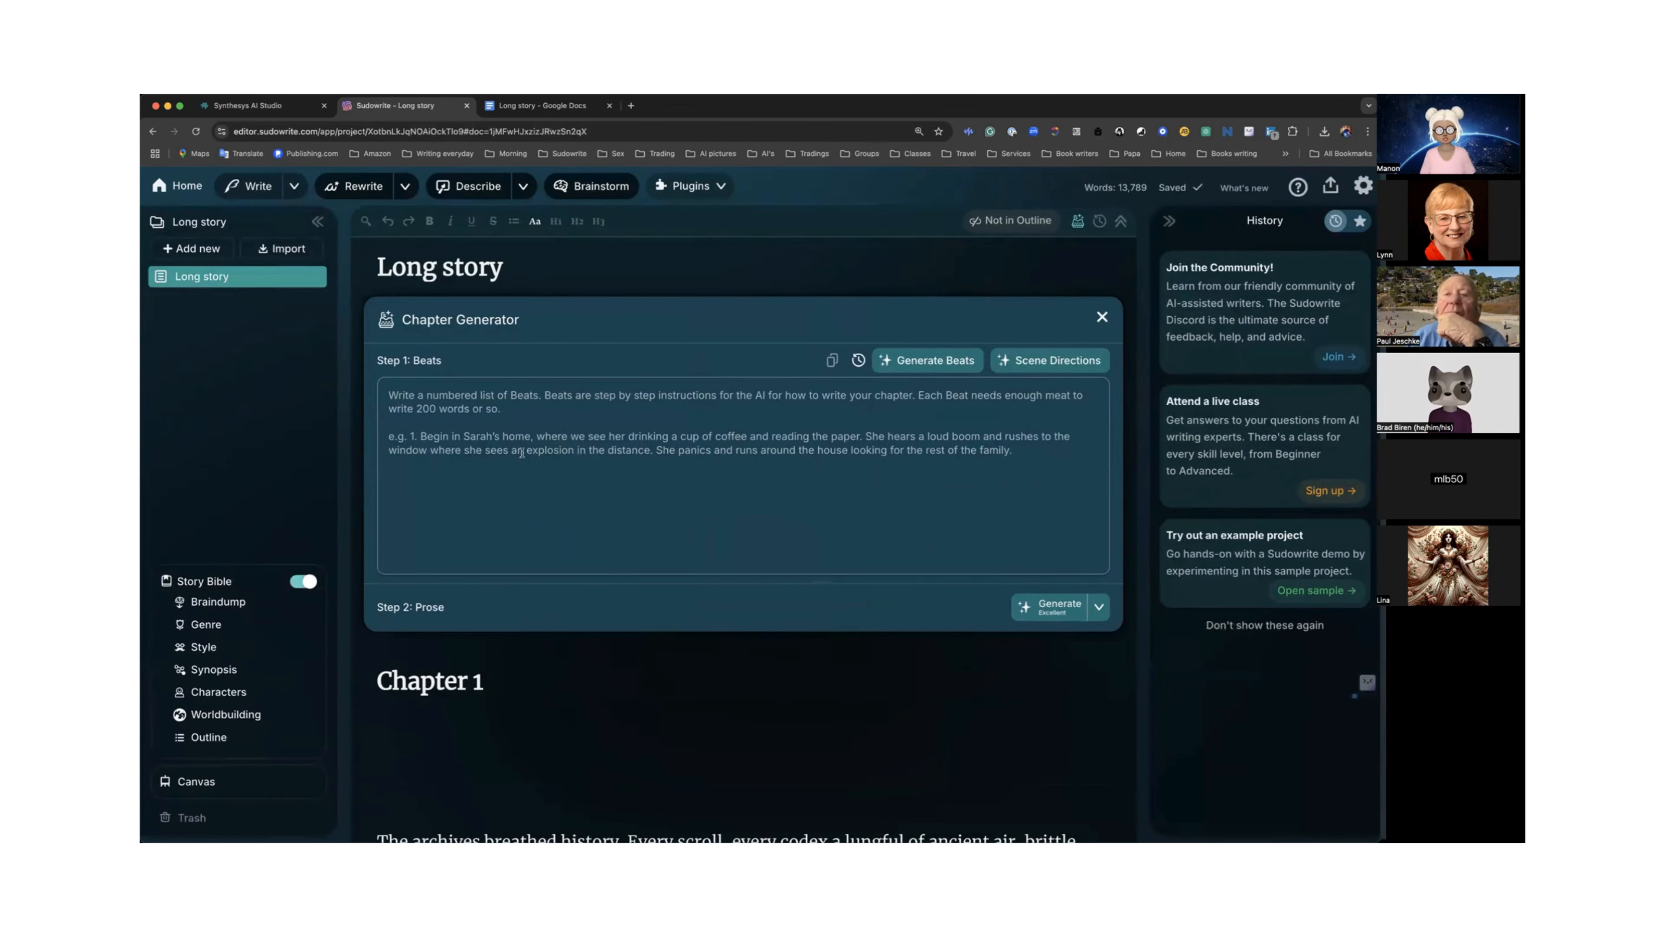
{"action": "scroll", "coordinate": [519, 452], "scroll_direction": "down", "scroll_amount": 10}
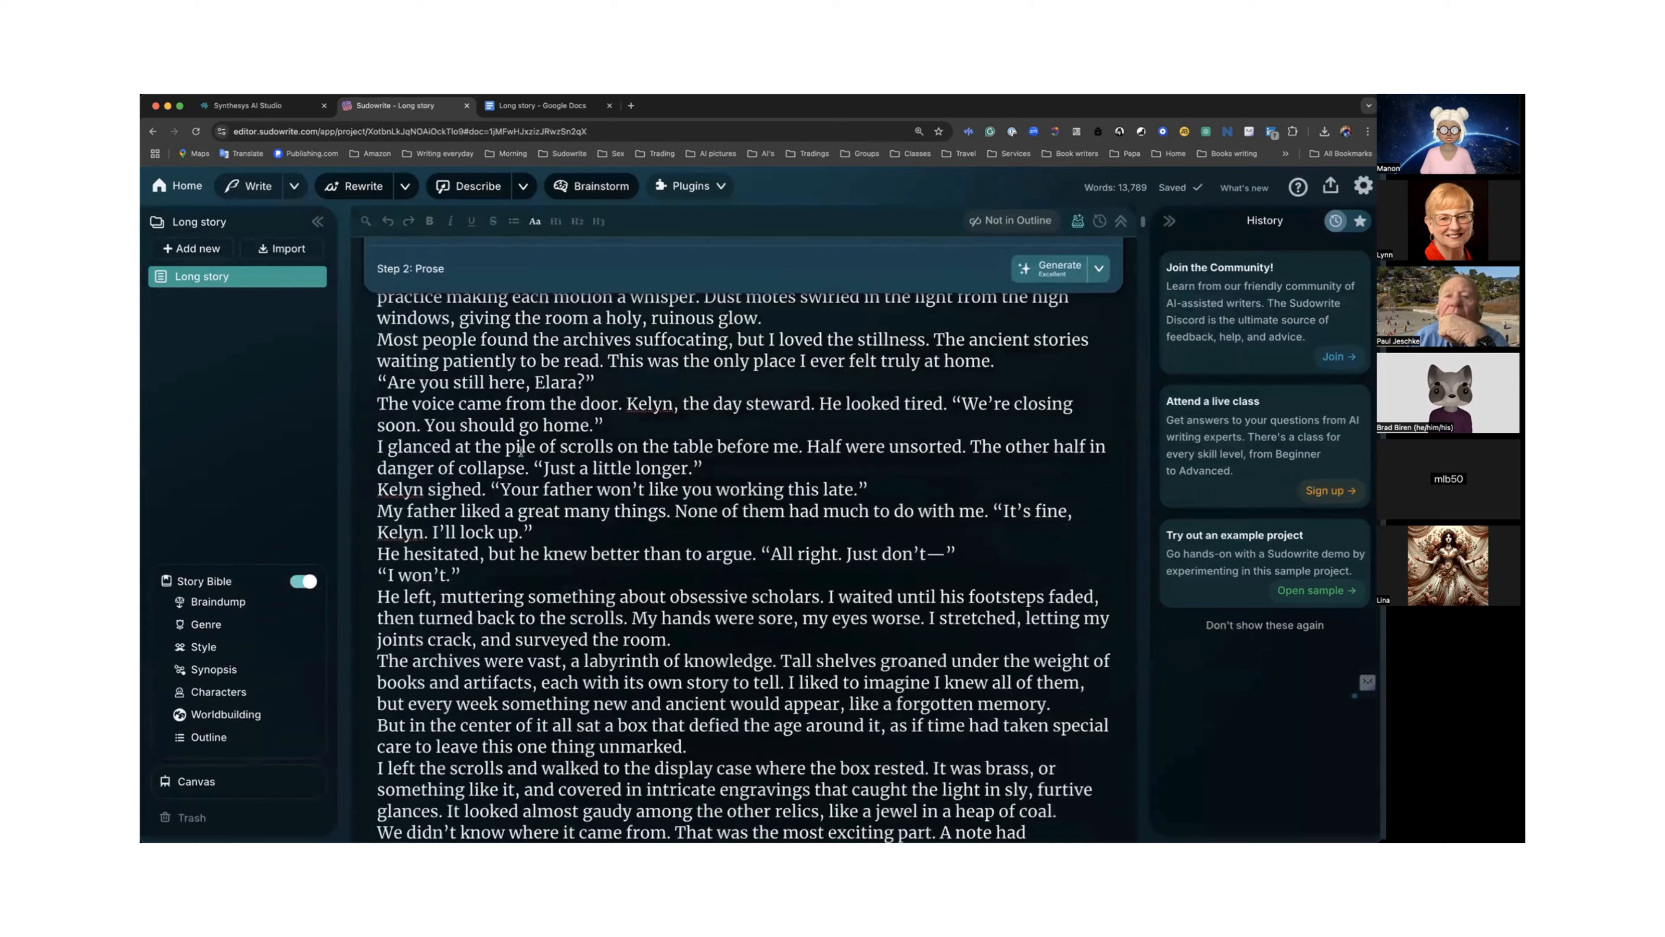
{"action": "scroll", "coordinate": [520, 452], "scroll_direction": "down", "scroll_amount": 8}
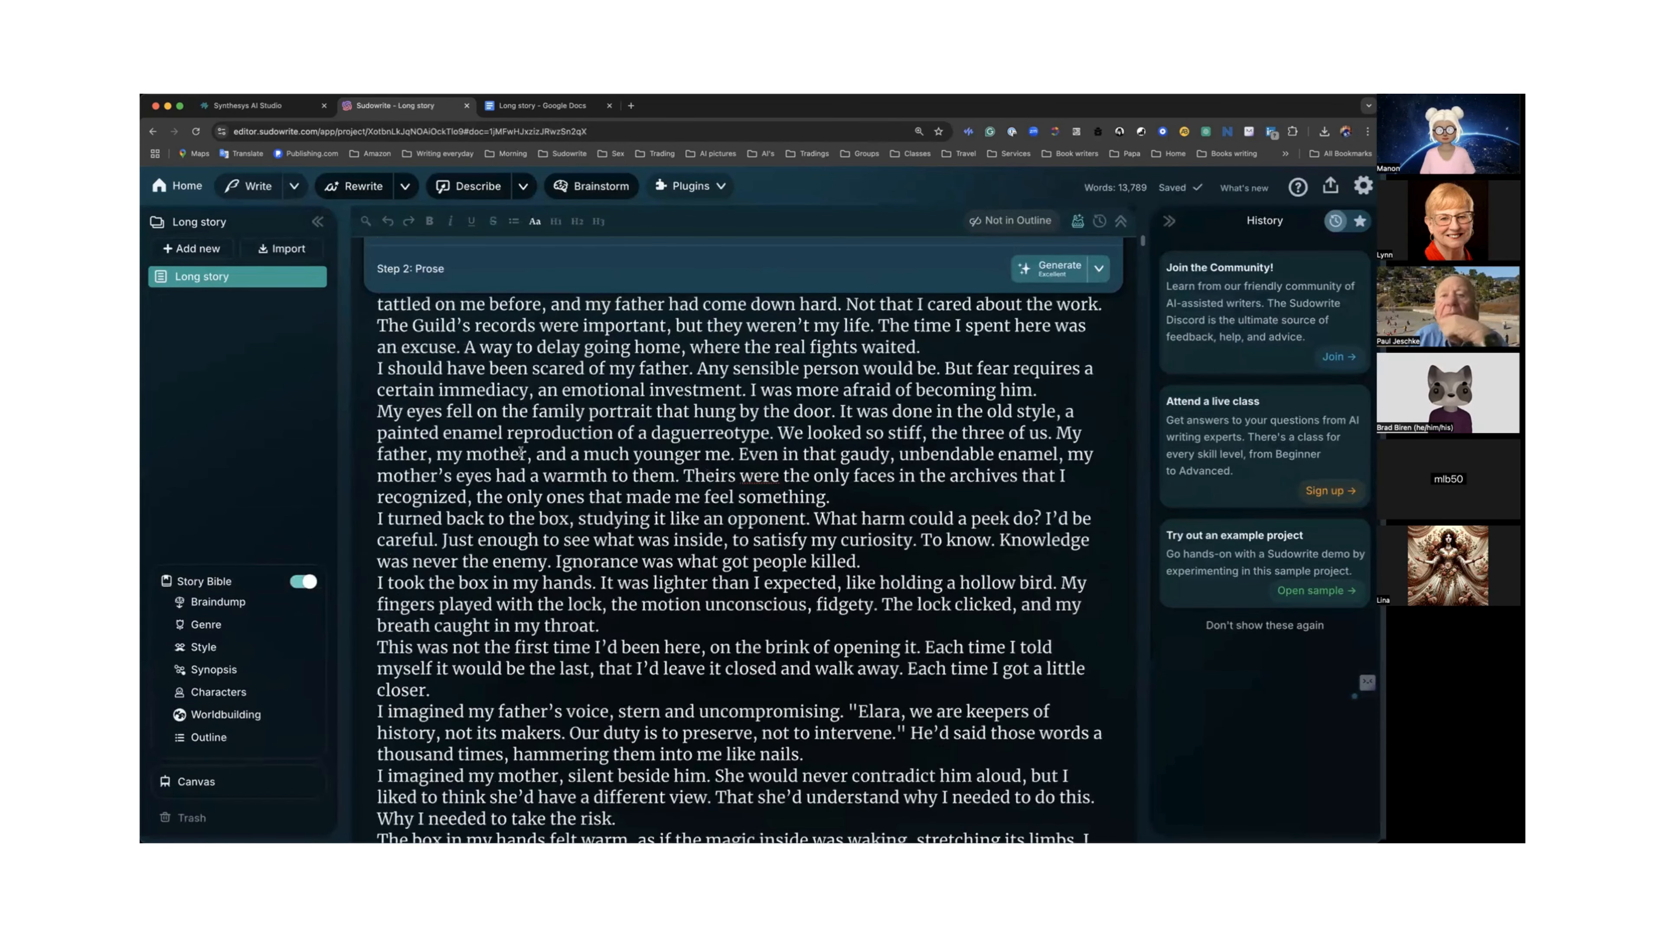
{"action": "scroll", "coordinate": [520, 452], "scroll_direction": "down", "scroll_amount": 8}
{"action": "scroll", "coordinate": [520, 451], "scroll_direction": "down", "scroll_amount": 8}
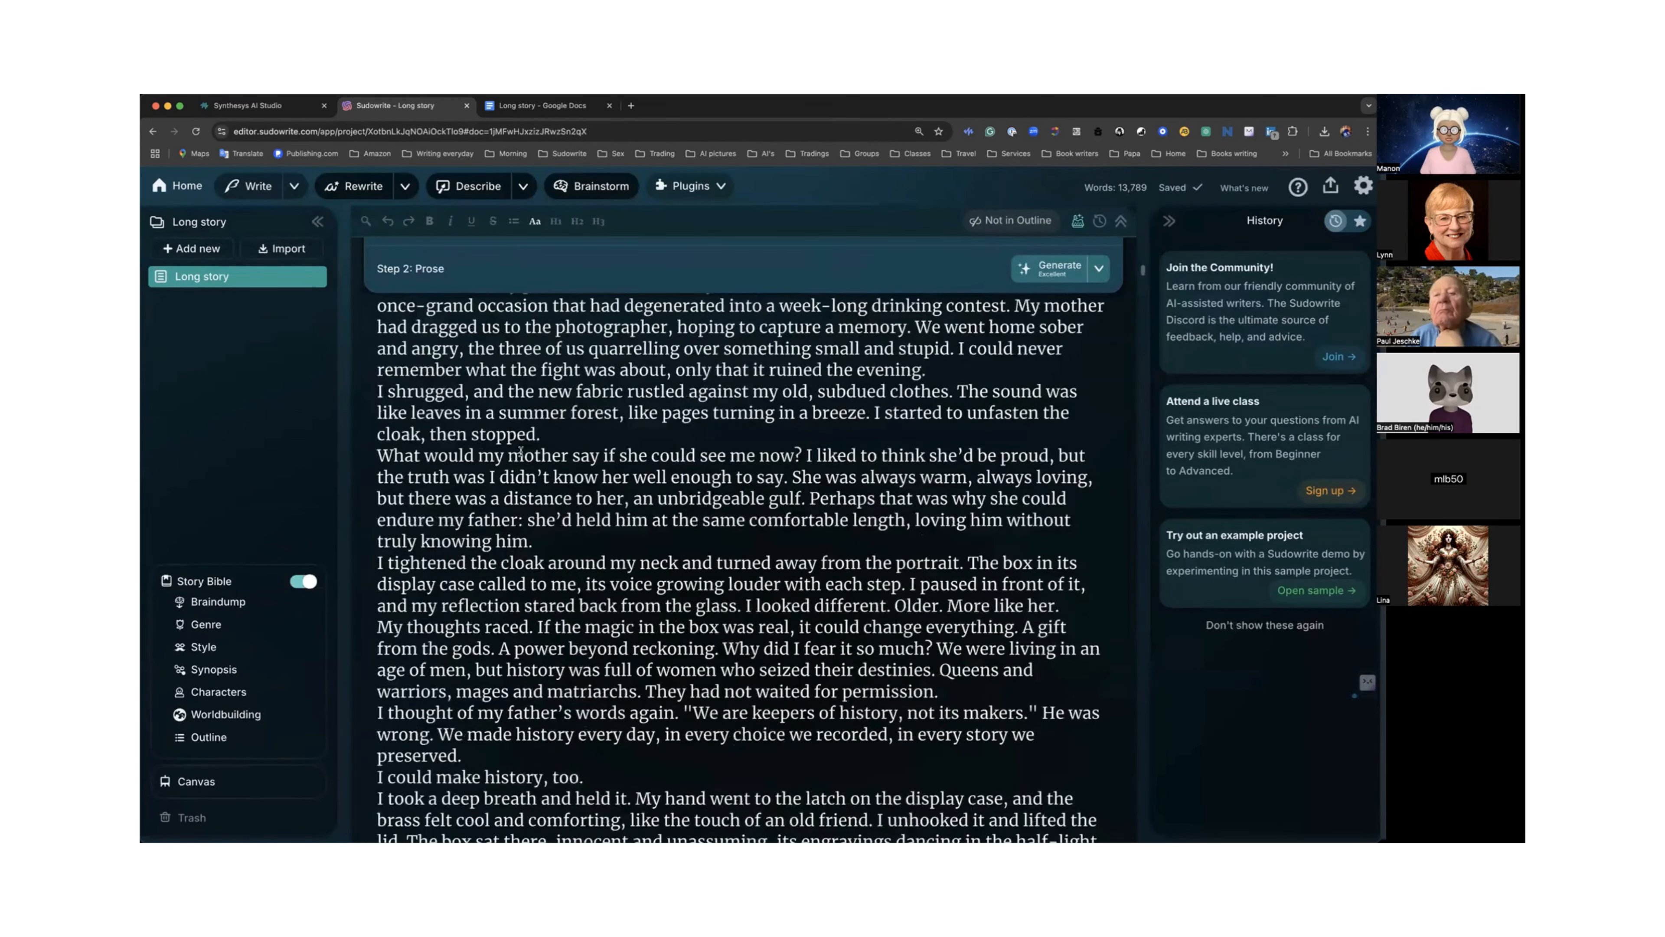
{"action": "scroll", "coordinate": [520, 451], "scroll_direction": "down", "scroll_amount": 15}
{"action": "scroll", "coordinate": [520, 451], "scroll_direction": "down", "scroll_amount": 10}
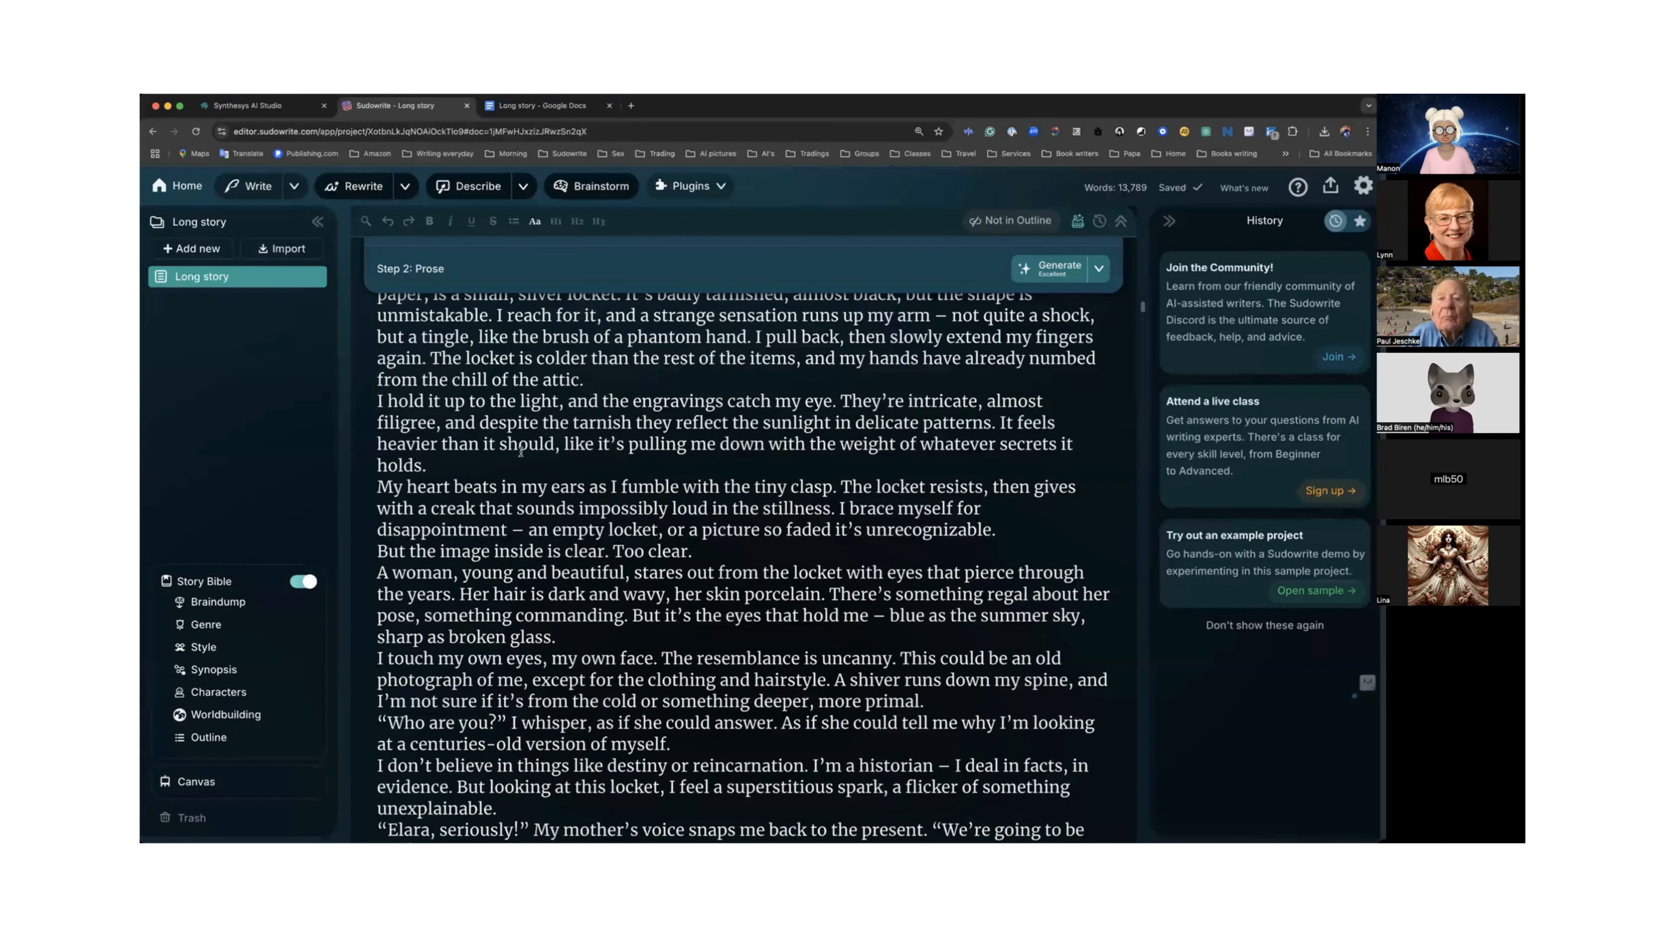
{"action": "scroll", "coordinate": [520, 452], "scroll_direction": "down", "scroll_amount": 10}
{"action": "scroll", "coordinate": [520, 451], "scroll_direction": "down", "scroll_amount": 10}
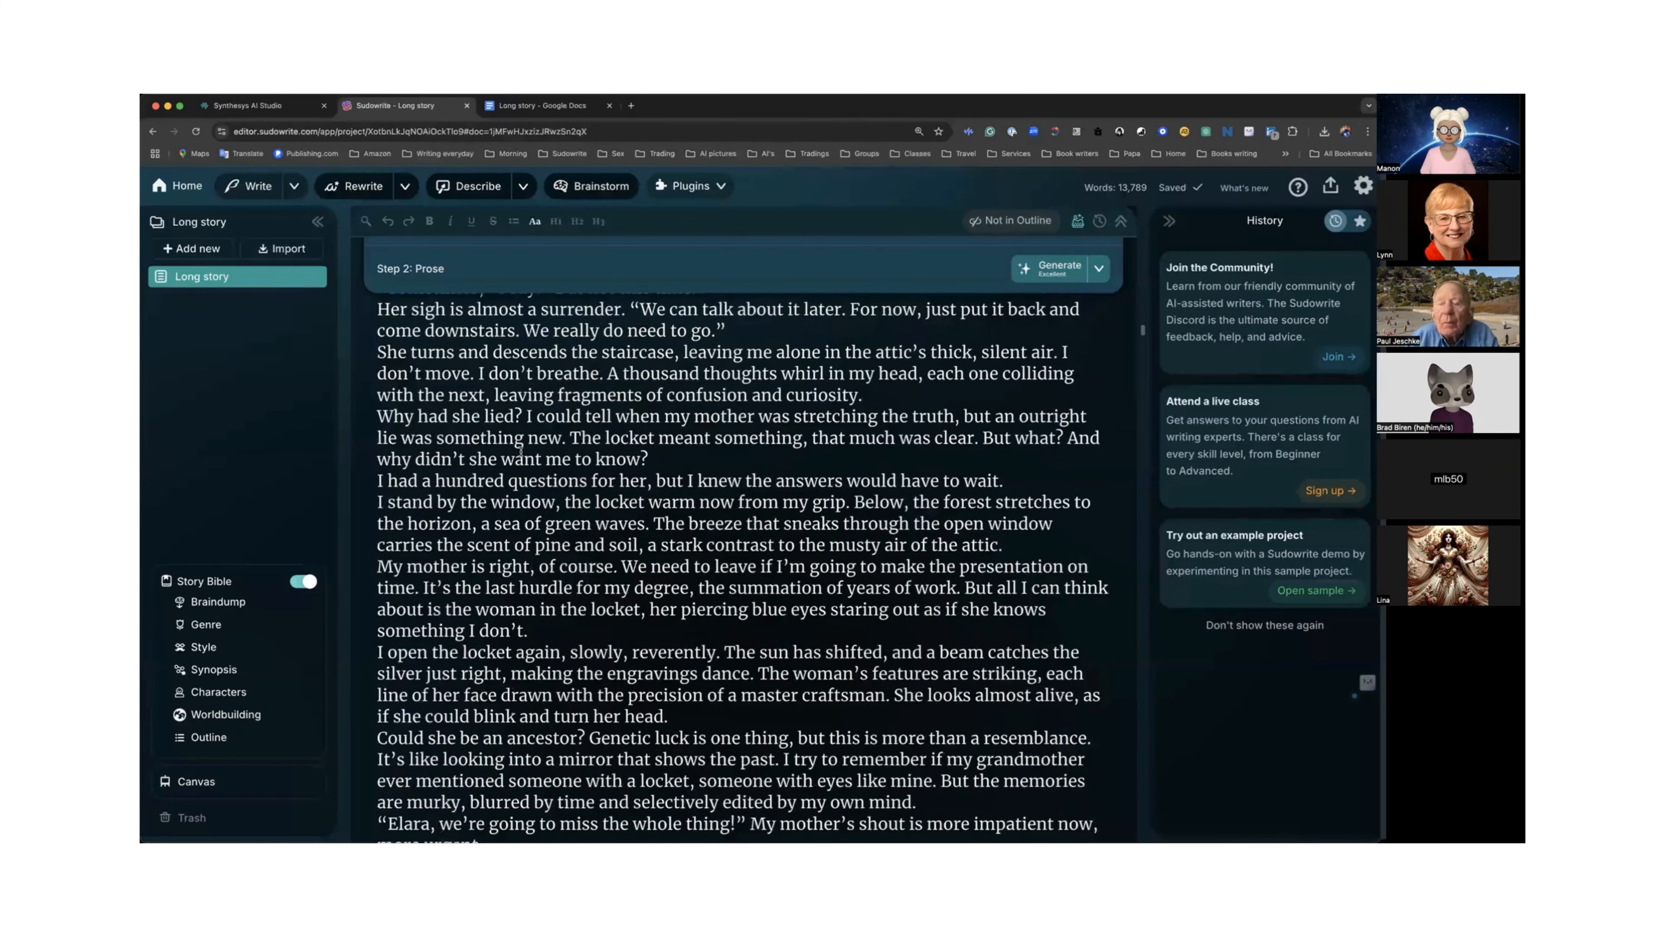
{"action": "scroll", "coordinate": [520, 452], "scroll_direction": "down", "scroll_amount": 10}
{"action": "scroll", "coordinate": [519, 452], "scroll_direction": "down", "scroll_amount": 10}
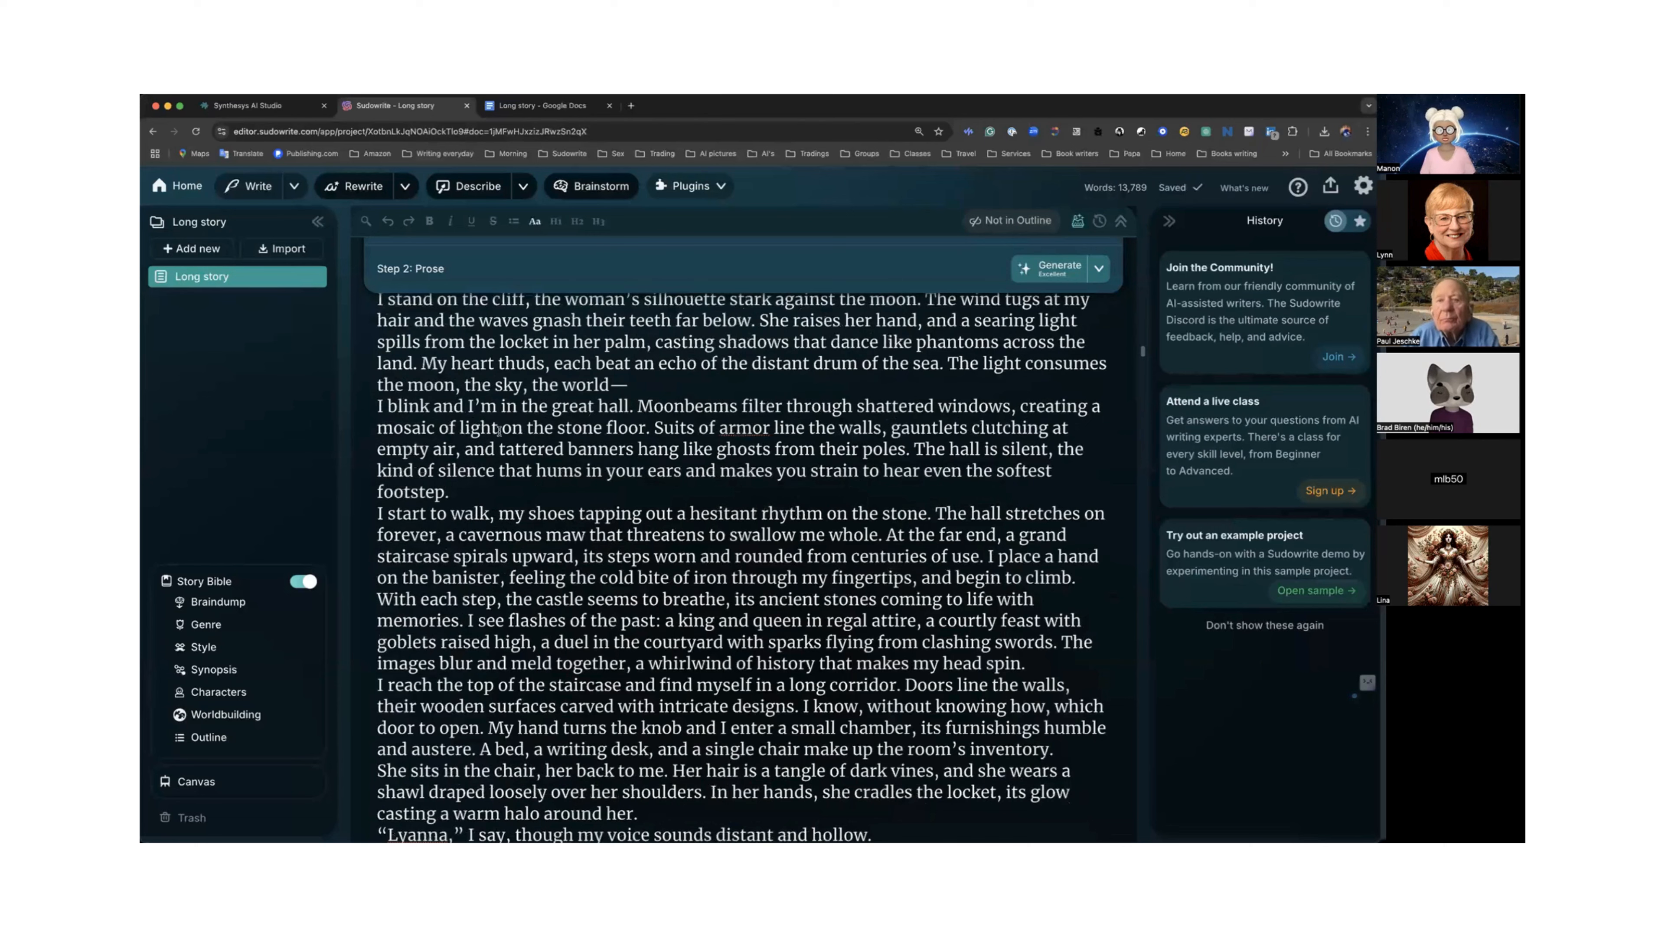
{"action": "scroll", "coordinate": [499, 430], "scroll_direction": "down", "scroll_amount": 10}
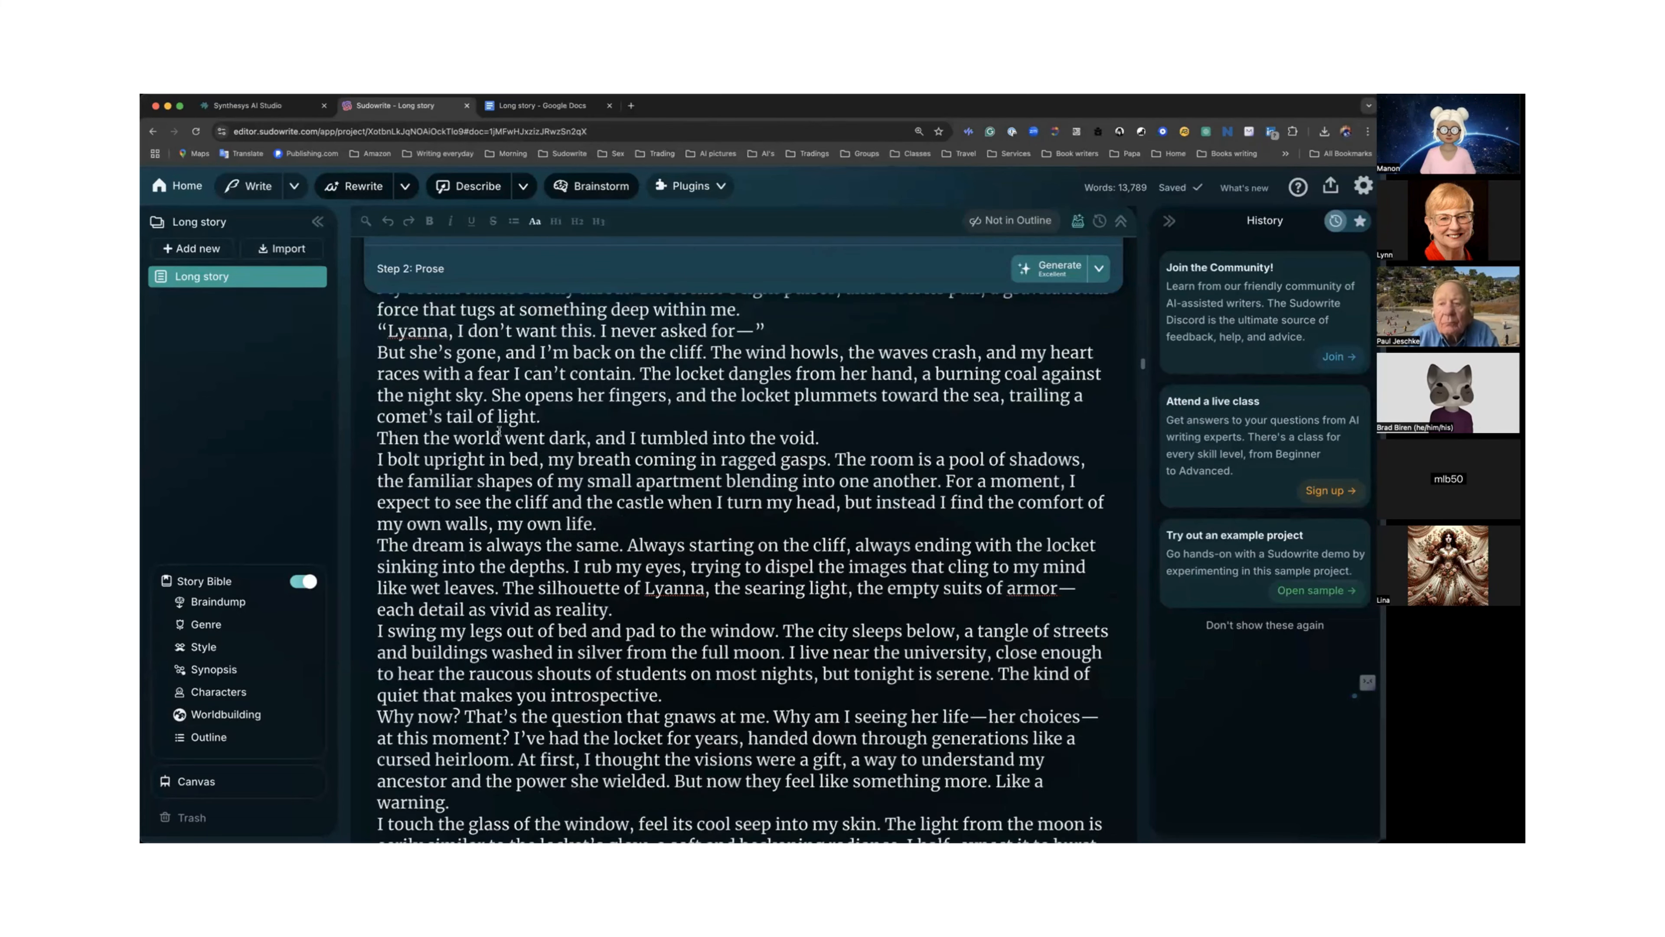
{"action": "scroll", "coordinate": [499, 430], "scroll_direction": "down", "scroll_amount": 10}
{"action": "scroll", "coordinate": [500, 429], "scroll_direction": "down", "scroll_amount": 10}
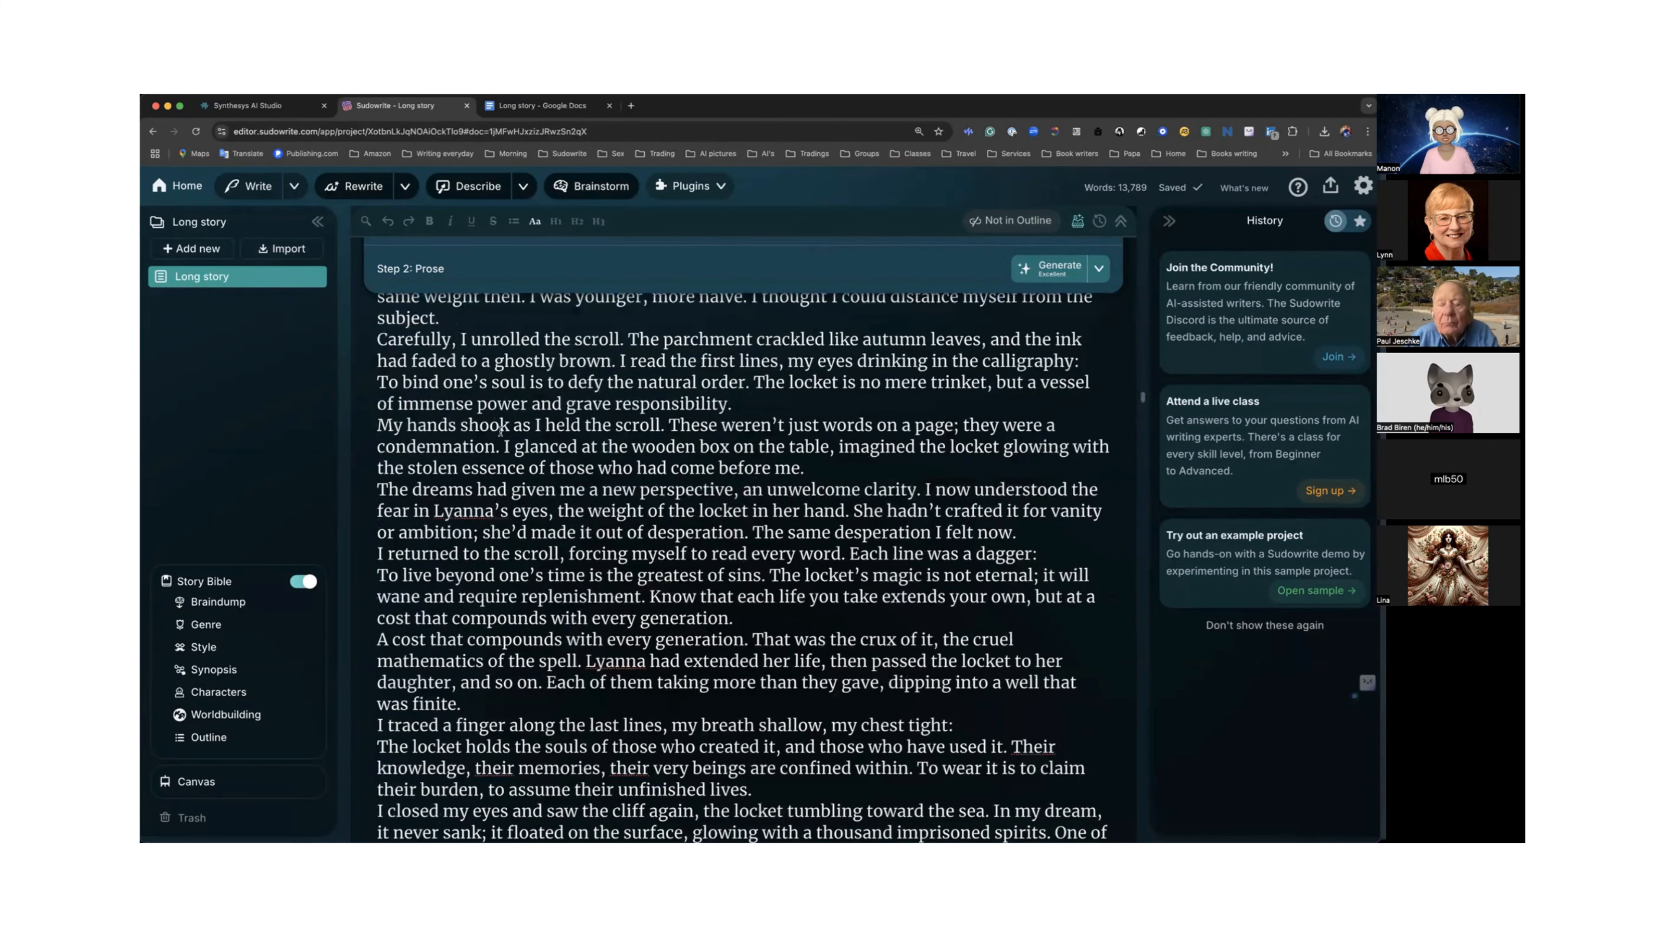
{"action": "scroll", "coordinate": [499, 430], "scroll_direction": "down", "scroll_amount": 20}
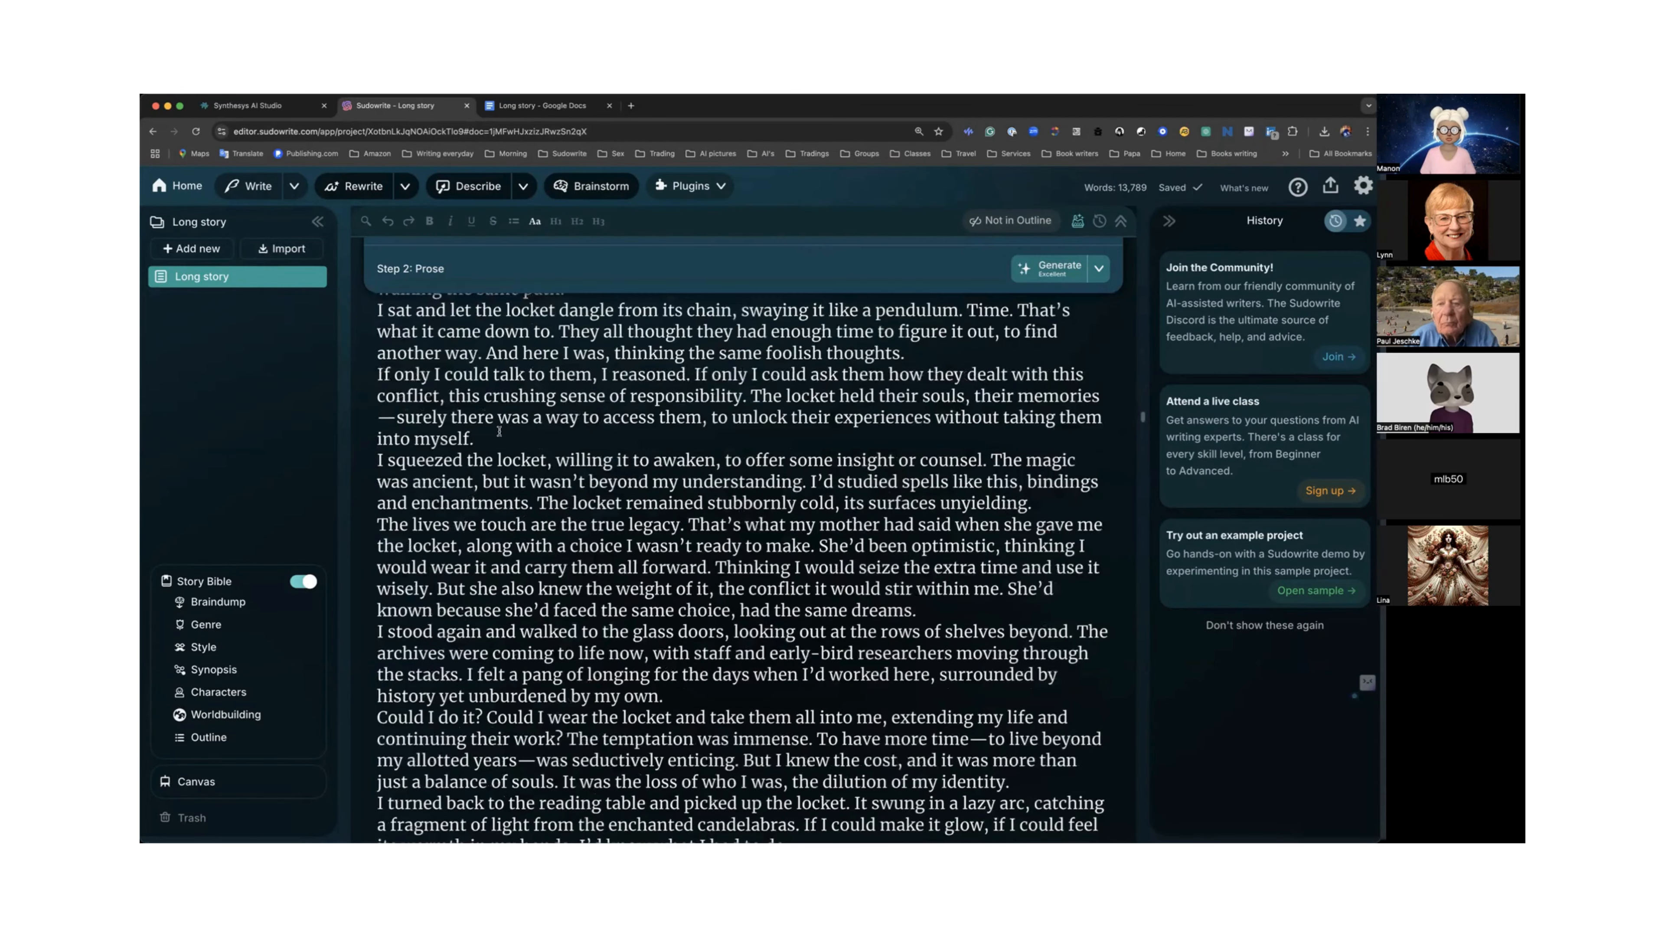
{"action": "scroll", "coordinate": [499, 431], "scroll_direction": "down", "scroll_amount": 1}
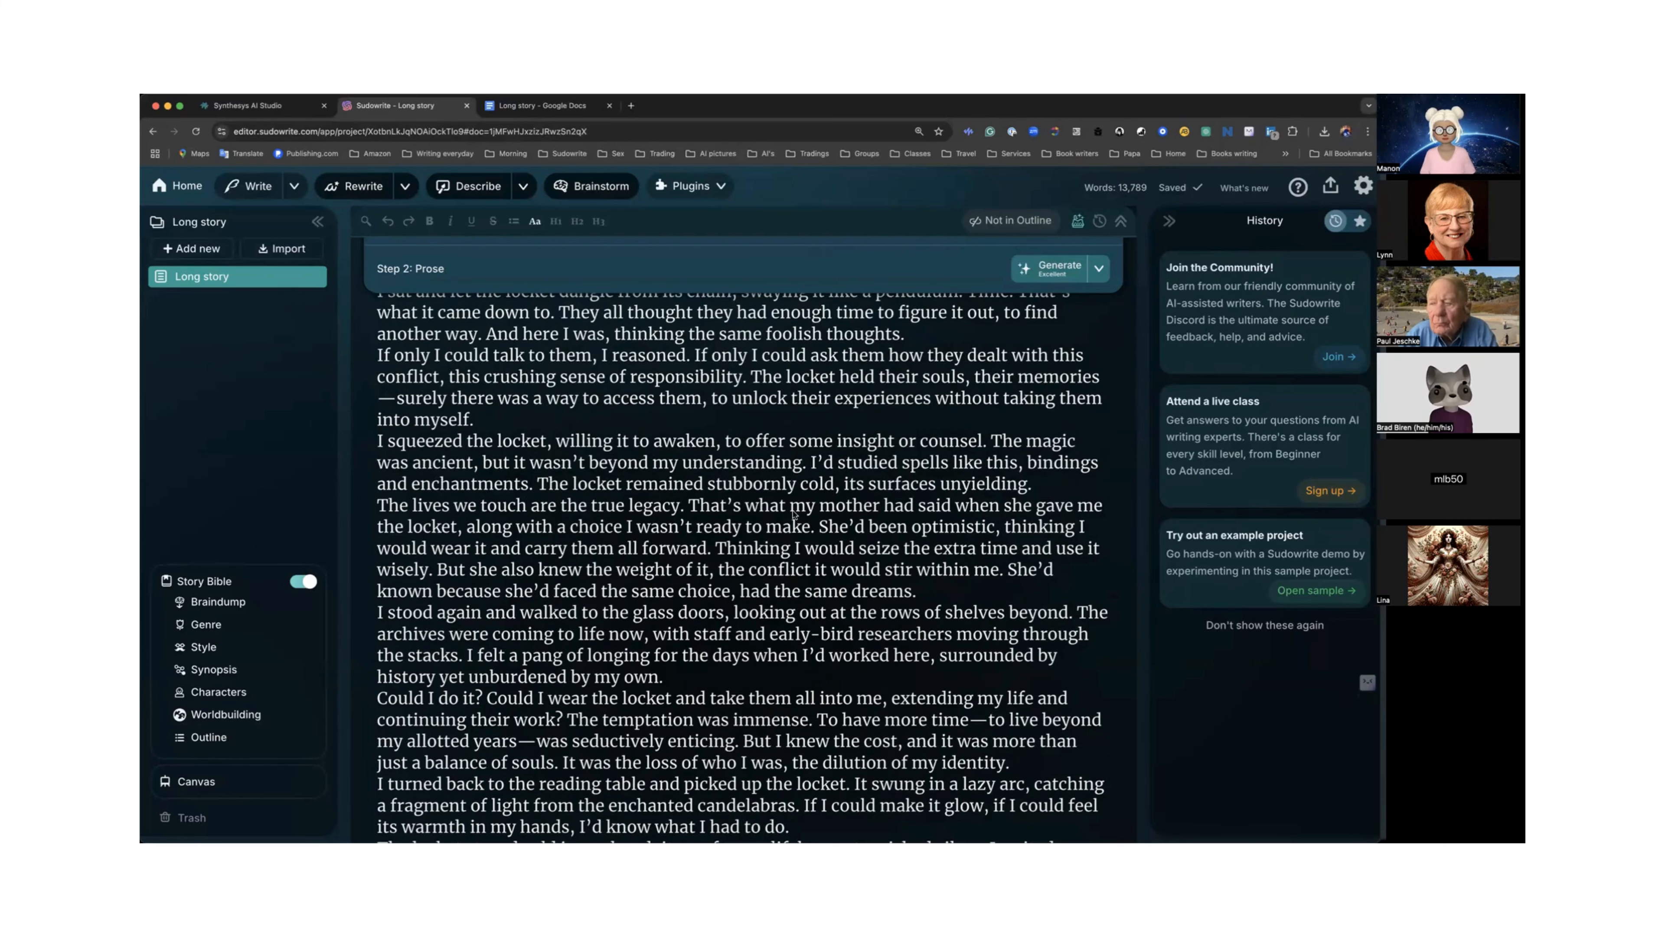
{"action": "scroll", "coordinate": [793, 513], "scroll_direction": "up", "scroll_amount": 1}
{"action": "scroll", "coordinate": [793, 513], "scroll_direction": "up", "scroll_amount": 10}
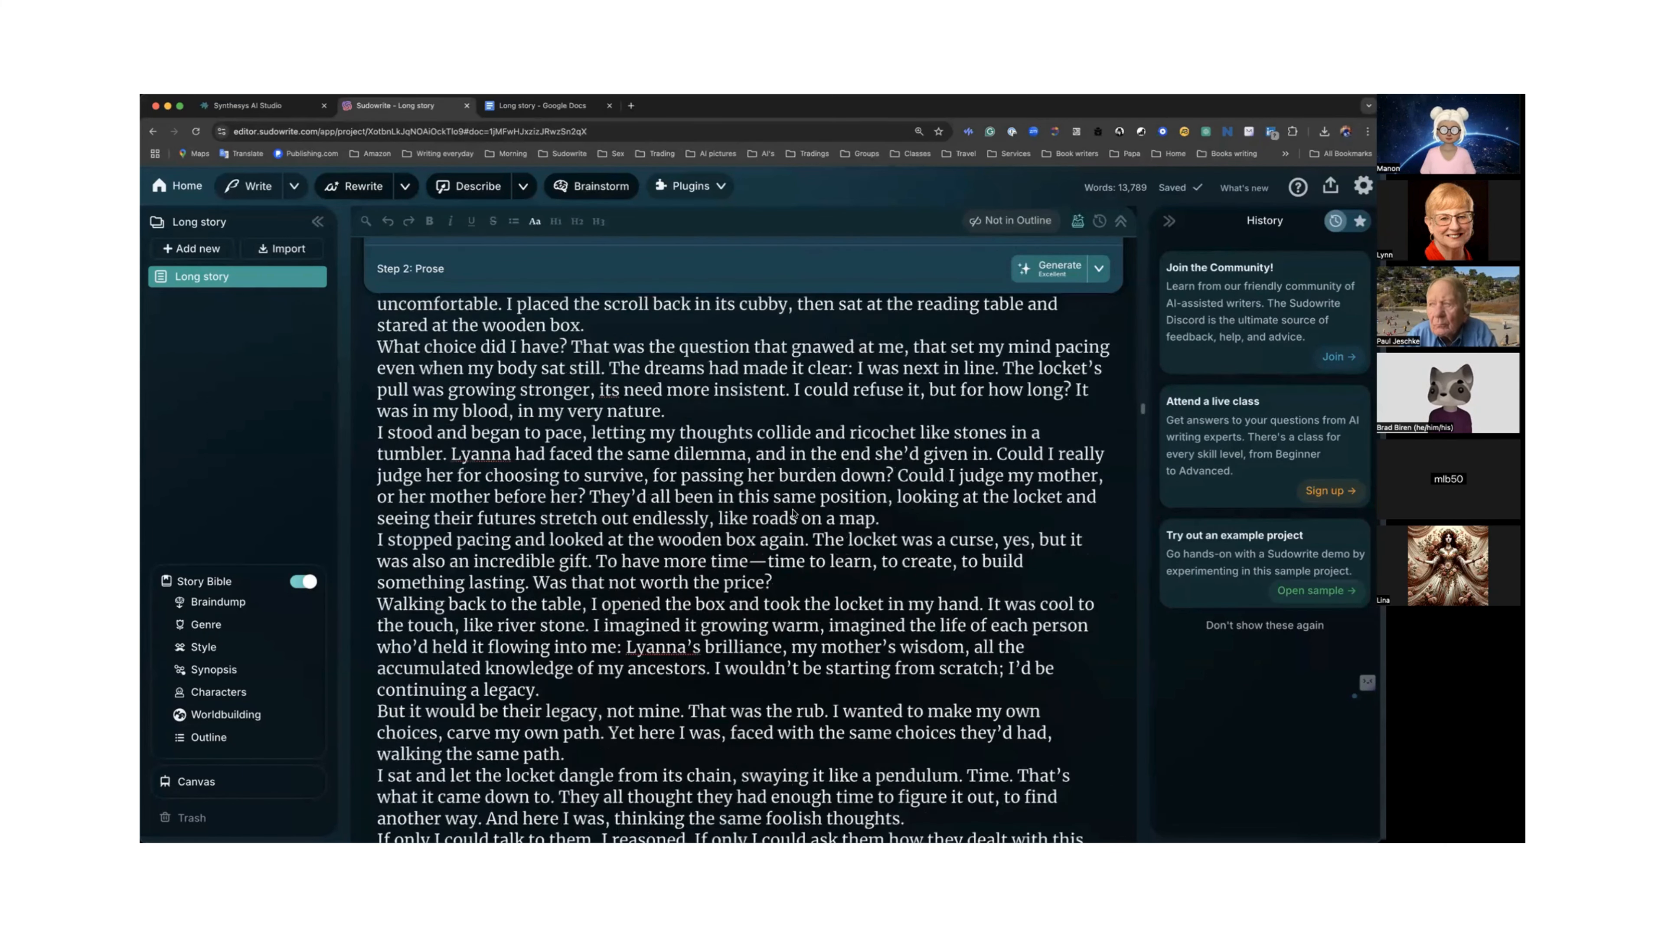
{"action": "scroll", "coordinate": [793, 513], "scroll_direction": "up", "scroll_amount": 15}
{"action": "scroll", "coordinate": [793, 513], "scroll_direction": "down", "scroll_amount": 10}
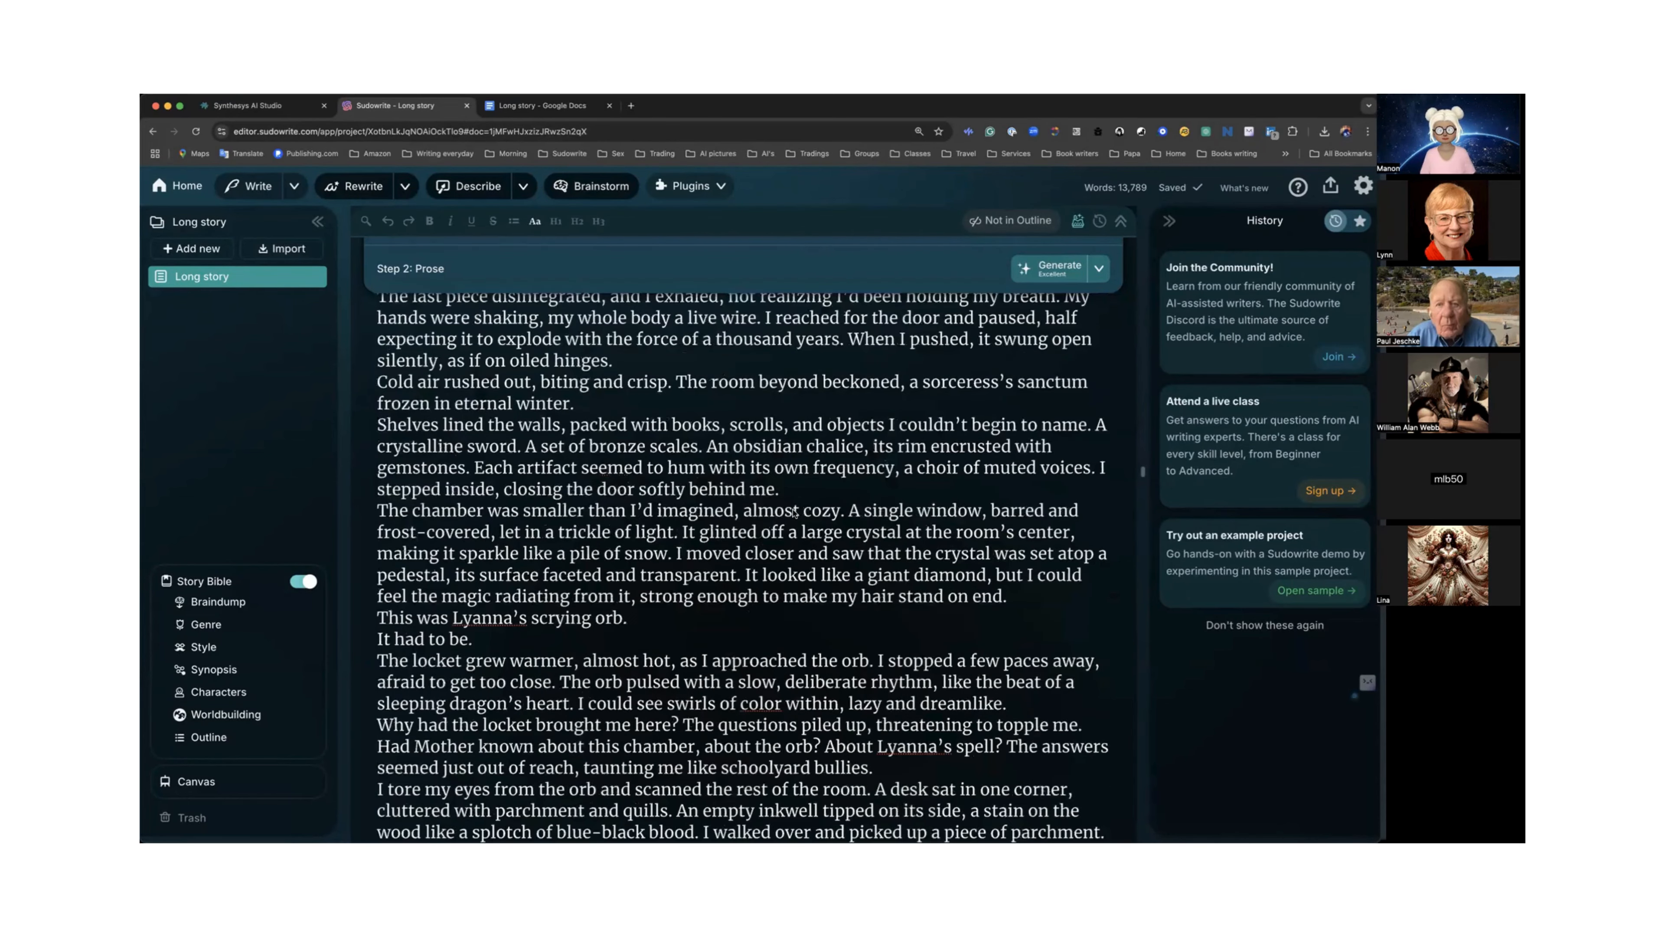
{"action": "scroll", "coordinate": [793, 513], "scroll_direction": "down", "scroll_amount": 1}
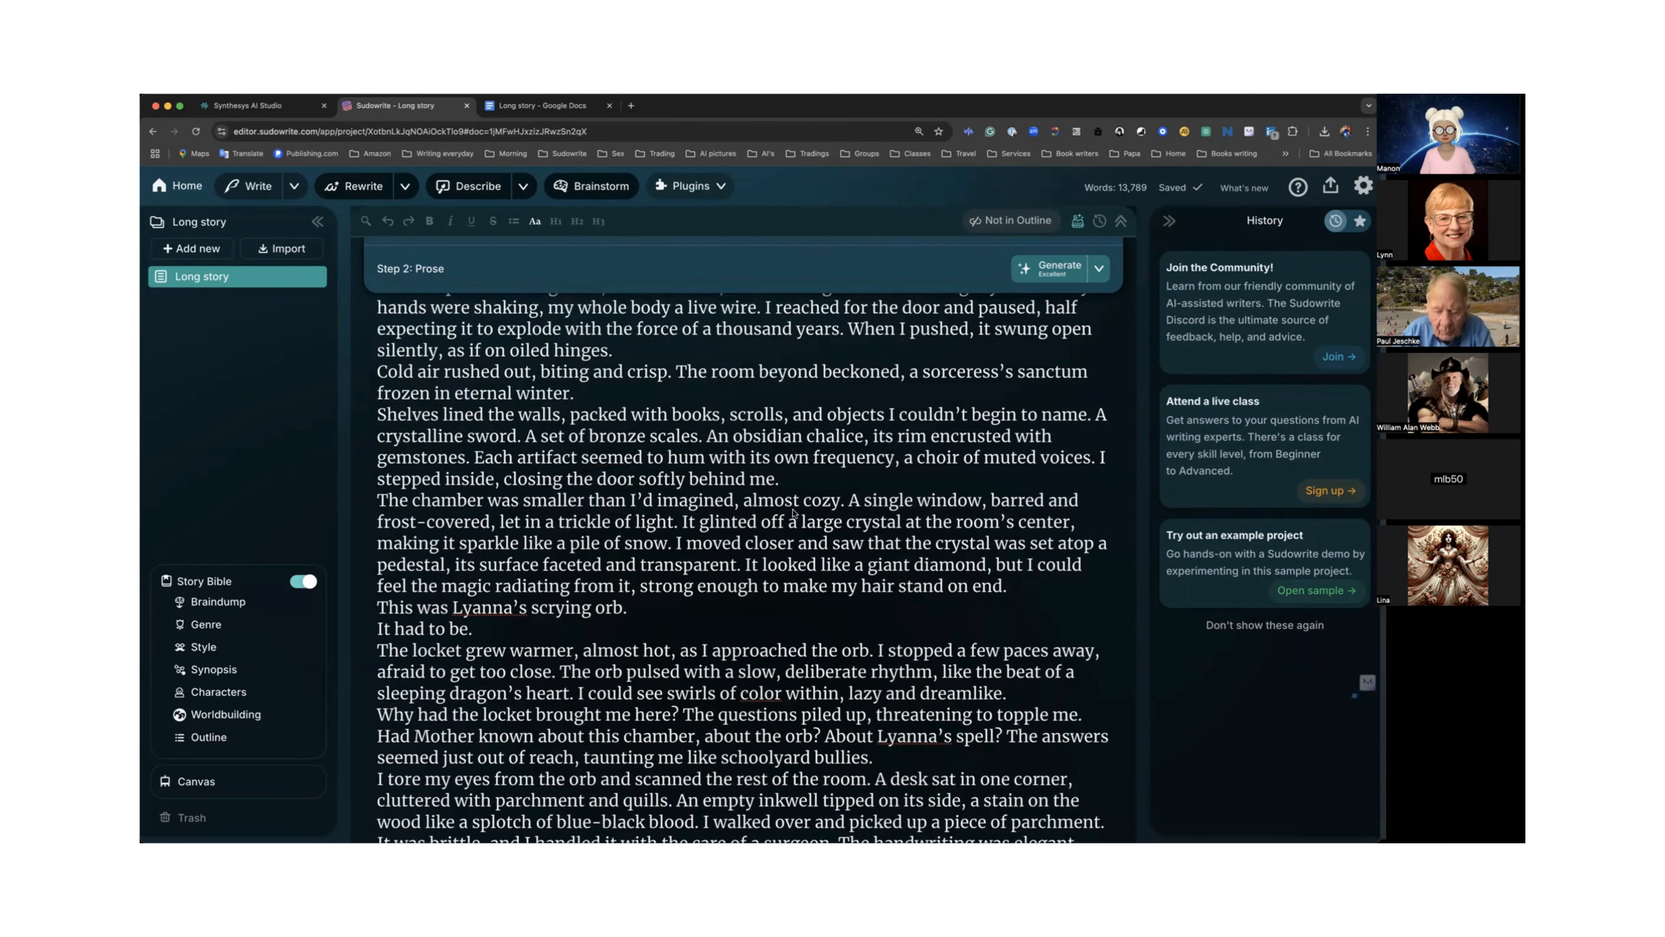
{"action": "scroll", "coordinate": [793, 513], "scroll_direction": "down", "scroll_amount": 5}
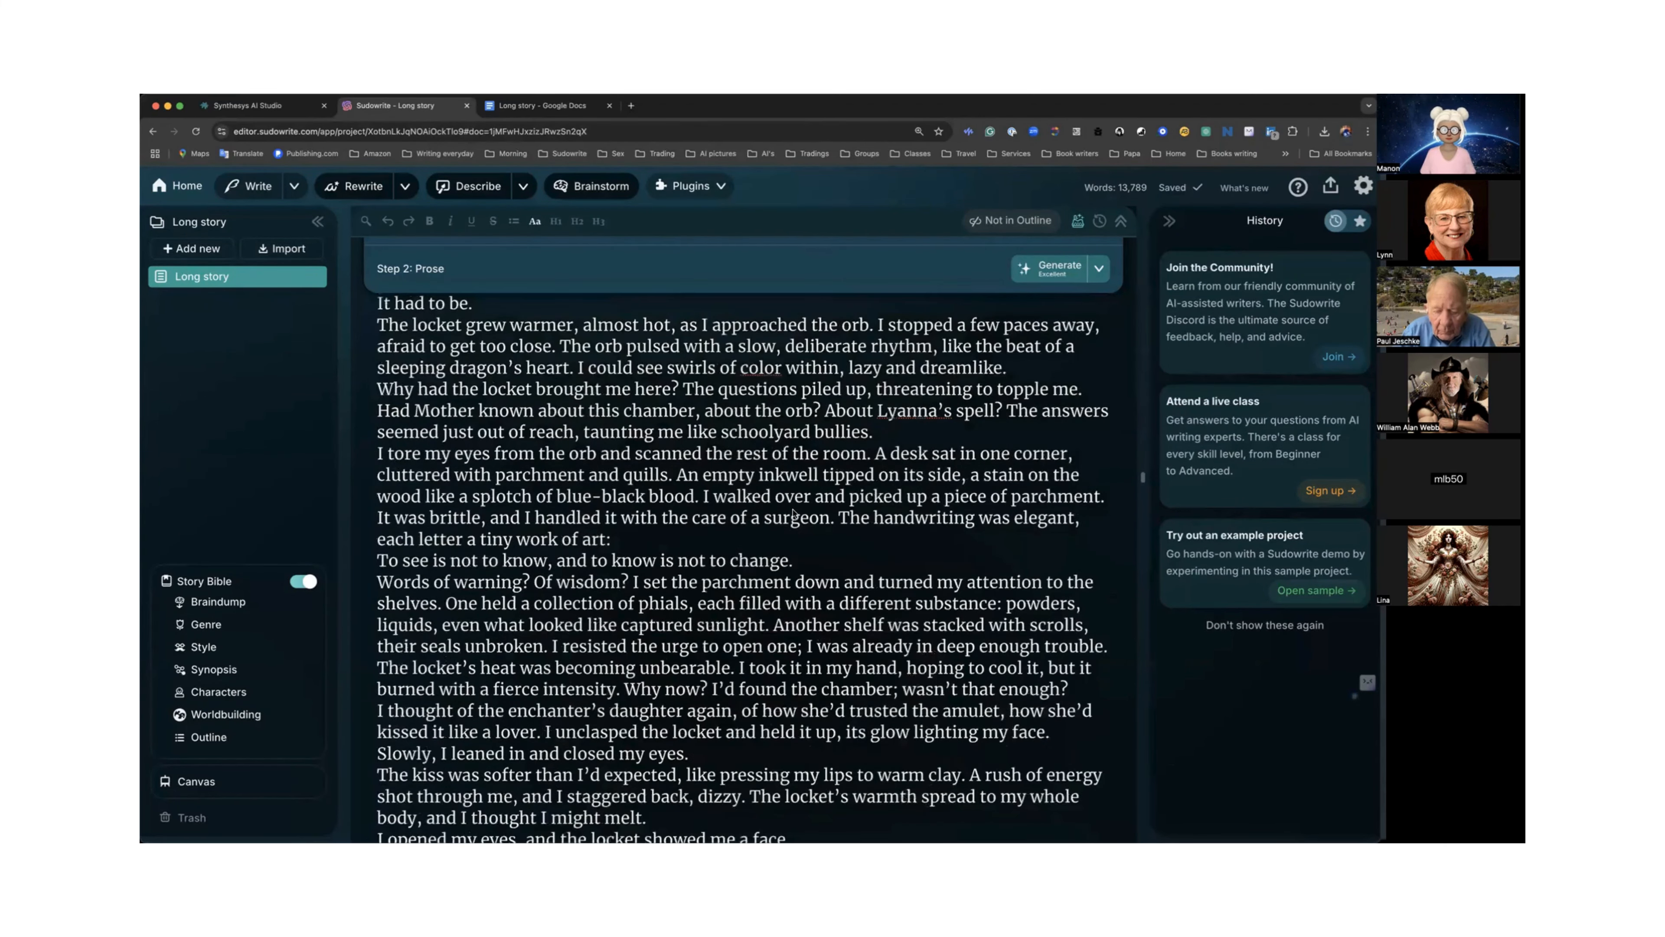
{"action": "scroll", "coordinate": [793, 513], "scroll_direction": "down", "scroll_amount": 15}
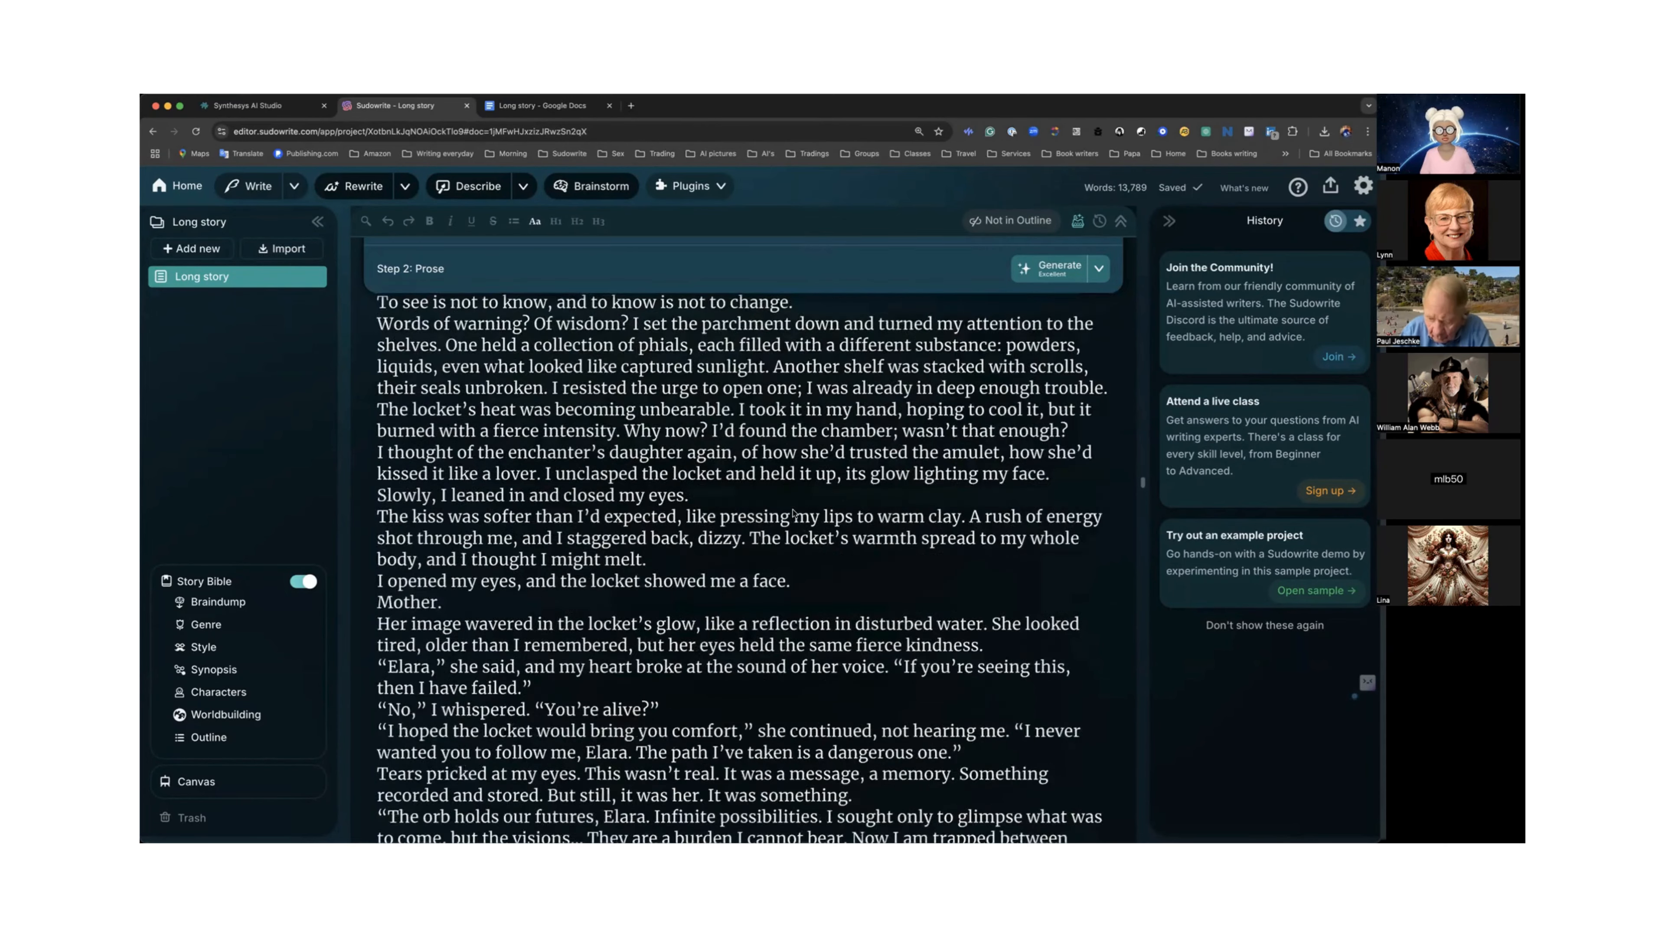
Open the Story Bible's Genre section and review the generated Genre, Style and Synopsis entries.
{"action": "left_click", "coordinate": [211, 625]}
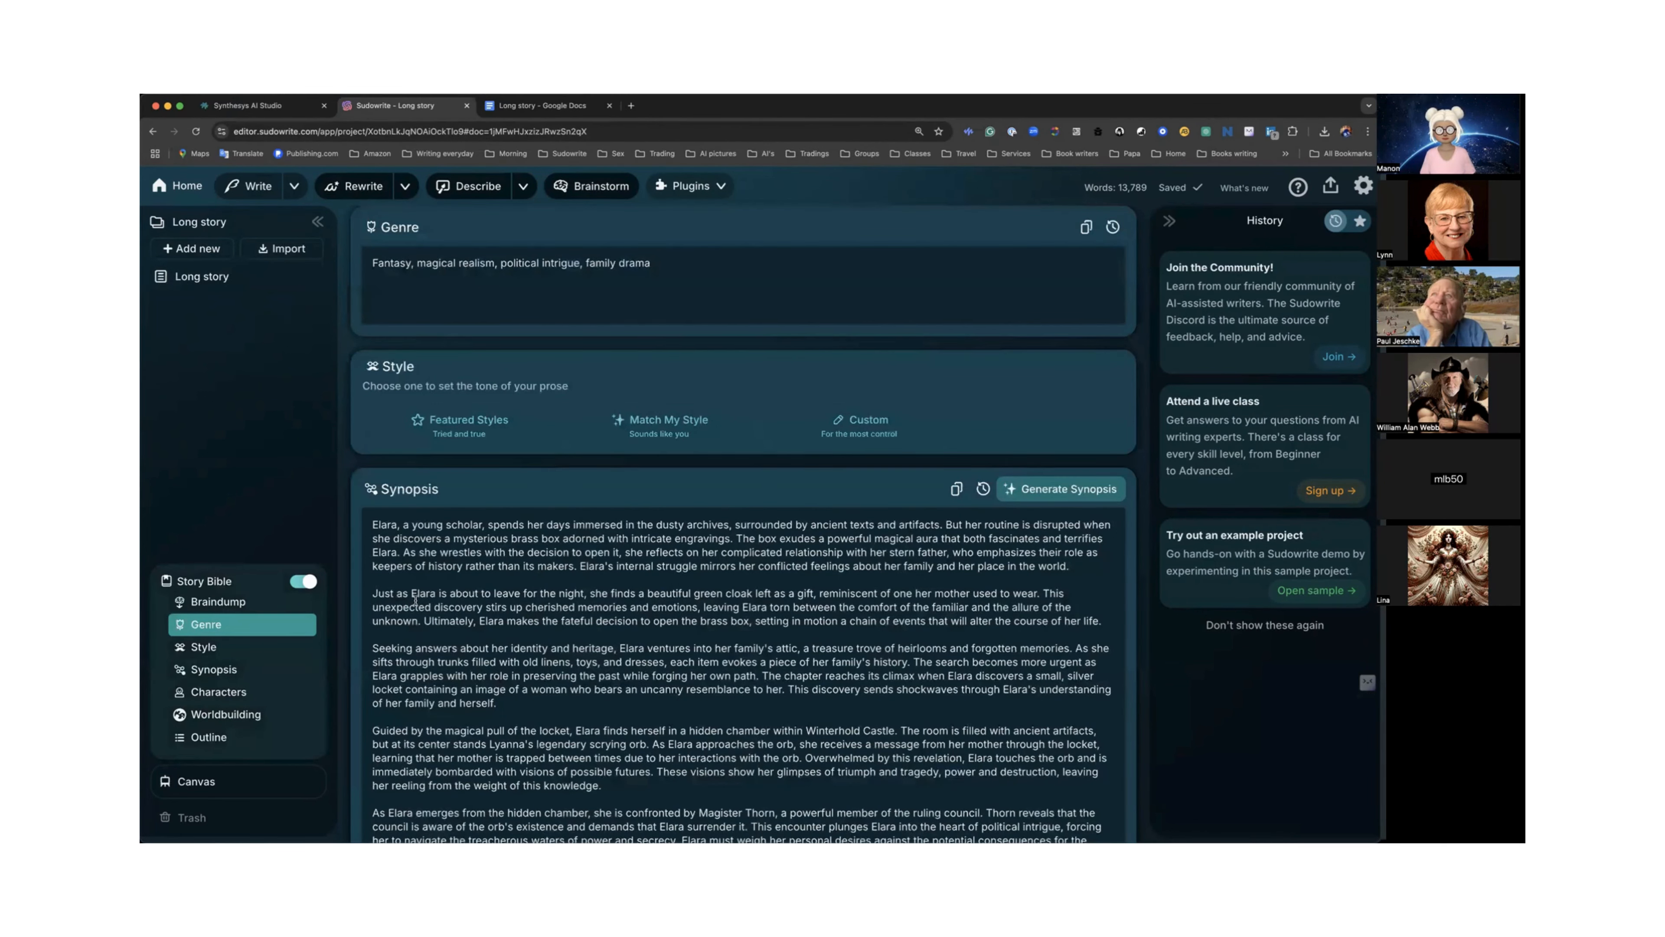
{"action": "scroll", "coordinate": [415, 600], "scroll_direction": "up", "scroll_amount": 5}
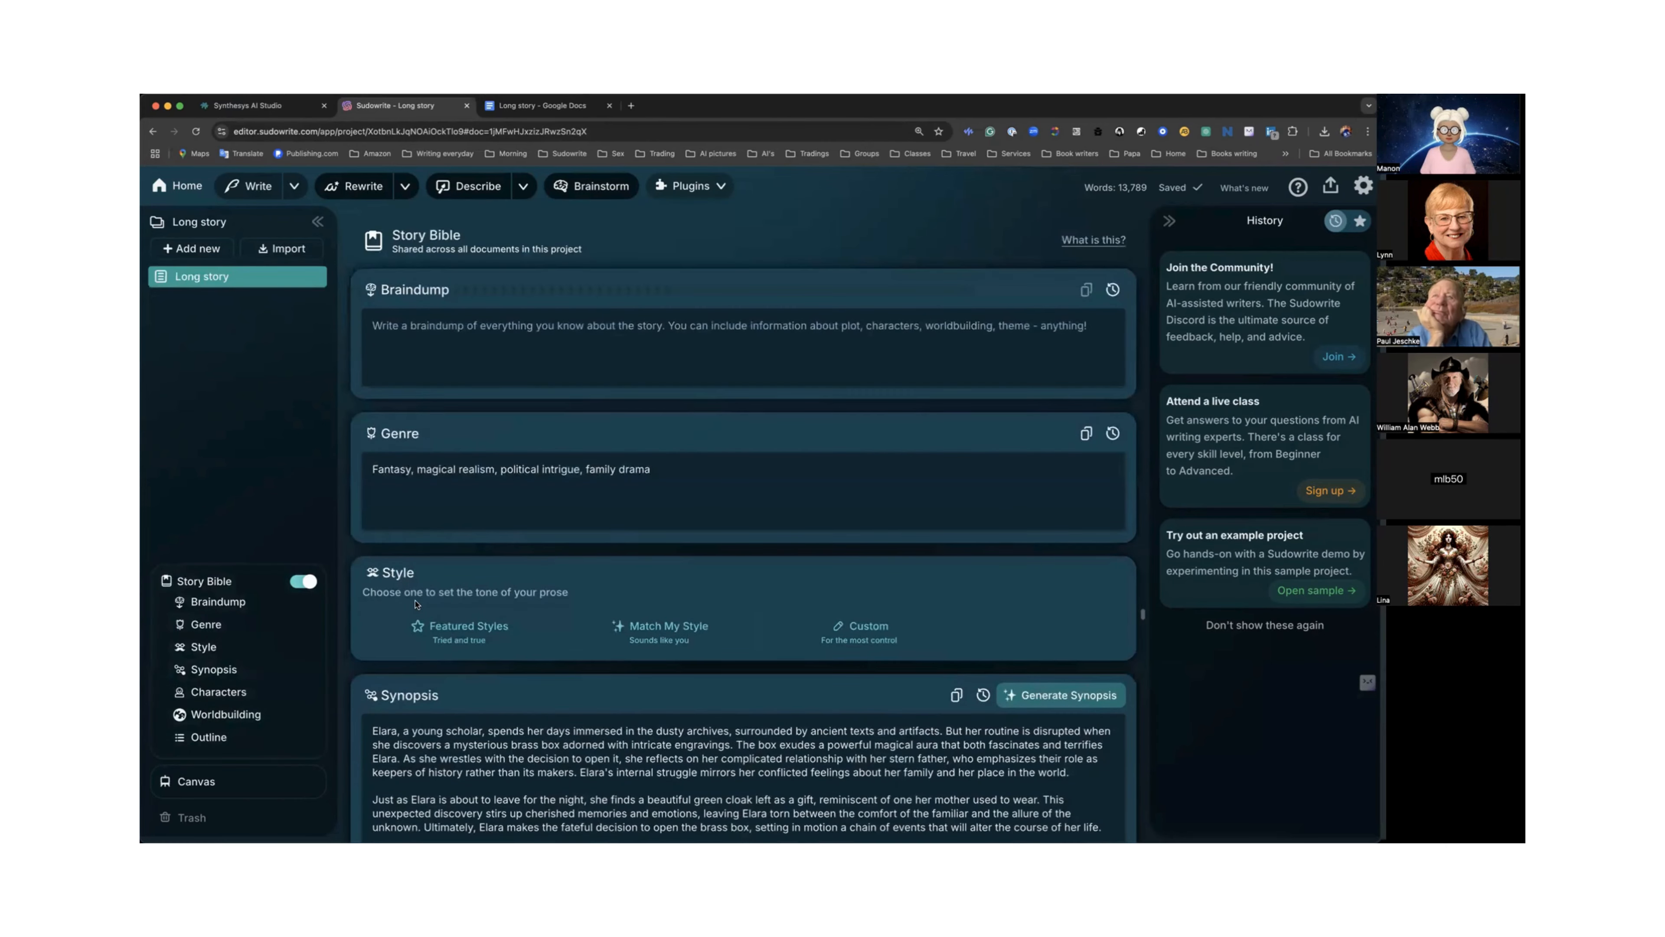
{"action": "scroll", "coordinate": [415, 604], "scroll_direction": "up", "scroll_amount": 3}
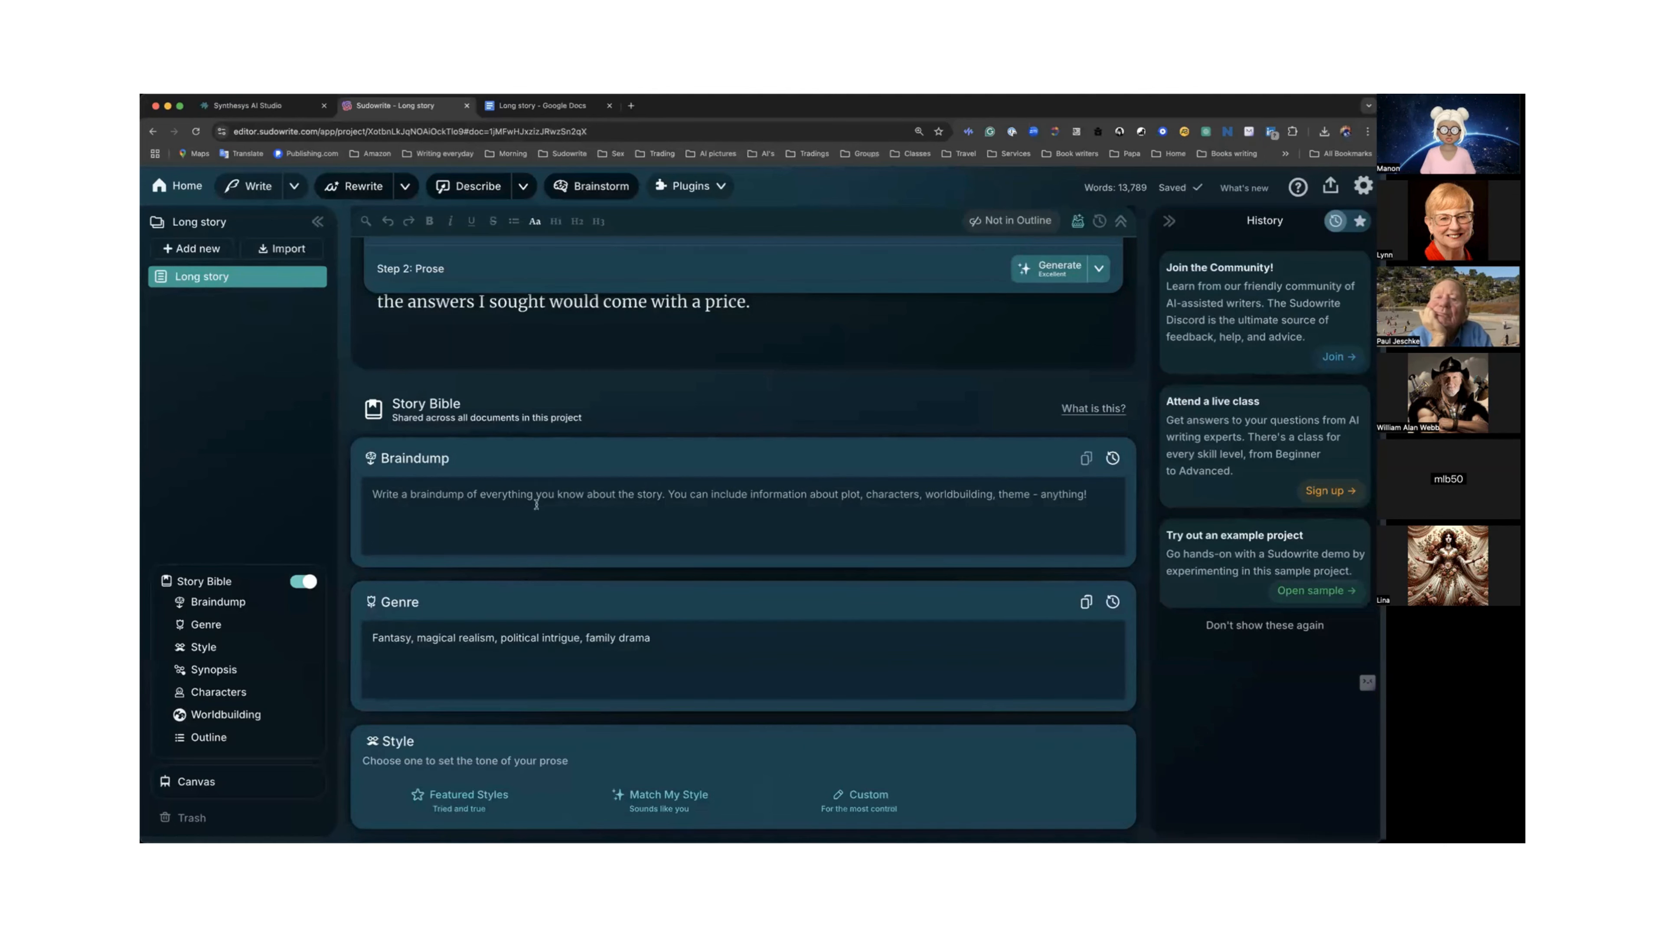
{"action": "scroll", "coordinate": [534, 499], "scroll_direction": "down", "scroll_amount": 3}
{"action": "scroll", "coordinate": [537, 504], "scroll_direction": "down", "scroll_amount": 1}
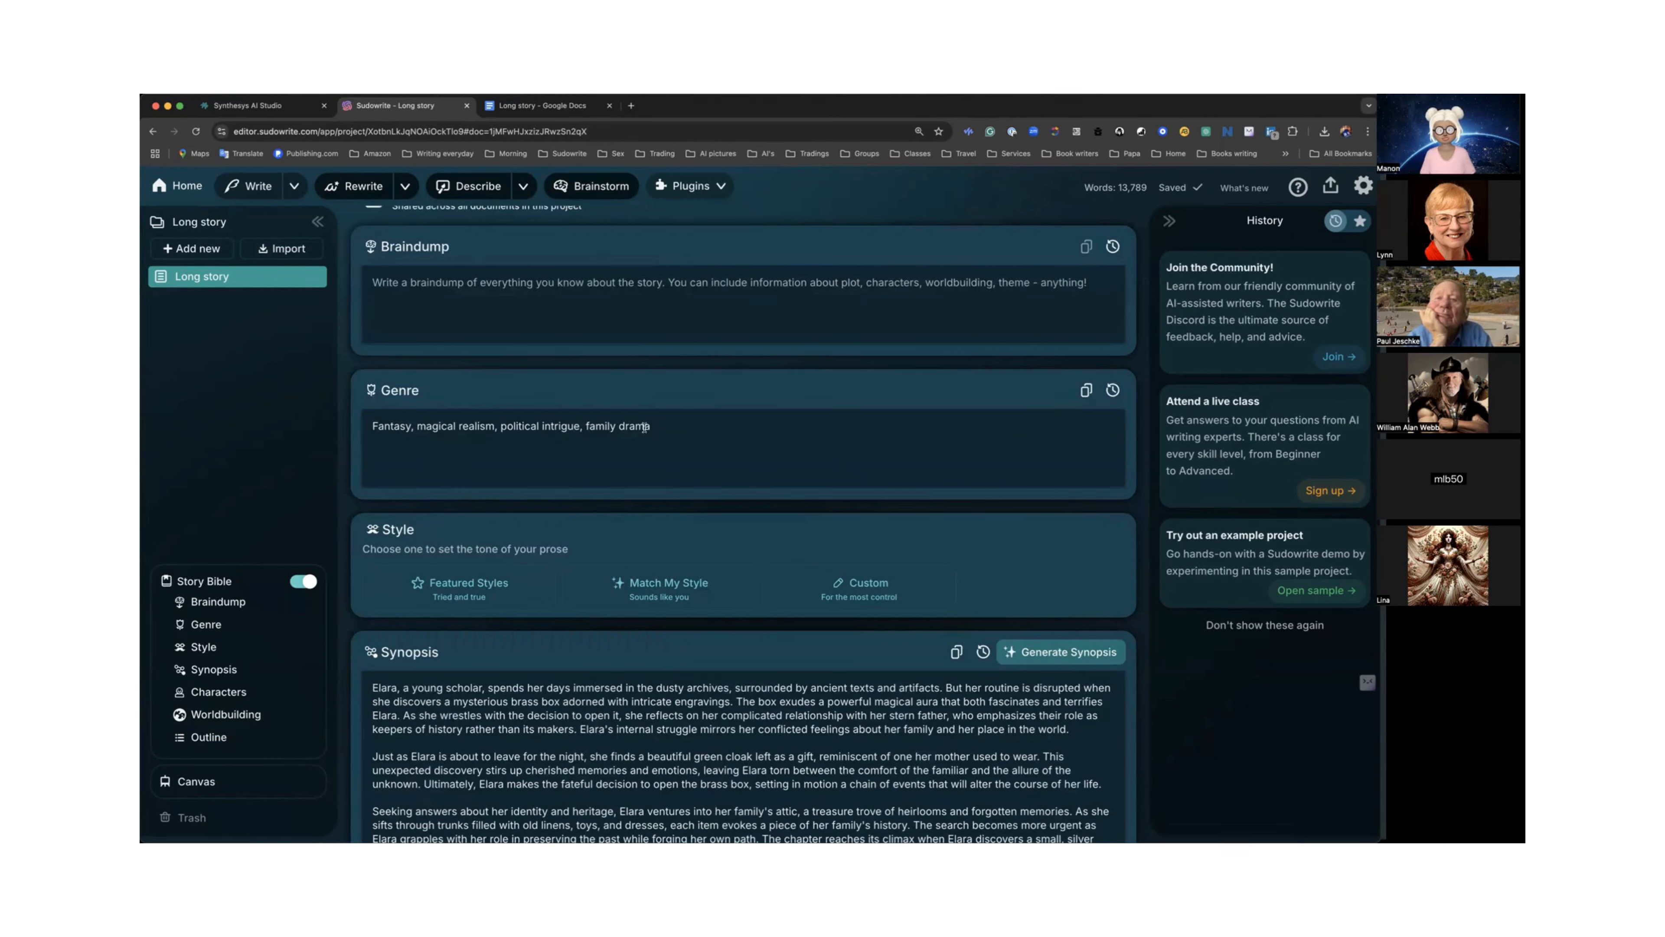
{"action": "scroll", "coordinate": [644, 428], "scroll_direction": "down", "scroll_amount": 3}
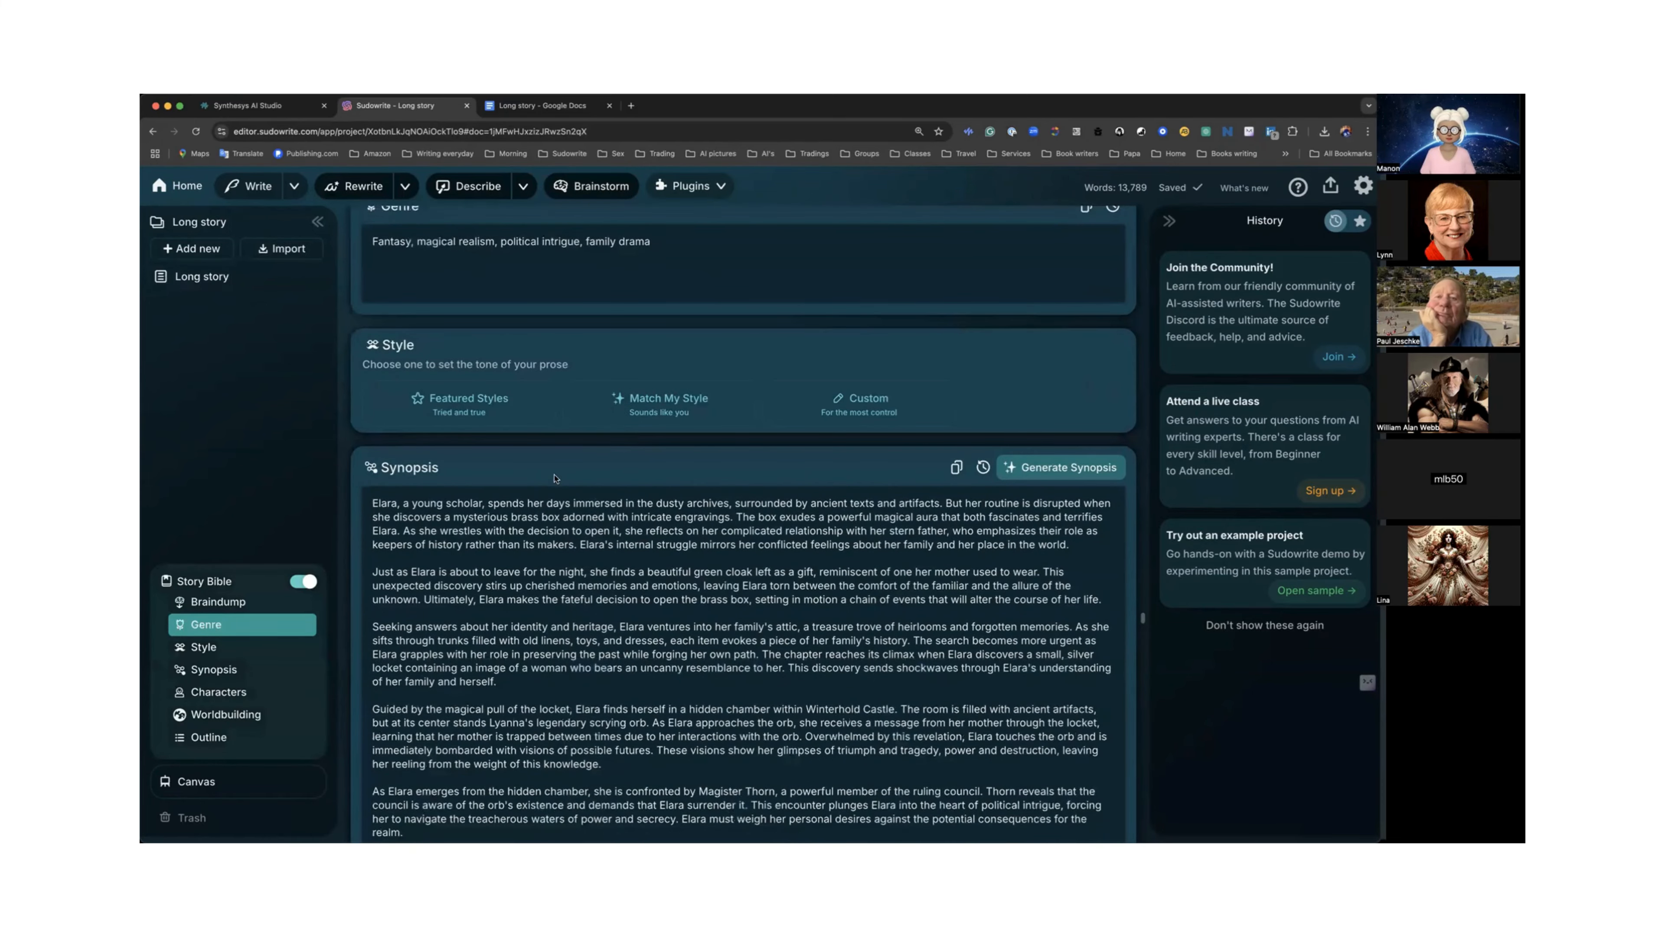
{"action": "scroll", "coordinate": [538, 508], "scroll_direction": "down", "scroll_amount": 1}
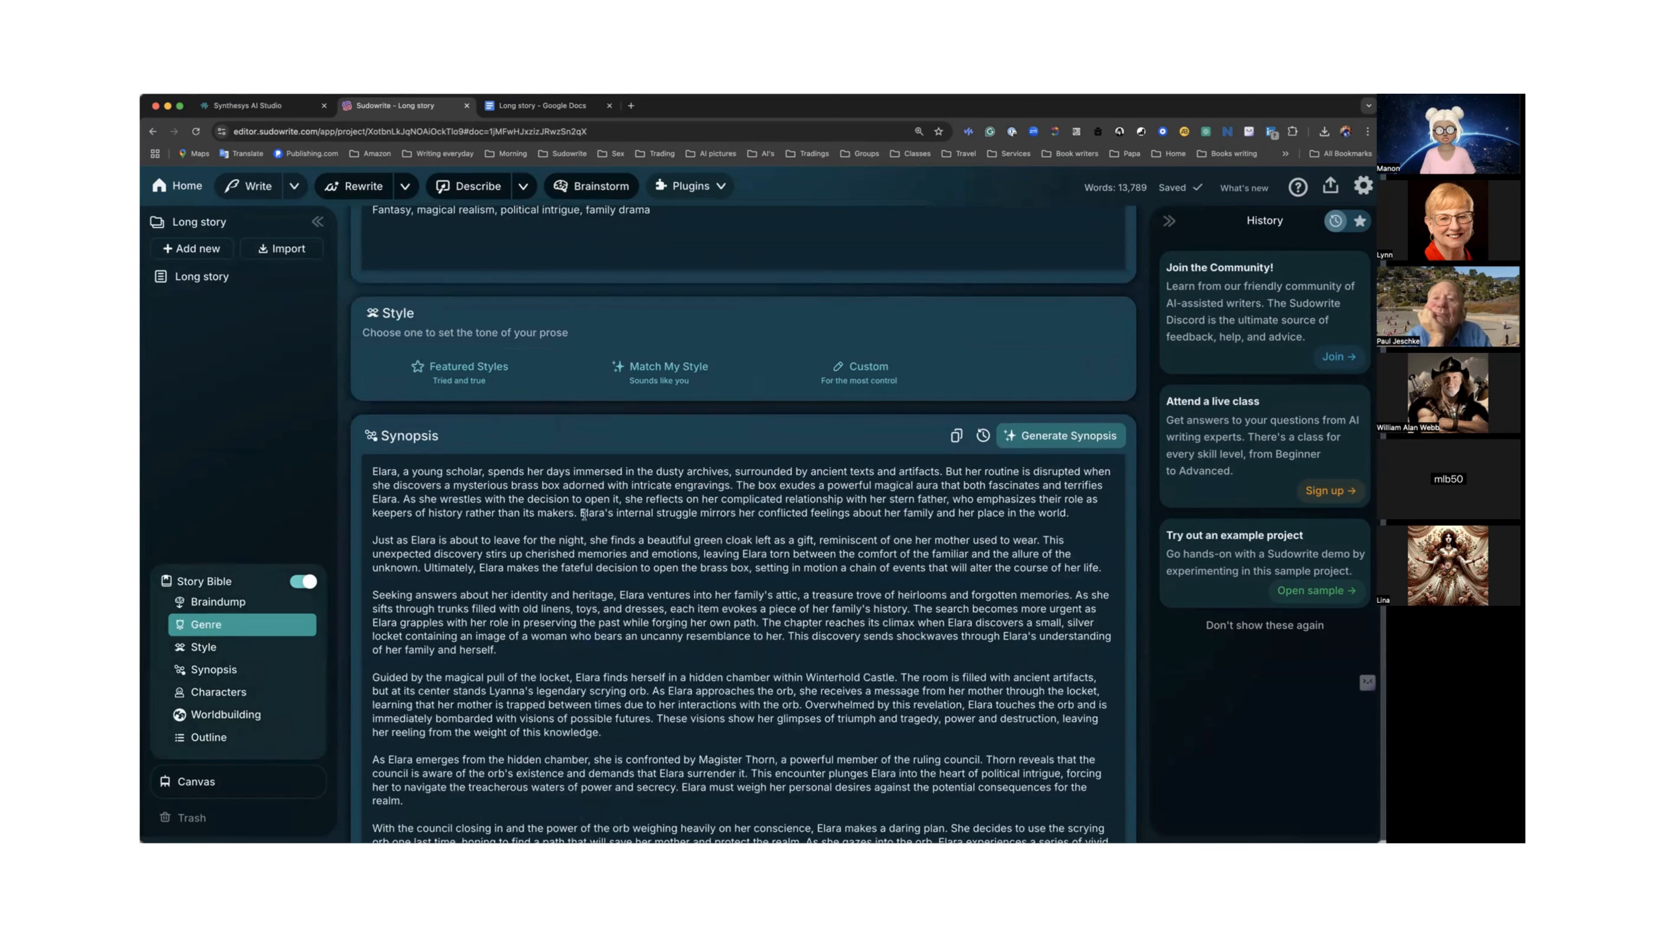
{"action": "scroll", "coordinate": [584, 514], "scroll_direction": "down", "scroll_amount": 5}
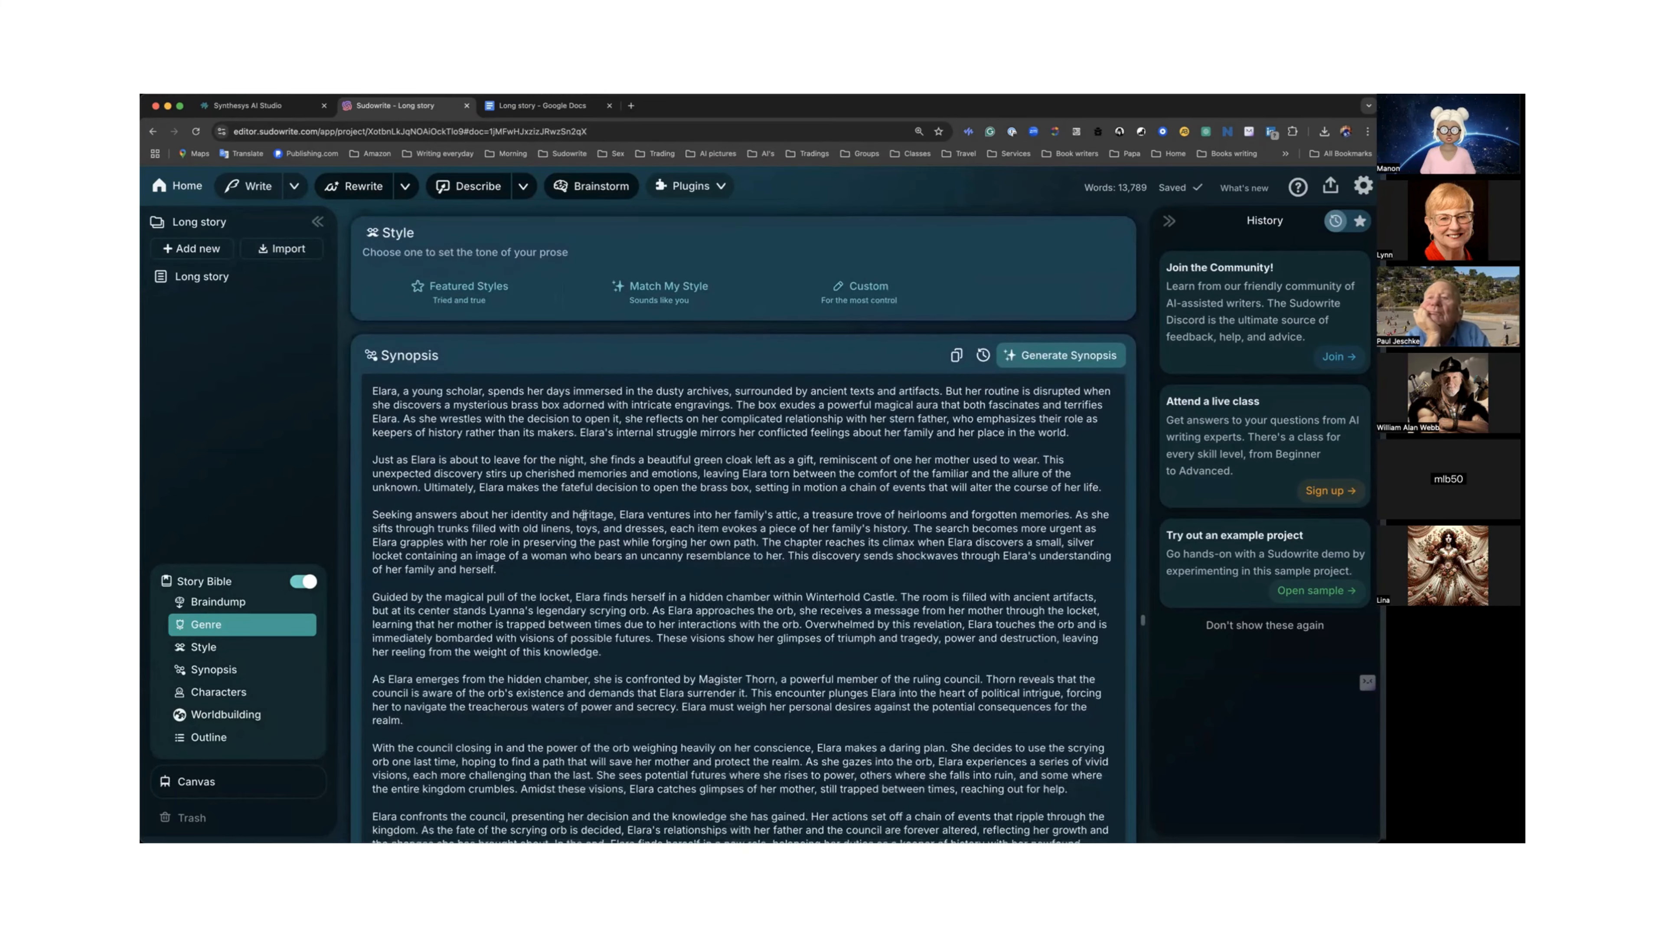
{"action": "scroll", "coordinate": [584, 515], "scroll_direction": "down", "scroll_amount": 6}
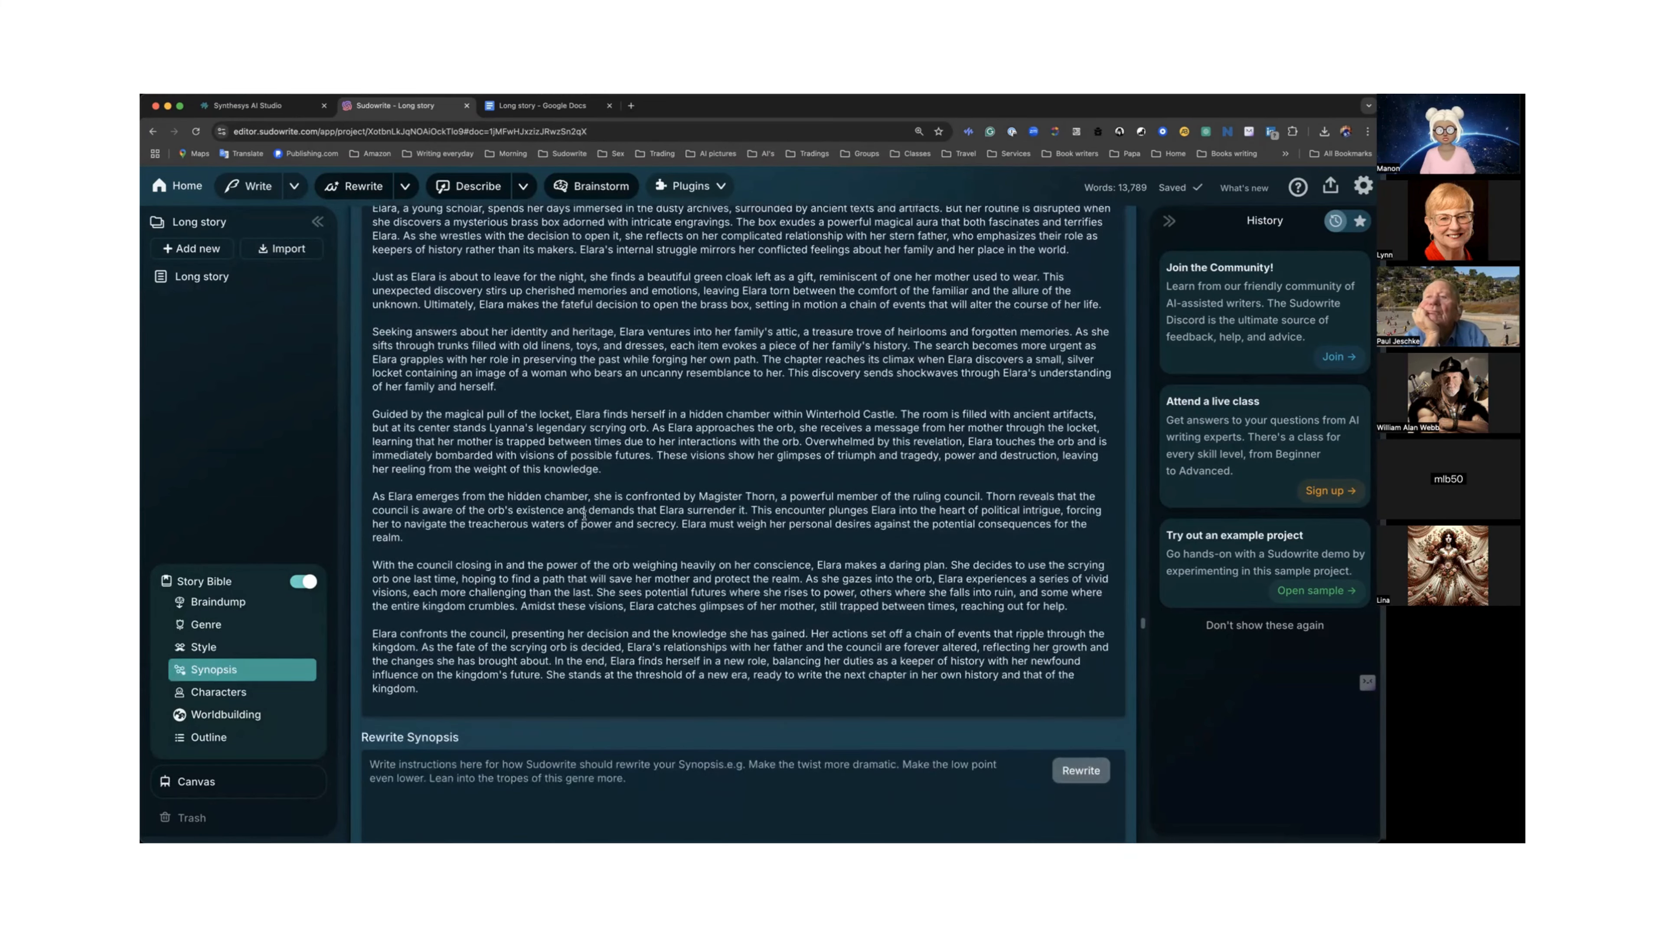
{"action": "scroll", "coordinate": [584, 514], "scroll_direction": "down", "scroll_amount": 1}
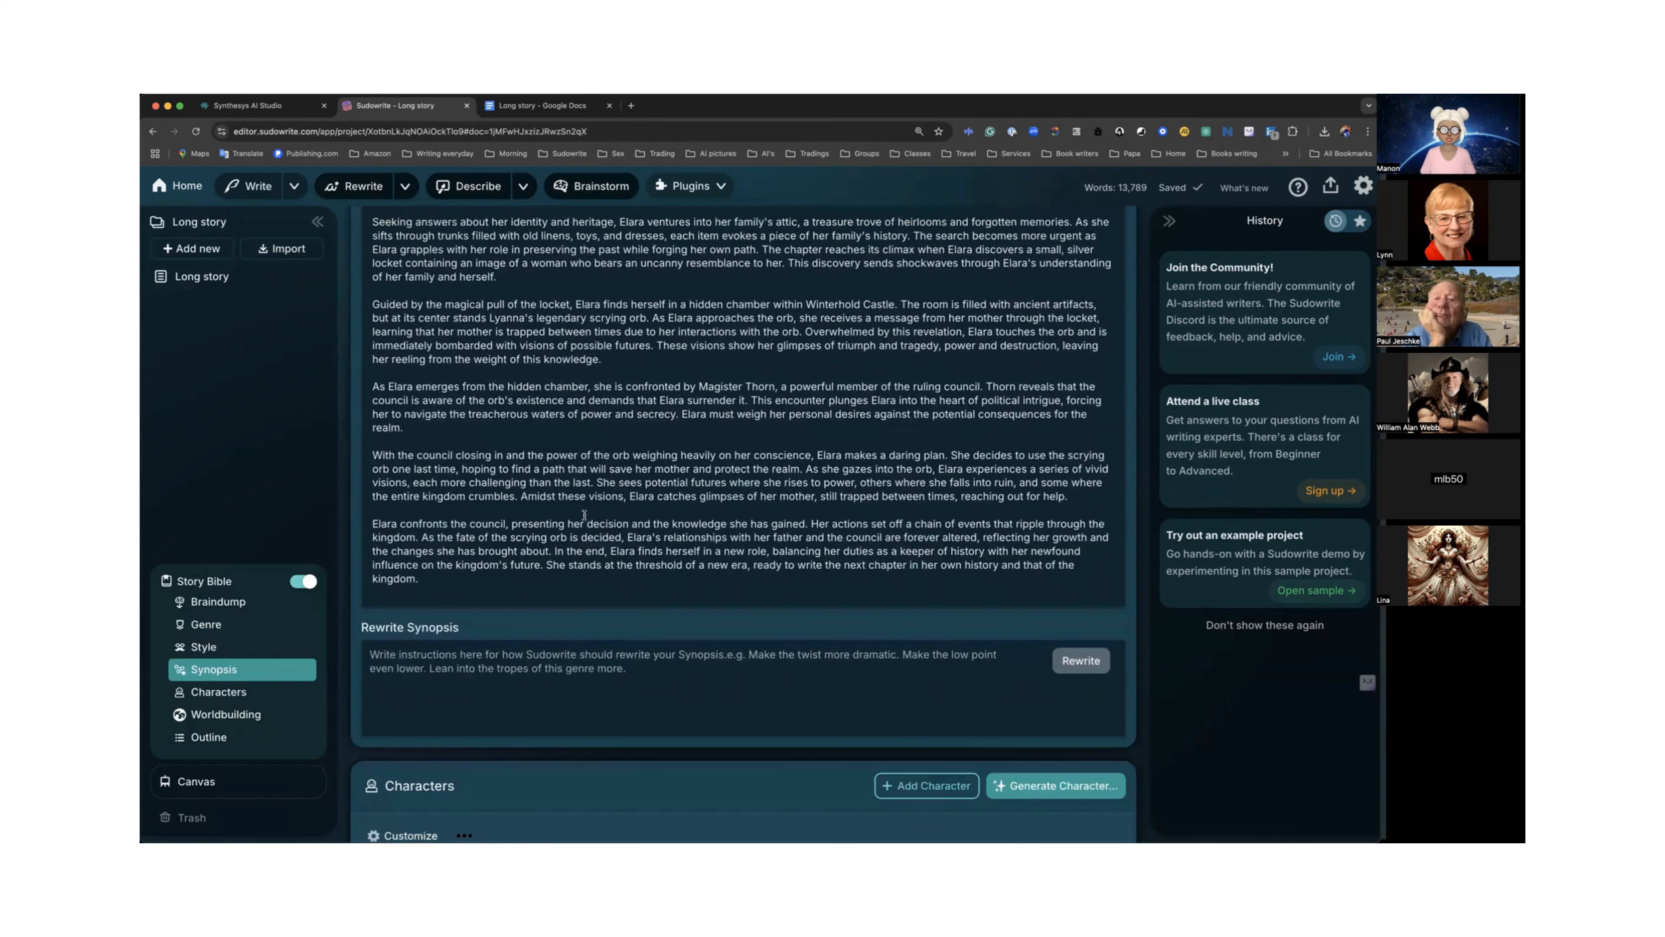
{"action": "scroll", "coordinate": [511, 552], "scroll_direction": "up", "scroll_amount": 7}
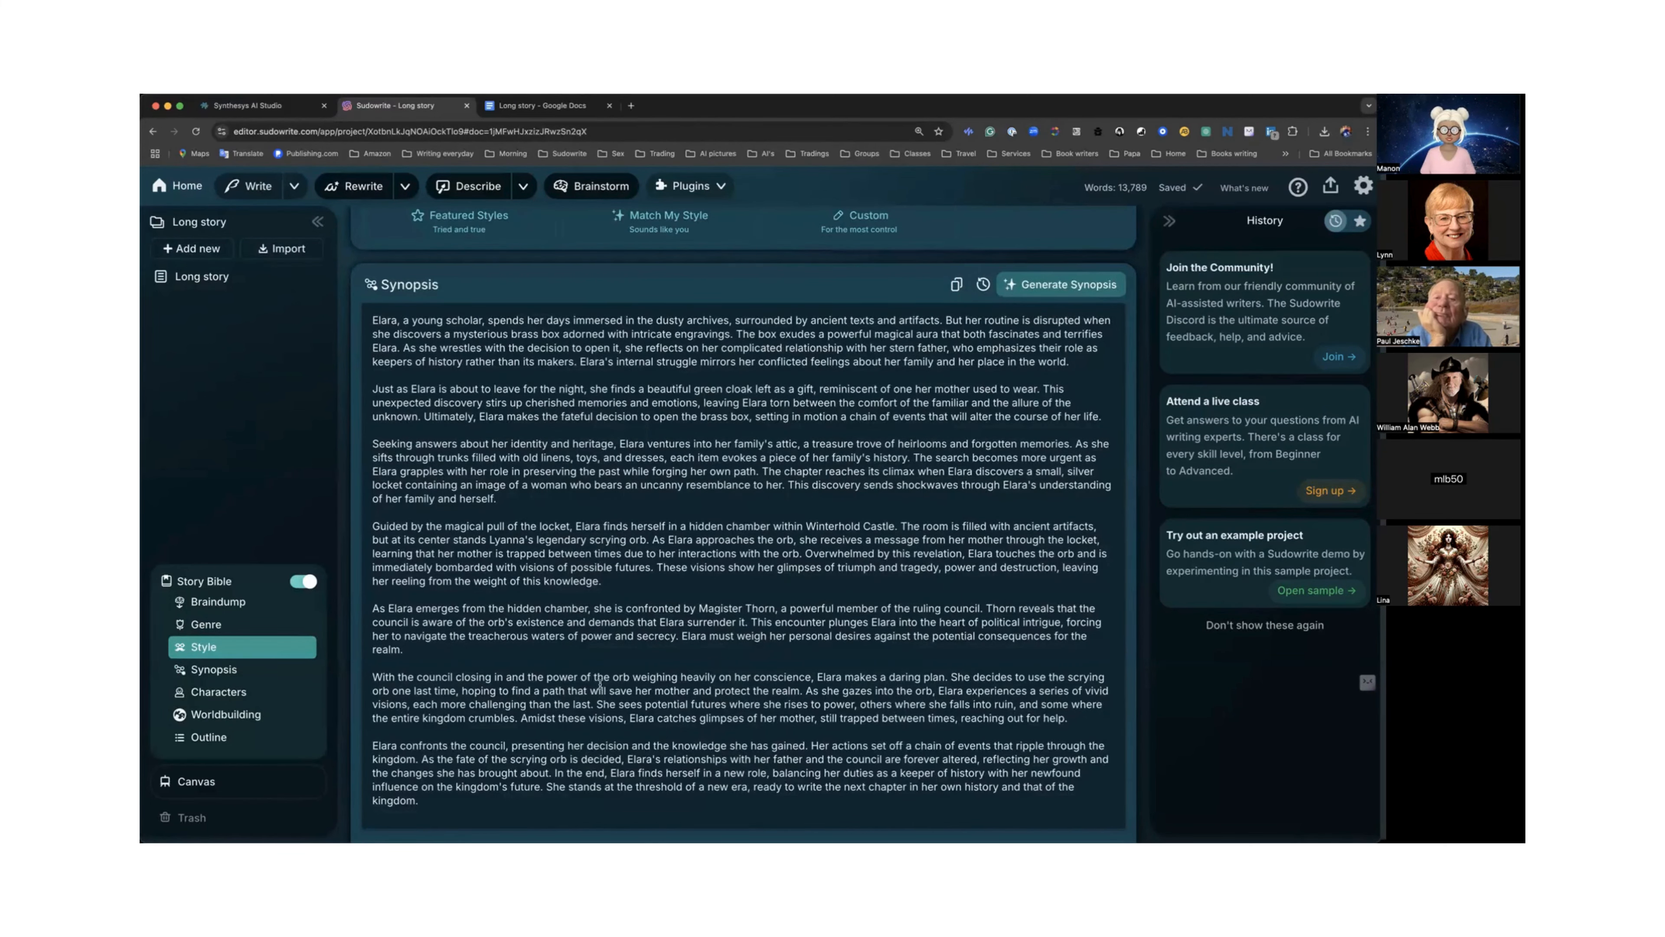
{"action": "scroll", "coordinate": [574, 692], "scroll_direction": "down", "scroll_amount": 5}
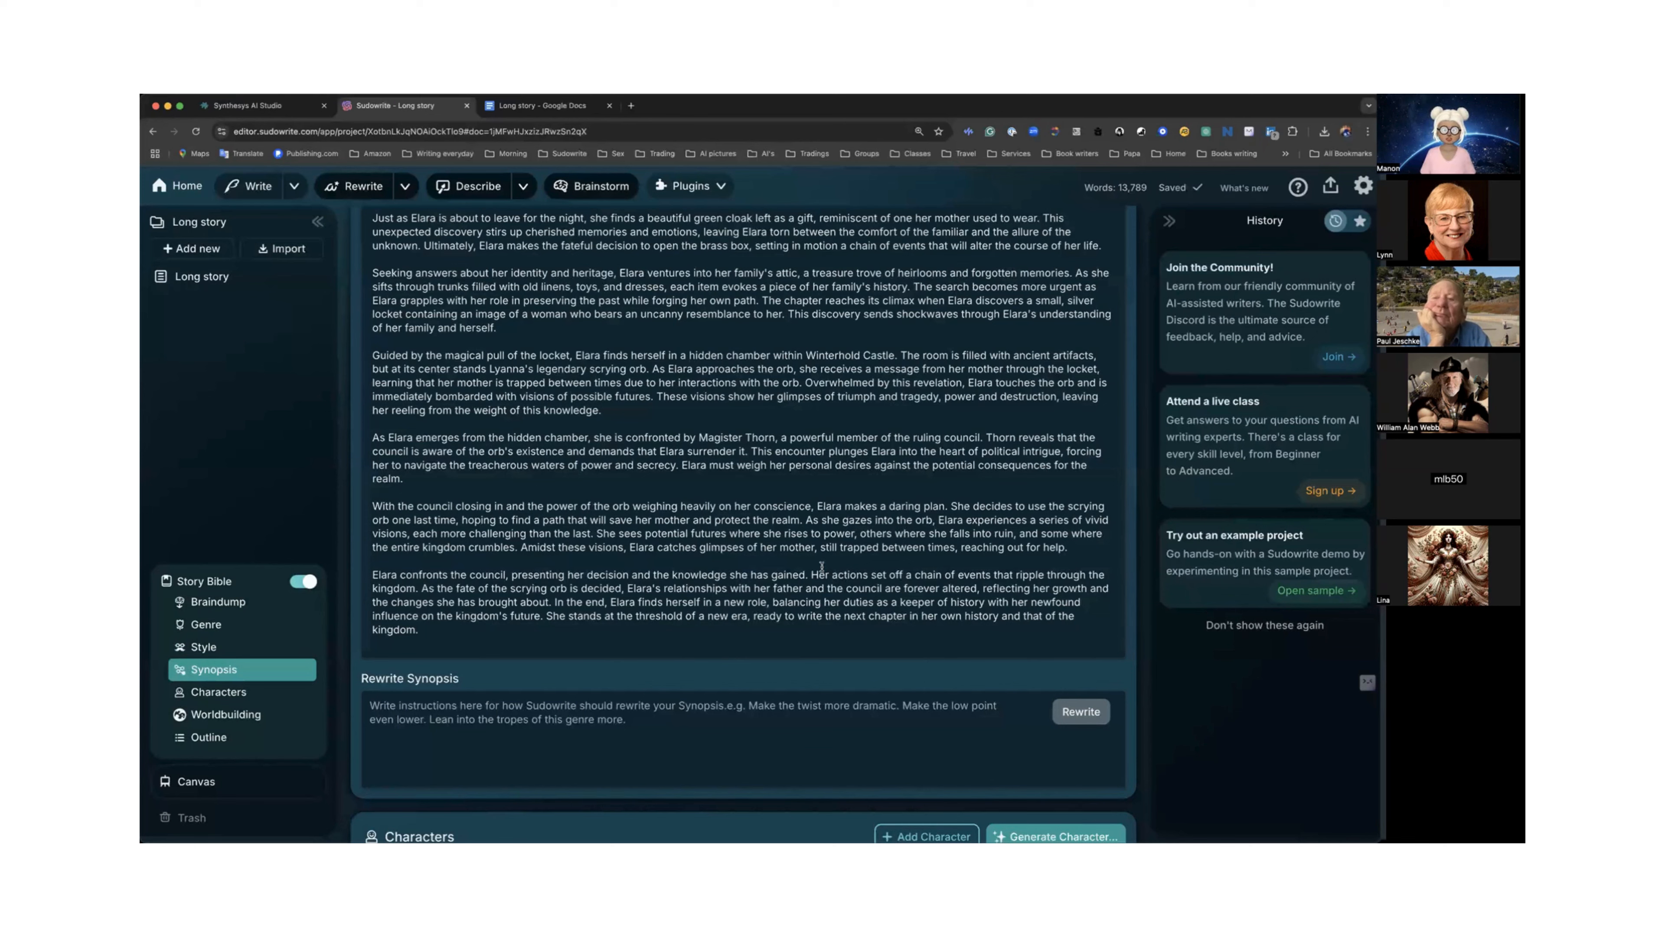
Highlight a stretch of the Synopsis text and scroll around it to read the synopsis.
{"action": "left_click_drag", "start_coordinate": [395, 232], "coordinate": [633, 617]}
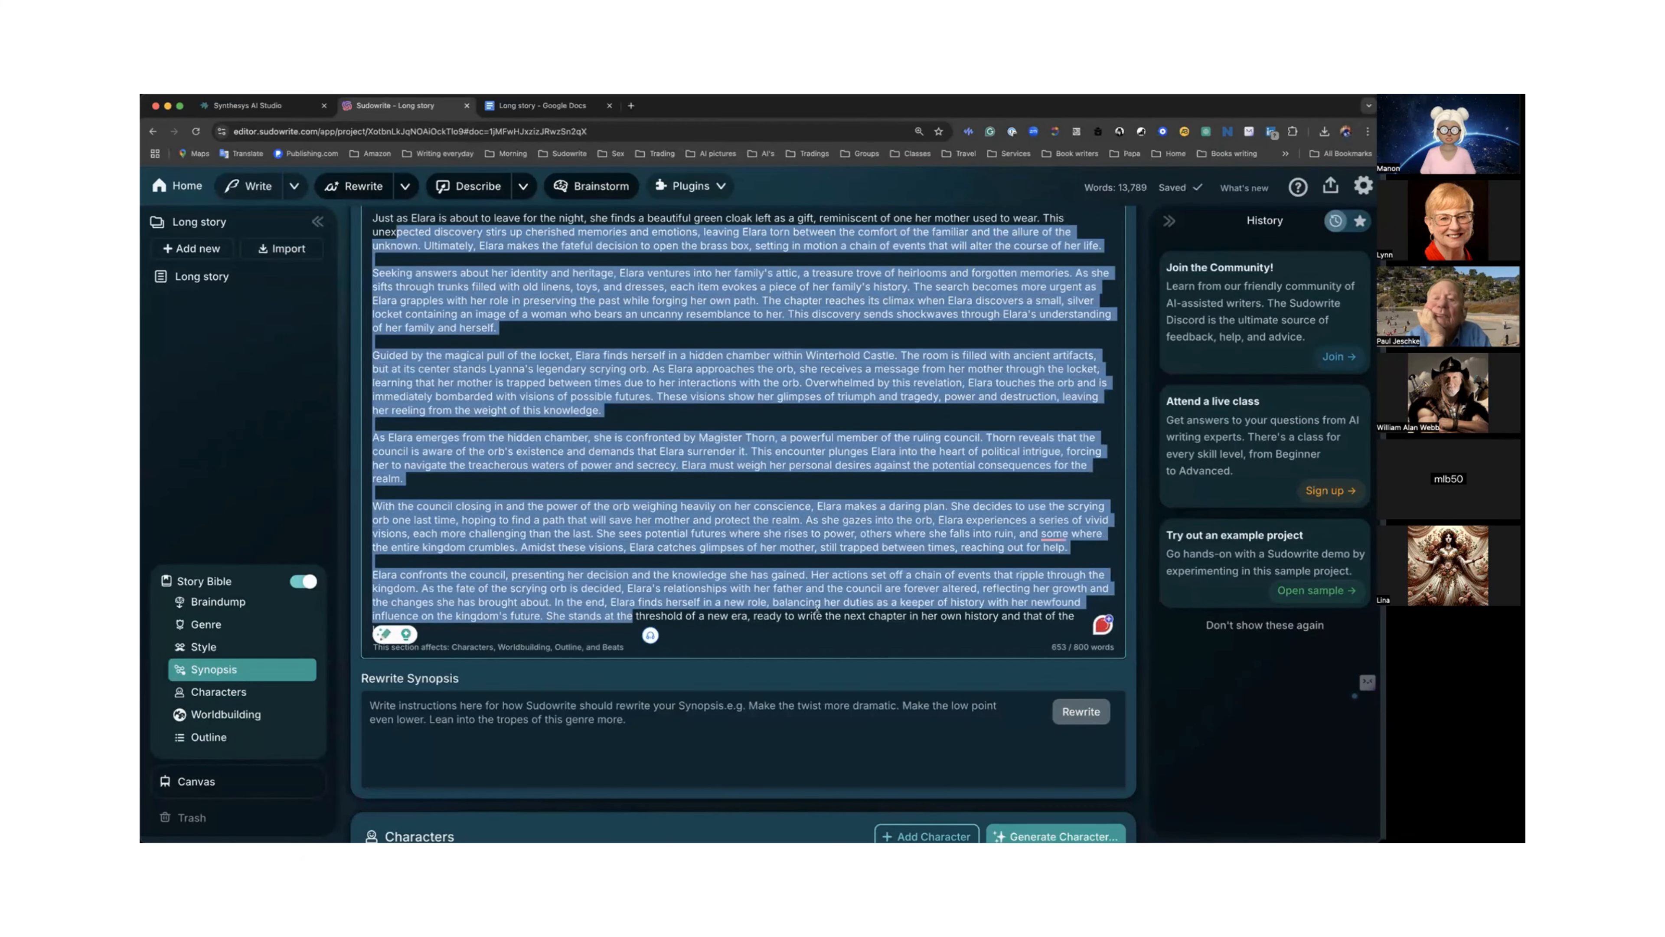
{"action": "left_click", "coordinate": [843, 613]}
{"action": "scroll", "coordinate": [843, 612], "scroll_direction": "down", "scroll_amount": 4}
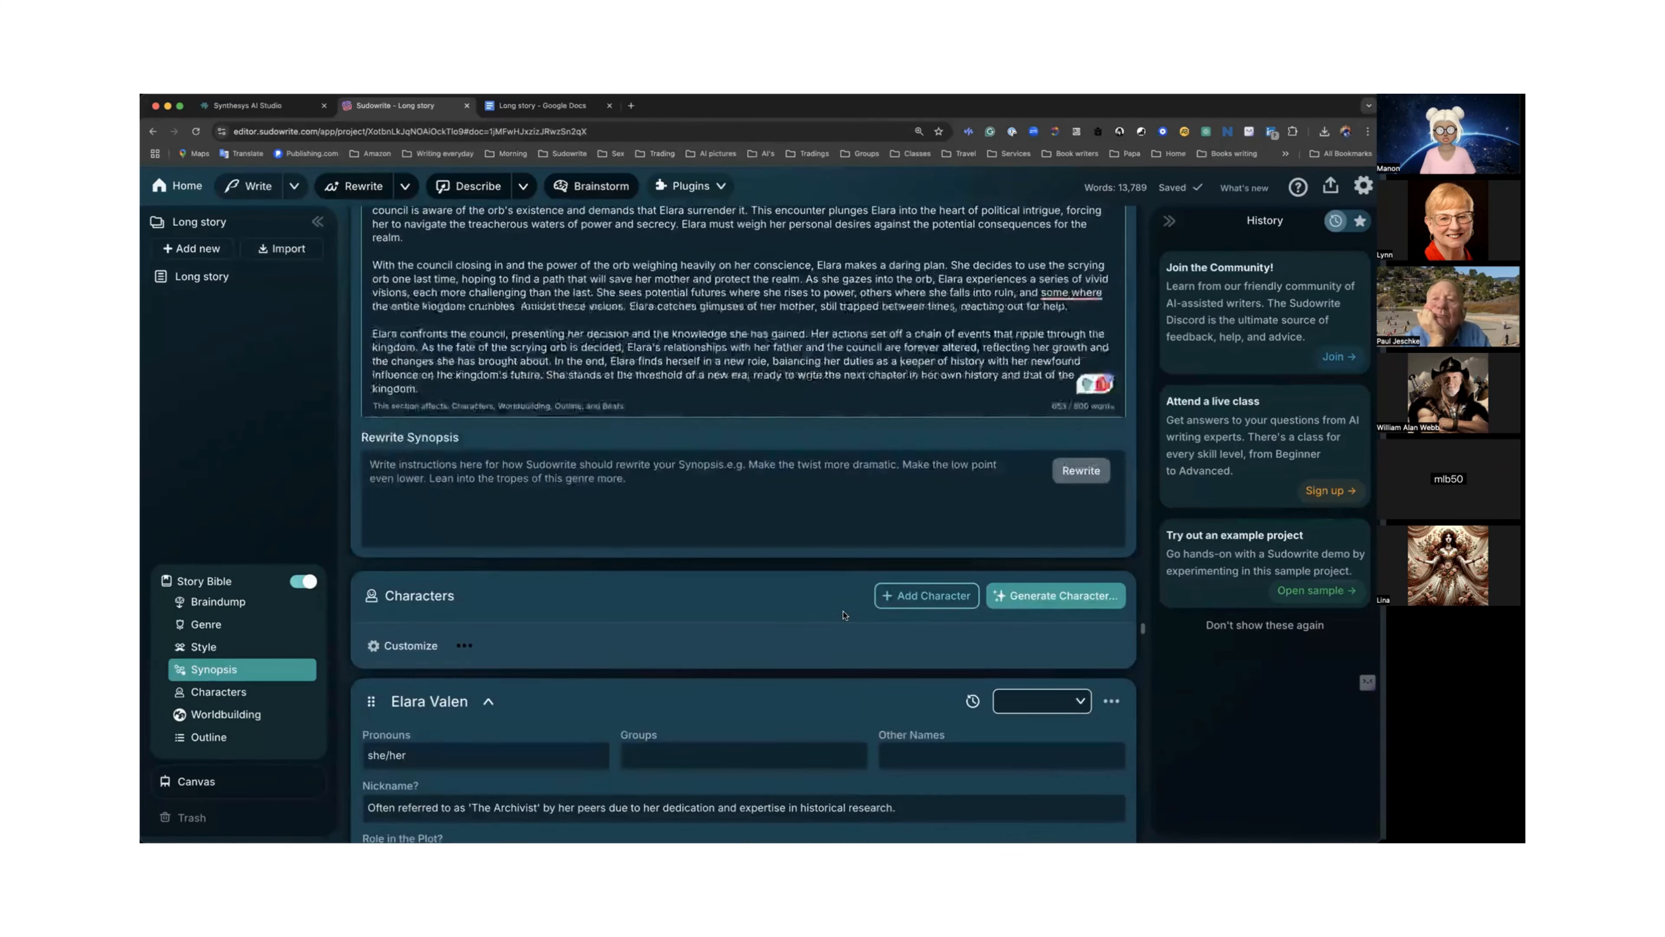
{"action": "scroll", "coordinate": [843, 612], "scroll_direction": "down", "scroll_amount": 3}
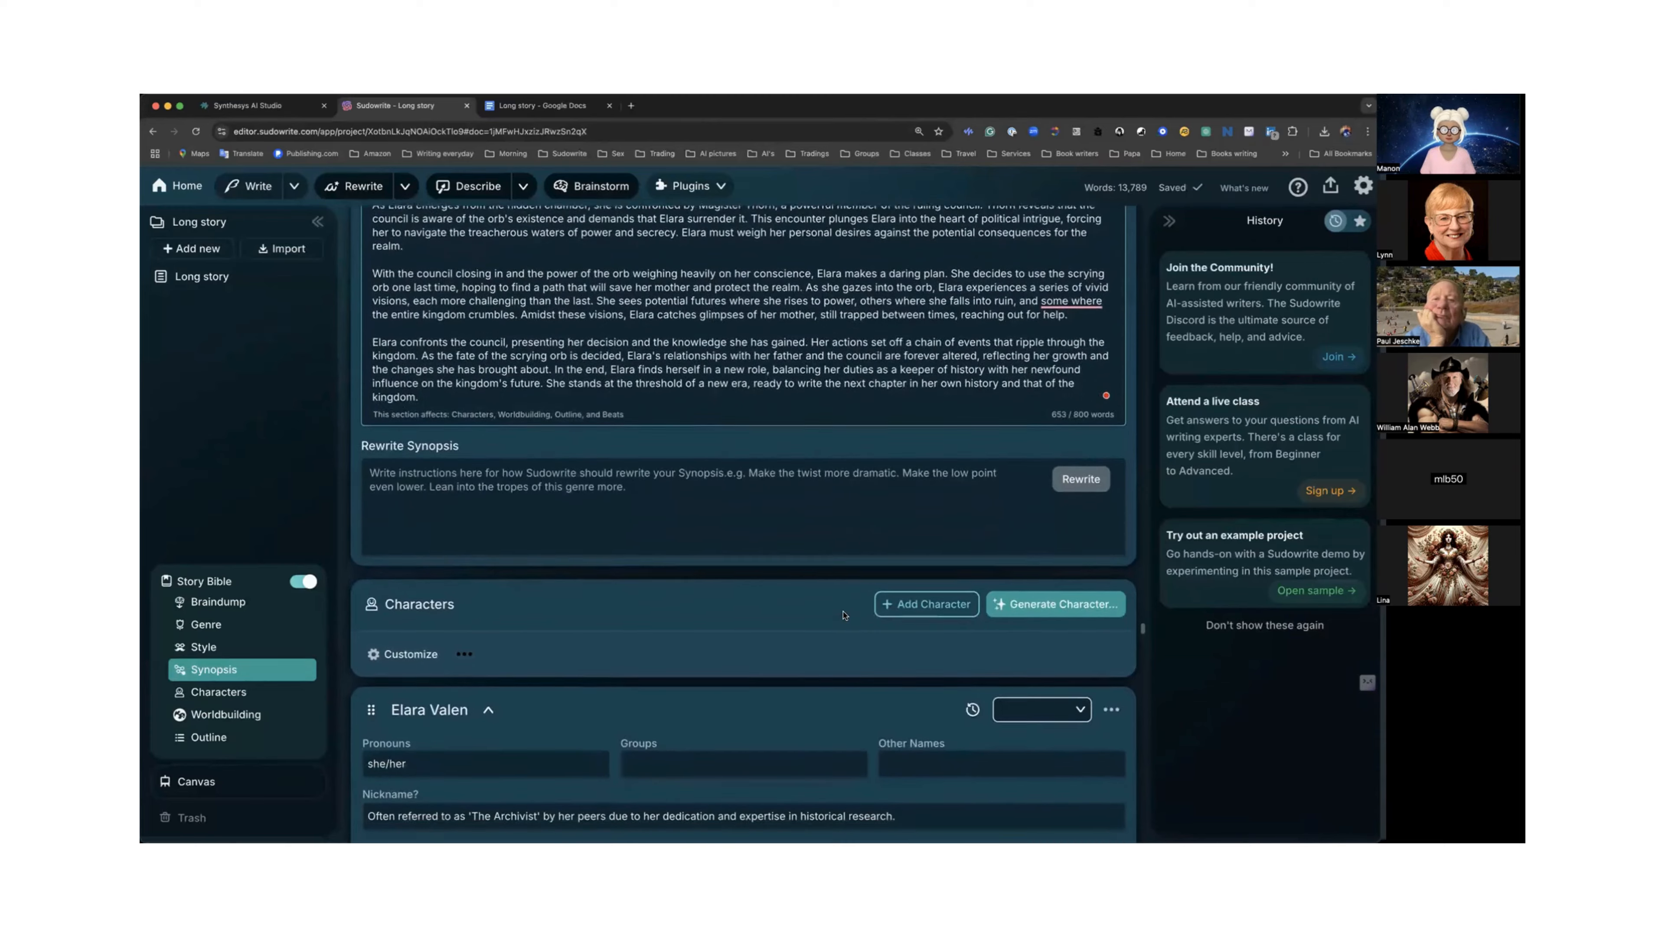
{"action": "scroll", "coordinate": [843, 612], "scroll_direction": "up", "scroll_amount": 4}
{"action": "scroll", "coordinate": [843, 612], "scroll_direction": "up", "scroll_amount": 5}
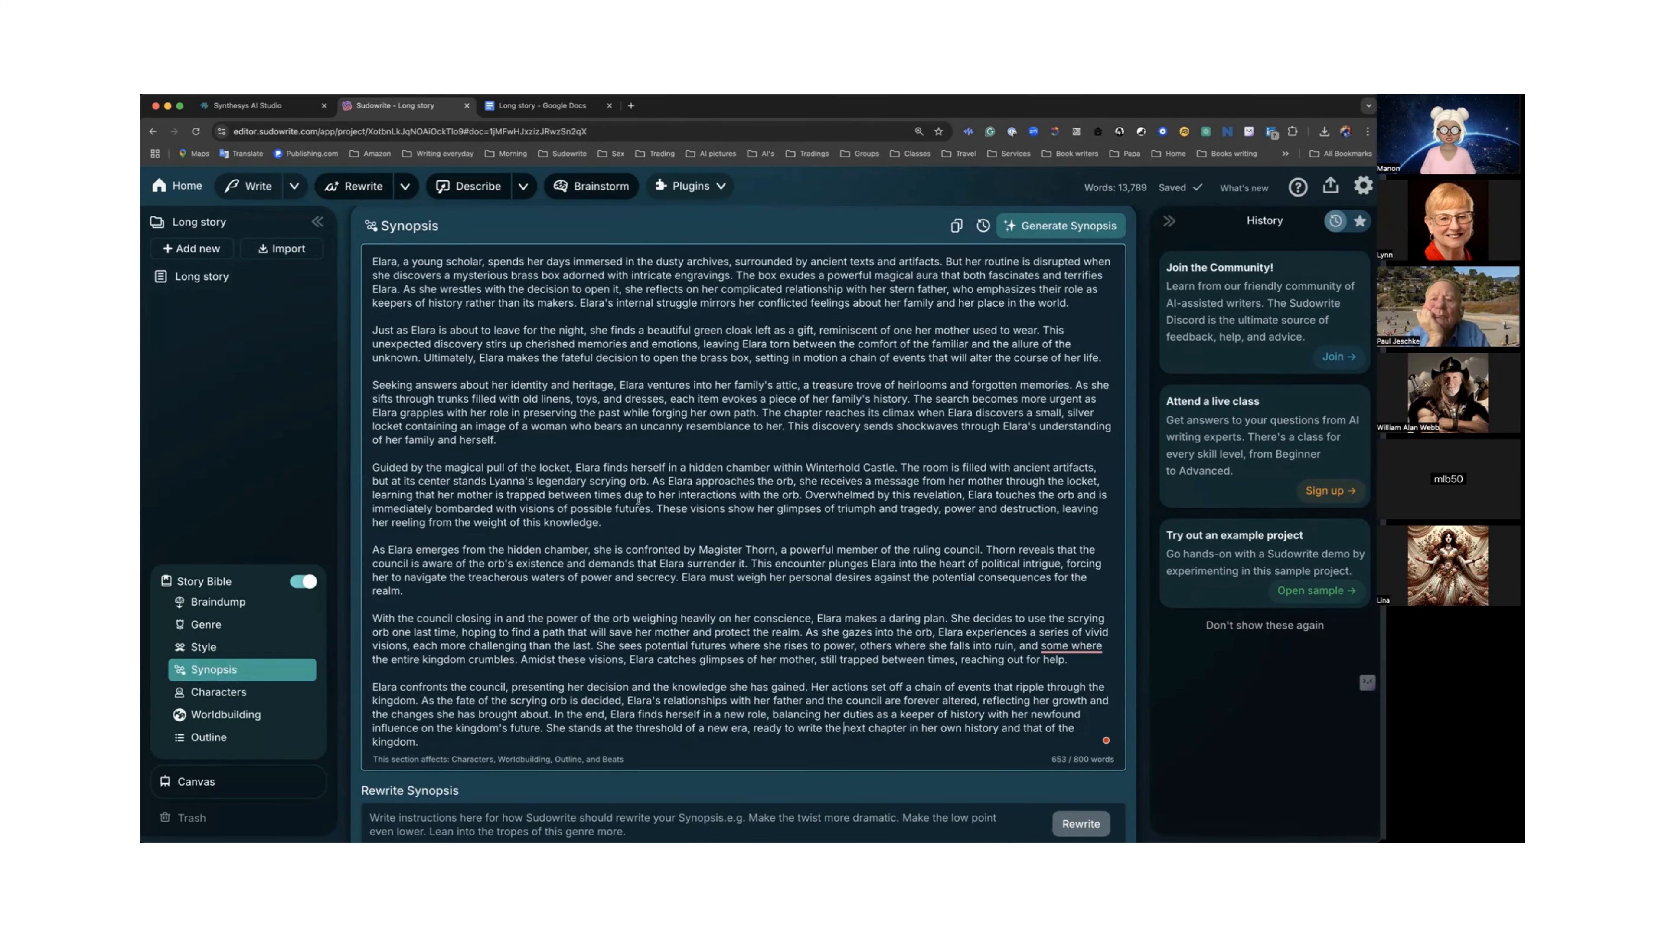
{"action": "scroll", "coordinate": [637, 501], "scroll_direction": "down", "scroll_amount": 1}
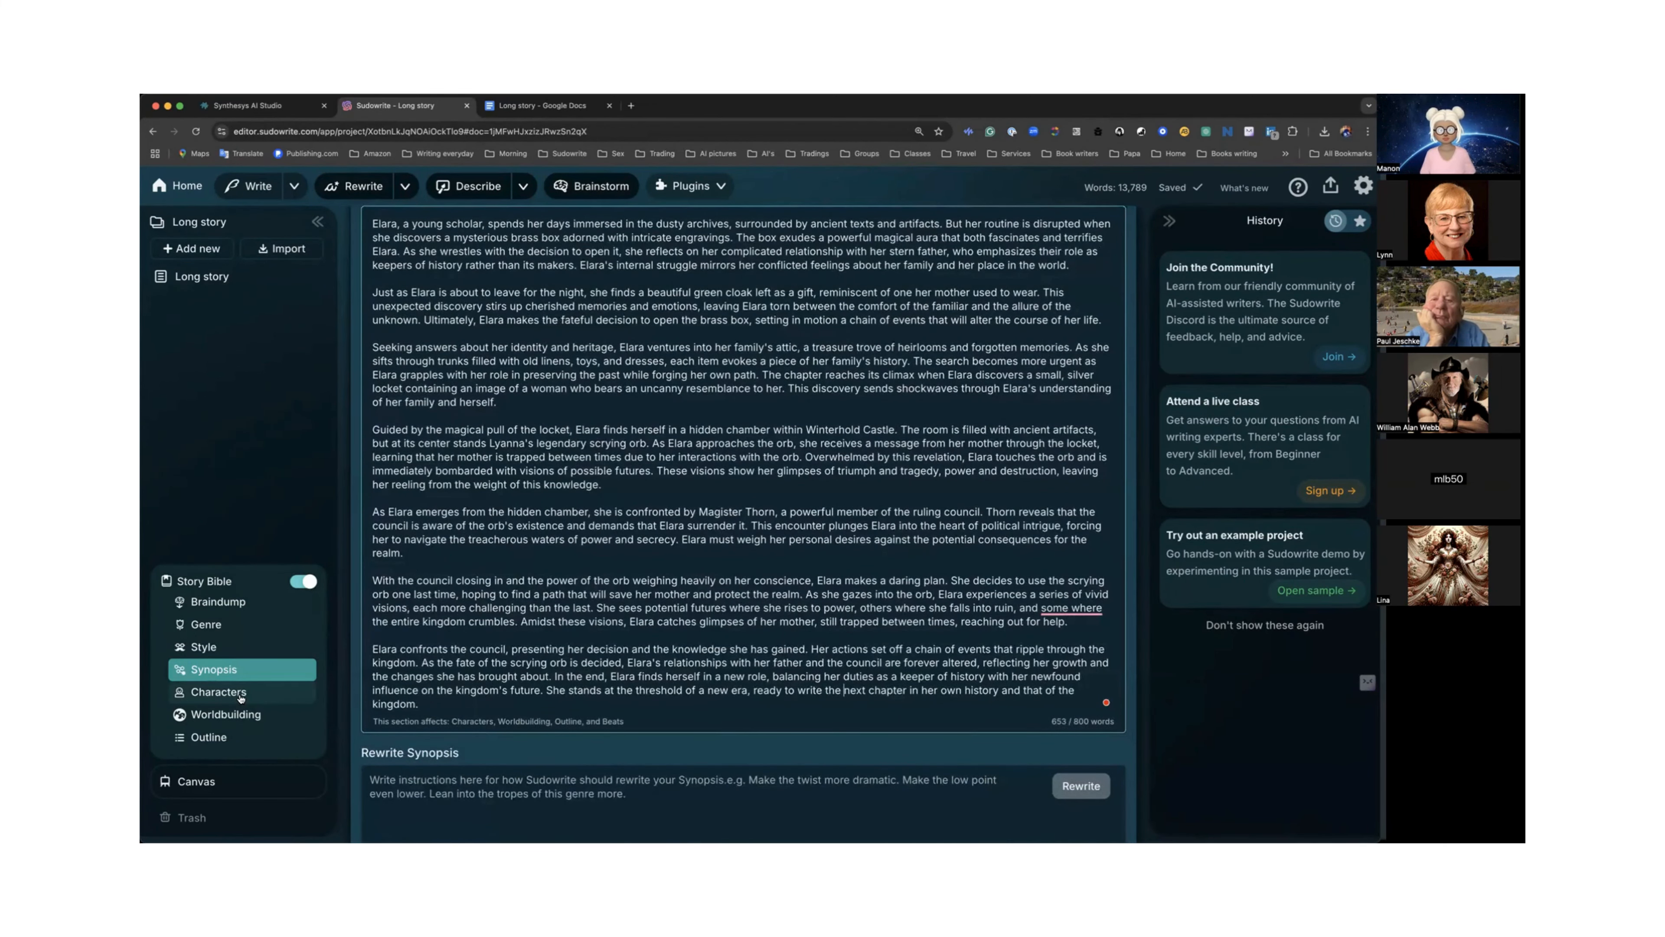
Open the Story Bible's Characters section and review Elara Valen's character profile.
{"action": "left_click", "coordinate": [218, 692]}
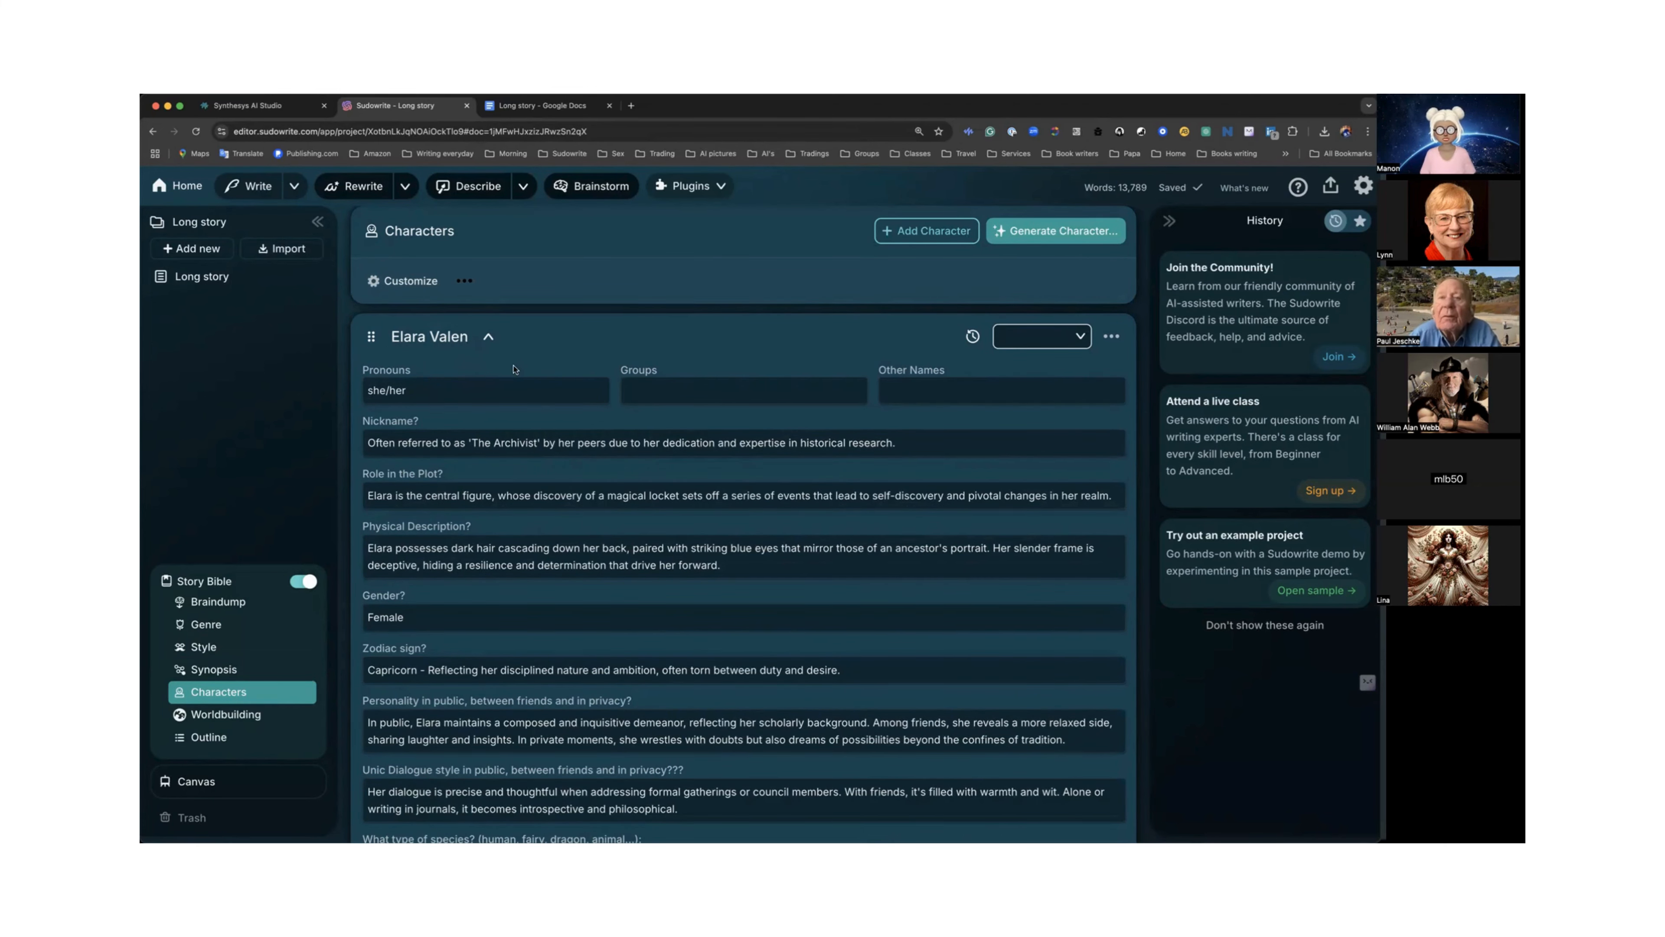
{"action": "scroll", "coordinate": [513, 369], "scroll_direction": "down", "scroll_amount": 2}
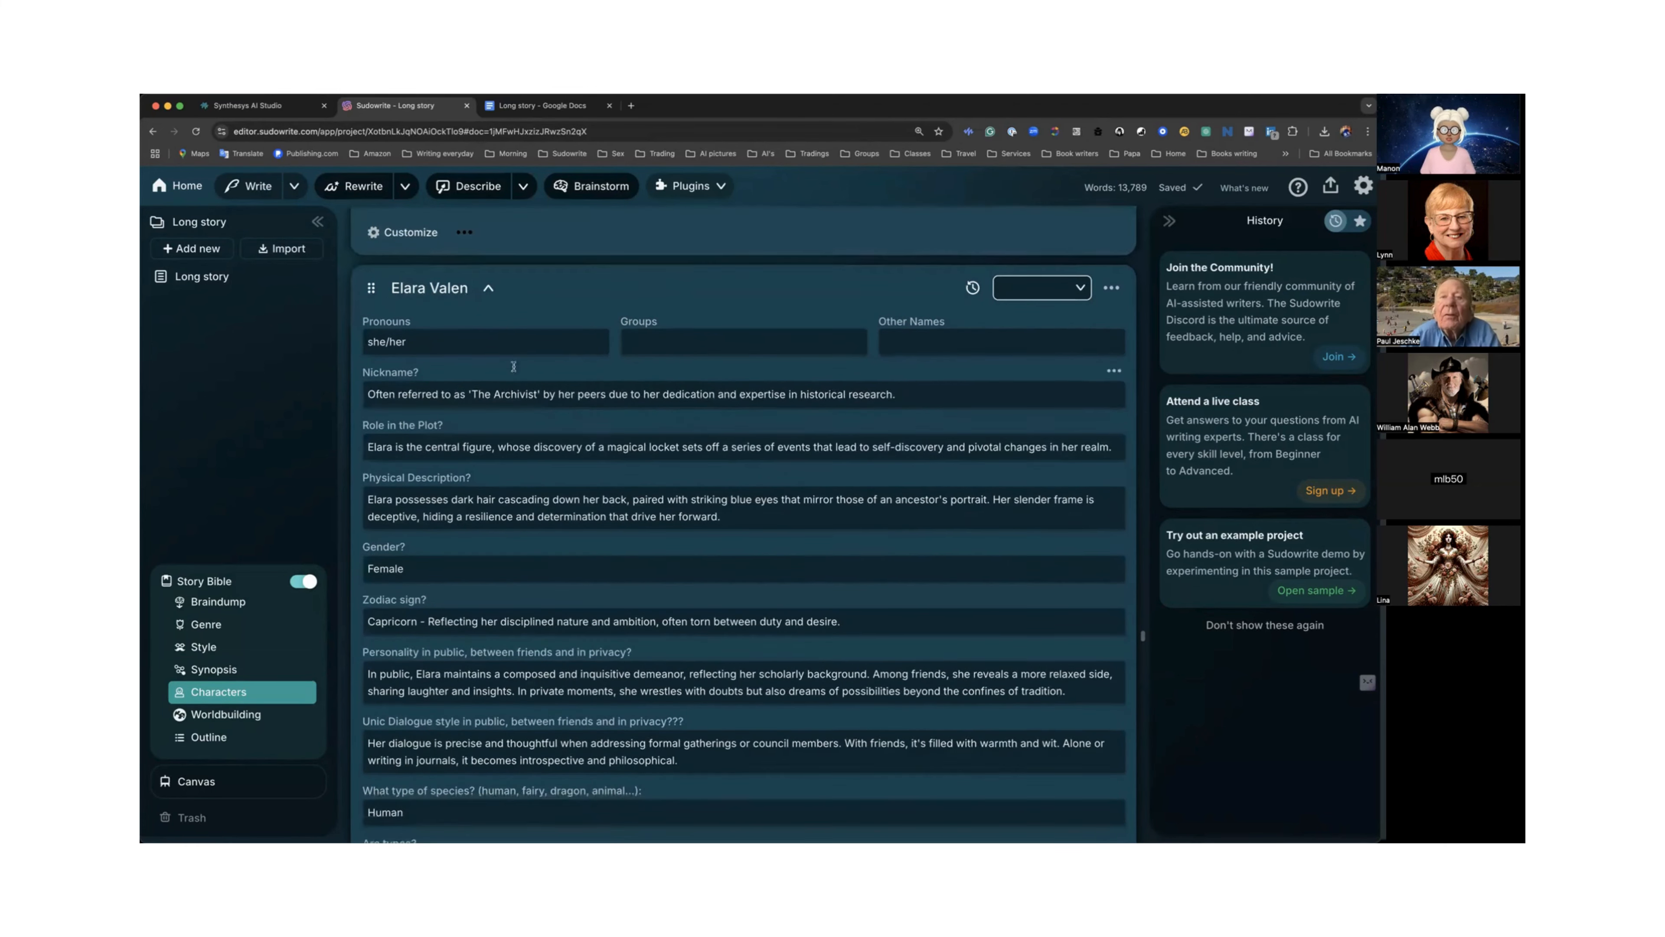
{"action": "scroll", "coordinate": [498, 368], "scroll_direction": "up", "scroll_amount": 3}
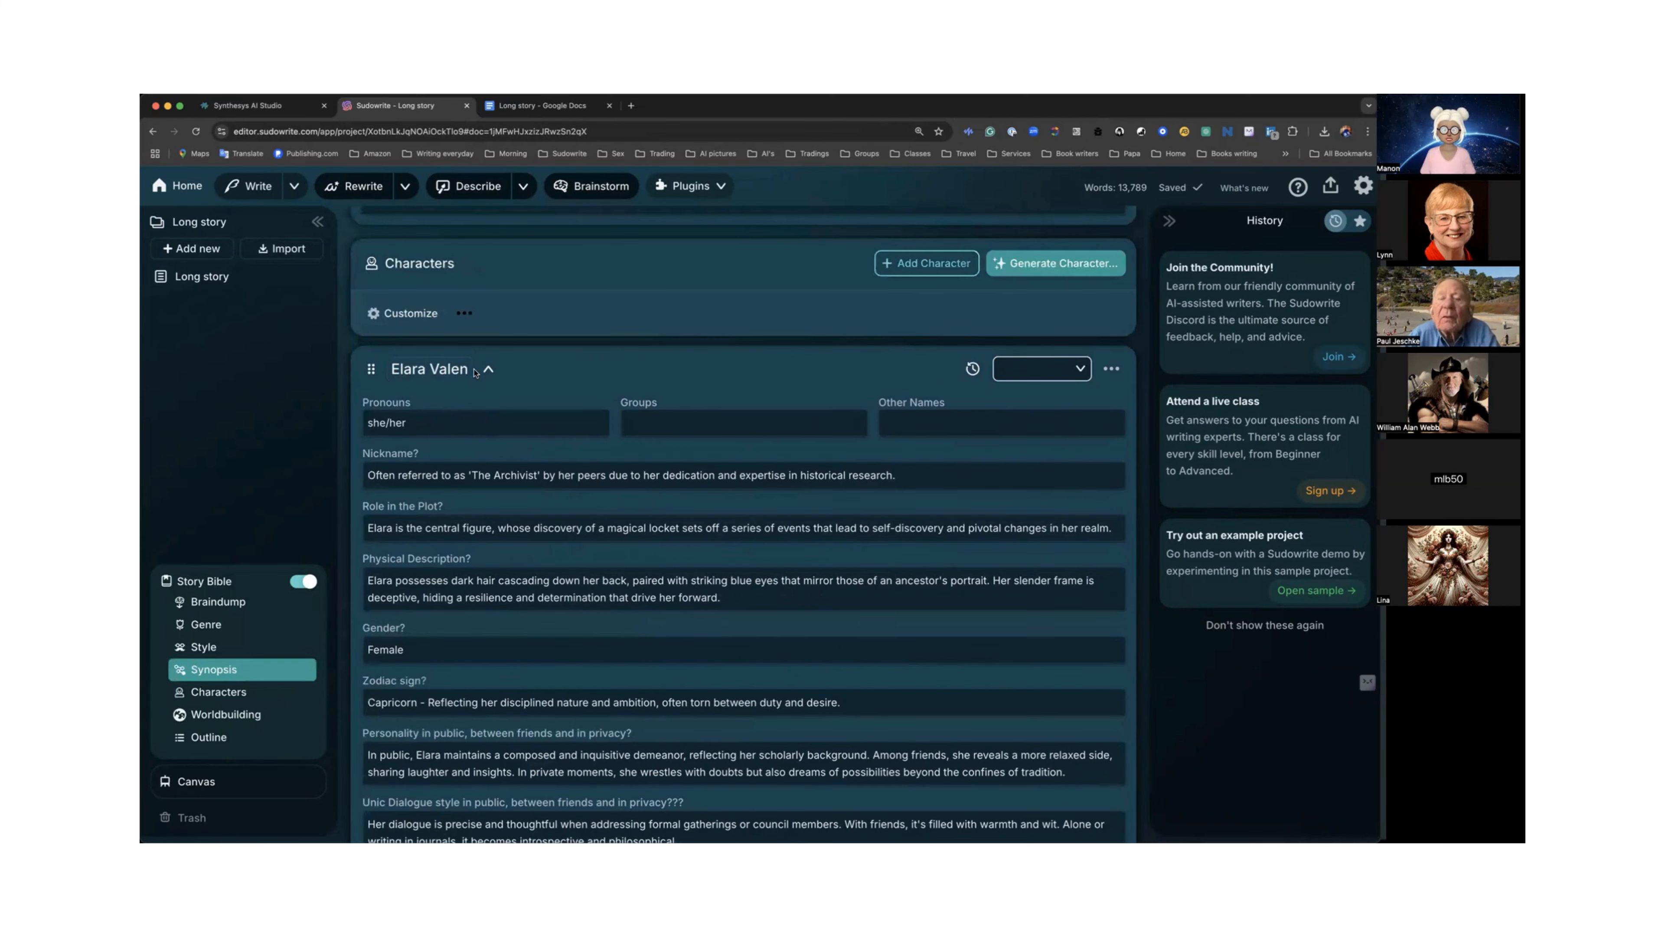
Scroll through the remaining traits in Elara Valen's character profile.
{"action": "scroll", "coordinate": [446, 357], "scroll_direction": "down", "scroll_amount": 2}
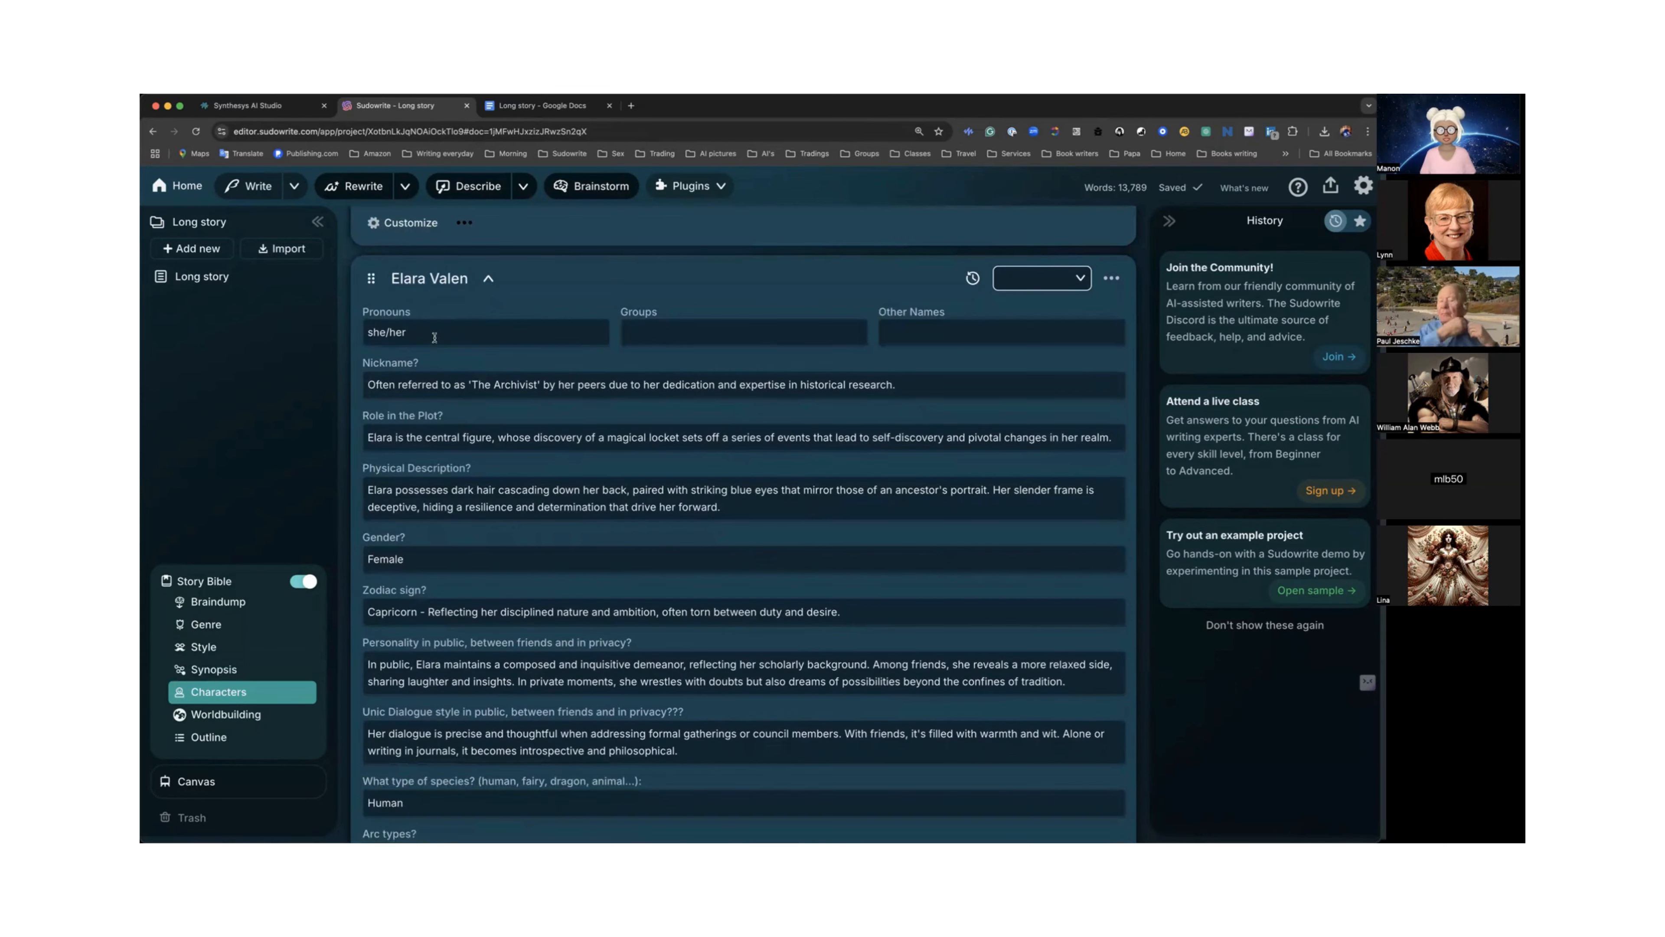
{"action": "scroll", "coordinate": [434, 340], "scroll_direction": "down", "scroll_amount": 5}
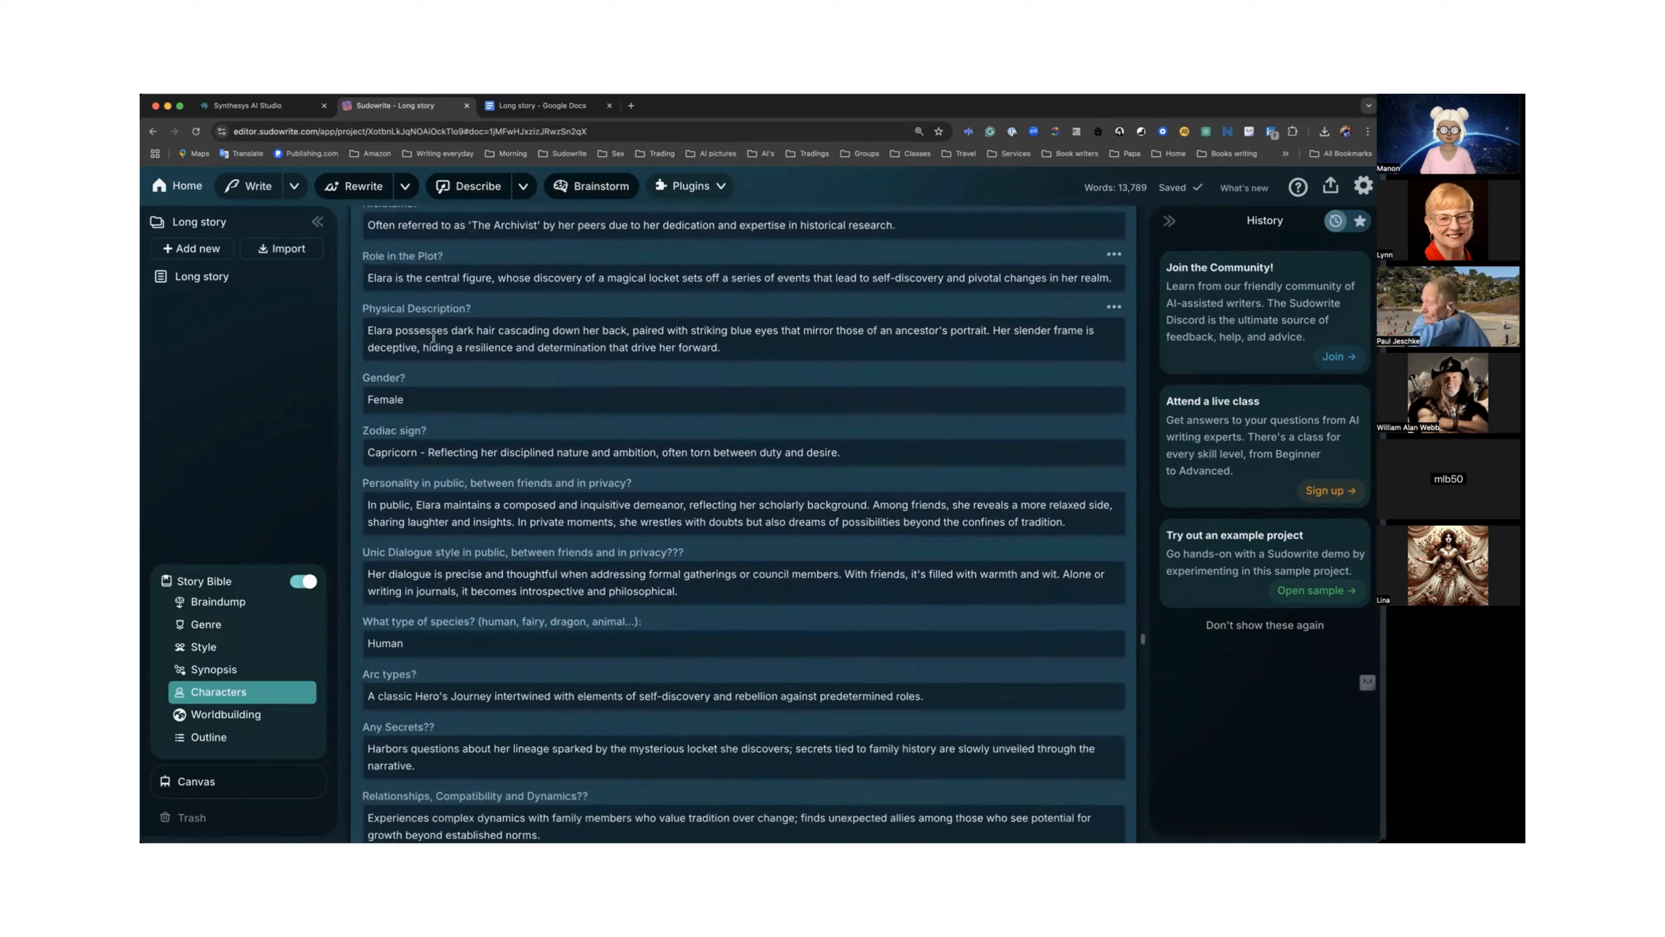
{"action": "scroll", "coordinate": [434, 340], "scroll_direction": "down", "scroll_amount": 3}
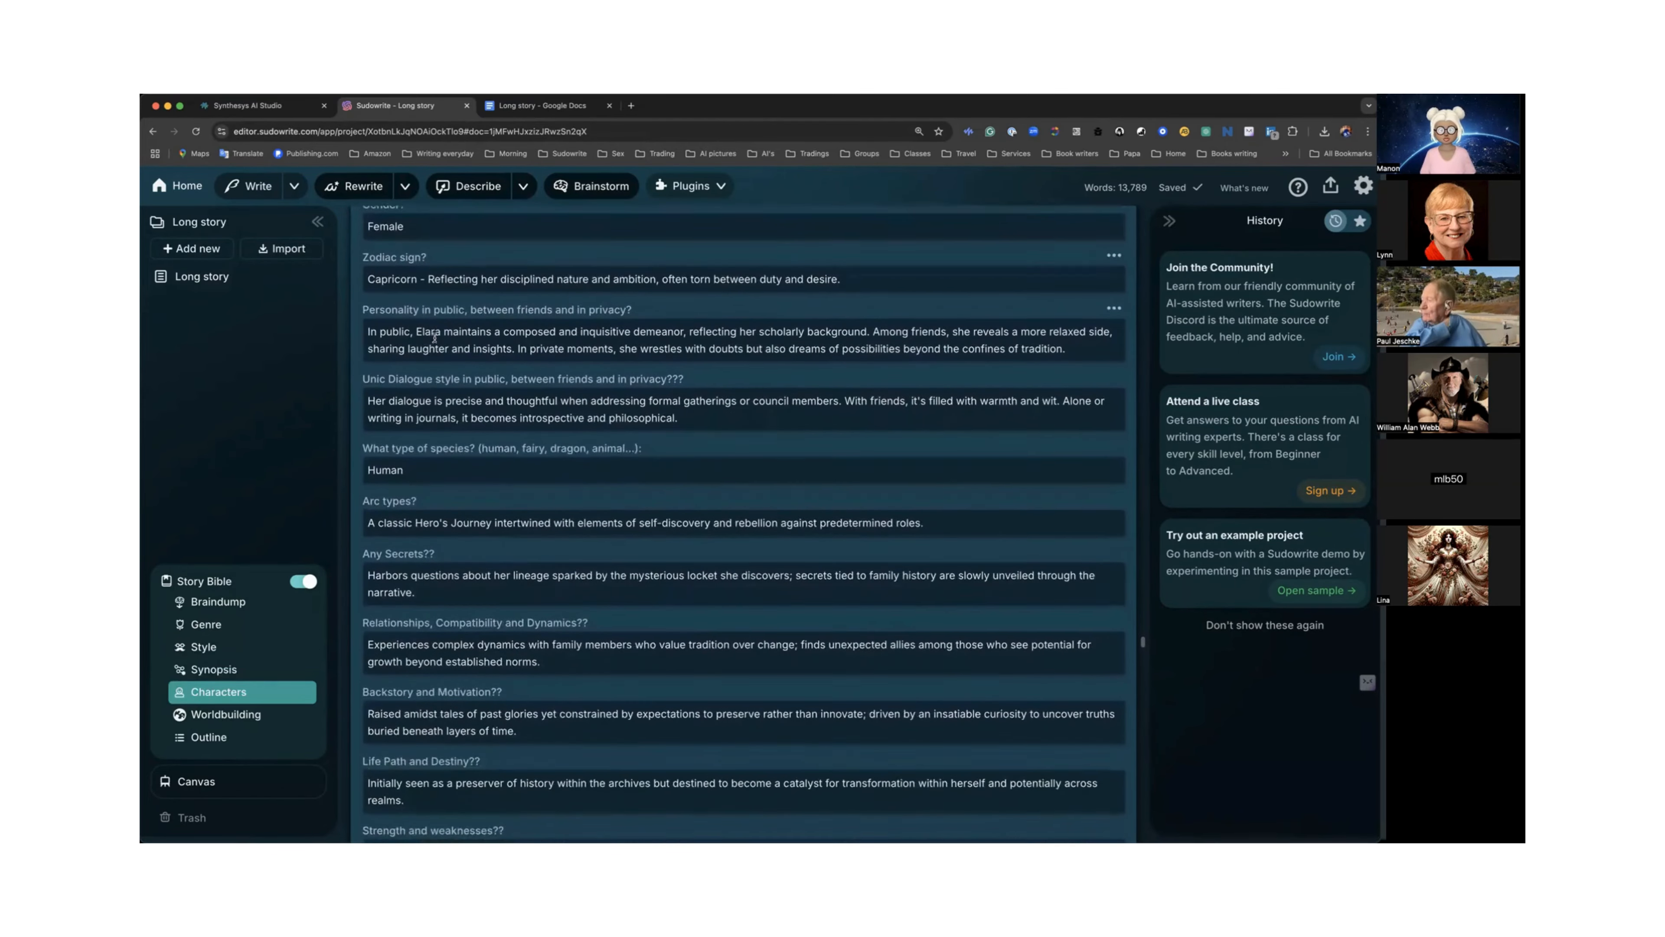
{"action": "scroll", "coordinate": [434, 340], "scroll_direction": "down", "scroll_amount": 15}
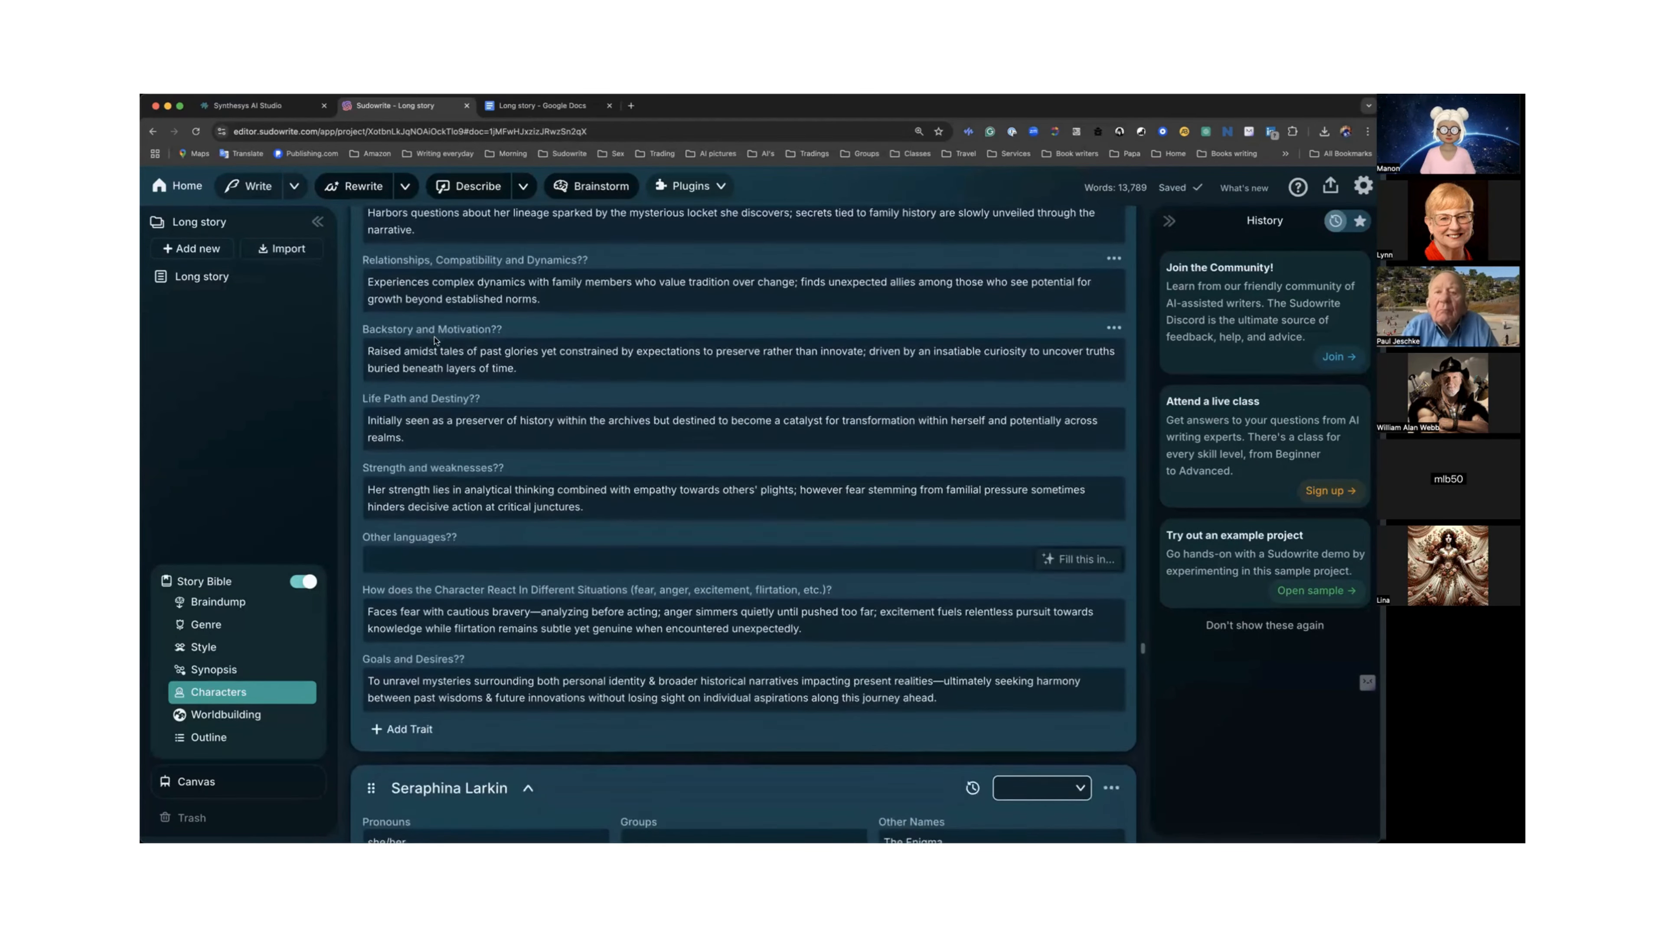
{"action": "scroll", "coordinate": [434, 340], "scroll_direction": "down", "scroll_amount": 1}
{"action": "scroll", "coordinate": [433, 336], "scroll_direction": "up", "scroll_amount": 12}
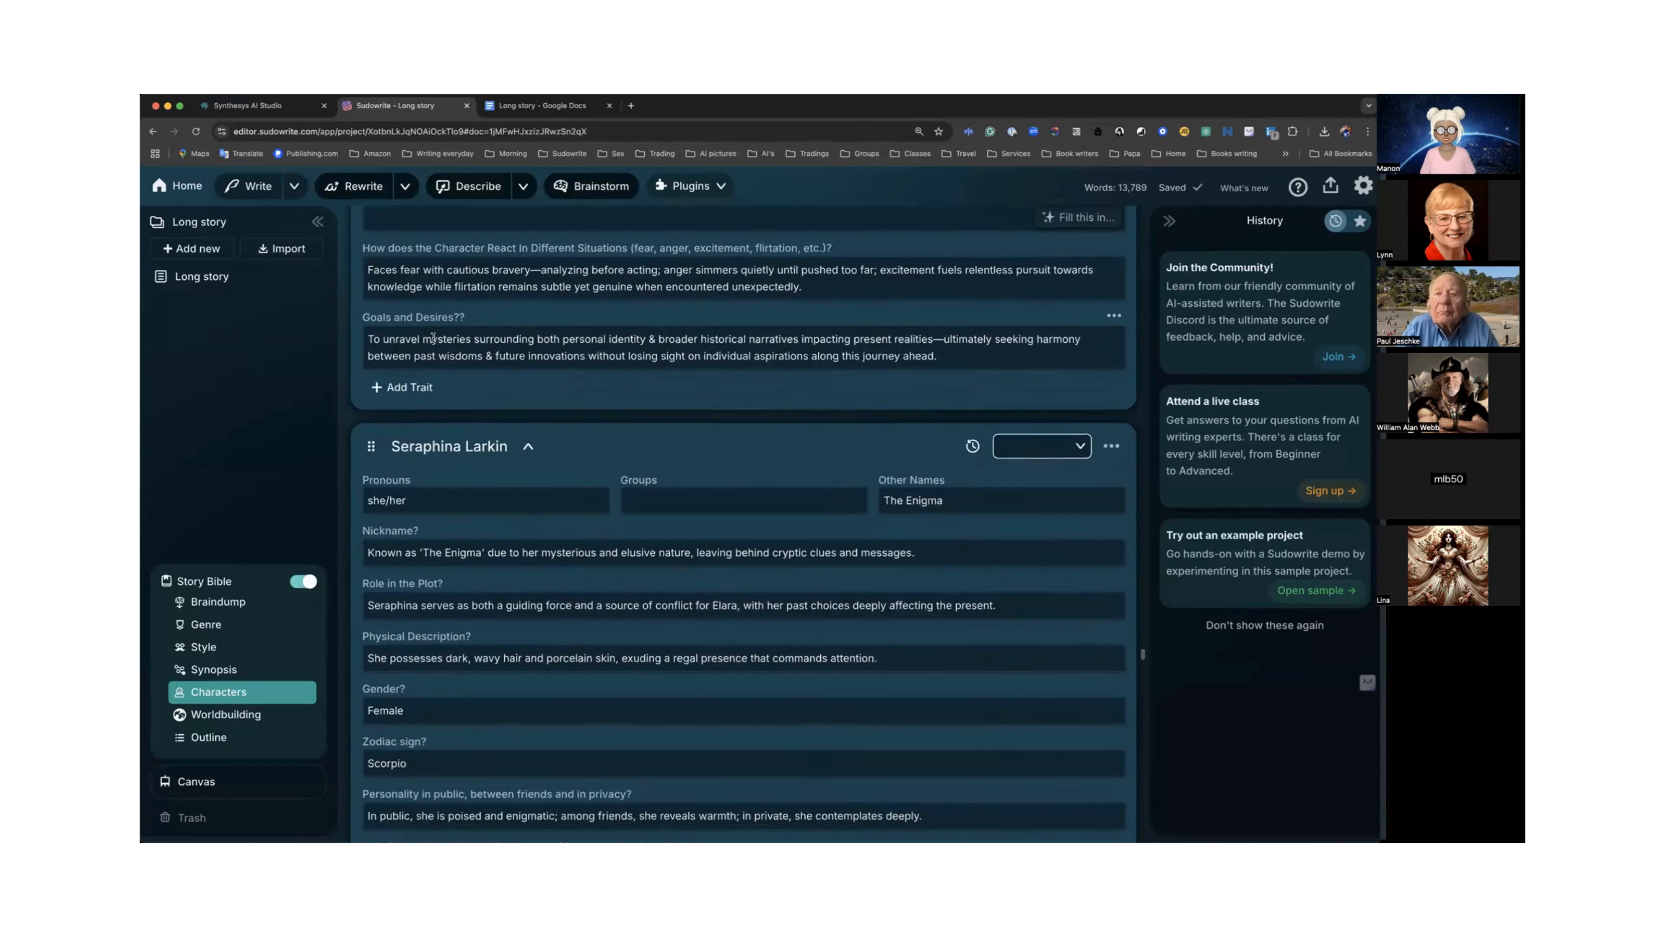
{"action": "scroll", "coordinate": [433, 339], "scroll_direction": "up", "scroll_amount": 11}
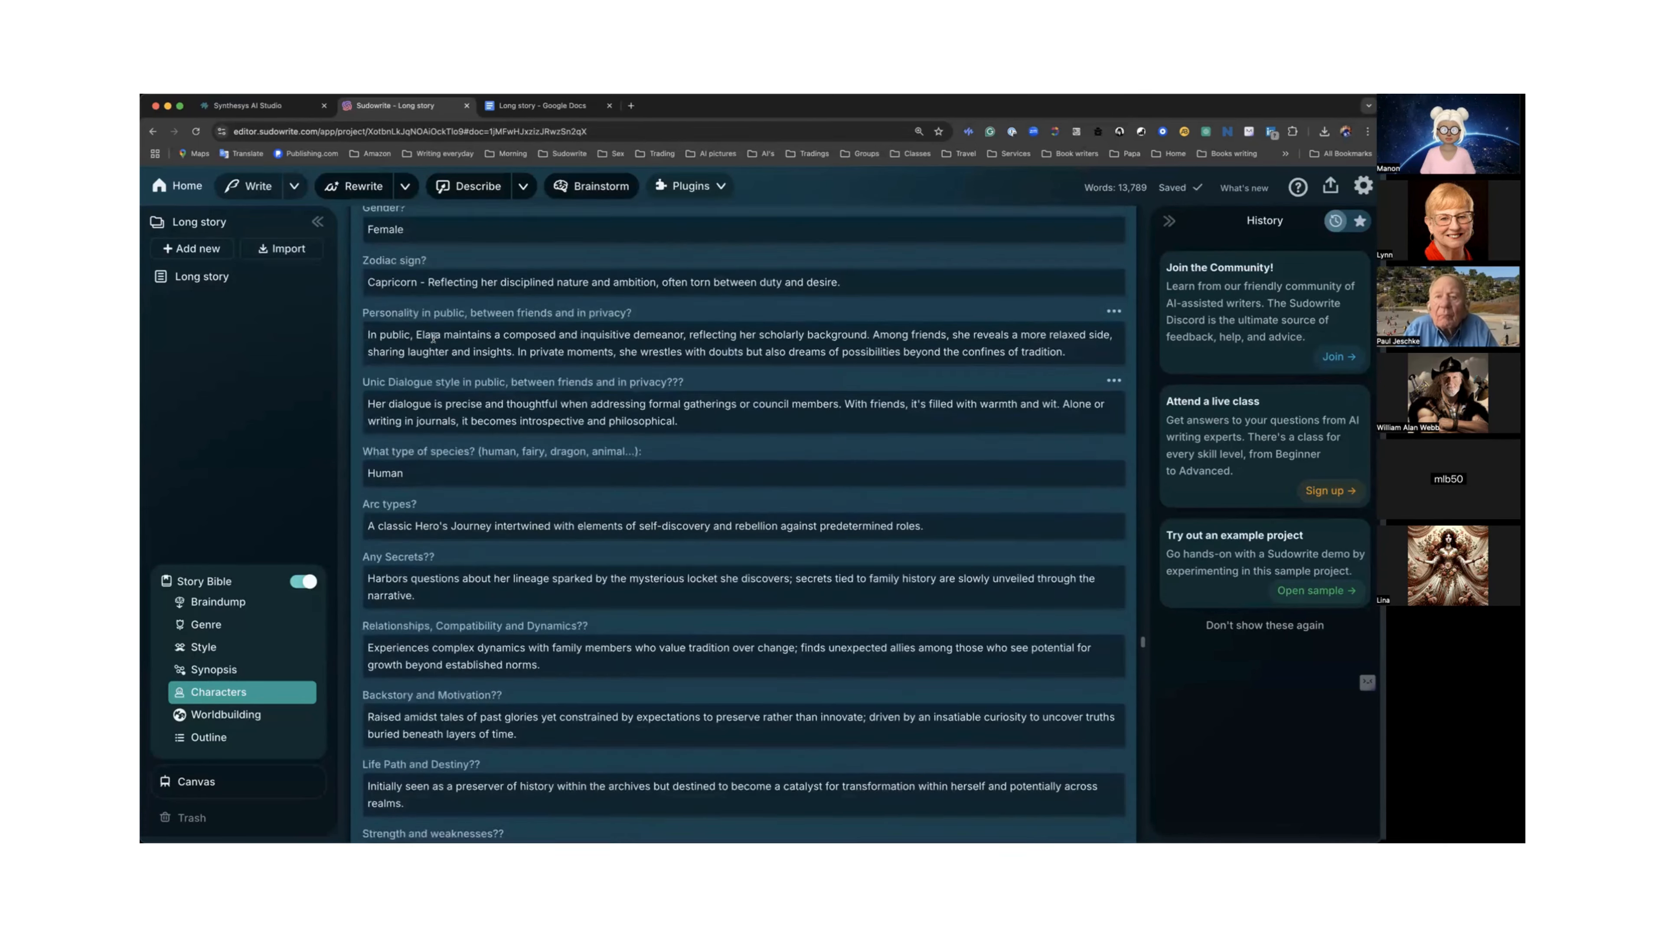
{"action": "scroll", "coordinate": [433, 336], "scroll_direction": "up", "scroll_amount": 1}
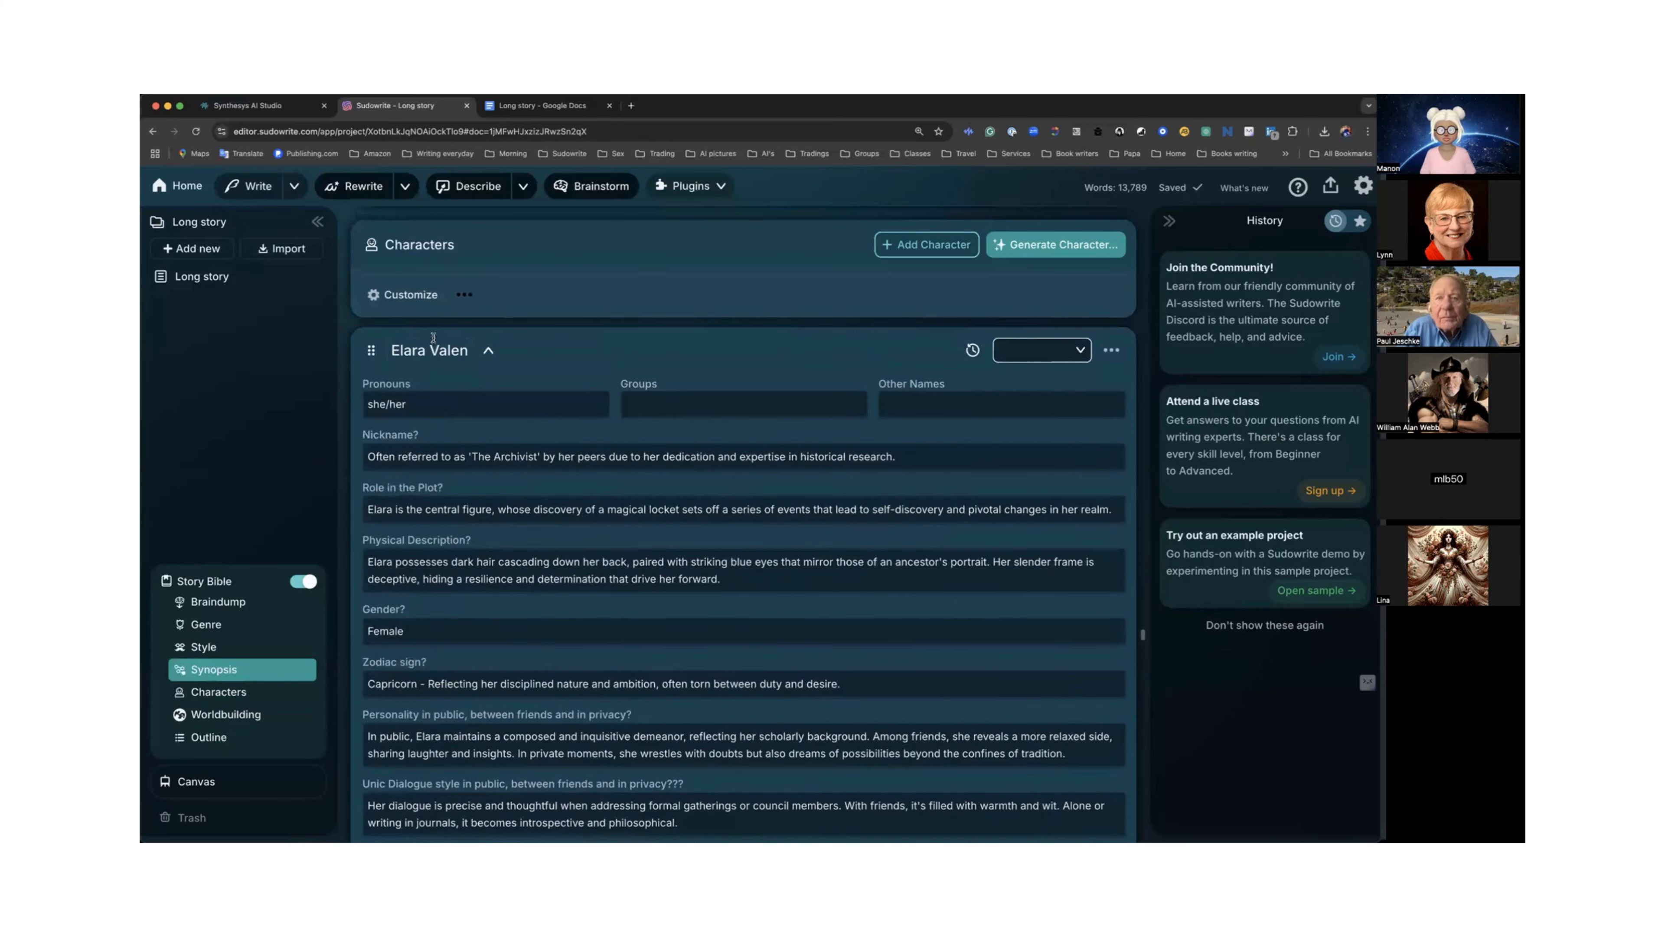
Set Elara Valen's character role to Protagonist.
{"action": "left_click", "coordinate": [1081, 351]}
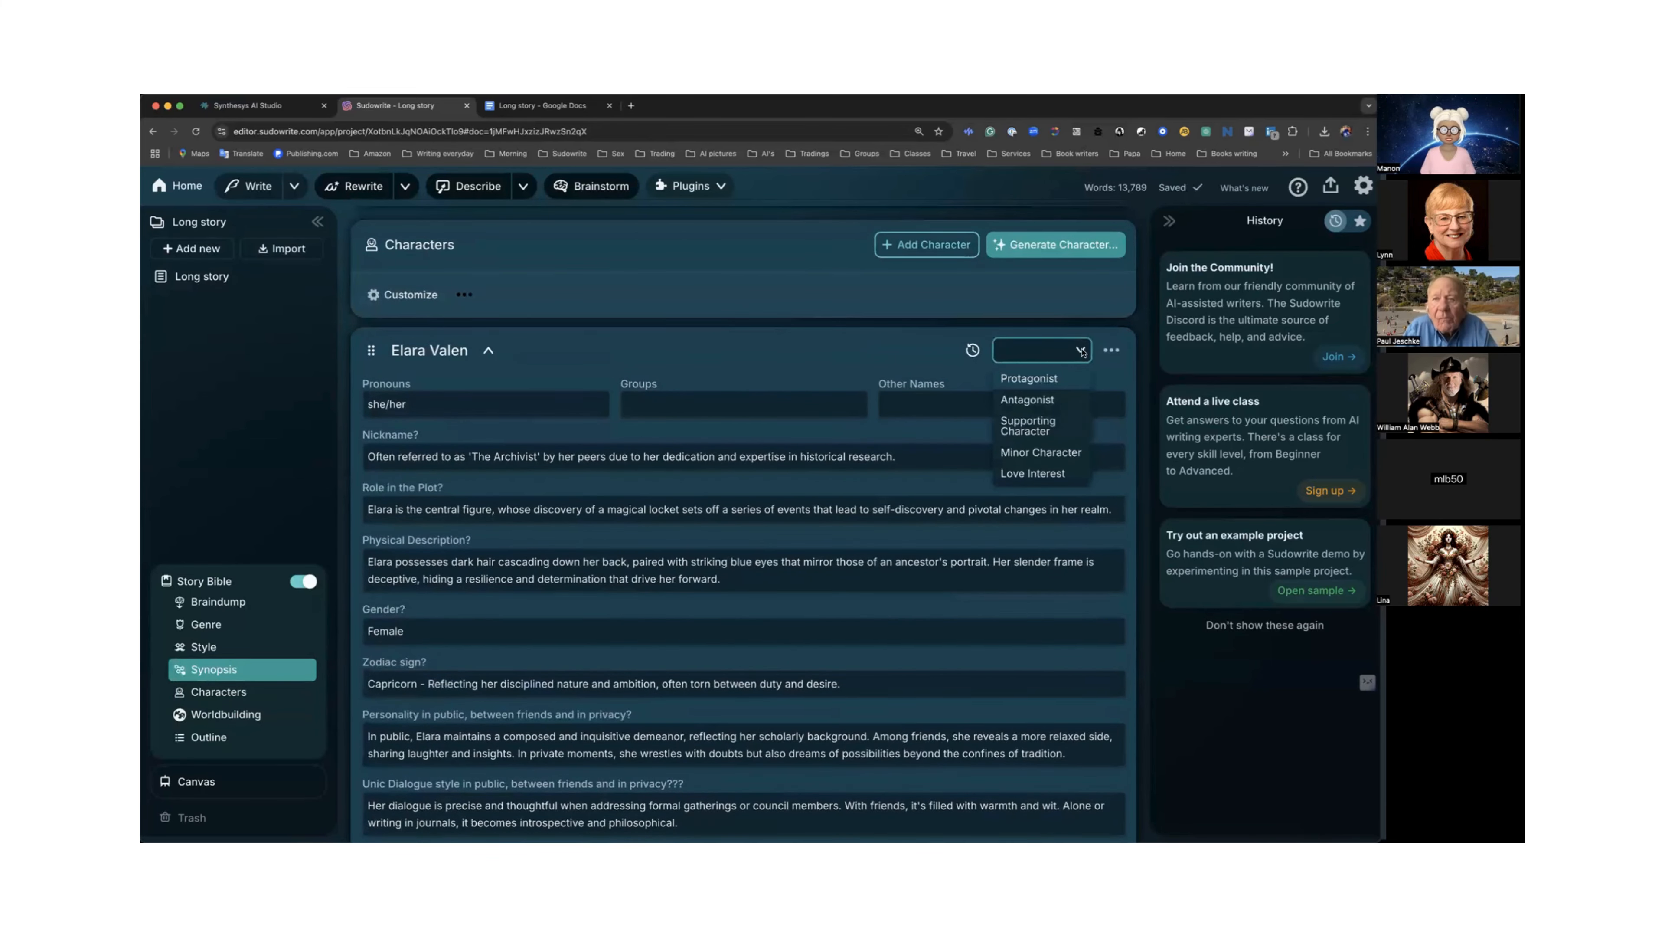
{"action": "left_click", "coordinate": [1028, 379]}
{"action": "scroll", "coordinate": [948, 391], "scroll_direction": "down", "scroll_amount": 8}
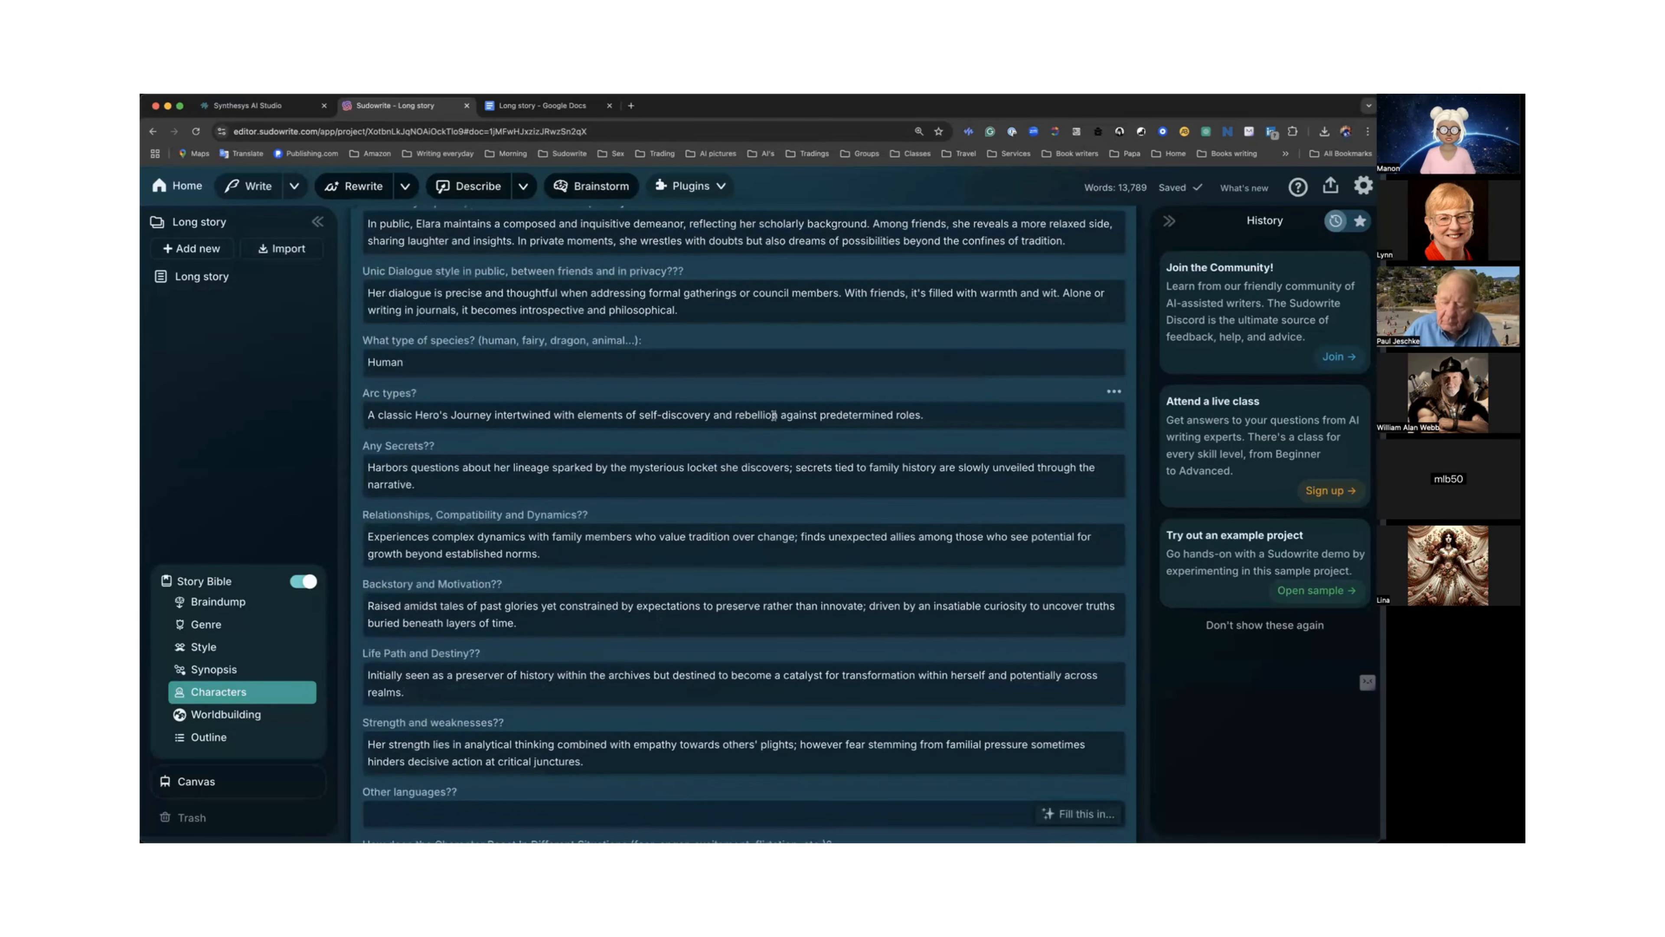
{"action": "scroll", "coordinate": [774, 415], "scroll_direction": "down", "scroll_amount": 4}
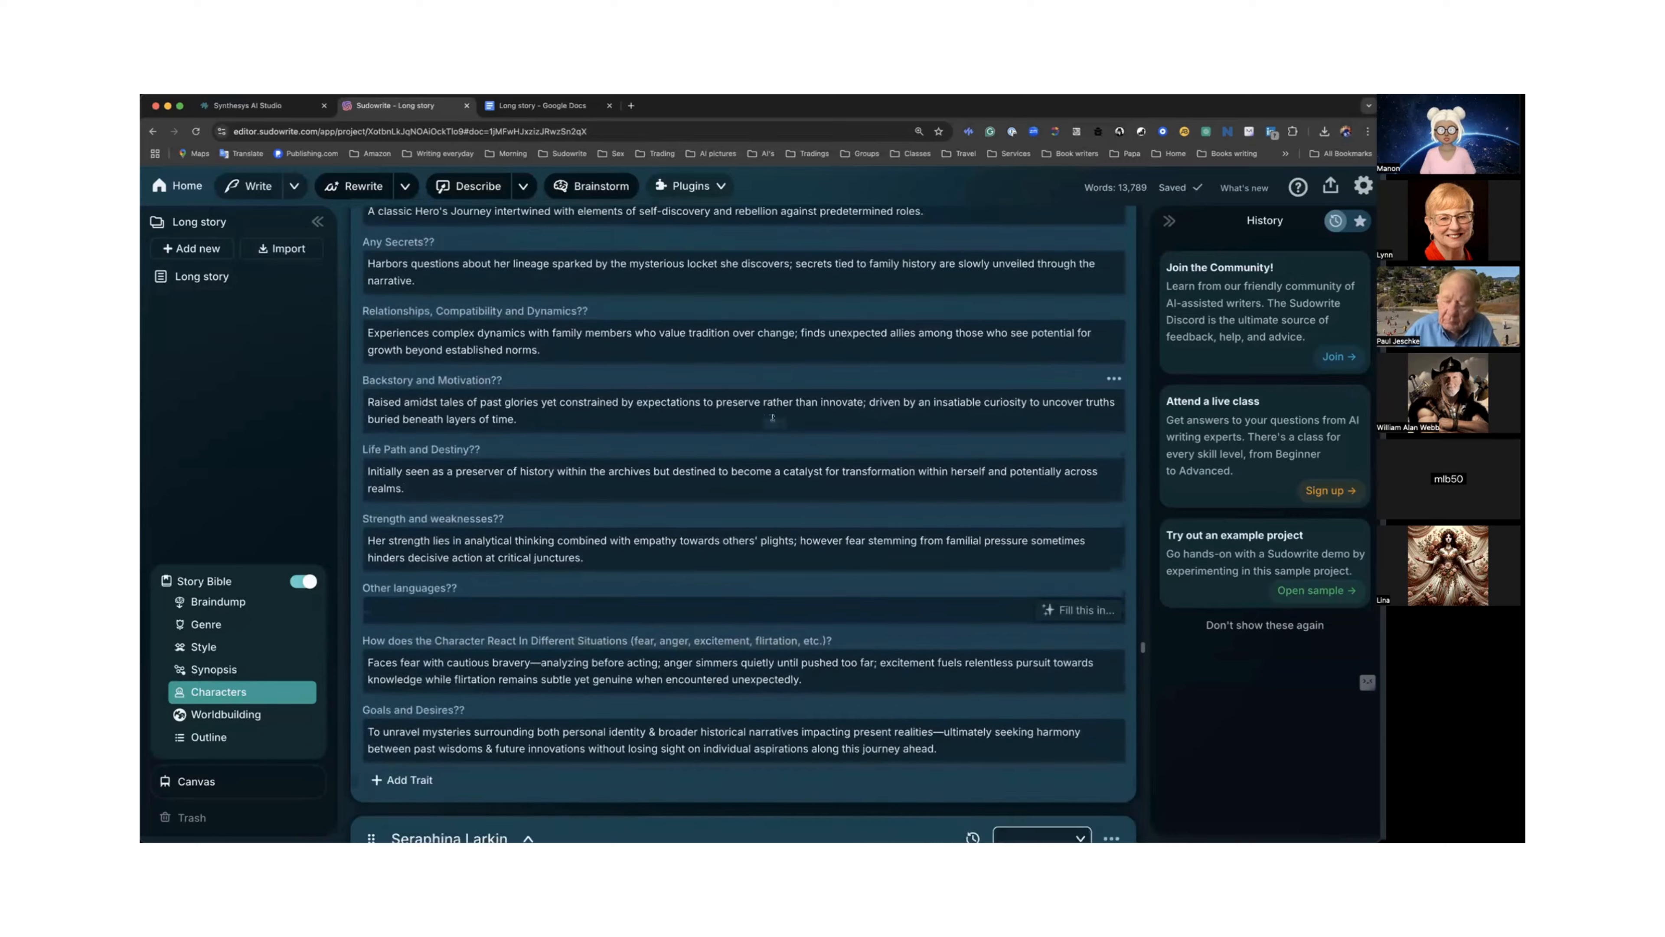
{"action": "scroll", "coordinate": [767, 417], "scroll_direction": "up", "scroll_amount": 7}
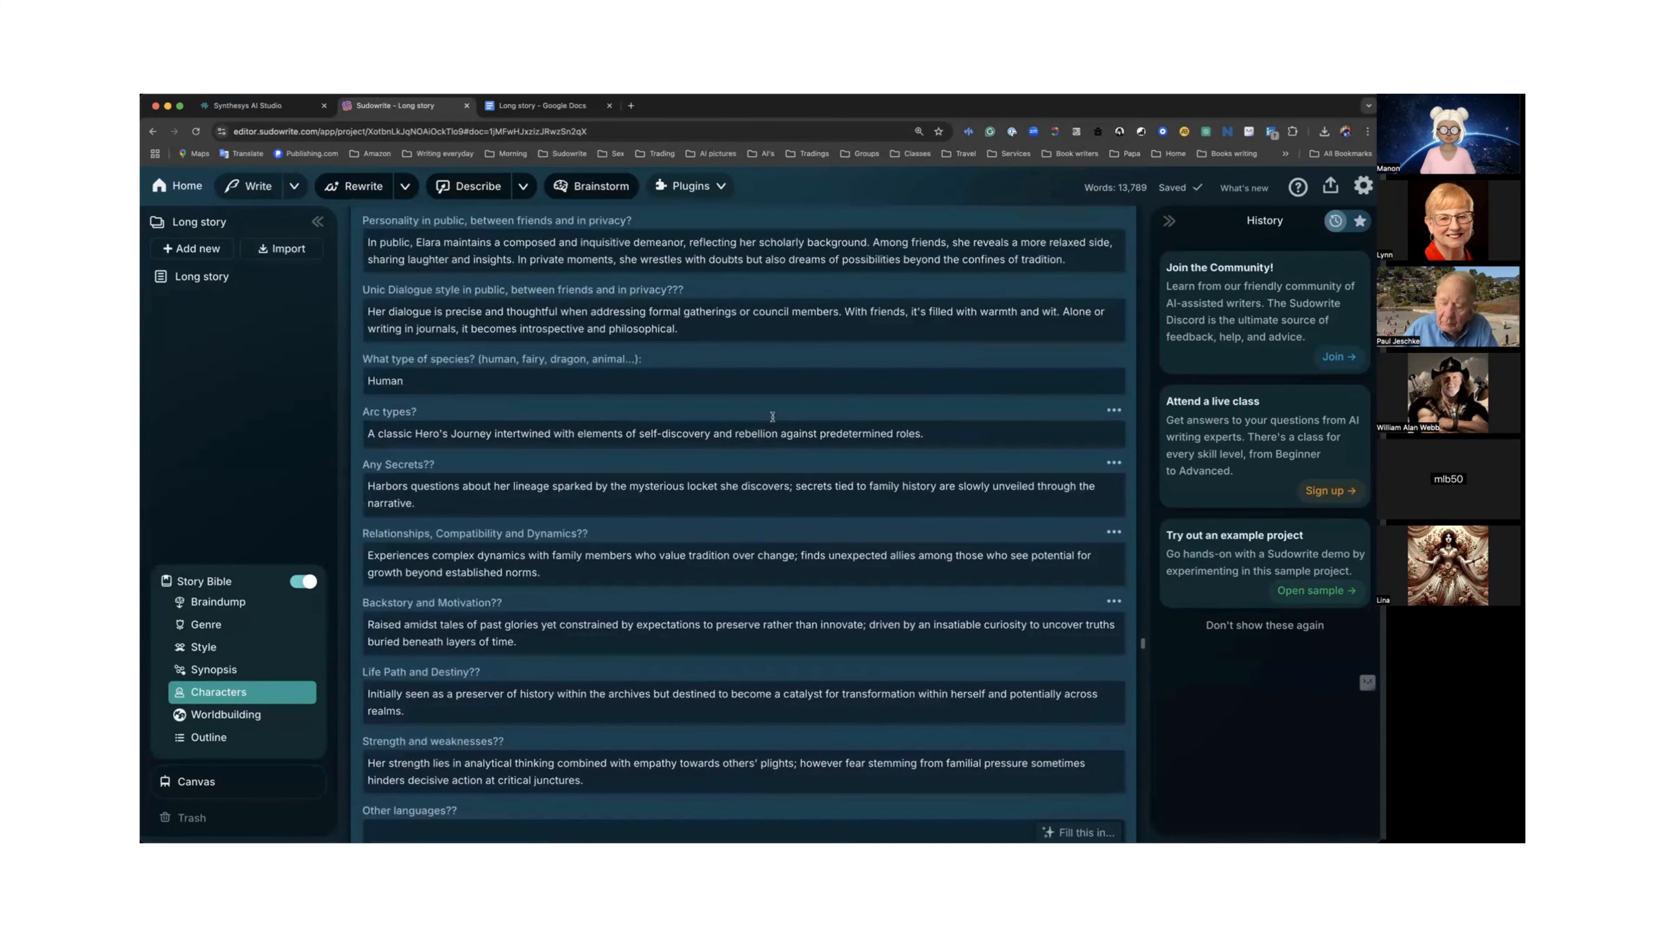
{"action": "scroll", "coordinate": [760, 419], "scroll_direction": "up", "scroll_amount": 8}
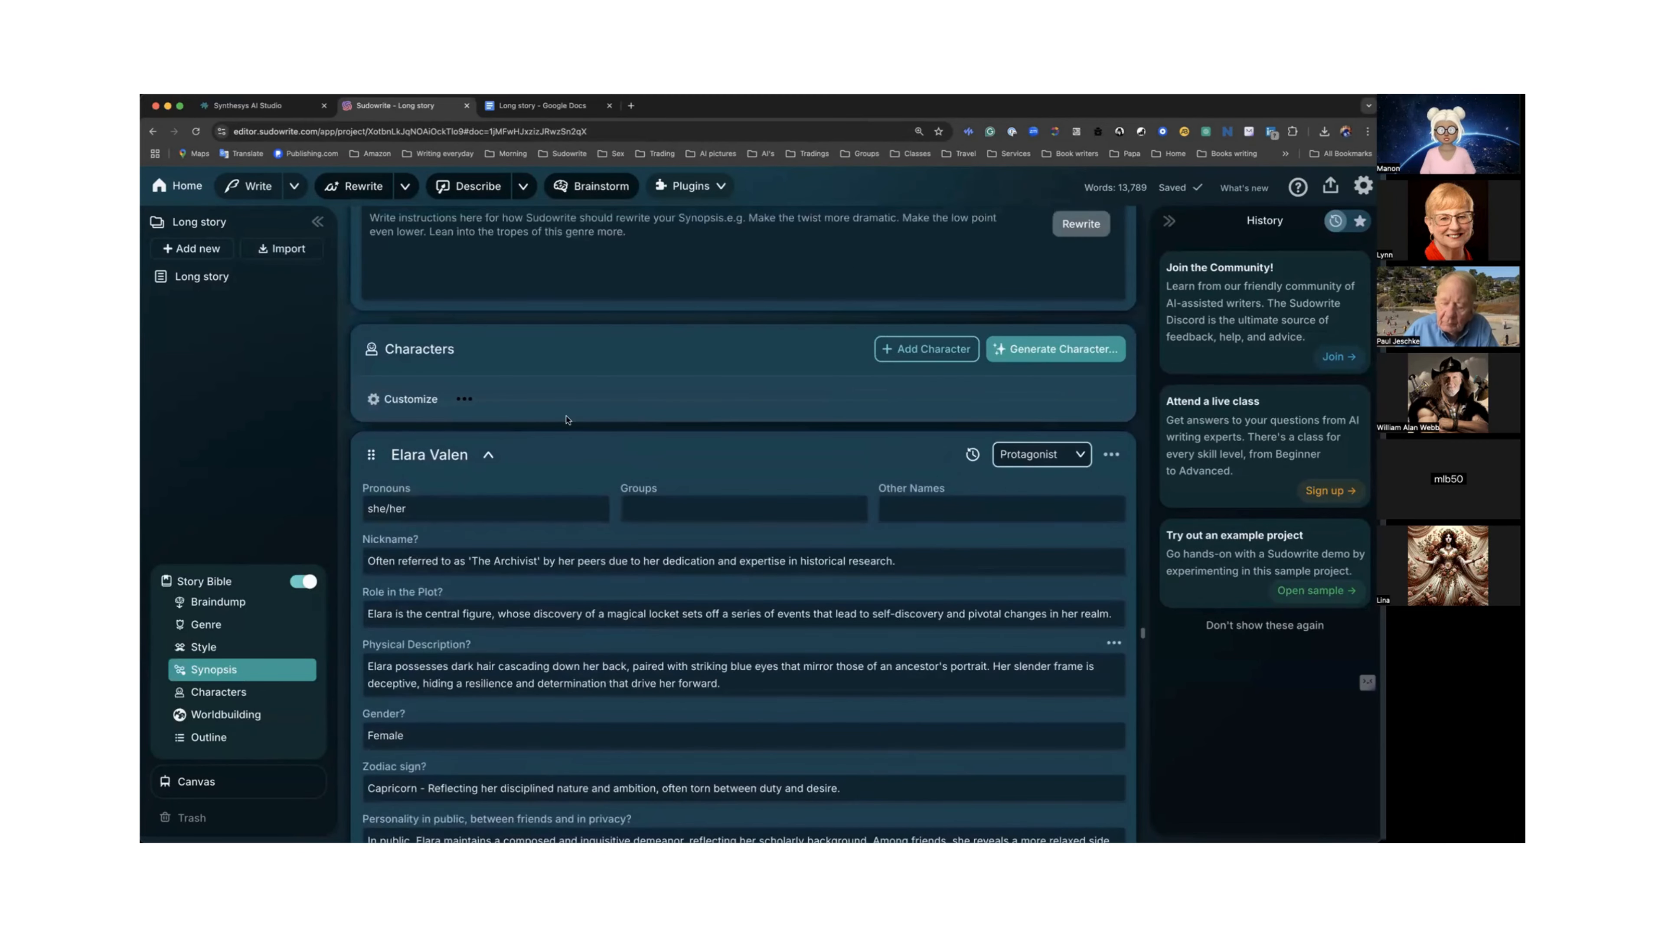
Collapse the Elara Valen and Seraphina Larkin character cards.
{"action": "left_click", "coordinate": [487, 456]}
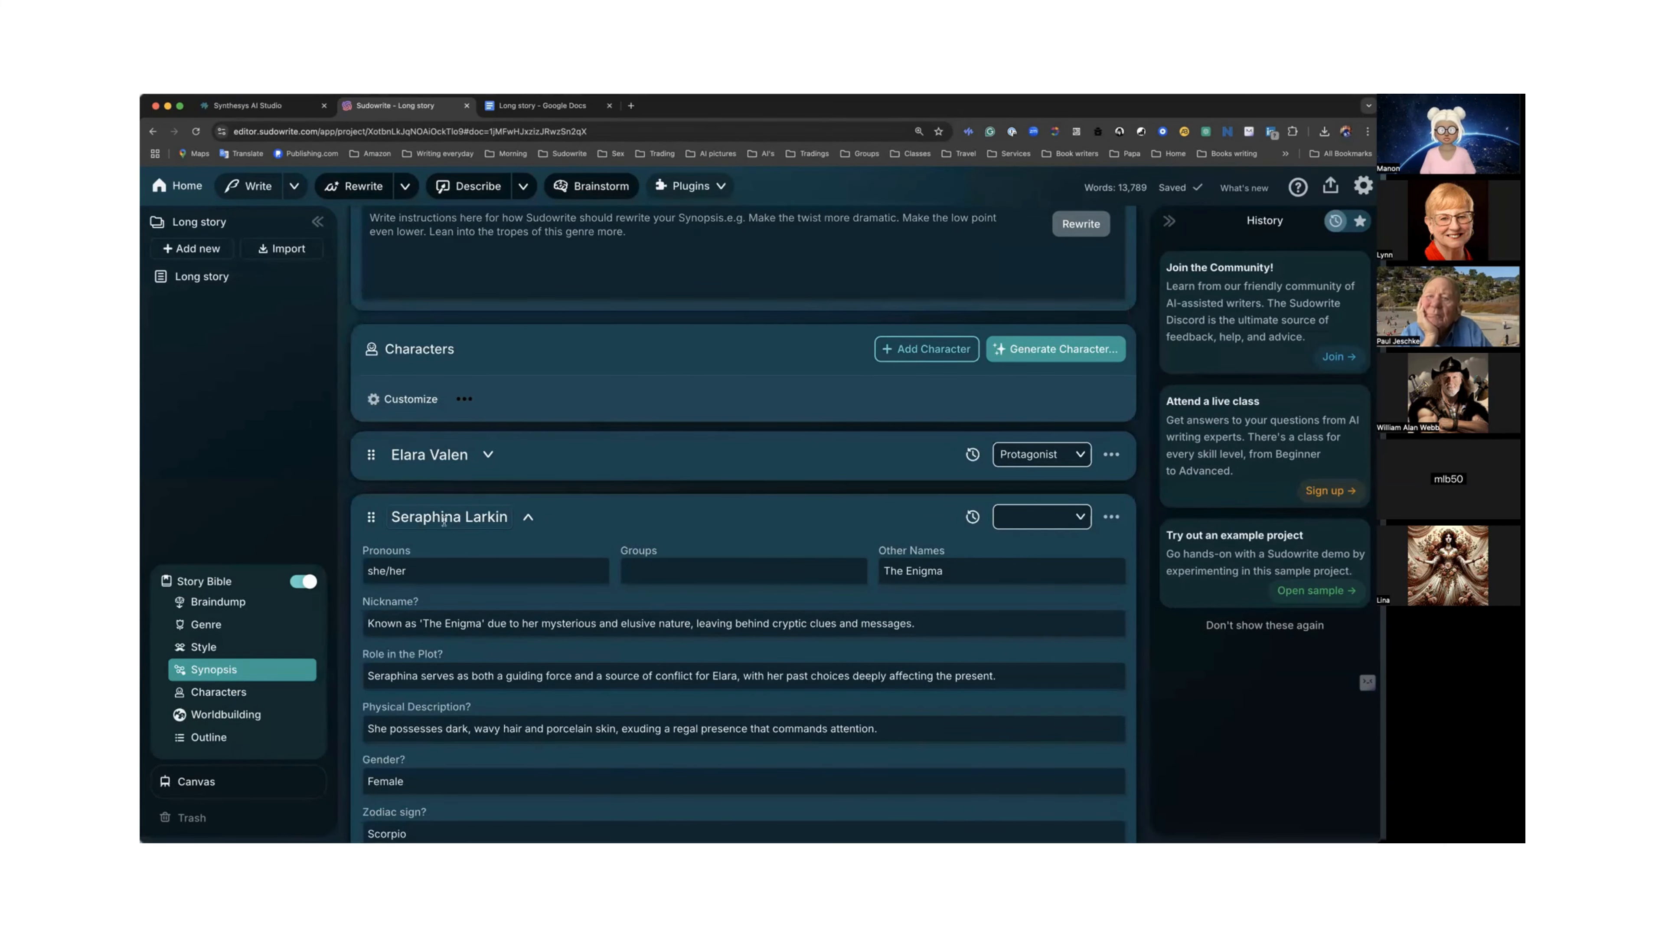
{"action": "scroll", "coordinate": [414, 518], "scroll_direction": "down", "scroll_amount": 2}
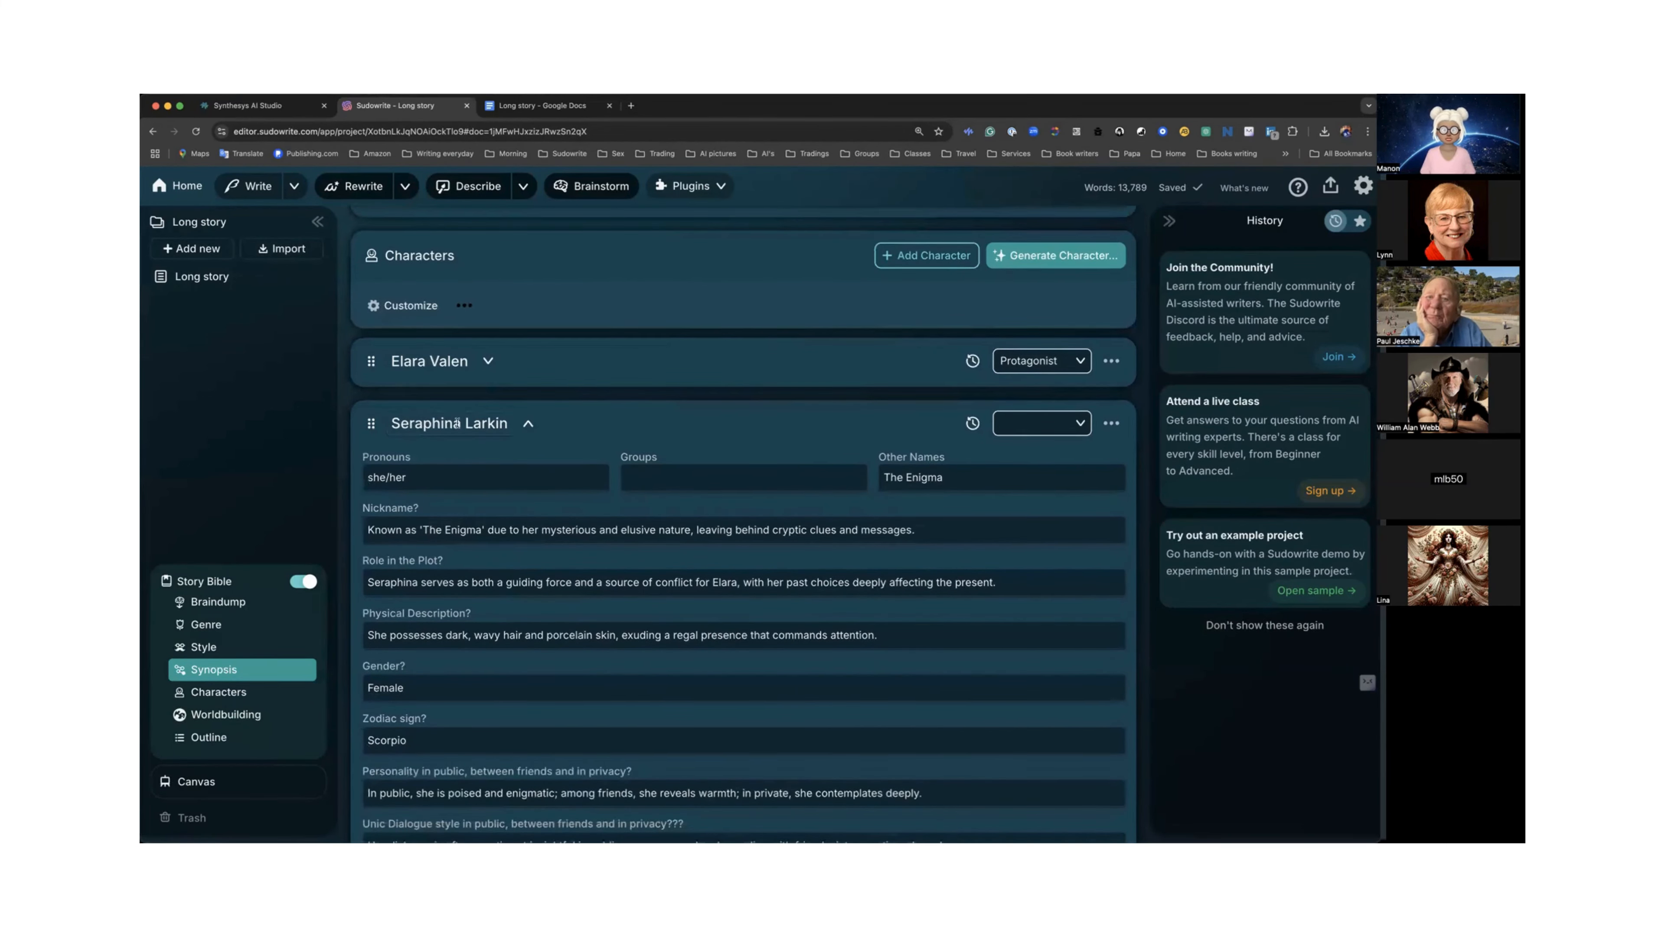
{"action": "scroll", "coordinate": [457, 423], "scroll_direction": "up", "scroll_amount": 10}
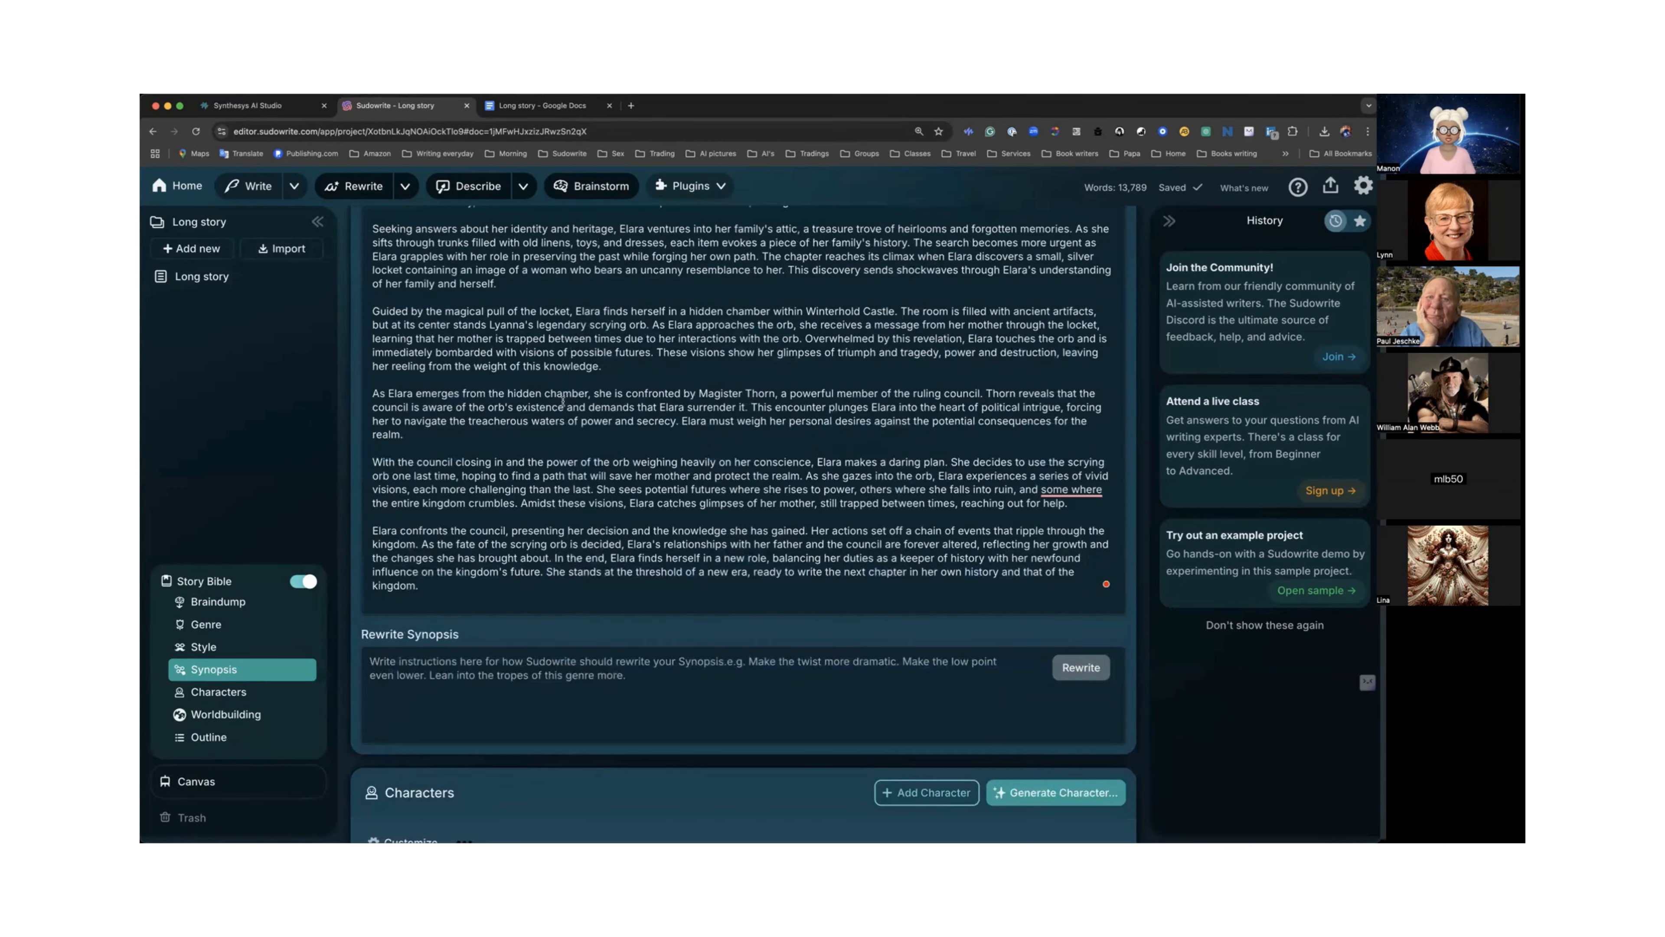
{"action": "scroll", "coordinate": [563, 402], "scroll_direction": "down", "scroll_amount": 3}
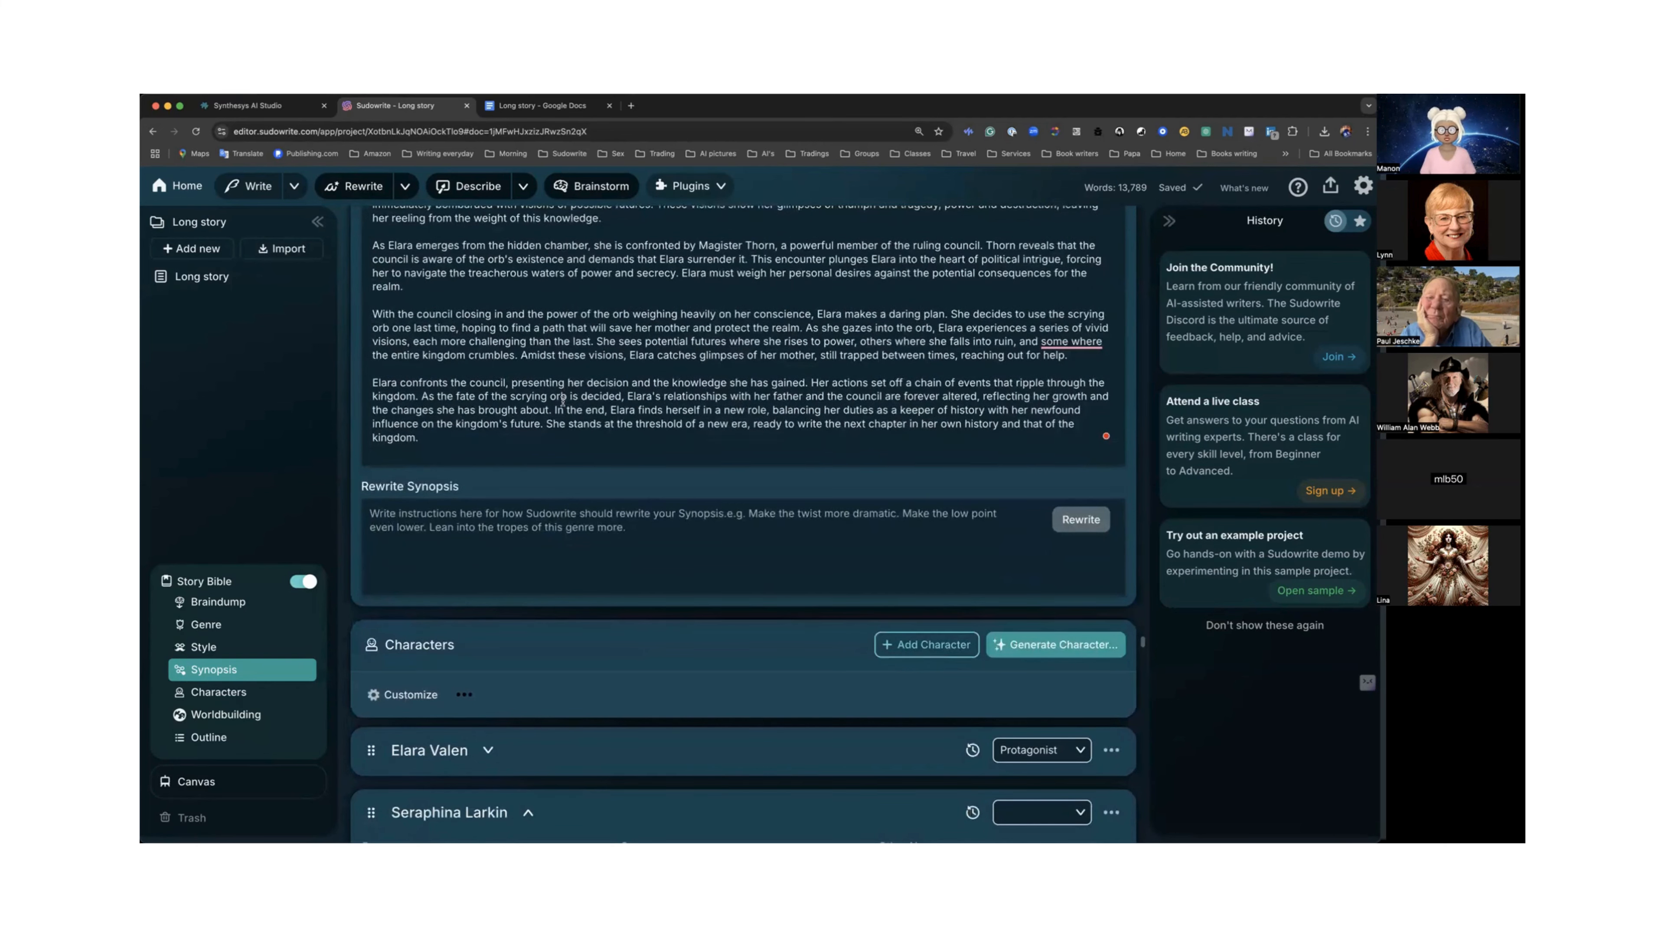
{"action": "scroll", "coordinate": [562, 398], "scroll_direction": "down", "scroll_amount": 5}
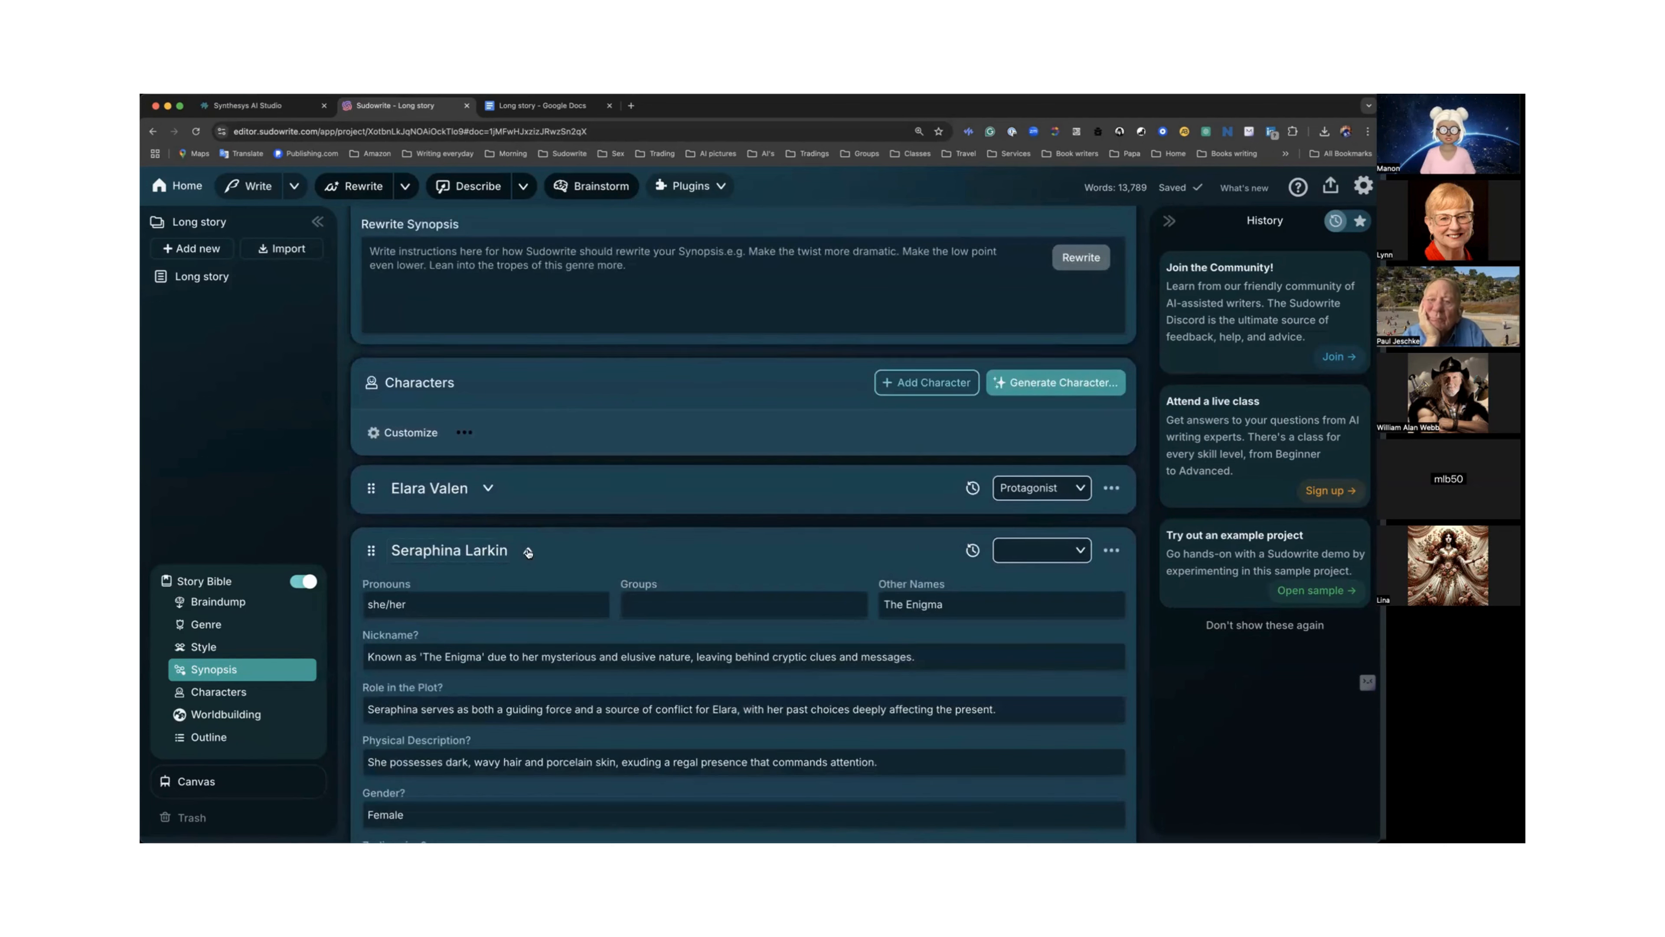
{"action": "left_click", "coordinate": [529, 553]}
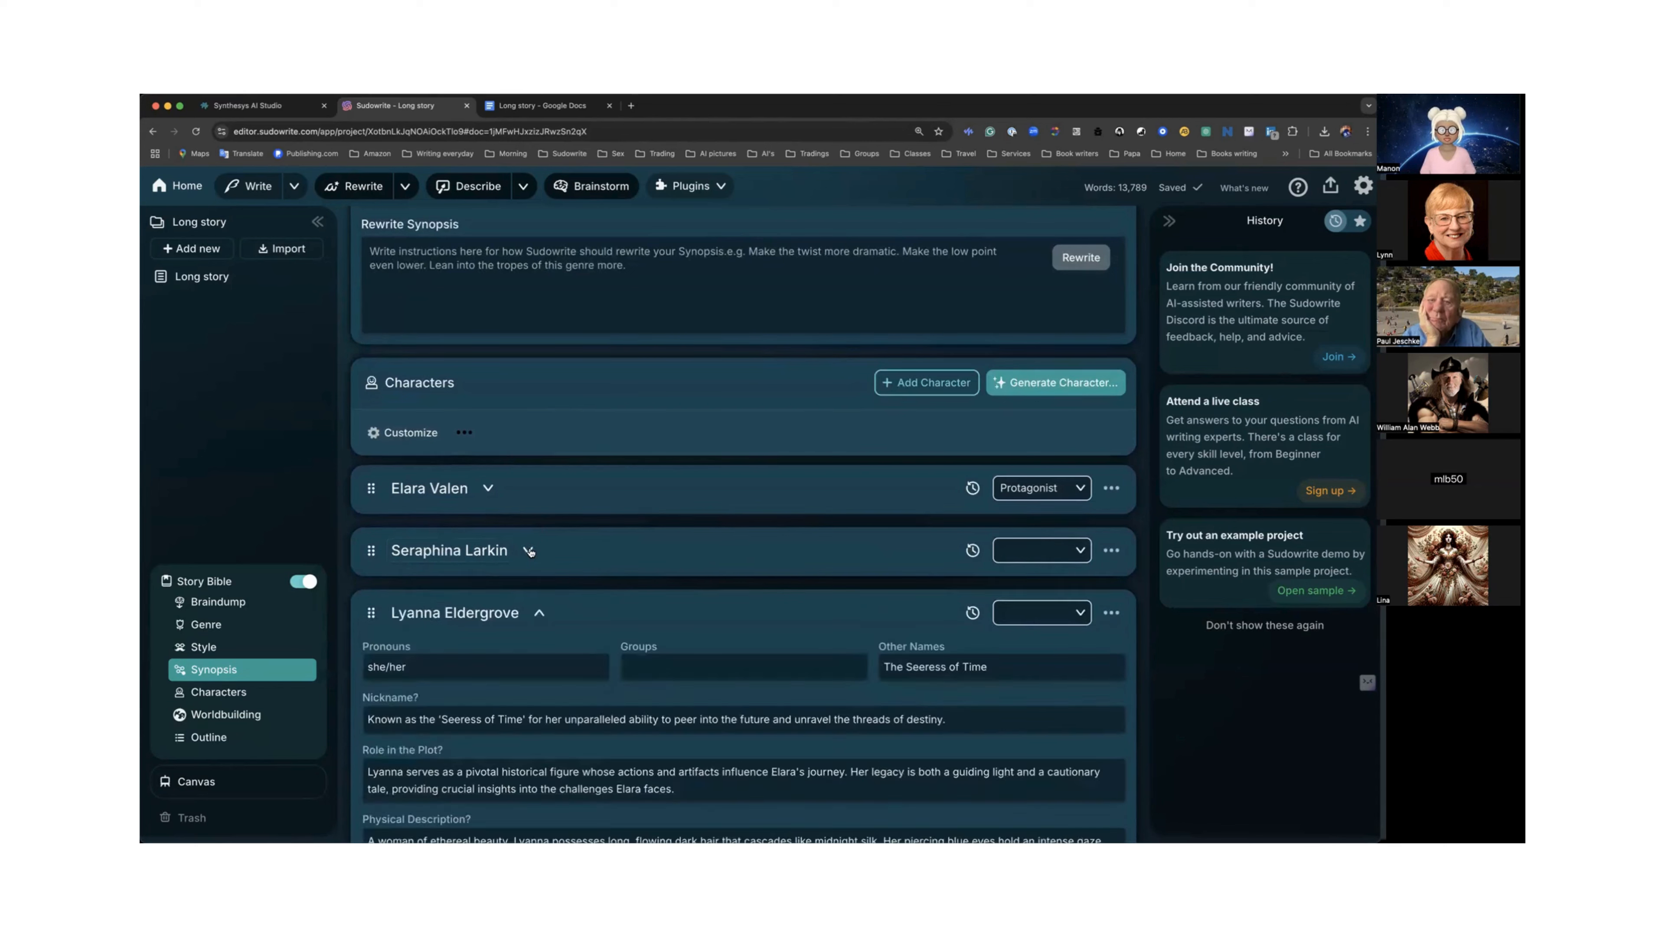
Set Seraphina Larkin's usage option to Never so Sudowrite ignores that character.
{"action": "left_click", "coordinate": [1112, 551]}
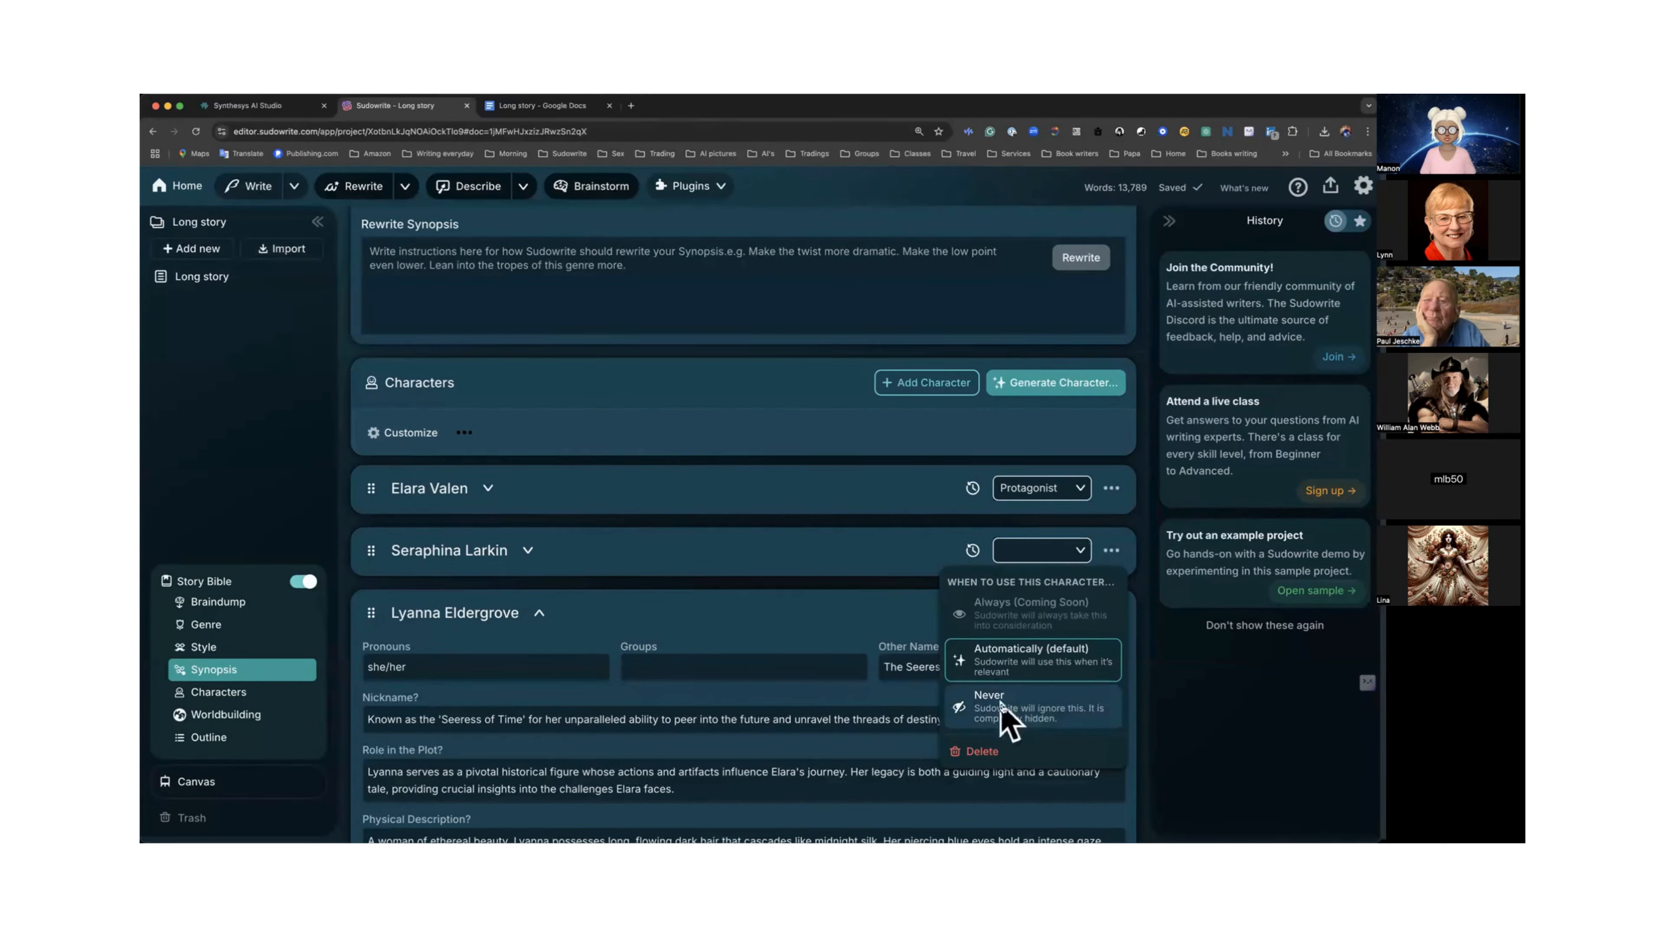
{"action": "left_click", "coordinate": [1012, 715]}
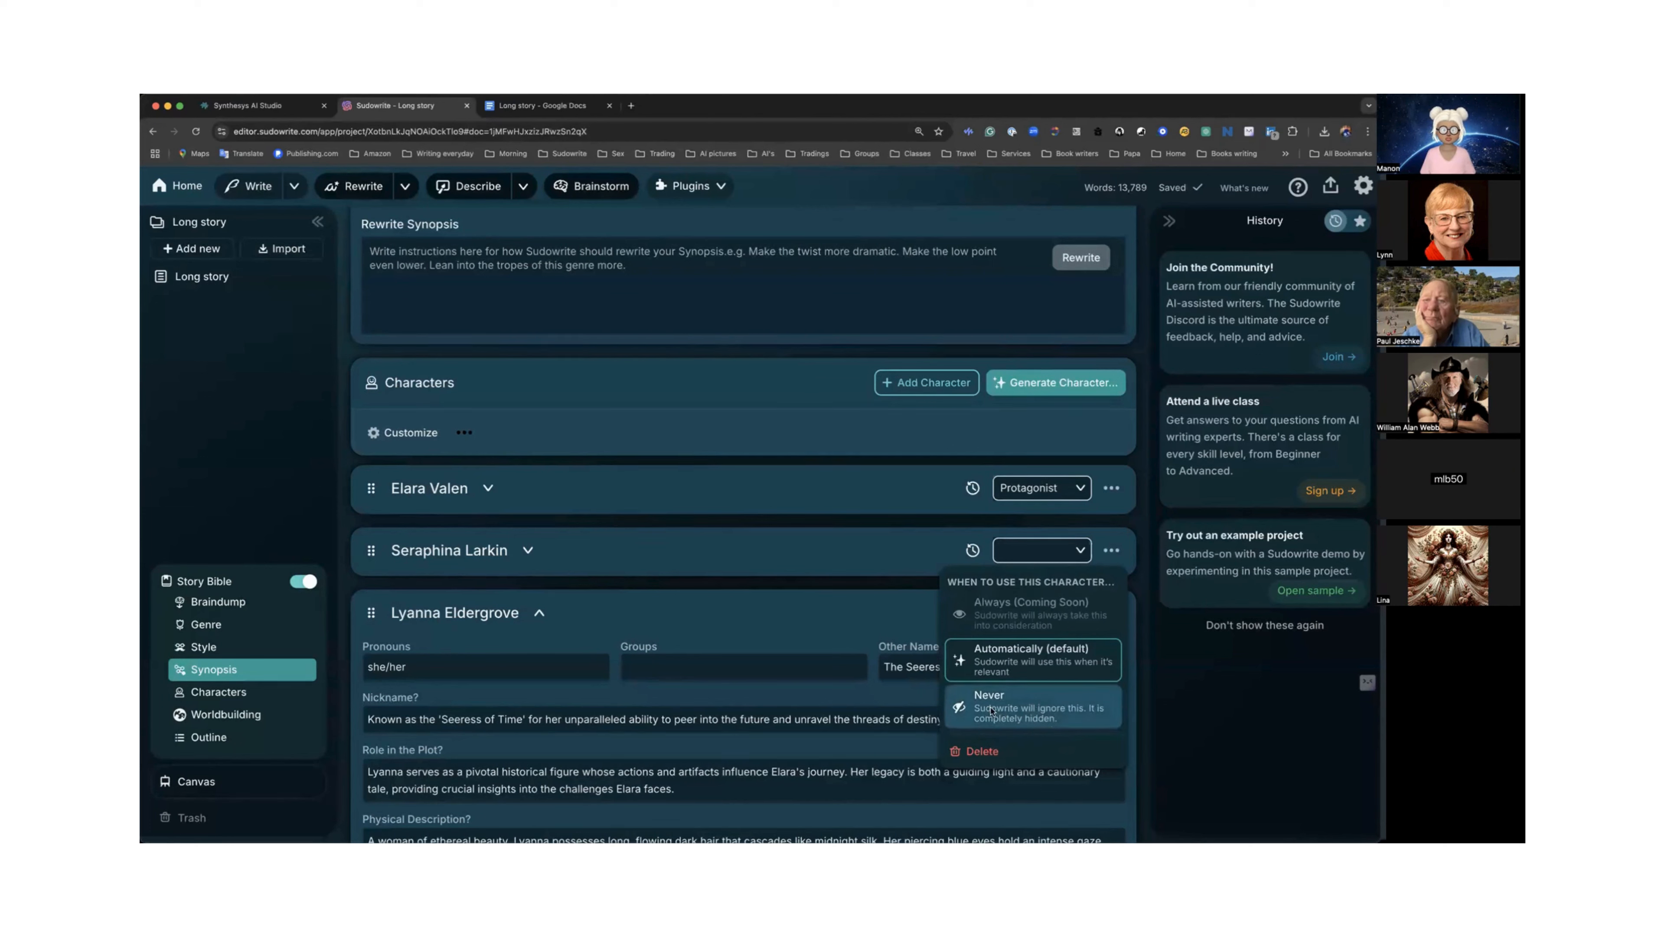
{"action": "mouse_move", "coordinate": [530, 551]}
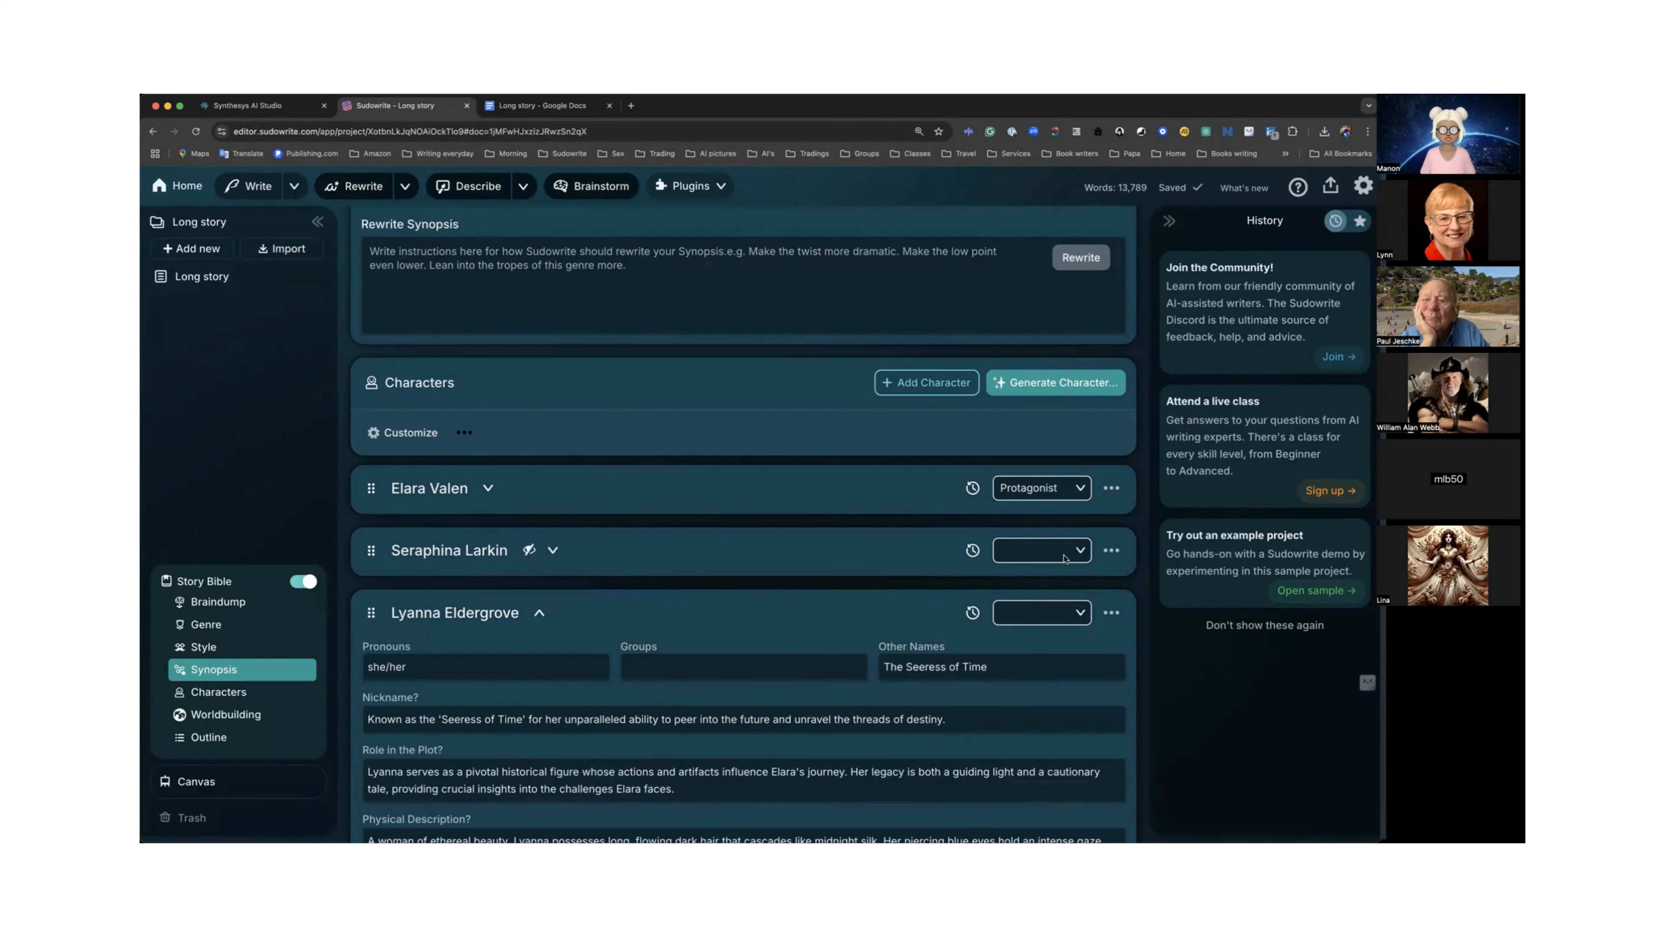
Set Lyanna Eldergrove's role to Supporting Character and collapse her card.
{"action": "scroll", "coordinate": [624, 633], "scroll_direction": "down", "scroll_amount": 2}
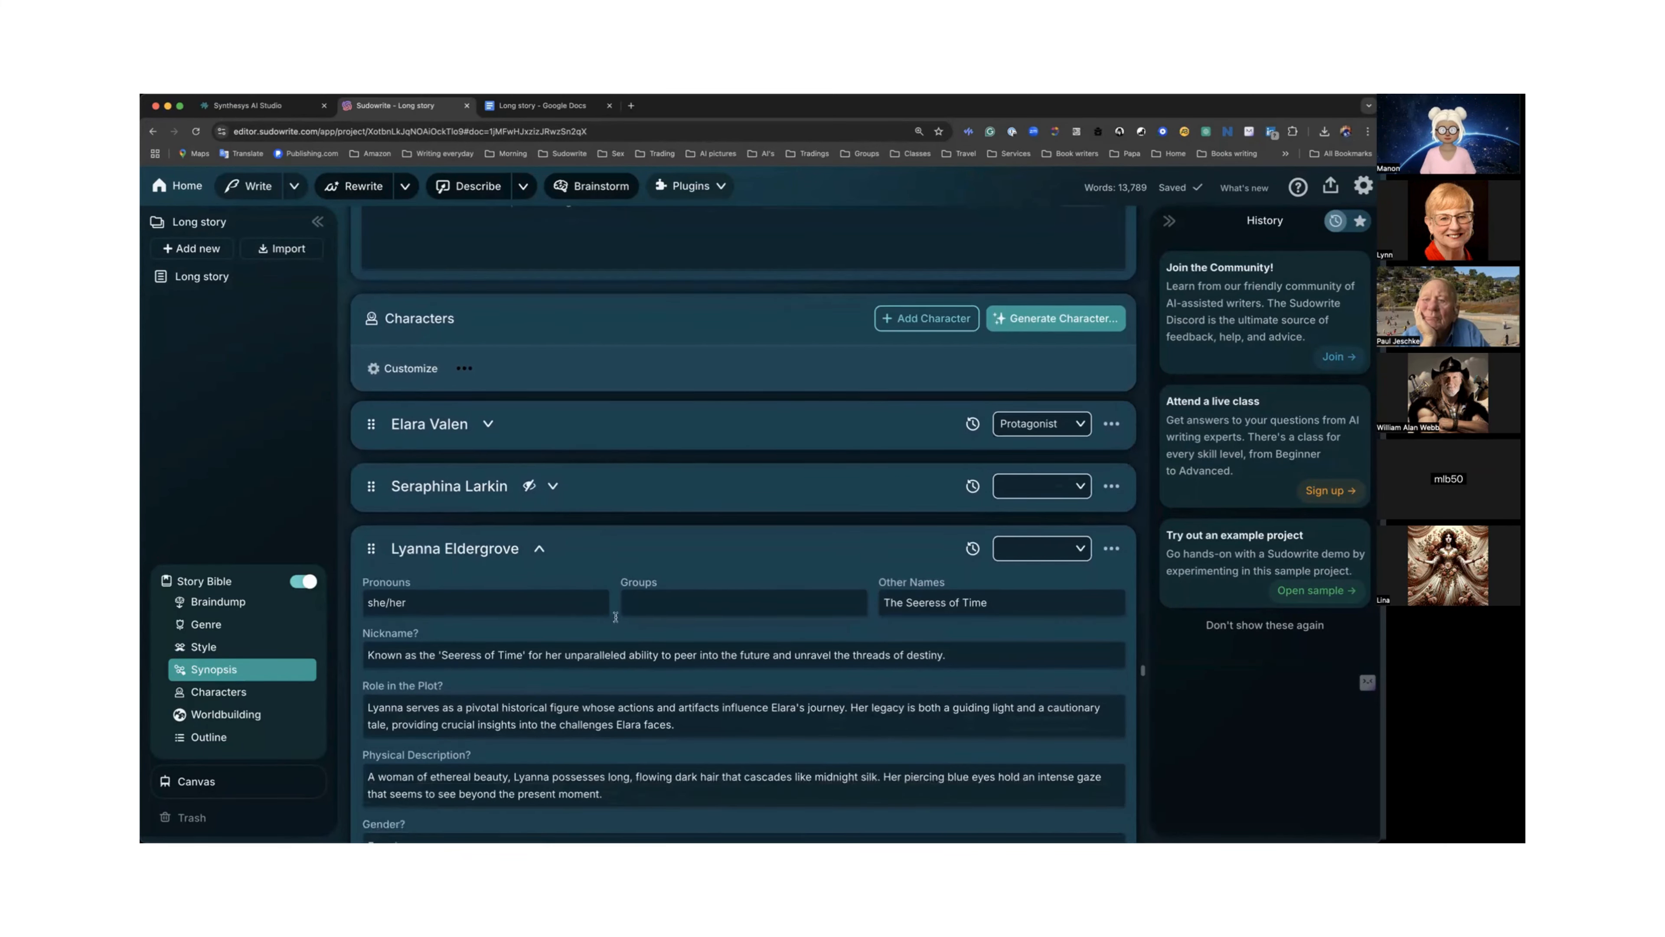
{"action": "scroll", "coordinate": [591, 558], "scroll_direction": "down", "scroll_amount": 2}
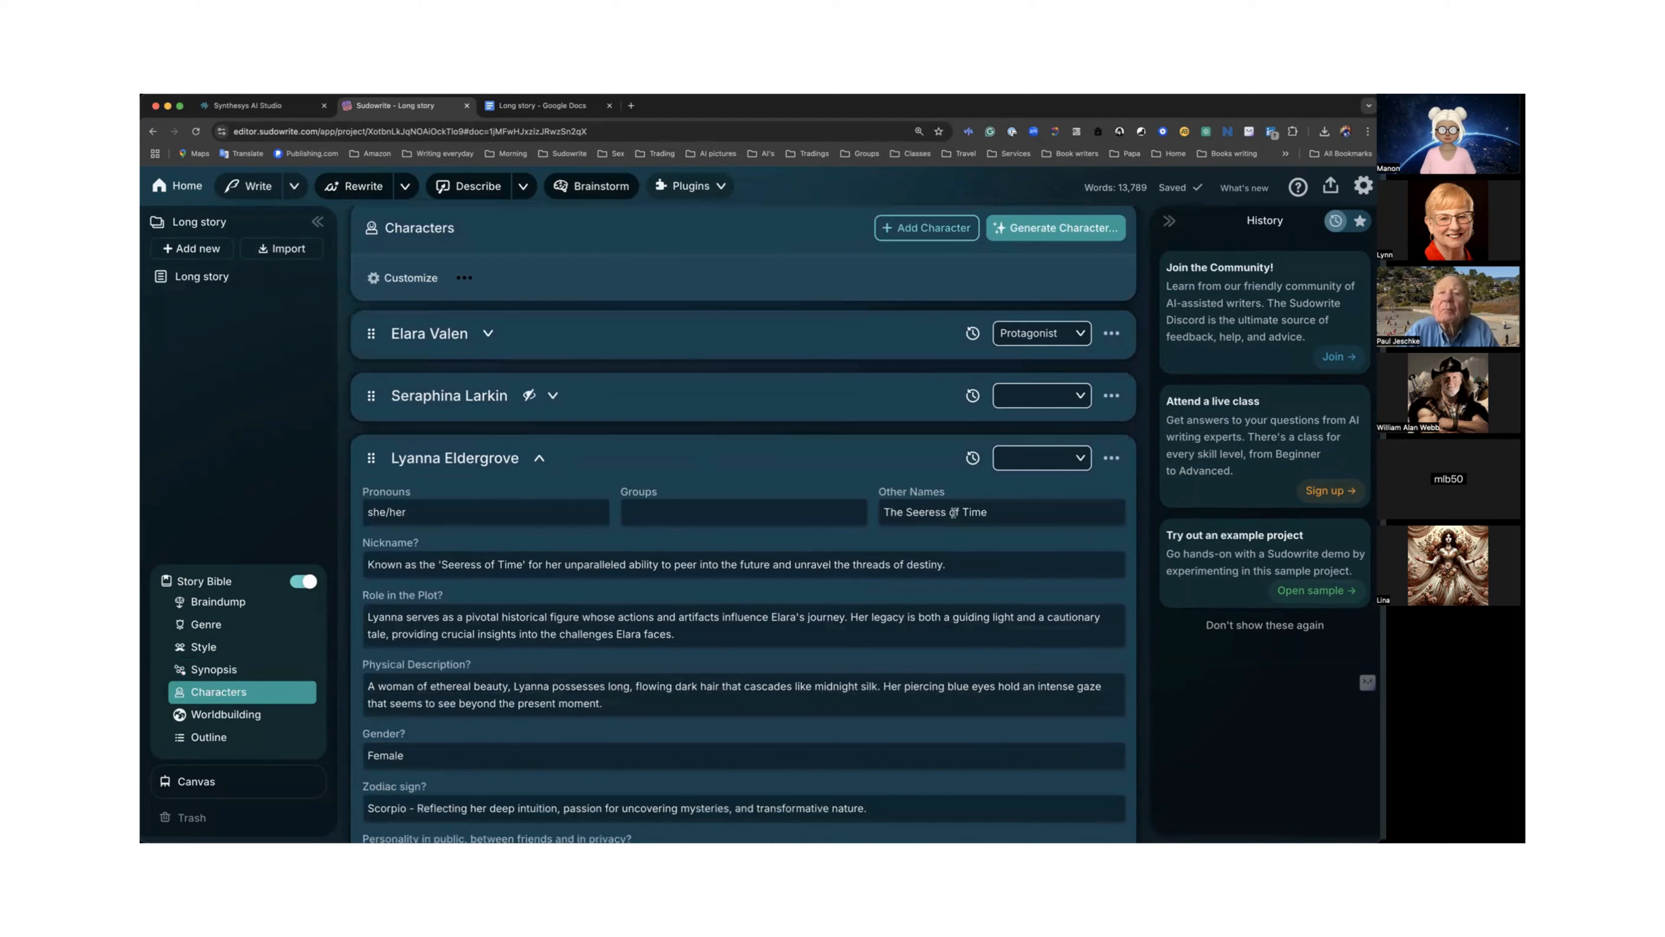
{"action": "left_click", "coordinate": [1079, 458]}
{"action": "left_click", "coordinate": [1028, 533]}
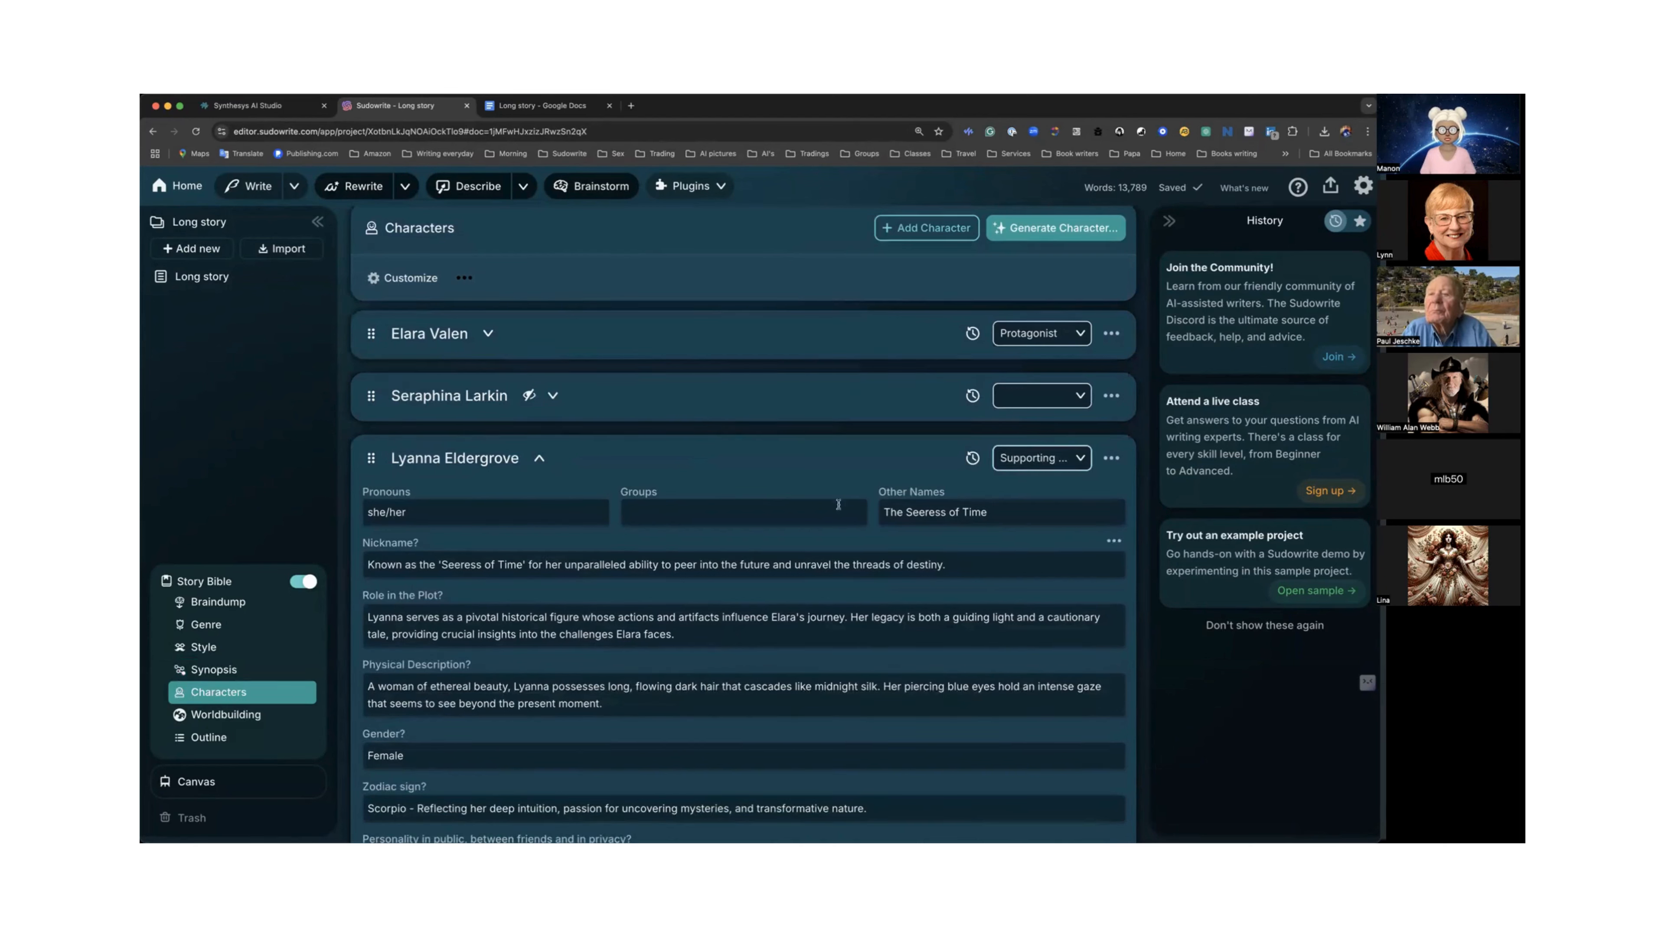
{"action": "left_click", "coordinate": [539, 460]}
Delete the empty, unnamed Name character card.
{"action": "scroll", "coordinate": [580, 463], "scroll_direction": "down", "scroll_amount": 2}
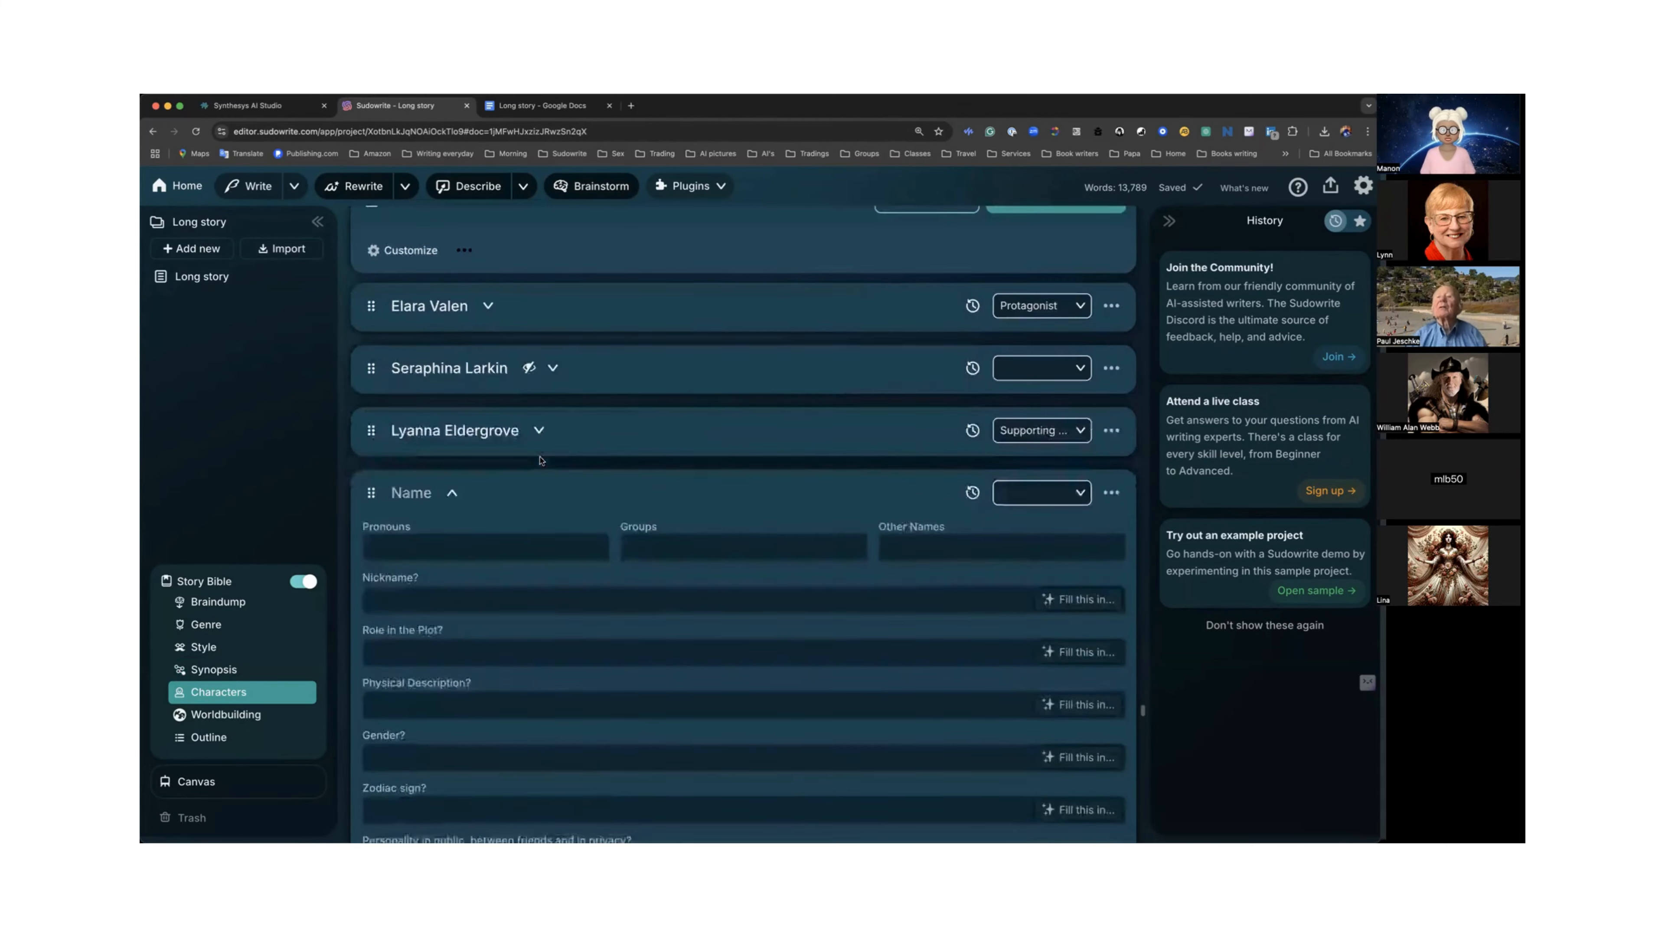
{"action": "scroll", "coordinate": [581, 463], "scroll_direction": "down", "scroll_amount": 14}
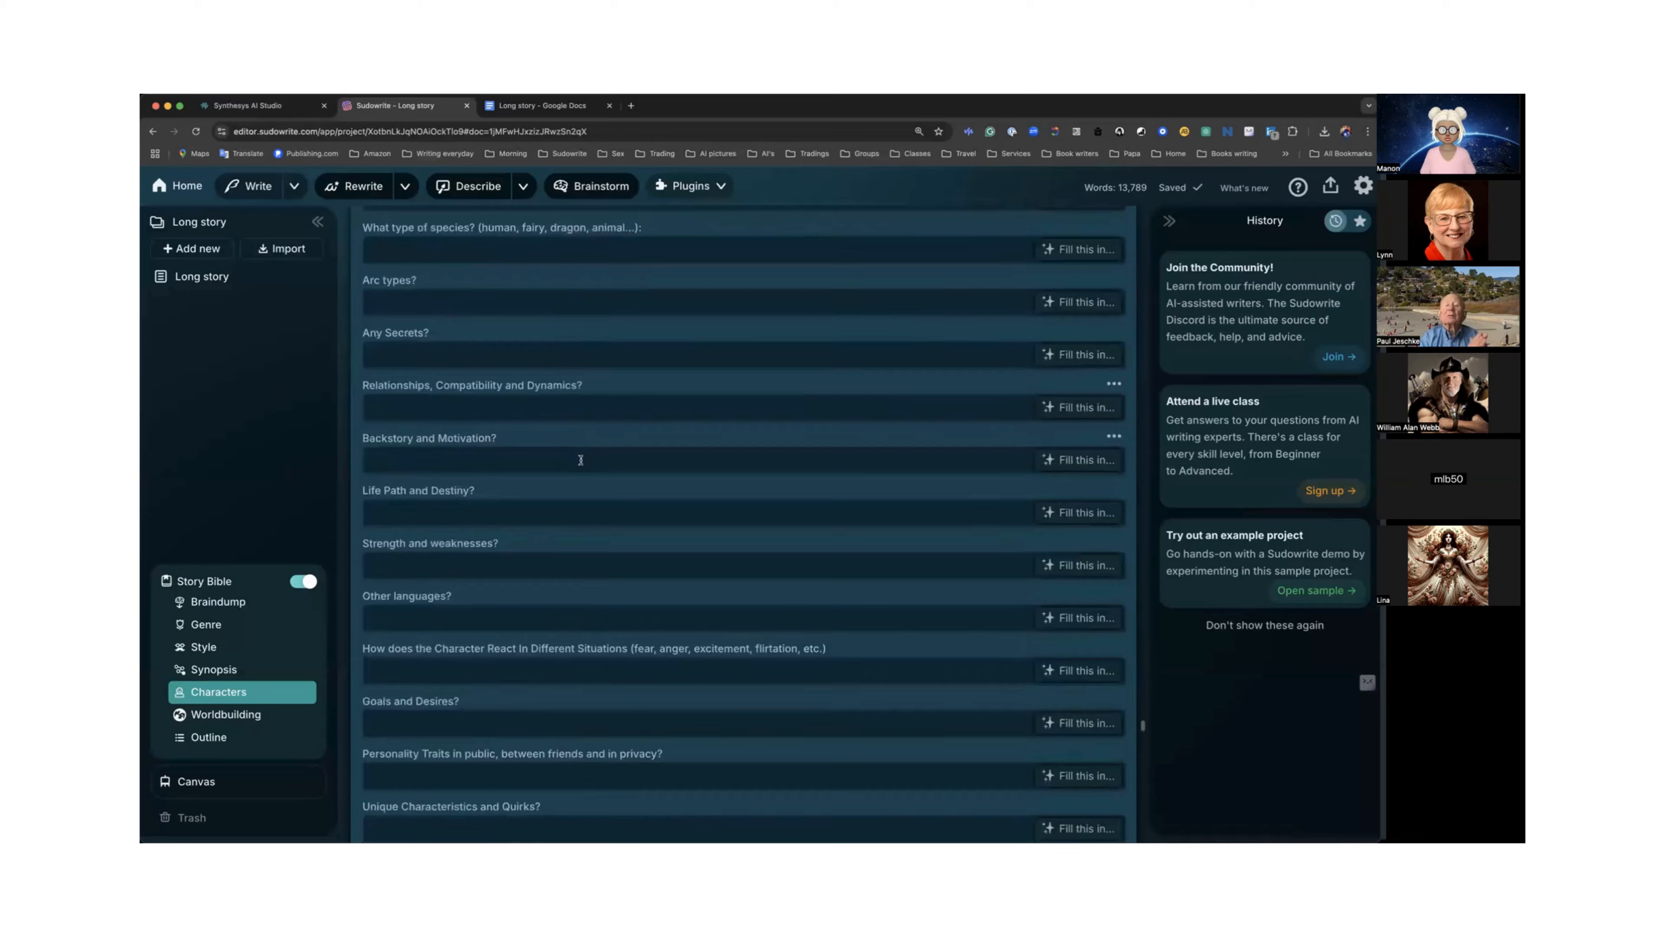
{"action": "scroll", "coordinate": [580, 459], "scroll_direction": "down", "scroll_amount": 15}
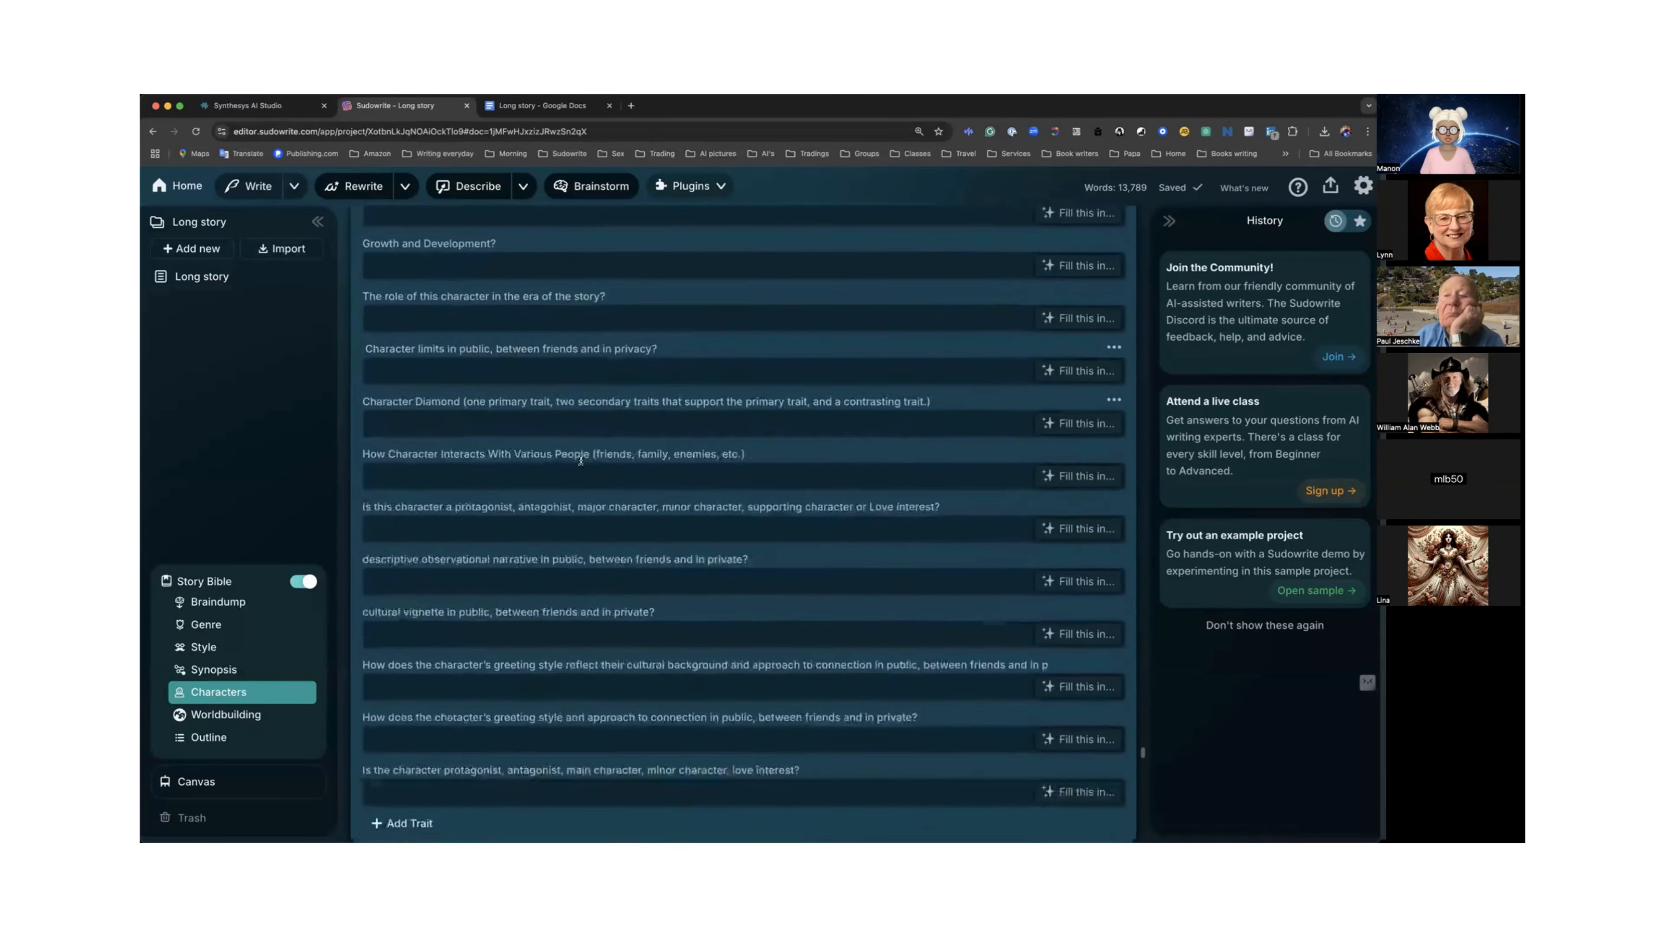
{"action": "scroll", "coordinate": [580, 459], "scroll_direction": "down", "scroll_amount": 2}
{"action": "scroll", "coordinate": [580, 462], "scroll_direction": "up", "scroll_amount": 15}
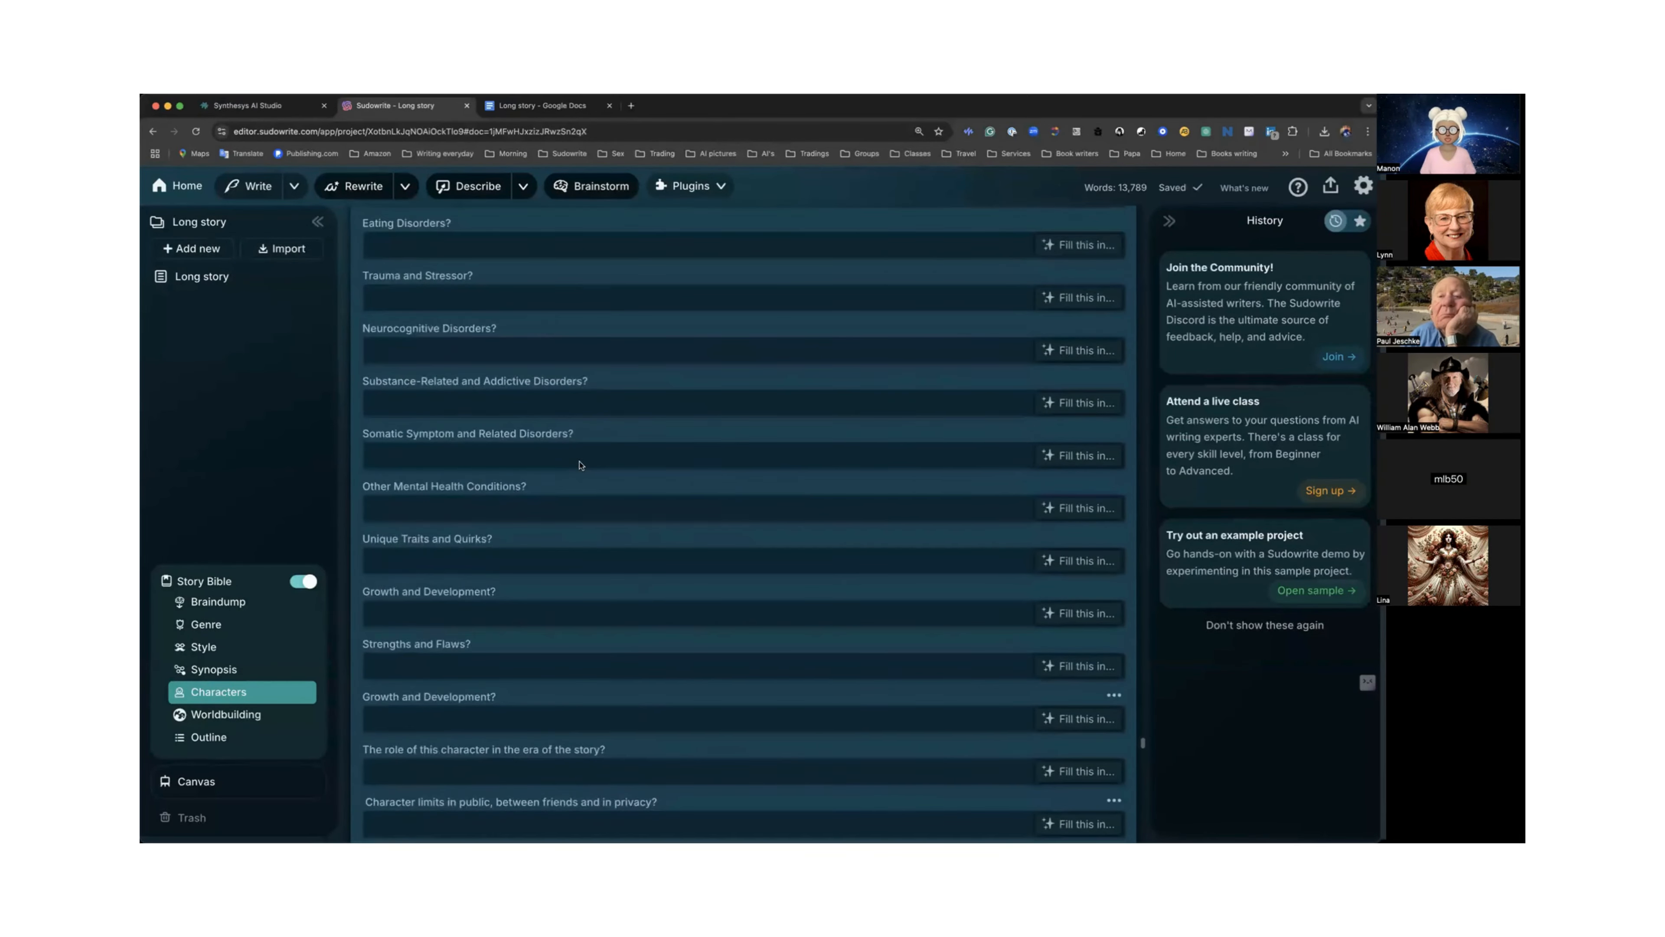
{"action": "scroll", "coordinate": [580, 465], "scroll_direction": "up", "scroll_amount": 15}
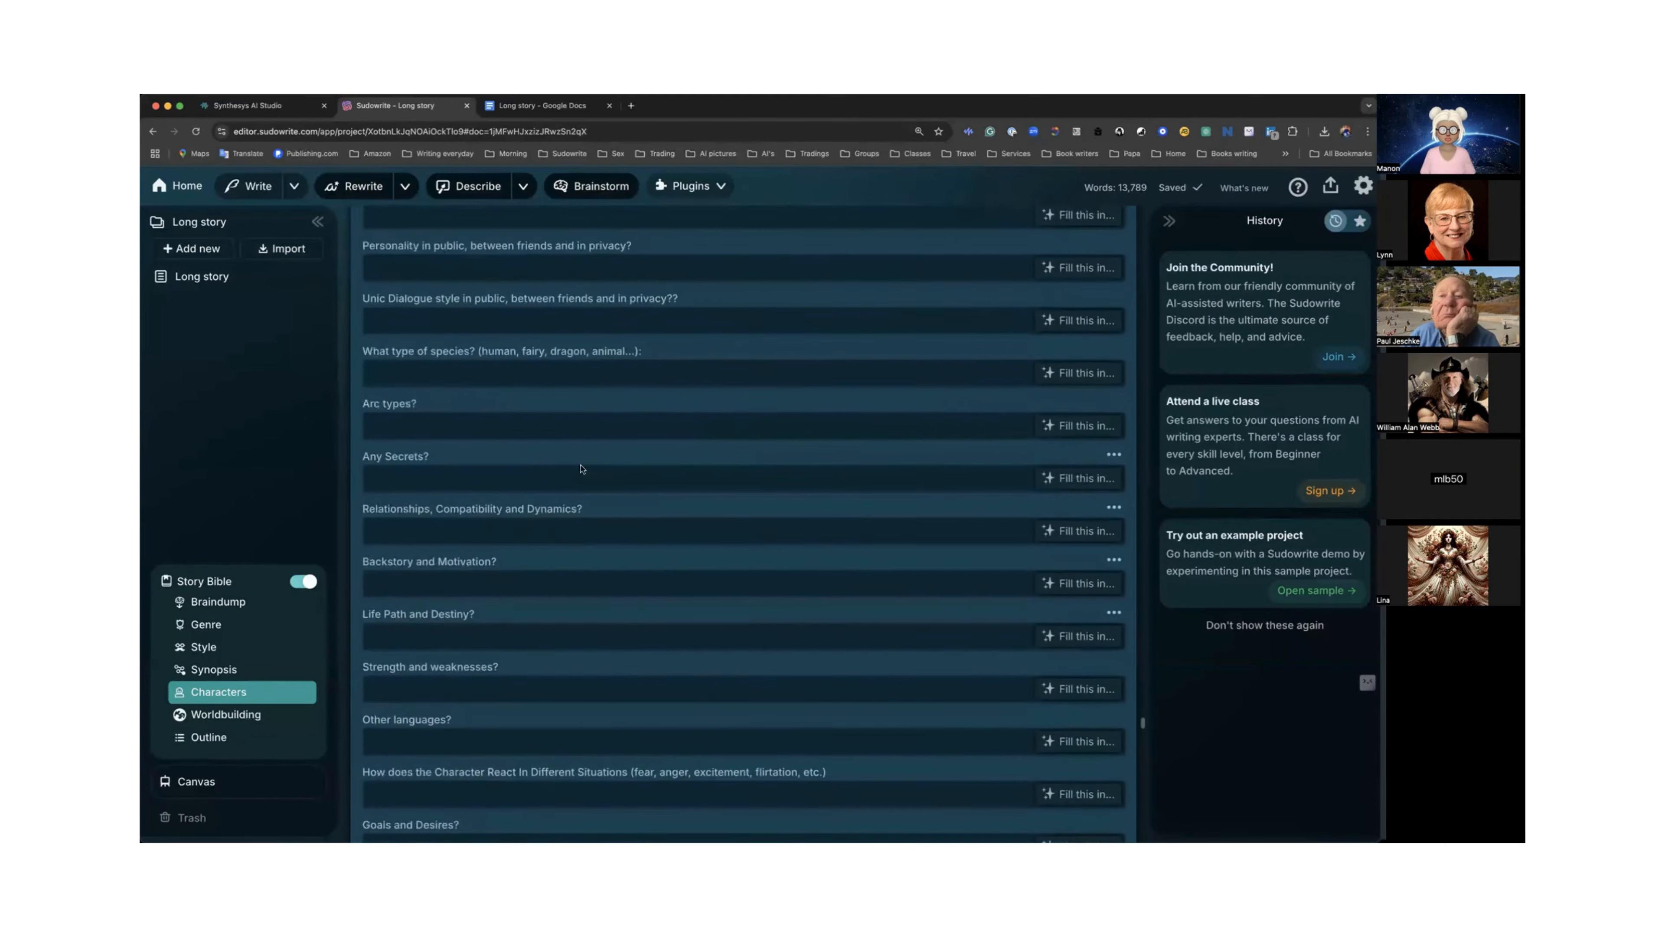
{"action": "scroll", "coordinate": [580, 464], "scroll_direction": "up", "scroll_amount": 6}
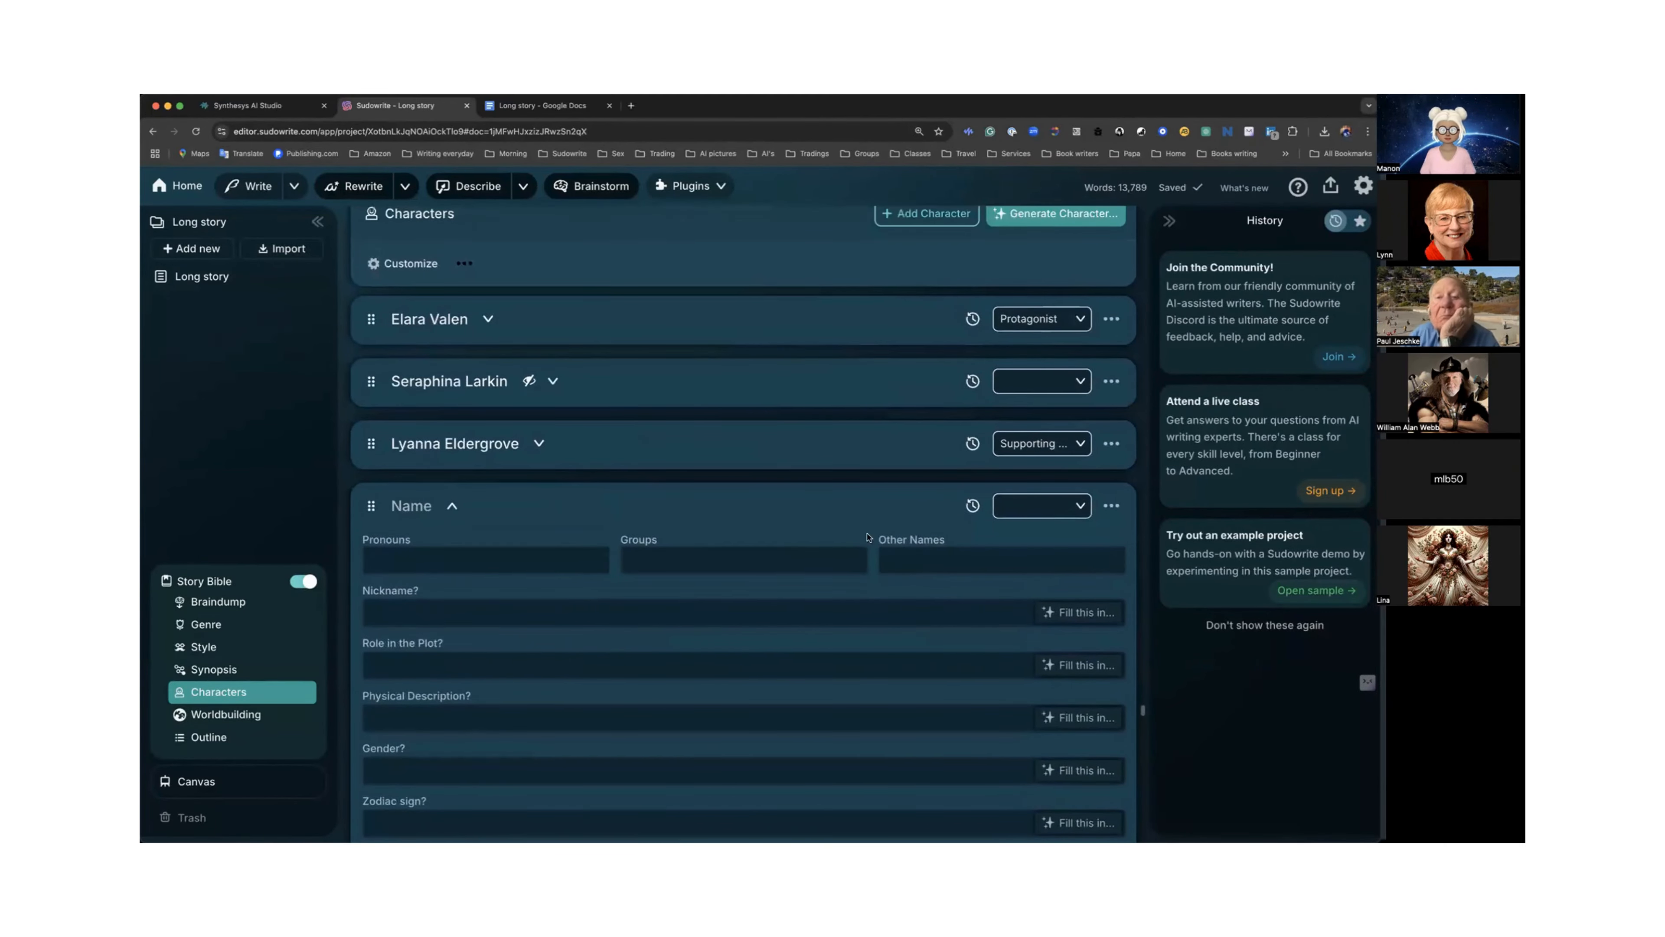
{"action": "left_click", "coordinate": [1111, 505]}
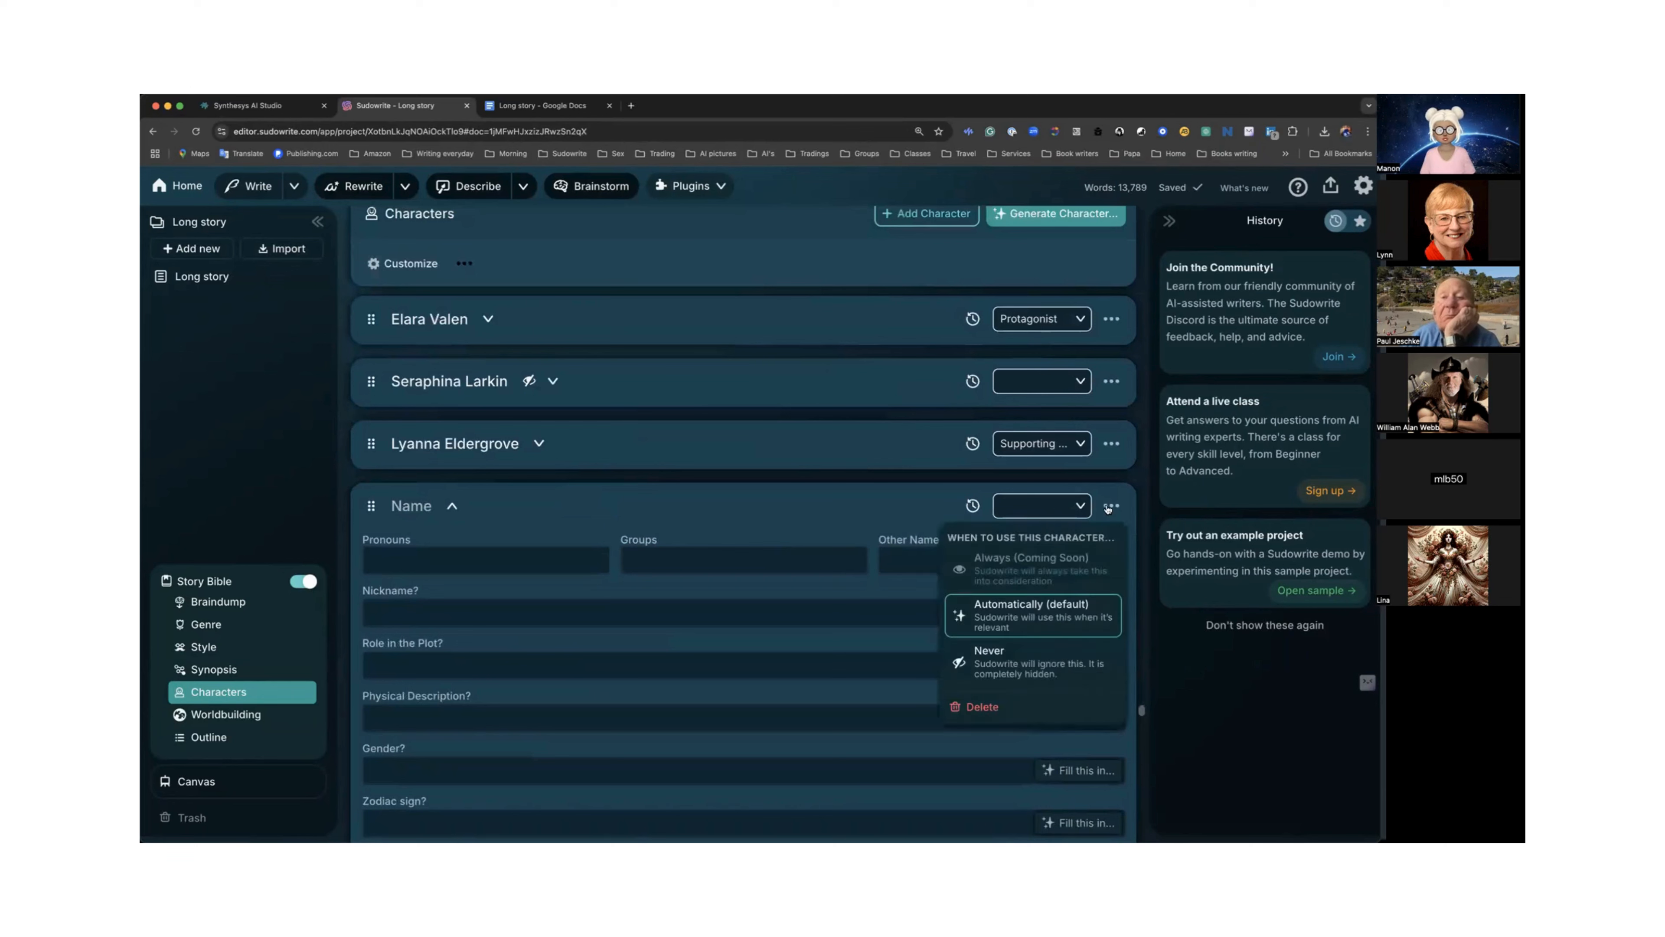
{"action": "left_click", "coordinate": [985, 711]}
{"action": "left_click", "coordinate": [985, 791]}
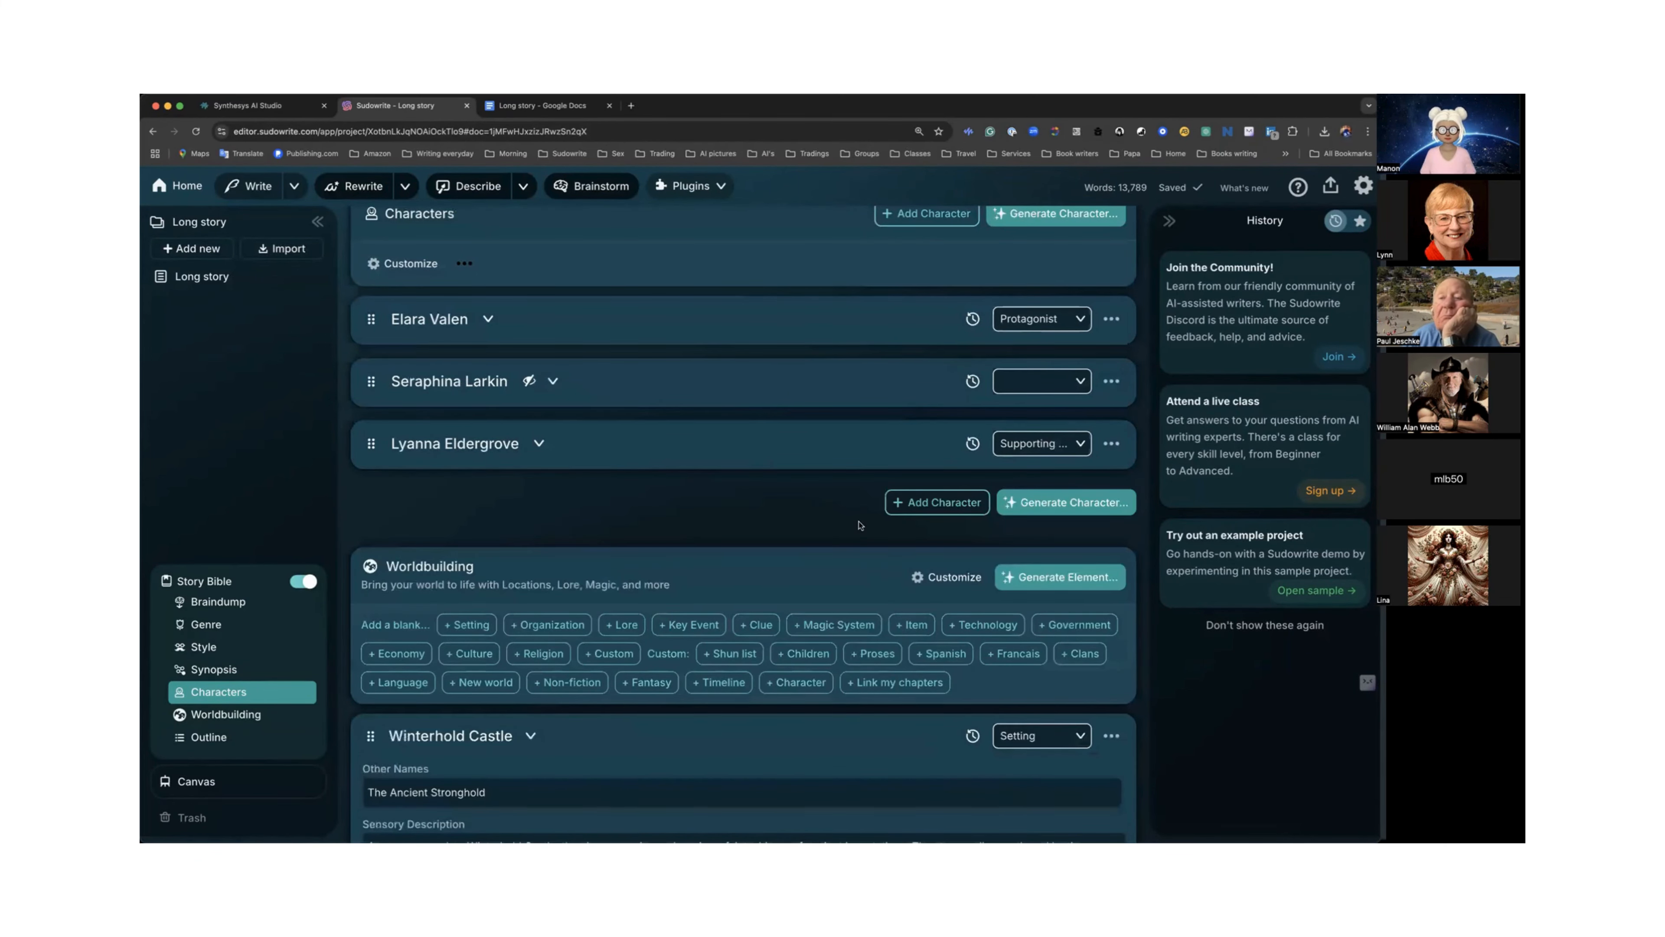
Generate a new character using the custom instruction "Elara's mom".
{"action": "scroll", "coordinate": [676, 456], "scroll_direction": "up", "scroll_amount": 3}
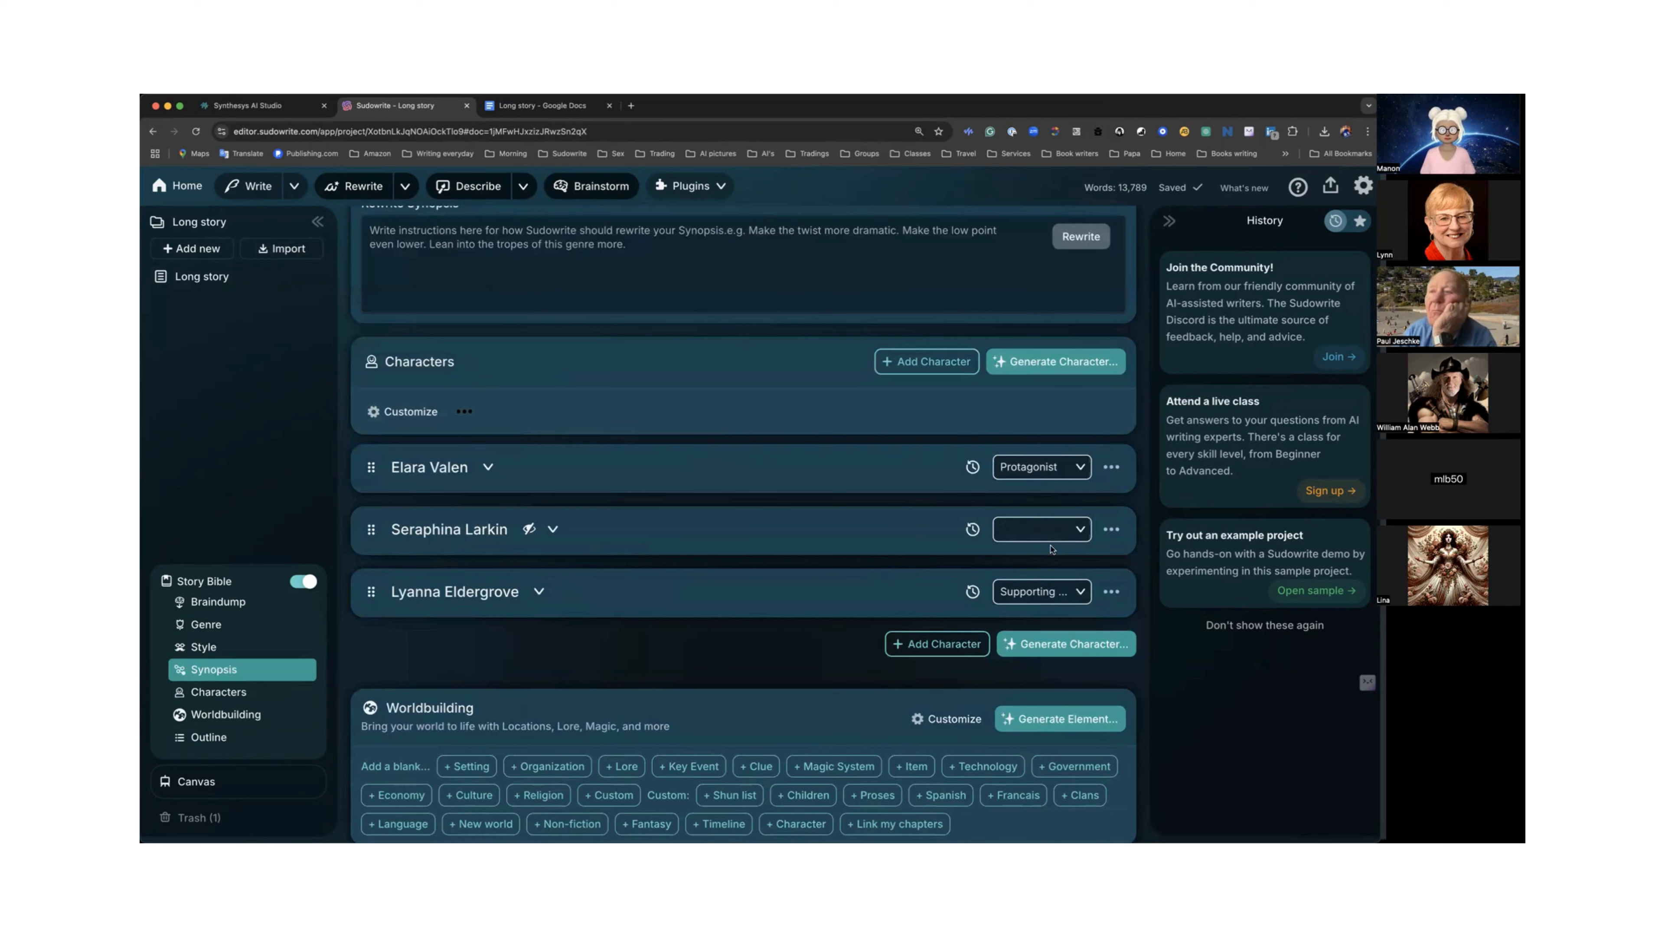
{"action": "left_click", "coordinate": [1068, 649]}
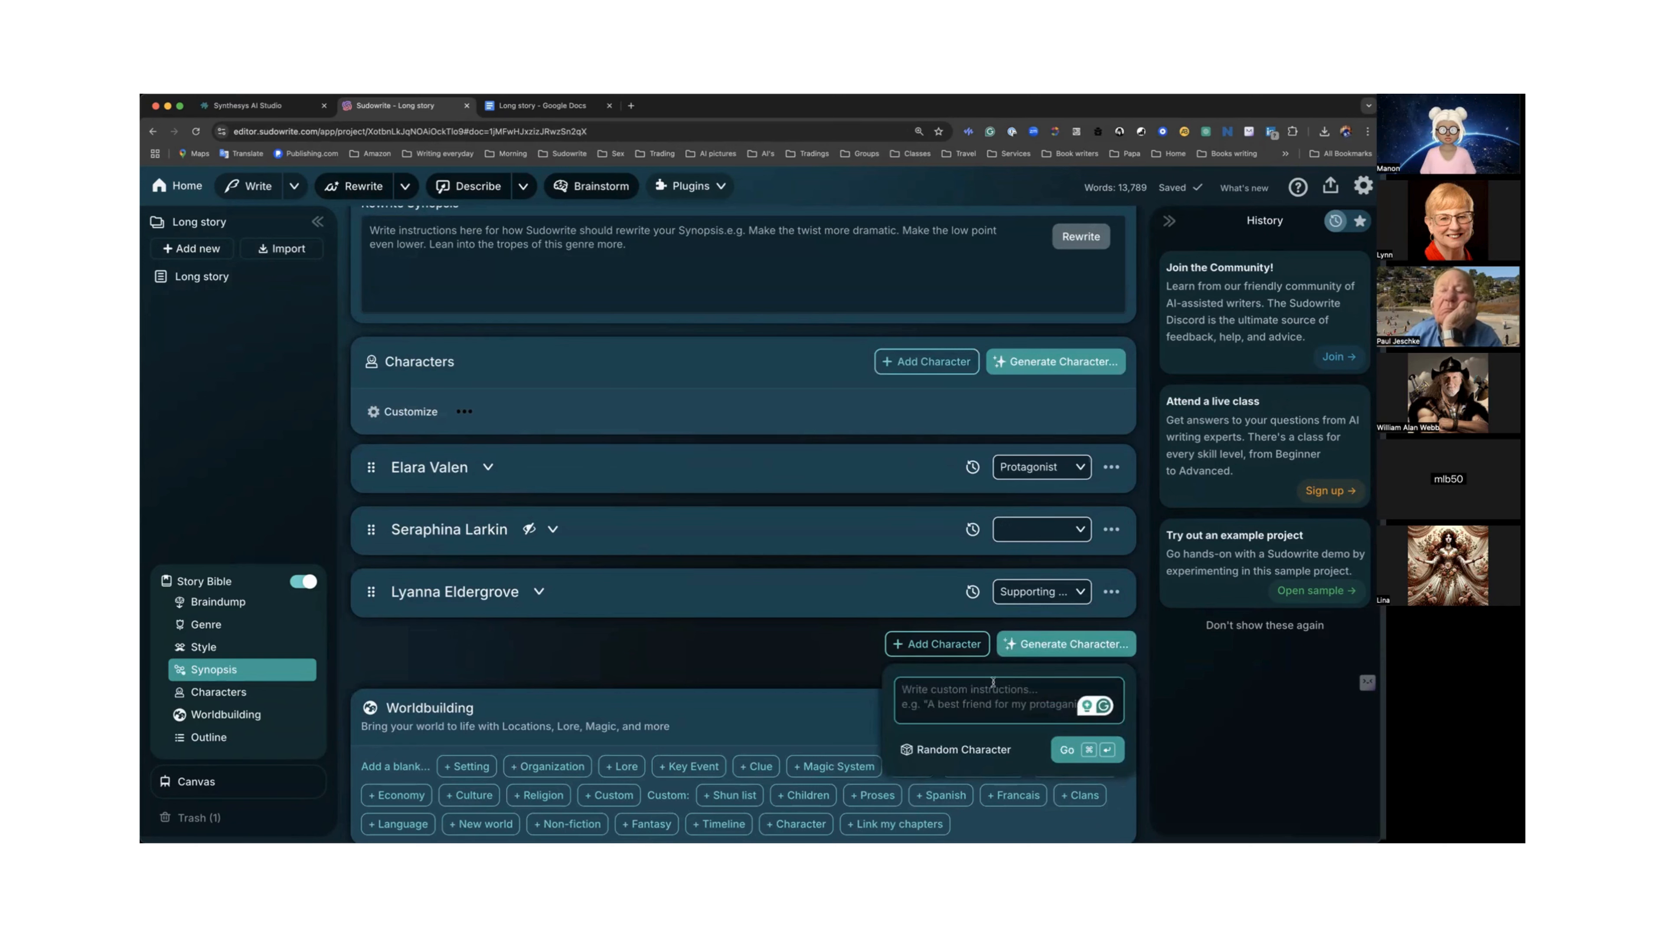
{"action": "type", "text": "Elara"}
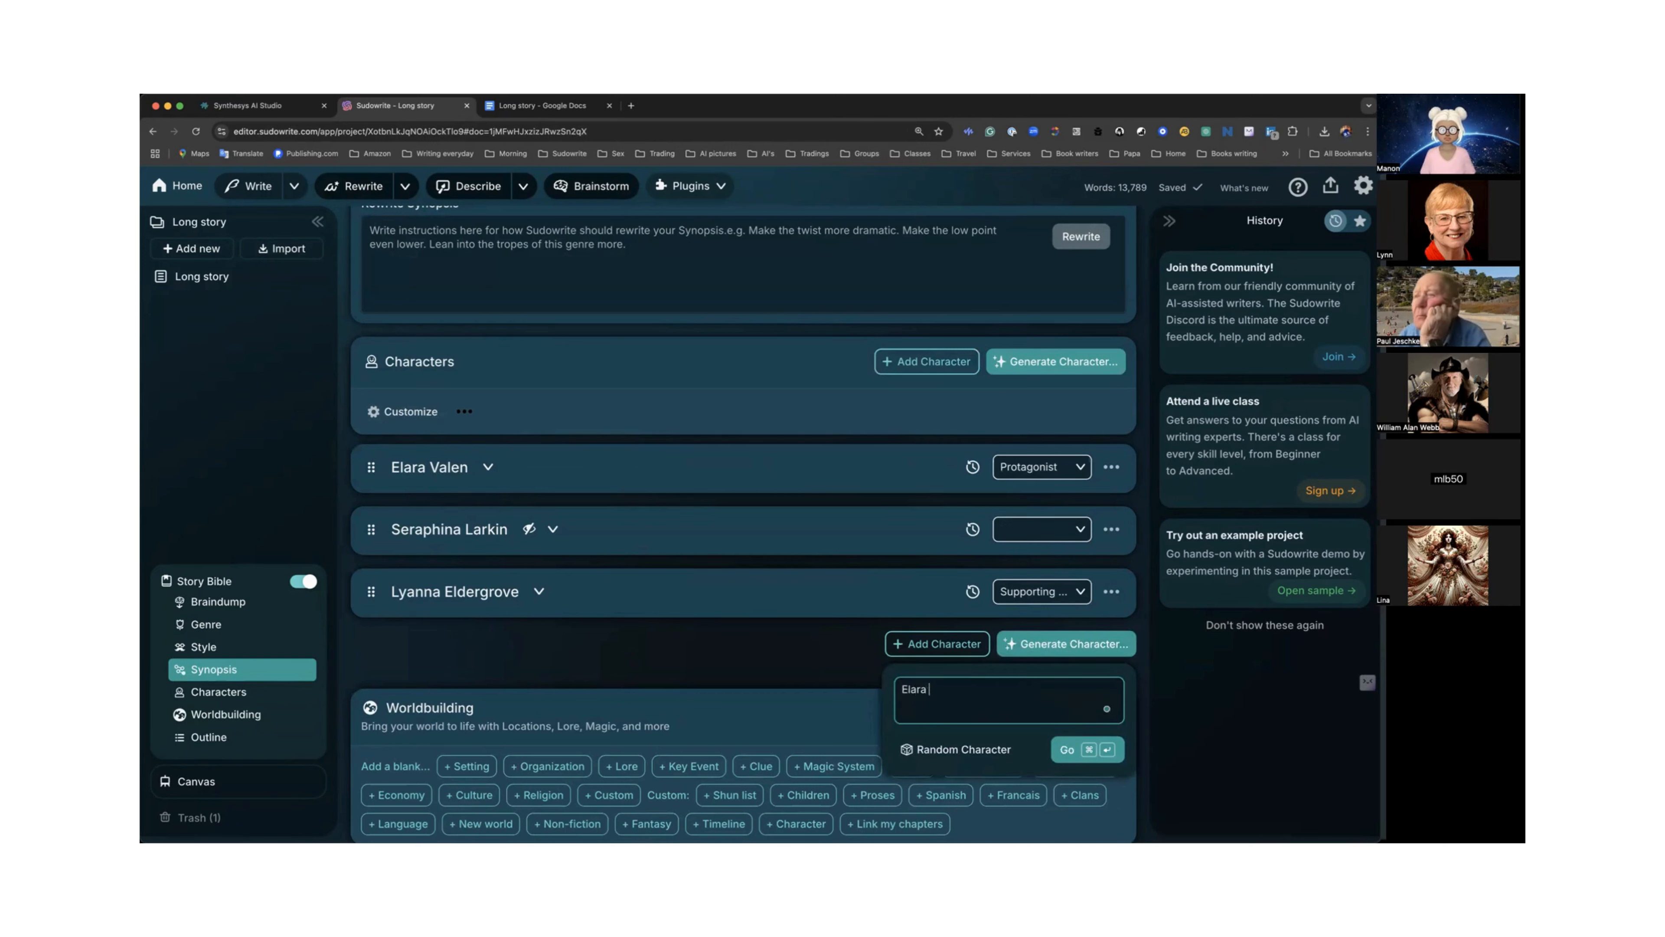
{"action": "type", "text": "'s mom"}
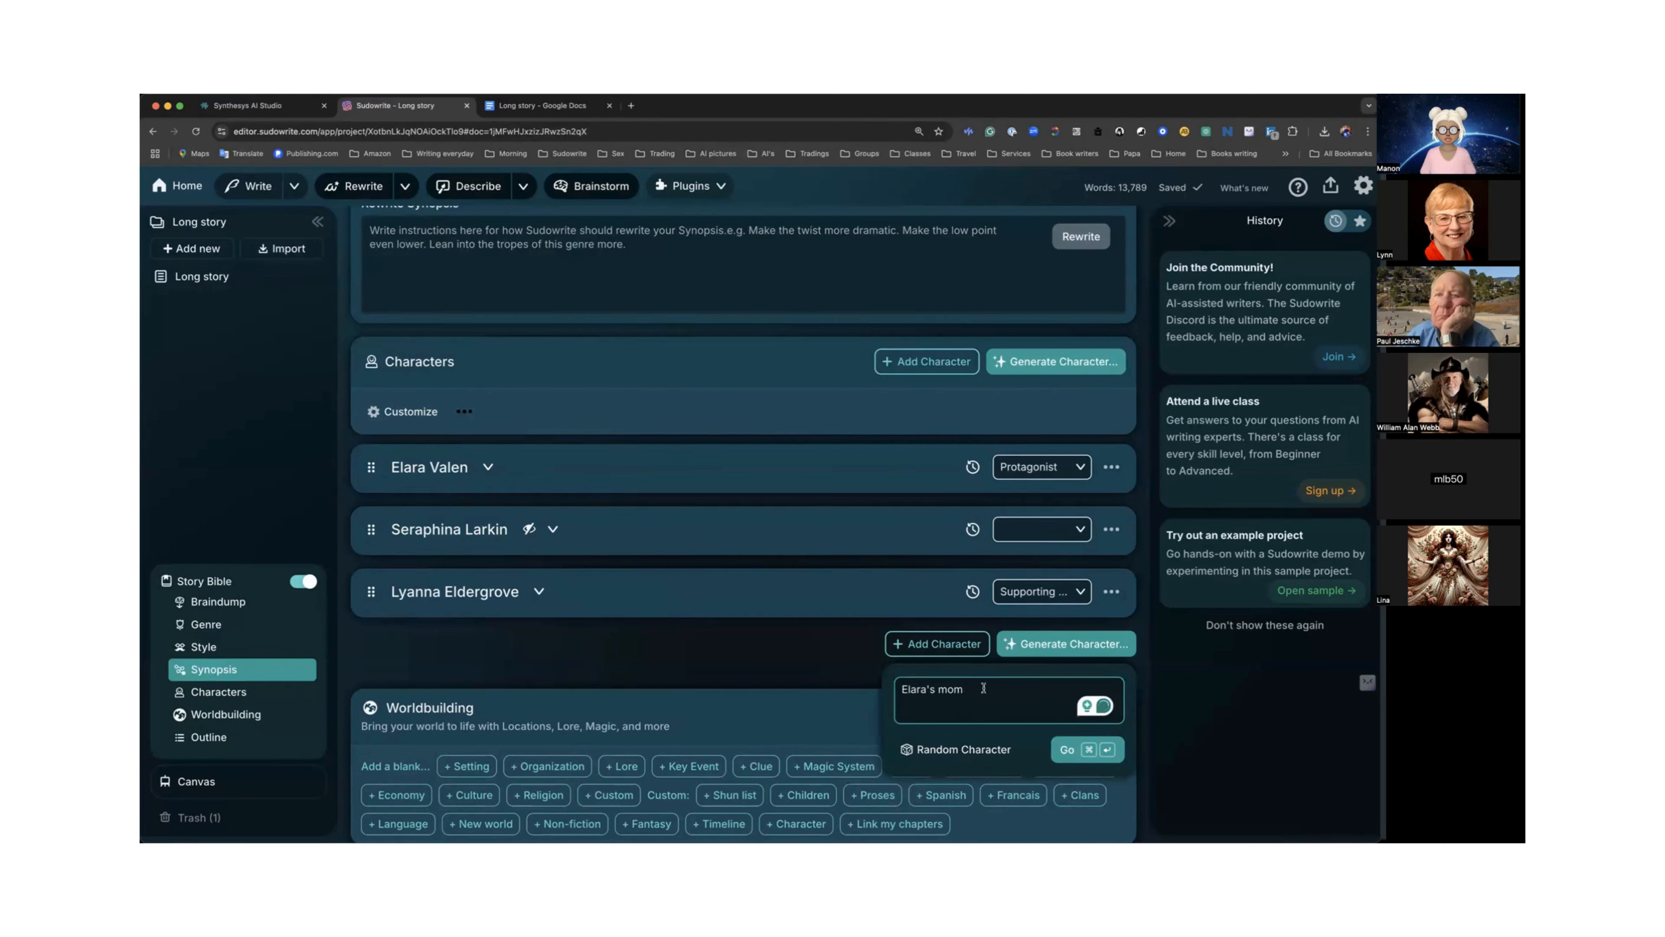
{"action": "left_click", "coordinate": [1067, 750]}
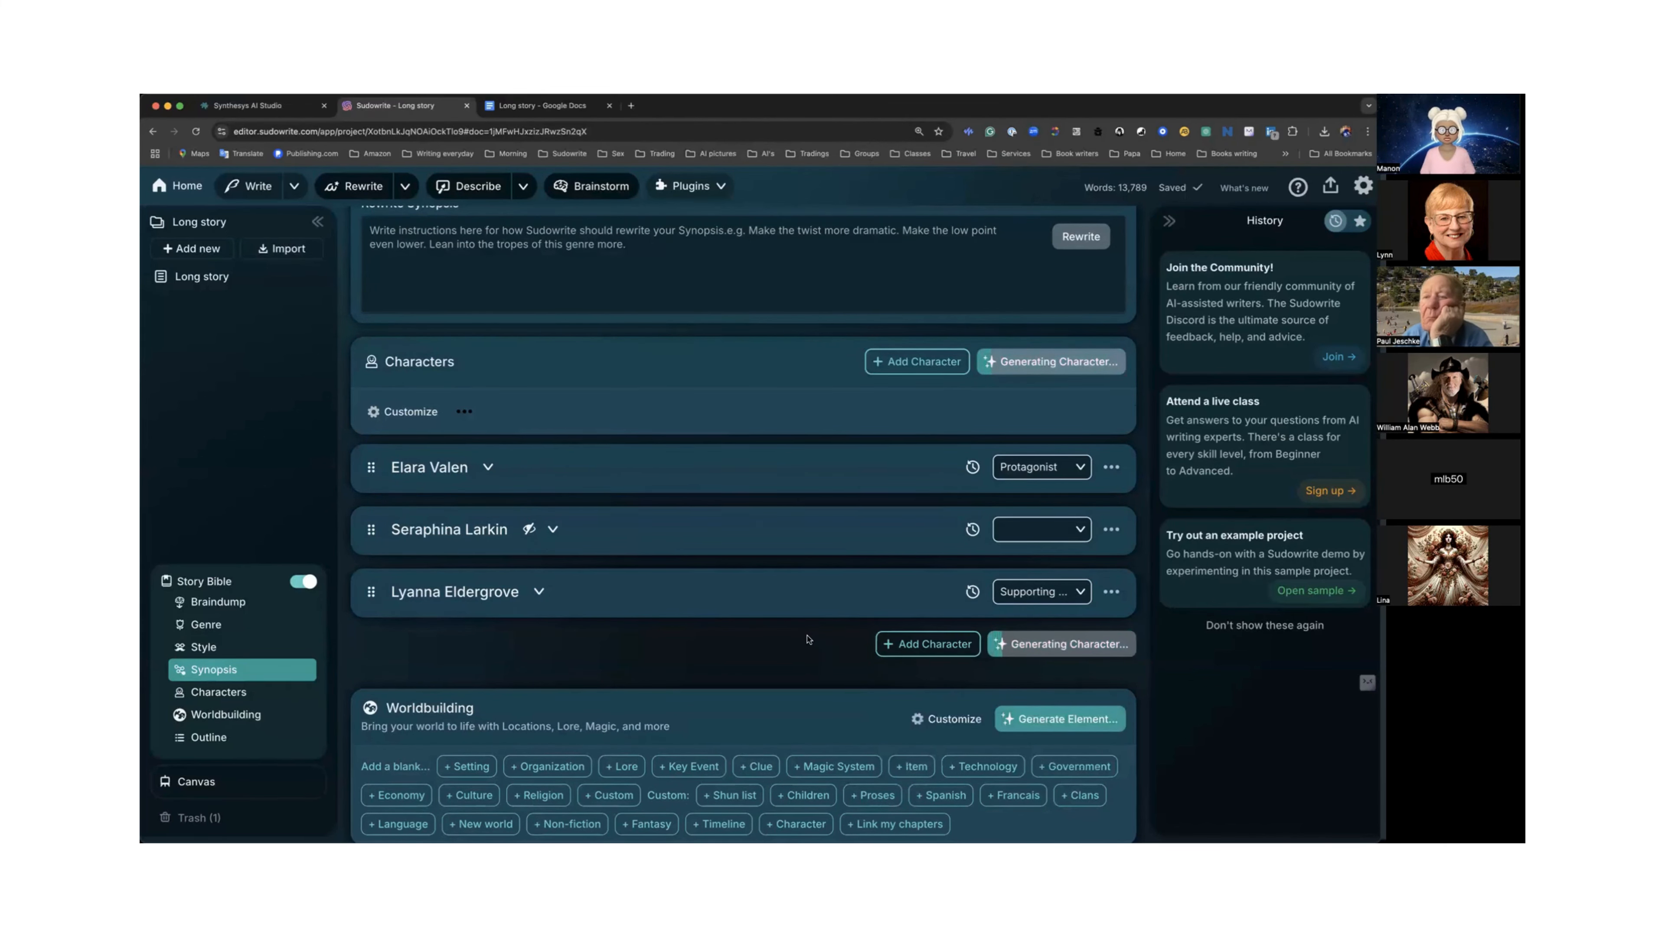
Set the generated Seraphina Valen's role to Supporting Character.
{"action": "scroll", "coordinate": [808, 638], "scroll_direction": "down", "scroll_amount": 2}
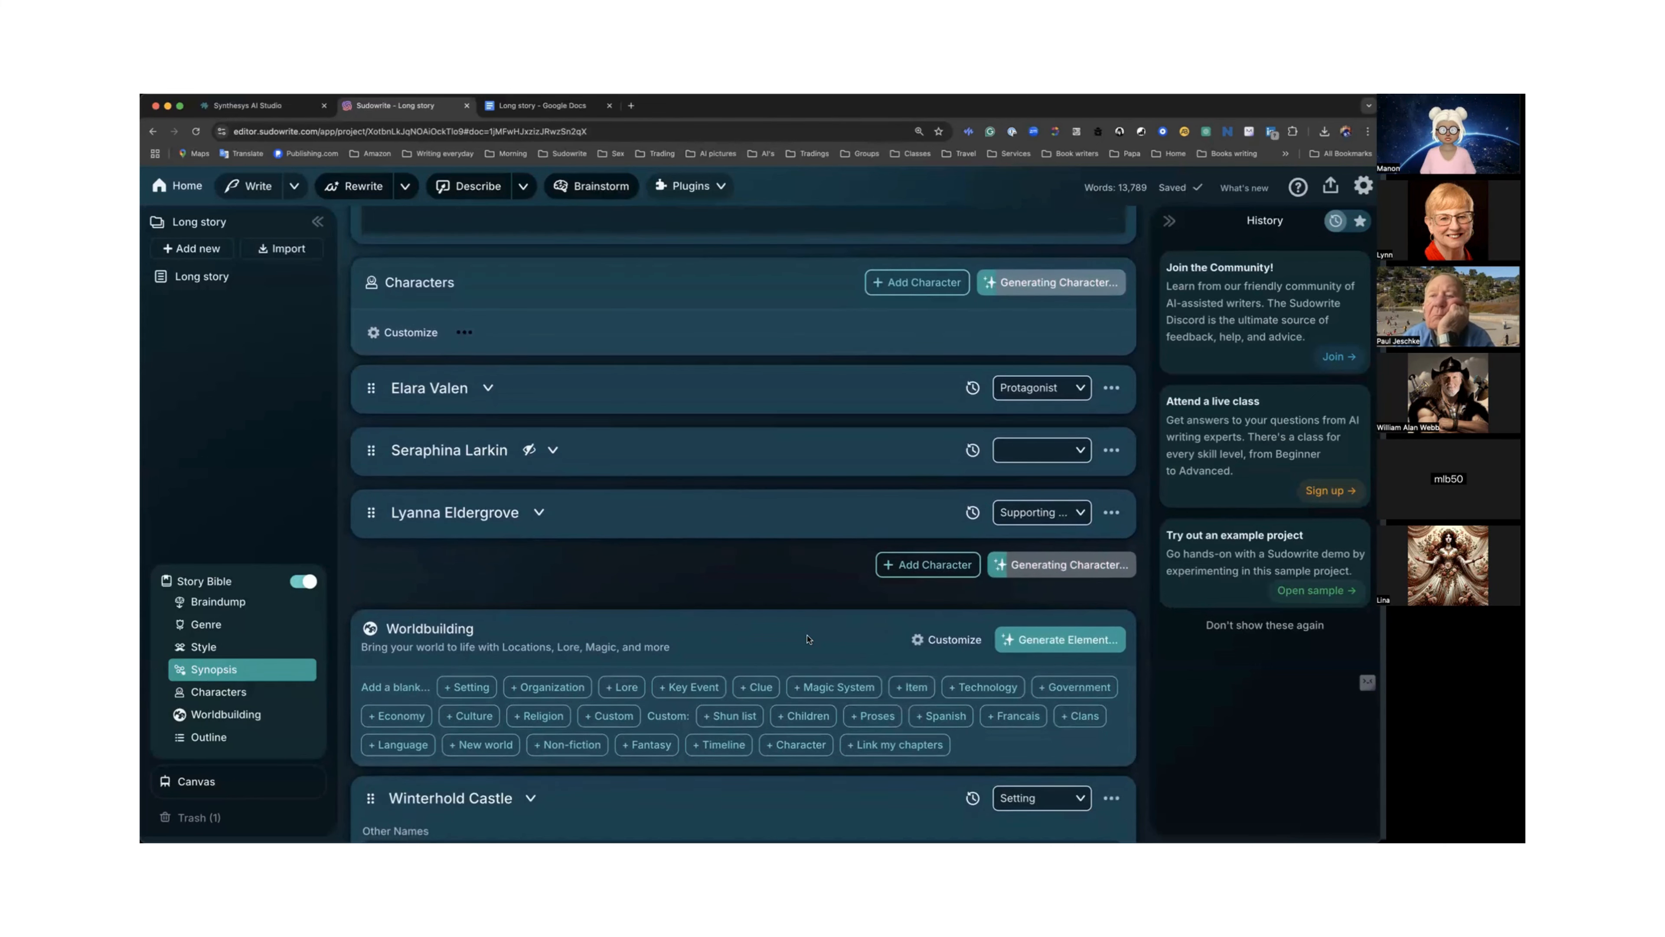
{"action": "scroll", "coordinate": [808, 638], "scroll_direction": "down", "scroll_amount": 1}
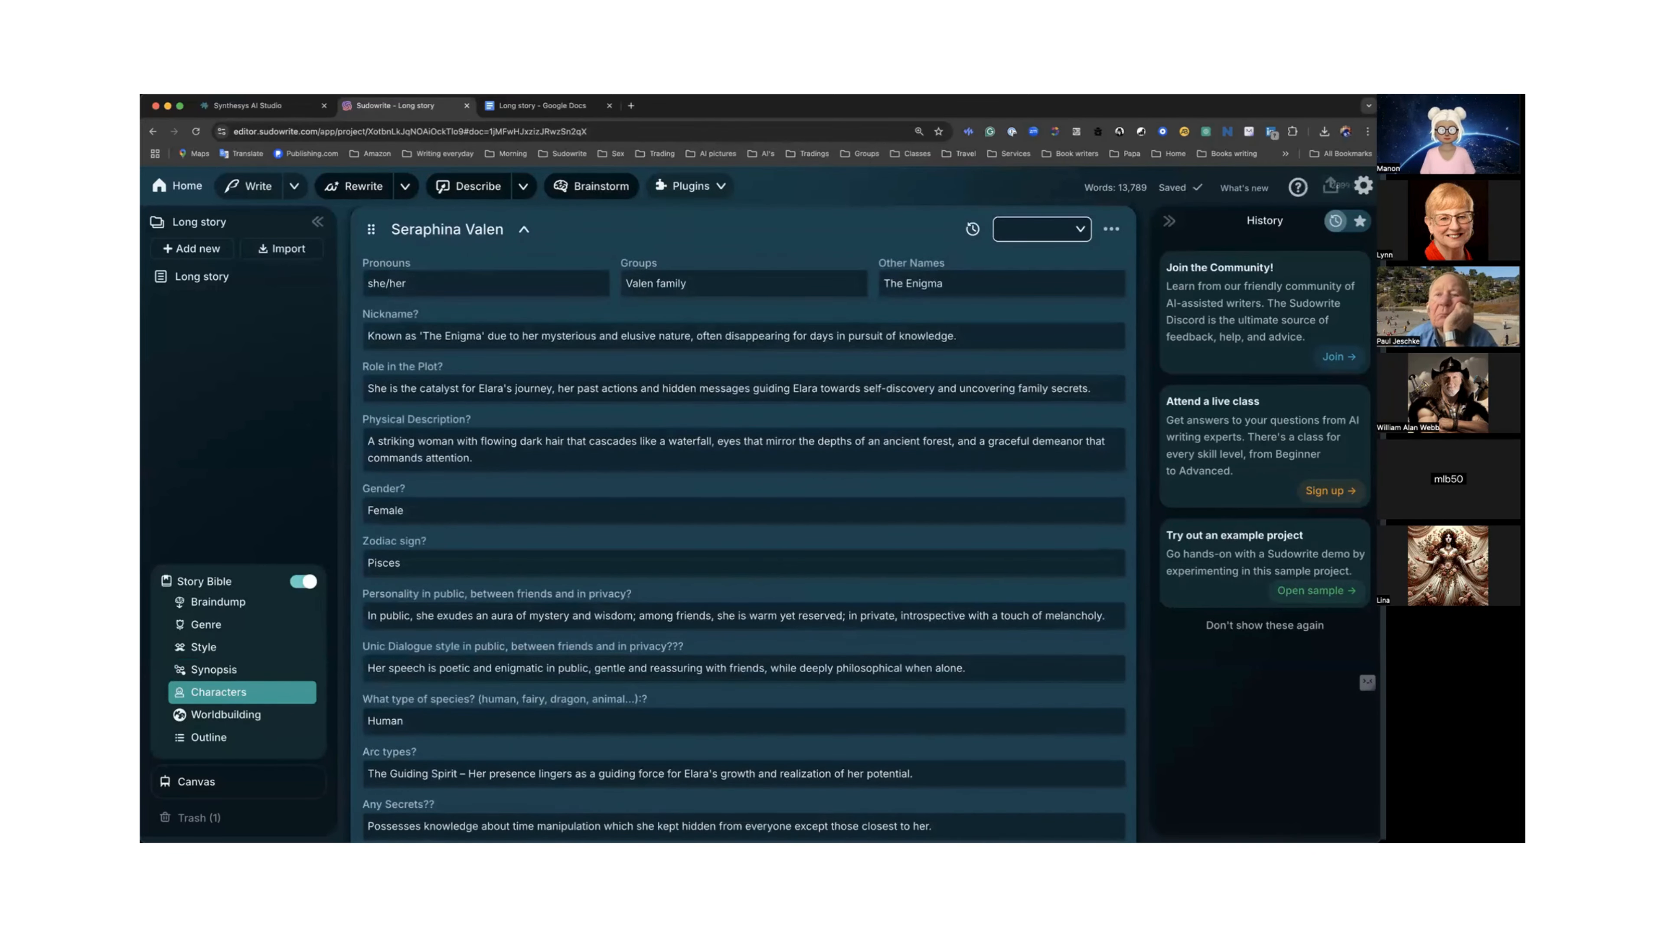
{"action": "scroll", "coordinate": [721, 505], "scroll_direction": "up", "scroll_amount": 2}
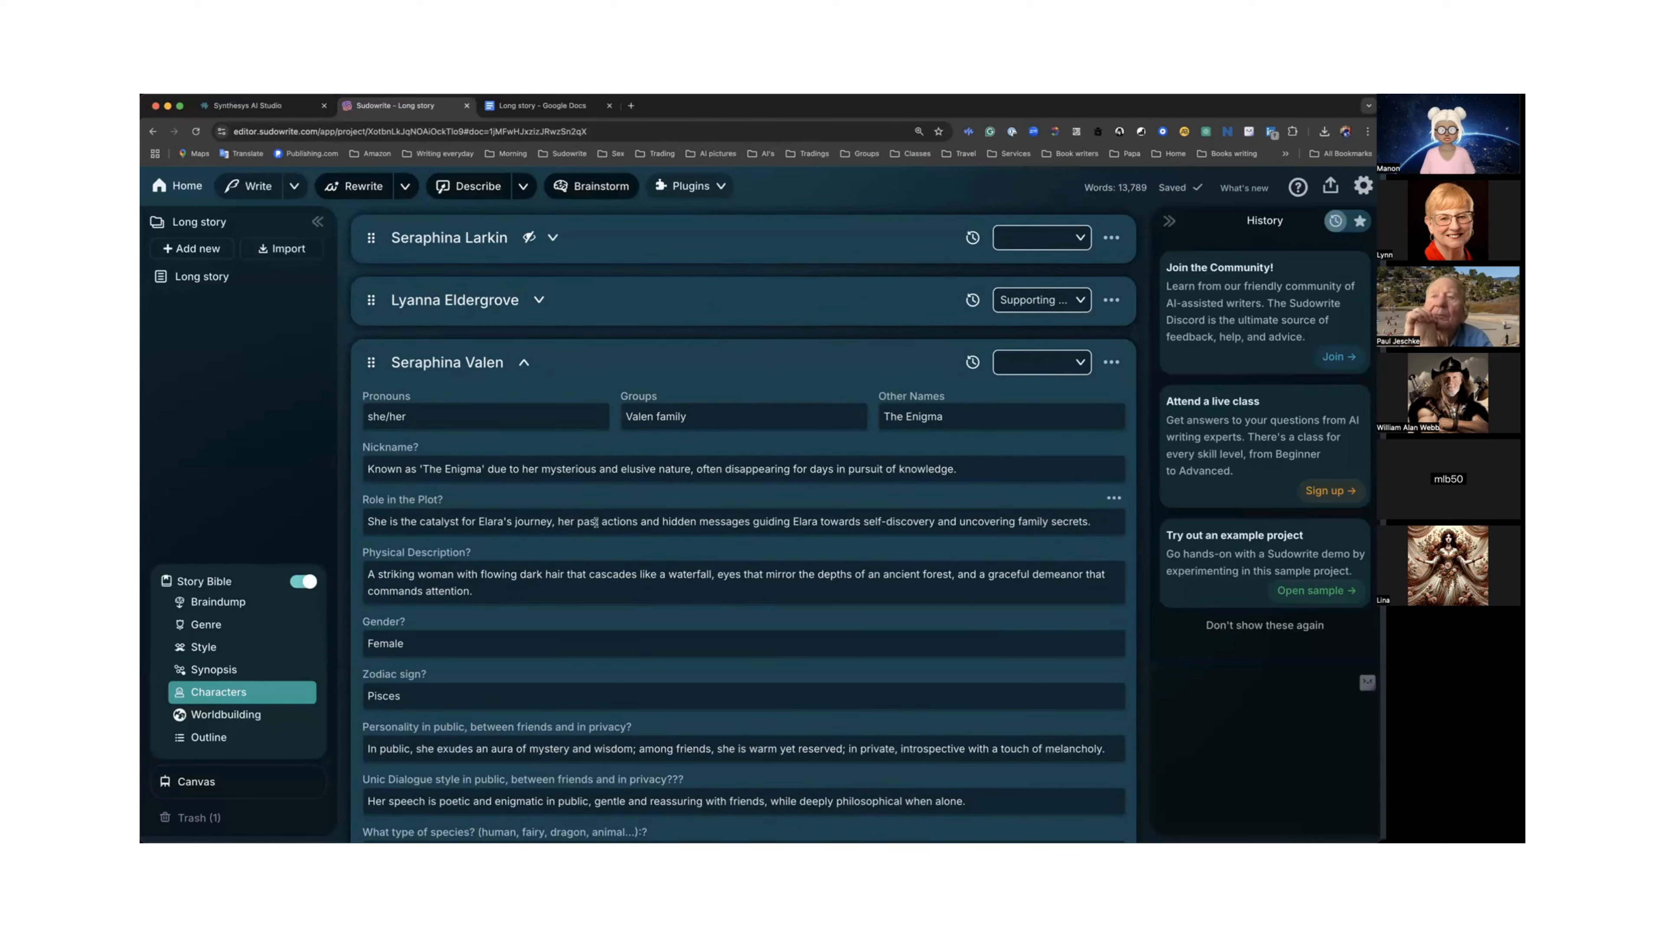
{"action": "left_click", "coordinate": [1080, 365]}
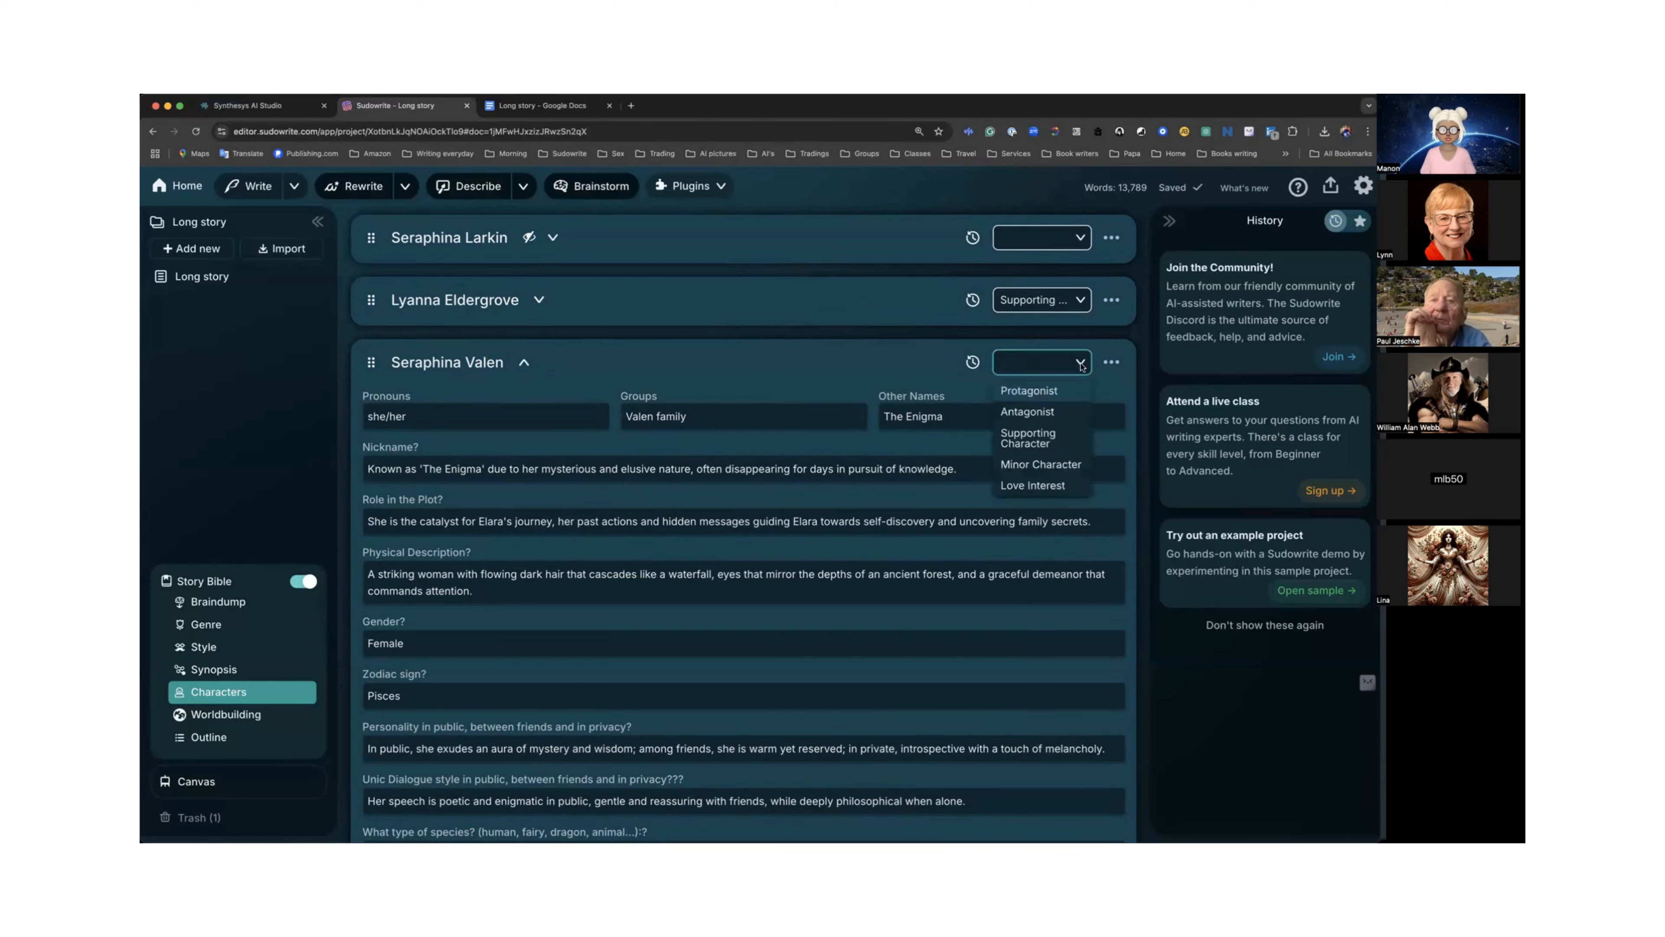
{"action": "left_click", "coordinate": [1043, 439]}
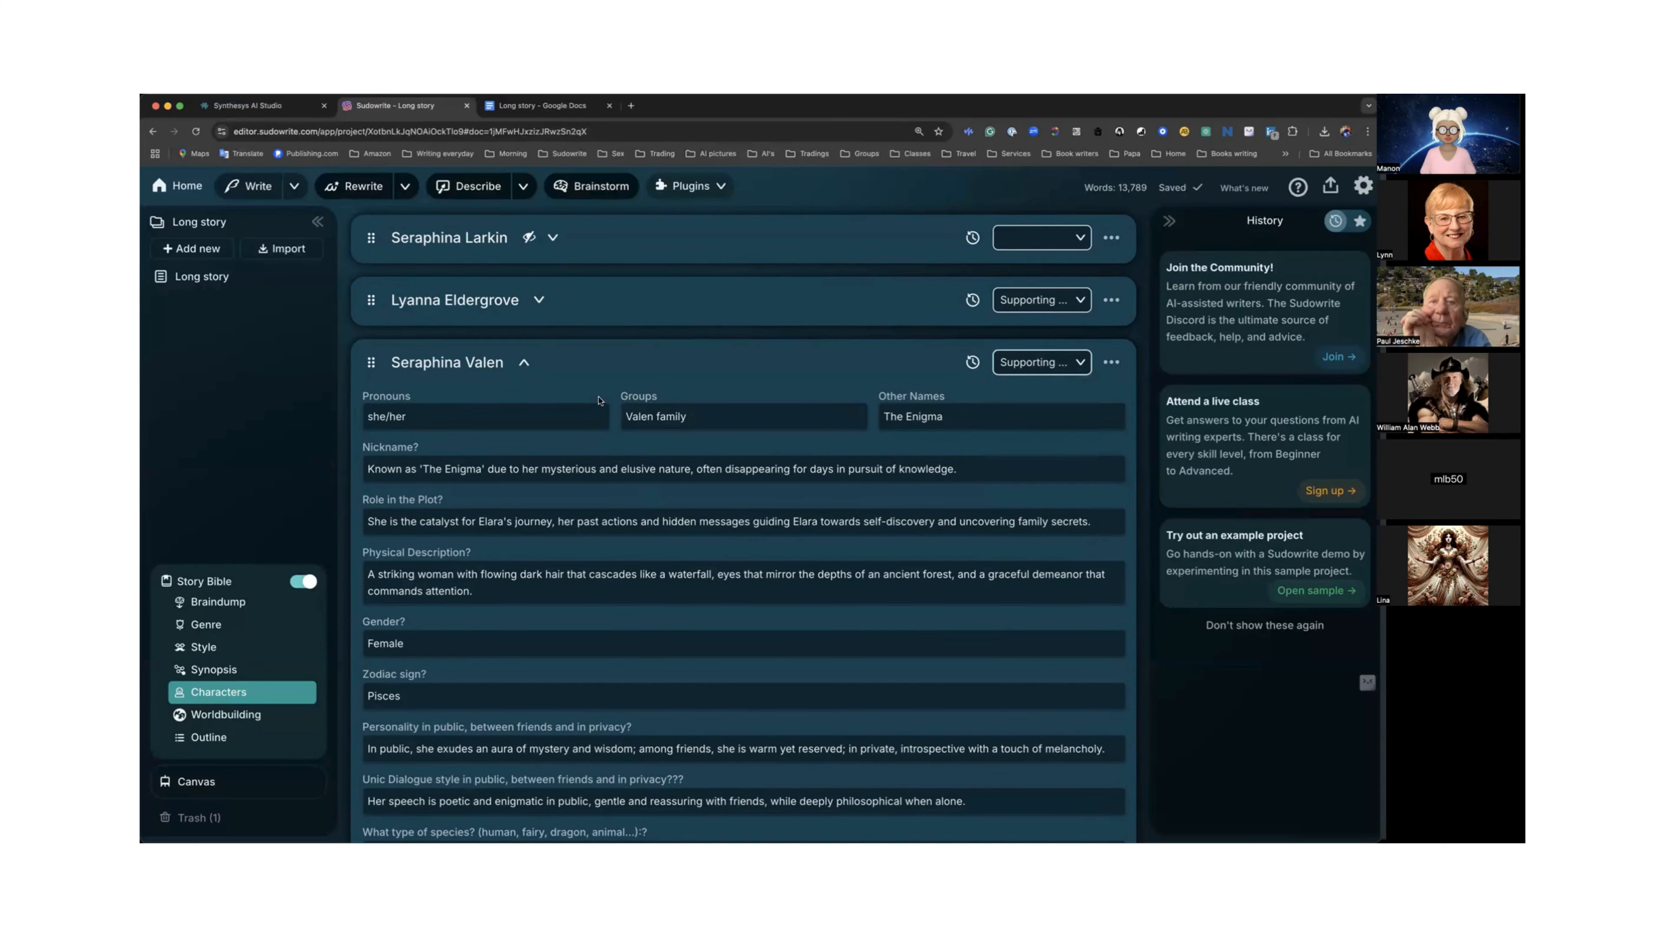
Review Seraphina Valen's generated traits, then collapse her card.
{"action": "scroll", "coordinate": [598, 399], "scroll_direction": "down", "scroll_amount": 3}
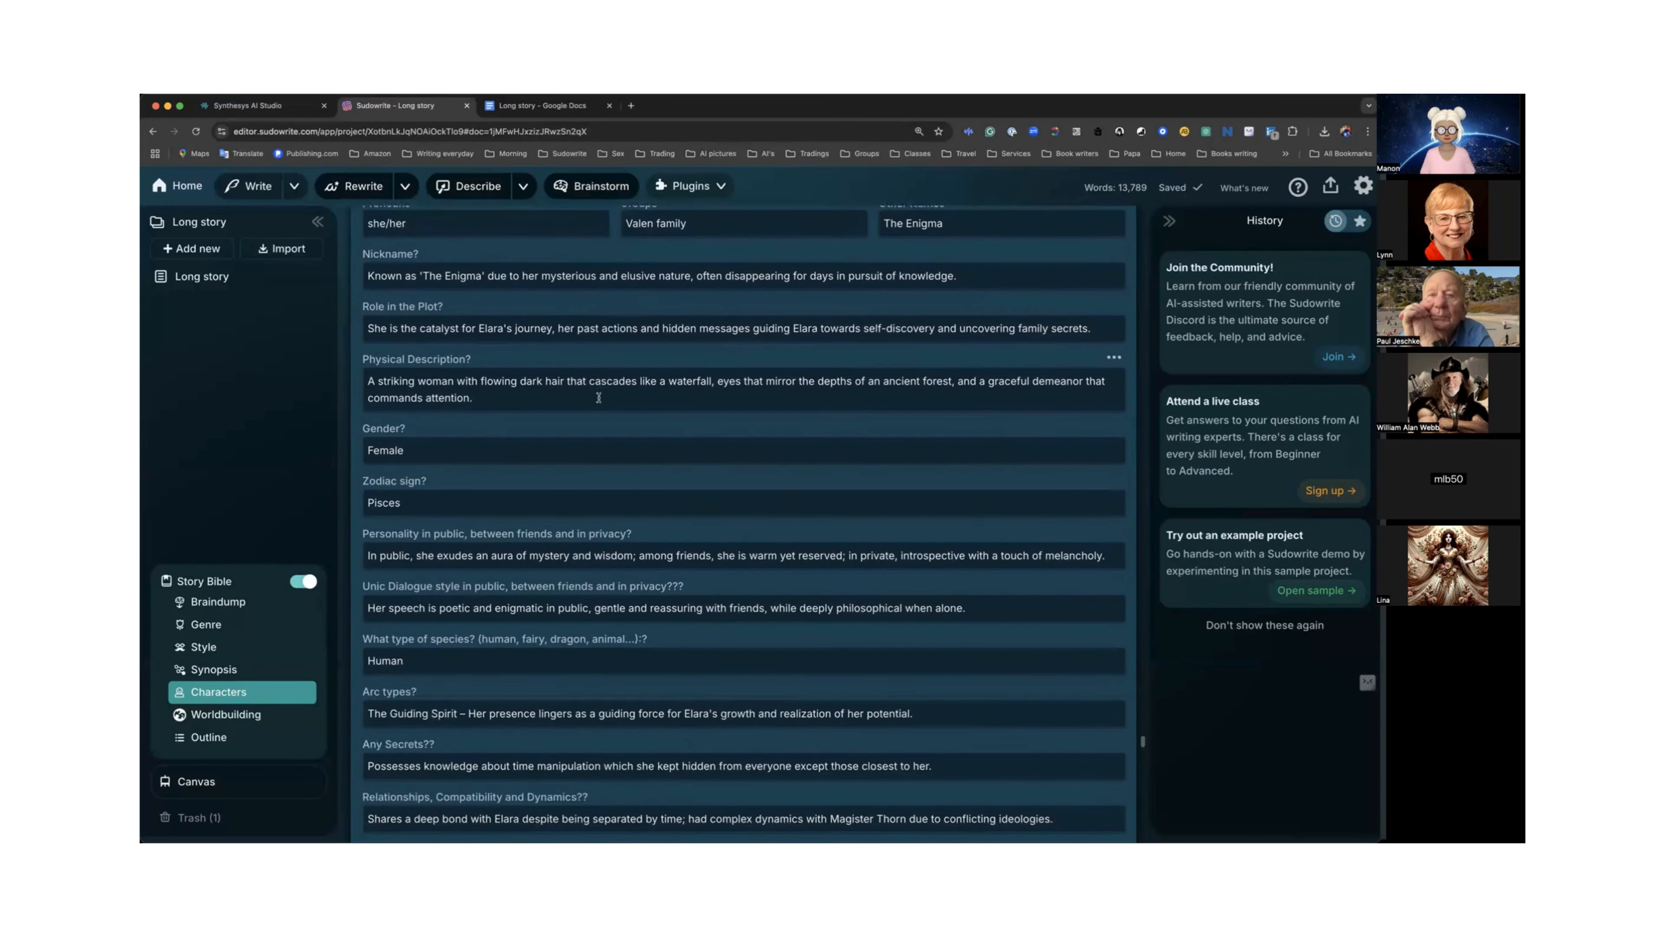
{"action": "scroll", "coordinate": [598, 397], "scroll_direction": "down", "scroll_amount": 3}
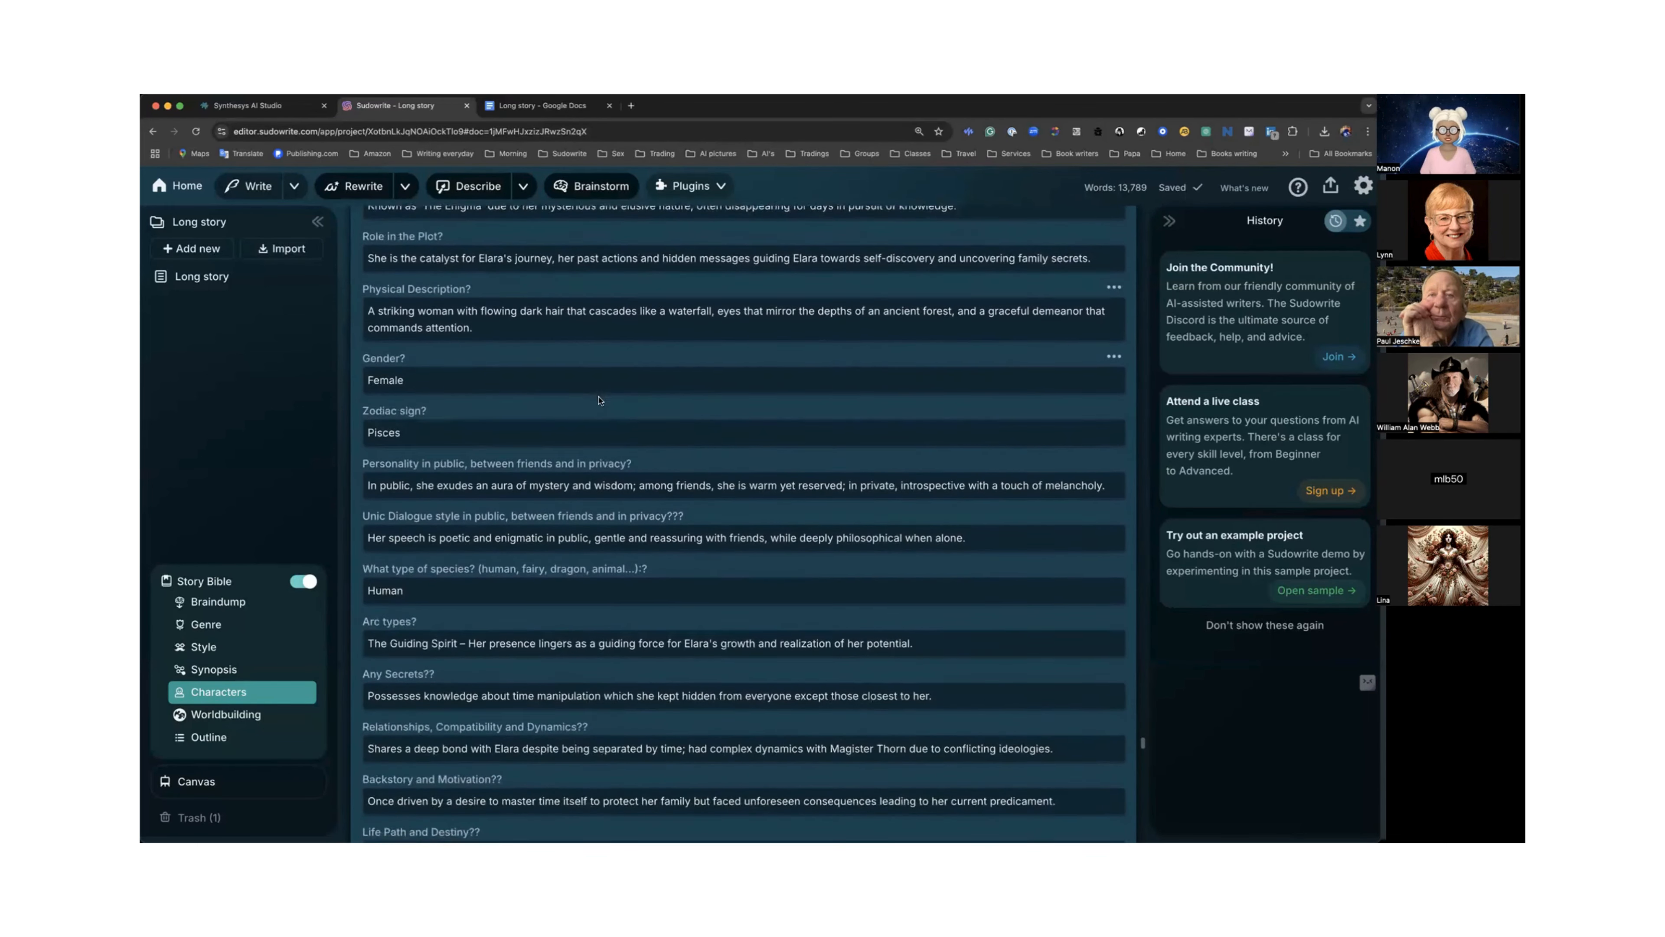
{"action": "scroll", "coordinate": [598, 398], "scroll_direction": "down", "scroll_amount": 4}
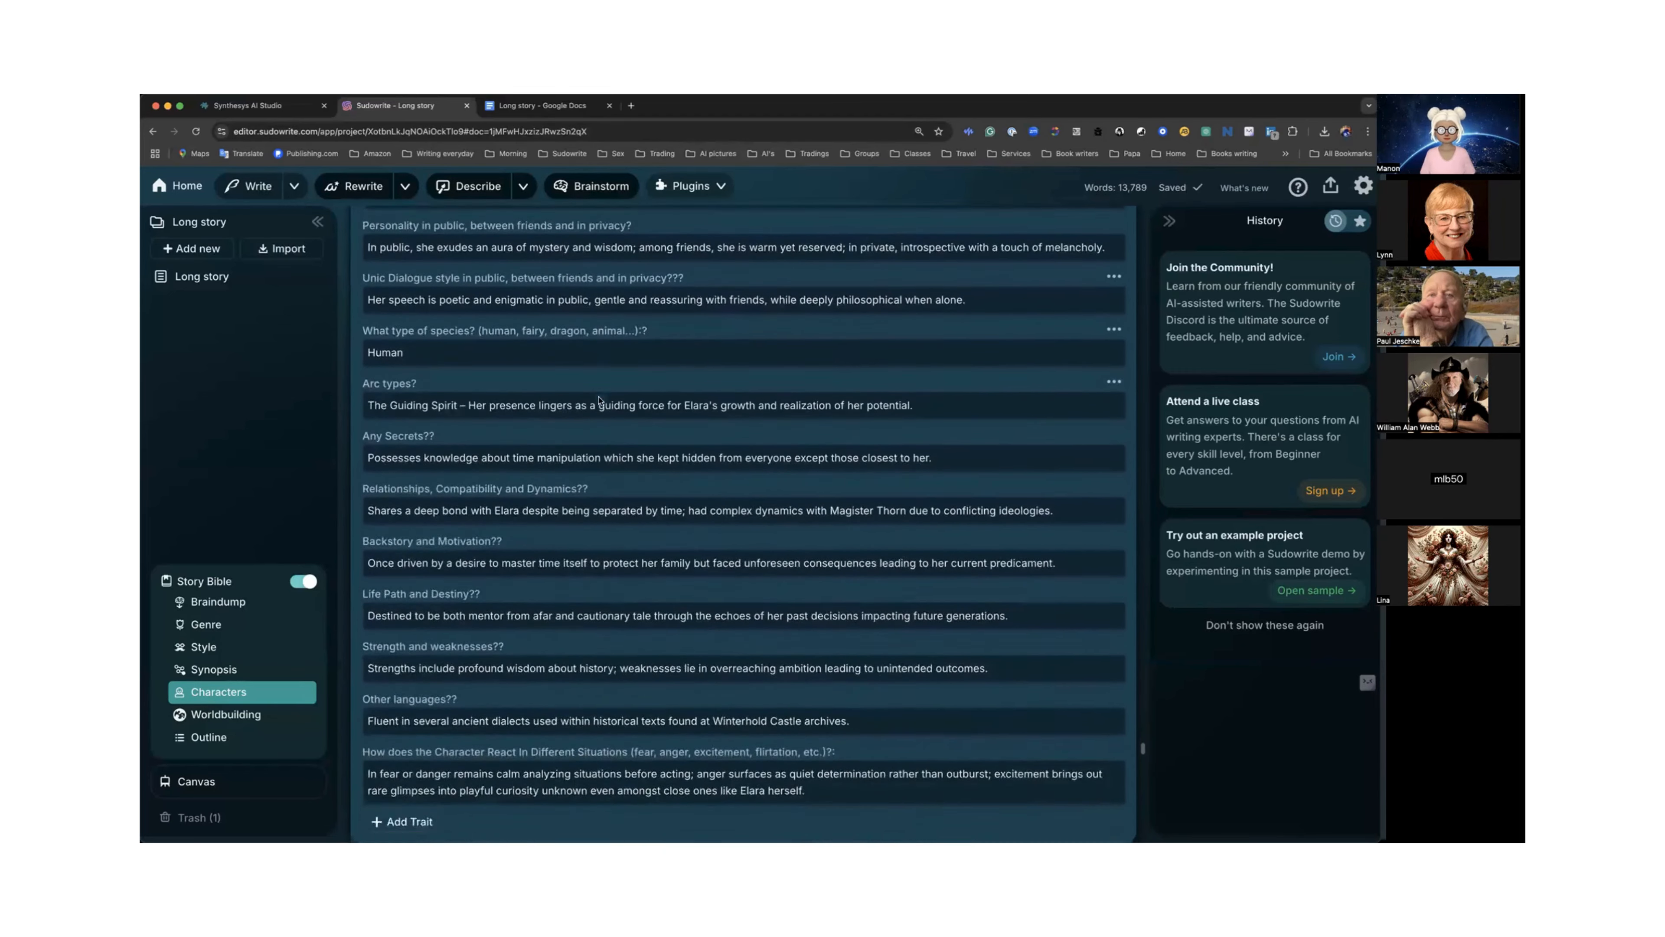
{"action": "scroll", "coordinate": [599, 398], "scroll_direction": "up", "scroll_amount": 10}
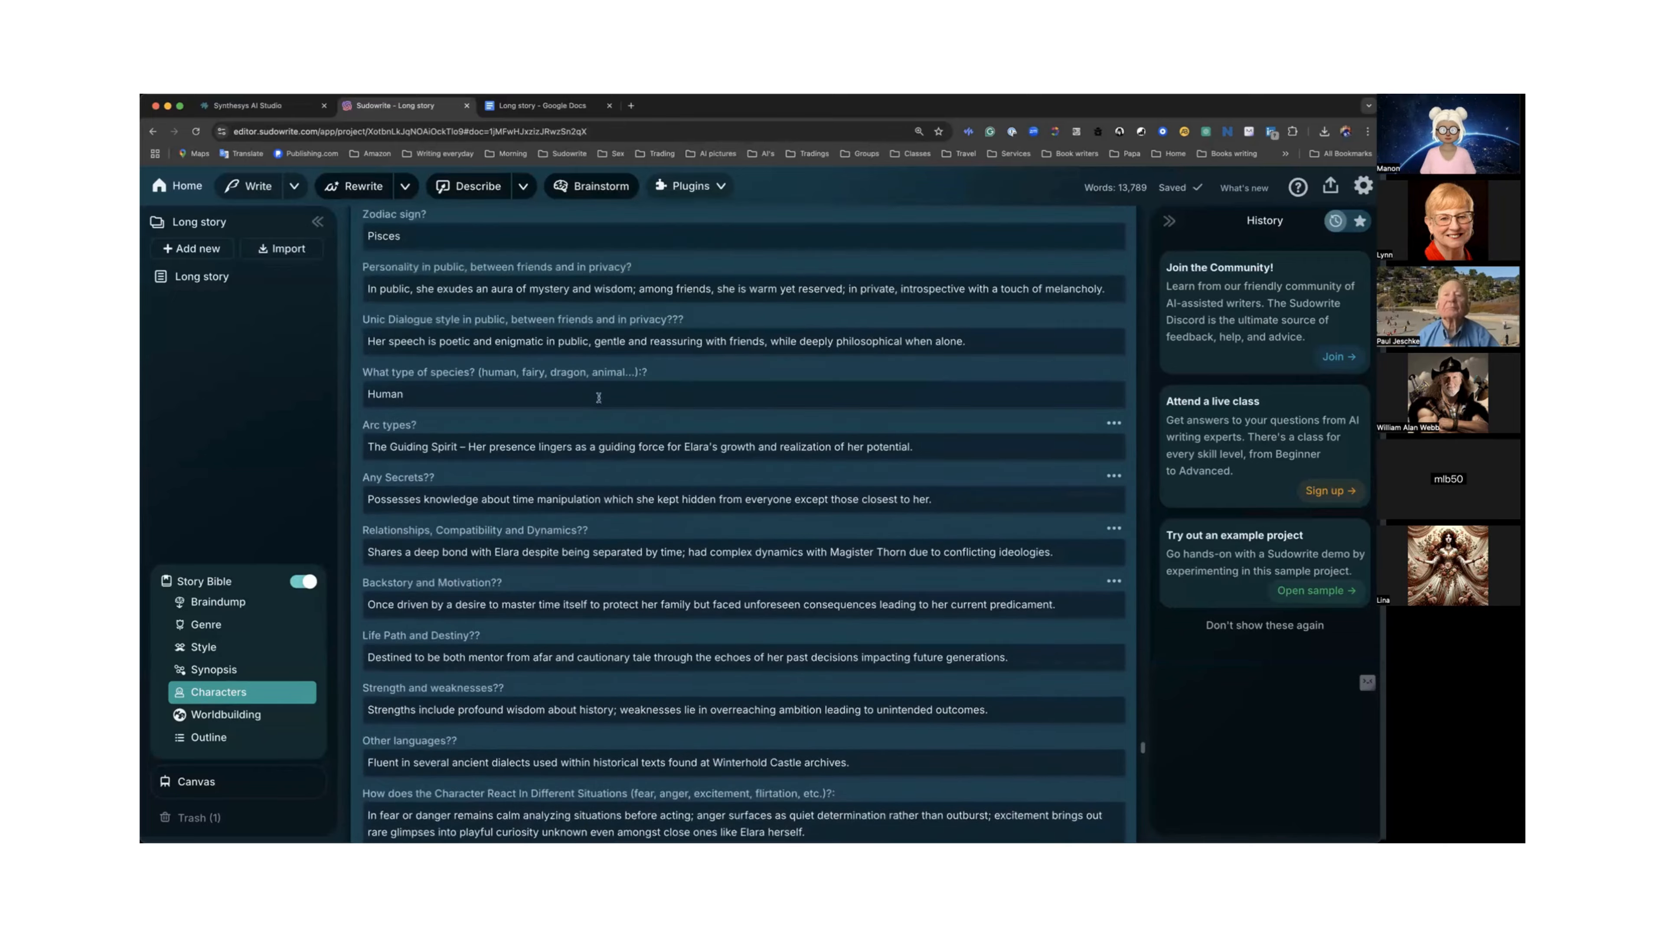
{"action": "scroll", "coordinate": [596, 394], "scroll_direction": "up", "scroll_amount": 1}
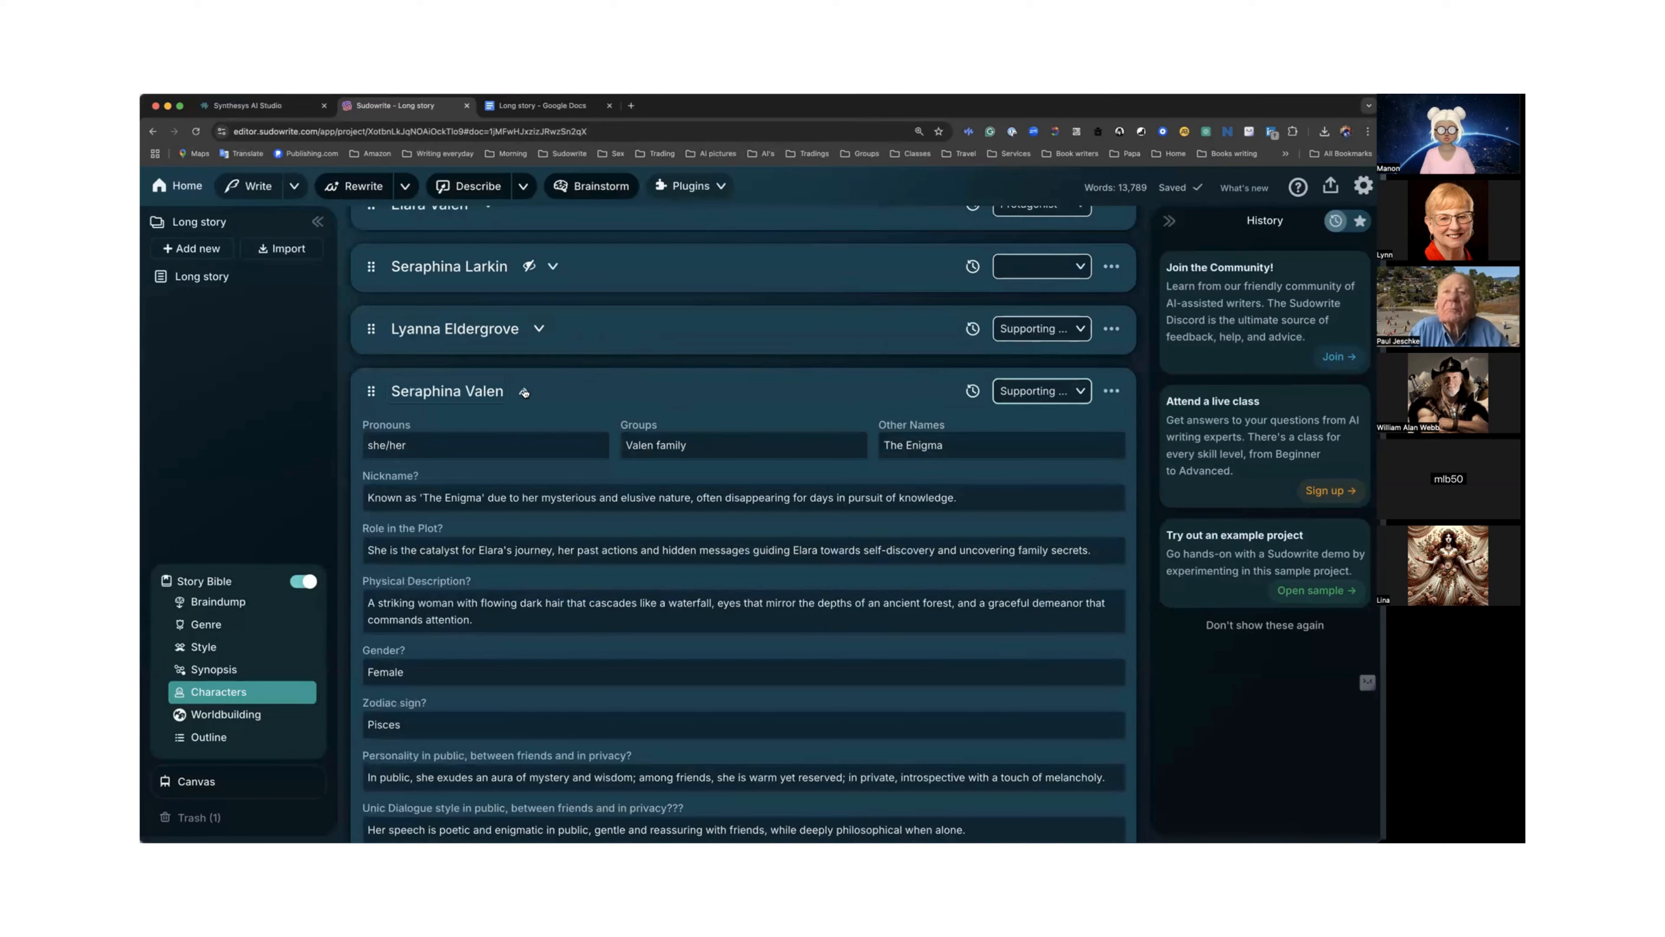
{"action": "left_click", "coordinate": [525, 392]}
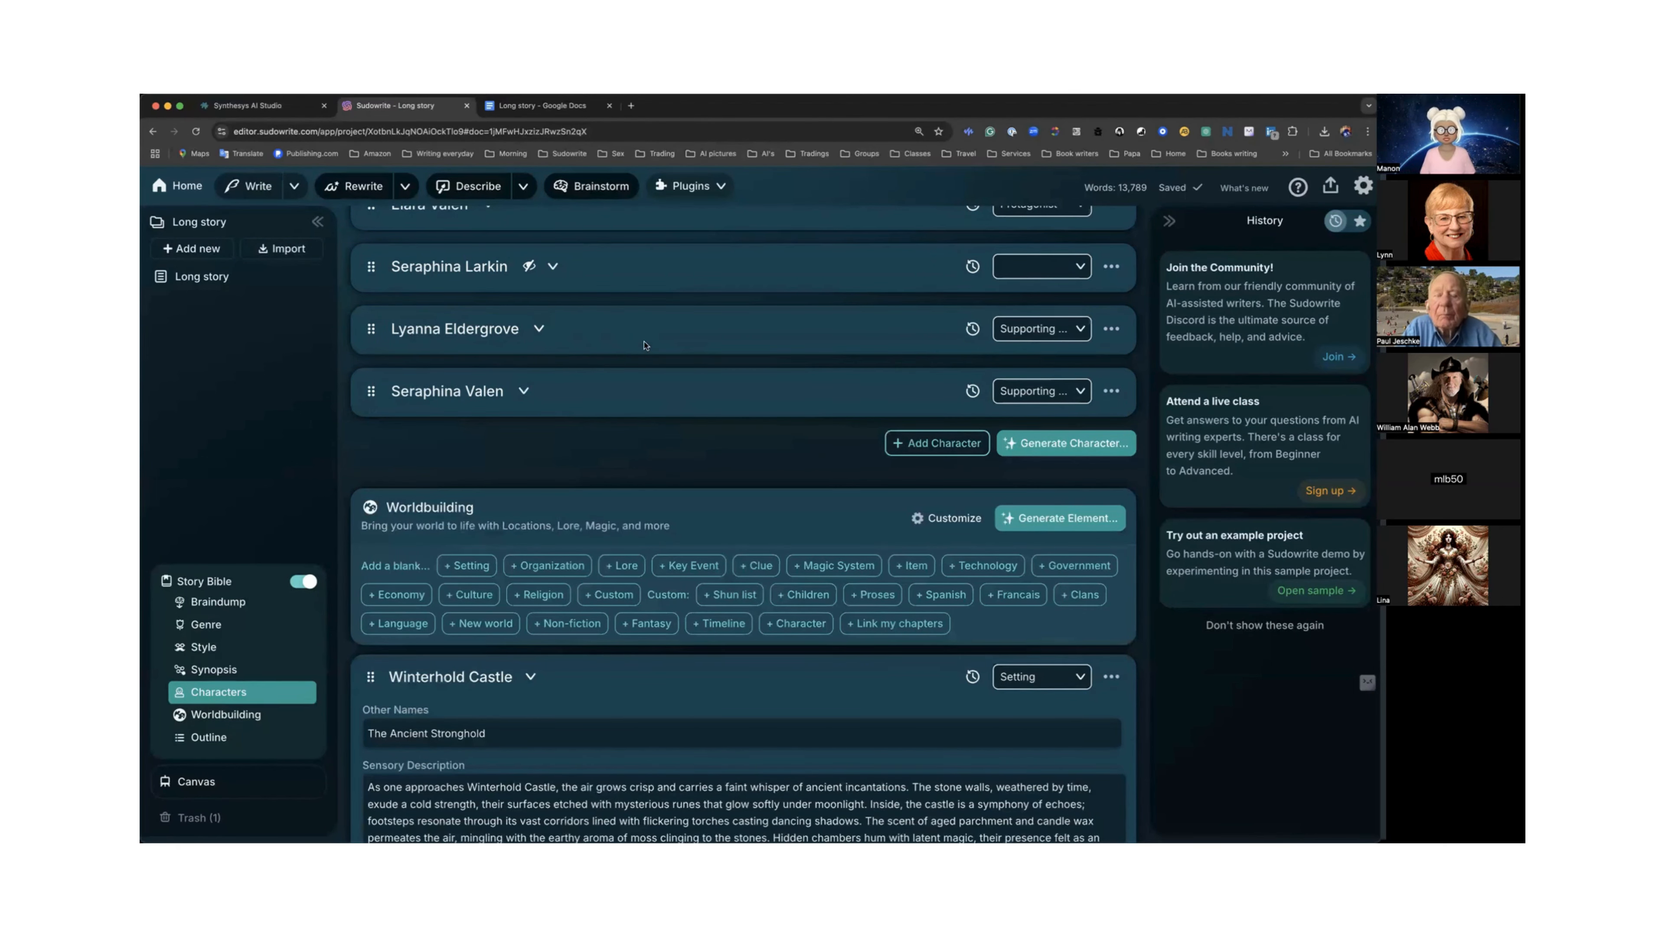
Review the Worldbuilding entries and collapse the Winterhold Castle and Magister Council cards.
{"action": "scroll", "coordinate": [644, 345], "scroll_direction": "down", "scroll_amount": 2}
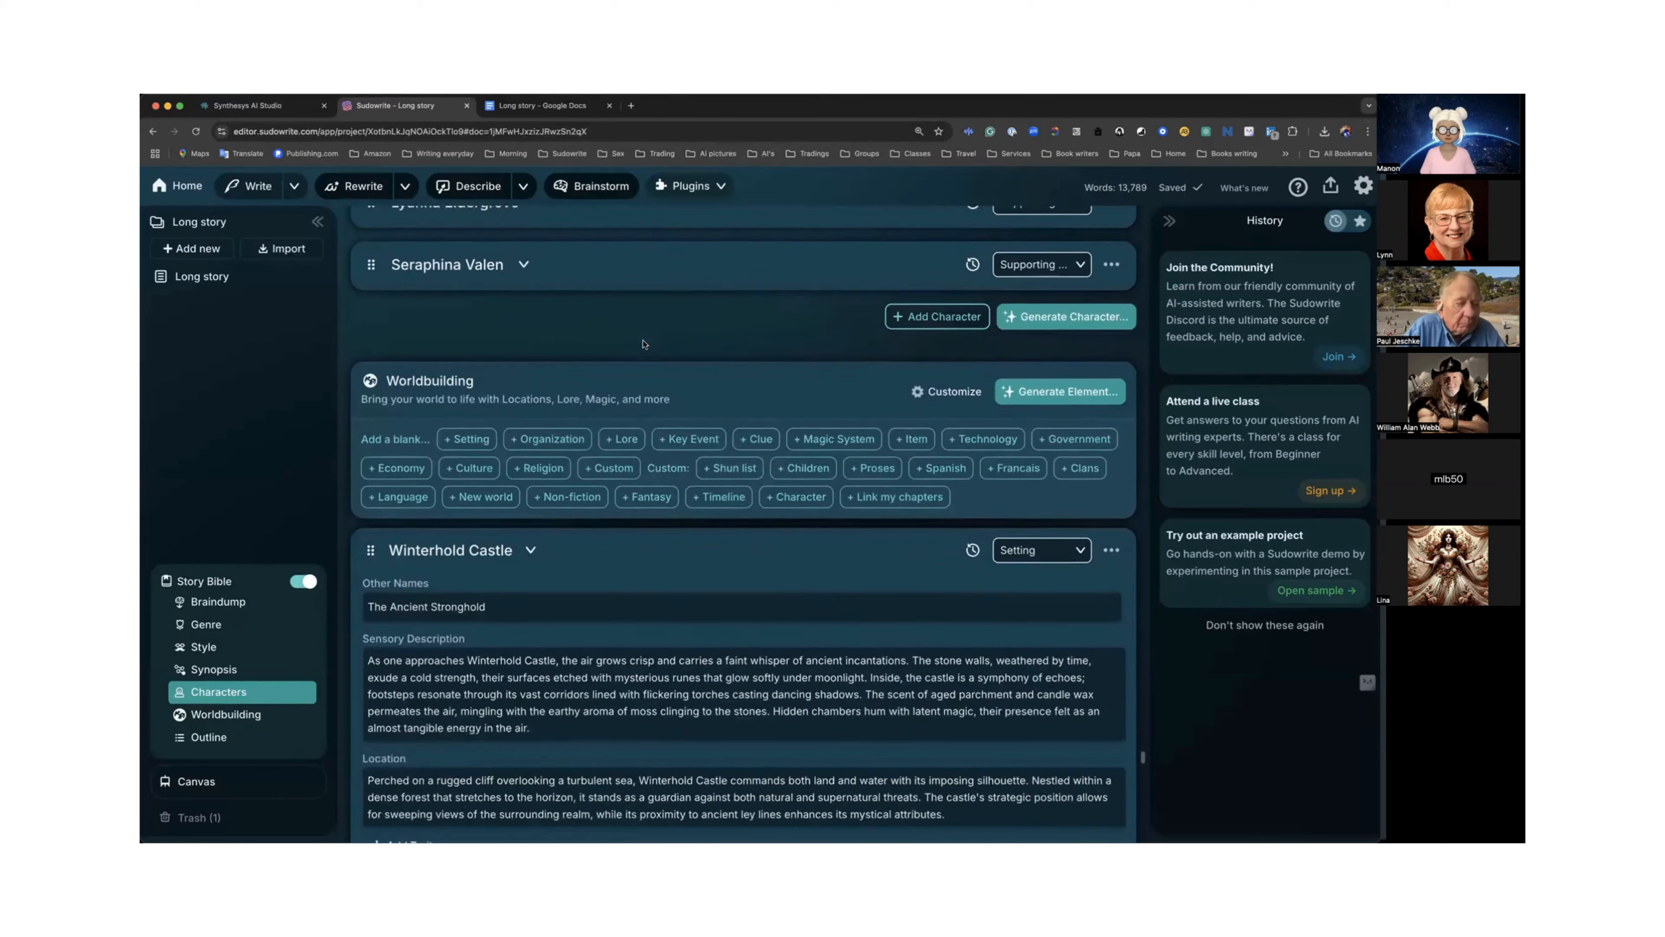
{"action": "scroll", "coordinate": [642, 344], "scroll_direction": "down", "scroll_amount": 2}
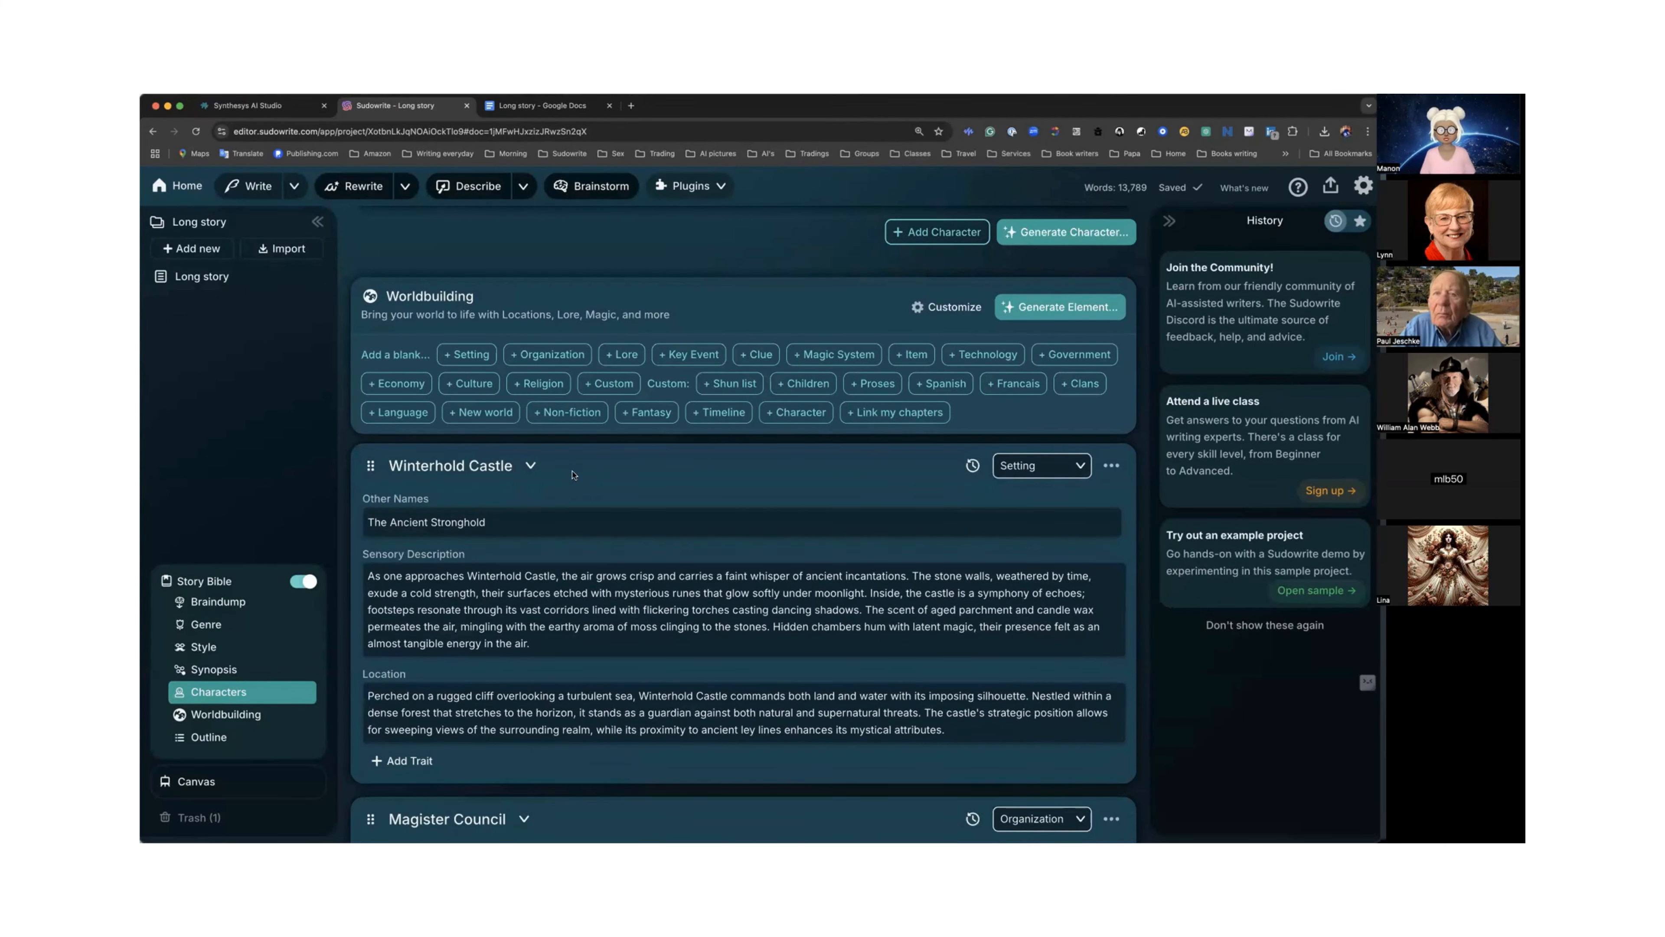
{"action": "scroll", "coordinate": [551, 467], "scroll_direction": "down", "scroll_amount": 2}
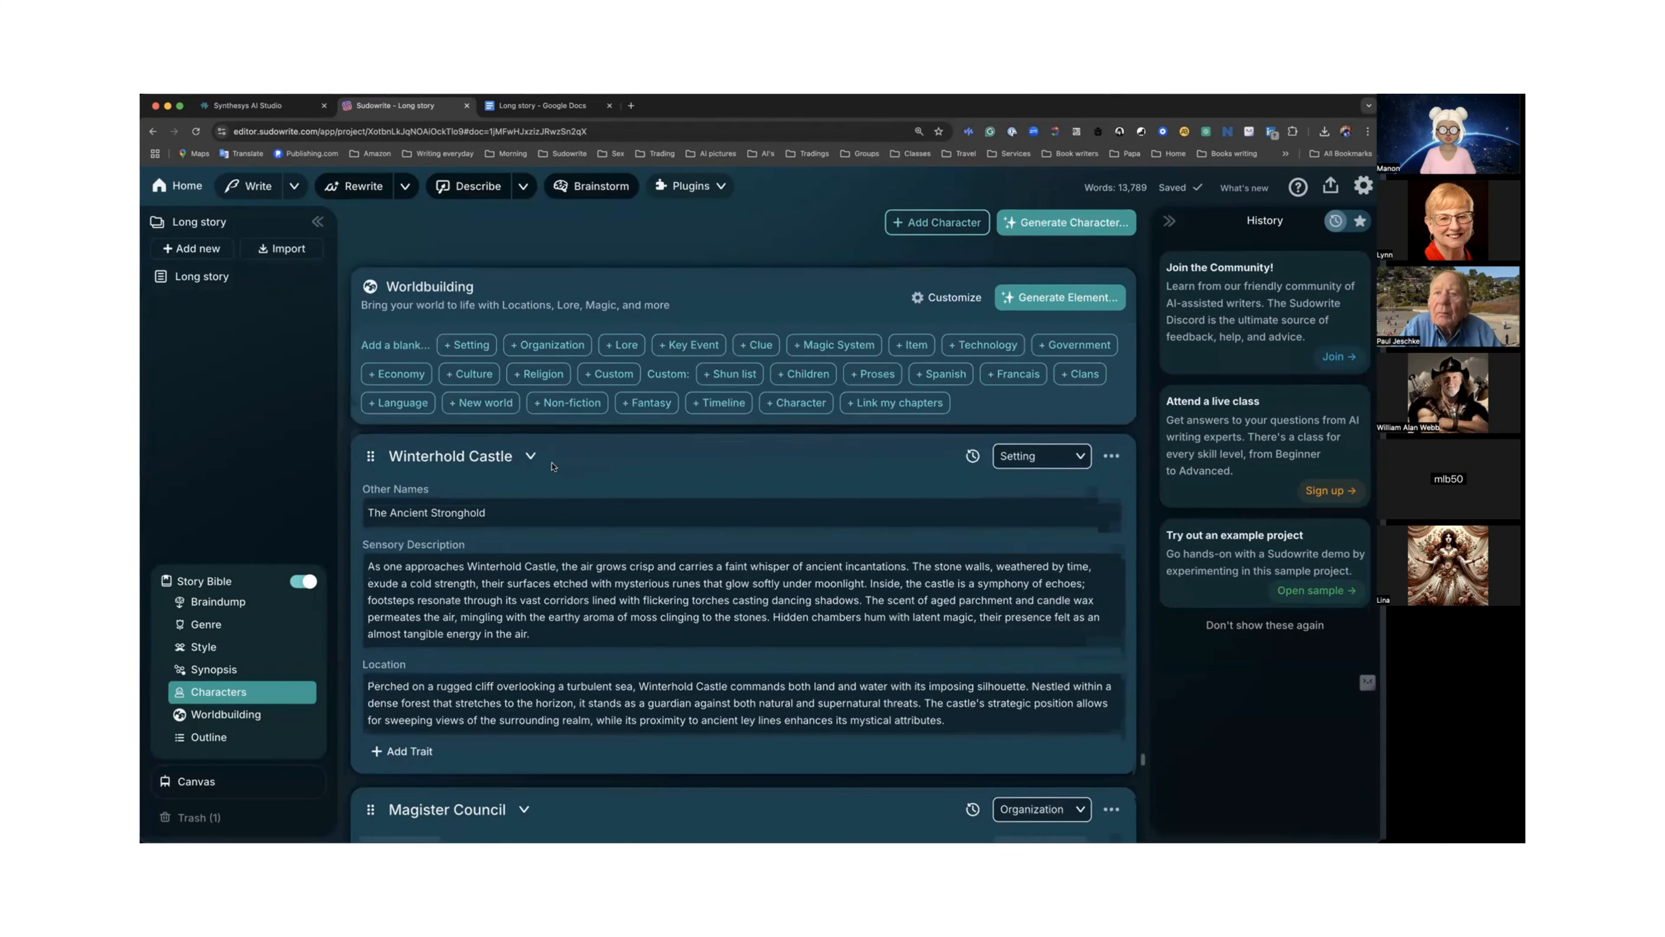
{"action": "scroll", "coordinate": [551, 467], "scroll_direction": "down", "scroll_amount": 3}
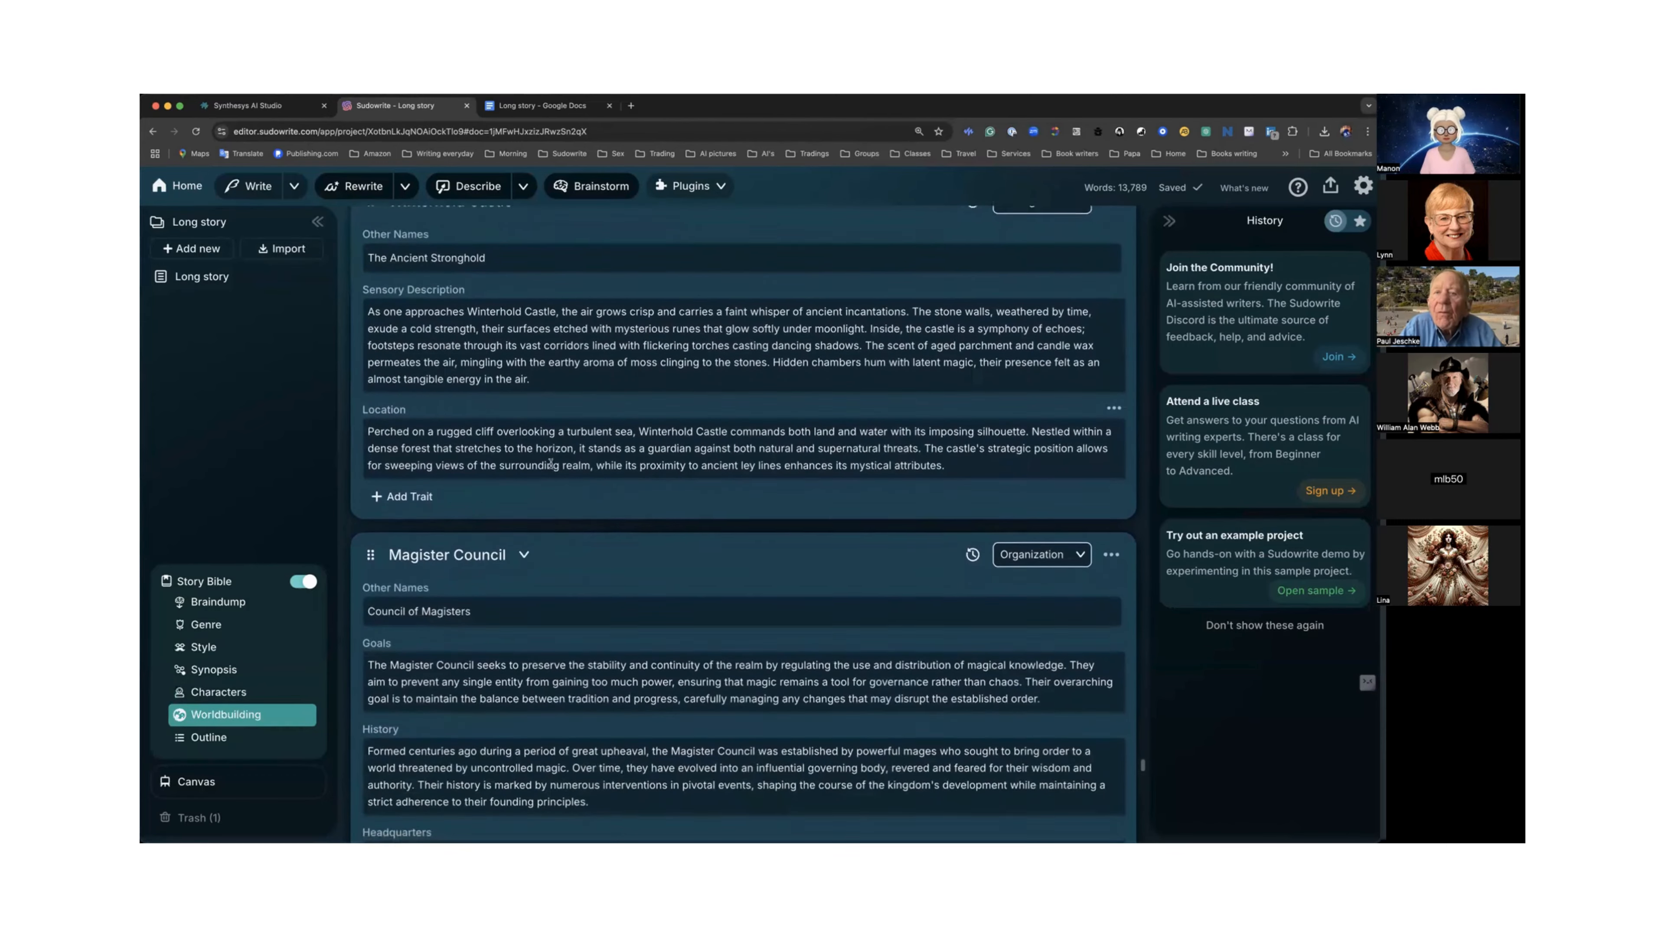
{"action": "scroll", "coordinate": [551, 463], "scroll_direction": "up", "scroll_amount": 2}
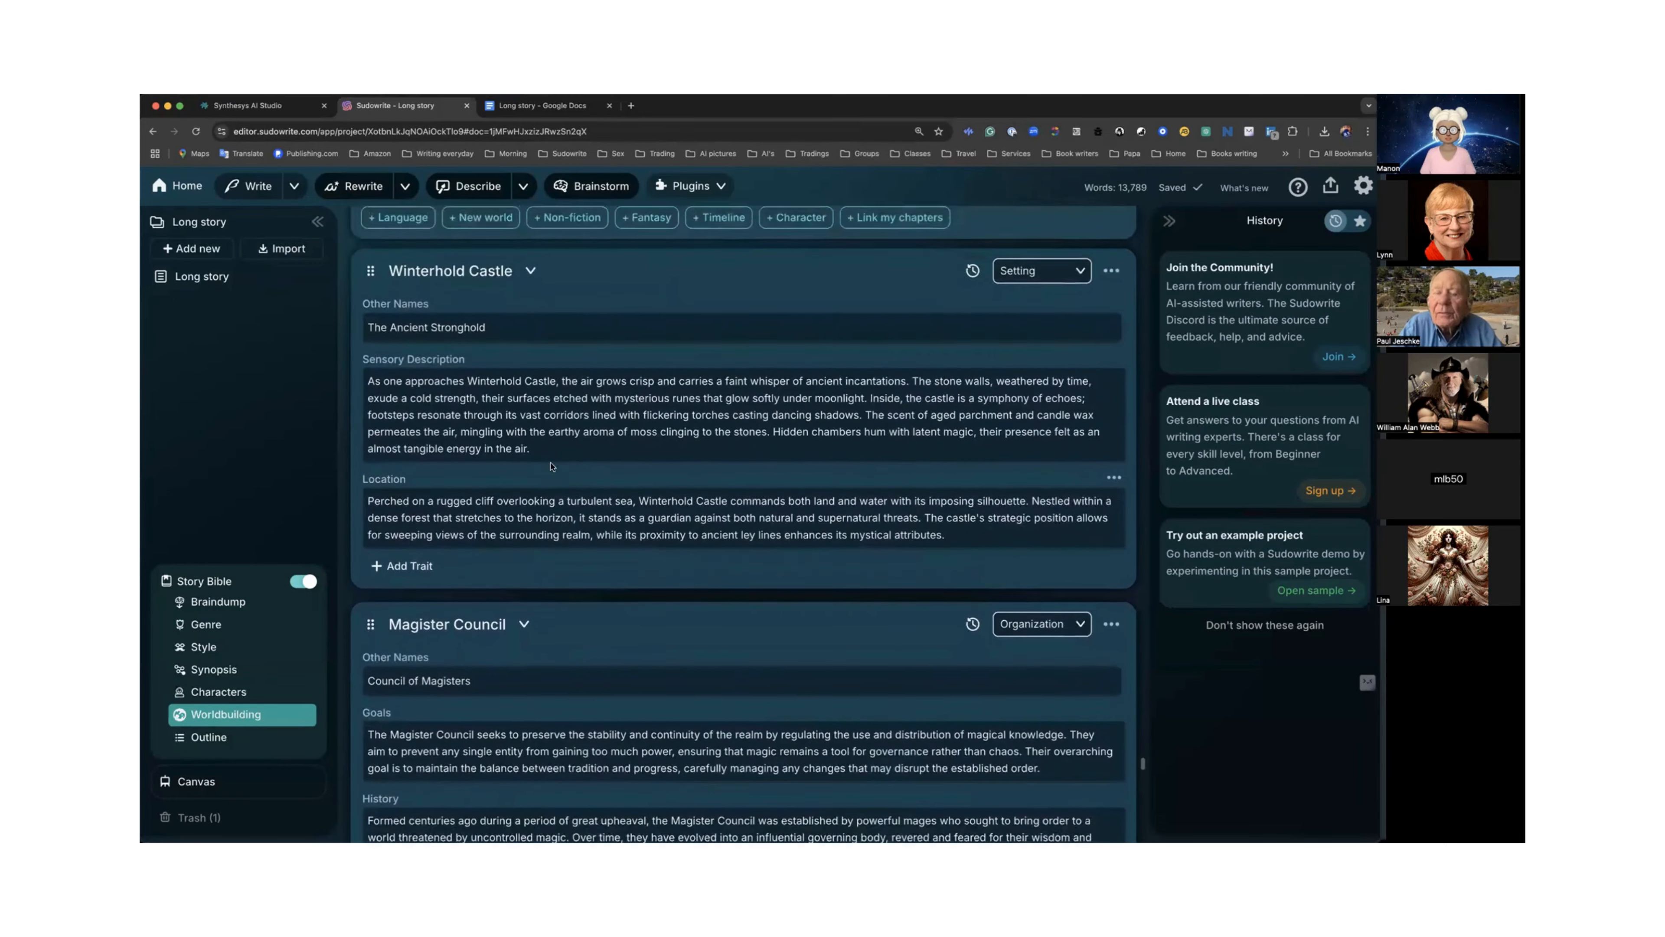
{"action": "scroll", "coordinate": [551, 463], "scroll_direction": "up", "scroll_amount": 3}
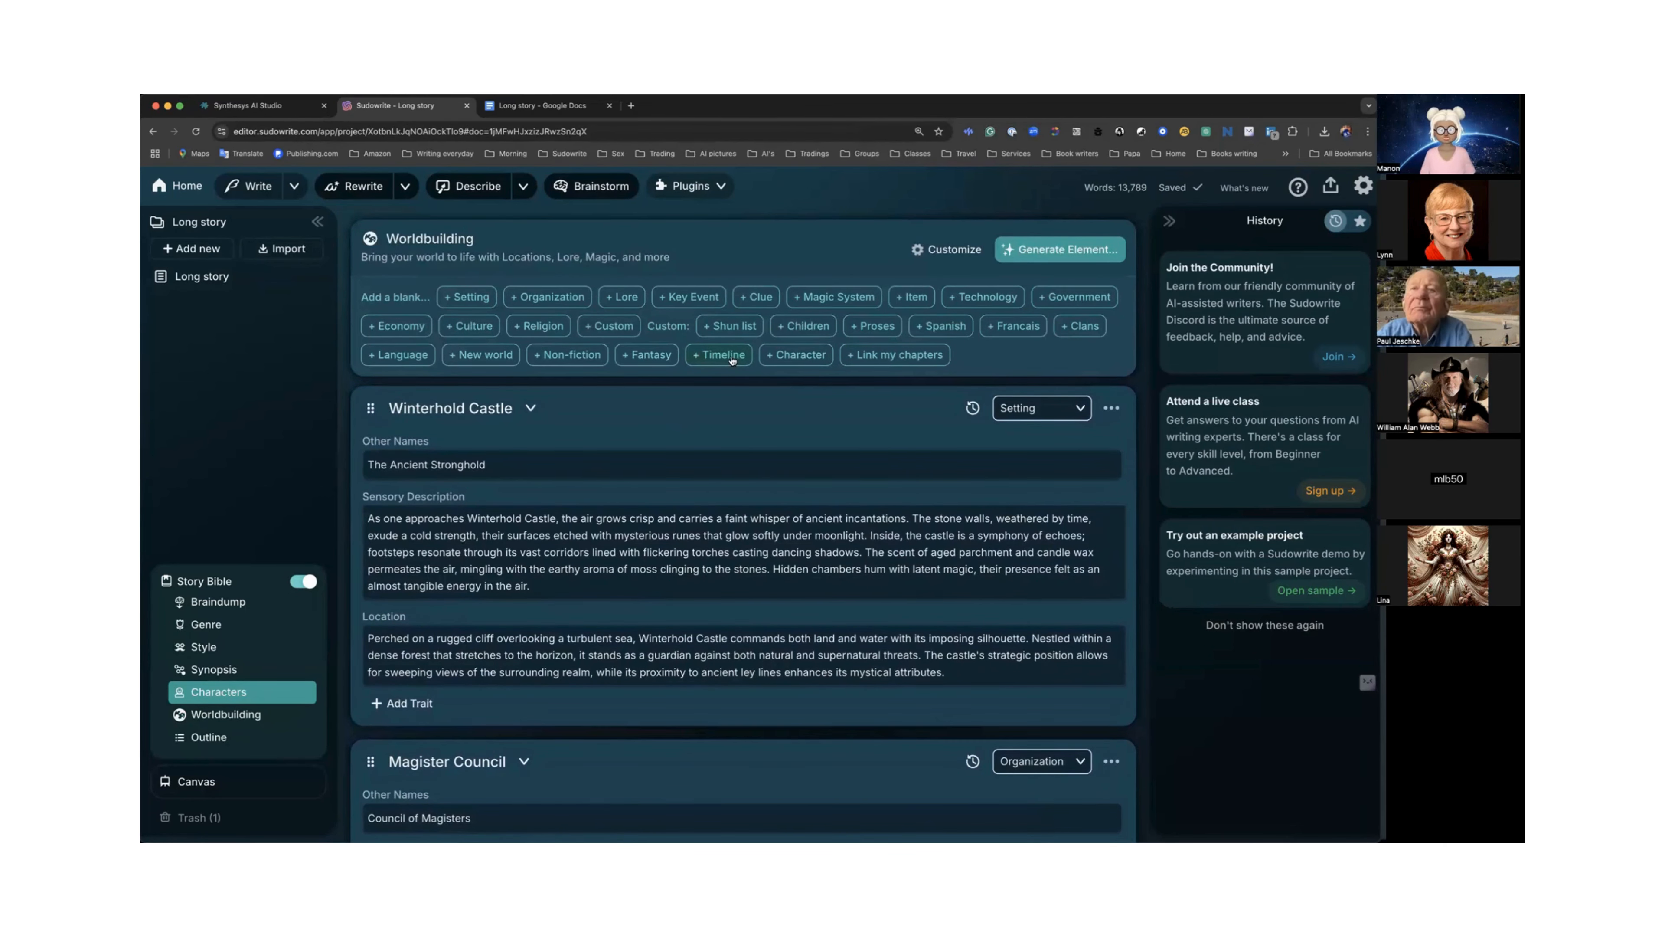
{"action": "scroll", "coordinate": [733, 360], "scroll_direction": "up", "scroll_amount": 1}
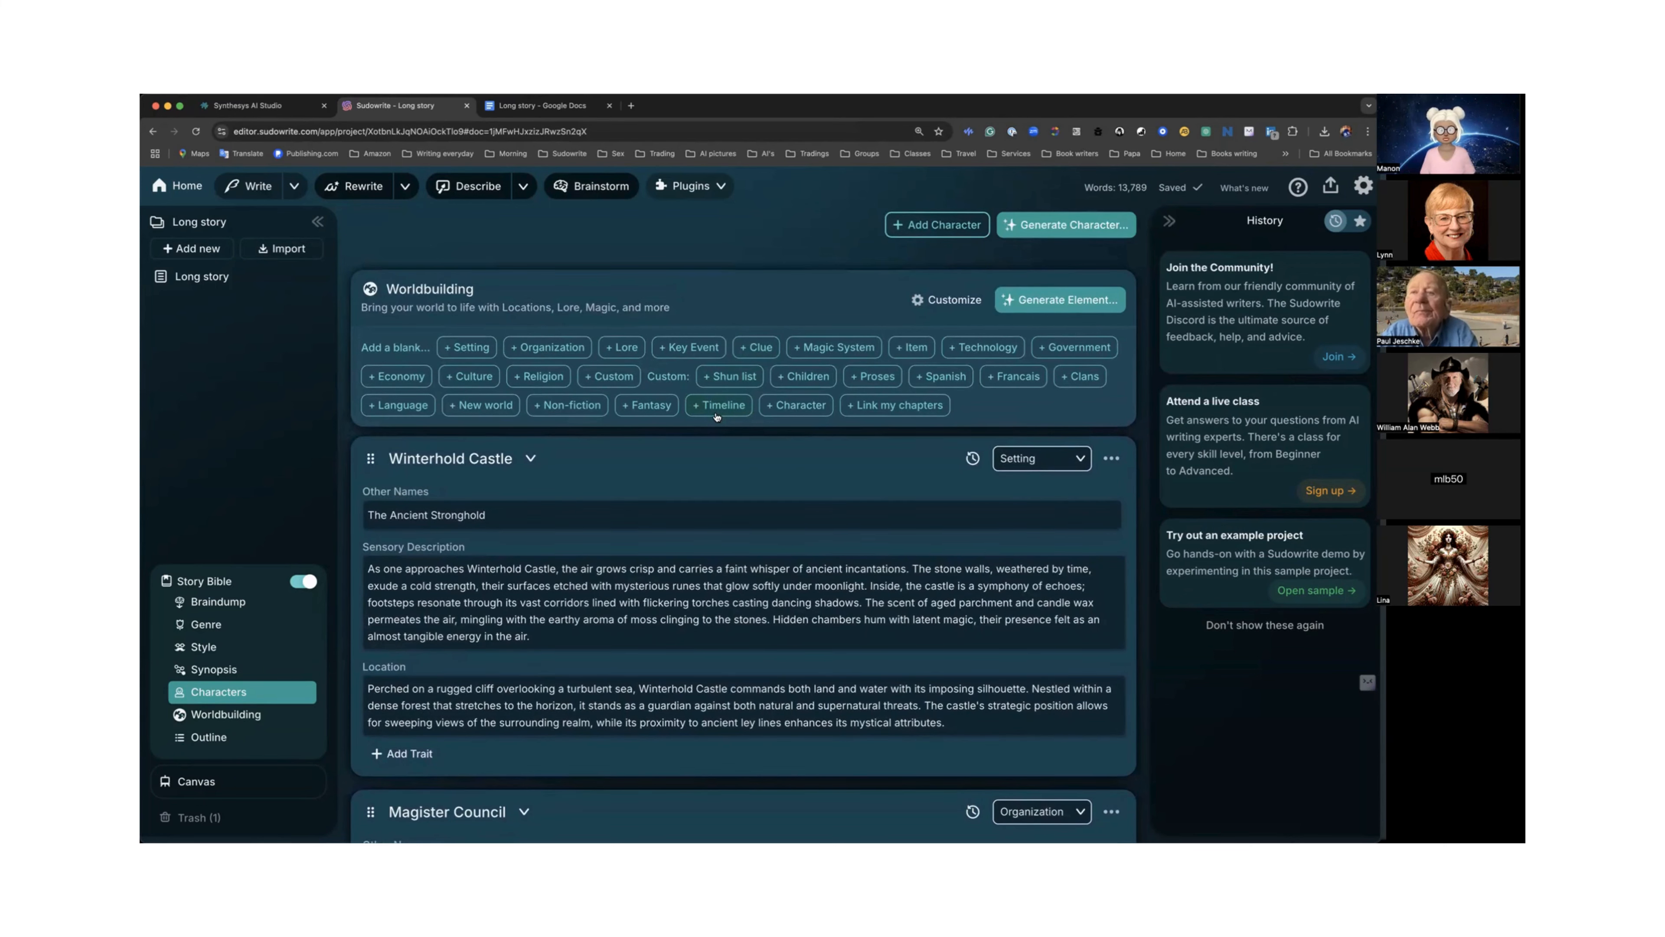
{"action": "scroll", "coordinate": [716, 416], "scroll_direction": "down", "scroll_amount": 1}
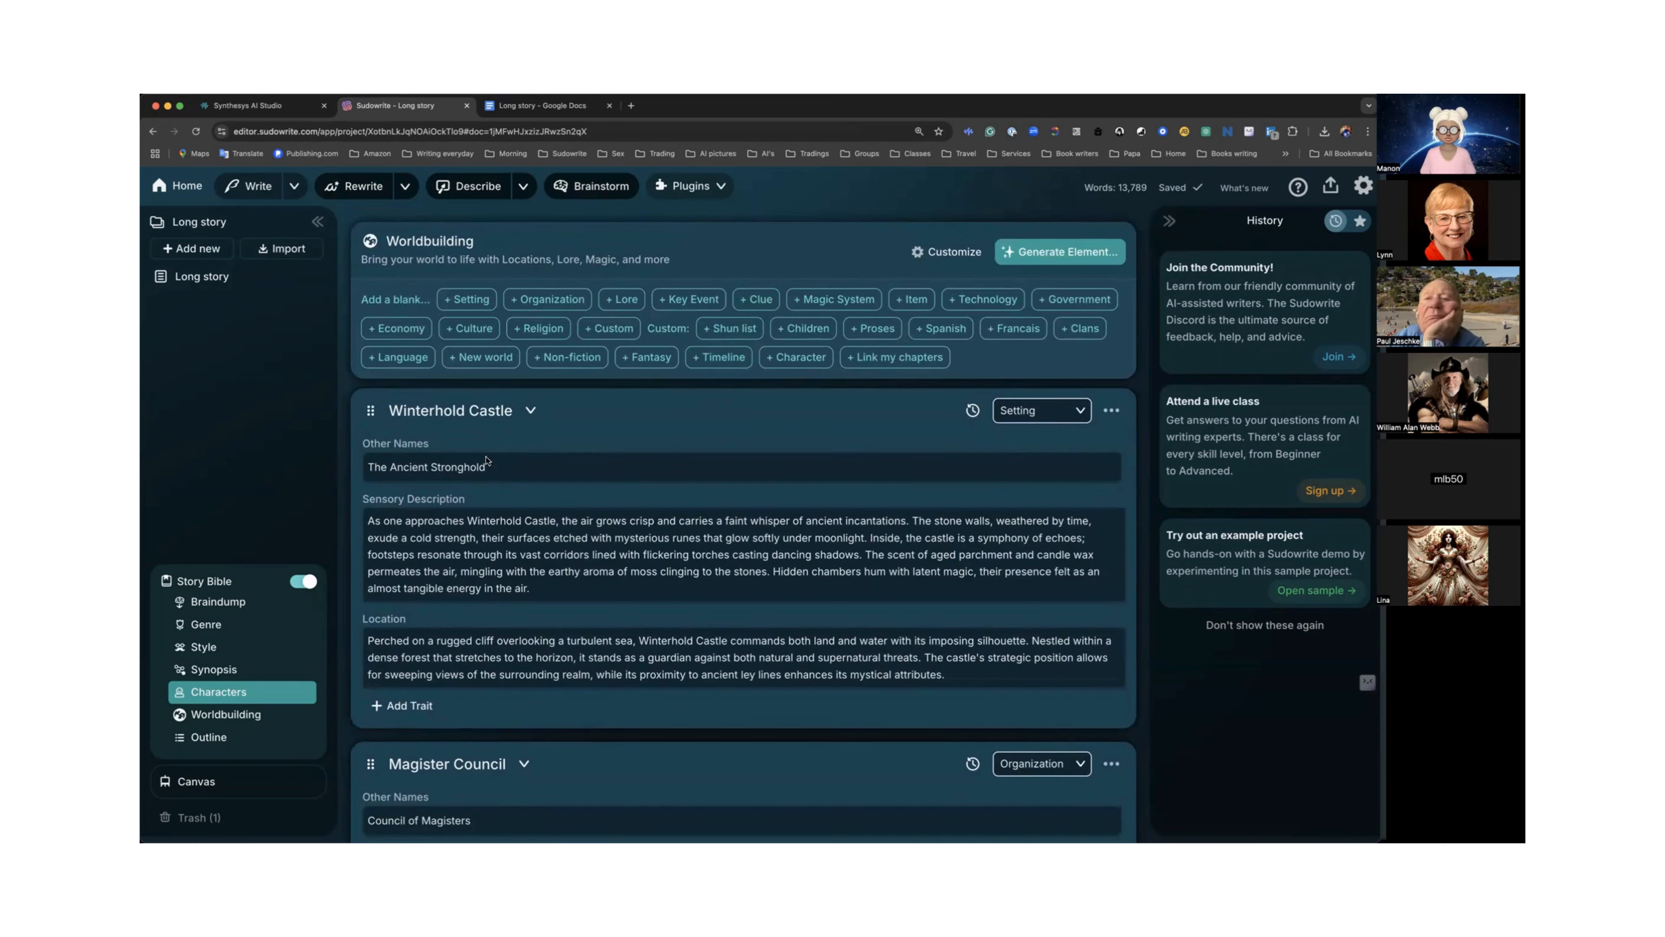
{"action": "left_click", "coordinate": [532, 411]}
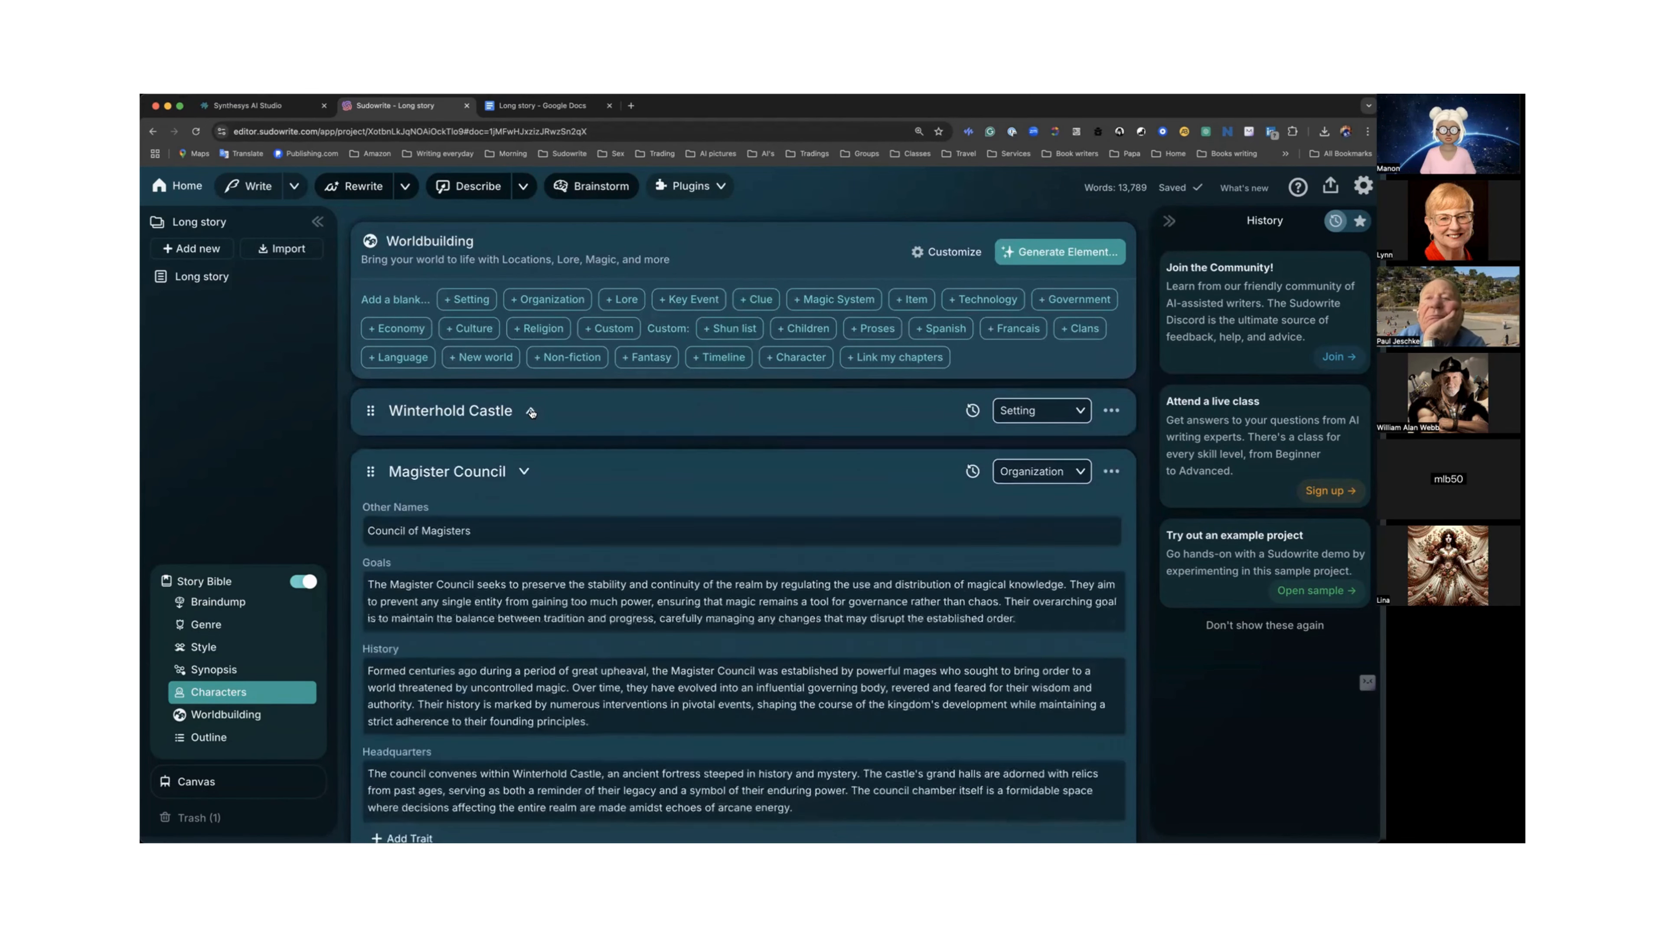
{"action": "left_click", "coordinate": [523, 472]}
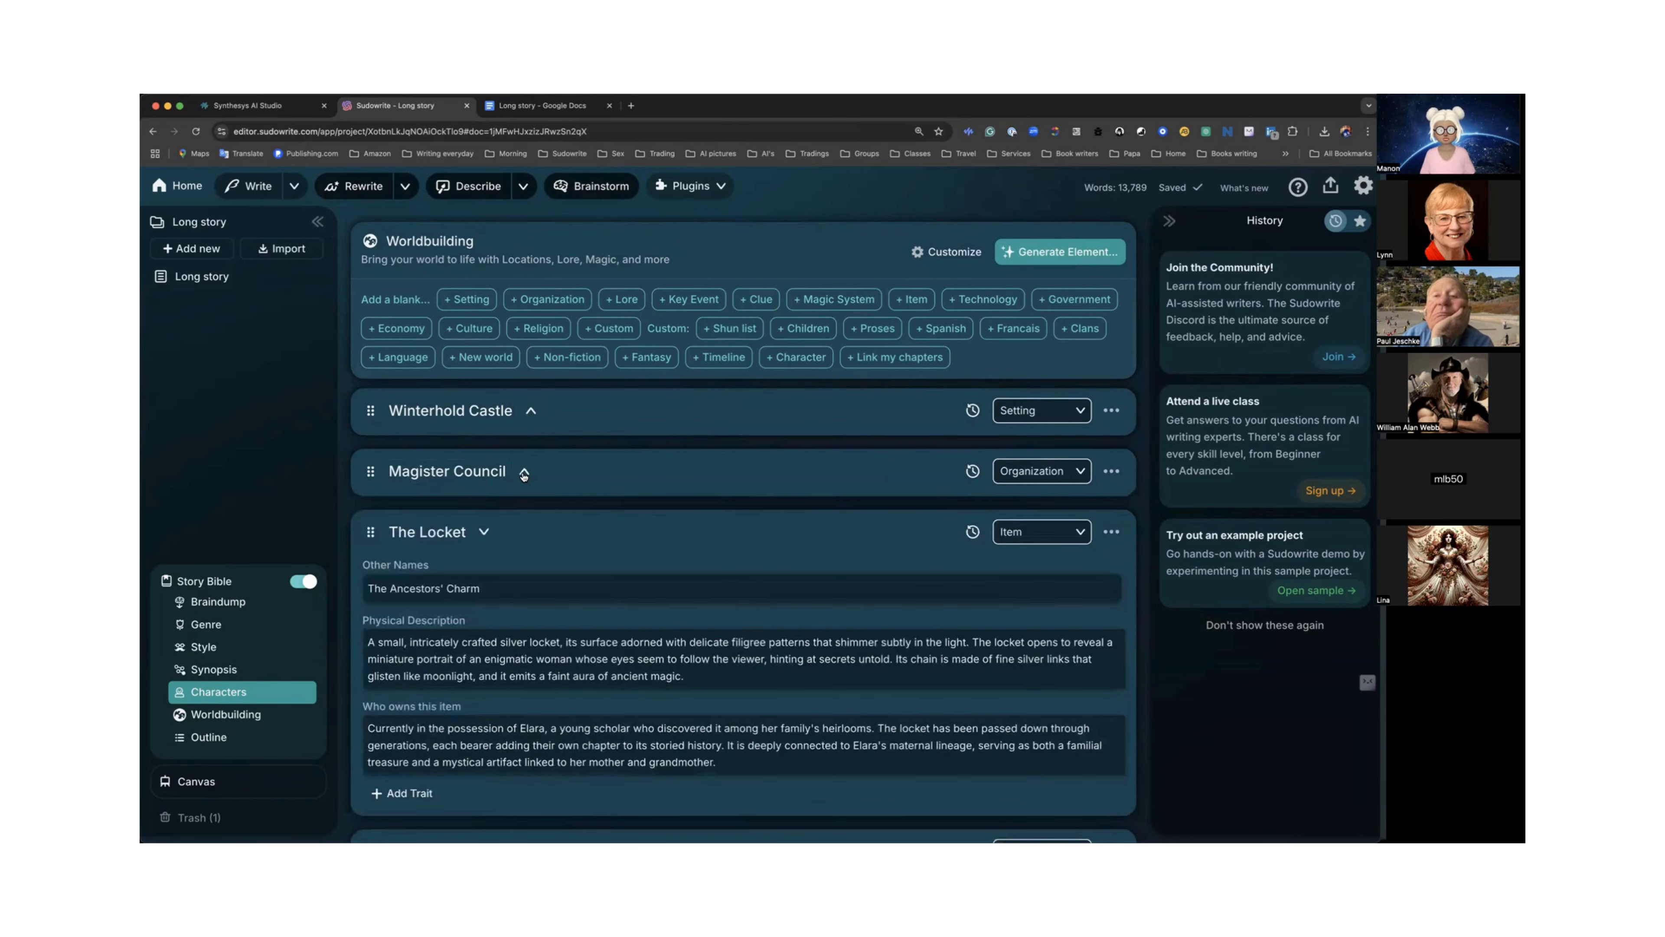
Collapse The Locket, The Scrying Orb and Family History of Elara cards.
{"action": "scroll", "coordinate": [511, 473], "scroll_direction": "down", "scroll_amount": 2}
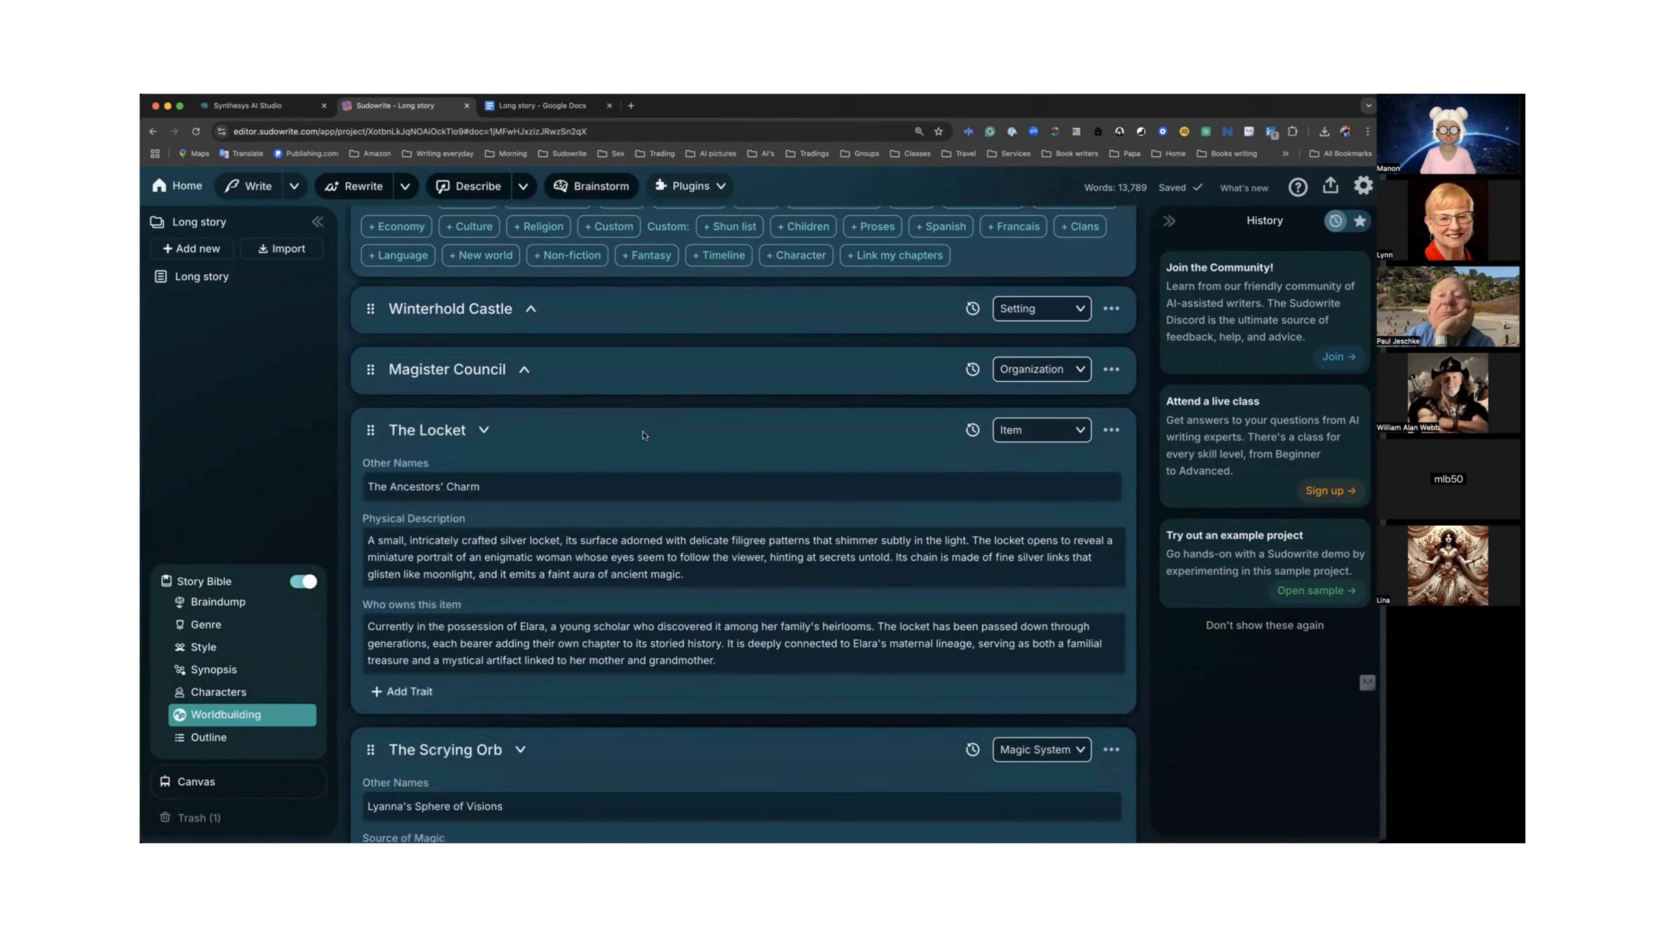
{"action": "left_click", "coordinate": [484, 429]}
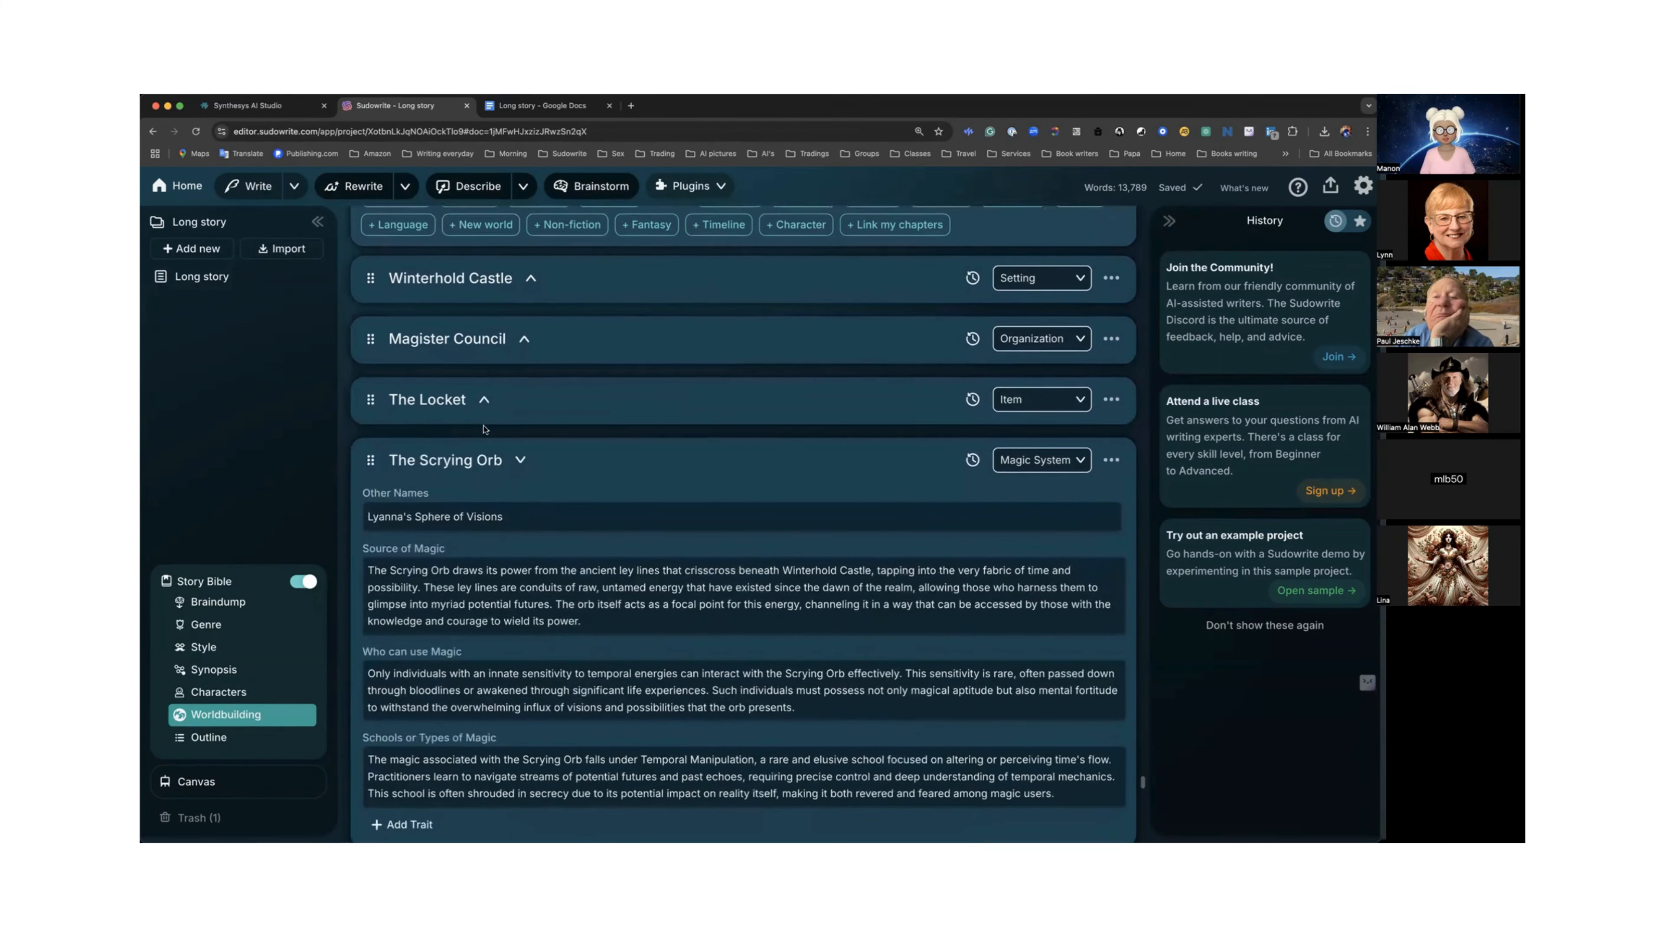
{"action": "scroll", "coordinate": [485, 432], "scroll_direction": "up", "scroll_amount": 3}
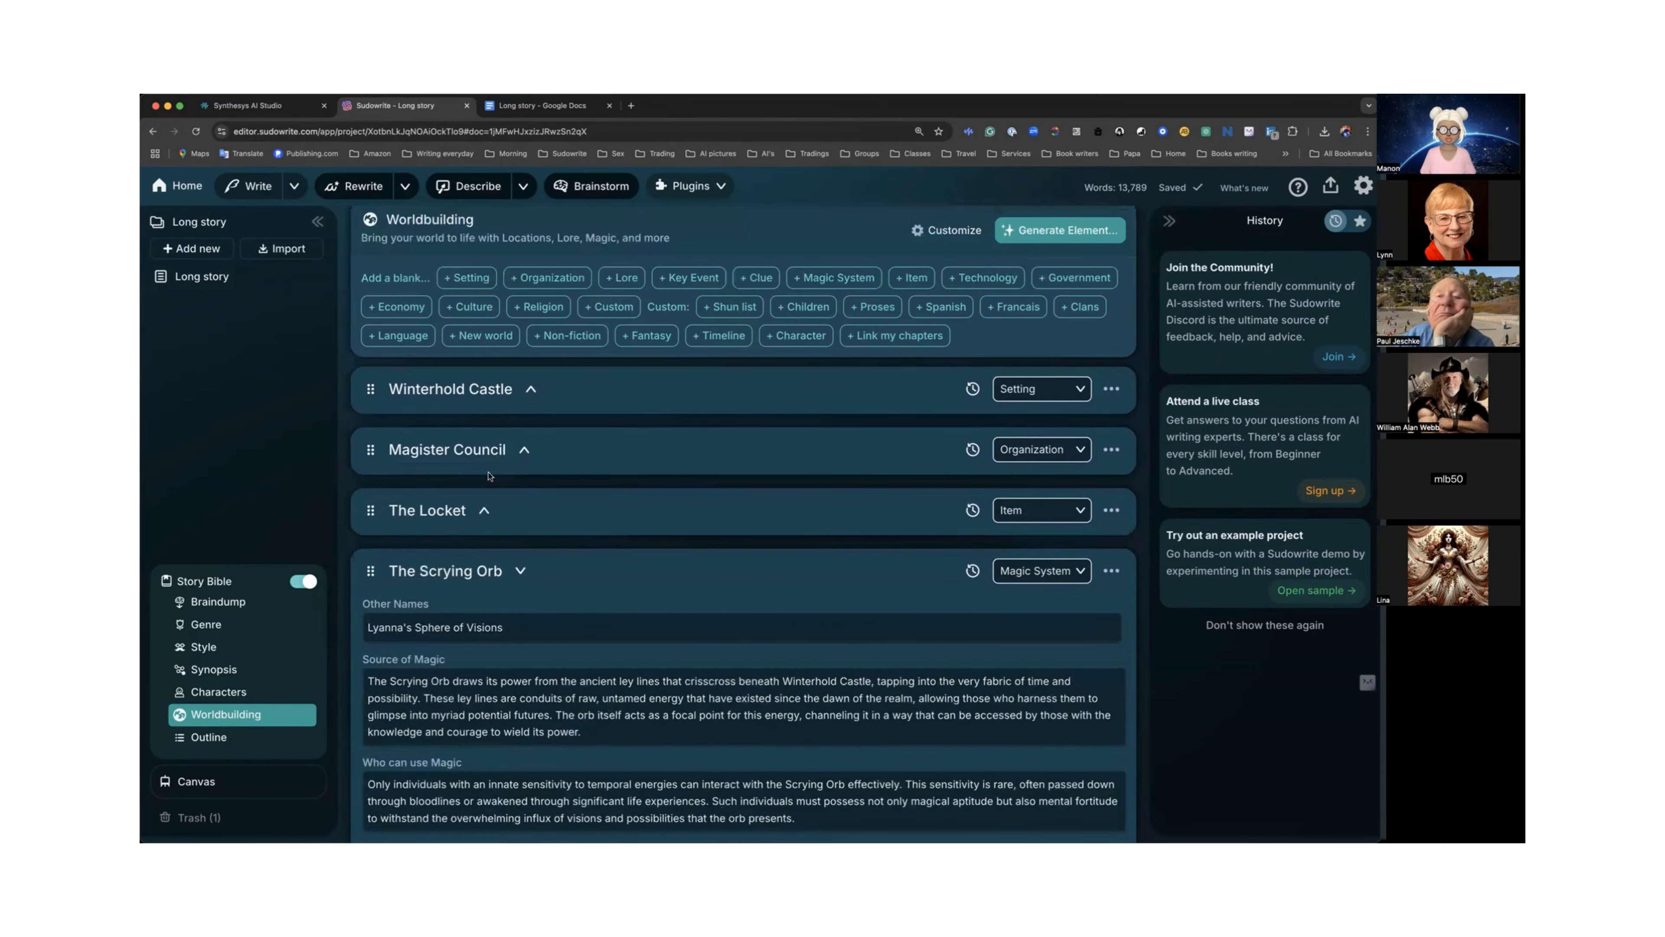
{"action": "scroll", "coordinate": [543, 530], "scroll_direction": "down", "scroll_amount": 2}
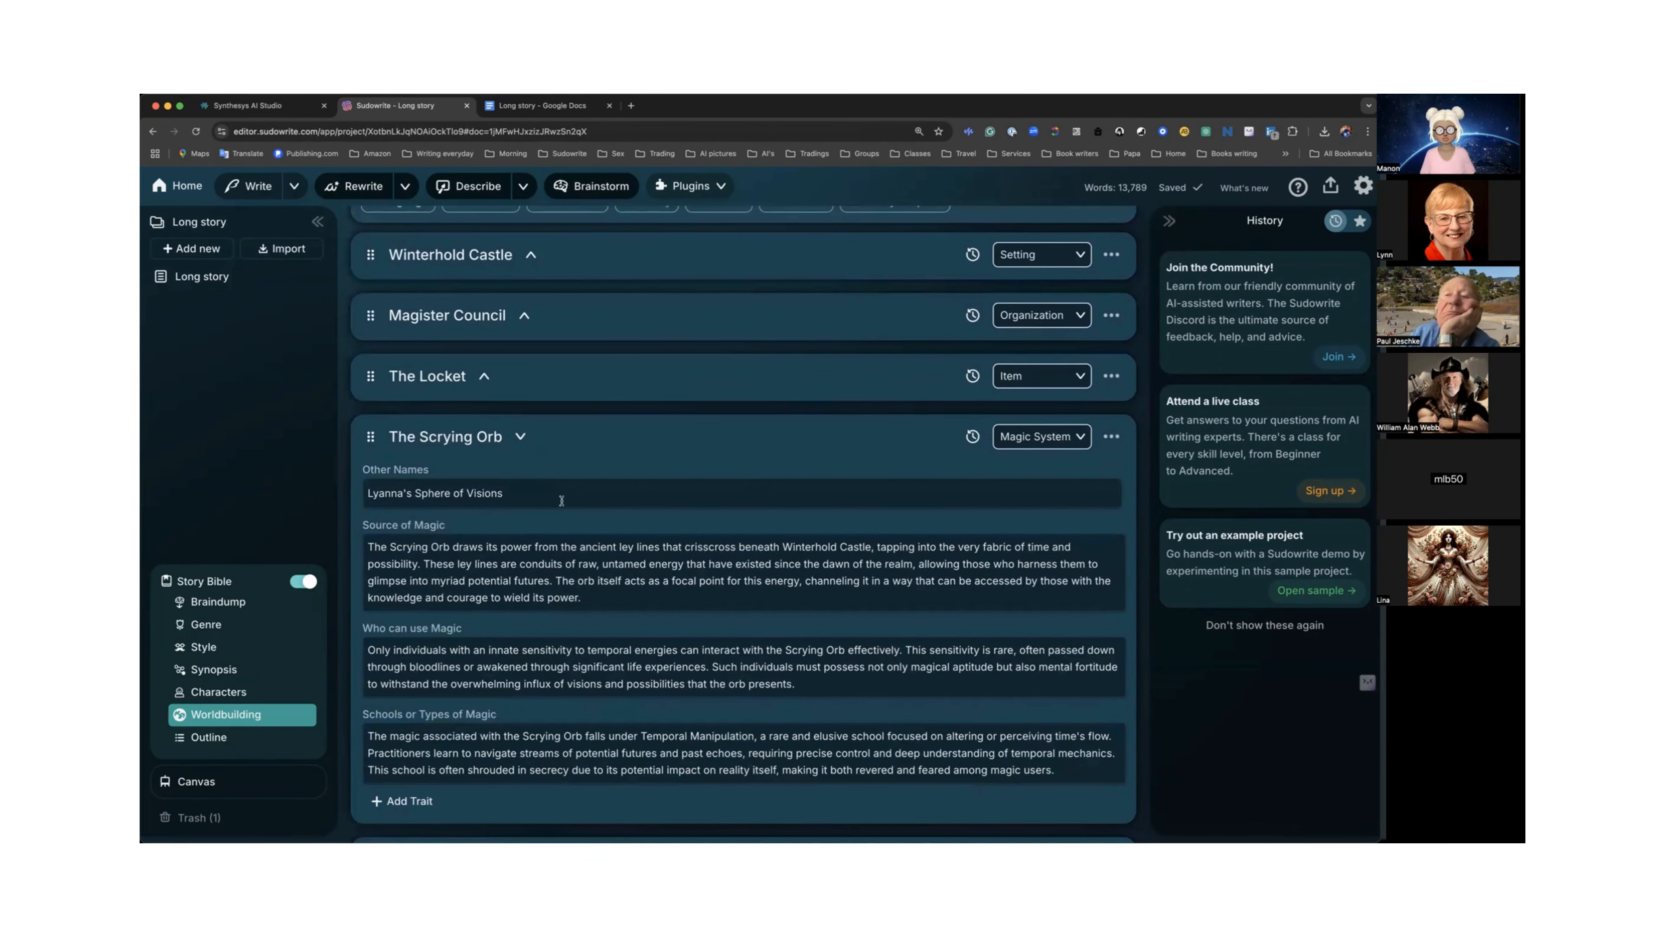
{"action": "left_click", "coordinate": [520, 437]}
{"action": "scroll", "coordinate": [566, 450], "scroll_direction": "down", "scroll_amount": 2}
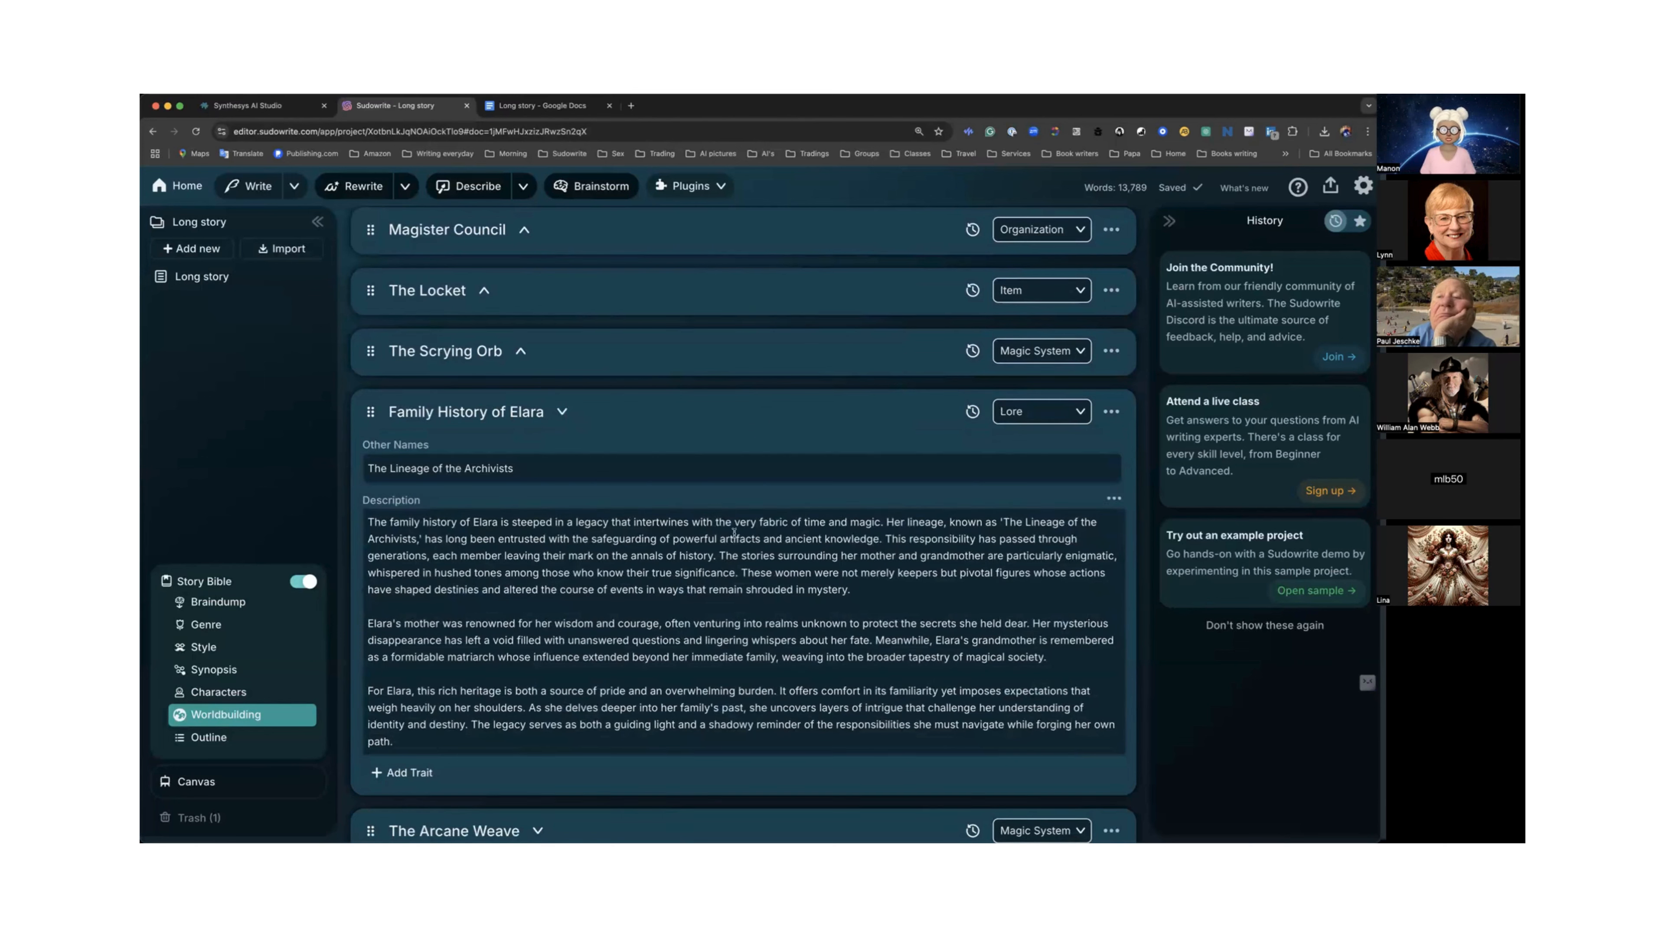
{"action": "left_click", "coordinate": [562, 413]}
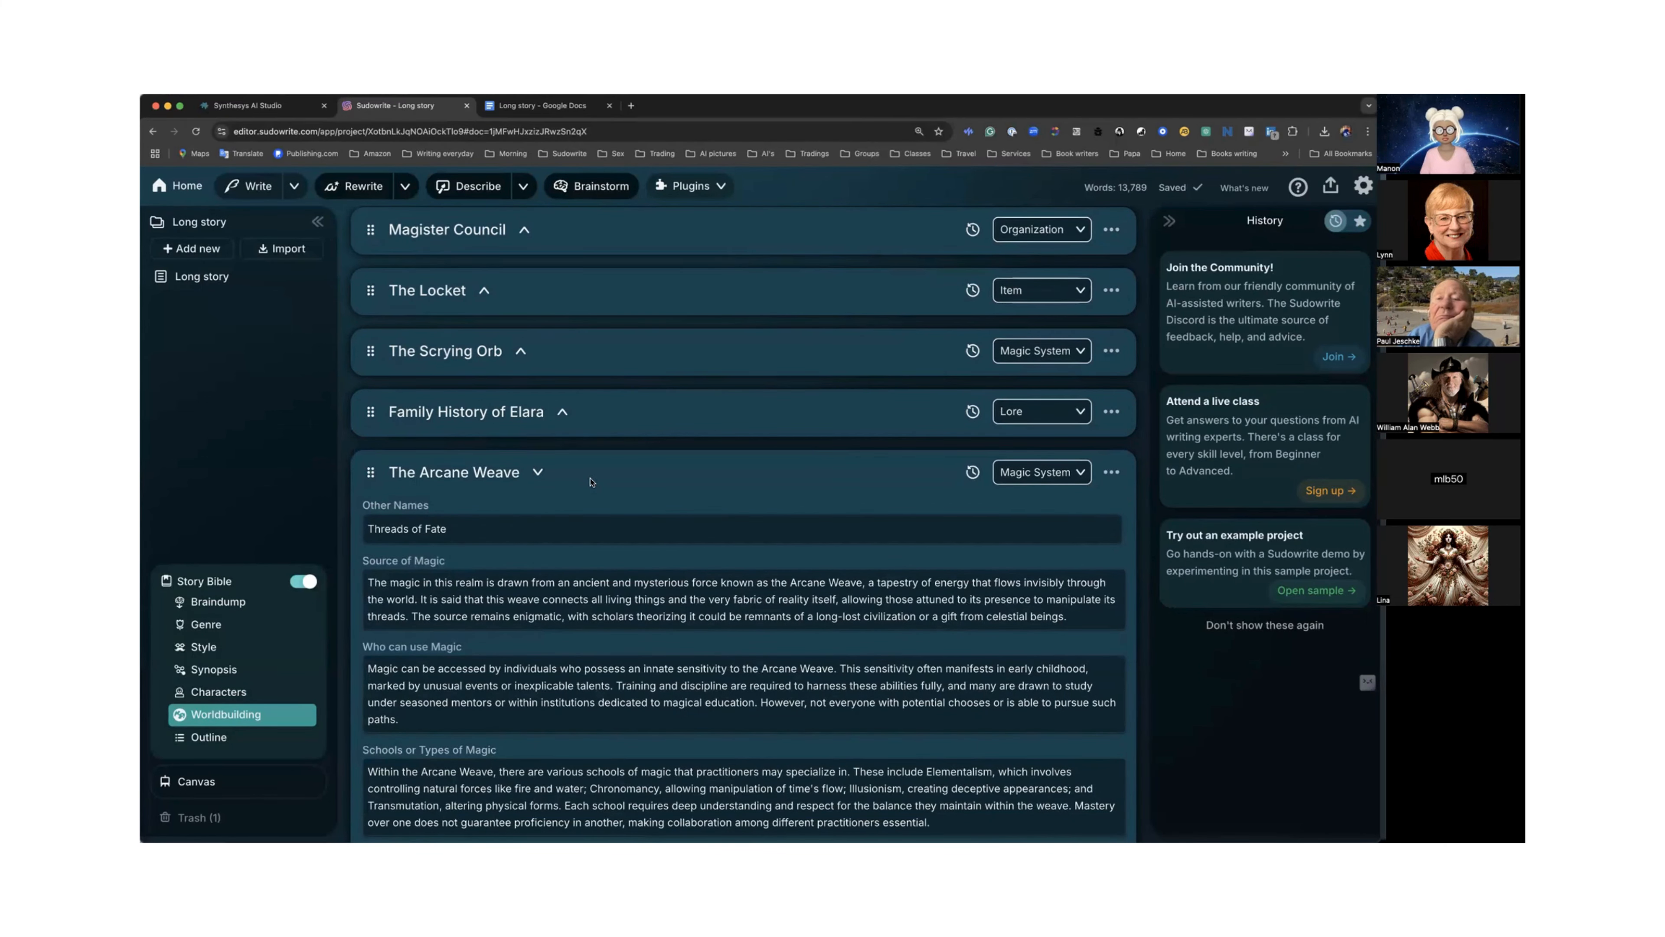
Set The Arcane Weave's usage option to Never and collapse its card.
{"action": "scroll", "coordinate": [590, 482], "scroll_direction": "down", "scroll_amount": 2}
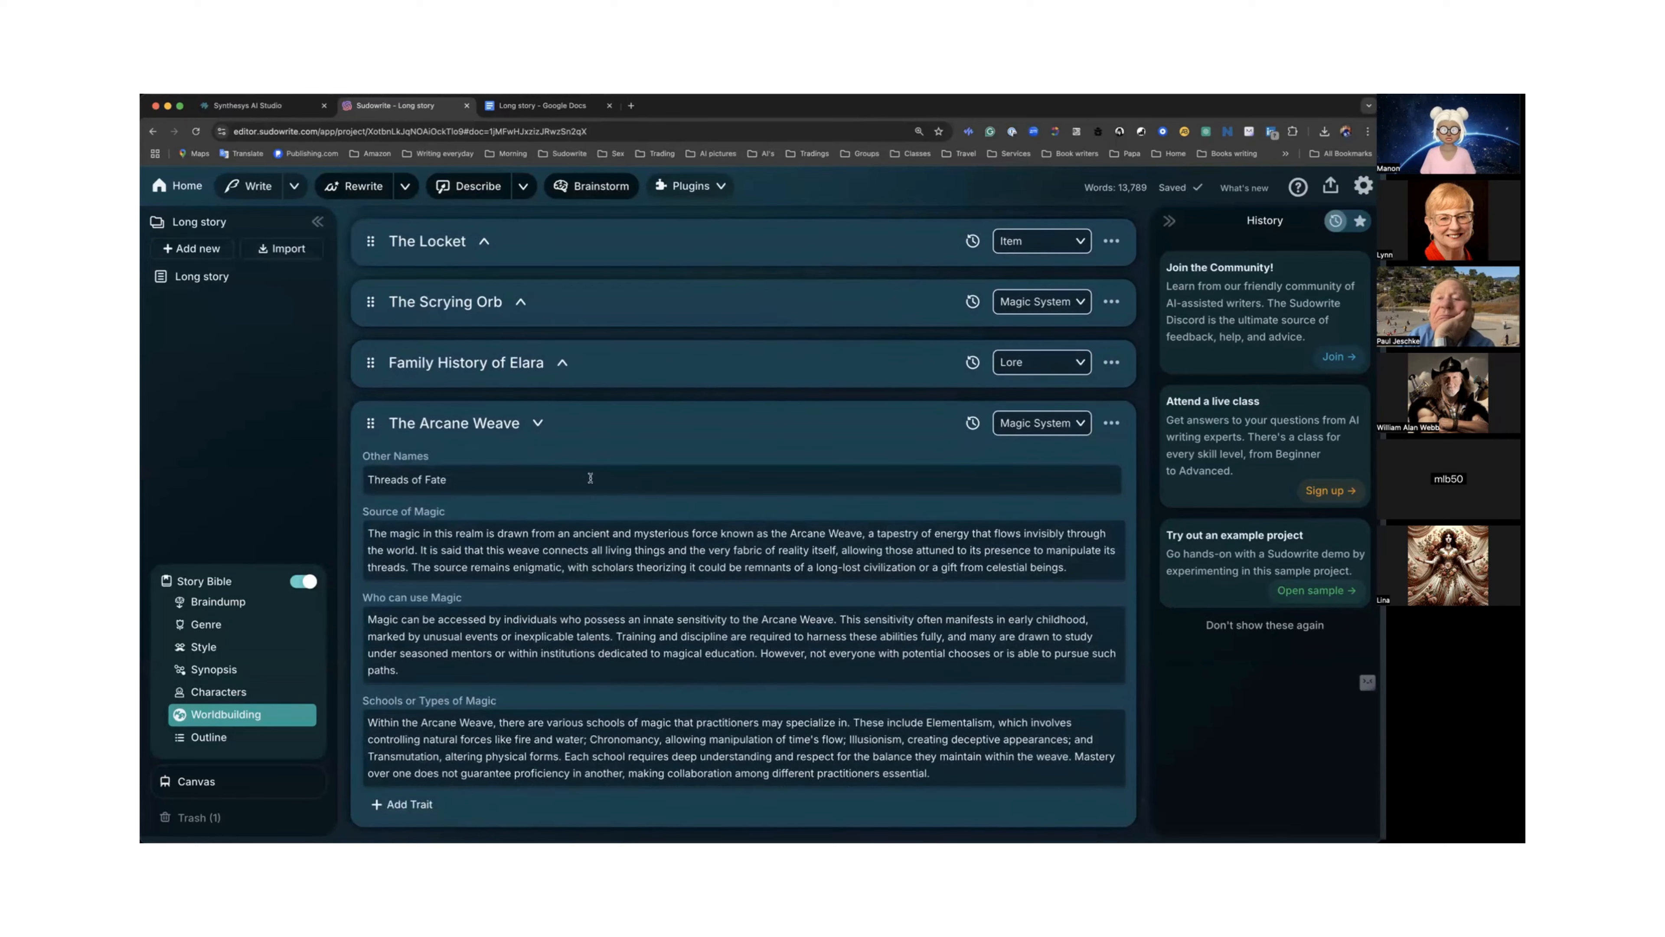
{"action": "scroll", "coordinate": [590, 479], "scroll_direction": "down", "scroll_amount": 1}
{"action": "scroll", "coordinate": [591, 482], "scroll_direction": "down", "scroll_amount": 1}
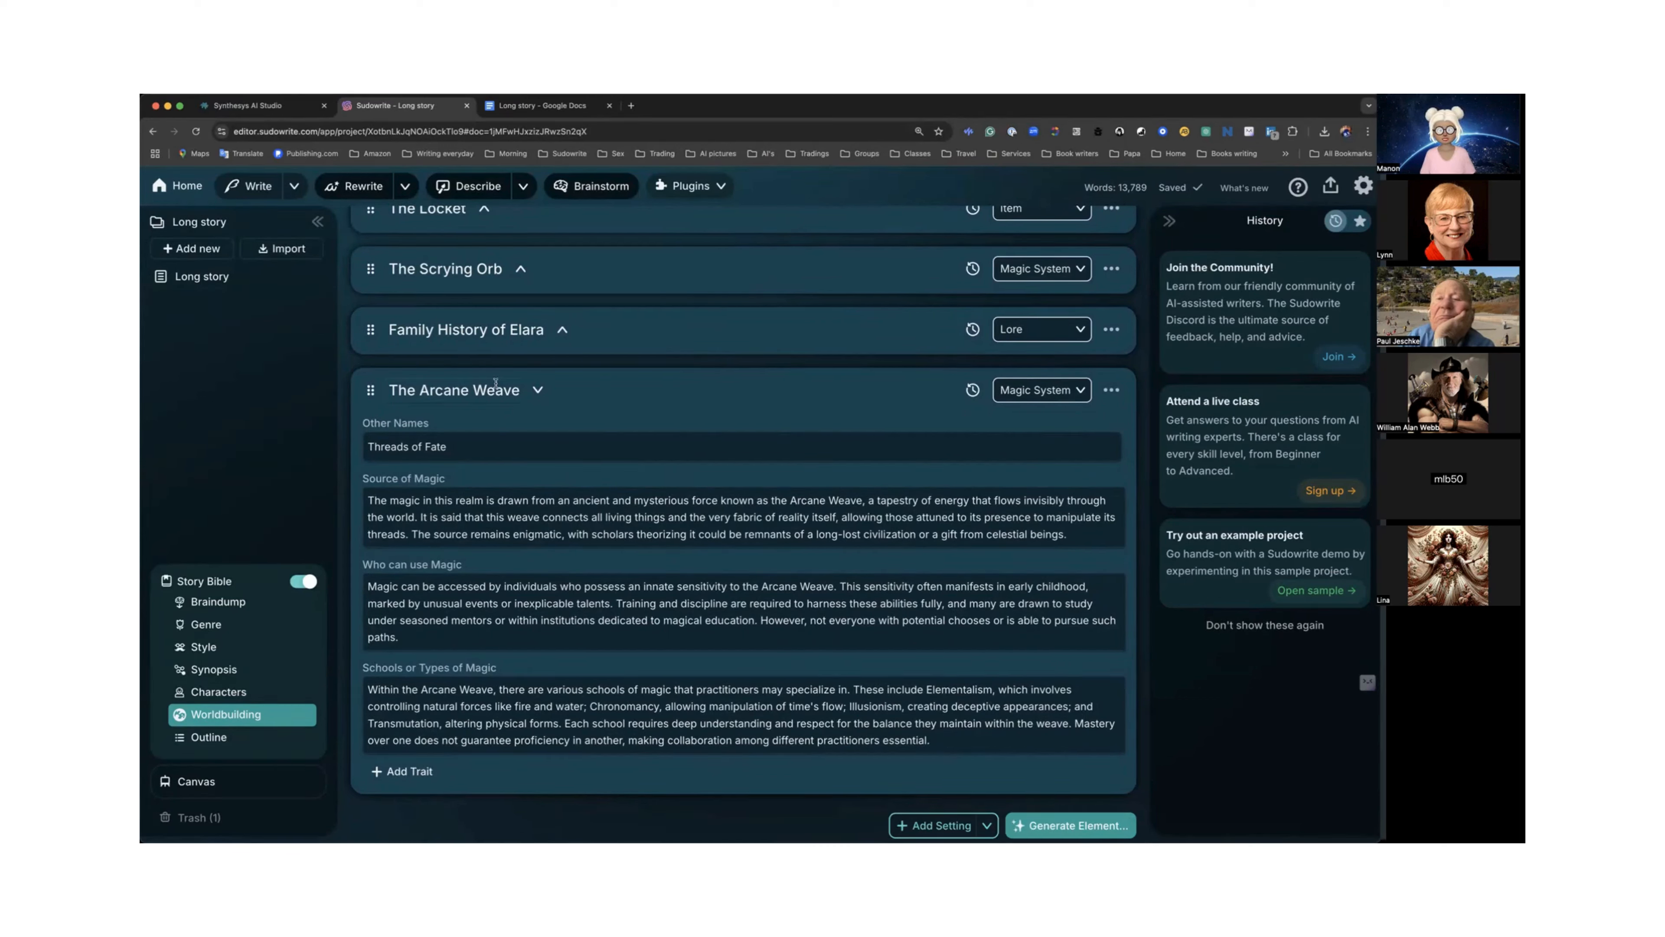
{"action": "left_click", "coordinate": [1113, 390]}
{"action": "left_click", "coordinate": [1010, 558]}
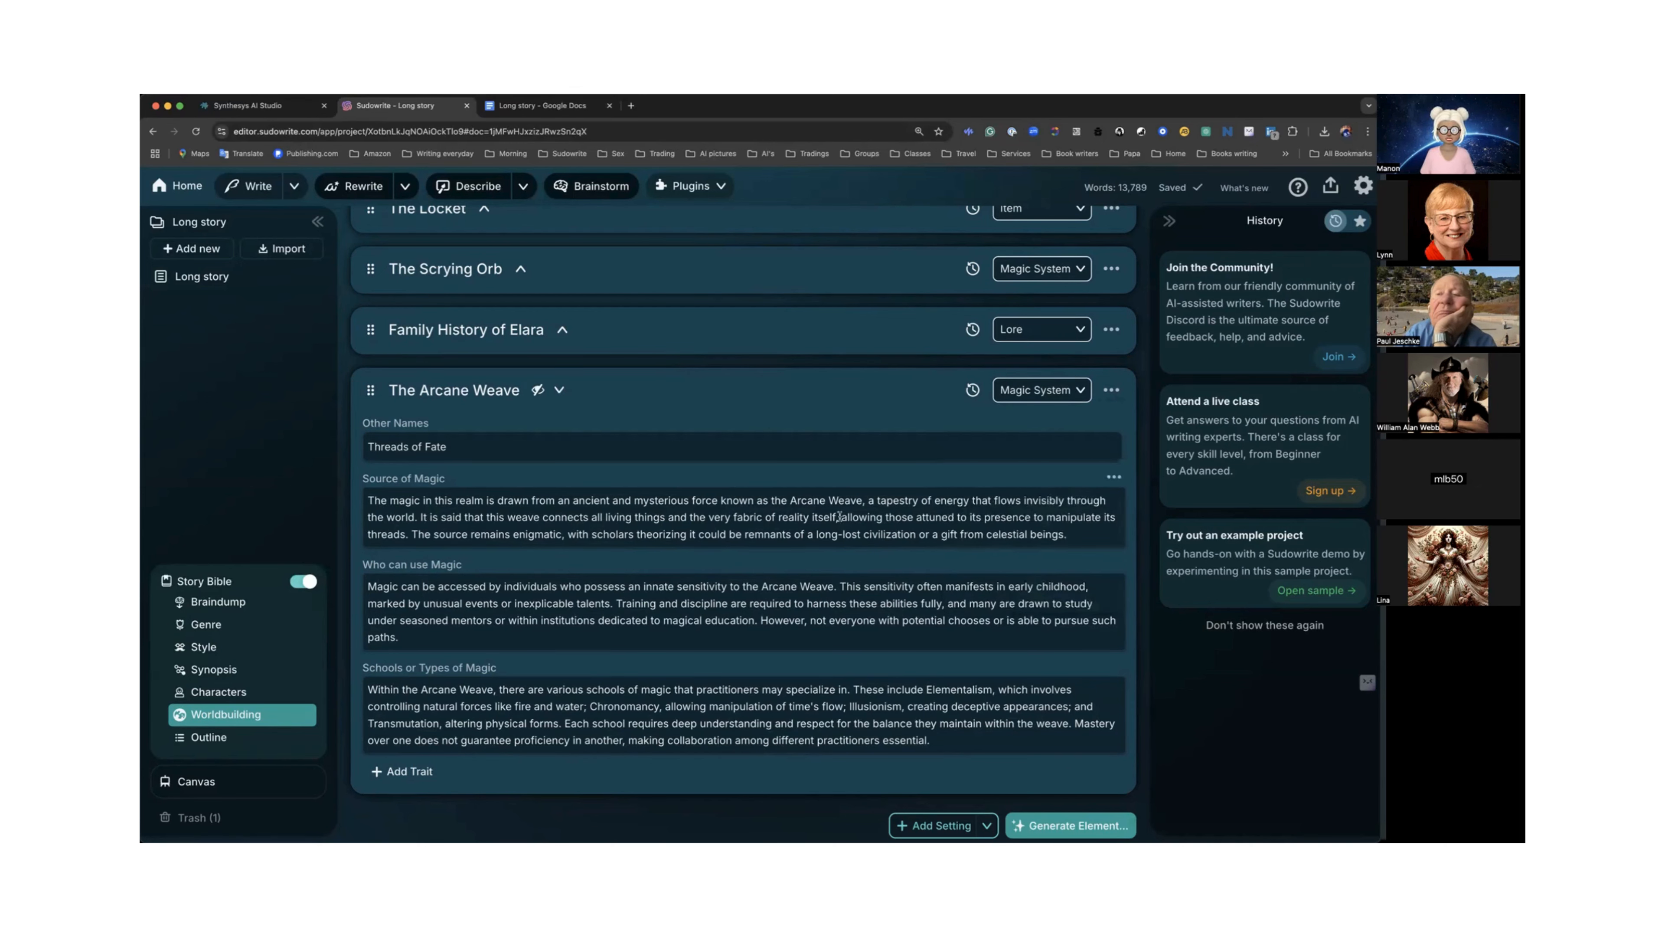
{"action": "left_click", "coordinate": [558, 391]}
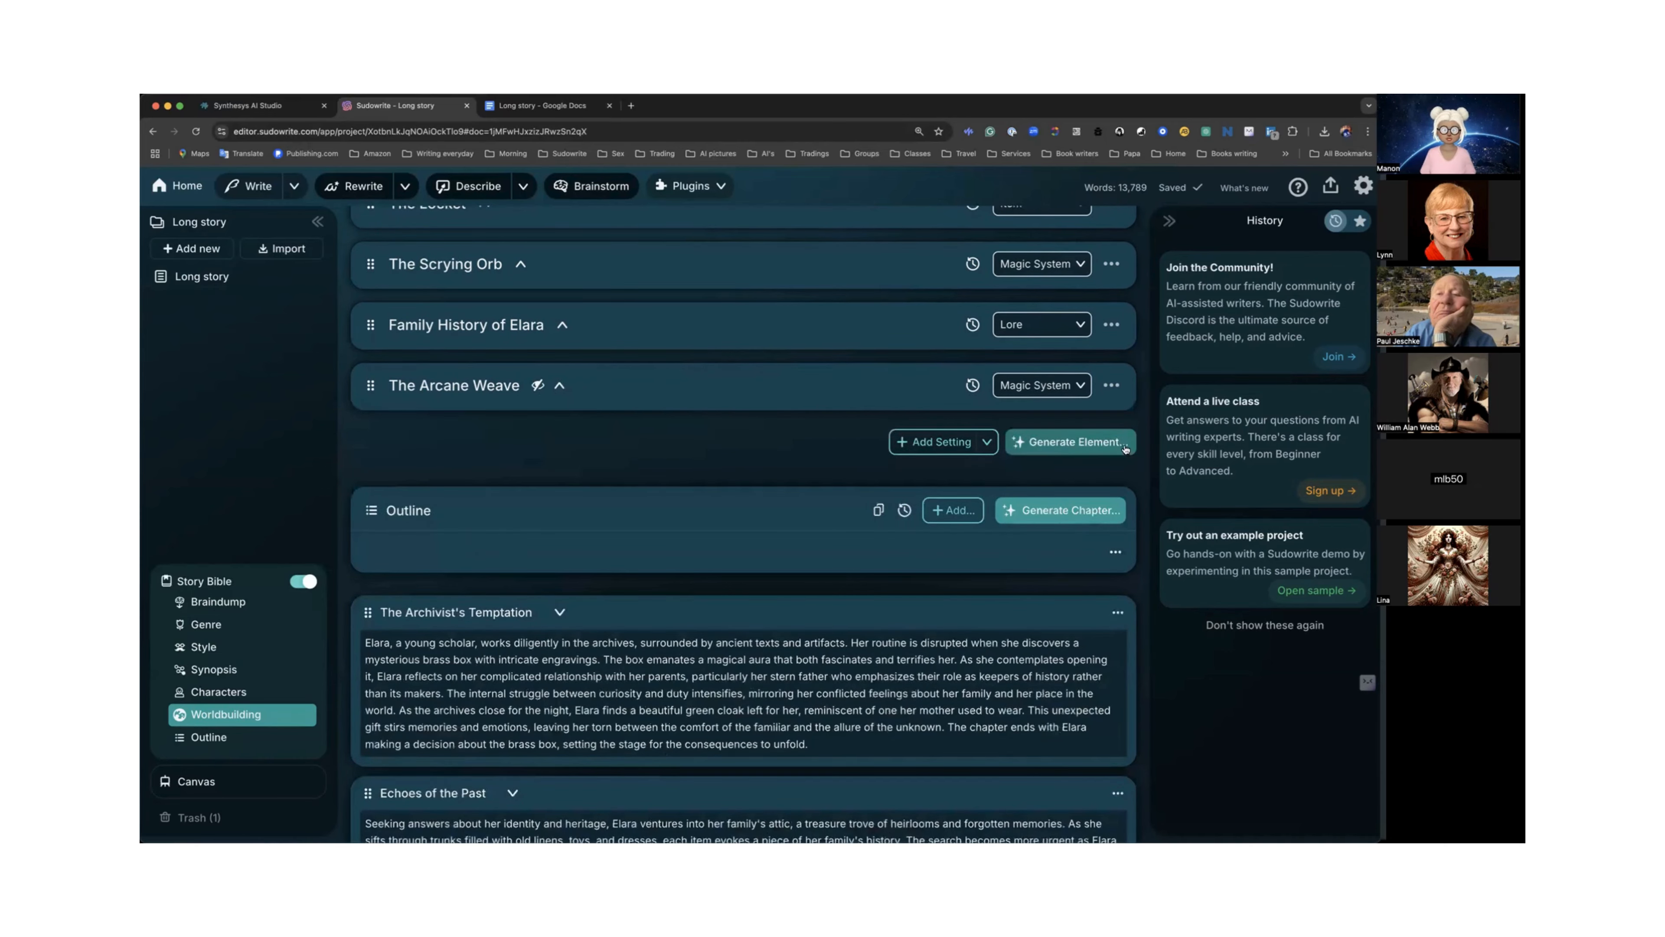
Generate a new Timeline worldbuilding element without custom instructions.
{"action": "scroll", "coordinate": [1086, 442], "scroll_direction": "up", "scroll_amount": 8}
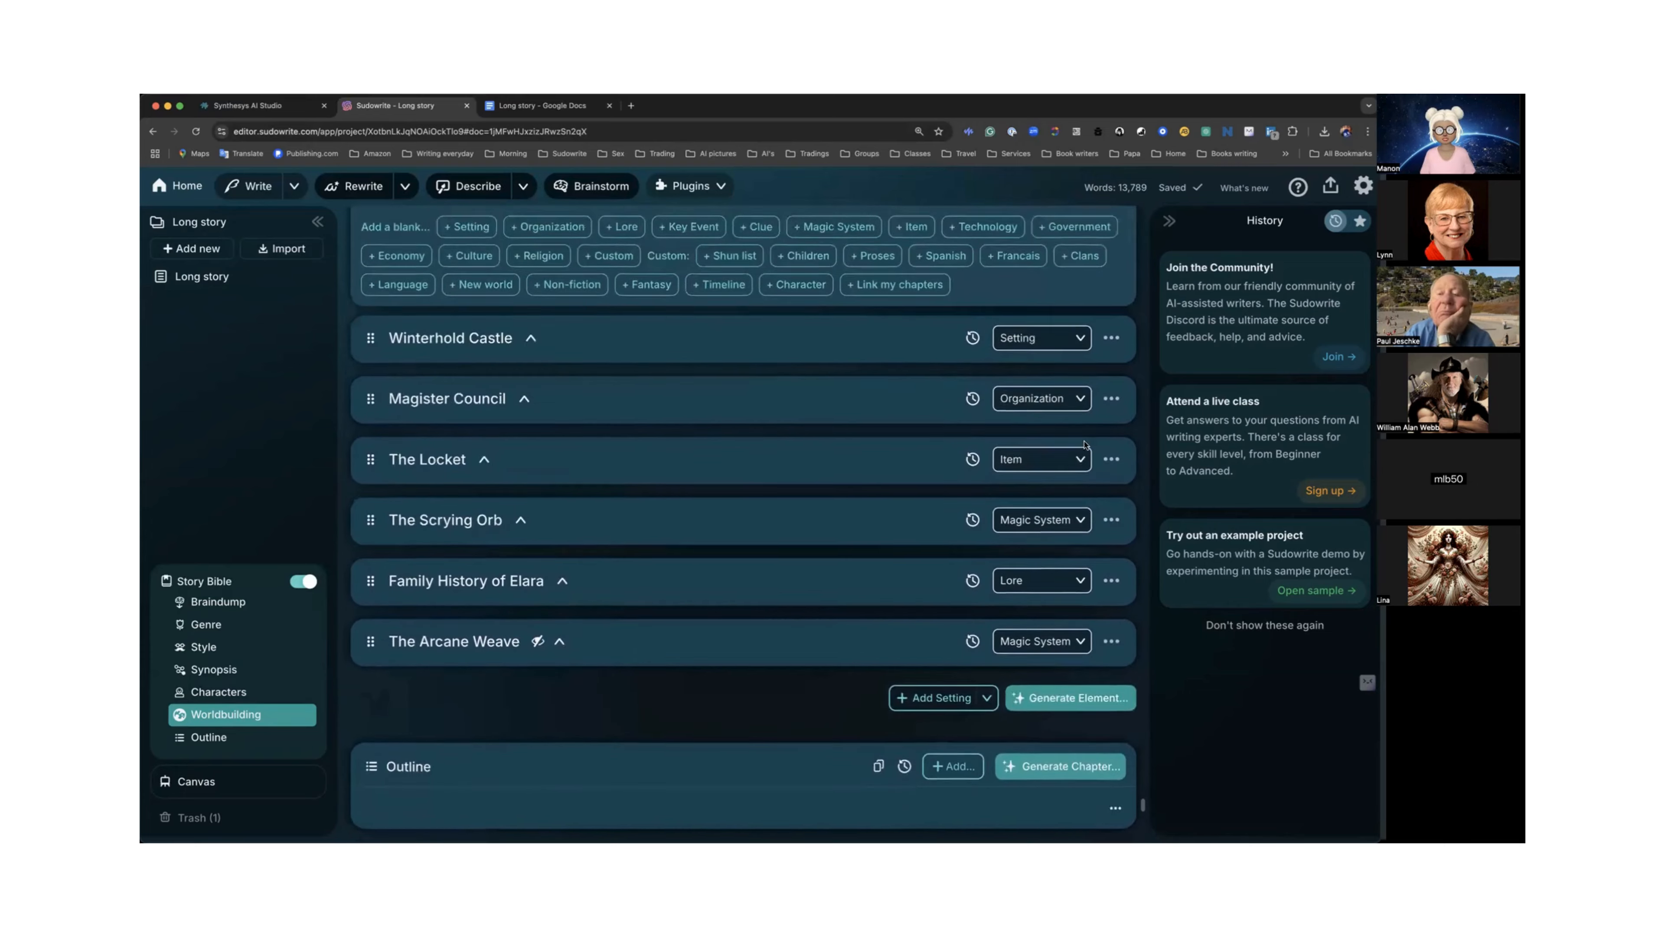
{"action": "left_click", "coordinate": [1050, 426]}
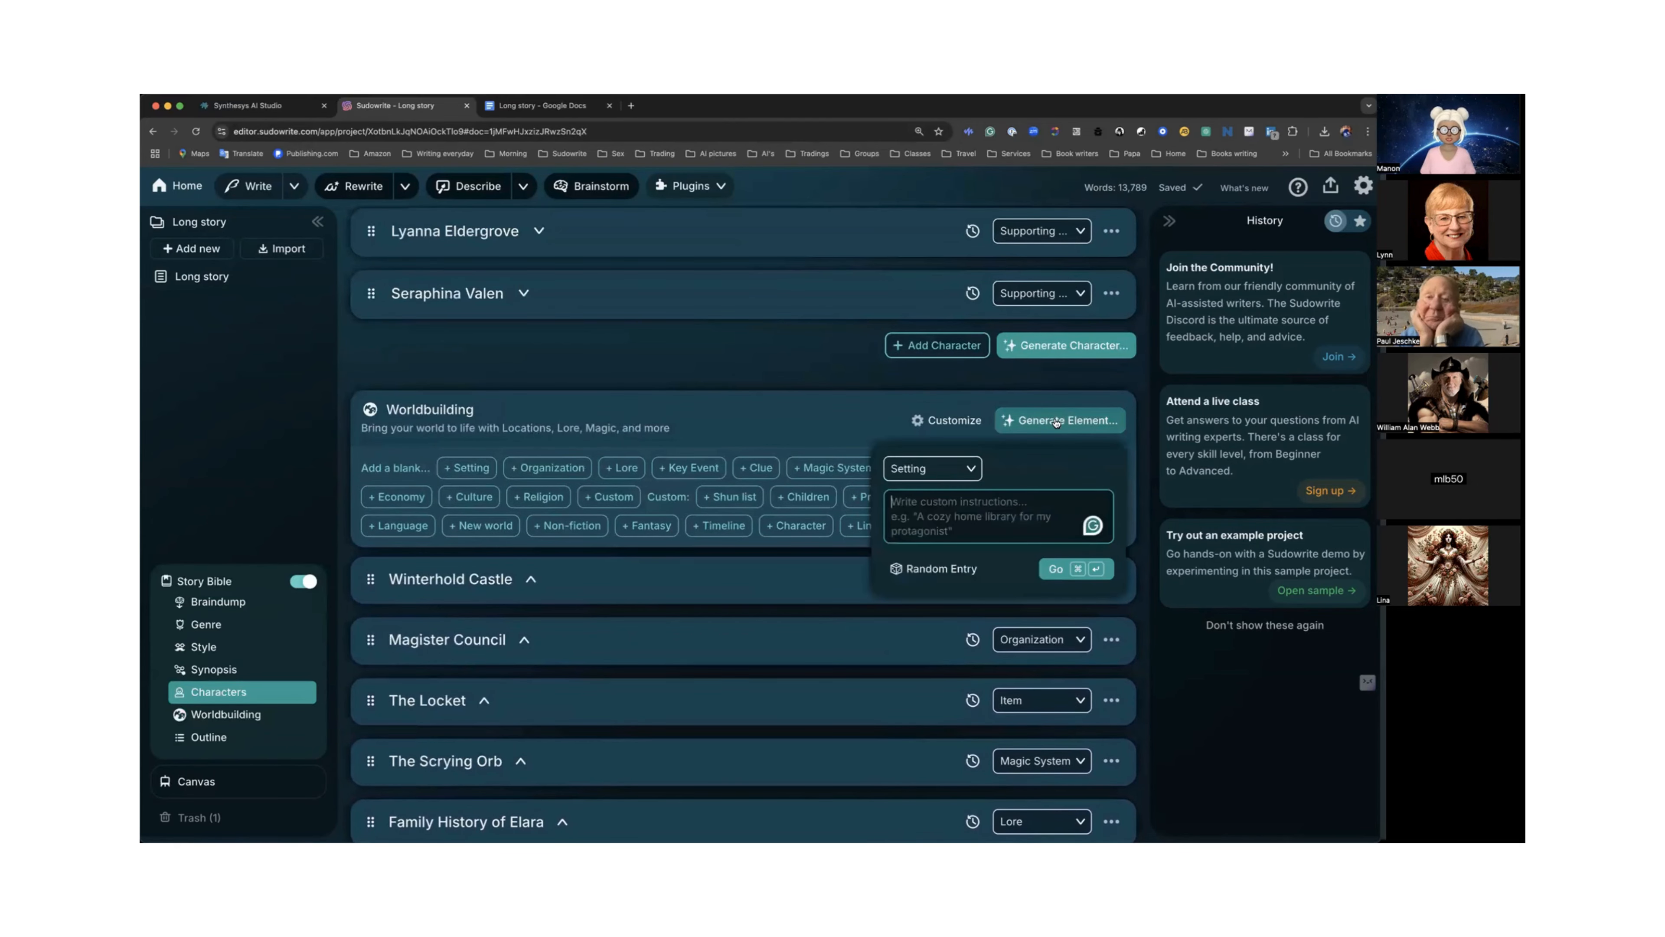
{"action": "left_click", "coordinate": [968, 470]}
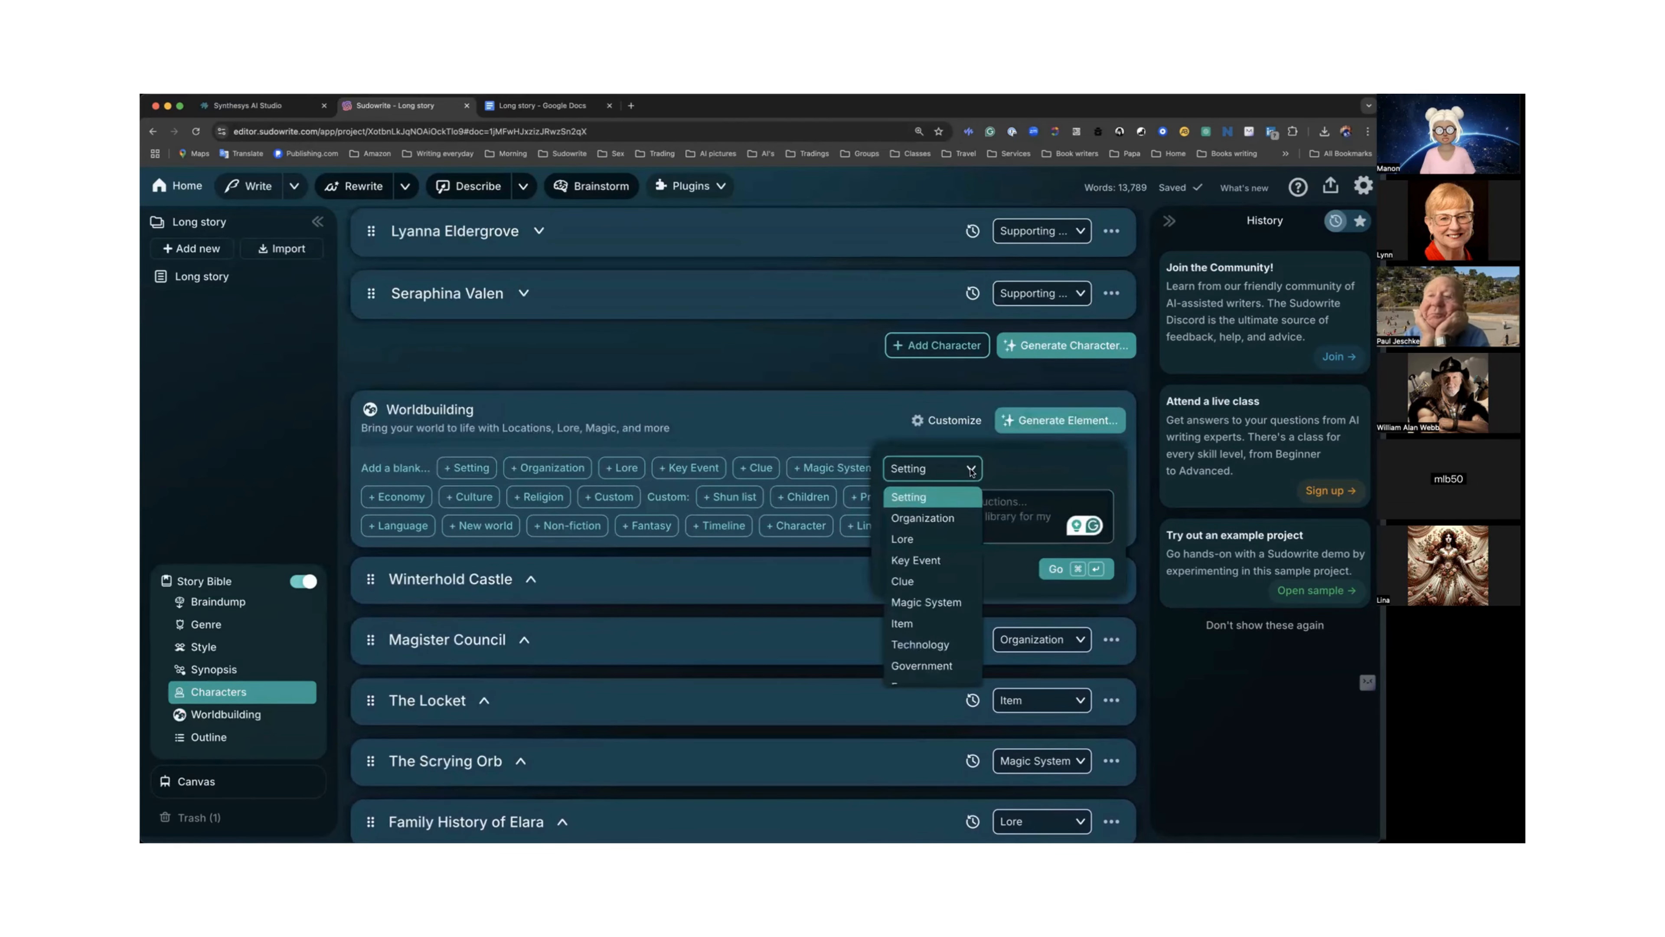
{"action": "scroll", "coordinate": [950, 525], "scroll_direction": "down", "scroll_amount": 5}
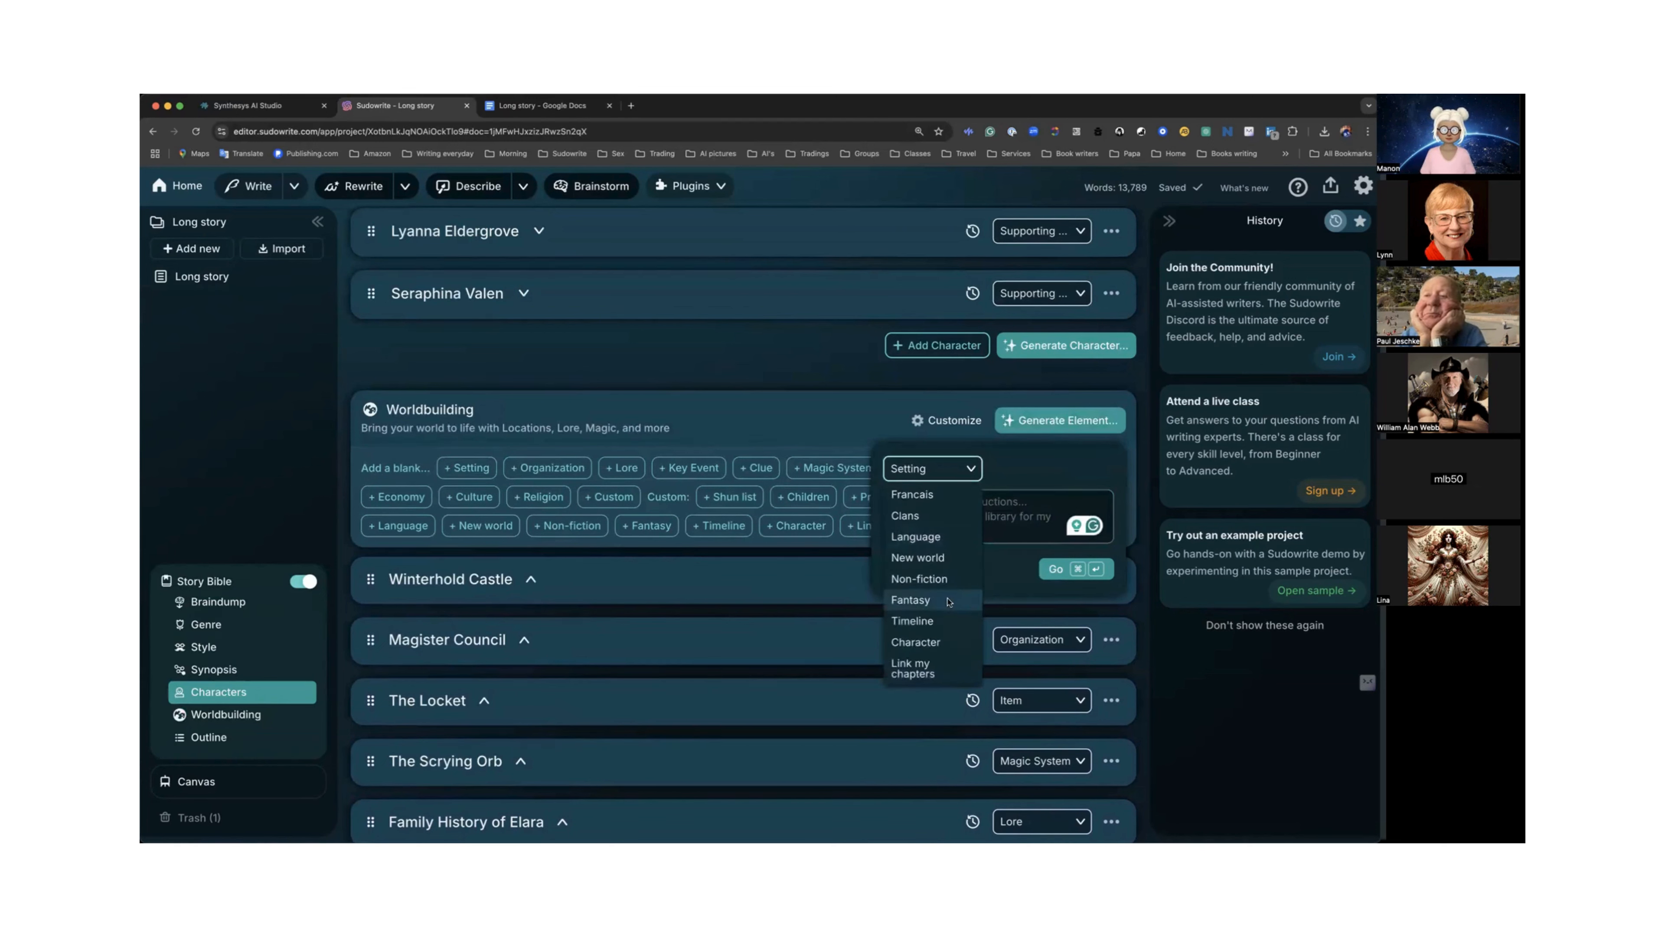
{"action": "left_click", "coordinate": [921, 622]}
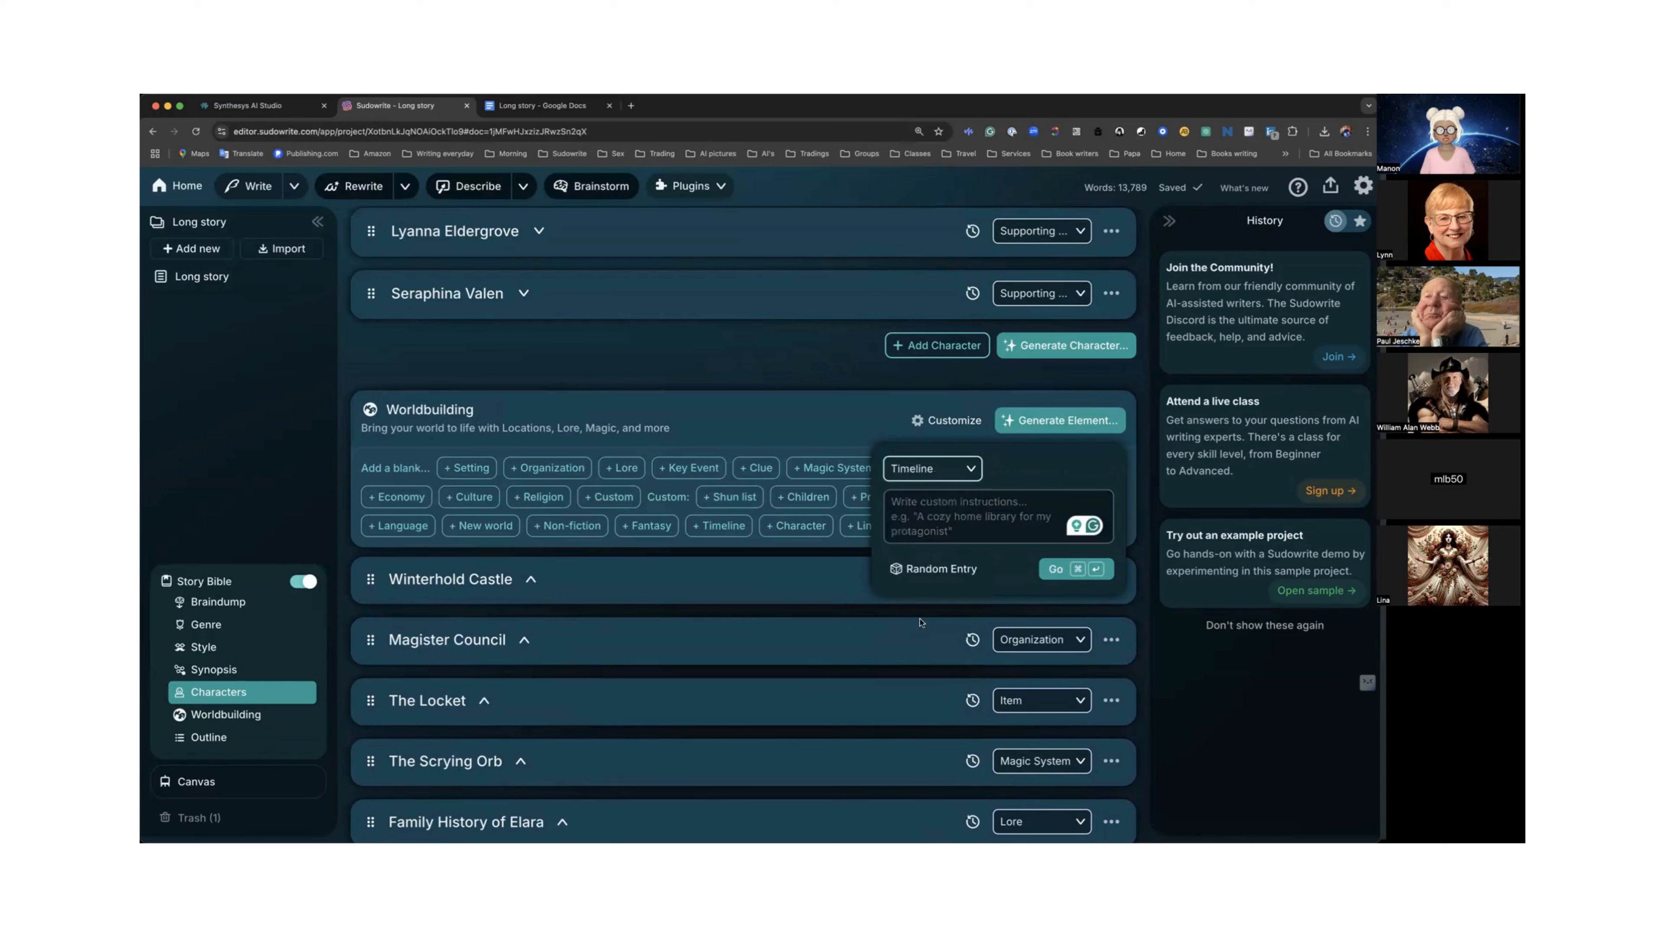
{"action": "left_click", "coordinate": [1053, 570]}
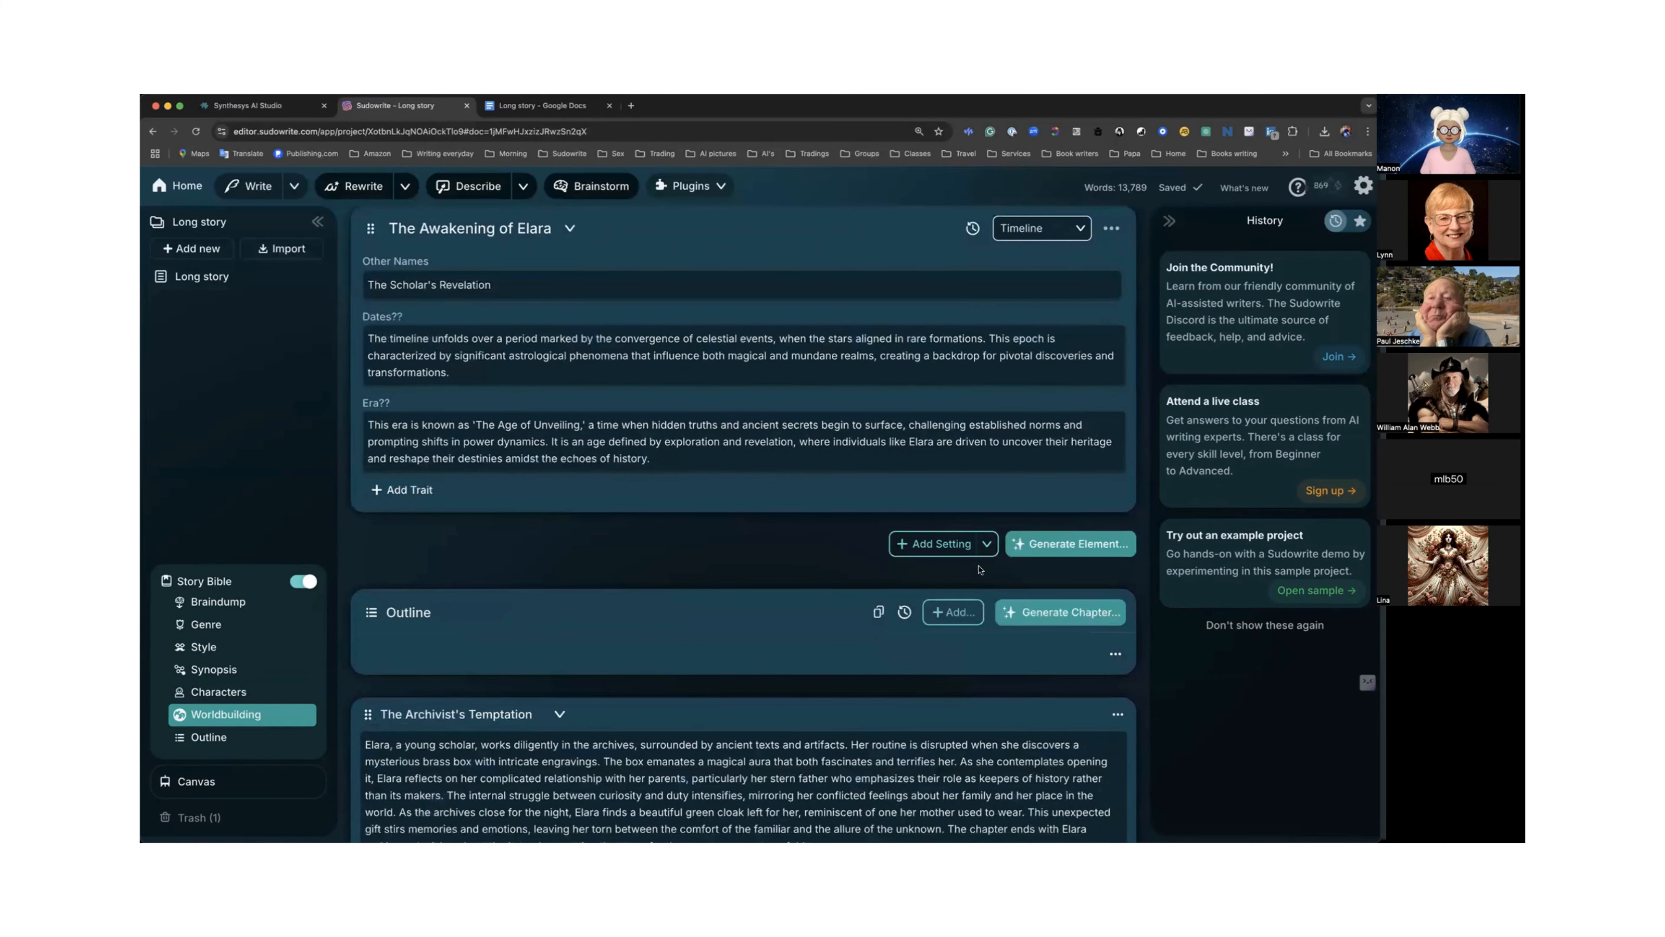
Review the generated Awakening of Elara timeline entry, check its usage options, and collapse its card.
{"action": "scroll", "coordinate": [887, 538], "scroll_direction": "up", "scroll_amount": 5}
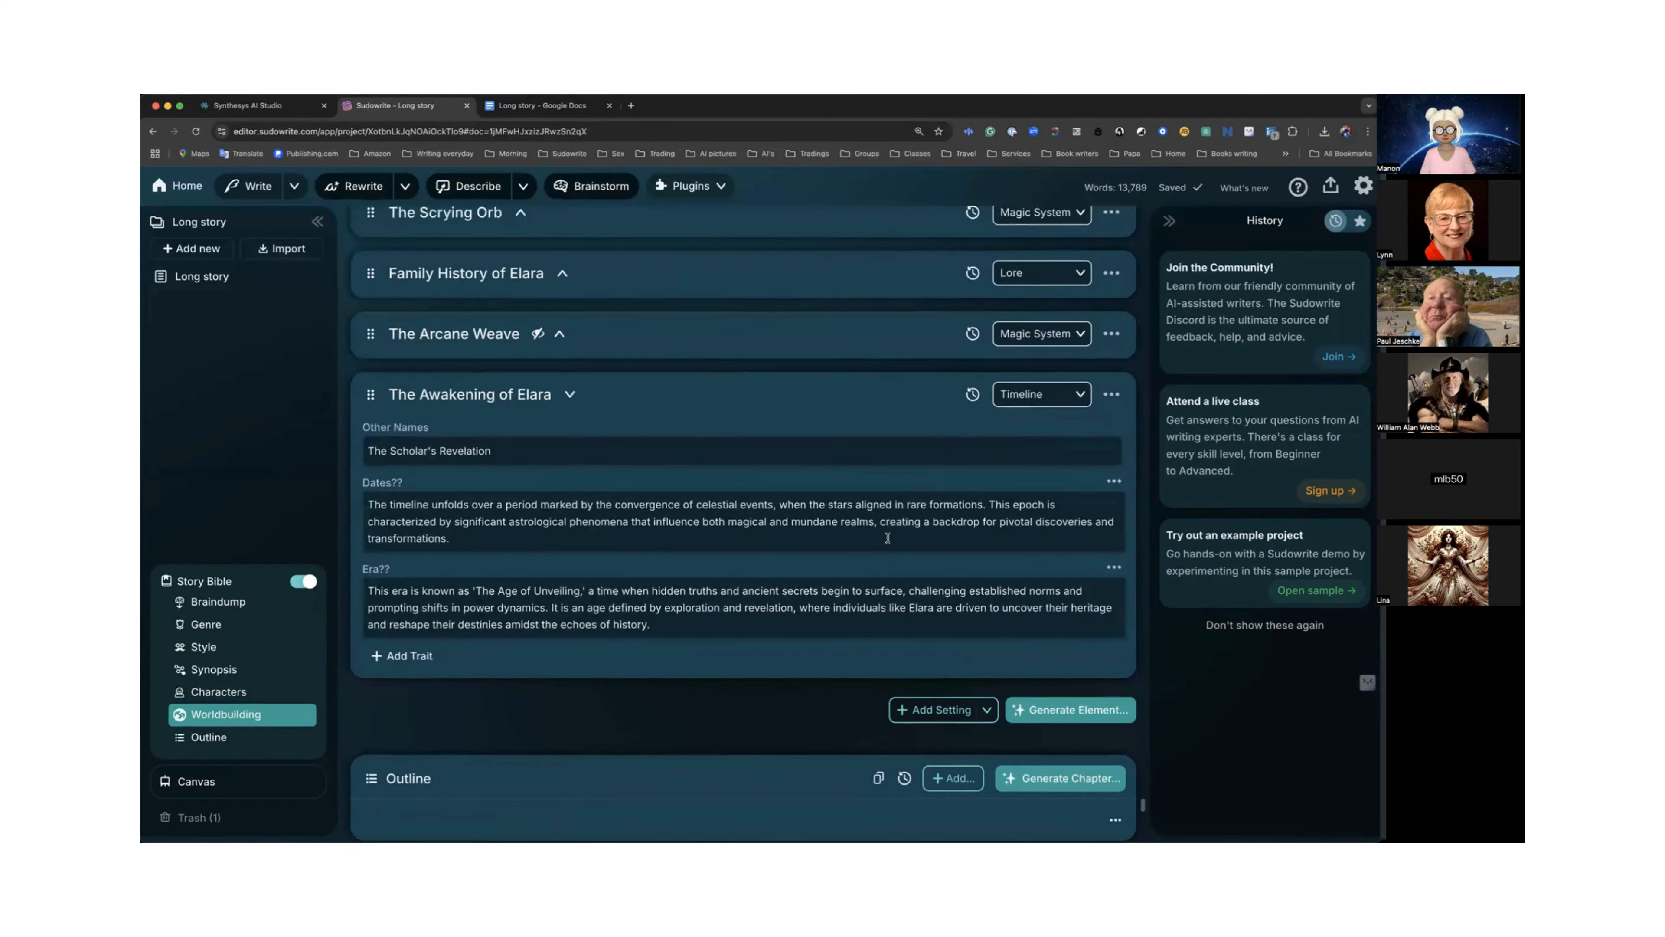
{"action": "scroll", "coordinate": [887, 538], "scroll_direction": "up", "scroll_amount": 1}
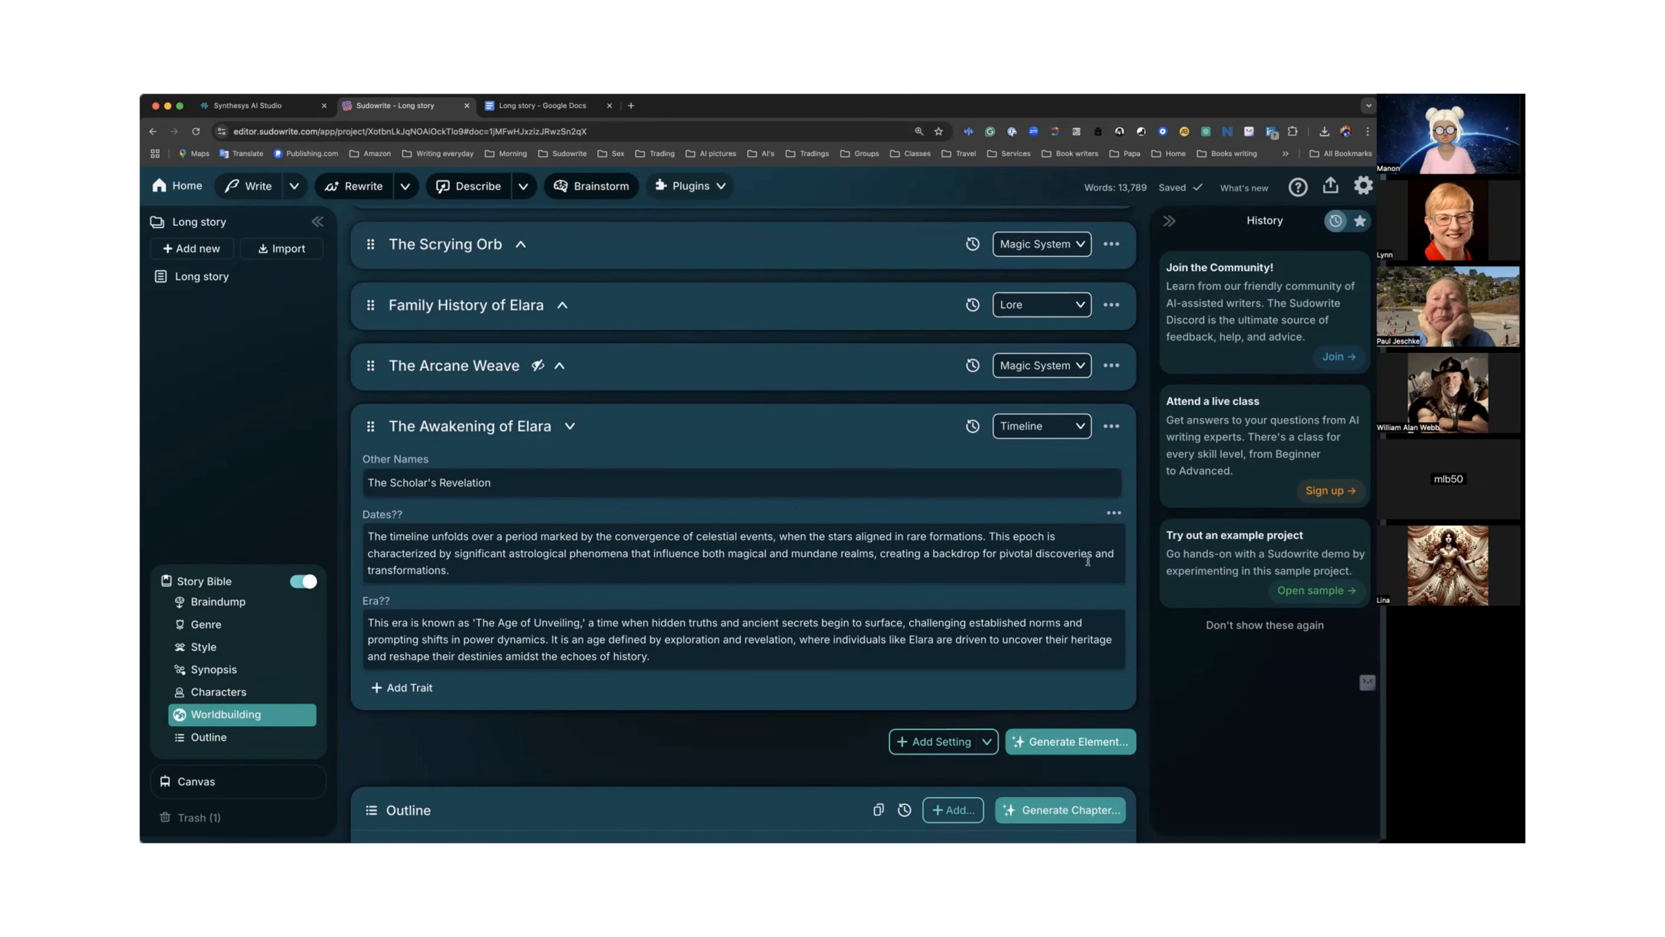
{"action": "scroll", "coordinate": [700, 557], "scroll_direction": "down", "scroll_amount": 2}
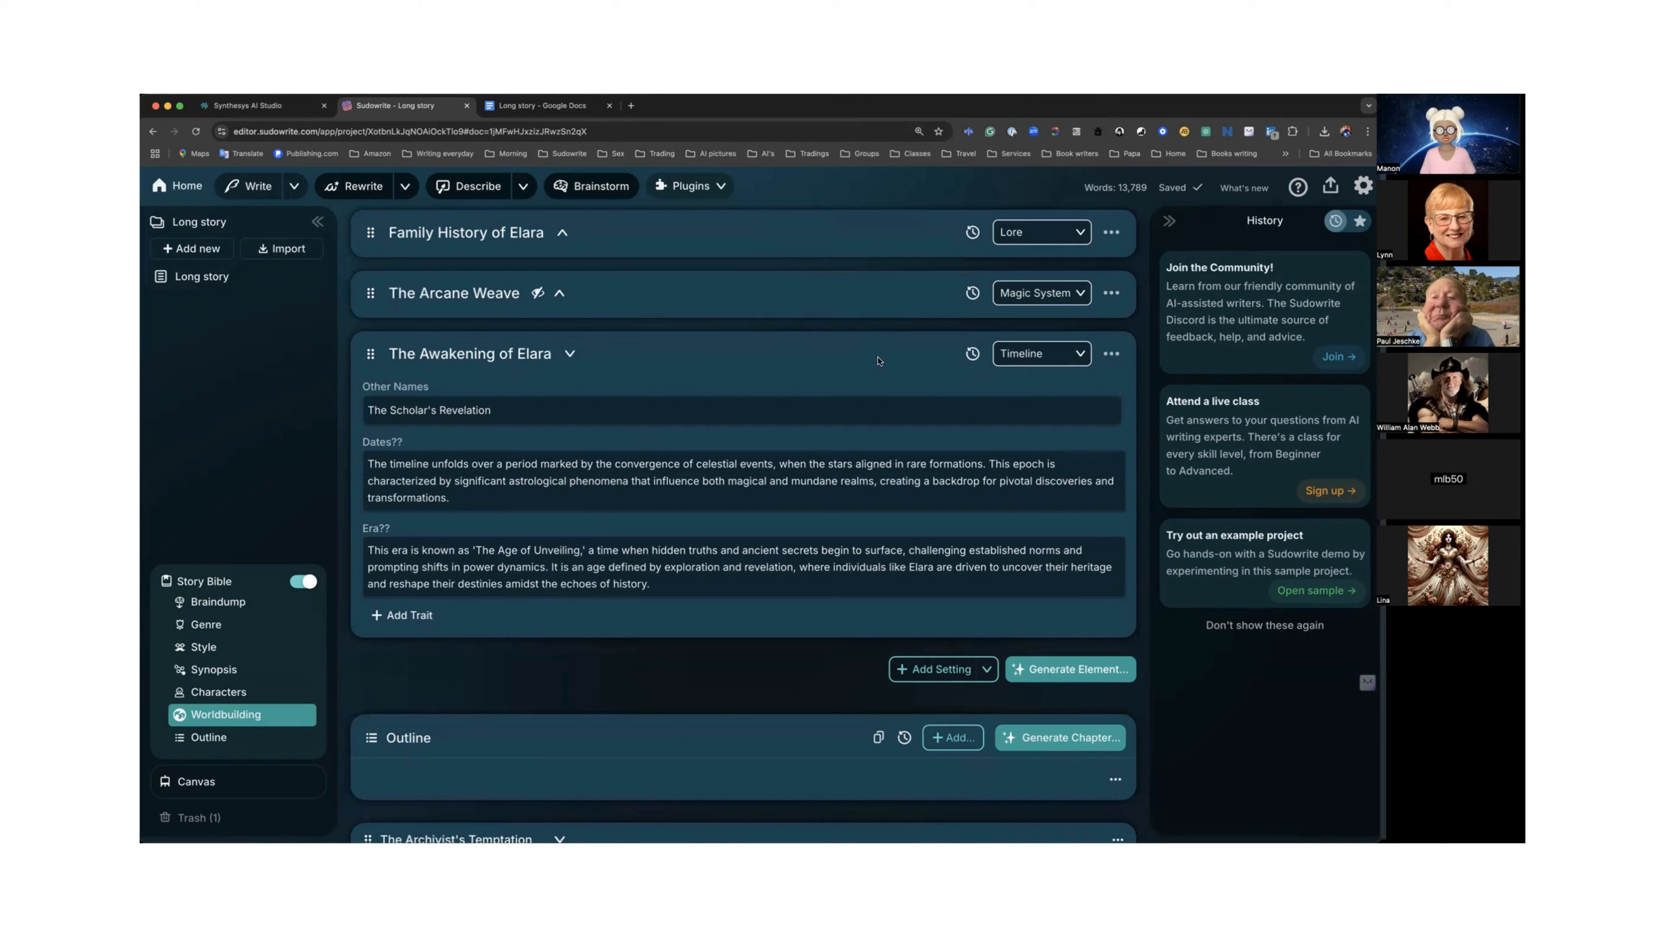
{"action": "left_click", "coordinate": [1112, 355]}
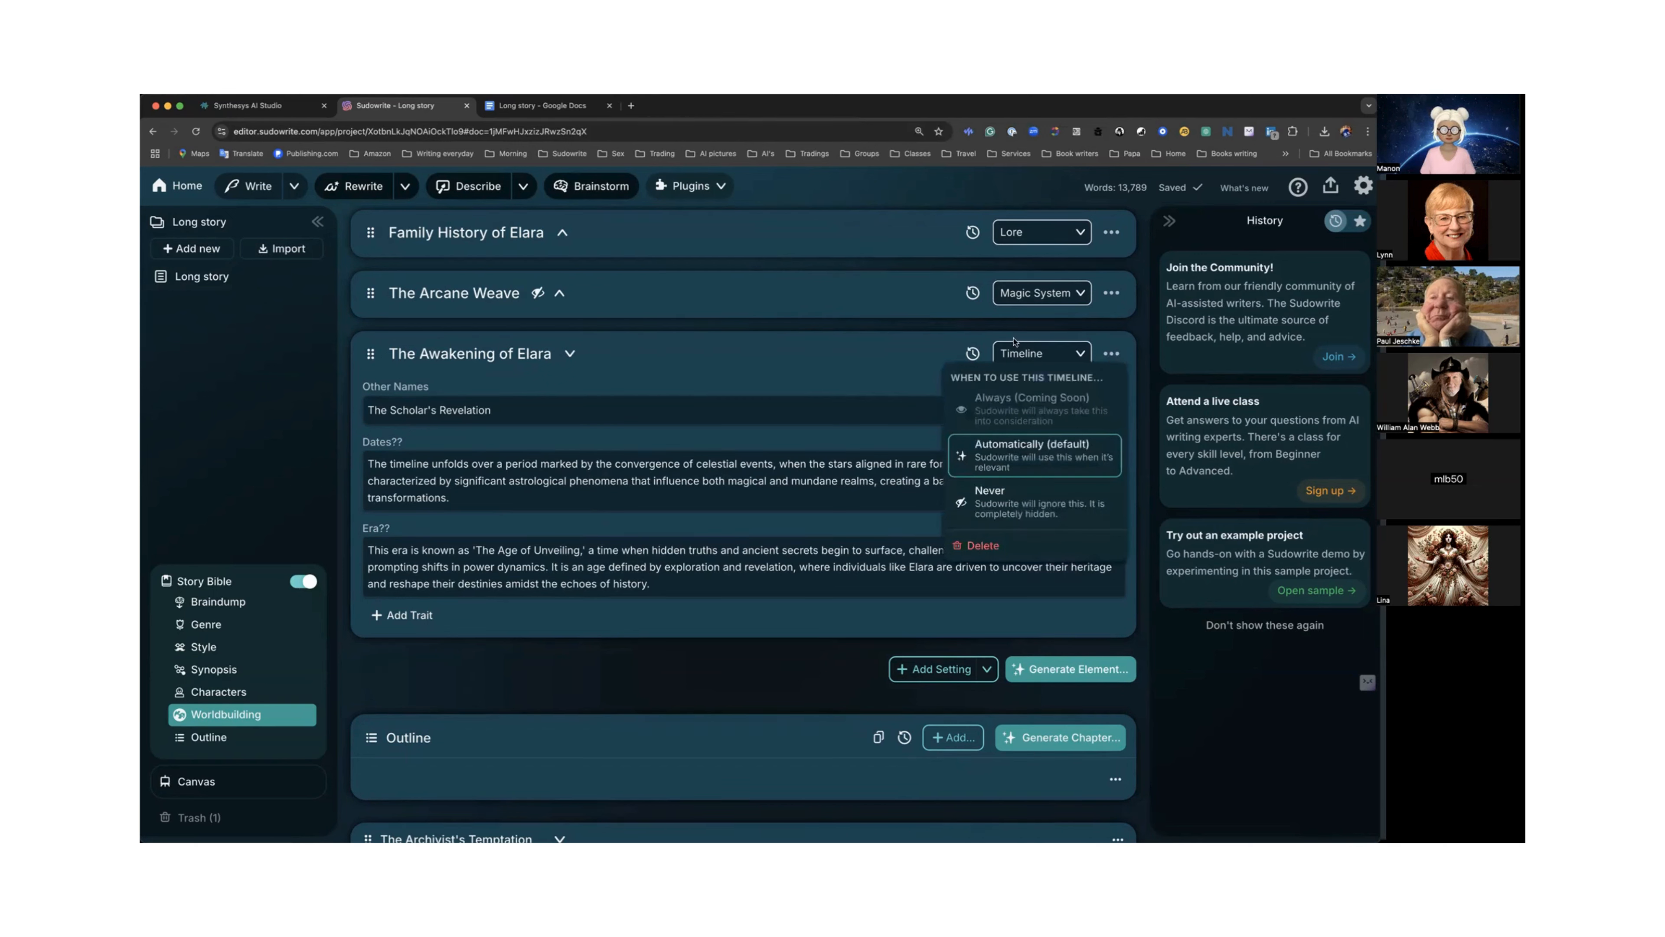
{"action": "left_click", "coordinate": [639, 366]}
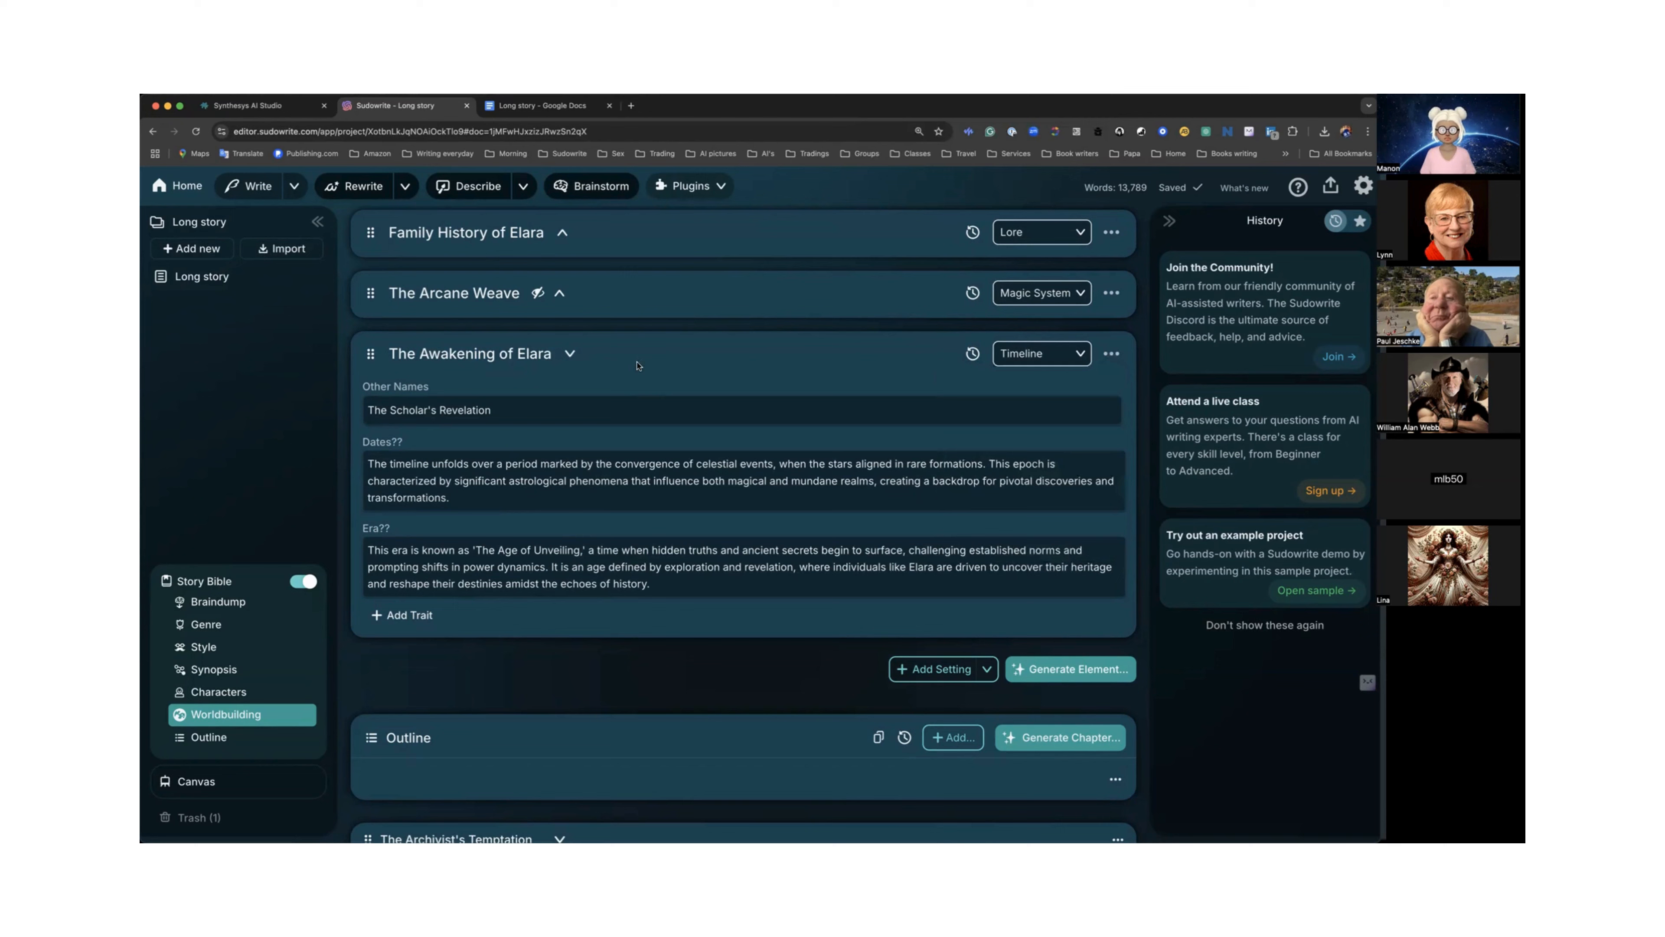
{"action": "left_click", "coordinate": [569, 354]}
Add a blank Link my chapters element to Worldbuilding.
{"action": "scroll", "coordinate": [569, 358], "scroll_direction": "up", "scroll_amount": 2}
{"action": "scroll", "coordinate": [569, 358], "scroll_direction": "up", "scroll_amount": 5}
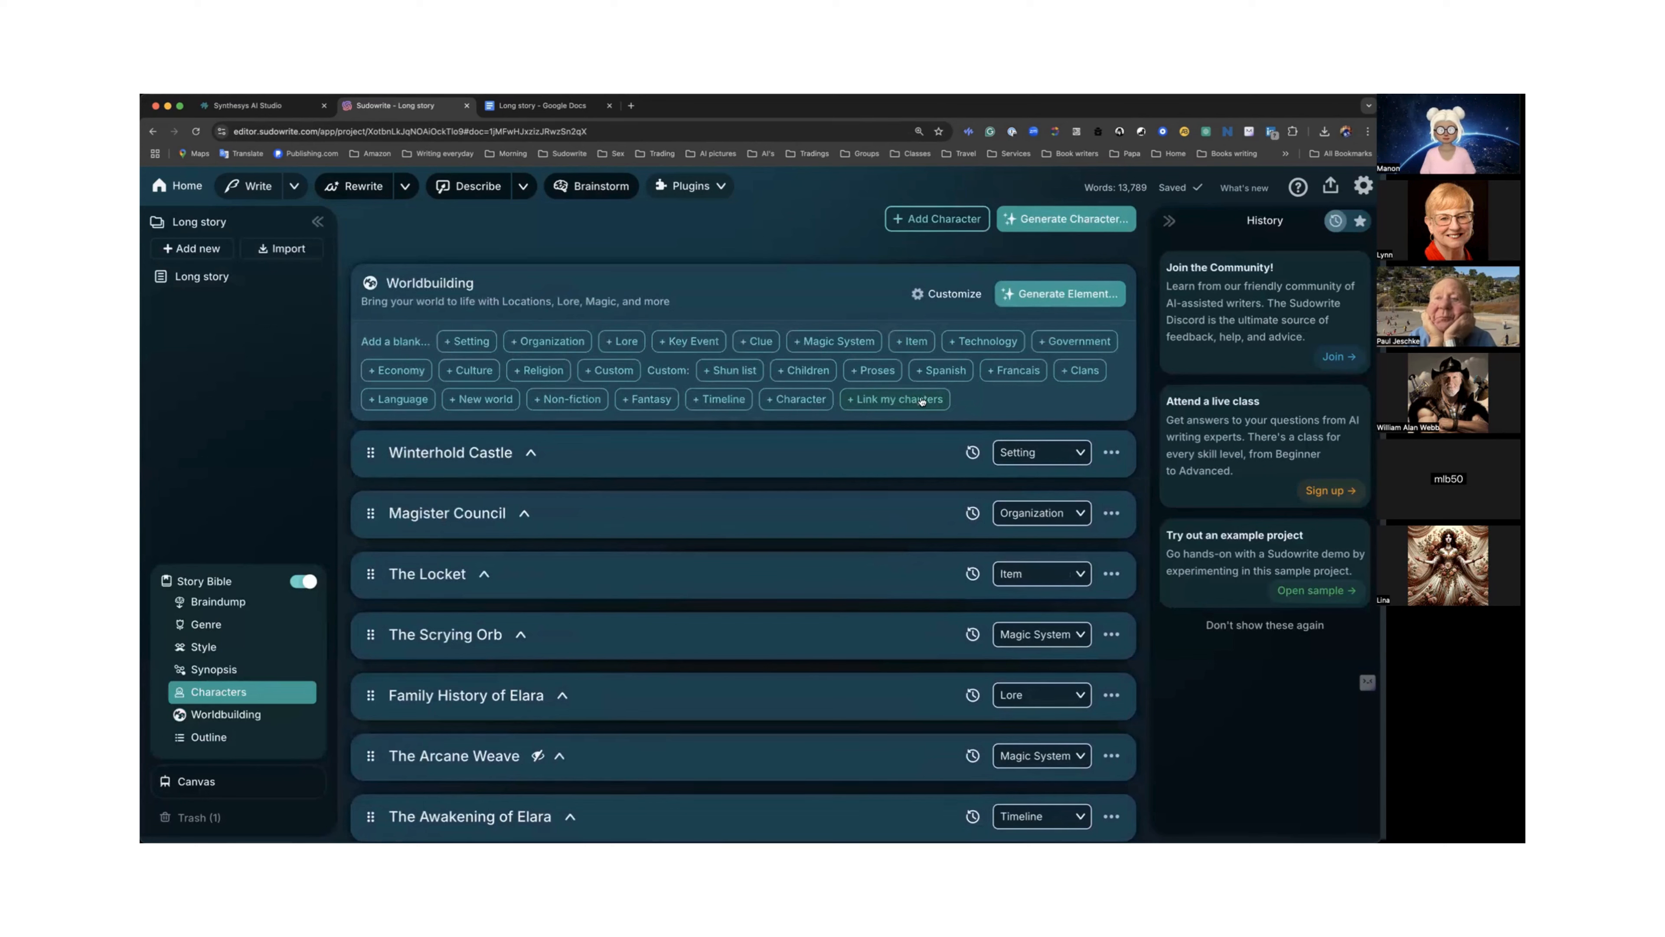
{"action": "scroll", "coordinate": [703, 326], "scroll_direction": "up", "scroll_amount": 1}
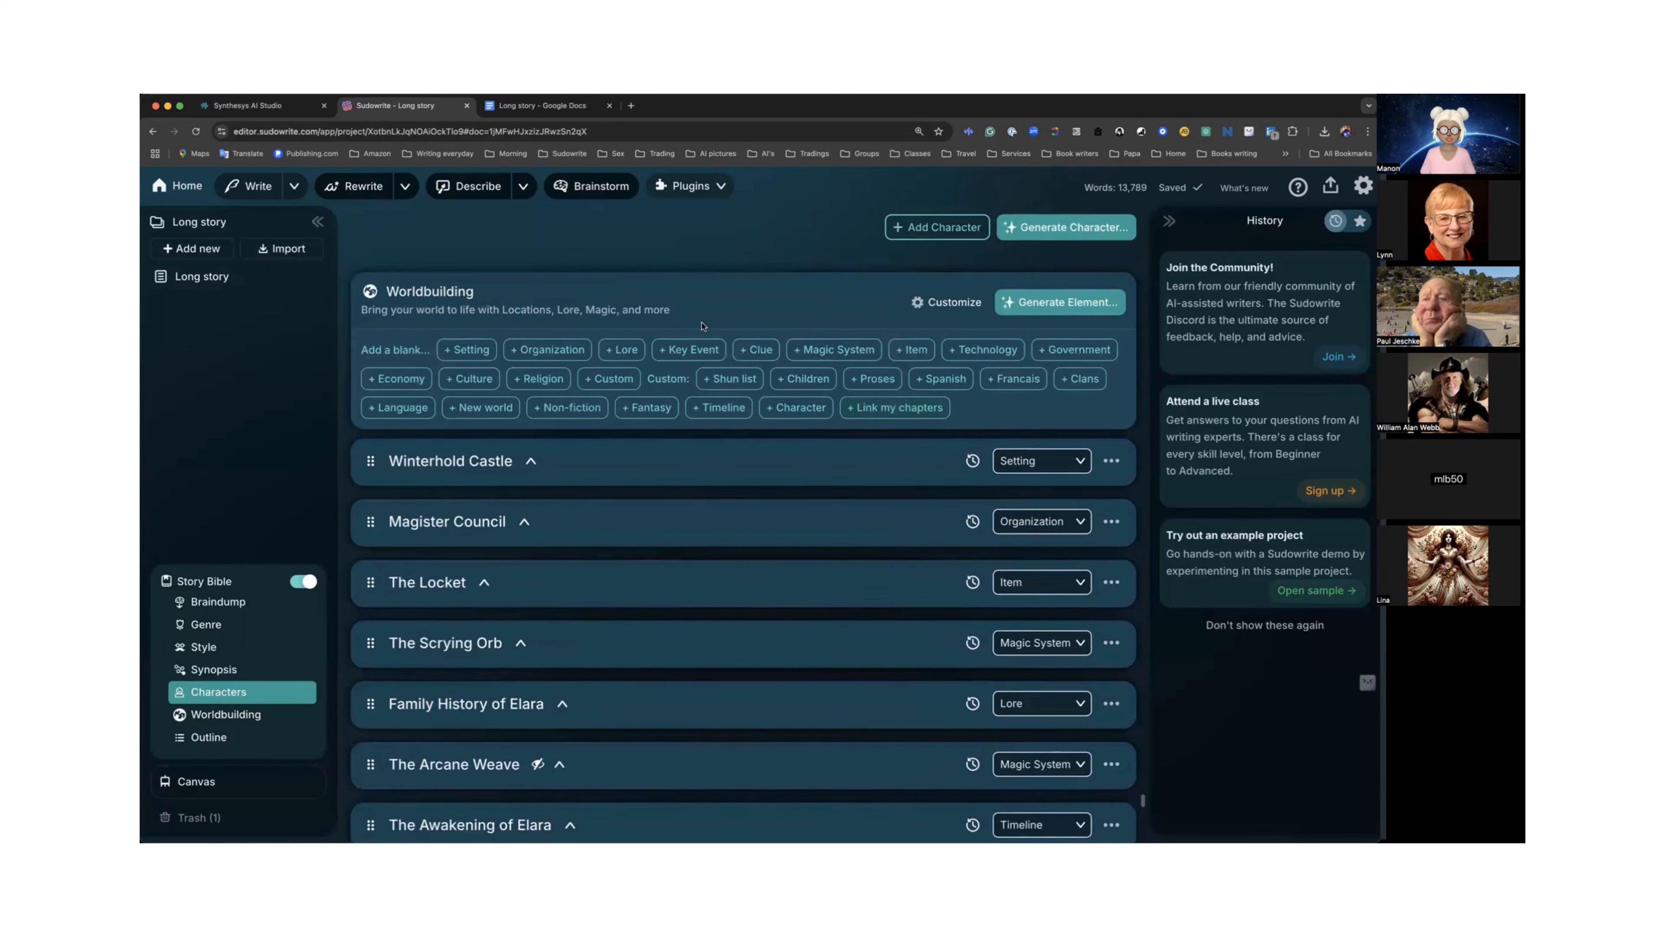
{"action": "scroll", "coordinate": [701, 326], "scroll_direction": "up", "scroll_amount": 1}
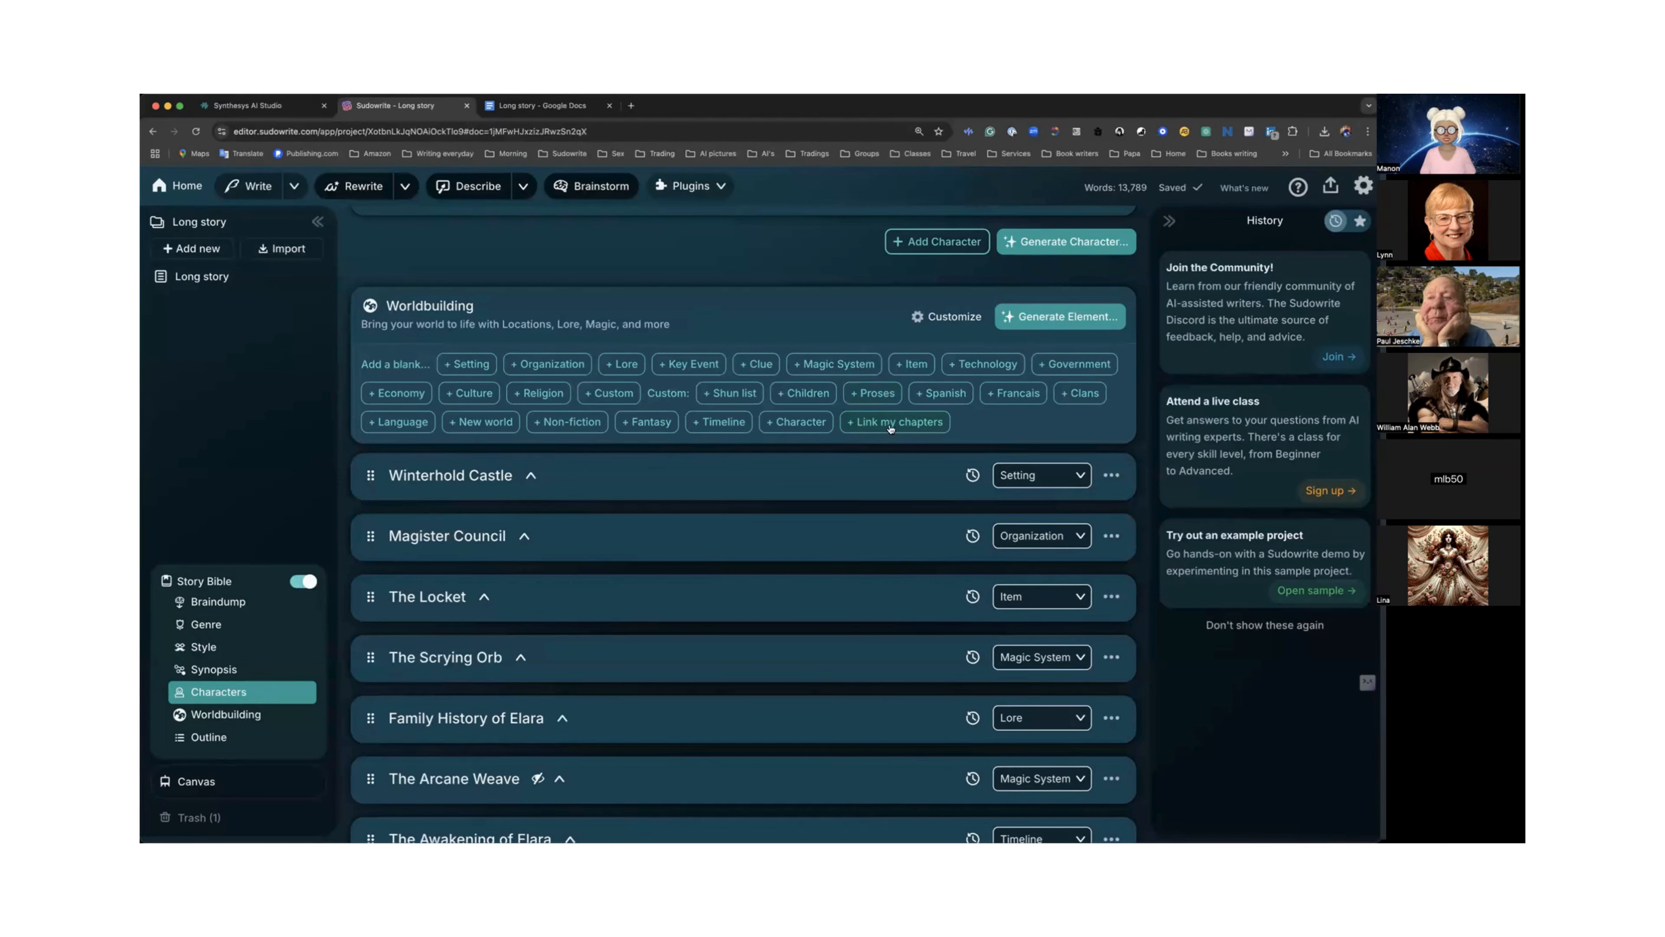
{"action": "left_click", "coordinate": [1065, 318]}
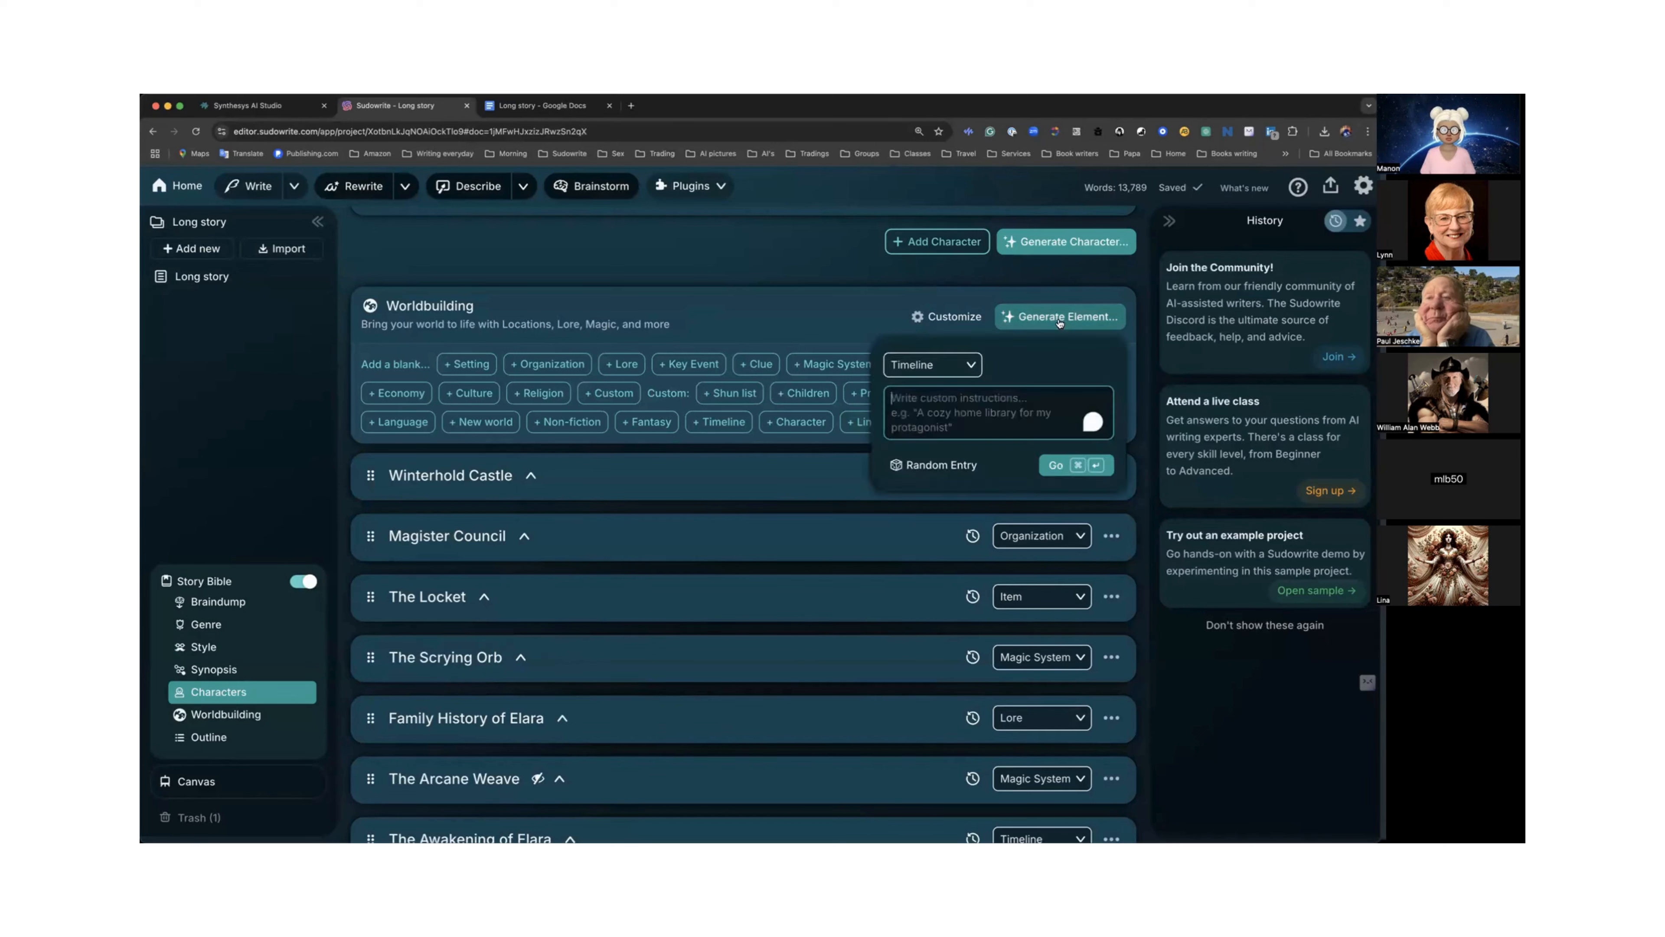
{"action": "left_click", "coordinate": [769, 320]}
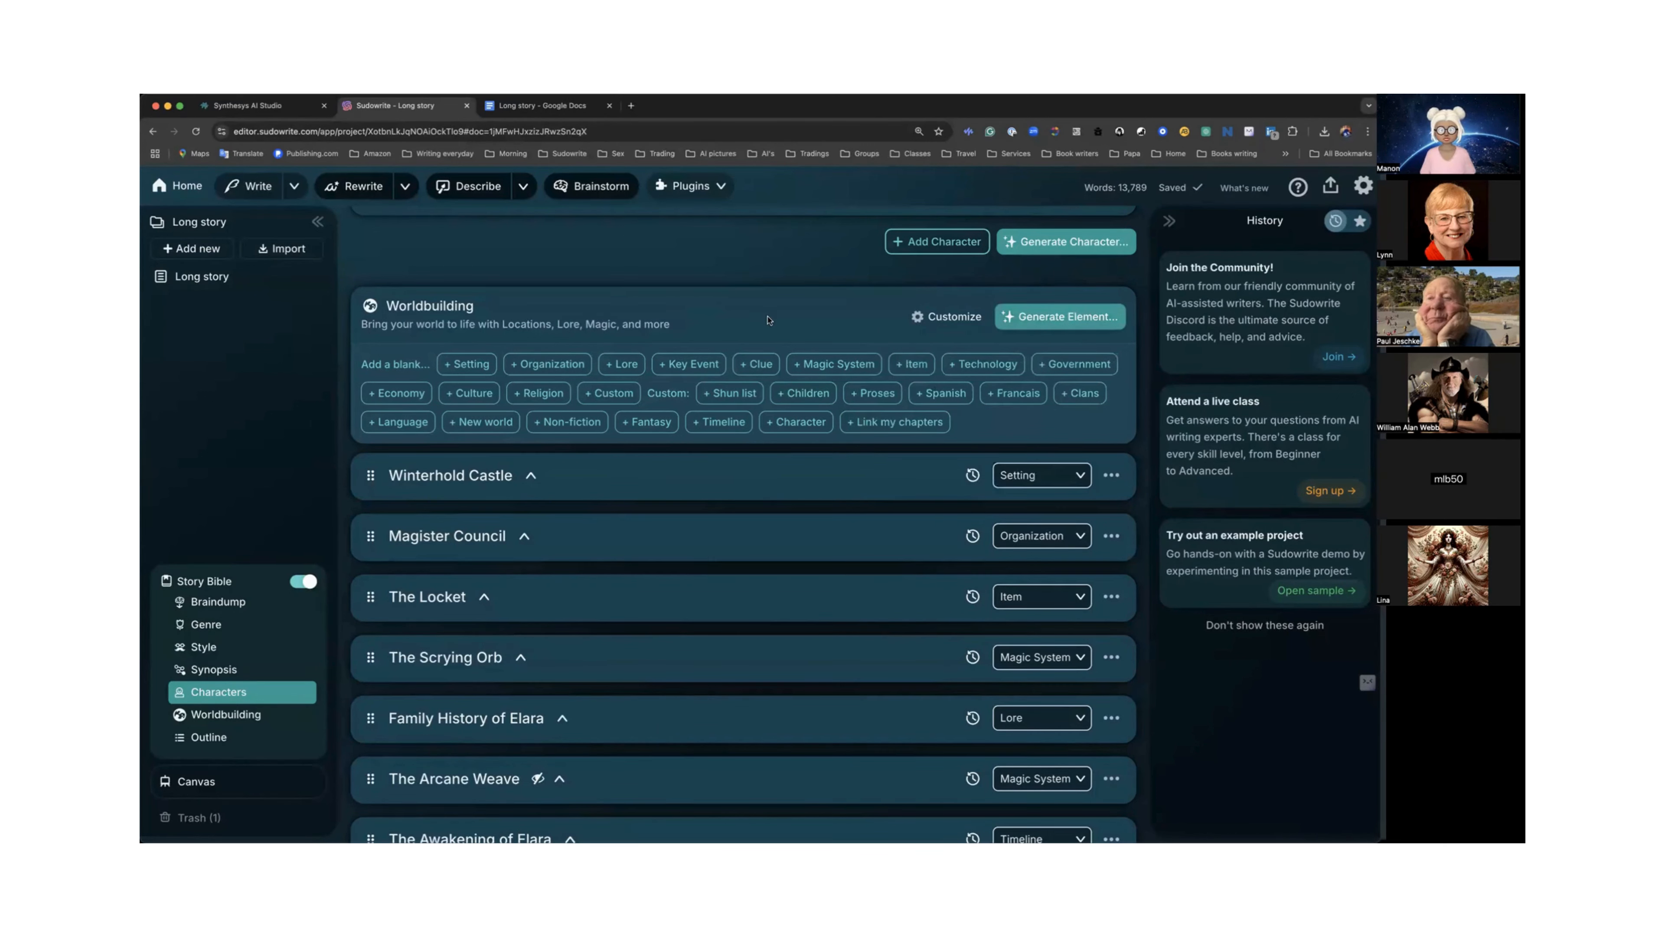
{"action": "left_click", "coordinate": [877, 423]}
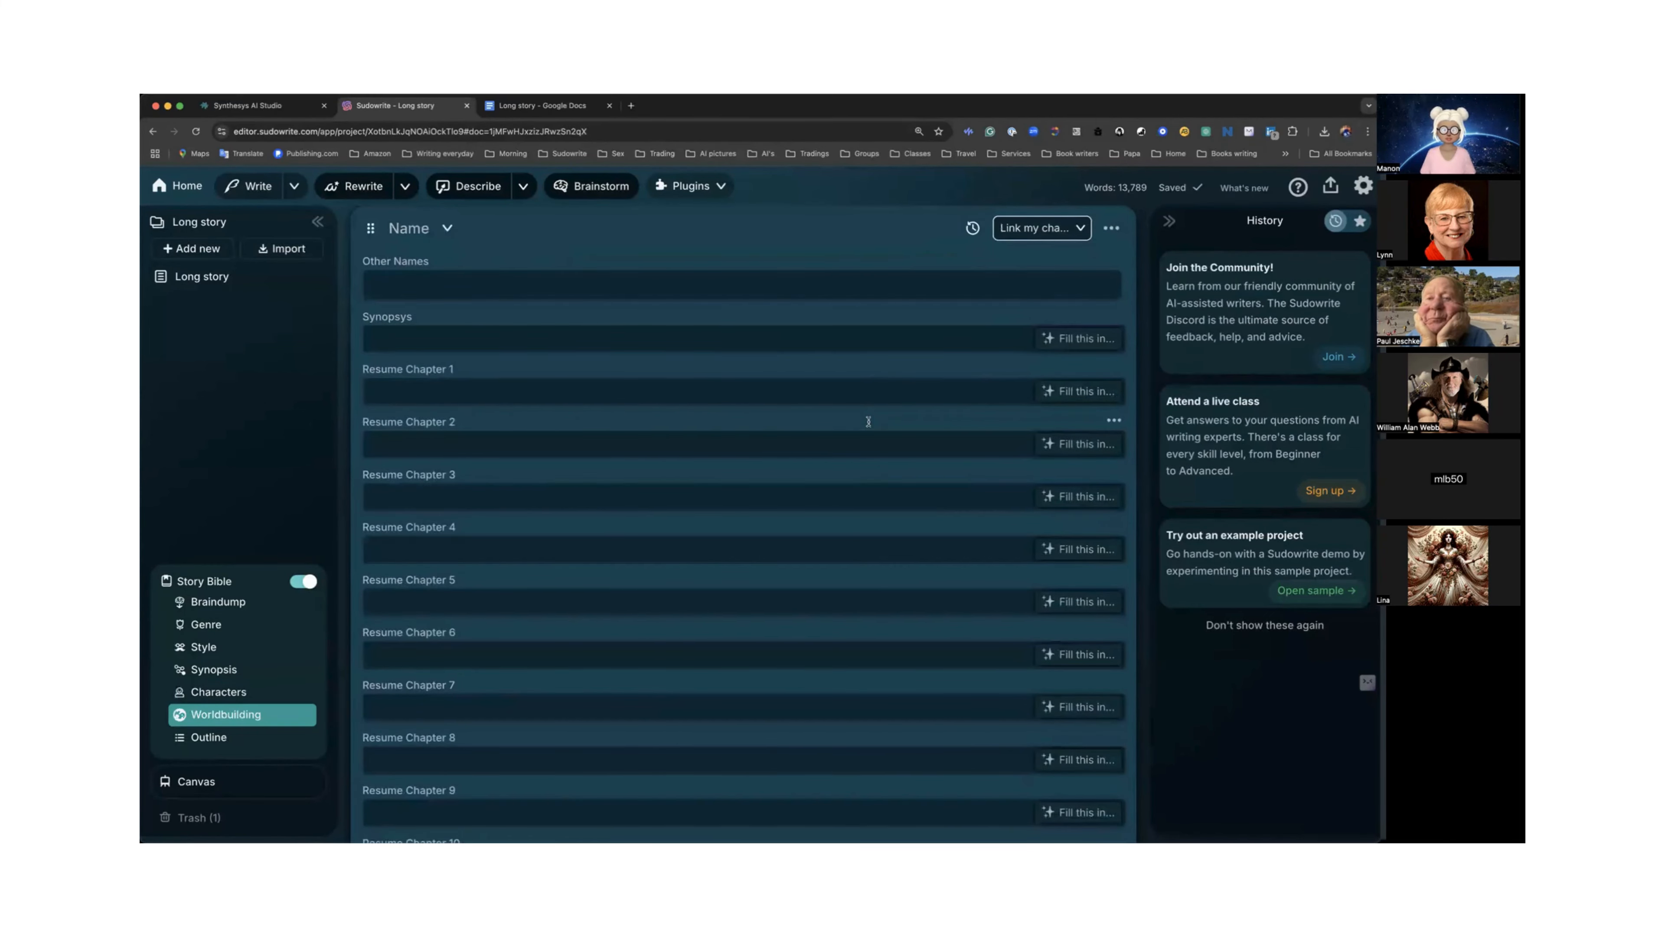
Delete the blank Link my chapters element after looking over its chapter fields.
{"action": "scroll", "coordinate": [707, 340], "scroll_direction": "up", "scroll_amount": 1}
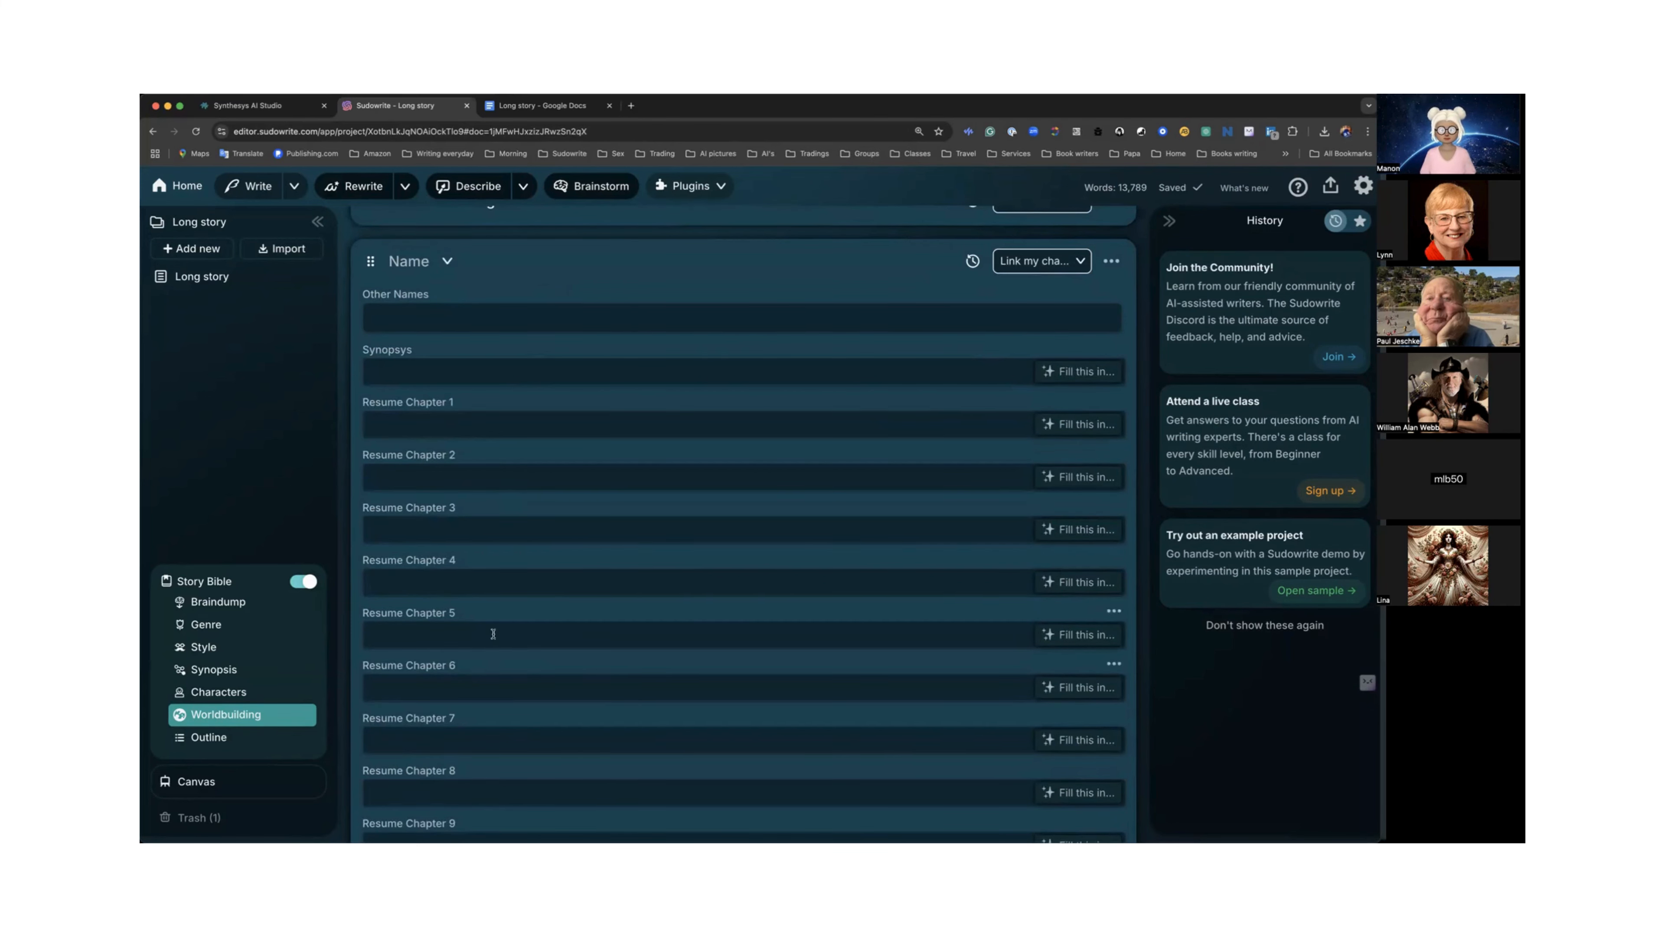
{"action": "scroll", "coordinate": [493, 633], "scroll_direction": "down", "scroll_amount": 6}
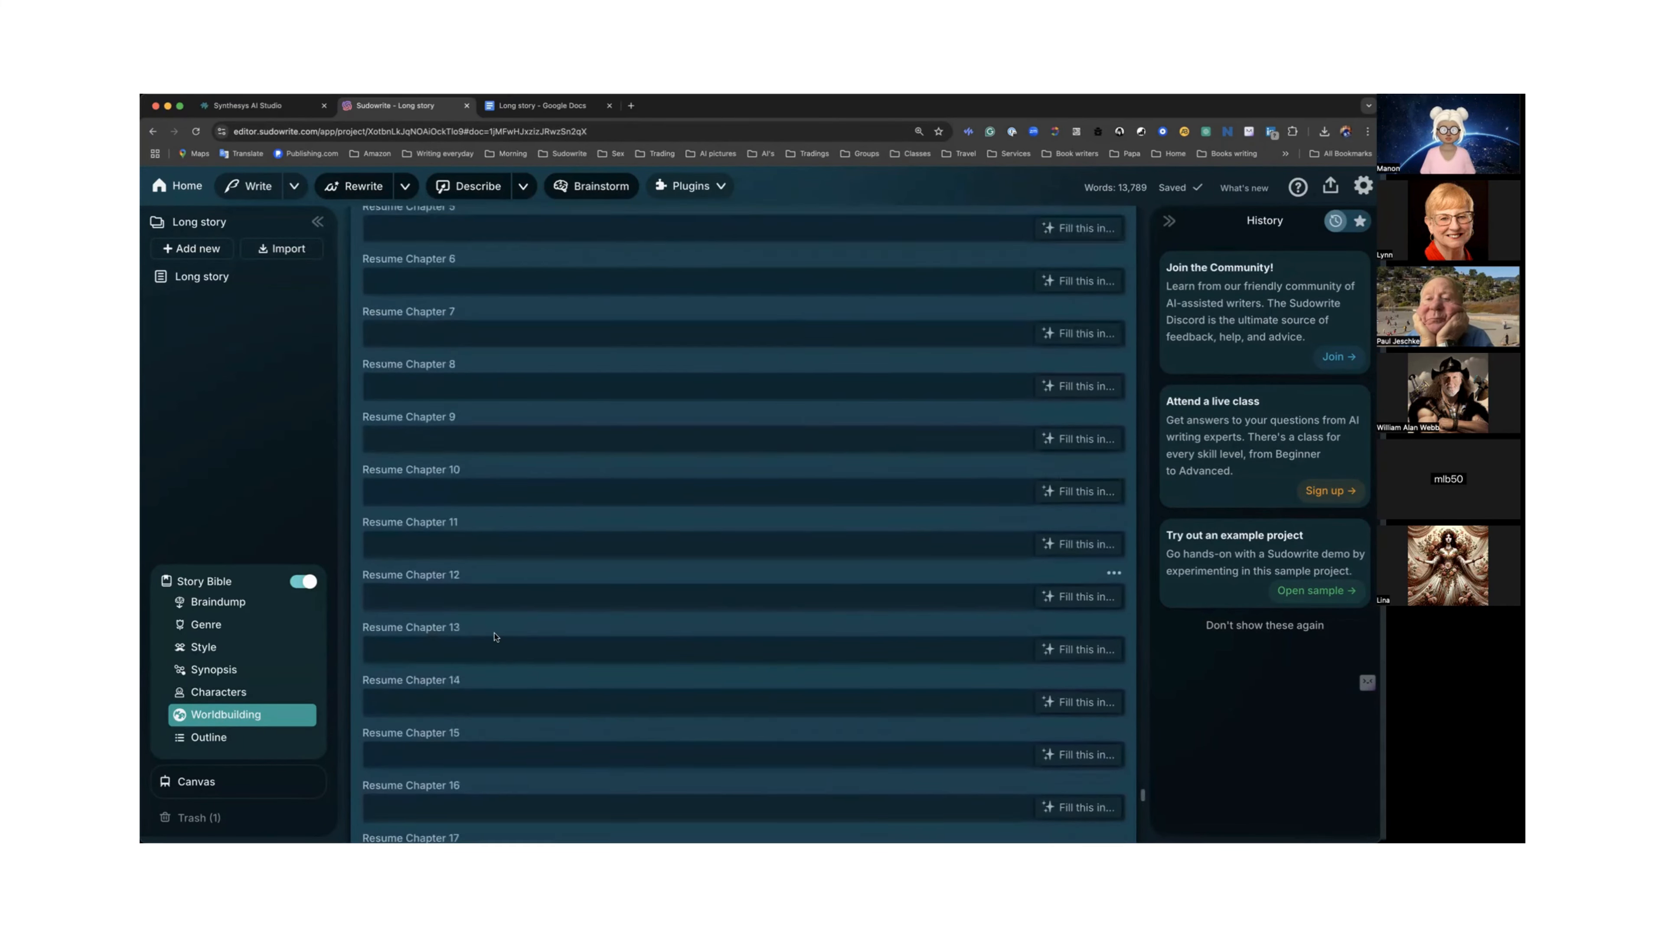
{"action": "scroll", "coordinate": [494, 635], "scroll_direction": "down", "scroll_amount": 10}
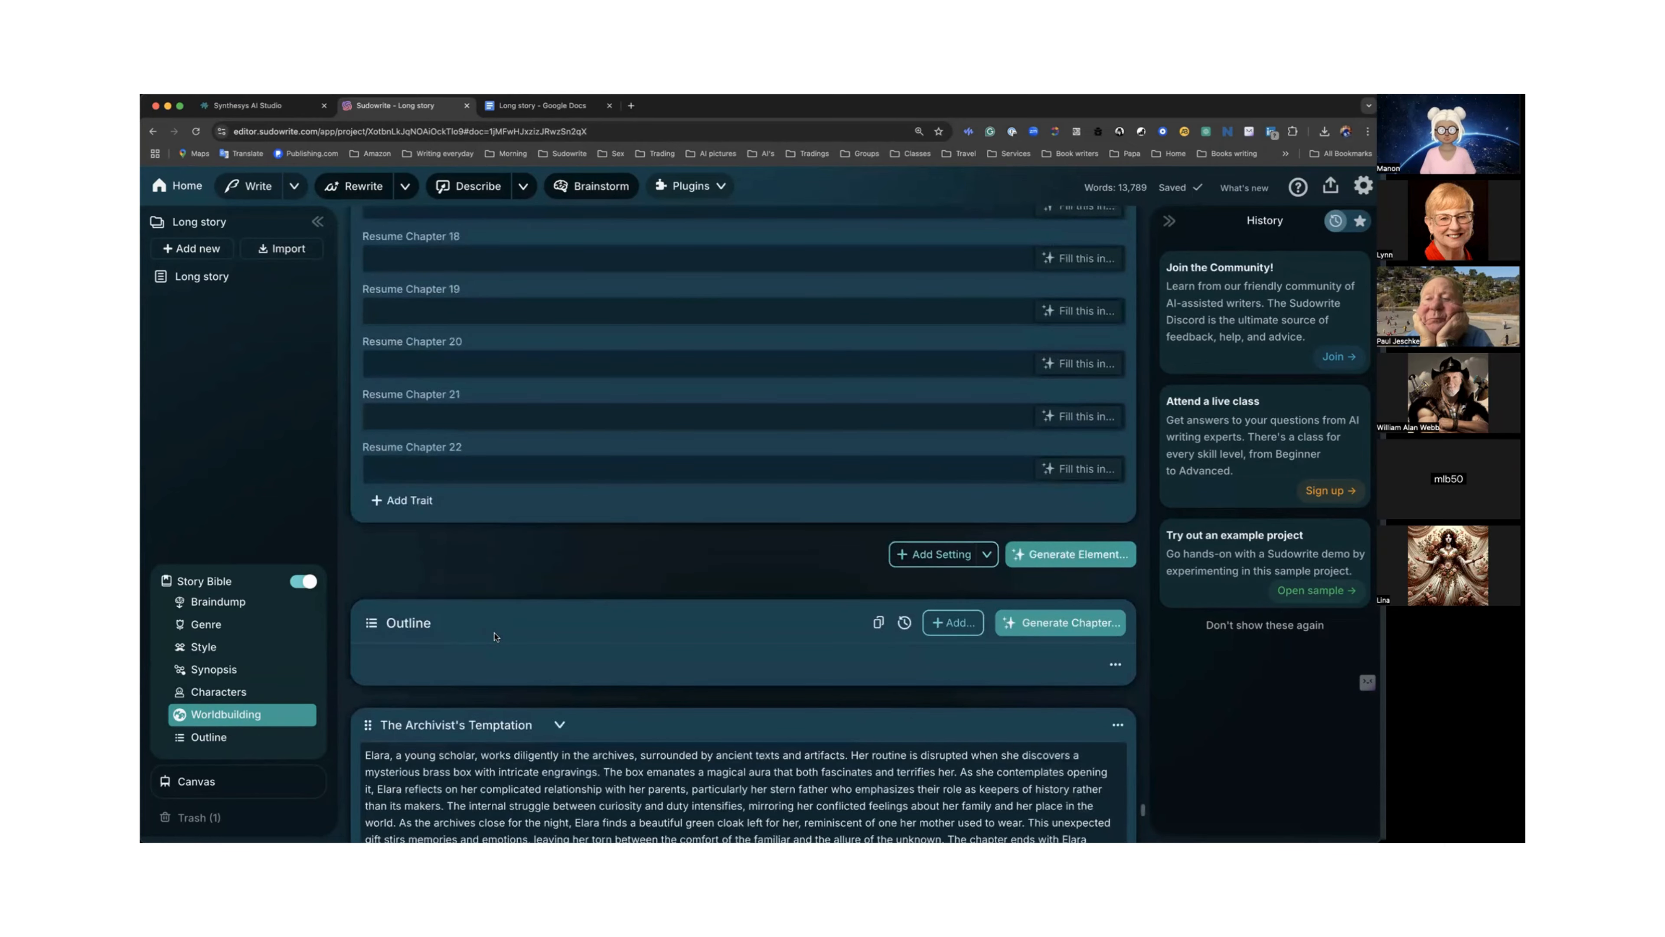
{"action": "scroll", "coordinate": [494, 636], "scroll_direction": "up", "scroll_amount": 12}
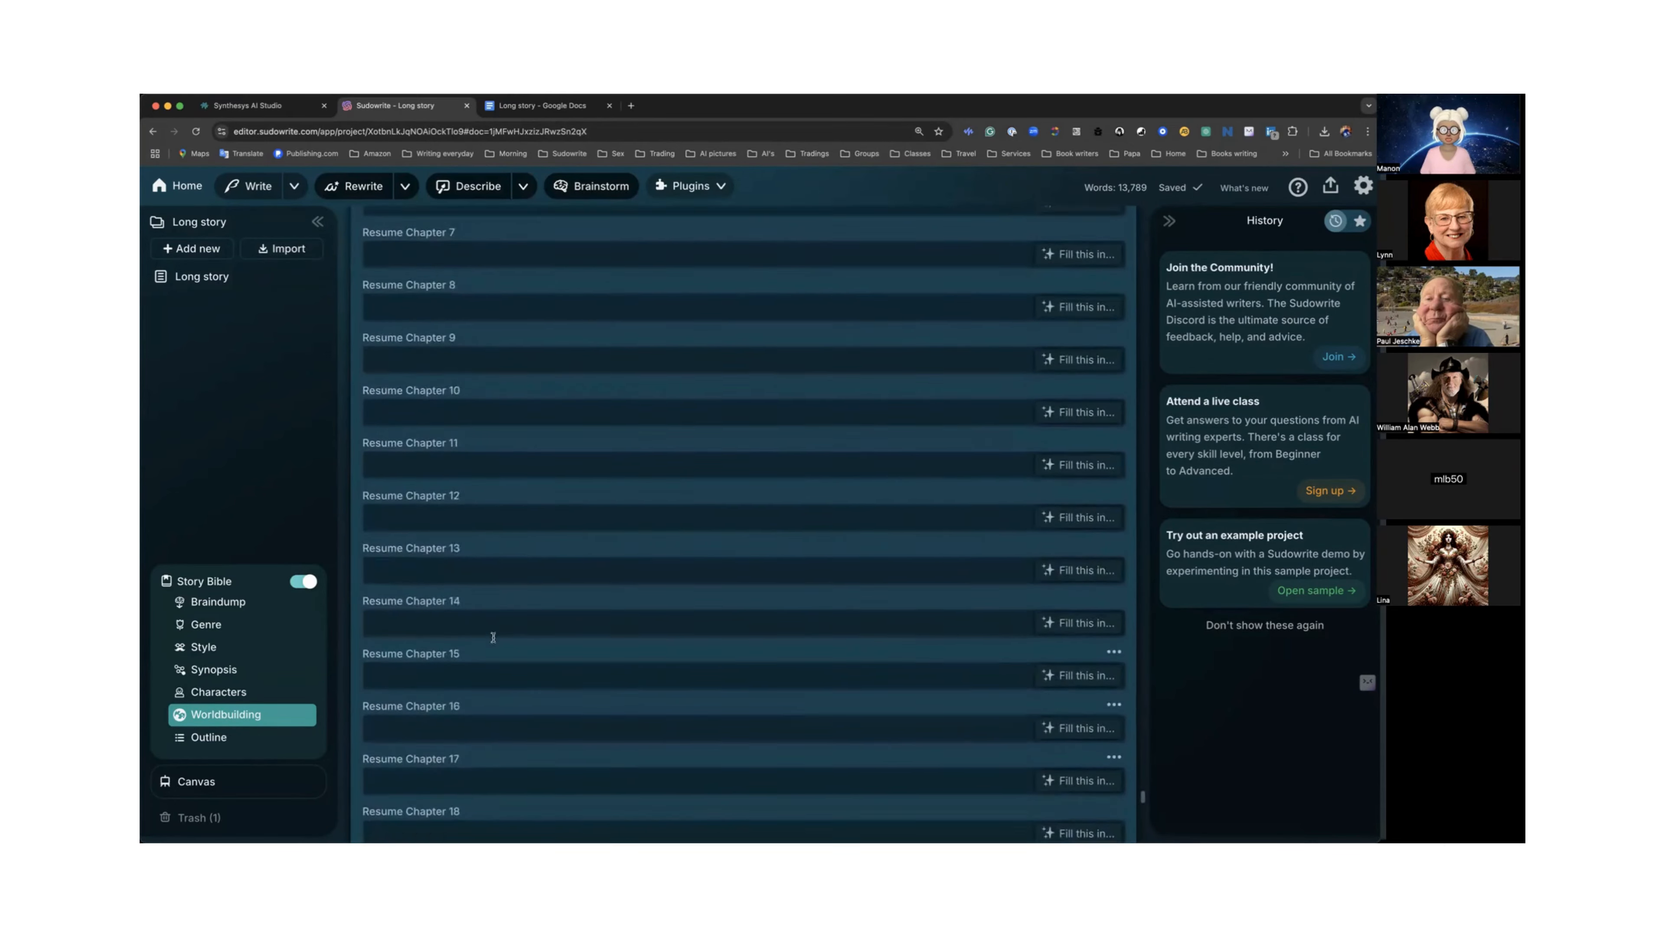
{"action": "scroll", "coordinate": [493, 640], "scroll_direction": "up", "scroll_amount": 8}
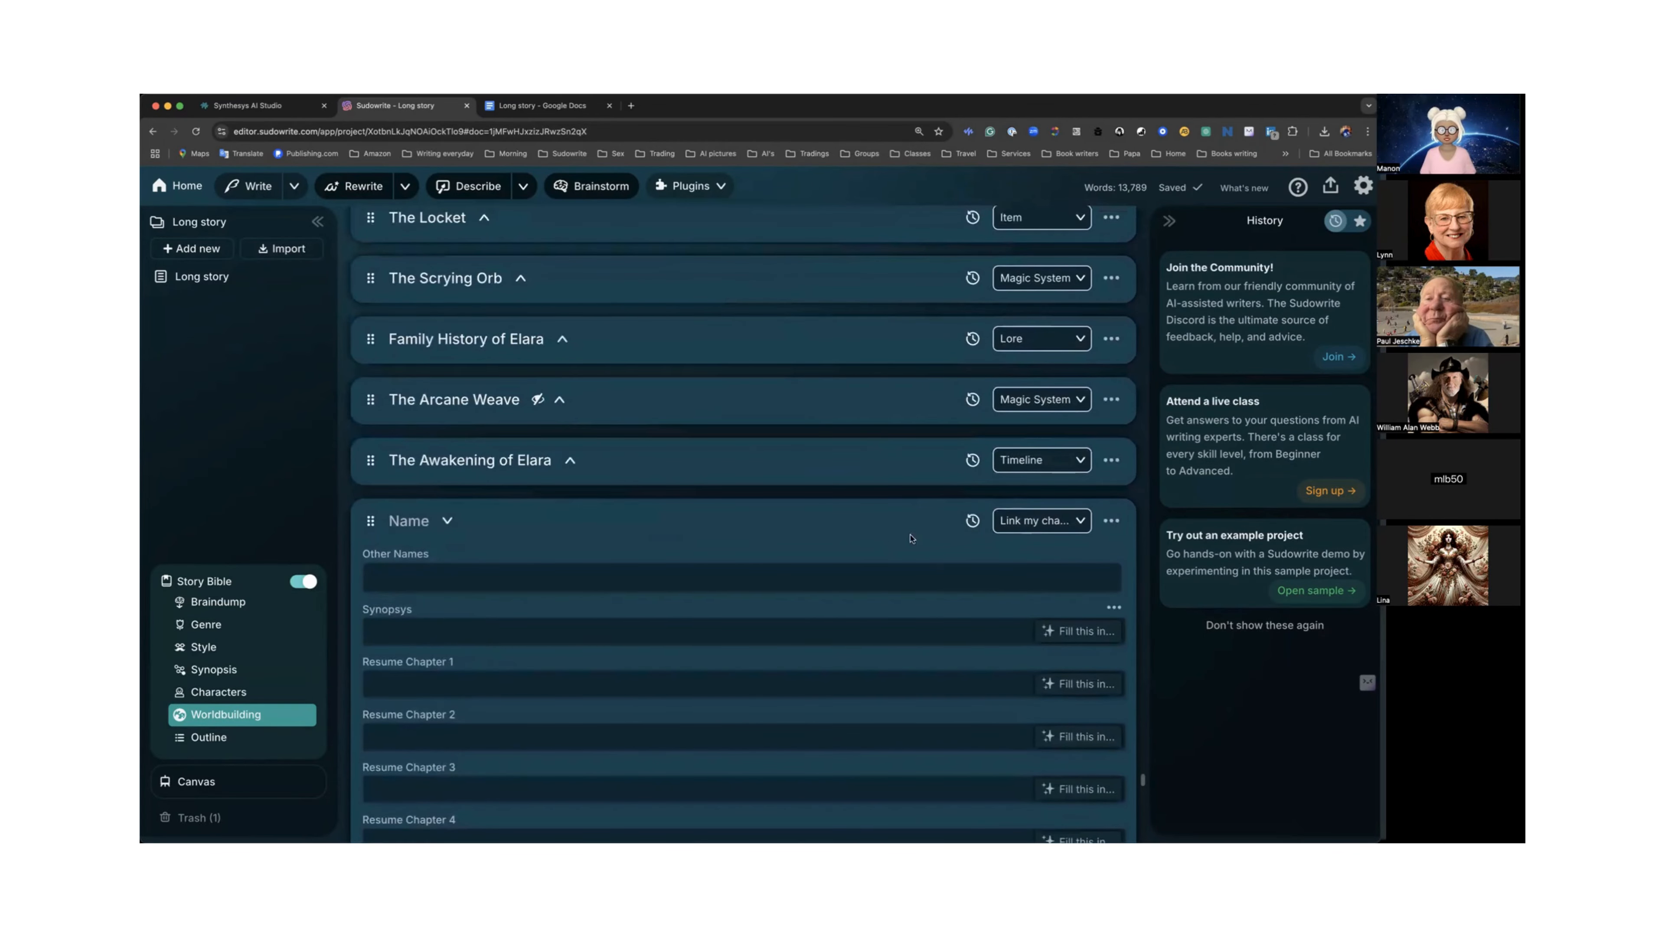
{"action": "left_click", "coordinate": [1112, 522]}
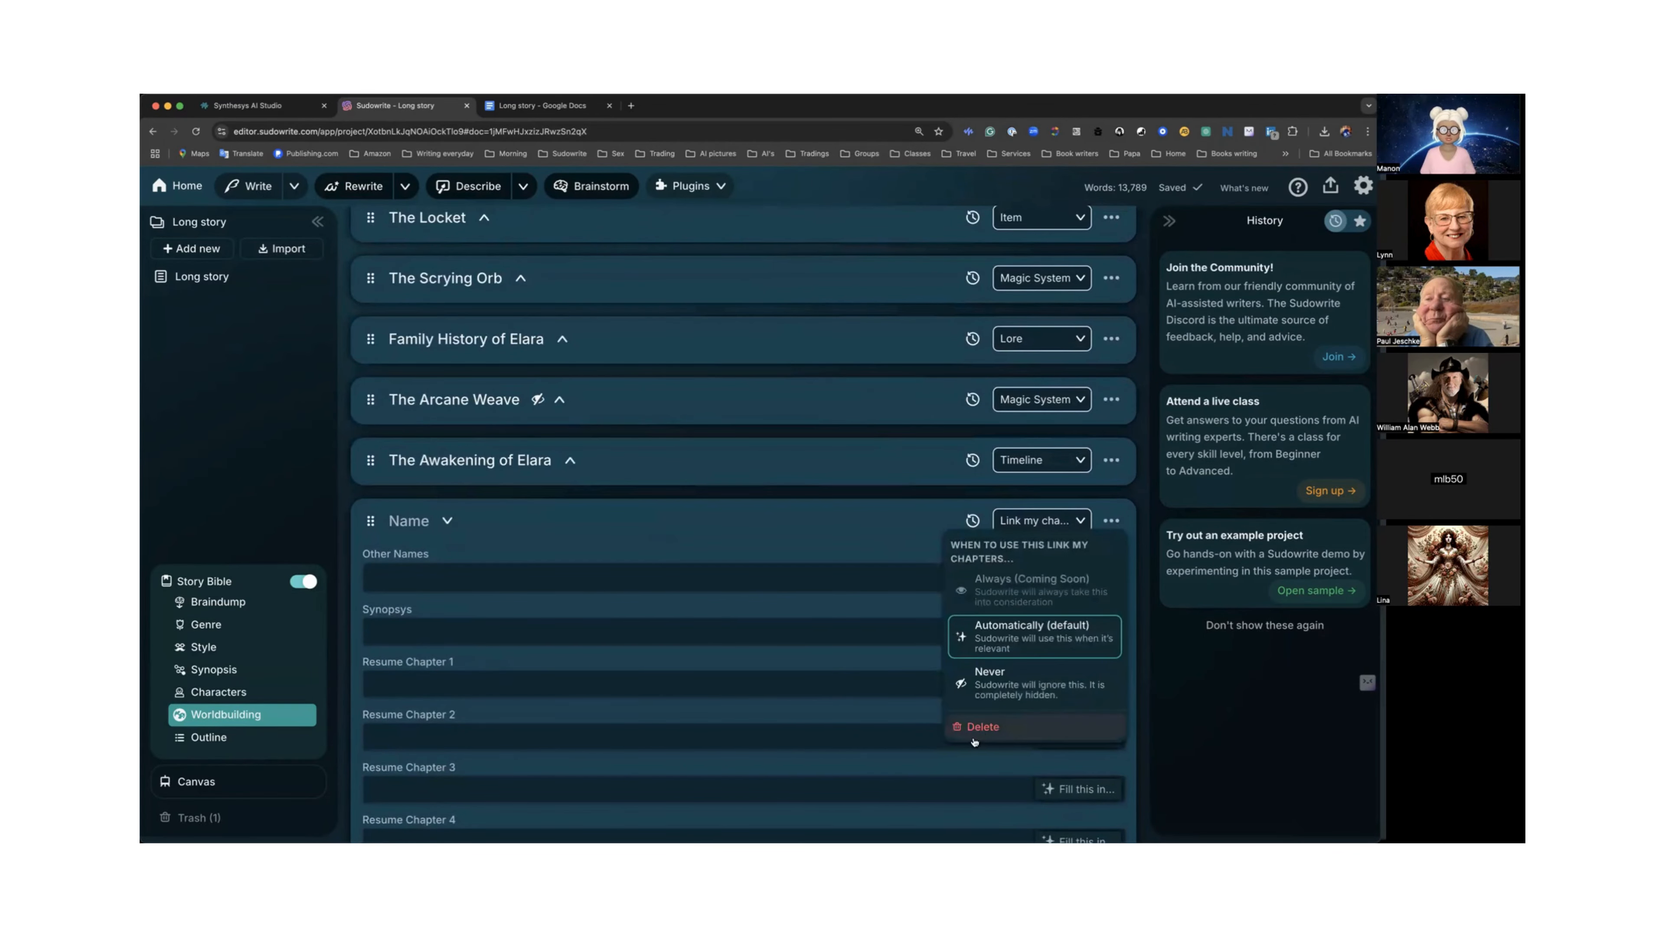
{"action": "left_click", "coordinate": [979, 724]}
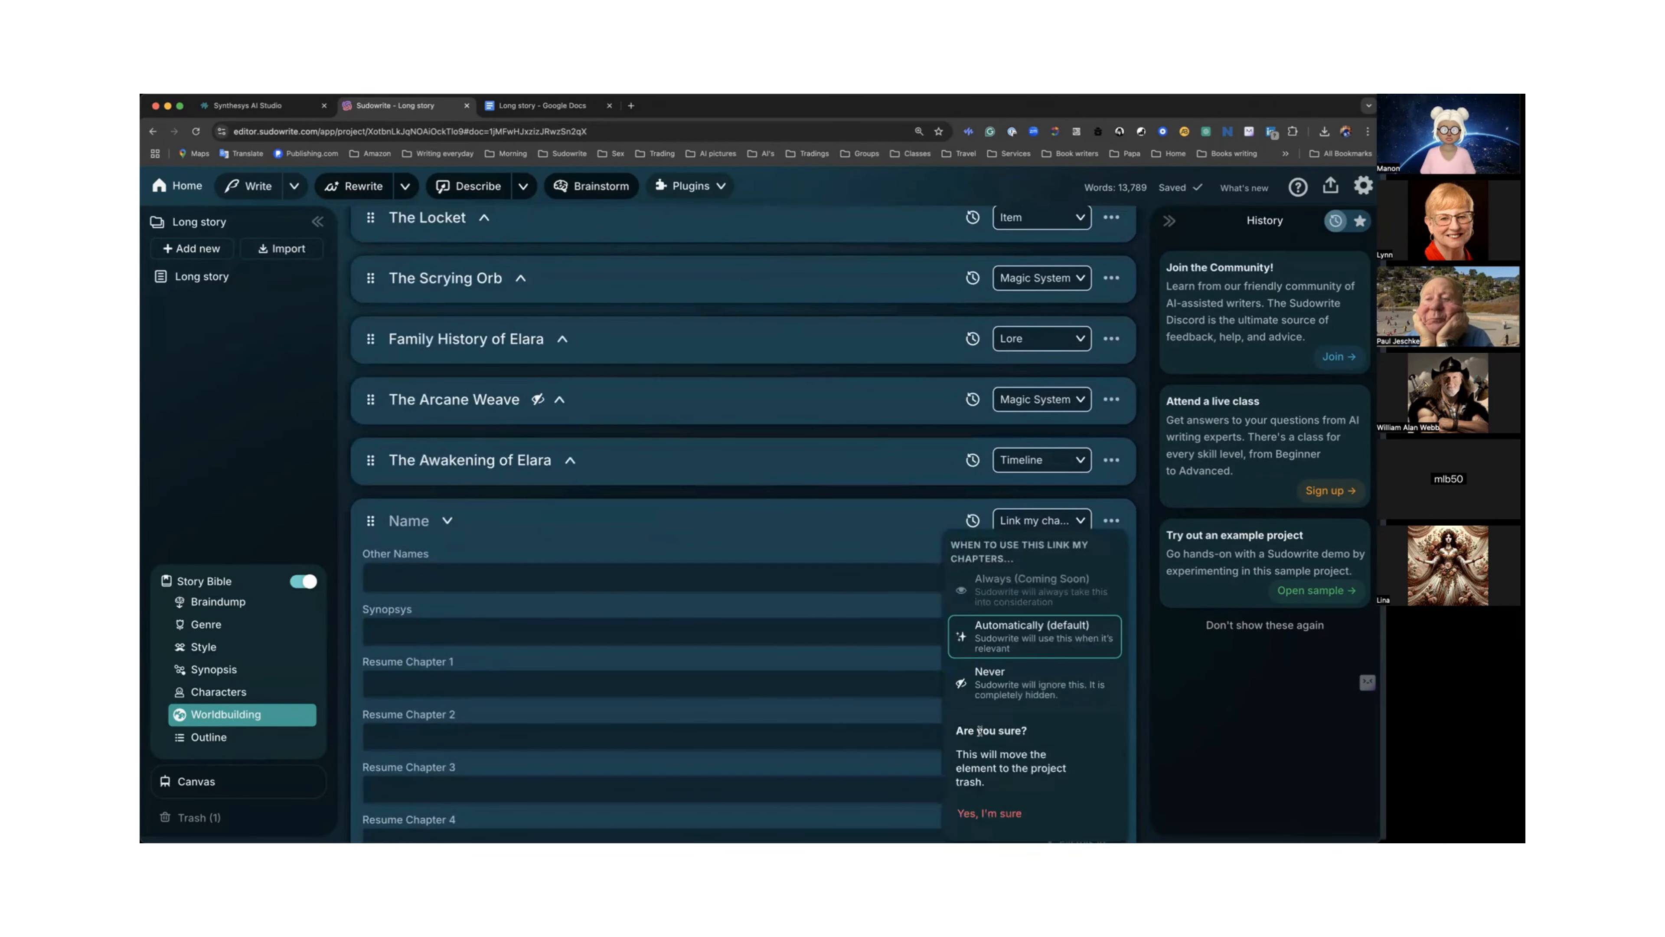
{"action": "left_click", "coordinate": [990, 813]}
Open the Customize Worldbuilding dialog and view the default traits for Link my chapters, then close it.
{"action": "scroll", "coordinate": [940, 477], "scroll_direction": "up", "scroll_amount": 6}
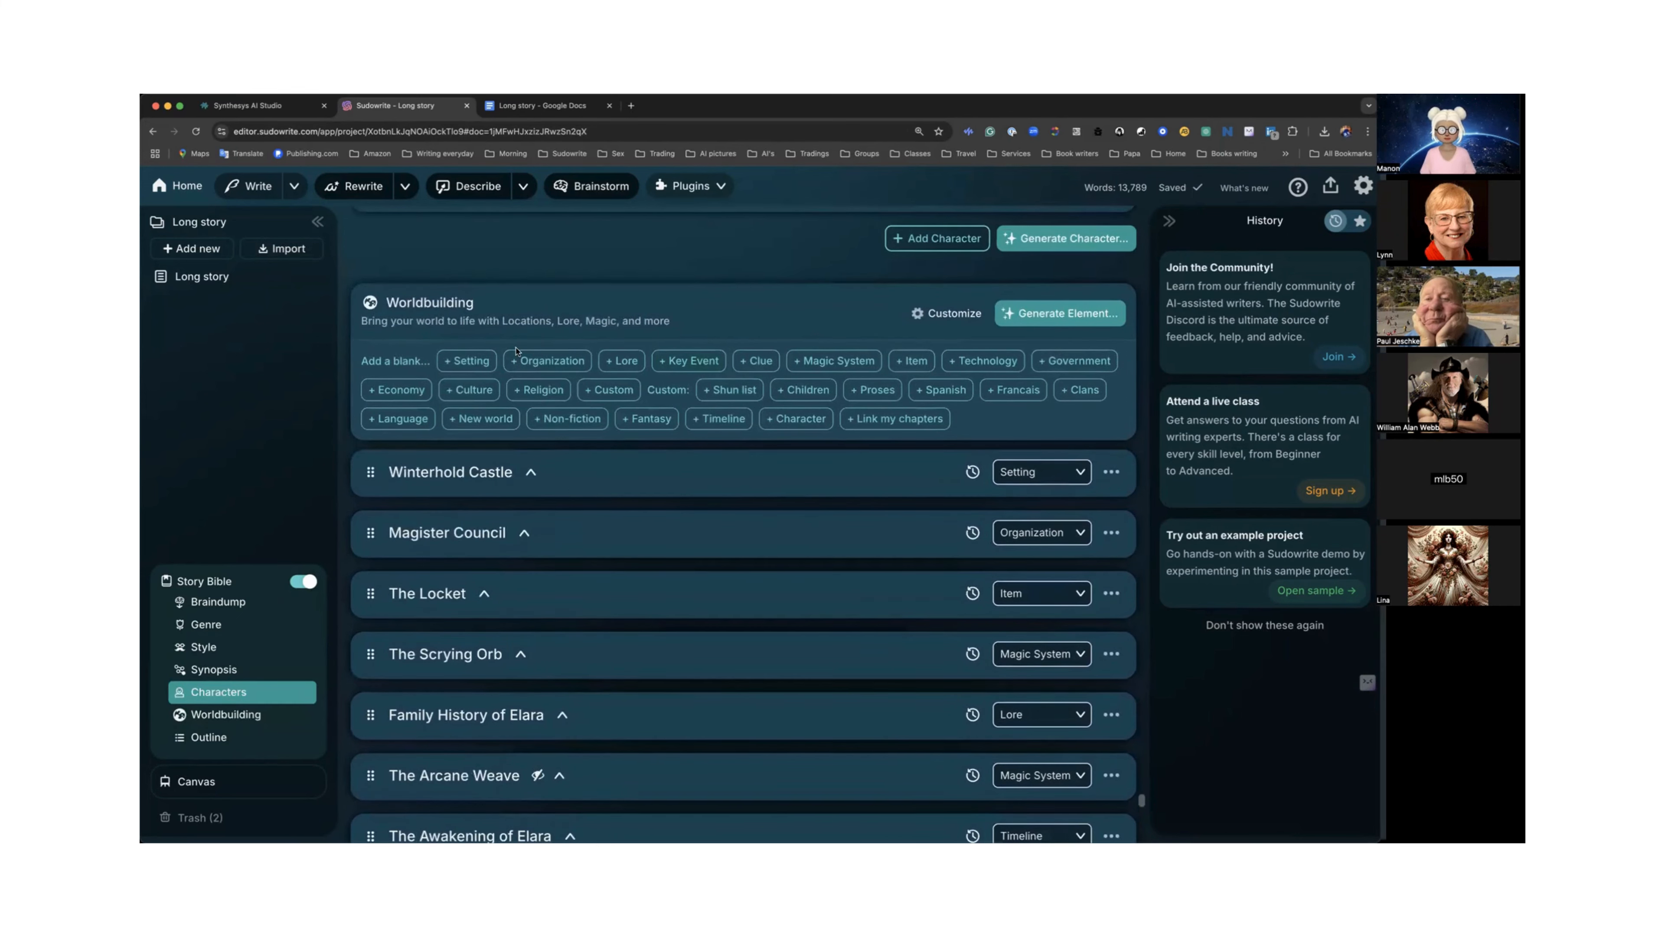
{"action": "left_click", "coordinate": [948, 317]}
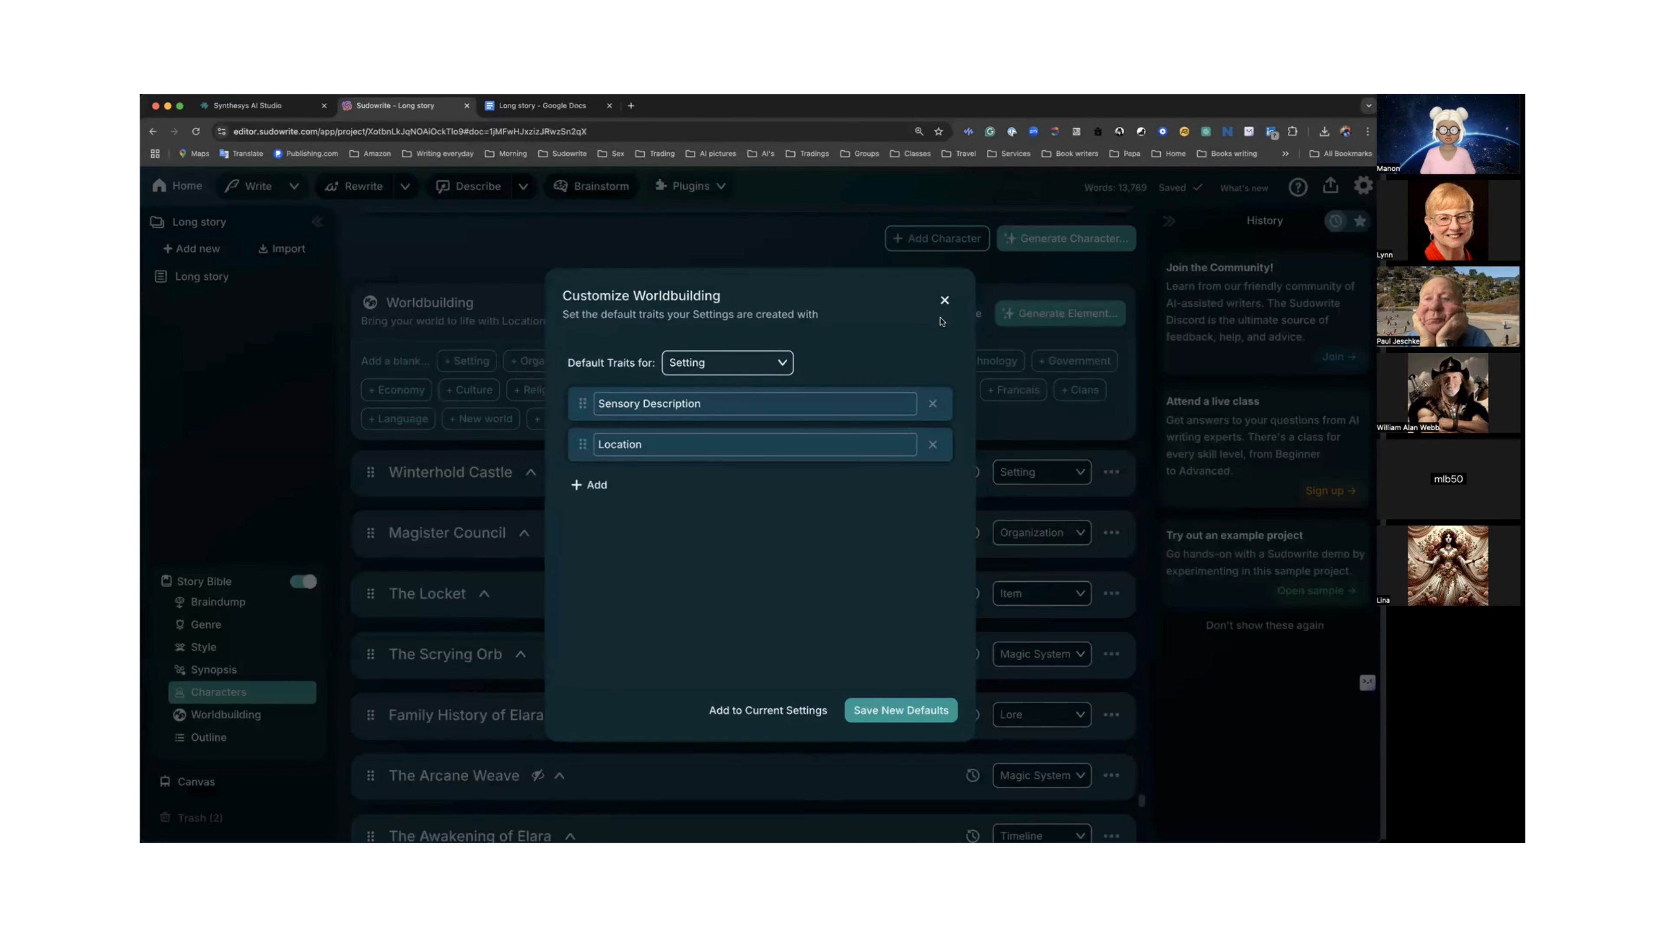
{"action": "left_click", "coordinate": [733, 367]}
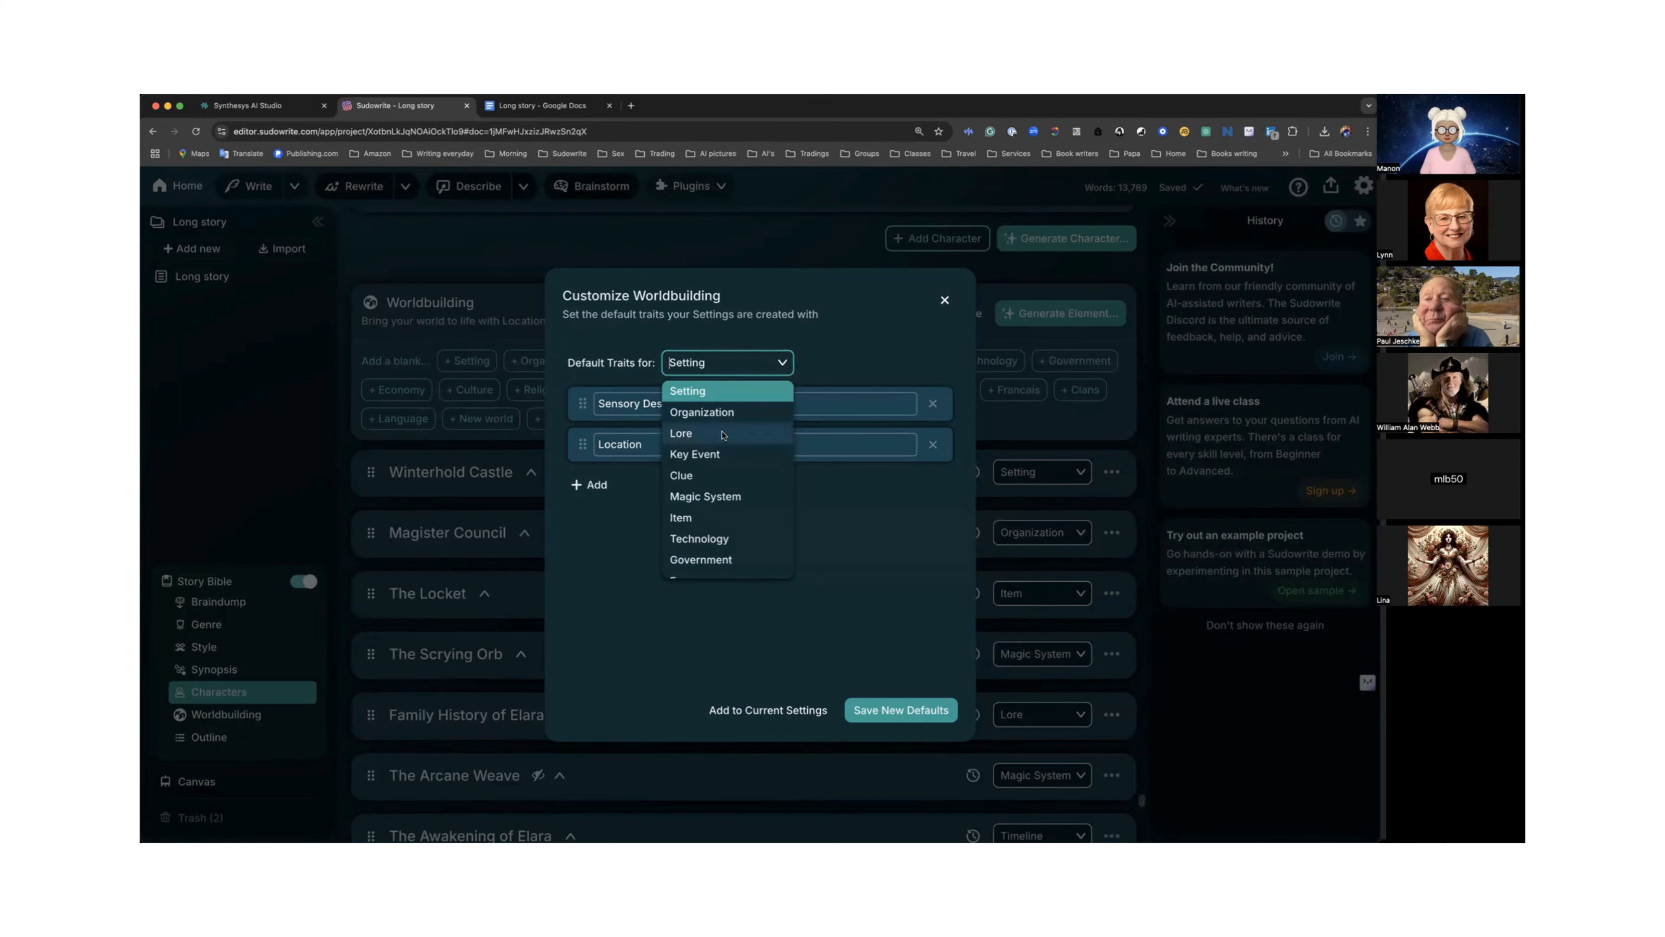
{"action": "scroll", "coordinate": [723, 433], "scroll_direction": "down", "scroll_amount": 5}
{"action": "left_click", "coordinate": [744, 568]}
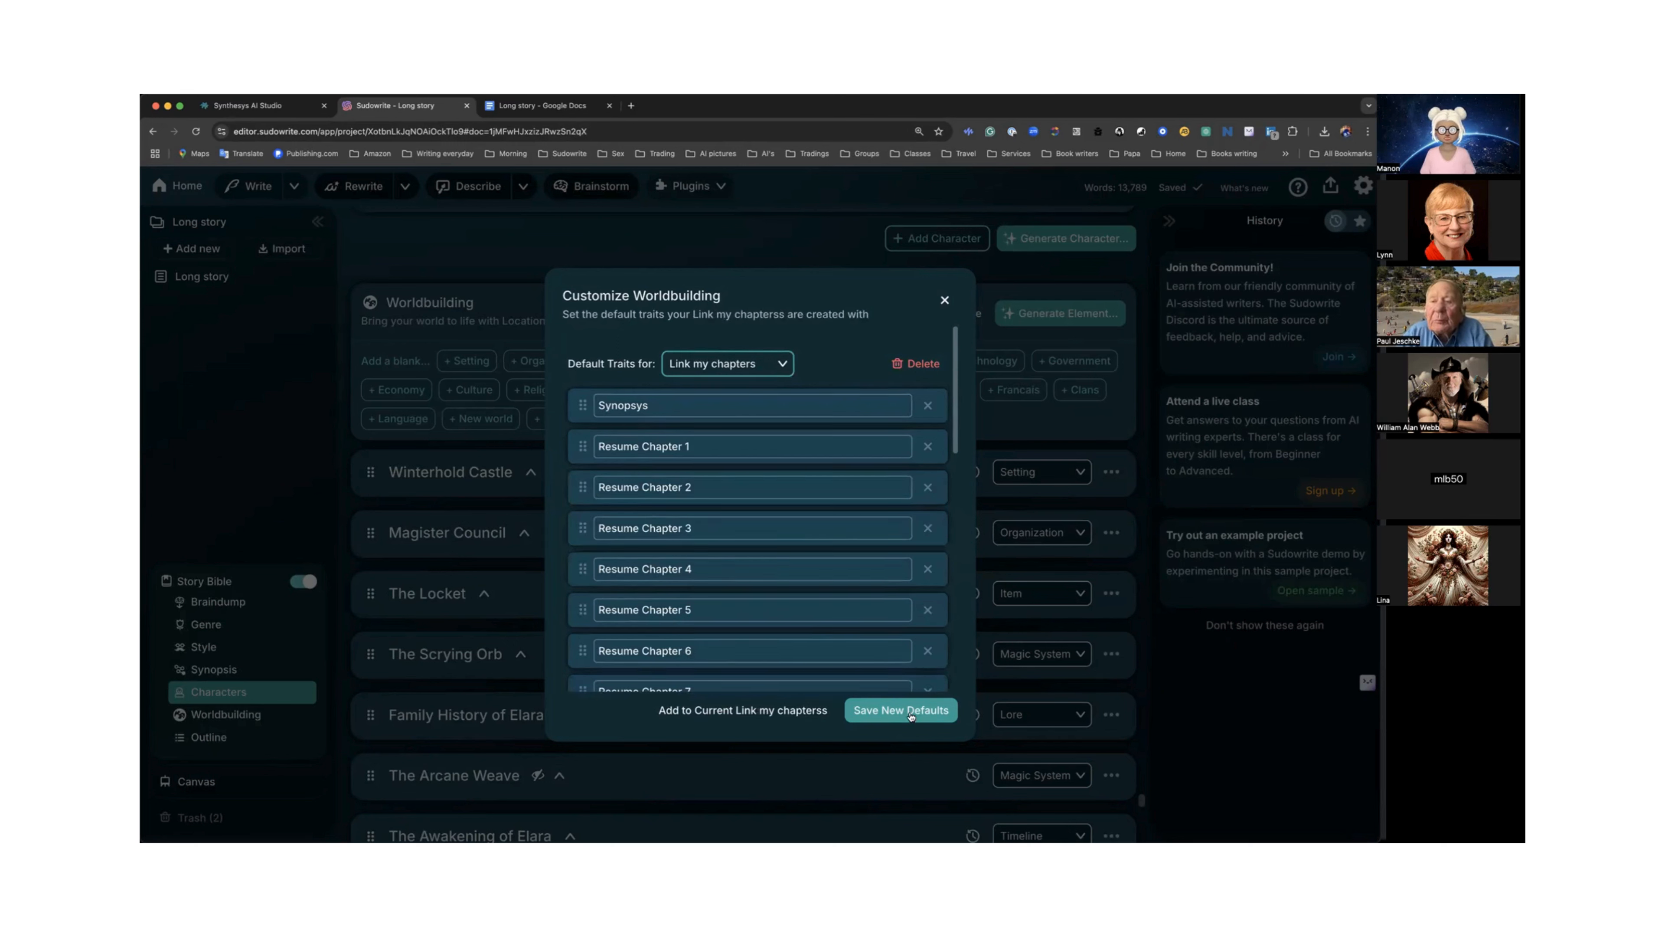
{"action": "left_click", "coordinate": [945, 299]}
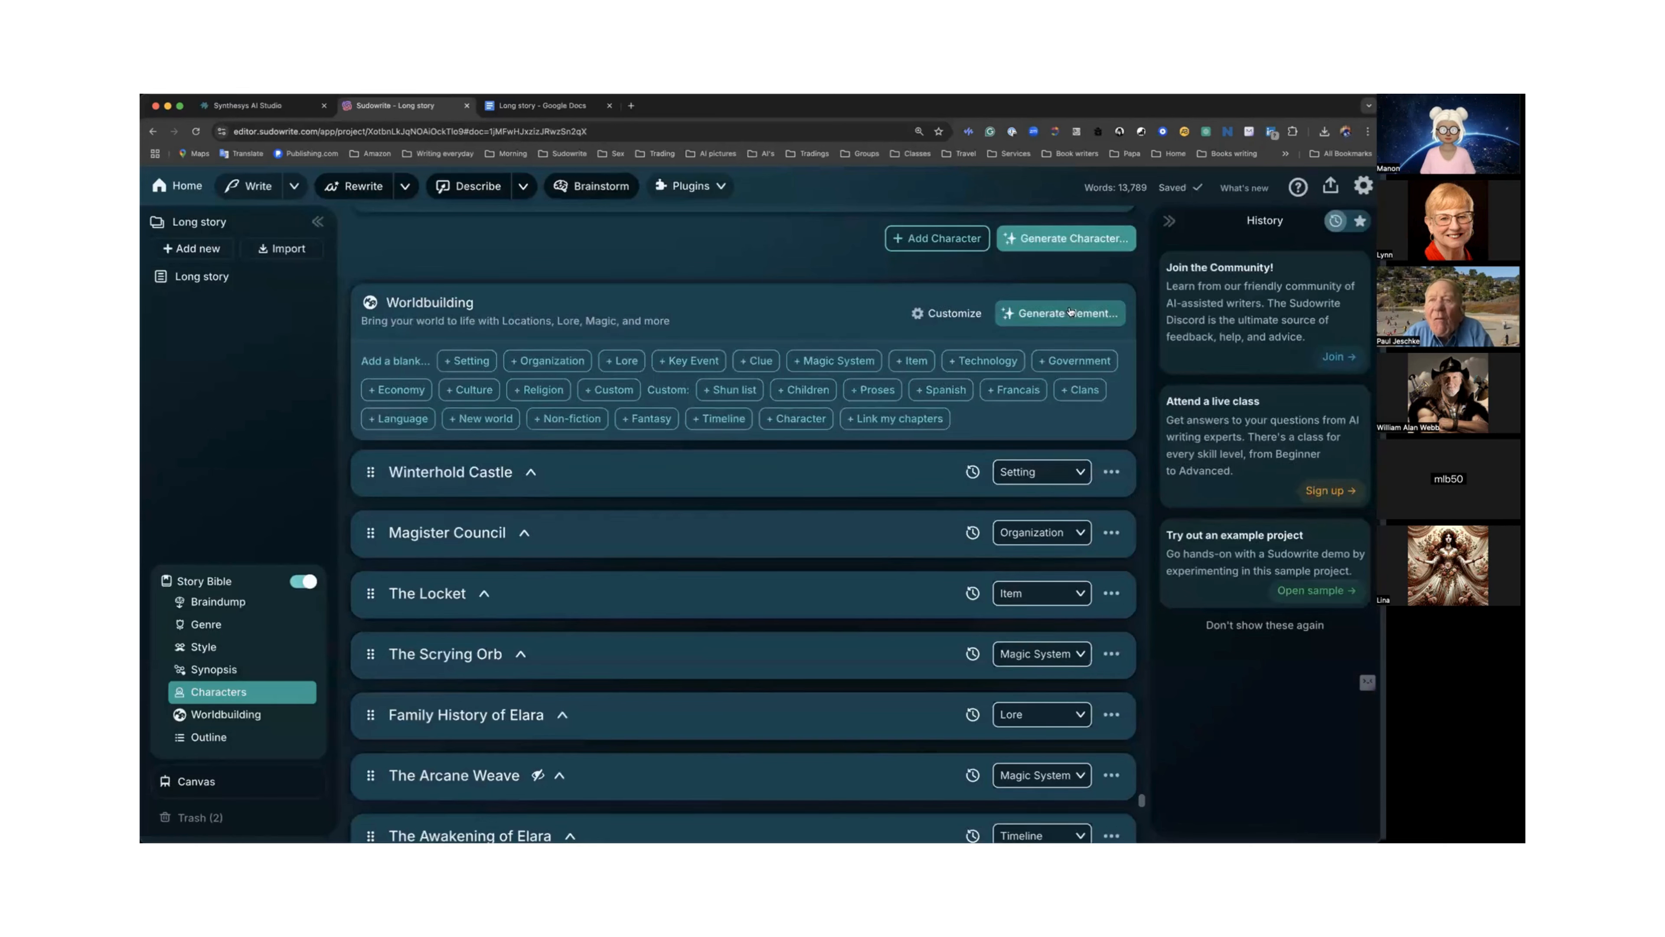
Generate a new Link my chapters worldbuilding element and review its synopsis and chapter summaries.
{"action": "left_click", "coordinate": [1056, 316]}
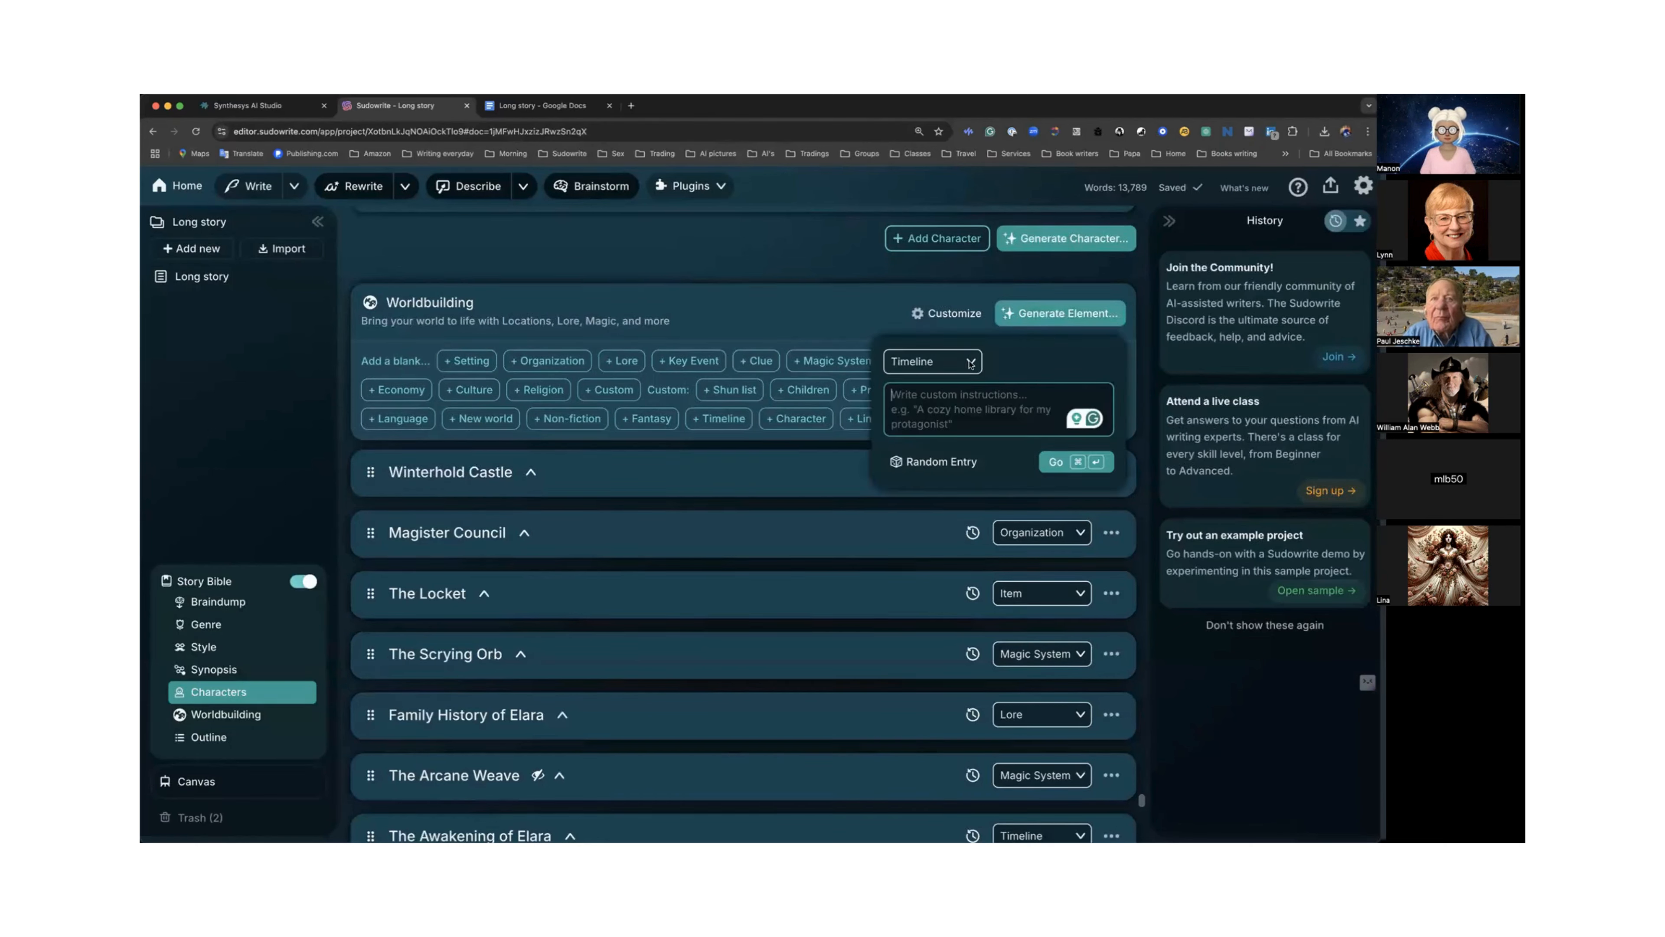
{"action": "left_click", "coordinate": [968, 370]}
{"action": "scroll", "coordinate": [931, 512], "scroll_direction": "down", "scroll_amount": 2}
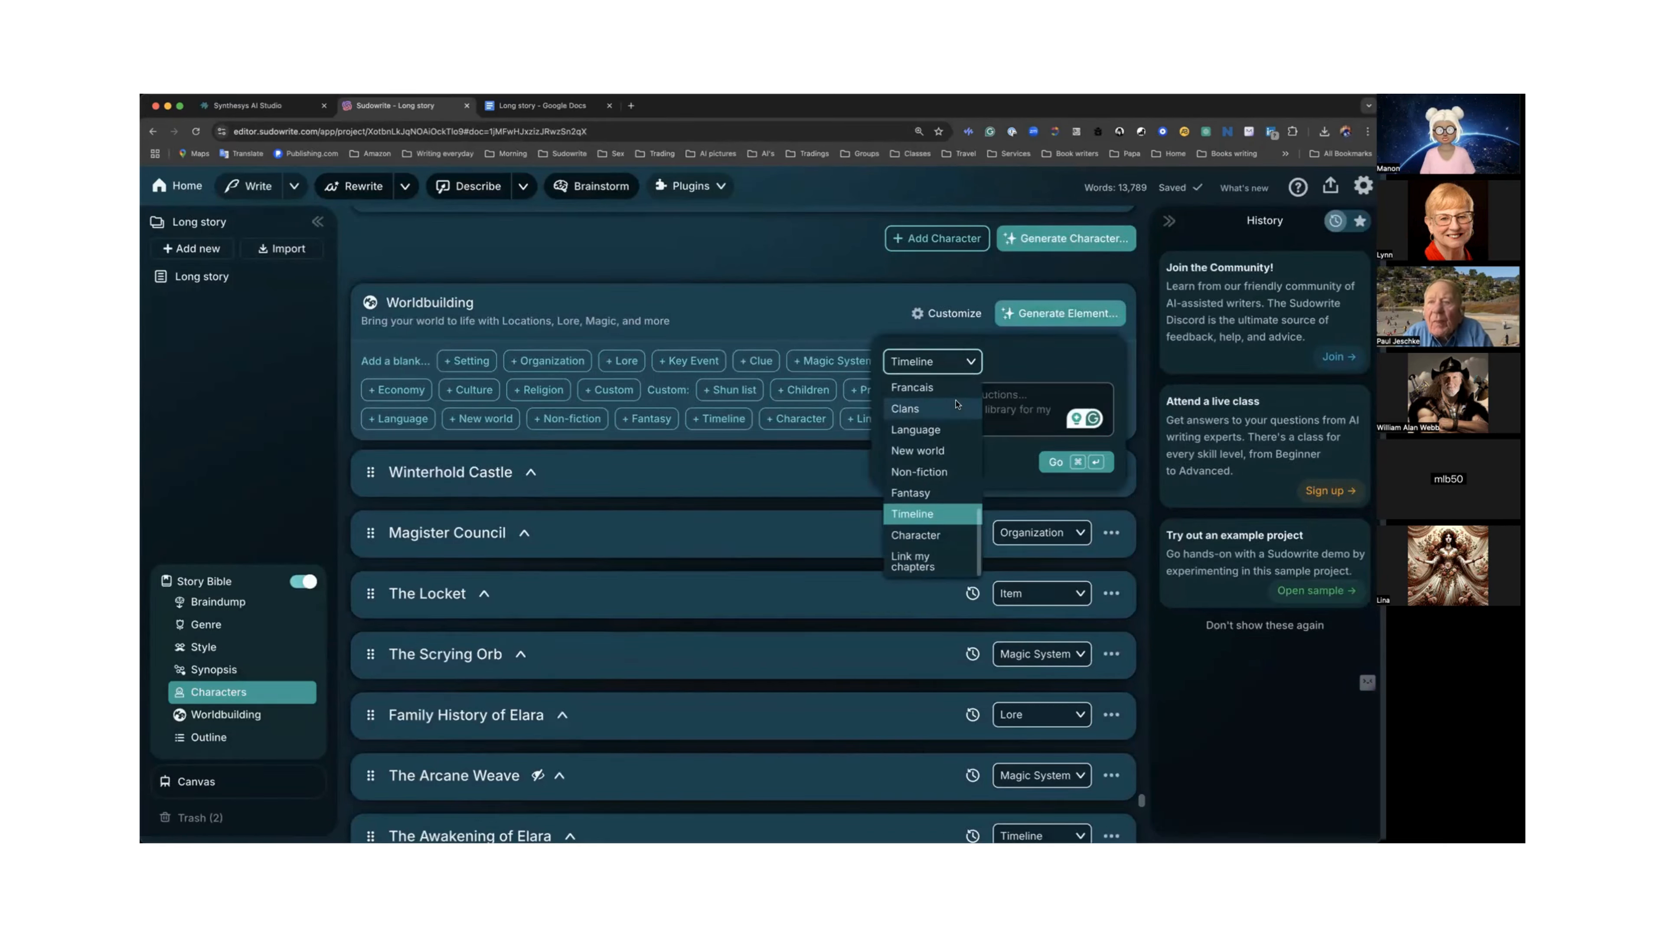
{"action": "left_click", "coordinate": [925, 561]}
{"action": "left_click", "coordinate": [1055, 462]}
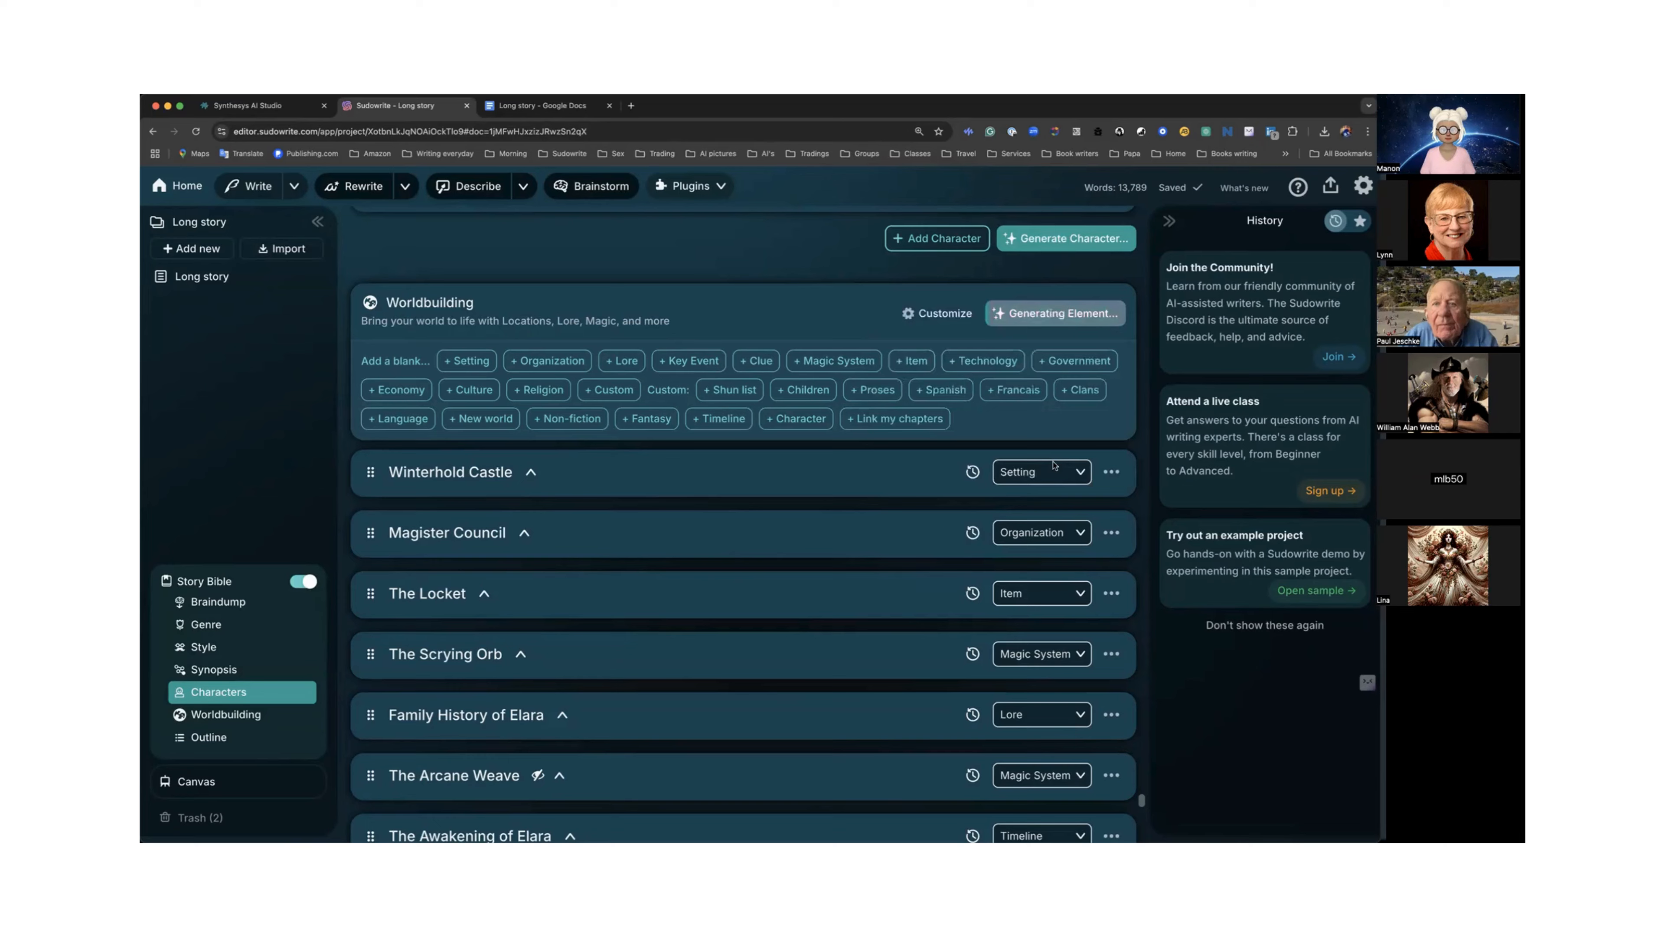
{"action": "scroll", "coordinate": [980, 466], "scroll_direction": "down", "scroll_amount": 3}
{"action": "scroll", "coordinate": [982, 460], "scroll_direction": "down", "scroll_amount": 3}
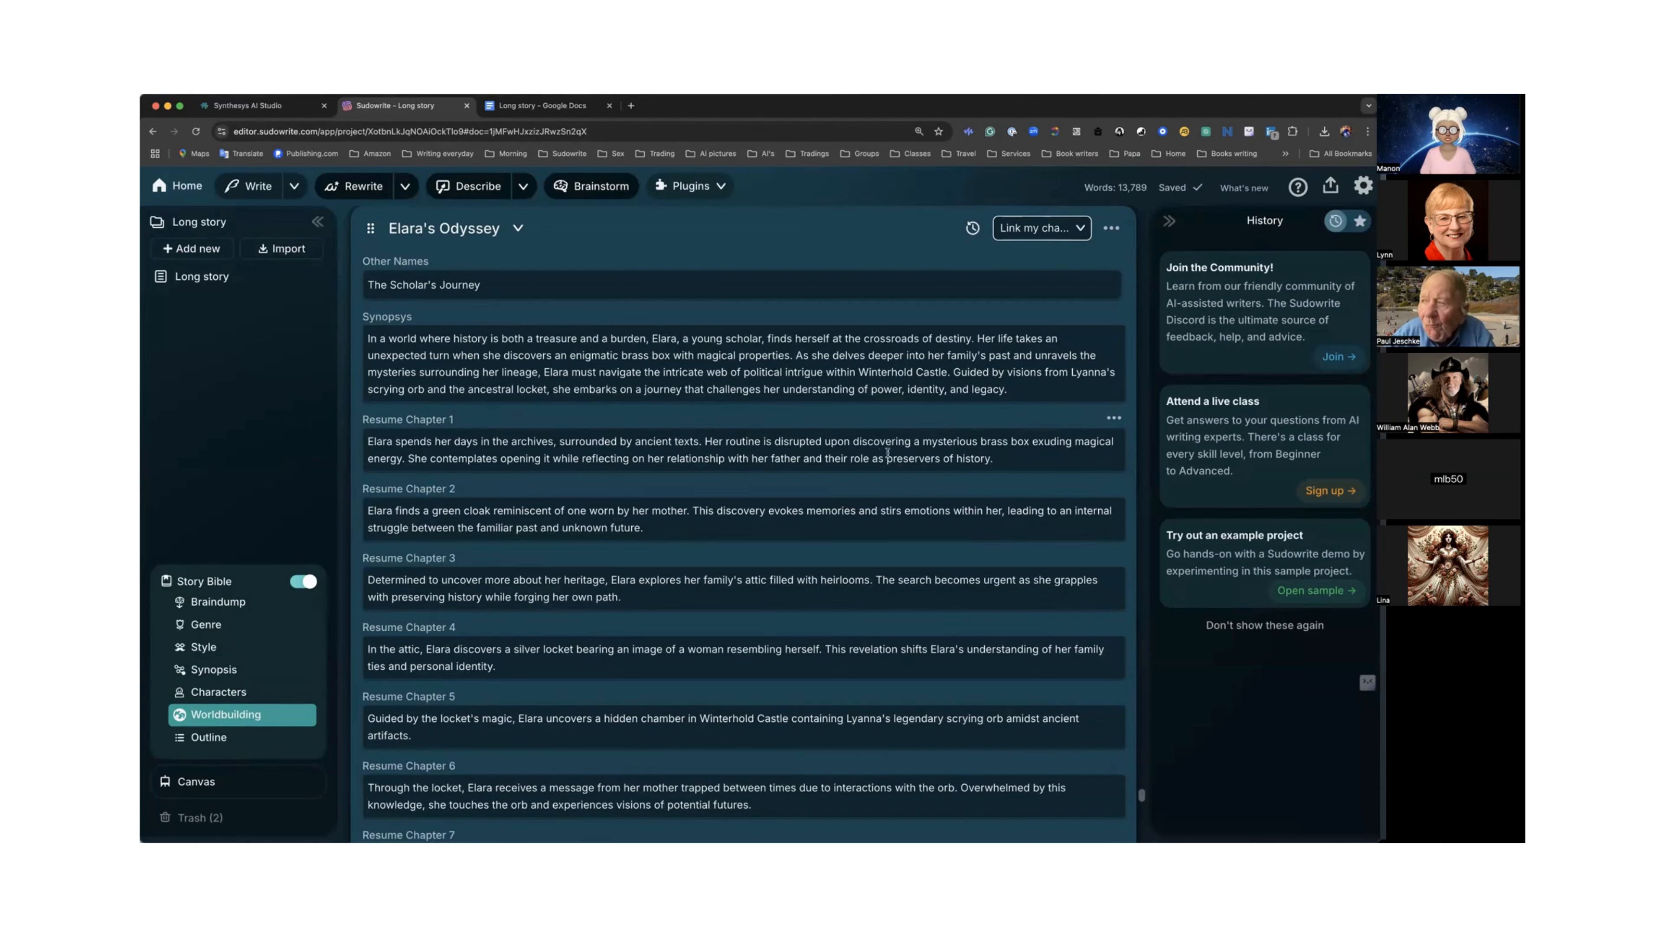
{"action": "scroll", "coordinate": [754, 430], "scroll_direction": "down", "scroll_amount": 3}
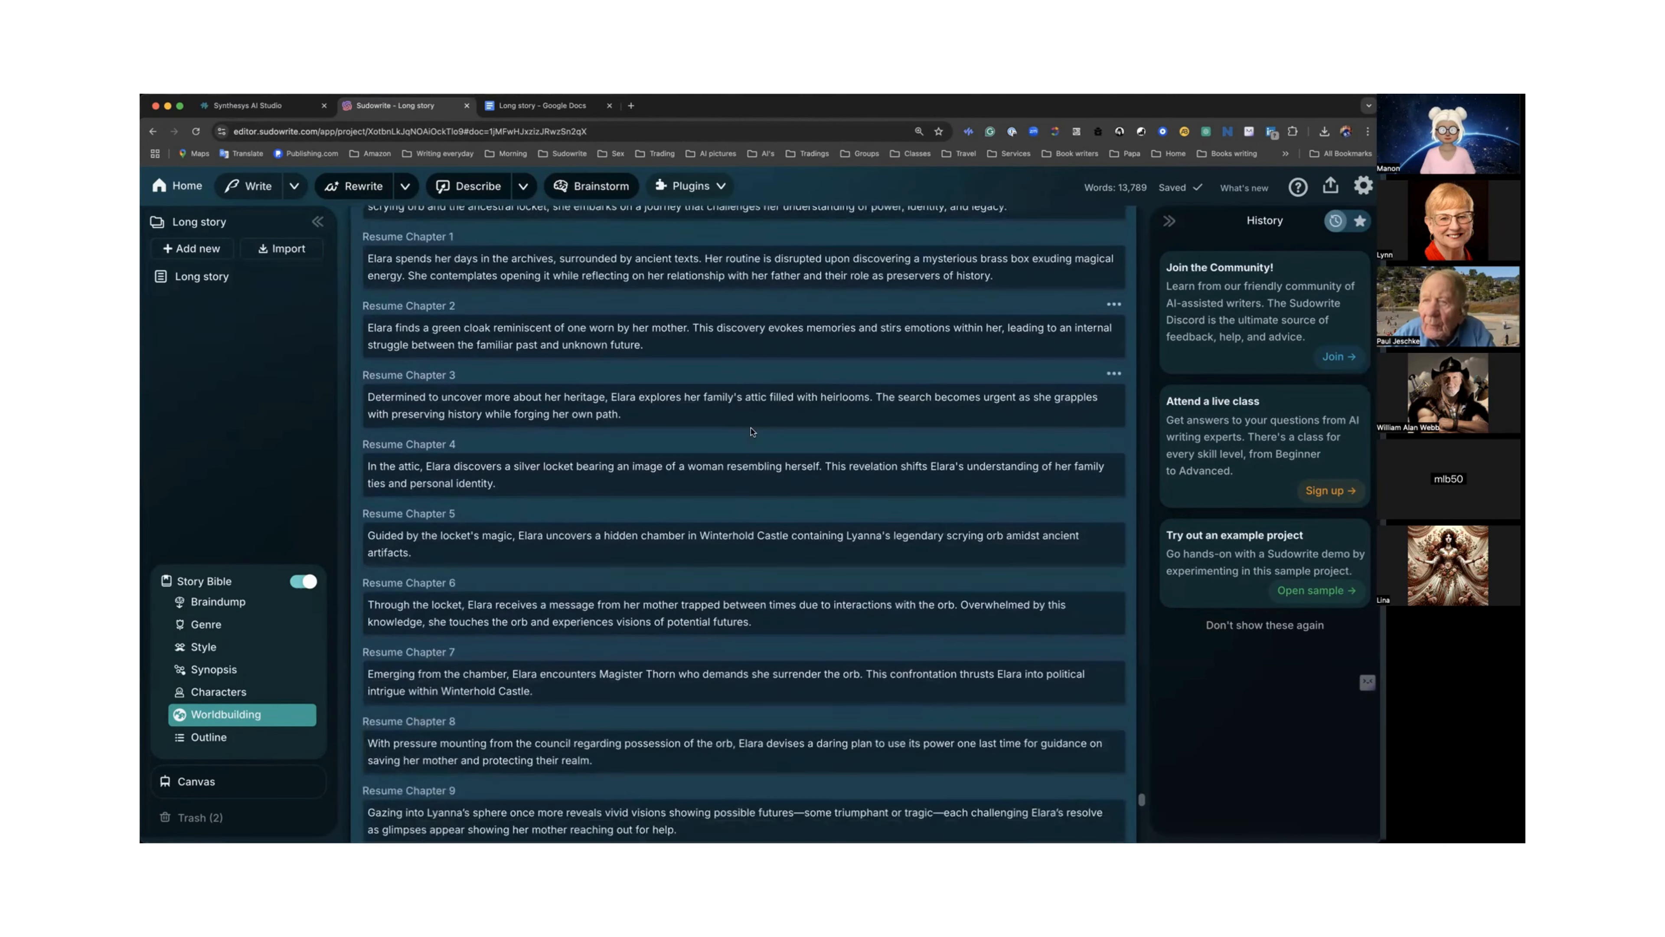
{"action": "scroll", "coordinate": [752, 428], "scroll_direction": "down", "scroll_amount": 2}
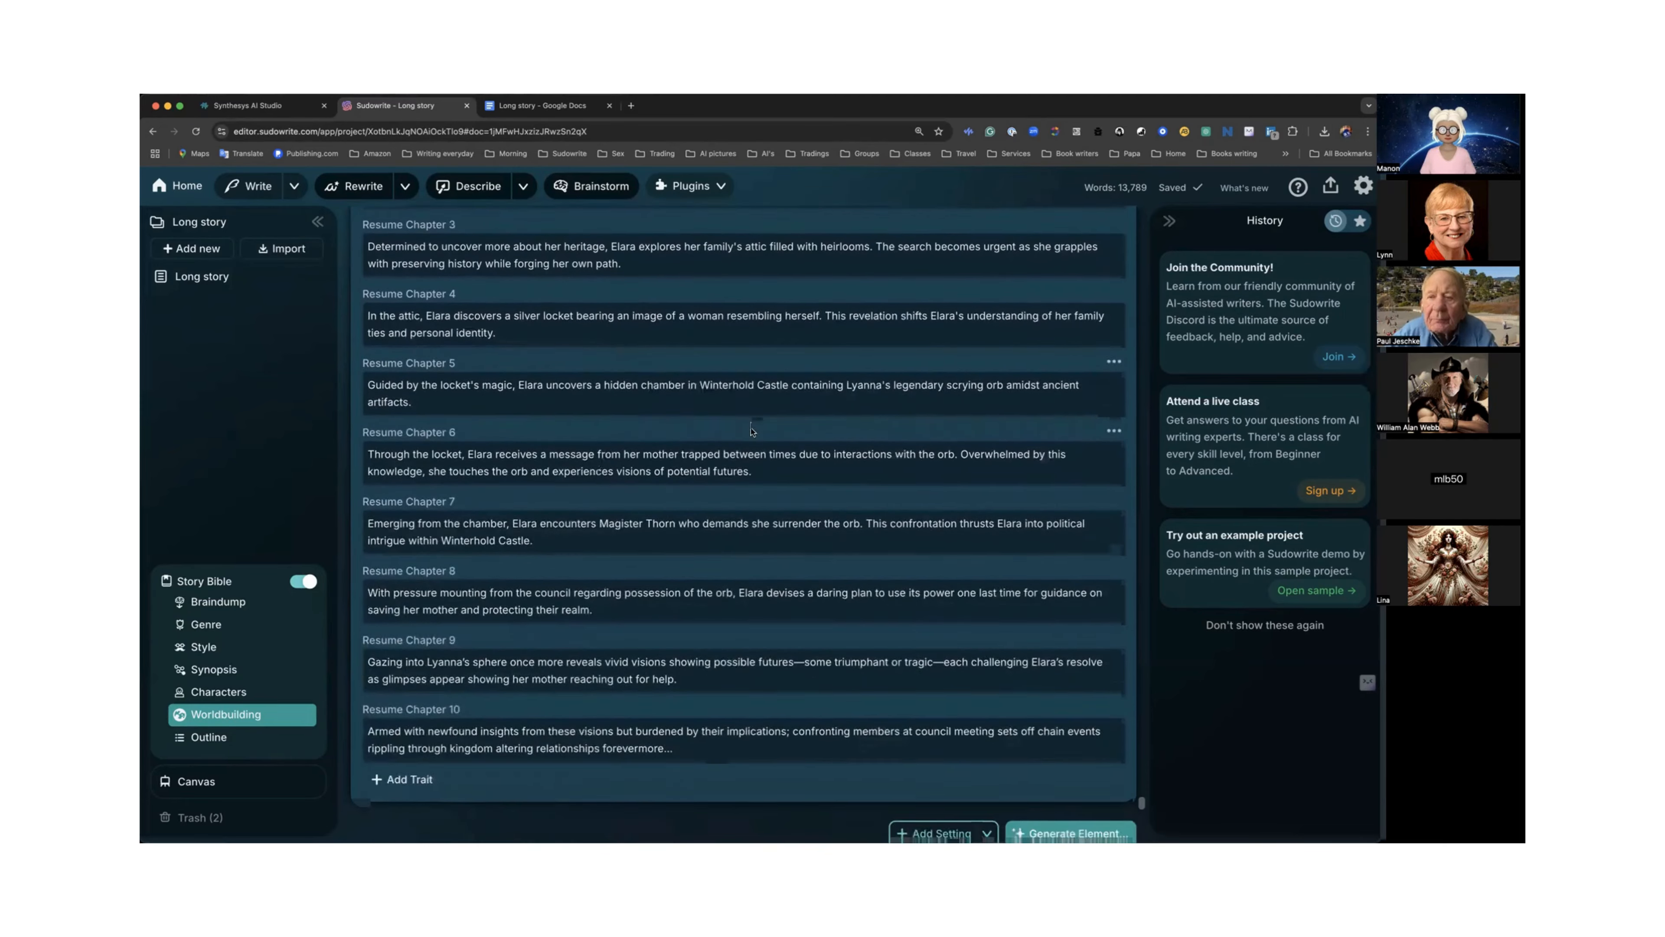
Scroll through the Elara's Odyssey element's synopsis and chapter summaries to review them.
{"action": "scroll", "coordinate": [751, 431], "scroll_direction": "up", "scroll_amount": 6}
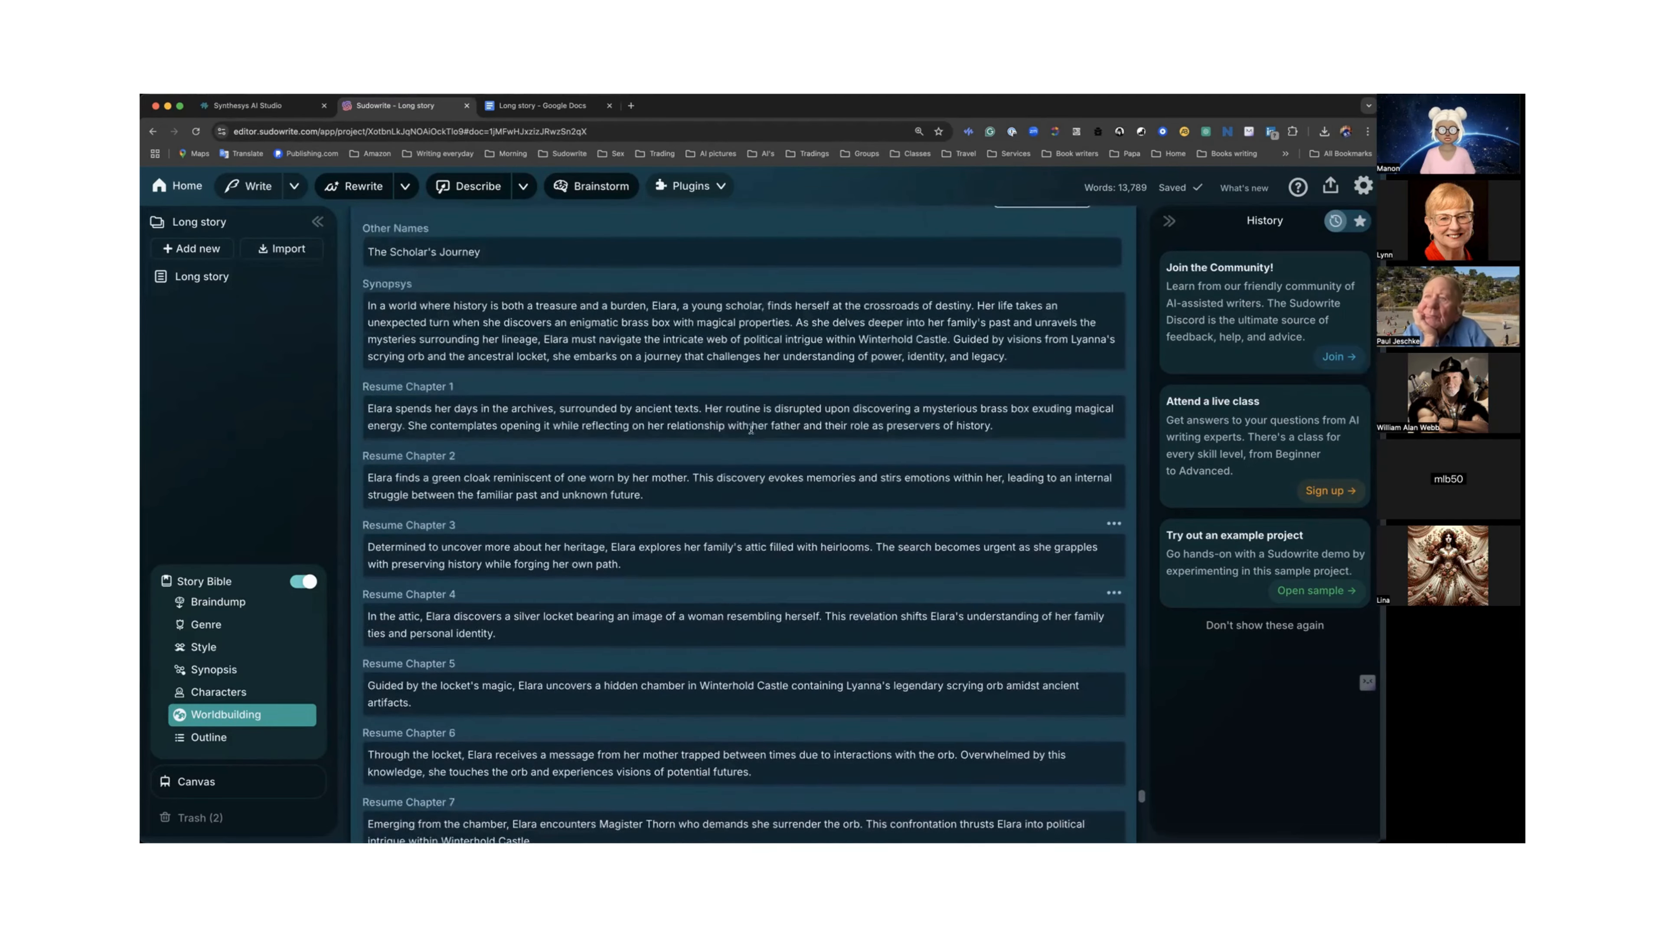
{"action": "scroll", "coordinate": [751, 428], "scroll_direction": "up", "scroll_amount": 1}
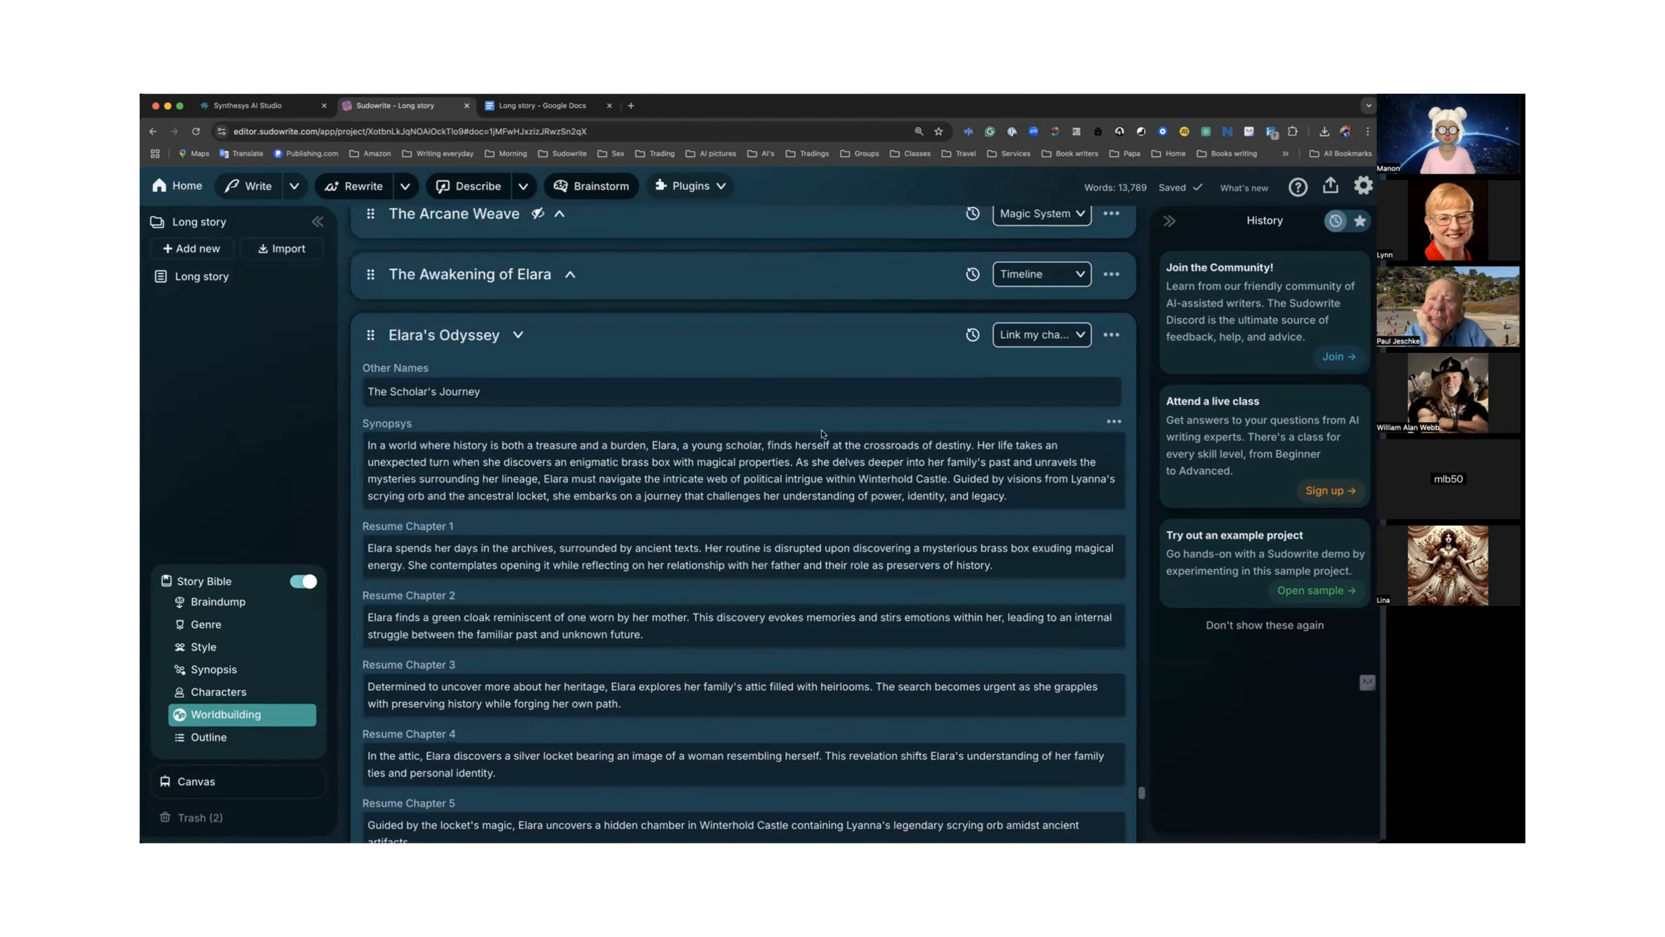
{"action": "scroll", "coordinate": [676, 454], "scroll_direction": "down", "scroll_amount": 1}
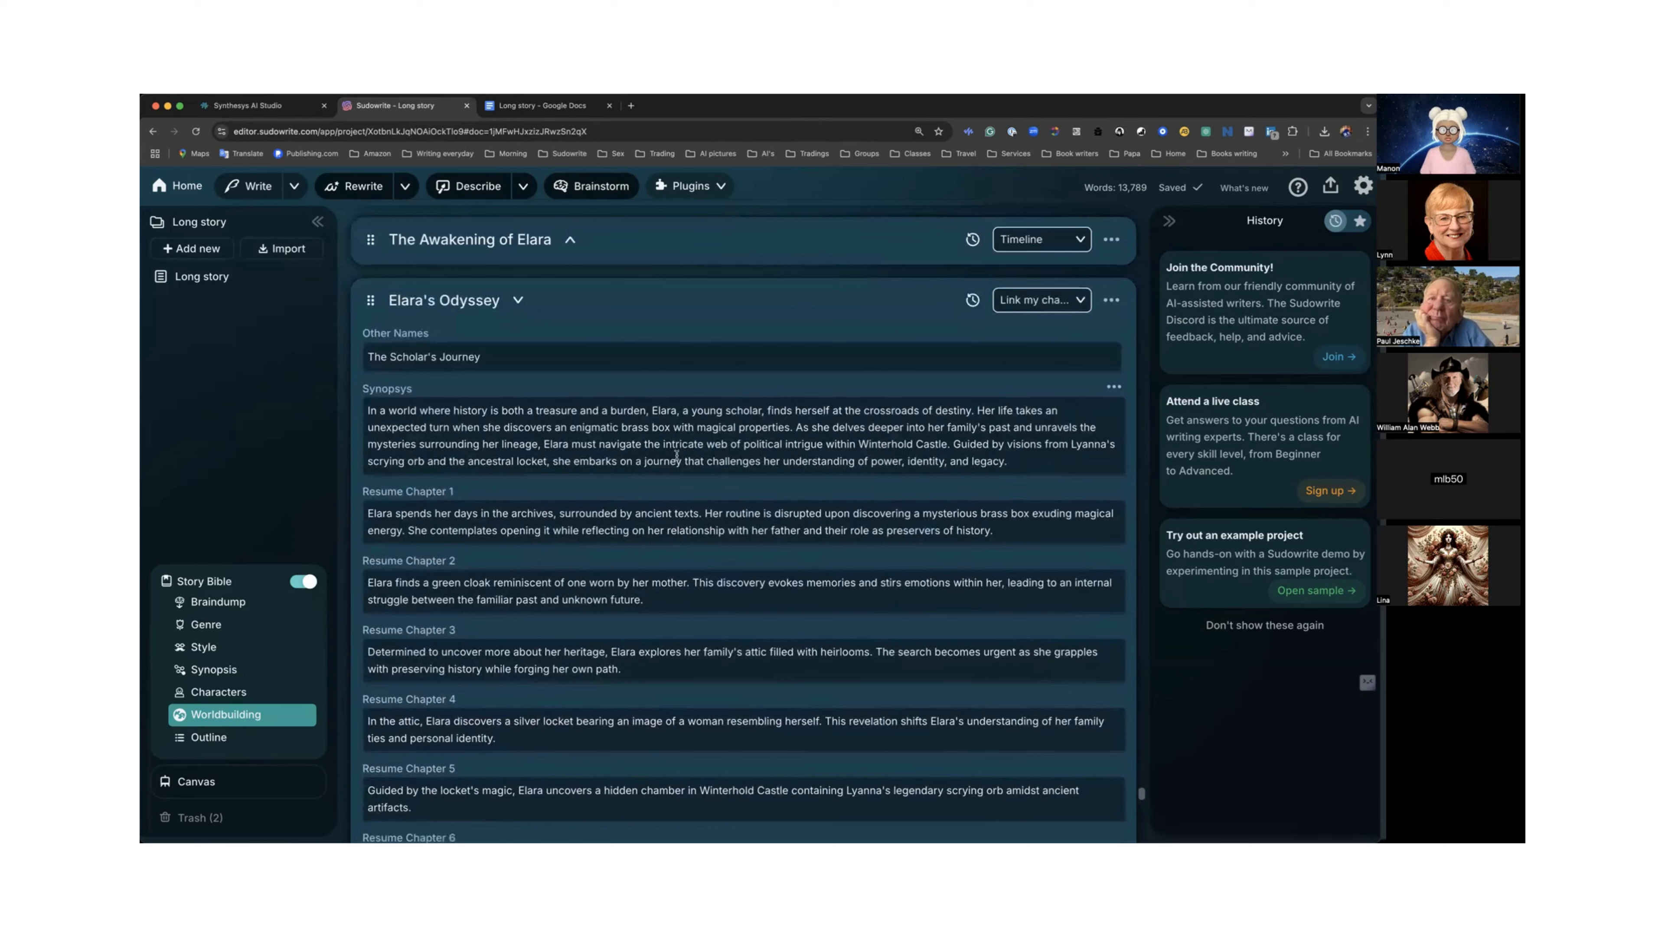
{"action": "scroll", "coordinate": [676, 454], "scroll_direction": "down", "scroll_amount": 10}
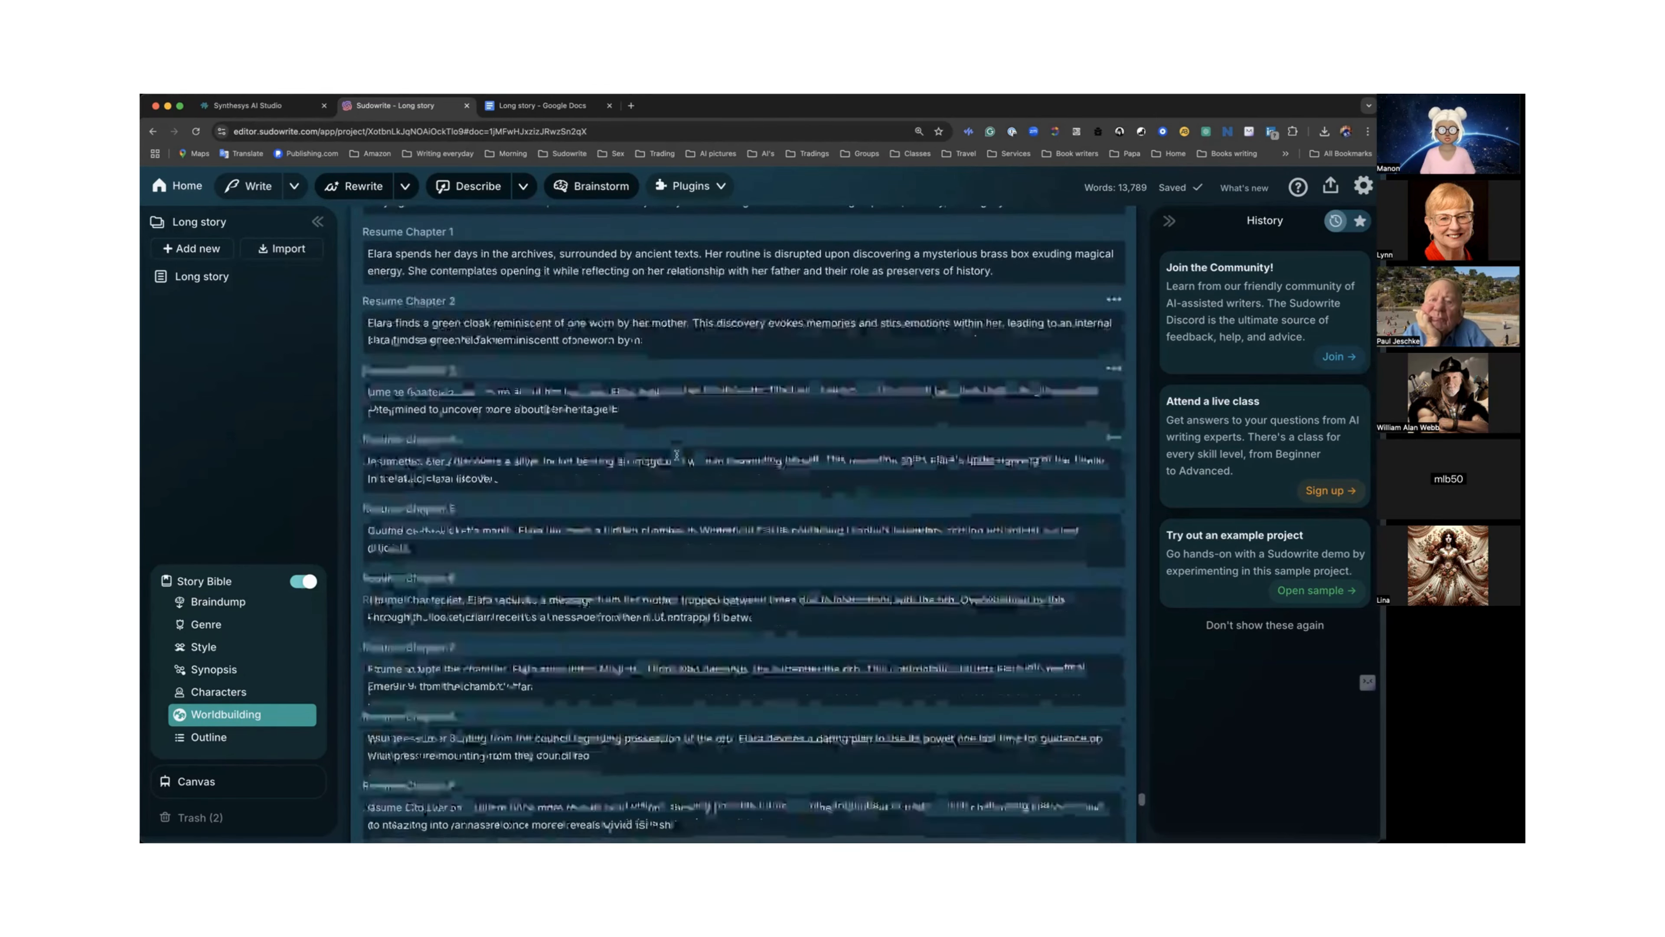
{"action": "scroll", "coordinate": [676, 454], "scroll_direction": "down", "scroll_amount": 4}
{"action": "scroll", "coordinate": [676, 455], "scroll_direction": "up", "scroll_amount": 4}
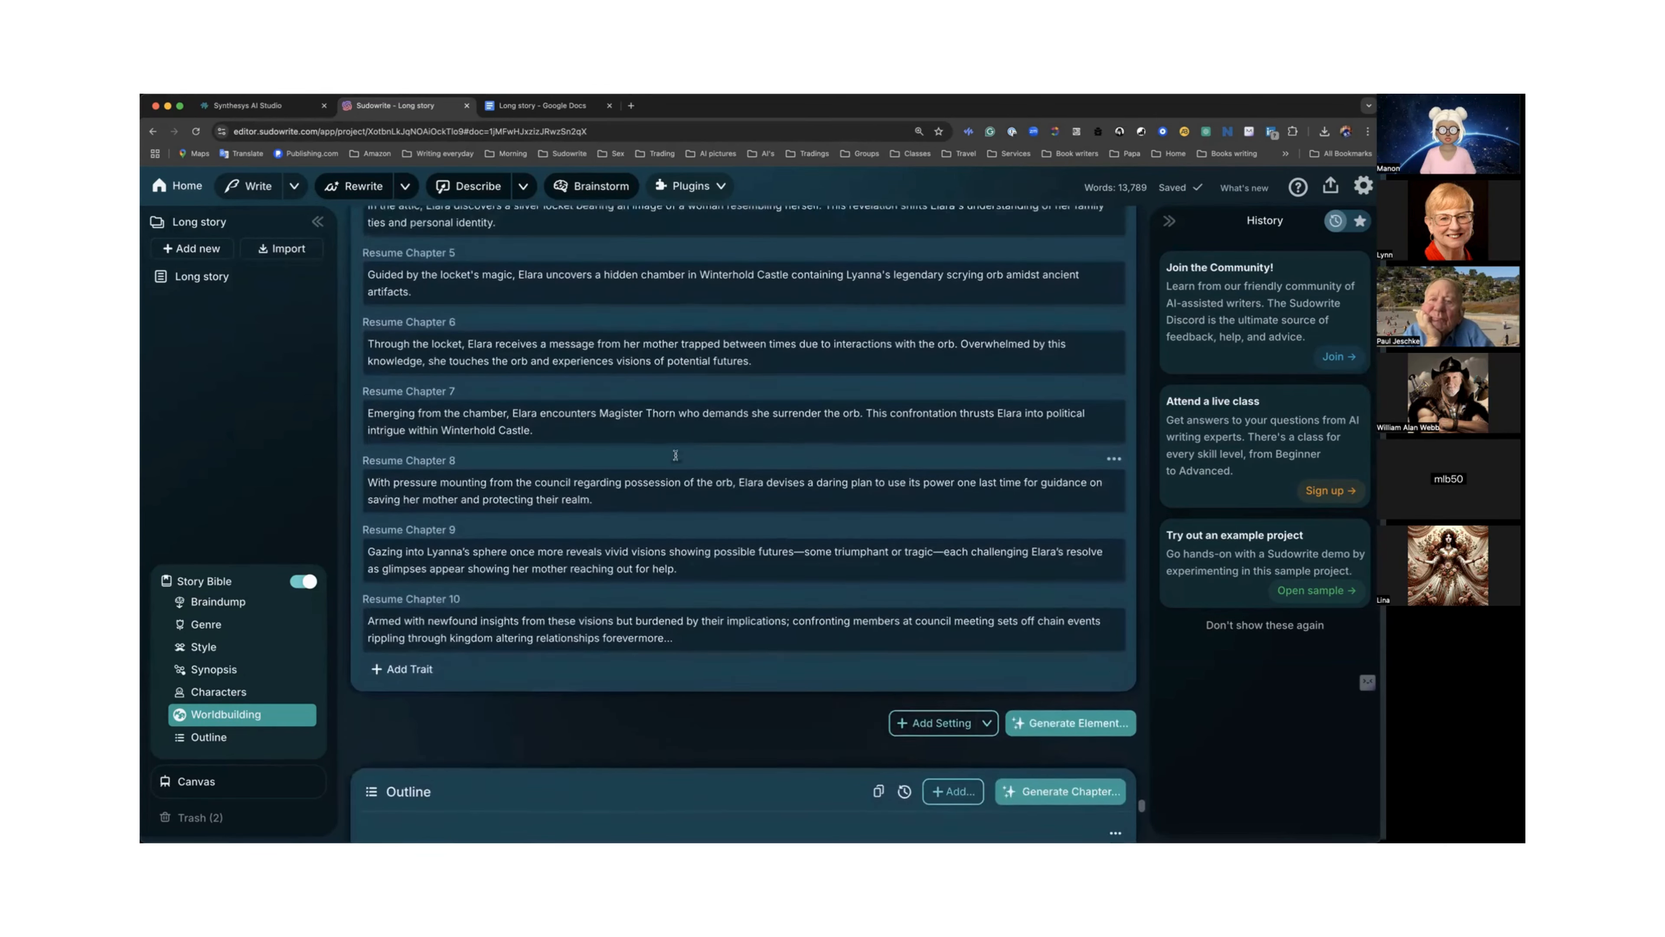
{"action": "scroll", "coordinate": [676, 455], "scroll_direction": "up", "scroll_amount": 15}
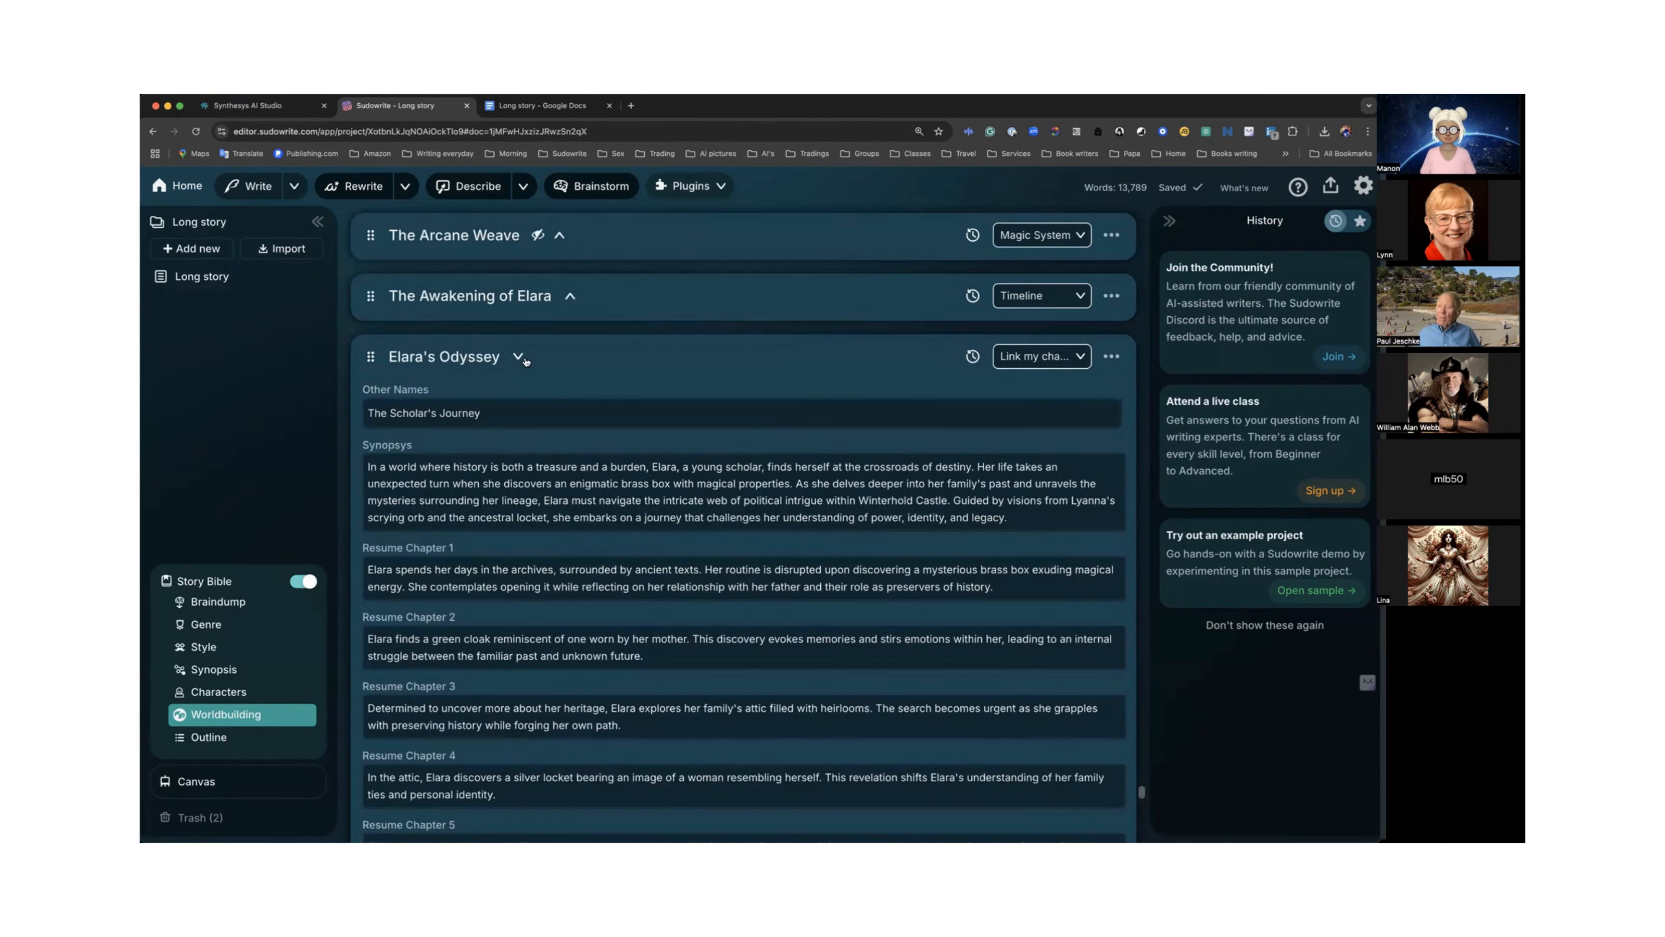
{"action": "scroll", "coordinate": [525, 359], "scroll_direction": "up", "scroll_amount": 1}
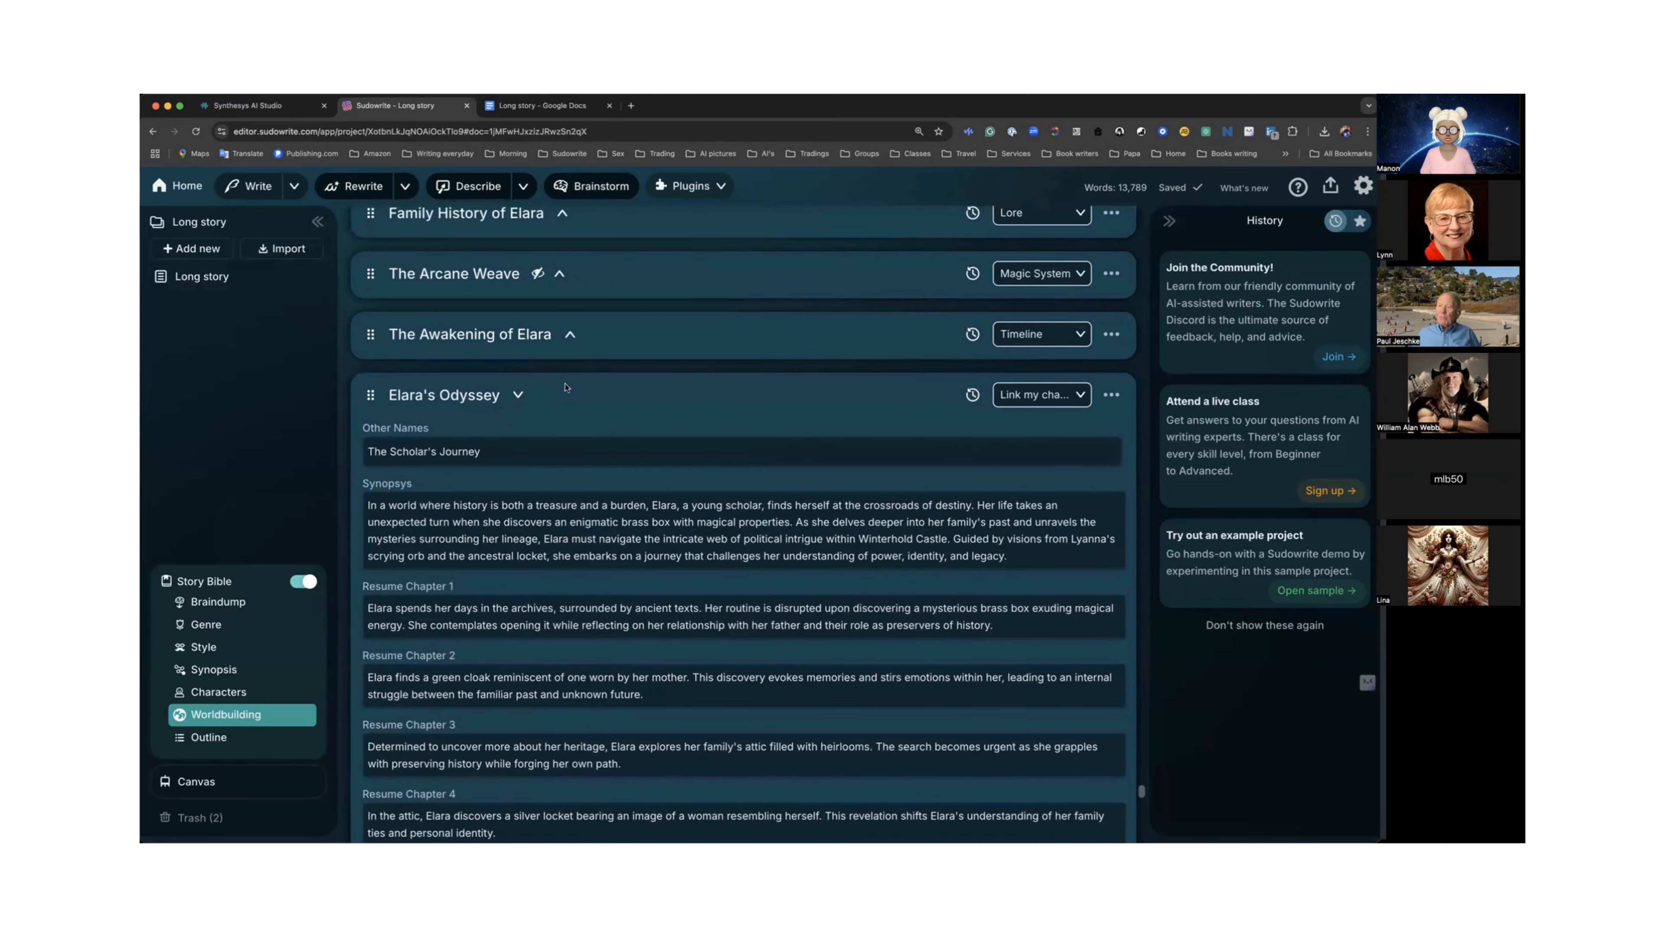
Highlight the Resume Chapter 1 label and collapse the Elara's Odyssey worldbuilding element.
{"action": "left_click_drag", "start_coordinate": [369, 586], "coordinate": [473, 588]}
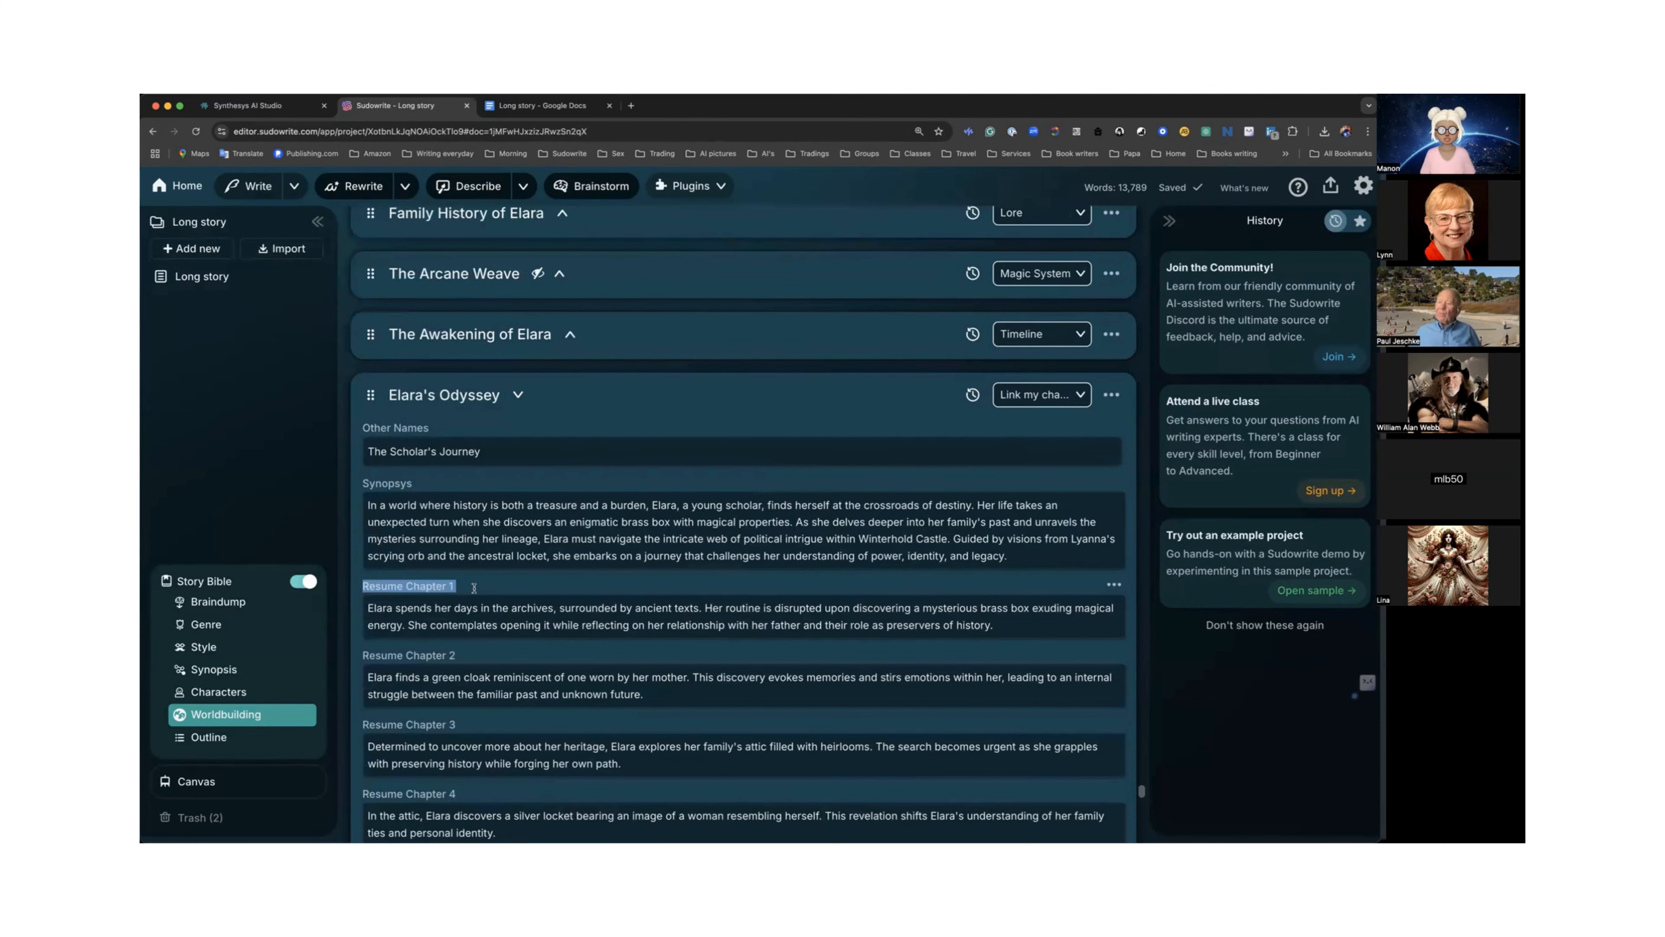
{"action": "scroll", "coordinate": [473, 587], "scroll_direction": "up", "scroll_amount": 10}
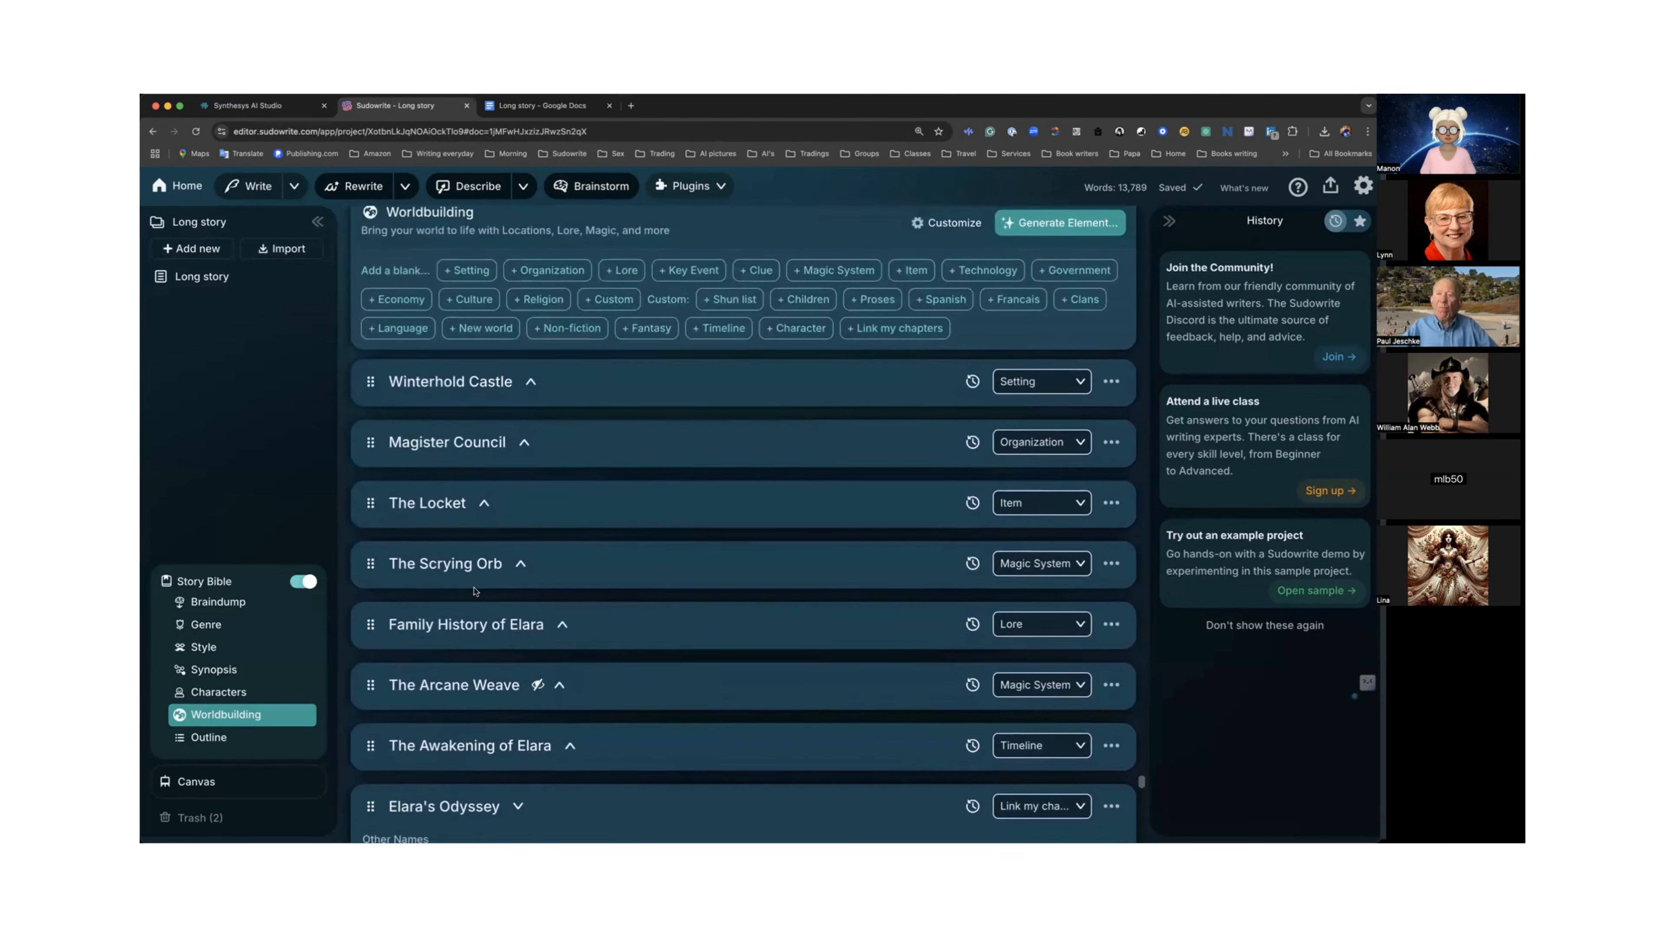
{"action": "scroll", "coordinate": [476, 590], "scroll_direction": "down", "scroll_amount": 5}
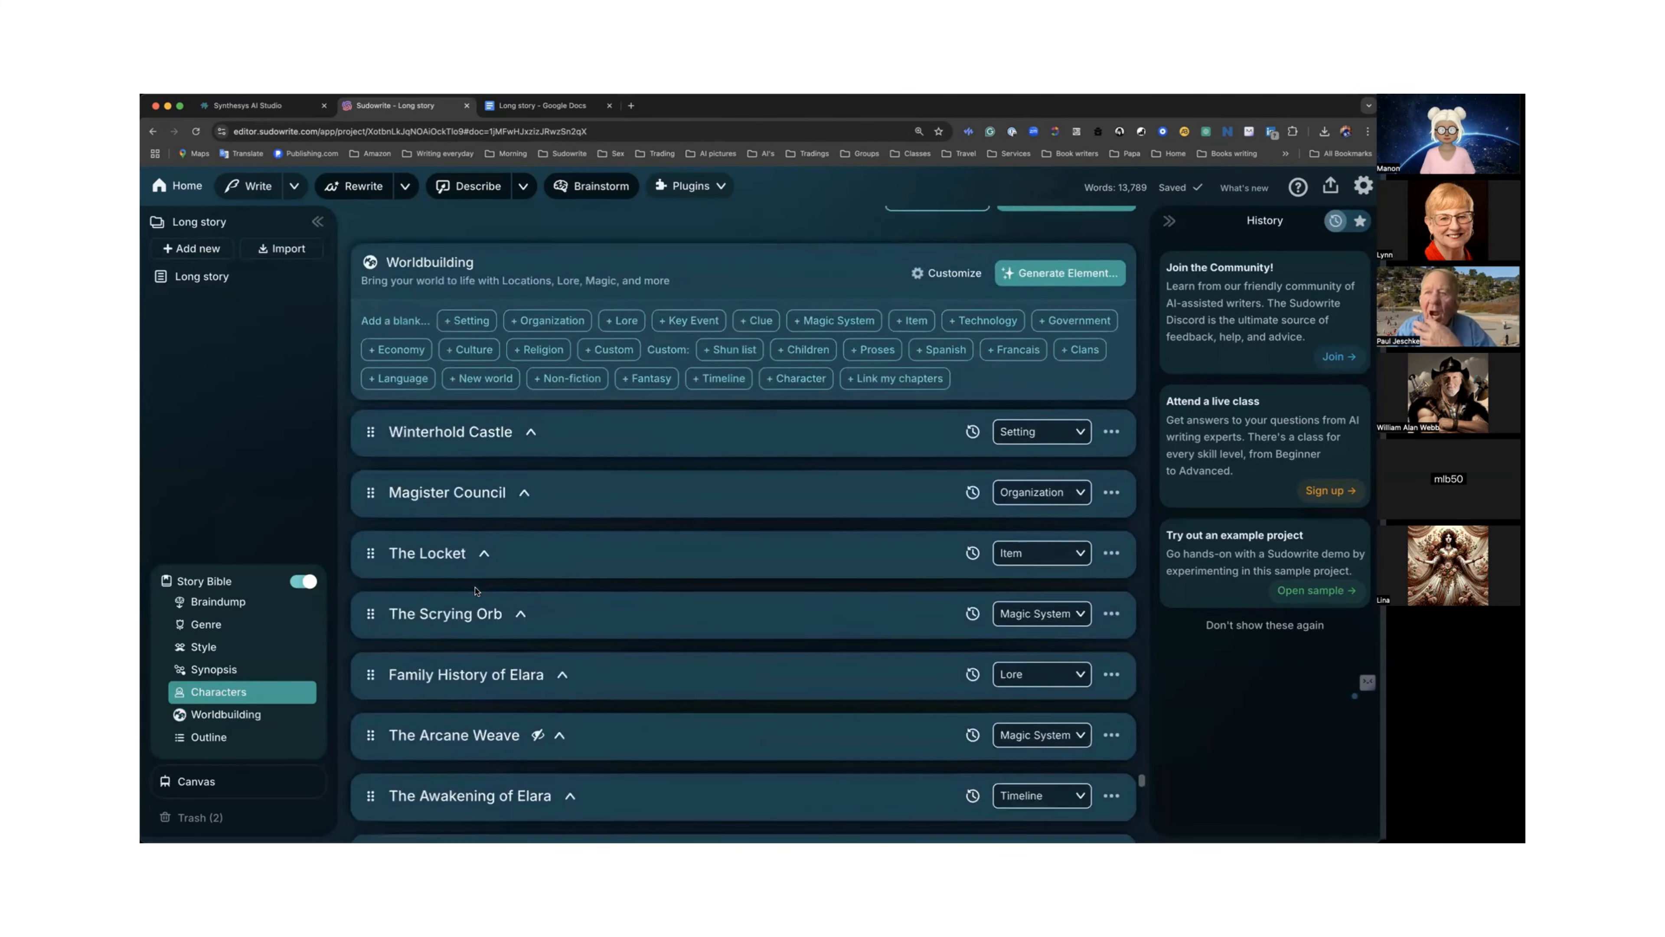
{"action": "scroll", "coordinate": [476, 589], "scroll_direction": "down", "scroll_amount": 4}
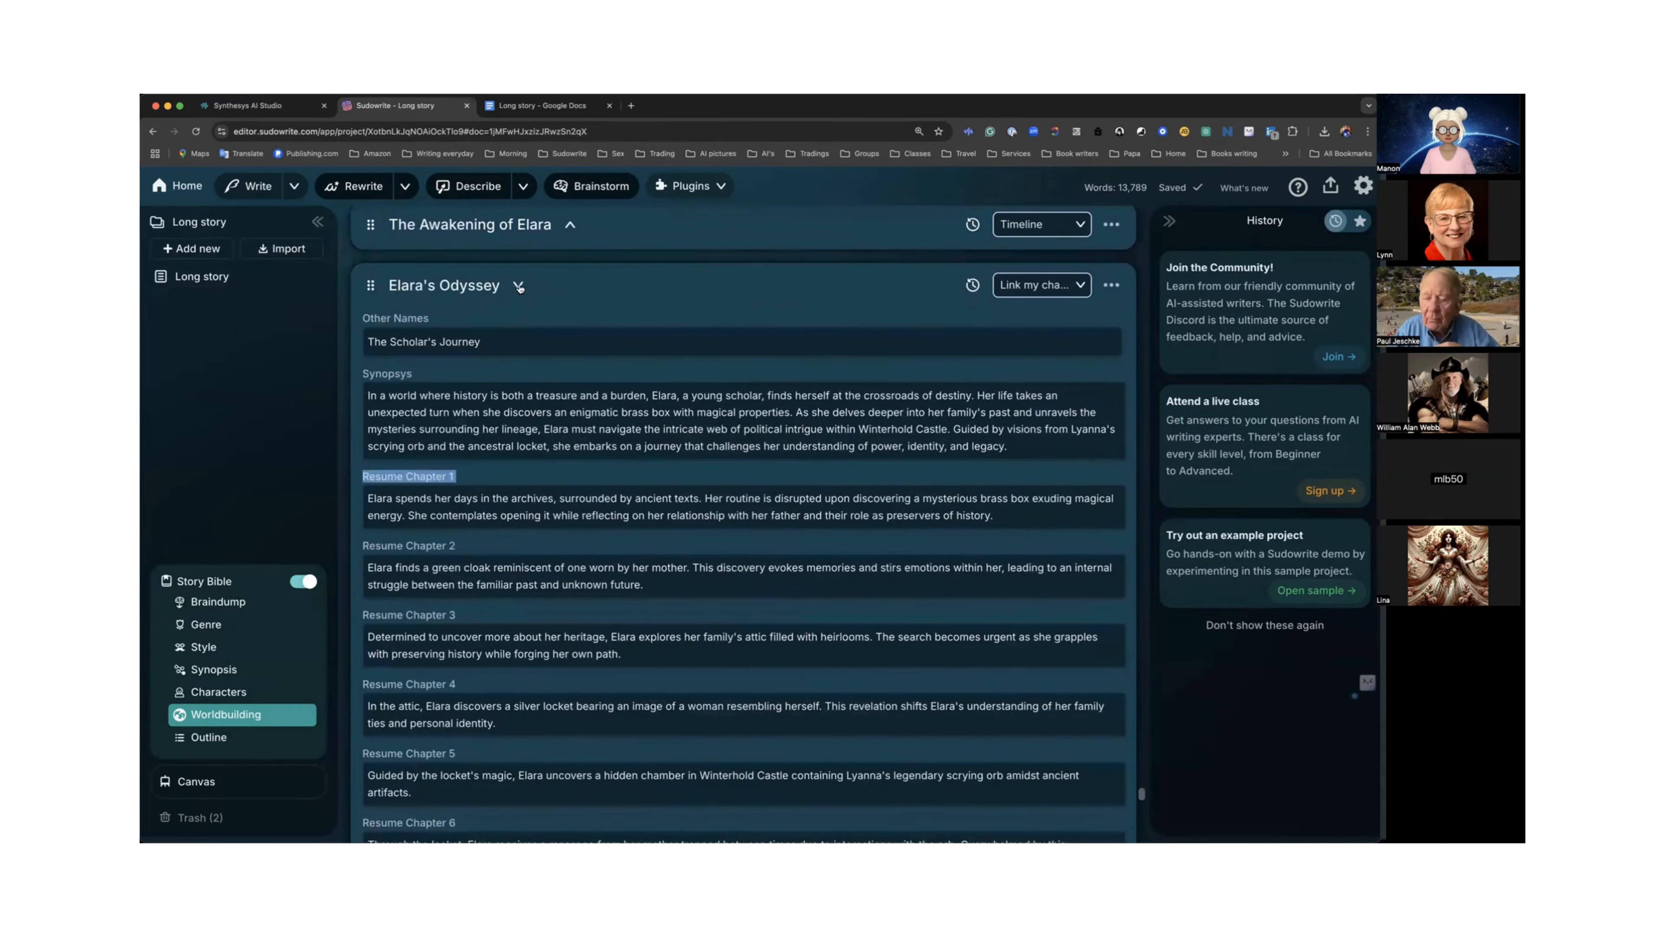
{"action": "left_click", "coordinate": [518, 286]}
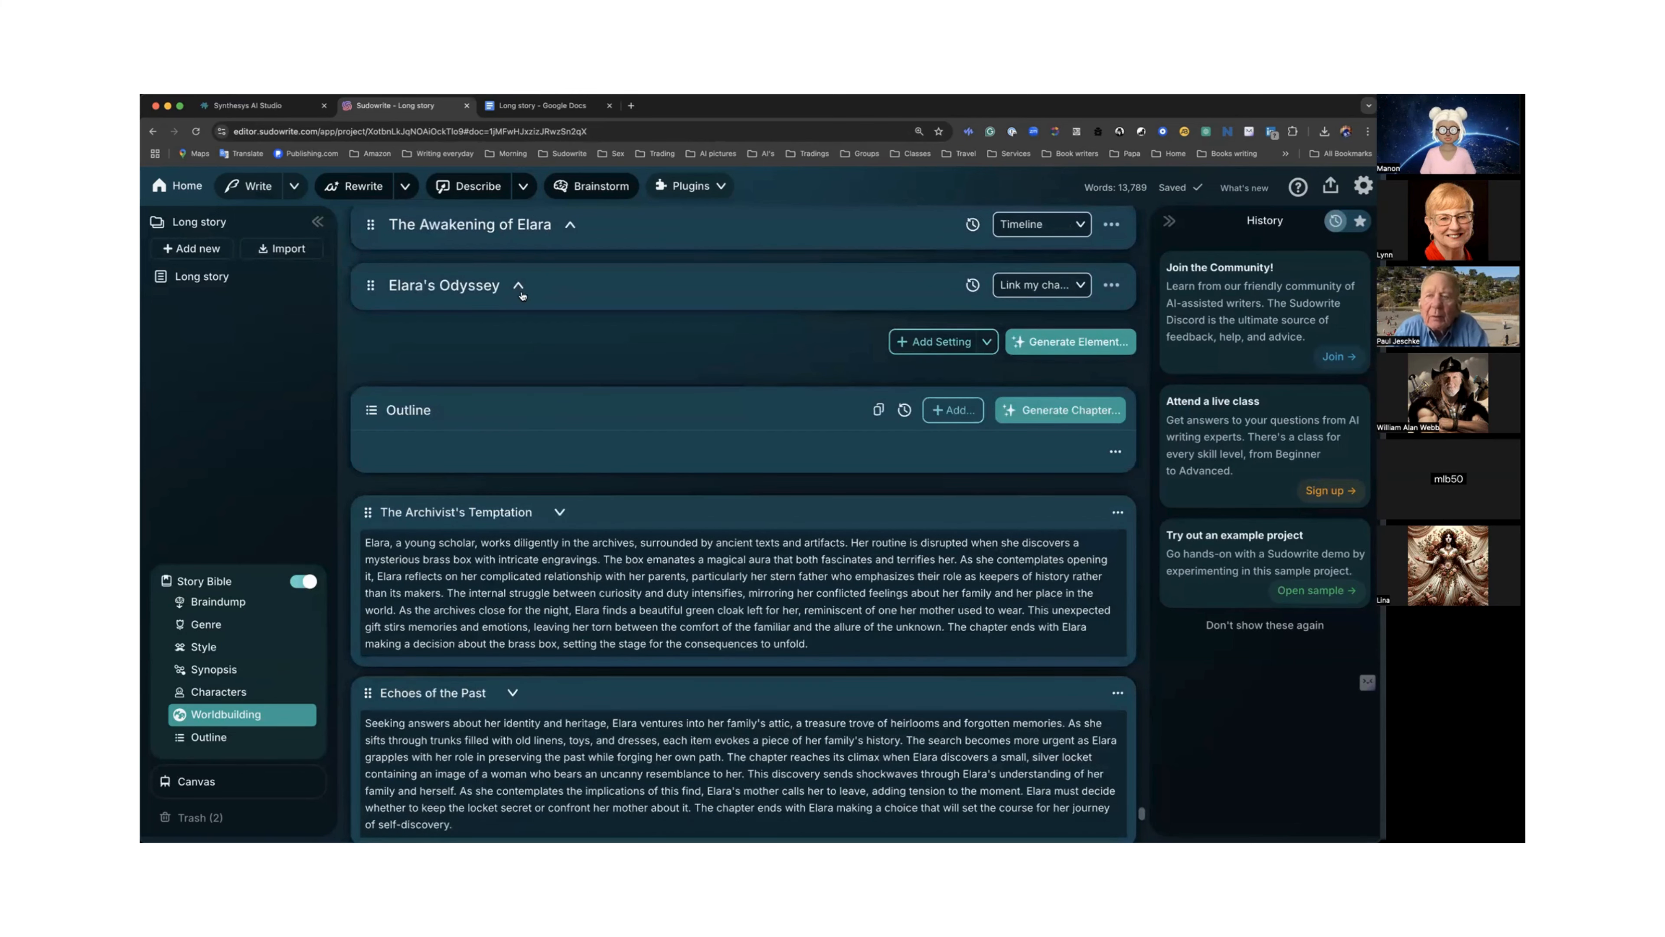
Review the list of worldbuilding elements and the Outline's chapter summaries below it.
{"action": "scroll", "coordinate": [522, 296], "scroll_direction": "up", "scroll_amount": 1}
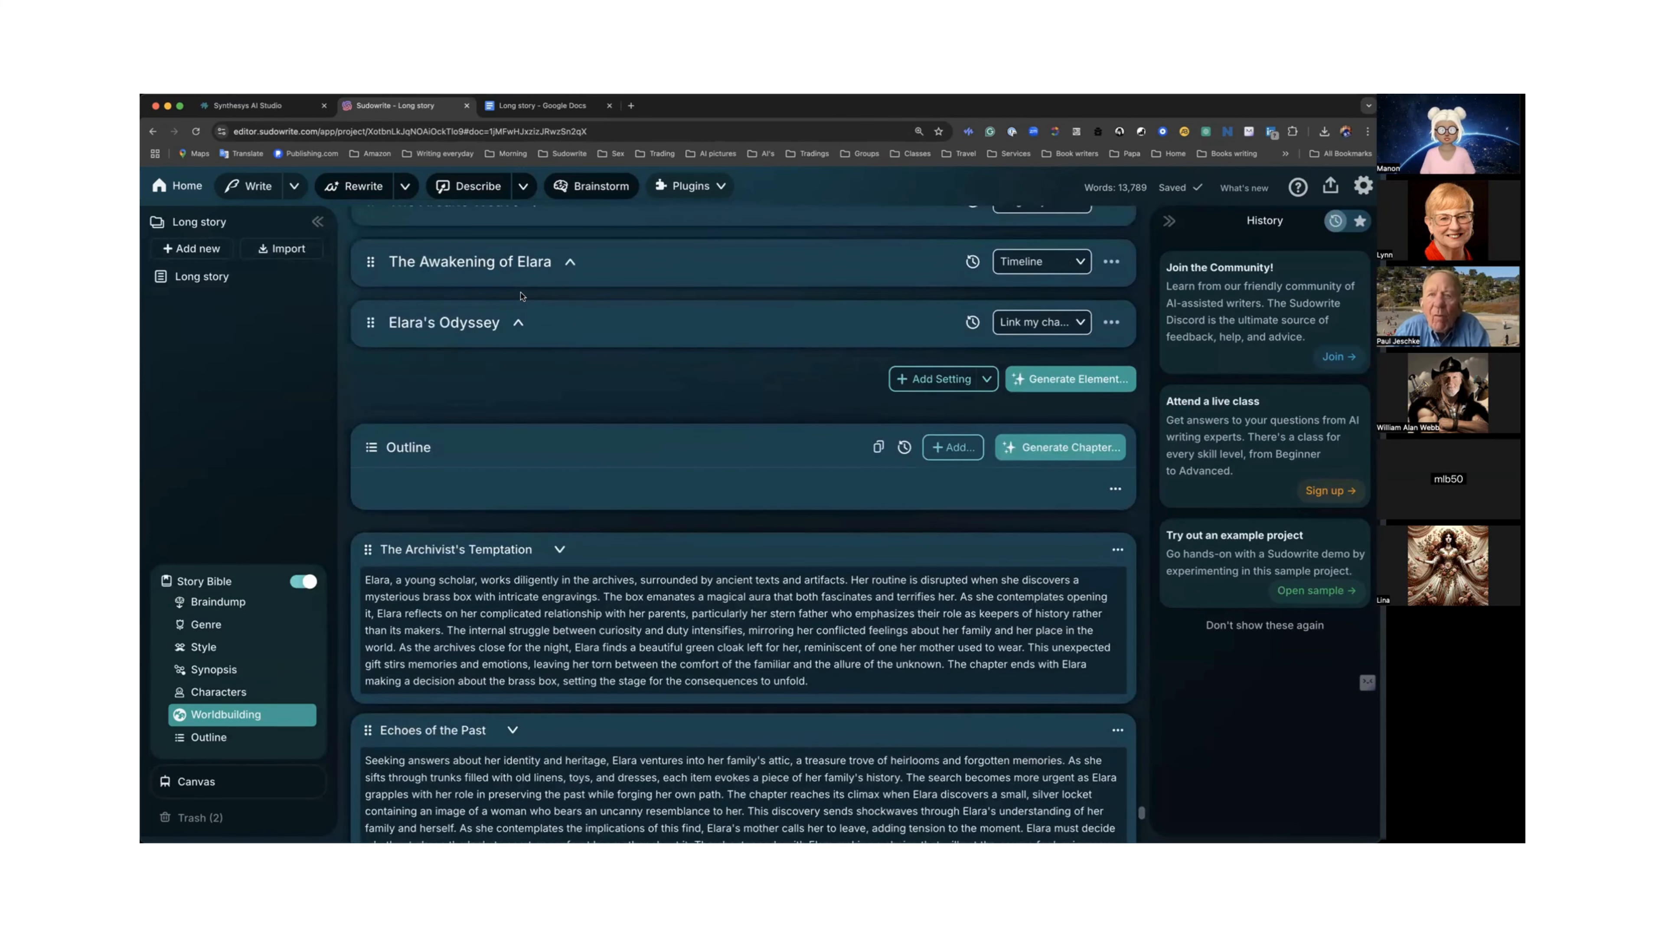
{"action": "scroll", "coordinate": [522, 295], "scroll_direction": "up", "scroll_amount": 10}
{"action": "scroll", "coordinate": [522, 295], "scroll_direction": "up", "scroll_amount": 1}
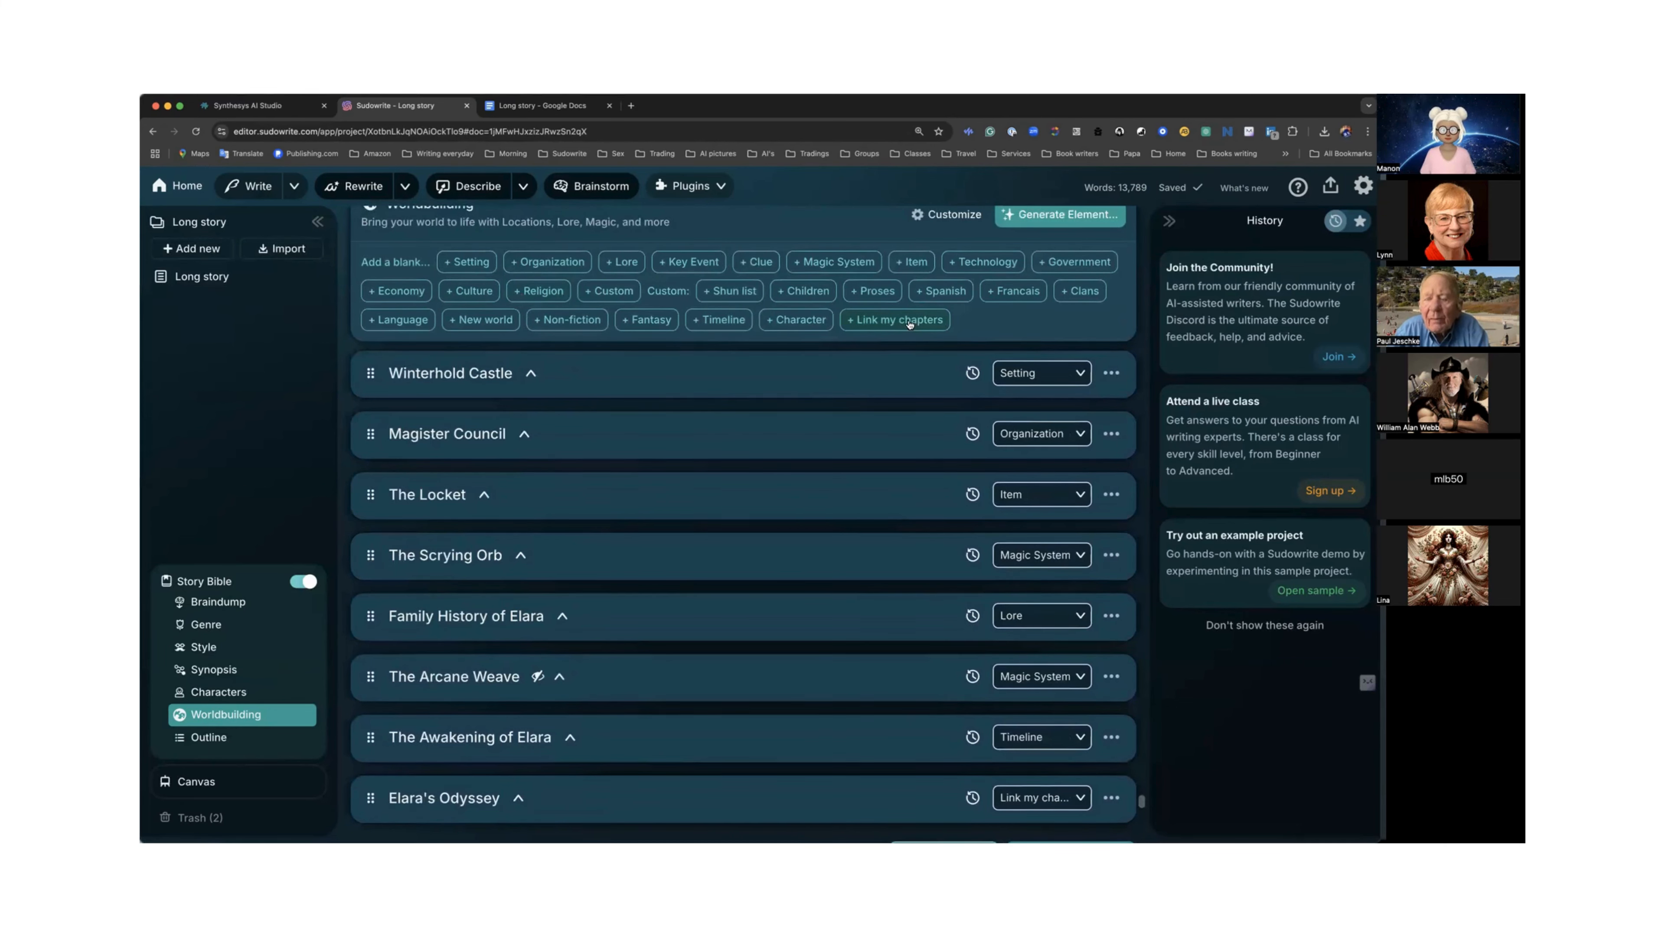
{"action": "scroll", "coordinate": [714, 324], "scroll_direction": "up", "scroll_amount": 5}
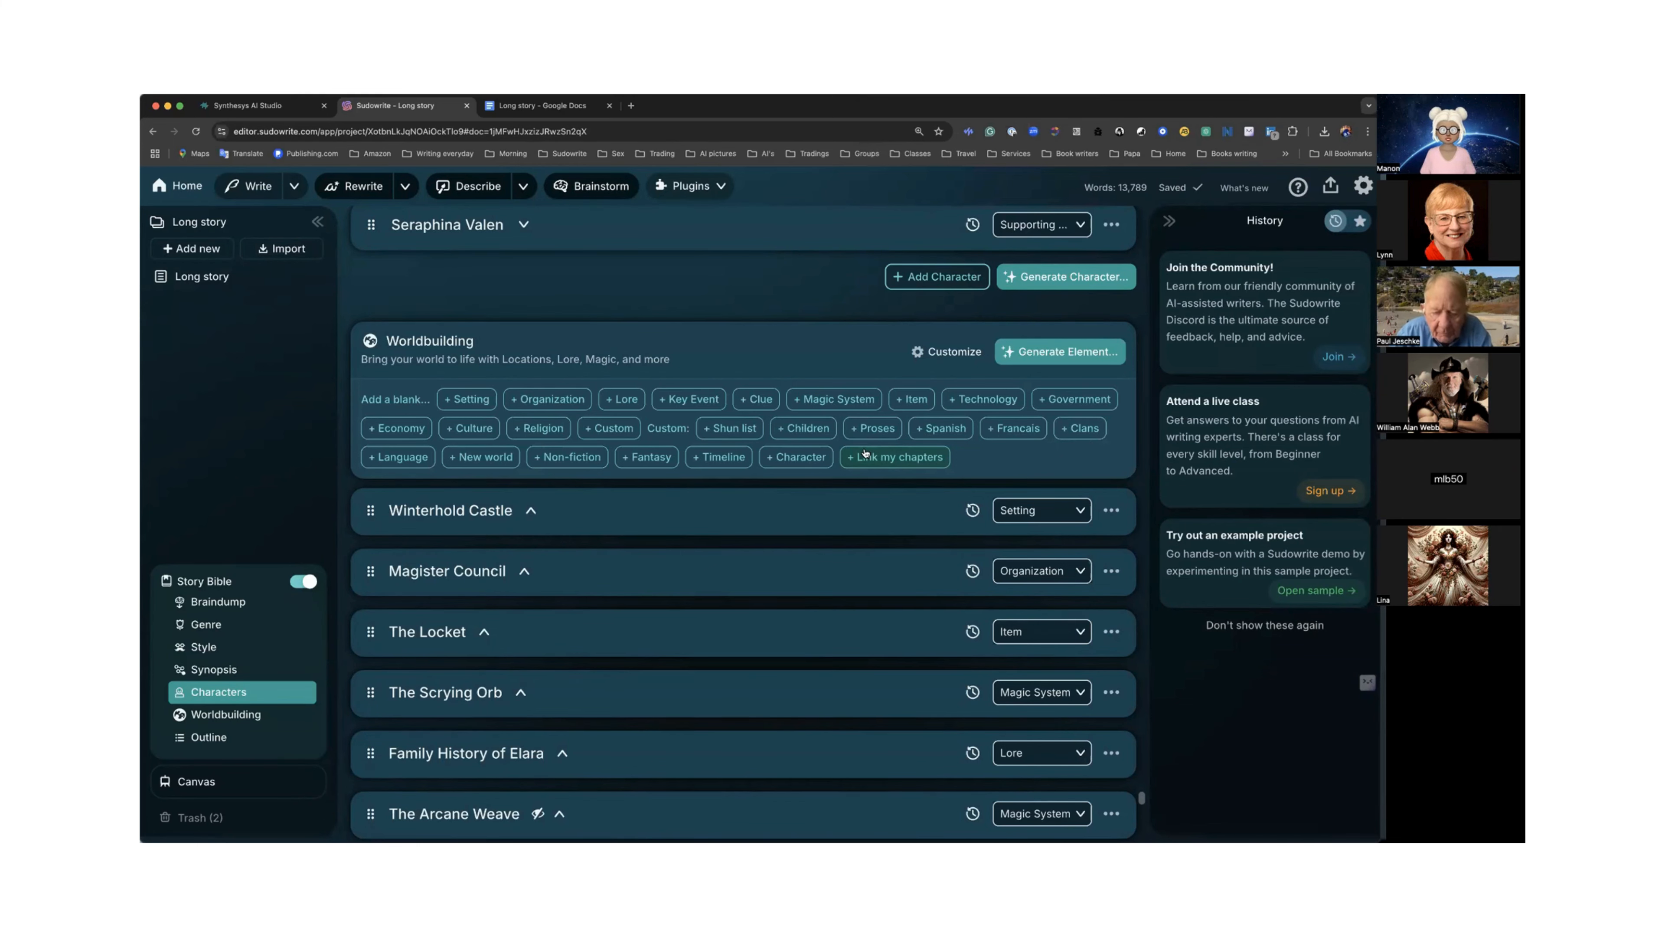
{"action": "scroll", "coordinate": [867, 453], "scroll_direction": "down", "scroll_amount": 1}
{"action": "scroll", "coordinate": [867, 453], "scroll_direction": "down", "scroll_amount": 7}
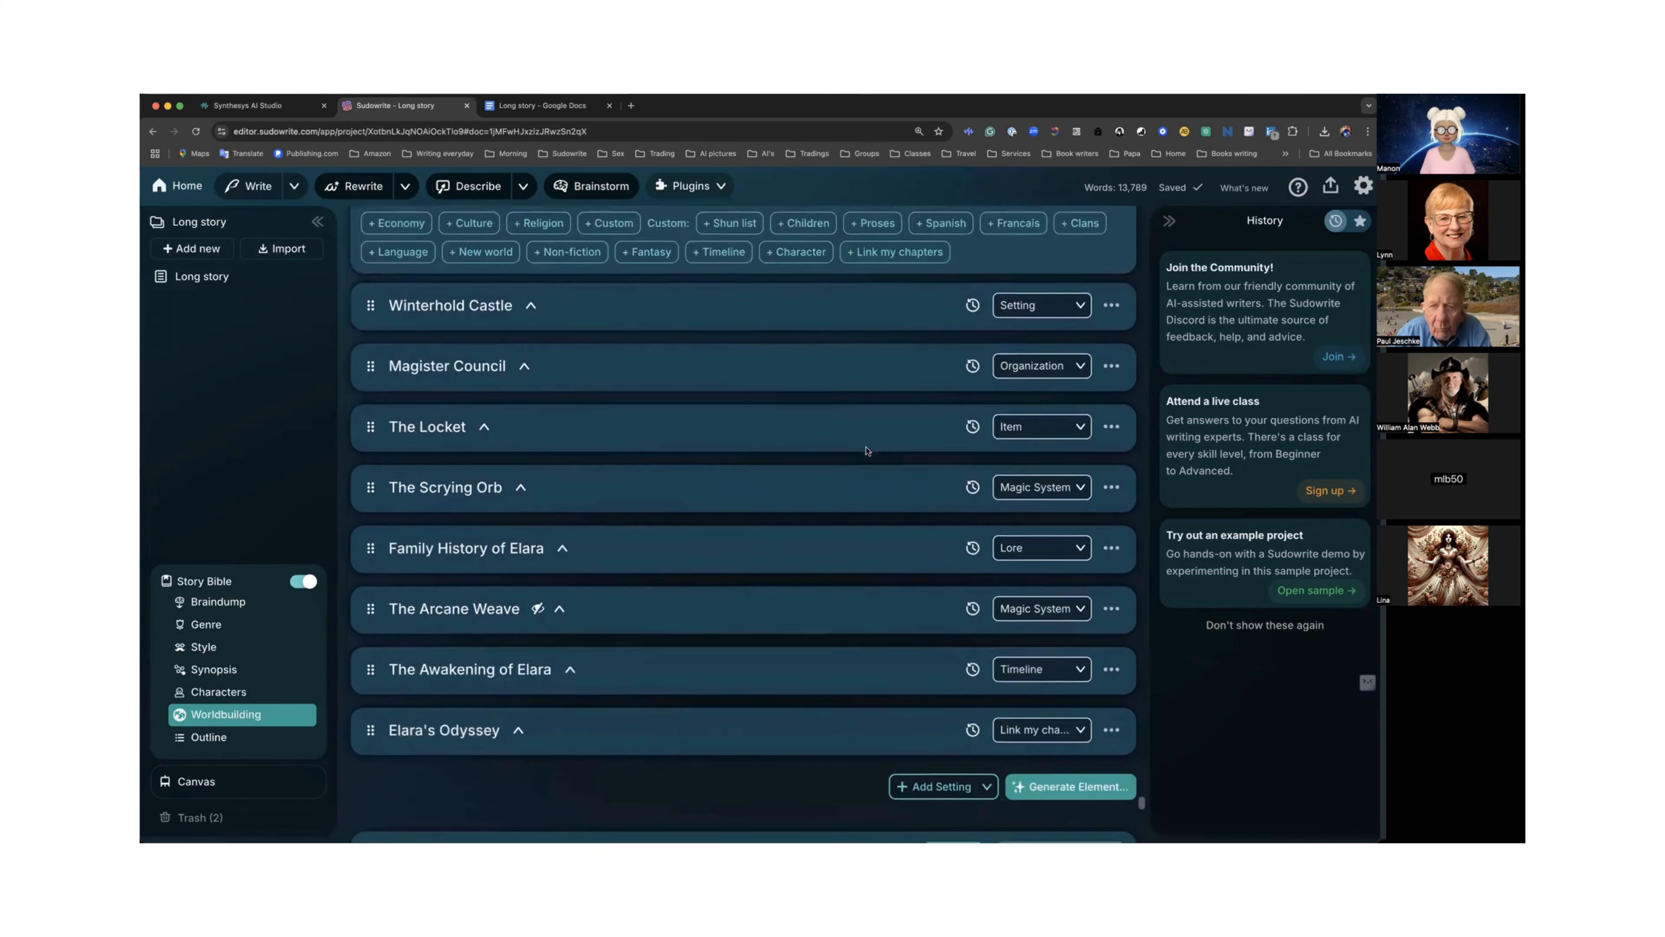
{"action": "scroll", "coordinate": [867, 452], "scroll_direction": "down", "scroll_amount": 5}
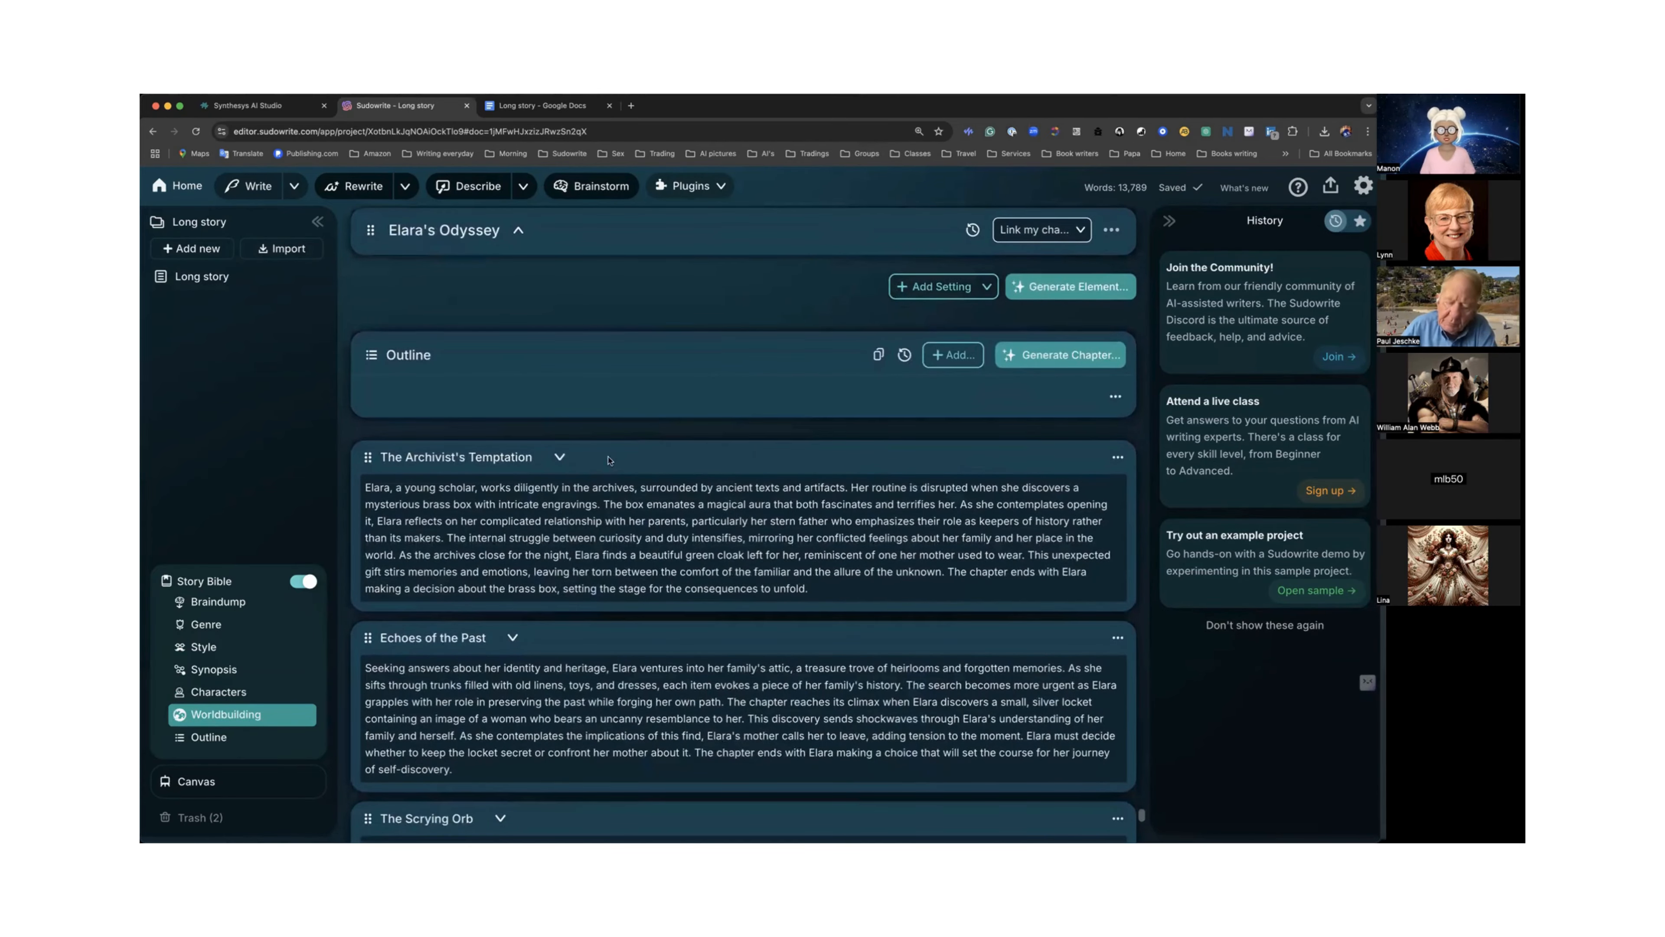
{"action": "scroll", "coordinate": [596, 463], "scroll_direction": "down", "scroll_amount": 12}
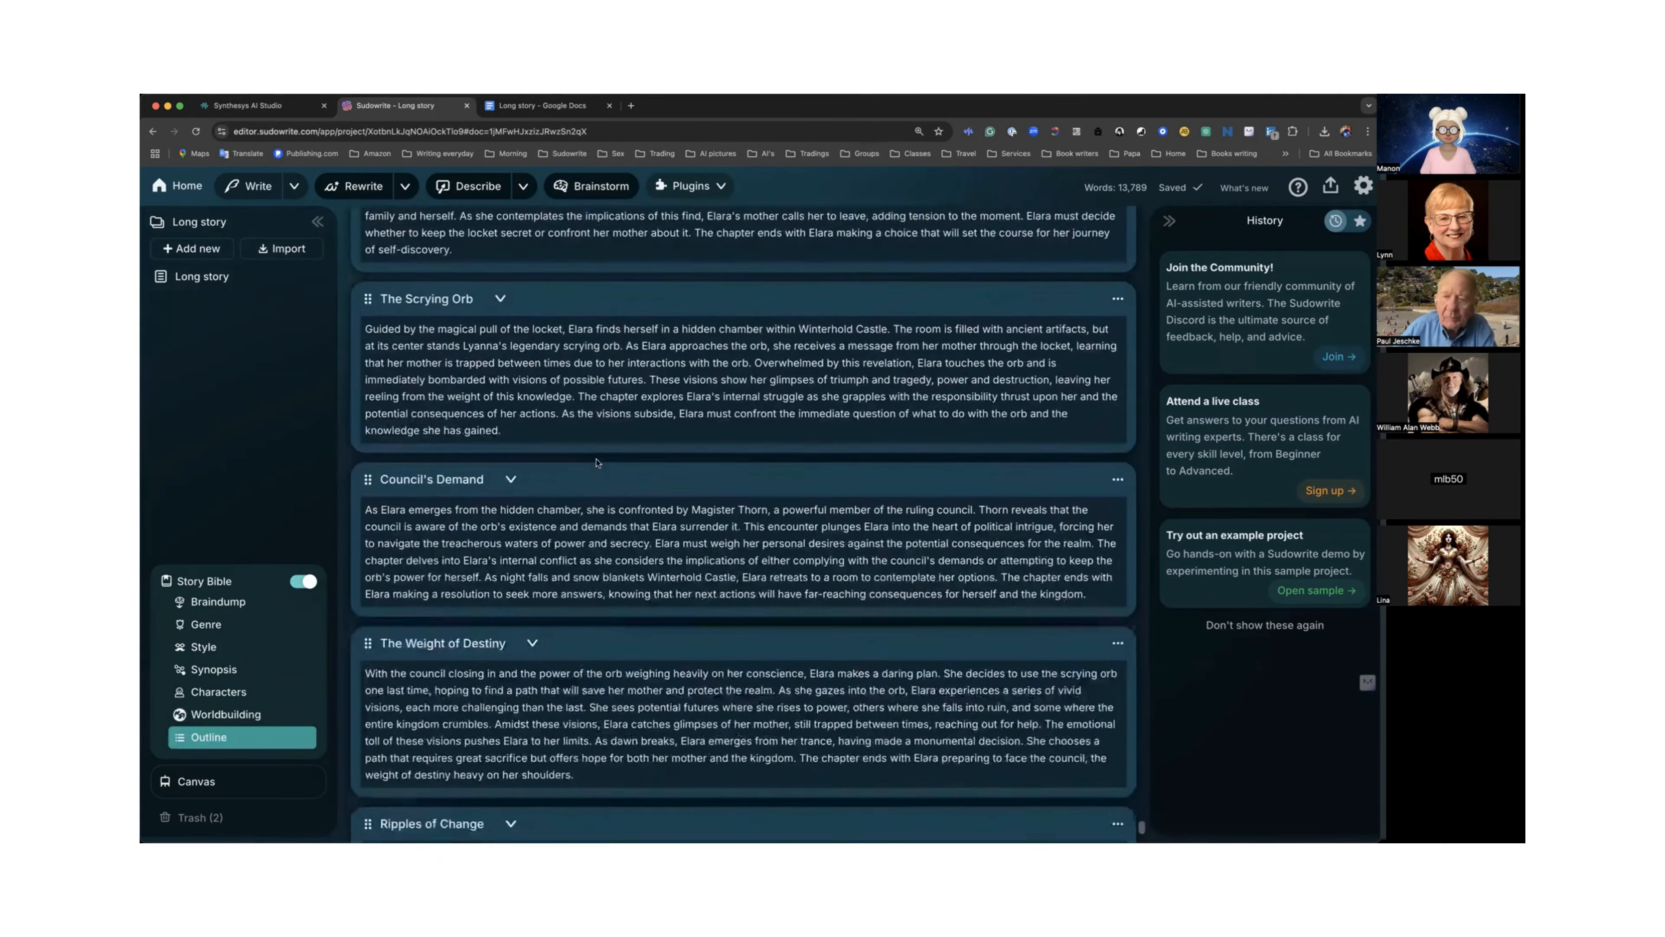
{"action": "scroll", "coordinate": [597, 463], "scroll_direction": "down", "scroll_amount": 3}
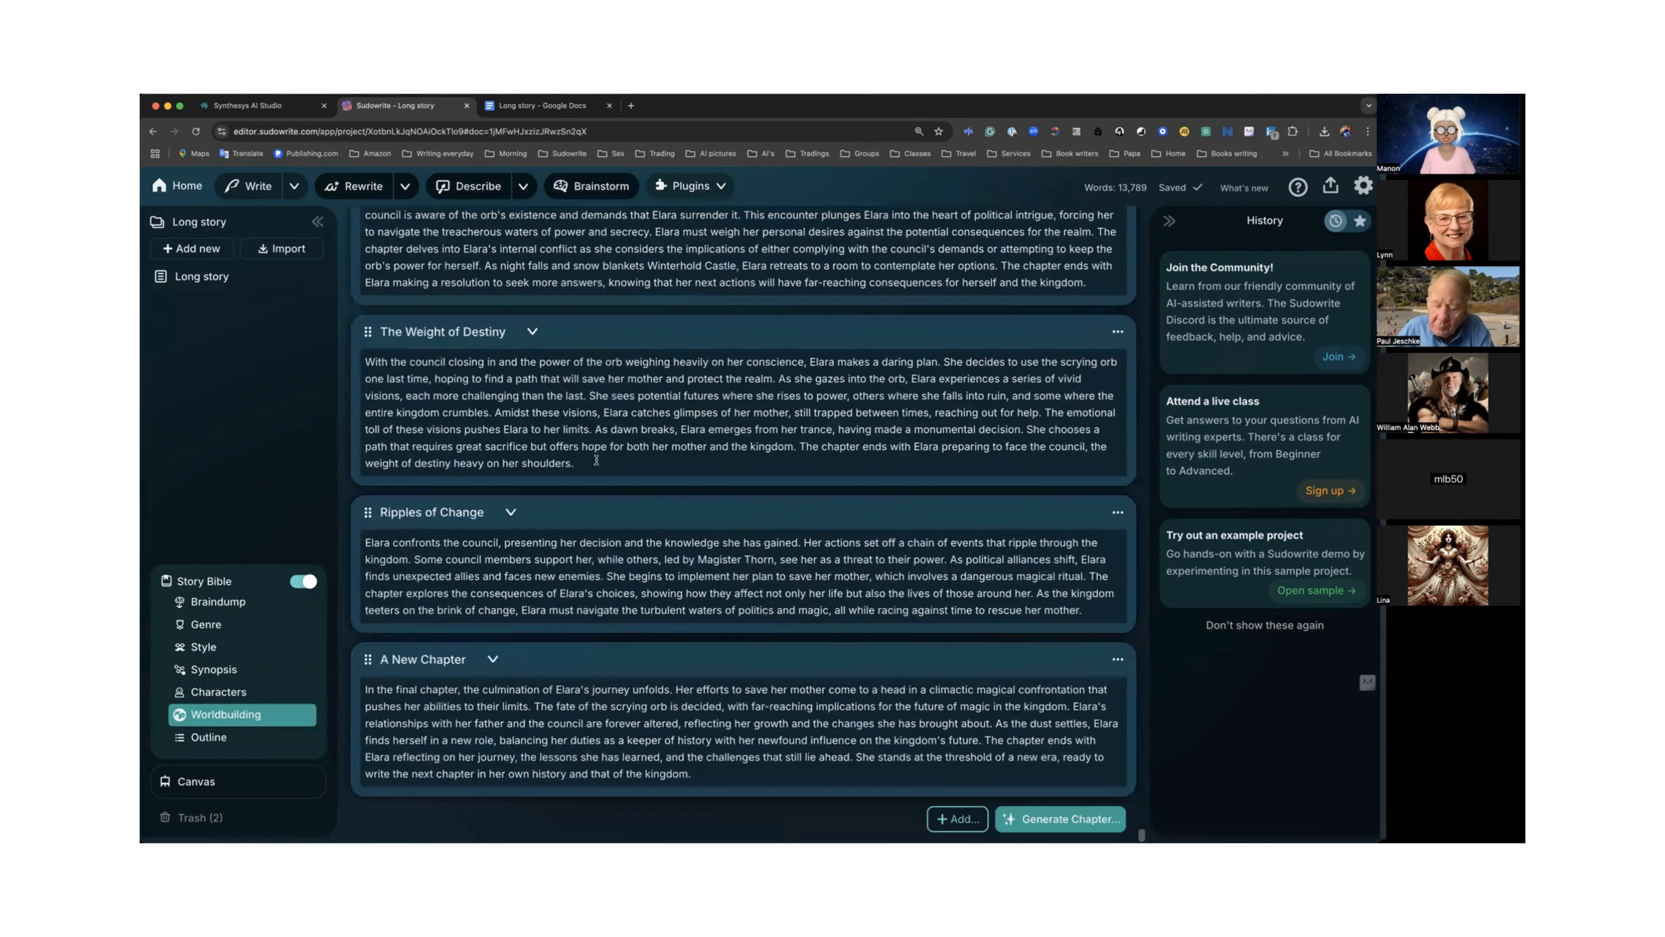
{"action": "scroll", "coordinate": [597, 461], "scroll_direction": "up", "scroll_amount": 15}
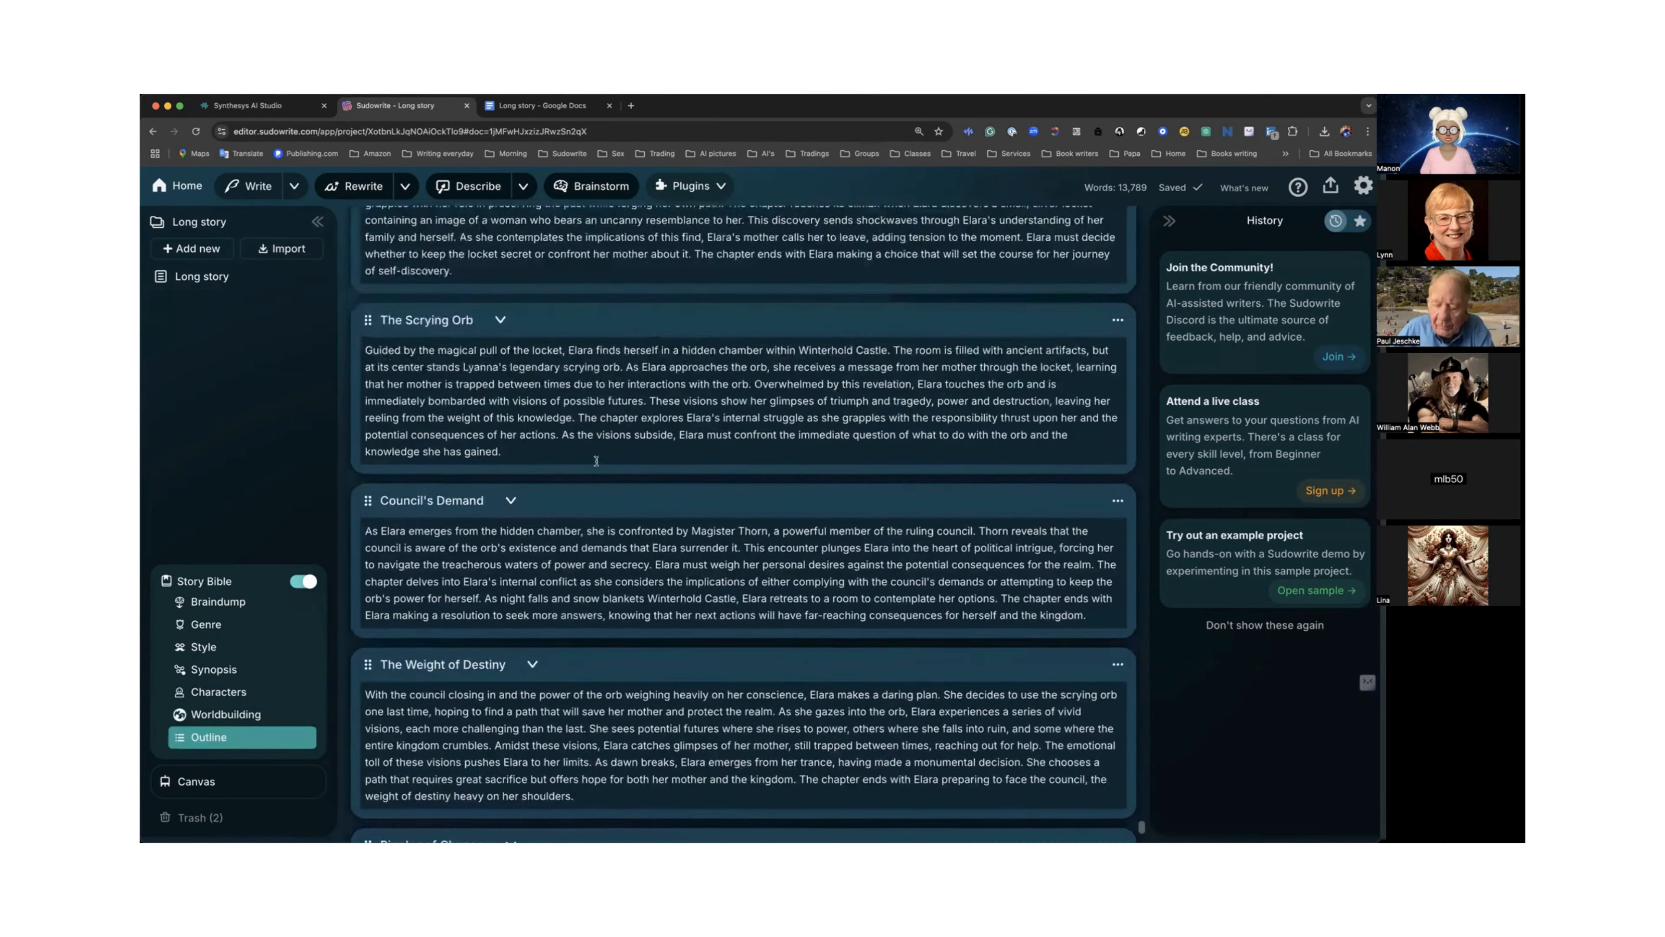
{"action": "scroll", "coordinate": [597, 463], "scroll_direction": "up", "scroll_amount": 1}
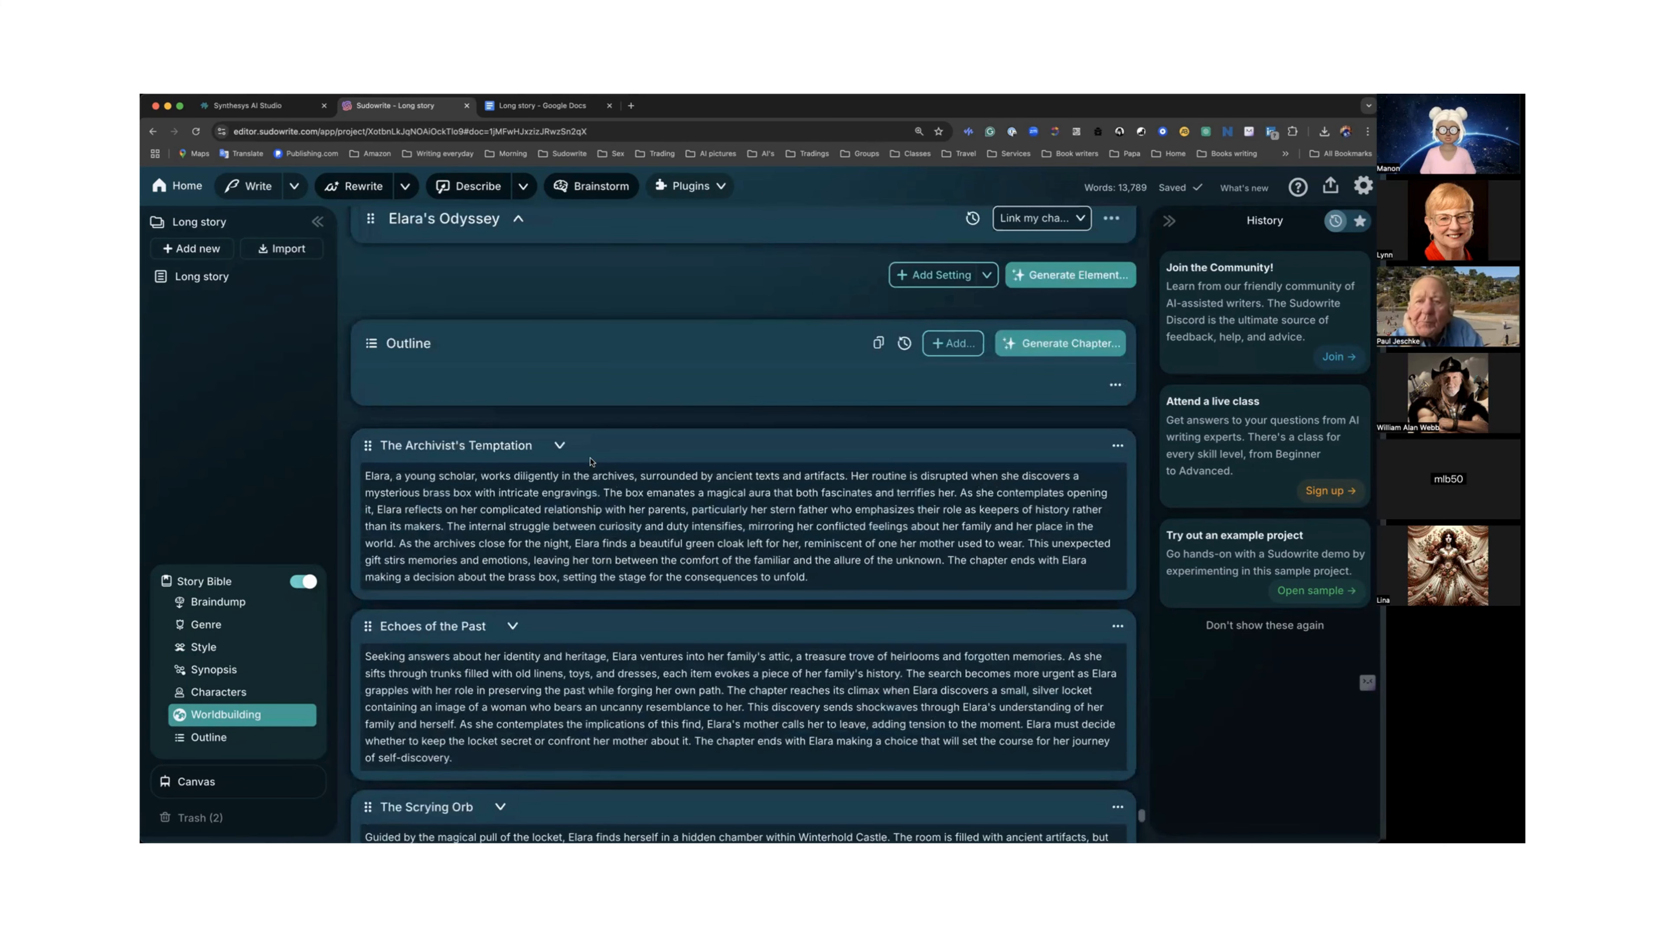
{"action": "scroll", "coordinate": [590, 459], "scroll_direction": "down", "scroll_amount": 1}
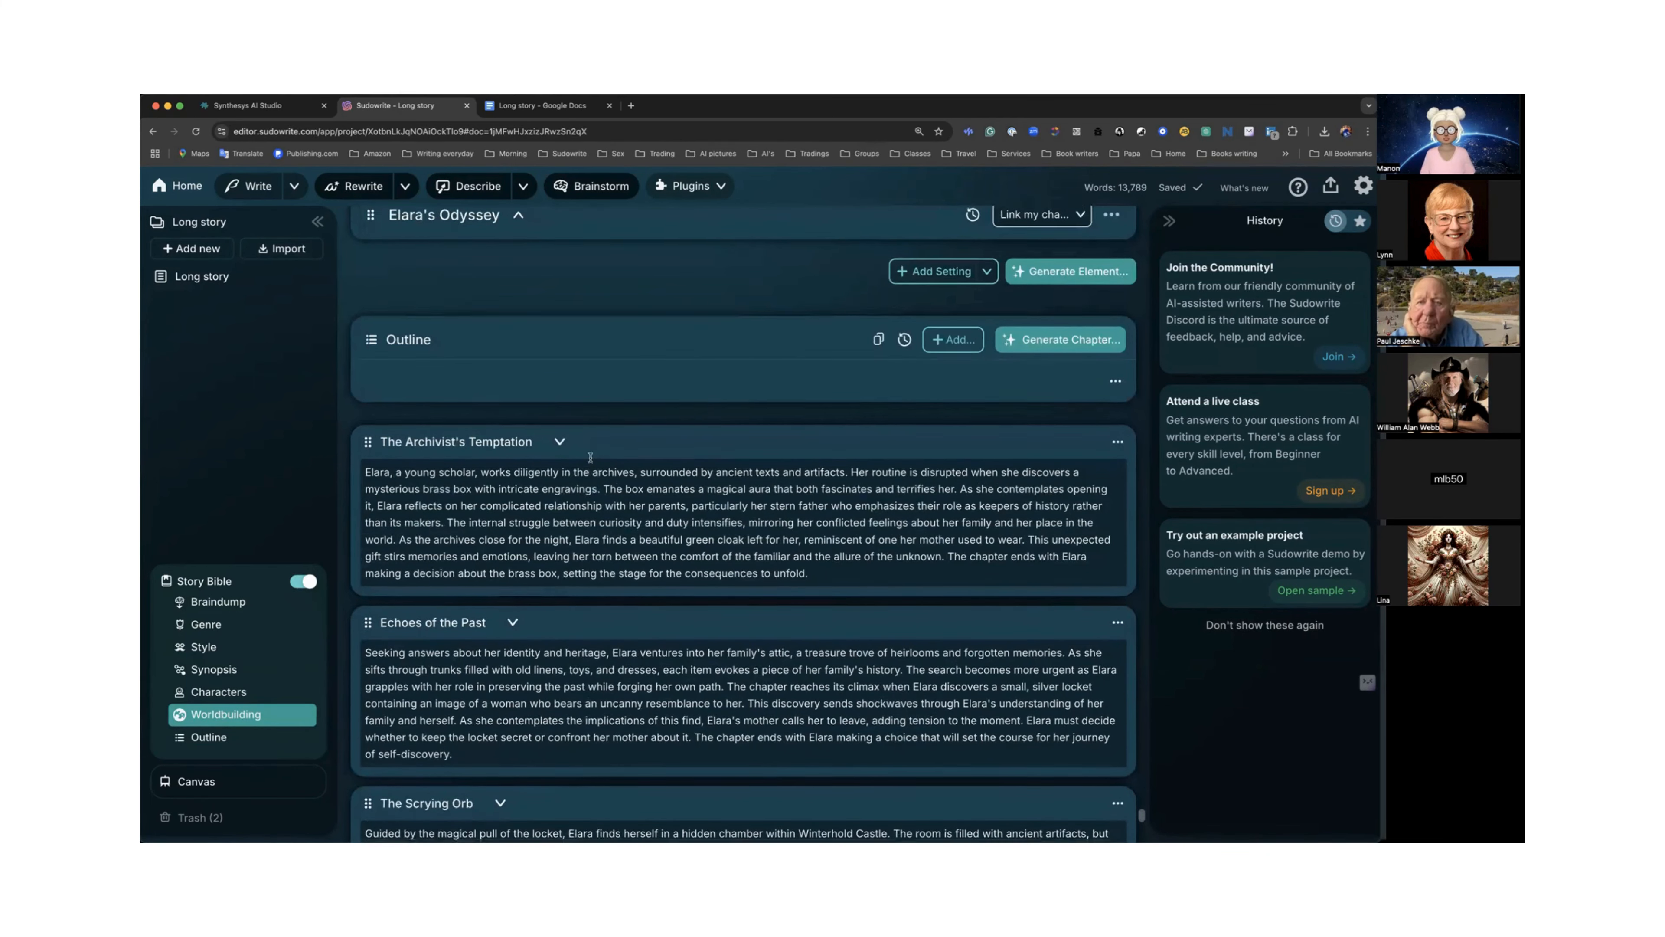
{"action": "scroll", "coordinate": [590, 457], "scroll_direction": "down", "scroll_amount": 2}
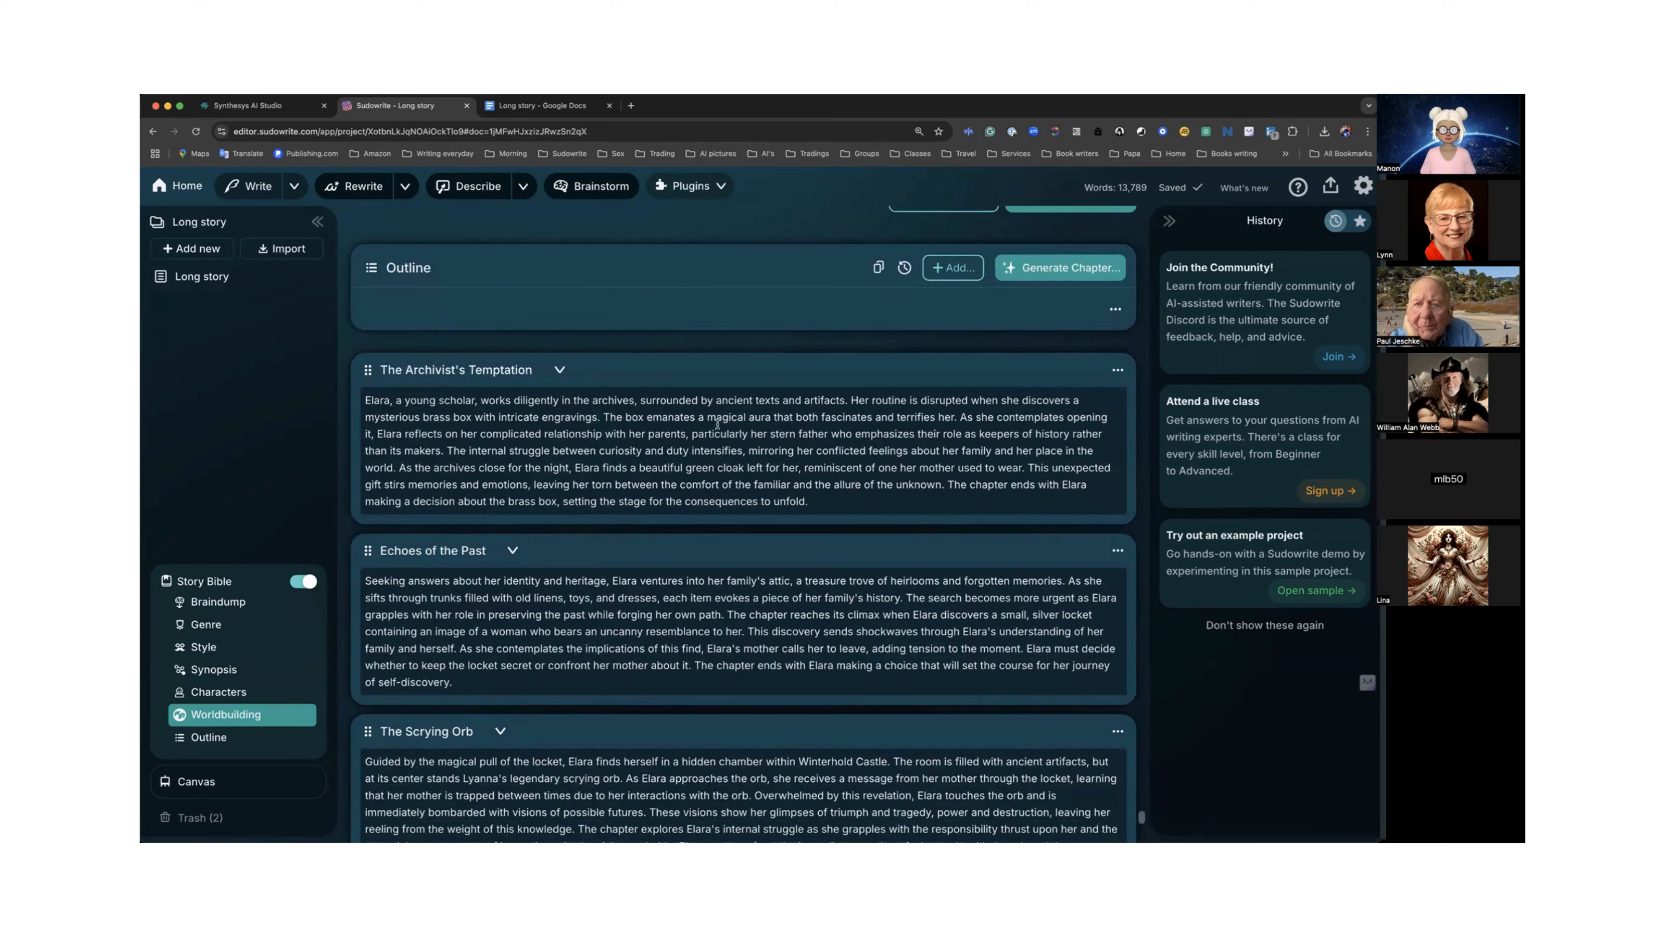
{"action": "scroll", "coordinate": [717, 425], "scroll_direction": "down", "scroll_amount": 1}
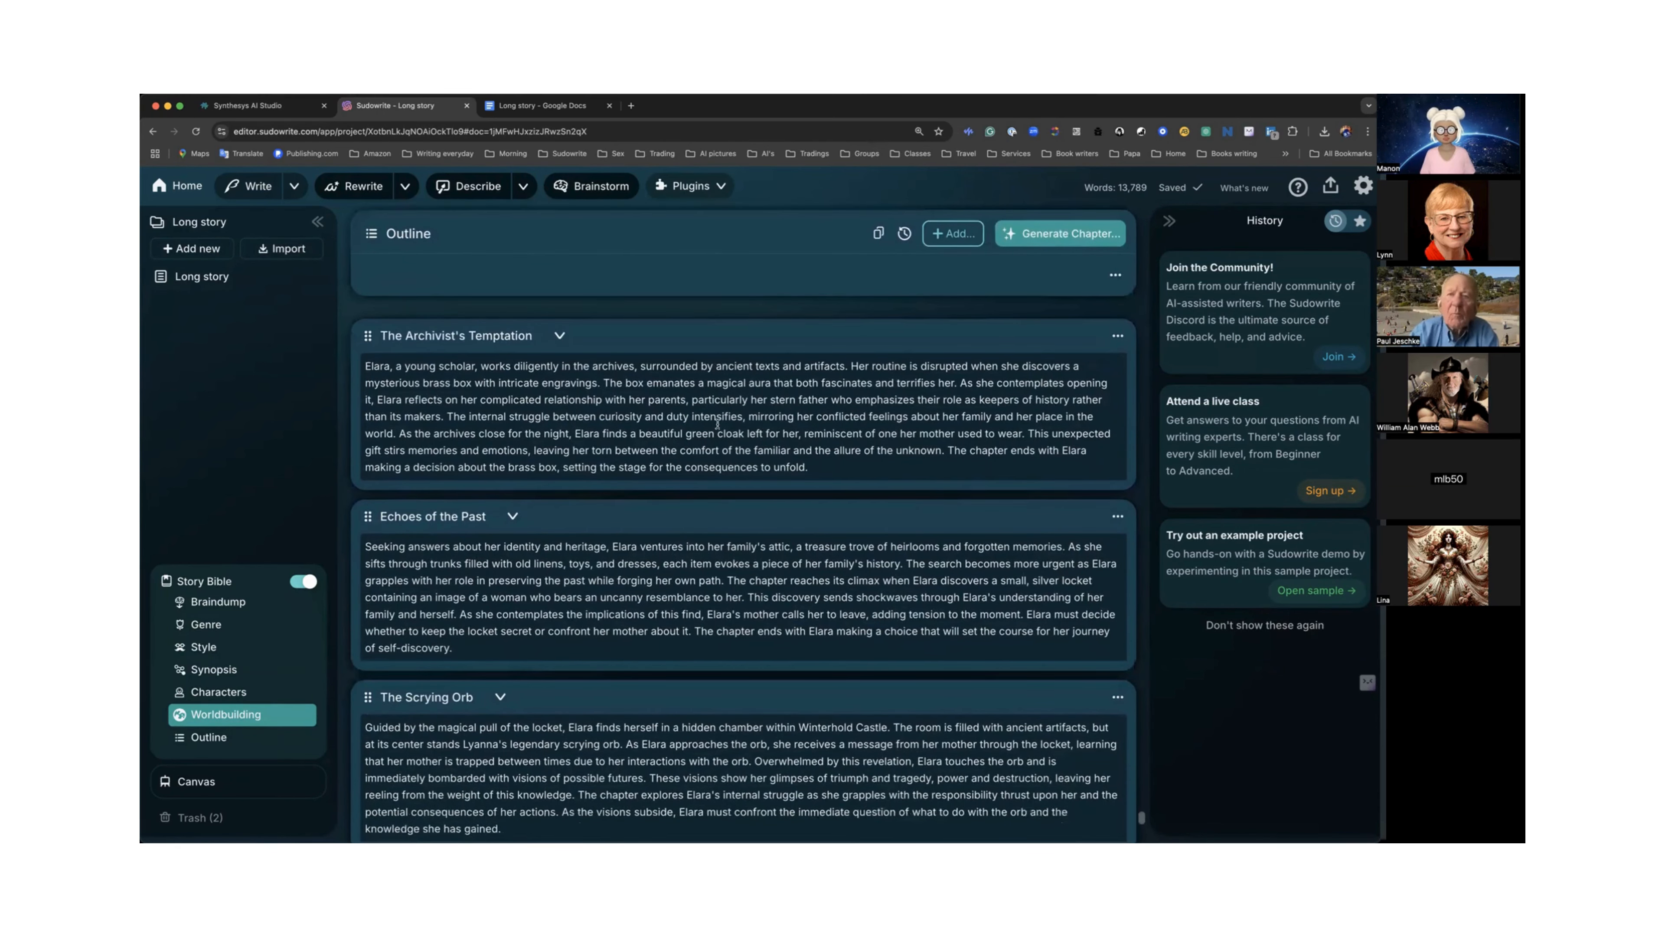
{"action": "scroll", "coordinate": [717, 425], "scroll_direction": "down", "scroll_amount": 1}
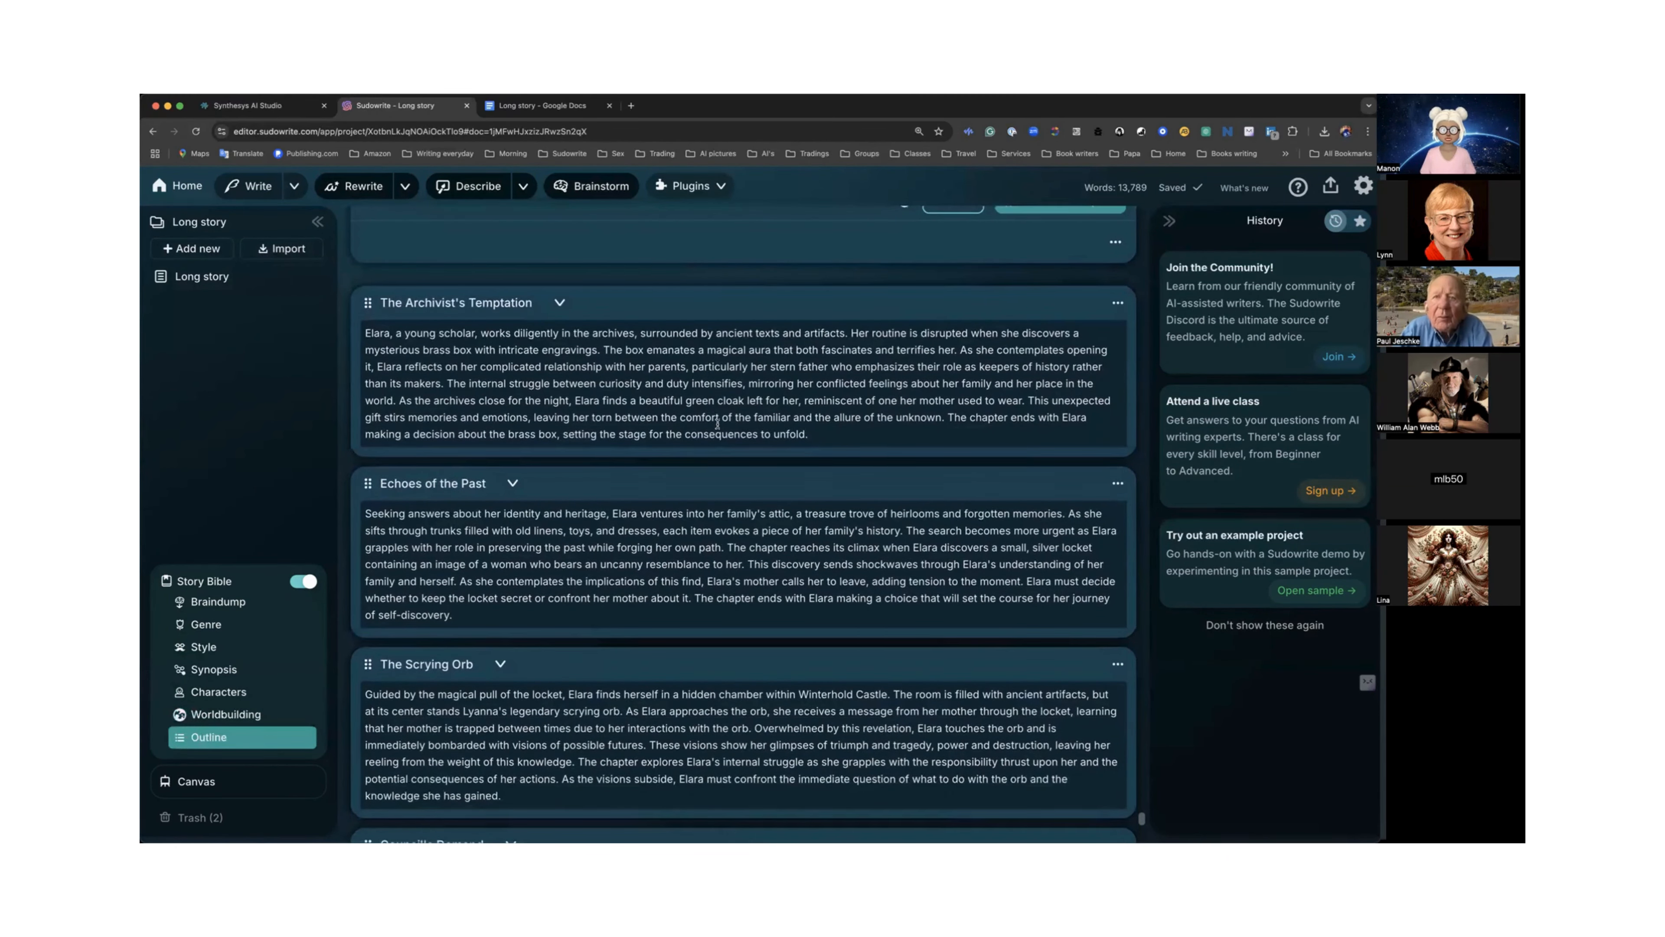
{"action": "scroll", "coordinate": [717, 425], "scroll_direction": "down", "scroll_amount": 3}
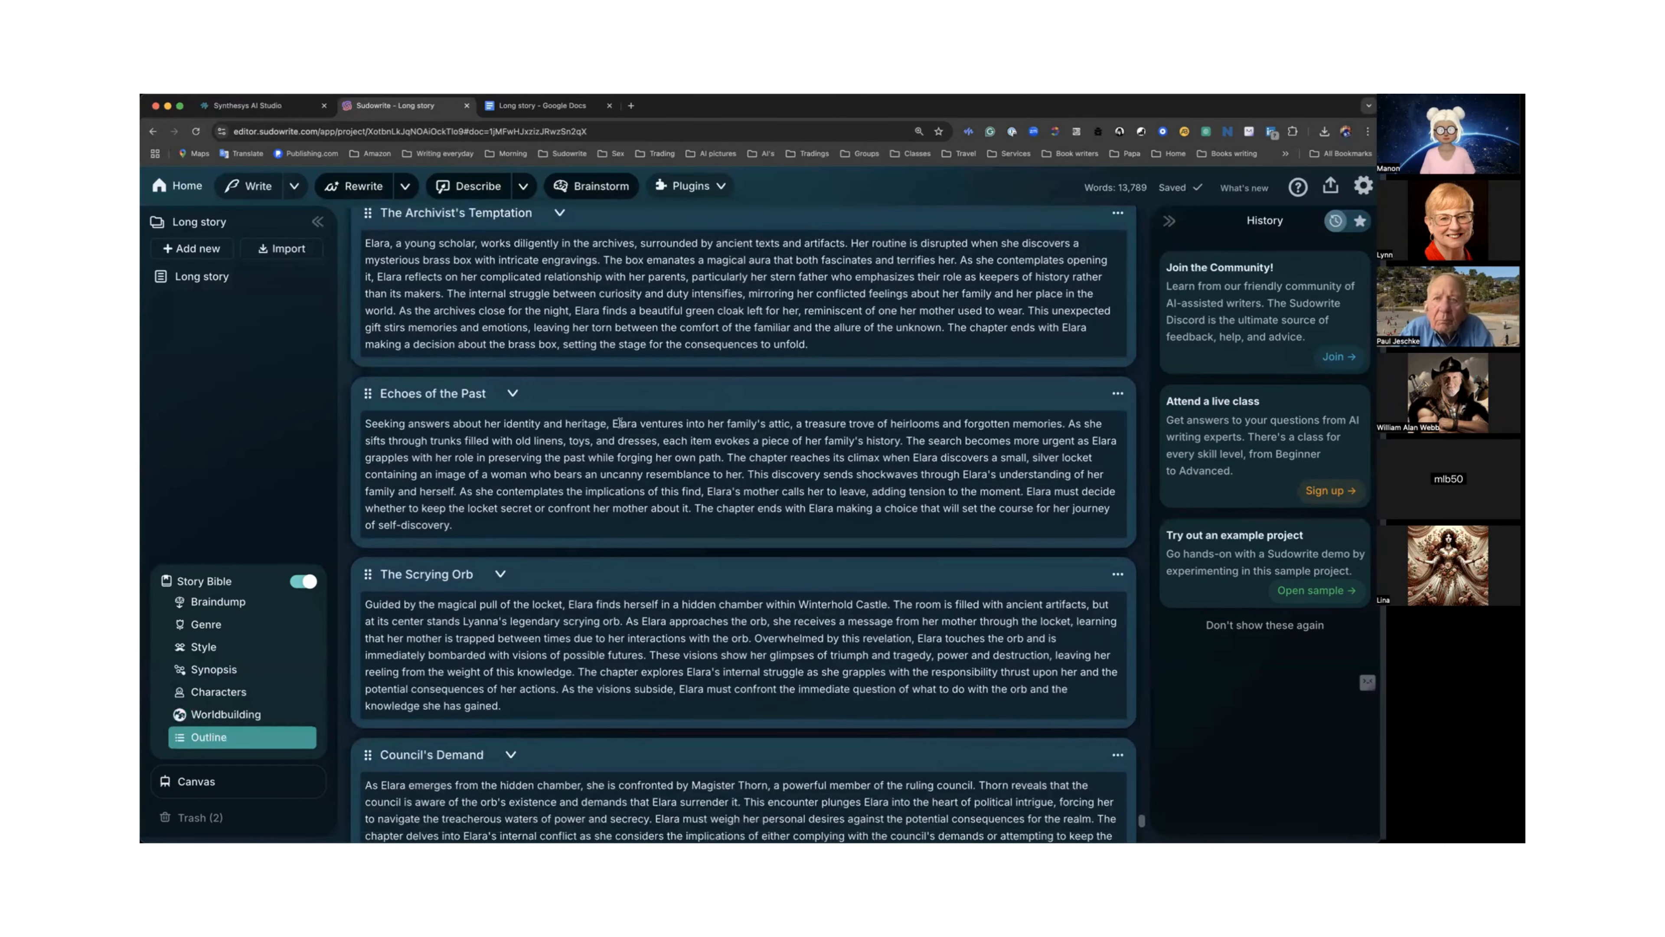
Highlight passages in the Echoes of the Past and The Scrying Orb chapter summaries of the Outline.
{"action": "left_click_drag", "start_coordinate": [573, 428], "coordinate": [740, 493]}
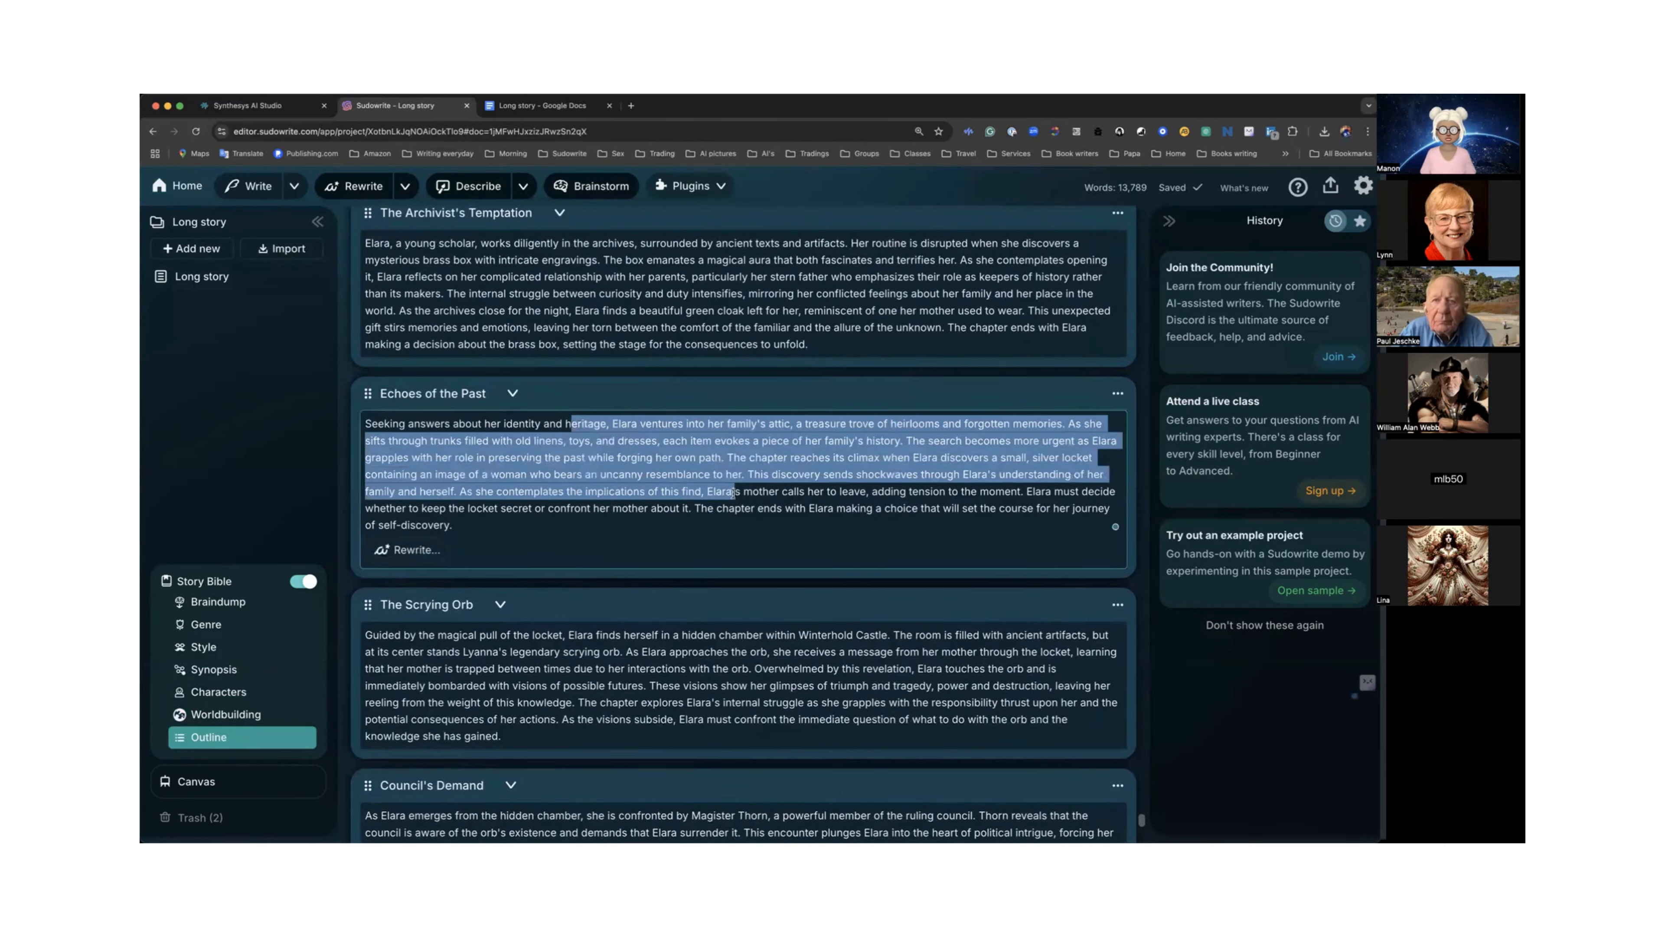
{"action": "left_click", "coordinate": [716, 489]}
{"action": "scroll", "coordinate": [715, 490], "scroll_direction": "down", "scroll_amount": 2}
{"action": "scroll", "coordinate": [715, 489], "scroll_direction": "down", "scroll_amount": 2}
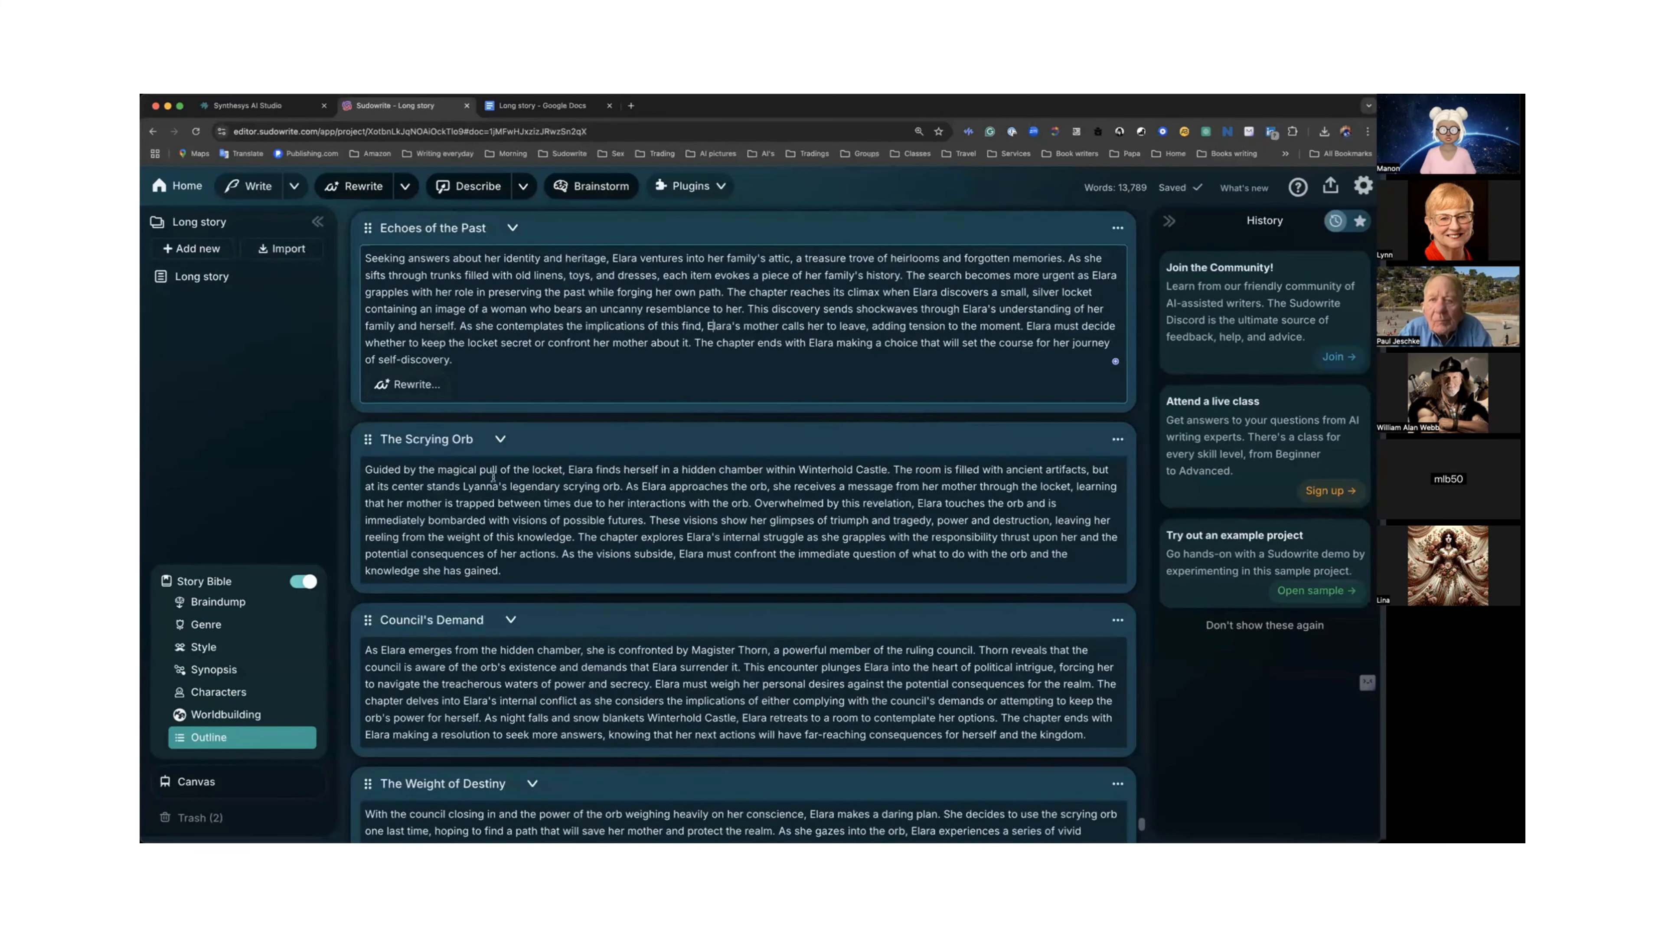
{"action": "left_click_drag", "start_coordinate": [495, 469], "coordinate": [587, 513]}
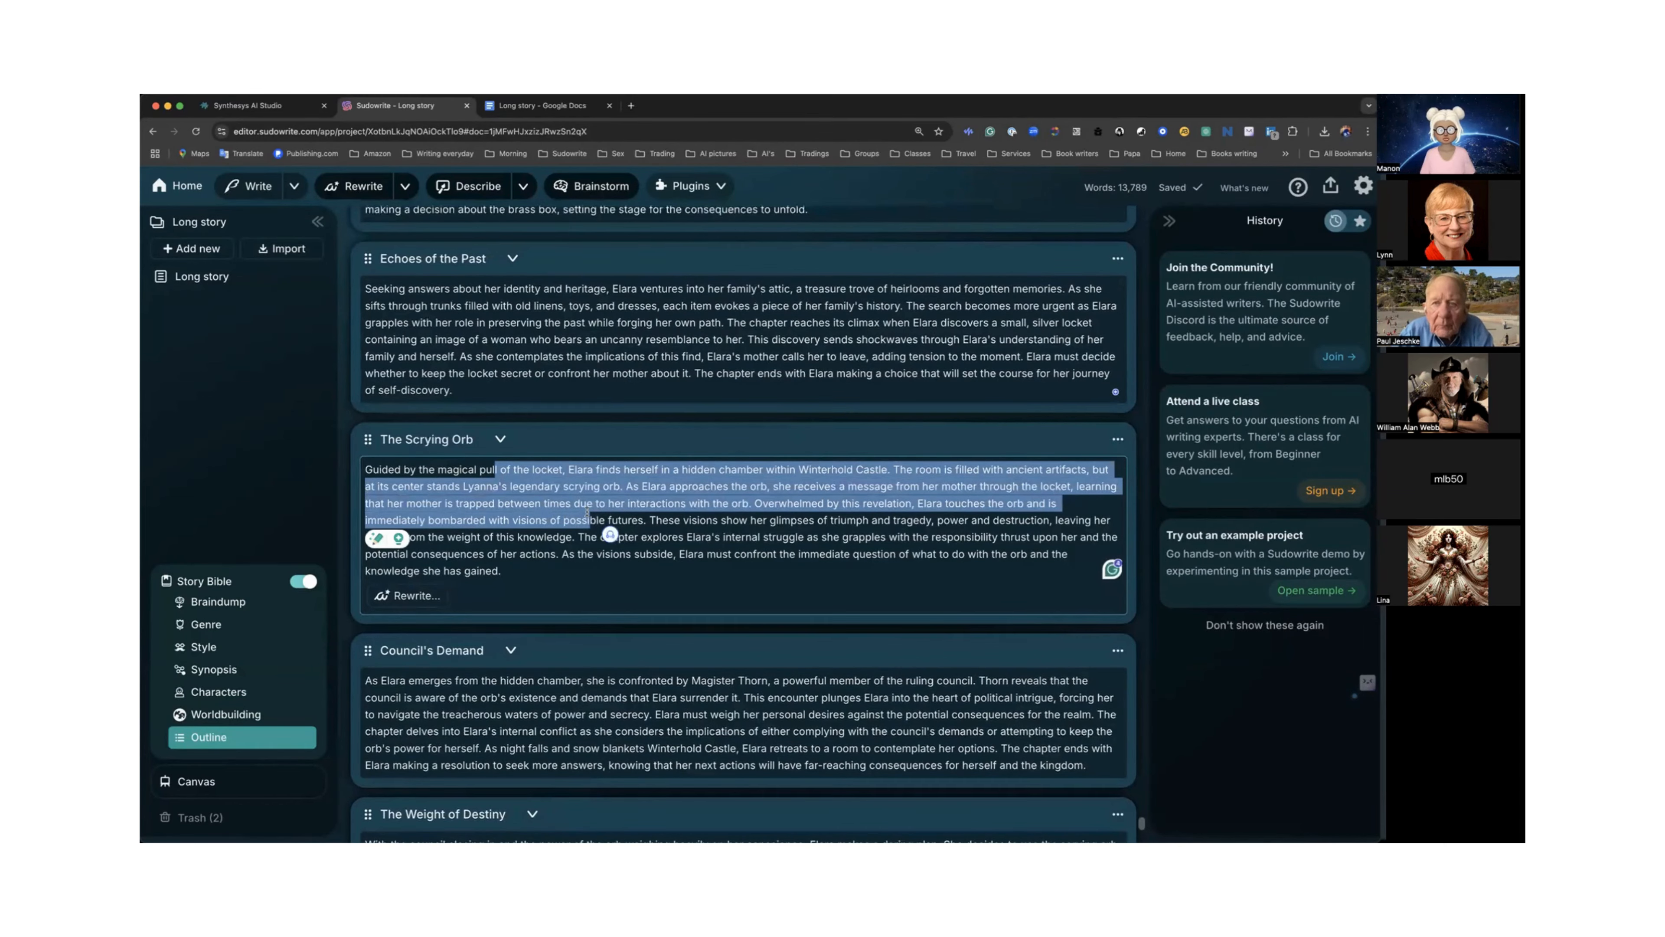
{"action": "scroll", "coordinate": [588, 513], "scroll_direction": "down", "scroll_amount": 6}
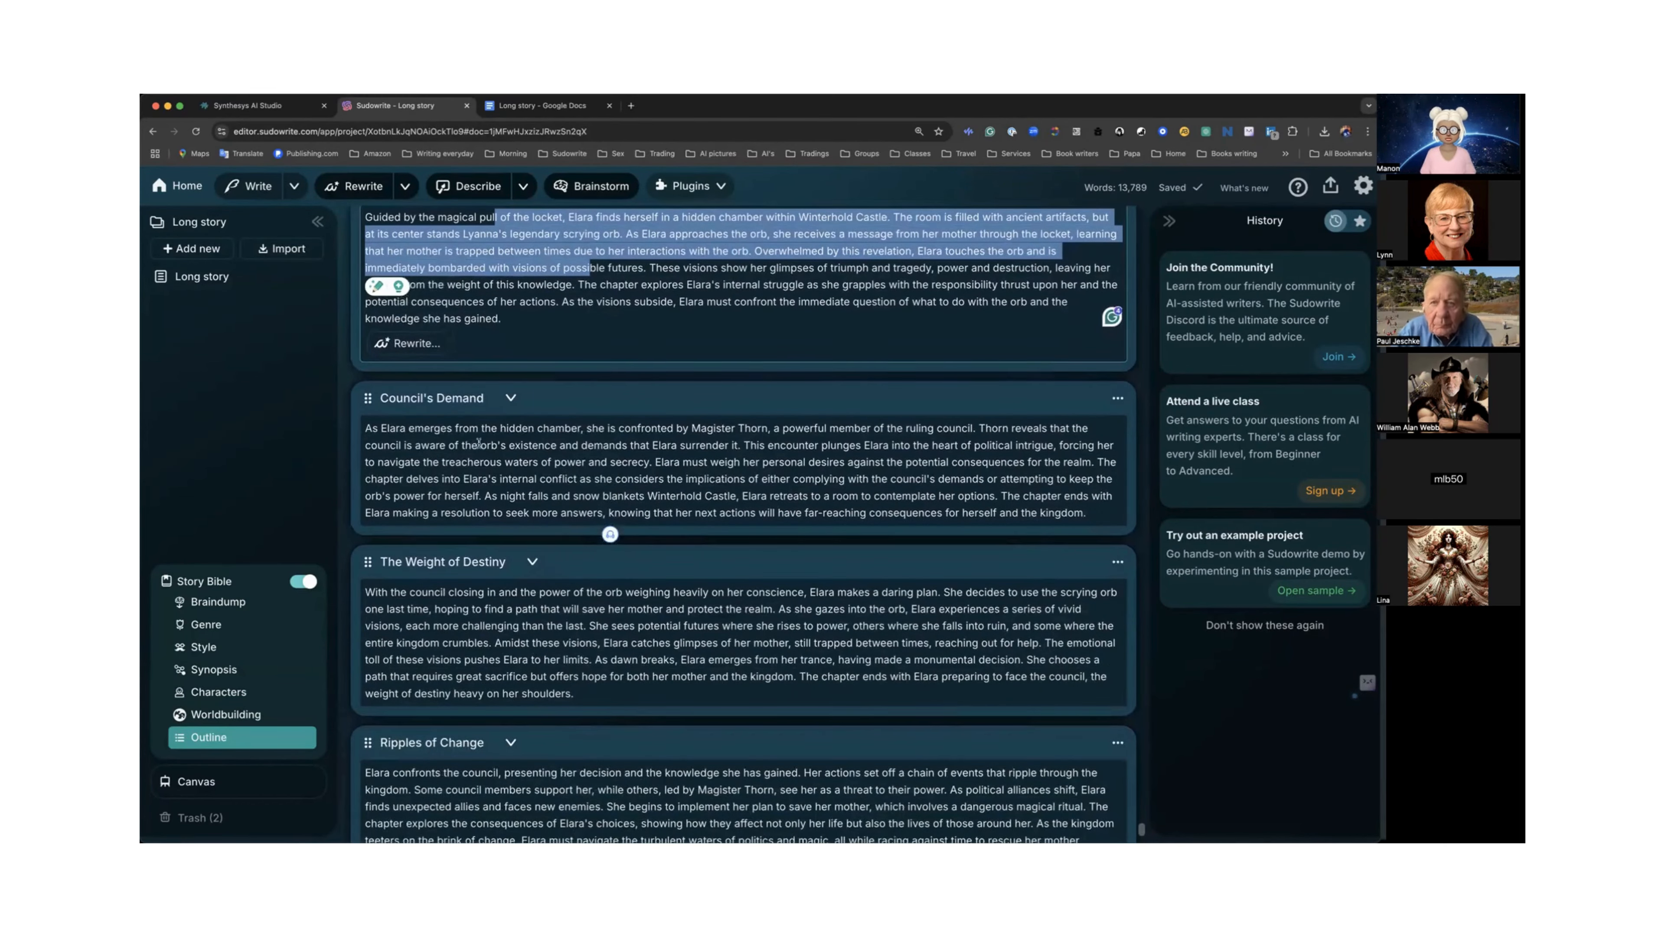
Highlight a passage in the Council's Demand chapter summary, deselect it and return to the Outline's first chapter.
{"action": "left_click_drag", "start_coordinate": [479, 428], "coordinate": [647, 477]}
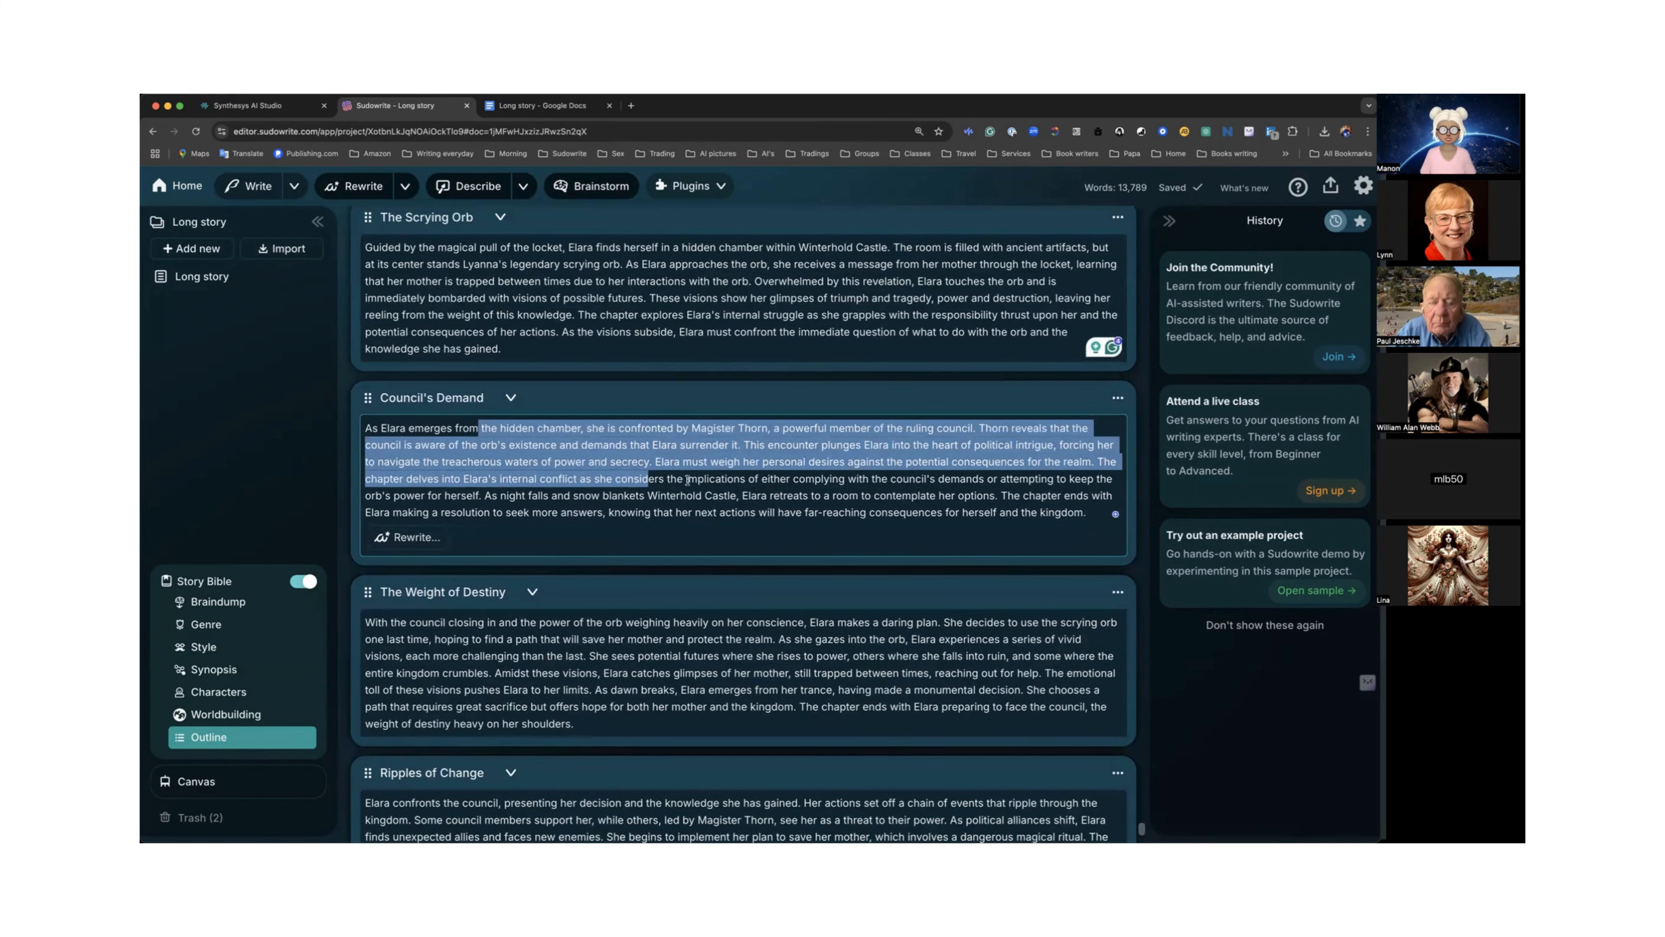
{"action": "scroll", "coordinate": [687, 480], "scroll_direction": "down", "scroll_amount": 5}
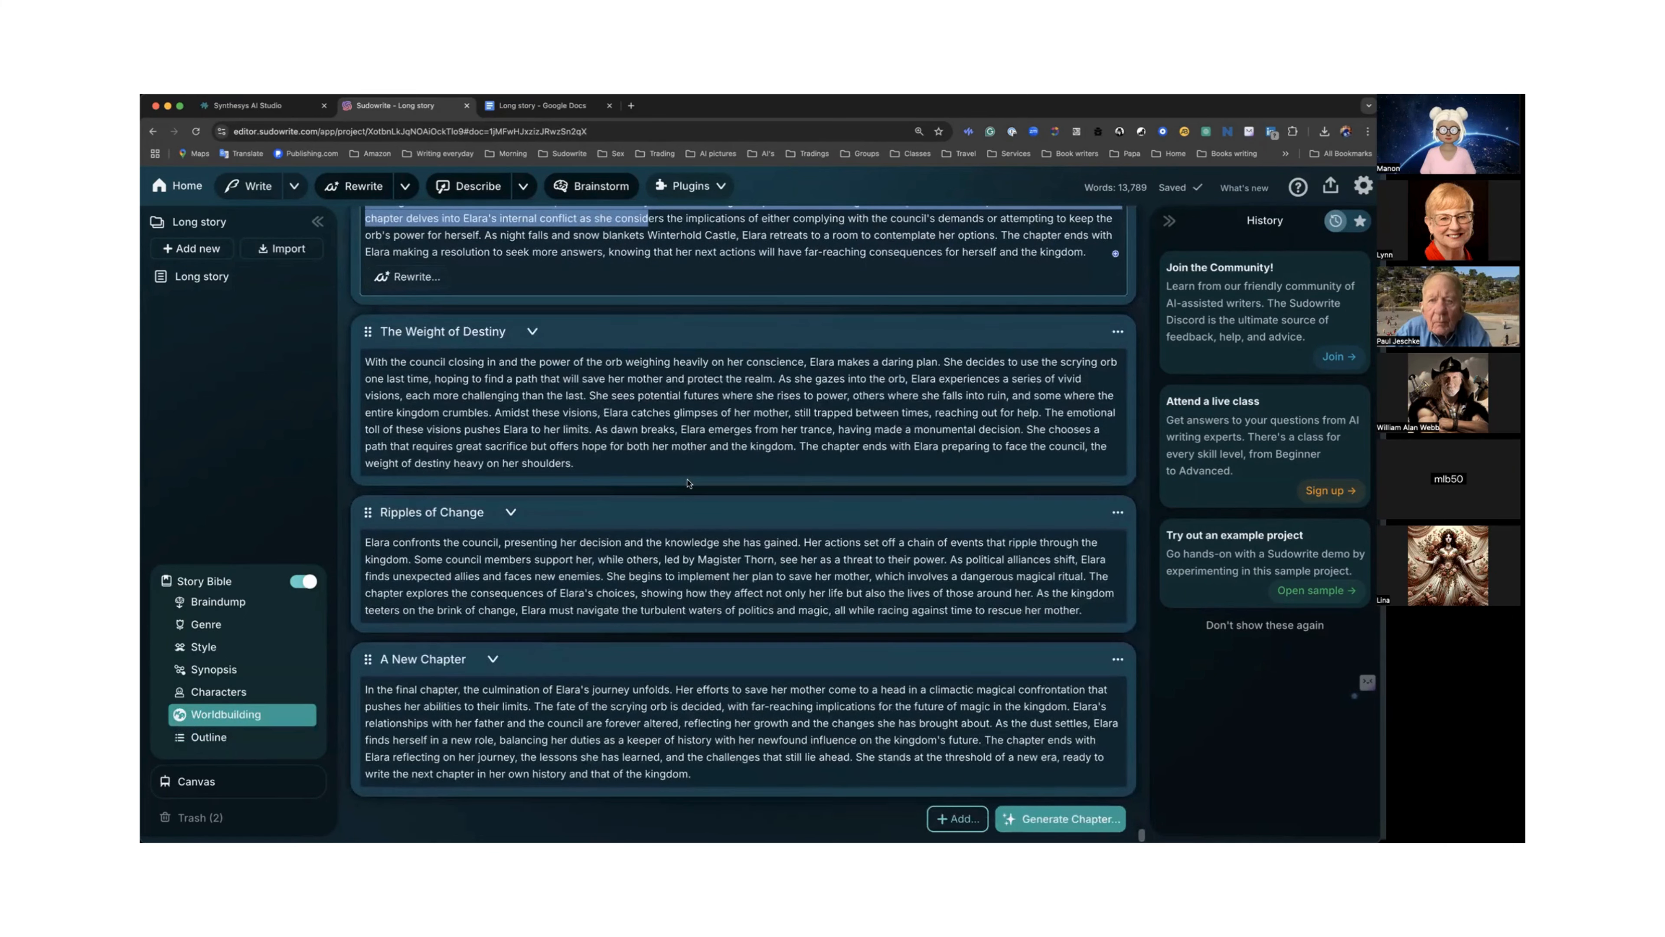
{"action": "scroll", "coordinate": [686, 483], "scroll_direction": "up", "scroll_amount": 4}
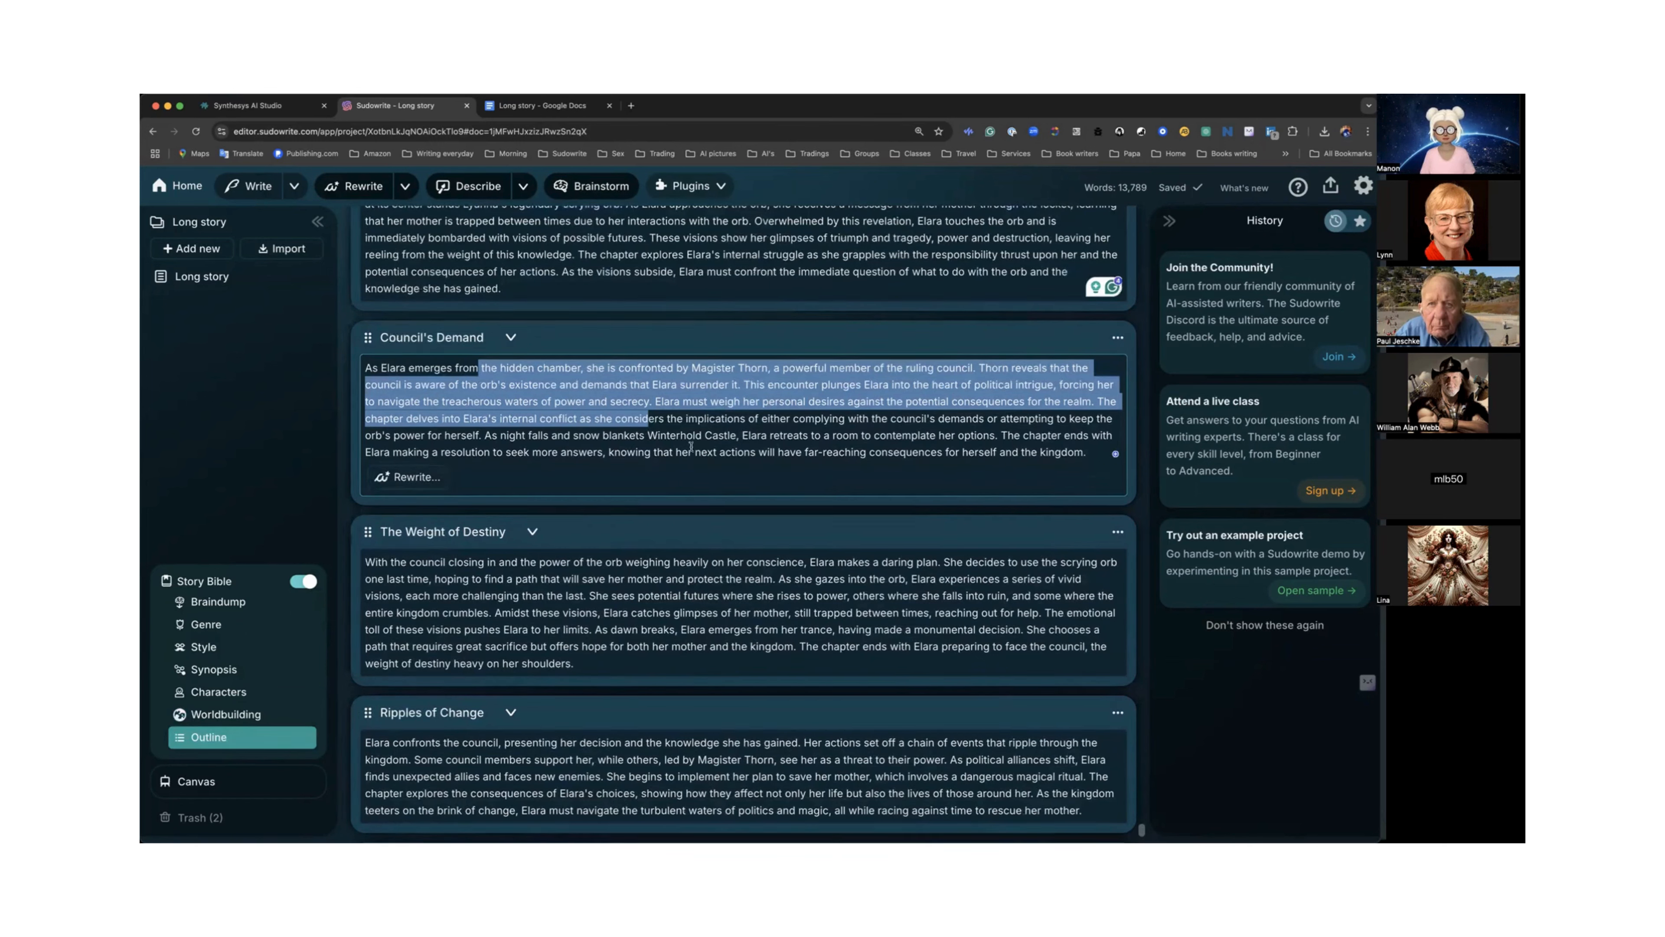
{"action": "left_click", "coordinate": [699, 430]}
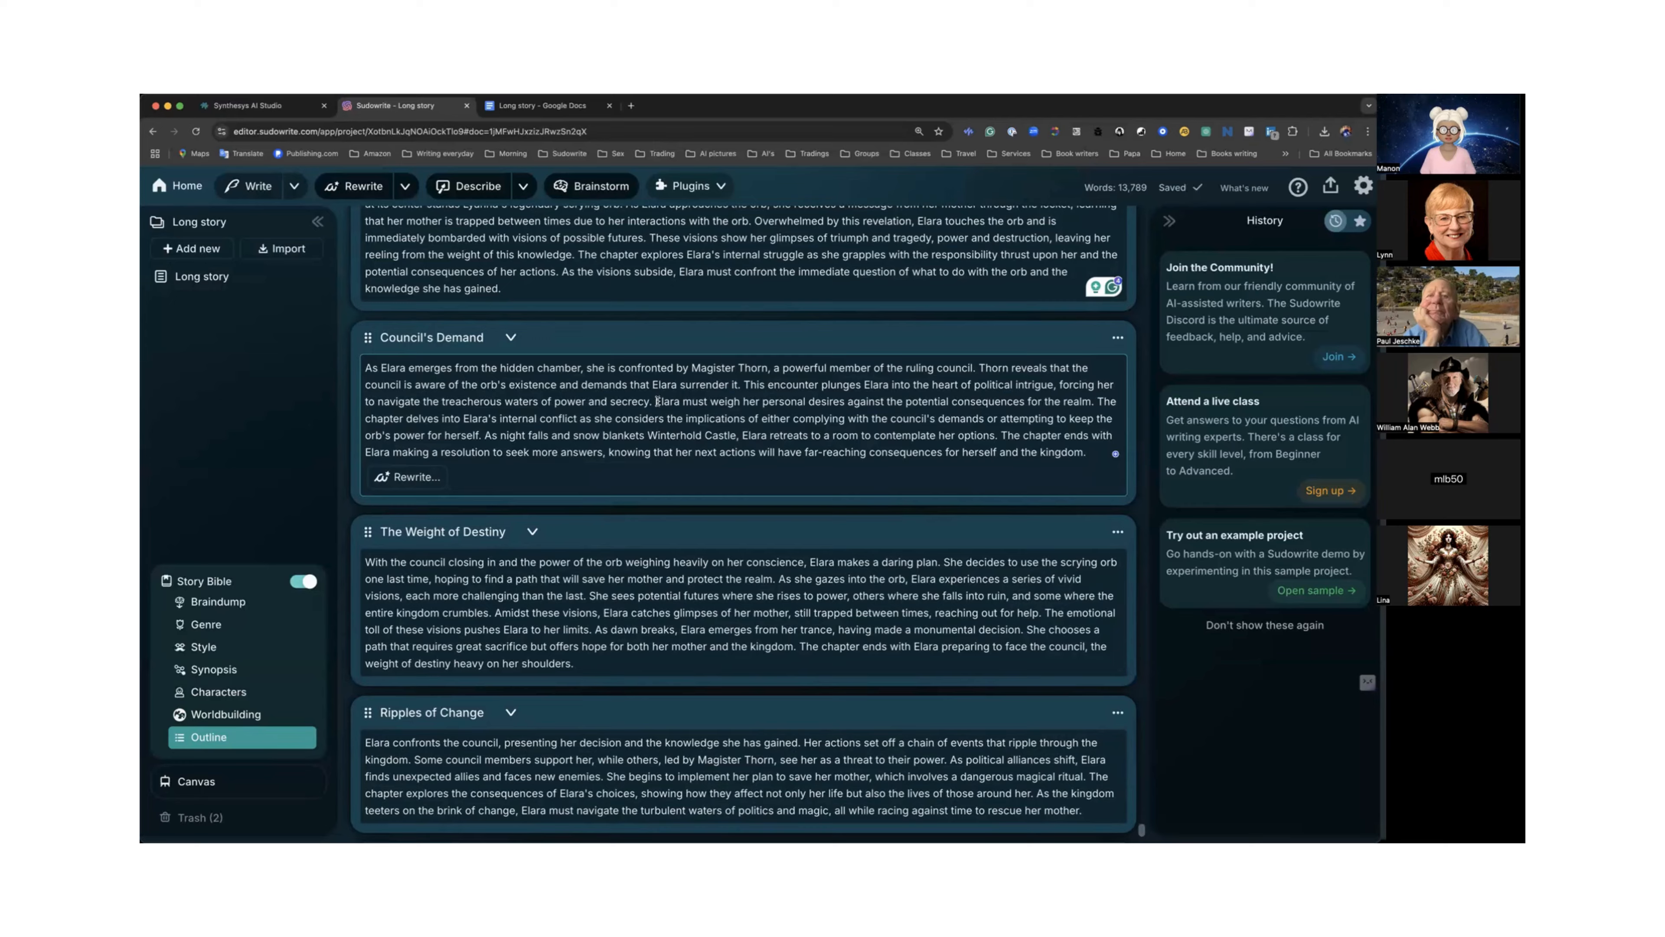
{"action": "scroll", "coordinate": [657, 399], "scroll_direction": "up", "scroll_amount": 5}
{"action": "scroll", "coordinate": [658, 401], "scroll_direction": "up", "scroll_amount": 6}
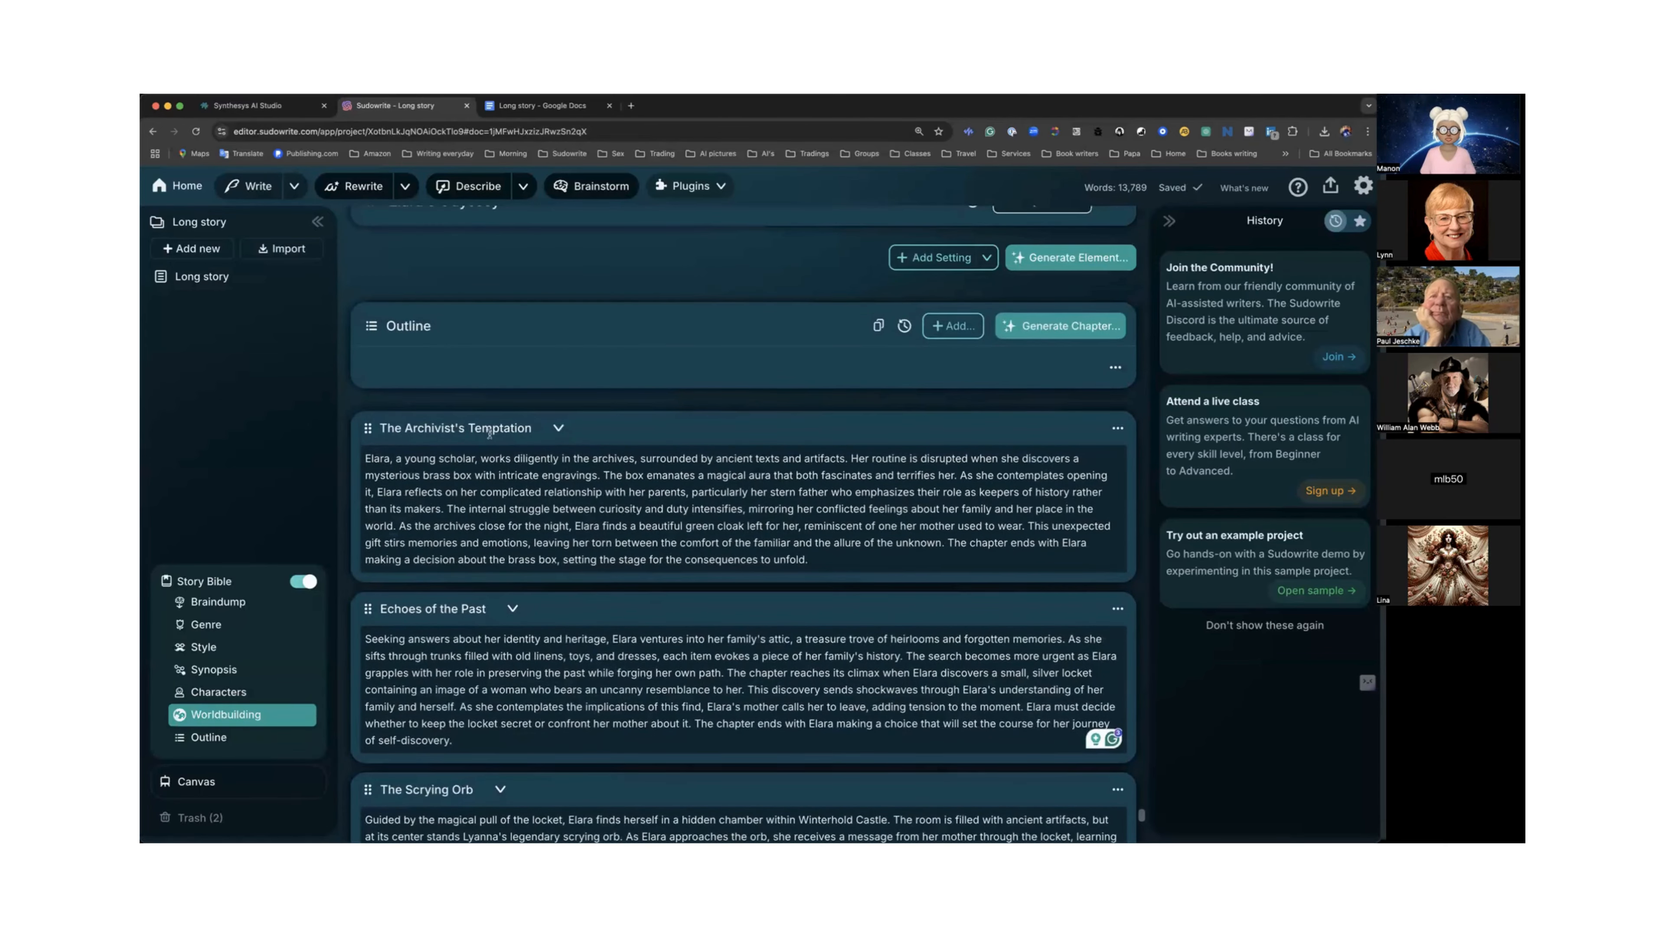
Create a linked chapter document from The Archivist's Temptation outline chapter and open it.
{"action": "left_click", "coordinate": [1117, 430]}
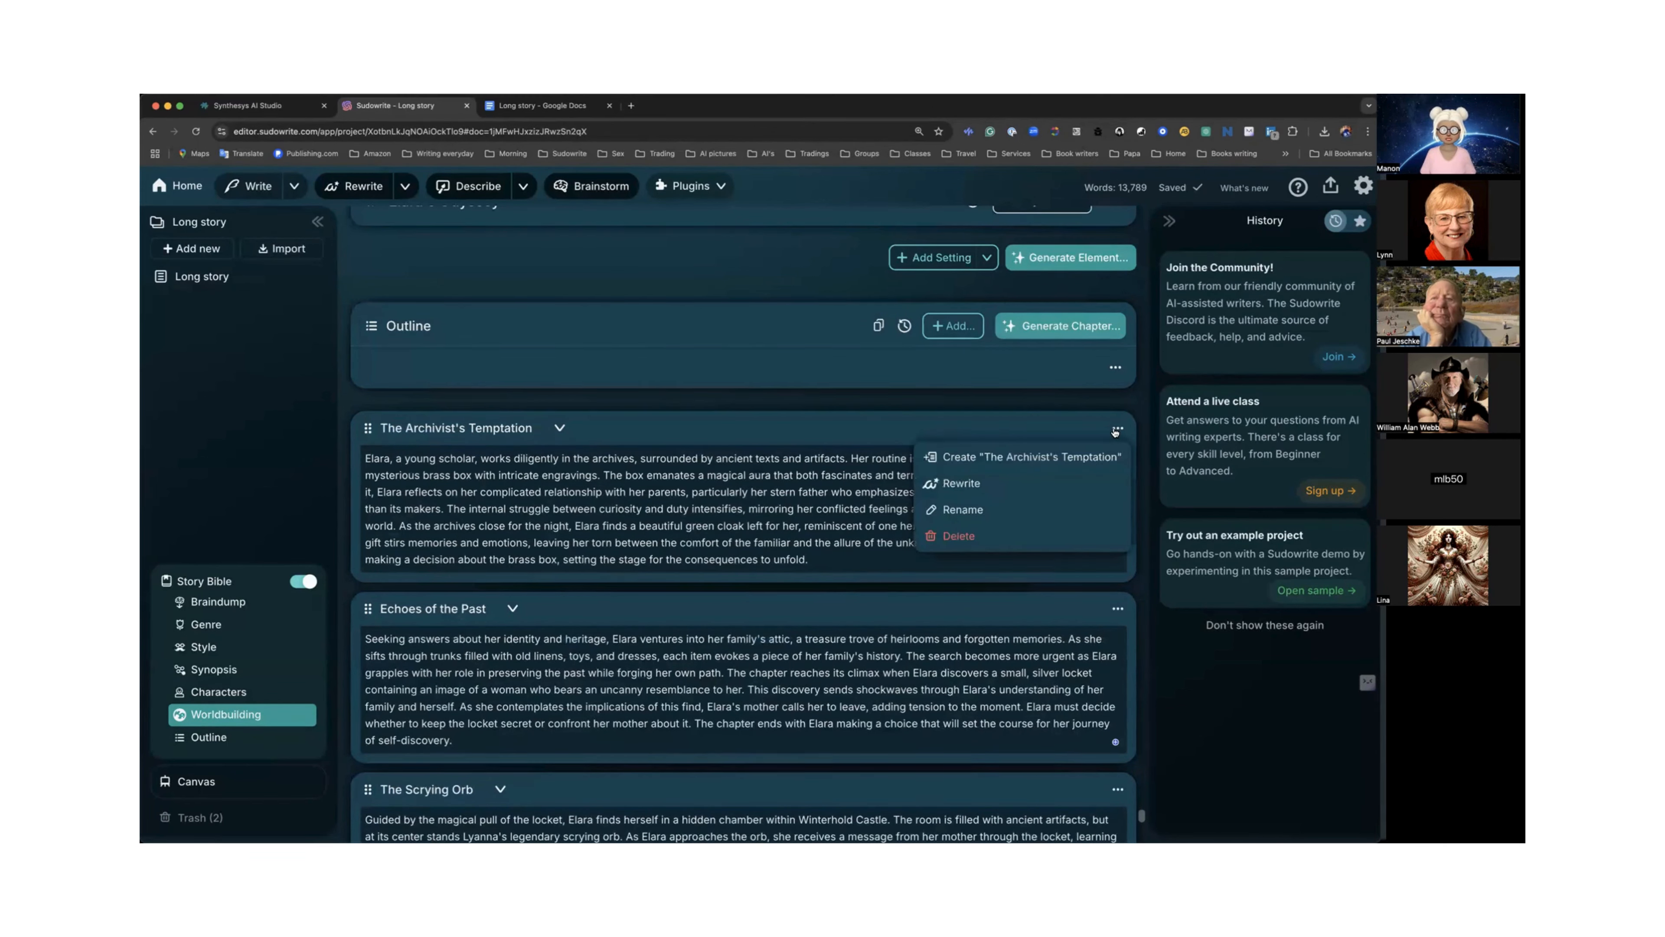
{"action": "left_click", "coordinate": [1054, 458]}
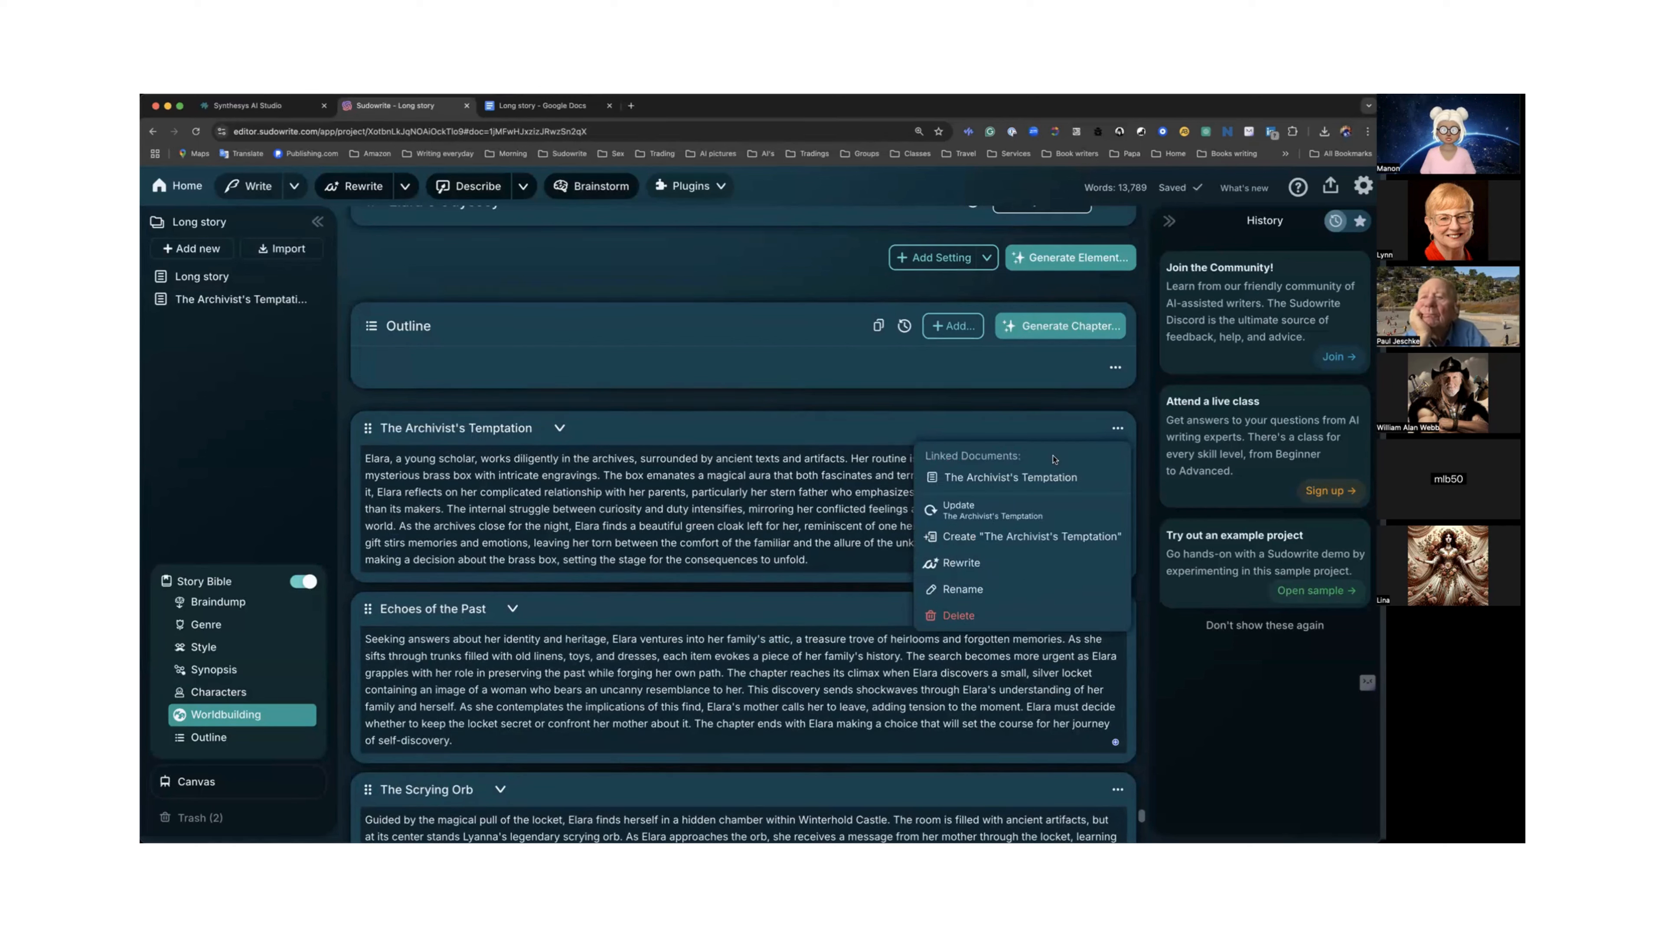
{"action": "left_click", "coordinate": [958, 509]}
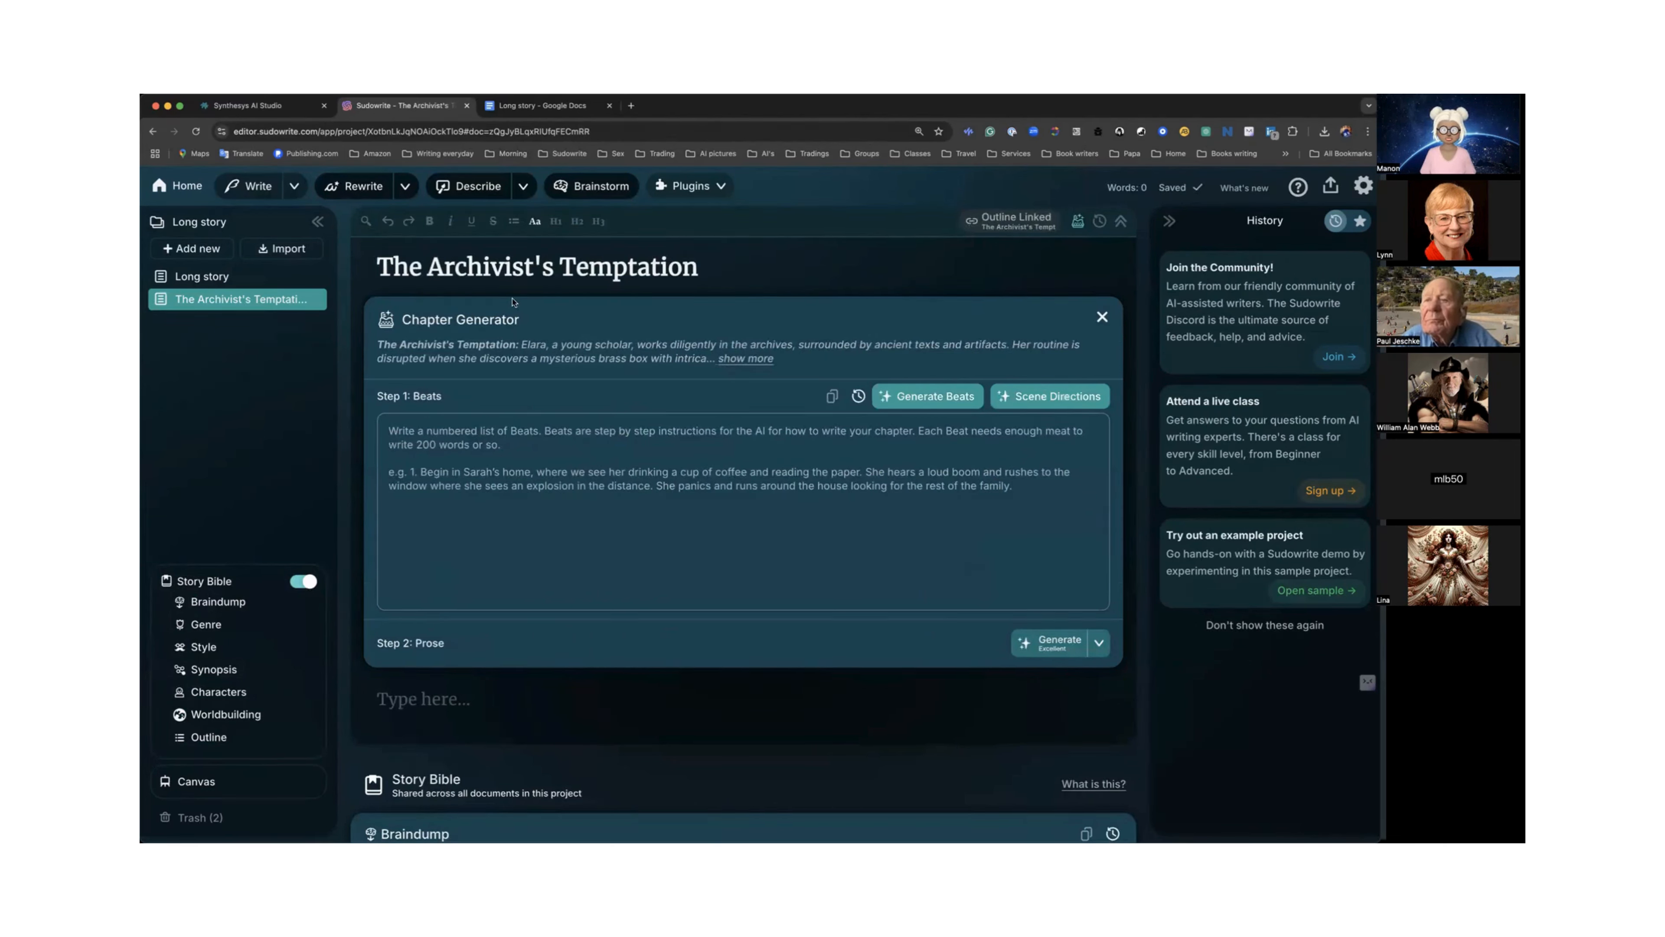
Return to the Outline and open the options of The Archivist's Temptation chapter without choosing anything.
{"action": "left_click", "coordinate": [238, 737]}
{"action": "scroll", "coordinate": [711, 461], "scroll_direction": "down", "scroll_amount": 1}
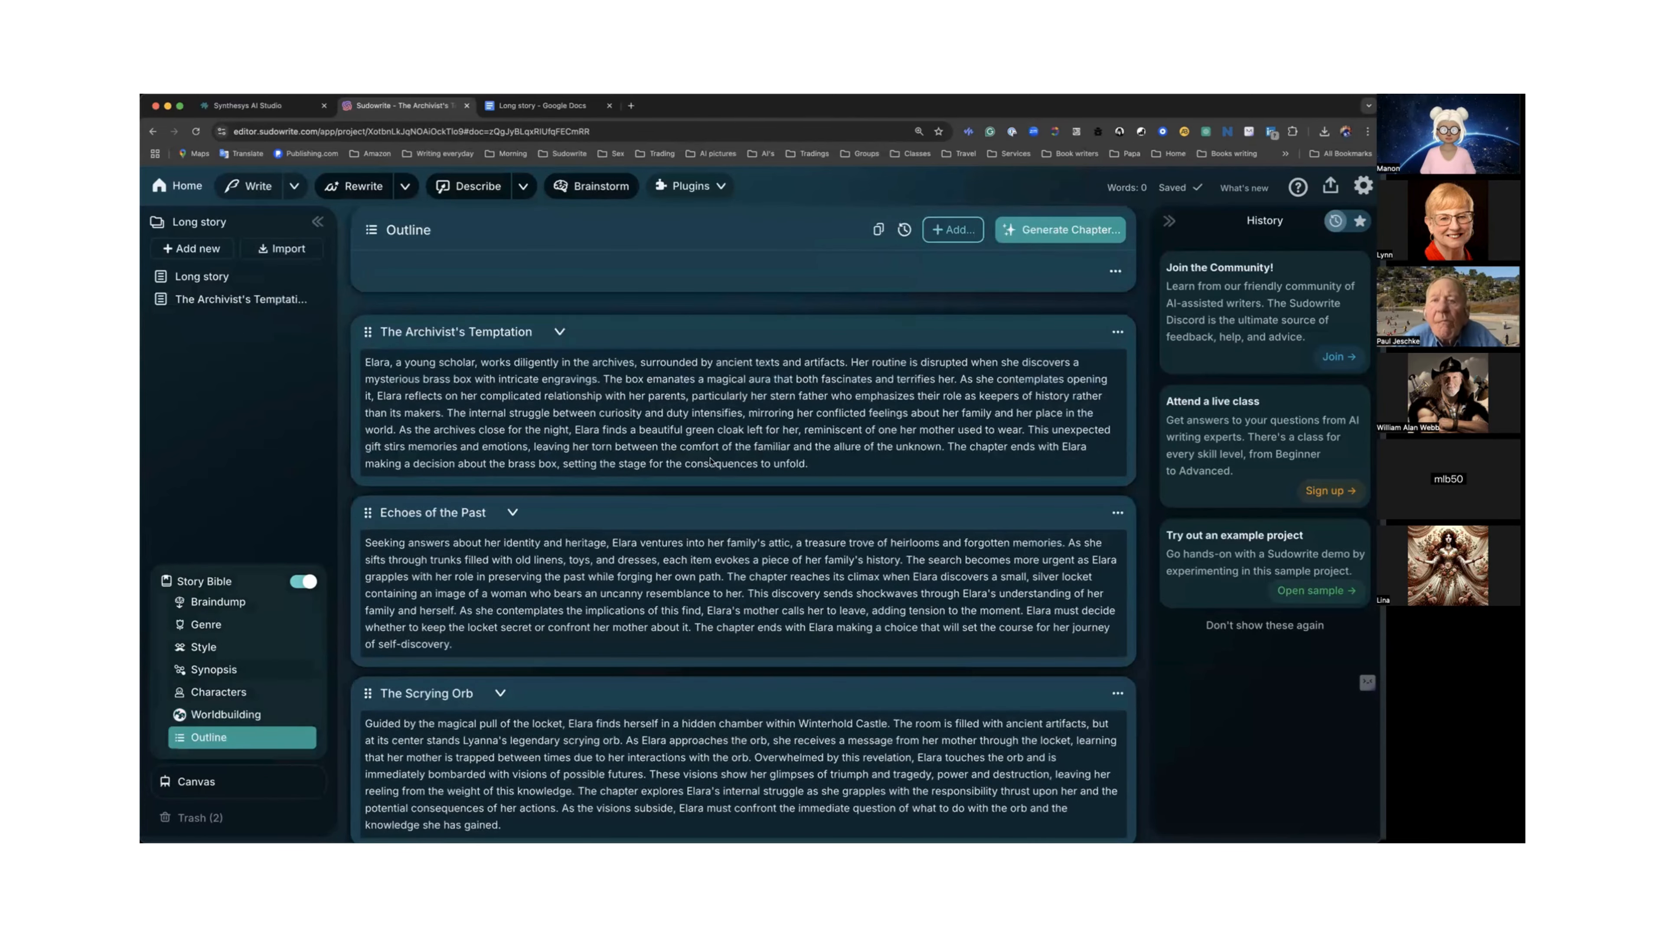
{"action": "left_click", "coordinate": [1118, 332]}
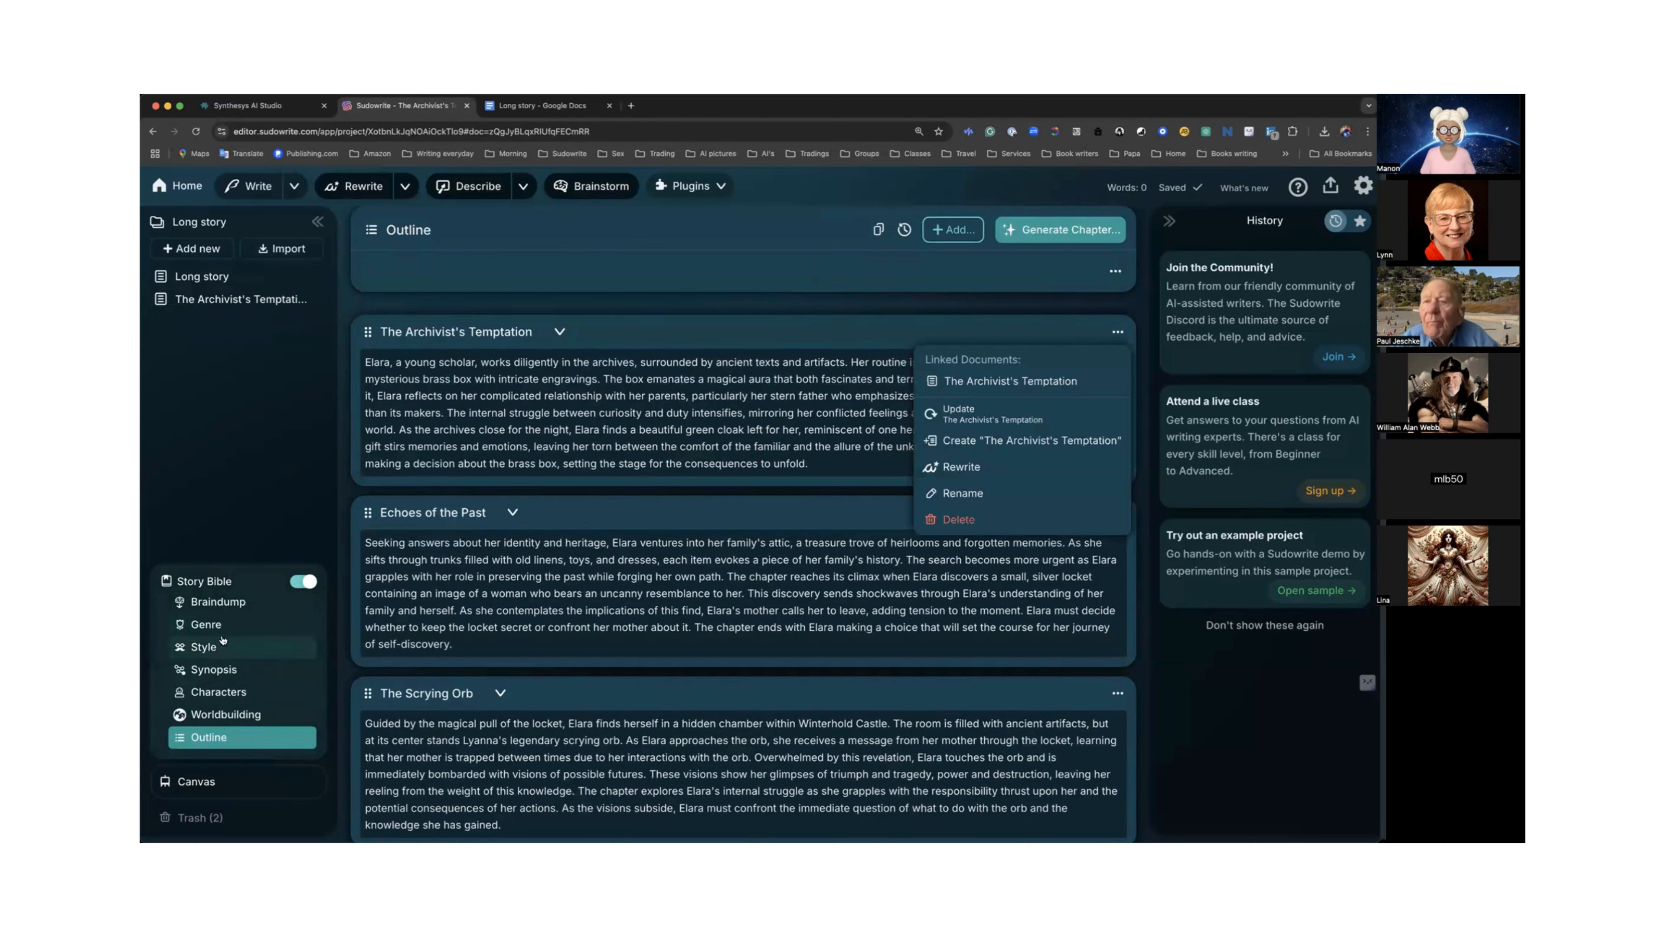
{"action": "left_click", "coordinate": [223, 669]}
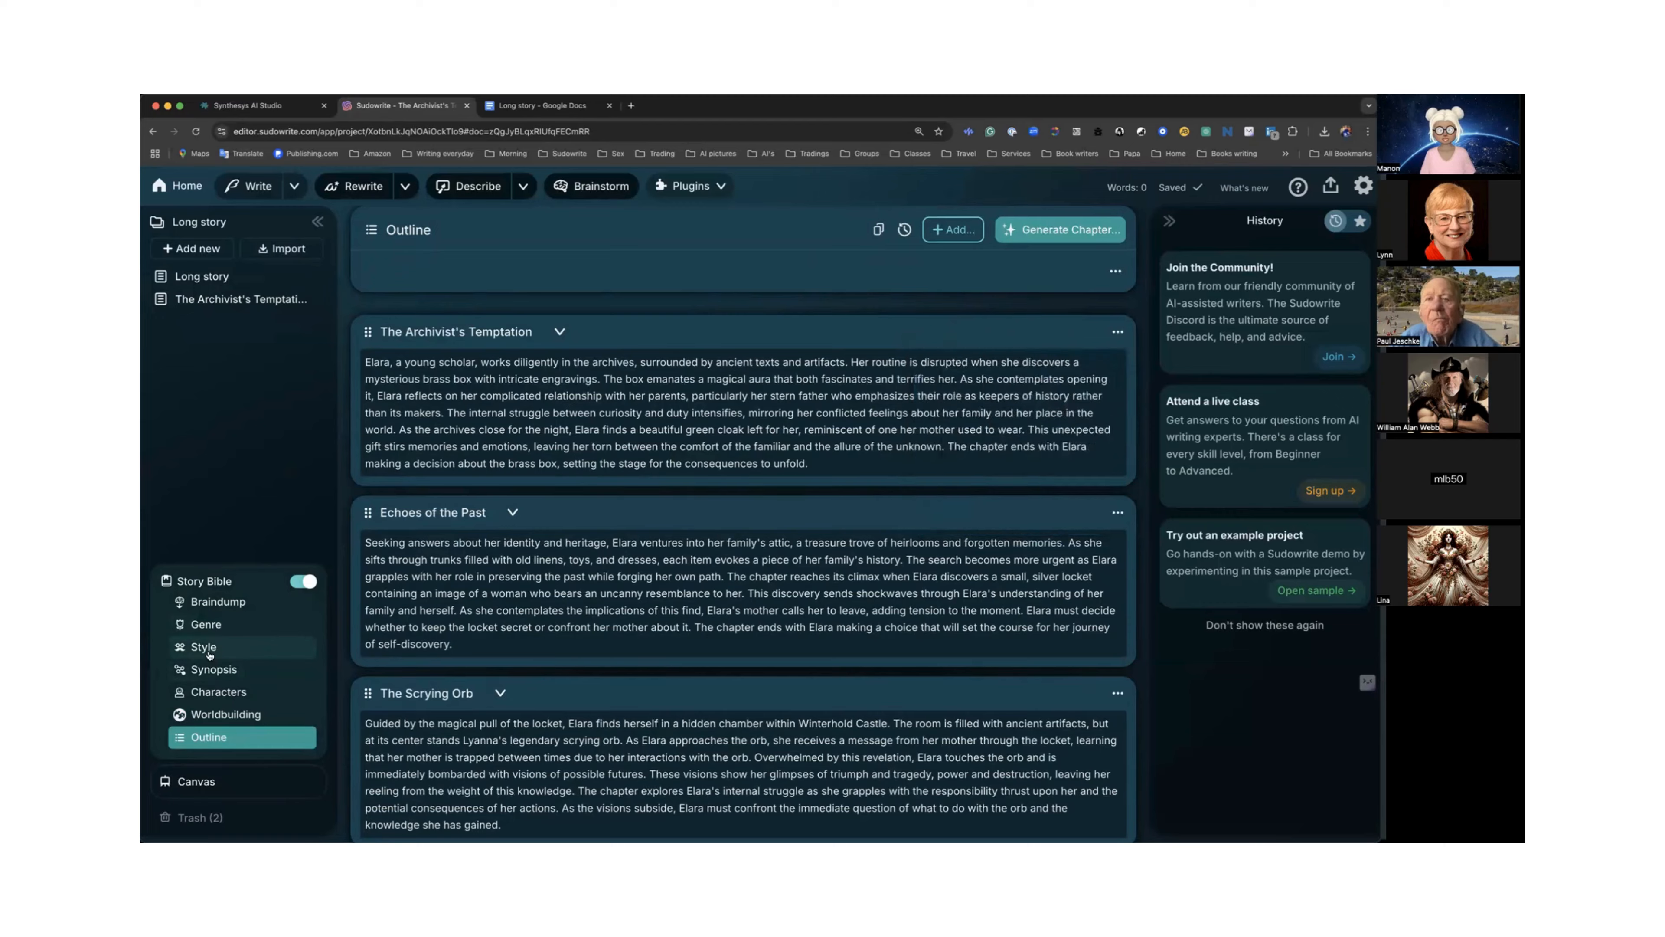
Apply the Action-Packed featured style to the Story Bible's Style.
{"action": "left_click", "coordinate": [231, 646]}
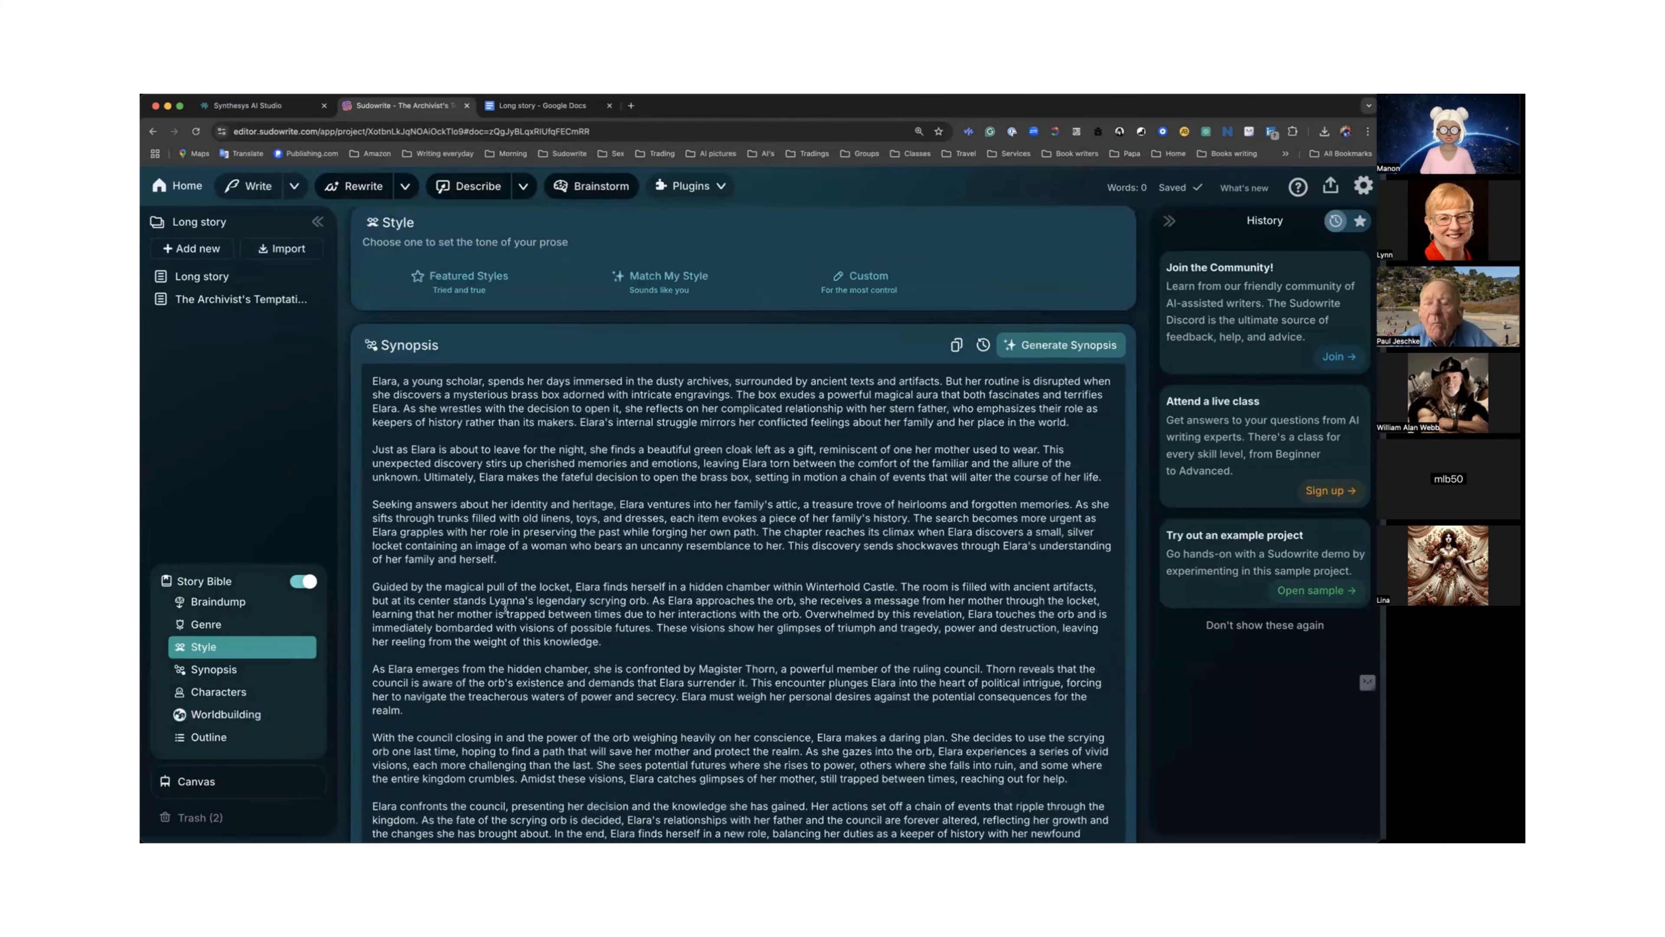
{"action": "scroll", "coordinate": [504, 608], "scroll_direction": "down", "scroll_amount": 10}
{"action": "scroll", "coordinate": [505, 609], "scroll_direction": "up", "scroll_amount": 3}
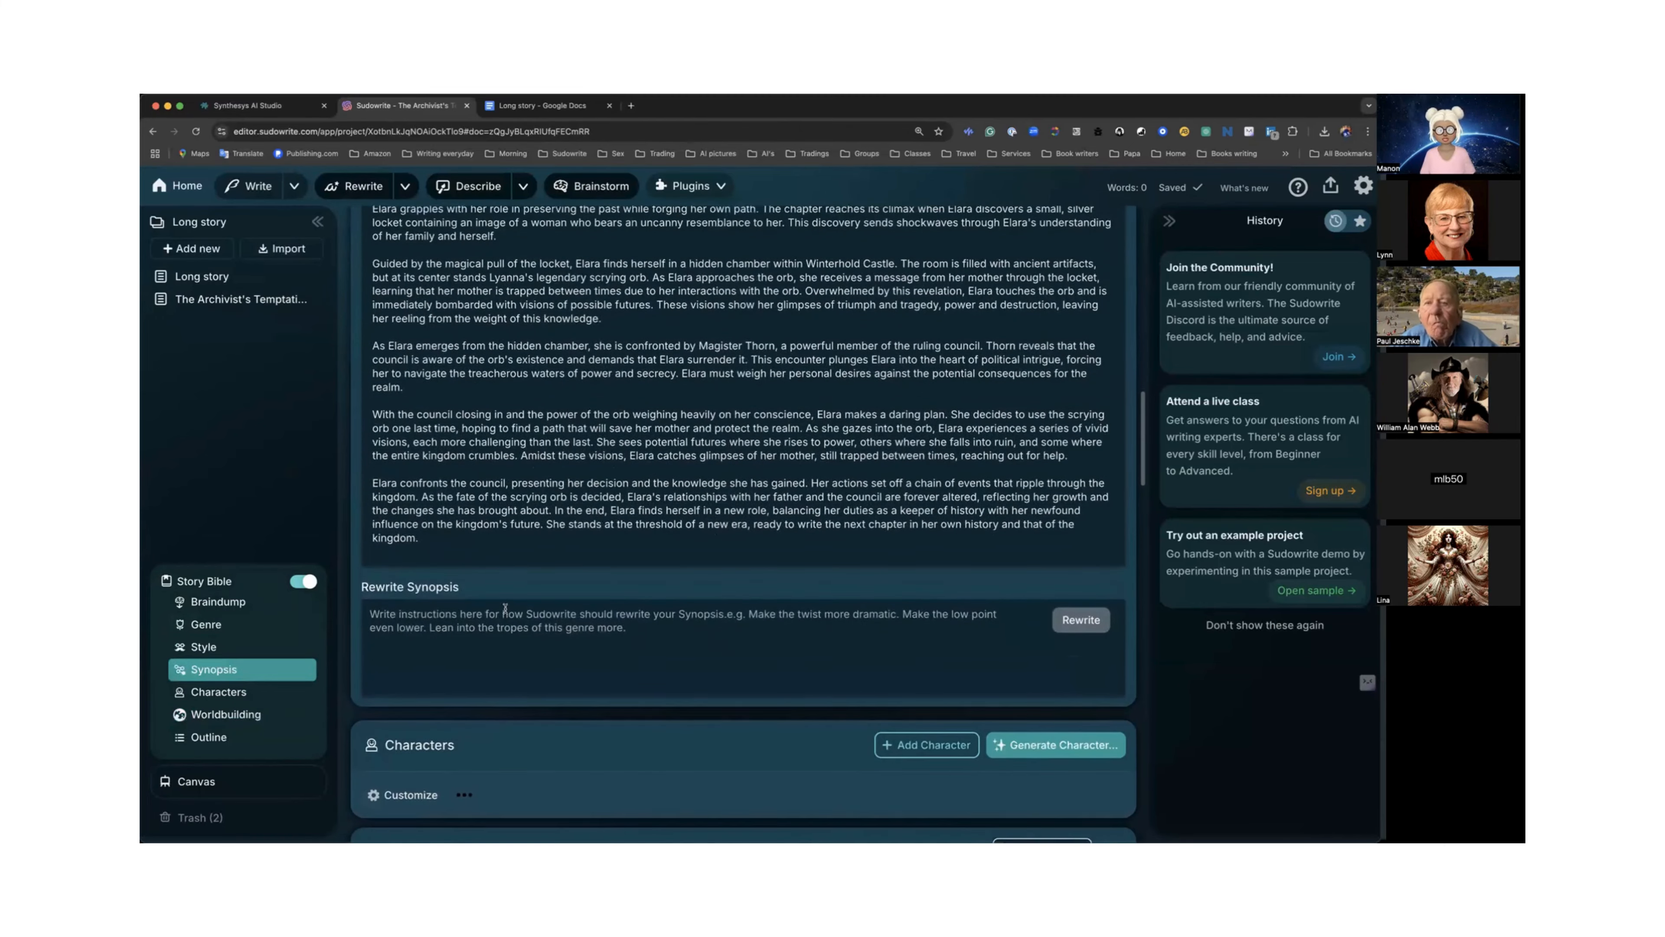
{"action": "scroll", "coordinate": [505, 609], "scroll_direction": "up", "scroll_amount": 6}
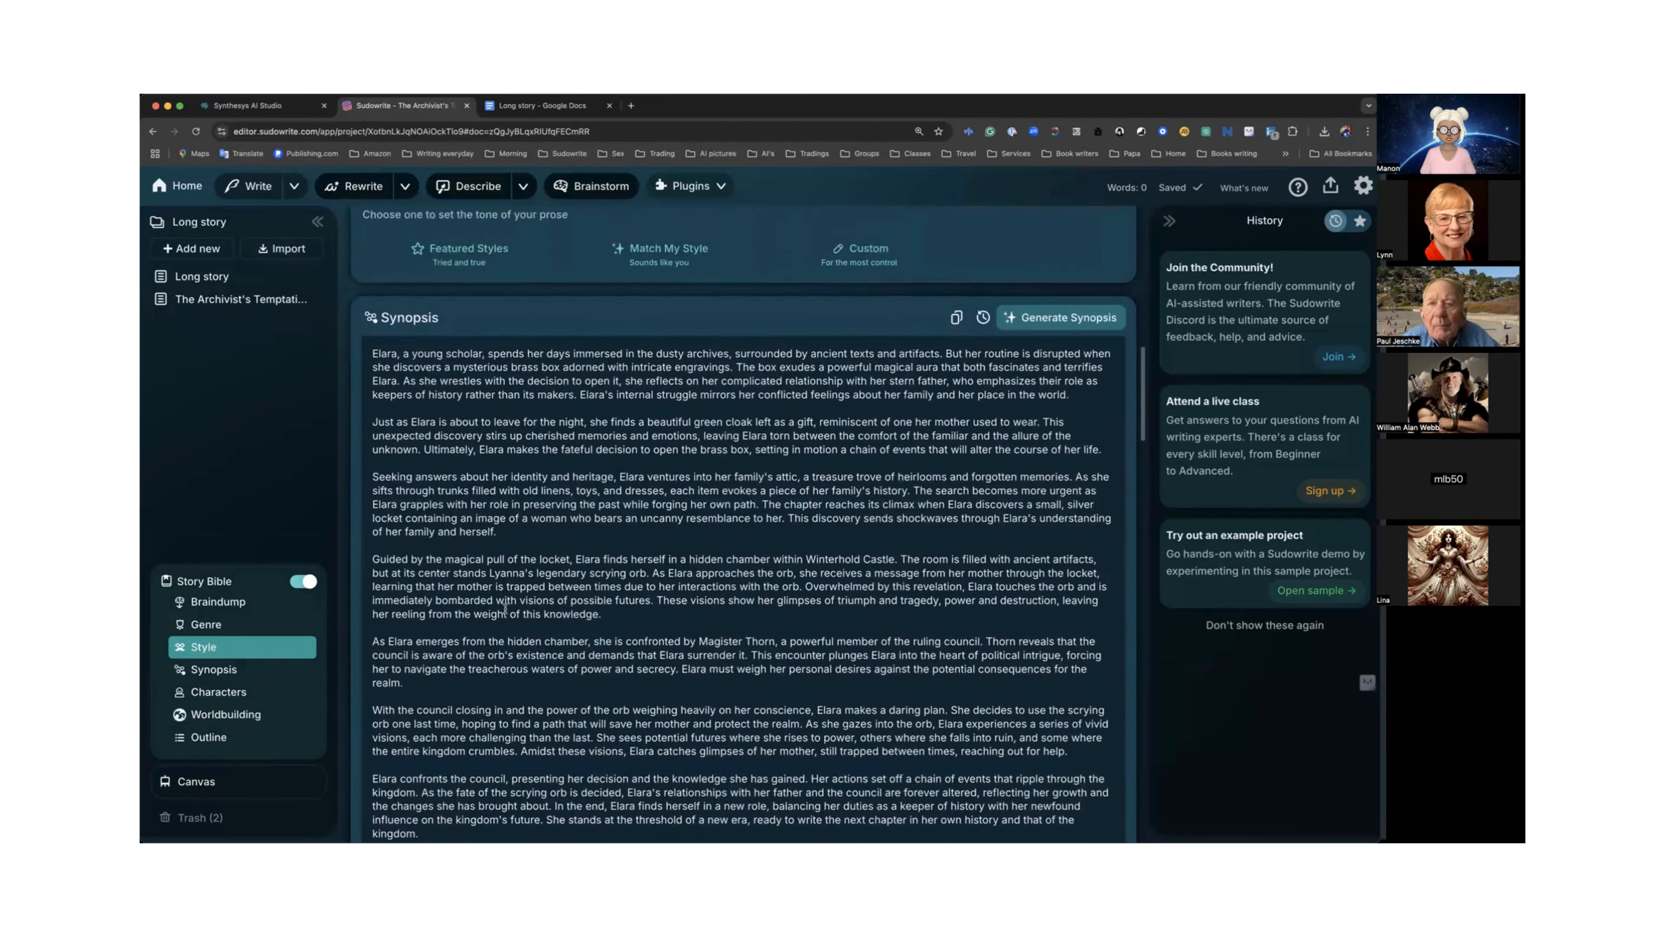
{"action": "scroll", "coordinate": [505, 609], "scroll_direction": "up", "scroll_amount": 2}
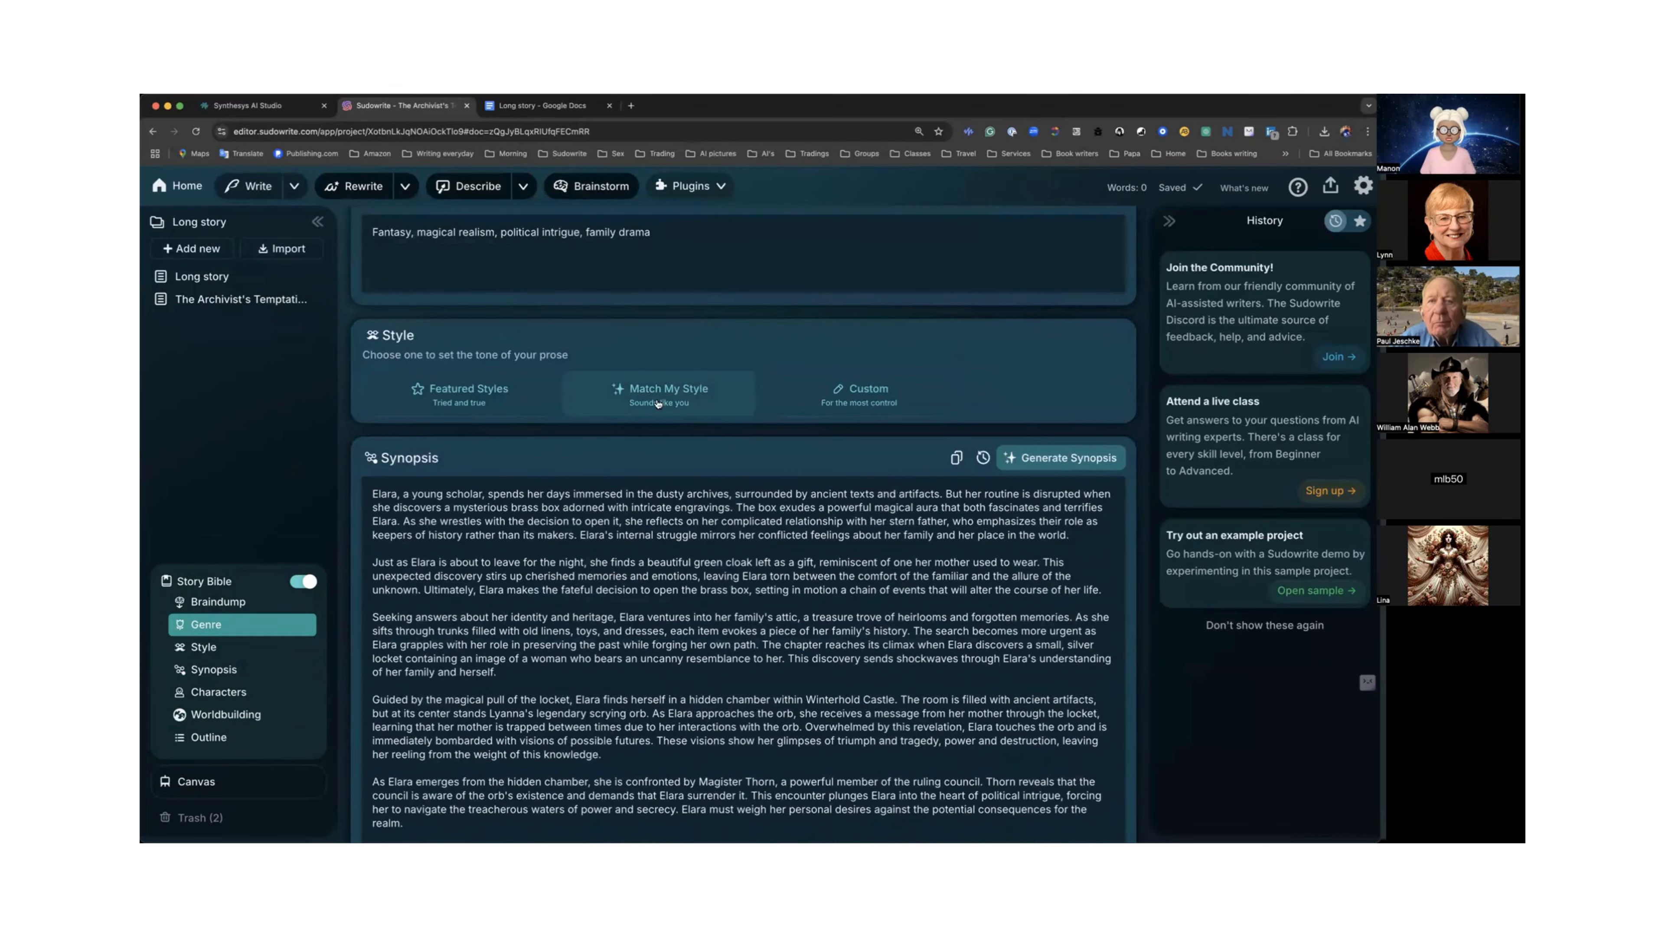
{"action": "left_click", "coordinate": [491, 392]}
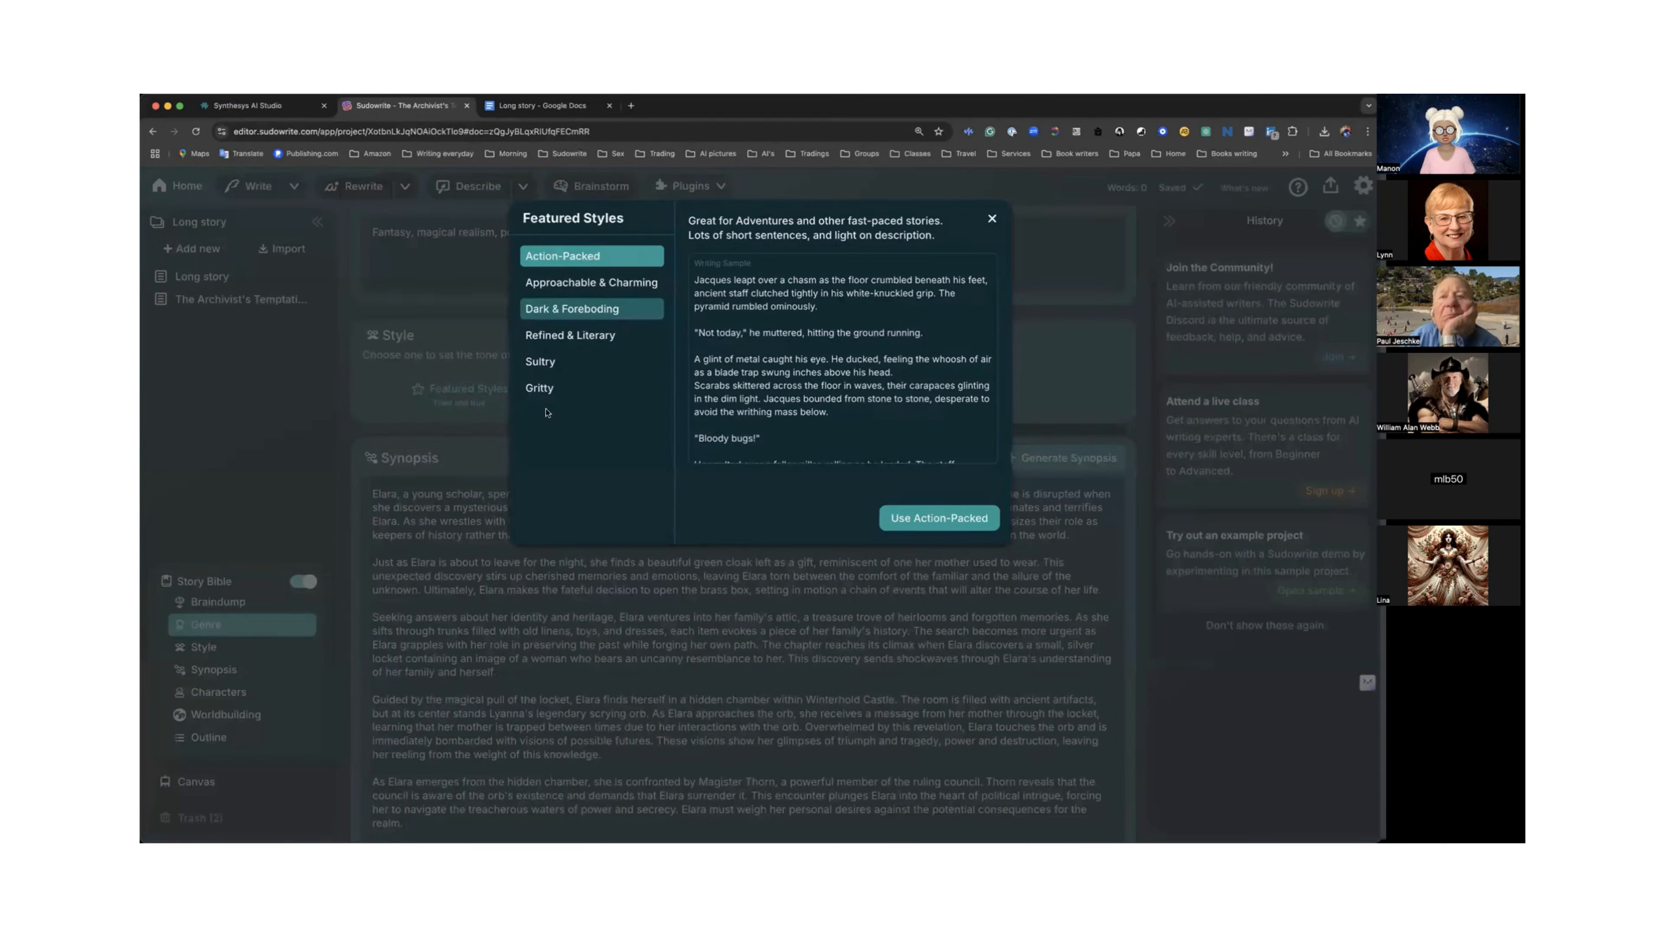
{"action": "left_click", "coordinate": [956, 522]}
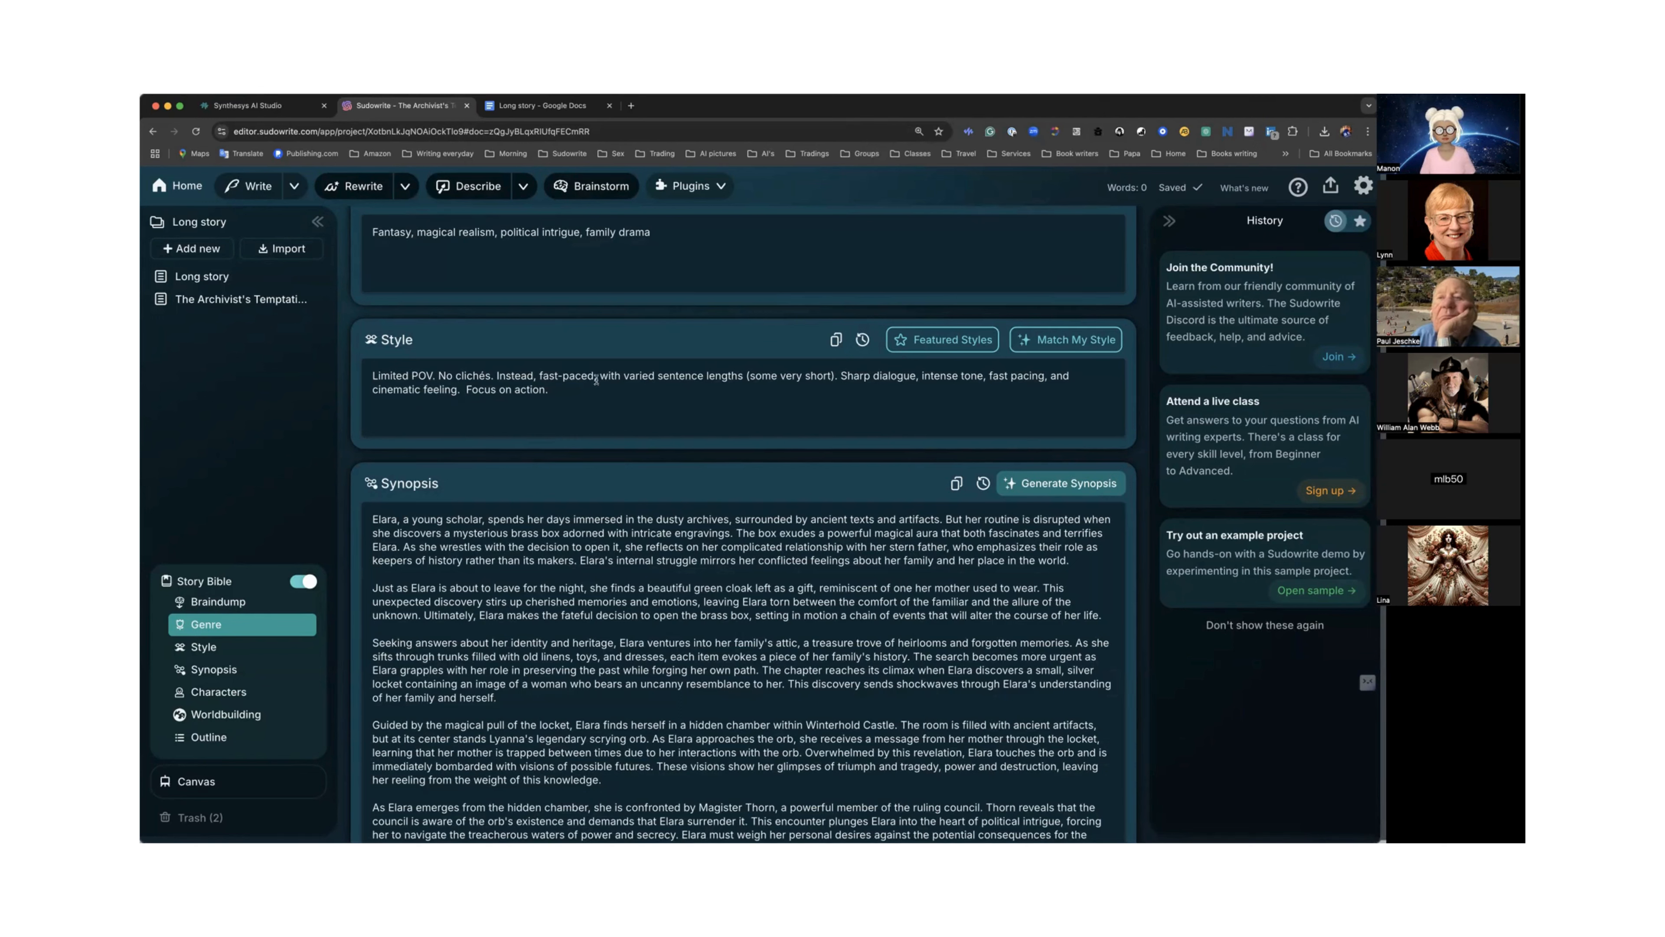
Update The Archivist's Temptation outline chapter from its linked document.
{"action": "left_click", "coordinate": [242, 738]}
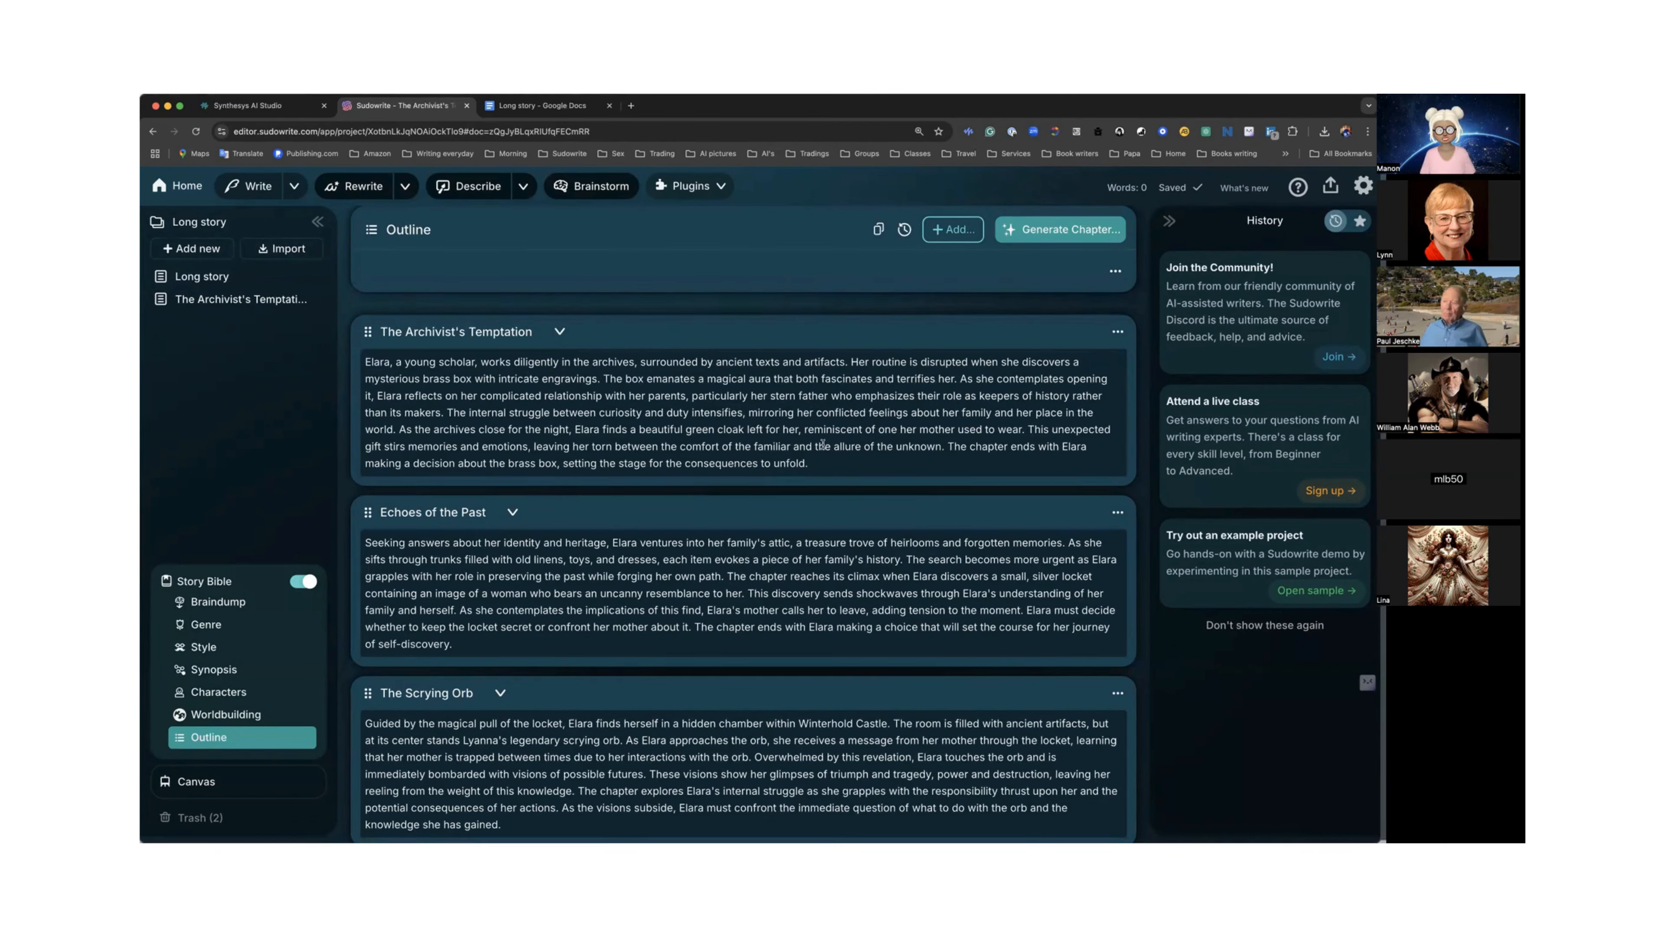
{"action": "left_click", "coordinate": [1117, 331]}
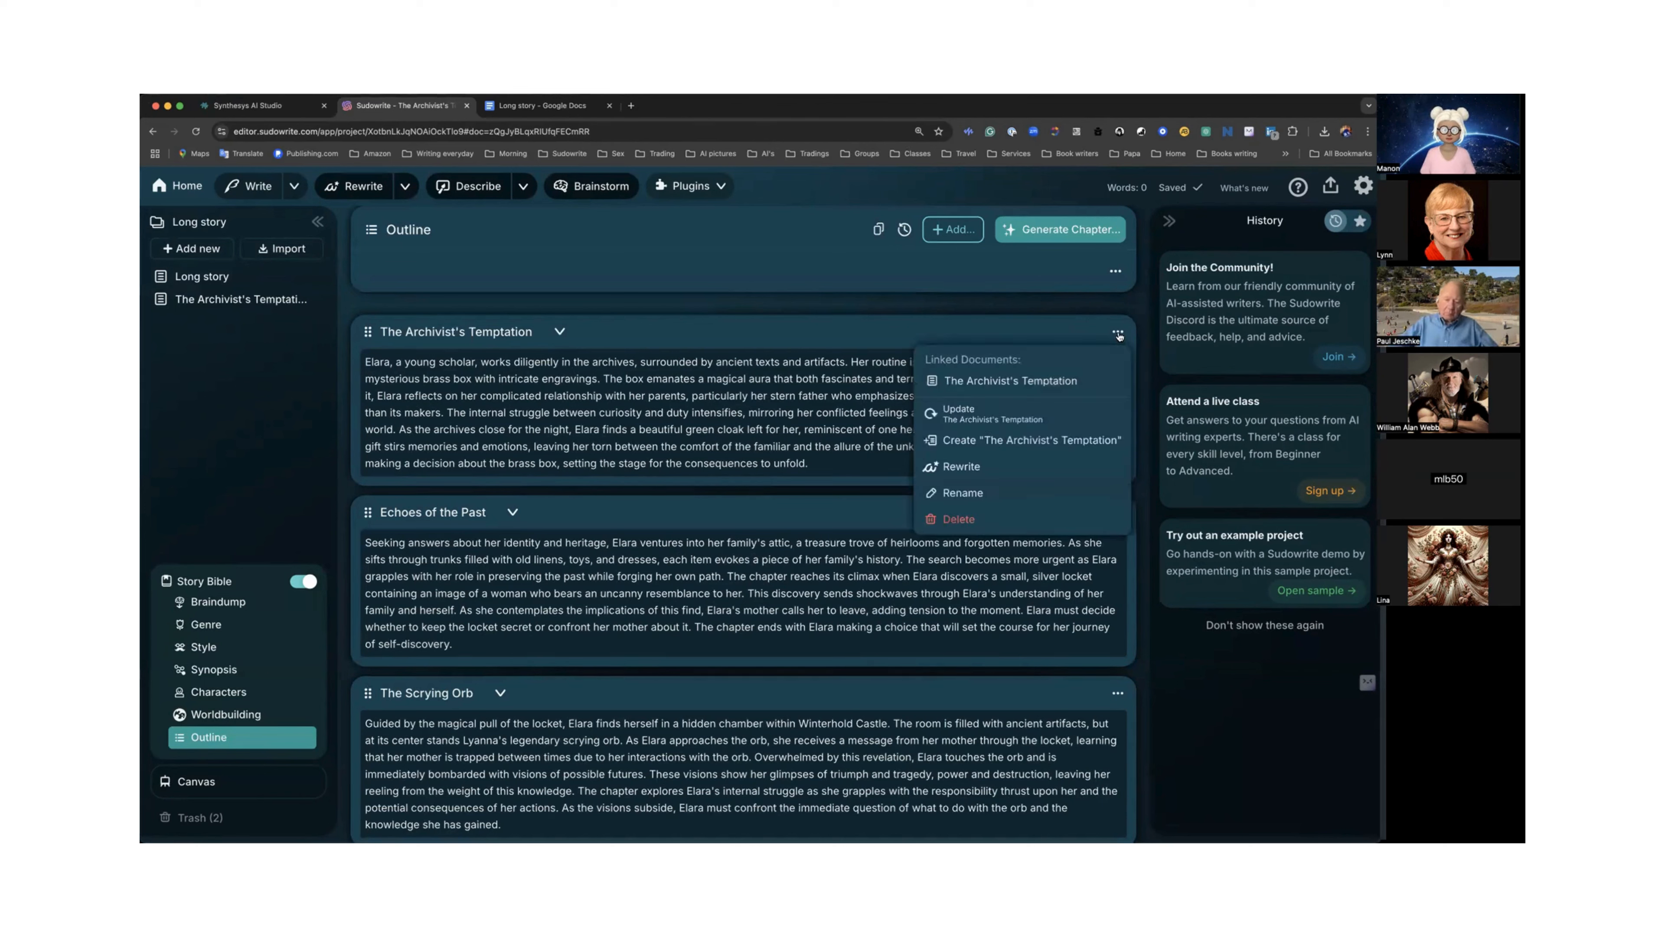
{"action": "left_click", "coordinate": [955, 413]}
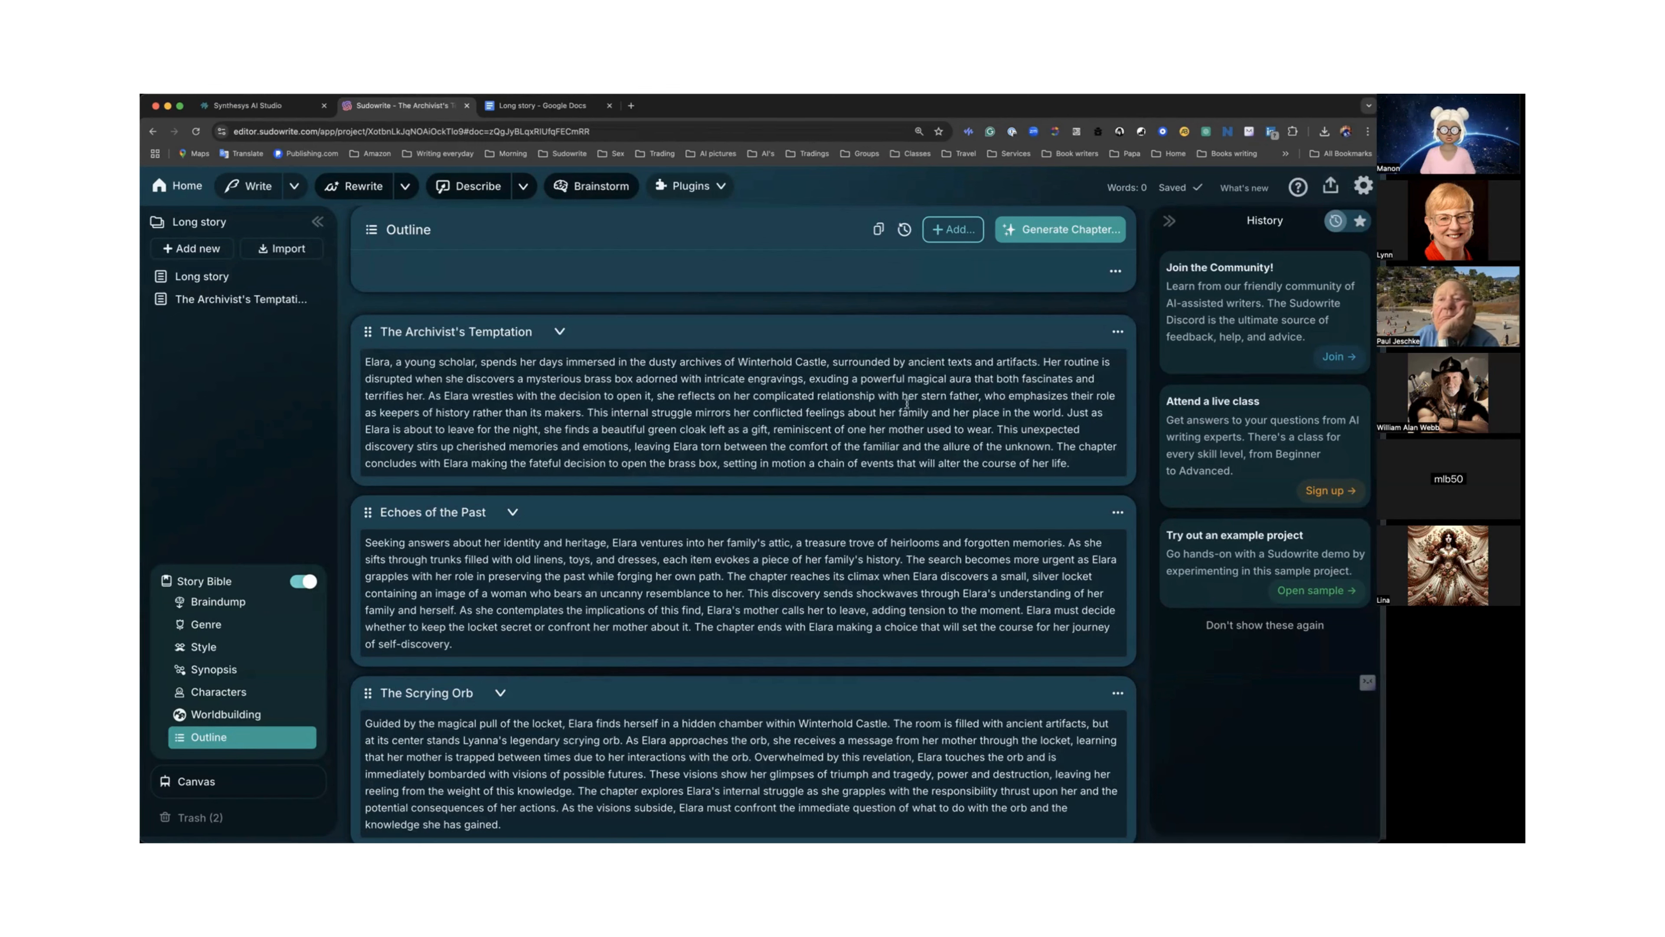
{"action": "left_click", "coordinate": [1118, 331]}
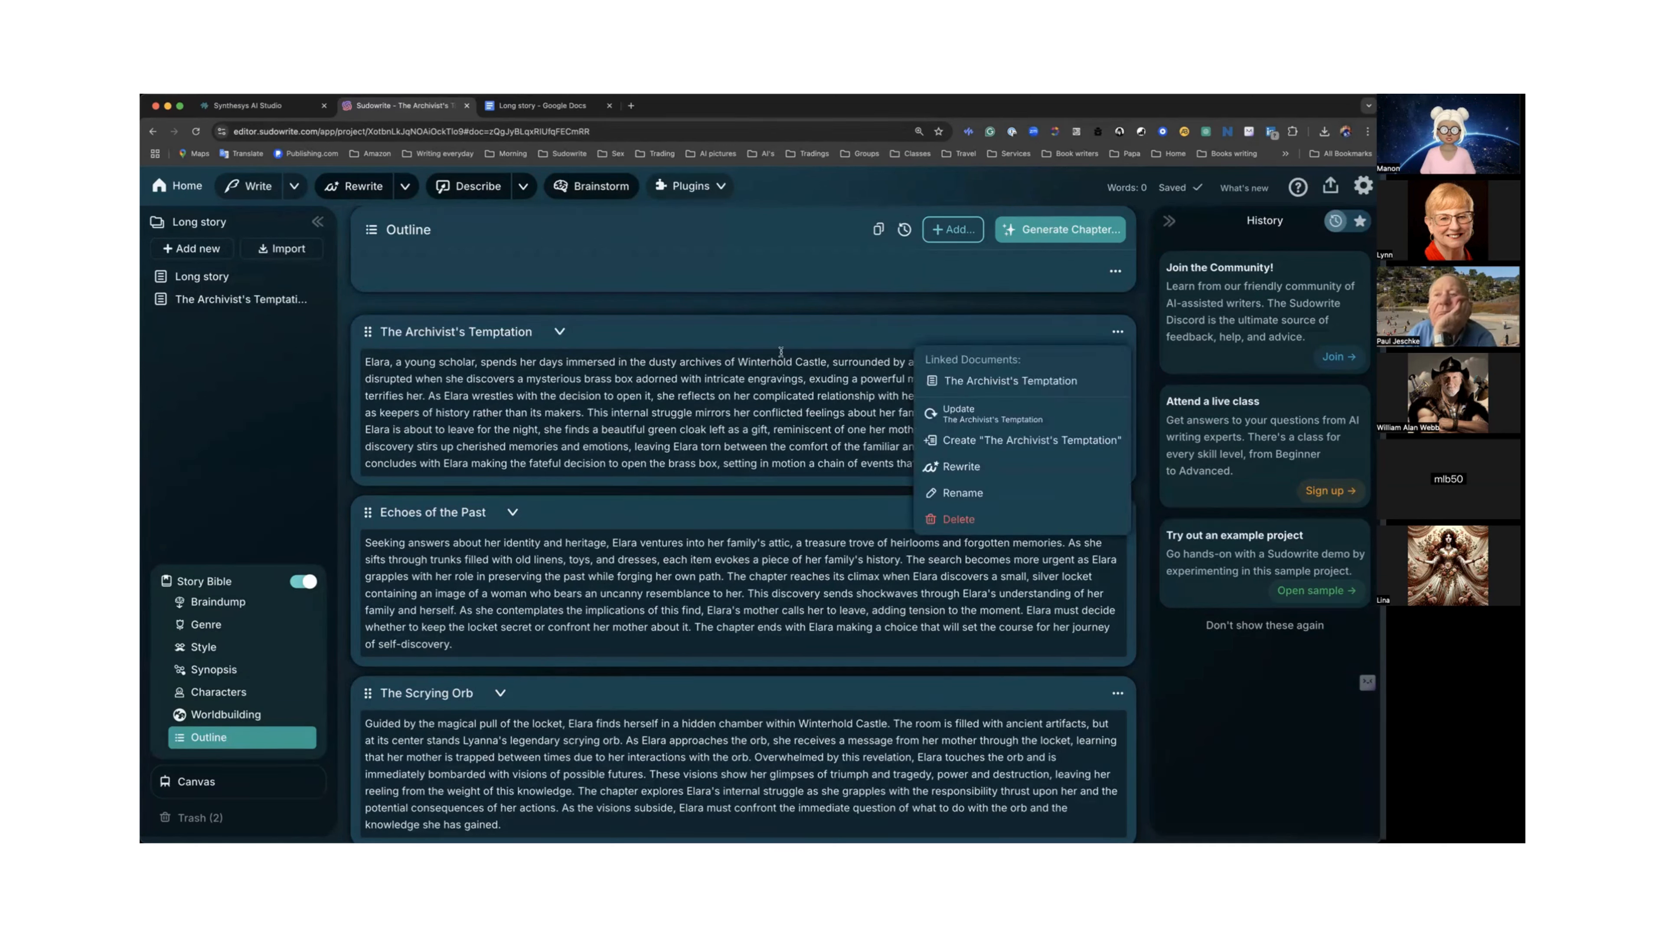
{"action": "left_click", "coordinate": [805, 351]}
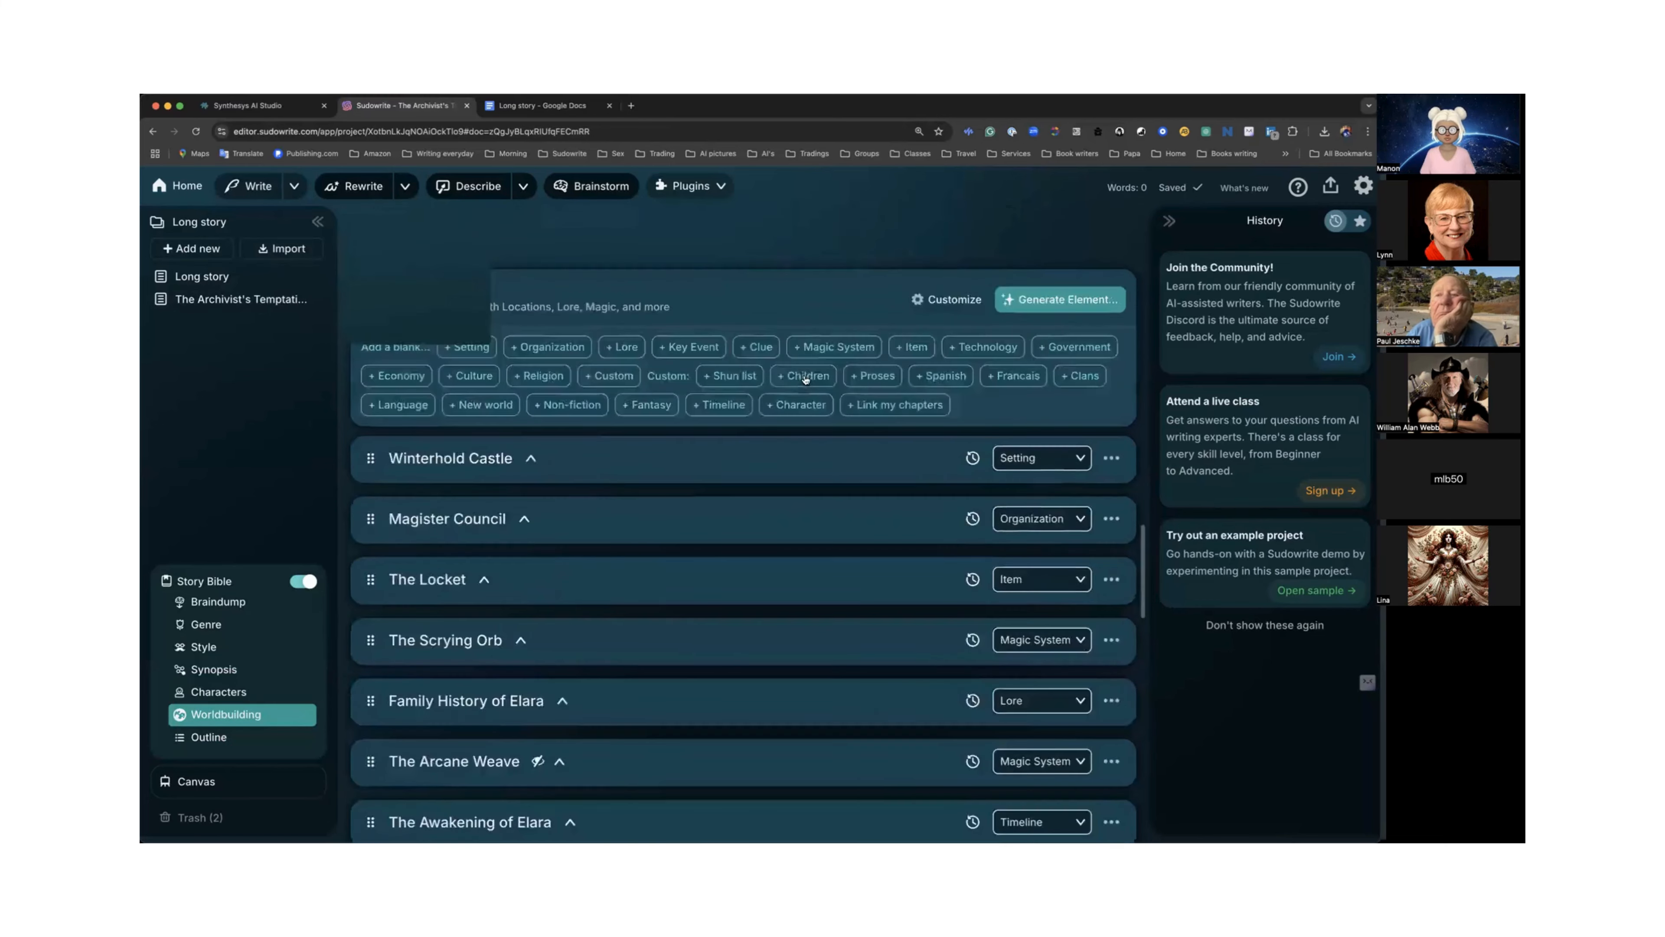
{"action": "scroll", "coordinate": [805, 378], "scroll_direction": "up", "scroll_amount": 15}
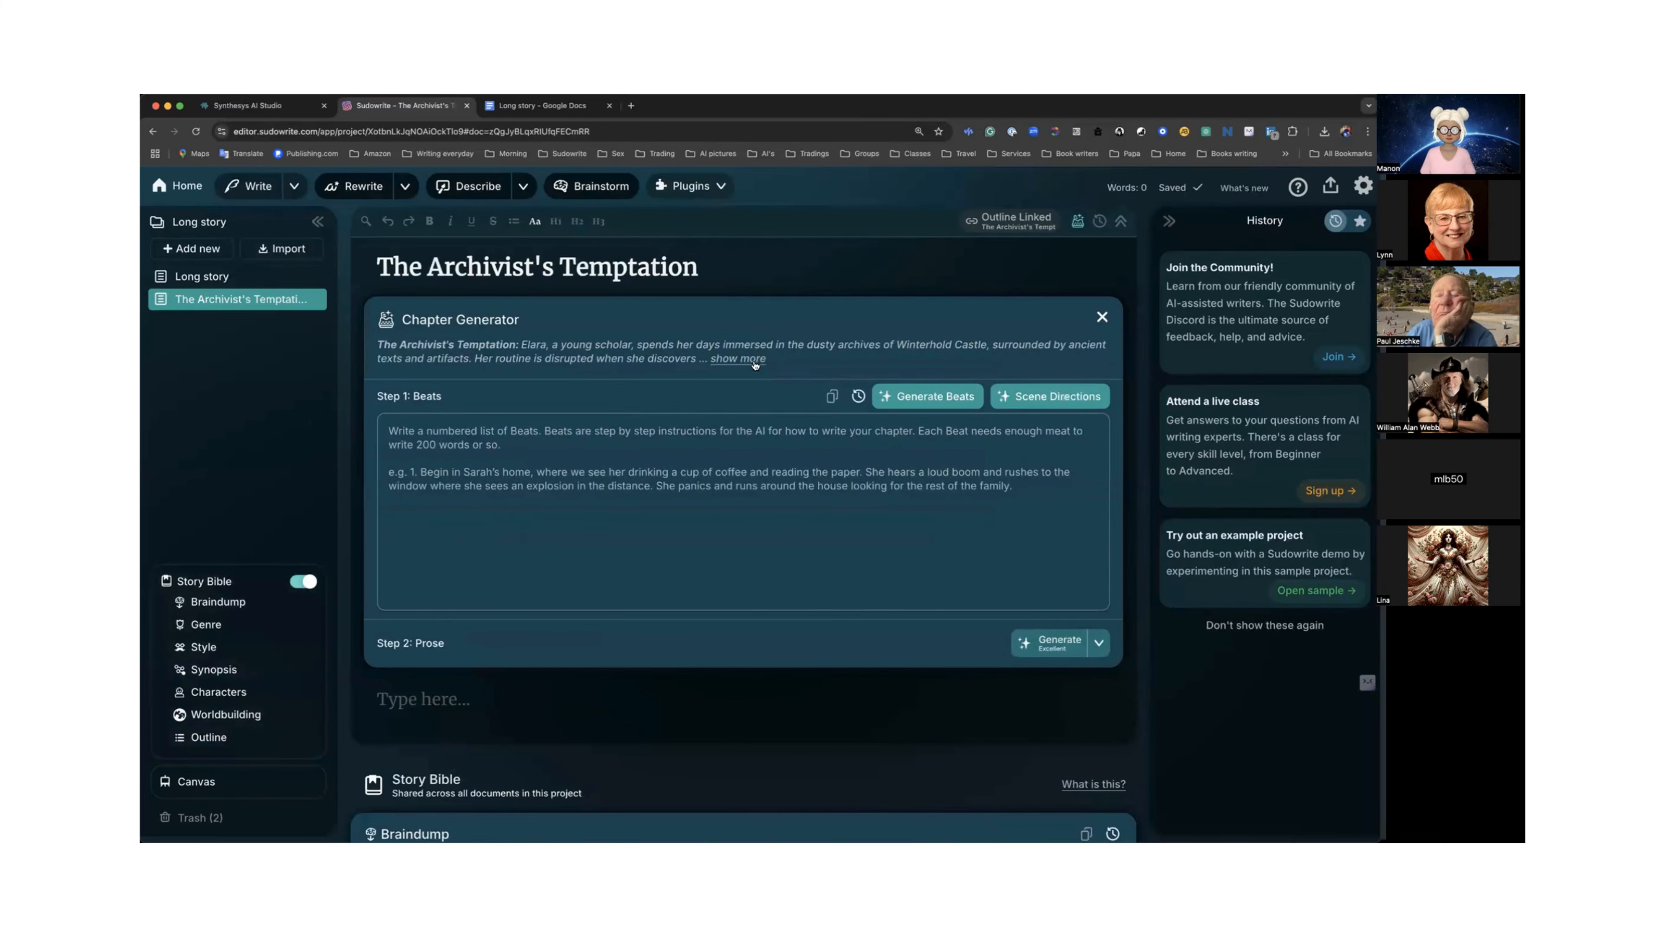
Expand the chapter summary, generate Scene Directions in the Chapter Generator and close the generator.
{"action": "left_click", "coordinate": [734, 362]}
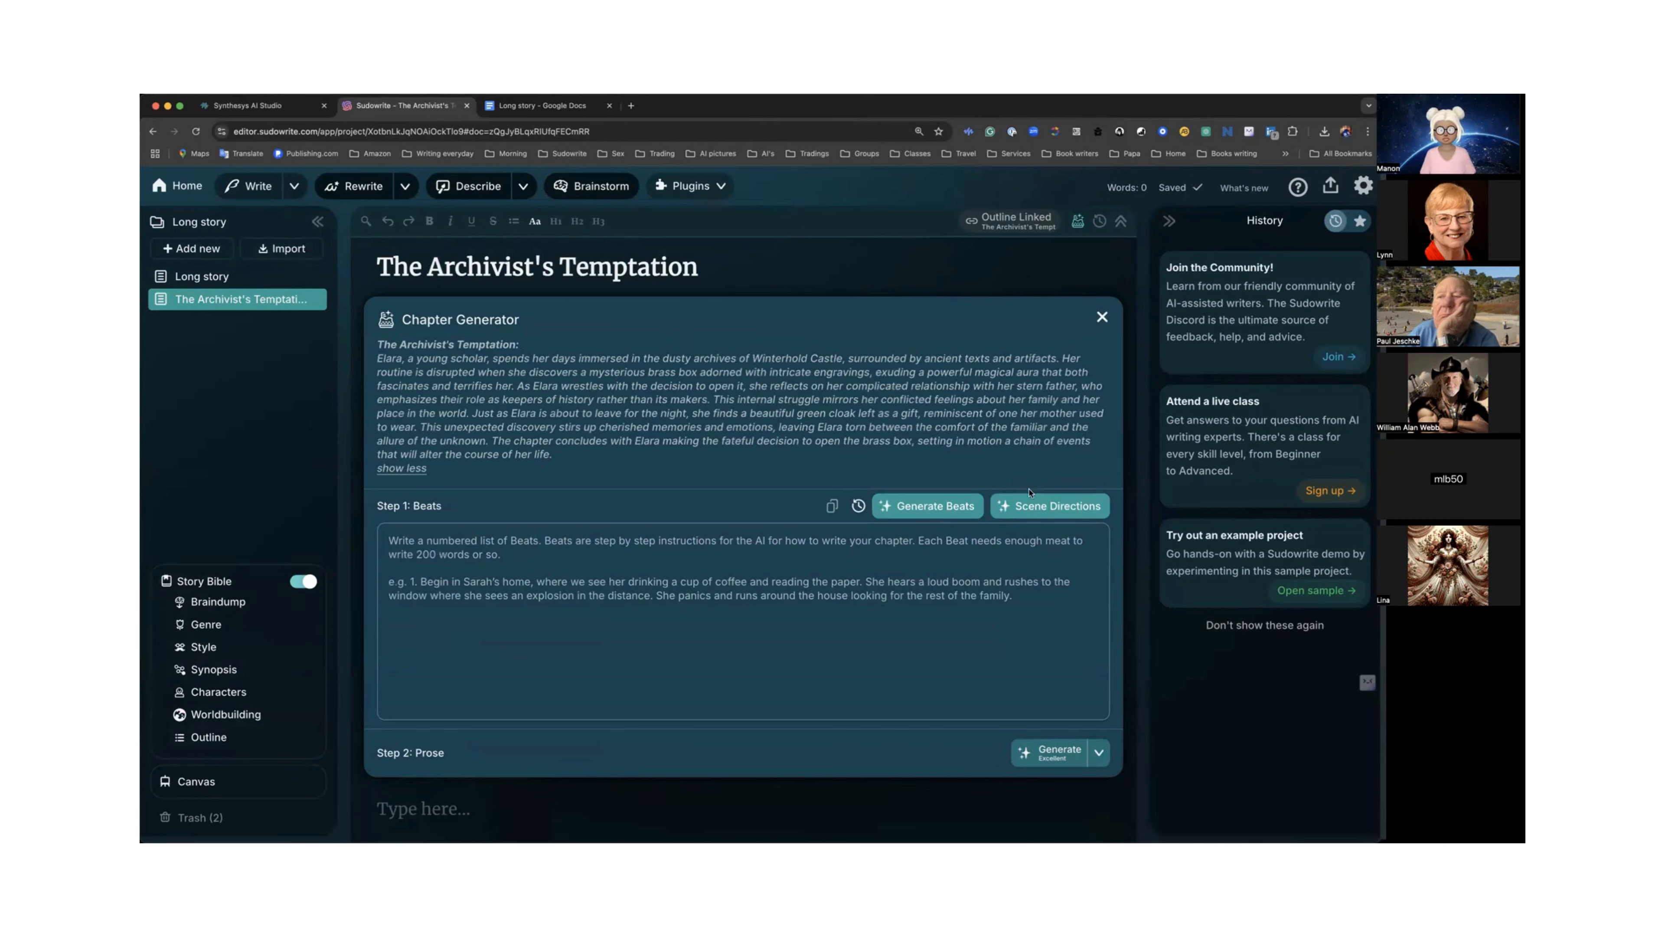
{"action": "left_click", "coordinate": [1033, 504]}
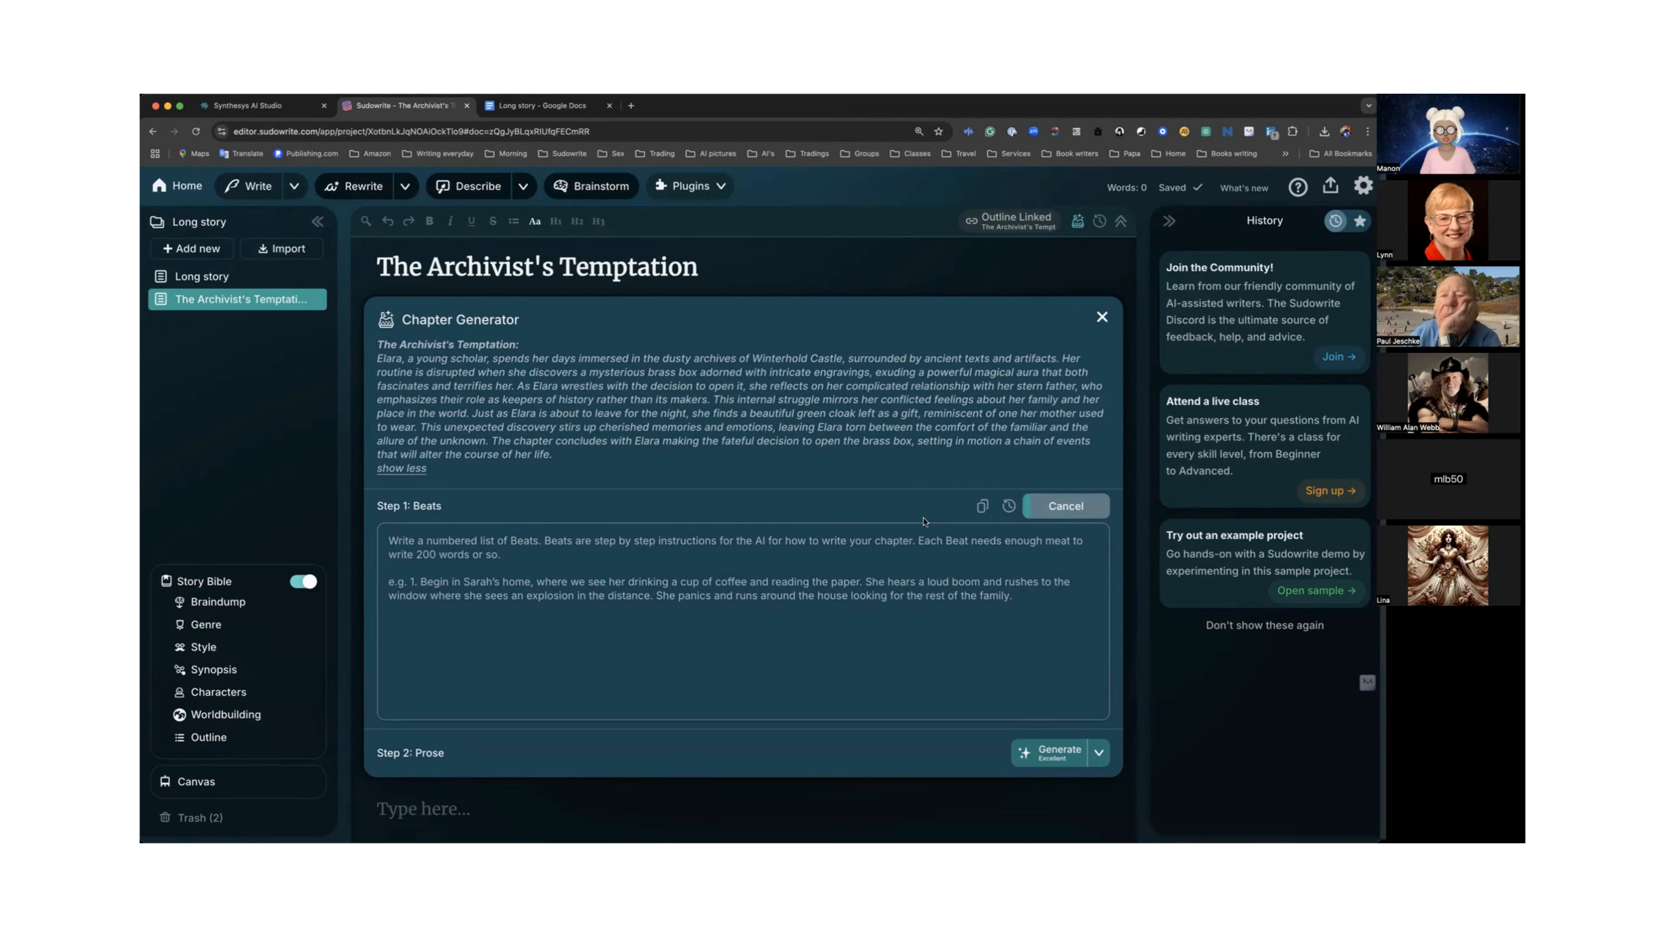
{"action": "scroll", "coordinate": [920, 512], "scroll_direction": "down", "scroll_amount": 3}
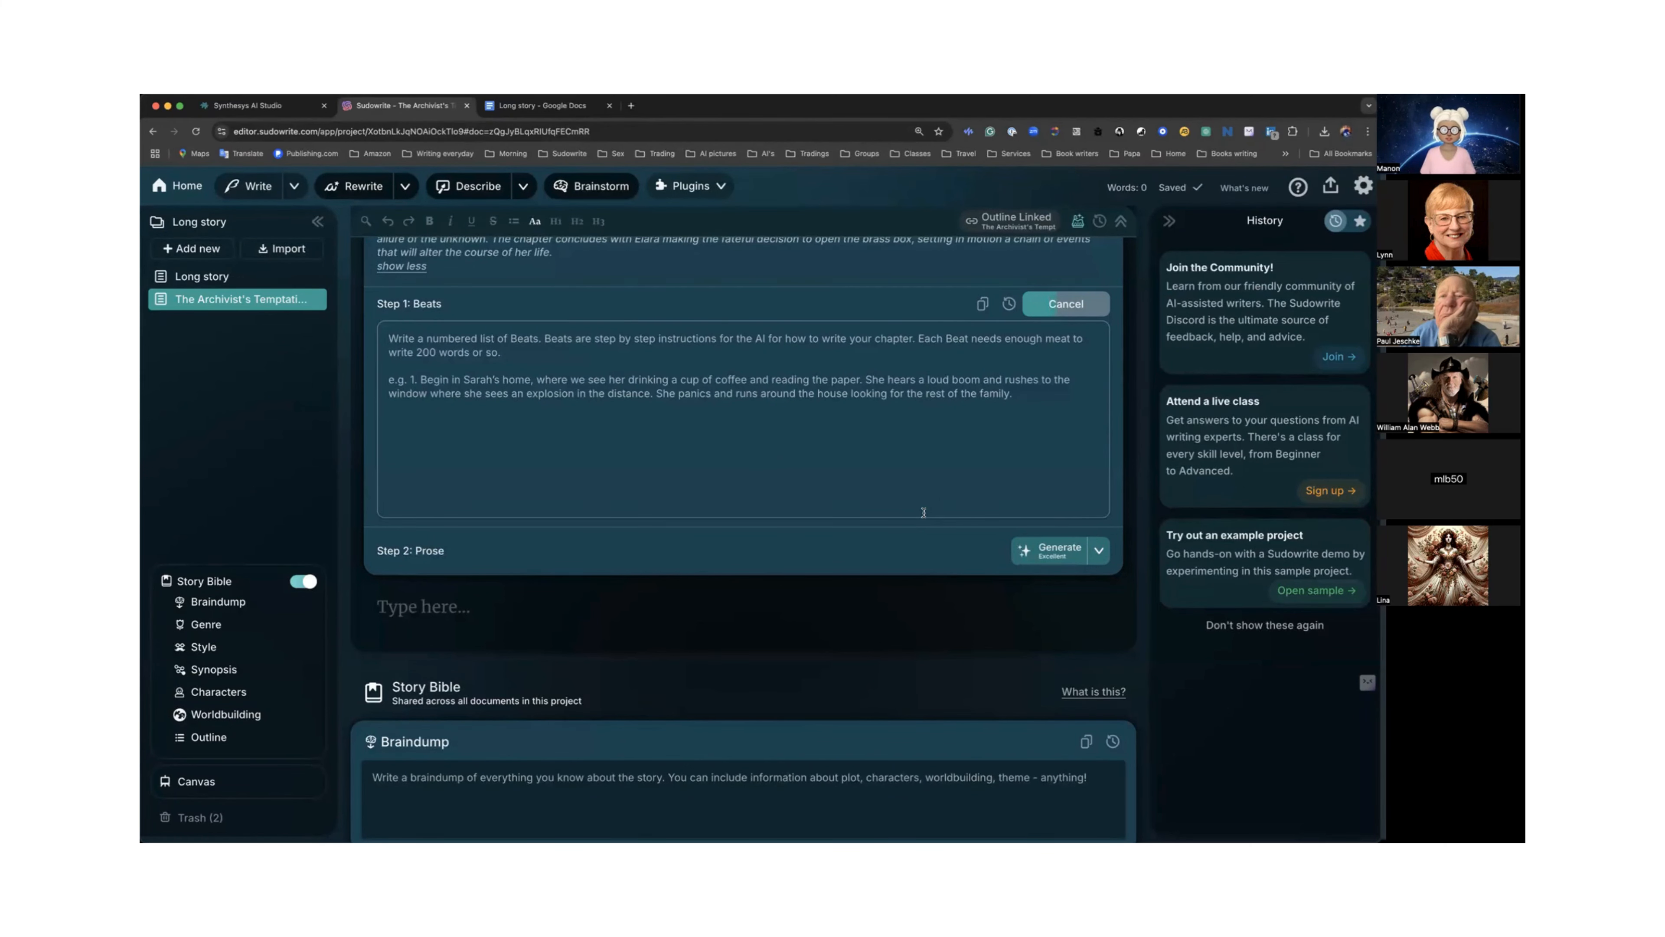
{"action": "scroll", "coordinate": [914, 502], "scroll_direction": "up", "scroll_amount": 3}
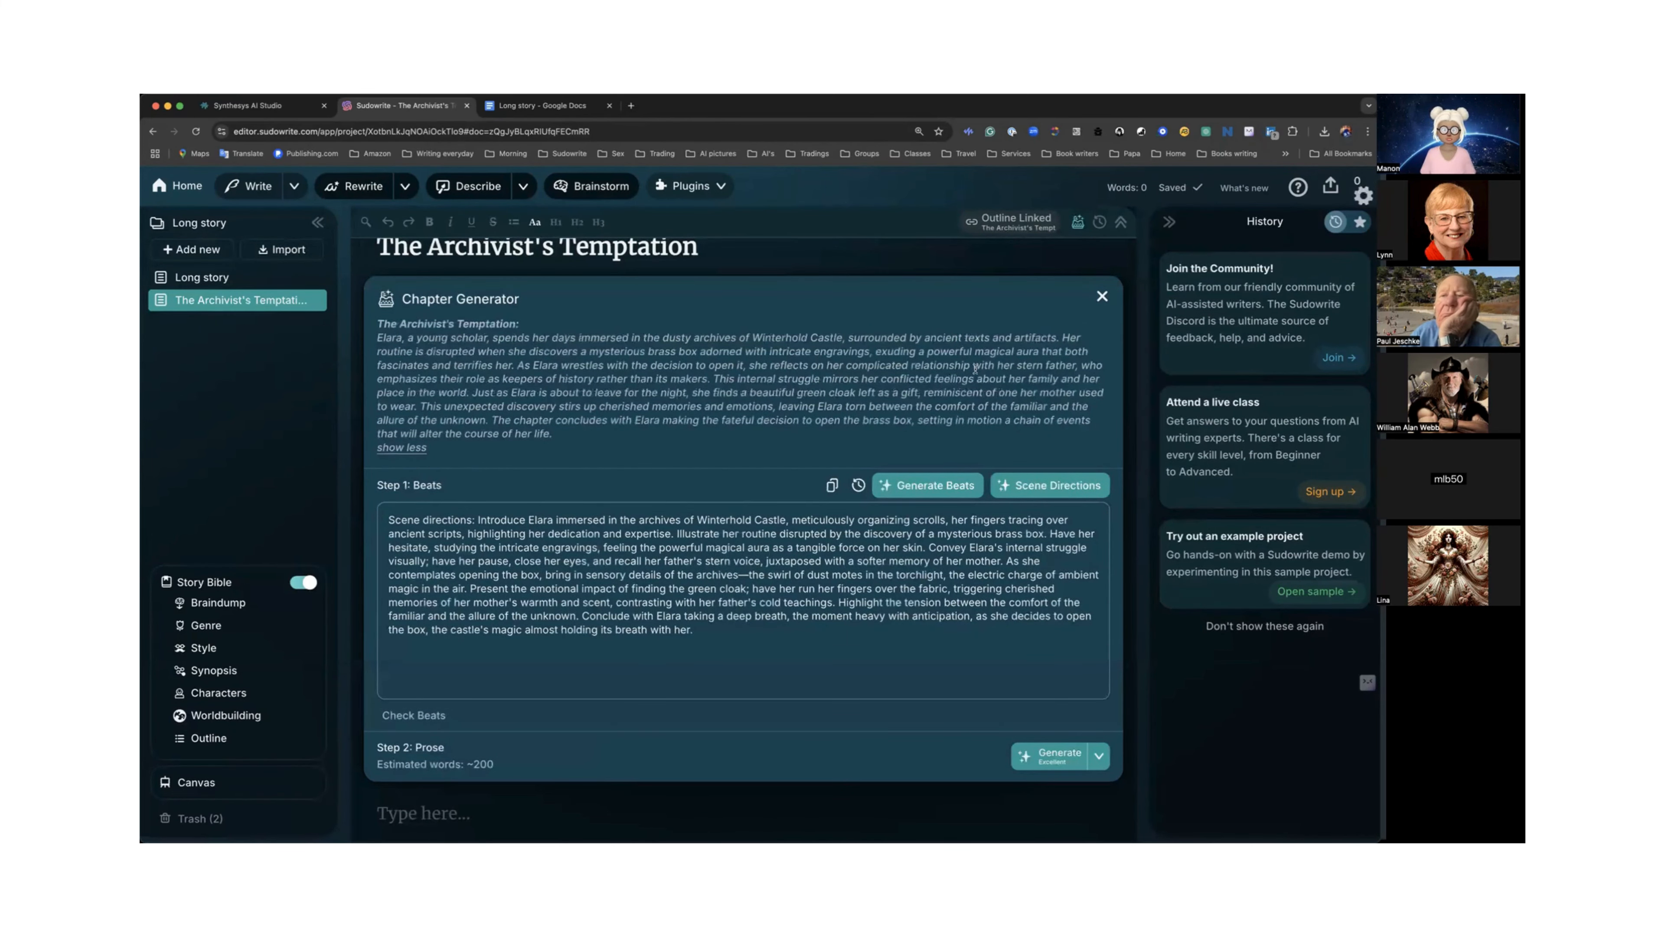
{"action": "left_click", "coordinate": [1102, 298]}
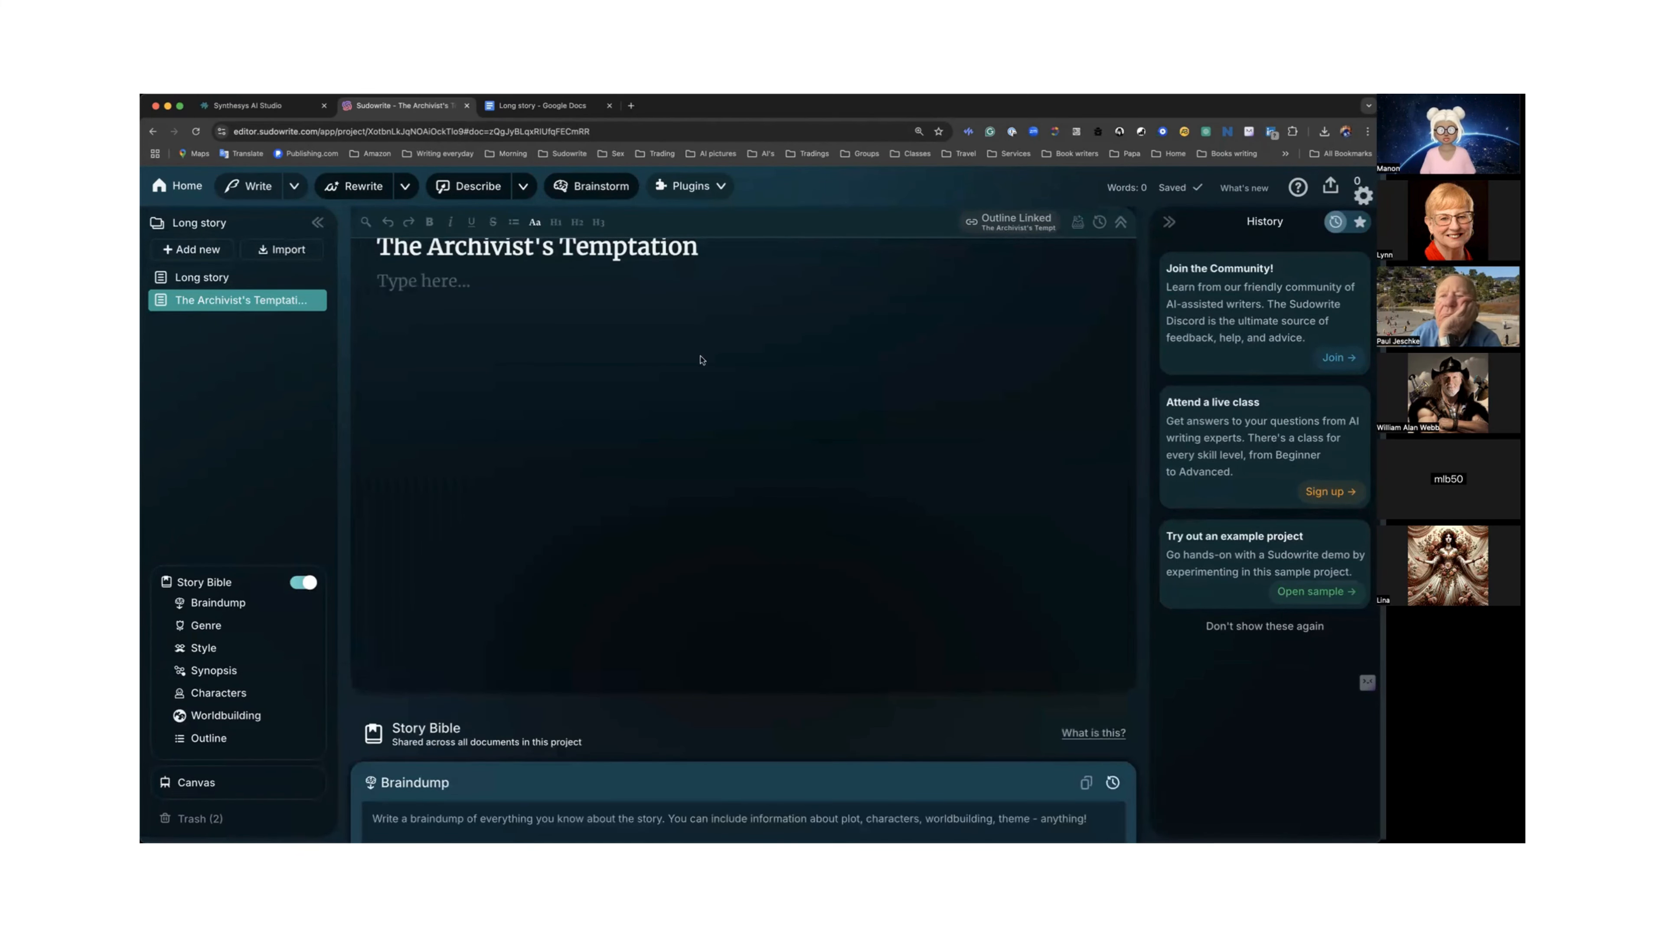
Copy Chapter 1's text from the Google Docs story and paste it into The Archivist's Temptation document.
{"action": "left_click", "coordinate": [566, 113]}
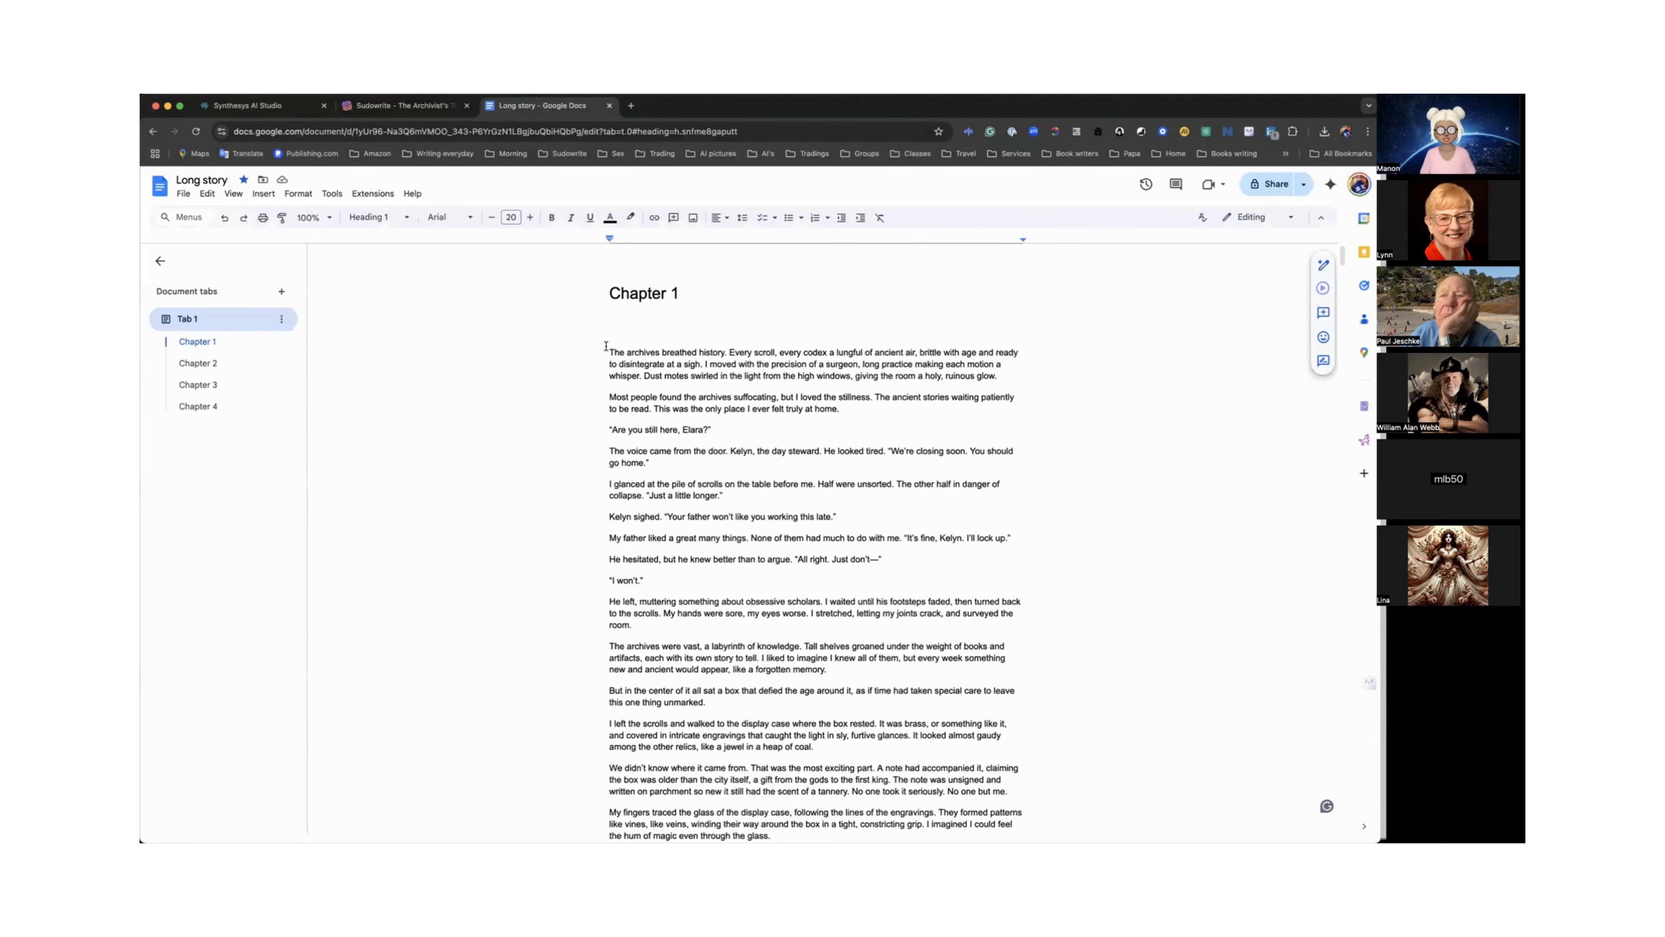
{"action": "left_click_drag", "start_coordinate": [605, 349], "coordinate": [974, 468]}
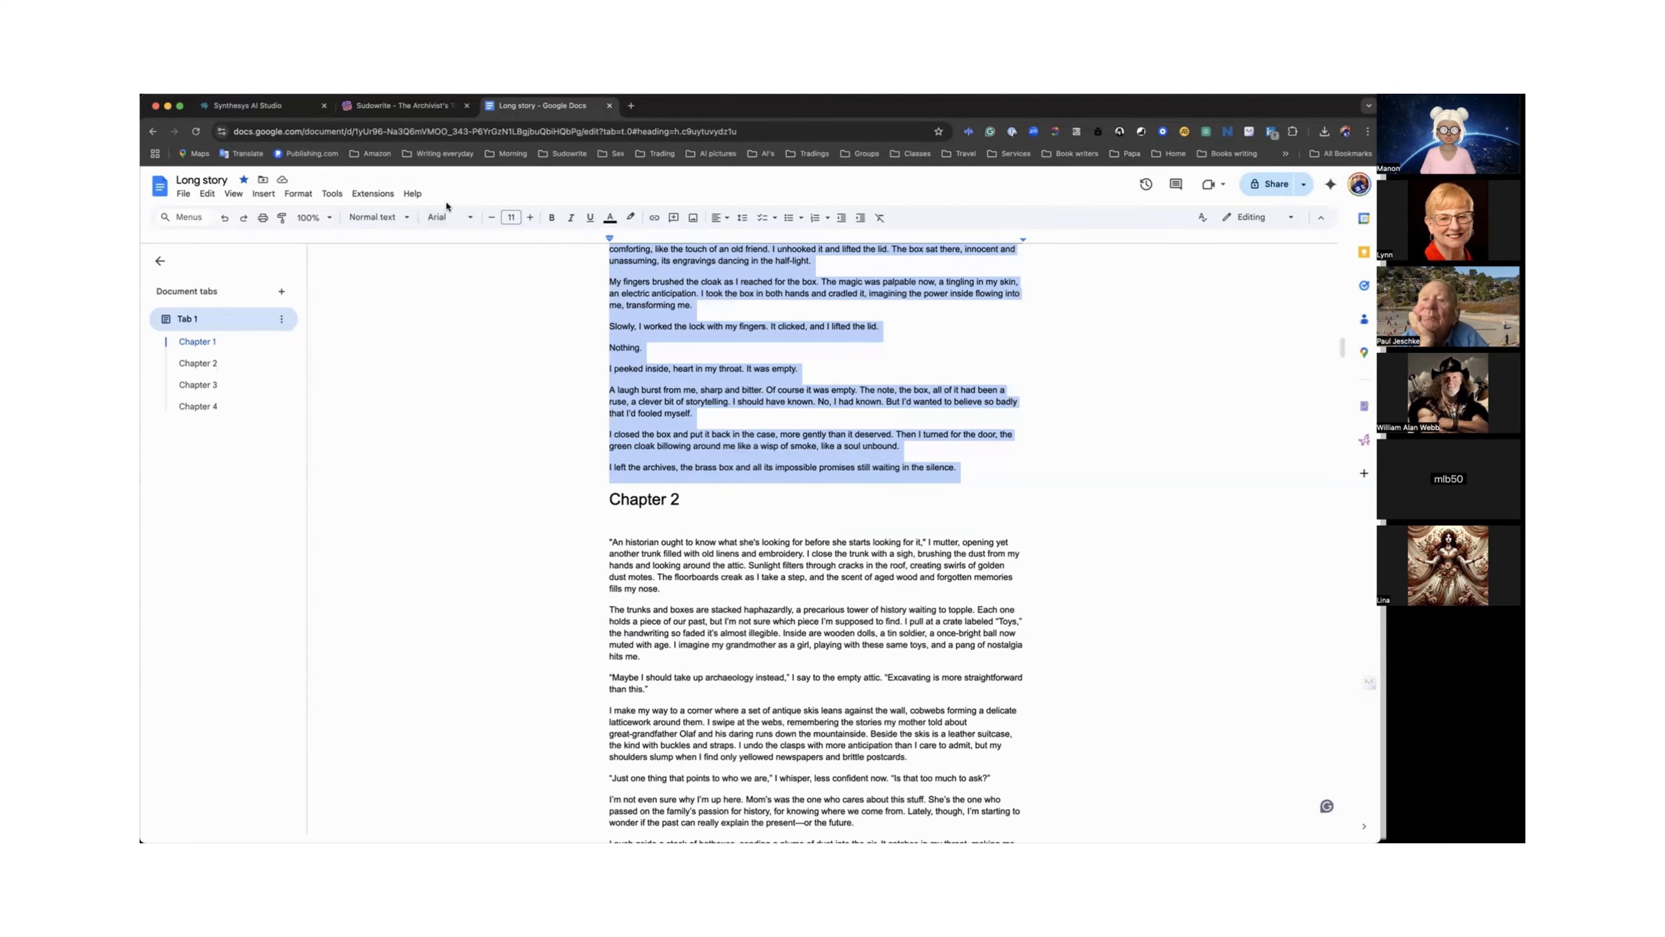
{"action": "left_click", "coordinate": [401, 105]}
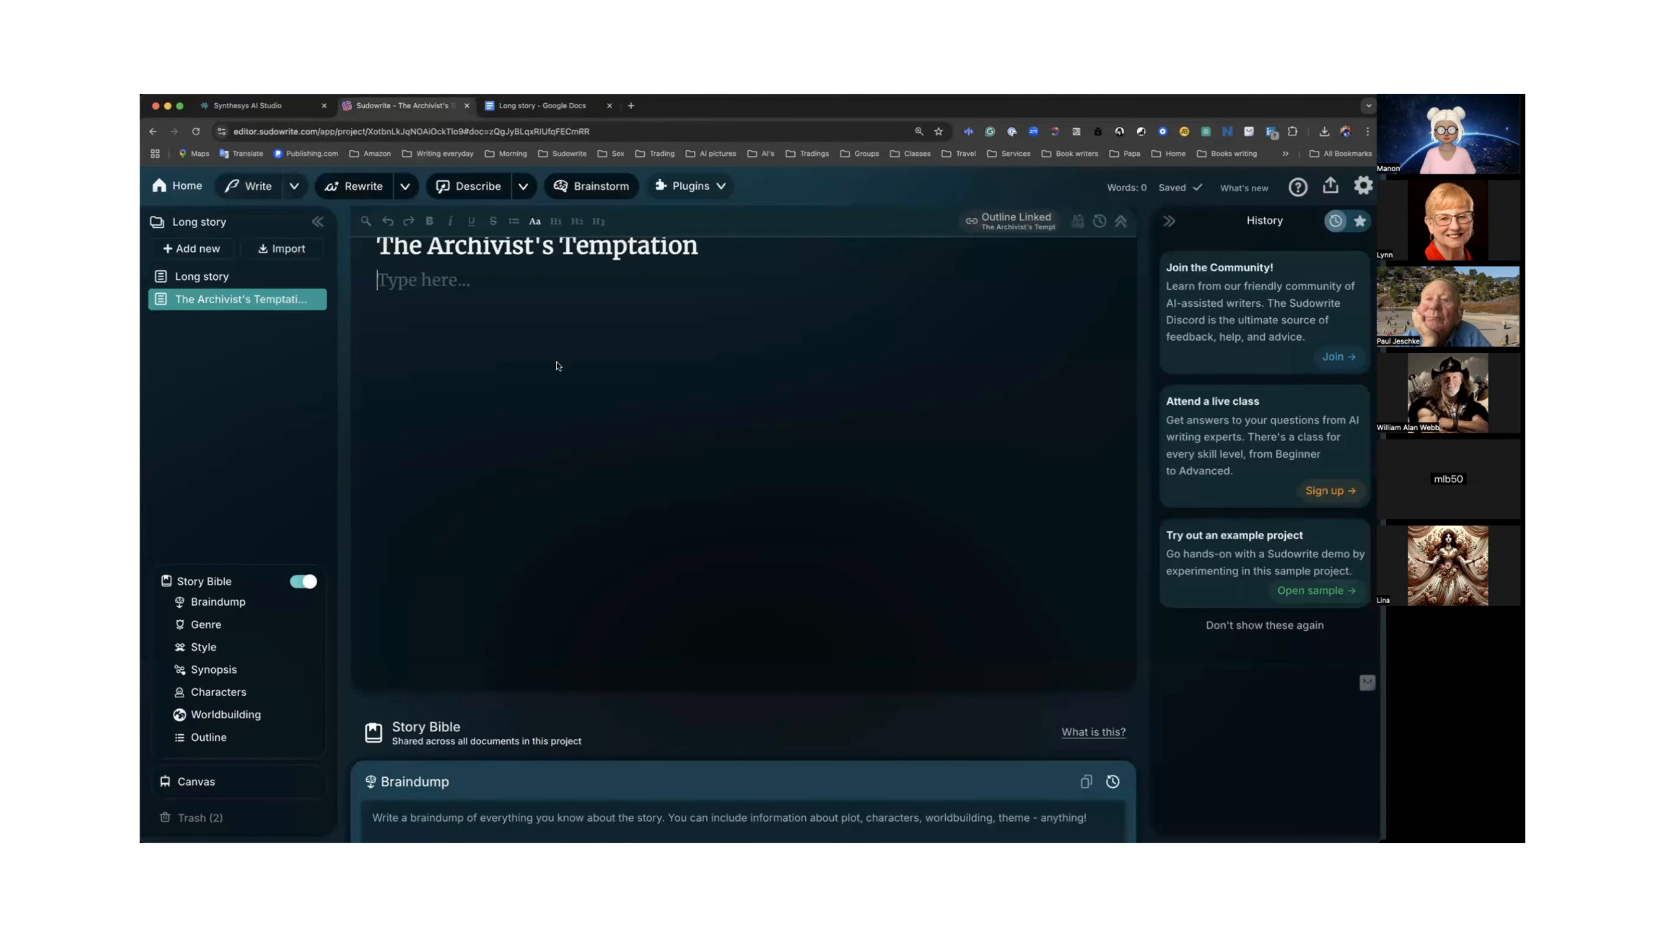
{"action": "key", "text": "ctrl+v"}
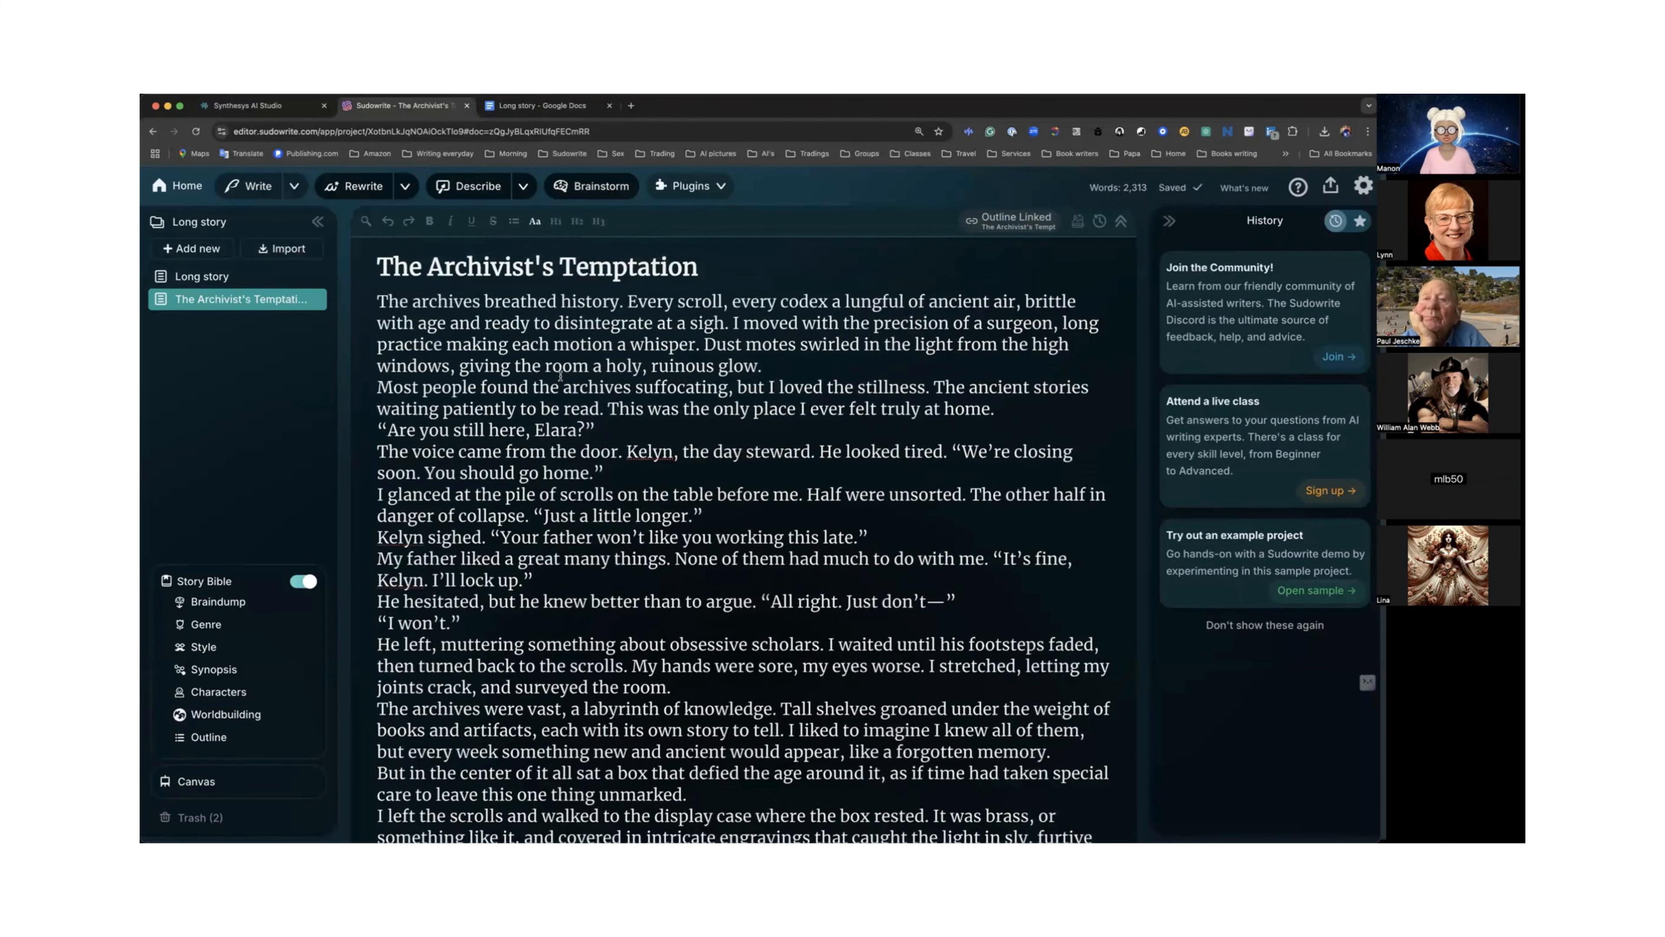
Scroll through the pasted chapter text and the Story Bible's Genre and Style entries.
{"action": "scroll", "coordinate": [561, 375], "scroll_direction": "down", "scroll_amount": 1}
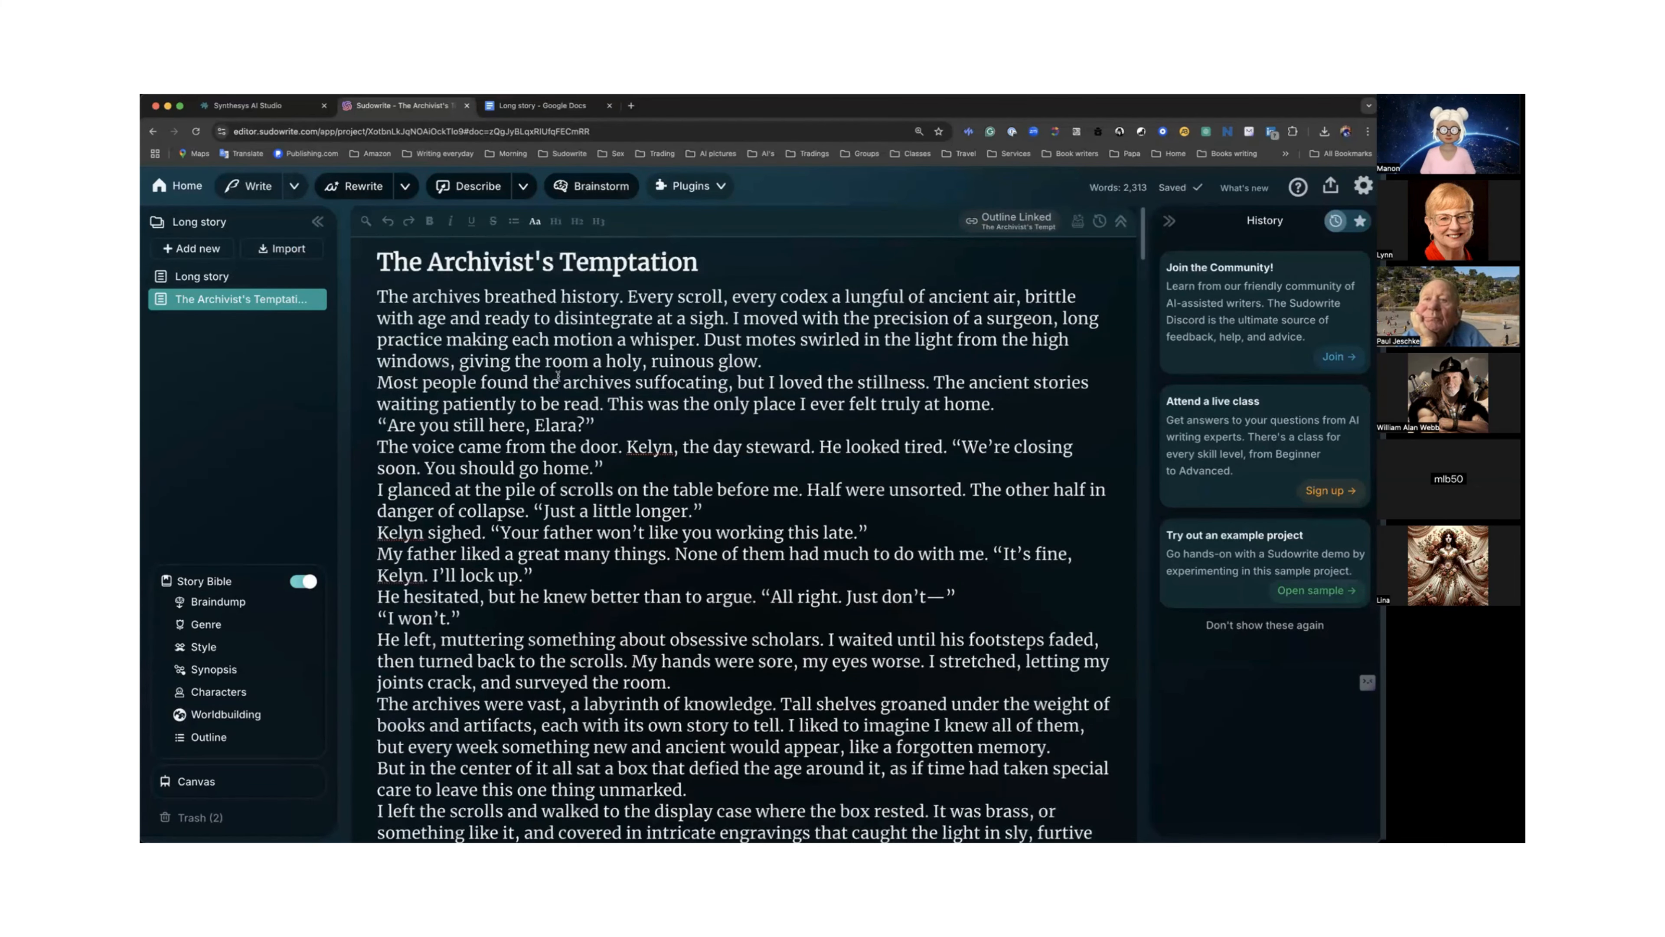
{"action": "scroll", "coordinate": [558, 375], "scroll_direction": "down", "scroll_amount": 5}
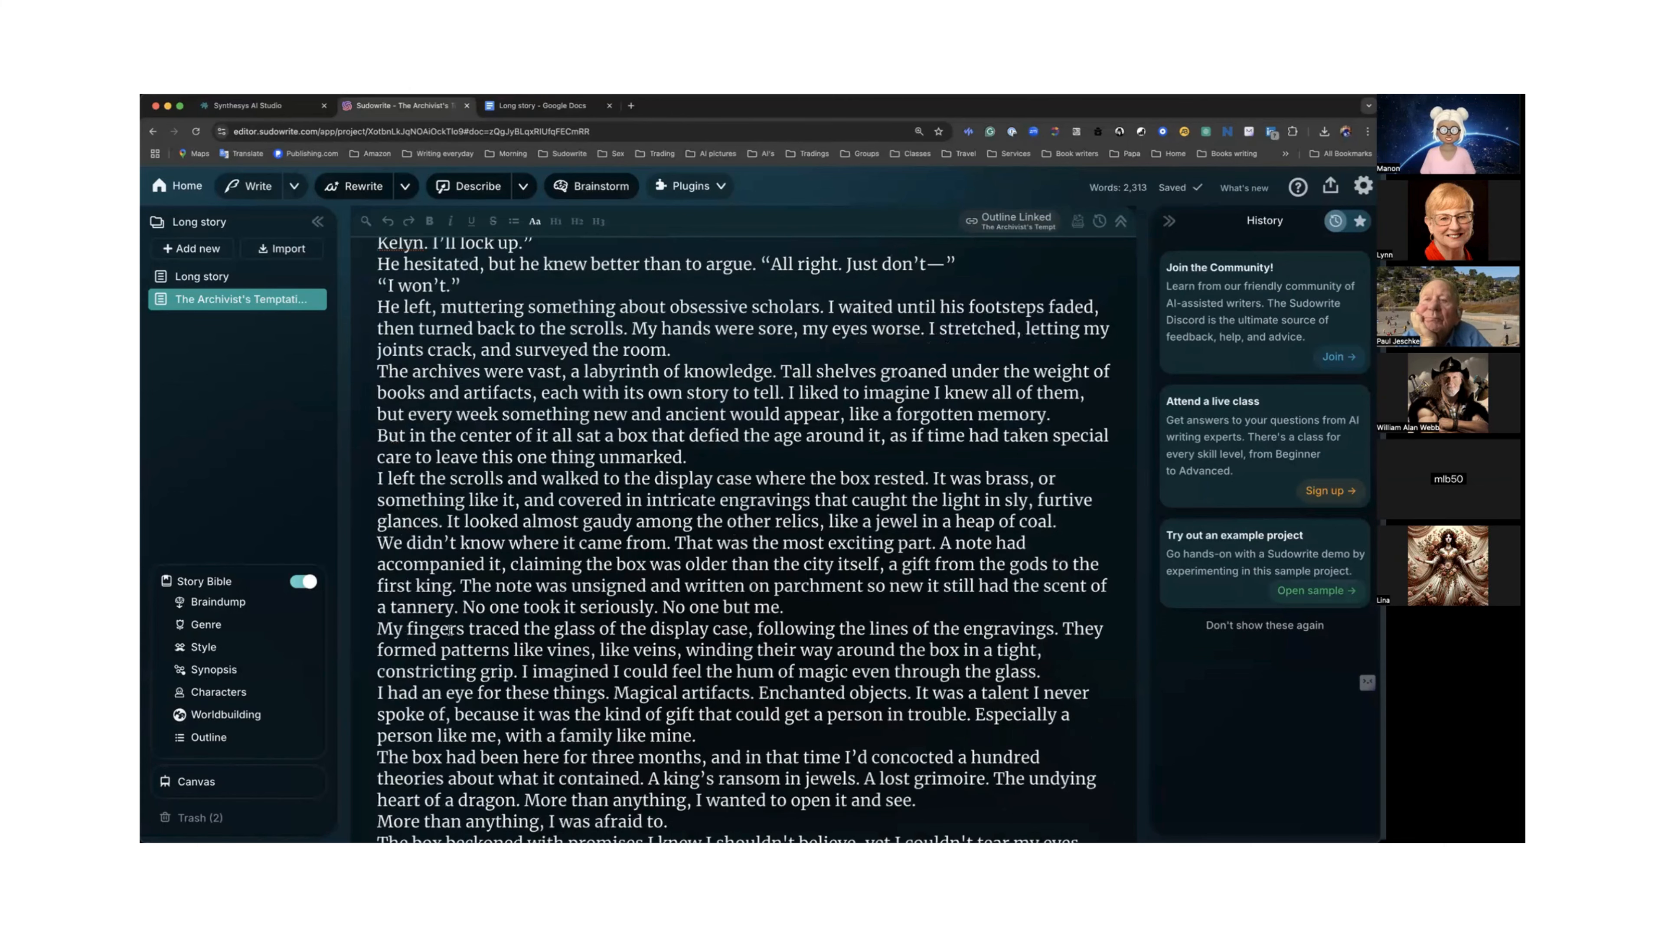
{"action": "scroll", "coordinate": [450, 629], "scroll_direction": "up", "scroll_amount": 5}
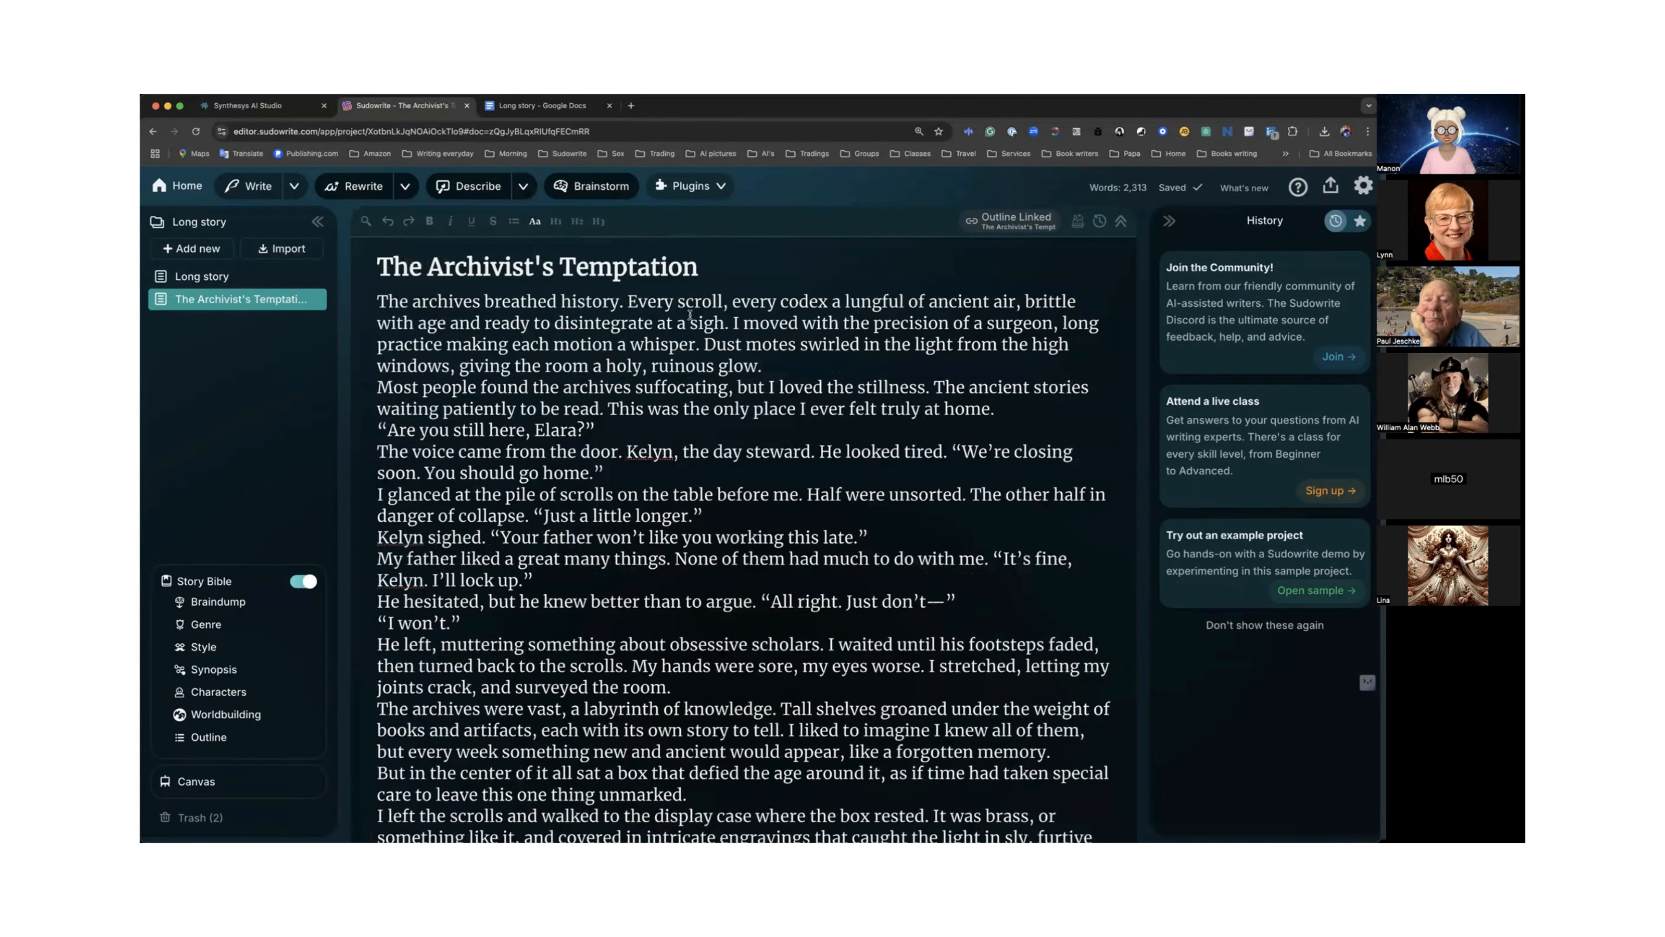
{"action": "scroll", "coordinate": [685, 335], "scroll_direction": "down", "scroll_amount": 2}
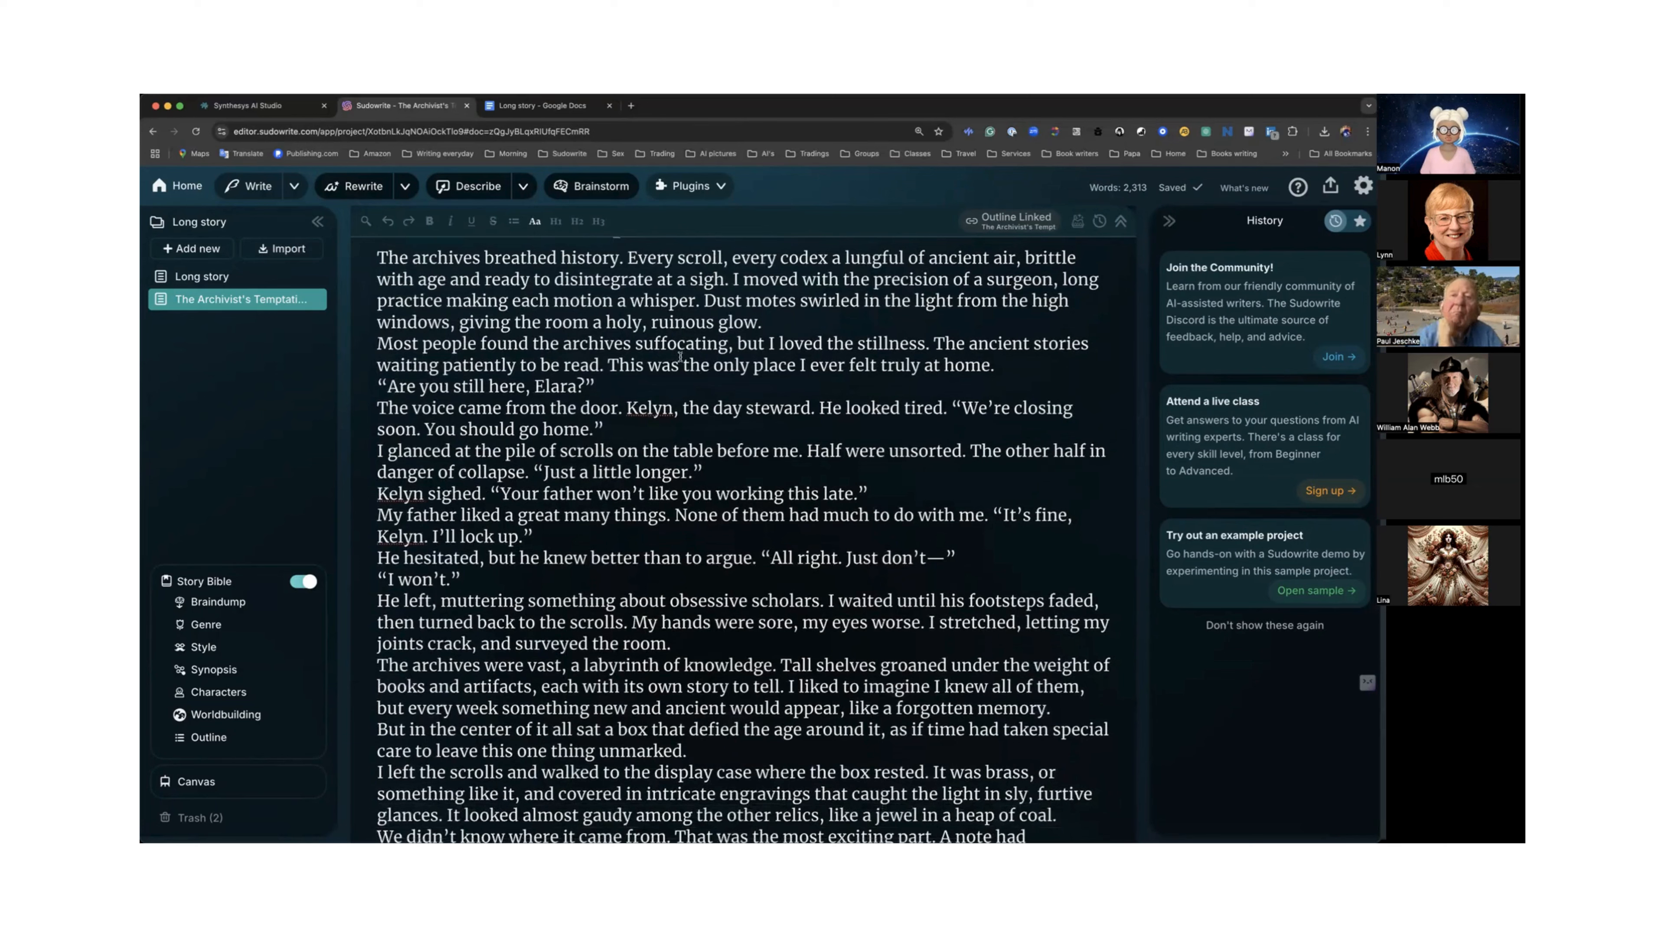
{"action": "left_click", "coordinate": [207, 628]}
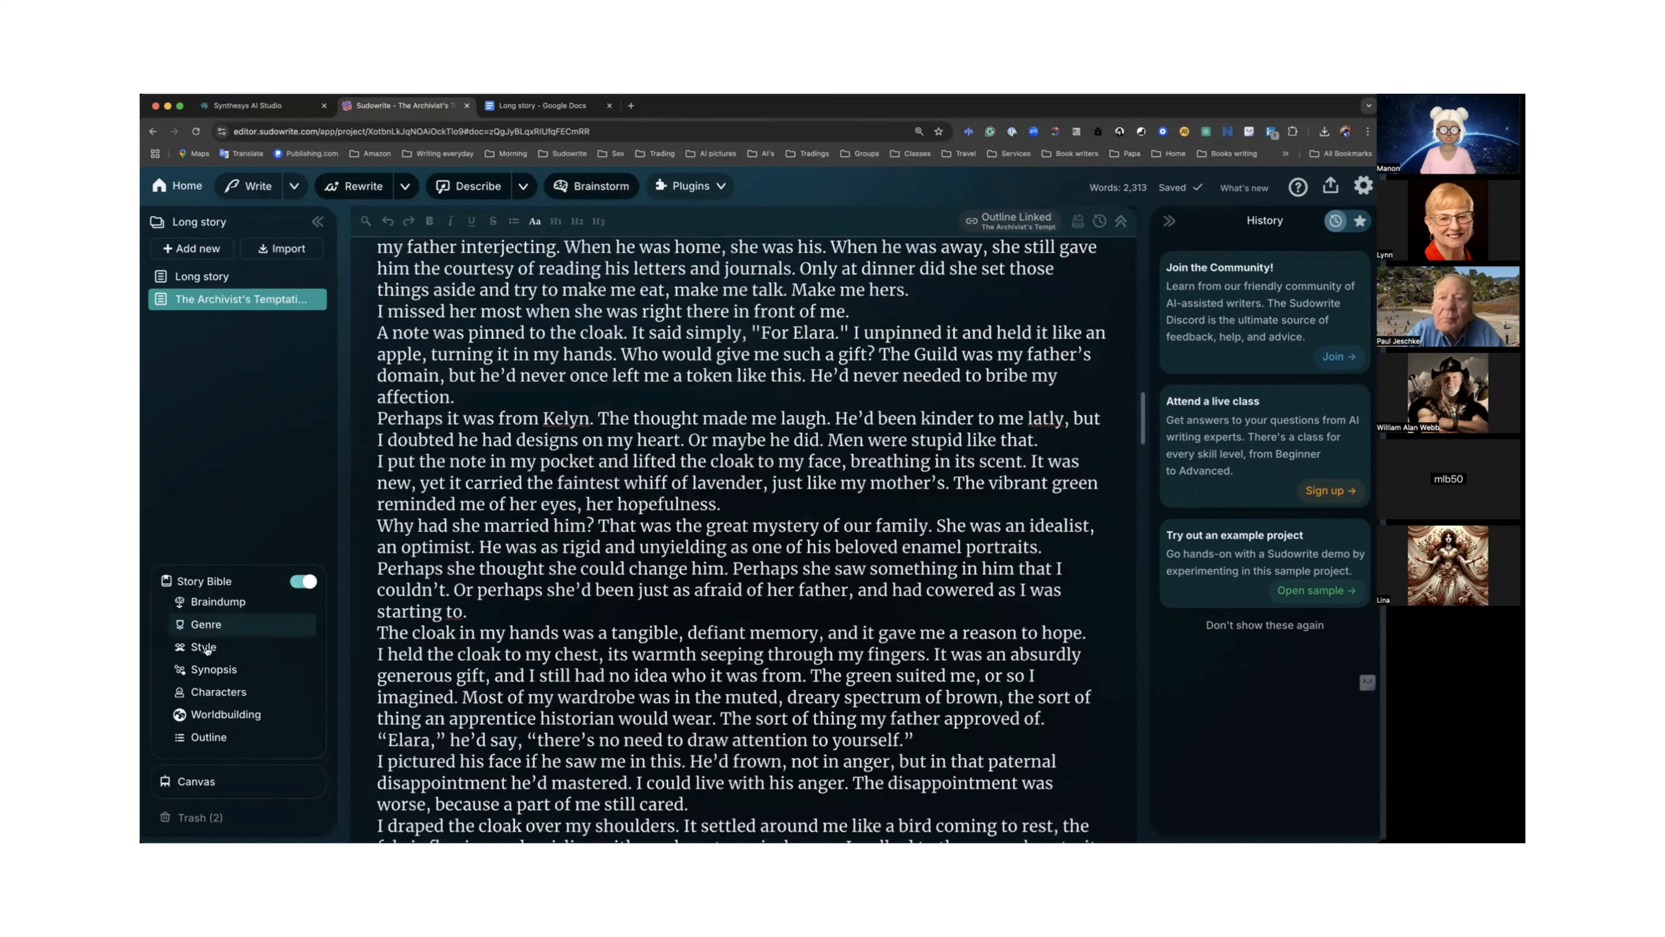
{"action": "left_click", "coordinate": [205, 648]}
{"action": "scroll", "coordinate": [376, 578], "scroll_direction": "up", "scroll_amount": 5}
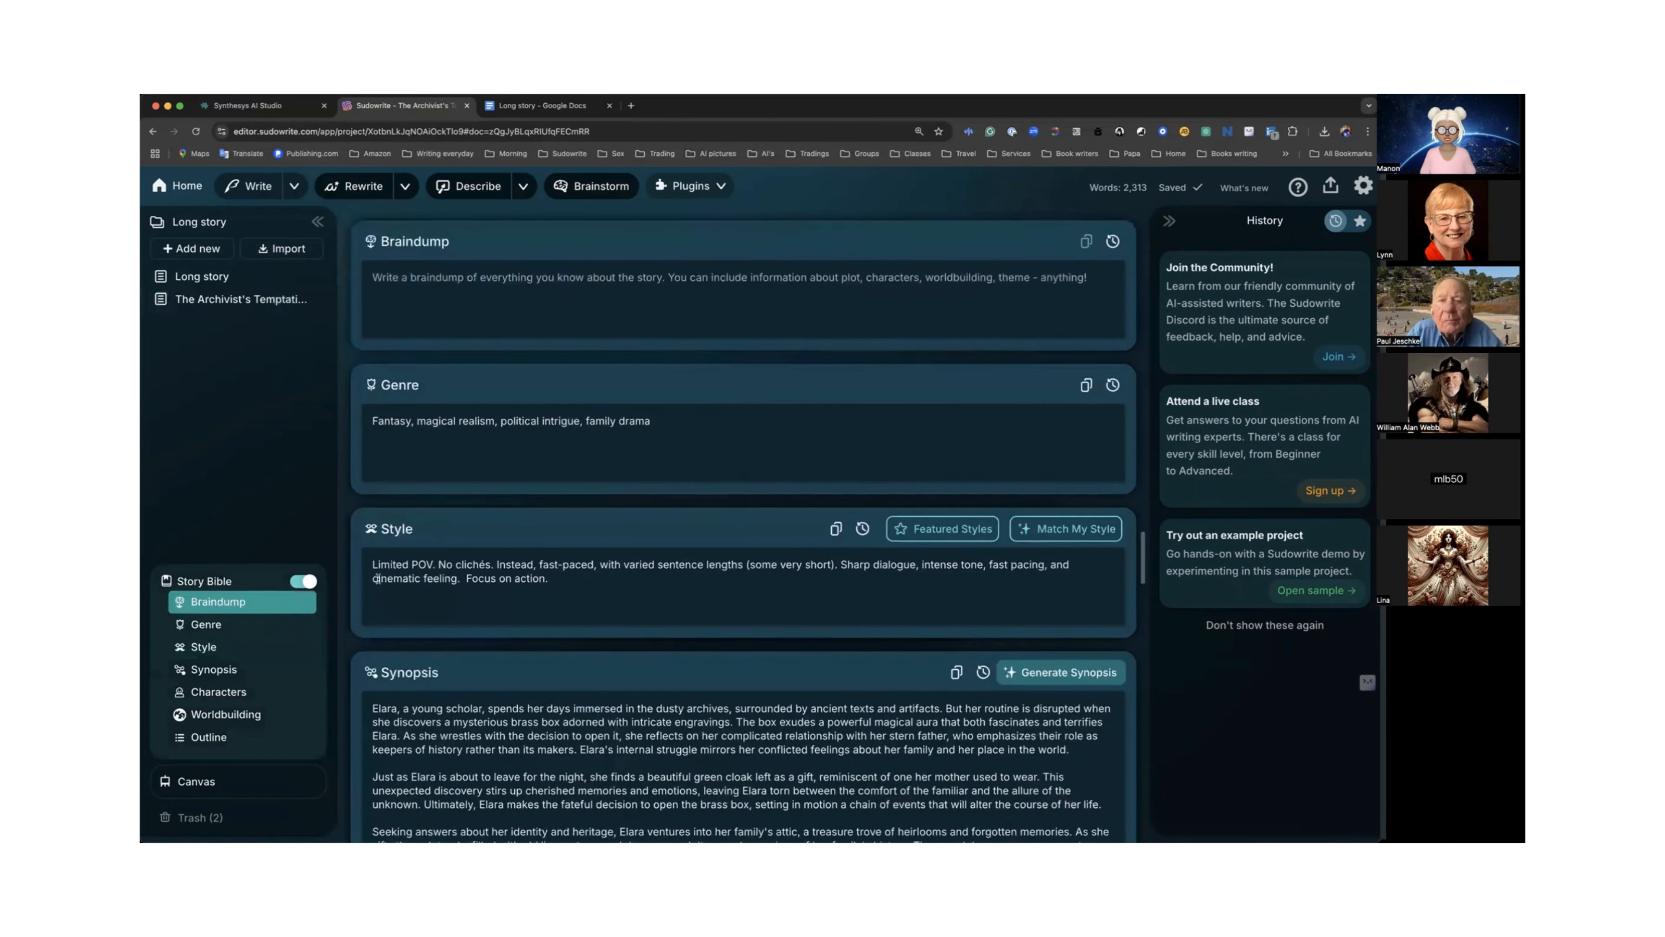
{"action": "scroll", "coordinate": [377, 578], "scroll_direction": "up", "scroll_amount": 10}
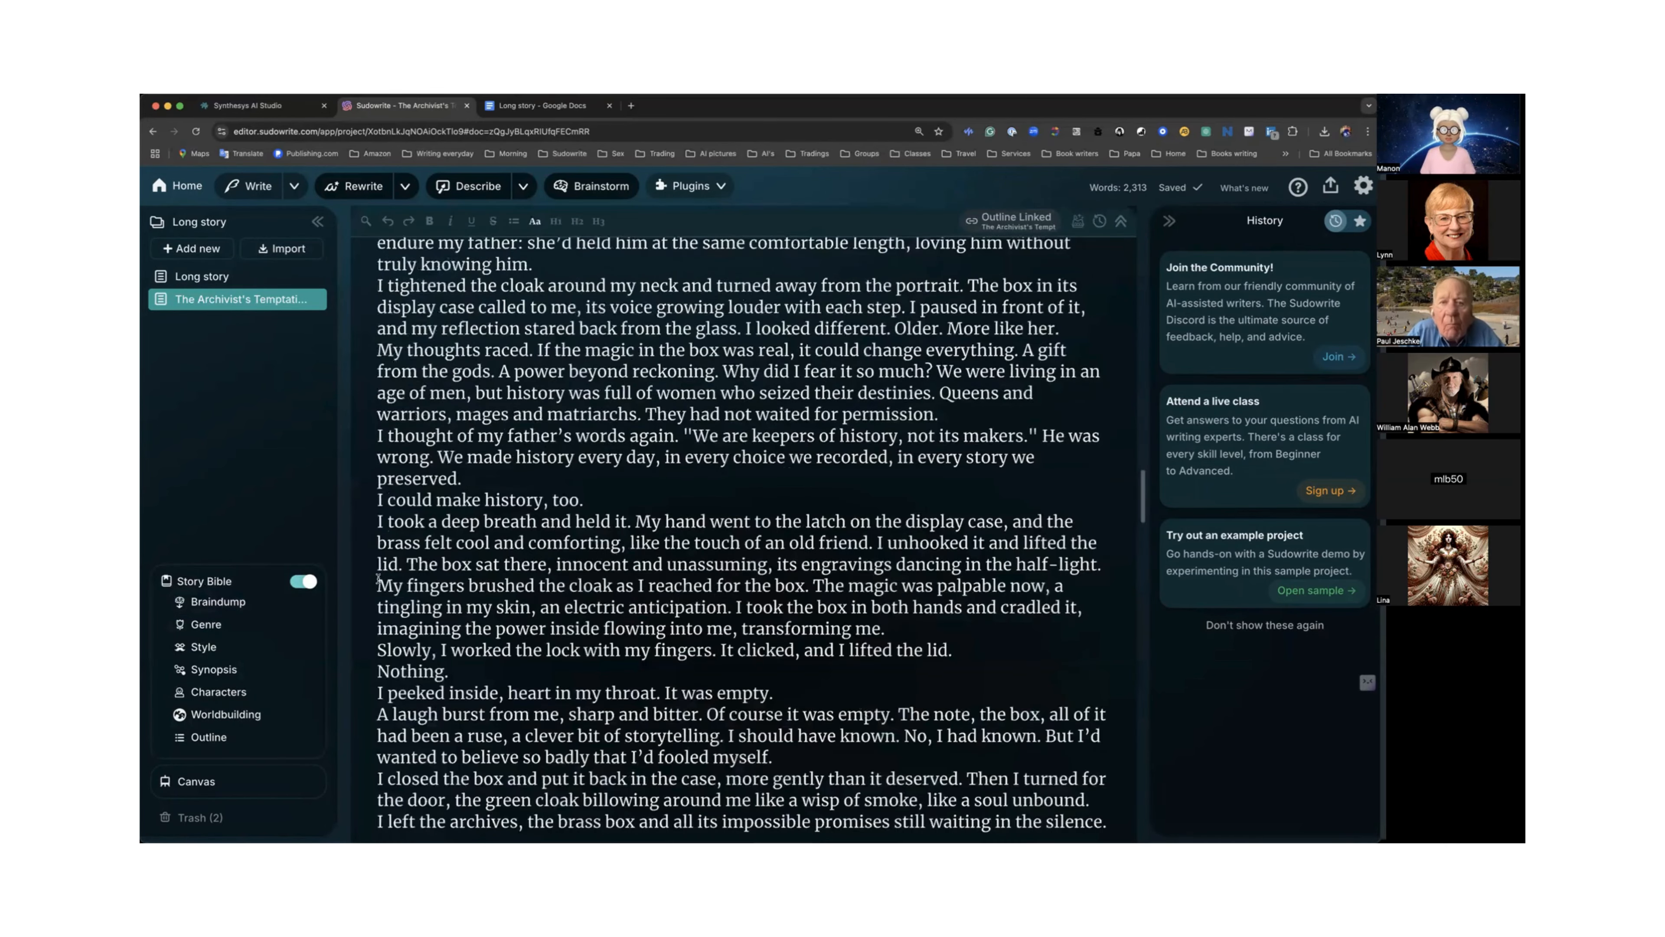
{"action": "scroll", "coordinate": [378, 578], "scroll_direction": "up", "scroll_amount": 10}
{"action": "scroll", "coordinate": [378, 578], "scroll_direction": "up", "scroll_amount": 10}
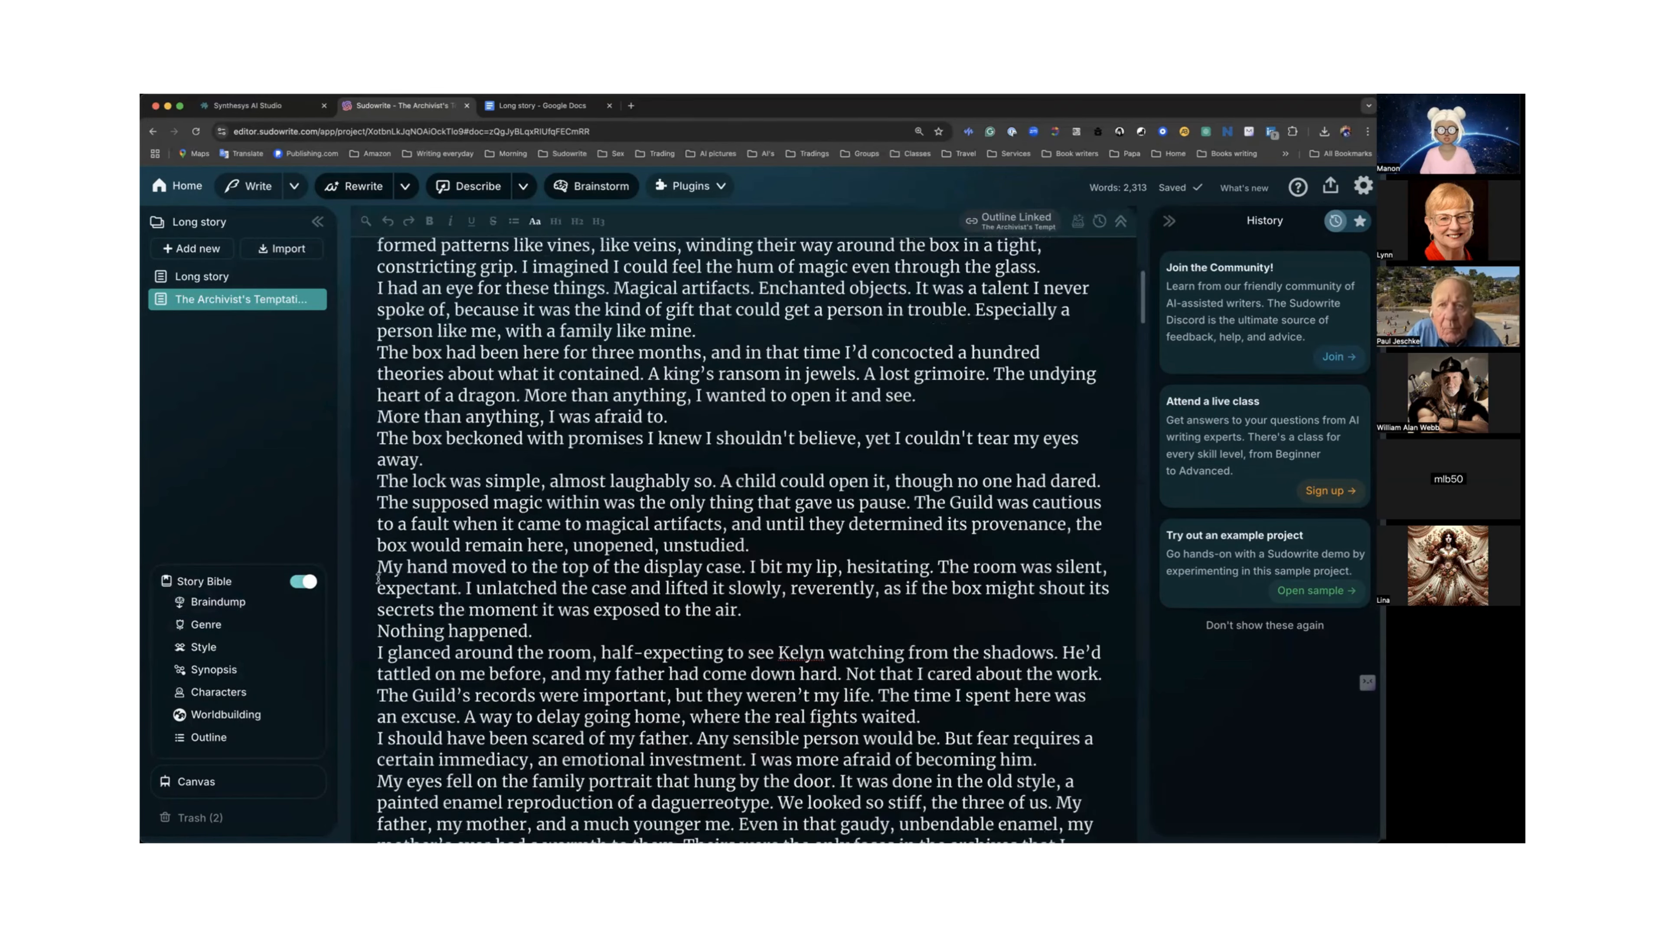
Open the Write settings and review the Creativity, Prose Mode and Key Details options.
{"action": "scroll", "coordinate": [378, 578], "scroll_direction": "up", "scroll_amount": 10}
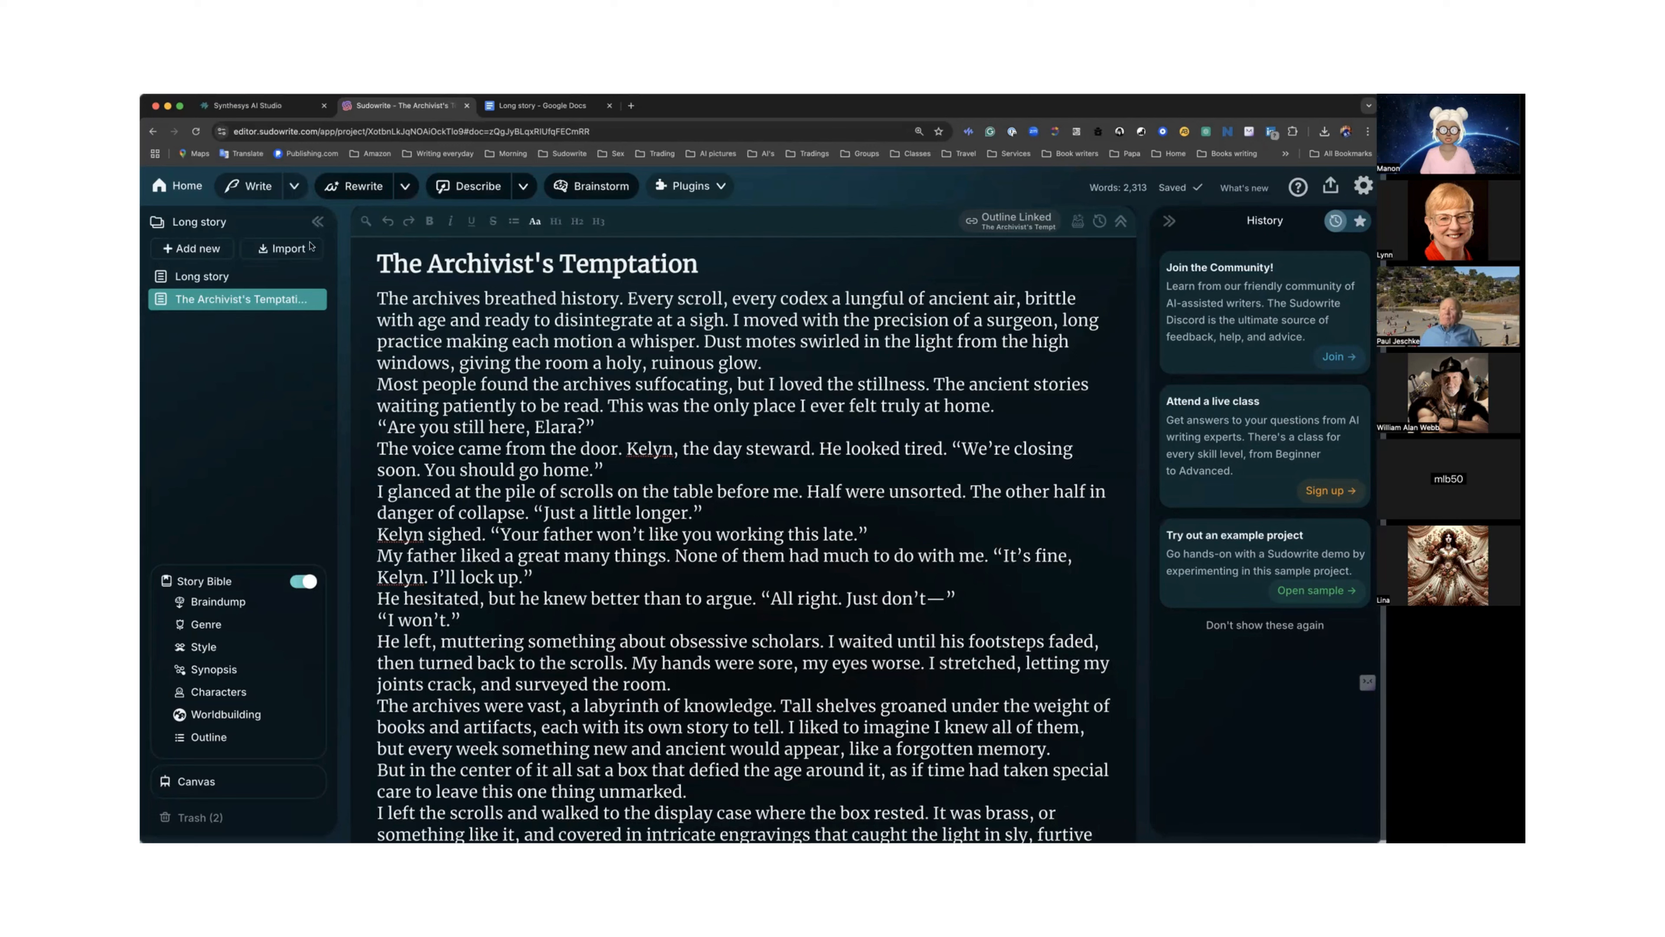
{"action": "left_click", "coordinate": [291, 188]}
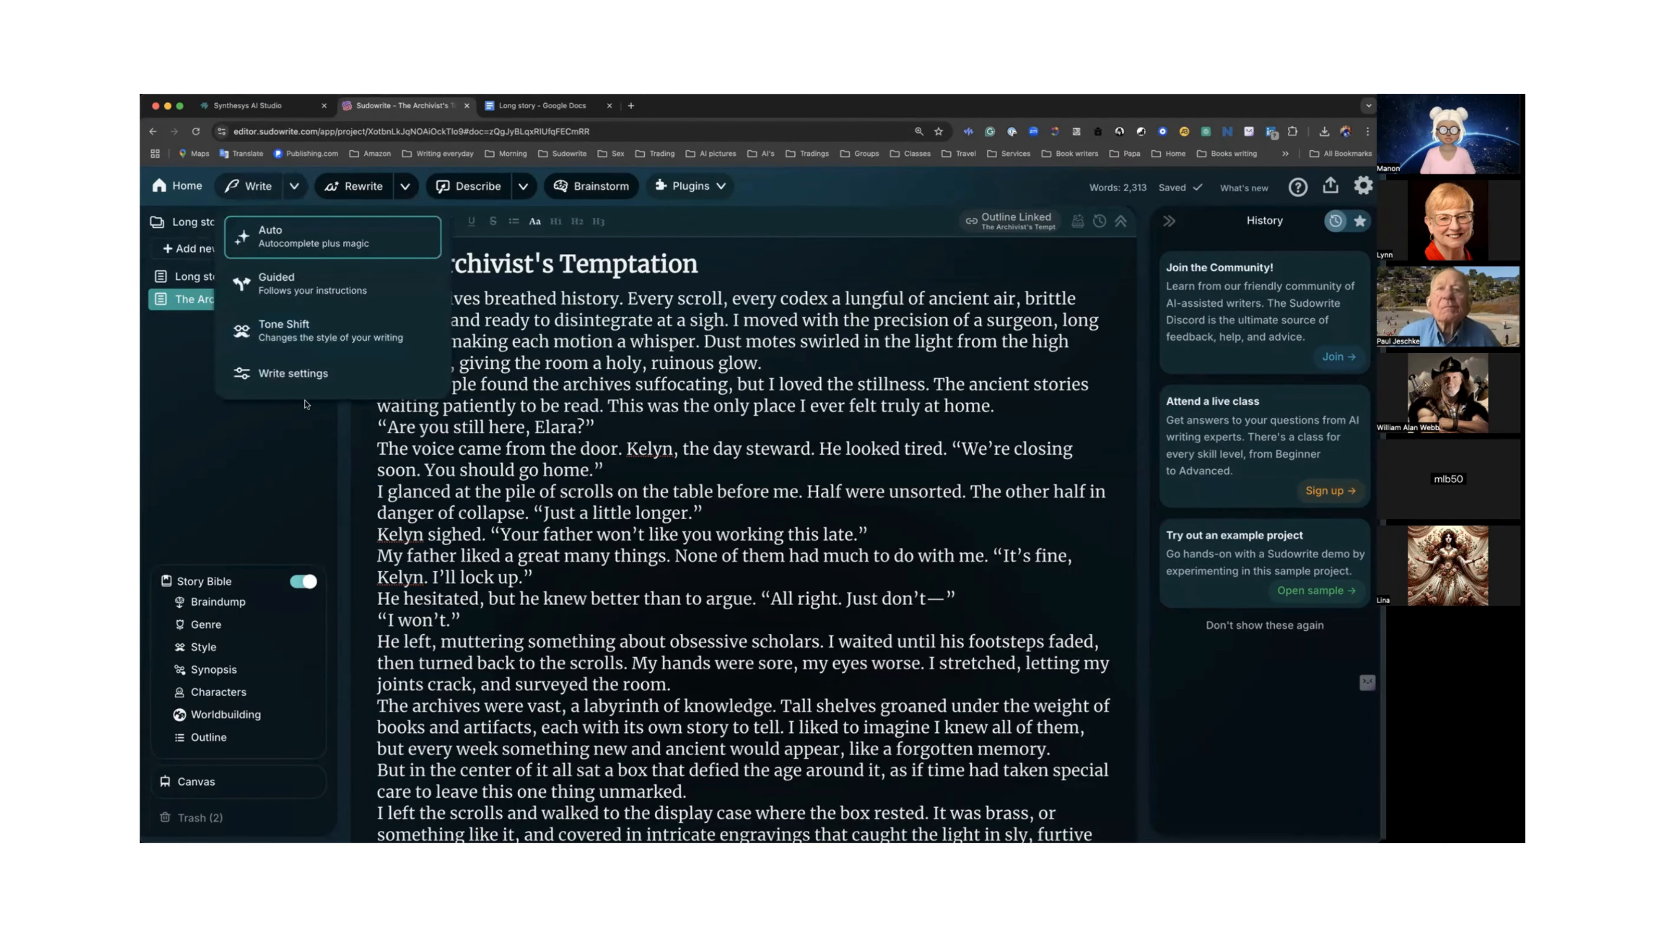
{"action": "left_click", "coordinate": [316, 376]}
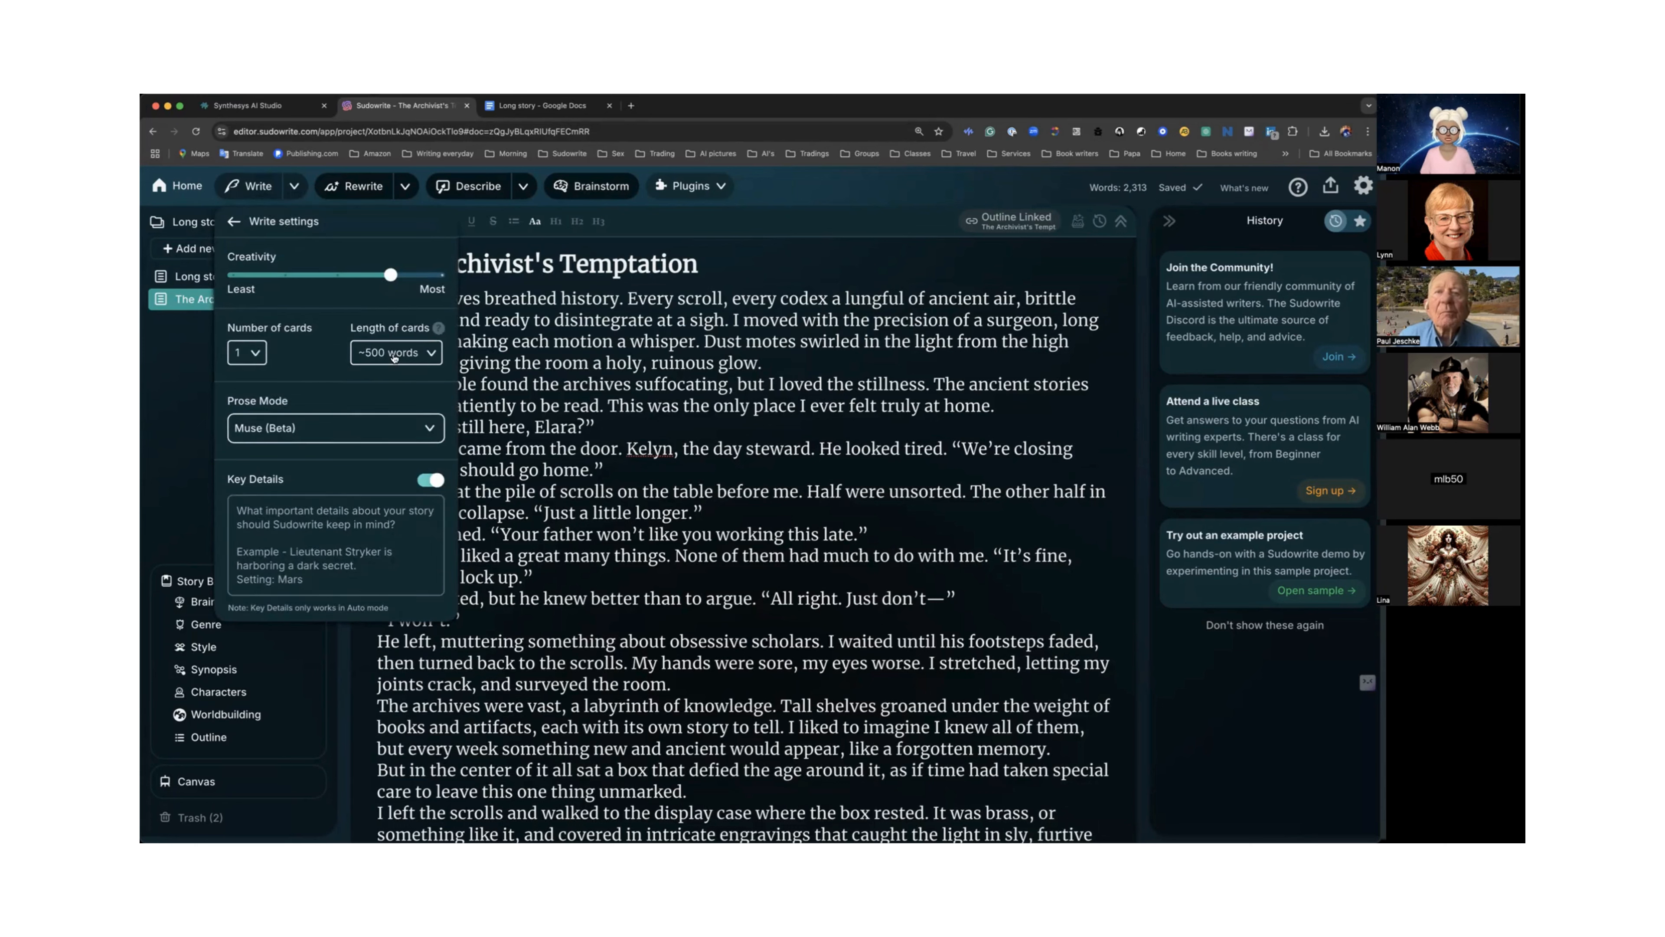
{"action": "left_click", "coordinate": [429, 431]}
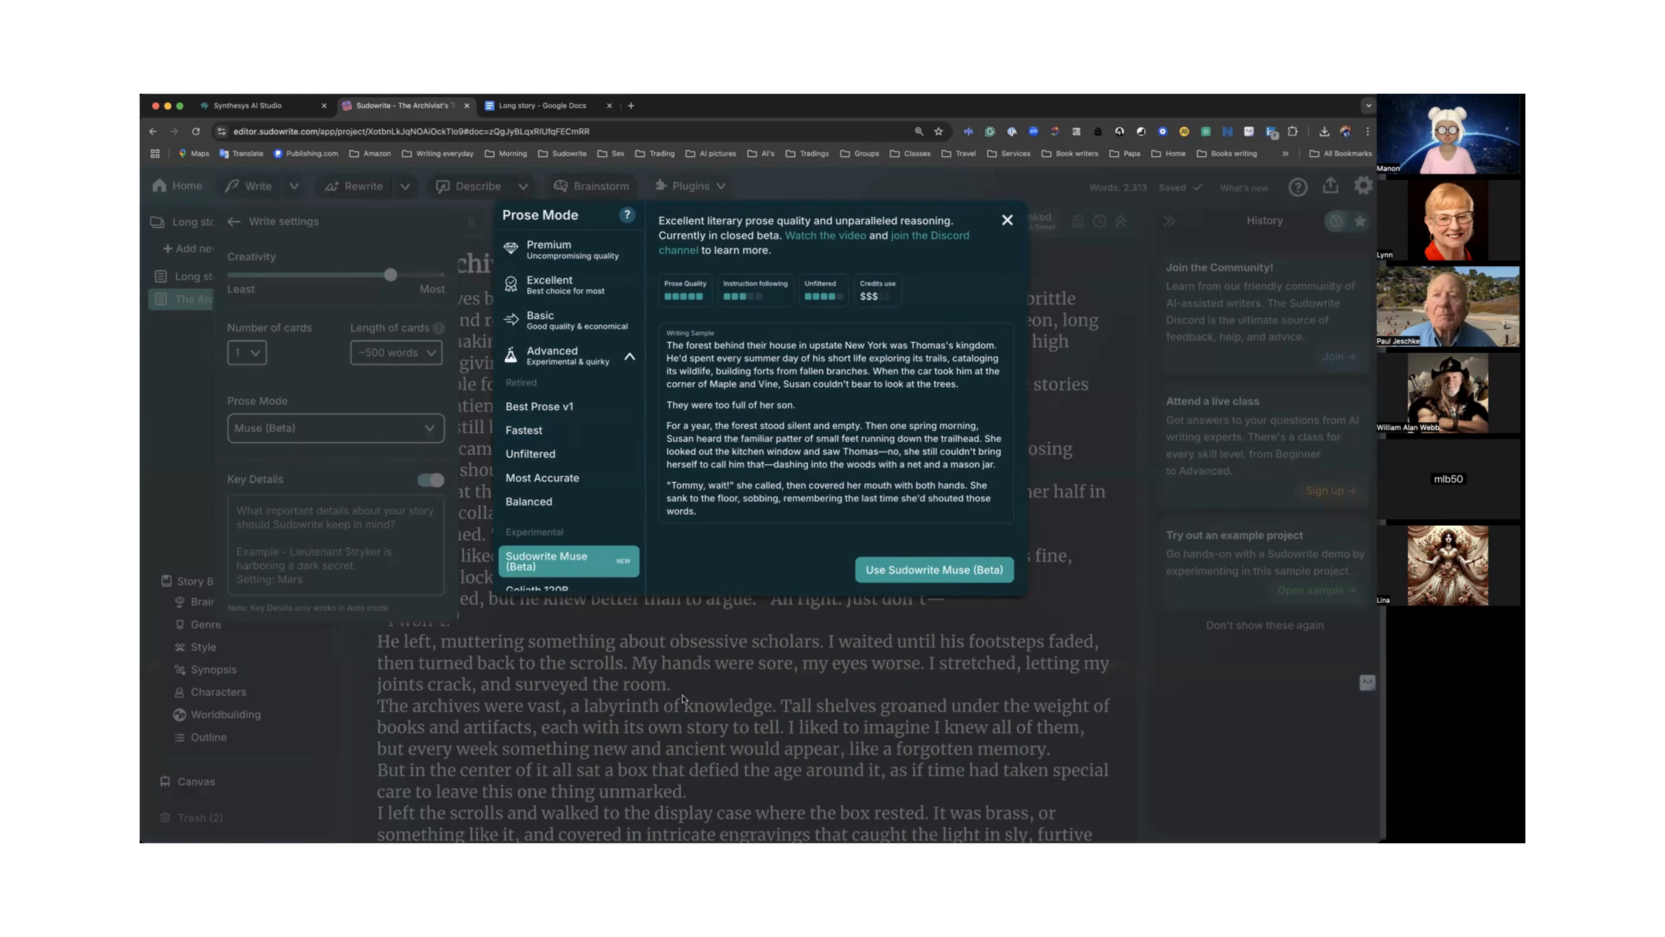
{"action": "left_click", "coordinate": [430, 430]}
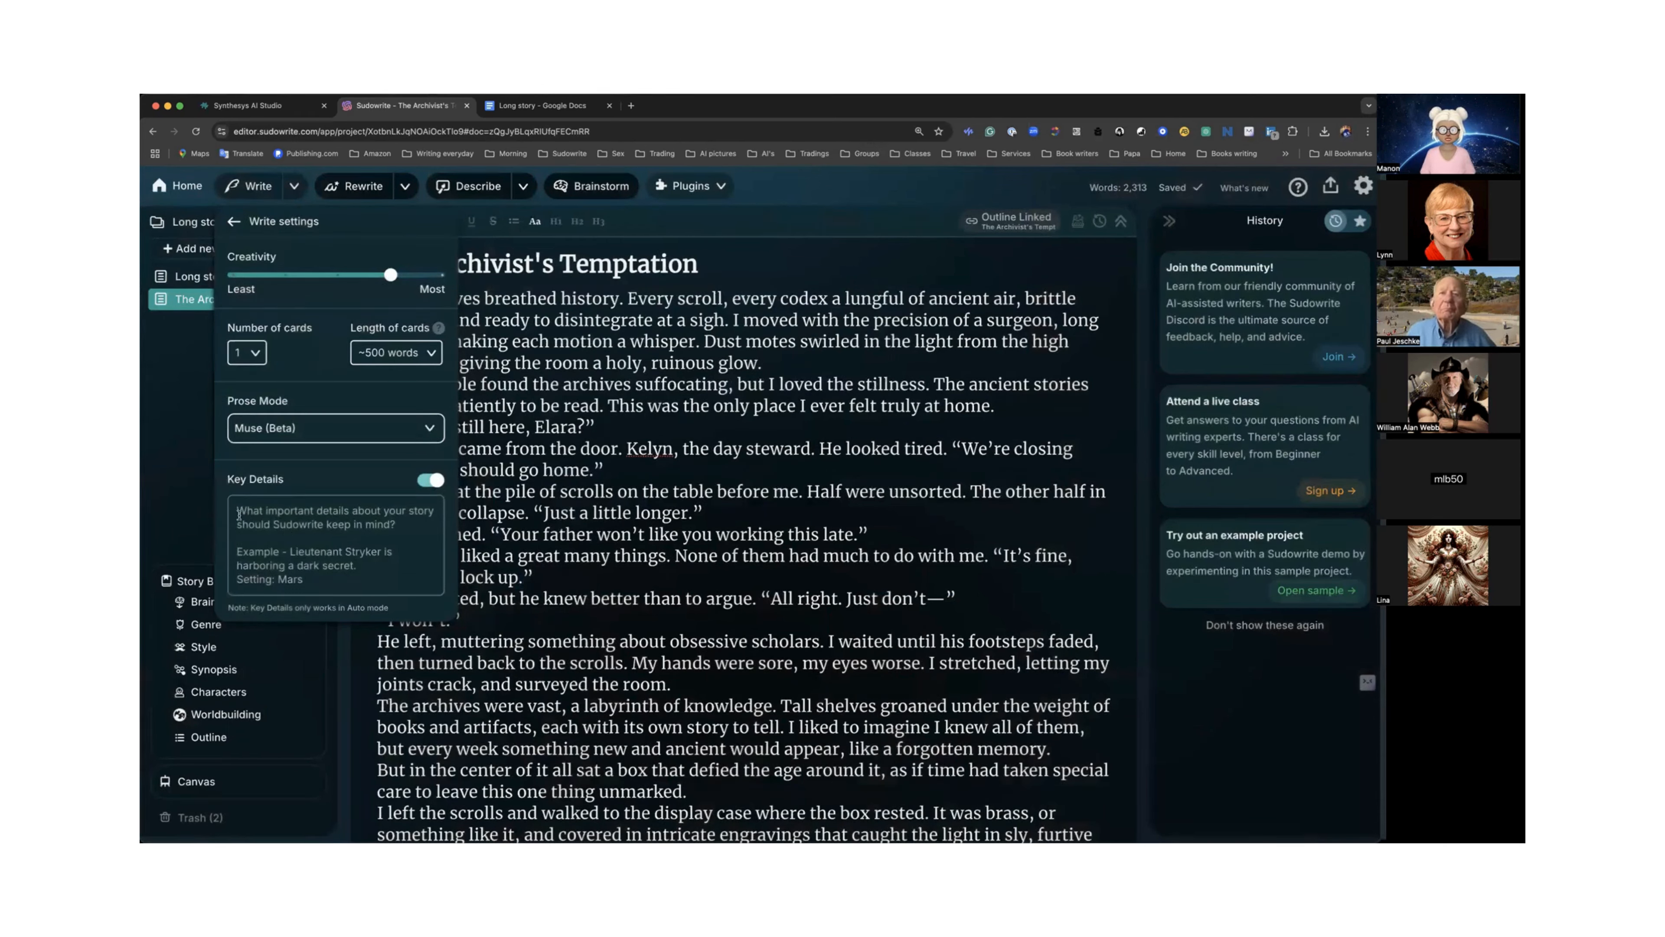
{"action": "left_click", "coordinate": [340, 572]}
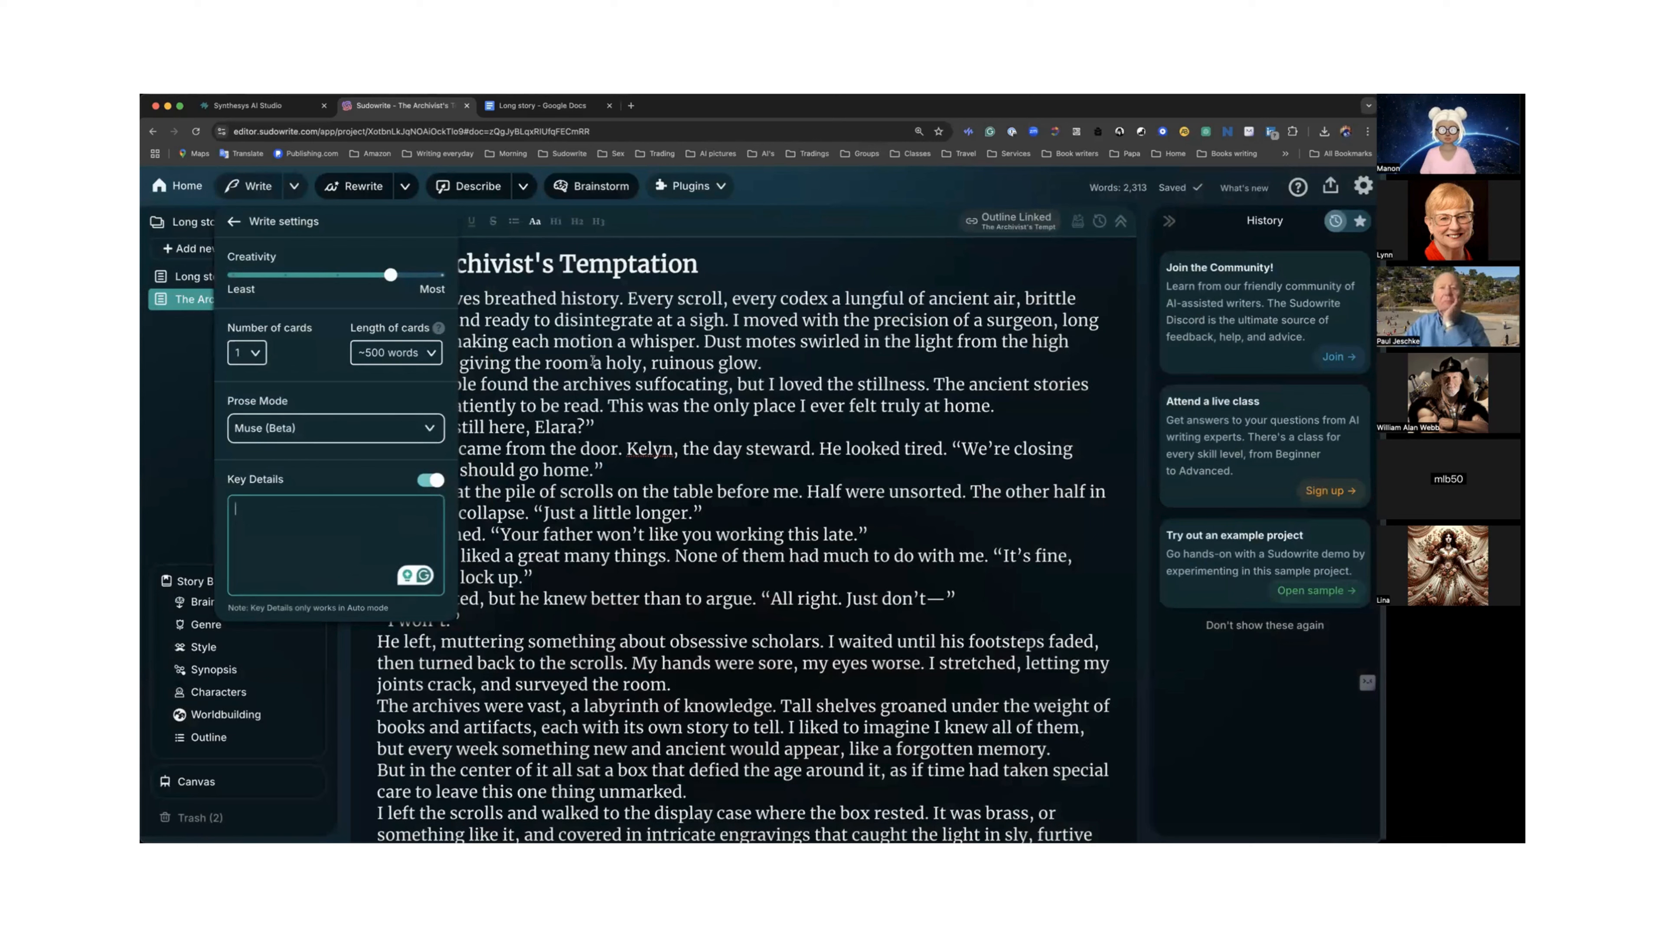
{"action": "left_click", "coordinate": [677, 403]}
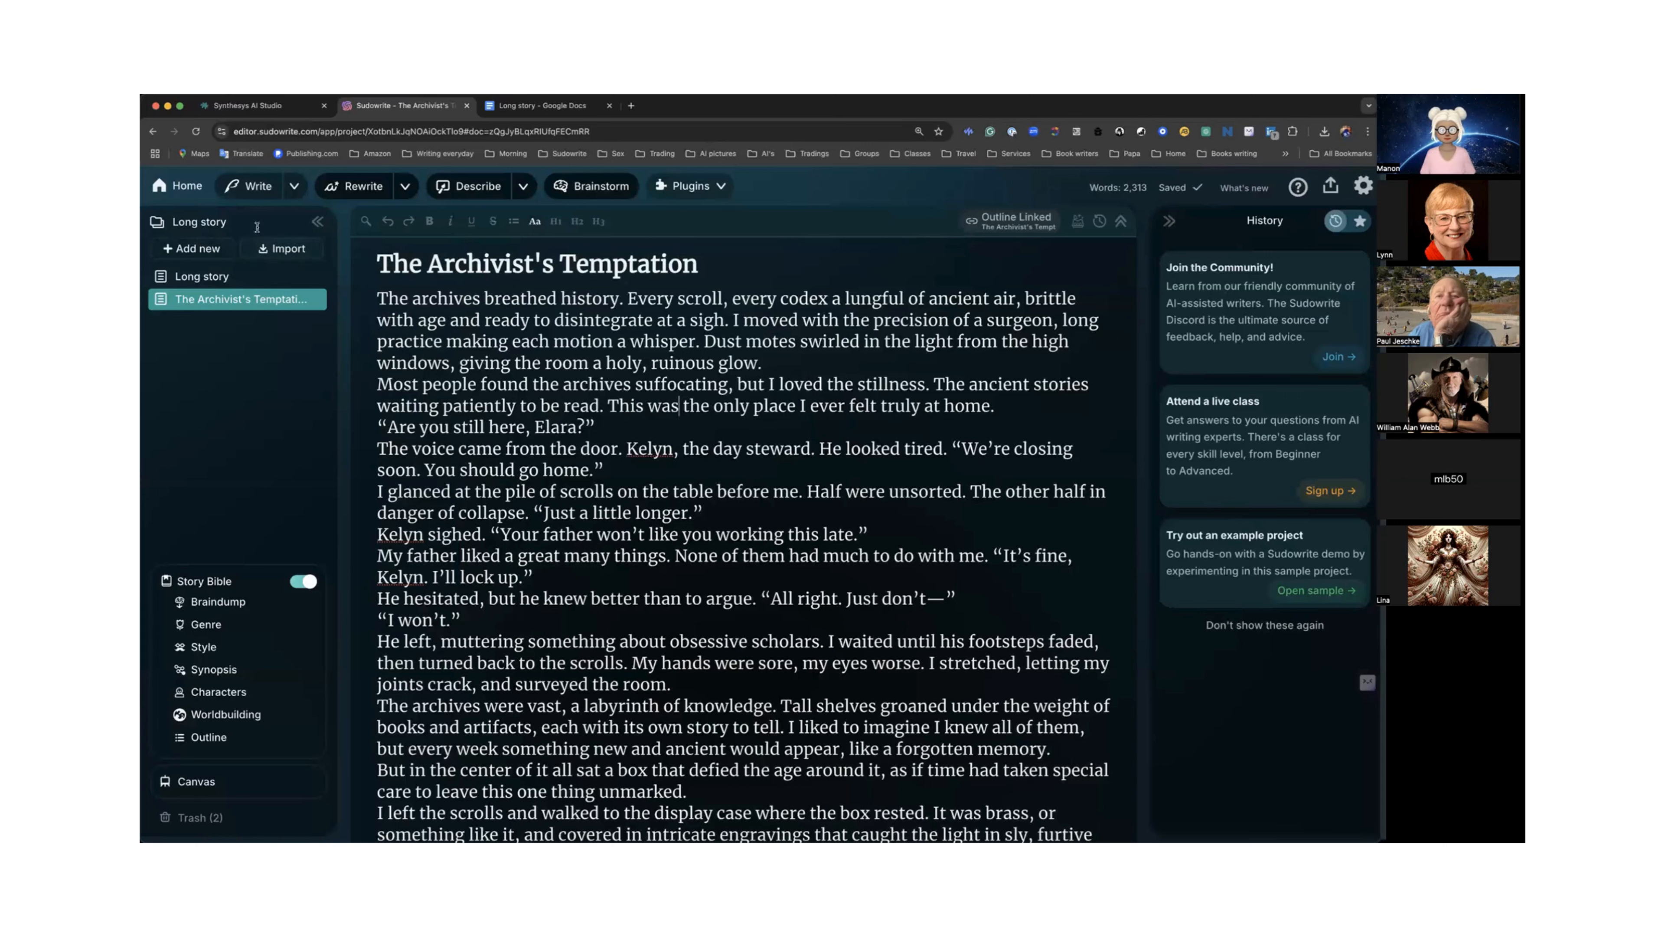
Browse the Prose Mode model list in the Write settings without changing the selection.
{"action": "left_click", "coordinate": [294, 186]}
{"action": "left_click", "coordinate": [277, 371]}
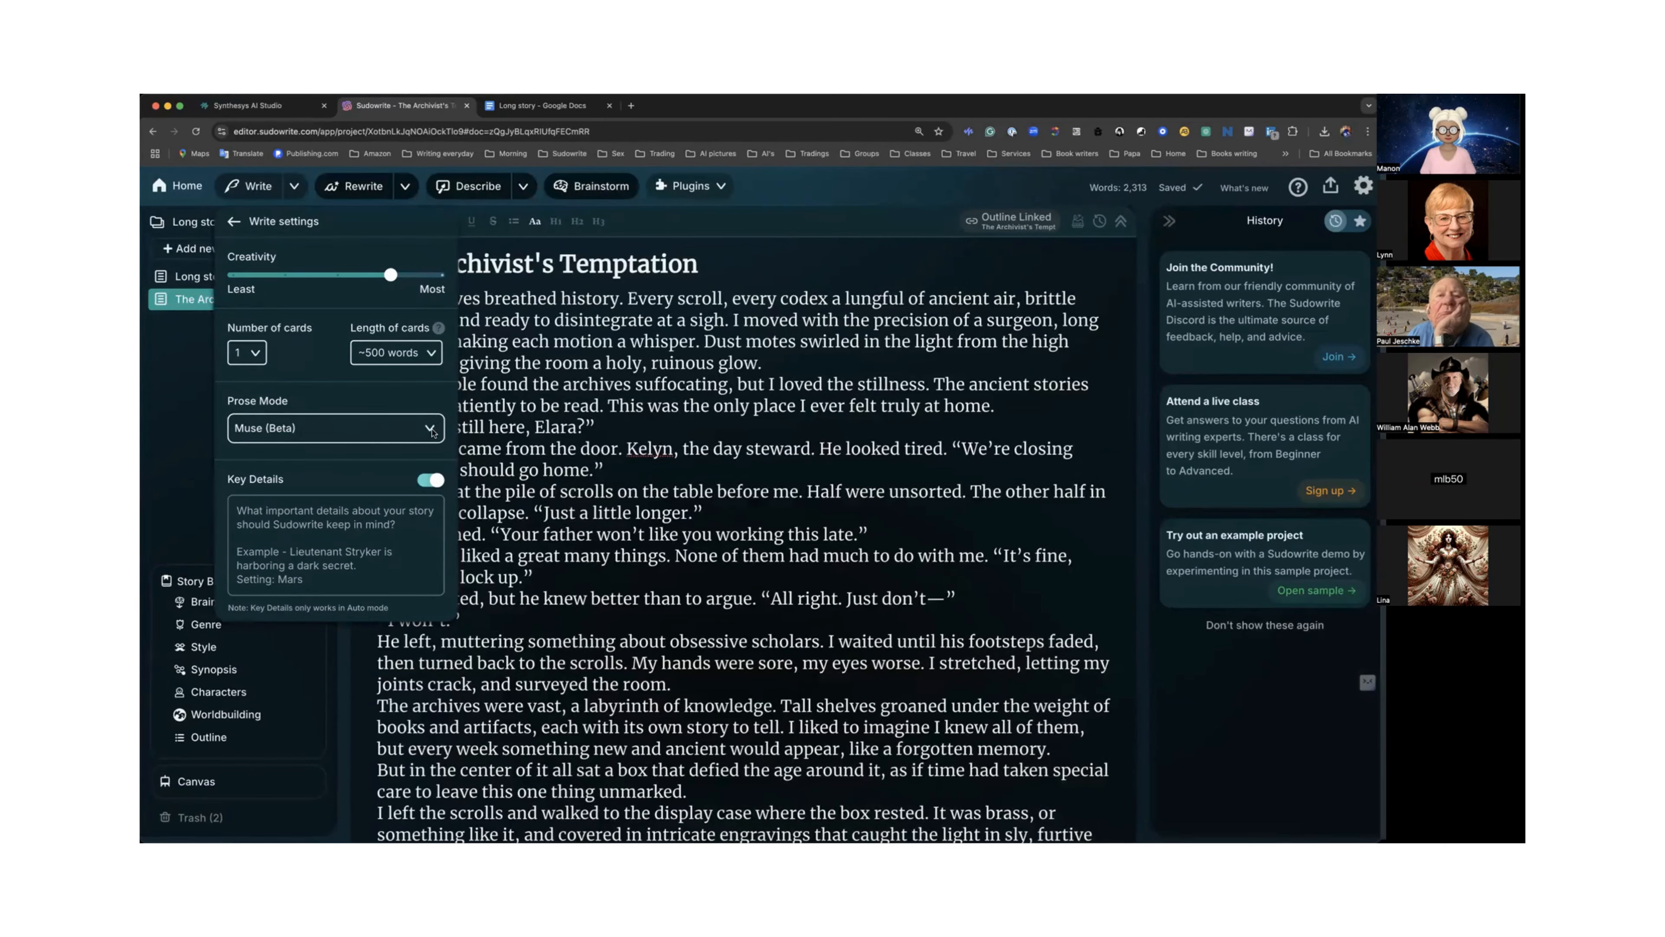
{"action": "left_click", "coordinate": [390, 442]}
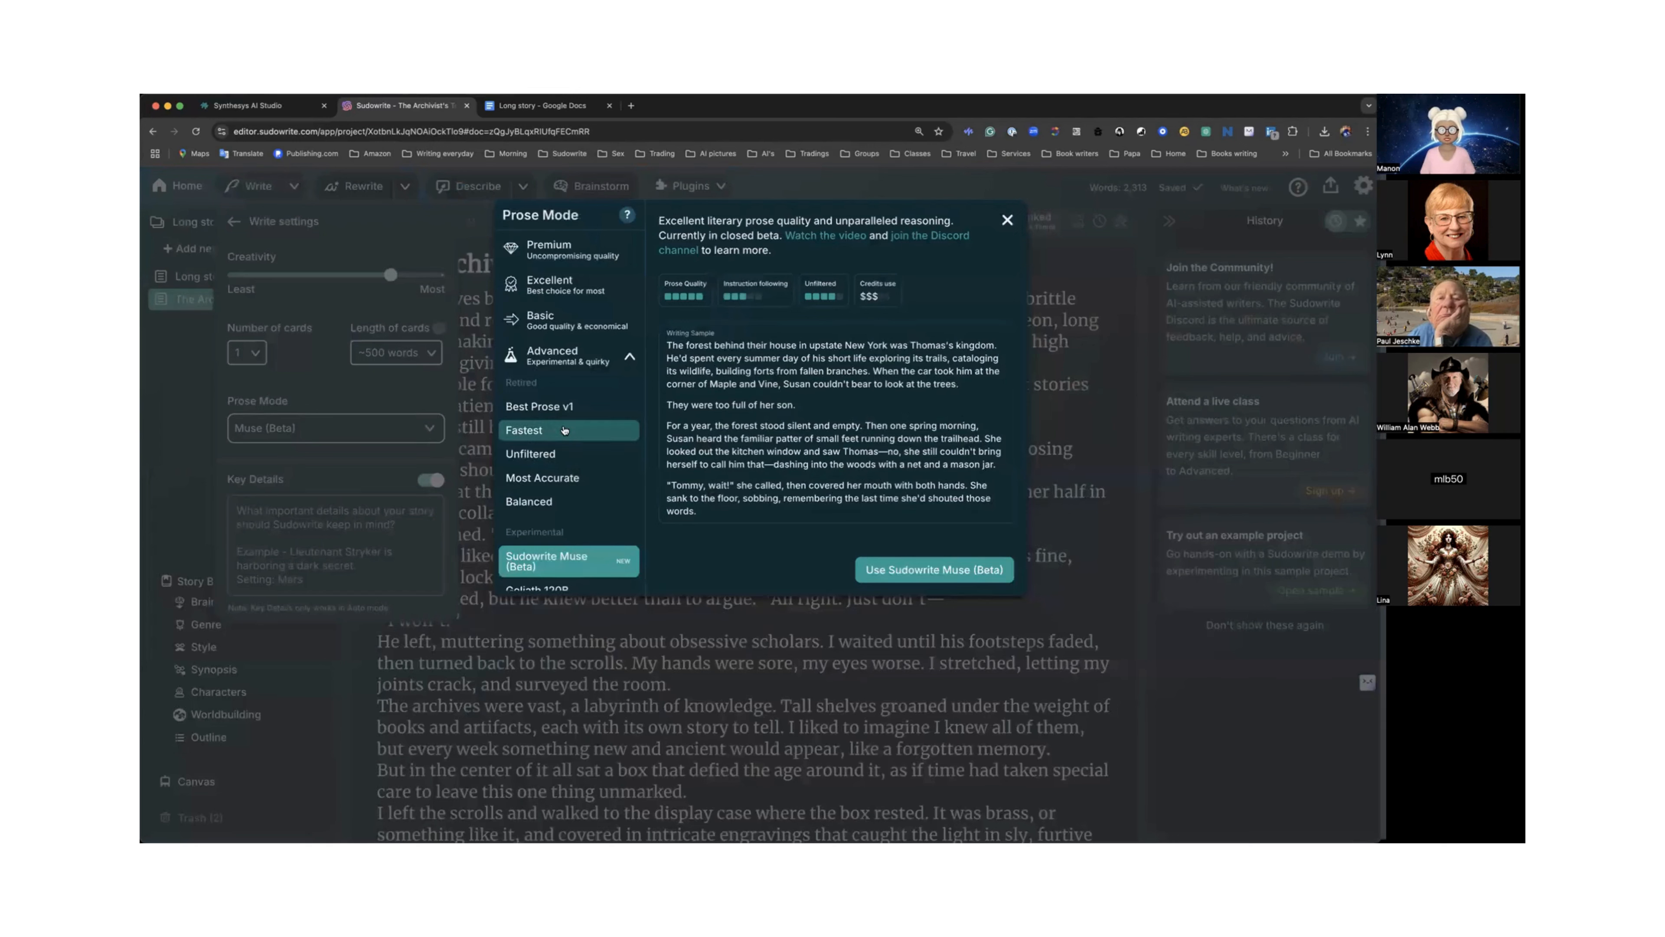
{"action": "scroll", "coordinate": [565, 429], "scroll_direction": "down", "scroll_amount": 2}
{"action": "scroll", "coordinate": [565, 430], "scroll_direction": "down", "scroll_amount": 3}
{"action": "scroll", "coordinate": [565, 431], "scroll_direction": "up", "scroll_amount": 5}
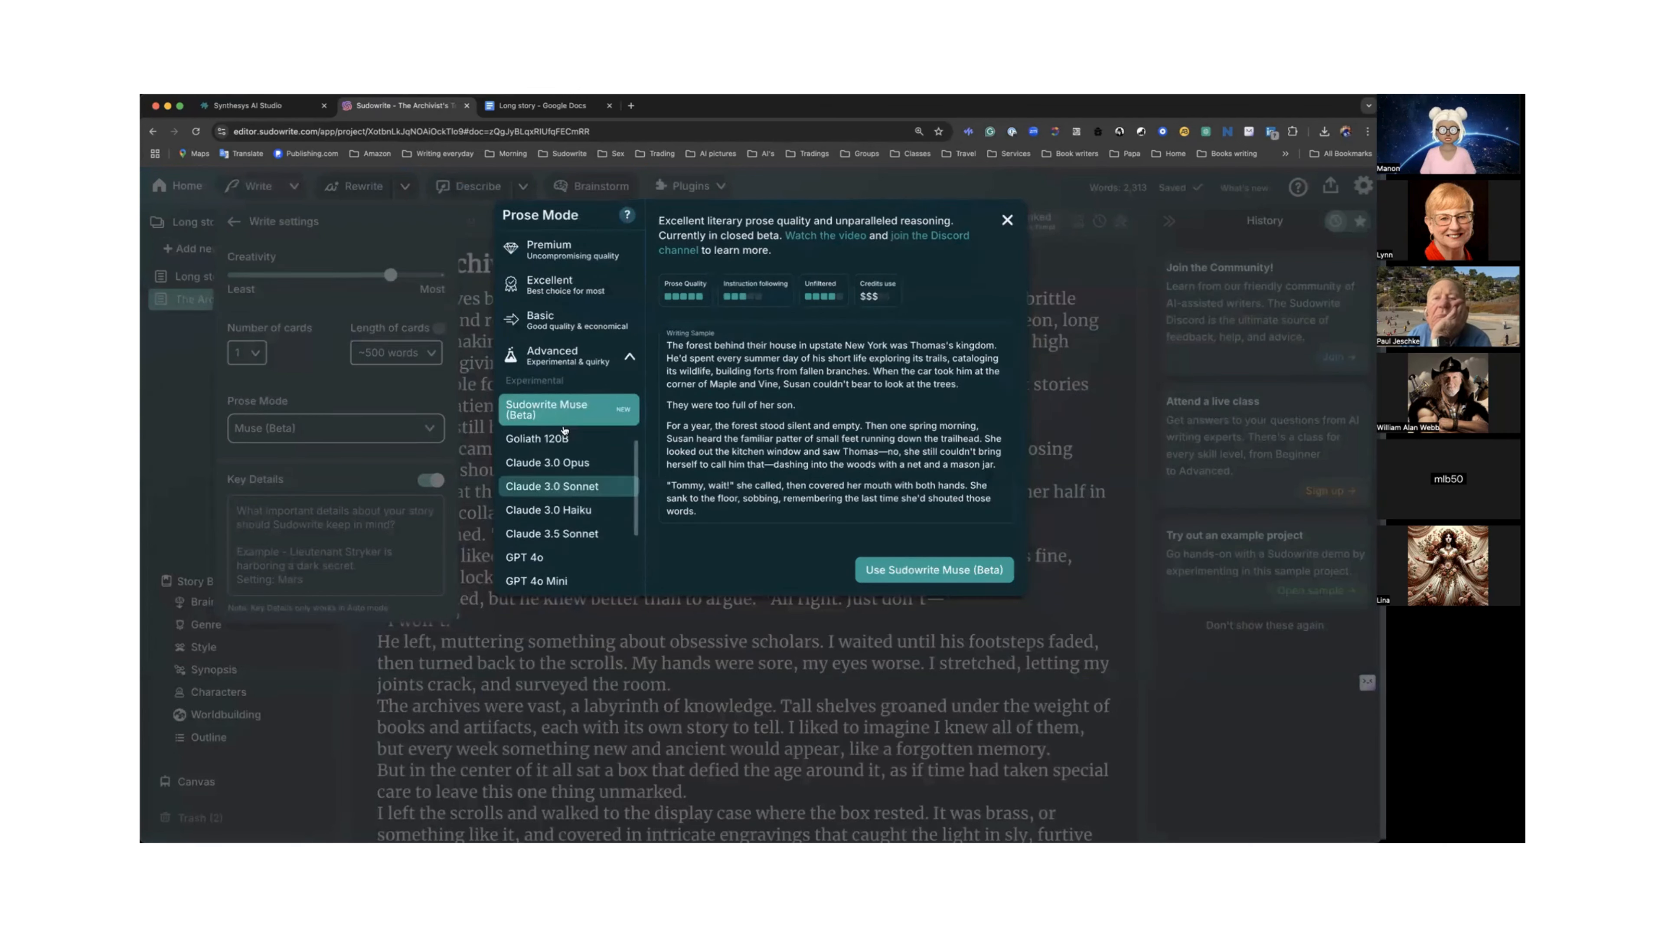
{"action": "scroll", "coordinate": [565, 430], "scroll_direction": "up", "scroll_amount": 1}
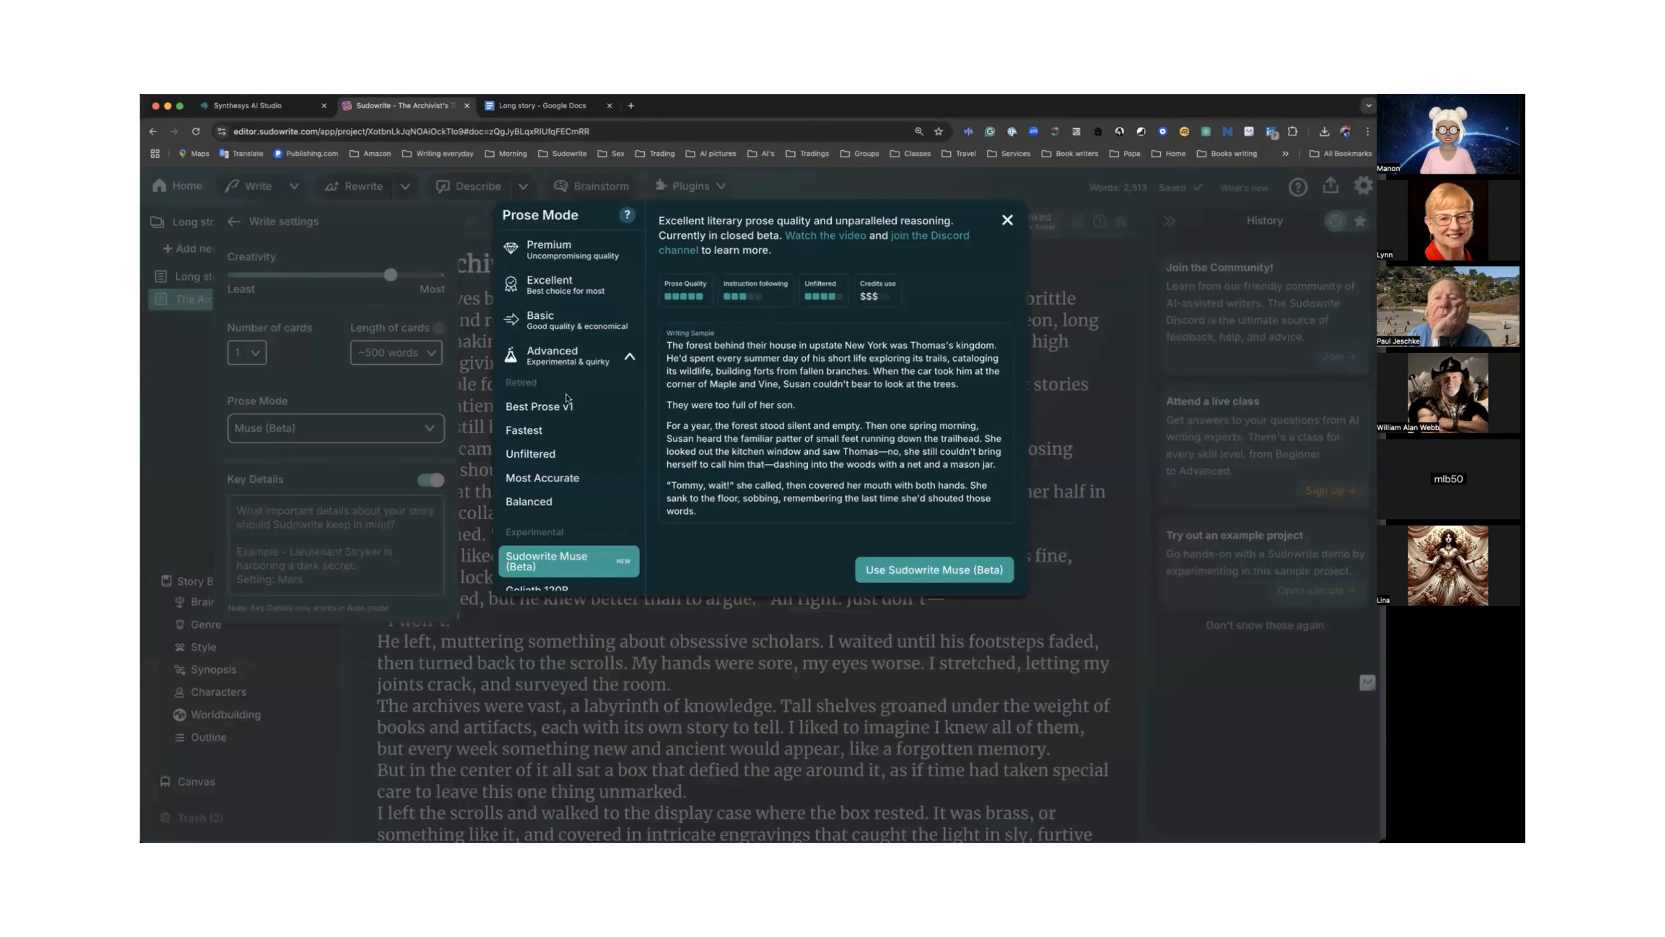
{"action": "left_click", "coordinate": [629, 356]}
{"action": "left_click", "coordinate": [629, 356]}
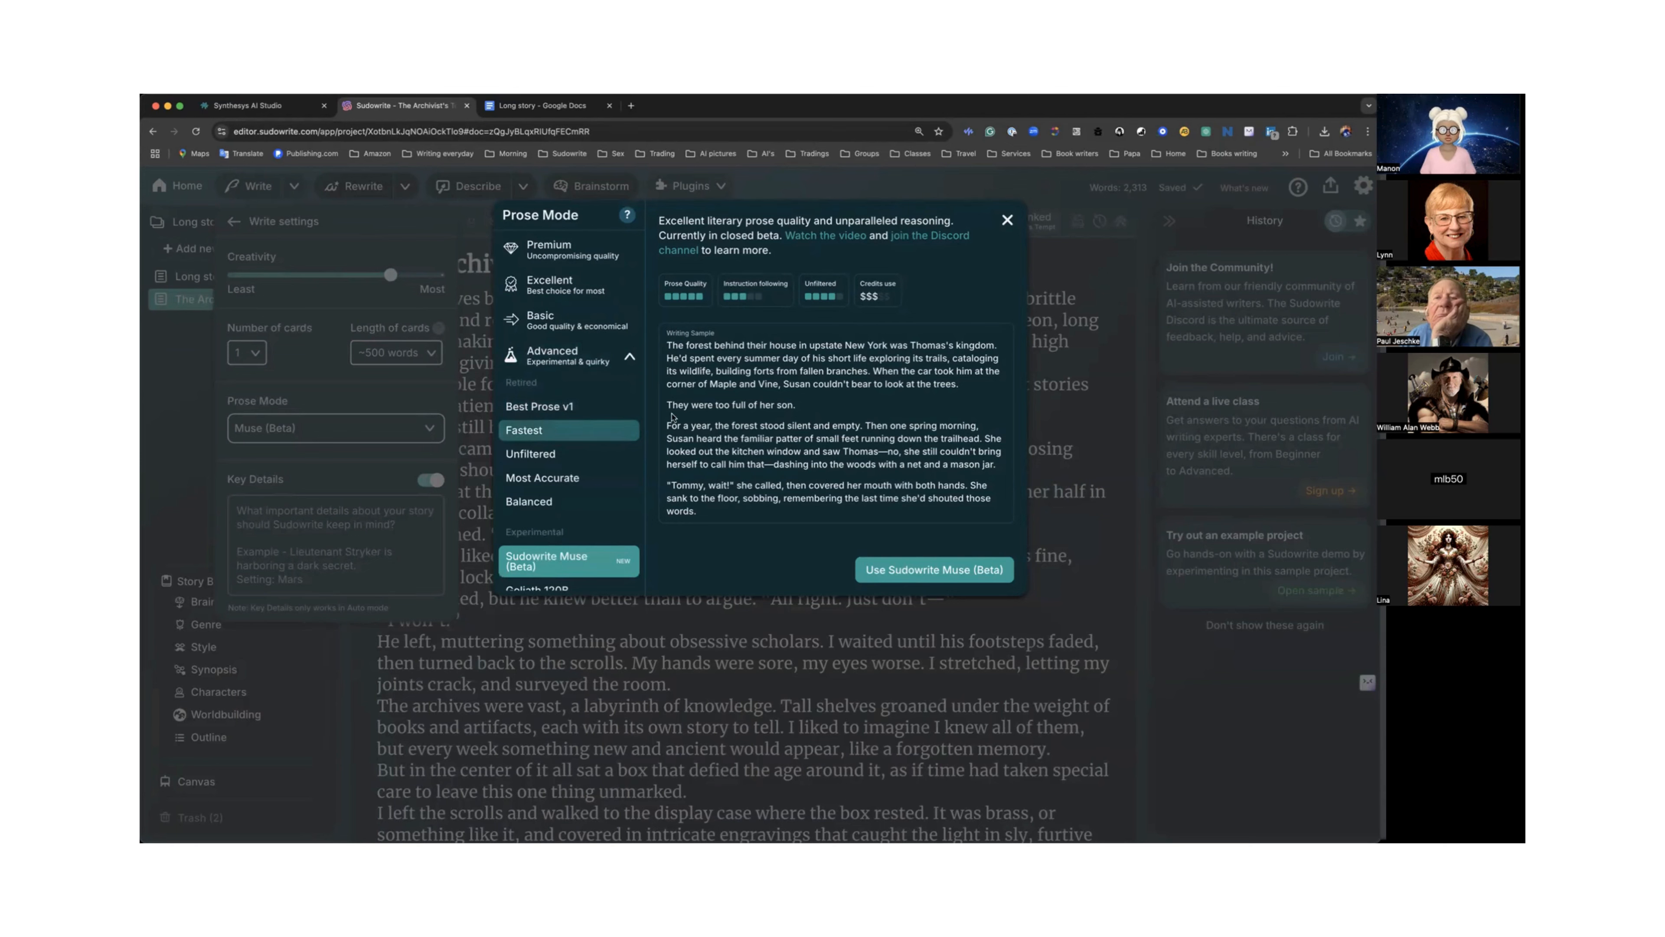
{"action": "left_click", "coordinate": [1008, 218]}
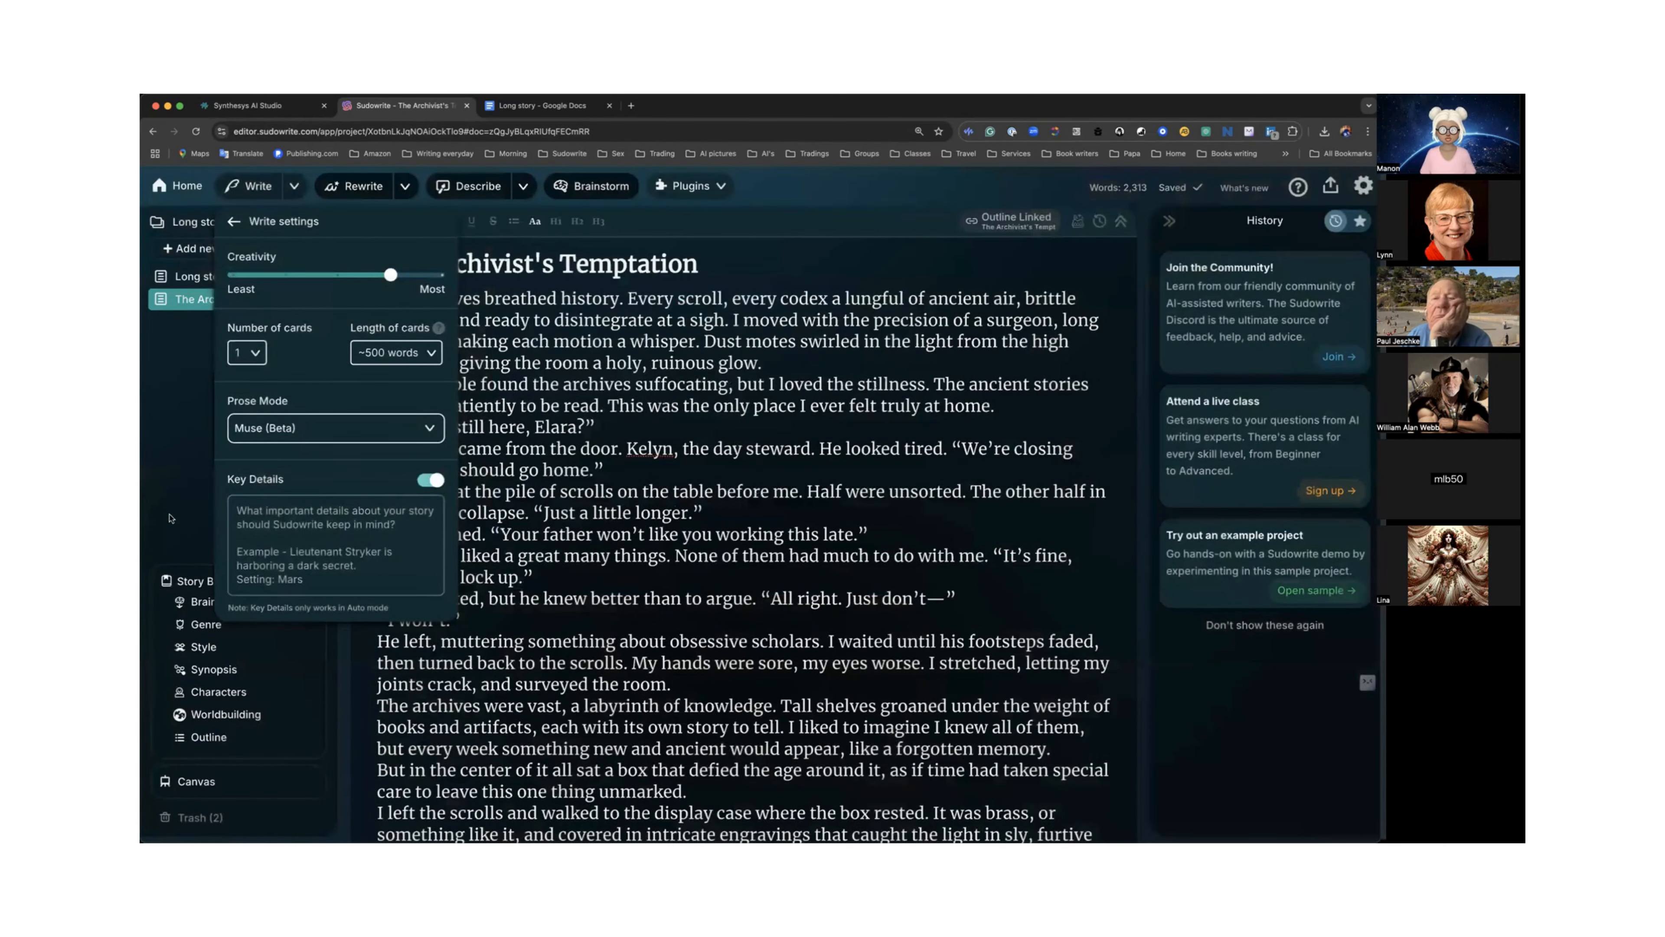
{"action": "left_click", "coordinate": [174, 507]}
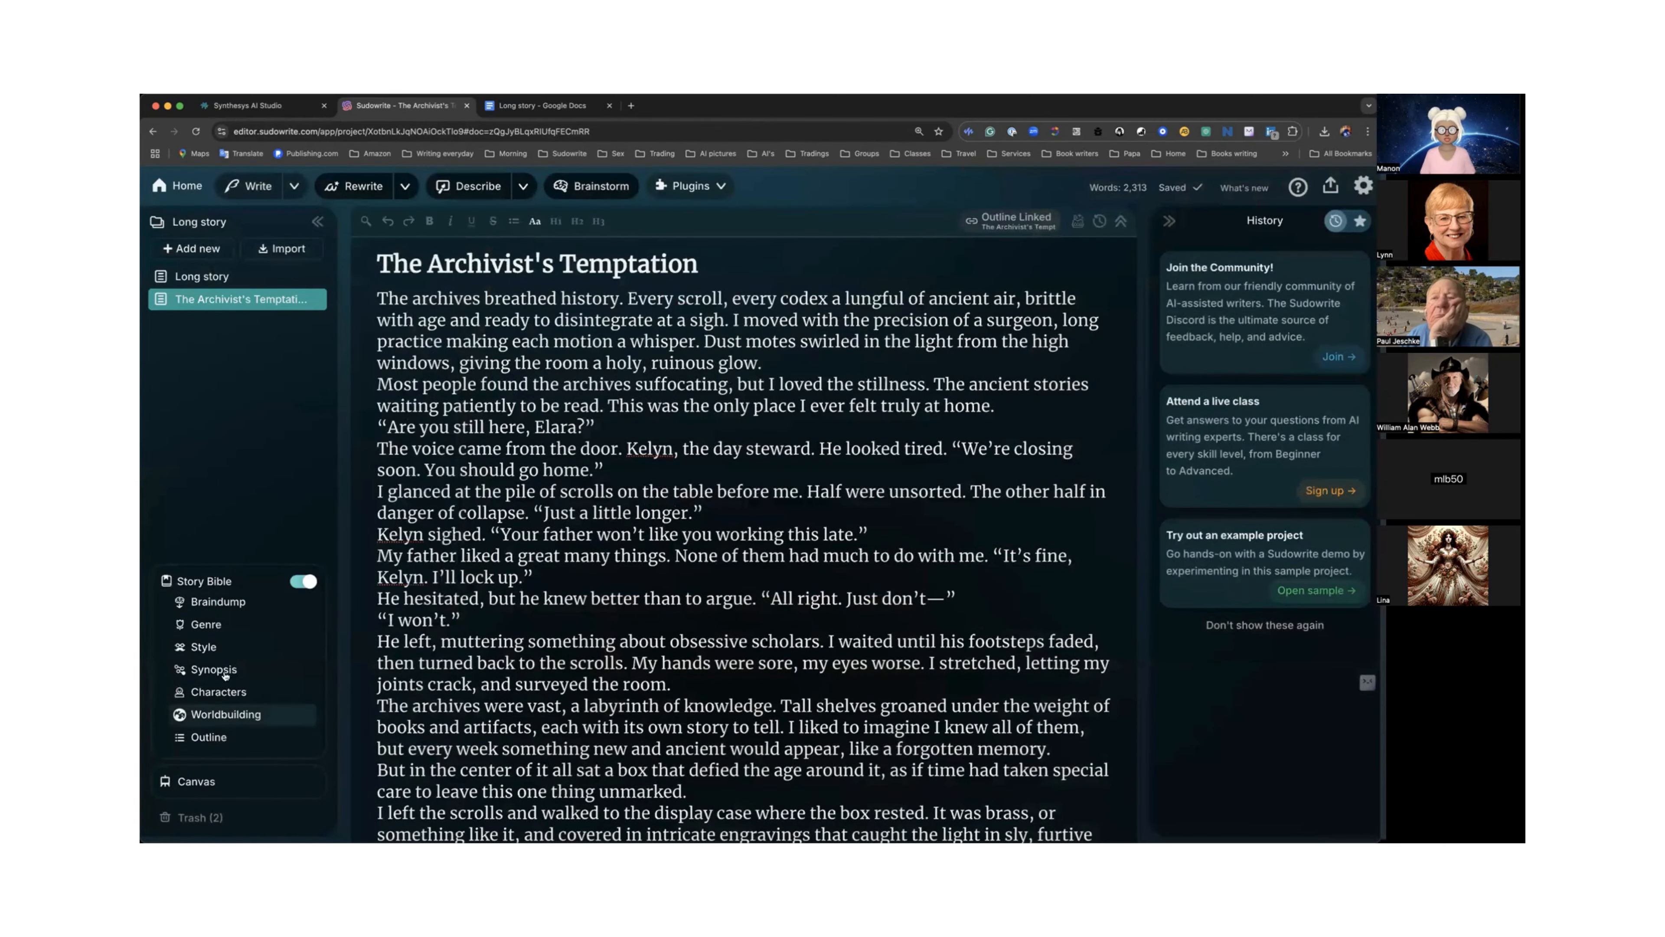
Open the Style entry's Match My Style dialog and close it without adding a writing sample.
{"action": "left_click", "coordinate": [211, 648]}
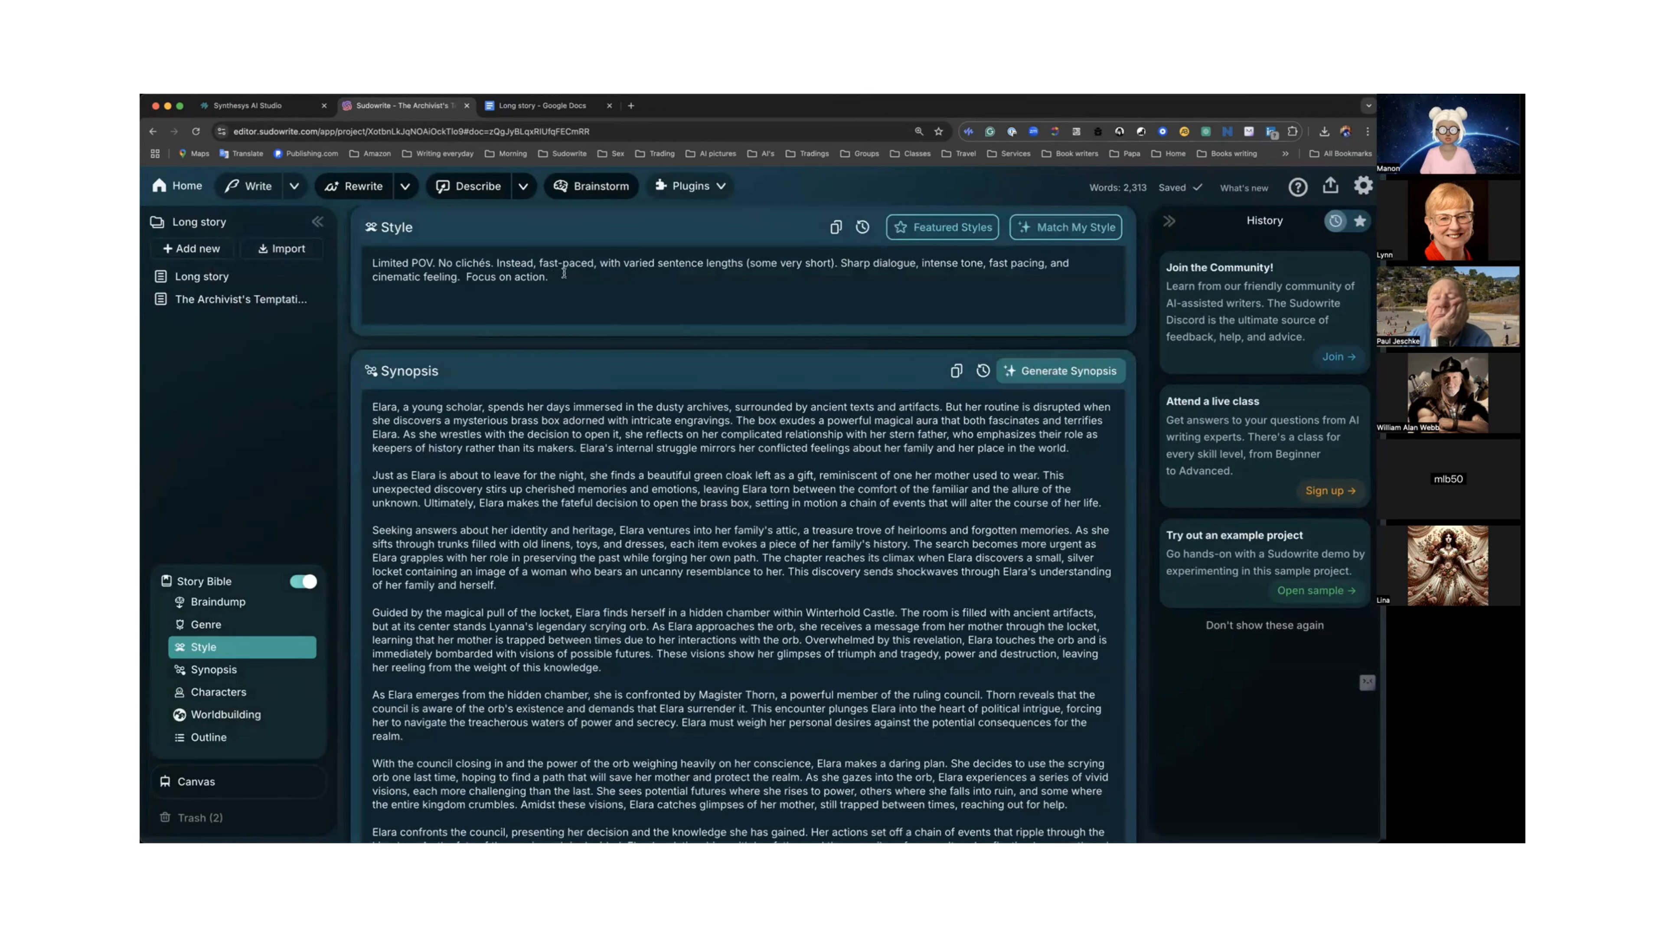
{"action": "scroll", "coordinate": [524, 293], "scroll_direction": "up", "scroll_amount": 2}
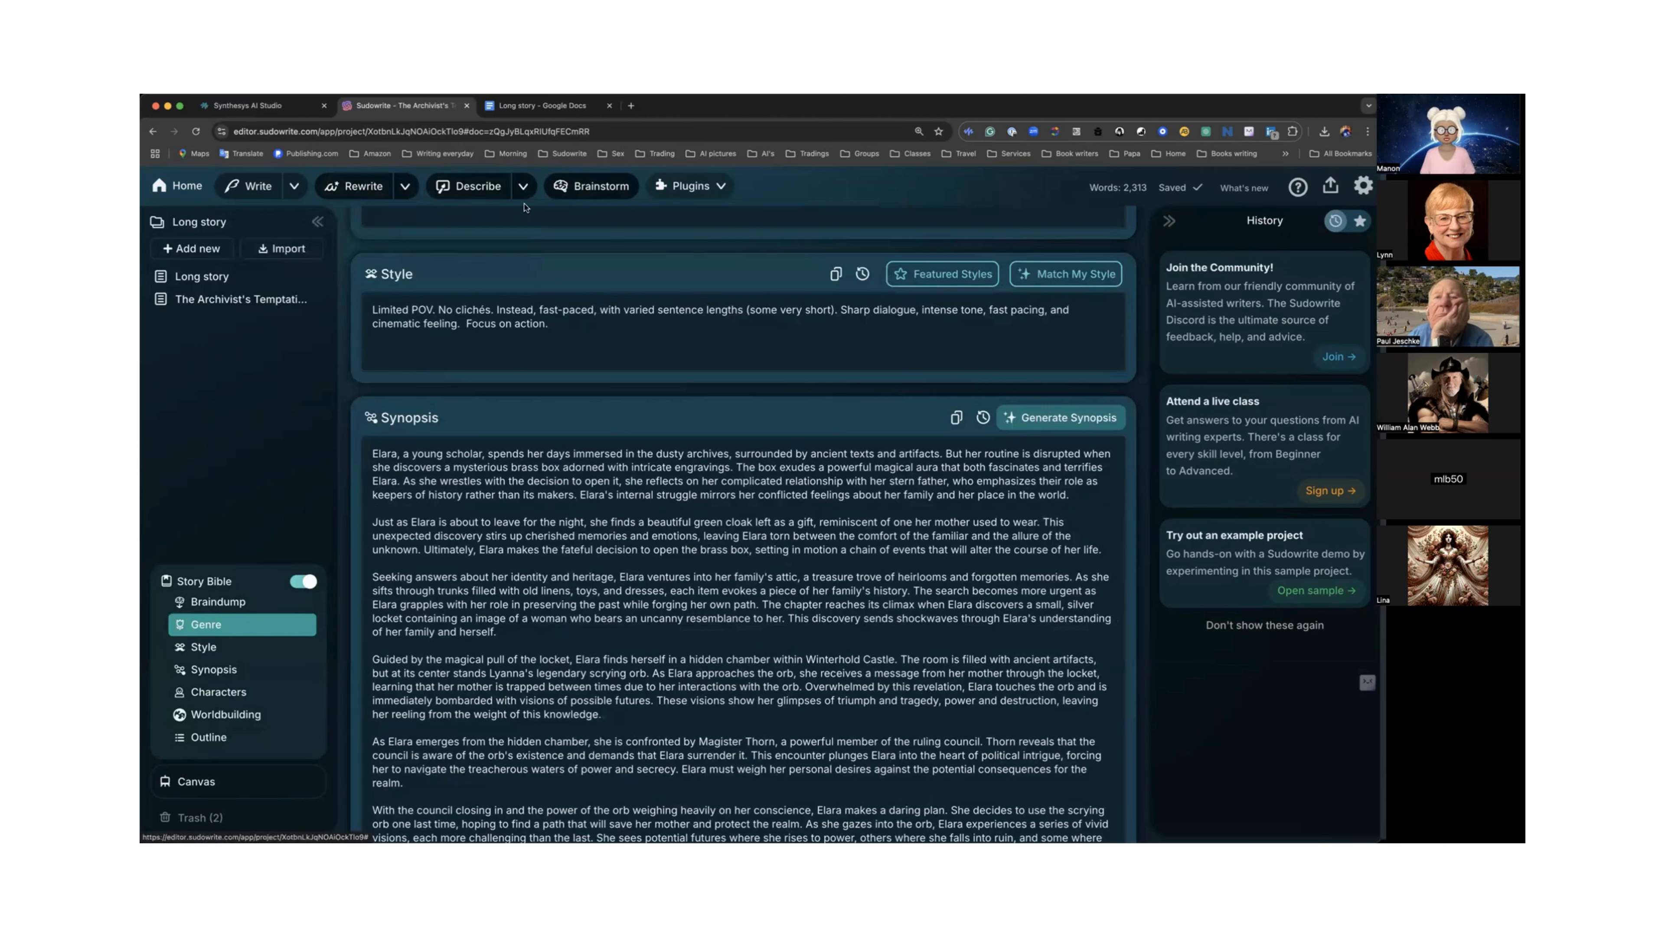
{"action": "left_click", "coordinate": [1060, 276]}
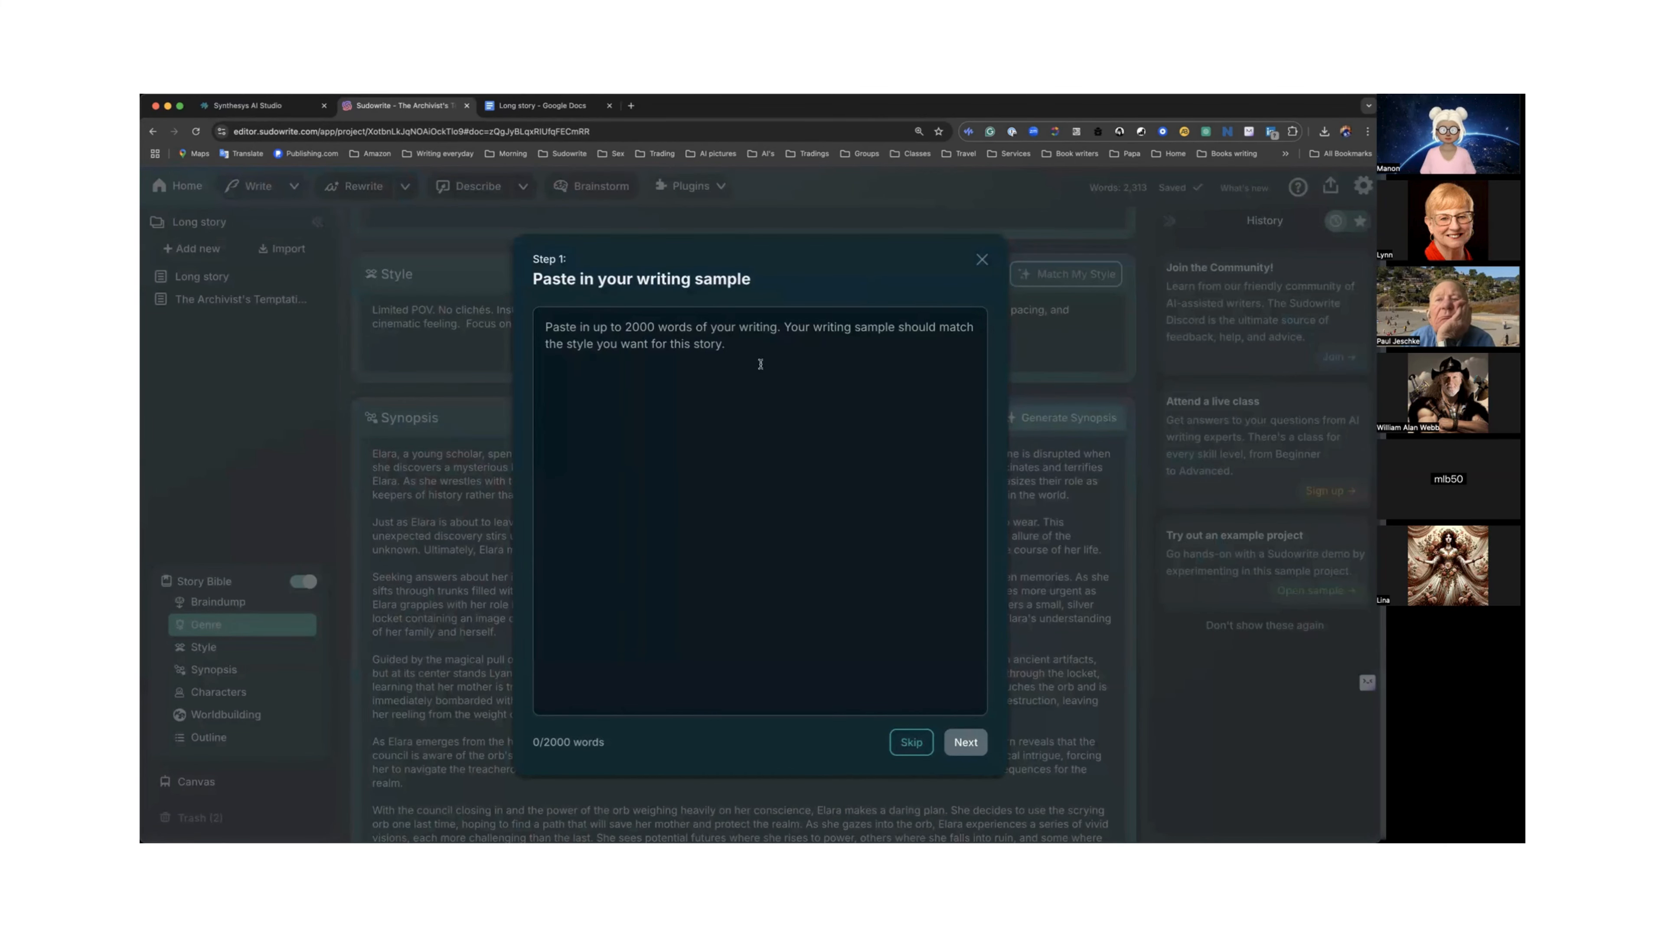
{"action": "left_click", "coordinate": [982, 260]}
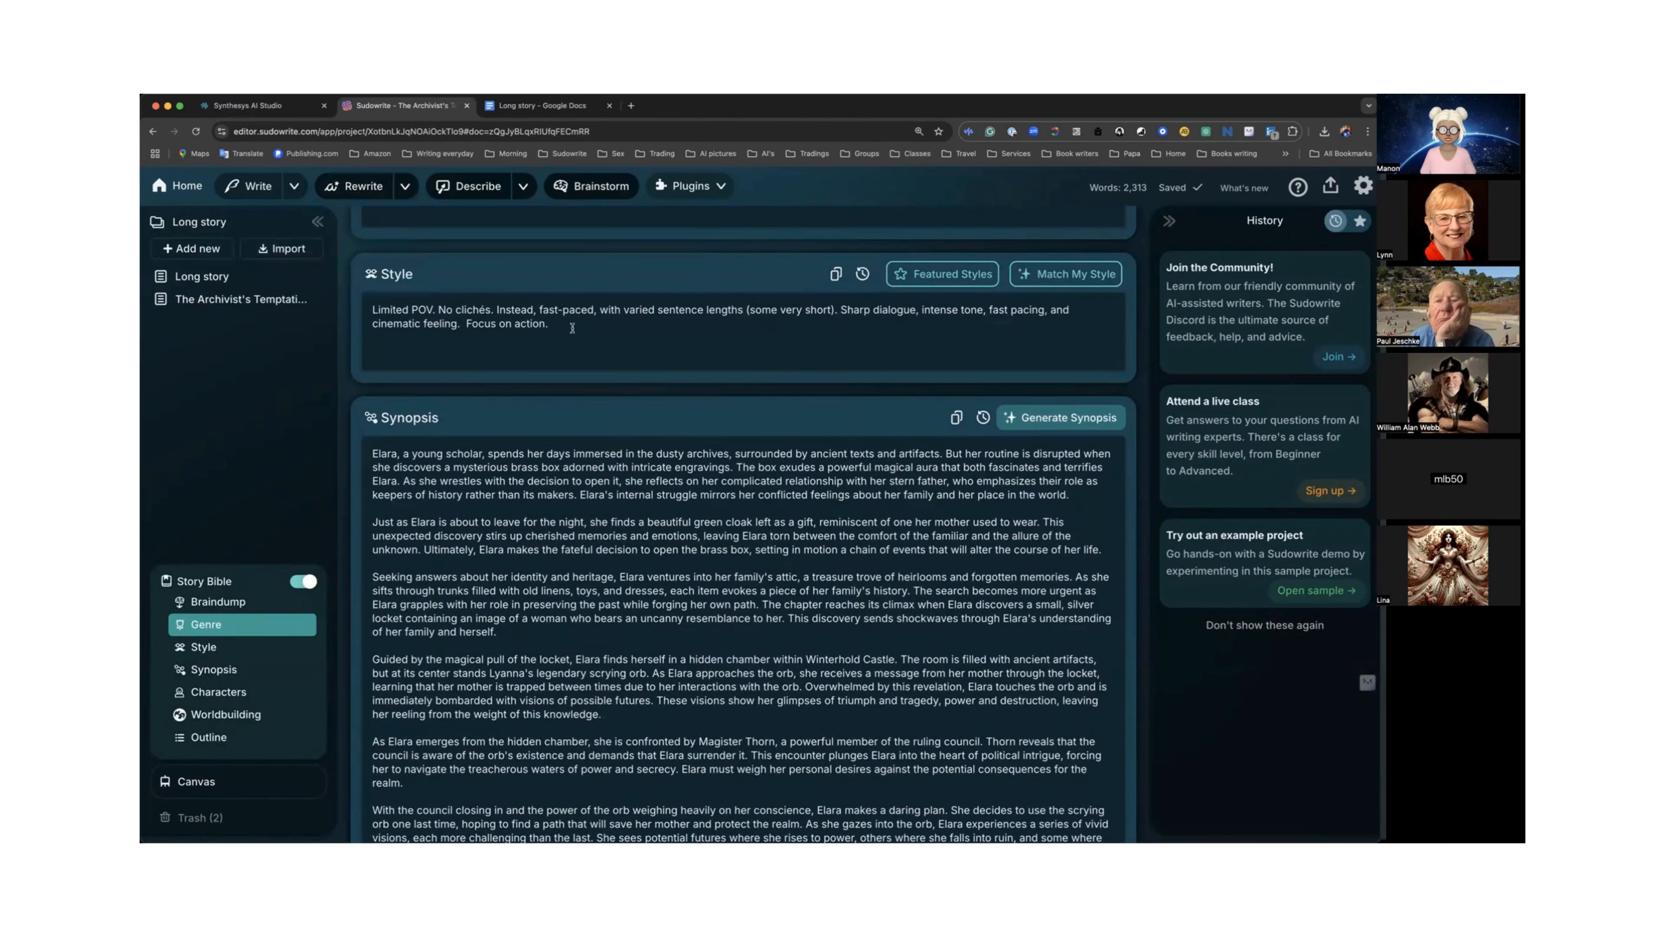
Copy the Story Bible's Style text and paste it into the Key Details box of the Write settings.
{"action": "left_click_drag", "start_coordinate": [550, 324], "coordinate": [359, 310]}
{"action": "key", "text": "super+c"}
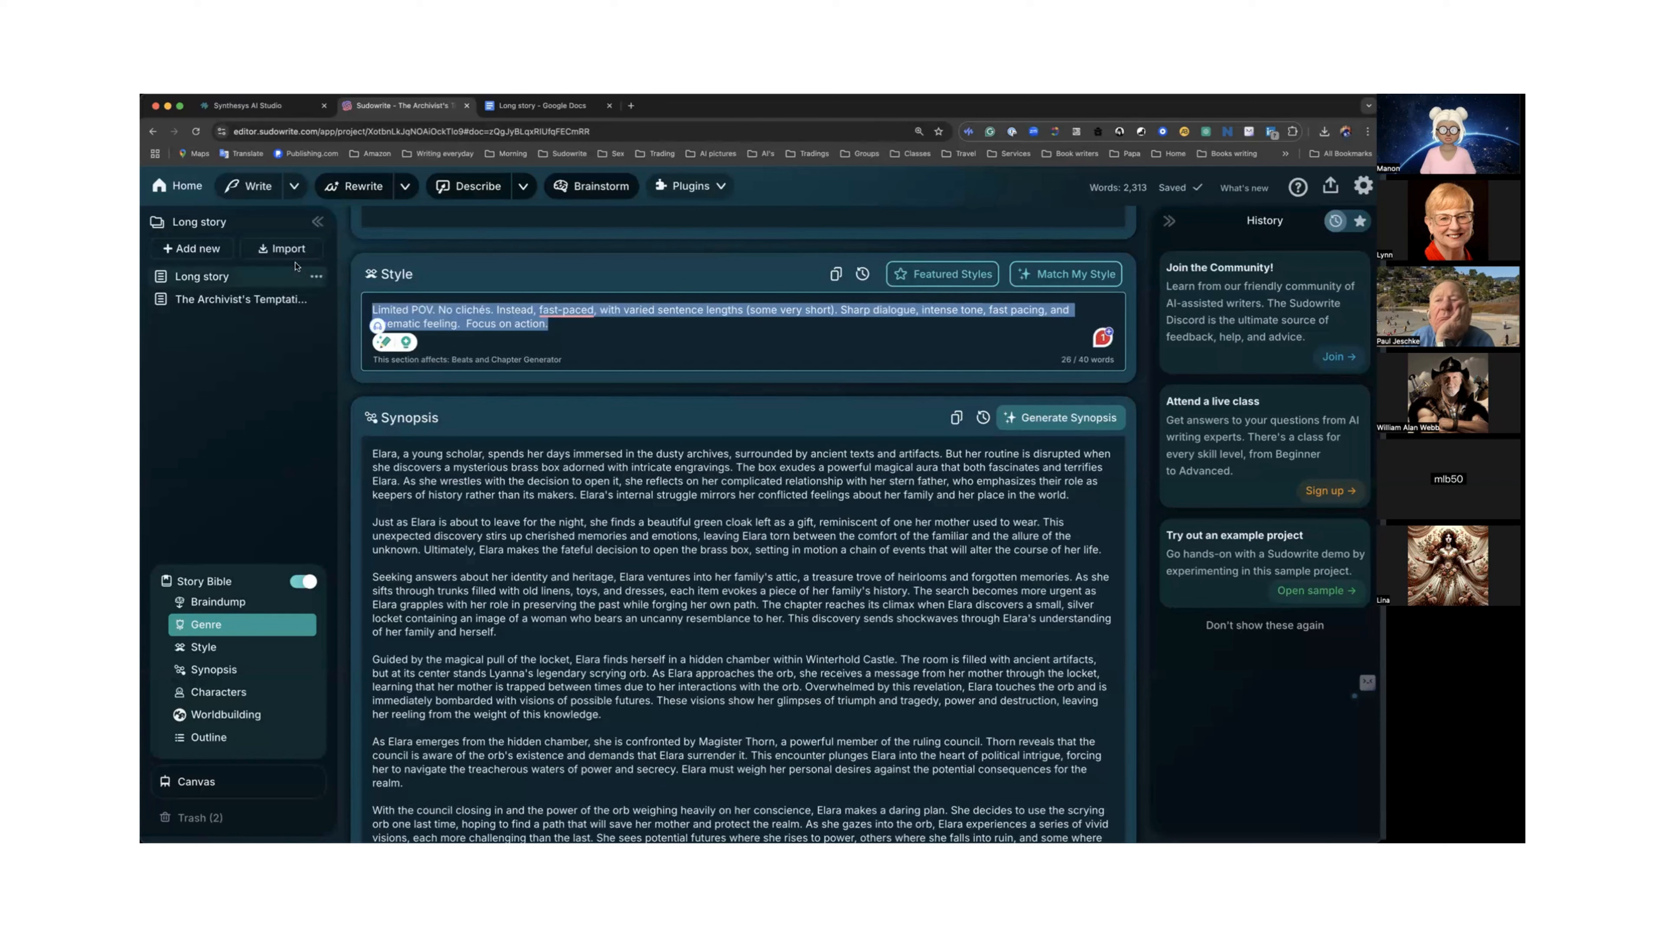
{"action": "left_click", "coordinate": [295, 185]}
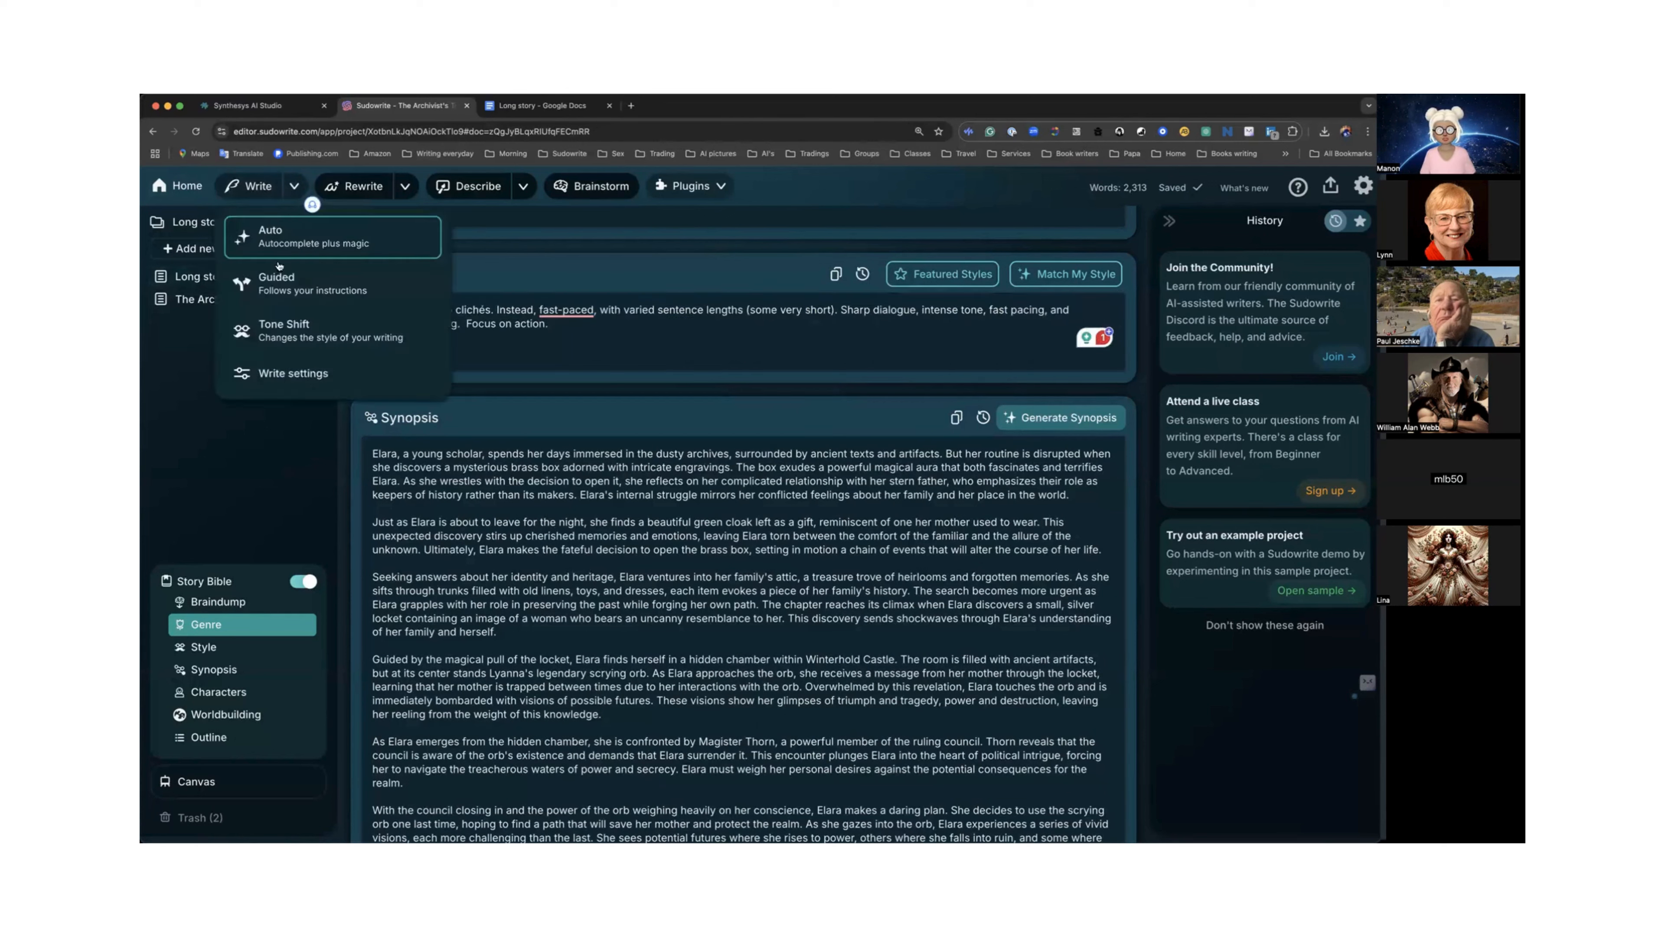
{"action": "left_click", "coordinate": [283, 379]}
{"action": "left_click", "coordinate": [283, 530]}
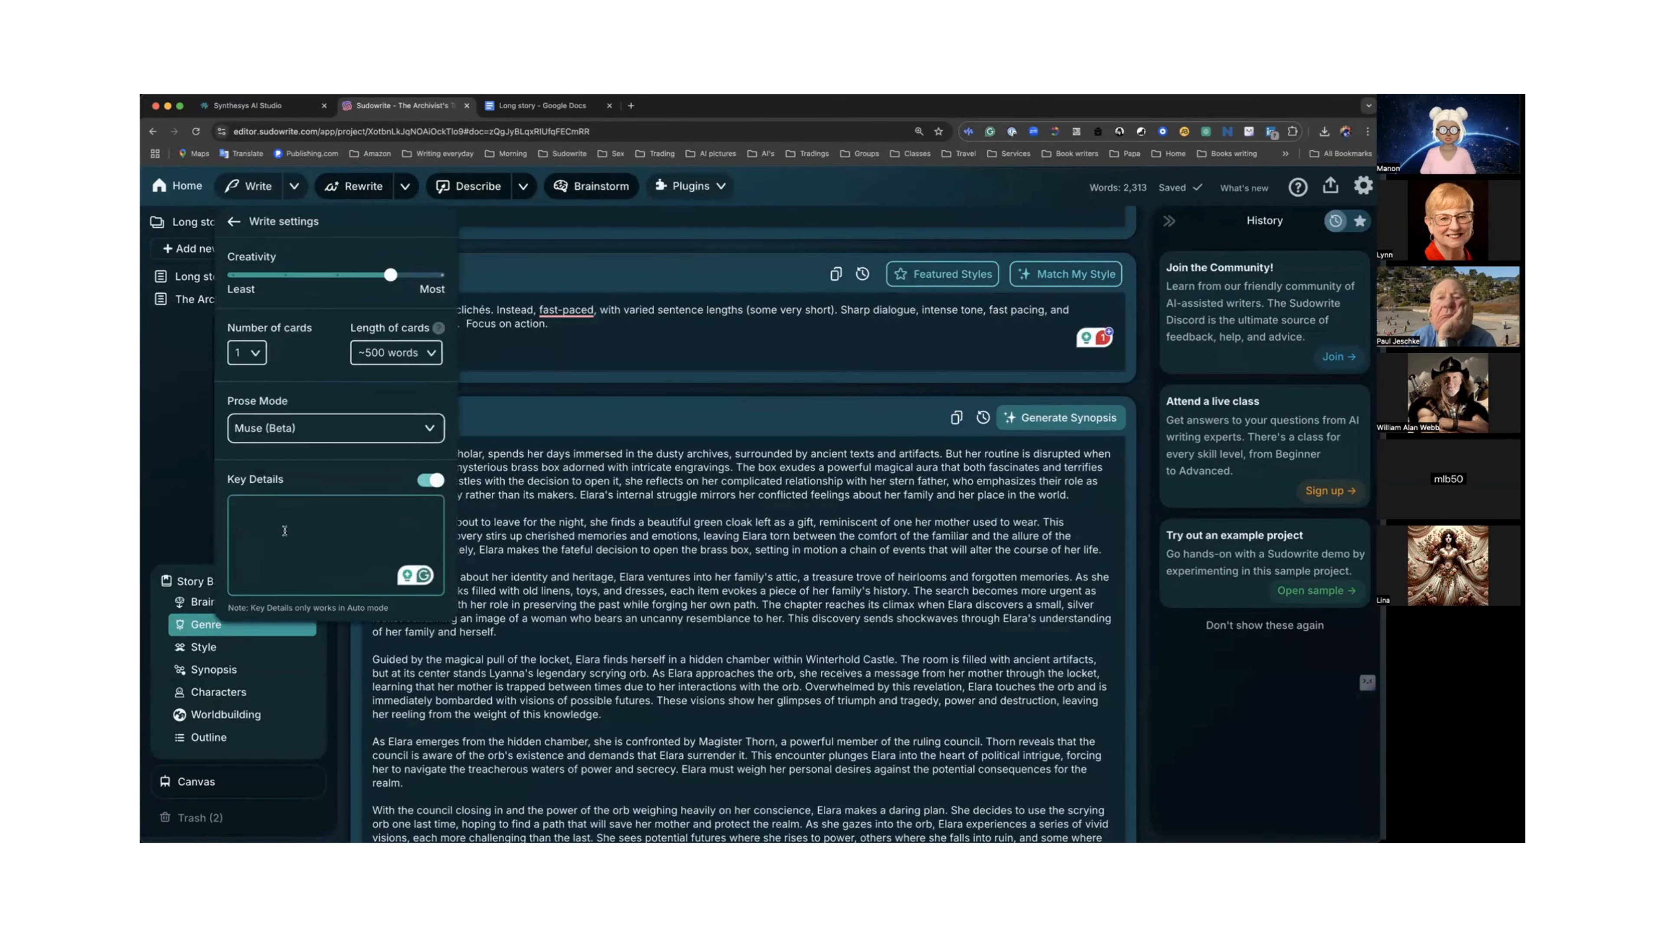
{"action": "key", "text": "super+v"}
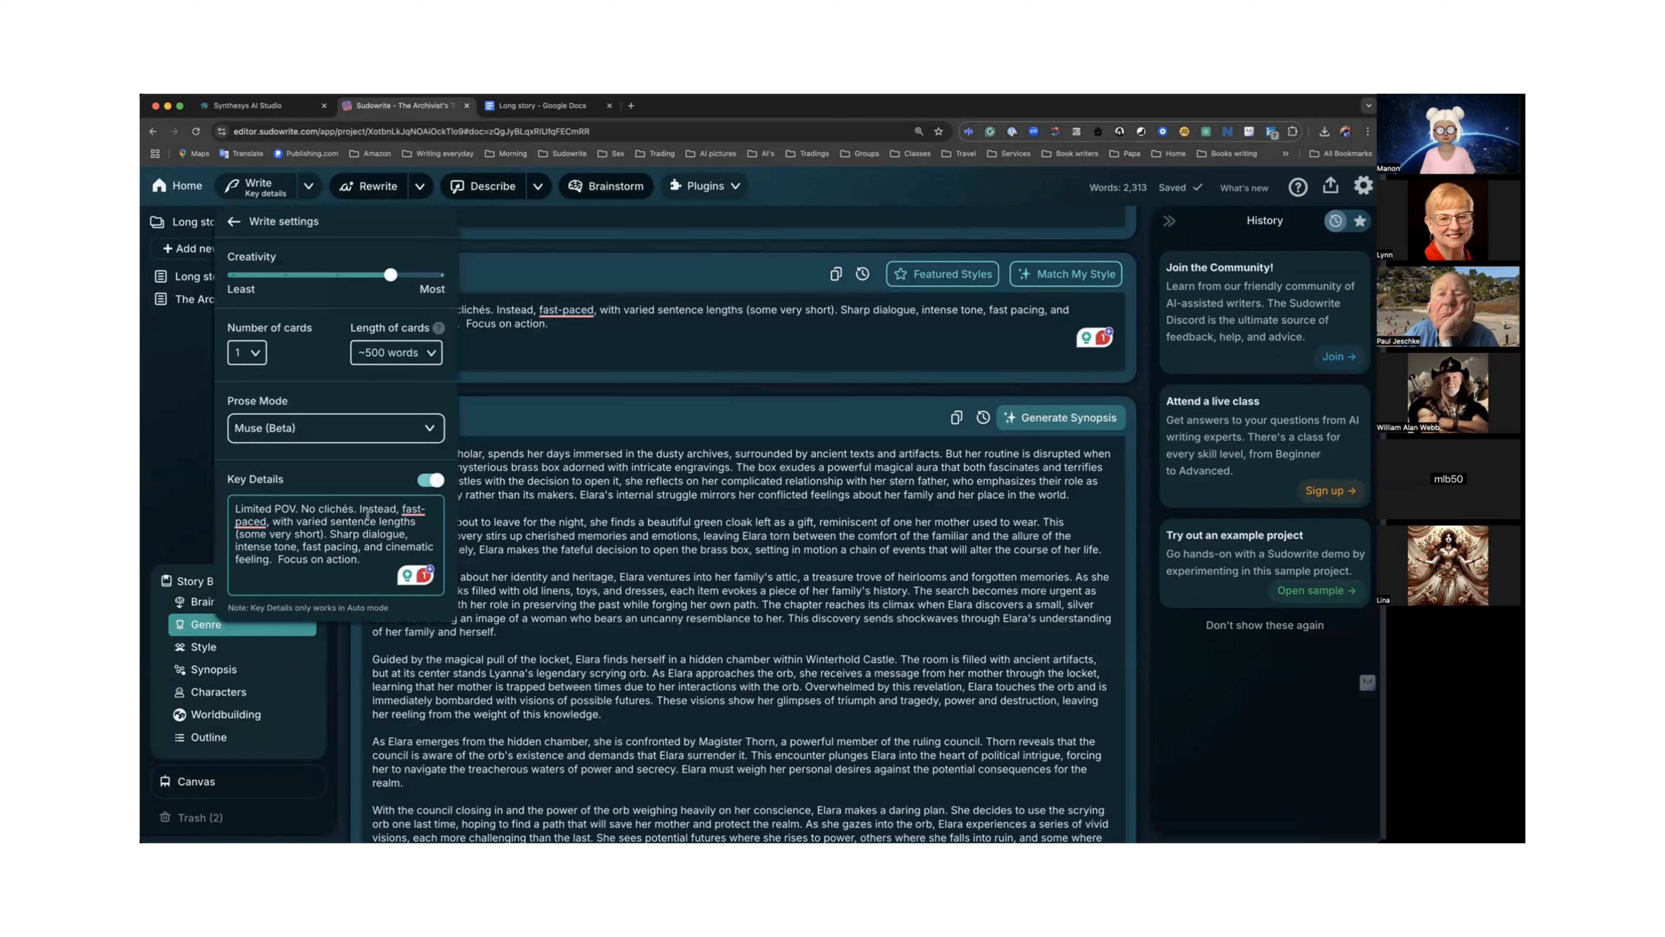
{"action": "left_click", "coordinate": [179, 476]}
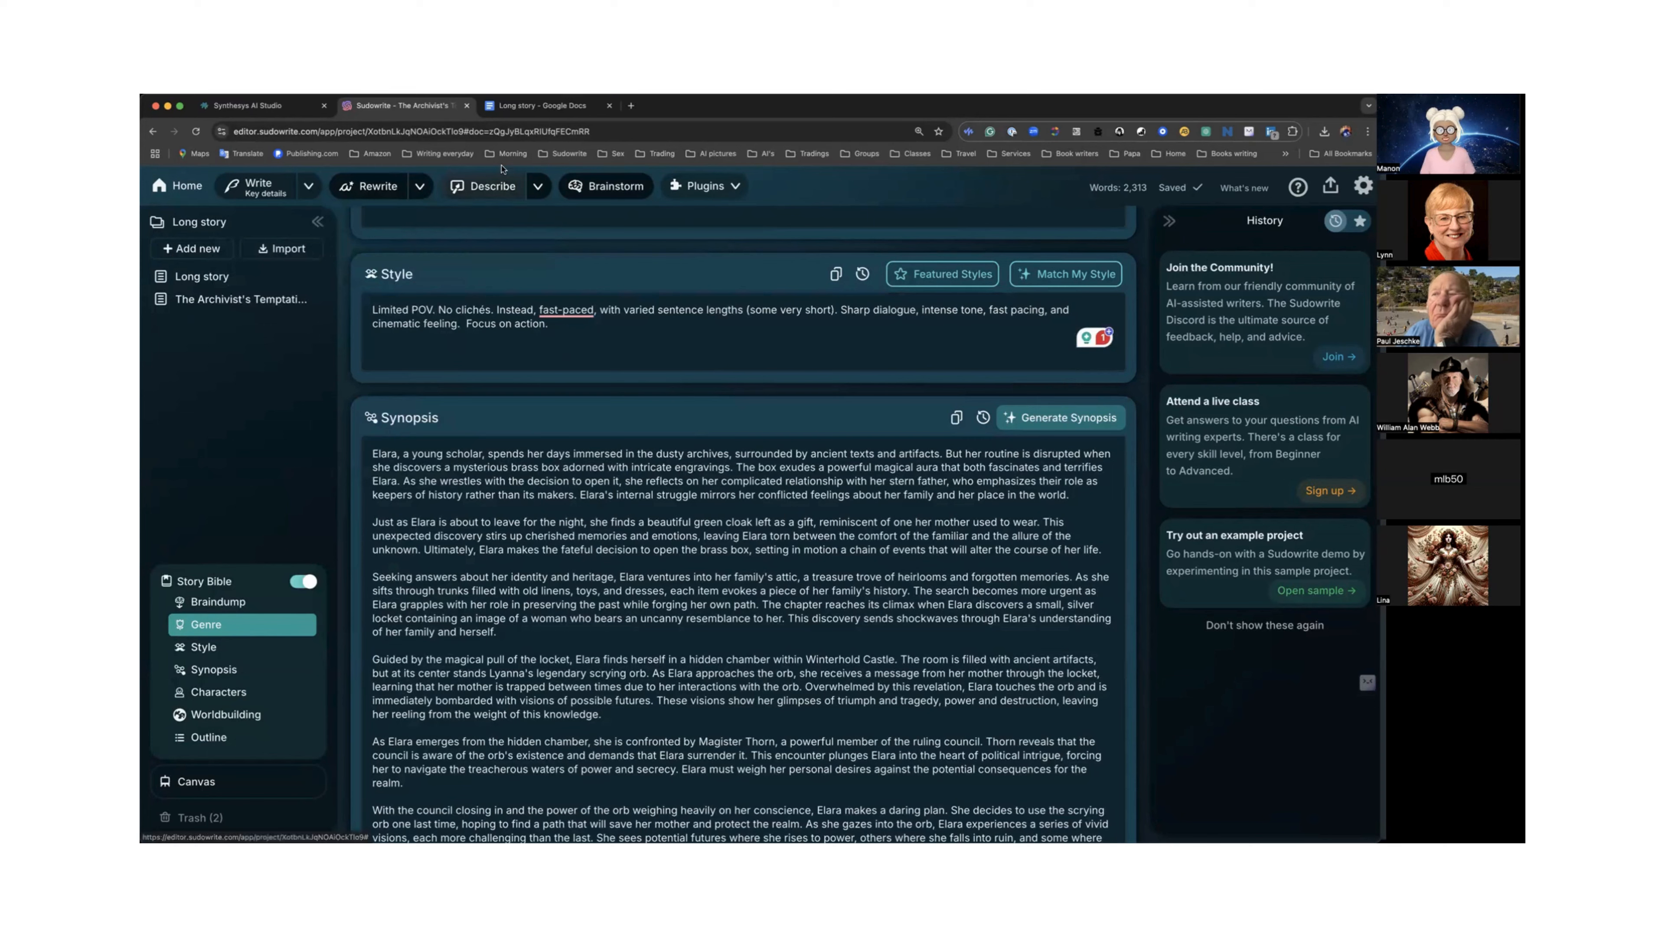
Open the Deep Dive project from Home and view its Short story document, then return Home.
{"action": "left_click", "coordinate": [184, 189]}
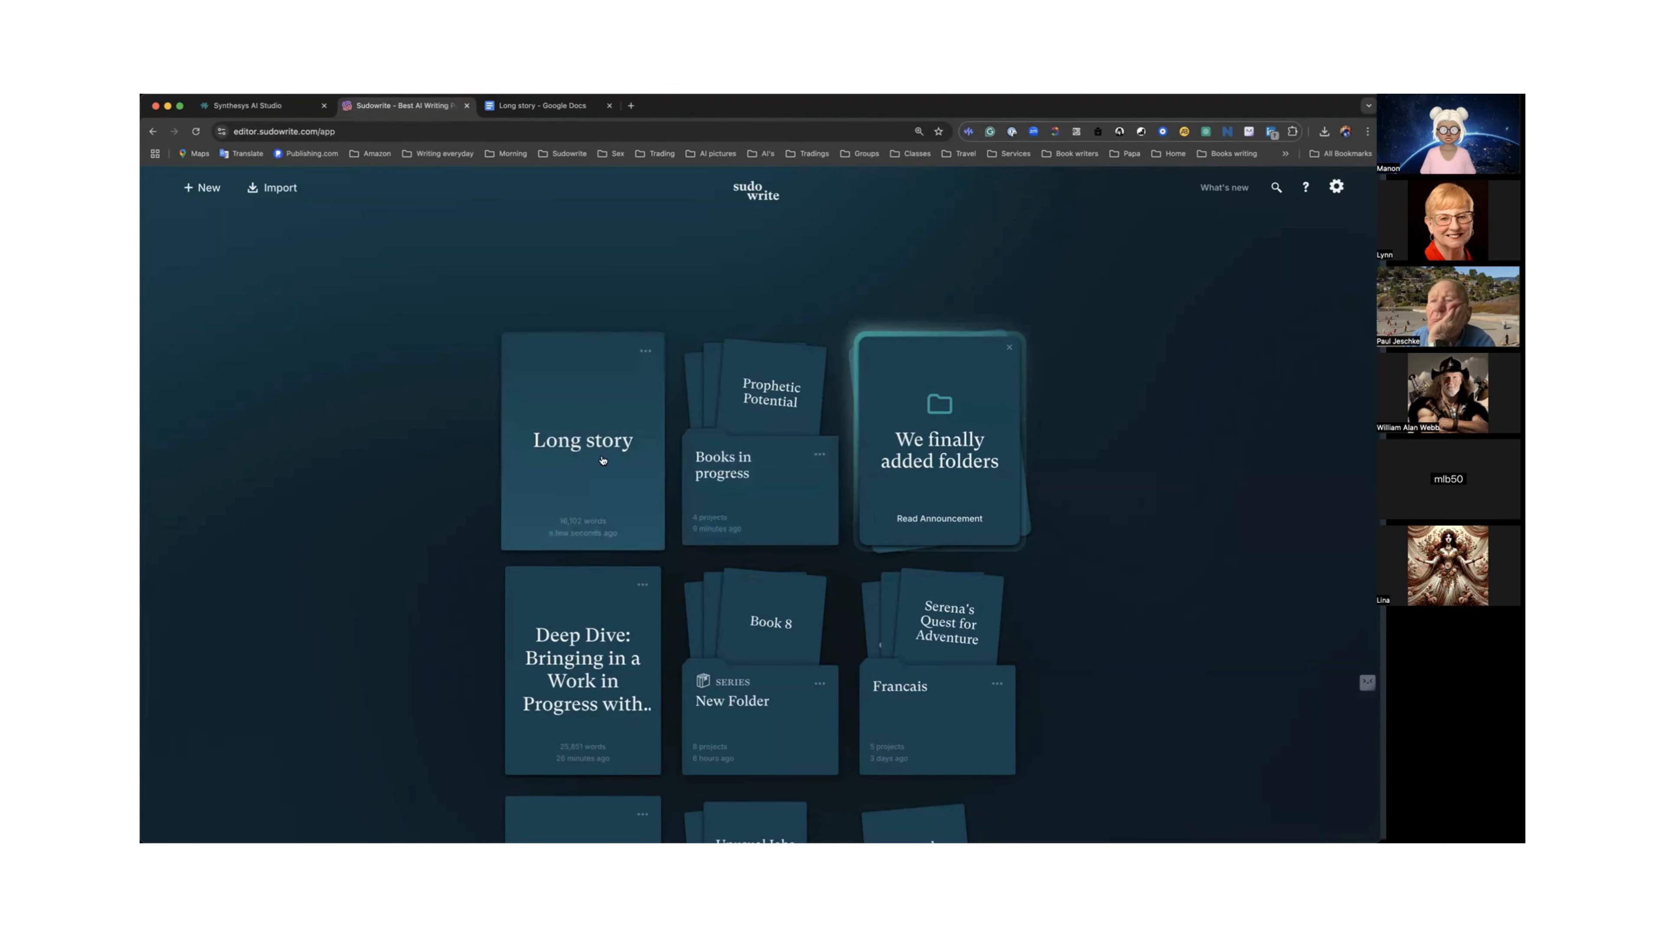
{"action": "left_click", "coordinate": [610, 693]}
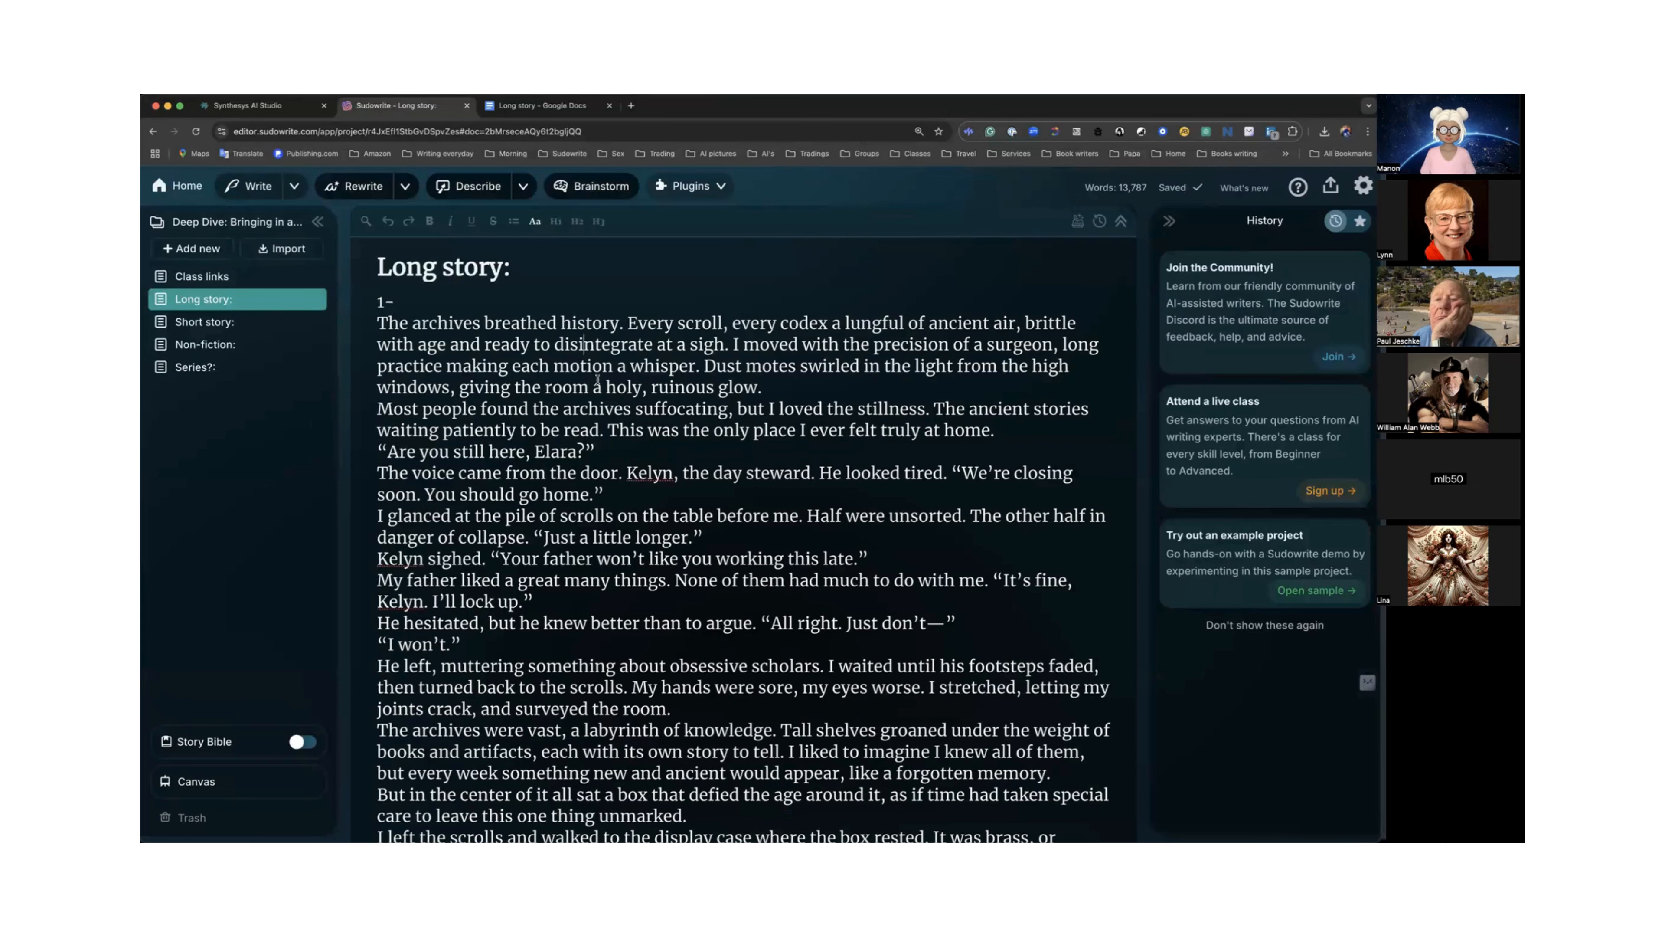
{"action": "left_click", "coordinate": [216, 323]}
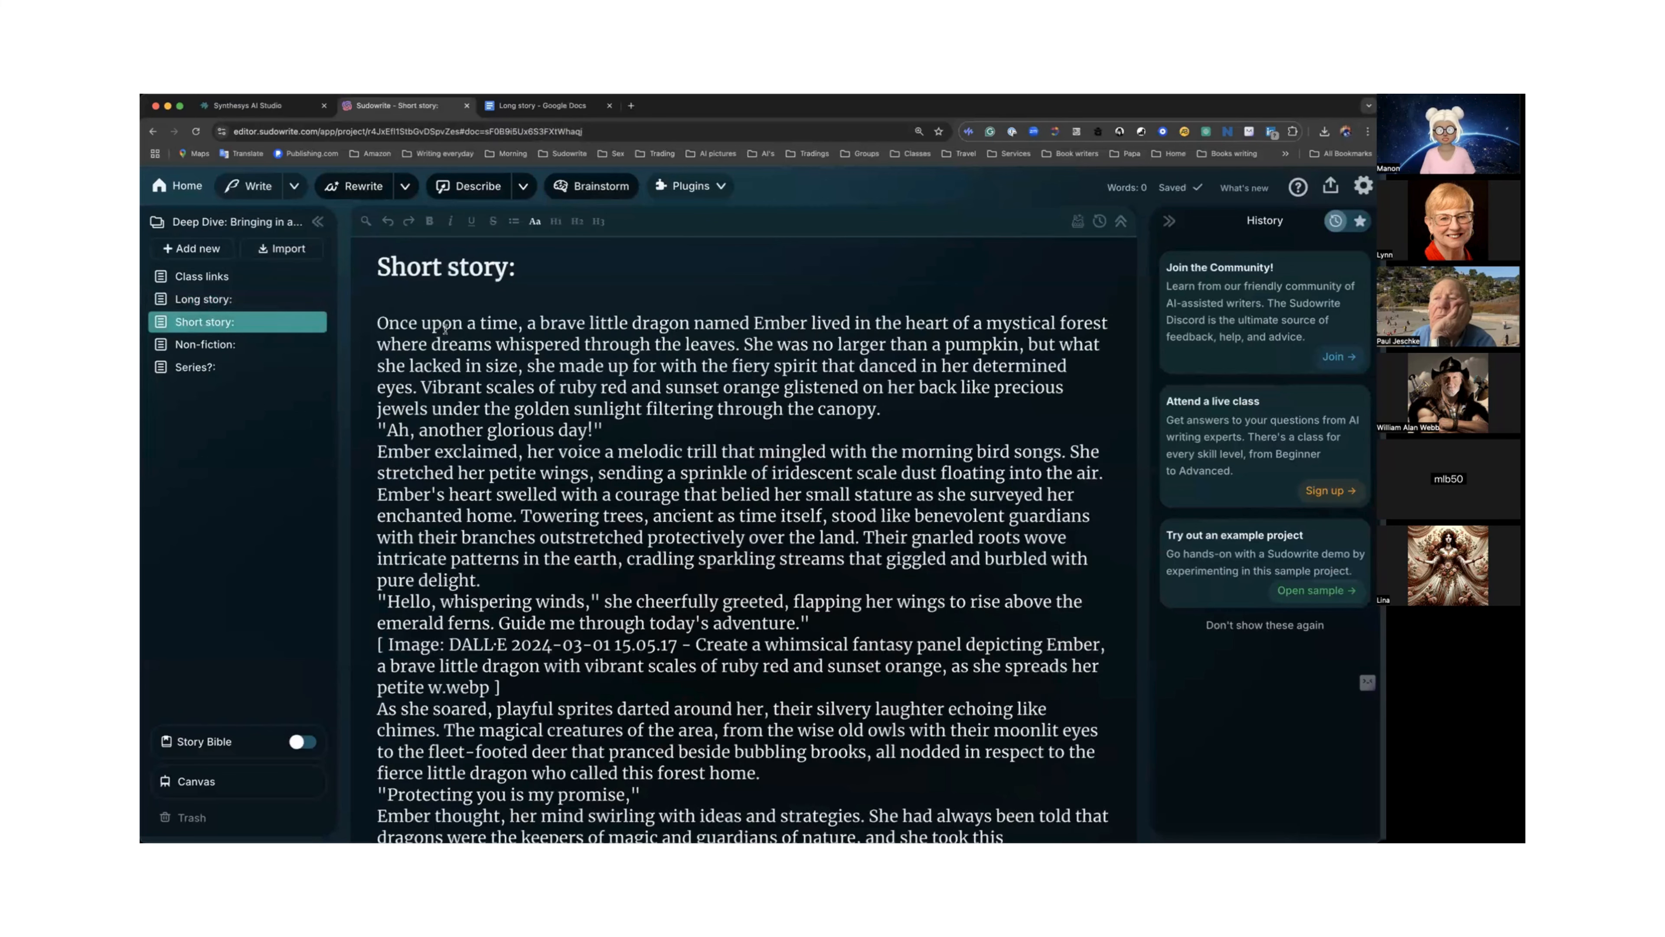
{"action": "scroll", "coordinate": [445, 328], "scroll_direction": "down", "scroll_amount": 3}
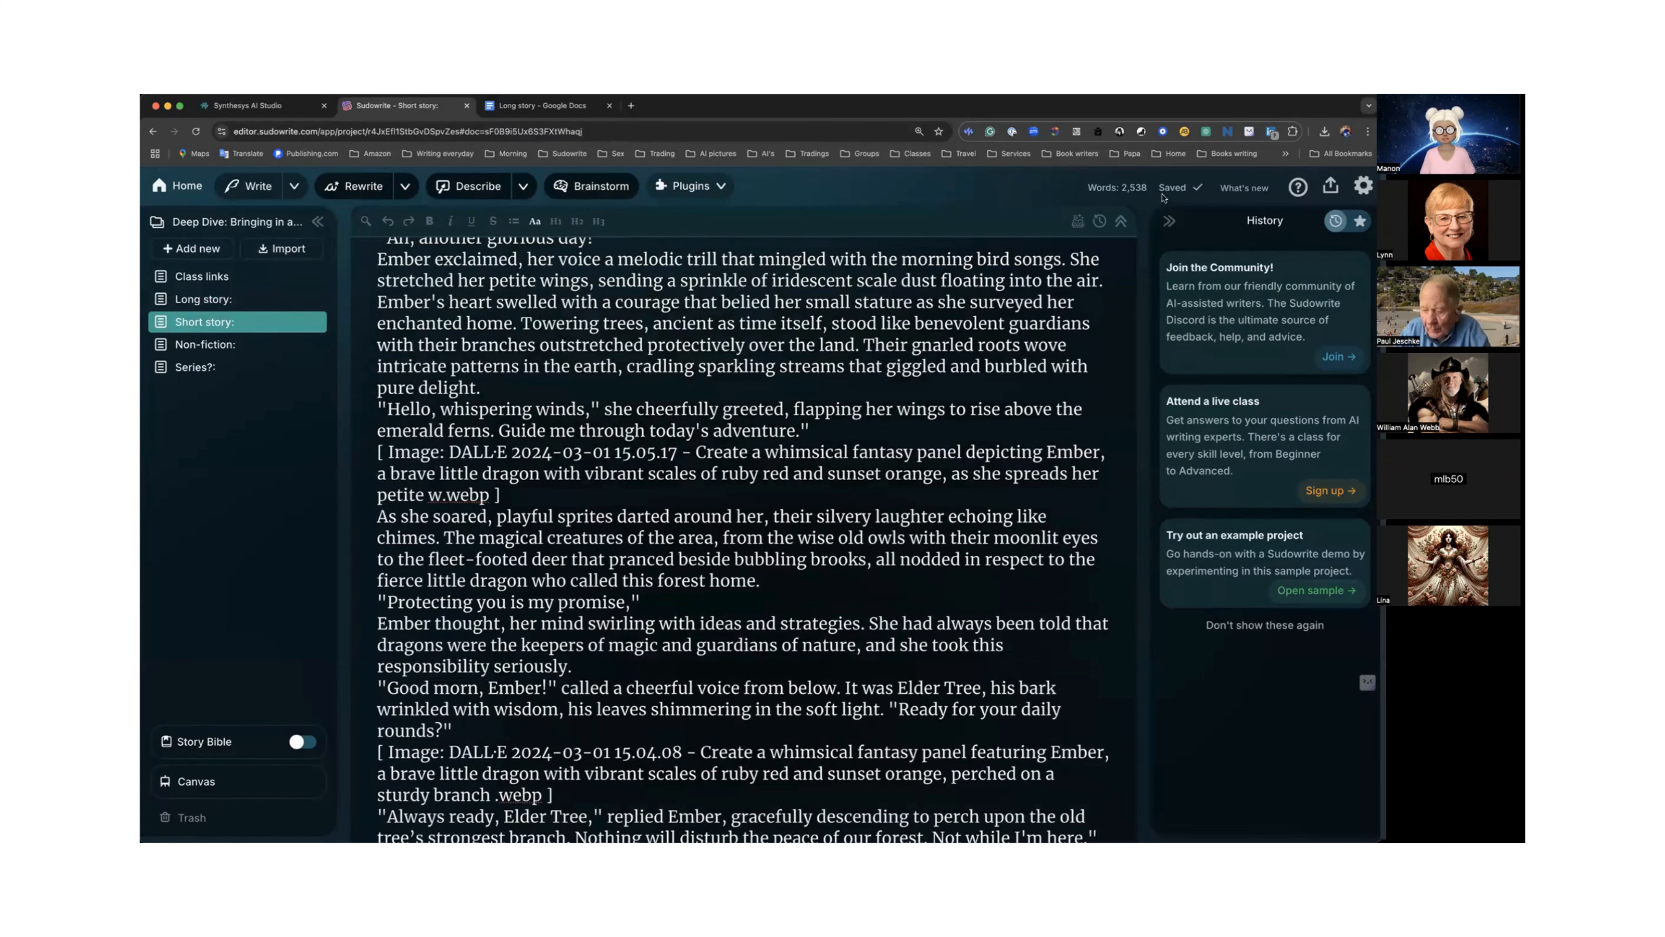
{"action": "left_click", "coordinate": [176, 189]}
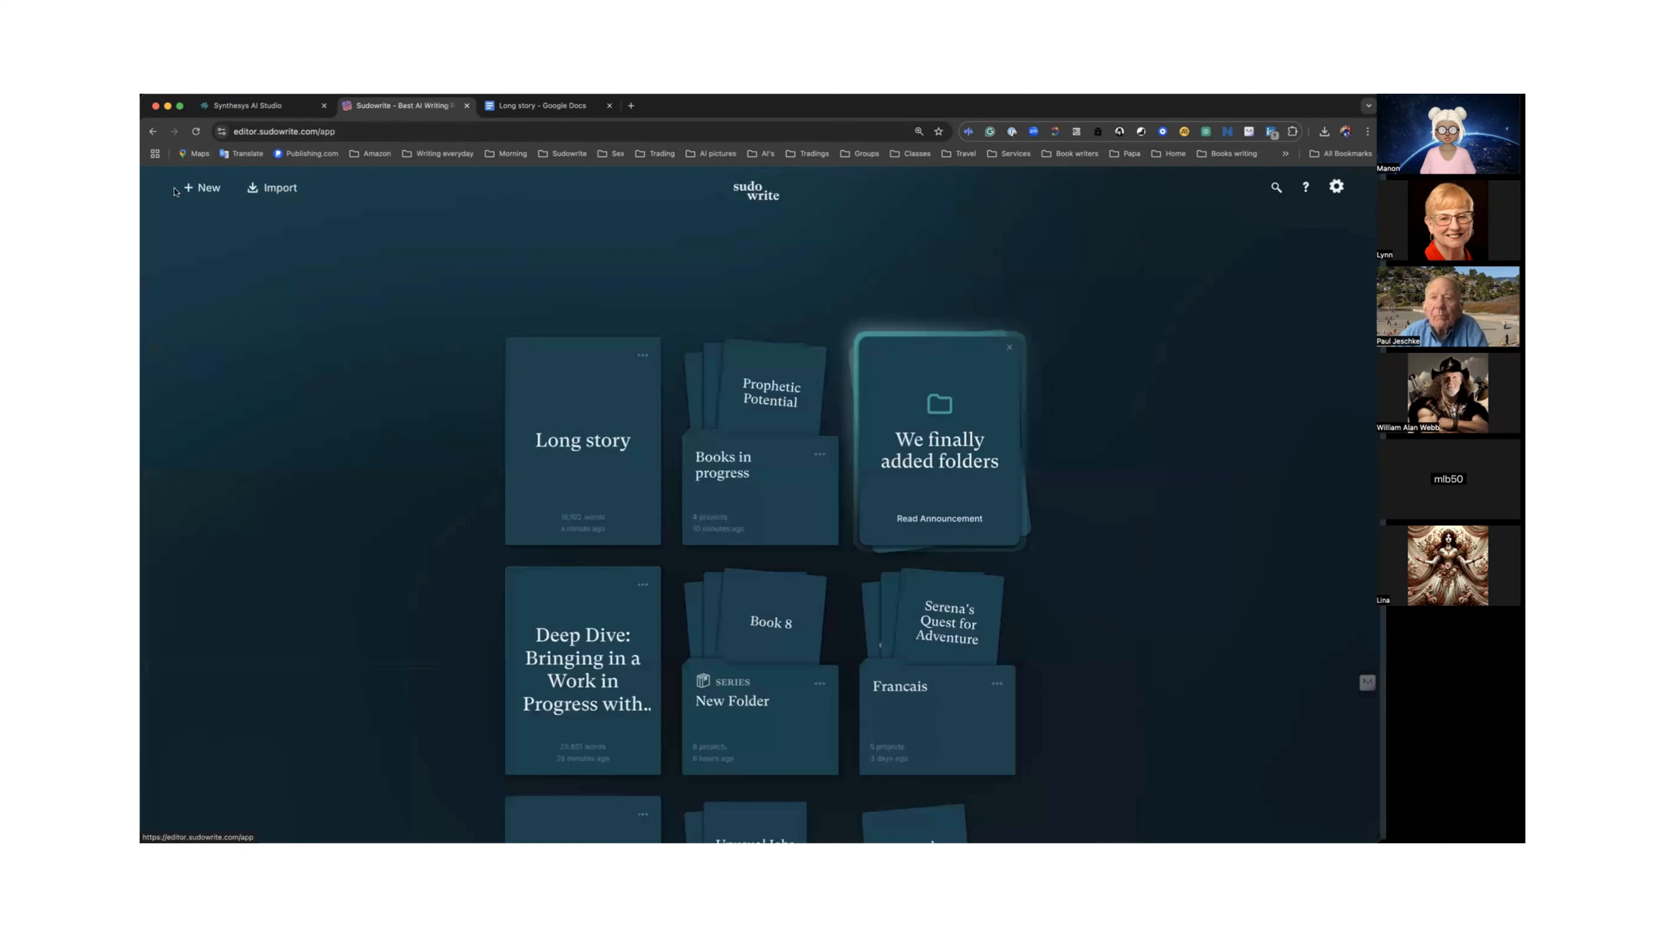
Open the novel import dialog, then switch to Google Docs and return to its document list.
{"action": "left_click", "coordinate": [274, 191]}
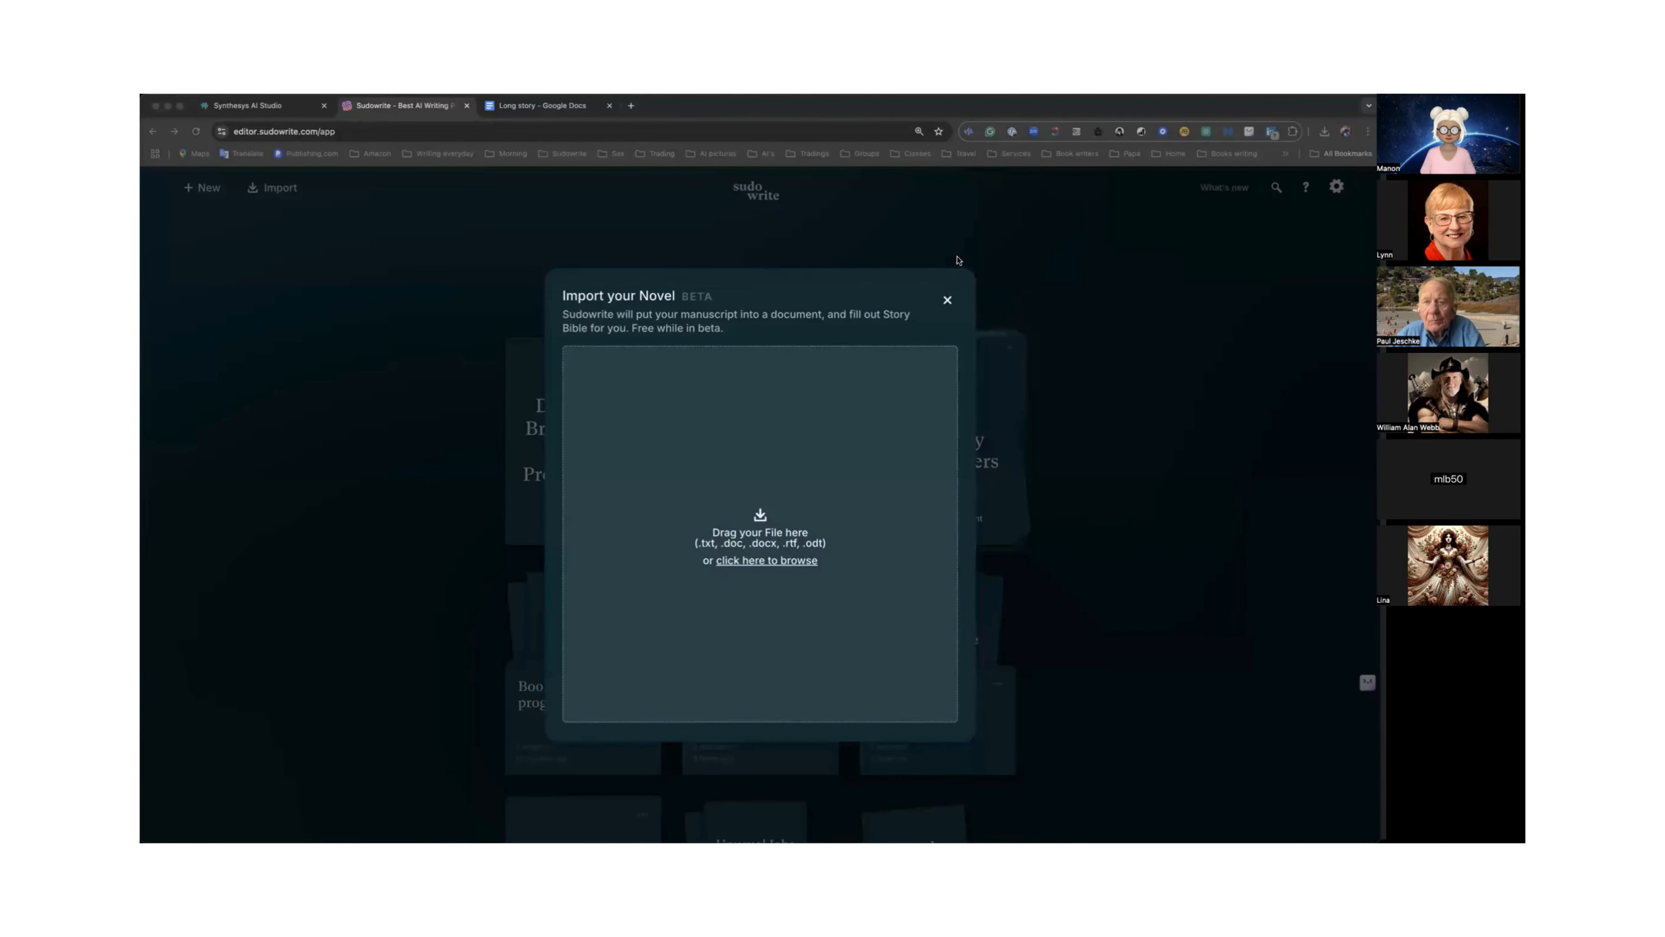
{"action": "left_click", "coordinate": [563, 106]}
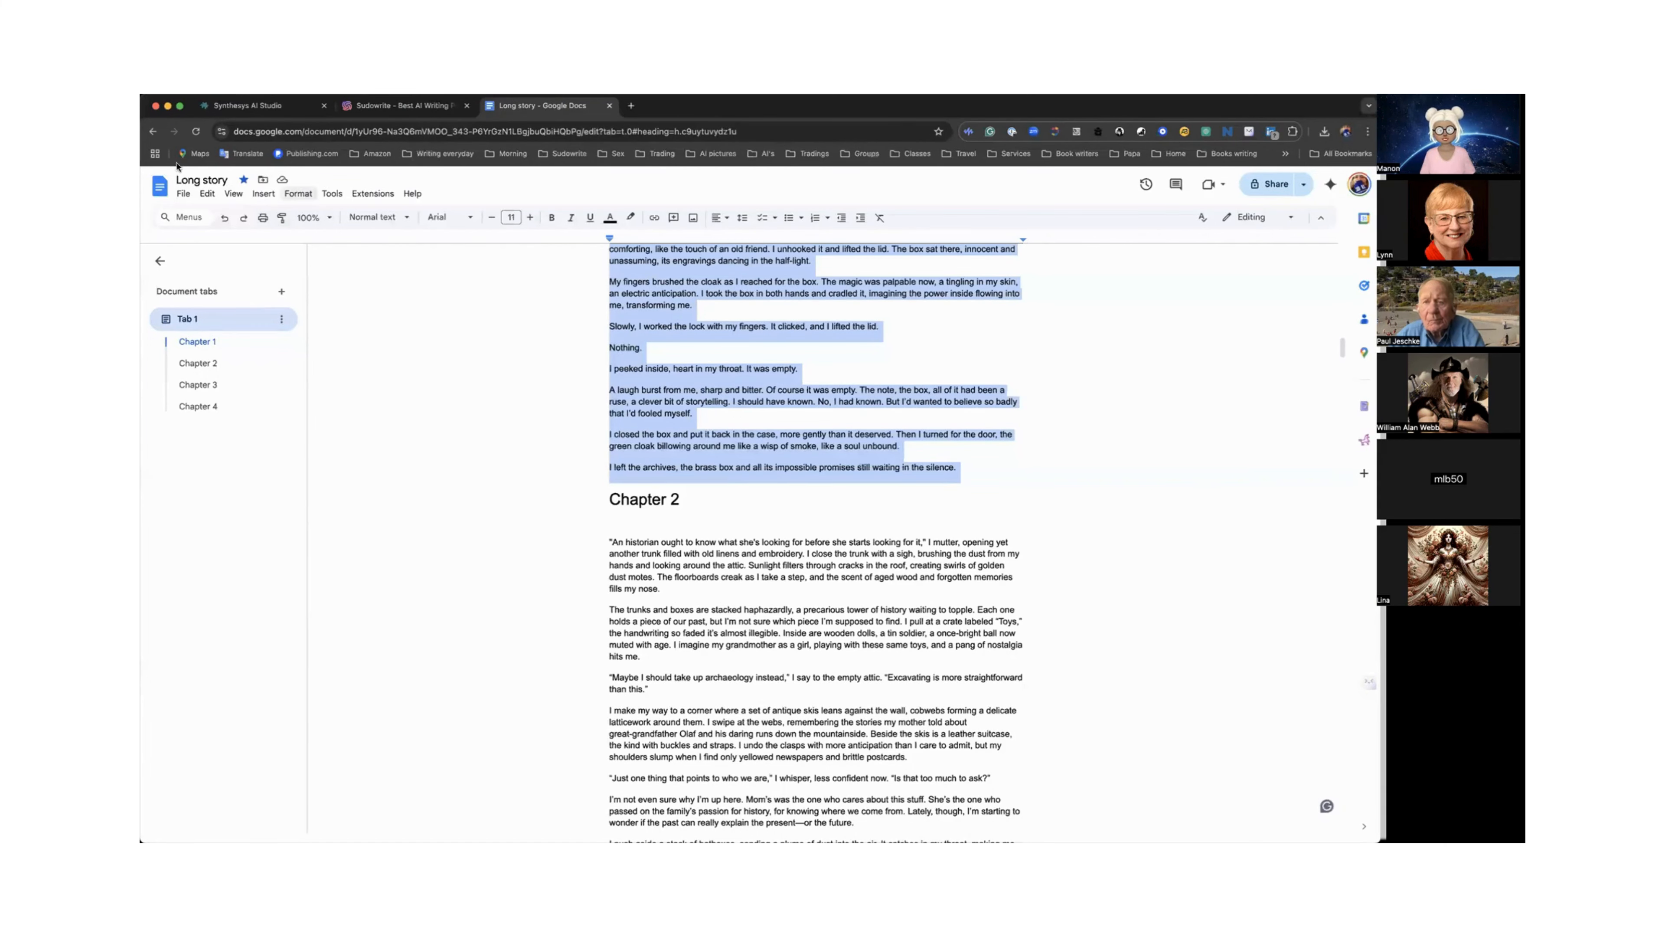
{"action": "left_click", "coordinate": [159, 190]}
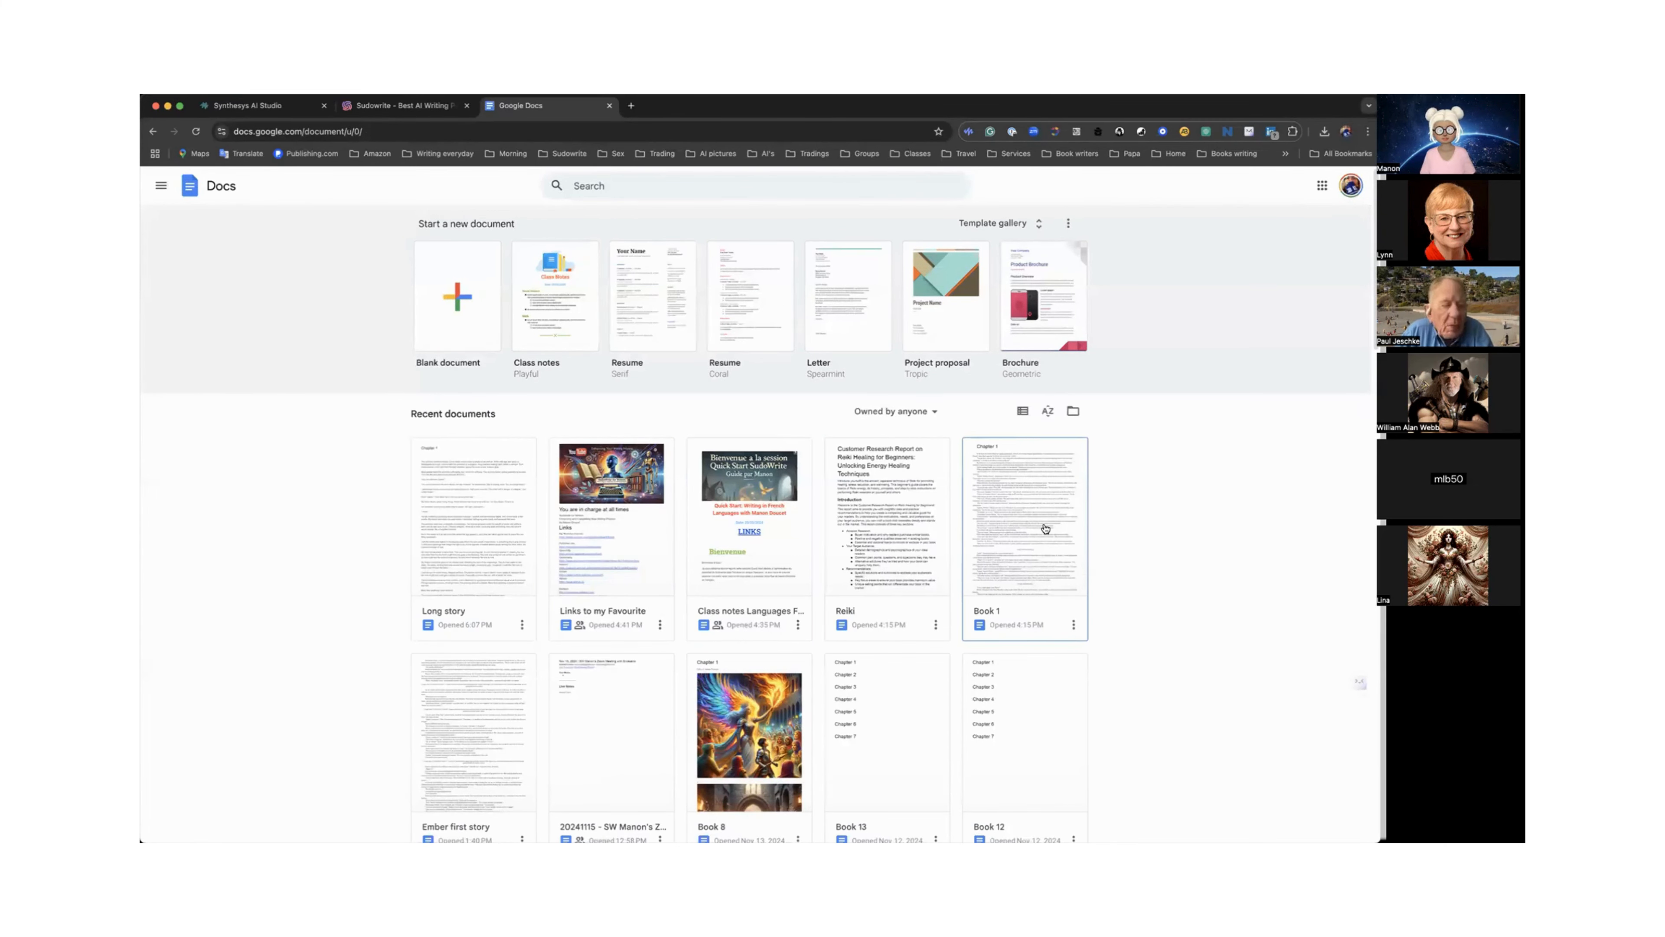
Open the Book 1 document and scroll through its chapters, then go back to the Docs list.
{"action": "scroll", "coordinate": [1045, 529], "scroll_direction": "down", "scroll_amount": 1}
{"action": "left_click", "coordinate": [1044, 518]}
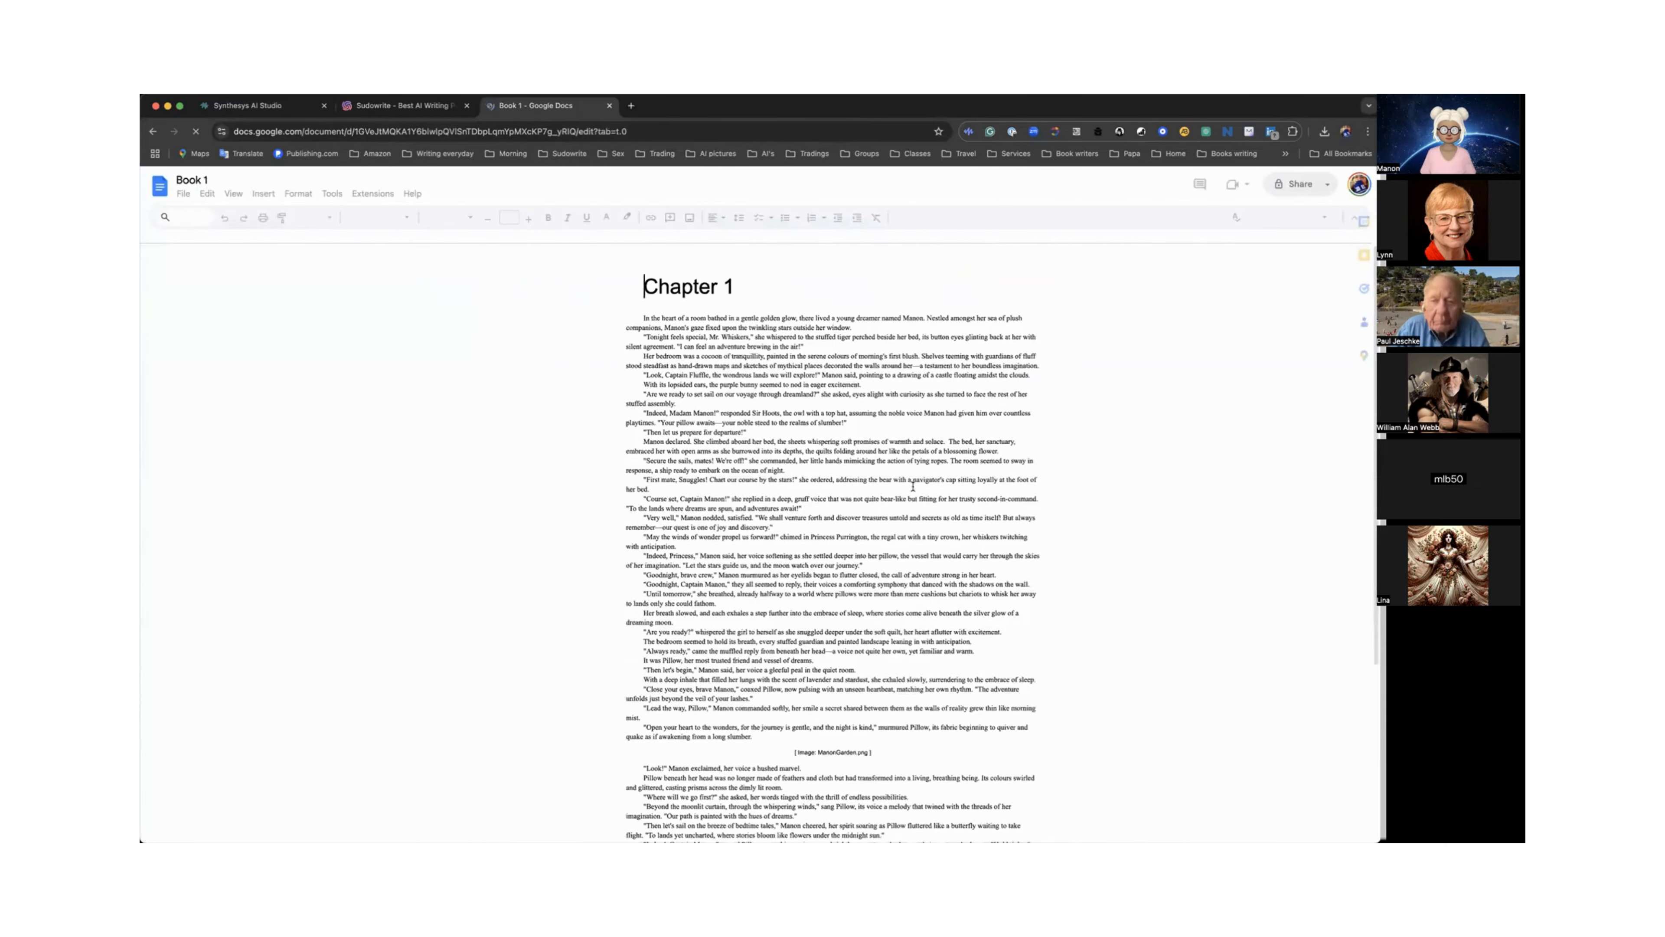
{"action": "scroll", "coordinate": [912, 486], "scroll_direction": "down", "scroll_amount": 10}
{"action": "scroll", "coordinate": [913, 483], "scroll_direction": "down", "scroll_amount": 10}
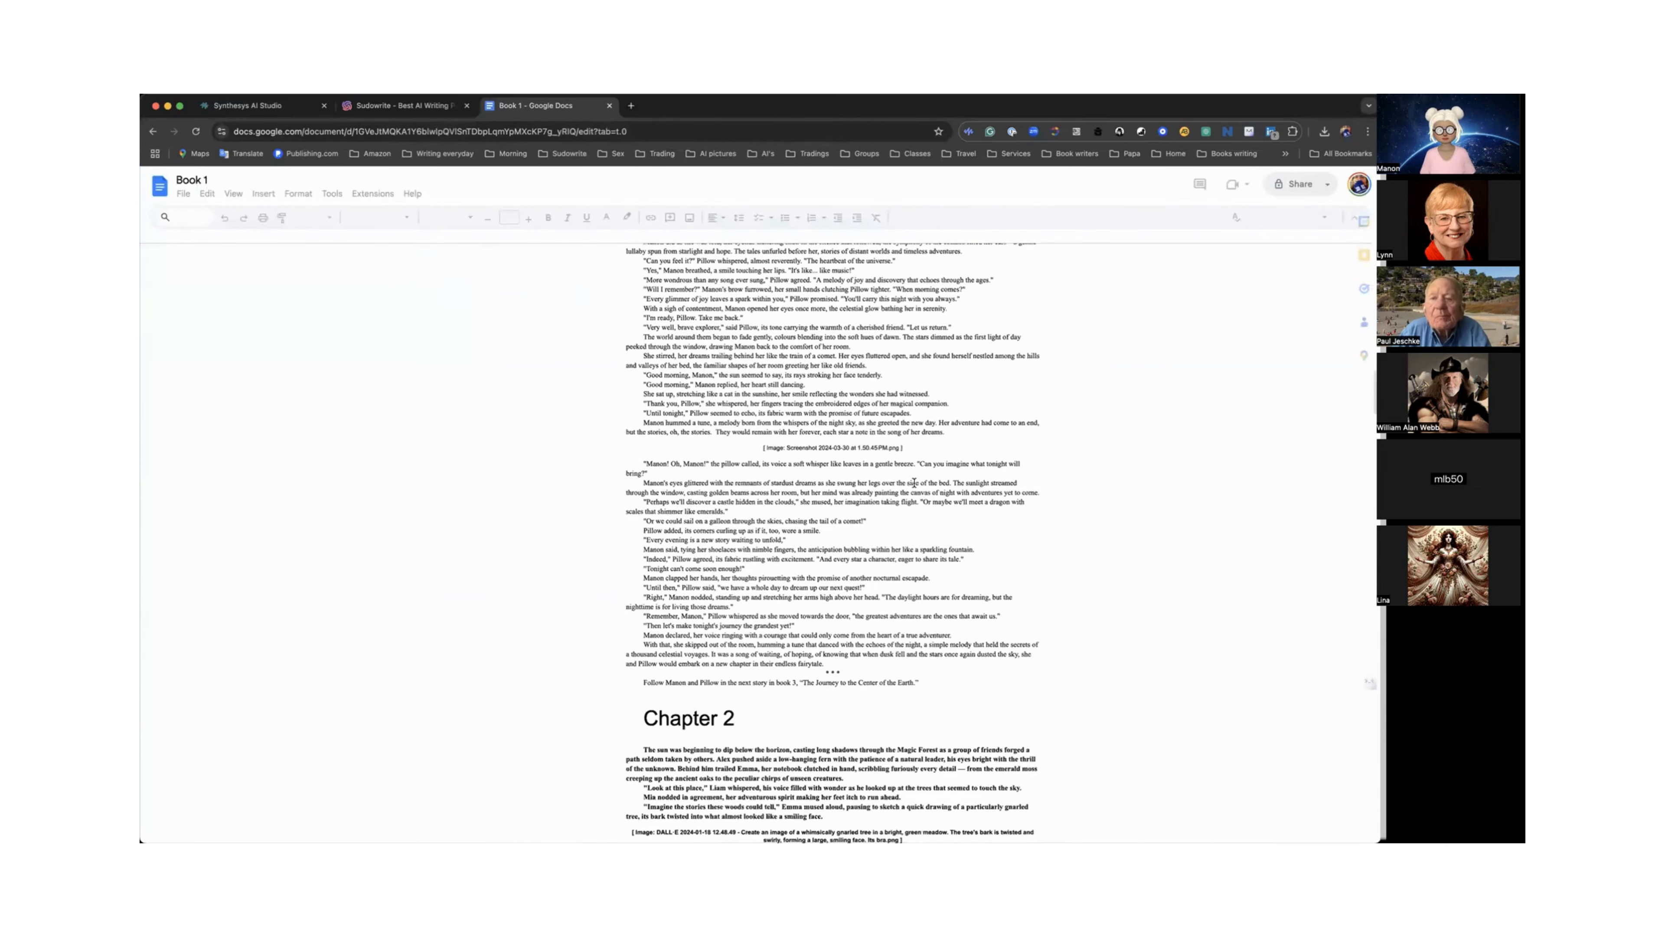
{"action": "scroll", "coordinate": [914, 484], "scroll_direction": "down", "scroll_amount": 15}
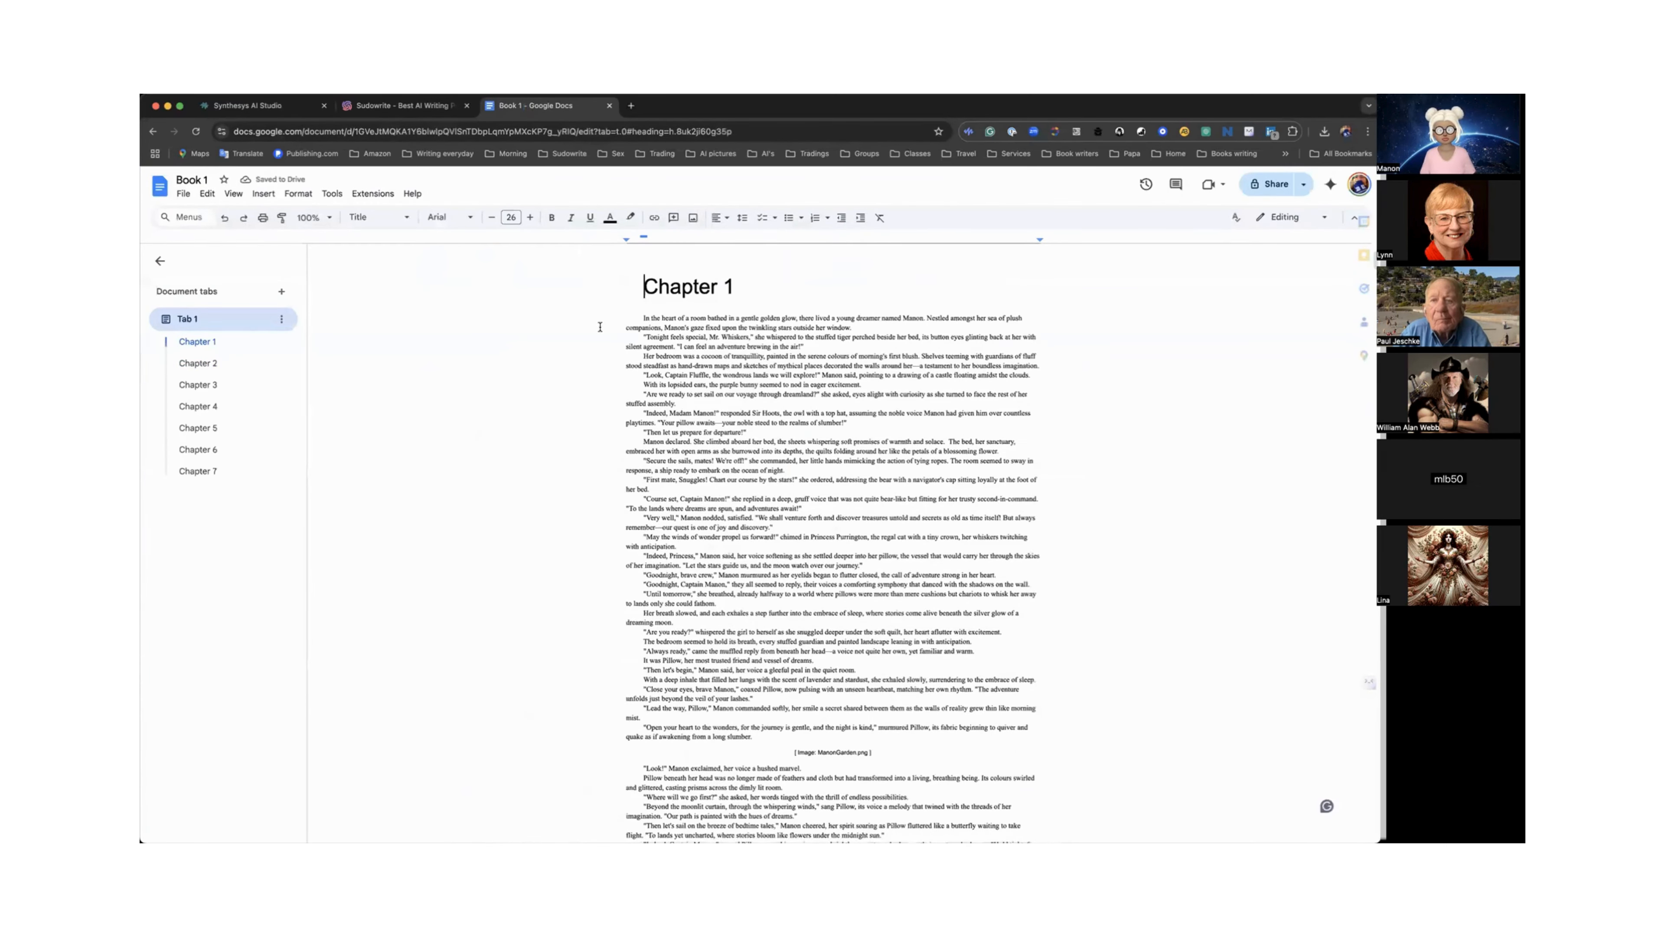
{"action": "left_click", "coordinate": [161, 188]}
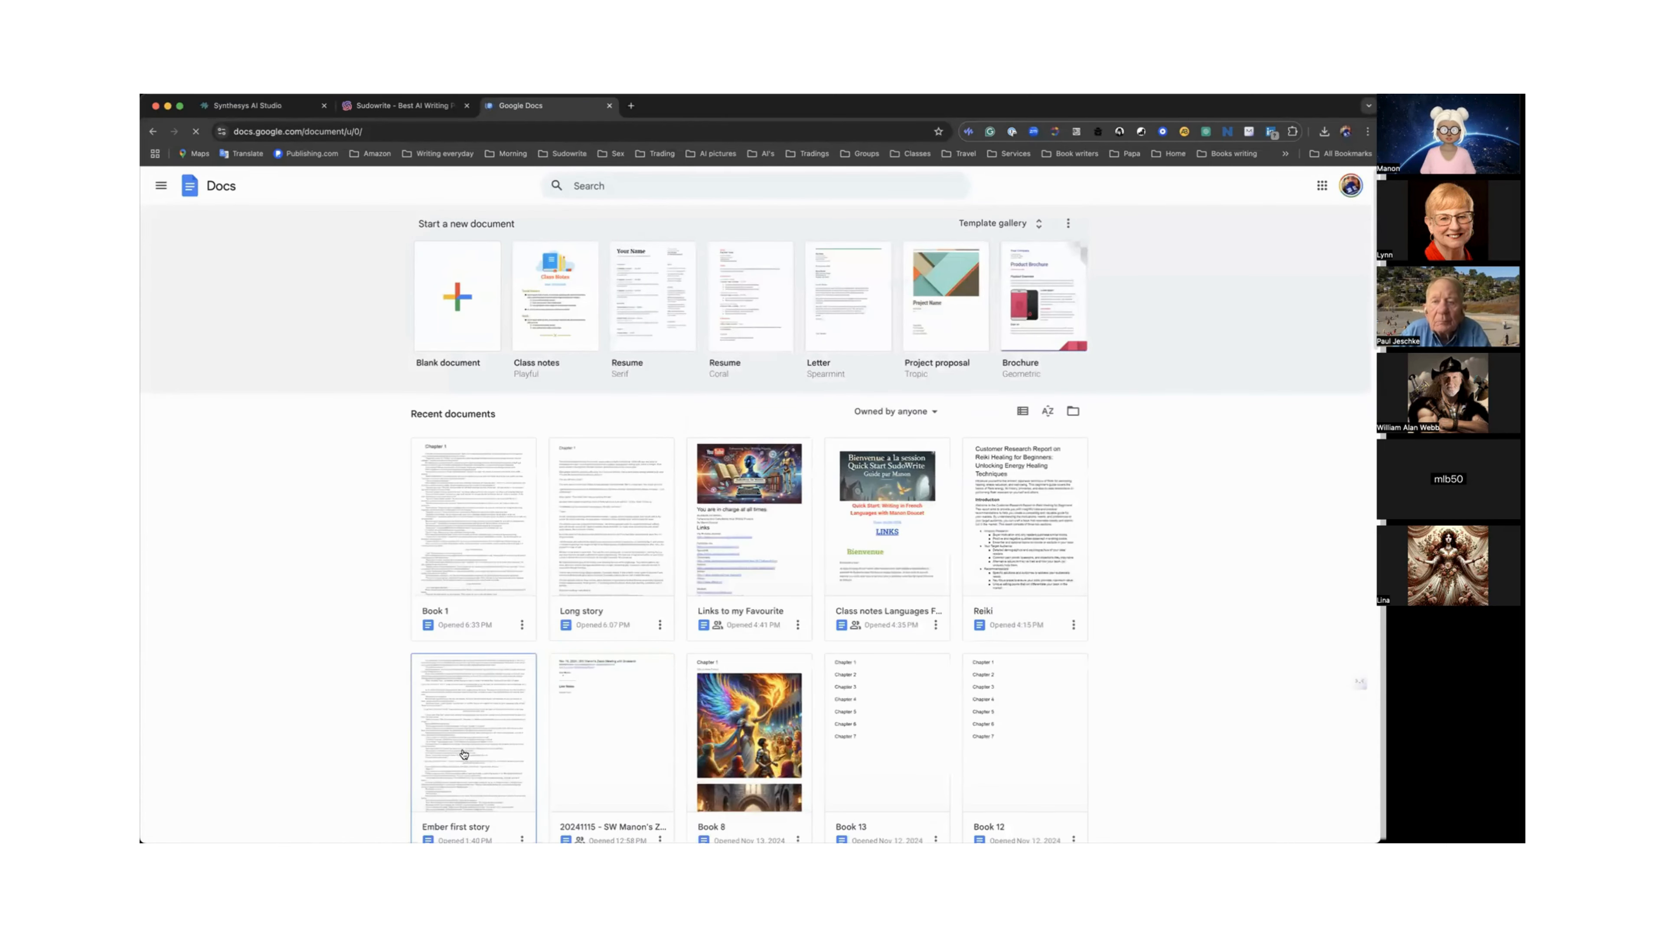
Open the Ember first story document and download it as a Microsoft Word (.docx) file.
{"action": "left_click", "coordinate": [463, 752]}
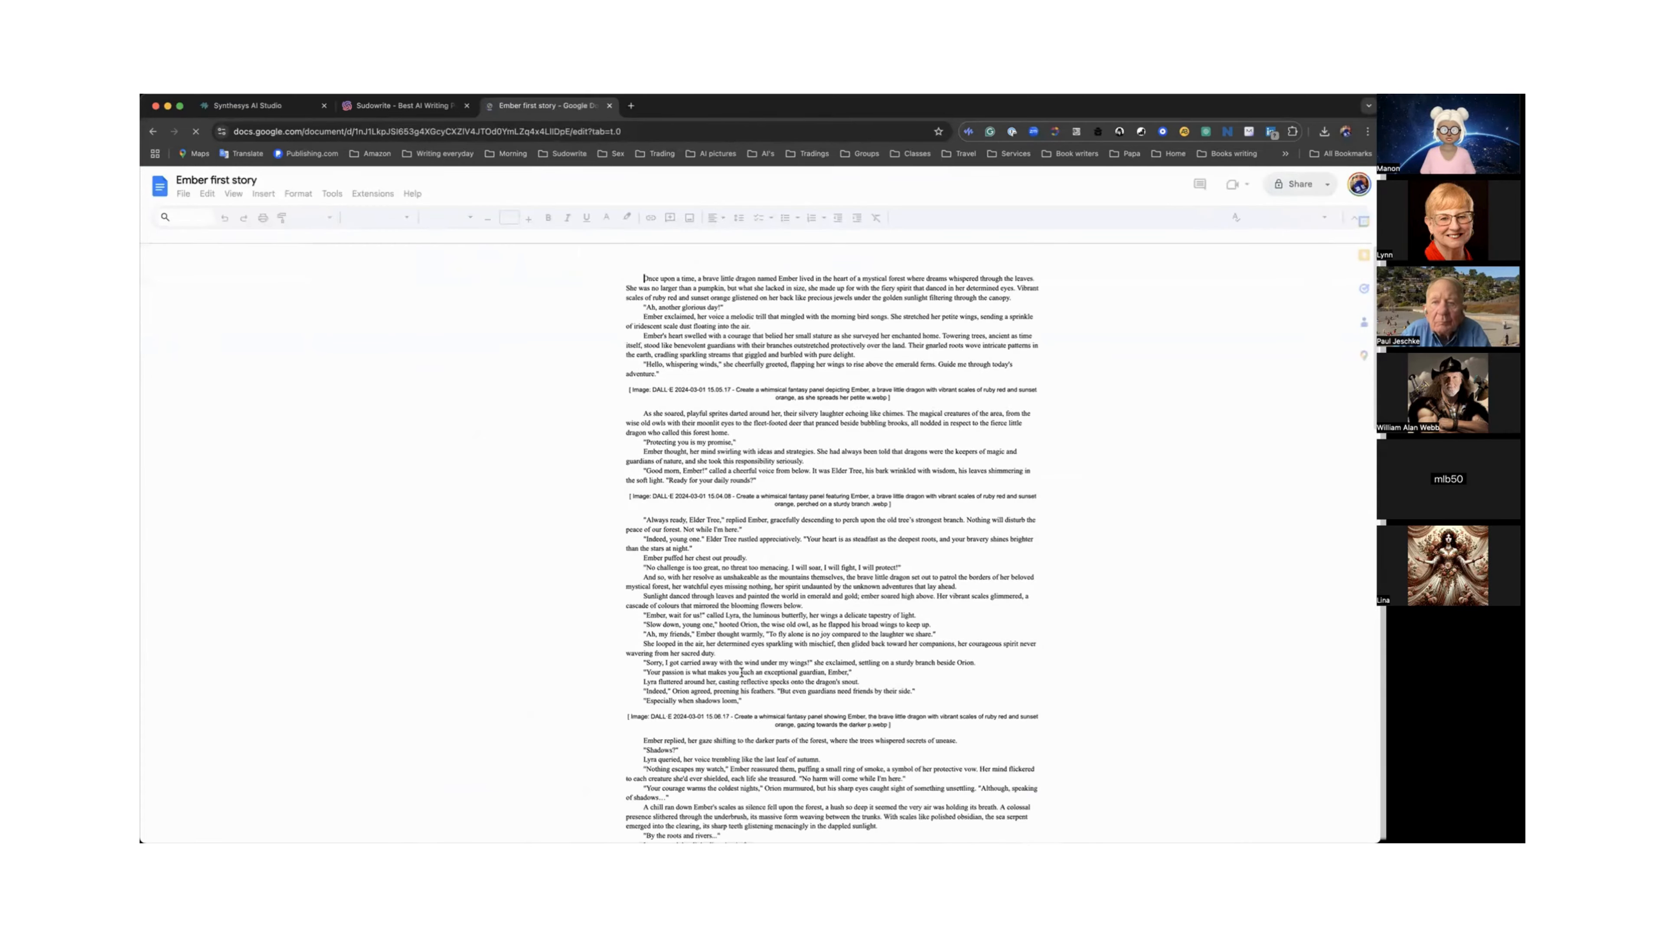
{"action": "scroll", "coordinate": [742, 672], "scroll_direction": "down", "scroll_amount": 20}
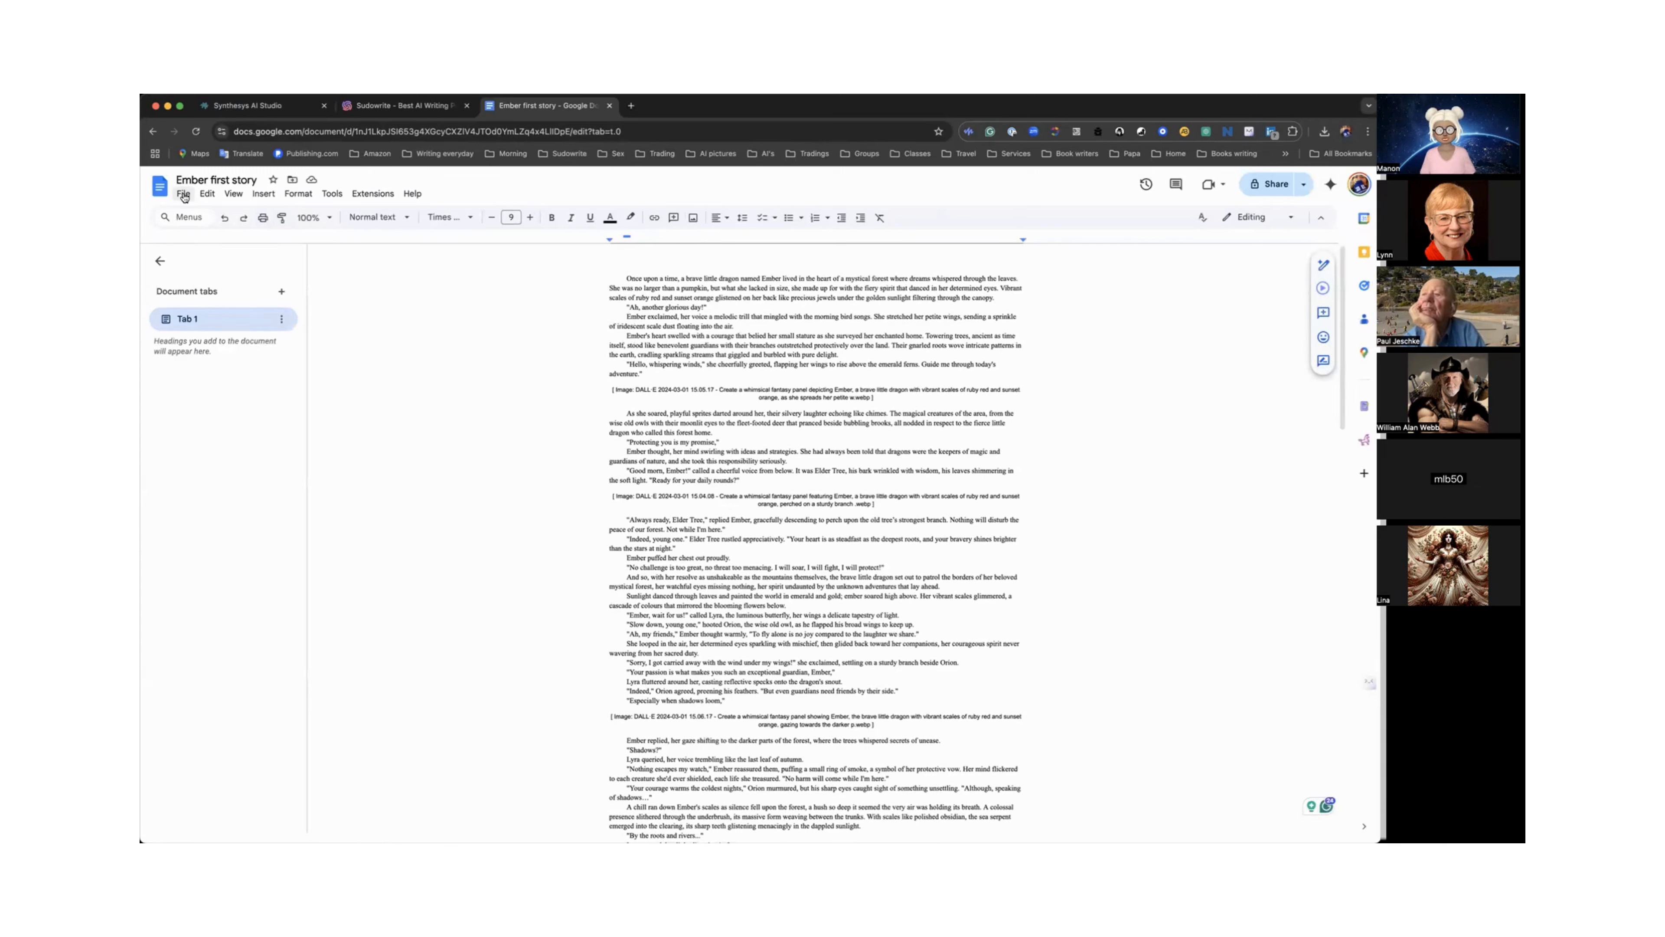
{"action": "left_click", "coordinate": [184, 195]}
{"action": "mouse_move", "coordinate": [207, 321]}
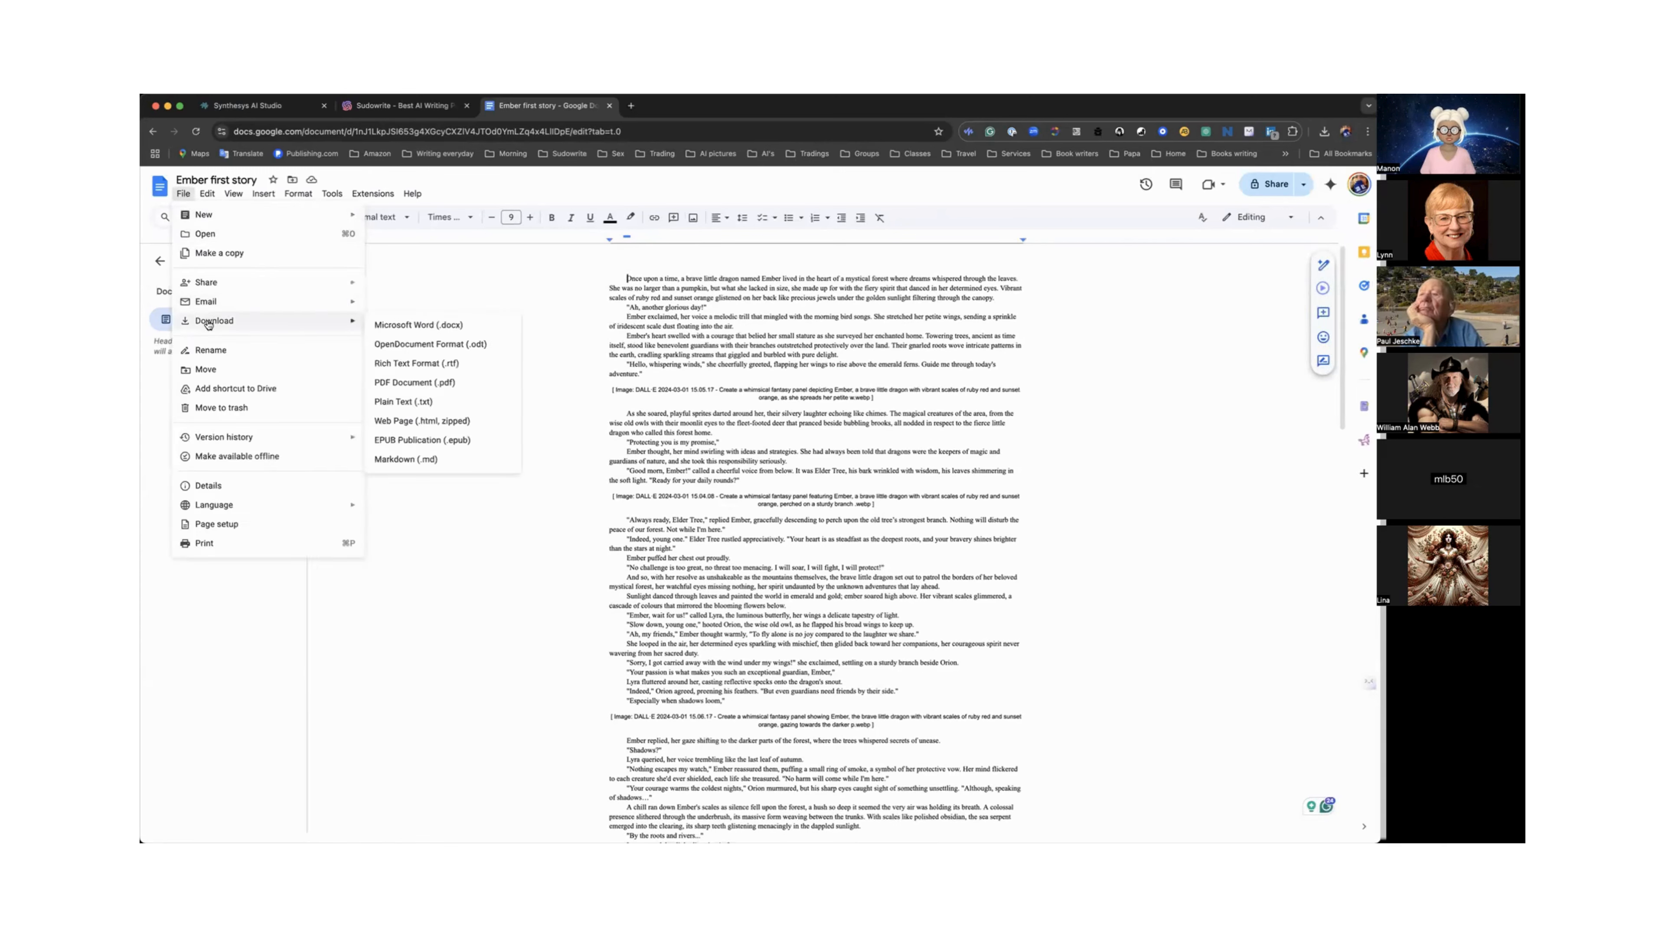
{"action": "left_click", "coordinate": [381, 325]}
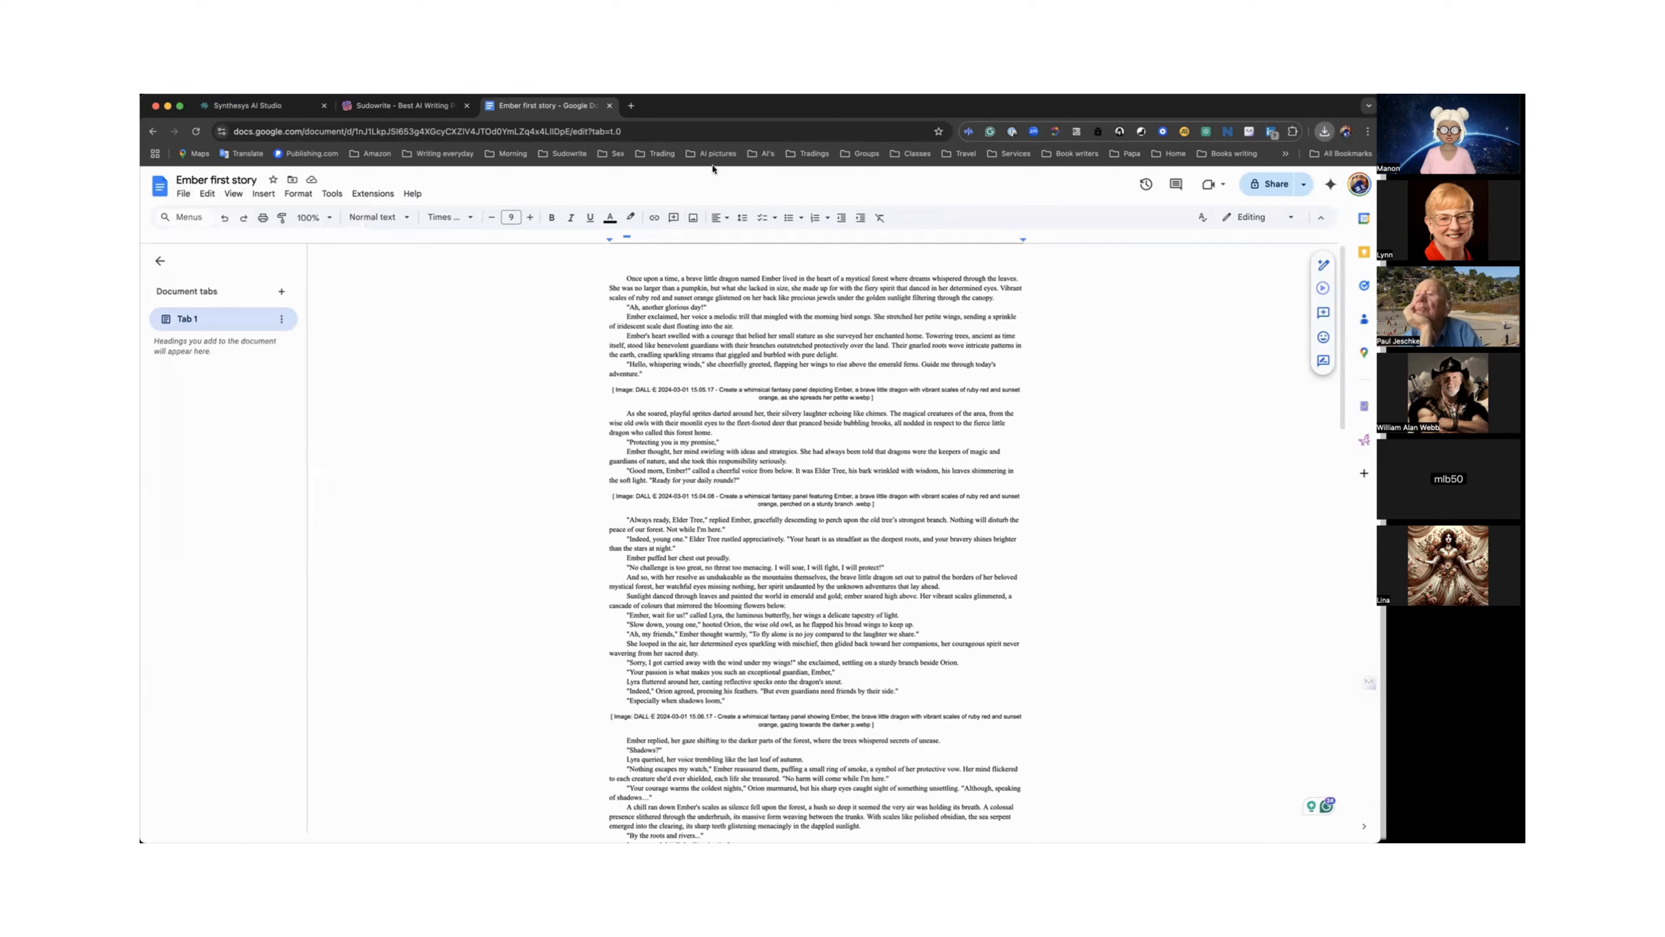
Back in Sudowrite, import the downloaded Ember first story .docx file through the import dialog.
{"action": "left_click", "coordinate": [398, 108]}
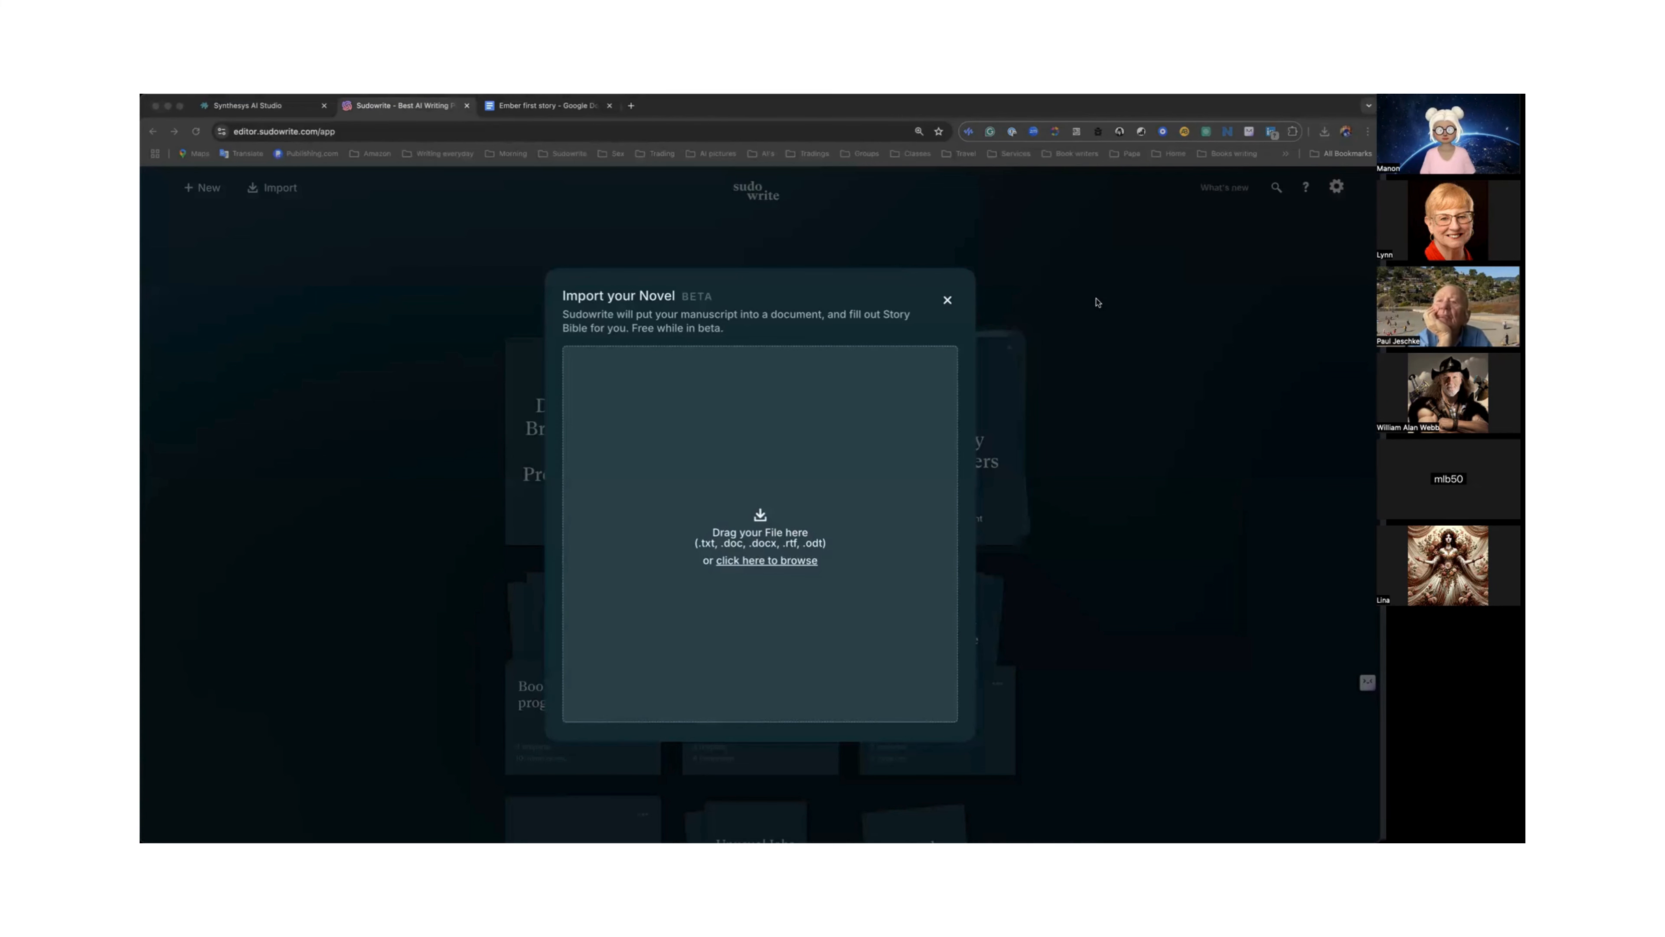
{"action": "mouse_move", "coordinate": [1097, 301]}
{"action": "left_mouse_down"}
{"action": "mouse_move", "coordinate": [907, 462]}
{"action": "mouse_move", "coordinate": [799, 520]}
{"action": "mouse_move", "coordinate": [1097, 298]}
{"action": "left_mouse_up"}
{"action": "left_click_drag", "start_coordinate": [1113, 300], "coordinate": [782, 558]}
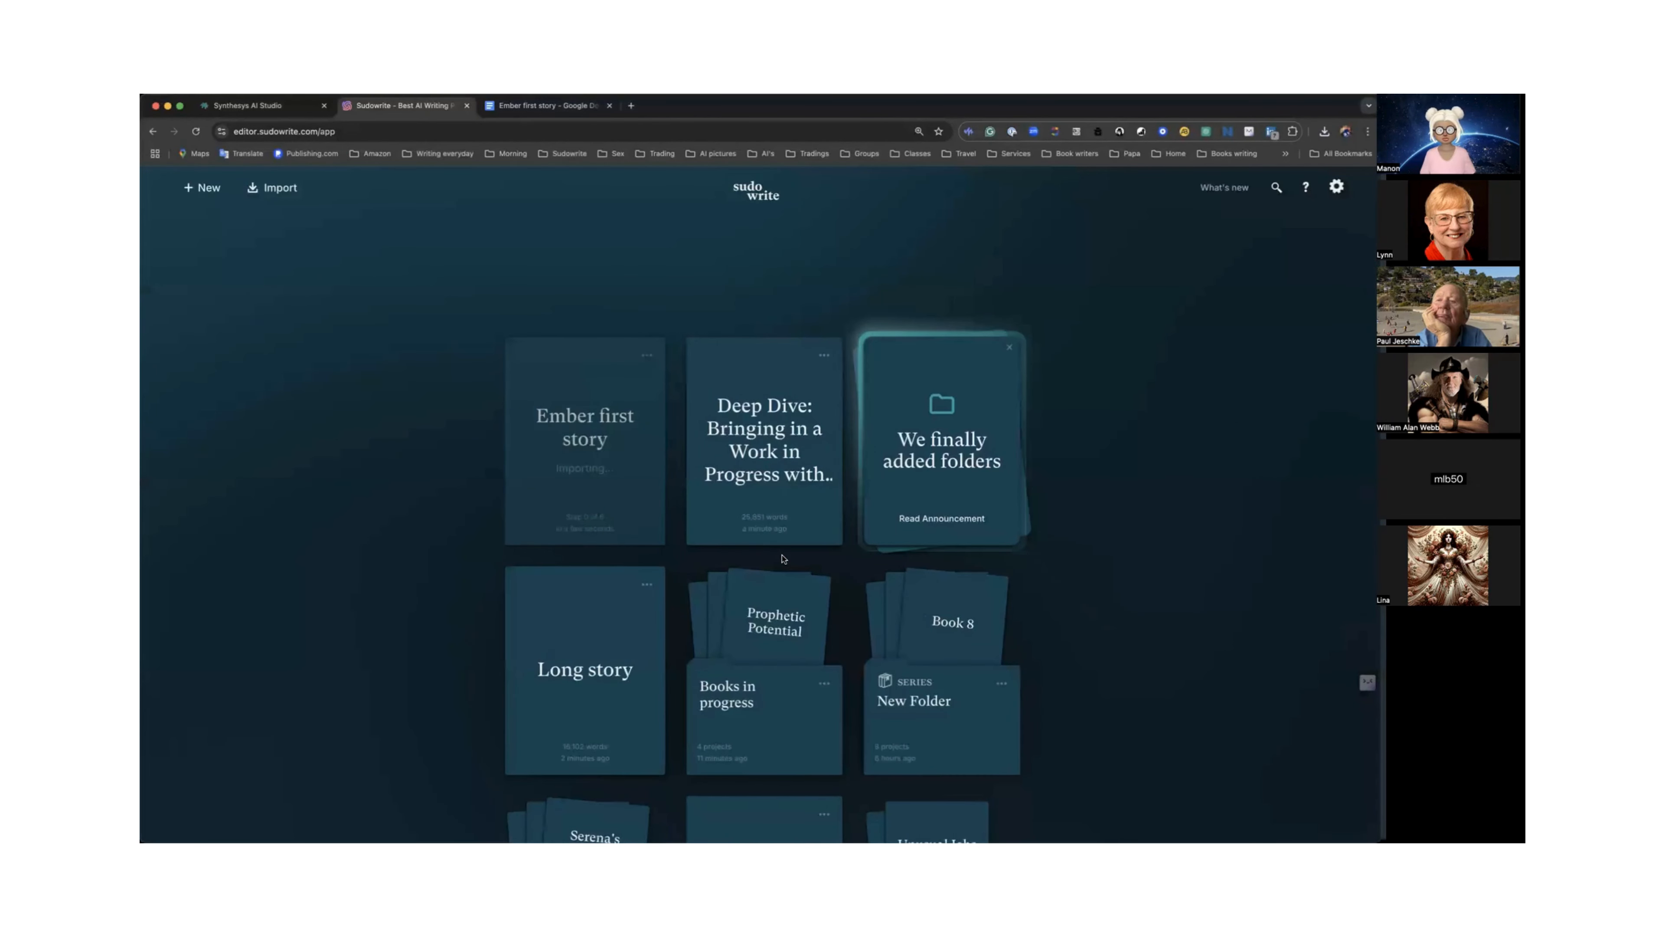
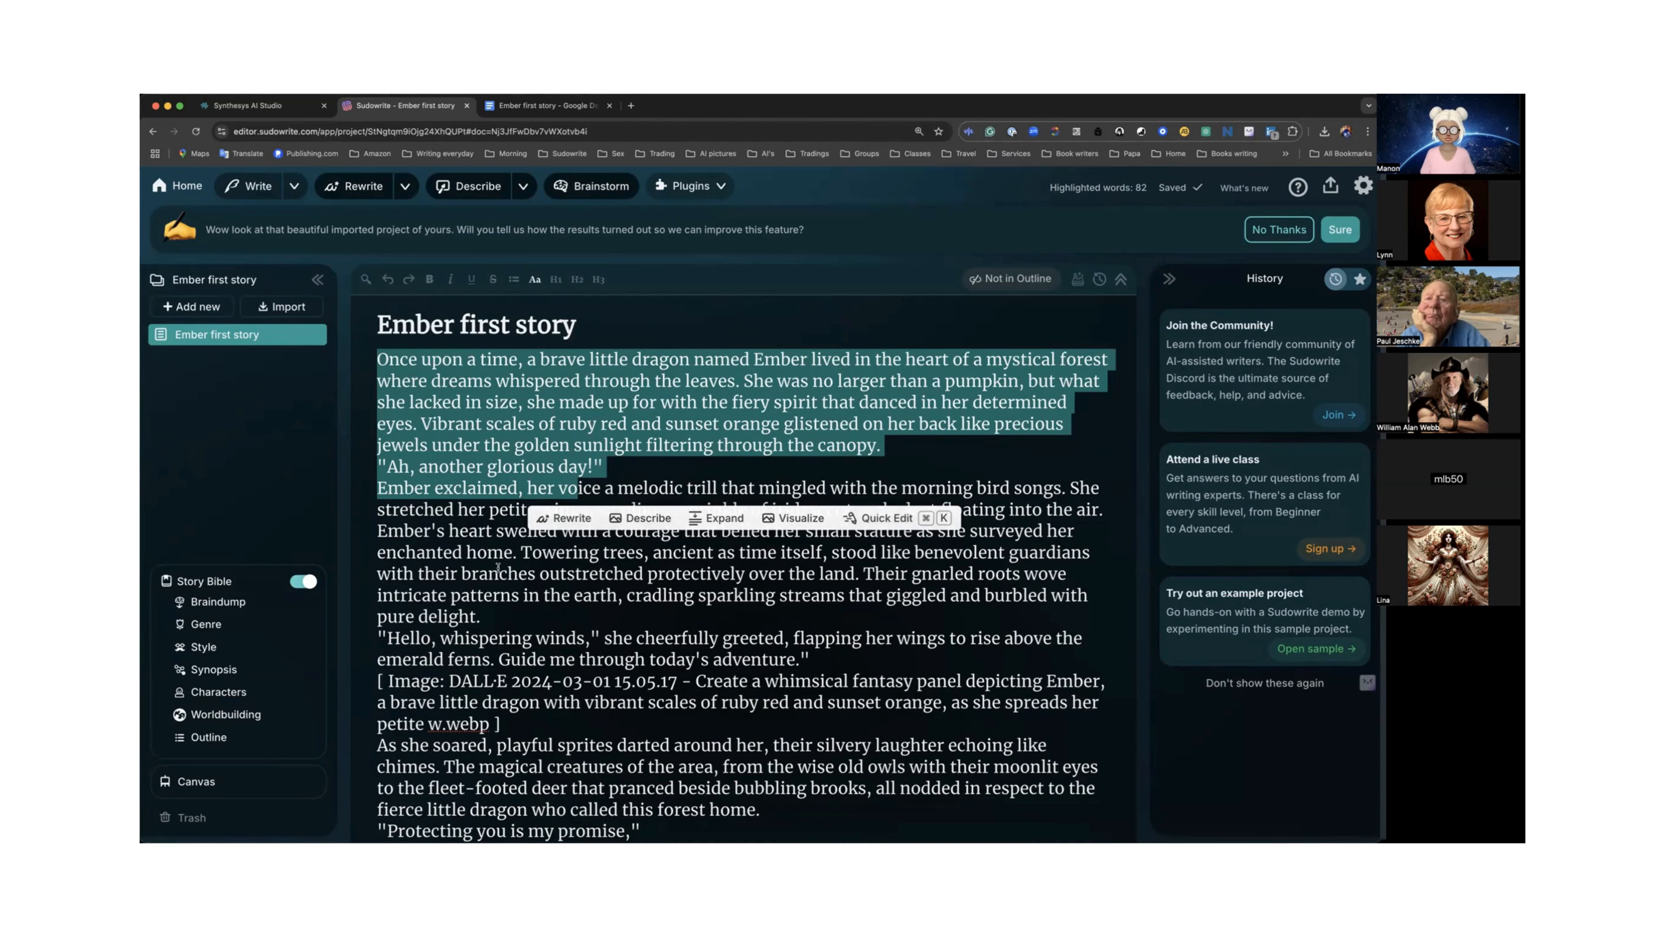
Delete the first DALL·E image placeholder line, the one after the whispering winds paragraph, from the story text.
{"action": "left_click", "coordinate": [513, 569]}
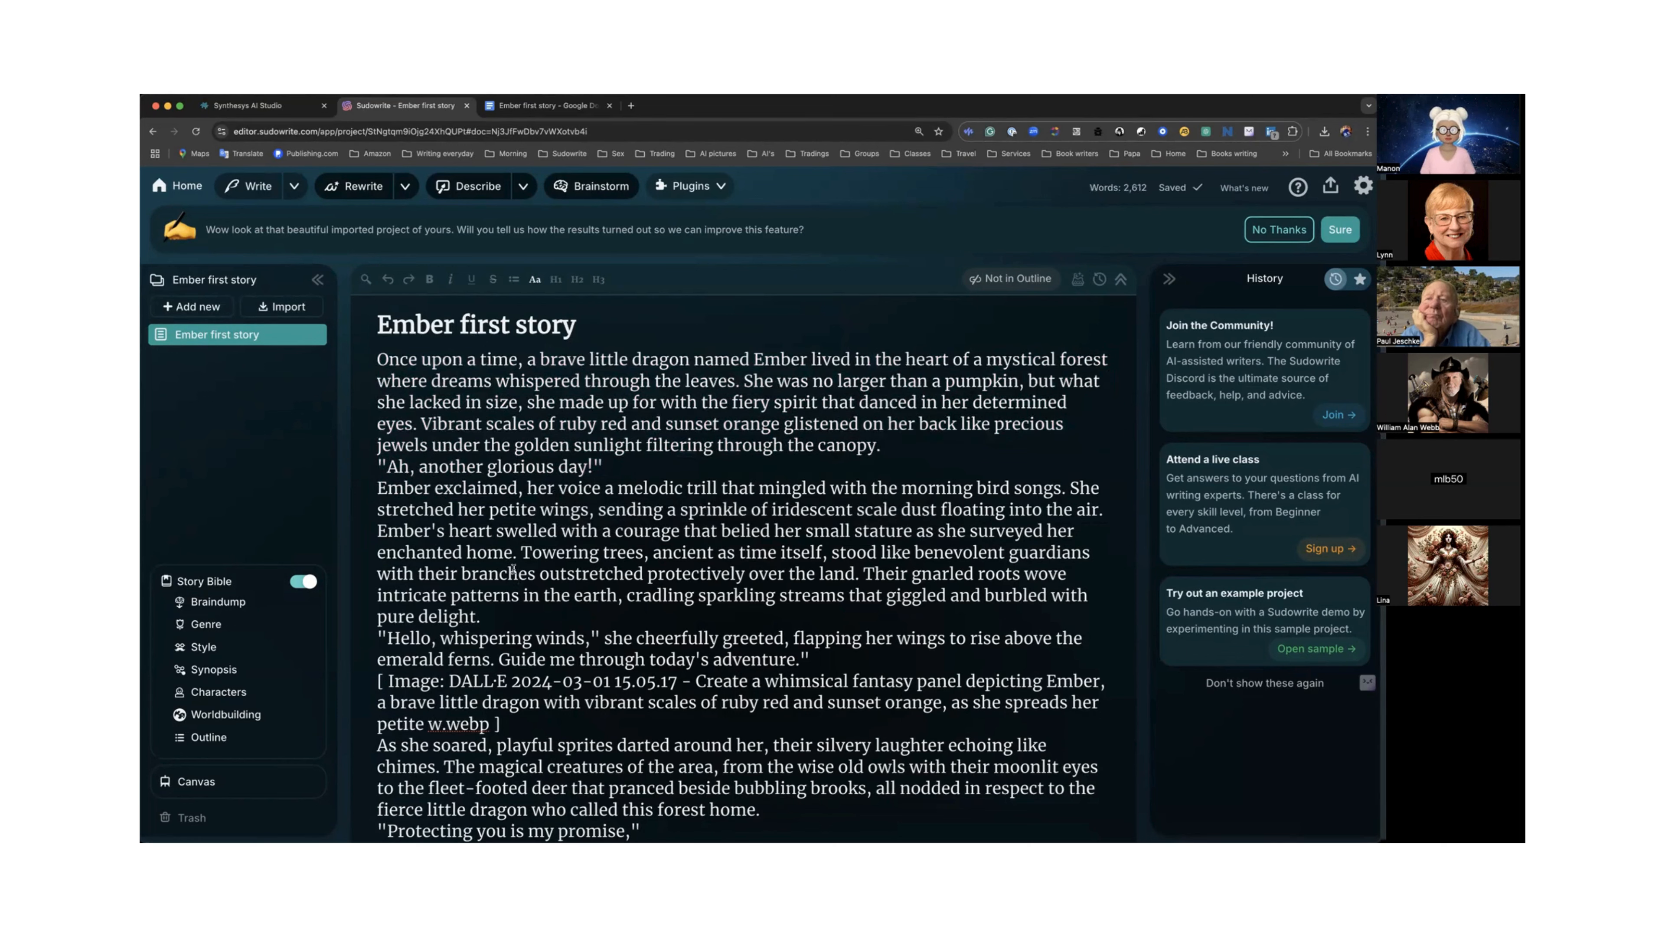
{"action": "scroll", "coordinate": [515, 571], "scroll_direction": "down", "scroll_amount": 1}
{"action": "scroll", "coordinate": [514, 571], "scroll_direction": "up", "scroll_amount": 1}
{"action": "scroll", "coordinate": [515, 571], "scroll_direction": "down", "scroll_amount": 3}
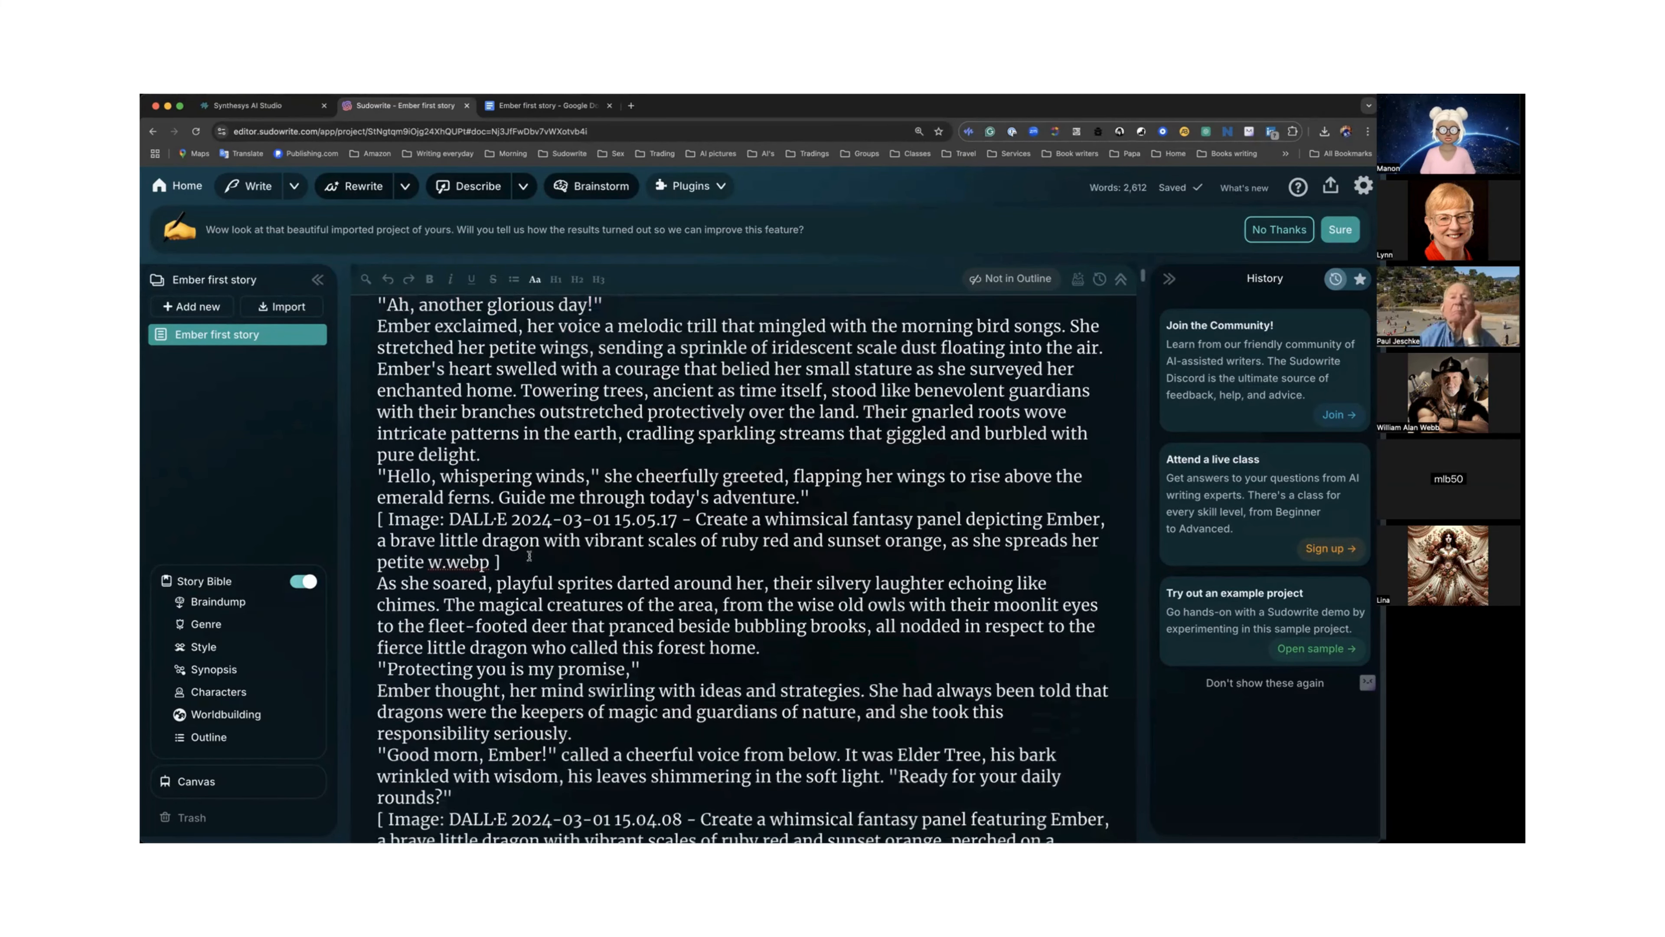
{"action": "left_click_drag", "start_coordinate": [380, 519], "coordinate": [518, 556]}
{"action": "key", "text": "BackSpace"}
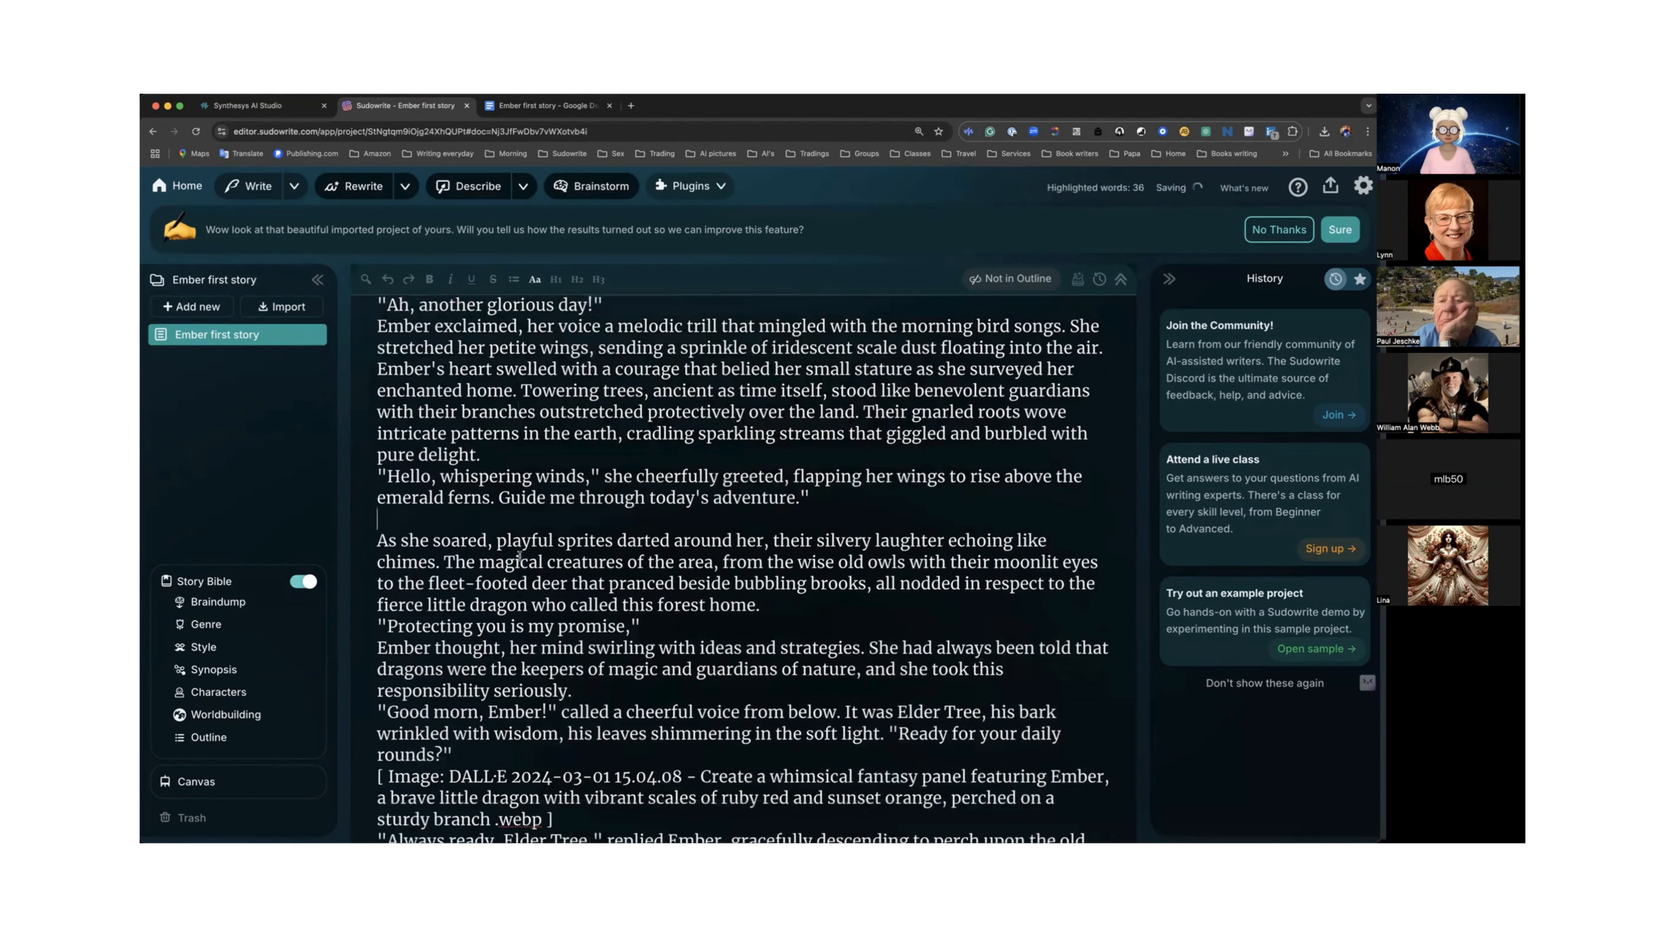
Delete the image placeholder describing Ember perched on a sturdy branch.
{"action": "scroll", "coordinate": [506, 568], "scroll_direction": "down", "scroll_amount": 4}
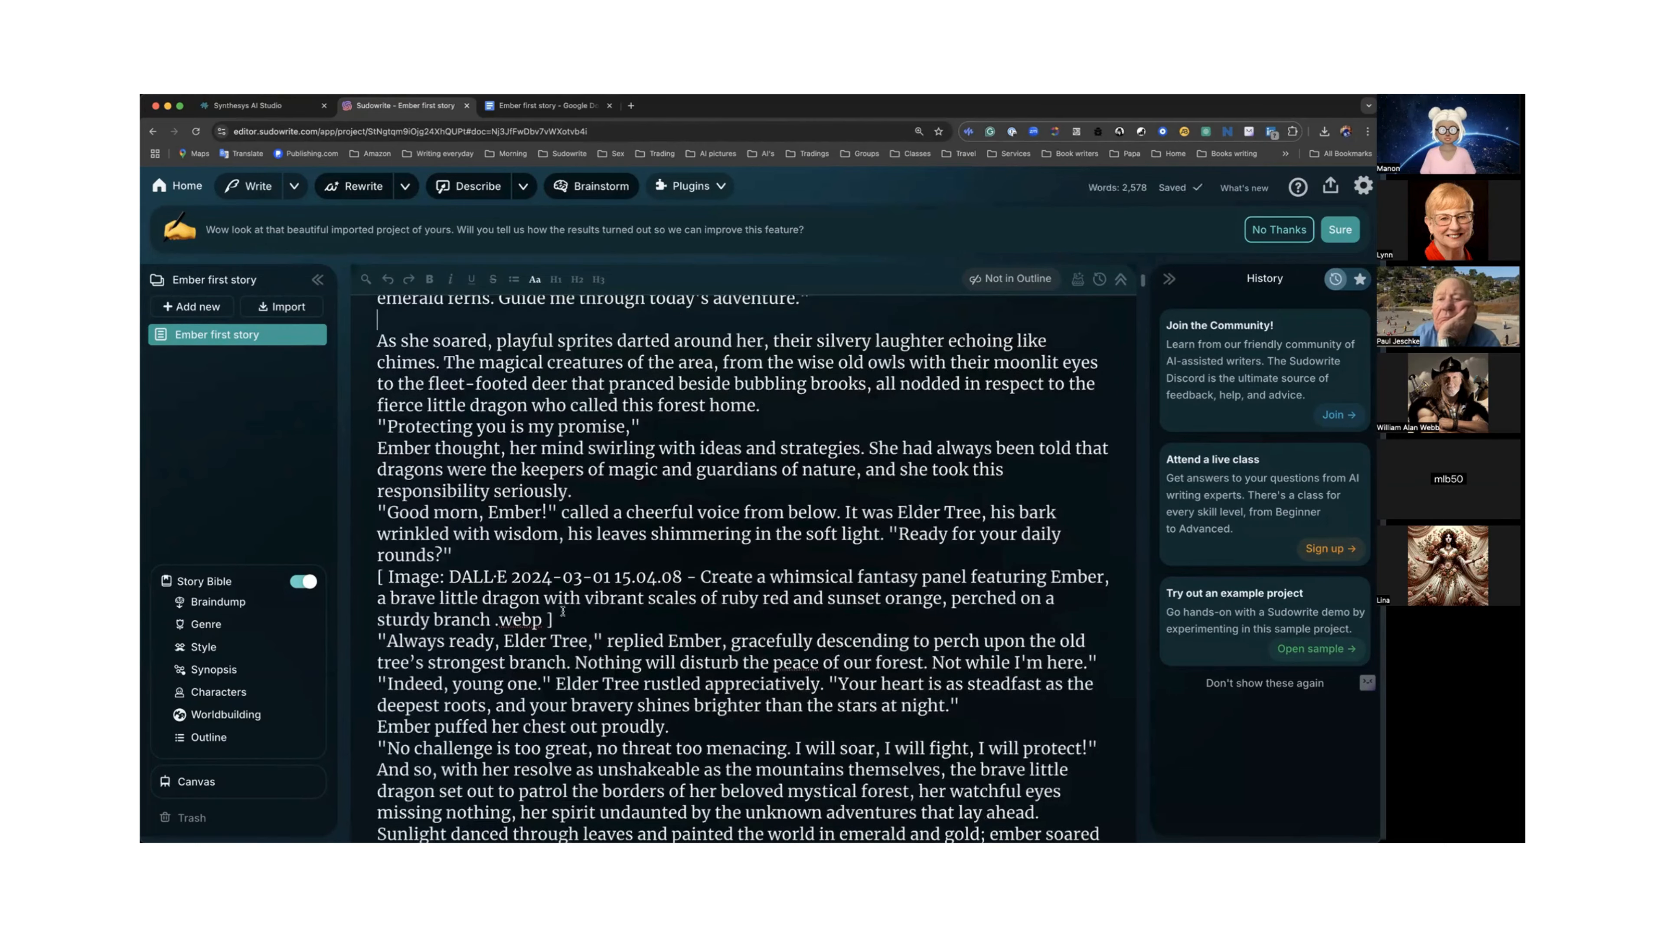
{"action": "left_click_drag", "start_coordinate": [554, 619], "coordinate": [366, 579]}
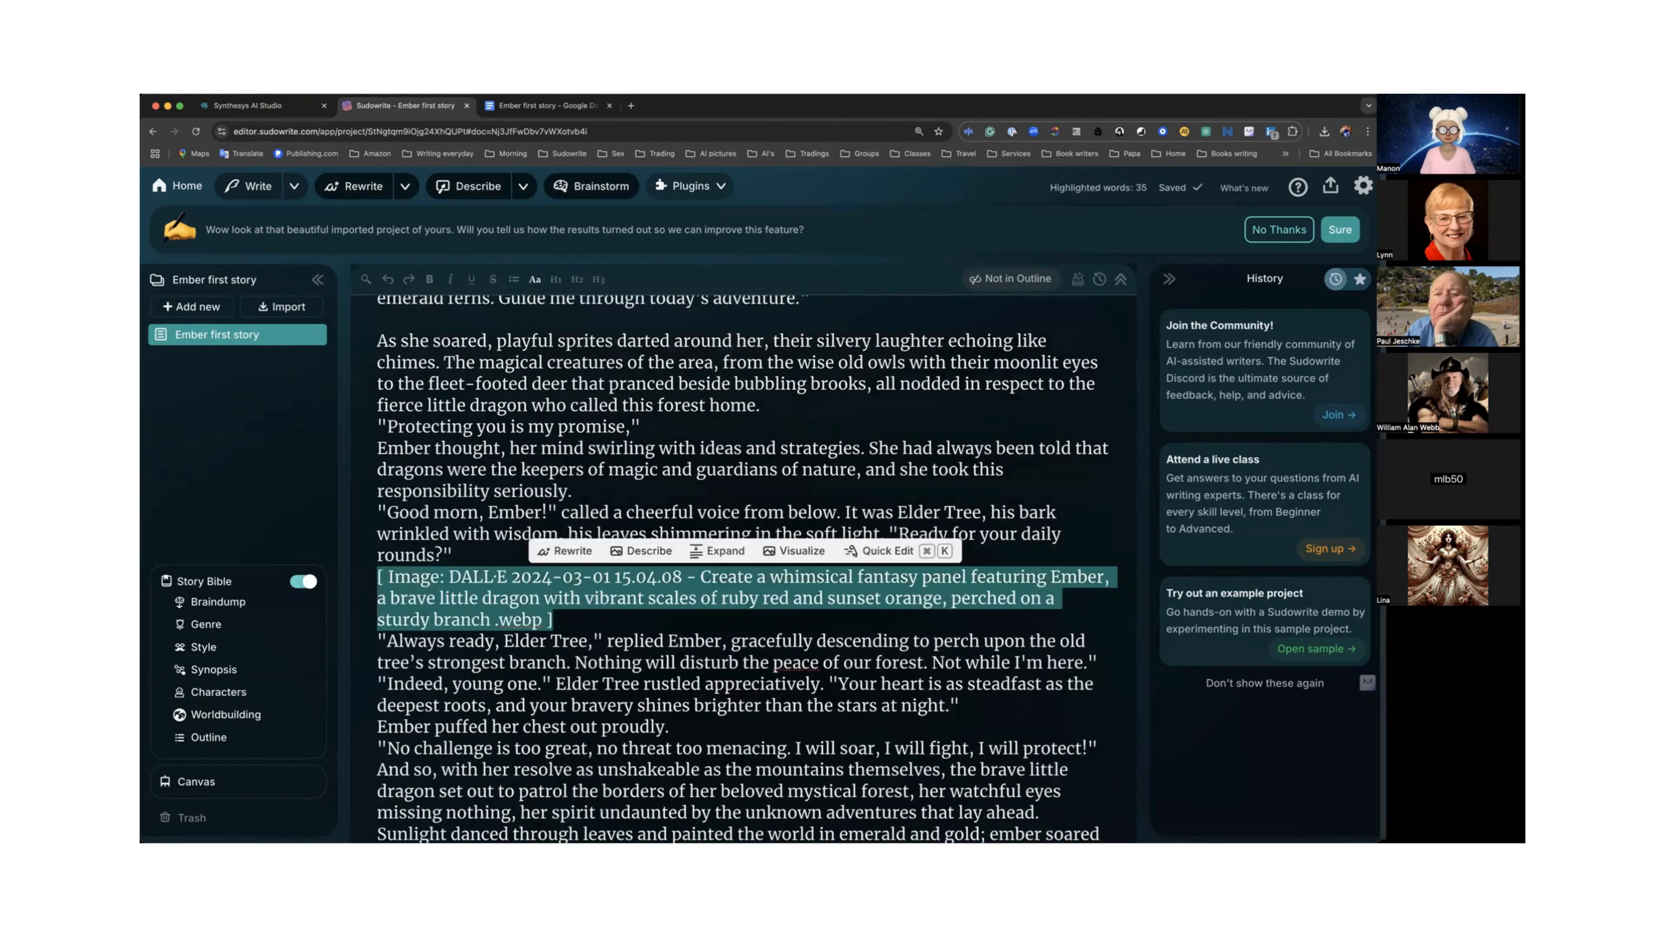
{"action": "key", "text": "BackSpace"}
Delete the image placeholder describing Ember gazing towards the darker forest.
{"action": "scroll", "coordinate": [457, 620], "scroll_direction": "down", "scroll_amount": 5}
{"action": "scroll", "coordinate": [457, 620], "scroll_direction": "down", "scroll_amount": 5}
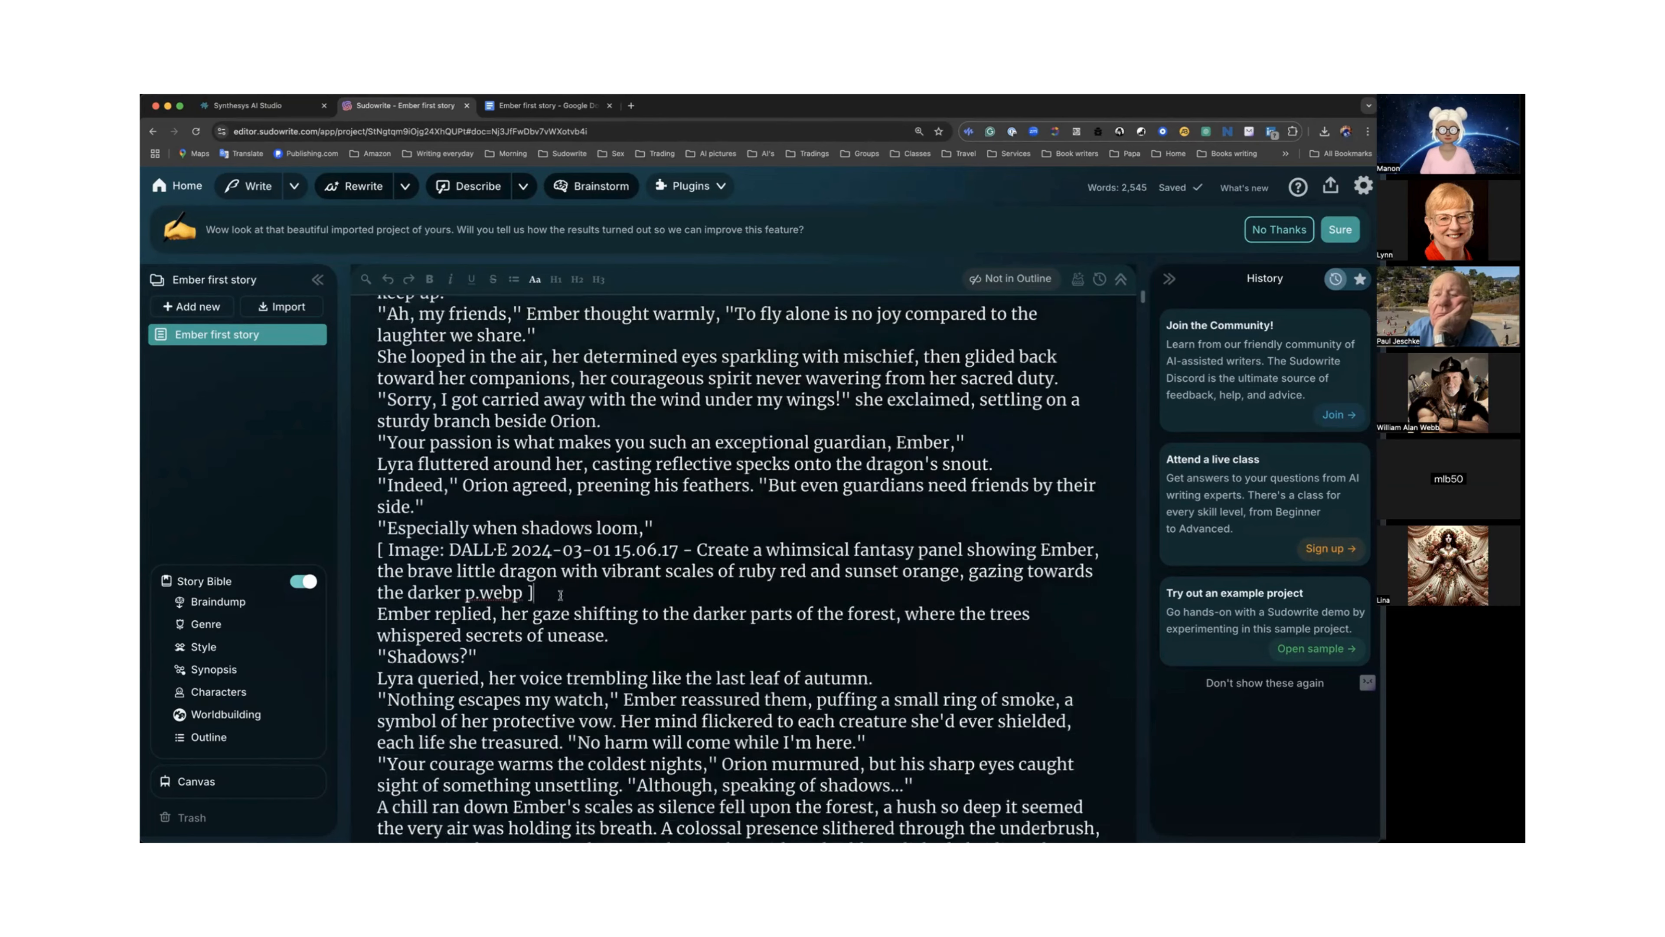
{"action": "left_click_drag", "start_coordinate": [561, 594], "coordinate": [378, 550]}
{"action": "key", "text": "BackSpace"}
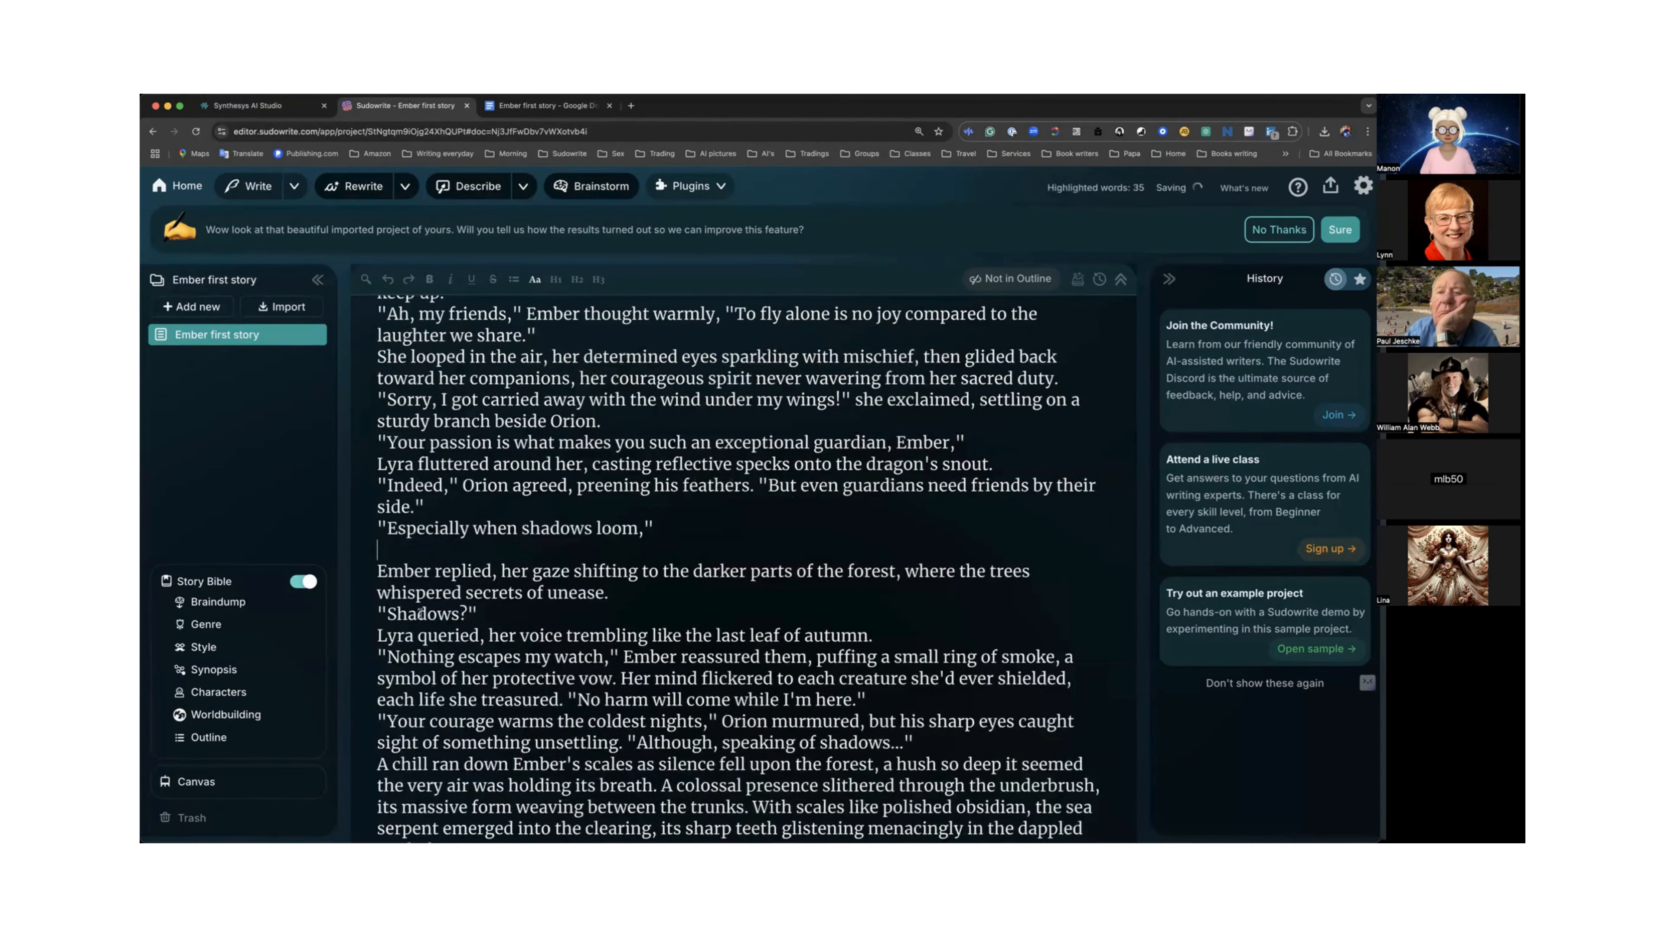
Delete the Screenshot image placeholder line following the paragraph about stones watching from the shadows.
{"action": "scroll", "coordinate": [420, 613], "scroll_direction": "down", "scroll_amount": 6}
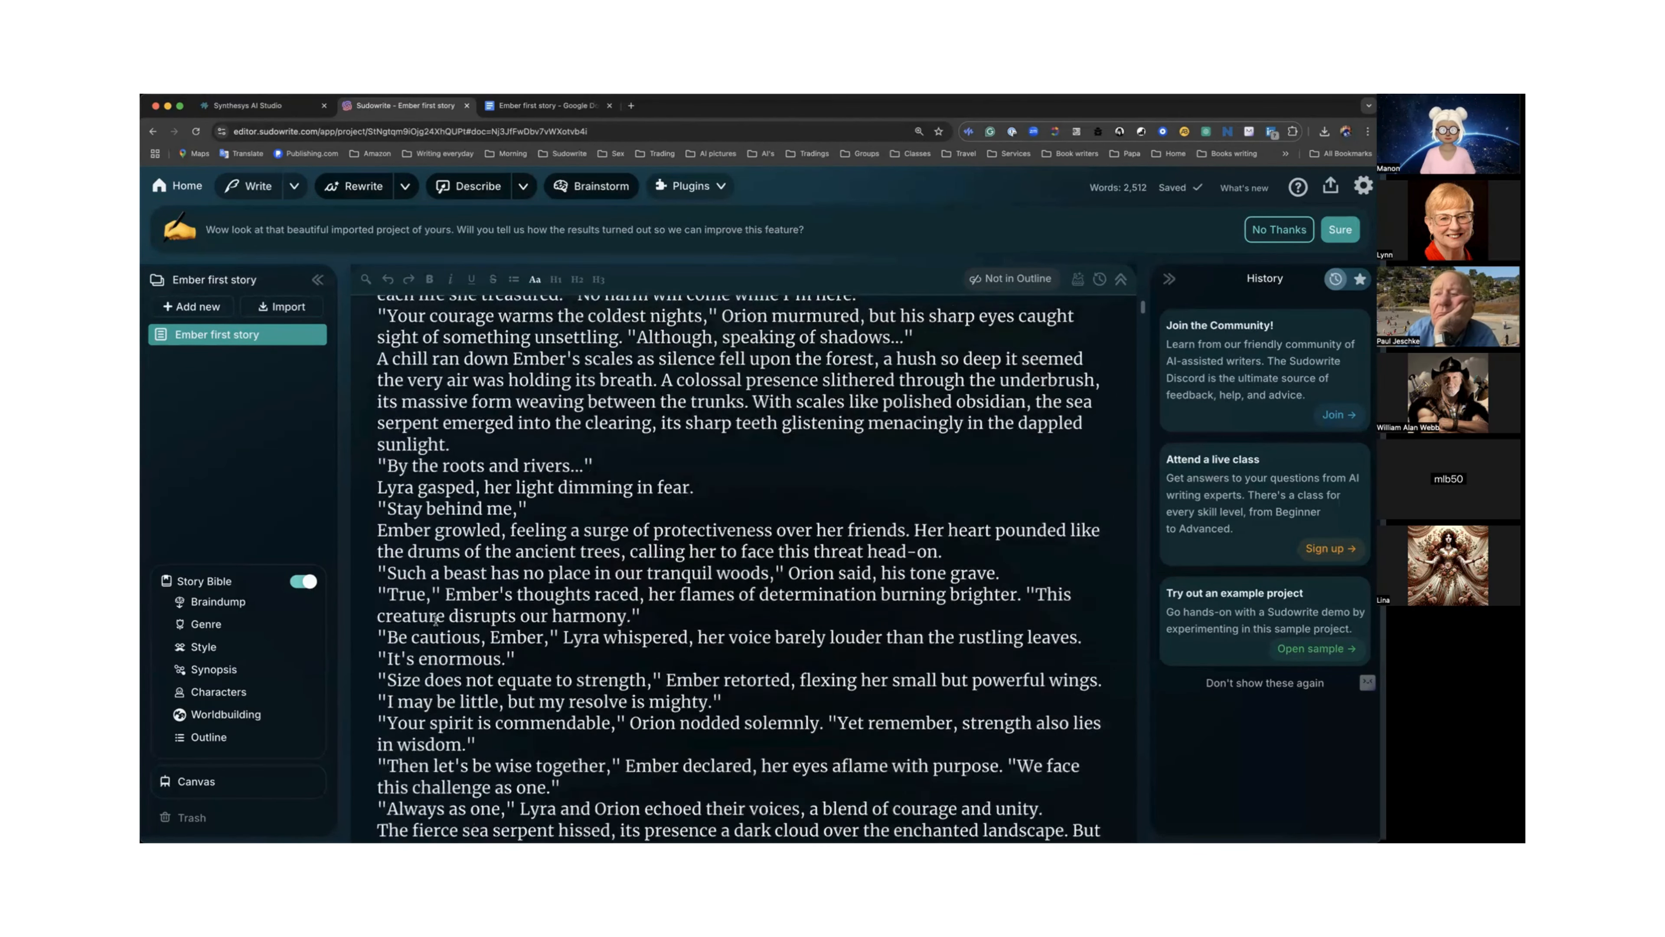
{"action": "scroll", "coordinate": [436, 619], "scroll_direction": "down", "scroll_amount": 5}
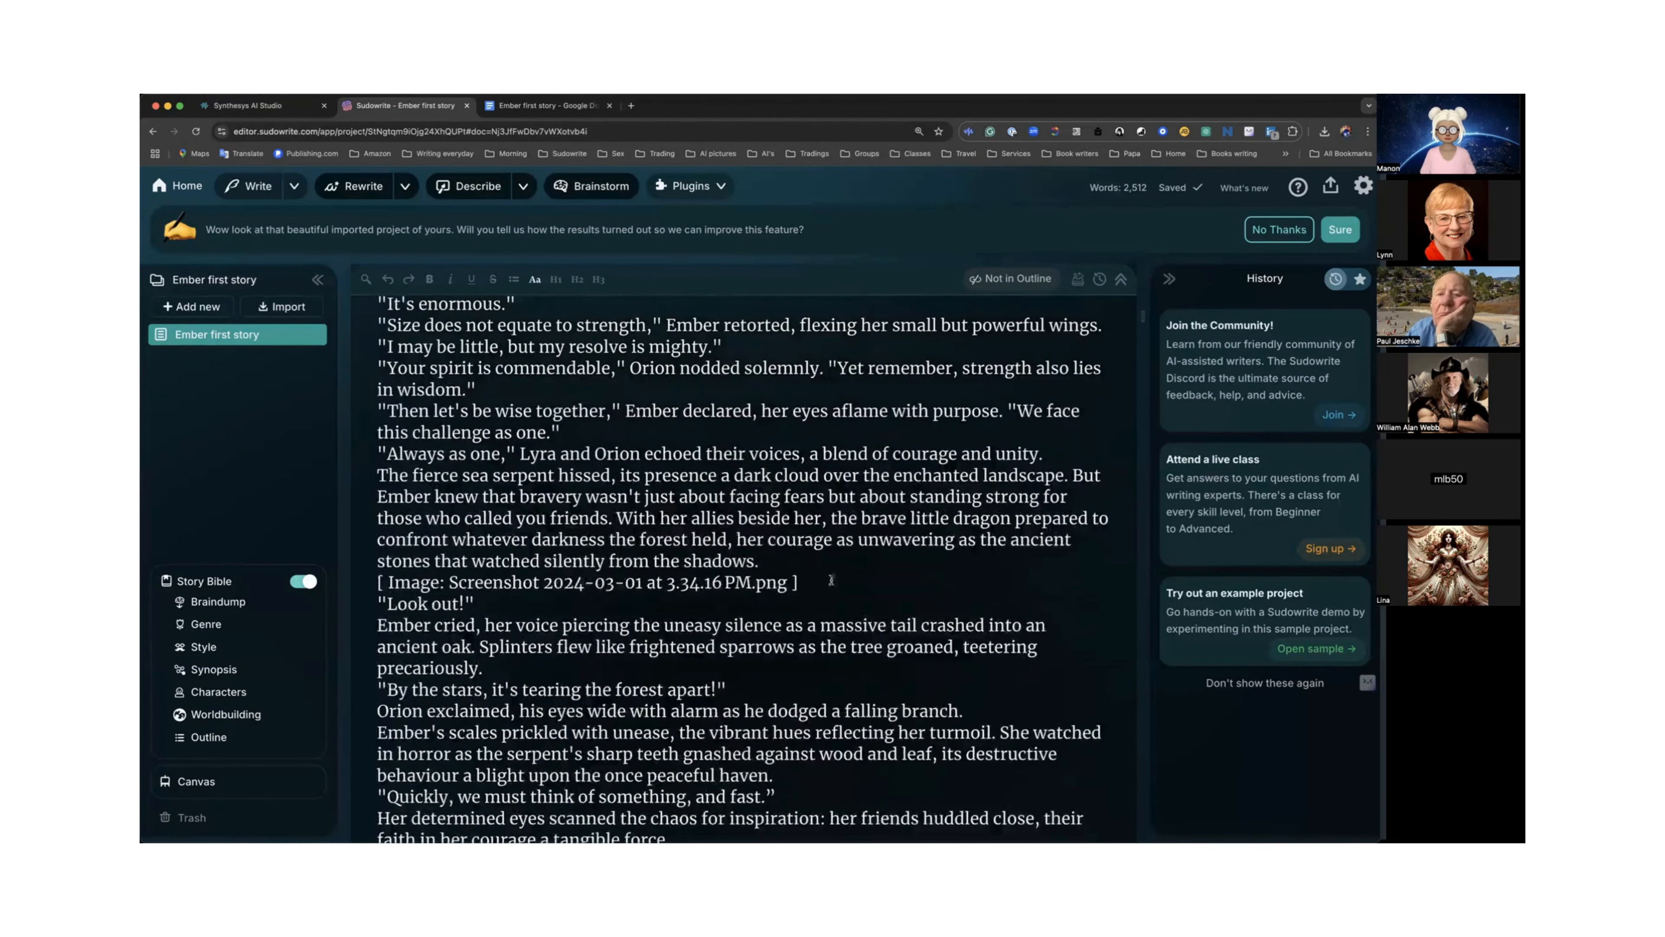
{"action": "key", "text": "BackSpace"}
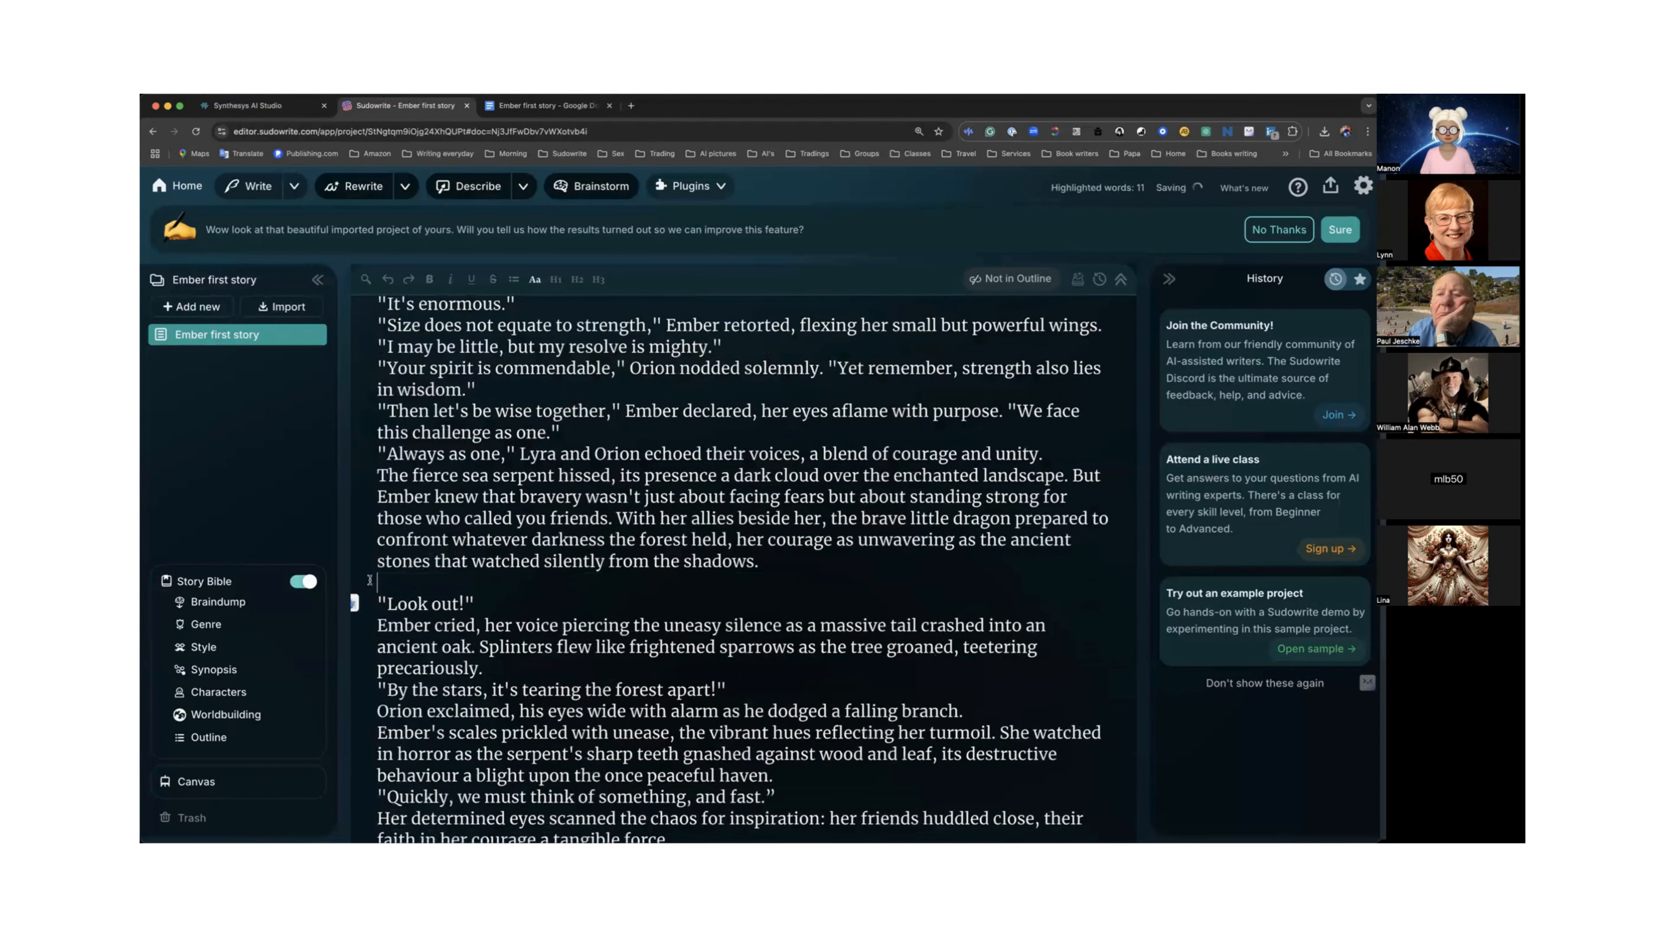
Scroll to the story's ending and delete the last image placeholder showing Ember surrounded by her friends.
{"action": "scroll", "coordinate": [452, 585], "scroll_direction": "down", "scroll_amount": 2}
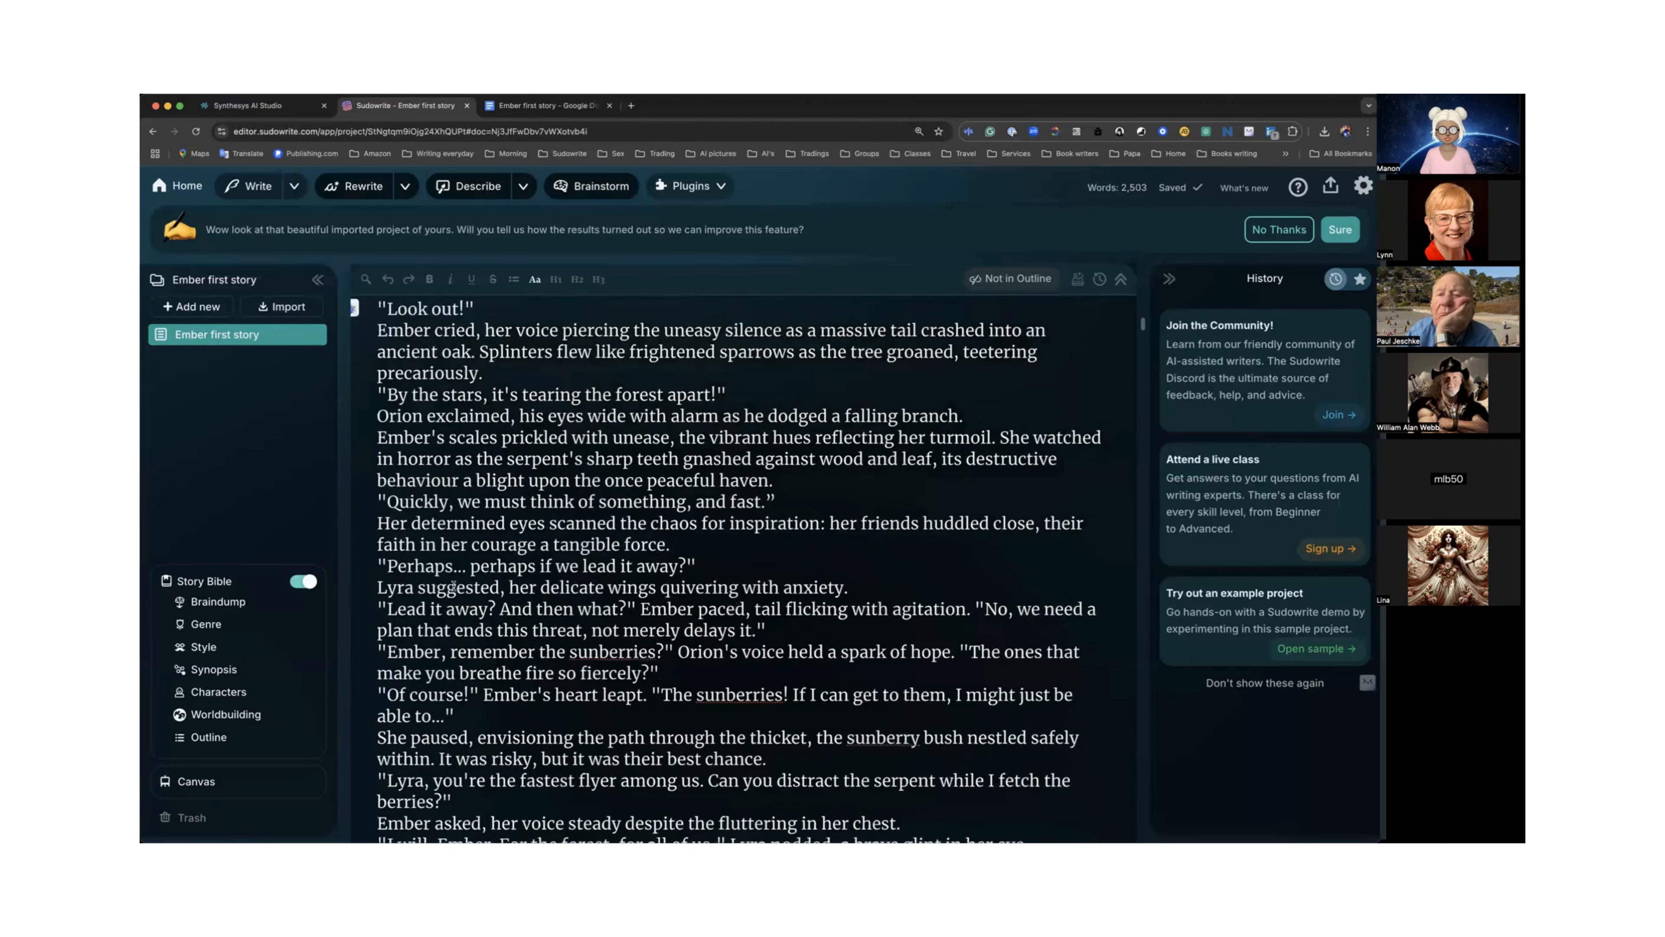
{"action": "scroll", "coordinate": [453, 586], "scroll_direction": "down", "scroll_amount": 4}
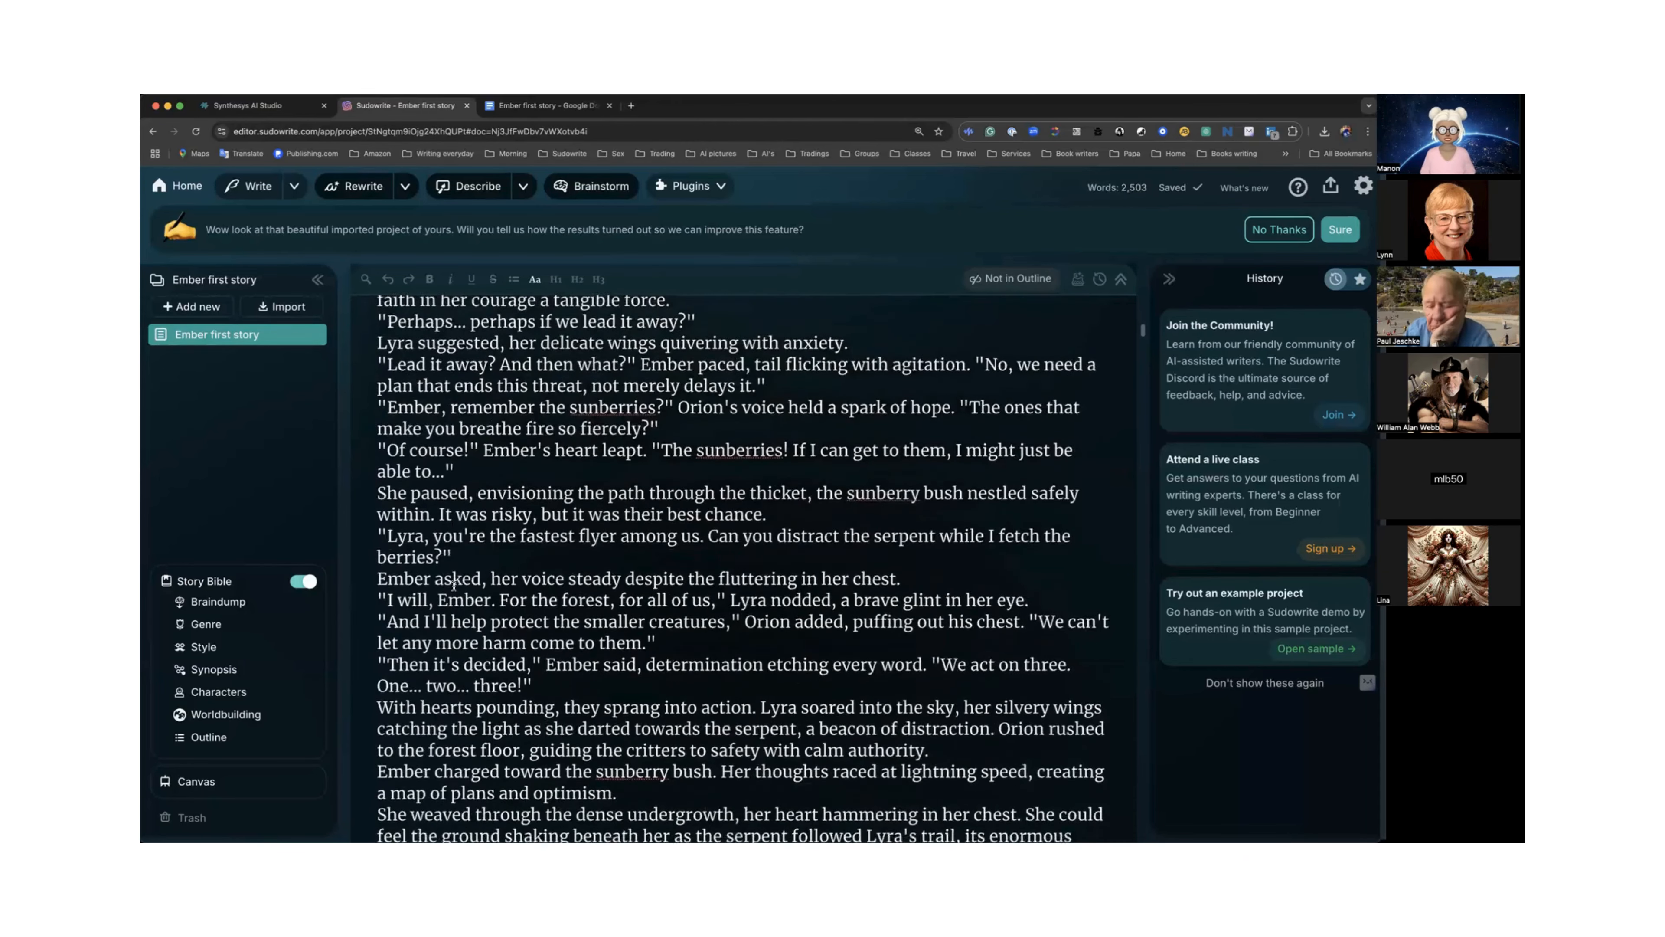
{"action": "scroll", "coordinate": [454, 586], "scroll_direction": "down", "scroll_amount": 5}
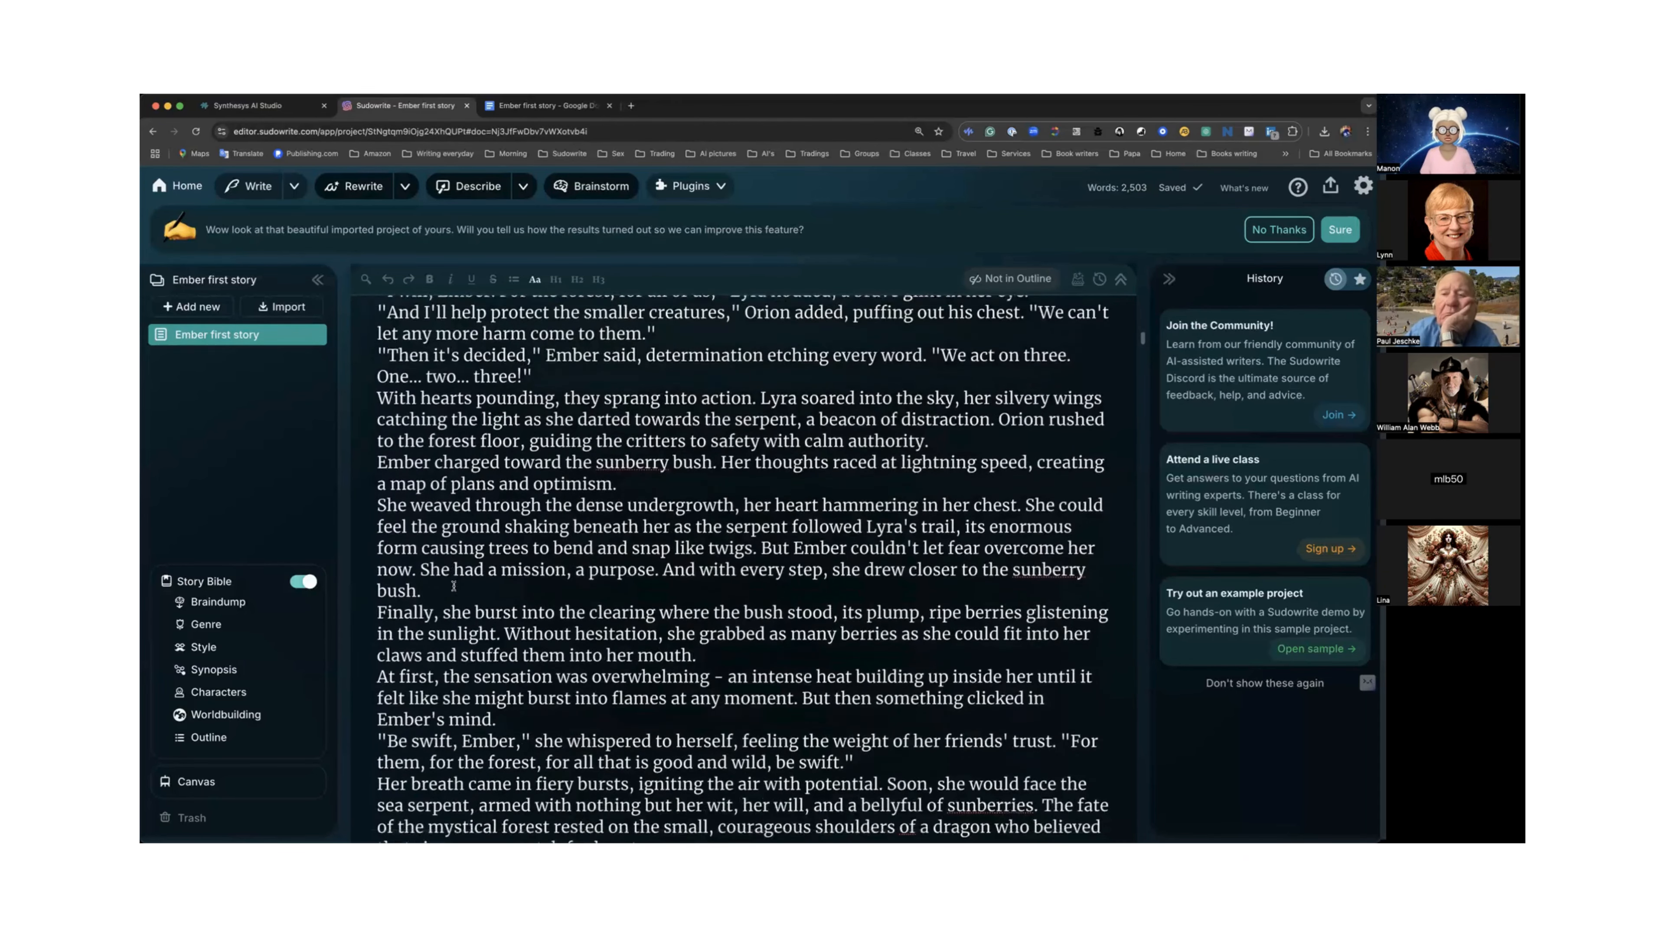
{"action": "scroll", "coordinate": [454, 586], "scroll_direction": "down", "scroll_amount": 6}
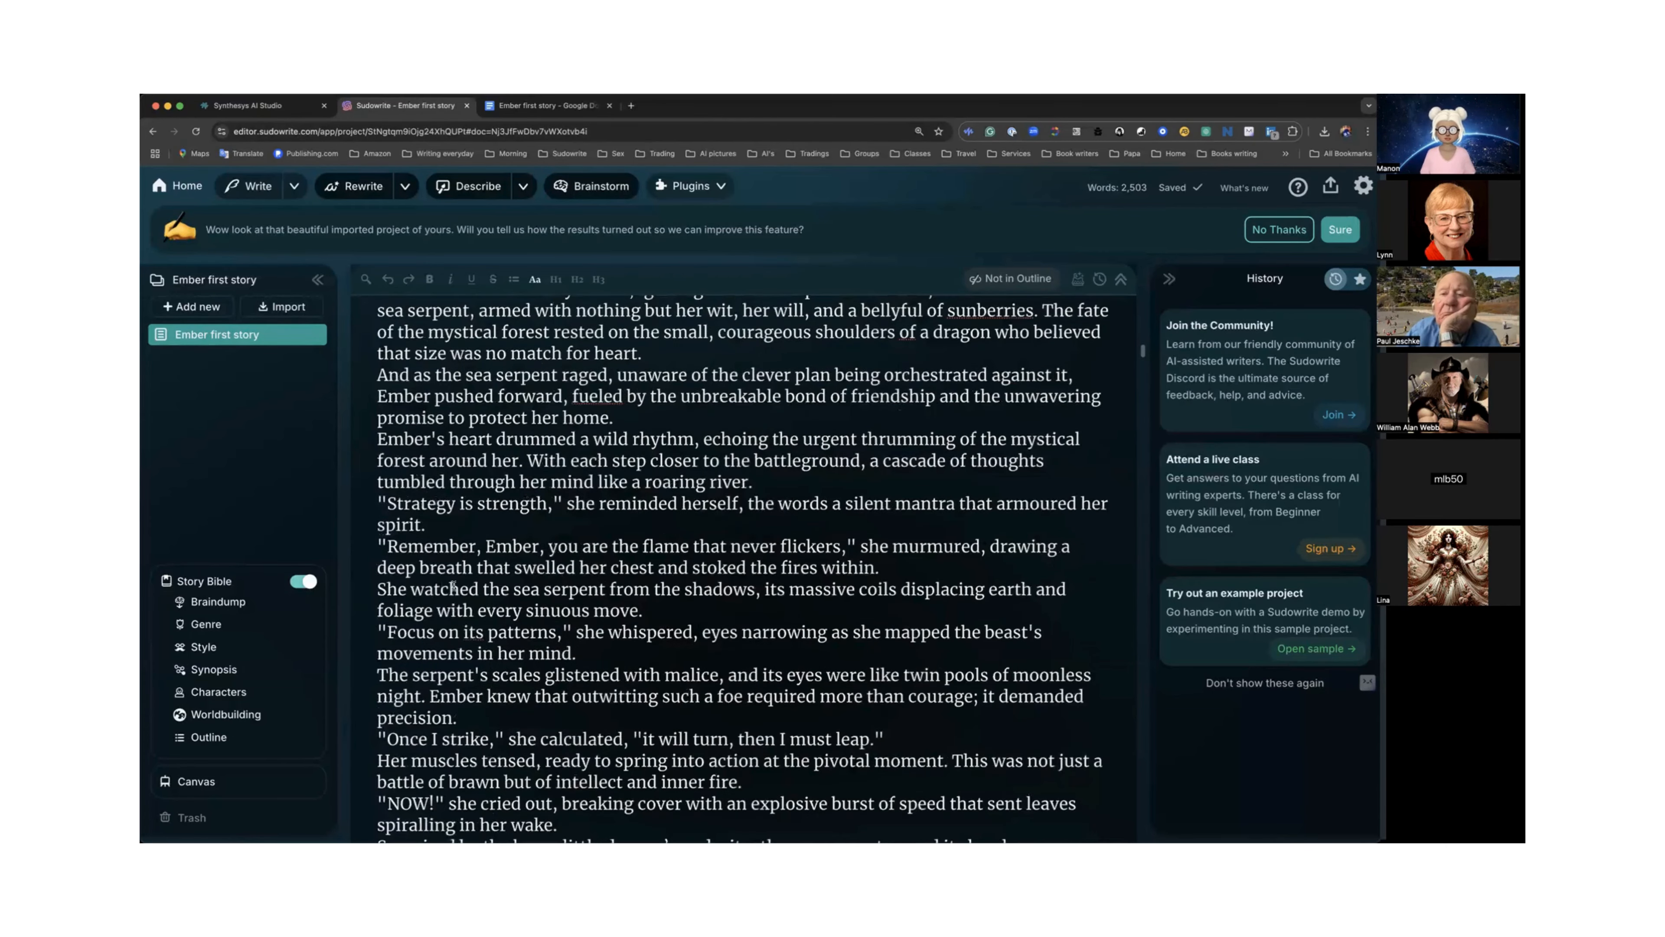
{"action": "scroll", "coordinate": [453, 586], "scroll_direction": "down", "scroll_amount": 2}
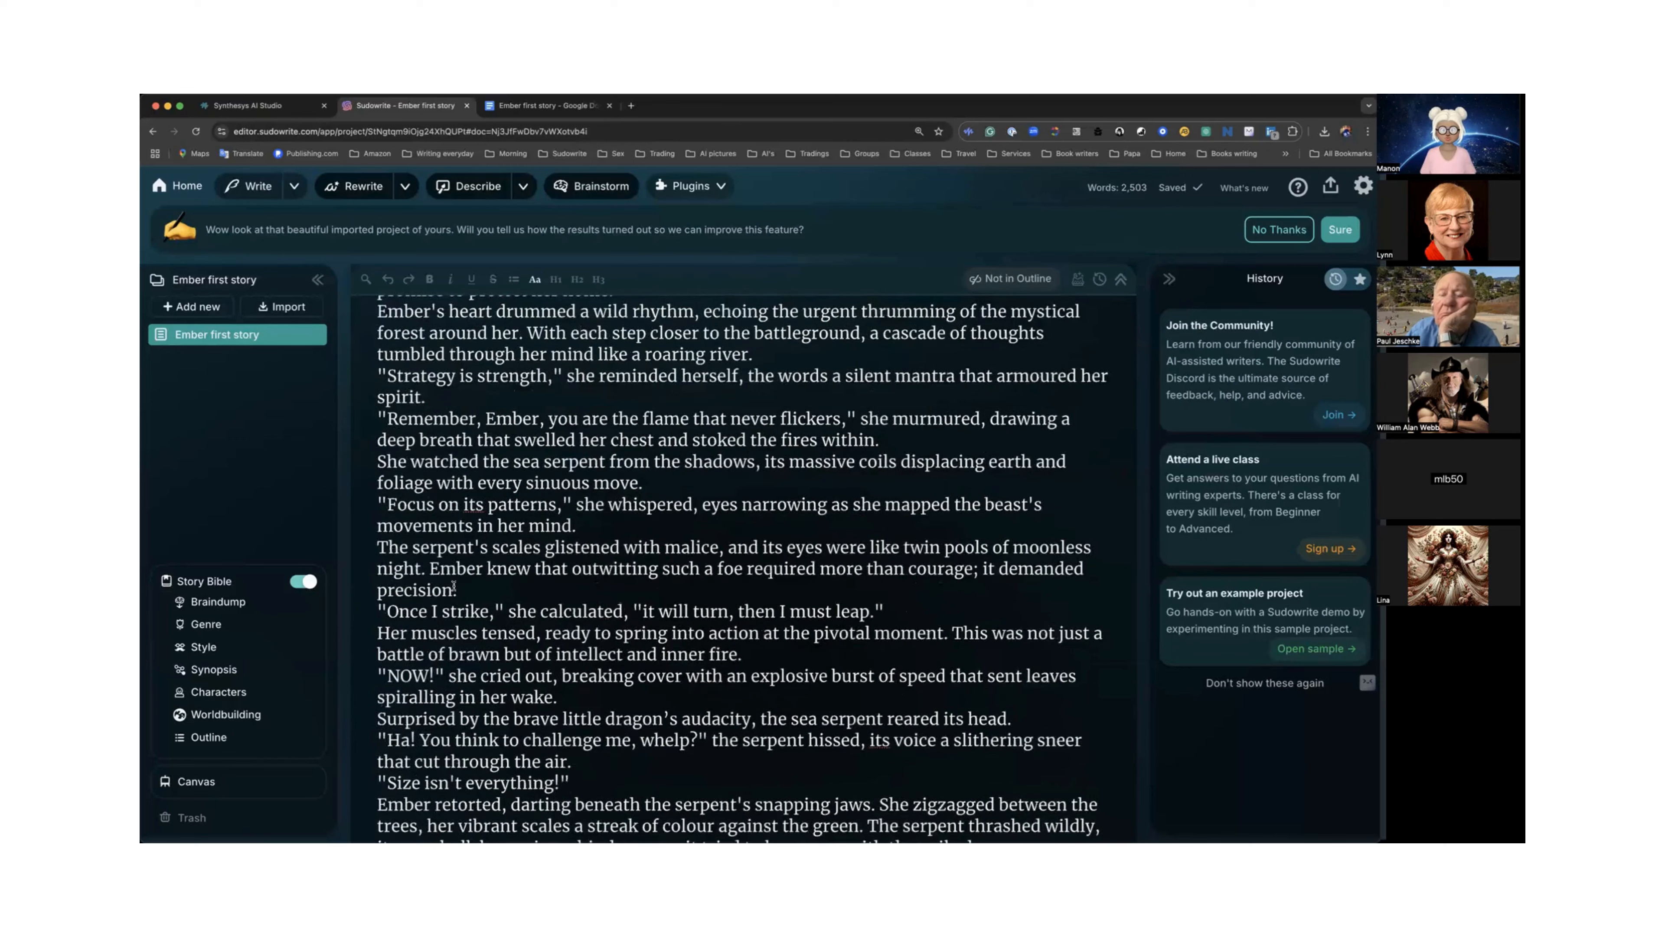
{"action": "scroll", "coordinate": [453, 586], "scroll_direction": "down", "scroll_amount": 10}
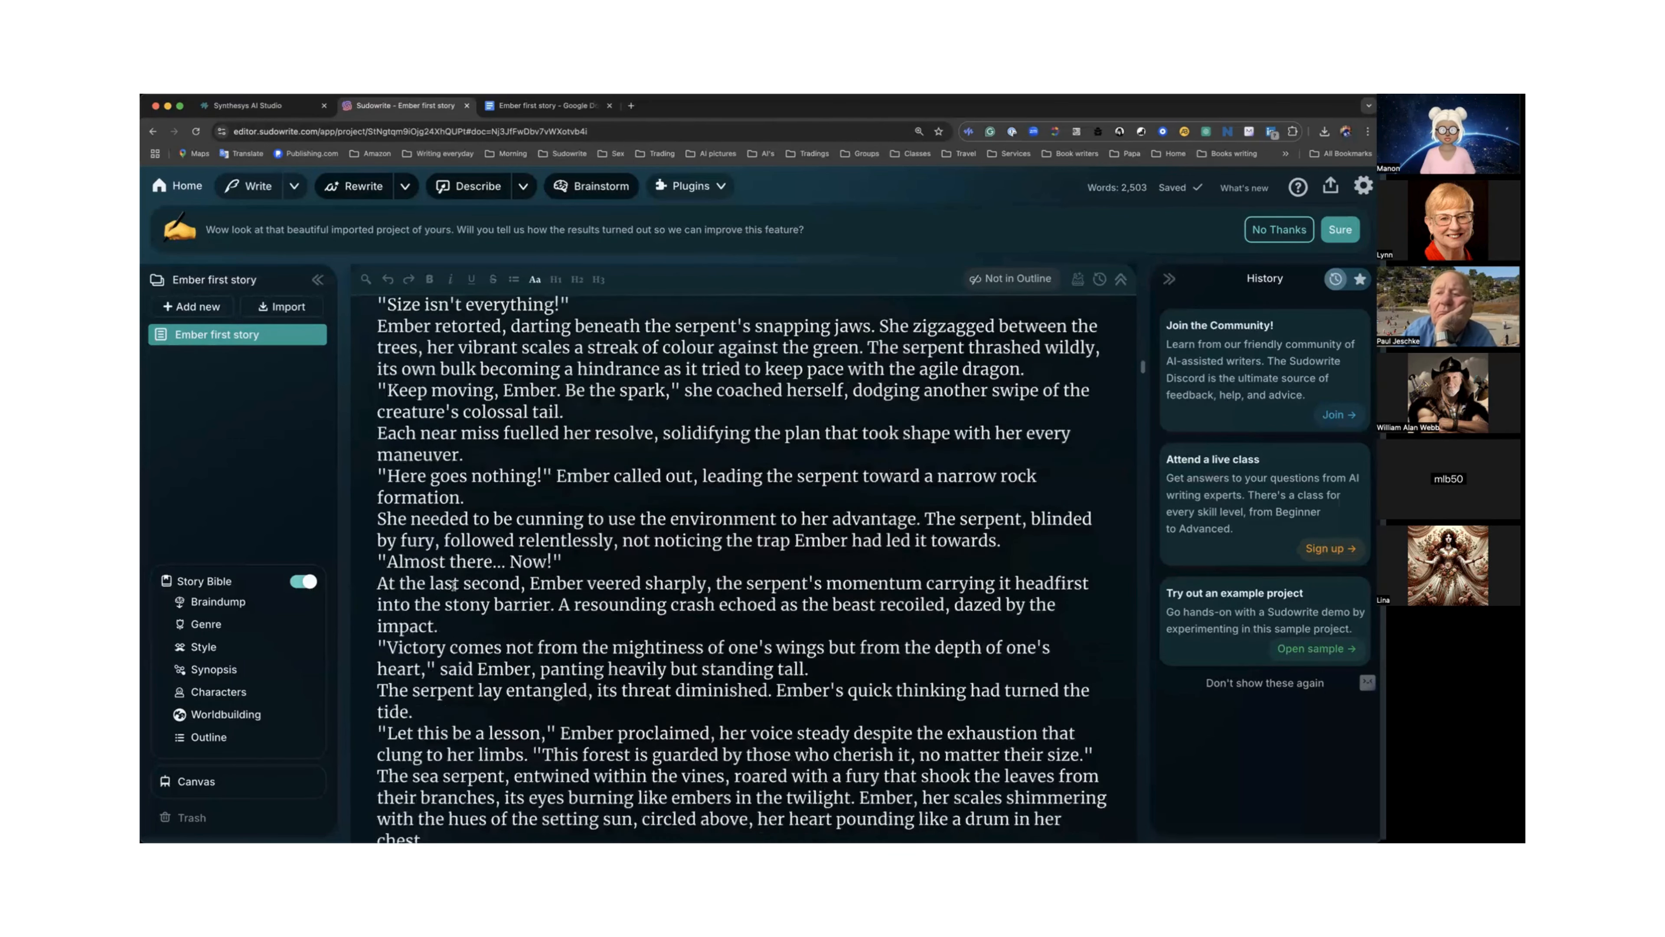
{"action": "scroll", "coordinate": [453, 586], "scroll_direction": "down", "scroll_amount": 7}
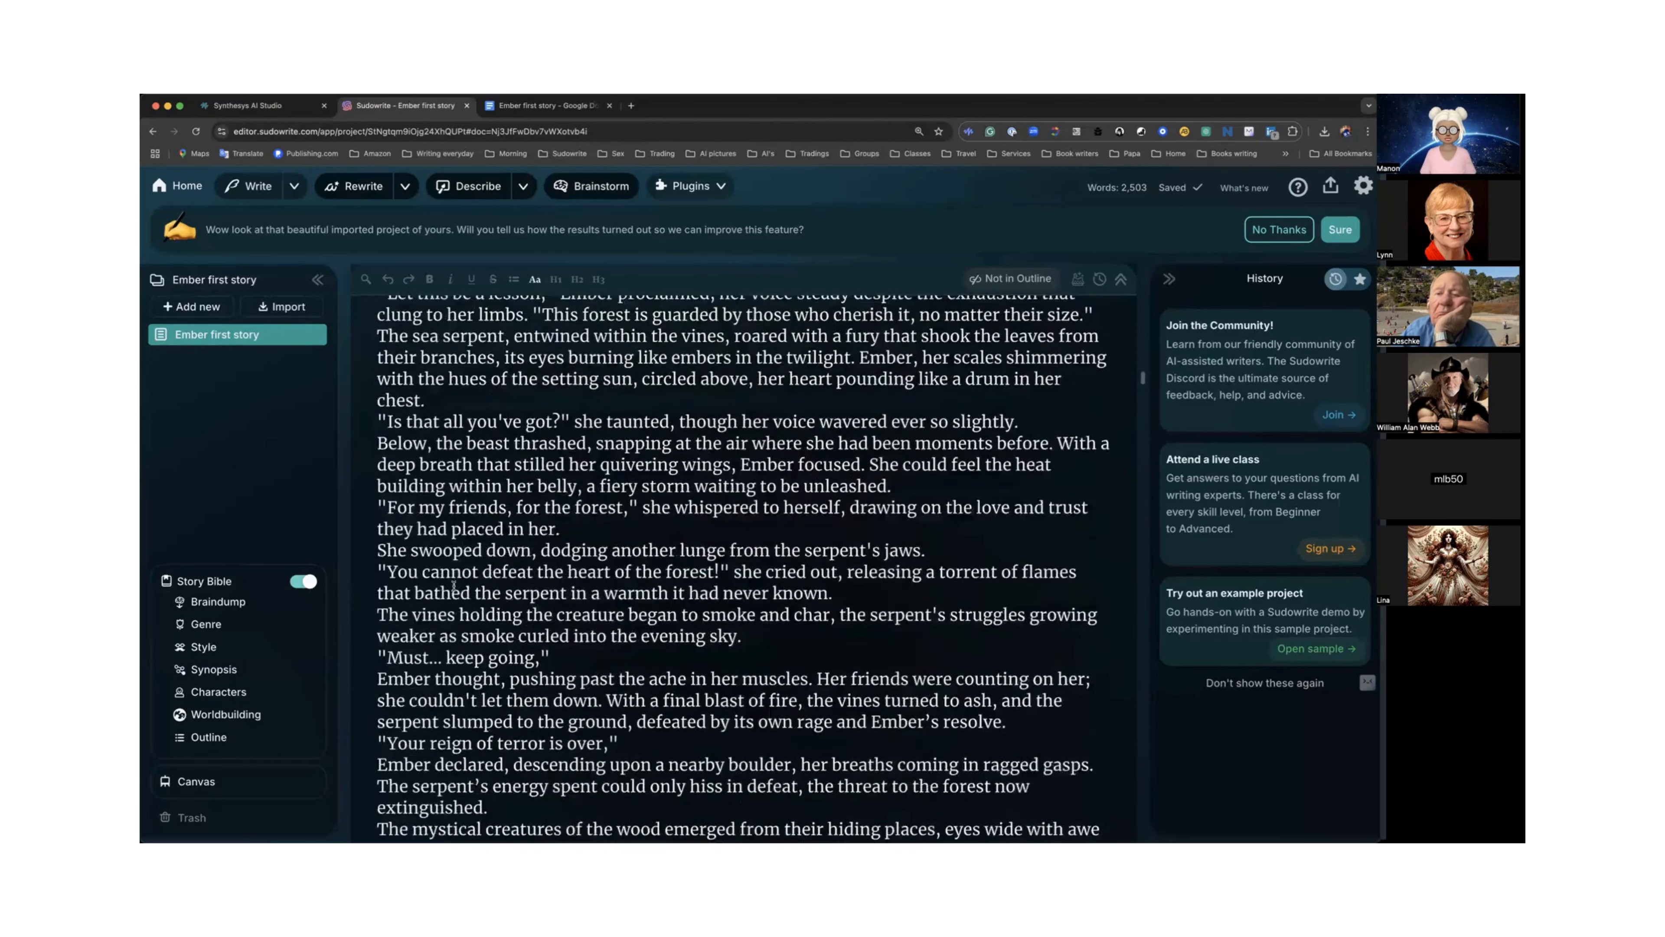
{"action": "scroll", "coordinate": [453, 586], "scroll_direction": "down", "scroll_amount": 7}
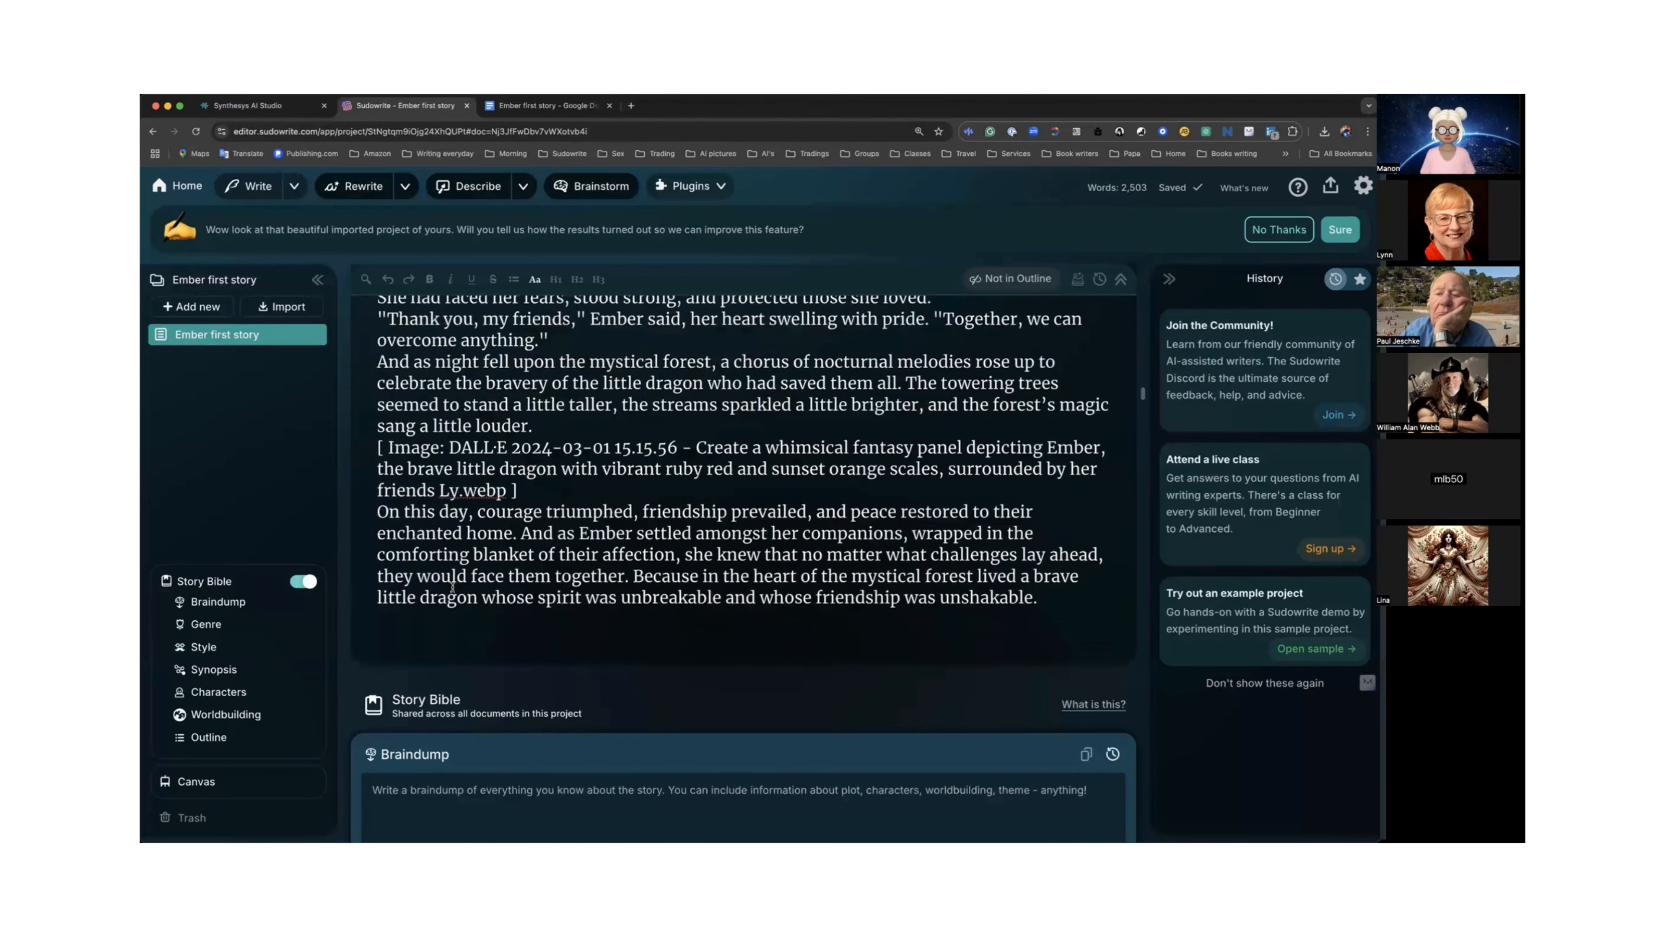
{"action": "left_click_drag", "start_coordinate": [517, 493], "coordinate": [367, 454]}
{"action": "key", "text": "BackSpace"}
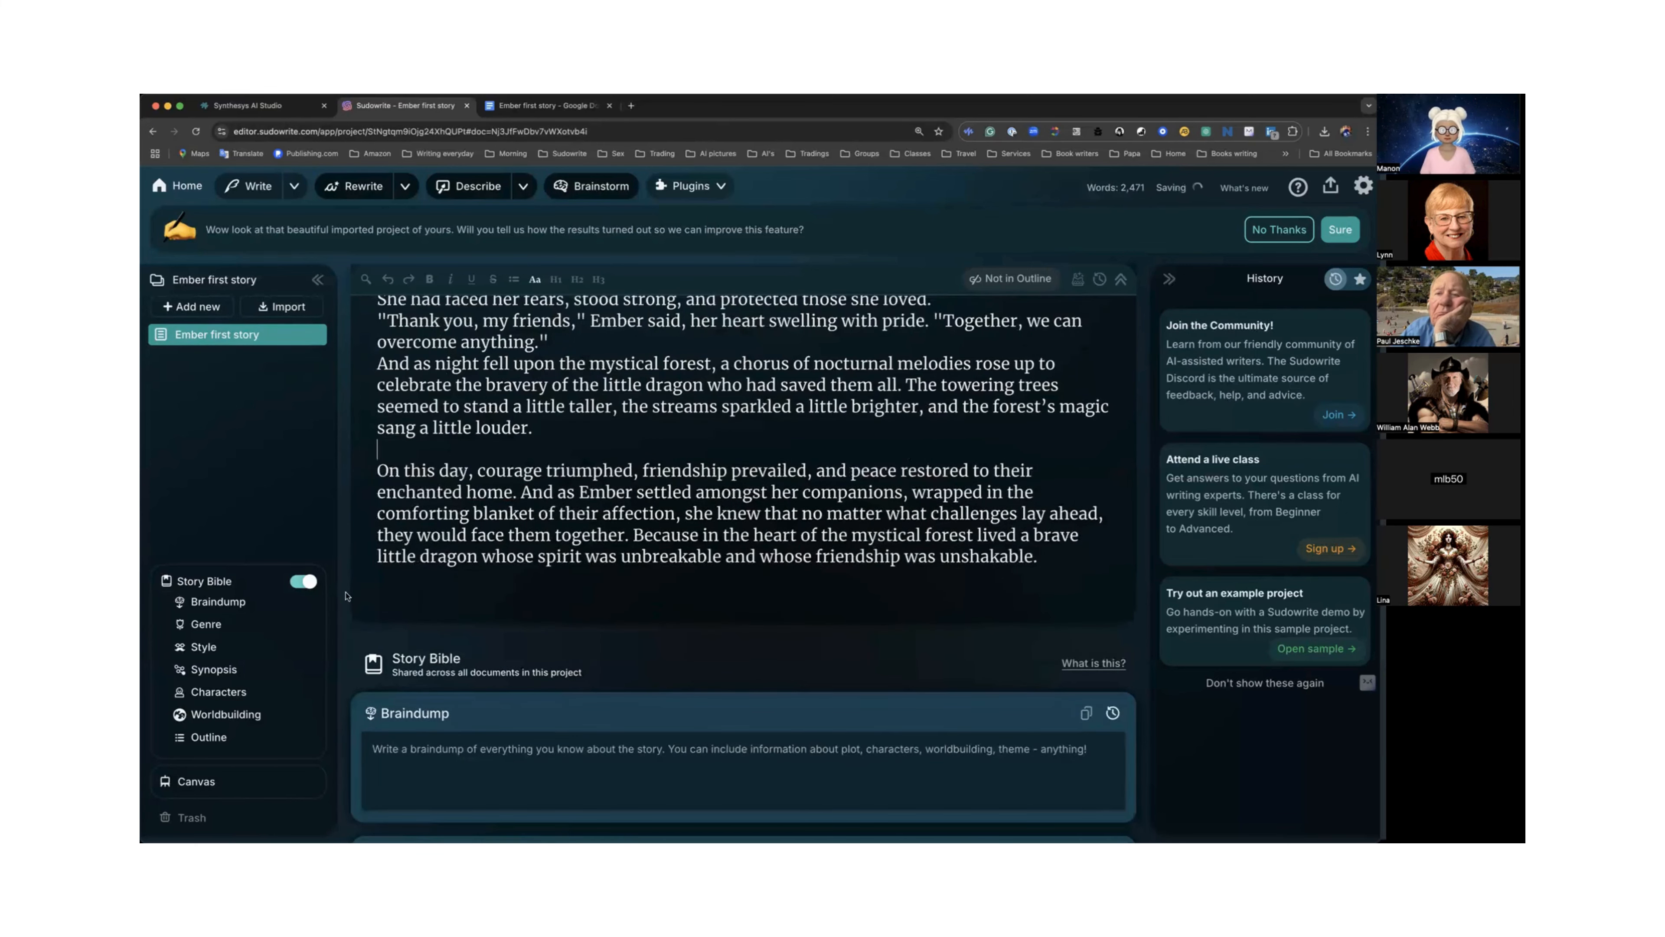
Set the Story Bible style to Custom and enter "Children words", correcting the misspelling of Children.
{"action": "left_click", "coordinate": [229, 602]}
{"action": "scroll", "coordinate": [351, 518], "scroll_direction": "down", "scroll_amount": 2}
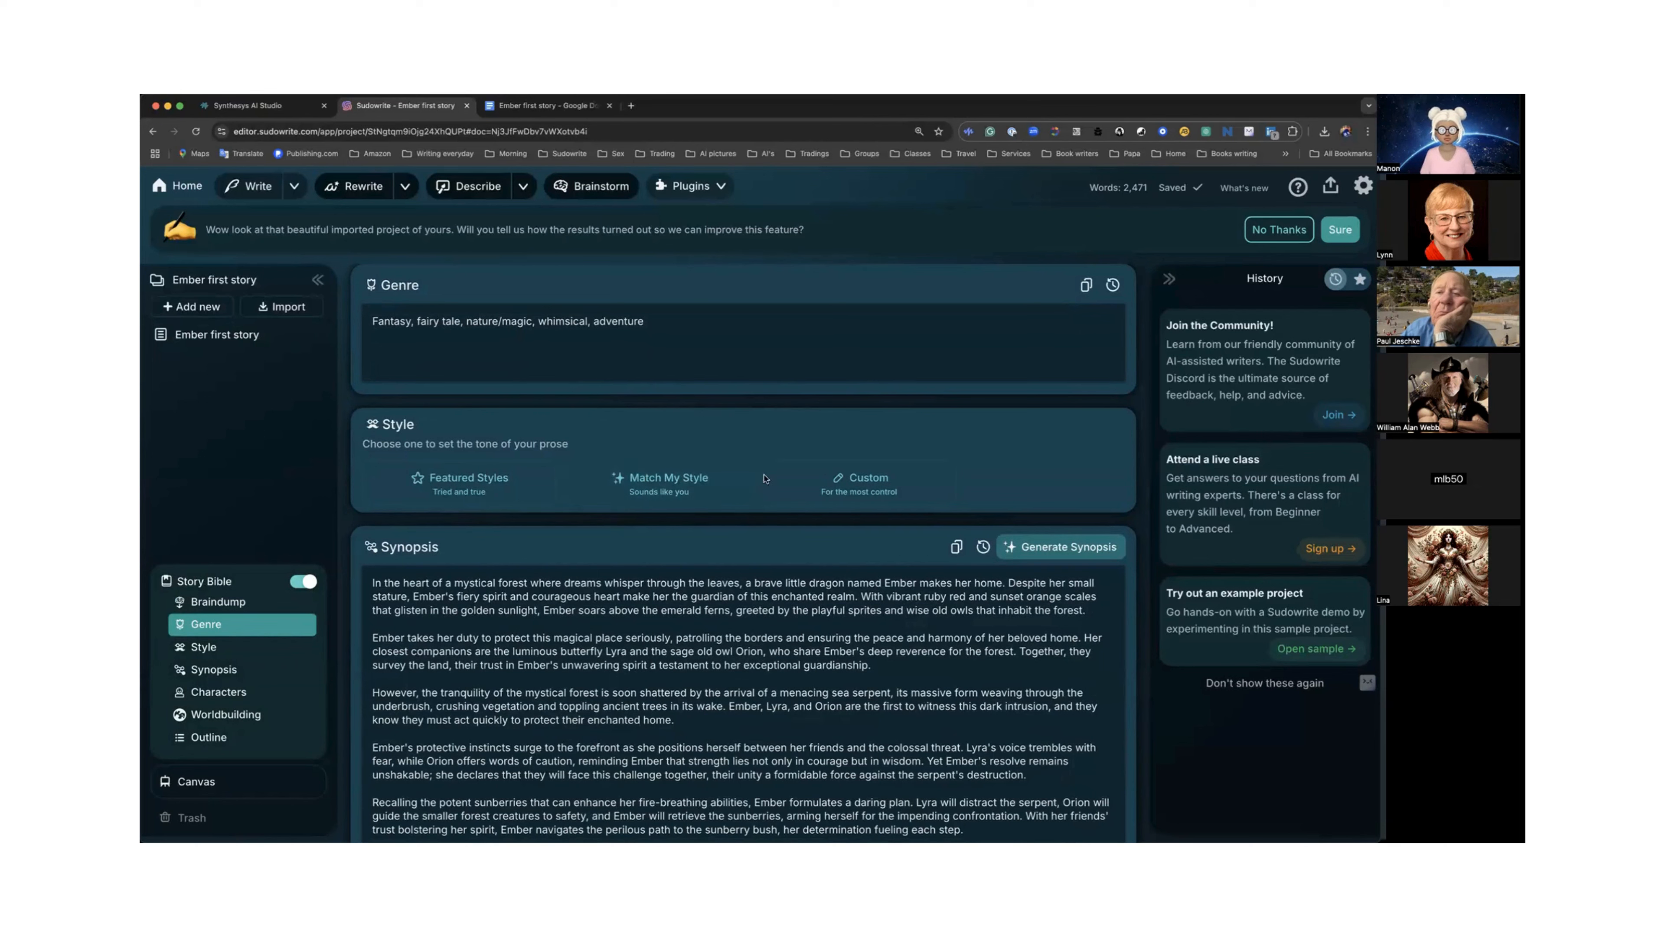
{"action": "left_click", "coordinate": [848, 486]}
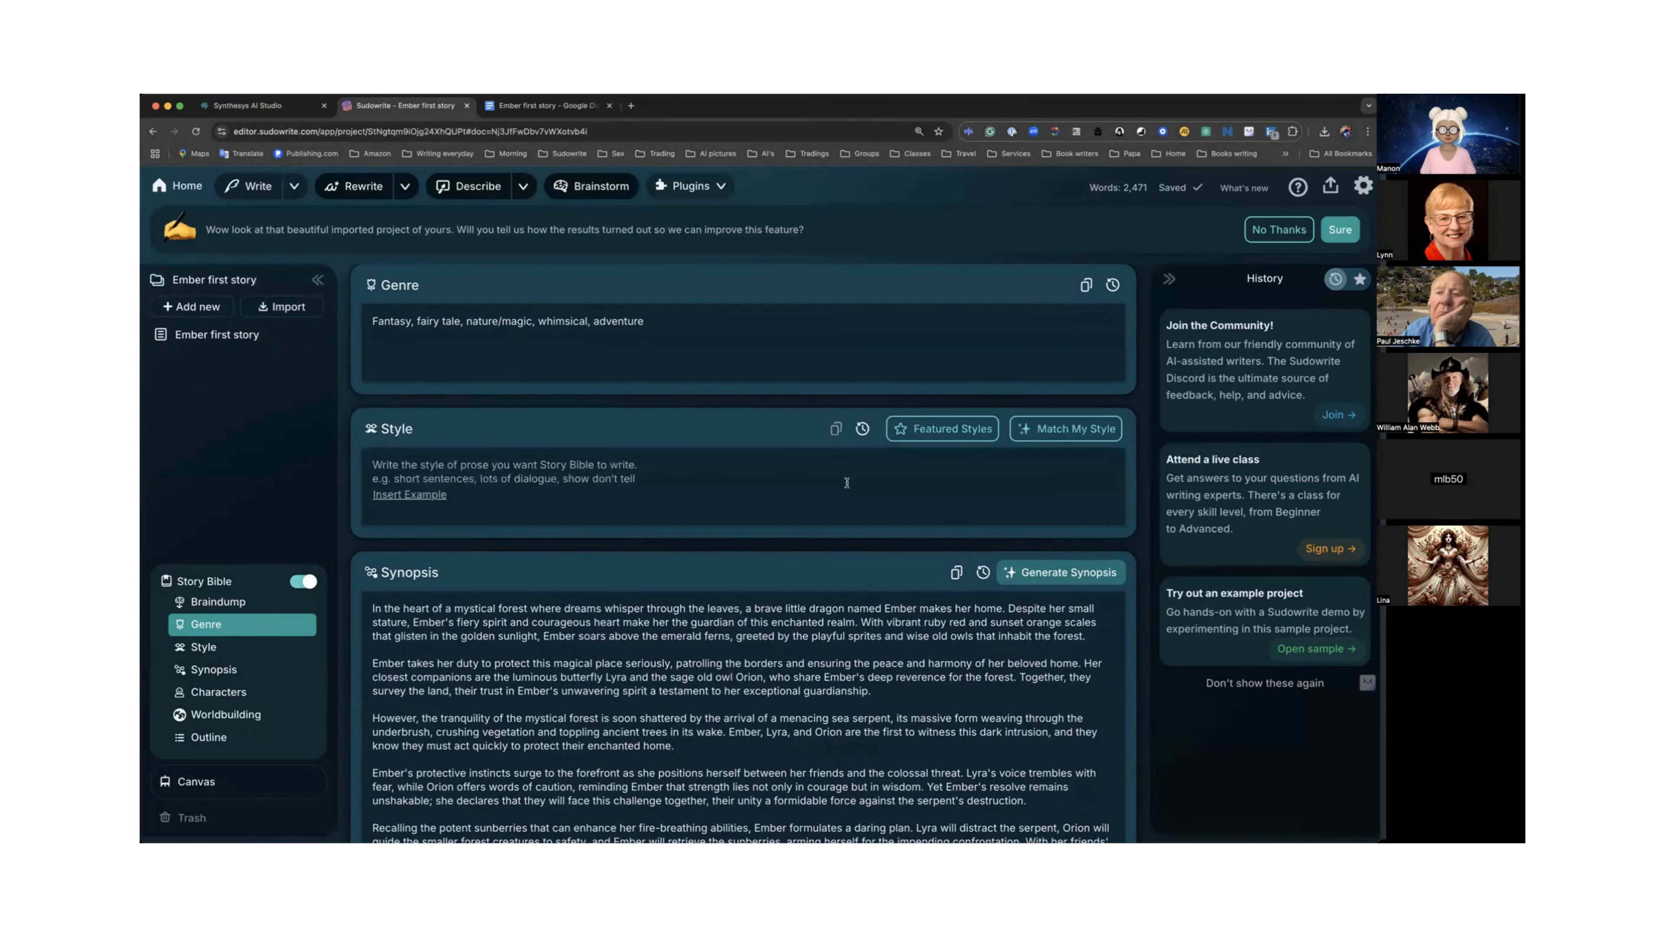
{"action": "left_click", "coordinate": [569, 472]}
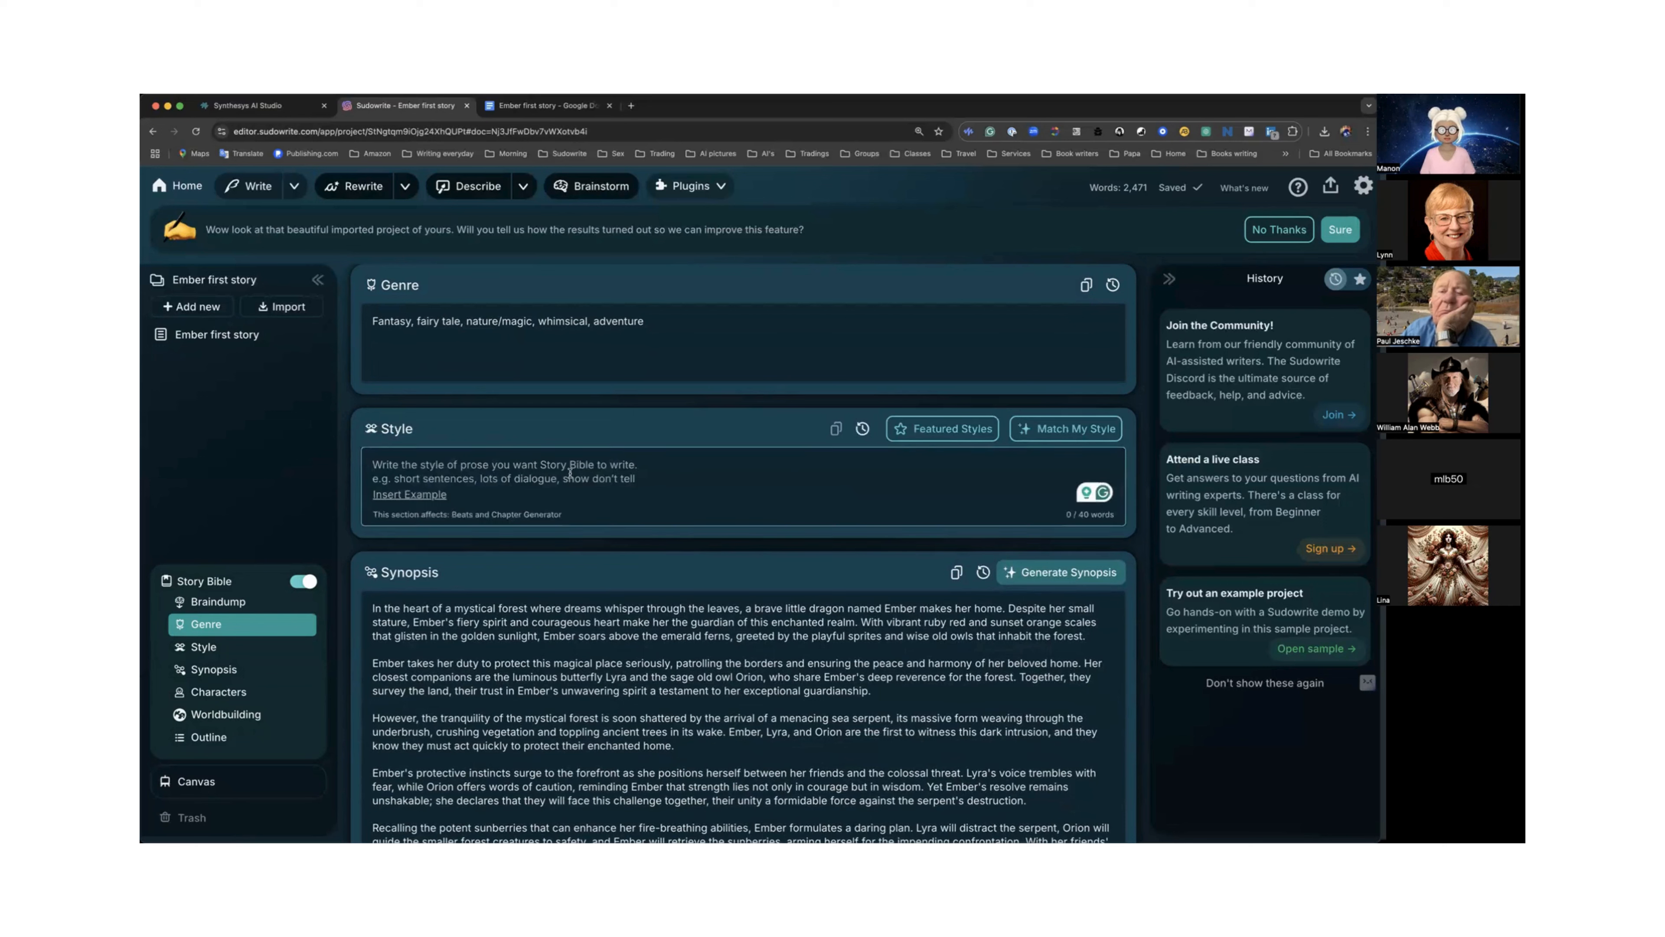
{"action": "type", "text": "Ch"}
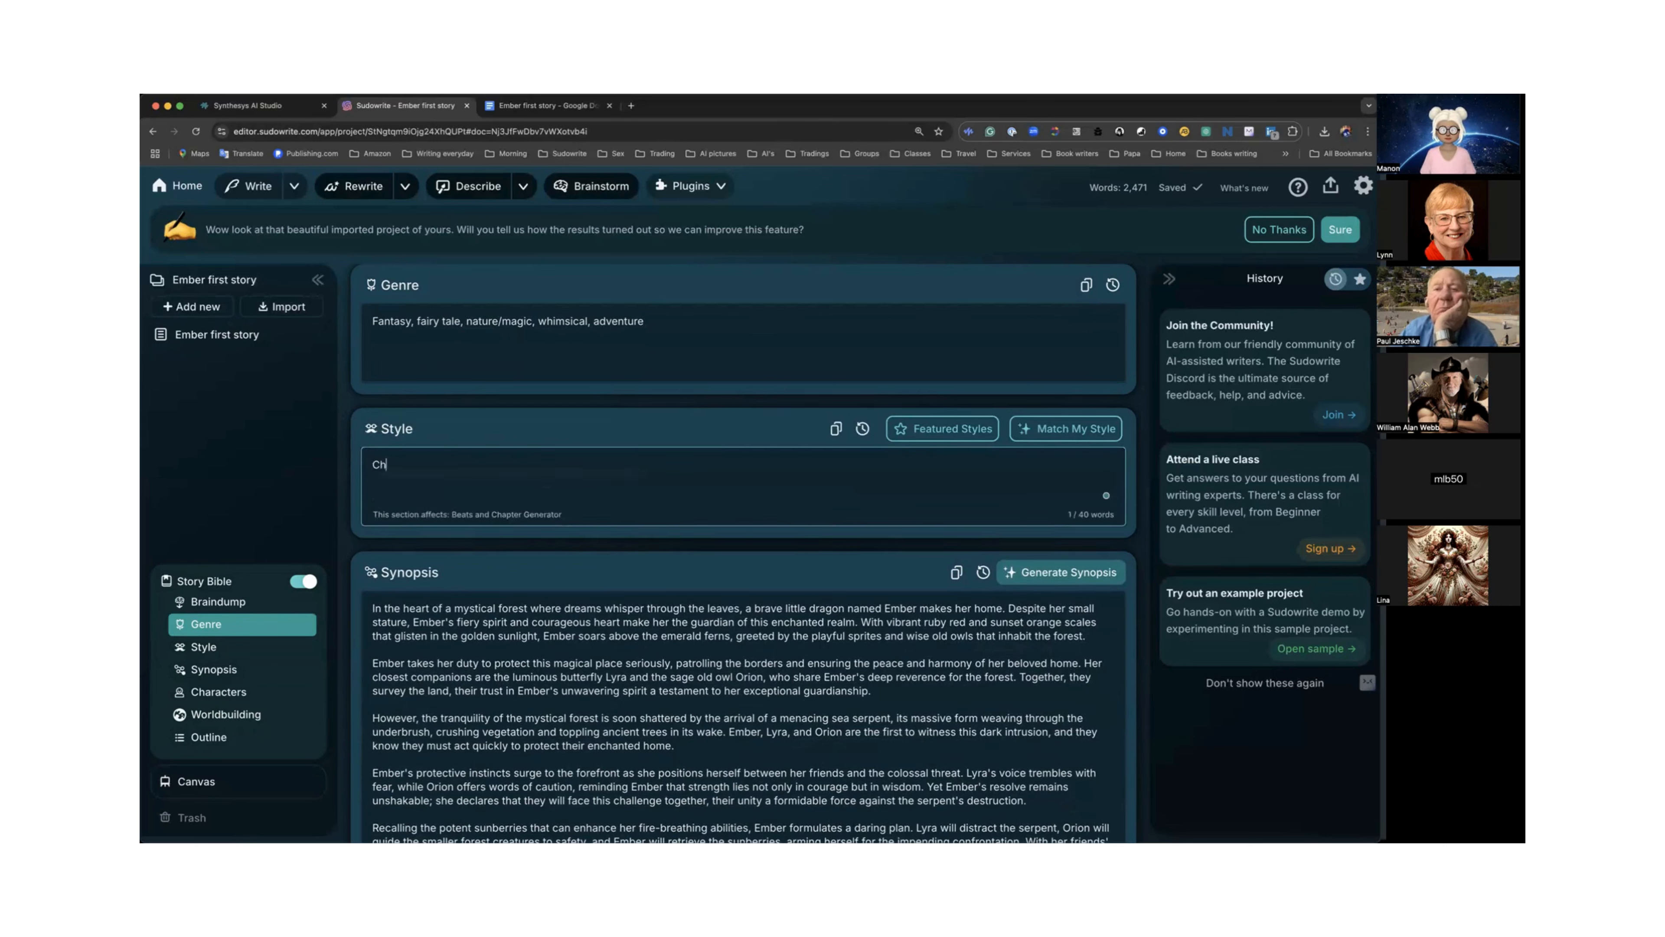
{"action": "type", "text": "idren"}
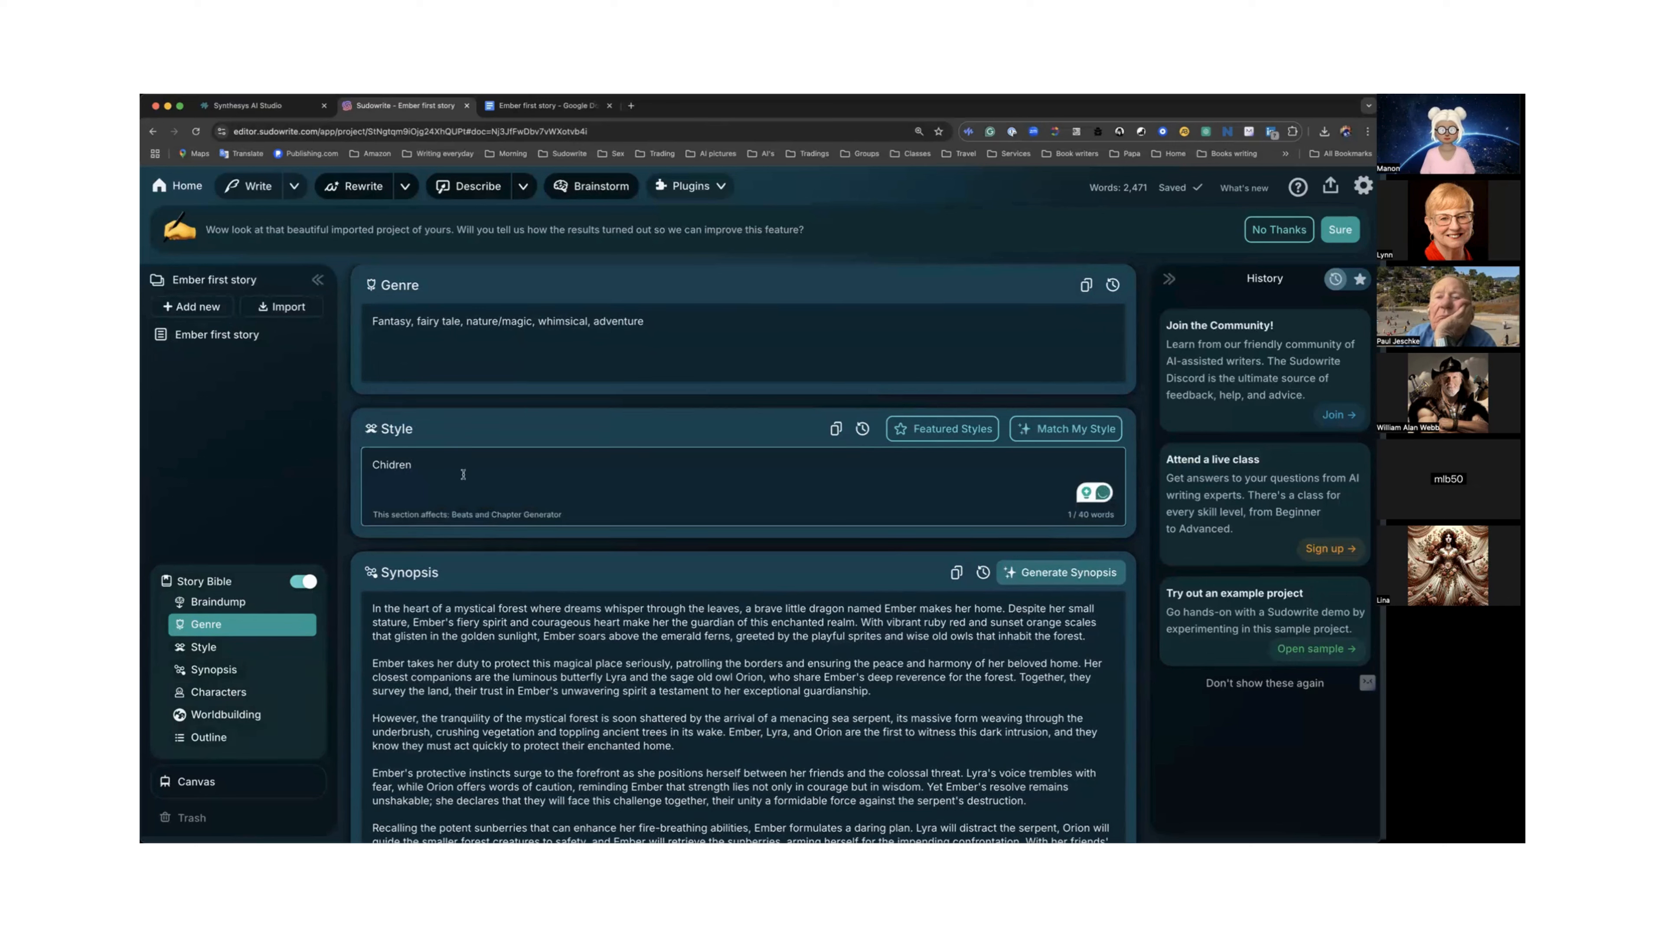
{"action": "type", "text": " words"}
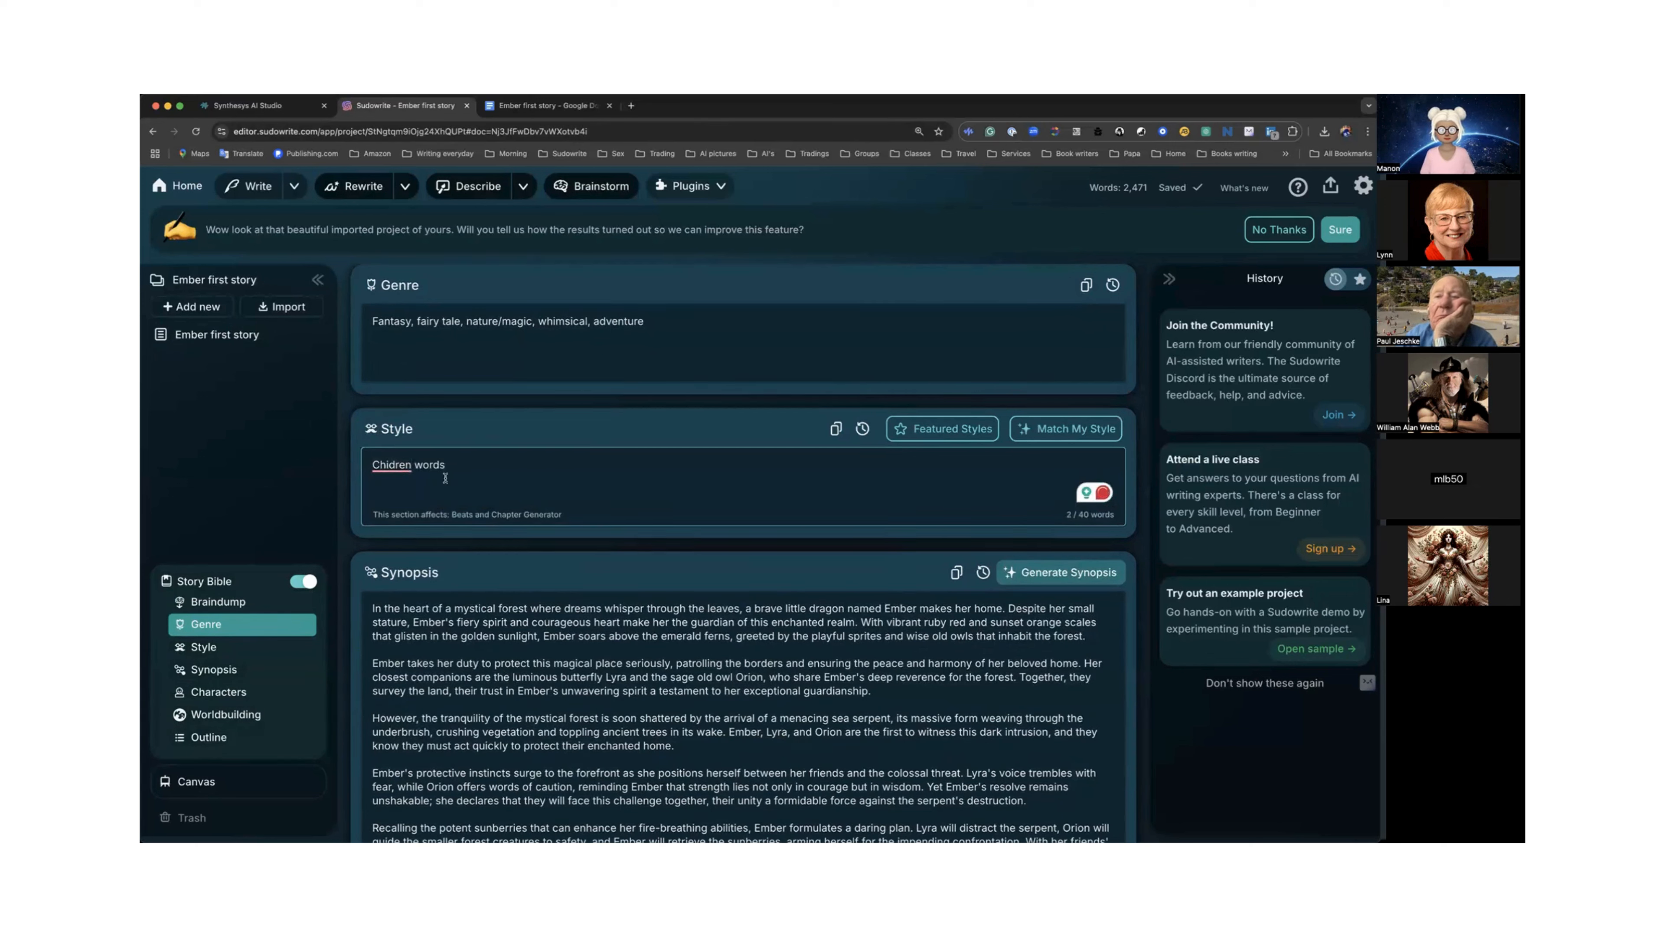
{"action": "right_click", "coordinate": [393, 464]}
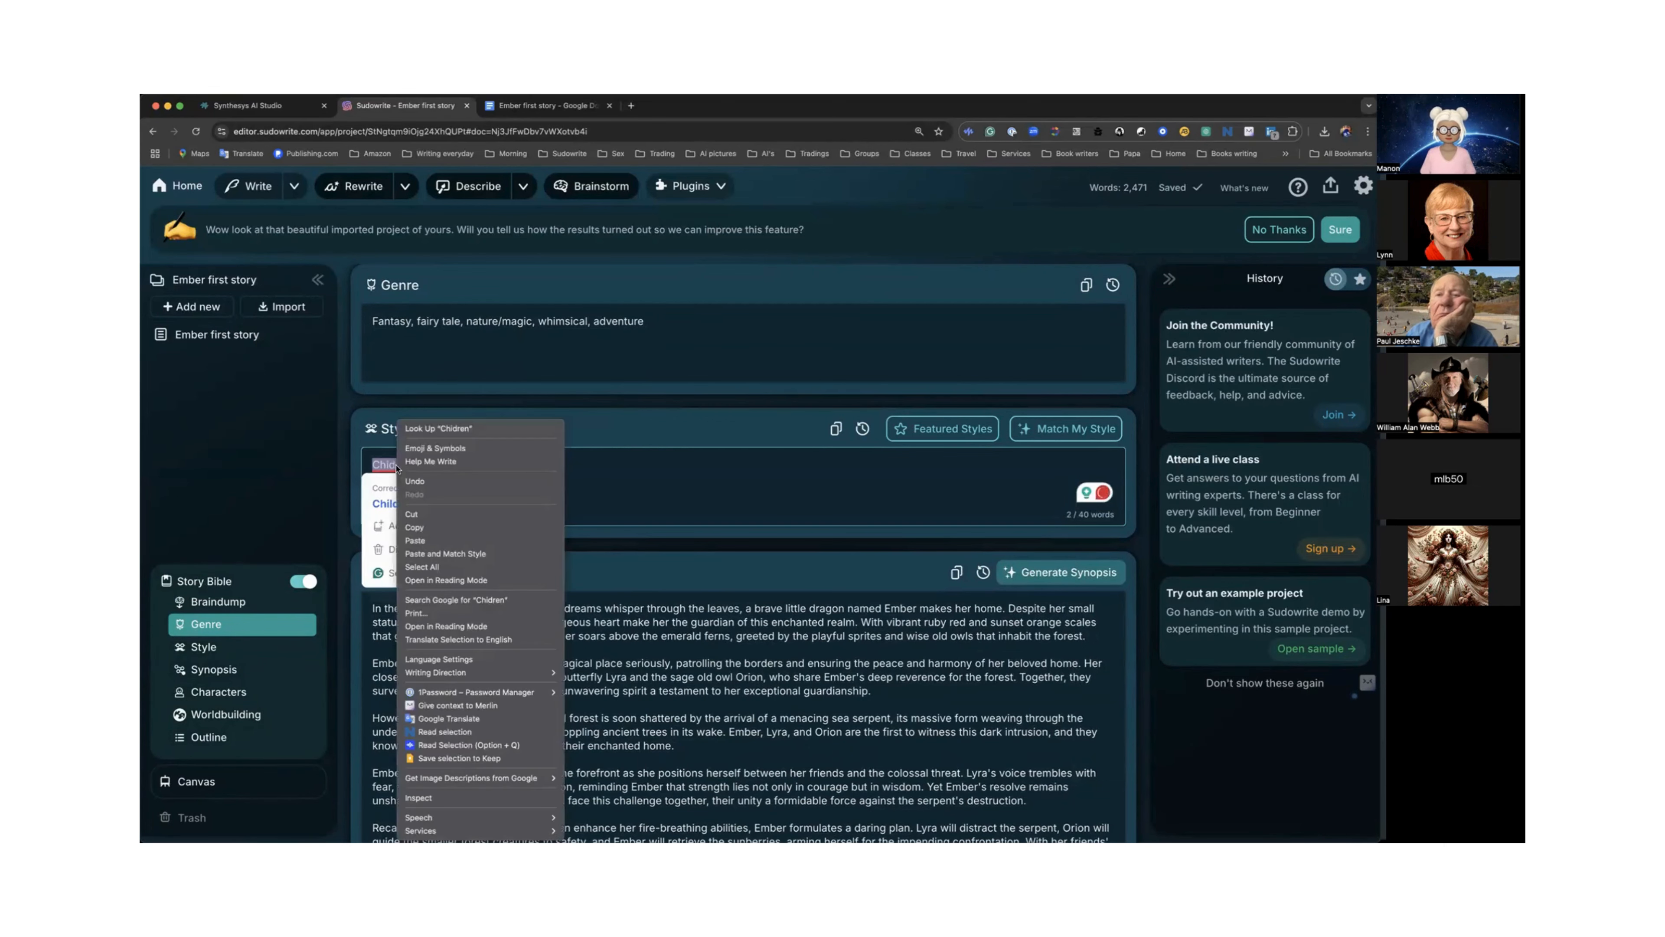
{"action": "left_click", "coordinate": [439, 429]}
{"action": "left_click", "coordinate": [394, 503]}
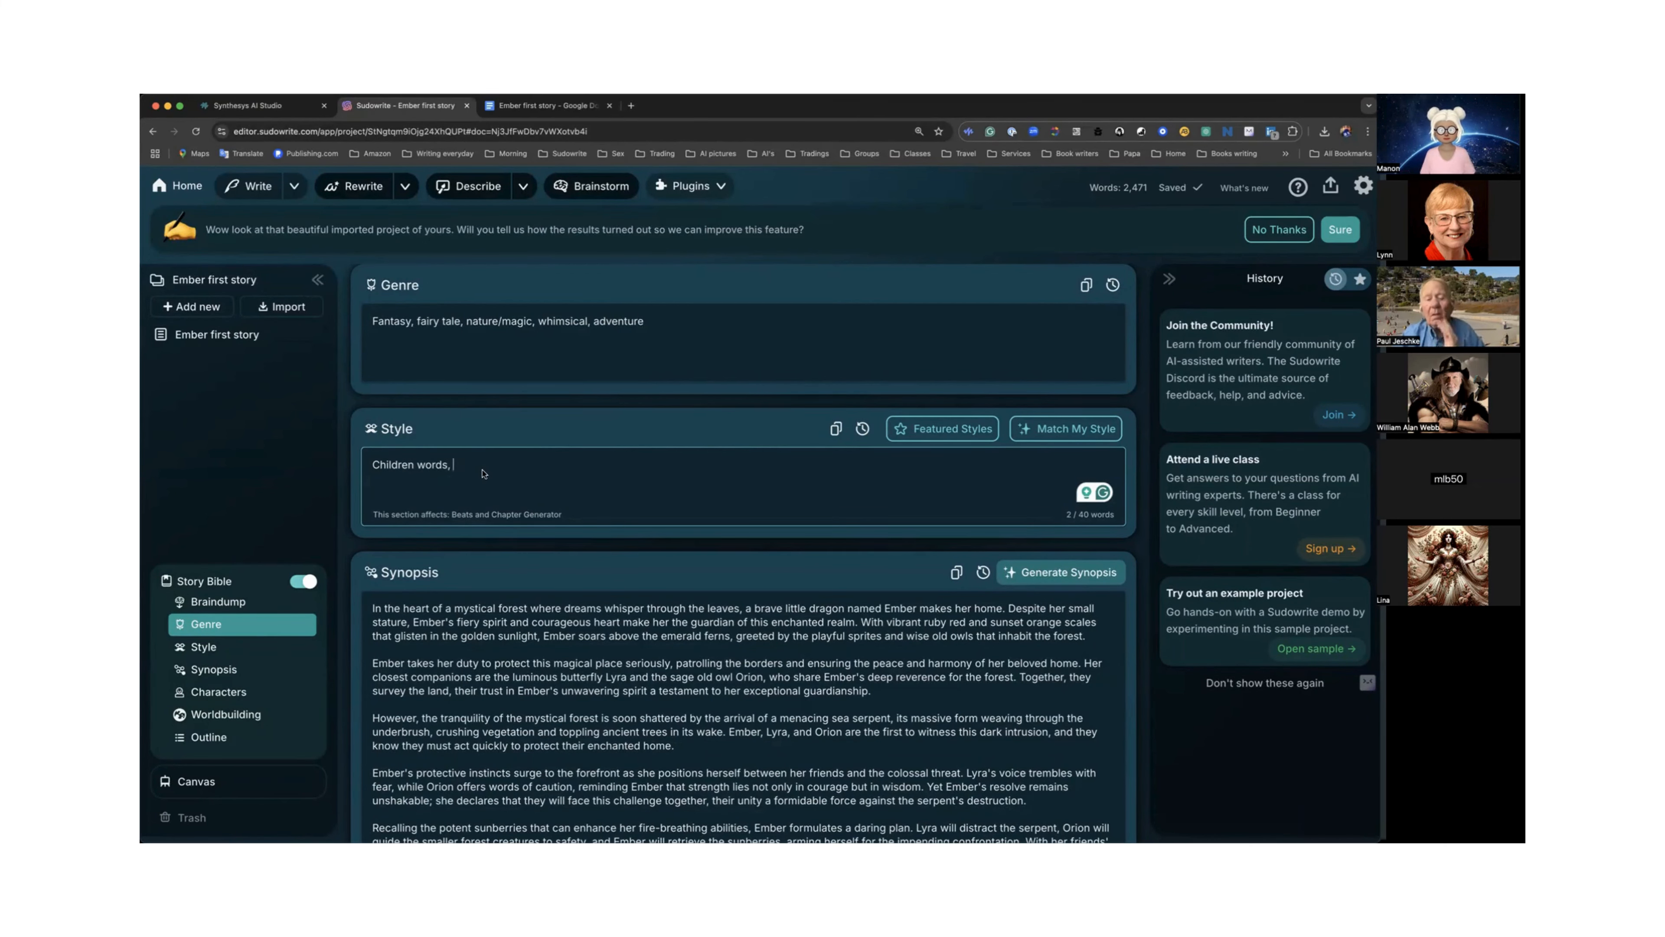
Scroll back into the story's closing scene and highlight the line "Your reign of terror is over,".
{"action": "scroll", "coordinate": [482, 473], "scroll_direction": "up", "scroll_amount": 1}
{"action": "scroll", "coordinate": [482, 473], "scroll_direction": "up", "scroll_amount": 10}
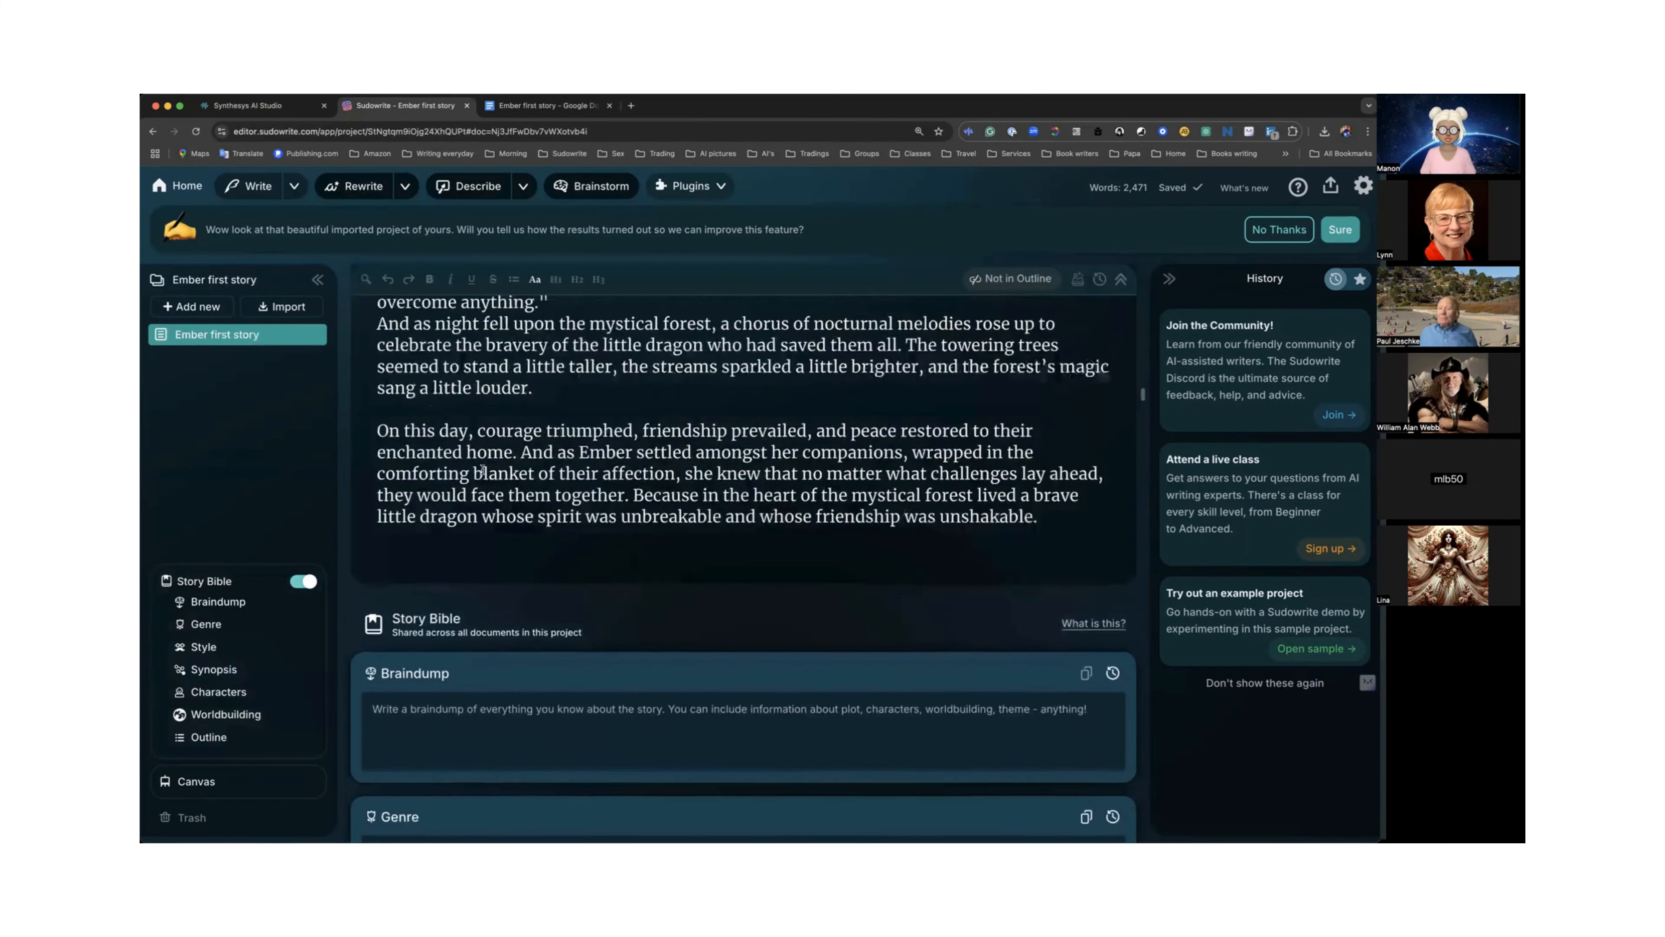
{"action": "scroll", "coordinate": [482, 469], "scroll_direction": "down", "scroll_amount": 15}
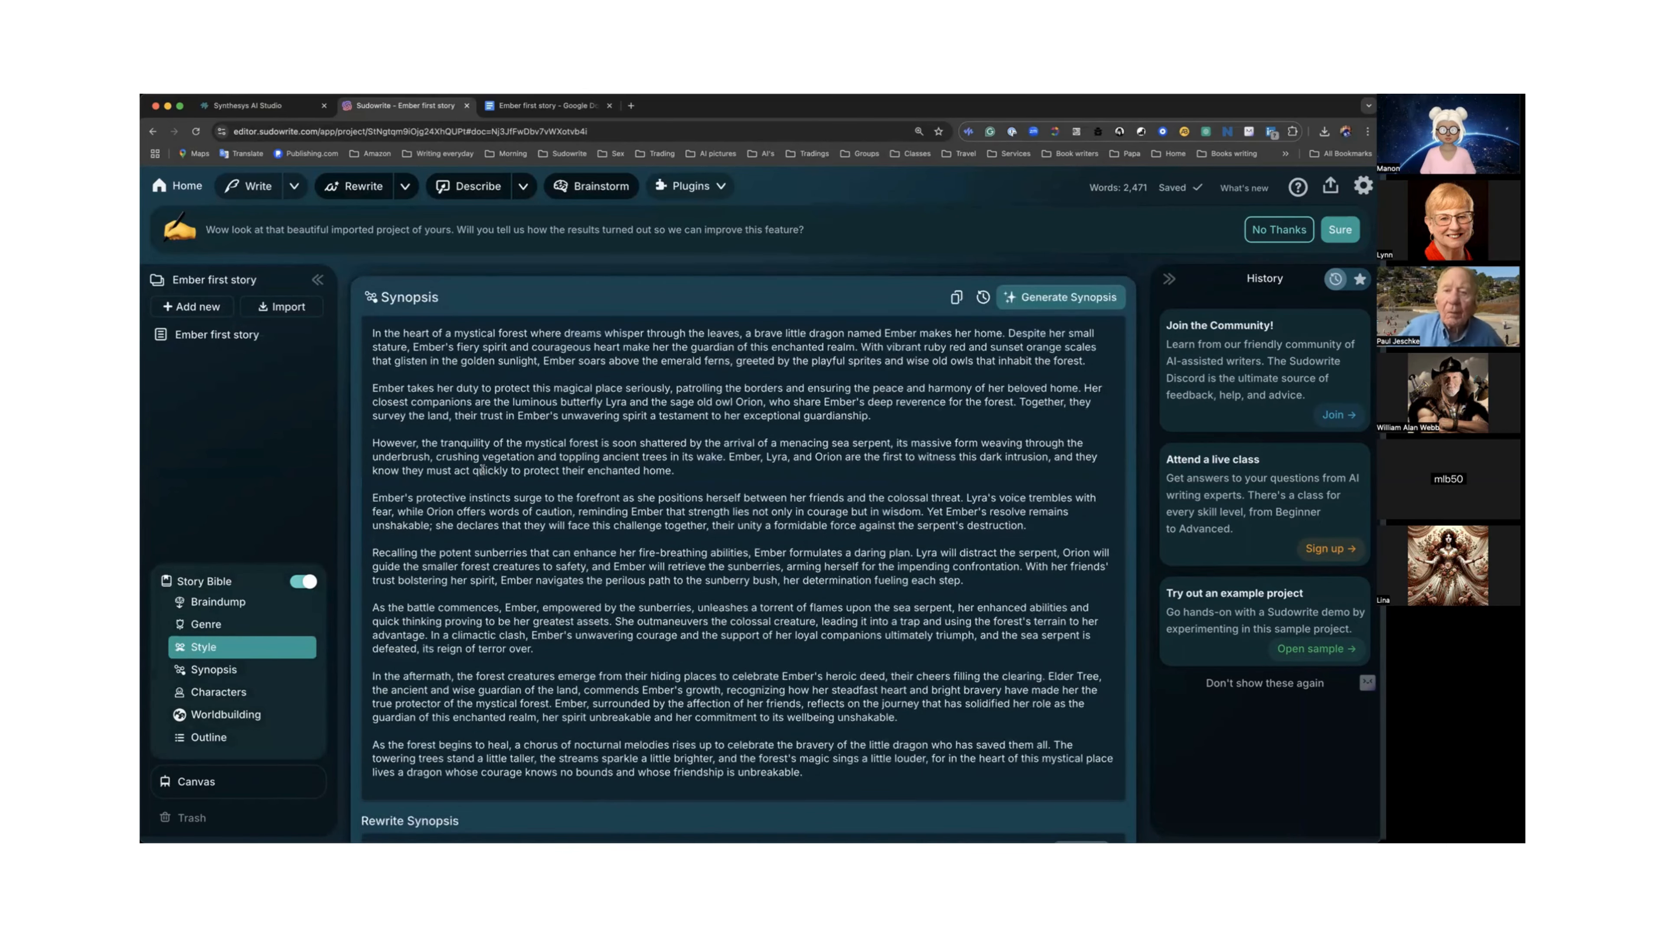
{"action": "scroll", "coordinate": [488, 468], "scroll_direction": "up", "scroll_amount": 9}
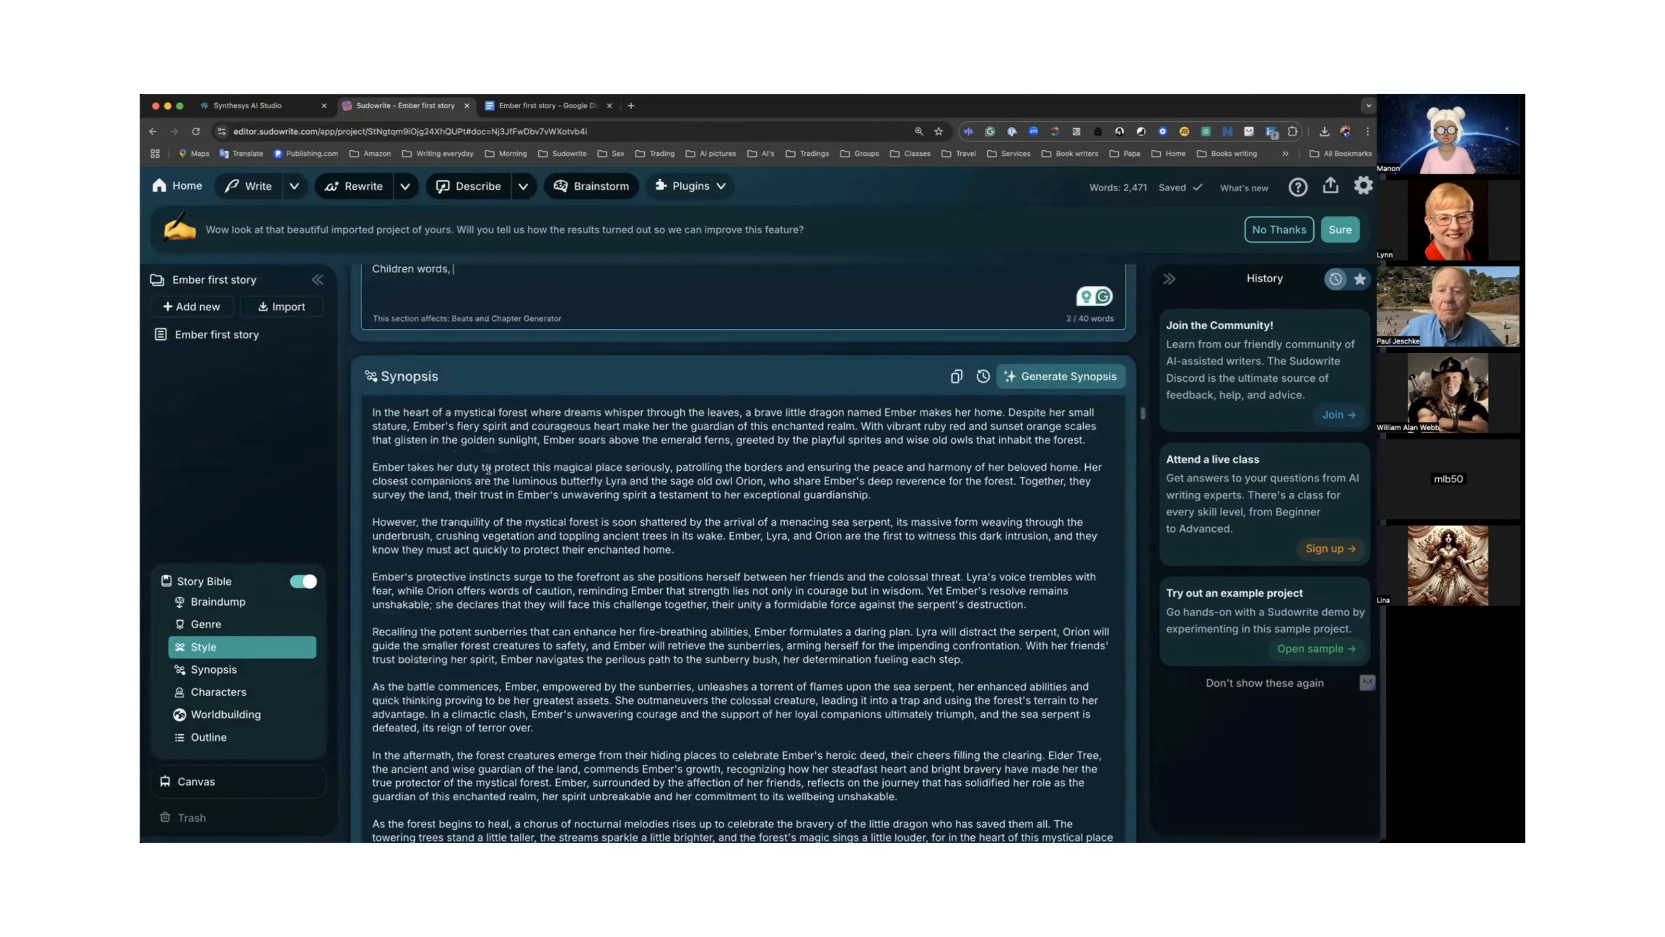
{"action": "scroll", "coordinate": [488, 470], "scroll_direction": "up", "scroll_amount": 10}
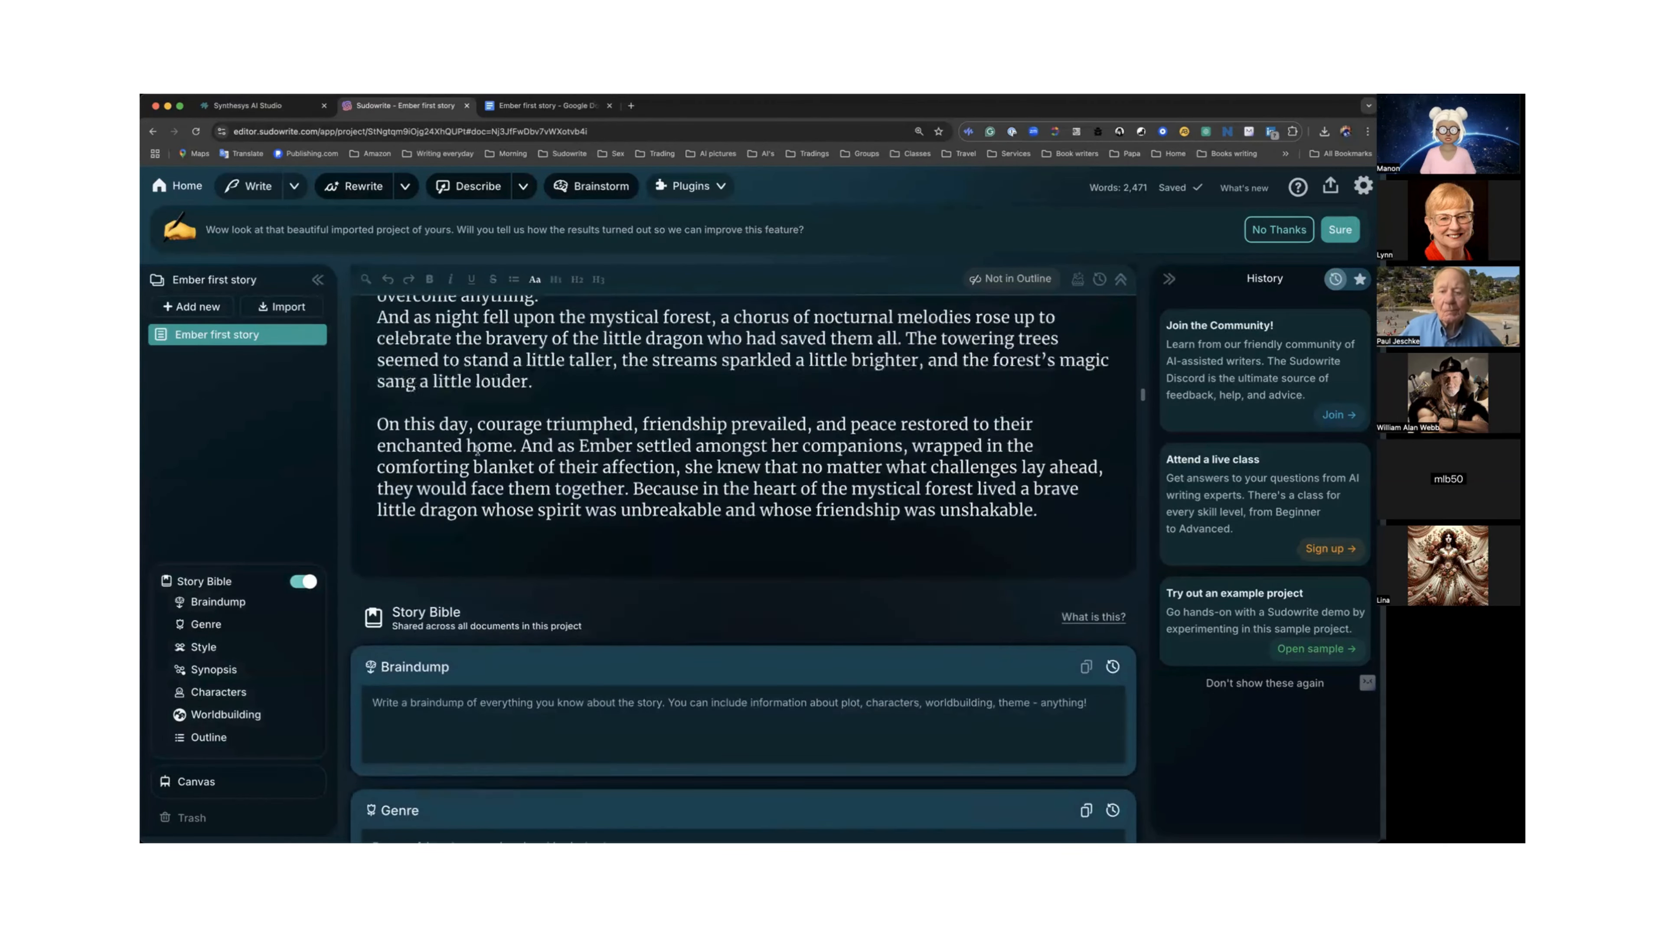
{"action": "scroll", "coordinate": [478, 450], "scroll_direction": "up", "scroll_amount": 2}
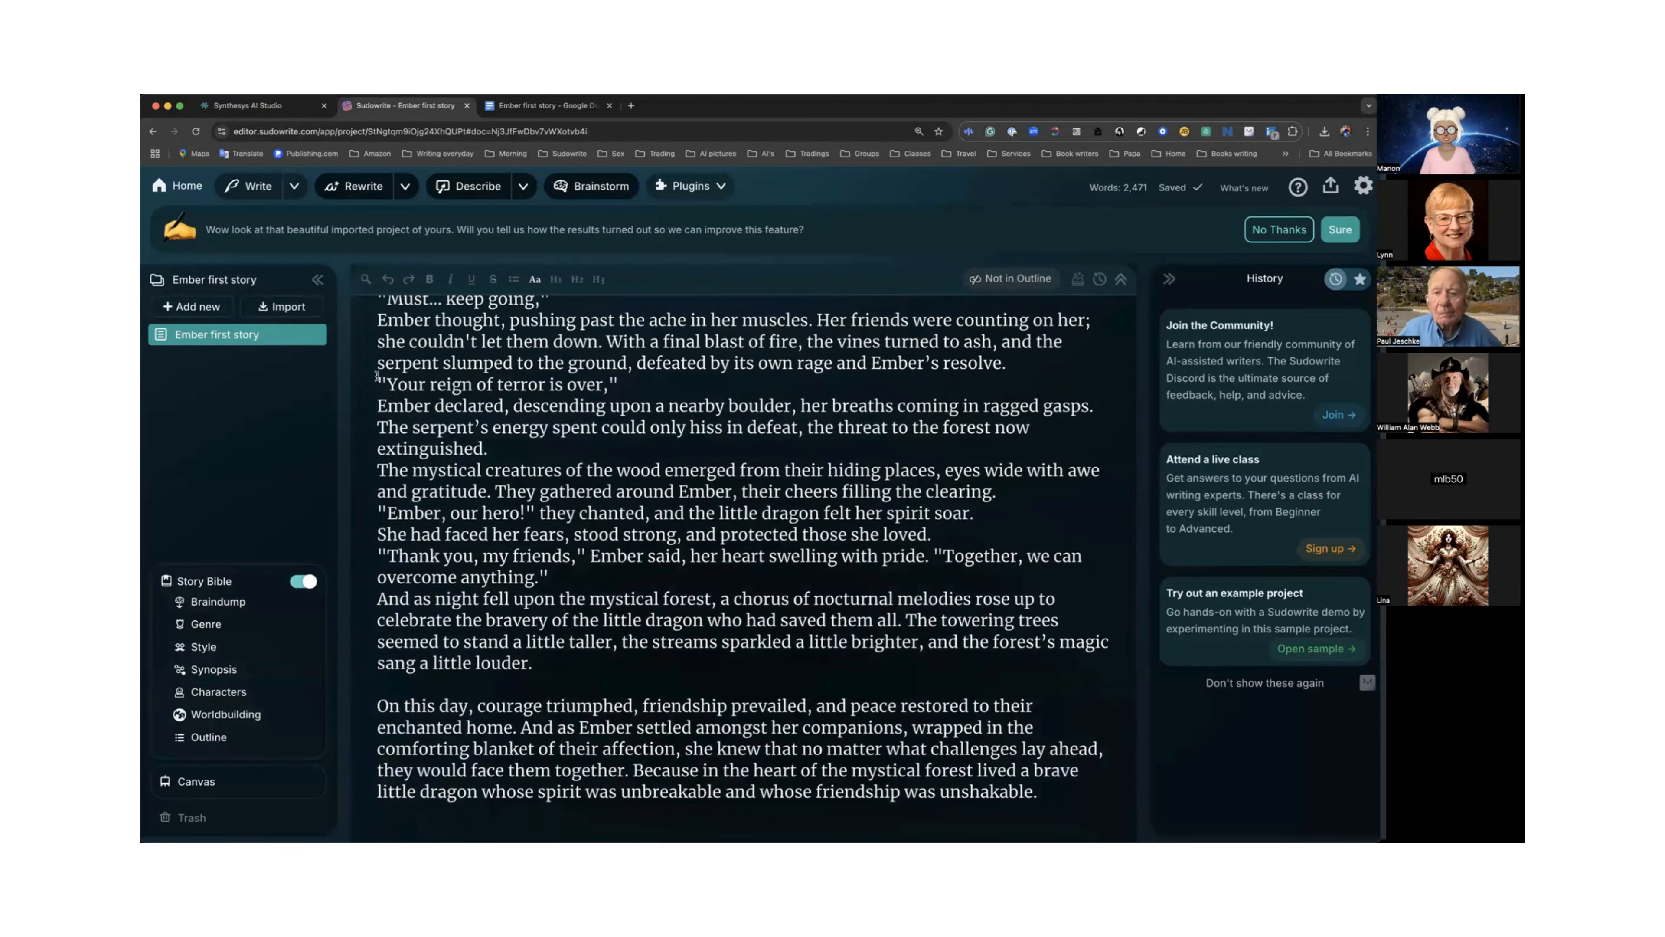
{"action": "left_click_drag", "start_coordinate": [378, 384], "coordinate": [632, 383]}
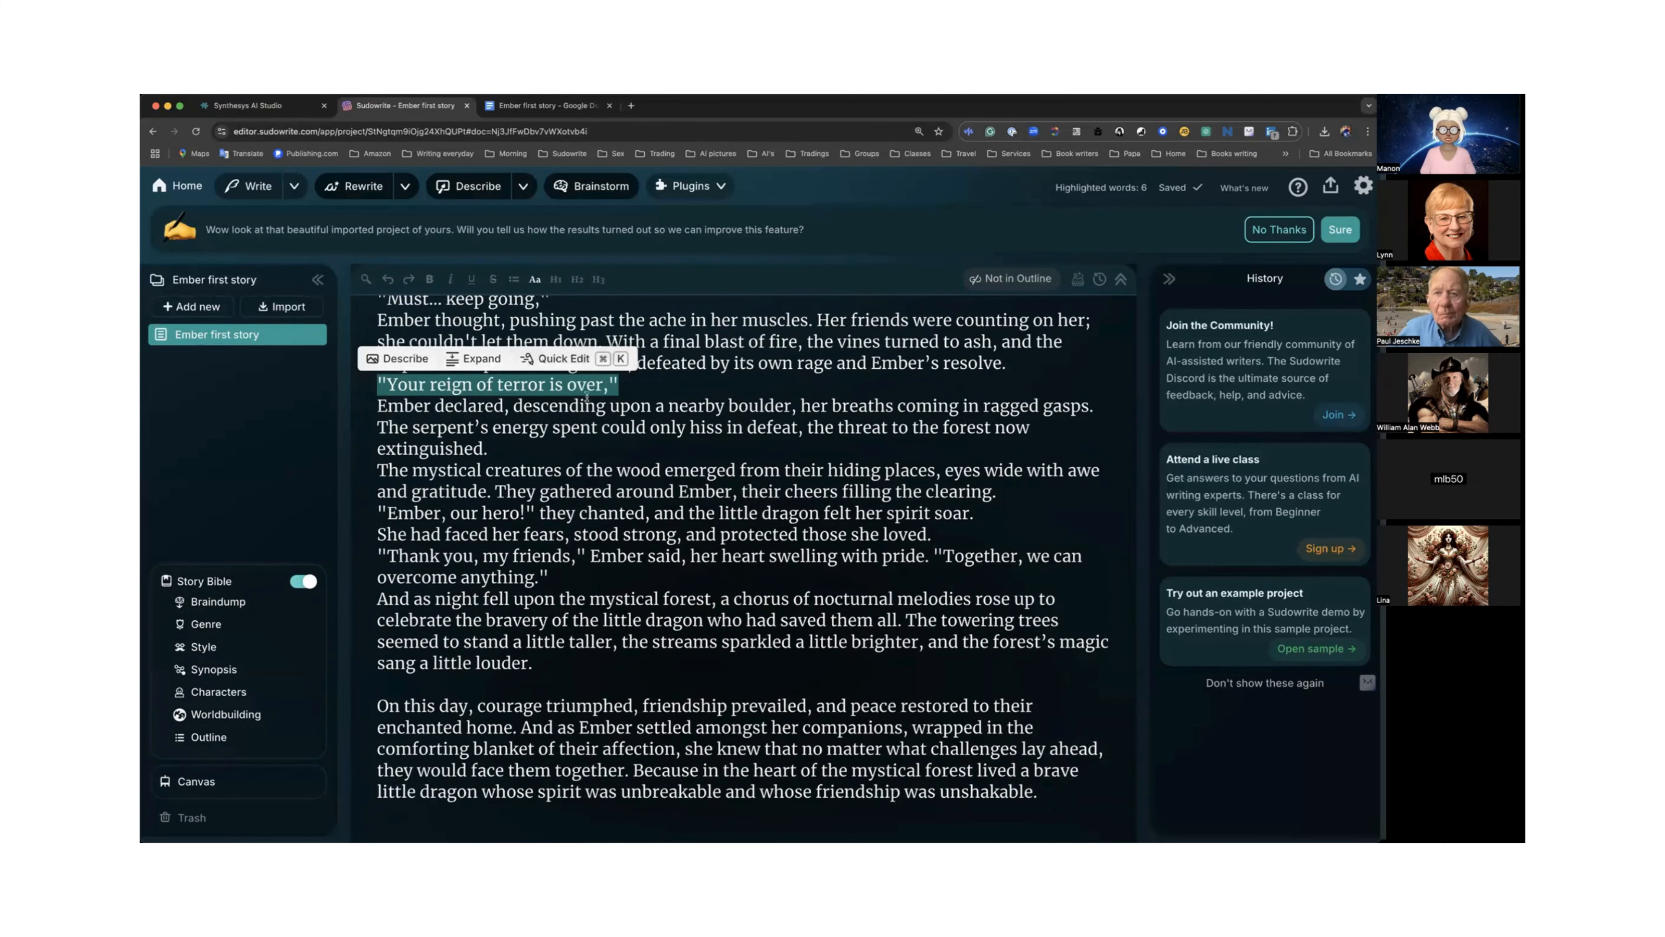
Scroll through the Story Bible's Genre, Style and Synopsis sections to review their contents.
{"action": "scroll", "coordinate": [588, 394], "scroll_direction": "down", "scroll_amount": 6}
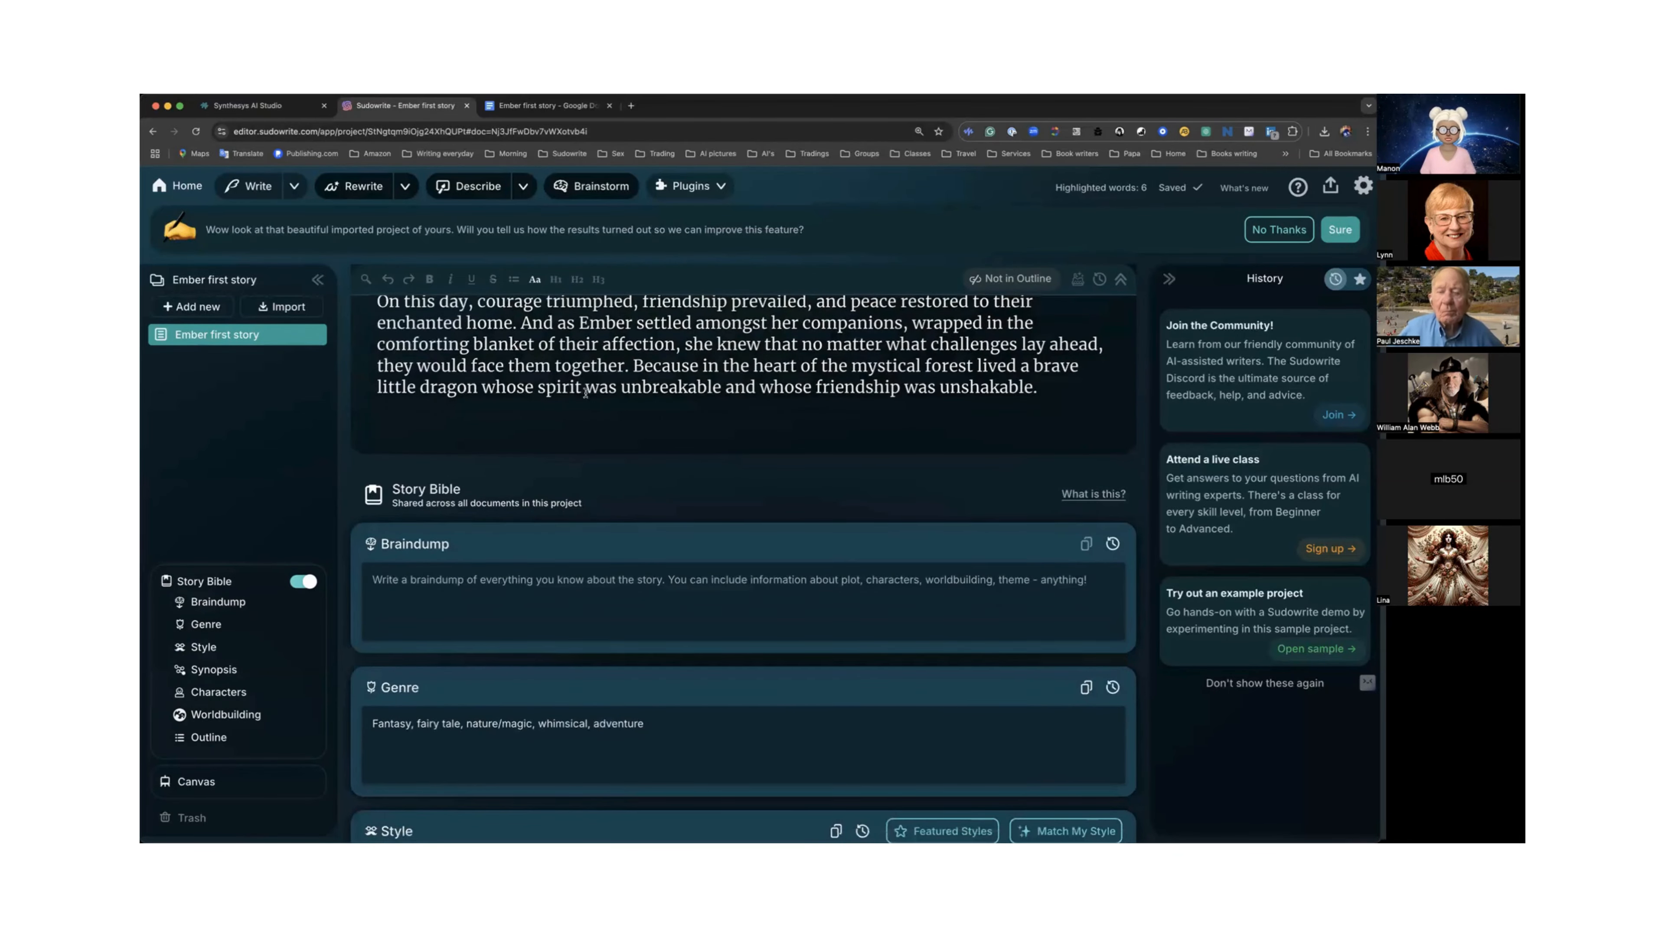
{"action": "scroll", "coordinate": [588, 394], "scroll_direction": "up", "scroll_amount": 6}
{"action": "scroll", "coordinate": [584, 397], "scroll_direction": "up", "scroll_amount": 3}
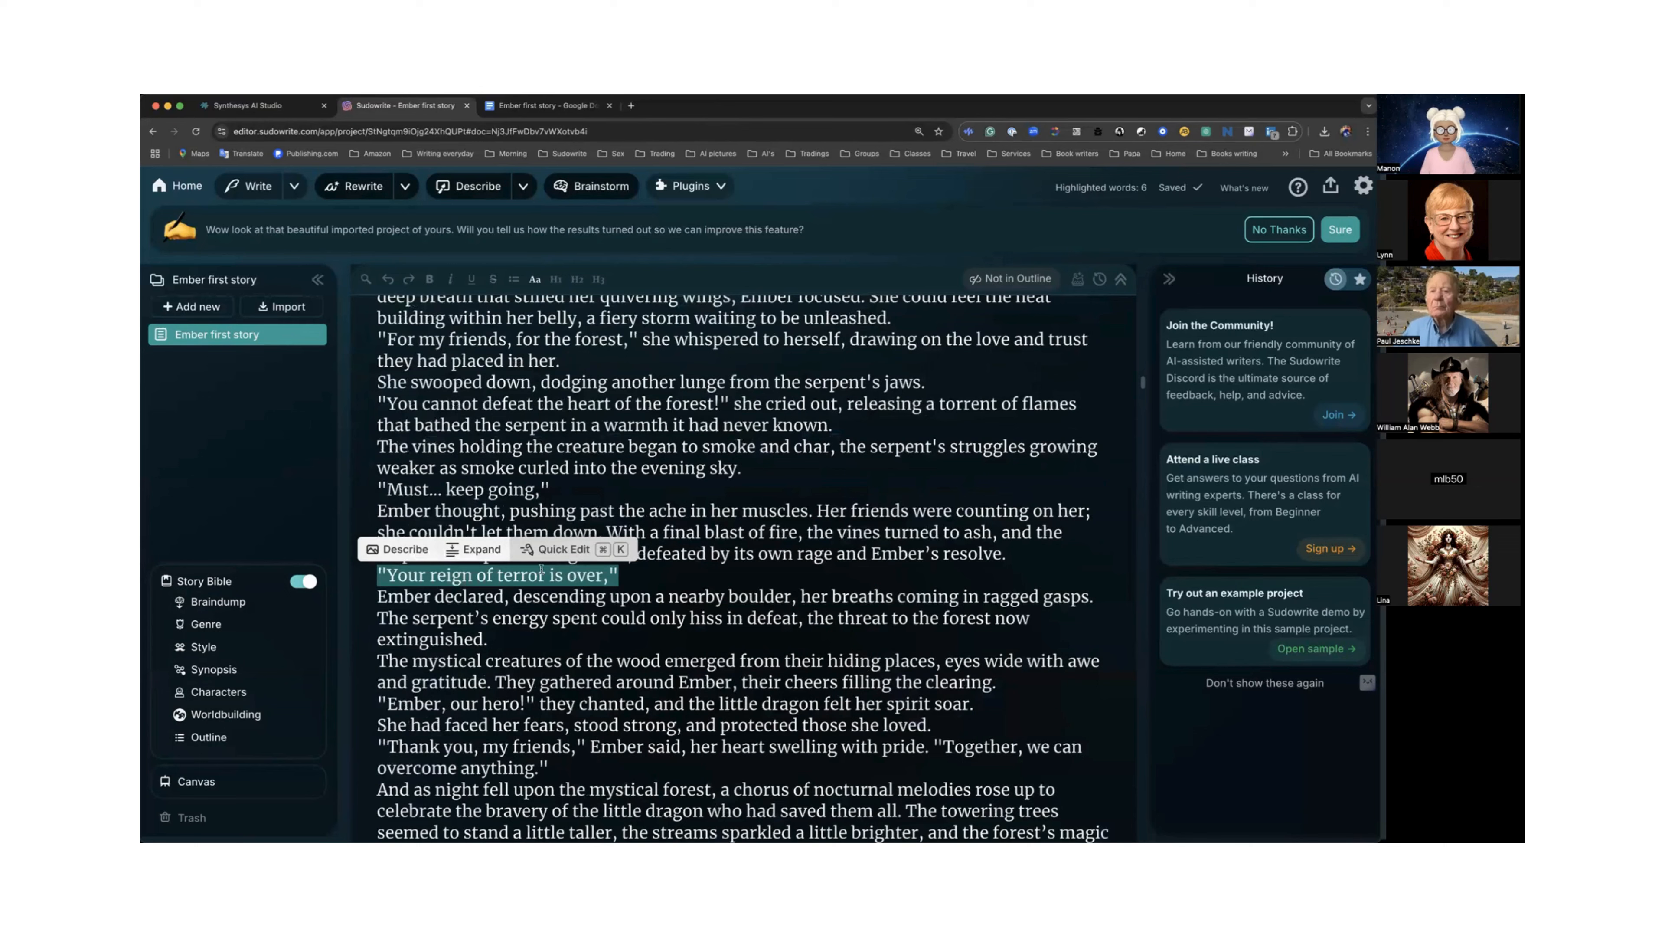
{"action": "scroll", "coordinate": [613, 564], "scroll_direction": "down", "scroll_amount": 8}
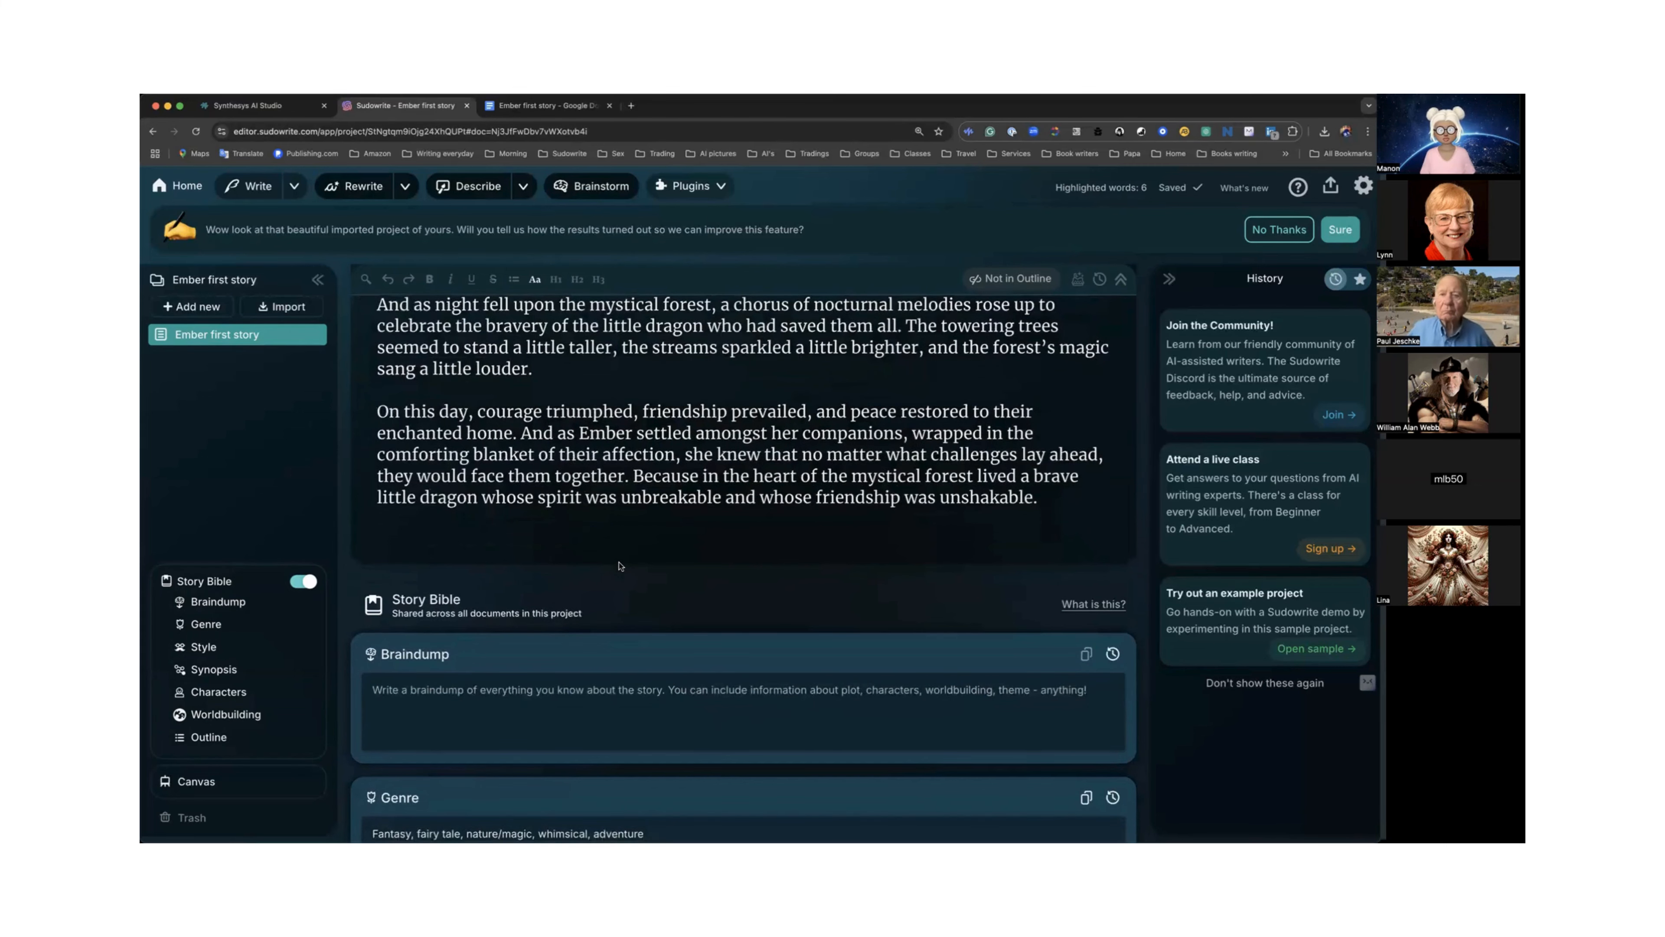
{"action": "scroll", "coordinate": [620, 565], "scroll_direction": "up", "scroll_amount": 2}
{"action": "scroll", "coordinate": [619, 563], "scroll_direction": "up", "scroll_amount": 1}
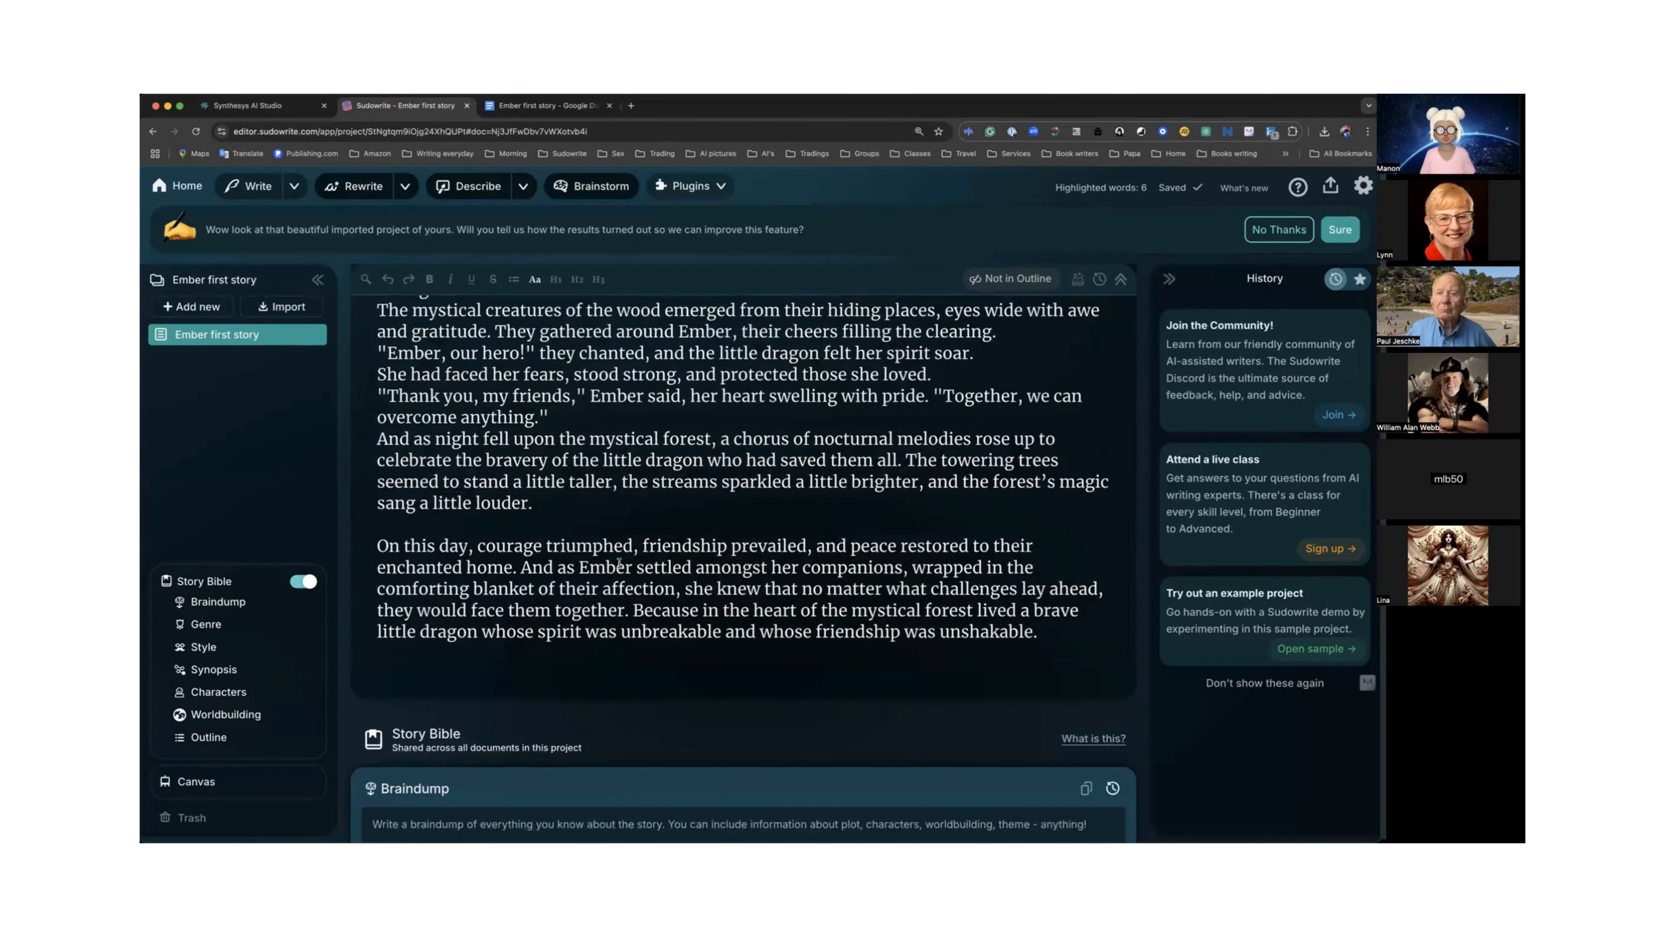
{"action": "scroll", "coordinate": [619, 563], "scroll_direction": "up", "scroll_amount": 1}
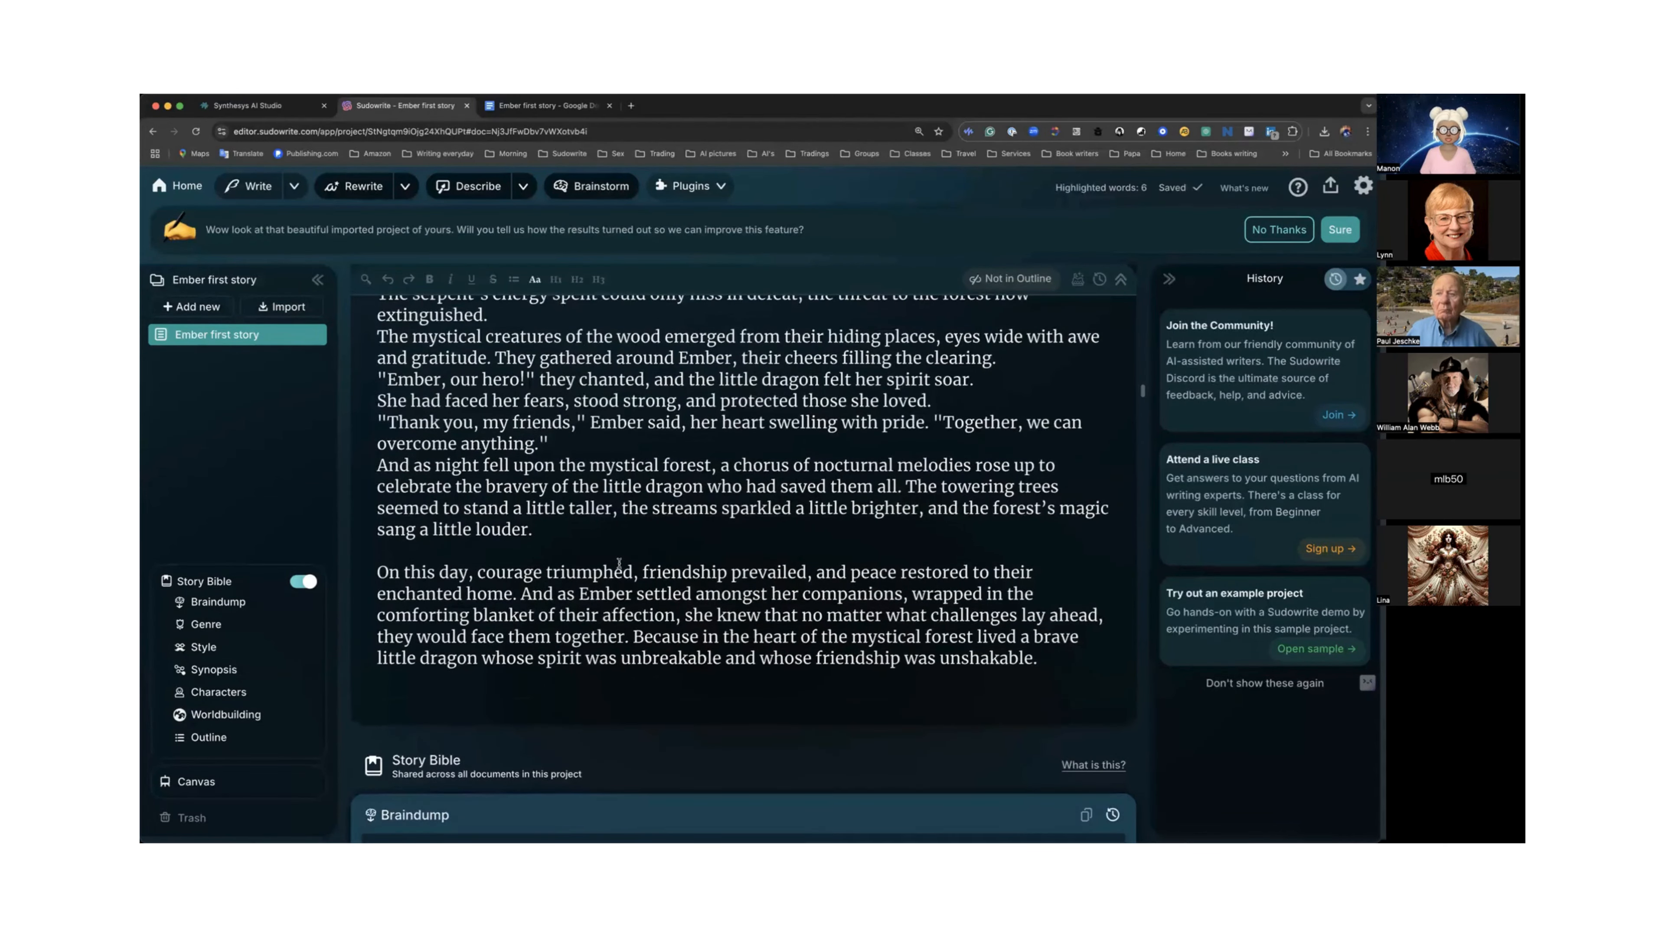
{"action": "scroll", "coordinate": [603, 562], "scroll_direction": "down", "scroll_amount": 10}
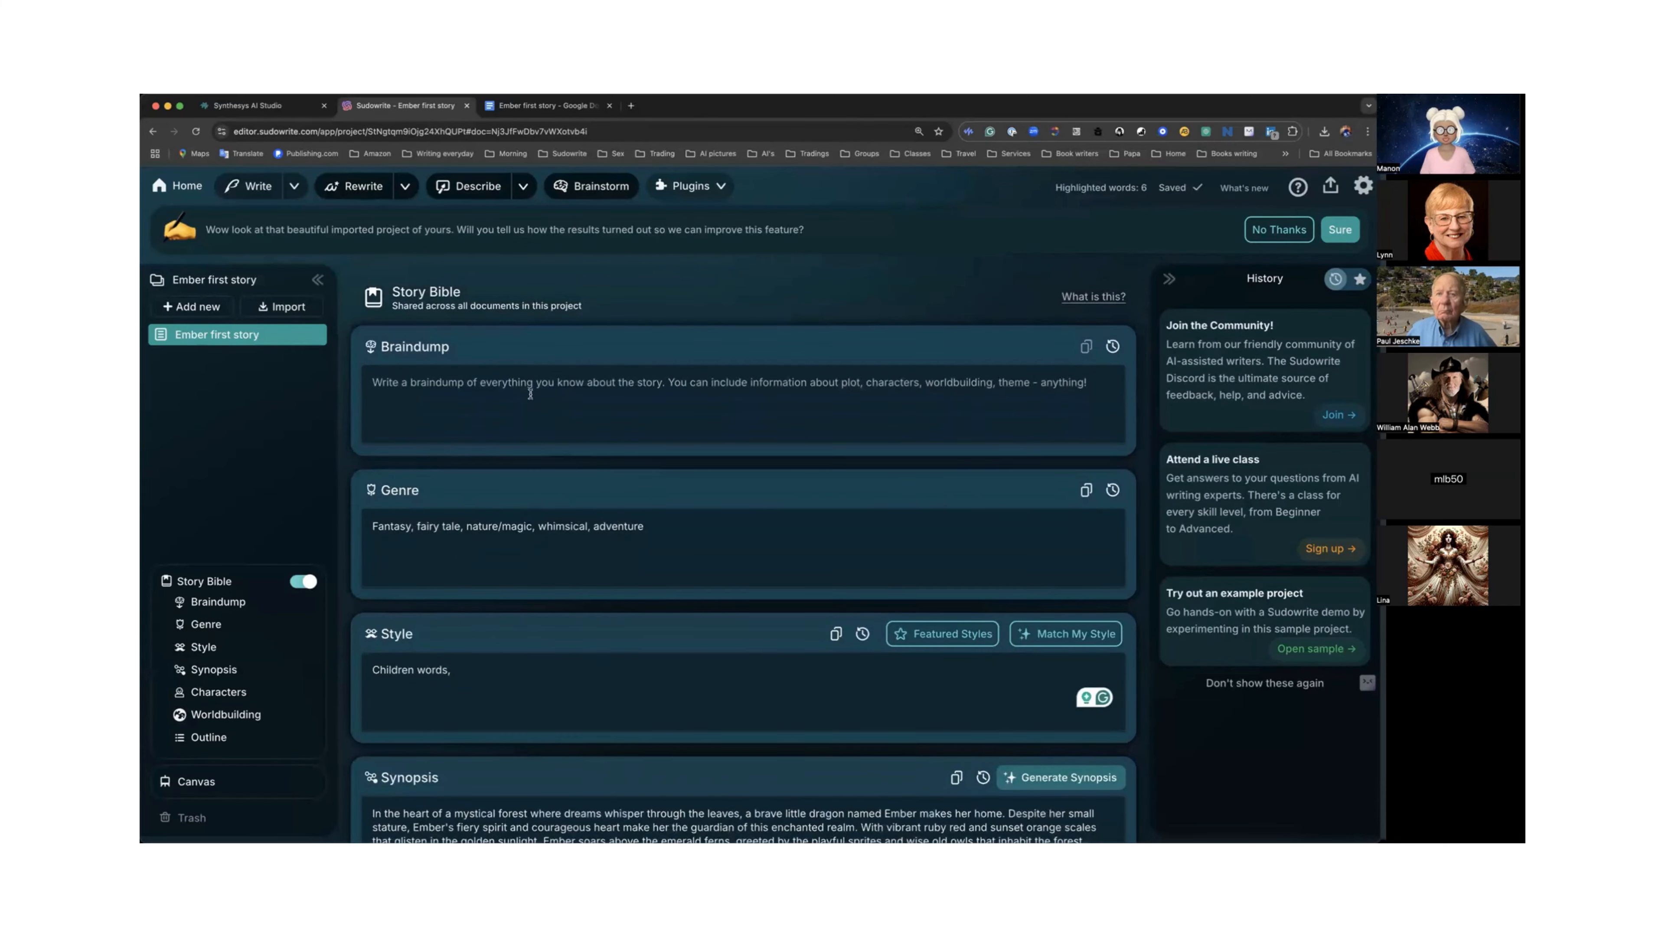
{"action": "scroll", "coordinate": [529, 510], "scroll_direction": "down", "scroll_amount": 5}
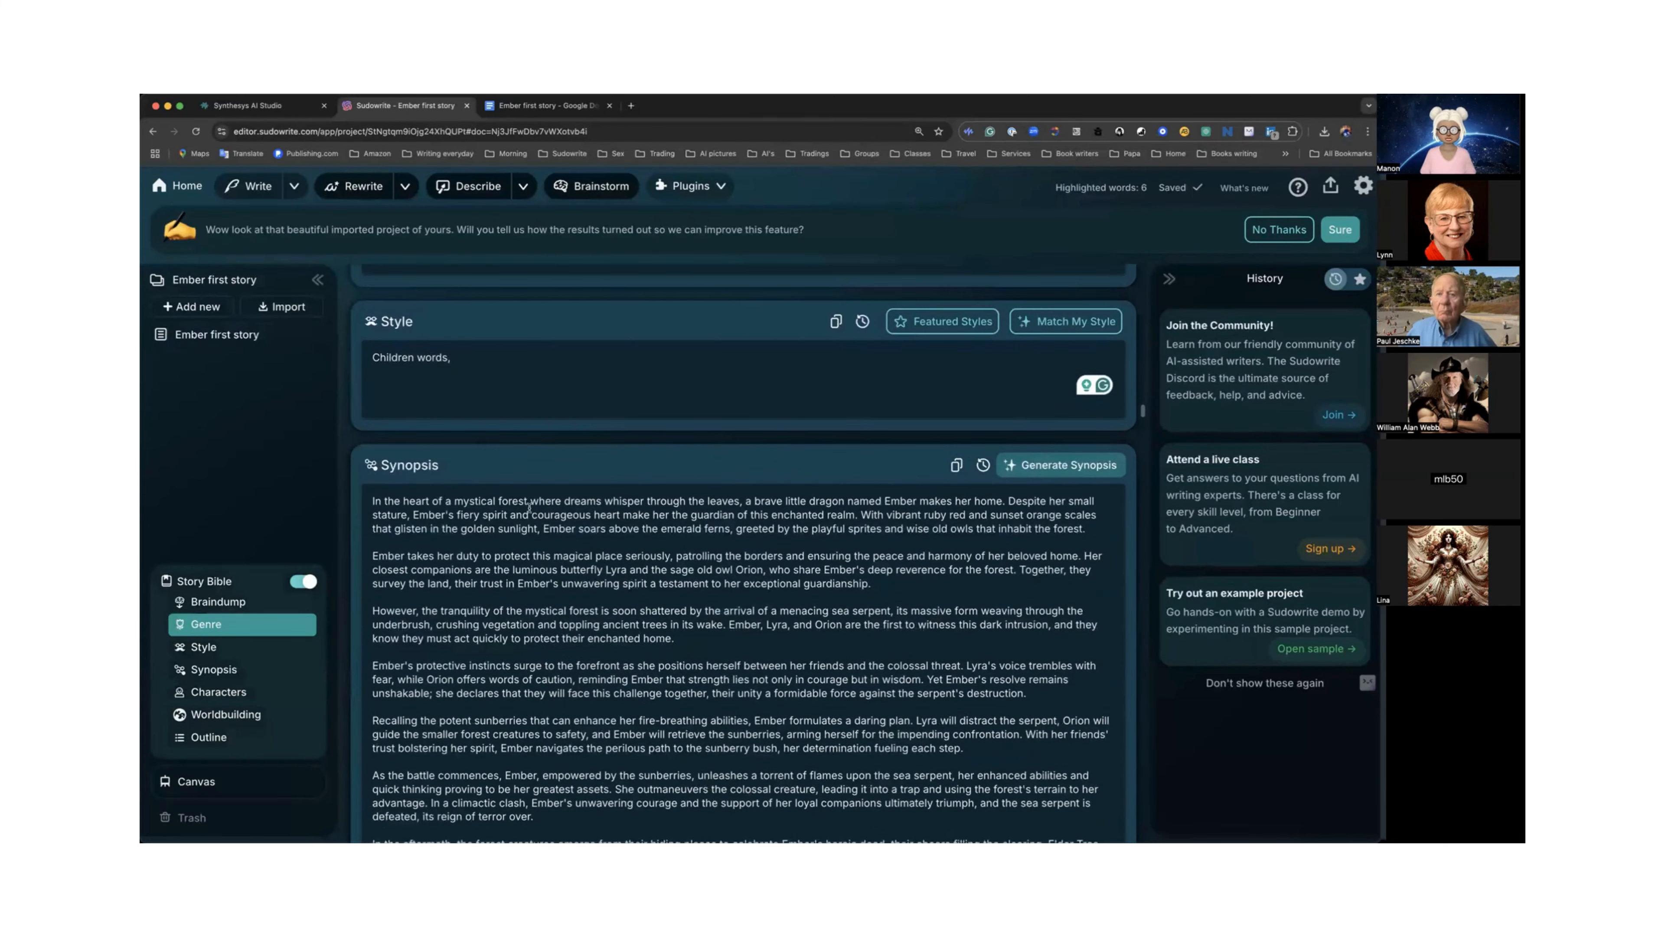
{"action": "scroll", "coordinate": [528, 508], "scroll_direction": "down", "scroll_amount": 2}
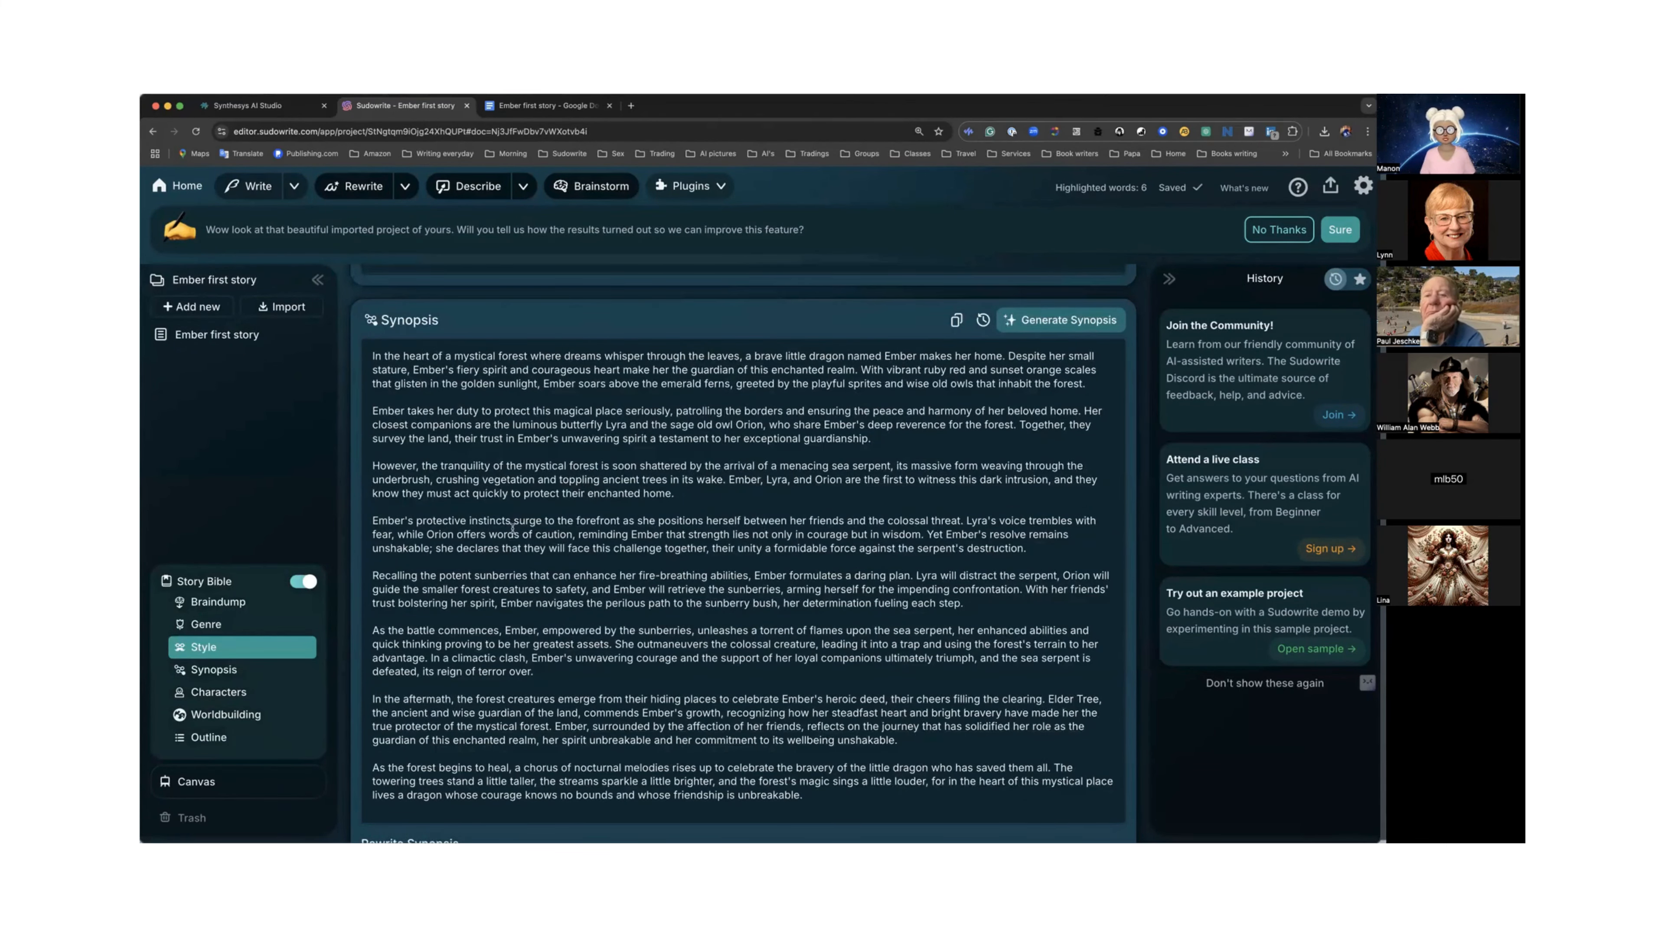
{"action": "scroll", "coordinate": [513, 526], "scroll_direction": "down", "scroll_amount": 2}
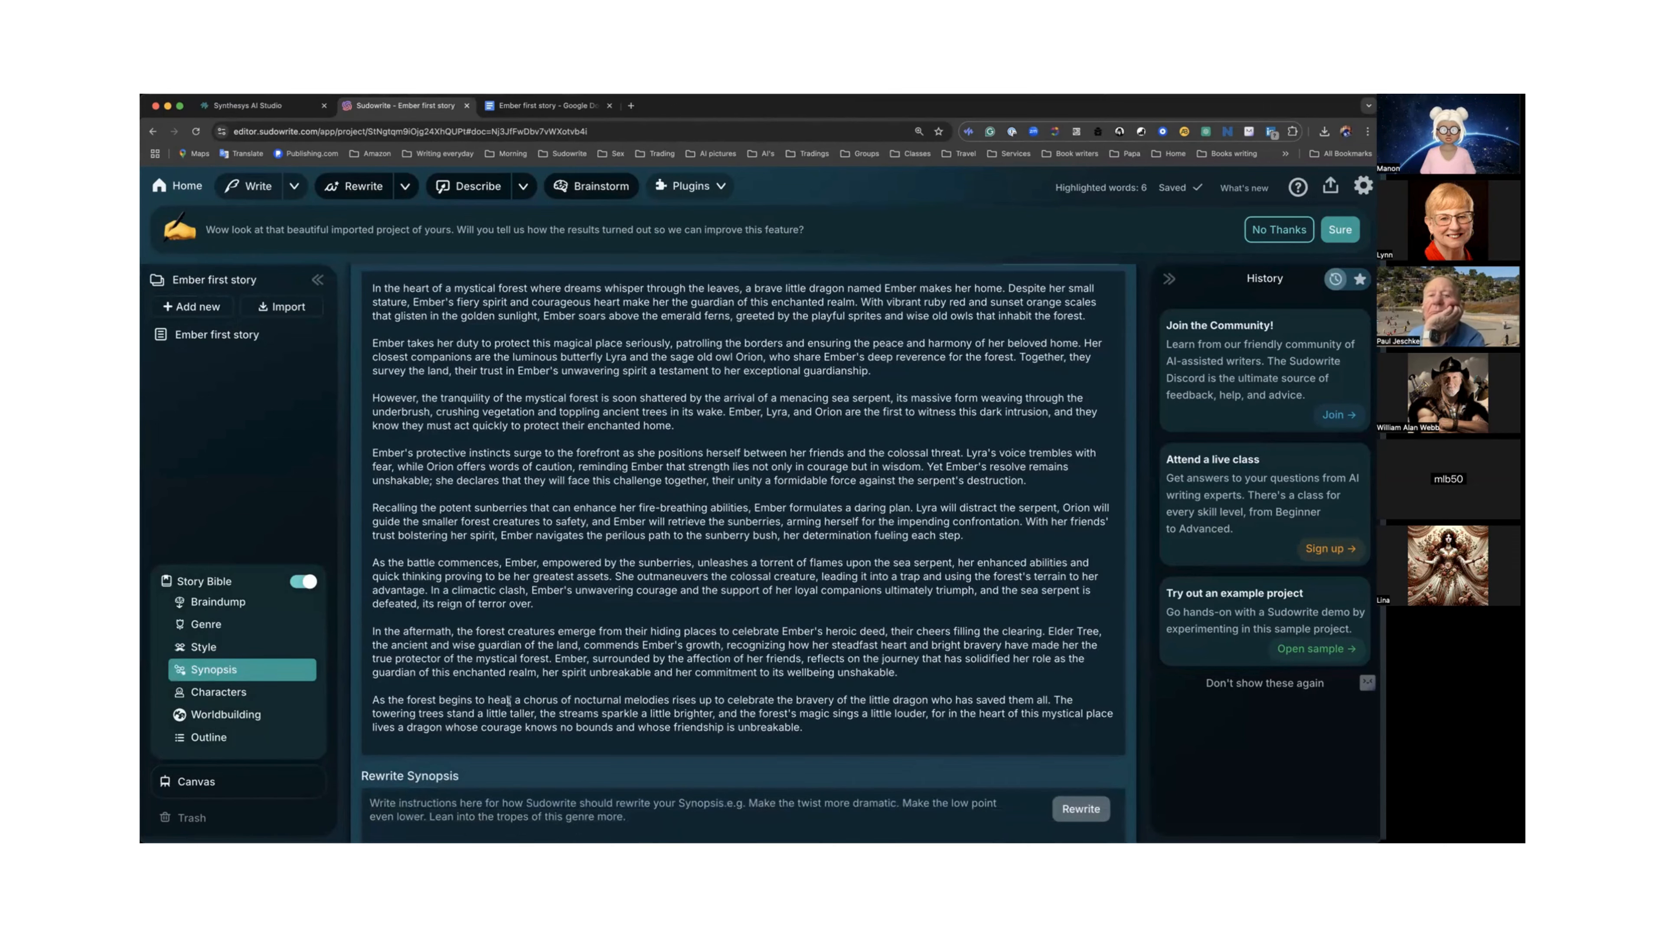
{"action": "scroll", "coordinate": [511, 472], "scroll_direction": "down", "scroll_amount": 5}
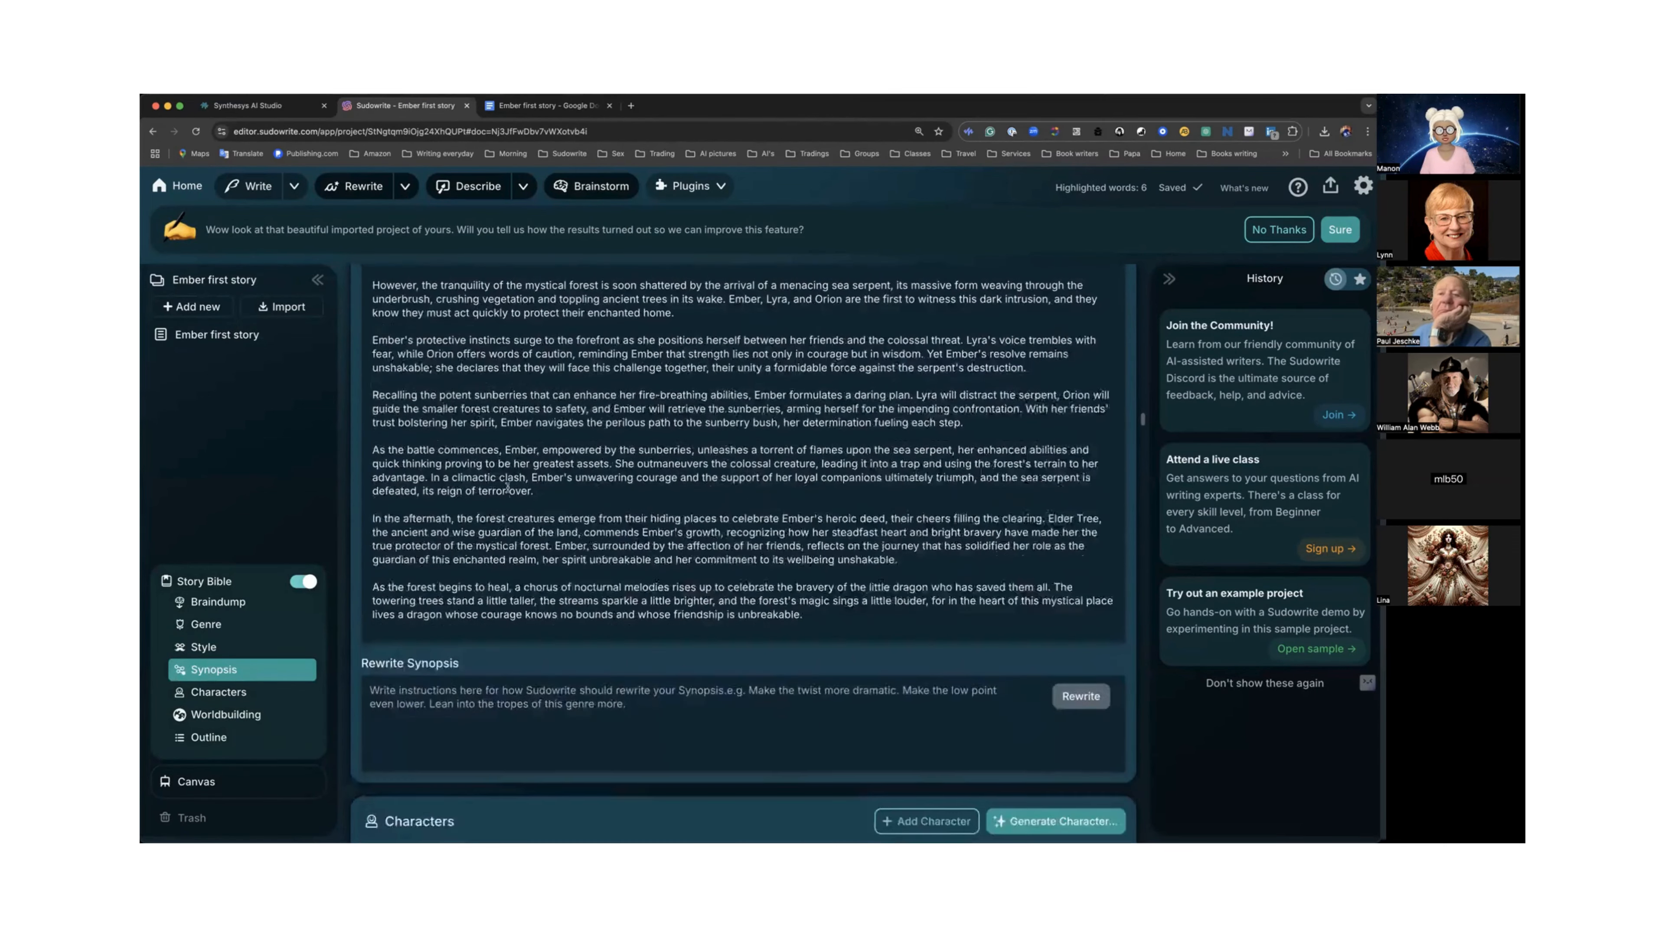
{"action": "scroll", "coordinate": [509, 485], "scroll_direction": "down", "scroll_amount": 3}
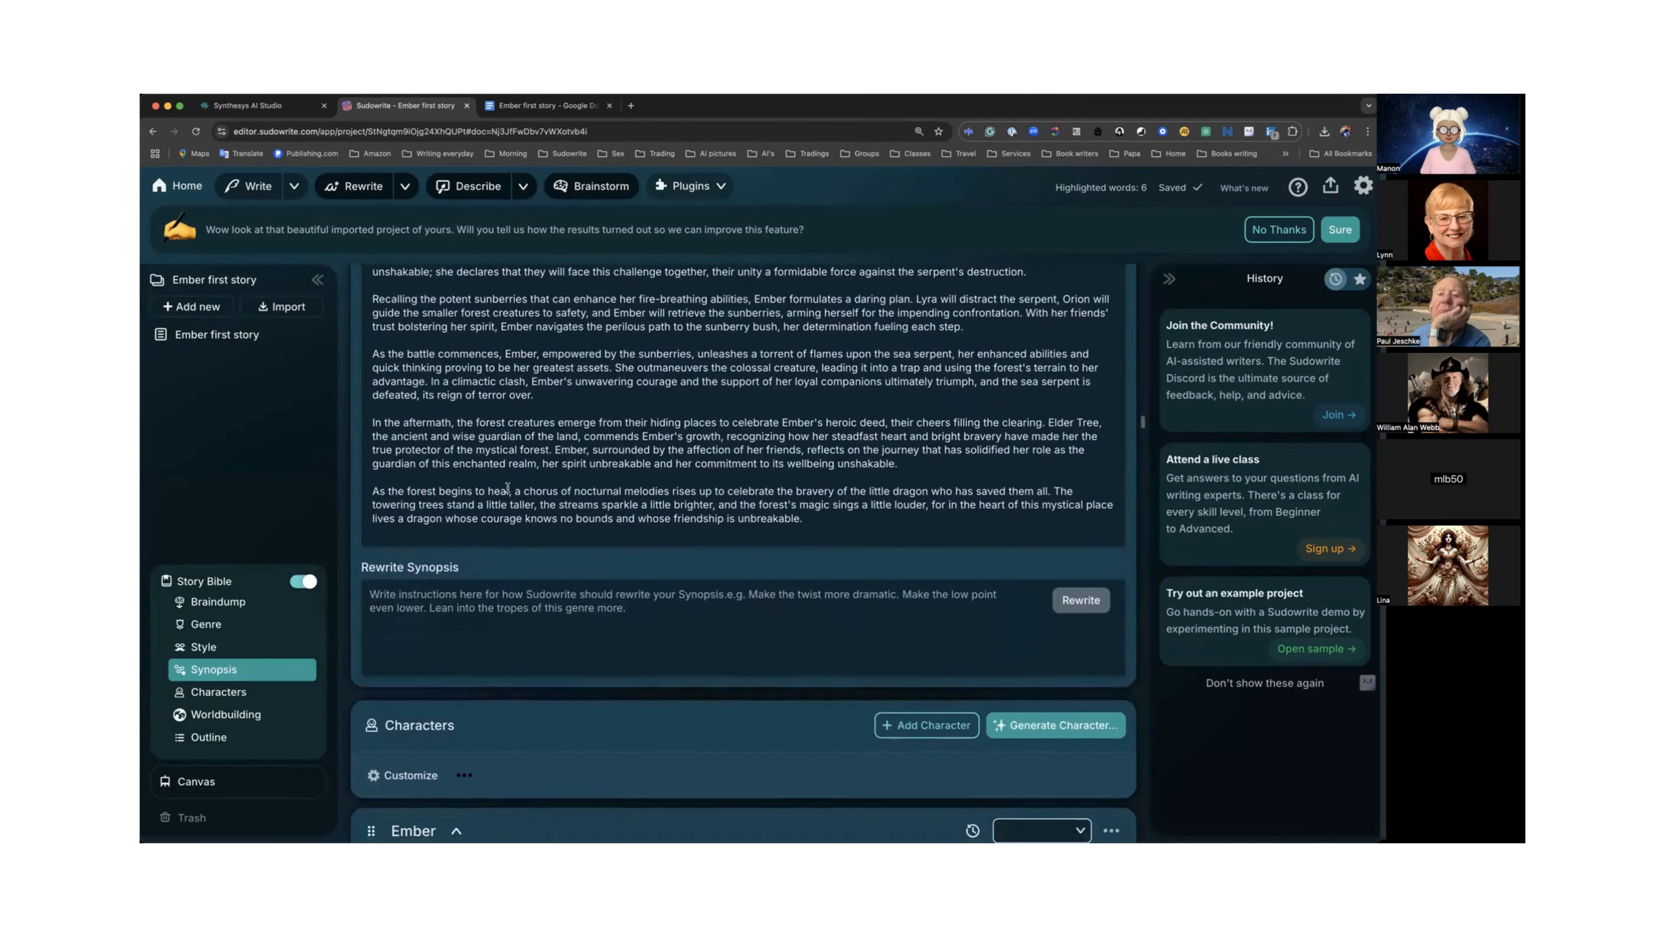
{"action": "scroll", "coordinate": [511, 479], "scroll_direction": "down", "scroll_amount": 1}
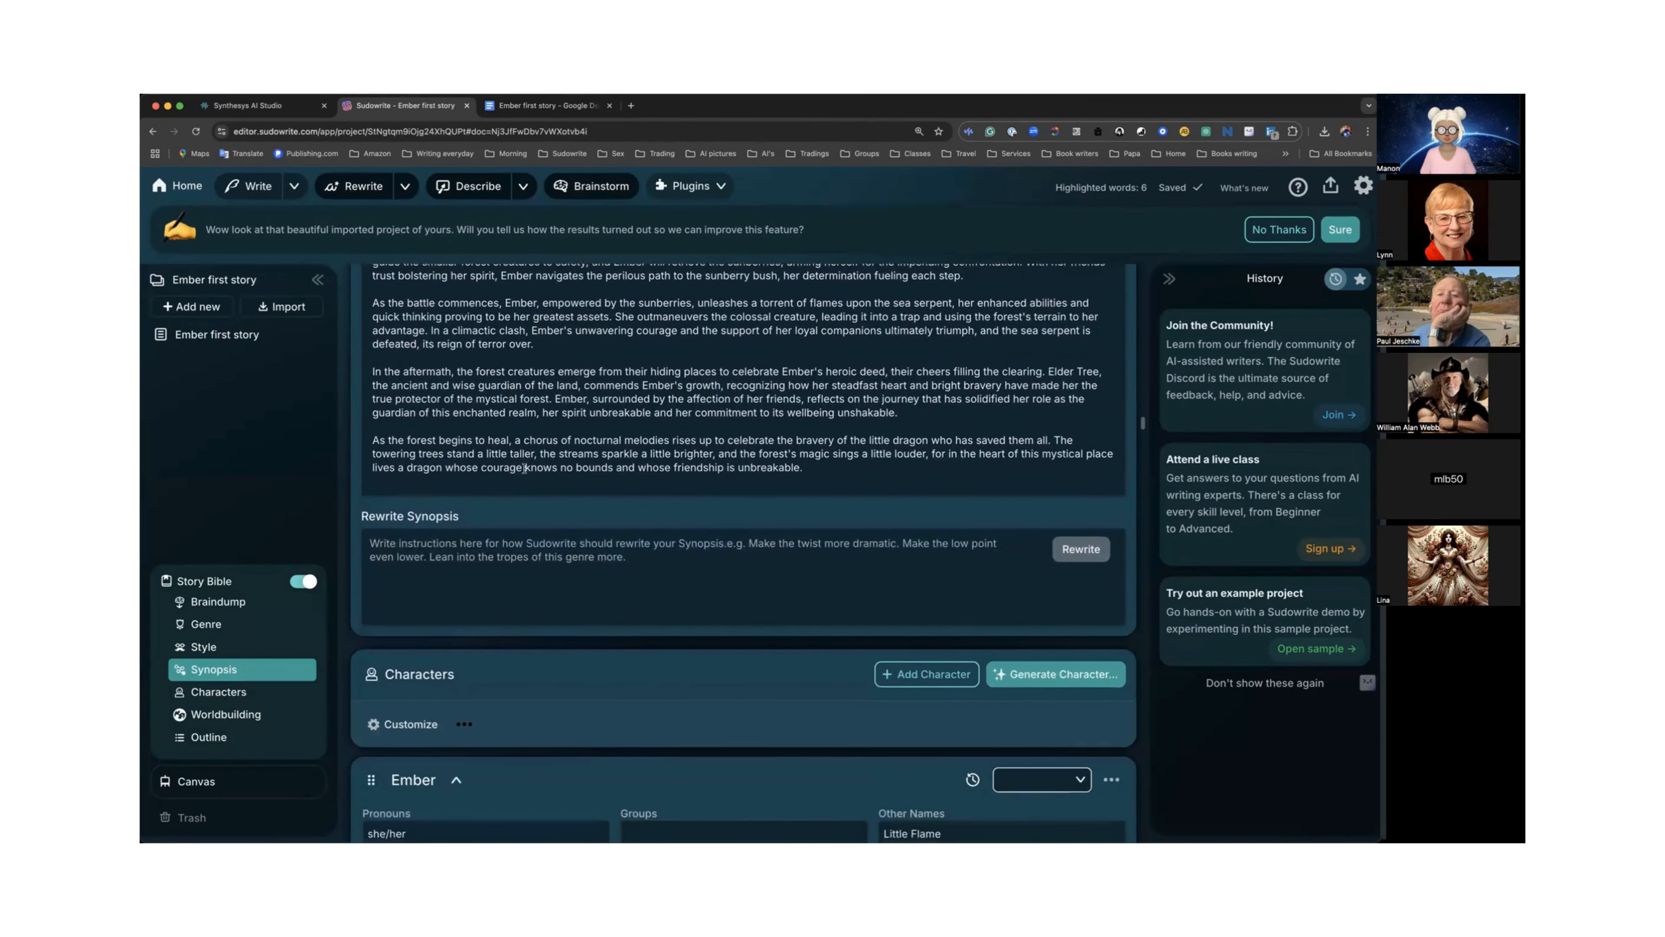
Dismiss the imported-project feedback banner and set Ember's character role to Protagonist.
{"action": "left_click", "coordinate": [1271, 233]}
{"action": "scroll", "coordinate": [829, 420], "scroll_direction": "down", "scroll_amount": 10}
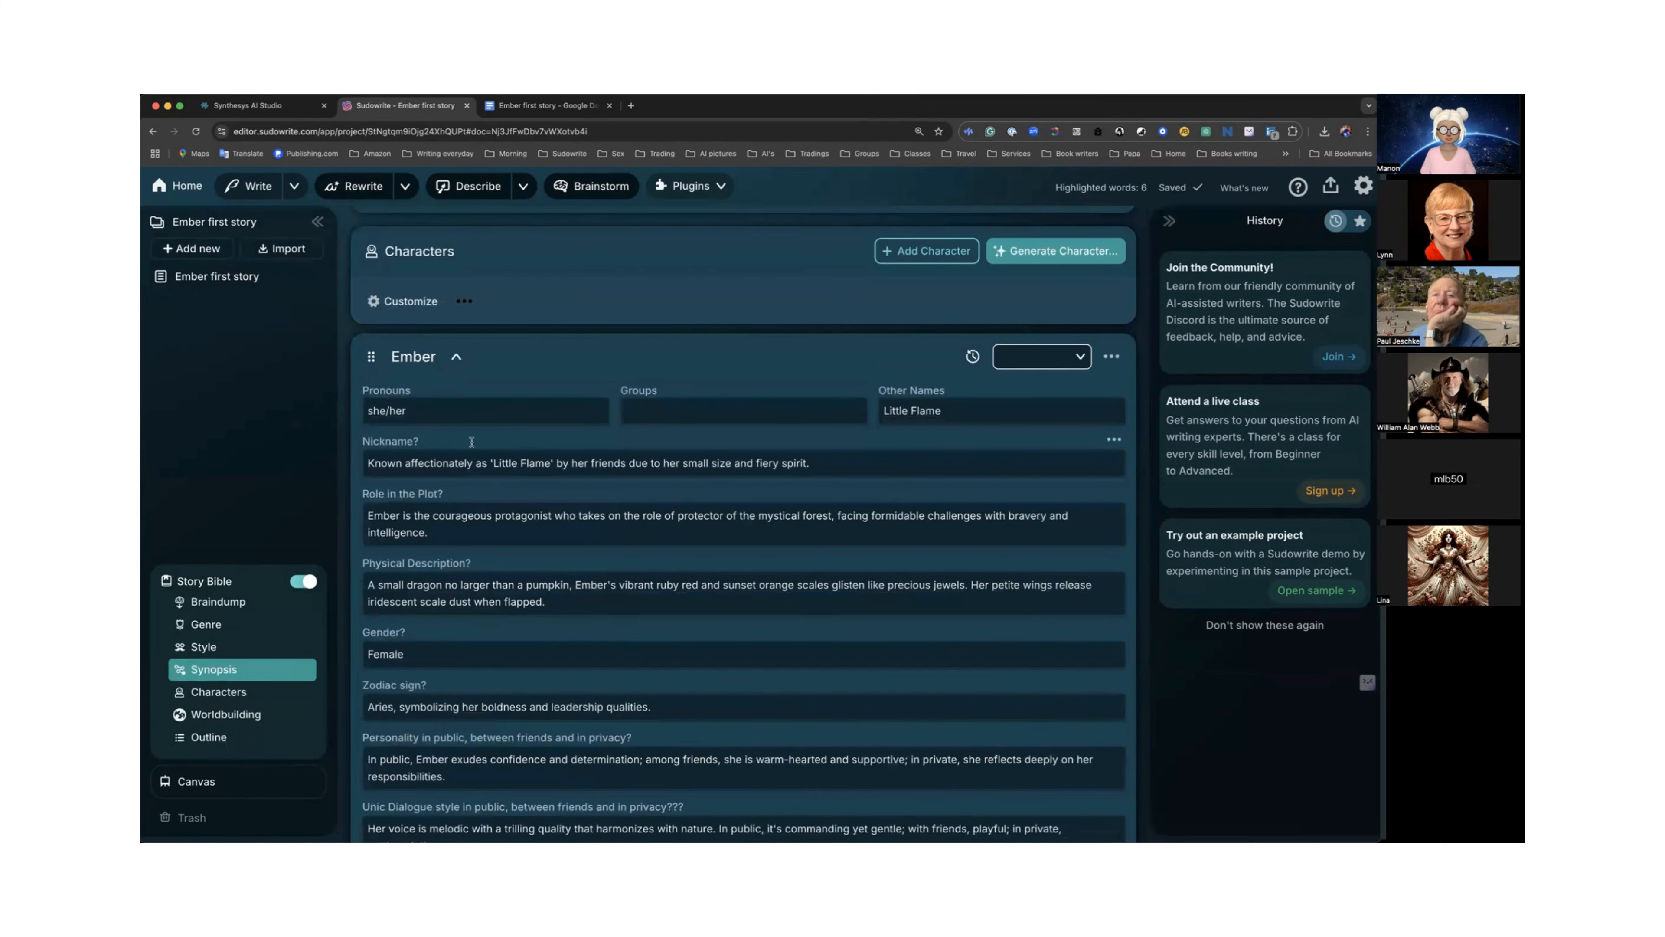
{"action": "scroll", "coordinate": [453, 496], "scroll_direction": "down", "scroll_amount": 2}
{"action": "scroll", "coordinate": [453, 496], "scroll_direction": "down", "scroll_amount": 2}
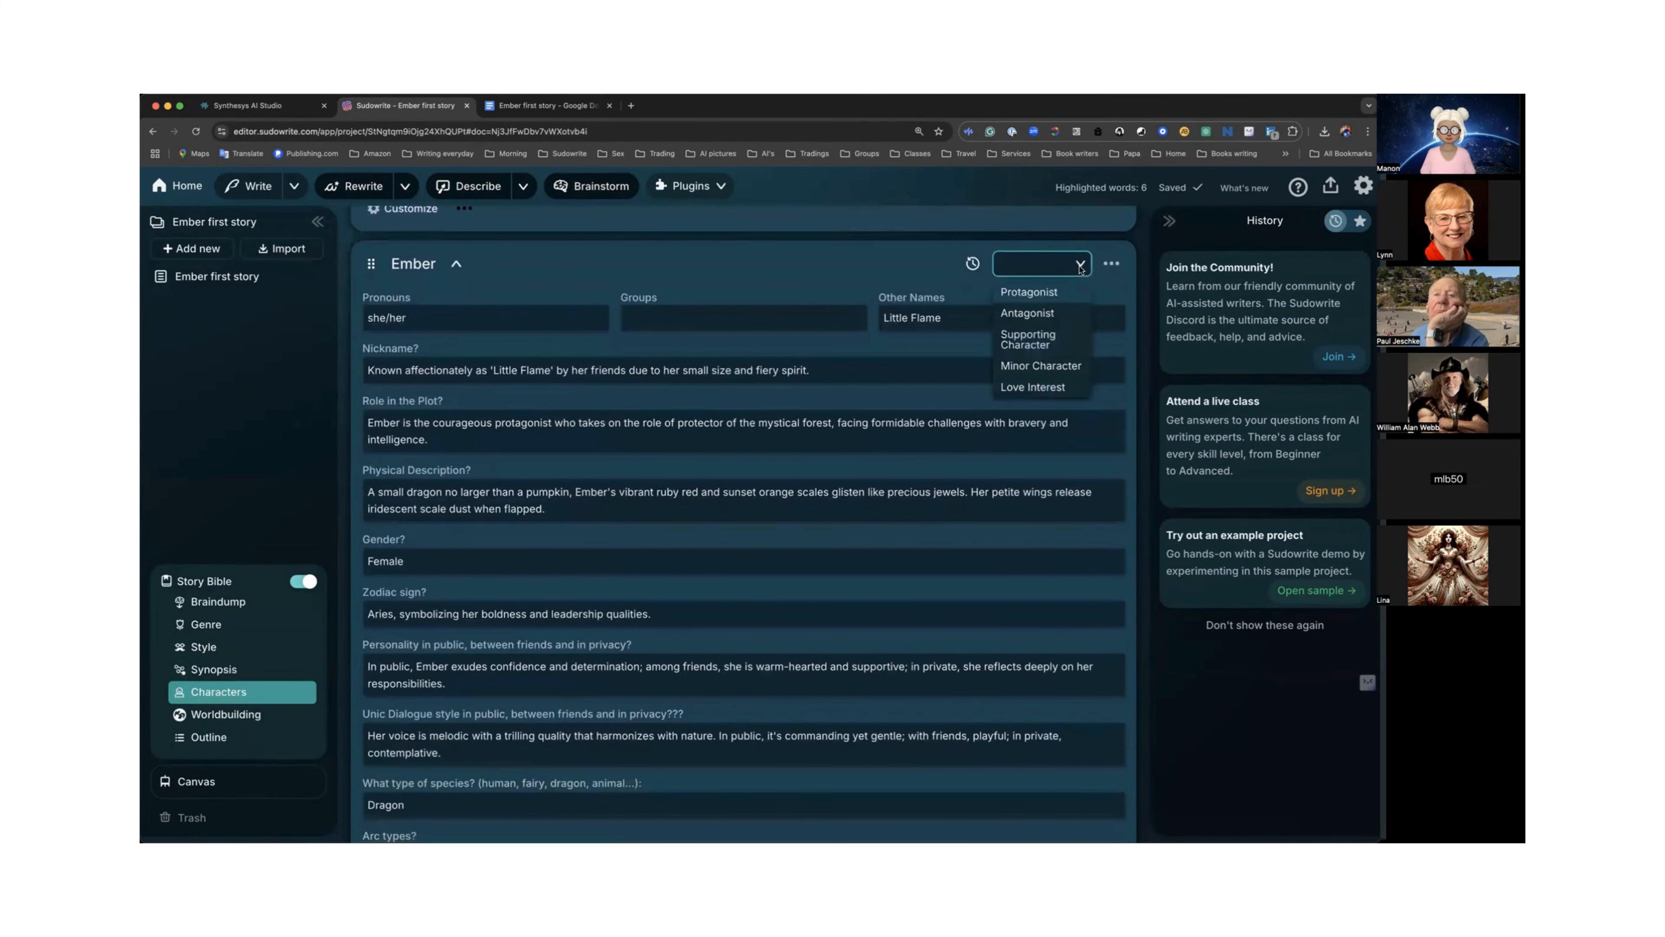
{"action": "left_click", "coordinate": [1039, 293]}
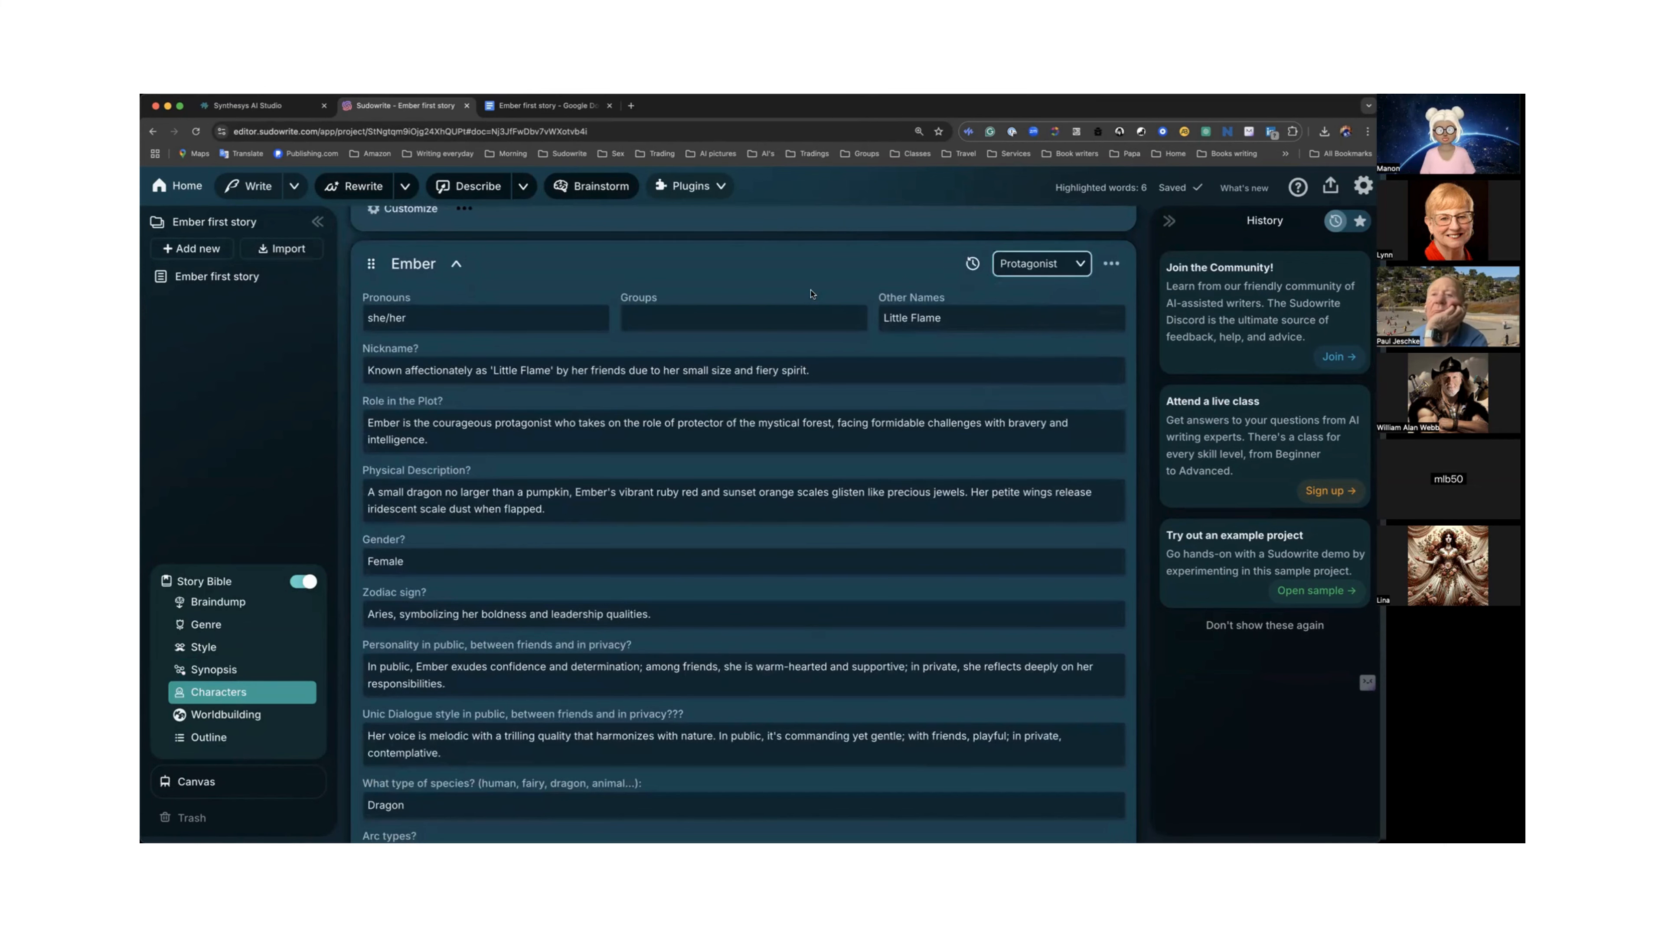
{"action": "scroll", "coordinate": [813, 295], "scroll_direction": "up", "scroll_amount": 2}
{"action": "scroll", "coordinate": [811, 294], "scroll_direction": "up", "scroll_amount": 1}
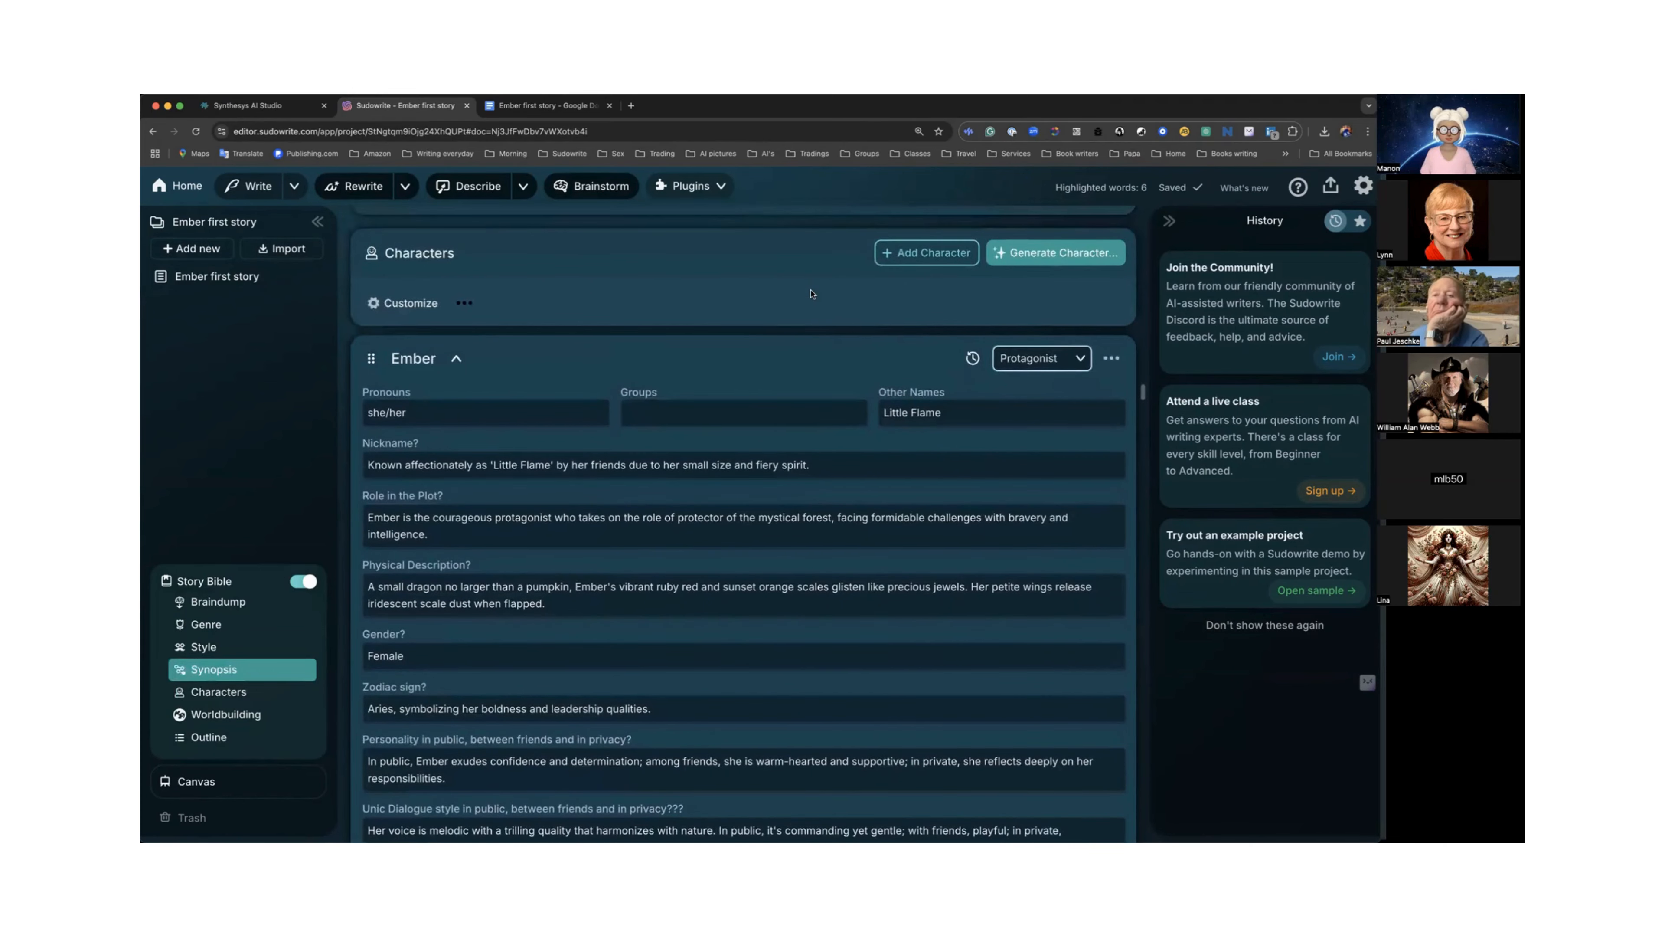
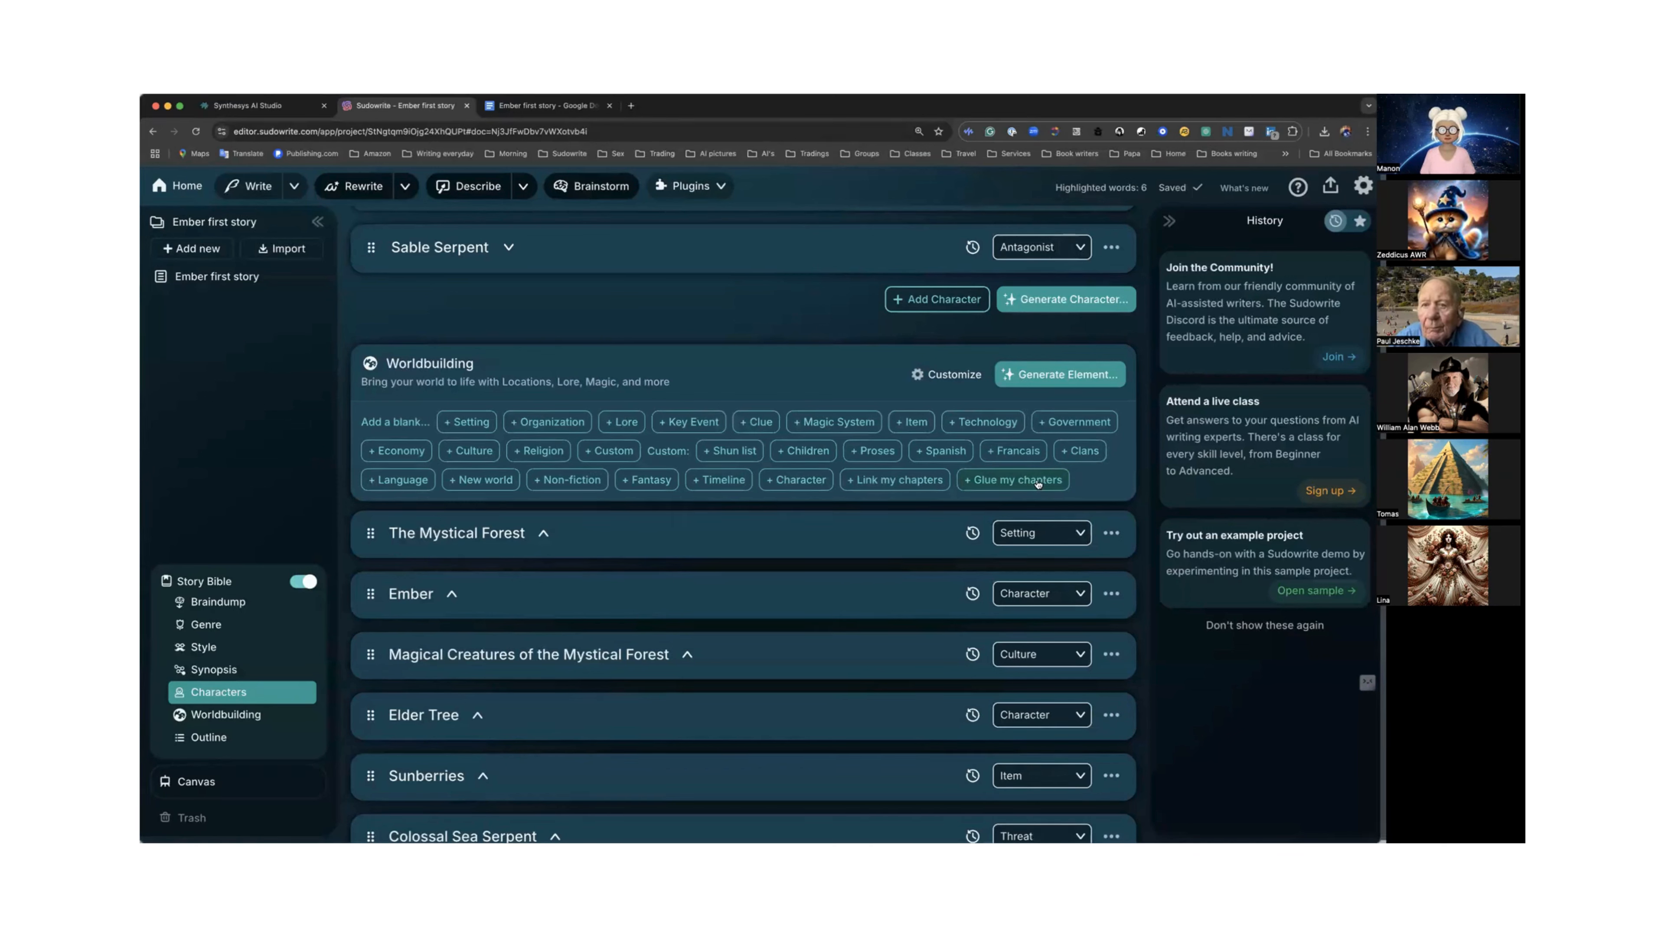
Generate a new worldbuilding element of the "Glue my chapters" type.
{"action": "left_click", "coordinate": [1052, 375]}
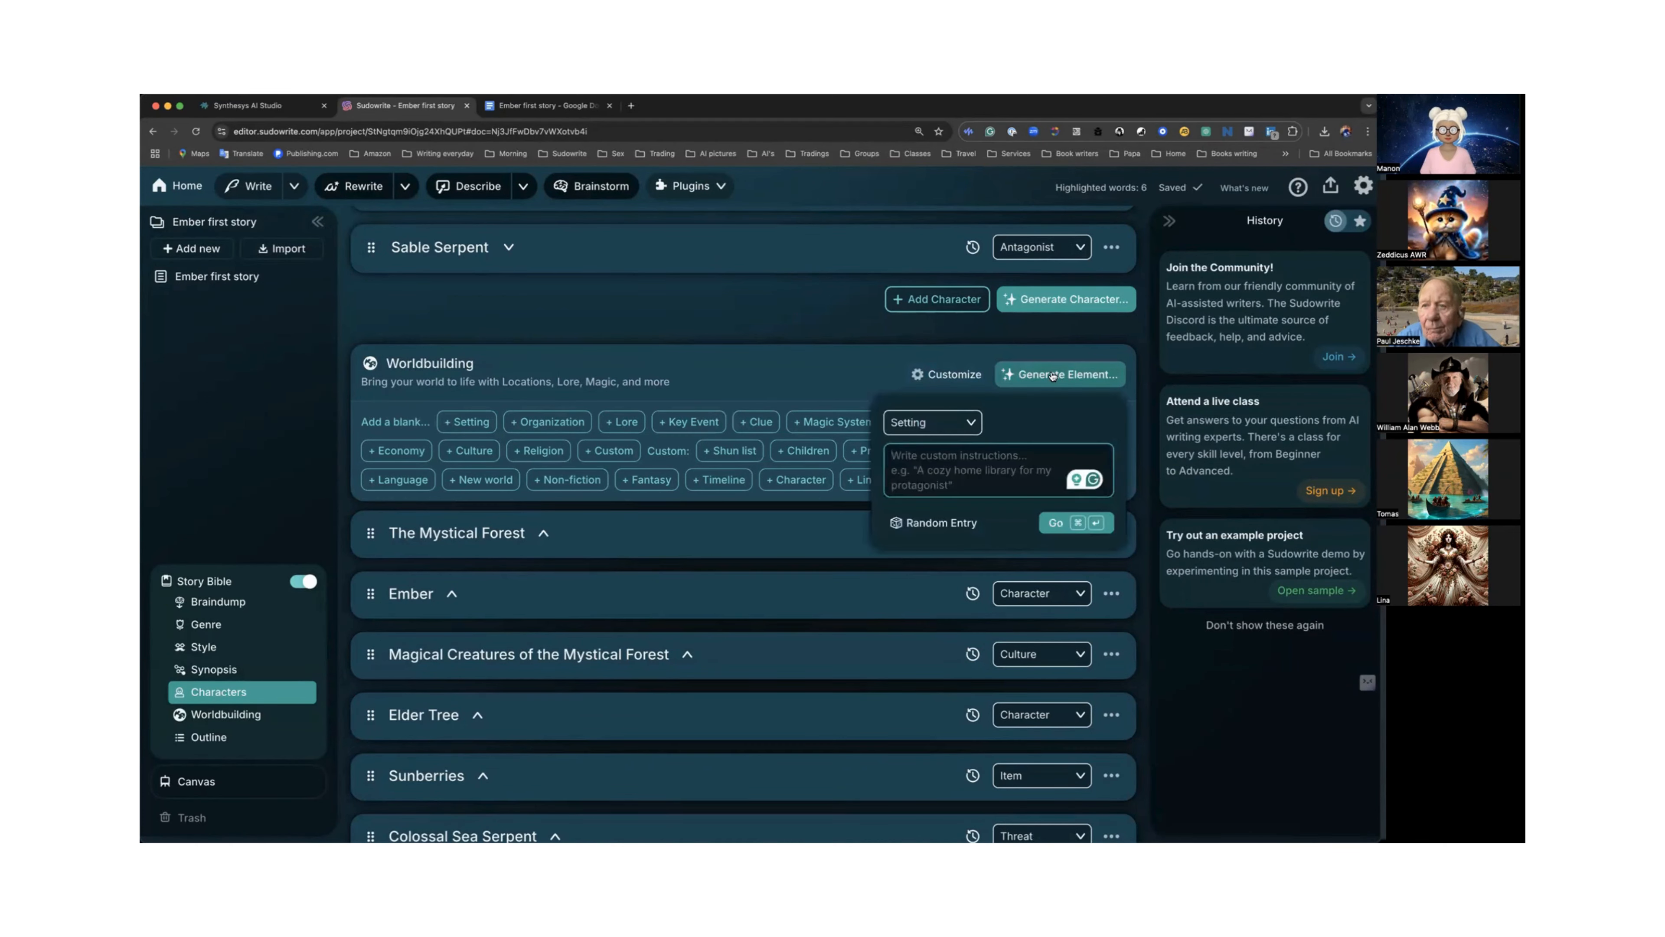
{"action": "left_click", "coordinate": [973, 425]}
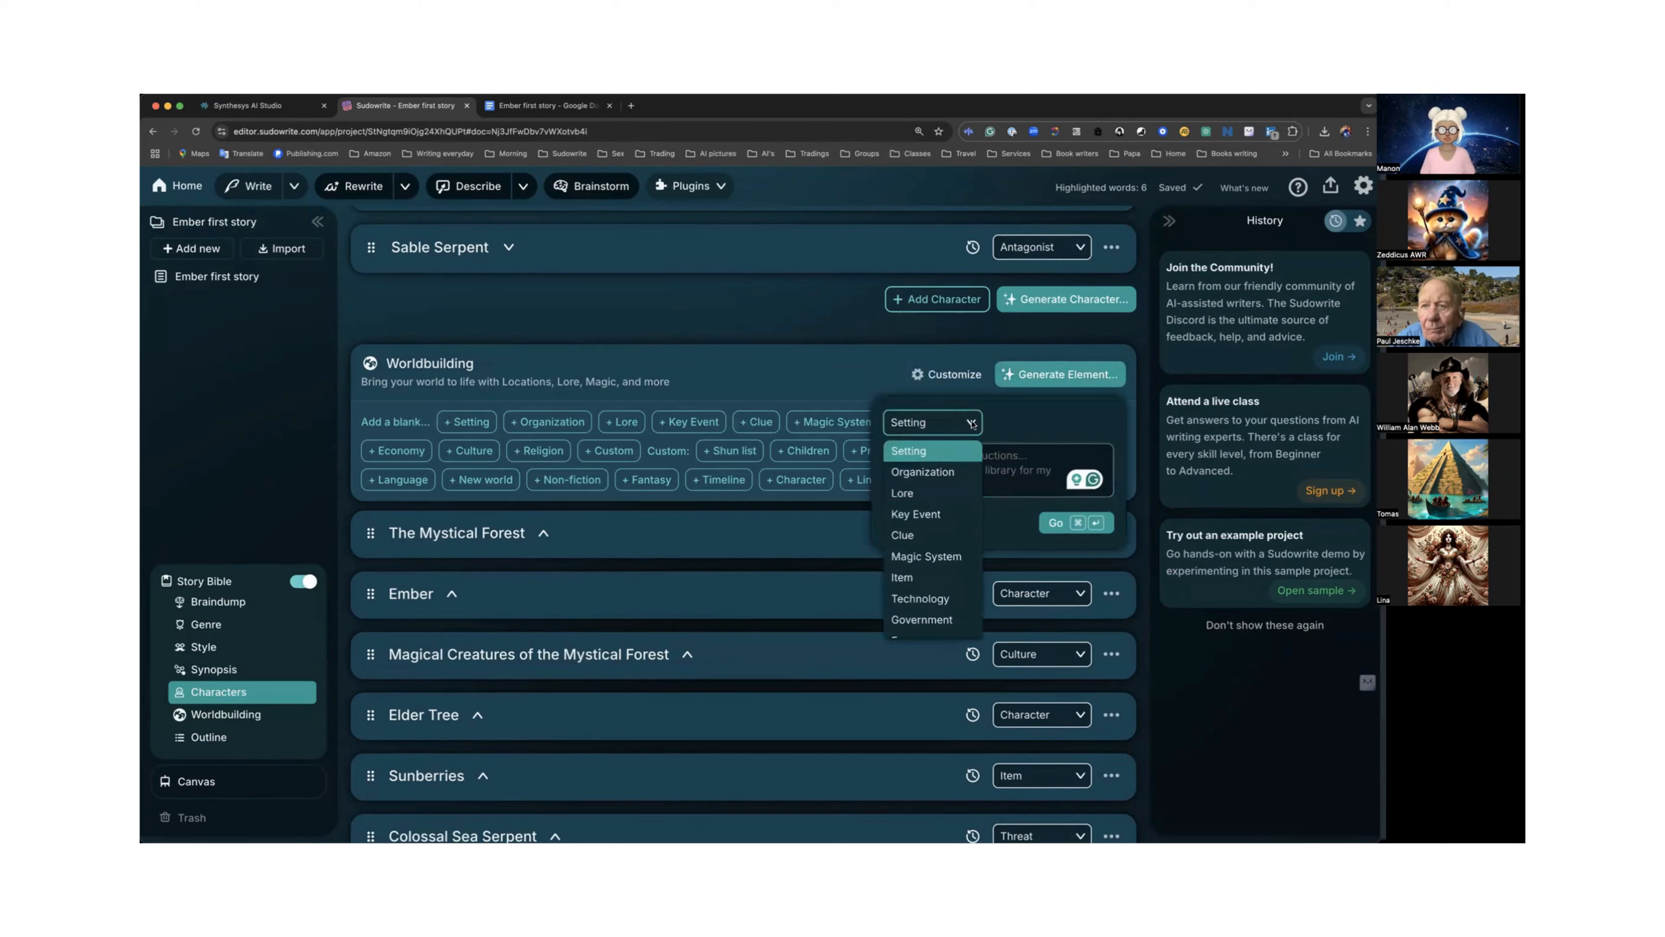
{"action": "scroll", "coordinate": [931, 544], "scroll_direction": "down", "scroll_amount": 5}
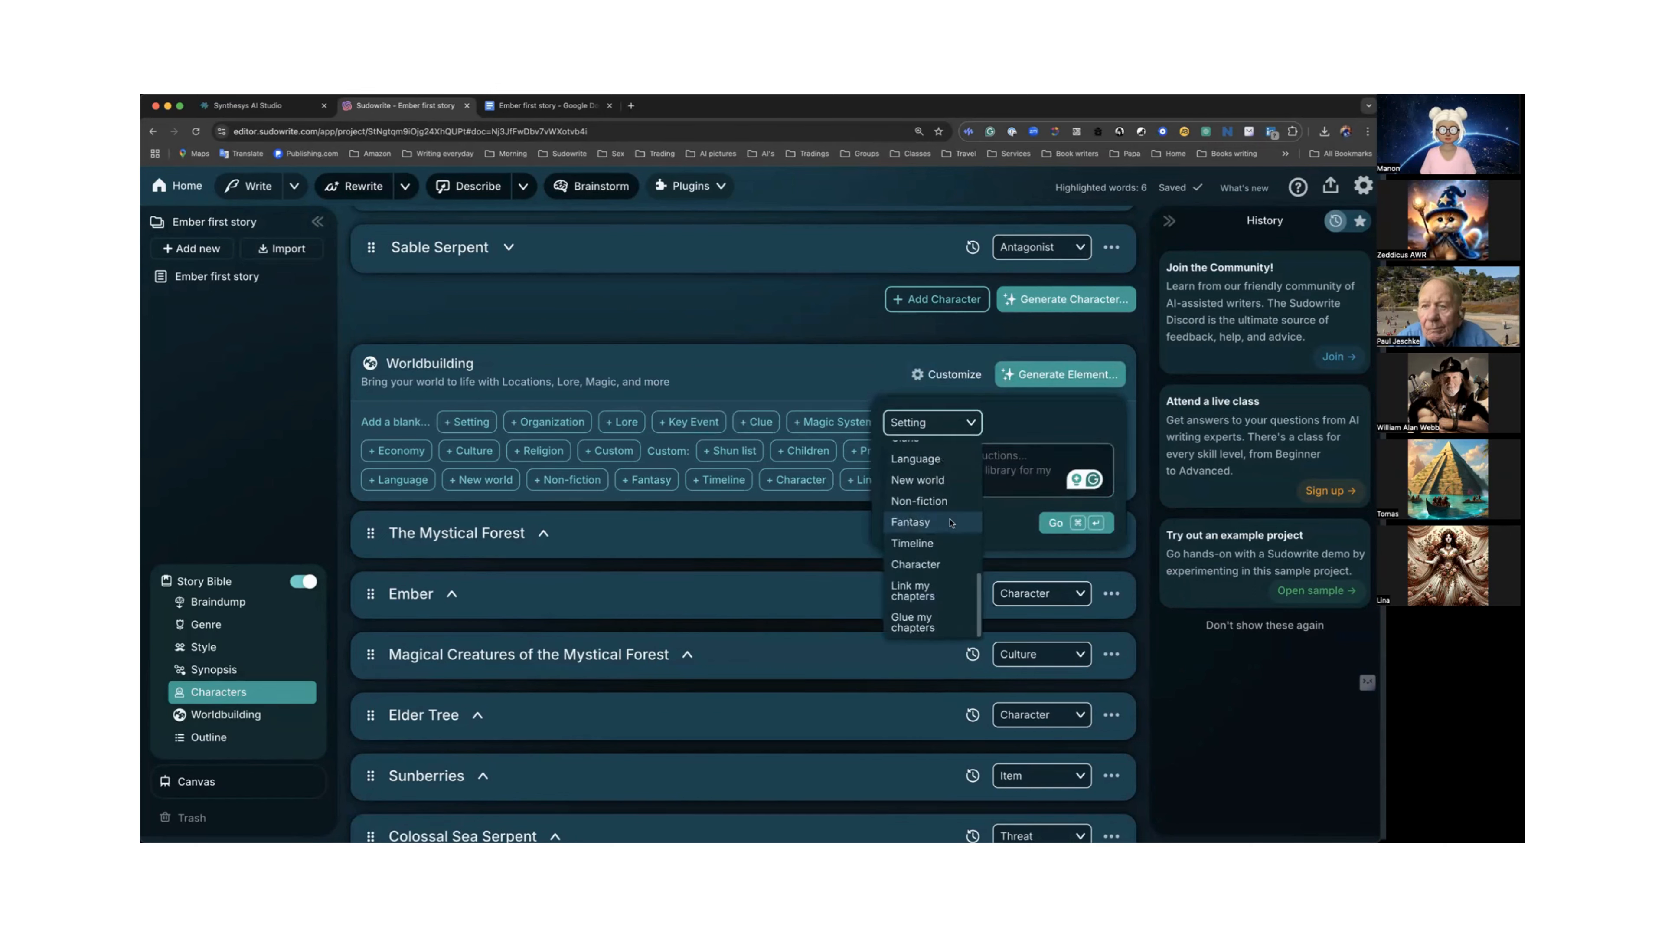
{"action": "left_click", "coordinate": [912, 624]}
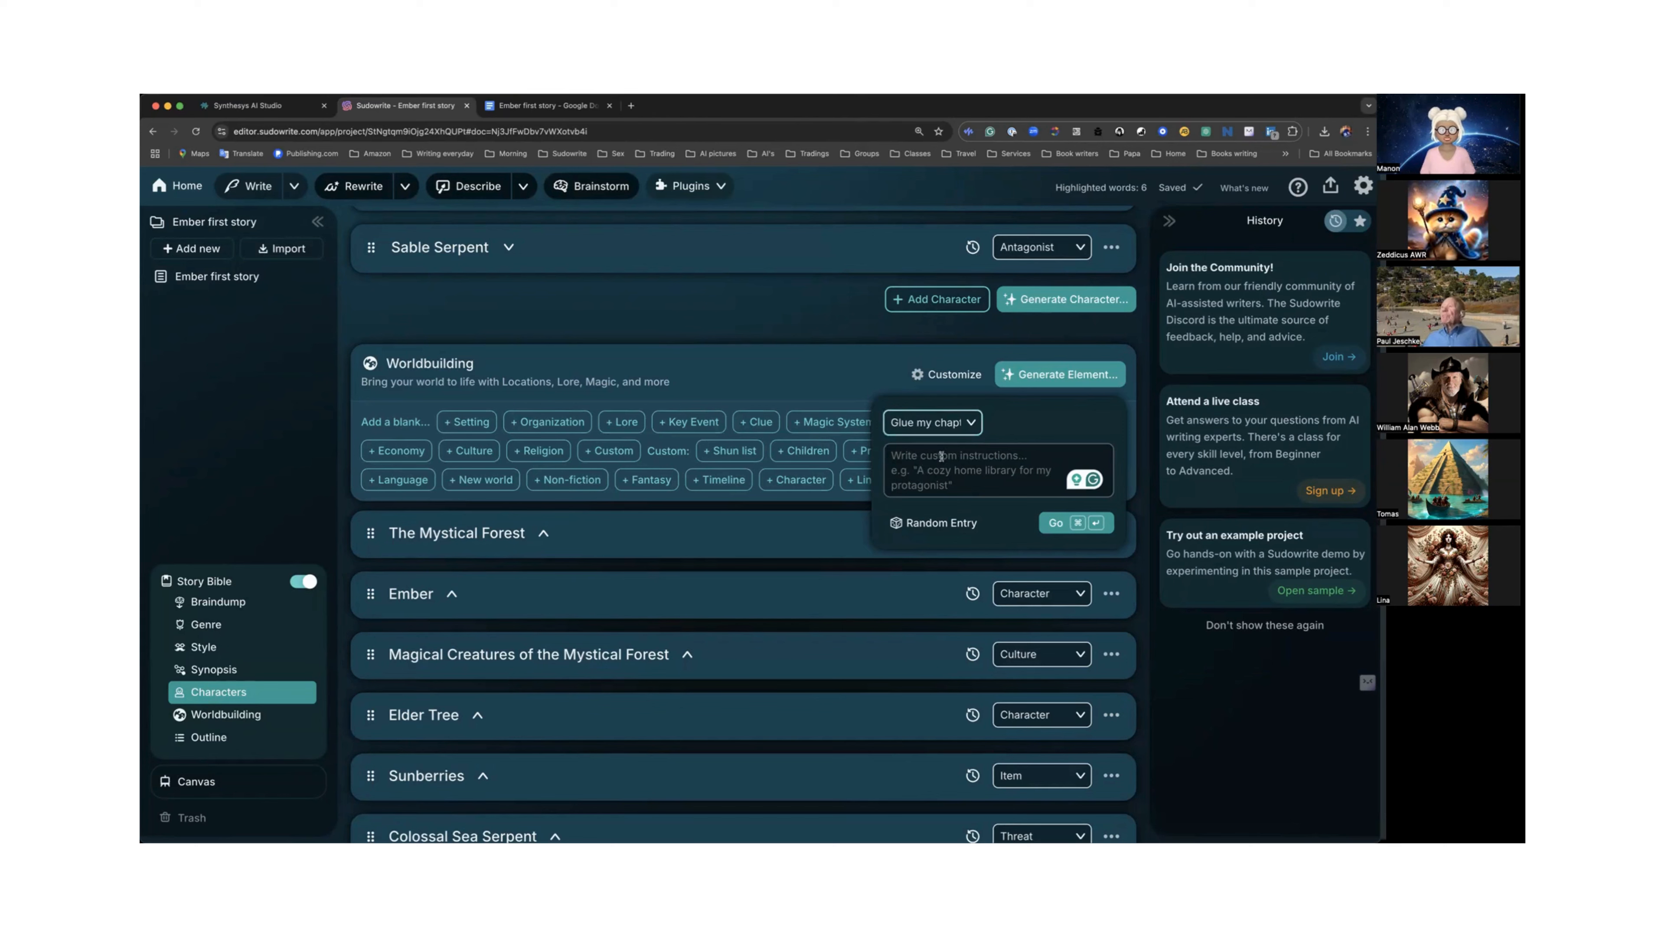
{"action": "left_click", "coordinate": [1053, 525]}
Read through the generated quest element's synopsis and chapter resumes.
{"action": "scroll", "coordinate": [1052, 527], "scroll_direction": "down", "scroll_amount": 10}
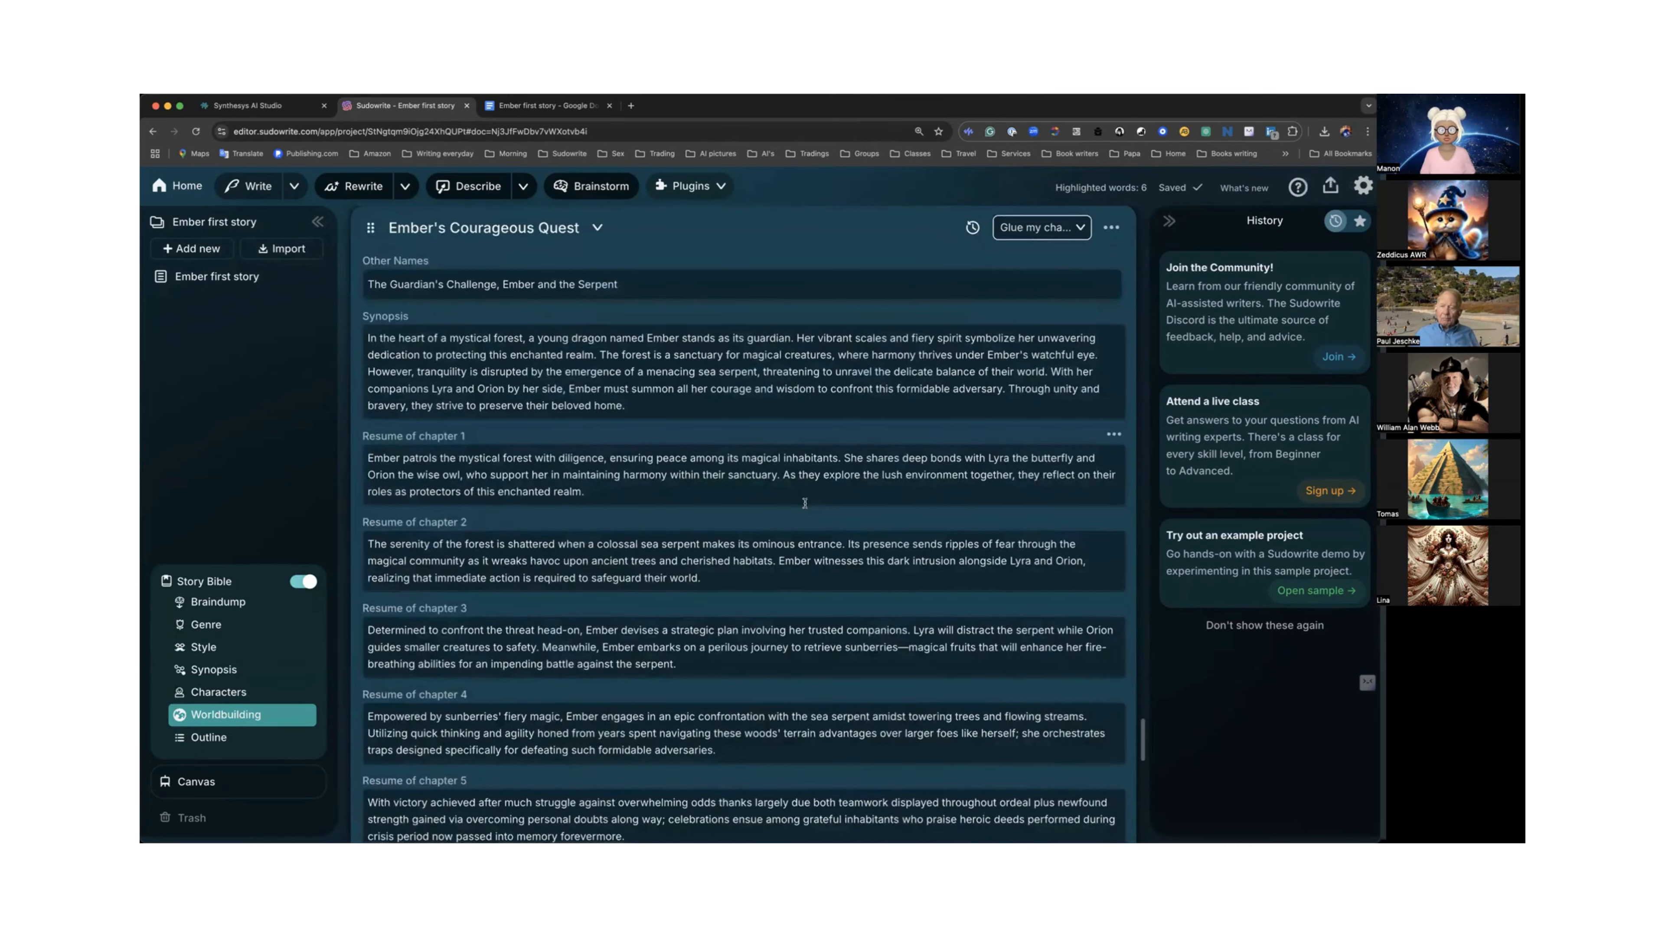
{"action": "scroll", "coordinate": [806, 507], "scroll_direction": "down", "scroll_amount": 5}
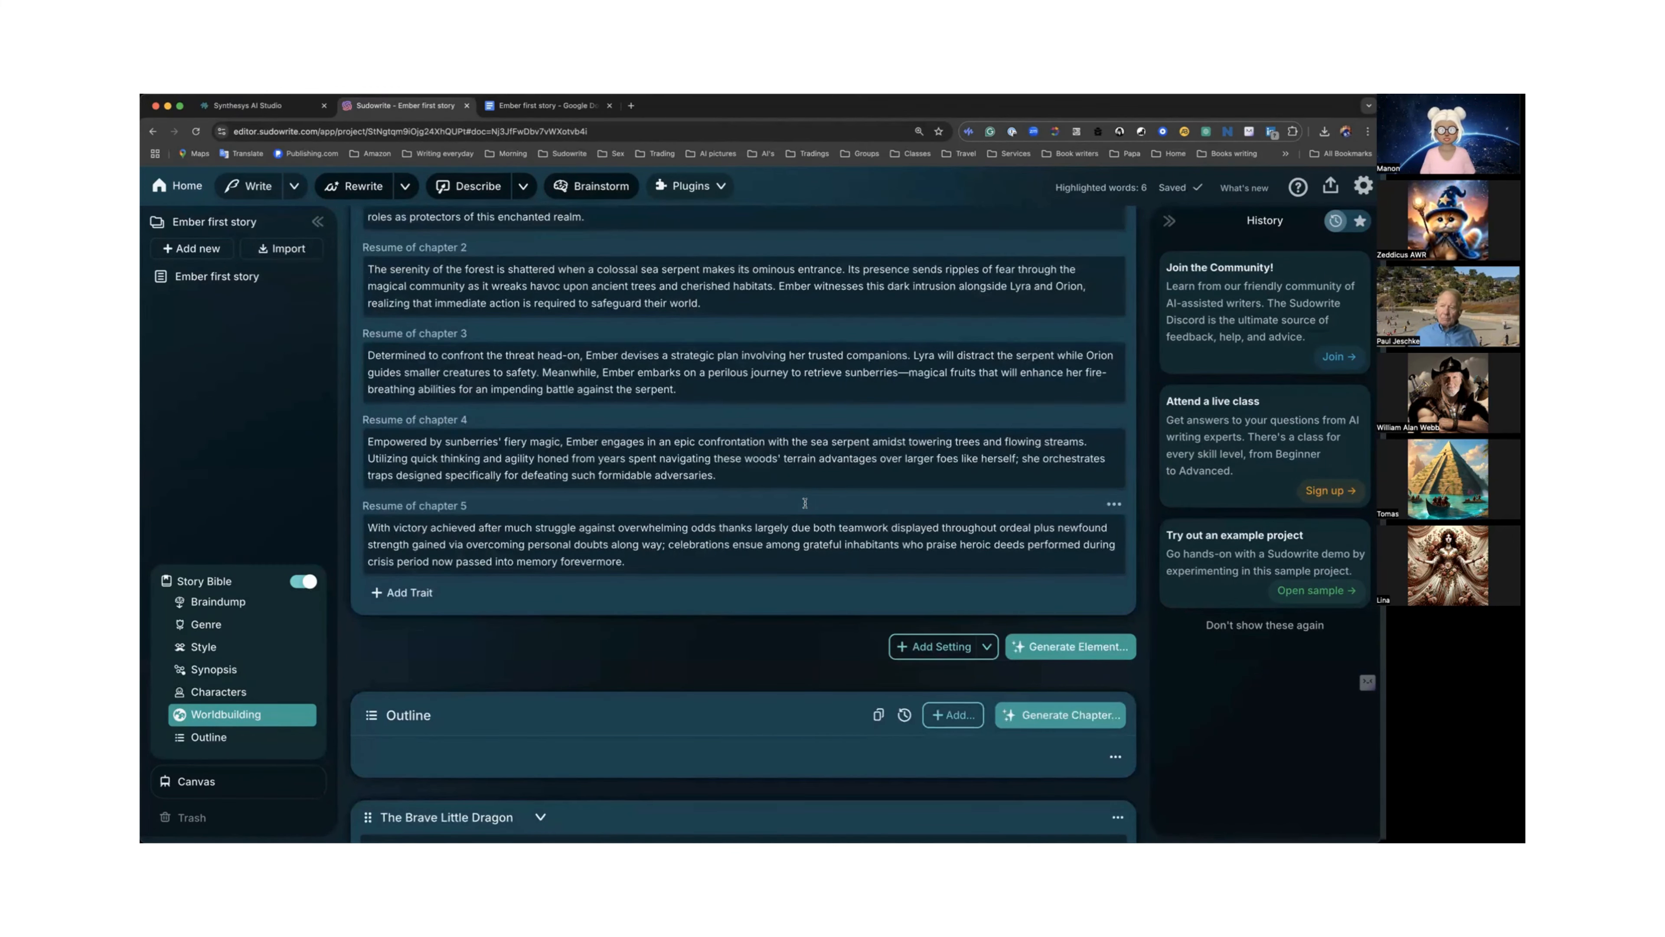
{"action": "scroll", "coordinate": [805, 503], "scroll_direction": "up", "scroll_amount": 4}
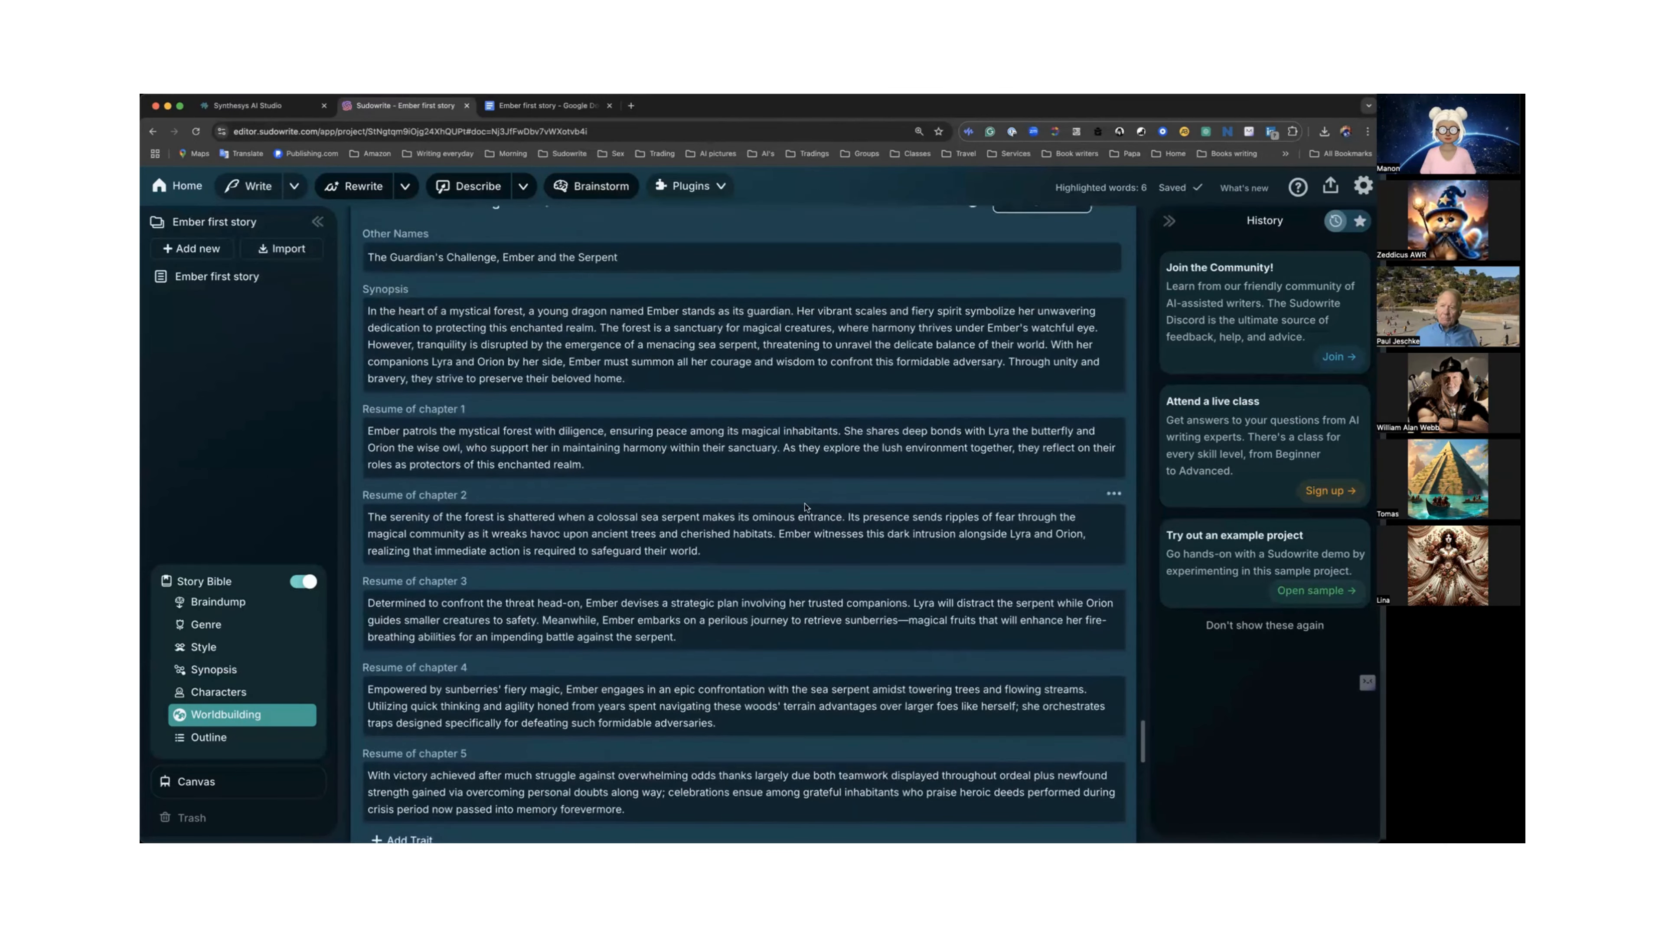
{"action": "scroll", "coordinate": [806, 507], "scroll_direction": "up", "scroll_amount": 2}
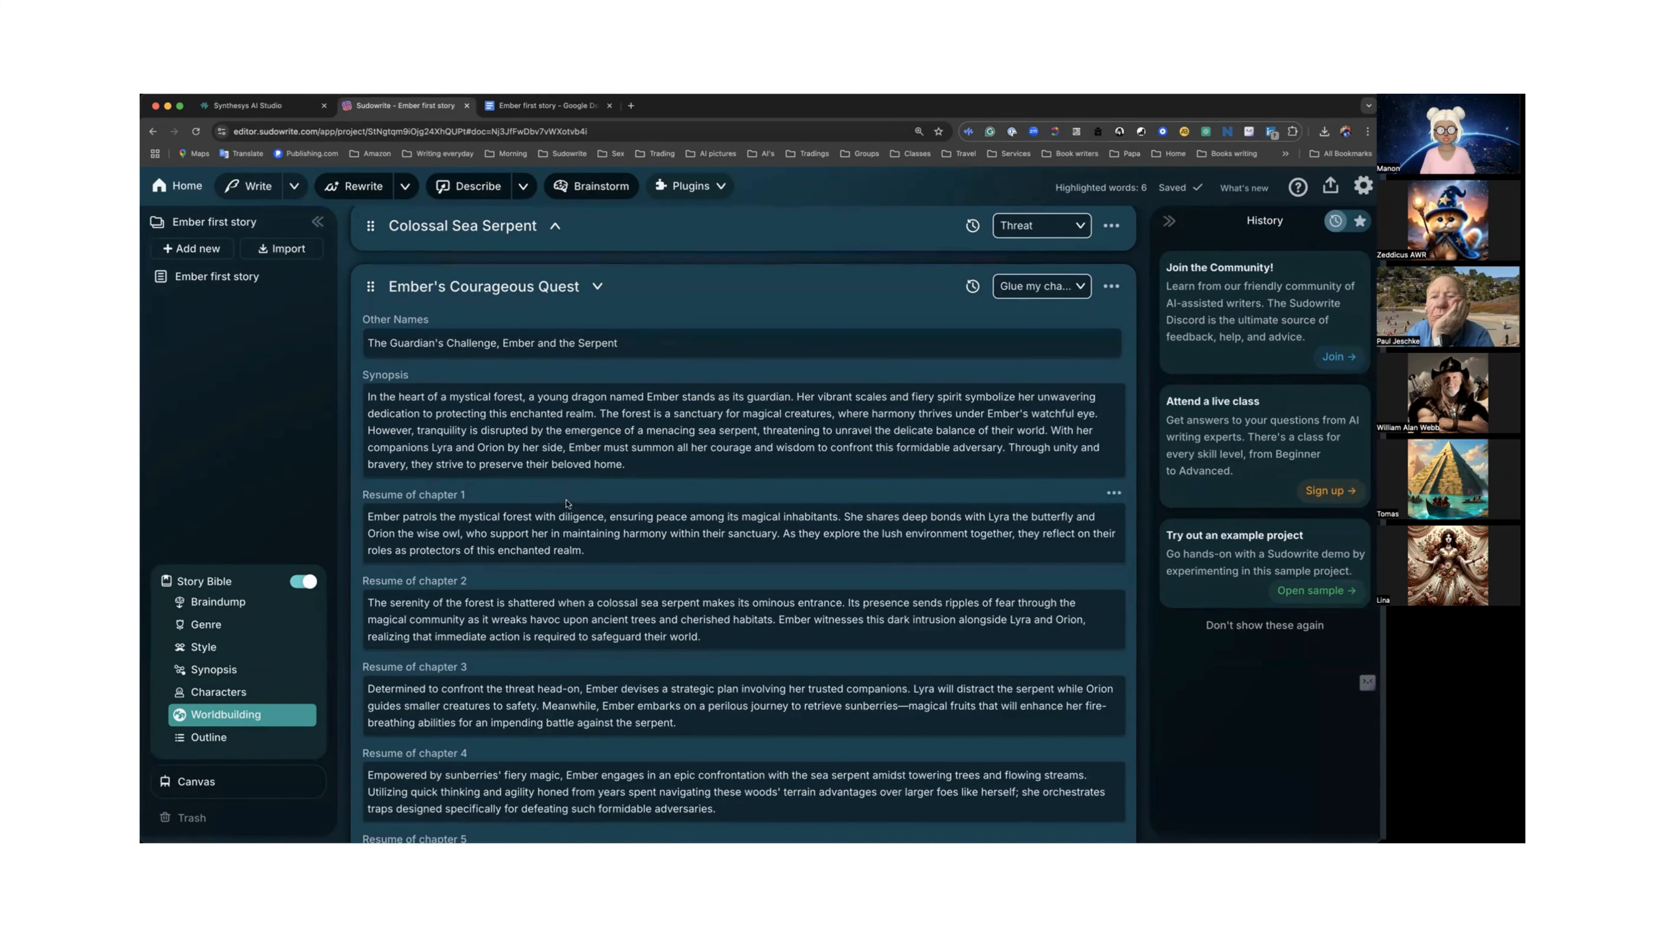
{"action": "scroll", "coordinate": [566, 501], "scroll_direction": "down", "scroll_amount": 2}
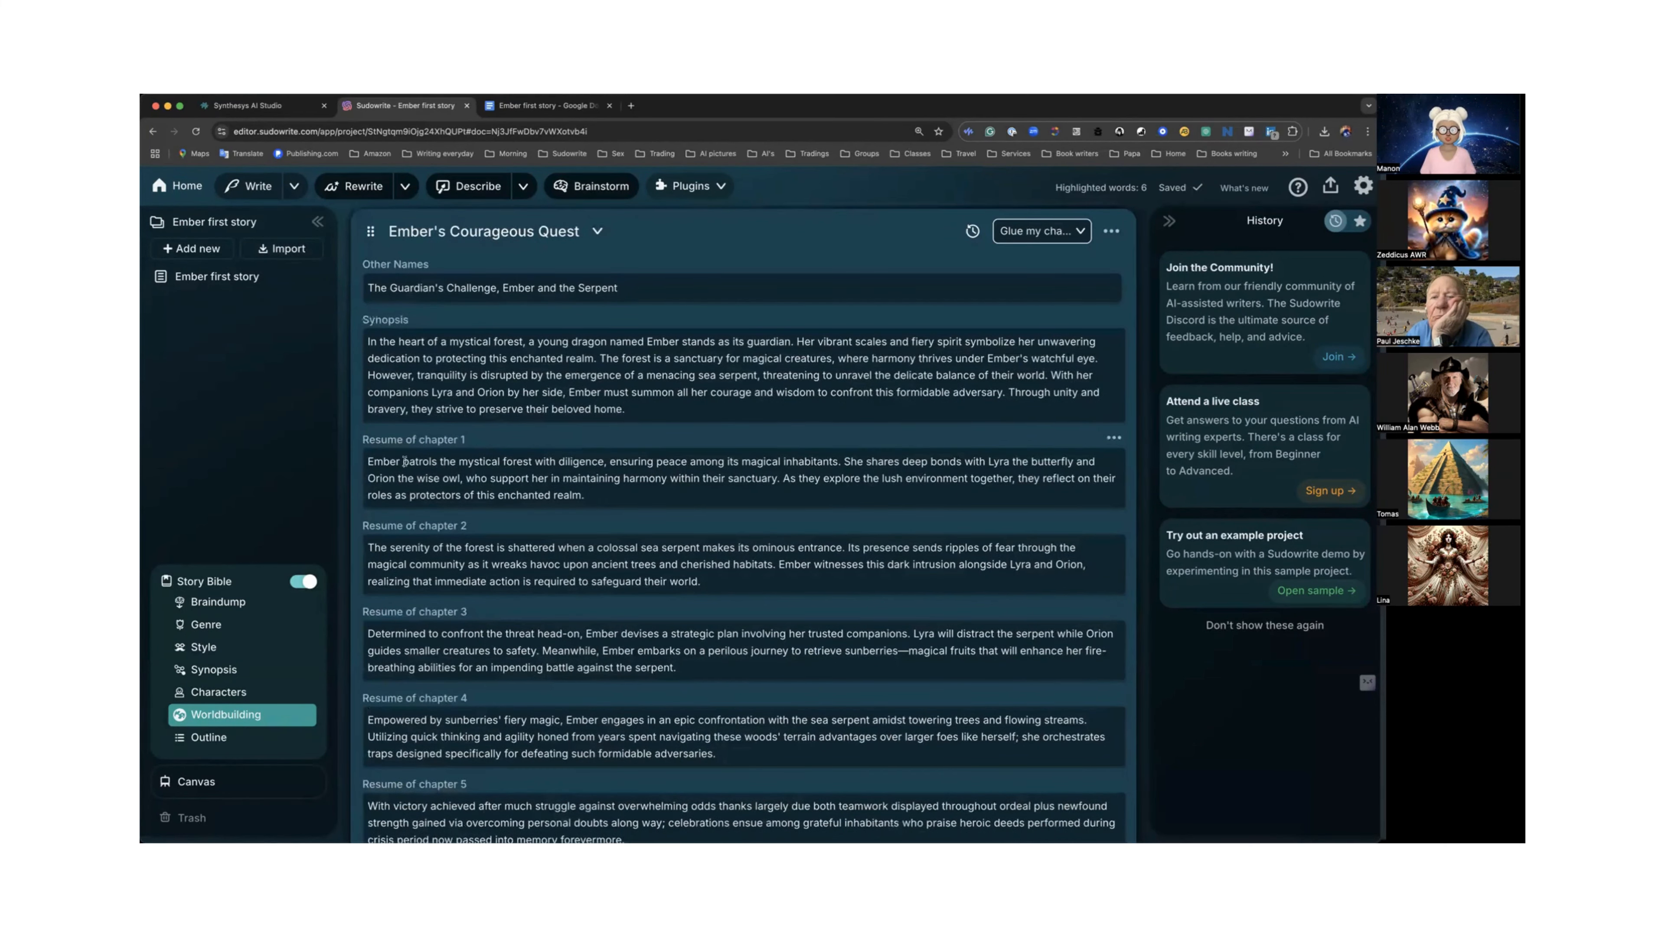
{"action": "left_click_drag", "start_coordinate": [391, 460], "coordinate": [583, 477]}
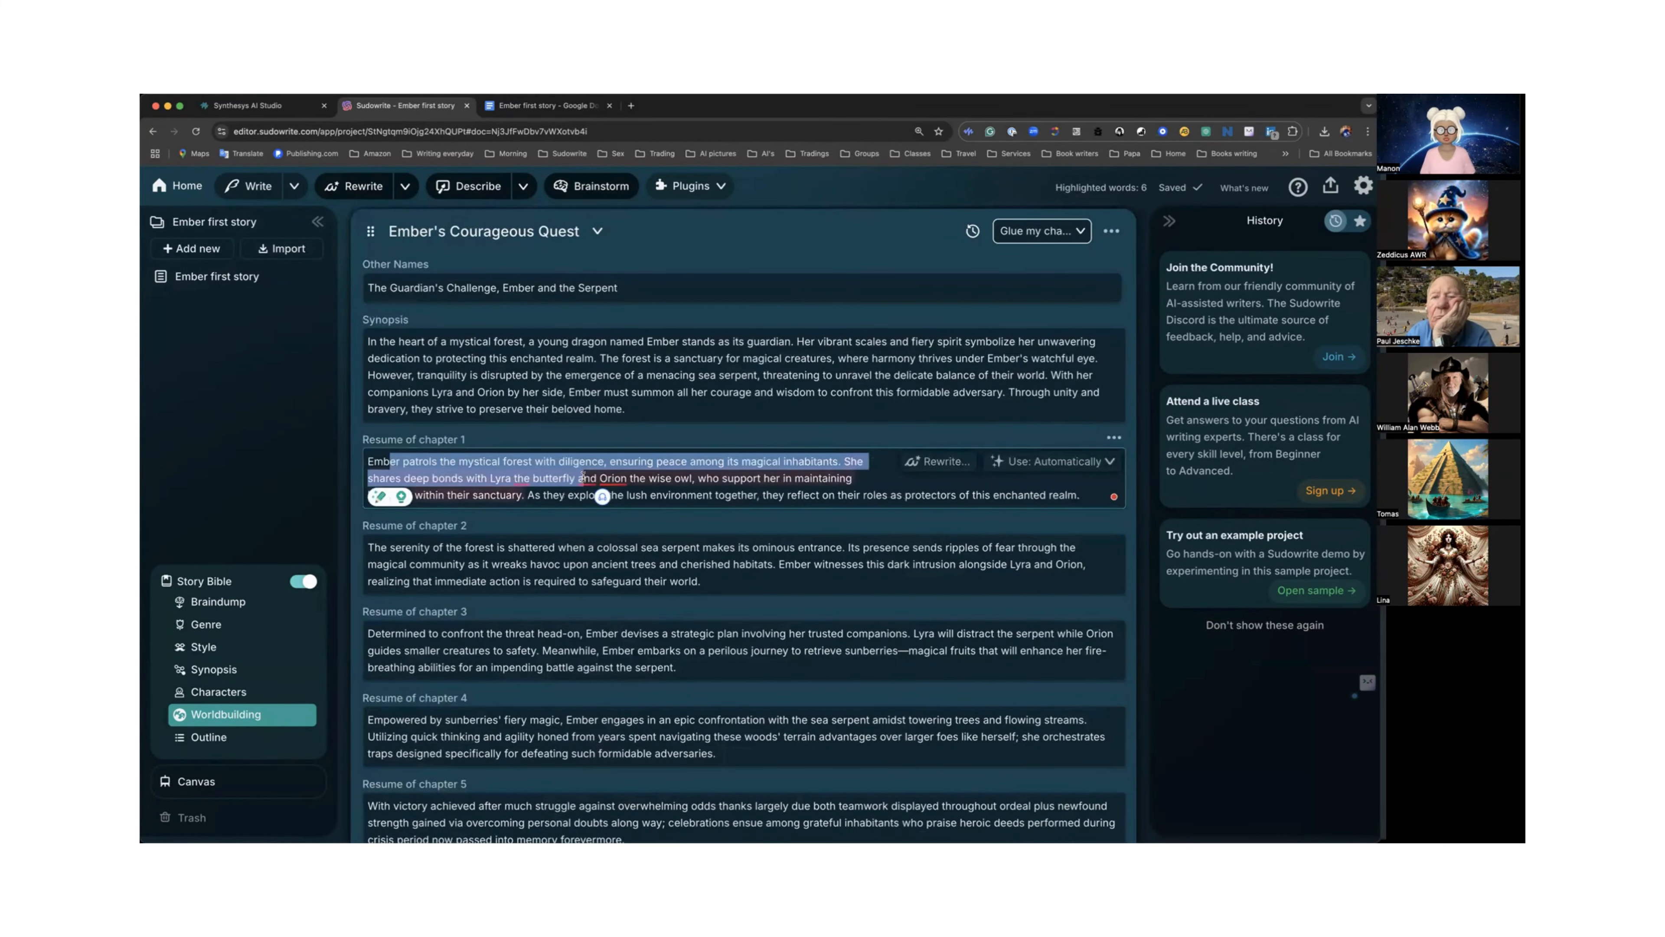
{"action": "scroll", "coordinate": [583, 476], "scroll_direction": "down", "scroll_amount": 3}
{"action": "left_click_drag", "start_coordinate": [376, 392], "coordinate": [630, 423]}
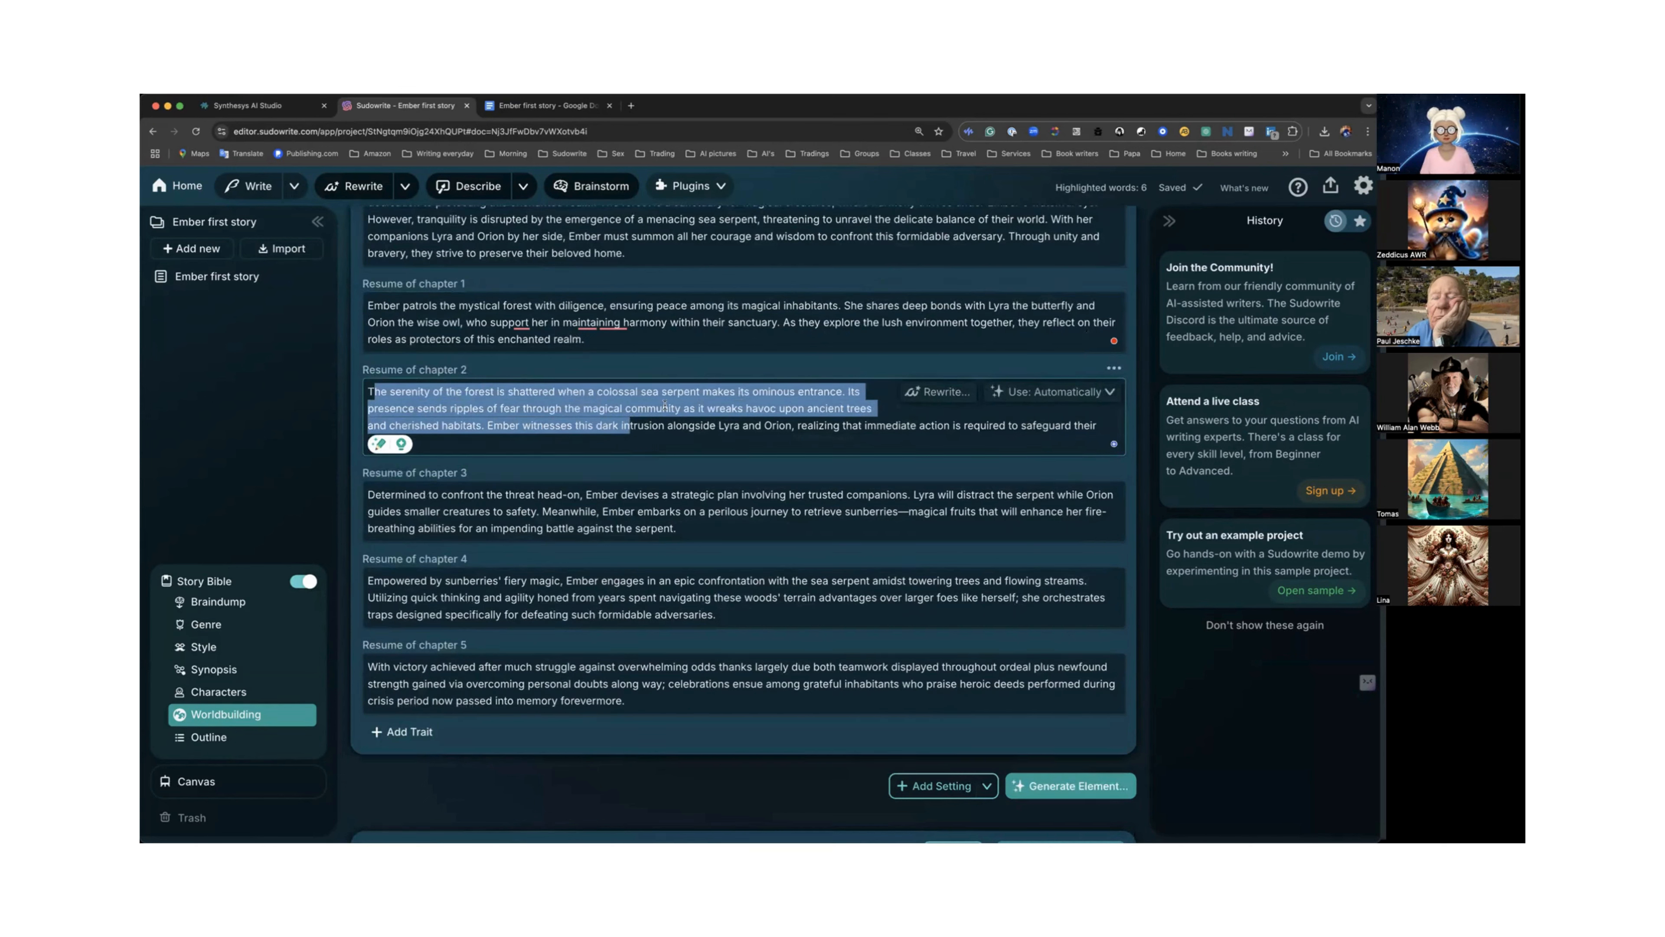
{"action": "scroll", "coordinate": [664, 406], "scroll_direction": "down", "scroll_amount": 1}
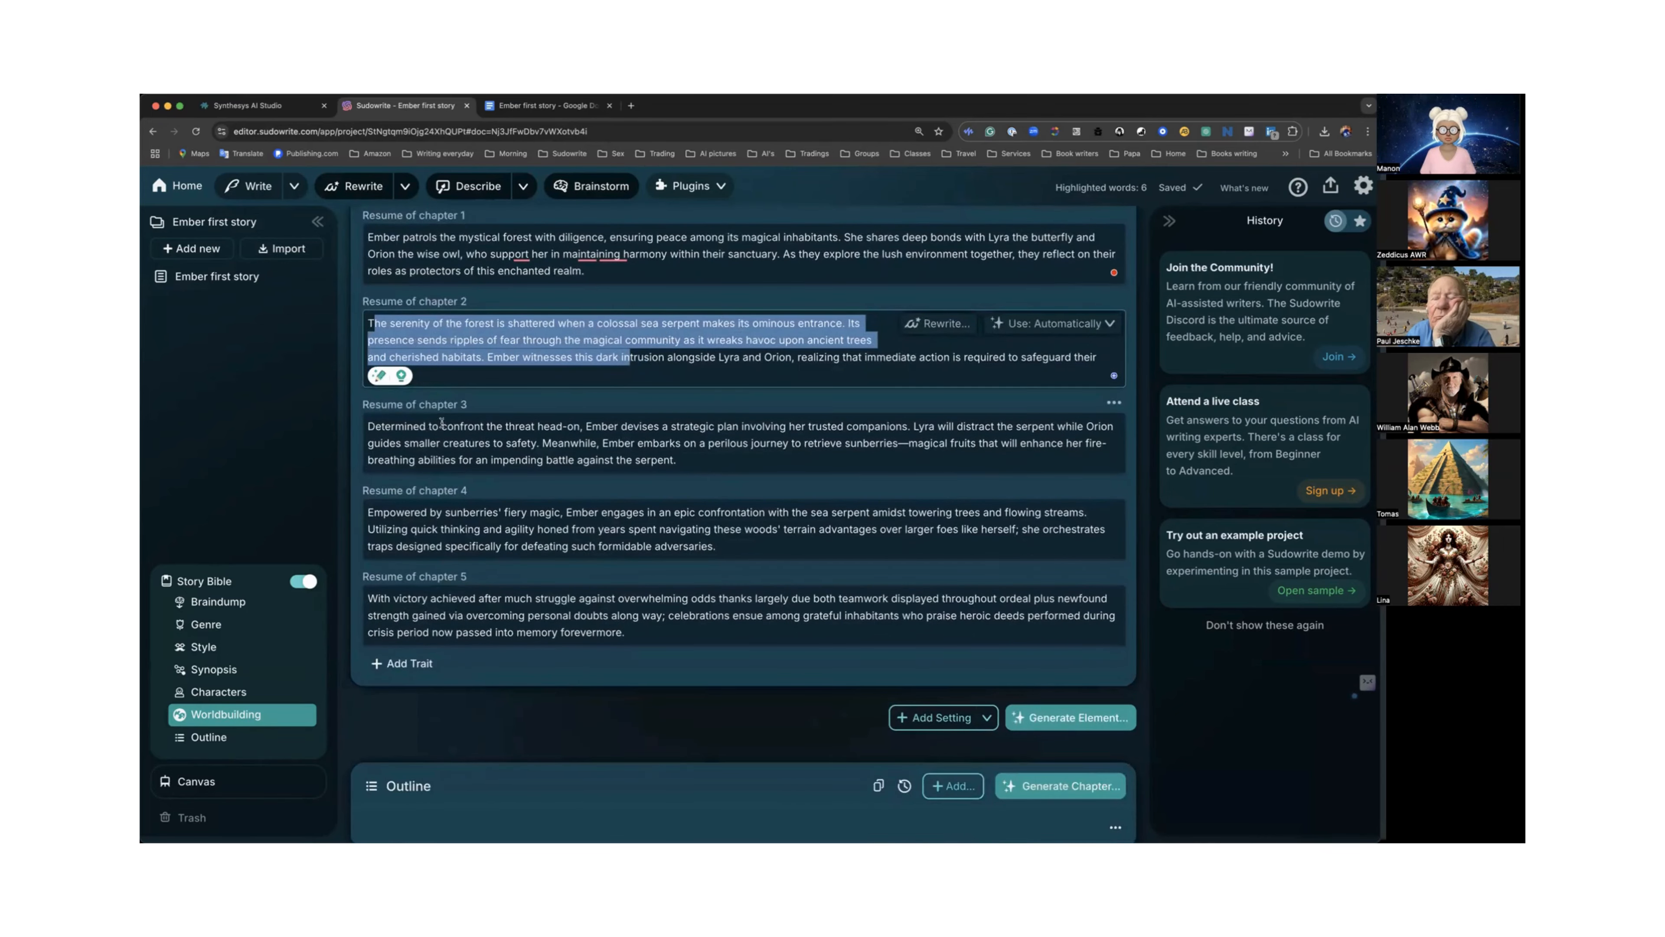
{"action": "left_click_drag", "start_coordinate": [441, 425], "coordinate": [607, 461]}
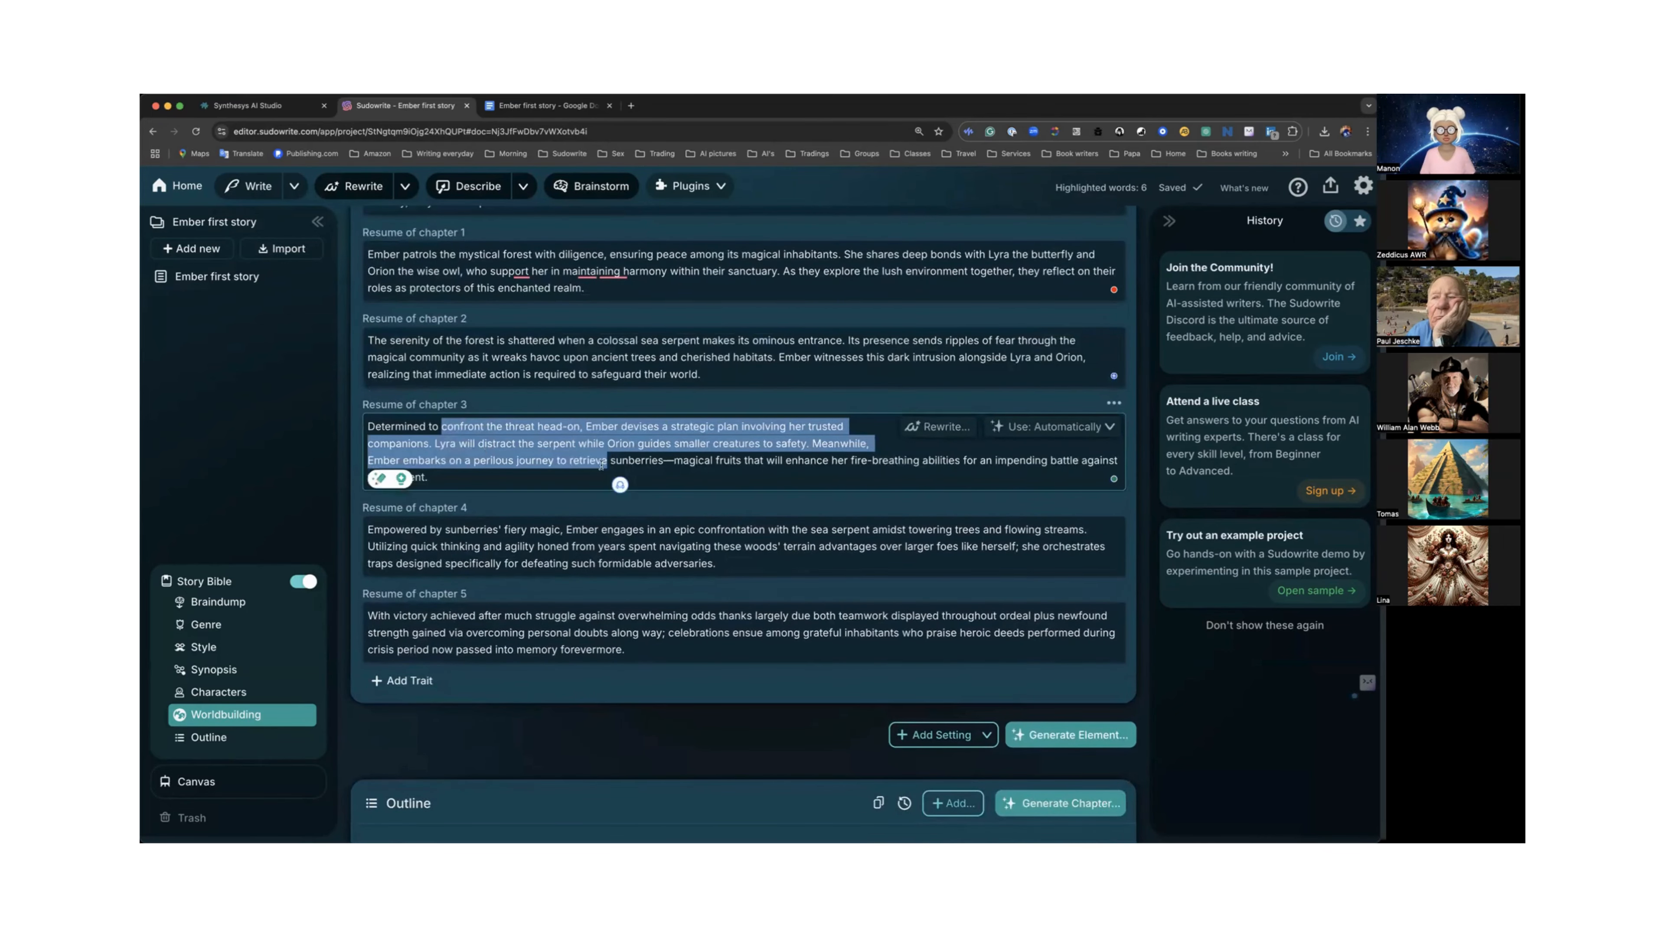
{"action": "scroll", "coordinate": [445, 425], "scroll_direction": "down", "scroll_amount": 2}
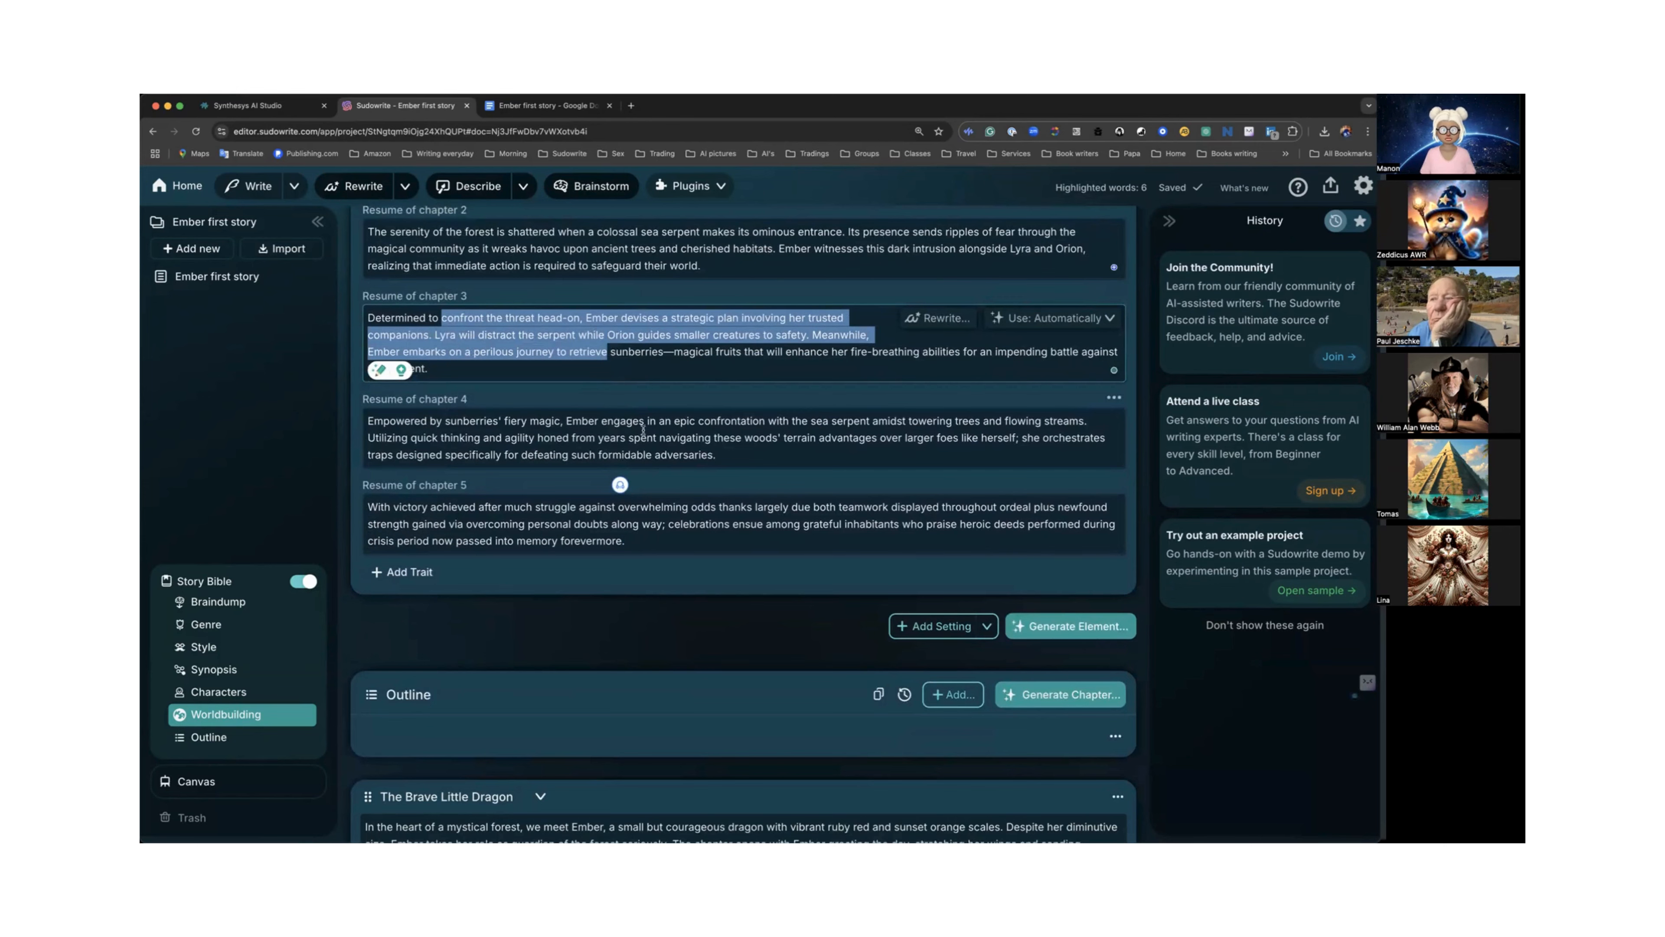
{"action": "scroll", "coordinate": [644, 430], "scroll_direction": "up", "scroll_amount": 3}
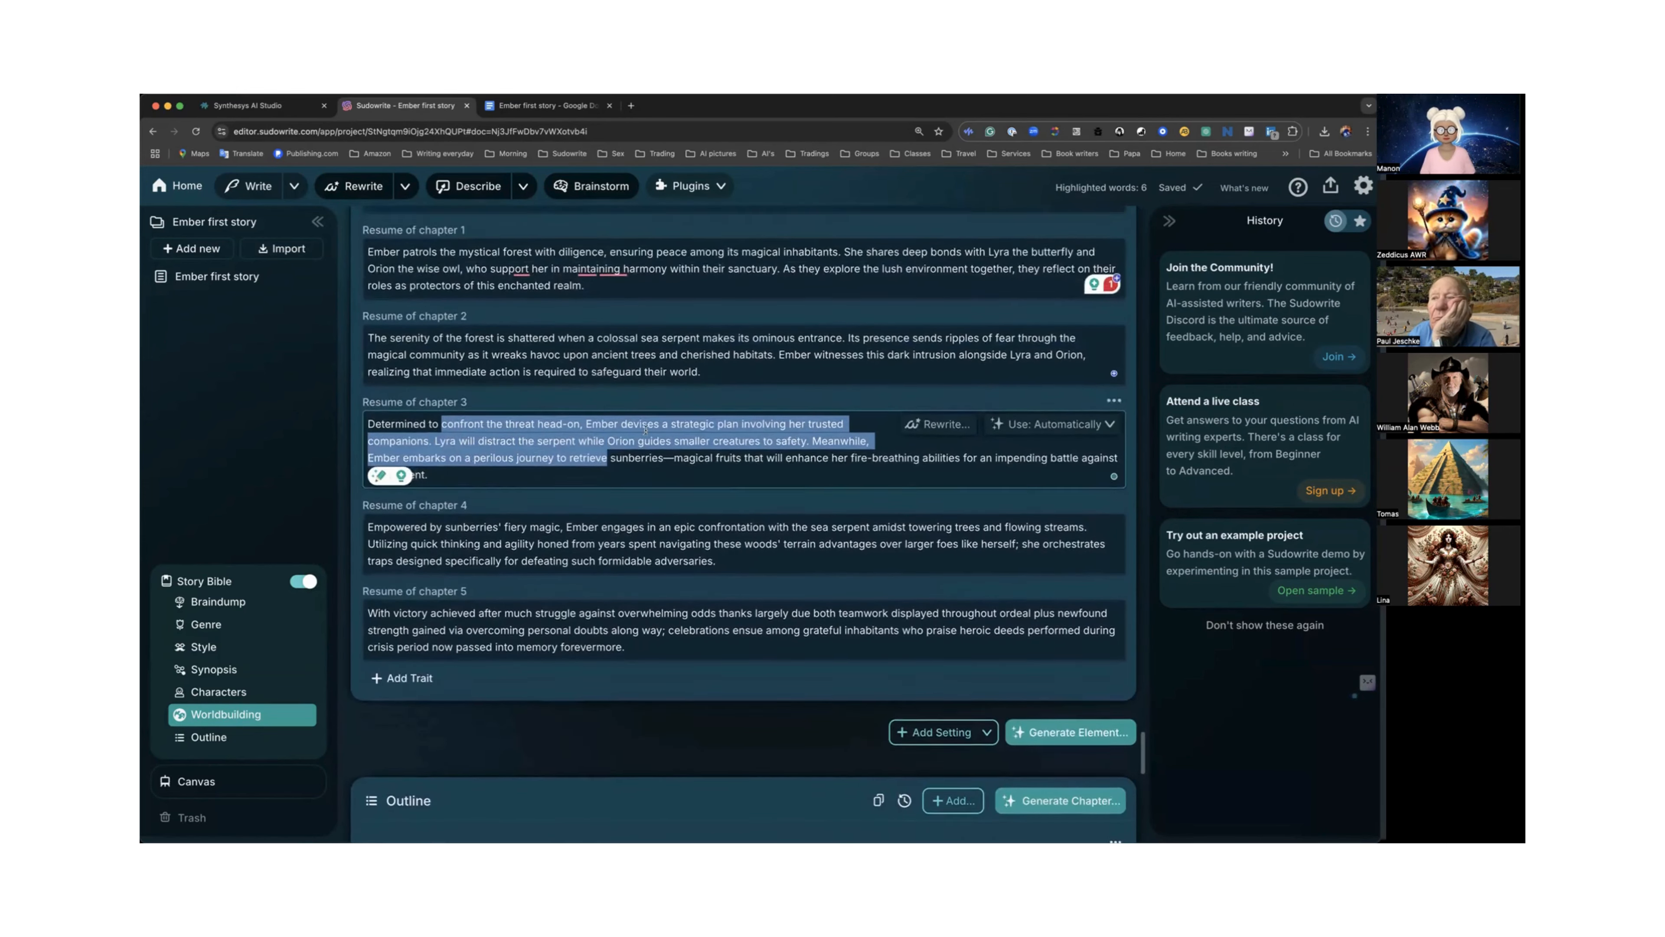
{"action": "scroll", "coordinate": [644, 430], "scroll_direction": "up", "scroll_amount": 10}
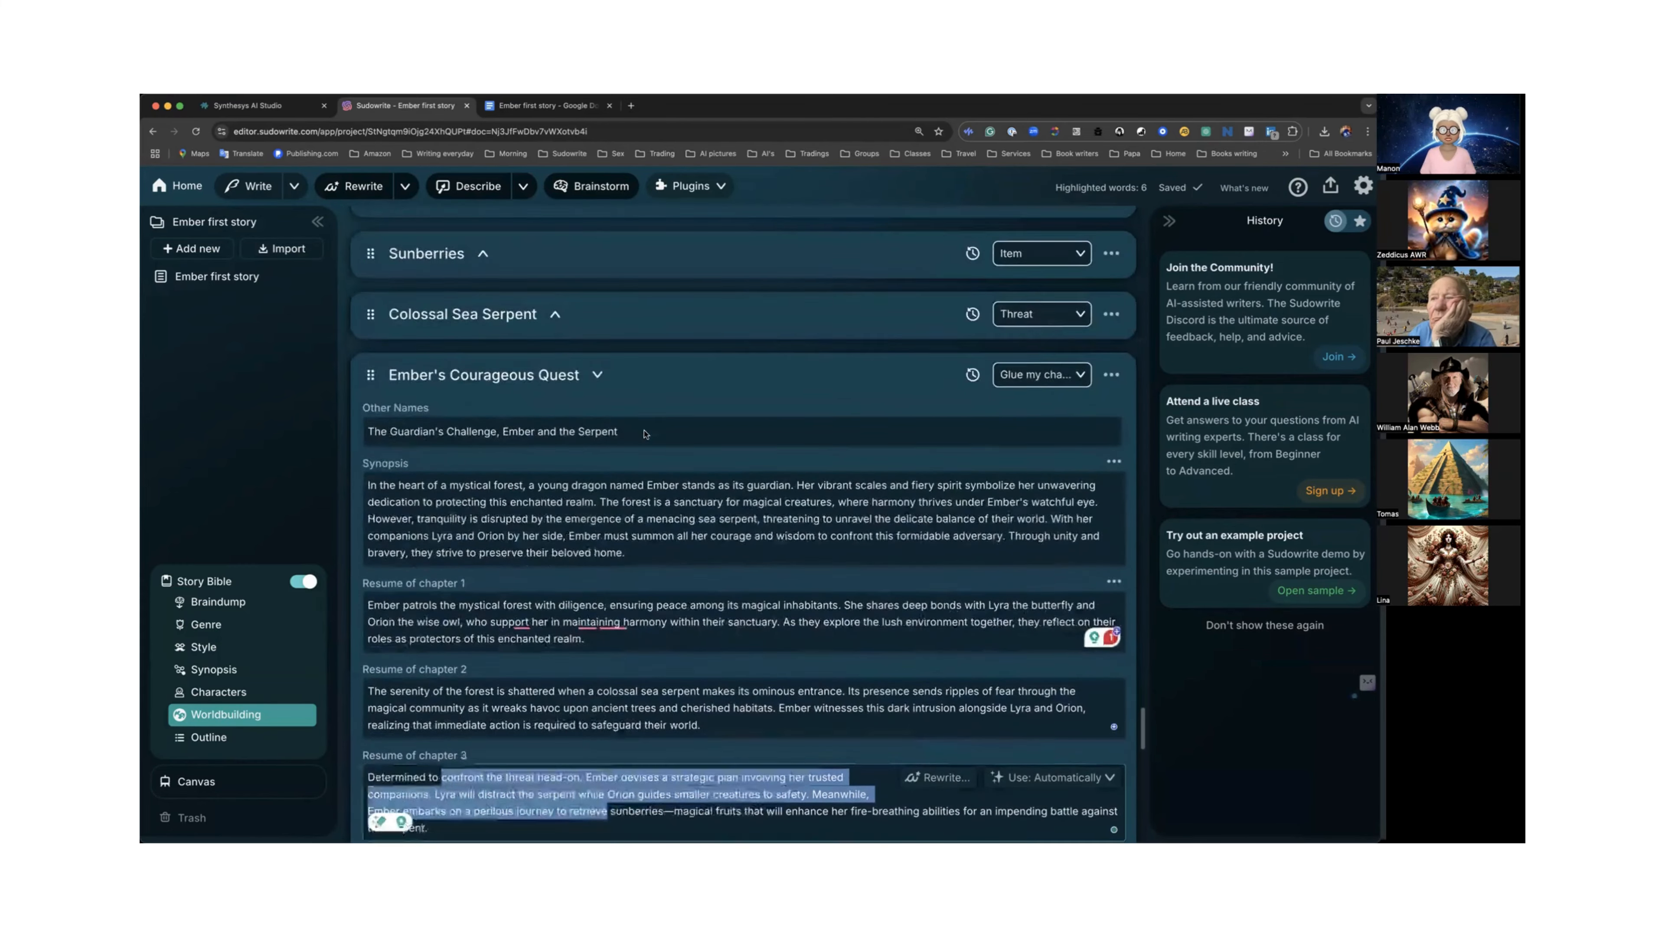
{"action": "scroll", "coordinate": [644, 433], "scroll_direction": "up", "scroll_amount": 7}
{"action": "scroll", "coordinate": [668, 436], "scroll_direction": "down", "scroll_amount": 8}
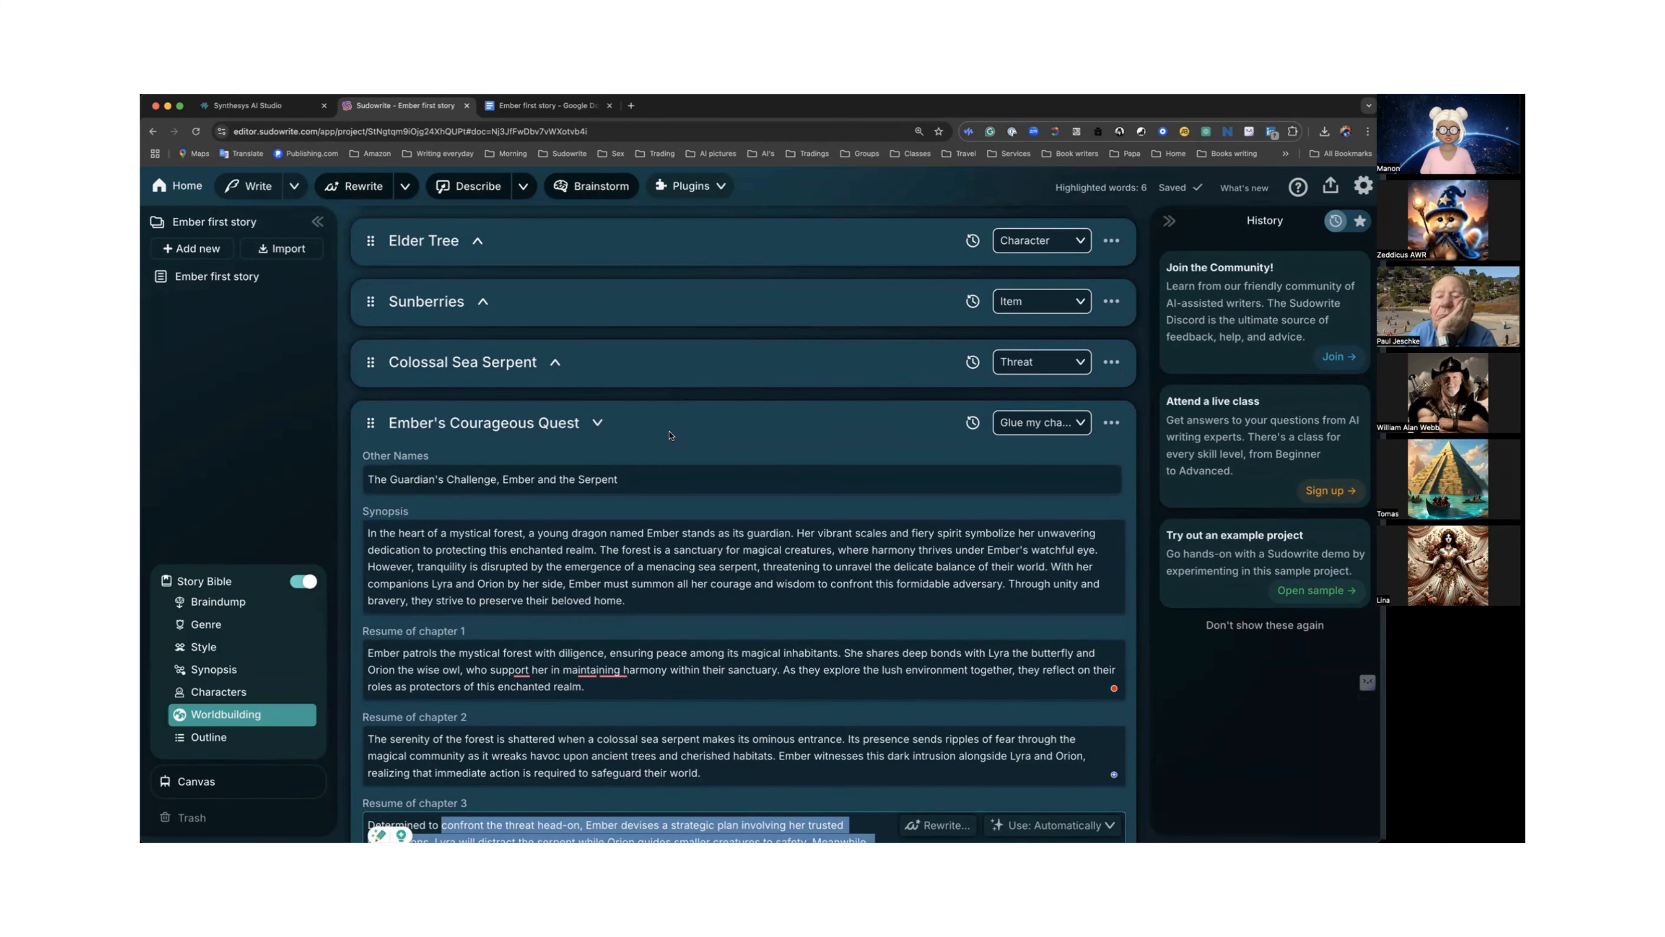
Inspect the usage options of the quest element's chapter resumes and collapse the element.
{"action": "left_click", "coordinate": [597, 423]}
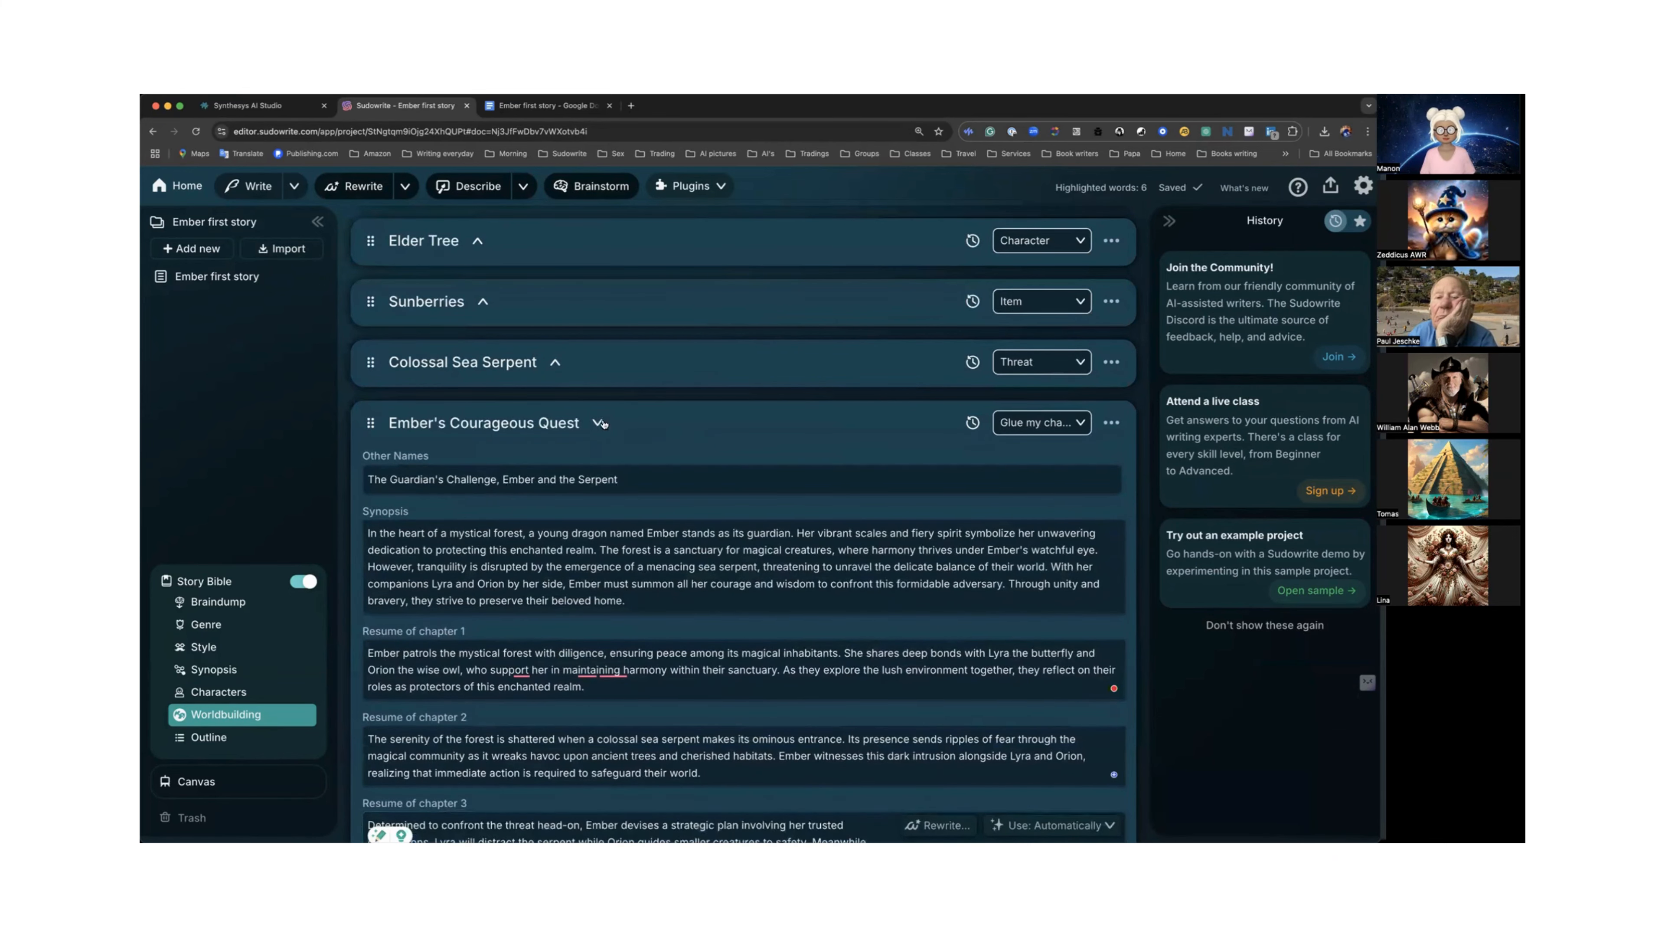
{"action": "left_click", "coordinate": [209, 737]}
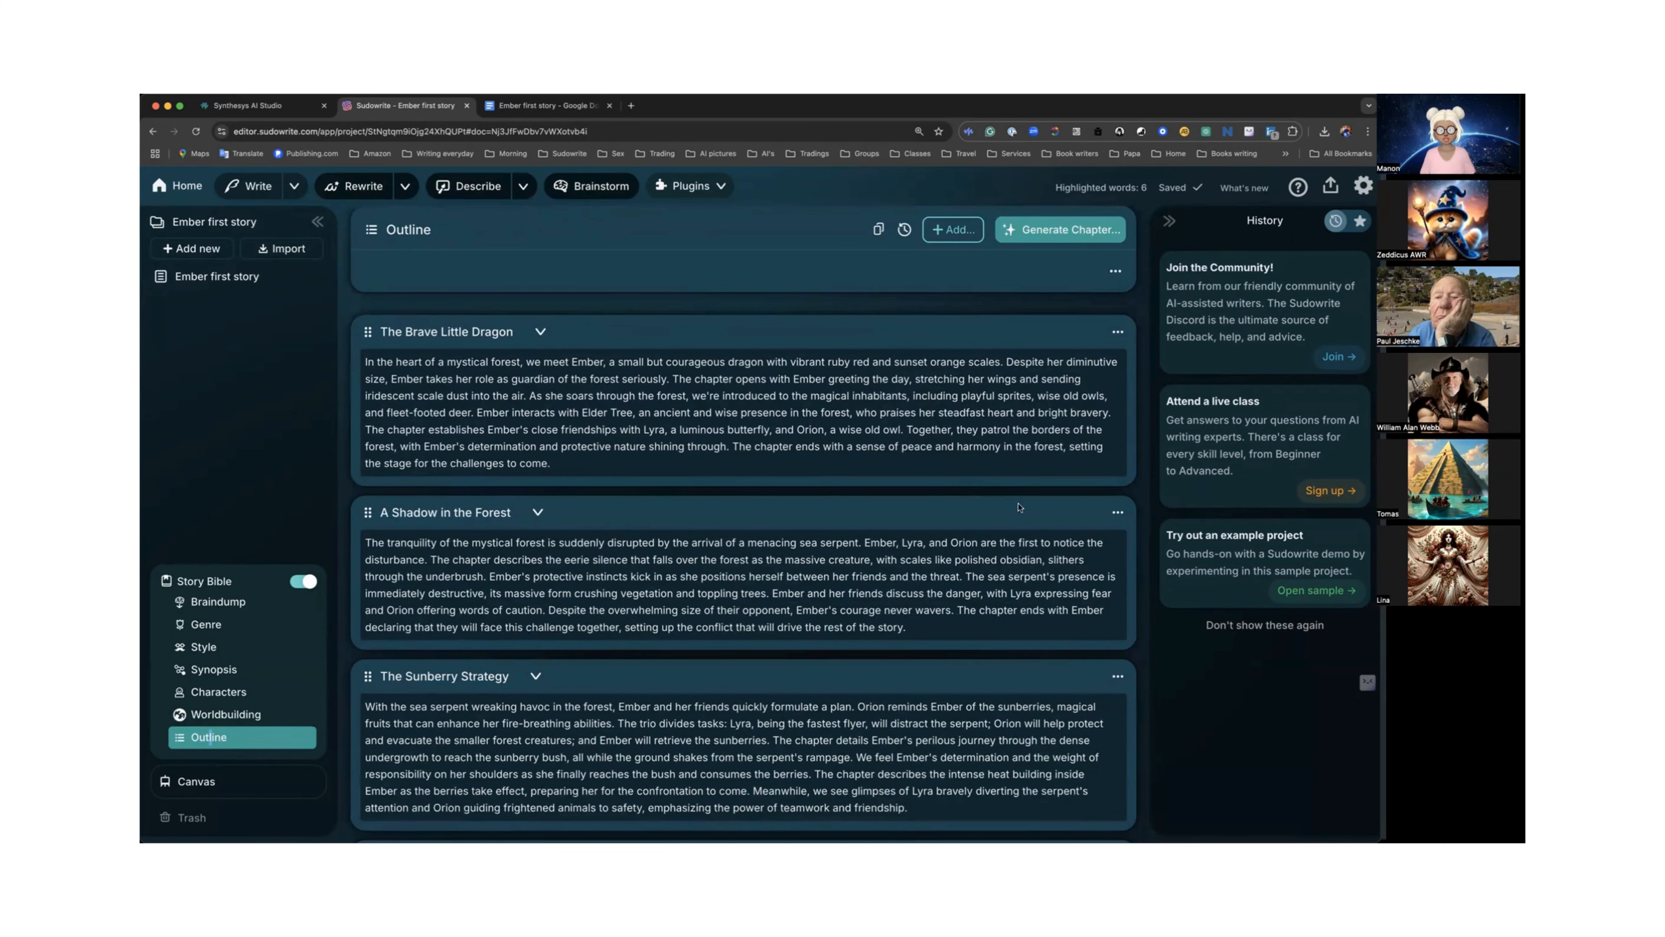
{"action": "scroll", "coordinate": [607, 382], "scroll_direction": "up", "scroll_amount": 4}
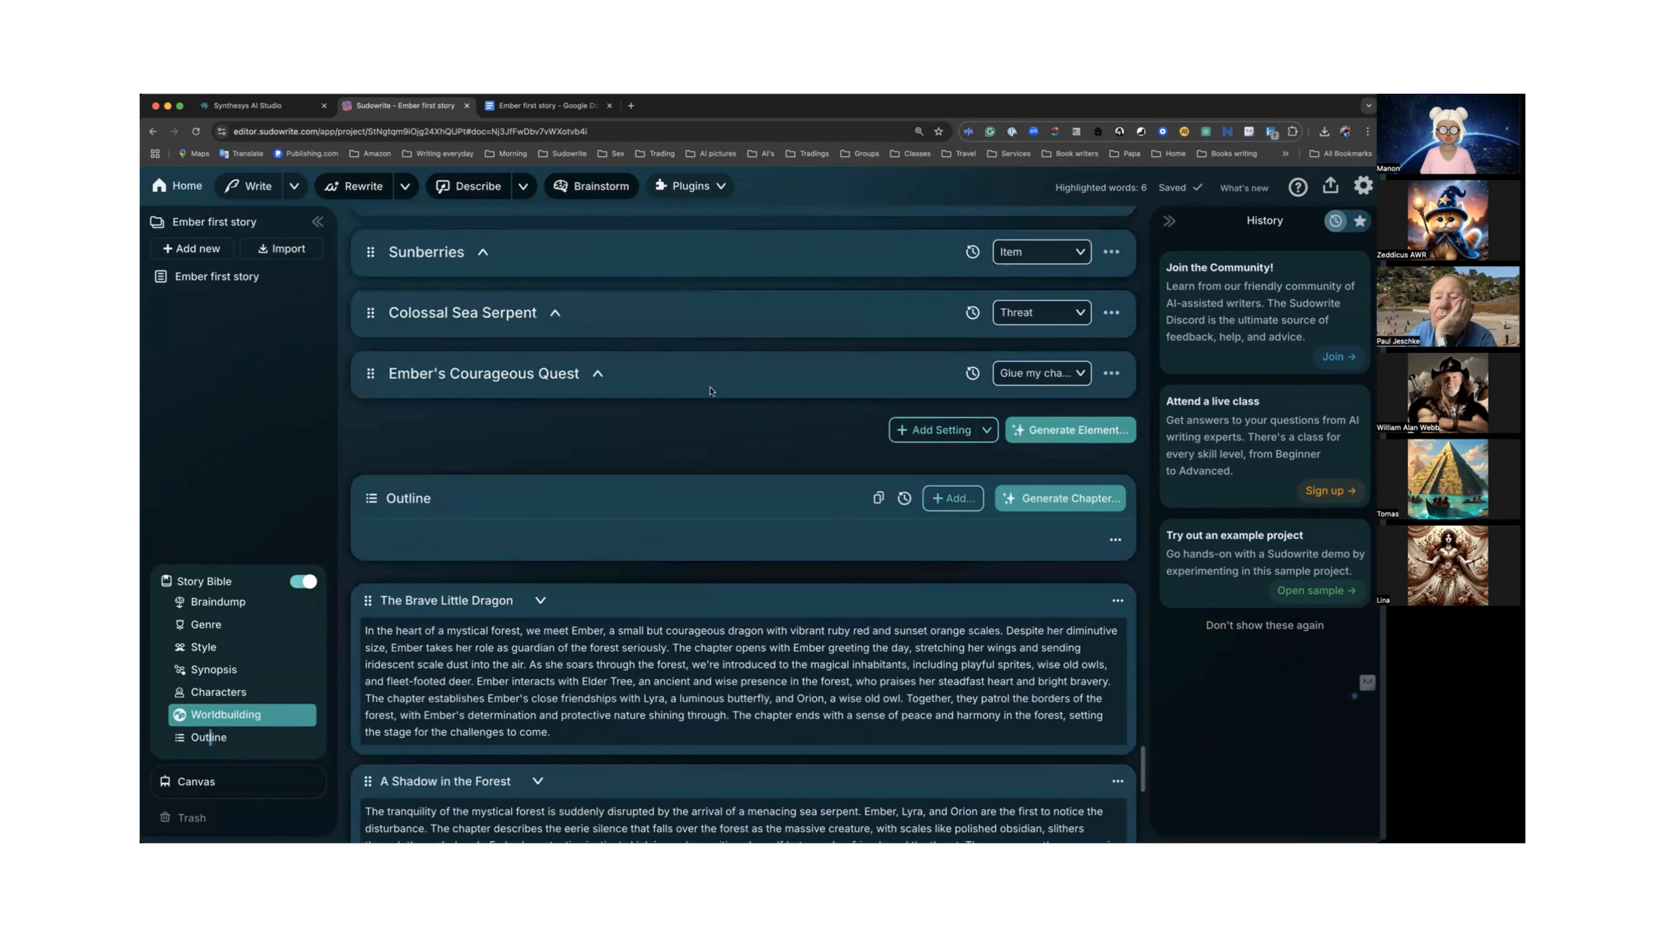
{"action": "left_click", "coordinate": [597, 373]}
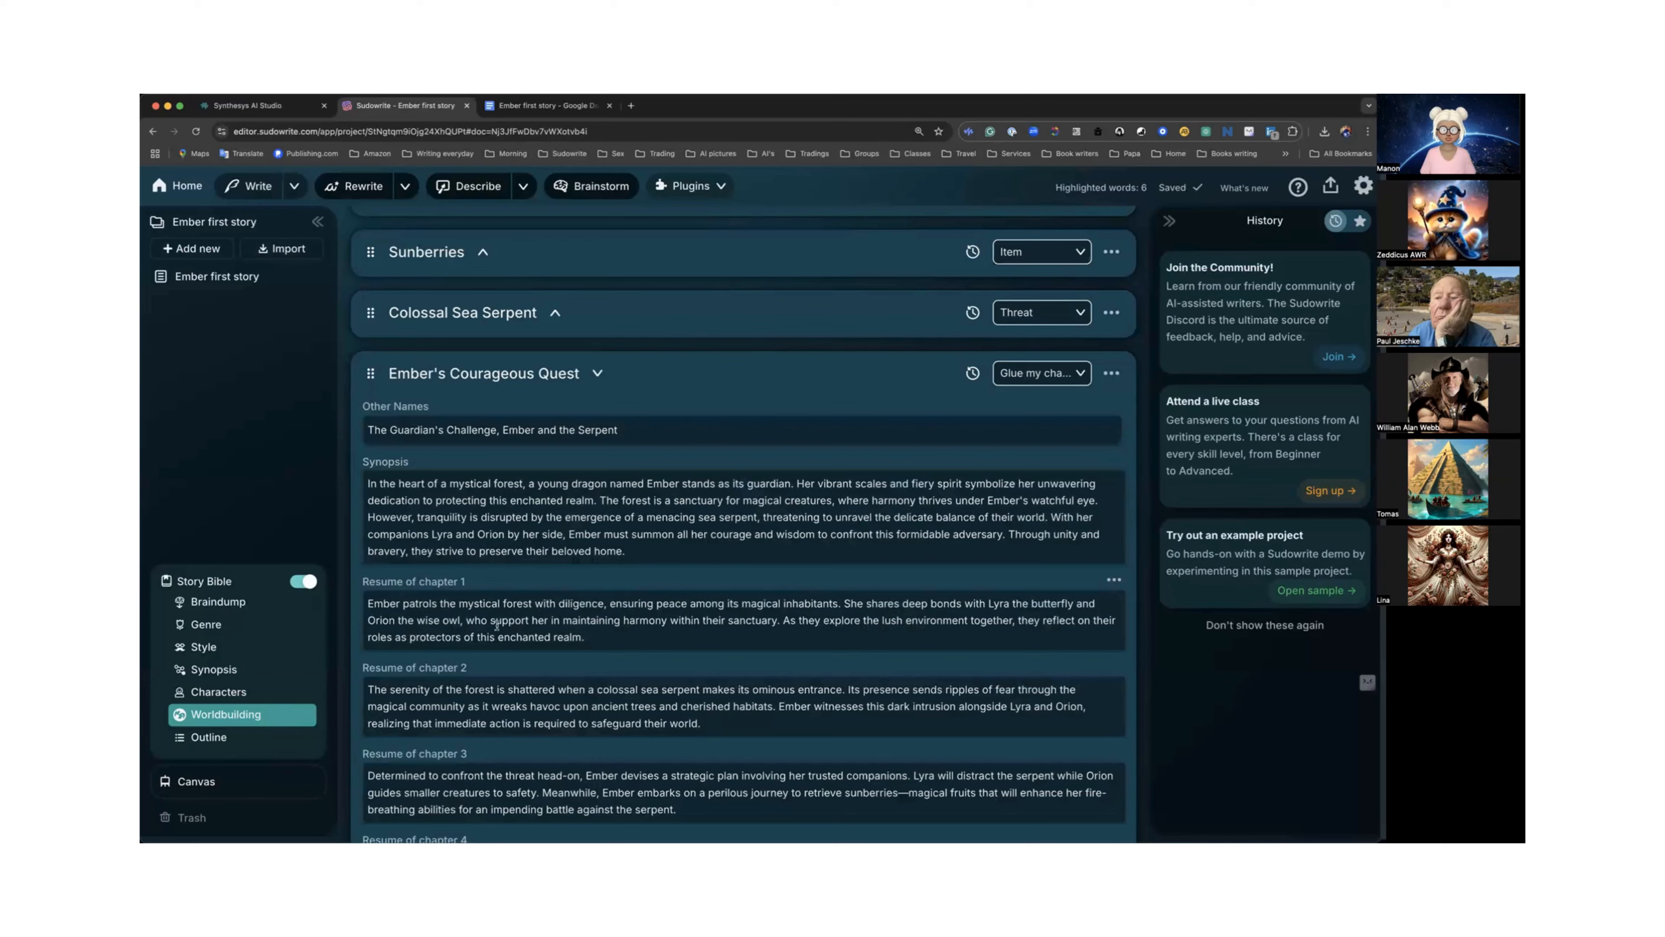
{"action": "scroll", "coordinate": [498, 623], "scroll_direction": "down", "scroll_amount": 3}
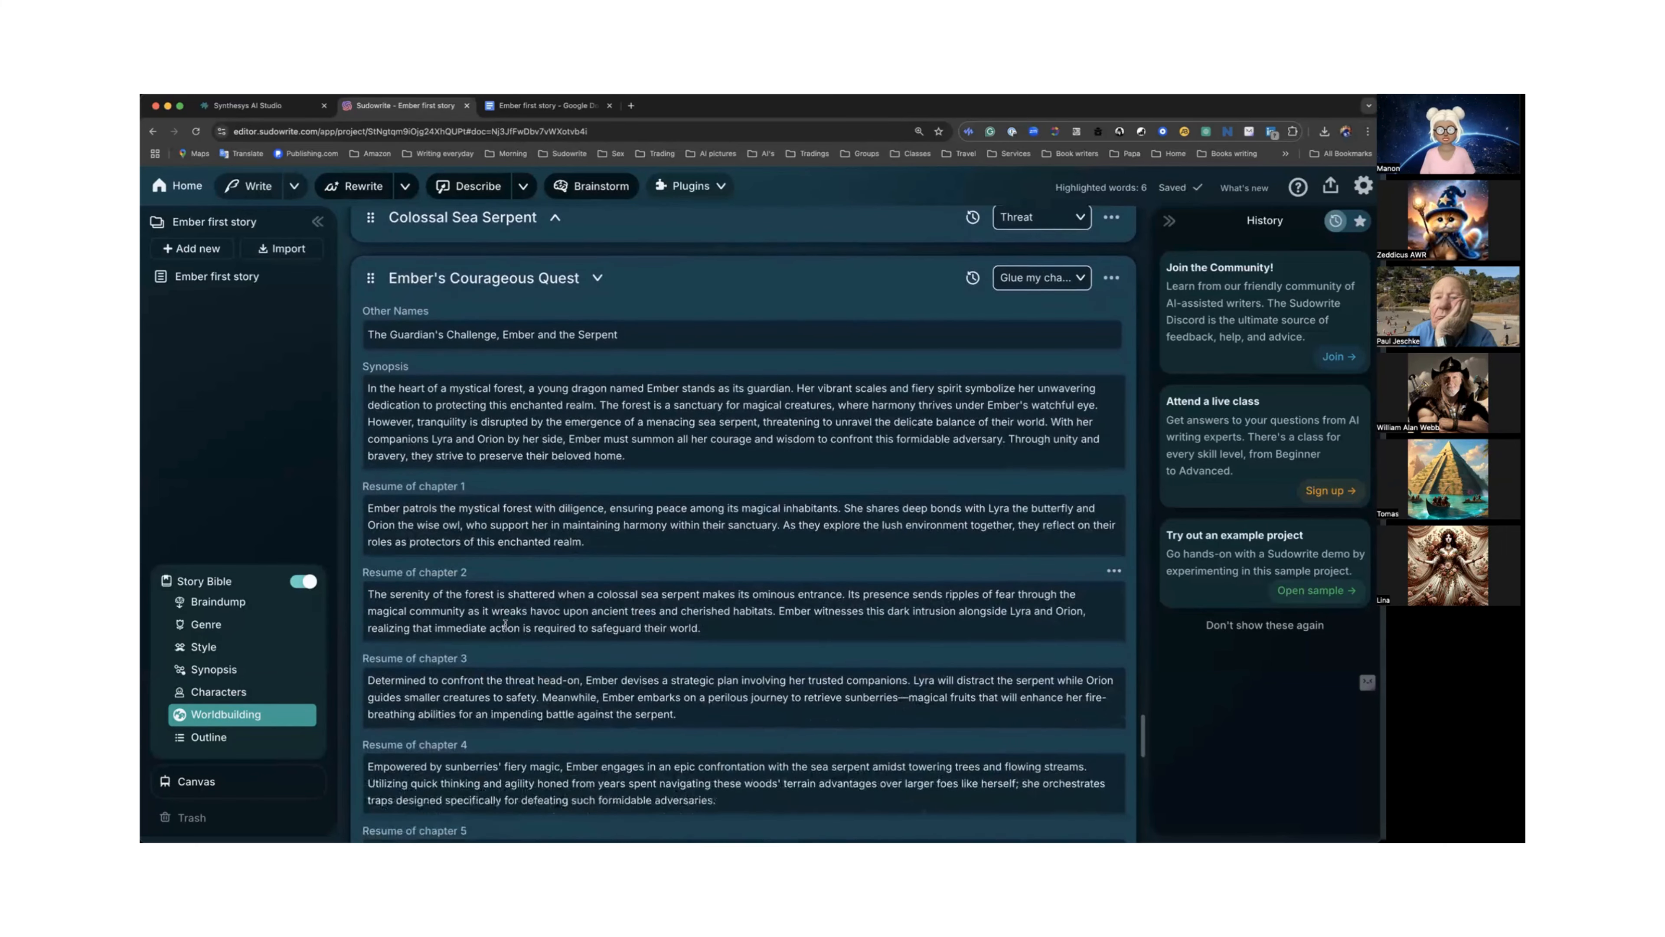
{"action": "scroll", "coordinate": [504, 623], "scroll_direction": "down", "scroll_amount": 2}
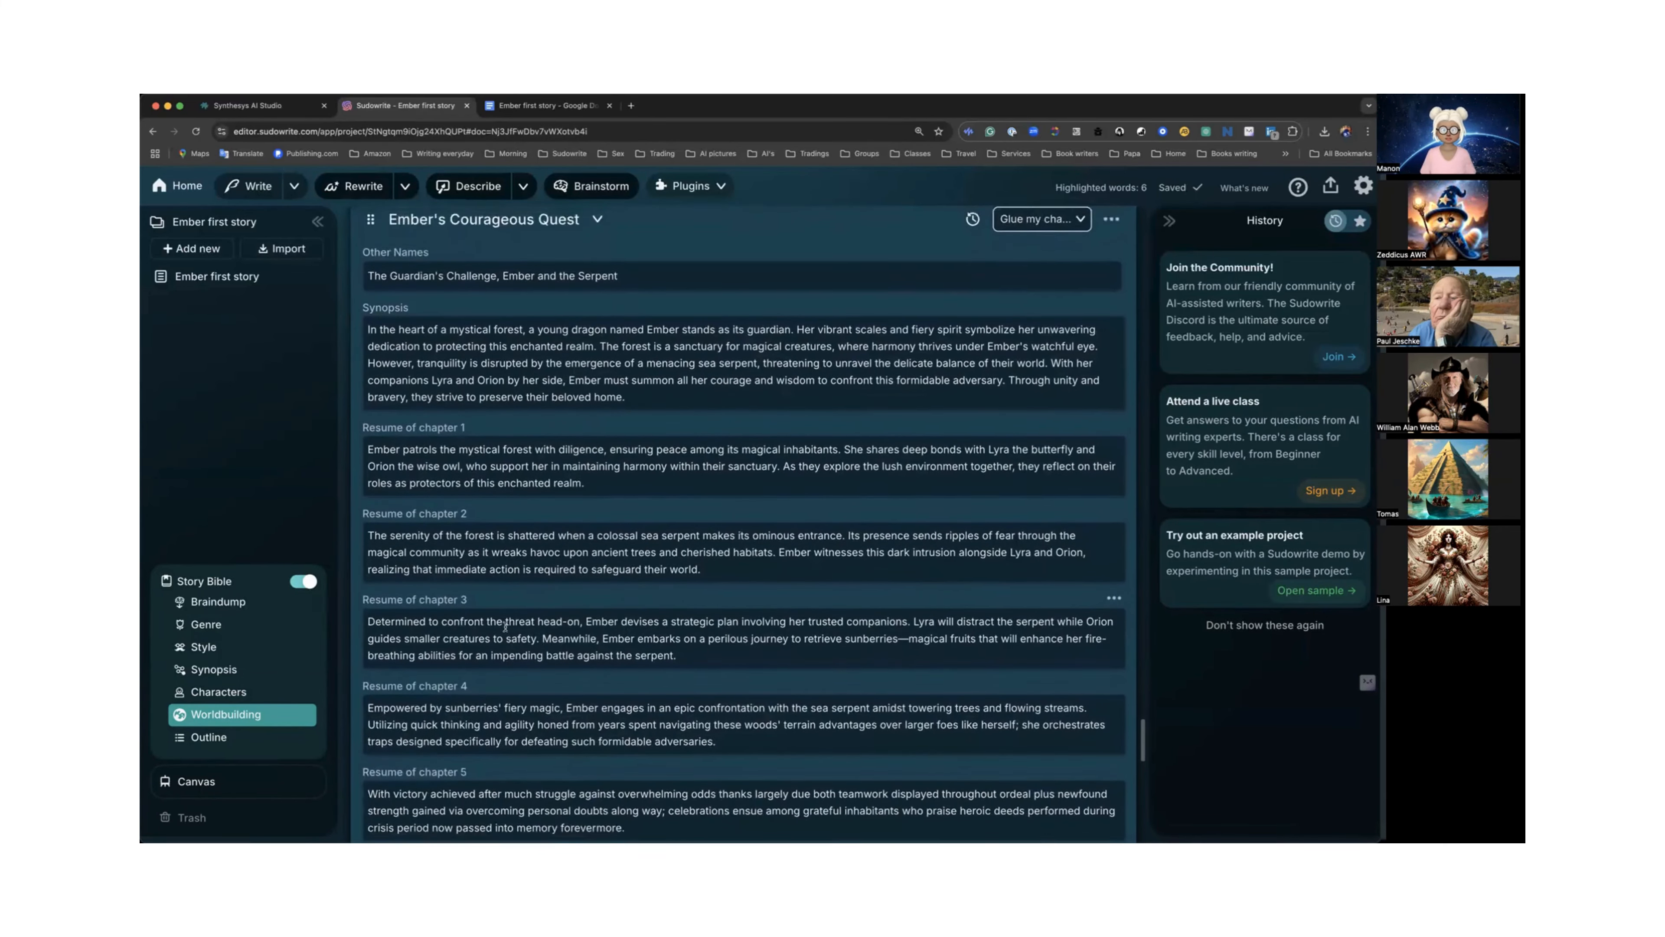
{"action": "scroll", "coordinate": [506, 627], "scroll_direction": "up", "scroll_amount": 2}
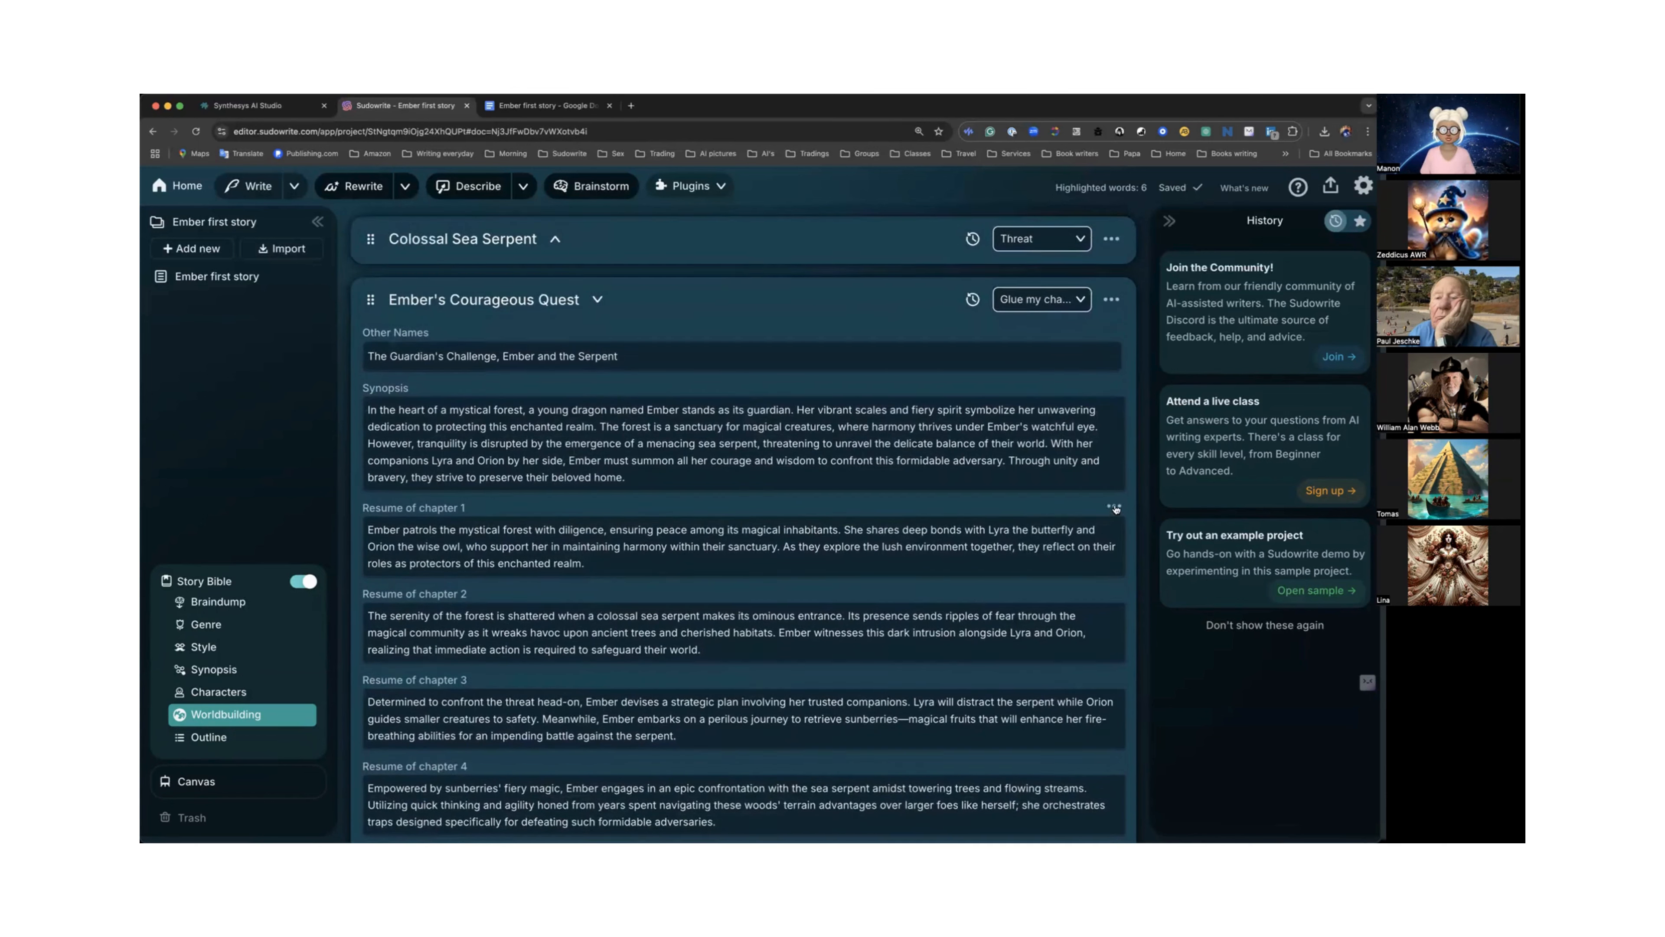
{"action": "left_click", "coordinate": [1114, 507]}
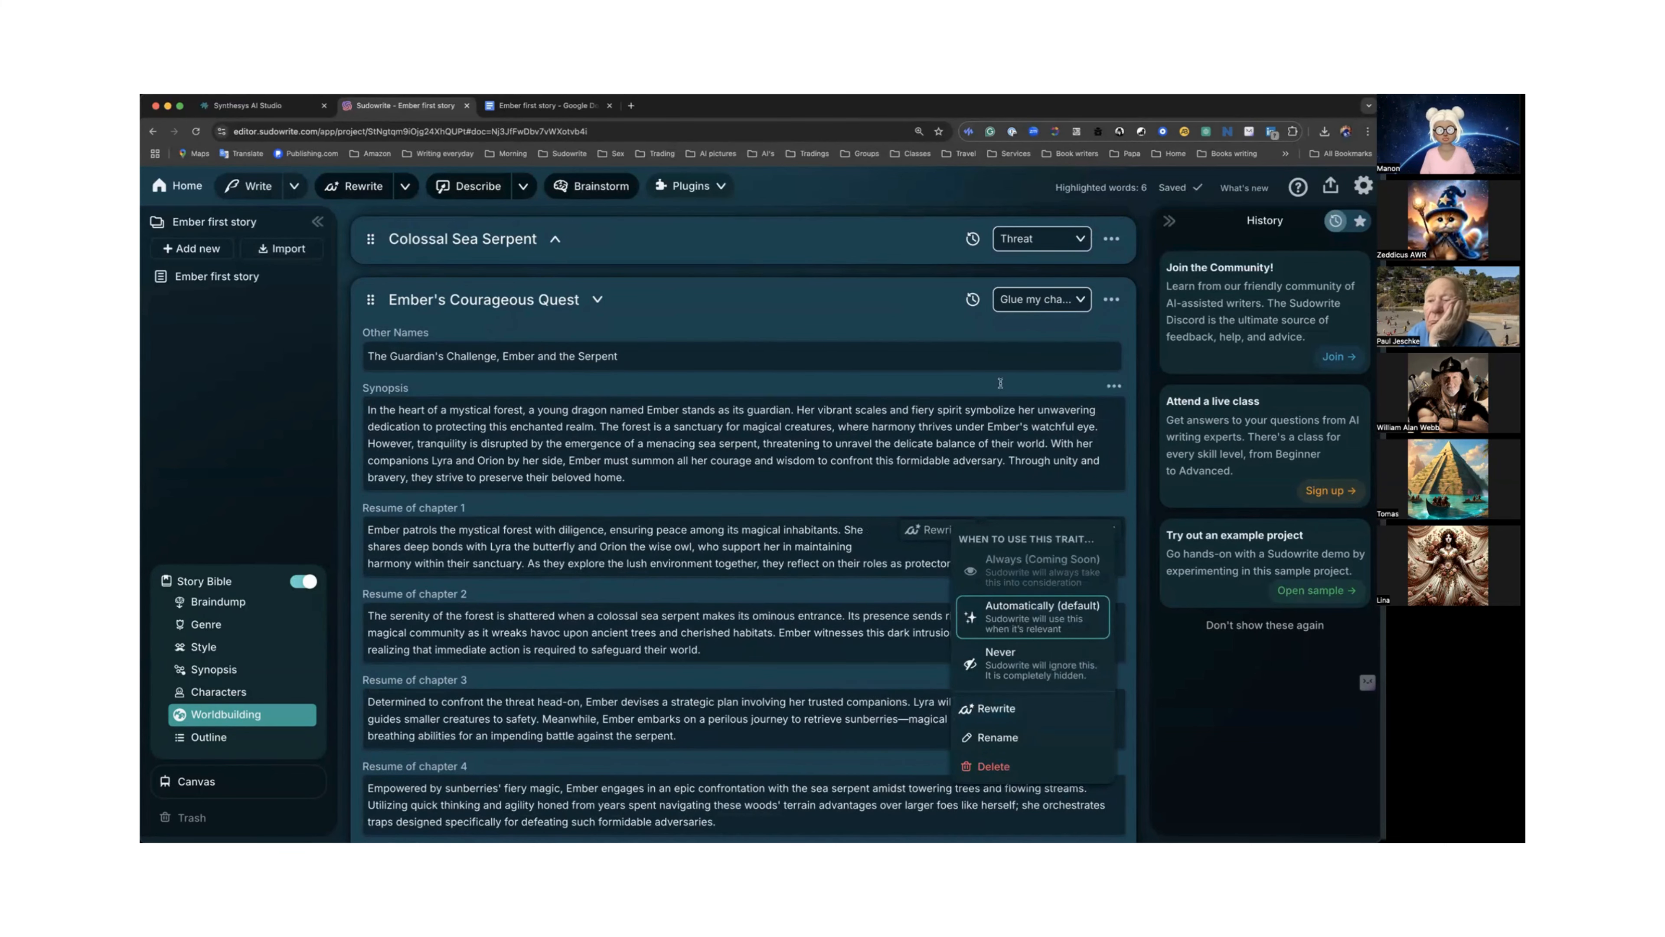
{"action": "left_click", "coordinate": [596, 300]}
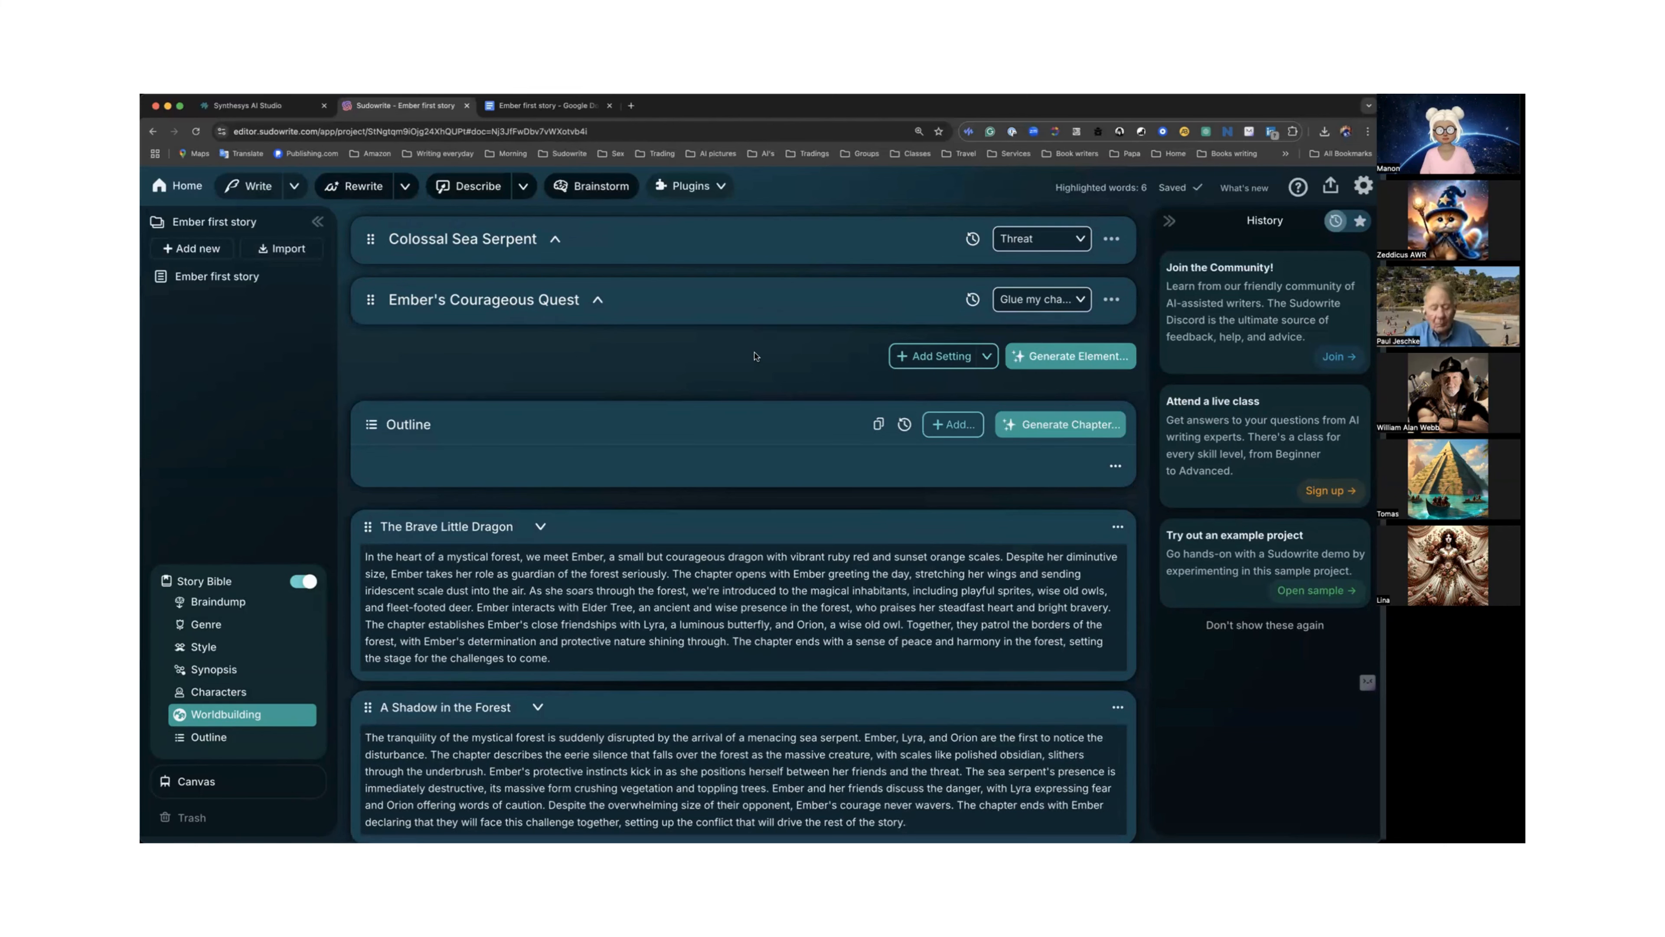
Create a linked document from the outline chapter "The Brave Little Dragon" and open it.
{"action": "scroll", "coordinate": [754, 356], "scroll_direction": "down", "scroll_amount": 1}
{"action": "scroll", "coordinate": [755, 356], "scroll_direction": "down", "scroll_amount": 5}
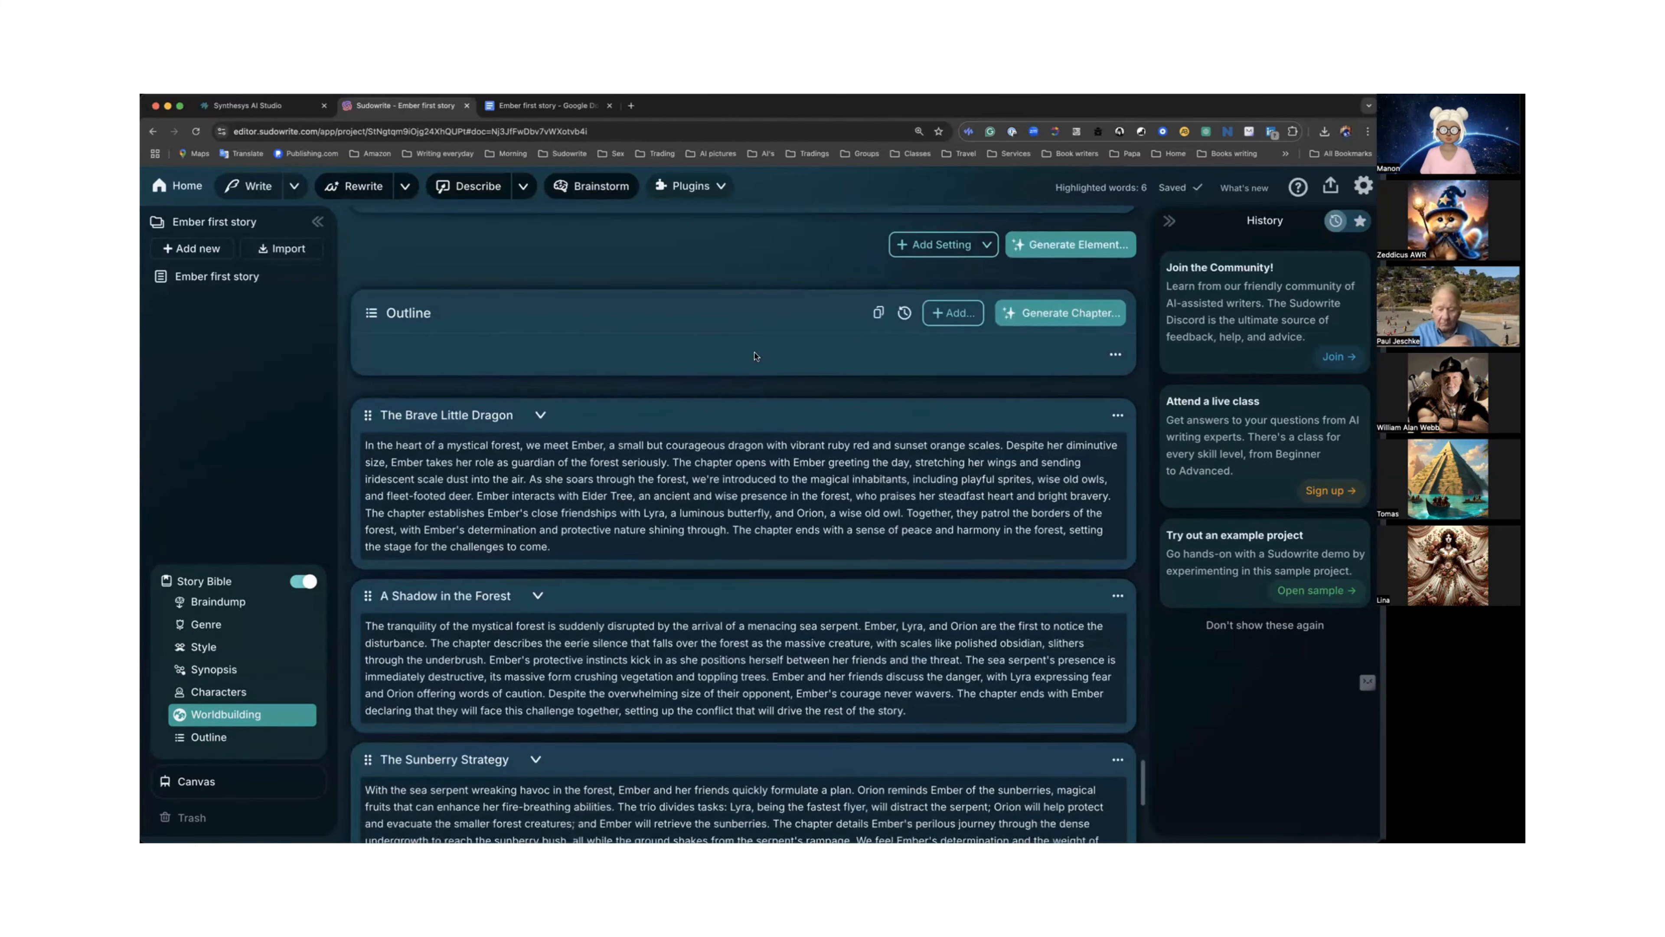
{"action": "scroll", "coordinate": [754, 356], "scroll_direction": "down", "scroll_amount": 12}
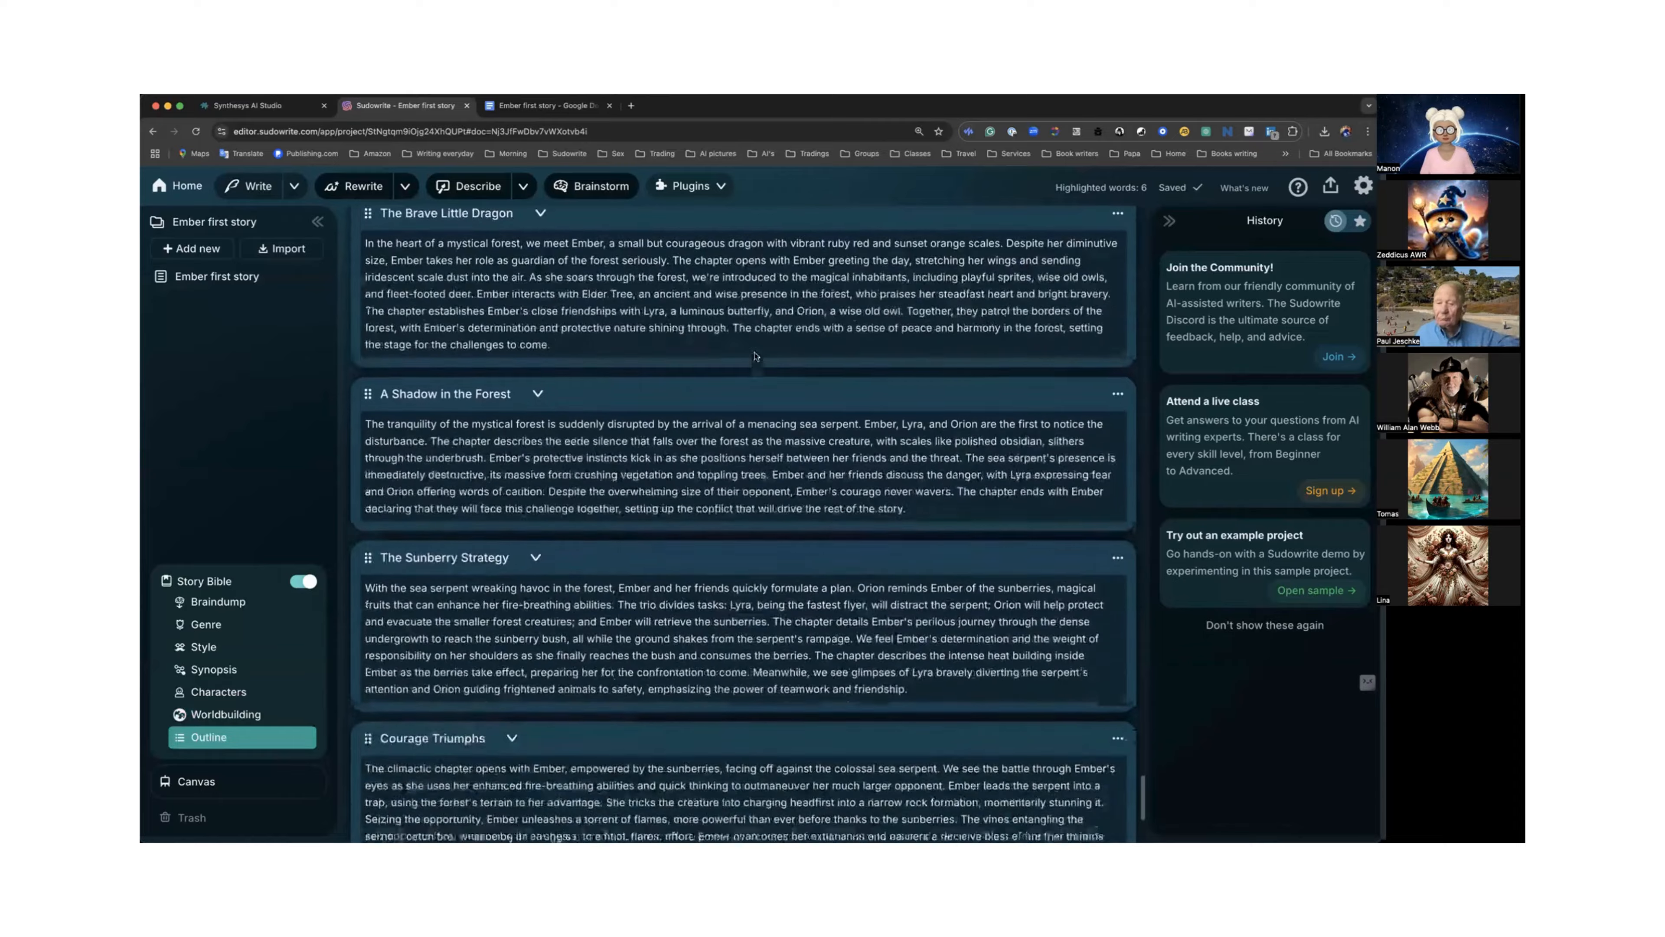
{"action": "scroll", "coordinate": [755, 353], "scroll_direction": "down", "scroll_amount": 5}
{"action": "scroll", "coordinate": [755, 353], "scroll_direction": "up", "scroll_amount": 14}
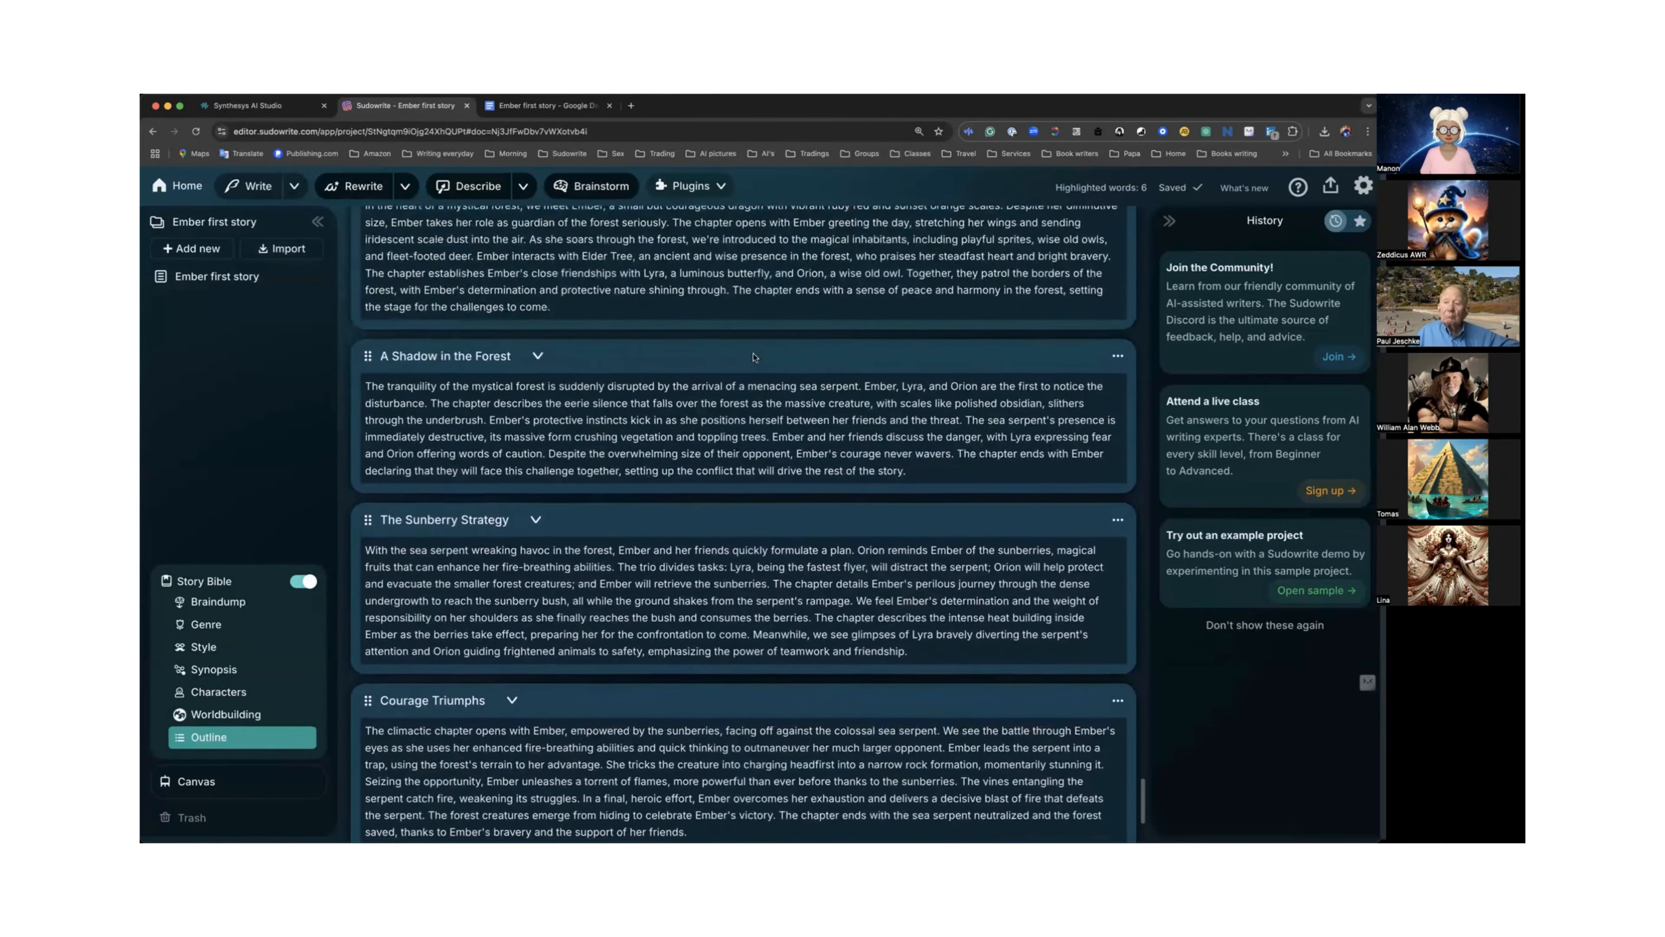
{"action": "scroll", "coordinate": [754, 354], "scroll_direction": "up", "scroll_amount": 5}
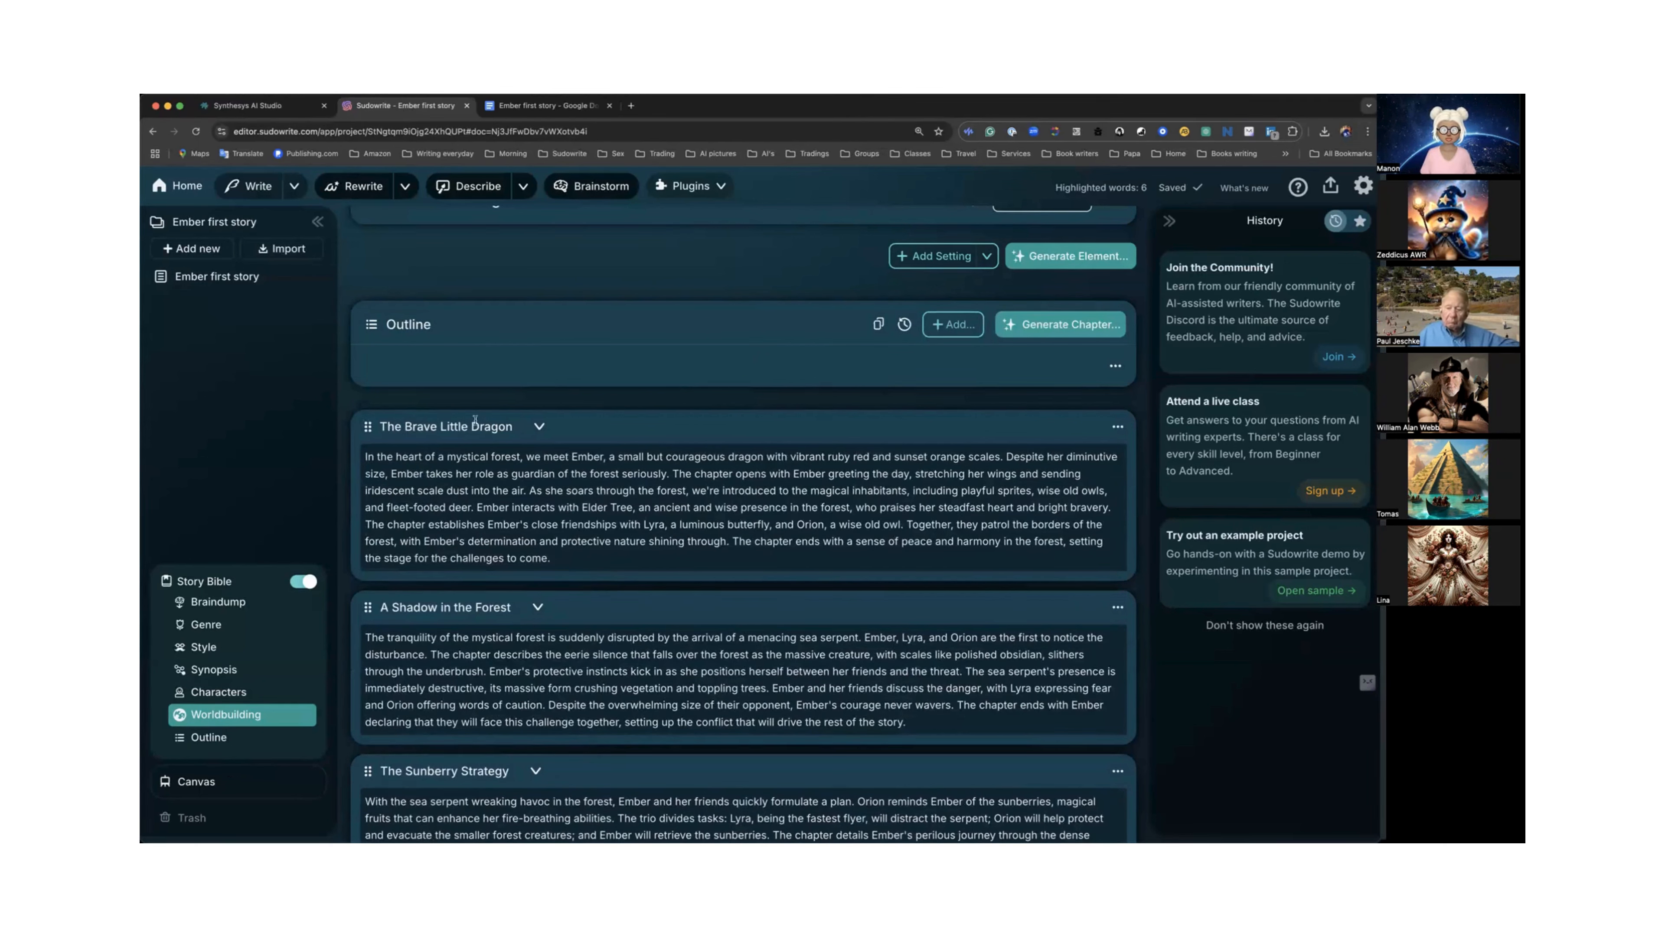
{"action": "left_click", "coordinate": [1118, 430]}
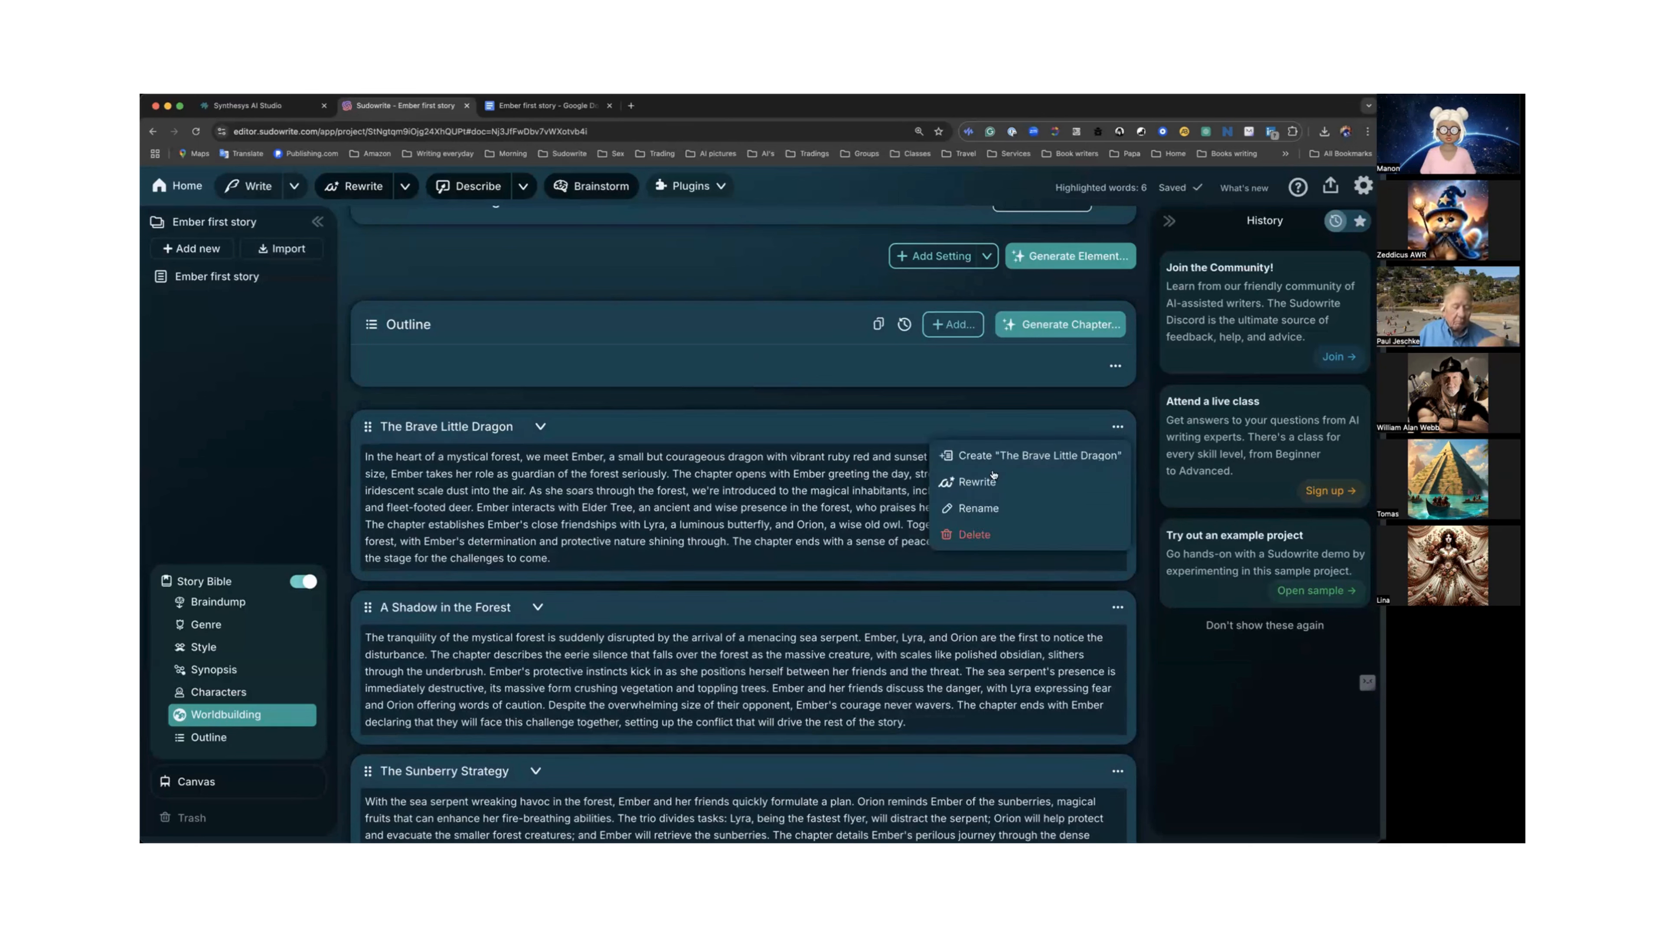
{"action": "left_click", "coordinate": [1008, 455]}
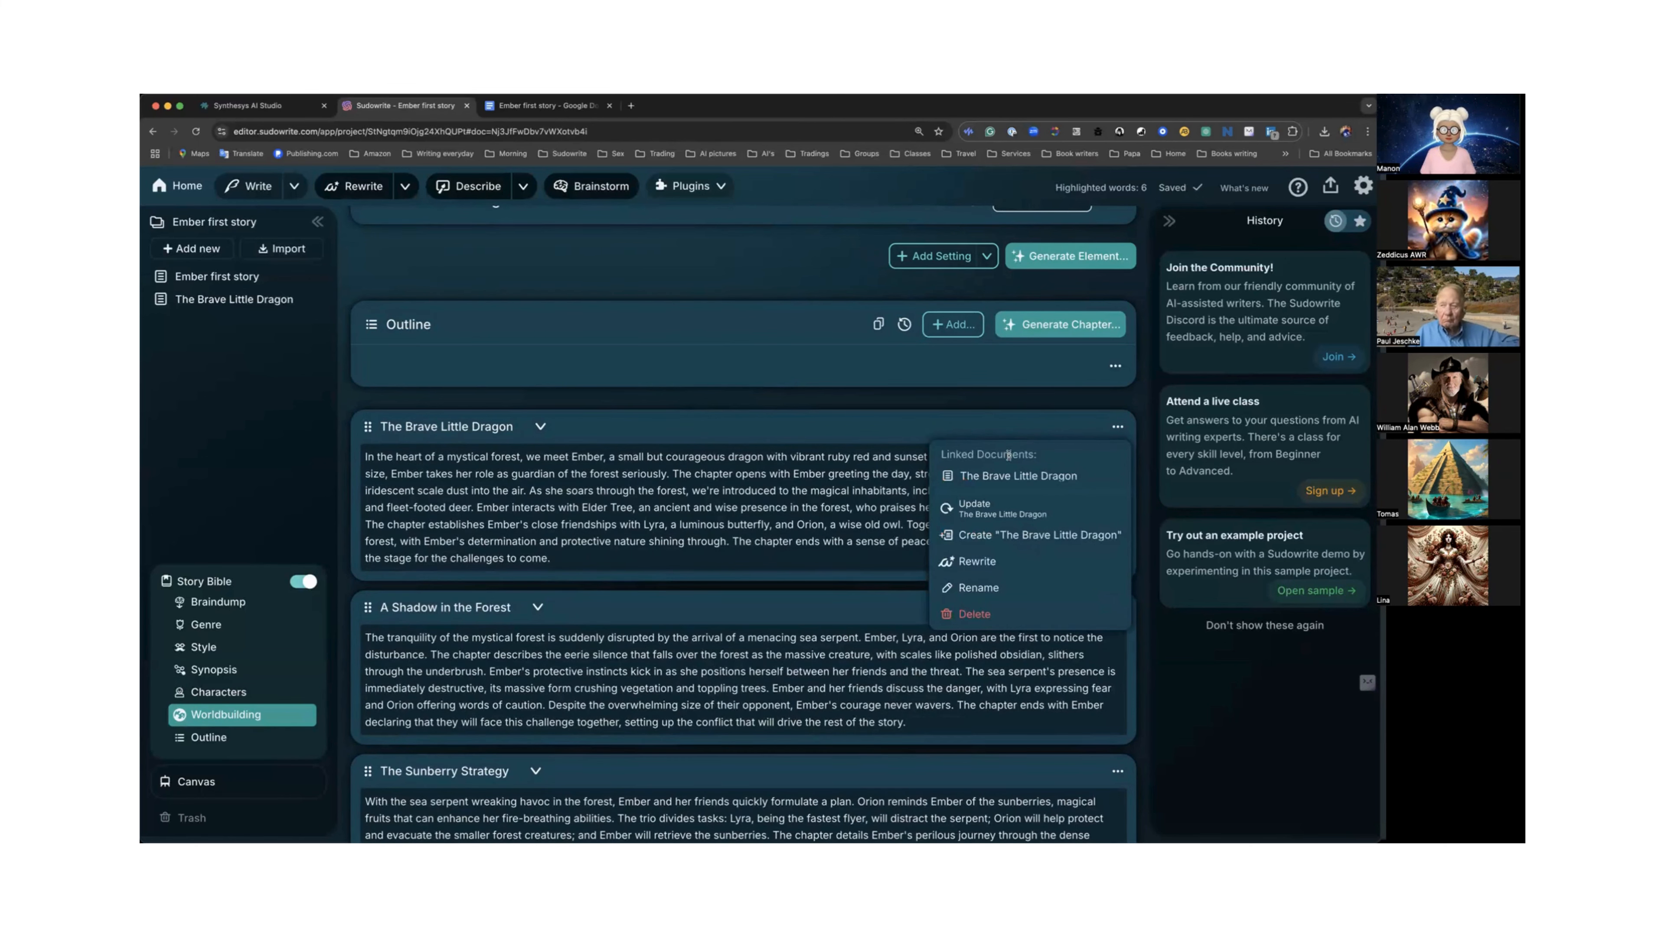
{"action": "left_click", "coordinate": [1018, 476]}
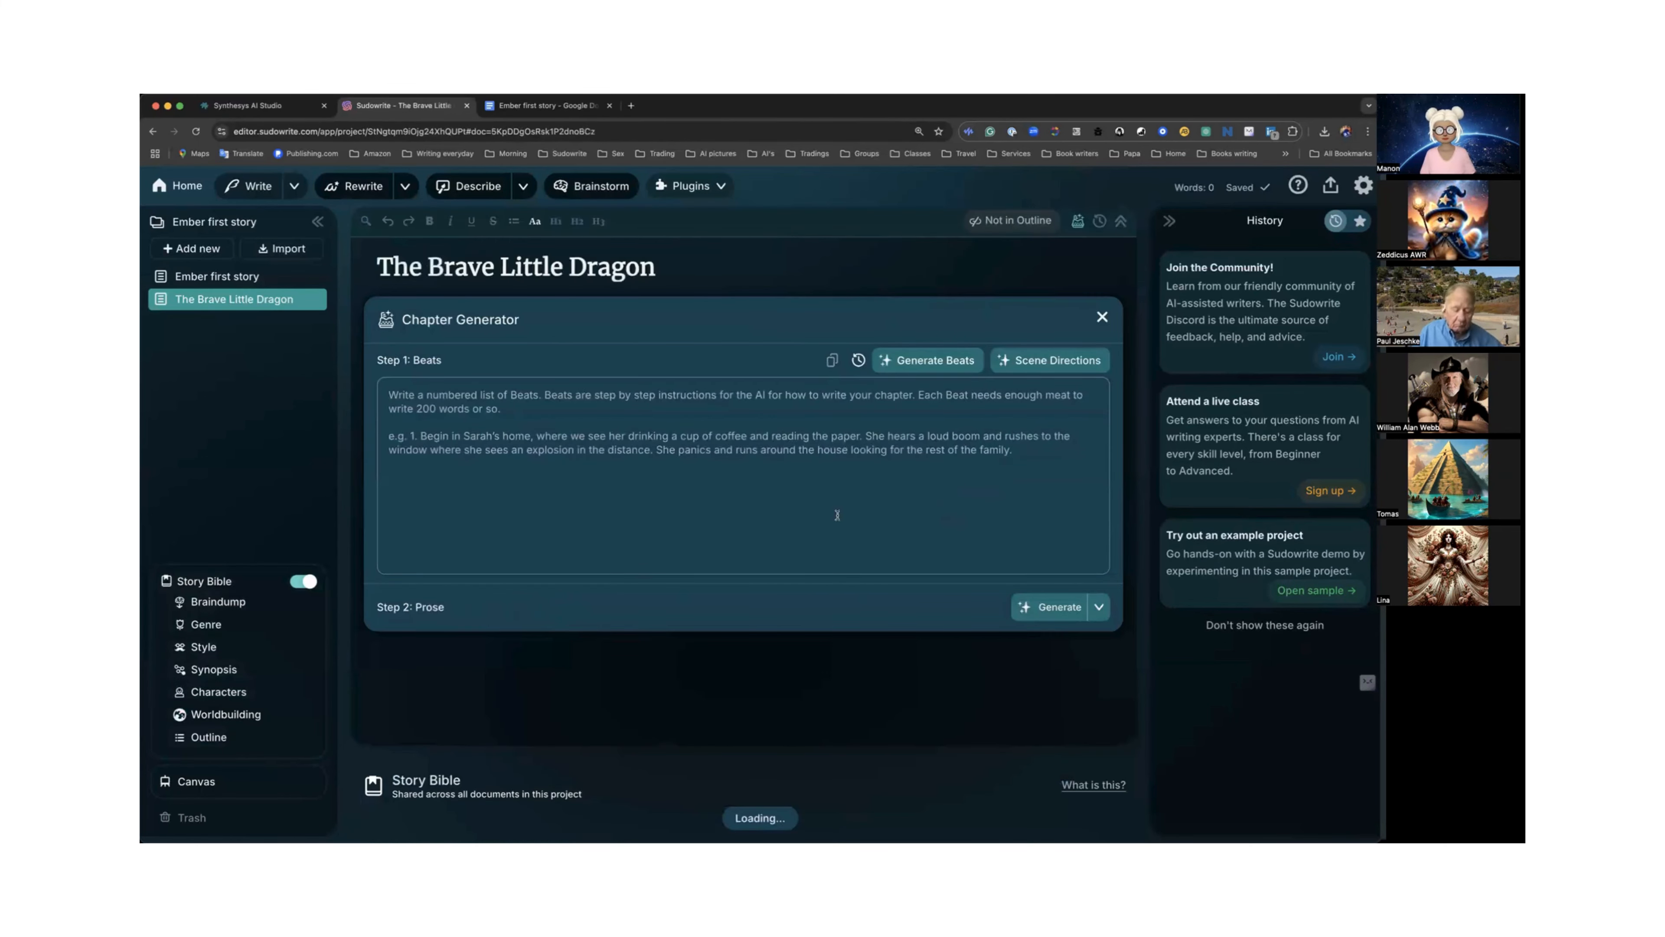
Check the Story Bible's Style section below the new chapter document.
{"action": "left_click", "coordinate": [216, 651]}
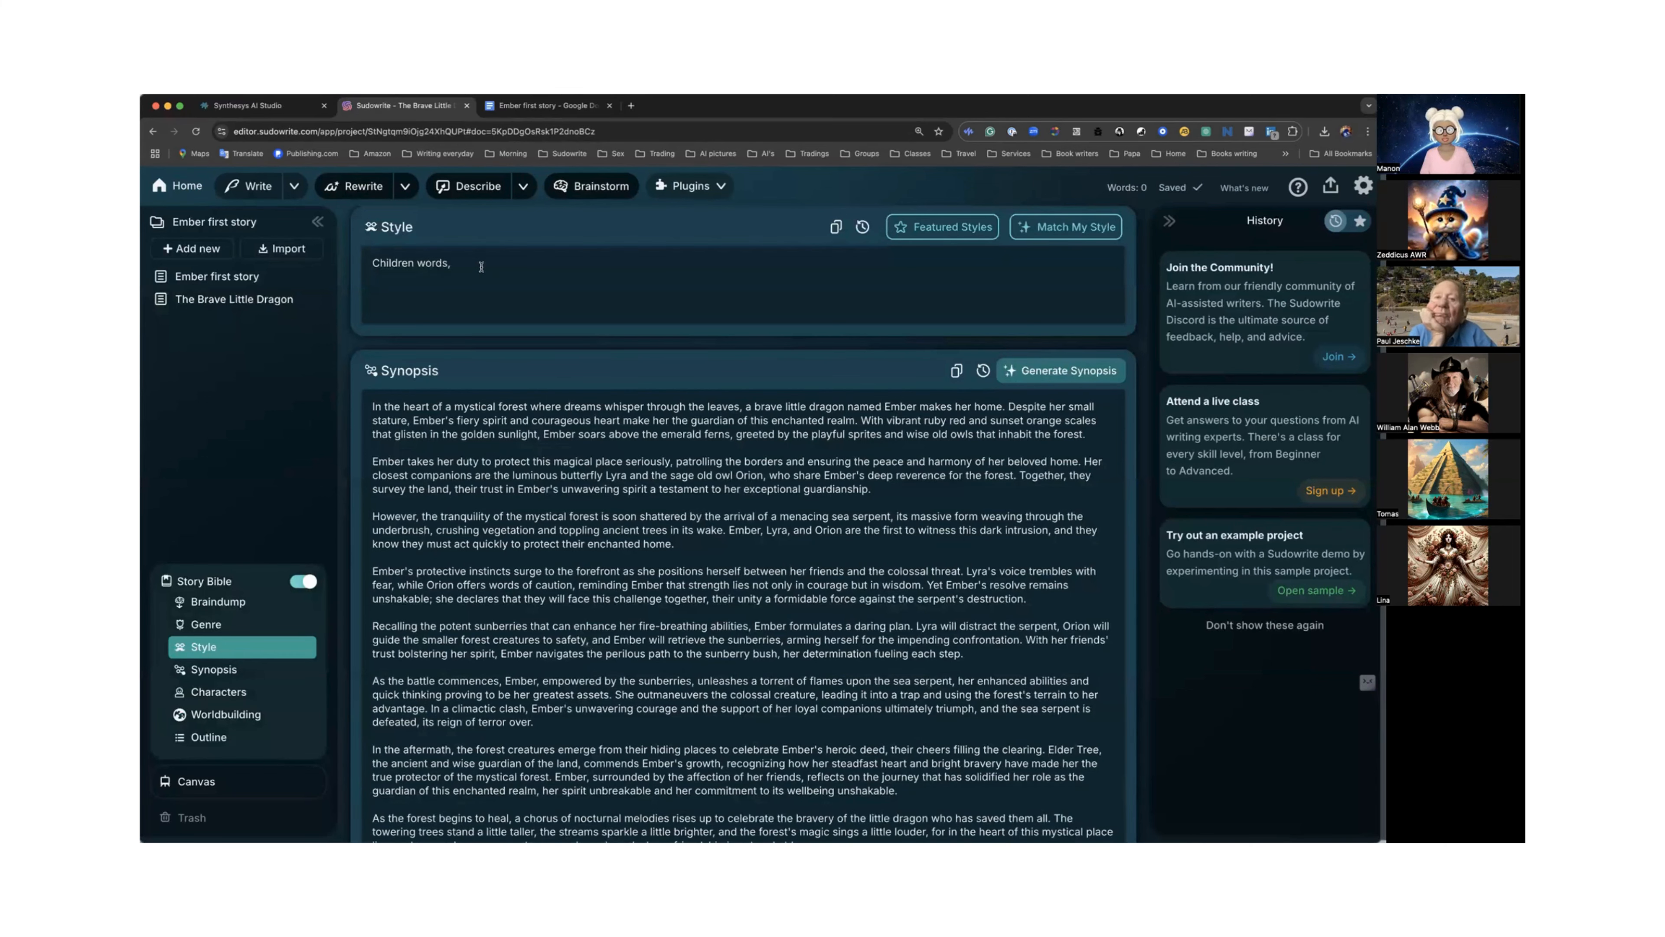
{"action": "scroll", "coordinate": [481, 267], "scroll_direction": "up", "scroll_amount": 15}
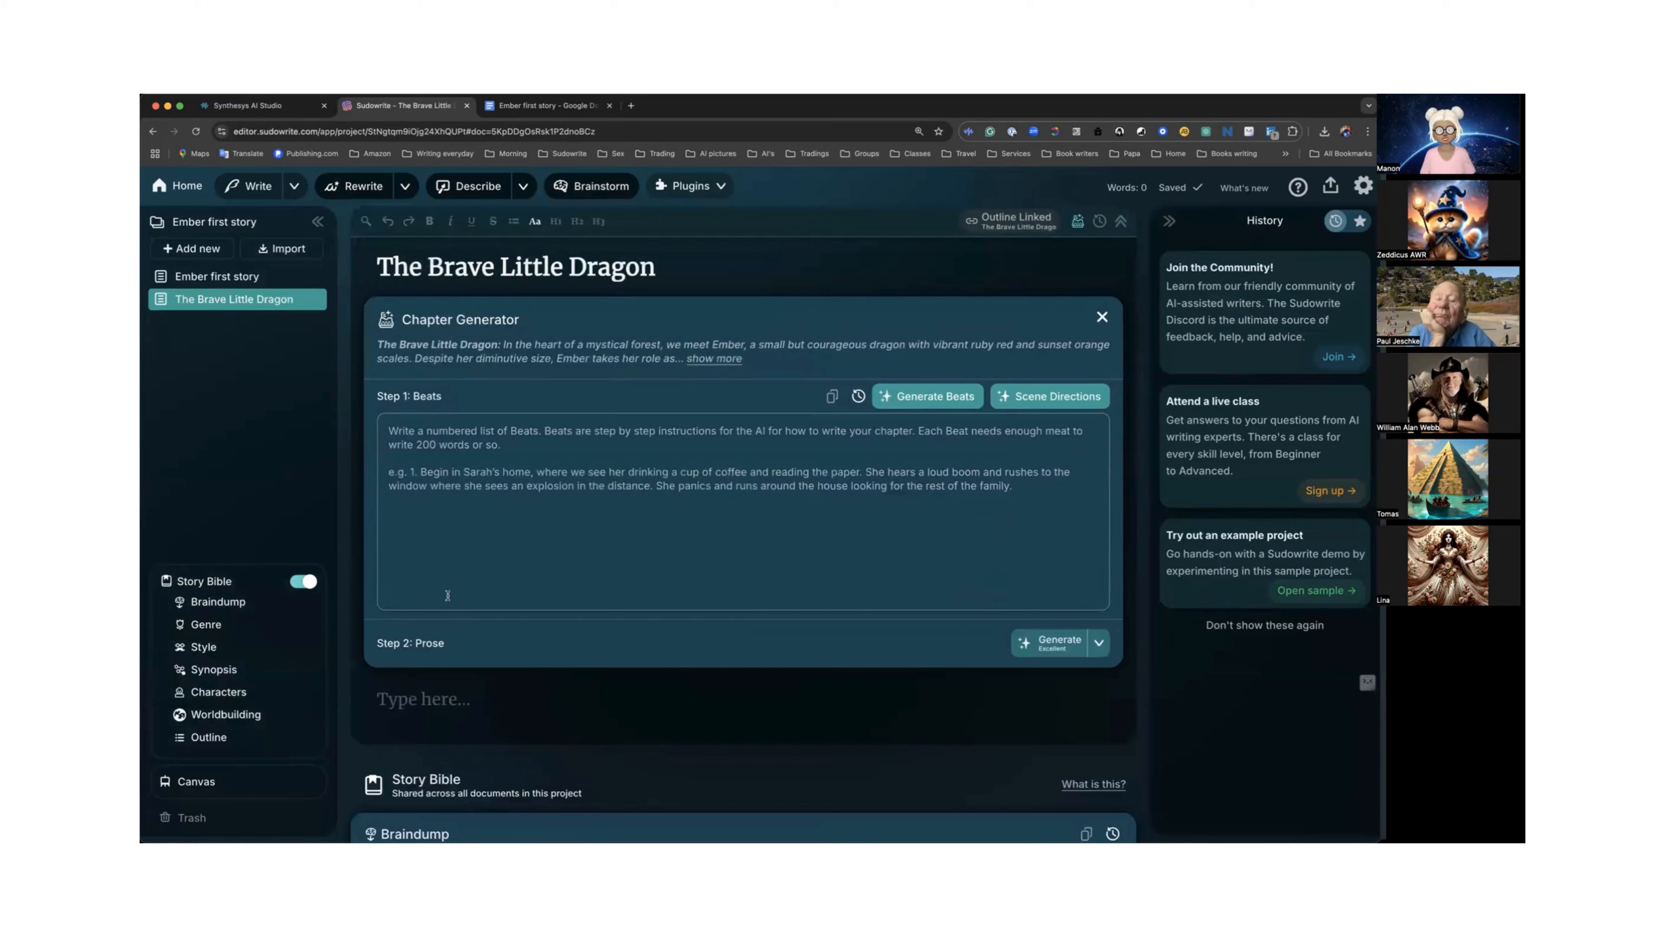
Open Quick Chat below the chapter's empty text and ask it to "Write a children writing style".
{"action": "scroll", "coordinate": [448, 594], "scroll_direction": "down", "scroll_amount": 2}
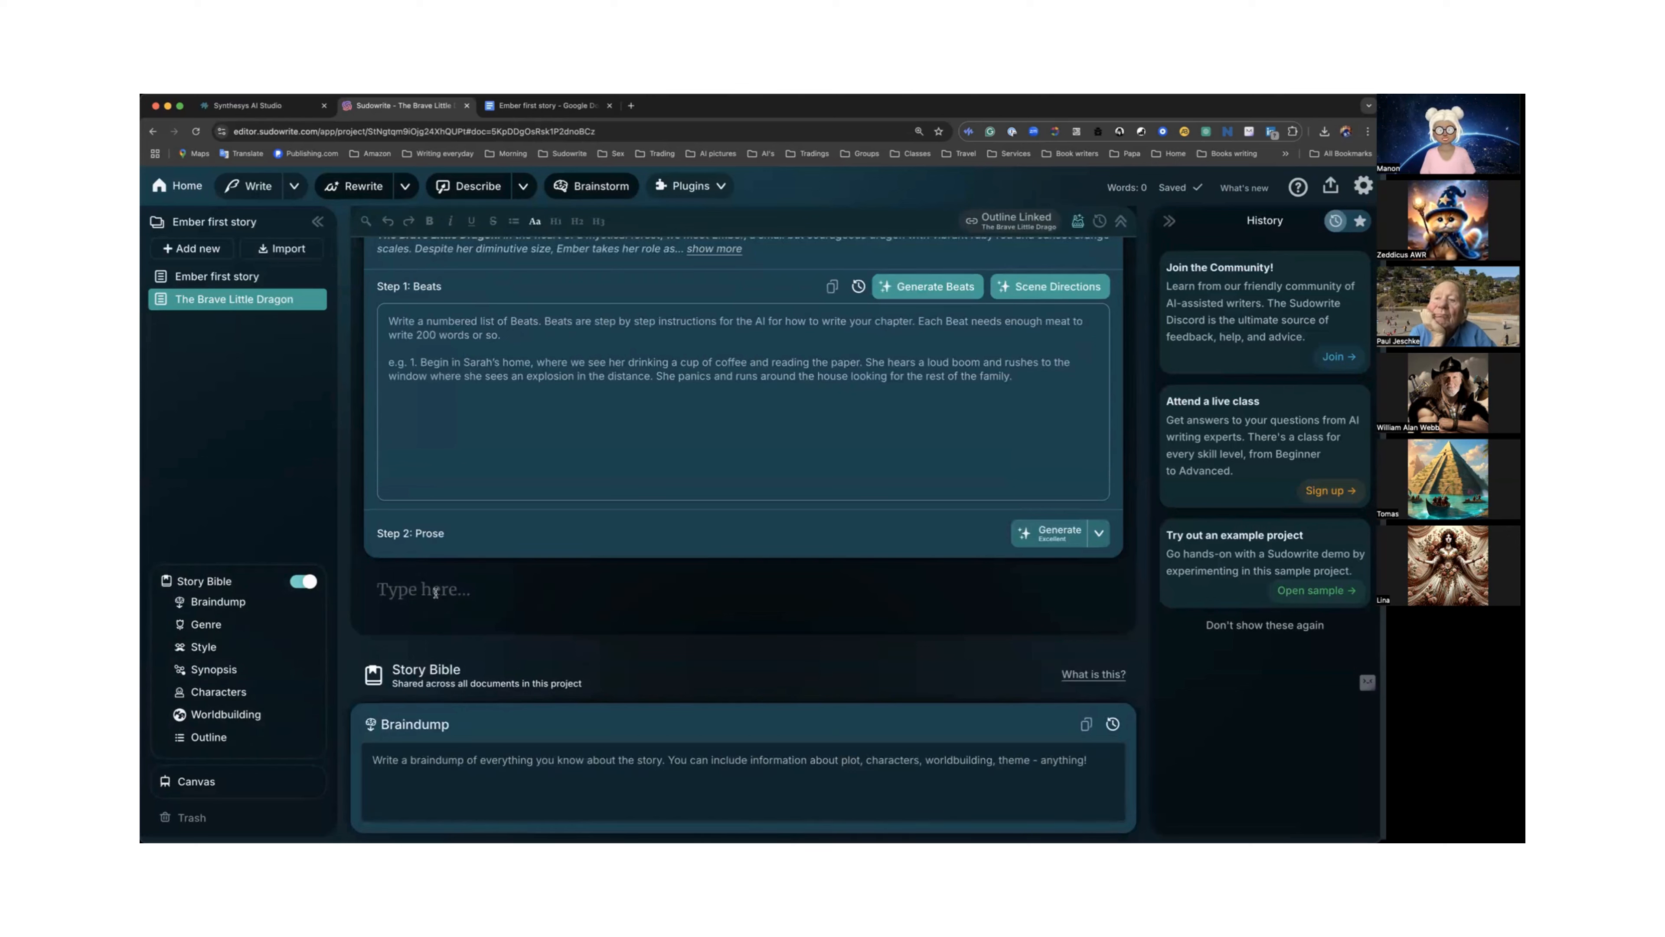
{"action": "left_click", "coordinate": [451, 592]}
{"action": "key", "text": "super+k"}
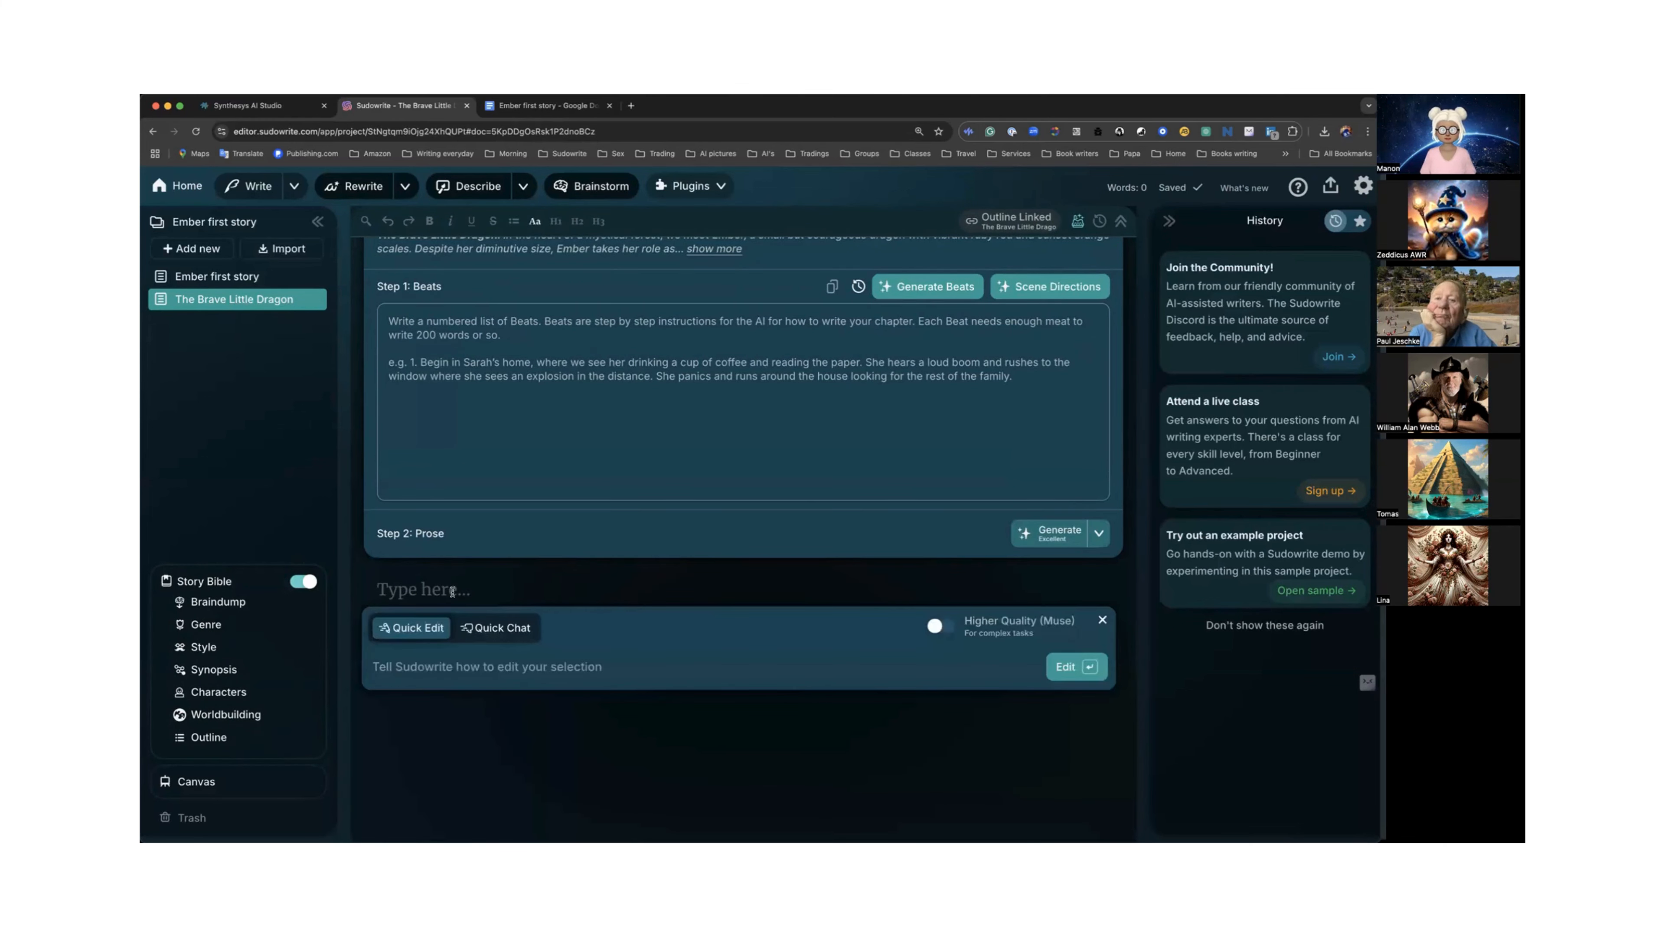
{"action": "left_click", "coordinate": [495, 634]}
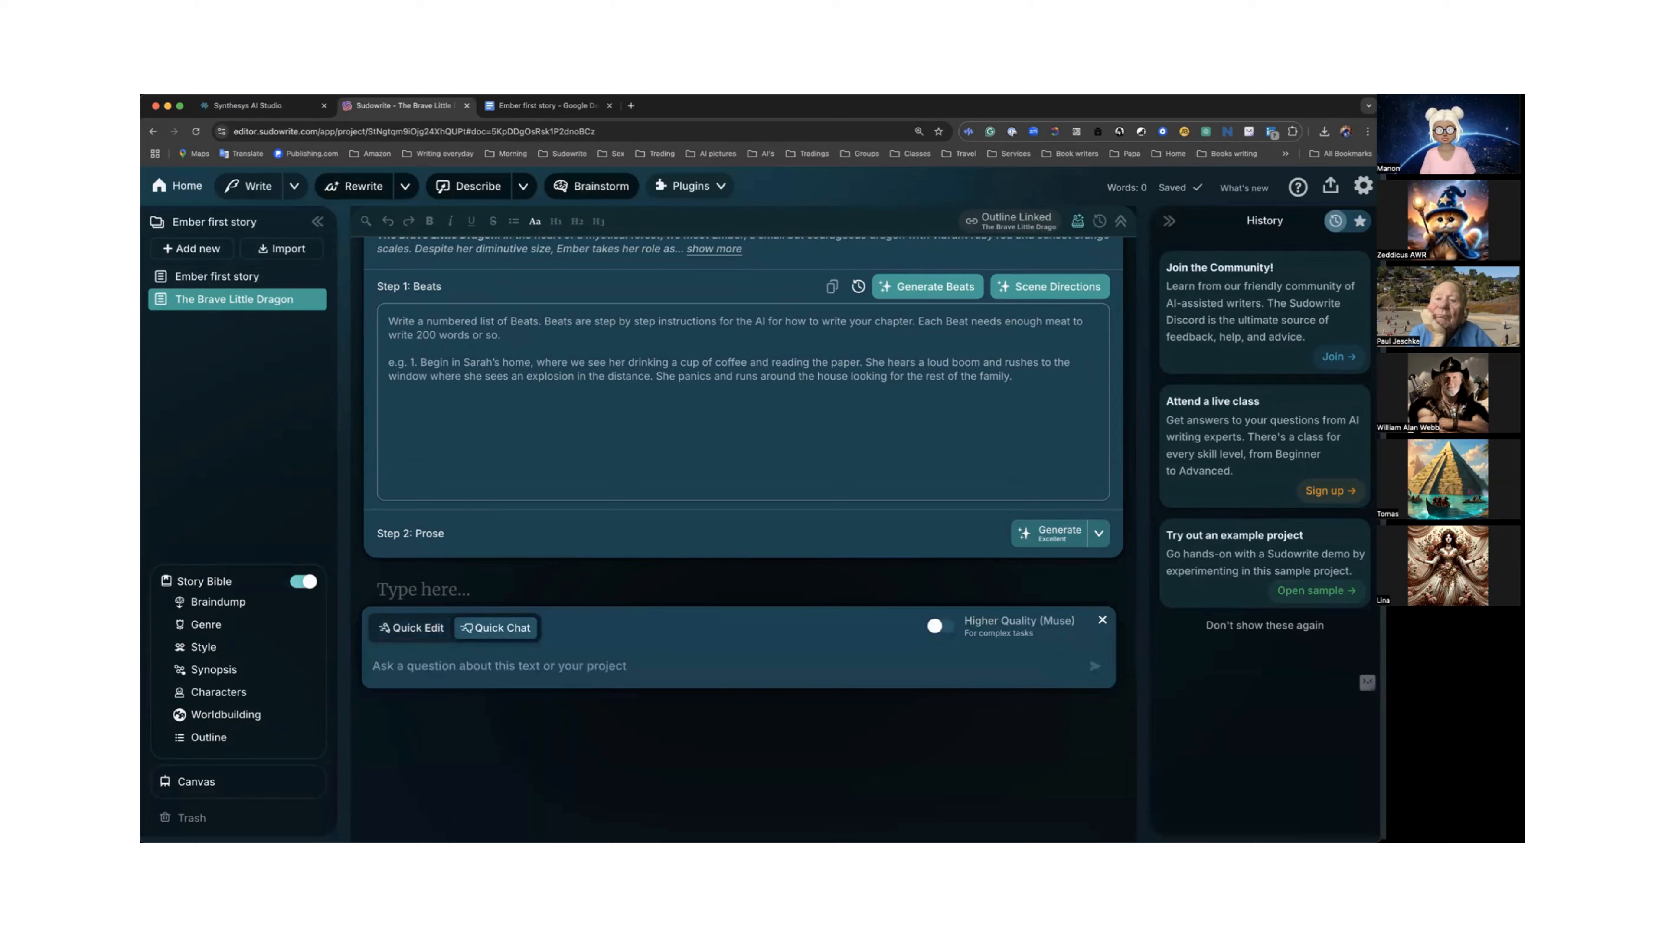
{"action": "type", "text": "Write a chilf"}
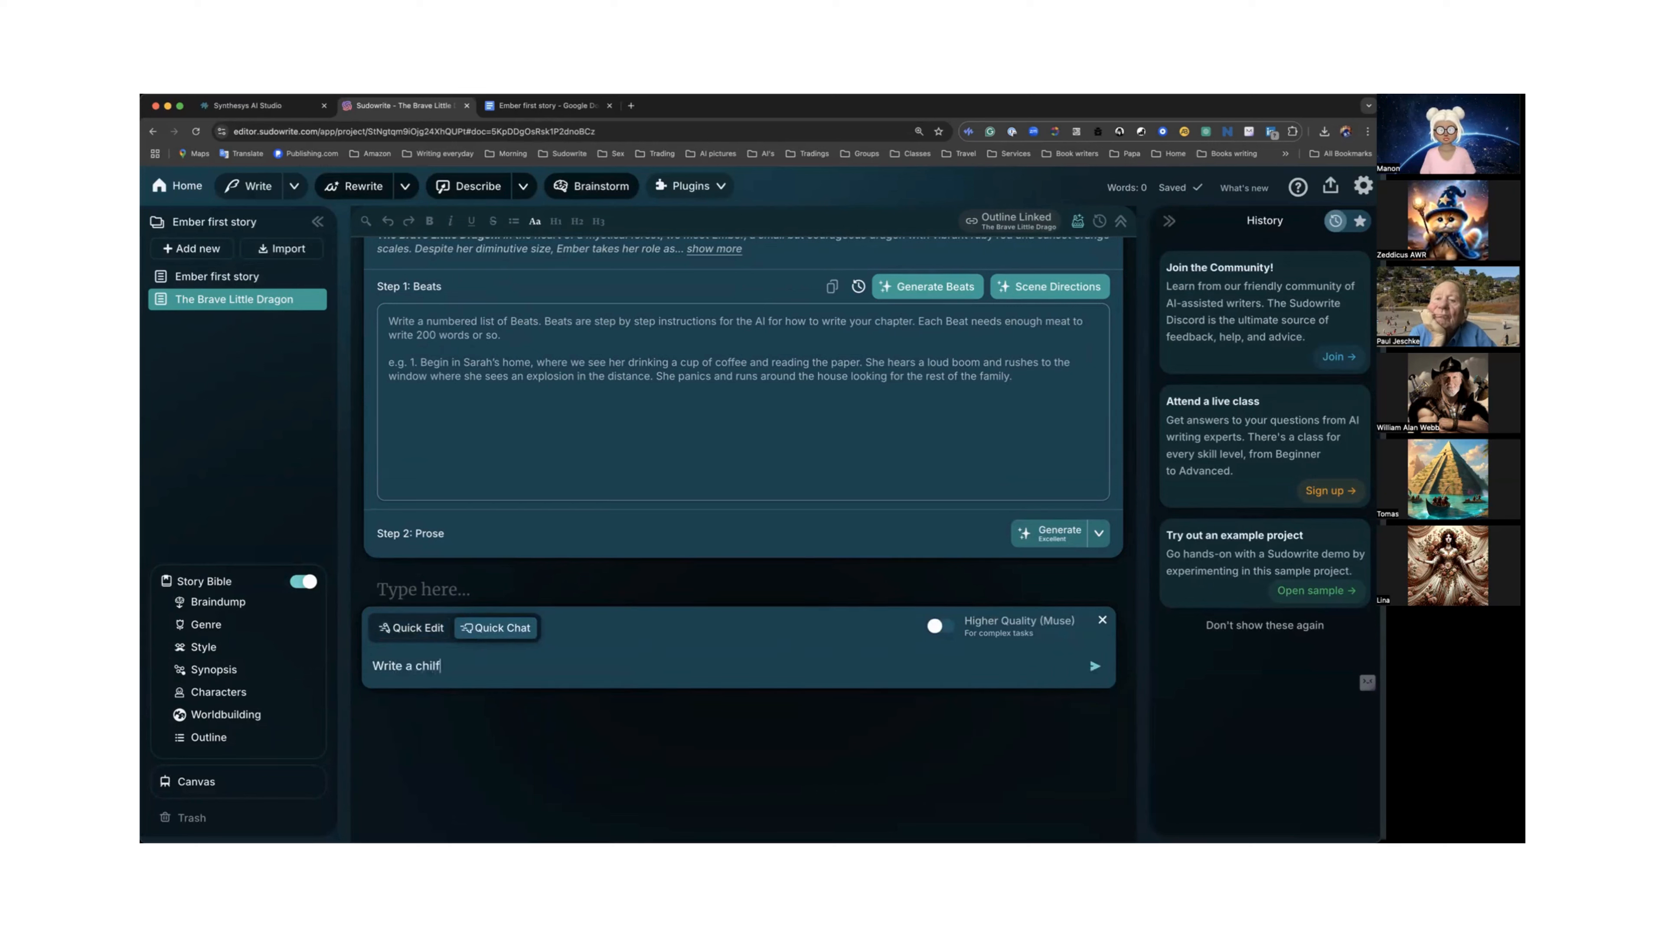
{"action": "key", "text": "BackSpace"}
{"action": "type", "text": "dren writ"}
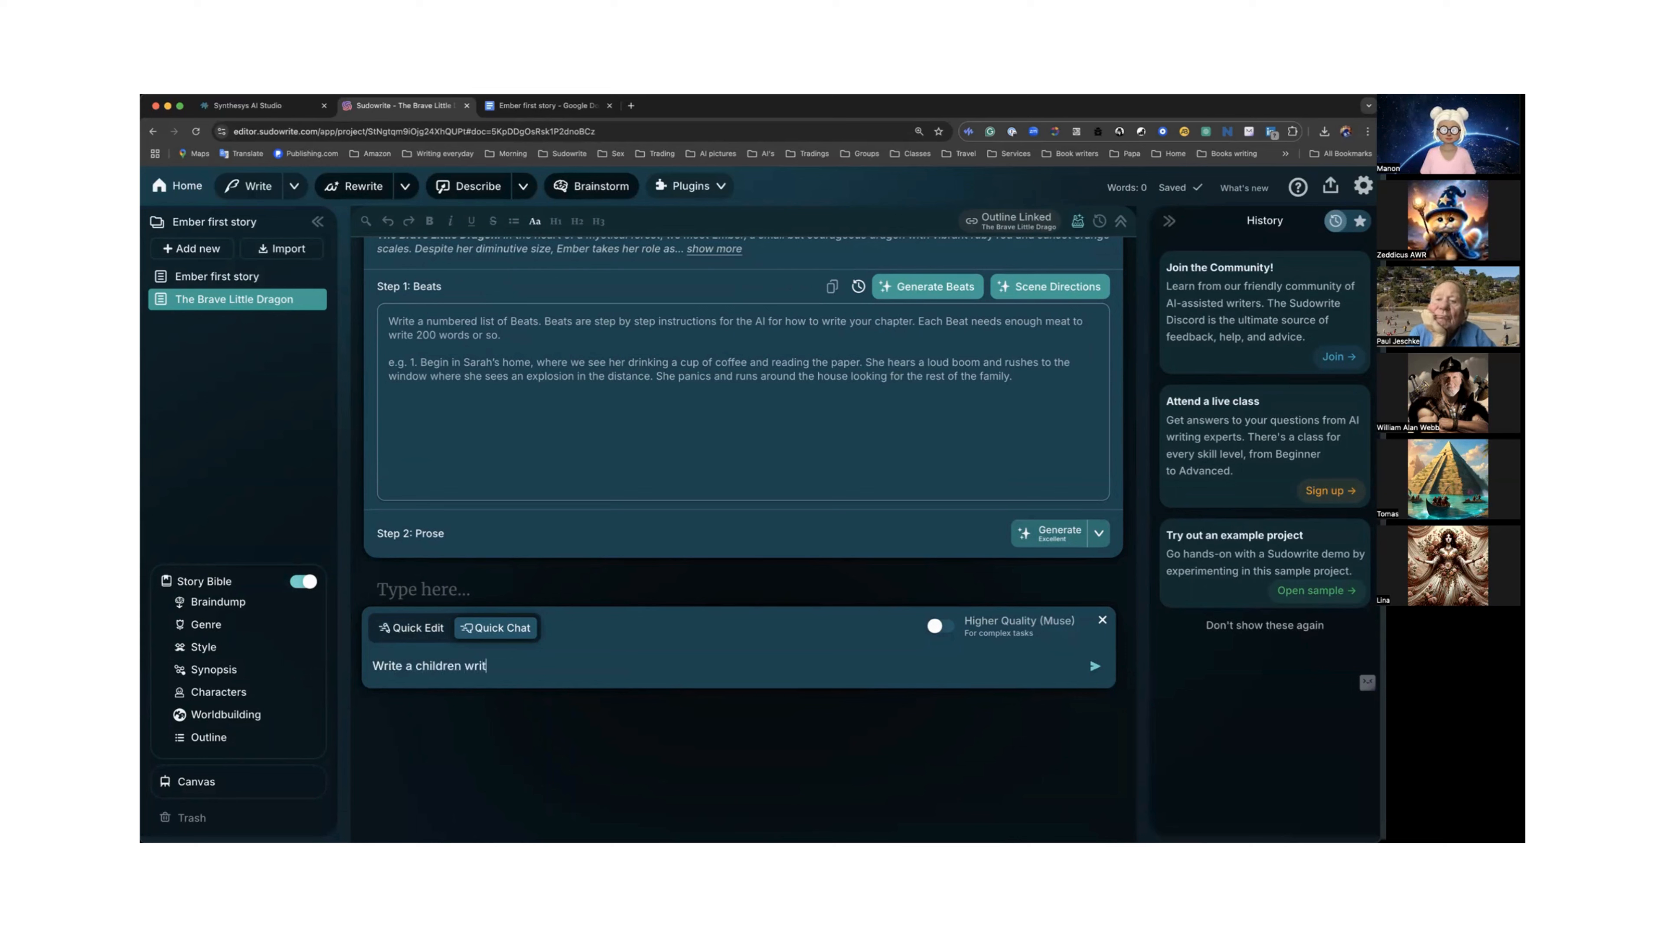
{"action": "type", "text": "ing style"}
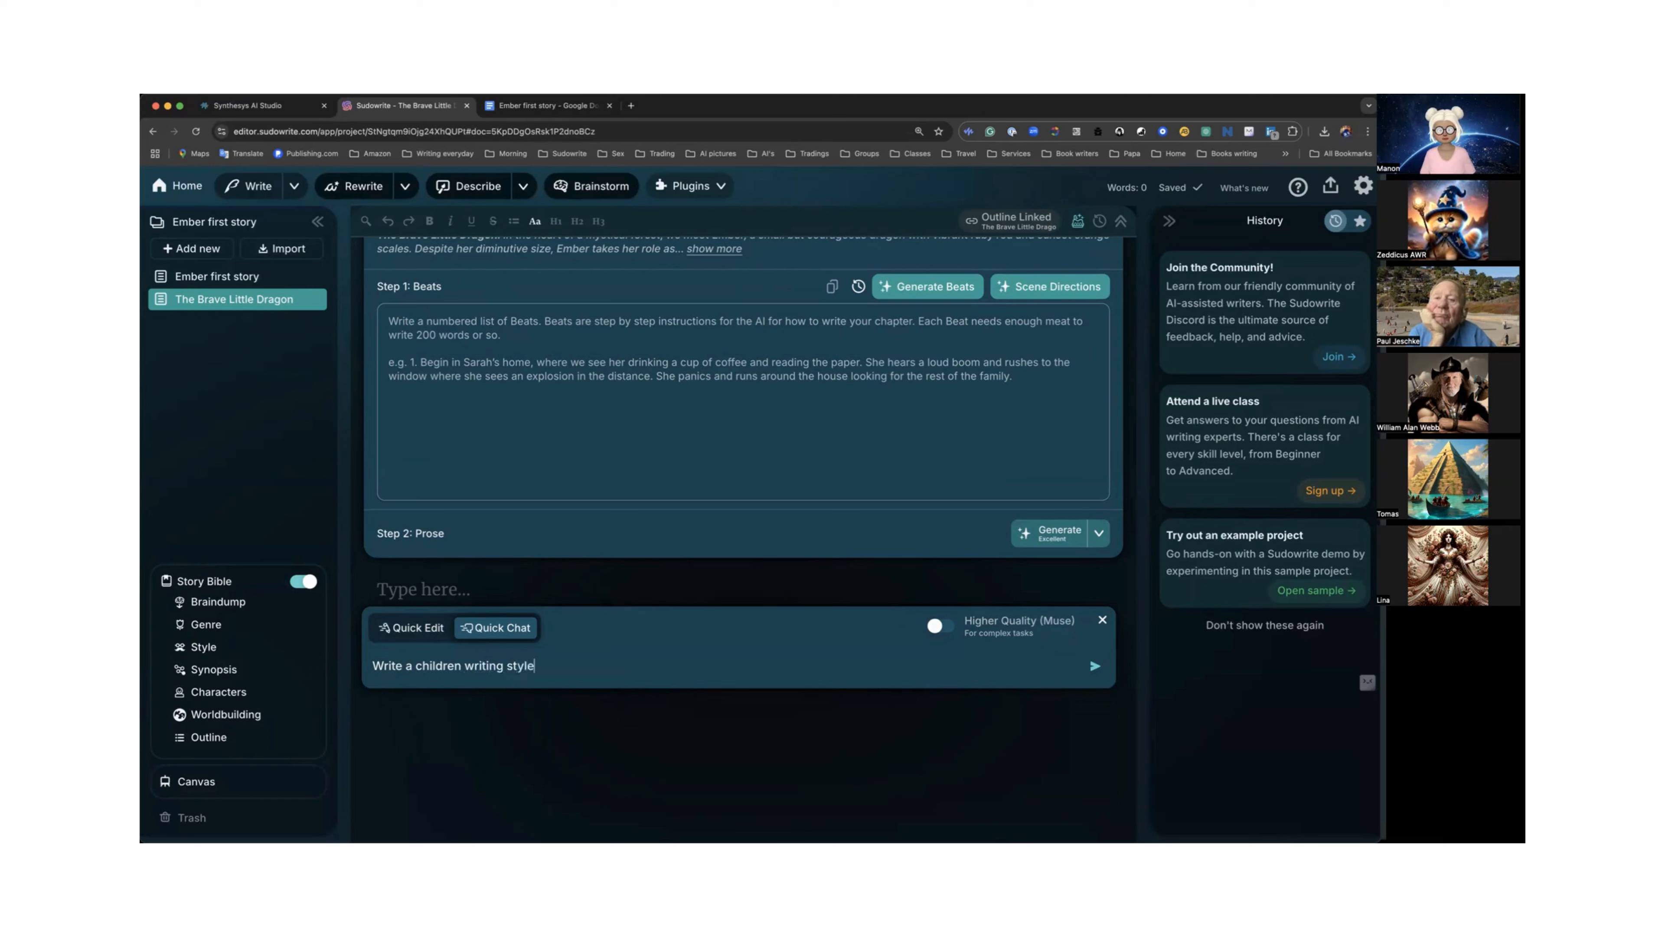
{"action": "left_click", "coordinate": [1088, 669]}
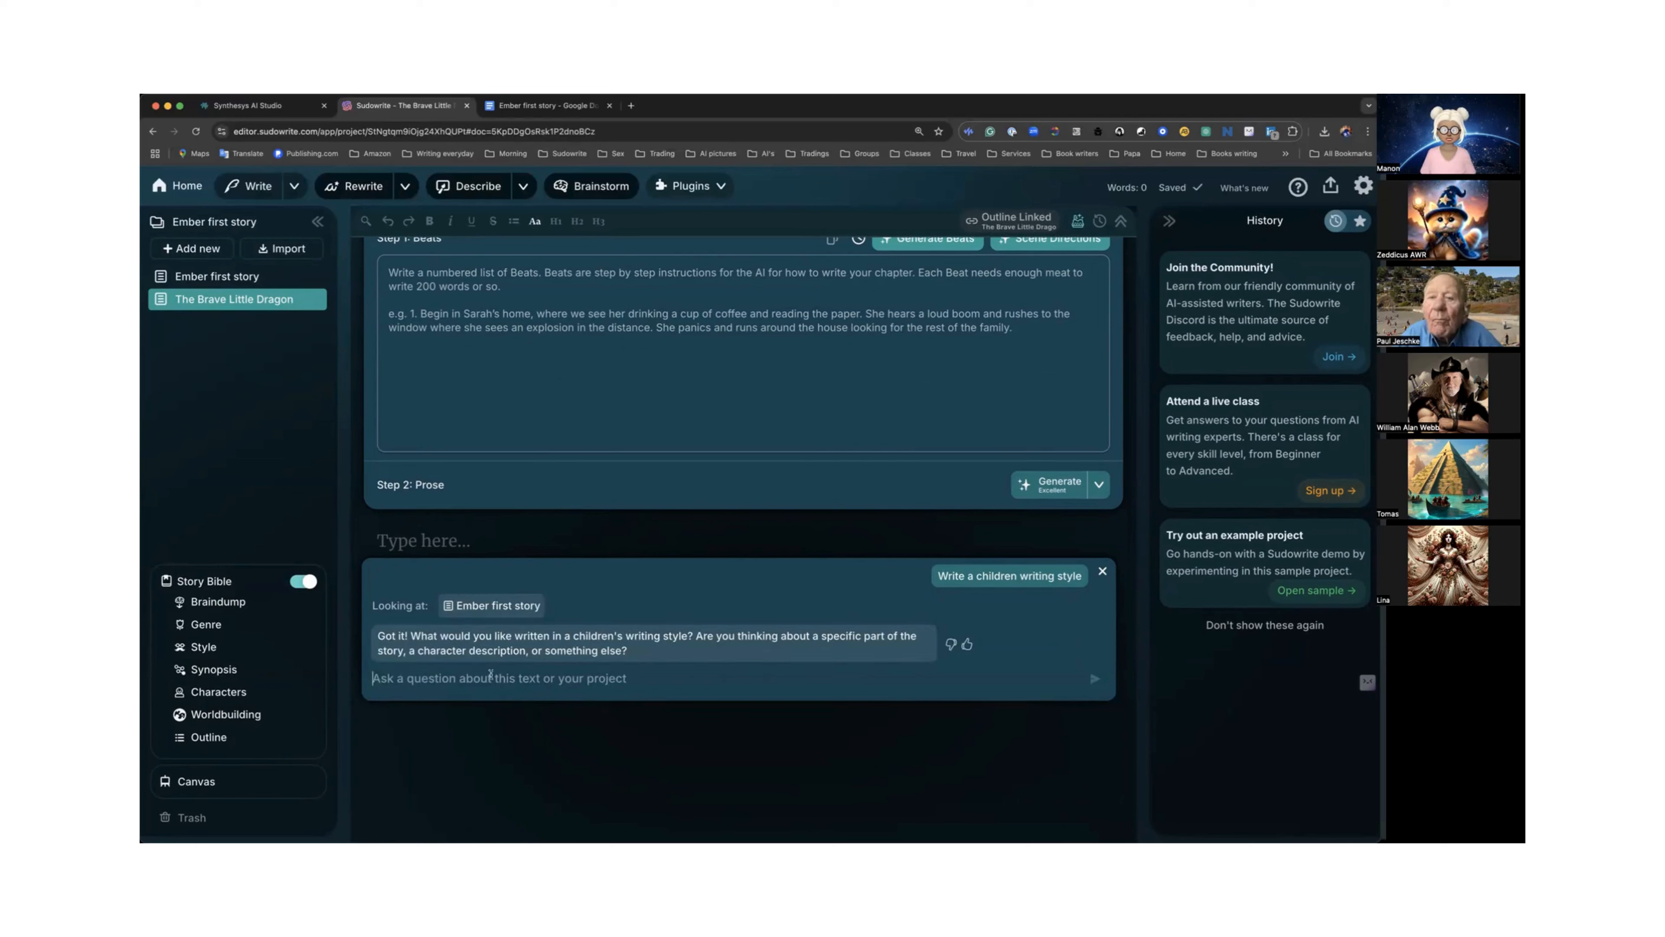
Reply "All of it, give me a detail style" in Quick Chat and read through the detailed story it returns.
{"action": "type", "text": "A"}
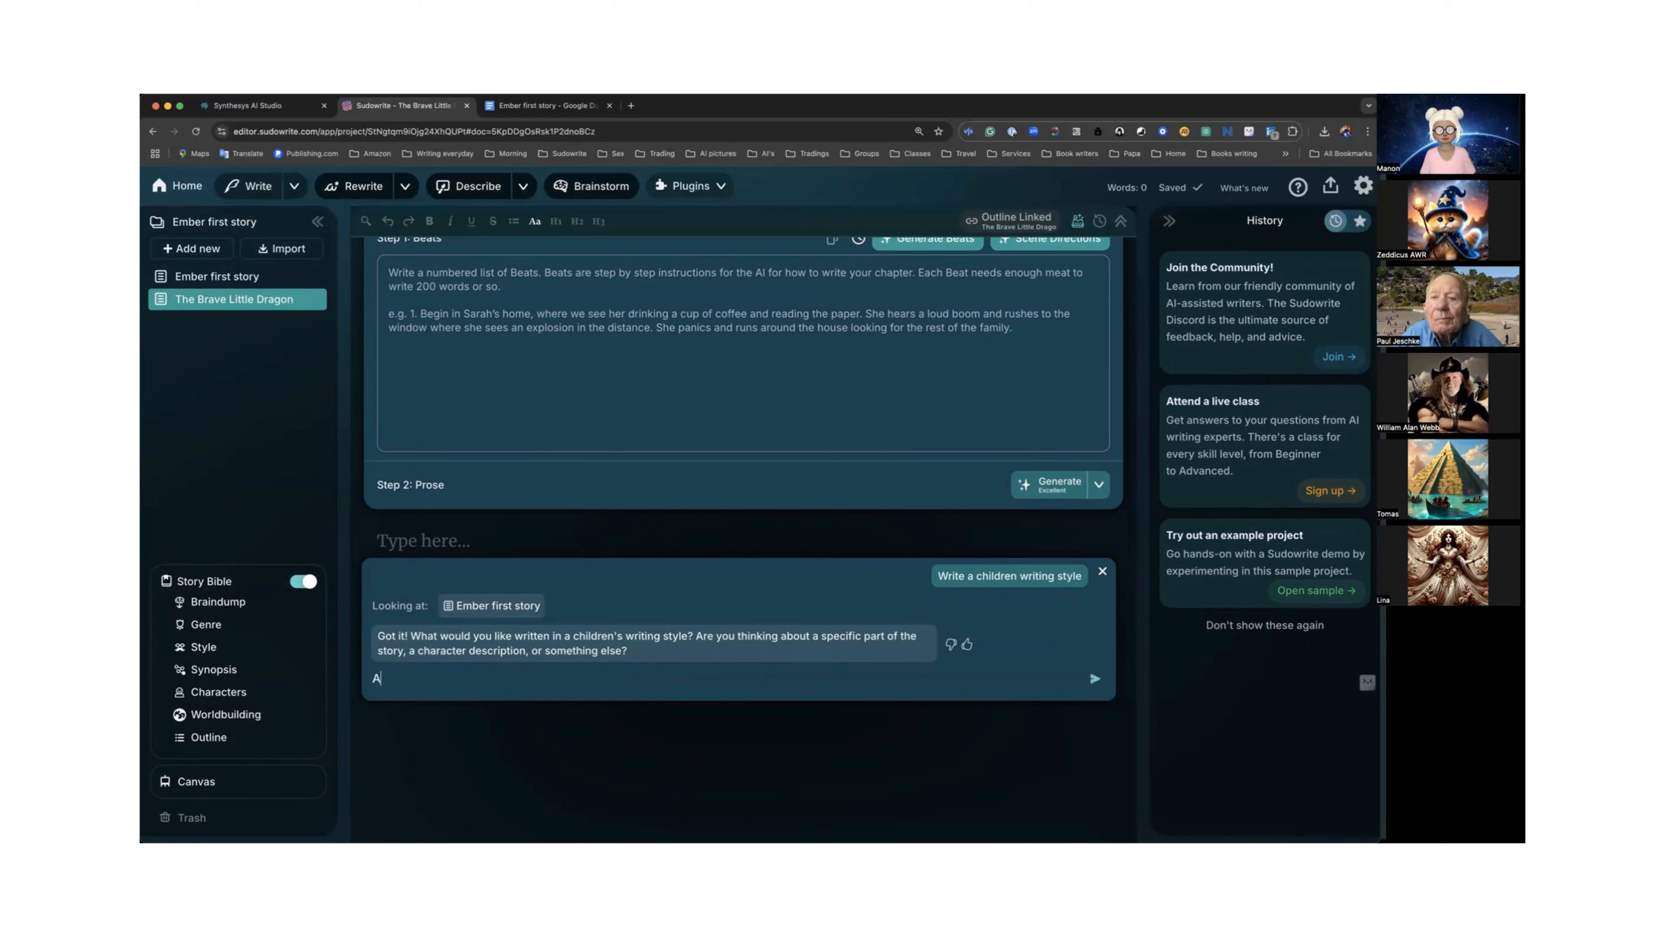
{"action": "type", "text": "ll of i"}
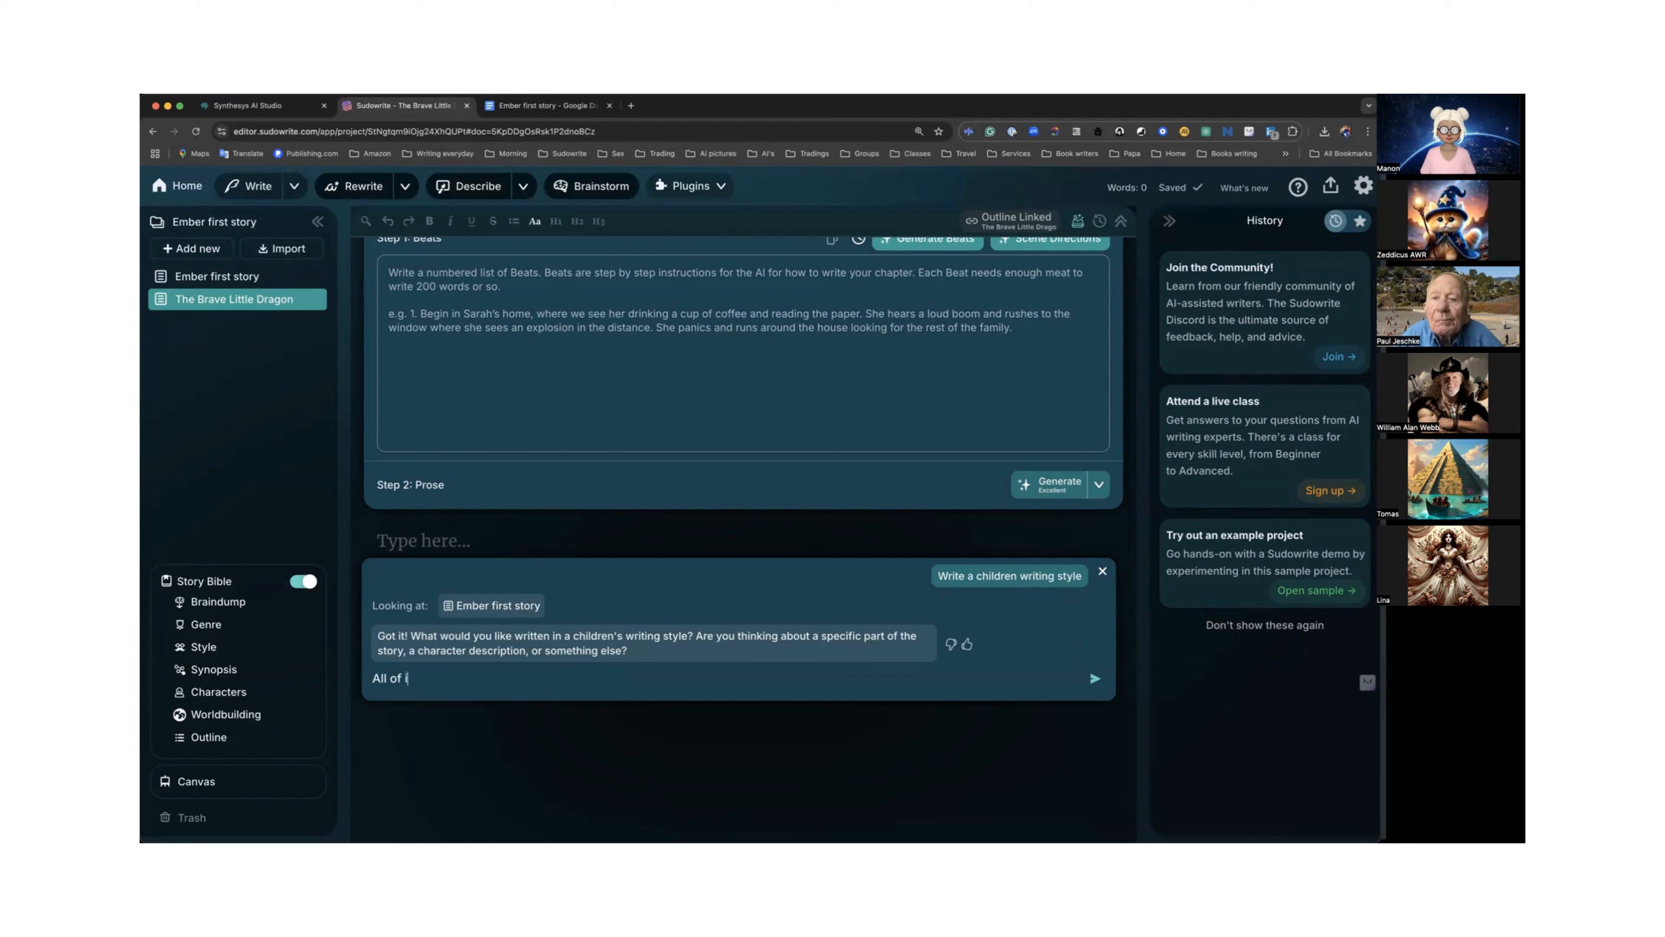
{"action": "type", "text": "t, gi"}
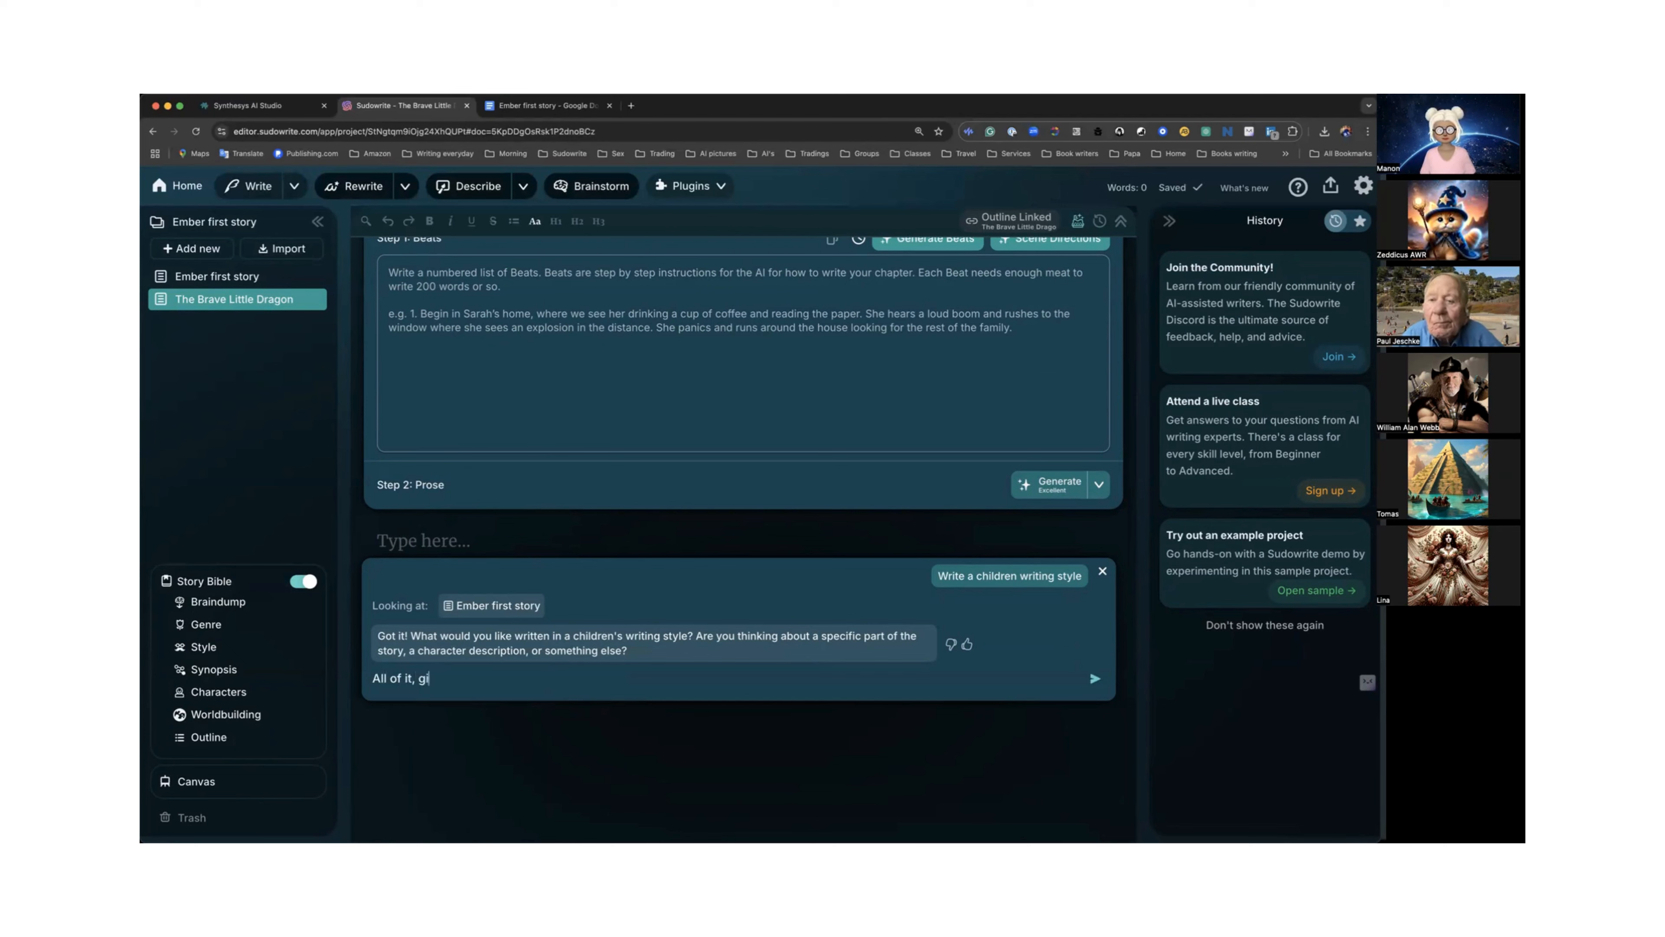
{"action": "type", "text": "ve me a de"}
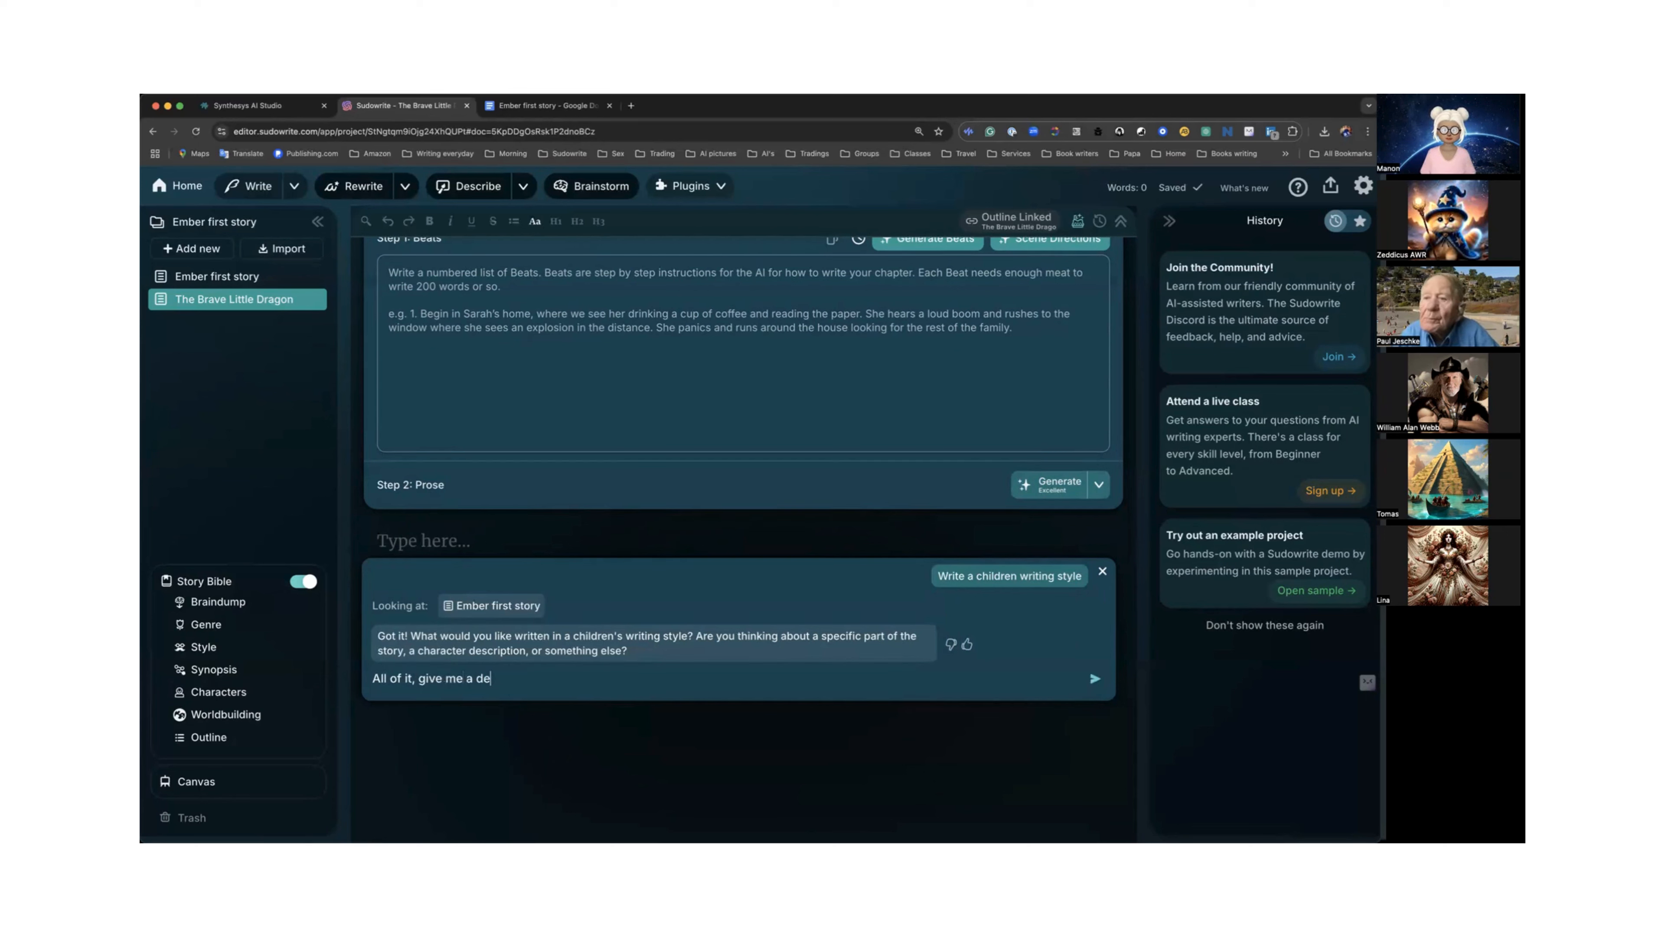
{"action": "type", "text": "tail style"}
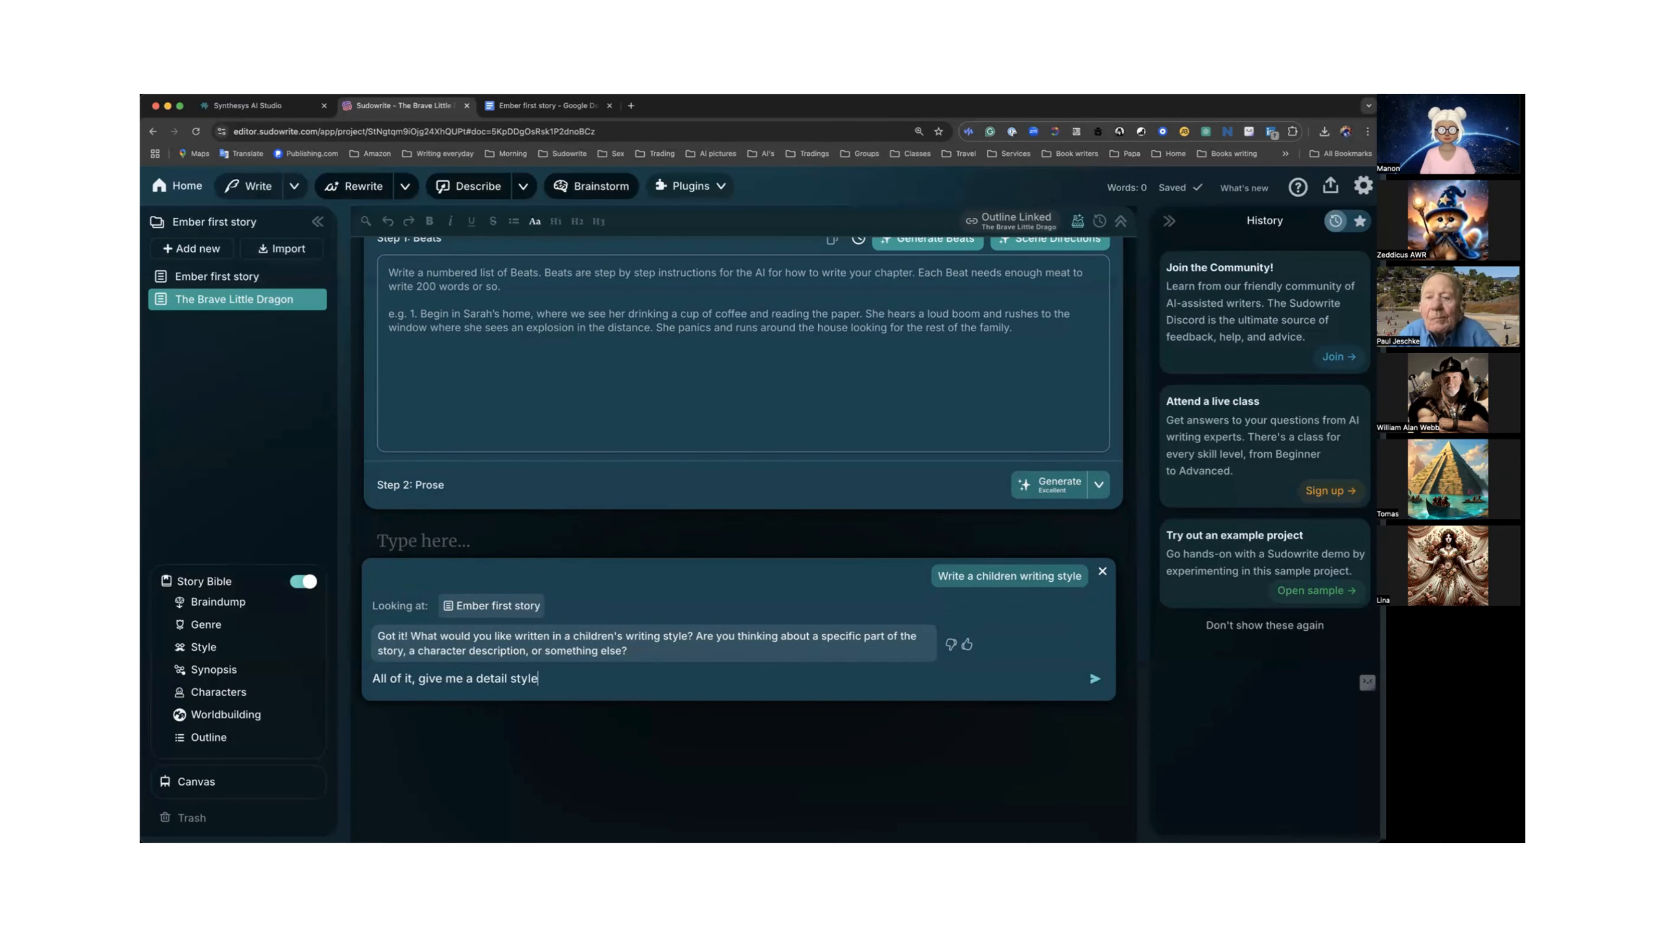
{"action": "key", "text": "Return"}
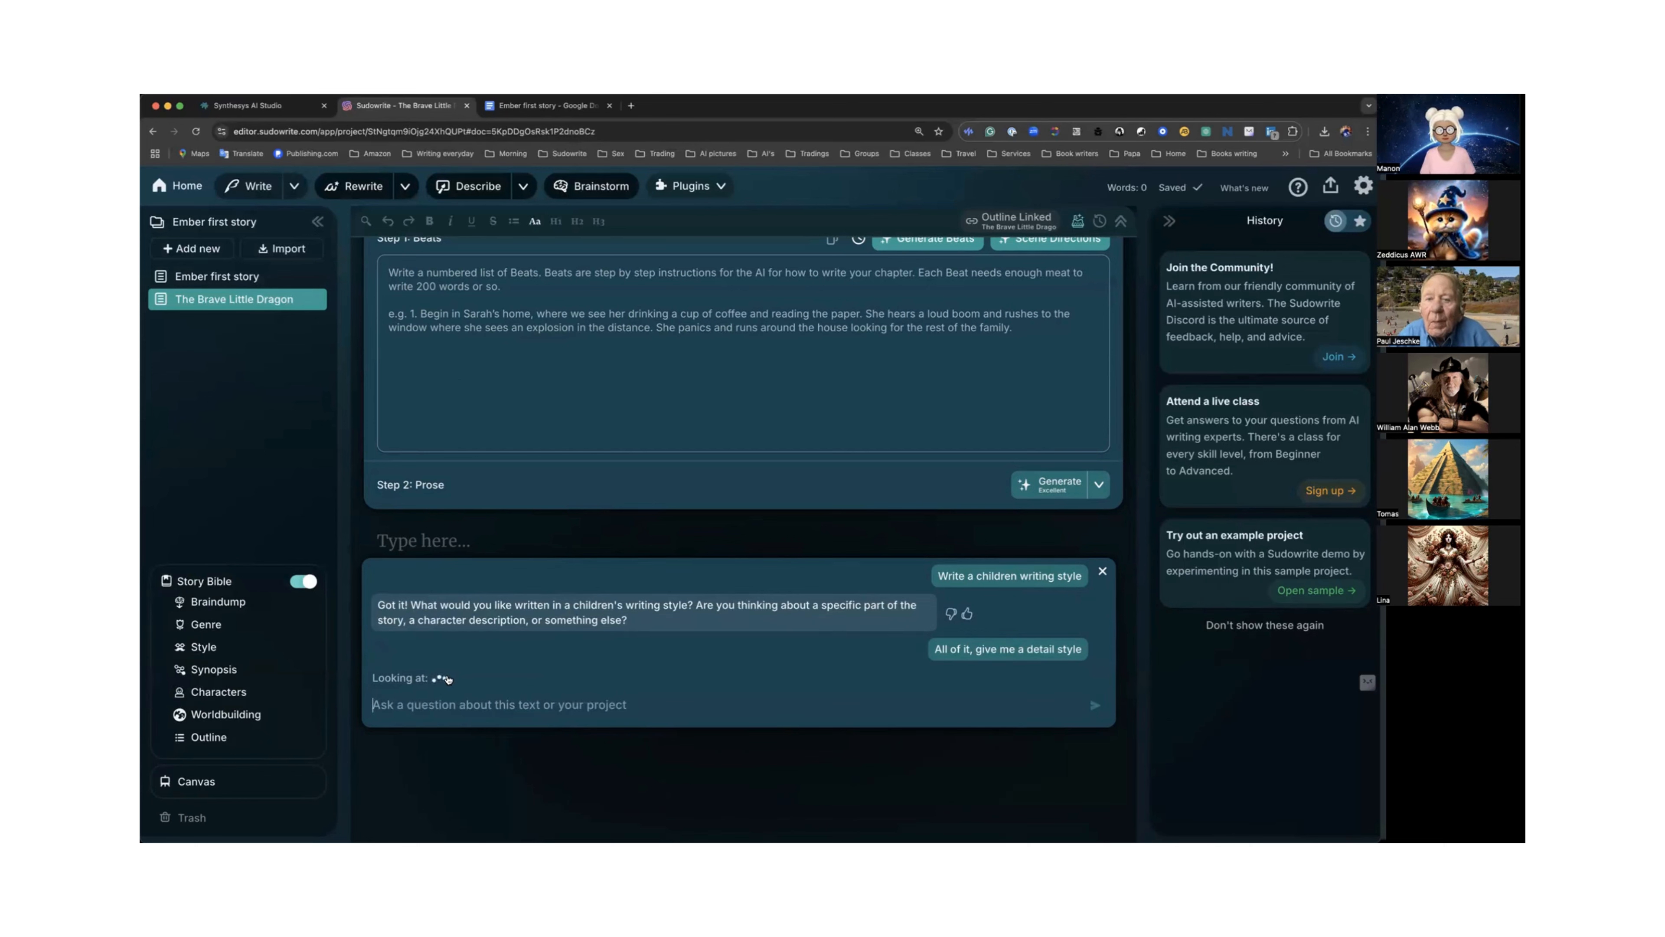
{"action": "scroll", "coordinate": [448, 679], "scroll_direction": "down", "scroll_amount": 1}
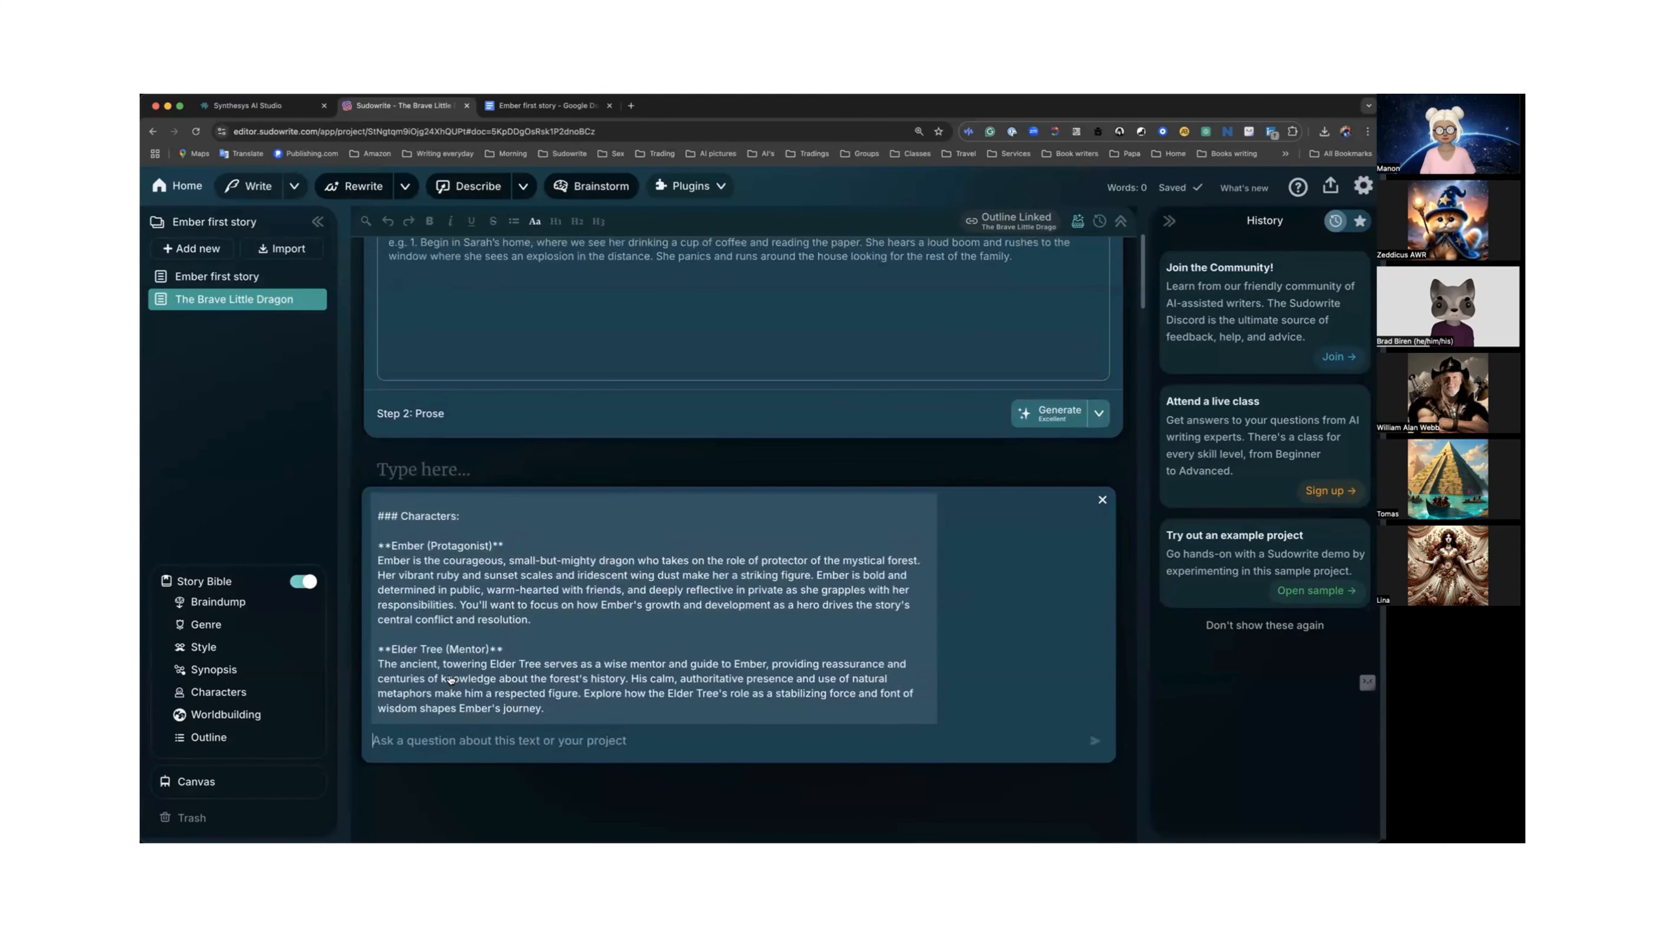
{"action": "scroll", "coordinate": [454, 679], "scroll_direction": "down", "scroll_amount": 1}
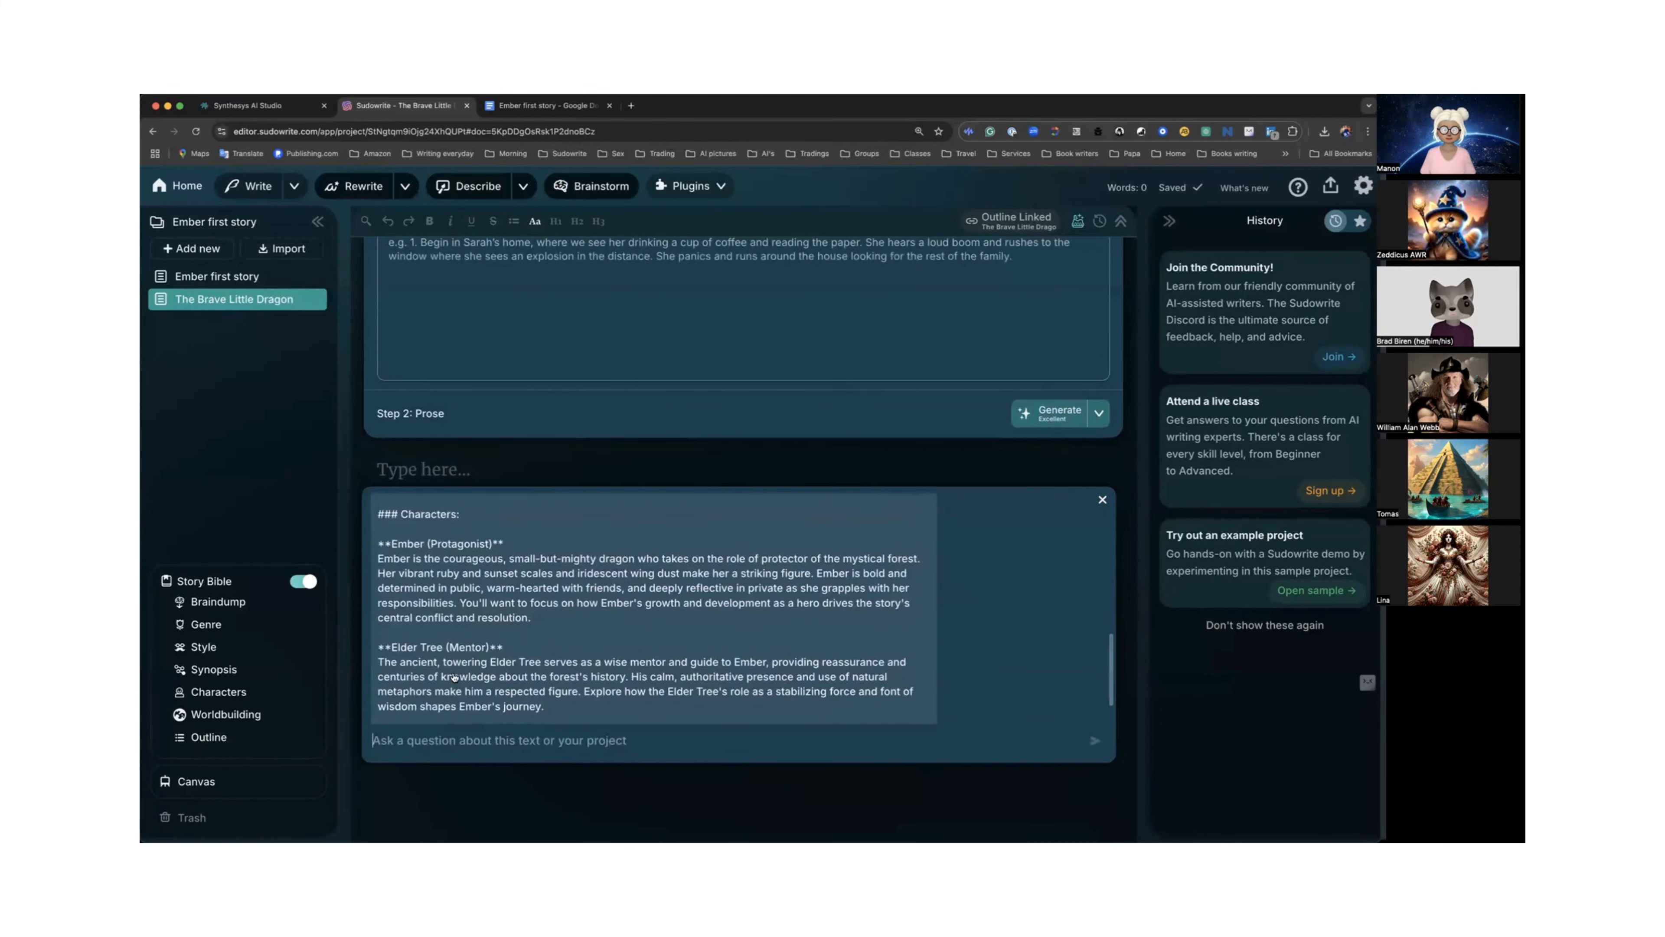
{"action": "scroll", "coordinate": [454, 678], "scroll_direction": "up", "scroll_amount": 10}
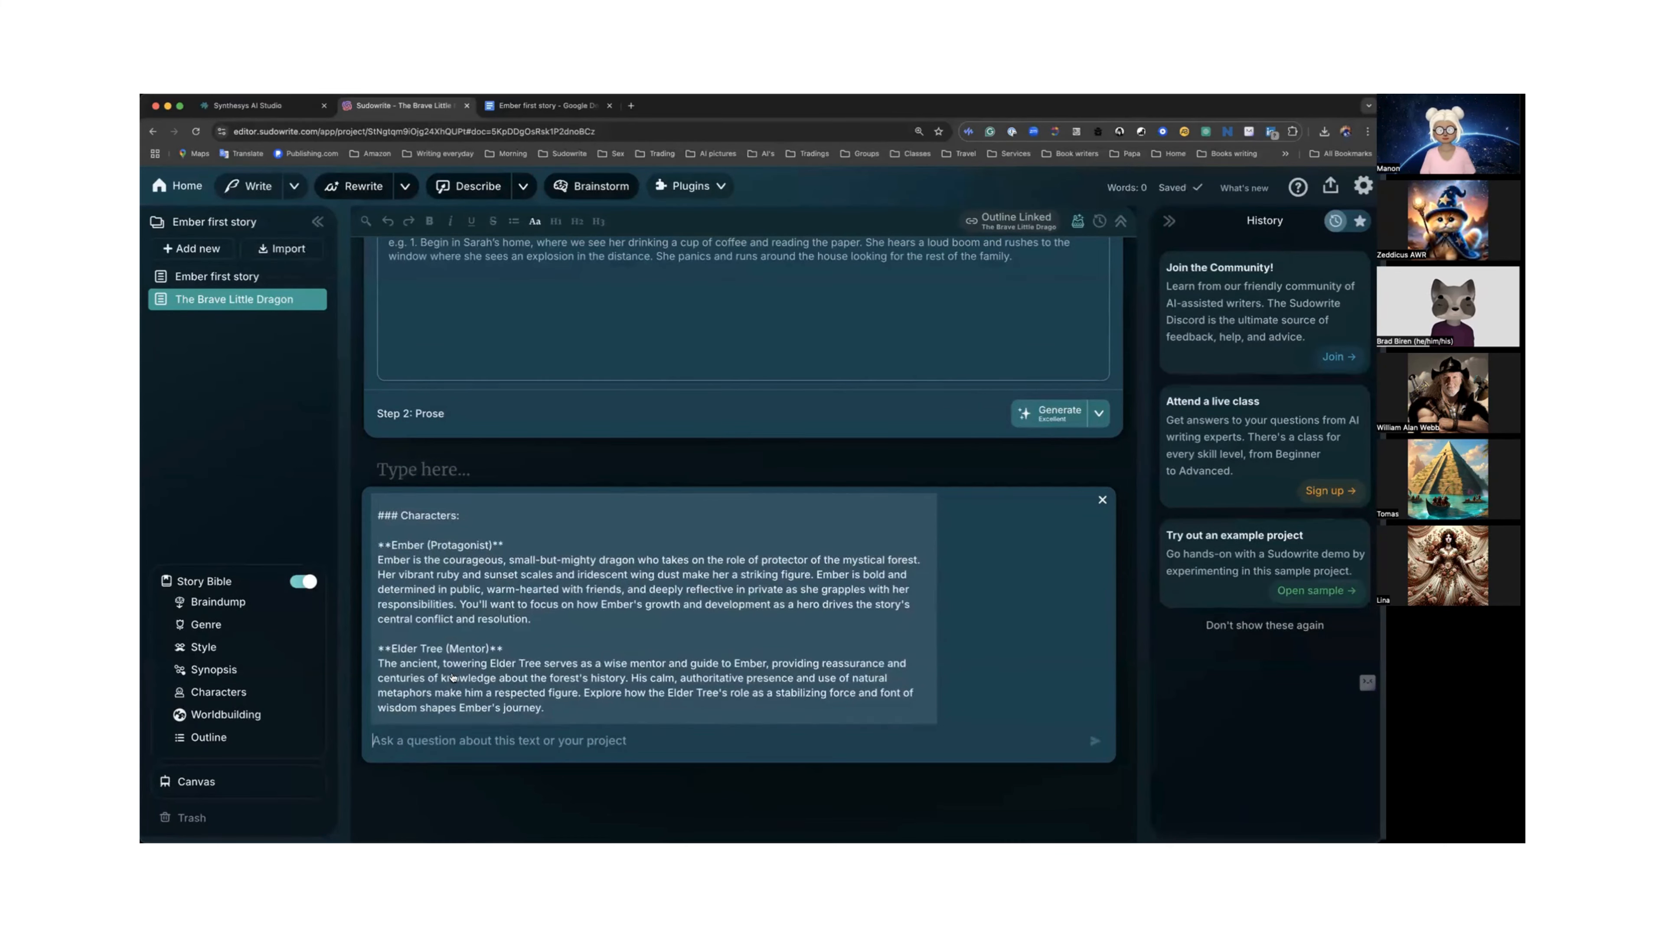
{"action": "scroll", "coordinate": [453, 678], "scroll_direction": "up", "scroll_amount": 2}
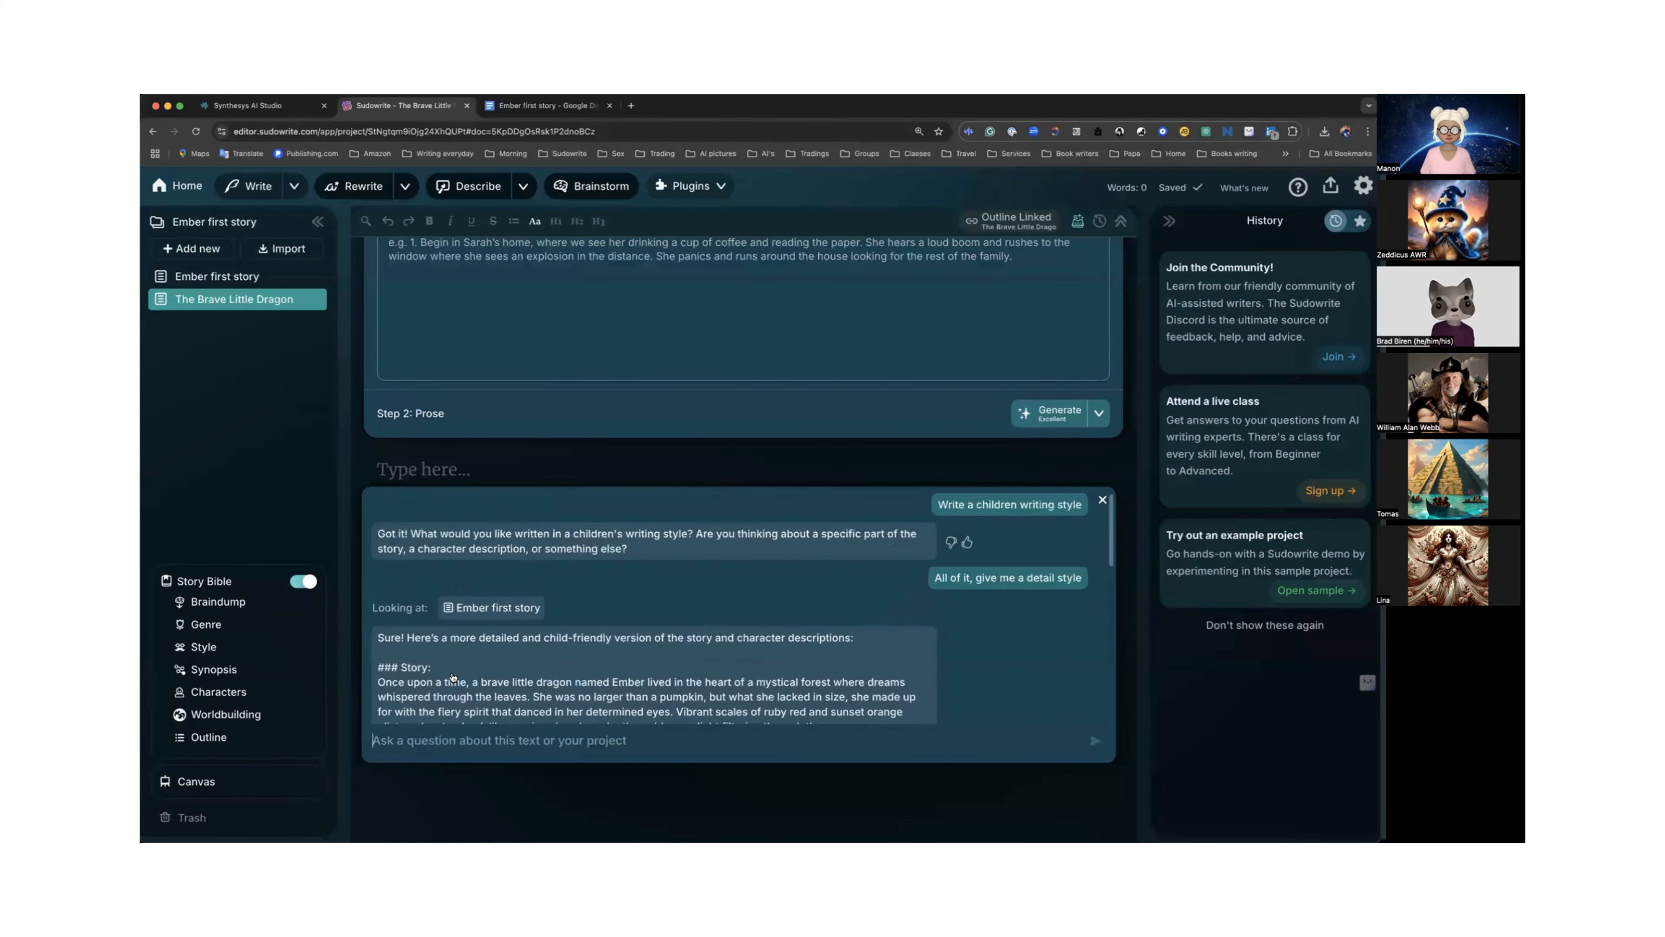
Ask Quick Chat "What style can I use".
{"action": "left_click", "coordinate": [425, 743]}
{"action": "type", "text": "What styl"}
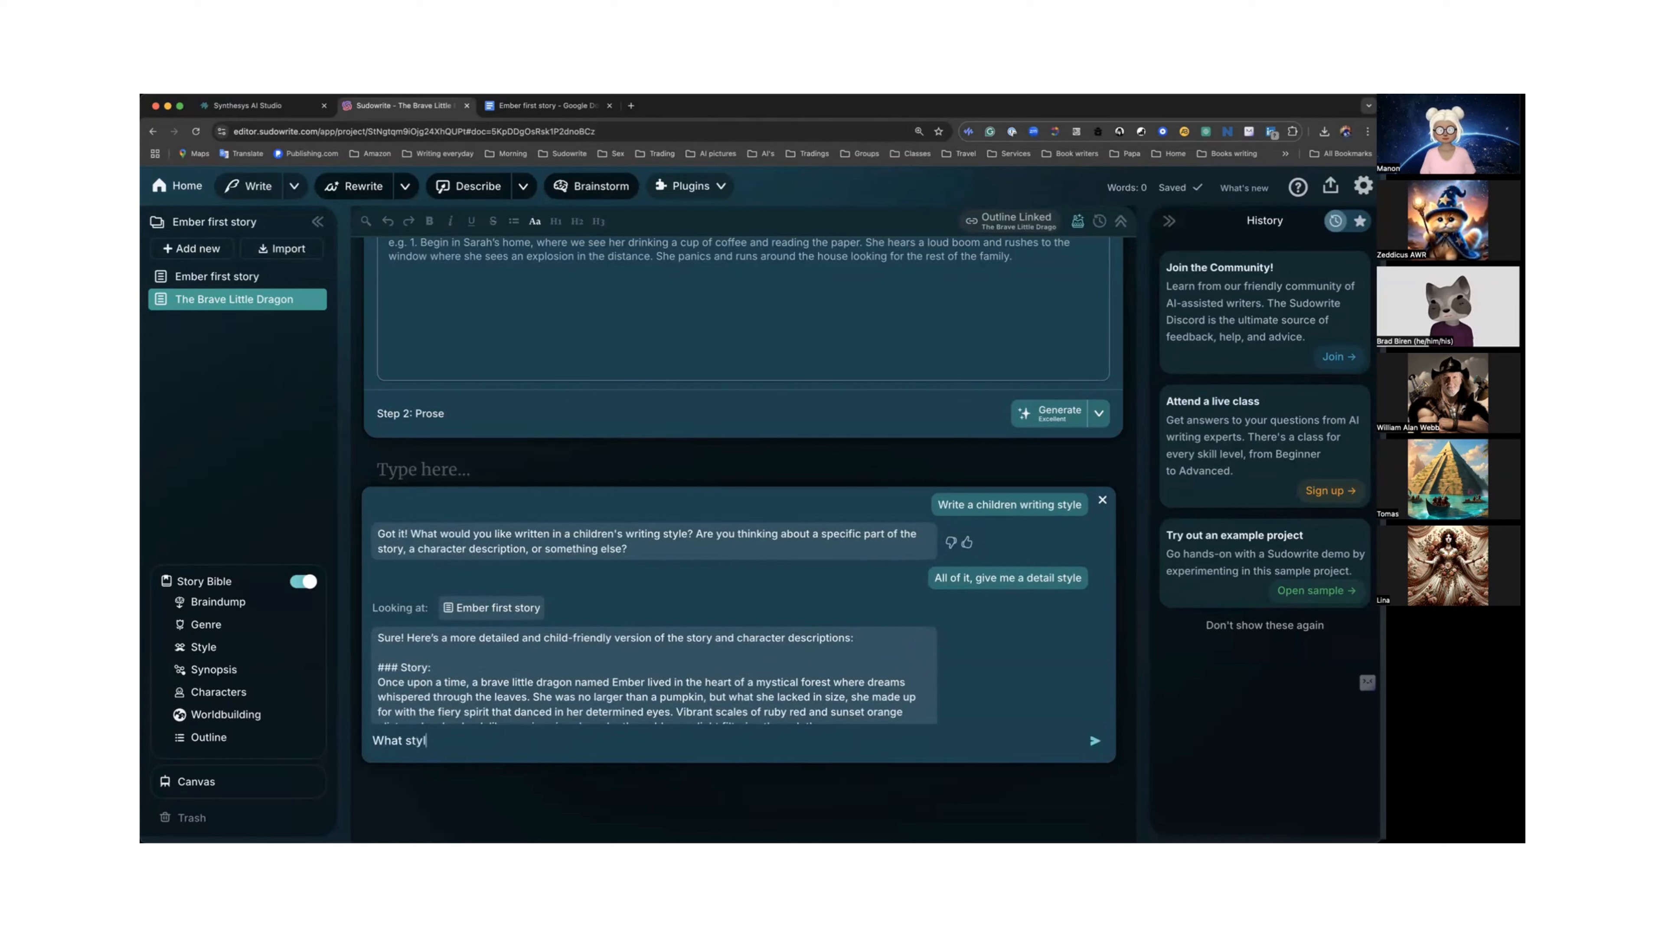
{"action": "type", "text": "e can I "}
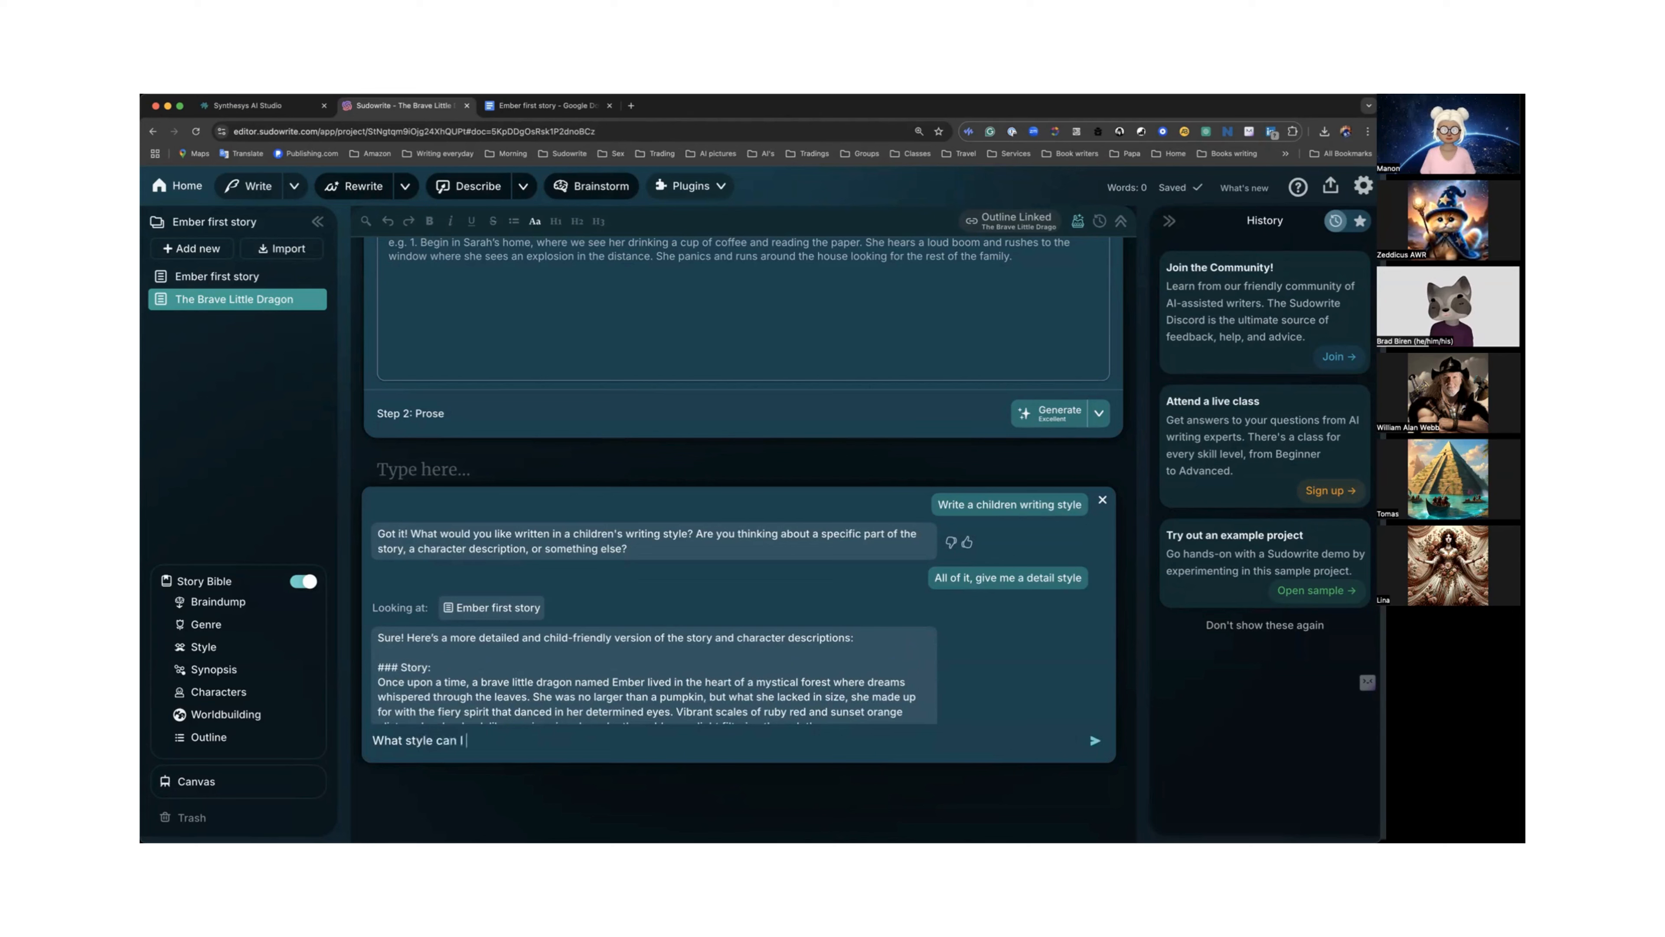
{"action": "type", "text": "use"}
{"action": "key", "text": "Return"}
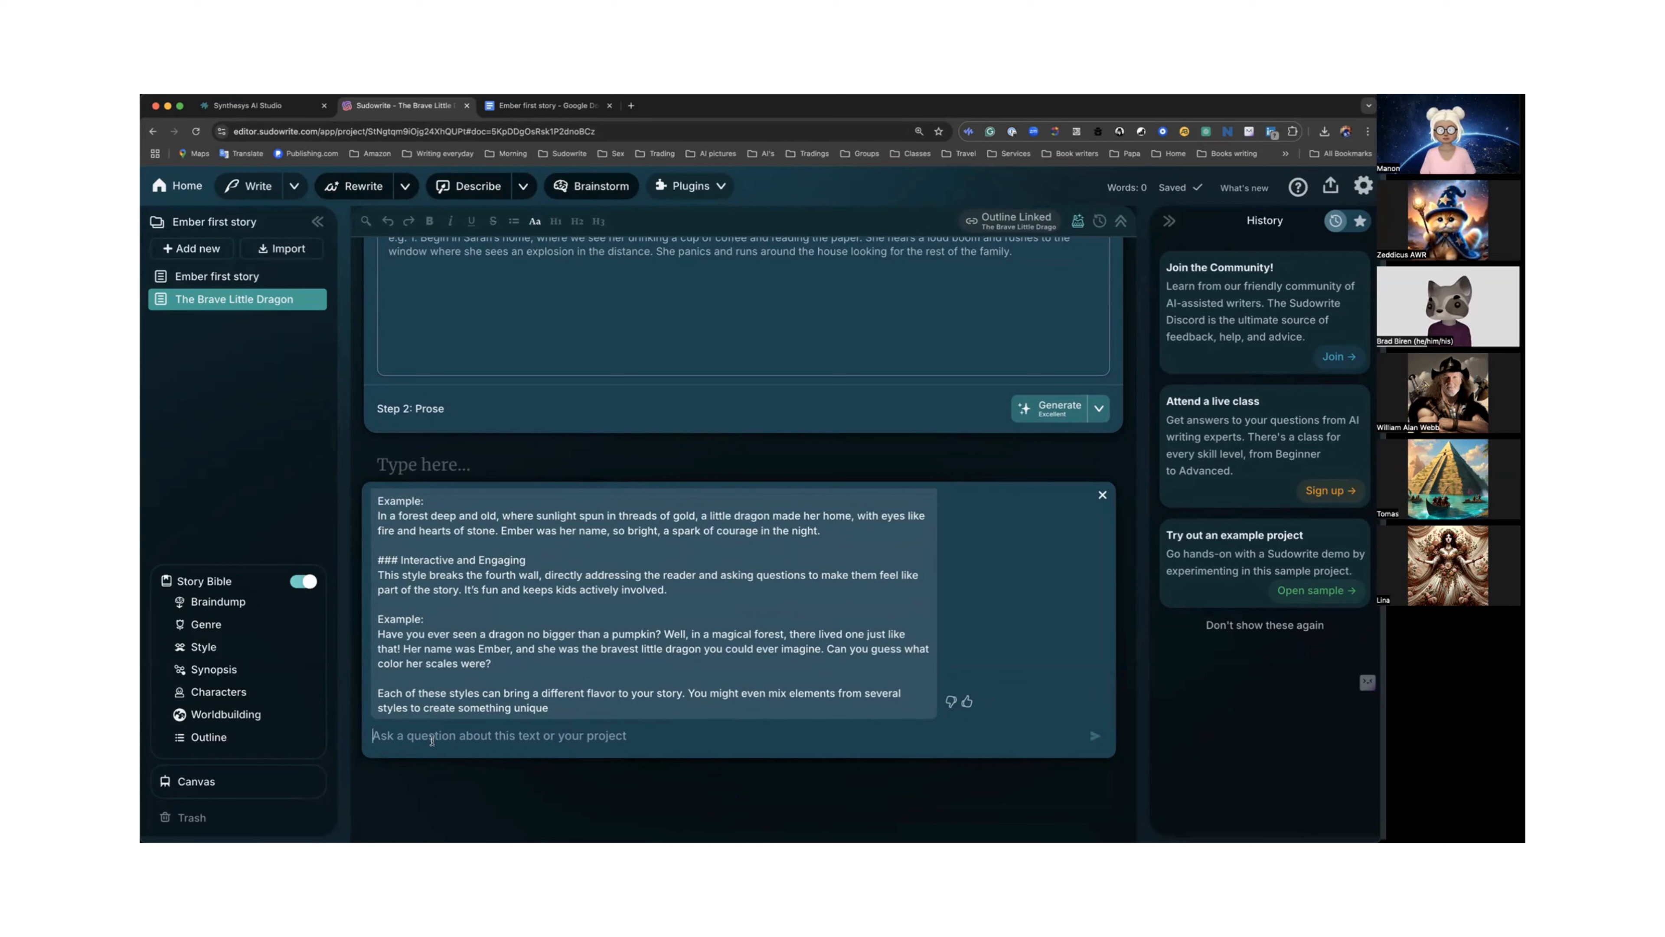
Ask Quick Chat to "Rewrite with a - between each words" and review the hyphenated passage it returns.
{"action": "left_click", "coordinate": [432, 740]}
{"action": "type", "text": "Rewrit"}
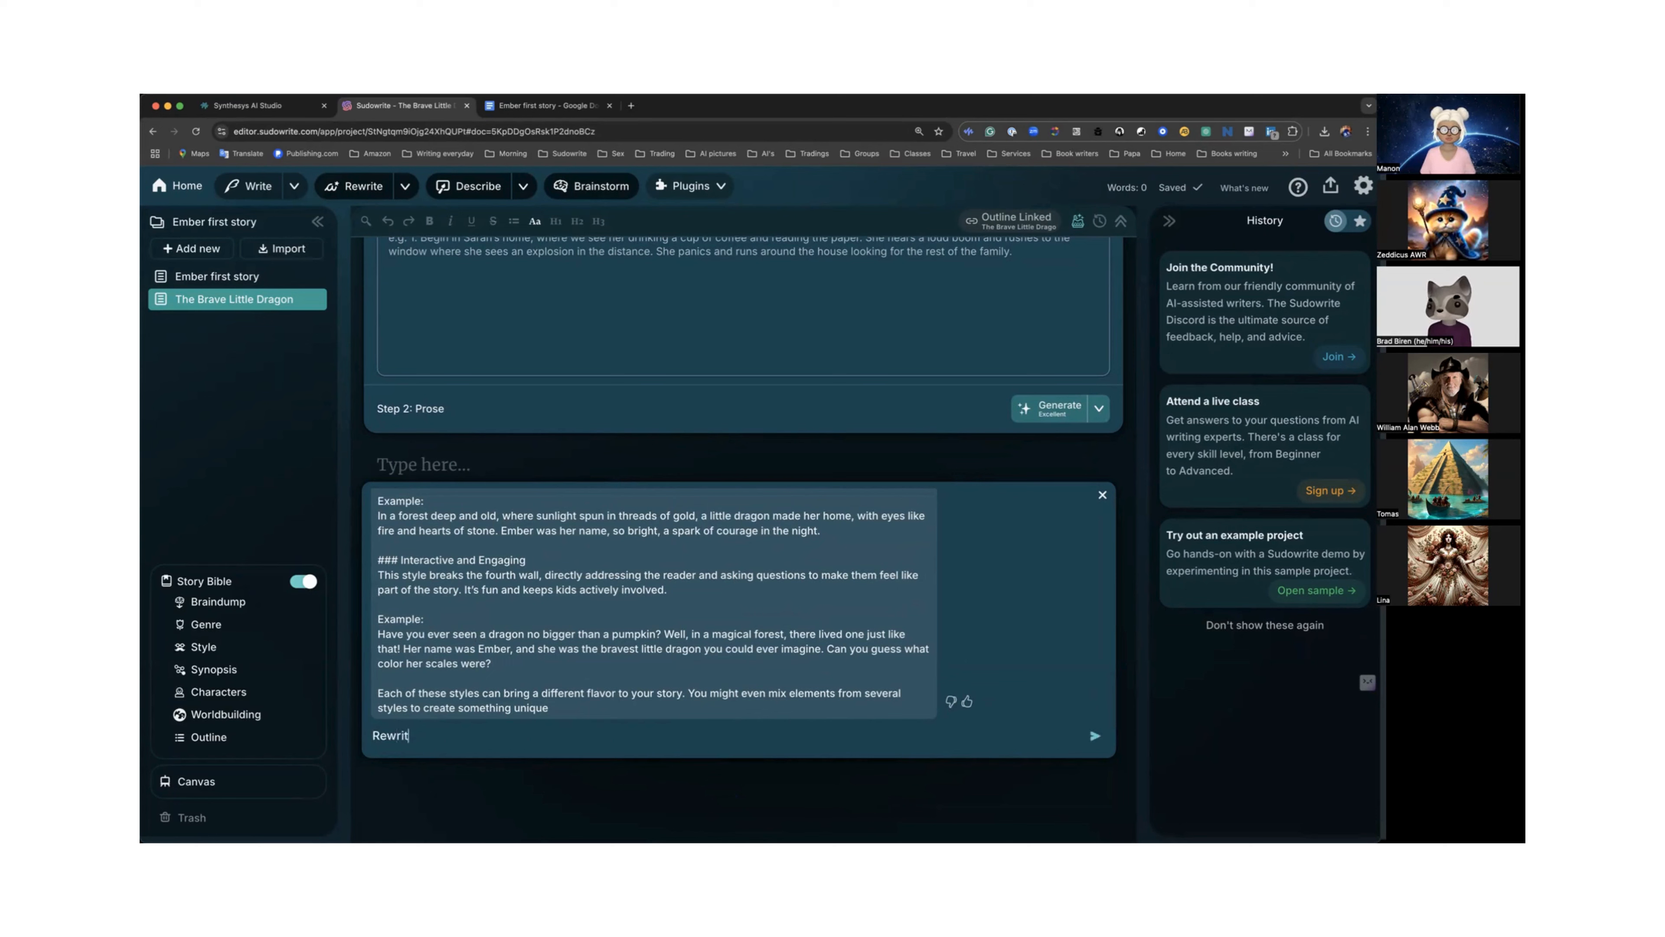
{"action": "type", "text": "e with a"}
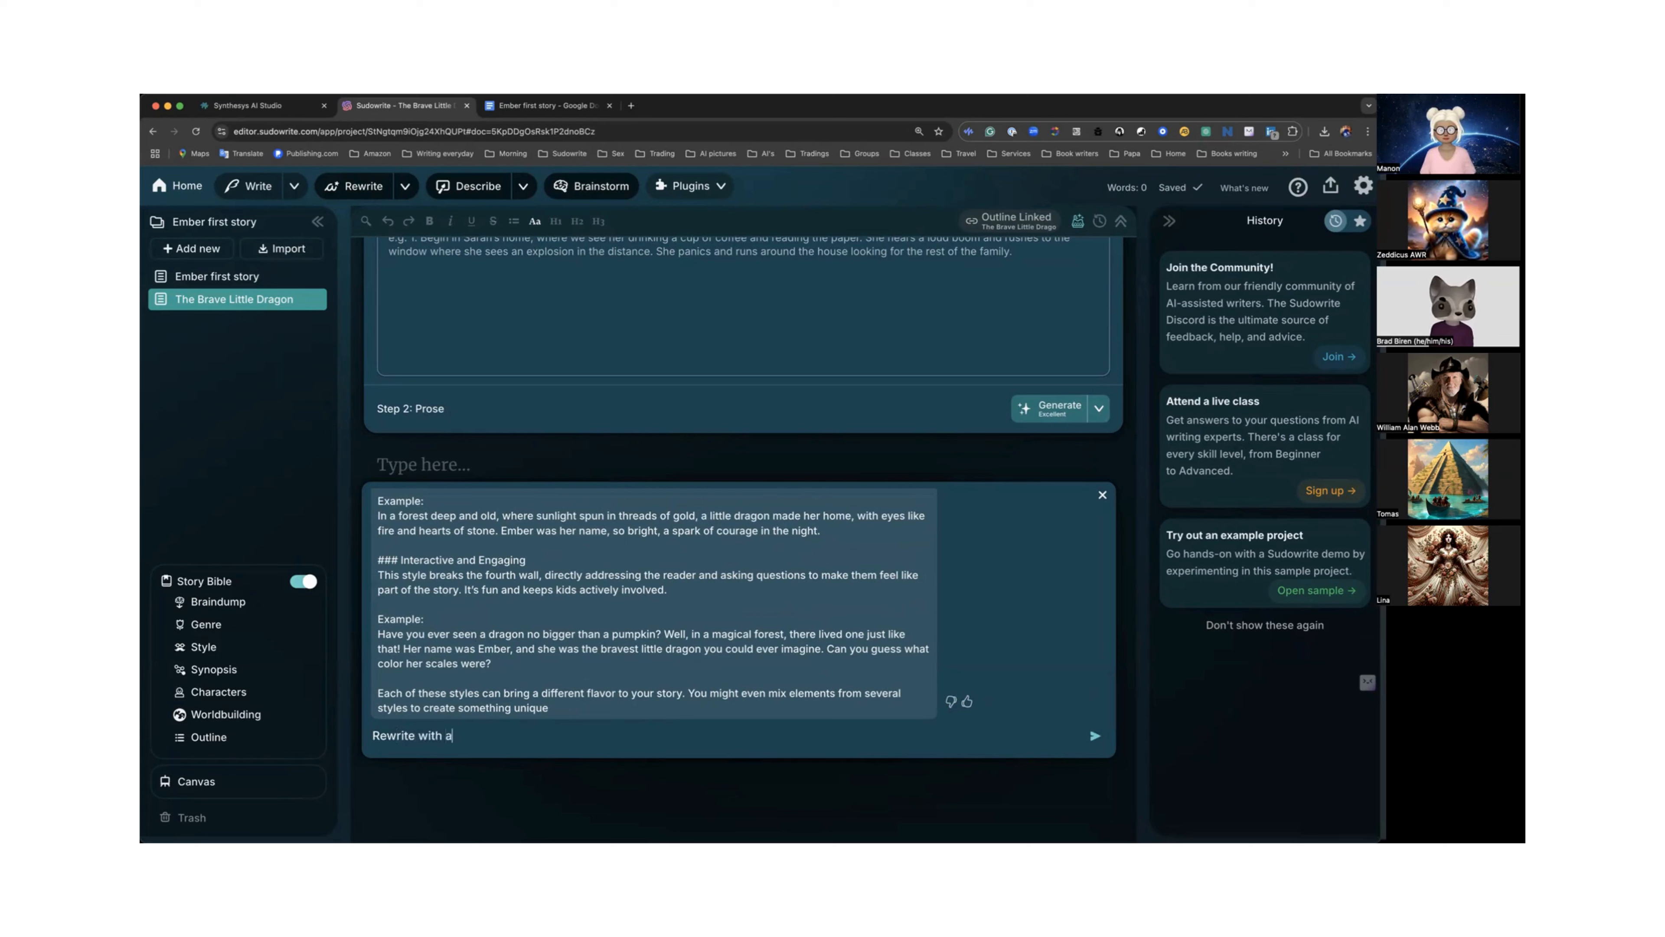
{"action": "type", "text": " - "}
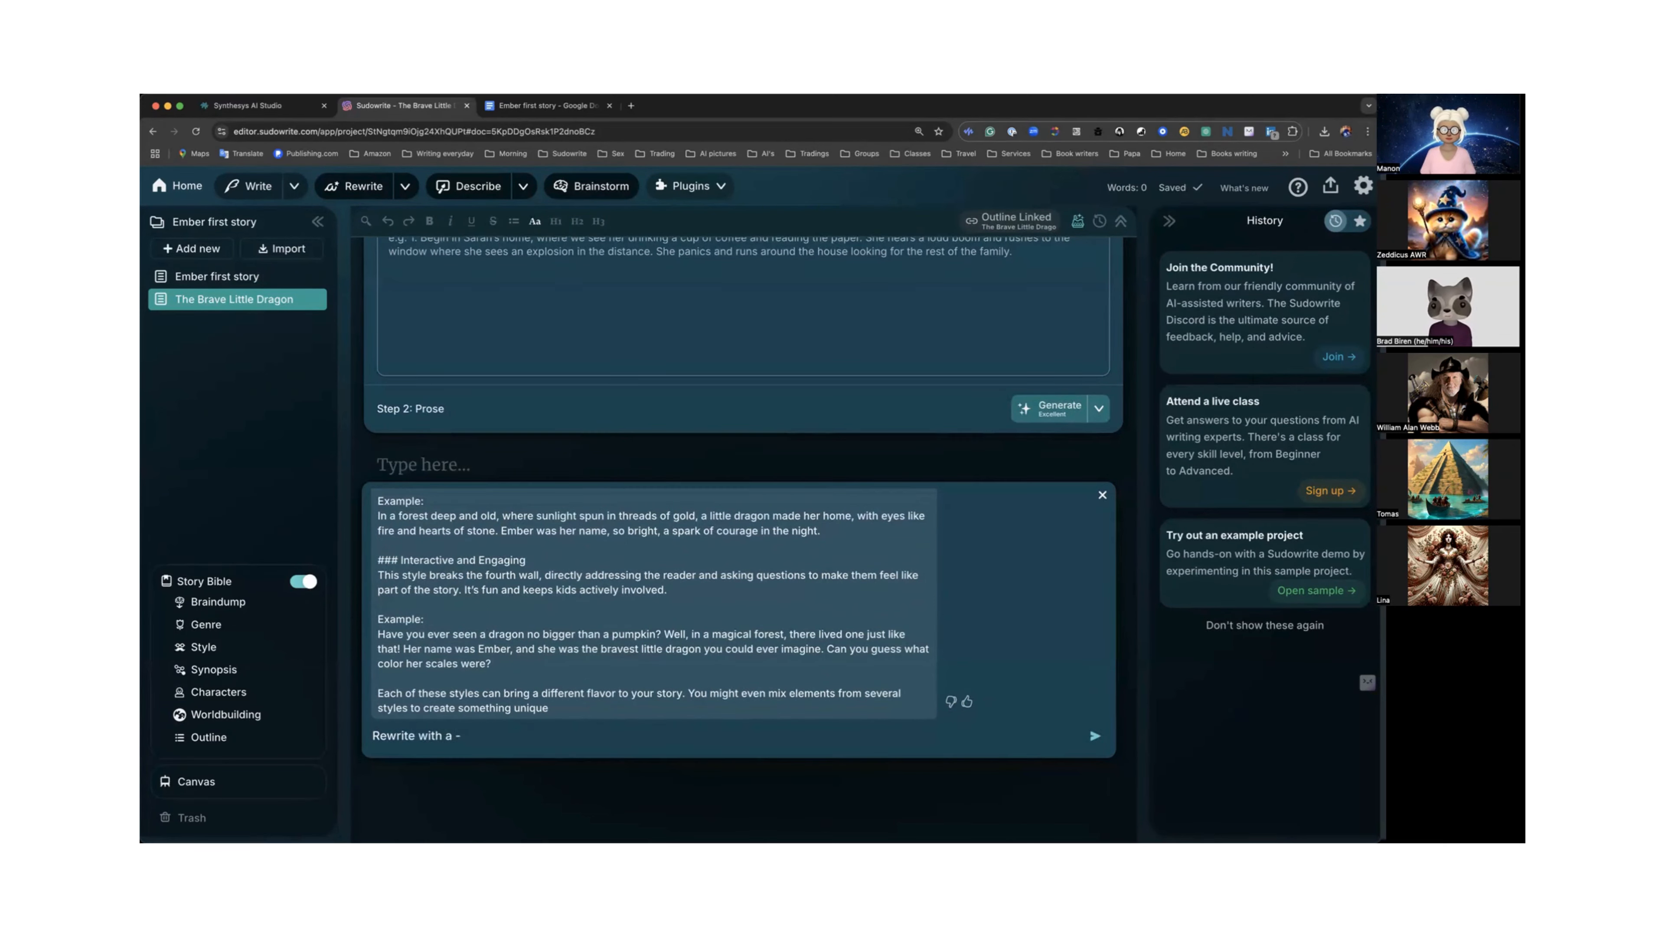
{"action": "type", "text": "v"}
{"action": "key", "text": "BackSpace"}
{"action": "type", "text": "between each words"}
{"action": "key", "text": "Return"}
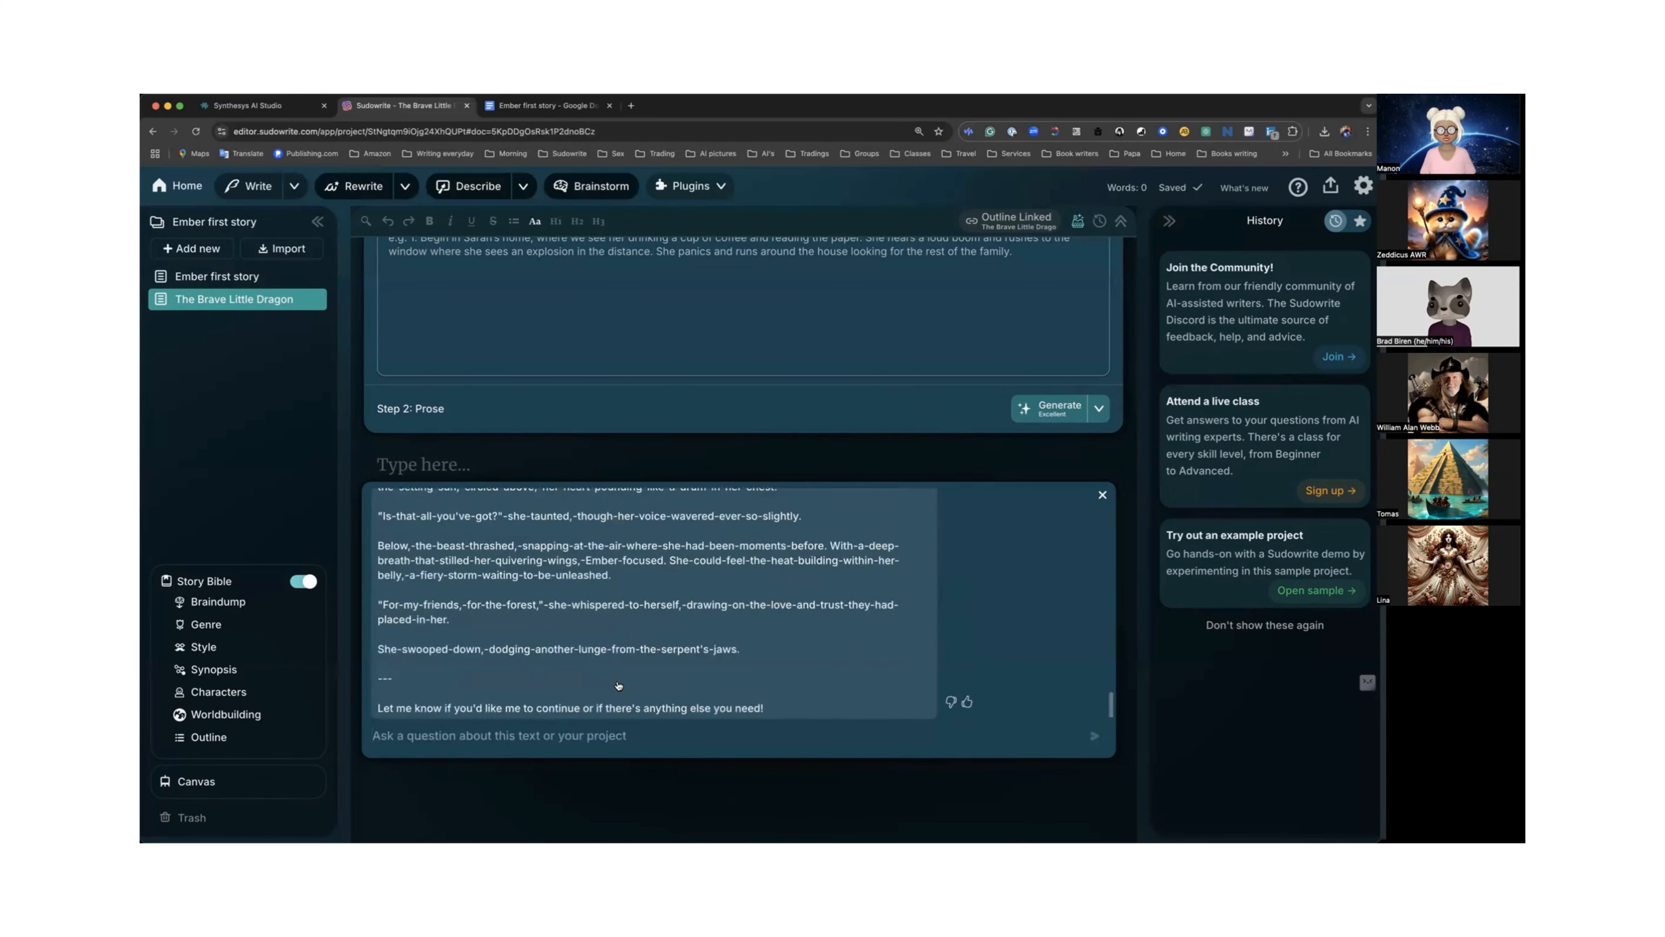
{"action": "scroll", "coordinate": [495, 642], "scroll_direction": "up", "scroll_amount": 5}
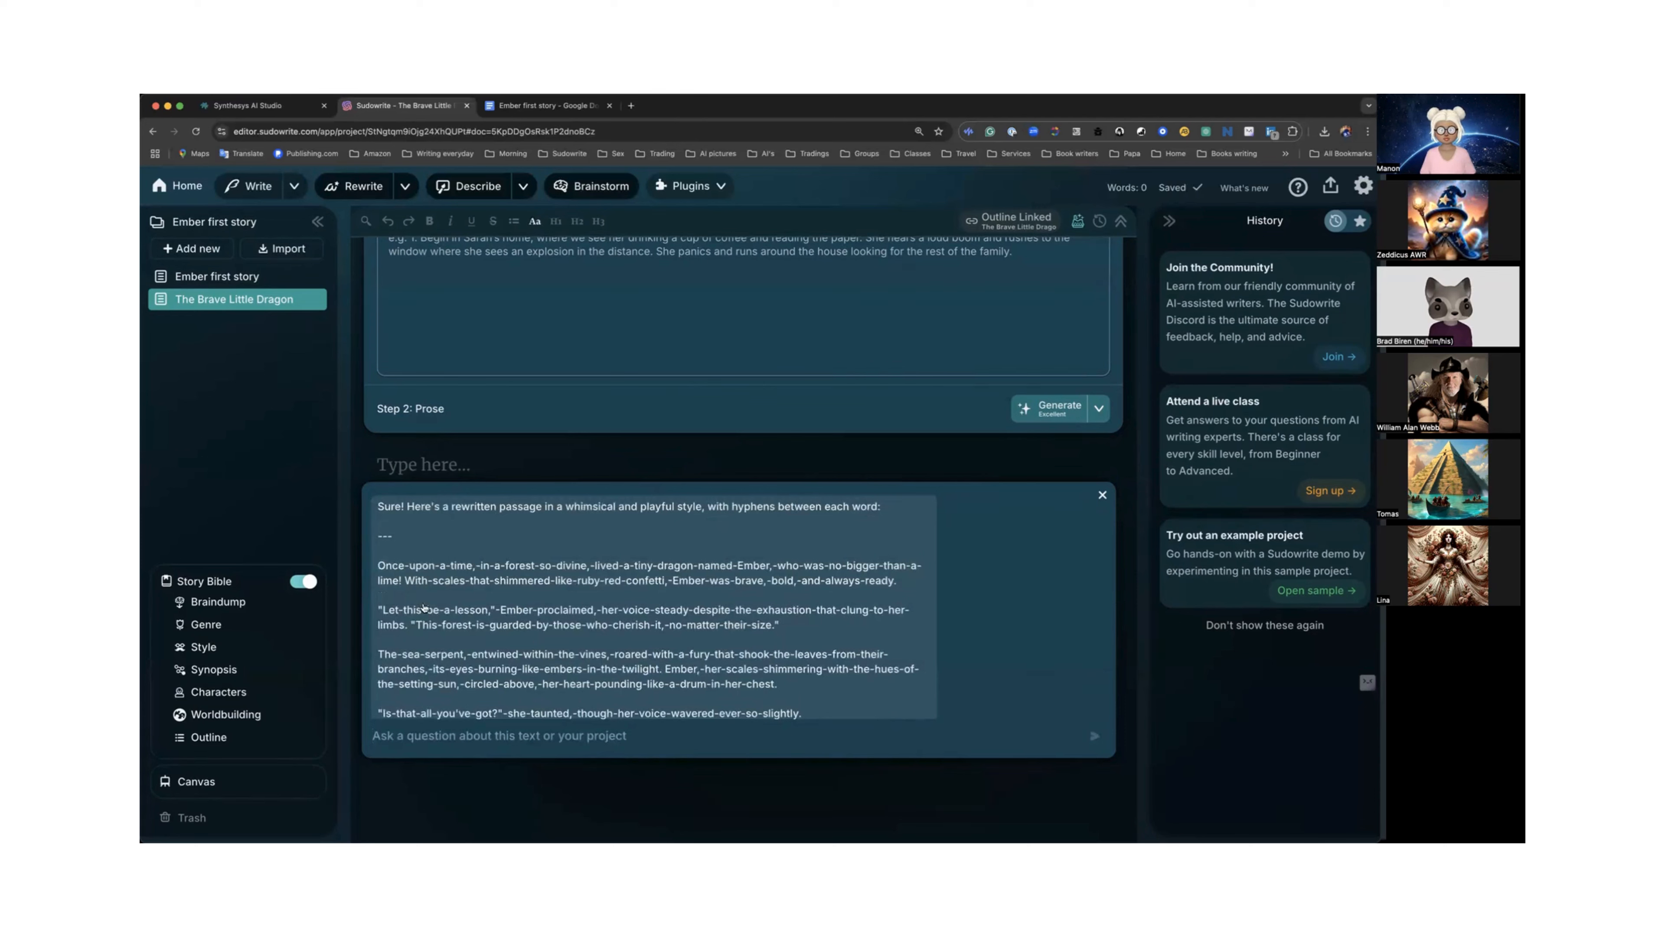
{"action": "scroll", "coordinate": [538, 690], "scroll_direction": "down", "scroll_amount": 5}
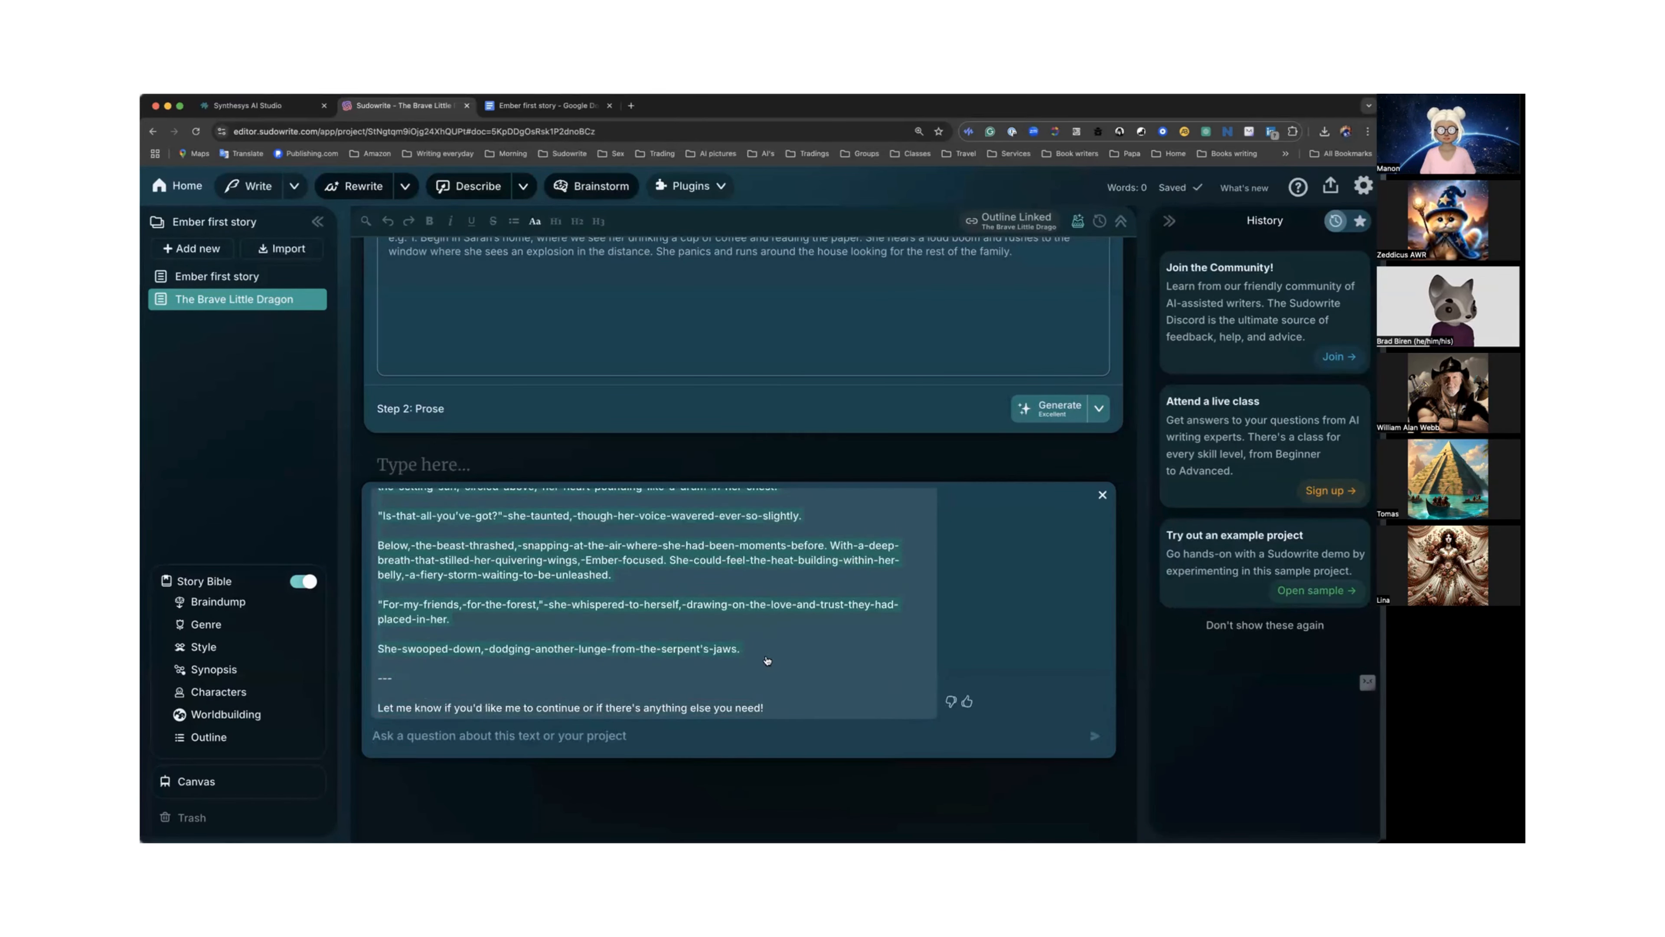
Paste the hyphenated passage into the Story Bible's Style section after "Children words,".
{"action": "left_click", "coordinate": [204, 647]}
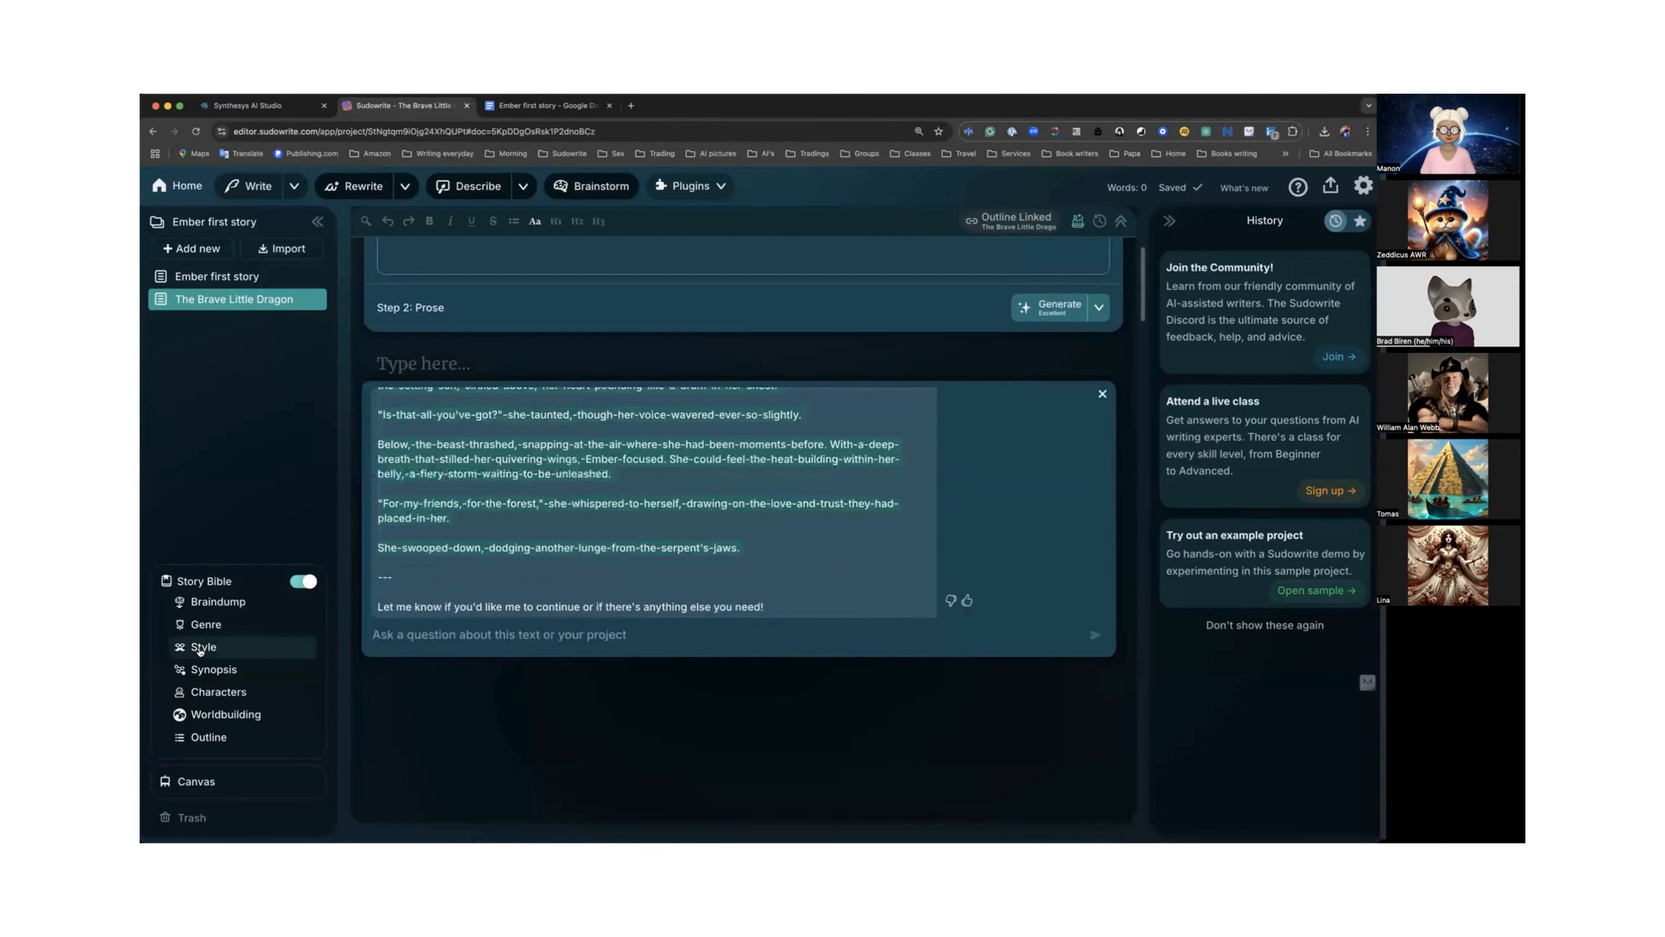
{"action": "left_click", "coordinate": [465, 273]}
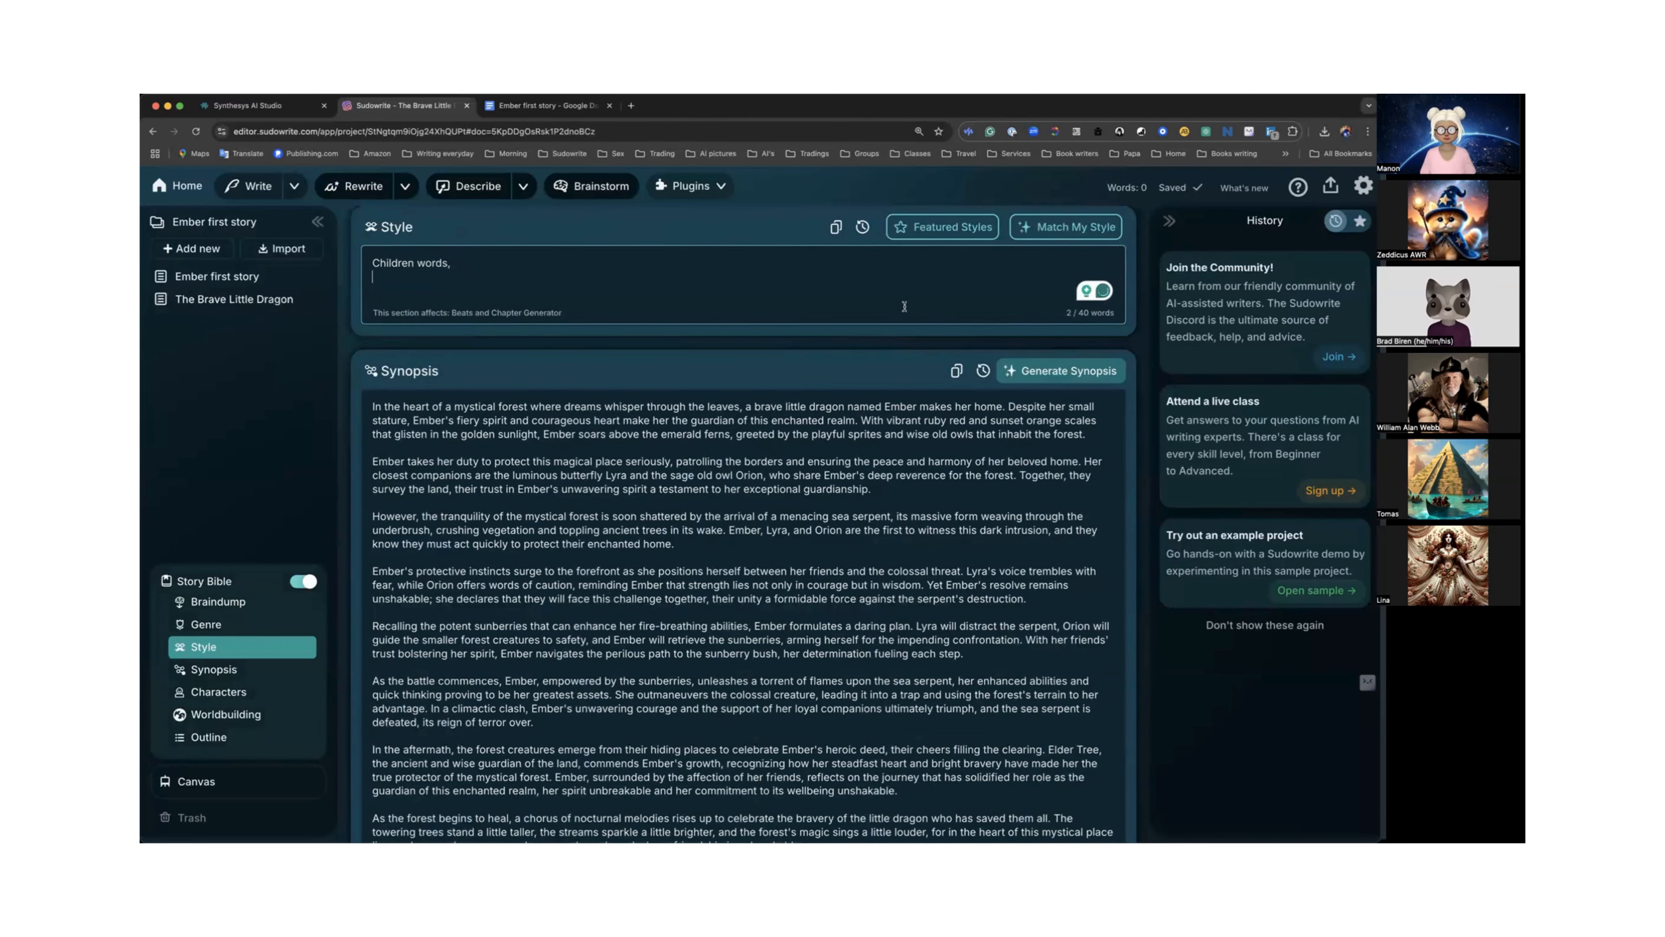
{"action": "type", "text": "Once-upon-a-time,-in-a-forest-so-divine,-lived-a-tiny-dragon-named-Ember,-who-was-no-bigger-than-a-lime! With-scales-that-shimmered-like-ruby-red-confetti,-Ember-was-brave,-bold,-and-always-ready.  \"Let-this-be-a-lesson,\"-Ember-proclaimed,-her-voice-steady-despite-the-exhaustion-that-clung-to-her-limbs. \"This-forest-is-guarded-by-those-who-cherish-it,-no-matter-their-size.\"  The-sea-serpent,-entwined-within-the-vines,-roared-with-a-fury-that-shook-the-leaves-from-their-branches,-its-eyes-burning-like-embers-in-the-twilight. Ember,-her-scales-shimmering-with-the-hues-of-the-setting-sun,-circled-above,-her-heart-pounding-like-a-drum-in-her-chest.  \"Is-that-all-you've-got?\"-she-taunted,-though-her-voice-wavered-ever-so-slightly.  Below,-the-beast-thrashed,-snapping-at-the-air-where-she-had-been-moments-before. With-a-deep-breath-that-stilled-her-quivering-wings,-Ember-focused. She-could-feel-the-heat-building-within-her-belly,-a-fiery-storm-waiting-to-be-unleashed.  \"For-my-friends,-for-the-forest,\"-she-whispered-to-herself,-drawing-on-the-love-and-trust-they-had-placed-in-her.  She-swooped-down,-dodging-another-lunge-from-the-serpent's-jaws."}
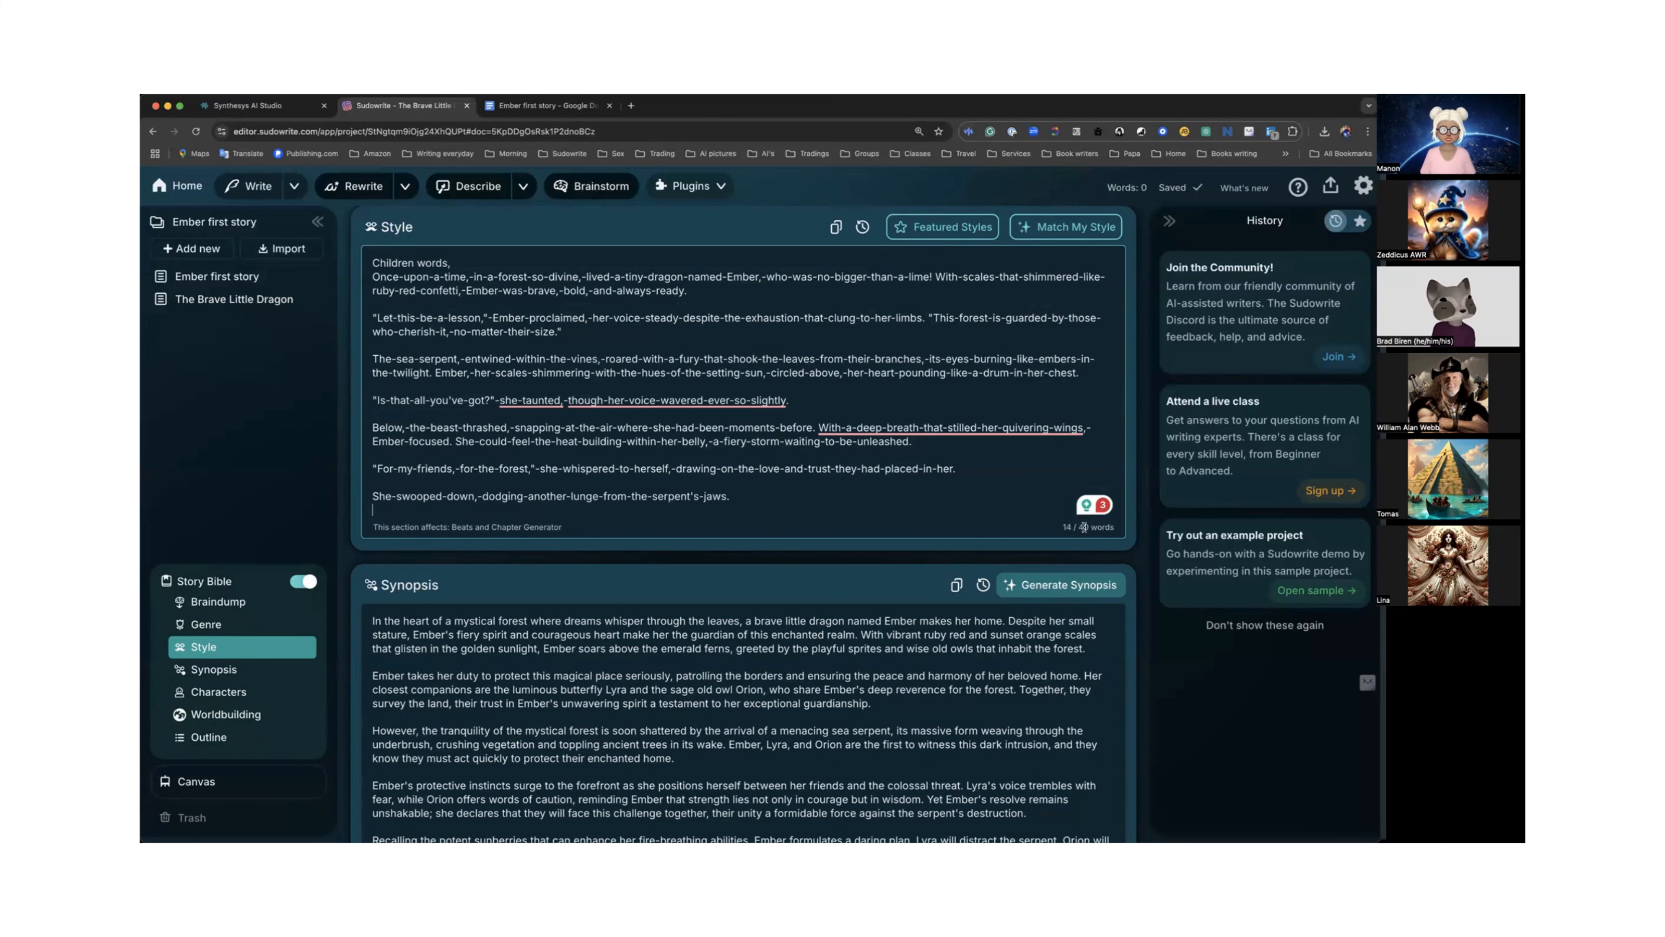
Select and delete the pasted passage from the Style section, leaving "Children words,".
{"action": "scroll", "coordinate": [1083, 527], "scroll_direction": "down", "scroll_amount": 1}
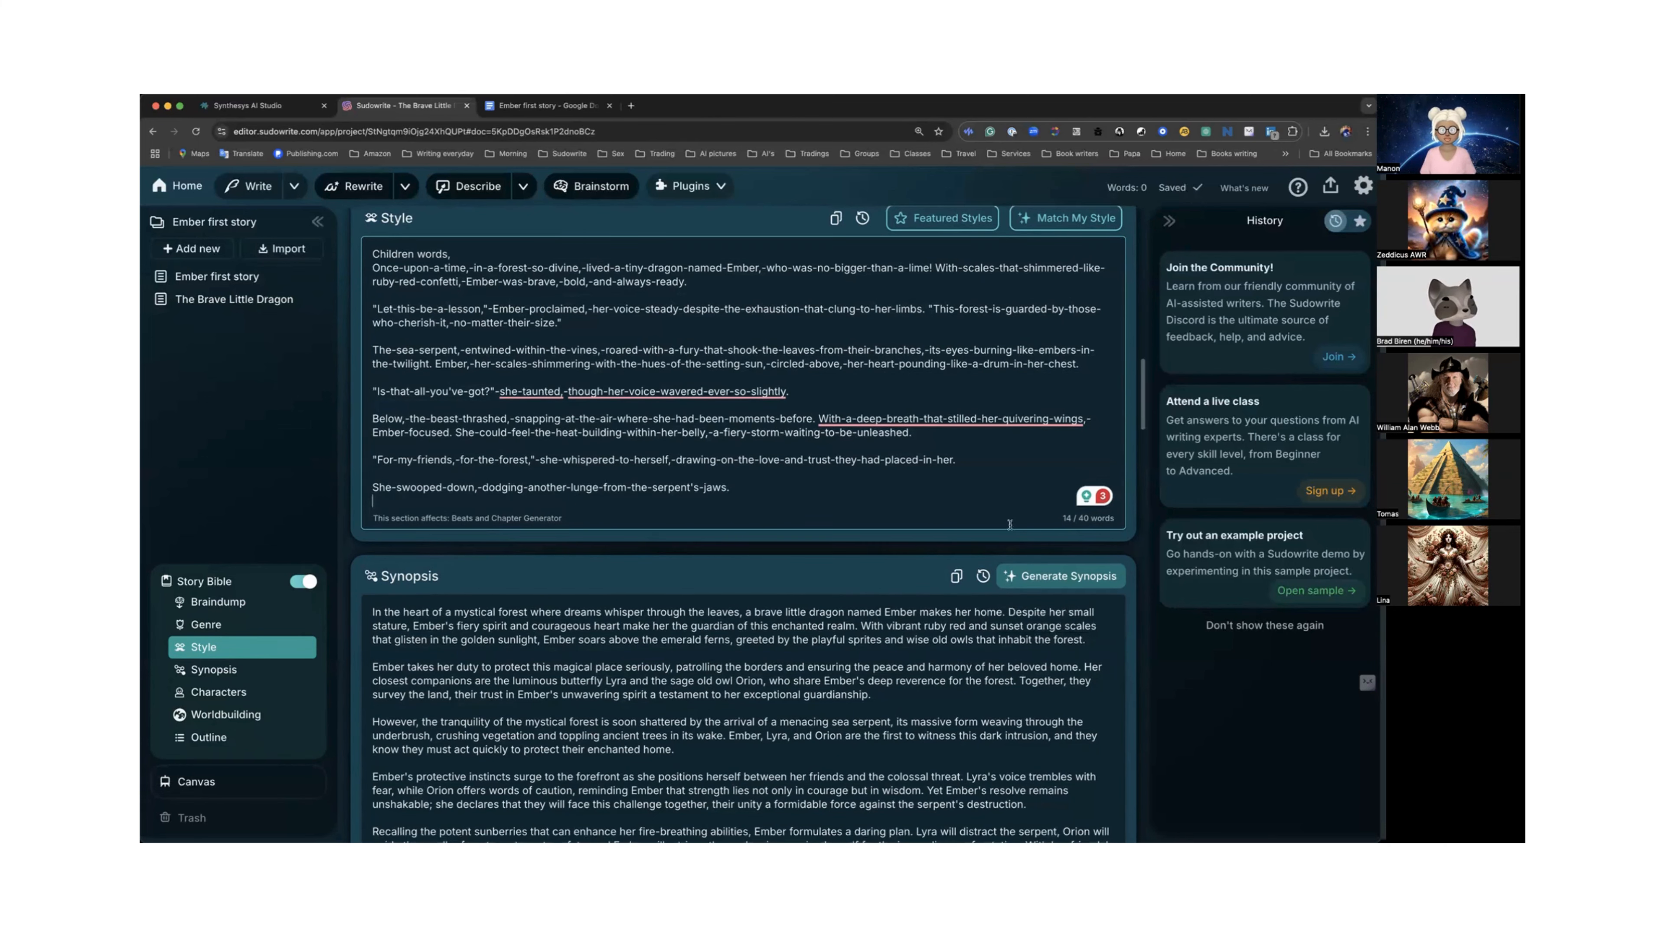
{"action": "scroll", "coordinate": [955, 435], "scroll_direction": "up", "scroll_amount": 2}
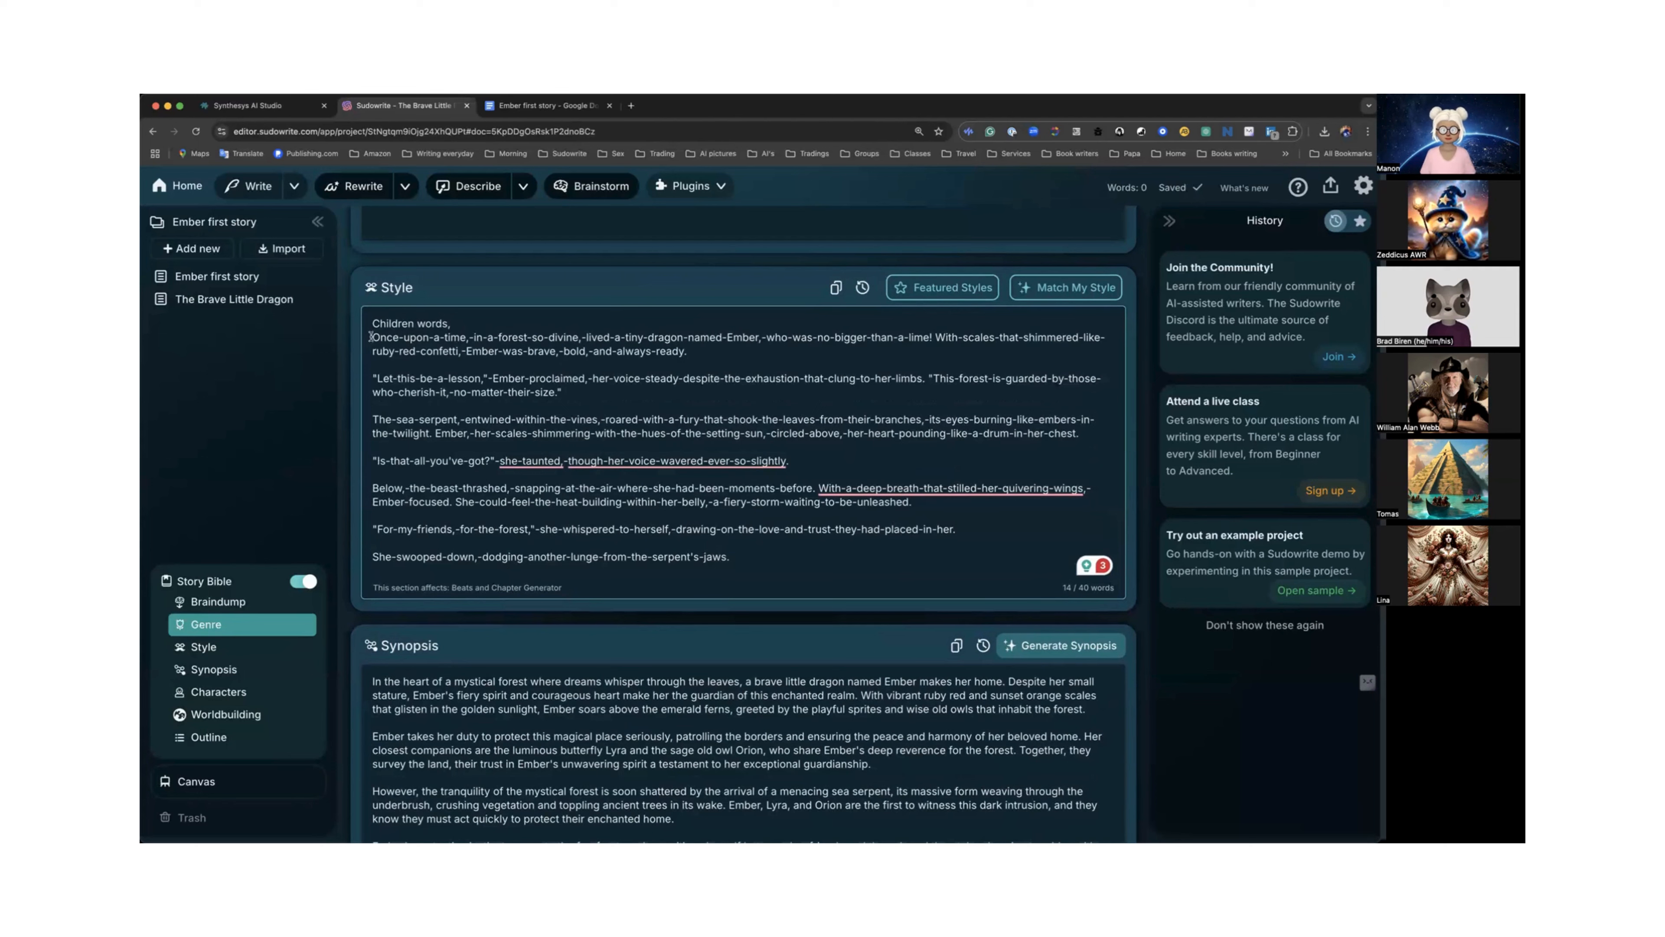
{"action": "left_click_drag", "start_coordinate": [371, 336], "coordinate": [780, 567]}
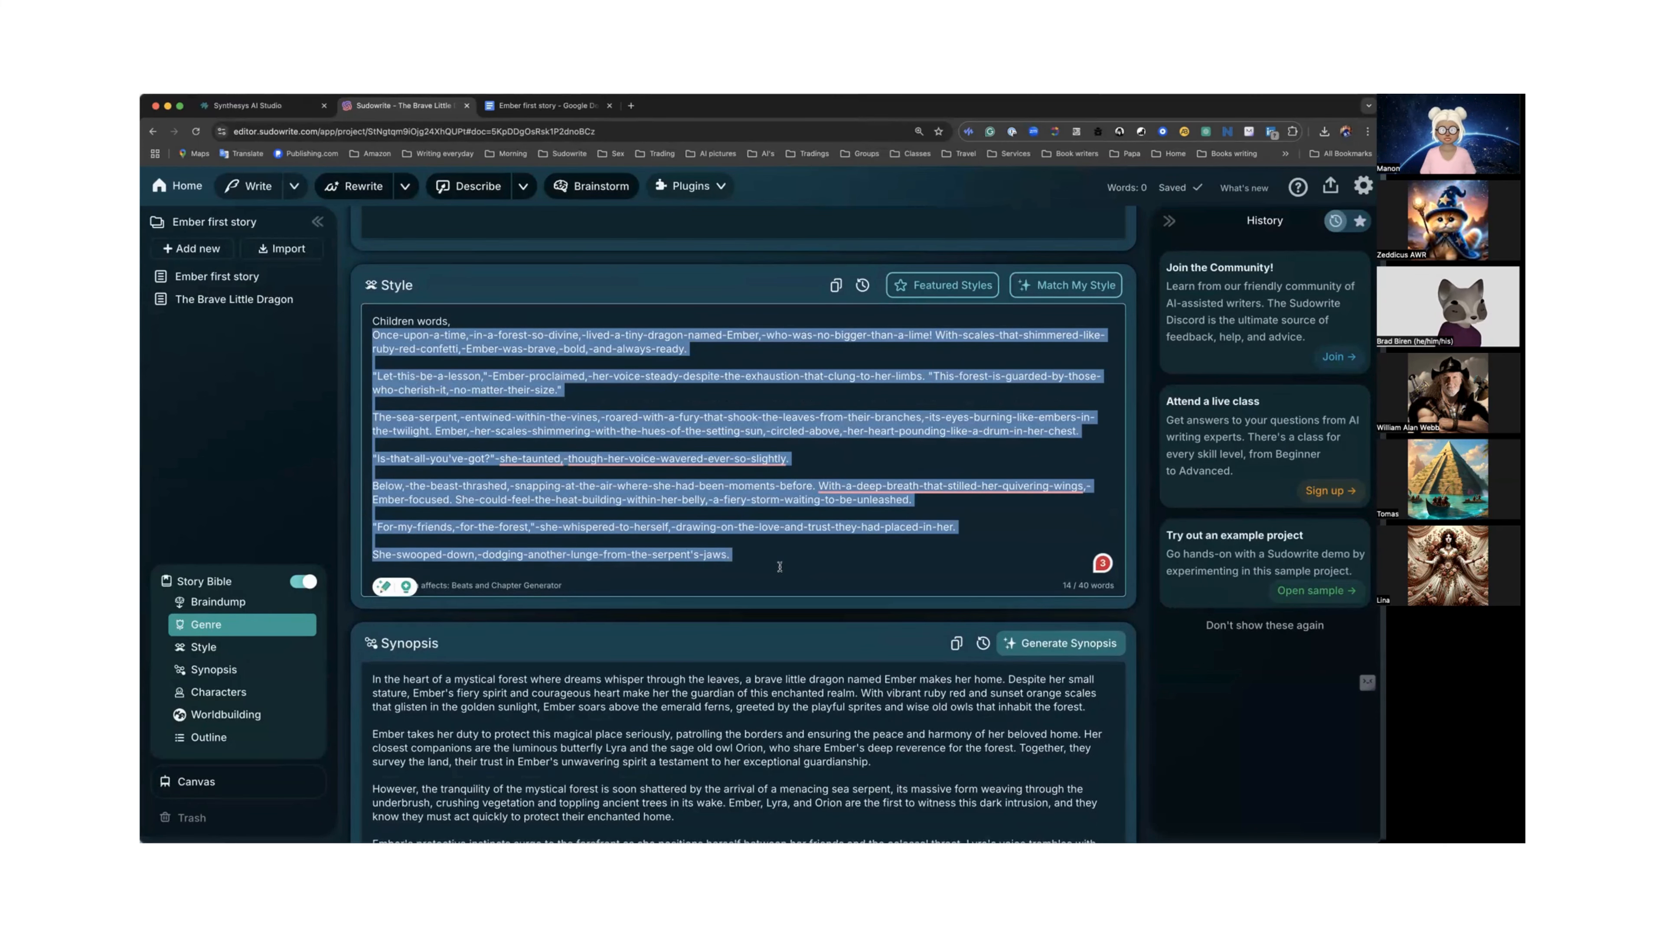
{"action": "key", "text": "BackSpace"}
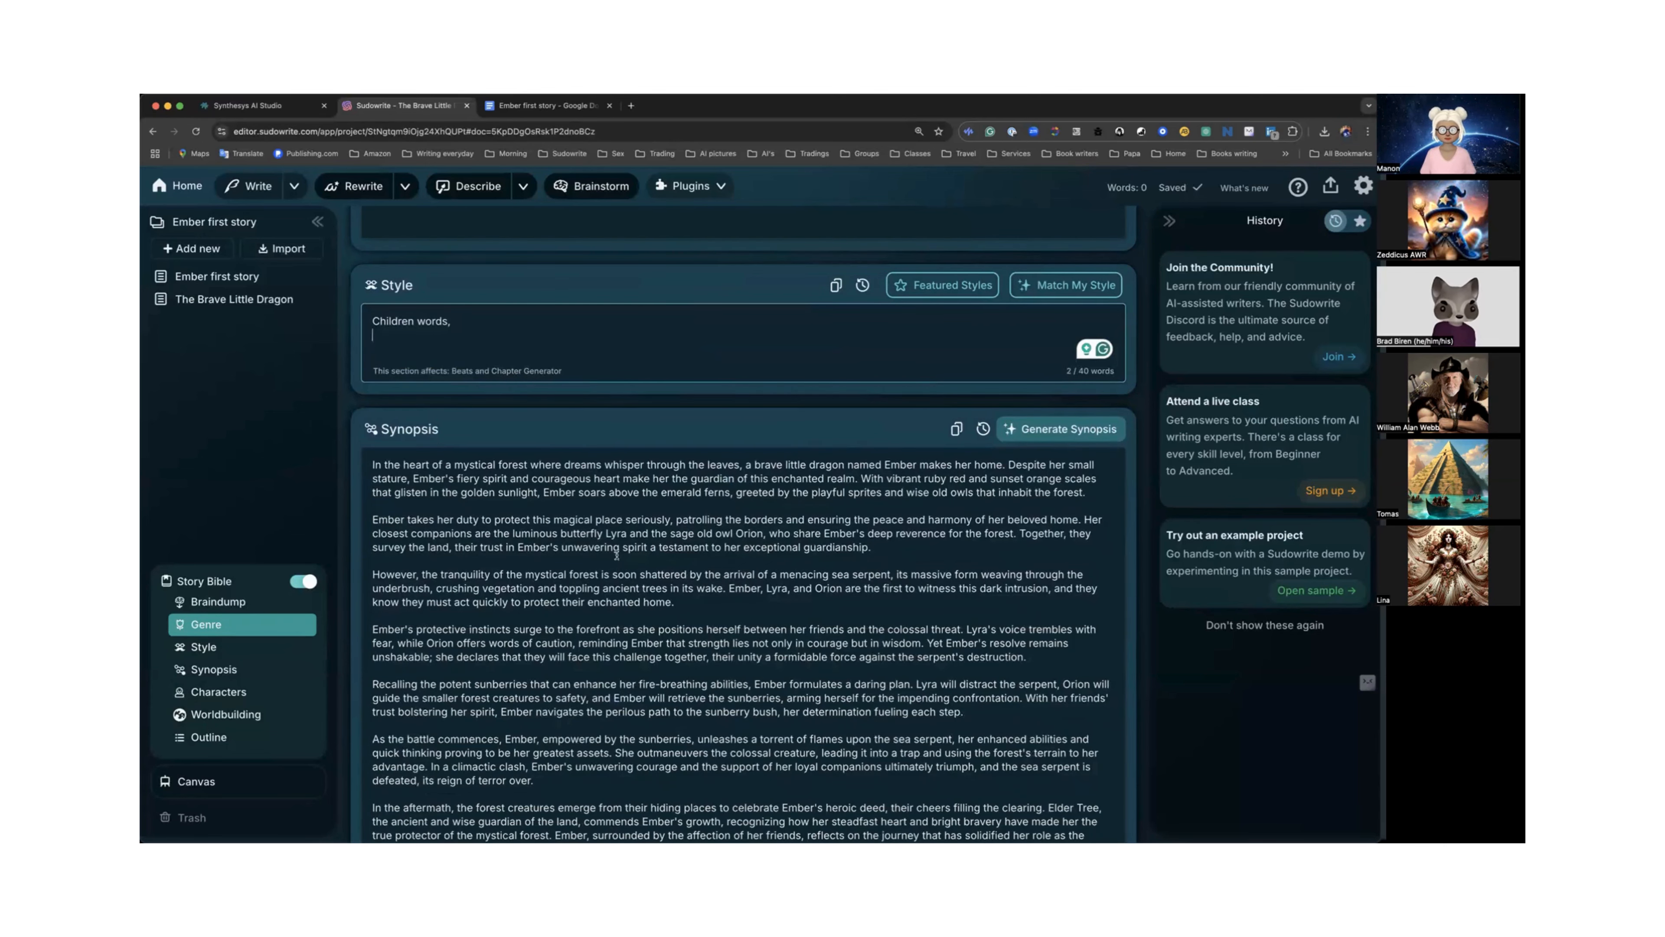
{"action": "scroll", "coordinate": [616, 554], "scroll_direction": "down", "scroll_amount": 15}
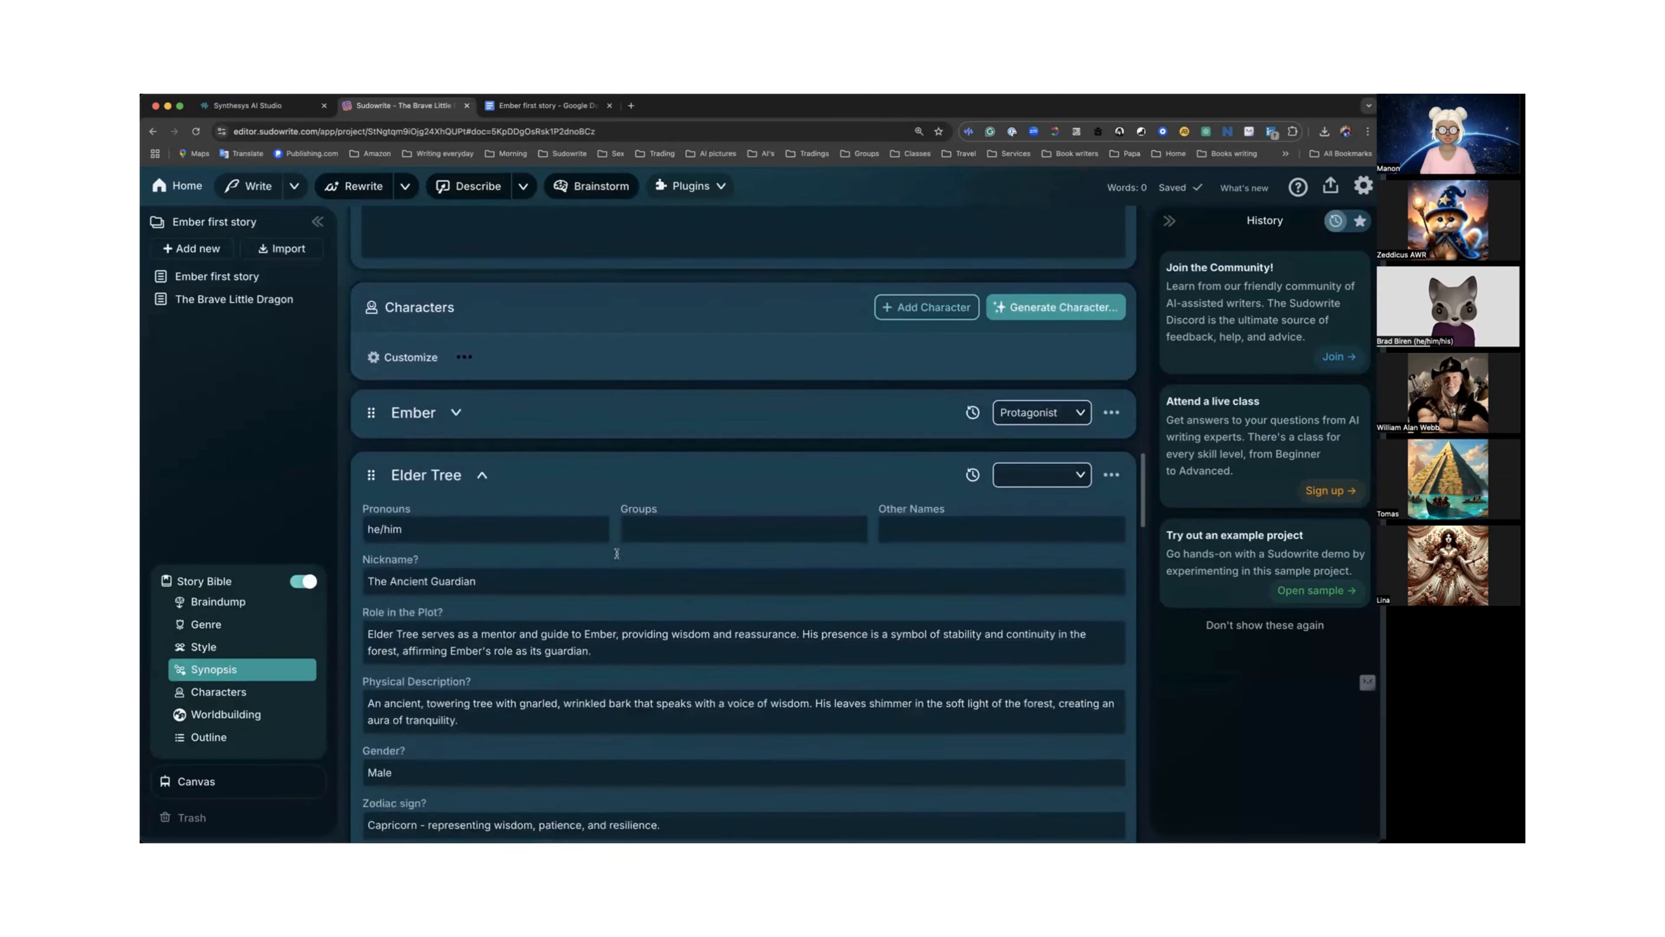
Collapse the Elder Tree character card in the Story Bible's Characters section.
{"action": "scroll", "coordinate": [616, 554], "scroll_direction": "down", "scroll_amount": 2}
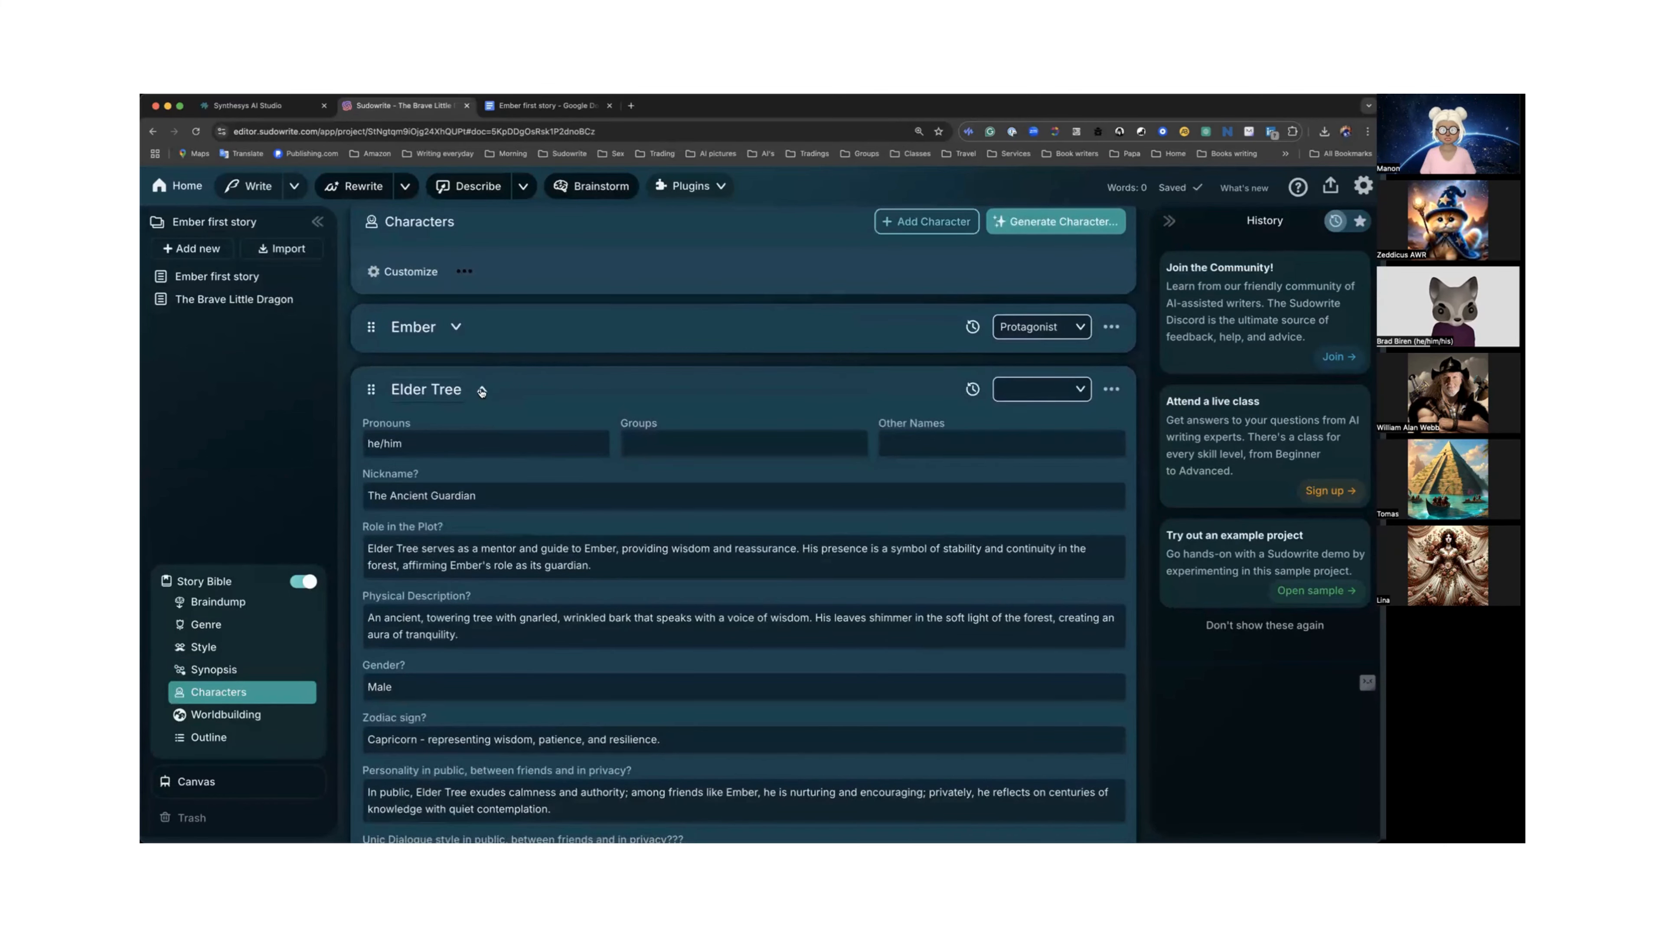
{"action": "left_click", "coordinate": [482, 391]}
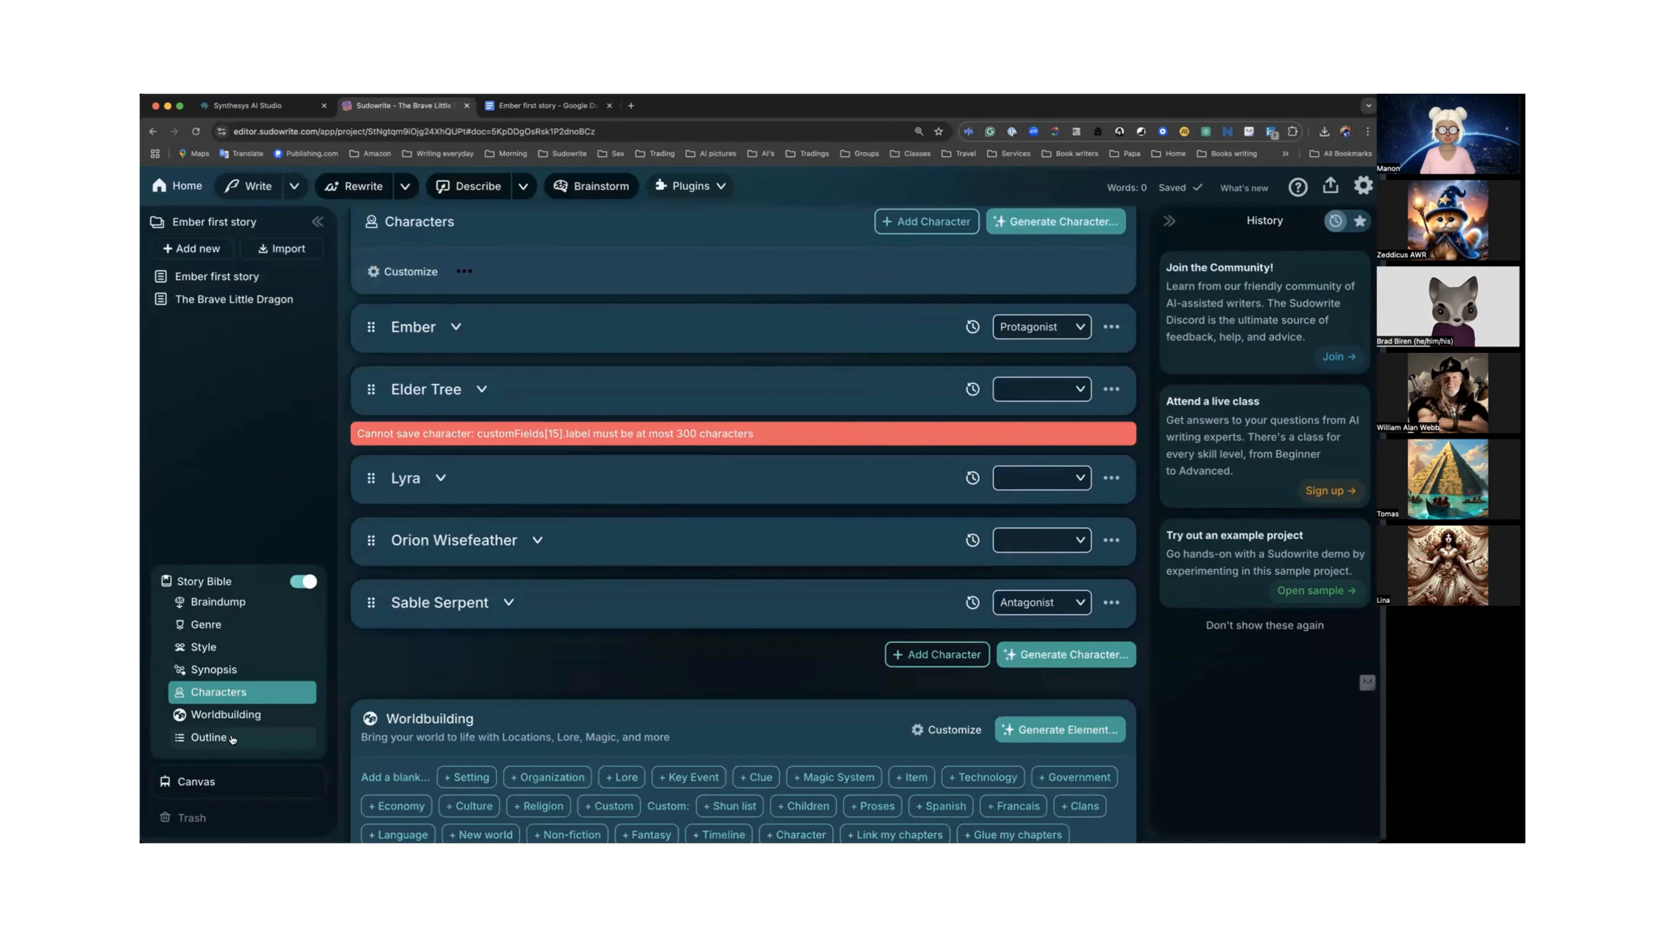
Open the outline's The Brave Little Dragon chapter, expand its summary in the Chapter Generator, and generate Scene Directions.
{"action": "left_click", "coordinate": [209, 737]}
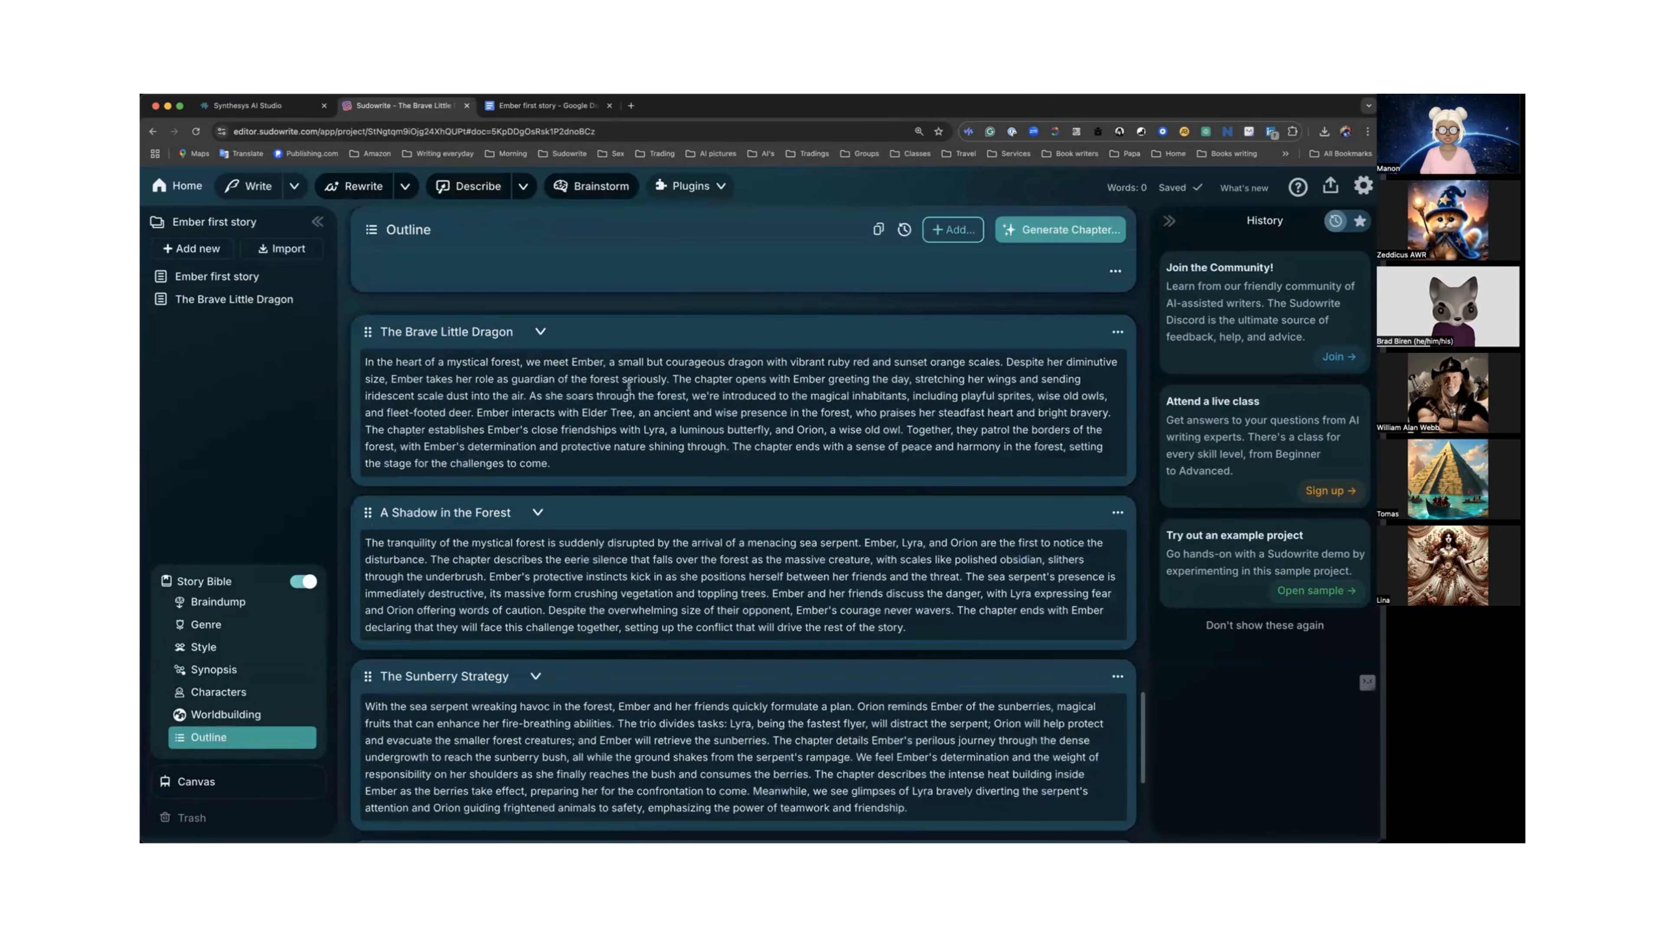
{"action": "scroll", "coordinate": [665, 381], "scroll_direction": "up", "scroll_amount": 20}
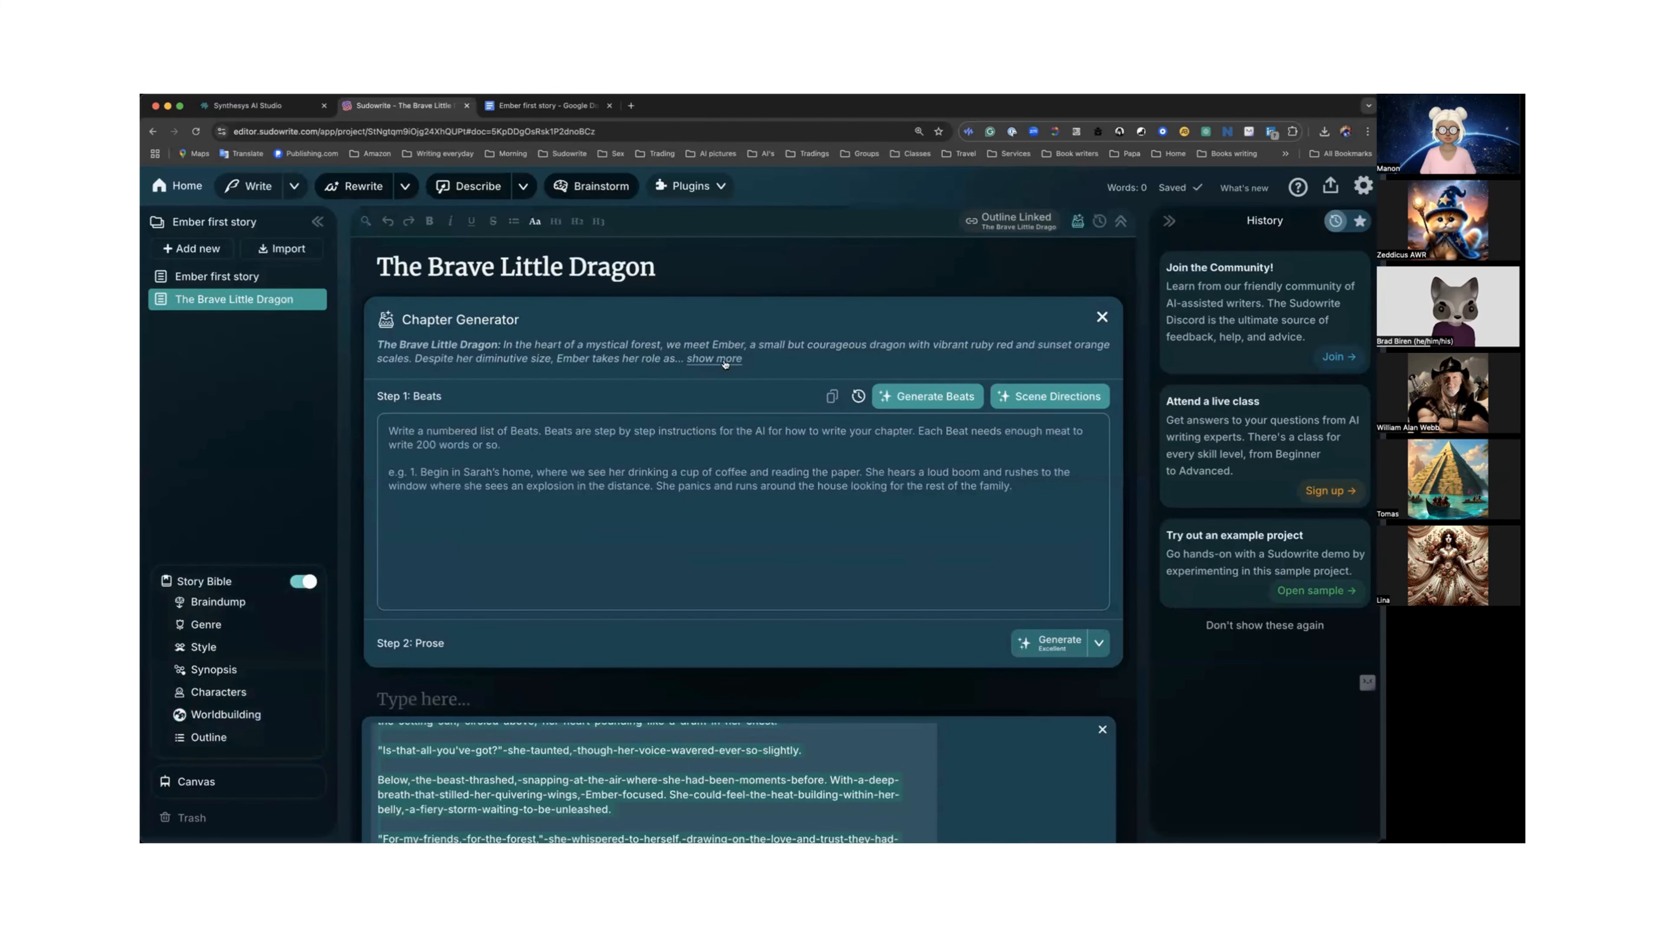
{"action": "left_click", "coordinate": [724, 360]}
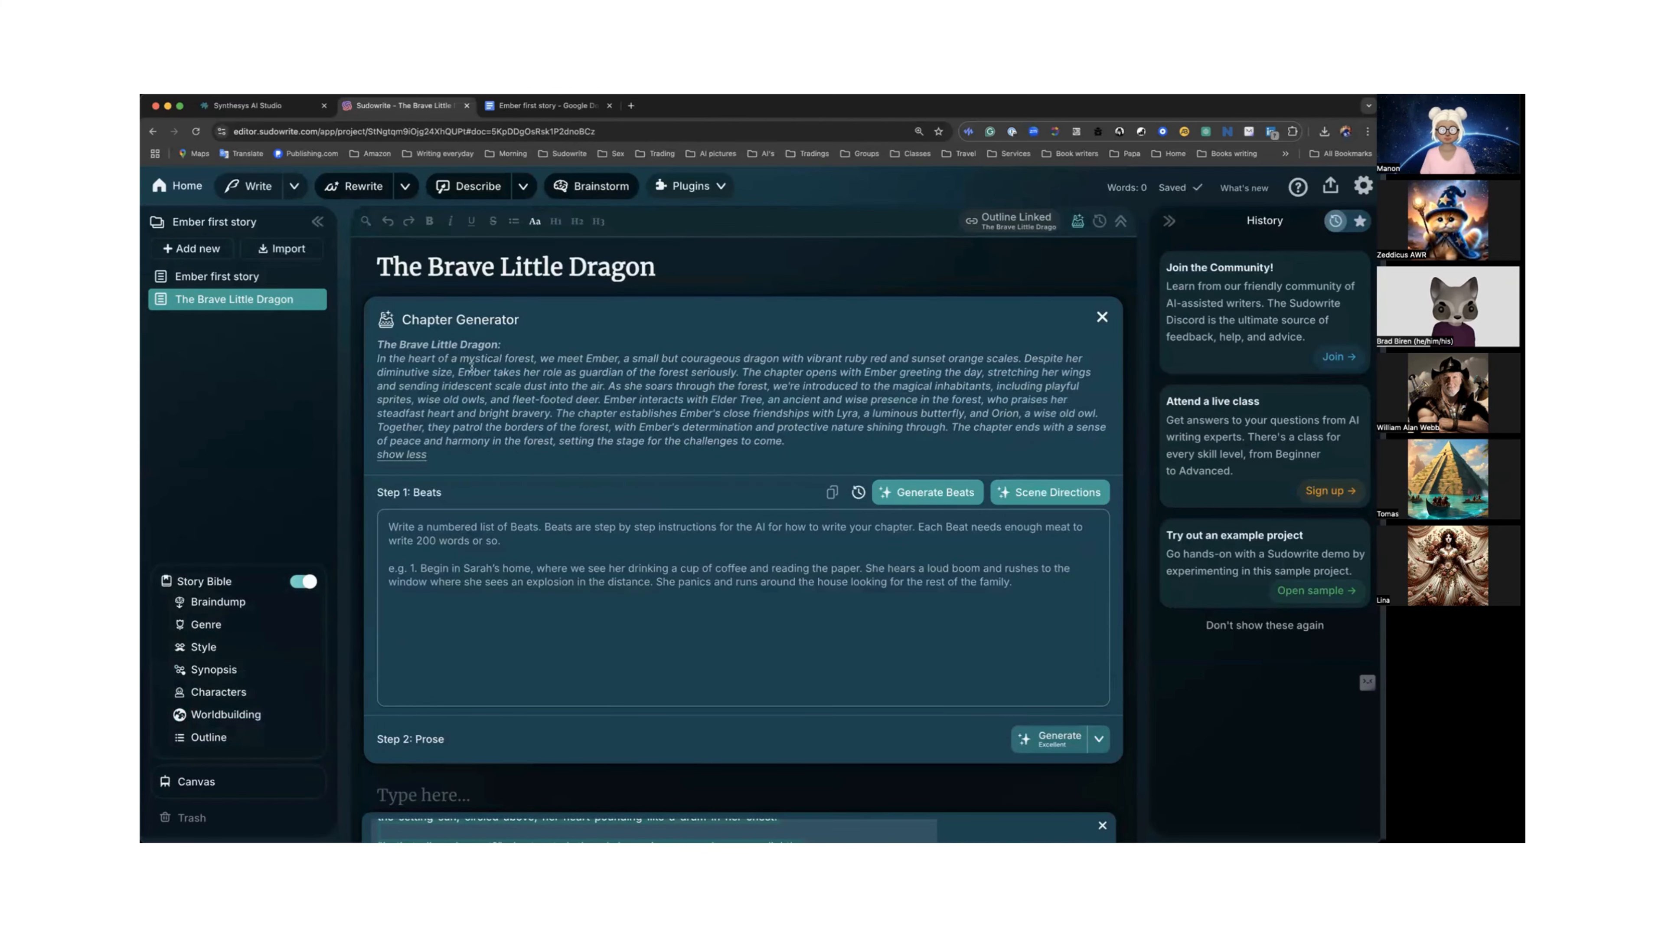
{"action": "left_click", "coordinate": [1033, 495]}
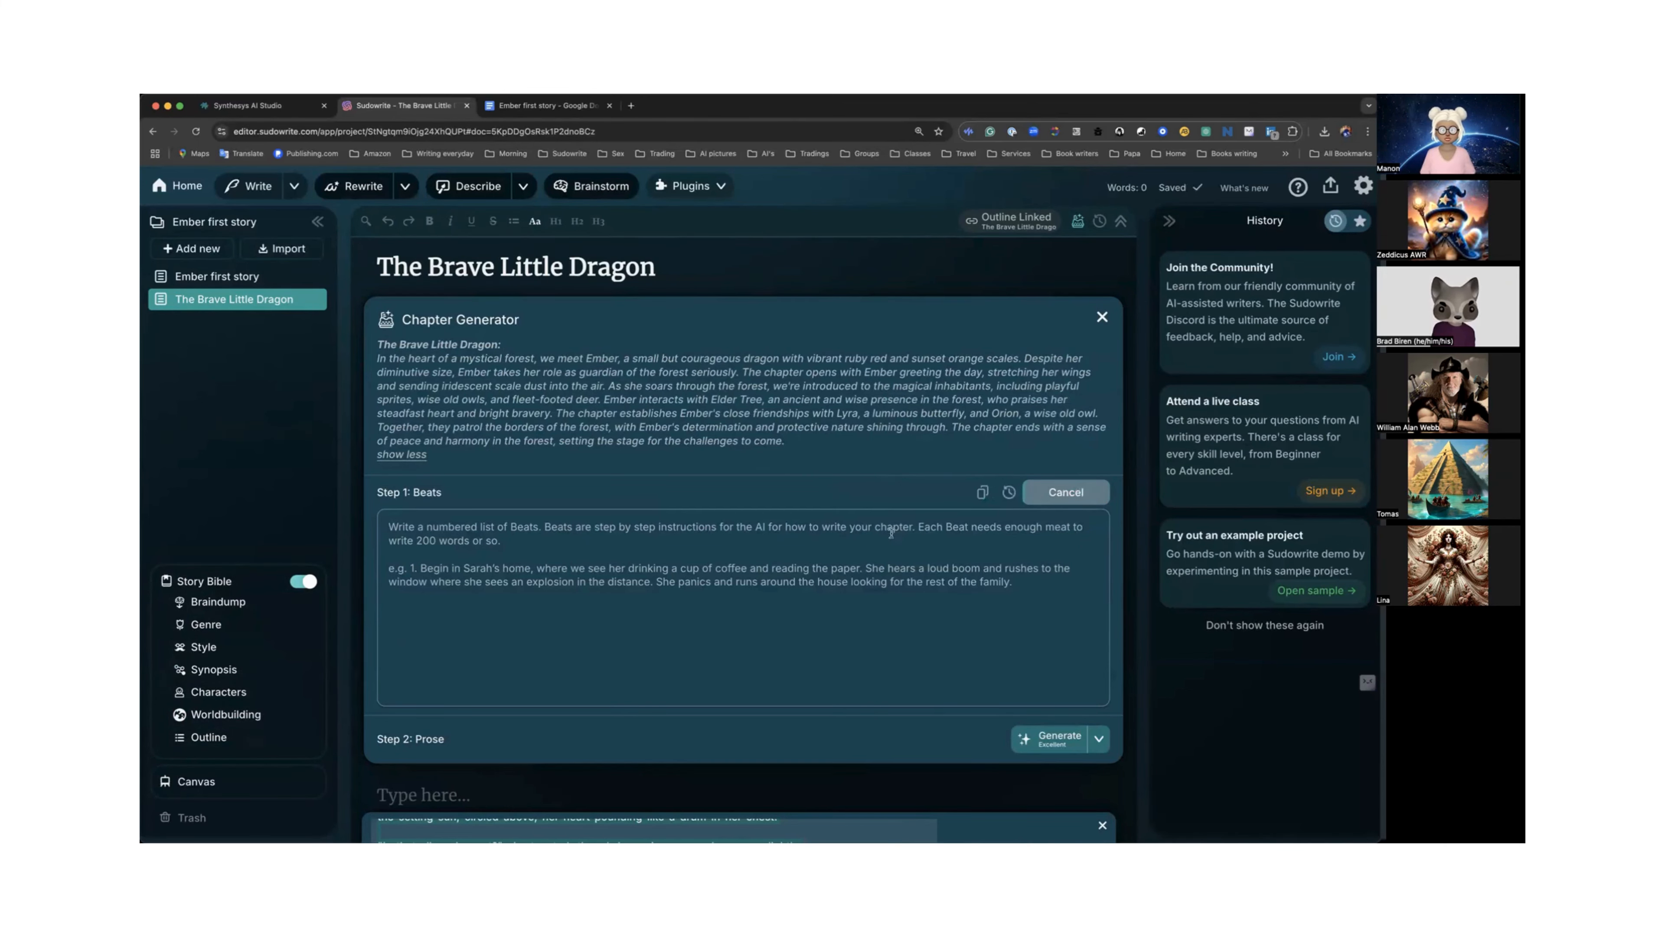
Close the hyphenated passage panel below the chapter and review the generated scene directions.
{"action": "scroll", "coordinate": [789, 552], "scroll_direction": "down", "scroll_amount": 3}
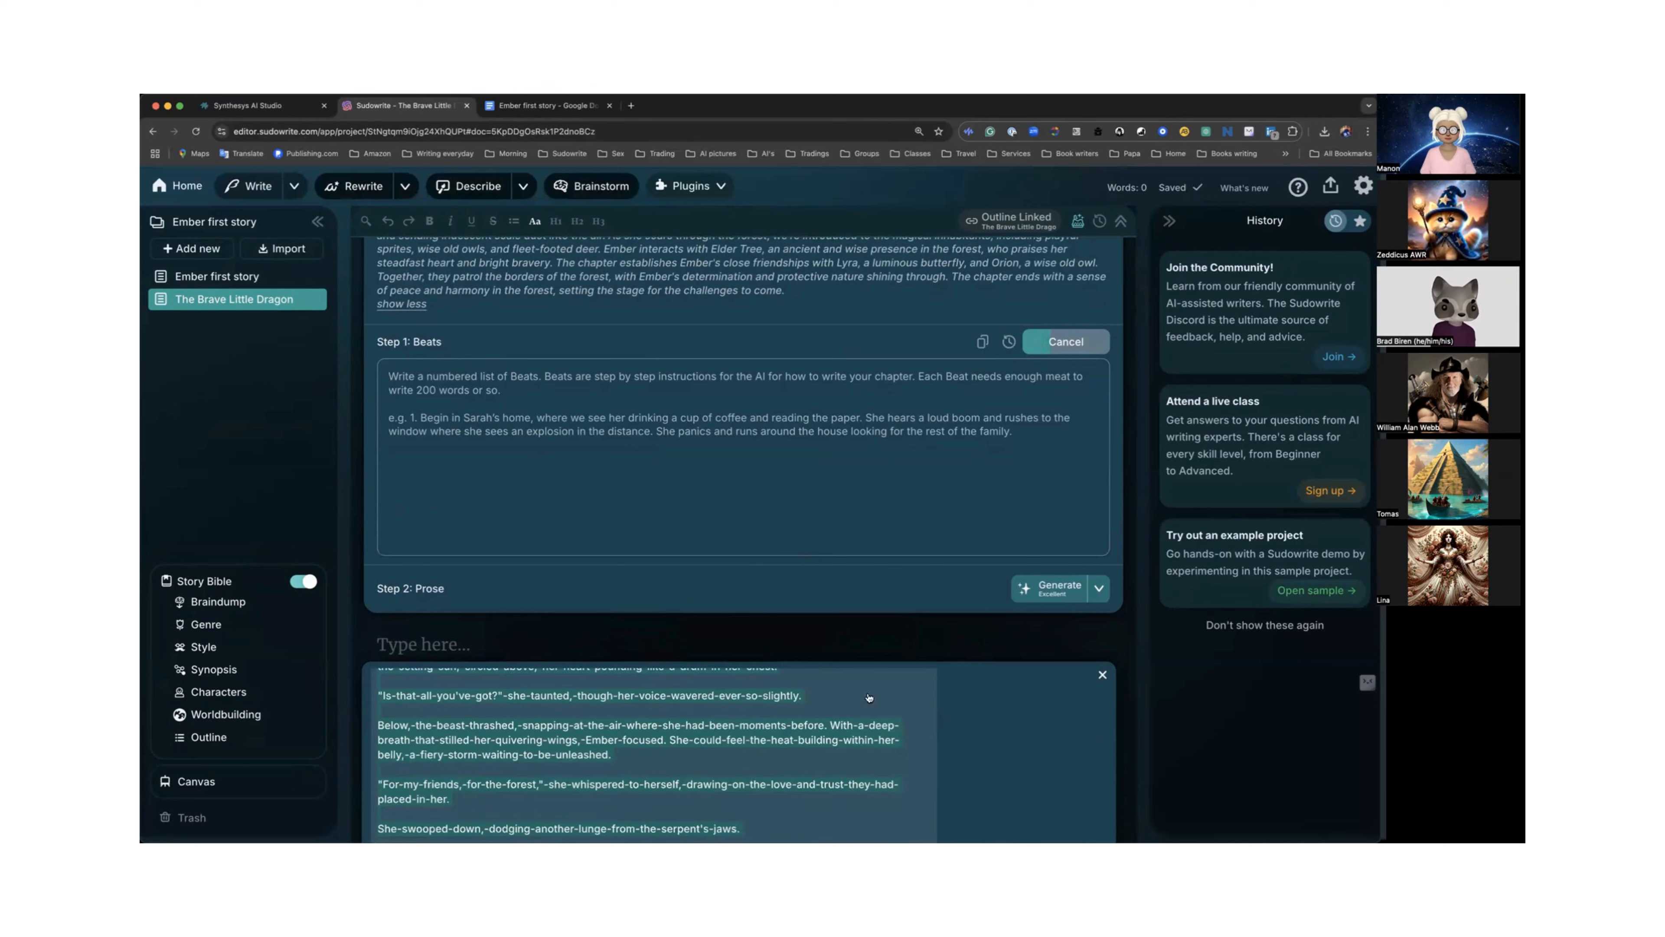
{"action": "scroll", "coordinate": [946, 720], "scroll_direction": "up", "scroll_amount": 5}
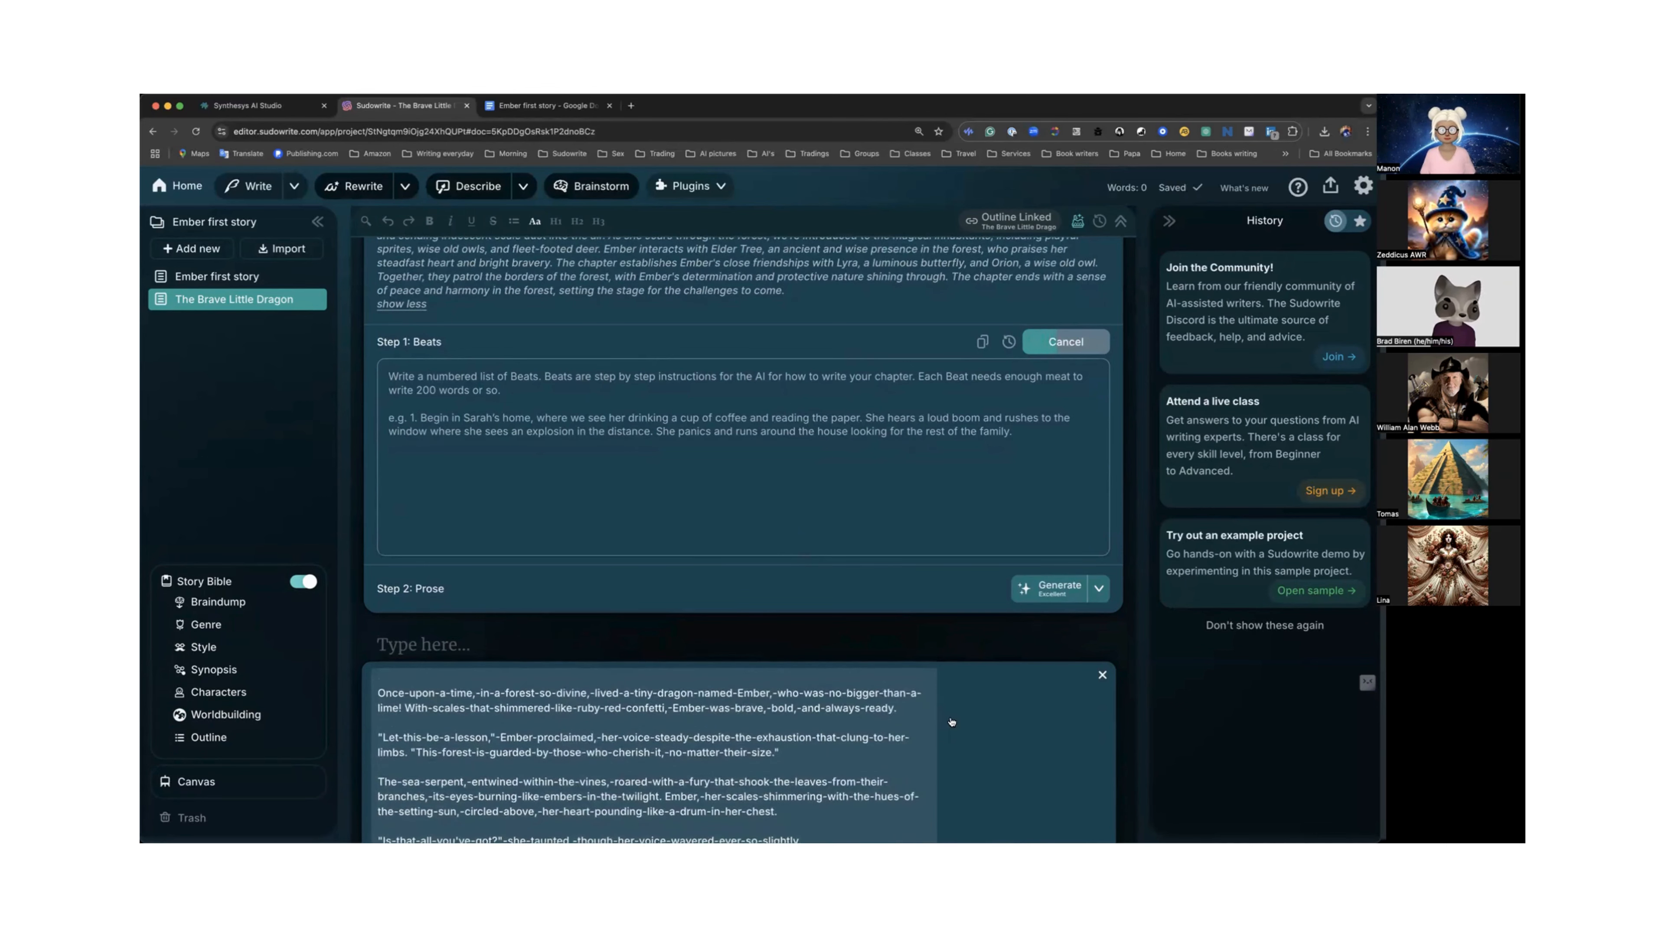
{"action": "left_click", "coordinate": [1103, 676]}
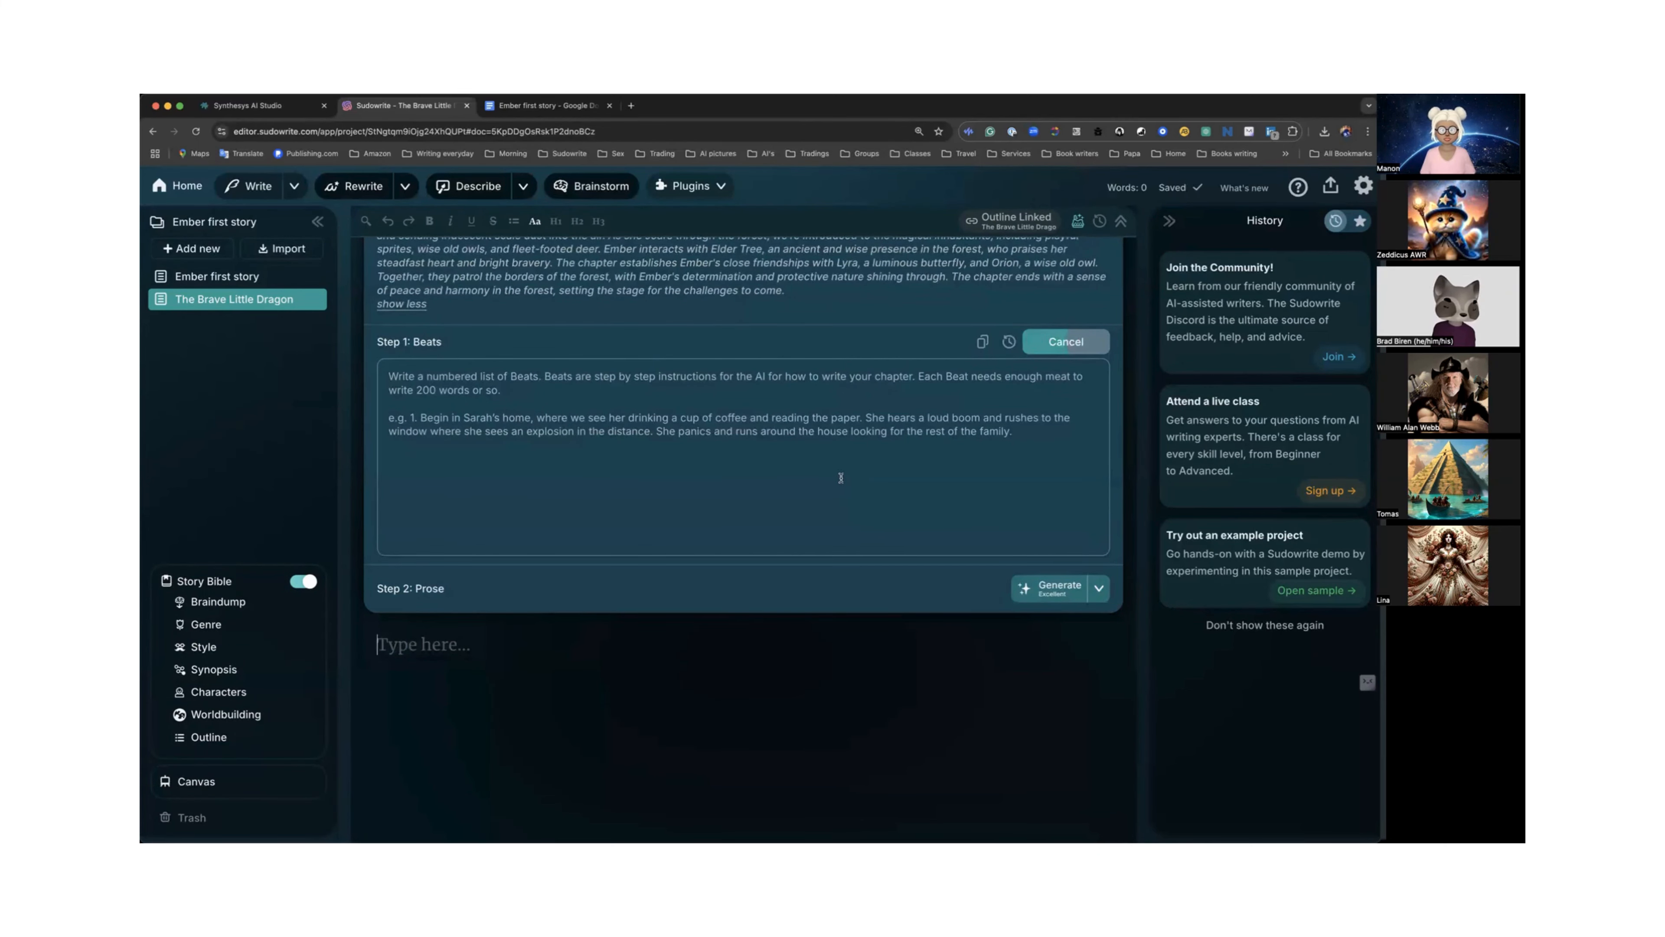
{"action": "scroll", "coordinate": [839, 481], "scroll_direction": "up", "scroll_amount": 2}
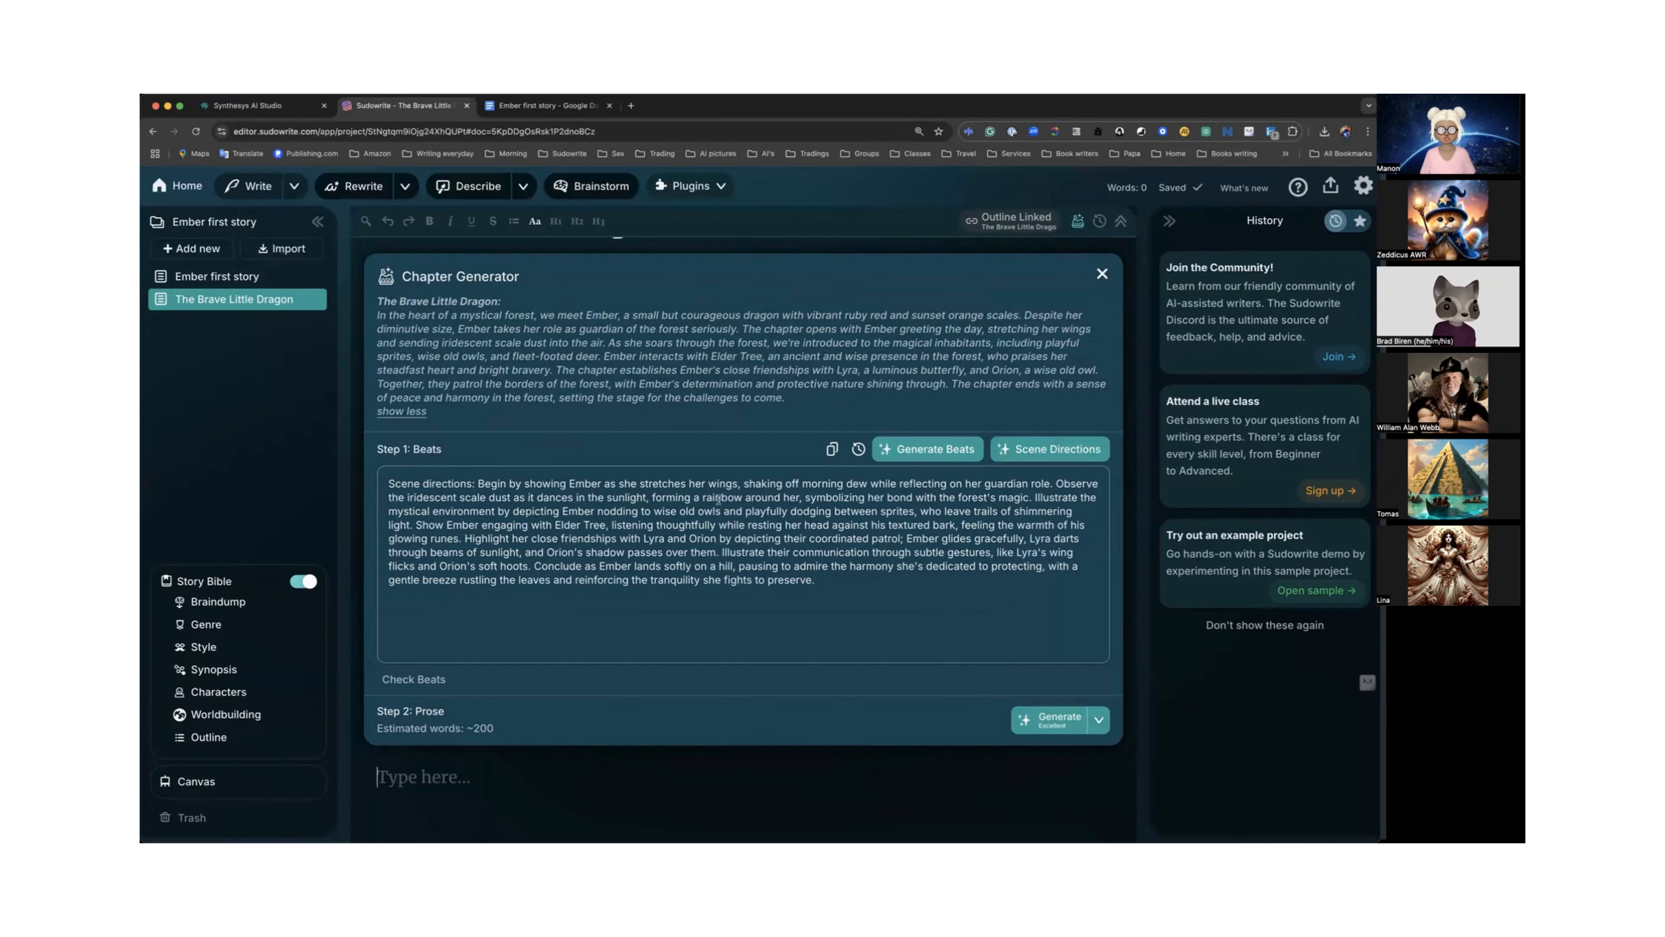
{"action": "scroll", "coordinate": [760, 504], "scroll_direction": "down", "scroll_amount": 3}
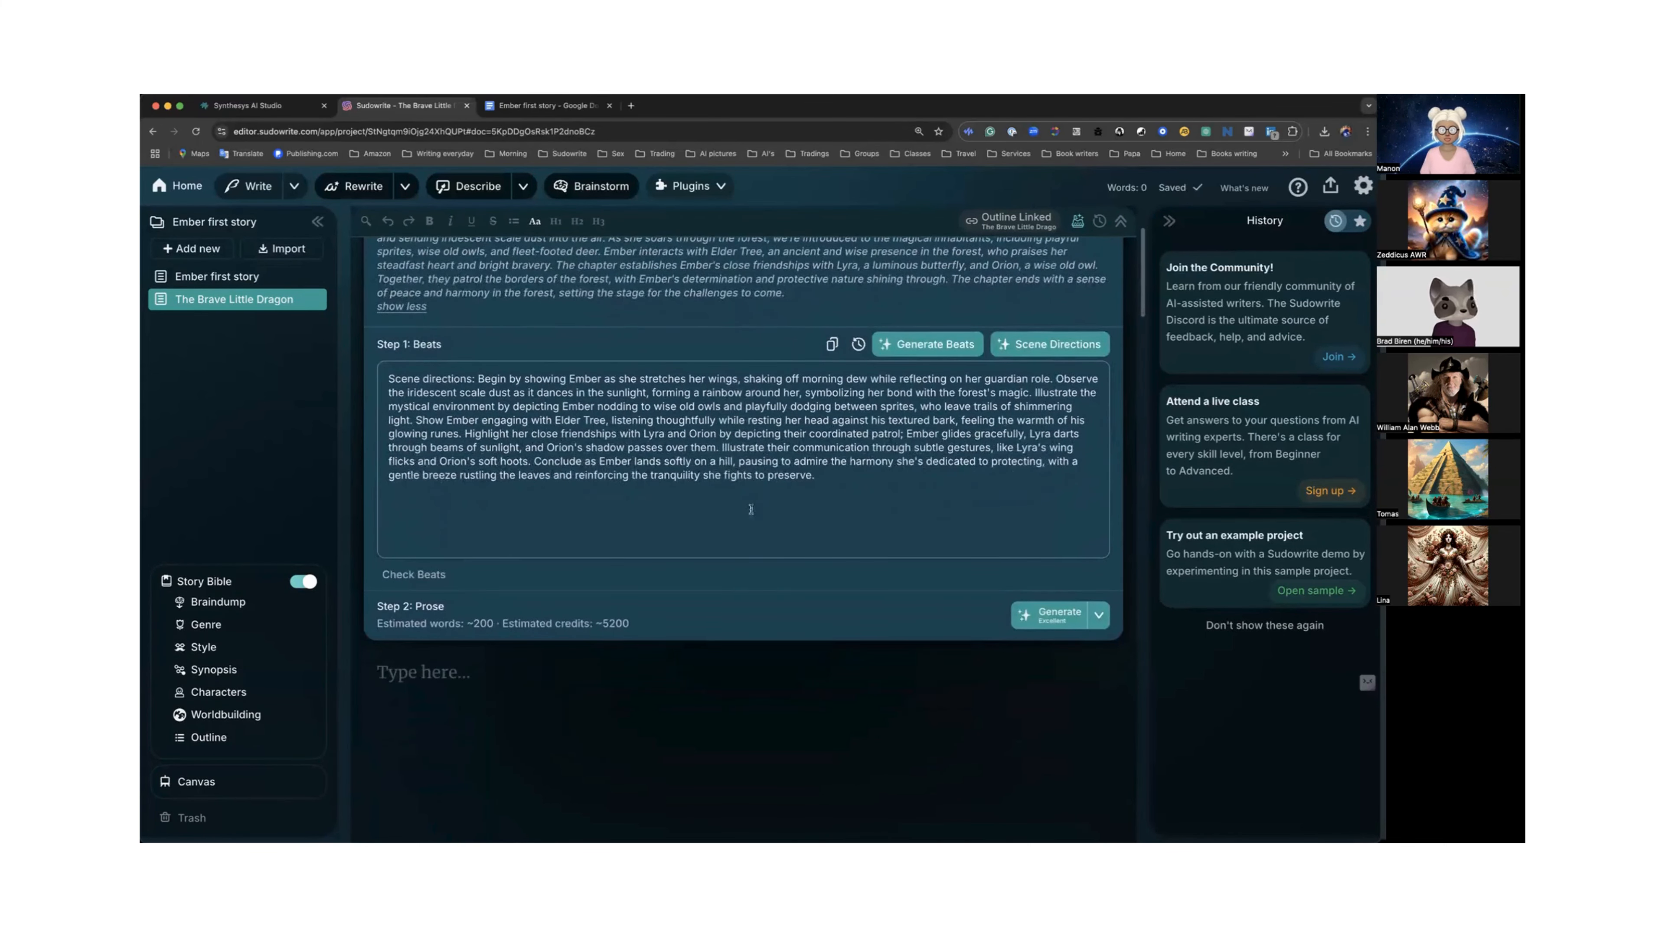
Check the beats derived from the scene directions, then hide the beats list.
{"action": "left_click", "coordinate": [1099, 615]}
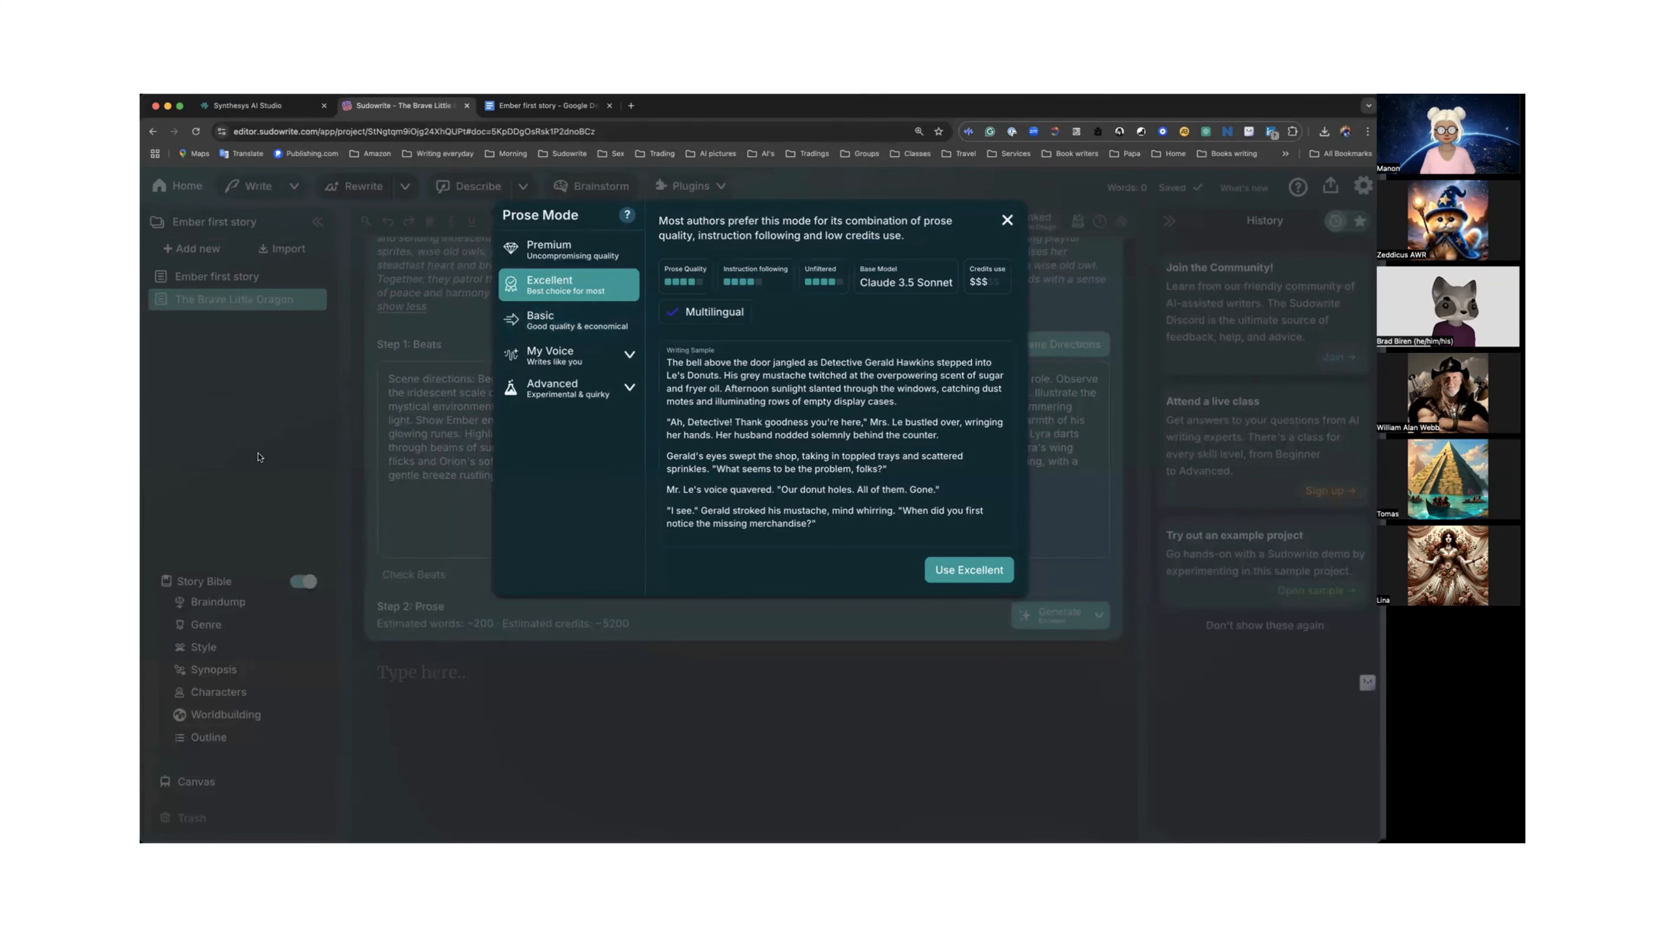
{"action": "left_click", "coordinate": [474, 455]}
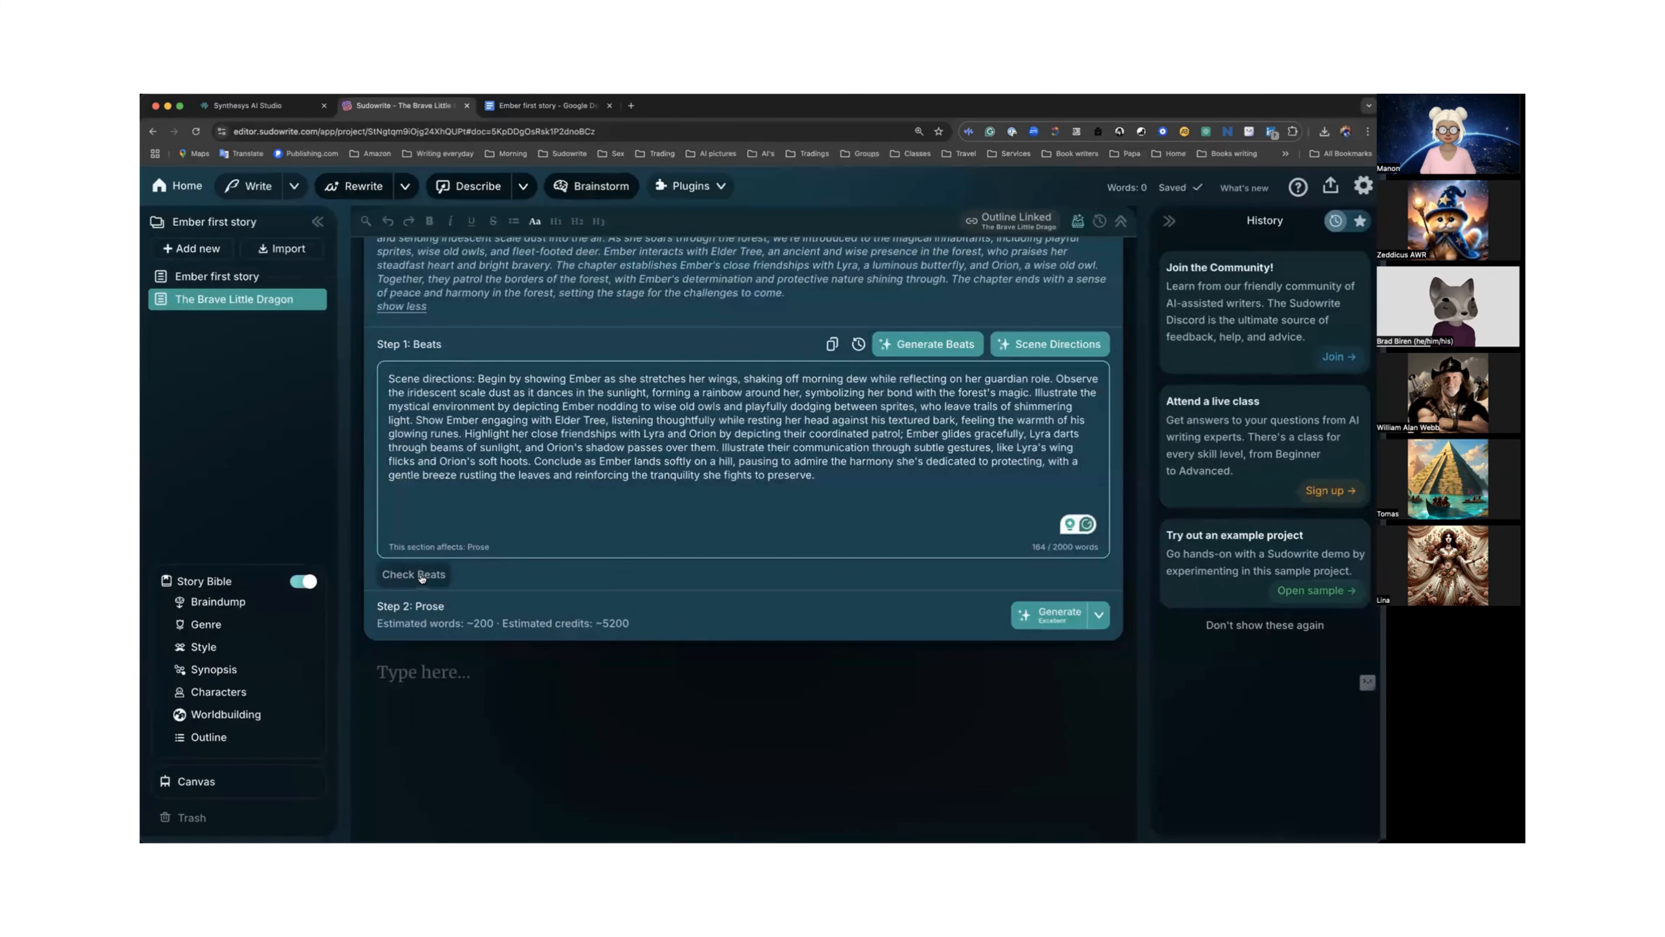
{"action": "left_click", "coordinate": [415, 575]}
{"action": "scroll", "coordinate": [492, 489], "scroll_direction": "up", "scroll_amount": 3}
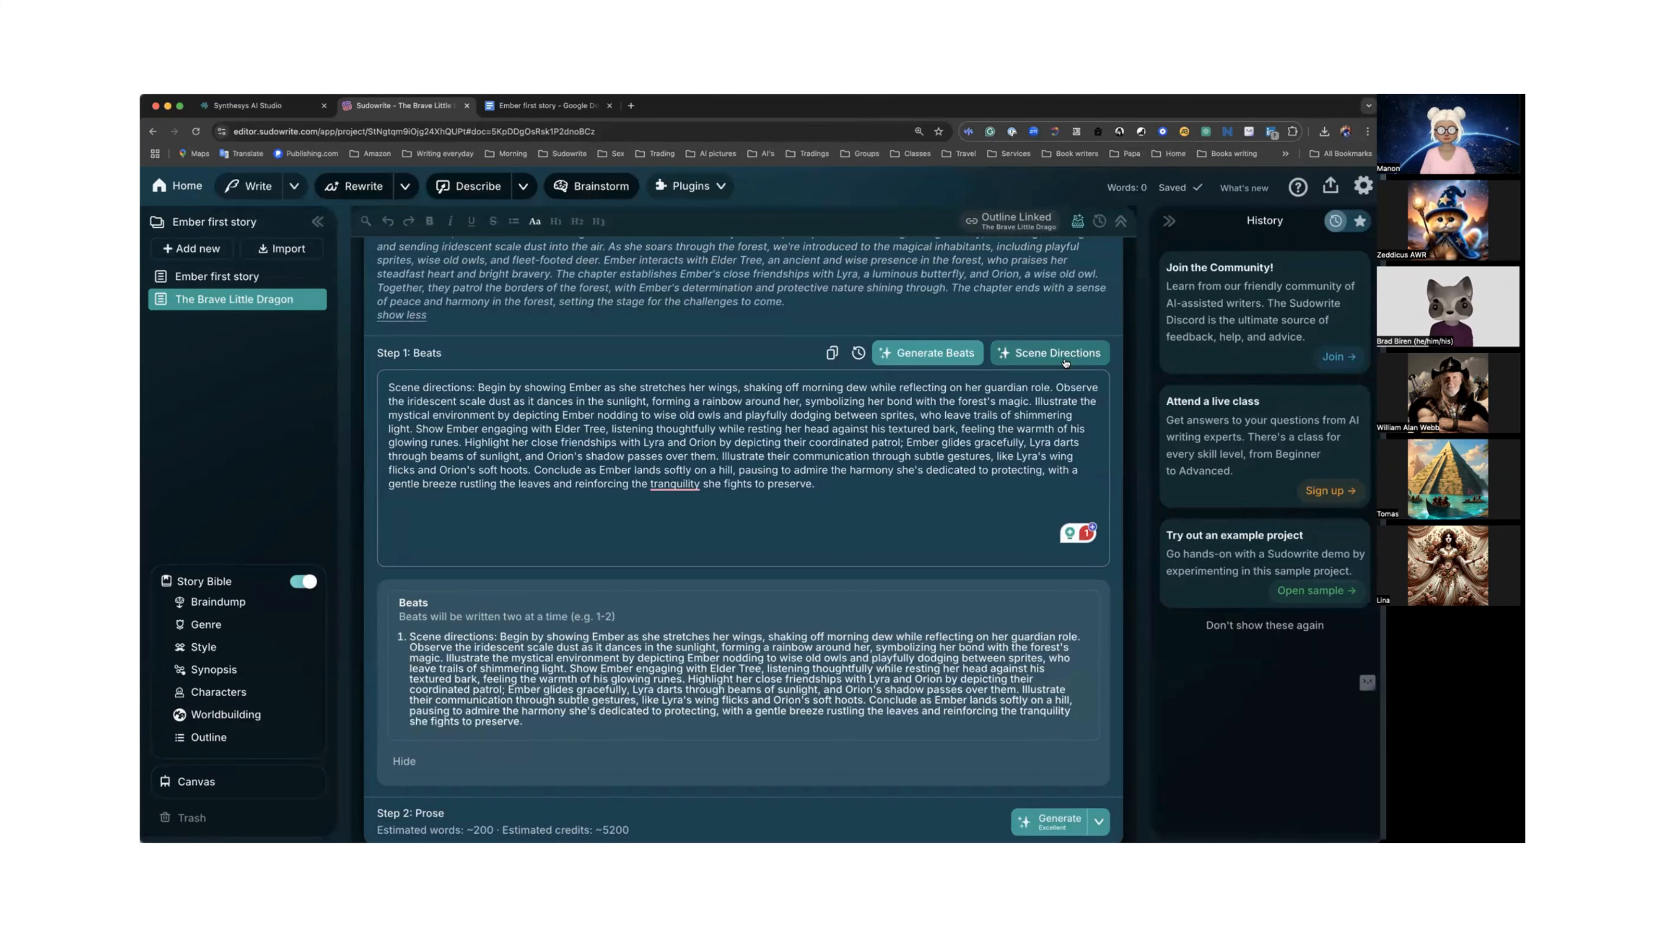
{"action": "scroll", "coordinate": [939, 450], "scroll_direction": "down", "scroll_amount": 2}
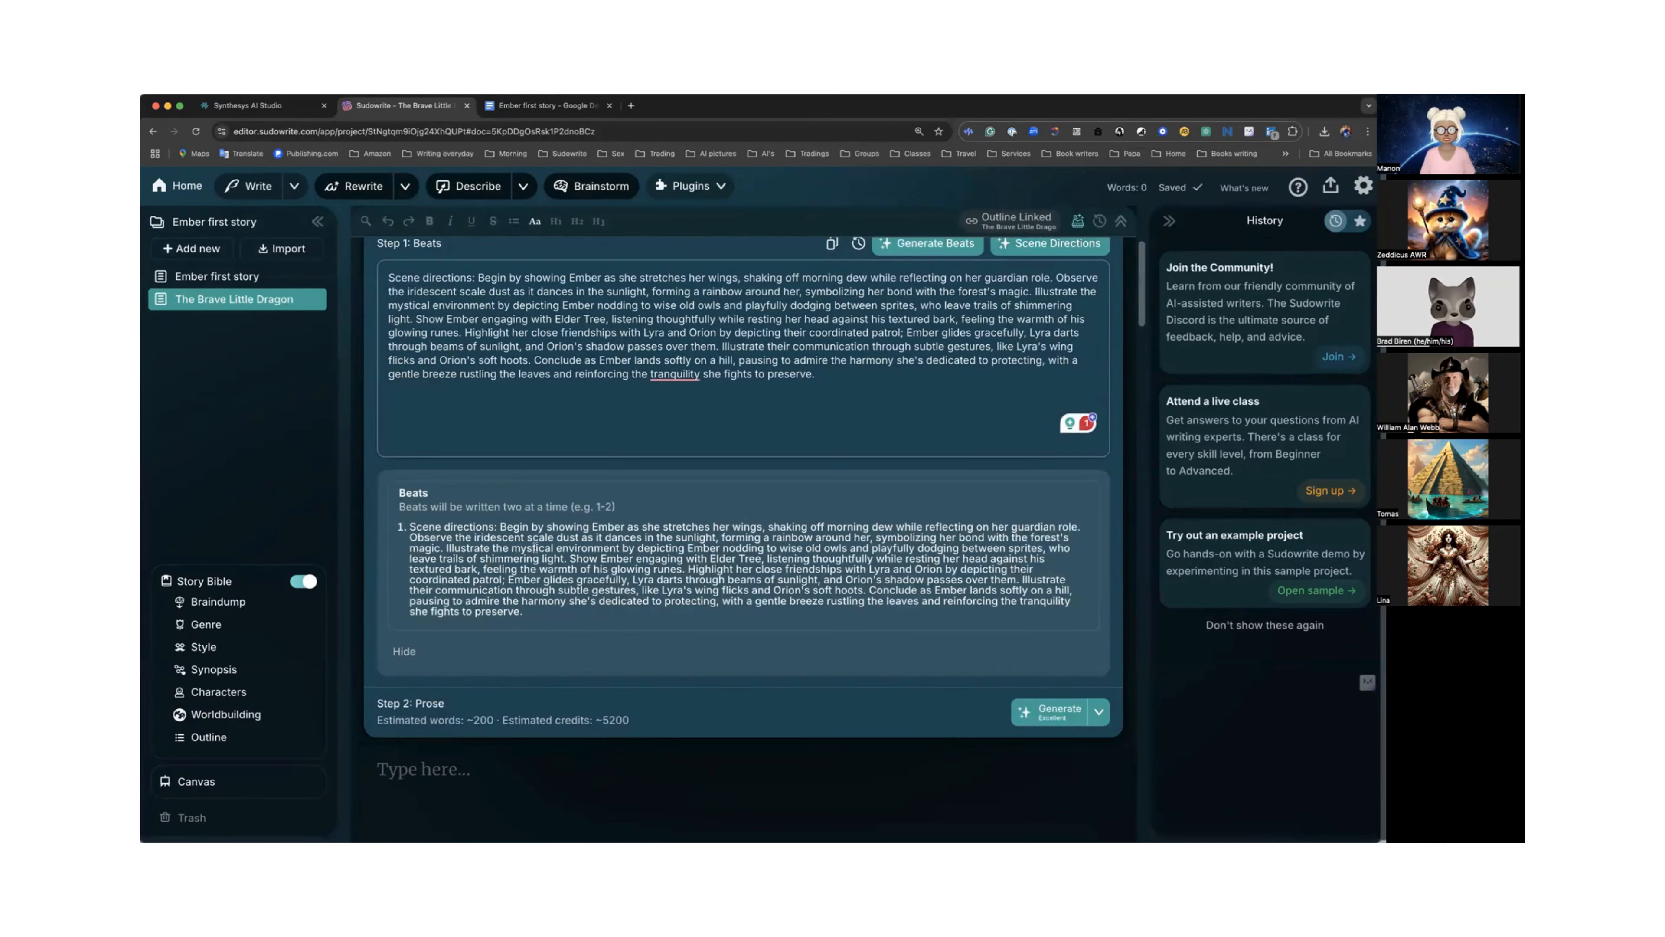
{"action": "scroll", "coordinate": [535, 548], "scroll_direction": "up", "scroll_amount": 4}
{"action": "scroll", "coordinate": [583, 544], "scroll_direction": "down", "scroll_amount": 6}
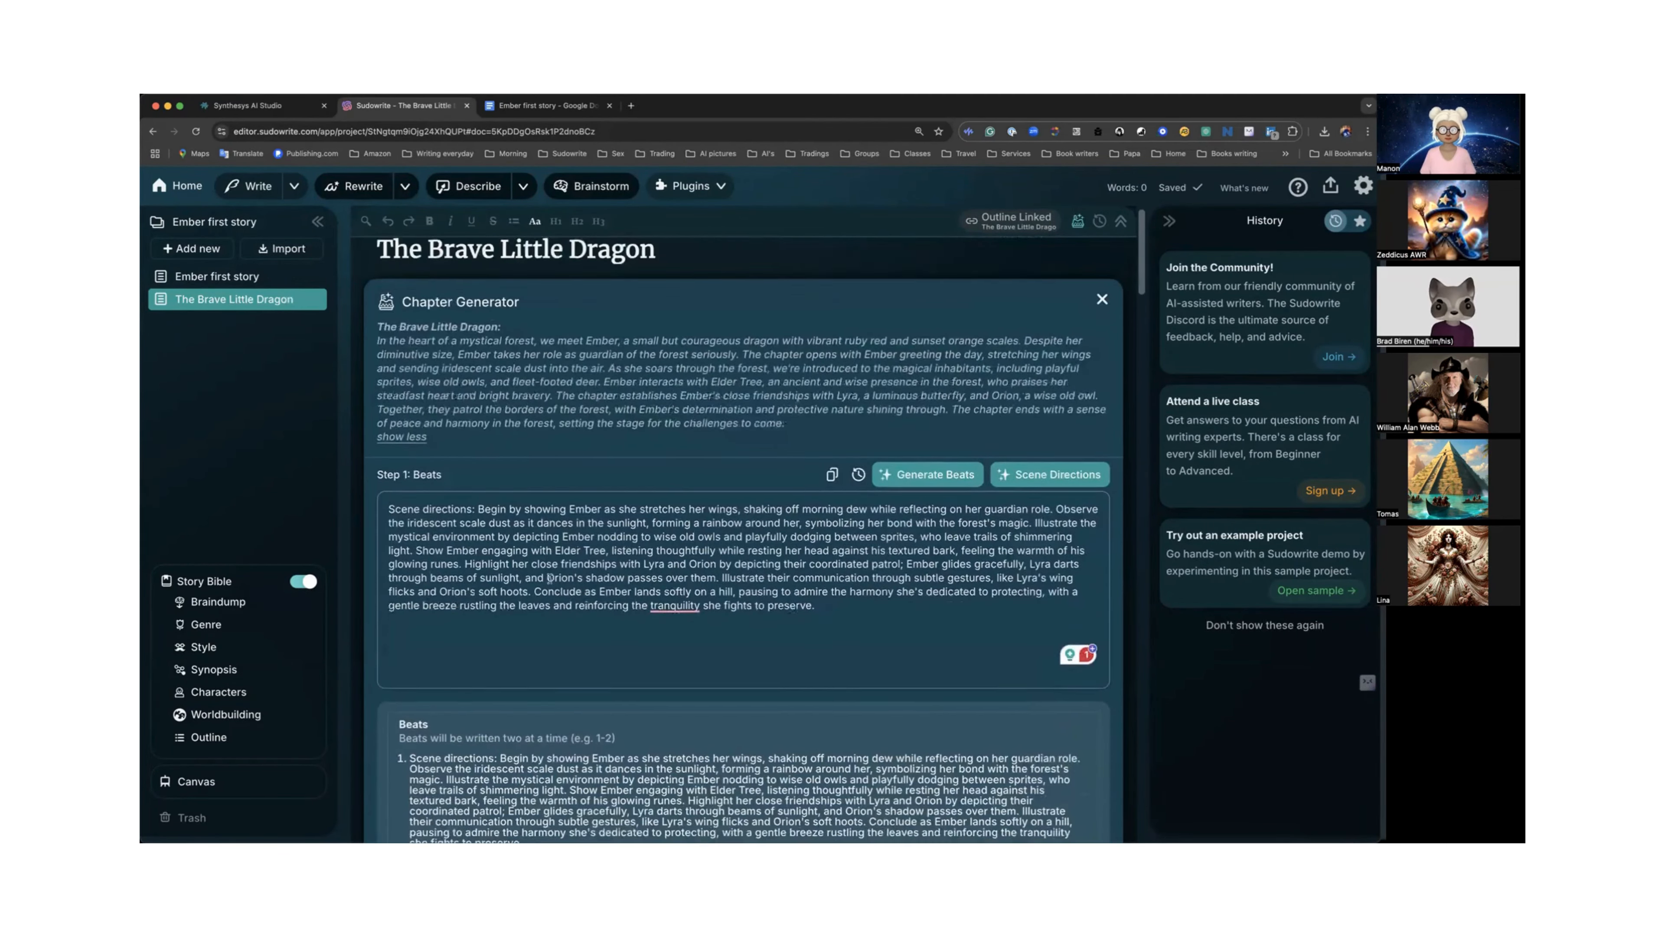
{"action": "left_click", "coordinate": [402, 526]}
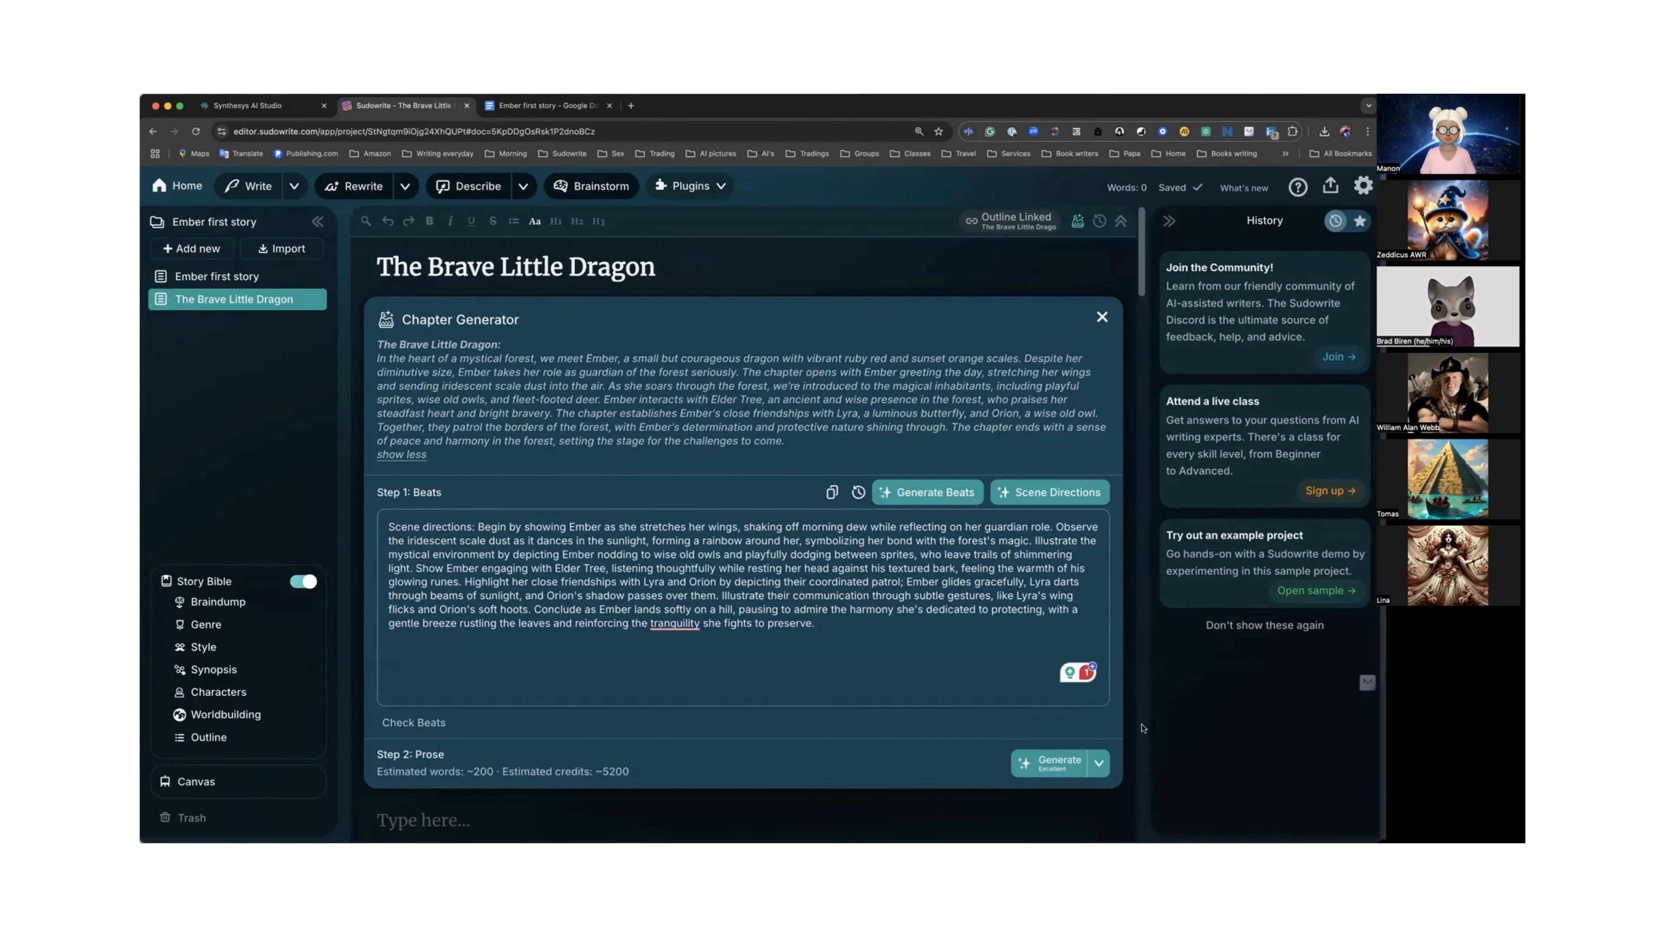
Set the prose generation mode to Basic after browsing the Advanced model options.
{"action": "left_click", "coordinate": [1099, 763]}
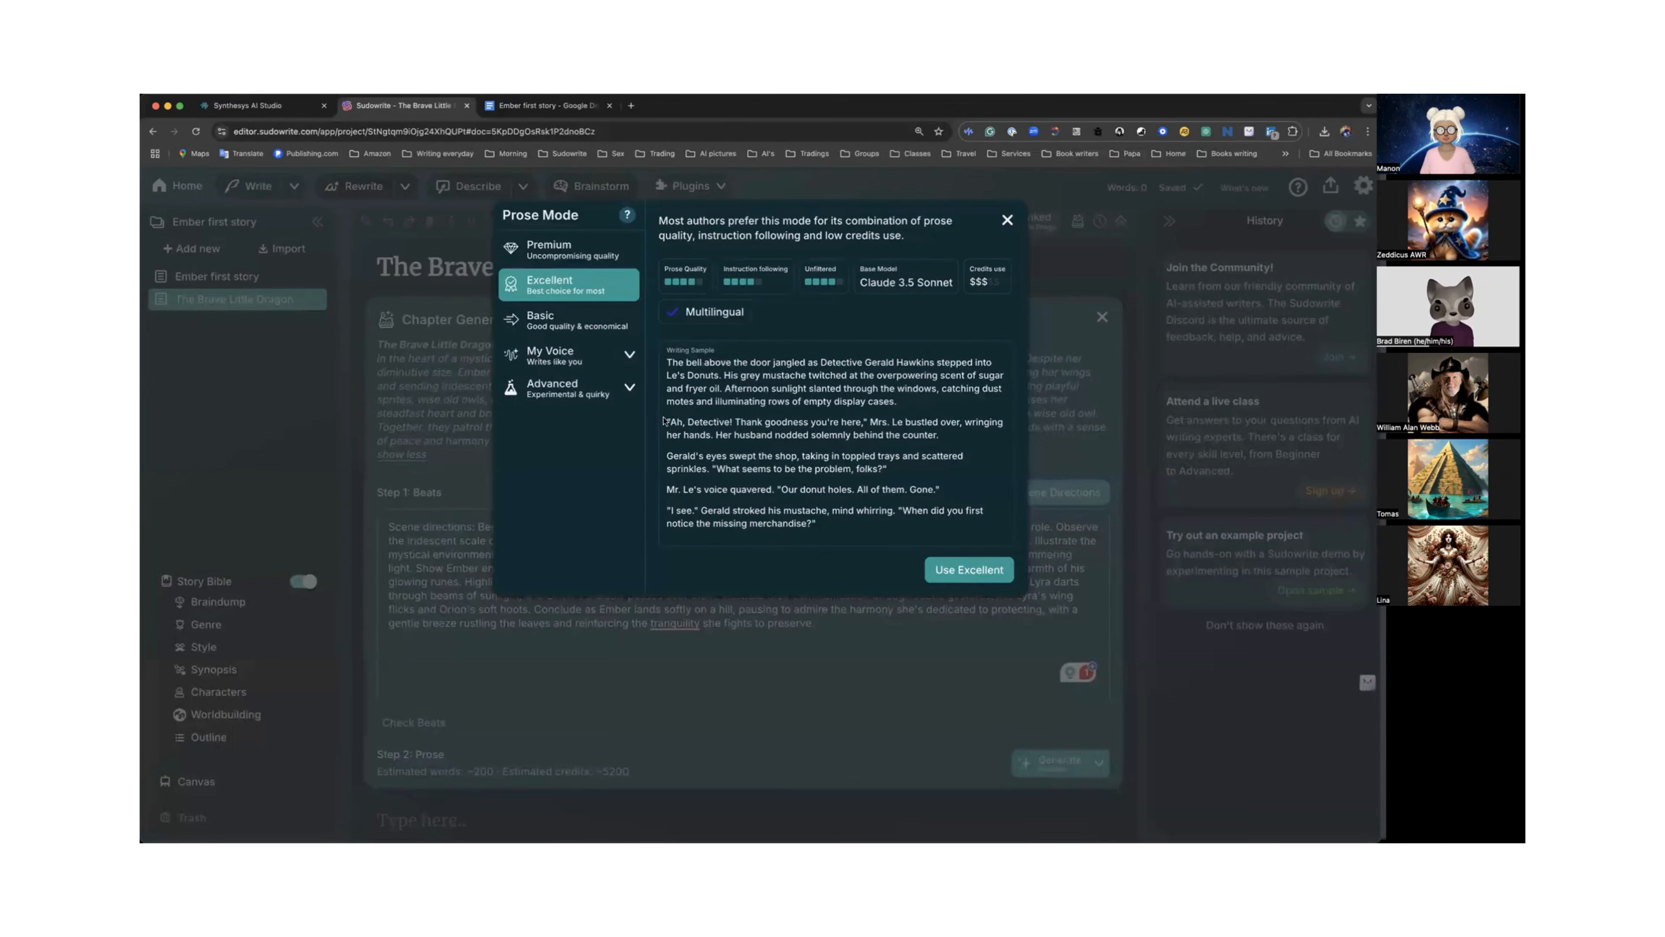
{"action": "left_click", "coordinate": [626, 390]}
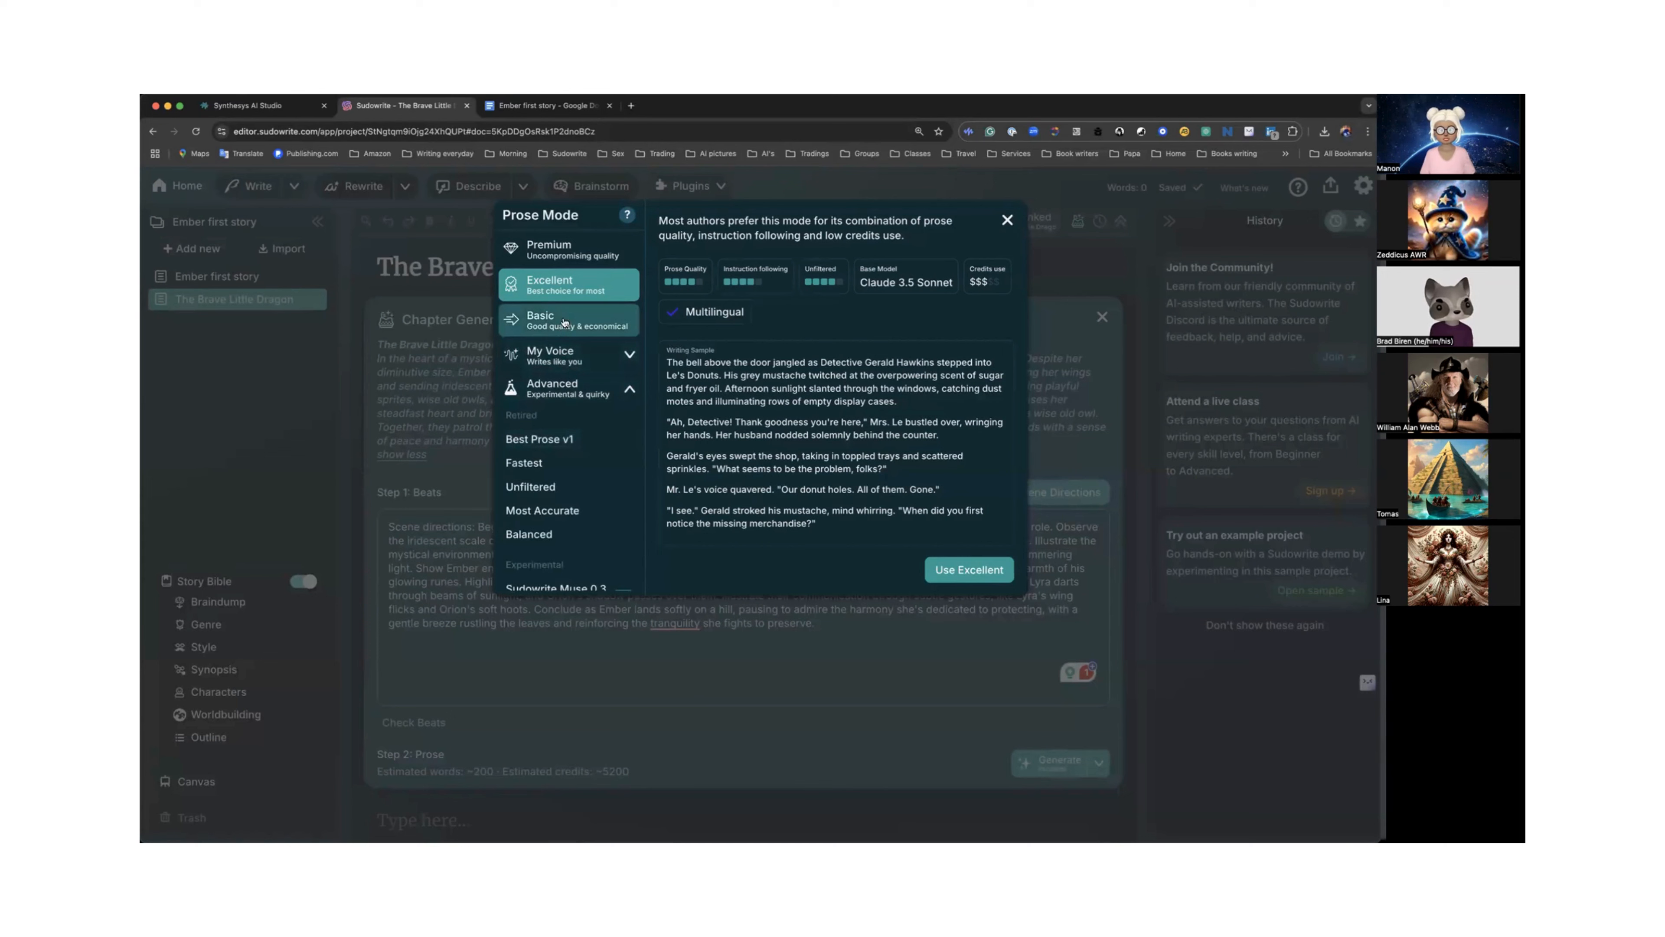
{"action": "scroll", "coordinate": [544, 452], "scroll_direction": "down", "scroll_amount": 5}
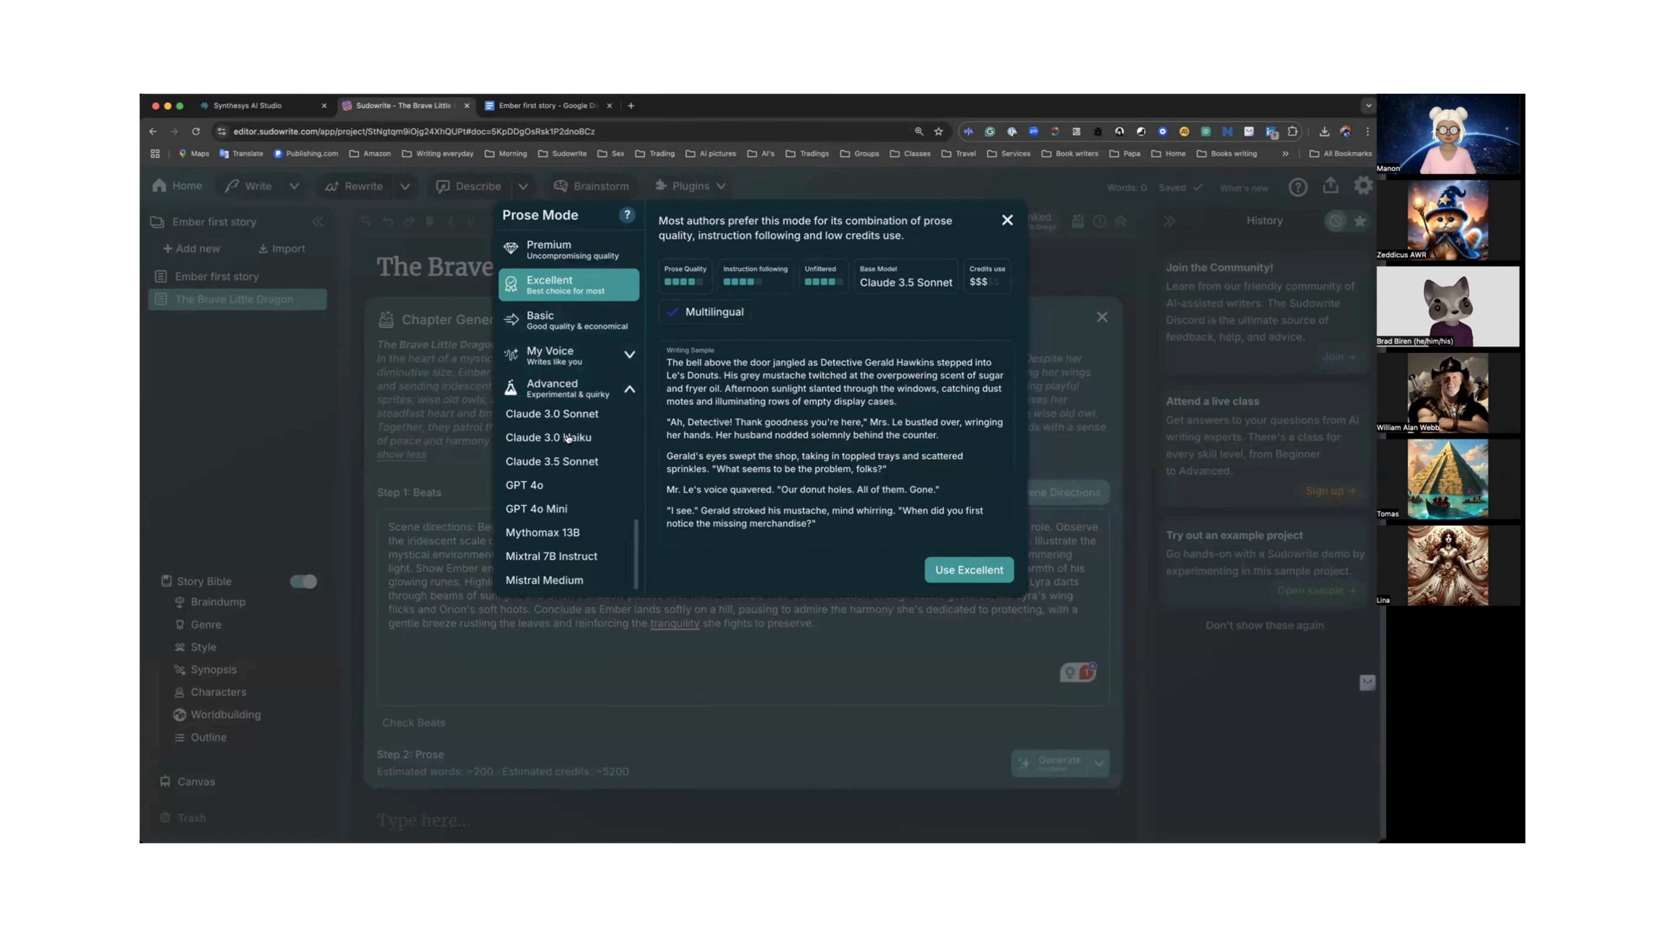
{"action": "left_click", "coordinate": [551, 509]}
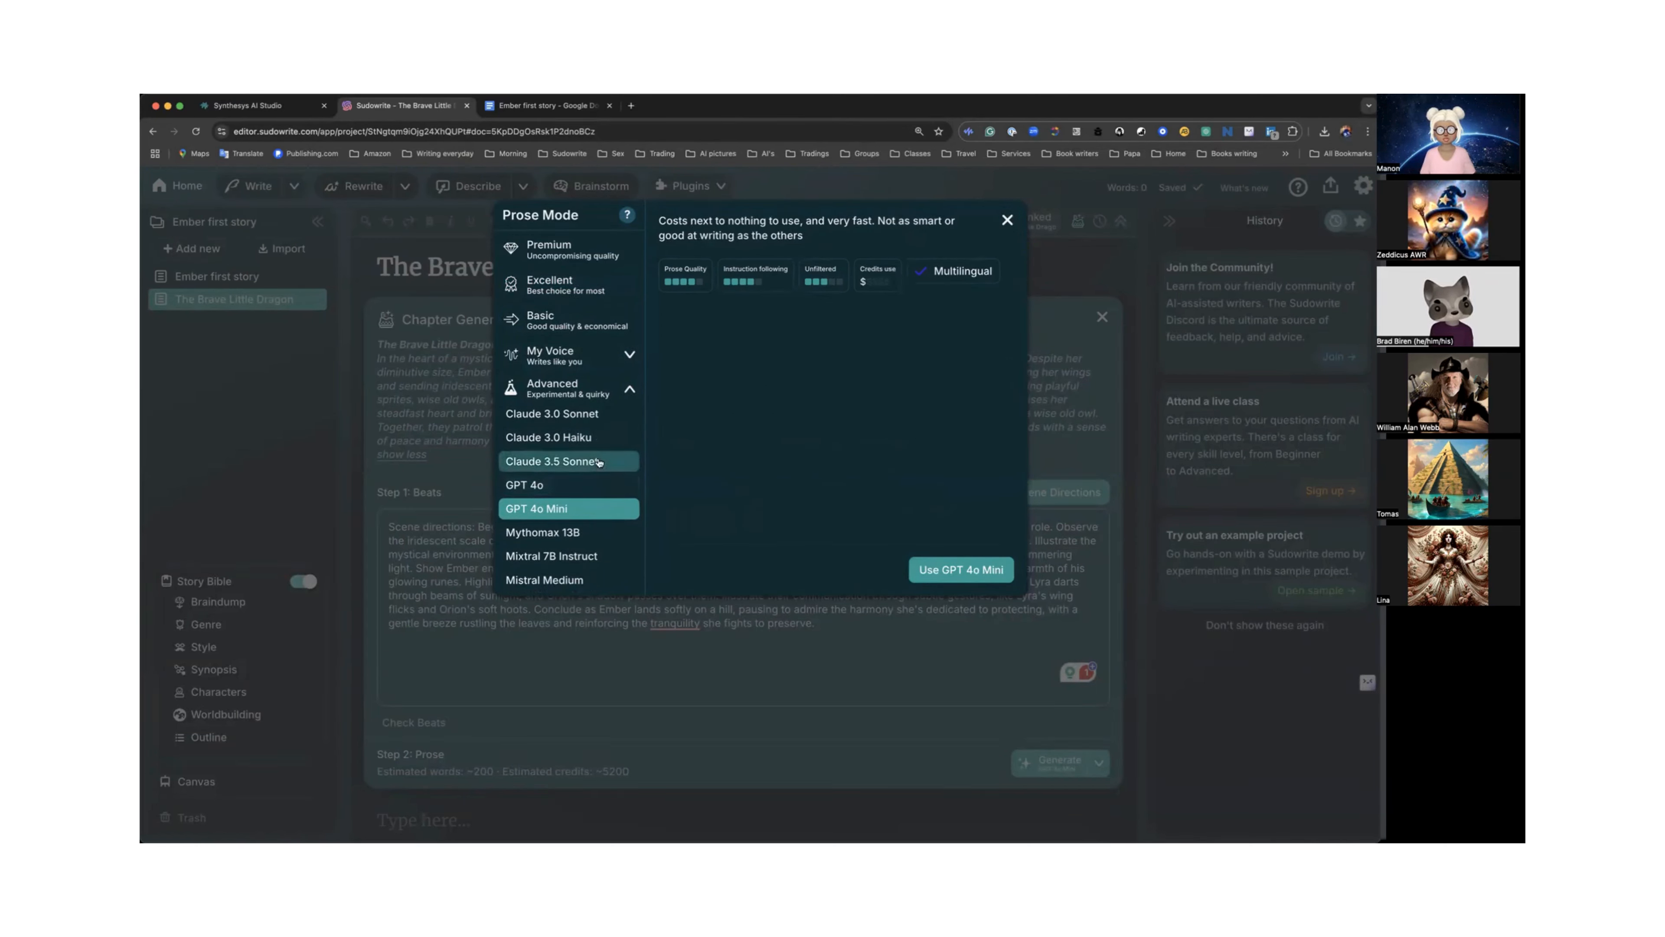
{"action": "left_click", "coordinate": [564, 321]}
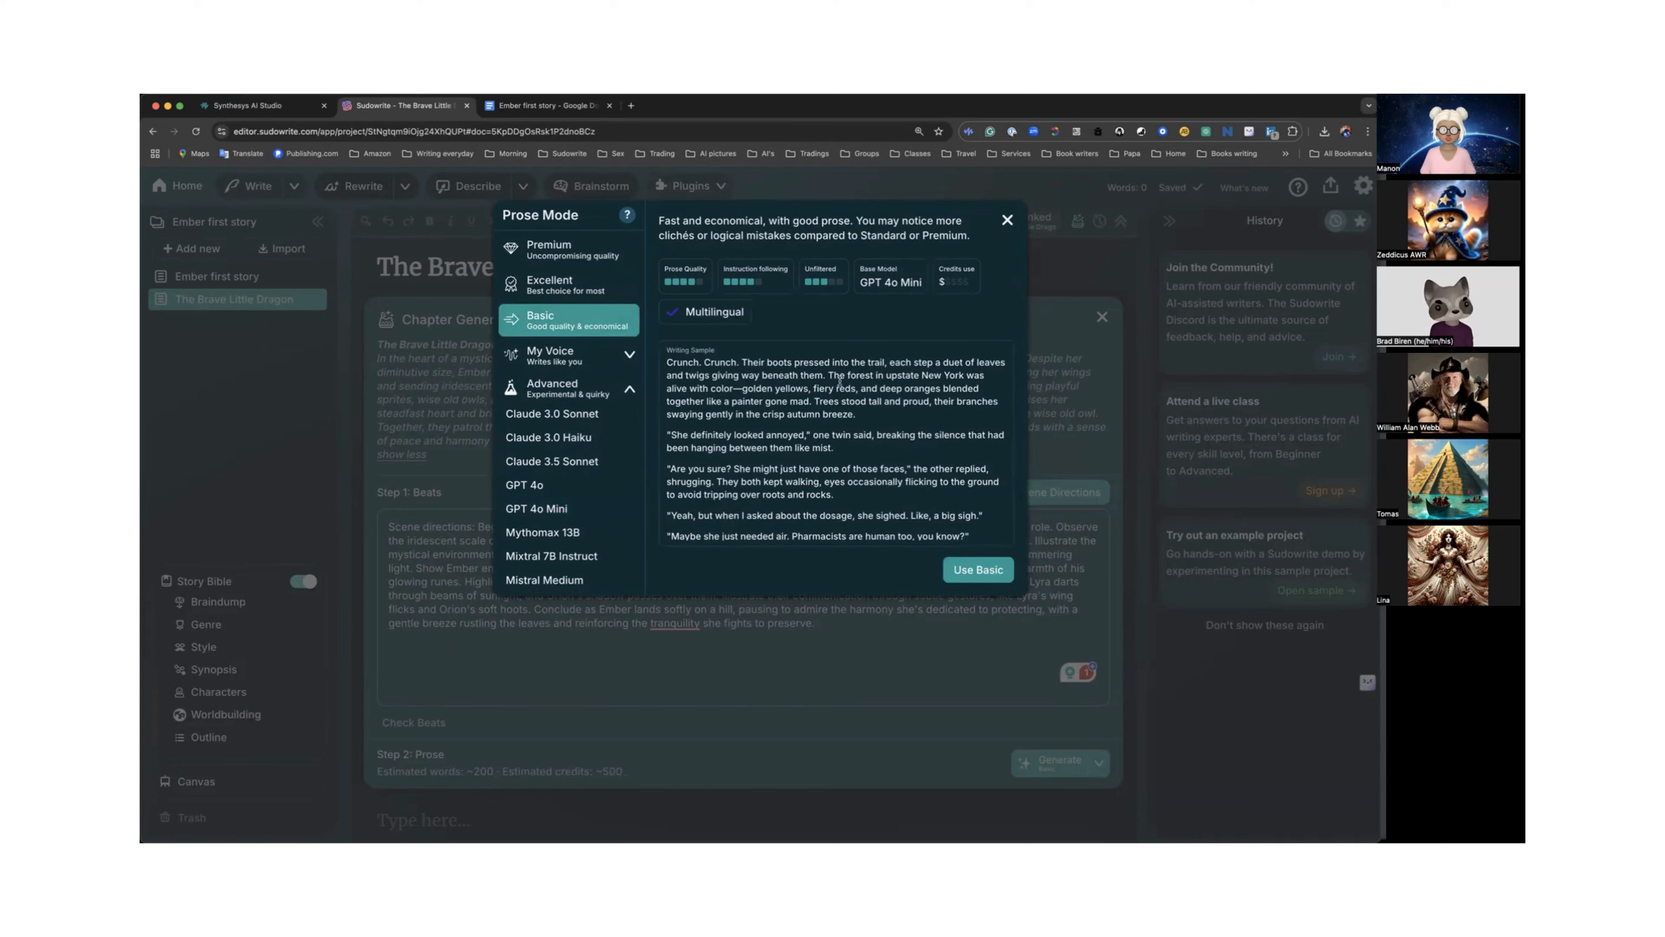
{"action": "left_click", "coordinate": [979, 570]}
Generate the chapter prose from the beats.
{"action": "scroll", "coordinate": [797, 427], "scroll_direction": "down", "scroll_amount": 3}
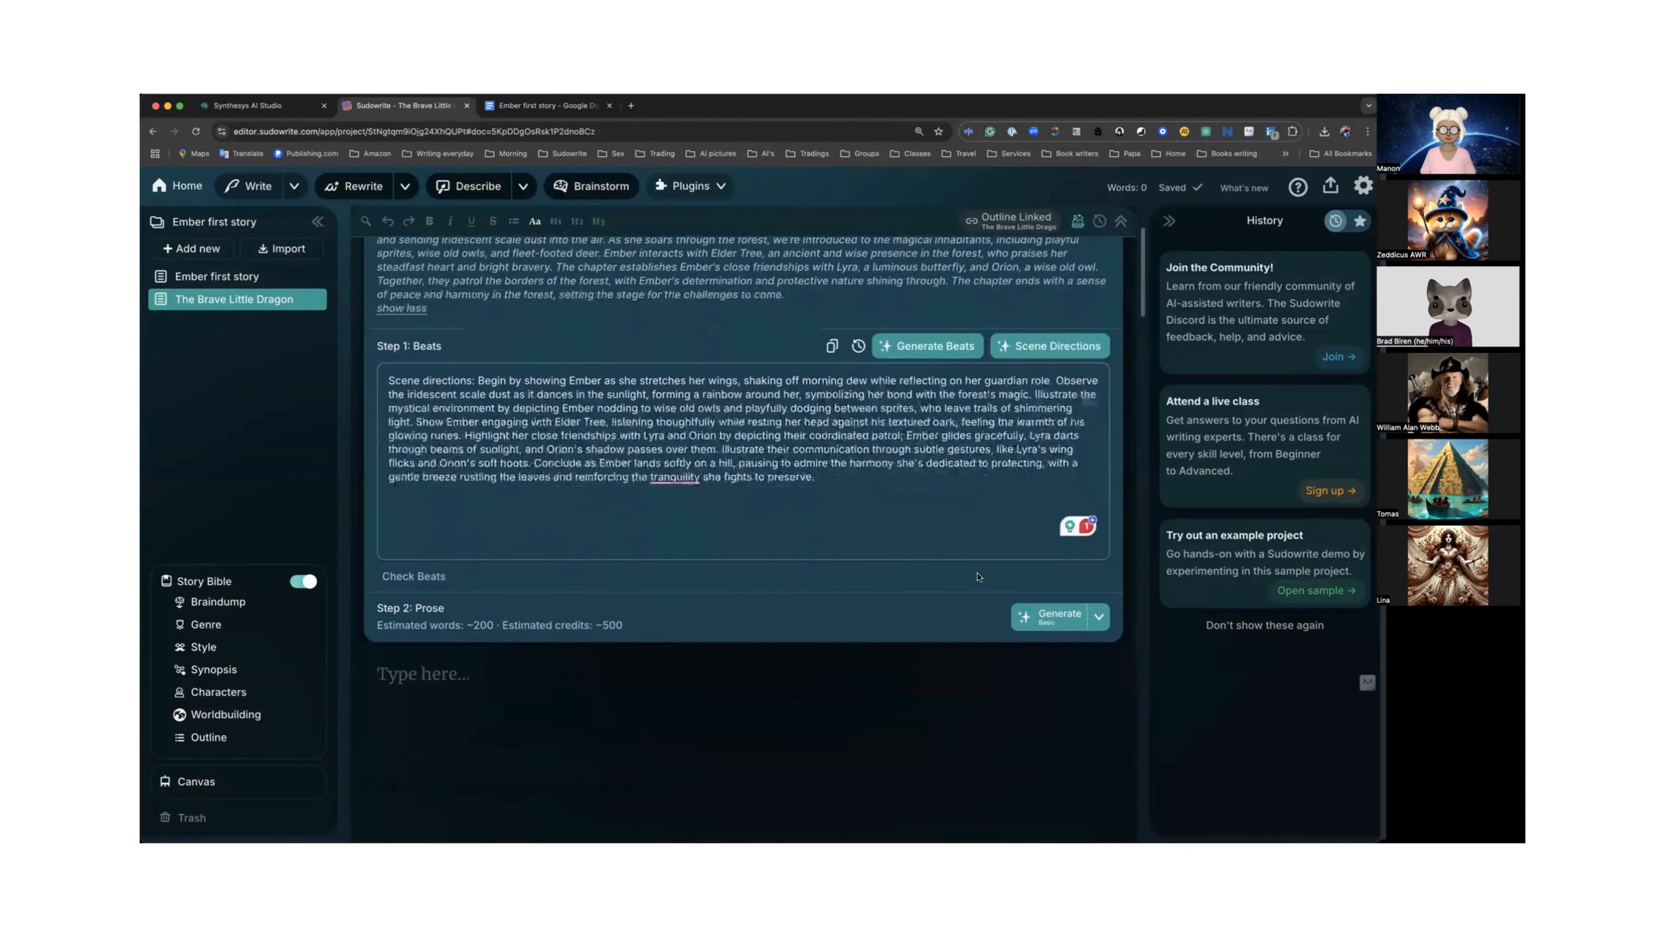
{"action": "left_click", "coordinate": [1045, 604]}
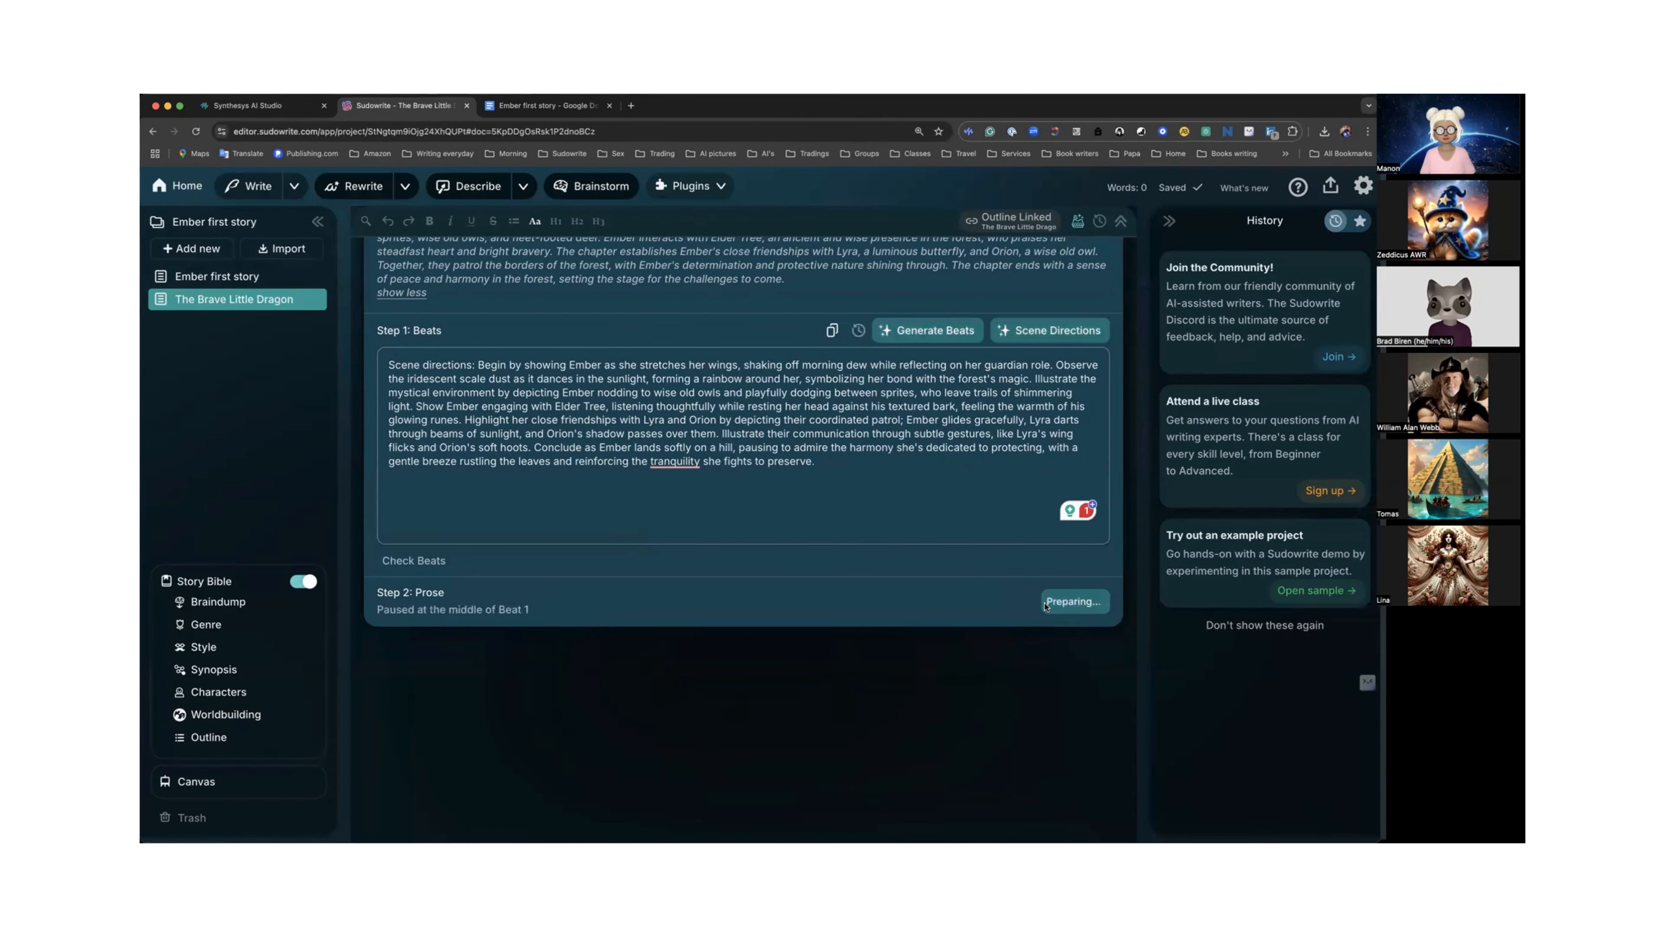
{"action": "scroll", "coordinate": [1045, 605], "scroll_direction": "down", "scroll_amount": 5}
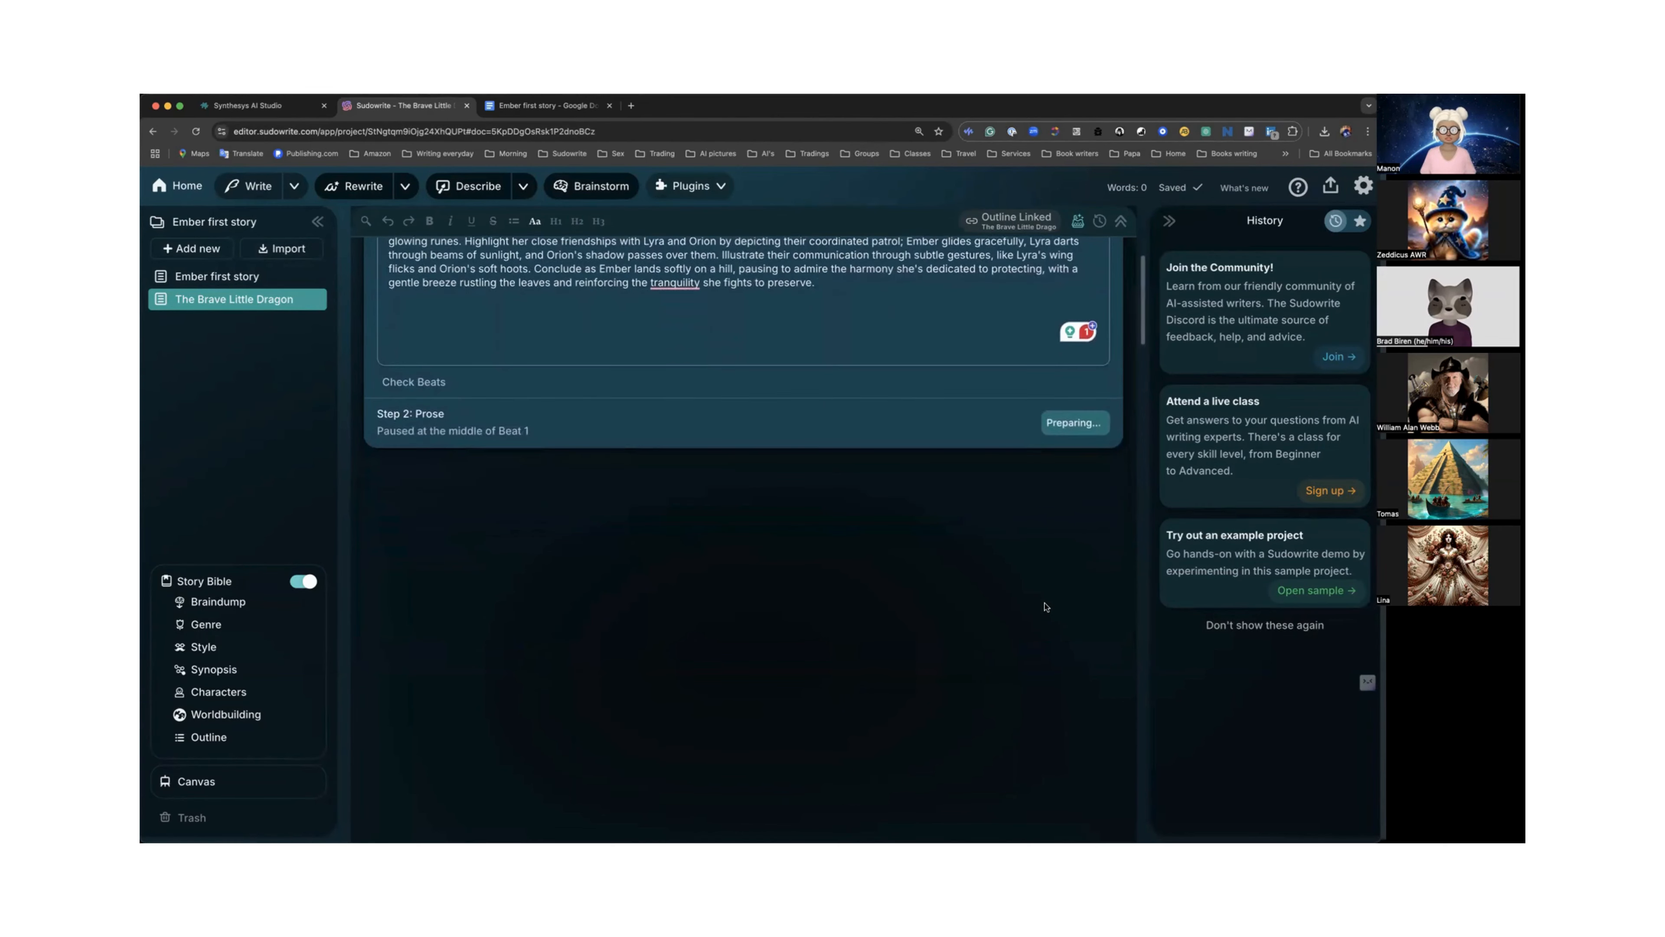
{"action": "scroll", "coordinate": [1045, 605], "scroll_direction": "down", "scroll_amount": 2}
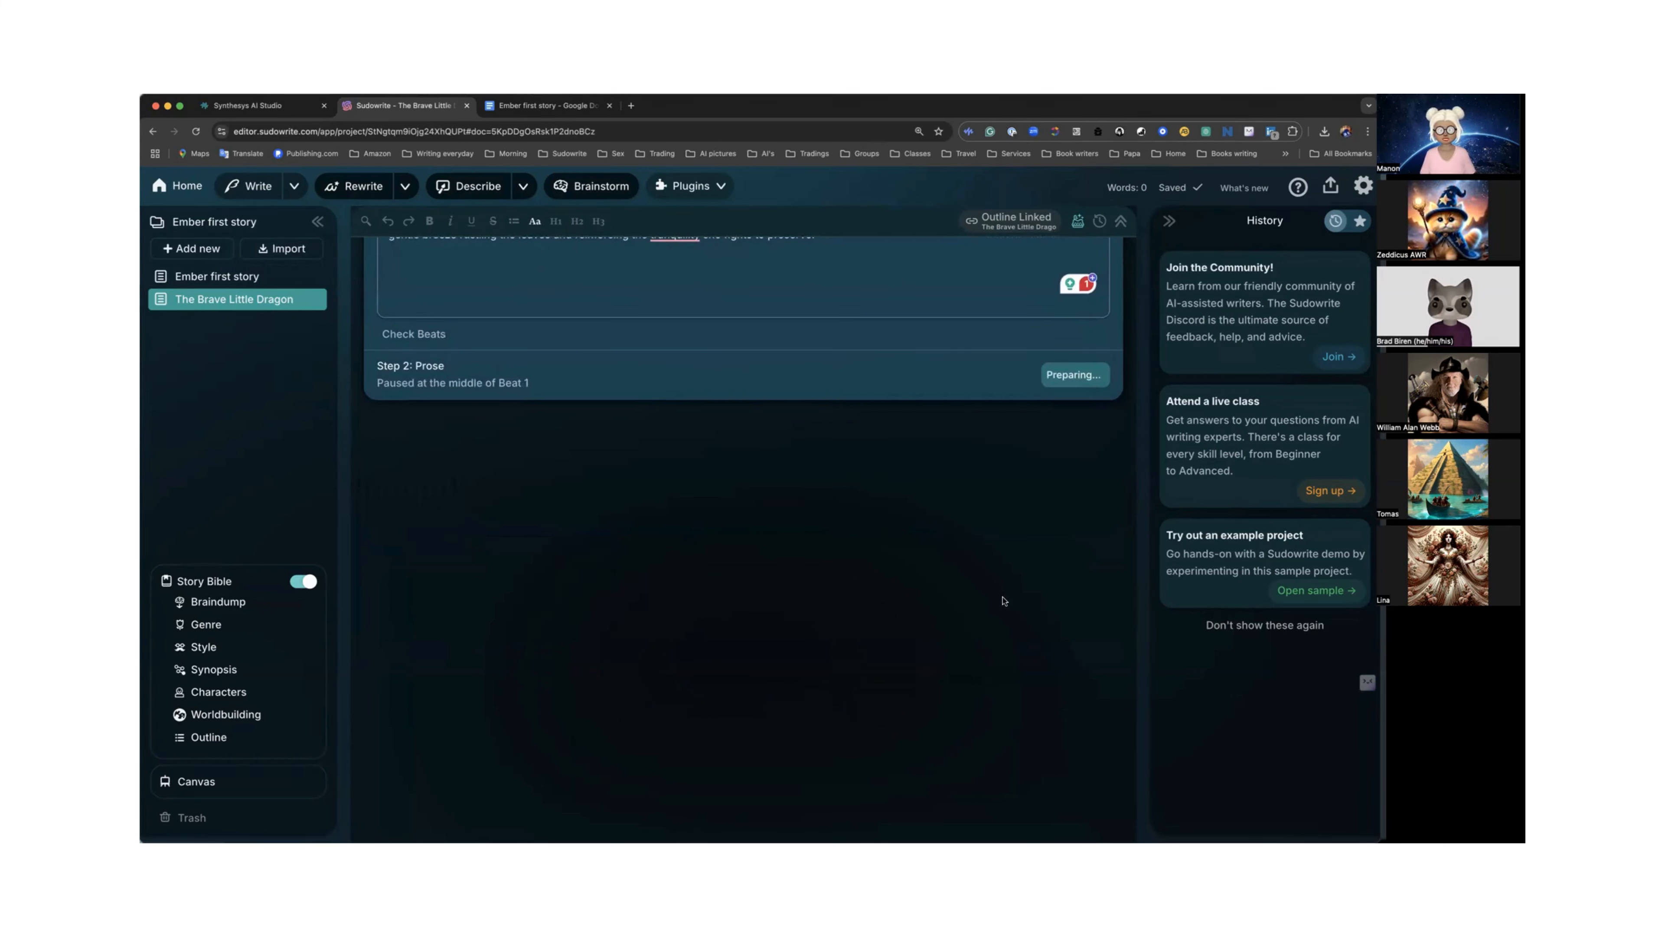
{"action": "scroll", "coordinate": [1003, 600], "scroll_direction": "up", "scroll_amount": 2}
{"action": "scroll", "coordinate": [1003, 600], "scroll_direction": "up", "scroll_amount": 2}
{"action": "scroll", "coordinate": [1002, 600], "scroll_direction": "down", "scroll_amount": 3}
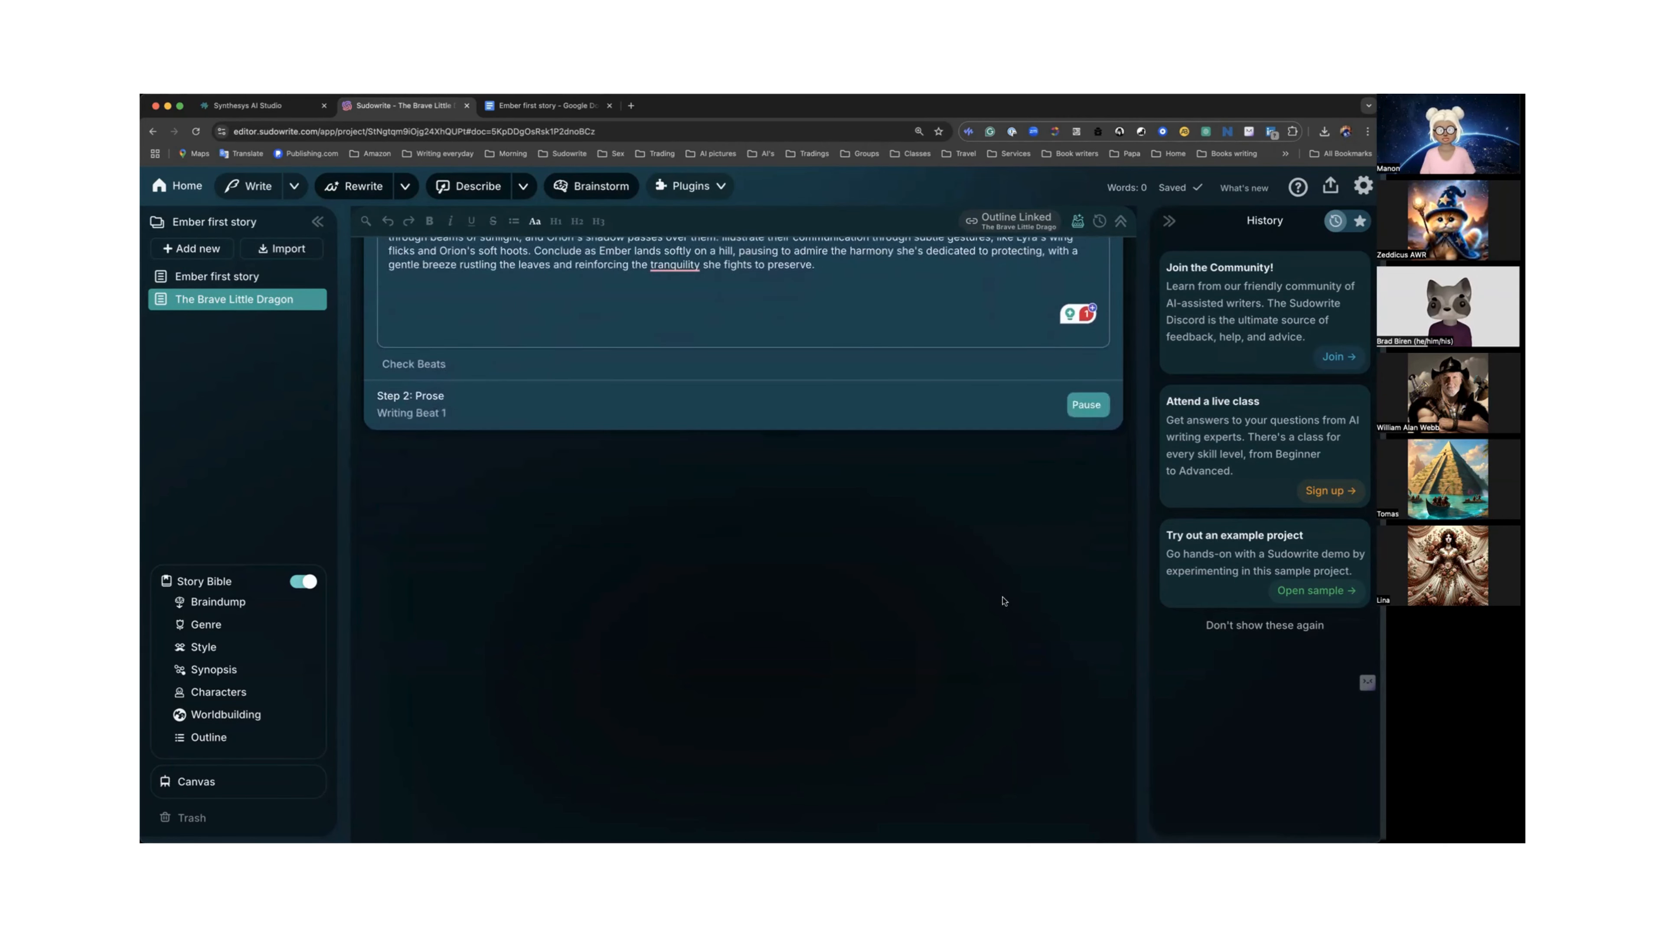
Read through the generated prose for The Brave Little Dragon chapter.
{"action": "scroll", "coordinate": [1002, 600], "scroll_direction": "up", "scroll_amount": 1}
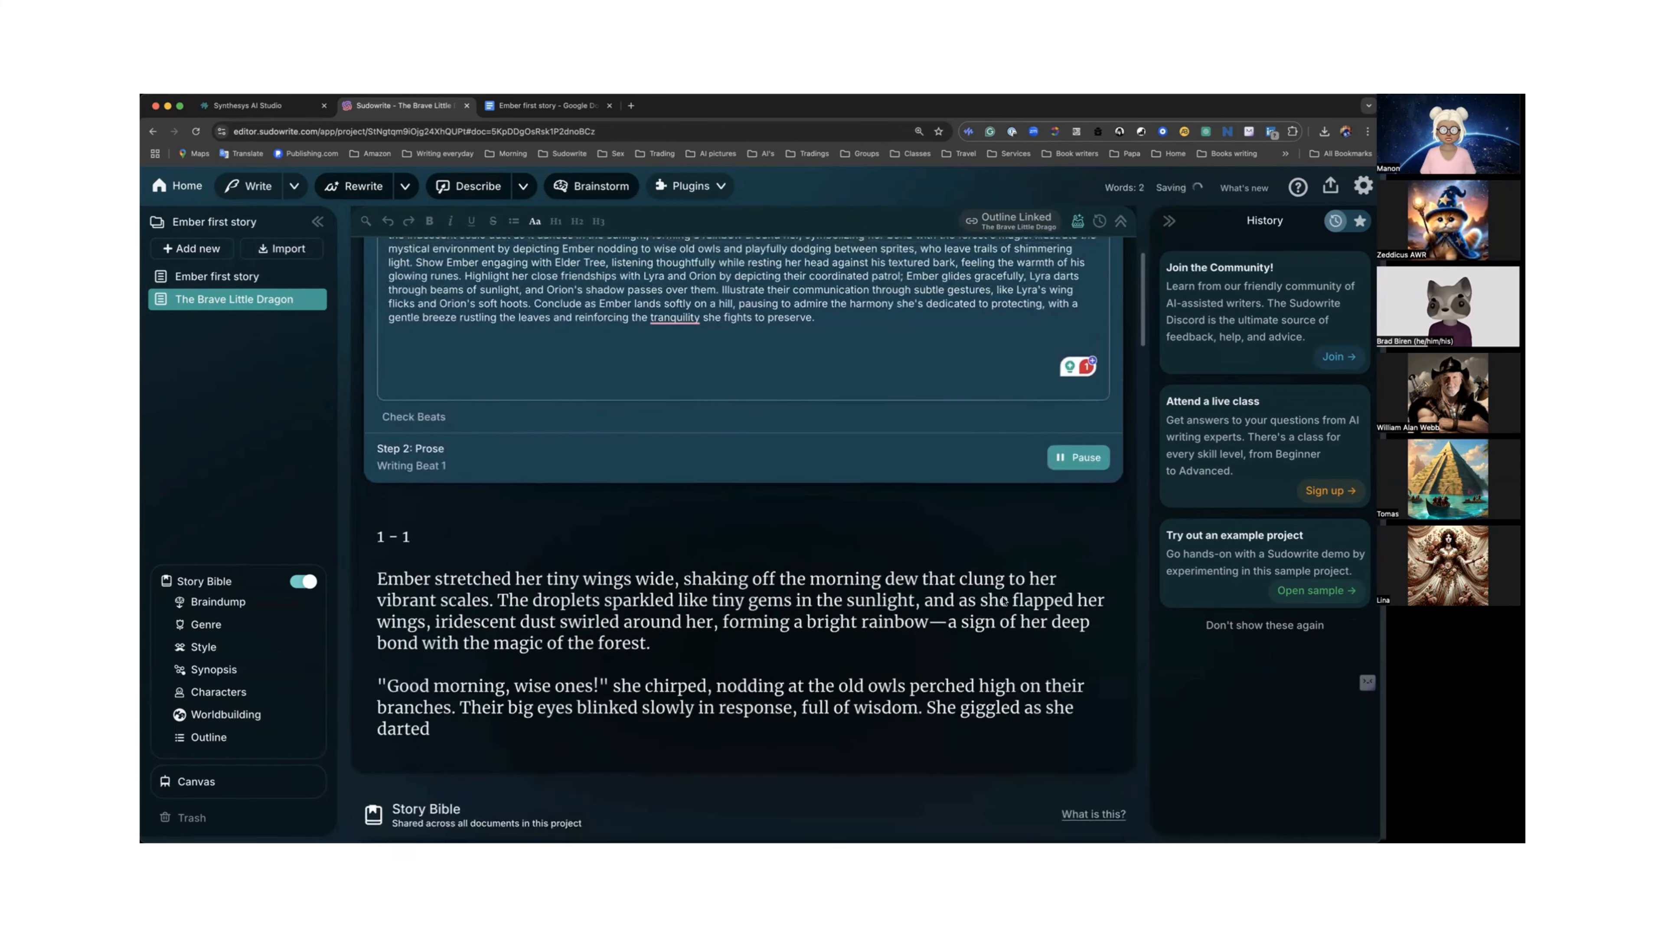
{"action": "scroll", "coordinate": [943, 593], "scroll_direction": "down", "scroll_amount": 4}
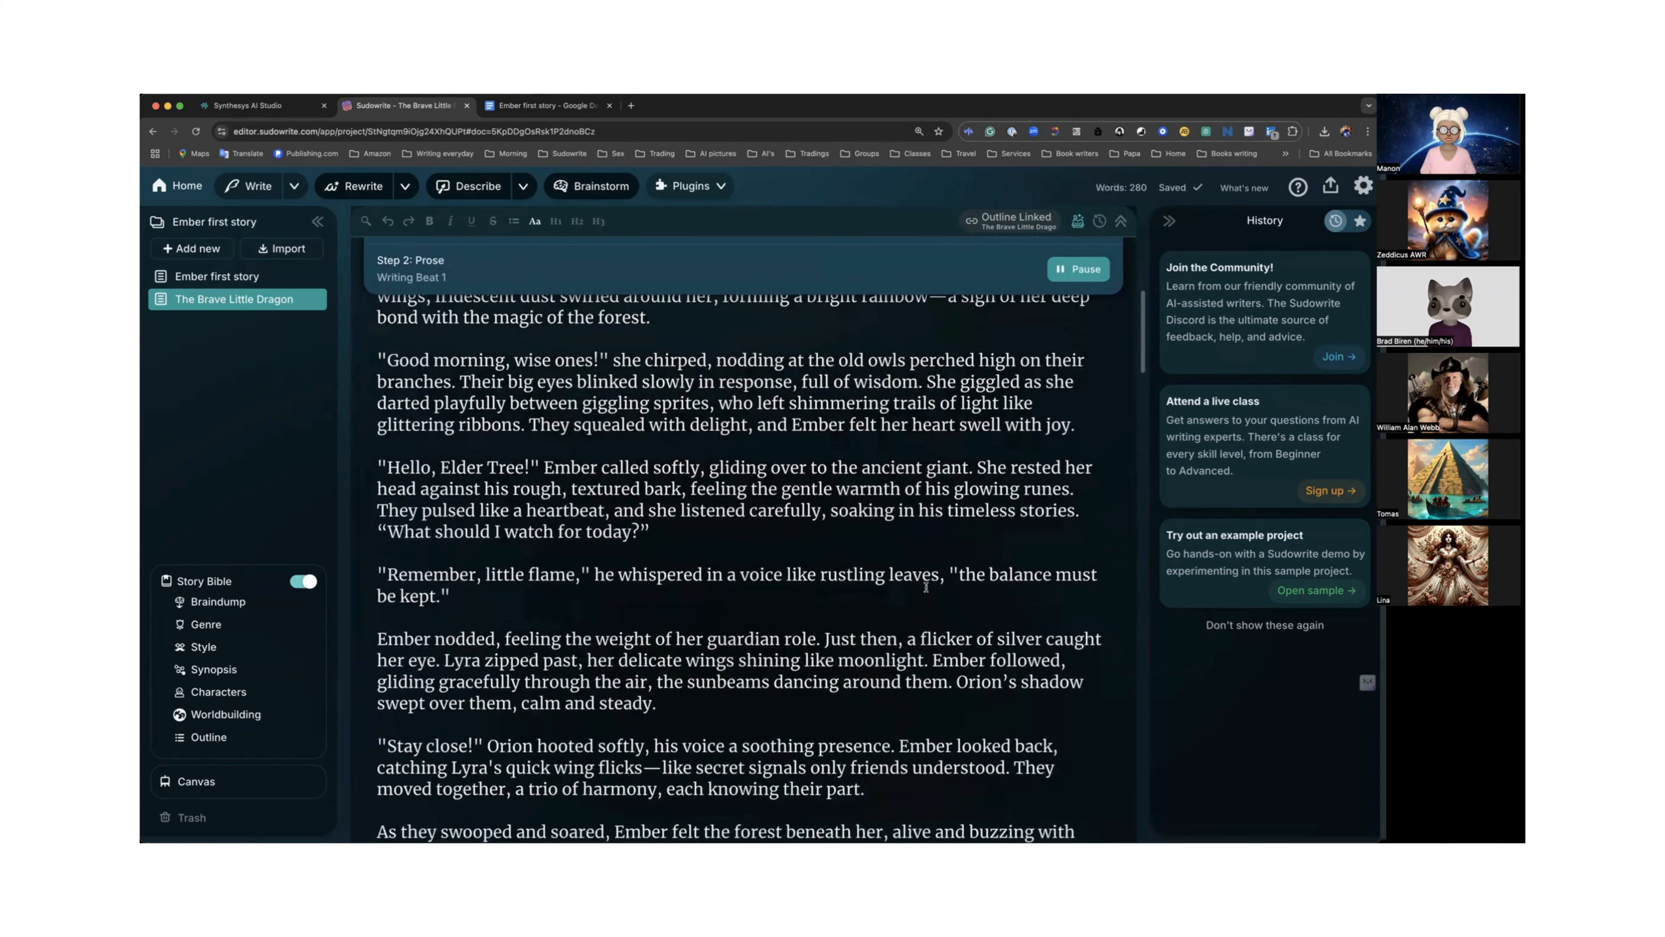
{"action": "scroll", "coordinate": [925, 587], "scroll_direction": "down", "scroll_amount": 5}
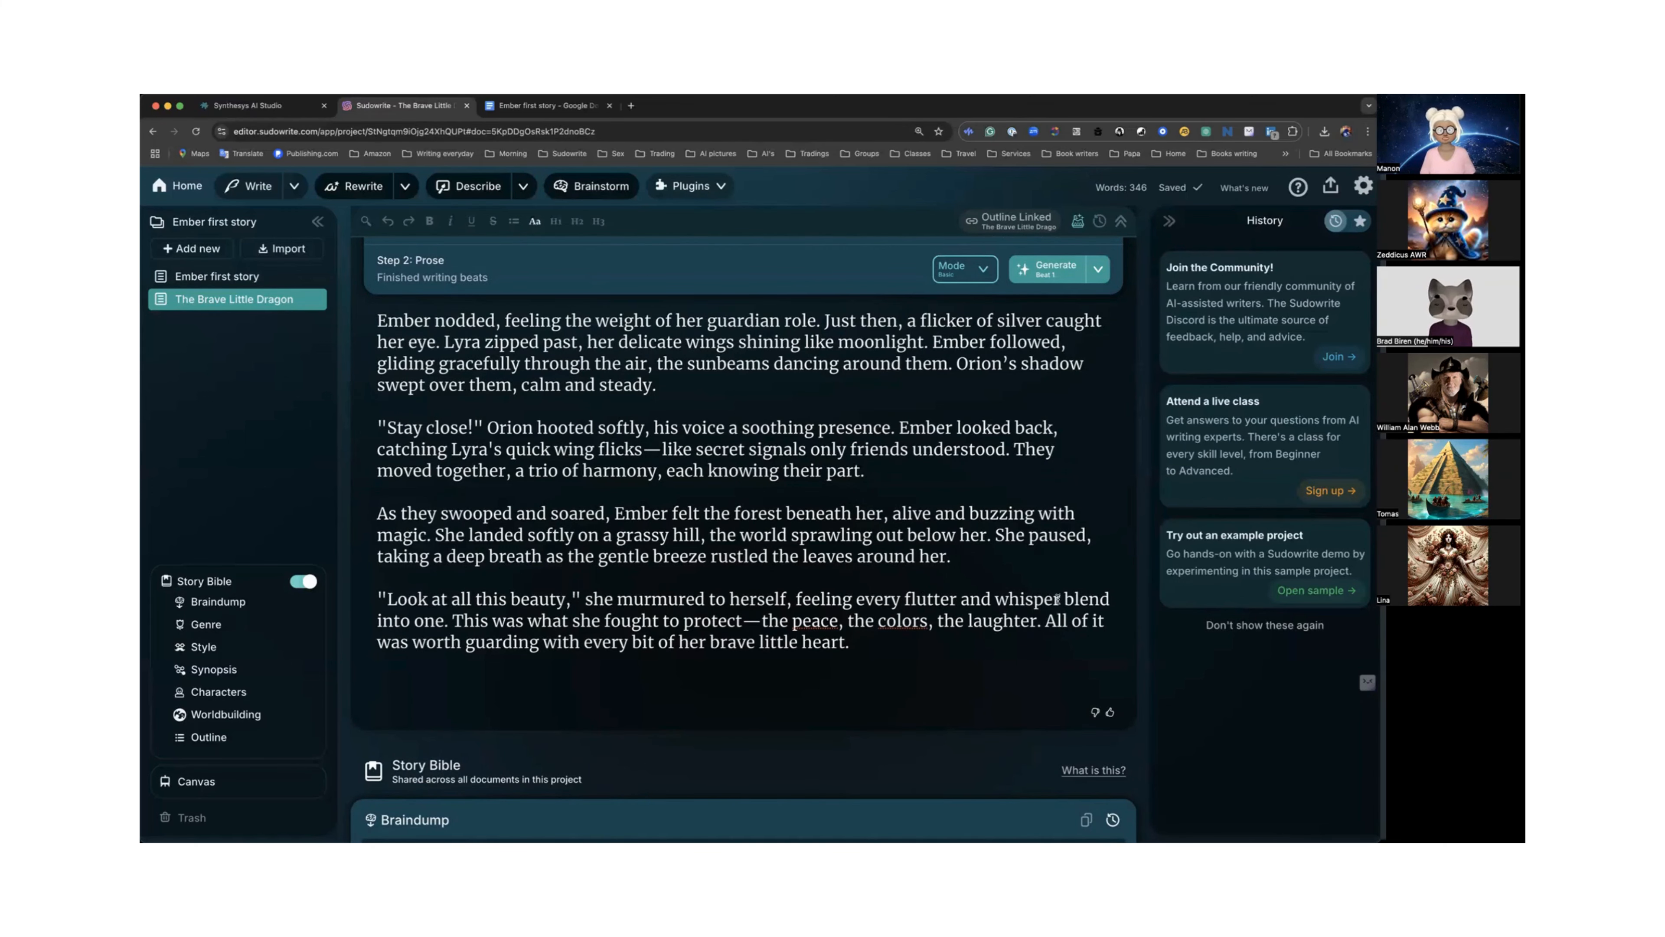
{"action": "scroll", "coordinate": [918, 611], "scroll_direction": "down", "scroll_amount": 1}
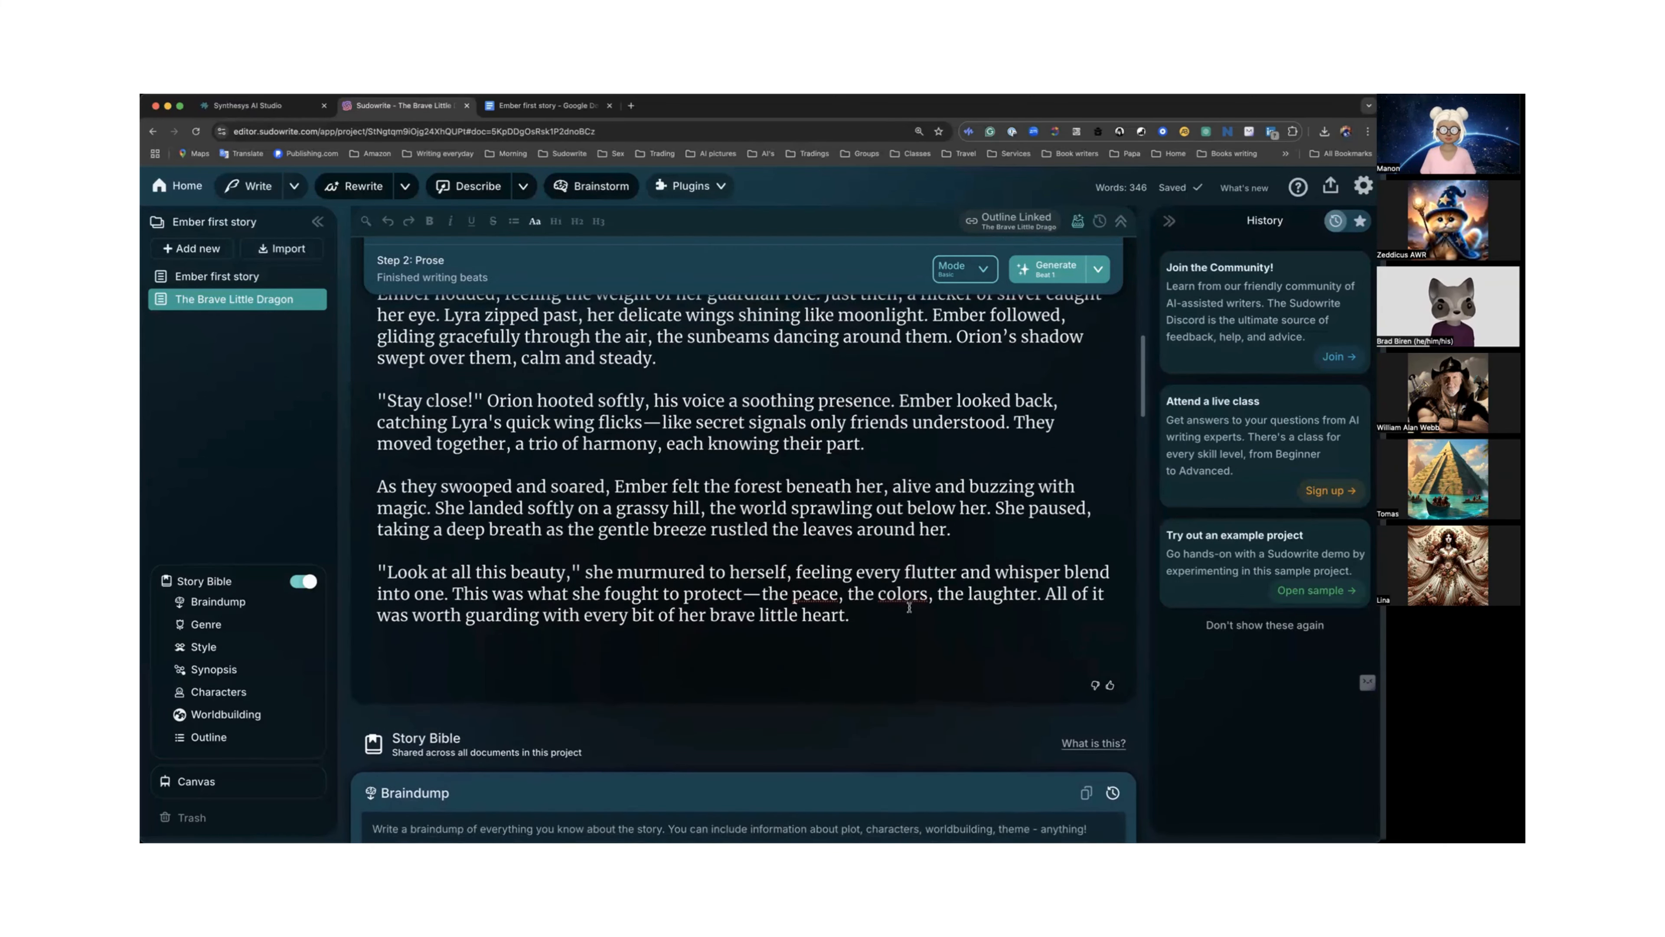
{"action": "scroll", "coordinate": [909, 609], "scroll_direction": "up", "scroll_amount": 3}
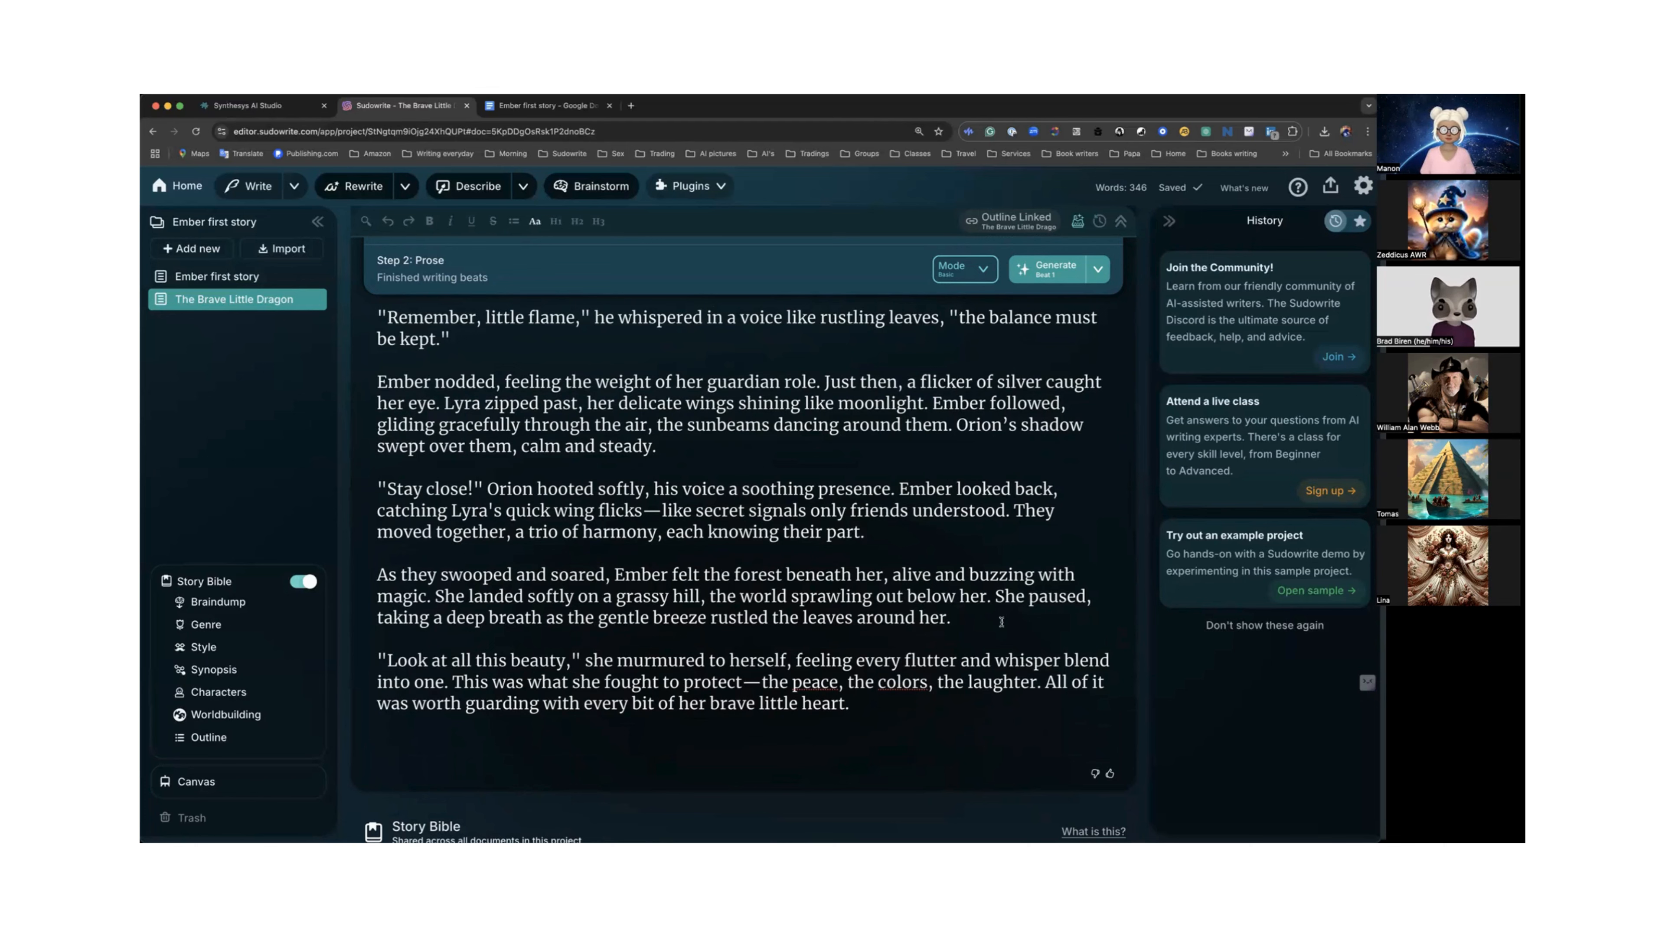
{"action": "scroll", "coordinate": [1001, 620], "scroll_direction": "up", "scroll_amount": 10}
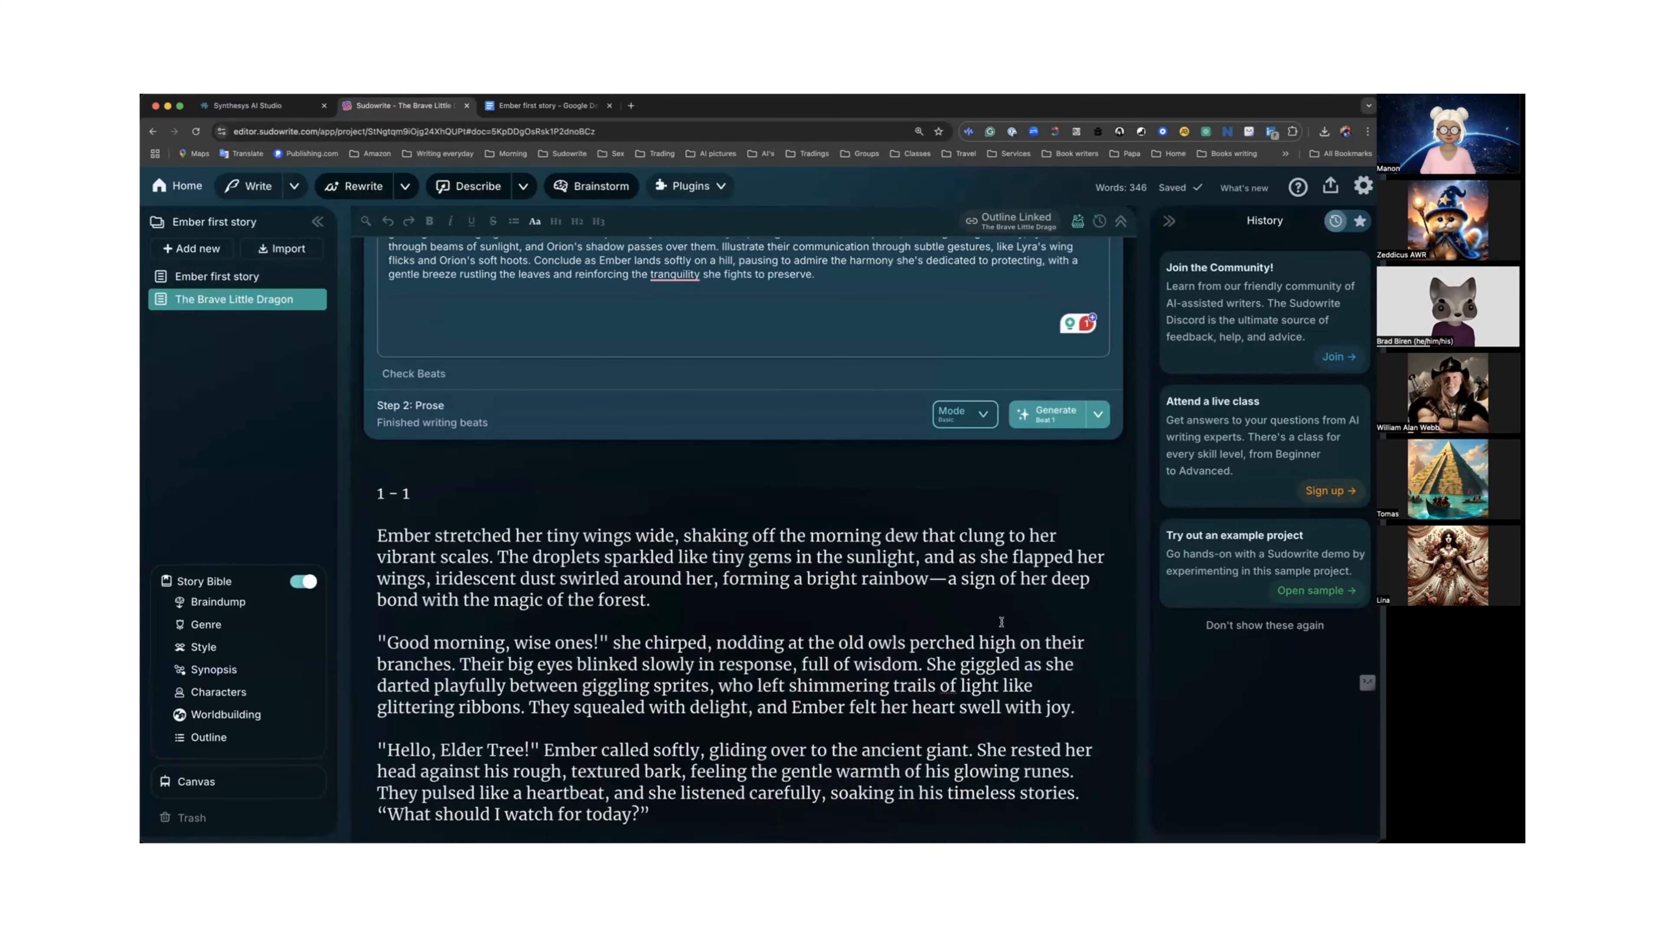
{"action": "scroll", "coordinate": [1001, 621], "scroll_direction": "down", "scroll_amount": 10}
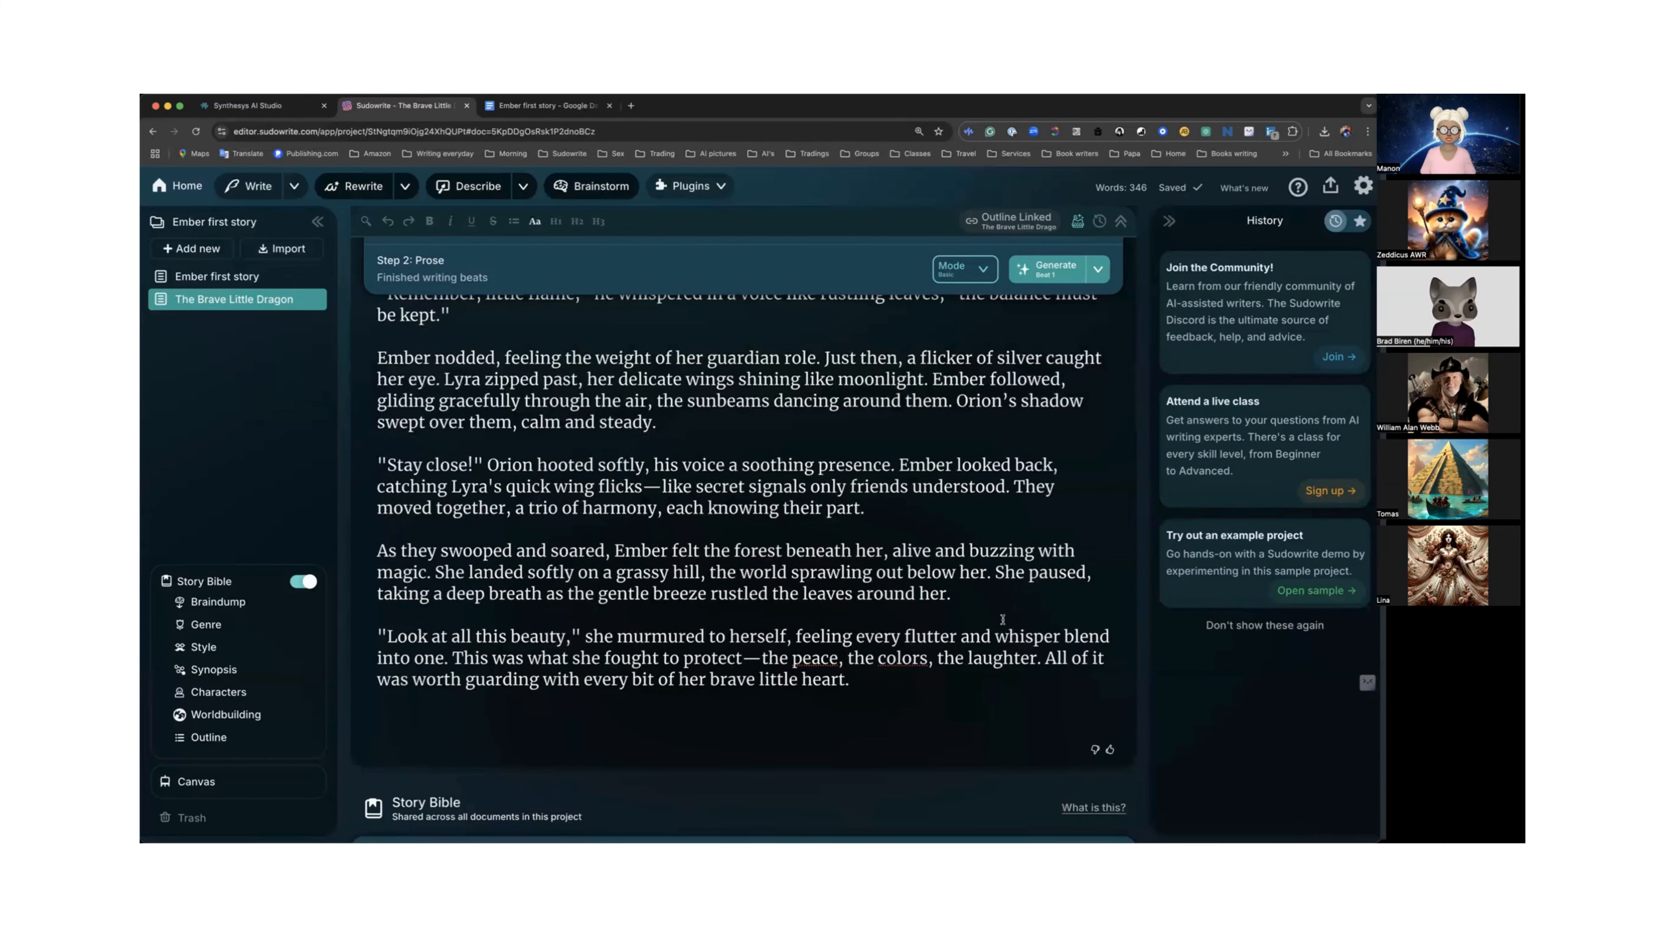
{"action": "scroll", "coordinate": [1003, 619], "scroll_direction": "up", "scroll_amount": 10}
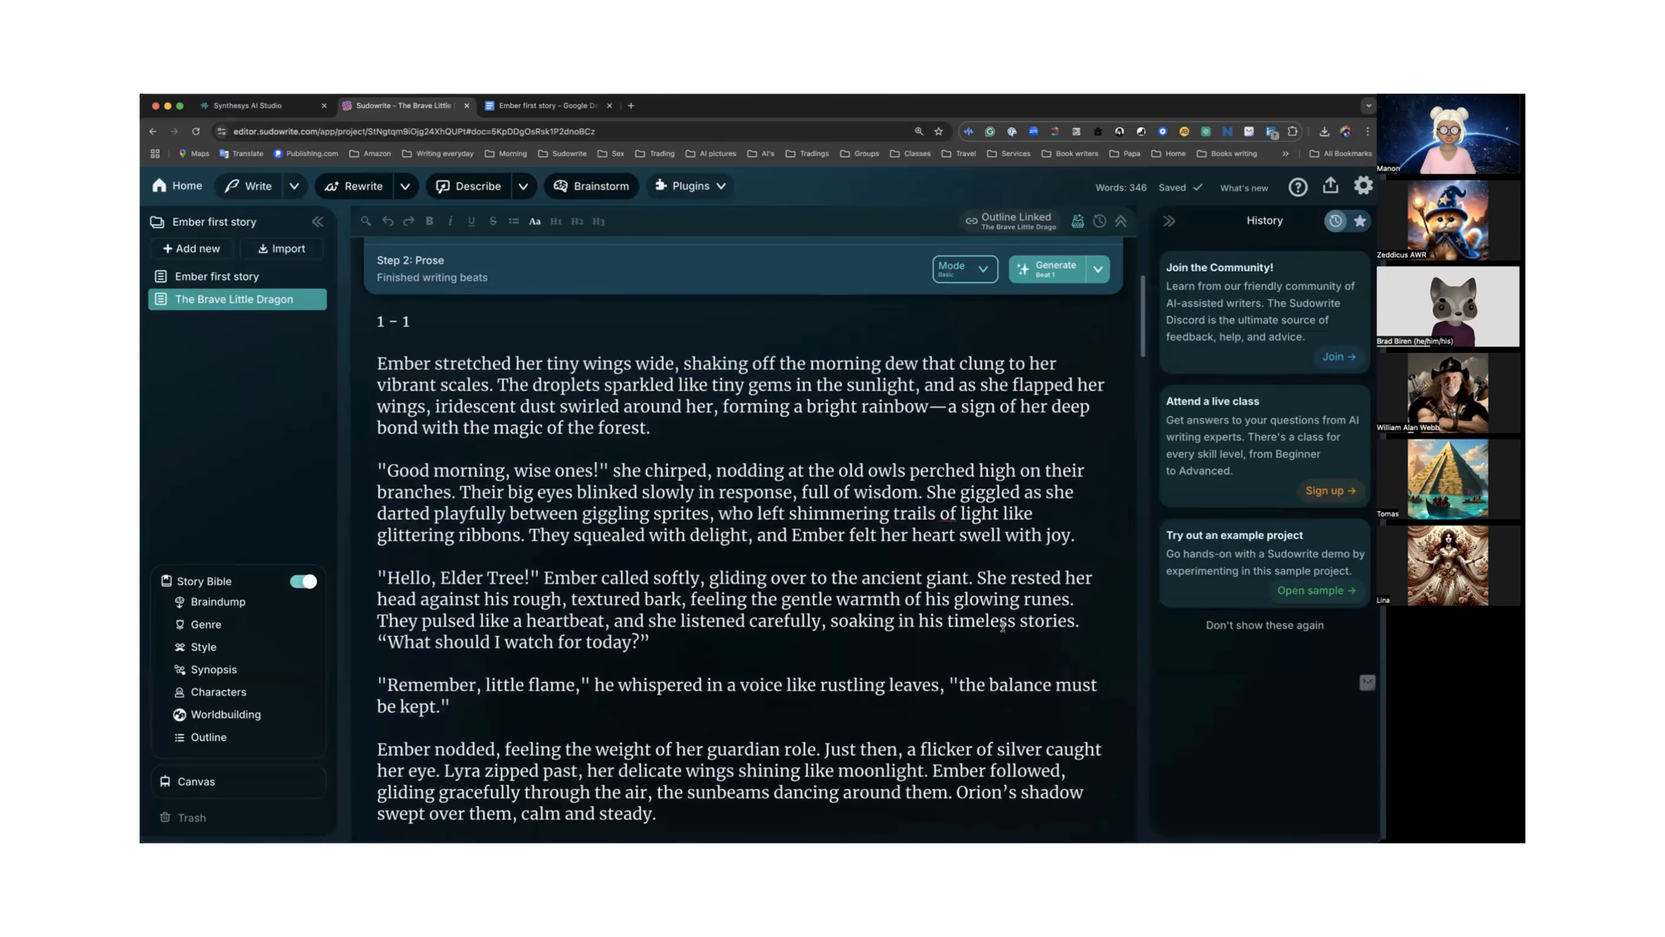
Switch the prose generation mode to the Advanced GPT 4o Mini model.
{"action": "scroll", "coordinate": [1003, 626], "scroll_direction": "down", "scroll_amount": 1}
{"action": "scroll", "coordinate": [1003, 627], "scroll_direction": "down", "scroll_amount": 5}
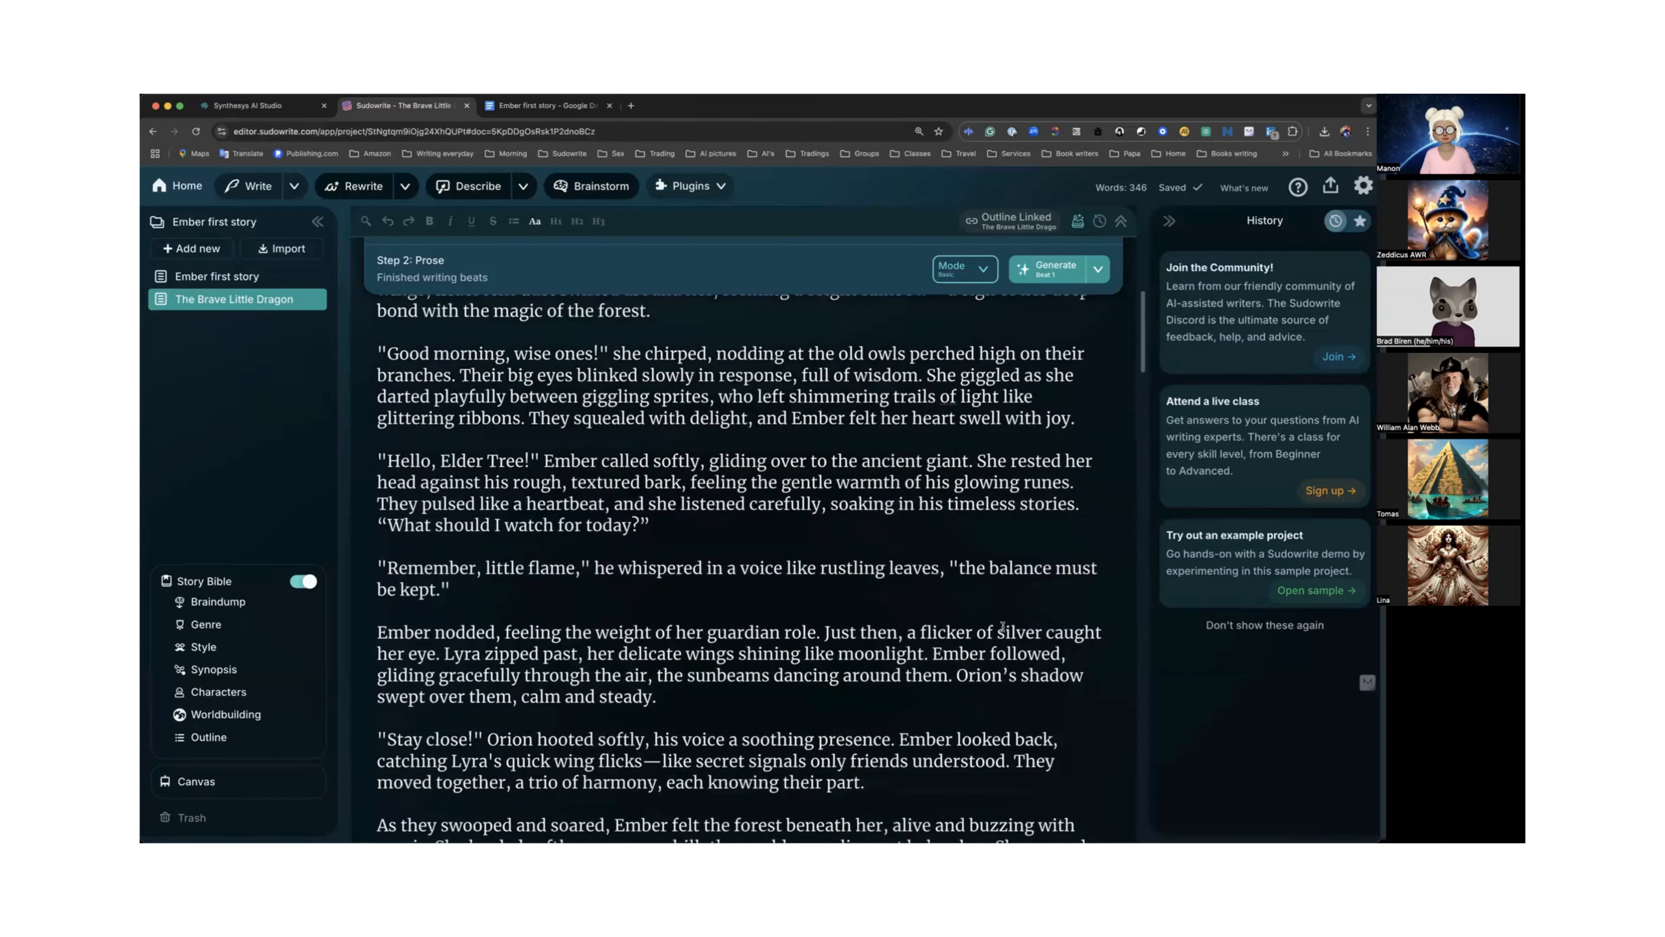
{"action": "scroll", "coordinate": [1003, 624], "scroll_direction": "down", "scroll_amount": 3}
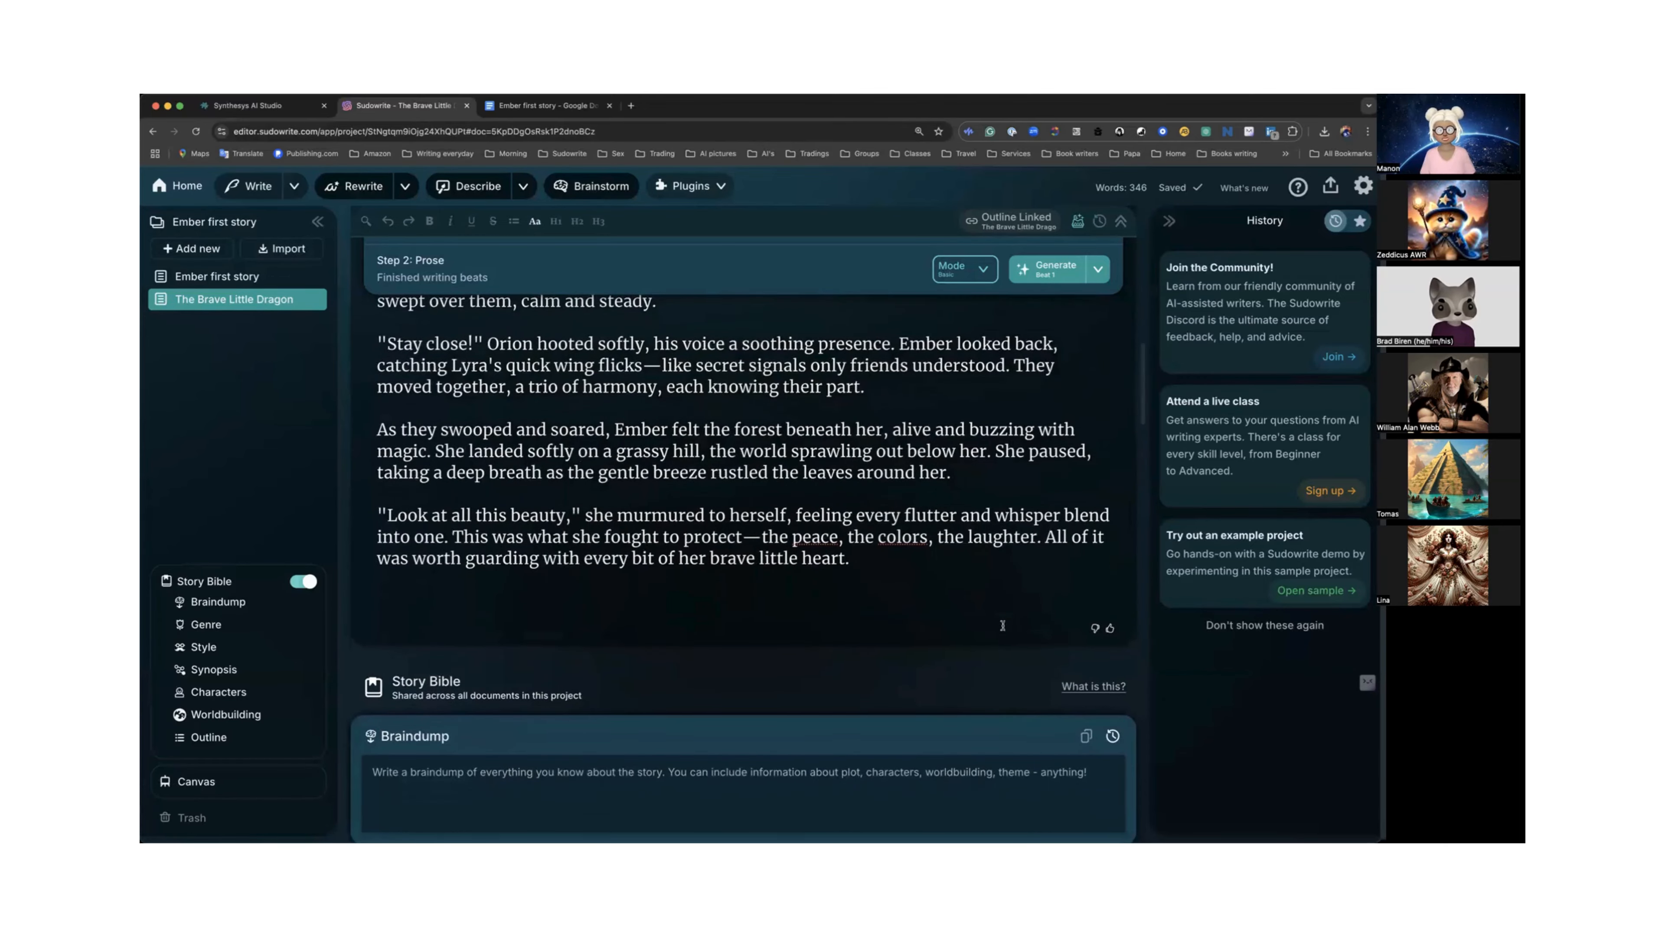
{"action": "scroll", "coordinate": [1002, 626], "scroll_direction": "up", "scroll_amount": 6}
{"action": "scroll", "coordinate": [1003, 629], "scroll_direction": "up", "scroll_amount": 7}
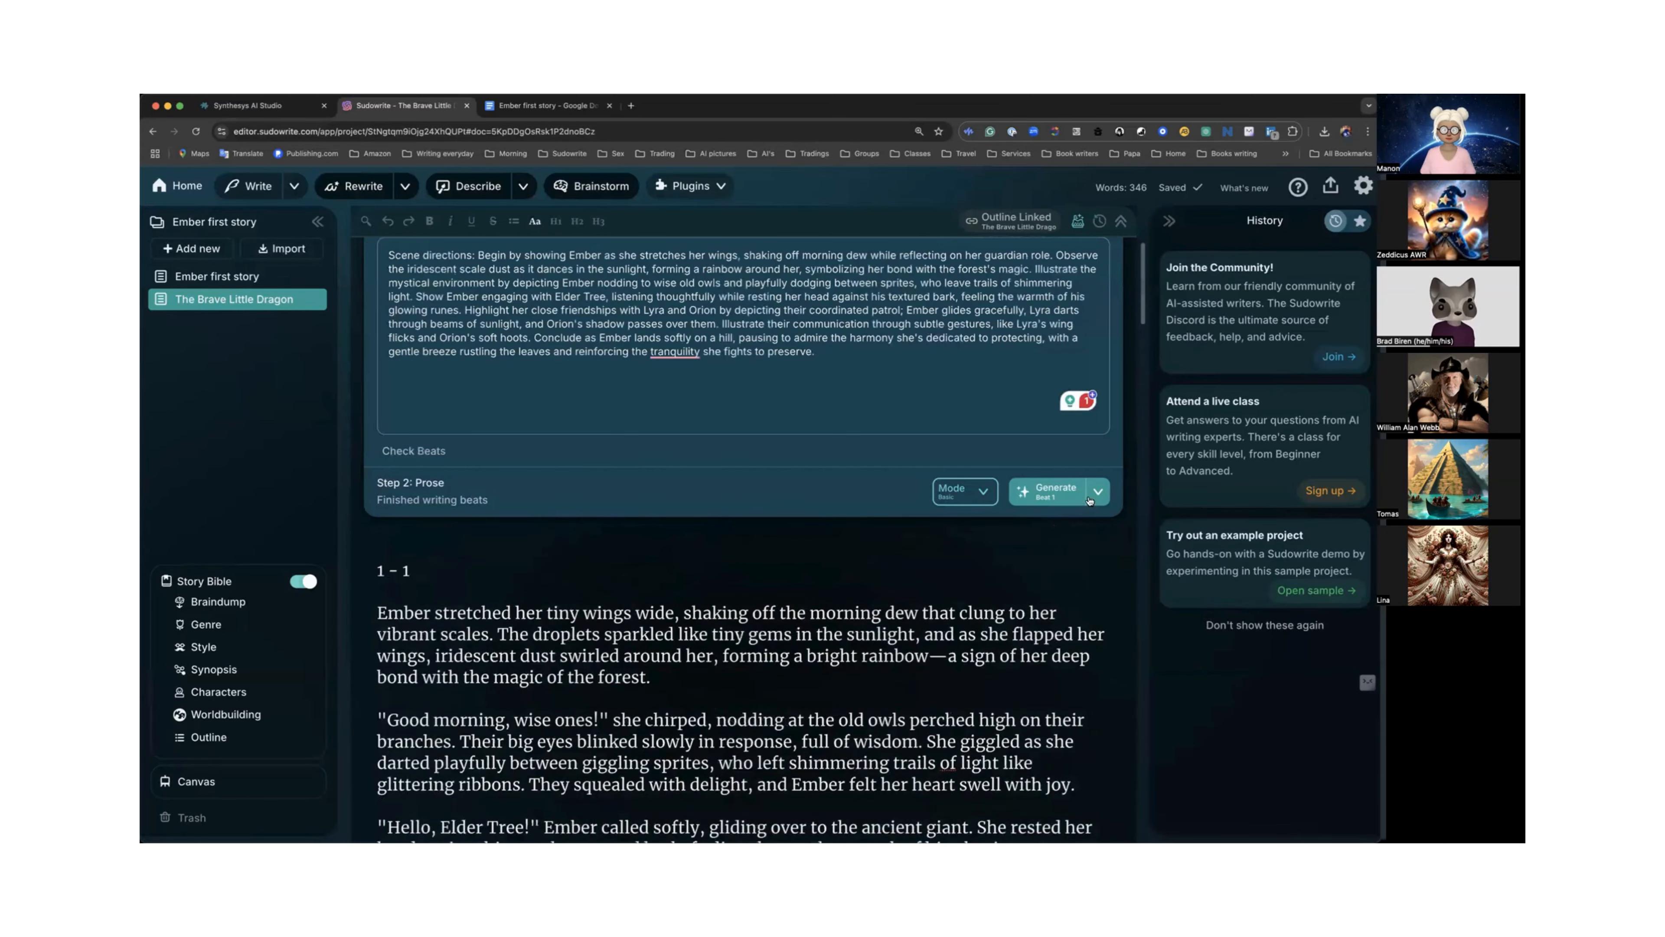
{"action": "left_click", "coordinate": [986, 492]}
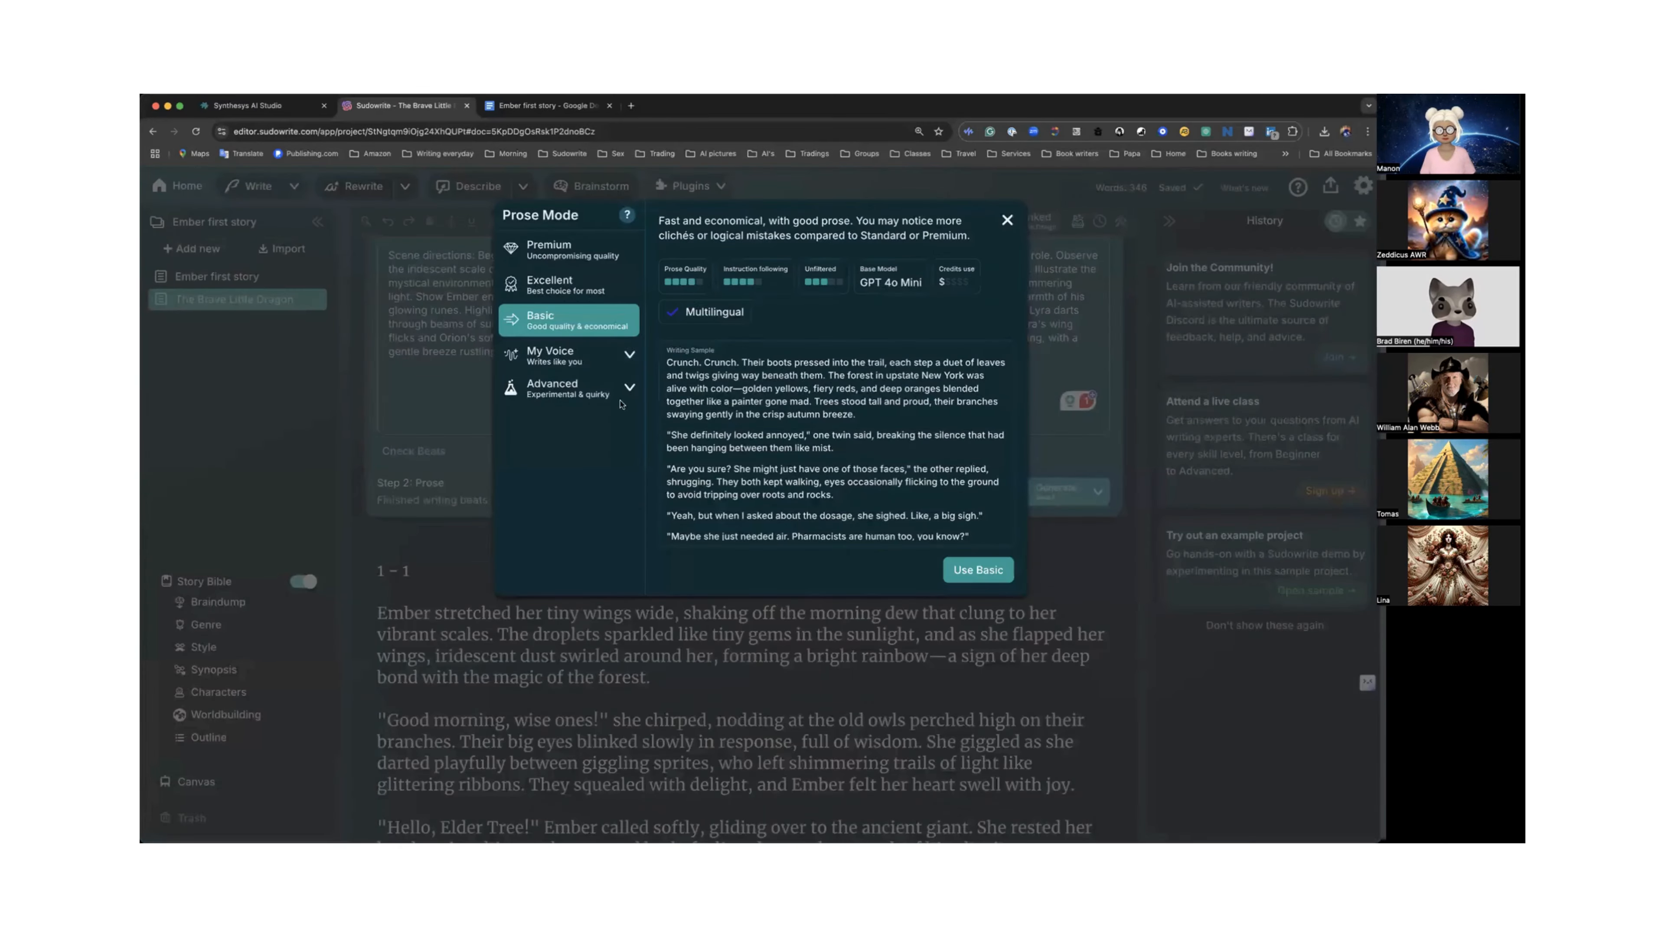
{"action": "left_click", "coordinate": [626, 389]}
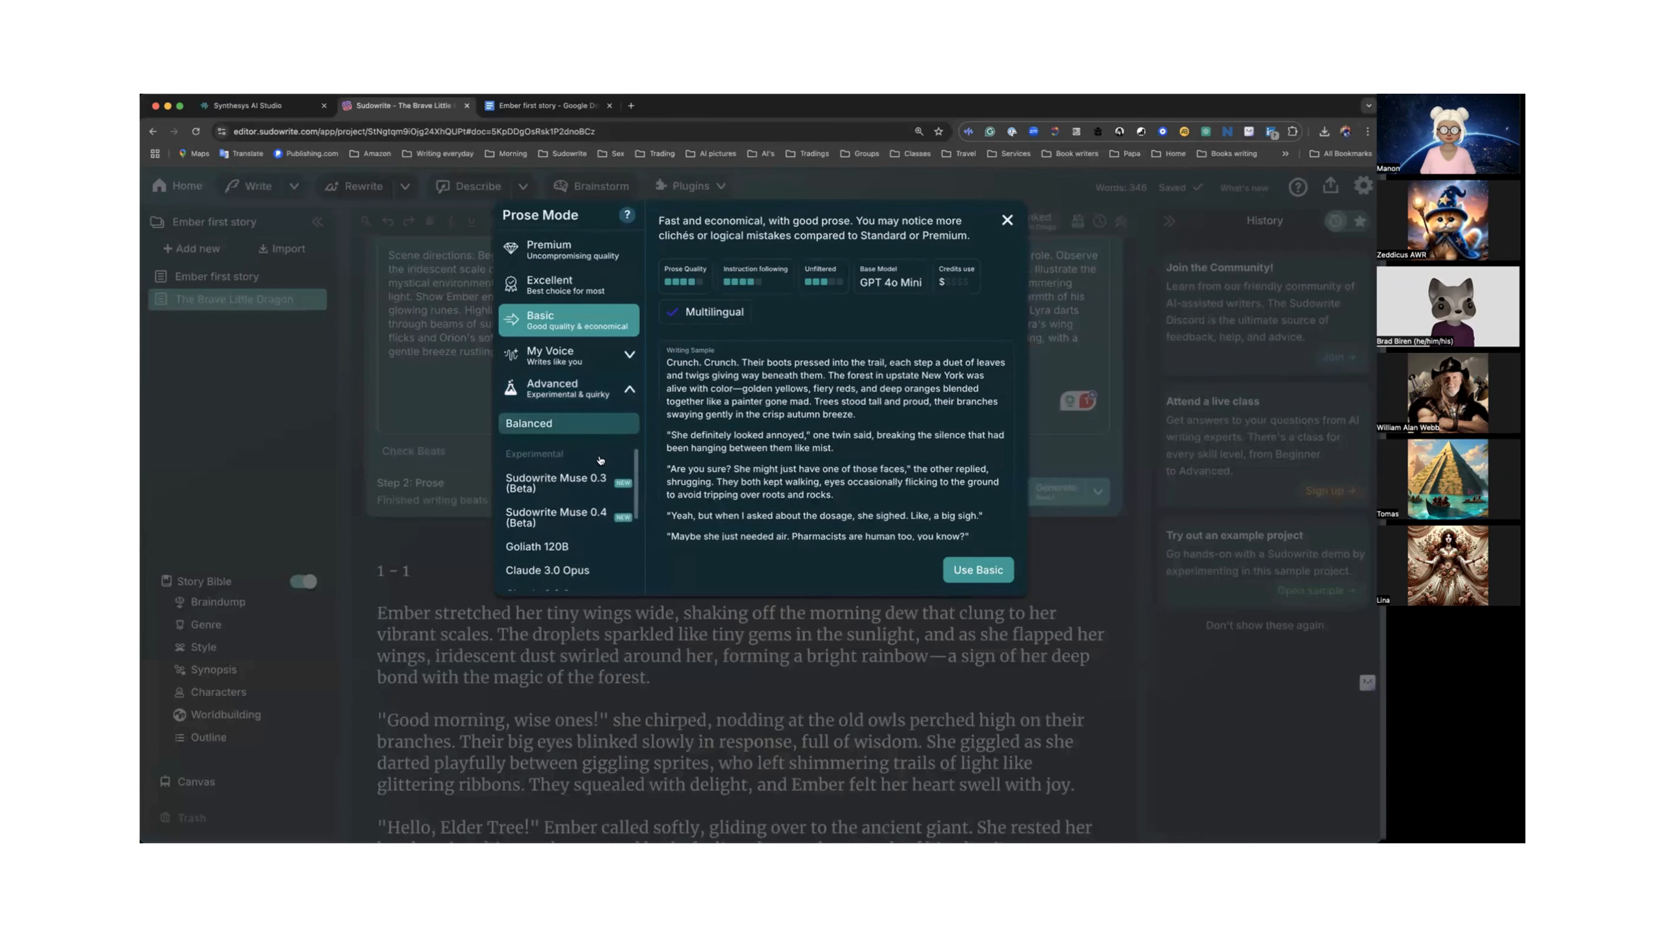
{"action": "scroll", "coordinate": [598, 459], "scroll_direction": "down", "scroll_amount": 5}
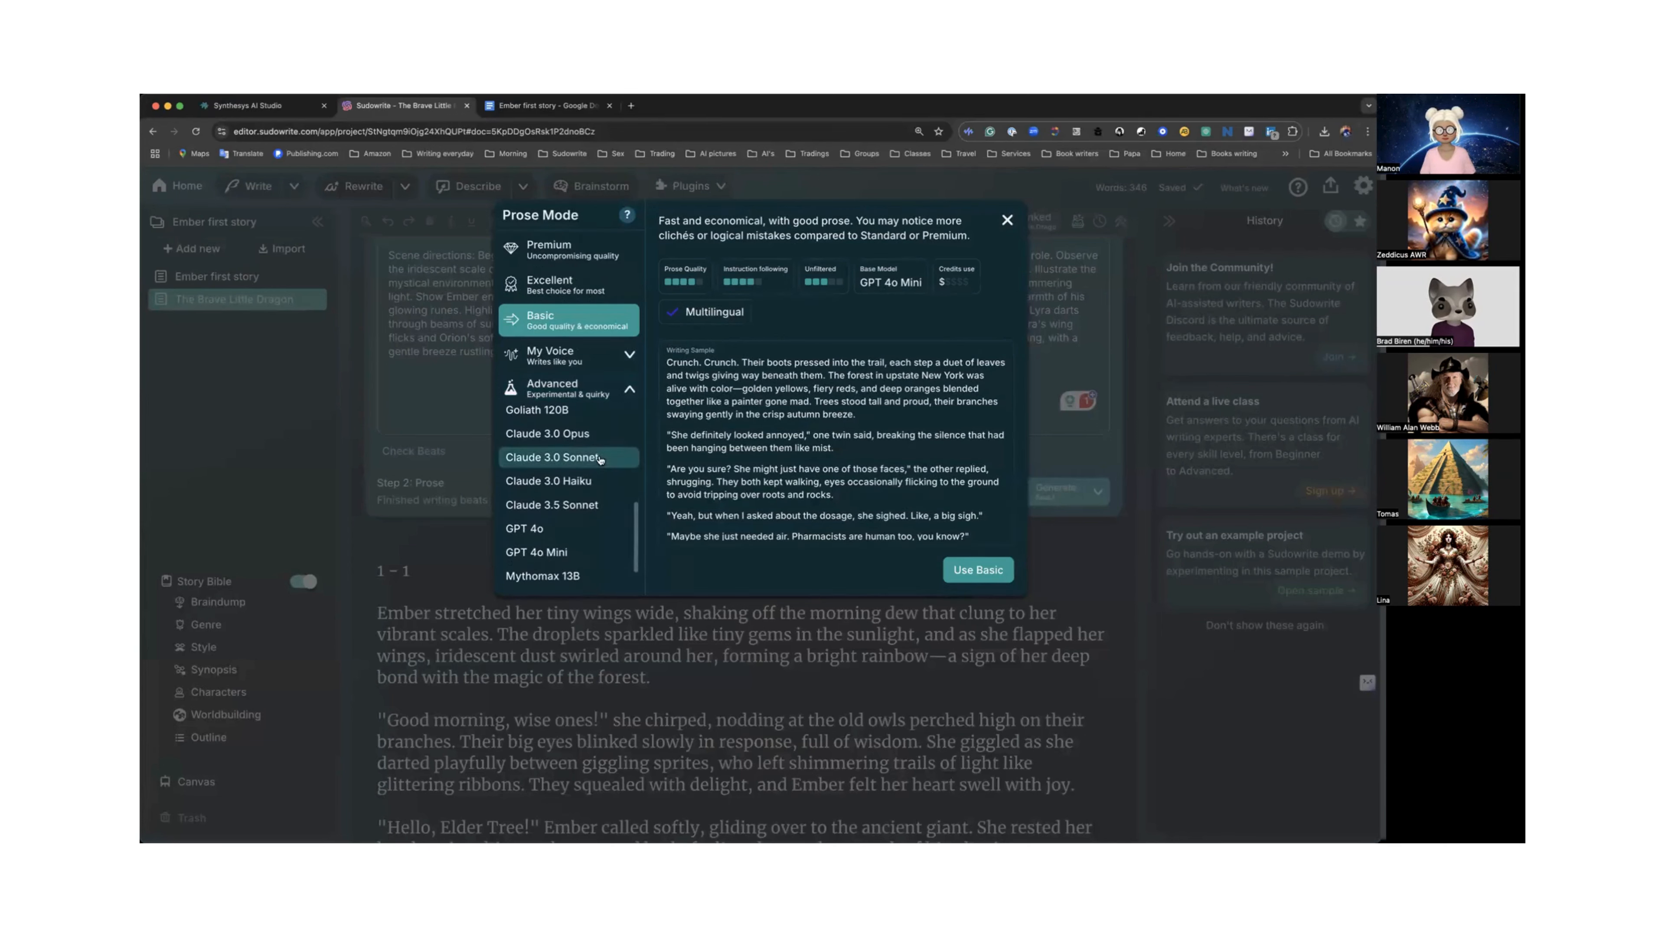
{"action": "left_click", "coordinate": [557, 552]}
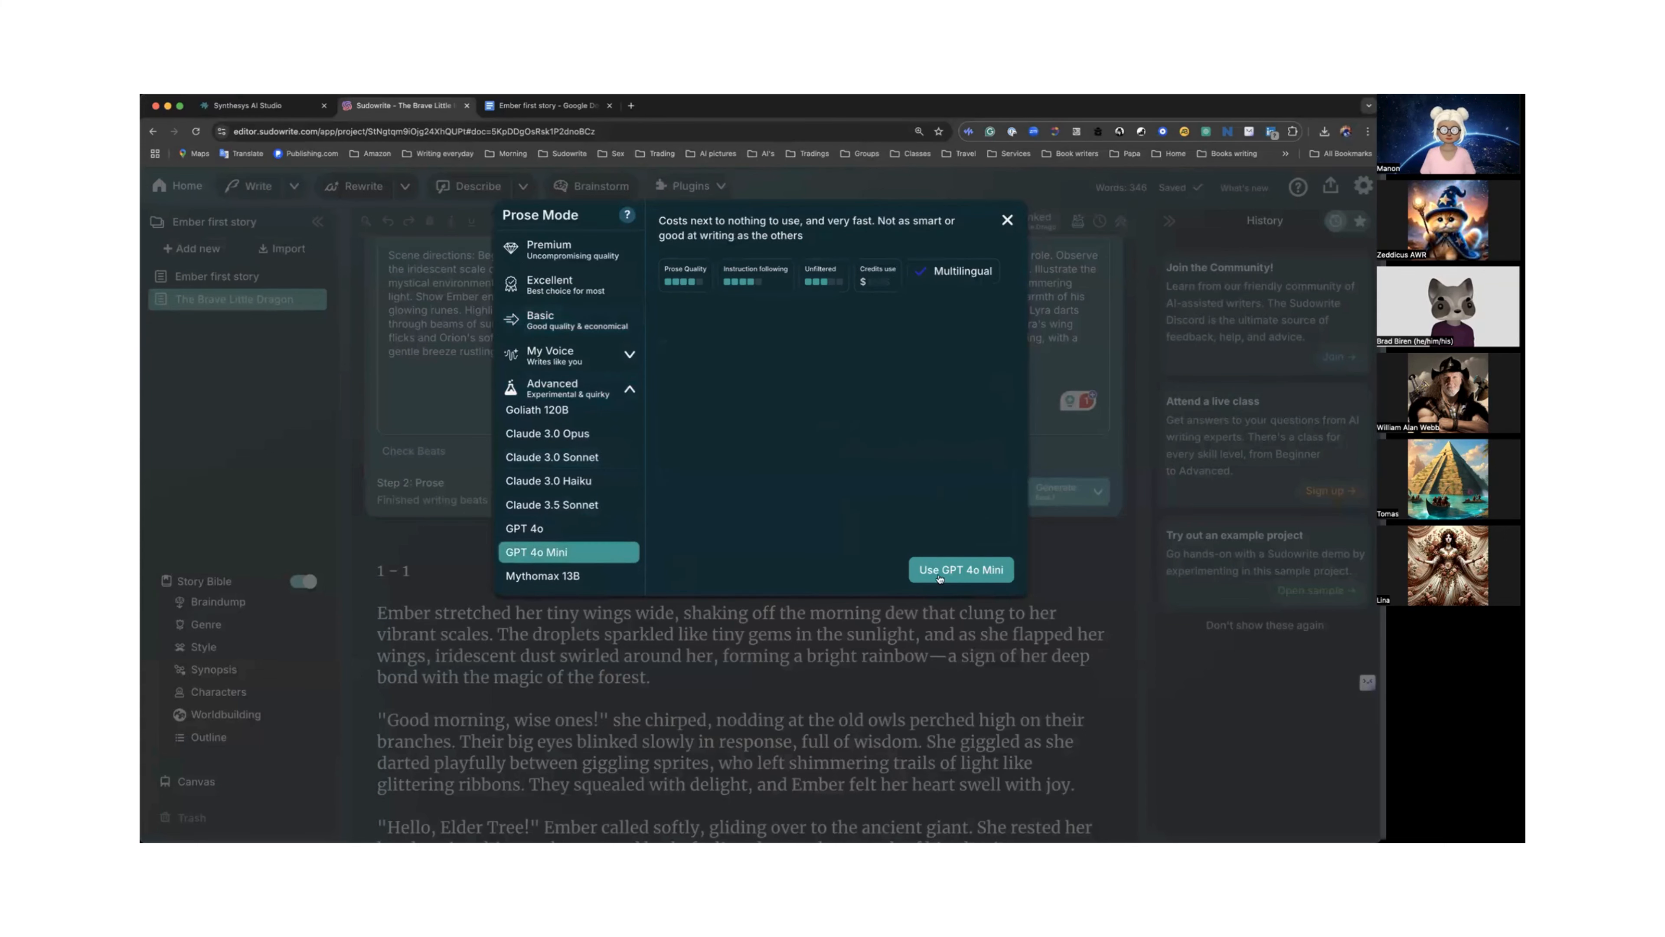
{"action": "left_click", "coordinate": [941, 577]}
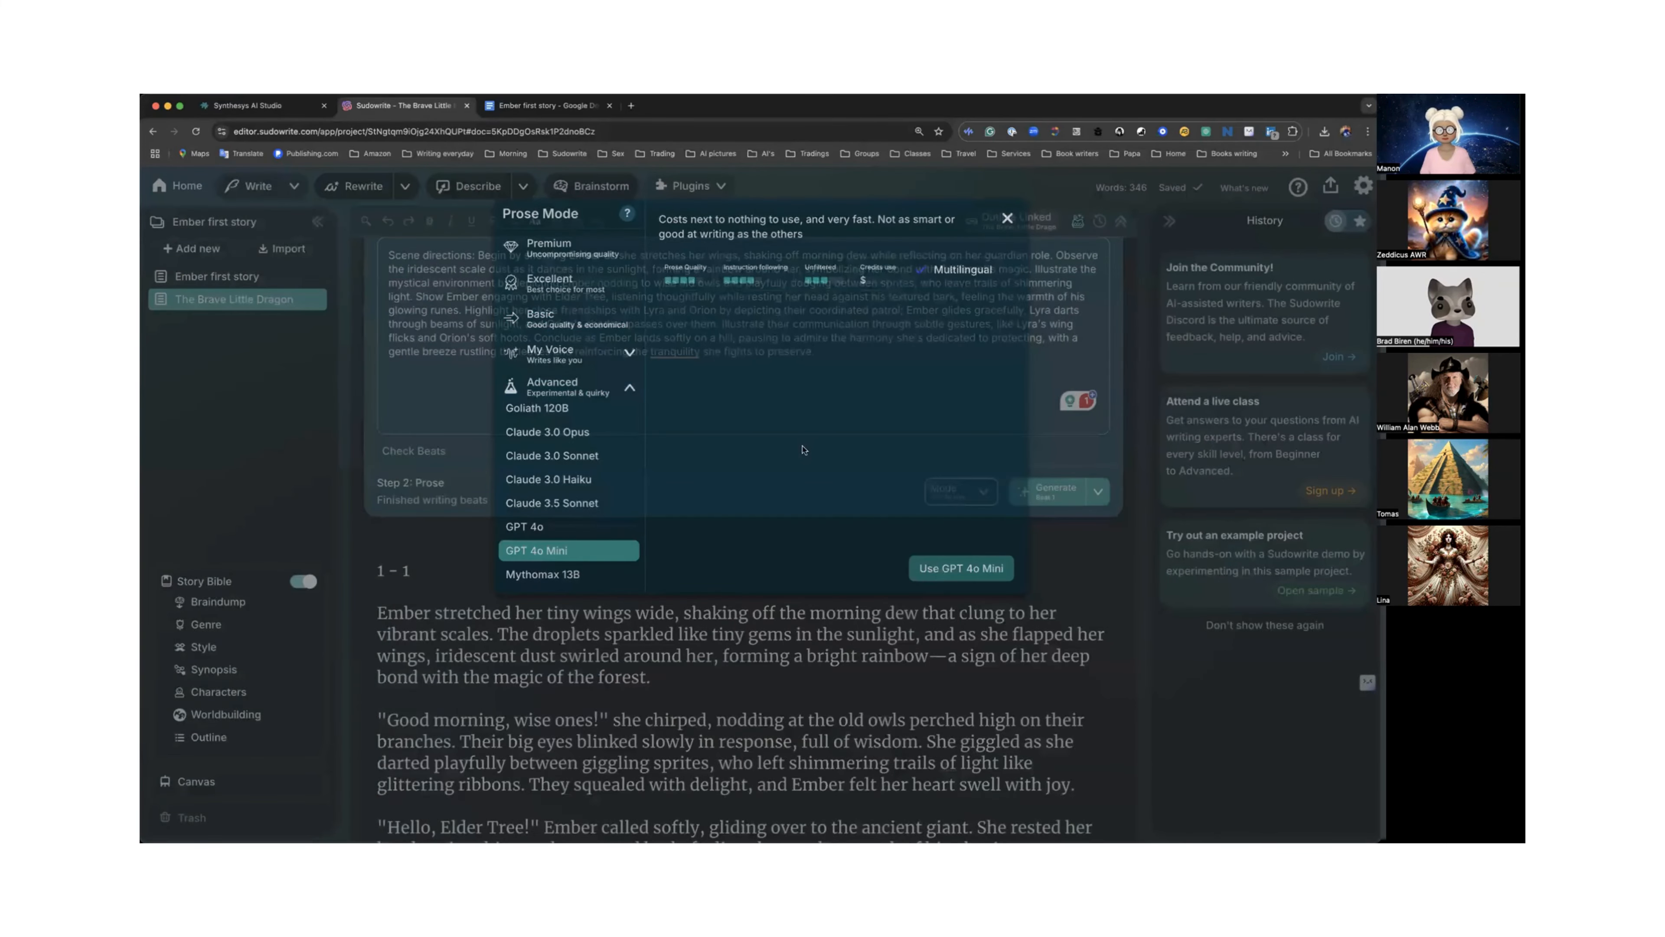
Add a new line after the prose, enable continuing where the document leaves off, and generate another version of the chapter prose.
{"action": "scroll", "coordinate": [802, 446], "scroll_direction": "down", "scroll_amount": 4}
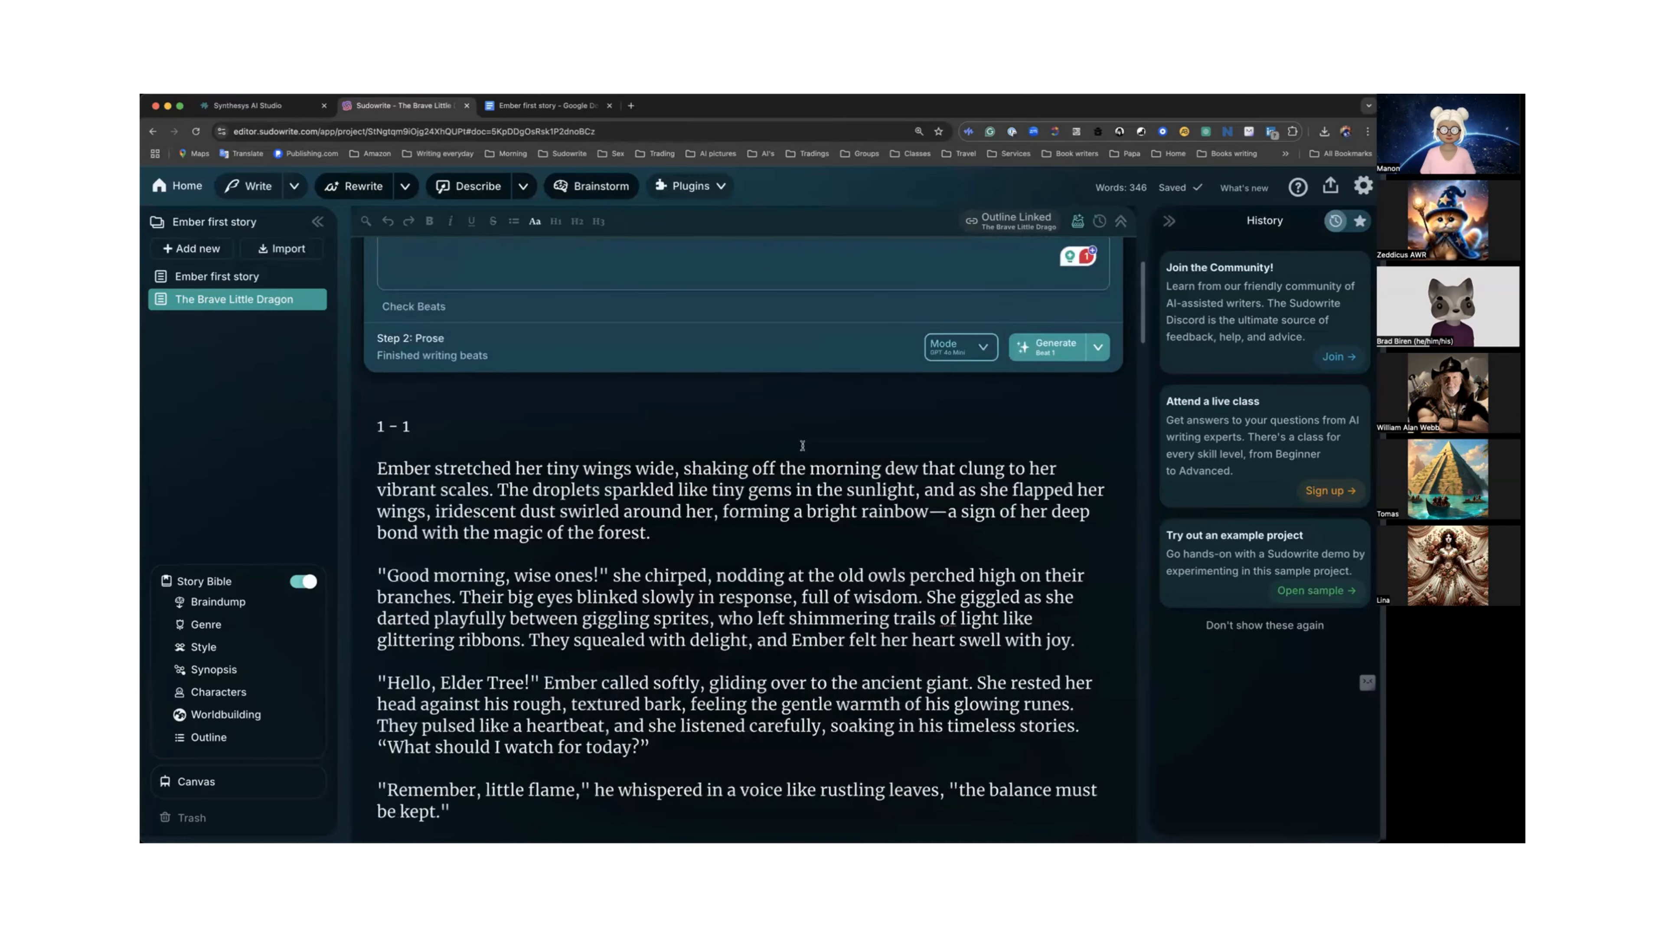
{"action": "scroll", "coordinate": [802, 446], "scroll_direction": "down", "scroll_amount": 15}
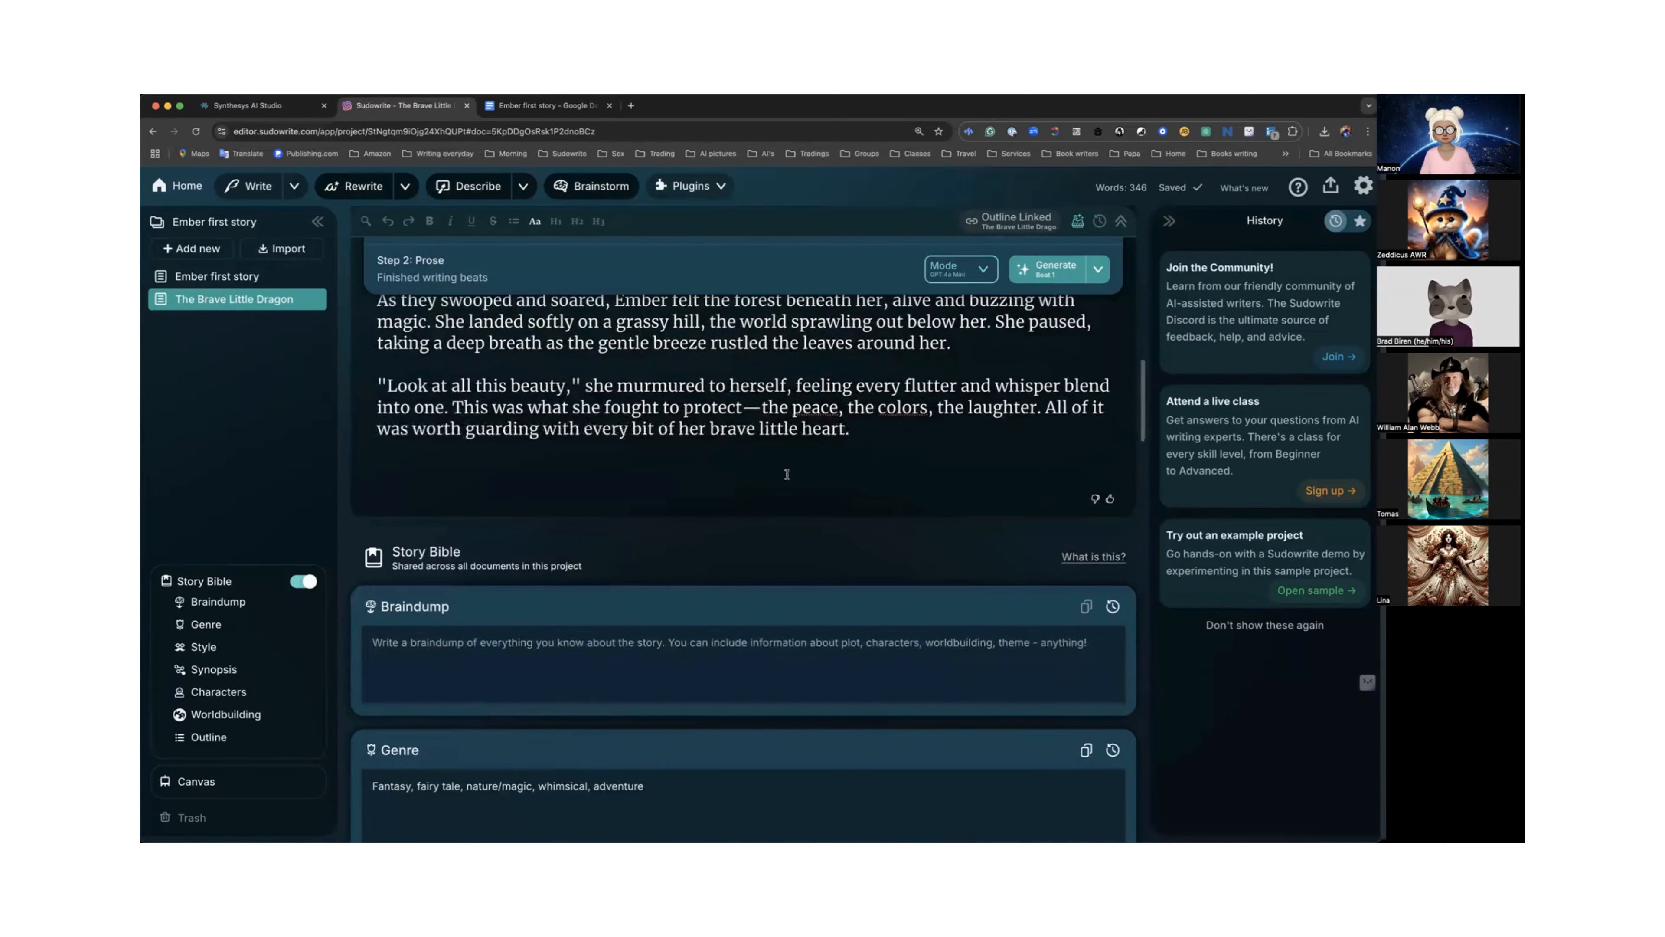
{"action": "key", "text": "Return"}
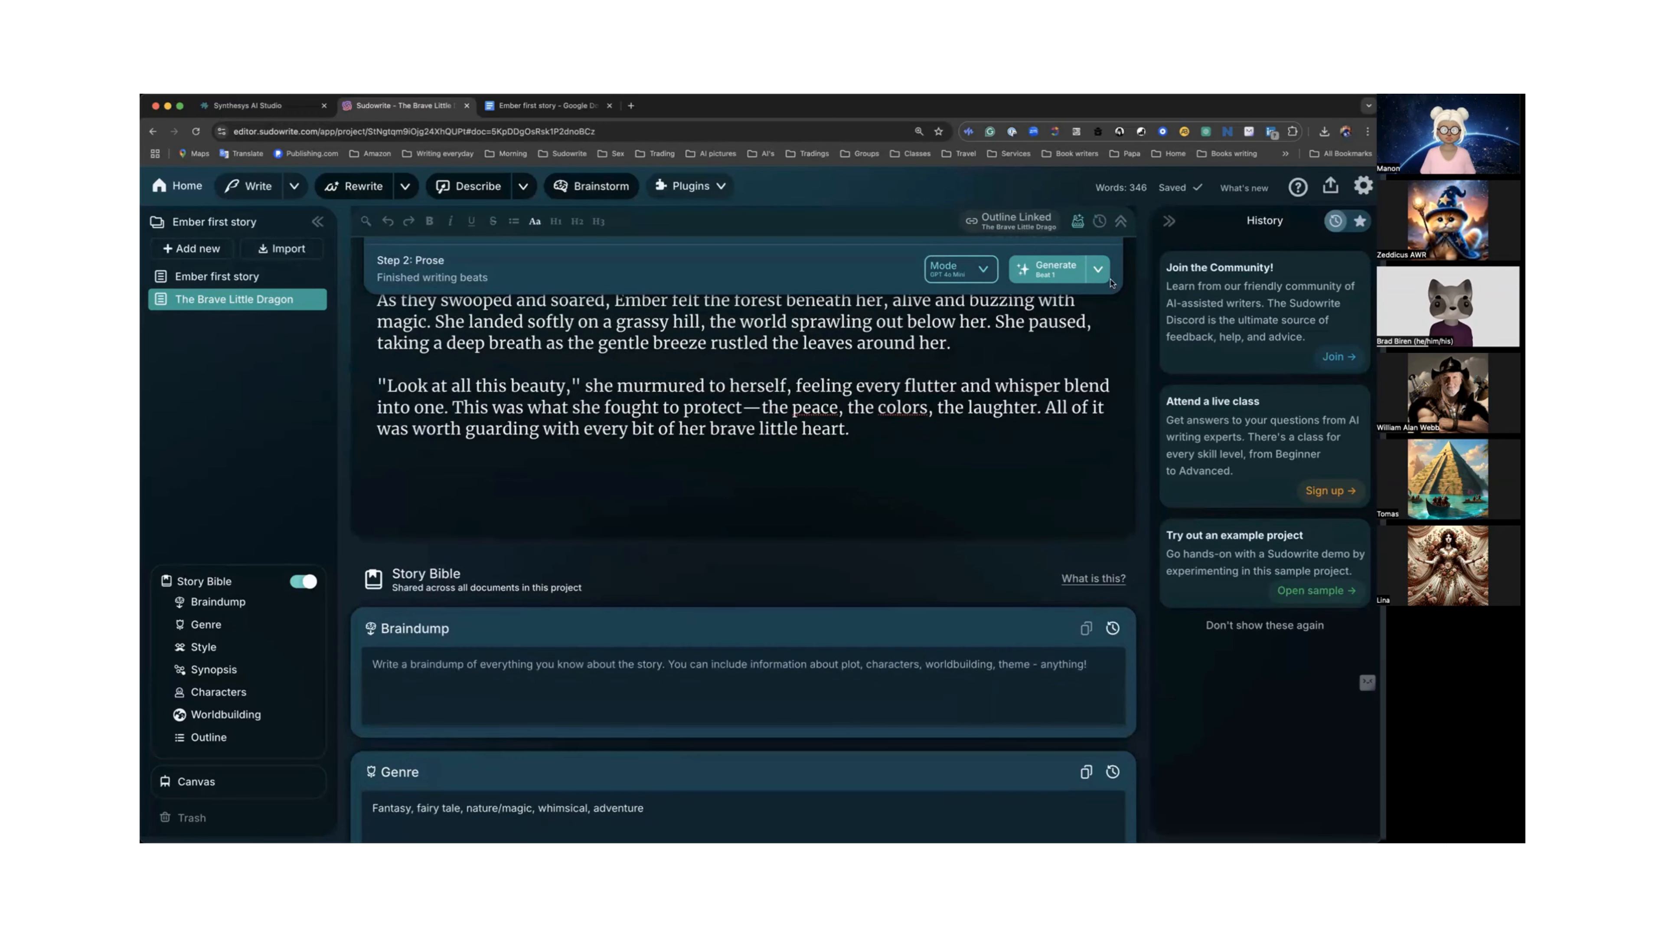
{"action": "left_click", "coordinate": [1098, 271]}
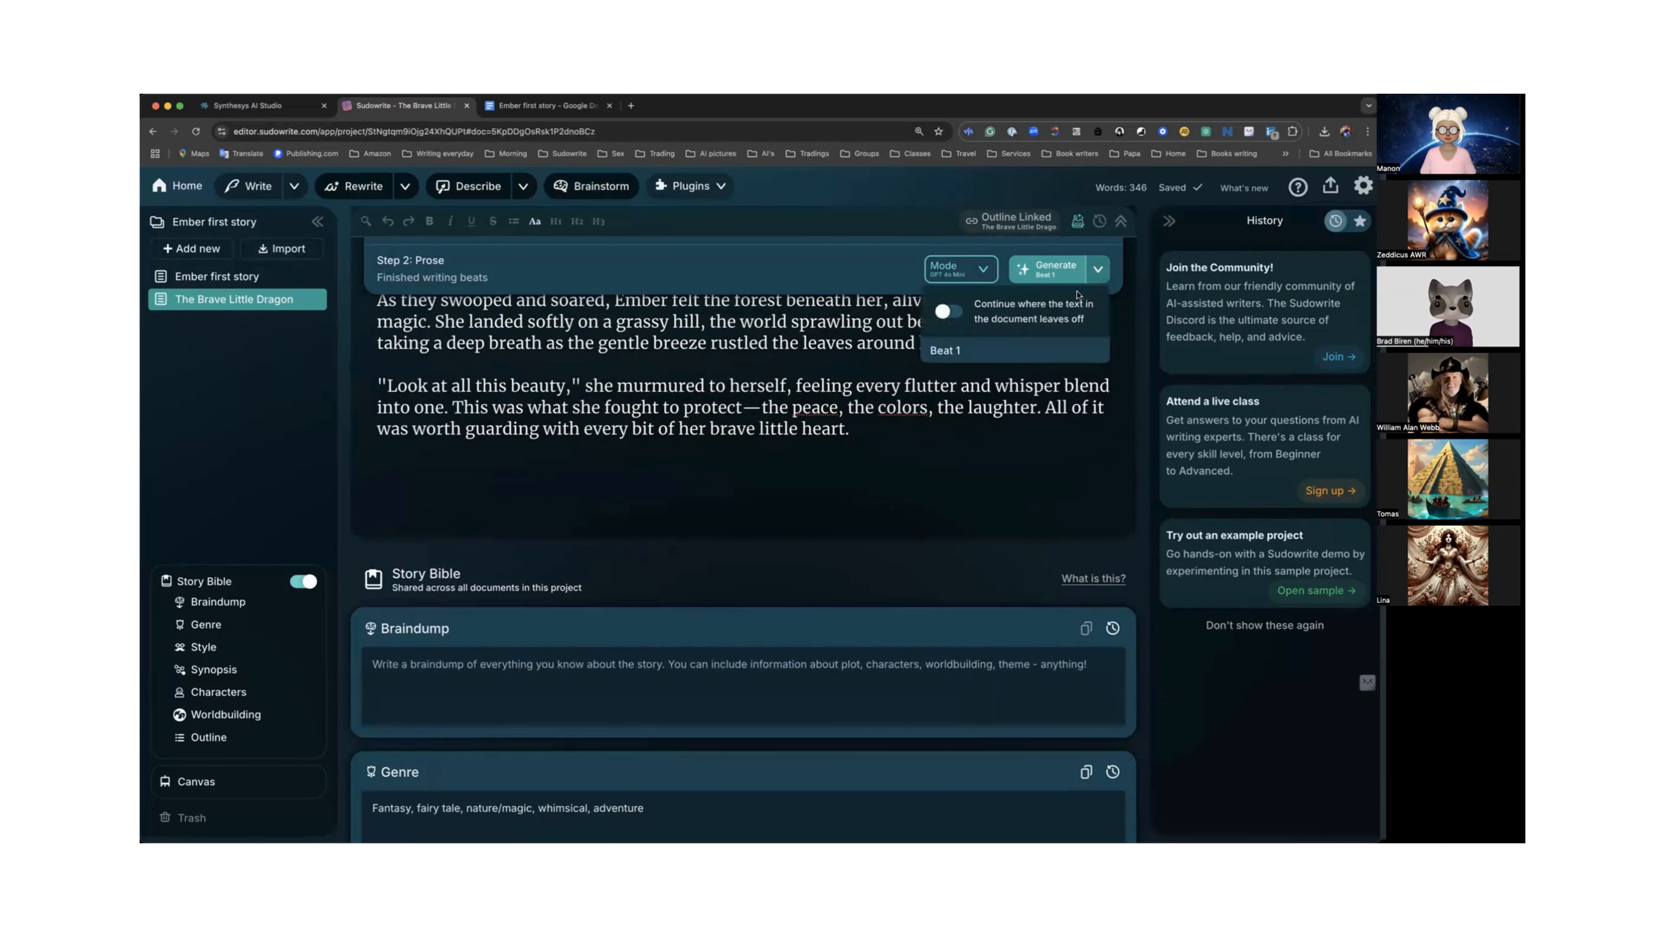
{"action": "left_click", "coordinate": [951, 314]}
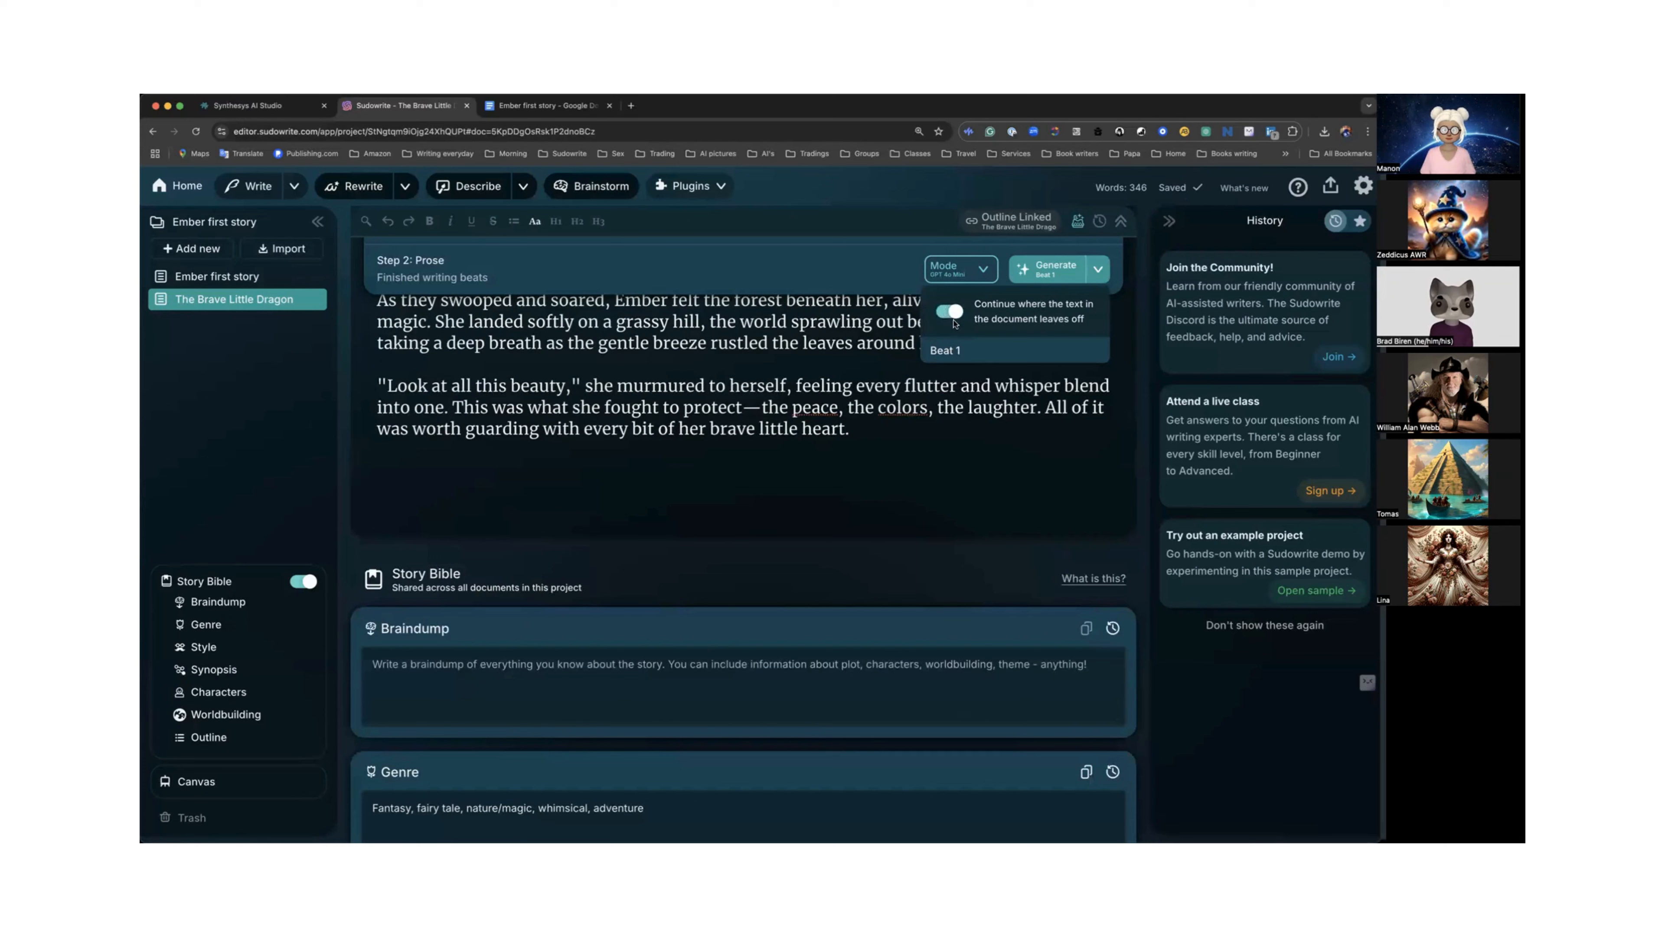
{"action": "left_click", "coordinate": [1043, 275]}
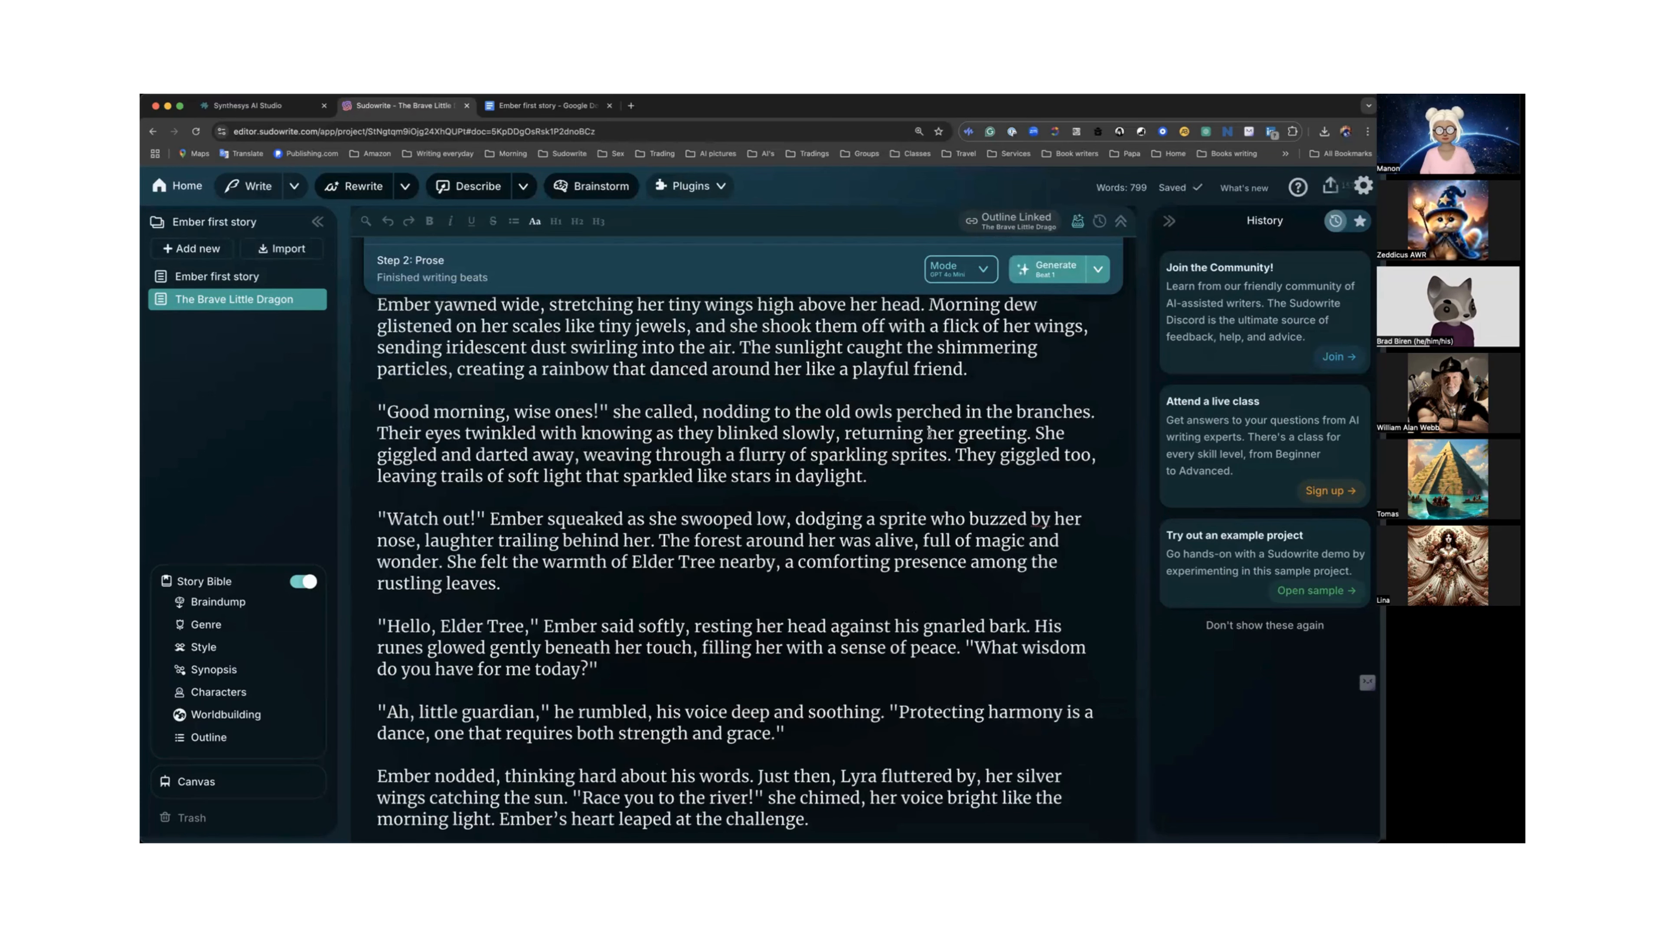
Compare the original and newly generated prose versions in the chapter document.
{"action": "scroll", "coordinate": [929, 433], "scroll_direction": "down", "scroll_amount": 7}
{"action": "scroll", "coordinate": [929, 433], "scroll_direction": "down", "scroll_amount": 4}
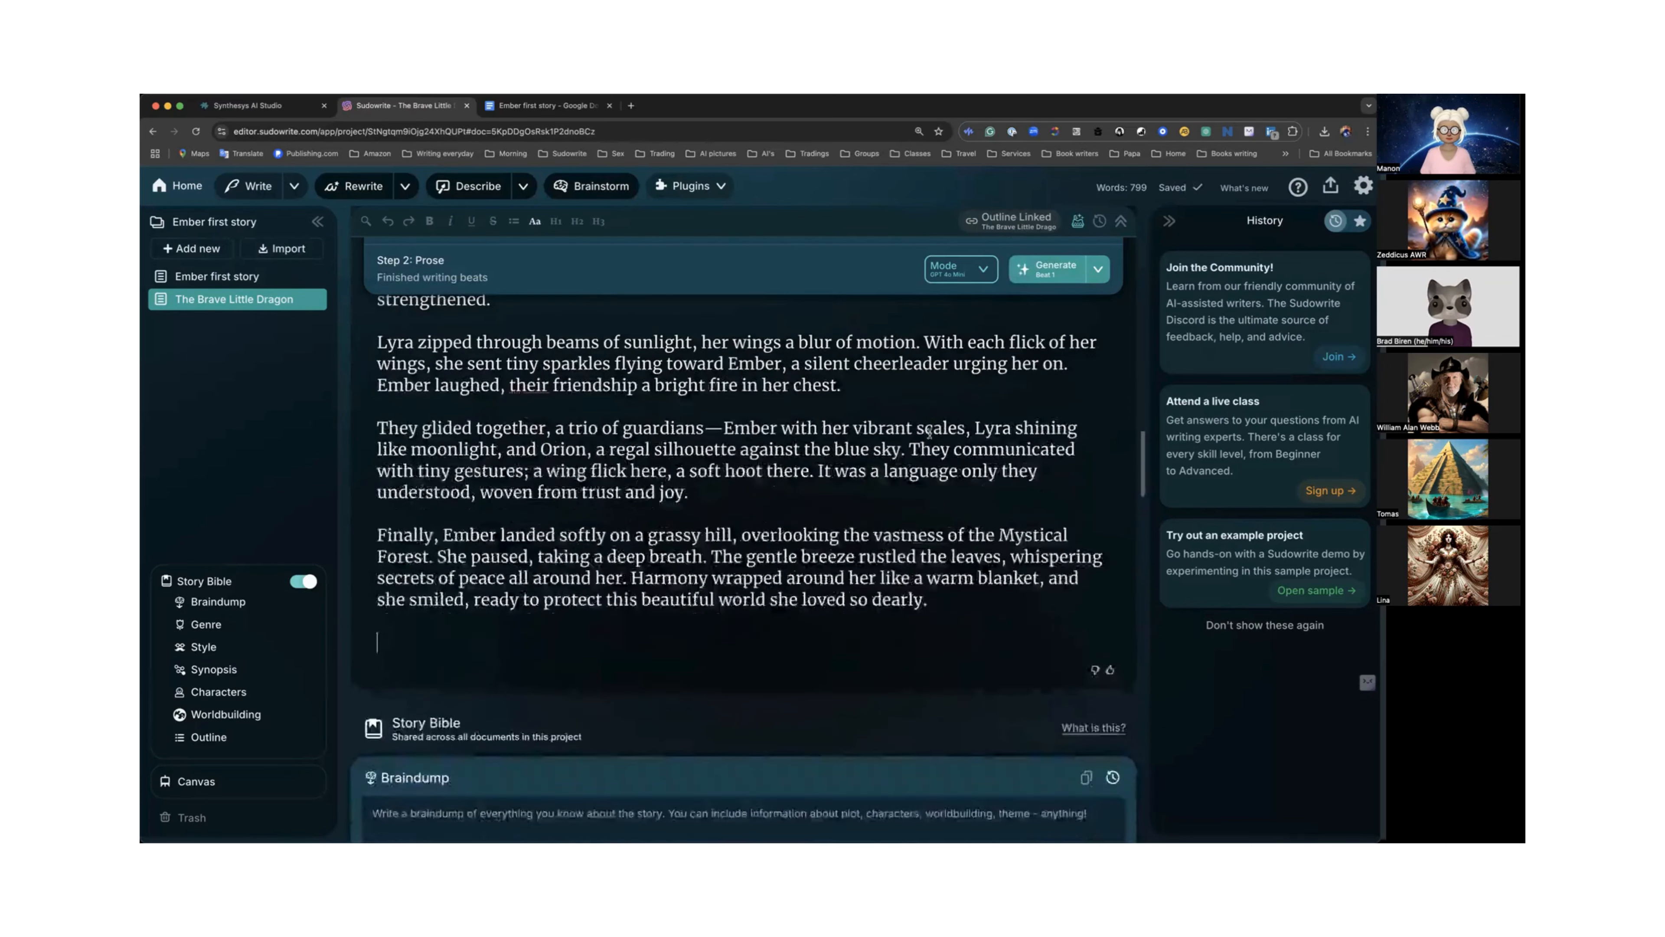
{"action": "scroll", "coordinate": [929, 433], "scroll_direction": "up", "scroll_amount": 8}
{"action": "scroll", "coordinate": [930, 433], "scroll_direction": "up", "scroll_amount": 6}
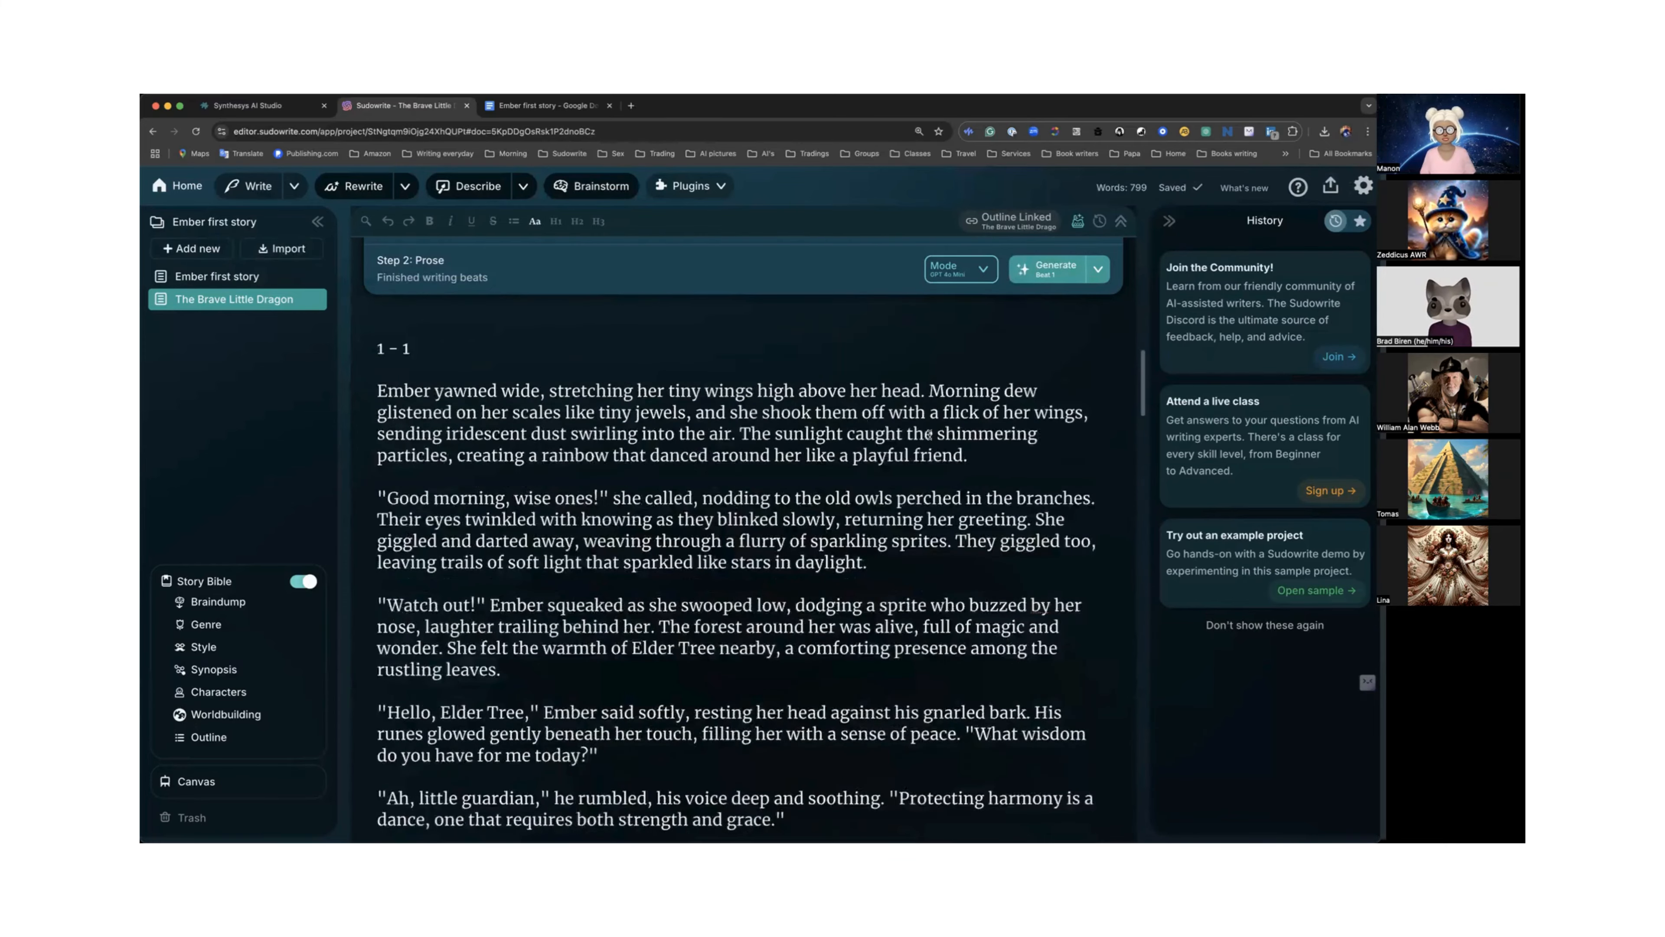
{"action": "scroll", "coordinate": [930, 433], "scroll_direction": "down", "scroll_amount": 2}
{"action": "scroll", "coordinate": [930, 432], "scroll_direction": "down", "scroll_amount": 3}
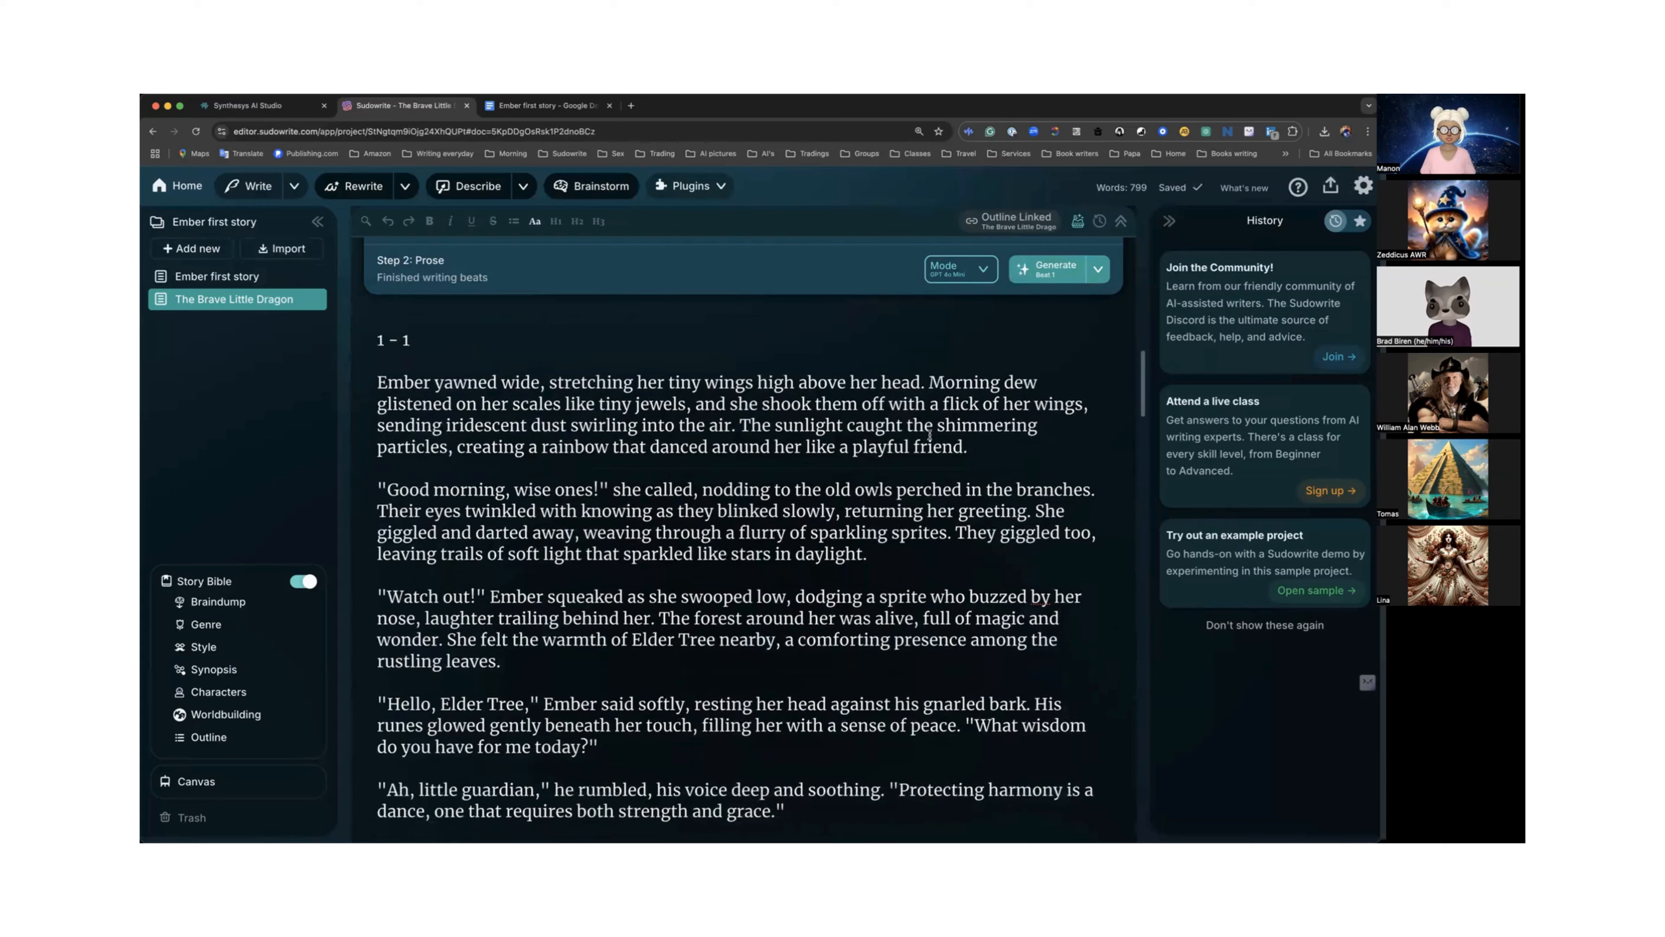
{"action": "scroll", "coordinate": [930, 433], "scroll_direction": "down", "scroll_amount": 10}
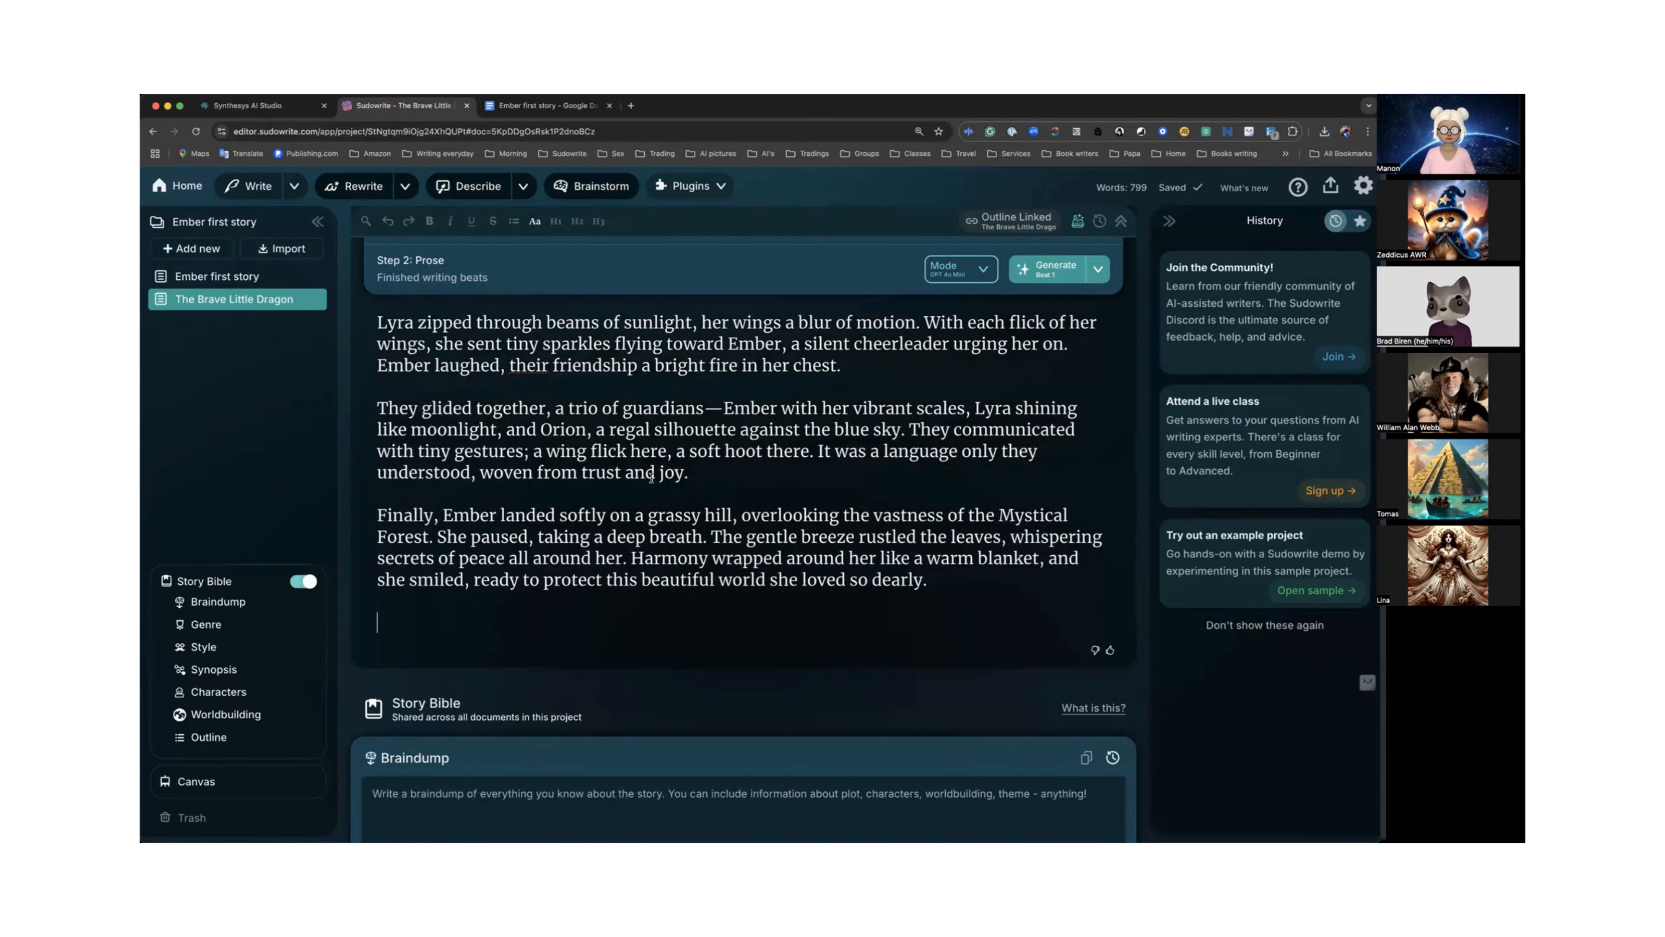
{"action": "scroll", "coordinate": [656, 476], "scroll_direction": "up", "scroll_amount": 12}
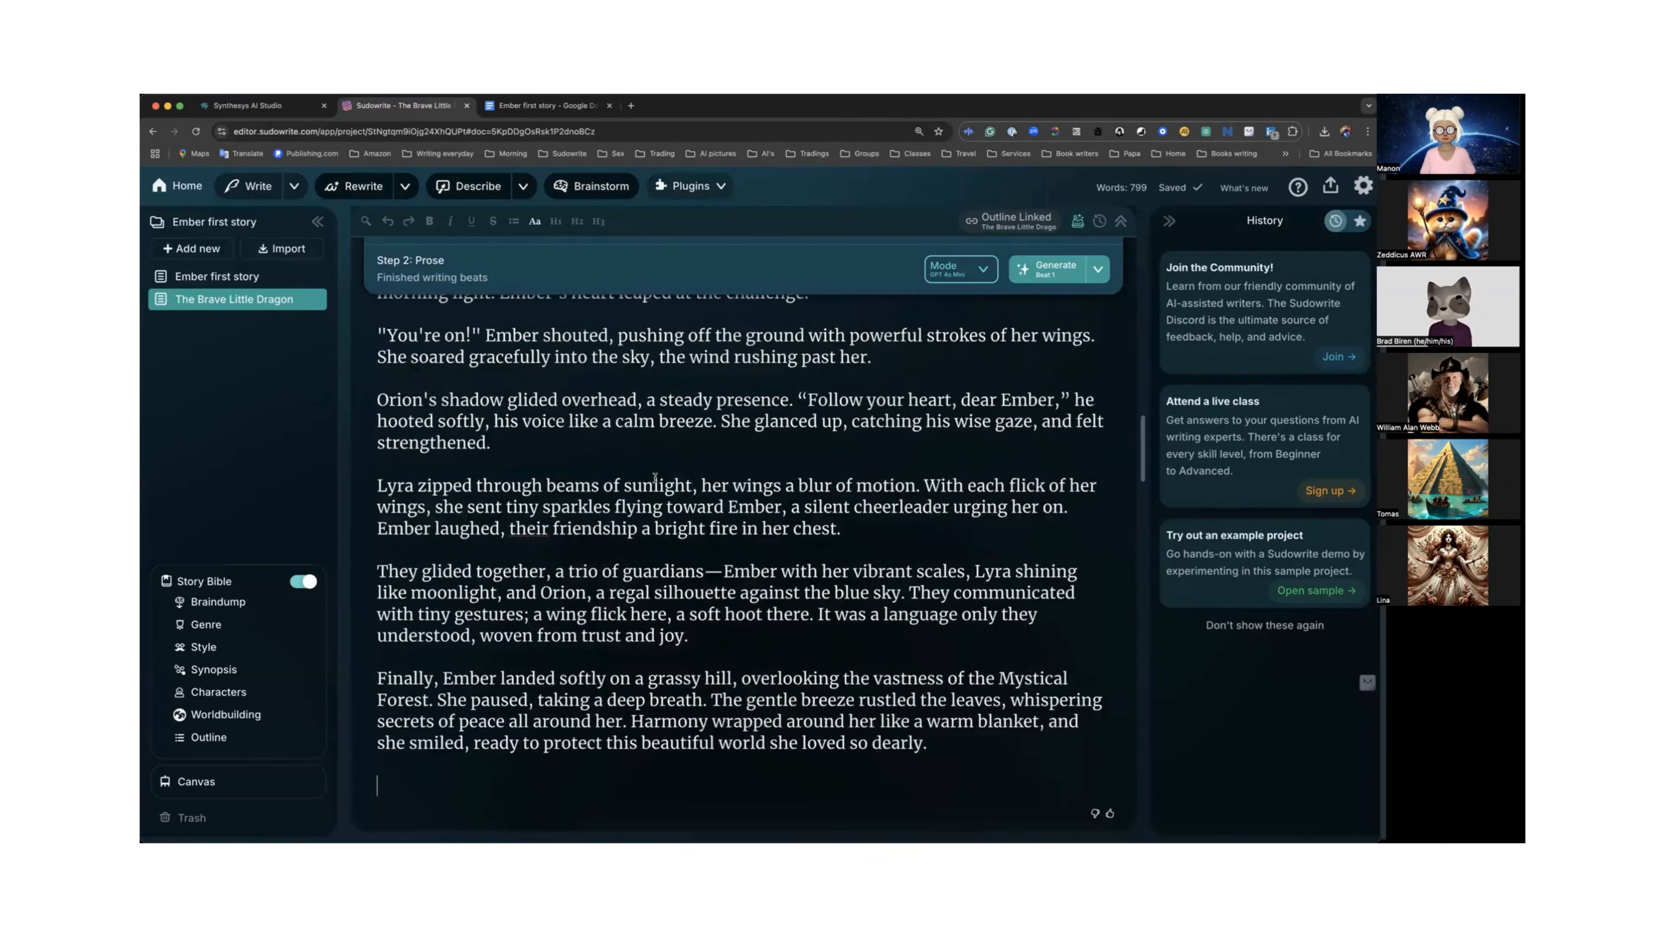
{"action": "scroll", "coordinate": [656, 476], "scroll_direction": "up", "scroll_amount": 15}
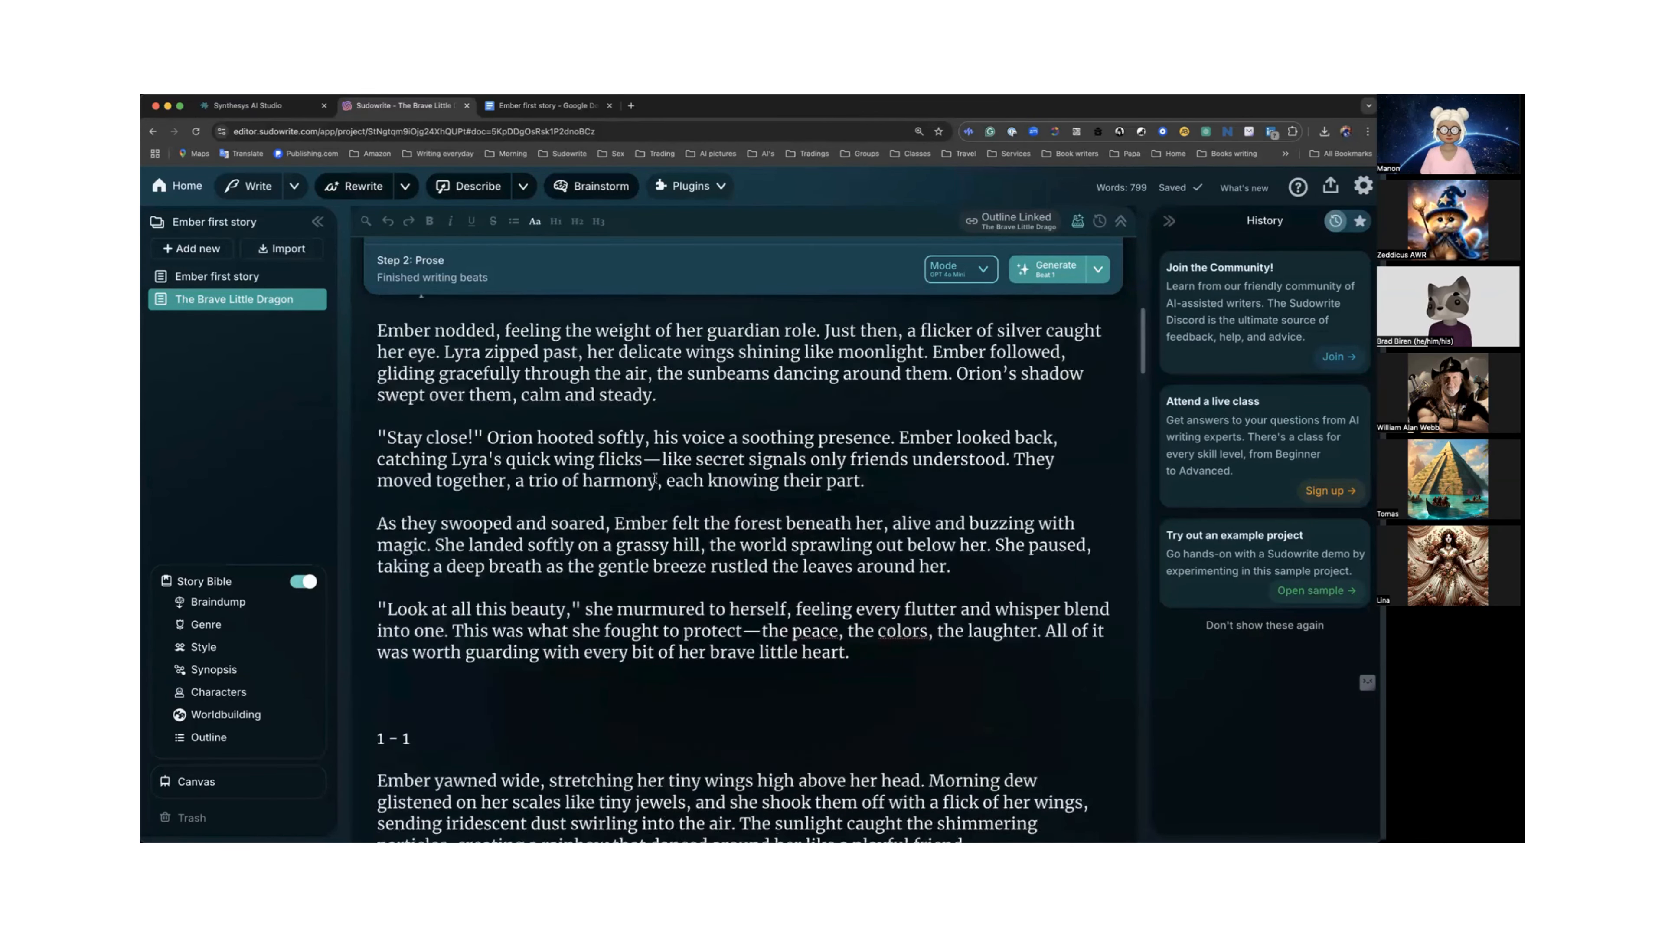
{"action": "scroll", "coordinate": [656, 481], "scroll_direction": "down", "scroll_amount": 3}
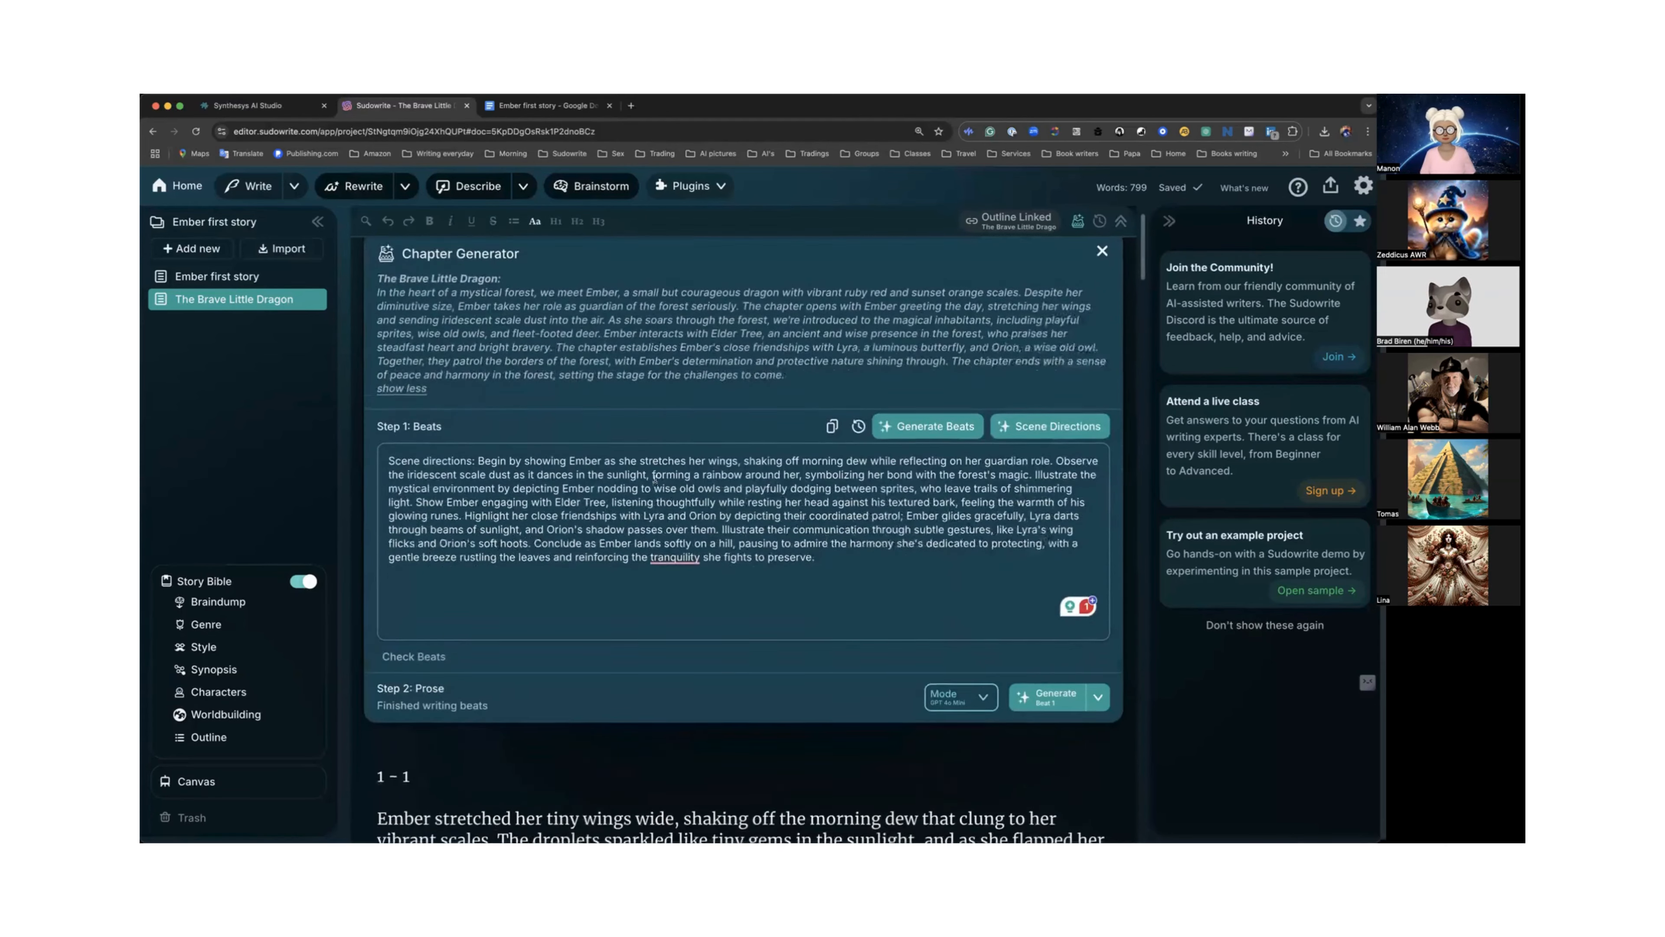
{"action": "mouse_move", "coordinate": [656, 482]}
{"action": "scroll", "coordinate": [656, 484], "scroll_direction": "down", "scroll_amount": 6}
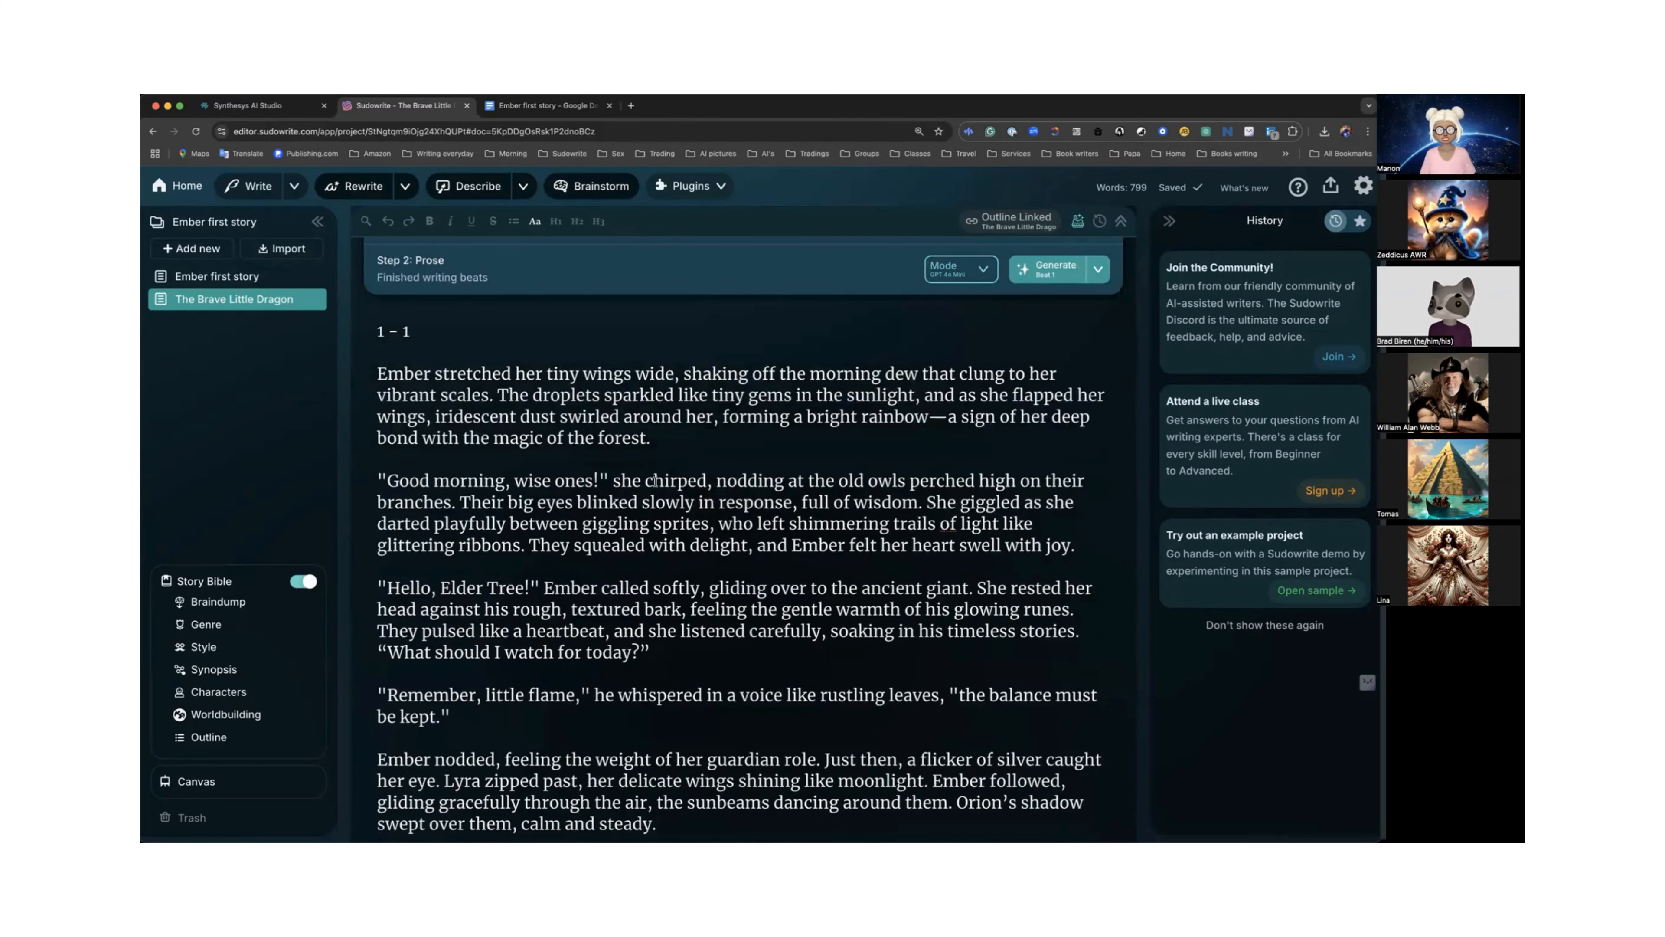
{"action": "scroll", "coordinate": [656, 481], "scroll_direction": "down", "scroll_amount": 7}
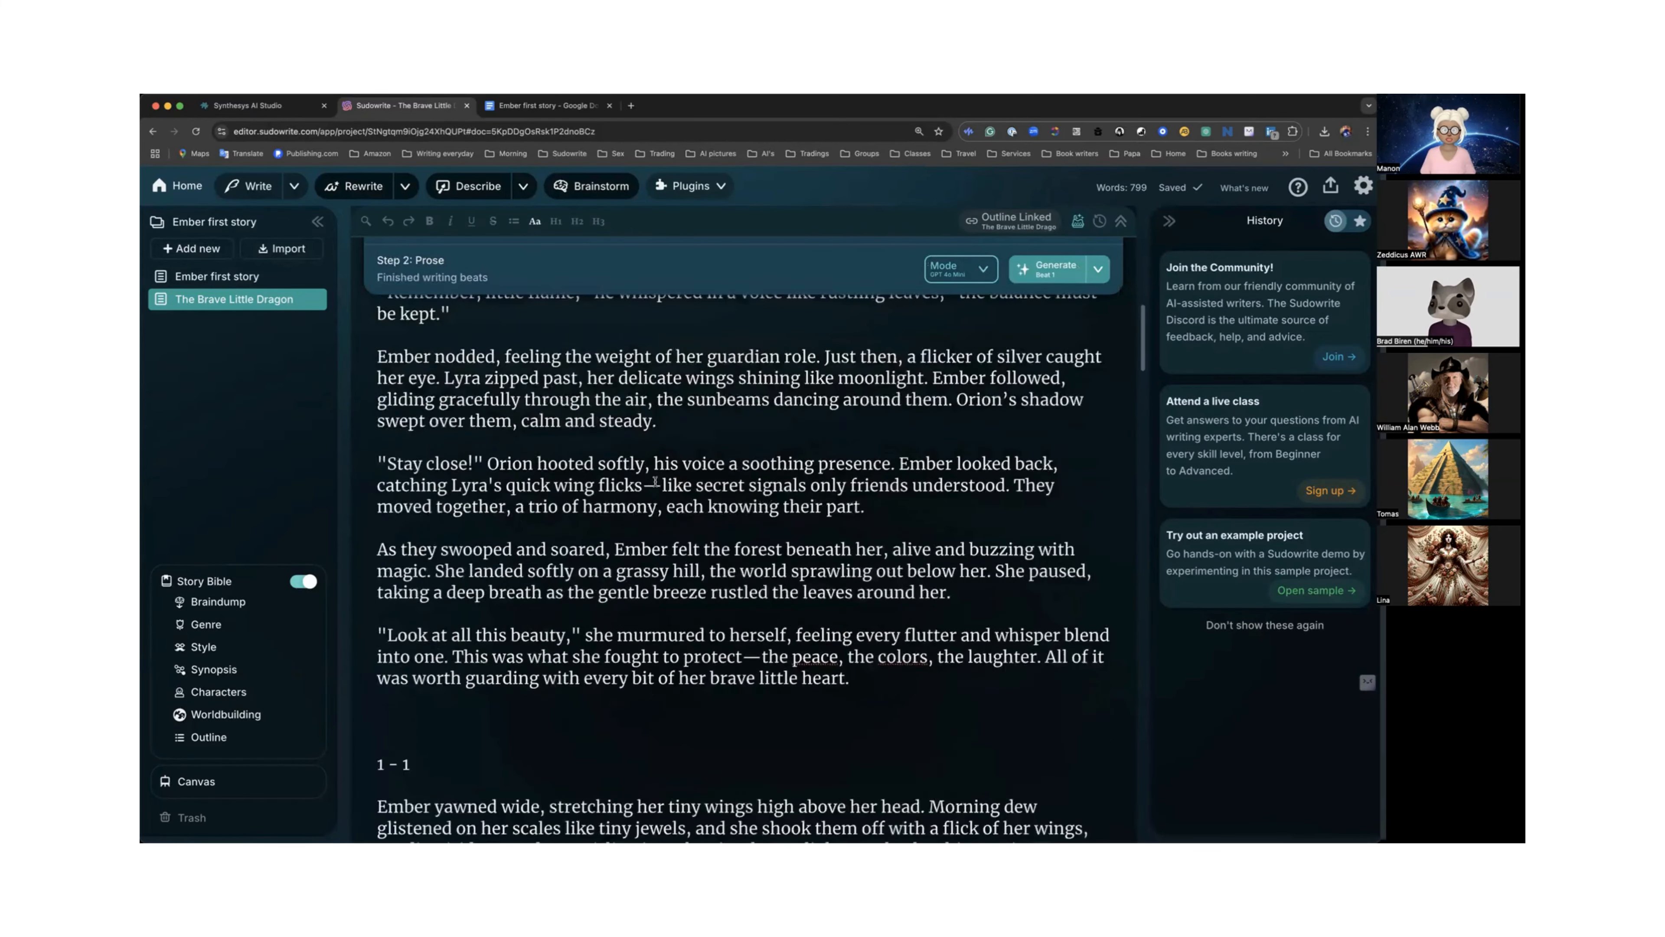
{"action": "scroll", "coordinate": [656, 482], "scroll_direction": "down", "scroll_amount": 4}
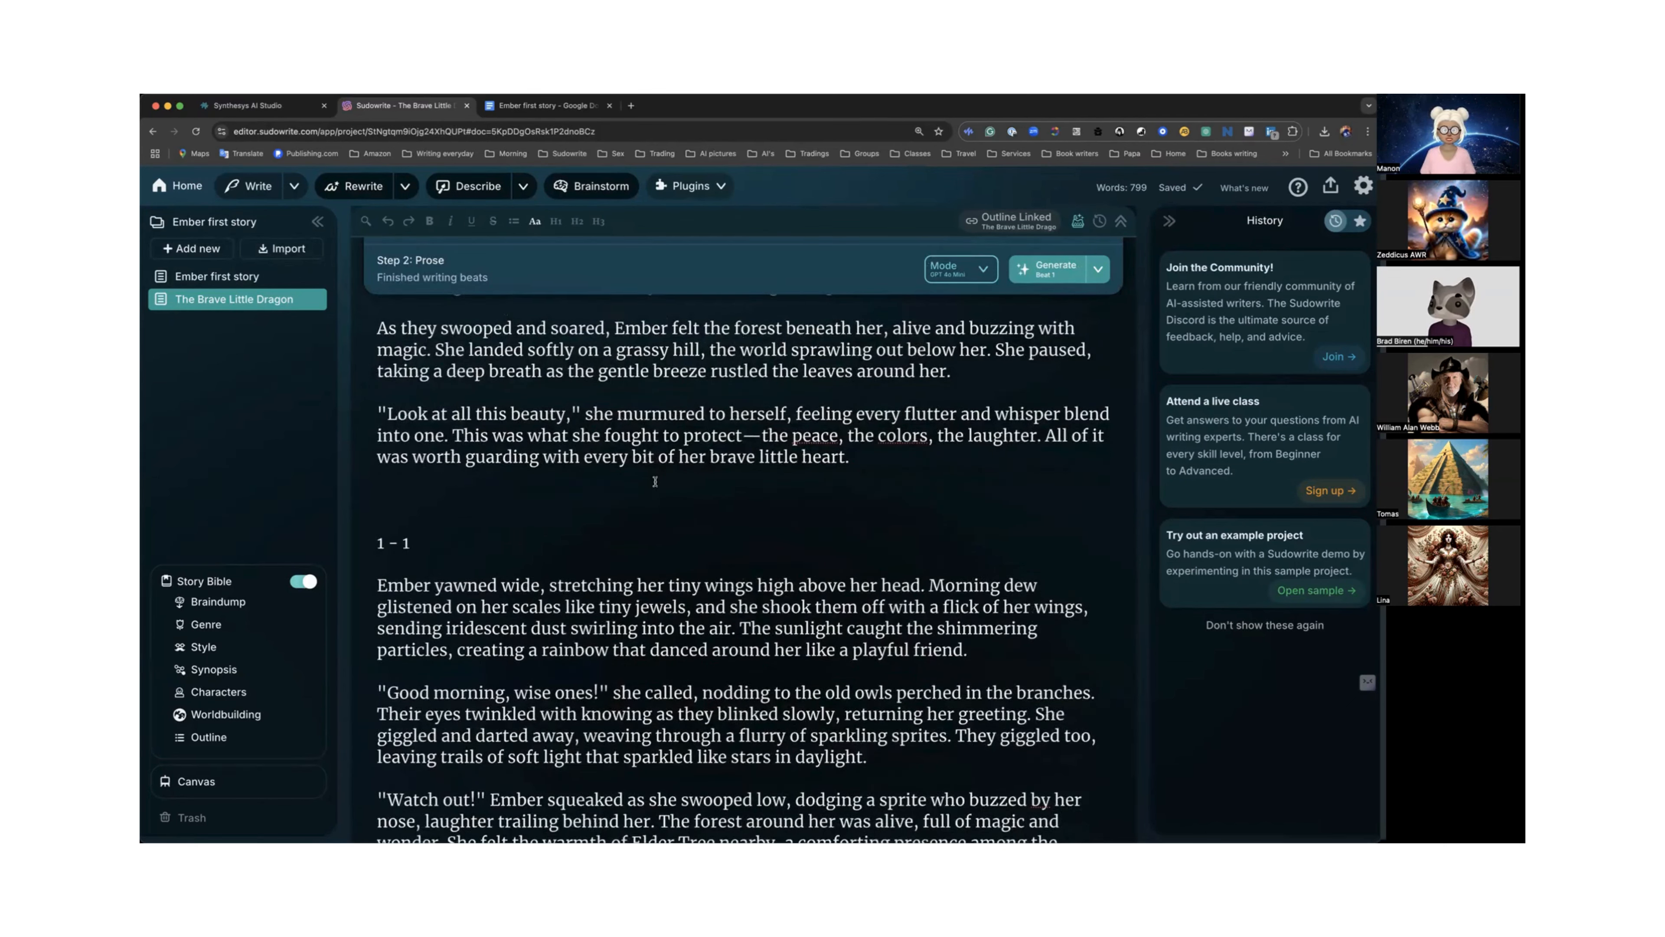
{"action": "scroll", "coordinate": [655, 481], "scroll_direction": "up", "scroll_amount": 10}
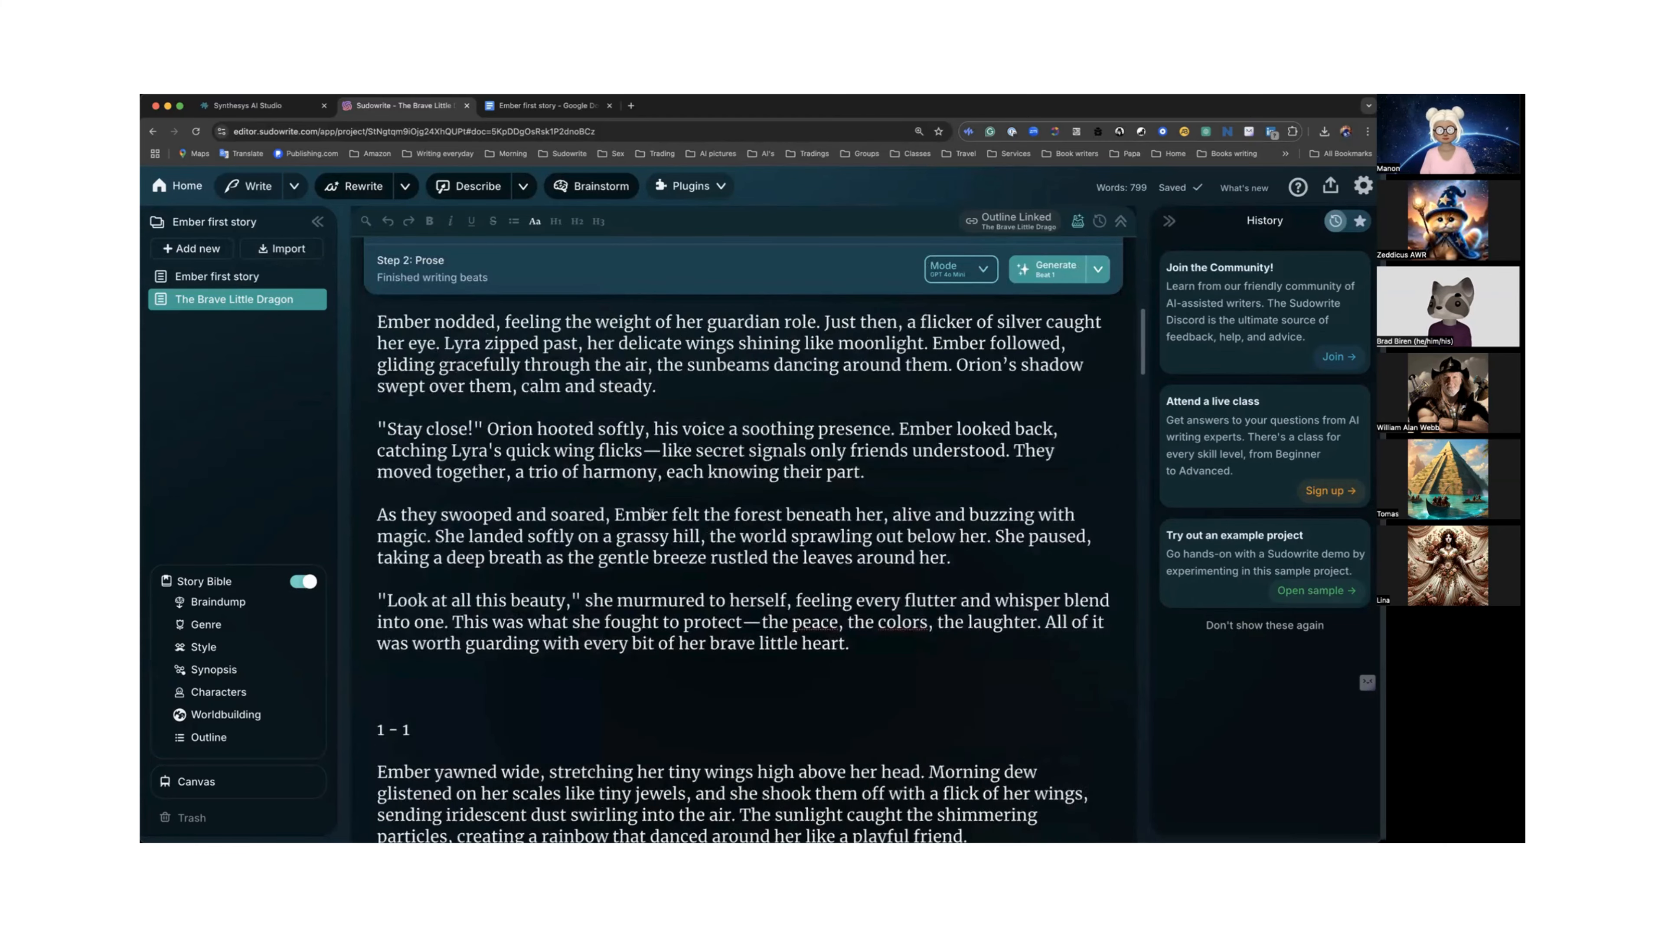
{"action": "scroll", "coordinate": [652, 518], "scroll_direction": "up", "scroll_amount": 4}
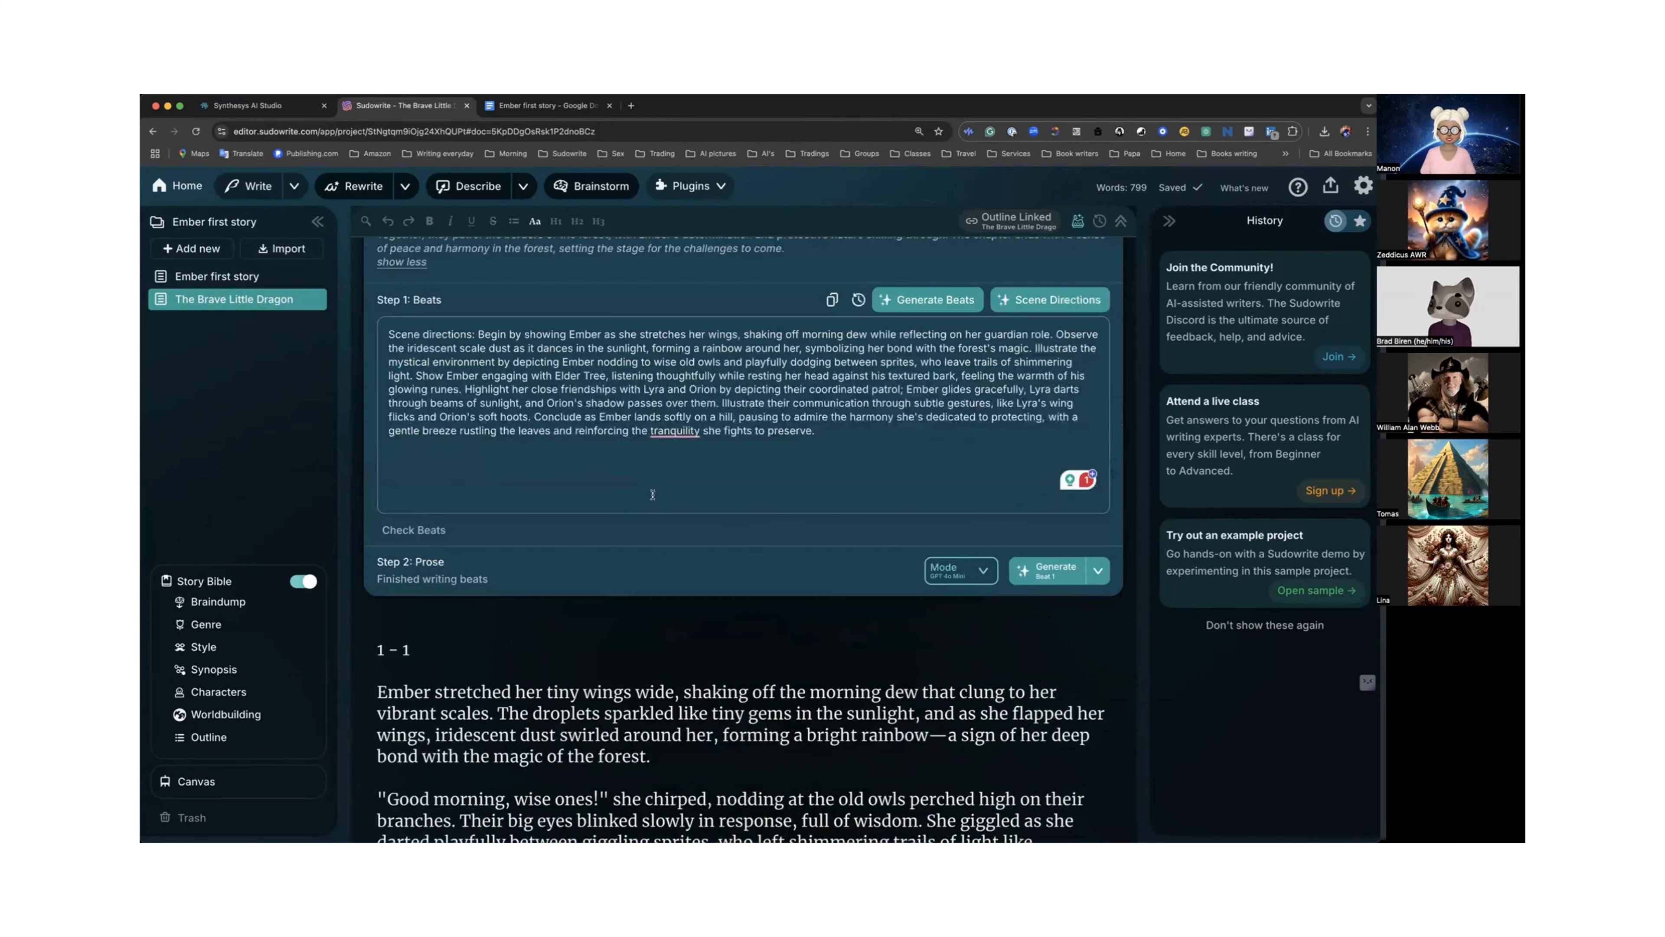
{"action": "scroll", "coordinate": [789, 471], "scroll_direction": "down", "scroll_amount": 7}
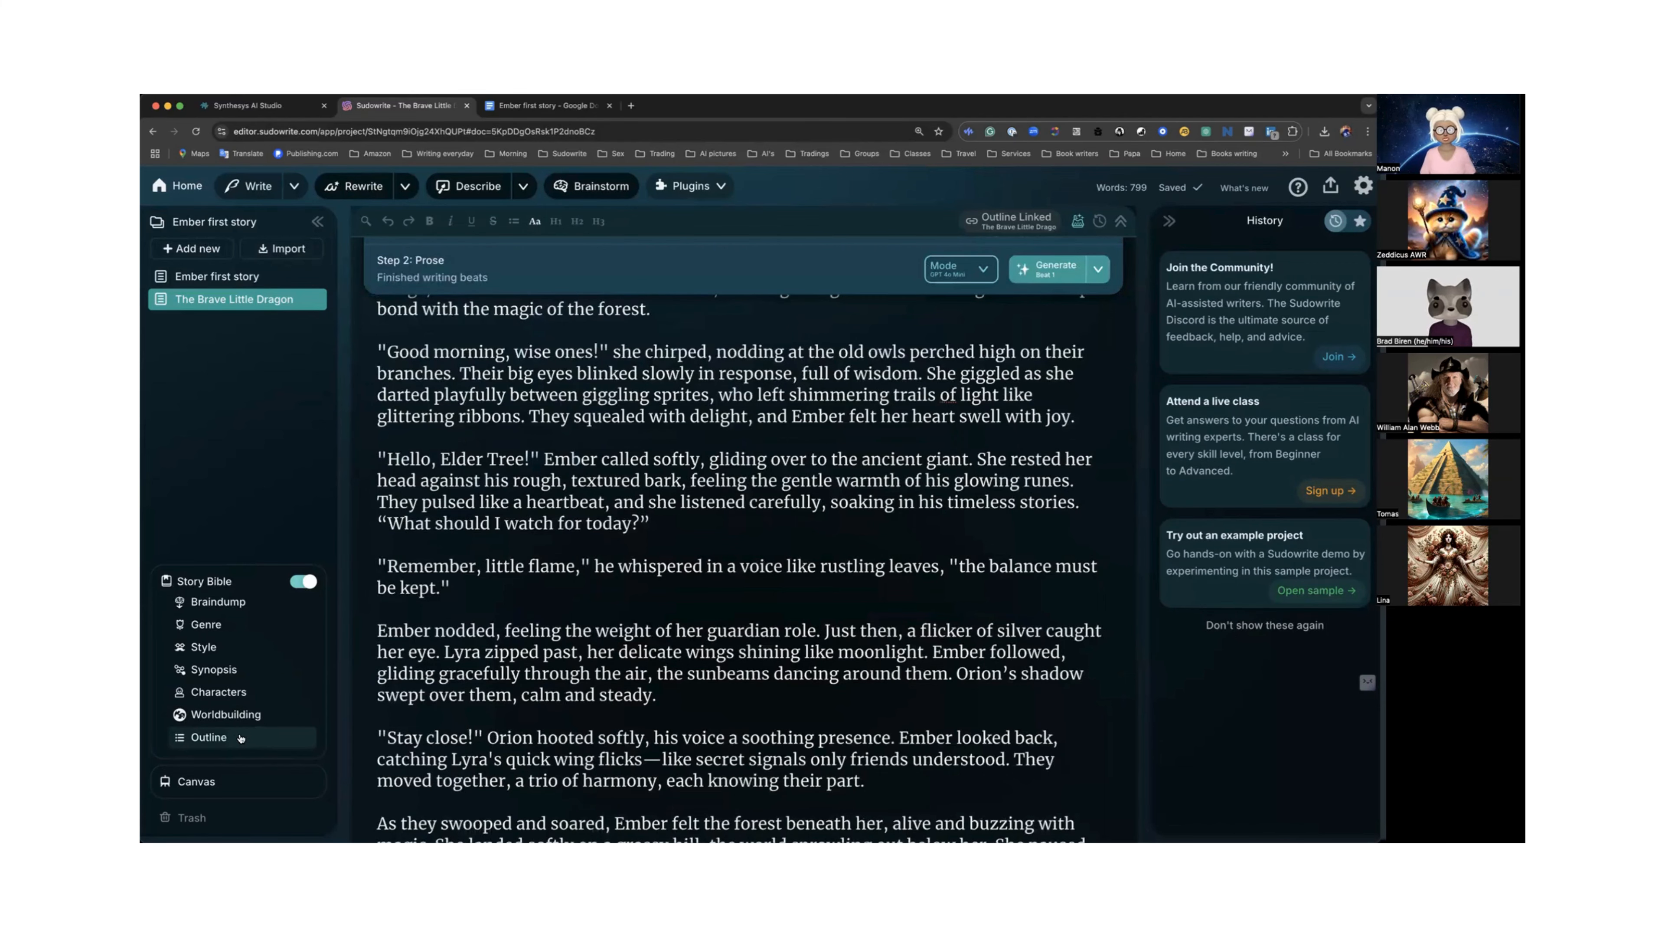
{"action": "scroll", "coordinate": [440, 705], "scroll_direction": "up", "scroll_amount": 8}
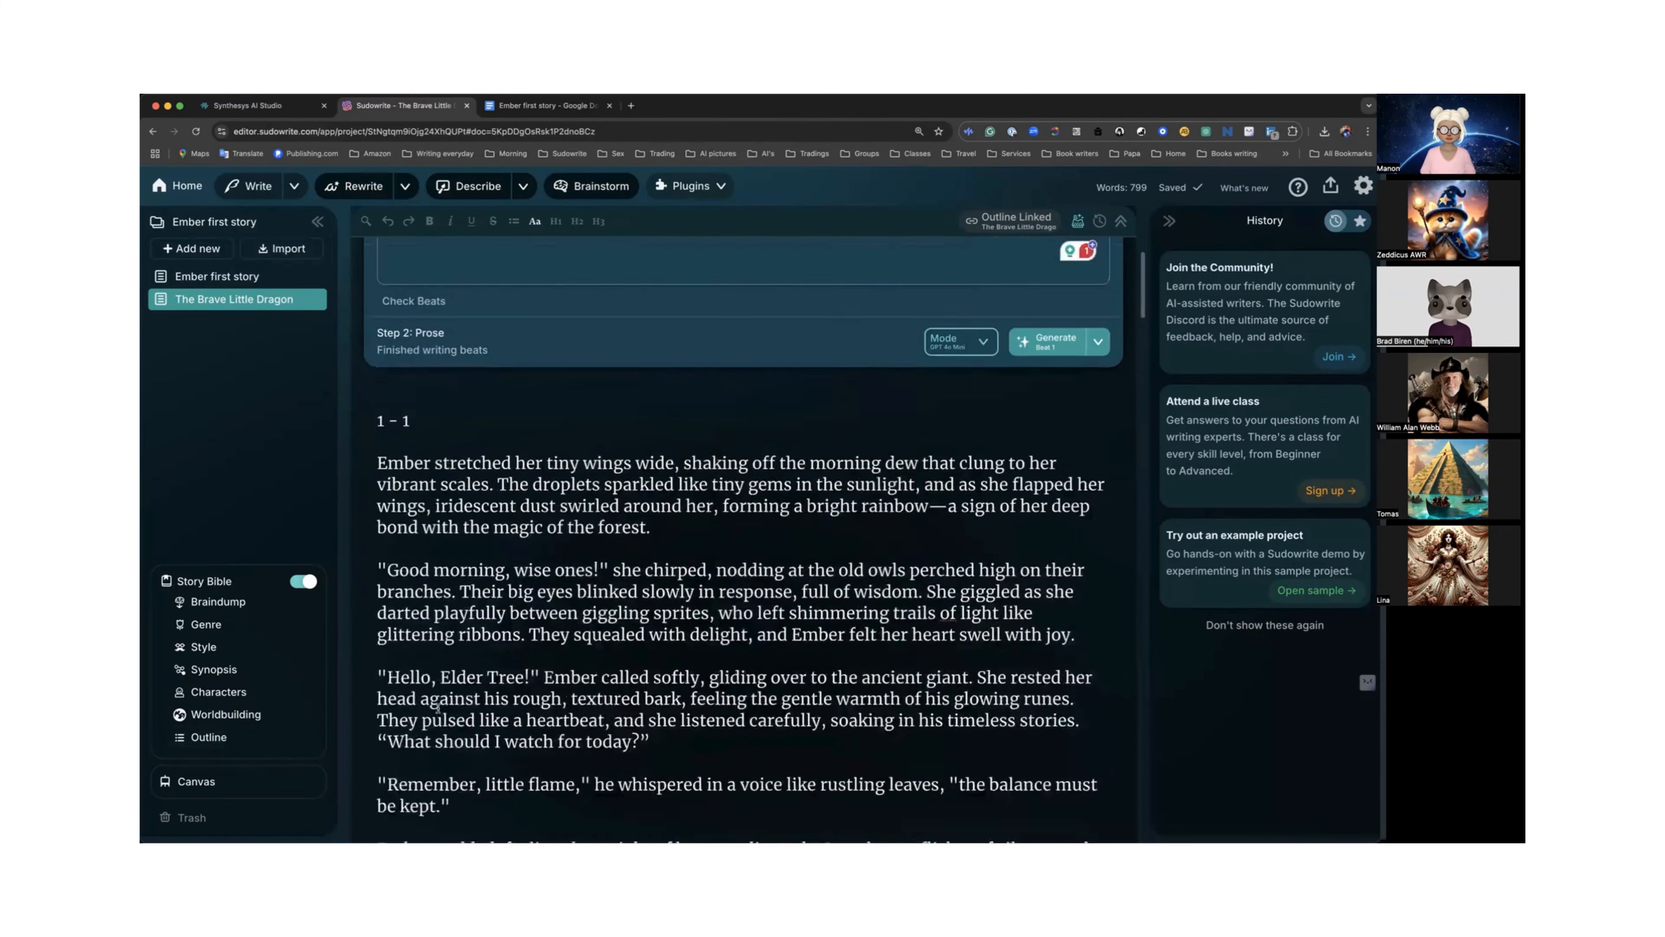
{"action": "scroll", "coordinate": [440, 705], "scroll_direction": "down", "scroll_amount": 12}
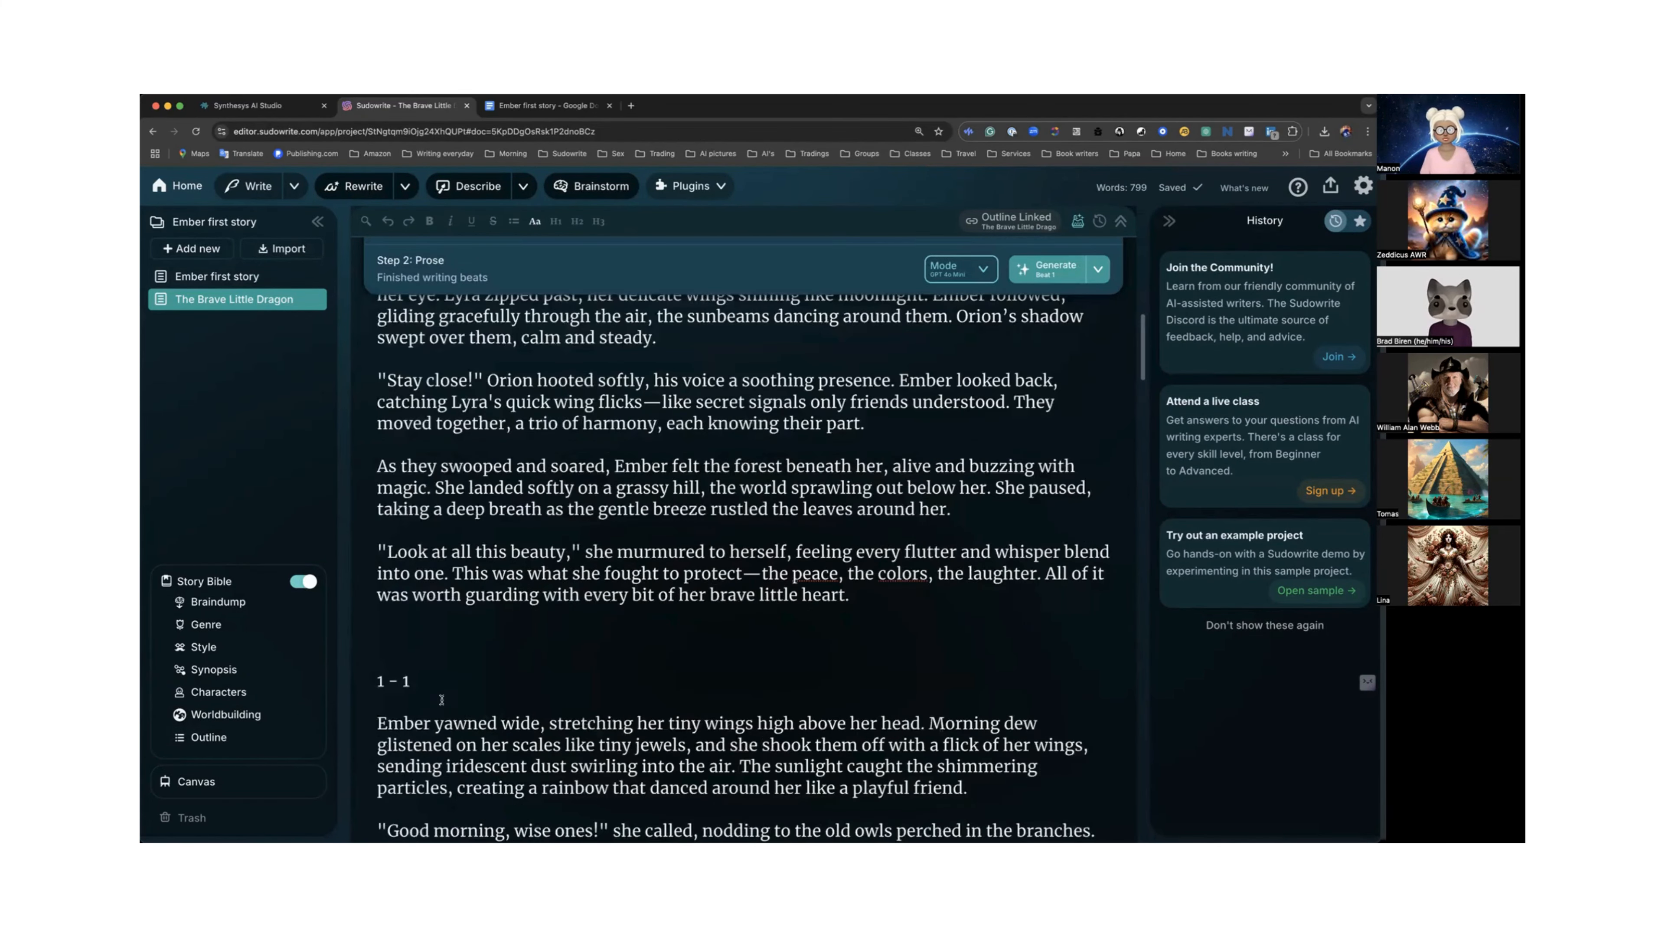
{"action": "scroll", "coordinate": [439, 703], "scroll_direction": "up", "scroll_amount": 4}
{"action": "scroll", "coordinate": [440, 705], "scroll_direction": "up", "scroll_amount": 6}
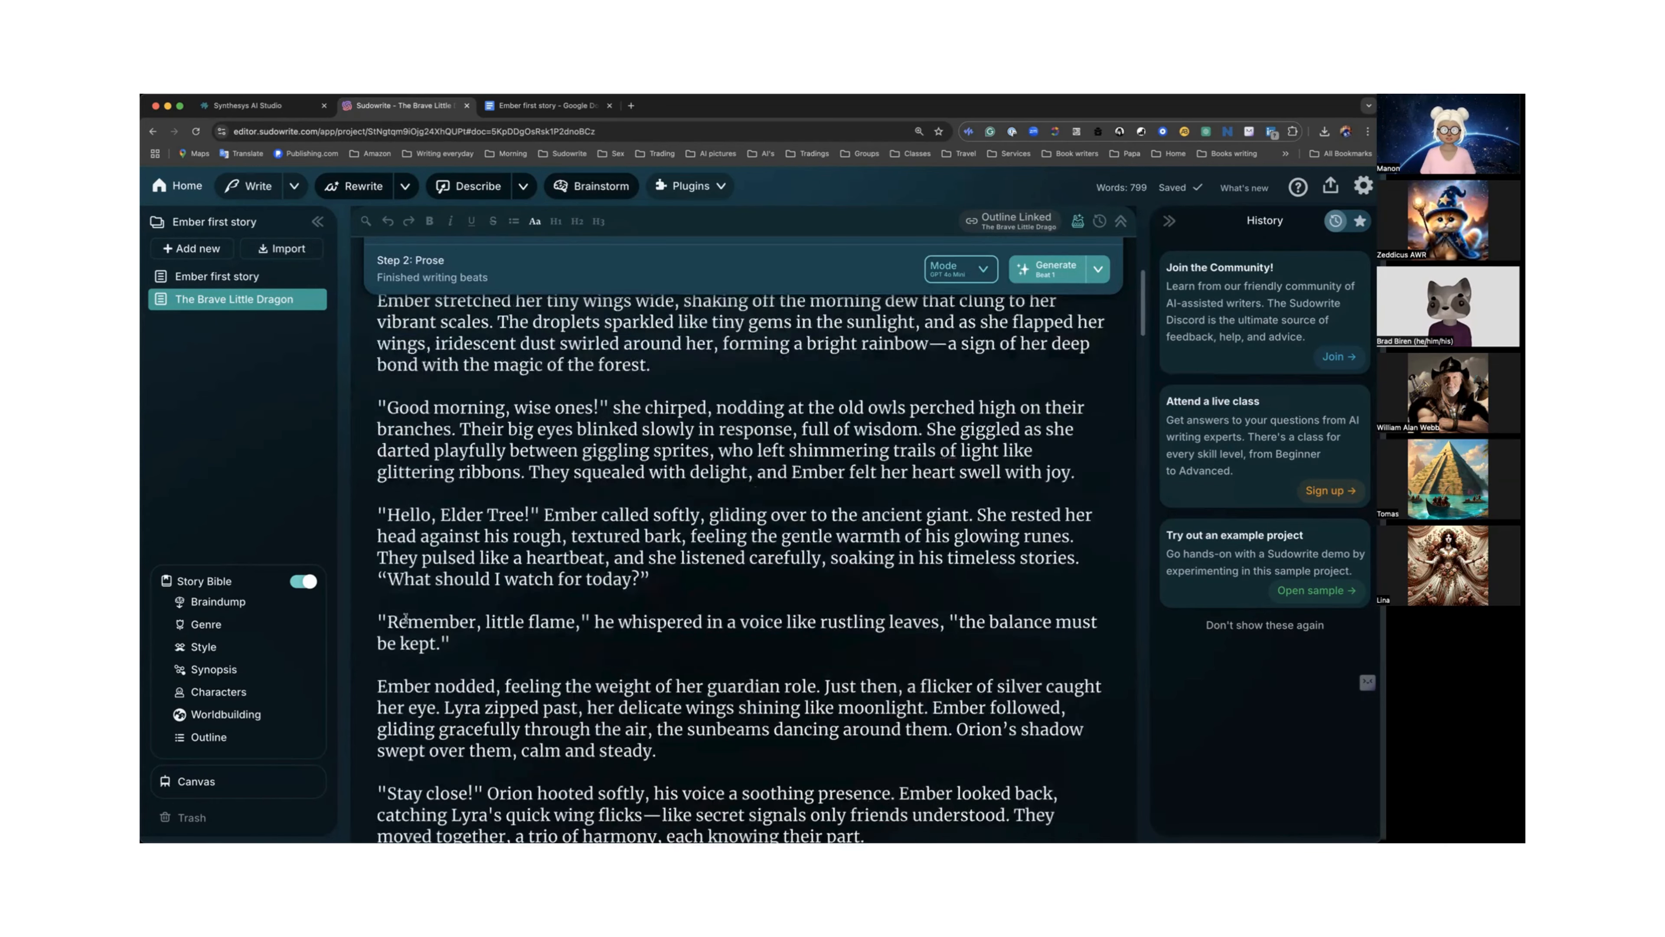
Select and delete the first generated prose version, keeping the GPT 4o Mini version.
{"action": "left_click_drag", "start_coordinate": [379, 454], "coordinate": [505, 379]}
{"action": "scroll", "coordinate": [513, 620], "scroll_direction": "up", "scroll_amount": 15}
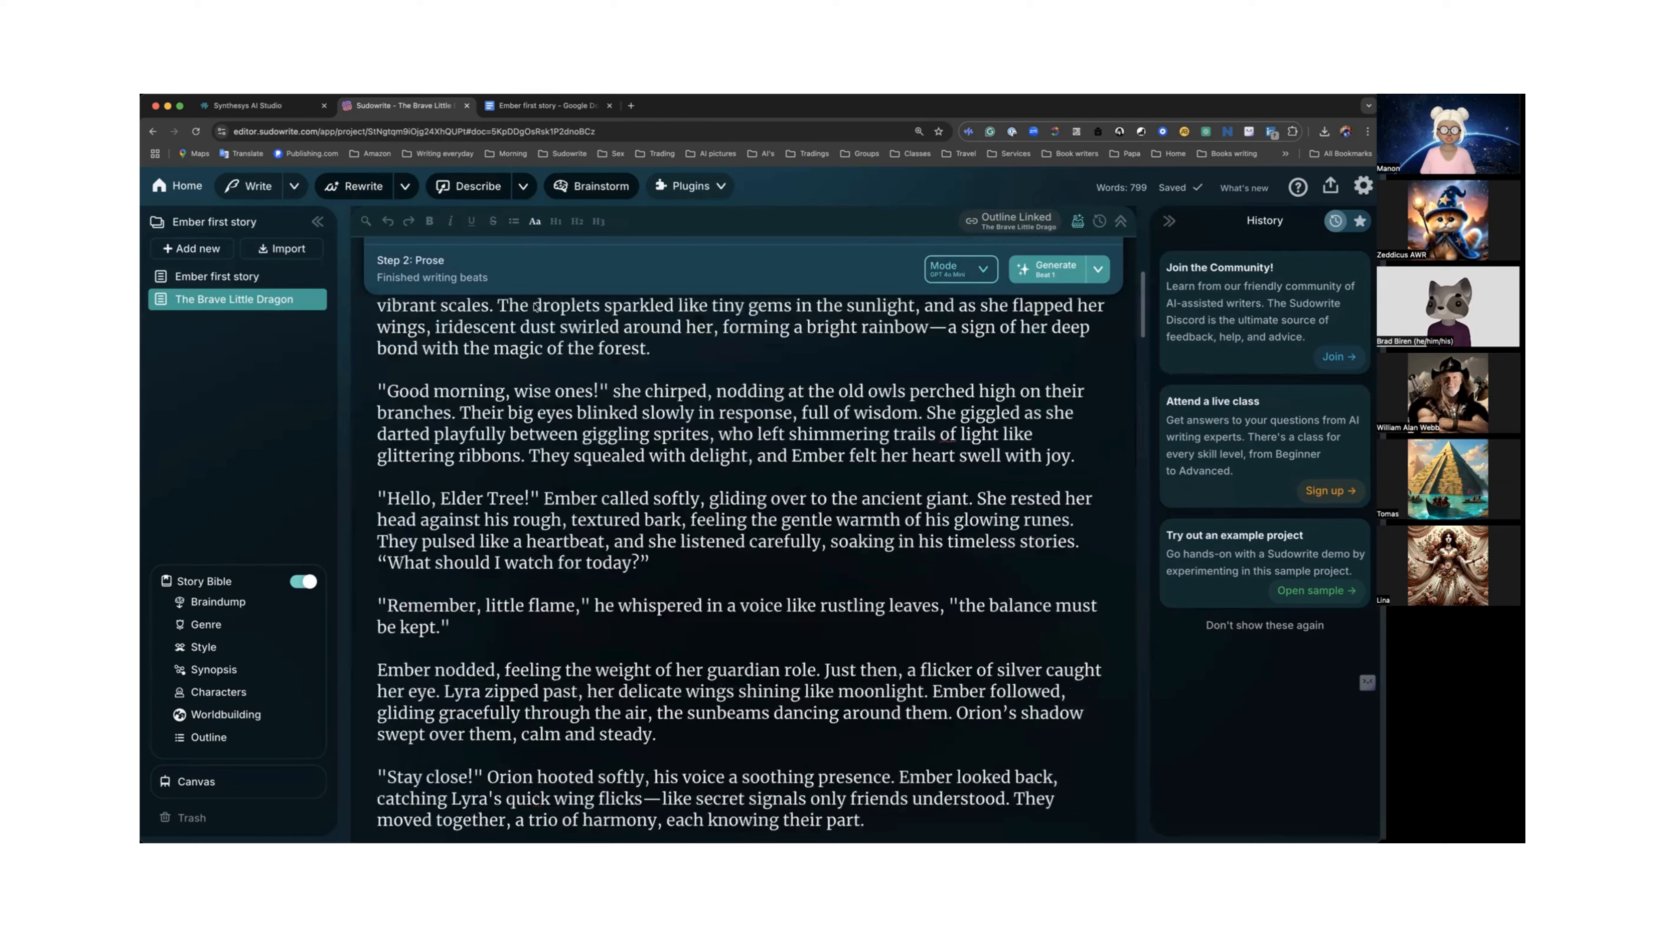
{"action": "left_click_drag", "start_coordinate": [505, 815], "coordinate": [860, 745]}
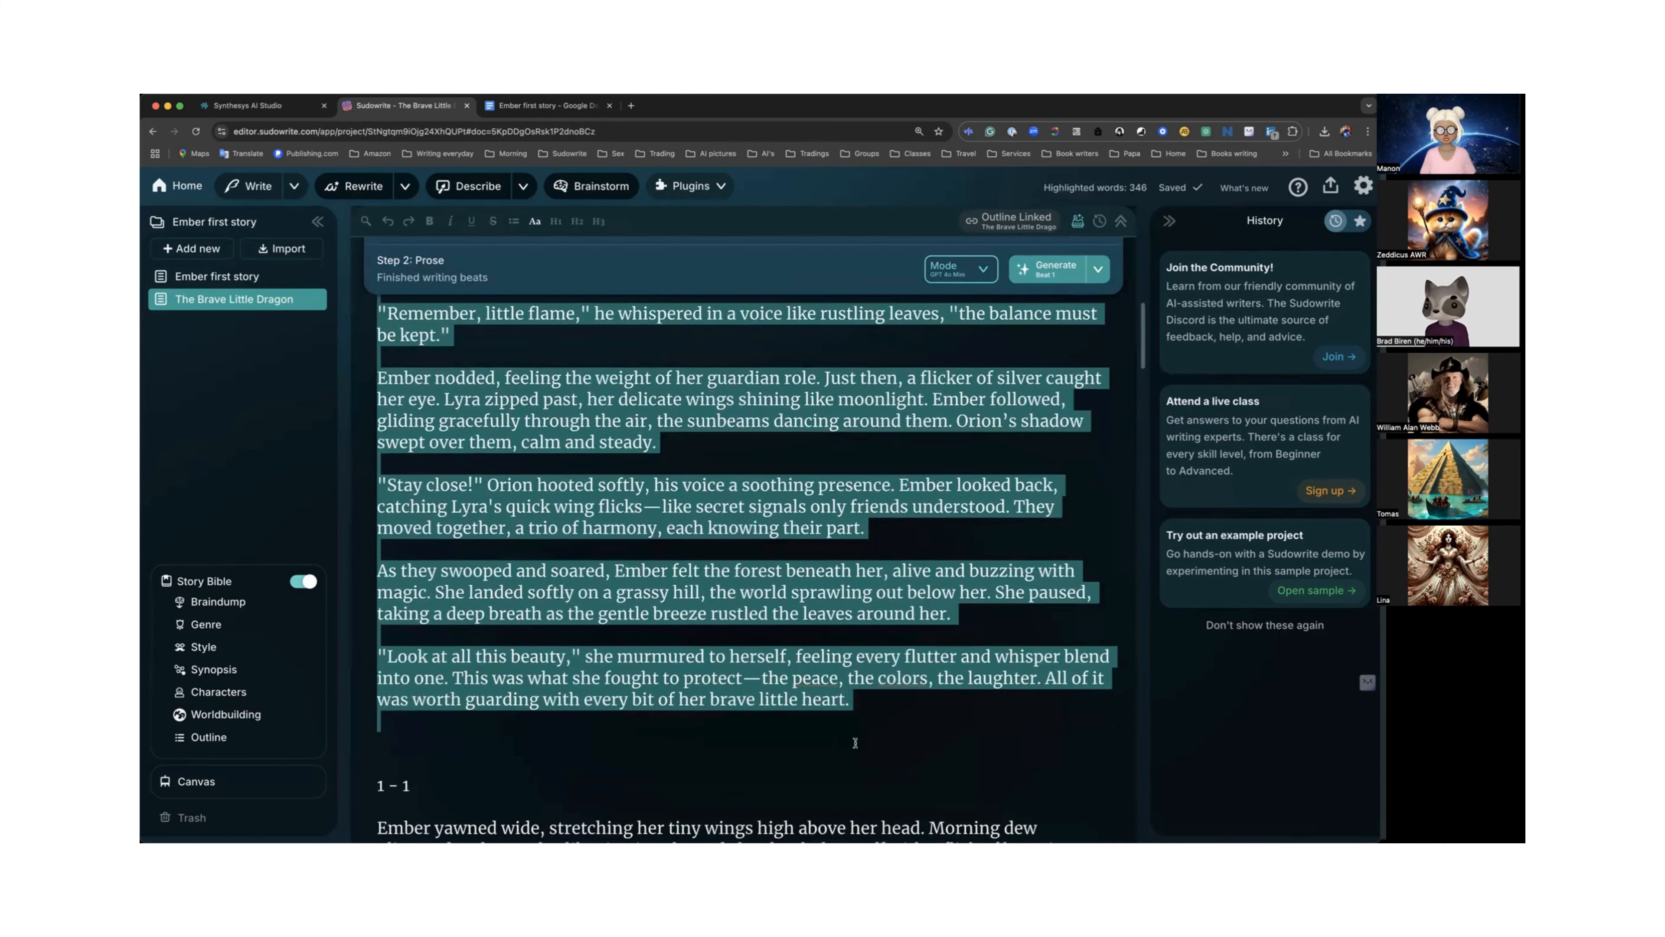
{"action": "key", "text": "BackSpace"}
Remove the empty lines above the remaining prose's "1 – 1" heading.
{"action": "scroll", "coordinate": [804, 729], "scroll_direction": "up", "scroll_amount": 14}
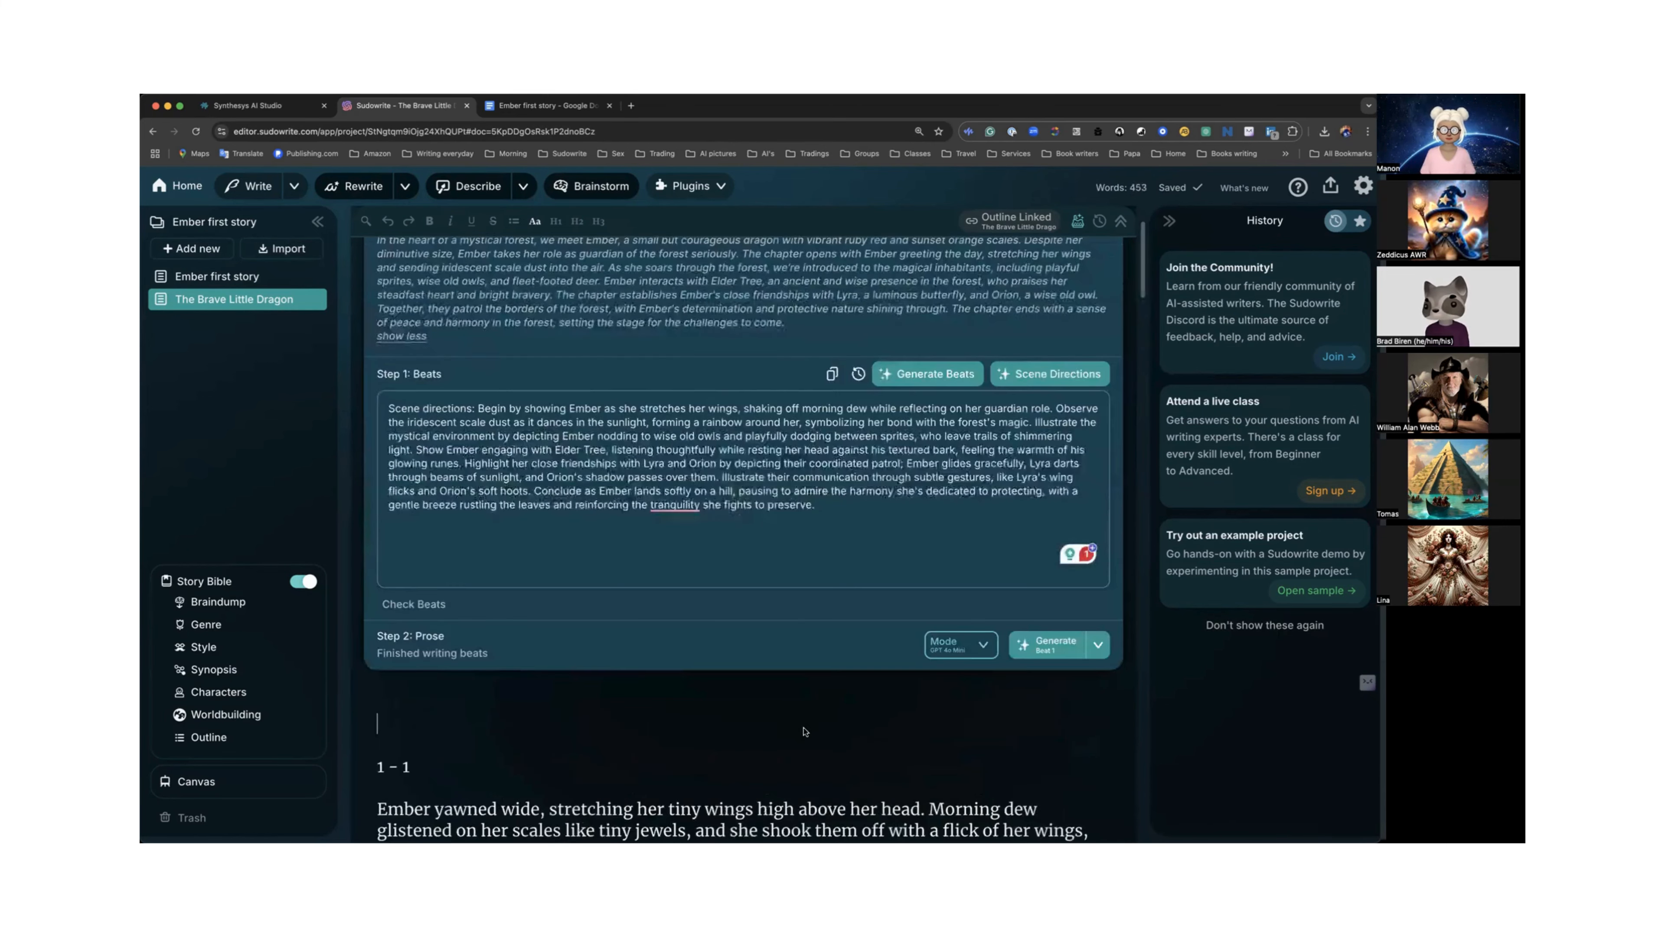
{"action": "scroll", "coordinate": [801, 687], "scroll_direction": "down", "scroll_amount": 3}
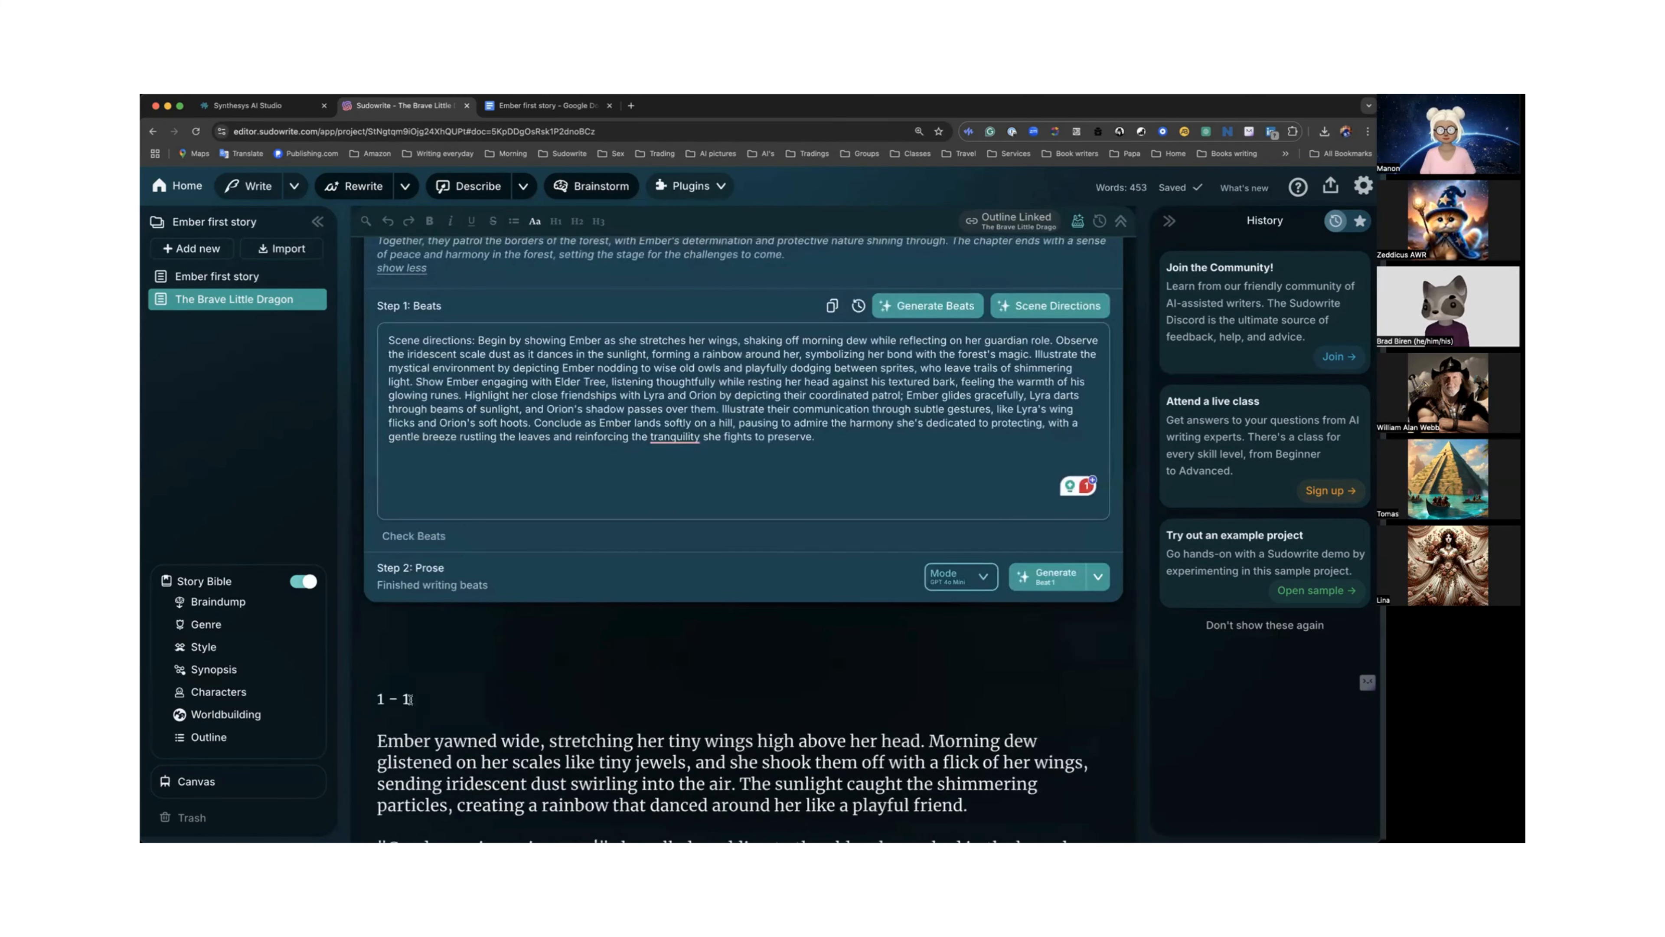
{"action": "left_click", "coordinate": [375, 699]}
{"action": "key", "text": "BackSpace"}
{"action": "key", "text": "BackSpace"}
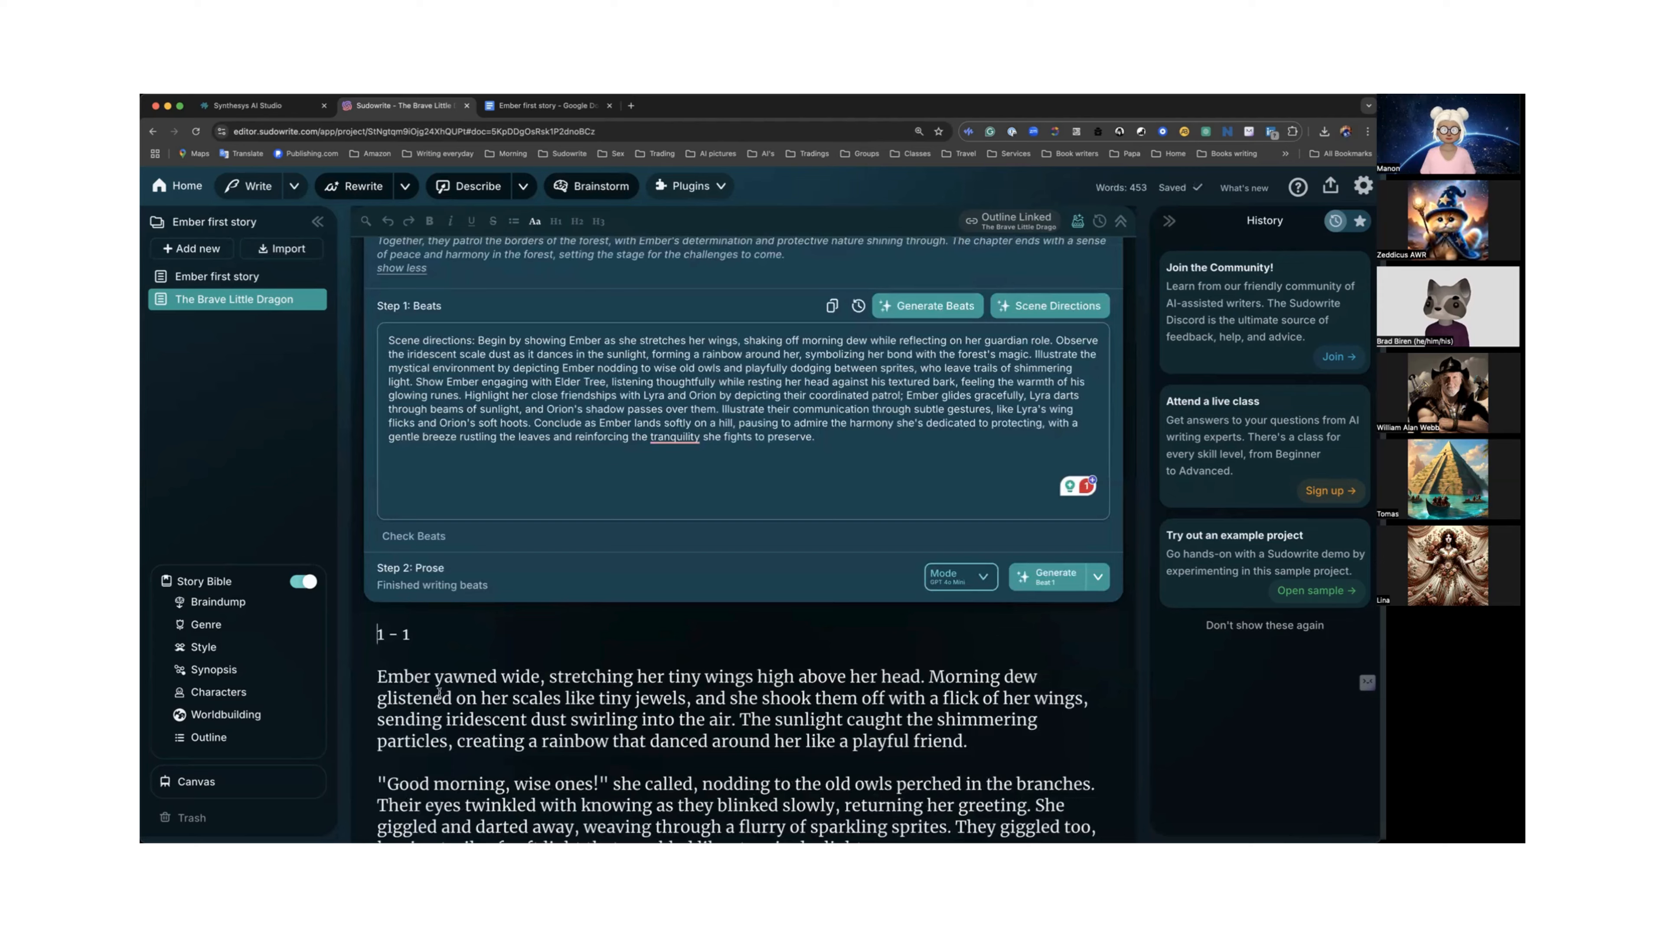
Read through the remaining generated prose of the chapter document.
{"action": "scroll", "coordinate": [438, 692], "scroll_direction": "down", "scroll_amount": 3}
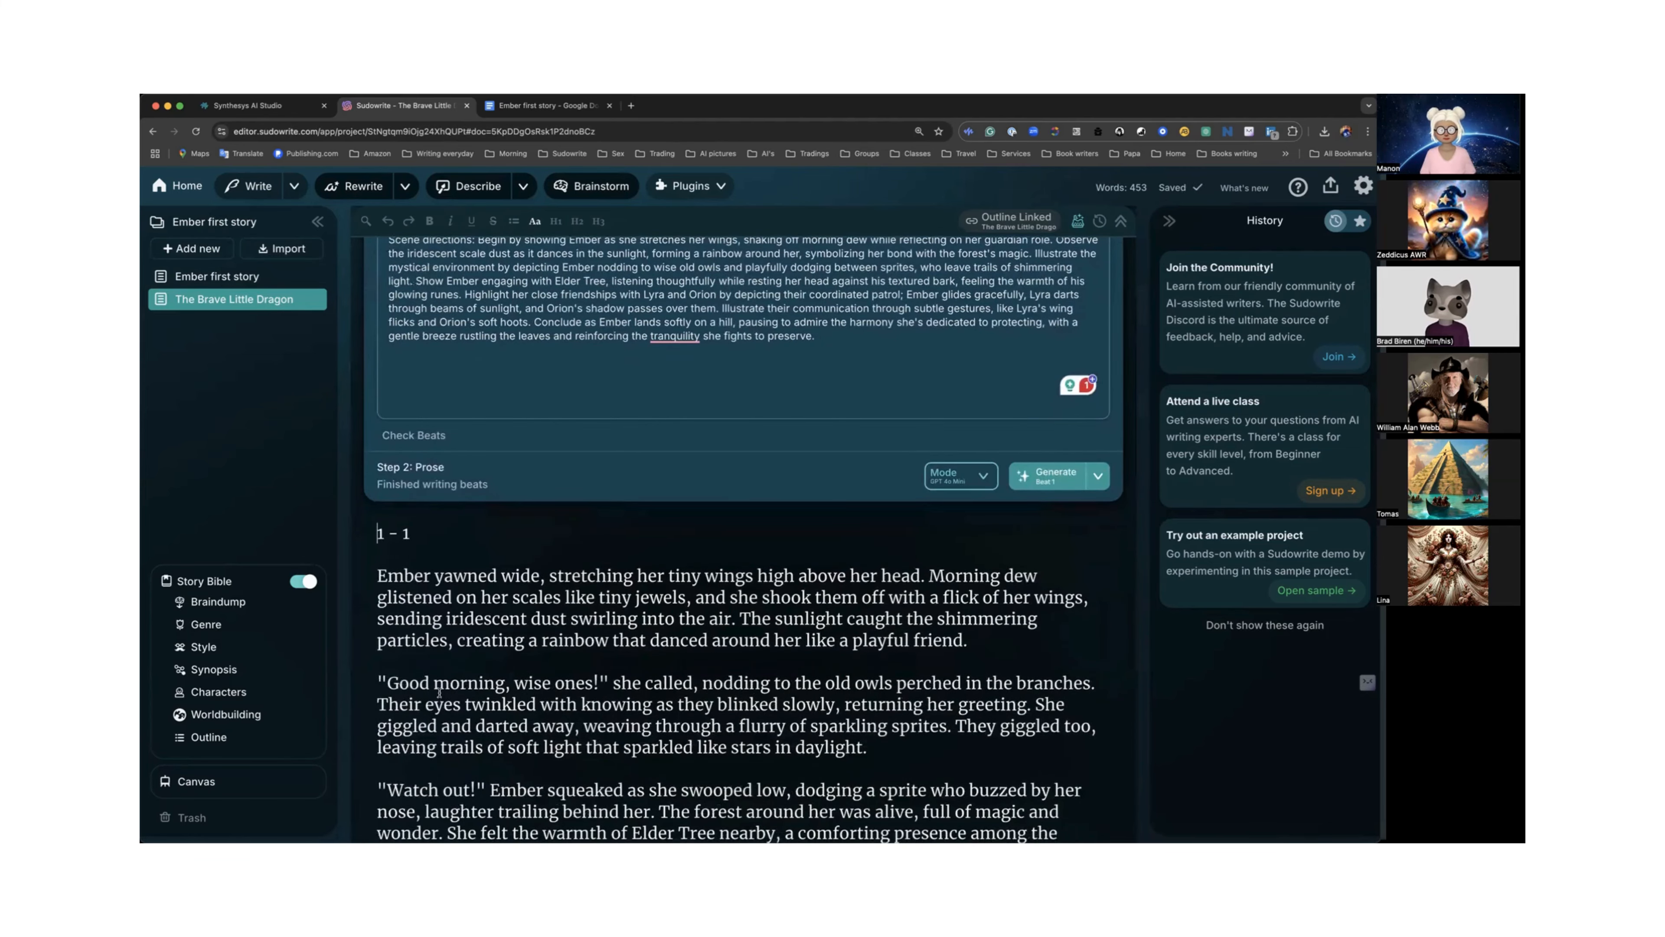
{"action": "scroll", "coordinate": [439, 692], "scroll_direction": "down", "scroll_amount": 10}
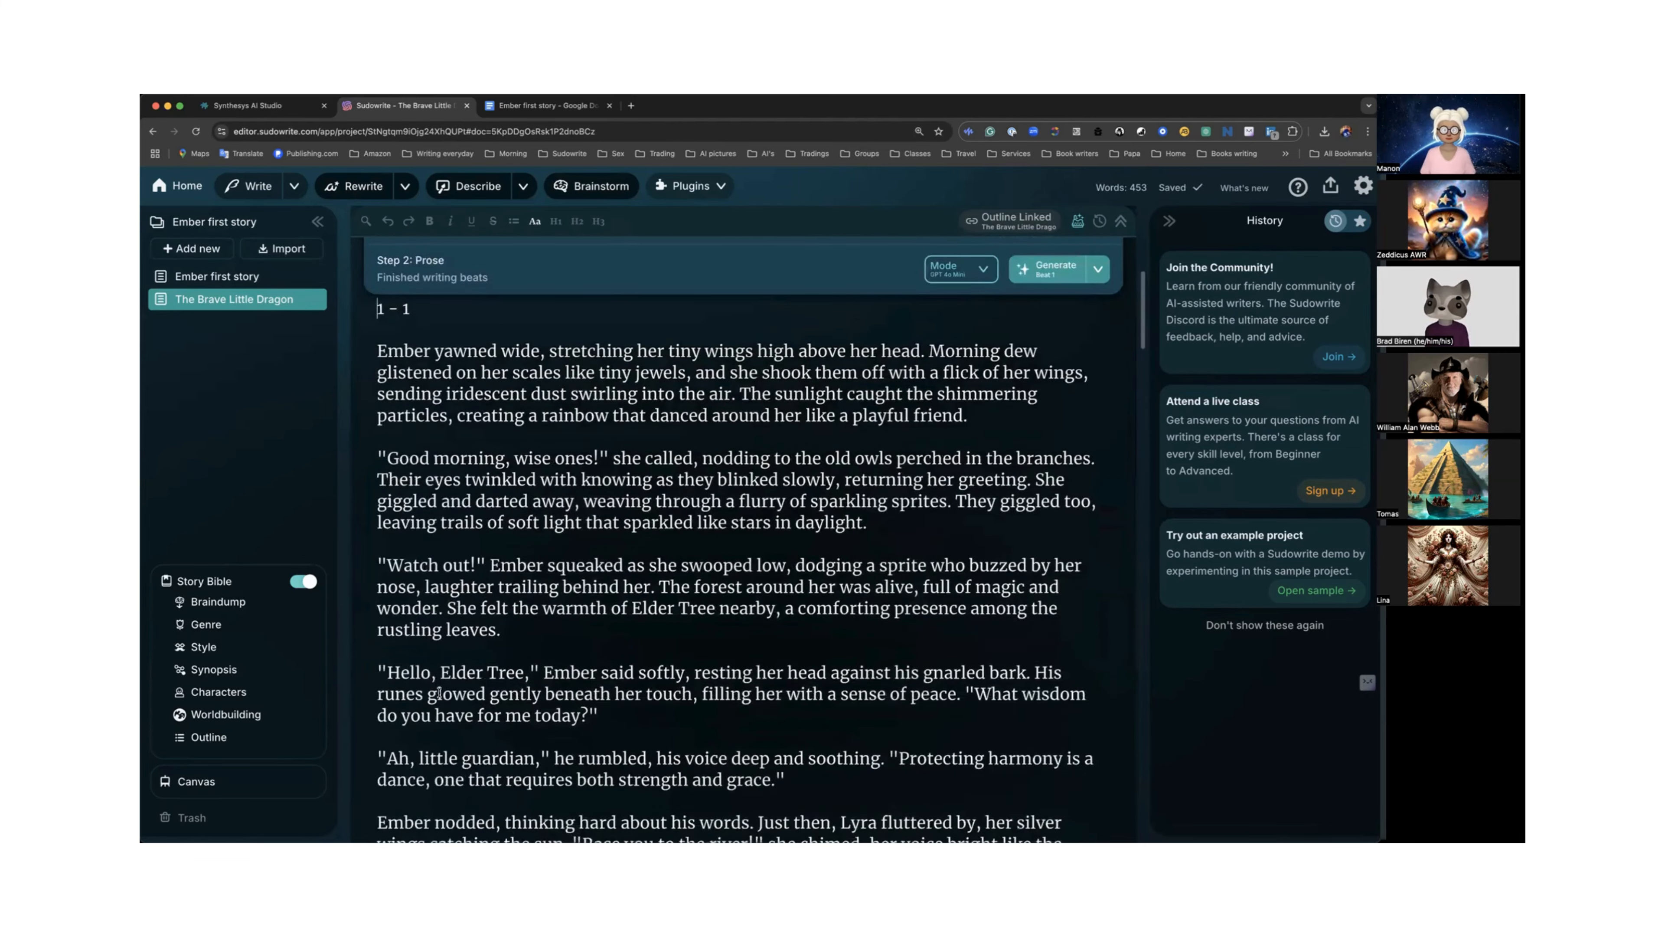
{"action": "scroll", "coordinate": [438, 692], "scroll_direction": "down", "scroll_amount": 14}
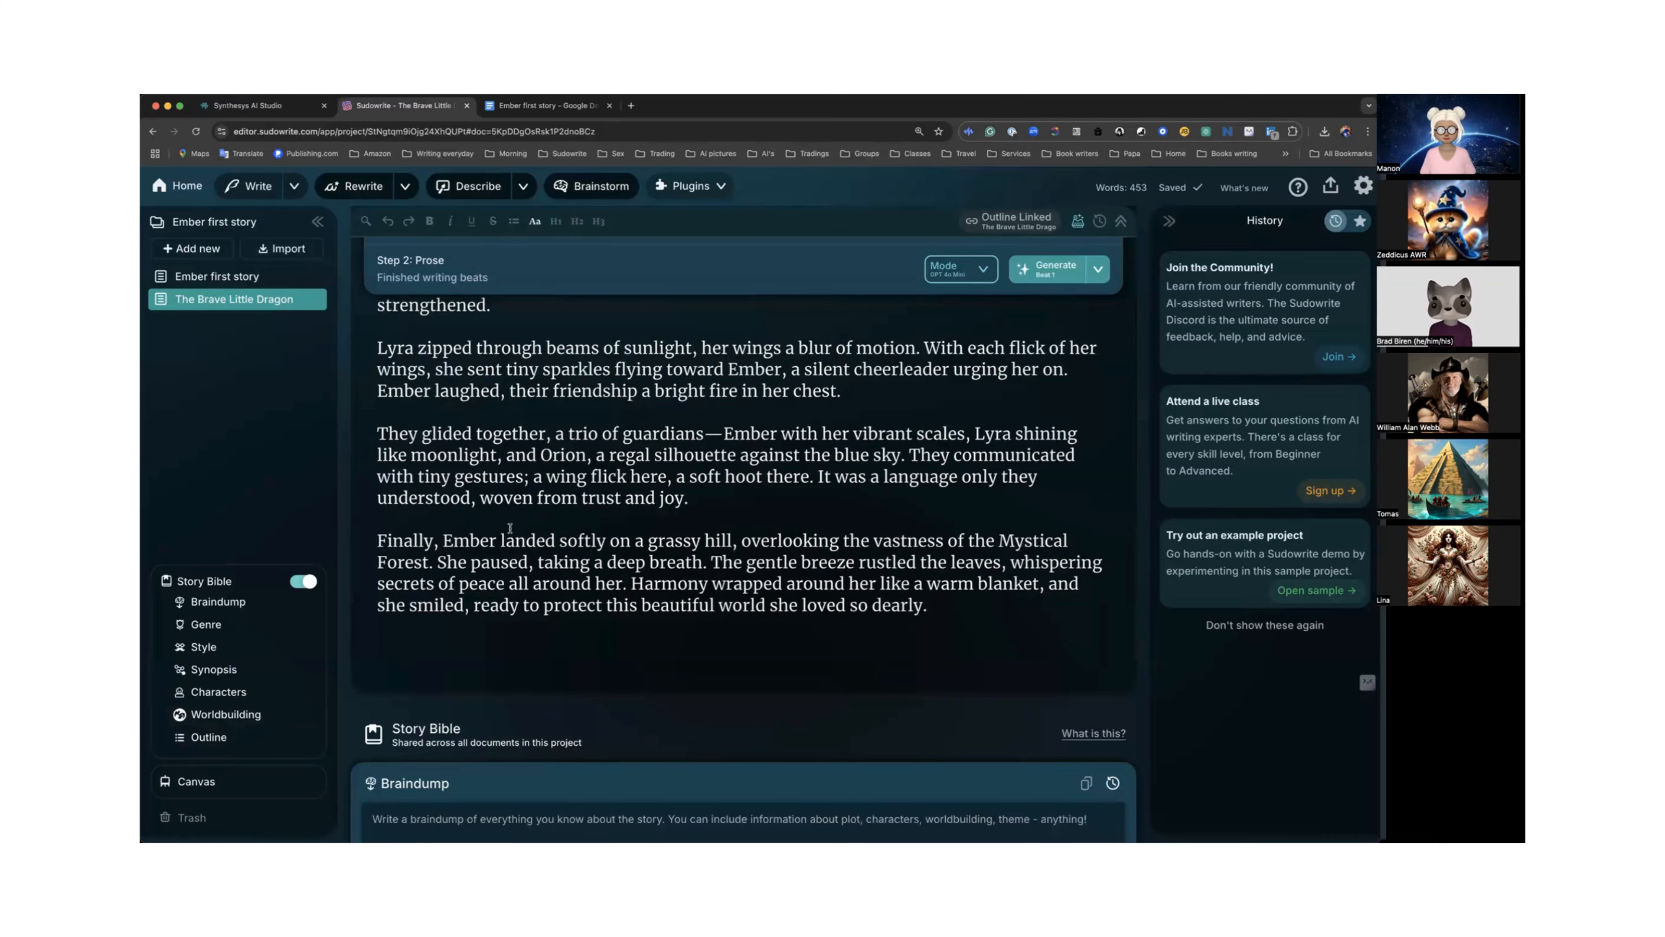
{"action": "scroll", "coordinate": [510, 528], "scroll_direction": "up", "scroll_amount": 10}
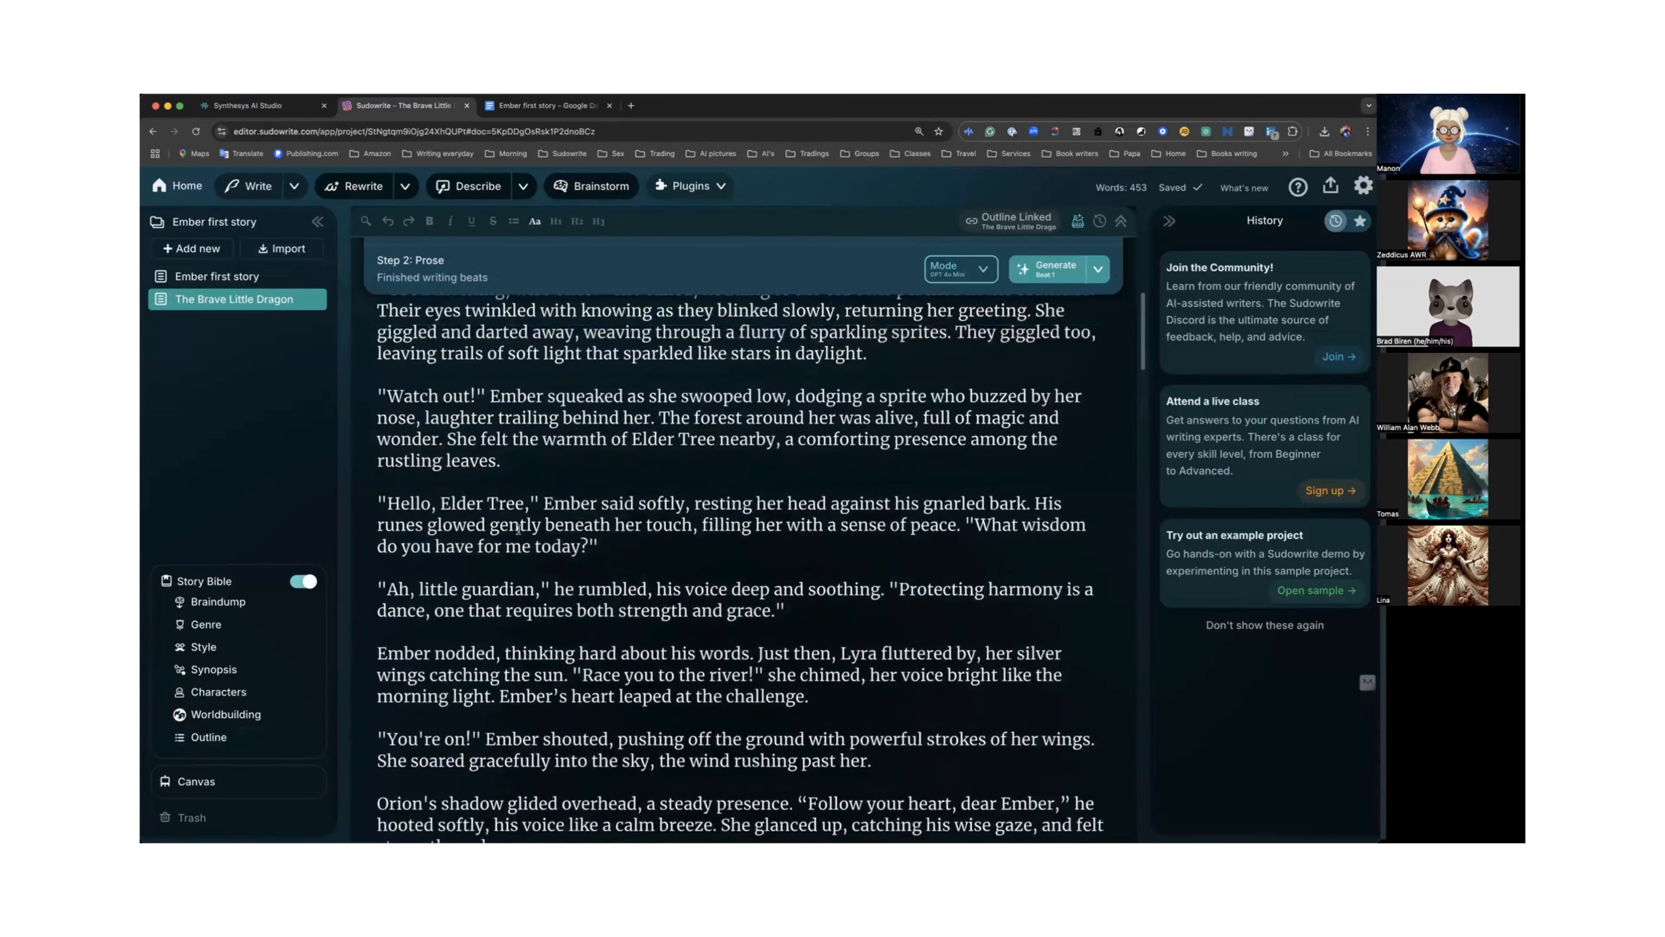
{"action": "scroll", "coordinate": [519, 526], "scroll_direction": "down", "scroll_amount": 15}
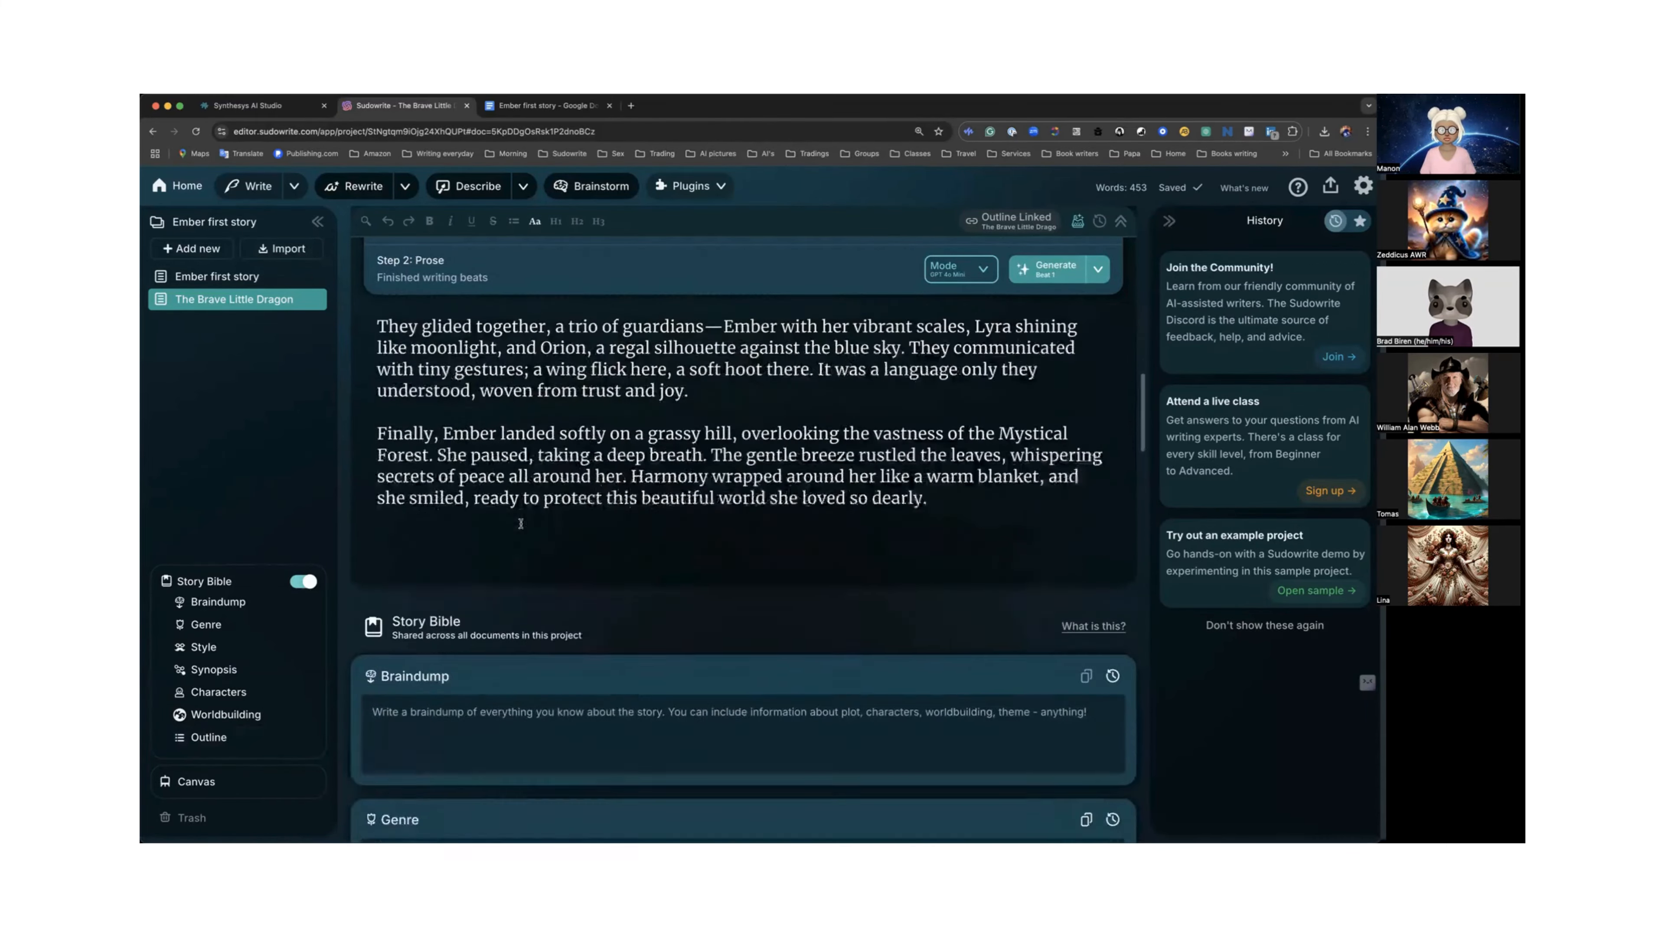
{"action": "scroll", "coordinate": [520, 523], "scroll_direction": "up", "scroll_amount": 10}
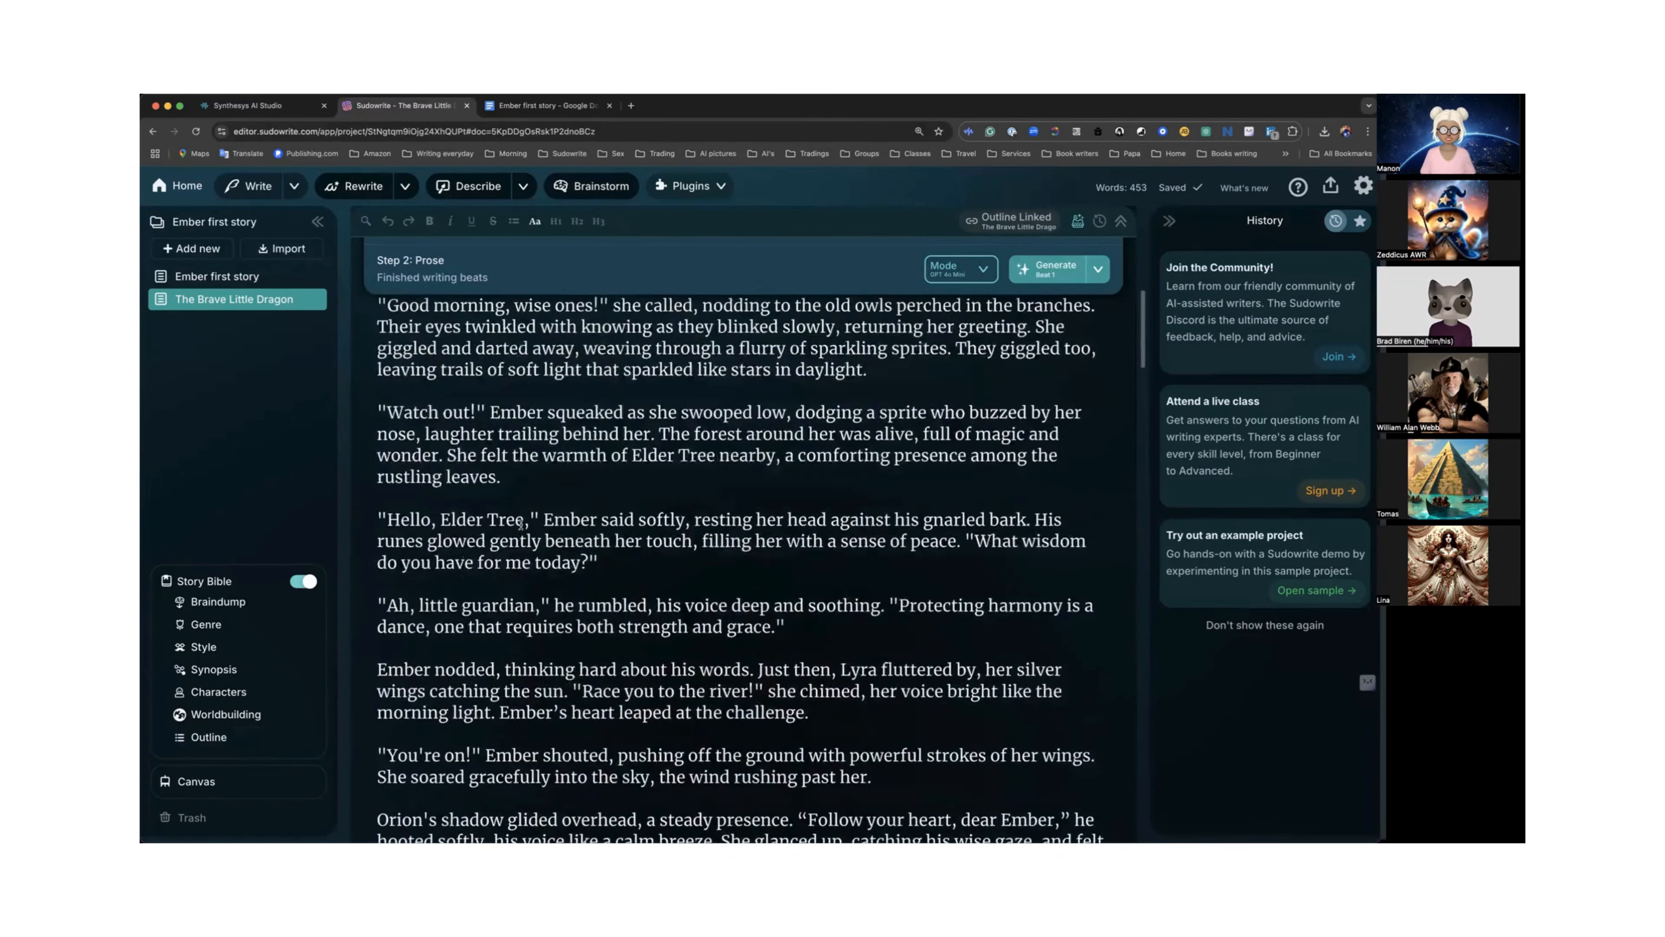
{"action": "scroll", "coordinate": [520, 523], "scroll_direction": "up", "scroll_amount": 6}
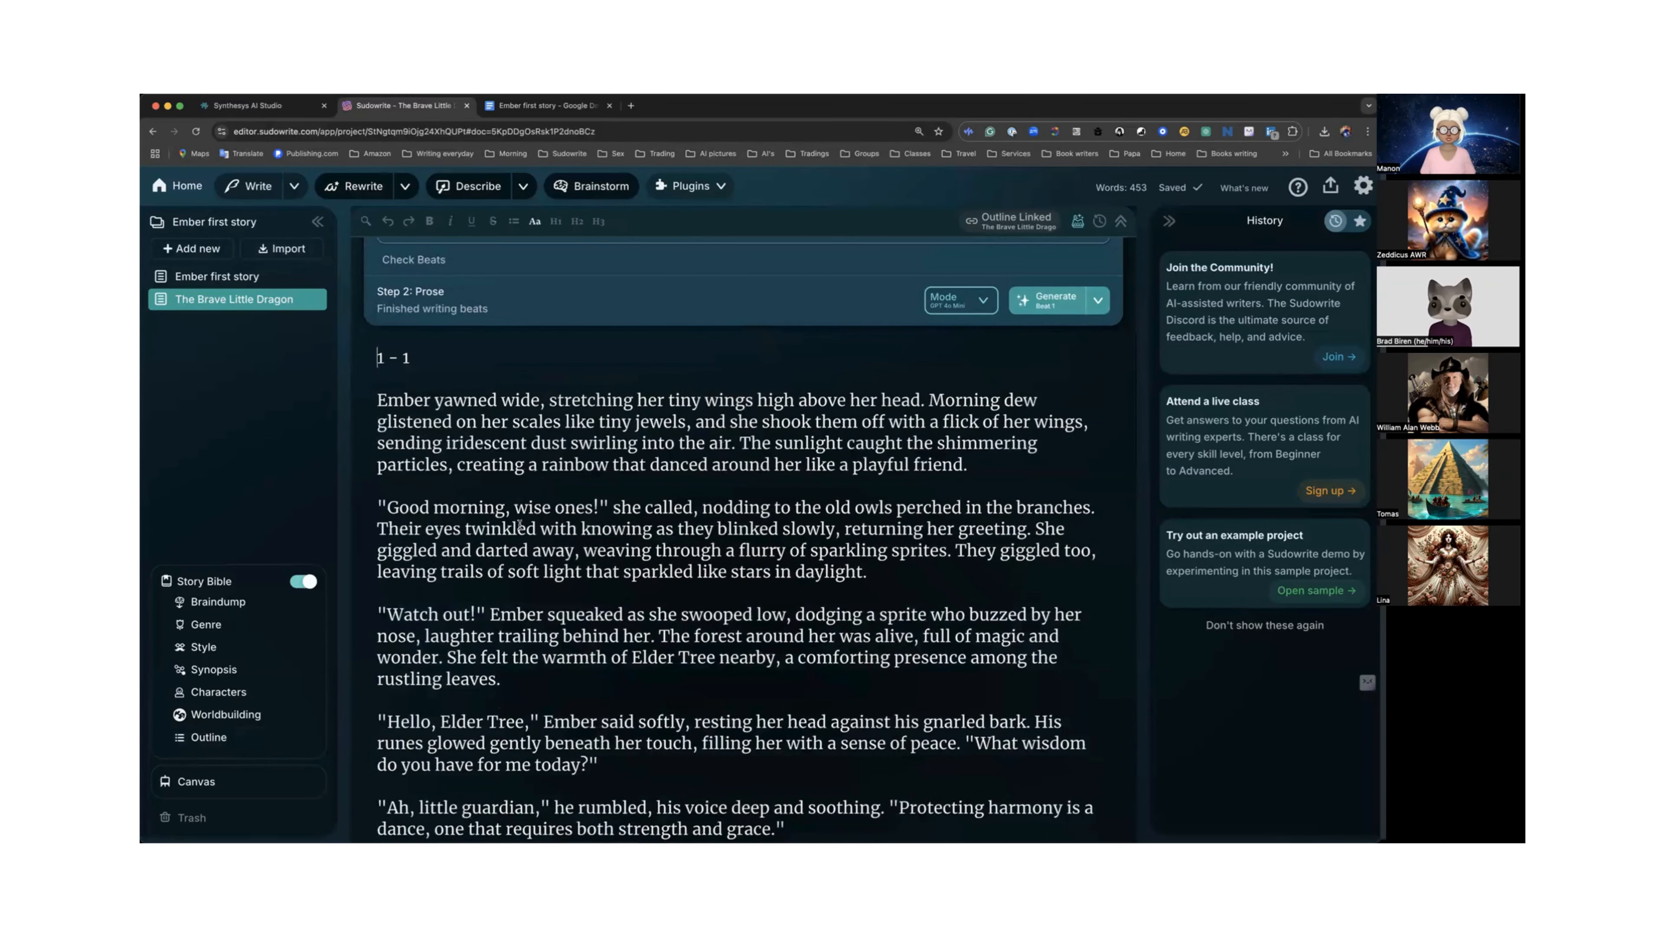
{"action": "scroll", "coordinate": [520, 524], "scroll_direction": "down", "scroll_amount": 10}
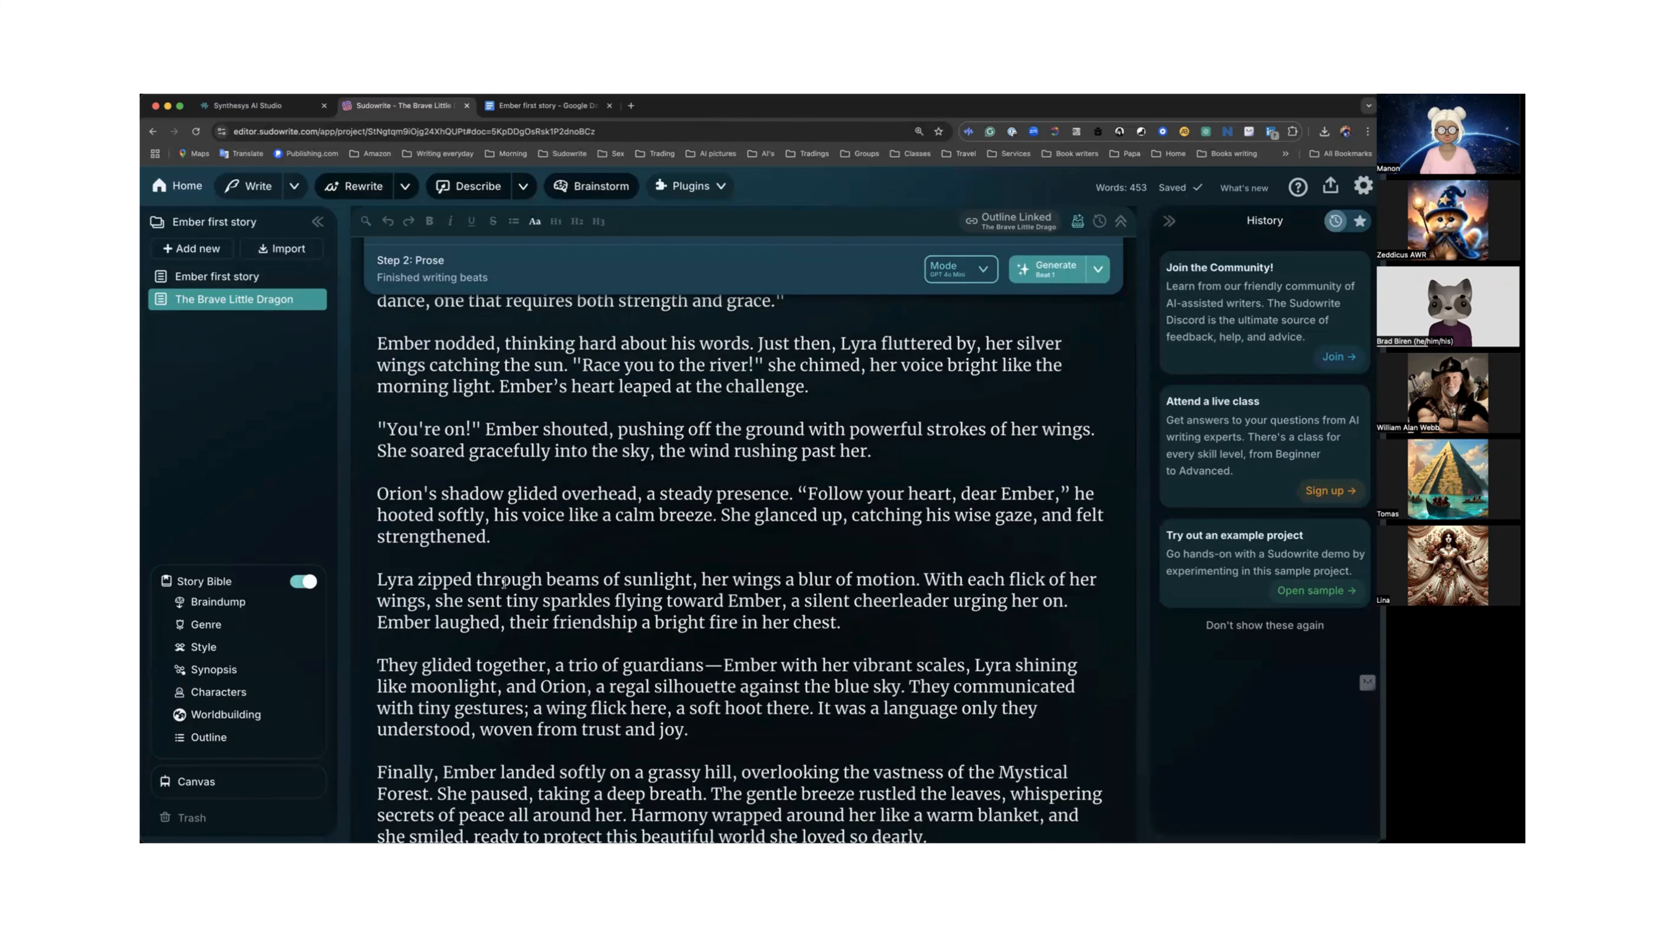
{"action": "scroll", "coordinate": [542, 579], "scroll_direction": "down", "scroll_amount": 7}
{"action": "scroll", "coordinate": [542, 583], "scroll_direction": "up", "scroll_amount": 3}
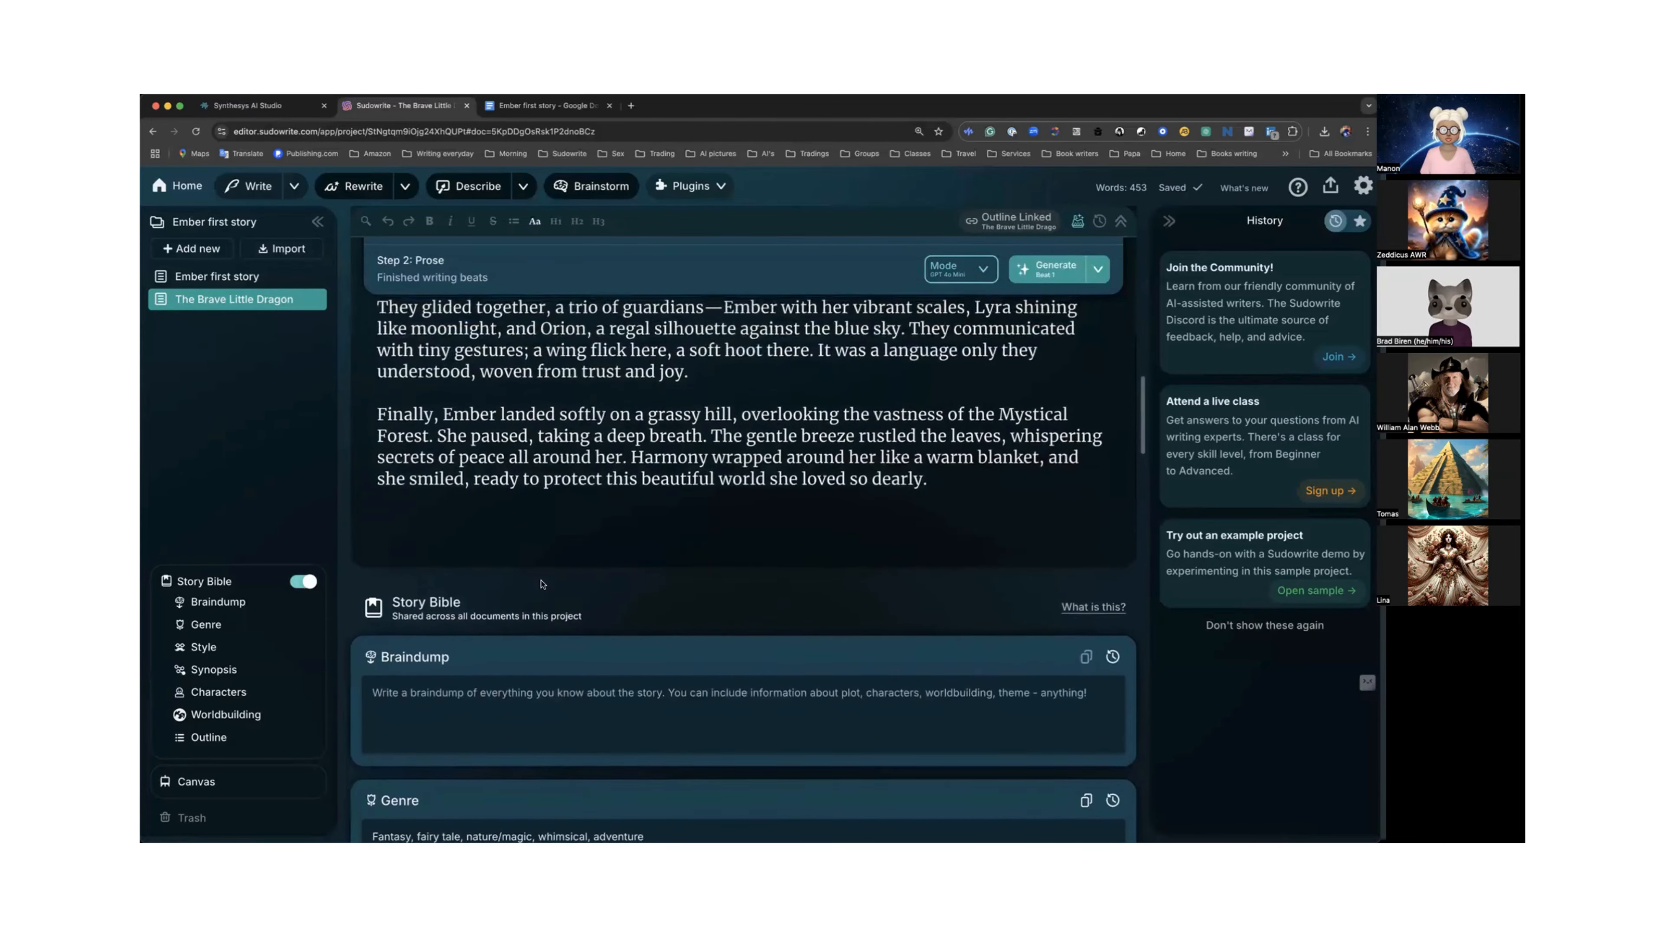
{"action": "scroll", "coordinate": [542, 583], "scroll_direction": "up", "scroll_amount": 3}
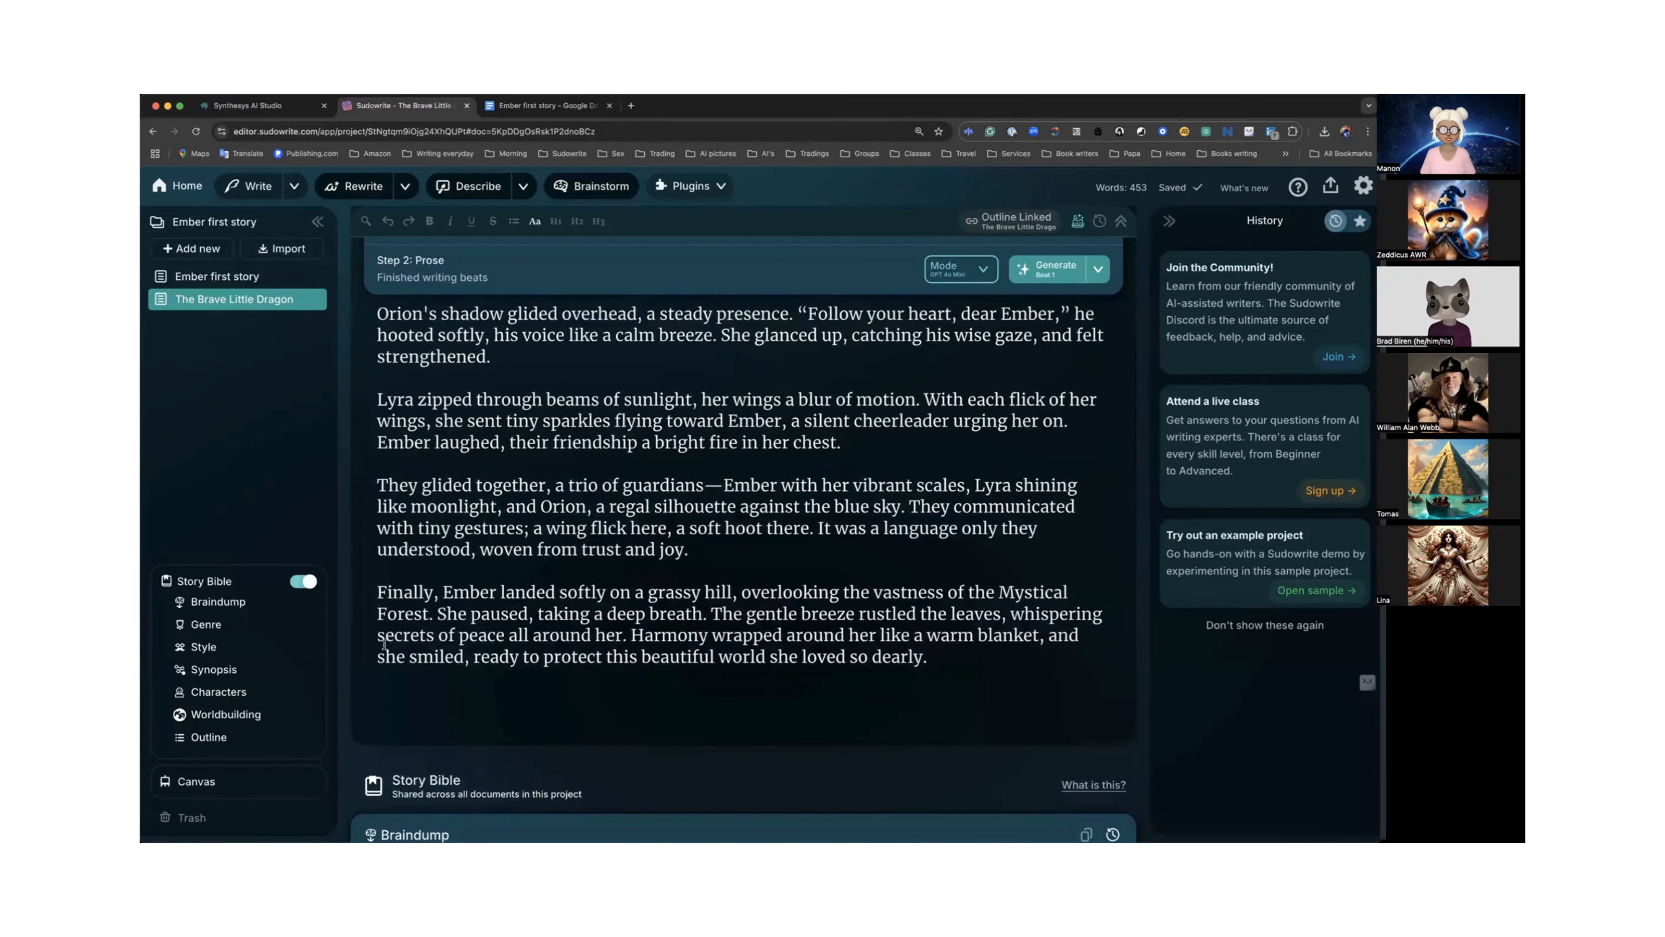
Update the outline summary of "The Brave Little Dragon" chapter from its linked document.
{"action": "left_click", "coordinate": [260, 734]}
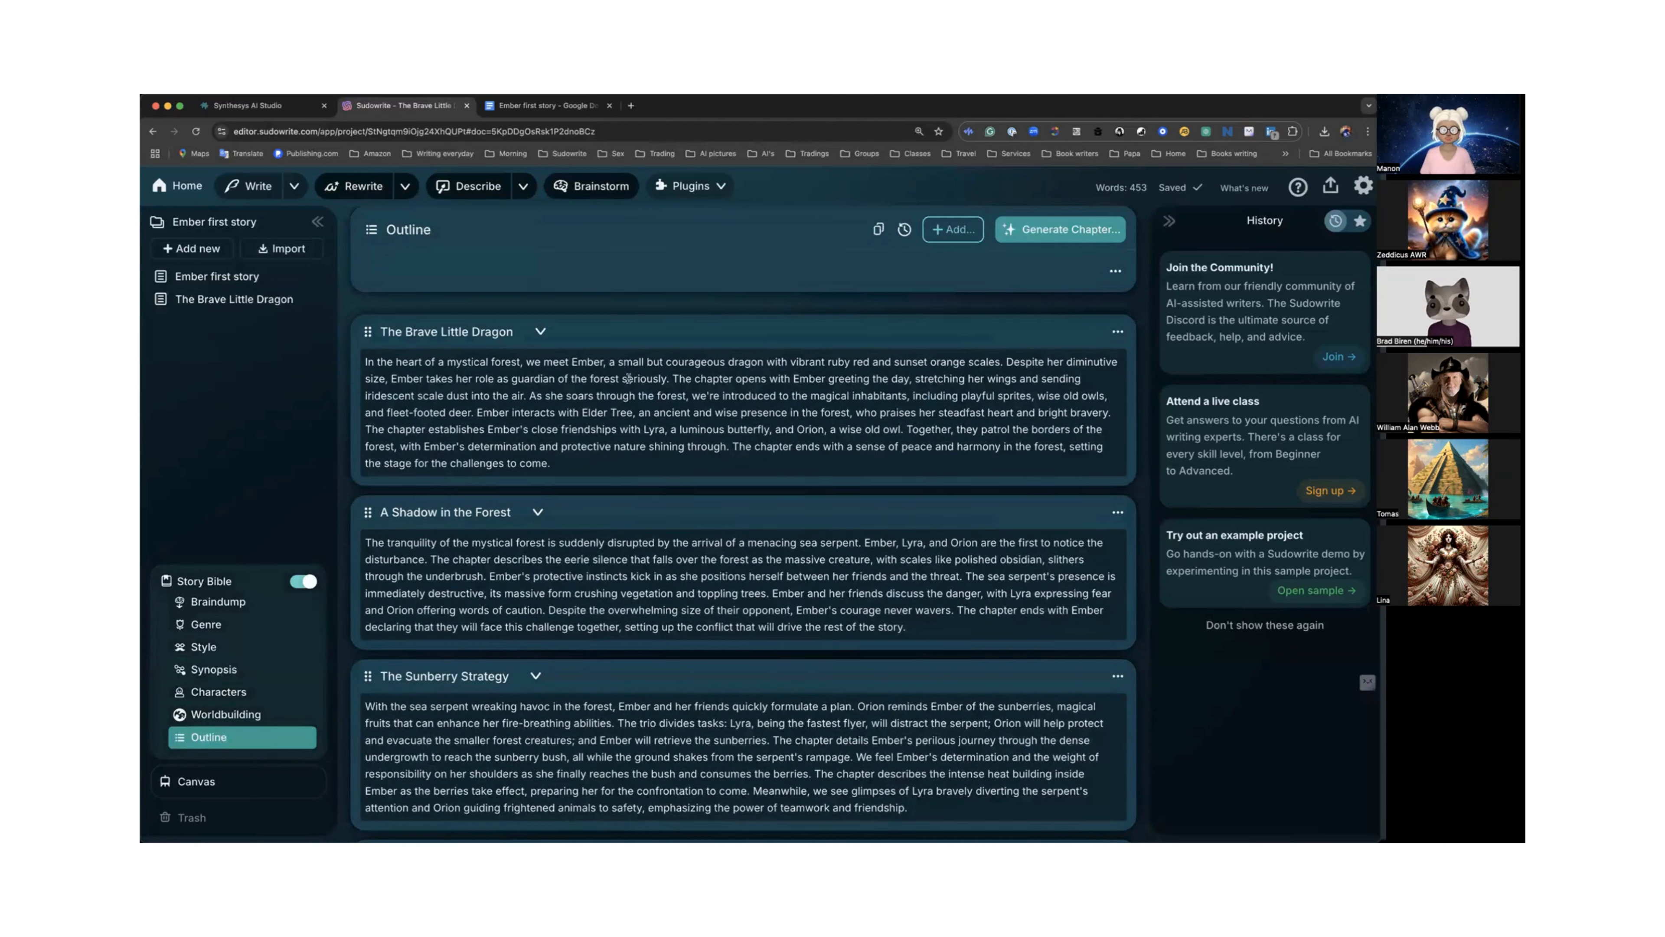
{"action": "left_click", "coordinate": [558, 572]}
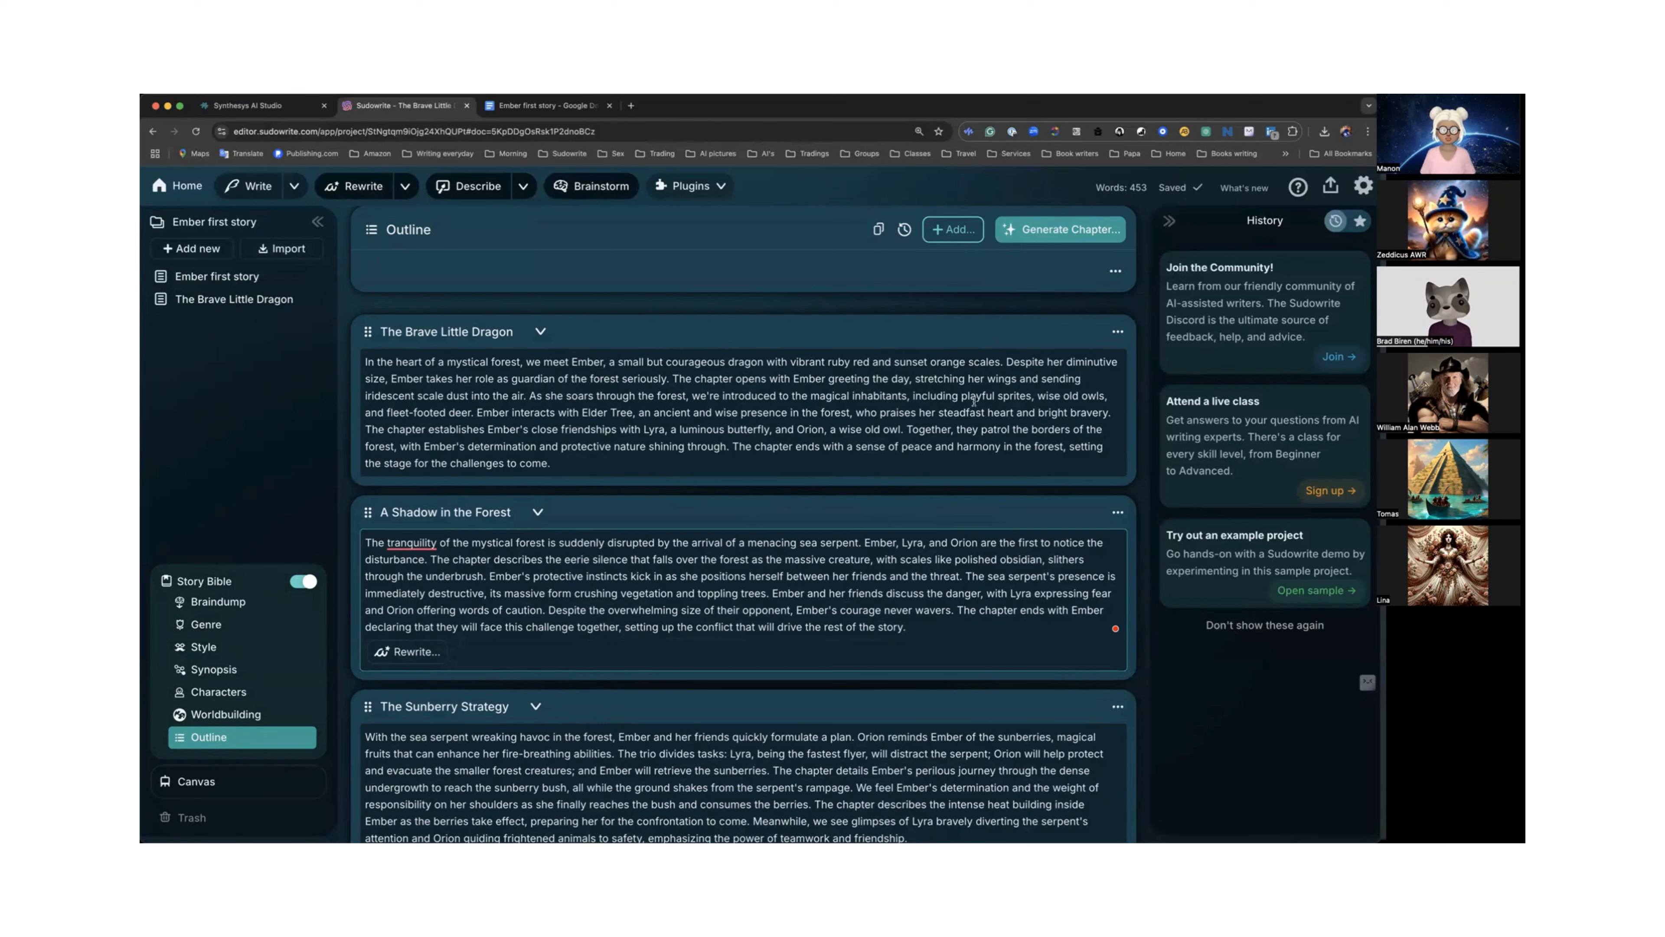
{"action": "left_click", "coordinate": [1118, 334]}
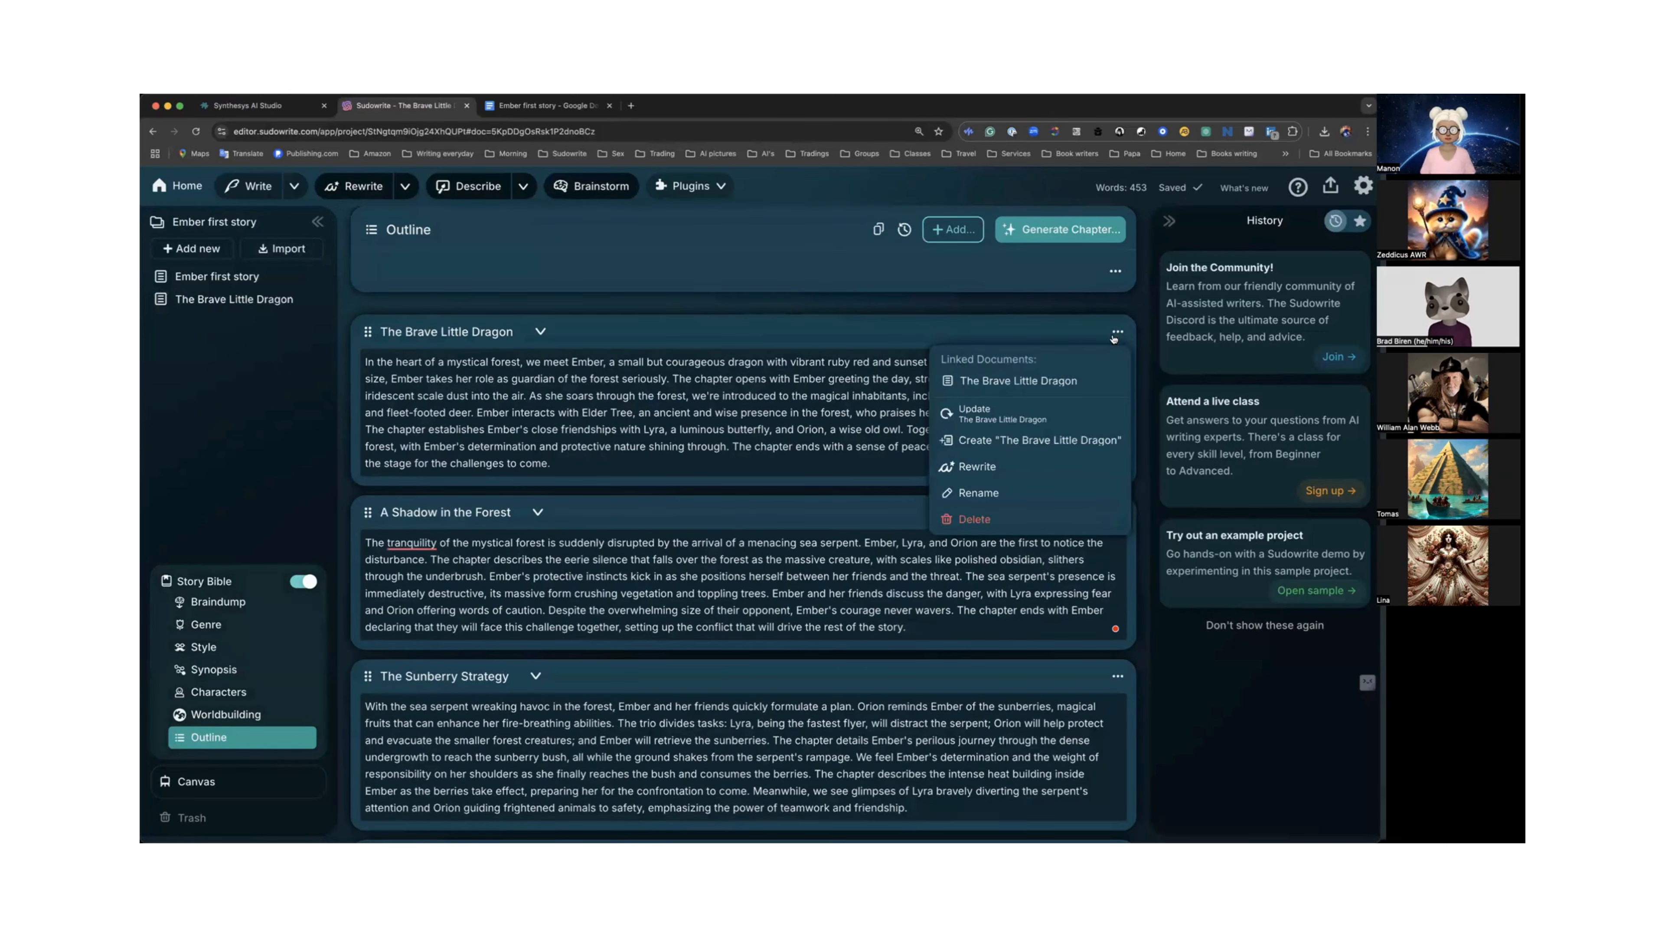
{"action": "left_click", "coordinate": [977, 417]}
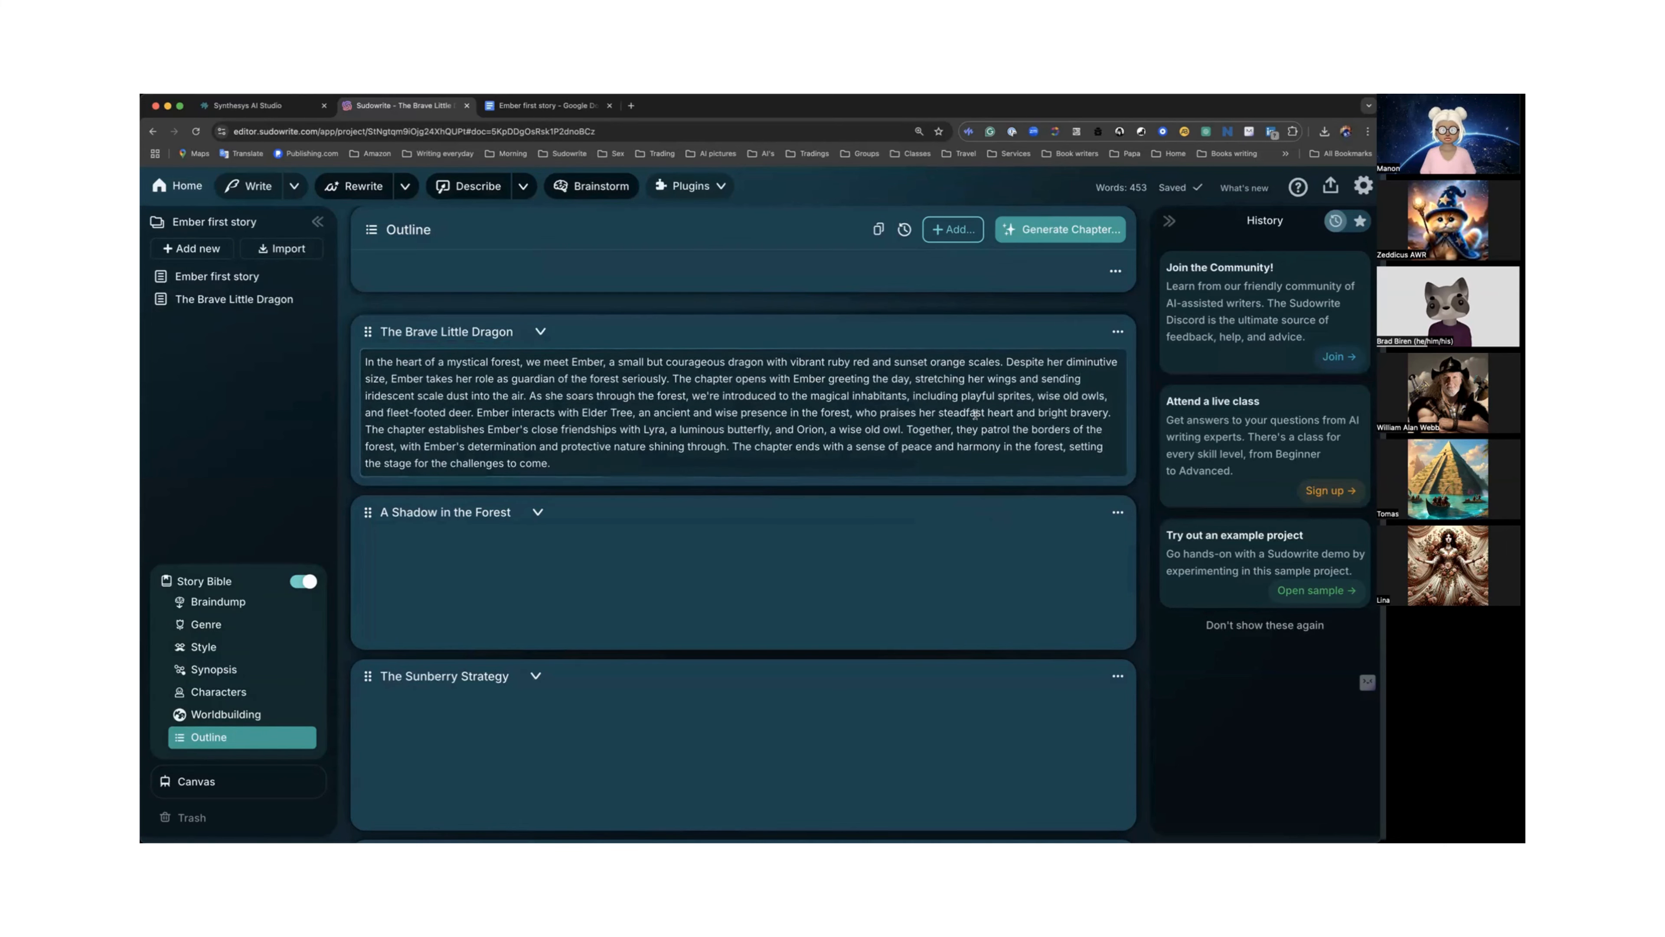
{"action": "scroll", "coordinate": [975, 414], "scroll_direction": "down", "scroll_amount": 10}
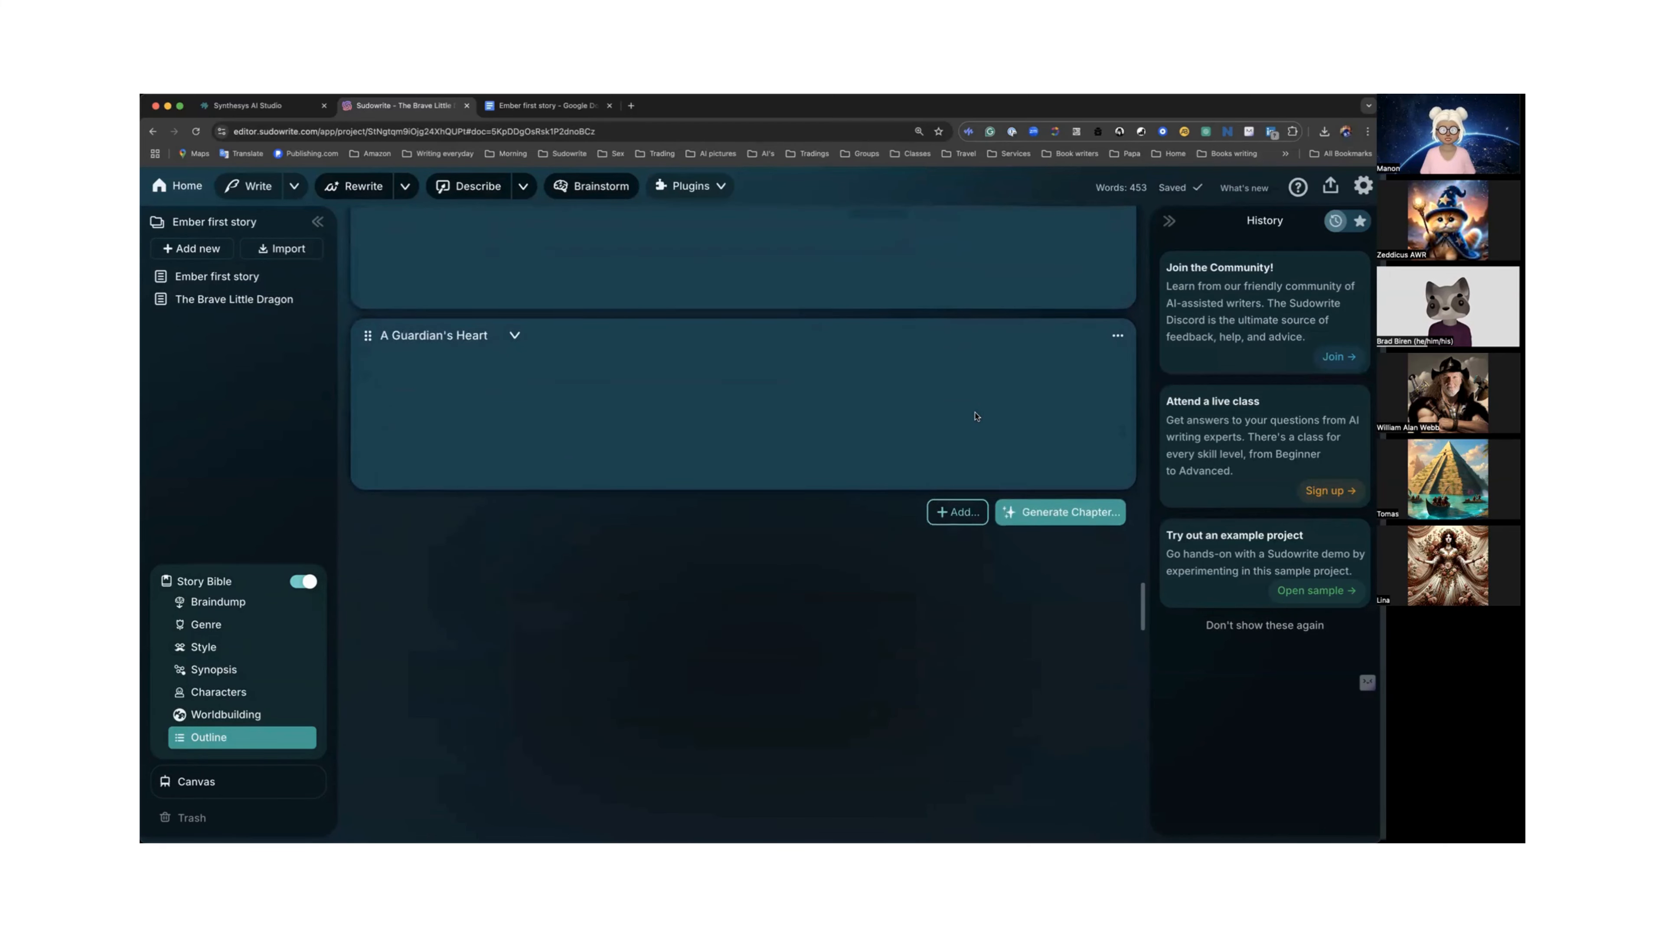
{"action": "scroll", "coordinate": [975, 415], "scroll_direction": "up", "scroll_amount": 15}
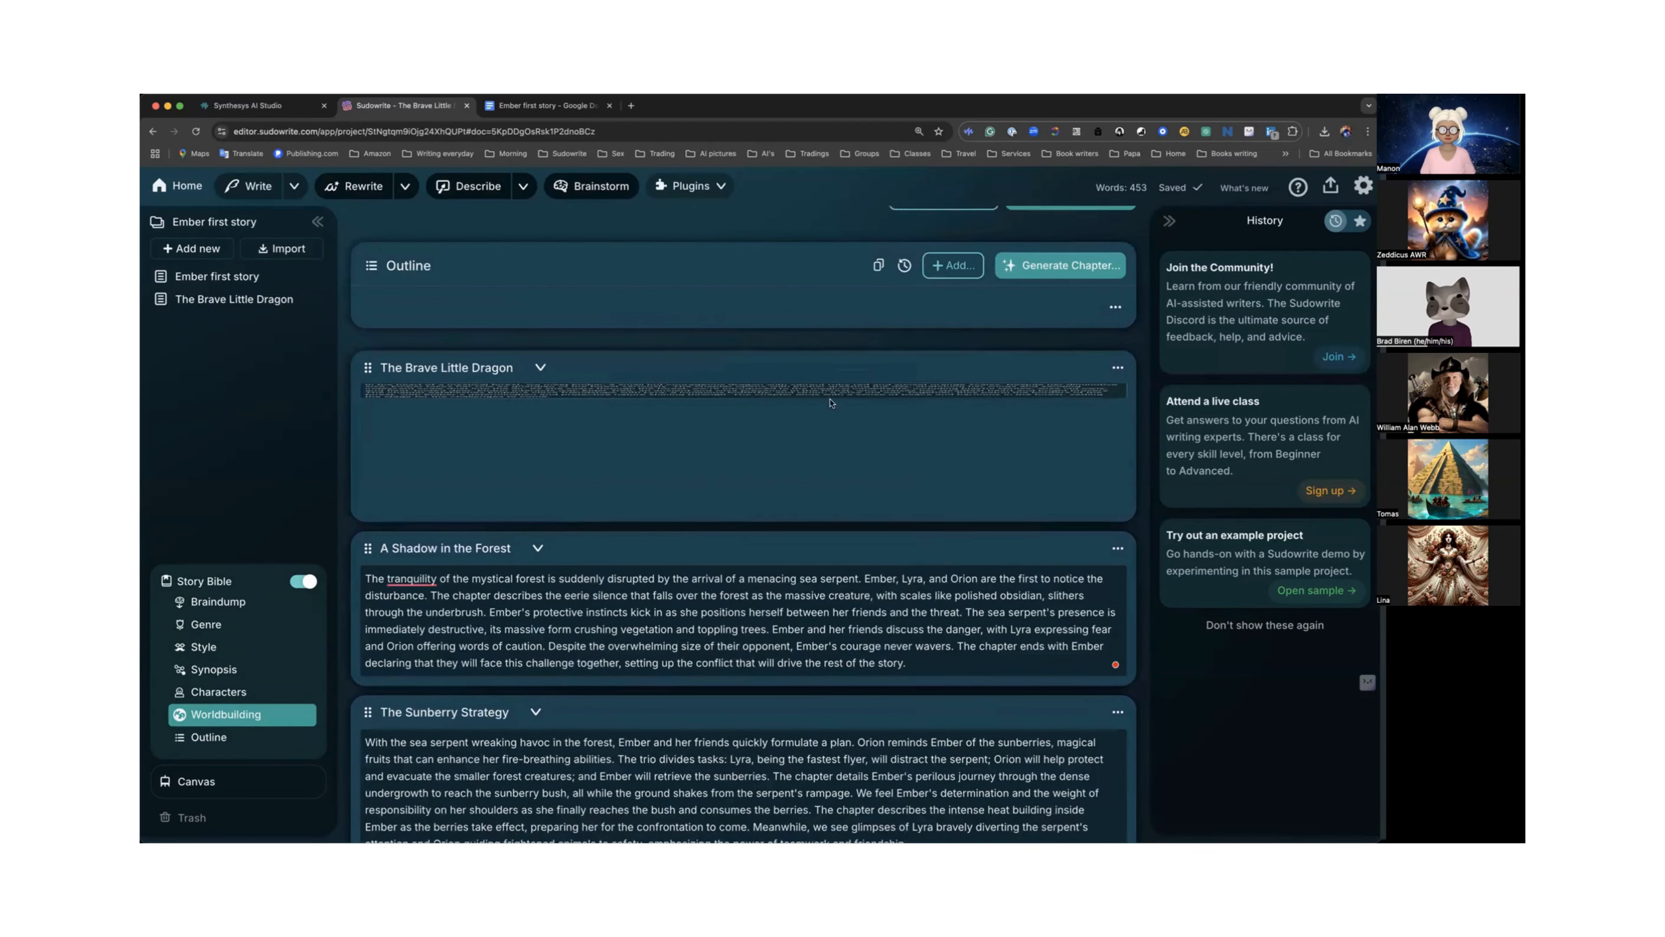
{"action": "left_click", "coordinate": [541, 369]}
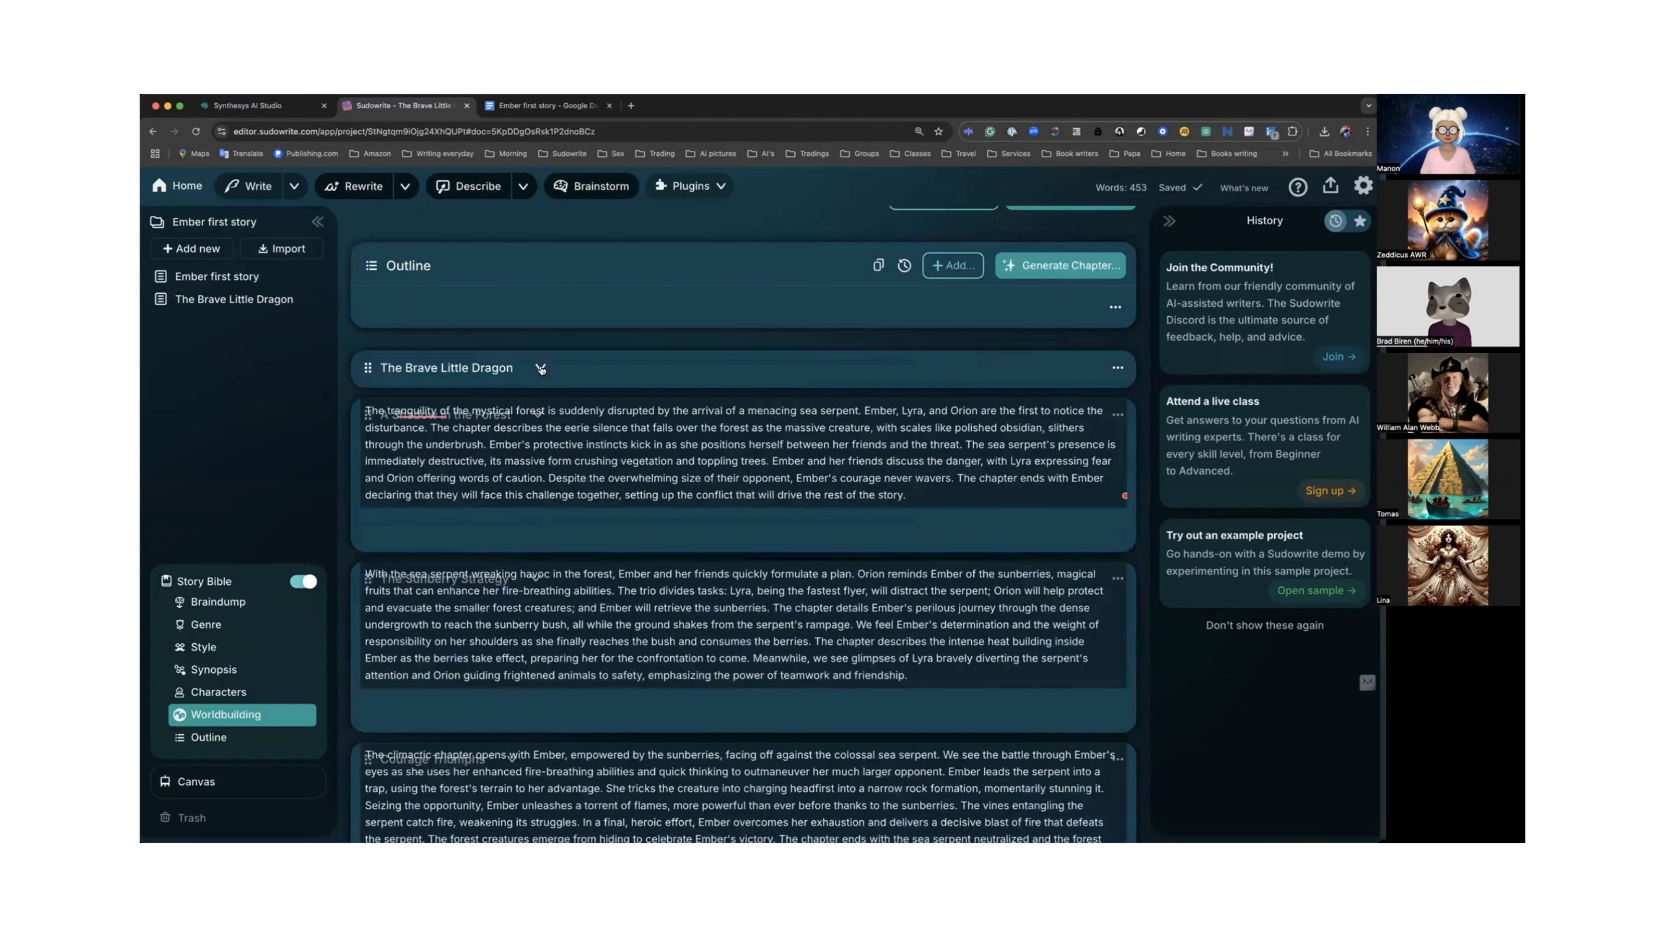
{"action": "left_click", "coordinate": [541, 369]}
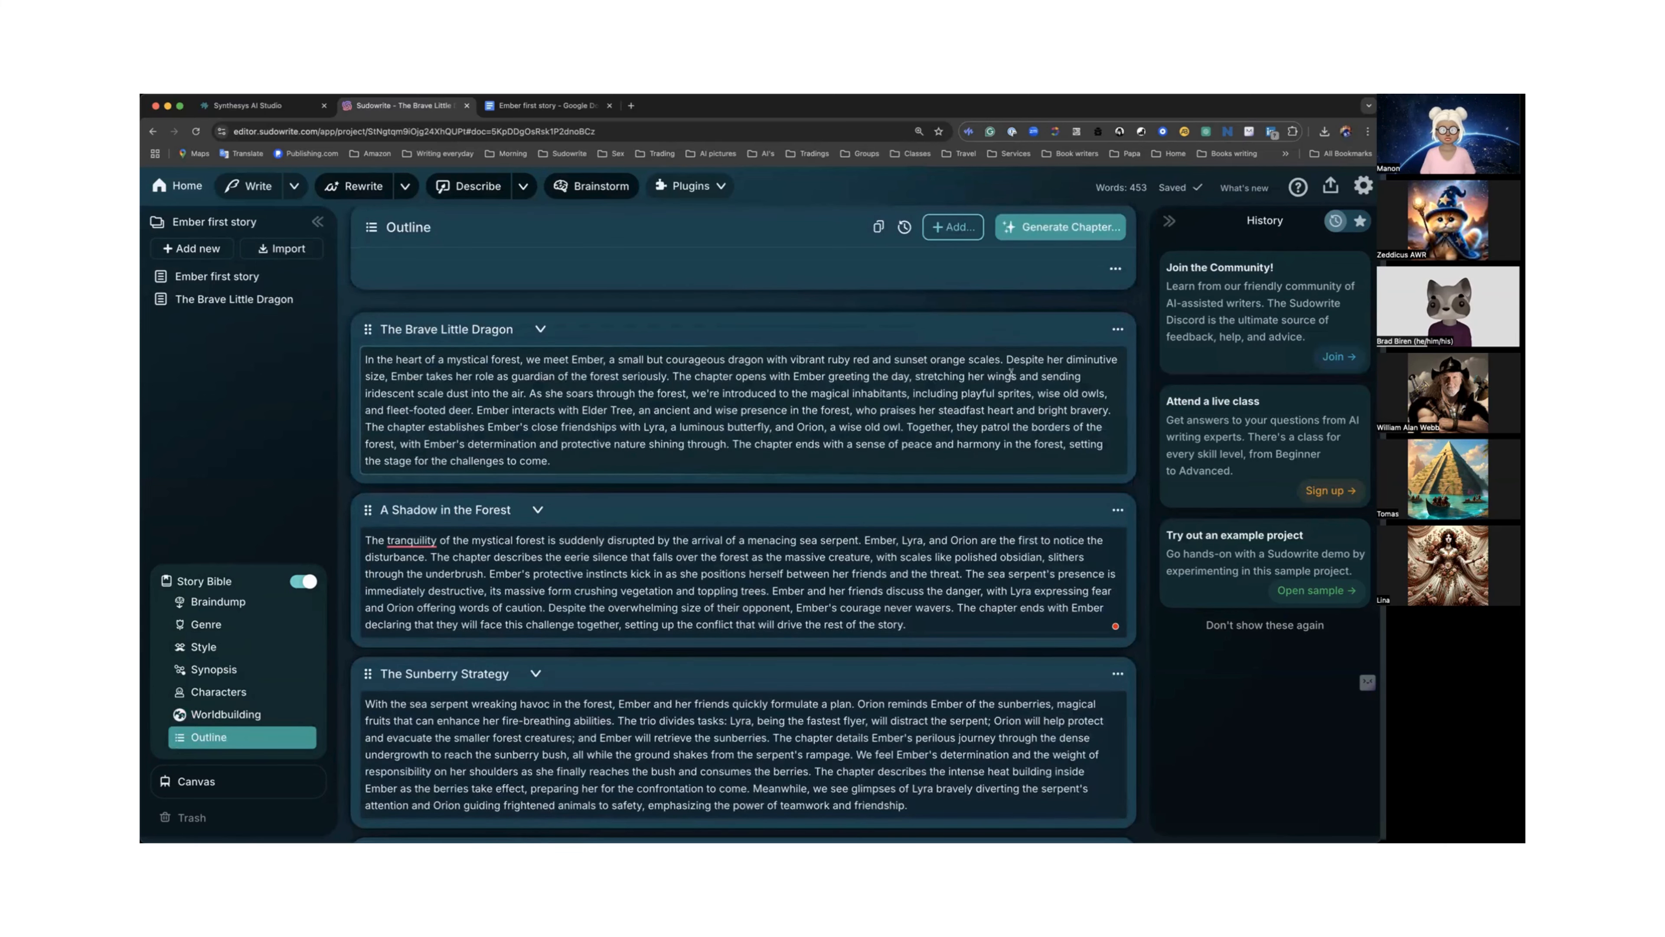
{"action": "scroll", "coordinate": [729, 445], "scroll_direction": "down", "scroll_amount": 1}
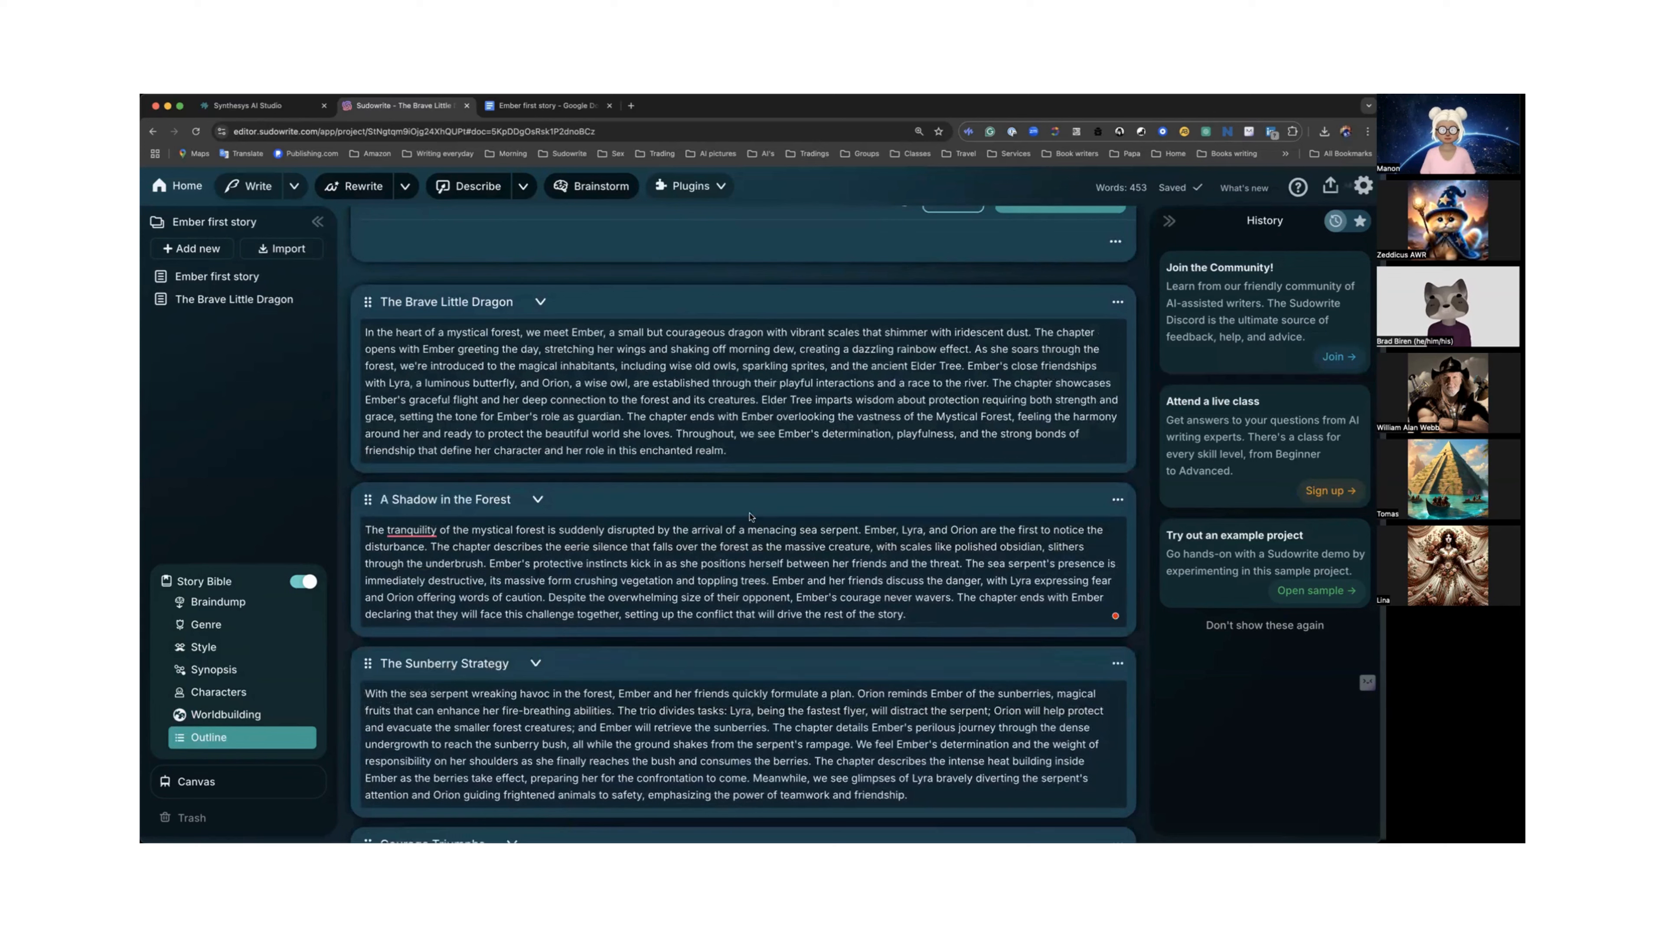
Create a linked document for the "A Shadow in the Forest" outline chapter and expand its full summary in the Chapter Generator.
{"action": "left_click", "coordinate": [1117, 502]}
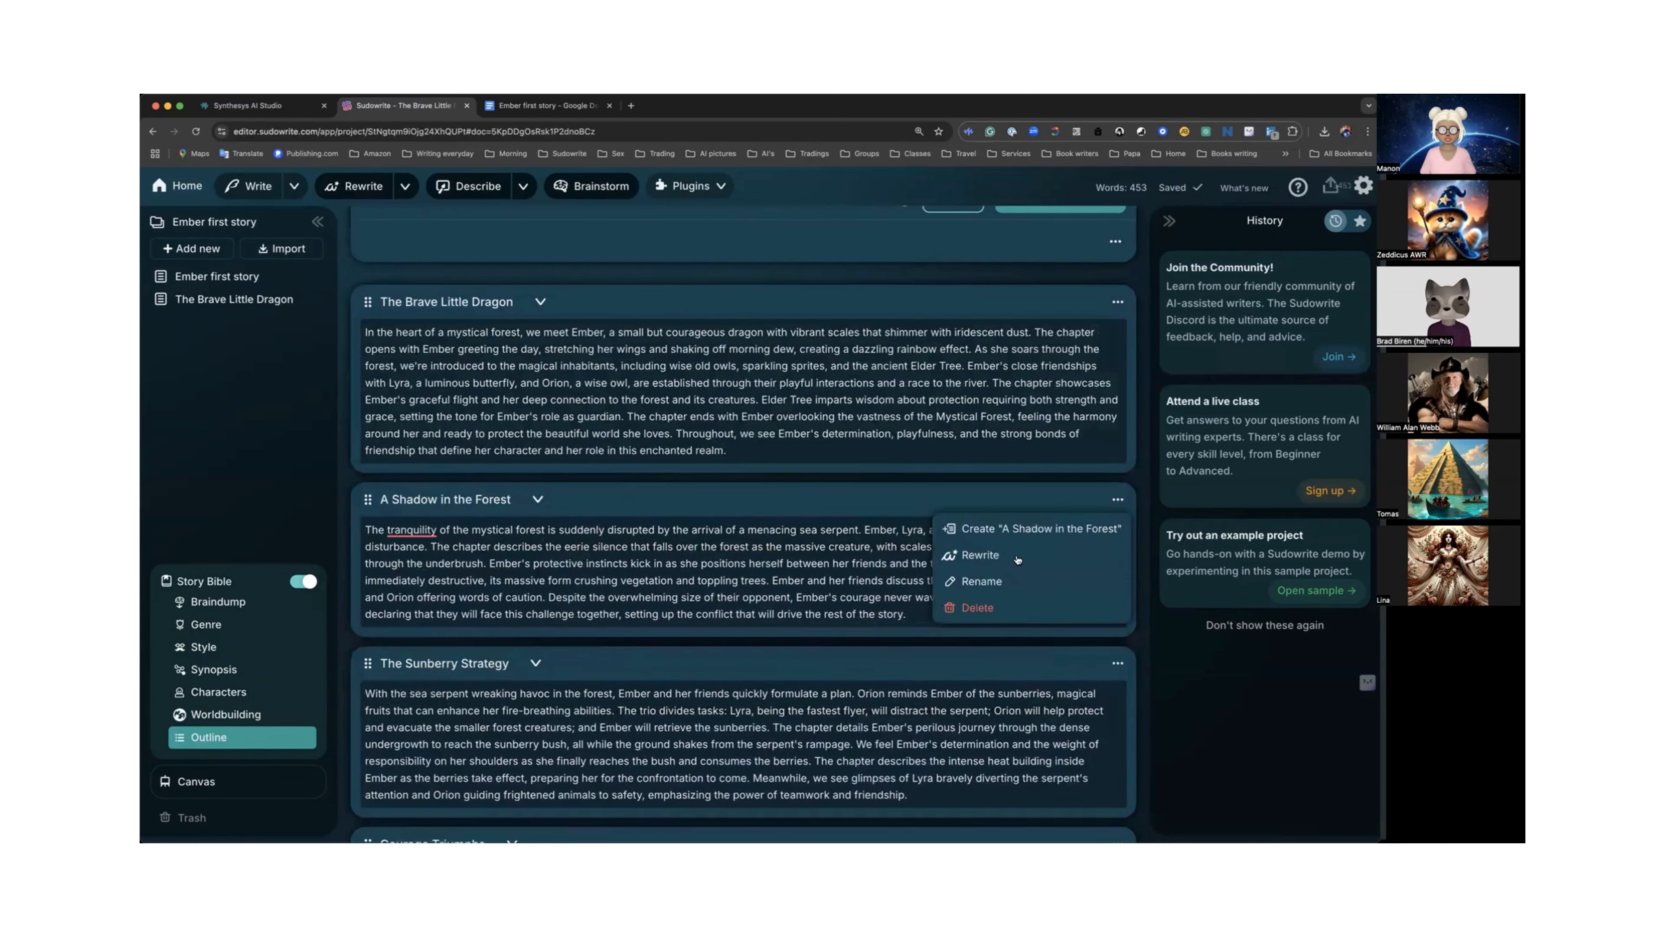
{"action": "left_click", "coordinate": [1020, 529]}
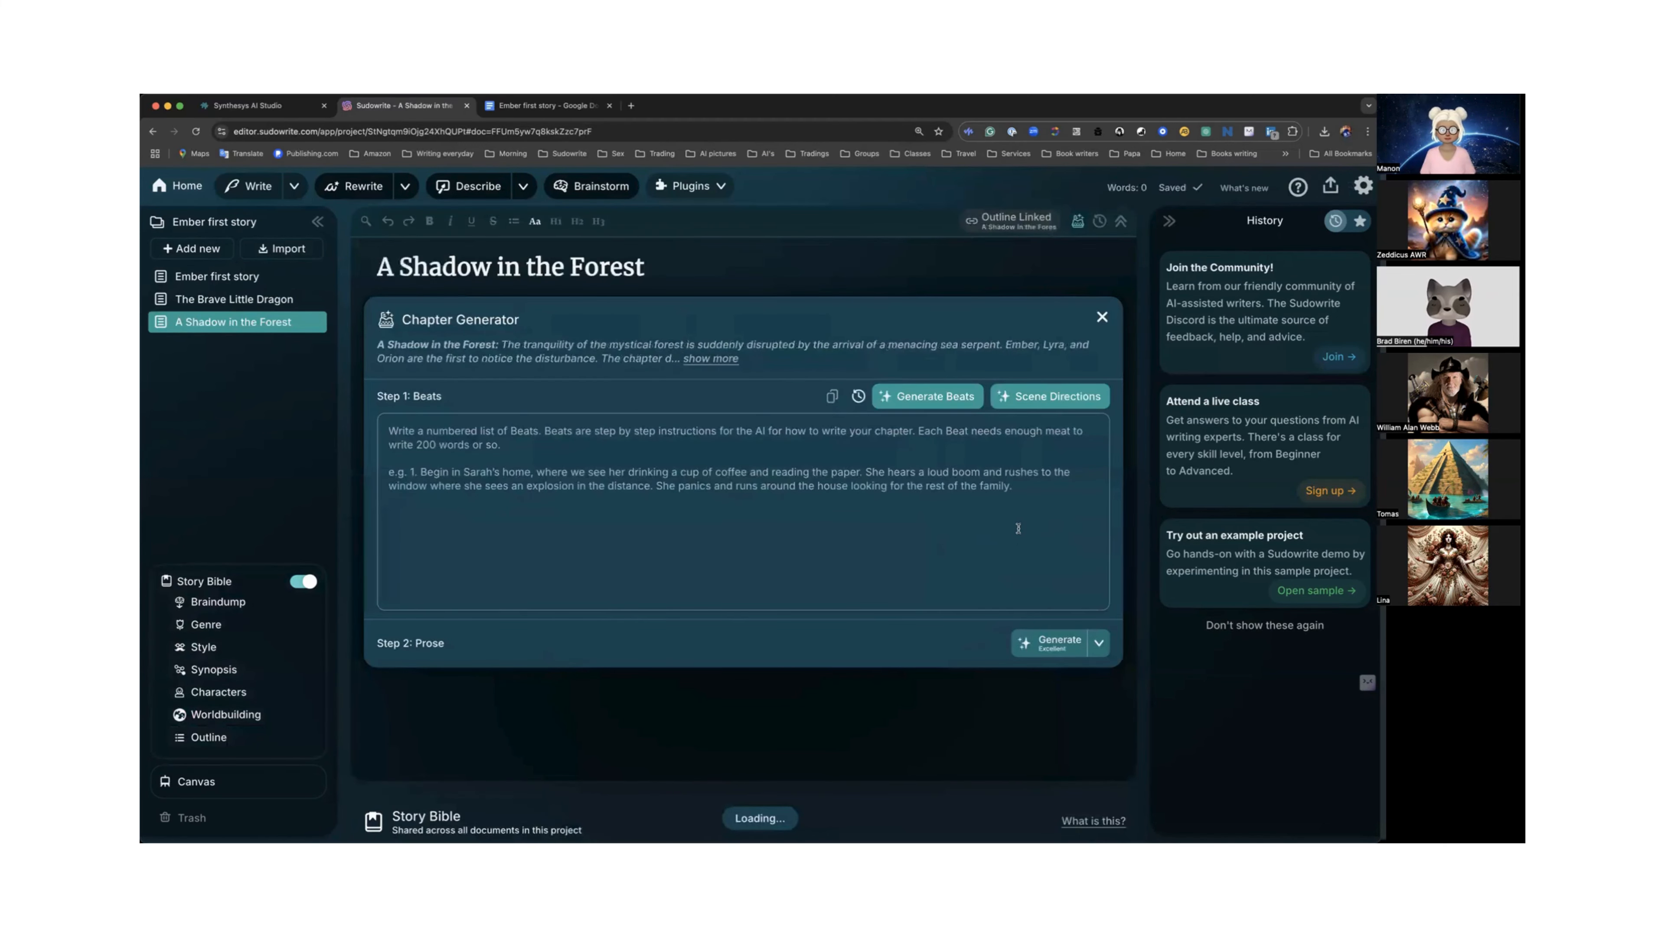
{"action": "left_click", "coordinate": [722, 358]}
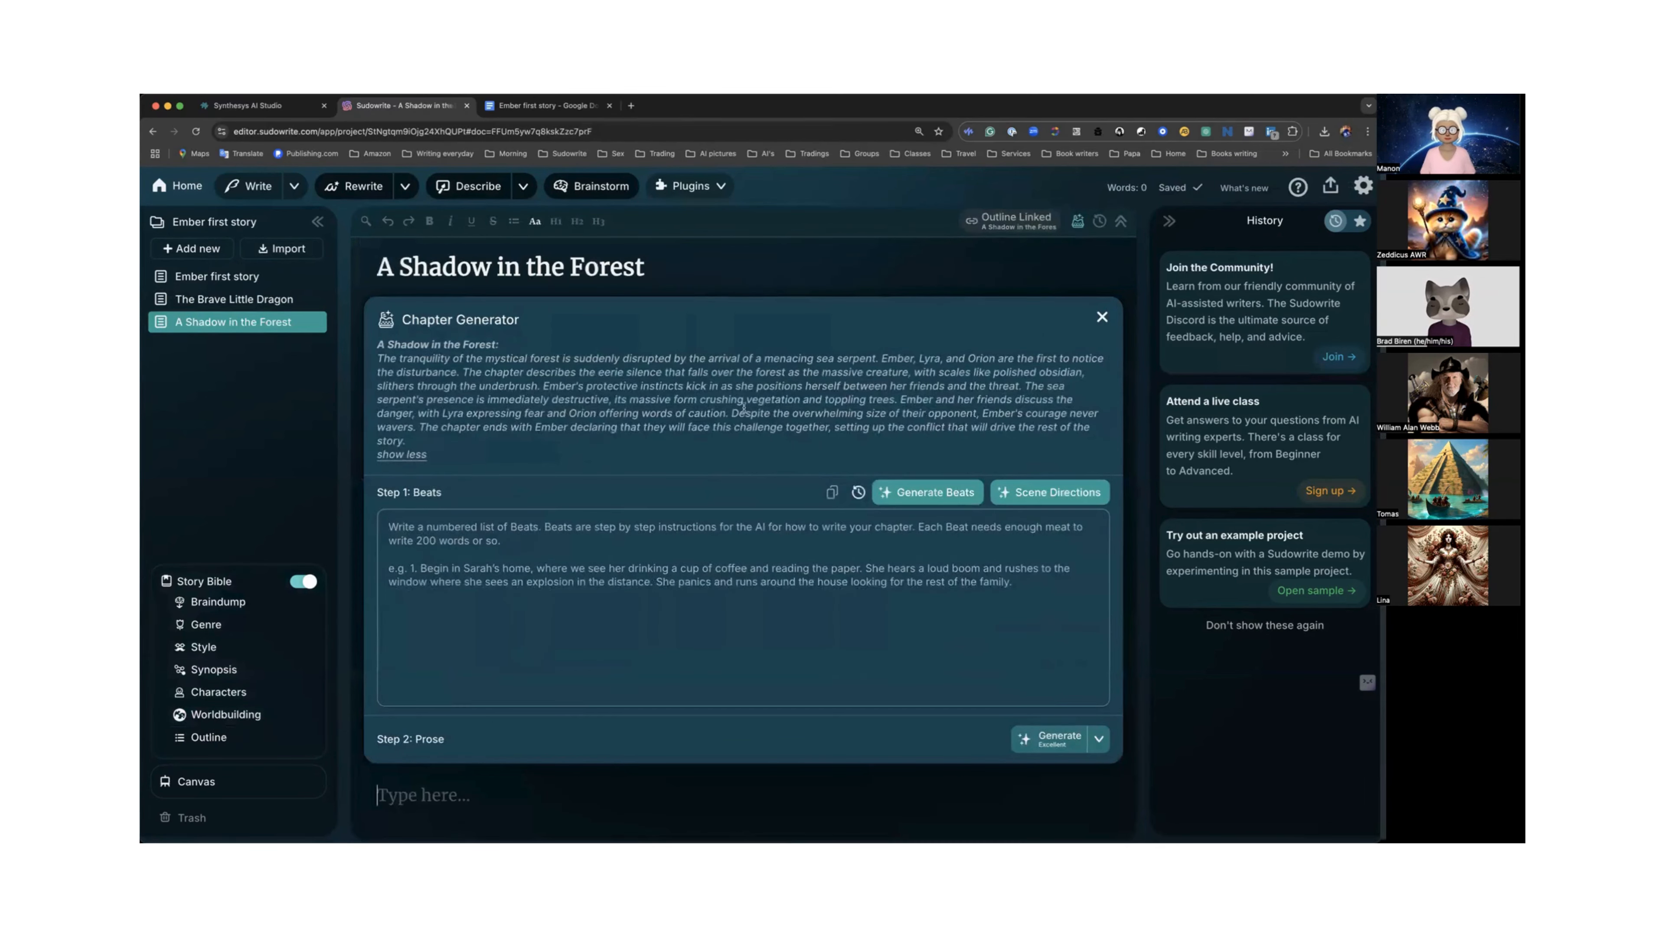
{"action": "scroll", "coordinate": [745, 408], "scroll_direction": "down", "scroll_amount": 2}
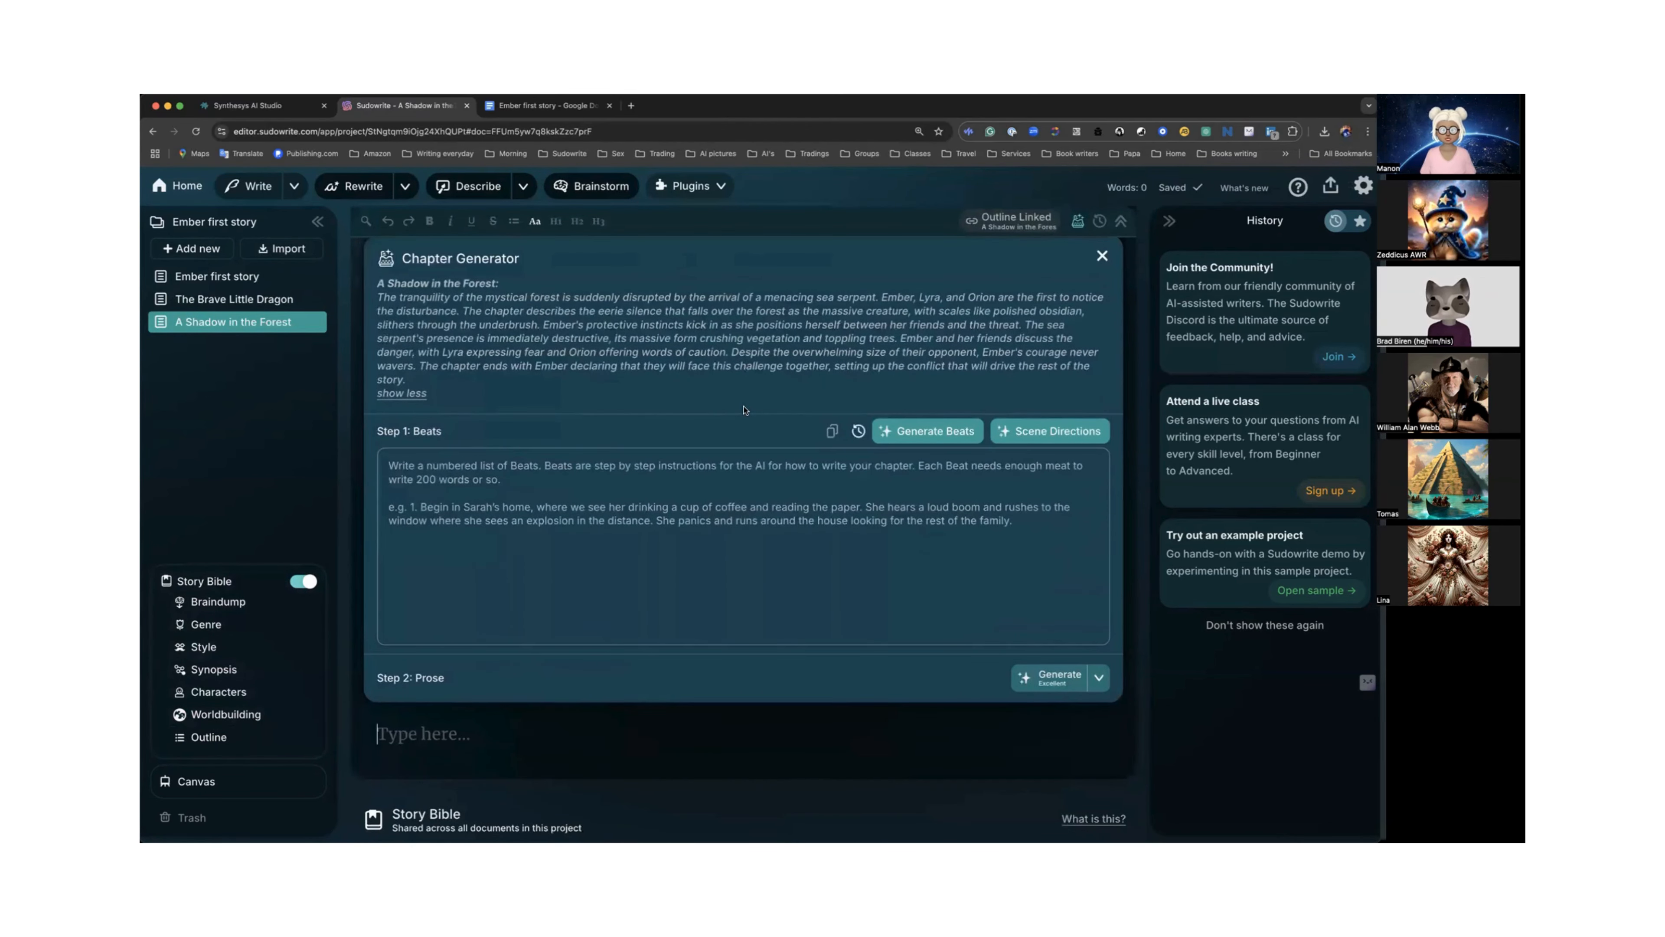
{"action": "scroll", "coordinate": [744, 409], "scroll_direction": "down", "scroll_amount": 1}
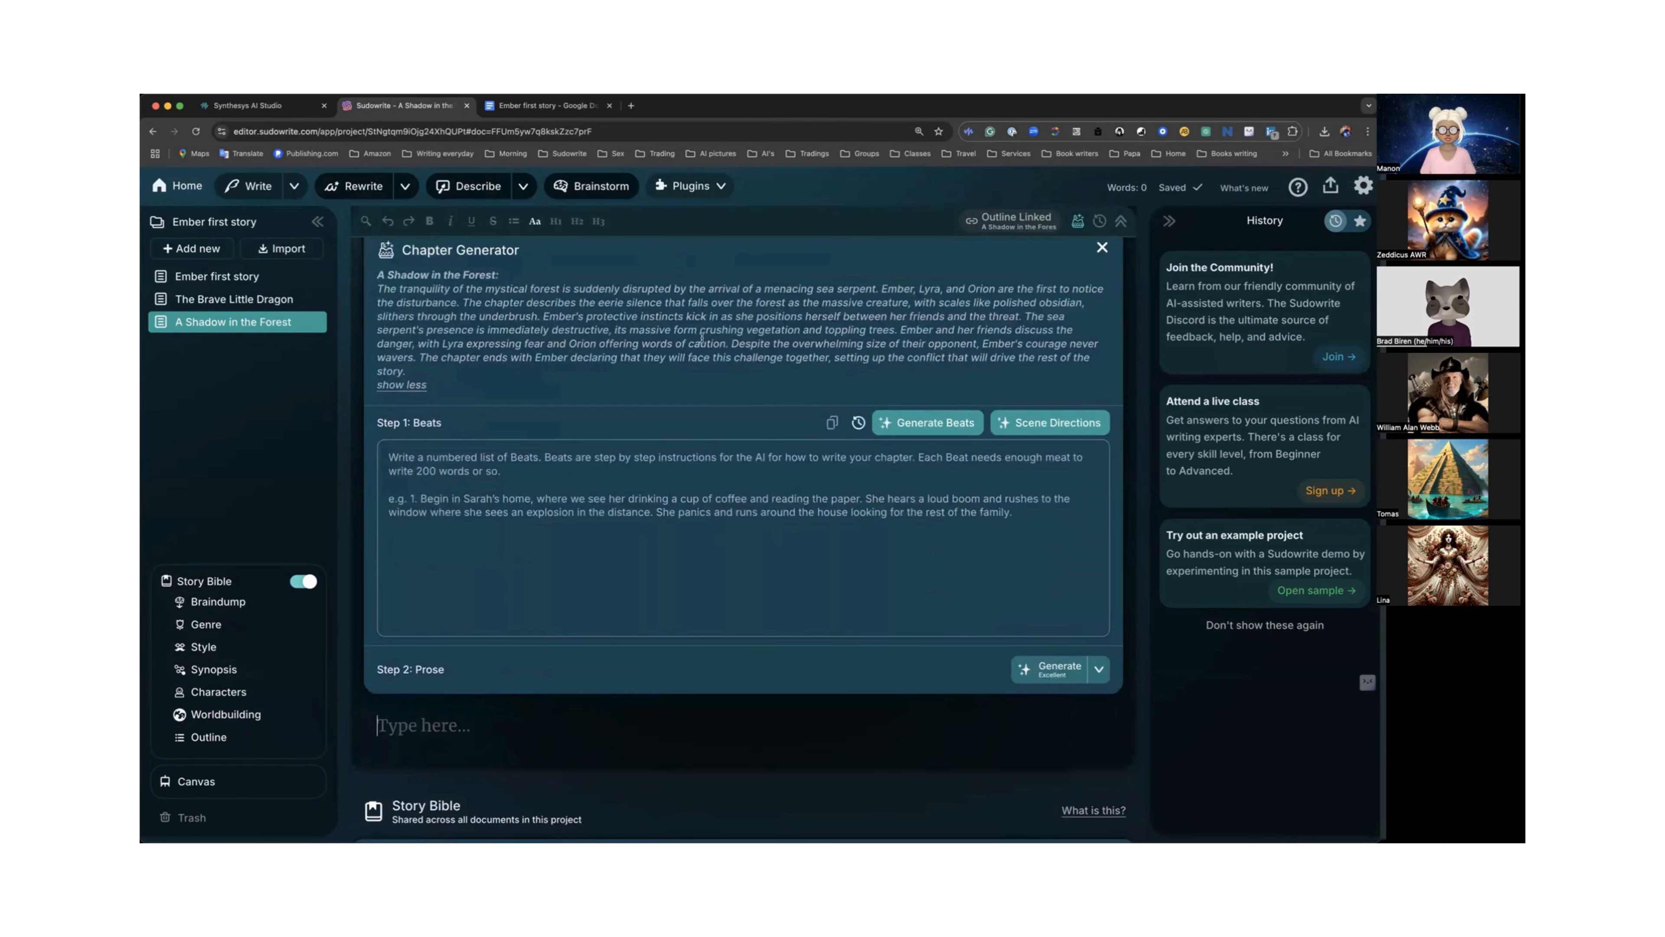
Review the "Ember's Courageous Quest" worldbuilding element and its chapter resumes.
{"action": "left_click", "coordinate": [233, 738]}
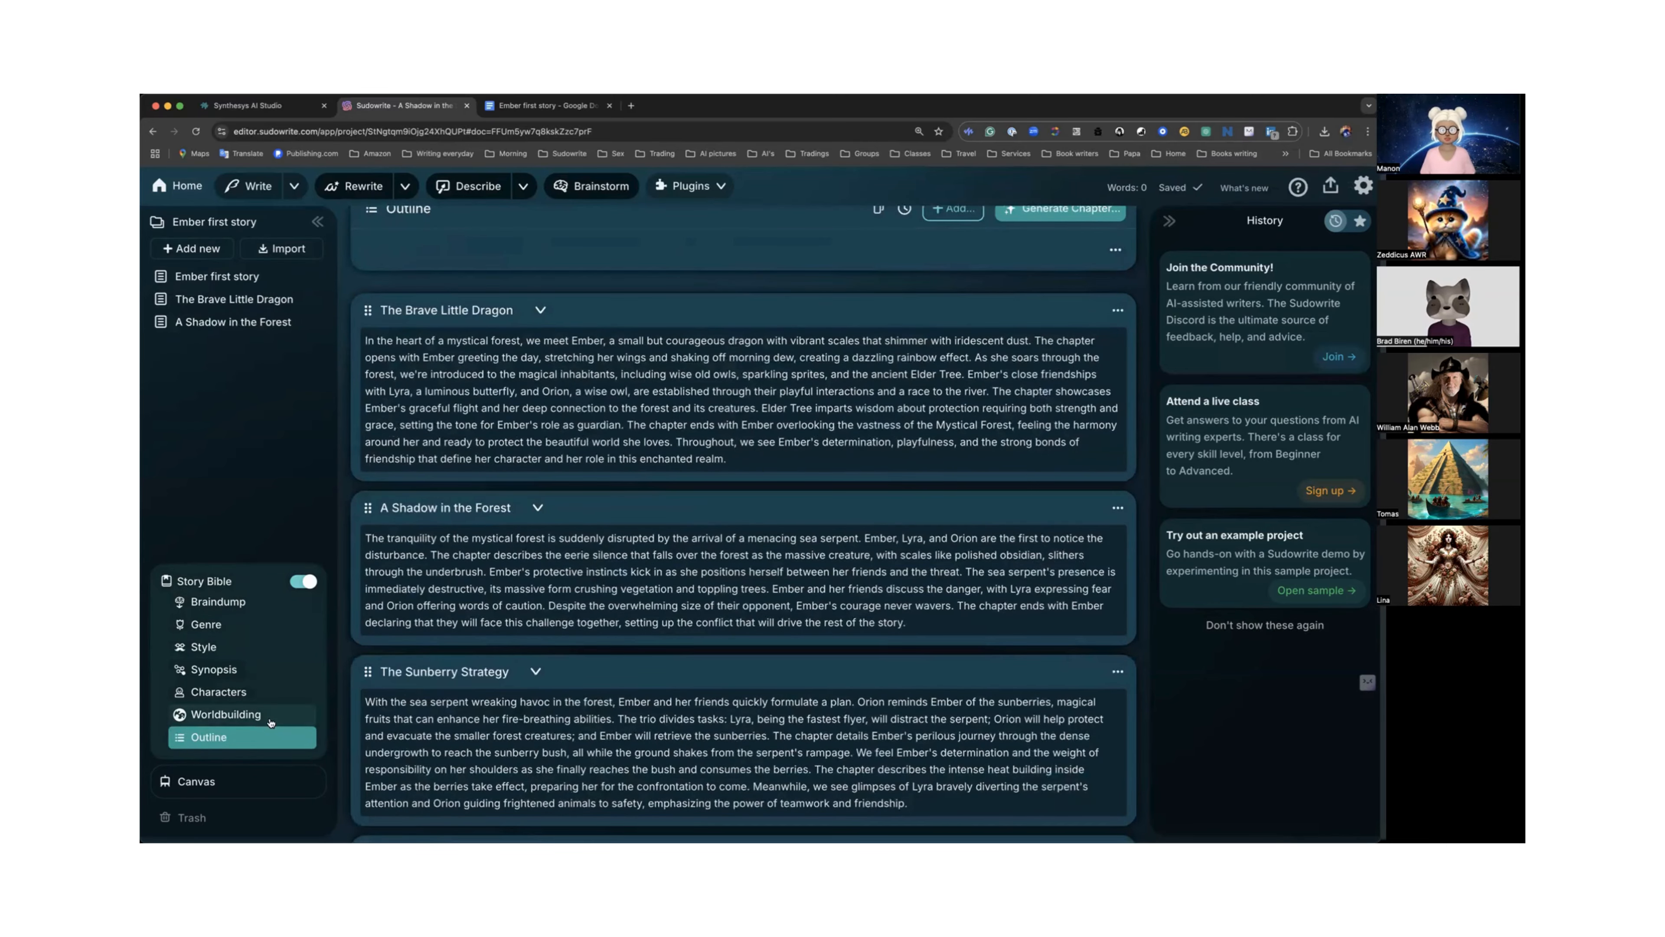
{"action": "left_click", "coordinate": [270, 717]}
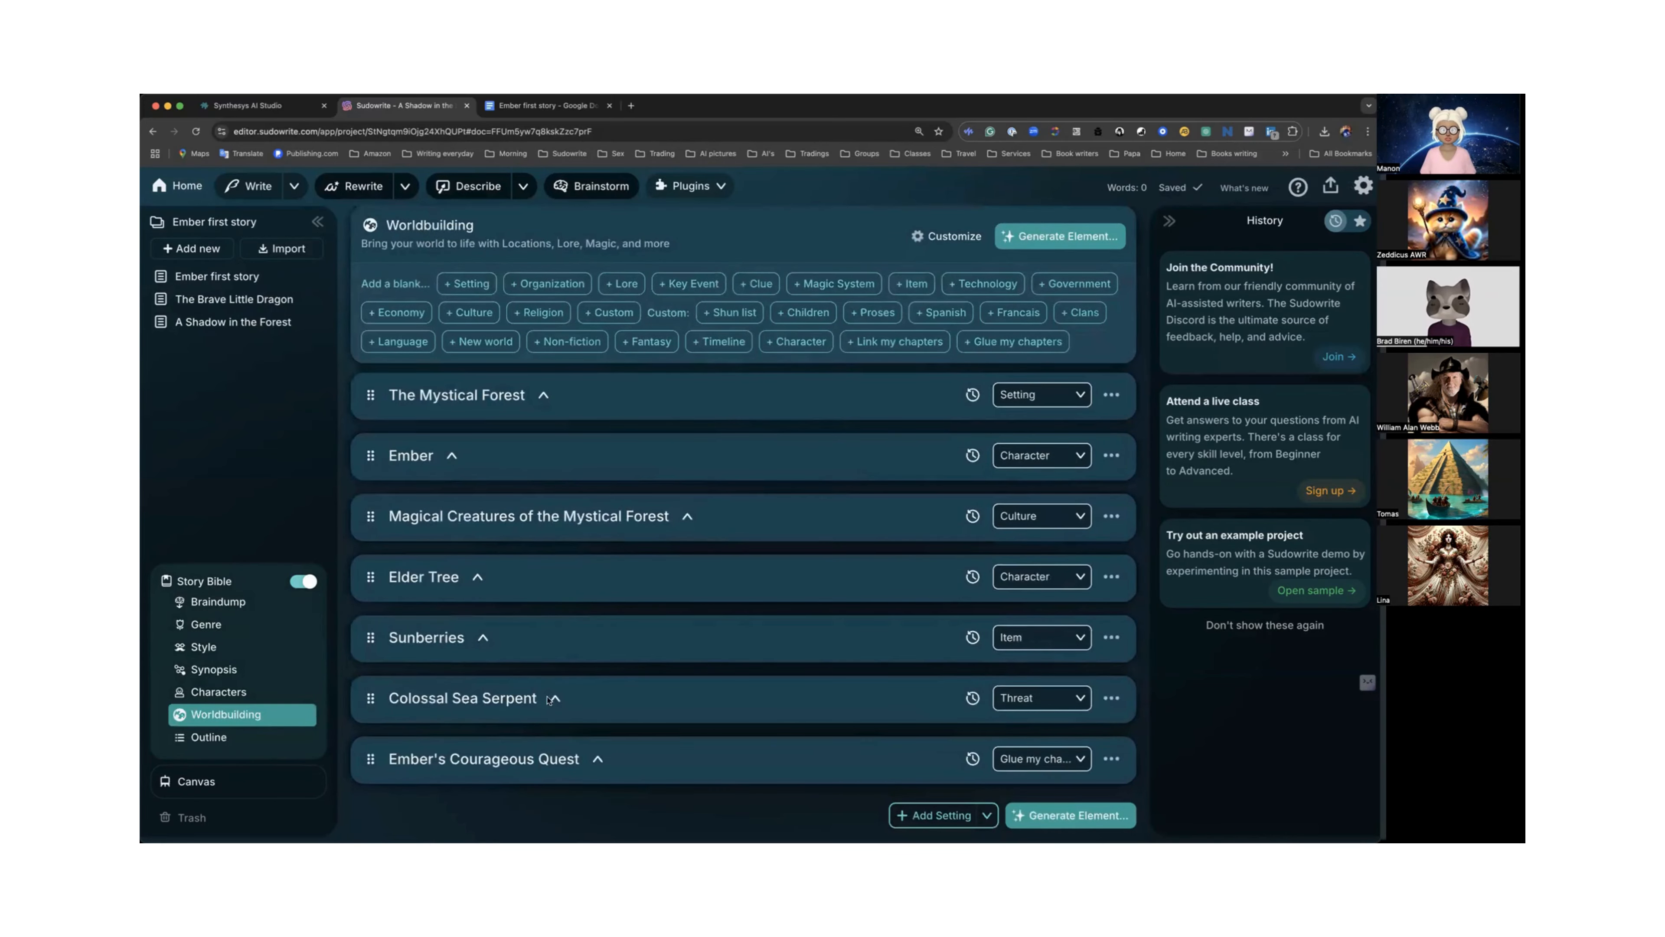
{"action": "left_click", "coordinate": [597, 760]}
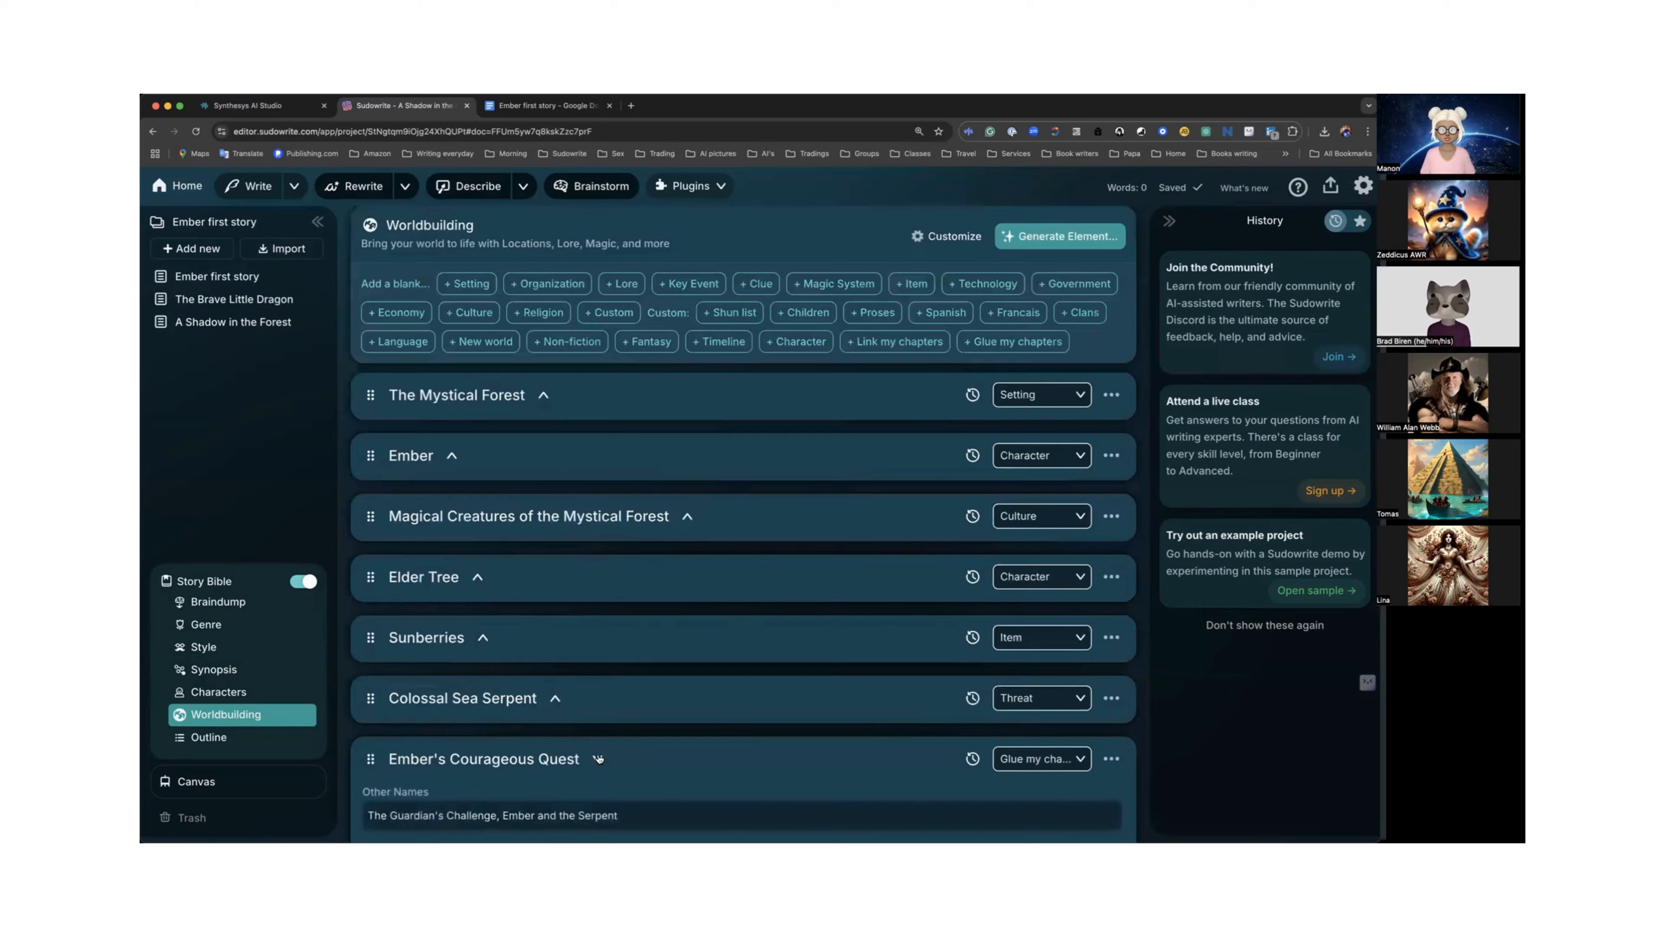
{"action": "scroll", "coordinate": [598, 752], "scroll_direction": "down", "scroll_amount": 3}
{"action": "scroll", "coordinate": [598, 753], "scroll_direction": "down", "scroll_amount": 2}
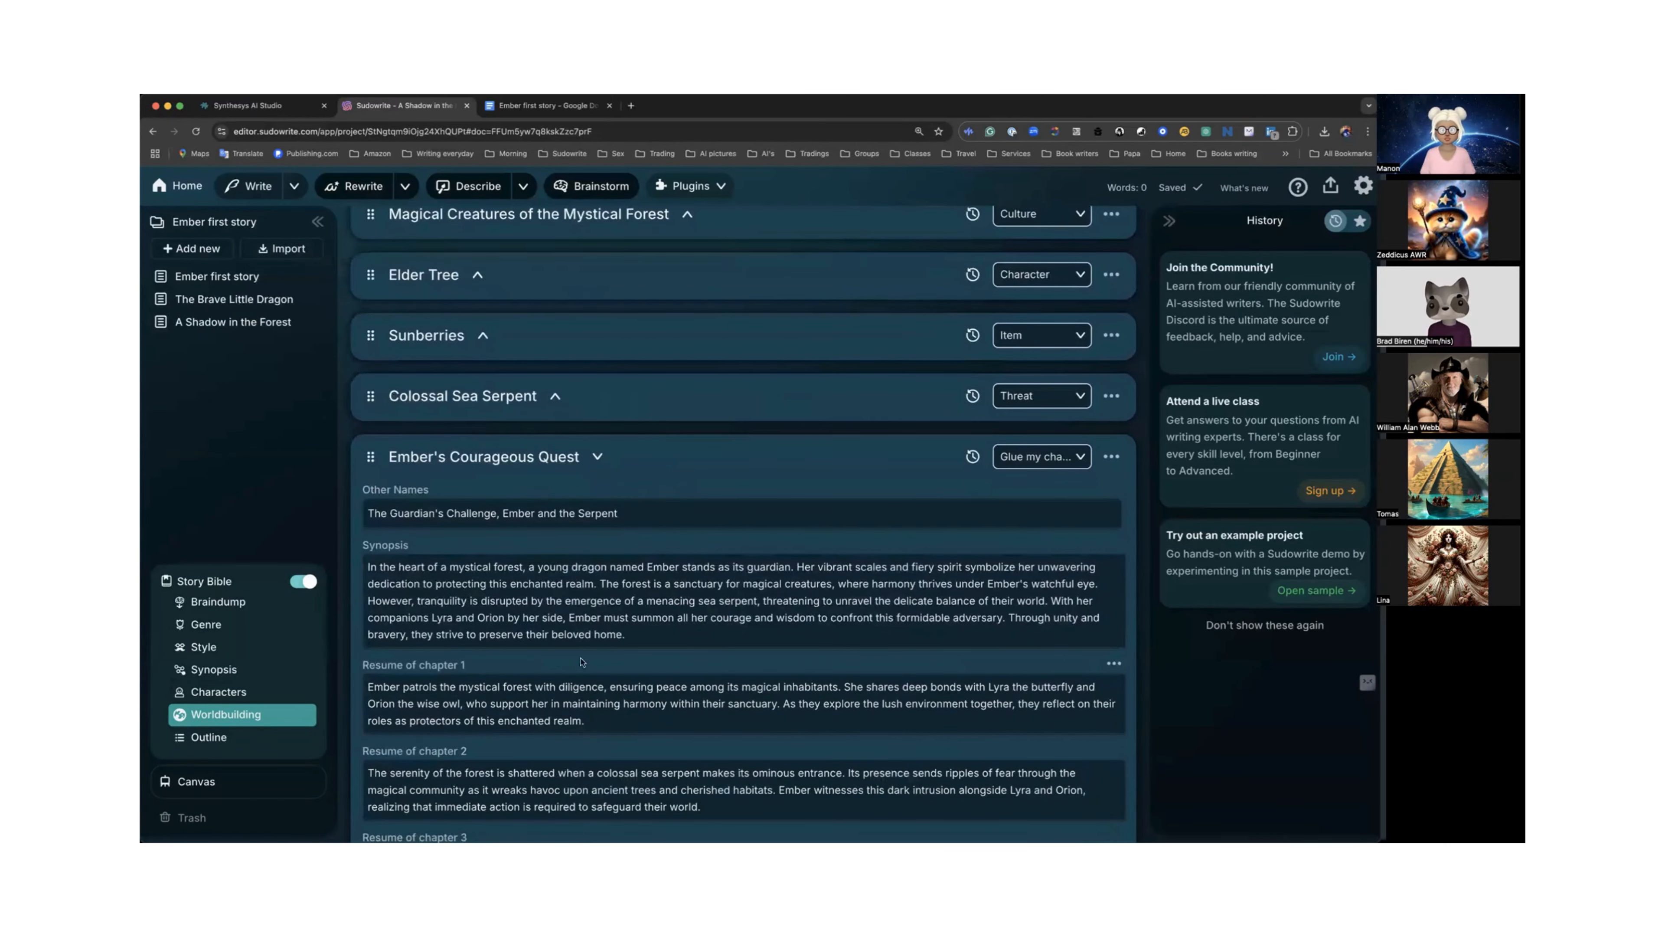
{"action": "left_click", "coordinate": [217, 737]}
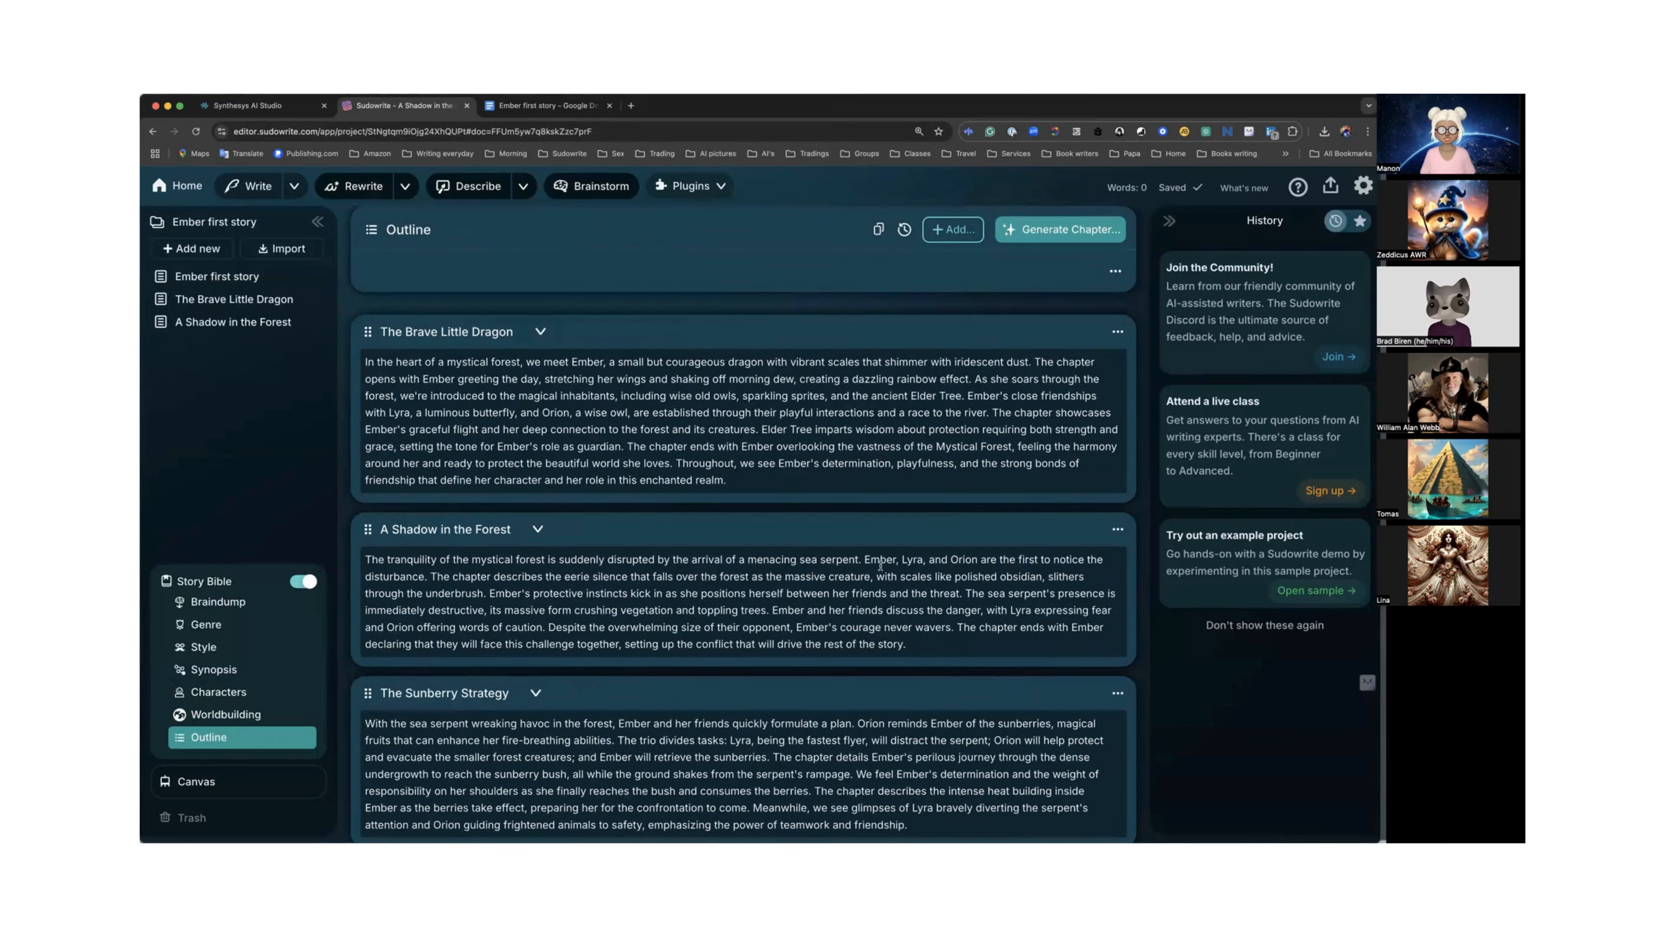
Update the "A Shadow in the Forest" outline summary from its linked document.
{"action": "left_click", "coordinate": [1118, 528]}
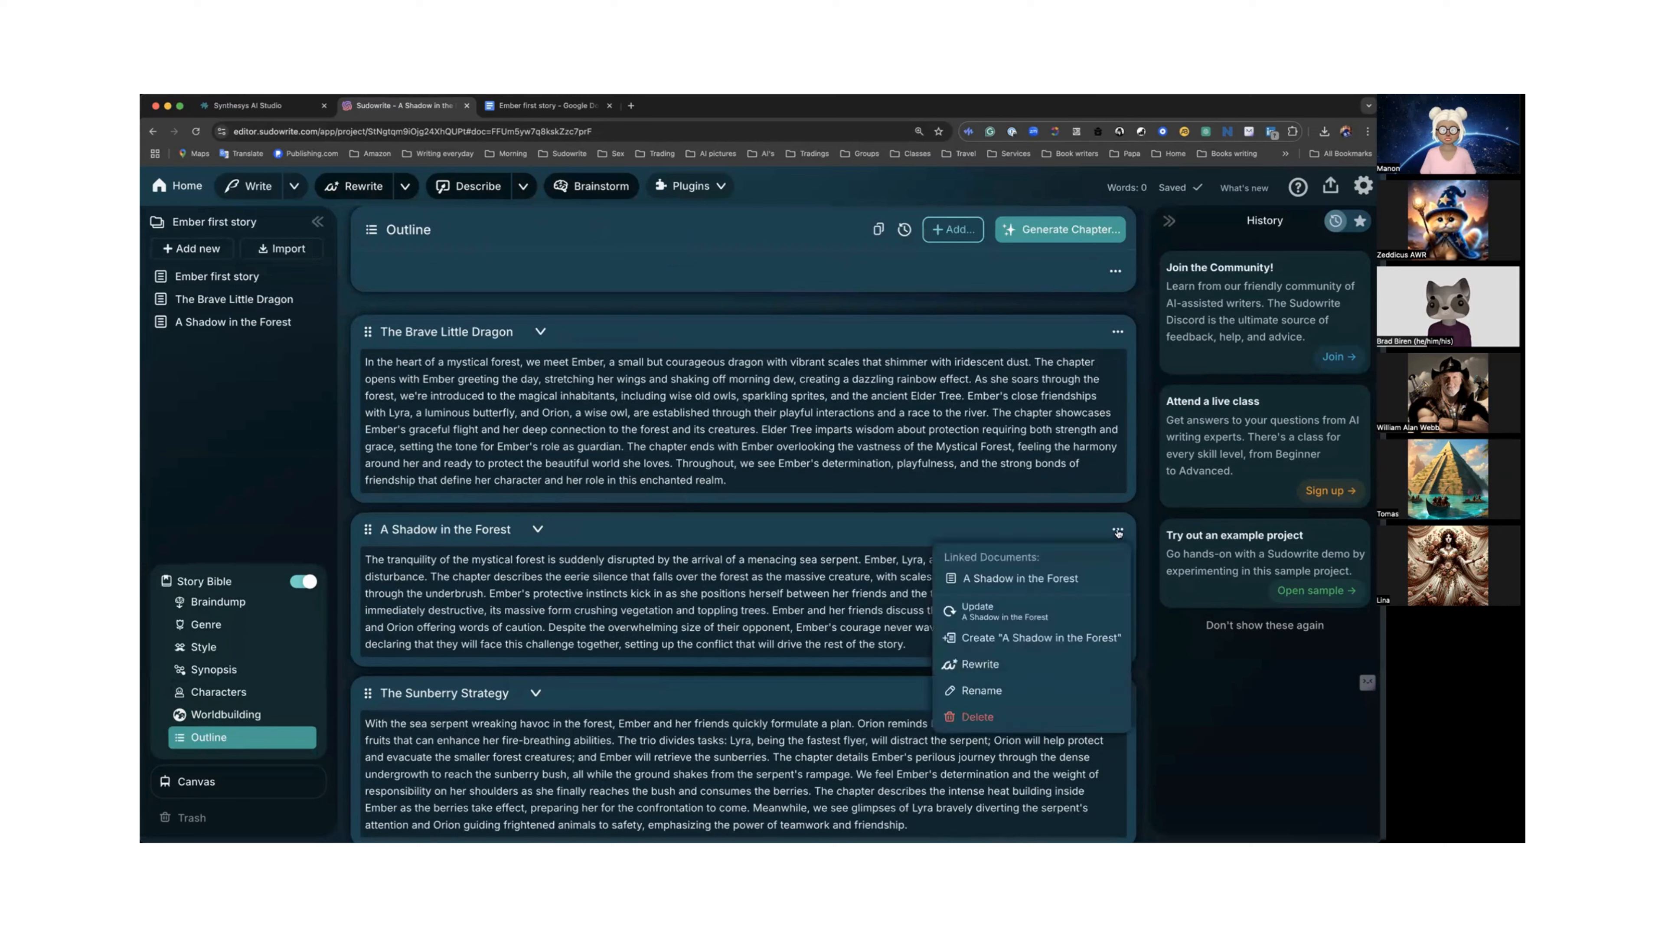
{"action": "left_click", "coordinate": [979, 614]}
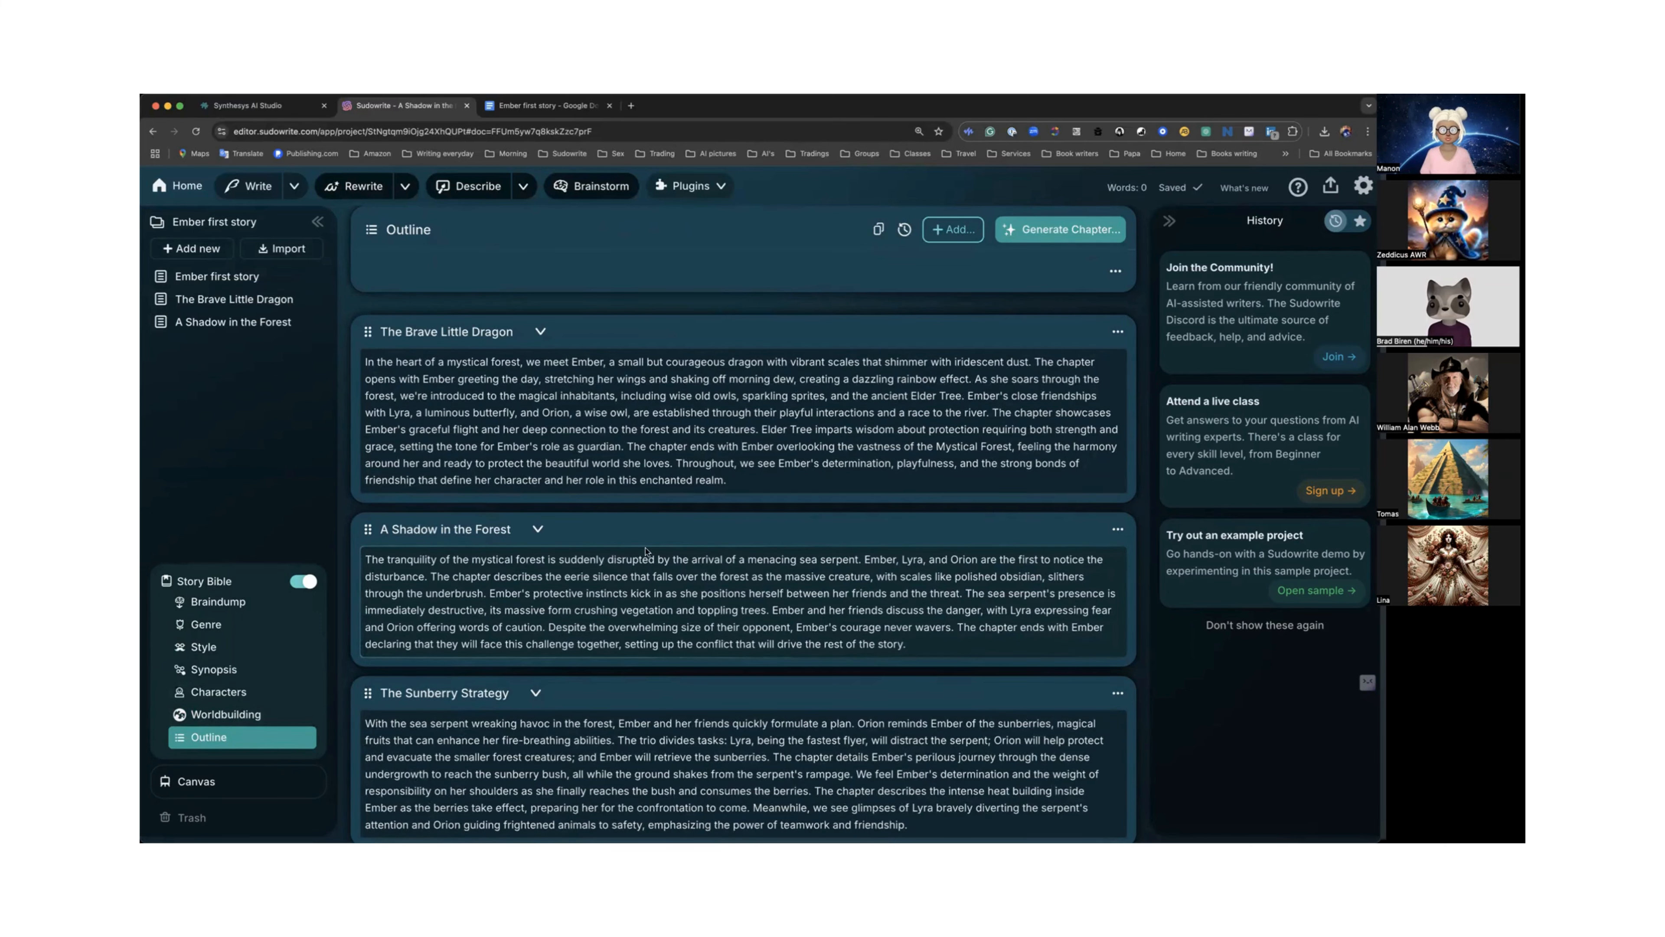
{"action": "scroll", "coordinate": [768, 540], "scroll_direction": "down", "scroll_amount": 2}
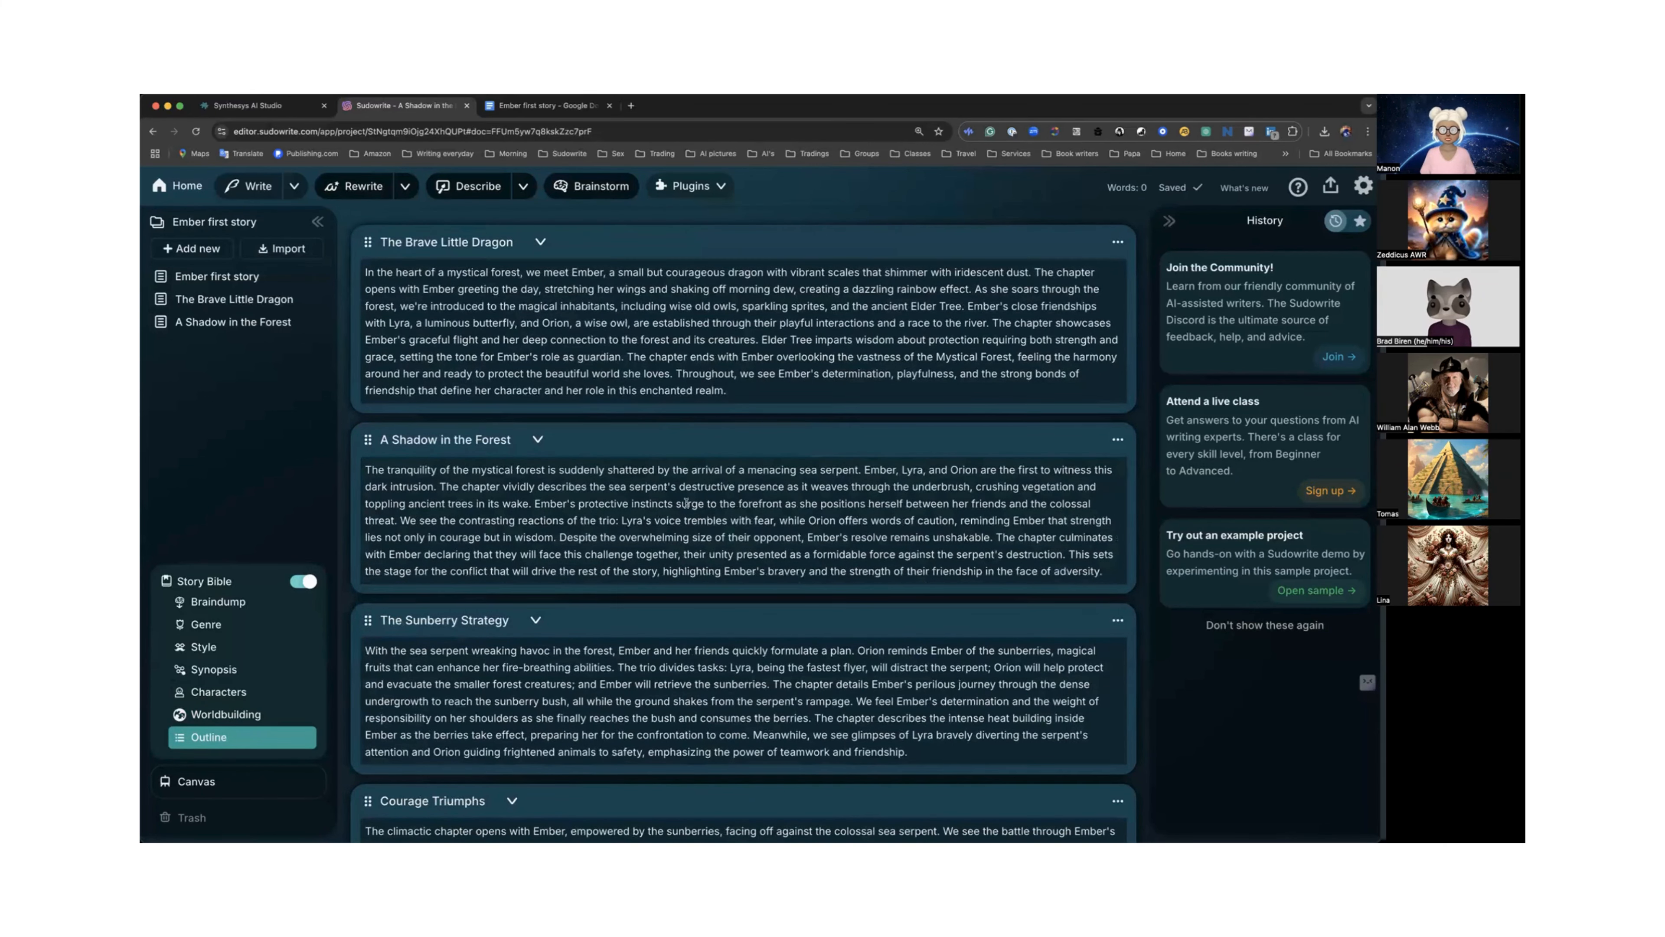
{"action": "scroll", "coordinate": [686, 503], "scroll_direction": "down", "scroll_amount": 2}
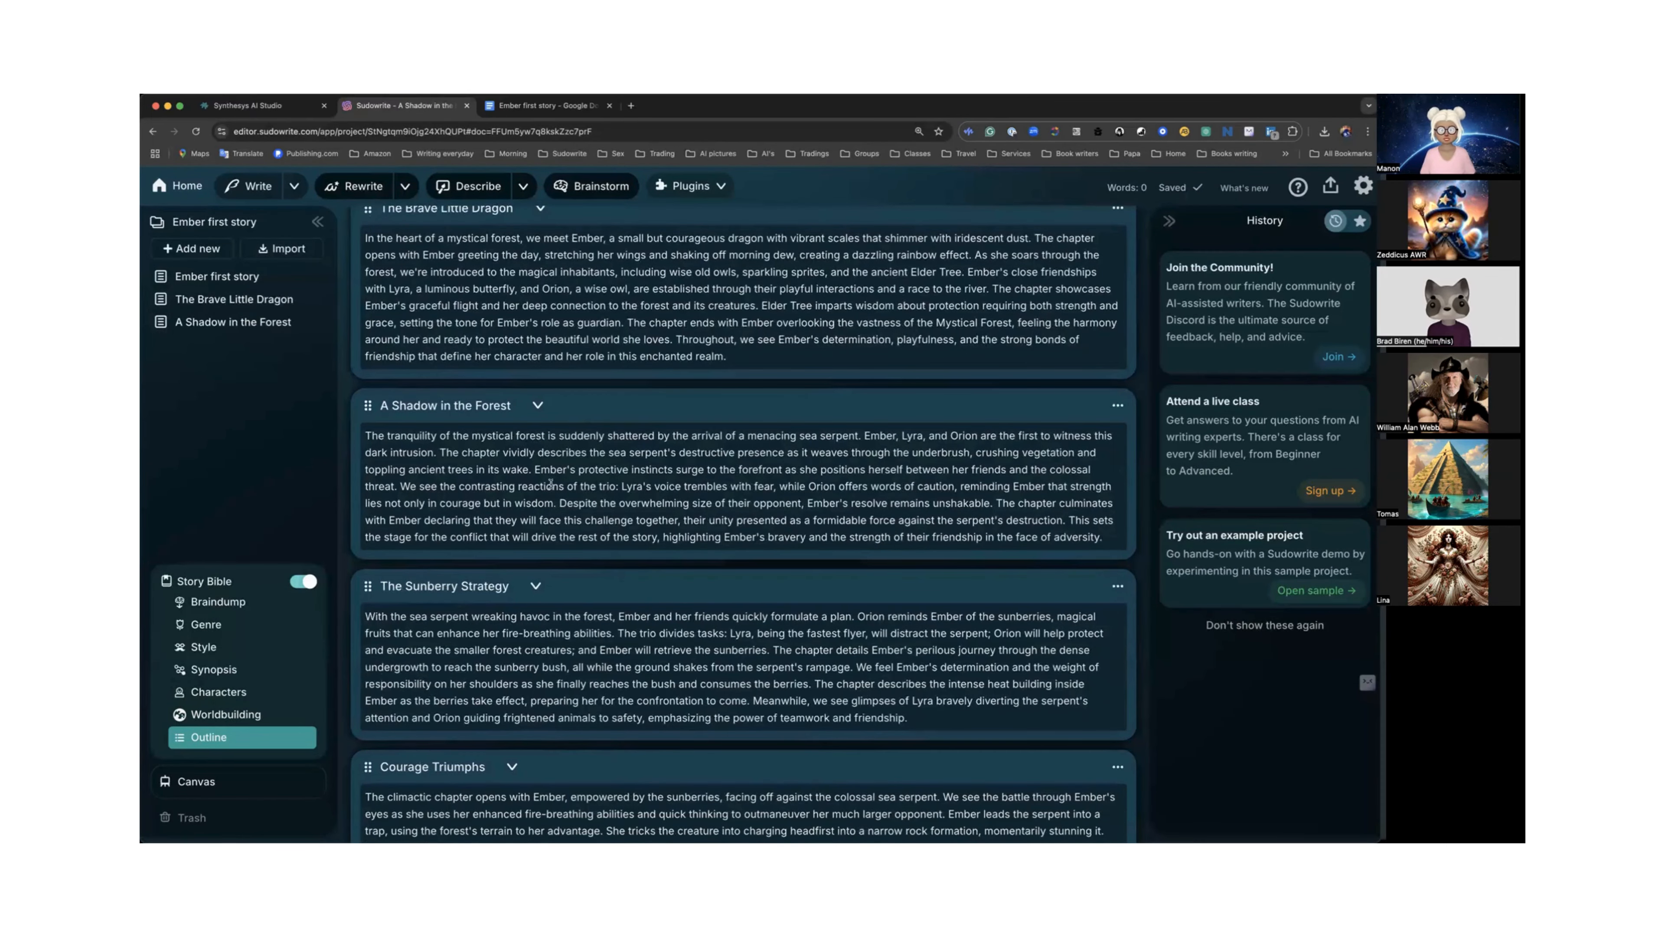
{"action": "scroll", "coordinate": [550, 484], "scroll_direction": "up", "scroll_amount": 1}
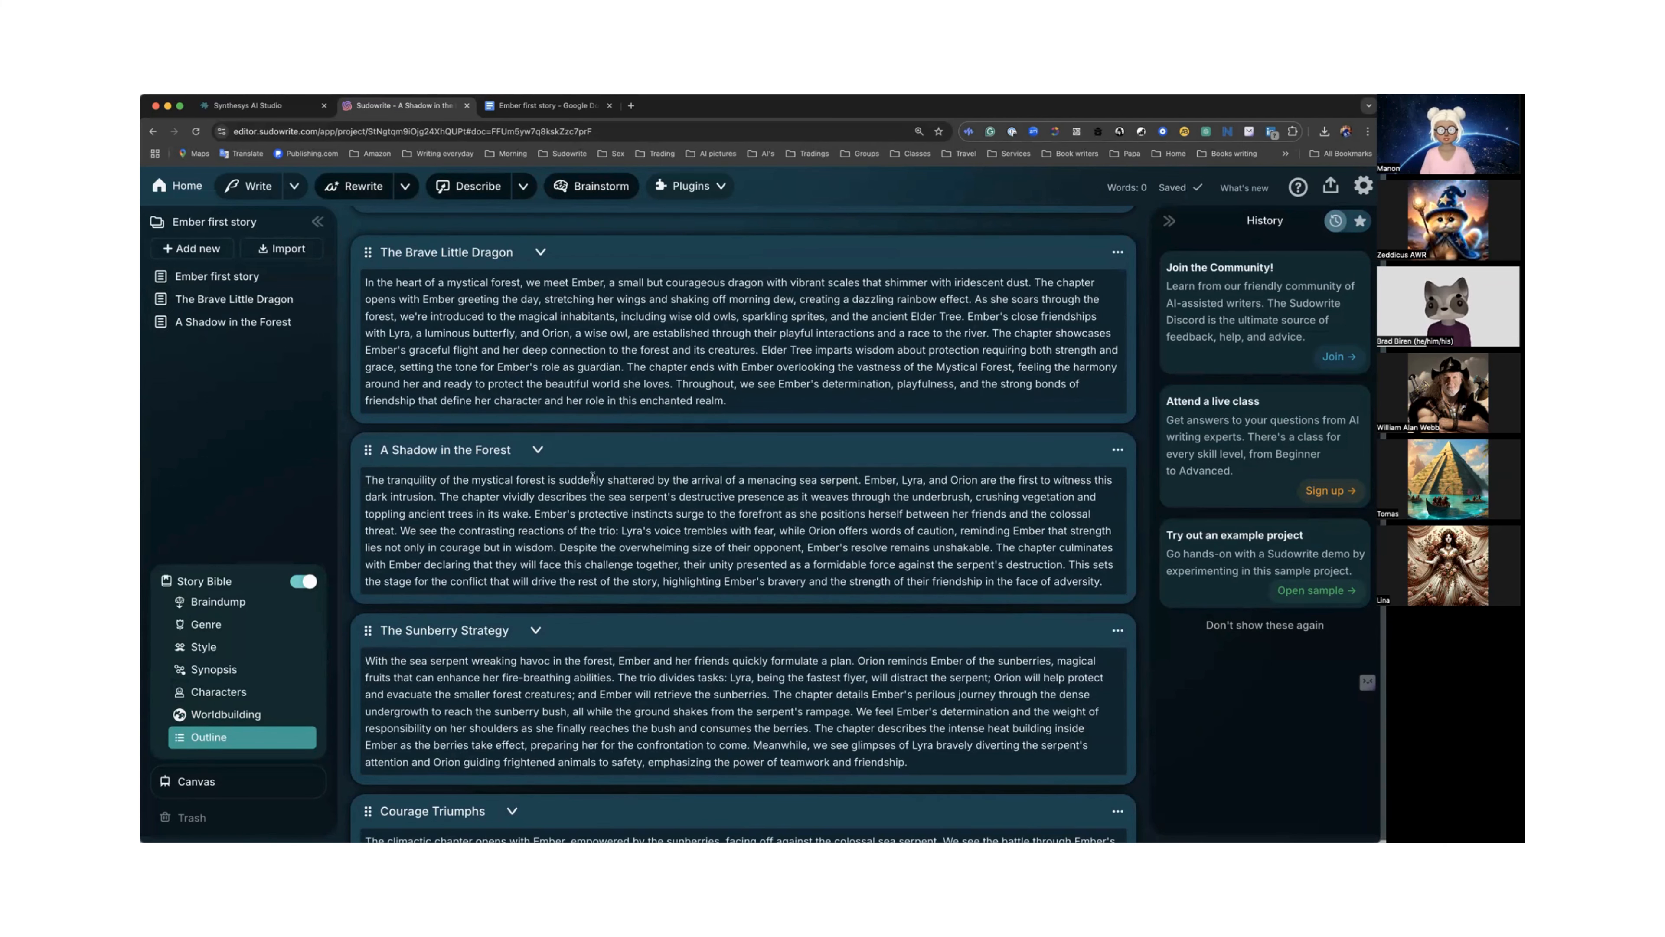
{"action": "scroll", "coordinate": [662, 341], "scroll_direction": "up", "scroll_amount": 1}
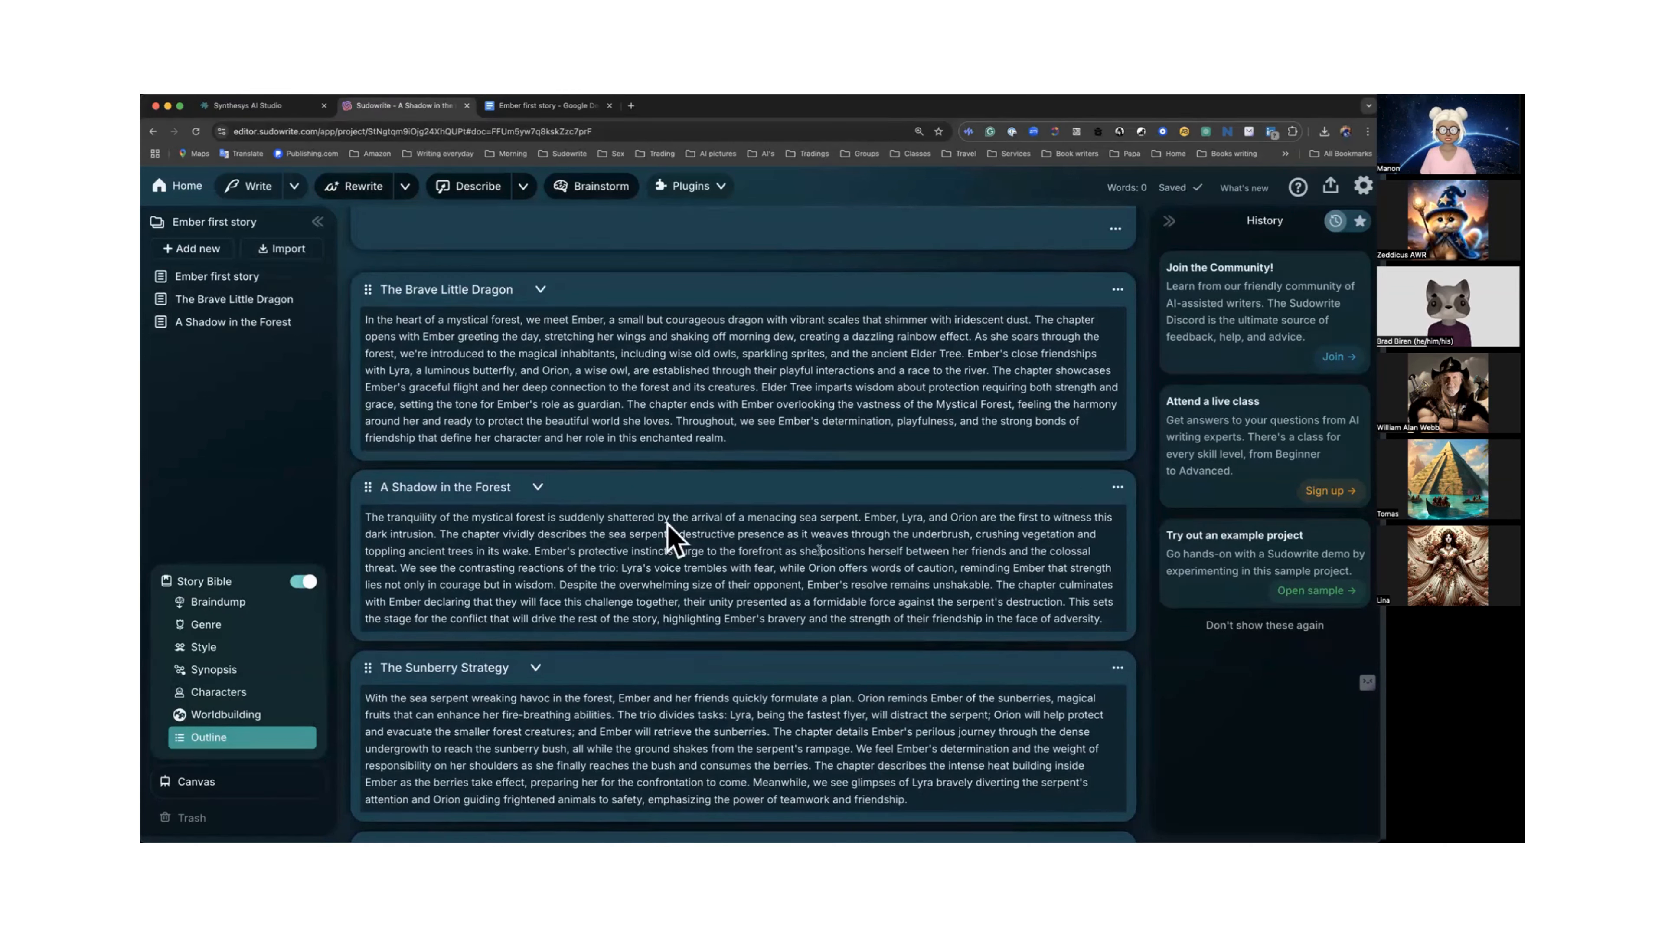
Review the "A Shadow in the Forest" outline summary and the Story Bible's character and worldbuilding entries.
{"action": "left_click_drag", "start_coordinate": [709, 518], "coordinate": [817, 518]}
{"action": "left_click_drag", "start_coordinate": [648, 516], "coordinate": [877, 525]}
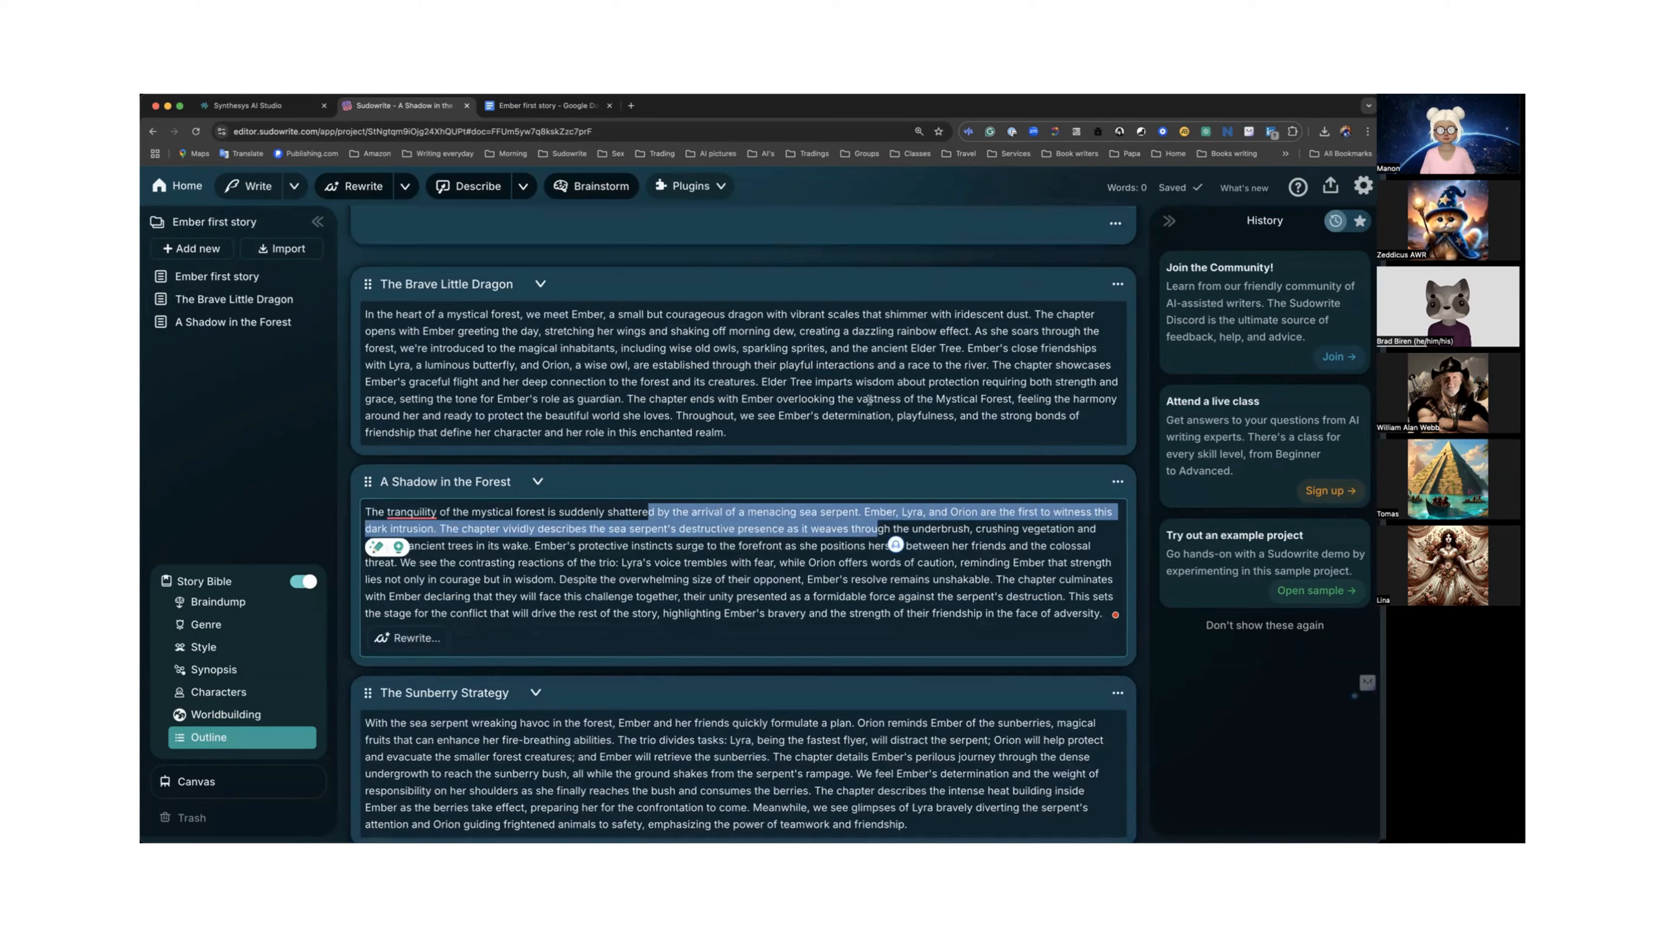
{"action": "scroll", "coordinate": [870, 399], "scroll_direction": "up", "scroll_amount": 5}
{"action": "scroll", "coordinate": [870, 400], "scroll_direction": "up", "scroll_amount": 15}
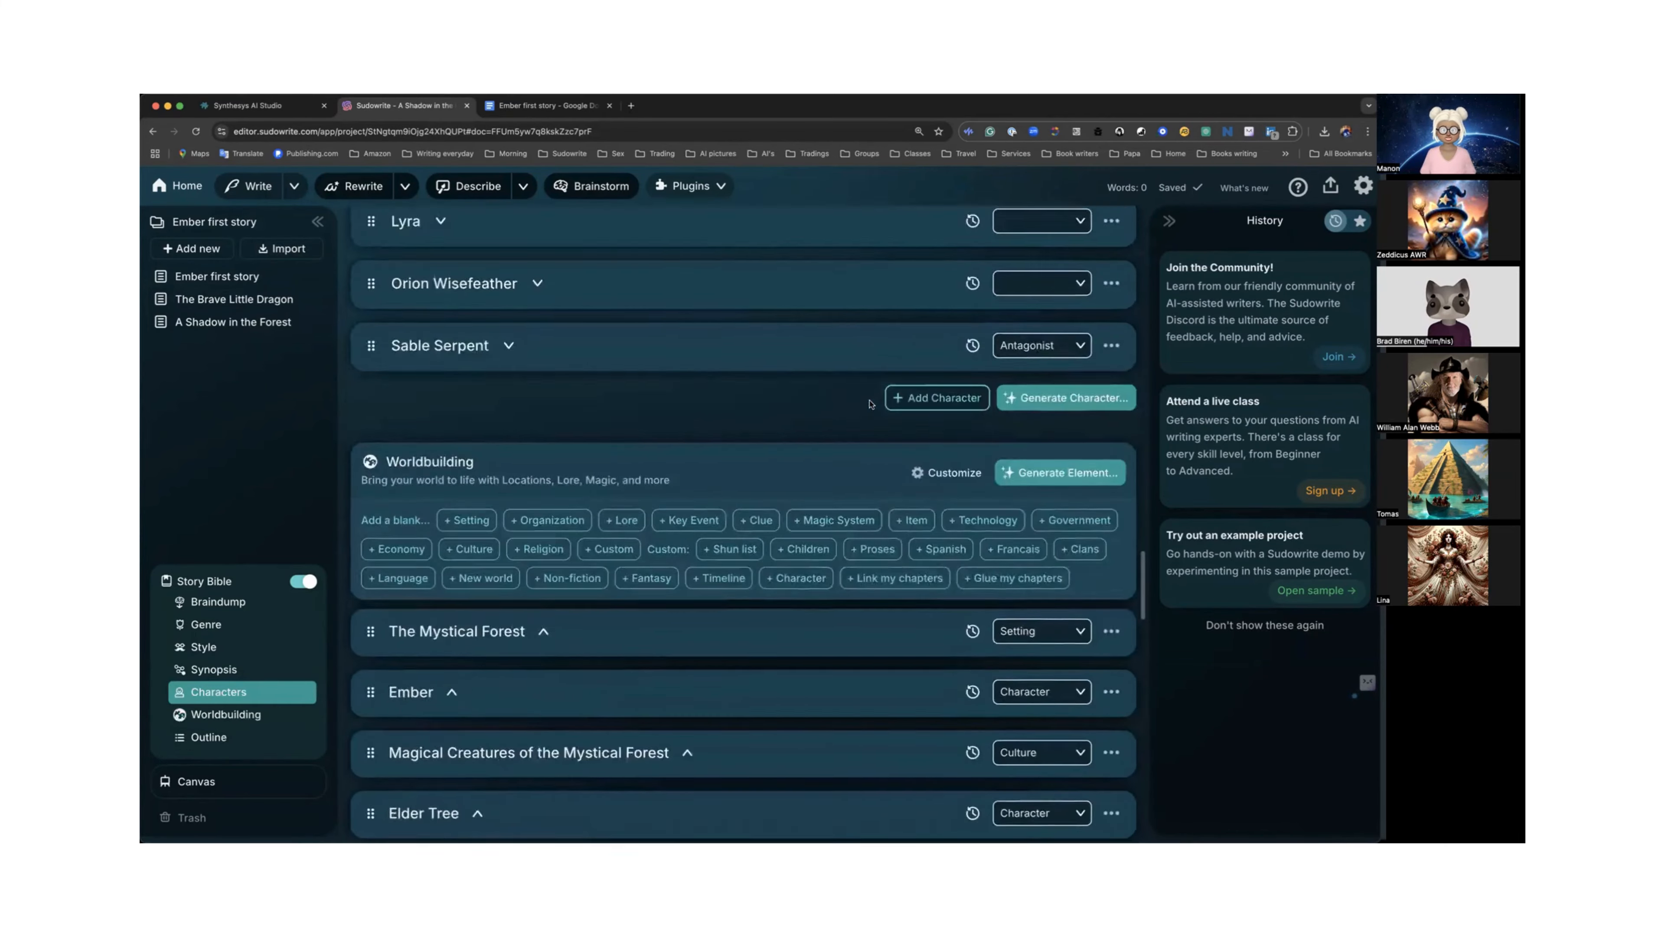
{"action": "scroll", "coordinate": [869, 399], "scroll_direction": "up", "scroll_amount": 2}
{"action": "scroll", "coordinate": [869, 393], "scroll_direction": "down", "scroll_amount": 20}
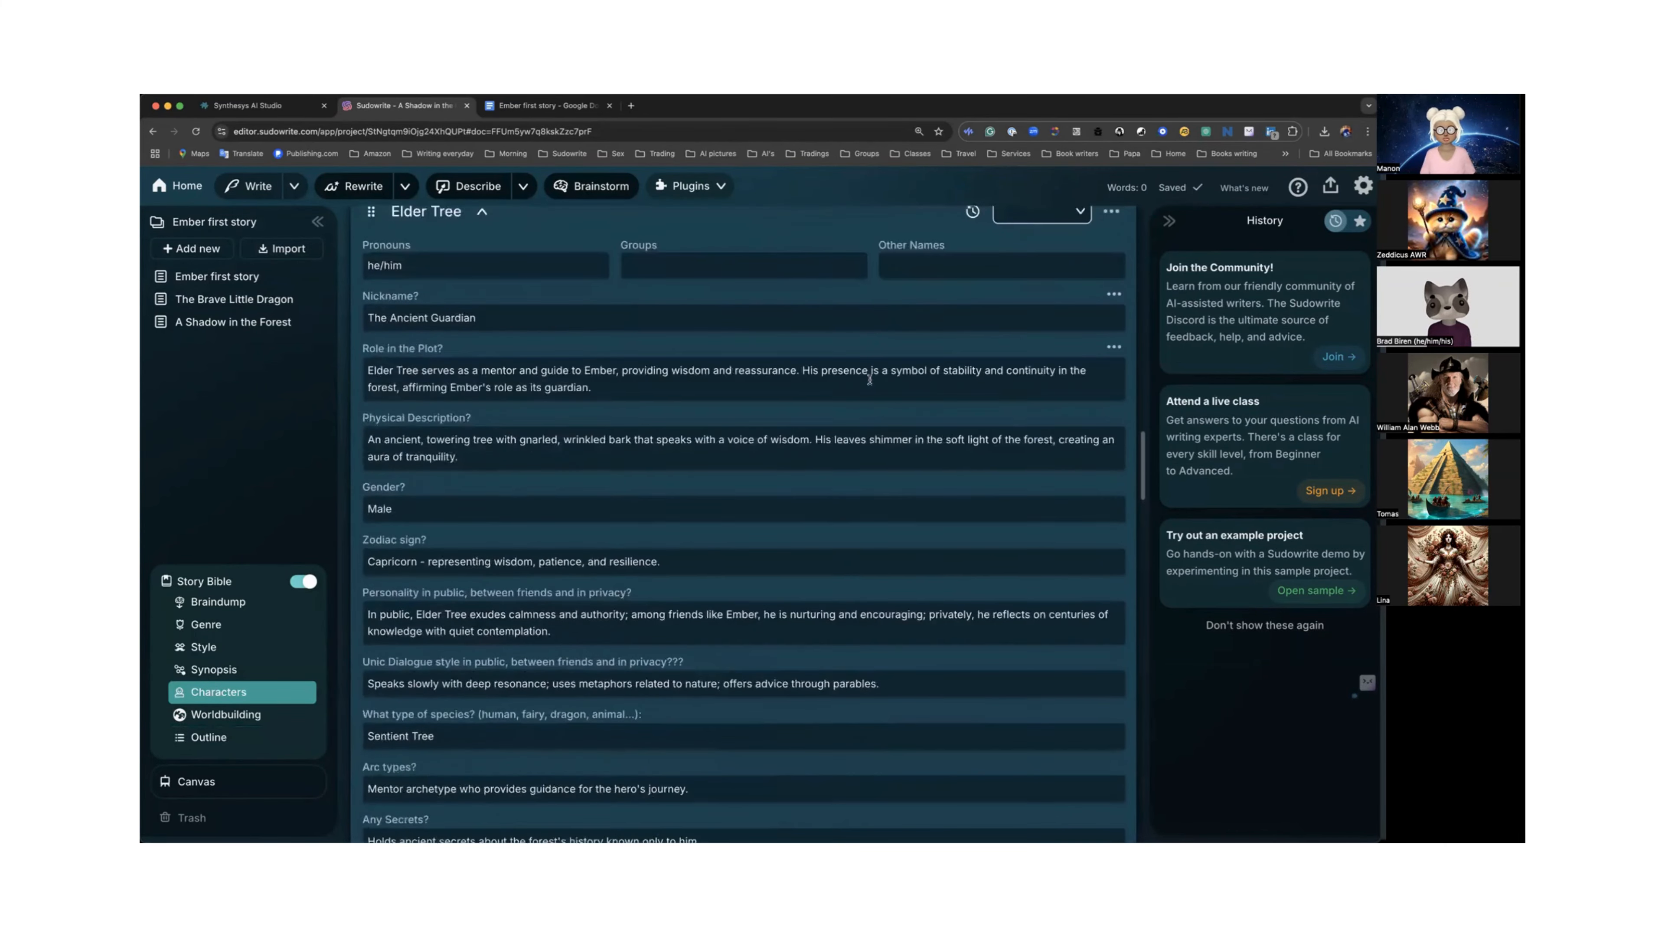
{"action": "scroll", "coordinate": [869, 370], "scroll_direction": "down", "scroll_amount": 6}
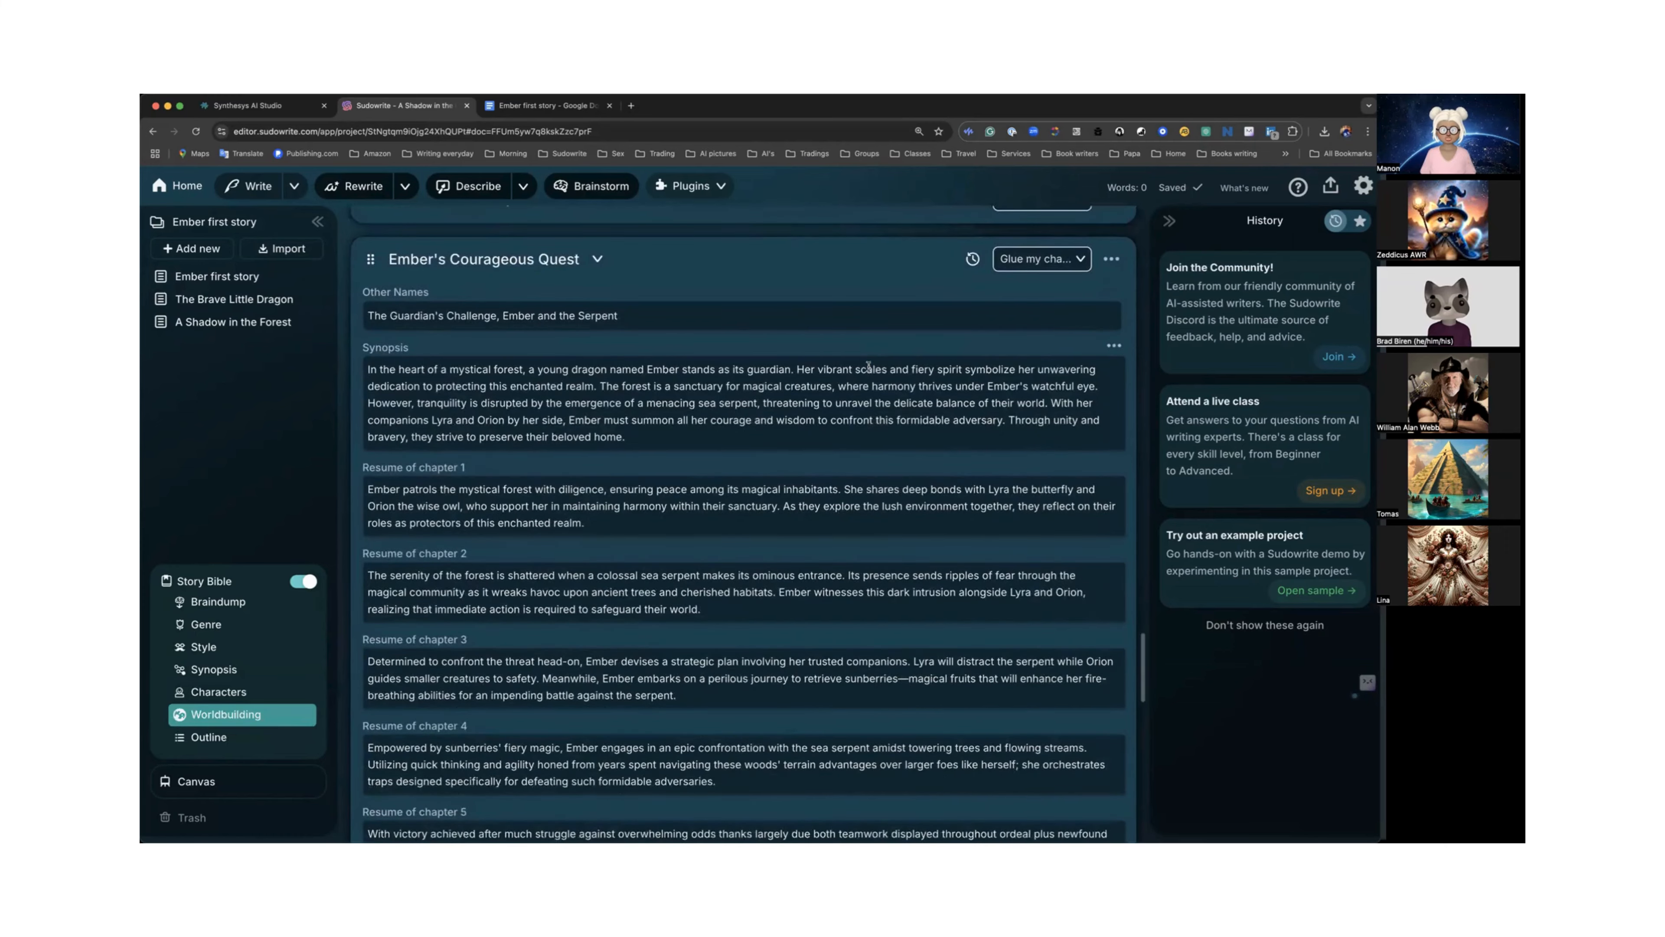
{"action": "scroll", "coordinate": [869, 367], "scroll_direction": "down", "scroll_amount": 2}
{"action": "scroll", "coordinate": [898, 440], "scroll_direction": "up", "scroll_amount": 8}
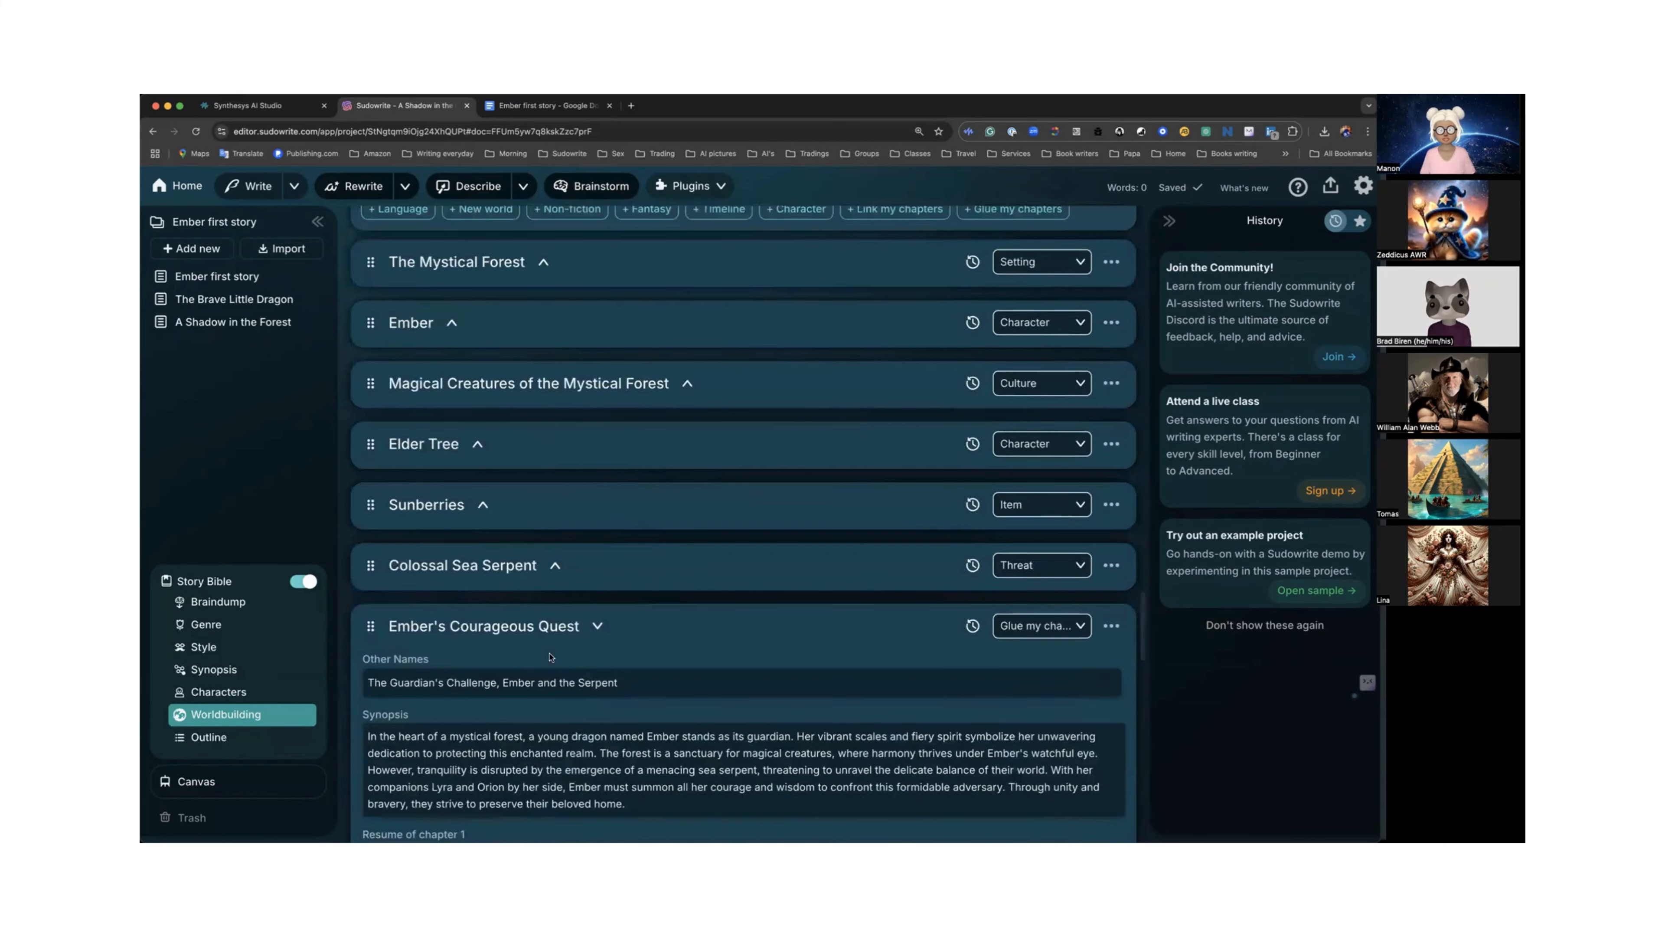
Collapse the "Ember's Courageous Quest" worldbuilding element in the Story Bible.
{"action": "left_click", "coordinate": [598, 626]}
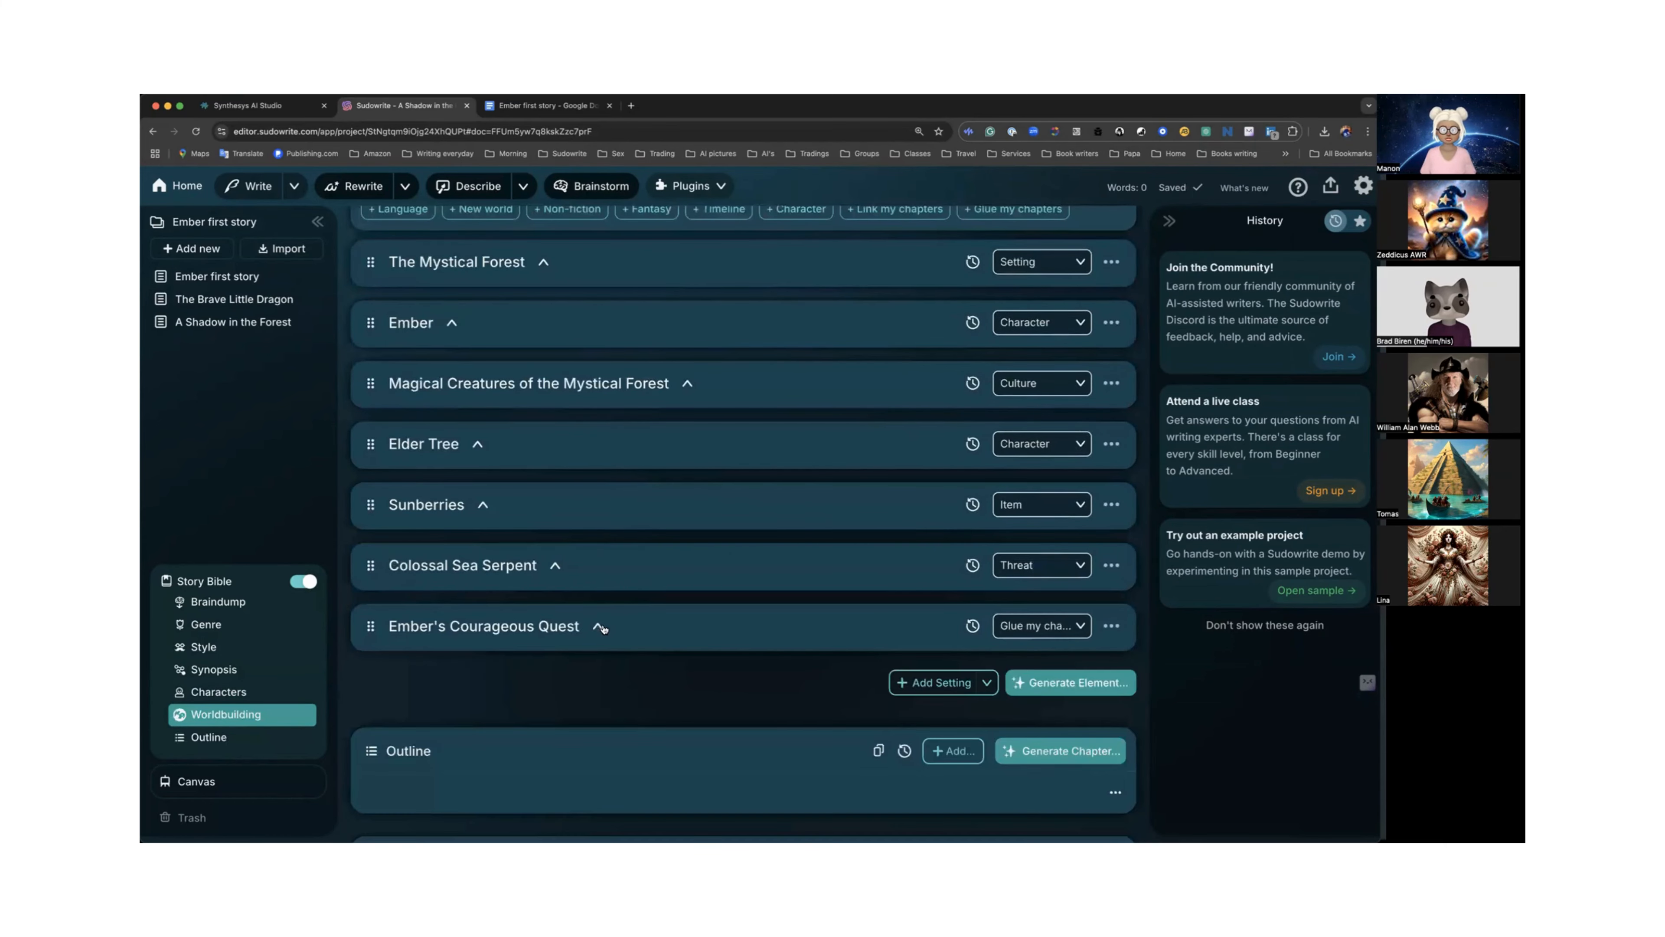
{"action": "scroll", "coordinate": [656, 610], "scroll_direction": "down", "scroll_amount": 6}
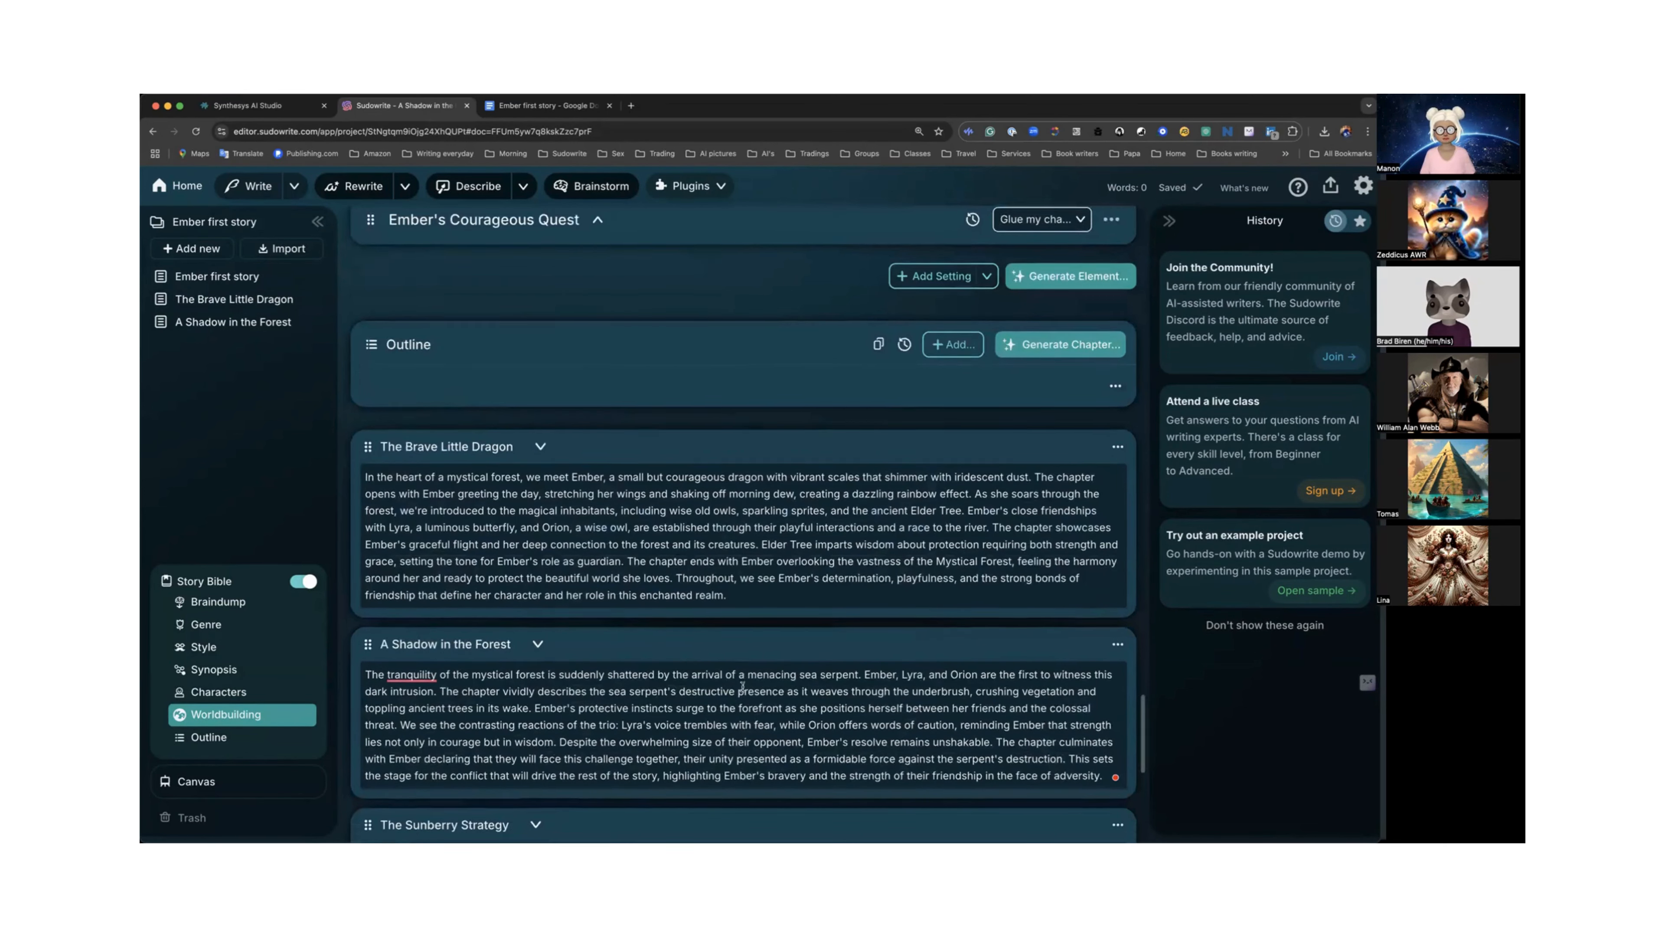
{"action": "scroll", "coordinate": [742, 687], "scroll_direction": "down", "scroll_amount": 1}
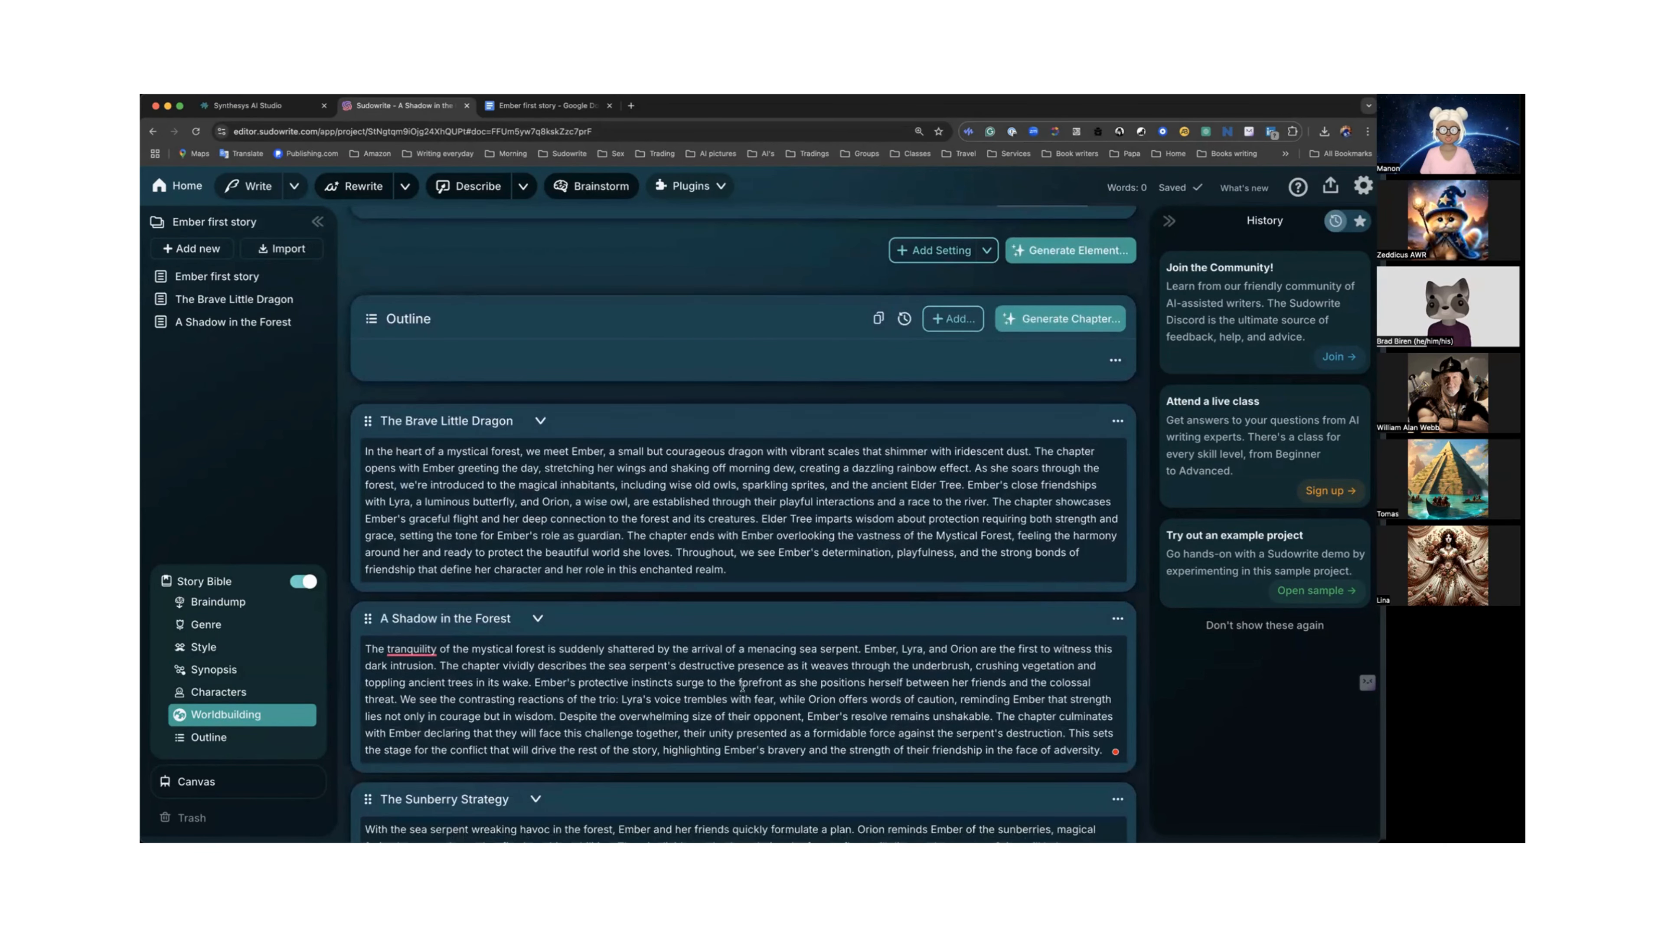
{"action": "scroll", "coordinate": [742, 687], "scroll_direction": "up", "scroll_amount": 10}
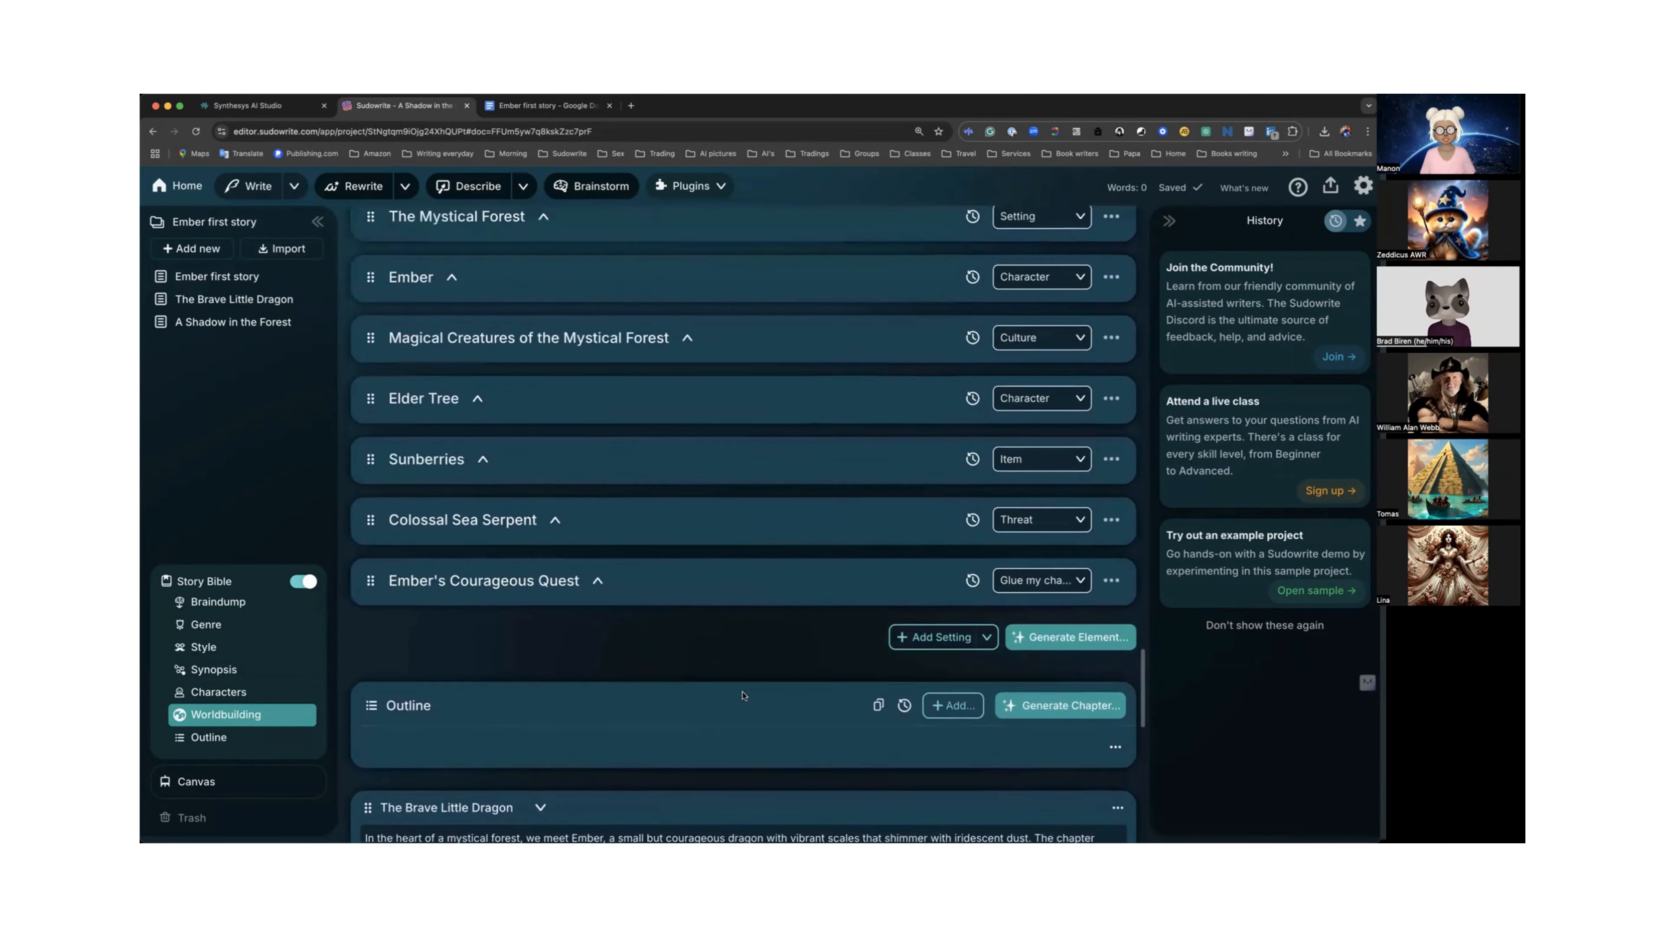
Open the "Ember first story" document and read through its generated prose.
{"action": "left_click", "coordinate": [228, 284]}
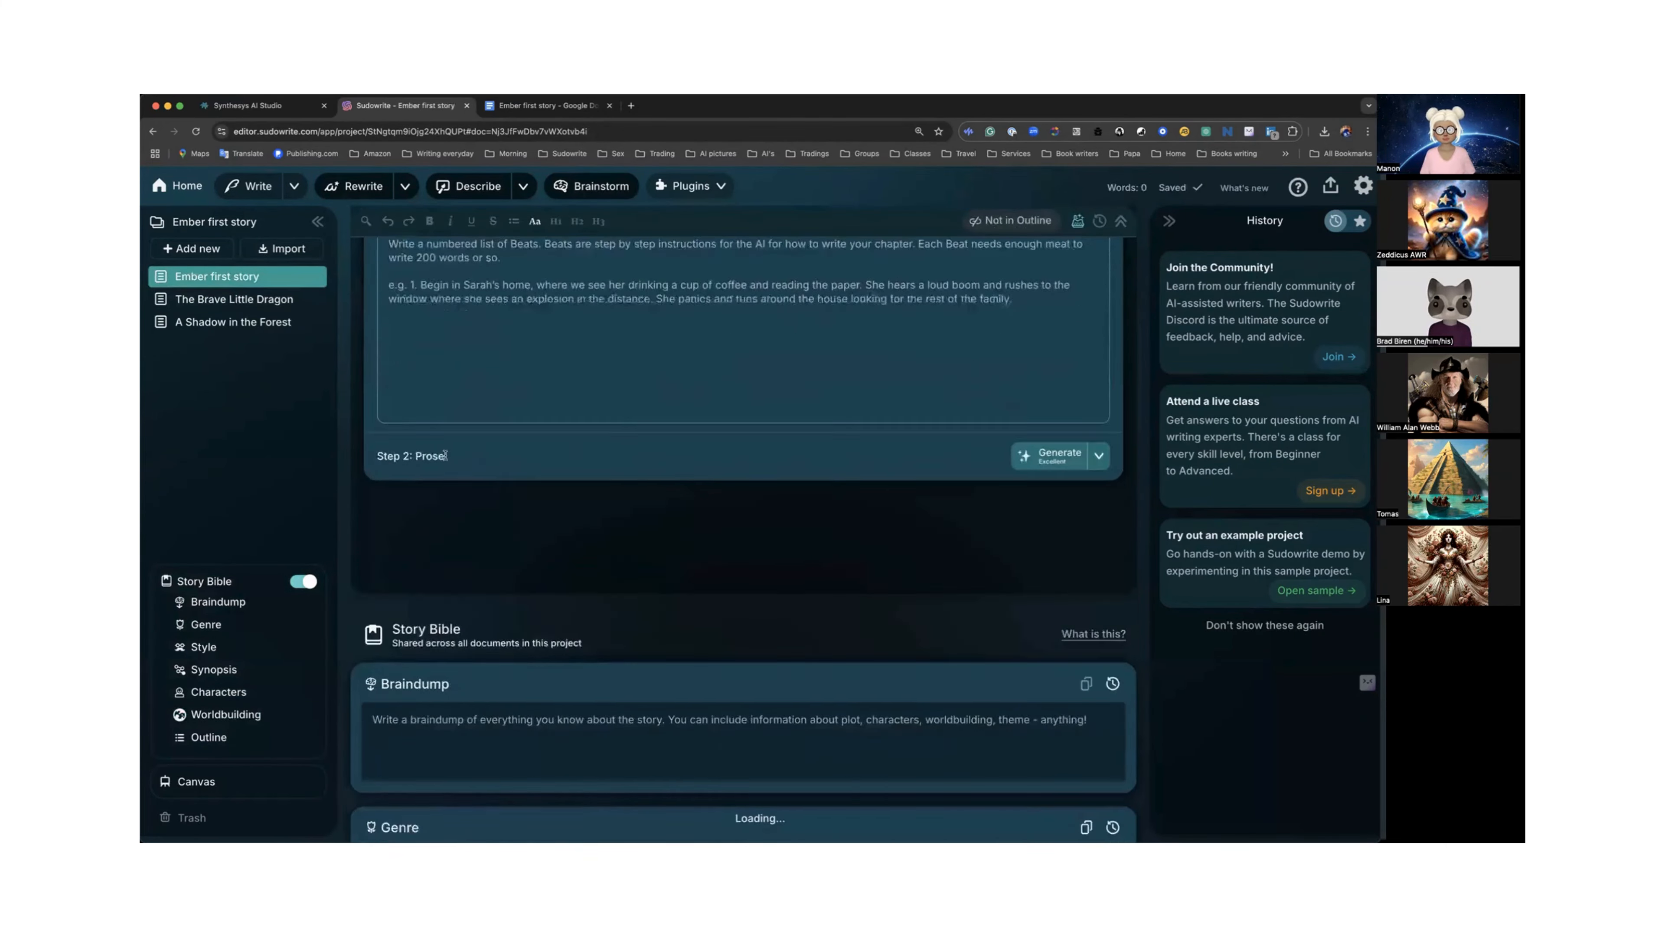
{"action": "scroll", "coordinate": [454, 426], "scroll_direction": "down", "scroll_amount": 3}
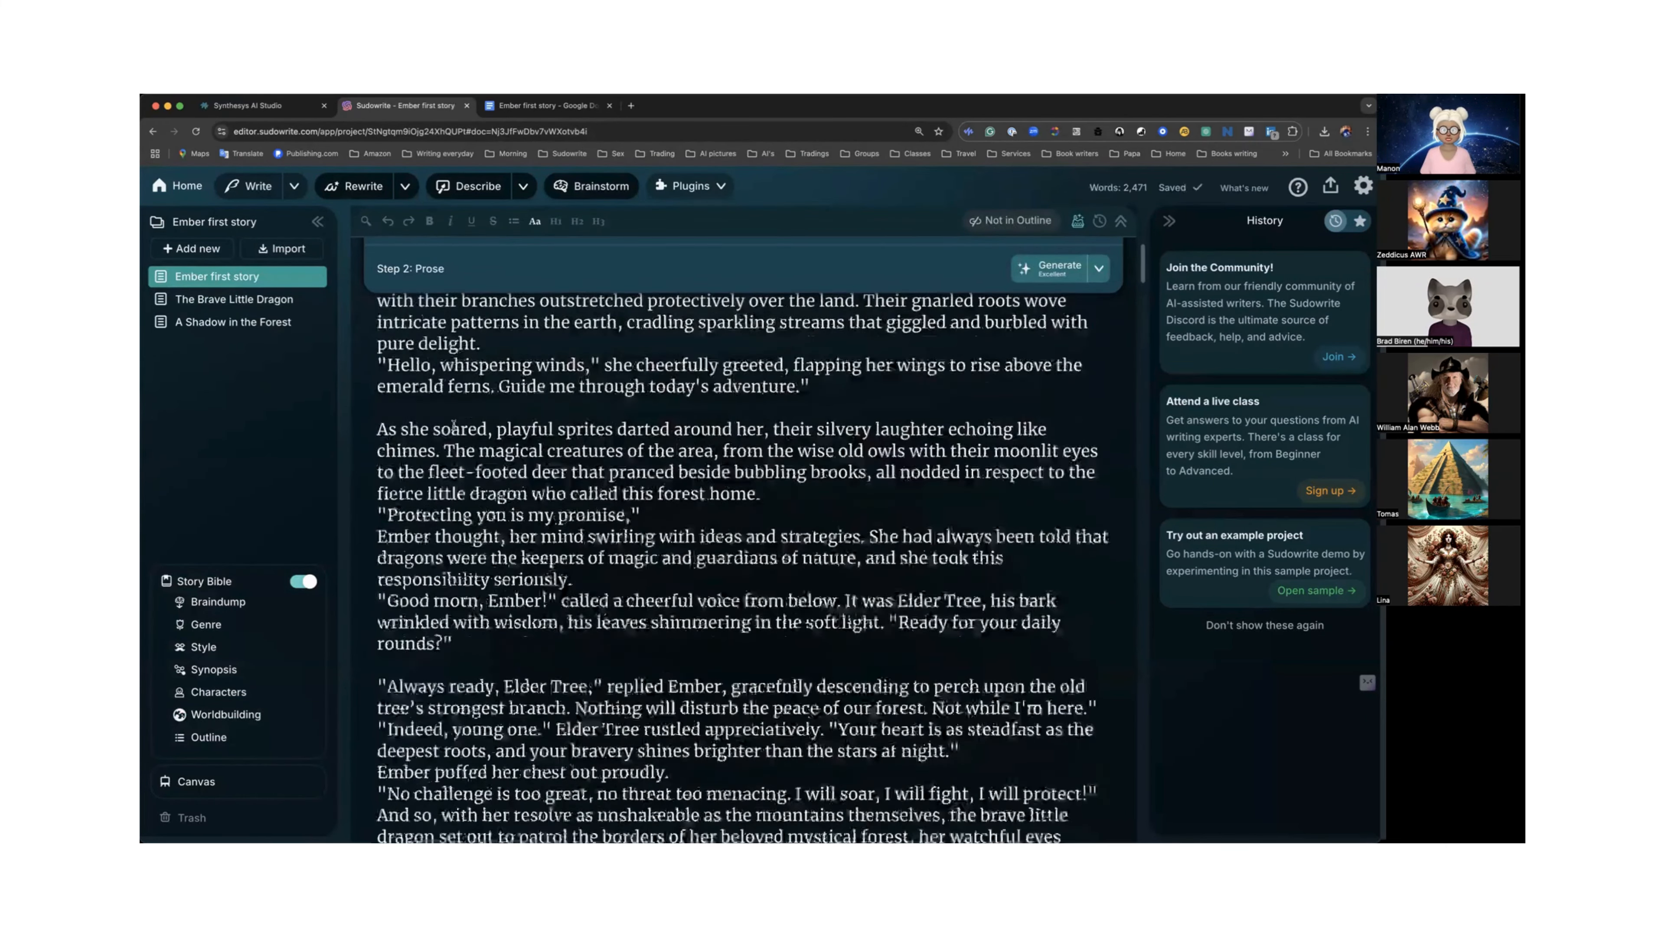
{"action": "scroll", "coordinate": [454, 426], "scroll_direction": "down", "scroll_amount": 3}
{"action": "scroll", "coordinate": [453, 424], "scroll_direction": "down", "scroll_amount": 1}
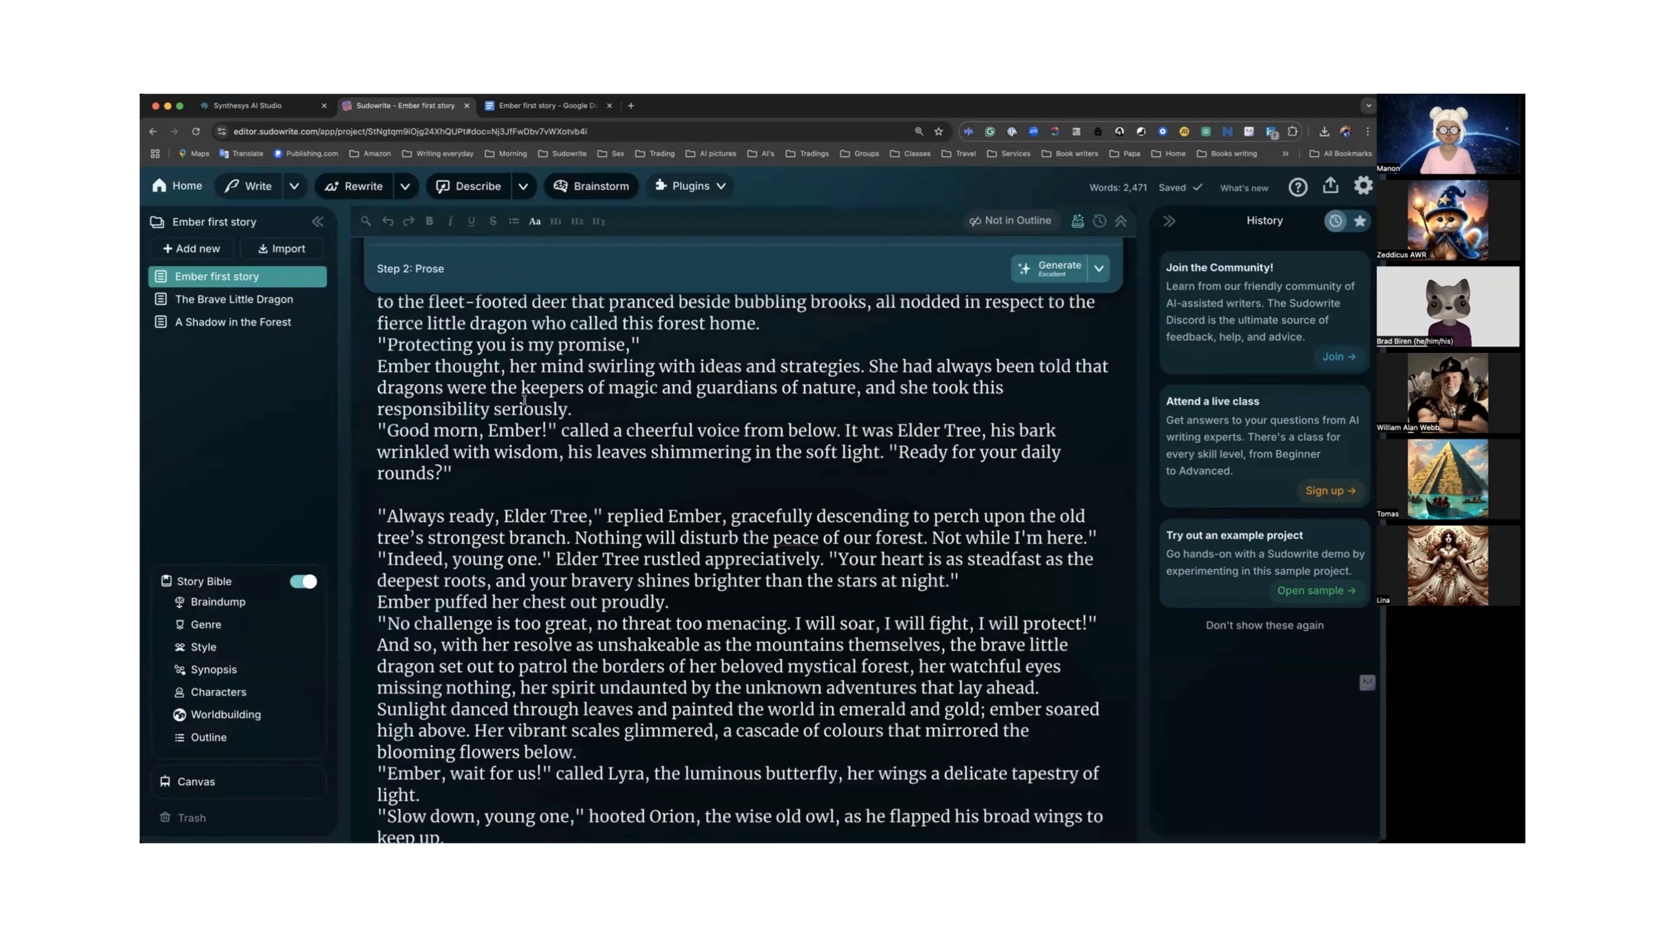
{"action": "scroll", "coordinate": [524, 399], "scroll_direction": "down", "scroll_amount": 6}
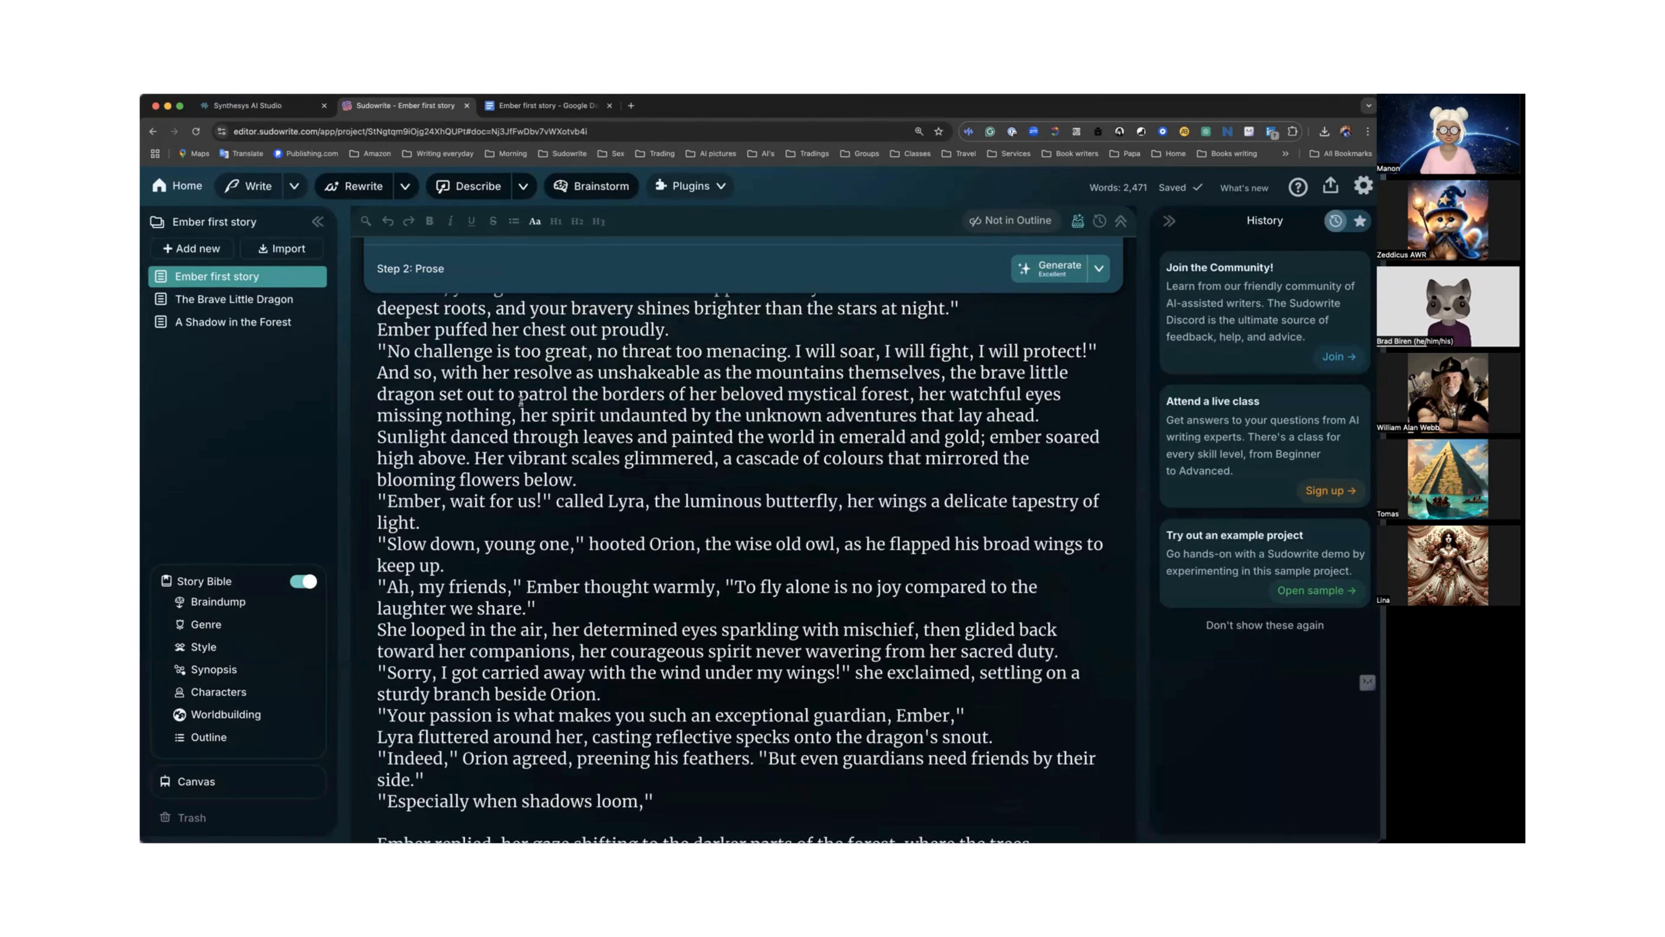
{"action": "scroll", "coordinate": [497, 415], "scroll_direction": "down", "scroll_amount": 3}
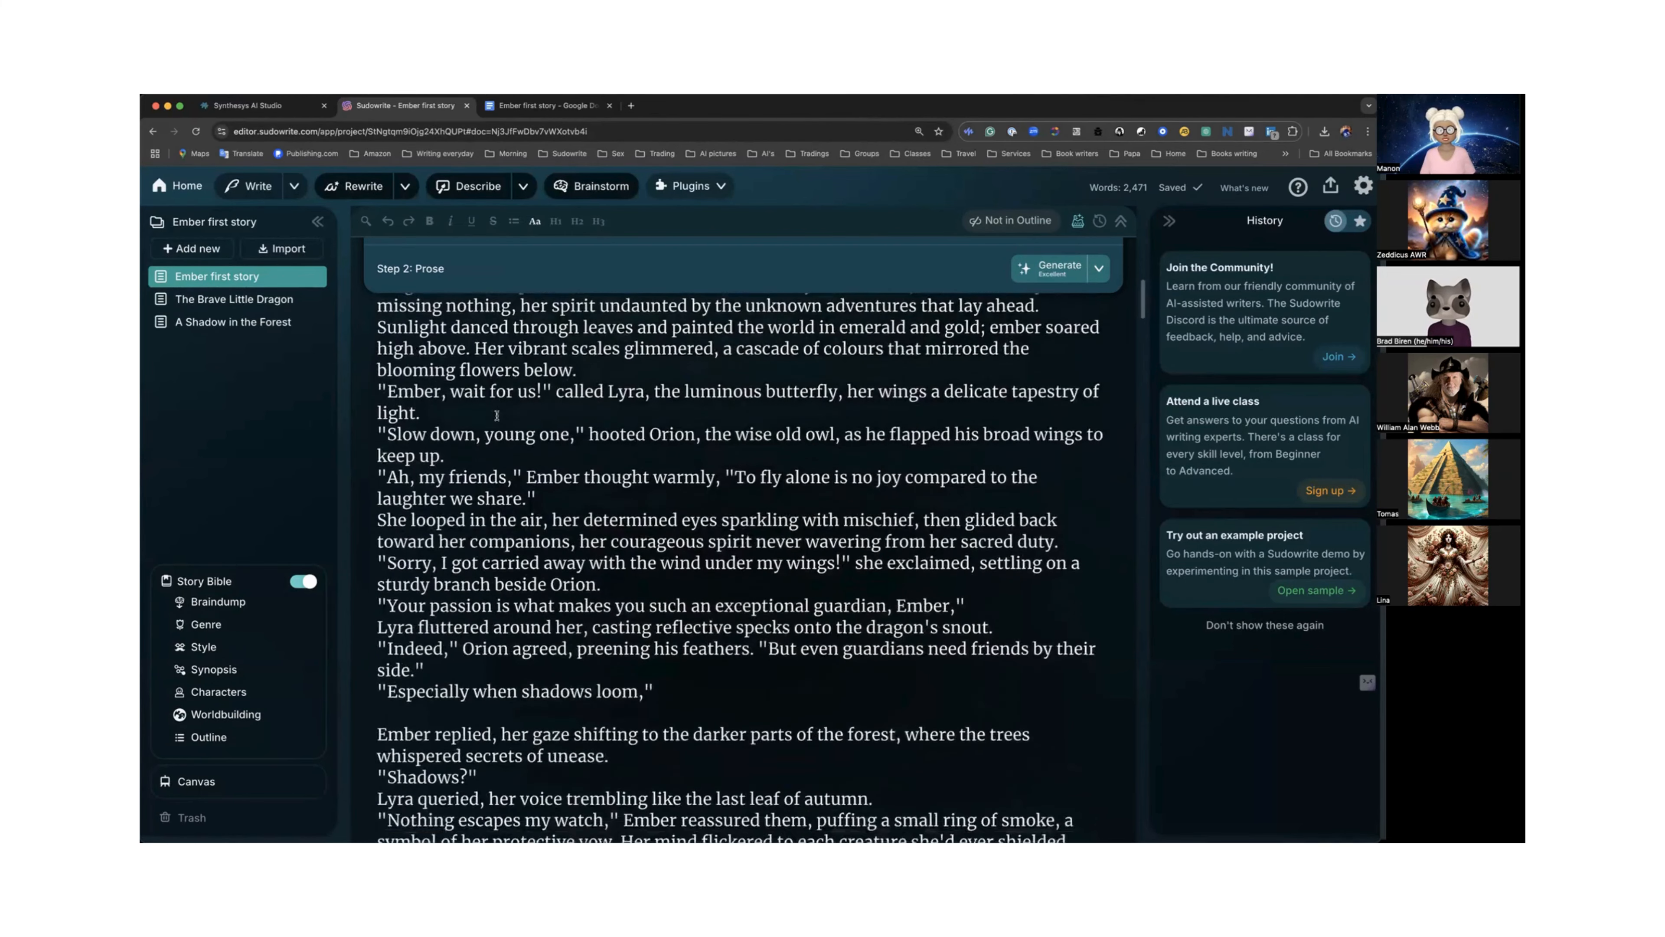
{"action": "scroll", "coordinate": [498, 415], "scroll_direction": "up", "scroll_amount": 4}
{"action": "scroll", "coordinate": [497, 415], "scroll_direction": "up", "scroll_amount": 1}
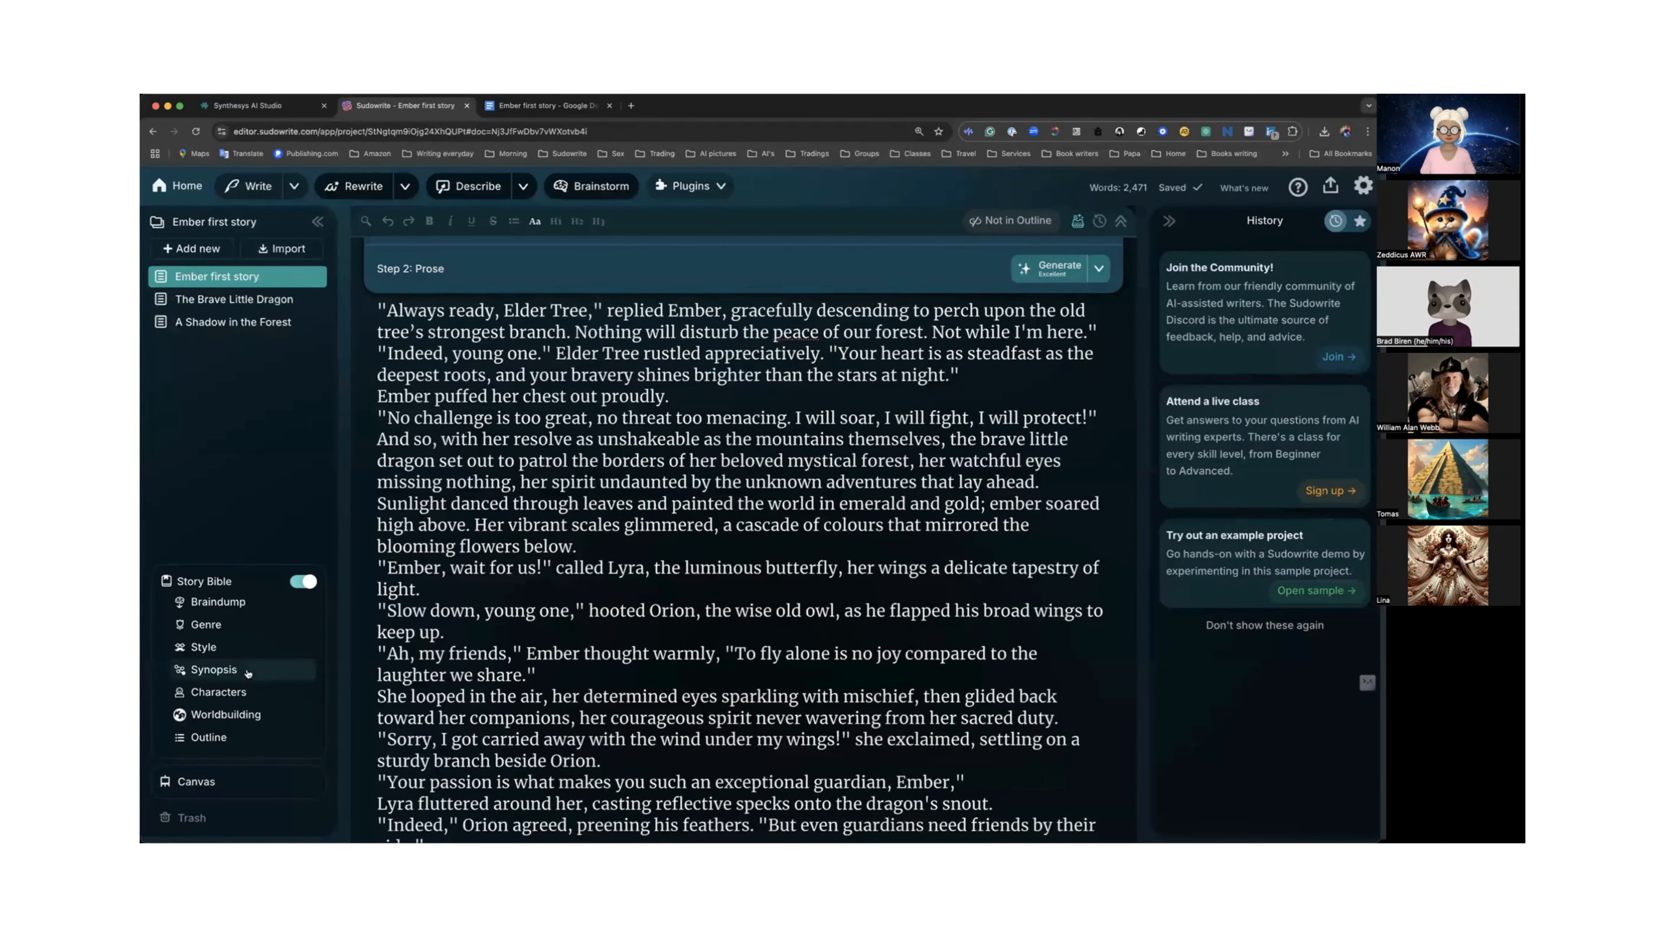
Check the linked-document options of the "A Shadow in the Forest" outline chapter.
{"action": "left_click", "coordinate": [226, 734]}
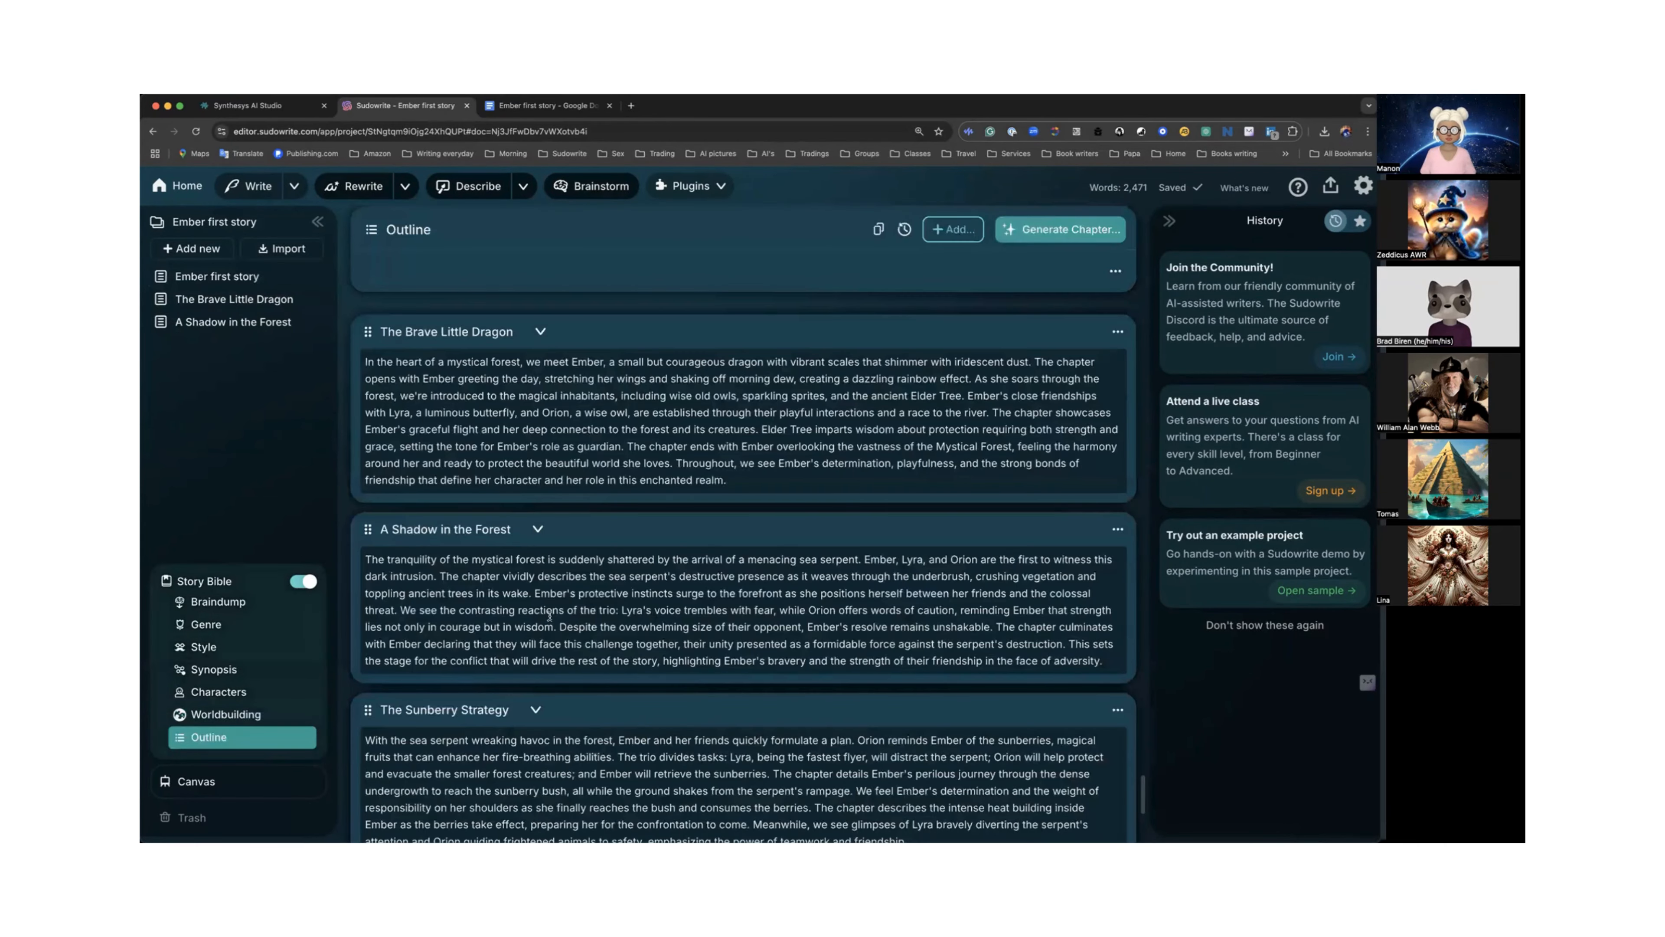
{"action": "left_click", "coordinate": [1118, 528]}
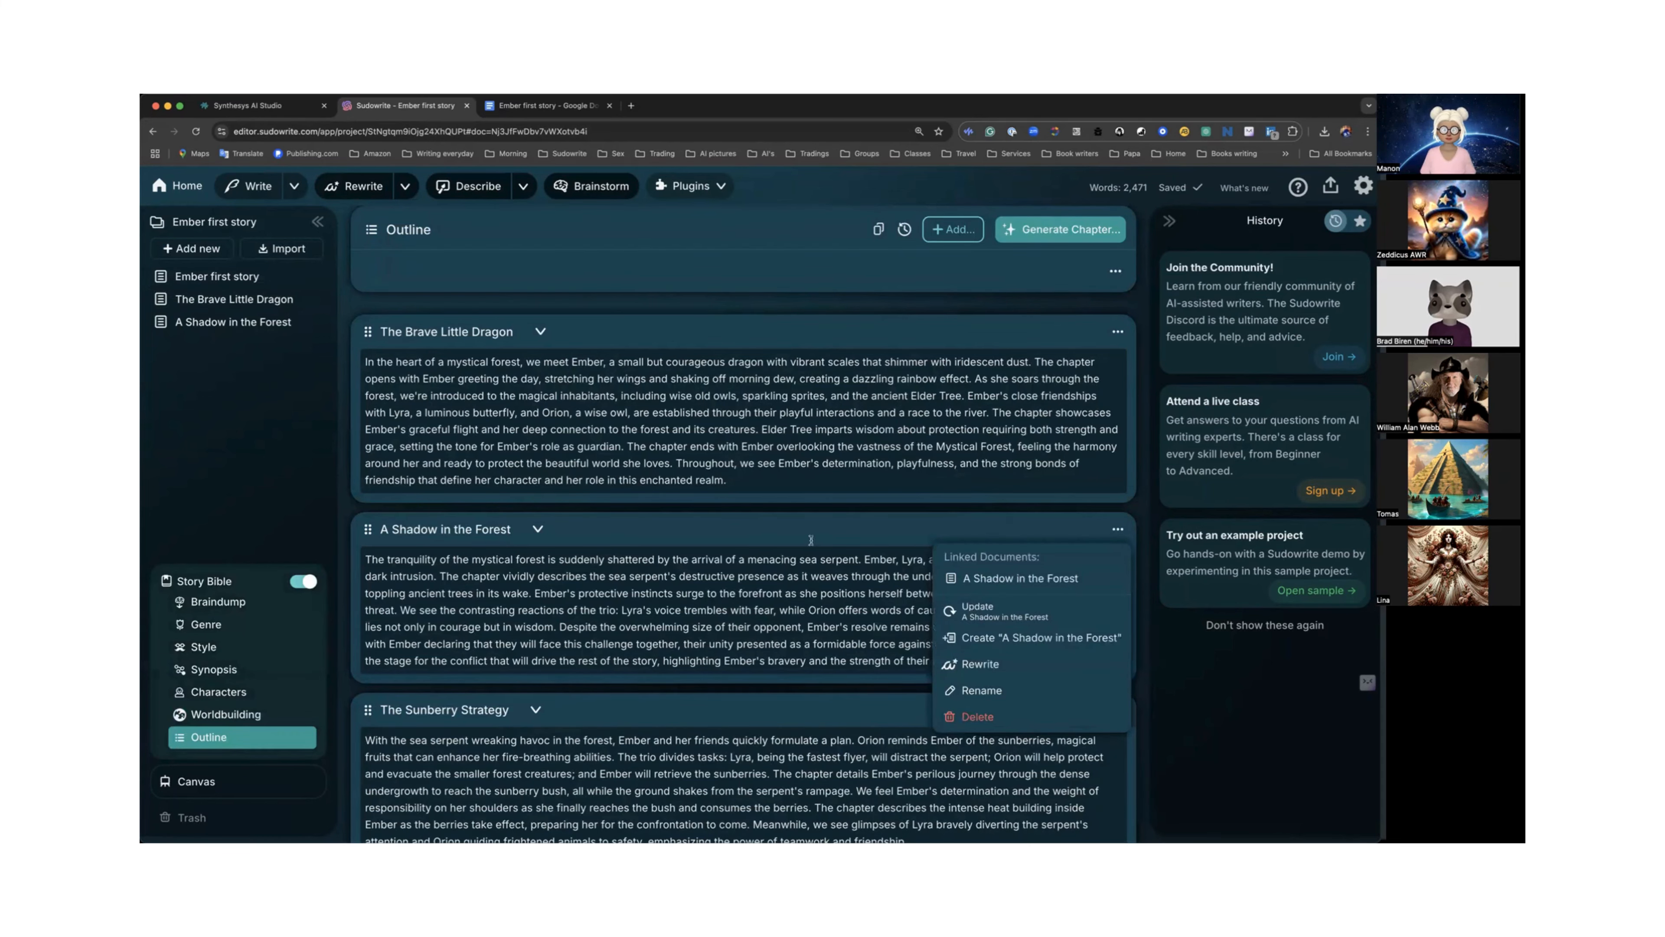
{"action": "scroll", "coordinate": [862, 562], "scroll_direction": "up", "scroll_amount": 20}
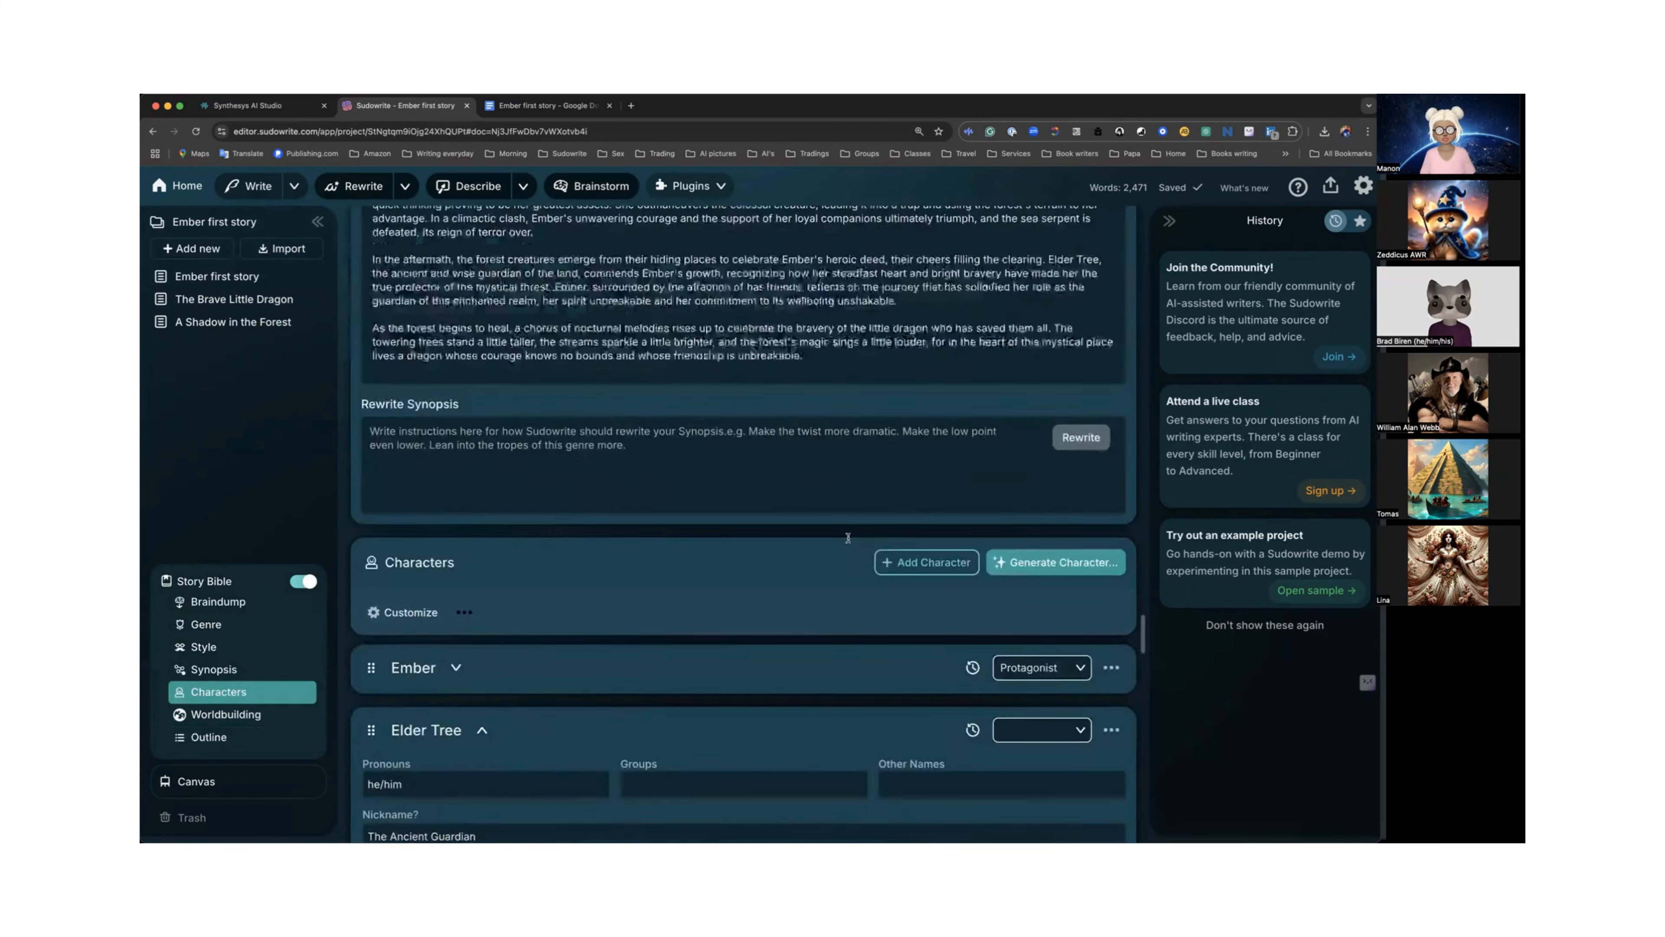
{"action": "scroll", "coordinate": [848, 537], "scroll_direction": "up", "scroll_amount": 10}
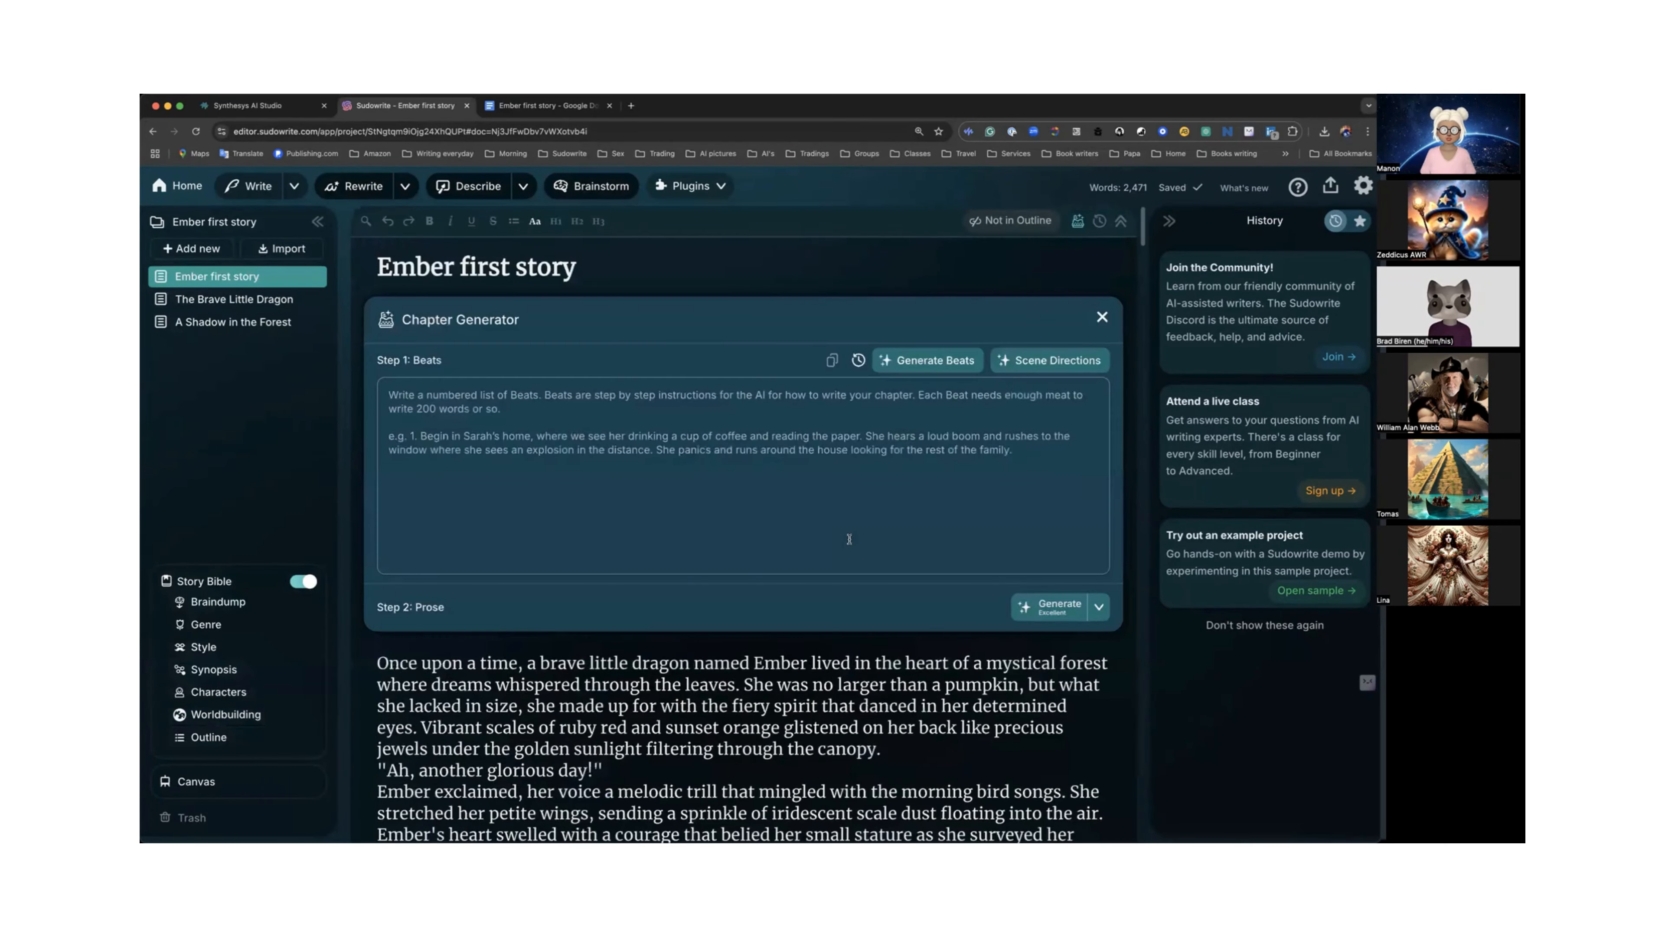
{"action": "scroll", "coordinate": [837, 486], "scroll_direction": "down", "scroll_amount": 5}
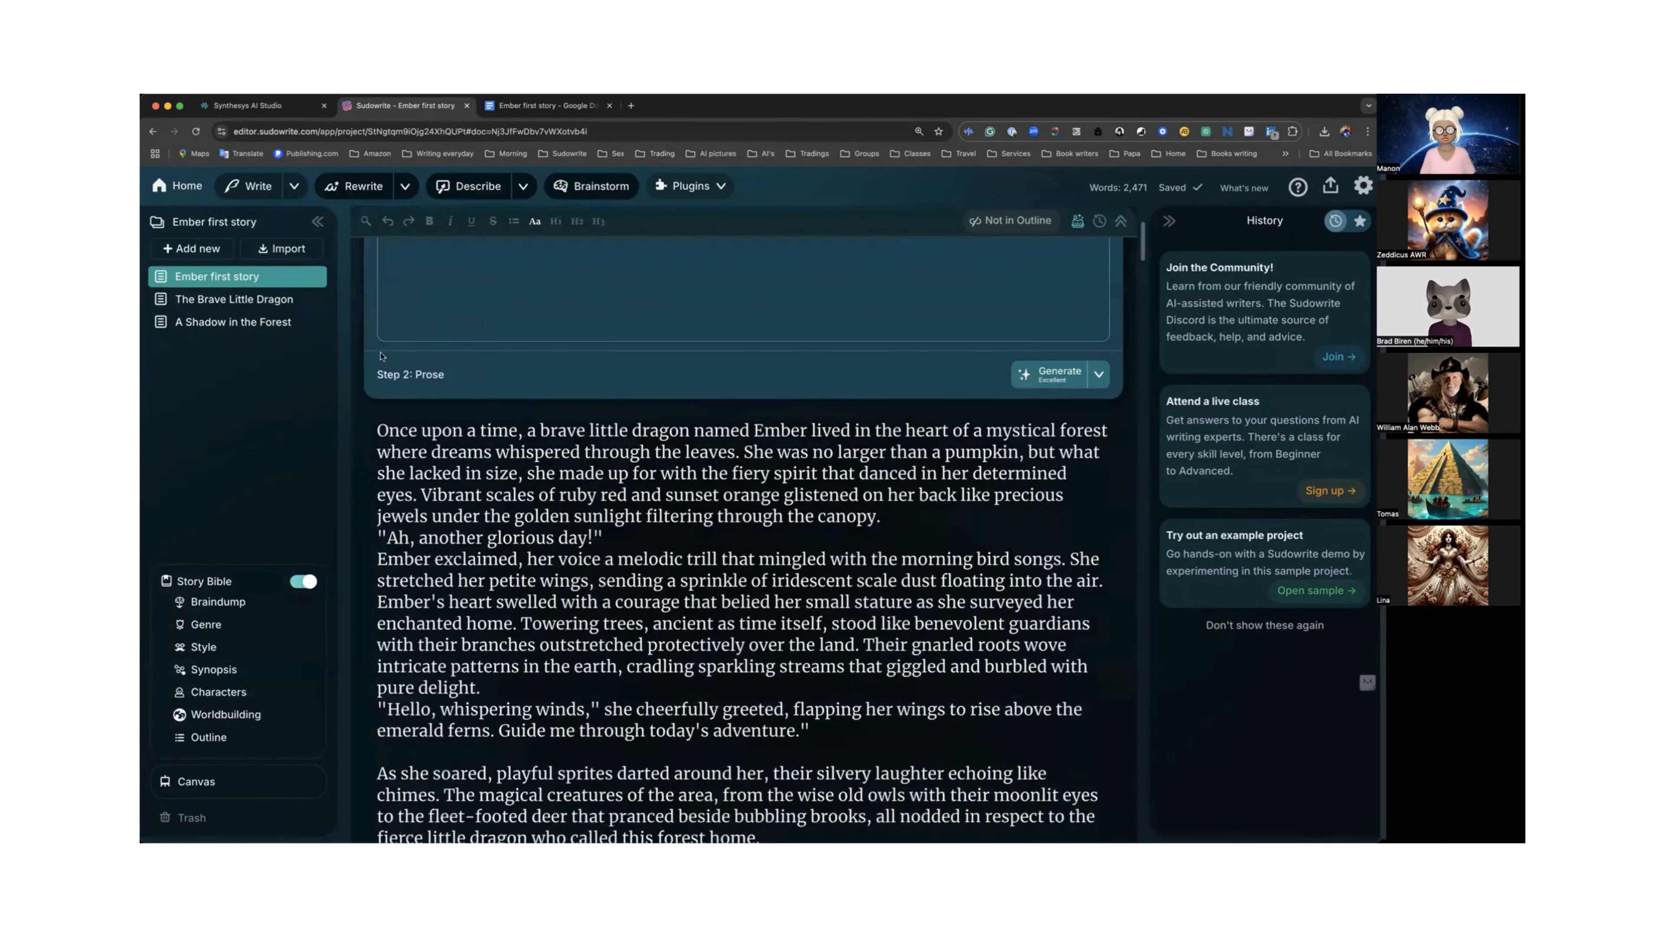
Open the "A Shadow in the Forest" document, expand its chapter summary, and generate Scene Directions as beats.
{"action": "left_click", "coordinate": [224, 323]}
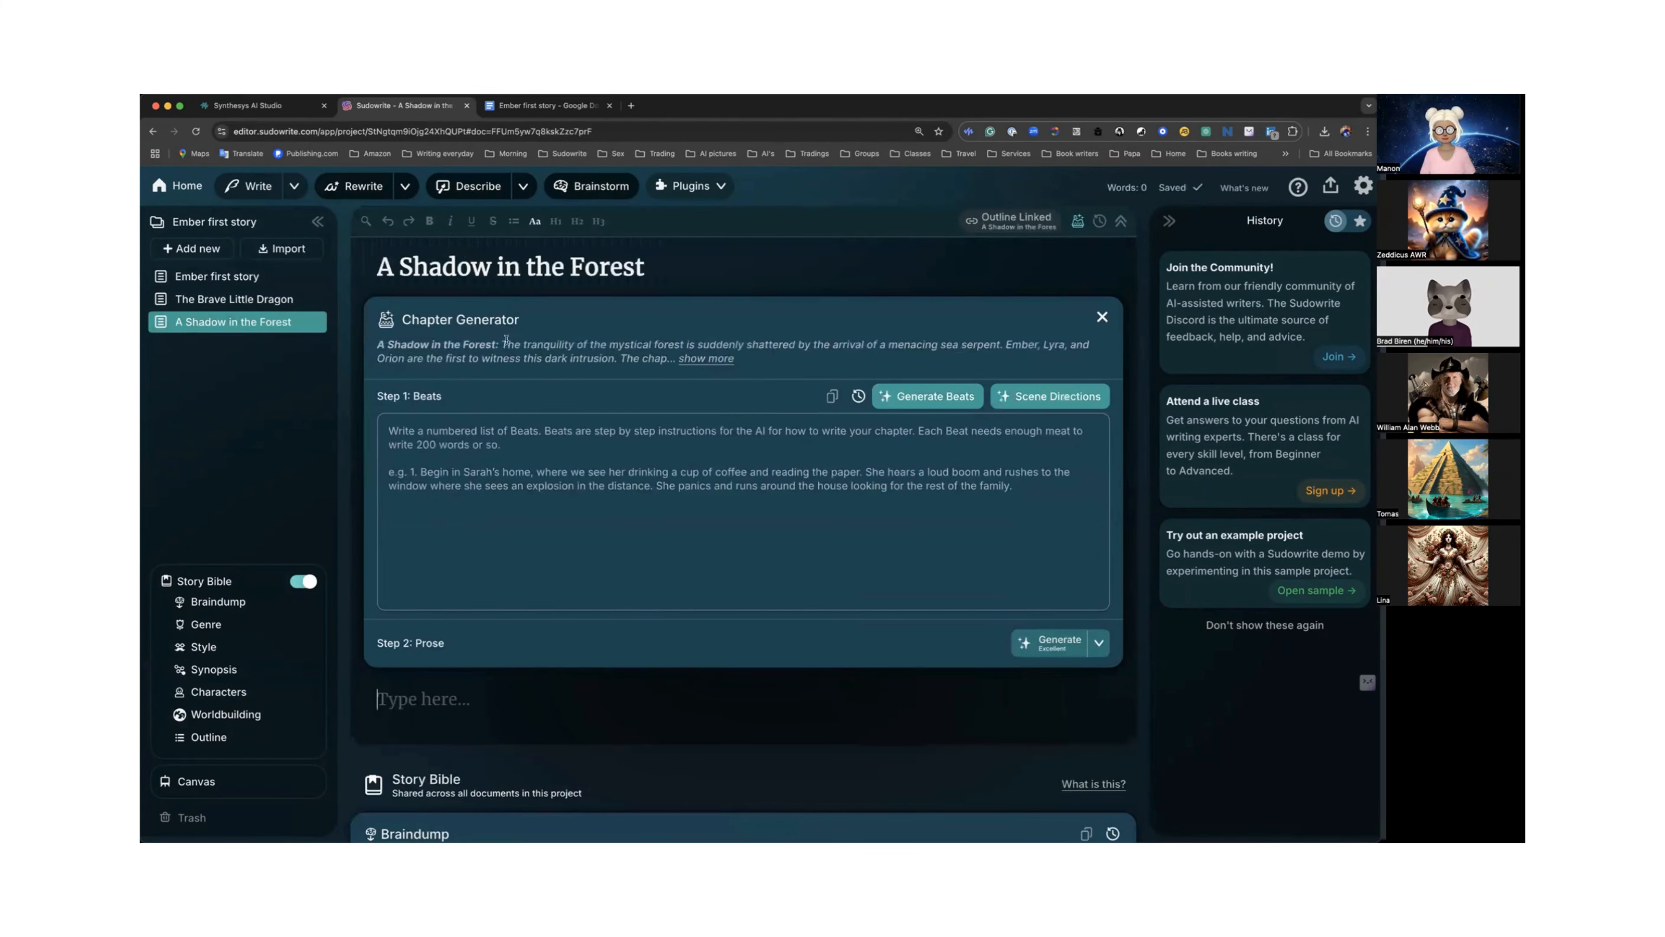
{"action": "left_click", "coordinate": [719, 358]}
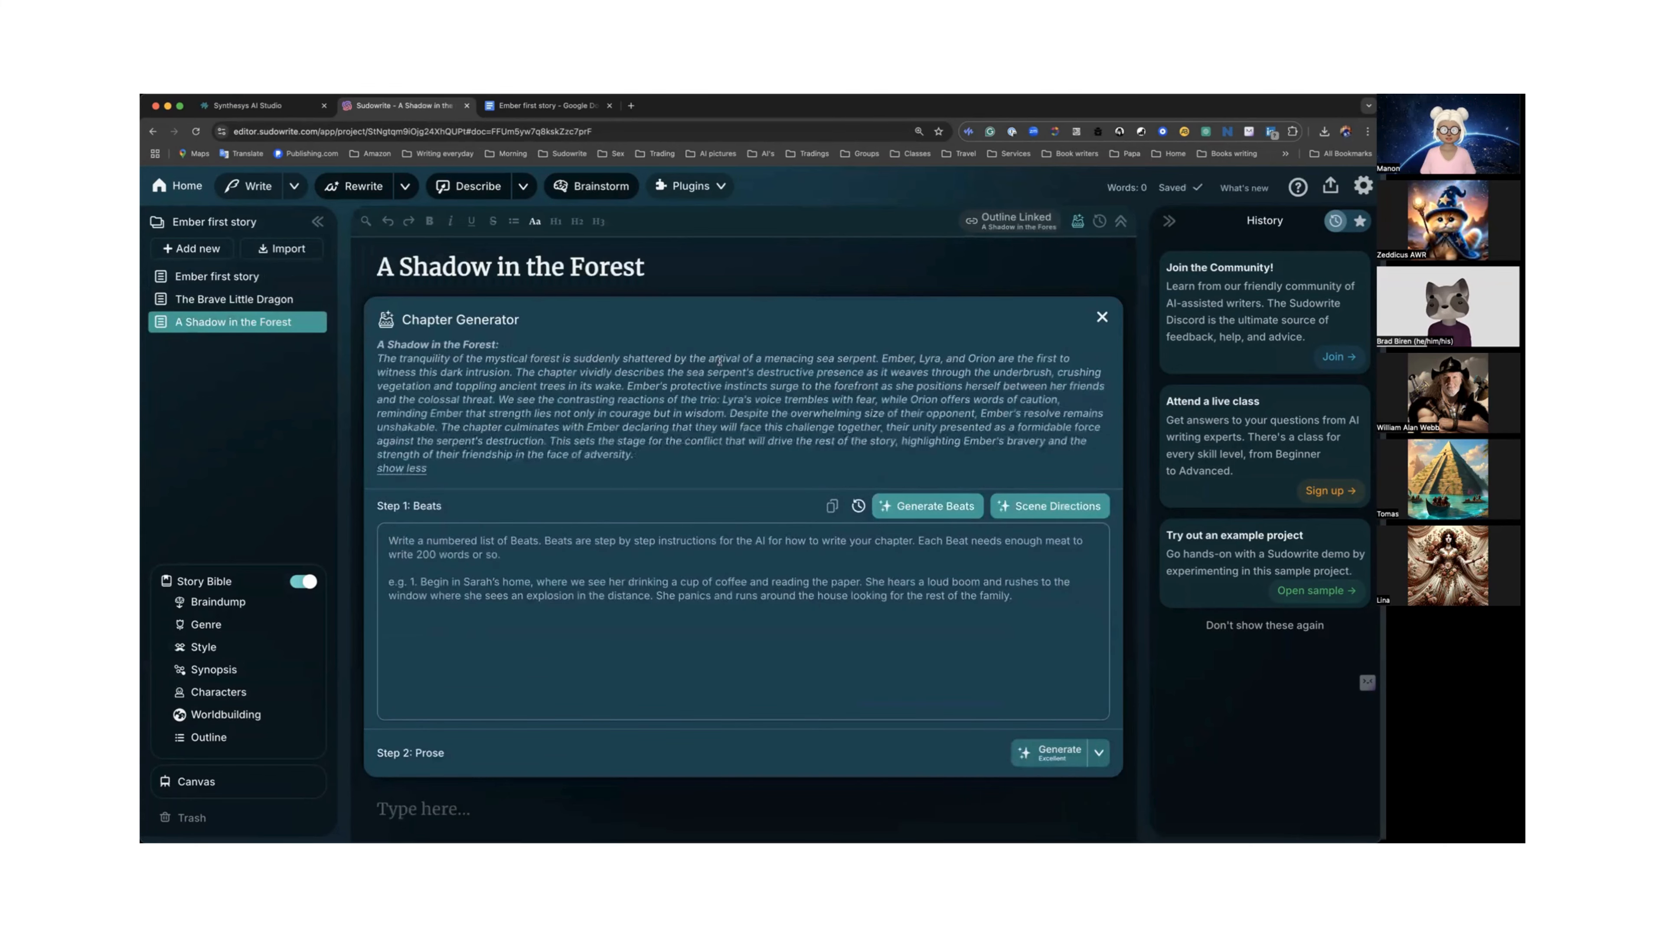
{"action": "scroll", "coordinate": [719, 359], "scroll_direction": "down", "scroll_amount": 1}
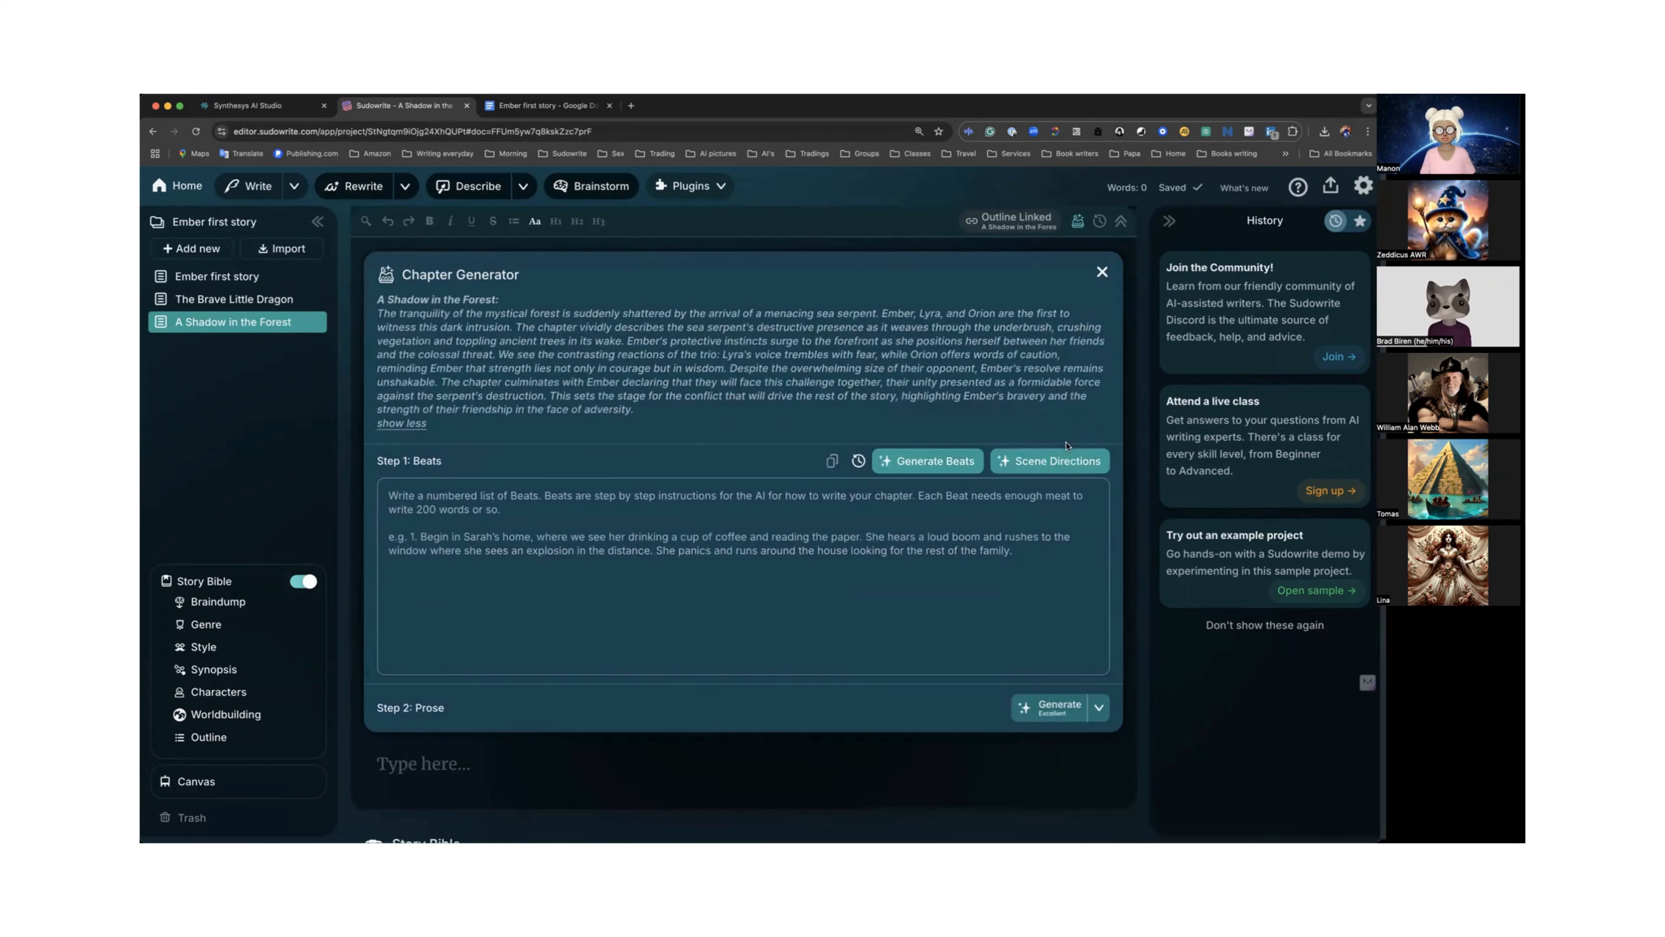
{"action": "left_click", "coordinate": [1042, 461]}
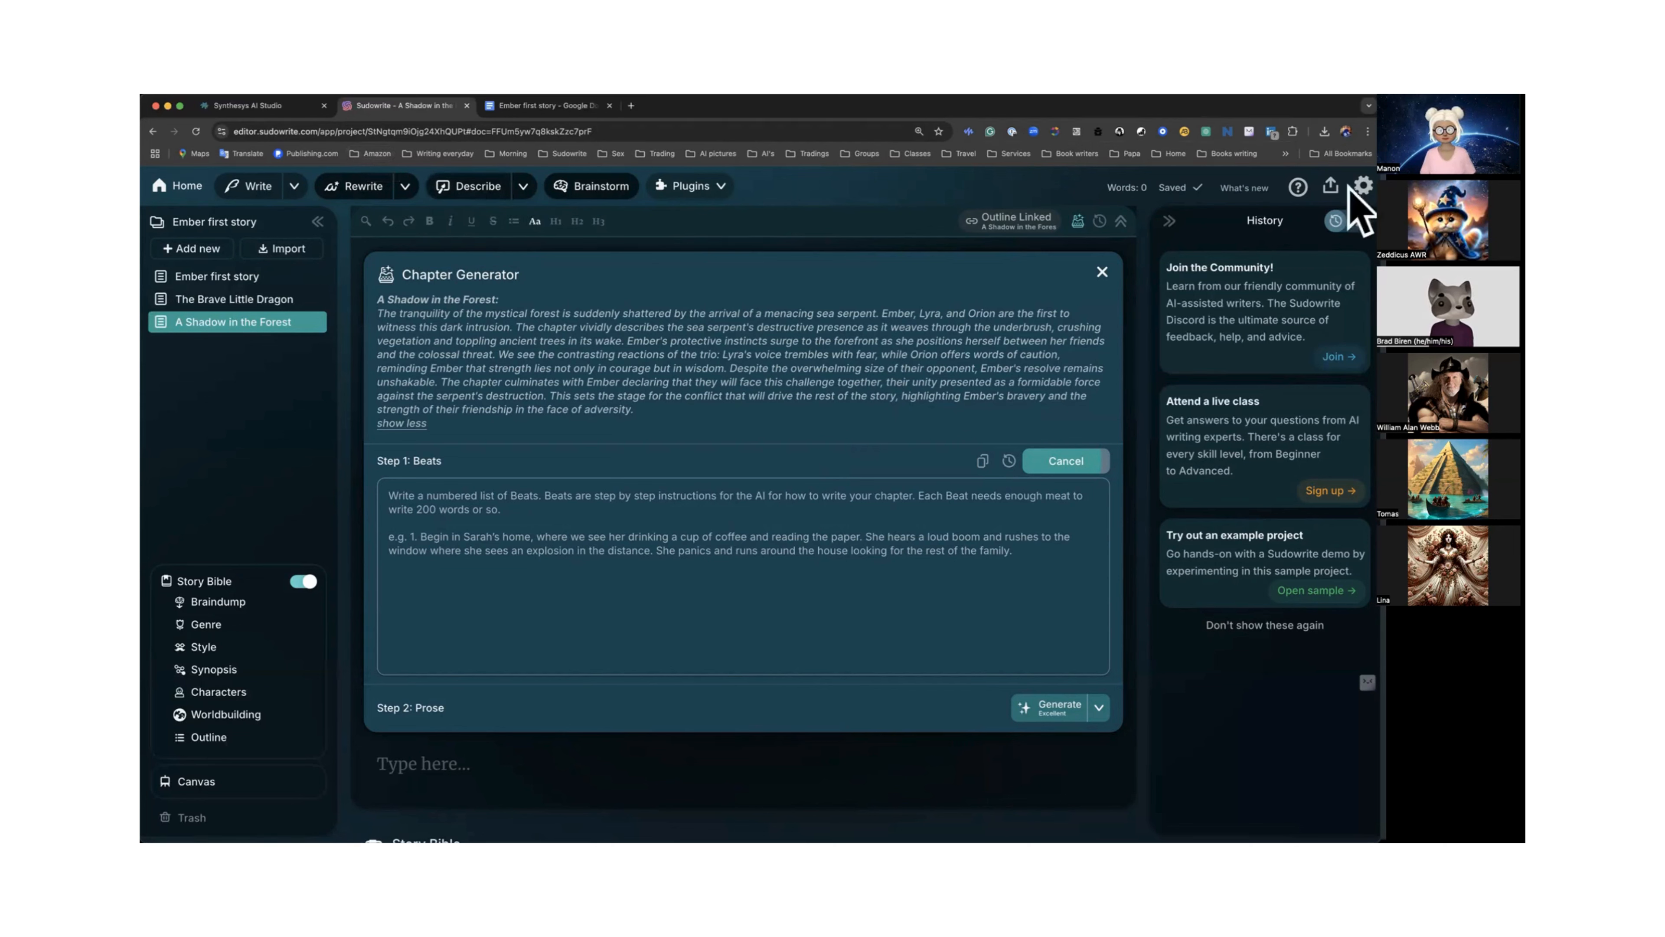
Open the account settings to view recent credit activity, then close them.
{"action": "left_click", "coordinate": [1362, 186]}
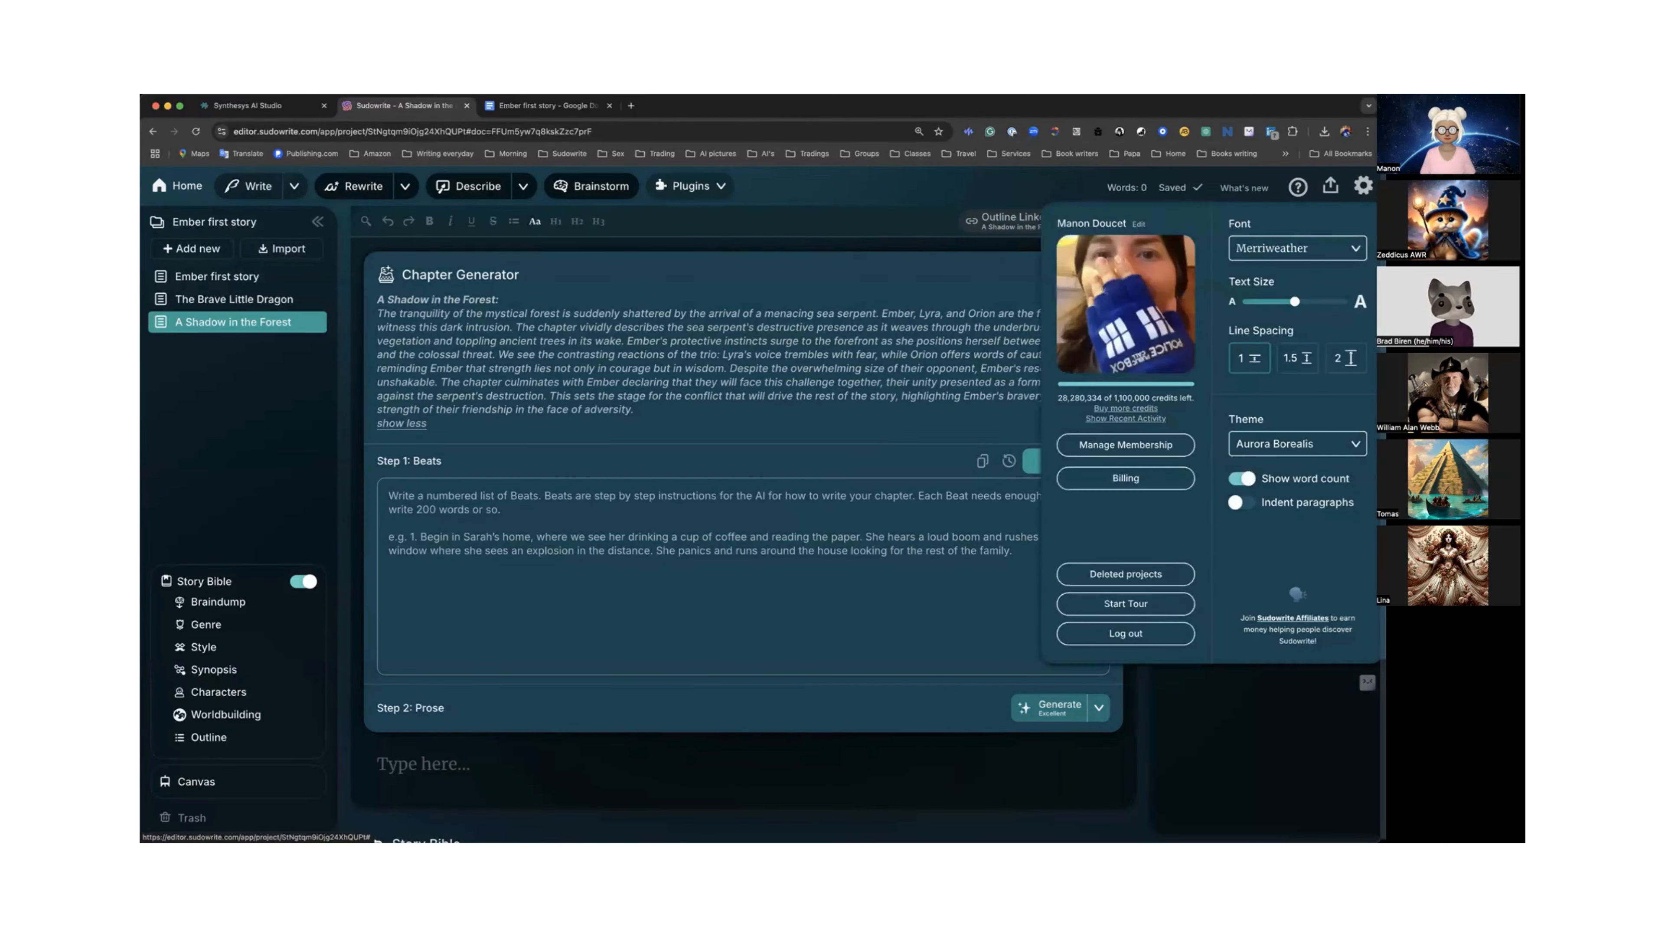
{"action": "left_click", "coordinate": [1125, 418]}
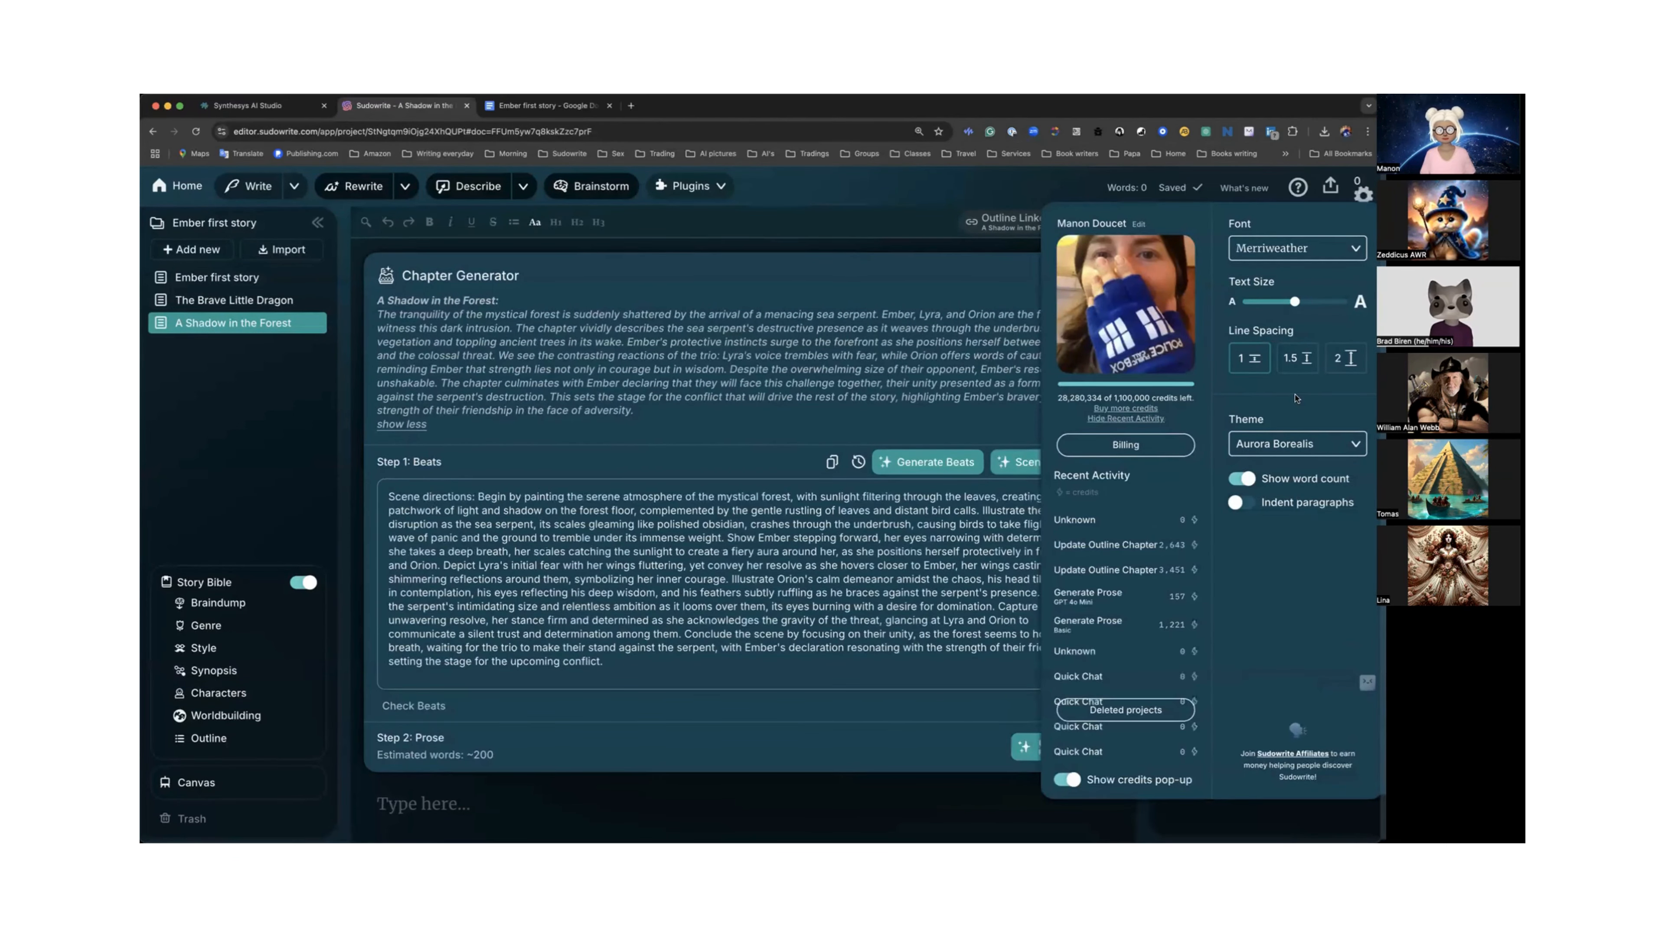
{"action": "mouse_move", "coordinate": [1180, 395]}
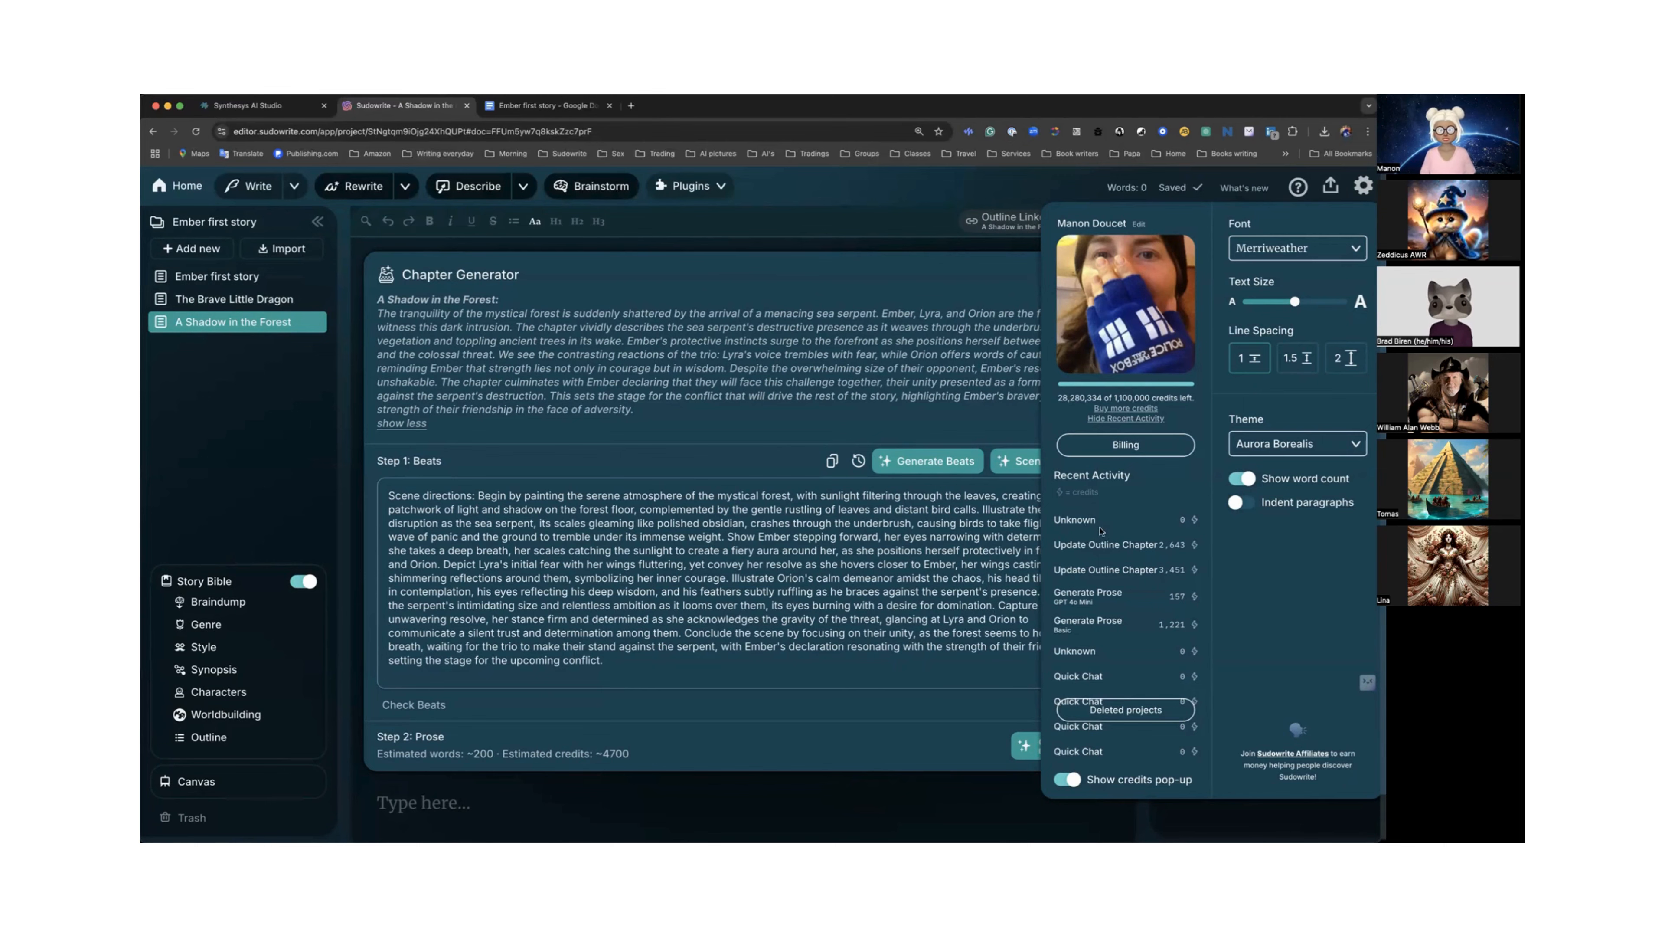
{"action": "left_click", "coordinate": [857, 554]}
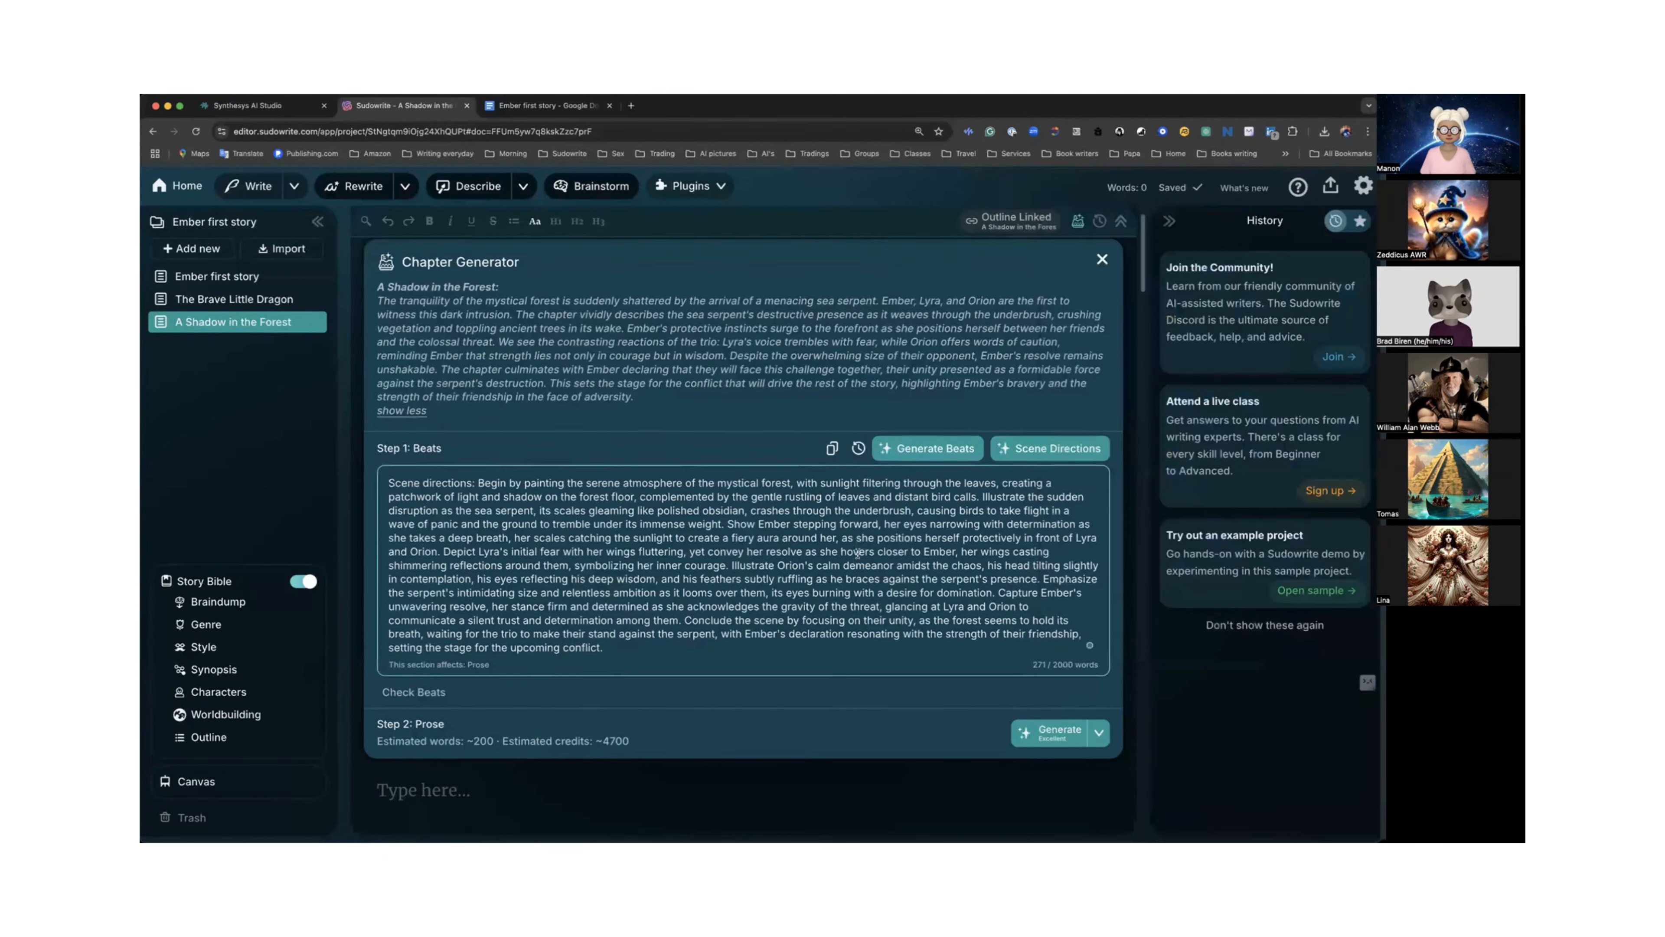
Add a new paragraph with an ellipsis at the end of the Scene Directions beats.
{"action": "scroll", "coordinate": [857, 554], "scroll_direction": "down", "scroll_amount": 1}
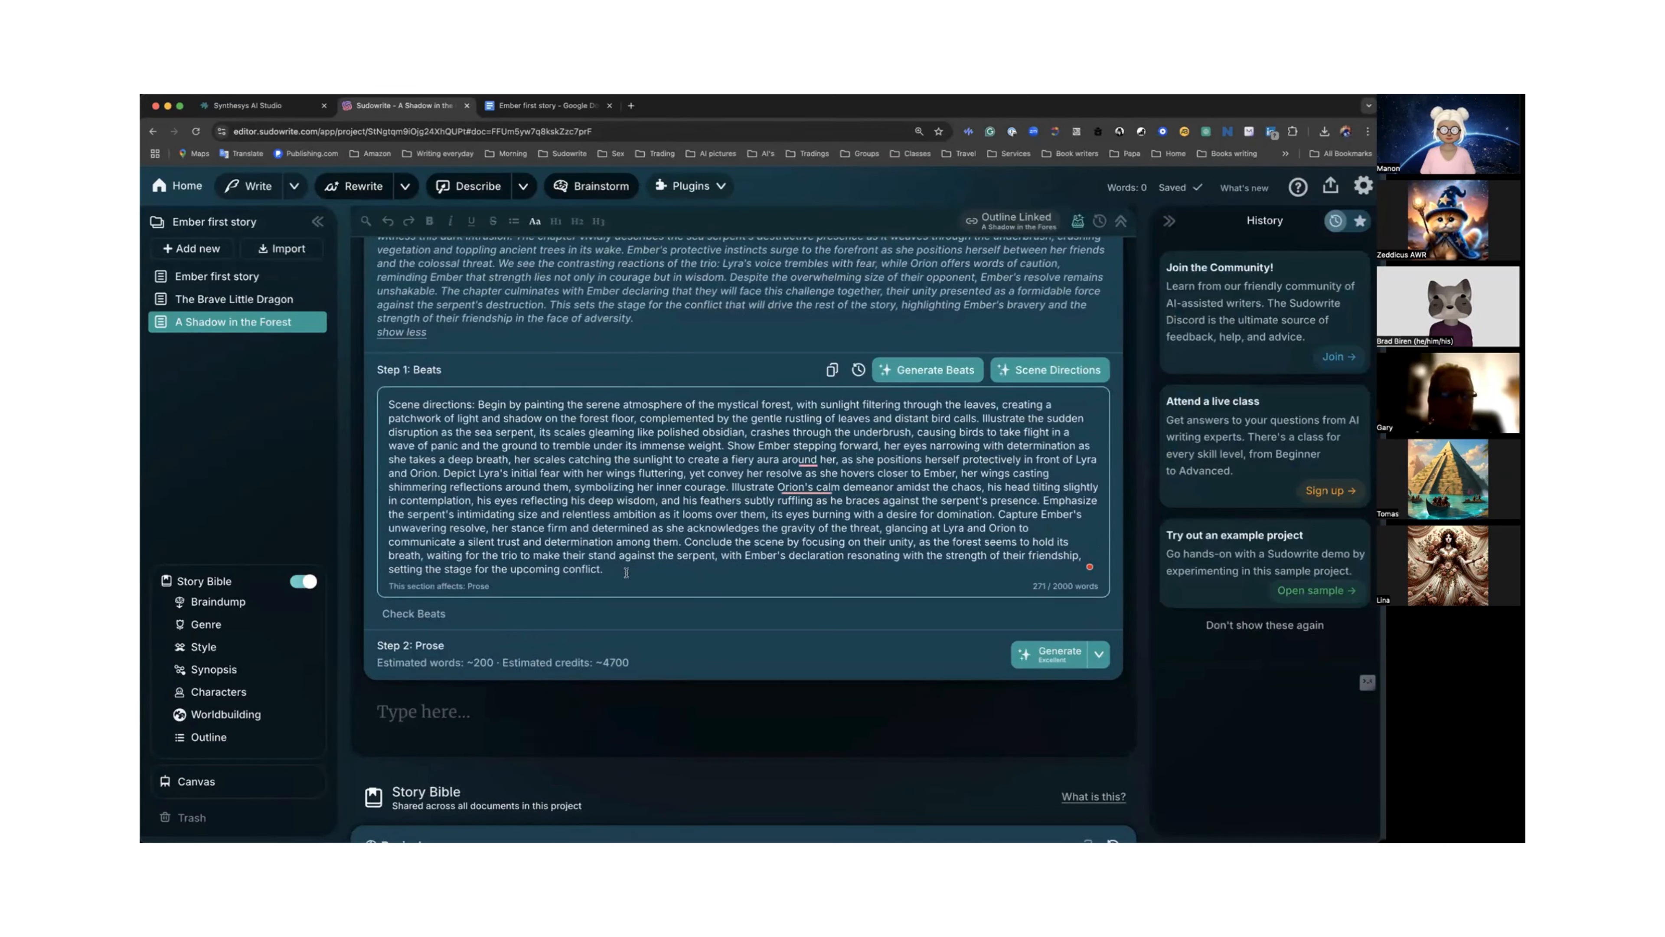
{"action": "key", "text": "Return"}
{"action": "key", "text": "Return"}
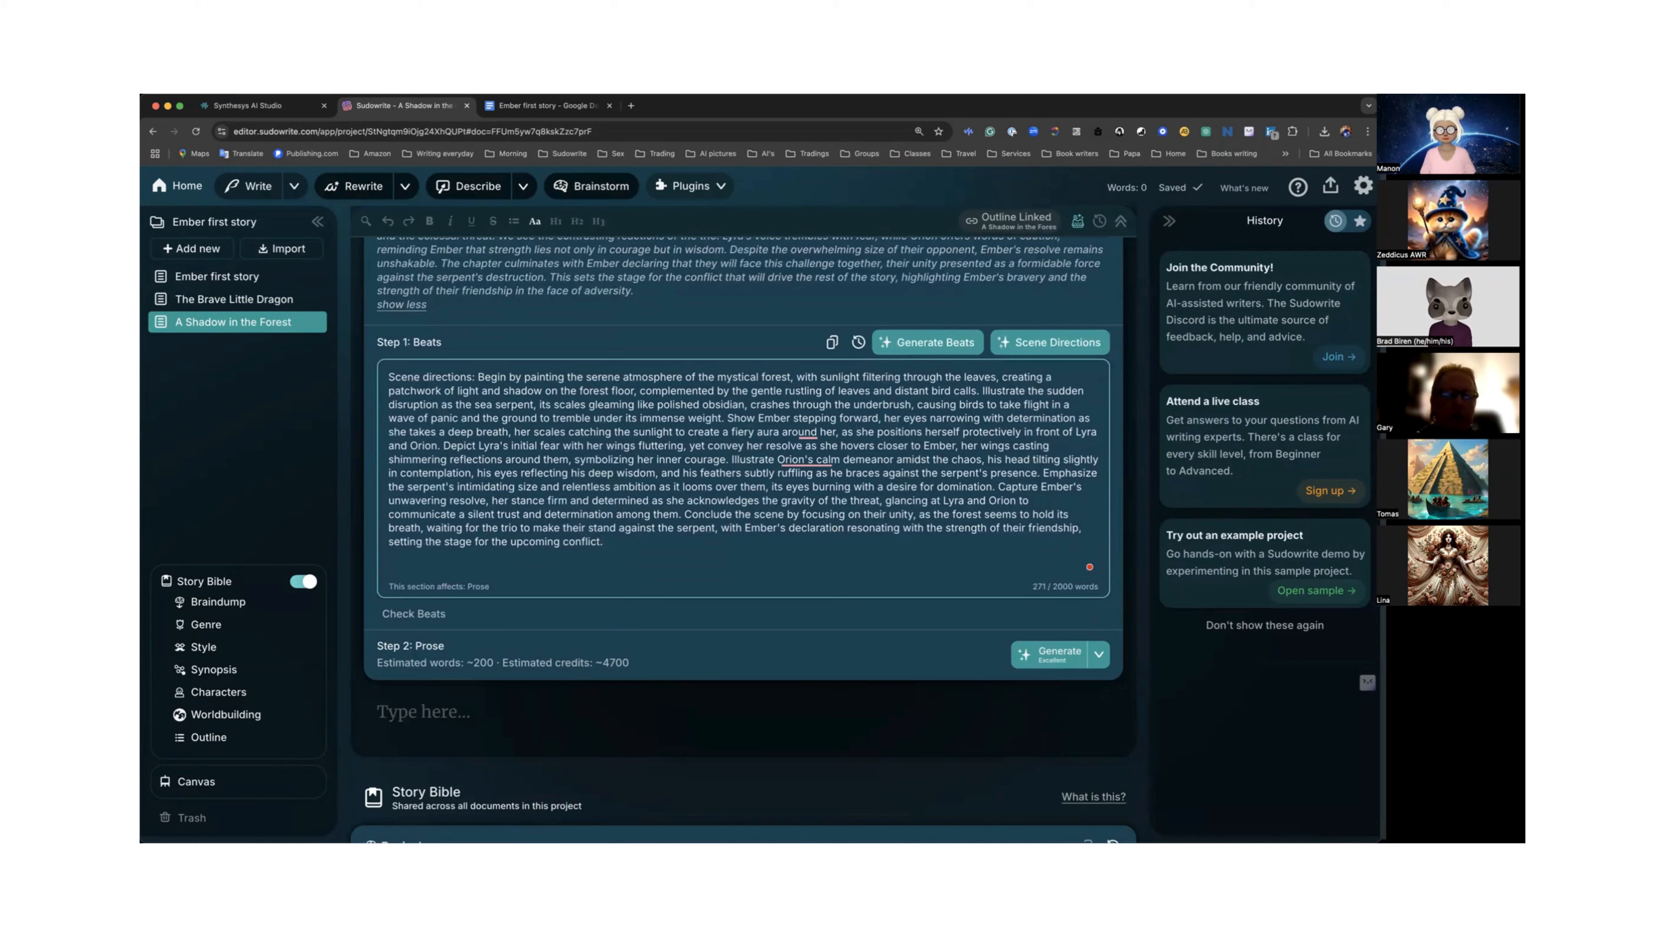
{"action": "type", "text": "..."}
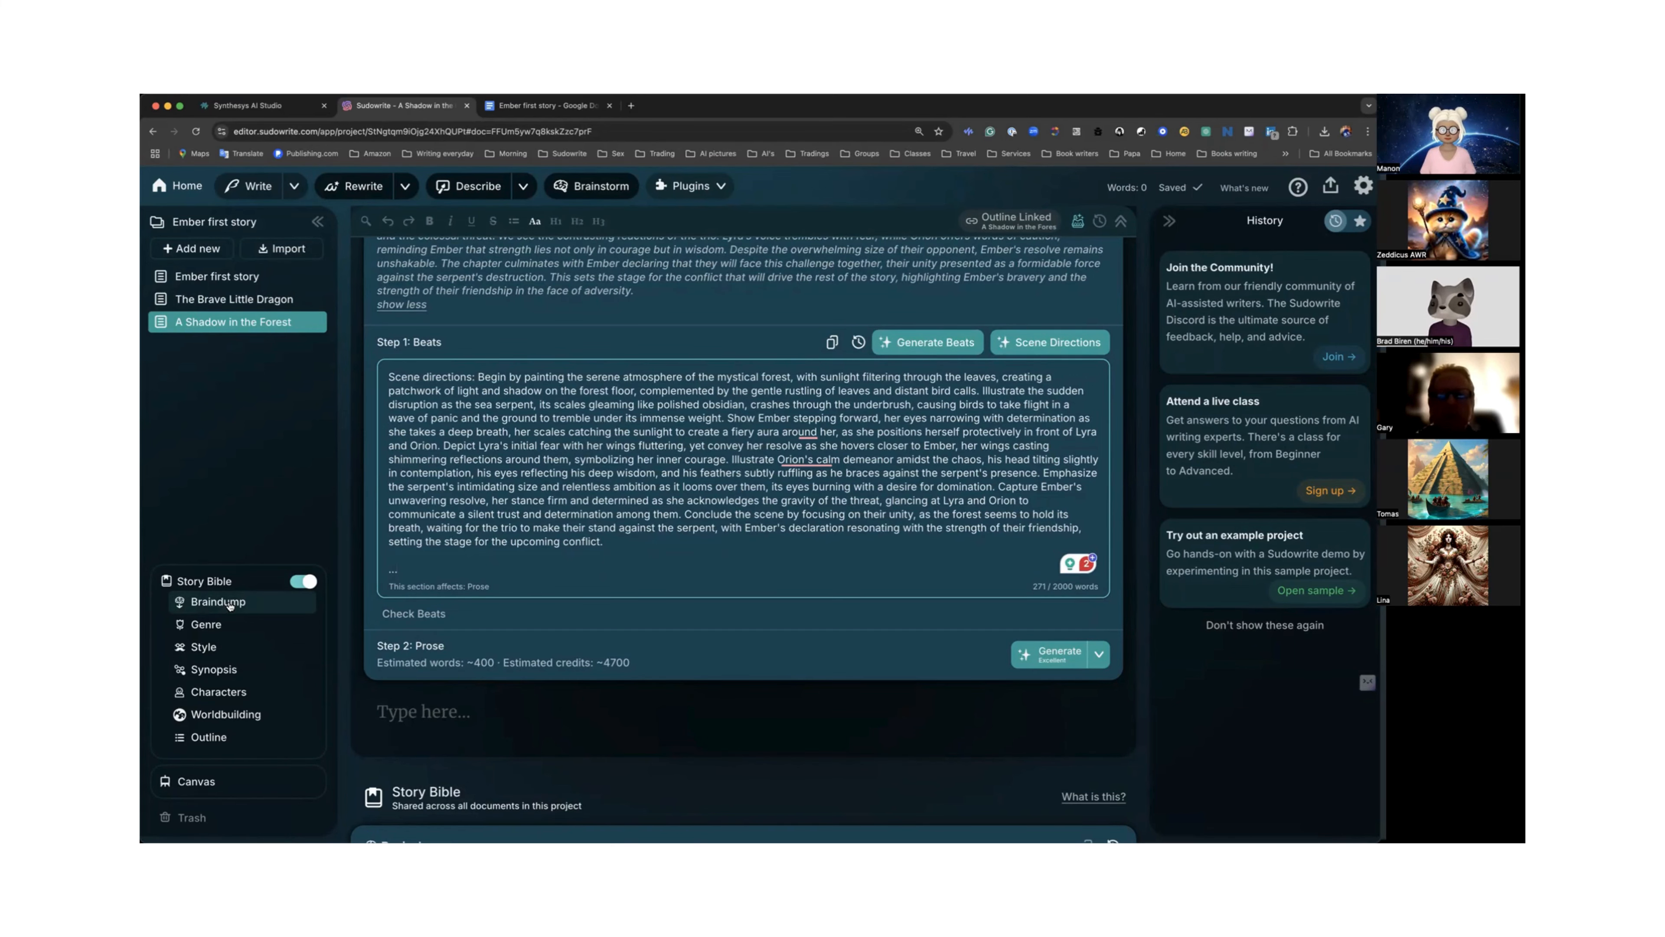
Visit the Story Bible's Braindump section, then return to the Chapter Generator beats.
{"action": "left_click", "coordinate": [230, 603]}
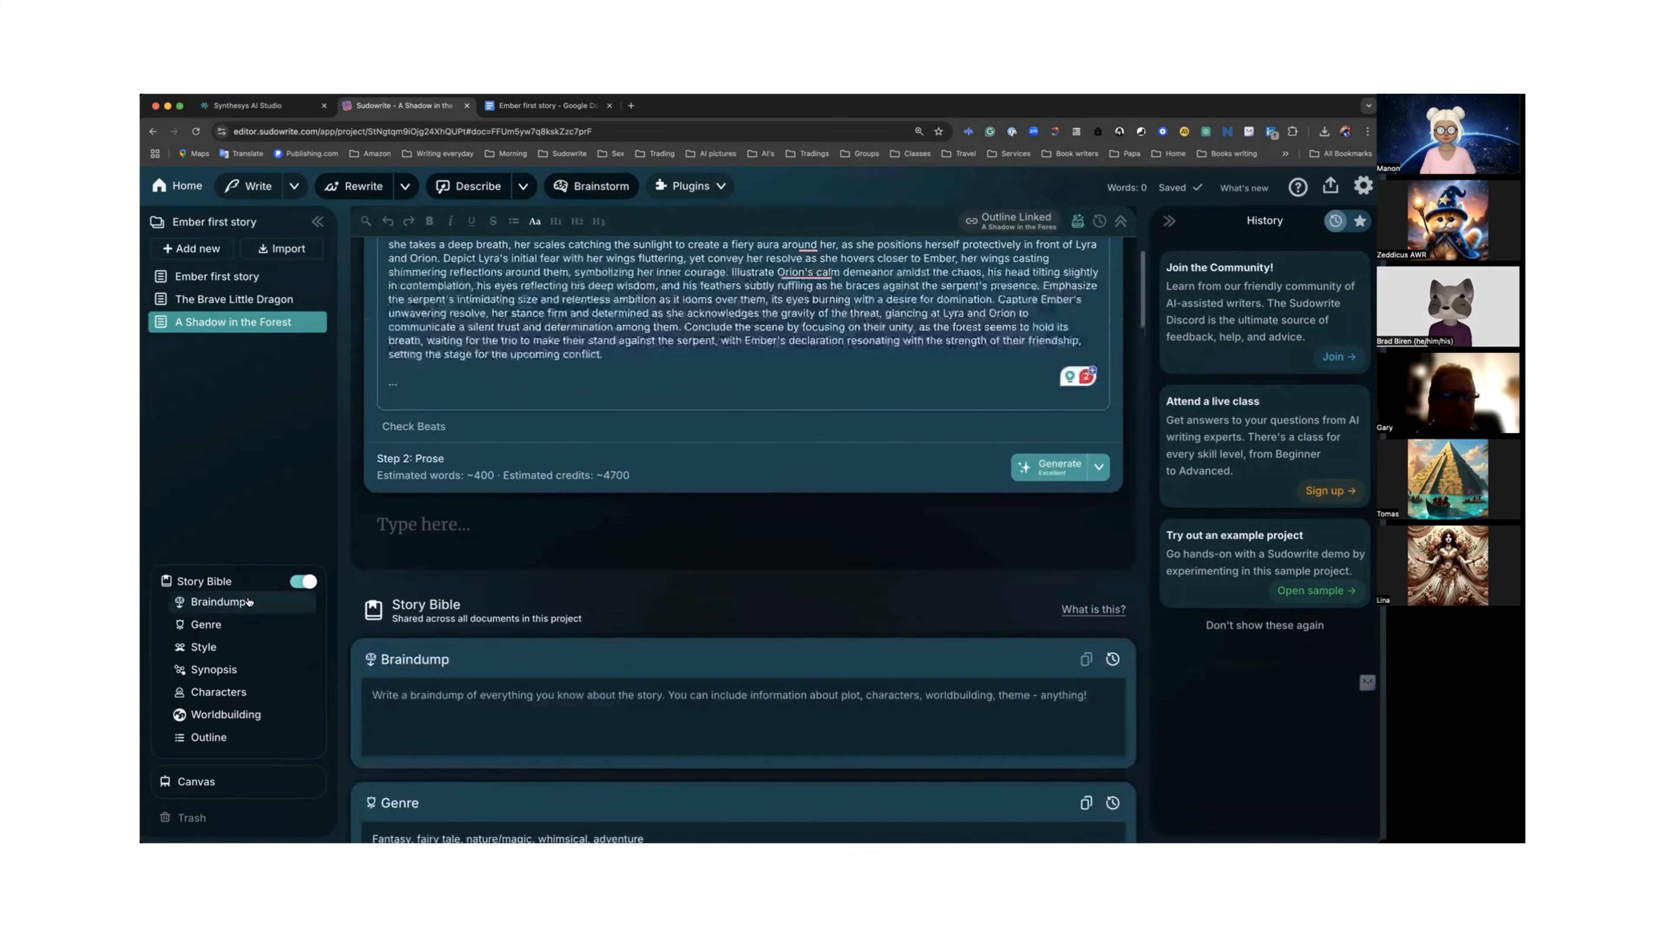
{"action": "left_click", "coordinate": [426, 297]}
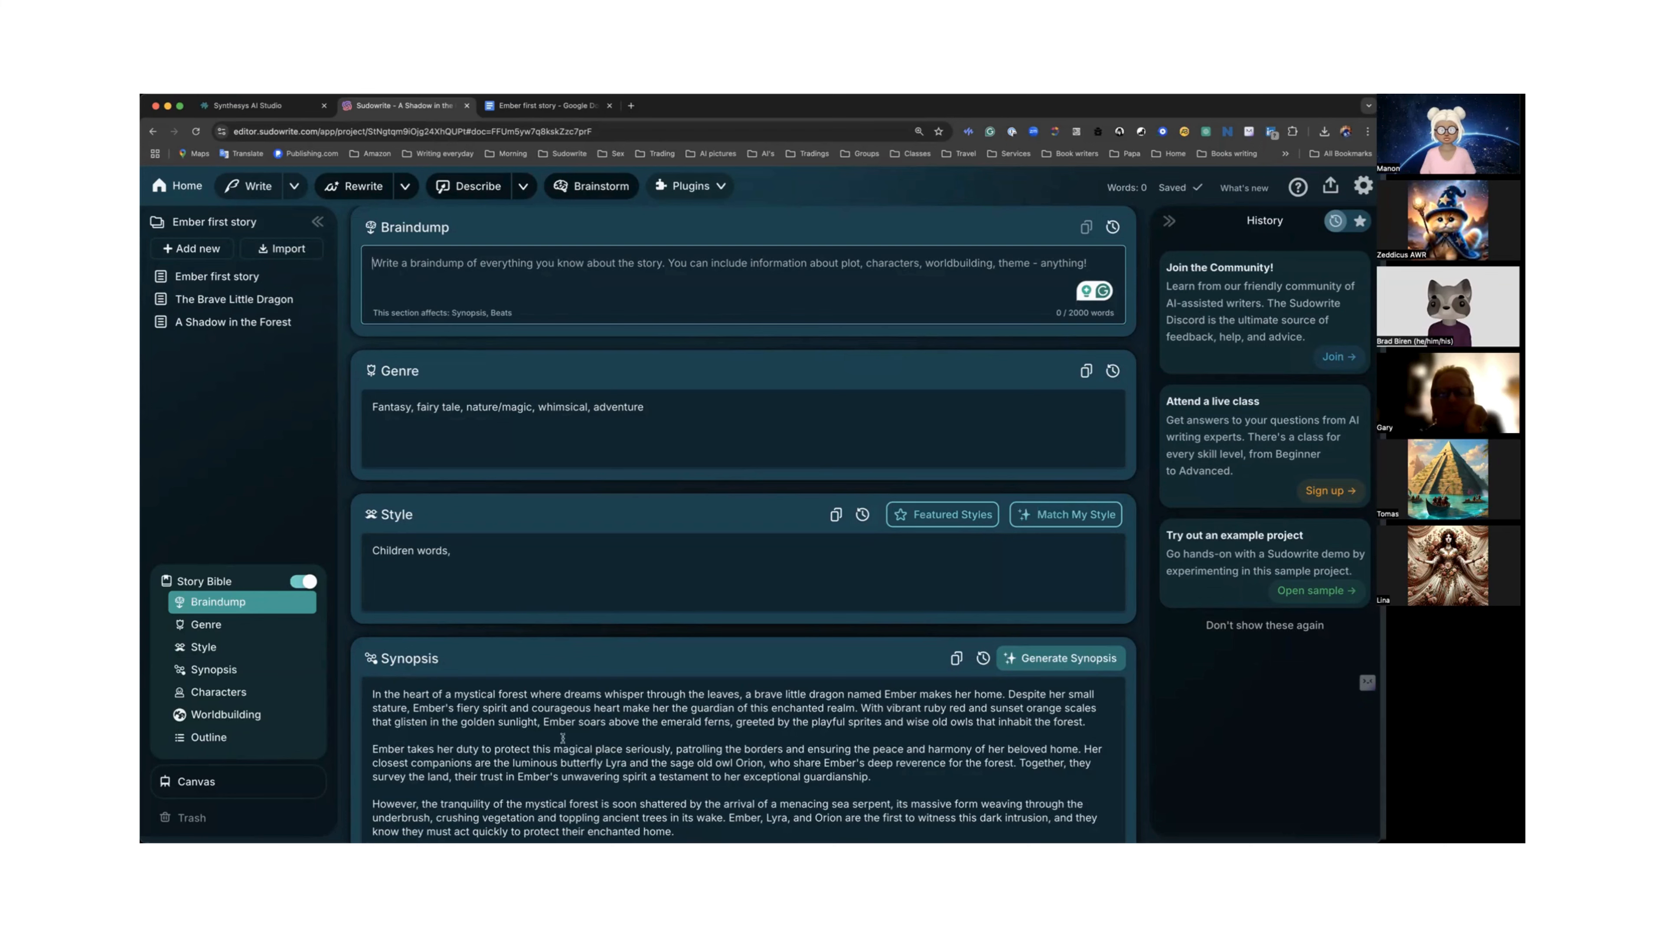
{"action": "scroll", "coordinate": [557, 725], "scroll_direction": "up", "scroll_amount": 4}
{"action": "scroll", "coordinate": [537, 676], "scroll_direction": "up", "scroll_amount": 8}
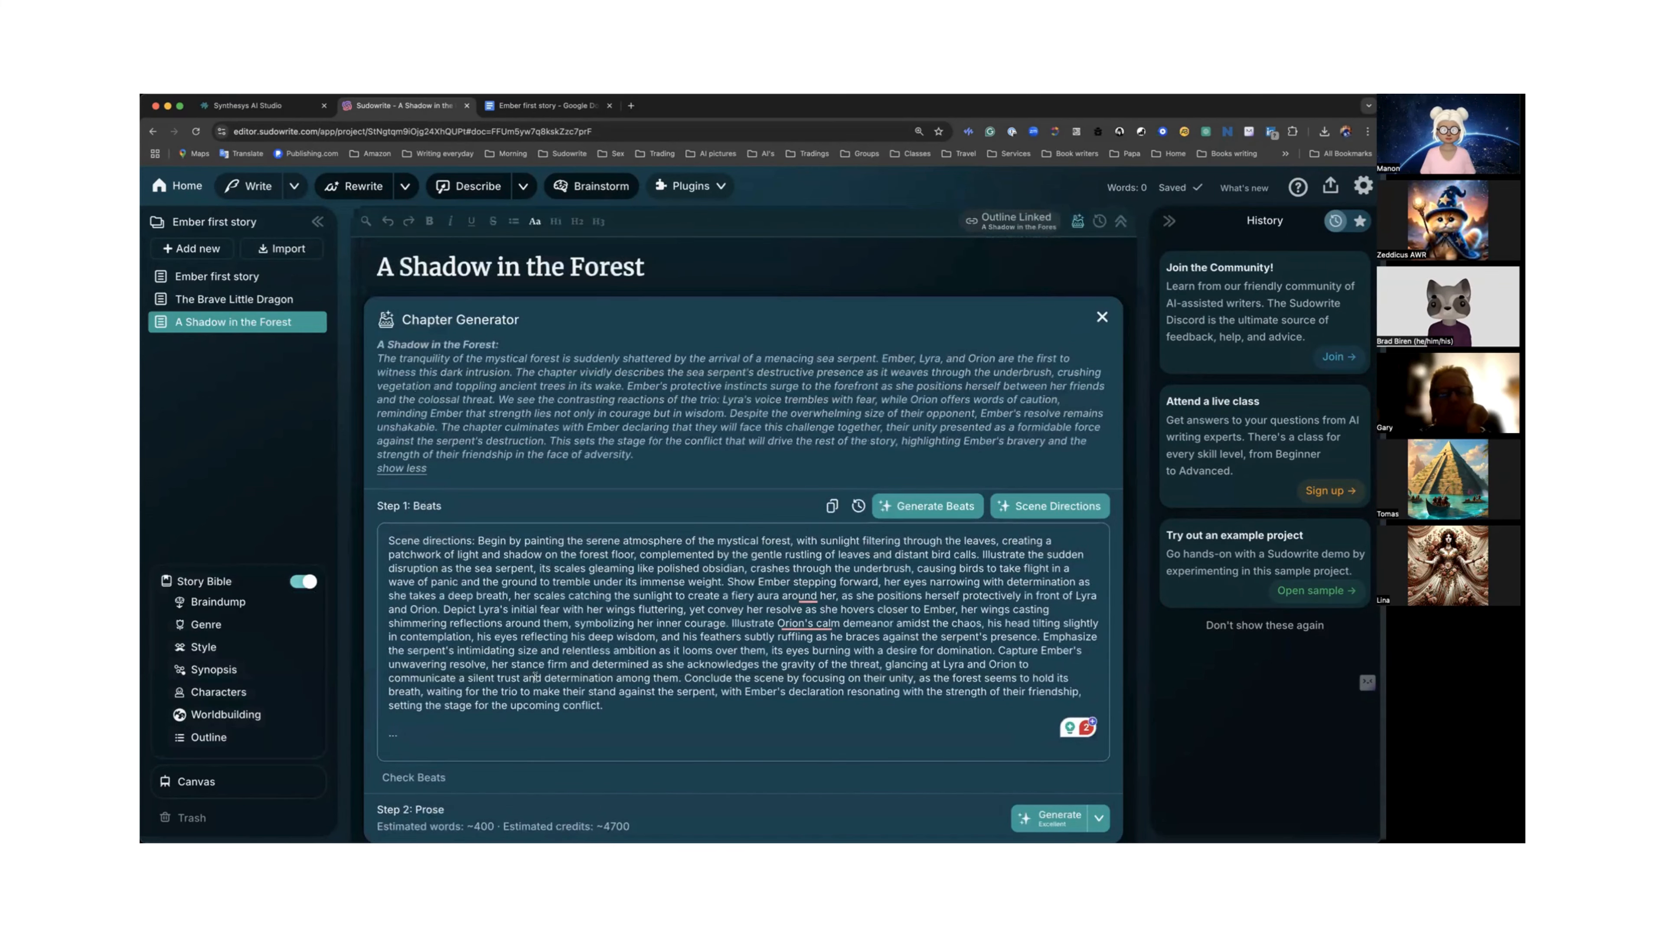
{"action": "scroll", "coordinate": [571, 677], "scroll_direction": "down", "scroll_amount": 1}
{"action": "scroll", "coordinate": [571, 678], "scroll_direction": "down", "scroll_amount": 1}
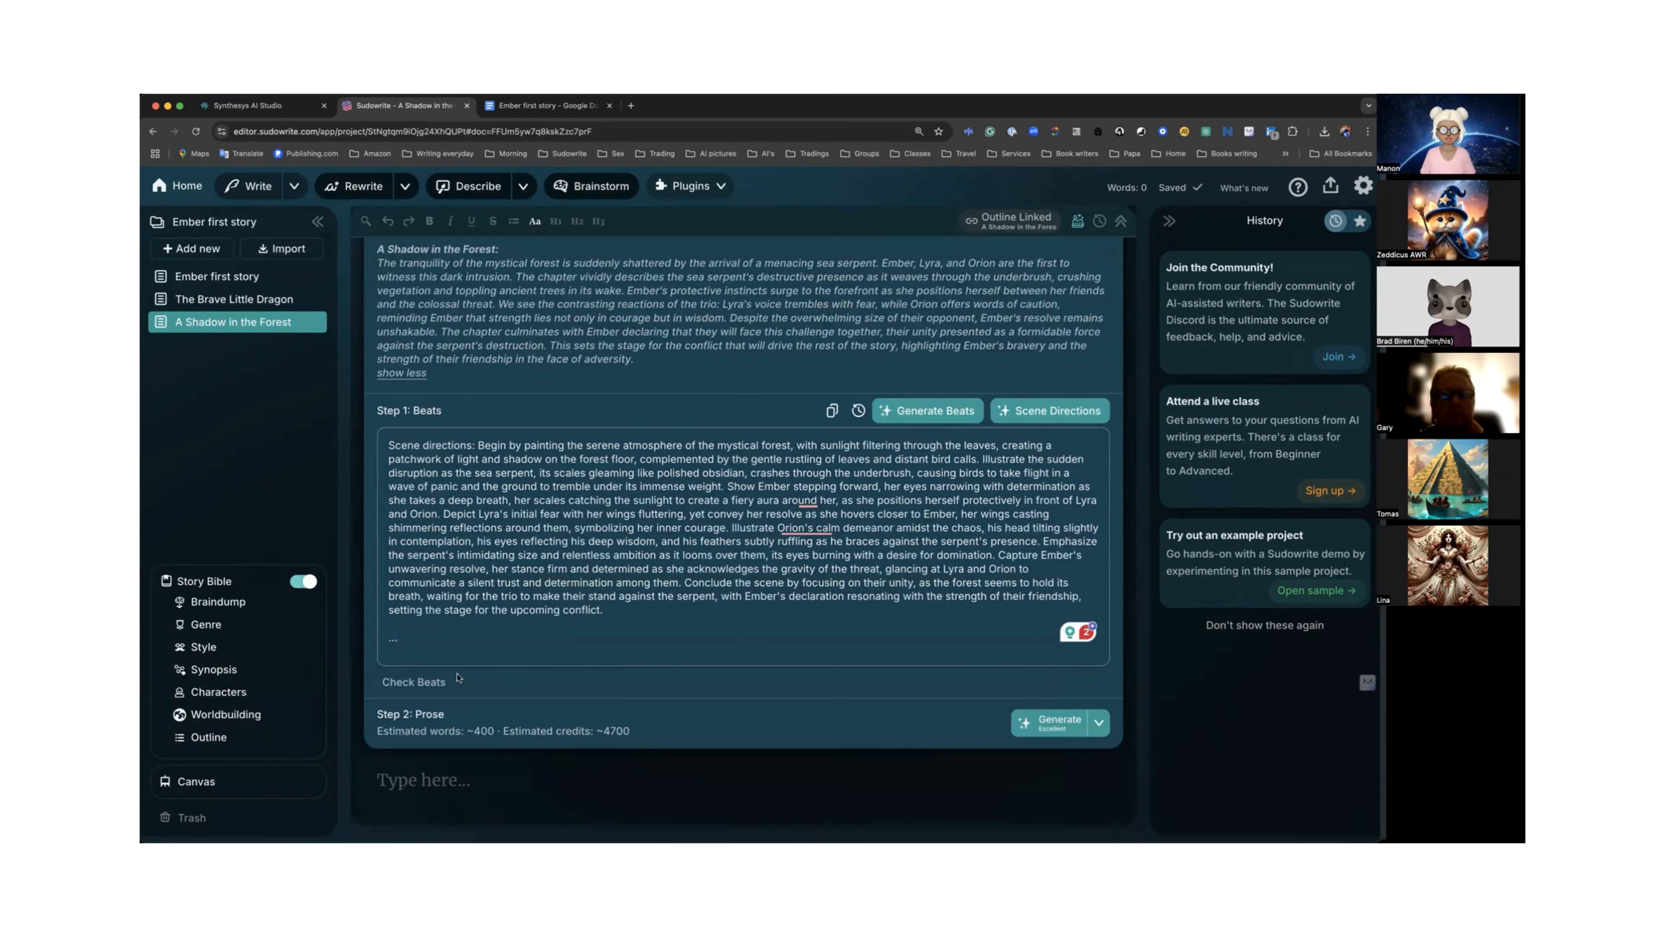
Switch the prose mode to Basic and generate prose from the Scene Directions beats.
{"action": "type", "text": "..."}
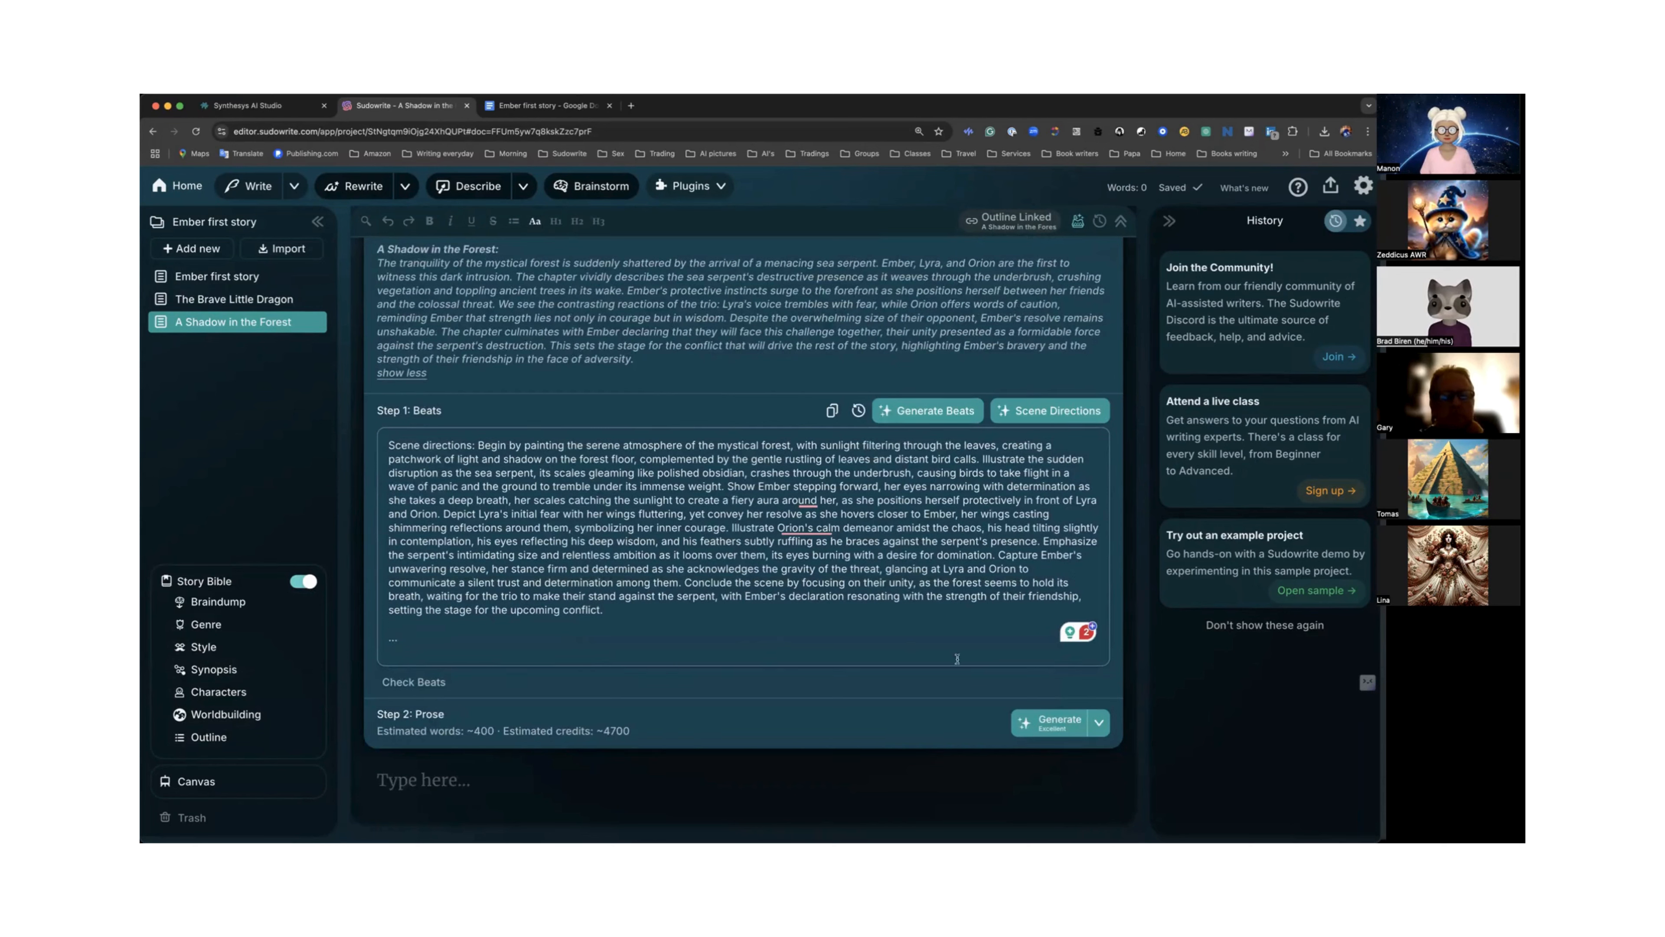
{"action": "left_click", "coordinate": [1099, 722]}
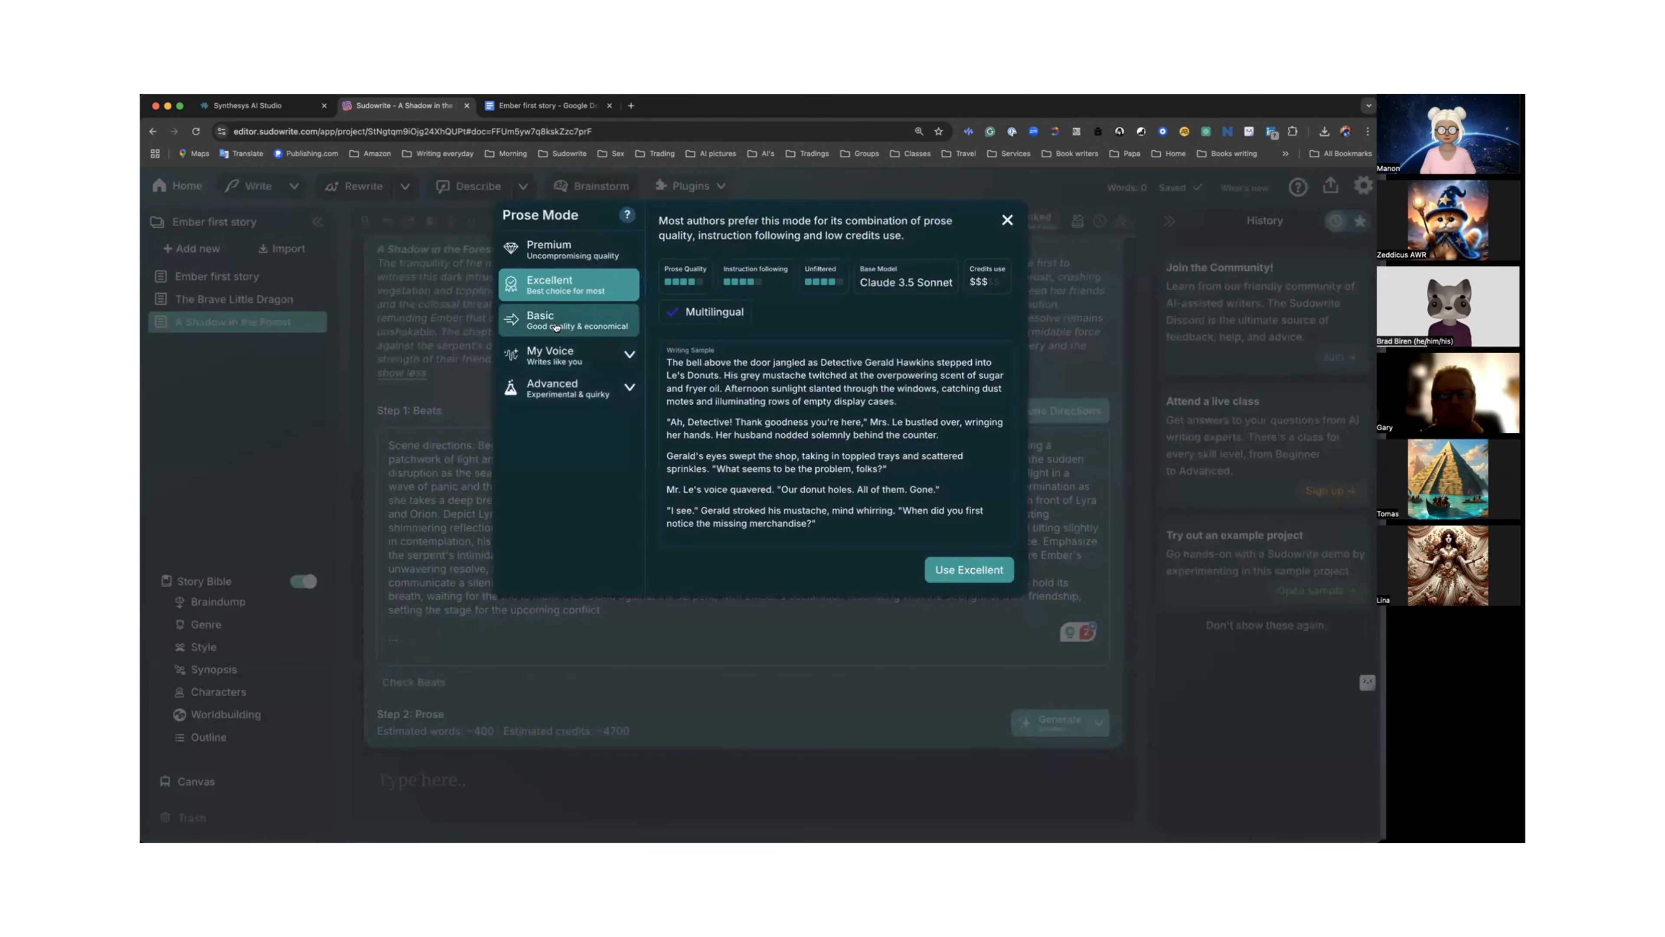
{"action": "left_click", "coordinate": [556, 327]}
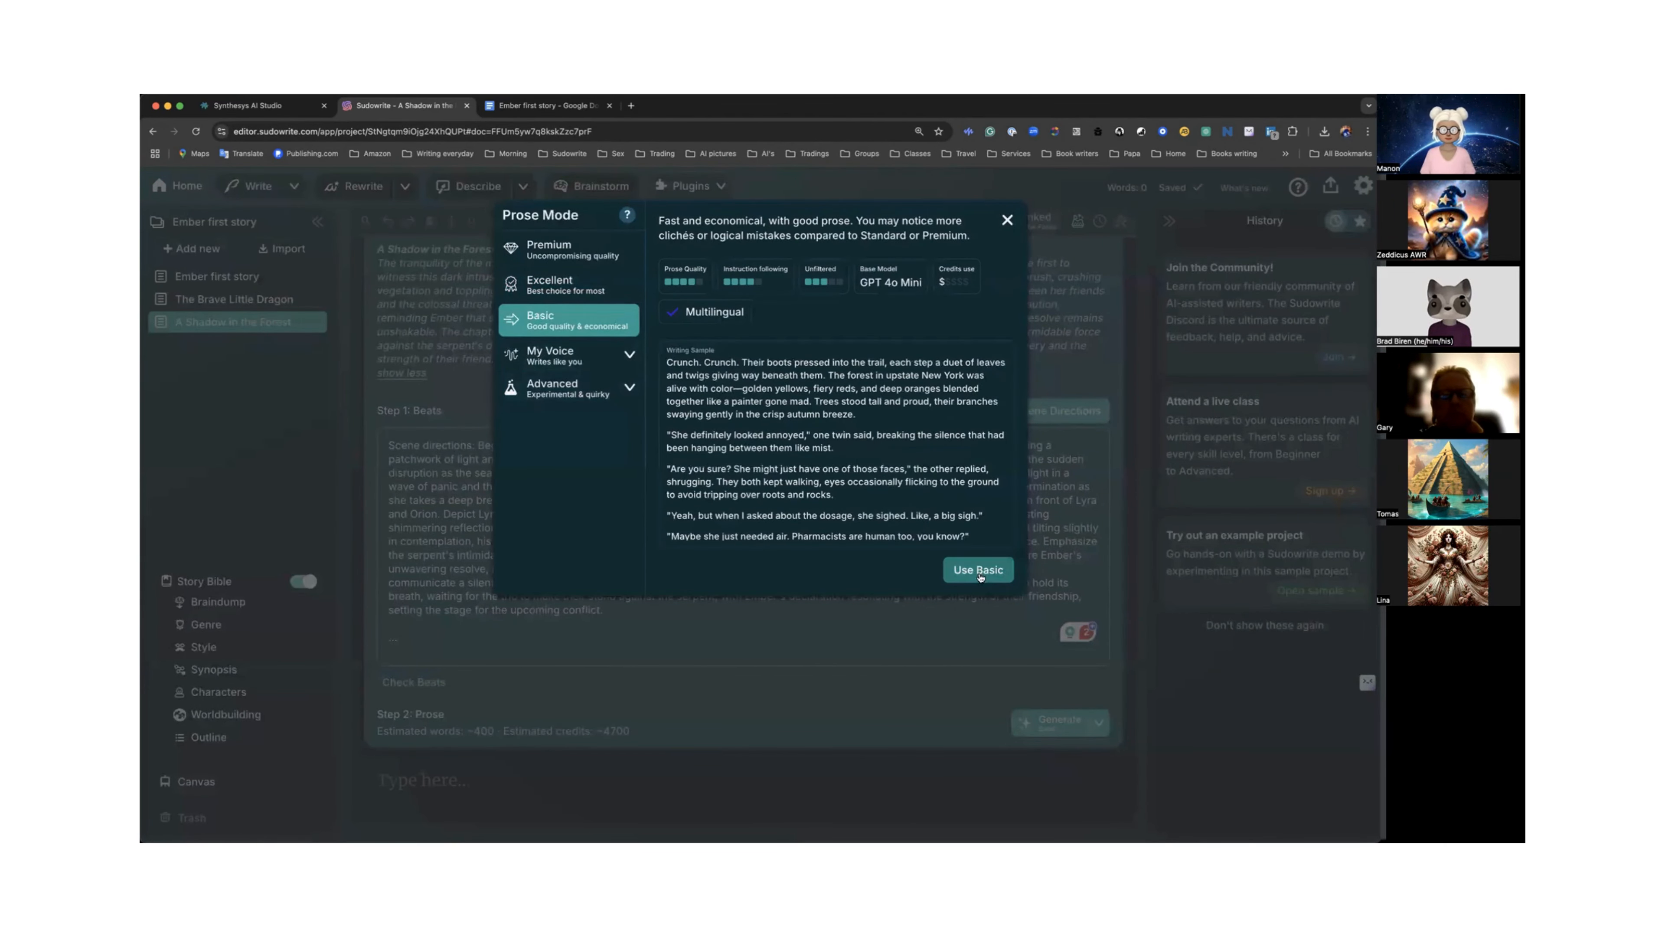
{"action": "left_click", "coordinate": [978, 569]}
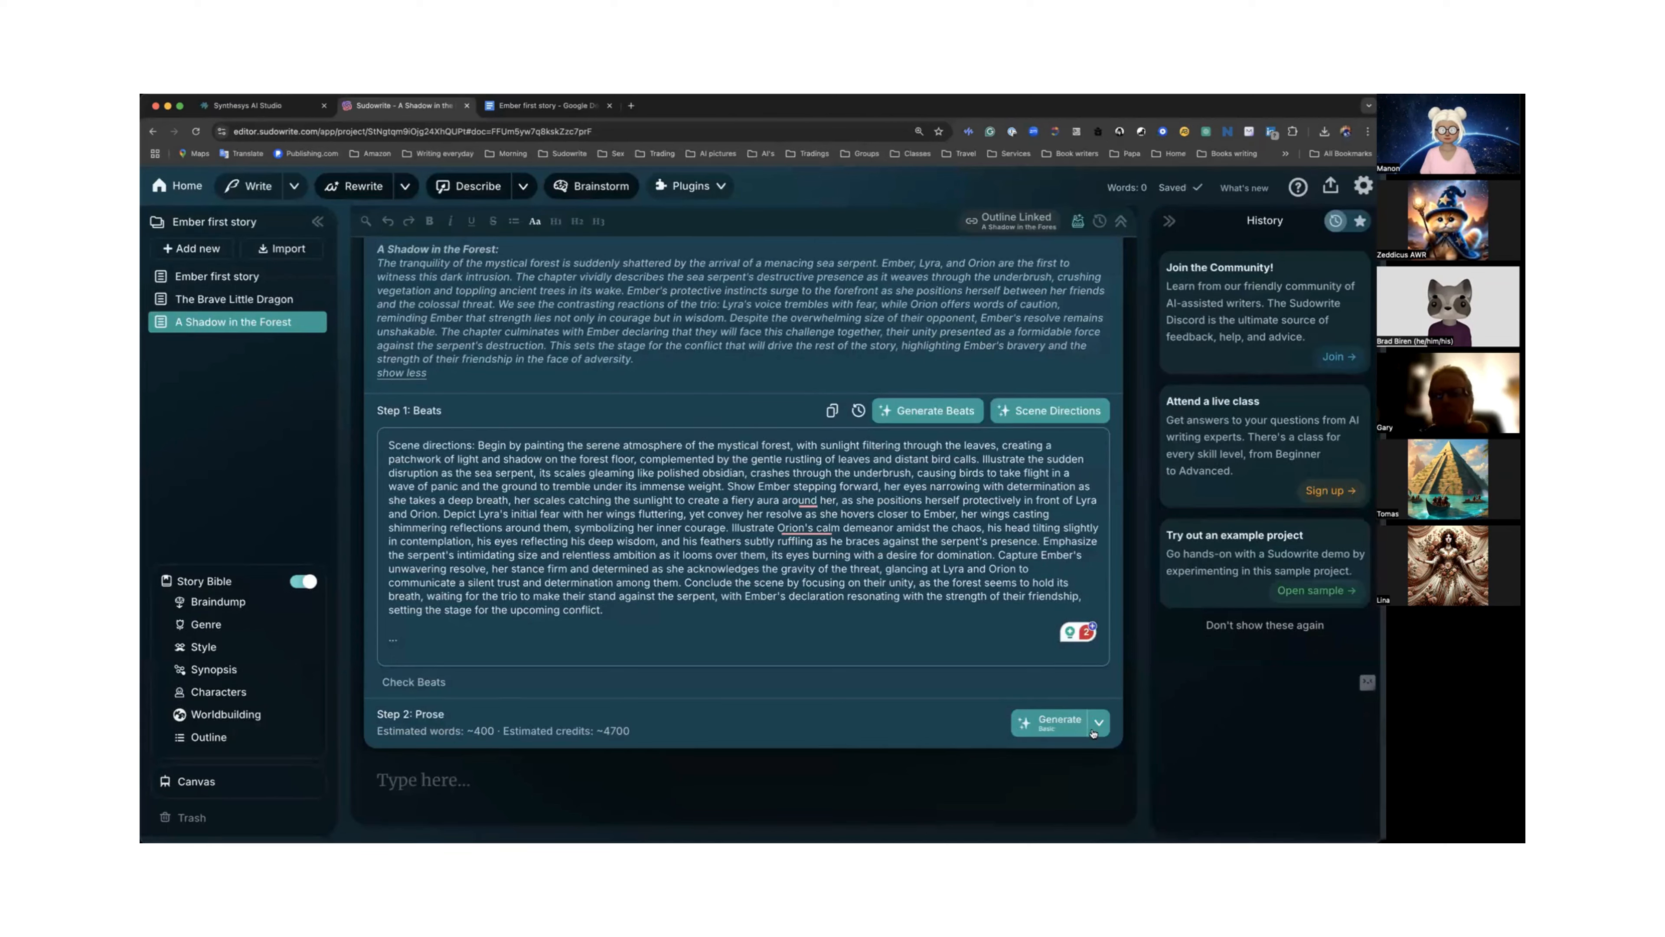
{"action": "left_click", "coordinate": [1053, 724]}
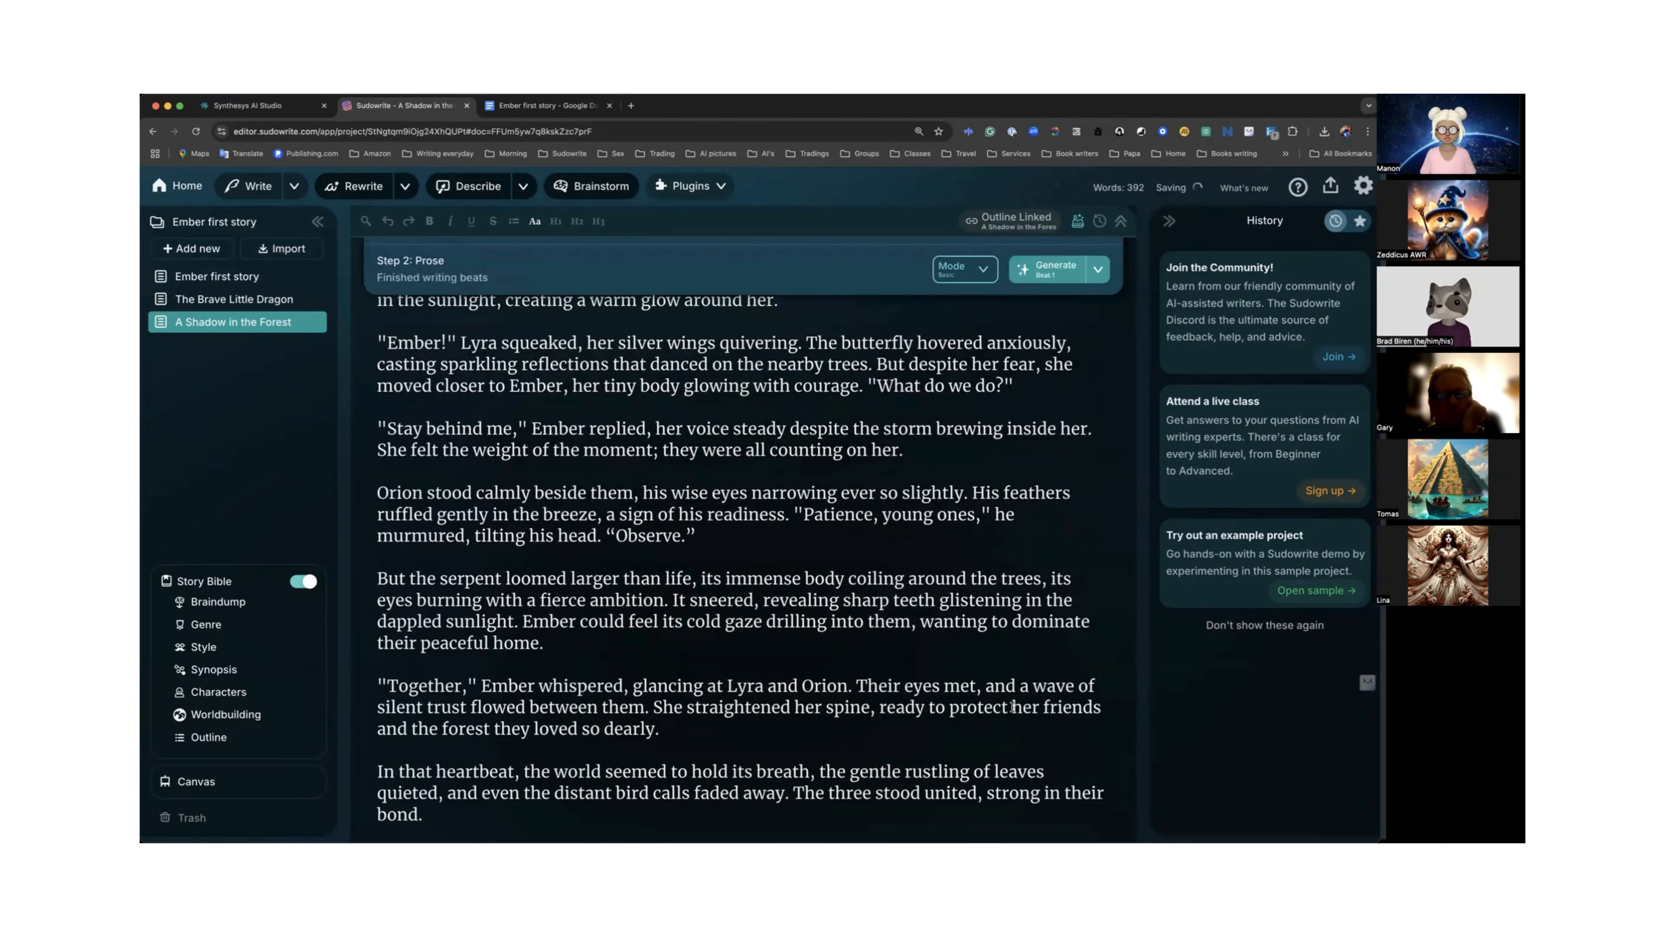
Read through the generated prose and the beats above it.
{"action": "scroll", "coordinate": [1013, 707], "scroll_direction": "down", "scroll_amount": 5}
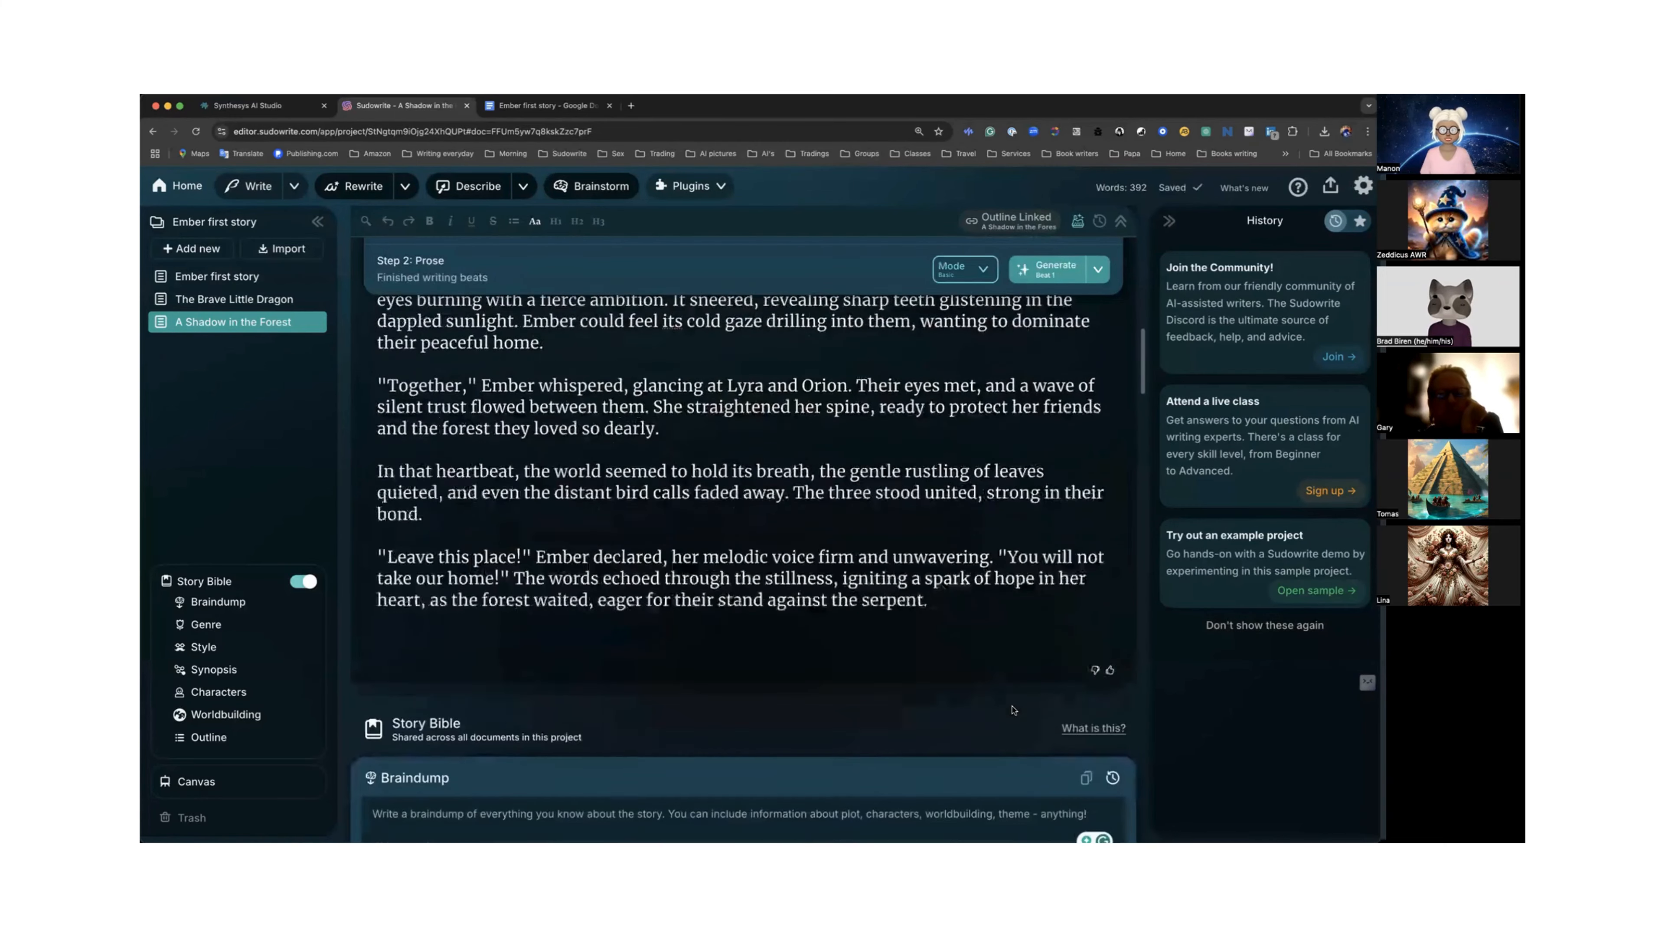
{"action": "scroll", "coordinate": [1013, 709], "scroll_direction": "down", "scroll_amount": 1}
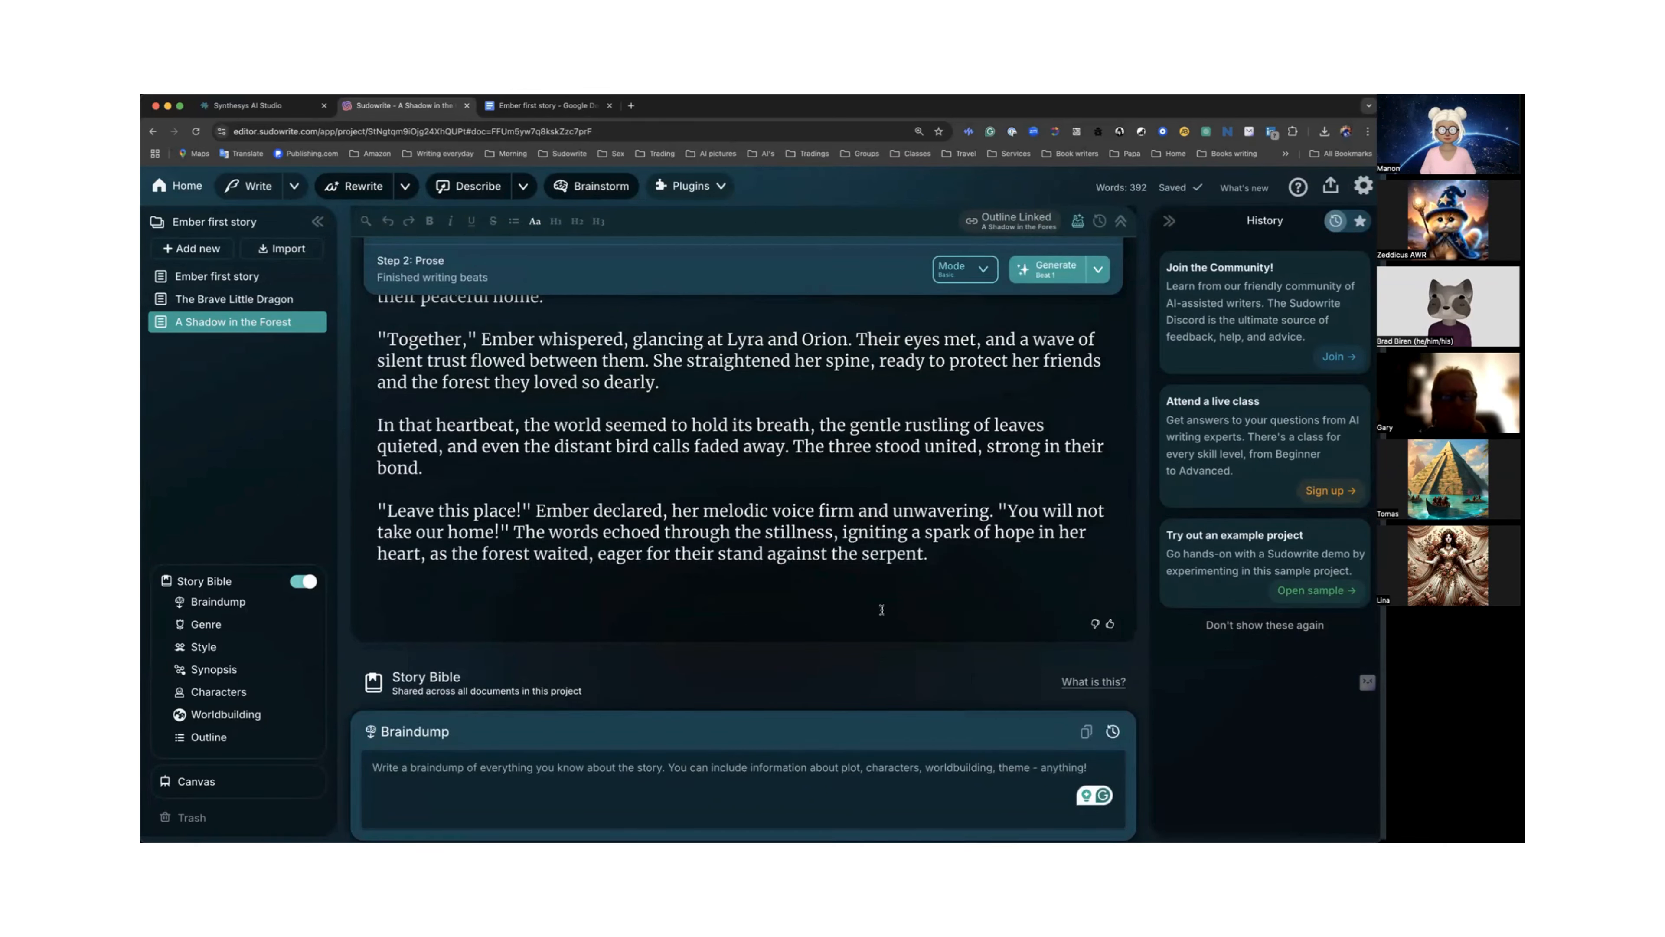
{"action": "scroll", "coordinate": [930, 607], "scroll_direction": "up", "scroll_amount": 5}
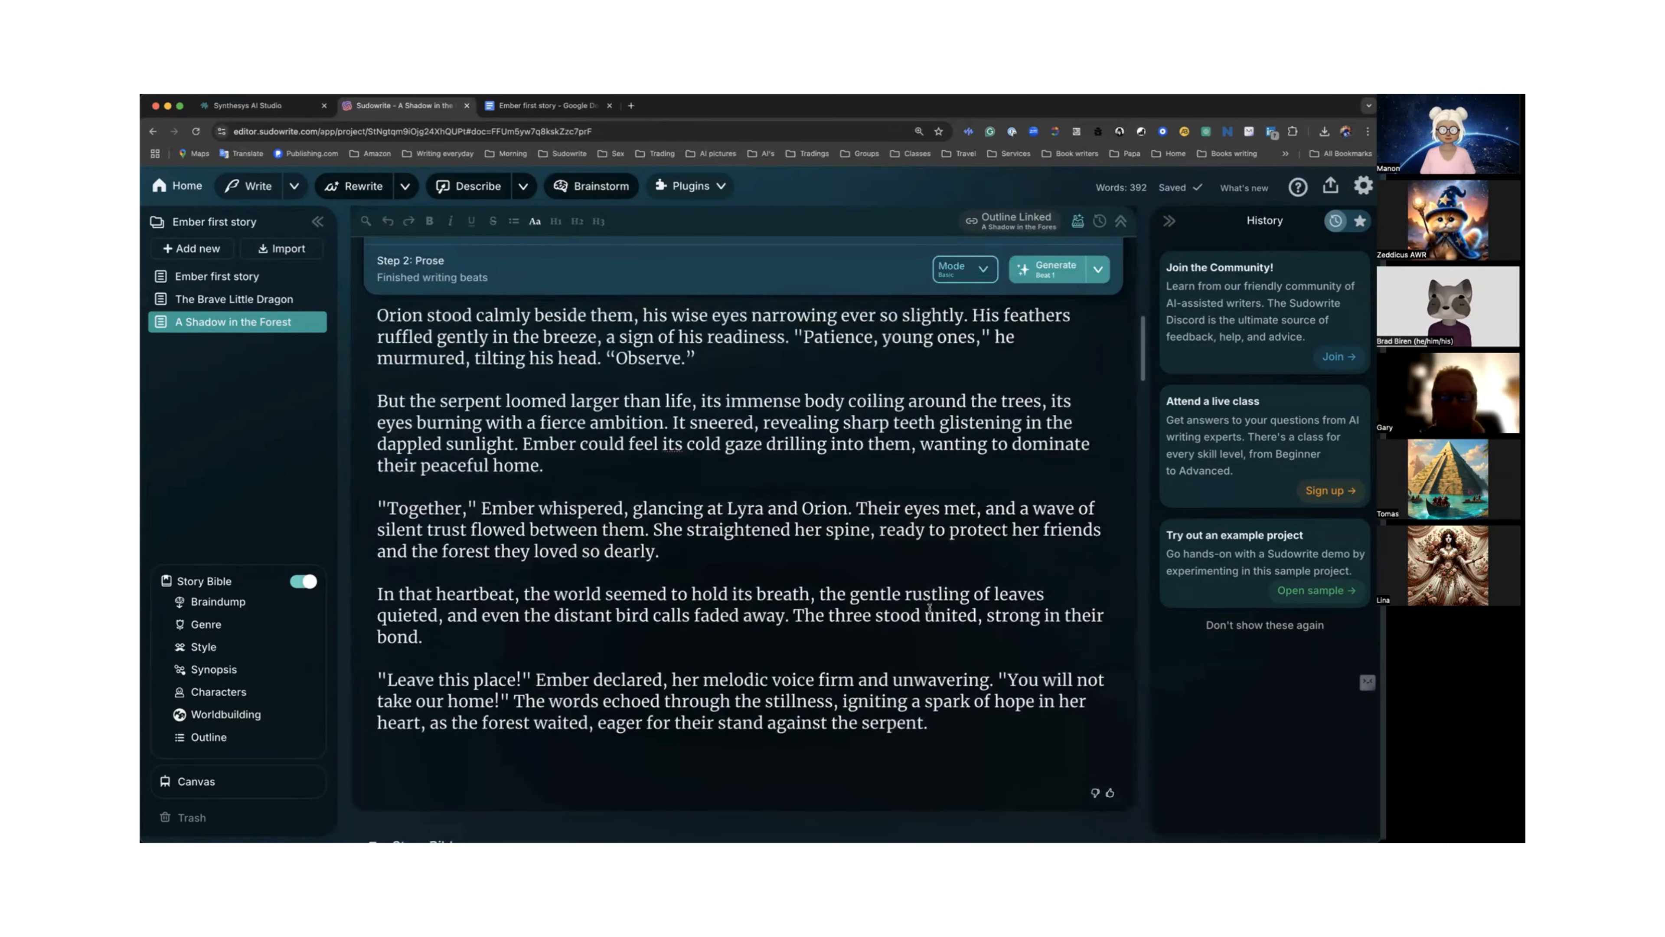
{"action": "scroll", "coordinate": [930, 606], "scroll_direction": "up", "scroll_amount": 15}
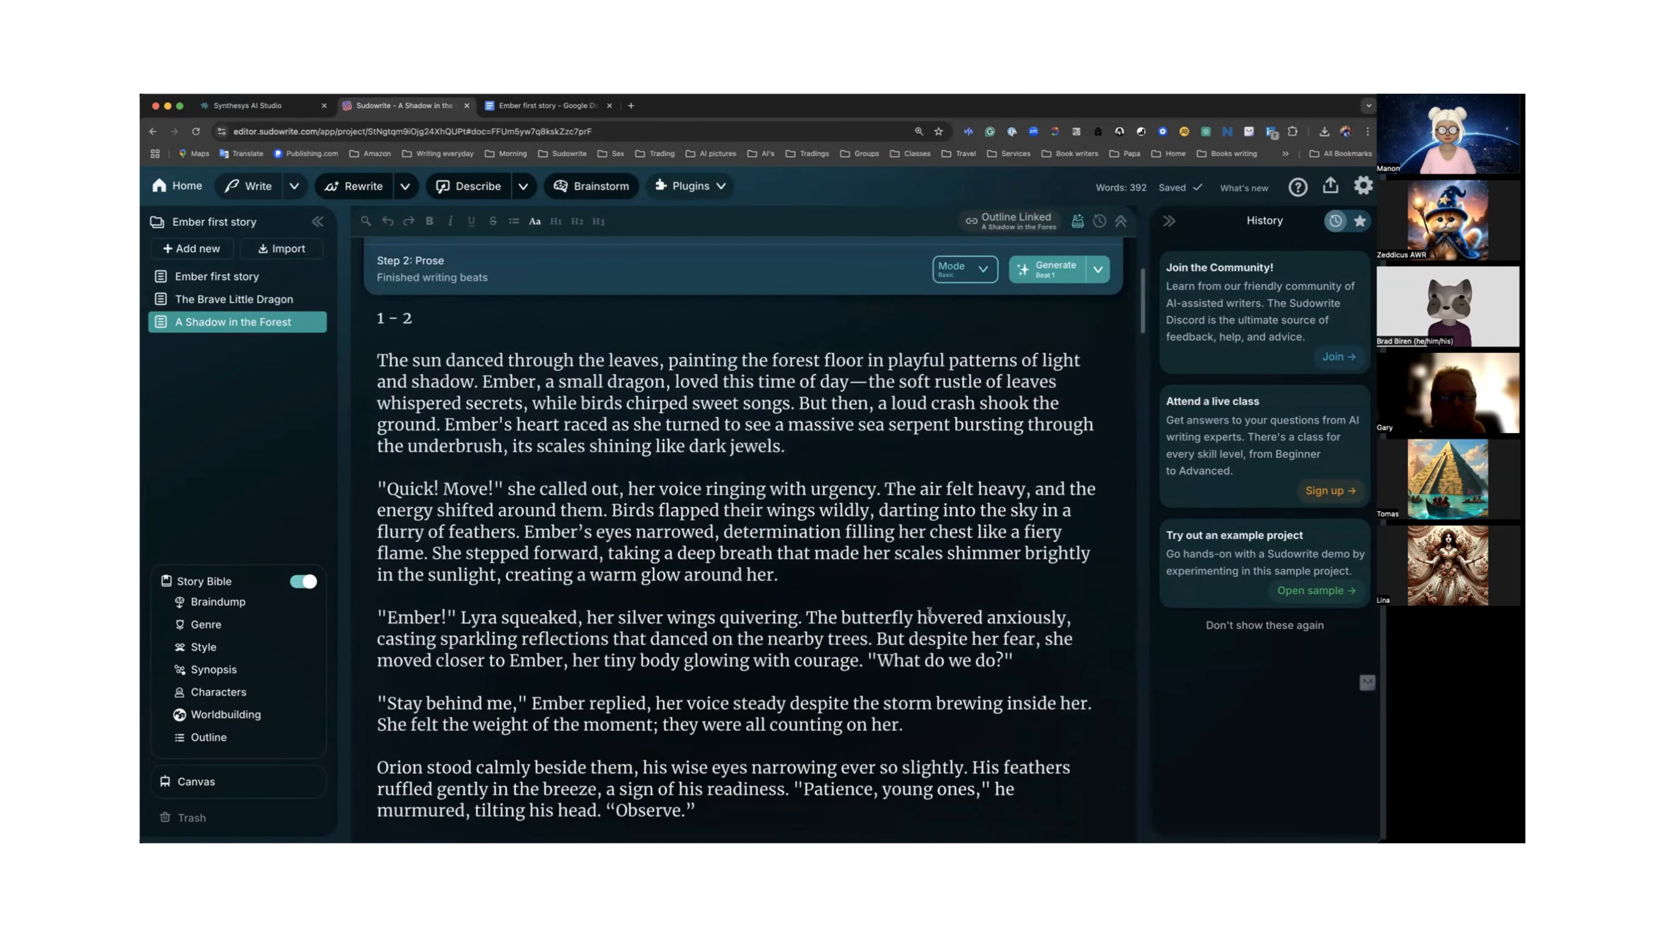
{"action": "scroll", "coordinate": [930, 612], "scroll_direction": "up", "scroll_amount": 2}
{"action": "scroll", "coordinate": [680, 454], "scroll_direction": "down", "scroll_amount": 1}
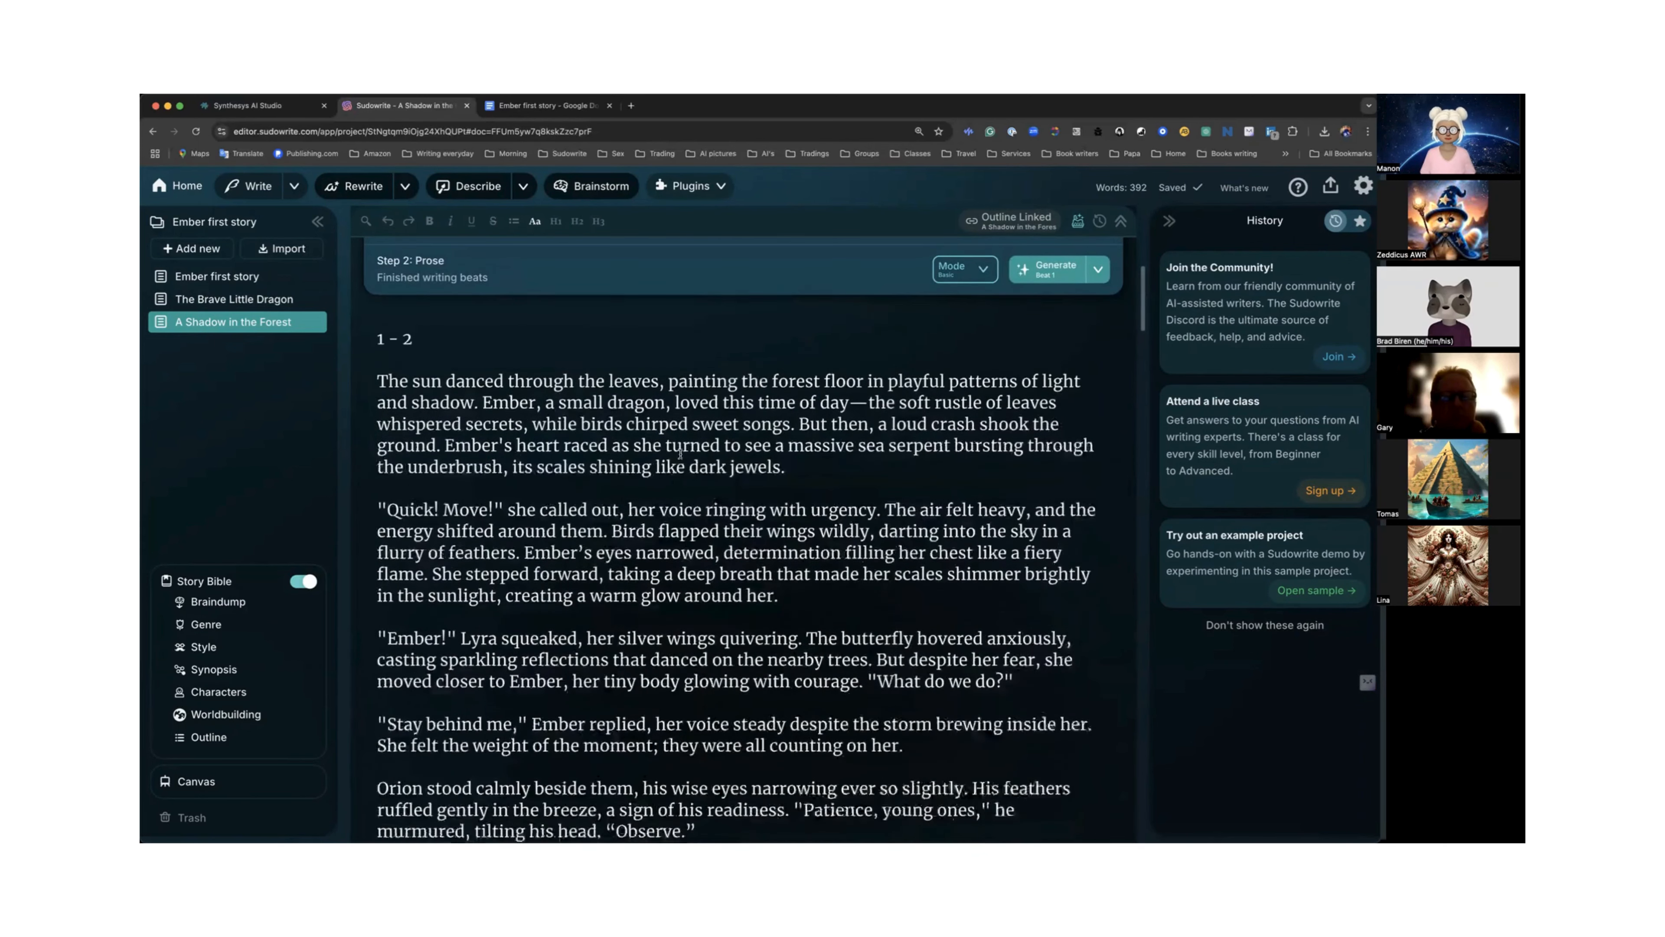
{"action": "scroll", "coordinate": [680, 455], "scroll_direction": "down", "scroll_amount": 1}
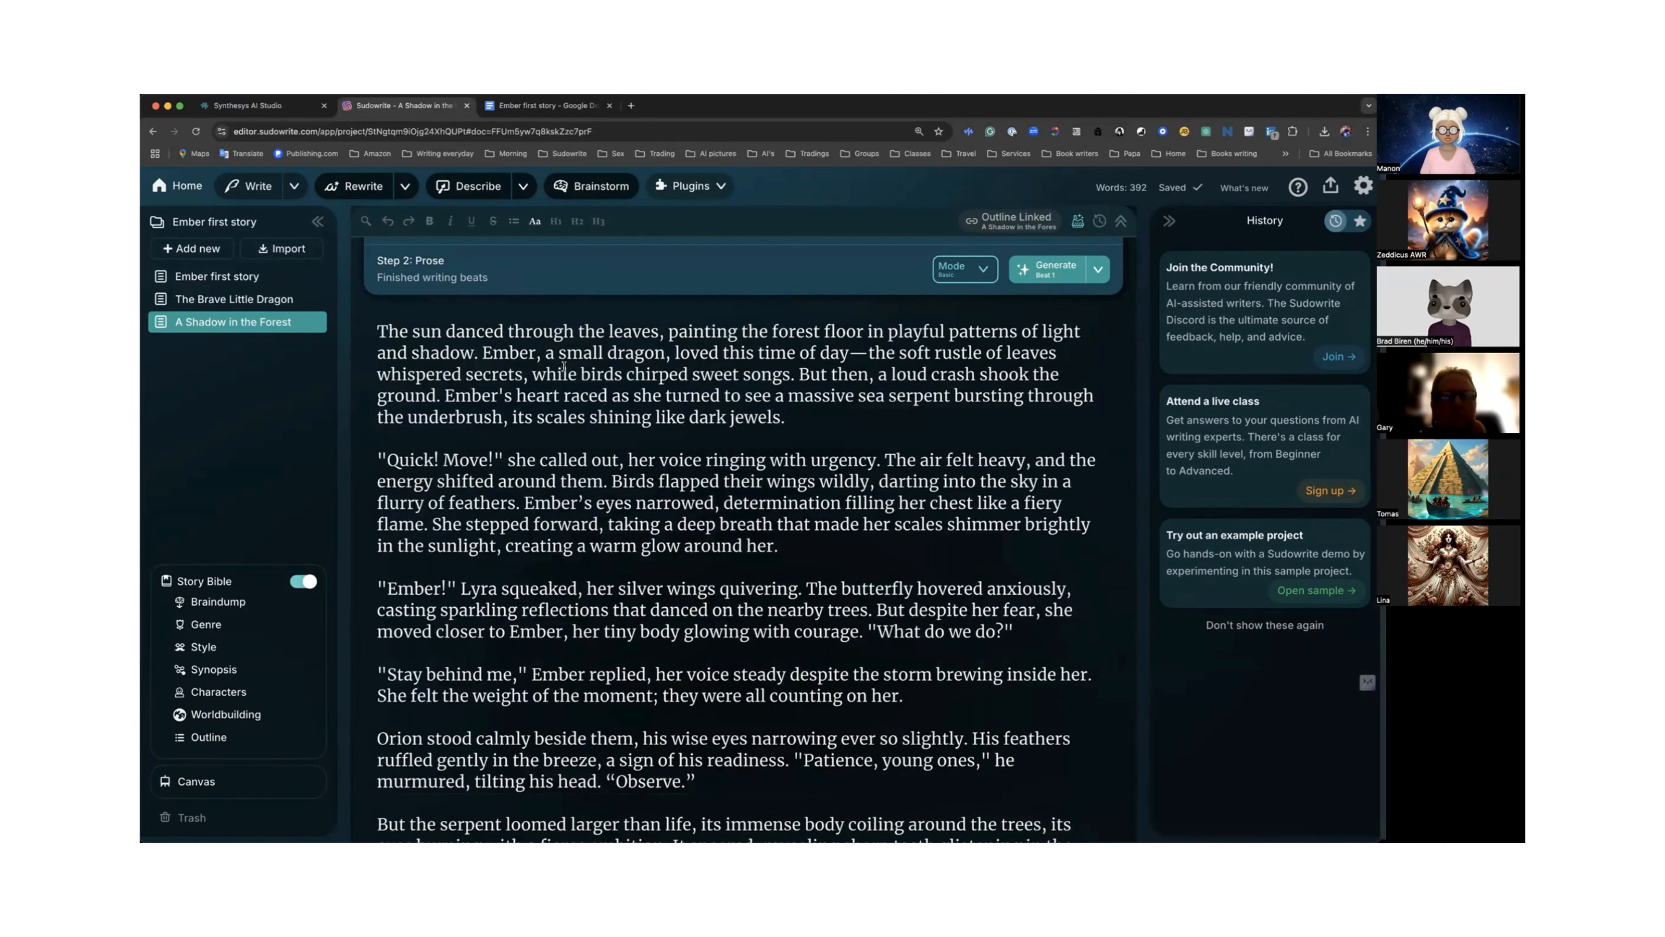
{"action": "scroll", "coordinate": [563, 366], "scroll_direction": "down", "scroll_amount": 1}
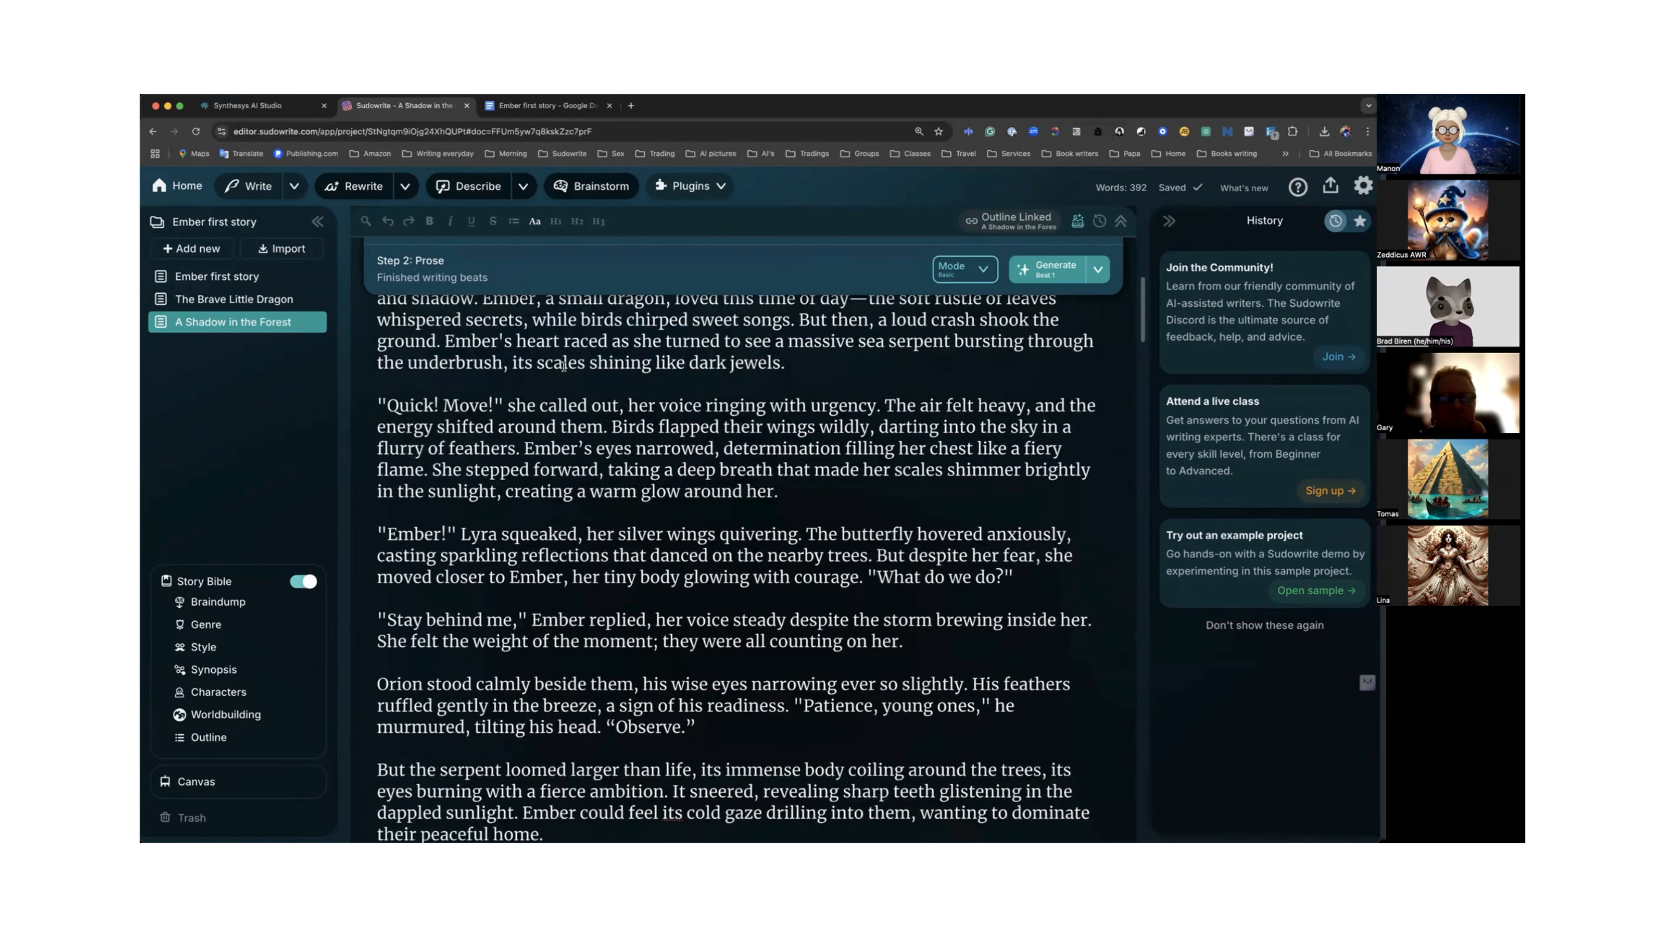
{"action": "scroll", "coordinate": [564, 366], "scroll_direction": "down", "scroll_amount": 1}
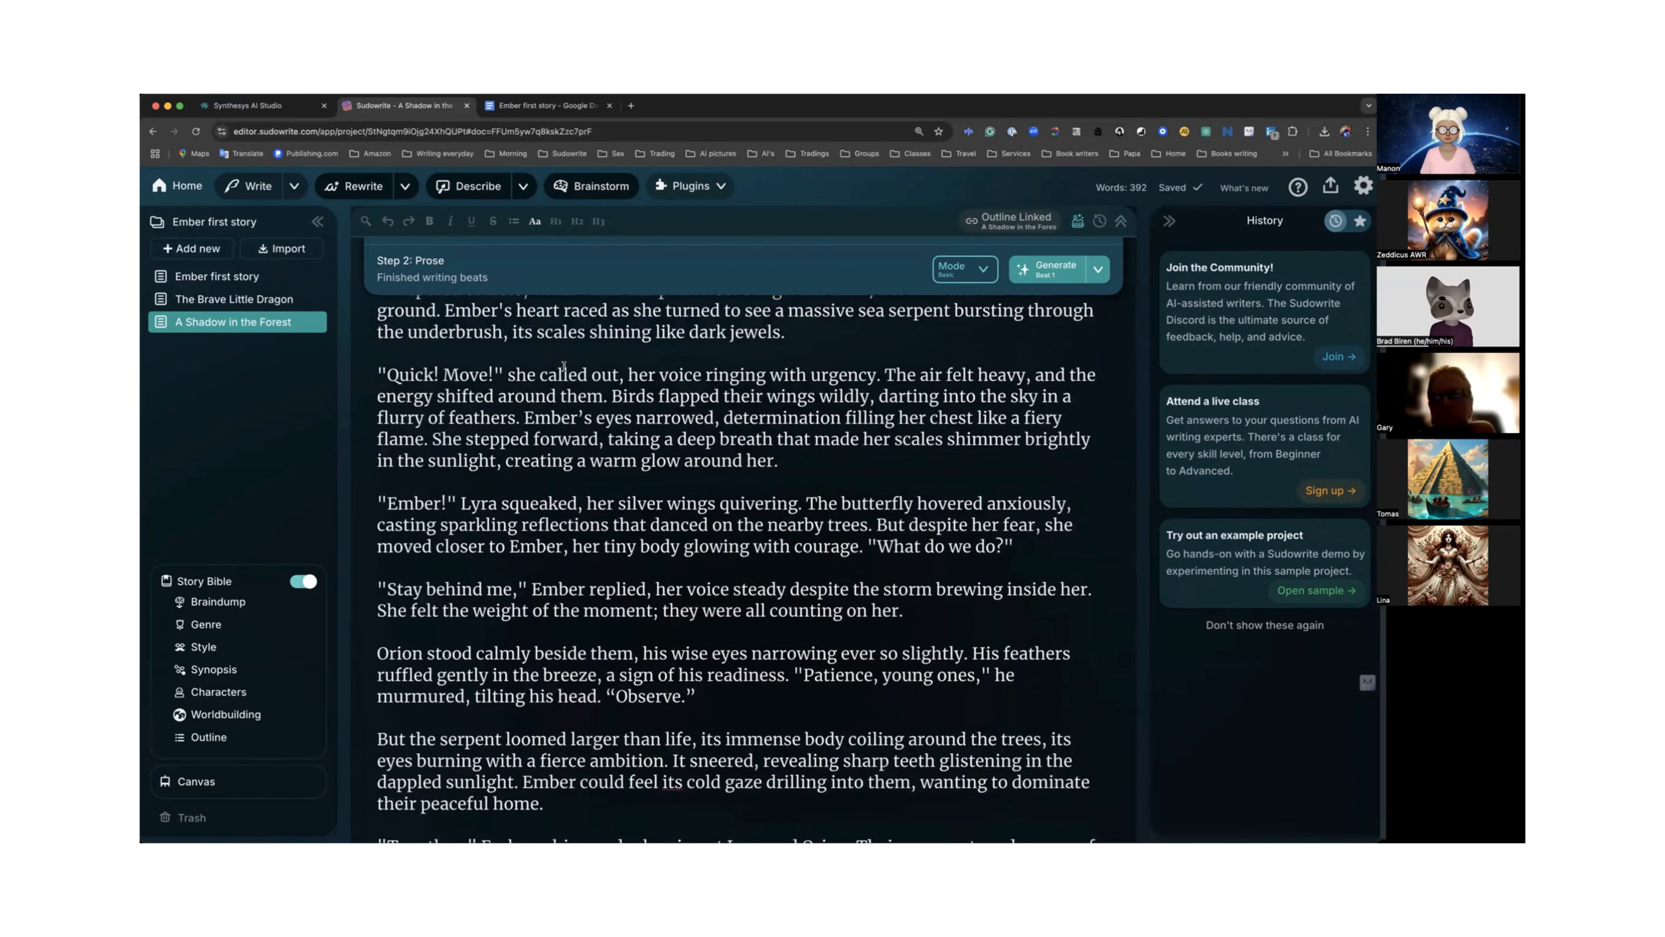
{"action": "scroll", "coordinate": [564, 366], "scroll_direction": "down", "scroll_amount": 2}
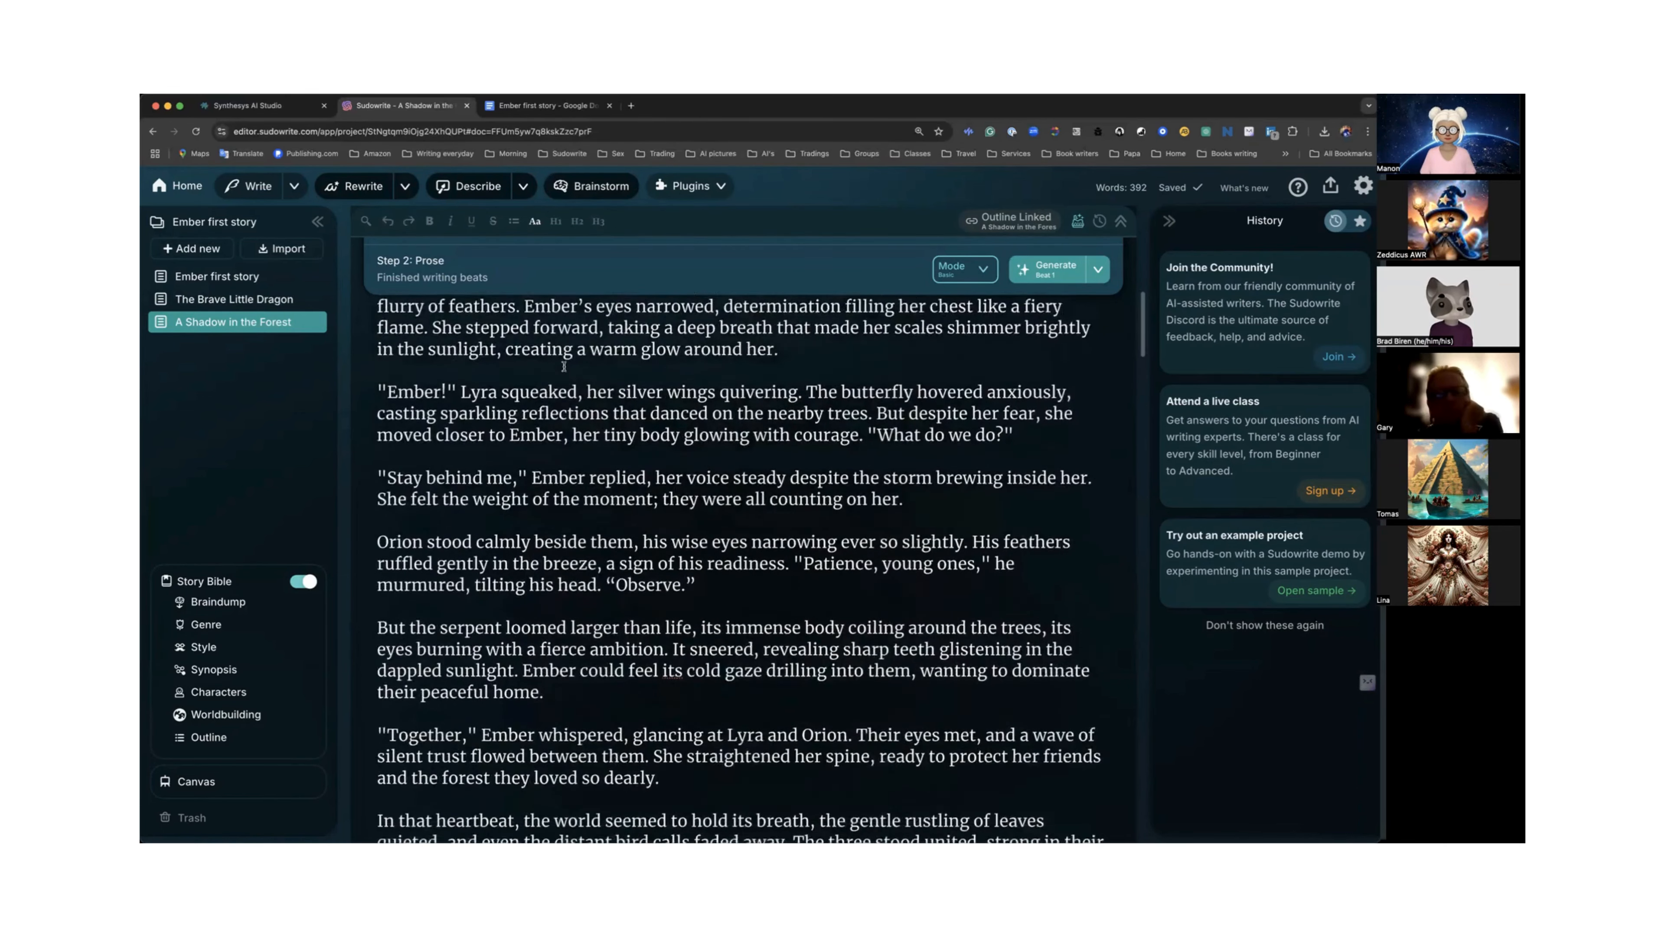
{"action": "scroll", "coordinate": [564, 366], "scroll_direction": "down", "scroll_amount": 5}
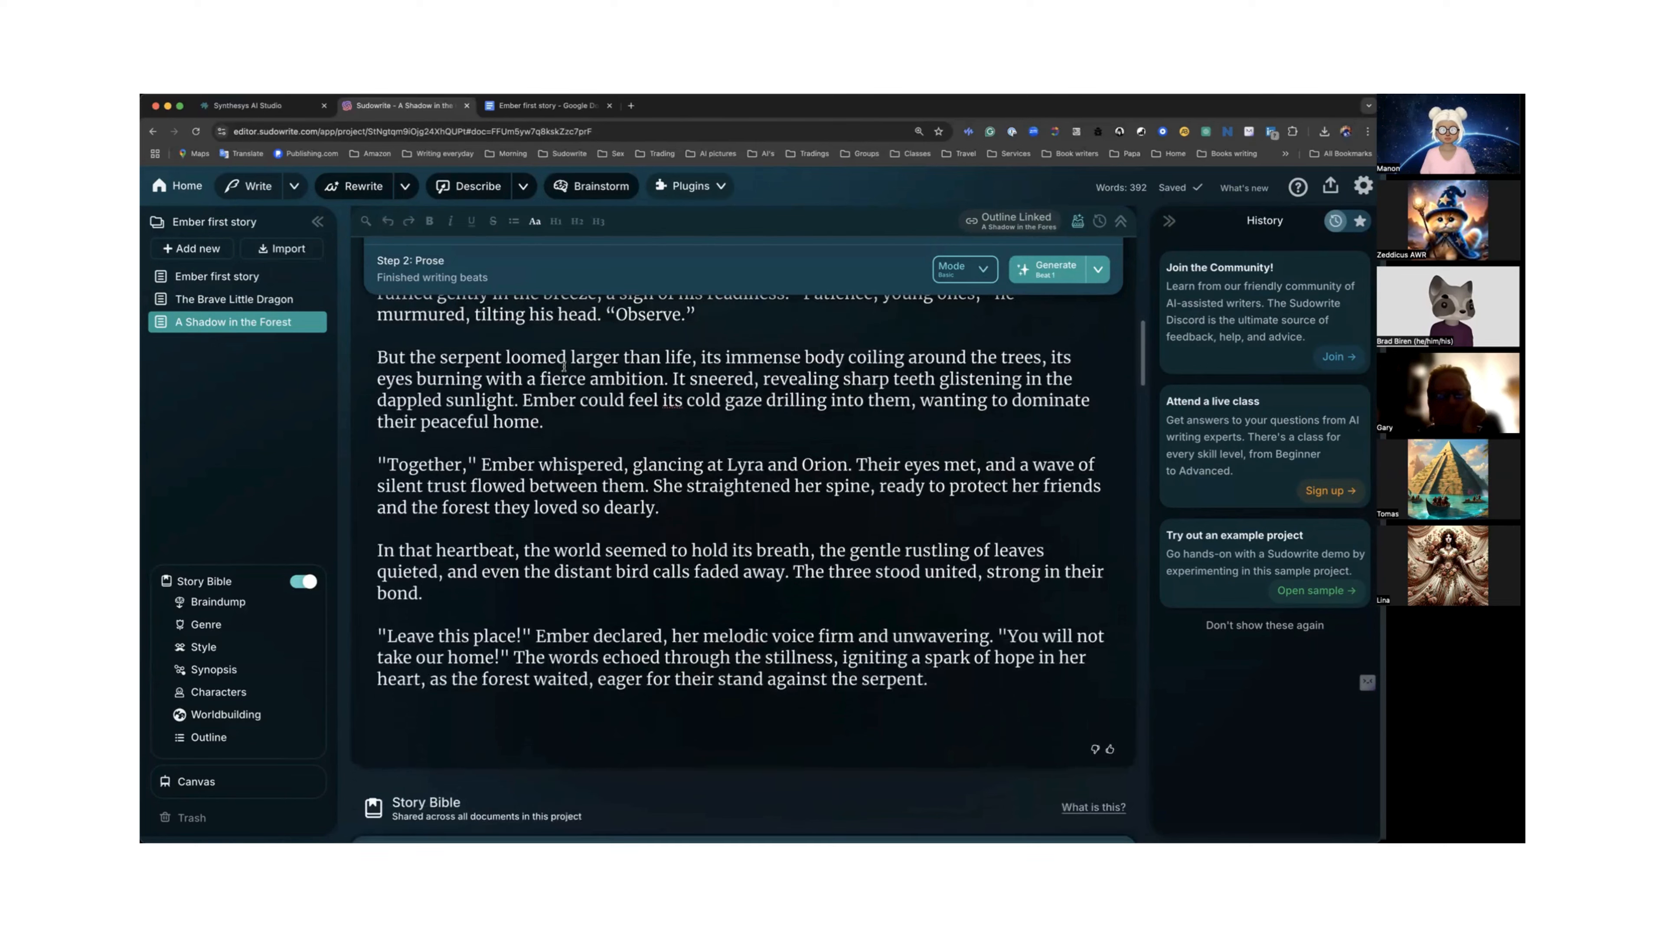
{"action": "scroll", "coordinate": [563, 366], "scroll_direction": "up", "scroll_amount": 8}
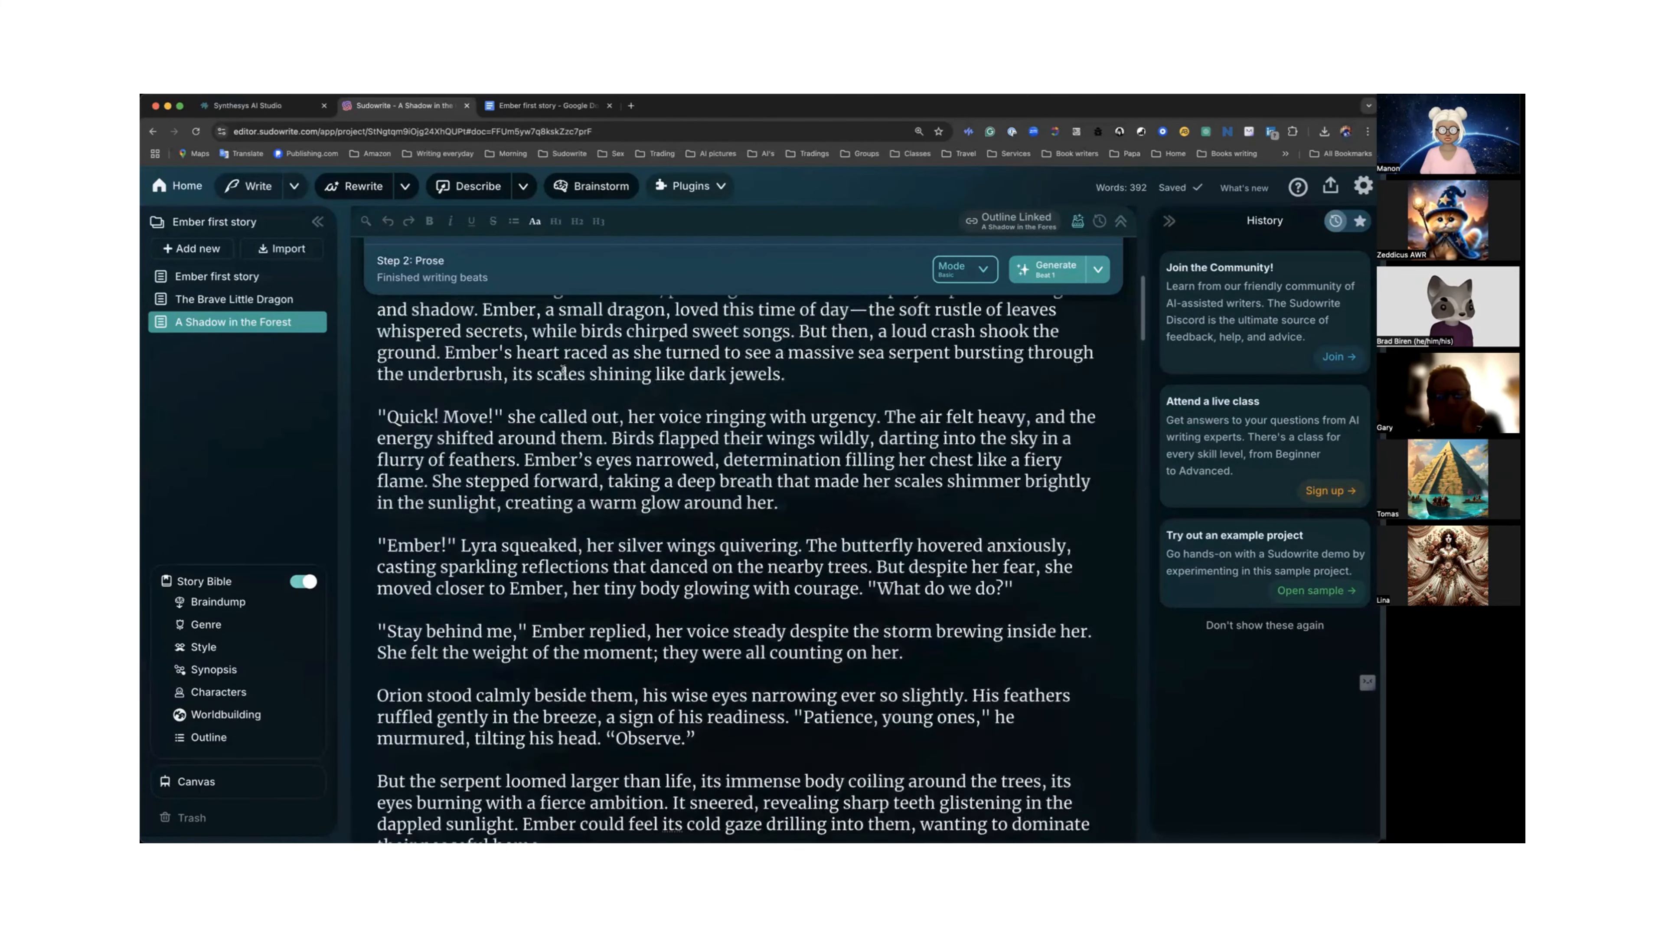
{"action": "scroll", "coordinate": [564, 371], "scroll_direction": "up", "scroll_amount": 10}
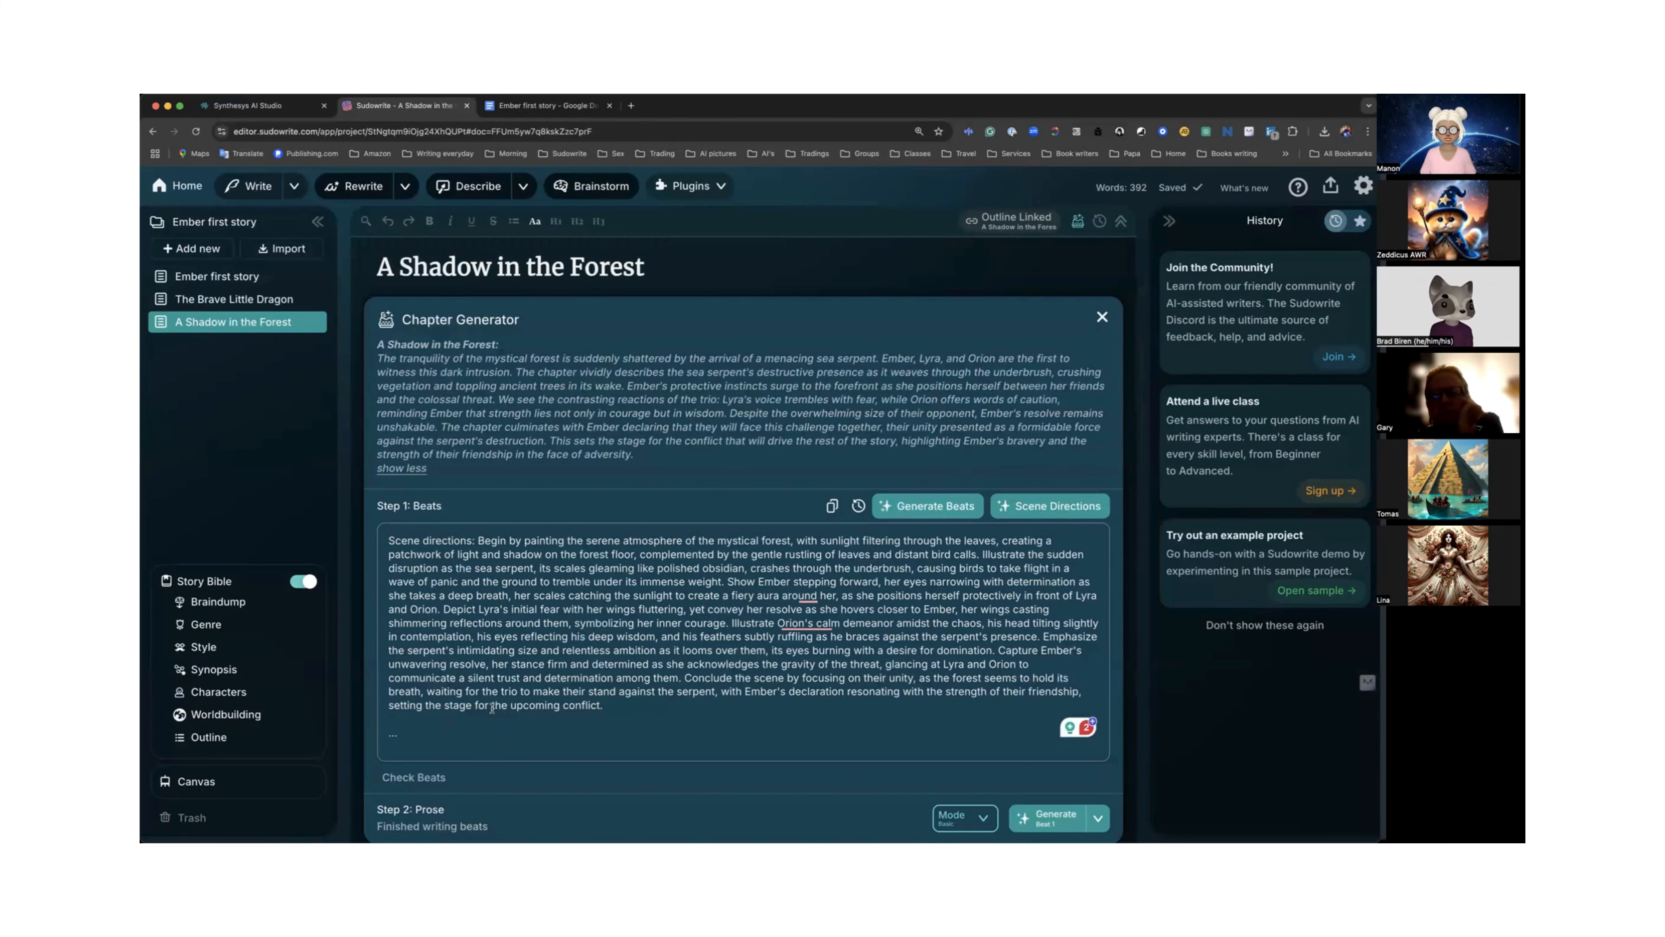
{"action": "scroll", "coordinate": [492, 708], "scroll_direction": "down", "scroll_amount": 3}
{"action": "scroll", "coordinate": [492, 707], "scroll_direction": "down", "scroll_amount": 8}
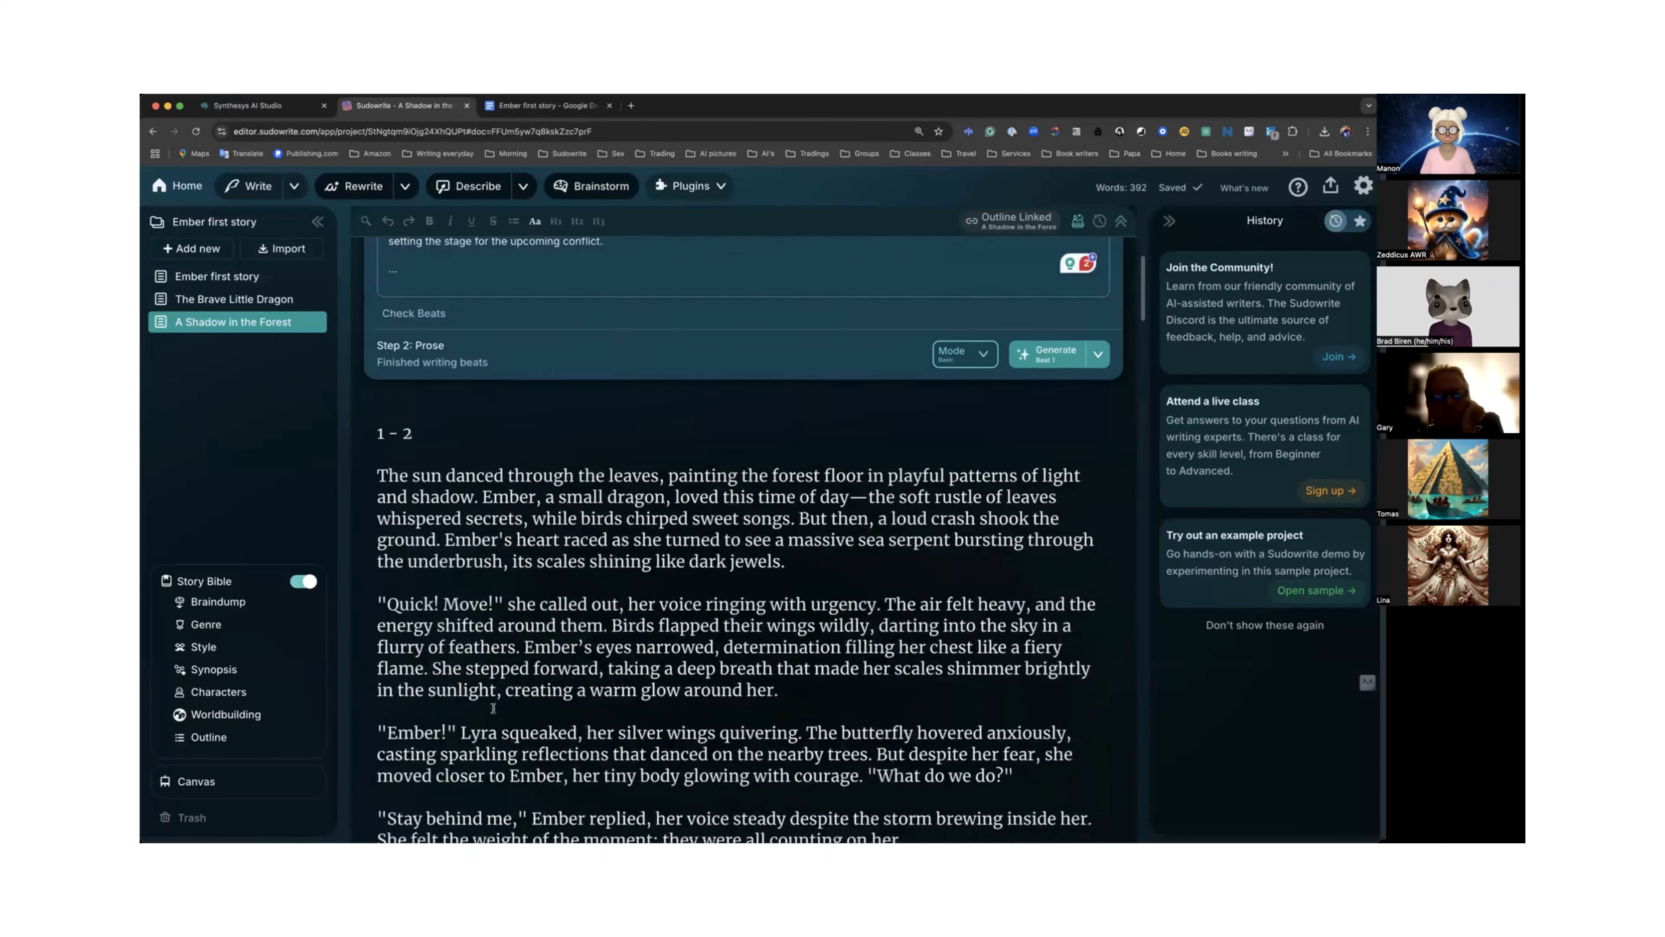
{"action": "scroll", "coordinate": [492, 708], "scroll_direction": "down", "scroll_amount": 6}
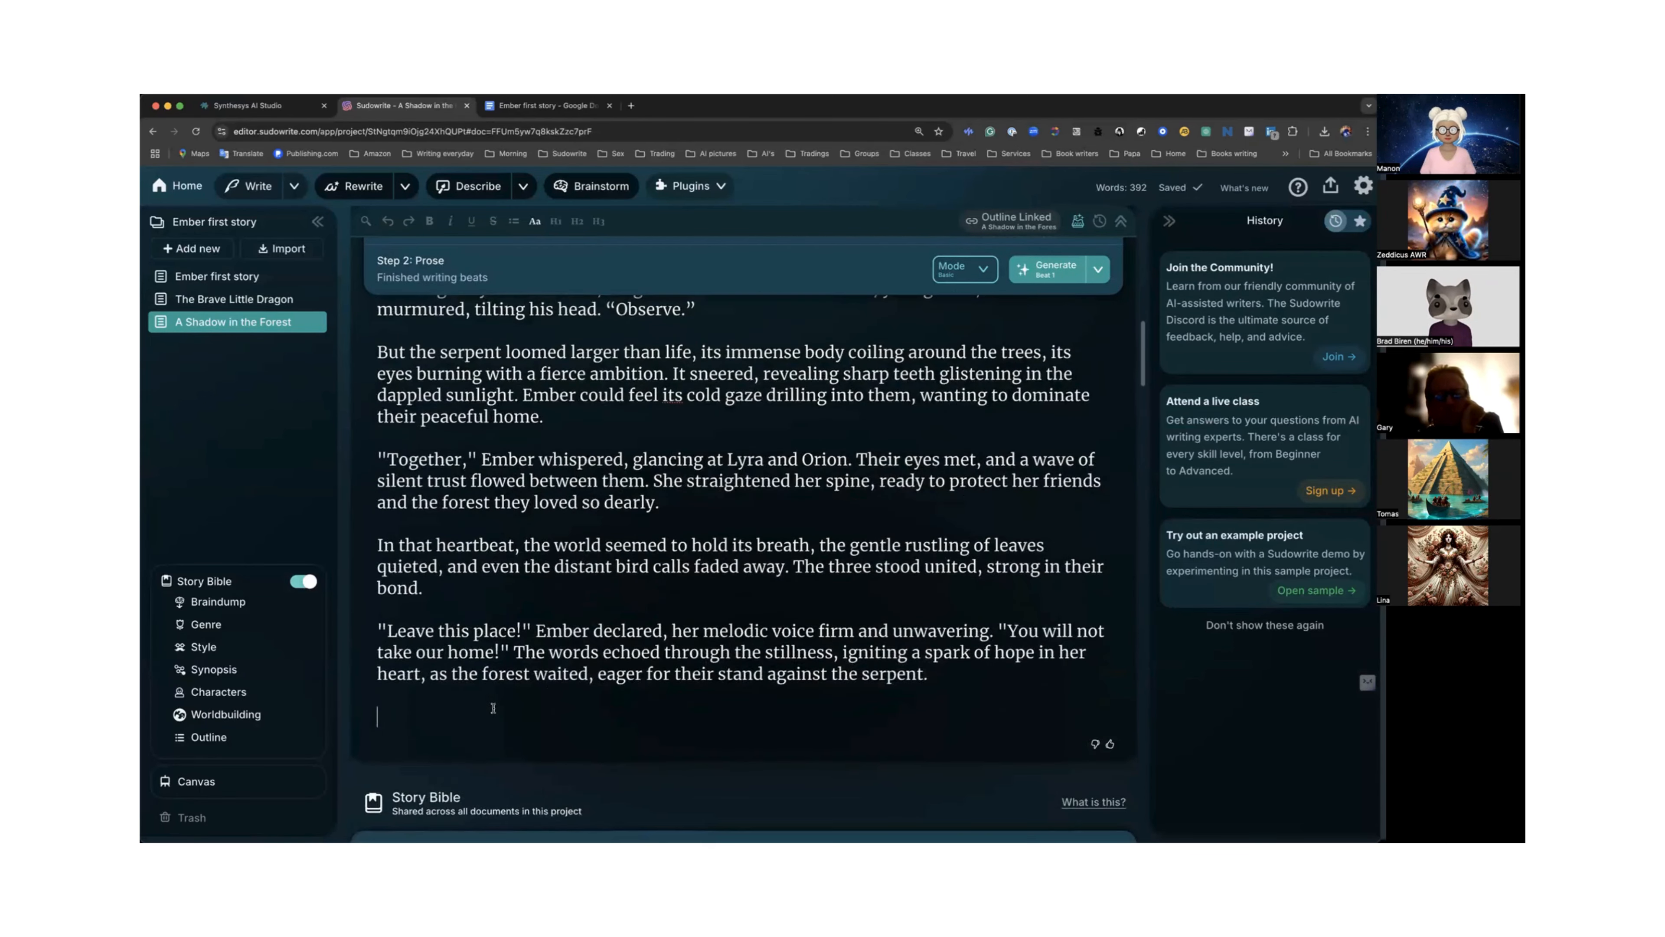
{"action": "scroll", "coordinate": [493, 709], "scroll_direction": "down", "scroll_amount": 1}
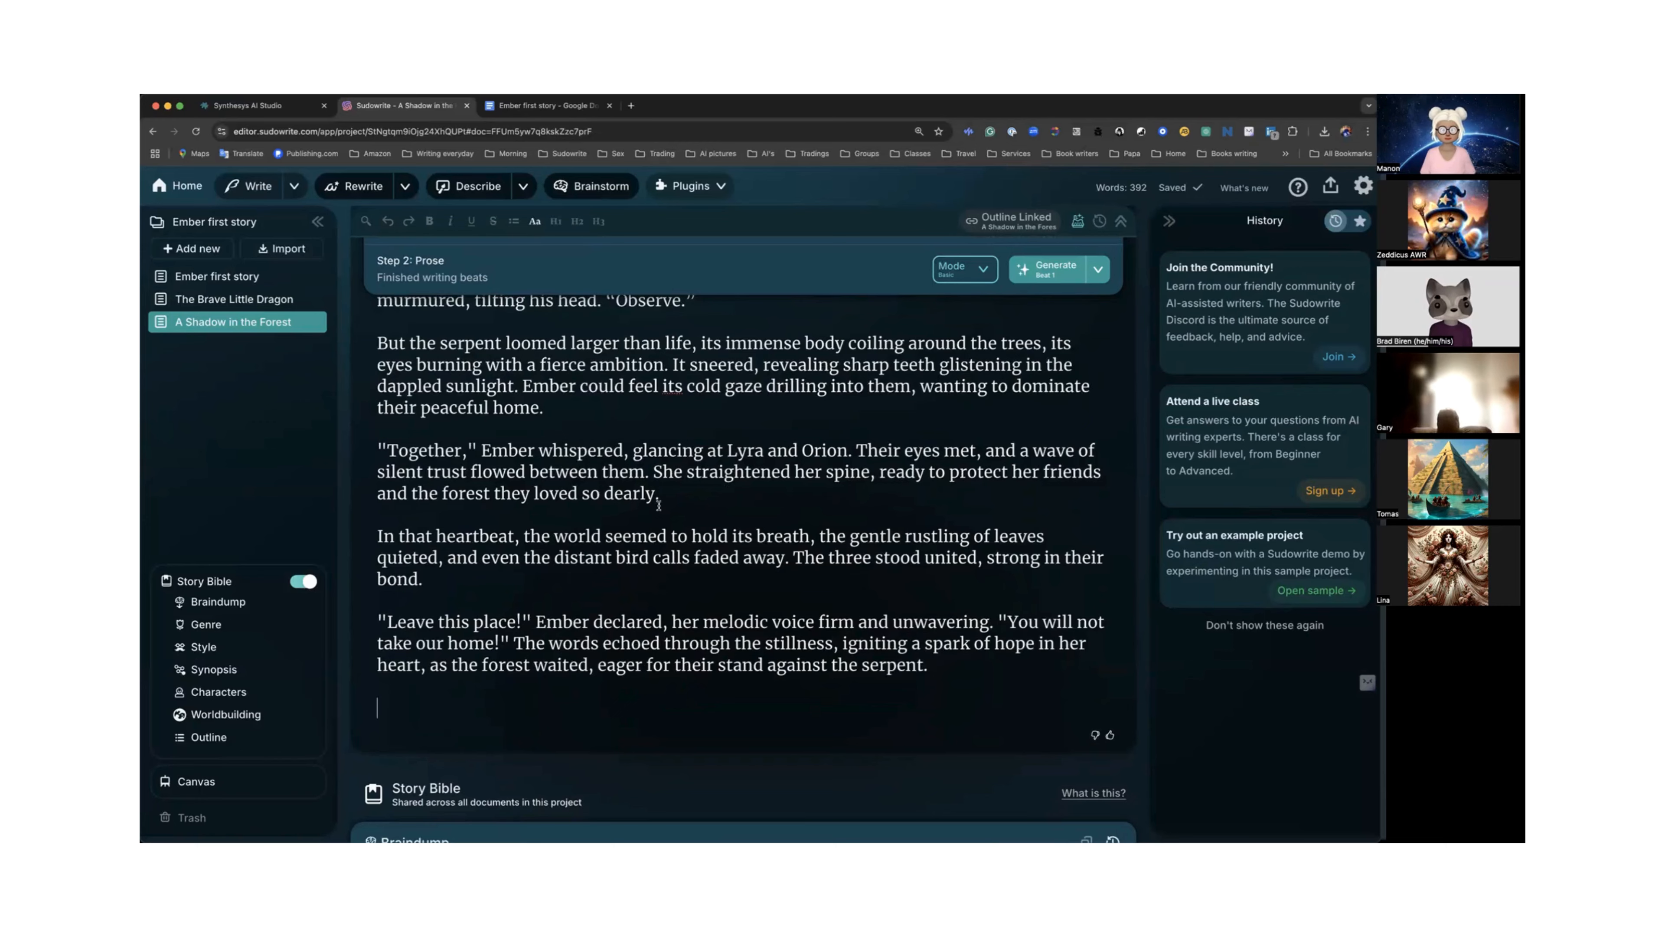
{"action": "scroll", "coordinate": [659, 505], "scroll_direction": "up", "scroll_amount": 3}
{"action": "scroll", "coordinate": [659, 510], "scroll_direction": "up", "scroll_amount": 10}
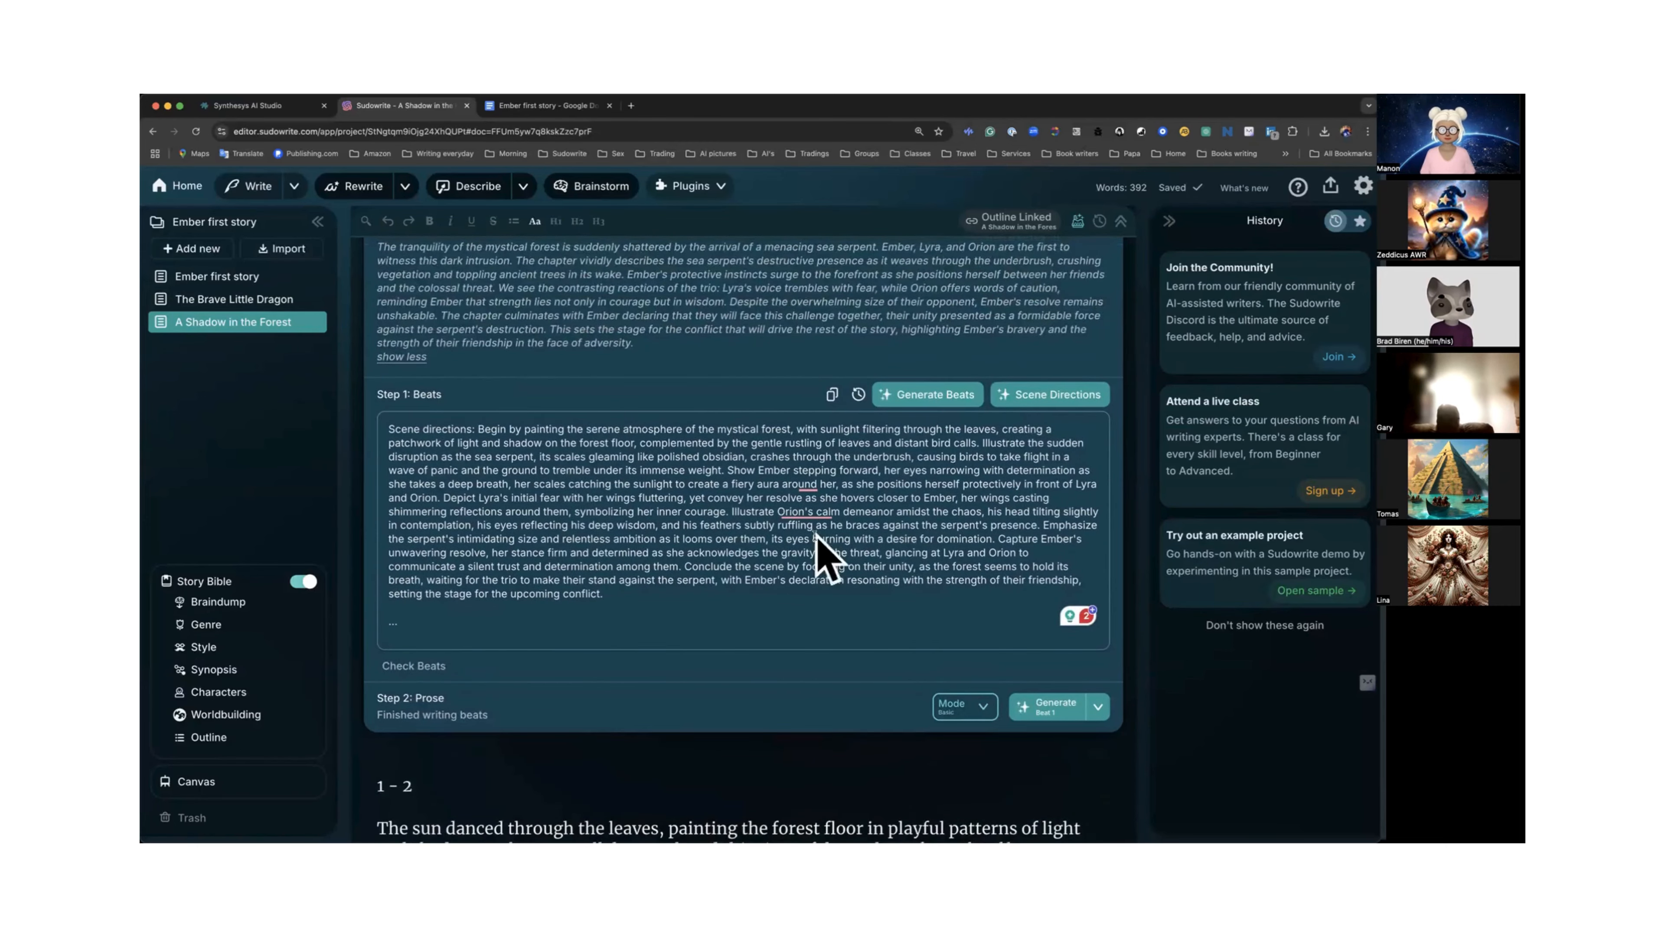
{"action": "scroll", "coordinate": [815, 537], "scroll_direction": "down", "scroll_amount": 1}
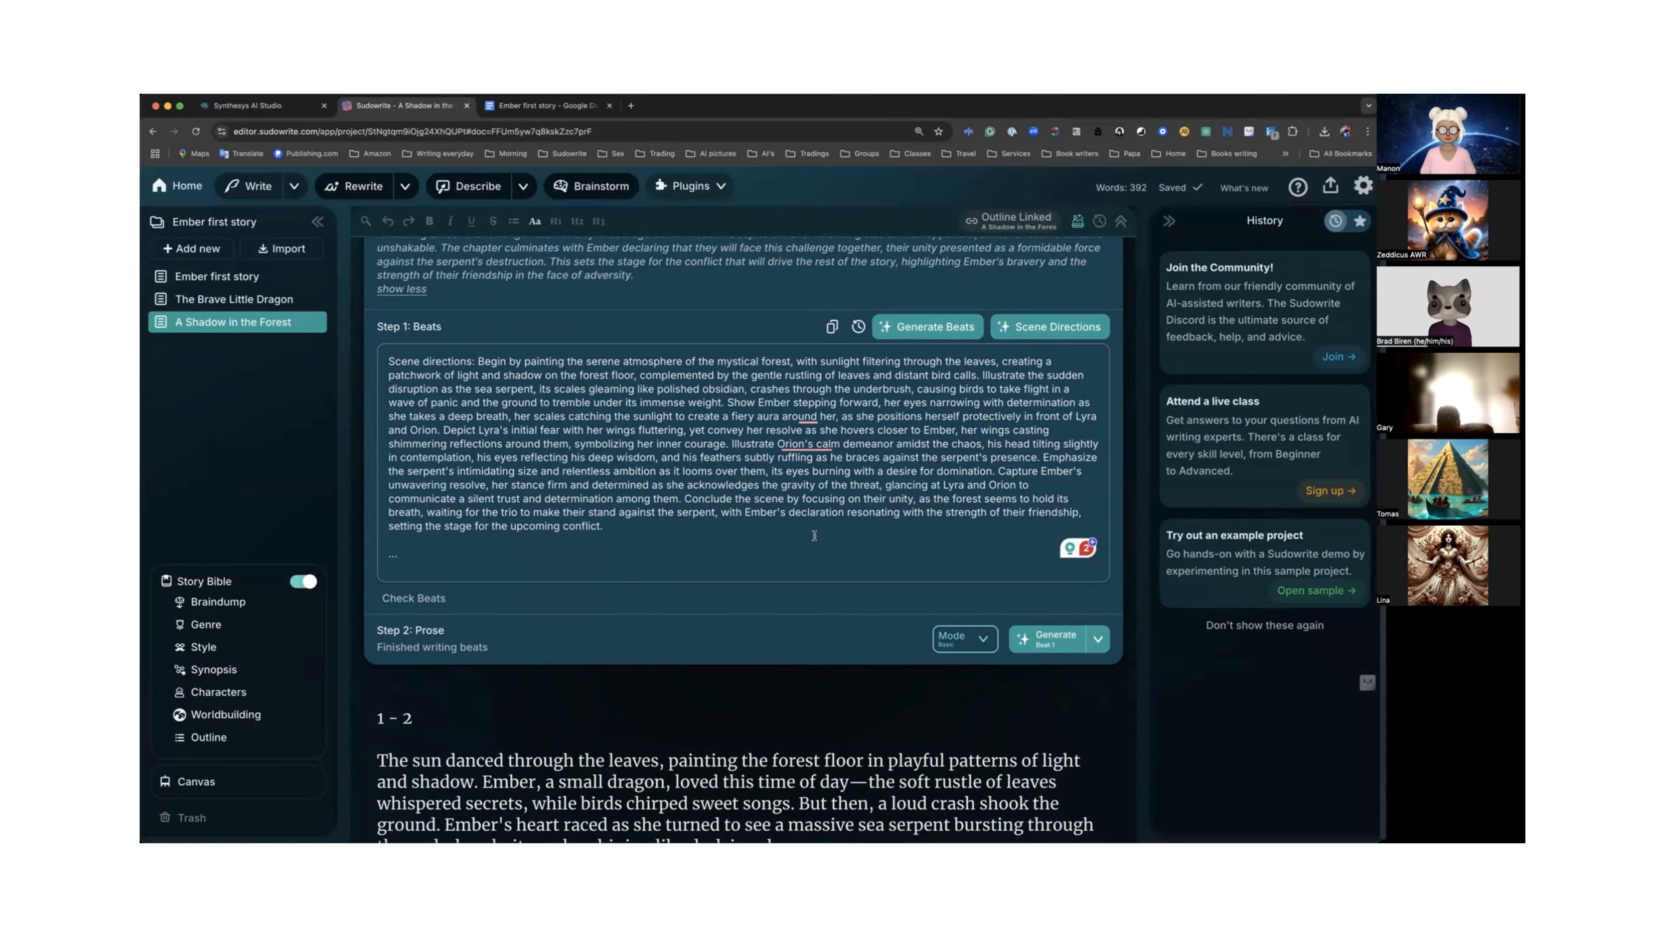
{"action": "scroll", "coordinate": [814, 535], "scroll_direction": "up", "scroll_amount": 3}
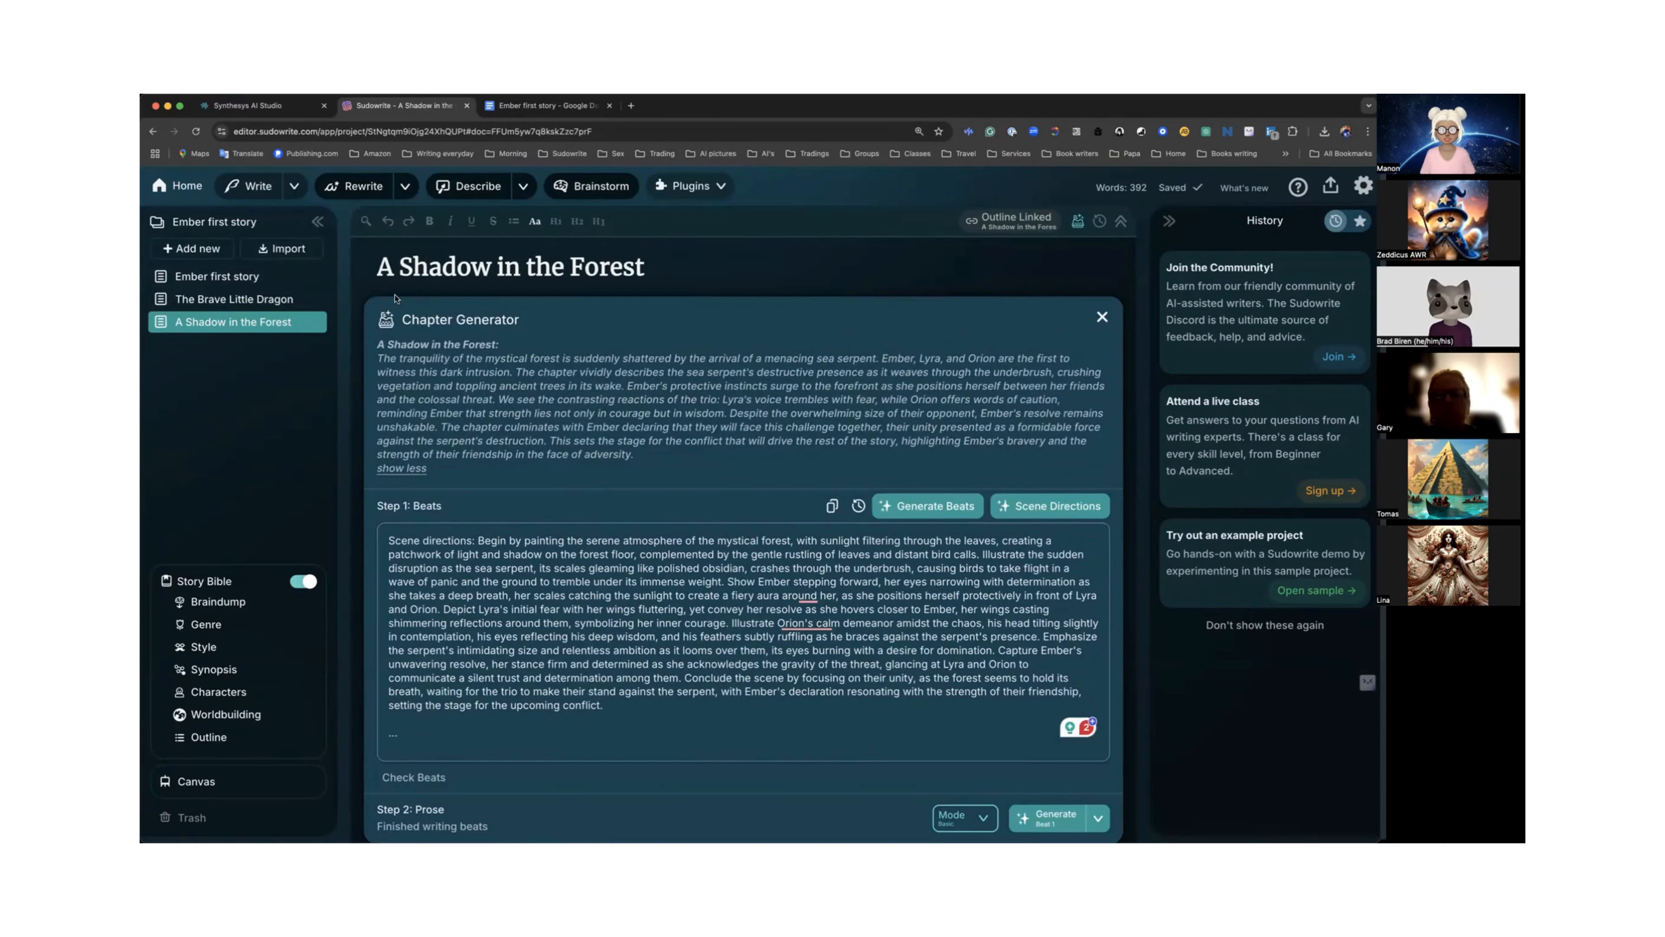
Add a new document for the outline chapter "A Shadow in the Forest", expand its summary, and generate its beats.
{"action": "left_click", "coordinate": [191, 248]}
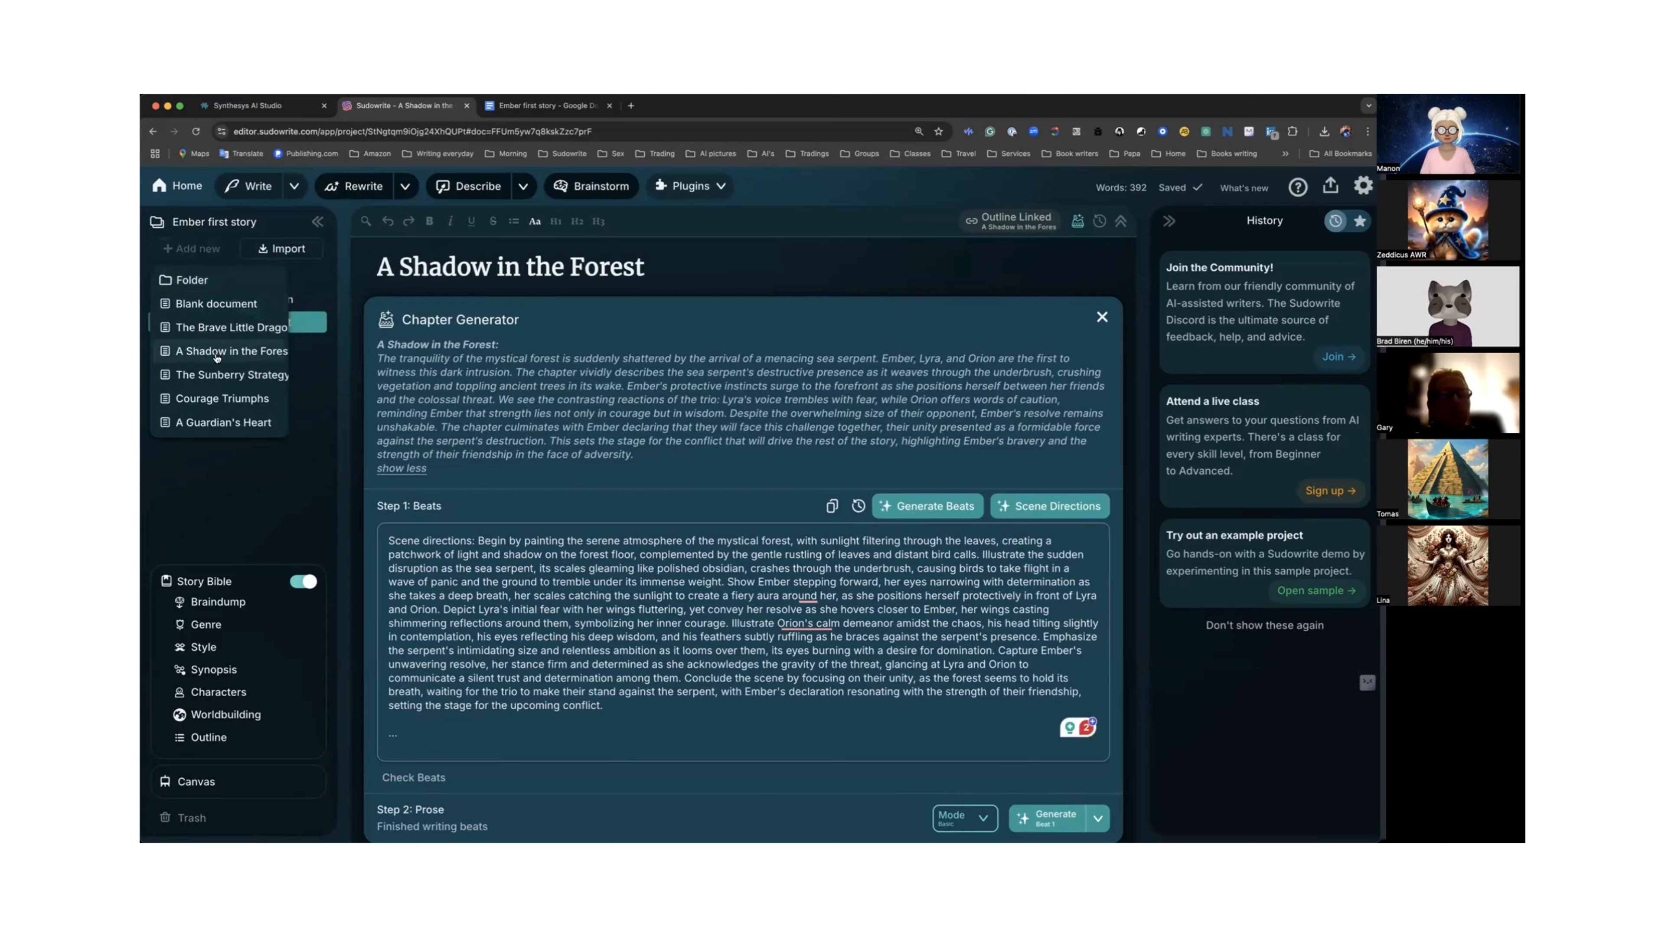
{"action": "left_click", "coordinate": [707, 384]}
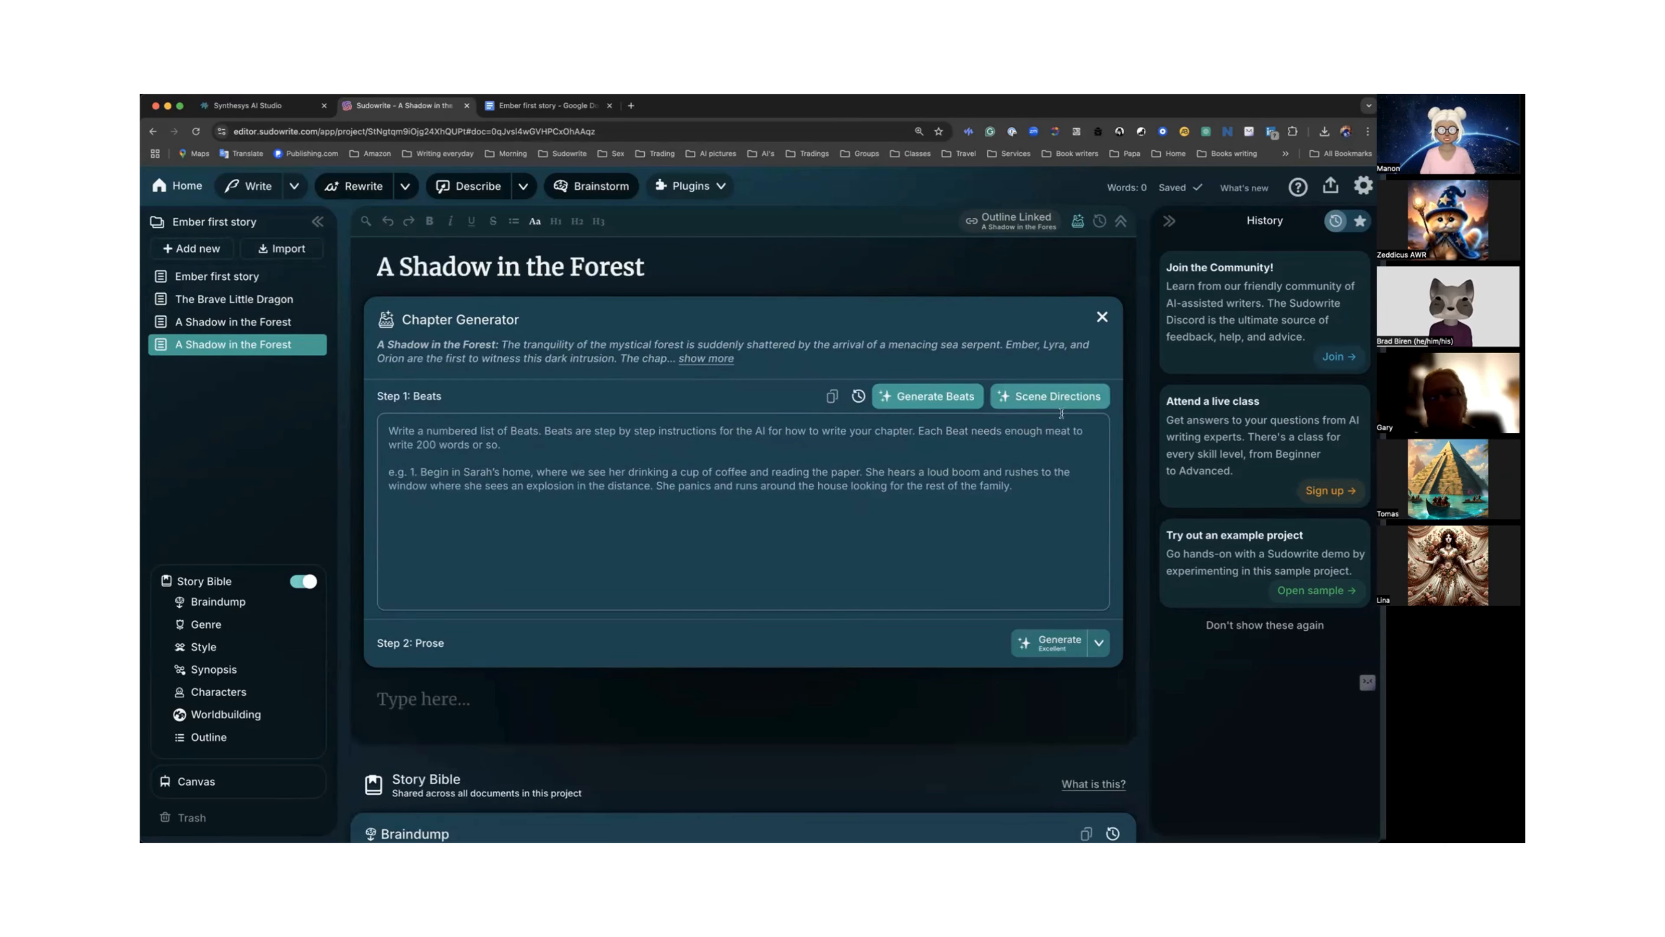
{"action": "left_click", "coordinate": [726, 360]}
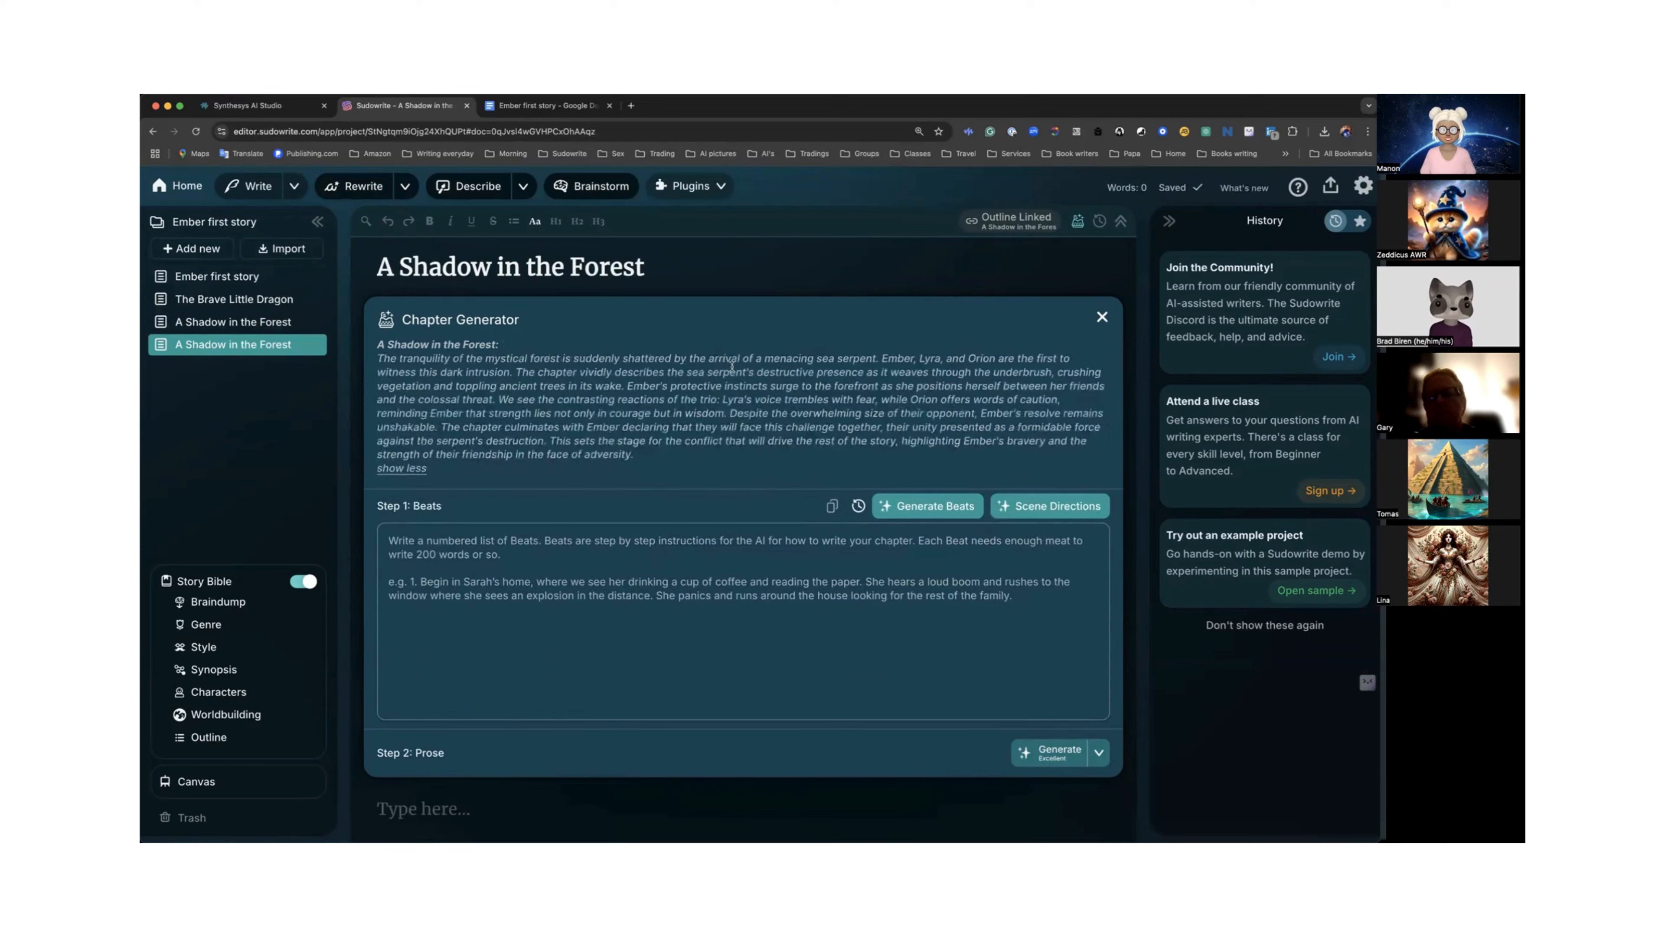
{"action": "left_click", "coordinate": [945, 513]}
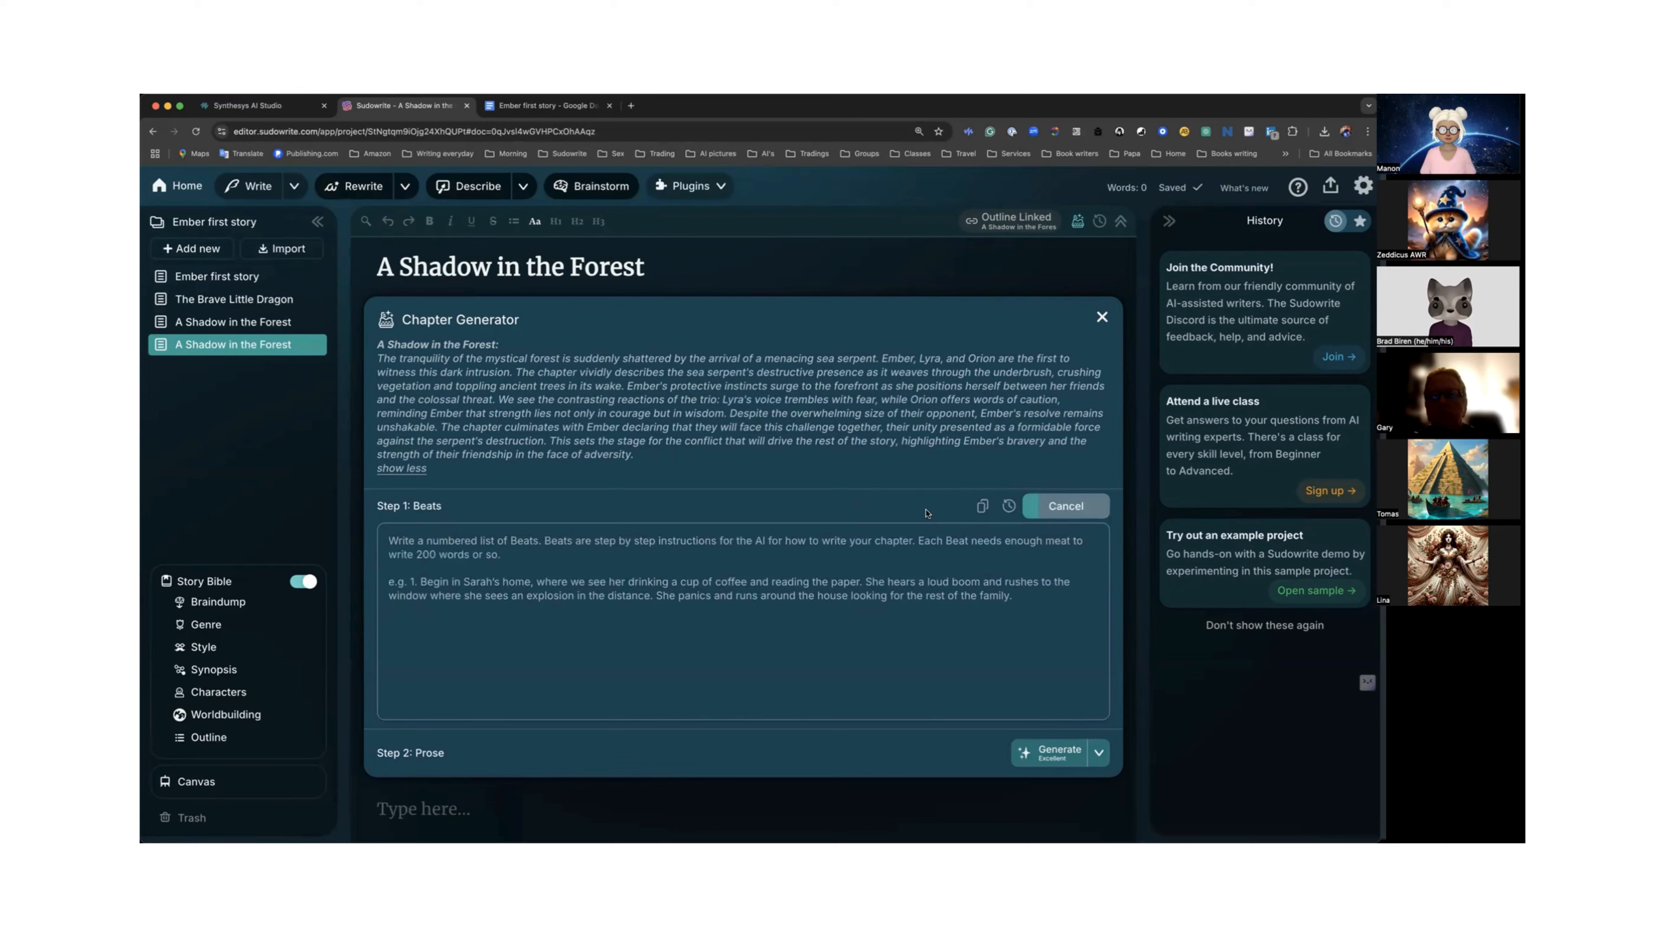
Scroll through the generated numbered beats list.
{"action": "scroll", "coordinate": [926, 514], "scroll_direction": "down", "scroll_amount": 2}
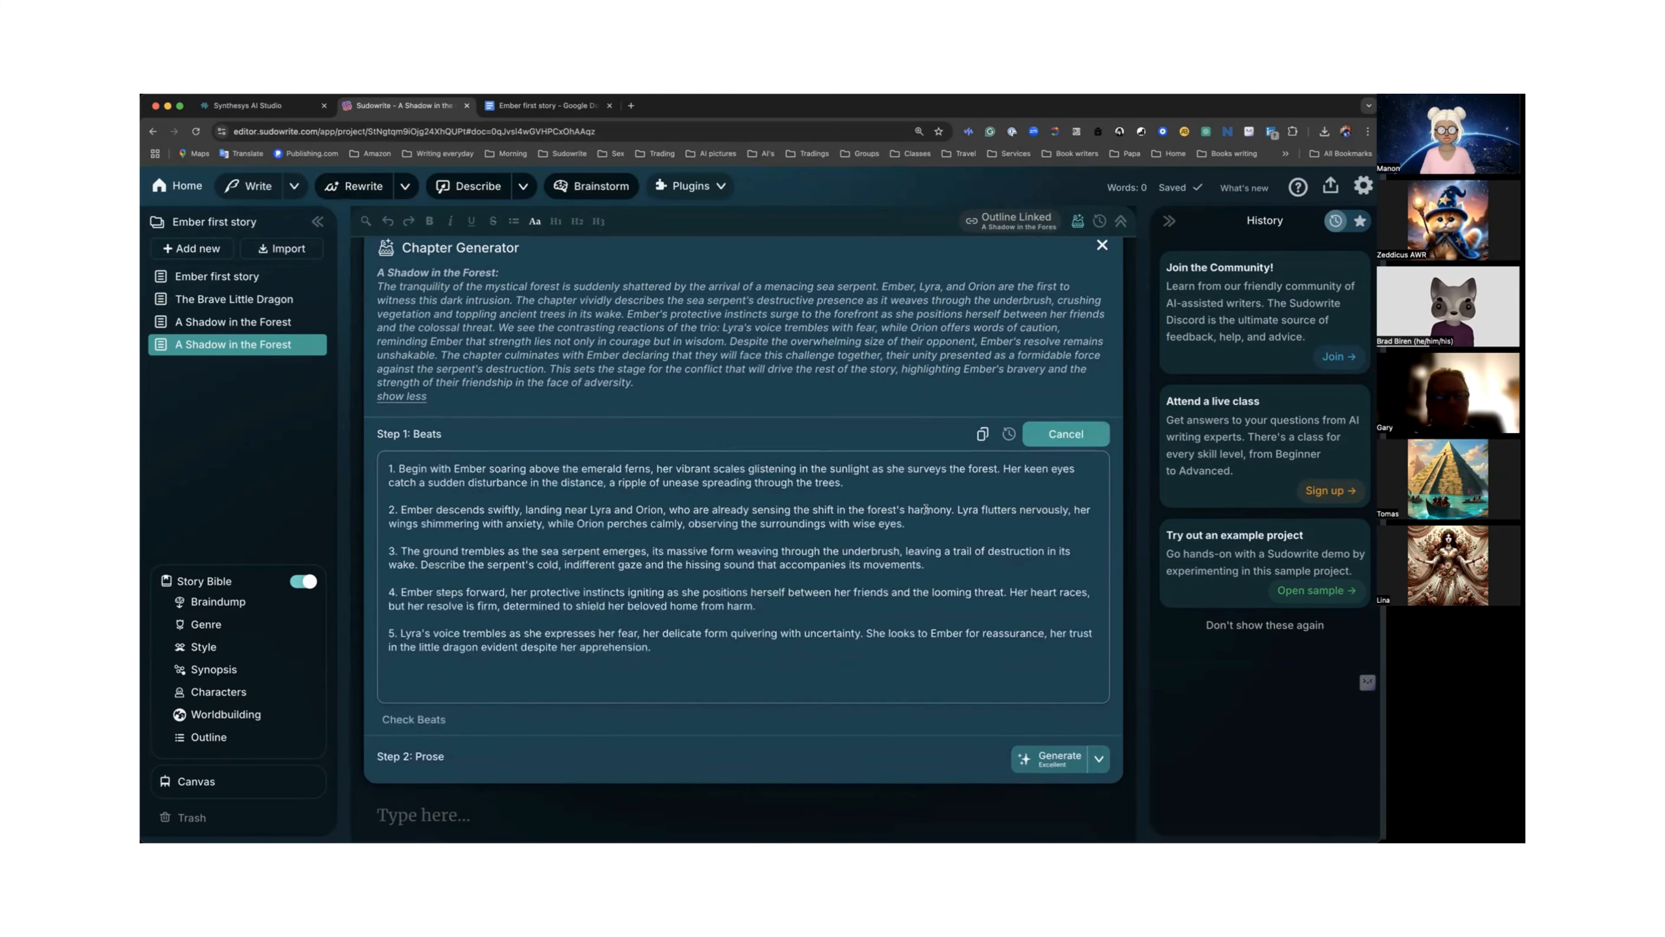
{"action": "scroll", "coordinate": [926, 509], "scroll_direction": "down", "scroll_amount": 3}
{"action": "scroll", "coordinate": [927, 509], "scroll_direction": "up", "scroll_amount": 1}
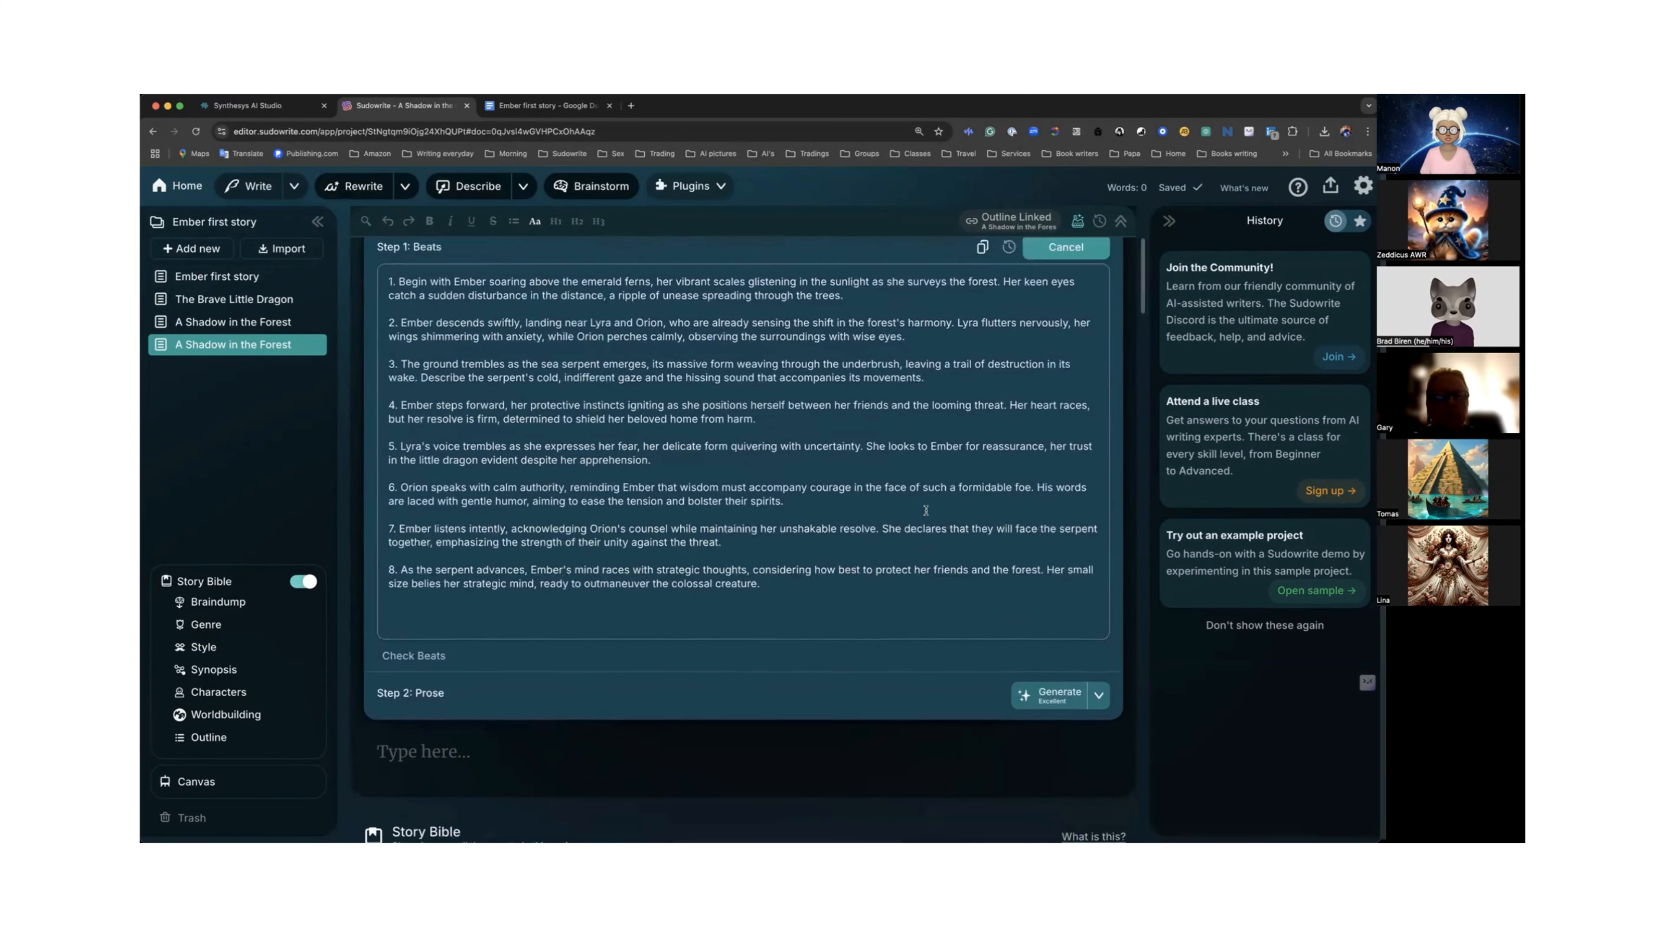
{"action": "scroll", "coordinate": [927, 511], "scroll_direction": "up", "scroll_amount": 1}
{"action": "scroll", "coordinate": [926, 510], "scroll_direction": "up", "scroll_amount": 1}
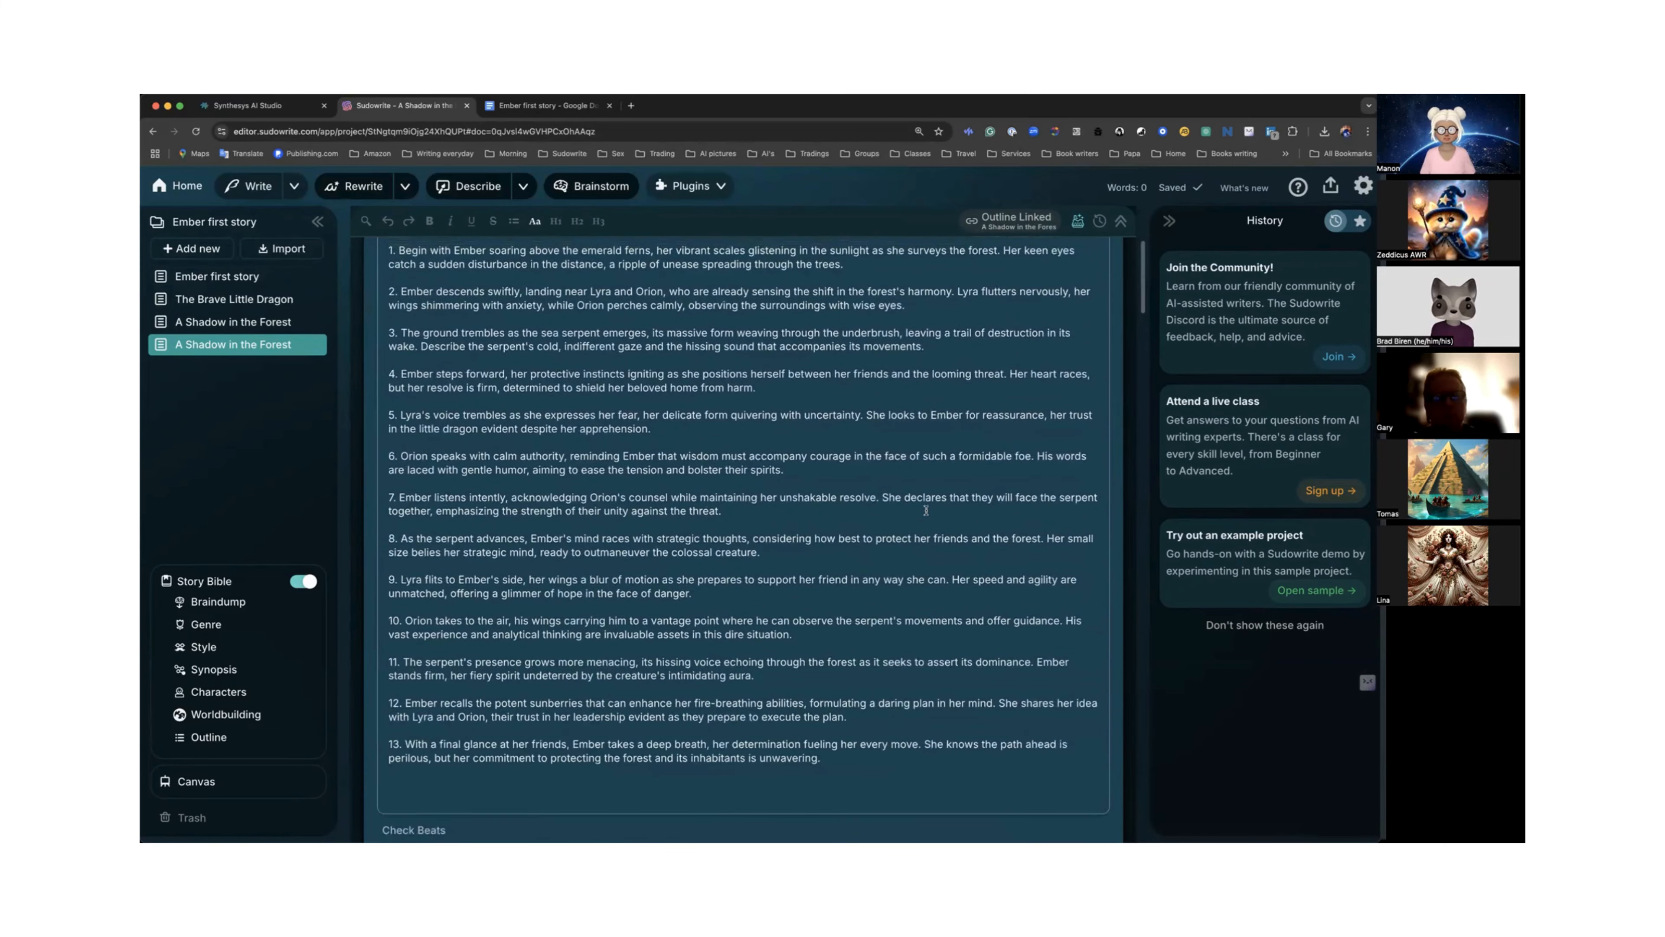
{"action": "scroll", "coordinate": [926, 510], "scroll_direction": "up", "scroll_amount": 1}
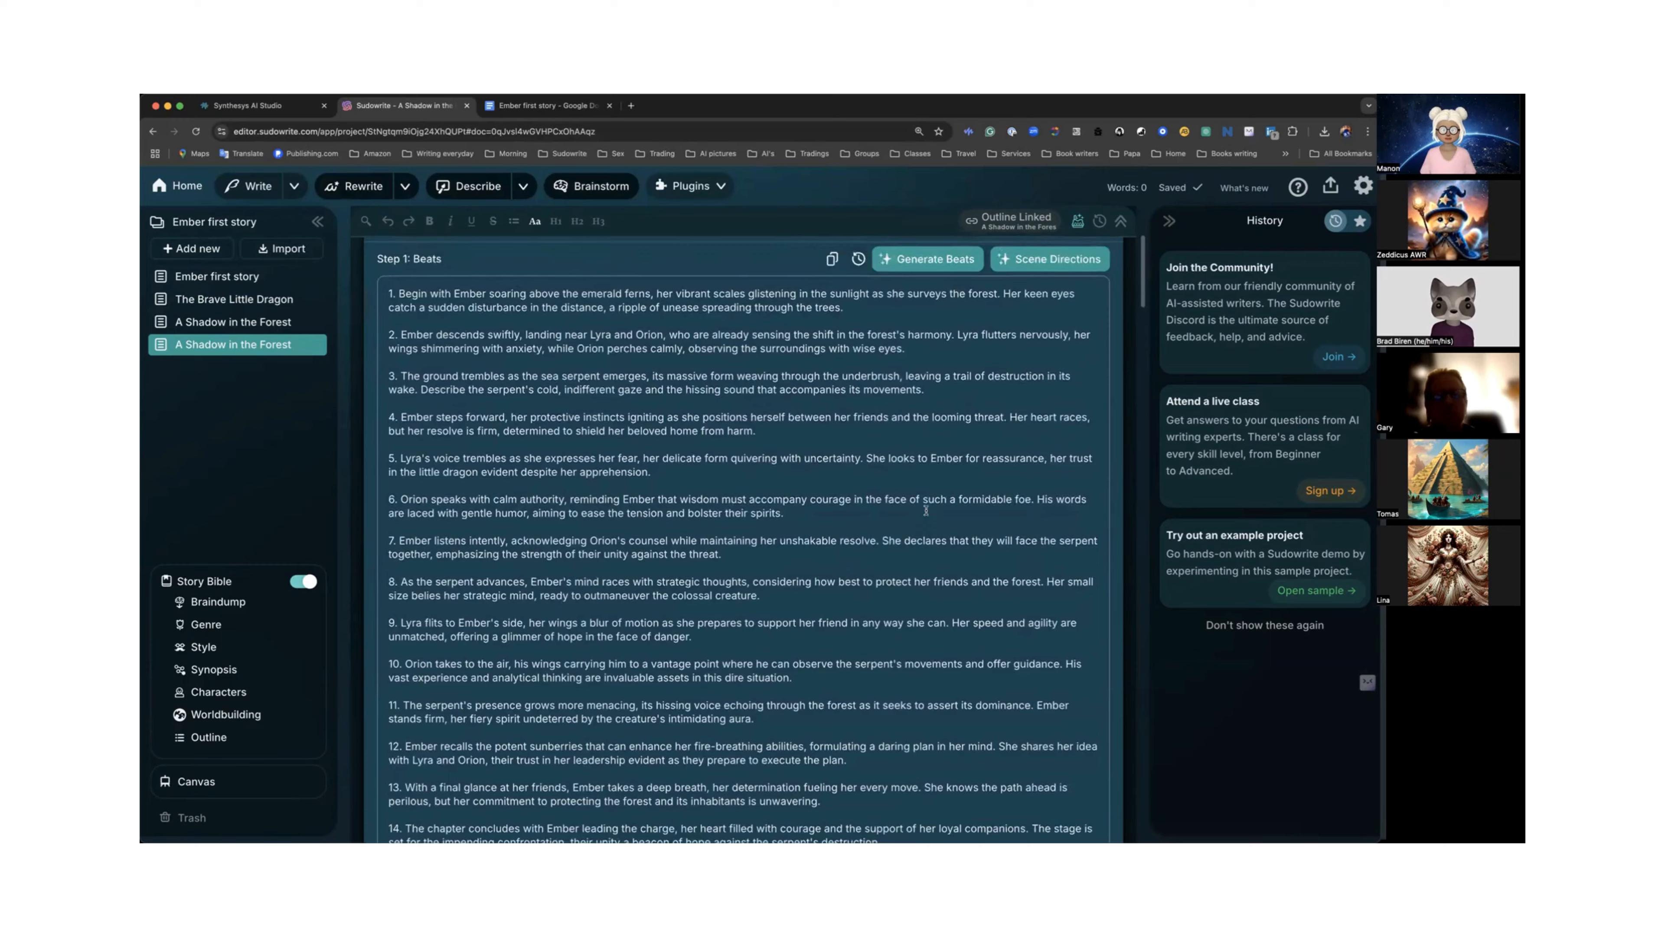
{"action": "scroll", "coordinate": [927, 509], "scroll_direction": "down", "scroll_amount": 5}
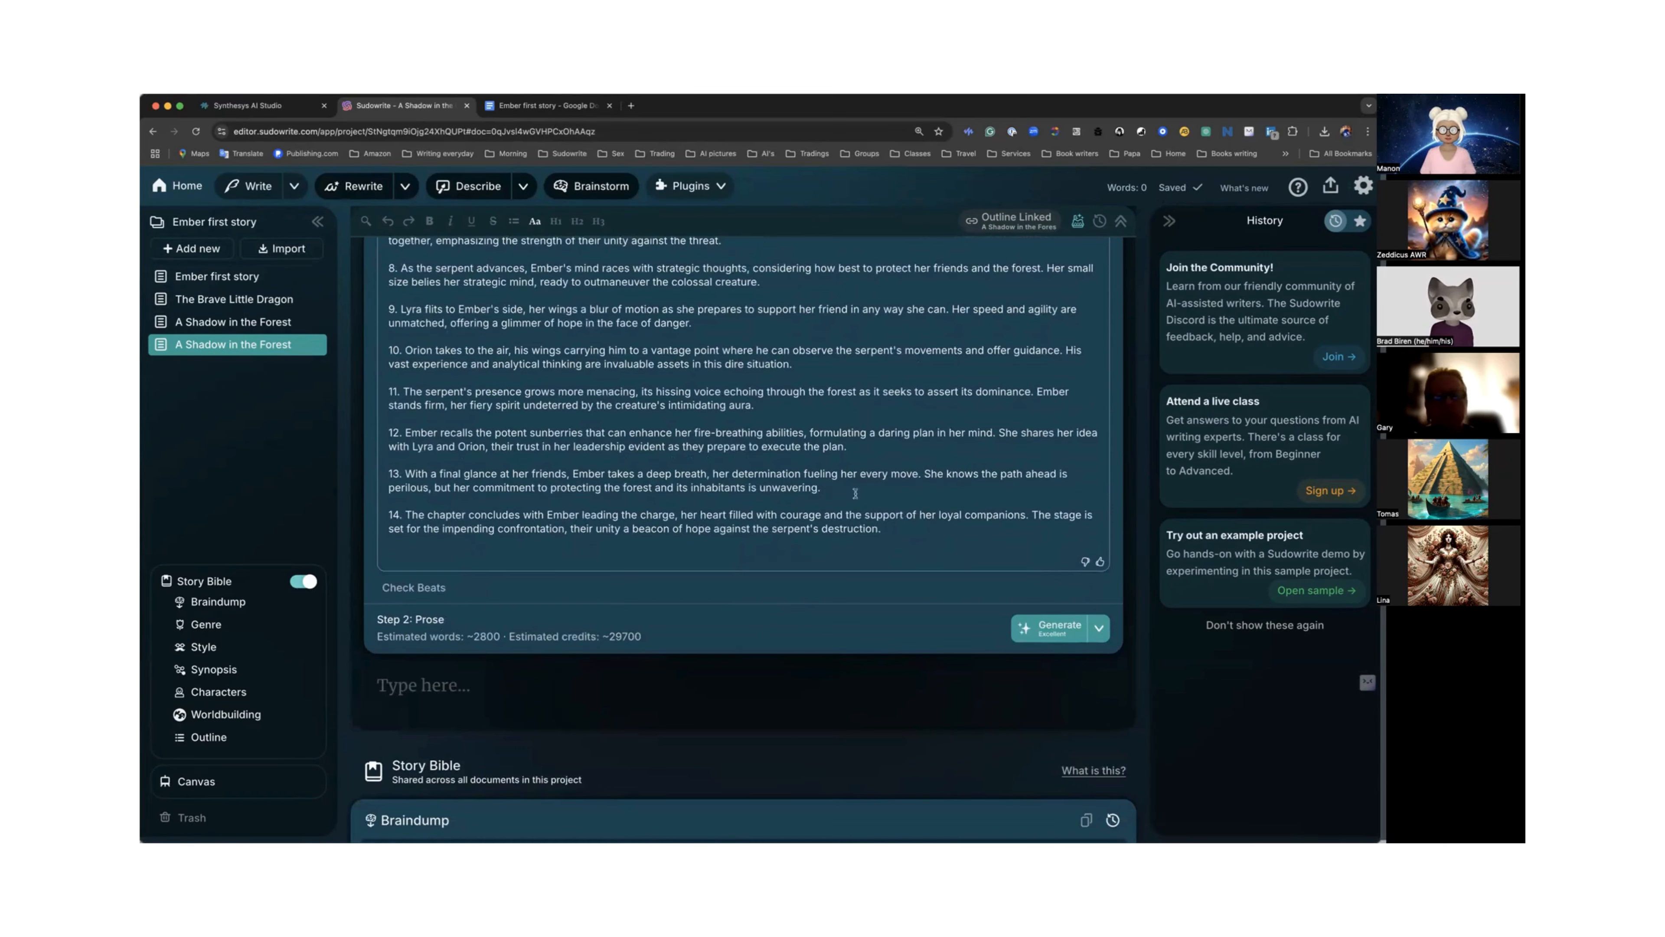
{"action": "scroll", "coordinate": [642, 496], "scroll_direction": "up", "scroll_amount": 5}
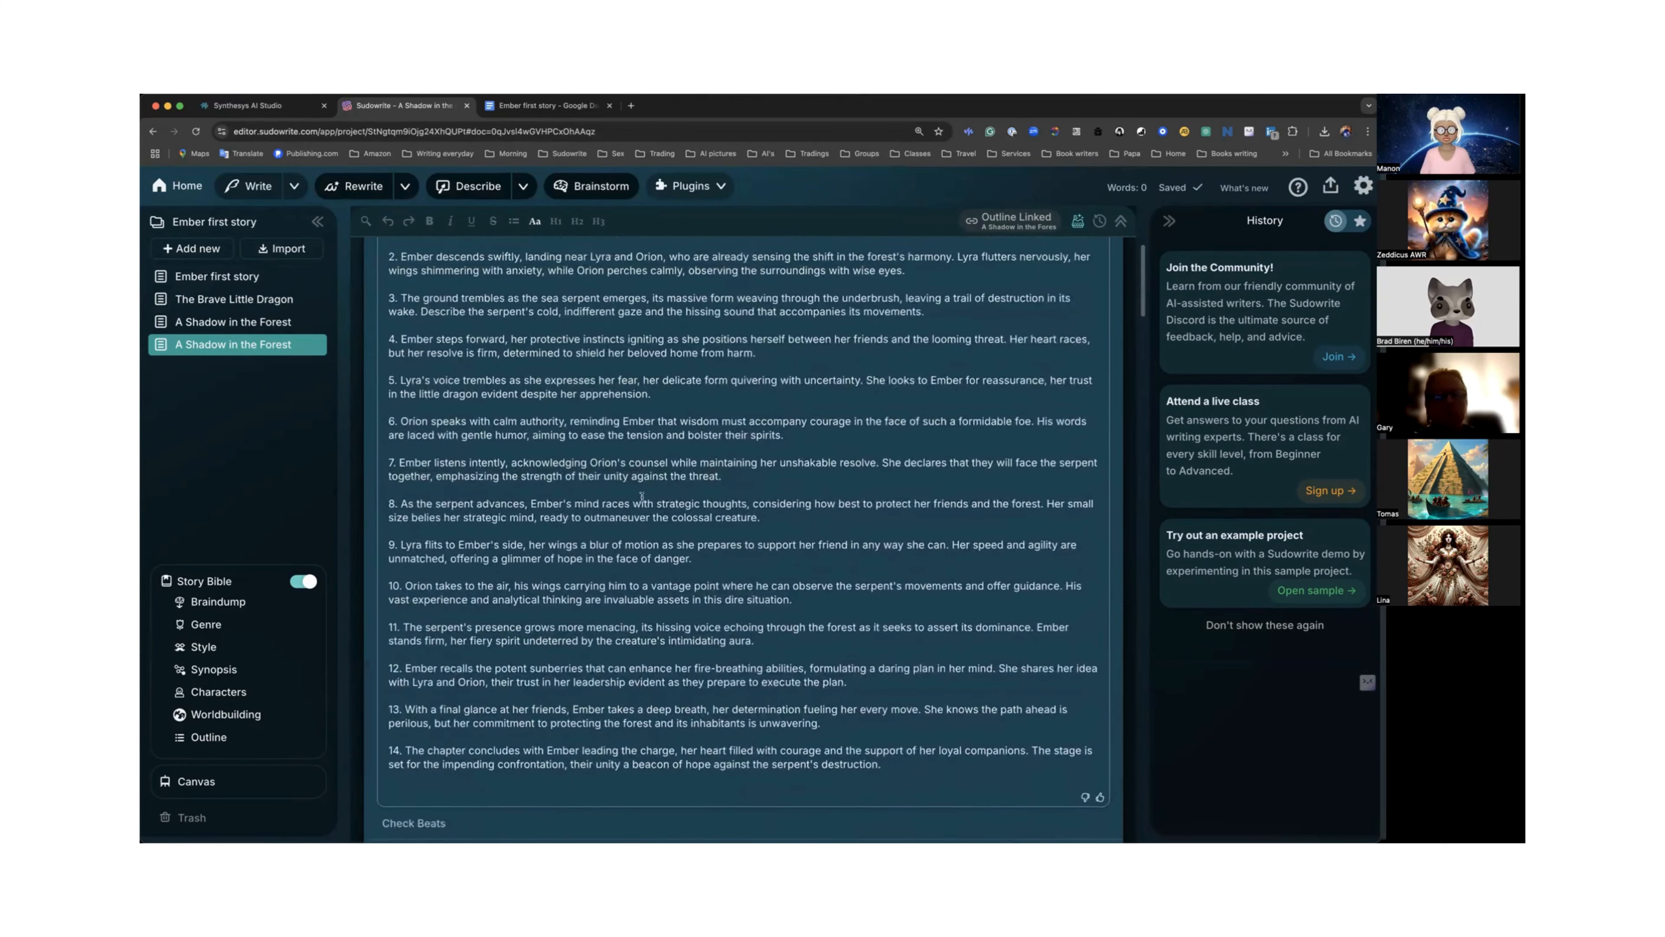
{"action": "scroll", "coordinate": [642, 497], "scroll_direction": "down", "scroll_amount": 3}
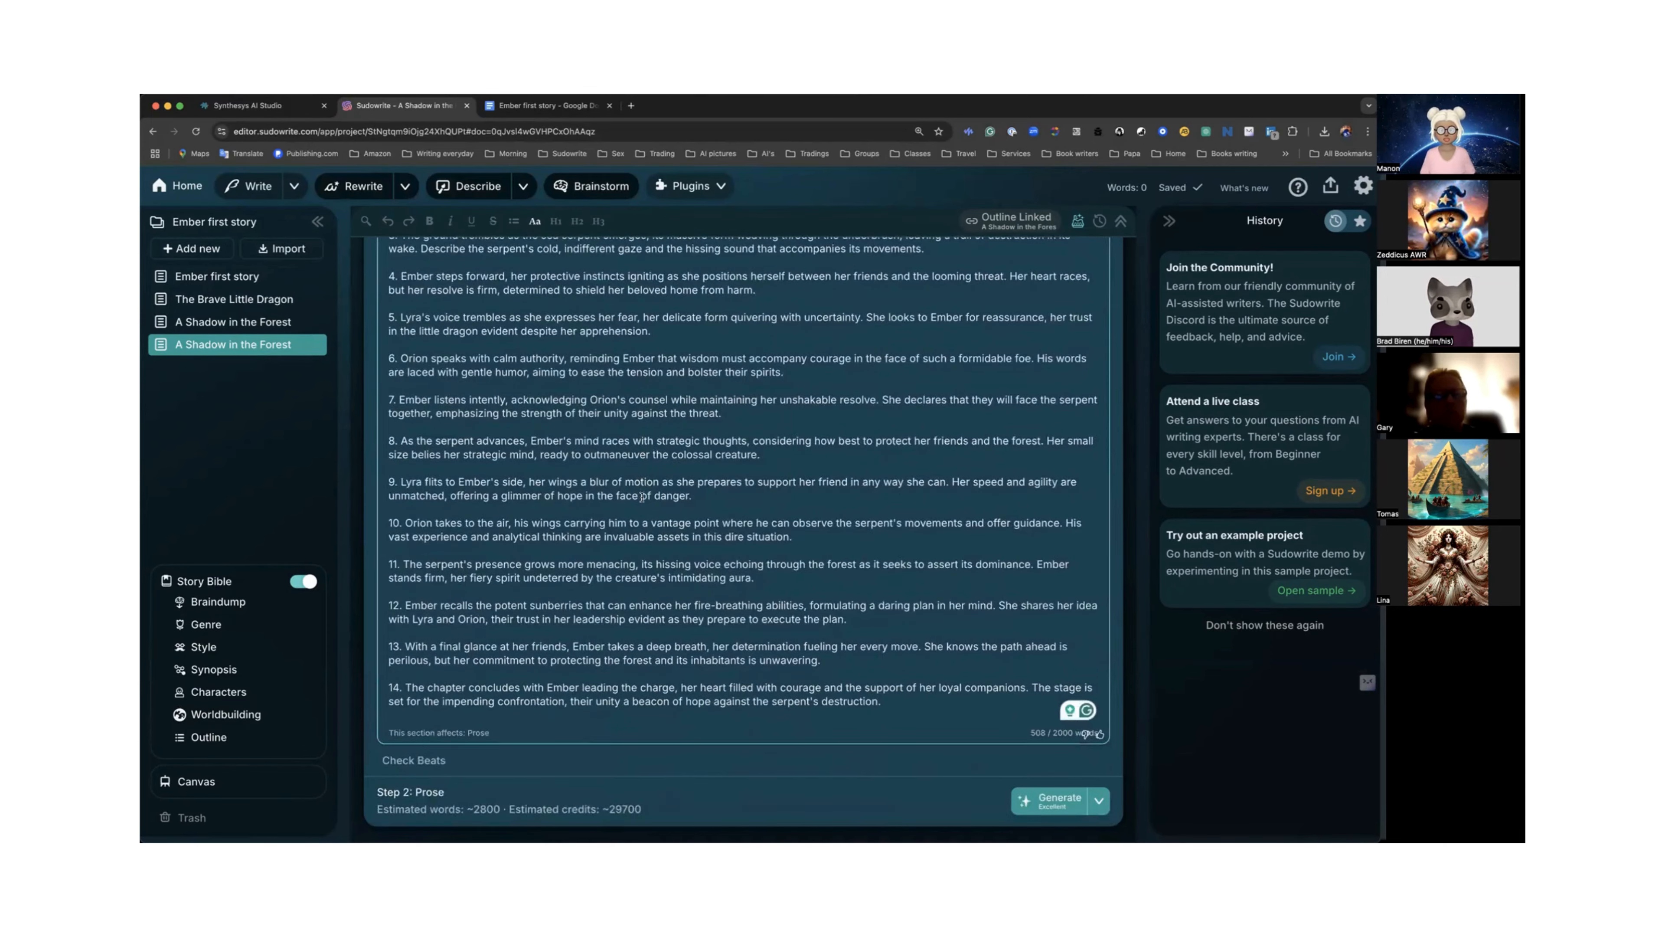
{"action": "scroll", "coordinate": [642, 499], "scroll_direction": "up", "scroll_amount": 2}
{"action": "scroll", "coordinate": [641, 503], "scroll_direction": "down", "scroll_amount": 3}
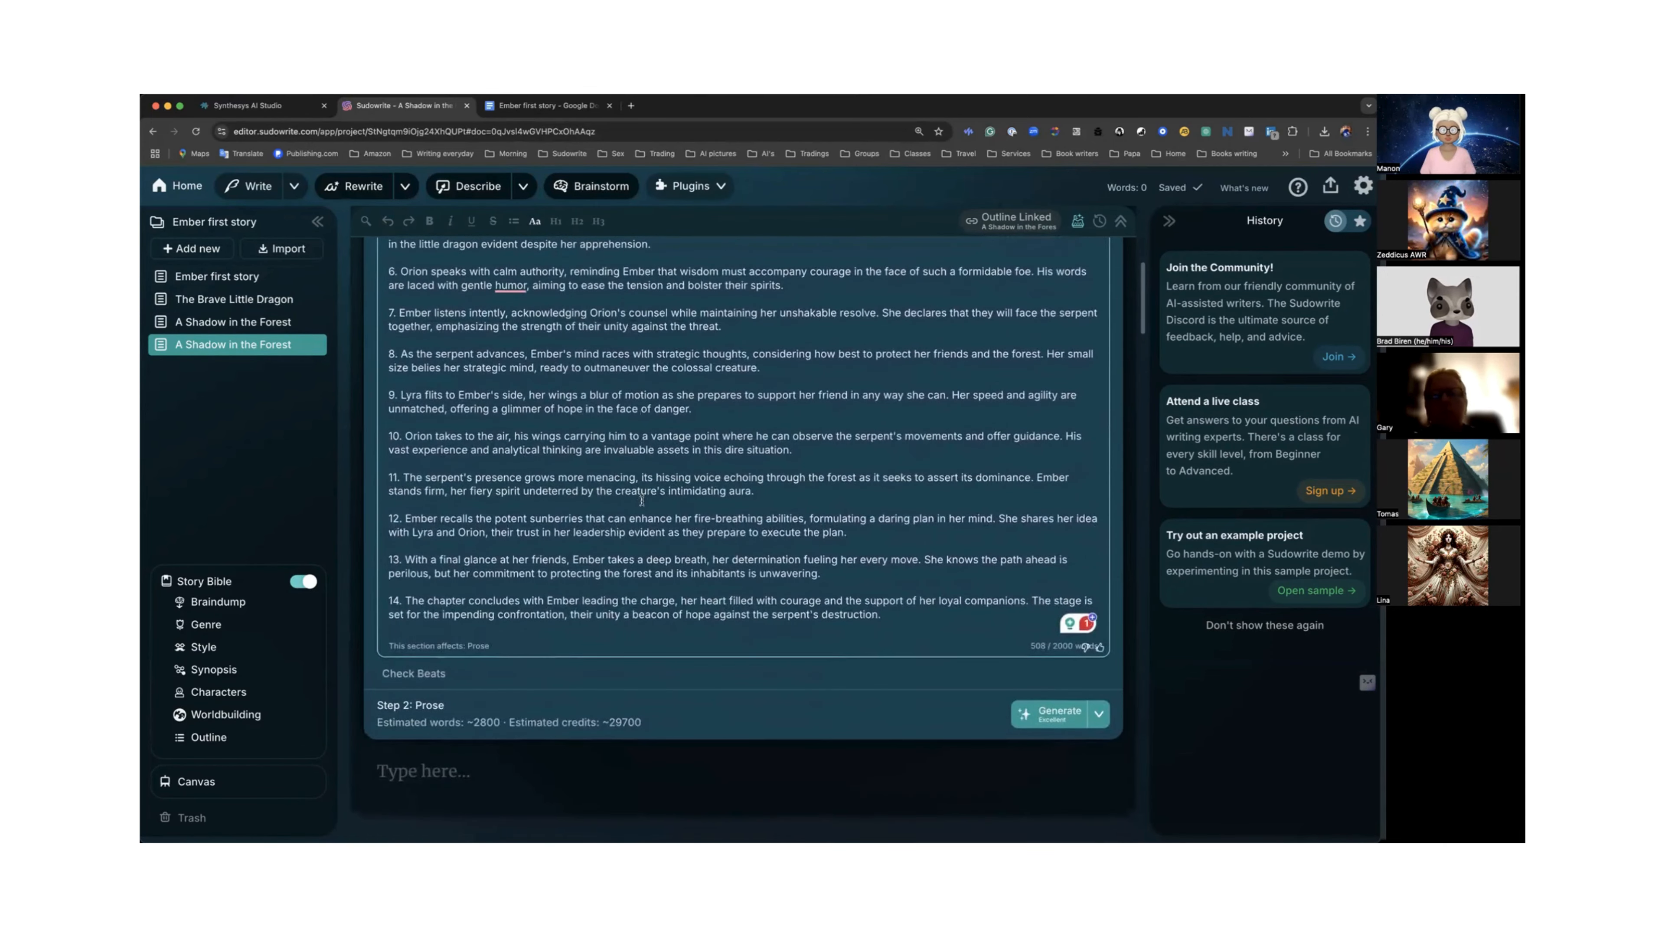
Insert an extra empty line below the first beat in the beats list.
{"action": "scroll", "coordinate": [619, 513], "scroll_direction": "up", "scroll_amount": 2}
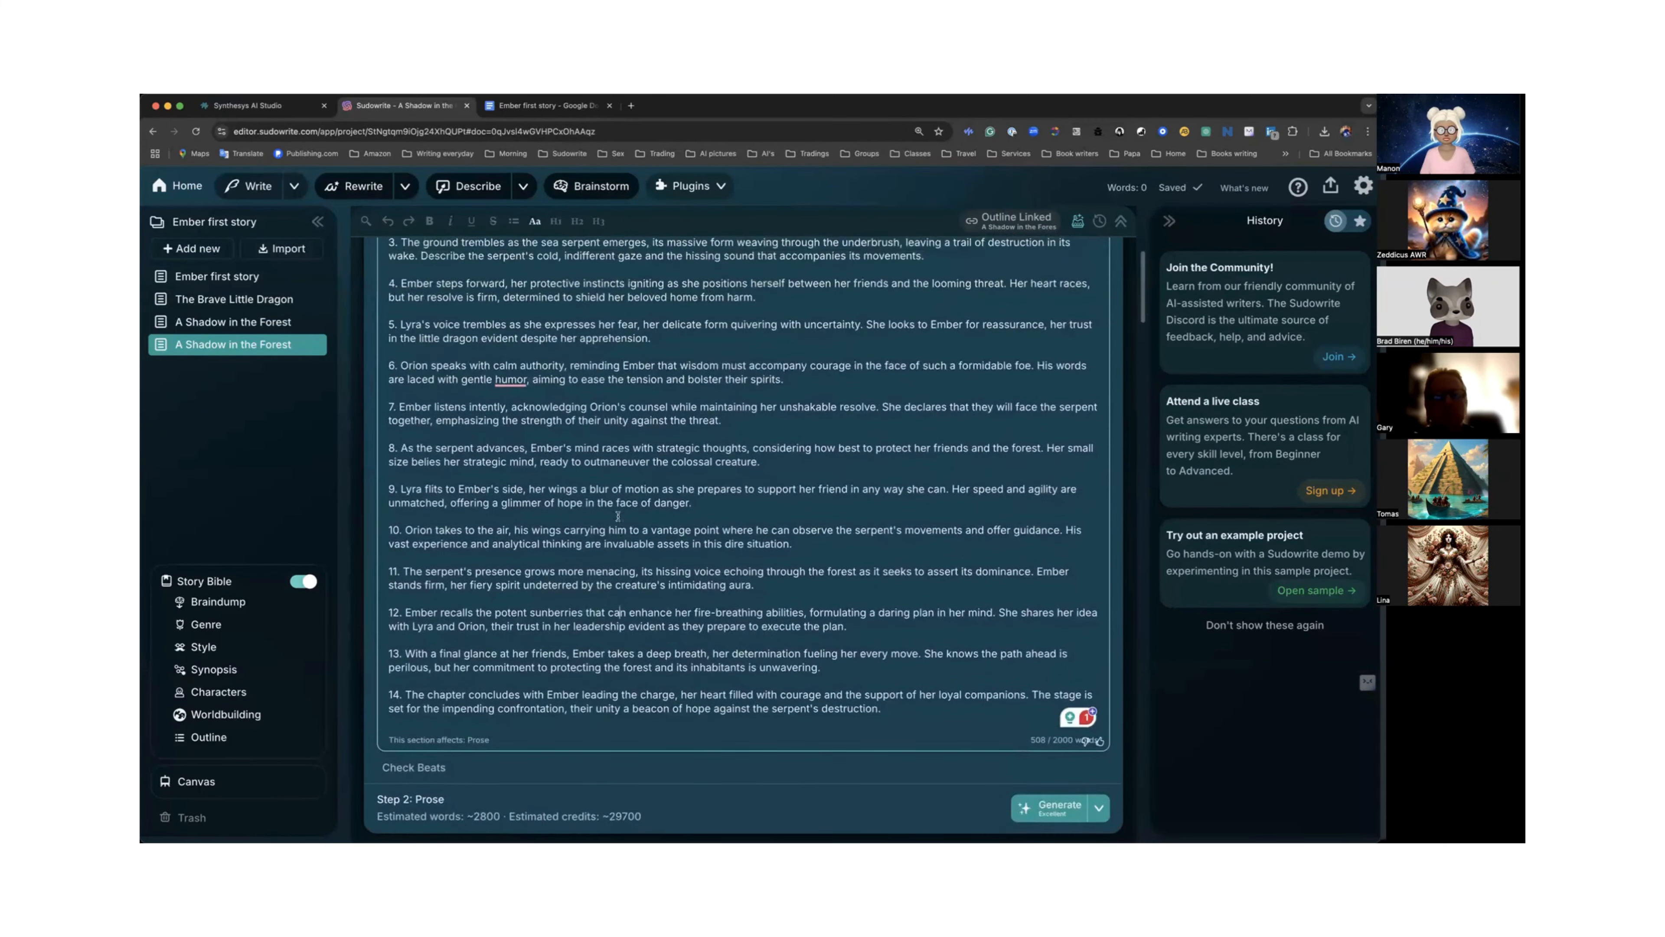
{"action": "scroll", "coordinate": [616, 529], "scroll_direction": "up", "scroll_amount": 4}
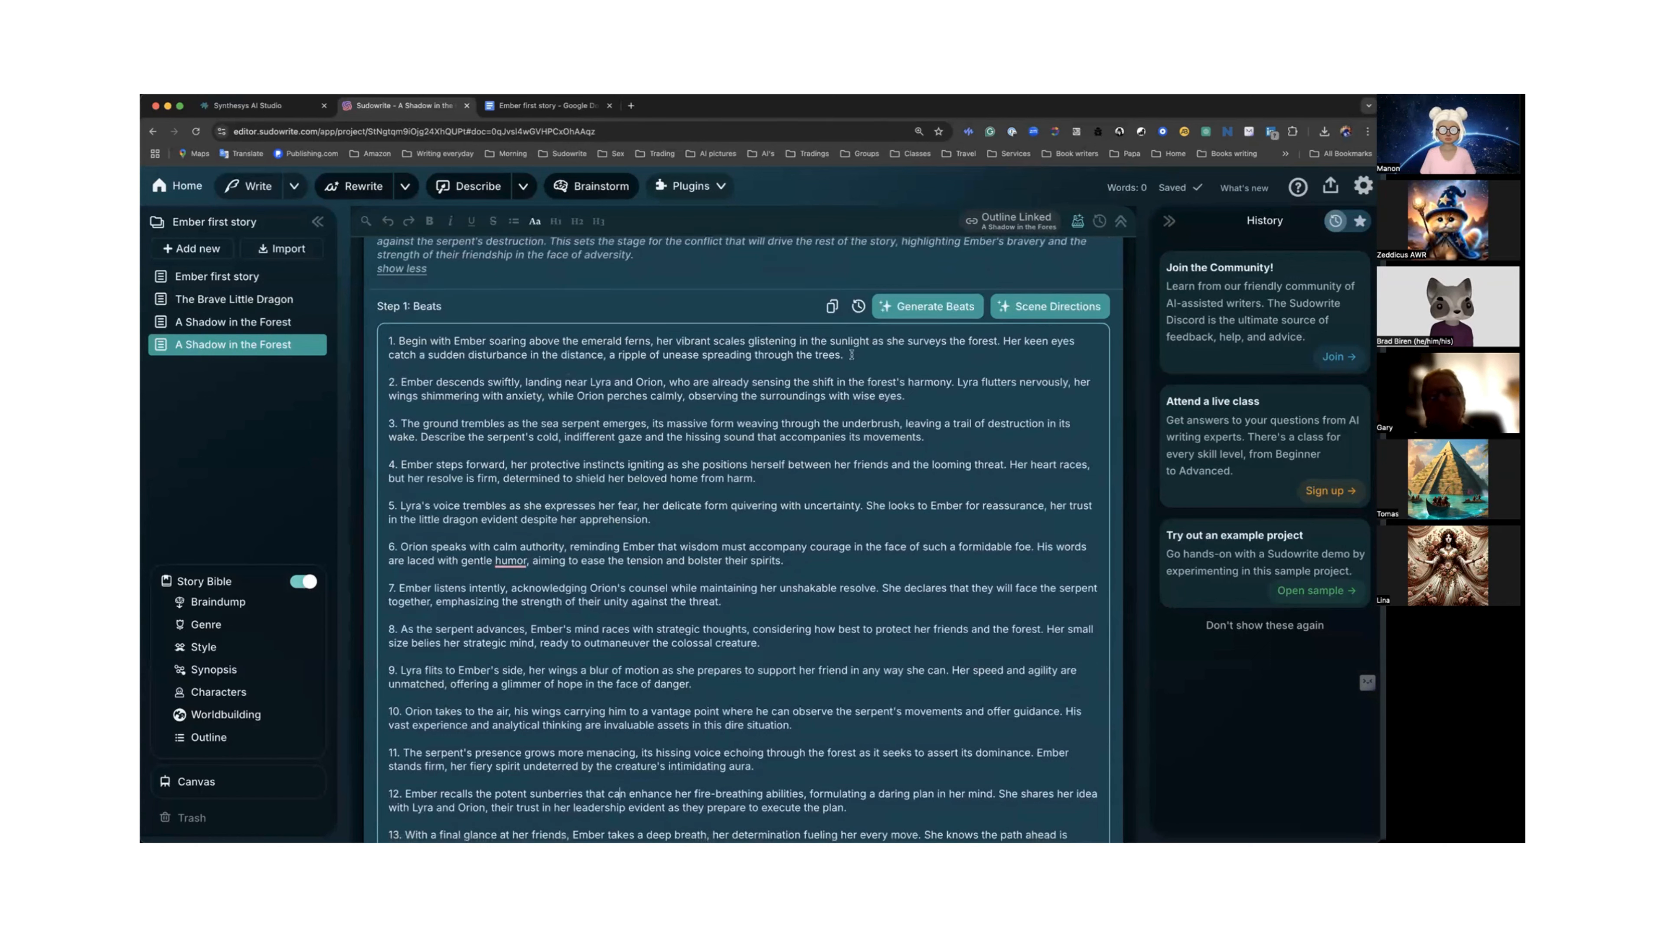
{"action": "key", "text": "Return"}
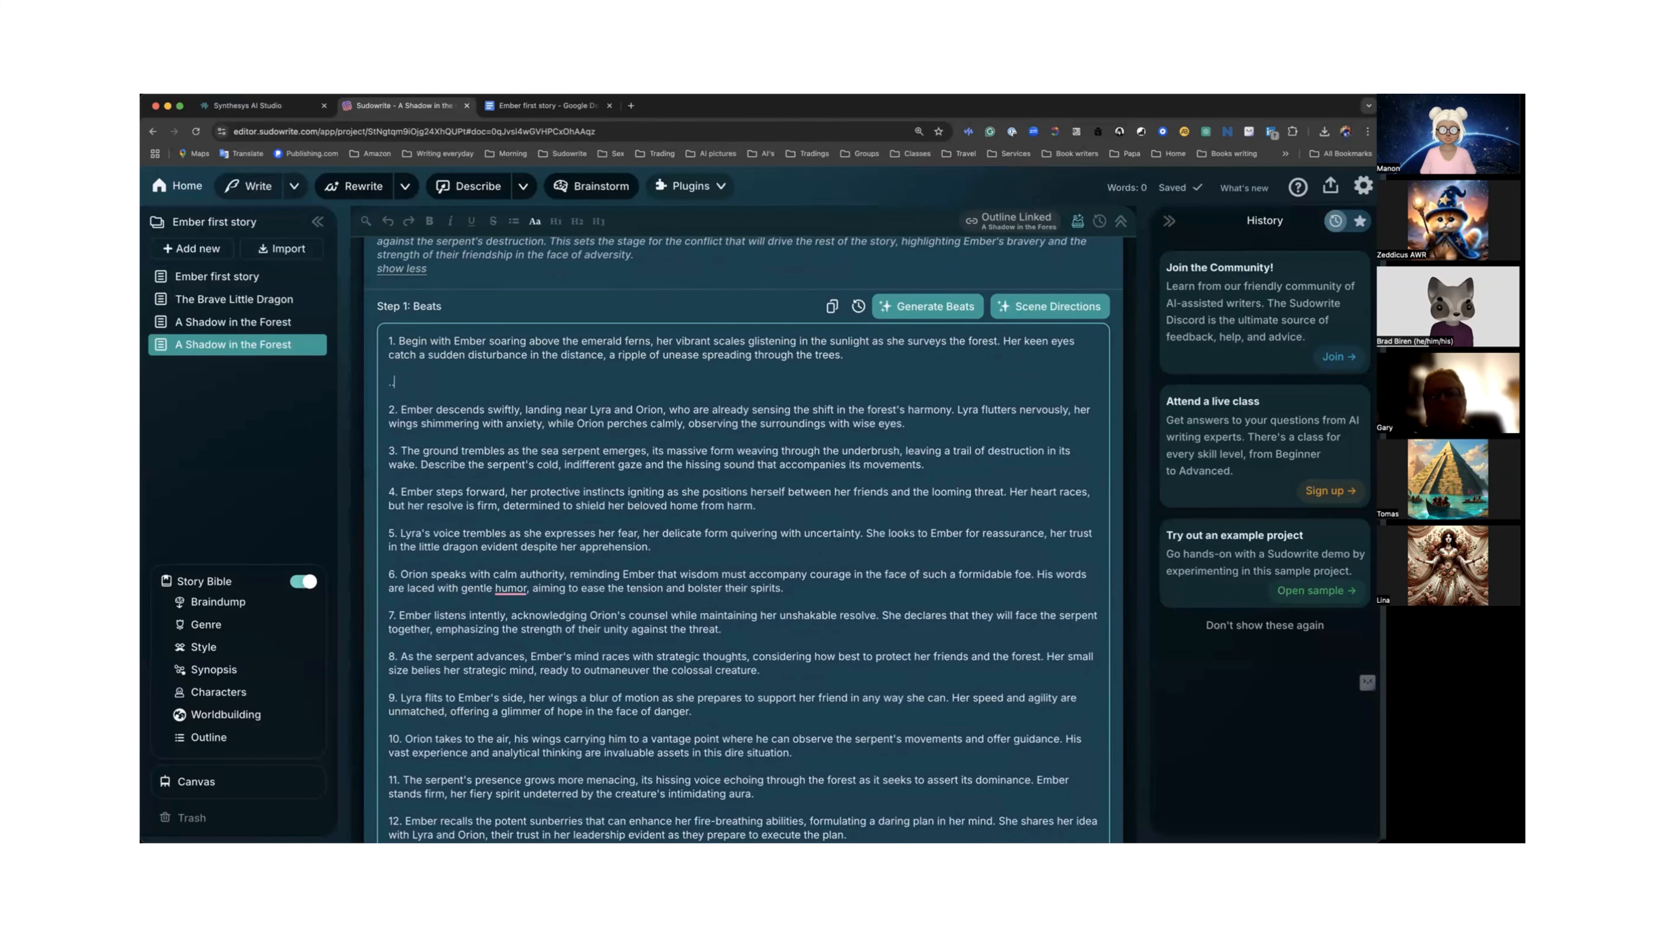
{"action": "scroll", "coordinate": [688, 362], "scroll_direction": "down", "scroll_amount": 5}
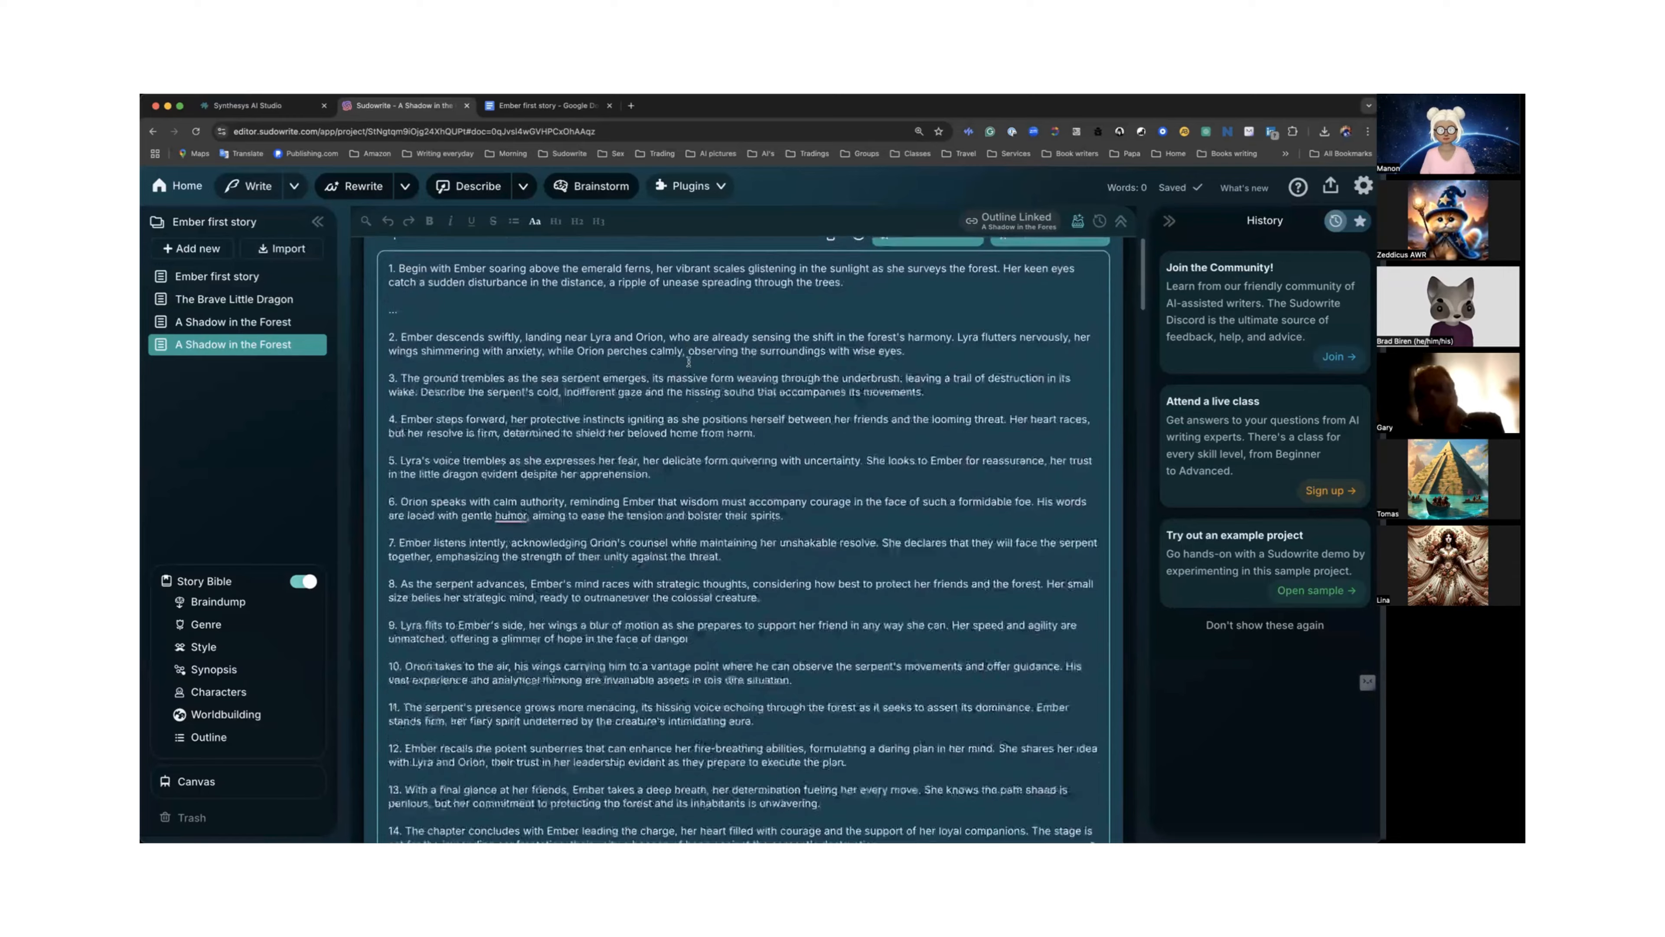
{"action": "scroll", "coordinate": [688, 364], "scroll_direction": "up", "scroll_amount": 6}
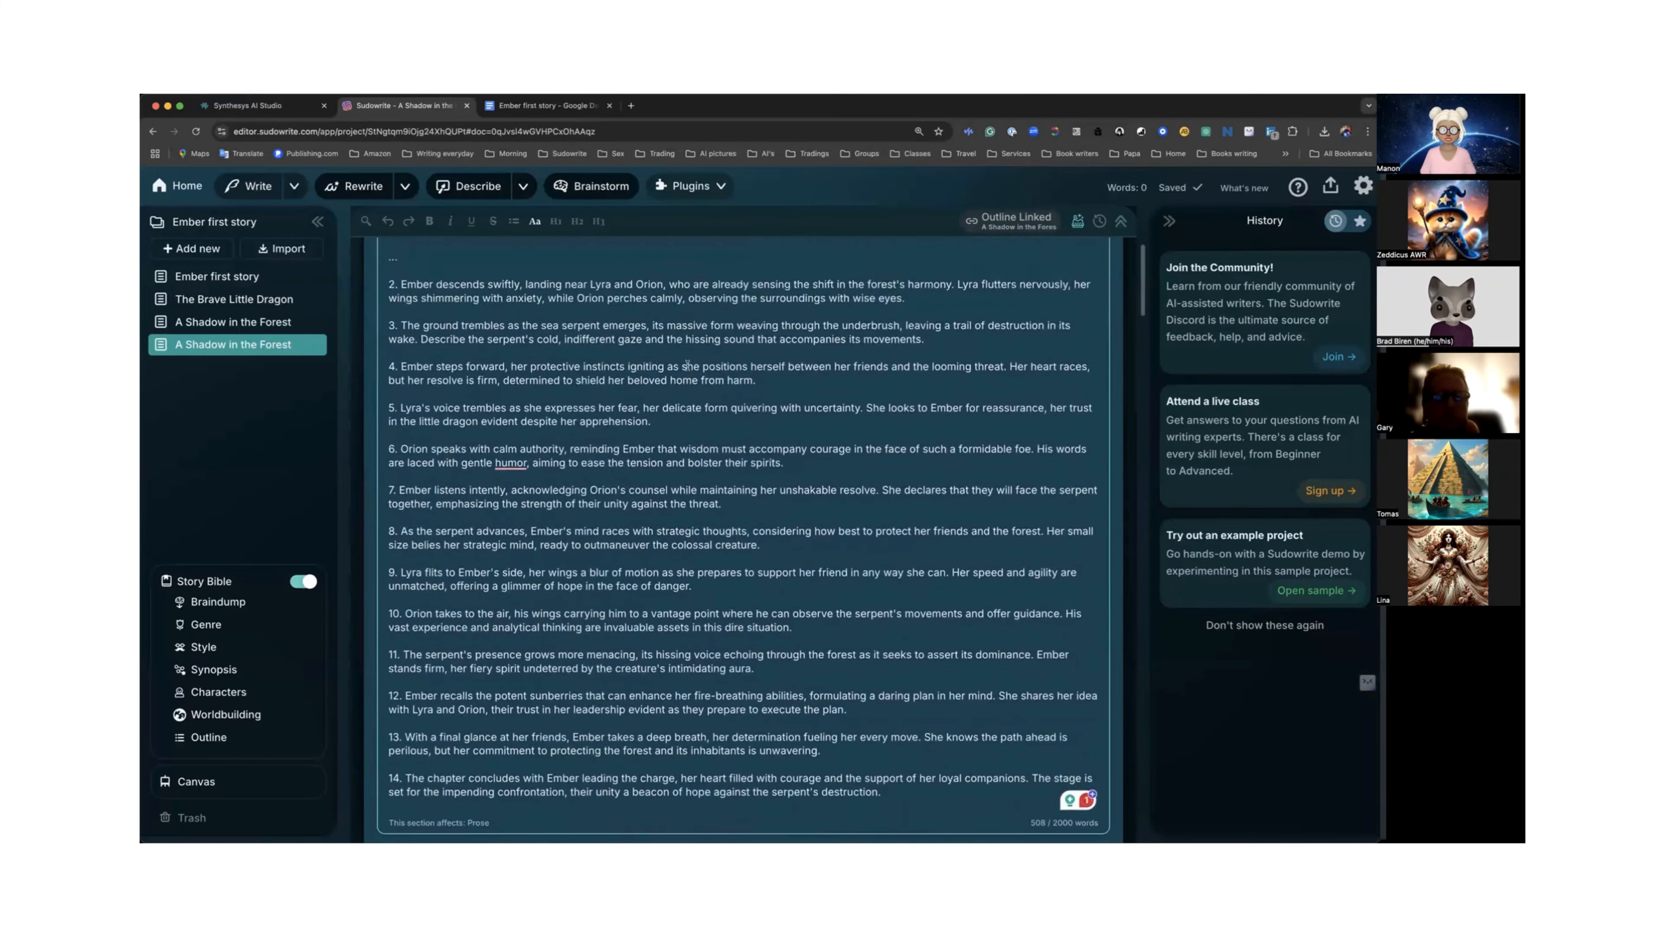
{"action": "scroll", "coordinate": [754, 362], "scroll_direction": "down", "scroll_amount": 7}
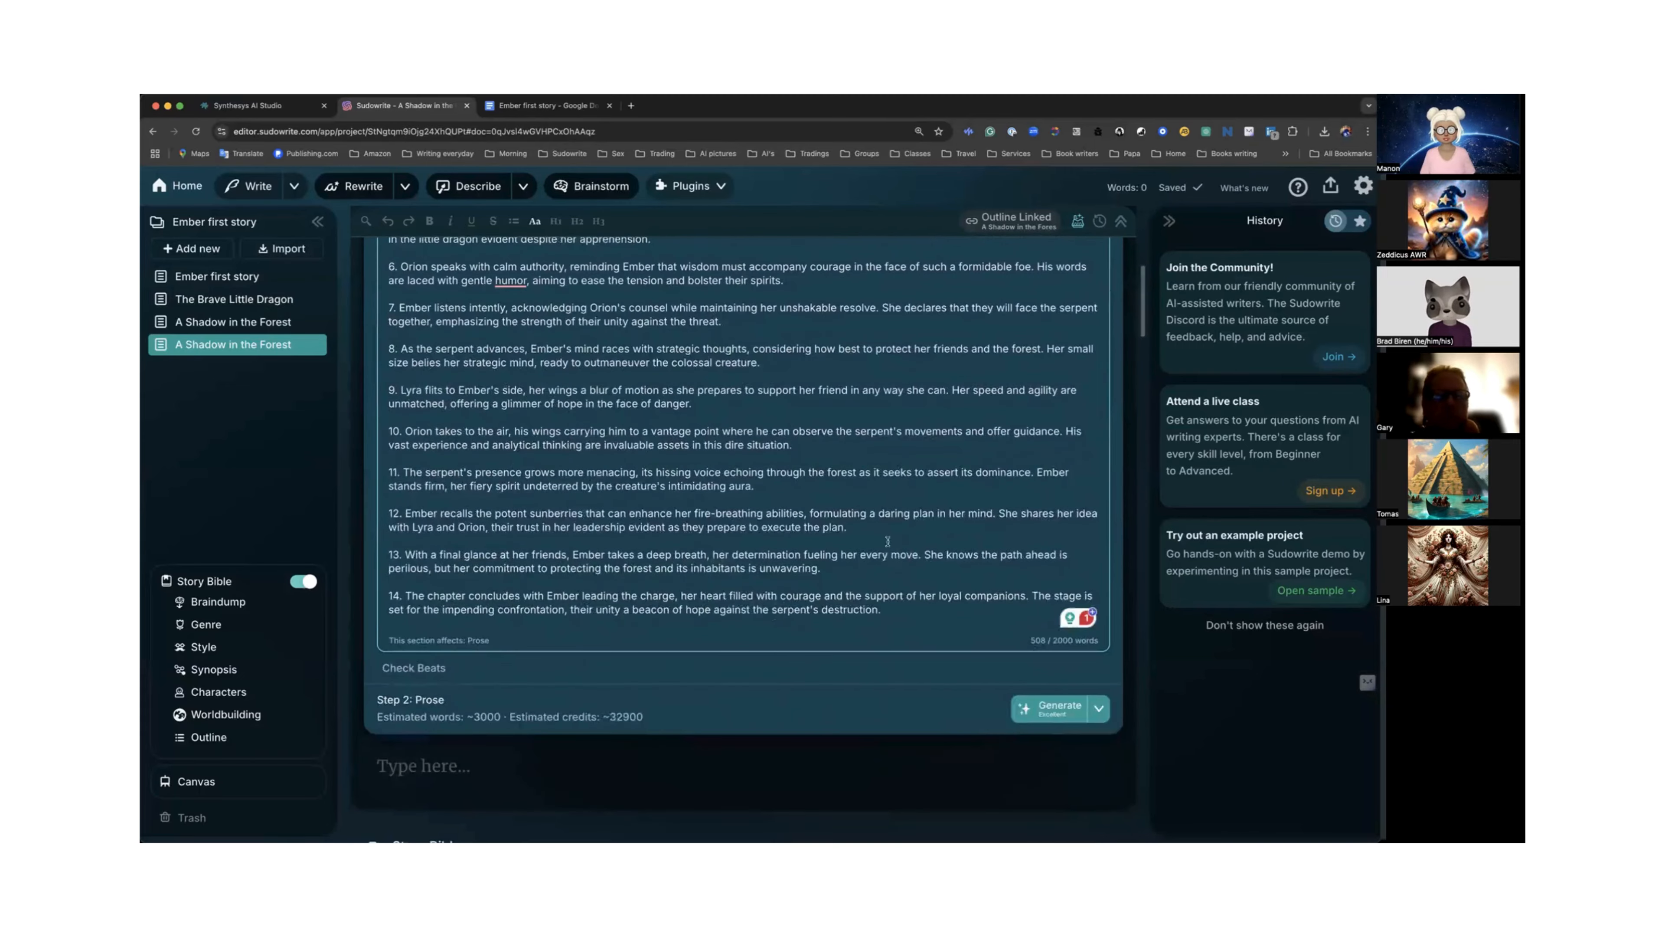
Switch the prose mode to Basic for the chapter's prose generation.
{"action": "left_click", "coordinate": [1099, 709]}
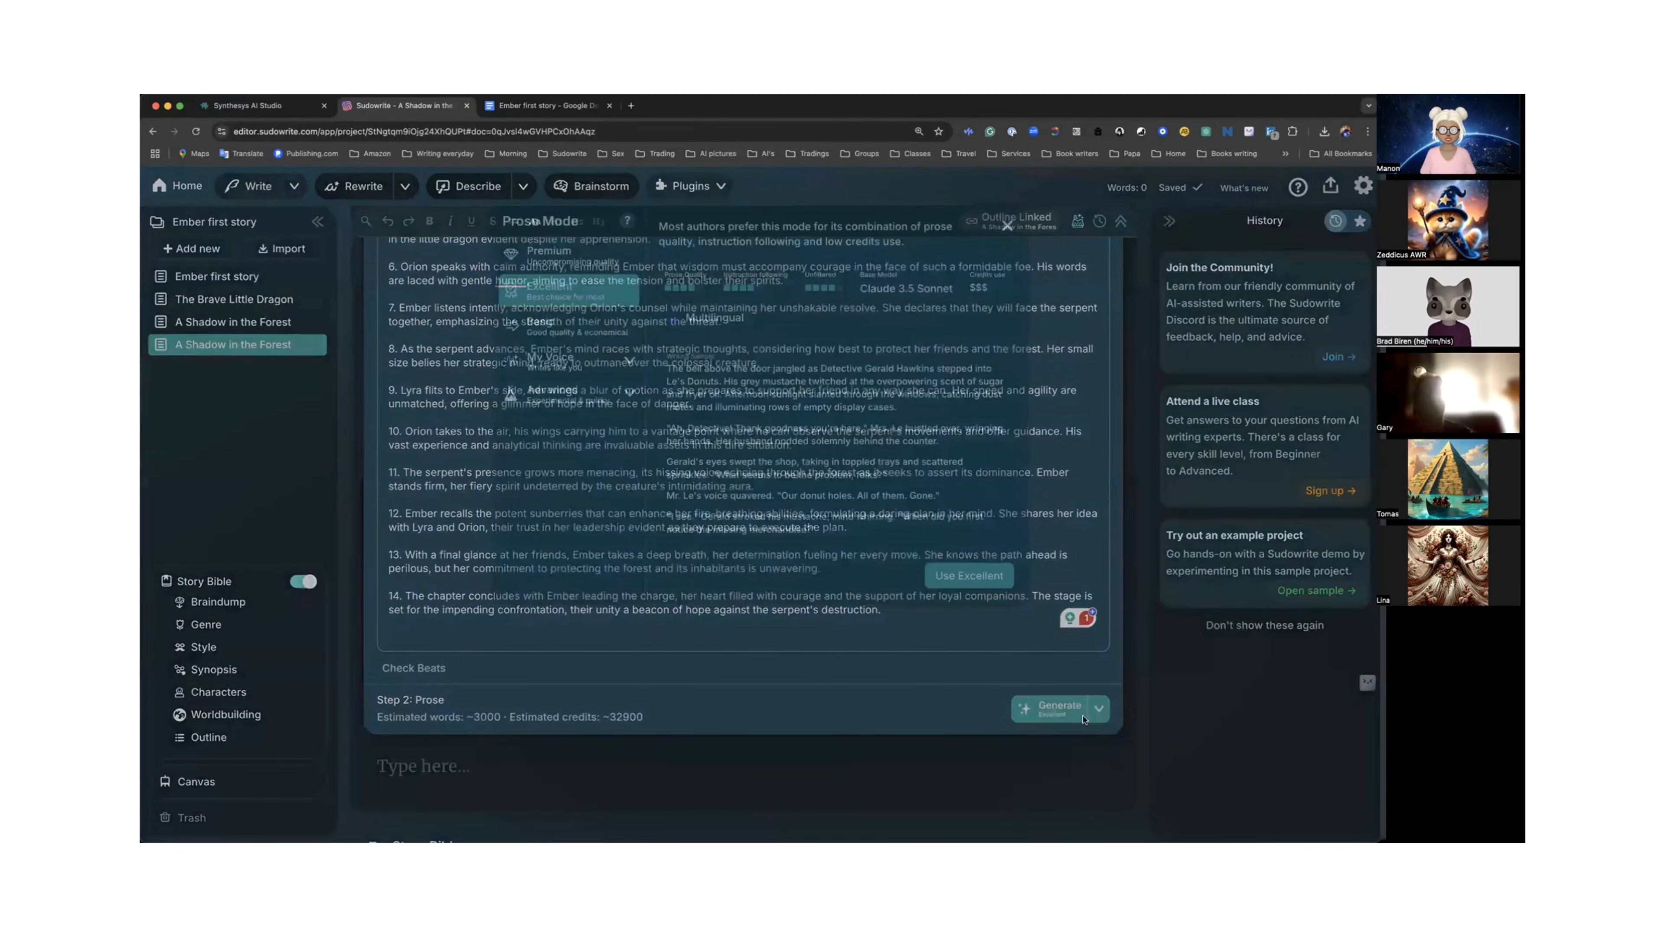
{"action": "left_click", "coordinate": [569, 319]}
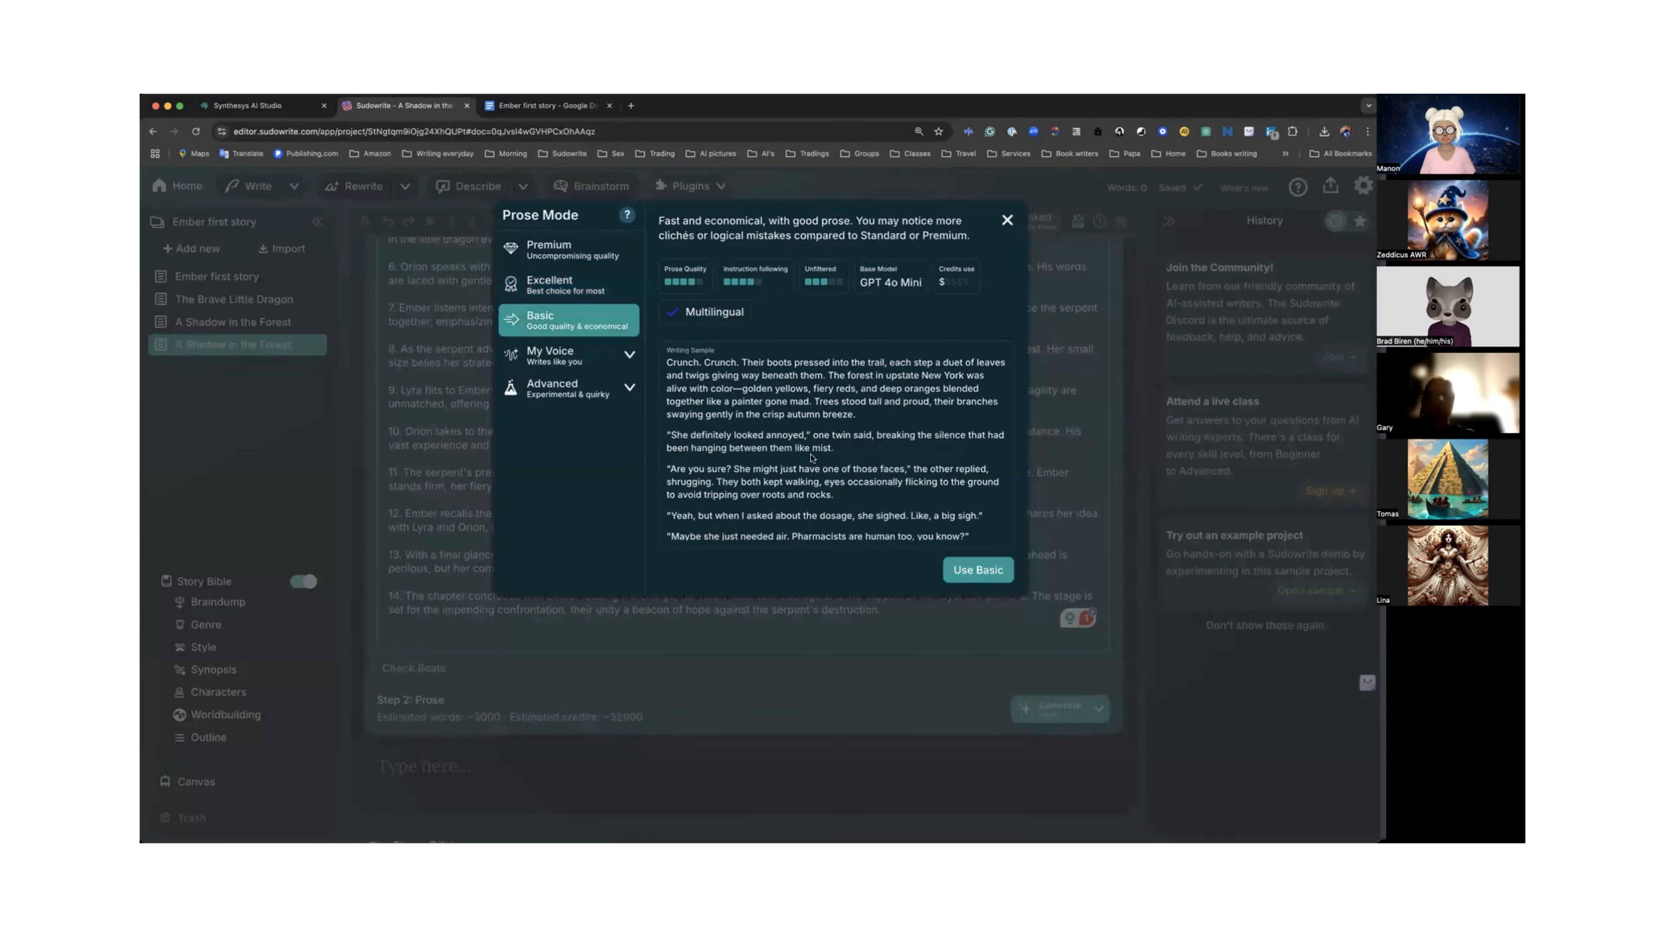
{"action": "left_click", "coordinate": [978, 569]}
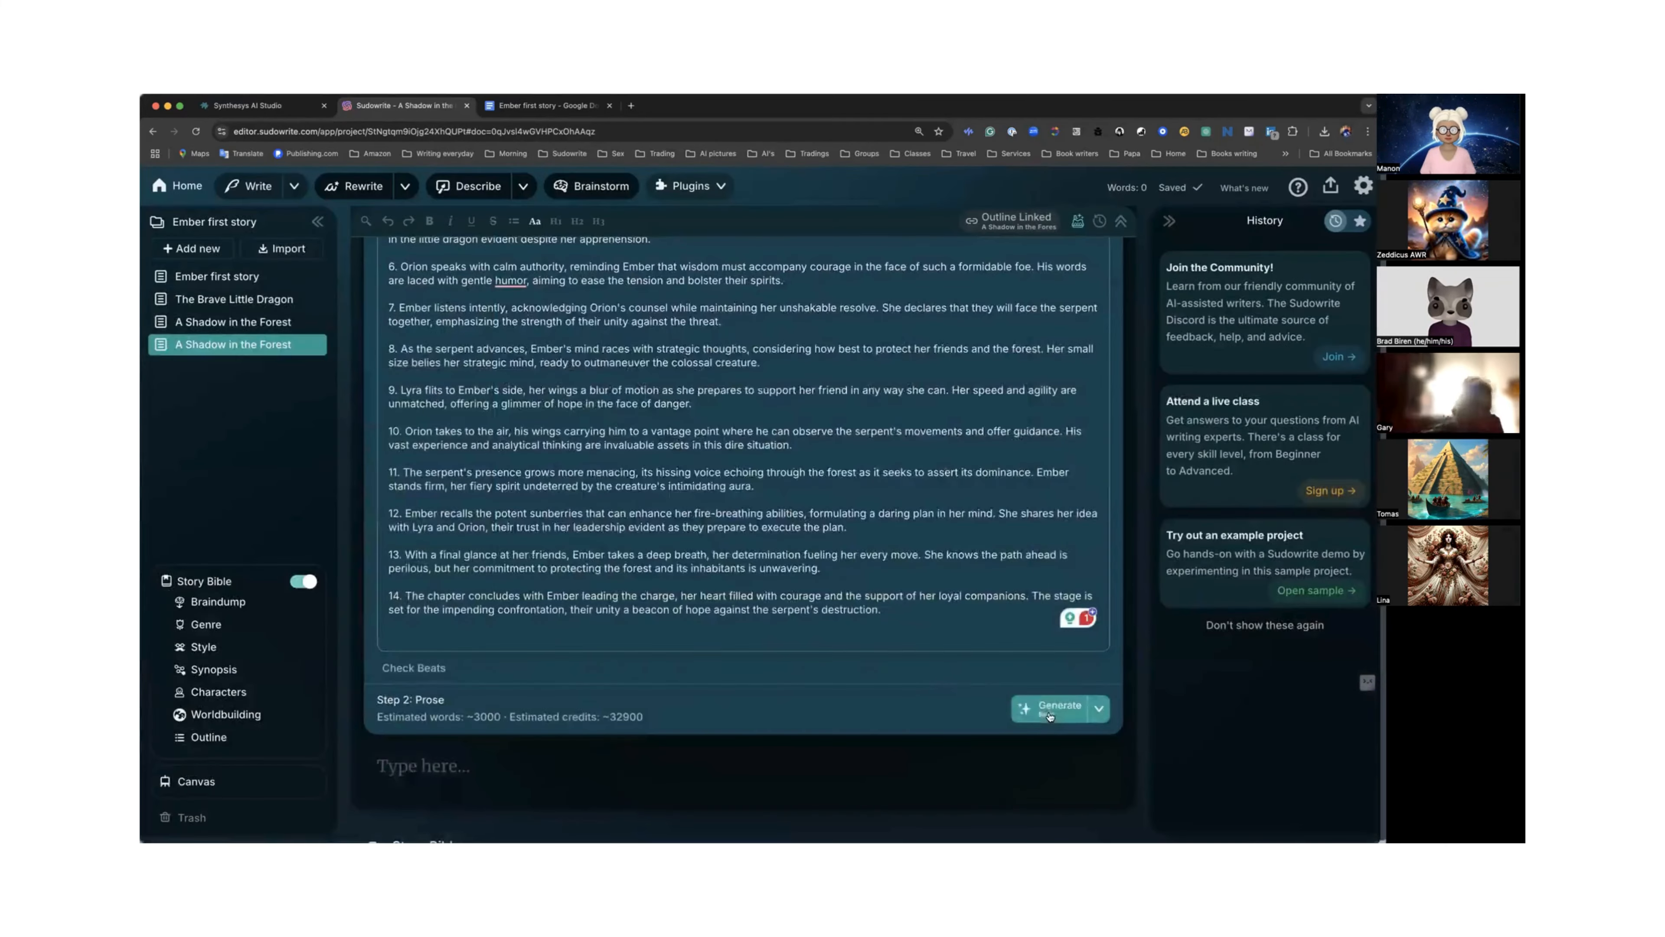
Remove the extra line below the first beat and generate the chapter prose from the beats.
{"action": "scroll", "coordinate": [753, 589], "scroll_direction": "up", "scroll_amount": 10}
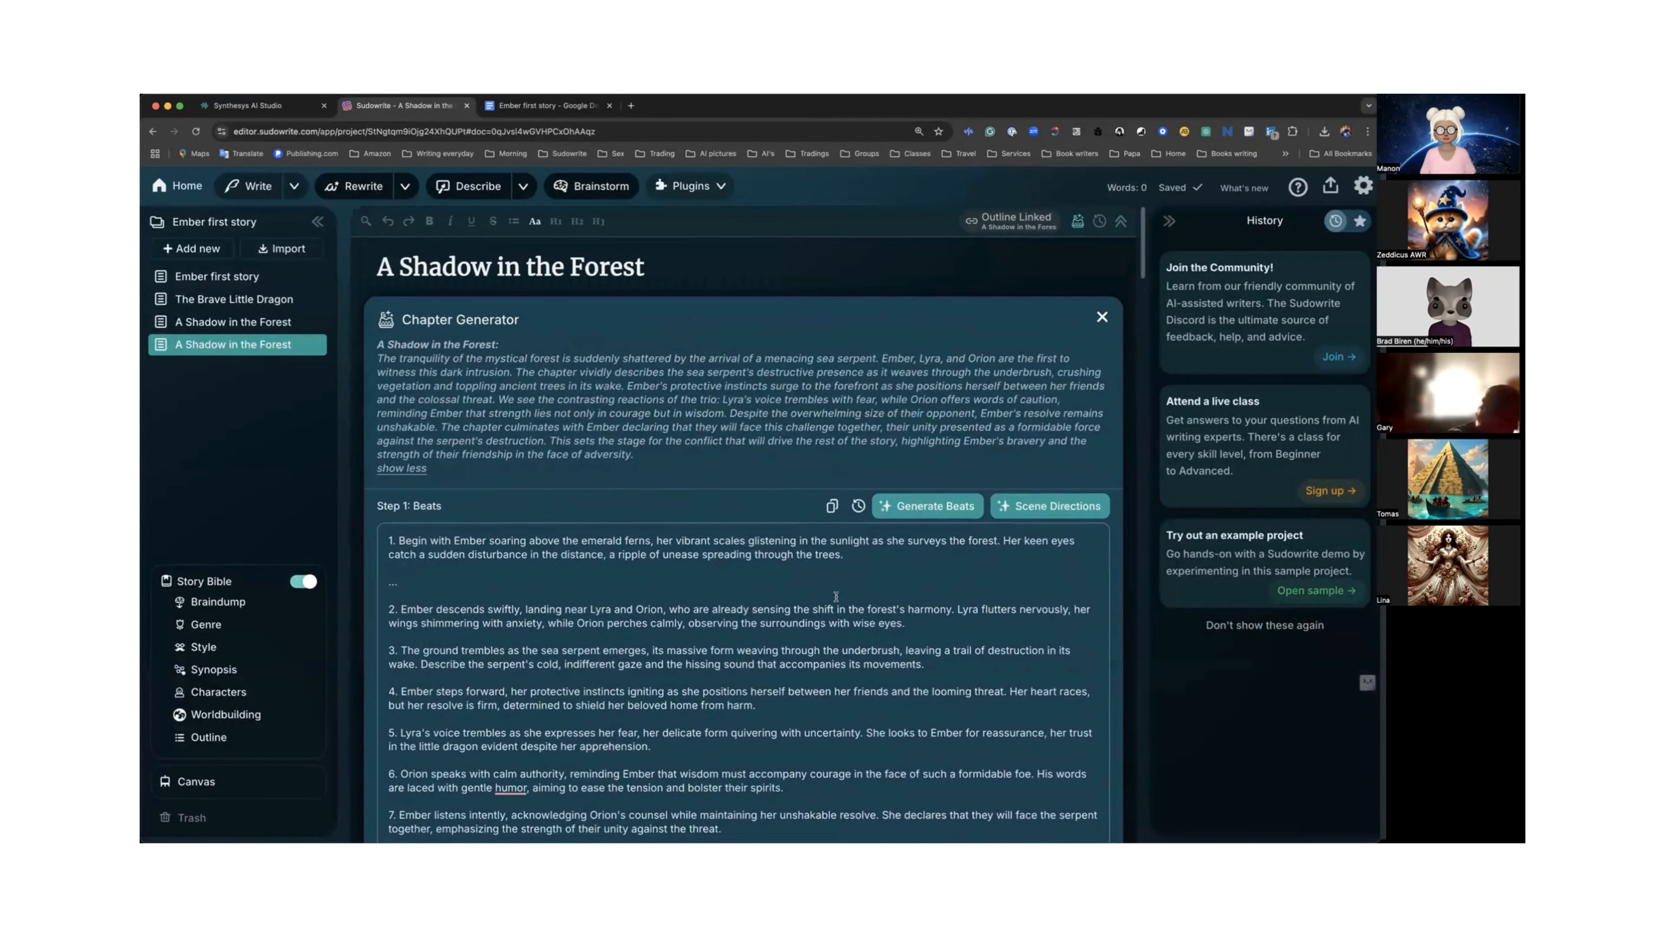
{"action": "left_click", "coordinate": [433, 582]}
{"action": "key", "text": "BackSpace"}
{"action": "key", "text": "BackSpace"}
{"action": "key", "text": "BackSpace"}
{"action": "key", "text": "BackSpace"}
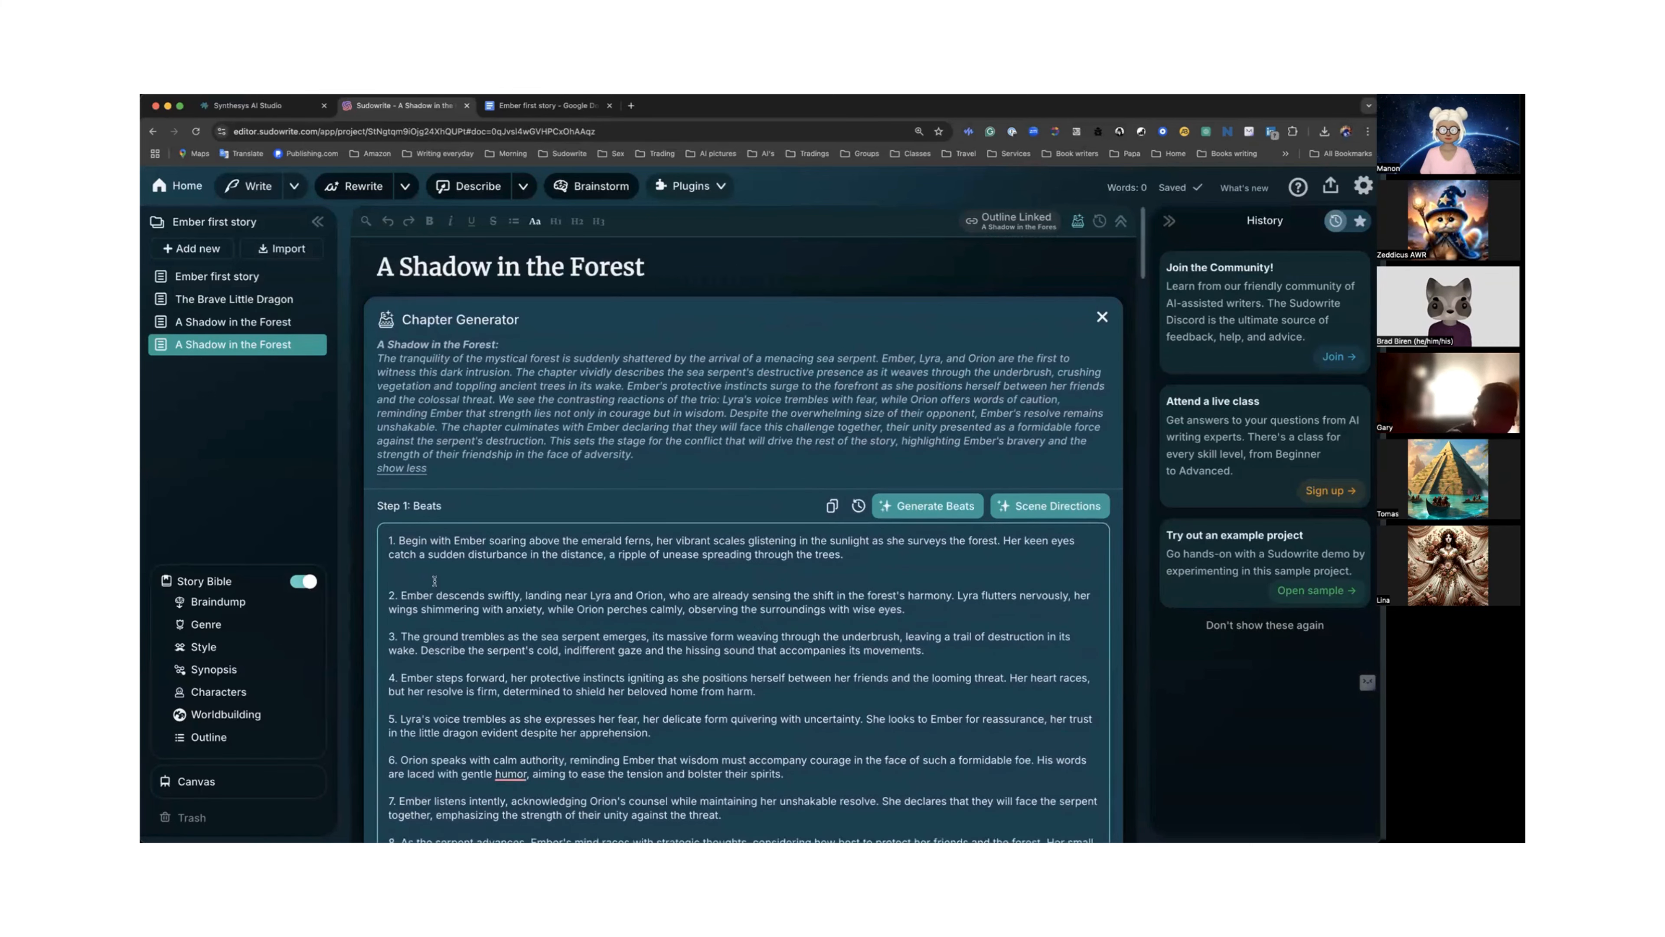
{"action": "scroll", "coordinate": [711, 646], "scroll_direction": "down", "scroll_amount": 6}
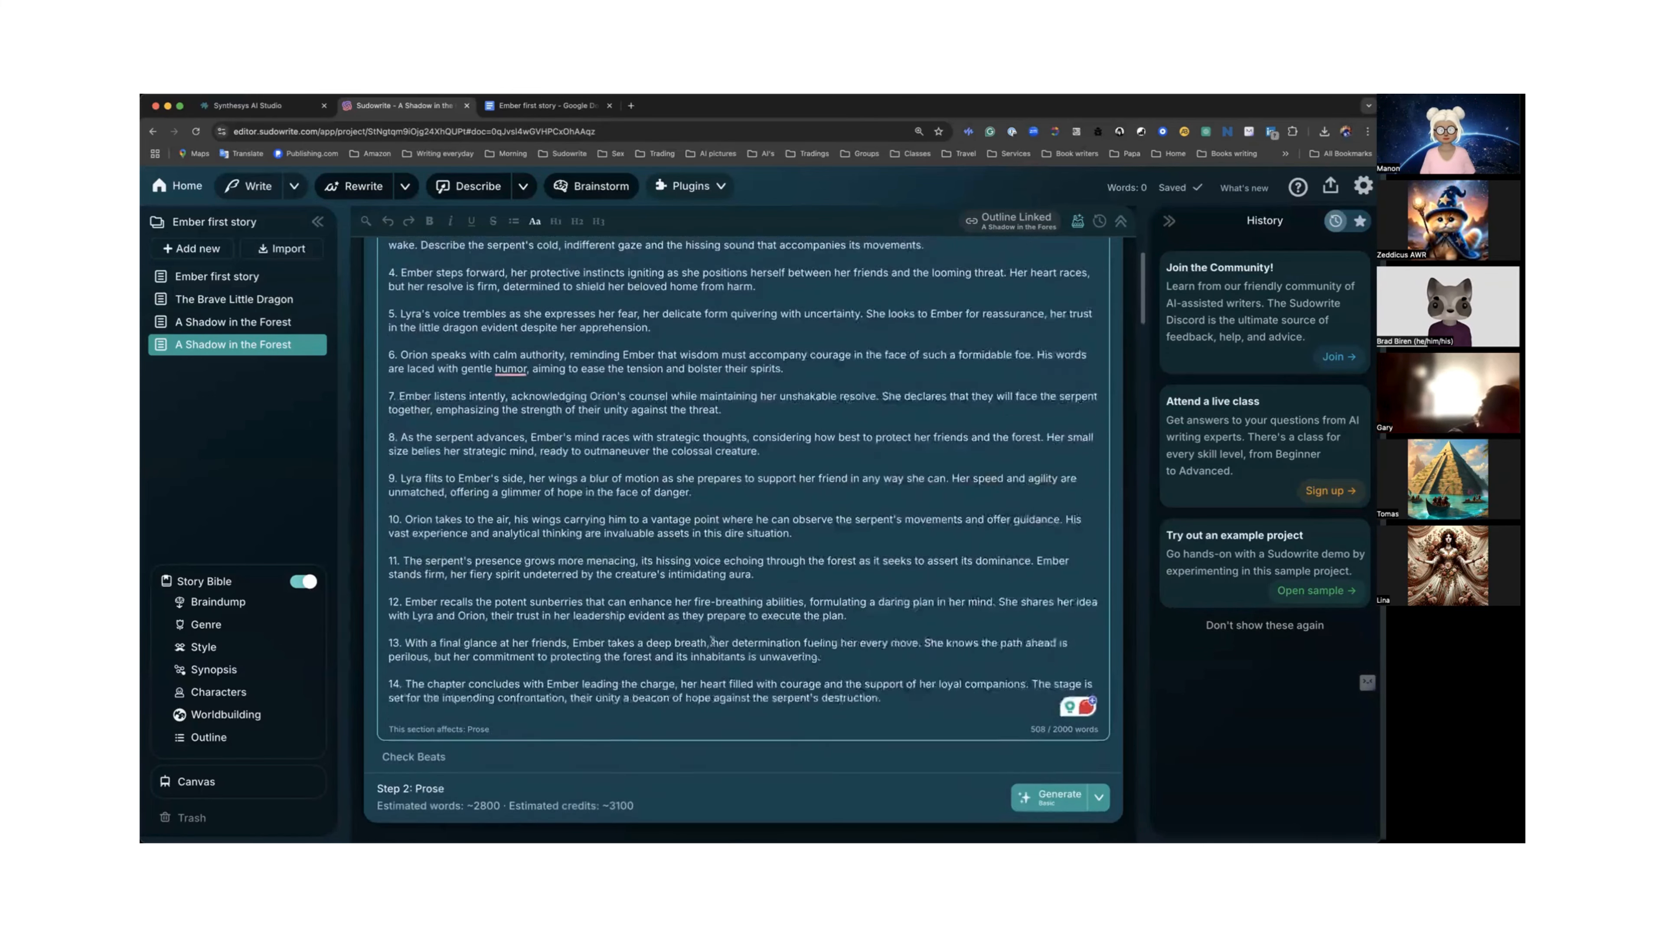
{"action": "left_click", "coordinate": [1053, 764]}
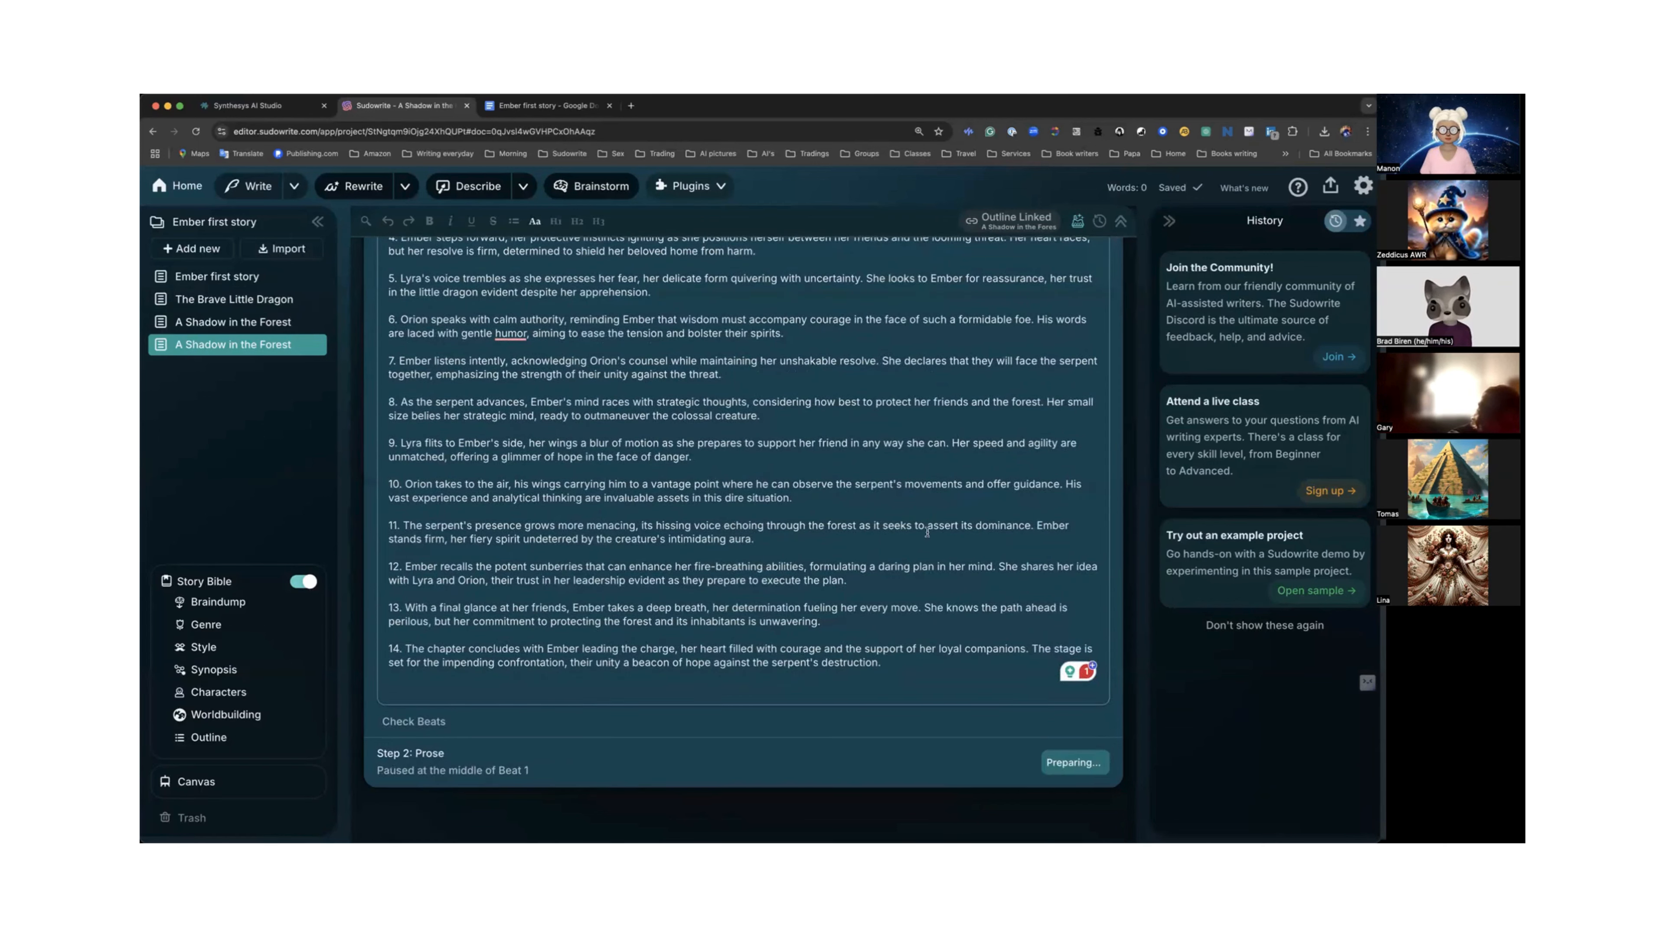
Read through the prose being written for the beats as generation continues.
{"action": "scroll", "coordinate": [927, 532], "scroll_direction": "up", "scroll_amount": 3}
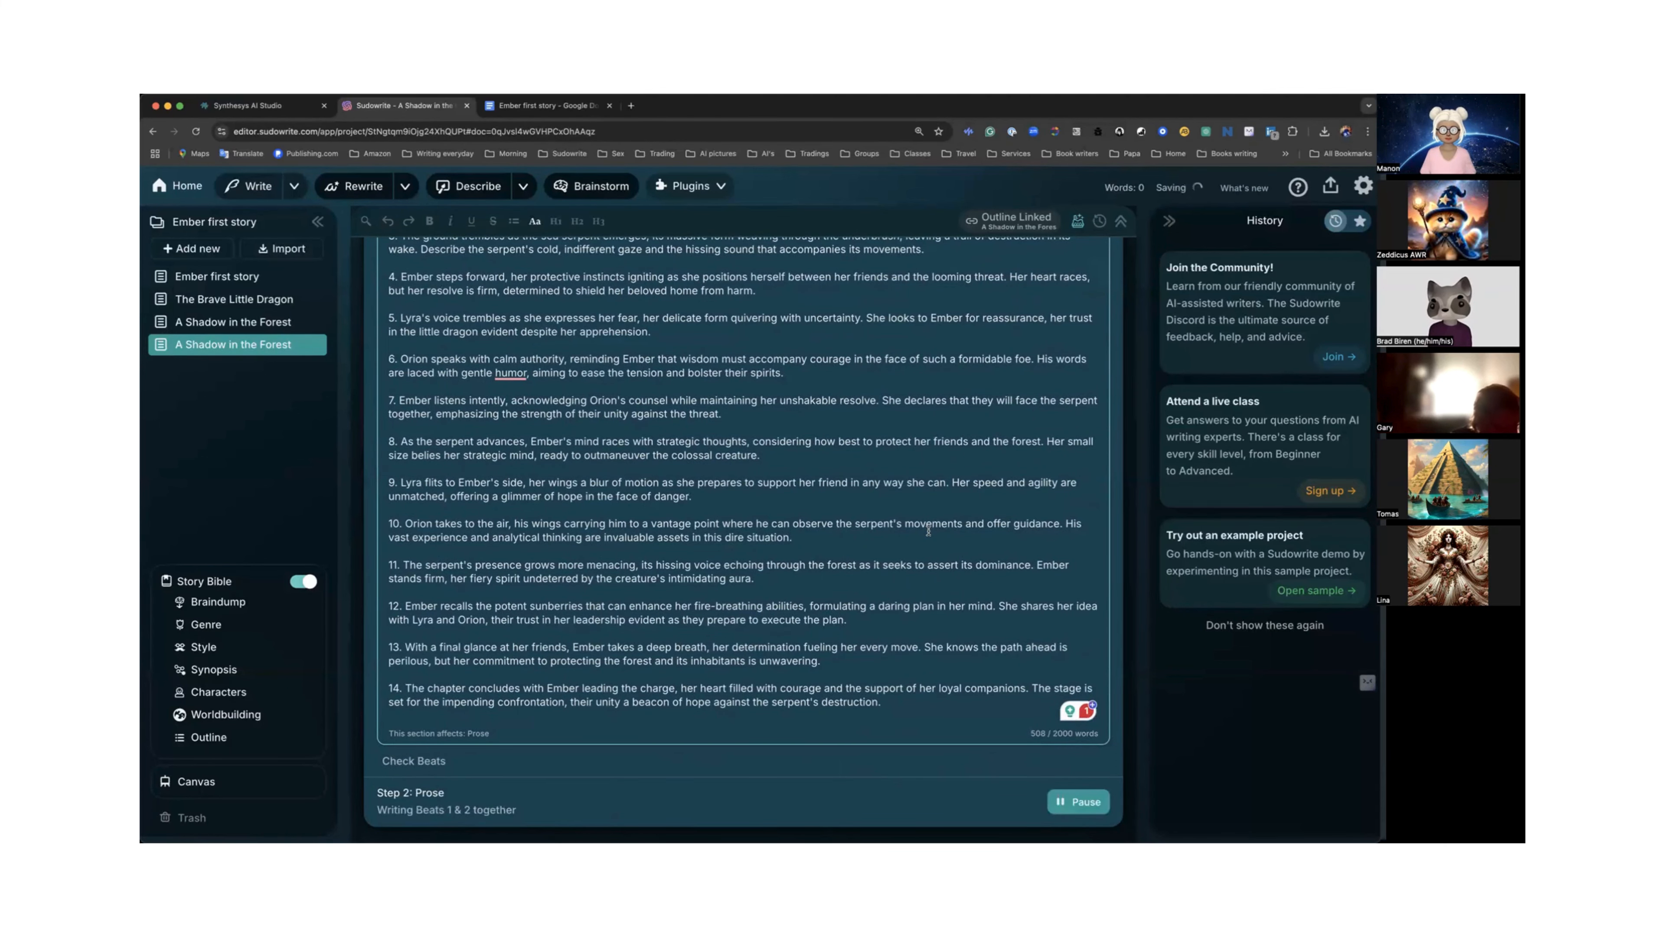
{"action": "scroll", "coordinate": [928, 532], "scroll_direction": "down", "scroll_amount": 4}
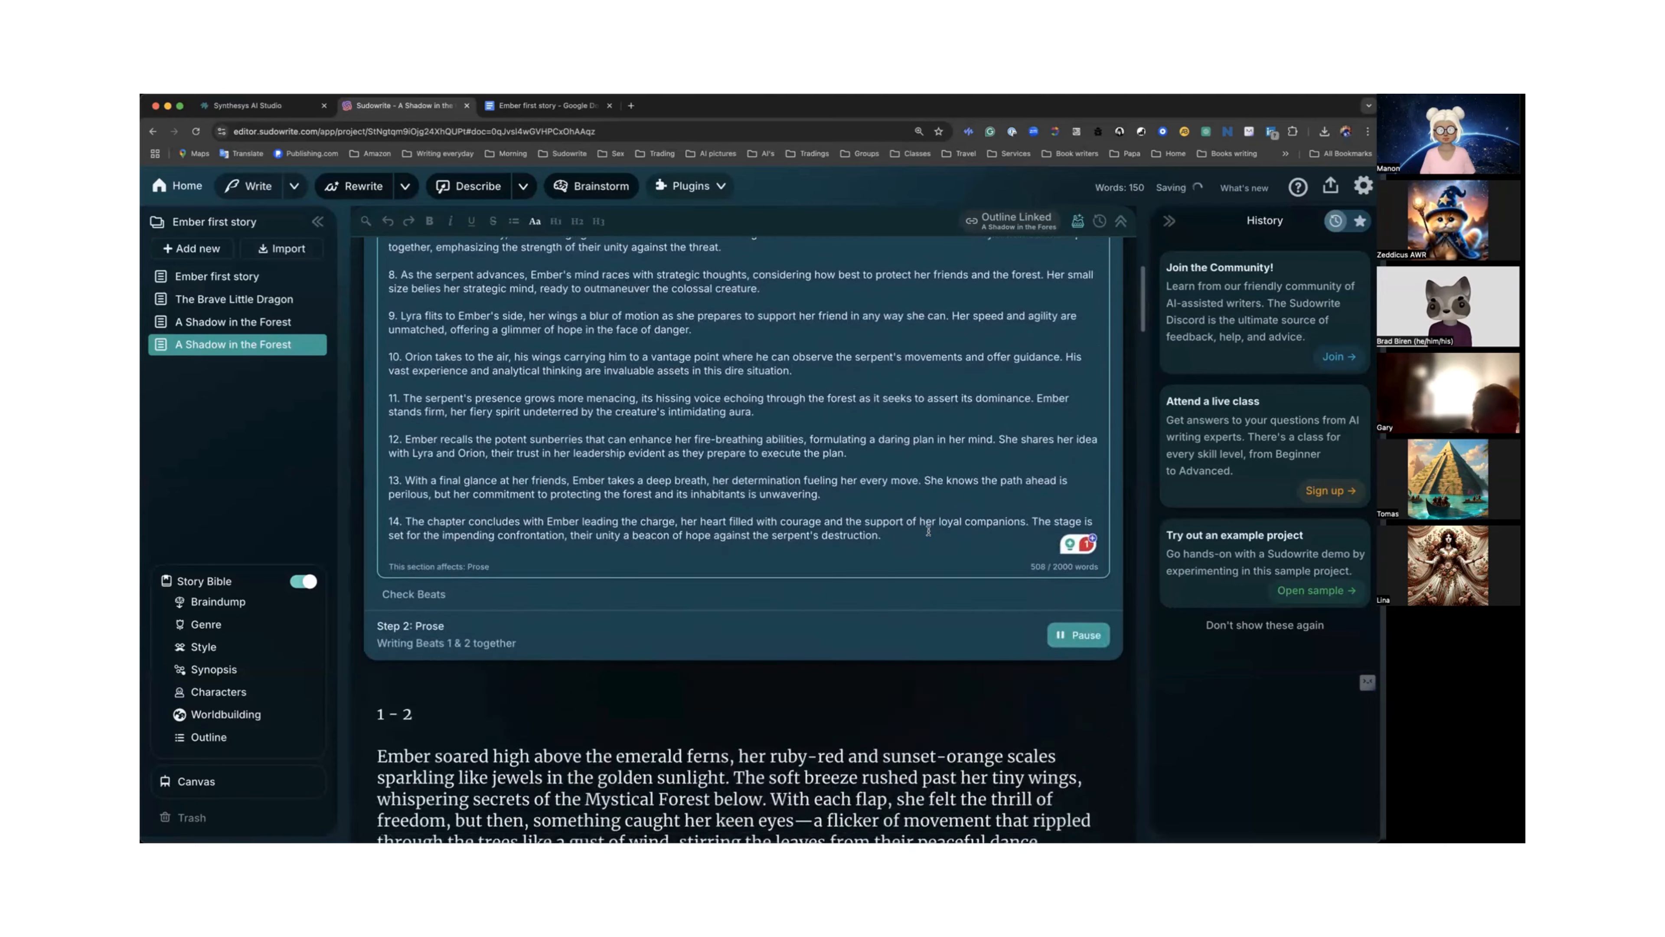
{"action": "scroll", "coordinate": [928, 534], "scroll_direction": "down", "scroll_amount": 2}
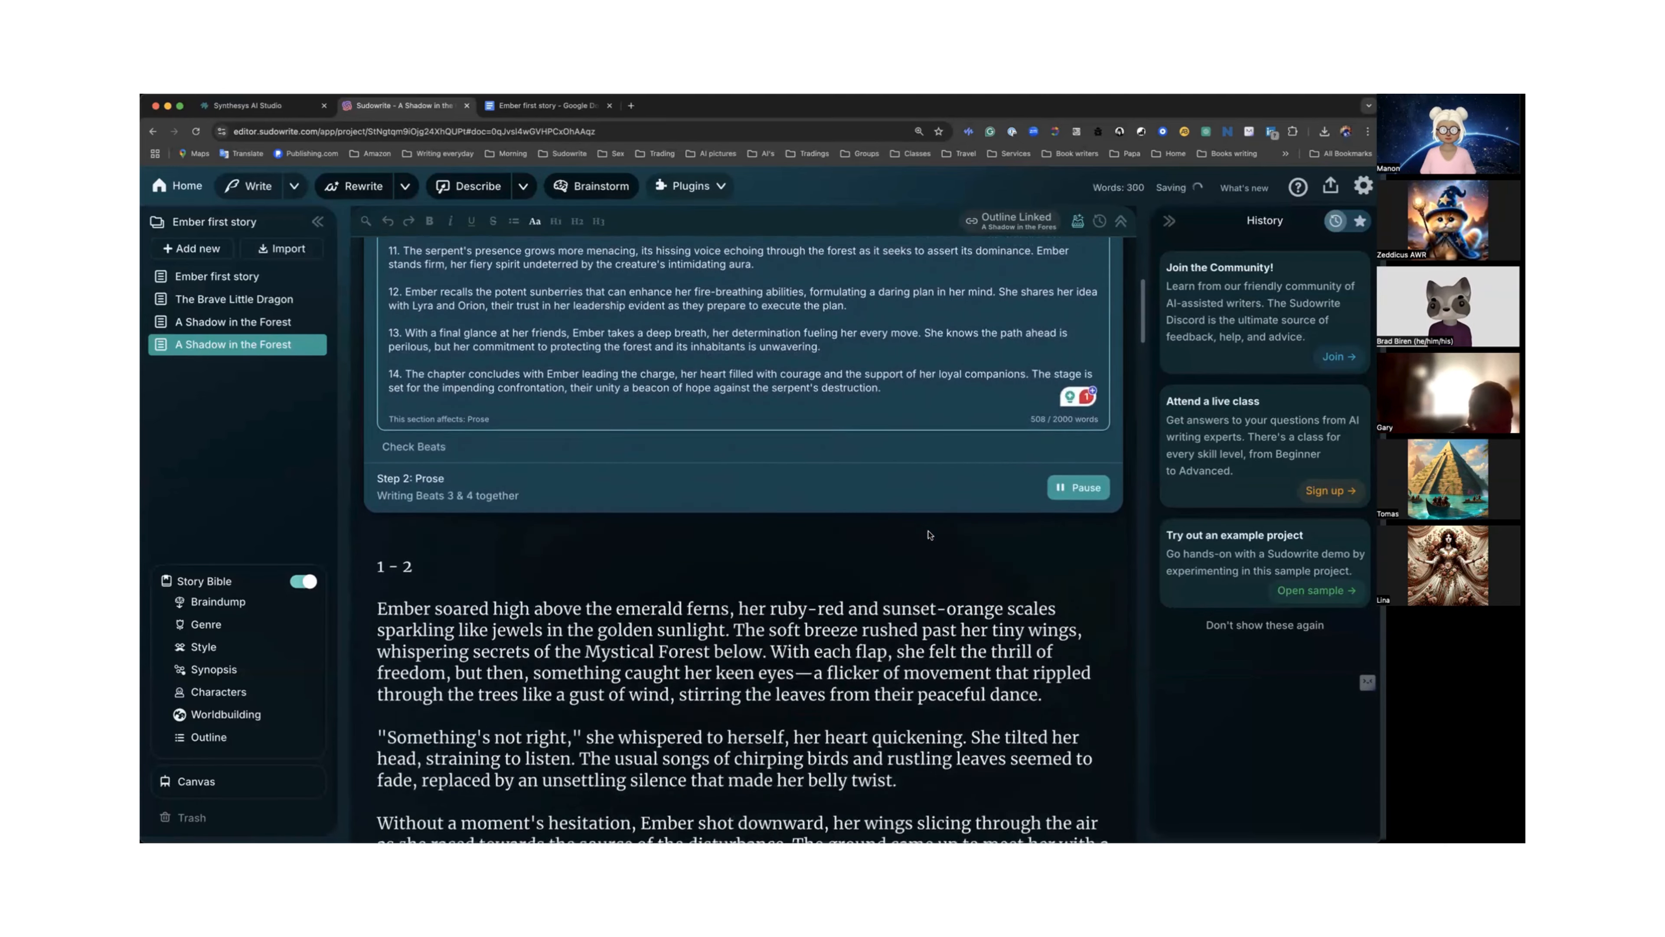
{"action": "scroll", "coordinate": [928, 534], "scroll_direction": "down", "scroll_amount": 6}
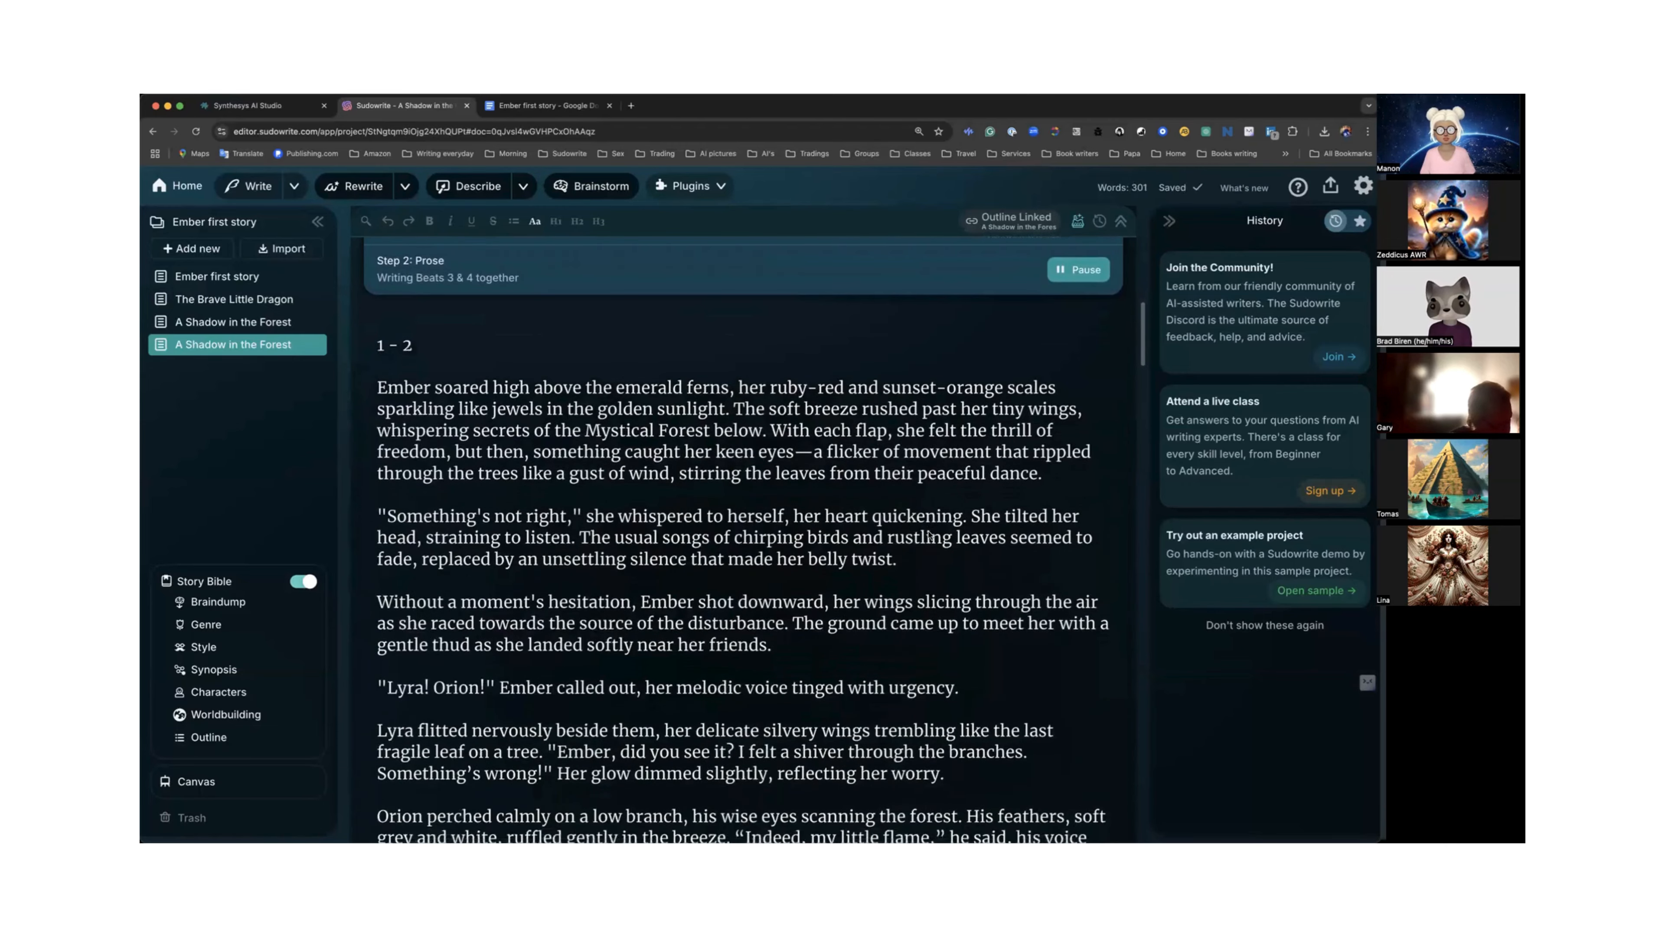
{"action": "scroll", "coordinate": [928, 535], "scroll_direction": "down", "scroll_amount": 6}
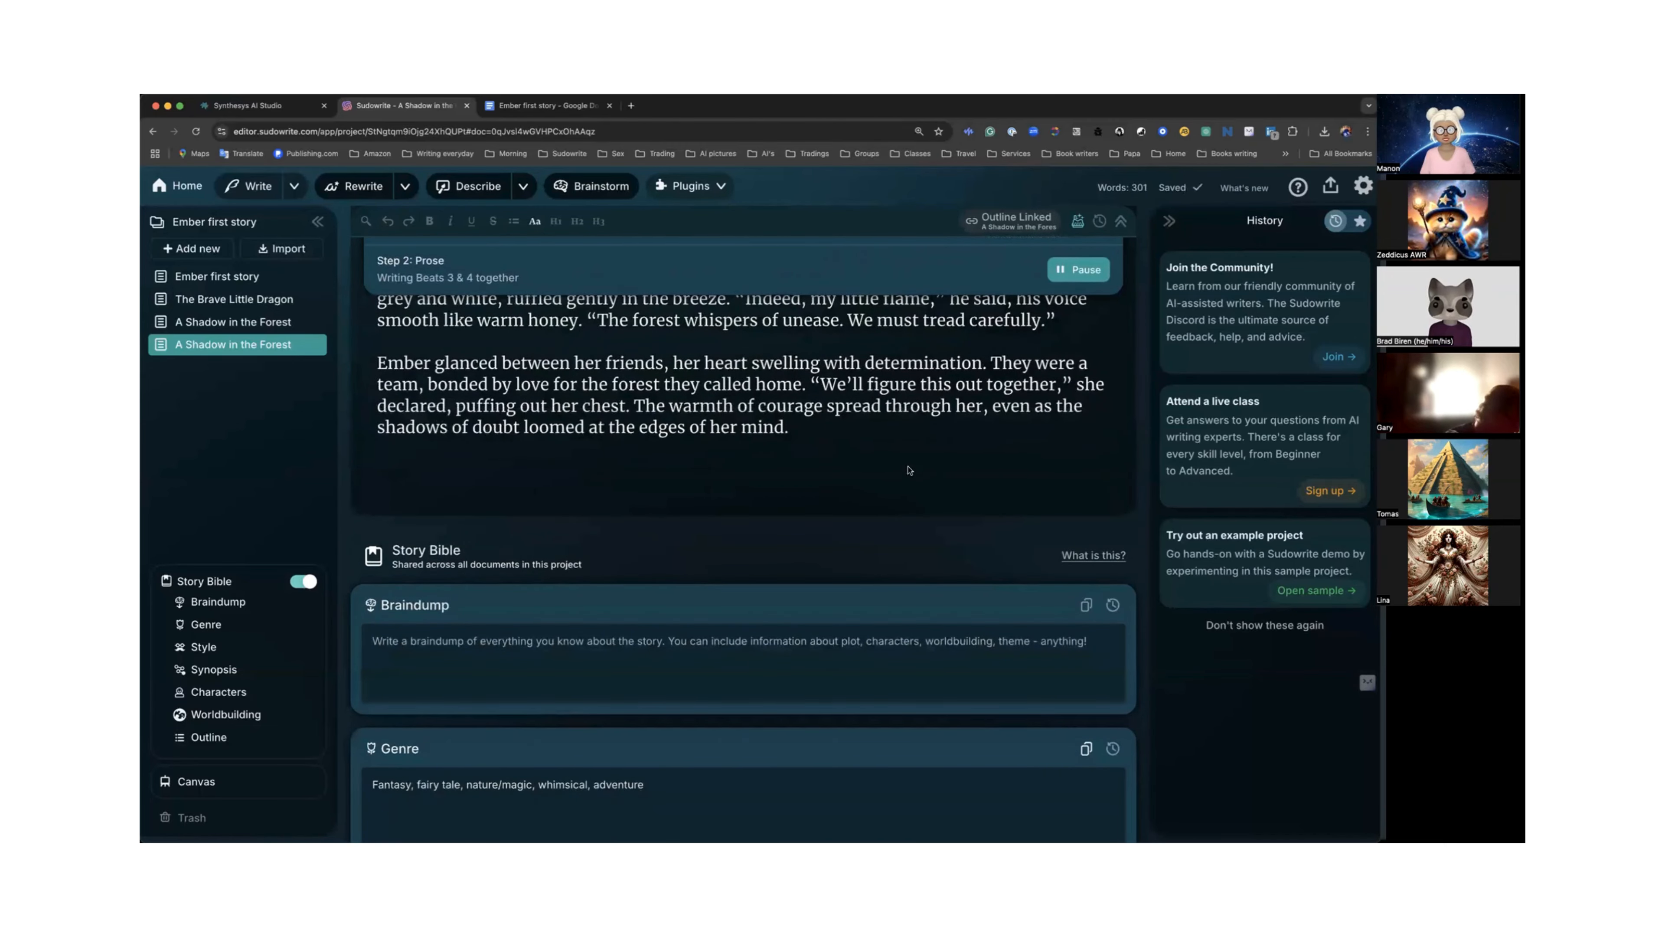
{"action": "scroll", "coordinate": [880, 450], "scroll_direction": "up", "scroll_amount": 3}
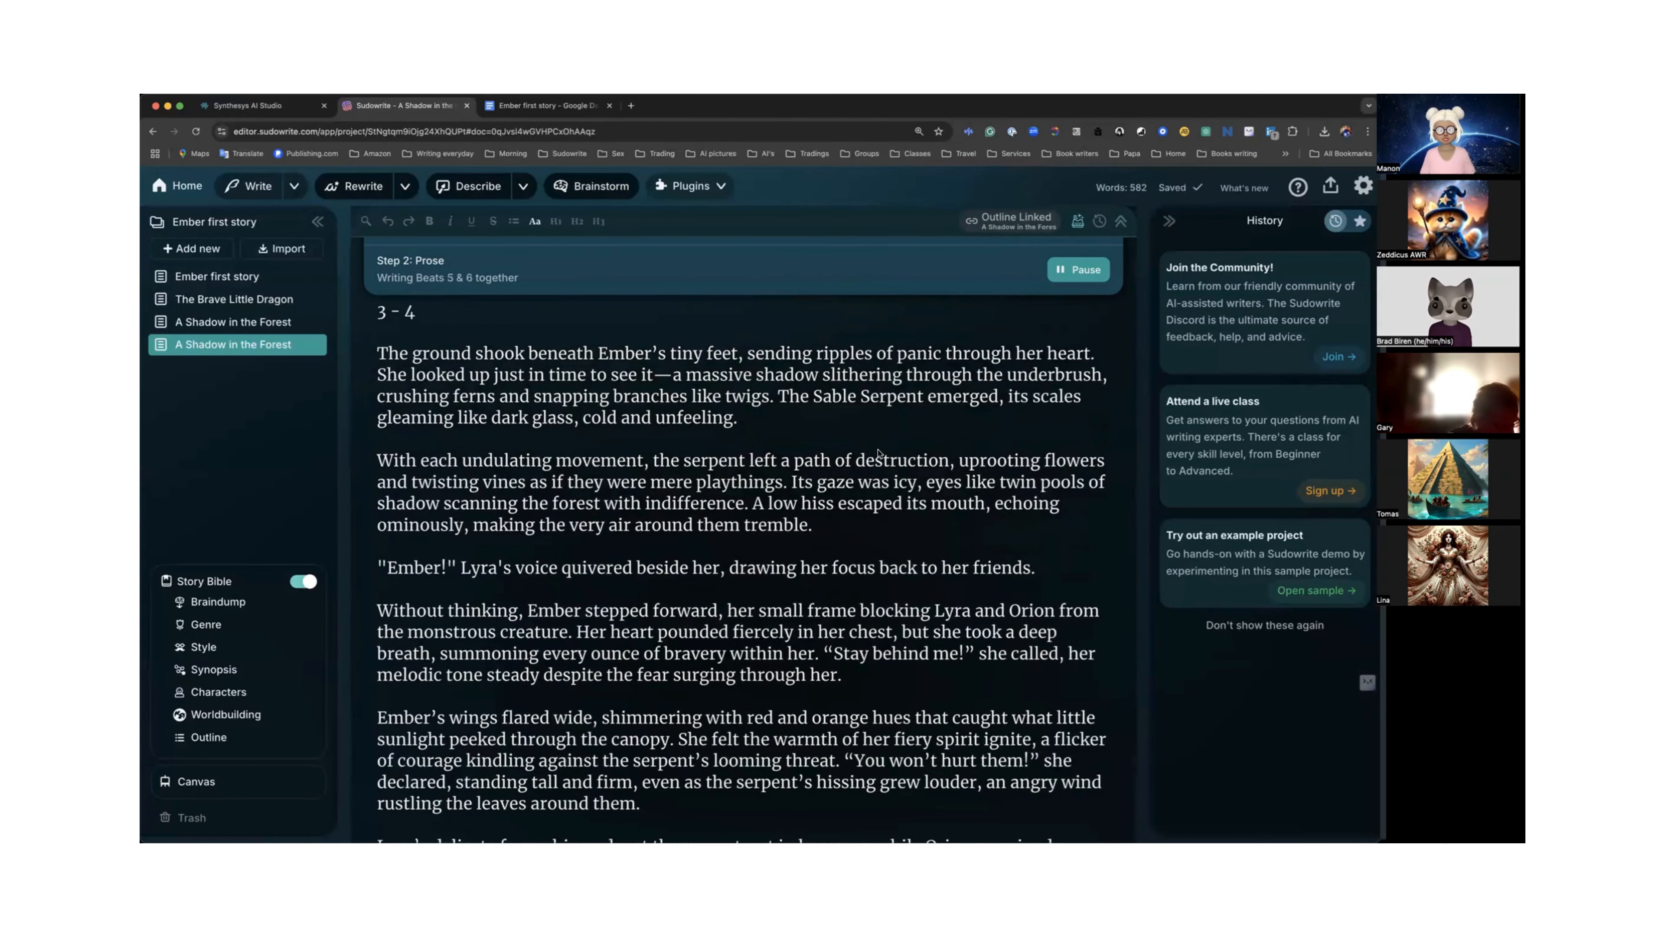
{"action": "scroll", "coordinate": [880, 453], "scroll_direction": "down", "scroll_amount": 2}
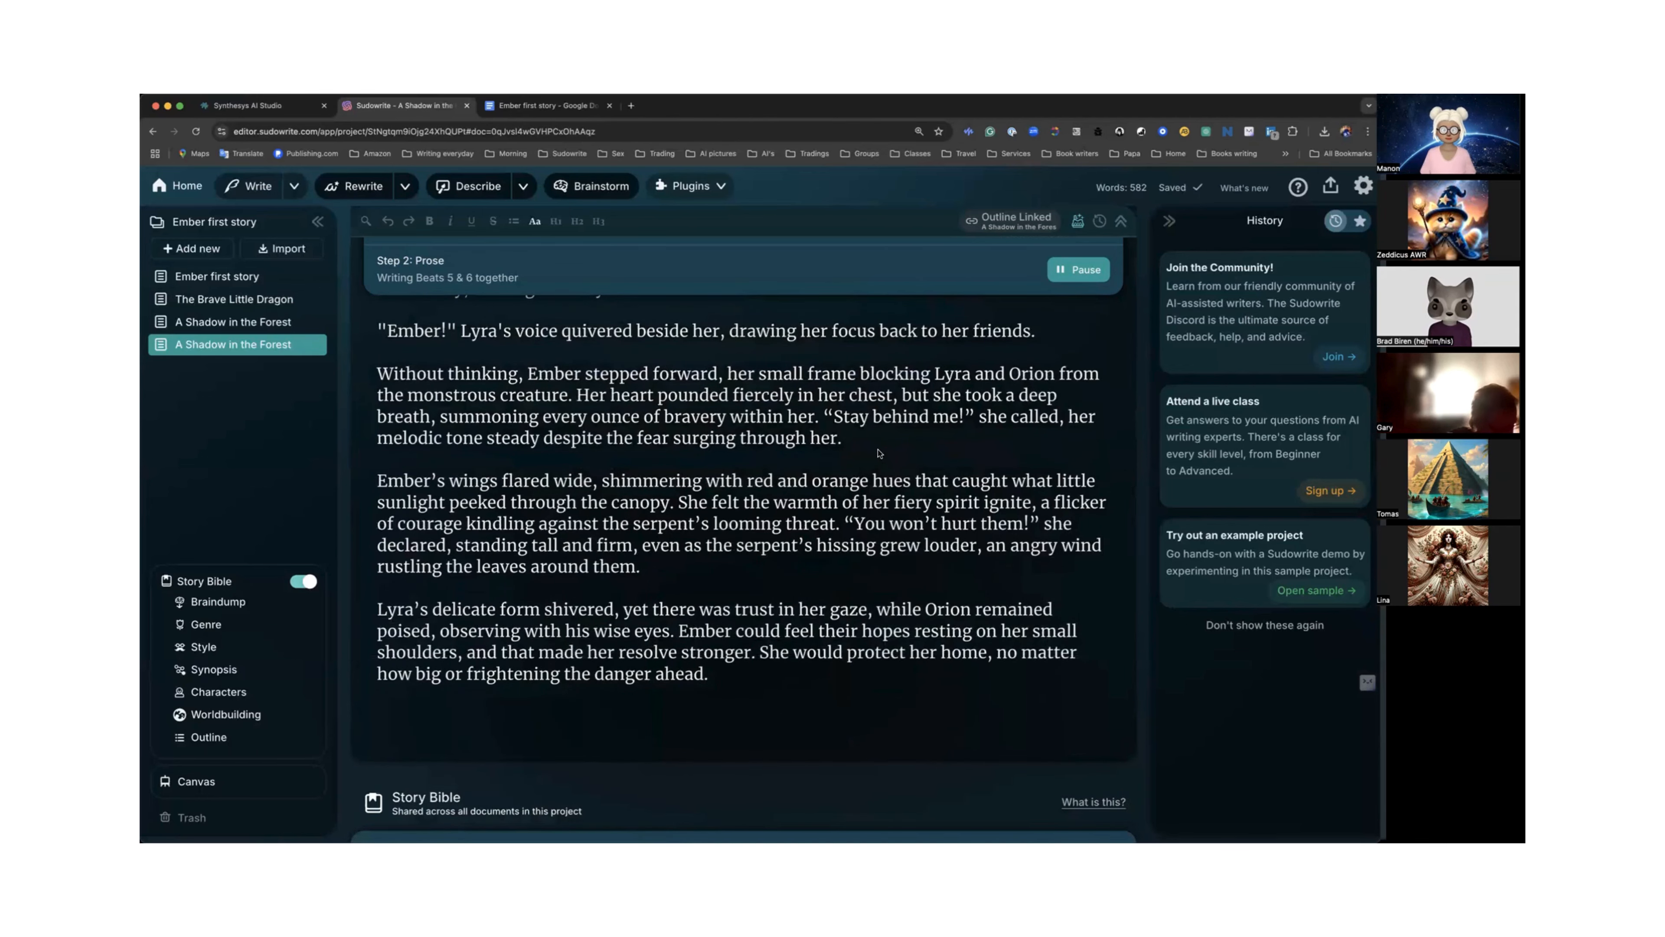
{"action": "scroll", "coordinate": [863, 445], "scroll_direction": "up", "scroll_amount": 15}
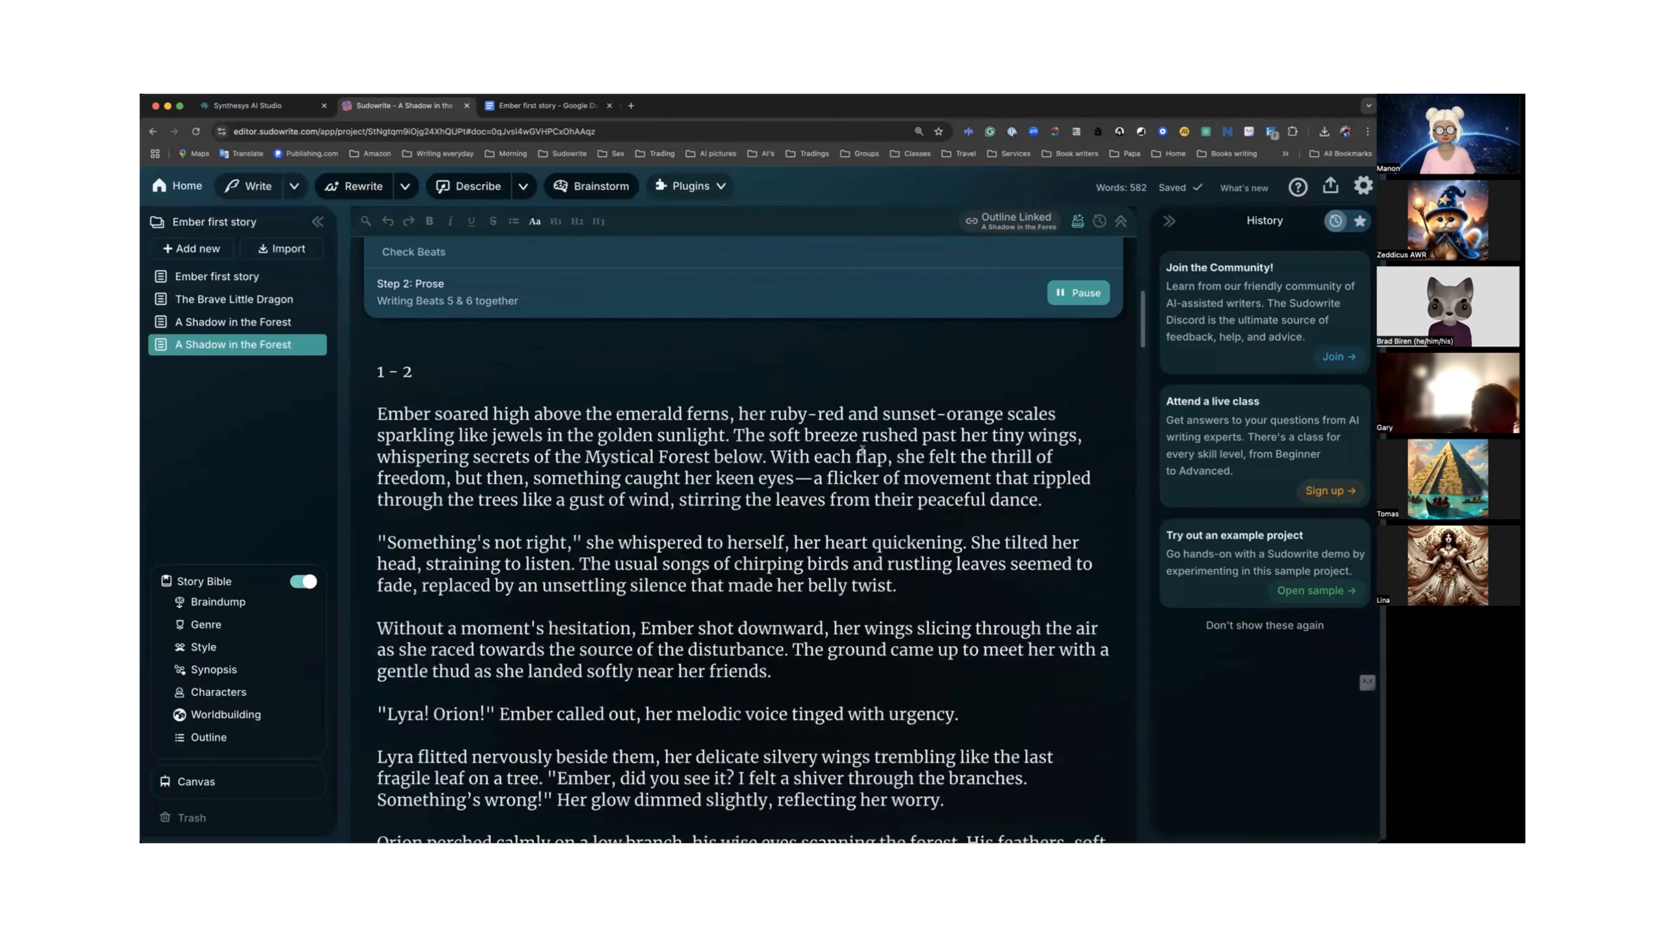
{"action": "scroll", "coordinate": [863, 450], "scroll_direction": "up", "scroll_amount": 6}
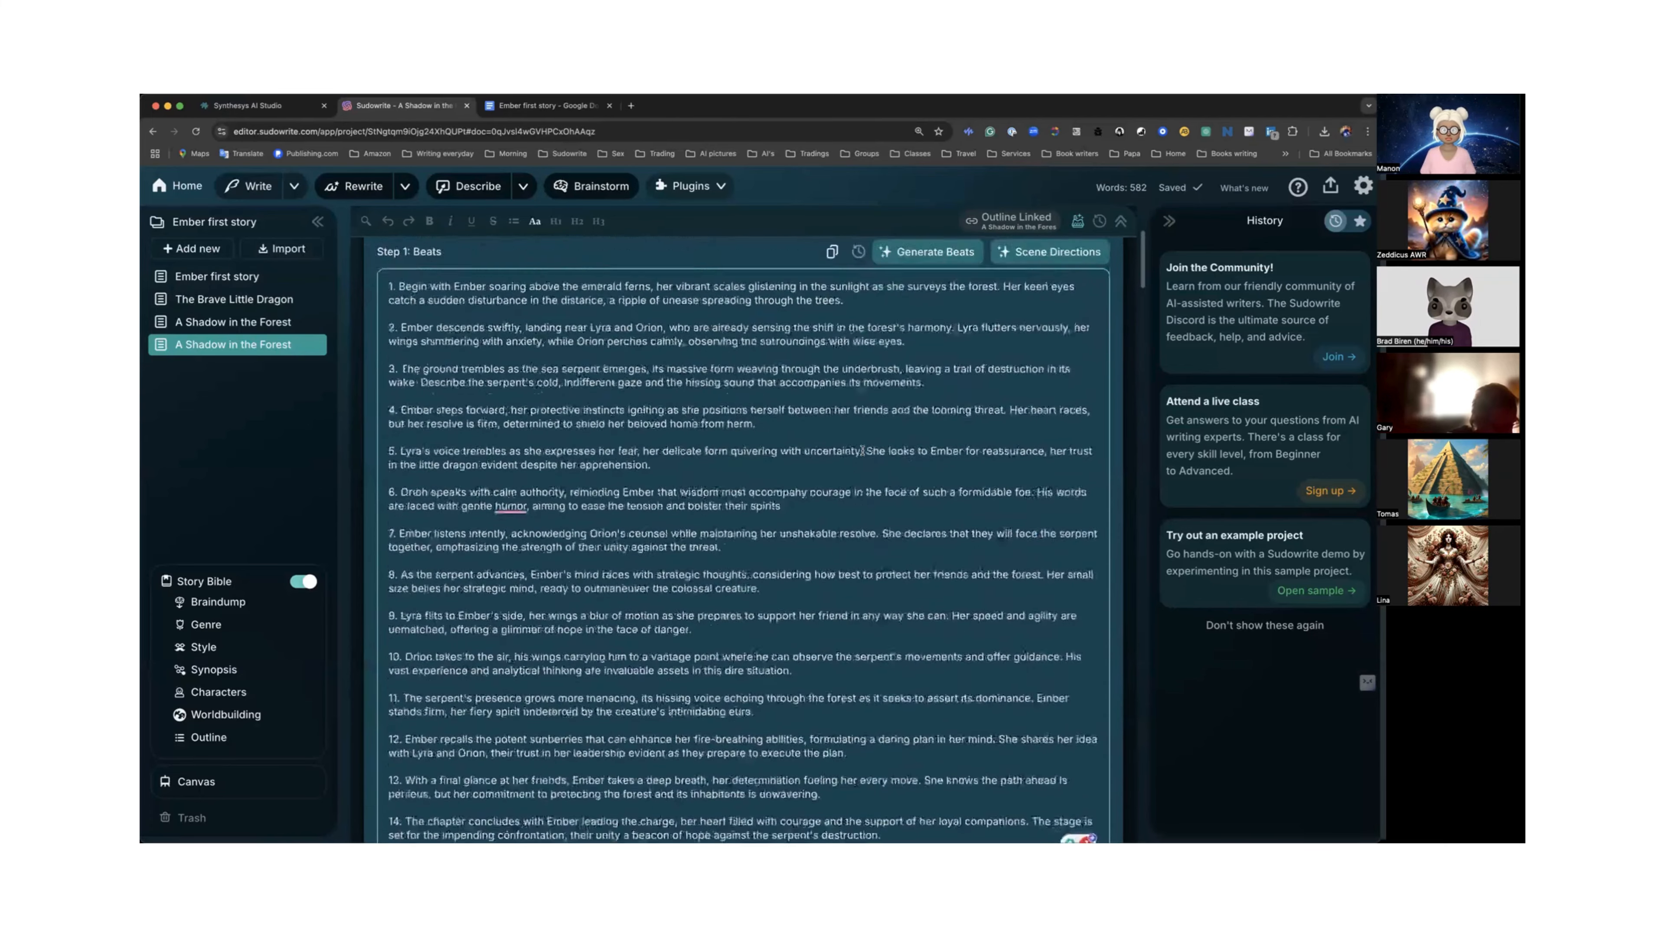
{"action": "scroll", "coordinate": [863, 450], "scroll_direction": "down", "scroll_amount": 15}
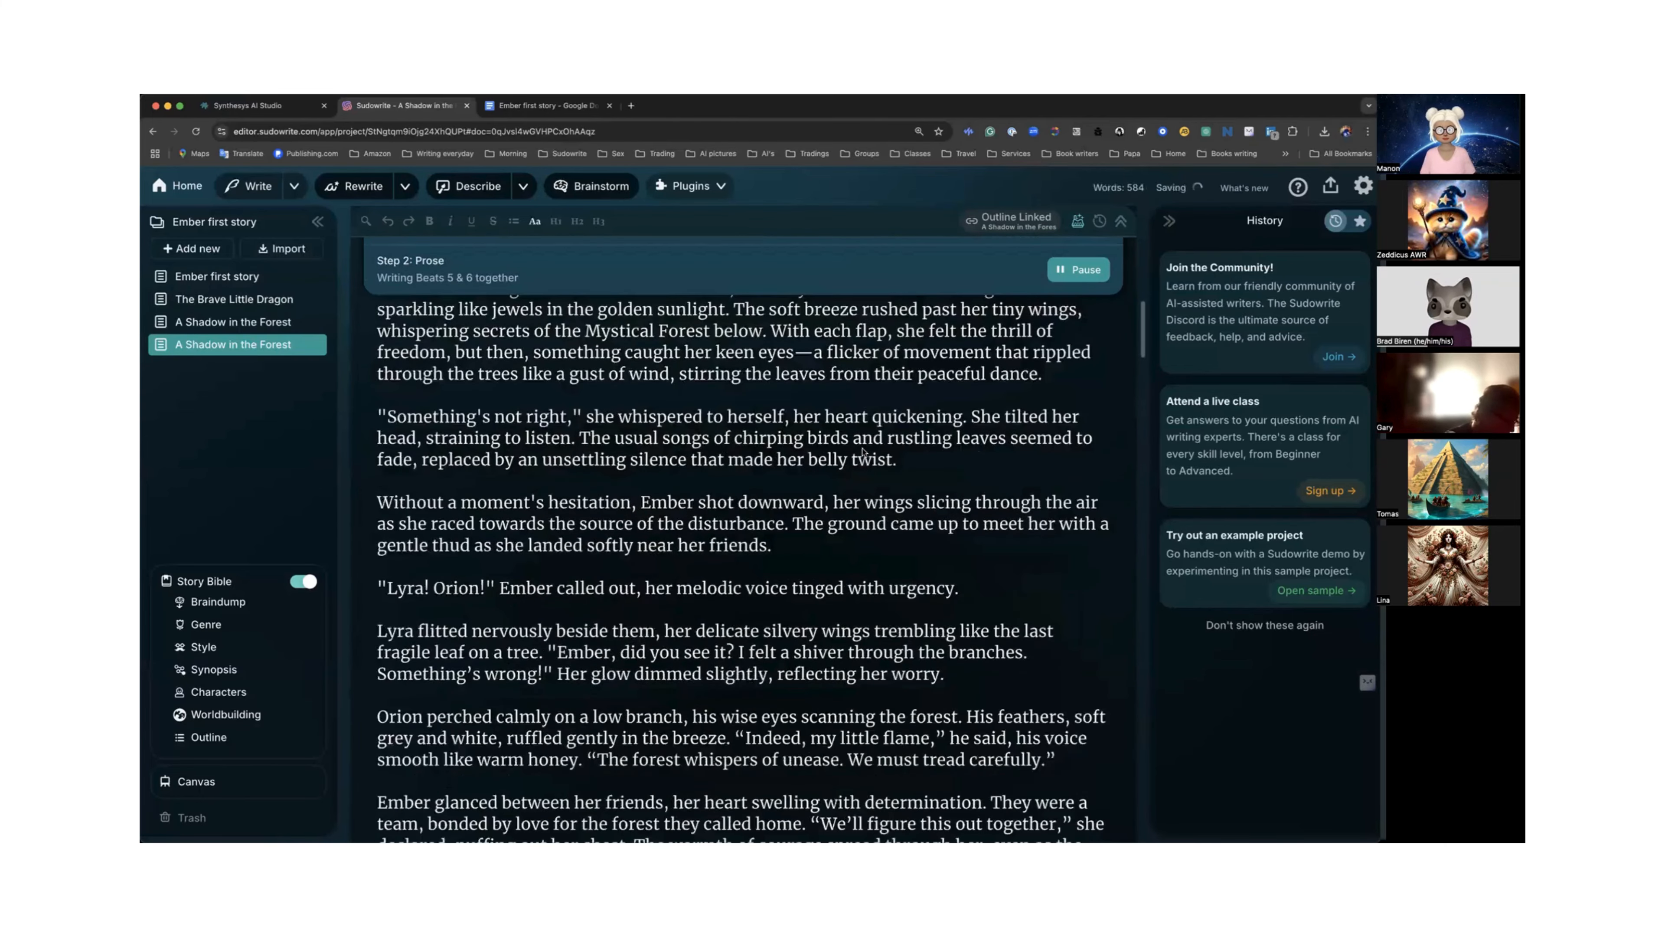
{"action": "scroll", "coordinate": [863, 451], "scroll_direction": "down", "scroll_amount": 8}
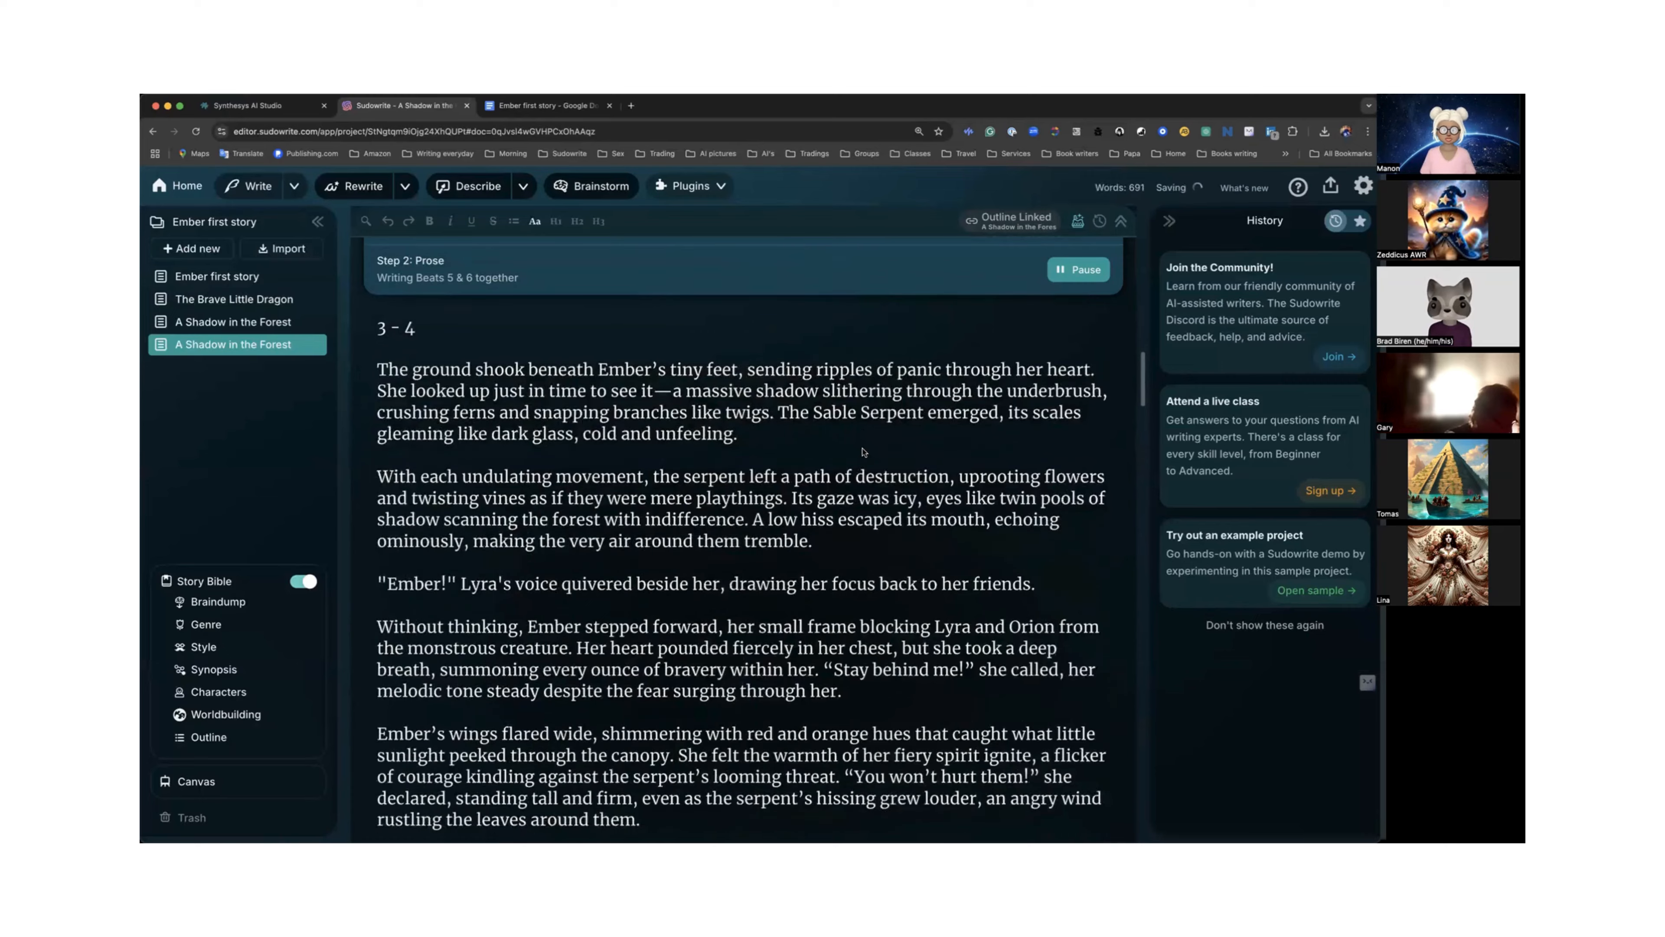
{"action": "scroll", "coordinate": [863, 451], "scroll_direction": "down", "scroll_amount": 4}
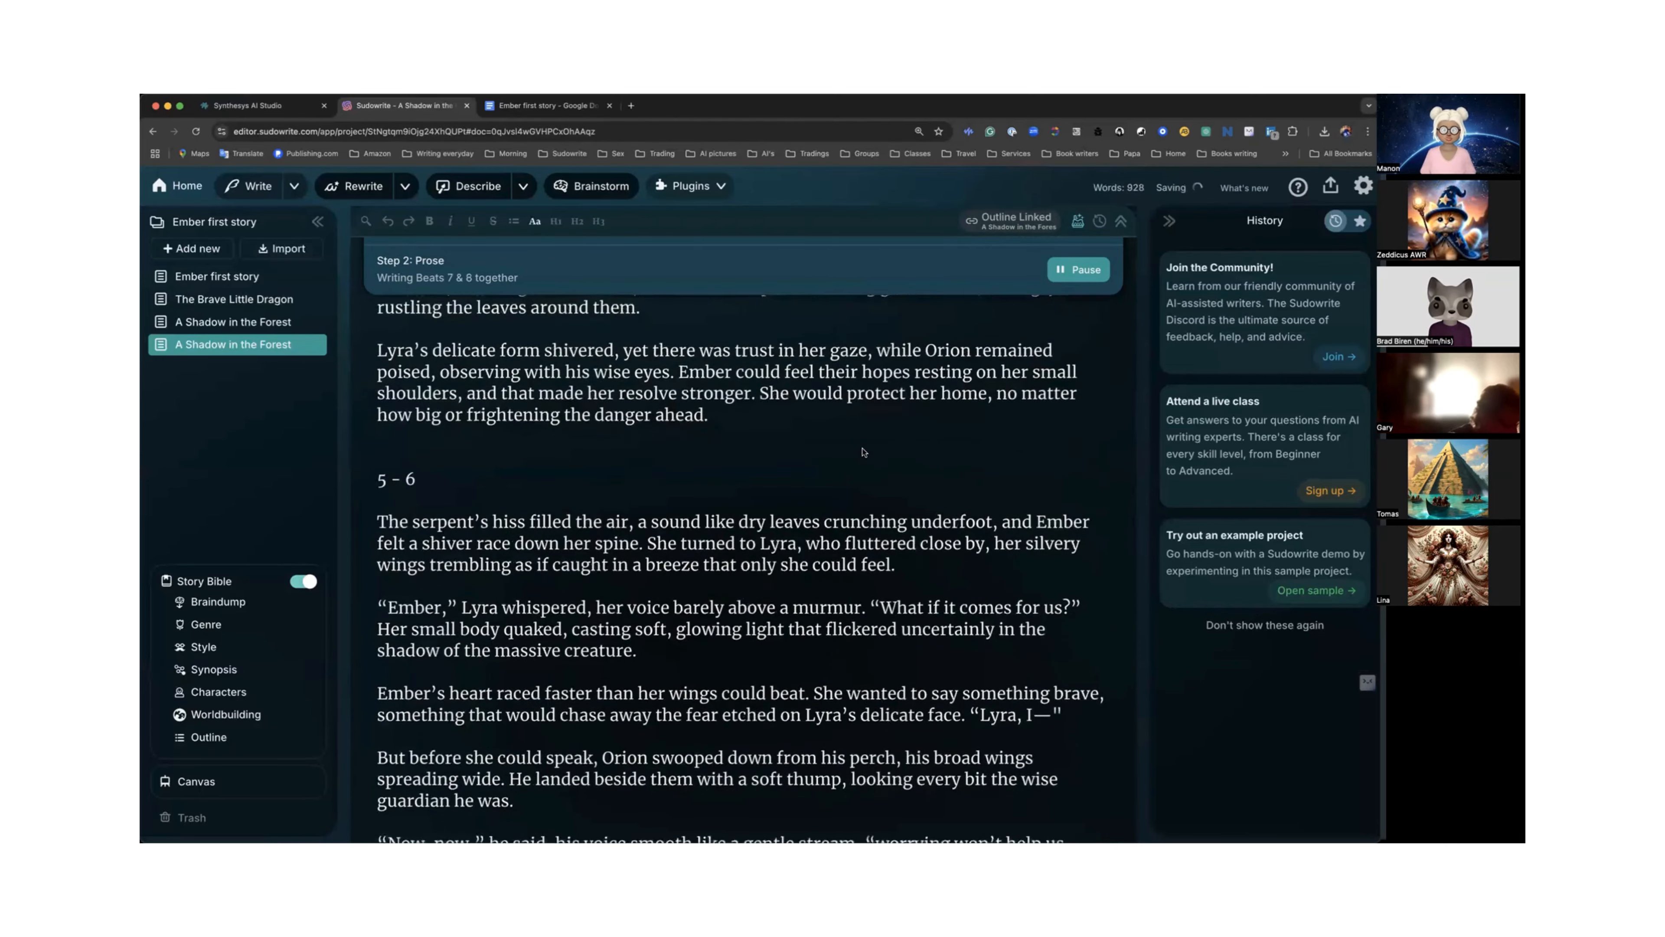
{"action": "scroll", "coordinate": [863, 452], "scroll_direction": "down", "scroll_amount": 3}
{"action": "scroll", "coordinate": [863, 451], "scroll_direction": "down", "scroll_amount": 4}
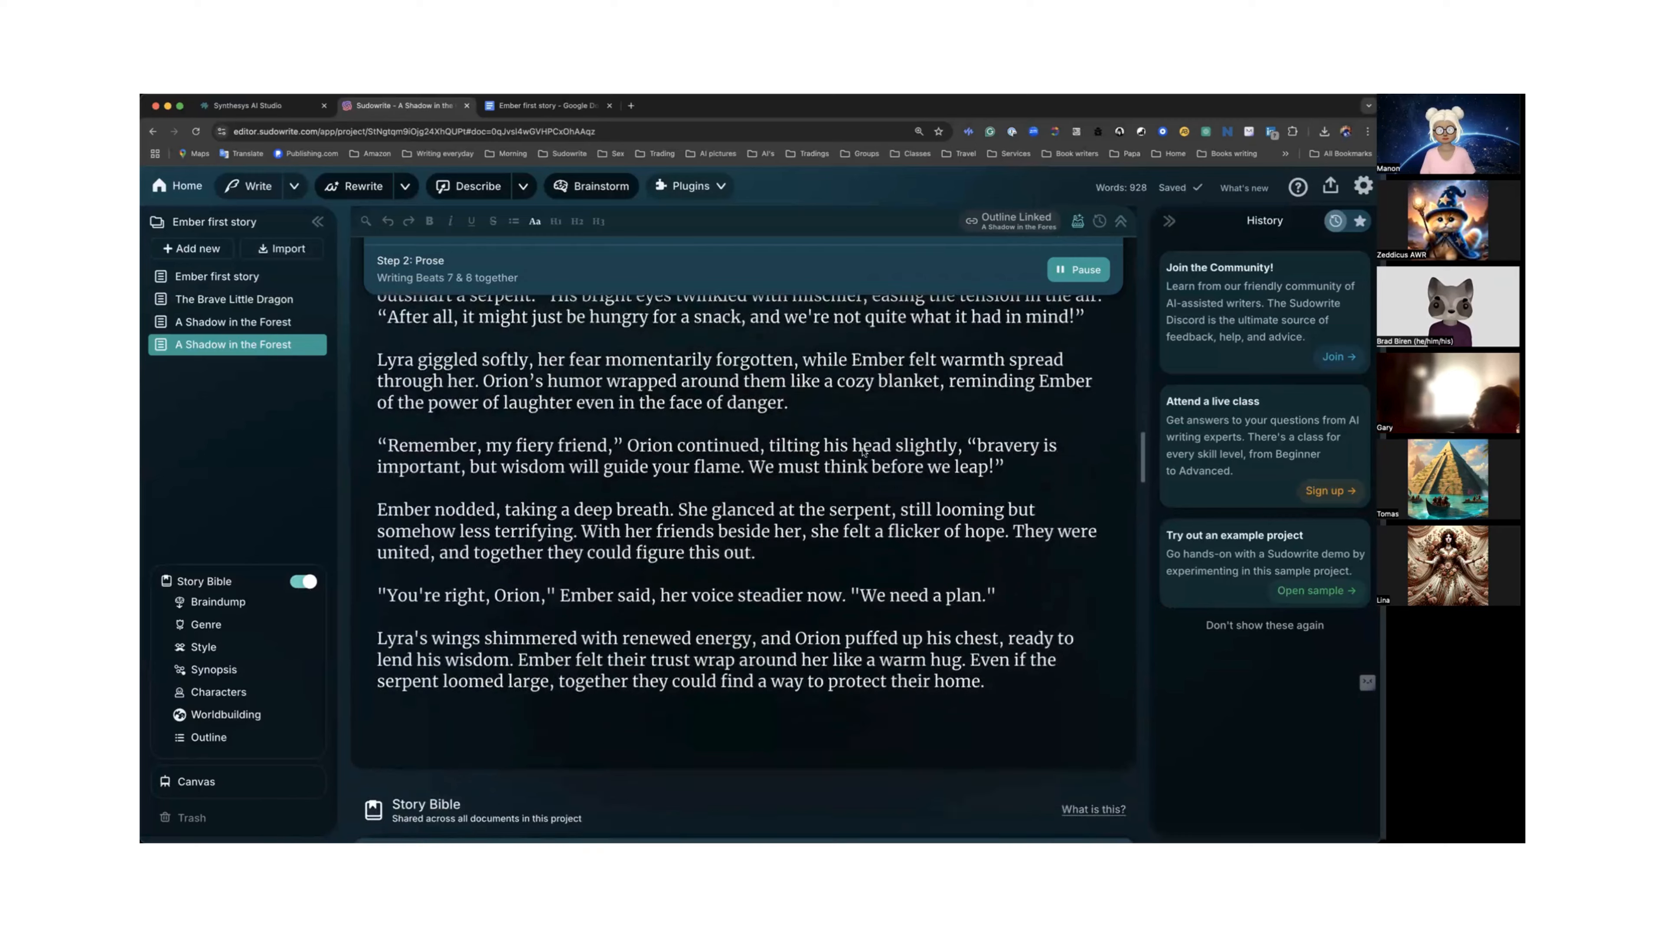
{"action": "scroll", "coordinate": [863, 452], "scroll_direction": "up", "scroll_amount": 3}
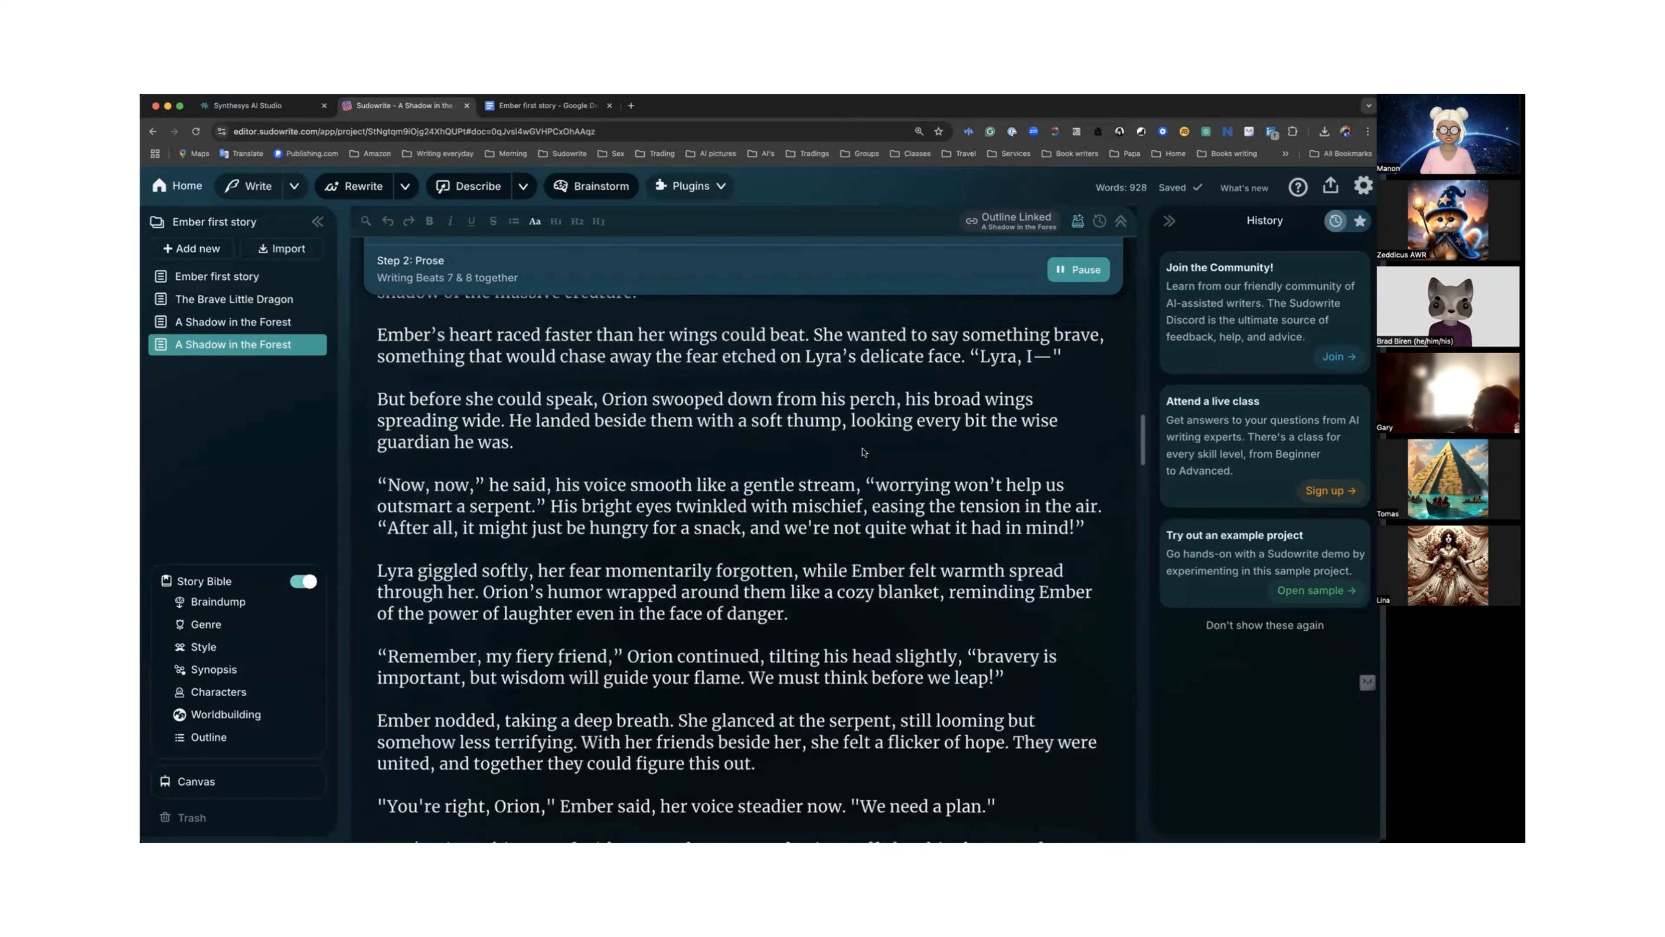
{"action": "scroll", "coordinate": [863, 452], "scroll_direction": "up", "scroll_amount": 4}
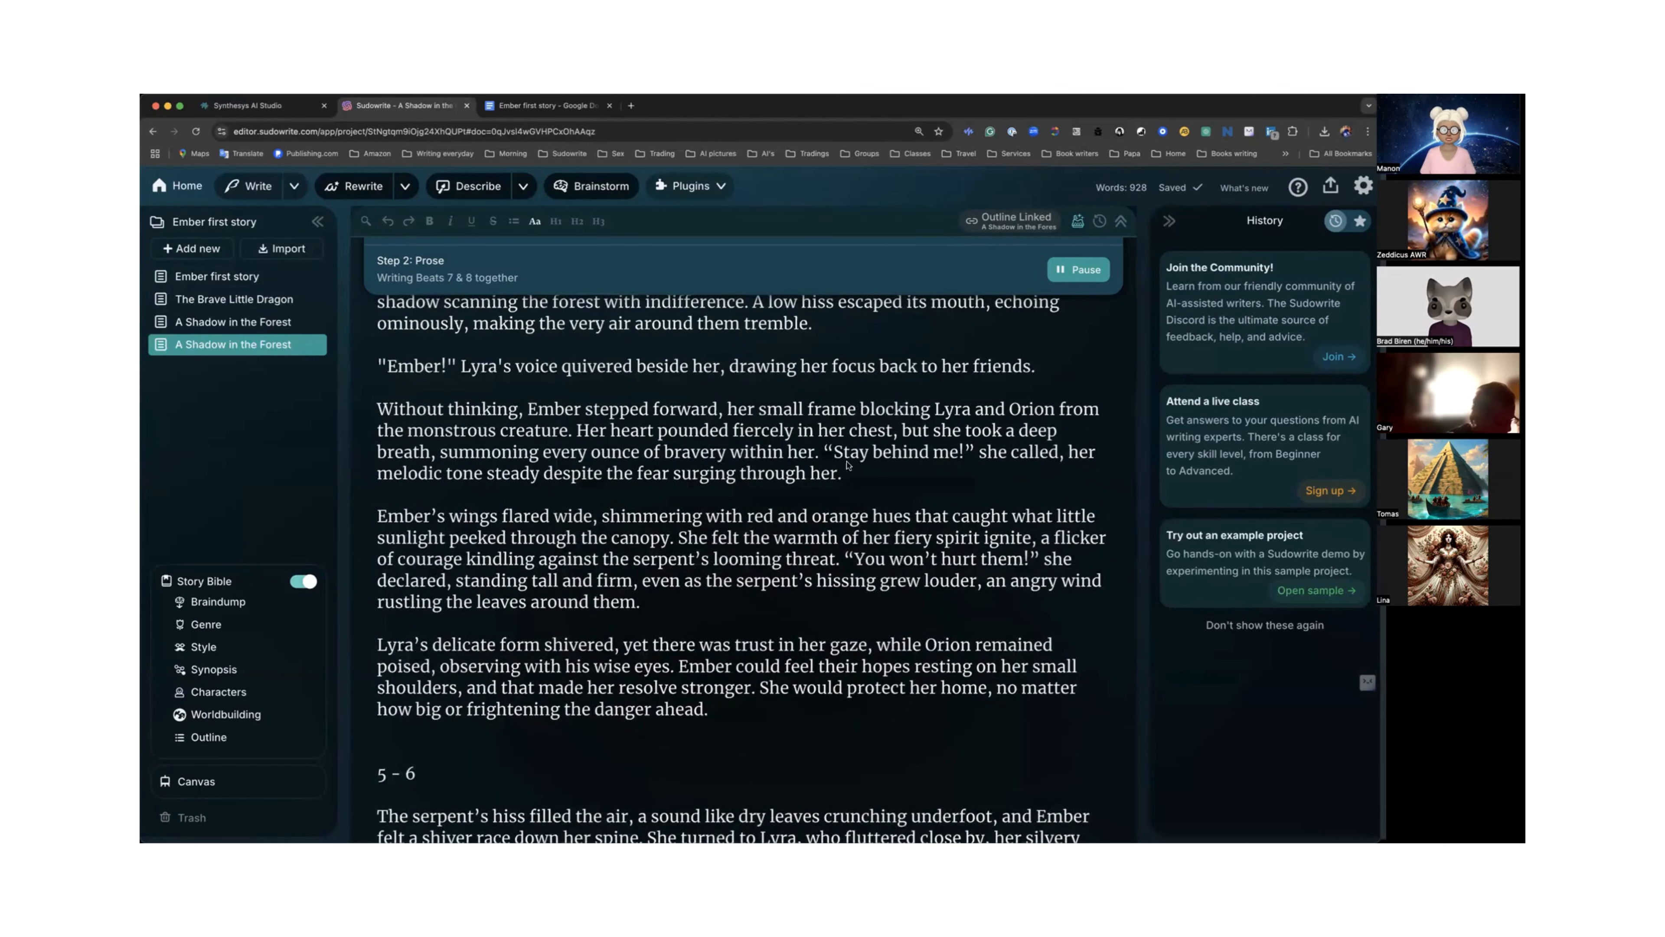
{"action": "scroll", "coordinate": [871, 455], "scroll_direction": "up", "scroll_amount": 12}
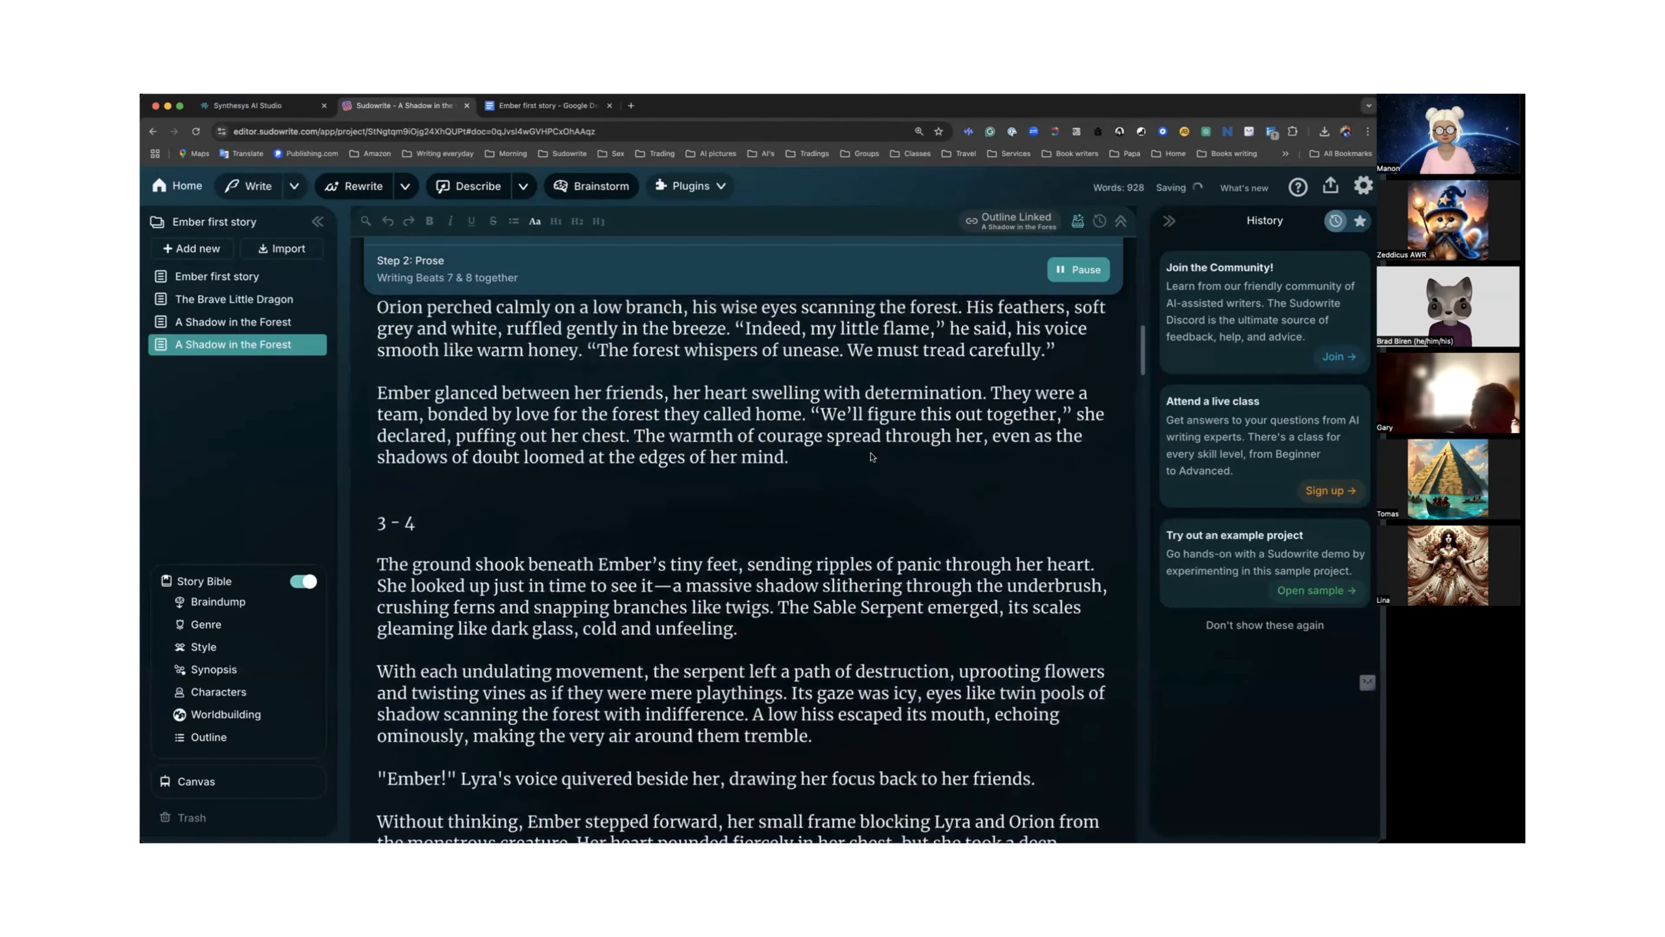
{"action": "scroll", "coordinate": [871, 455], "scroll_direction": "up", "scroll_amount": 1}
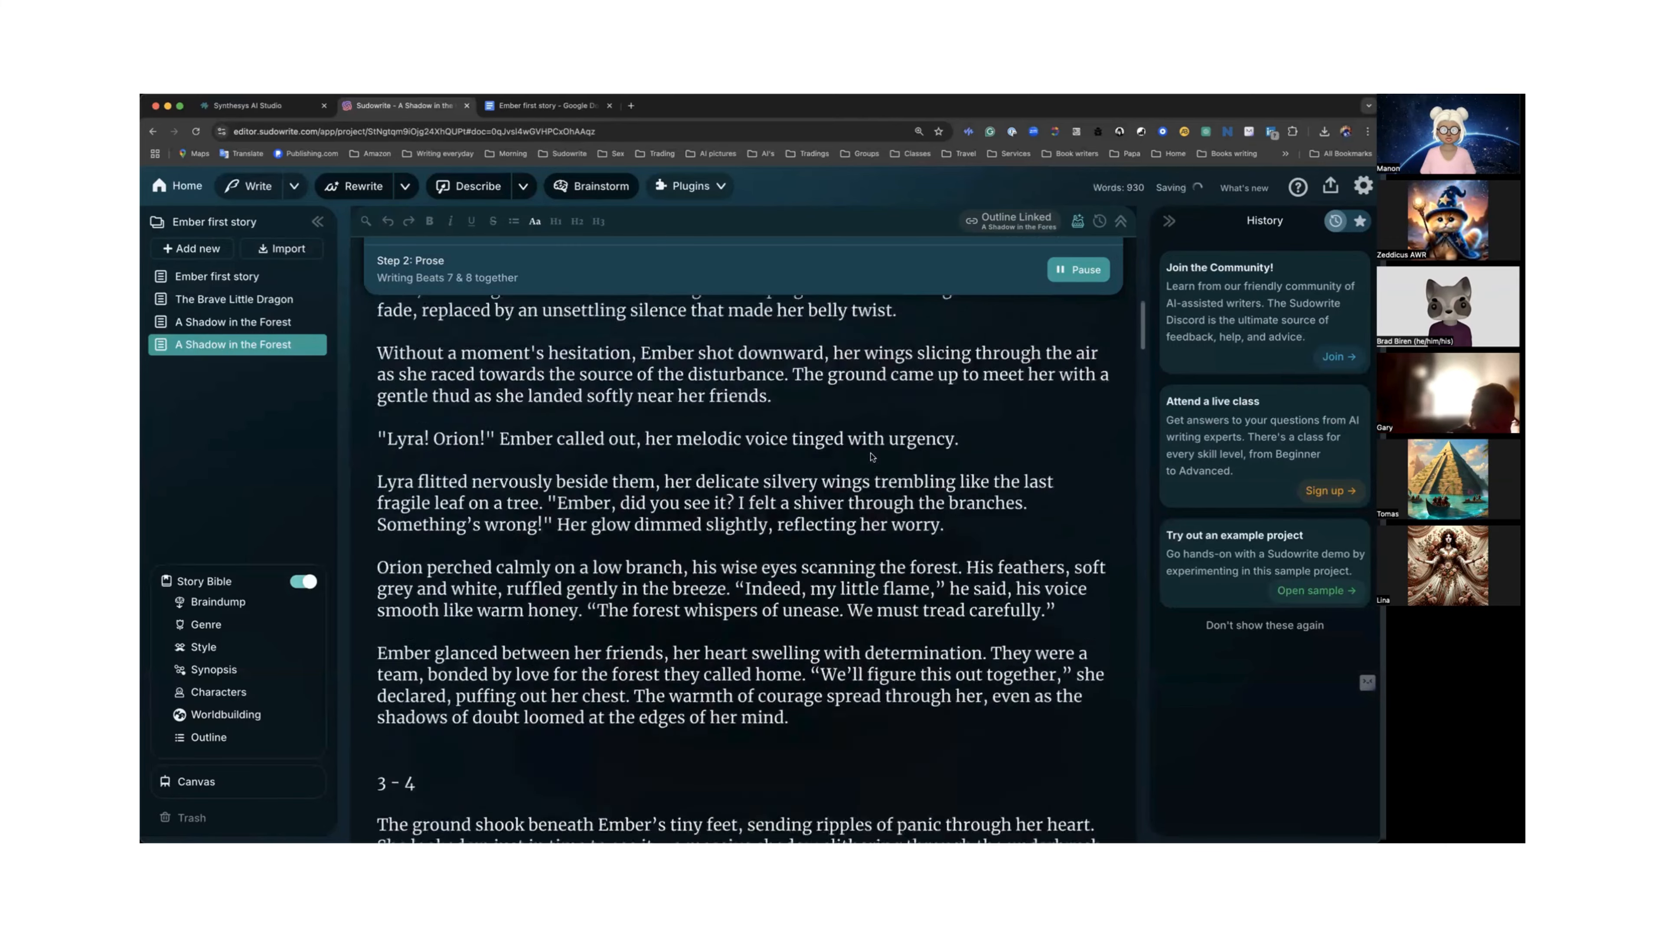
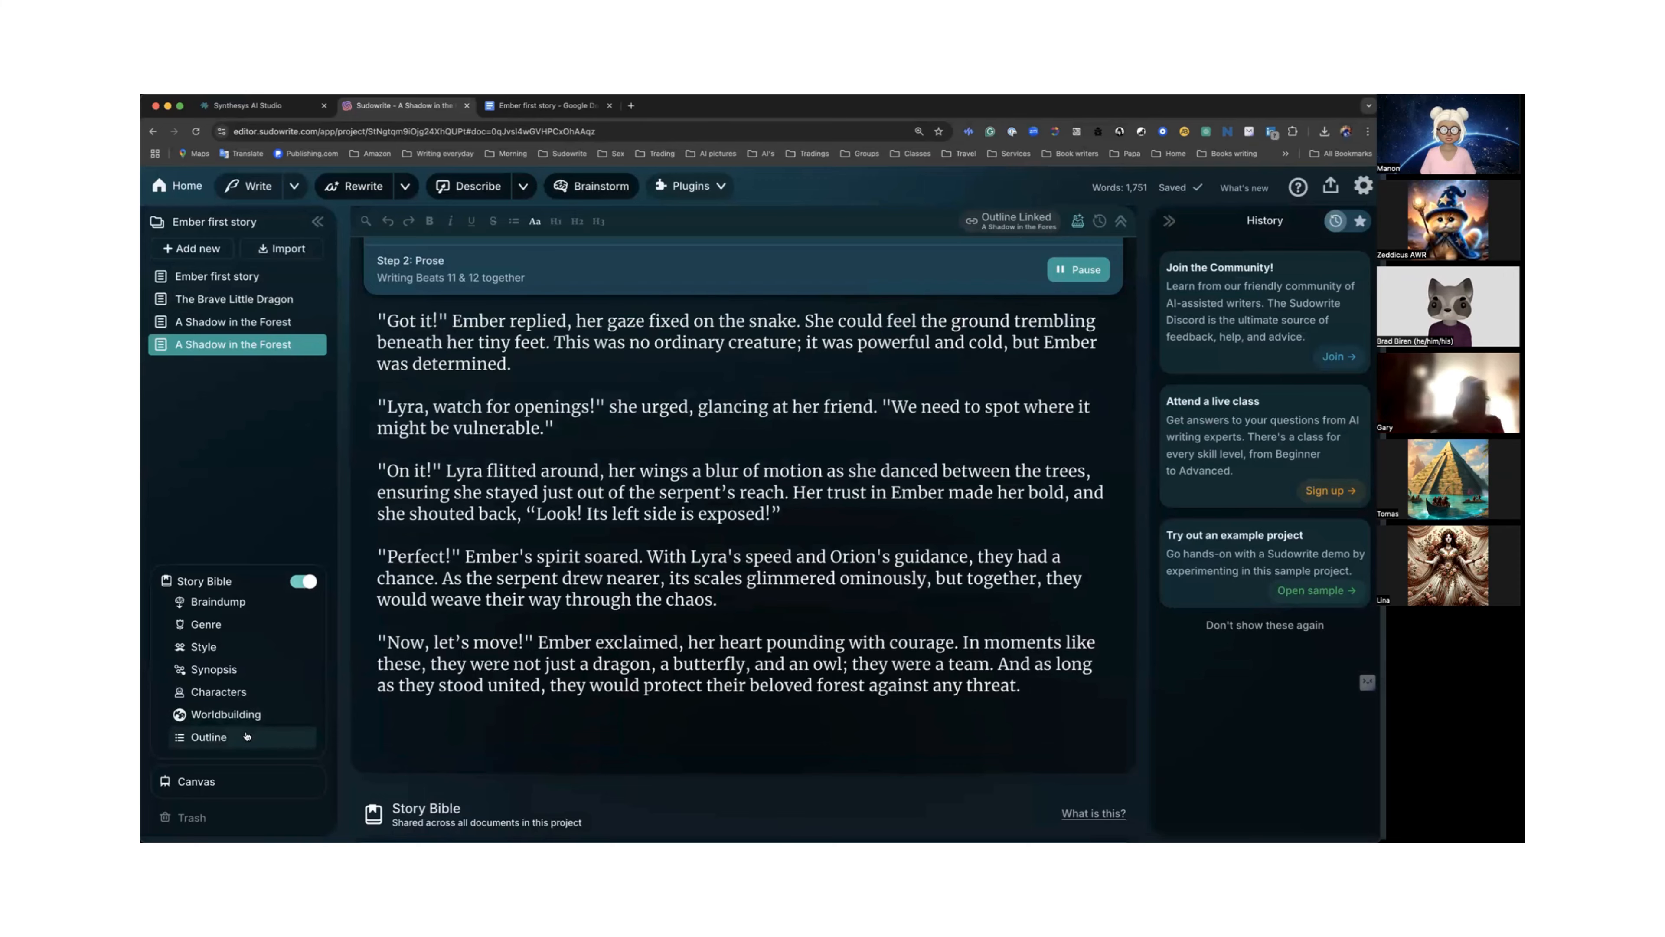
Review the chapter summaries listed in the Story Bible Outline section.
{"action": "left_click", "coordinate": [262, 735]}
{"action": "scroll", "coordinate": [536, 598], "scroll_direction": "down", "scroll_amount": 5}
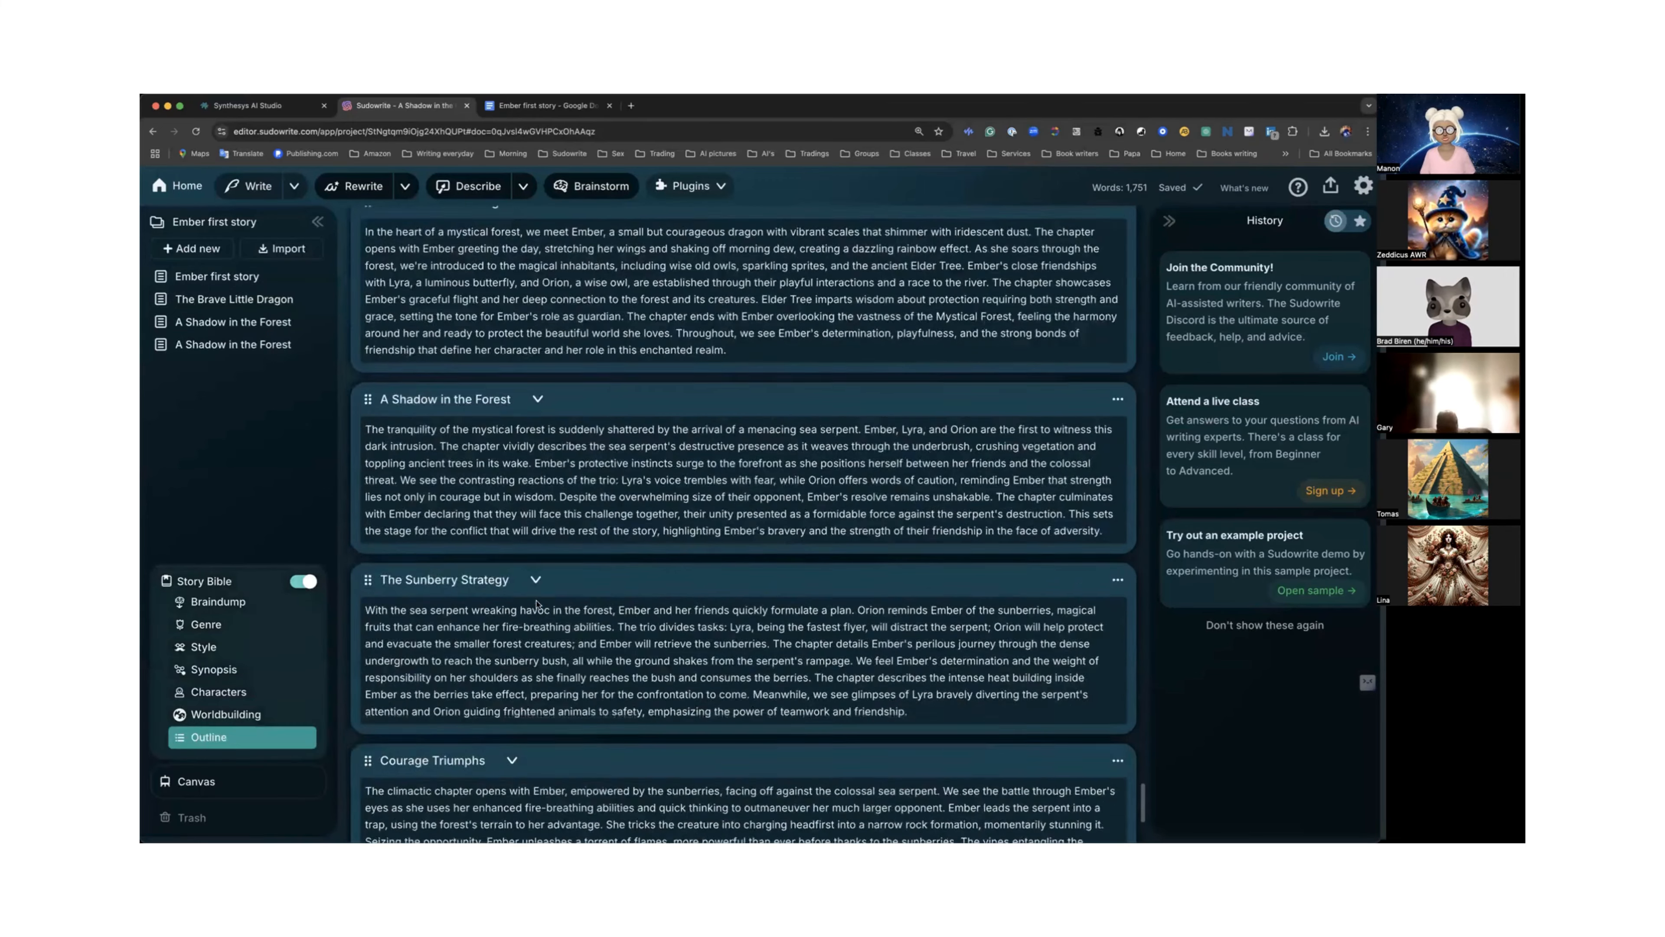
{"action": "scroll", "coordinate": [537, 598], "scroll_direction": "down", "scroll_amount": 3}
{"action": "scroll", "coordinate": [536, 600], "scroll_direction": "up", "scroll_amount": 6}
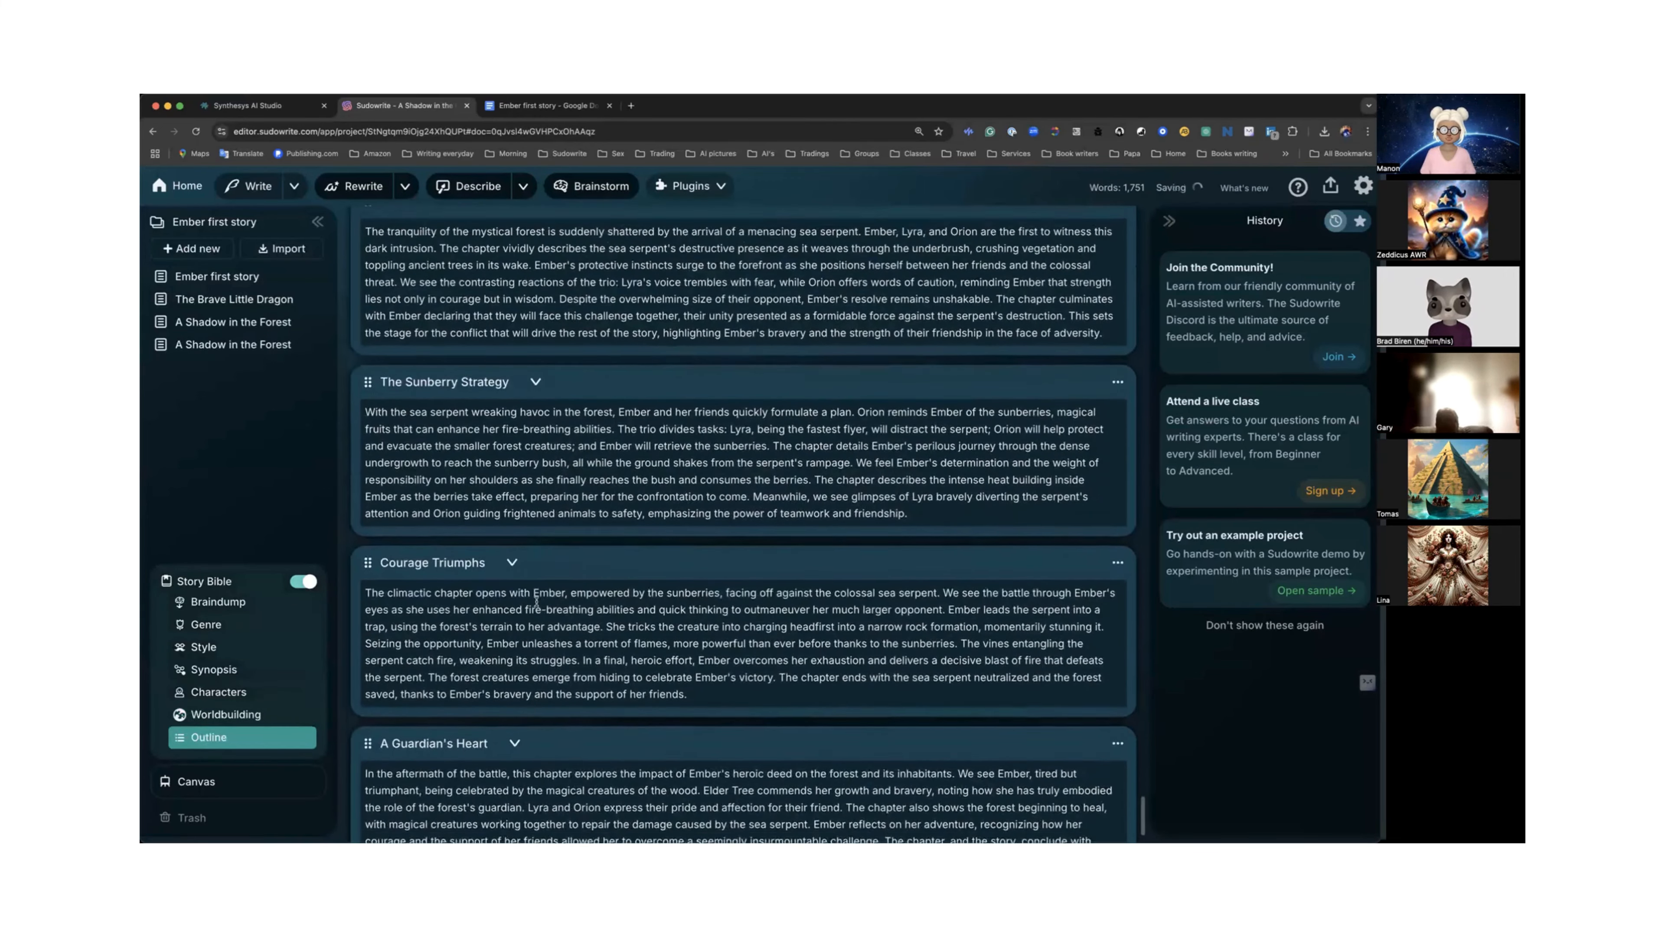
{"action": "scroll", "coordinate": [536, 601], "scroll_direction": "up", "scroll_amount": 4}
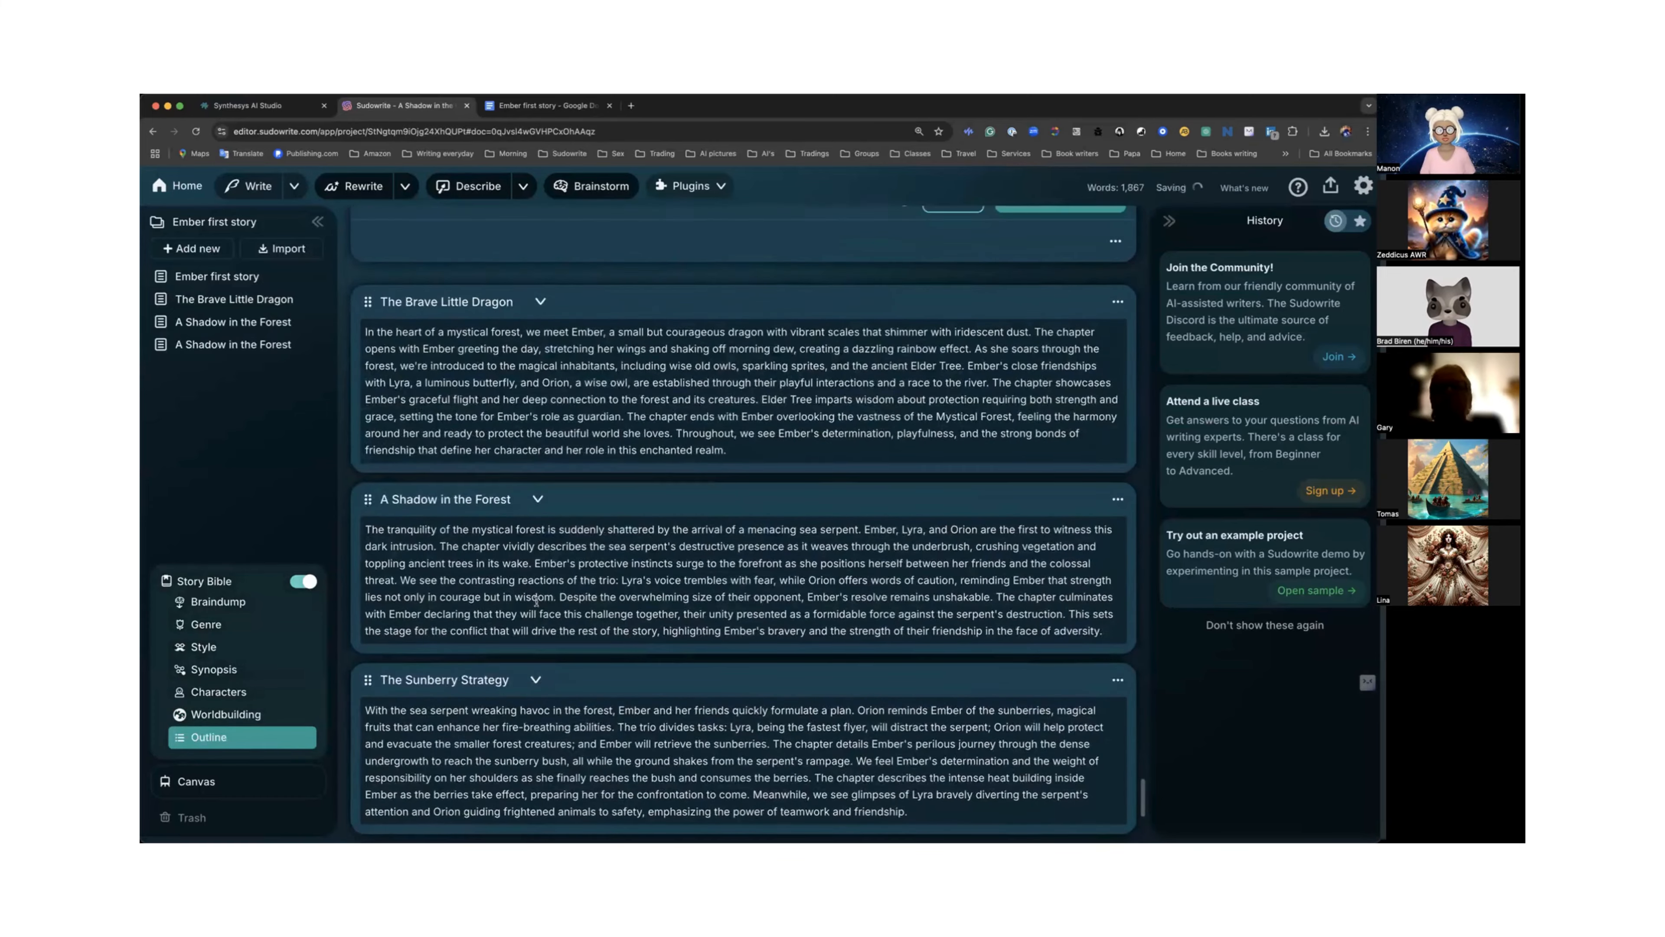
{"action": "scroll", "coordinate": [536, 601], "scroll_direction": "down", "scroll_amount": 3}
{"action": "scroll", "coordinate": [536, 601], "scroll_direction": "down", "scroll_amount": 3}
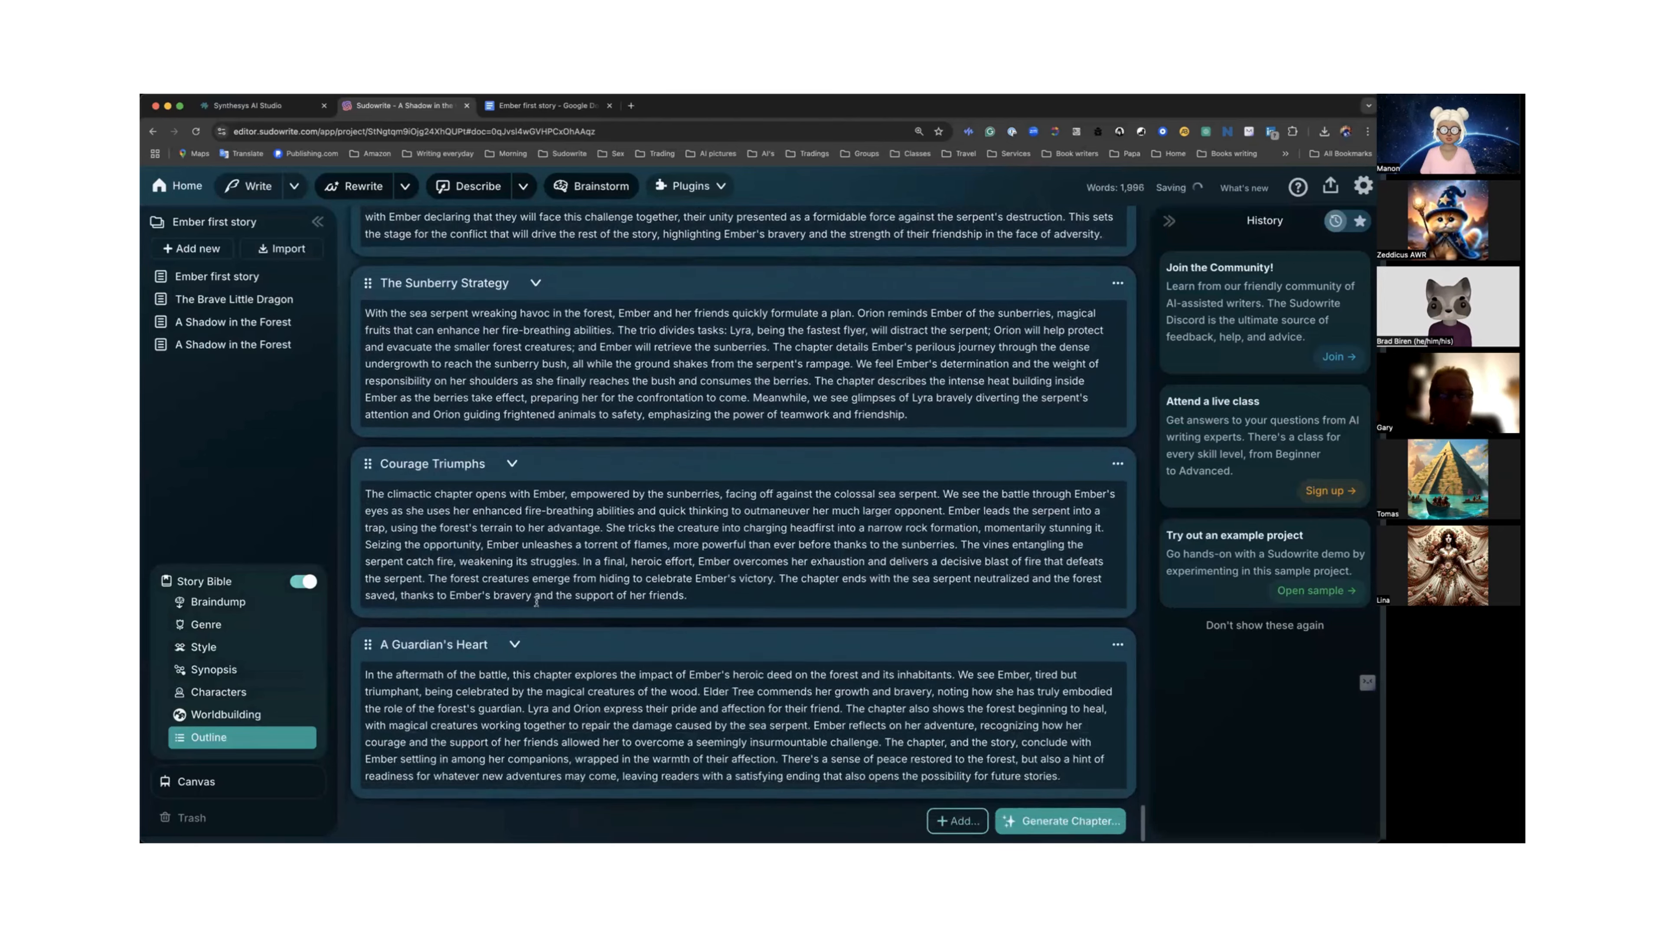
{"action": "scroll", "coordinate": [536, 606], "scroll_direction": "up", "scroll_amount": 10}
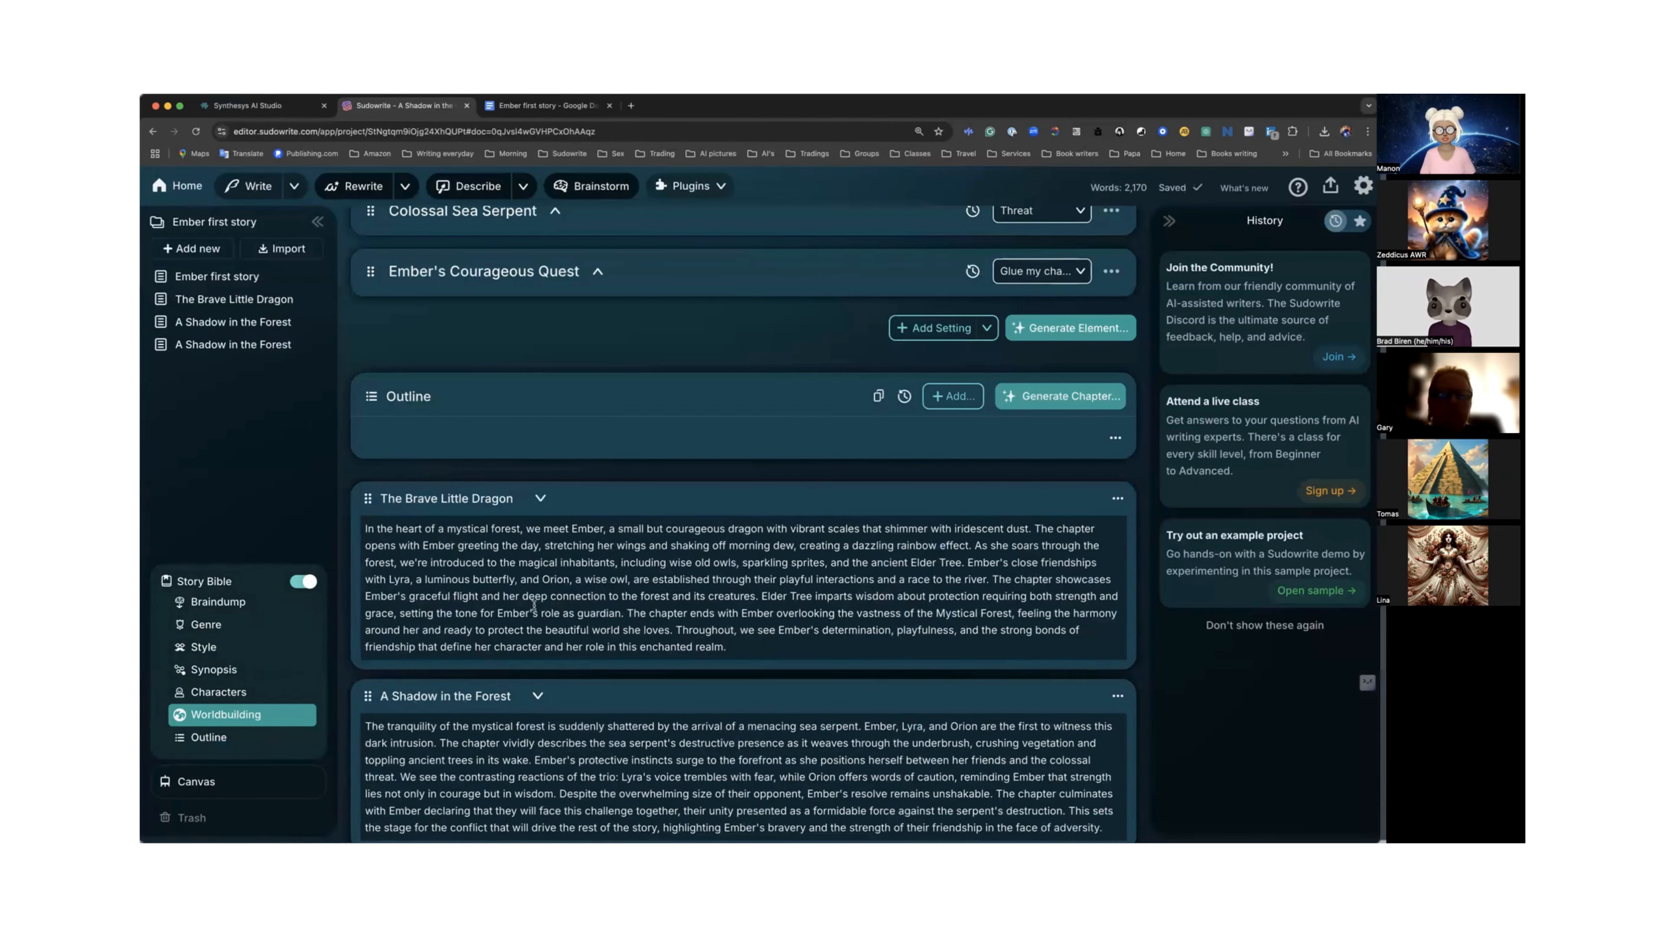
{"action": "scroll", "coordinate": [537, 605], "scroll_direction": "down", "scroll_amount": 1}
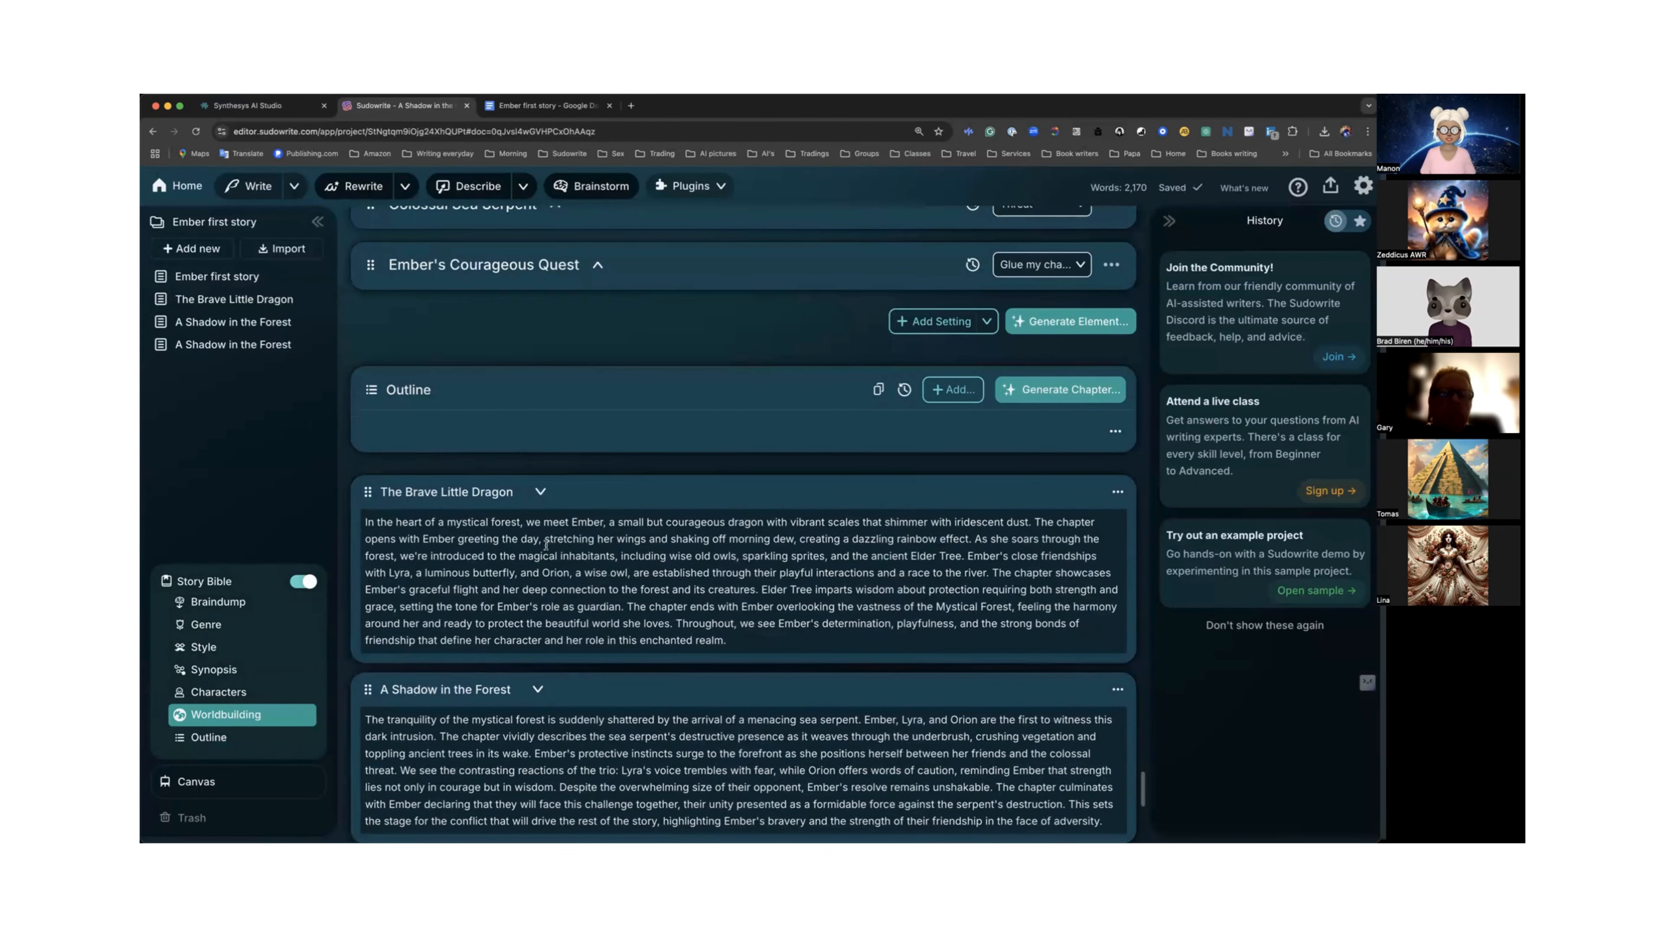
Open the Non-fiction document in the Deep Dive project, then return to the projects home.
{"action": "left_click", "coordinate": [187, 188]}
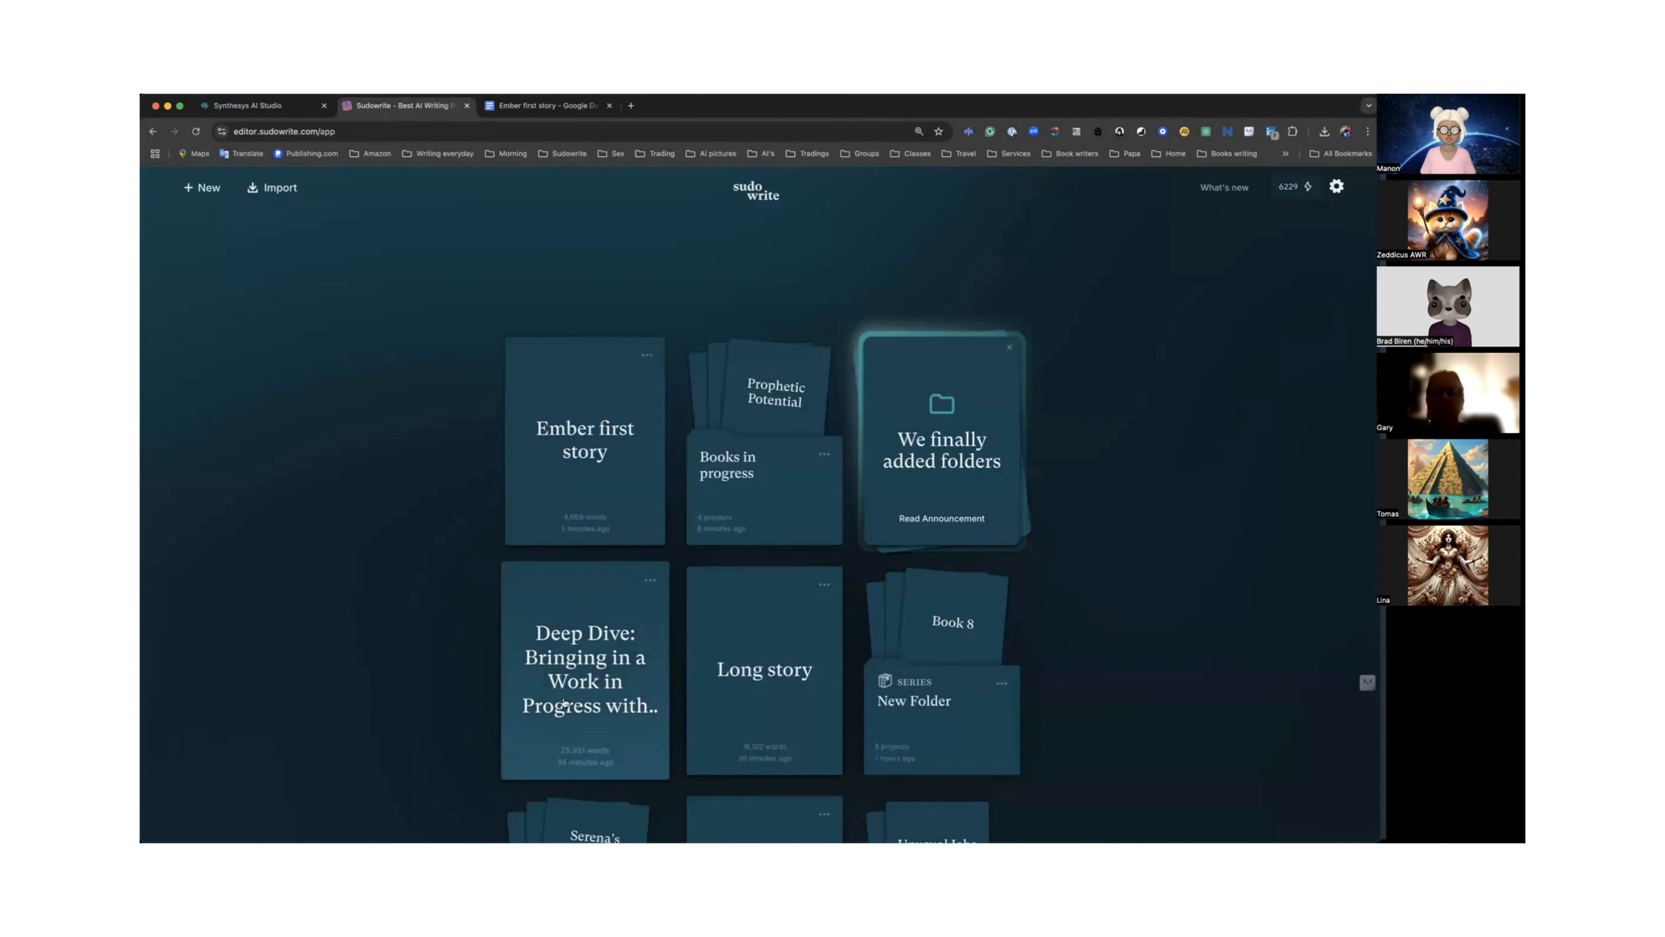
{"action": "left_click", "coordinate": [584, 700]}
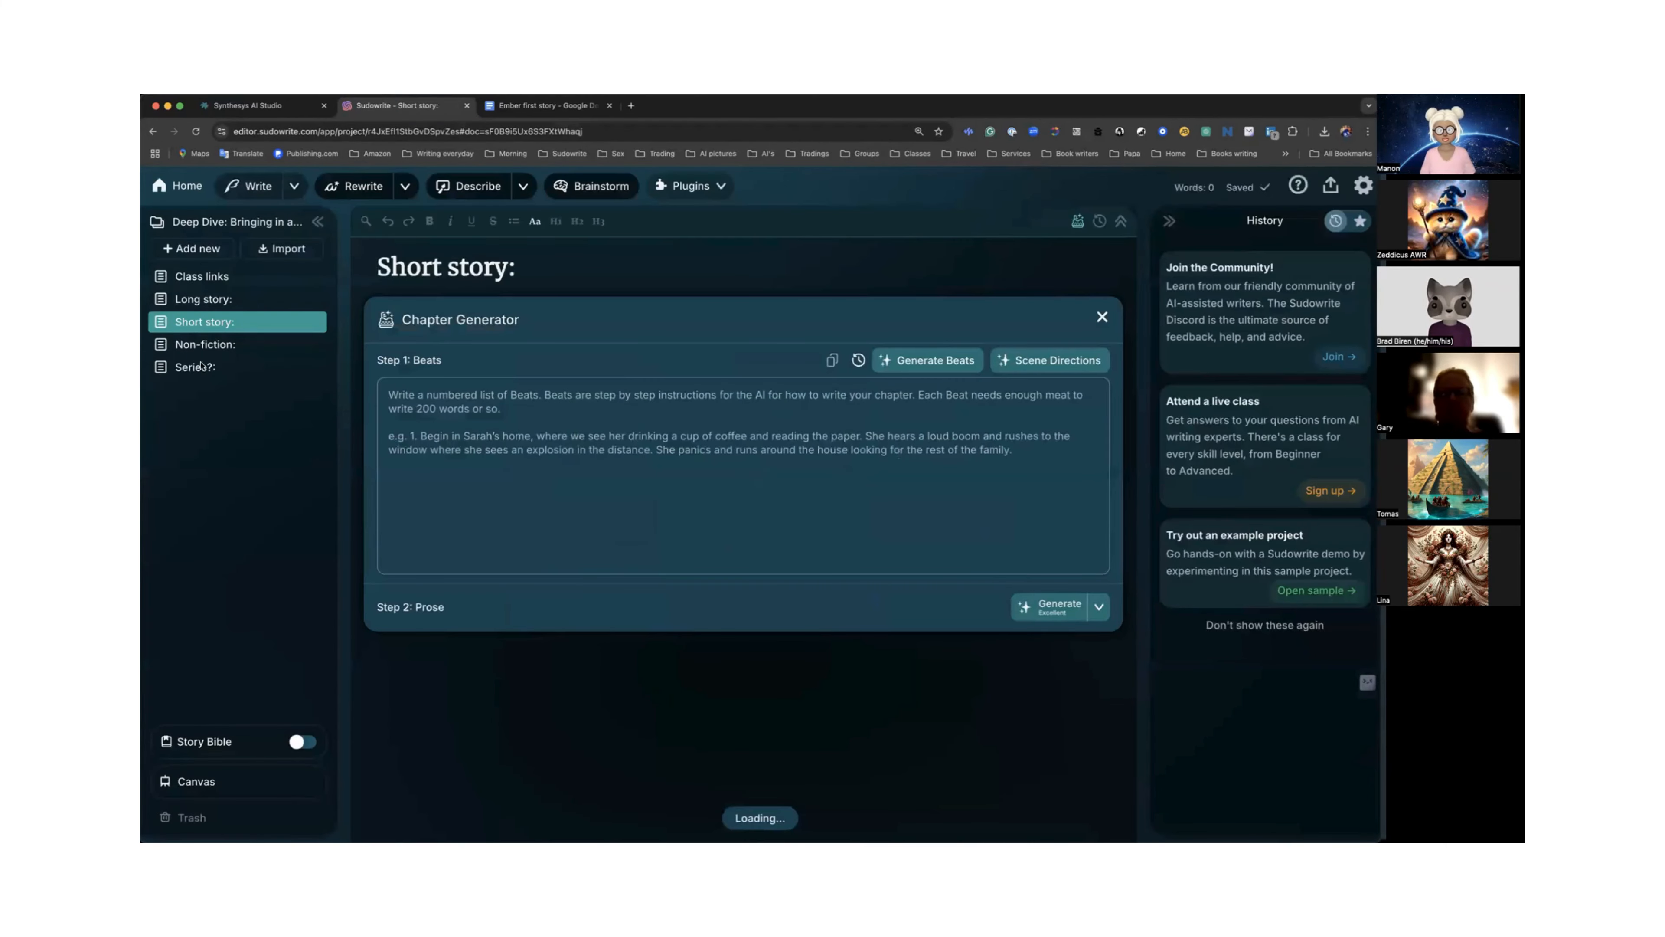
{"action": "left_click", "coordinate": [217, 346]}
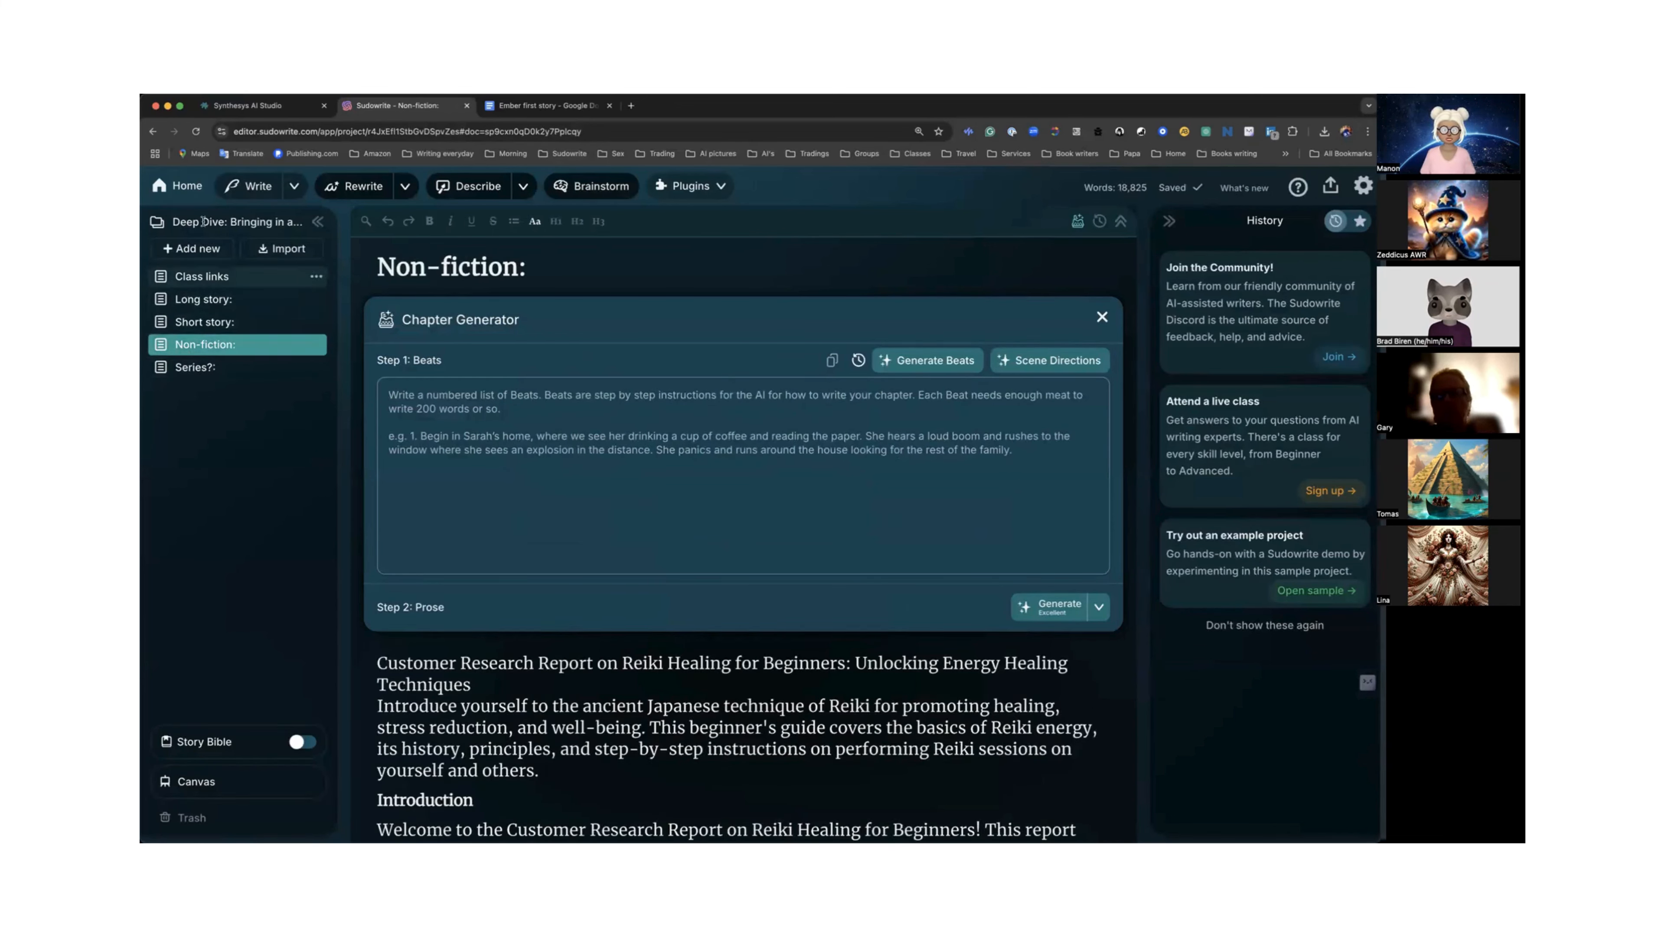
{"action": "left_click", "coordinate": [179, 190]}
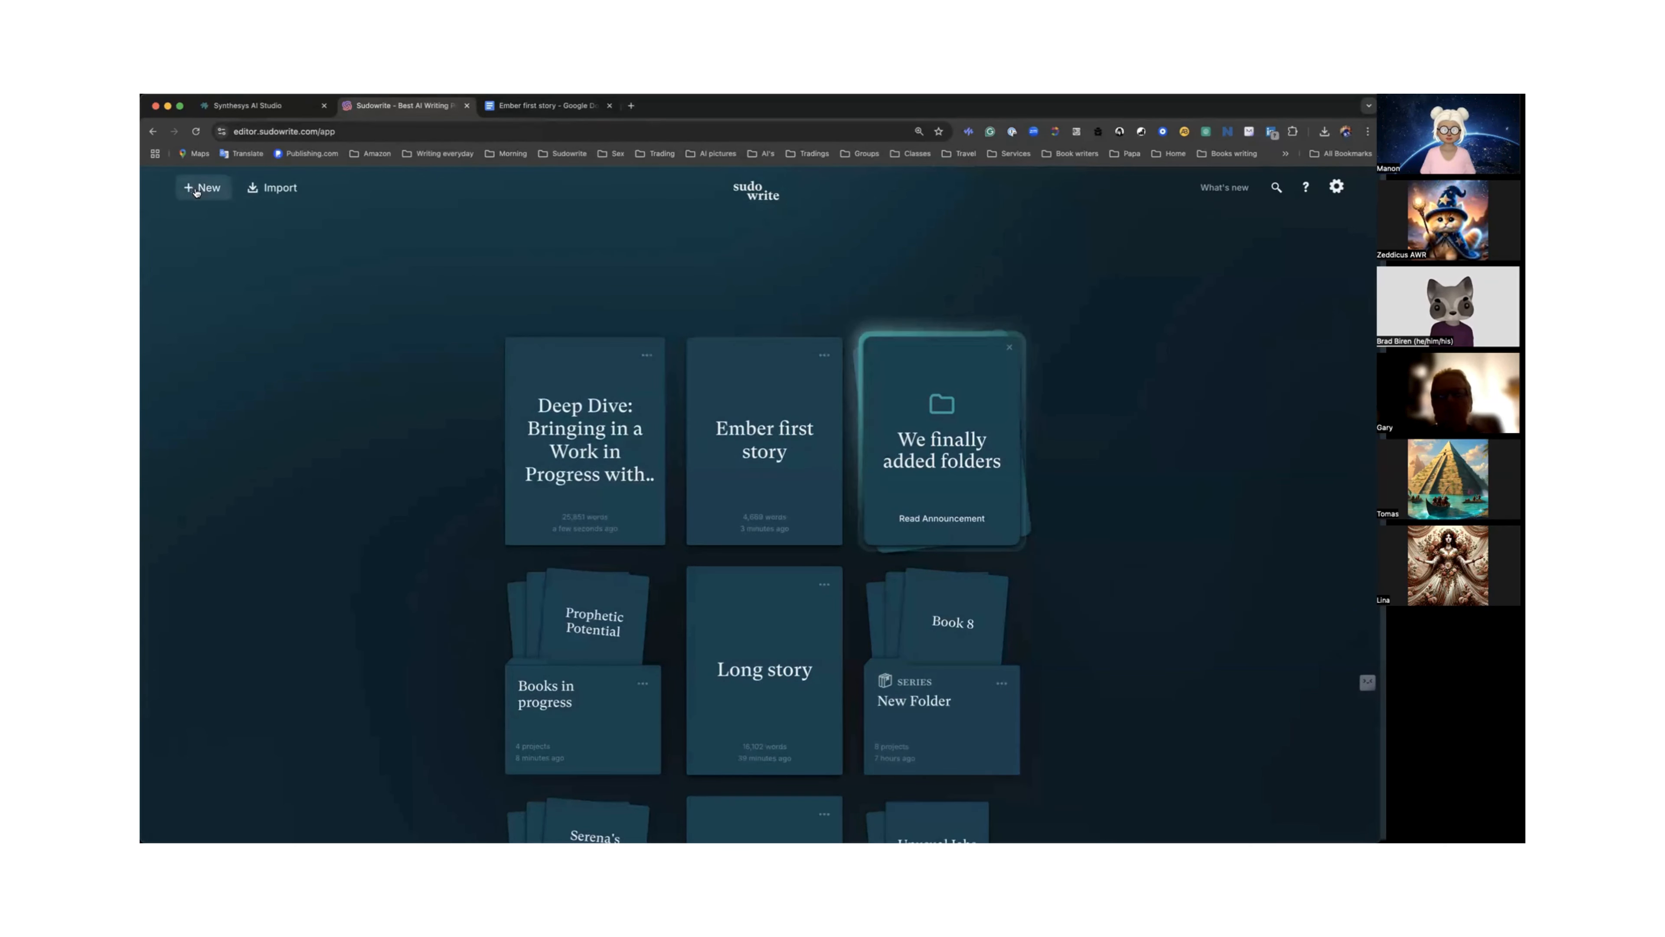
Open the Import your Novel dialog and start browsing for a manuscript file.
{"action": "left_click", "coordinate": [268, 191]}
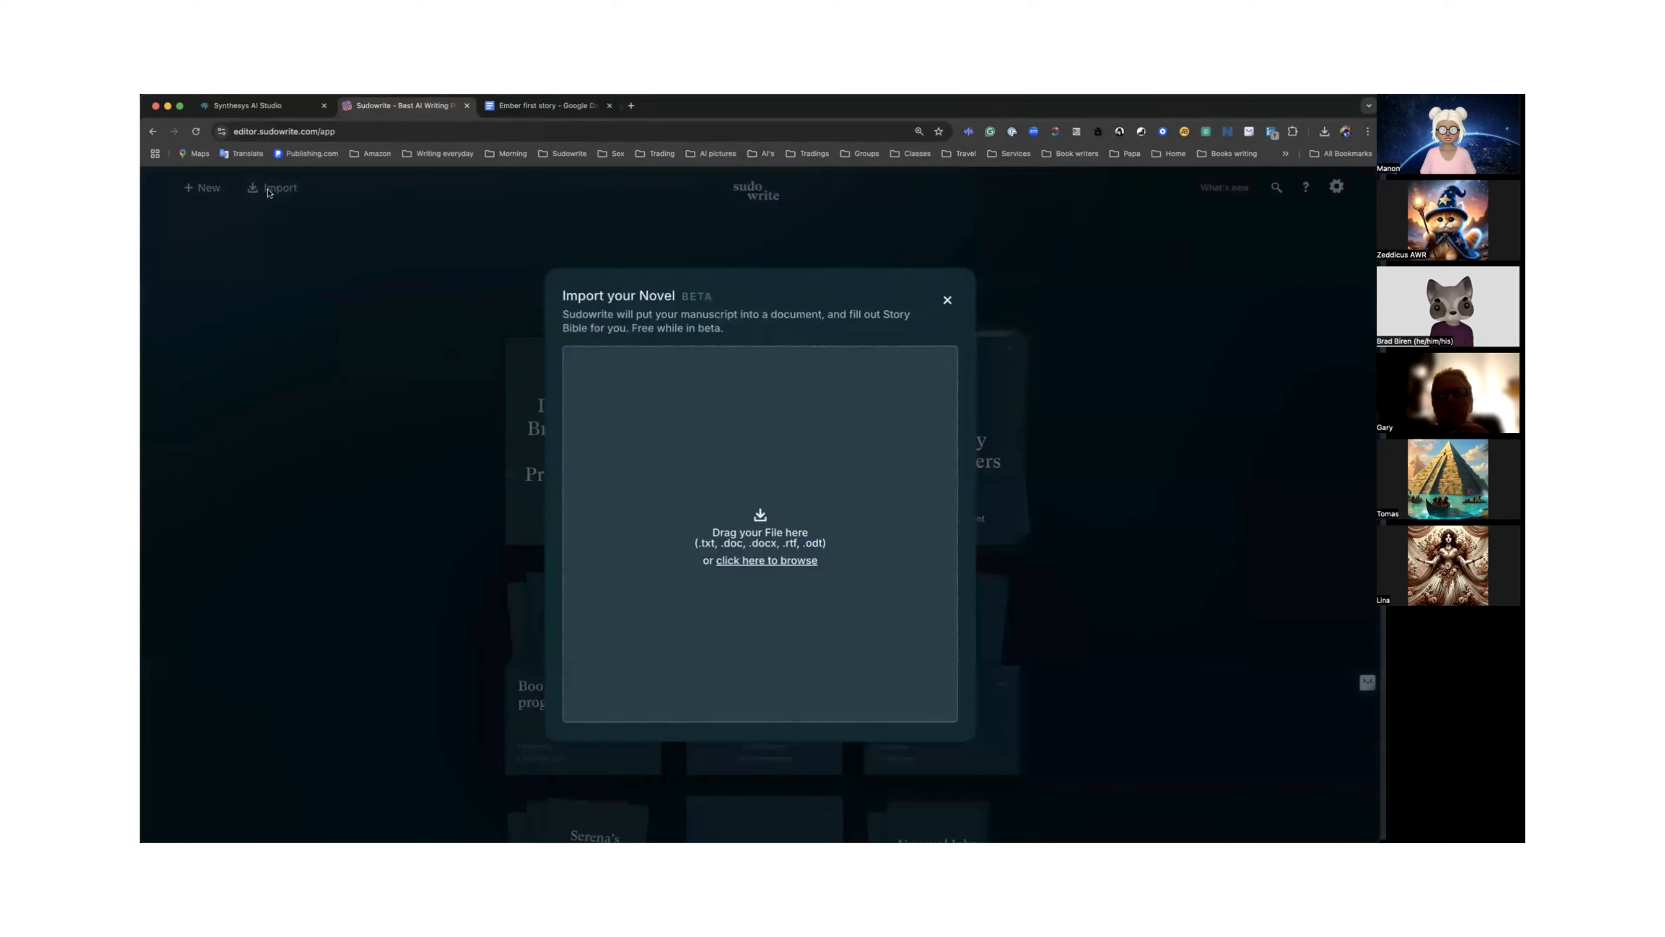
{"action": "left_click", "coordinate": [766, 561]}
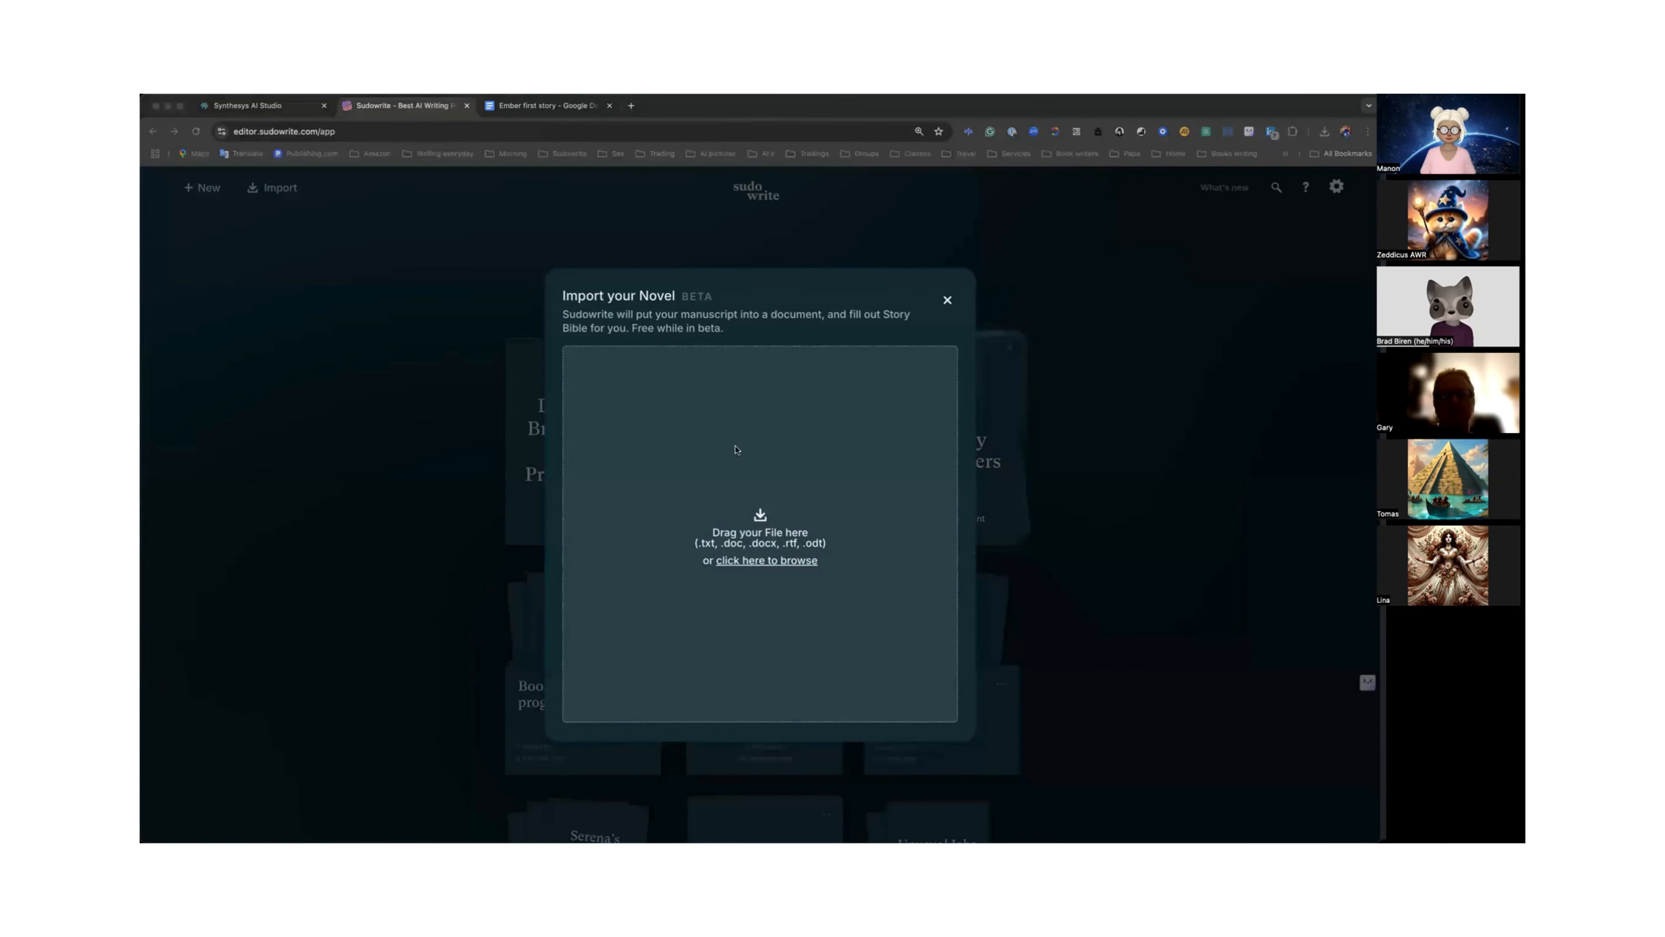
Switch to Google Docs and open the Reiki document from the recent documents.
{"action": "left_click", "coordinate": [537, 106]}
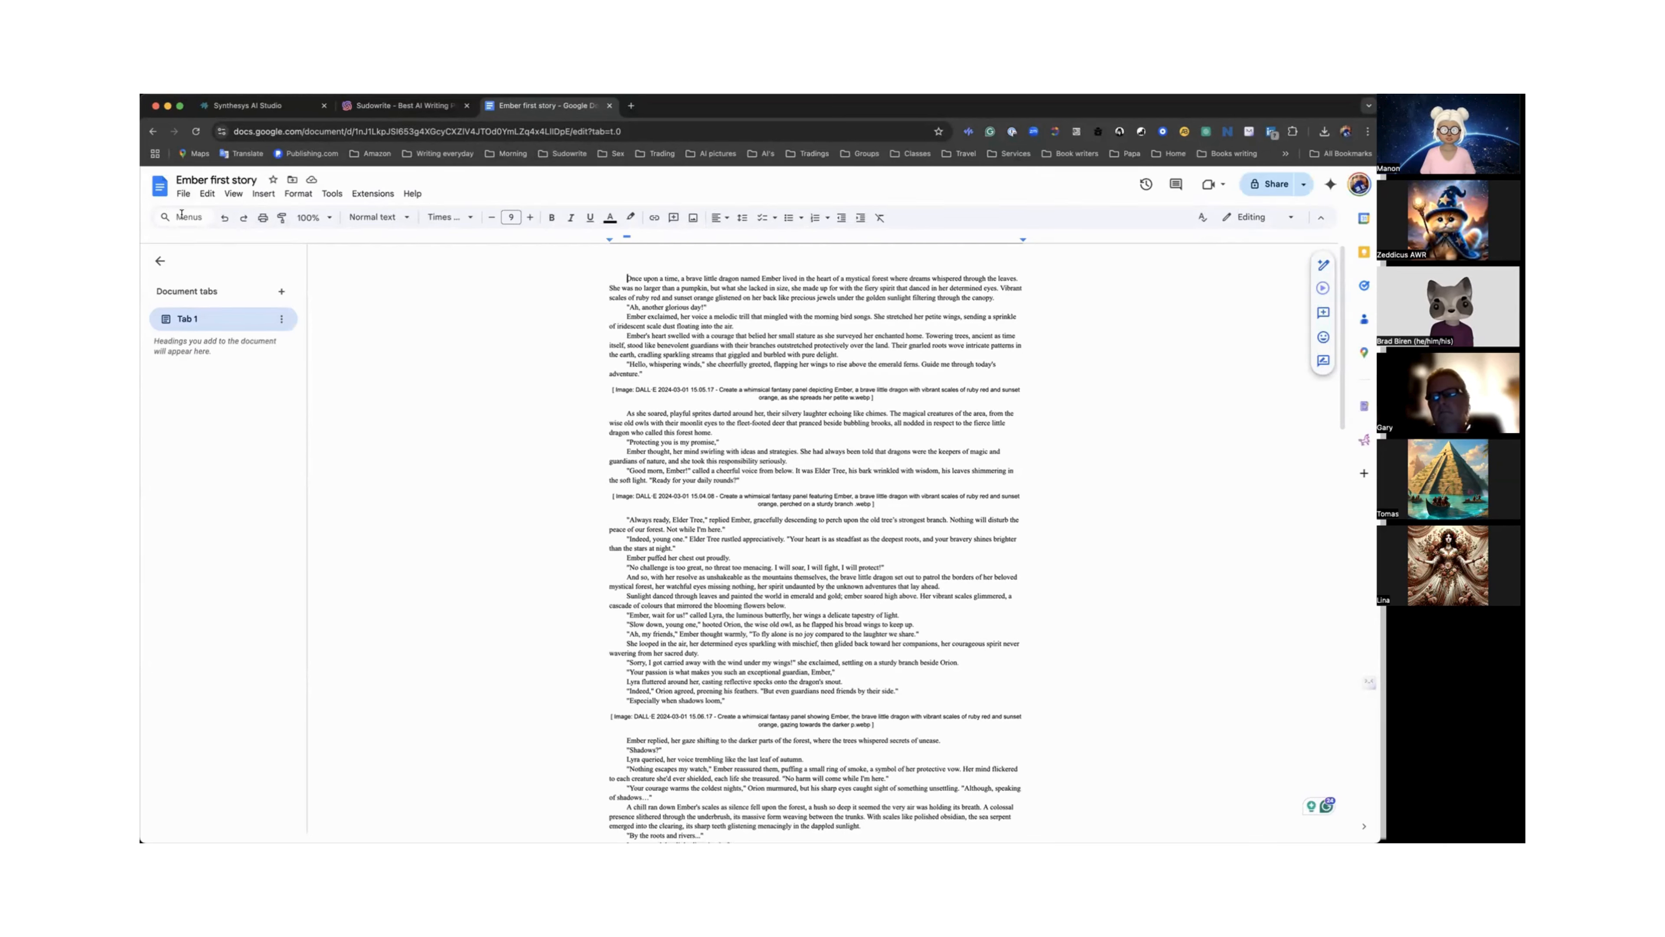
{"action": "left_click", "coordinate": [159, 187]}
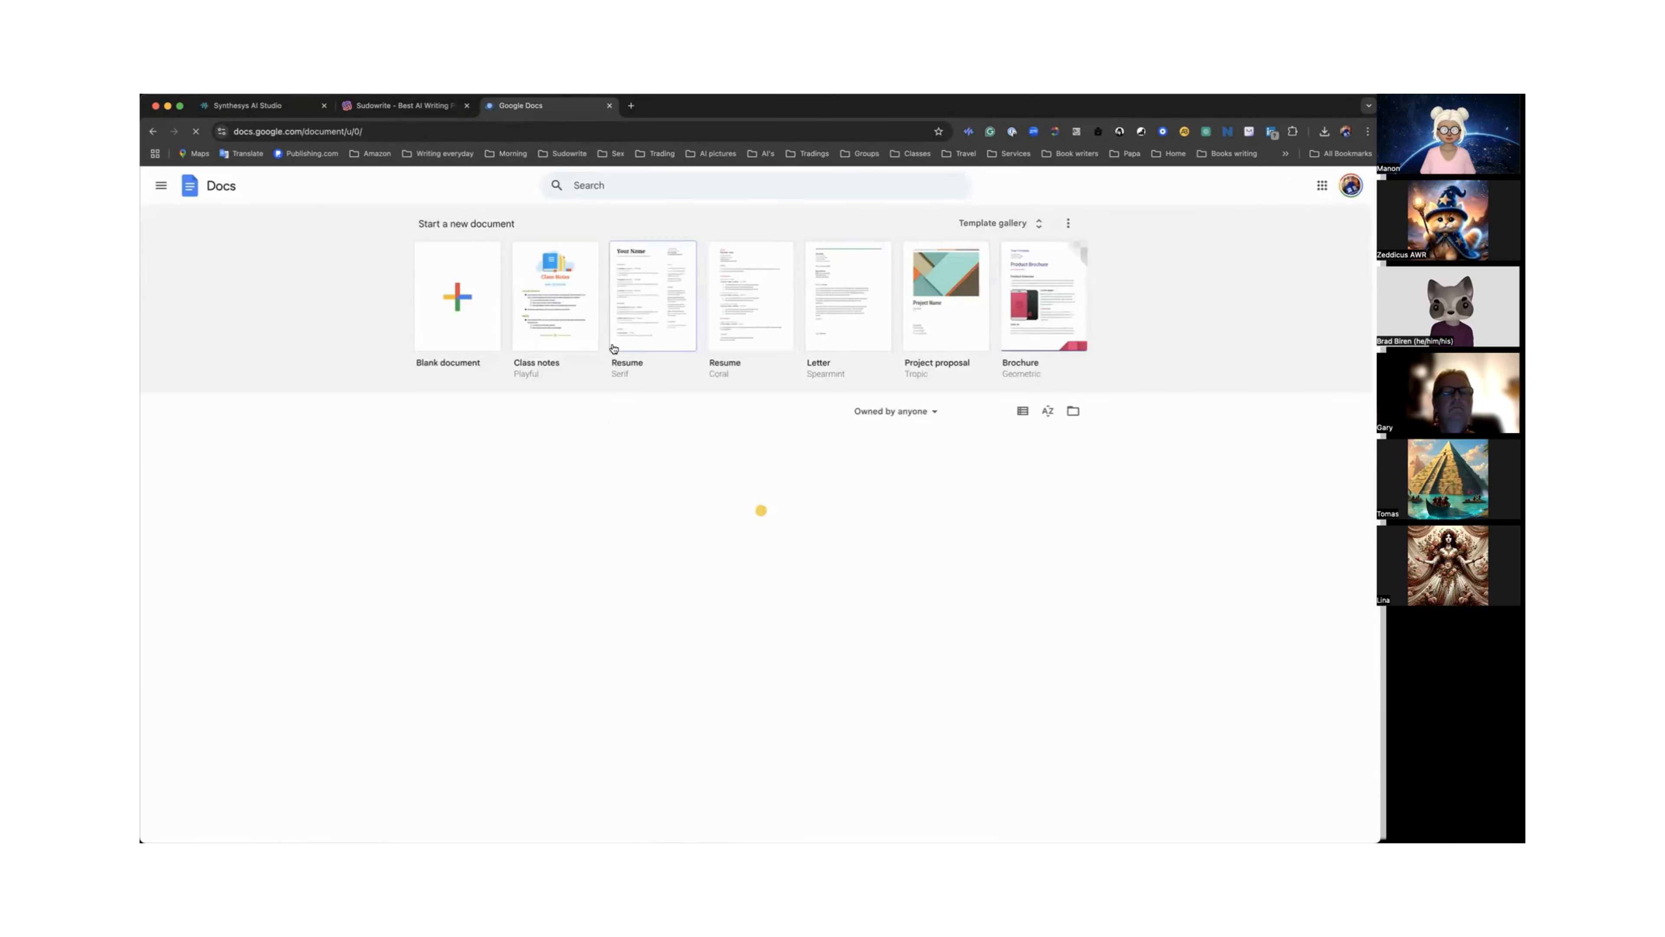
{"action": "scroll", "coordinate": [619, 368], "scroll_direction": "down", "scroll_amount": 1}
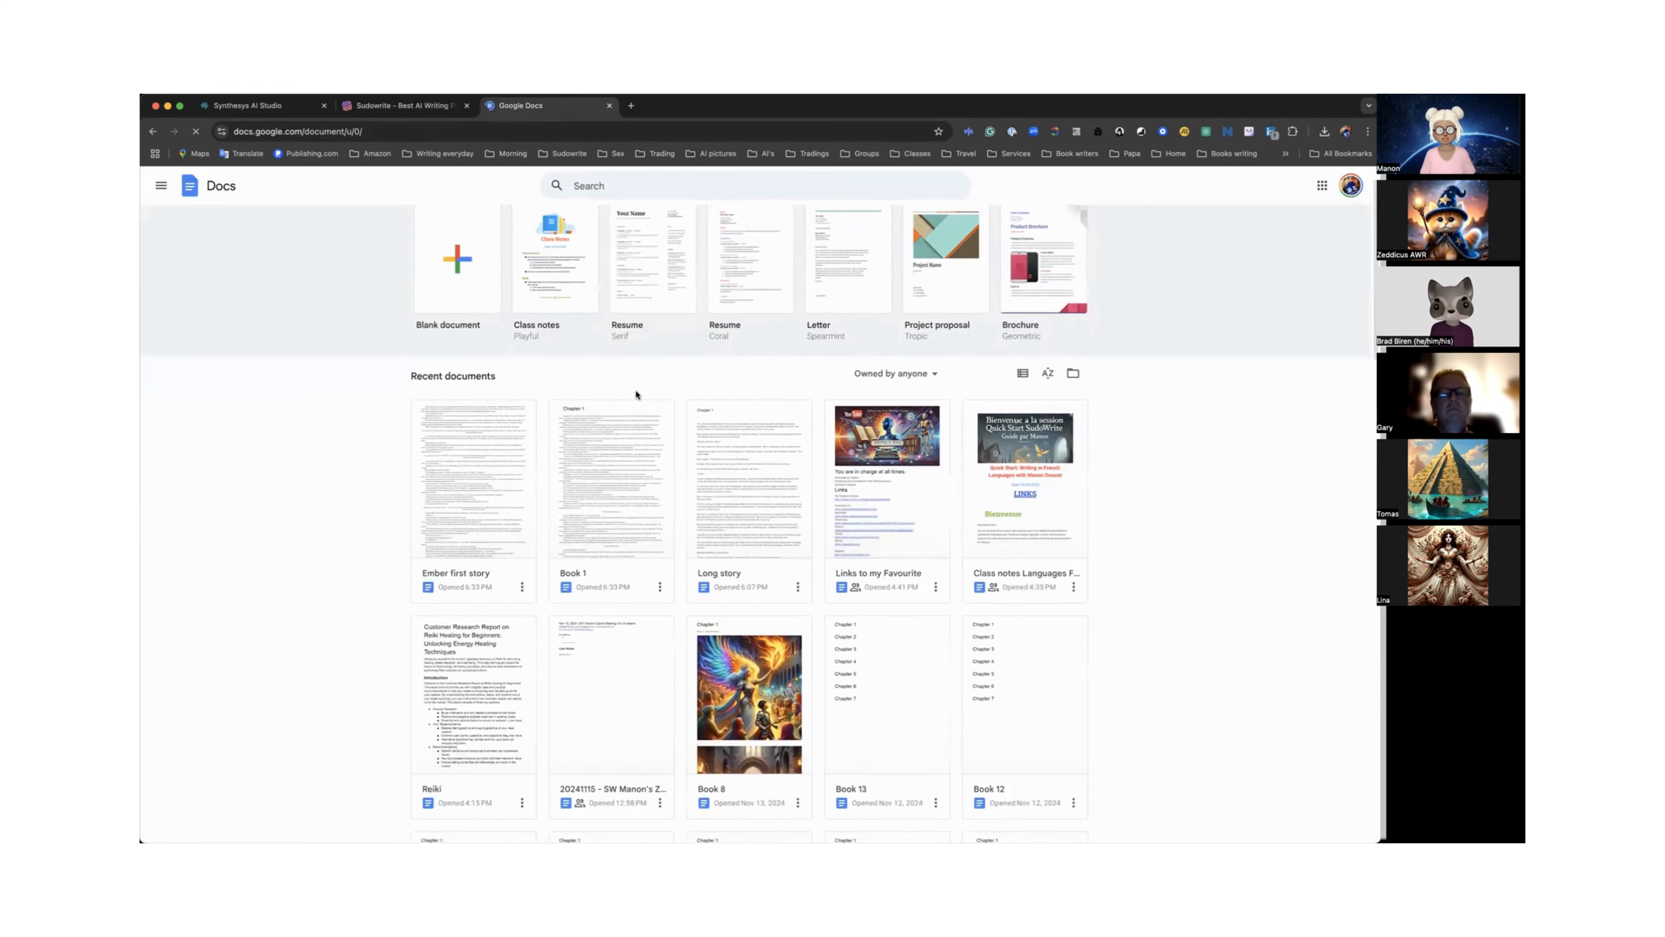
{"action": "scroll", "coordinate": [898, 527], "scroll_direction": "down", "scroll_amount": 4}
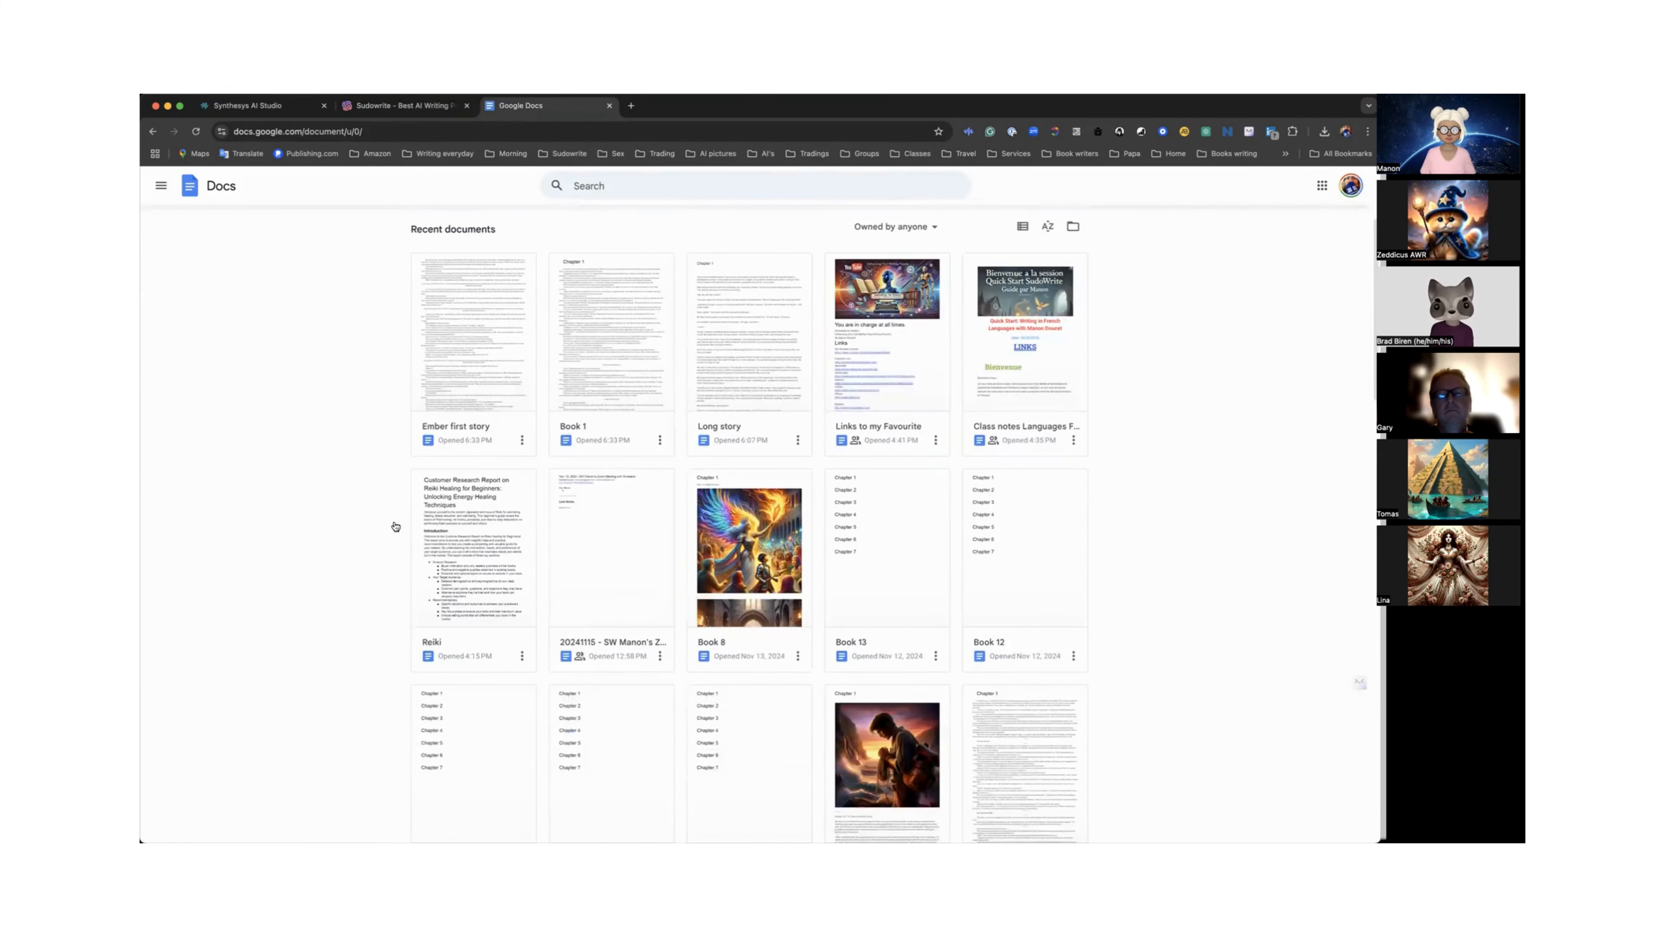
{"action": "left_click", "coordinate": [457, 540]}
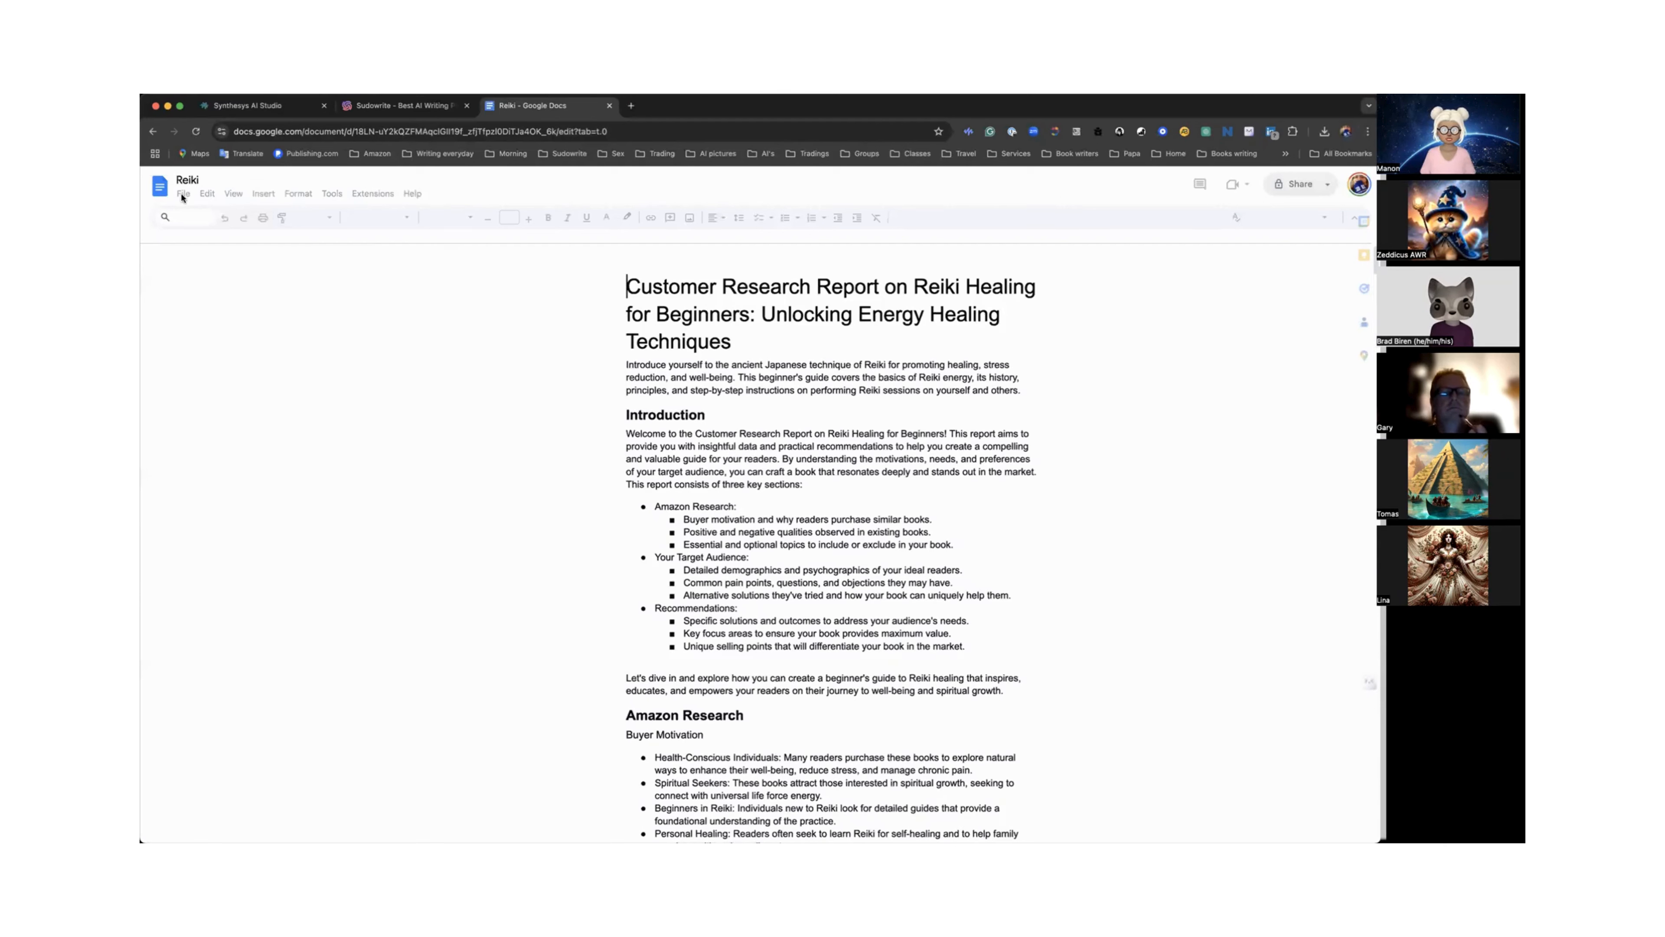
Open the Reiki document's outline and browse through its headings.
{"action": "left_click", "coordinate": [183, 194]}
{"action": "left_click", "coordinate": [183, 197]}
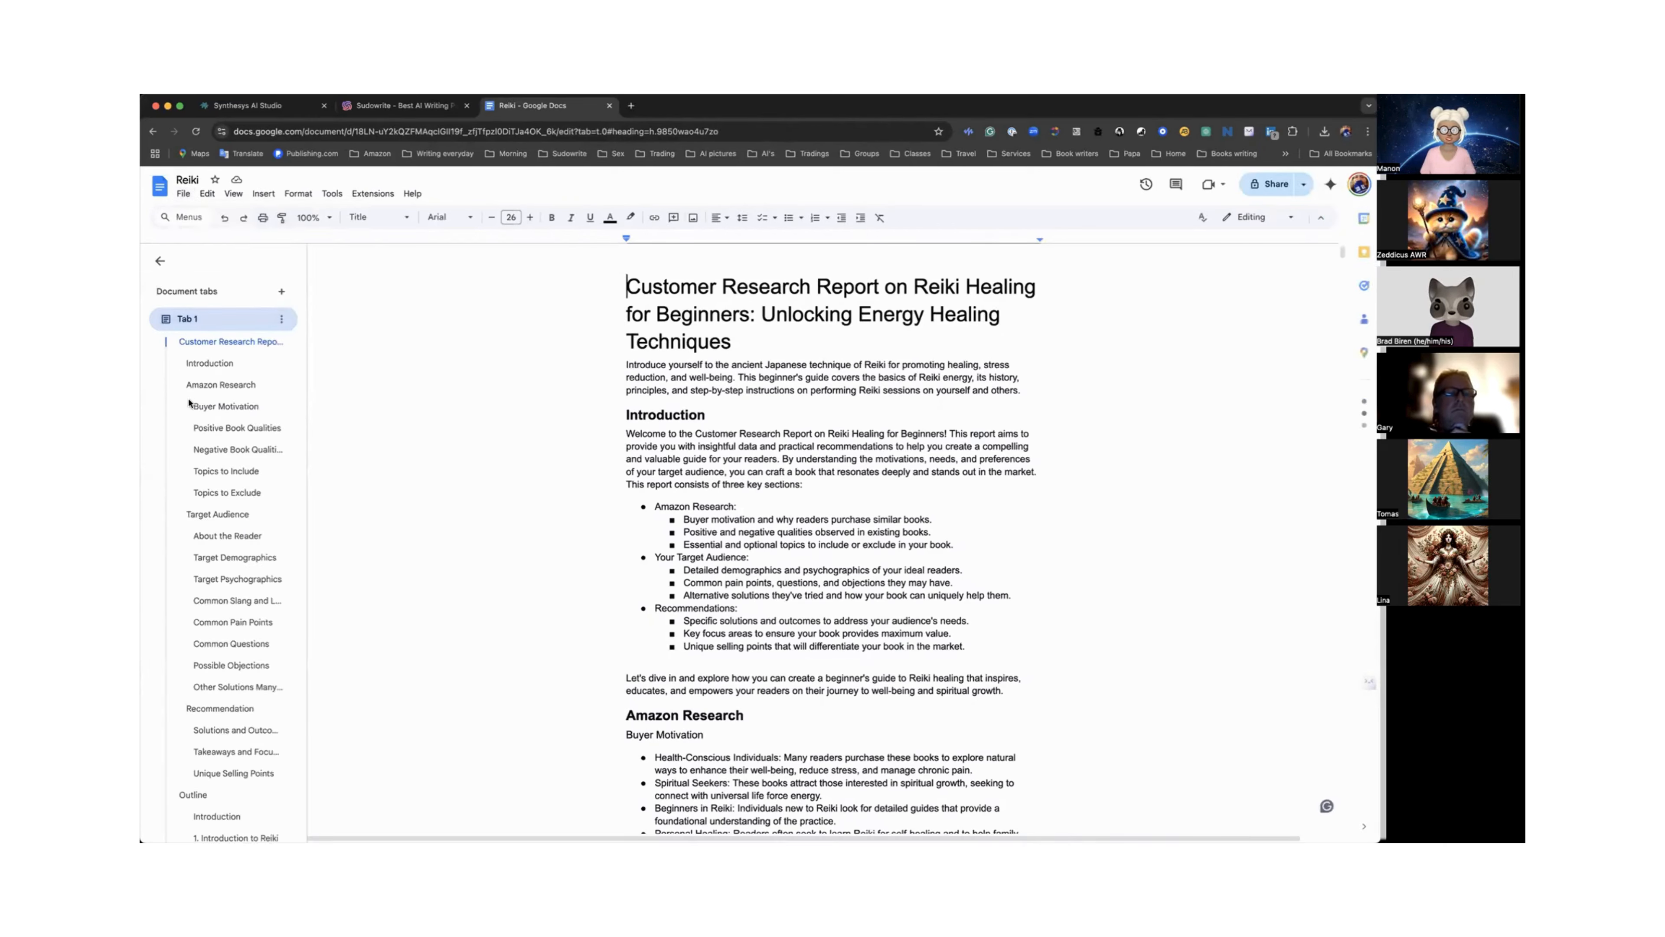
{"action": "scroll", "coordinate": [190, 446], "scroll_direction": "down", "scroll_amount": 20}
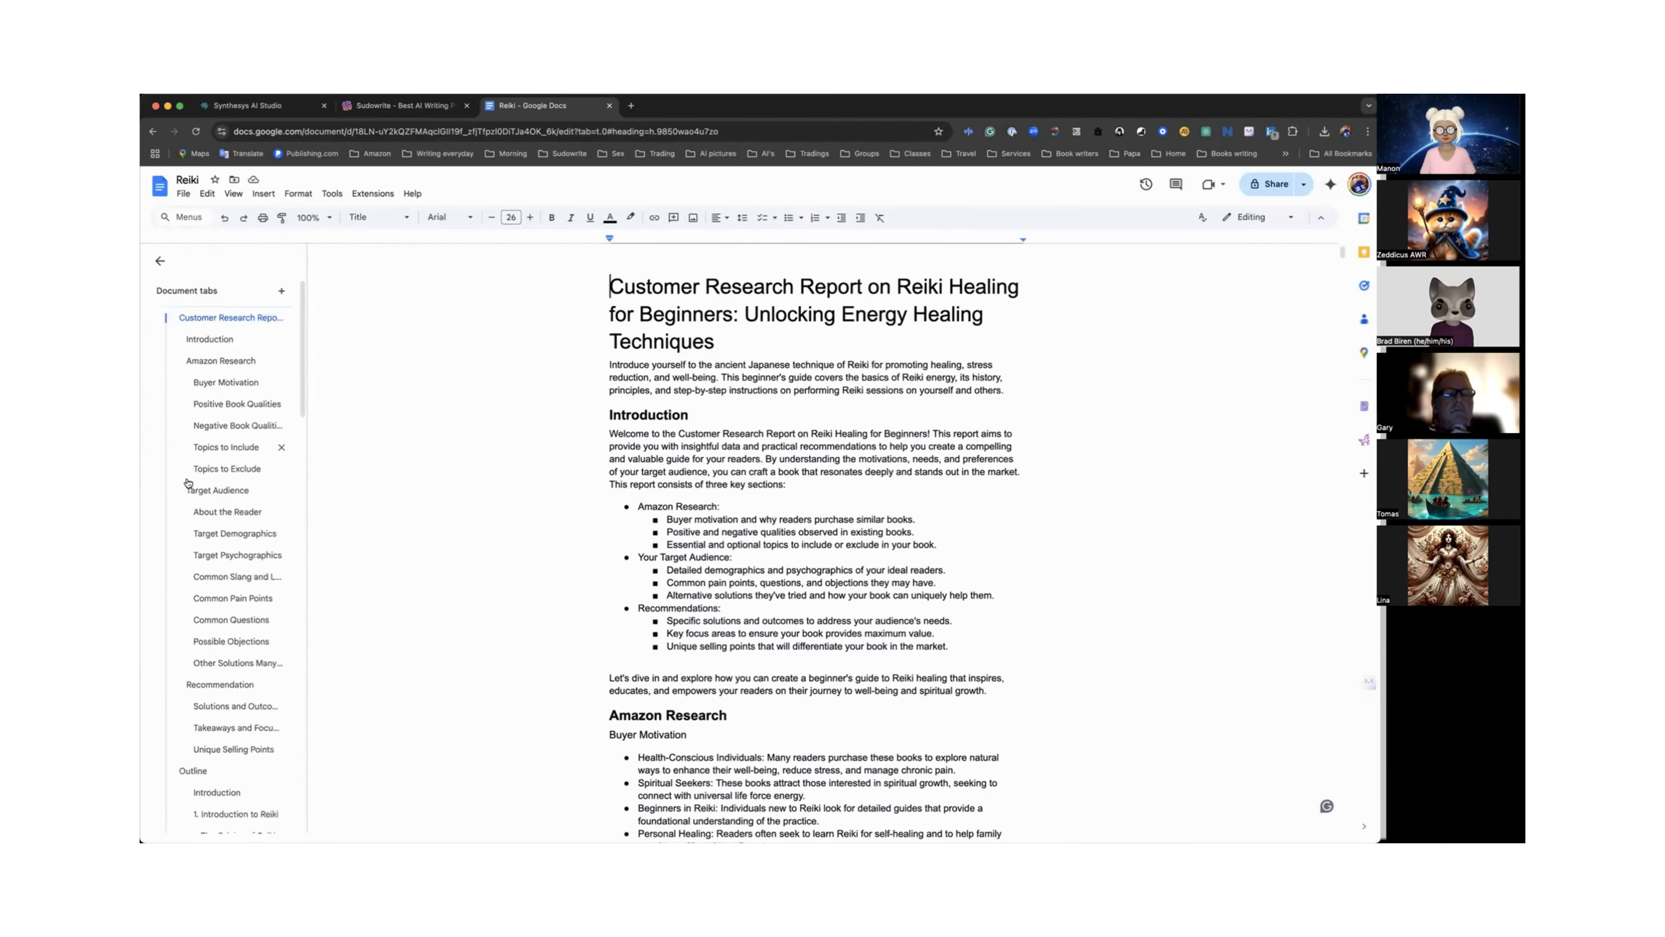
{"action": "scroll", "coordinate": [188, 483], "scroll_direction": "down", "scroll_amount": 7}
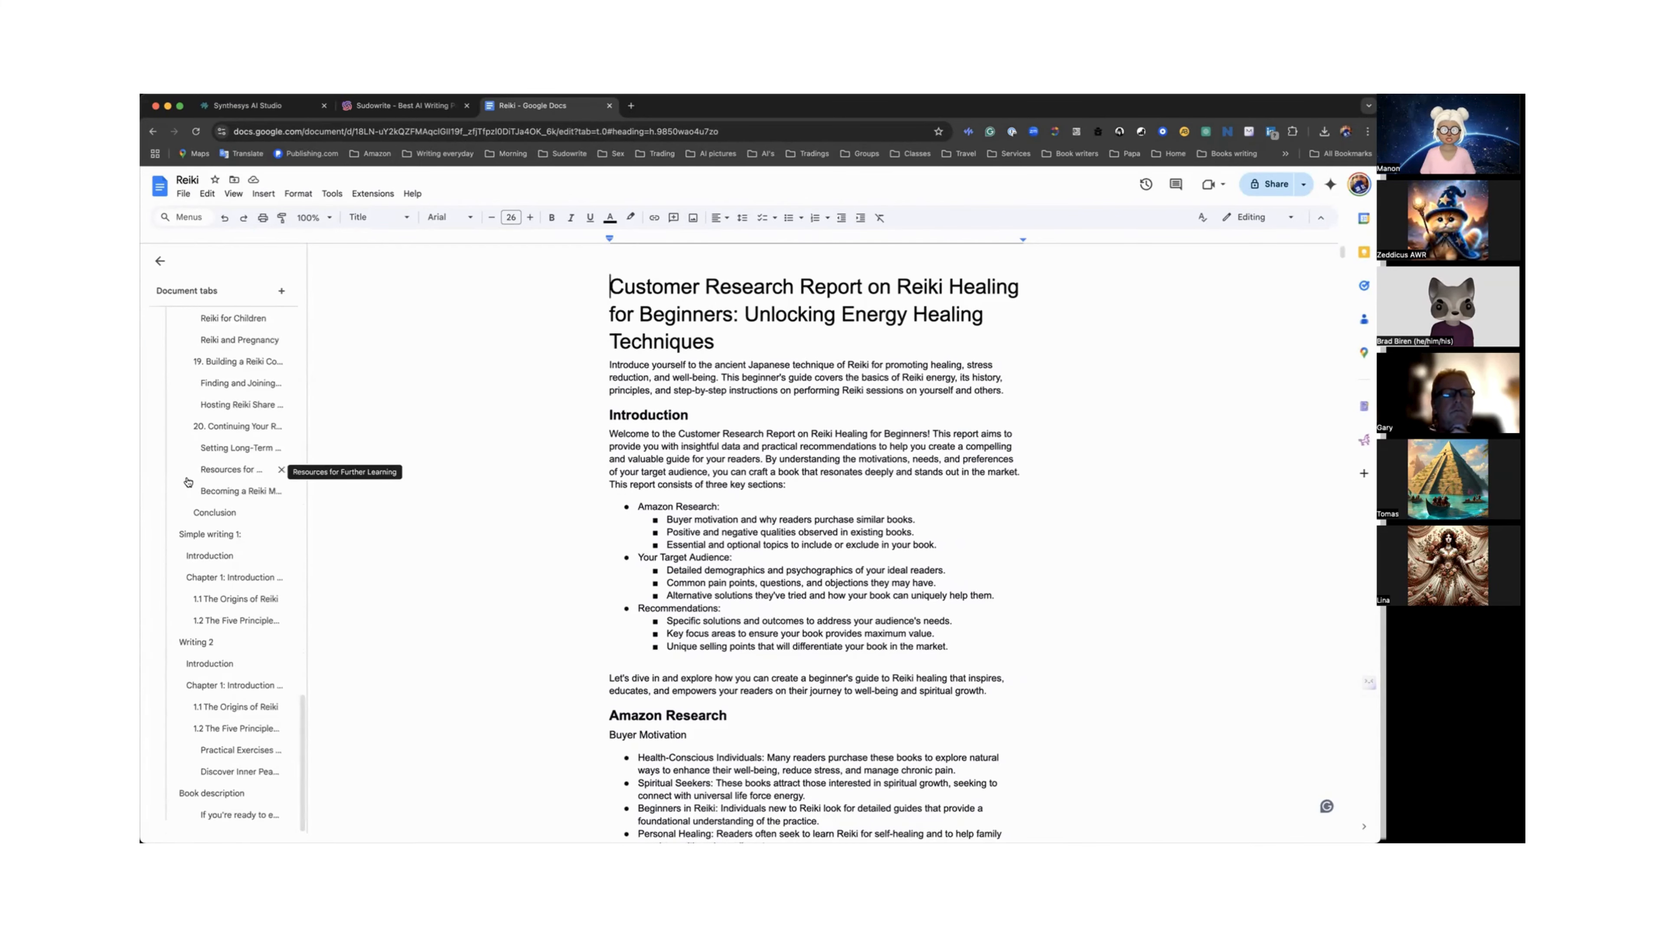
{"action": "scroll", "coordinate": [188, 482], "scroll_direction": "up", "scroll_amount": 20}
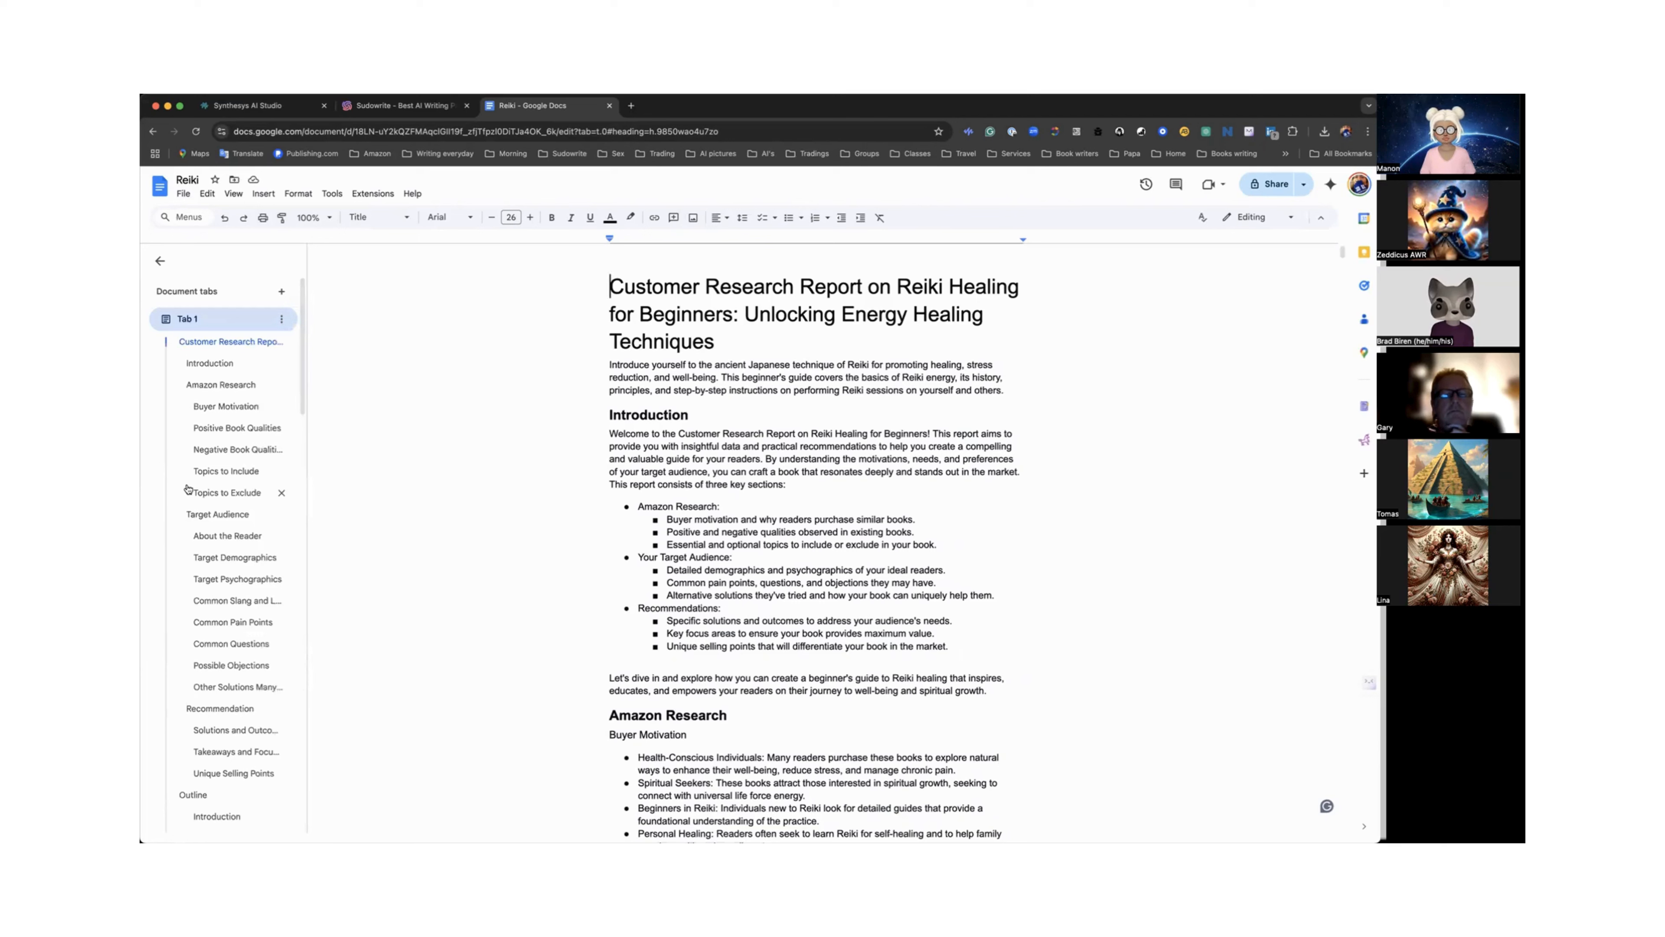
Download the Reiki document as a Microsoft Word (.docx) file.
{"action": "left_click", "coordinate": [183, 196]}
{"action": "mouse_move", "coordinate": [230, 320]}
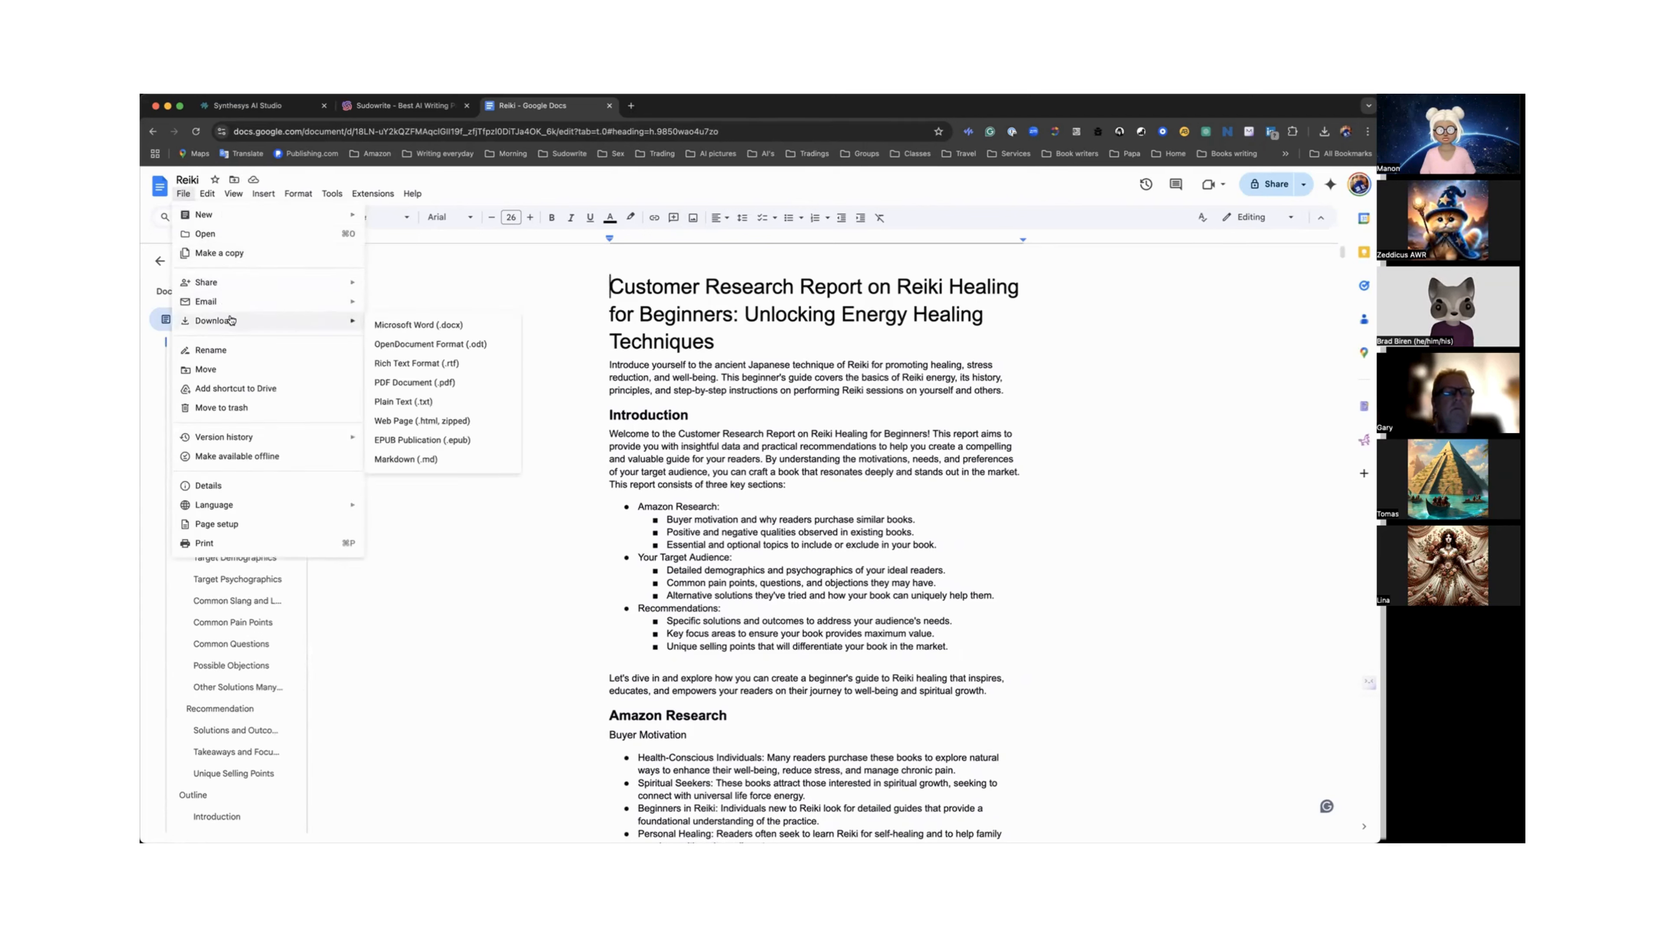
{"action": "left_click", "coordinate": [386, 325]}
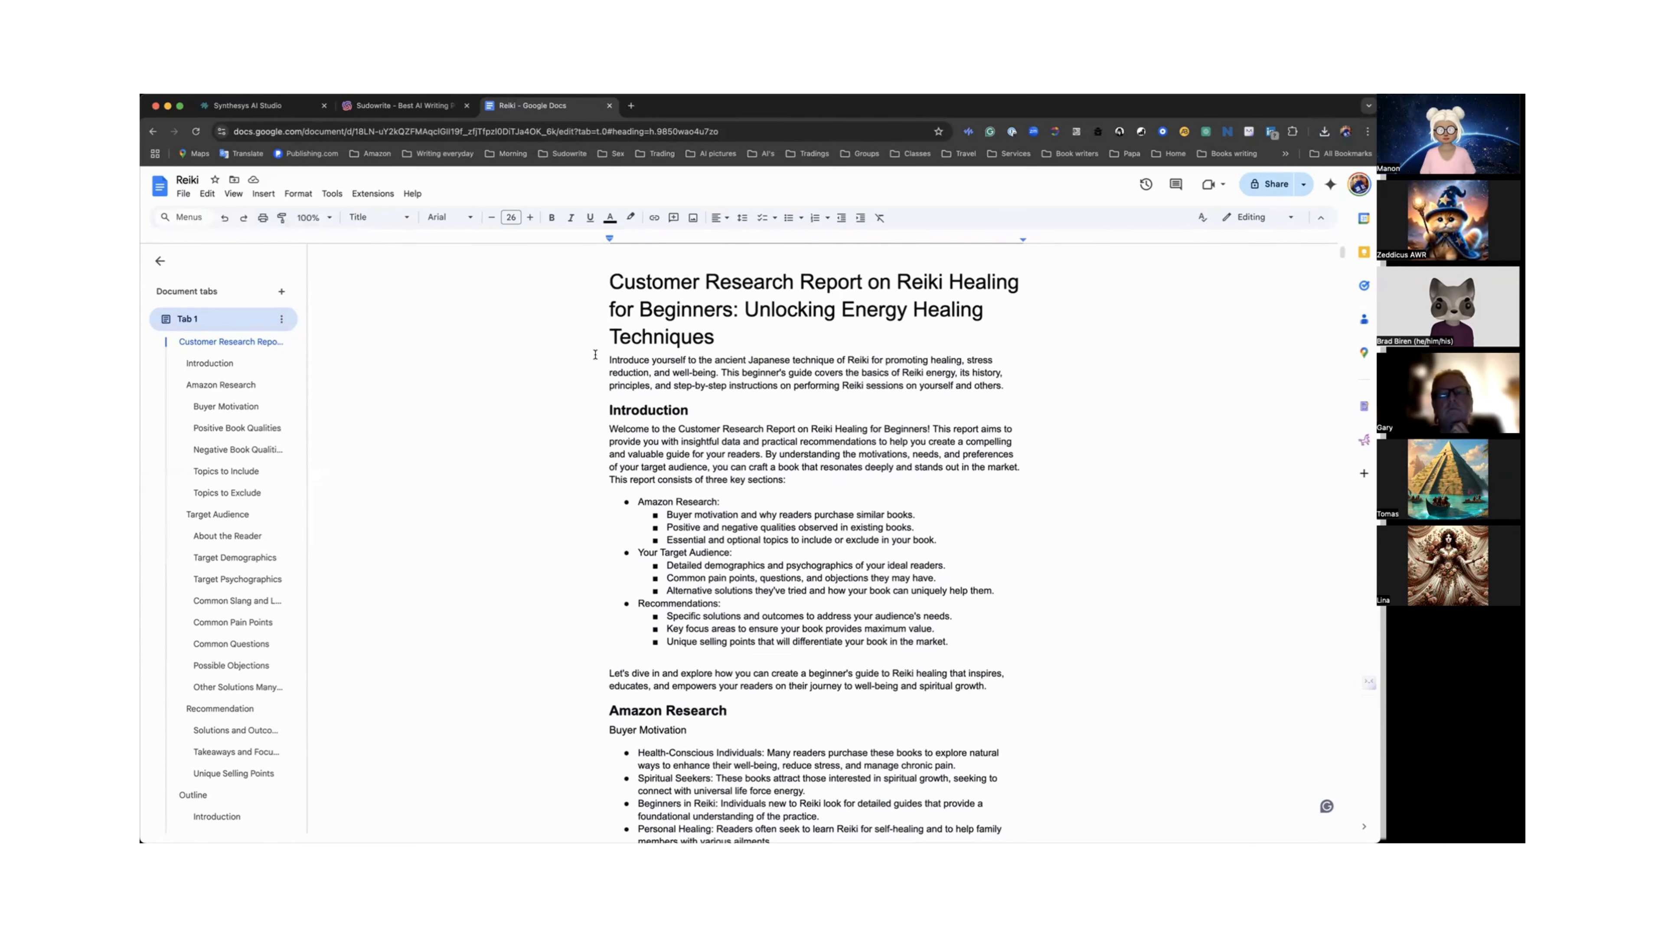
Return to Sudowrite and drop the downloaded Reiki .docx file into the Import your Novel dialog.
{"action": "scroll", "coordinate": [596, 354], "scroll_direction": "down", "scroll_amount": 4}
{"action": "scroll", "coordinate": [595, 355], "scroll_direction": "up", "scroll_amount": 3}
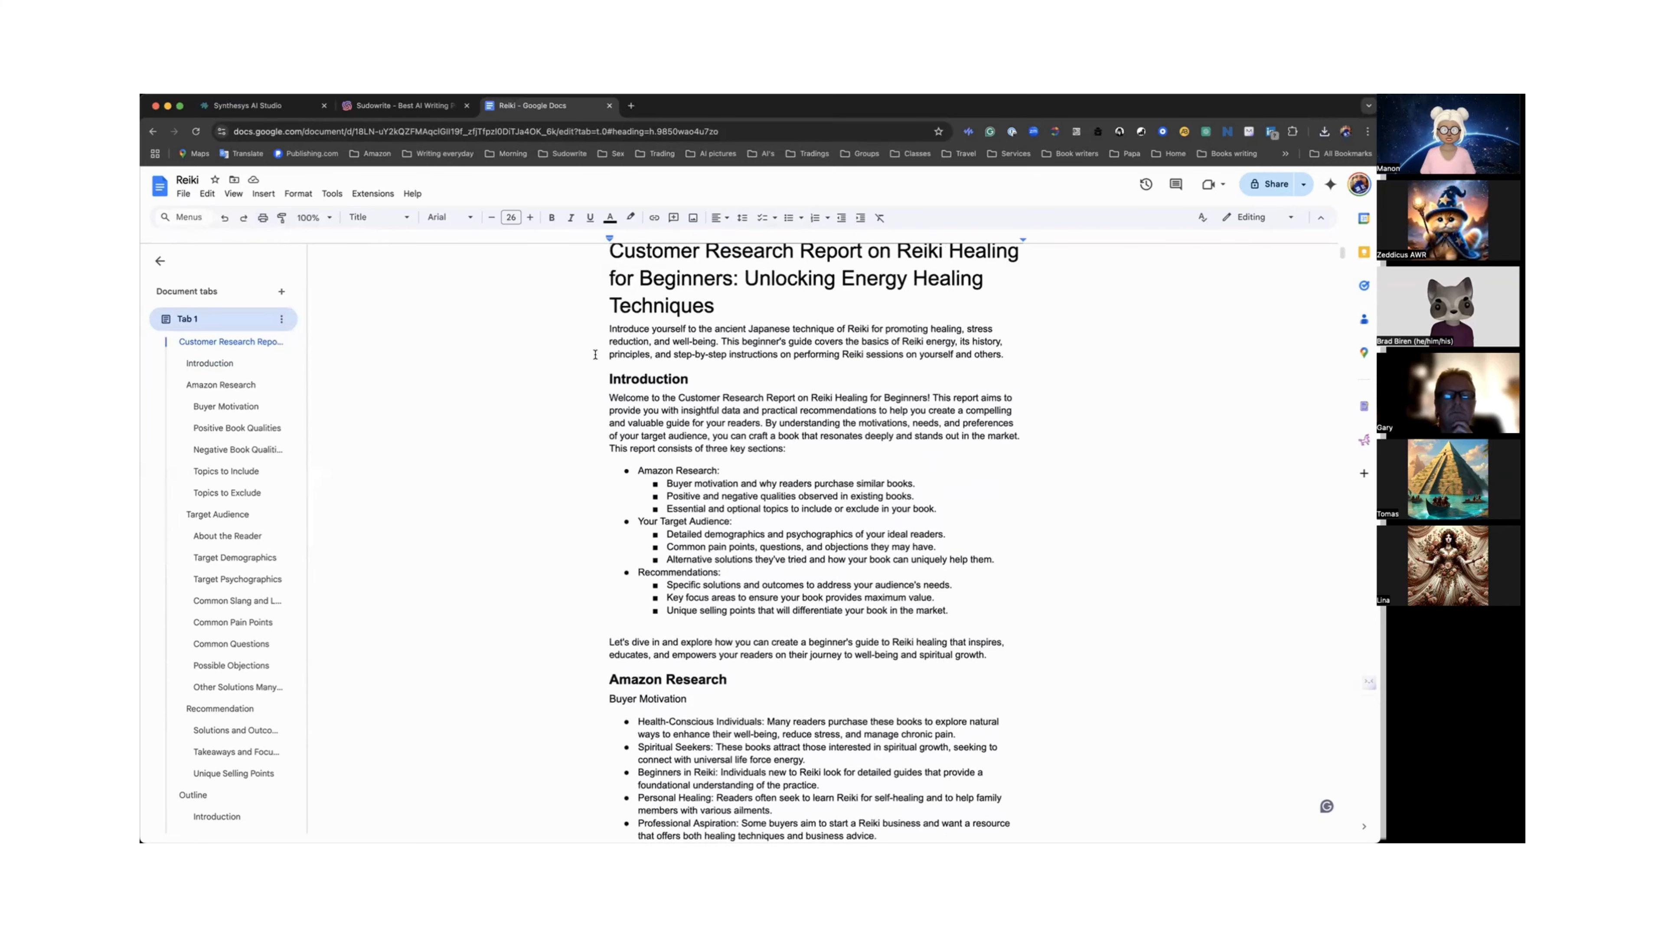
{"action": "left_click", "coordinate": [408, 107]}
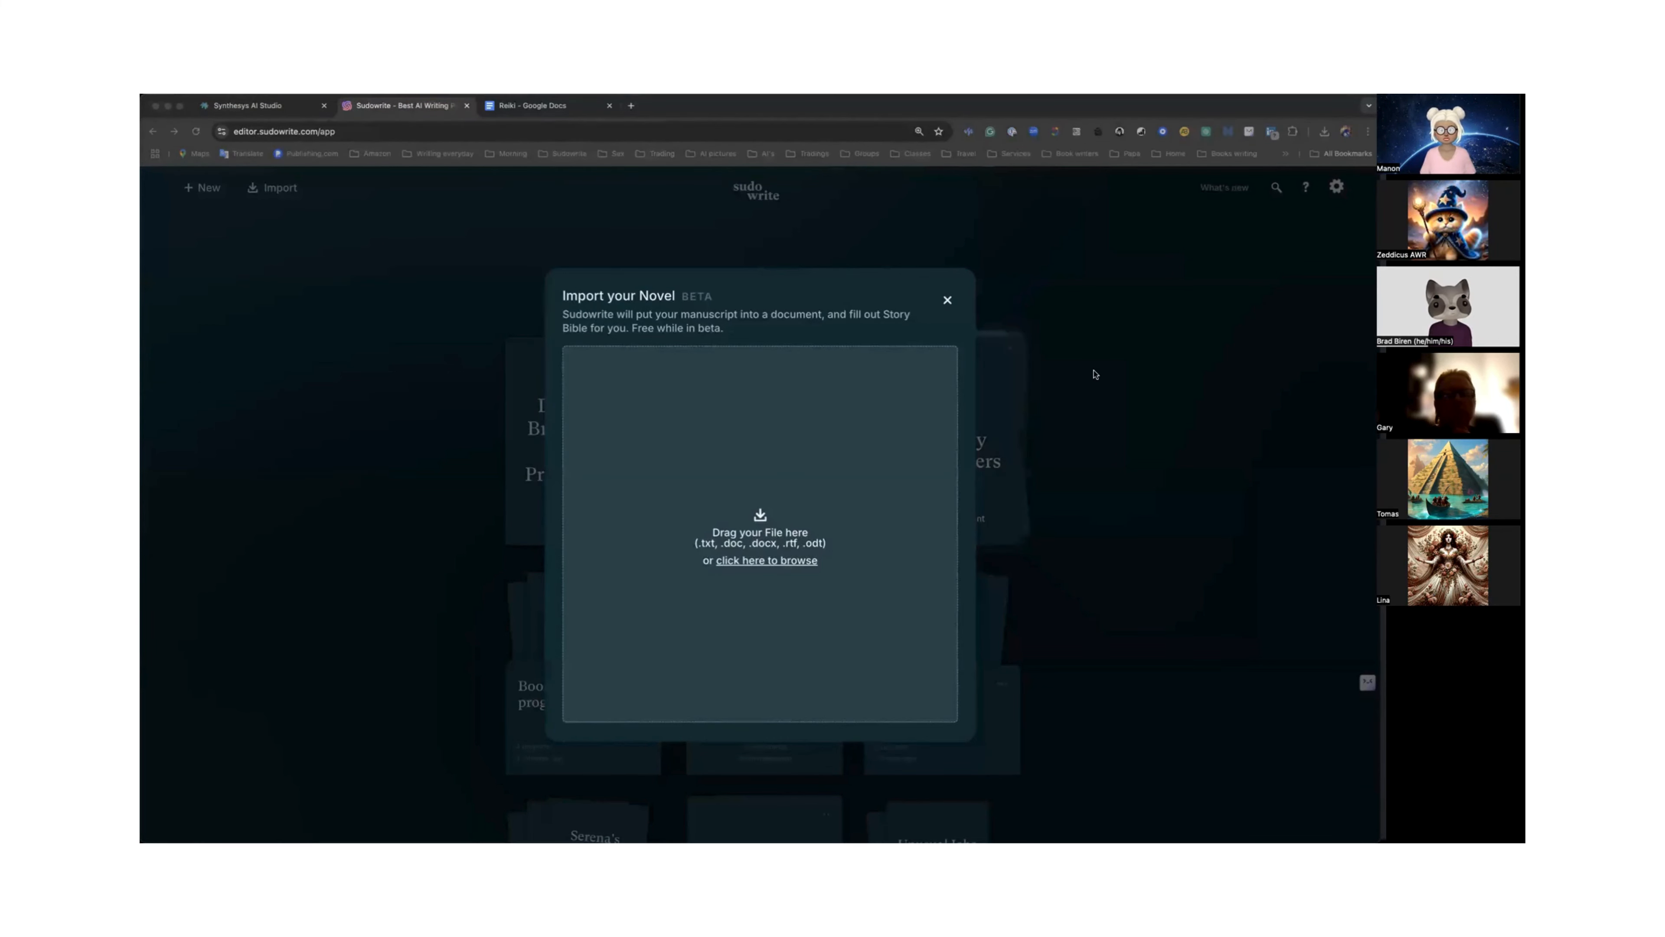
{"action": "left_click_drag", "start_coordinate": [1085, 300], "coordinate": [764, 514]}
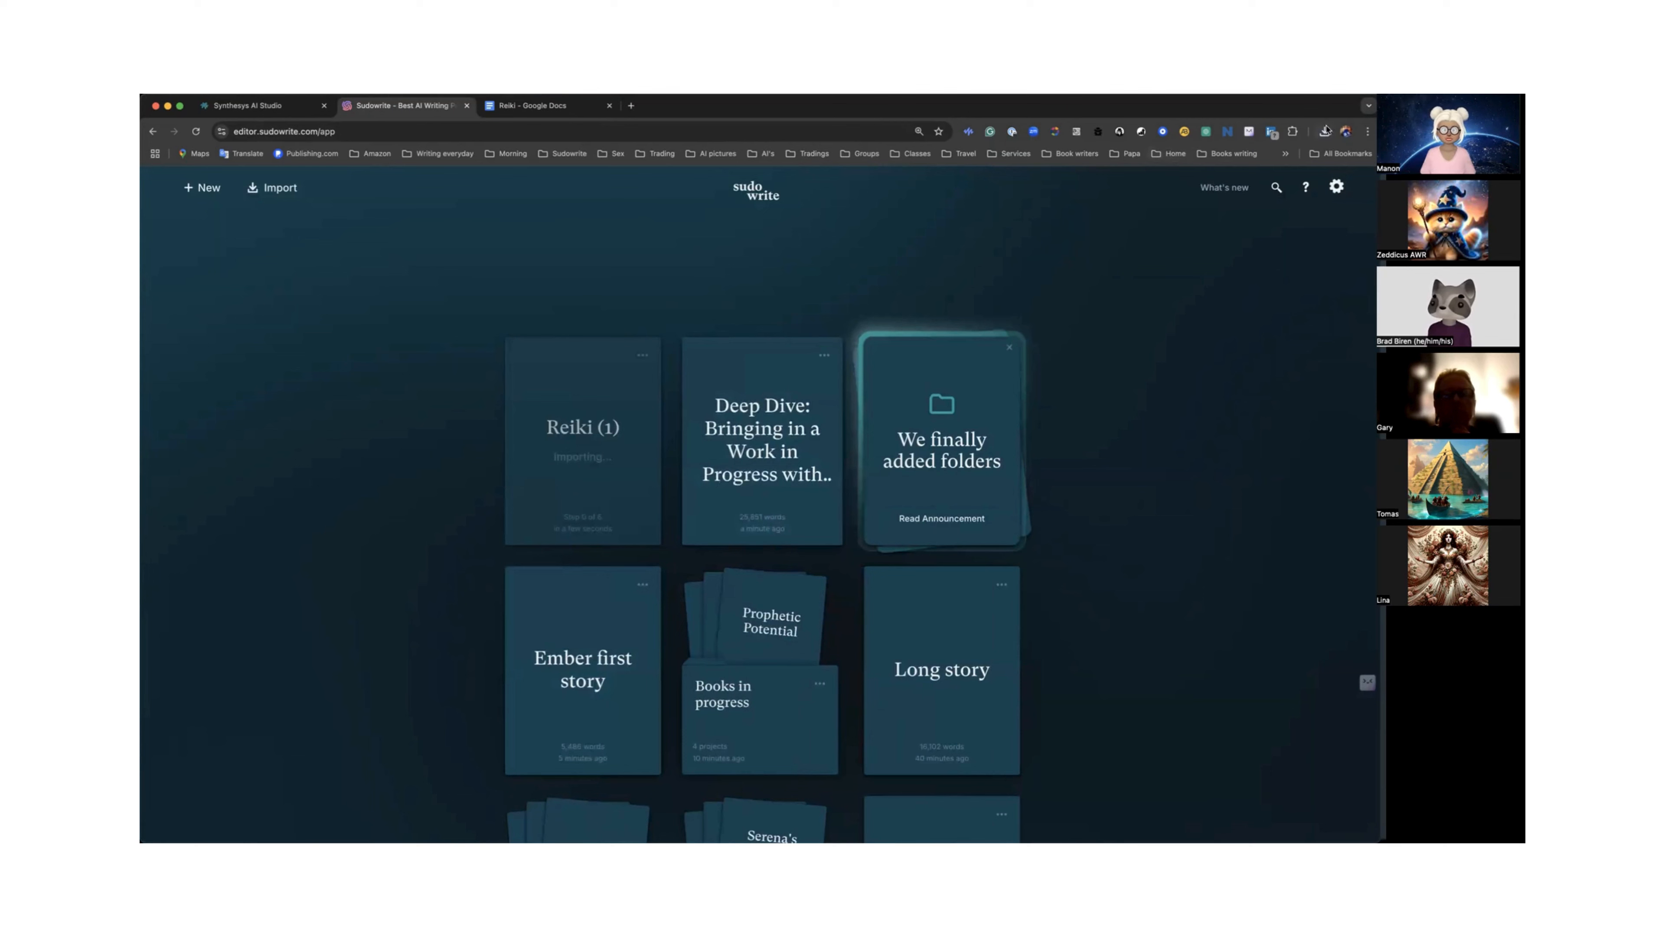
{"action": "left_click", "coordinate": [1346, 131]}
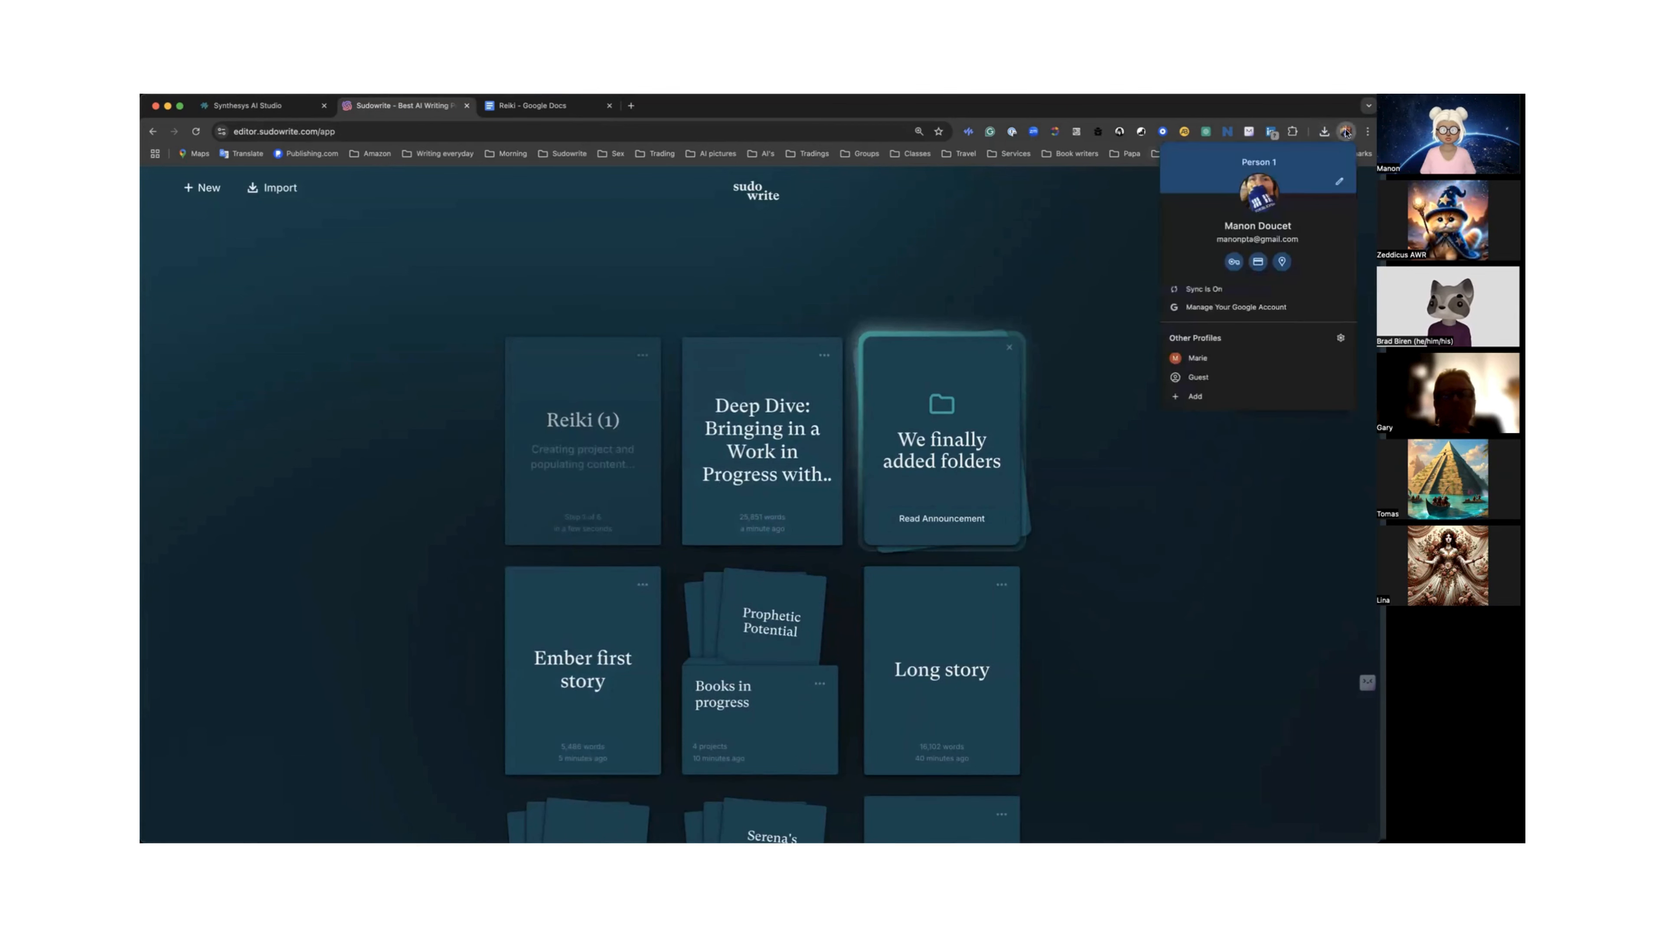
{"action": "left_click", "coordinate": [1198, 357]}
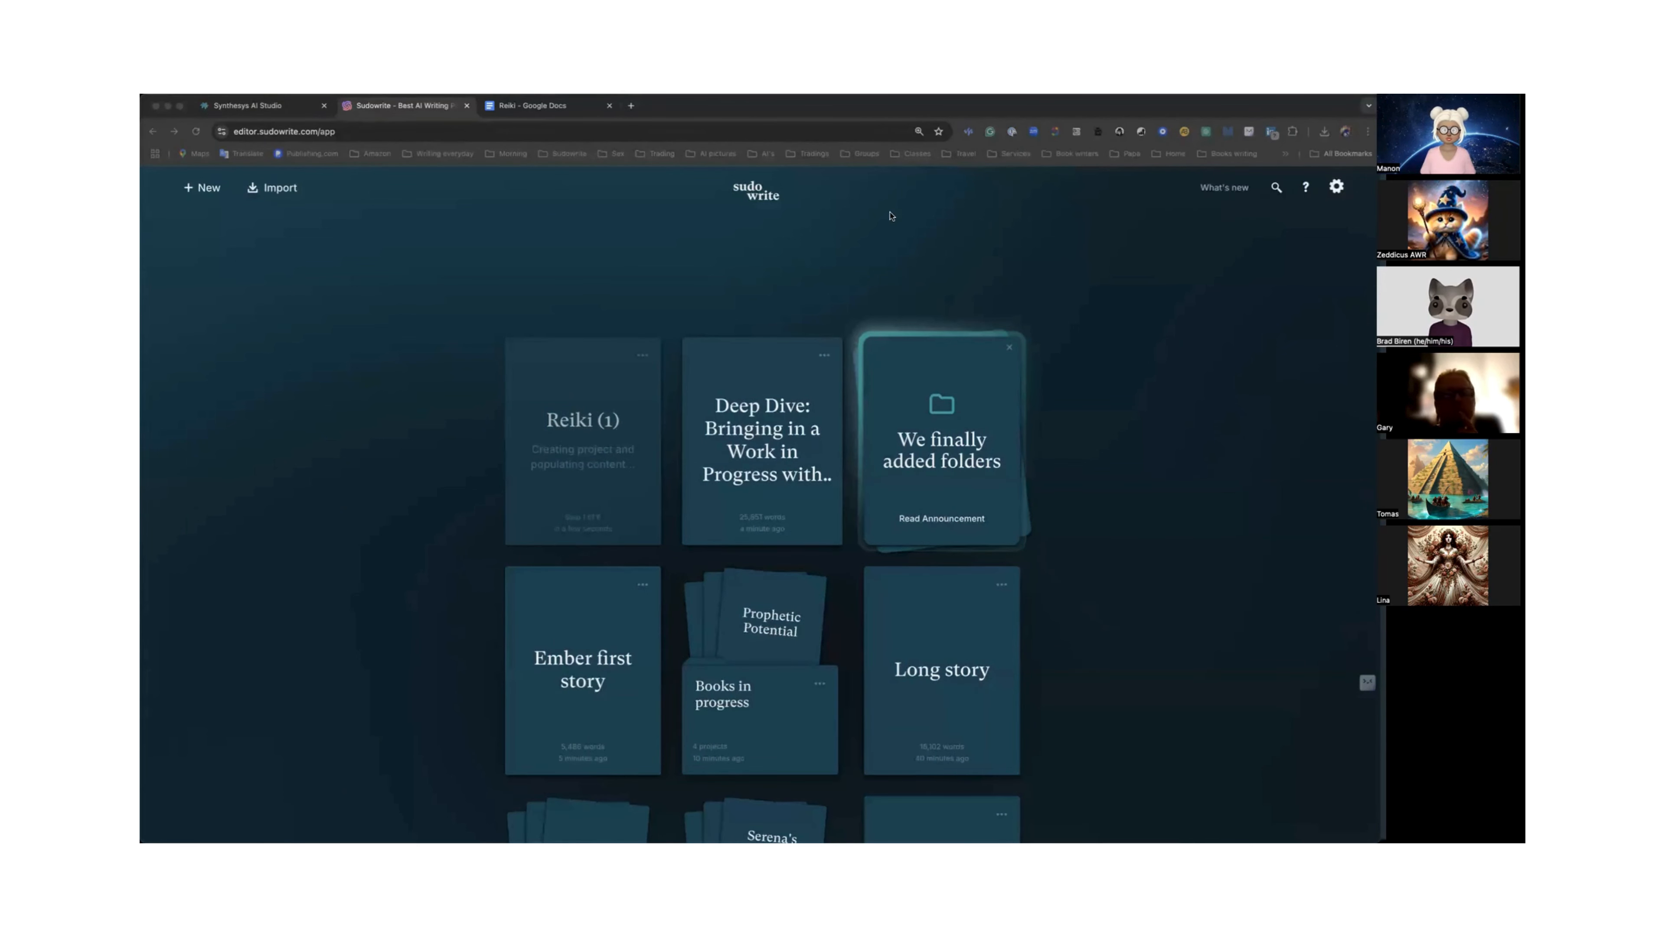
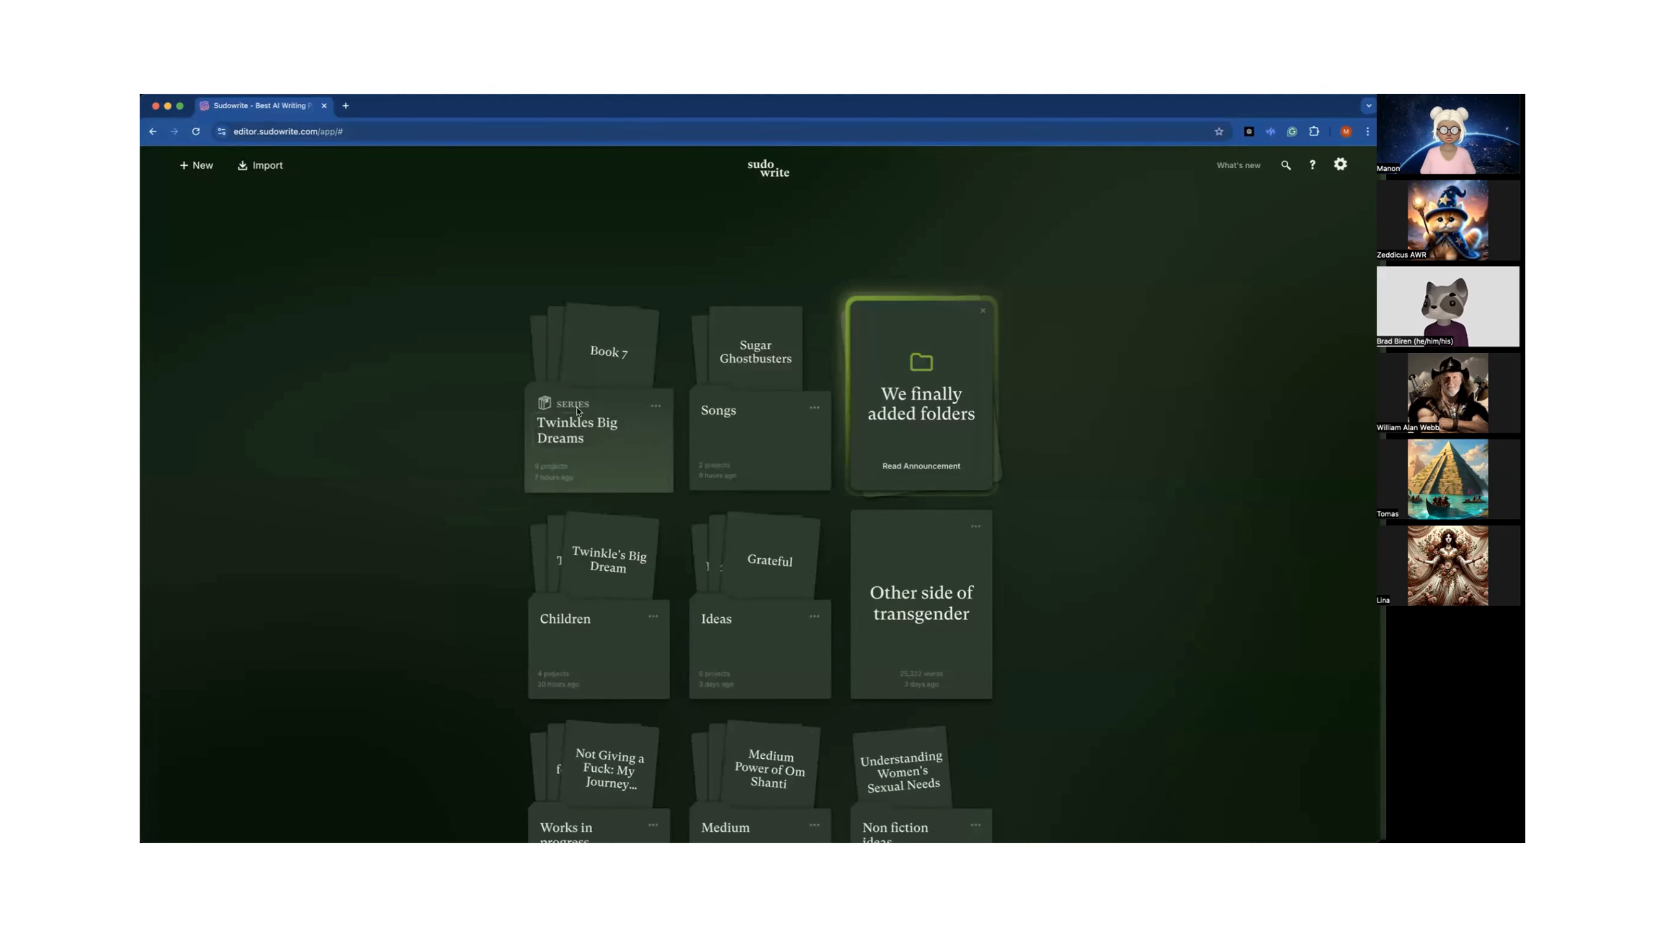
Create a new series on the Sudowrite home page.
{"action": "left_click", "coordinate": [197, 165]}
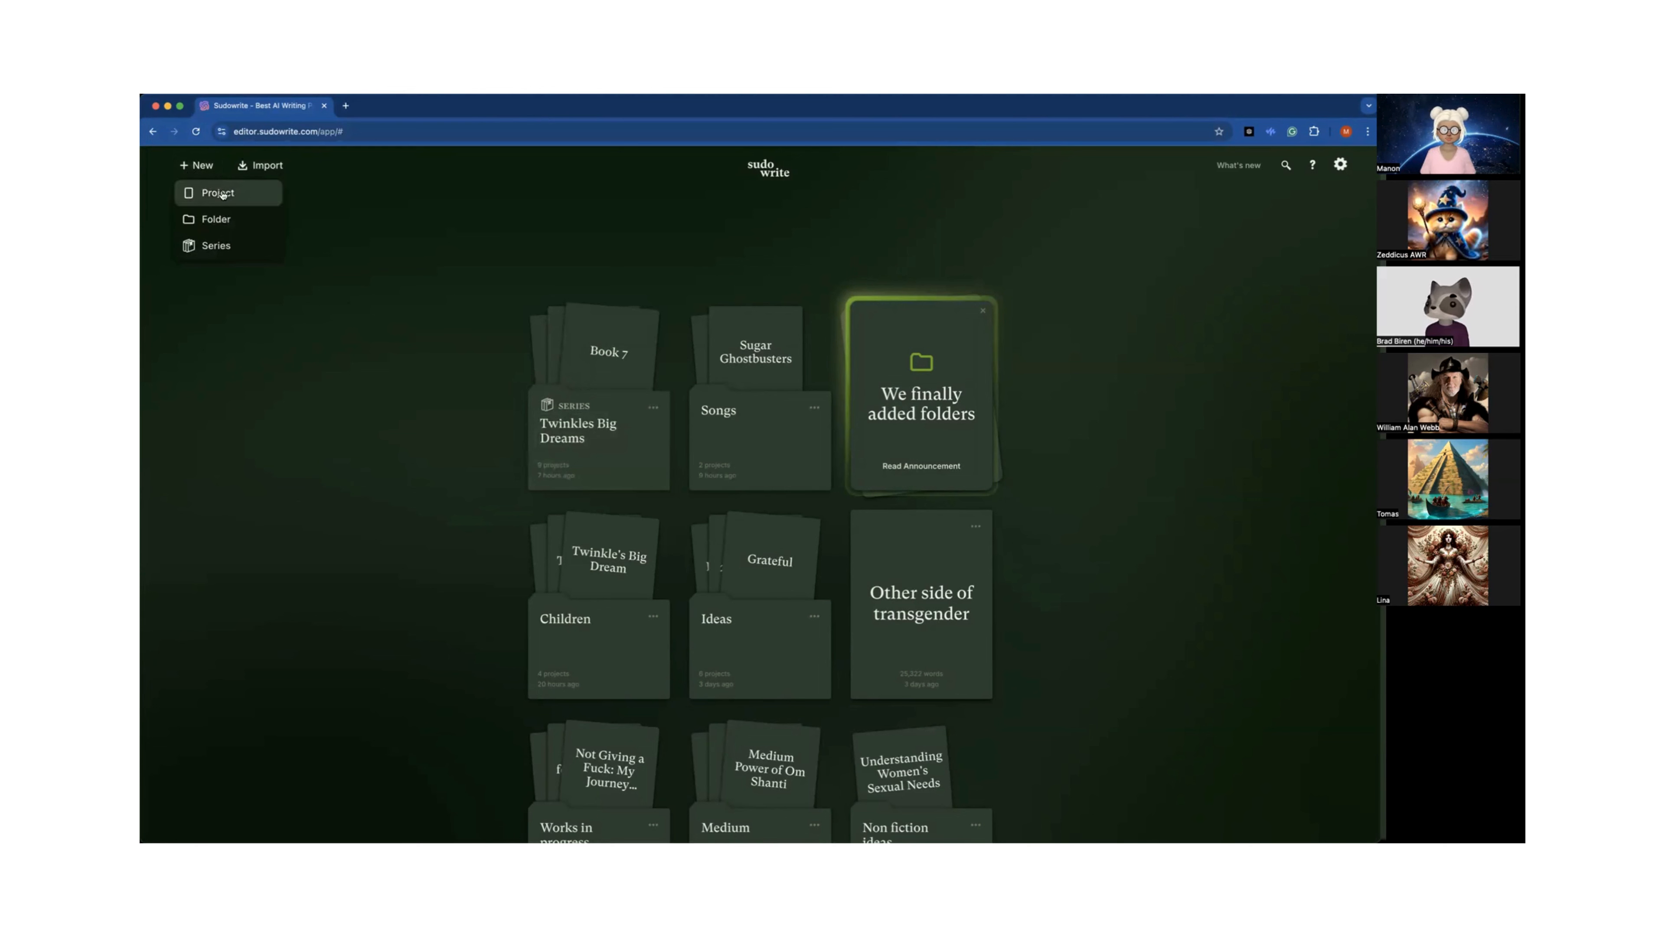
{"action": "left_click", "coordinate": [221, 247]}
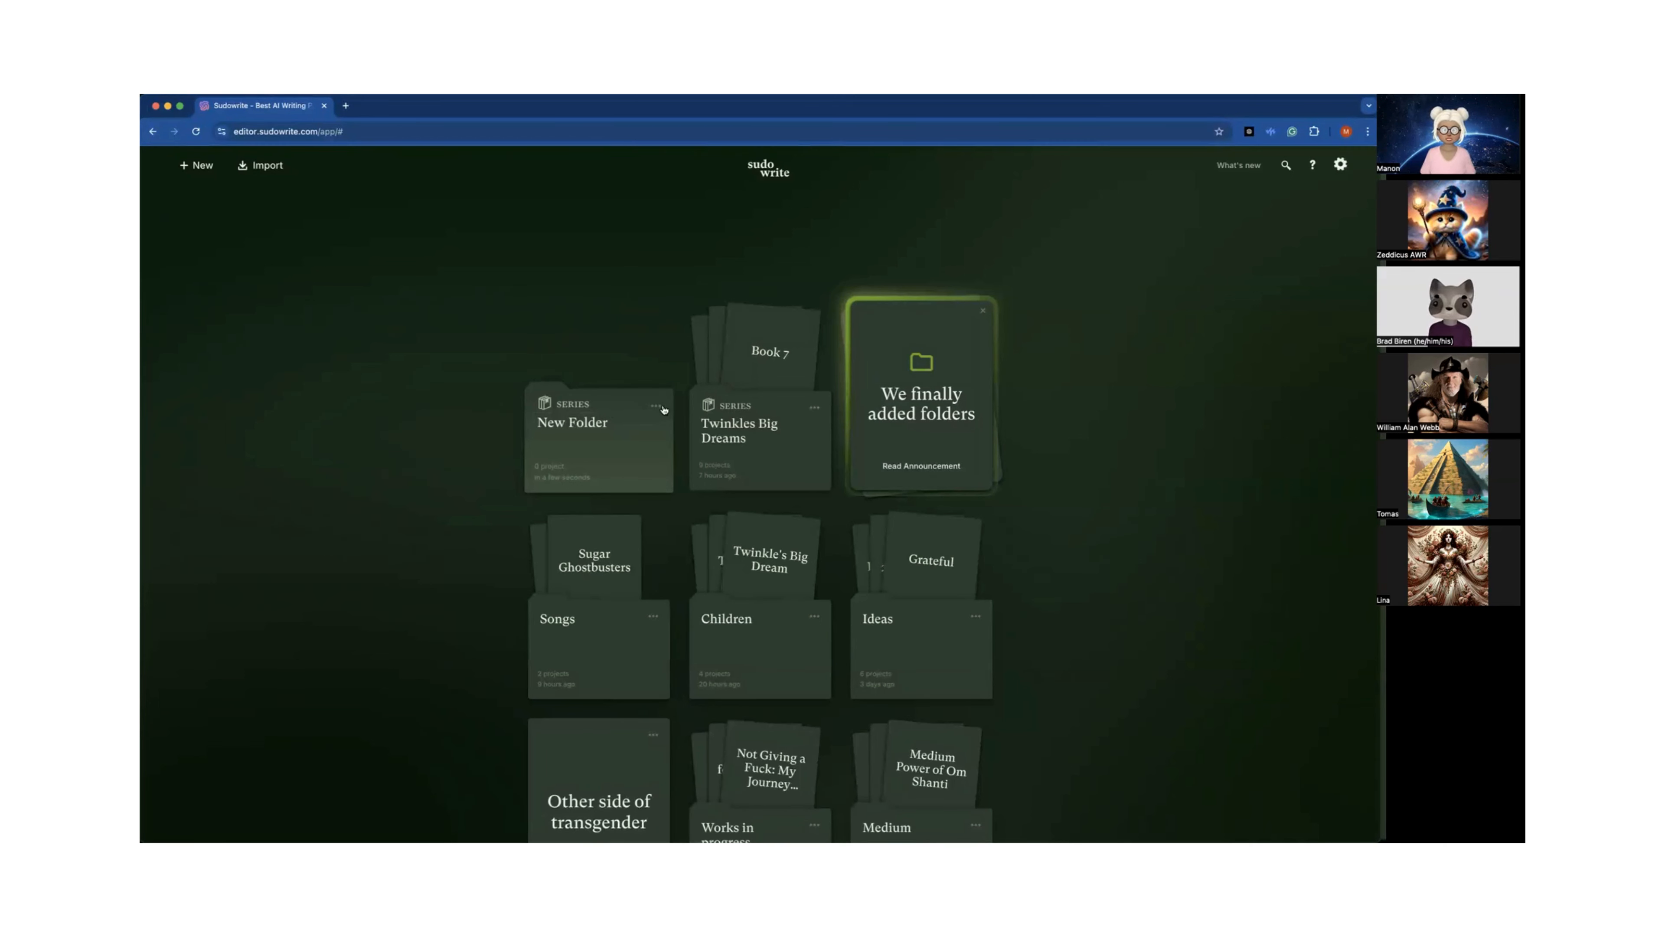
Open the Twinkles Big Dreams series and open Book 1.
{"action": "left_click", "coordinate": [755, 464]}
{"action": "scroll", "coordinate": [755, 464], "scroll_direction": "down", "scroll_amount": 3}
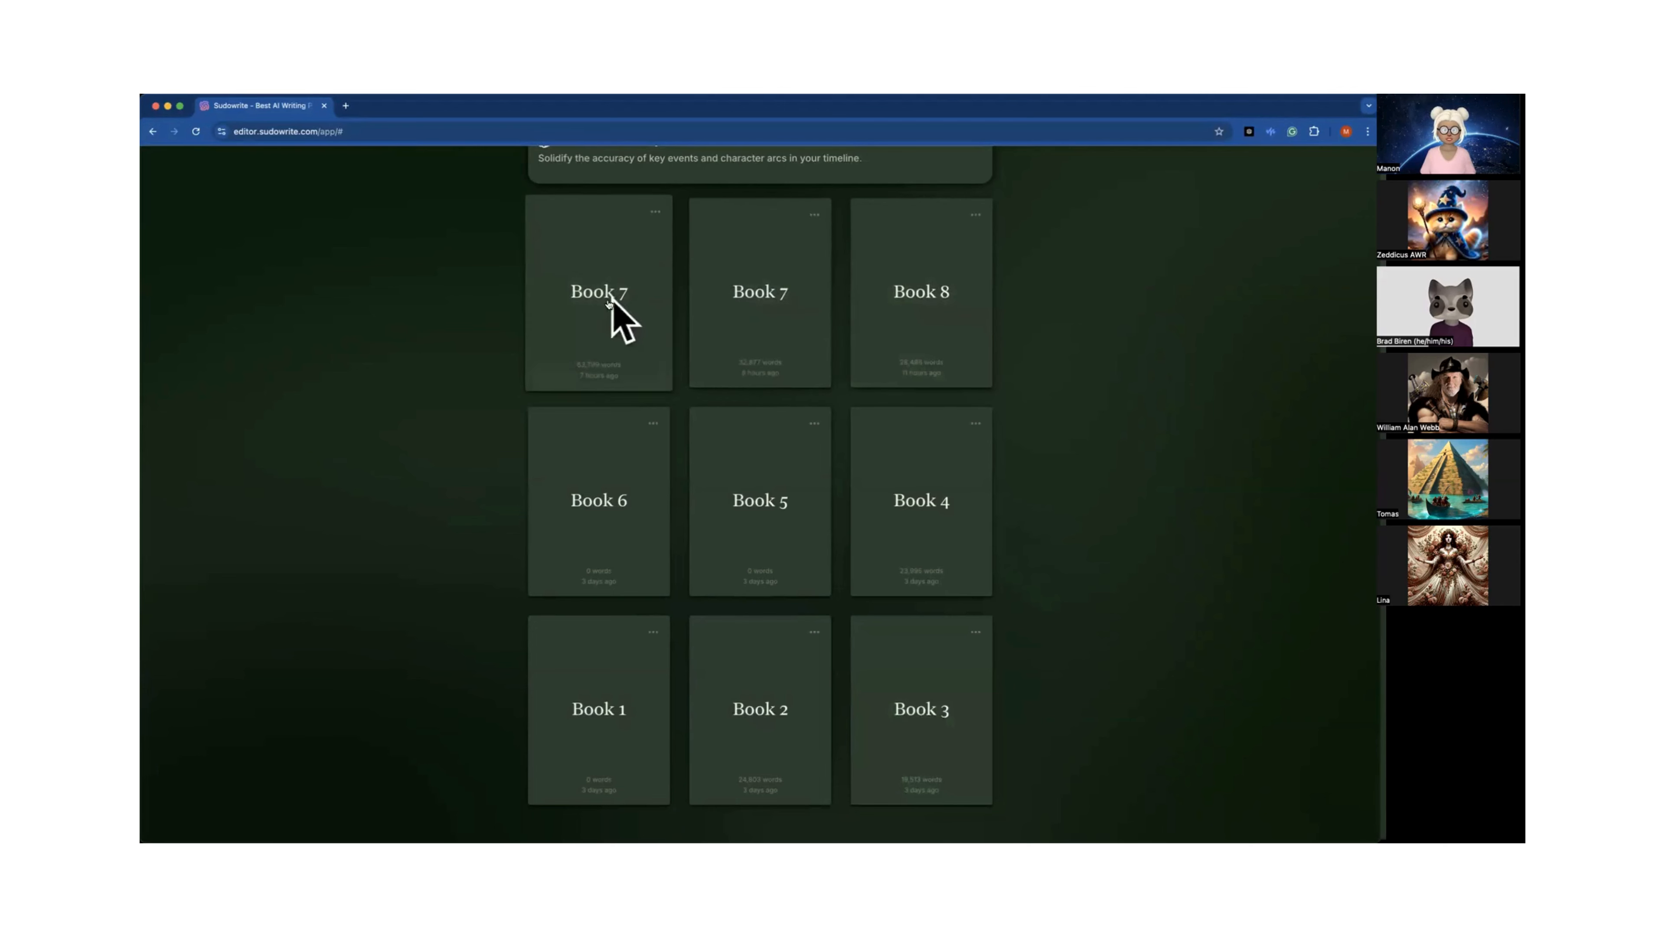
{"action": "left_click", "coordinate": [612, 694]}
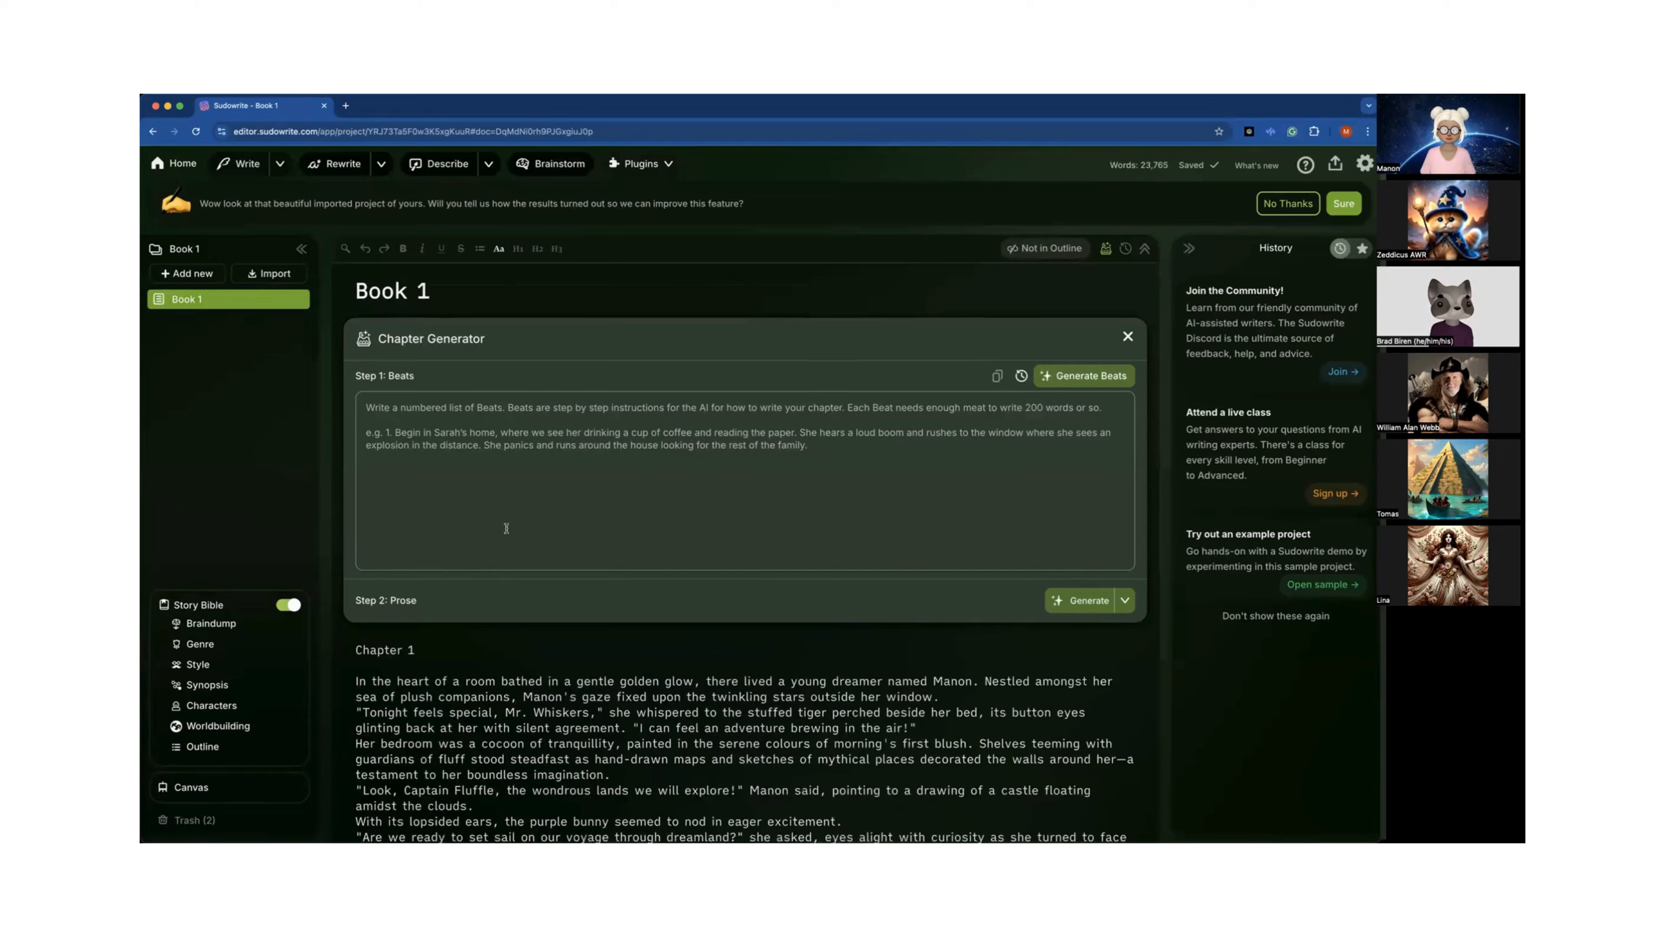
Scroll through Book 1's imported chapters to review the text.
{"action": "scroll", "coordinate": [507, 528], "scroll_direction": "down", "scroll_amount": 3}
{"action": "scroll", "coordinate": [507, 528], "scroll_direction": "down", "scroll_amount": 20}
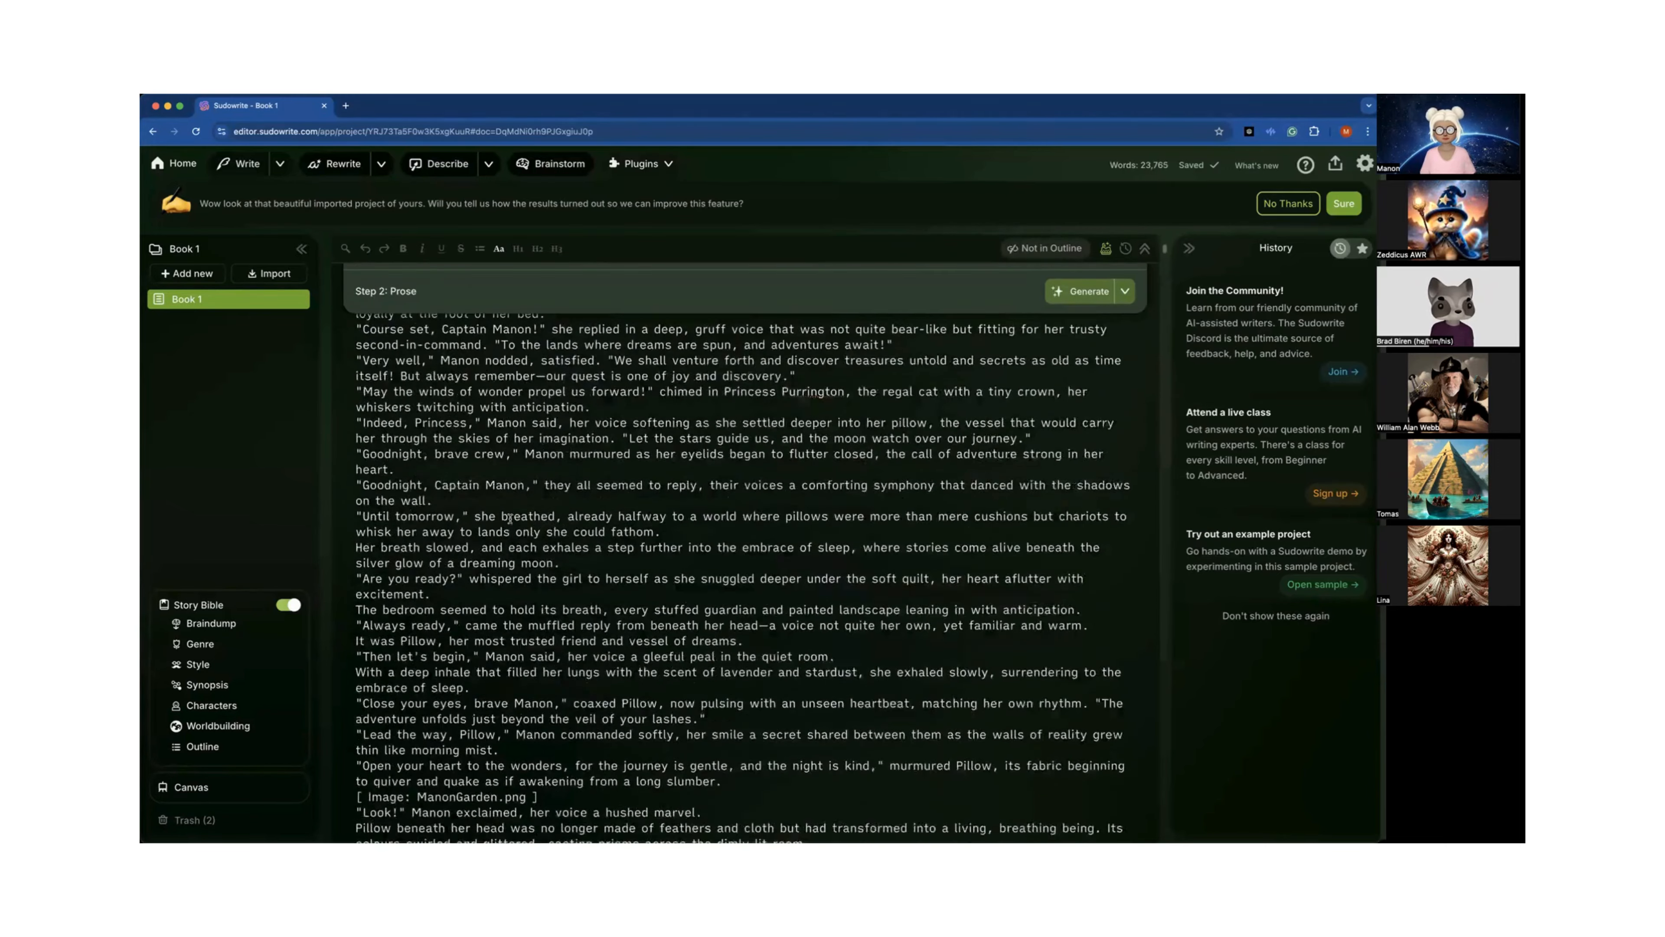
{"action": "scroll", "coordinate": [510, 518], "scroll_direction": "down", "scroll_amount": 20}
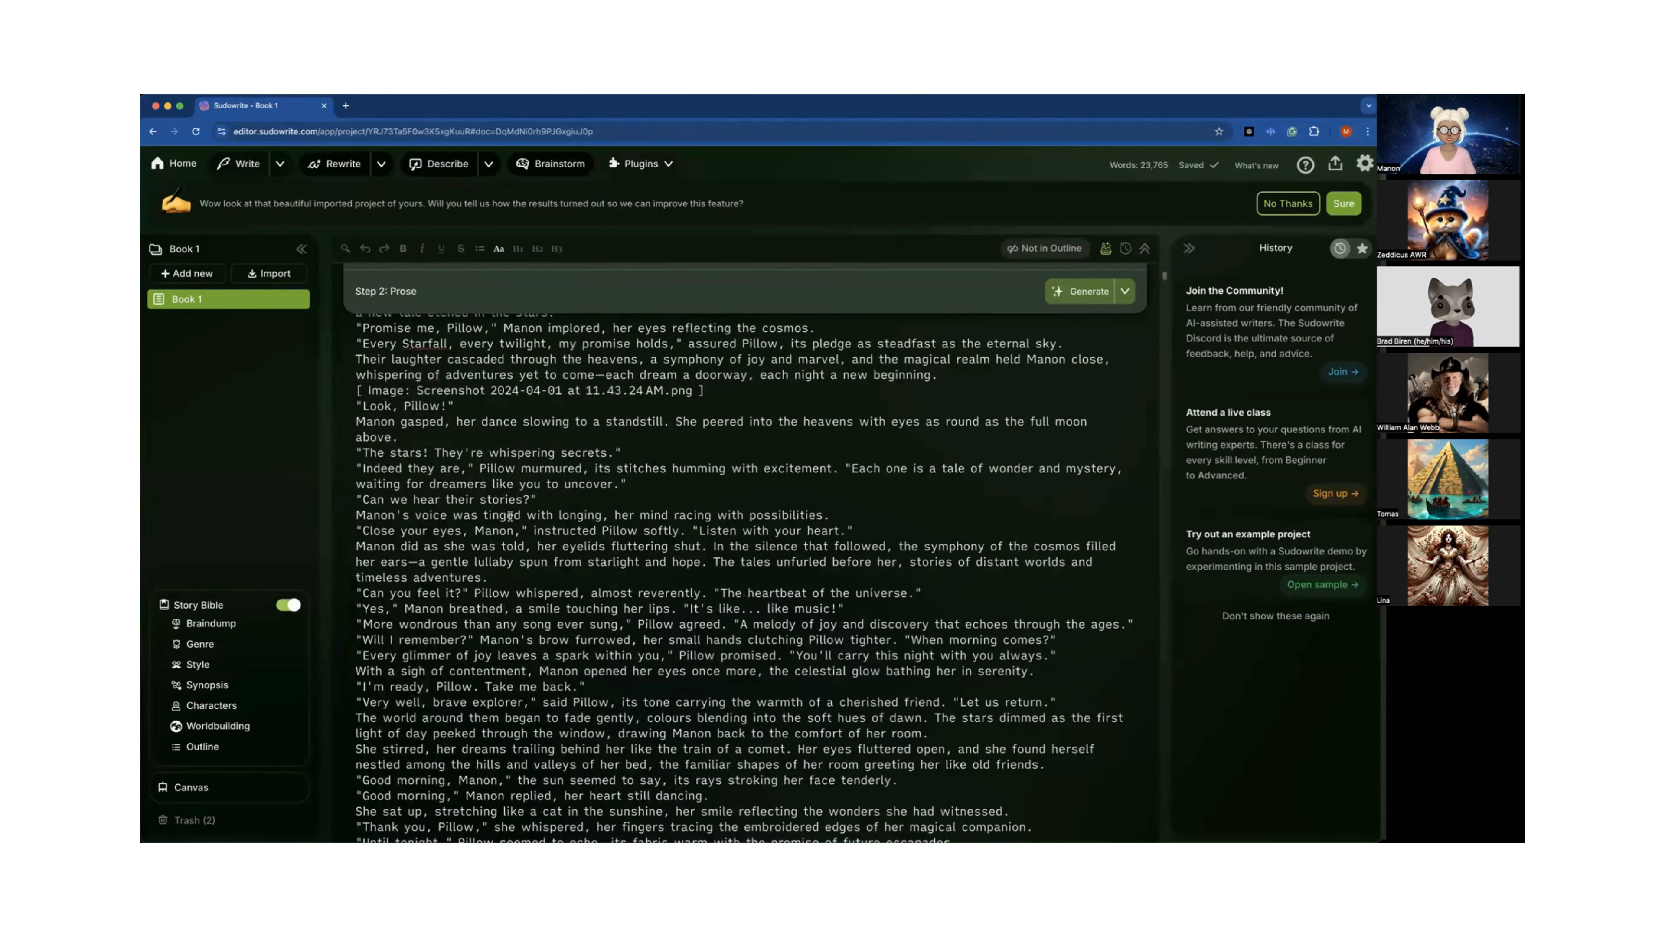
{"action": "scroll", "coordinate": [510, 517], "scroll_direction": "down", "scroll_amount": 20}
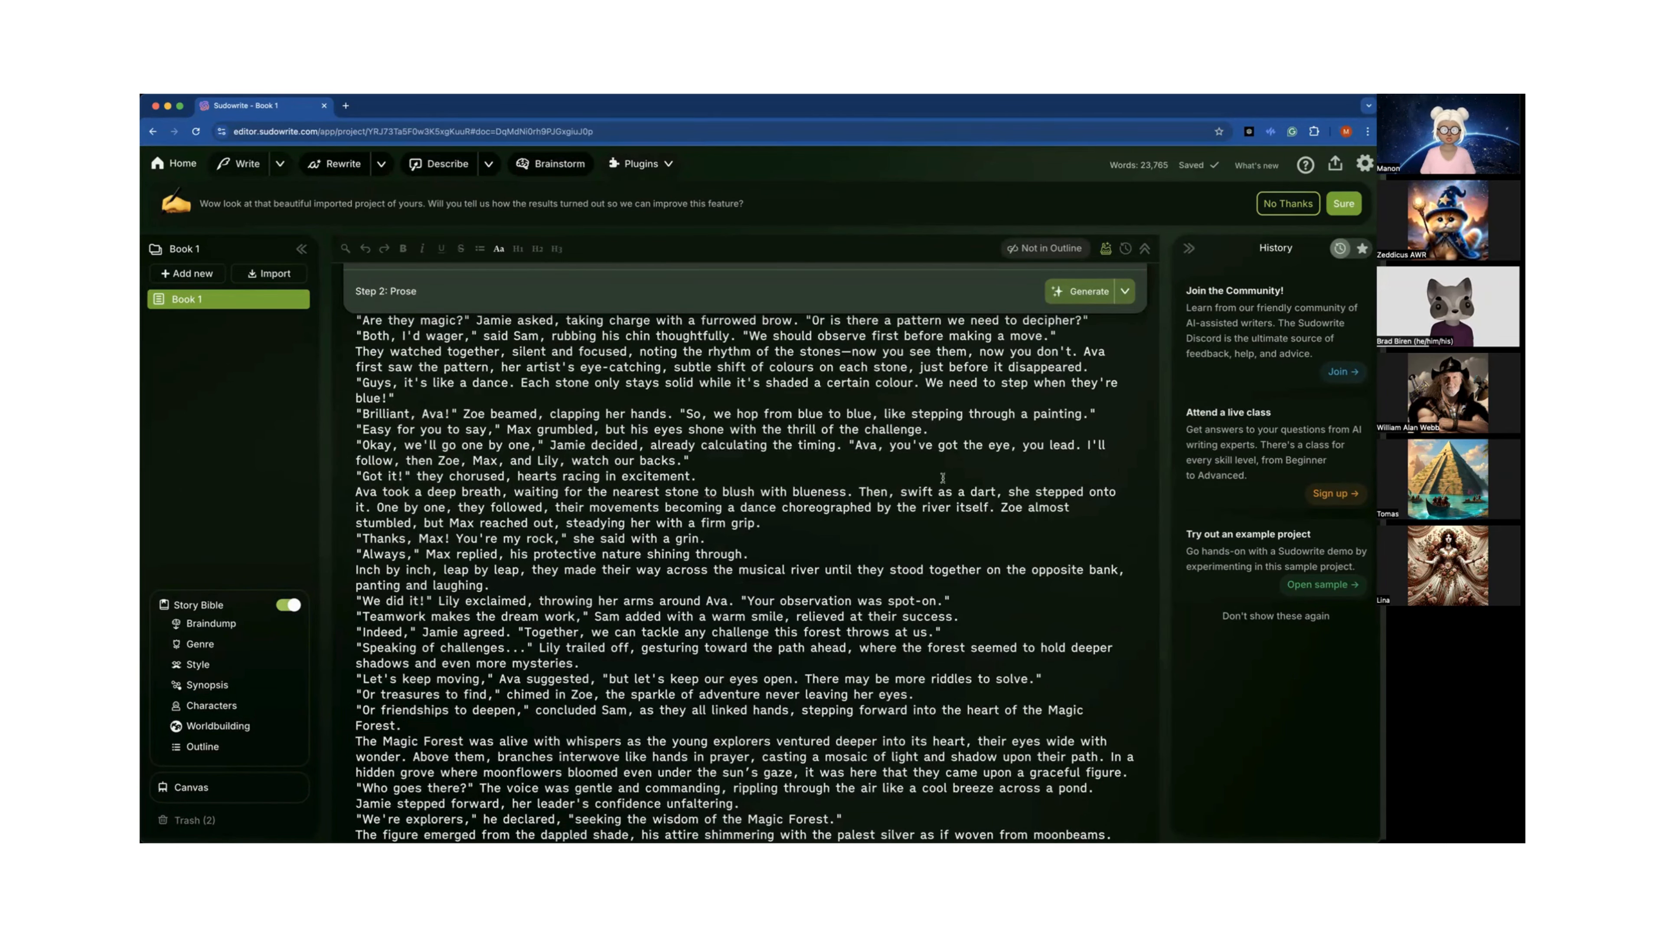
{"action": "scroll", "coordinate": [943, 477], "scroll_direction": "down", "scroll_amount": 20}
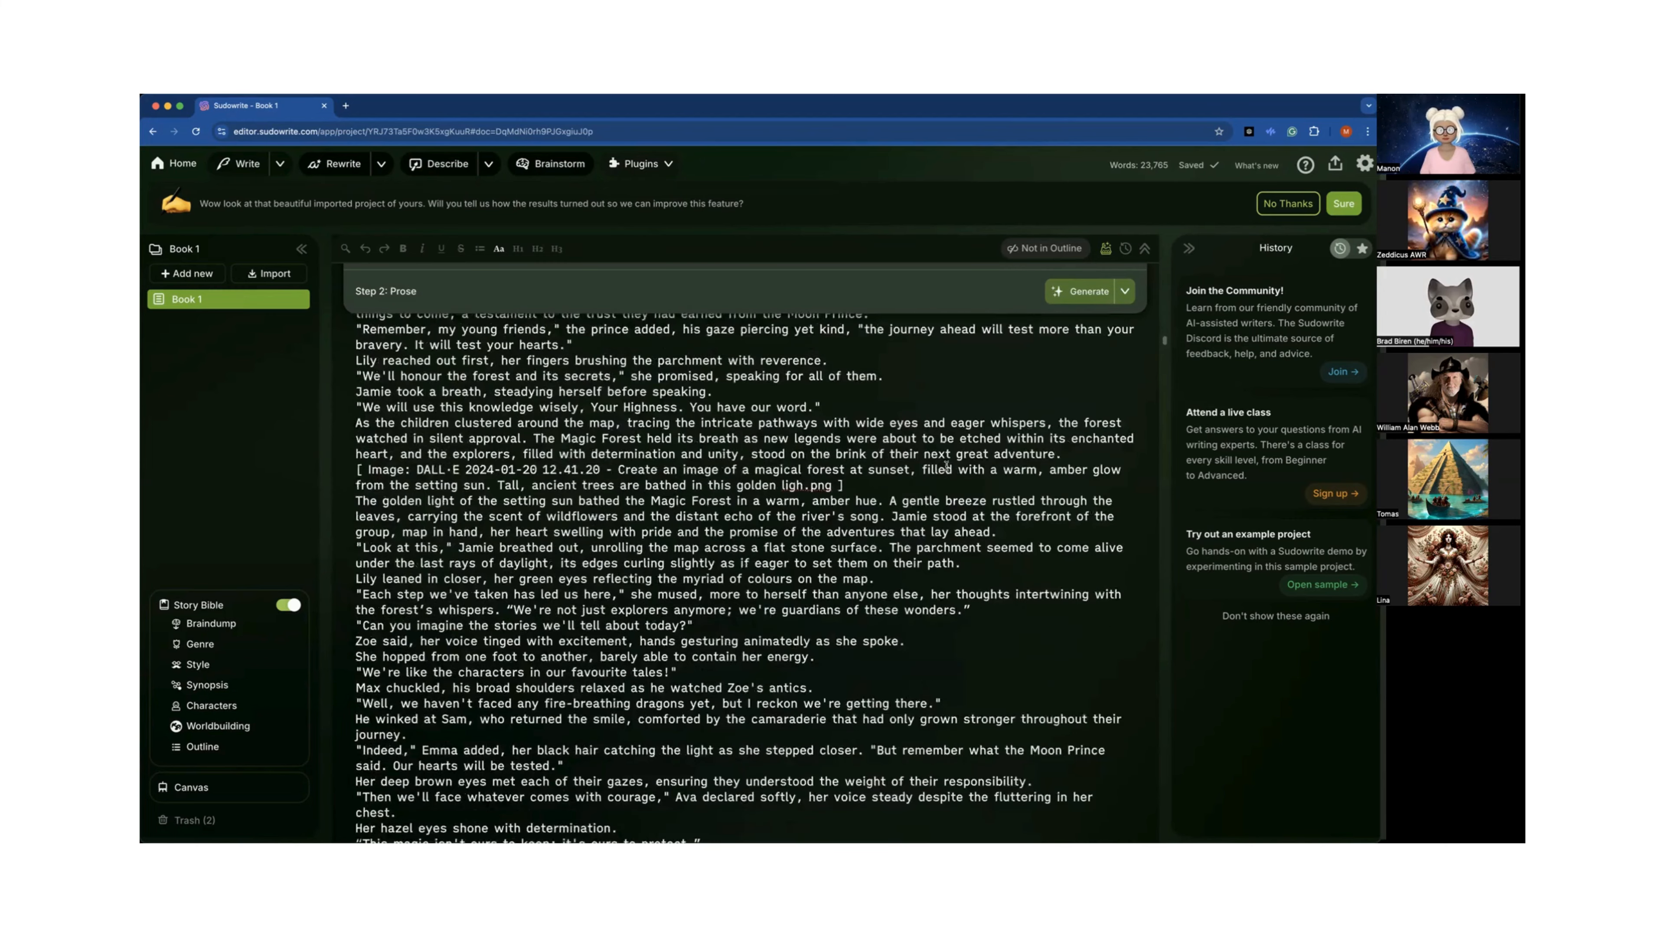
{"action": "scroll", "coordinate": [946, 466], "scroll_direction": "down", "scroll_amount": 10}
{"action": "scroll", "coordinate": [946, 464], "scroll_direction": "down", "scroll_amount": 15}
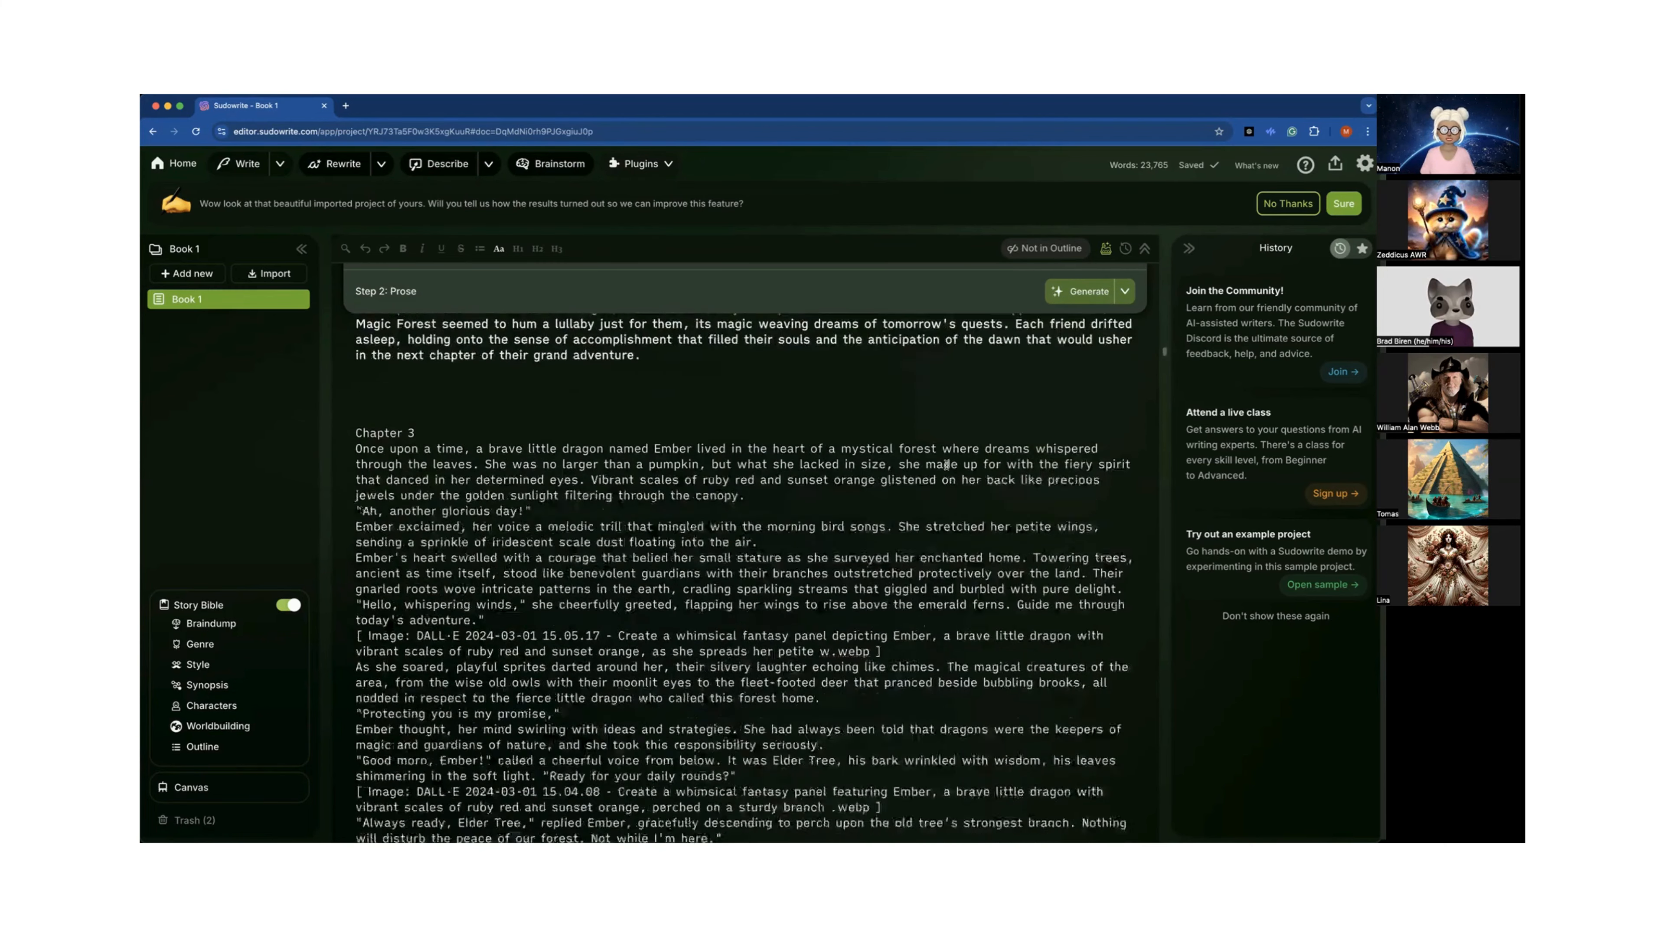
{"action": "scroll", "coordinate": [946, 460], "scroll_direction": "down", "scroll_amount": 15}
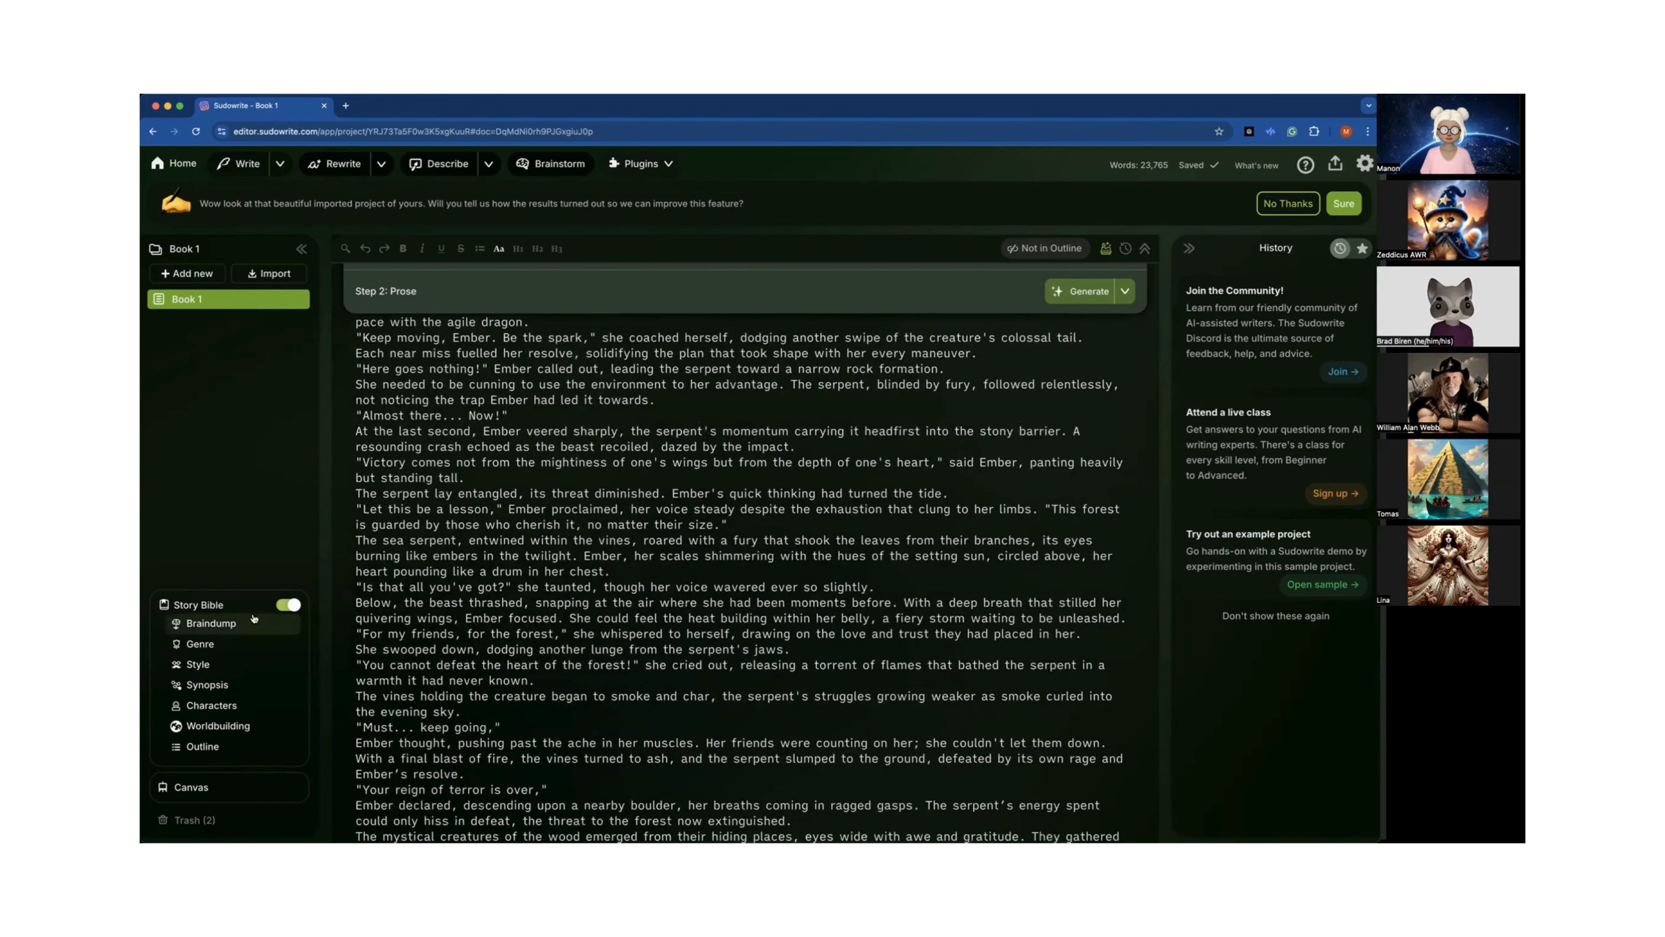
Open the Story Bible and highlight the first two Synopsis paragraphs, dismissing the Grammarly popup.
{"action": "left_click", "coordinate": [234, 629]}
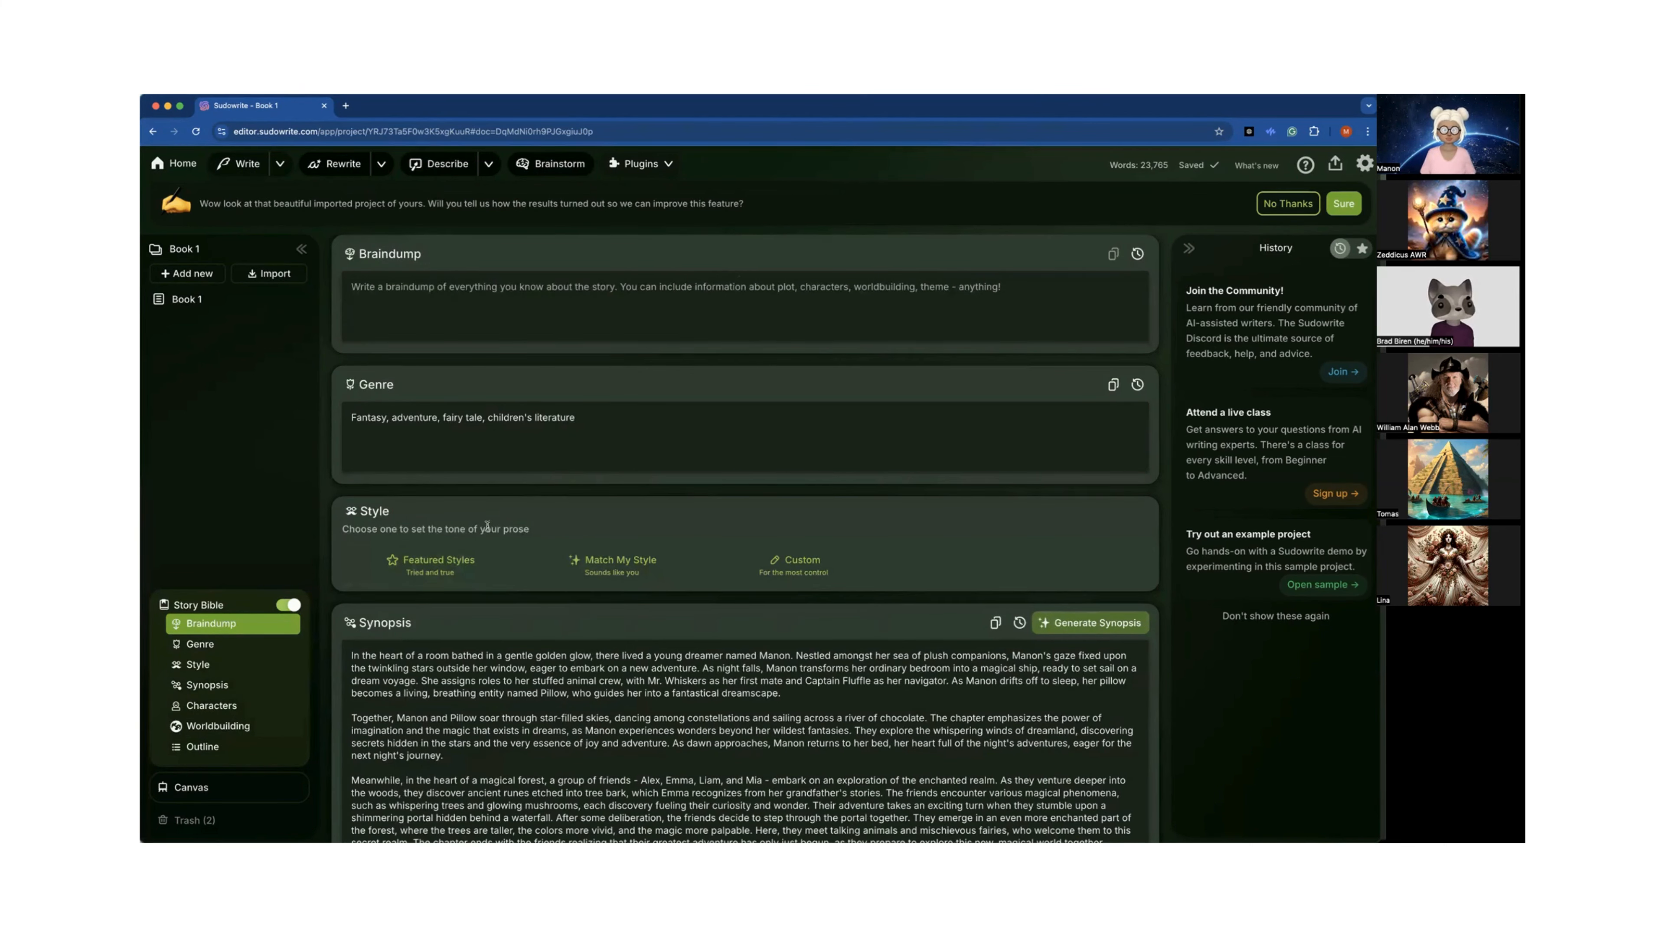
{"action": "scroll", "coordinate": [486, 525], "scroll_direction": "down", "scroll_amount": 3}
{"action": "scroll", "coordinate": [486, 524], "scroll_direction": "down", "scroll_amount": 1}
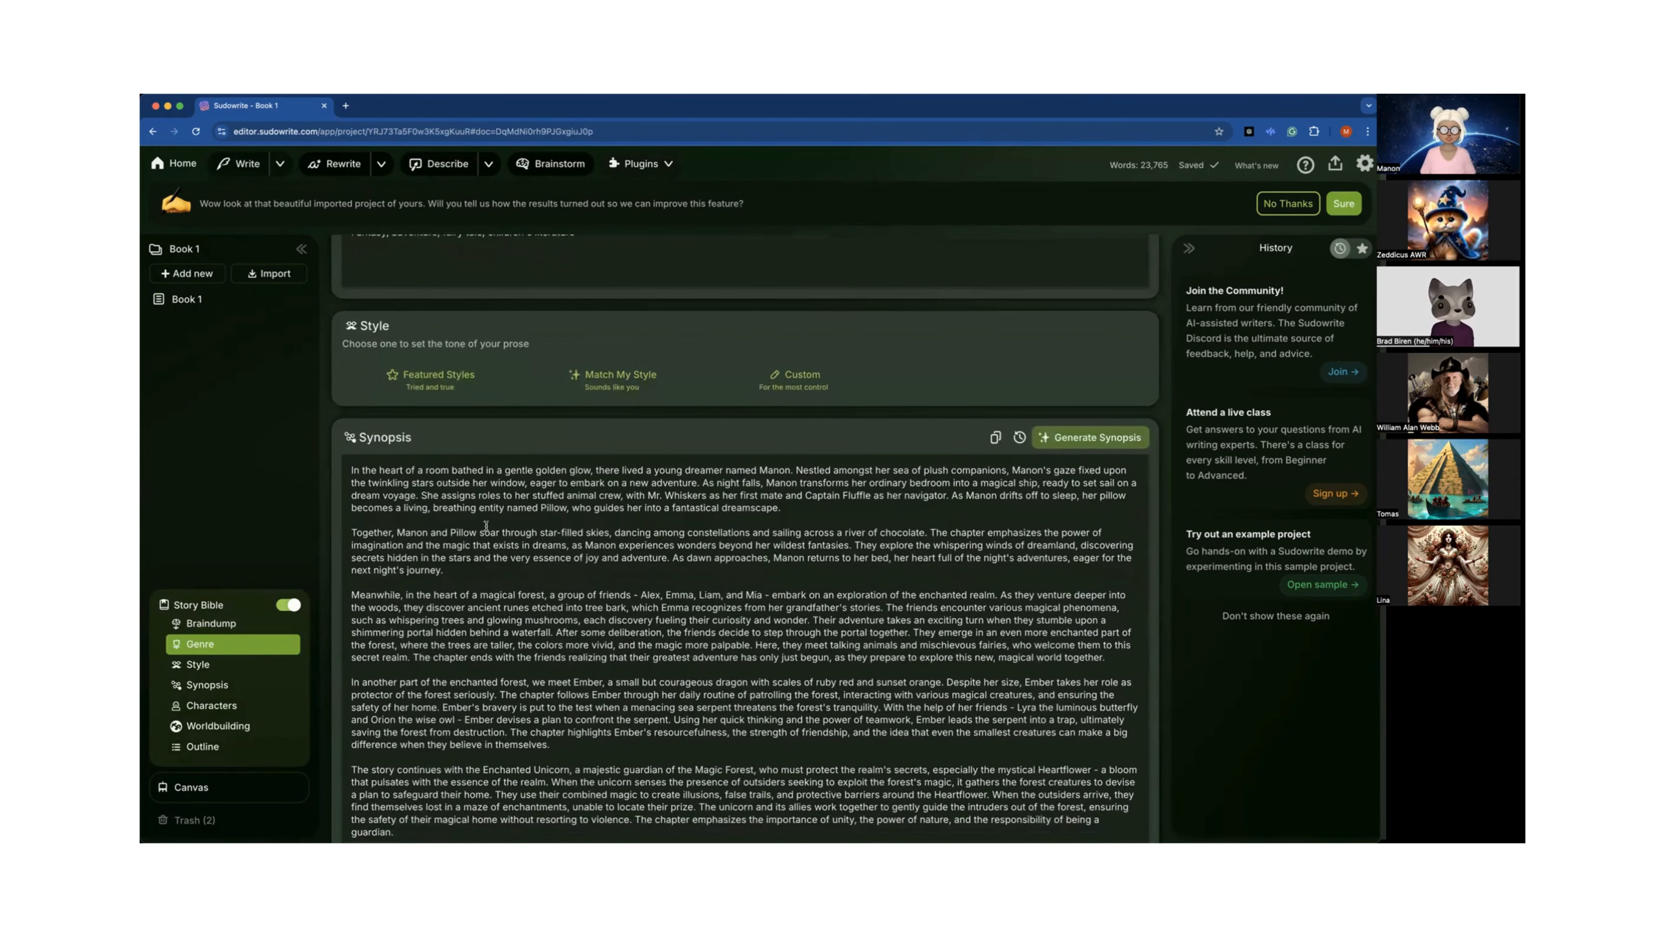
{"action": "scroll", "coordinate": [485, 525], "scroll_direction": "down", "scroll_amount": 6}
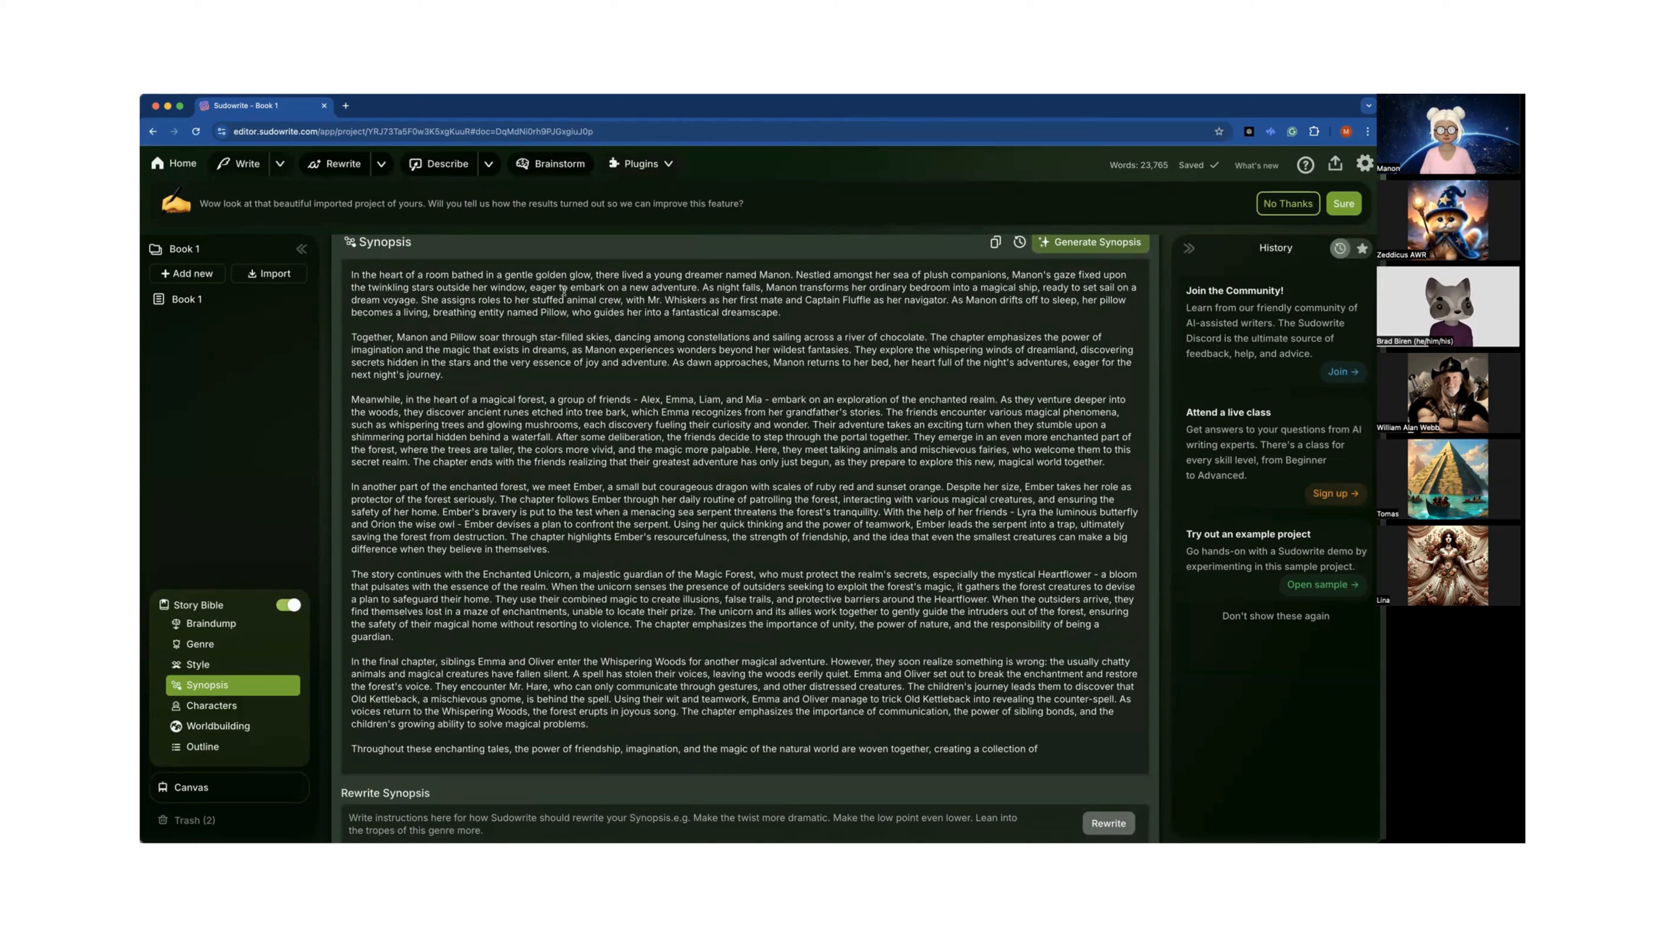
{"action": "left_click_drag", "start_coordinate": [350, 267], "coordinate": [474, 384]}
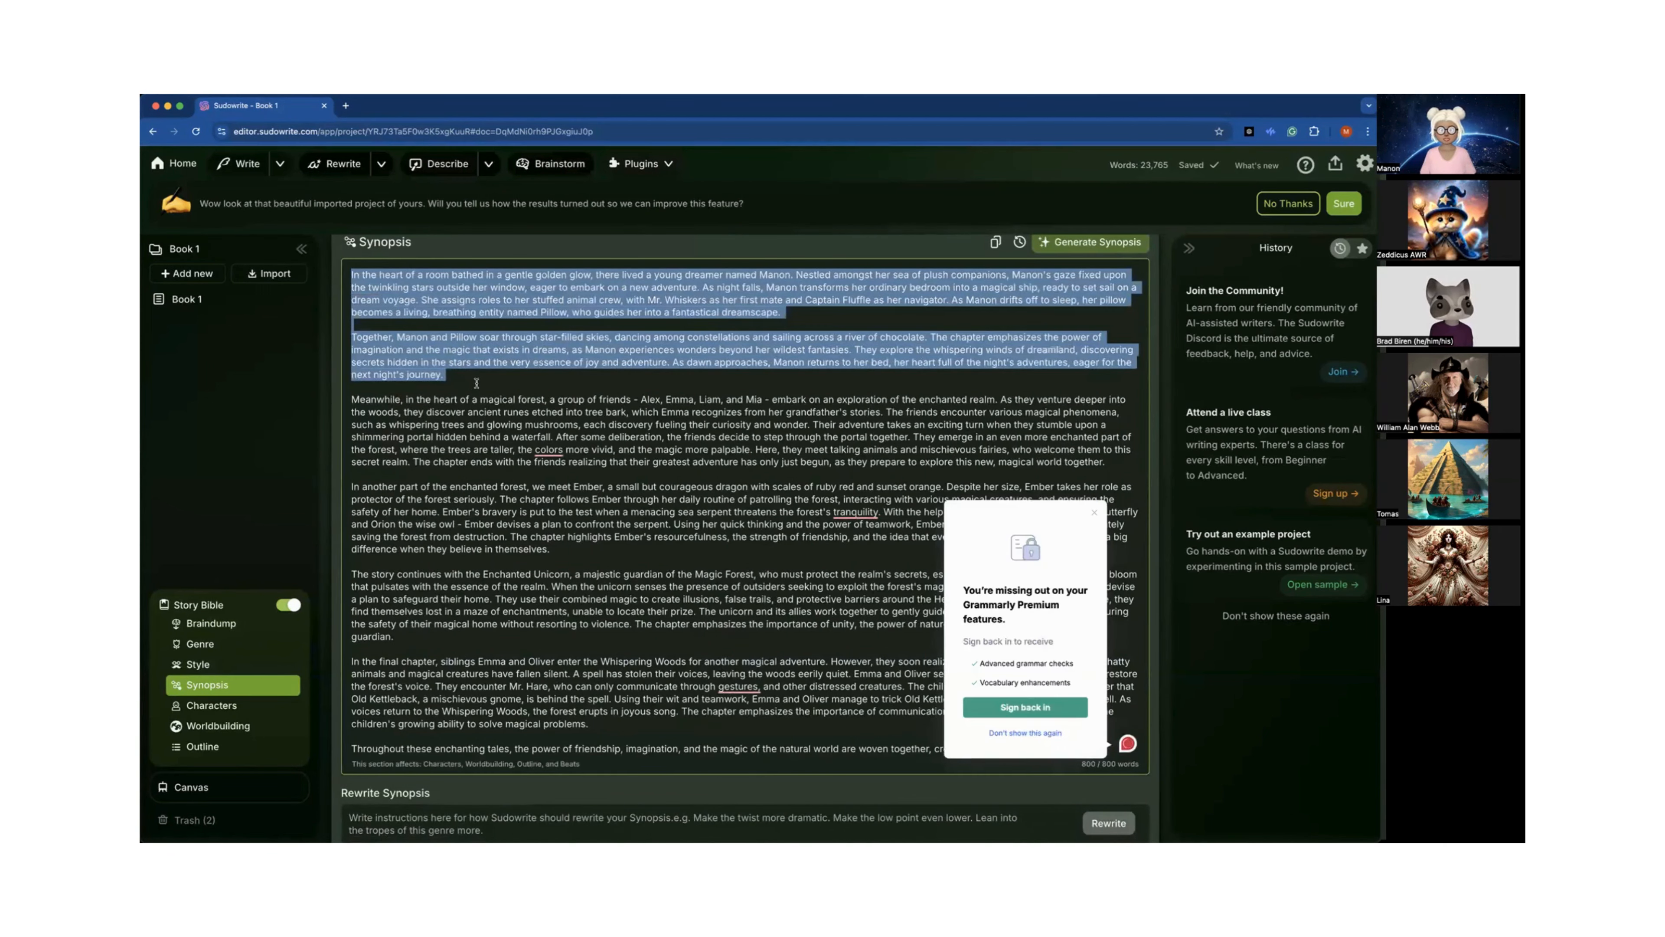
{"action": "left_click", "coordinate": [1094, 514]}
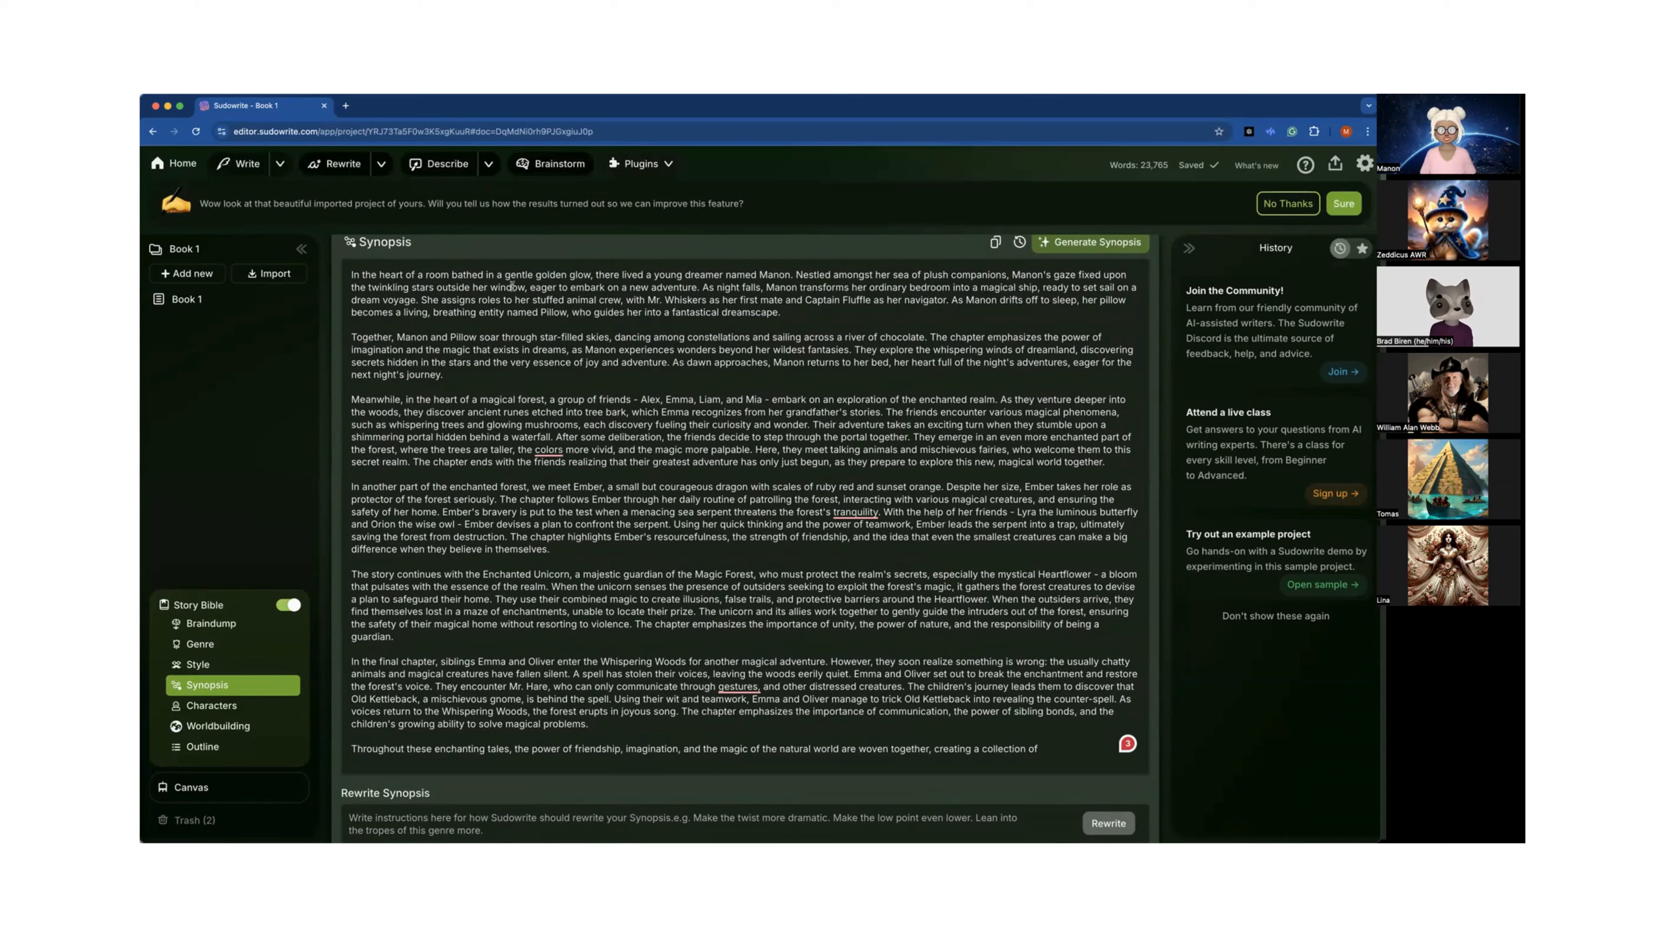
Scroll through the Synopsis and highlight the paragraph about the friends' magical forest adventure.
{"action": "scroll", "coordinate": [593, 340], "scroll_direction": "down", "scroll_amount": 1}
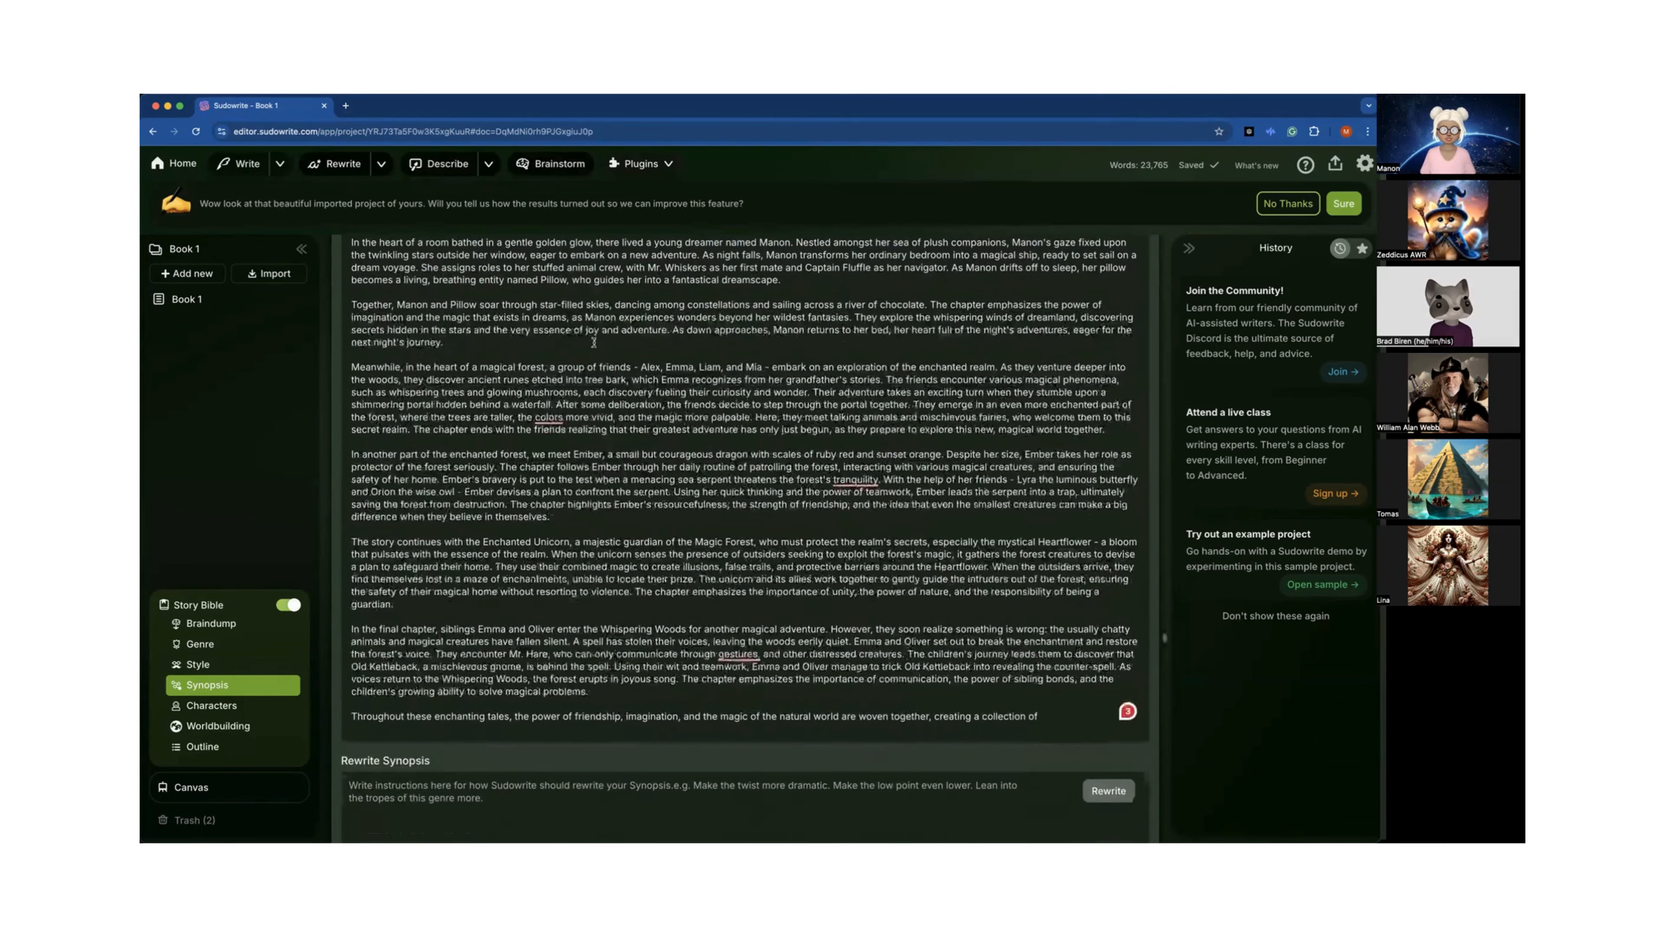
{"action": "scroll", "coordinate": [594, 341], "scroll_direction": "down", "scroll_amount": 3}
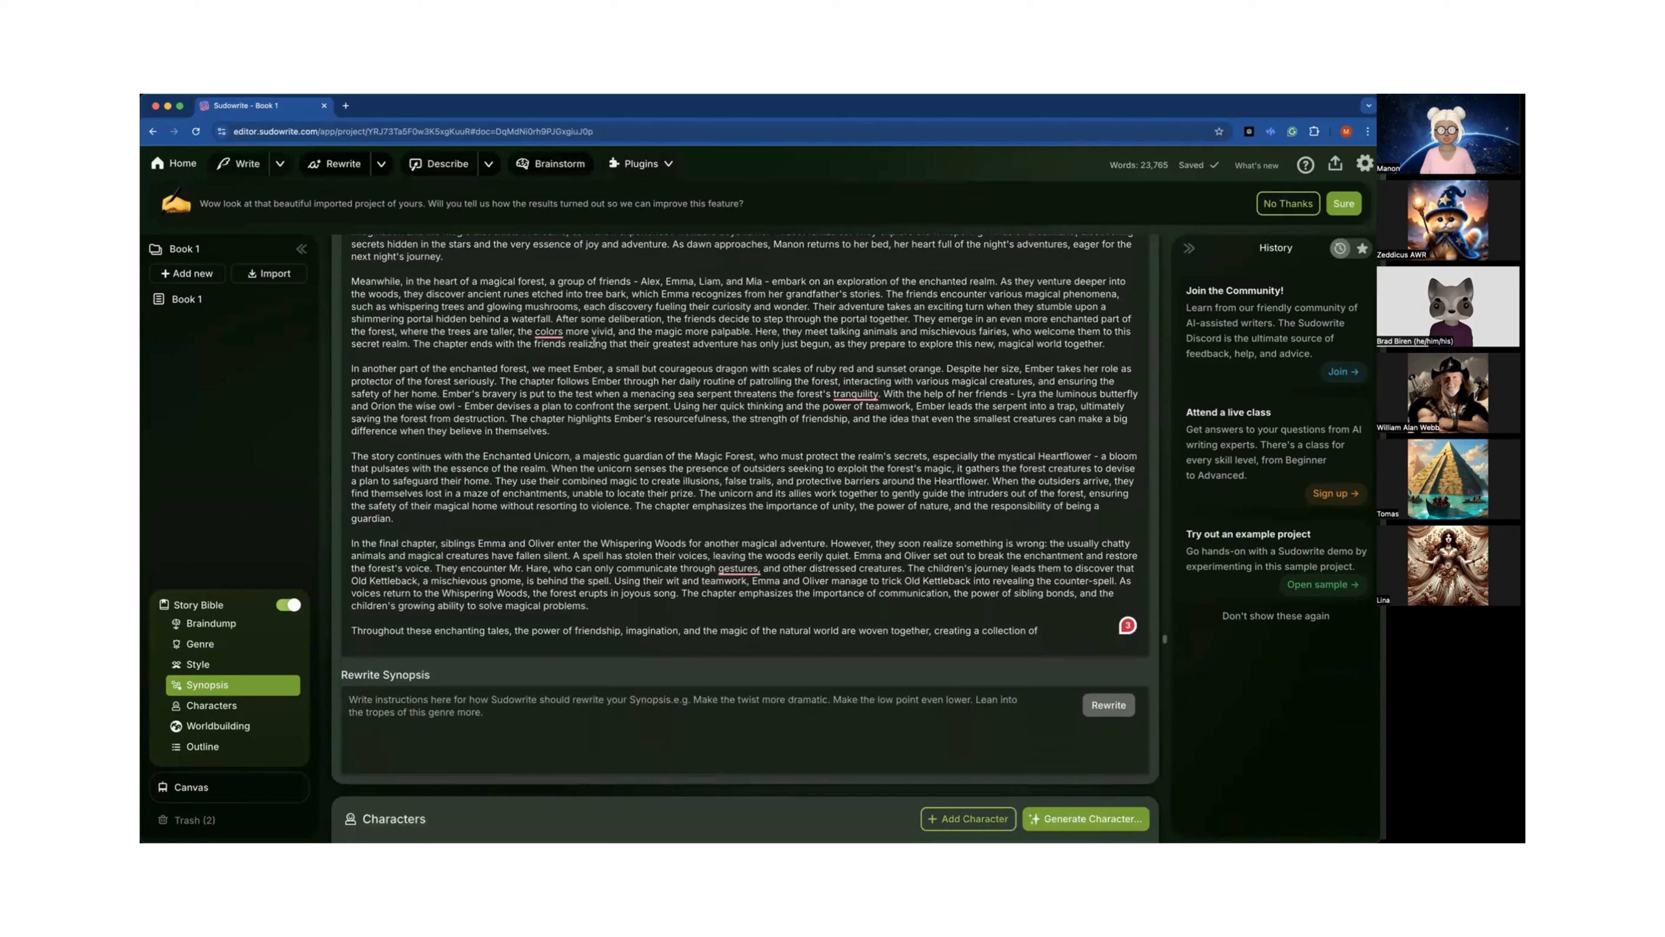
{"action": "scroll", "coordinate": [594, 342], "scroll_direction": "down", "scroll_amount": 1}
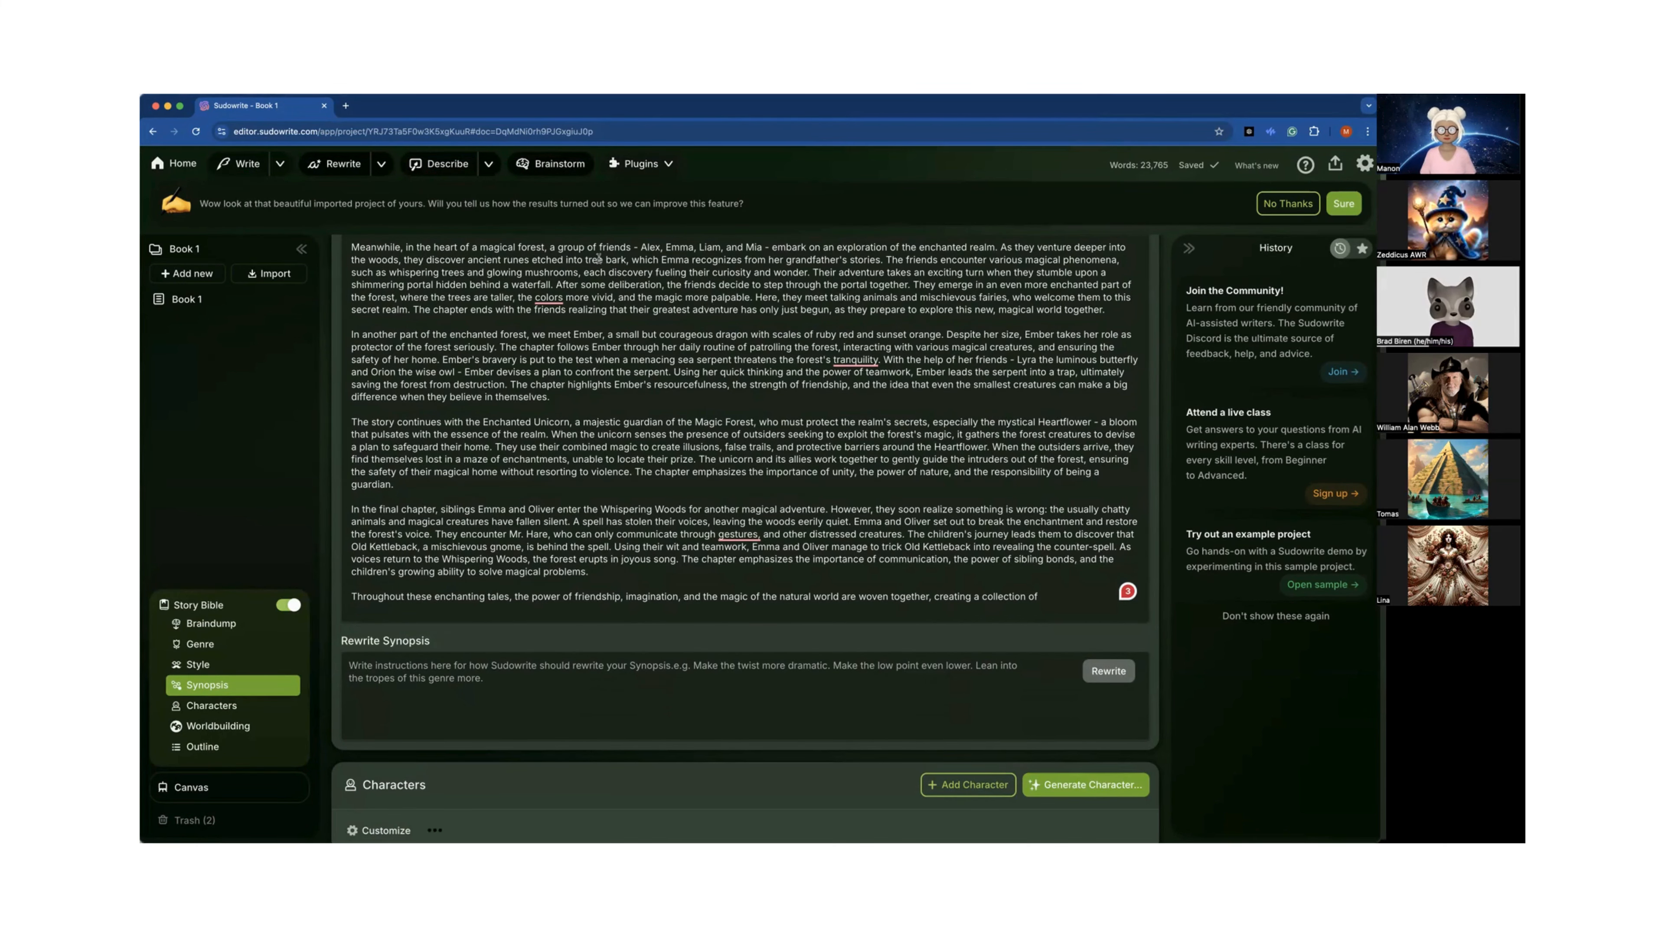
{"action": "scroll", "coordinate": [597, 257], "scroll_direction": "up", "scroll_amount": 1}
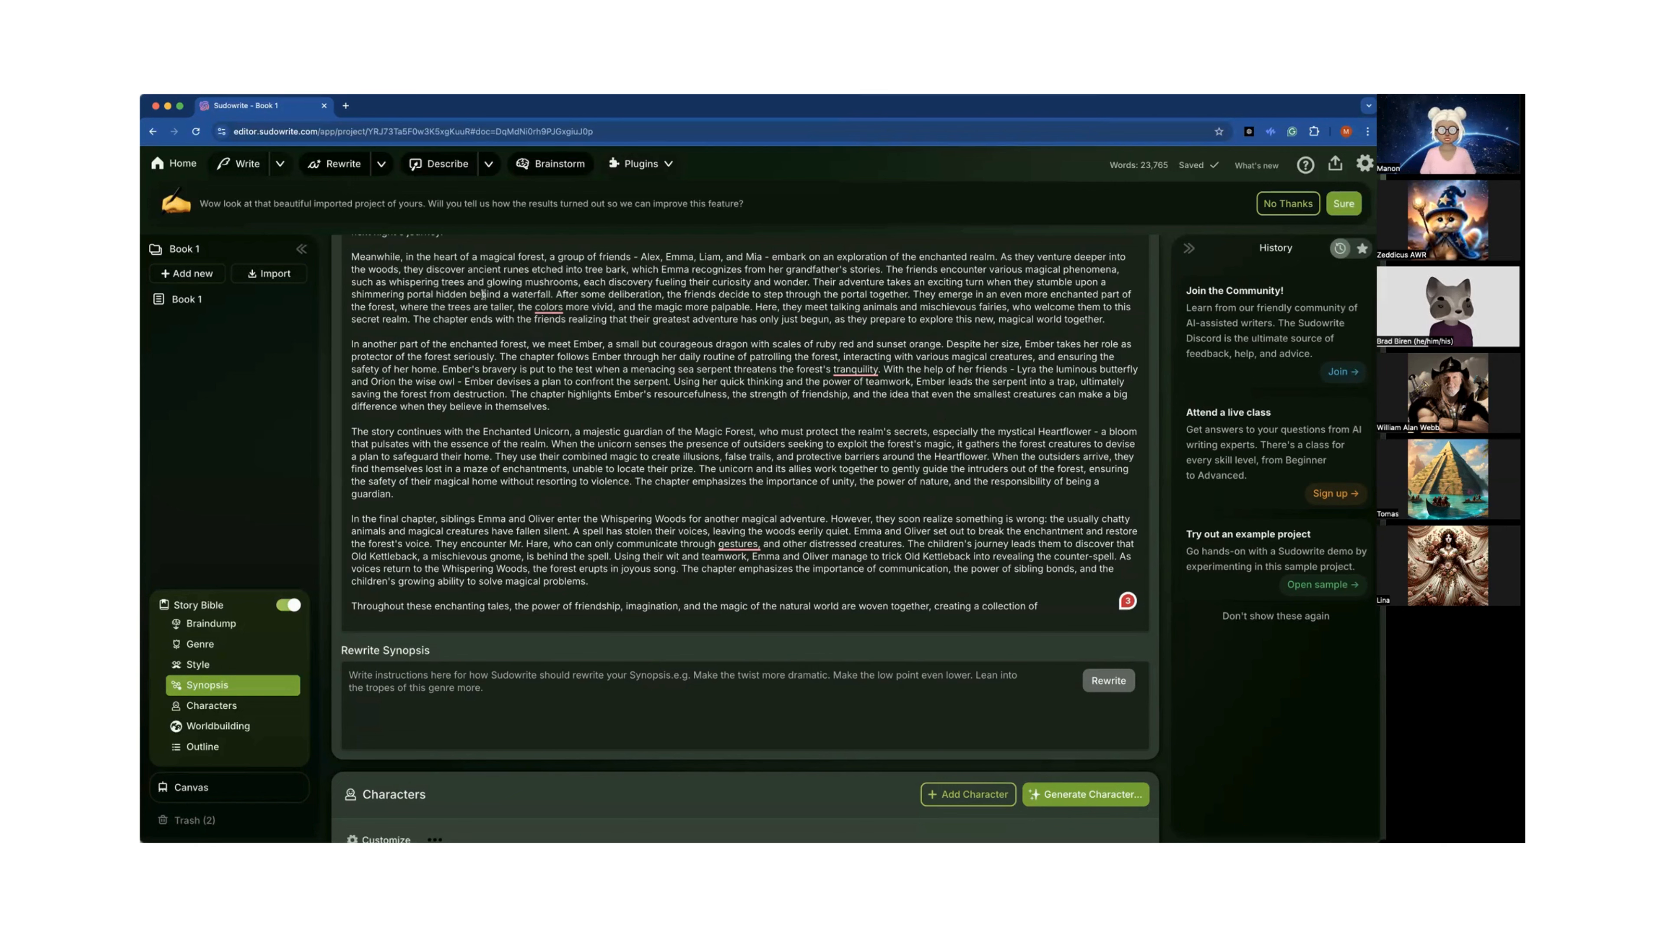
{"action": "left_click_drag", "start_coordinate": [379, 263], "coordinate": [592, 328]}
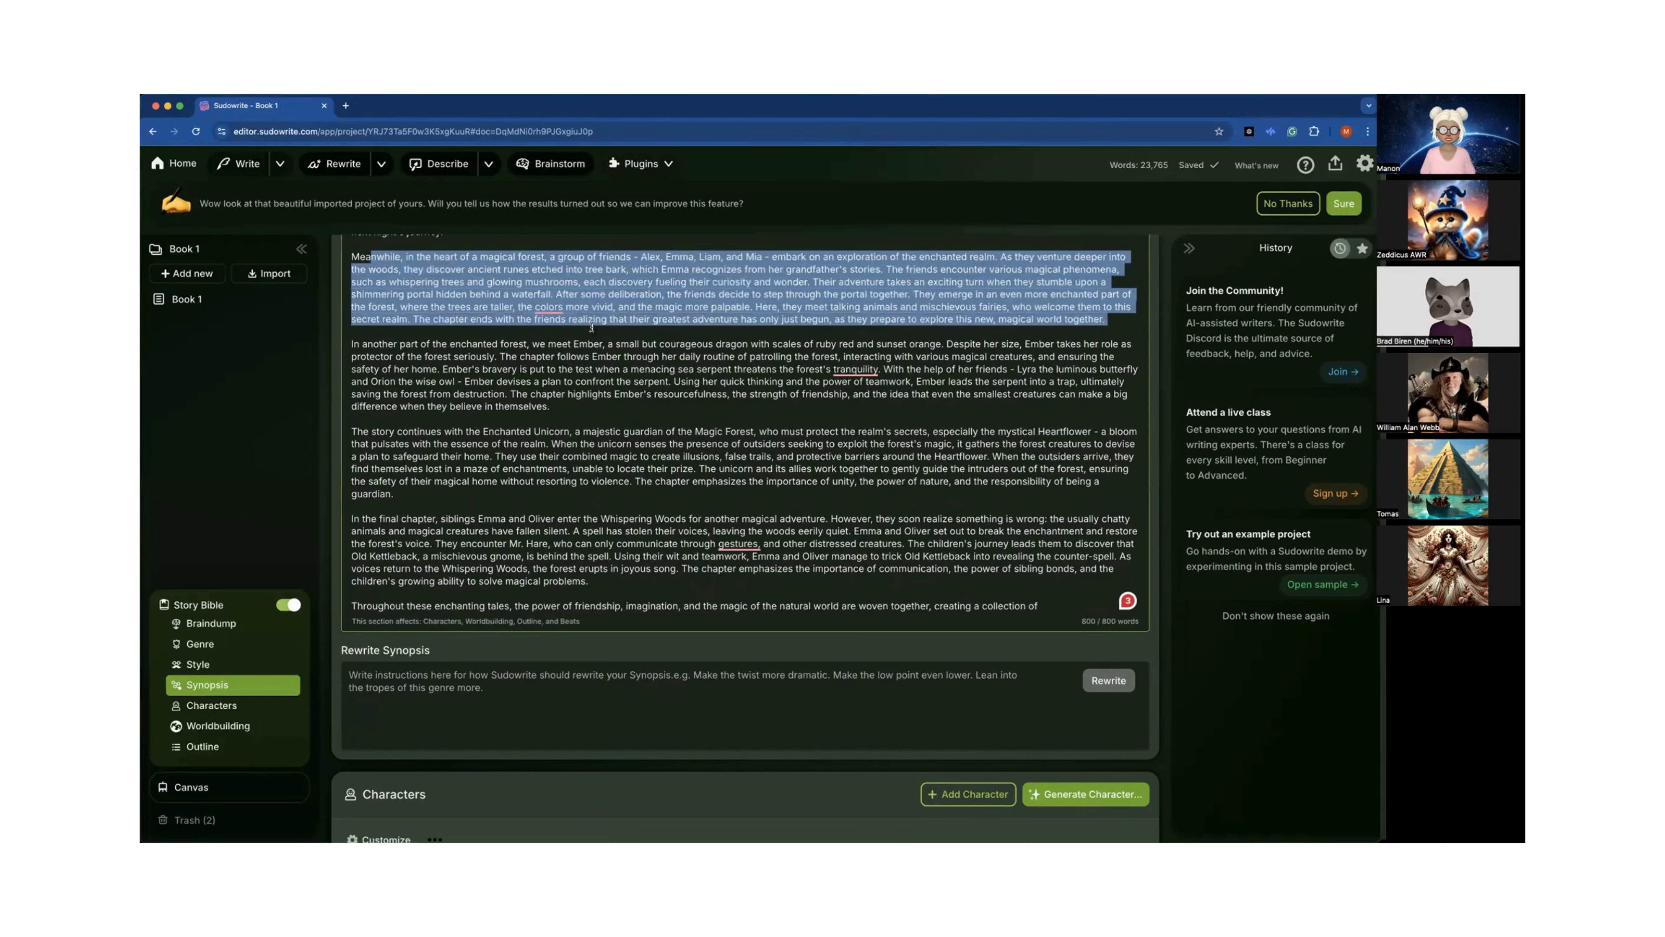
{"action": "scroll", "coordinate": [617, 301], "scroll_direction": "down", "scroll_amount": 1}
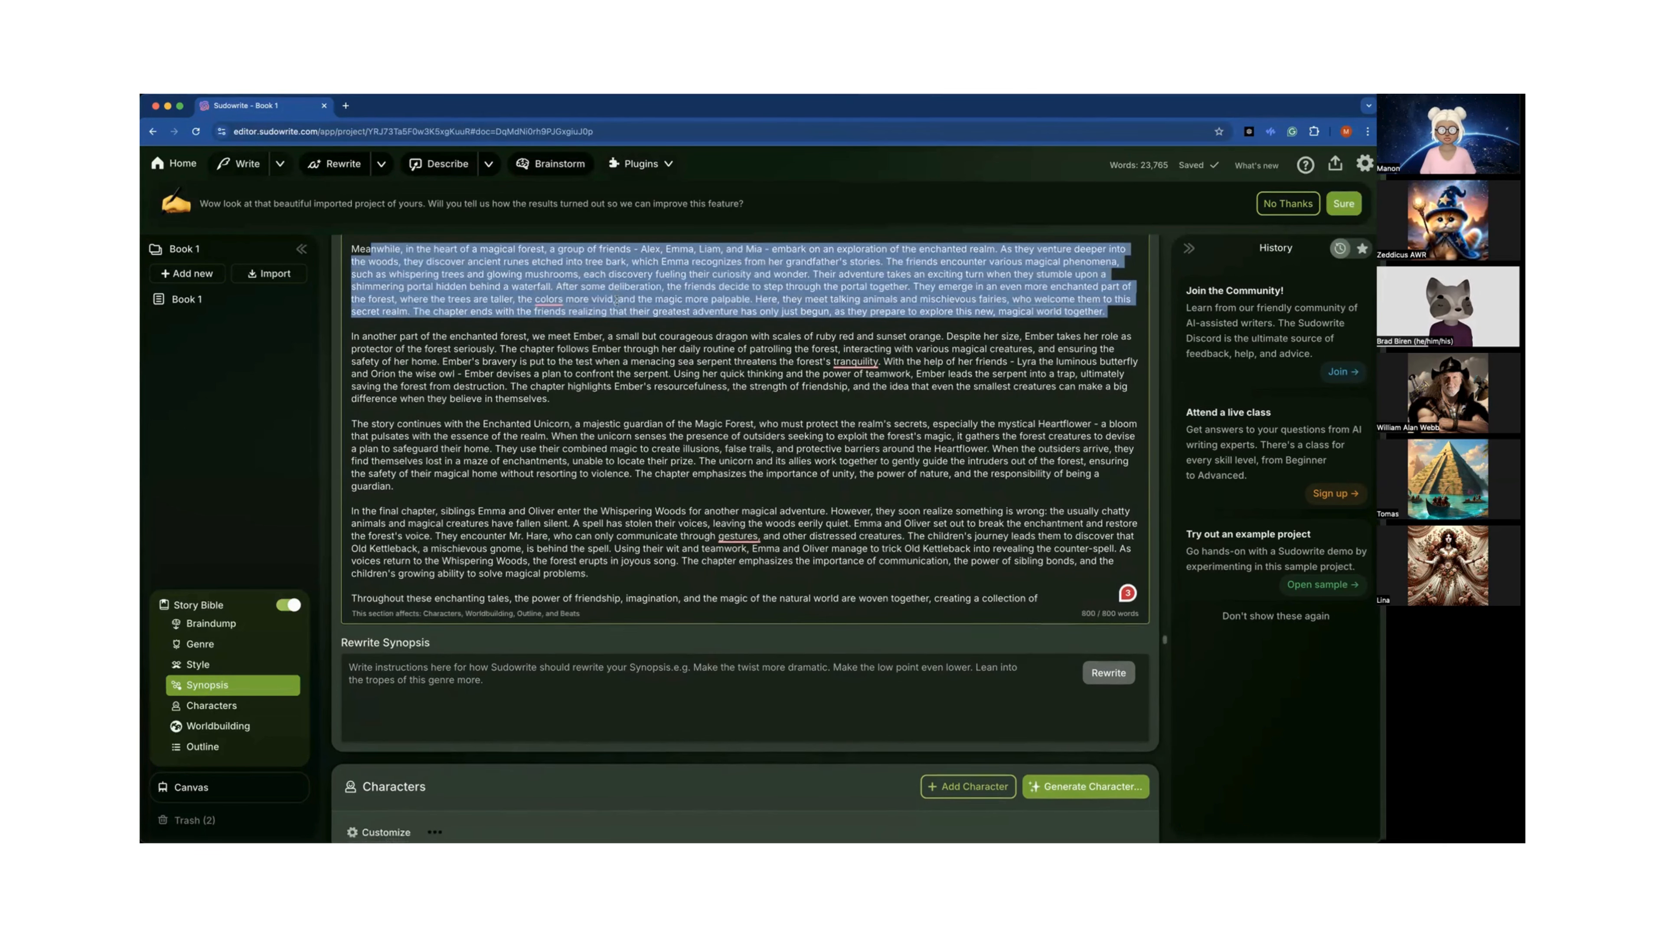
{"action": "left_click", "coordinate": [633, 391]}
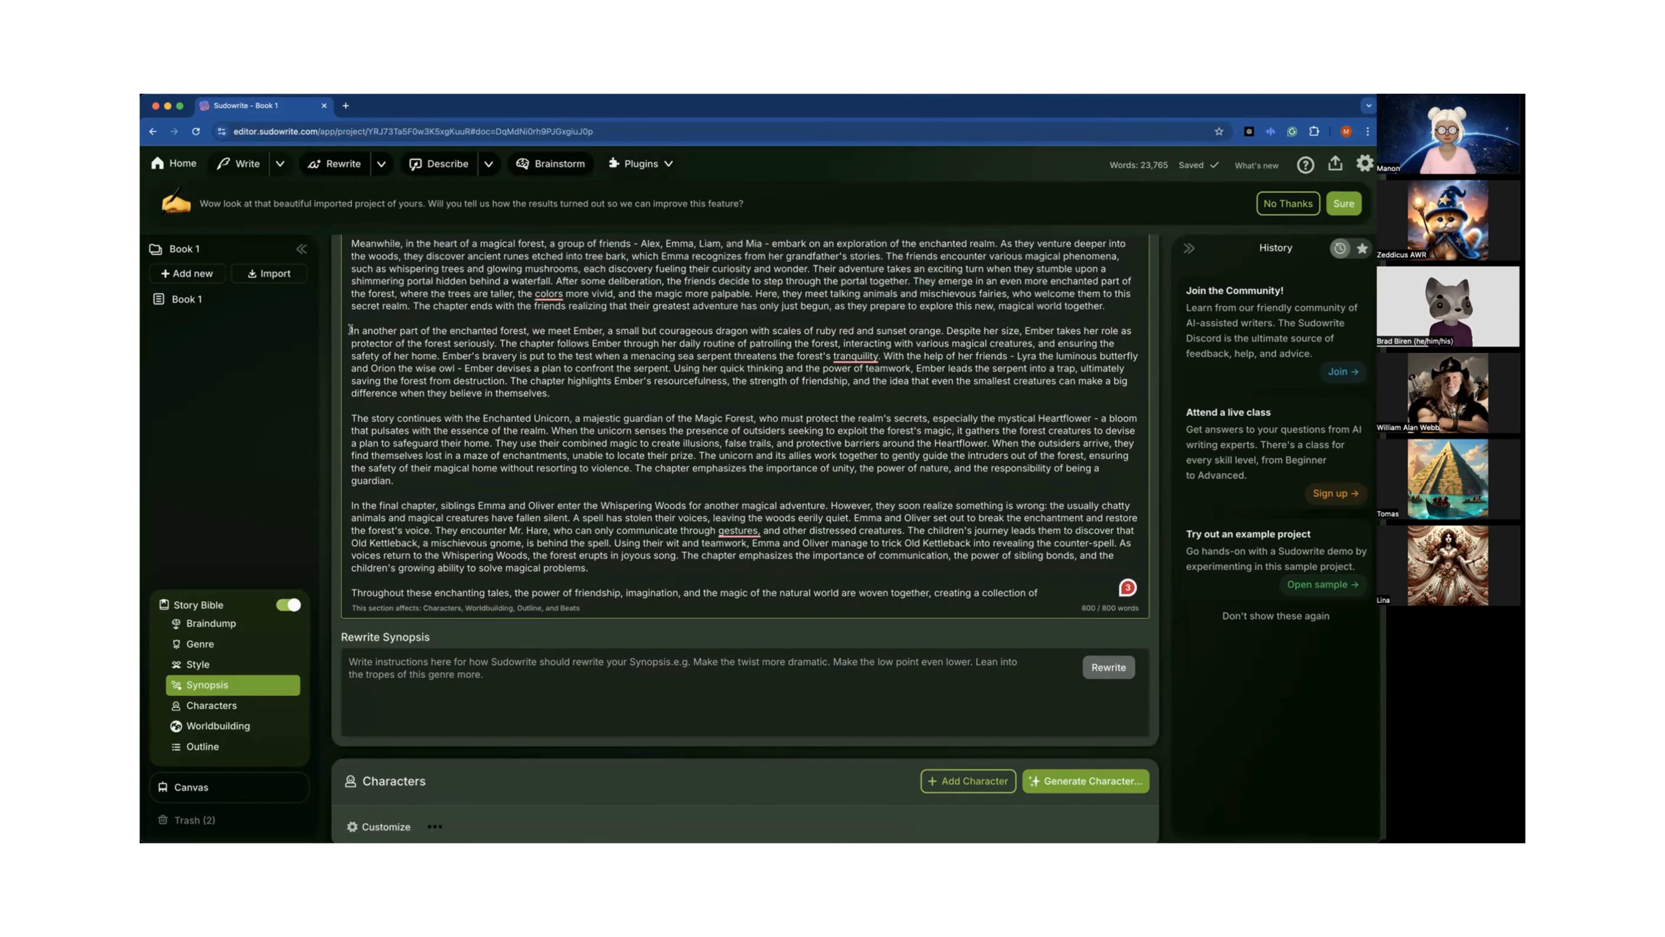
Highlight the Synopsis paragraphs about Ember, the Enchanted Unicorn and the final chapter in turn.
{"action": "left_click_drag", "start_coordinate": [348, 331], "coordinate": [561, 391]}
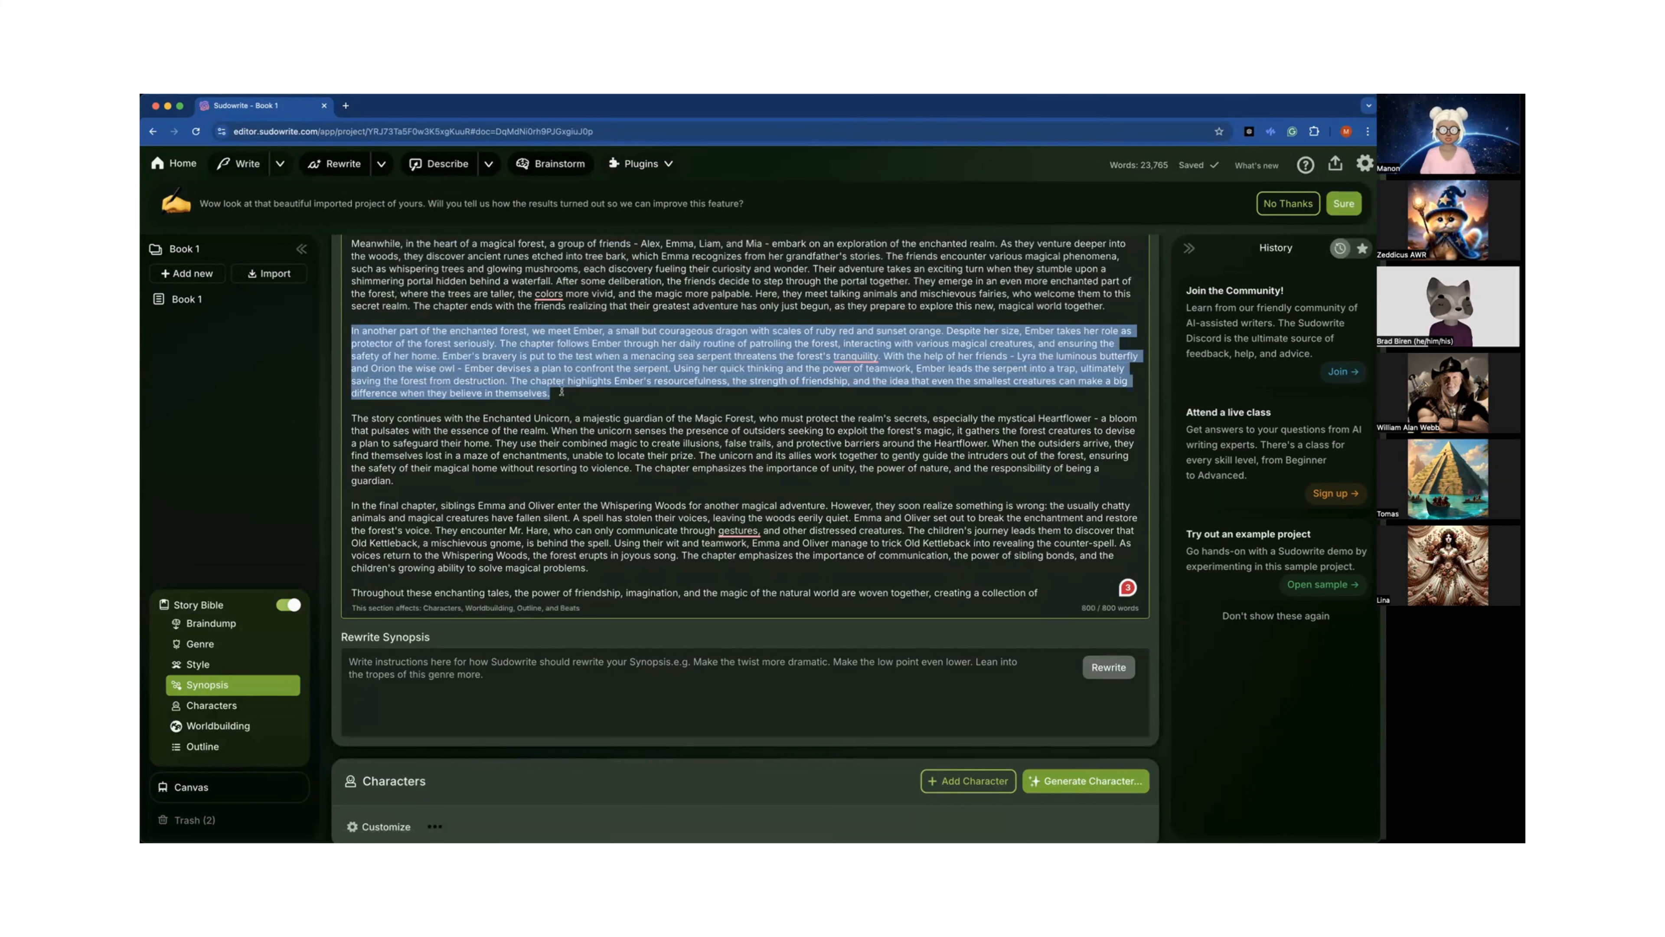
{"action": "scroll", "coordinate": [561, 392], "scroll_direction": "down", "scroll_amount": 2}
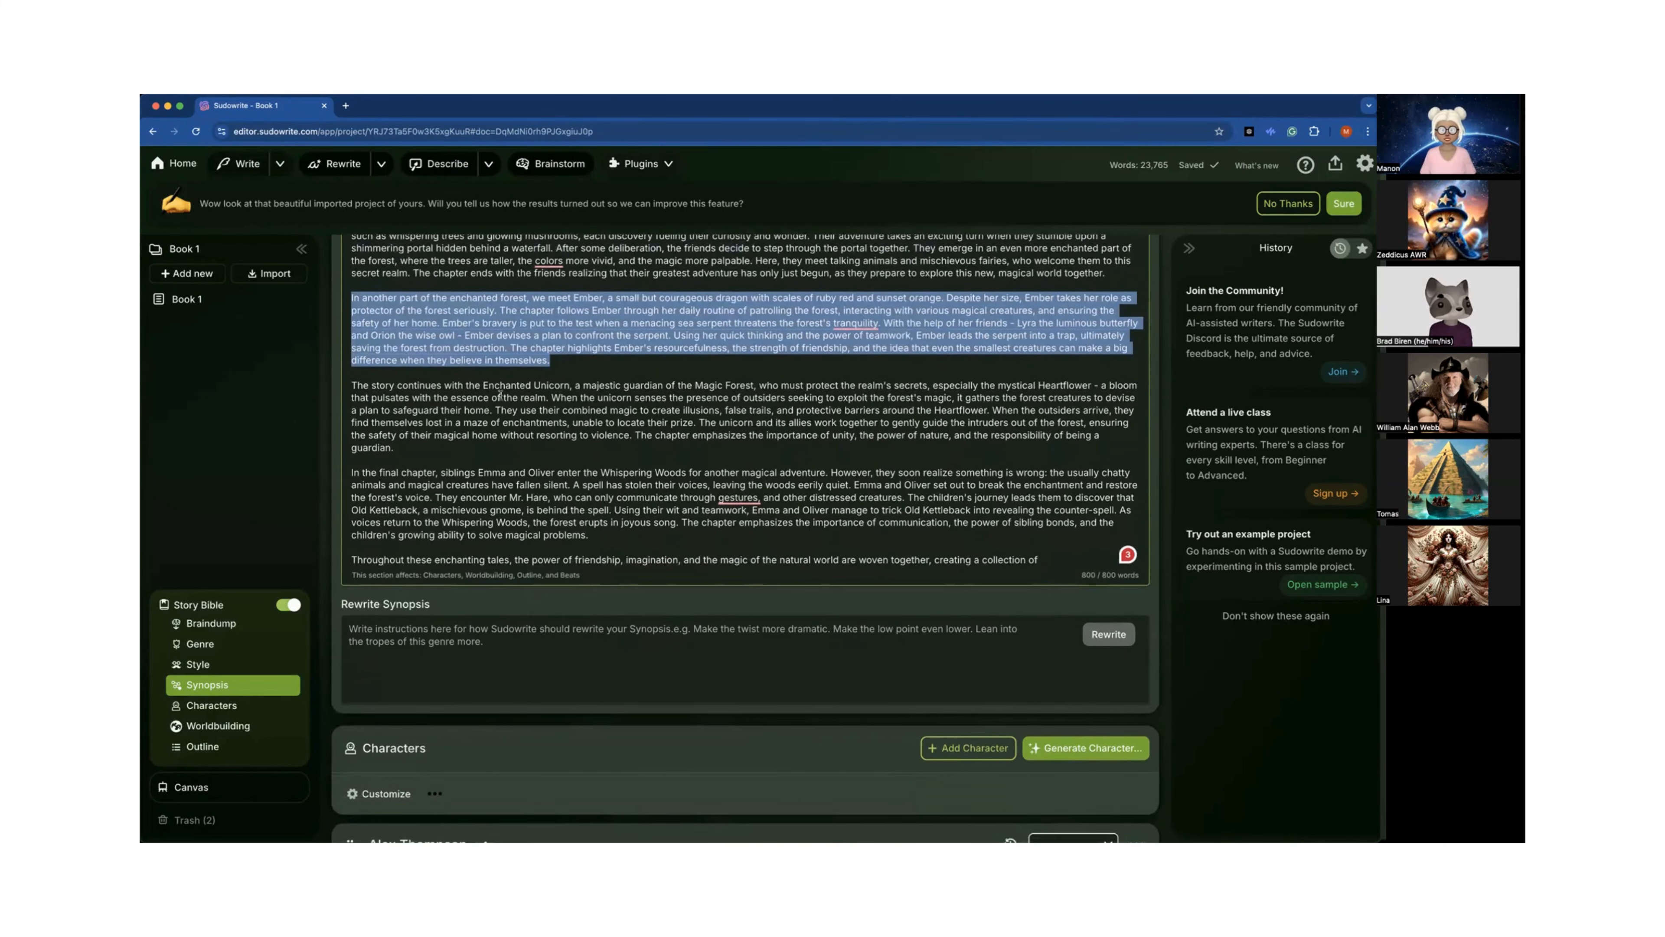
{"action": "left_click_drag", "start_coordinate": [402, 385], "coordinate": [628, 443]}
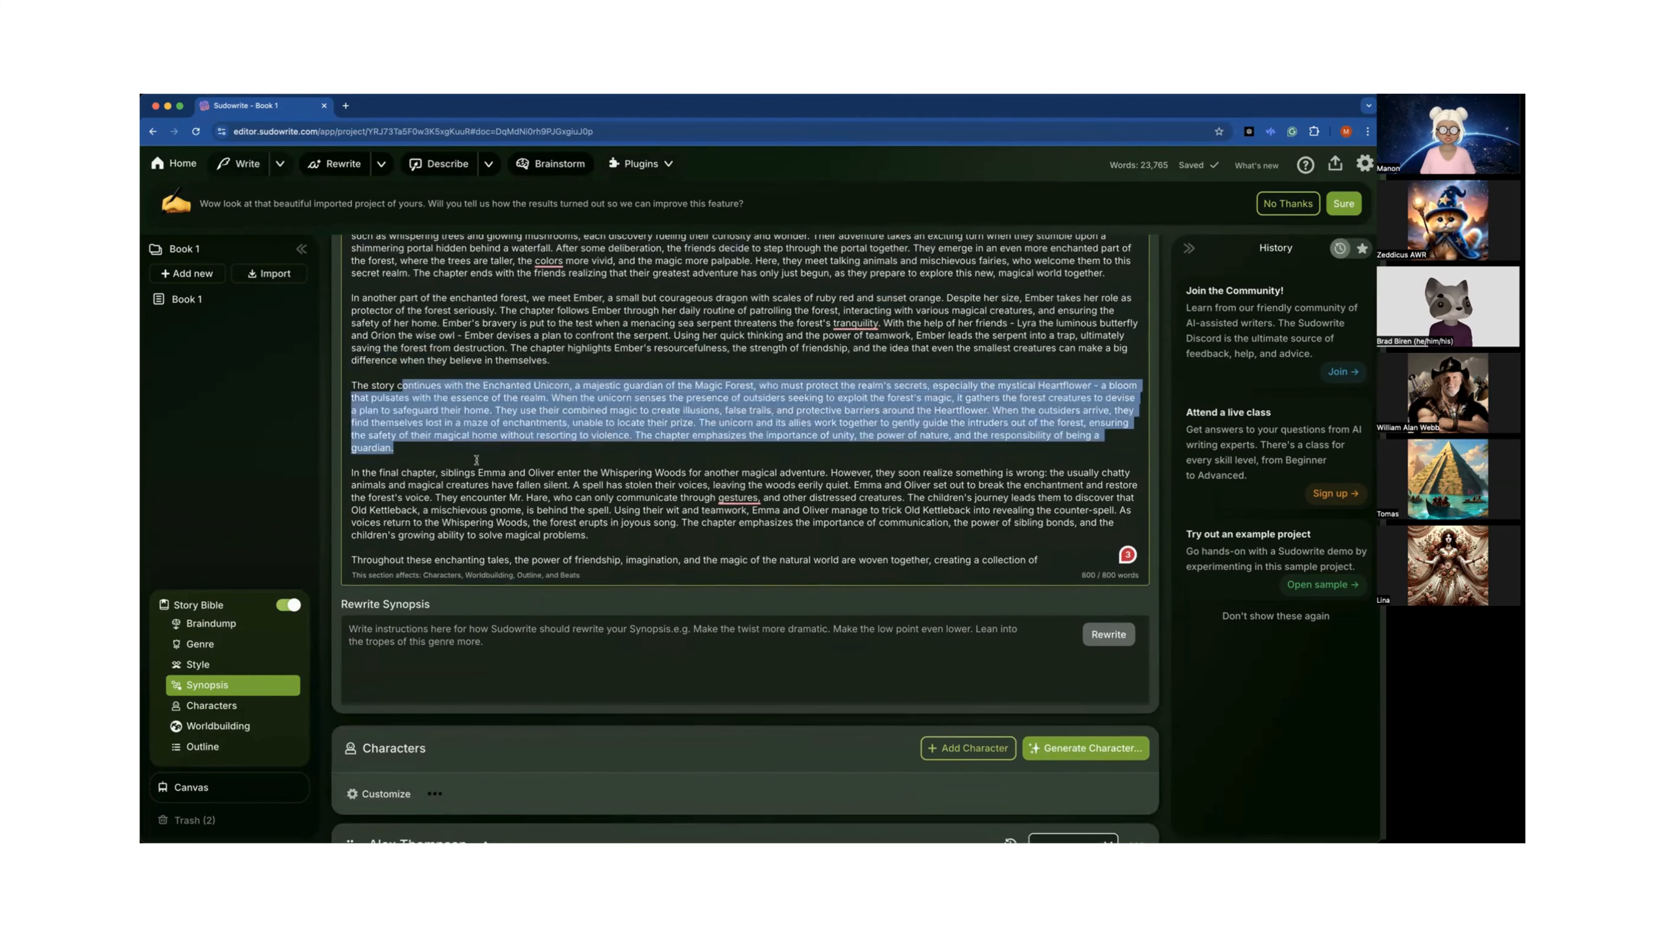
{"action": "left_click_drag", "start_coordinate": [477, 472], "coordinate": [654, 544]}
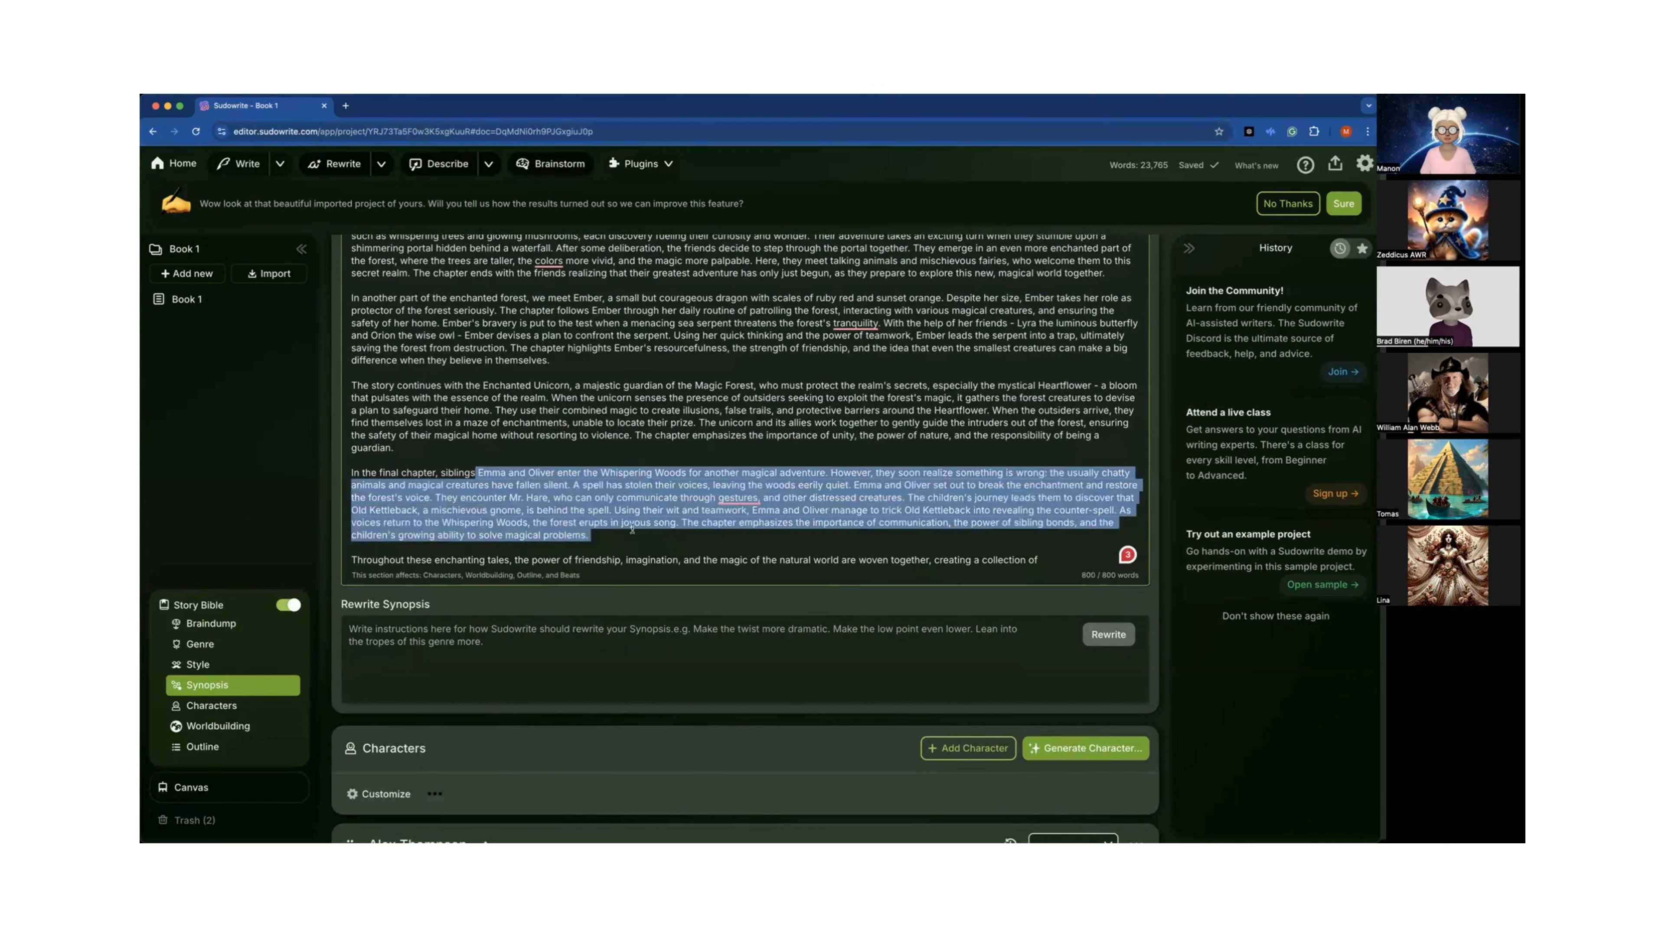
{"action": "scroll", "coordinate": [632, 529], "scroll_direction": "up", "scroll_amount": 5}
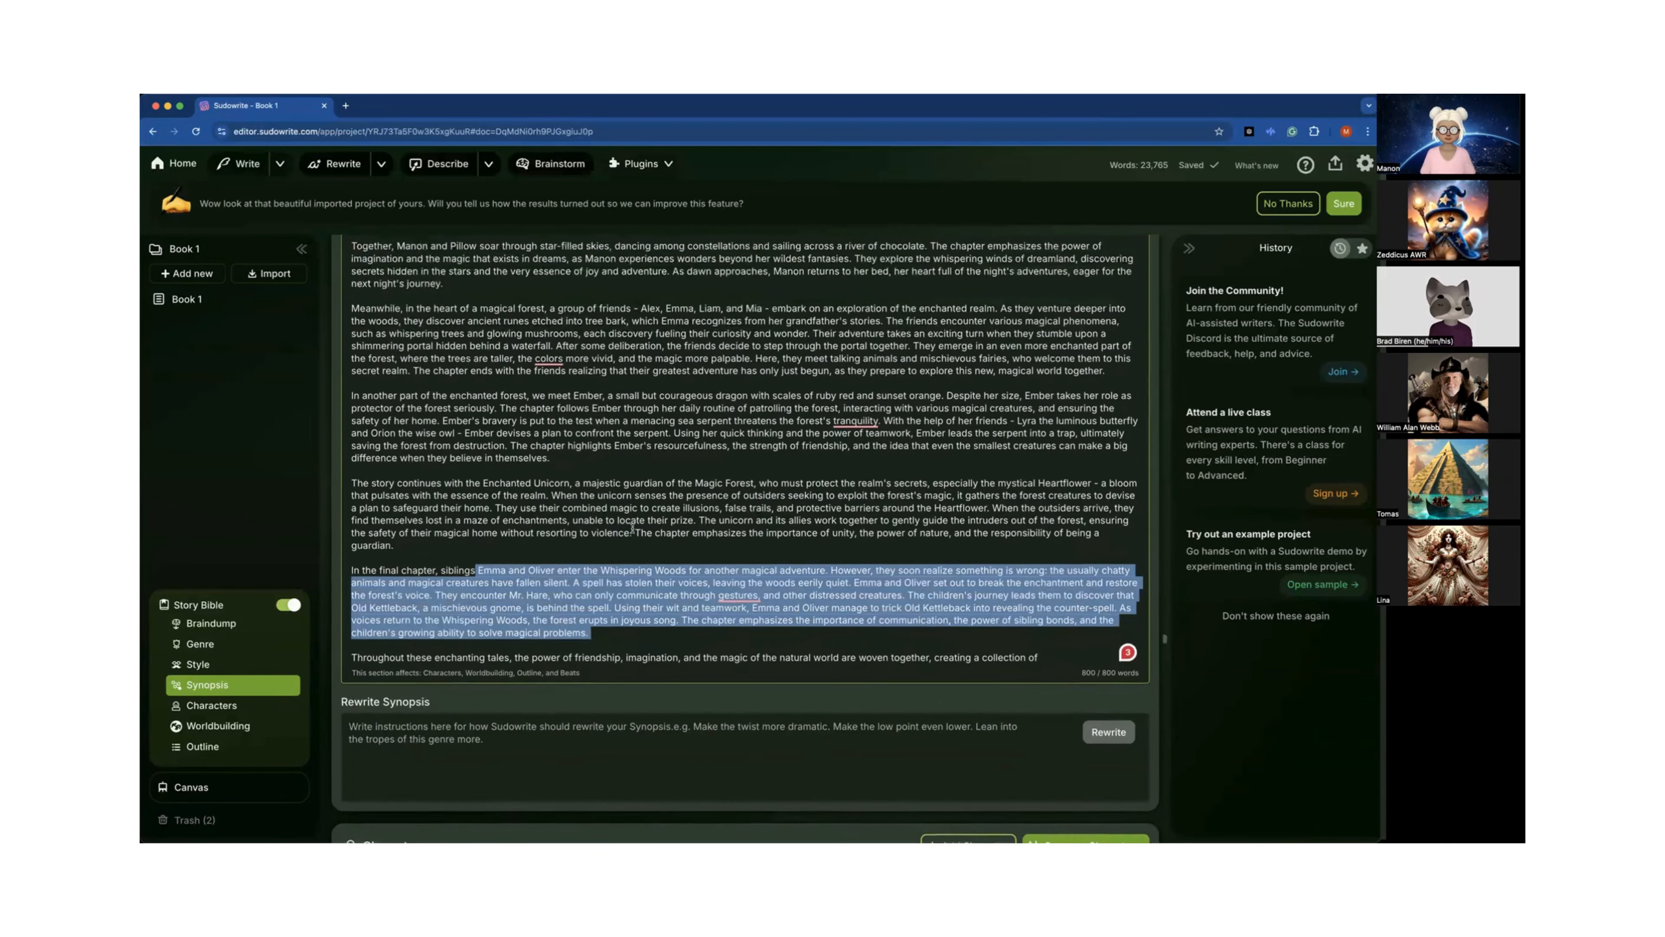
{"action": "scroll", "coordinate": [632, 528], "scroll_direction": "down", "scroll_amount": 2}
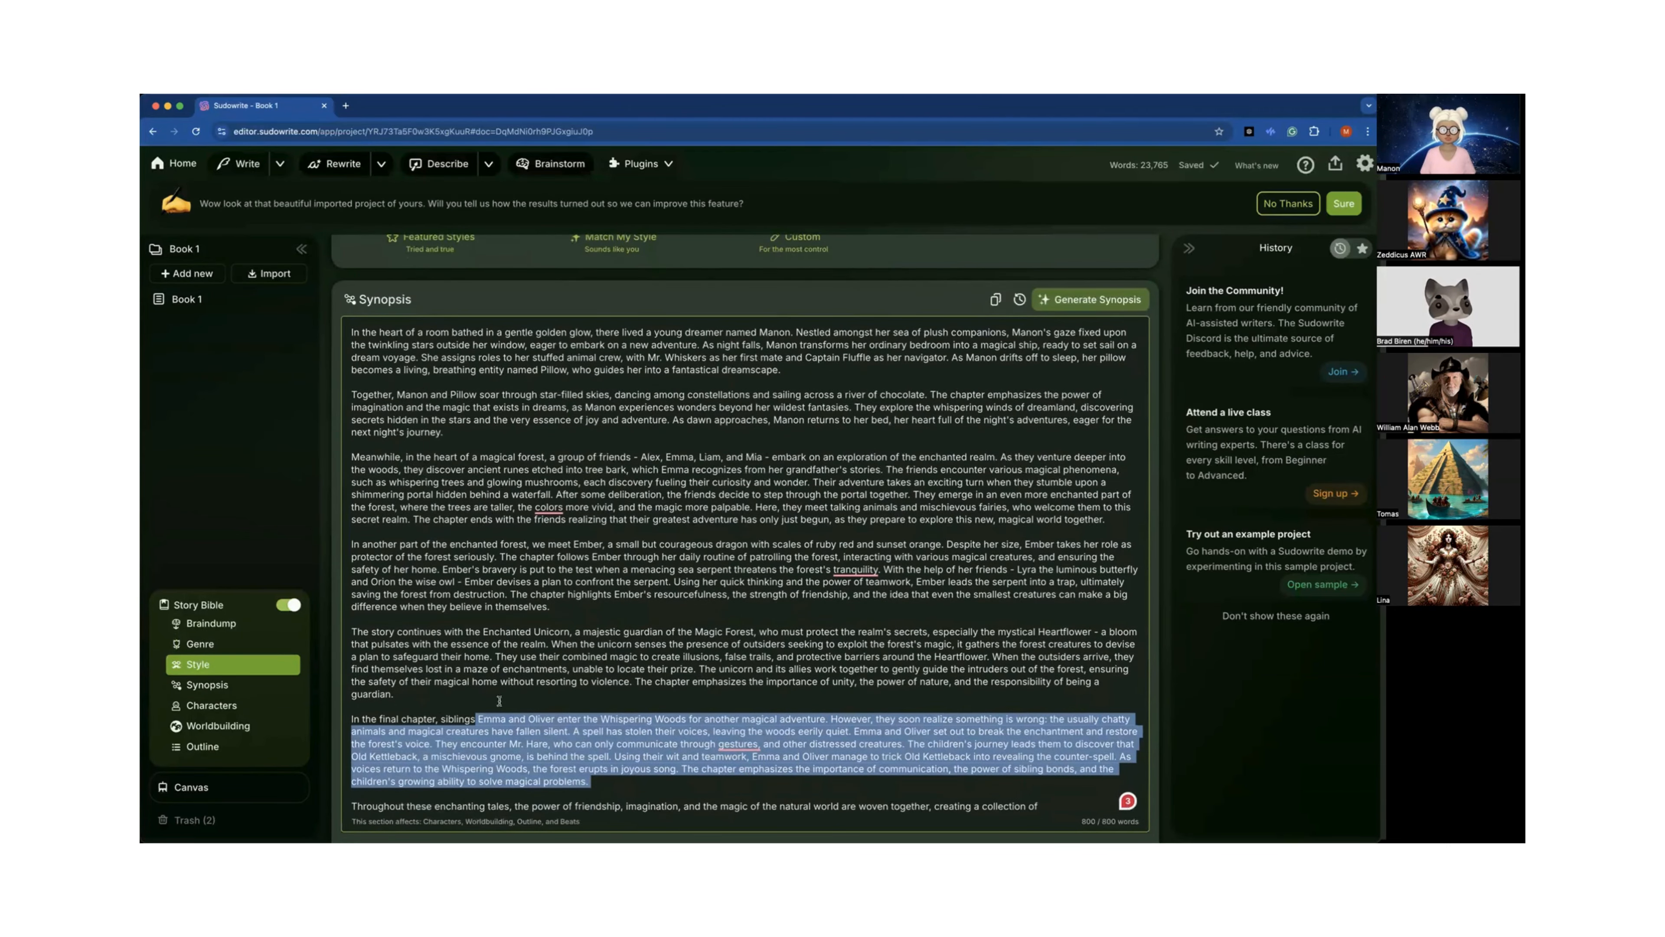
{"action": "scroll", "coordinate": [486, 710], "scroll_direction": "down", "scroll_amount": 3}
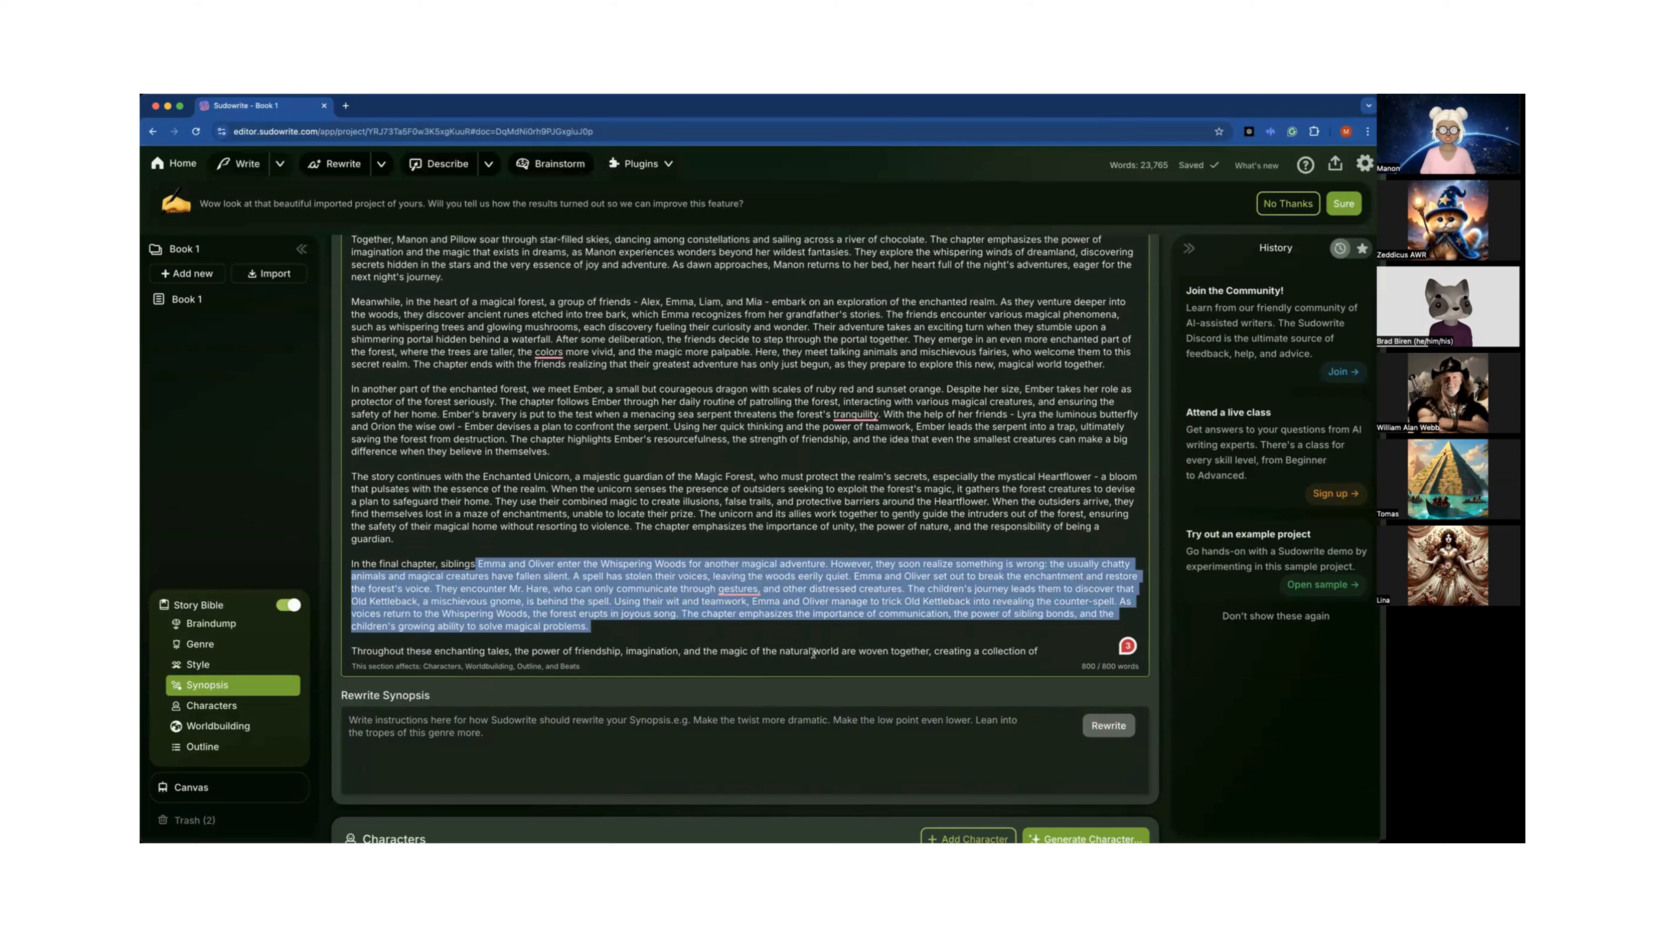
{"action": "left_click", "coordinate": [1039, 652]}
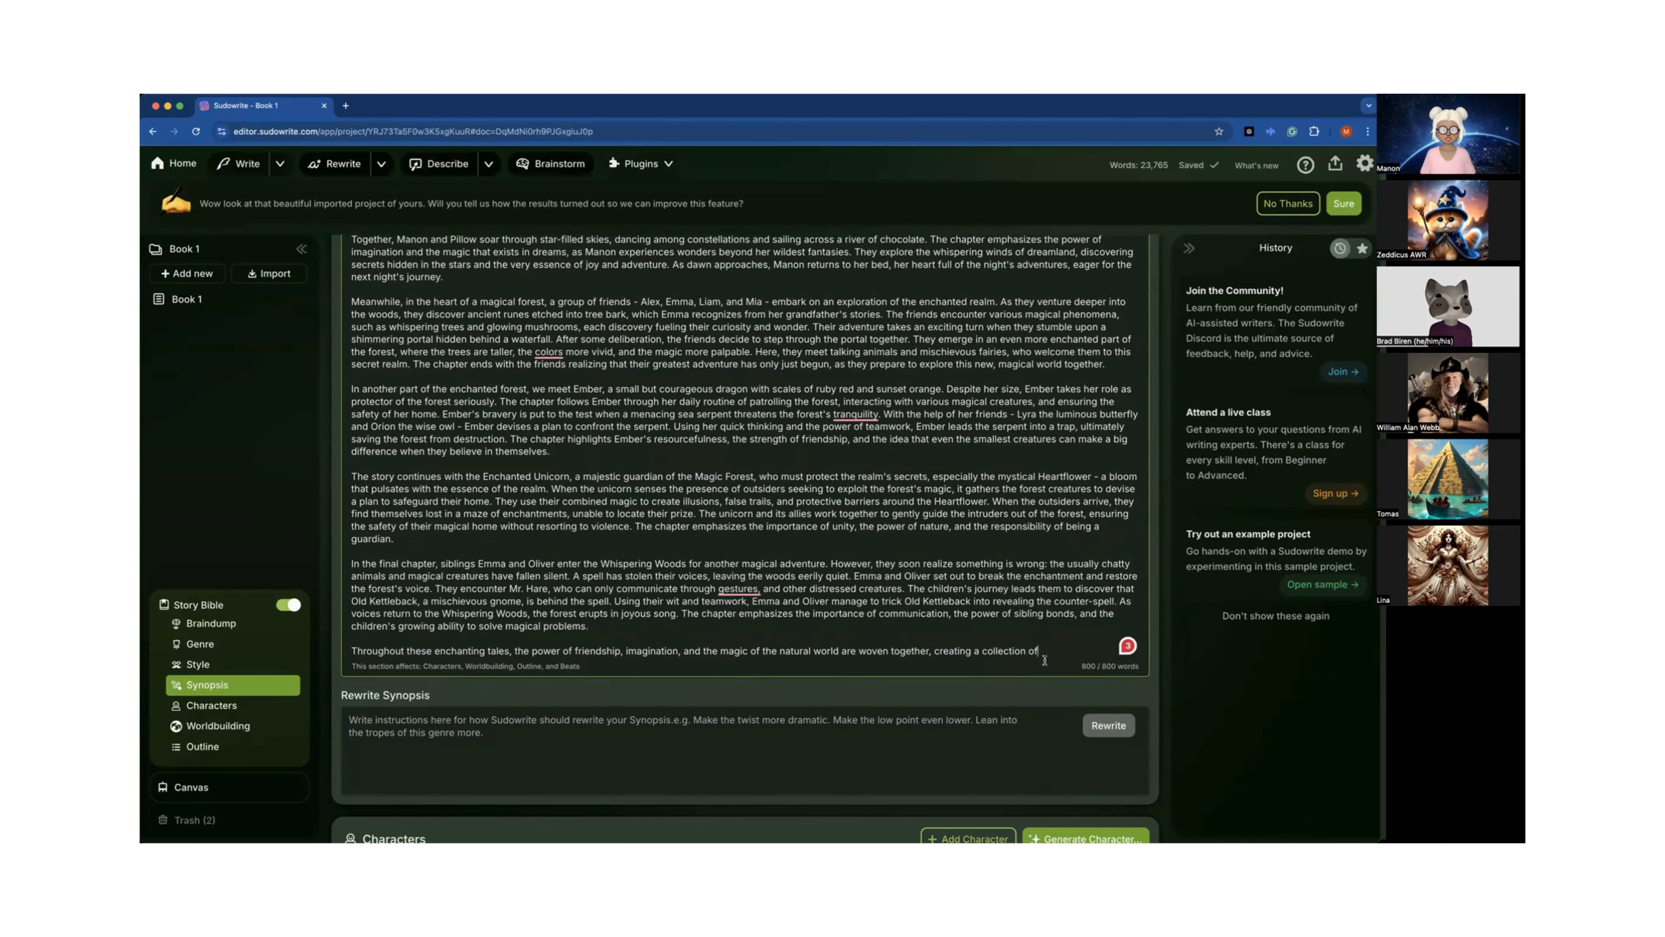
Scroll to Characters and collapse, then re-expand Alex Thompson's character card.
{"action": "scroll", "coordinate": [1004, 628], "scroll_direction": "down", "scroll_amount": 2}
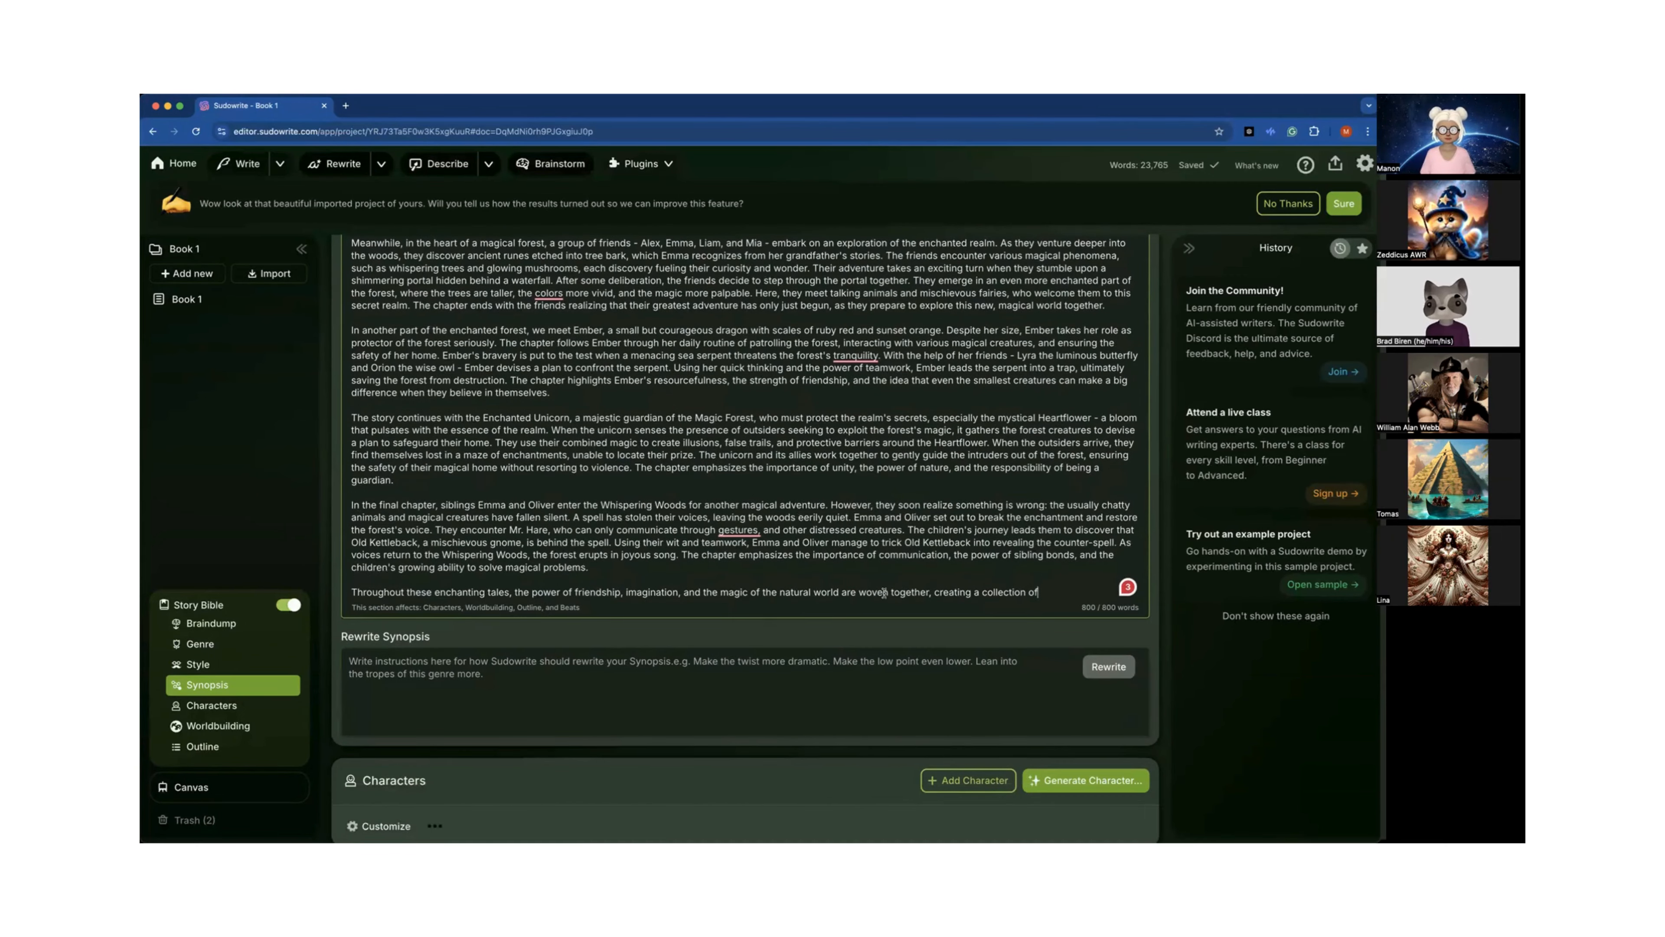
{"action": "scroll", "coordinate": [884, 592], "scroll_direction": "down", "scroll_amount": 3}
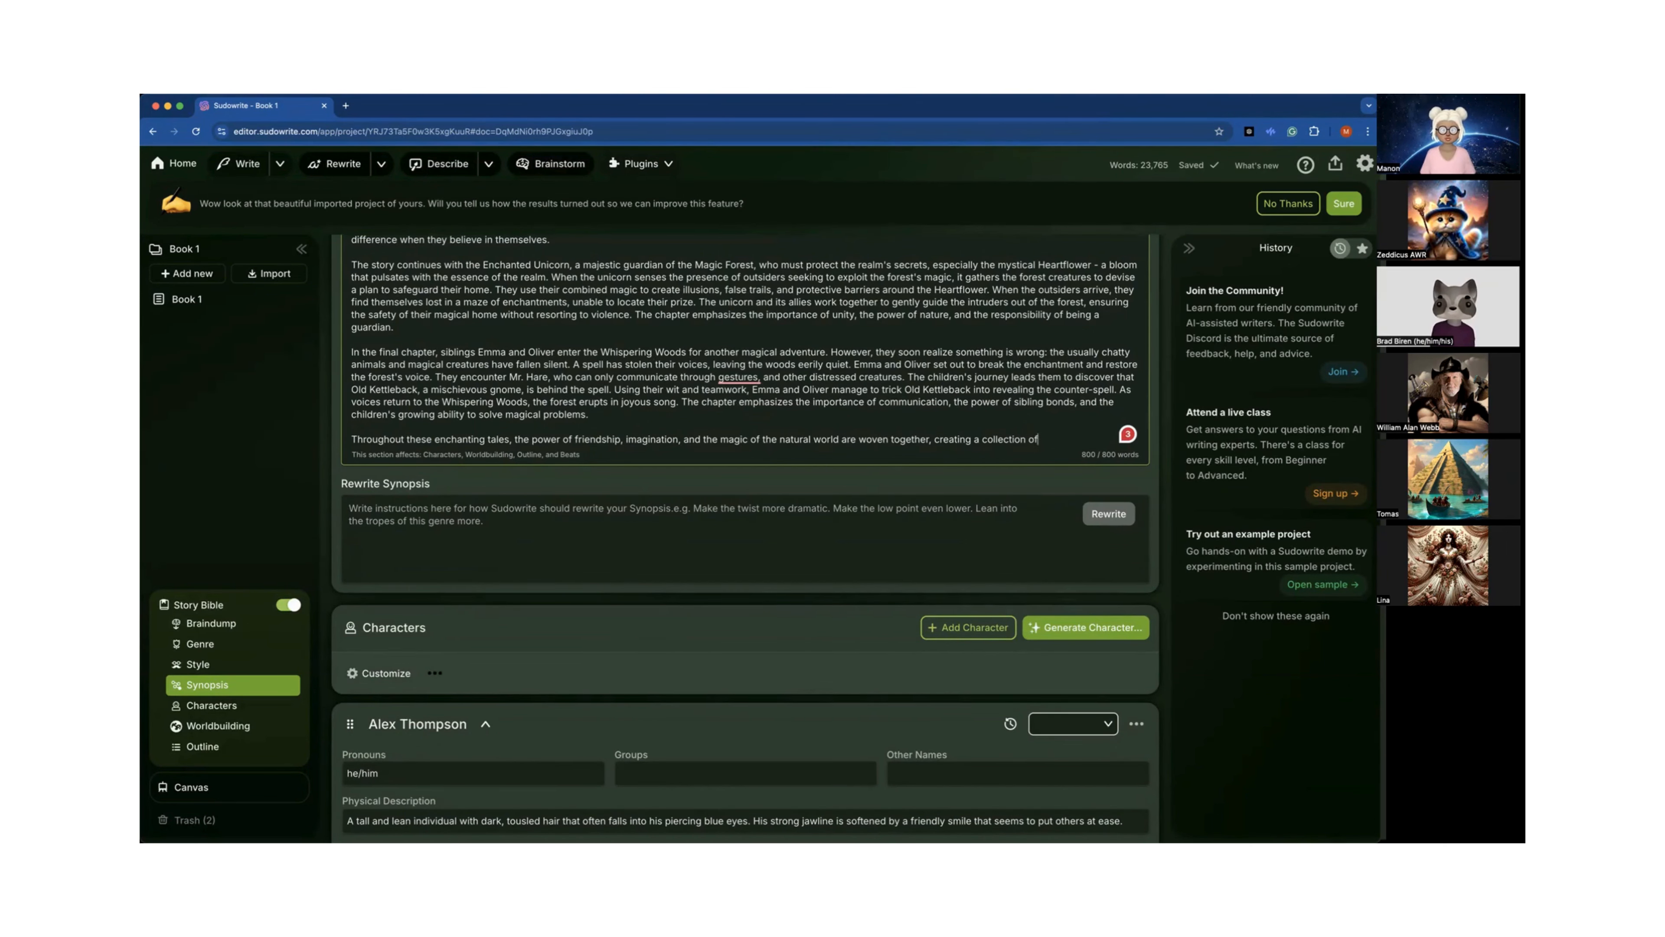
{"action": "scroll", "coordinate": [938, 513], "scroll_direction": "down", "scroll_amount": 5}
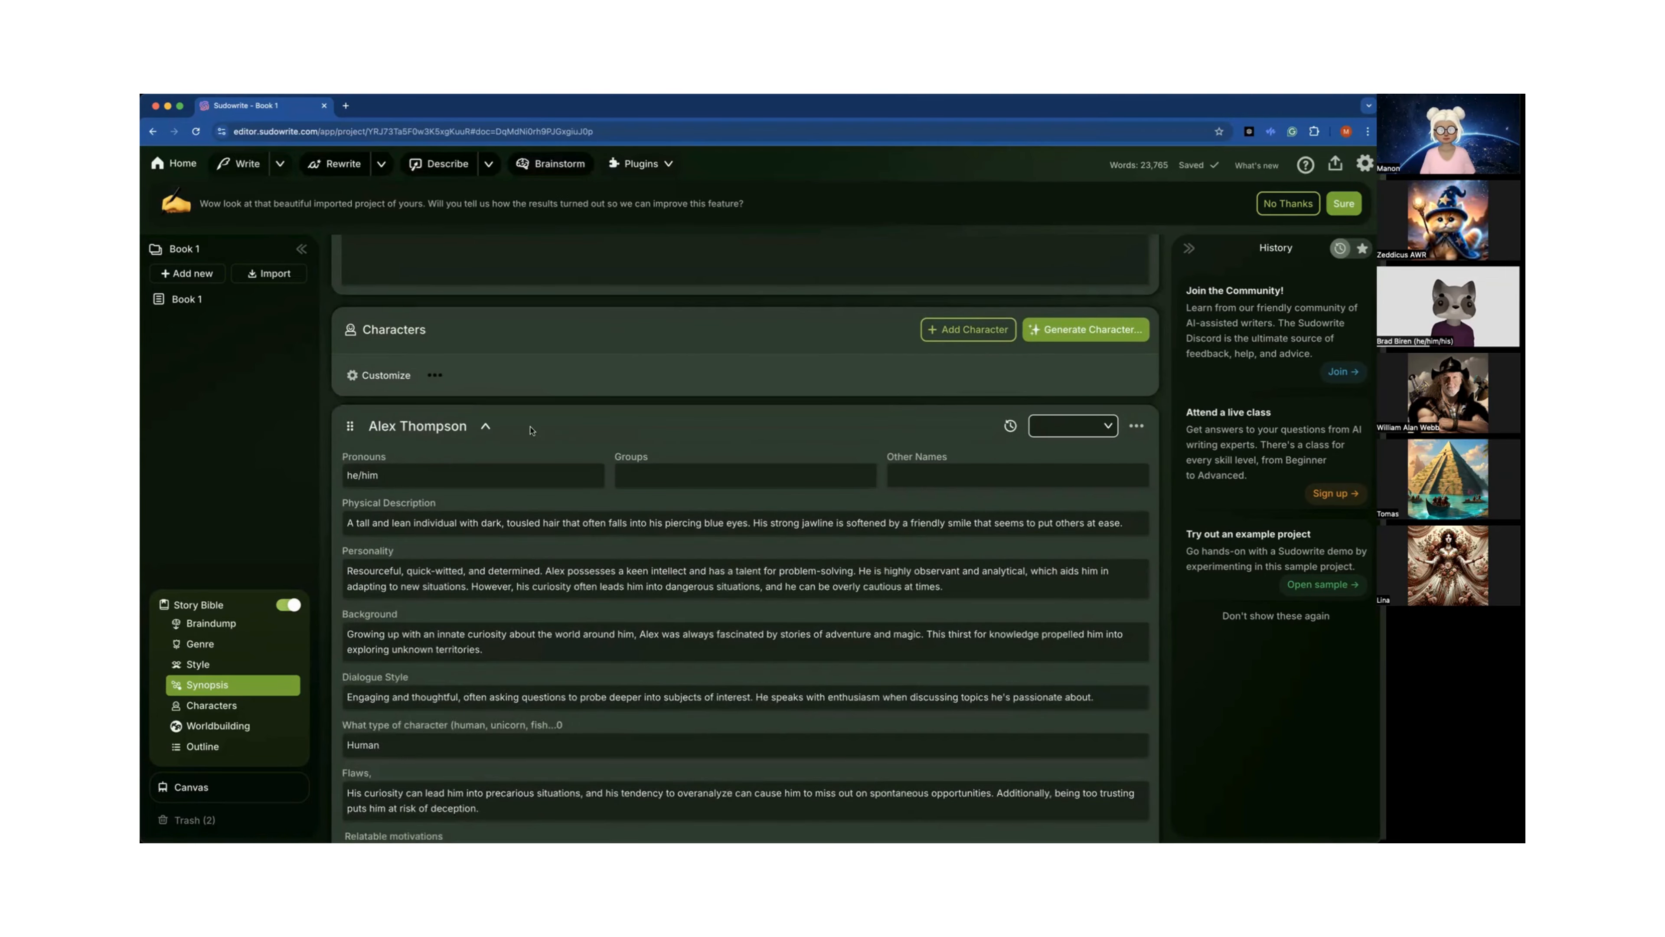
{"action": "left_click", "coordinate": [485, 426]}
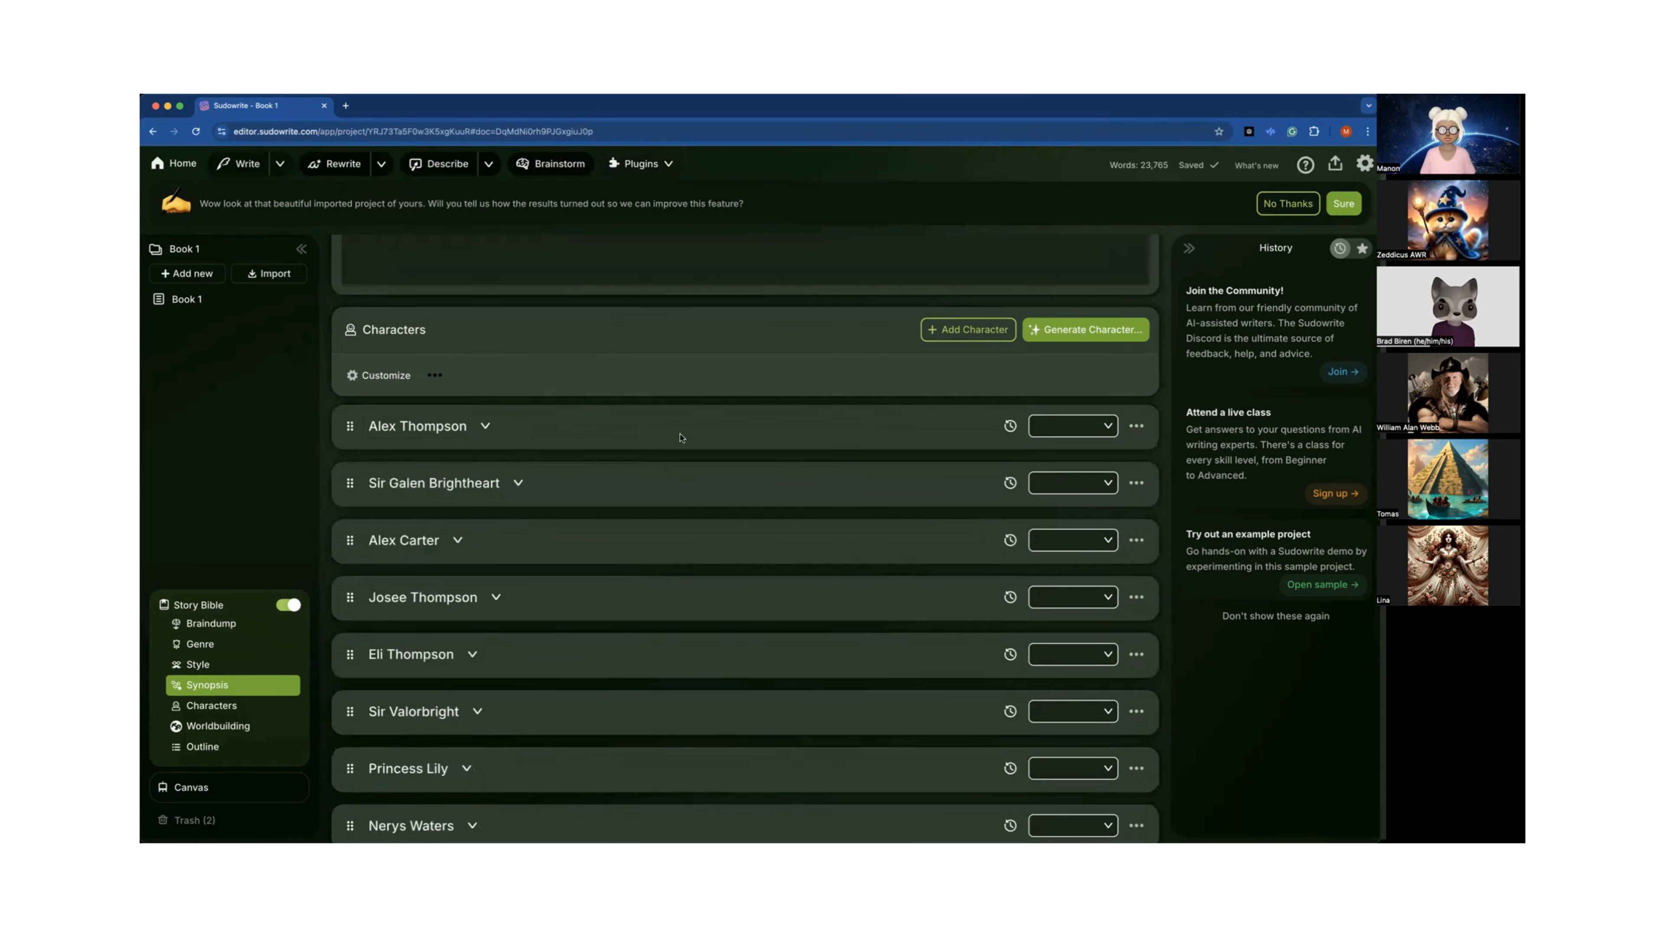
{"action": "left_click", "coordinate": [483, 426]}
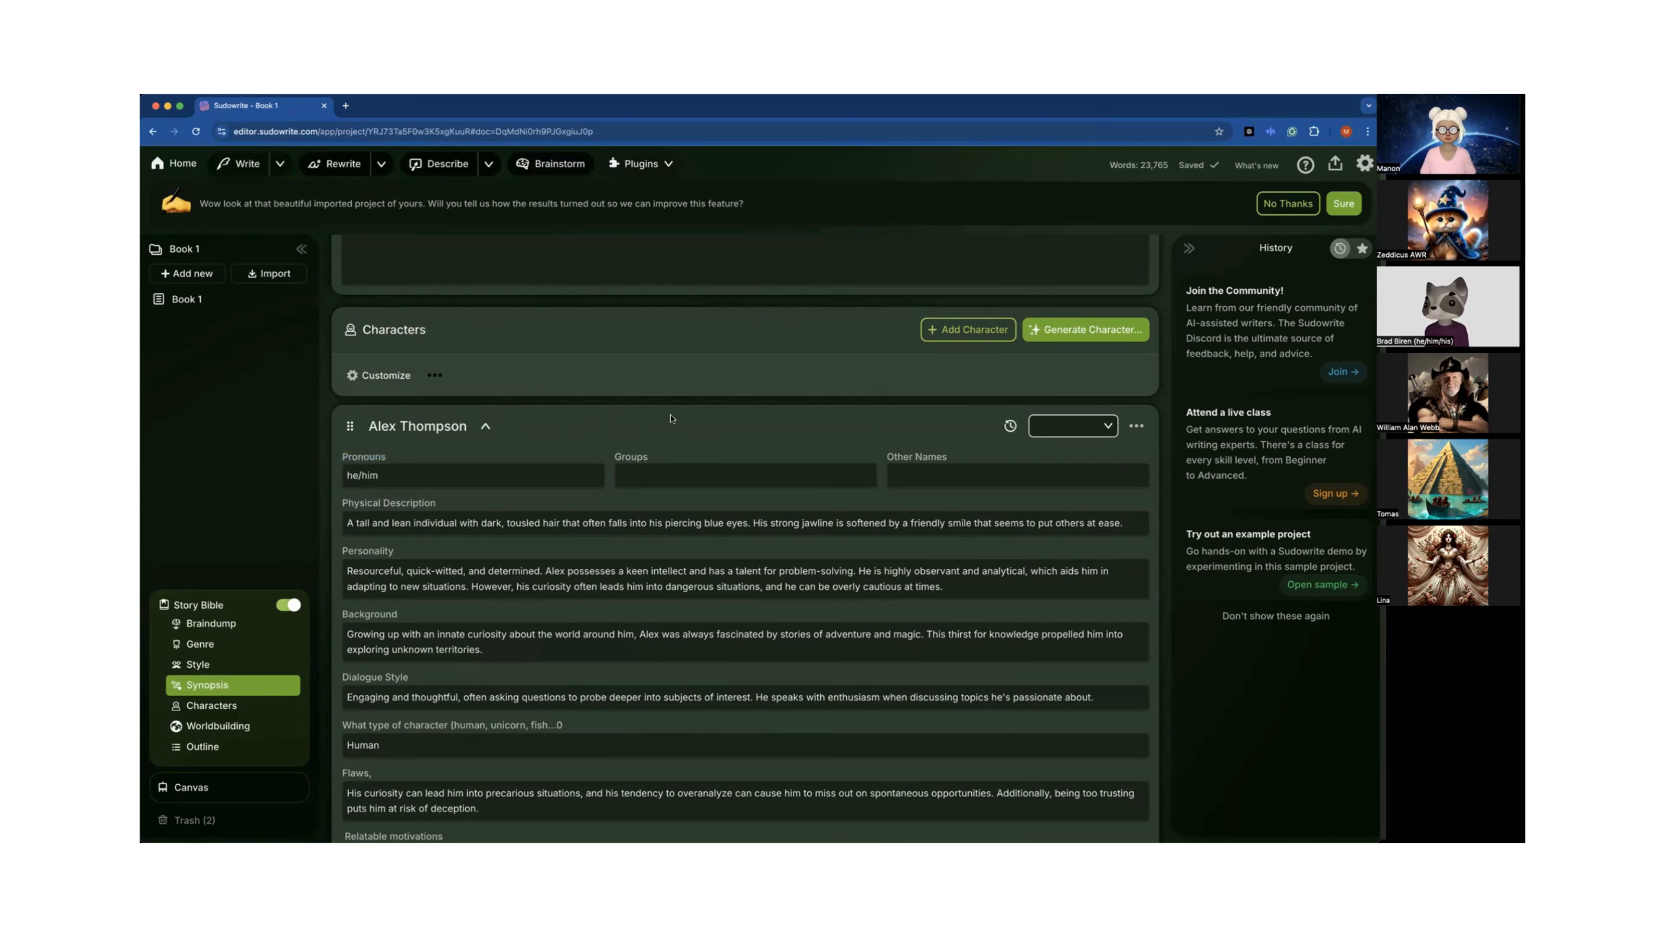
Scroll through the whole imported character list down to Worldbuilding and back up to Alex Thompson's card.
{"action": "scroll", "coordinate": [665, 450], "scroll_direction": "down", "scroll_amount": 7}
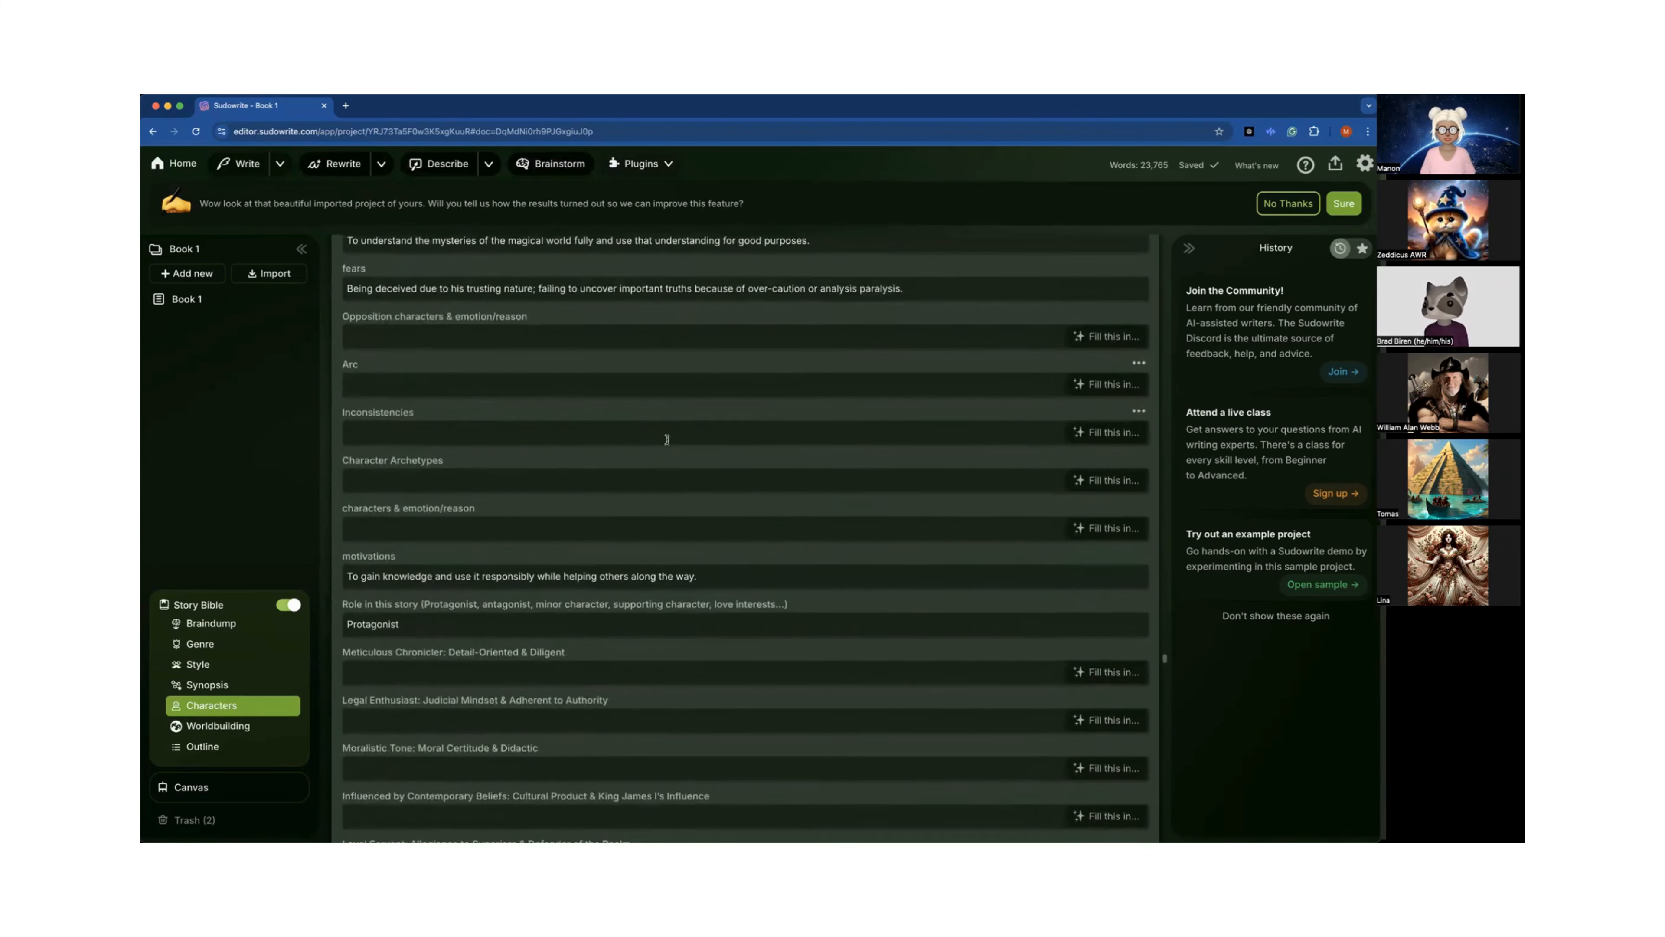
{"action": "scroll", "coordinate": [667, 439], "scroll_direction": "down", "scroll_amount": 15}
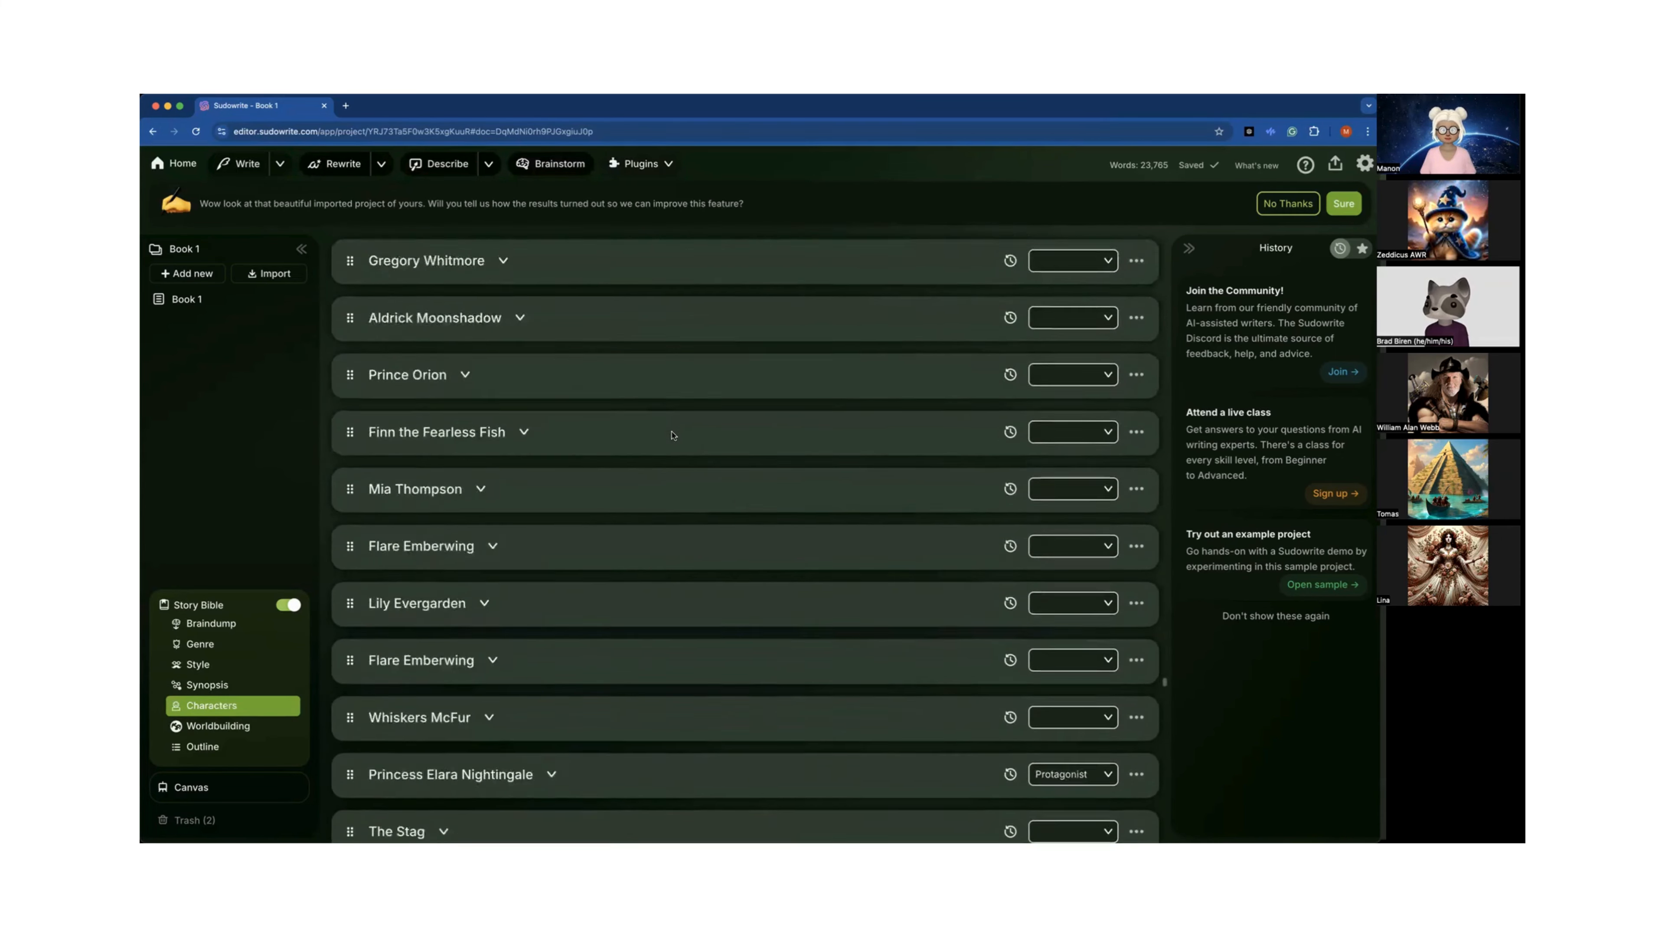
{"action": "scroll", "coordinate": [672, 435], "scroll_direction": "down", "scroll_amount": 20}
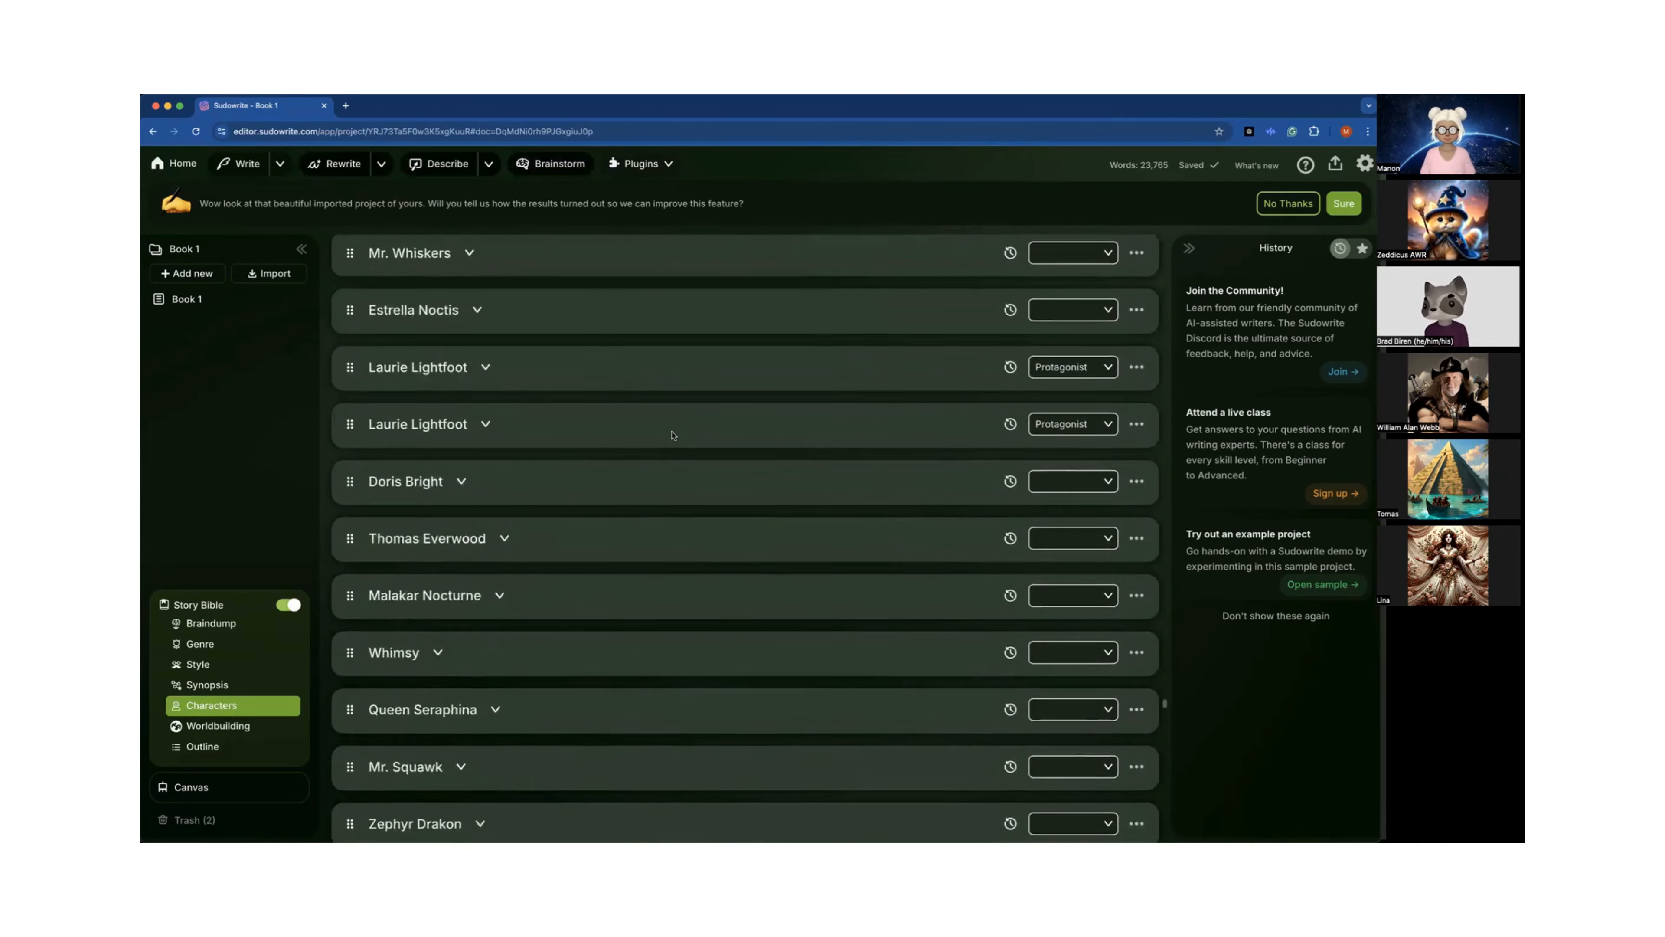
{"action": "scroll", "coordinate": [672, 435], "scroll_direction": "down", "scroll_amount": 20}
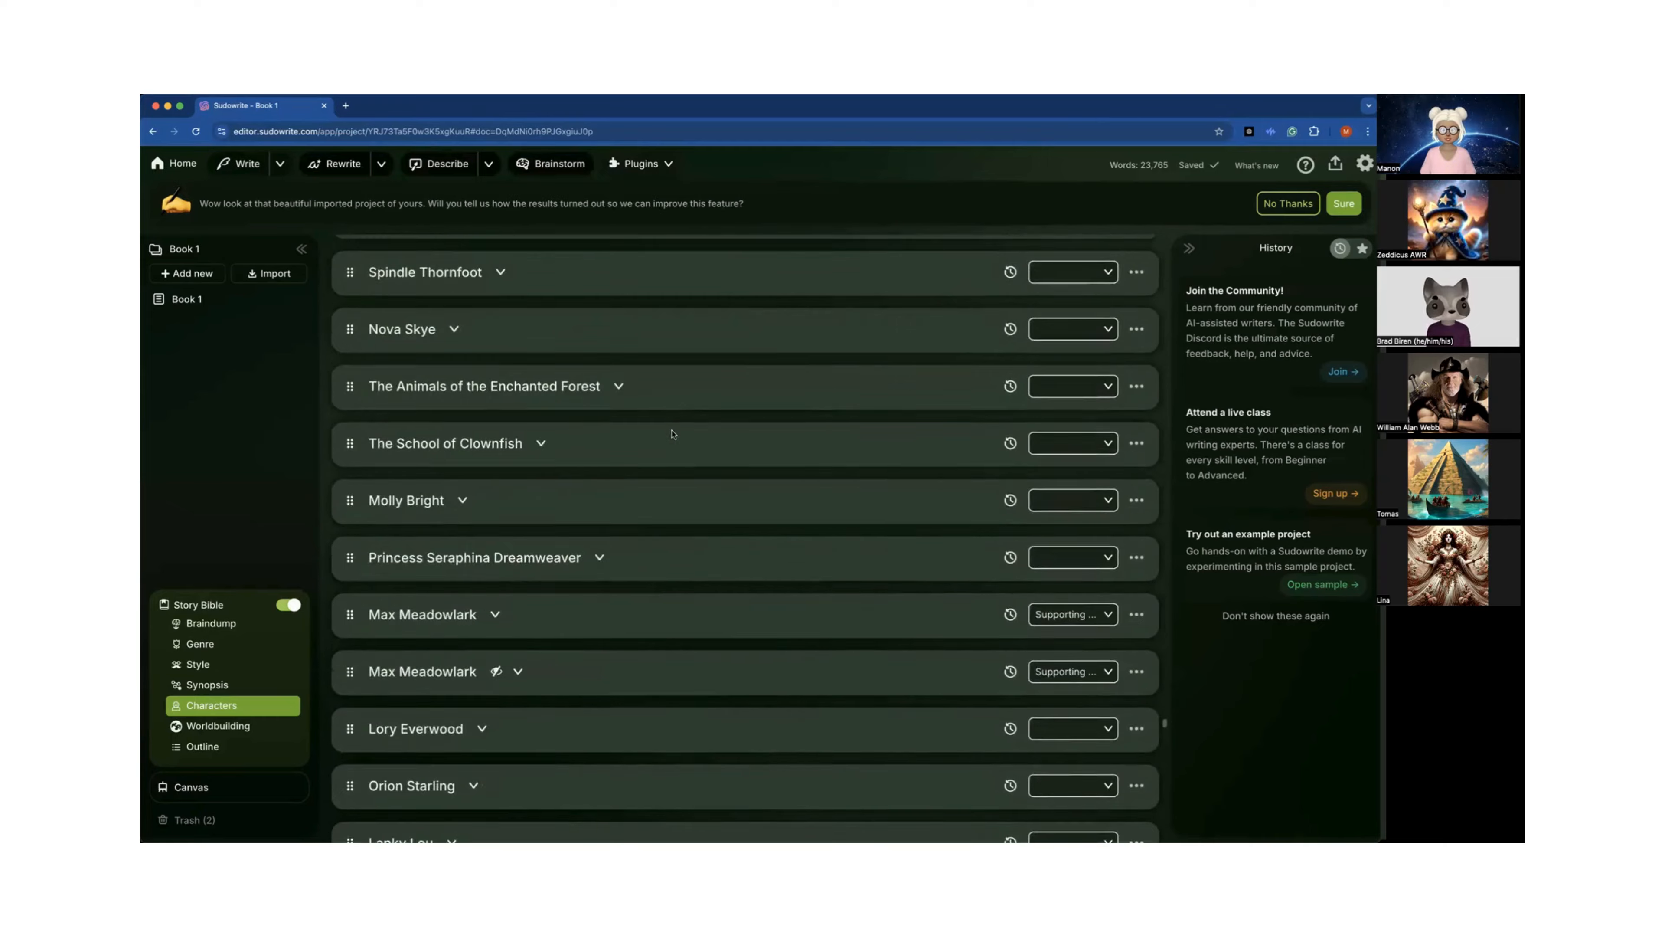
{"action": "scroll", "coordinate": [672, 435], "scroll_direction": "down", "scroll_amount": 20}
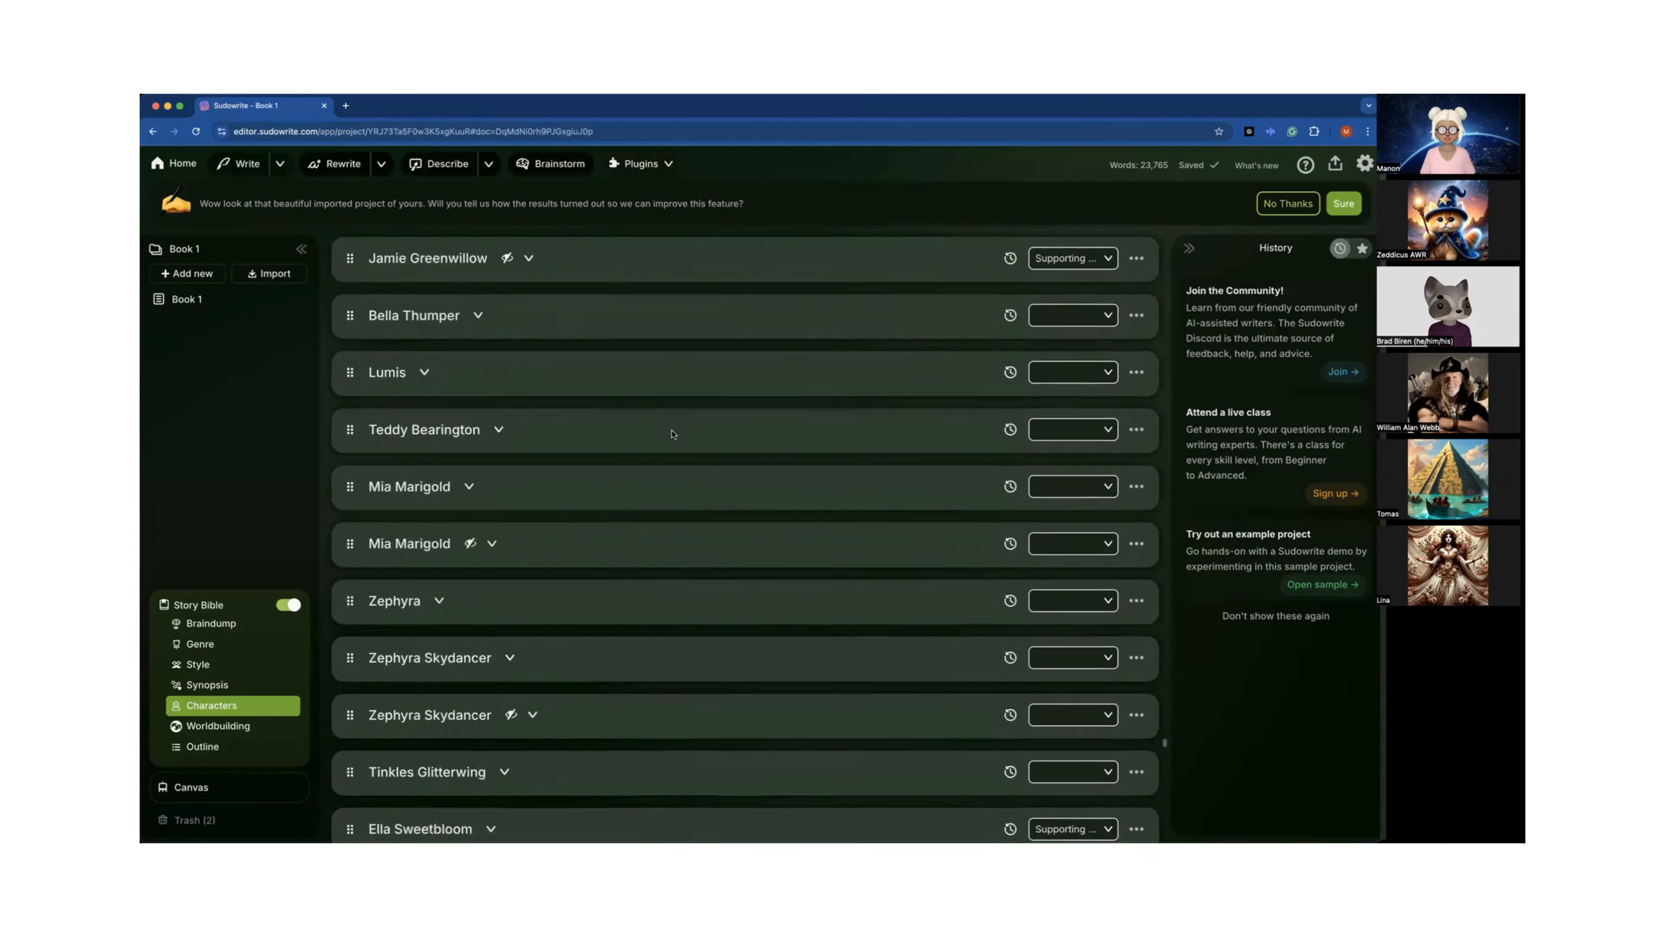
{"action": "scroll", "coordinate": [672, 435], "scroll_direction": "down", "scroll_amount": 20}
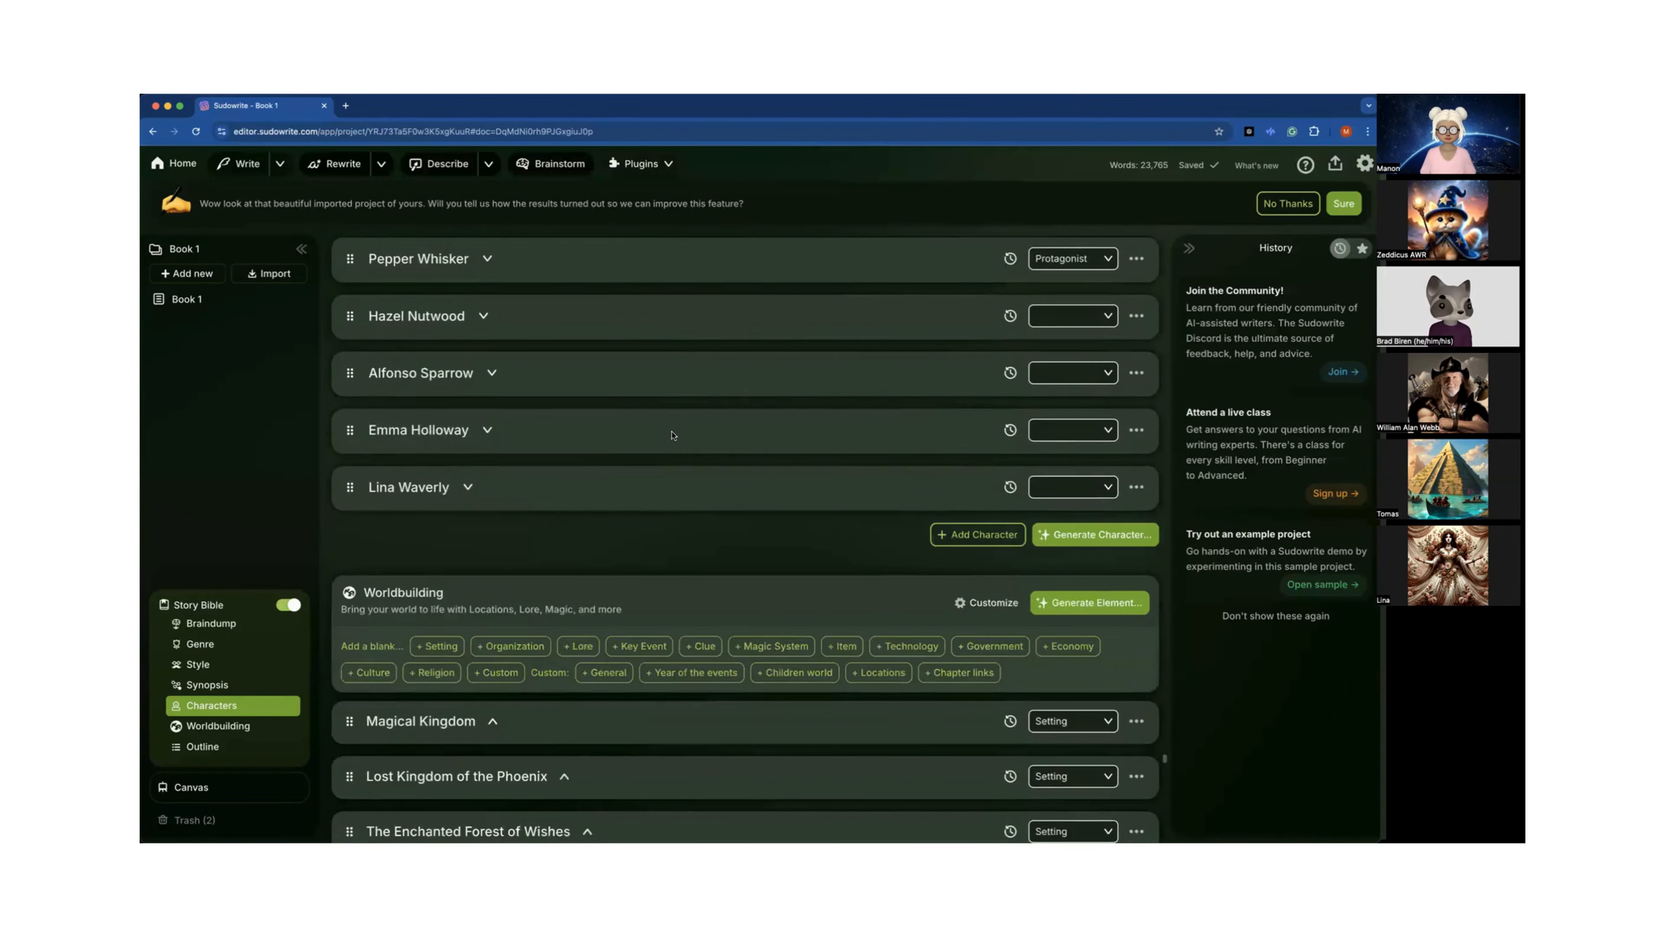
{"action": "scroll", "coordinate": [672, 435], "scroll_direction": "down", "scroll_amount": 1}
{"action": "scroll", "coordinate": [672, 435], "scroll_direction": "down", "scroll_amount": 5}
{"action": "scroll", "coordinate": [671, 438], "scroll_direction": "up", "scroll_amount": 18}
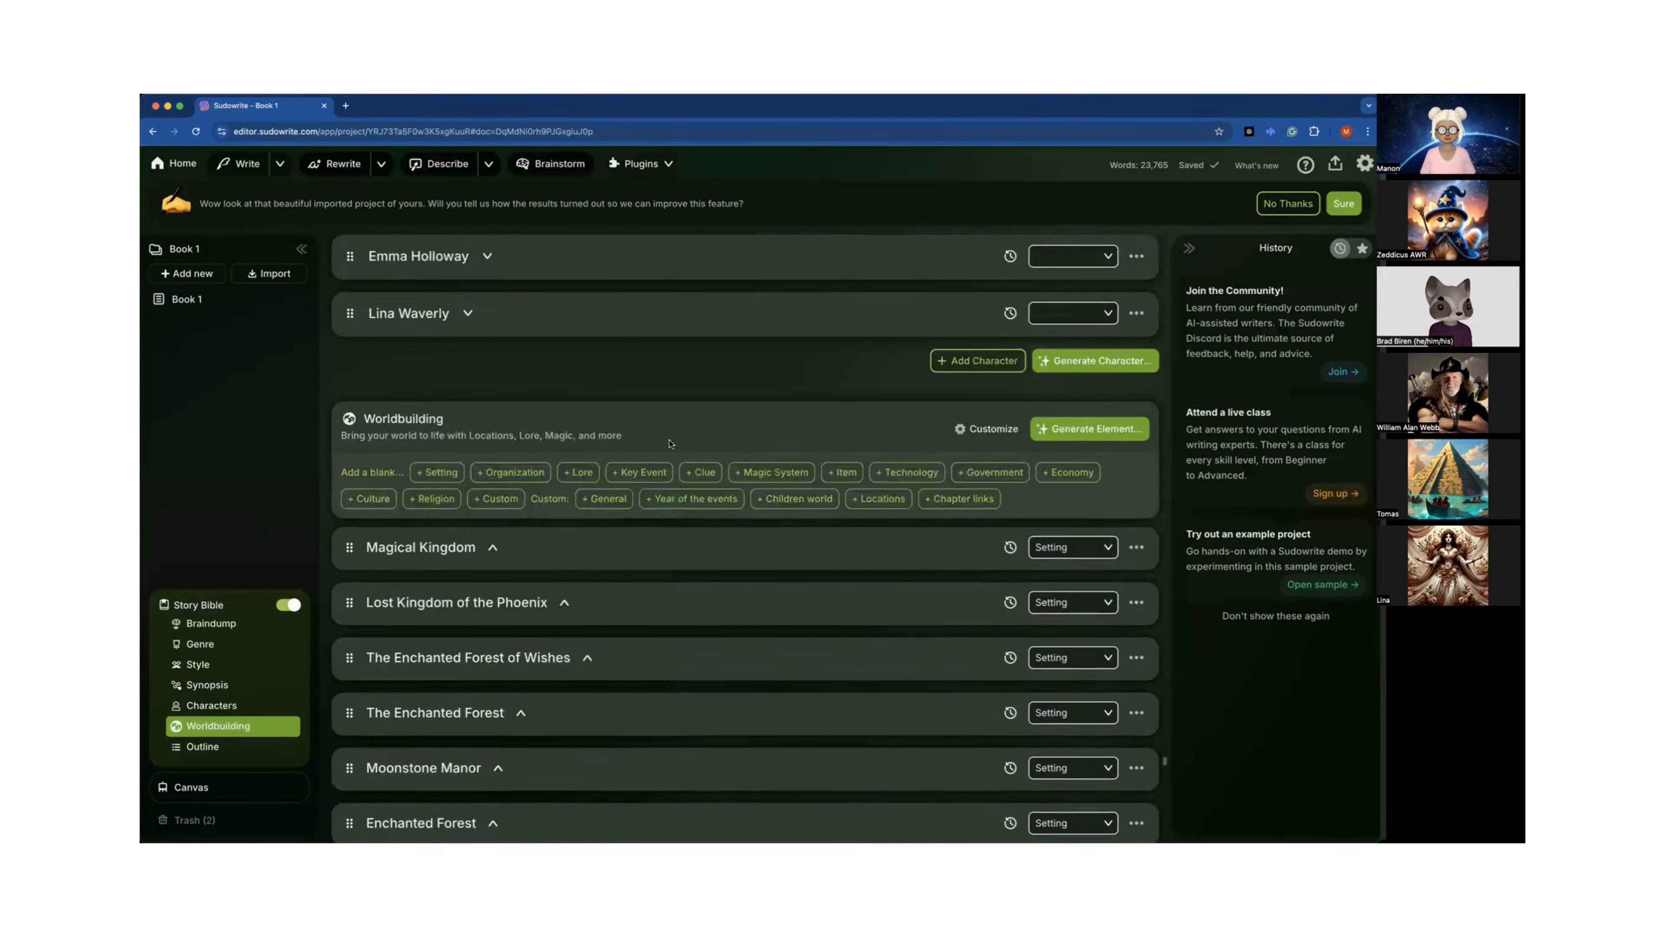
{"action": "scroll", "coordinate": [671, 444], "scroll_direction": "up", "scroll_amount": 20}
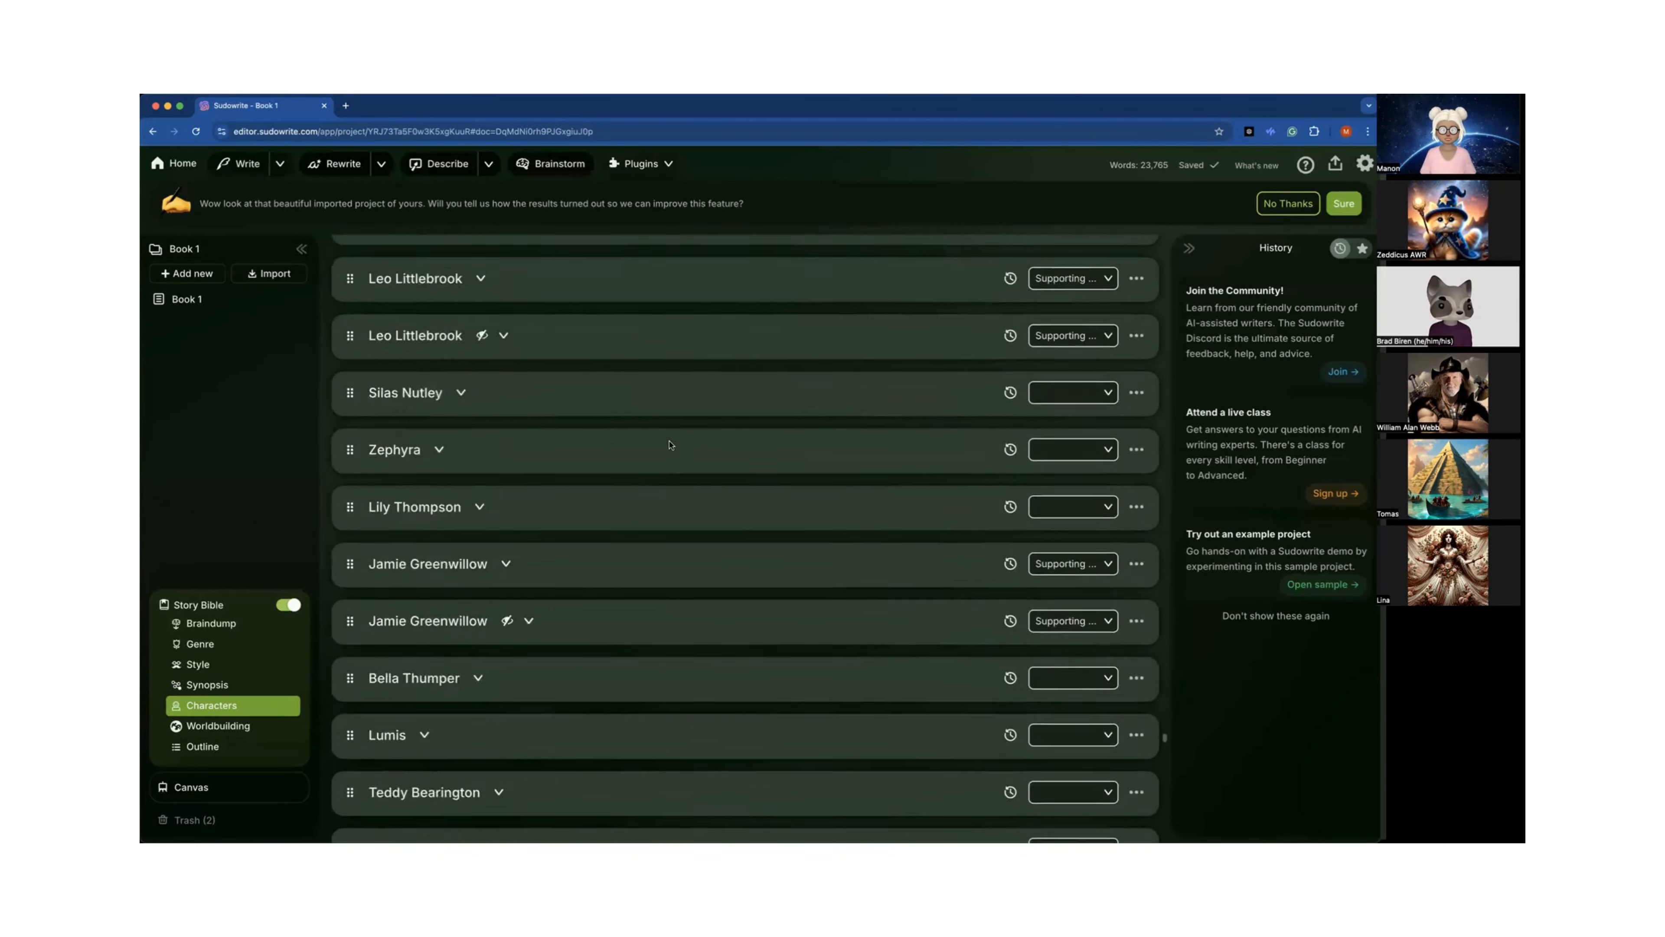
{"action": "scroll", "coordinate": [670, 445], "scroll_direction": "up", "scroll_amount": 10}
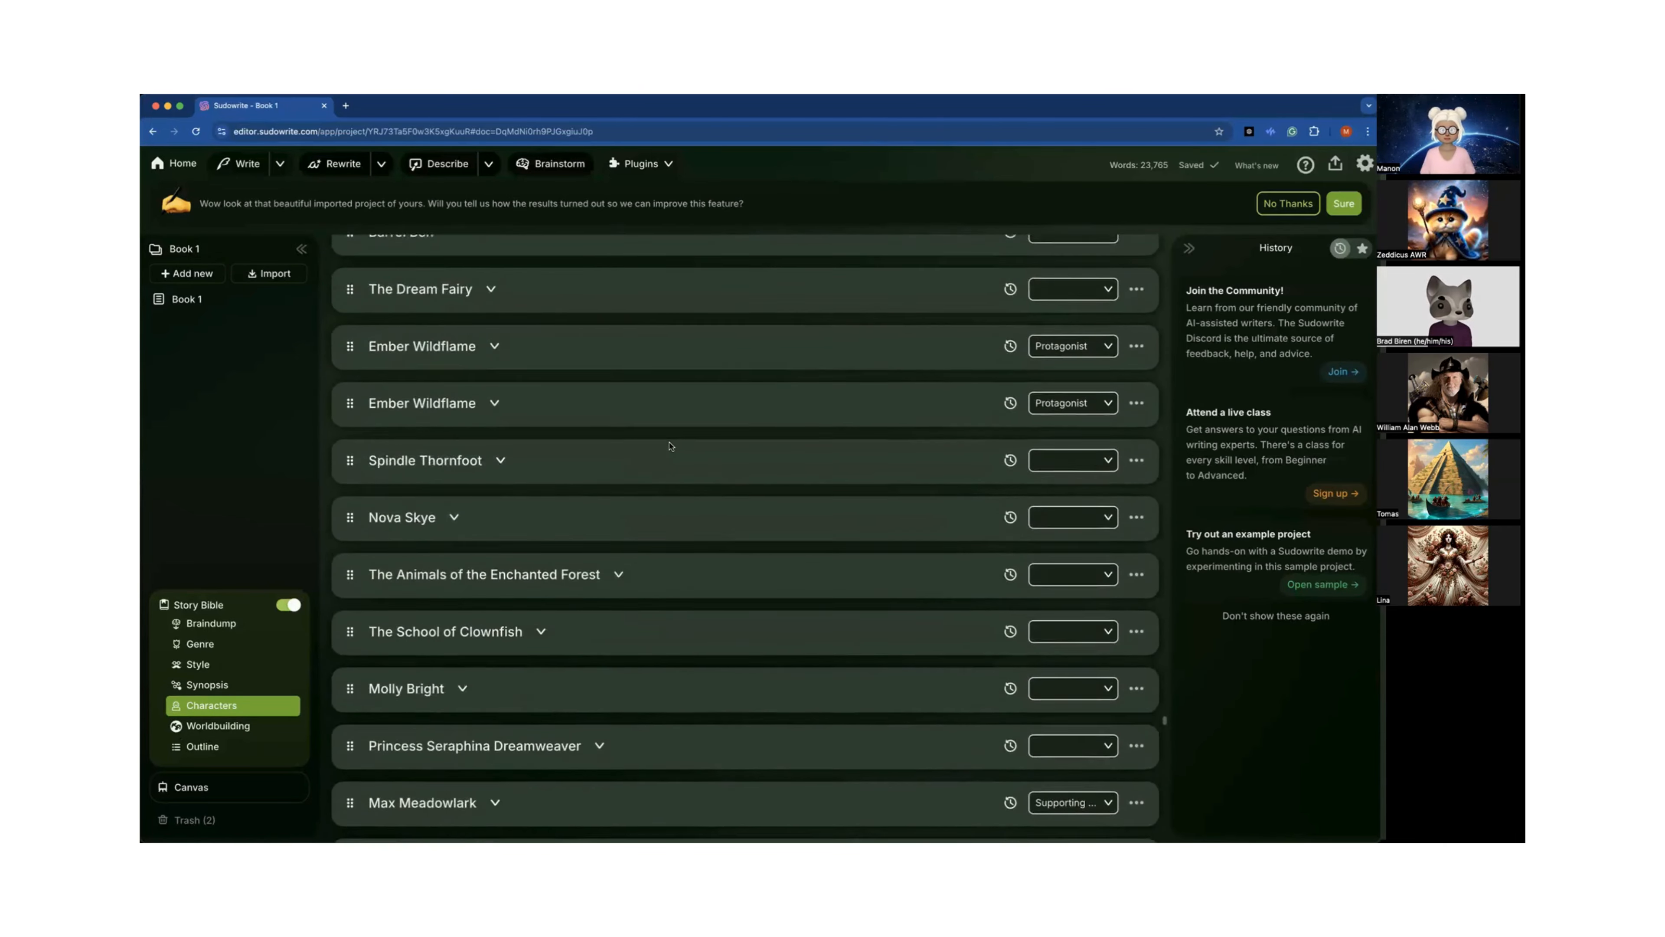
{"action": "scroll", "coordinate": [670, 447], "scroll_direction": "up", "scroll_amount": 17}
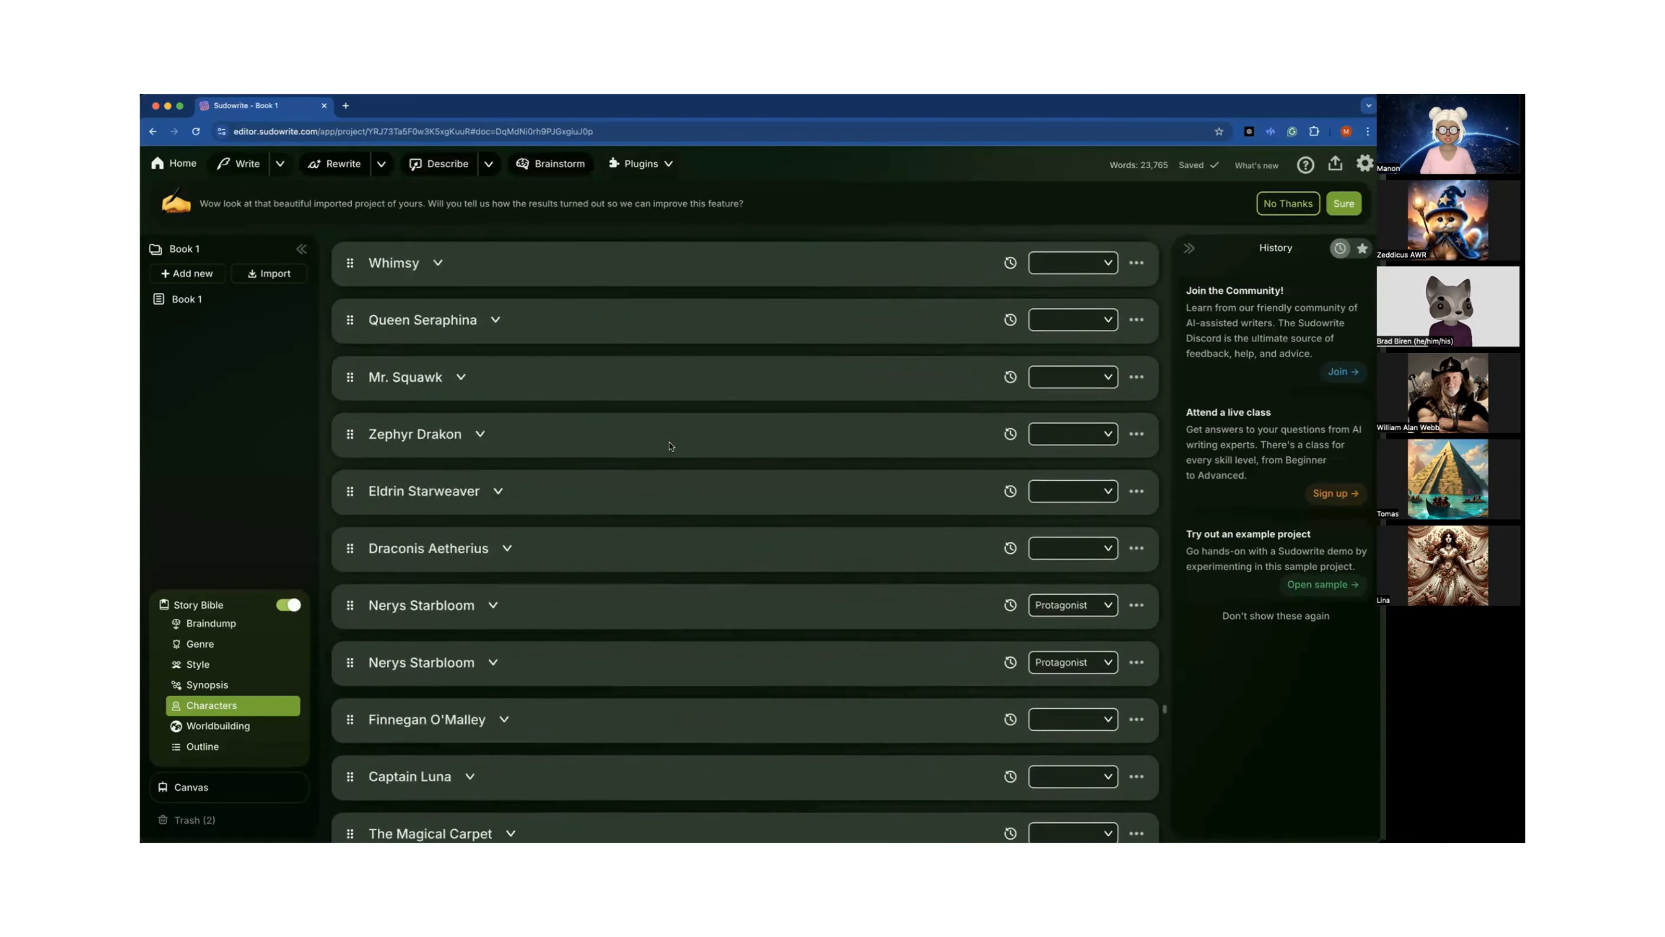
{"action": "scroll", "coordinate": [670, 452], "scroll_direction": "up", "scroll_amount": 17}
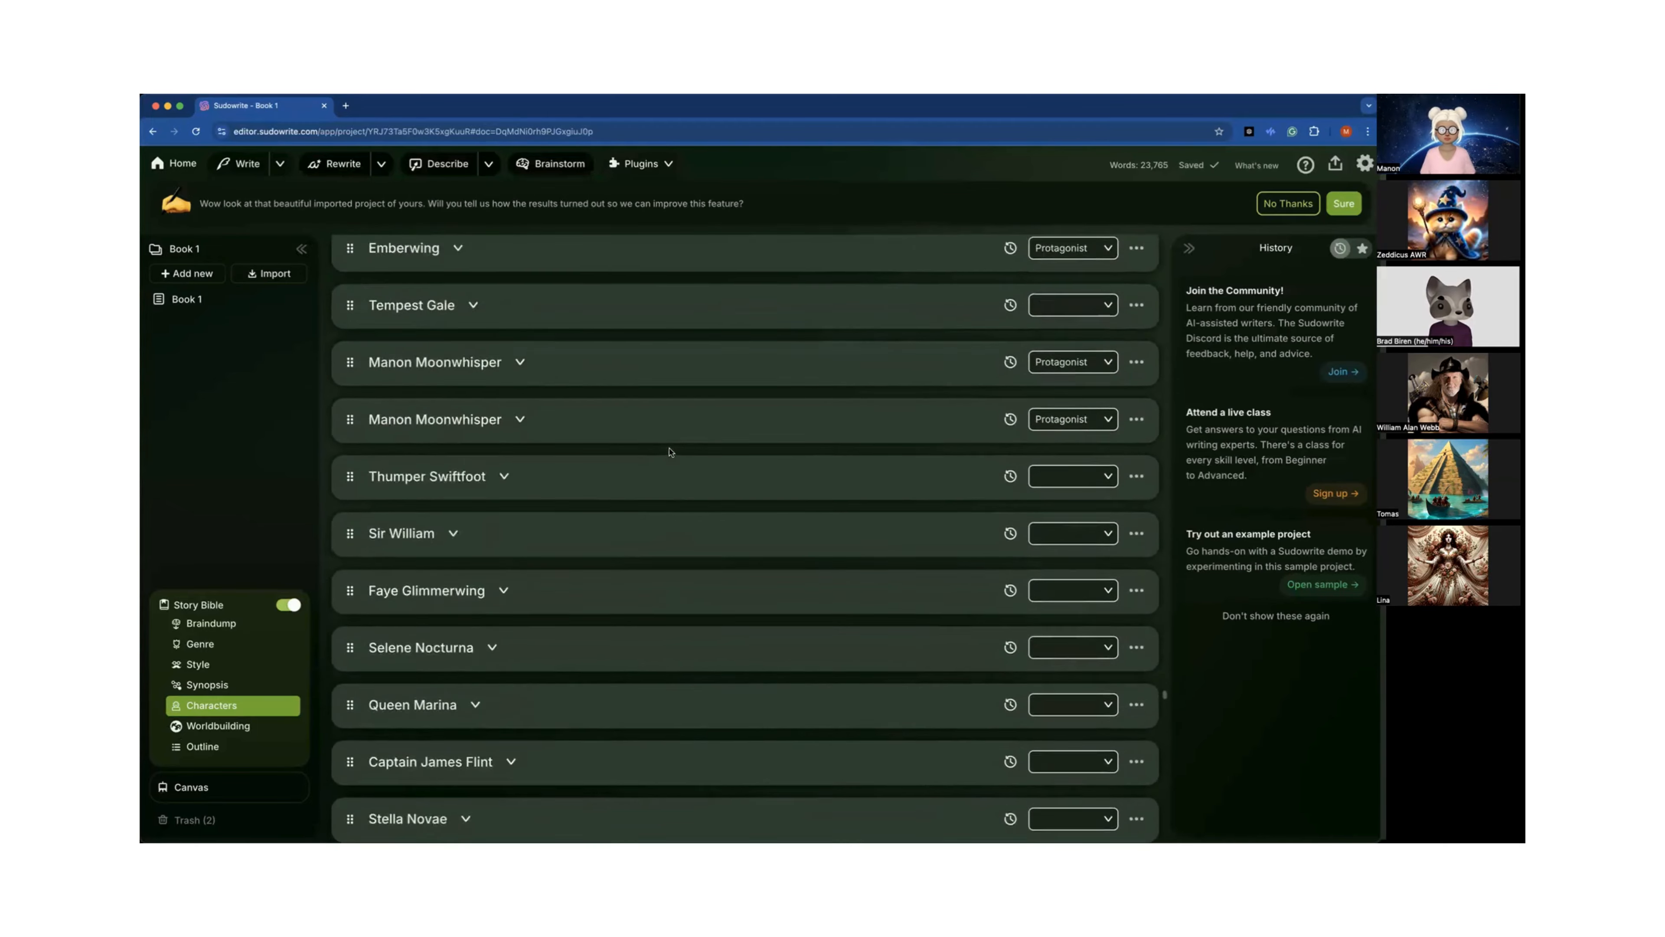
{"action": "scroll", "coordinate": [670, 452], "scroll_direction": "up", "scroll_amount": 12}
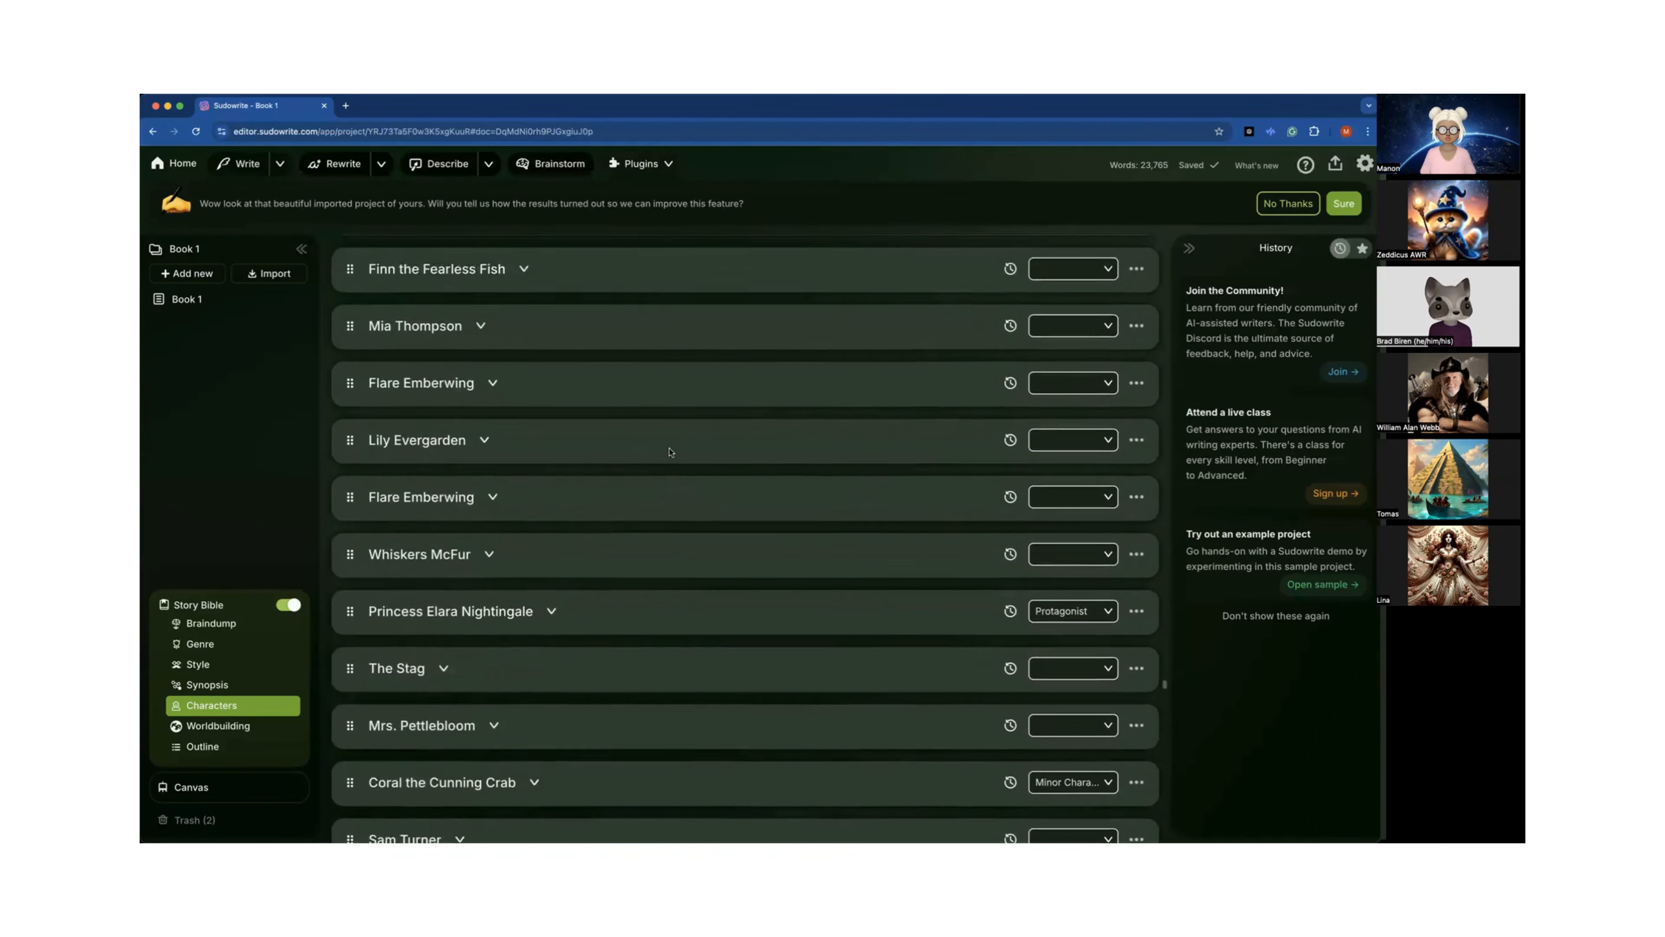
{"action": "scroll", "coordinate": [670, 452], "scroll_direction": "up", "scroll_amount": 11}
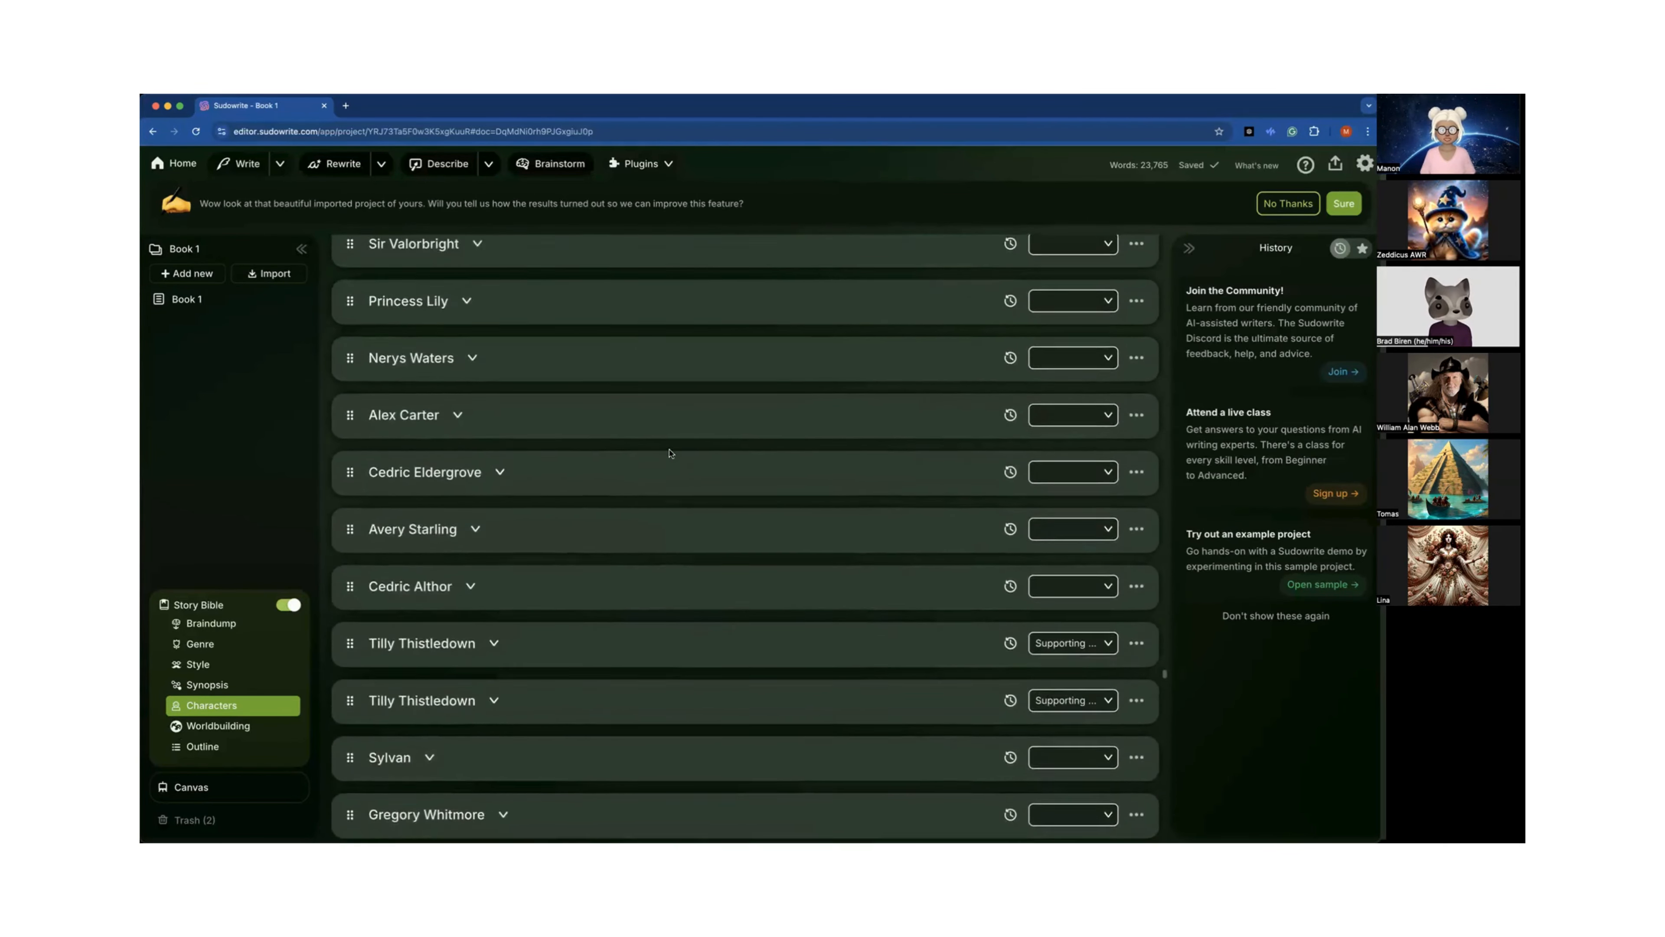
{"action": "scroll", "coordinate": [642, 418], "scroll_direction": "up", "scroll_amount": 10}
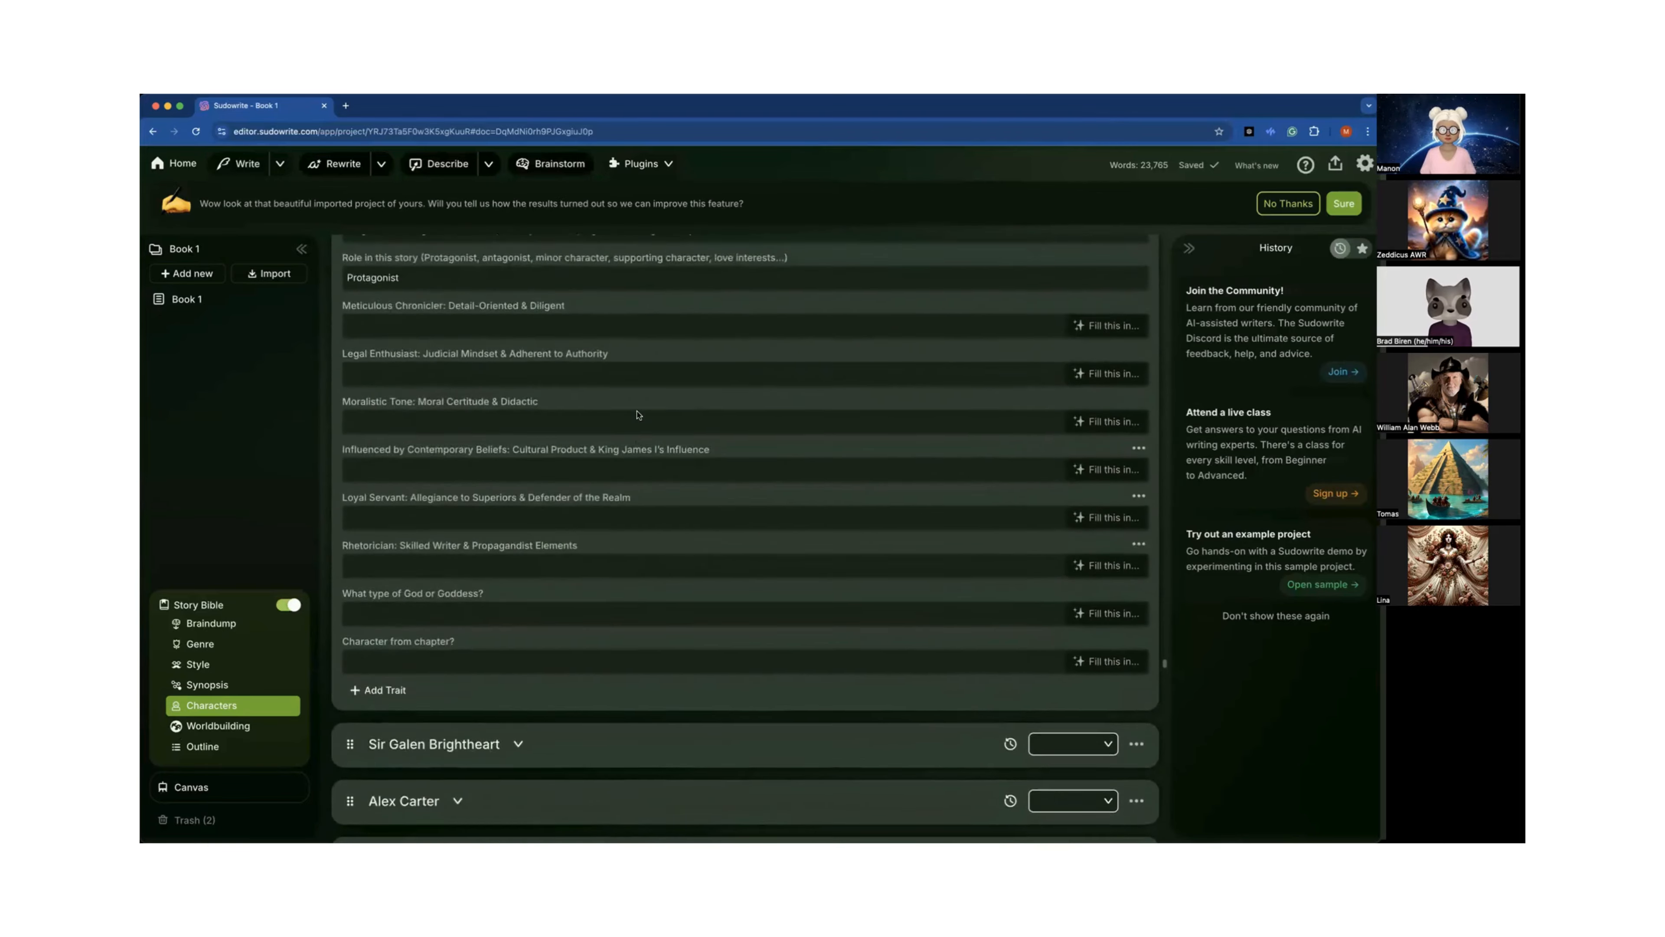
{"action": "scroll", "coordinate": [636, 412], "scroll_direction": "up", "scroll_amount": 10}
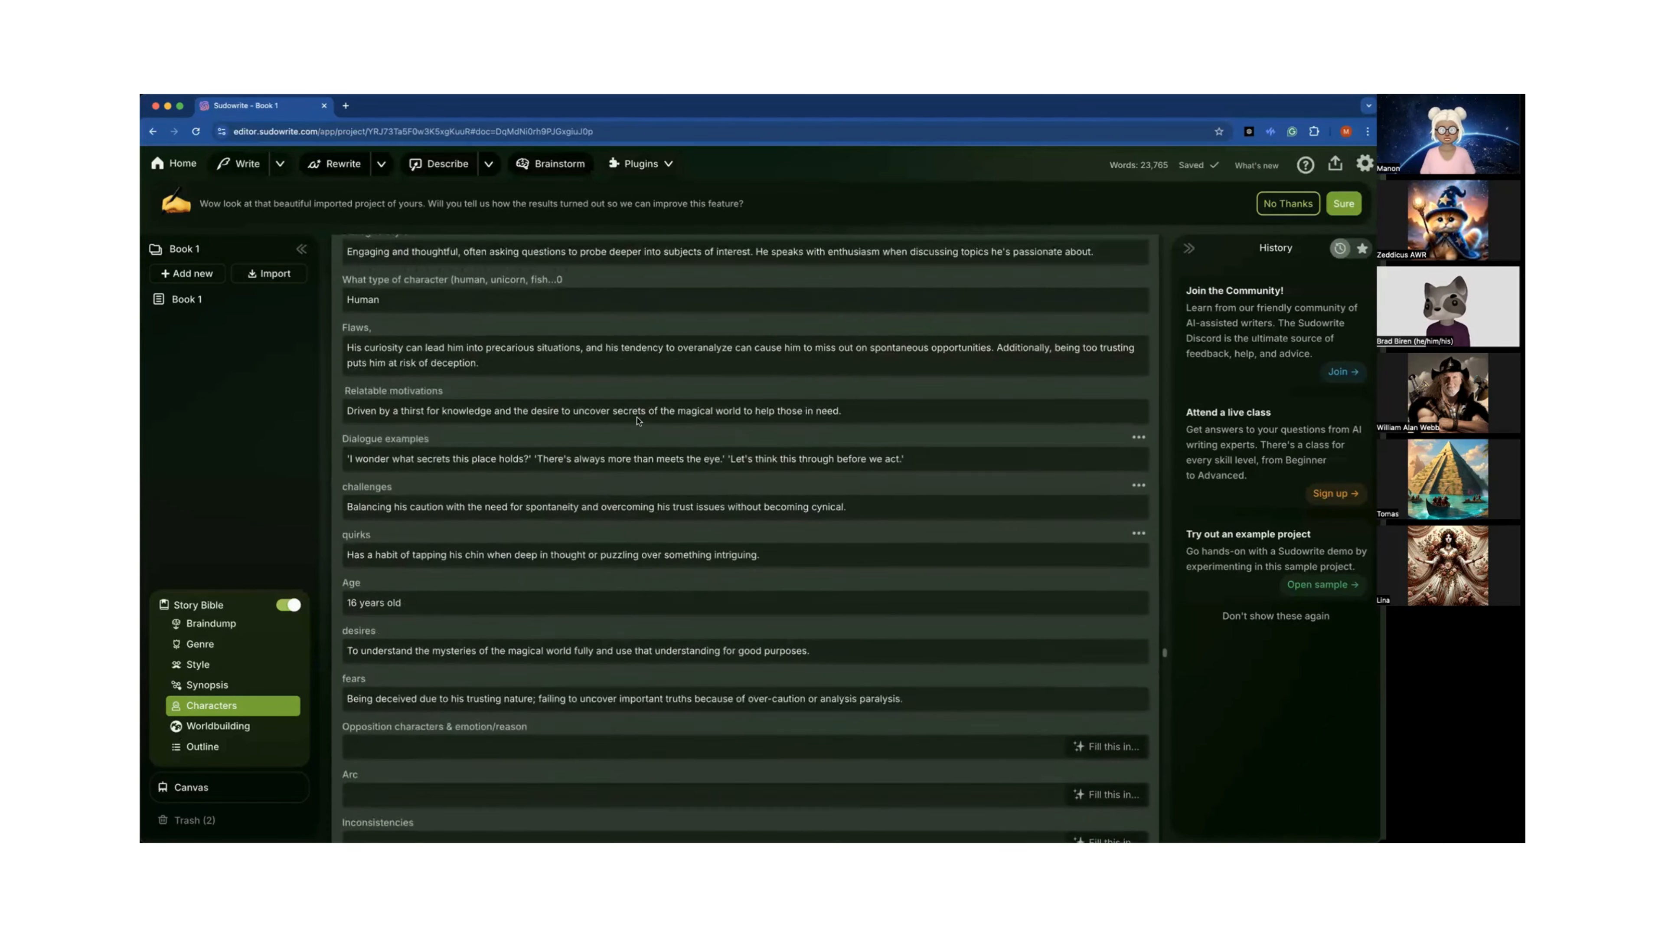
{"action": "scroll", "coordinate": [637, 420], "scroll_direction": "up", "scroll_amount": 3}
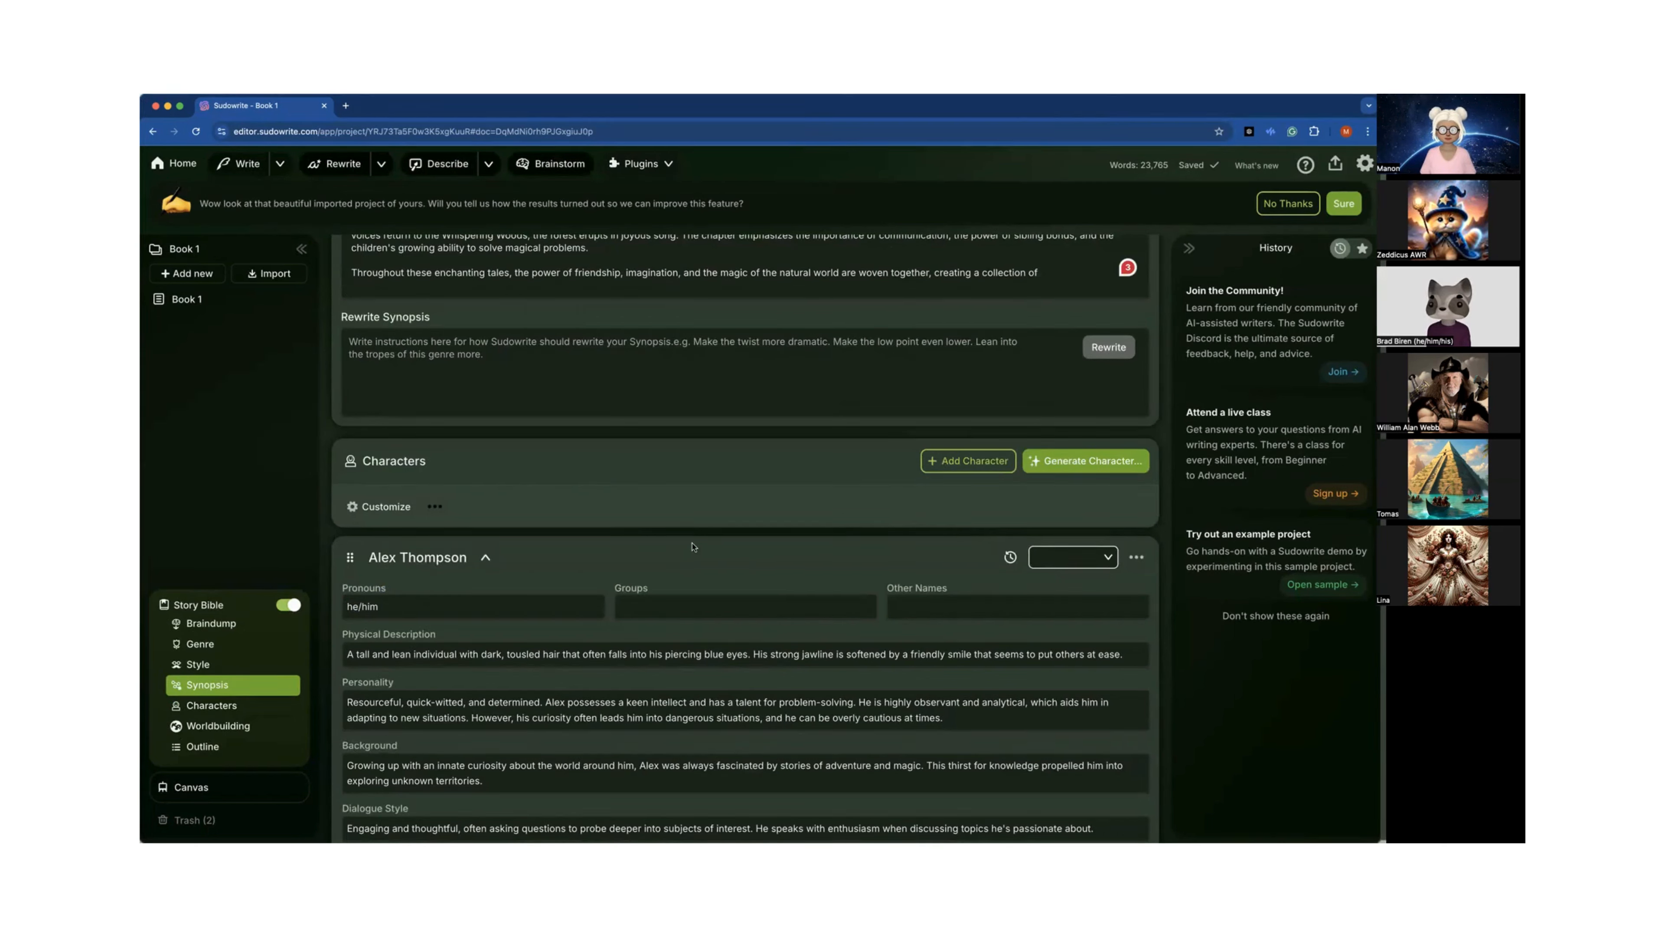
Collapse Alex Thompson's character card and move down the list to the Manon Moonwhisper entries.
{"action": "left_click", "coordinate": [485, 558]}
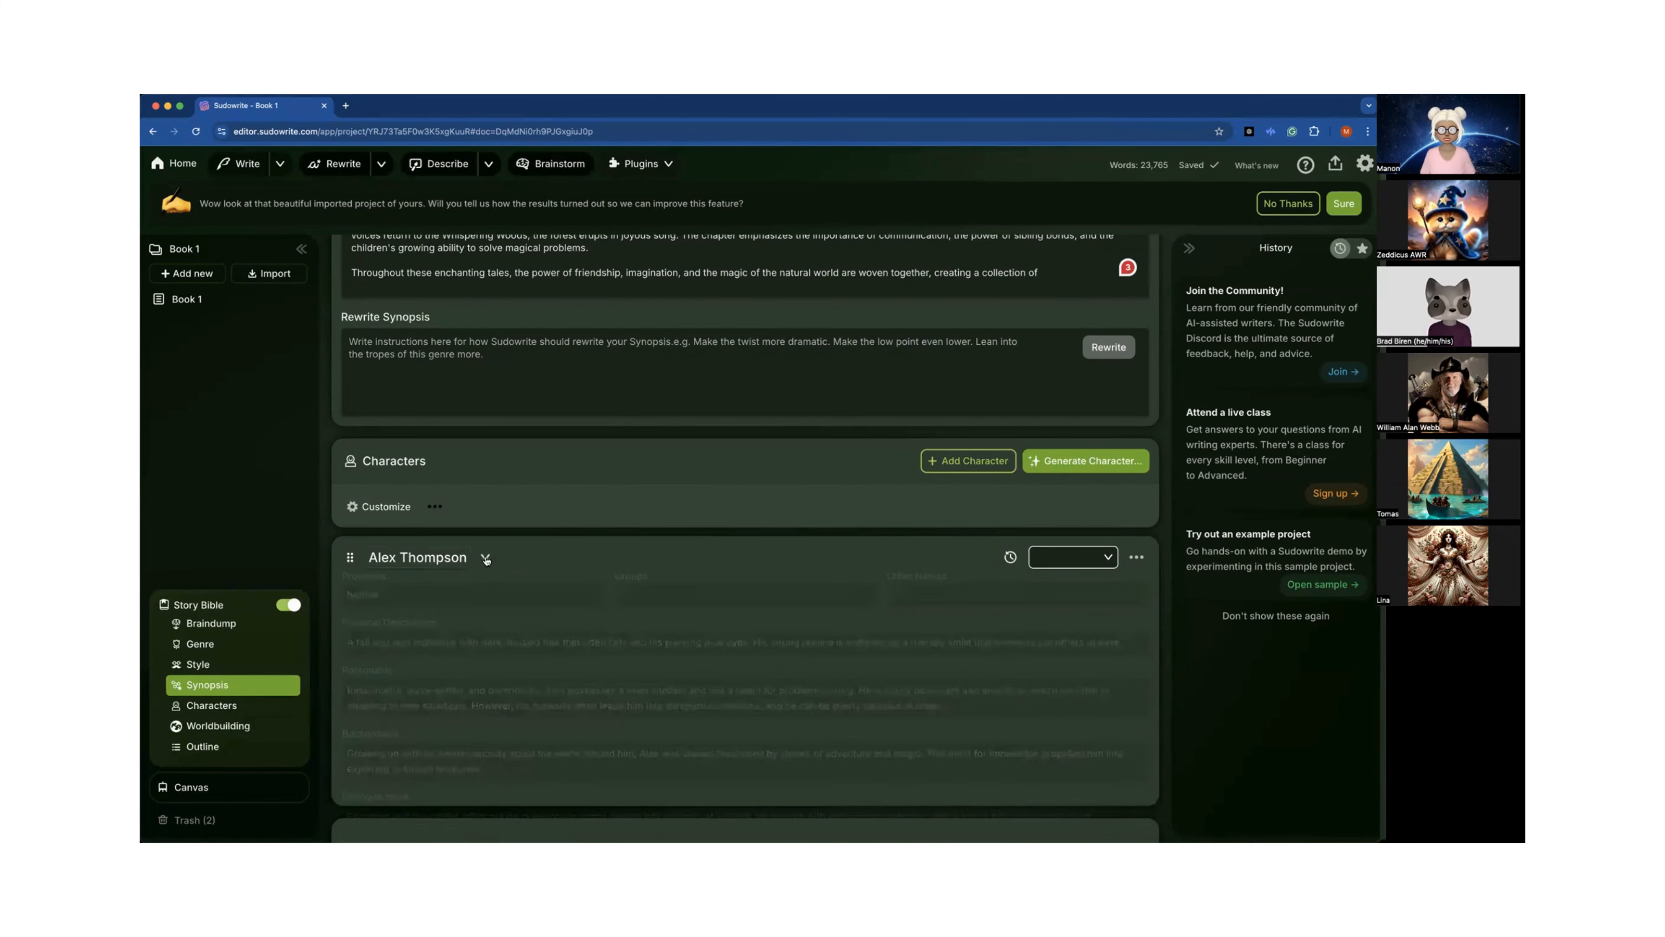
{"action": "scroll", "coordinate": [486, 559], "scroll_direction": "down", "scroll_amount": 12}
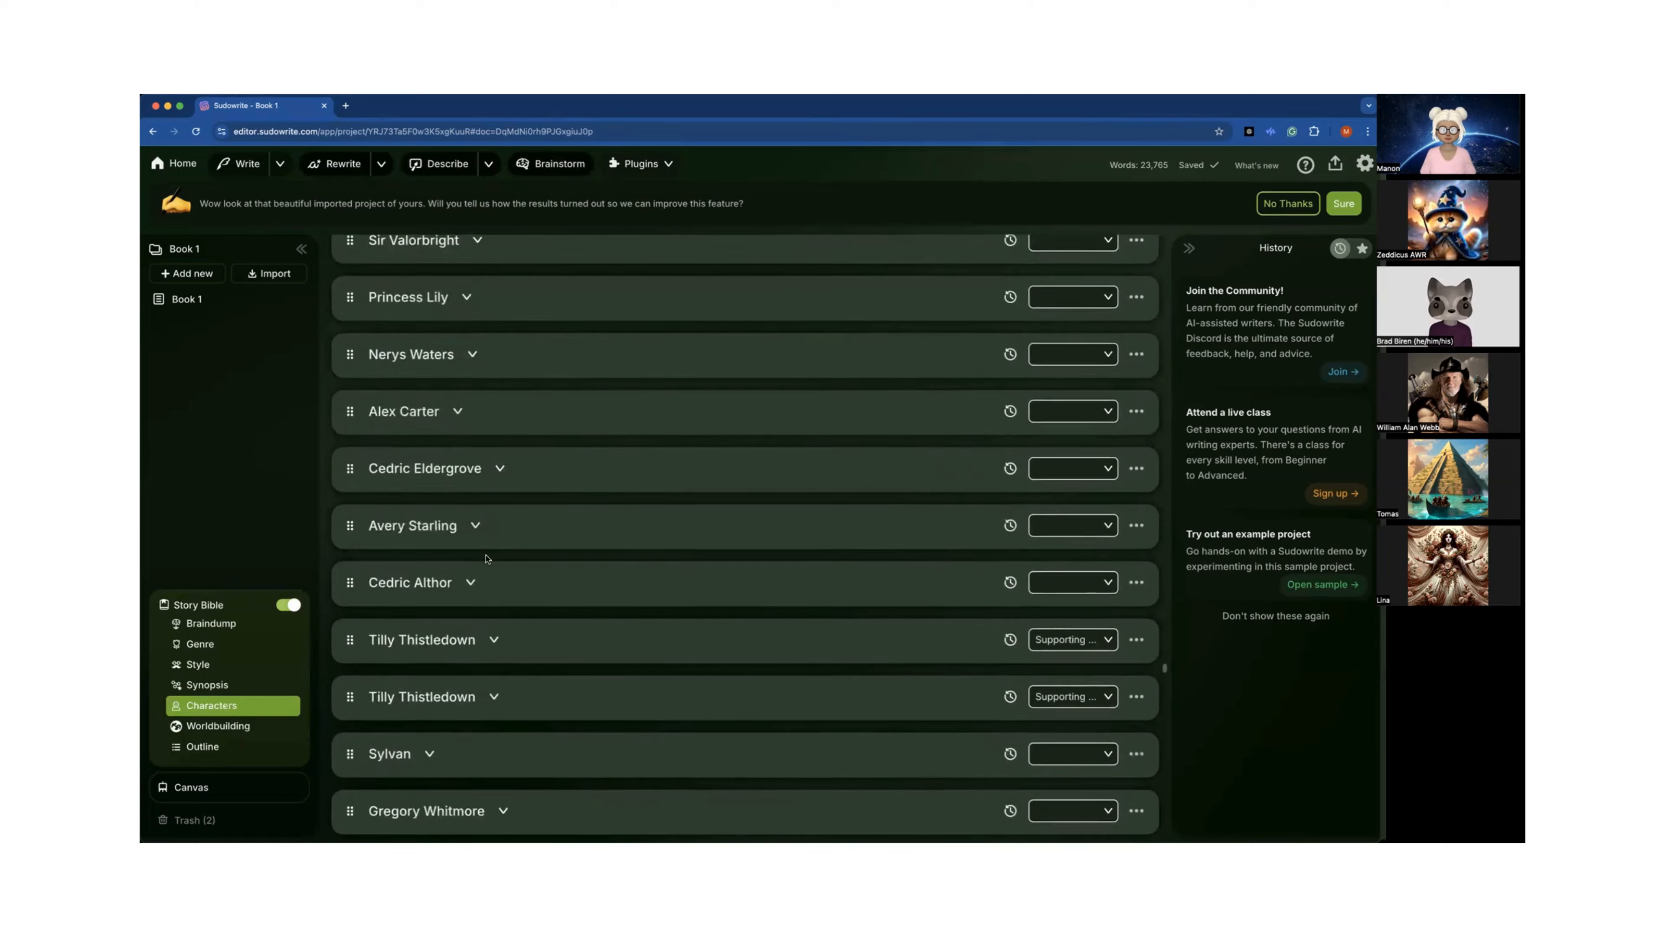
{"action": "scroll", "coordinate": [485, 559], "scroll_direction": "down", "scroll_amount": 9}
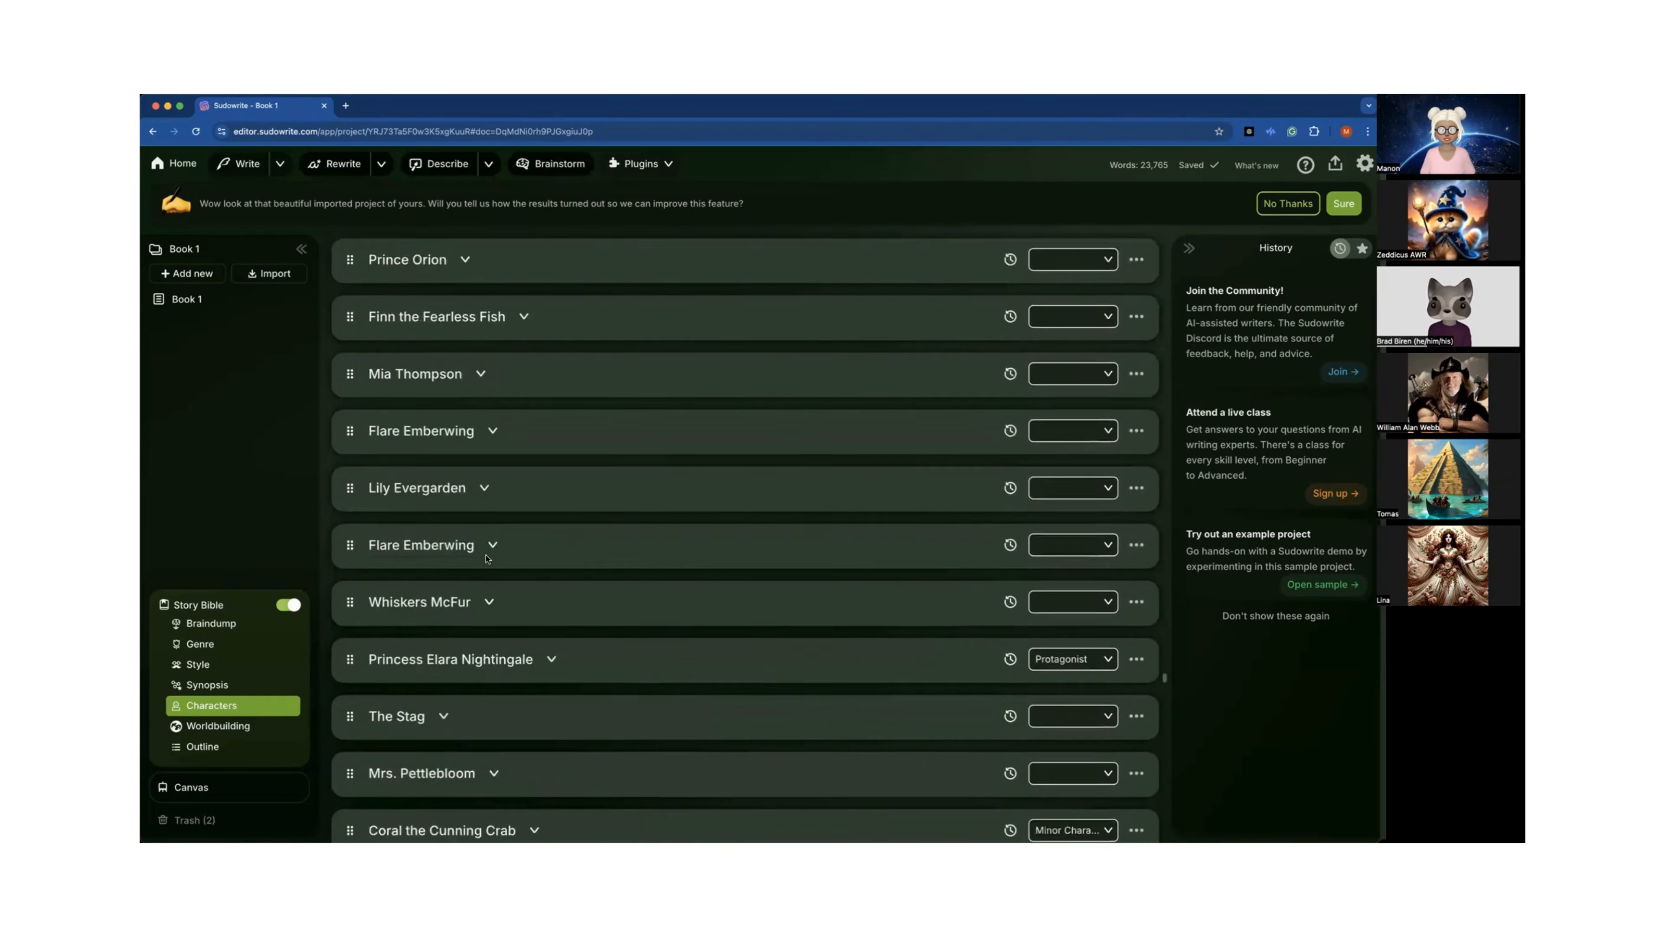
{"action": "scroll", "coordinate": [486, 556], "scroll_direction": "down", "scroll_amount": 9}
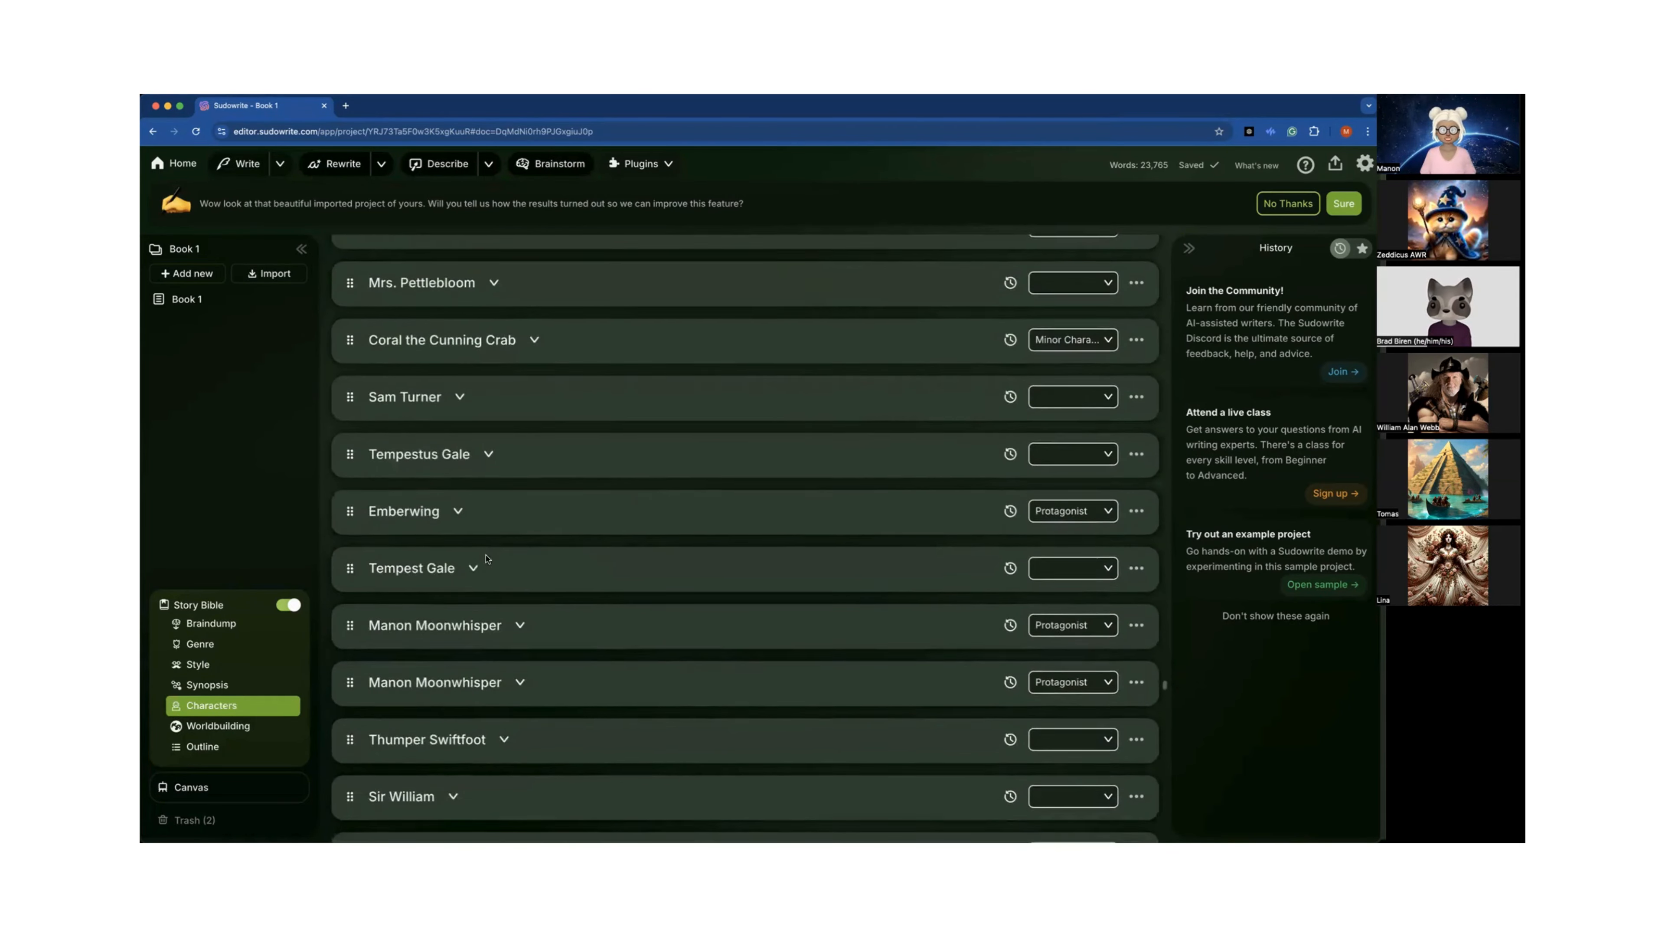
{"action": "scroll", "coordinate": [486, 557], "scroll_direction": "down", "scroll_amount": 1}
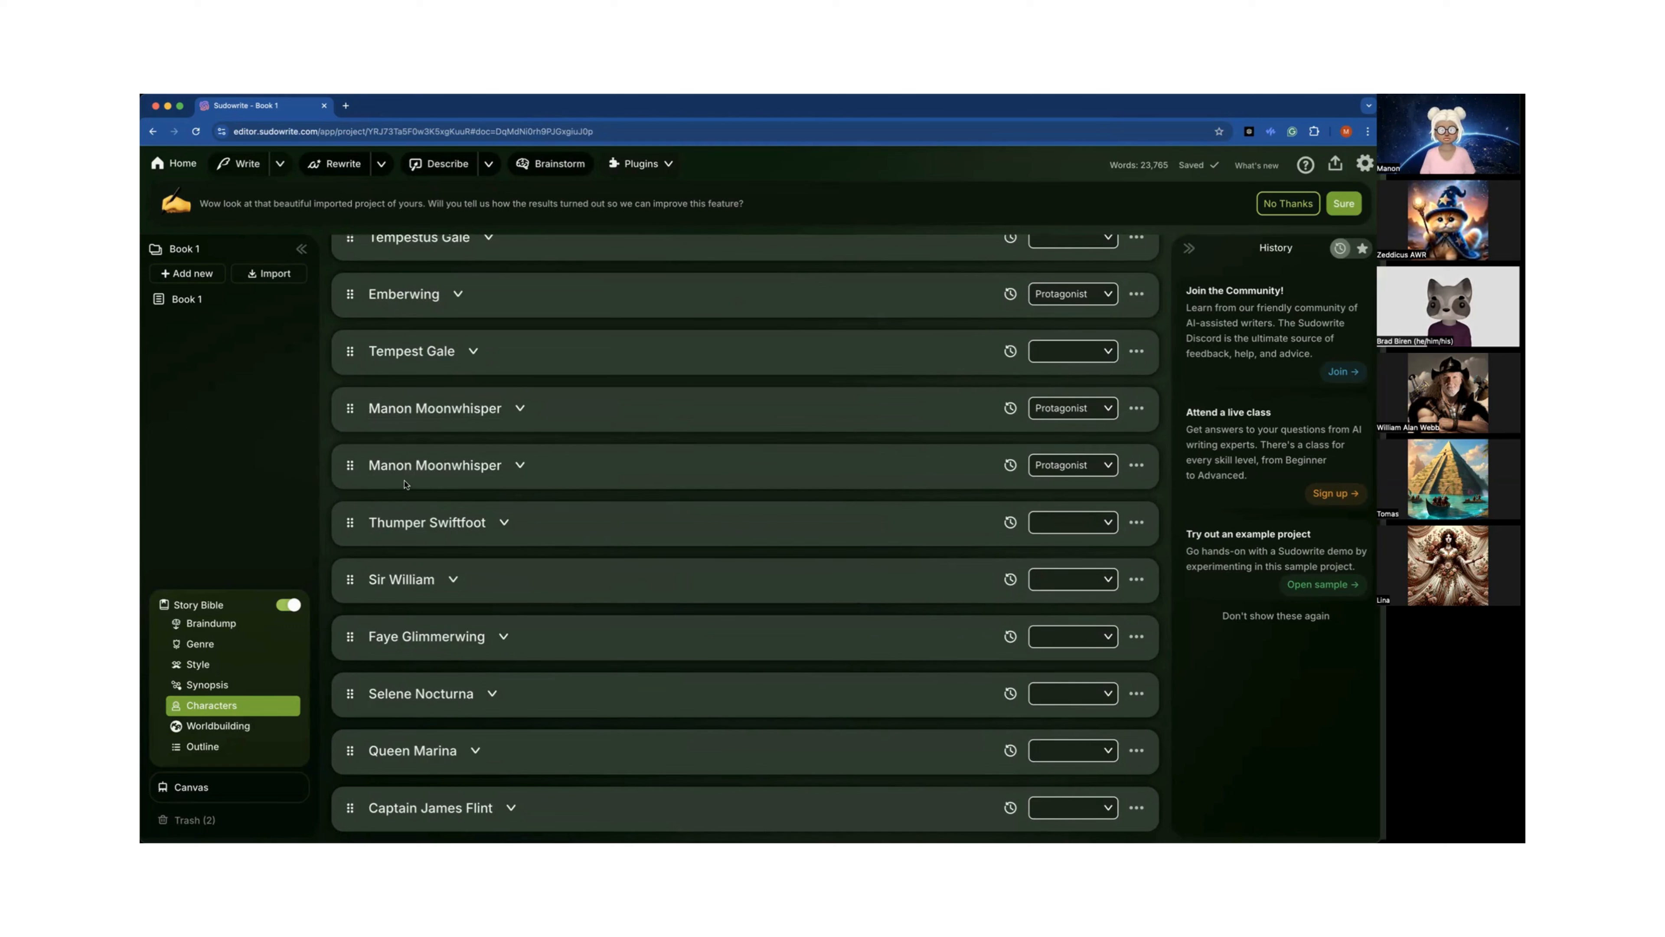
Expand the second Manon Moonwhisper card to review her traits, then collapse it again.
{"action": "left_click", "coordinate": [520, 465]}
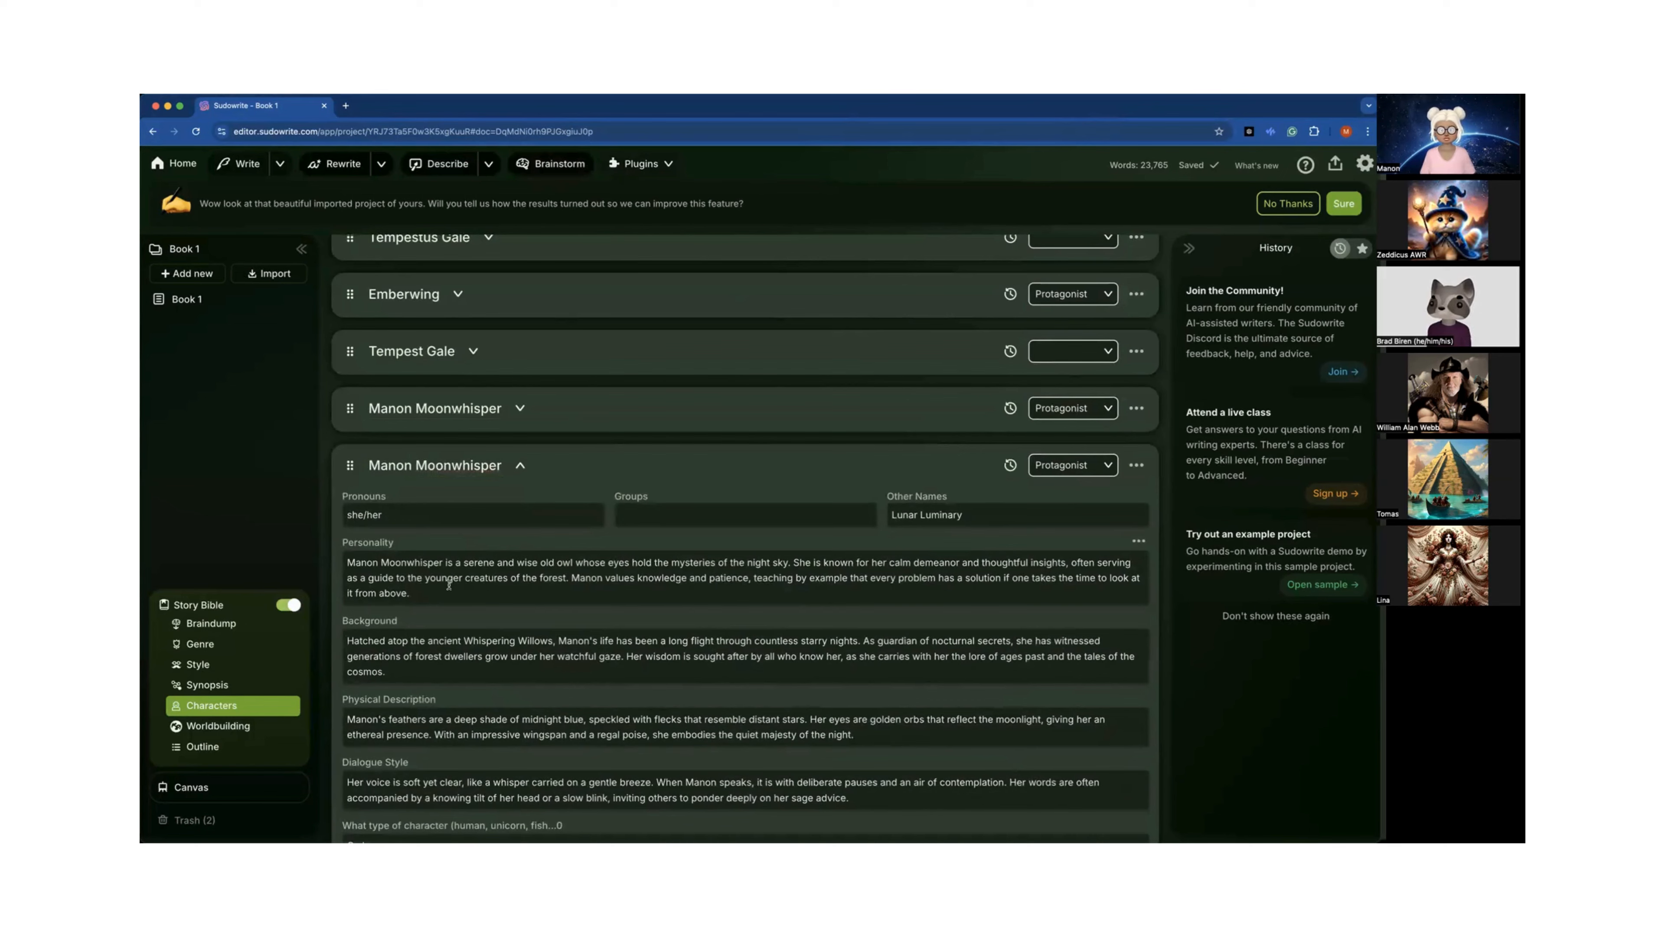
{"action": "scroll", "coordinate": [541, 580], "scroll_direction": "down", "scroll_amount": 5}
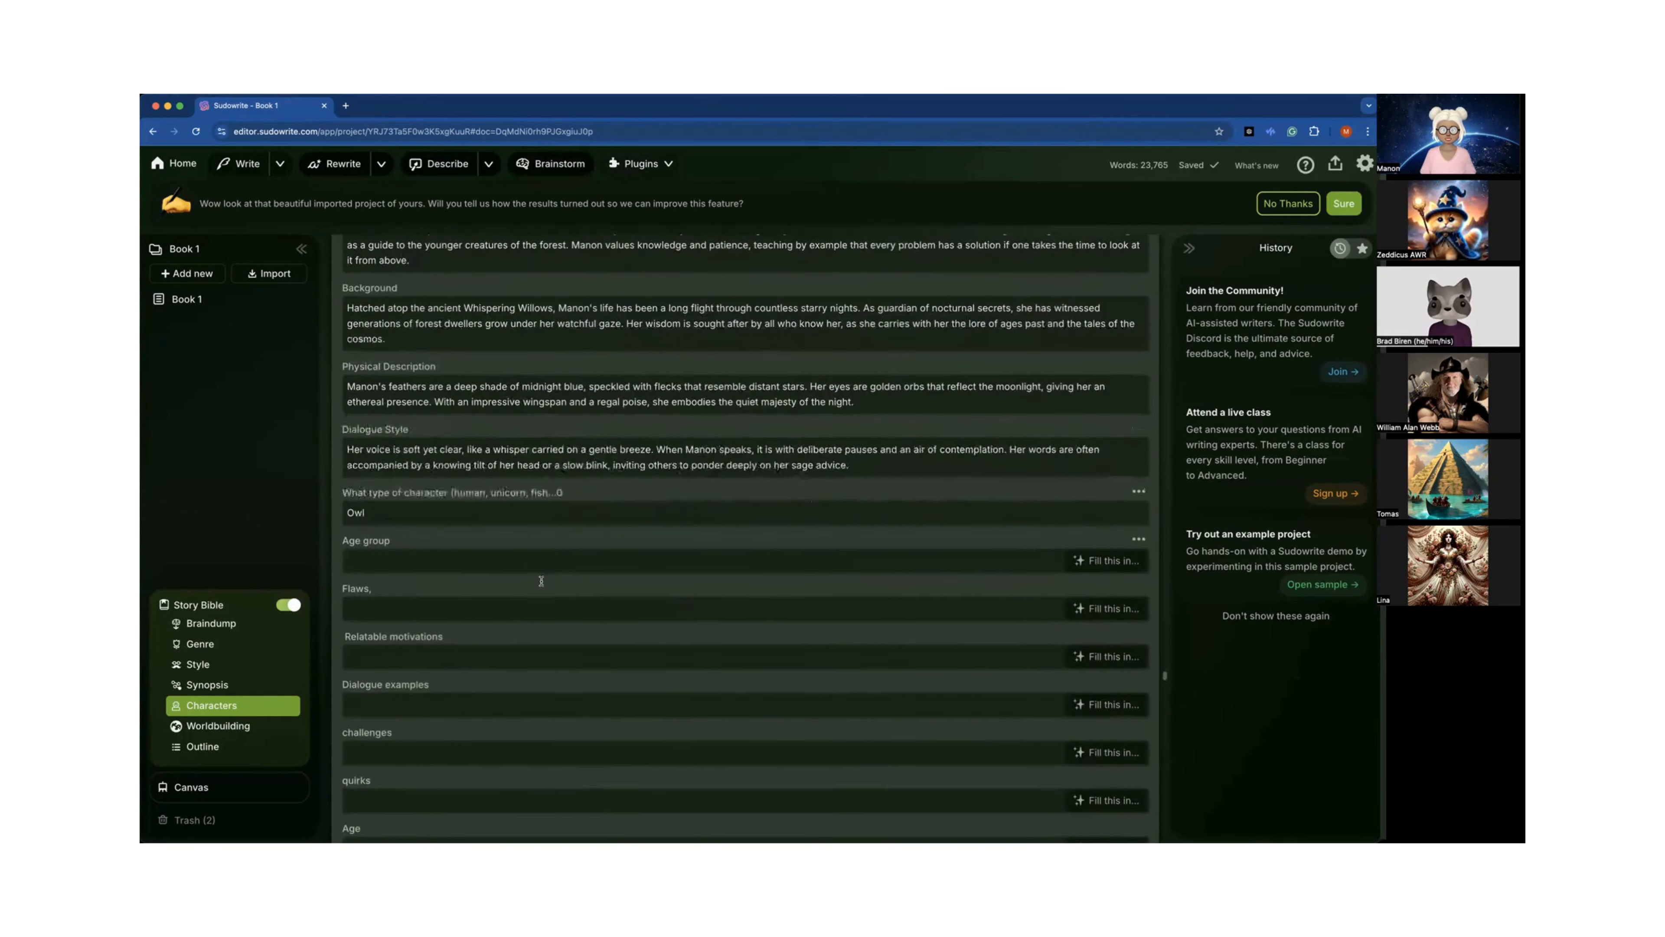
{"action": "scroll", "coordinate": [541, 584], "scroll_direction": "up", "scroll_amount": 5}
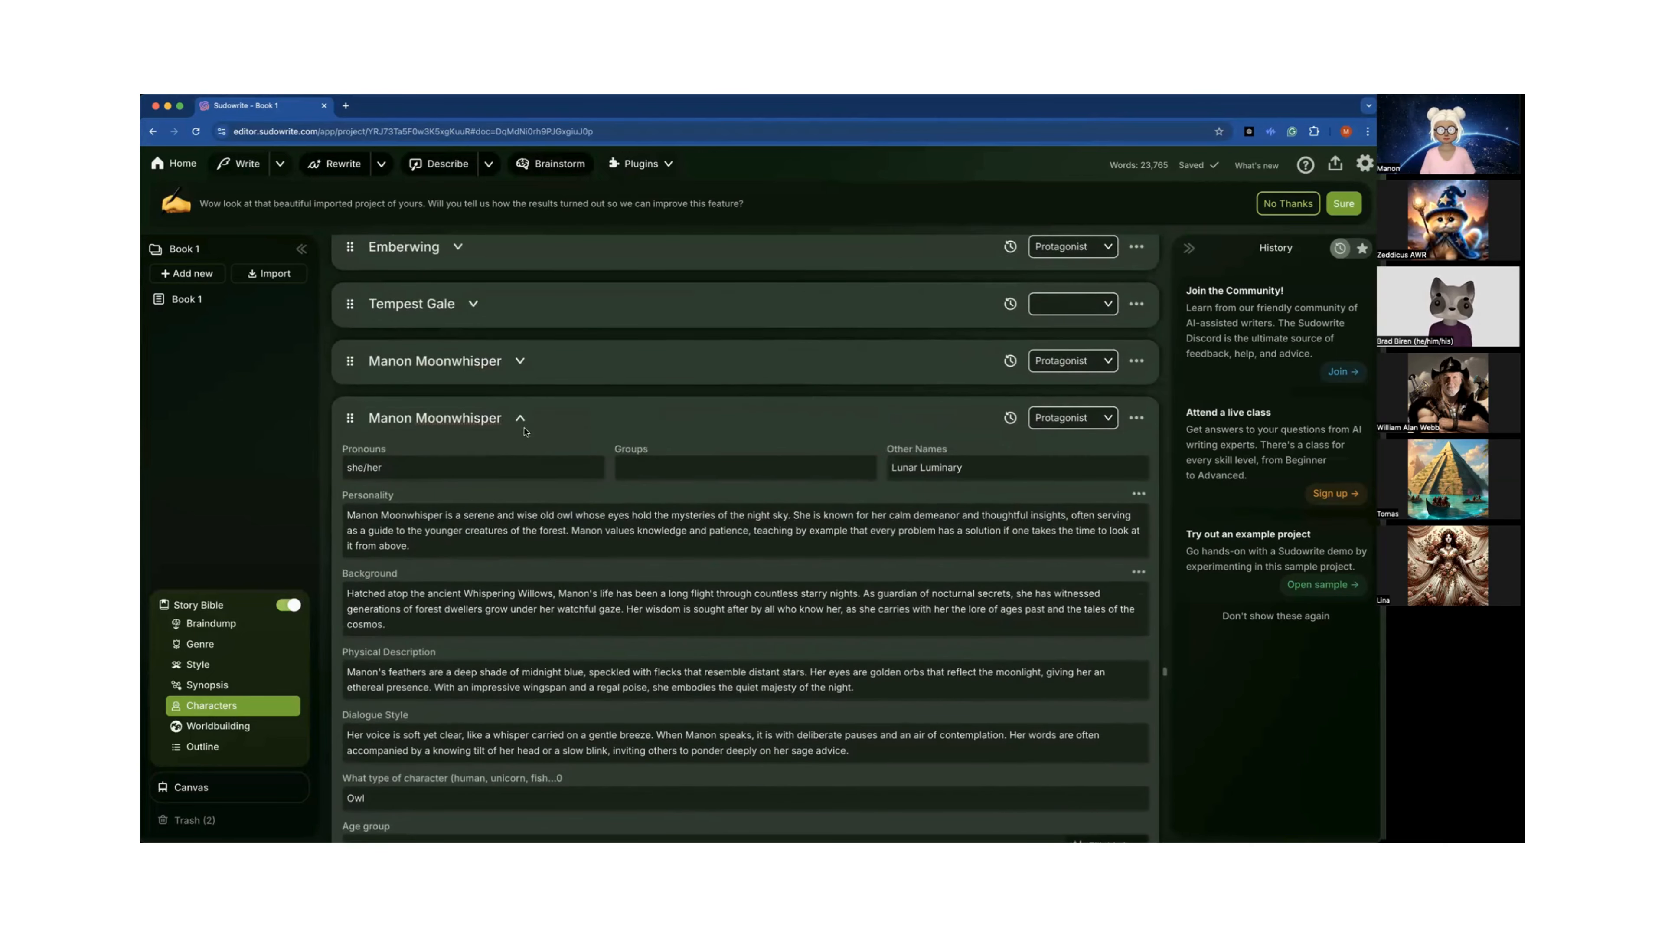
{"action": "left_click", "coordinate": [520, 420]}
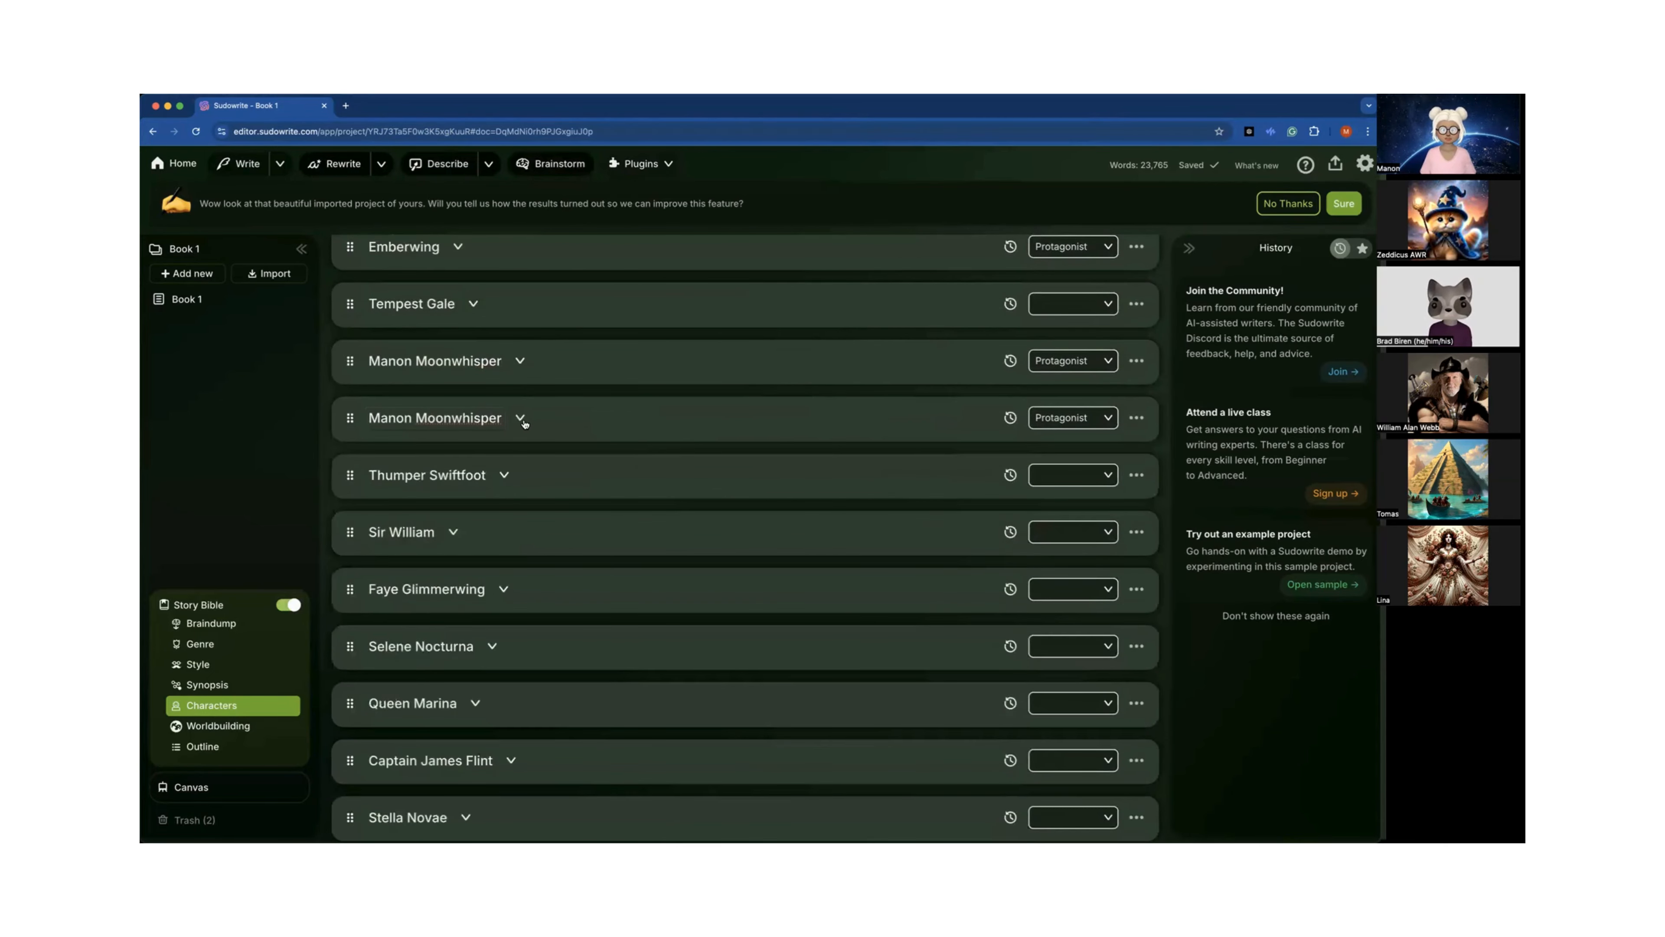
Return to the projects home screen, open the series folder and open Book 6.
{"action": "scroll", "coordinate": [525, 423], "scroll_direction": "down", "scroll_amount": 10}
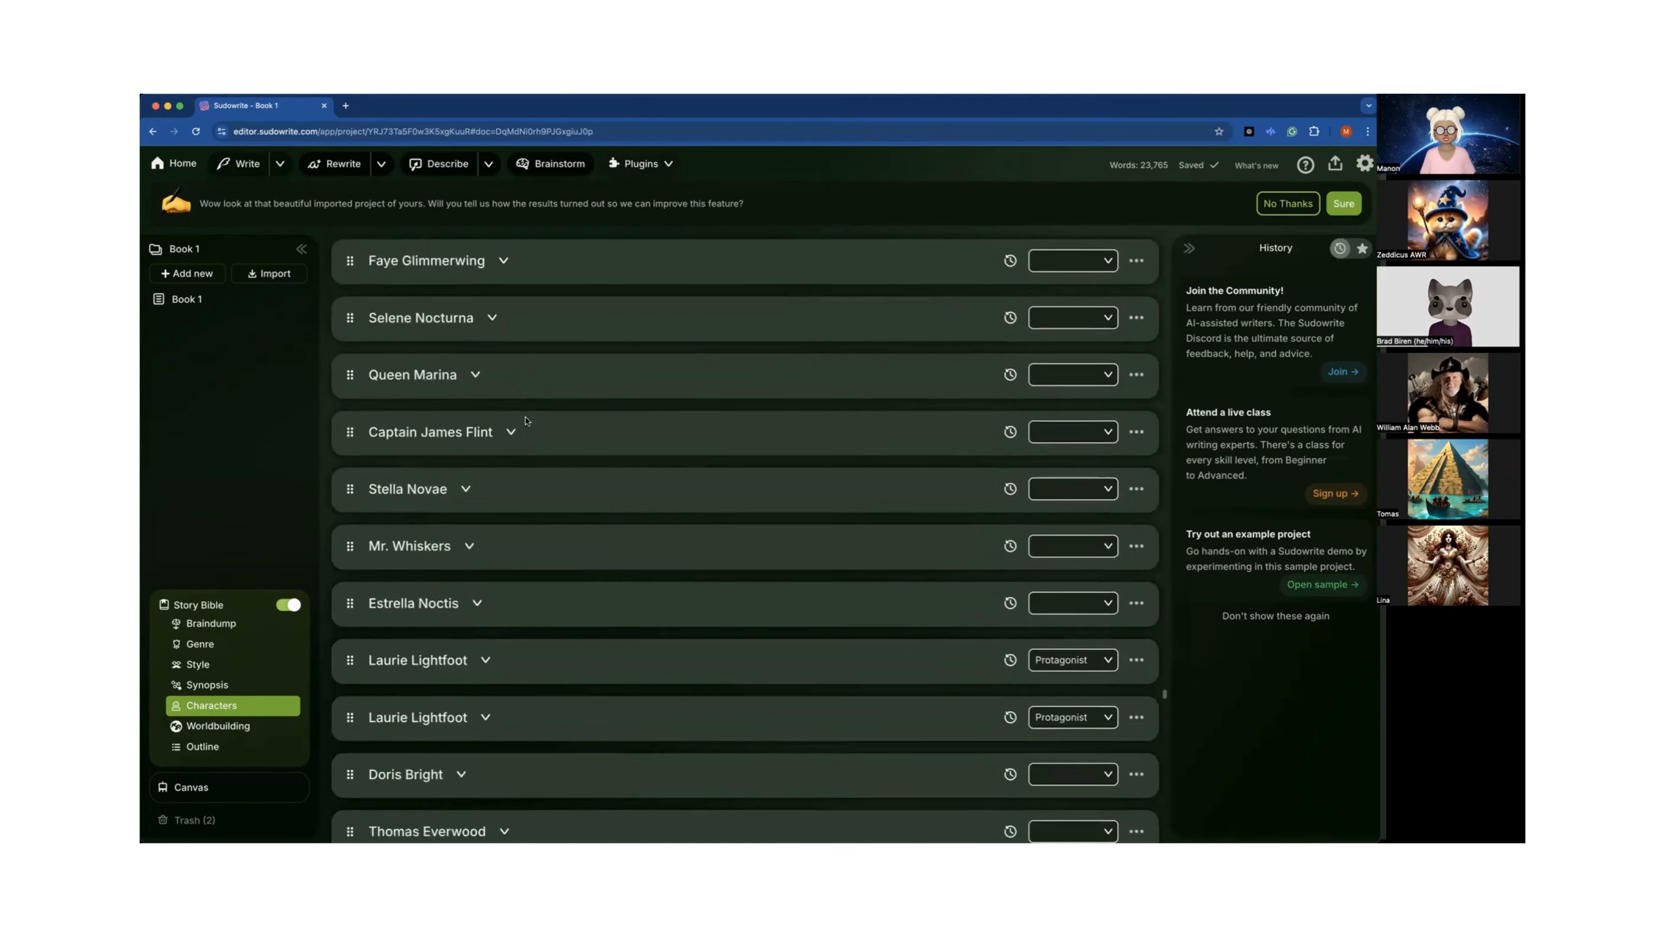
{"action": "scroll", "coordinate": [526, 420], "scroll_direction": "down", "scroll_amount": 7}
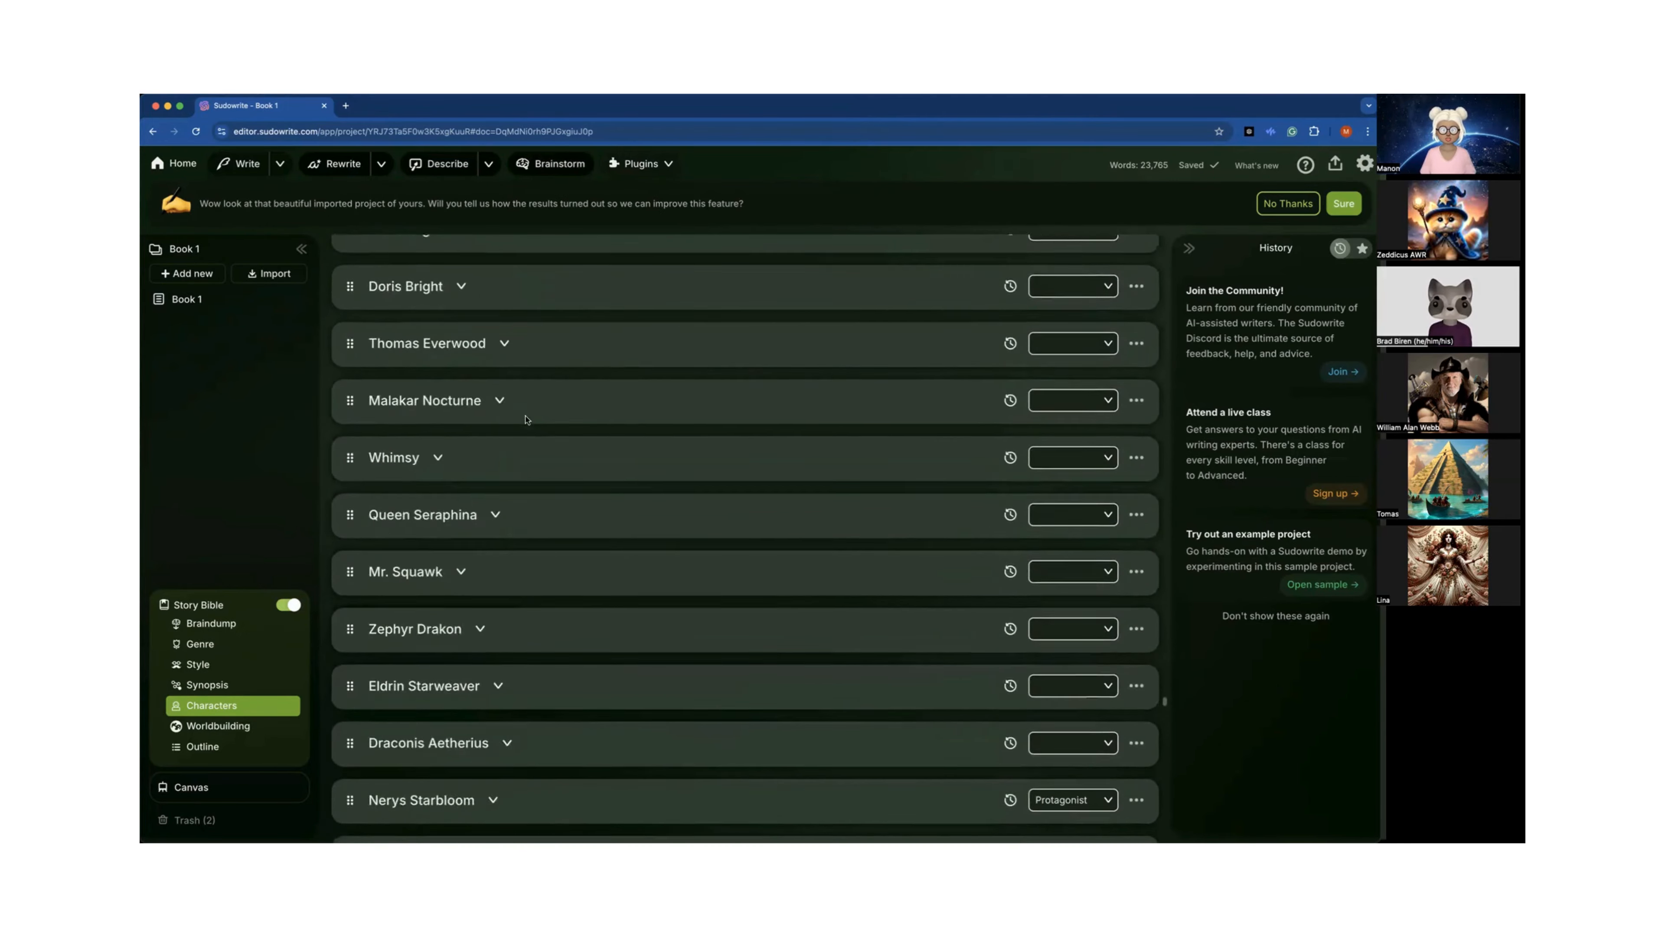
{"action": "scroll", "coordinate": [524, 419], "scroll_direction": "up", "scroll_amount": 15}
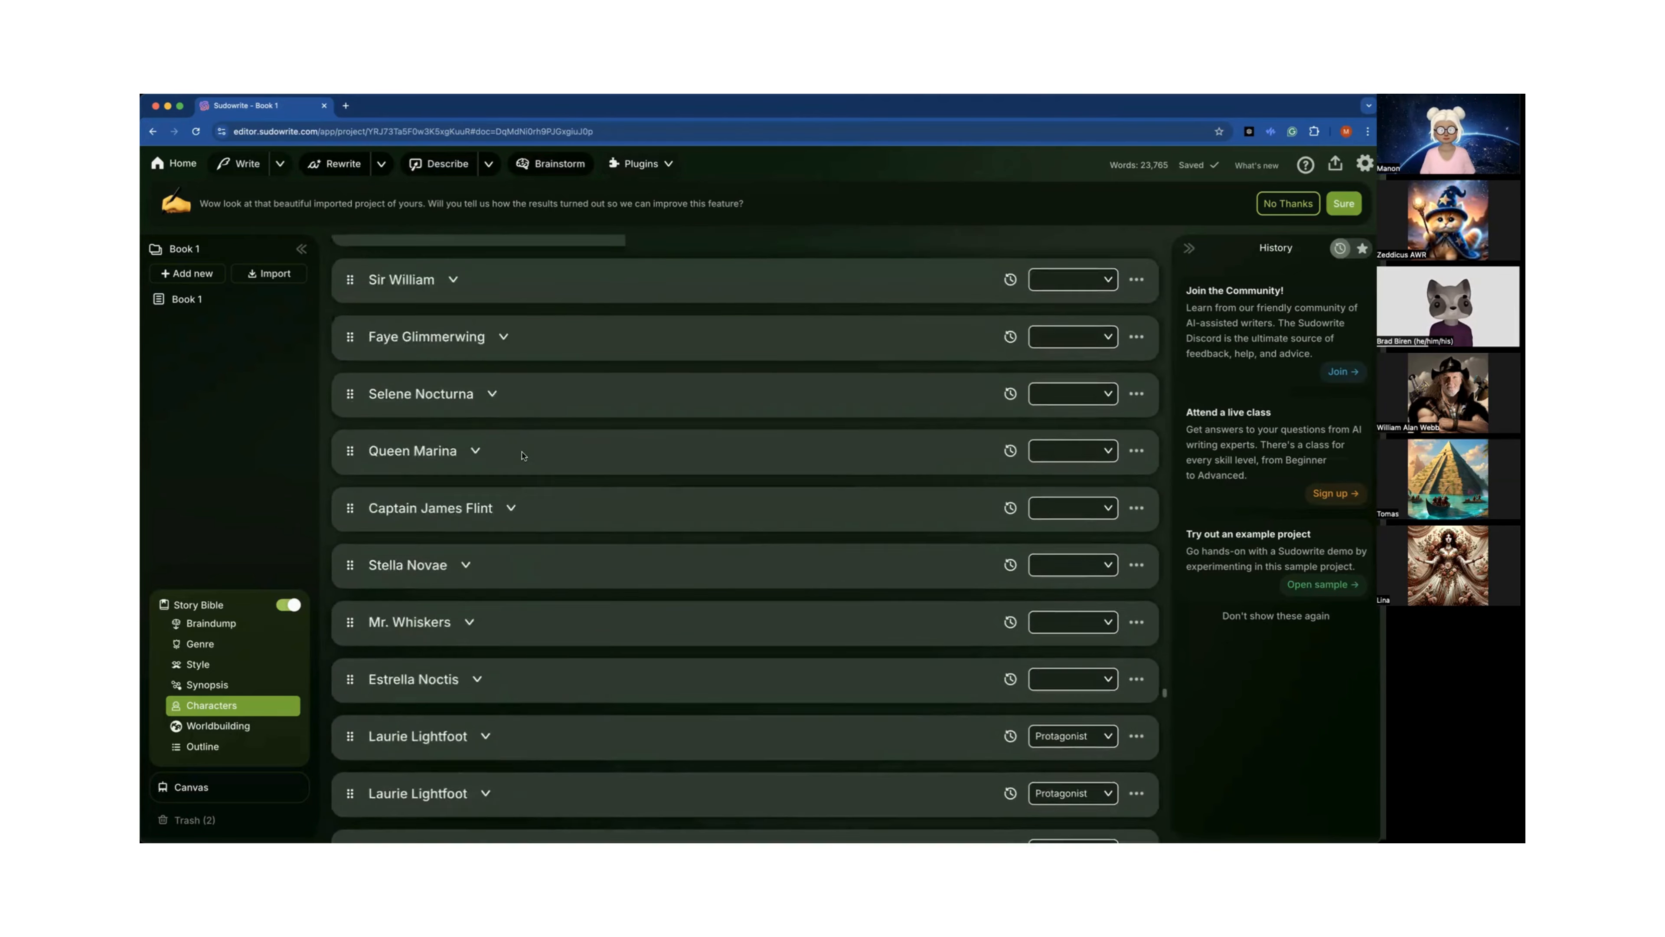
{"action": "left_click", "coordinate": [175, 164]}
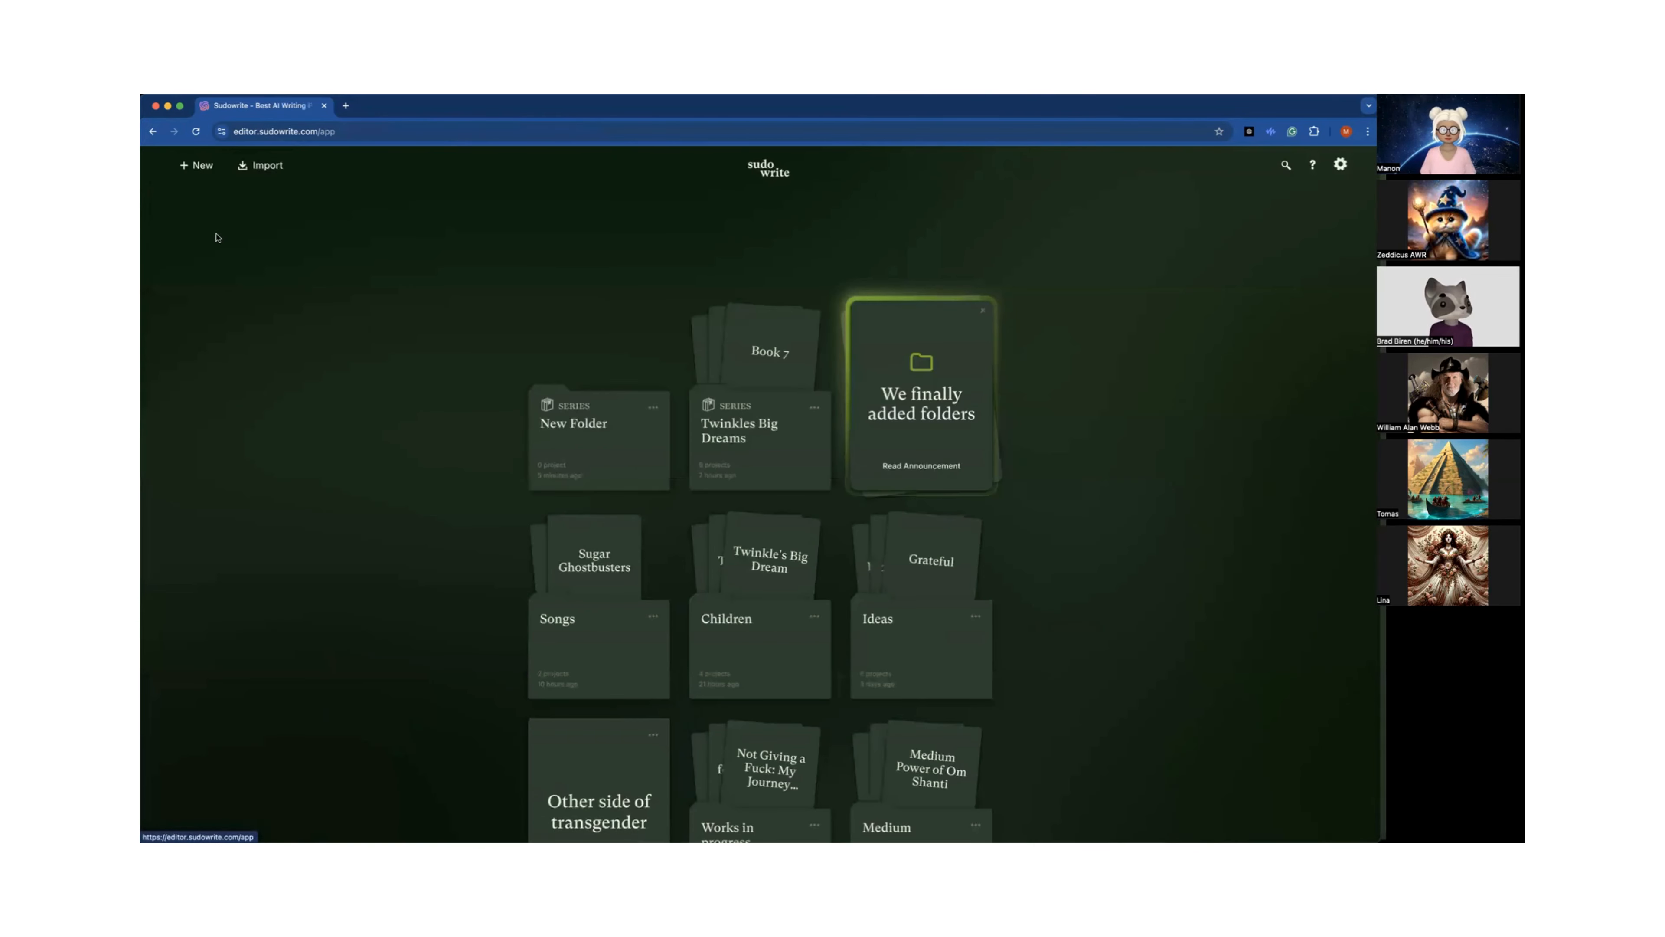
{"action": "left_click", "coordinate": [607, 475]}
{"action": "scroll", "coordinate": [693, 474], "scroll_direction": "down", "scroll_amount": 3}
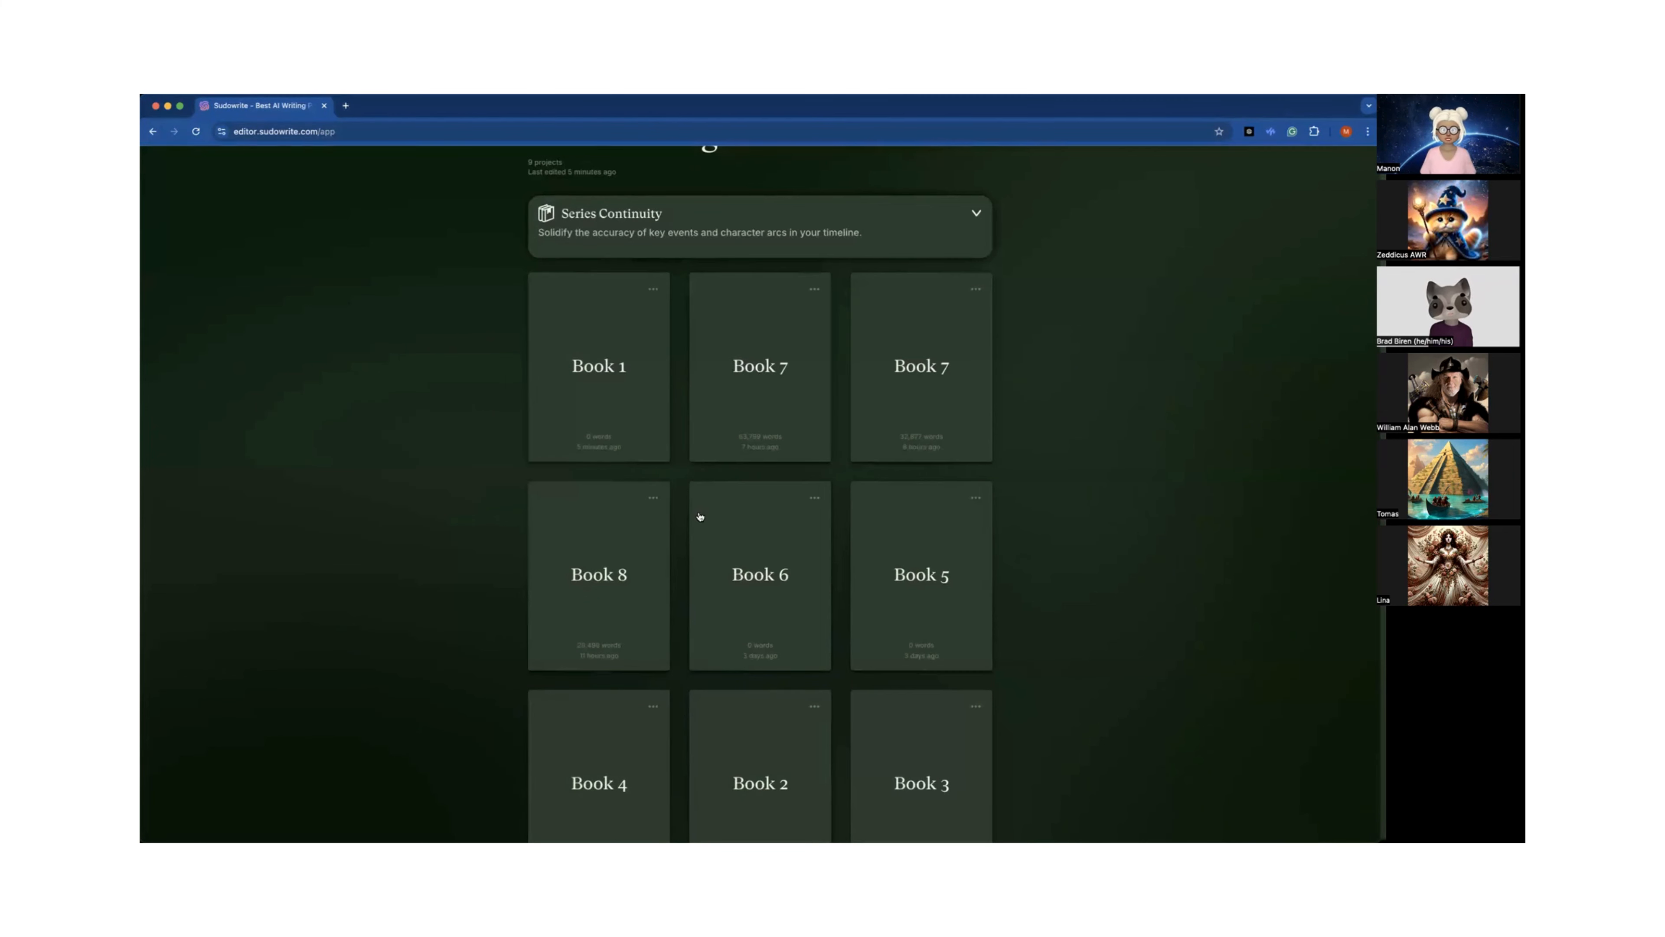
{"action": "left_click", "coordinate": [782, 593]}
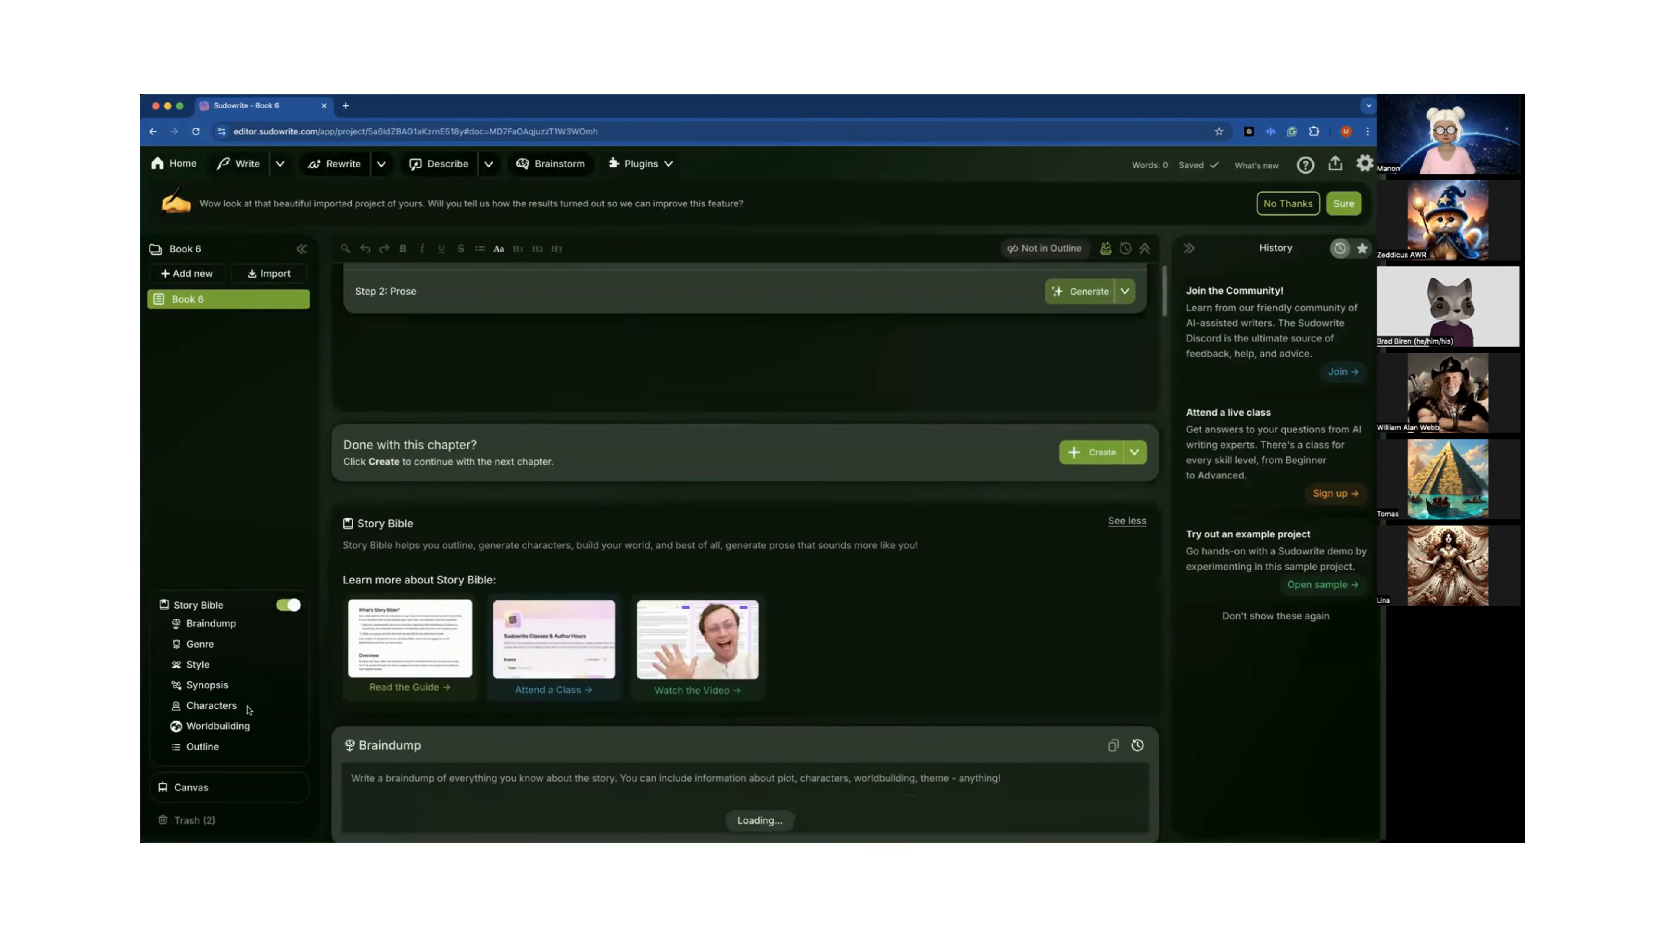
Go to Book 6's Characters section in the Story Bible and scroll through its character list.
{"action": "left_click", "coordinate": [227, 706]}
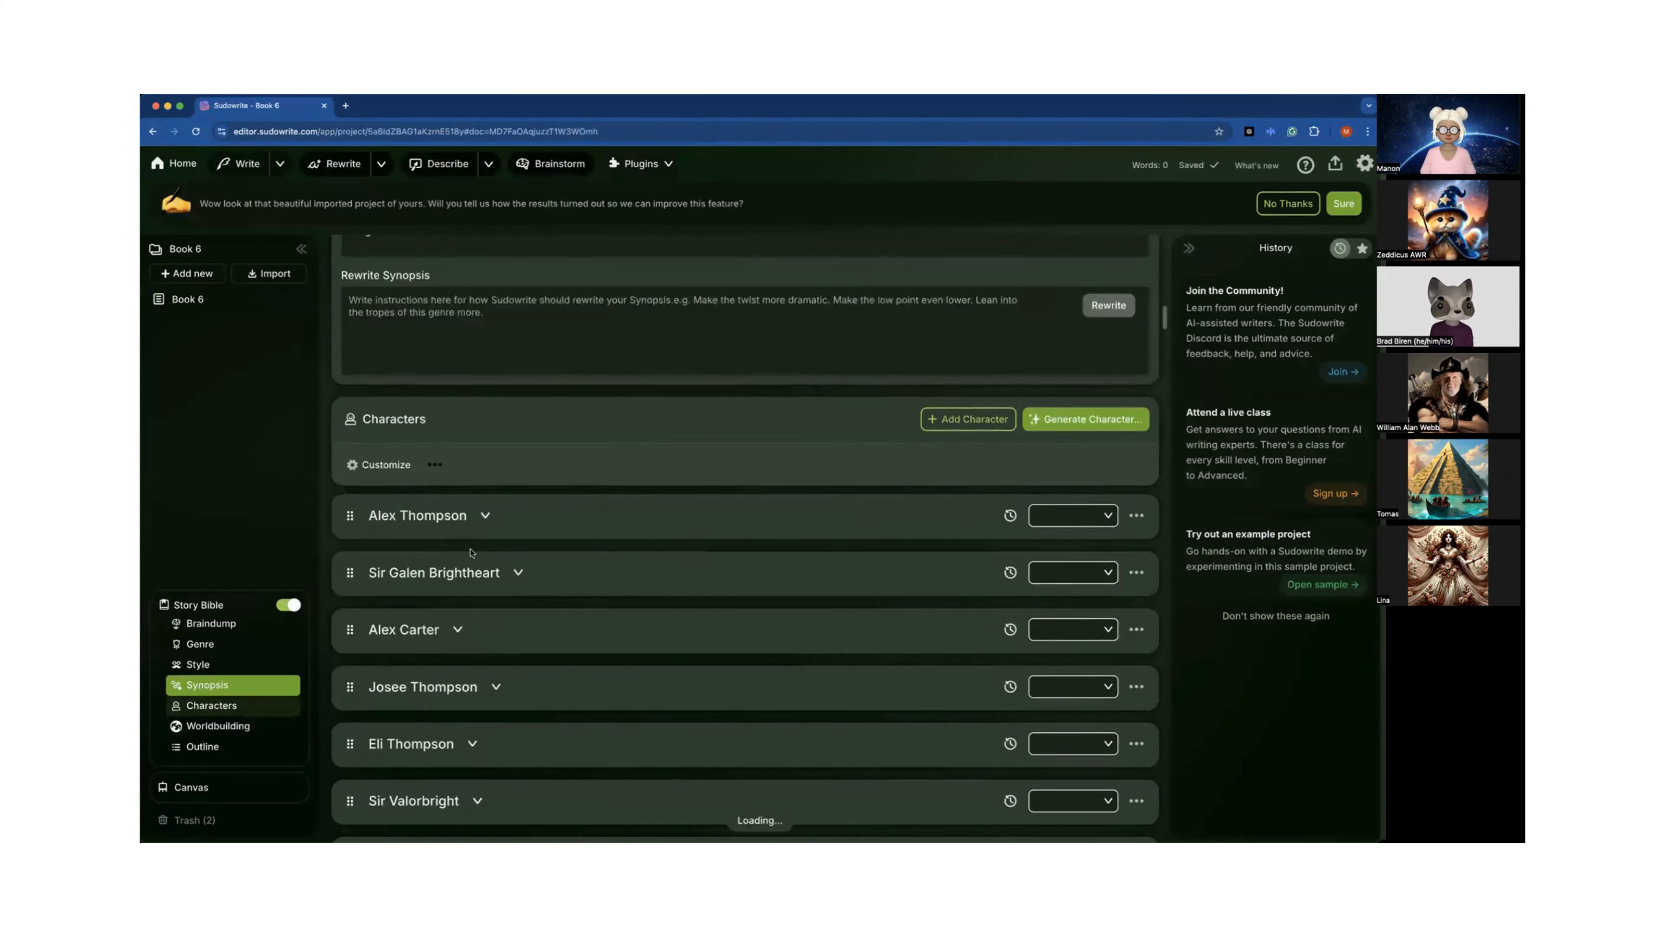
{"action": "scroll", "coordinate": [470, 553], "scroll_direction": "down", "scroll_amount": 20}
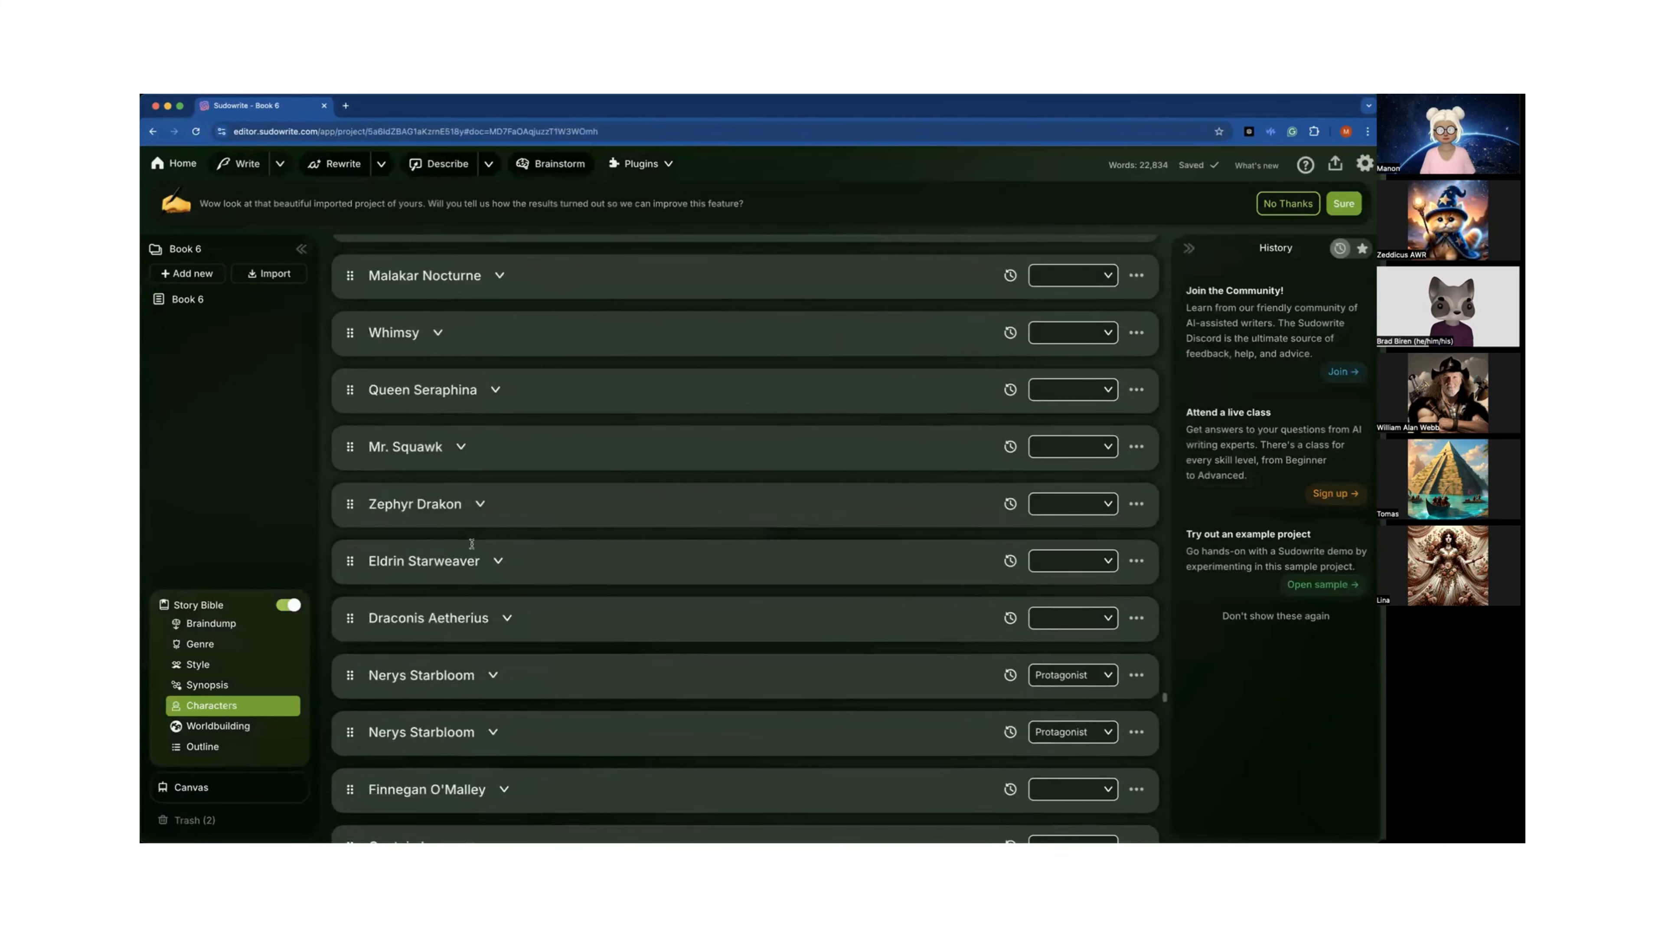
{"action": "scroll", "coordinate": [471, 543], "scroll_direction": "down", "scroll_amount": 20}
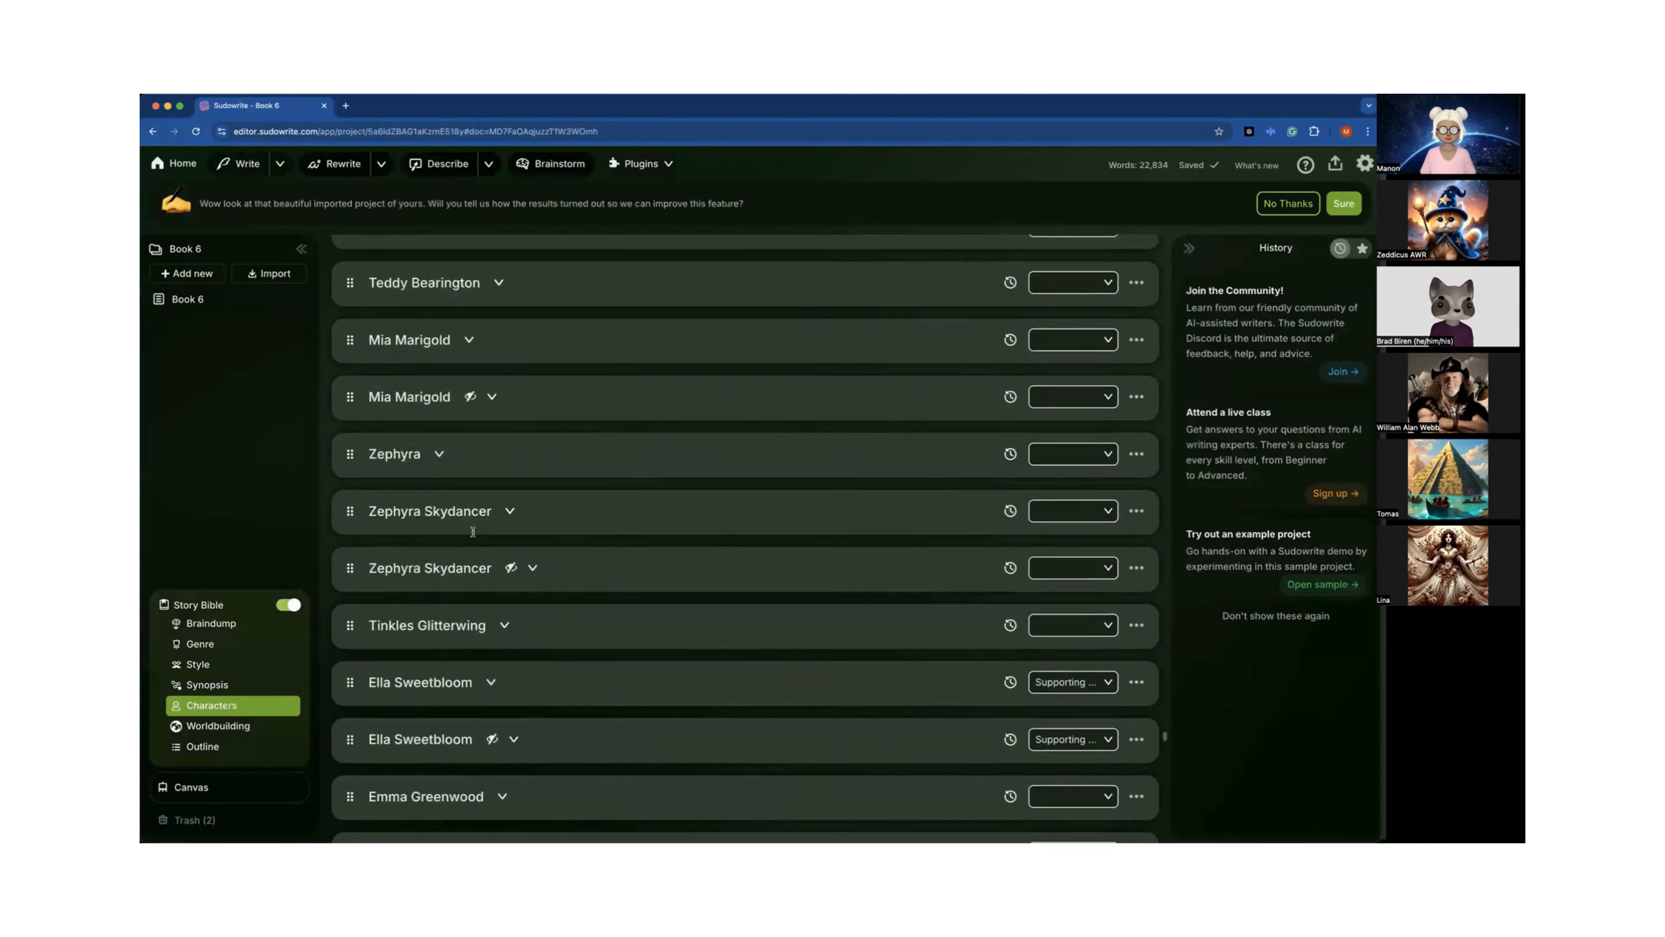
{"action": "scroll", "coordinate": [472, 531], "scroll_direction": "down", "scroll_amount": 5}
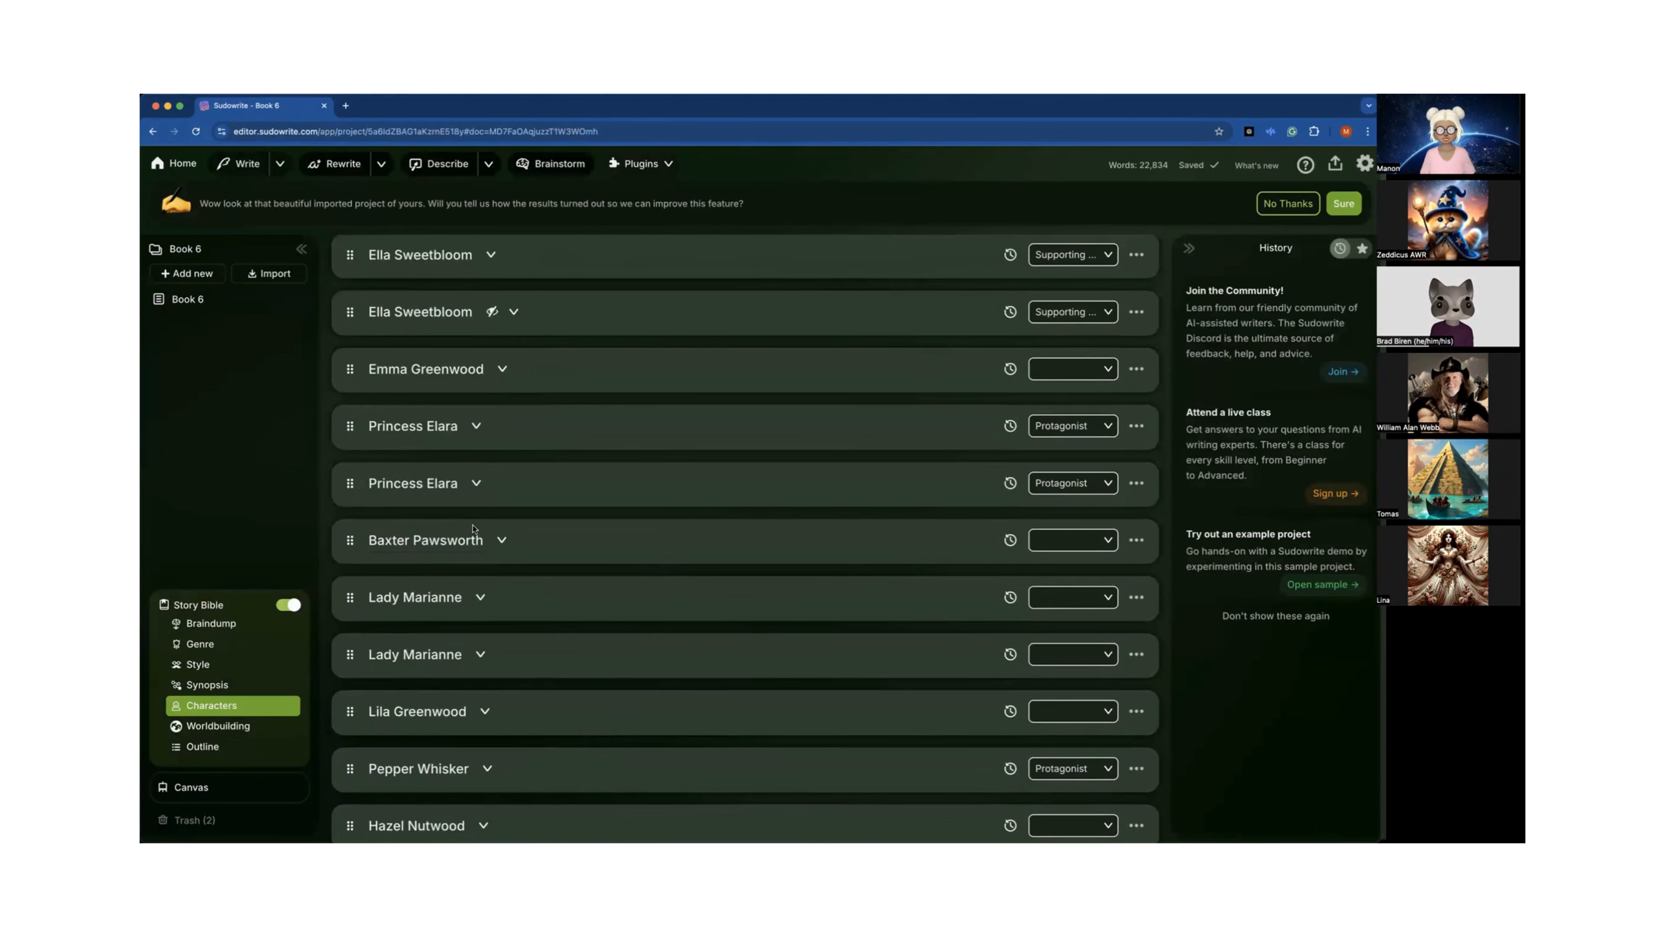
Scroll through Book 6's character list and on into the Worldbuilding settings to review the imported entries.
{"action": "scroll", "coordinate": [473, 529], "scroll_direction": "down", "scroll_amount": 10}
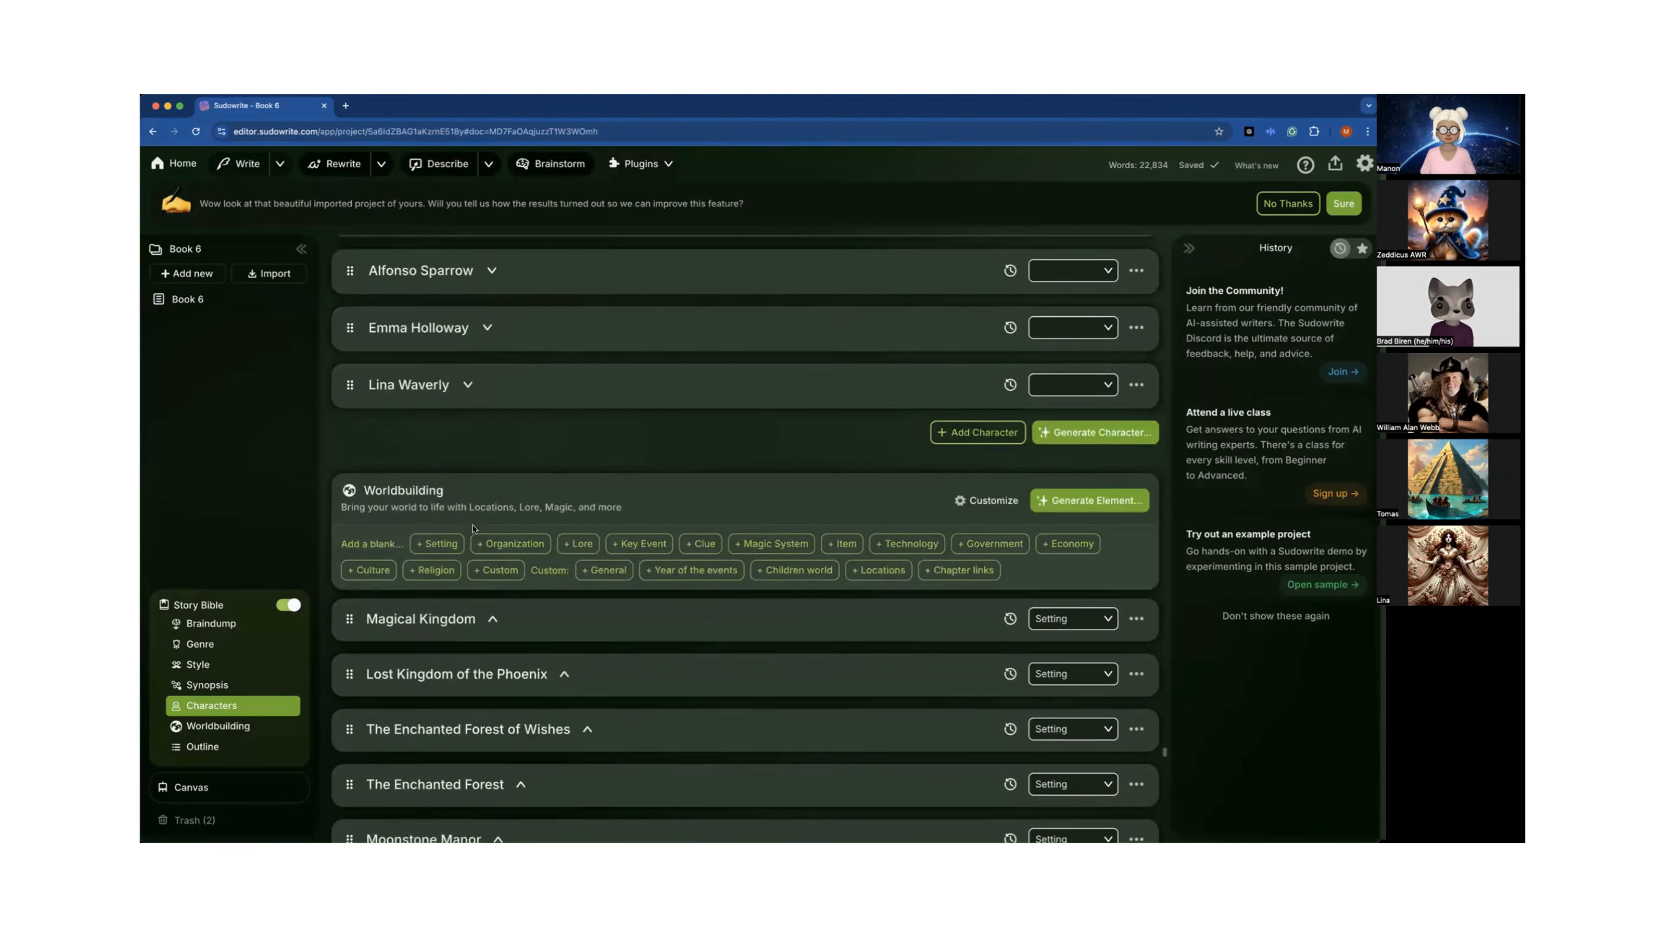
{"action": "scroll", "coordinate": [473, 528], "scroll_direction": "up", "scroll_amount": 8}
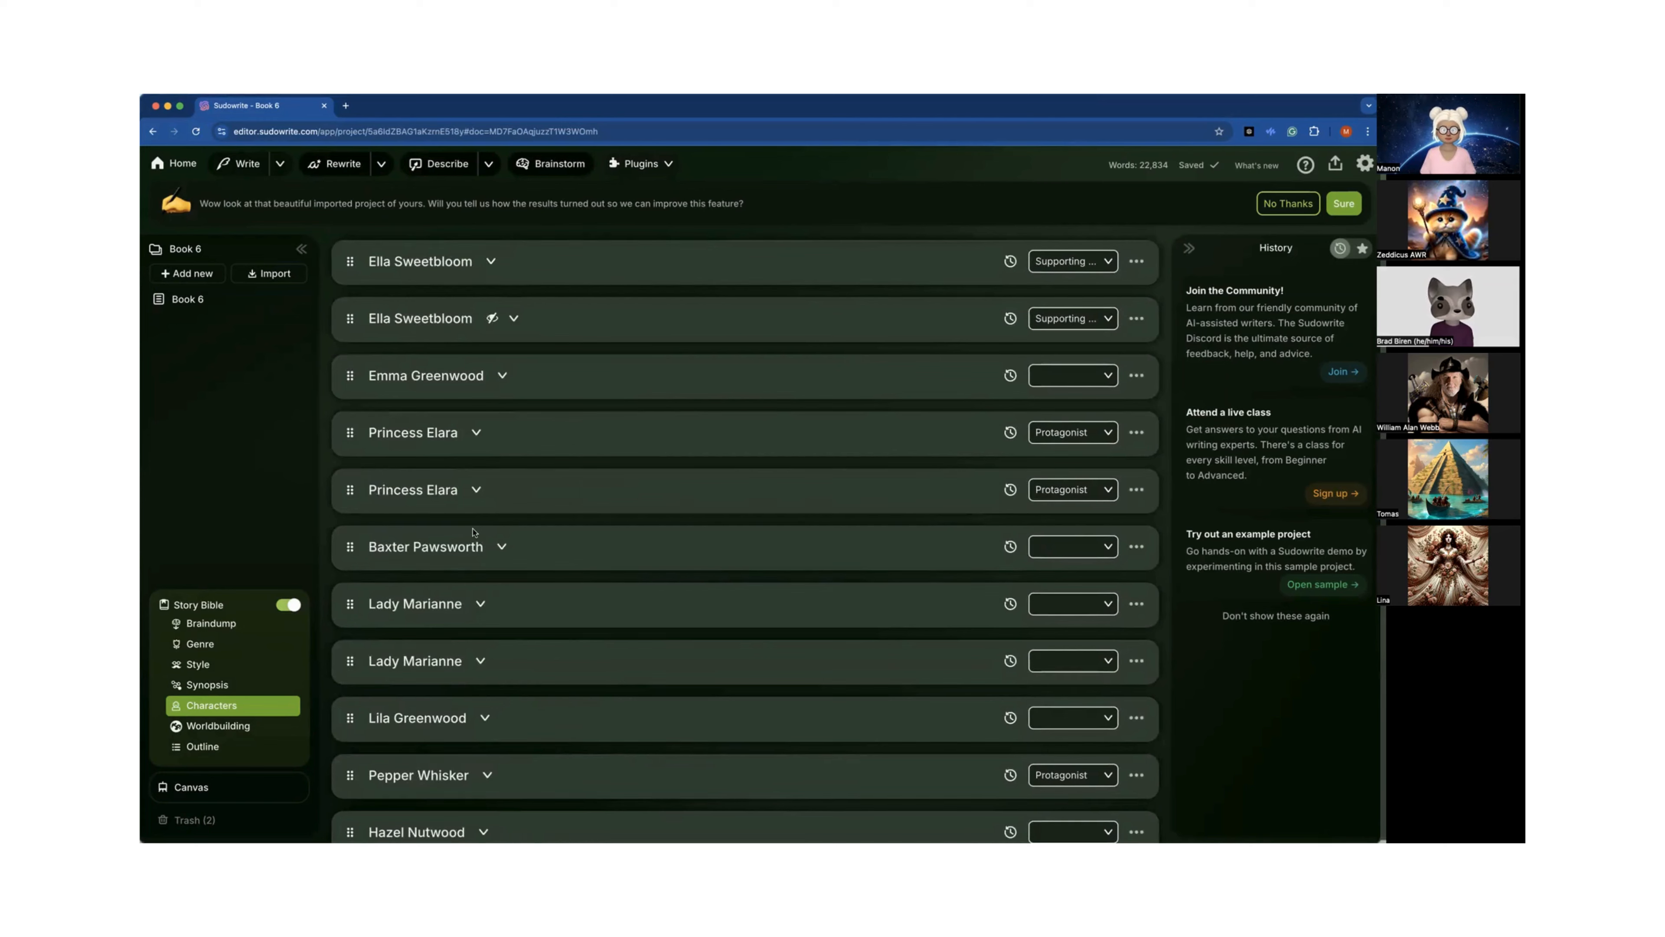
{"action": "scroll", "coordinate": [475, 532], "scroll_direction": "down", "scroll_amount": 3}
{"action": "scroll", "coordinate": [475, 532], "scroll_direction": "down", "scroll_amount": 1}
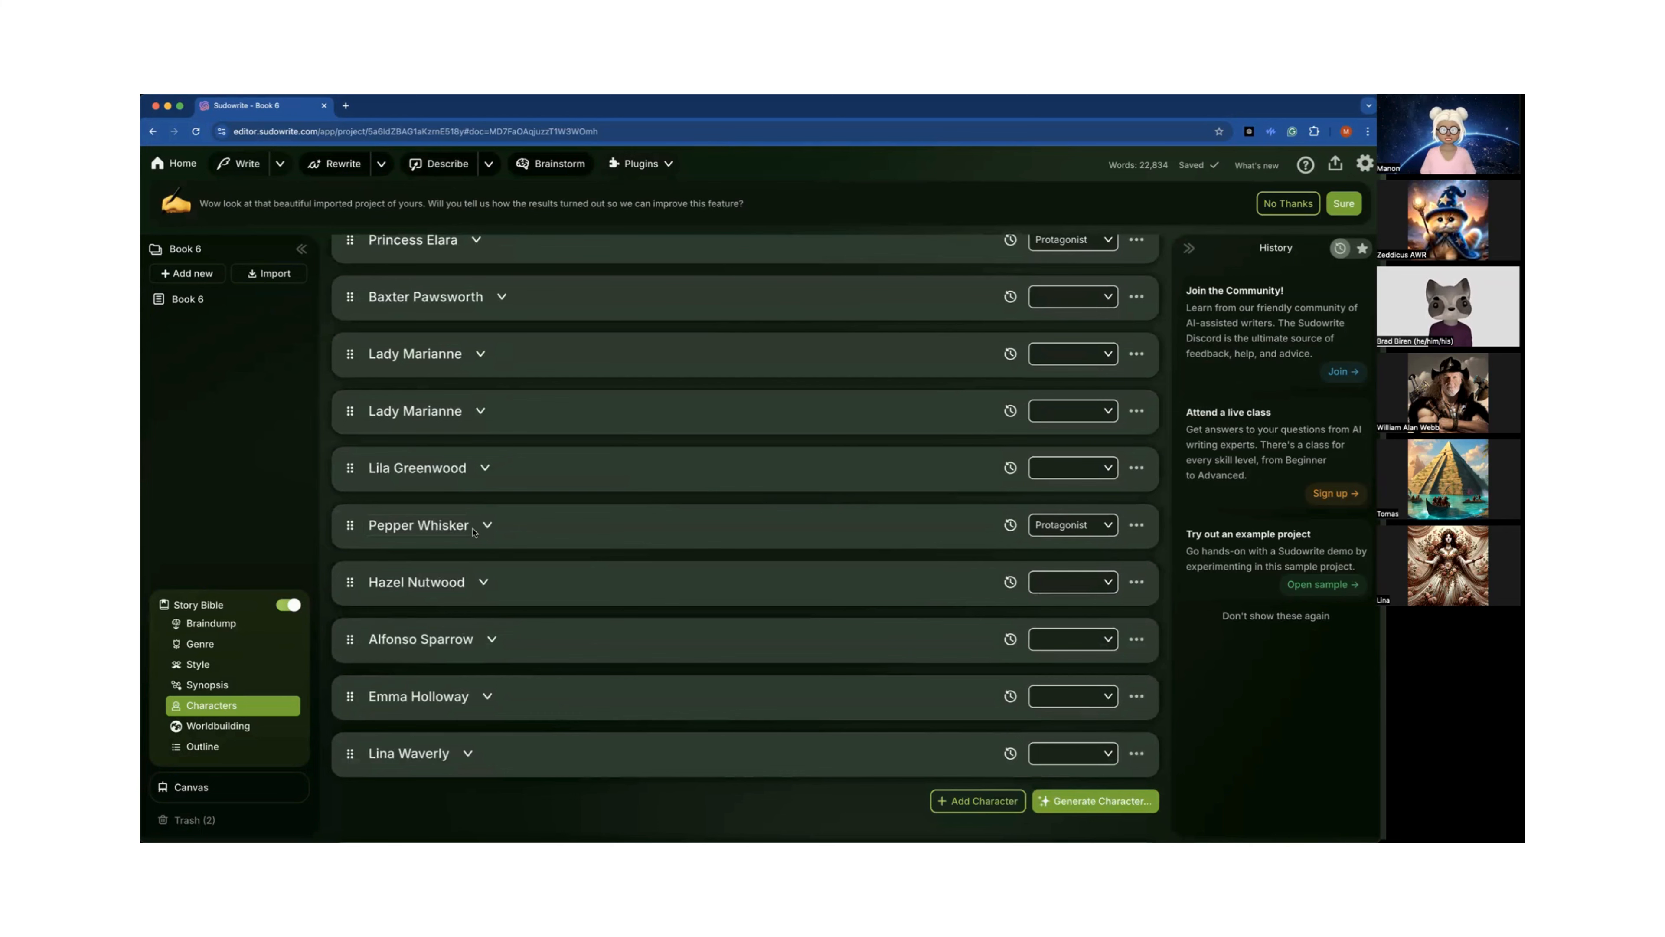
{"action": "scroll", "coordinate": [474, 532], "scroll_direction": "down", "scroll_amount": 10}
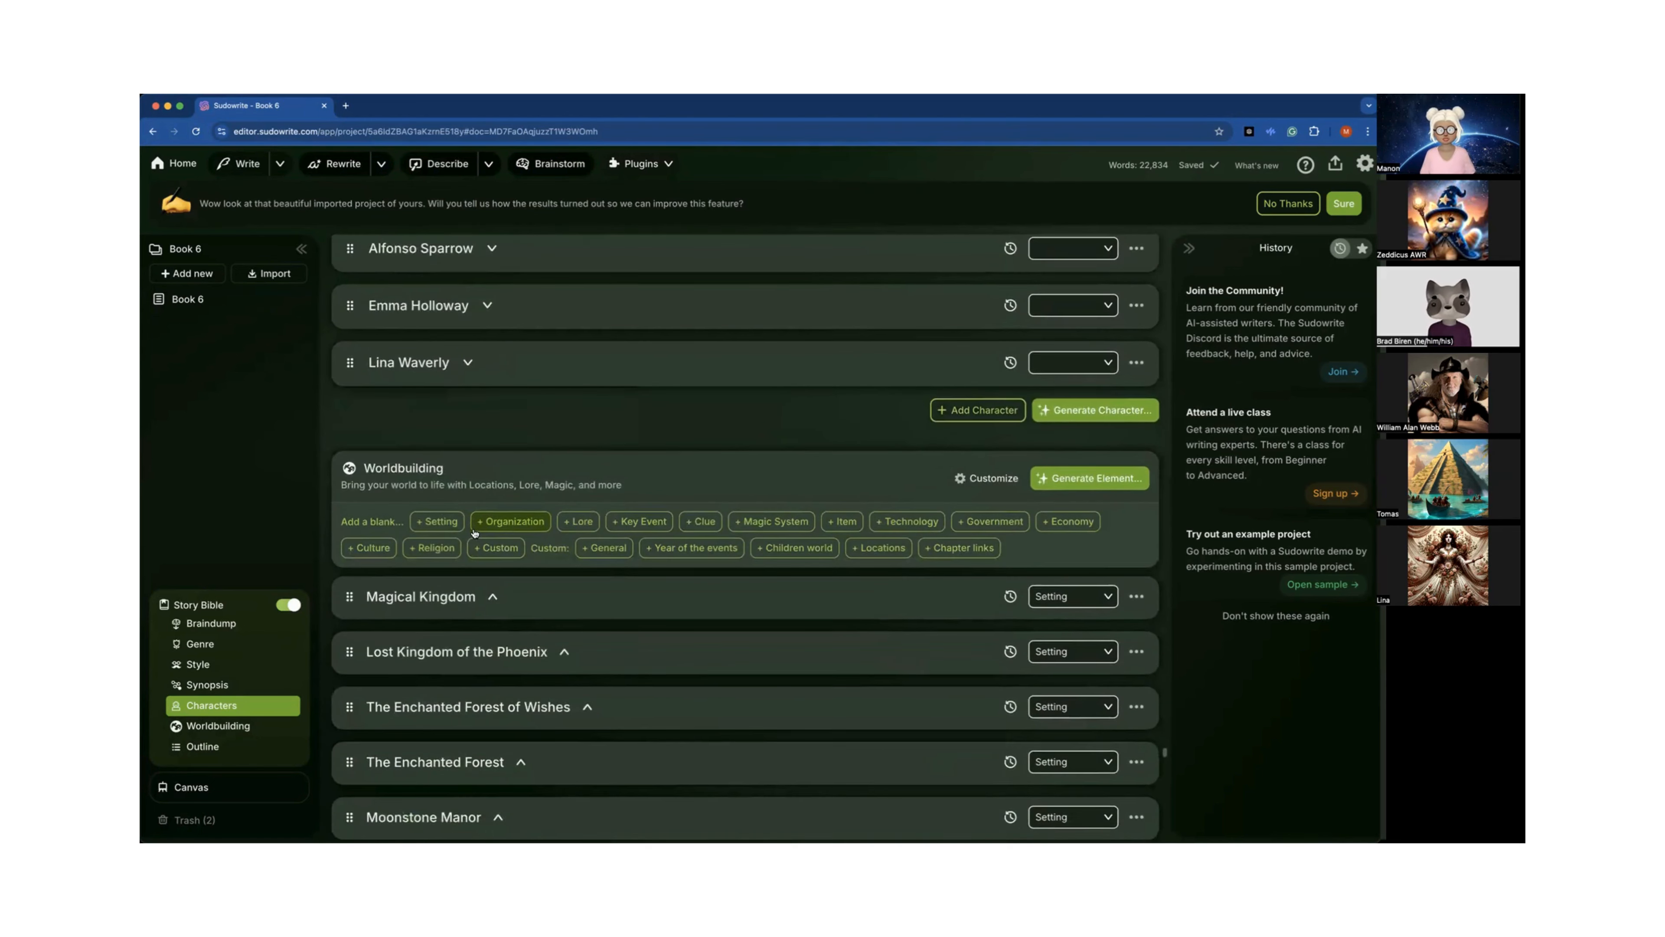
{"action": "scroll", "coordinate": [475, 532], "scroll_direction": "down", "scroll_amount": 2}
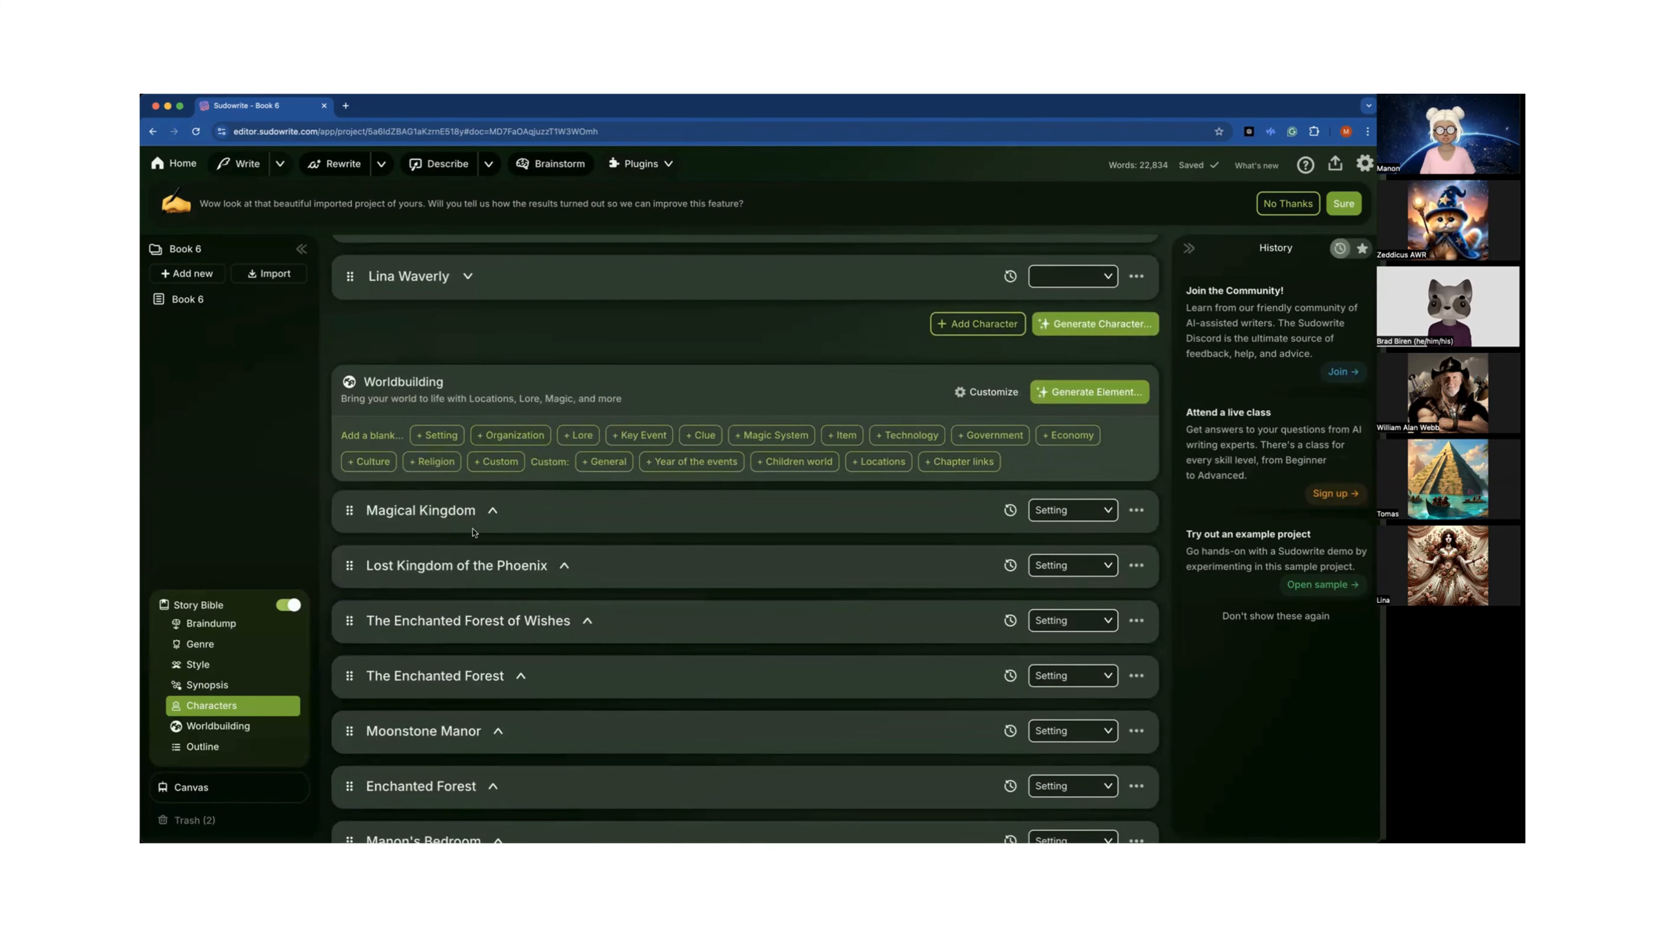
{"action": "scroll", "coordinate": [475, 532], "scroll_direction": "down", "scroll_amount": 1}
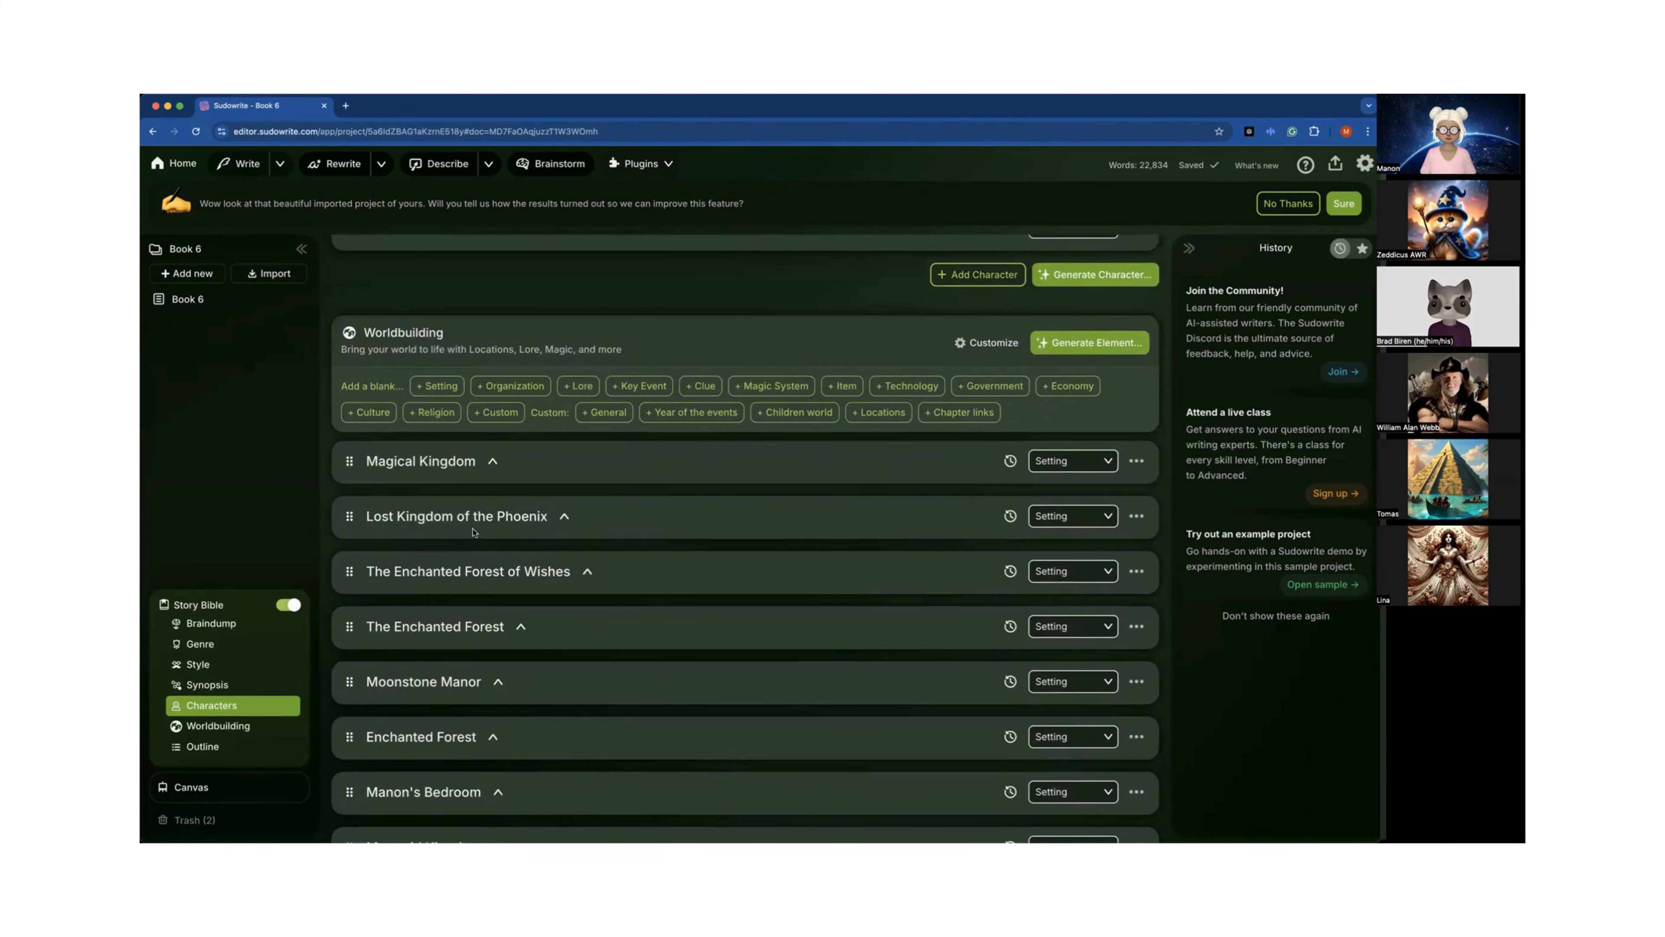
{"action": "scroll", "coordinate": [475, 532], "scroll_direction": "down", "scroll_amount": 4}
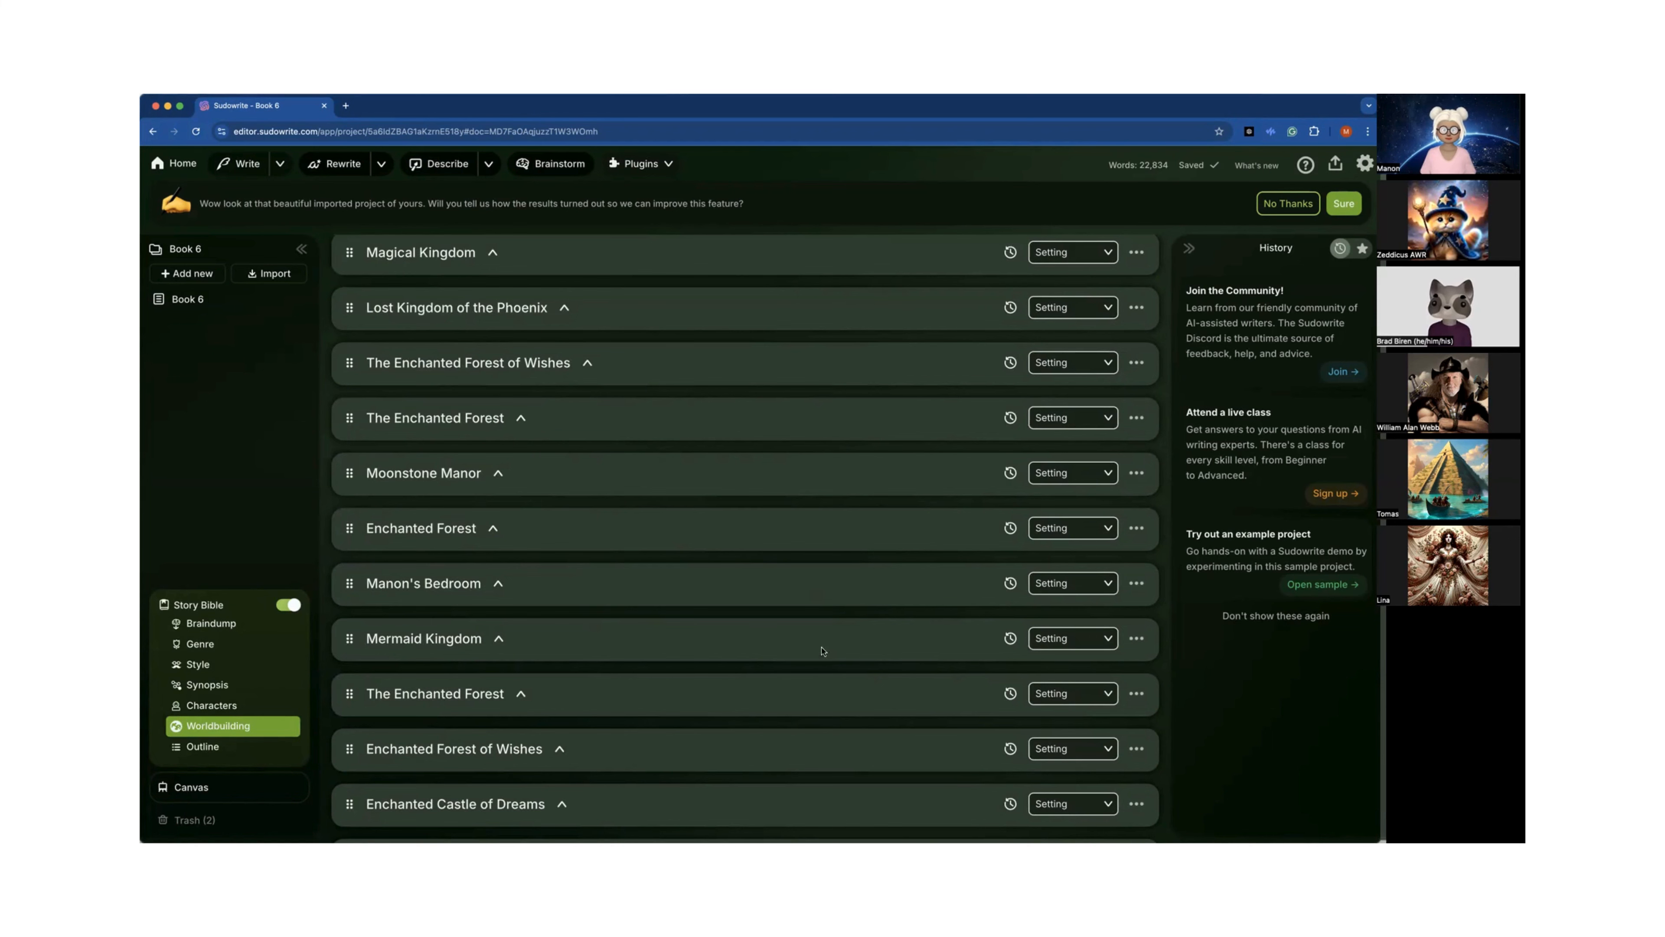
Switch to the other browser window showing the Sudowrite projects home screen.
{"action": "key", "text": "super+grave"}
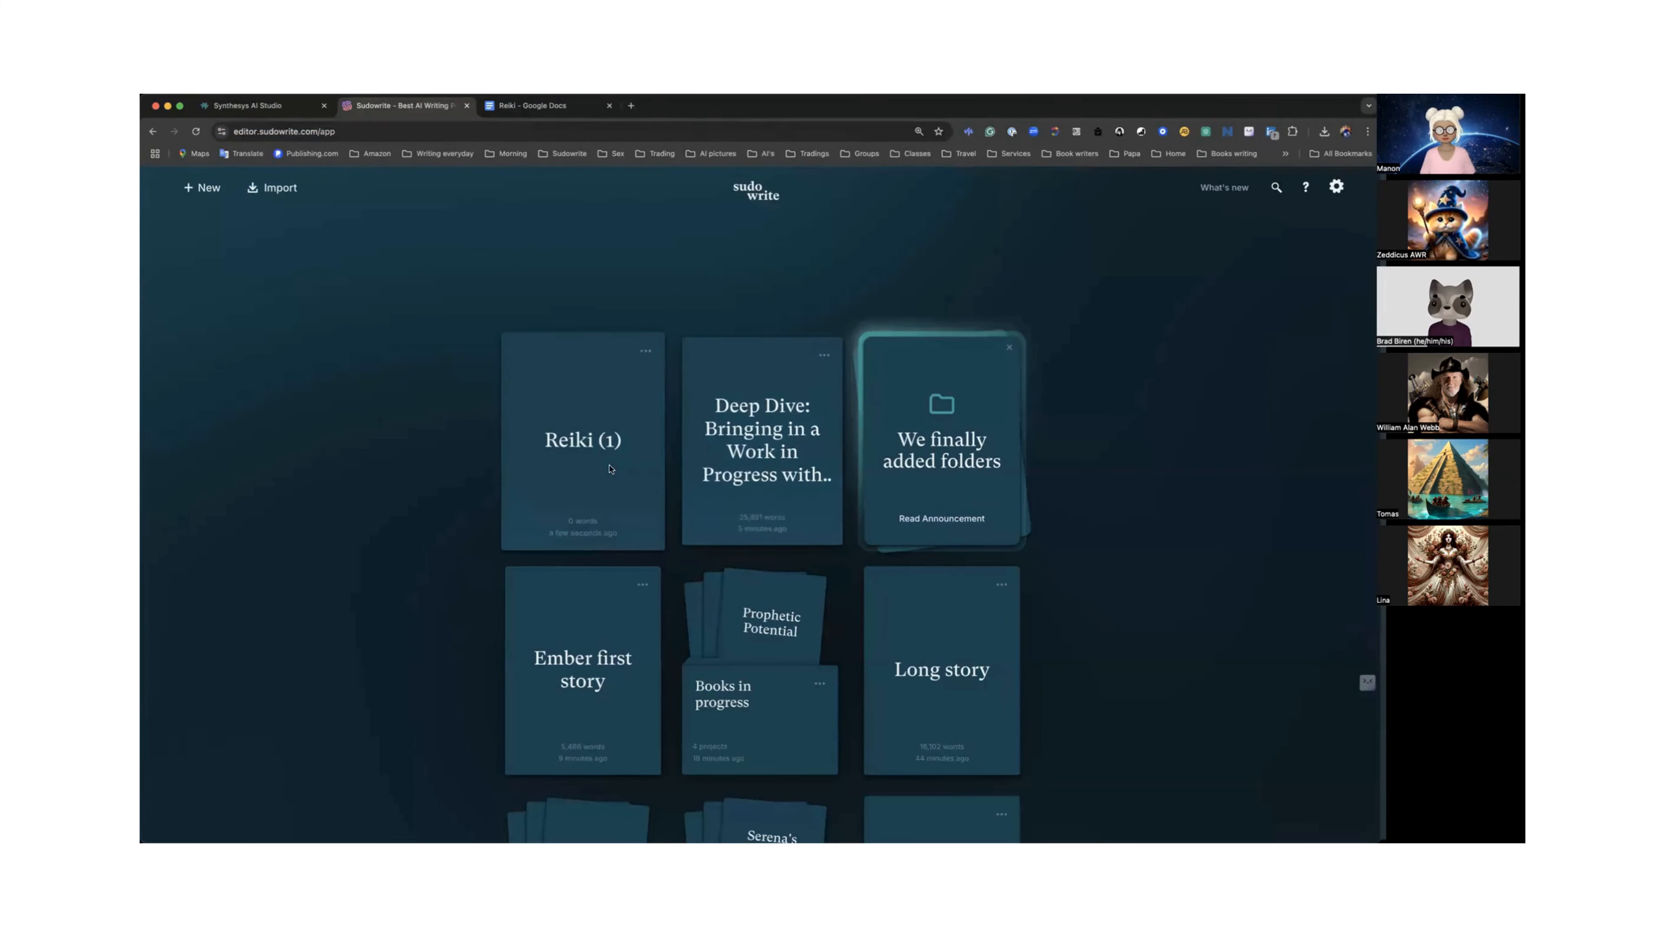
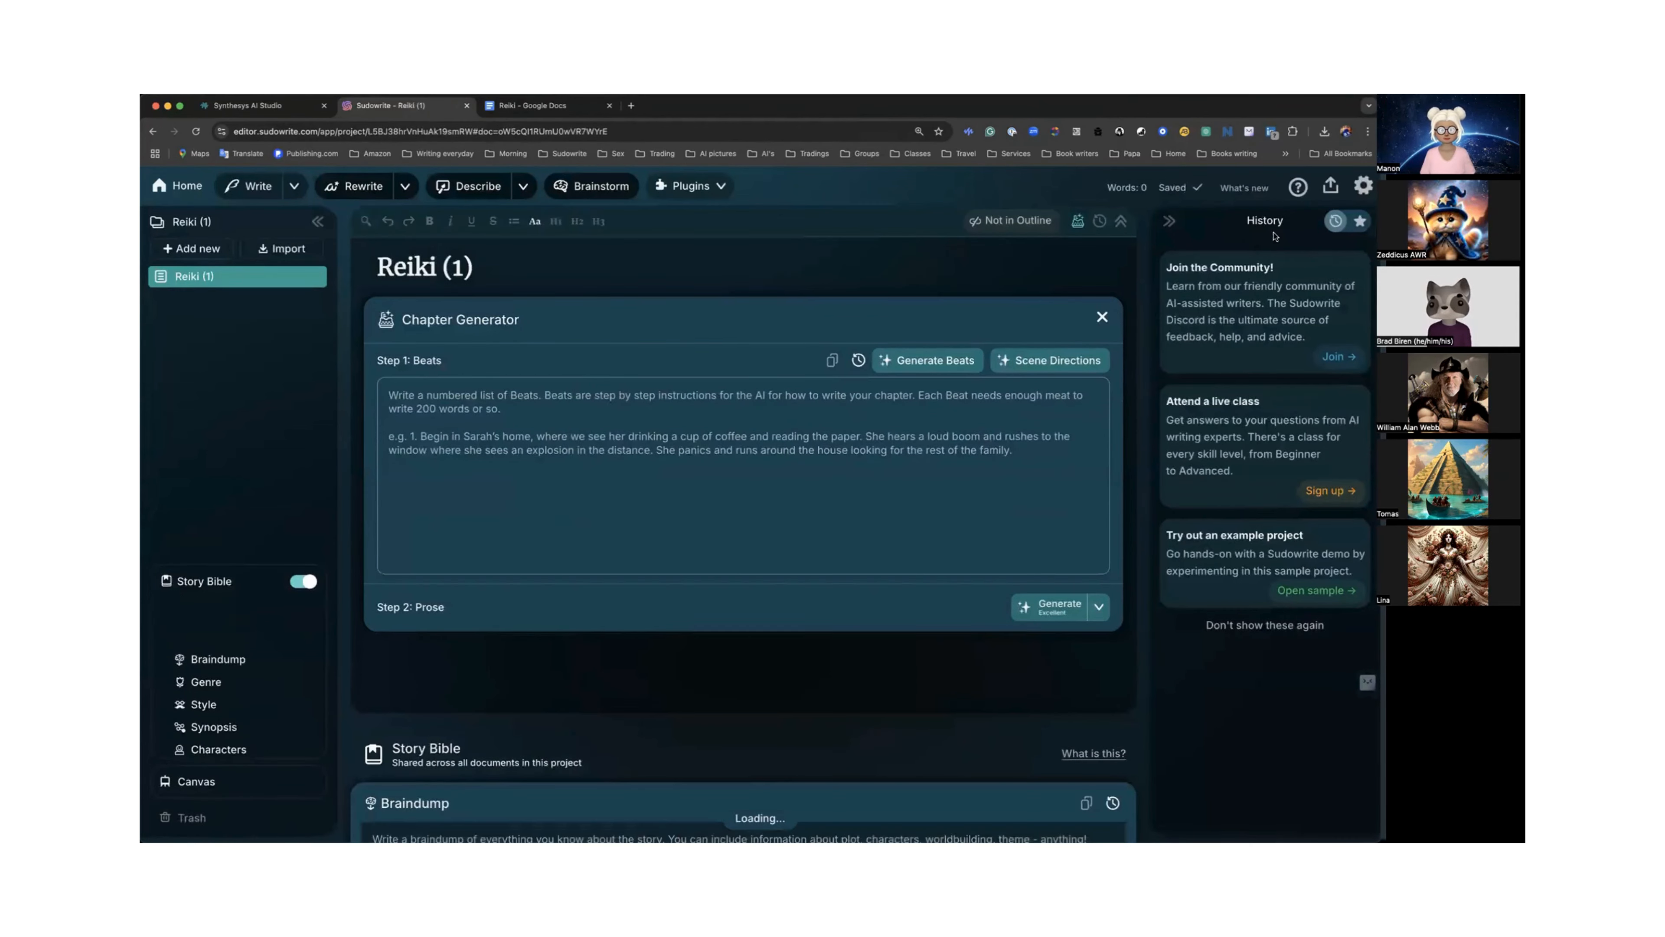
Go to the Story Bible's Genre section and append "no-dialogue." to the end of the genre description.
{"action": "scroll", "coordinate": [680, 416], "scroll_direction": "down", "scroll_amount": 2}
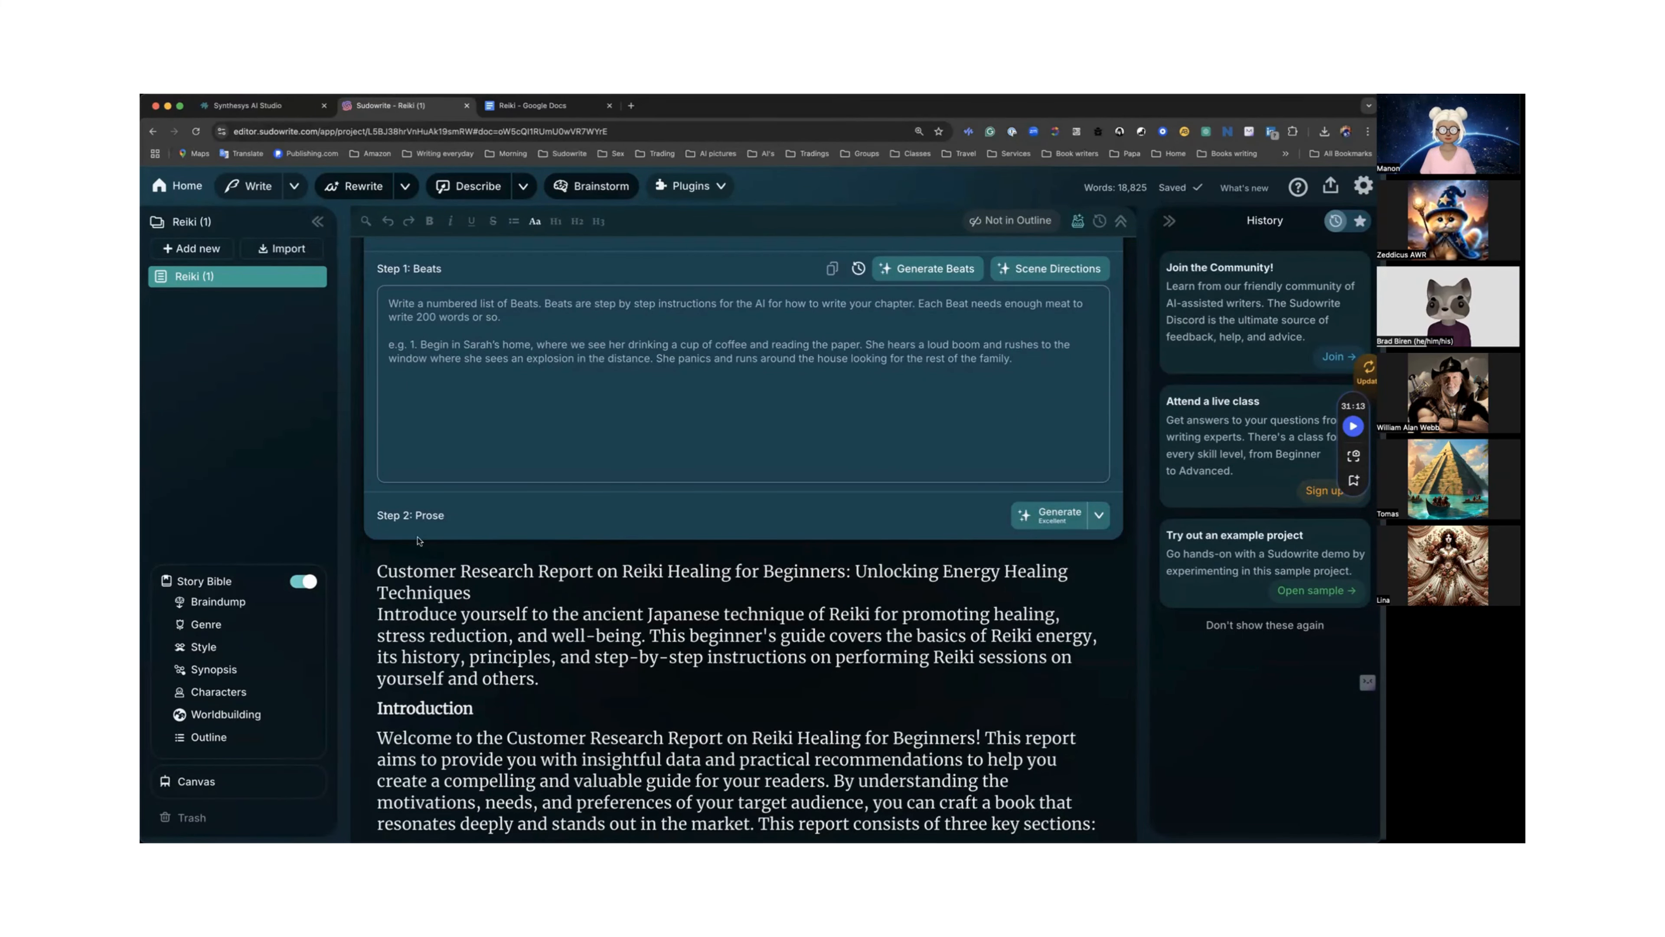
{"action": "scroll", "coordinate": [418, 540], "scroll_direction": "down", "scroll_amount": 15}
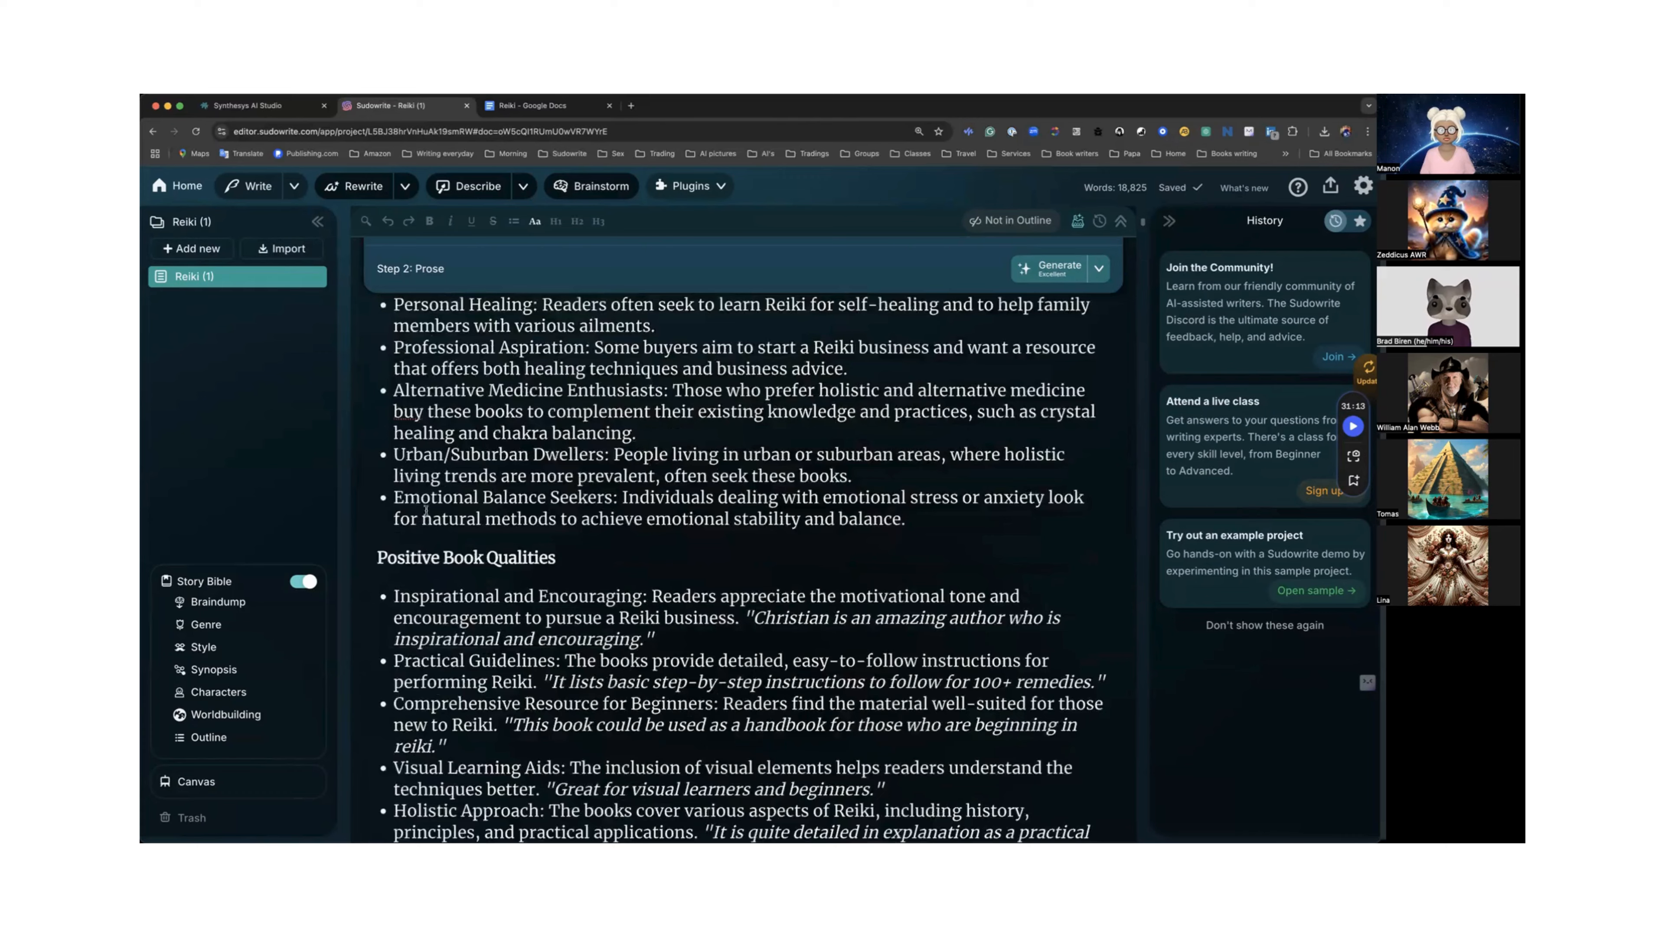
{"action": "scroll", "coordinate": [426, 509], "scroll_direction": "down", "scroll_amount": 15}
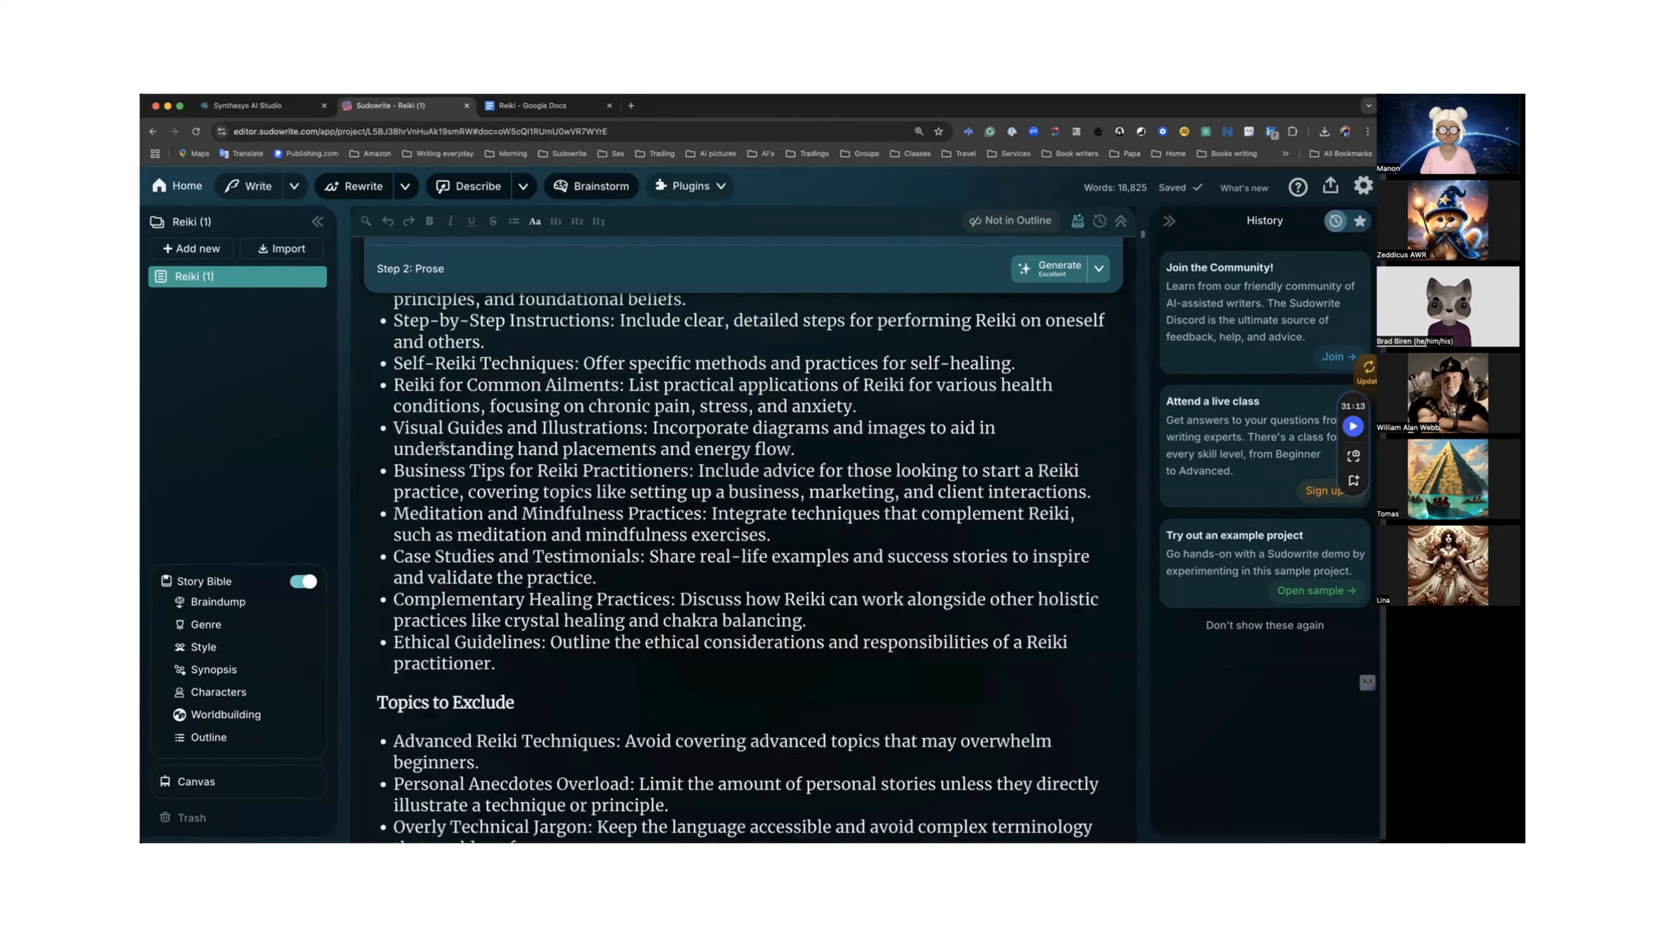
{"action": "scroll", "coordinate": [441, 448], "scroll_direction": "down", "scroll_amount": 8}
{"action": "left_click", "coordinate": [207, 625]}
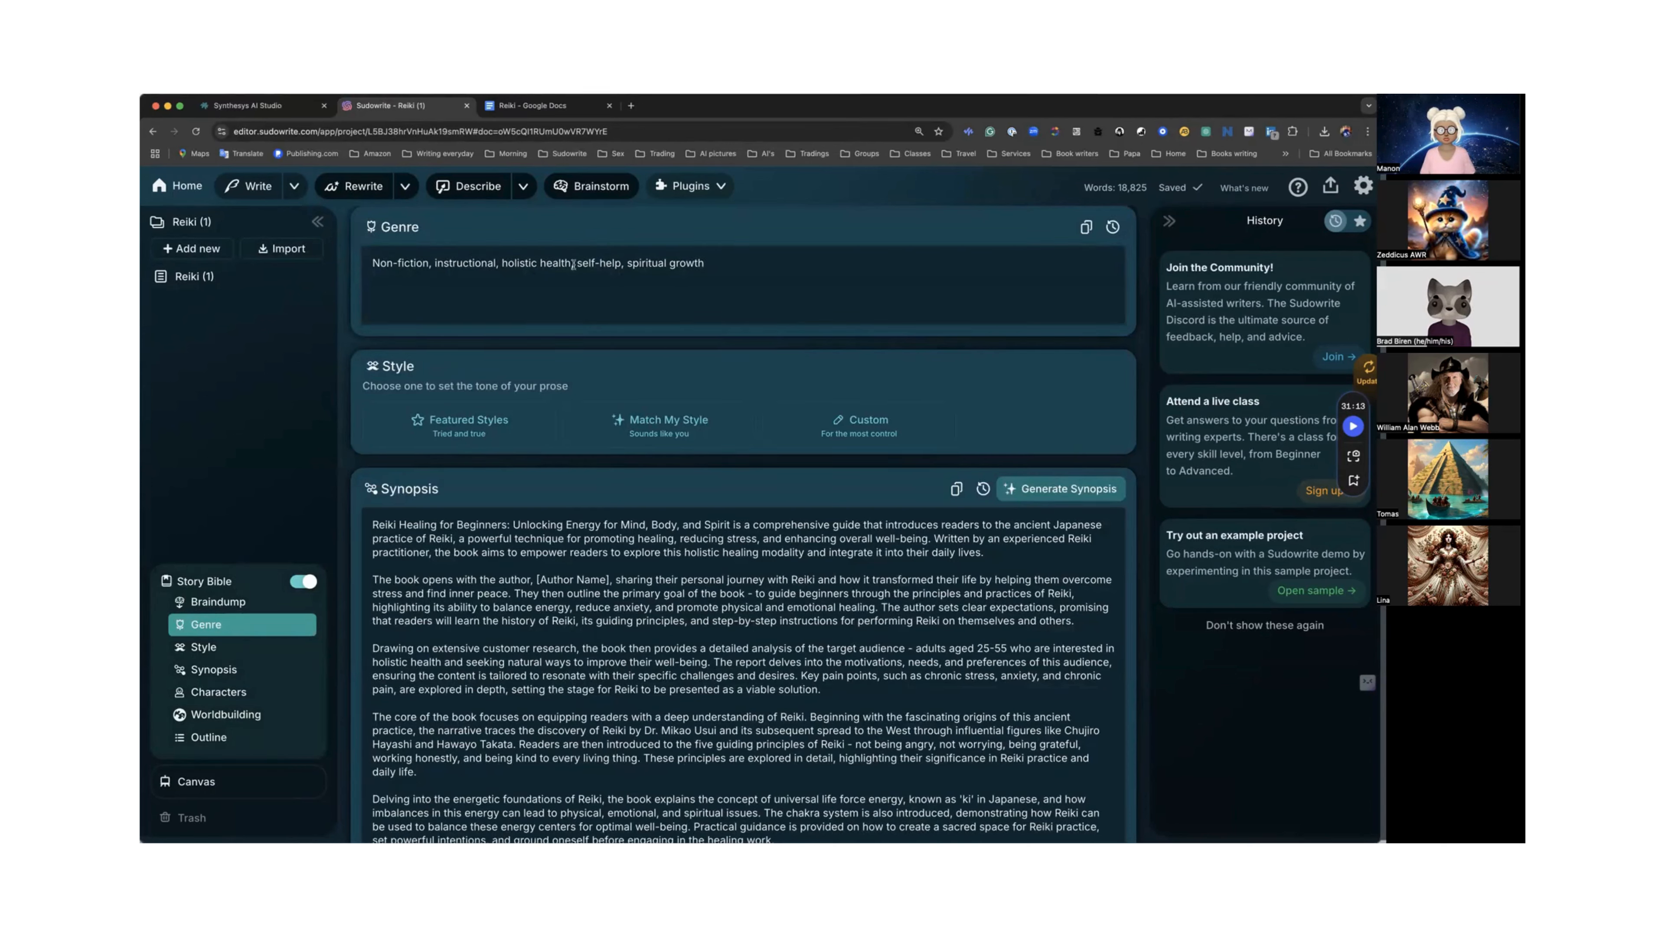
{"action": "left_click", "coordinate": [712, 264]}
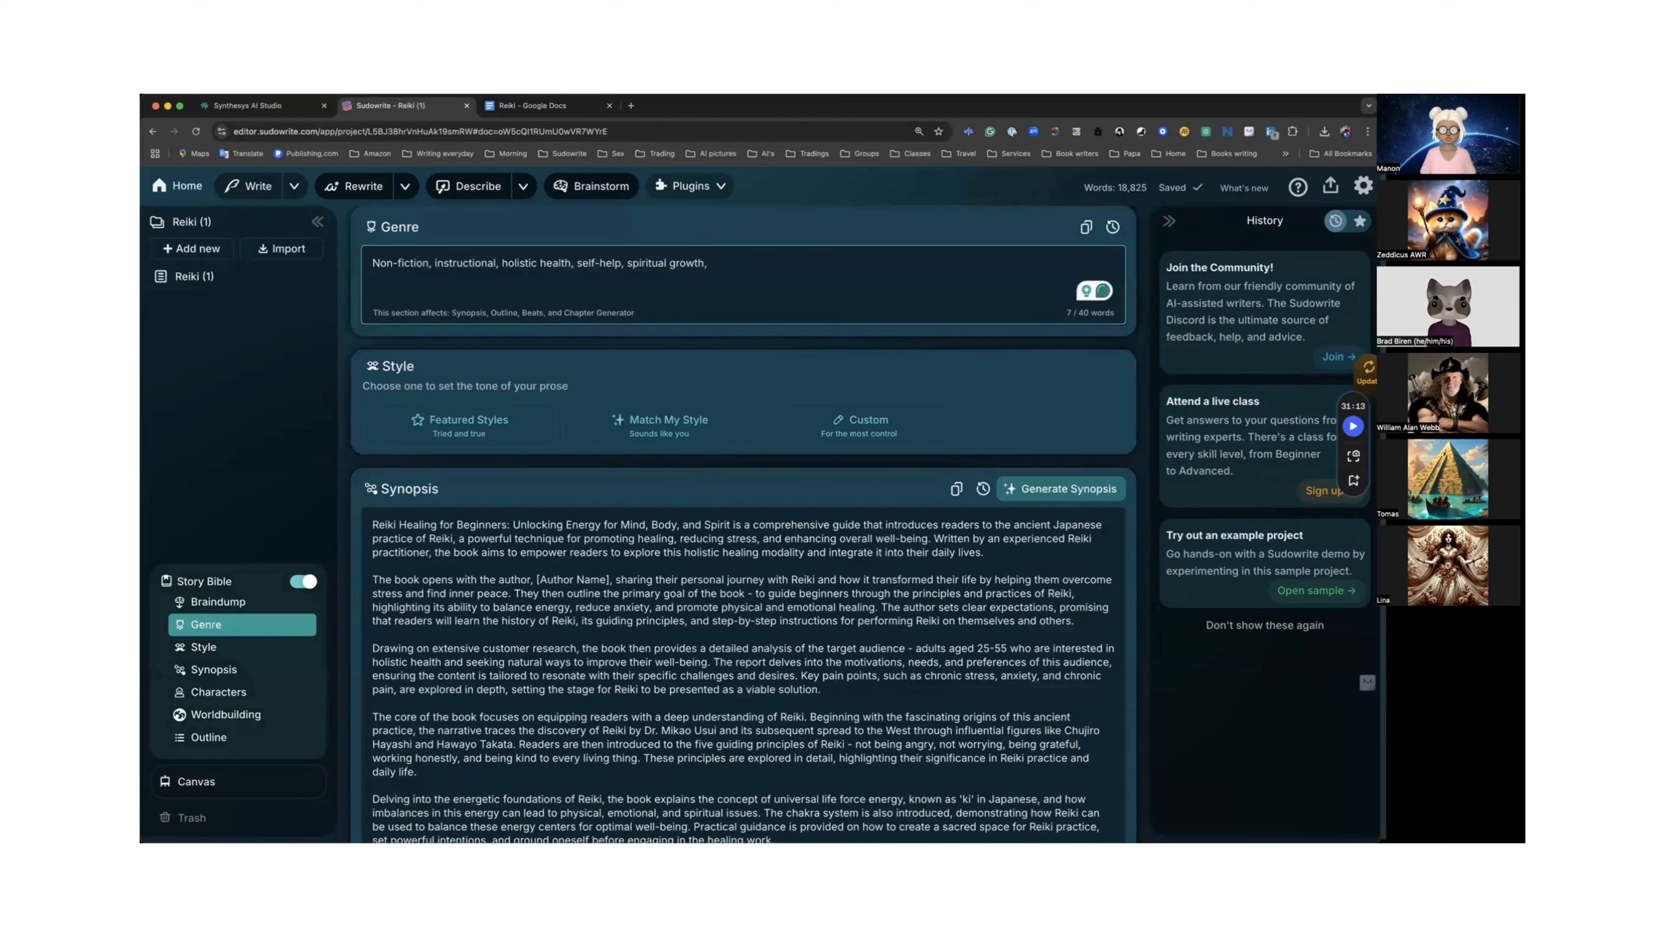
{"action": "type", "text": "no-d"}
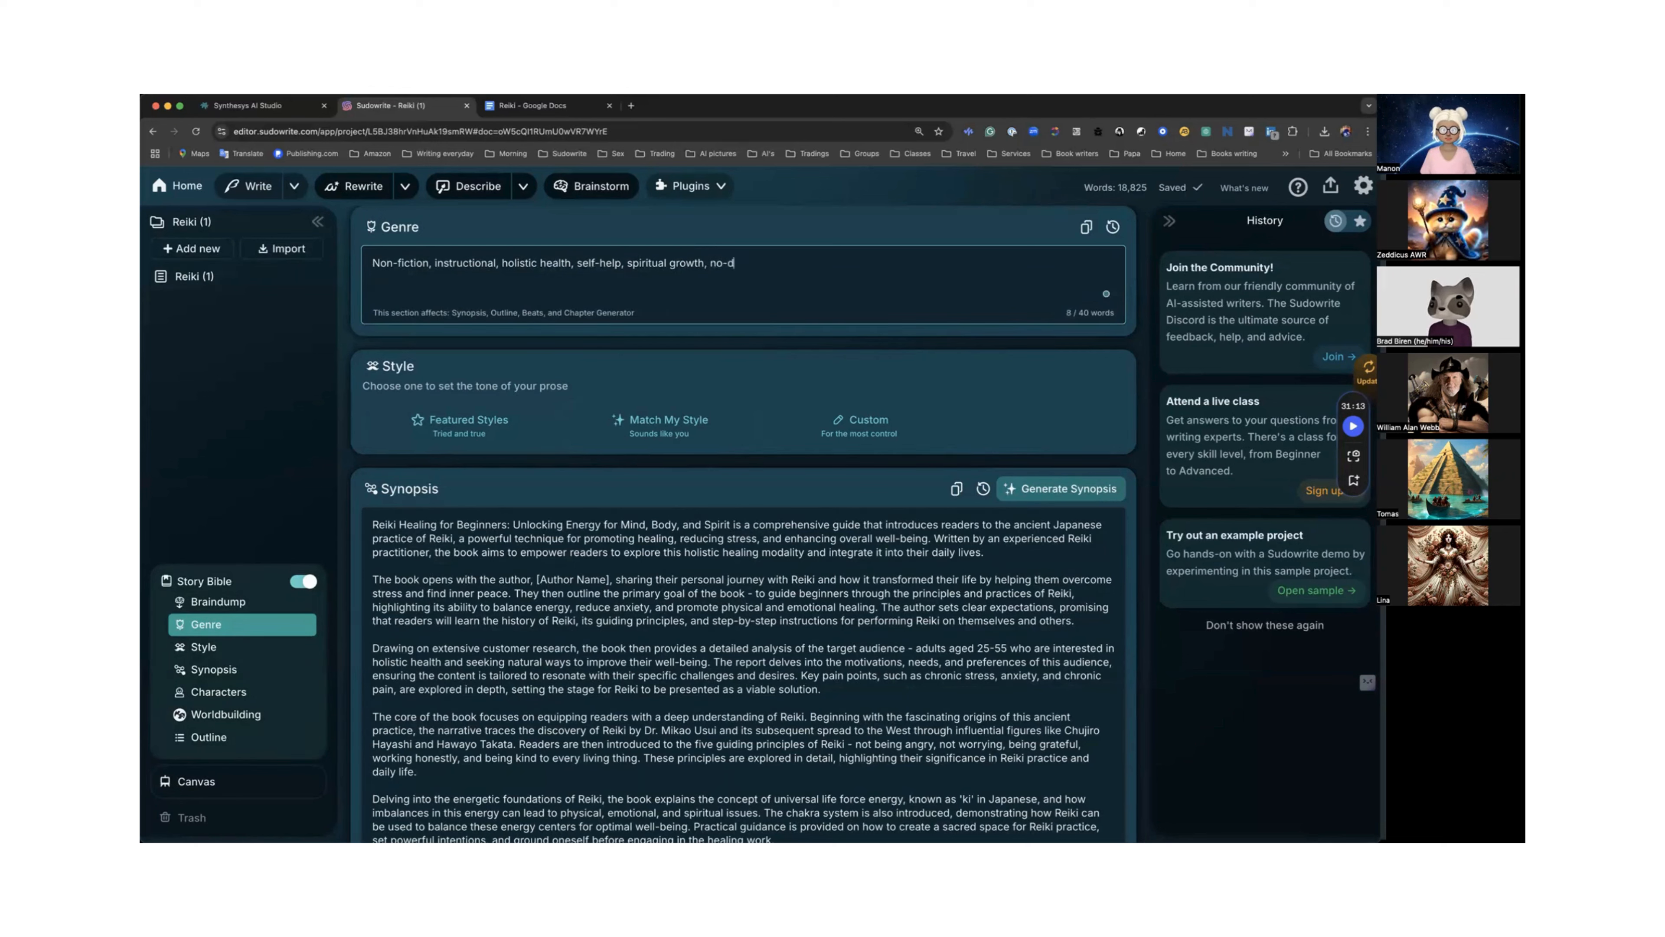
{"action": "type", "text": "ialogue"}
{"action": "scroll", "coordinate": [690, 288], "scroll_direction": "up", "scroll_amount": 2}
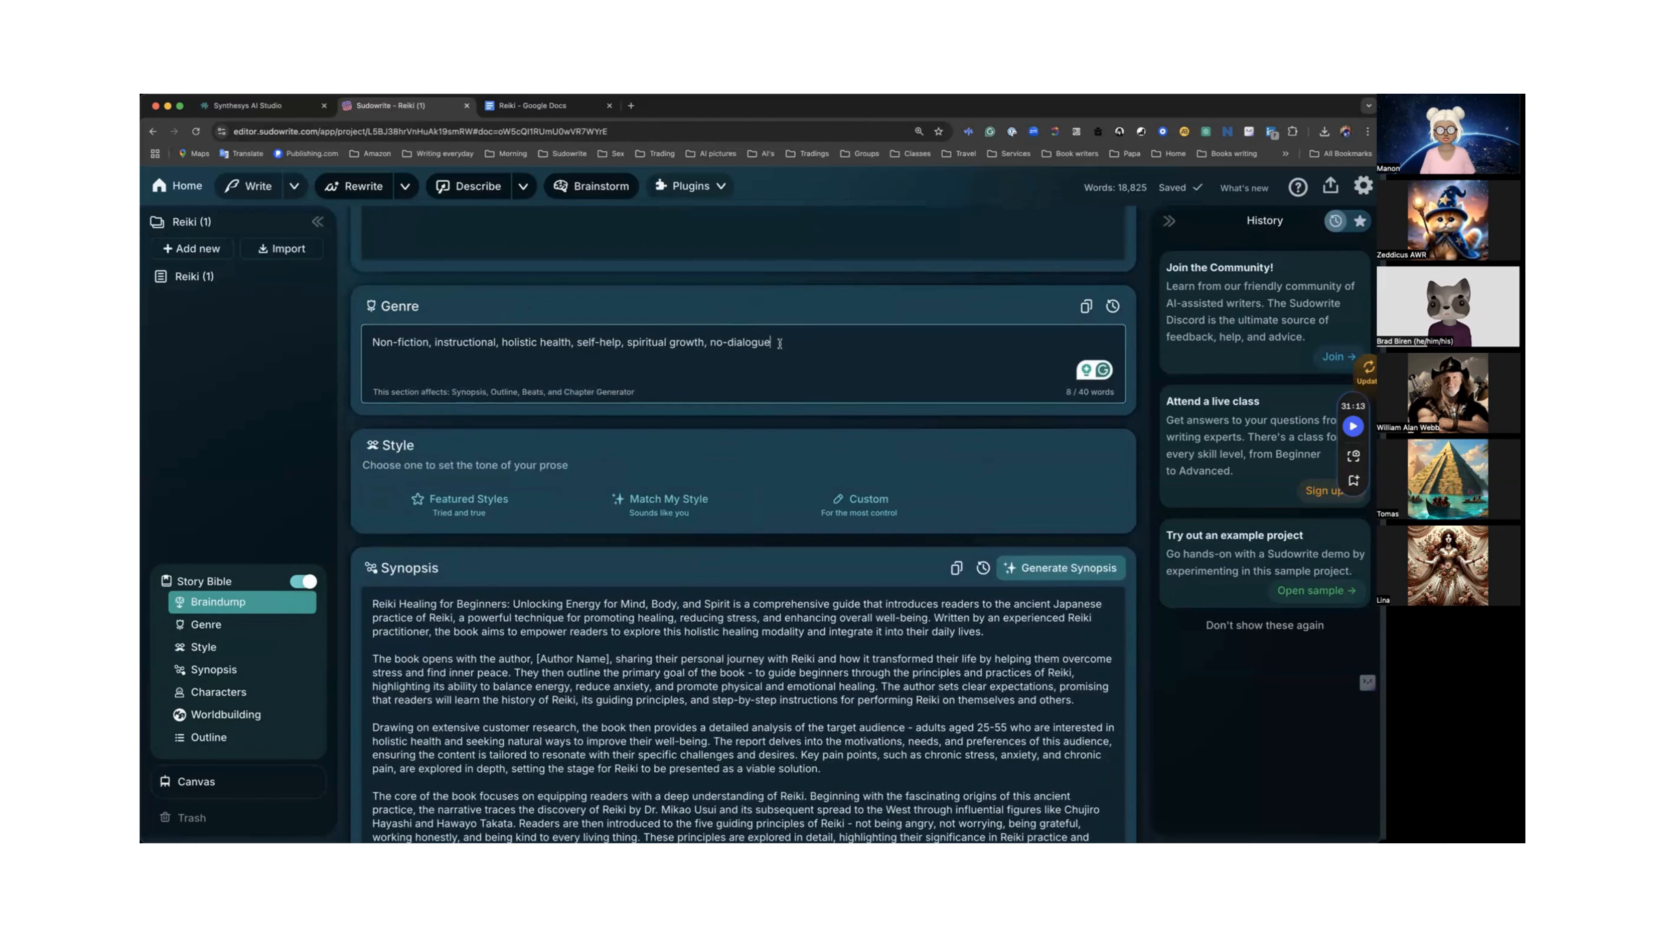
{"action": "type", "text": "."}
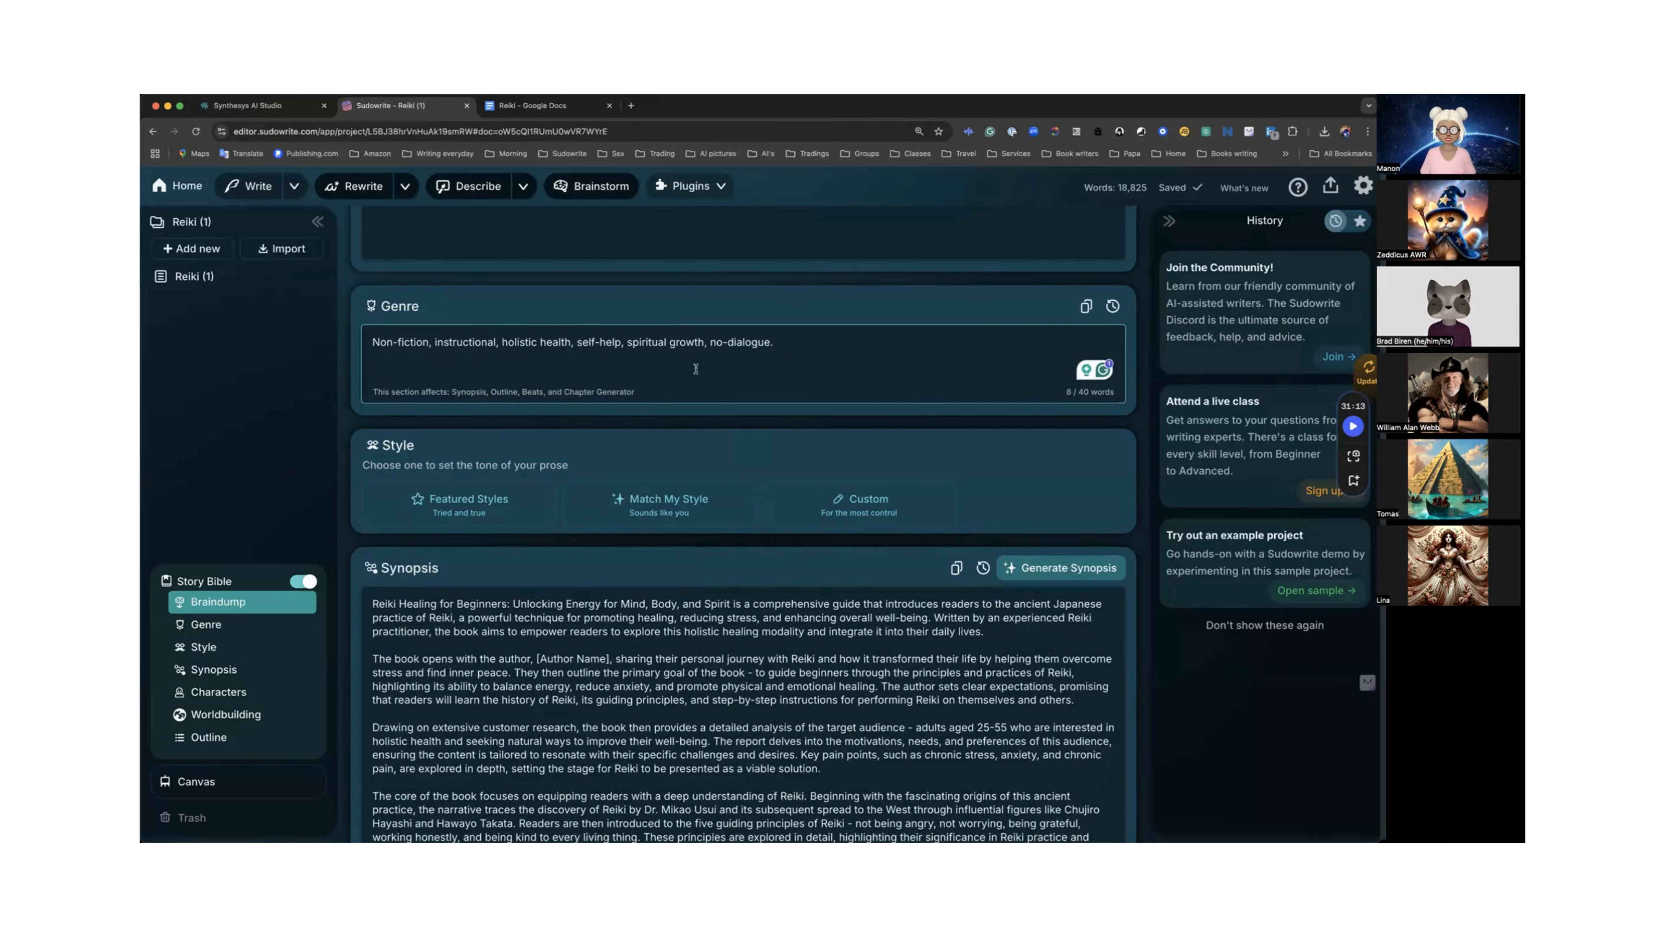
Copy the Genre text into the Style field and trim it down to "Non-fiction, no-dialogue.".
{"action": "left_click_drag", "start_coordinate": [368, 343], "coordinate": [781, 343]}
{"action": "key", "text": "super+c"}
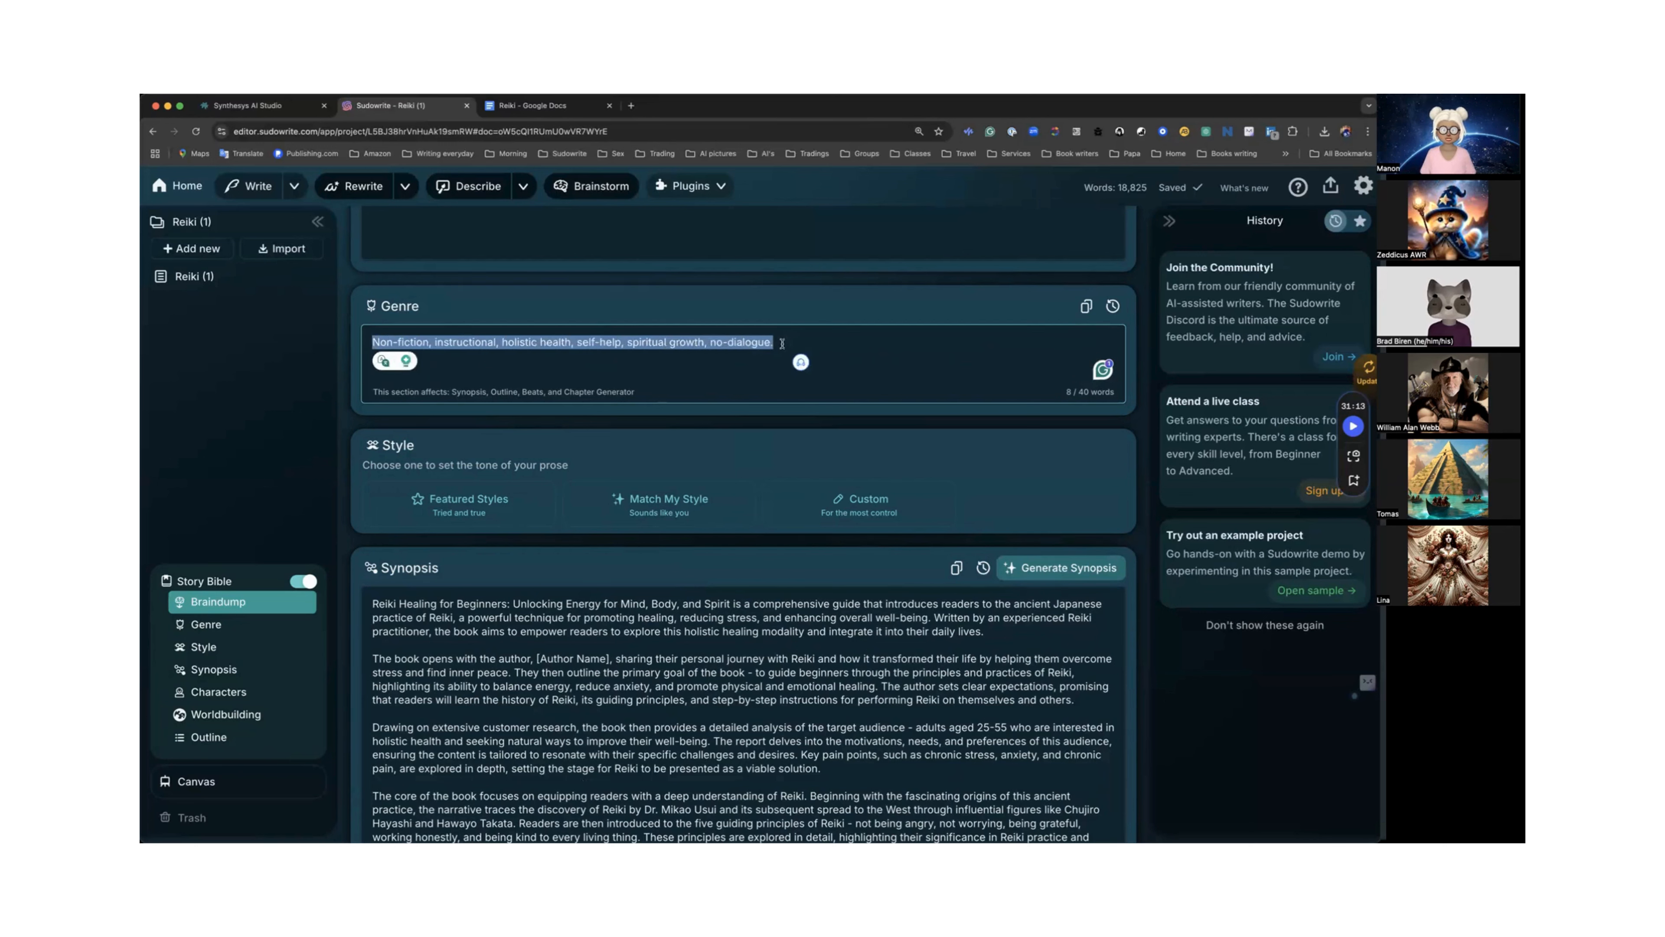
{"action": "left_click", "coordinate": [841, 495]}
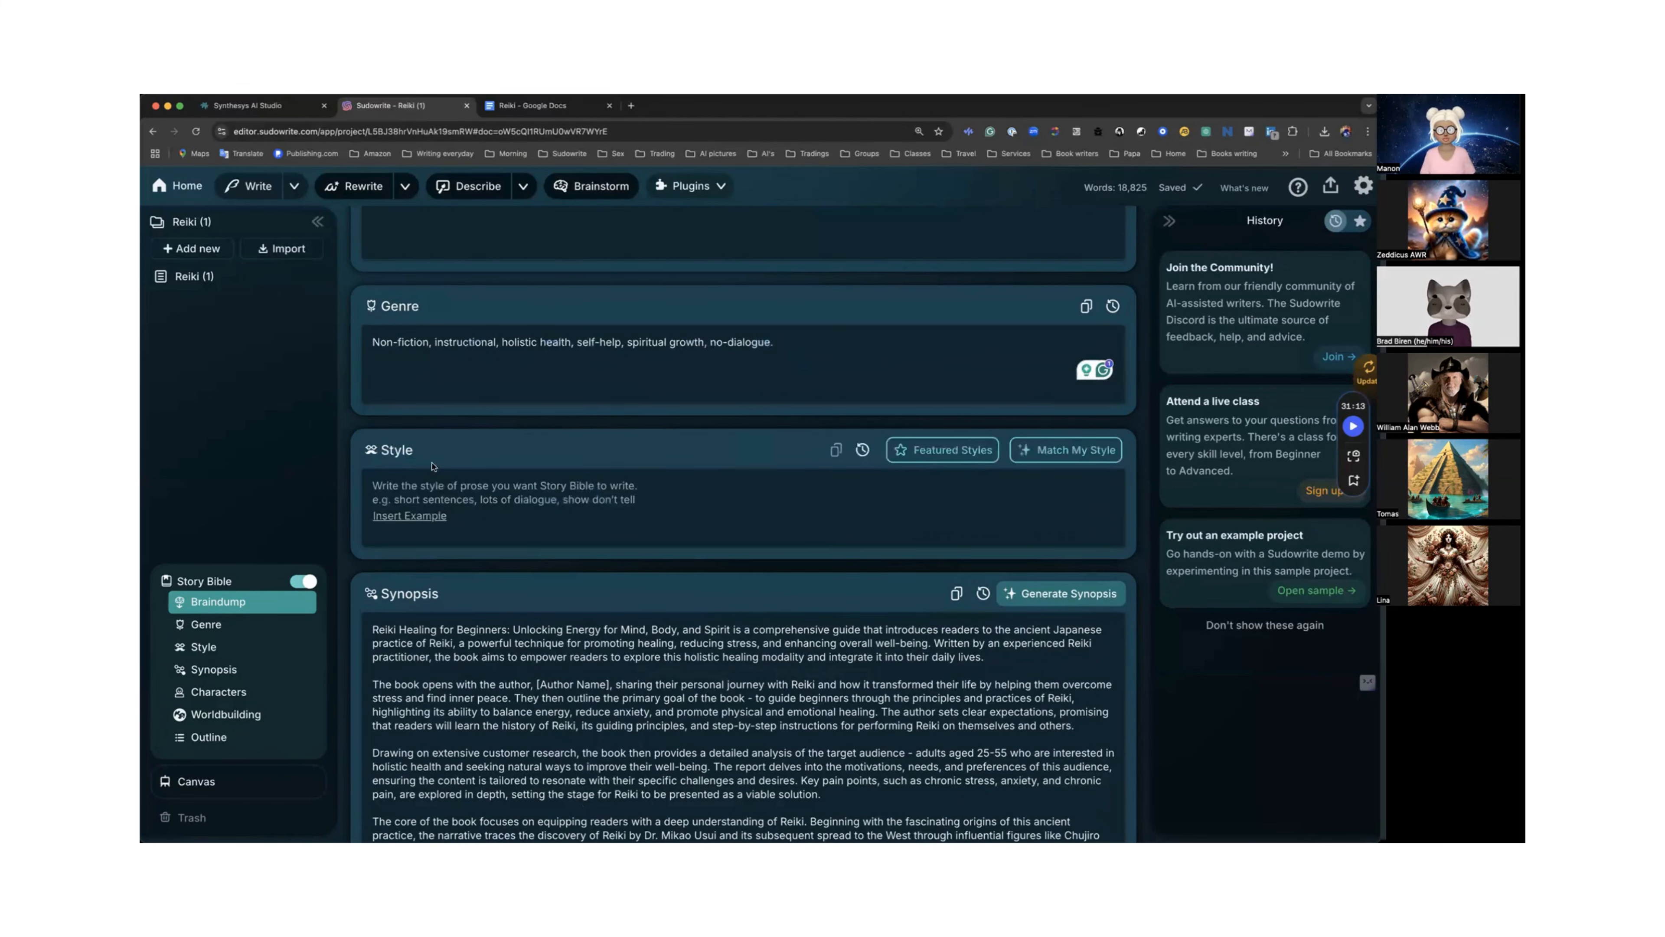
{"action": "key", "text": "super+v"}
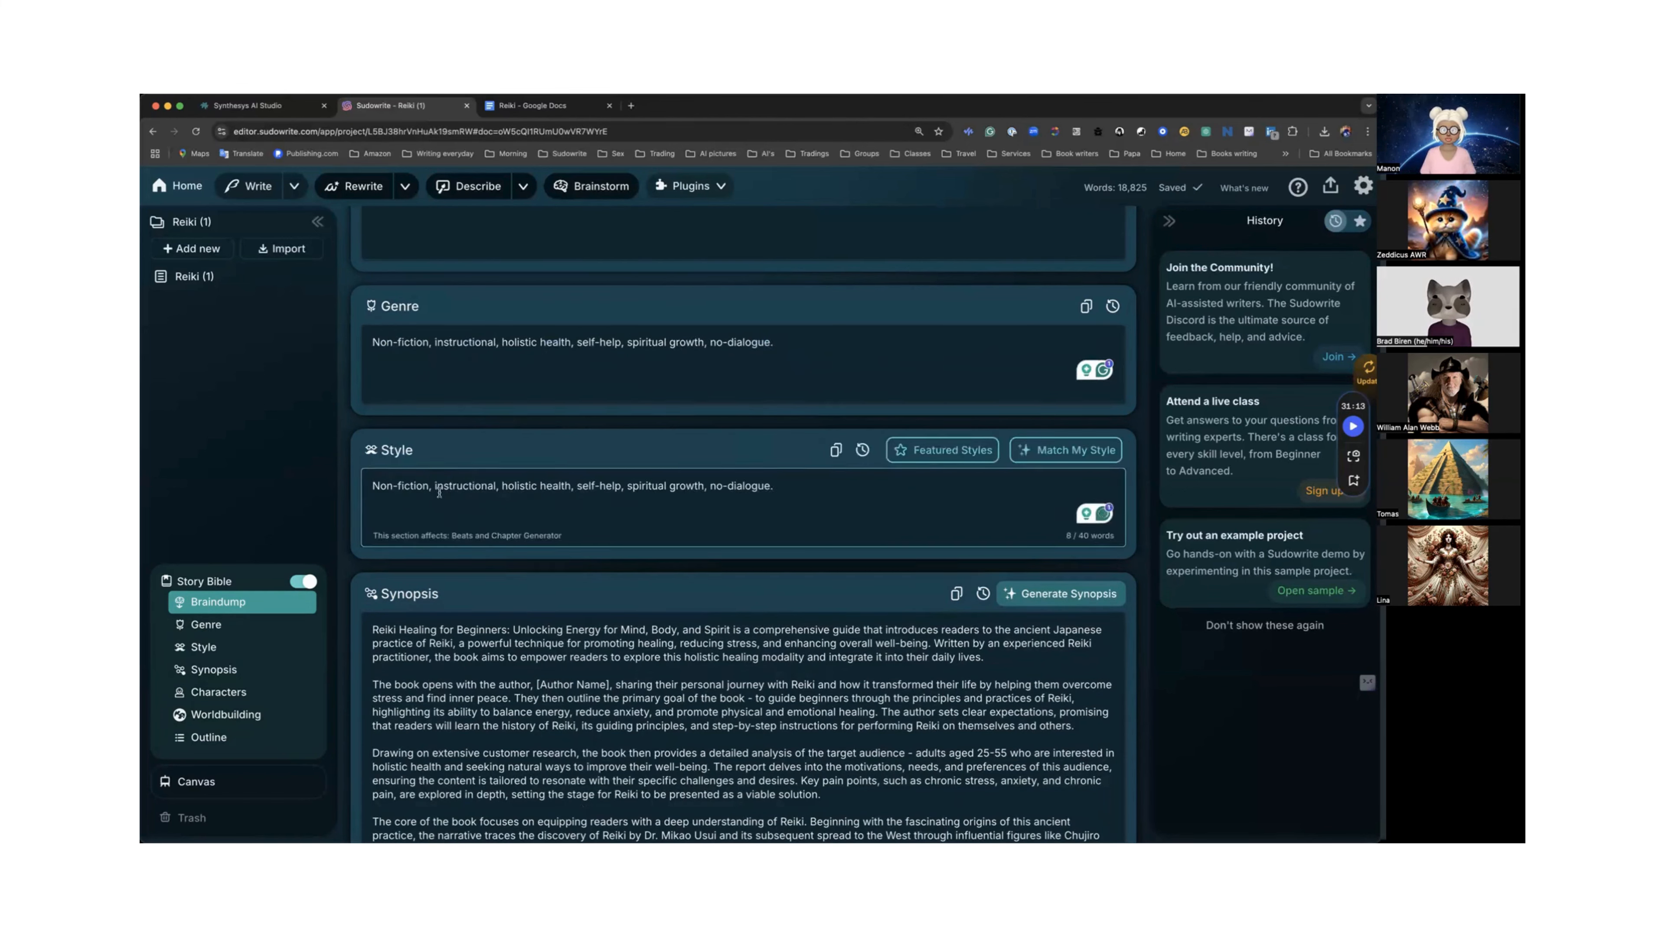
{"action": "left_click_drag", "start_coordinate": [708, 486], "coordinate": [434, 483]}
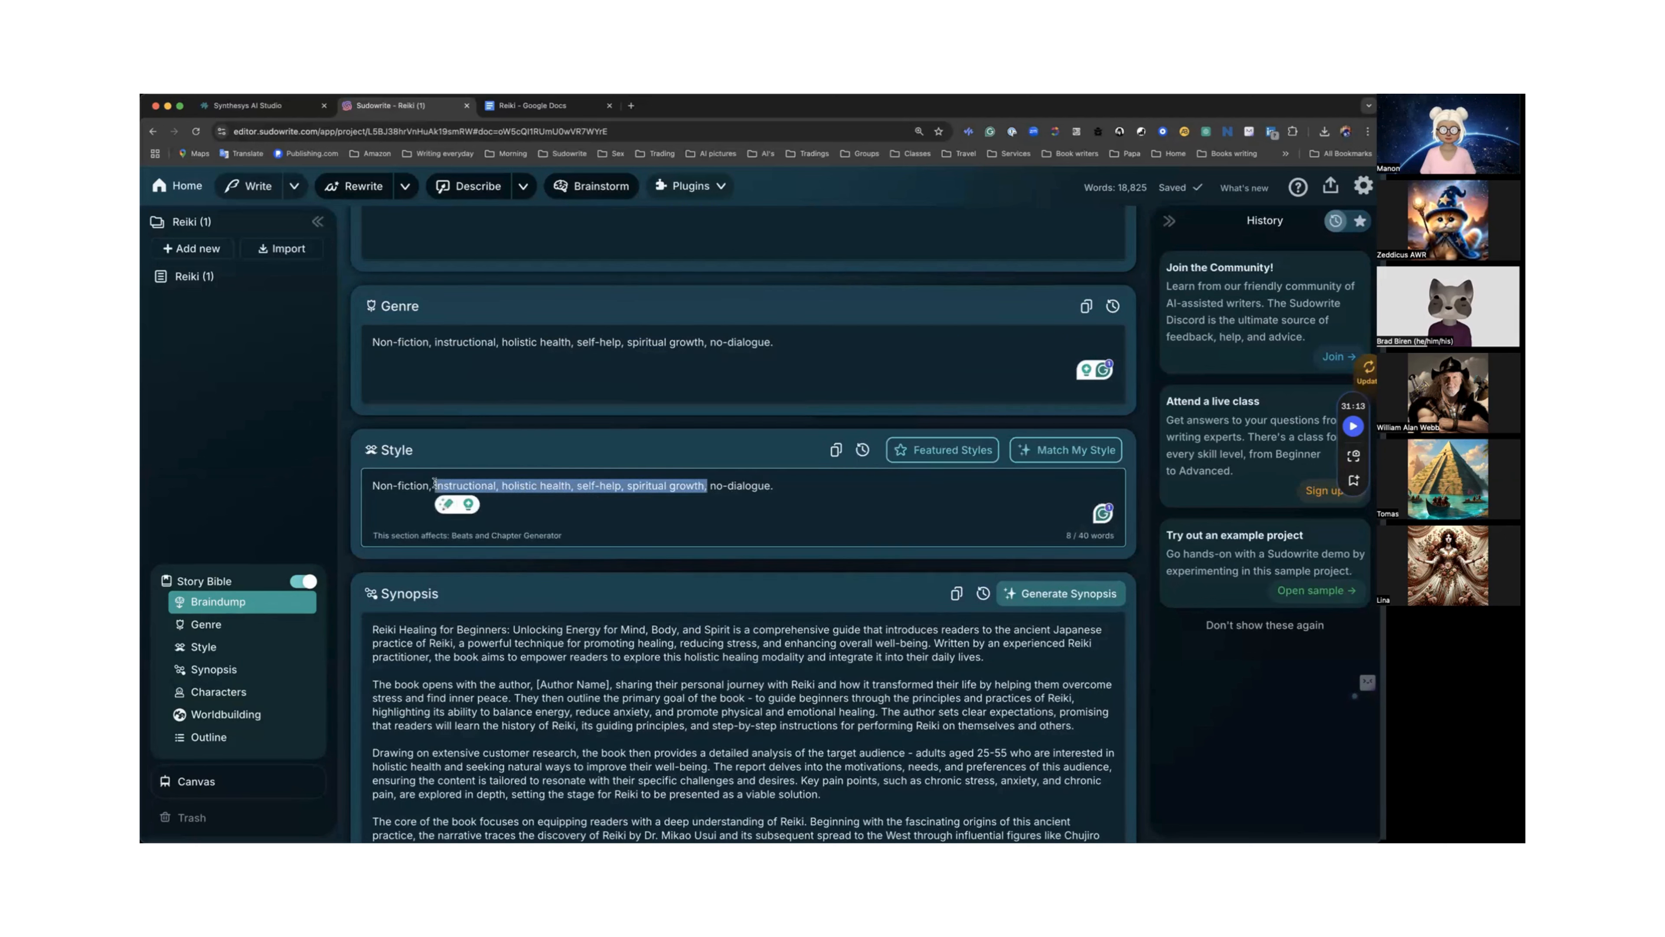
{"action": "key", "text": "BackSpace"}
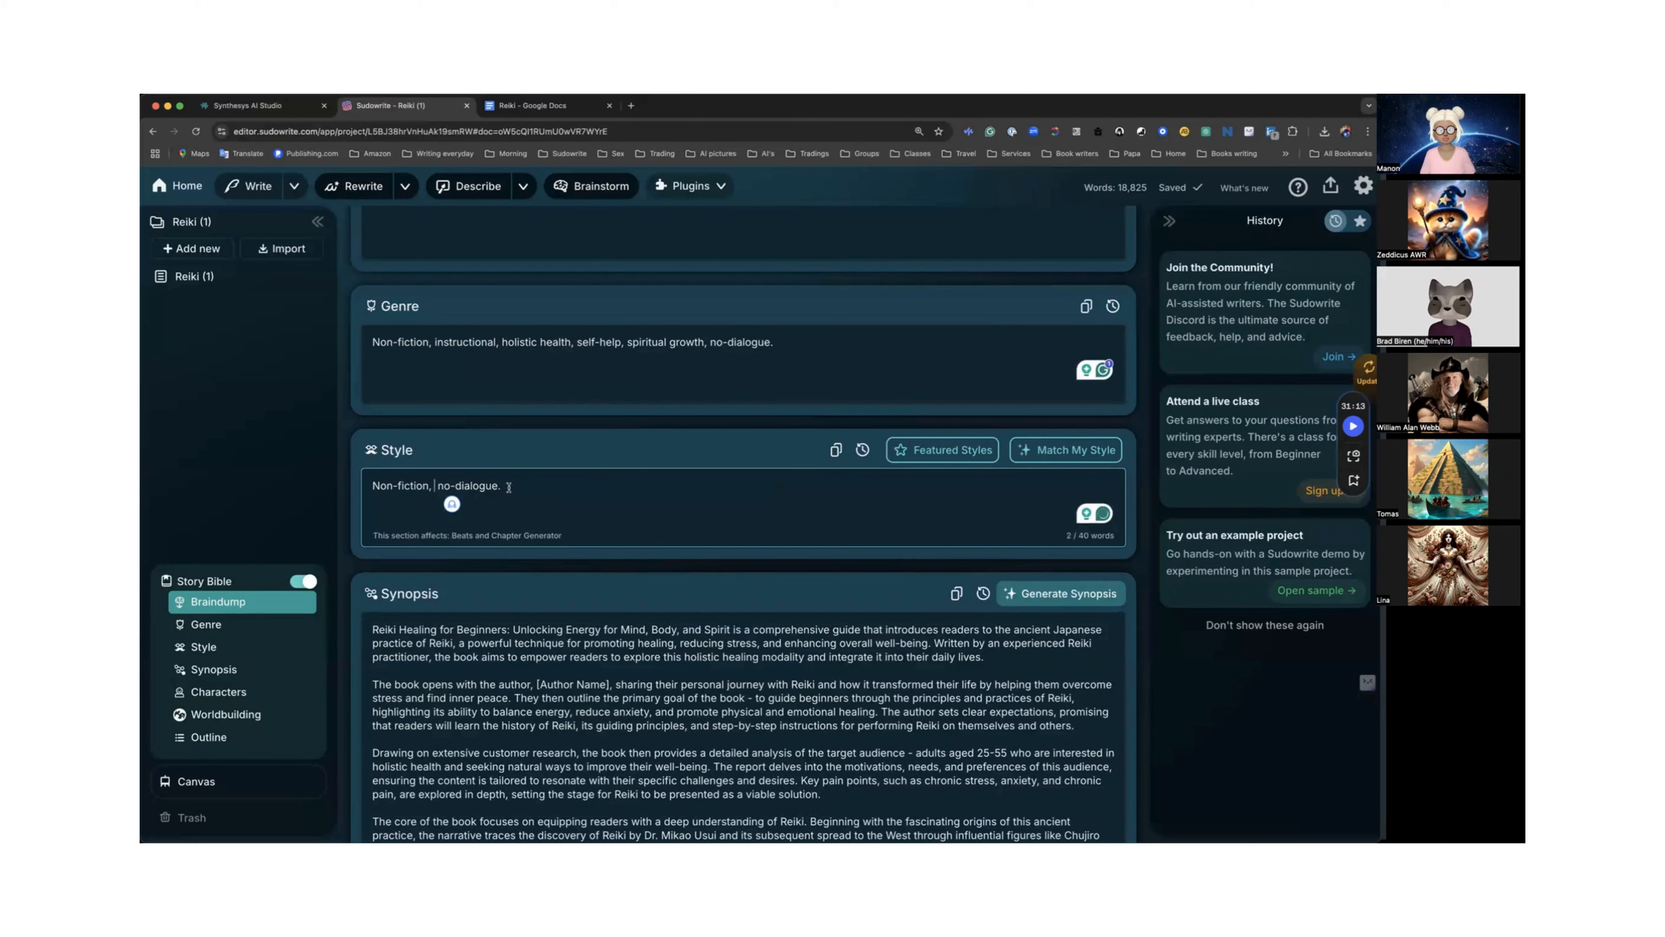
{"action": "key", "text": "BackSpace"}
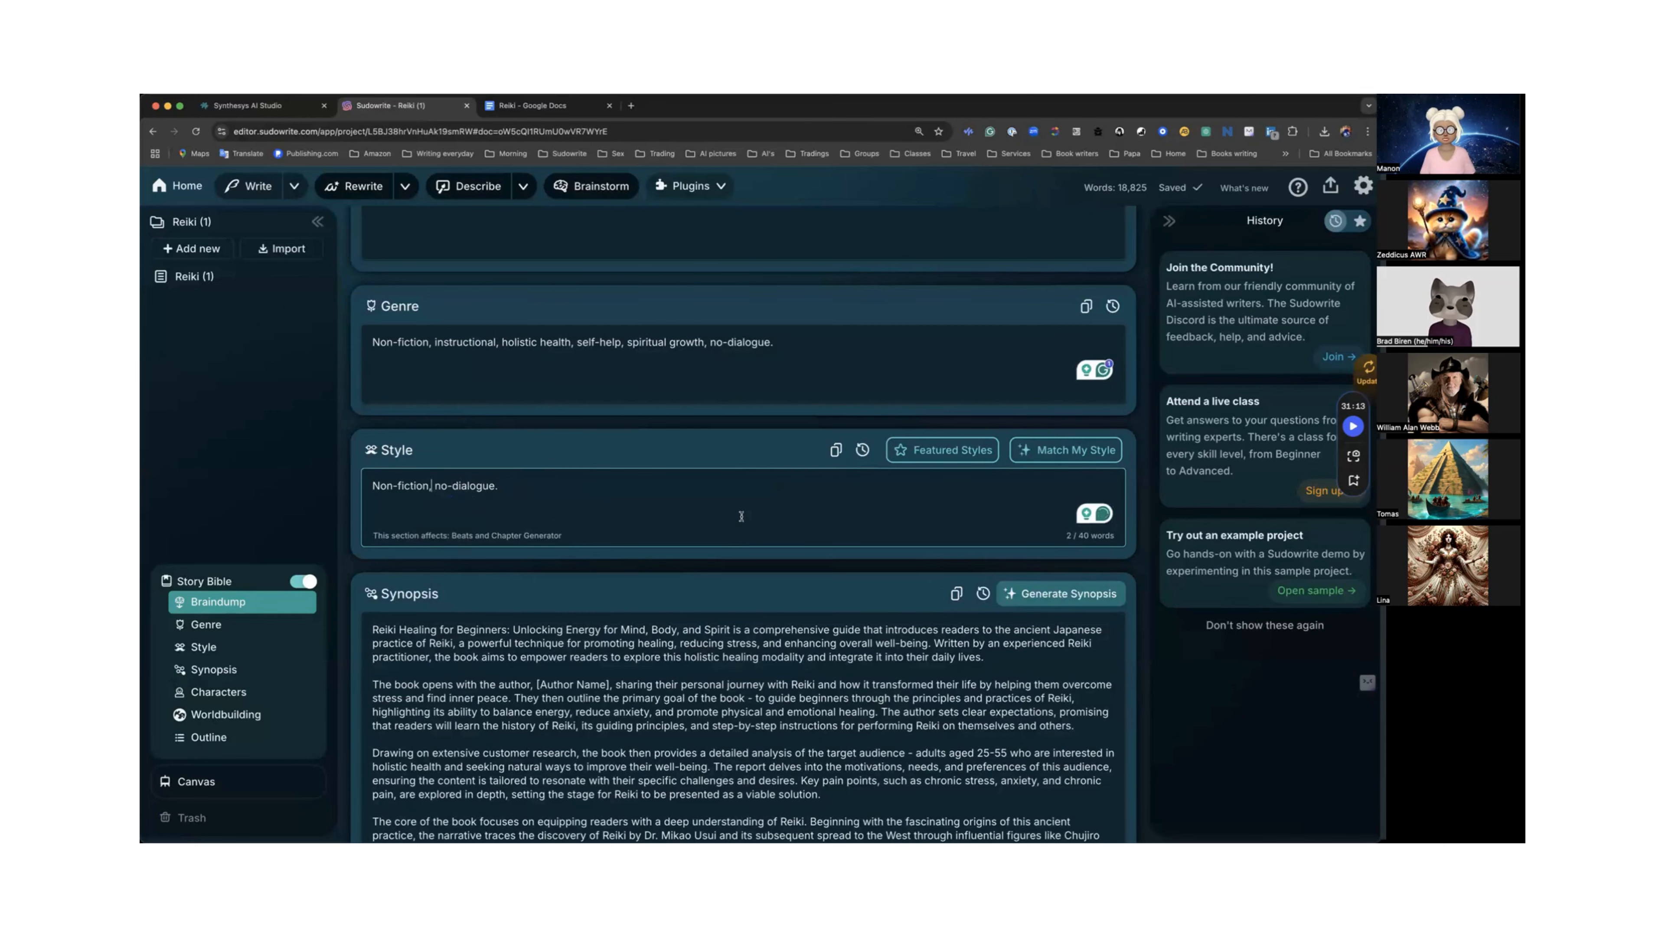
Scroll to the Characters section, collapse Dr. Mikao Usui's card and set that character to Never be used.
{"action": "scroll", "coordinate": [741, 516], "scroll_direction": "down", "scroll_amount": 2}
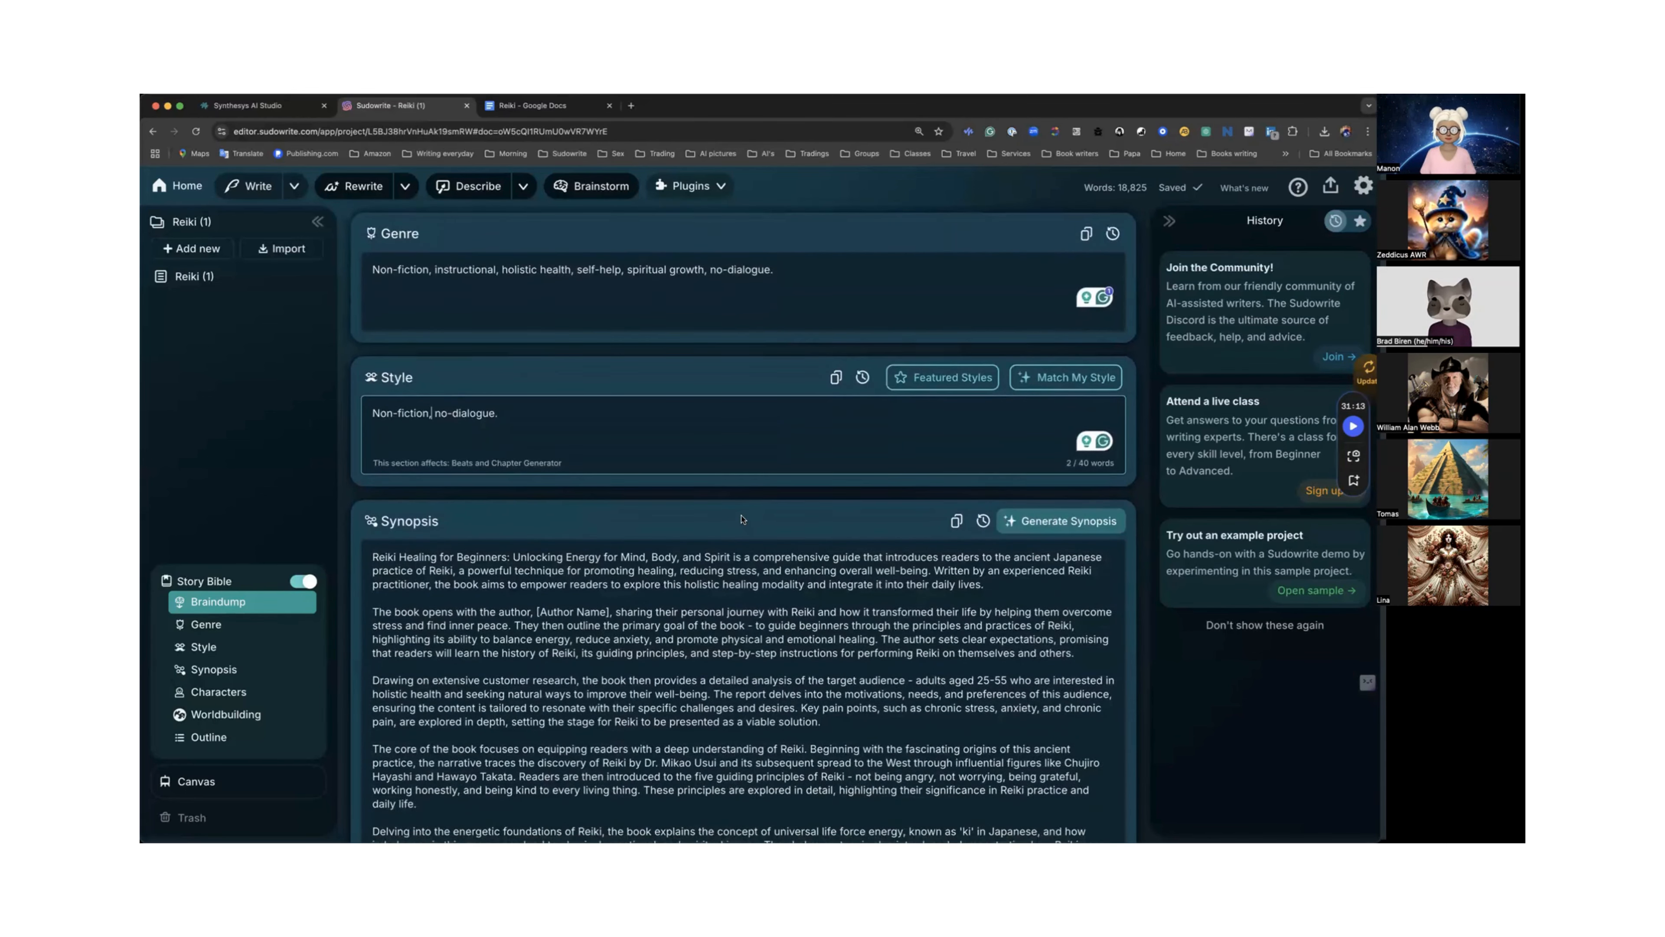
{"action": "scroll", "coordinate": [741, 515], "scroll_direction": "down", "scroll_amount": 3}
{"action": "scroll", "coordinate": [741, 516], "scroll_direction": "down", "scroll_amount": 3}
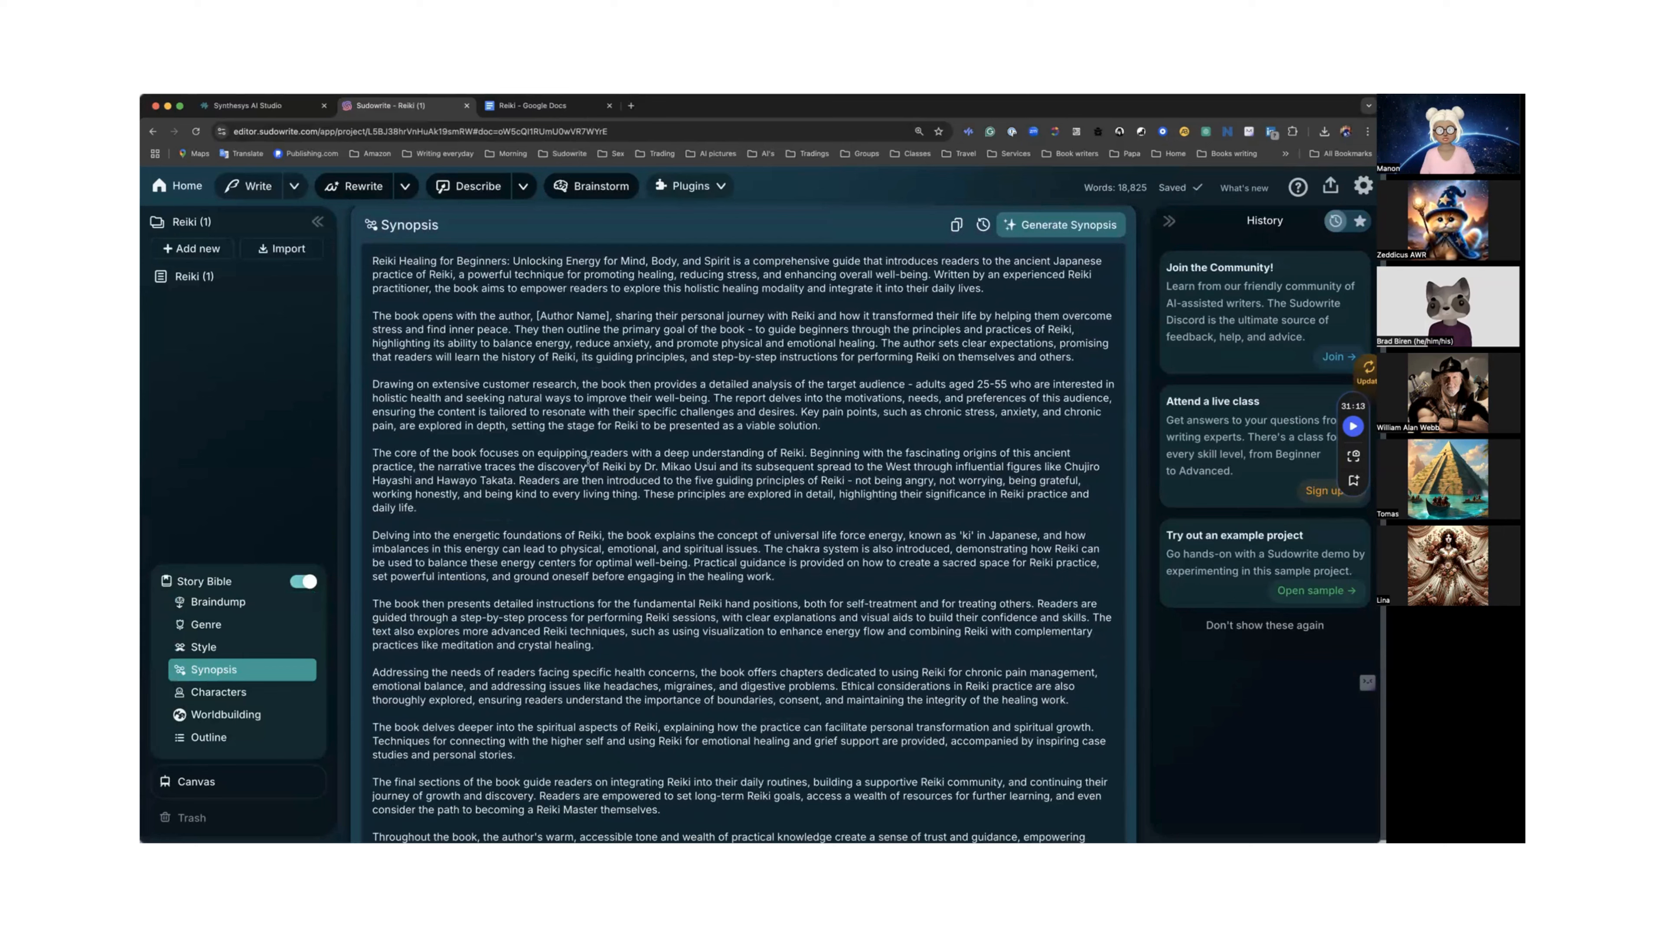
{"action": "scroll", "coordinate": [588, 460], "scroll_direction": "down", "scroll_amount": 4}
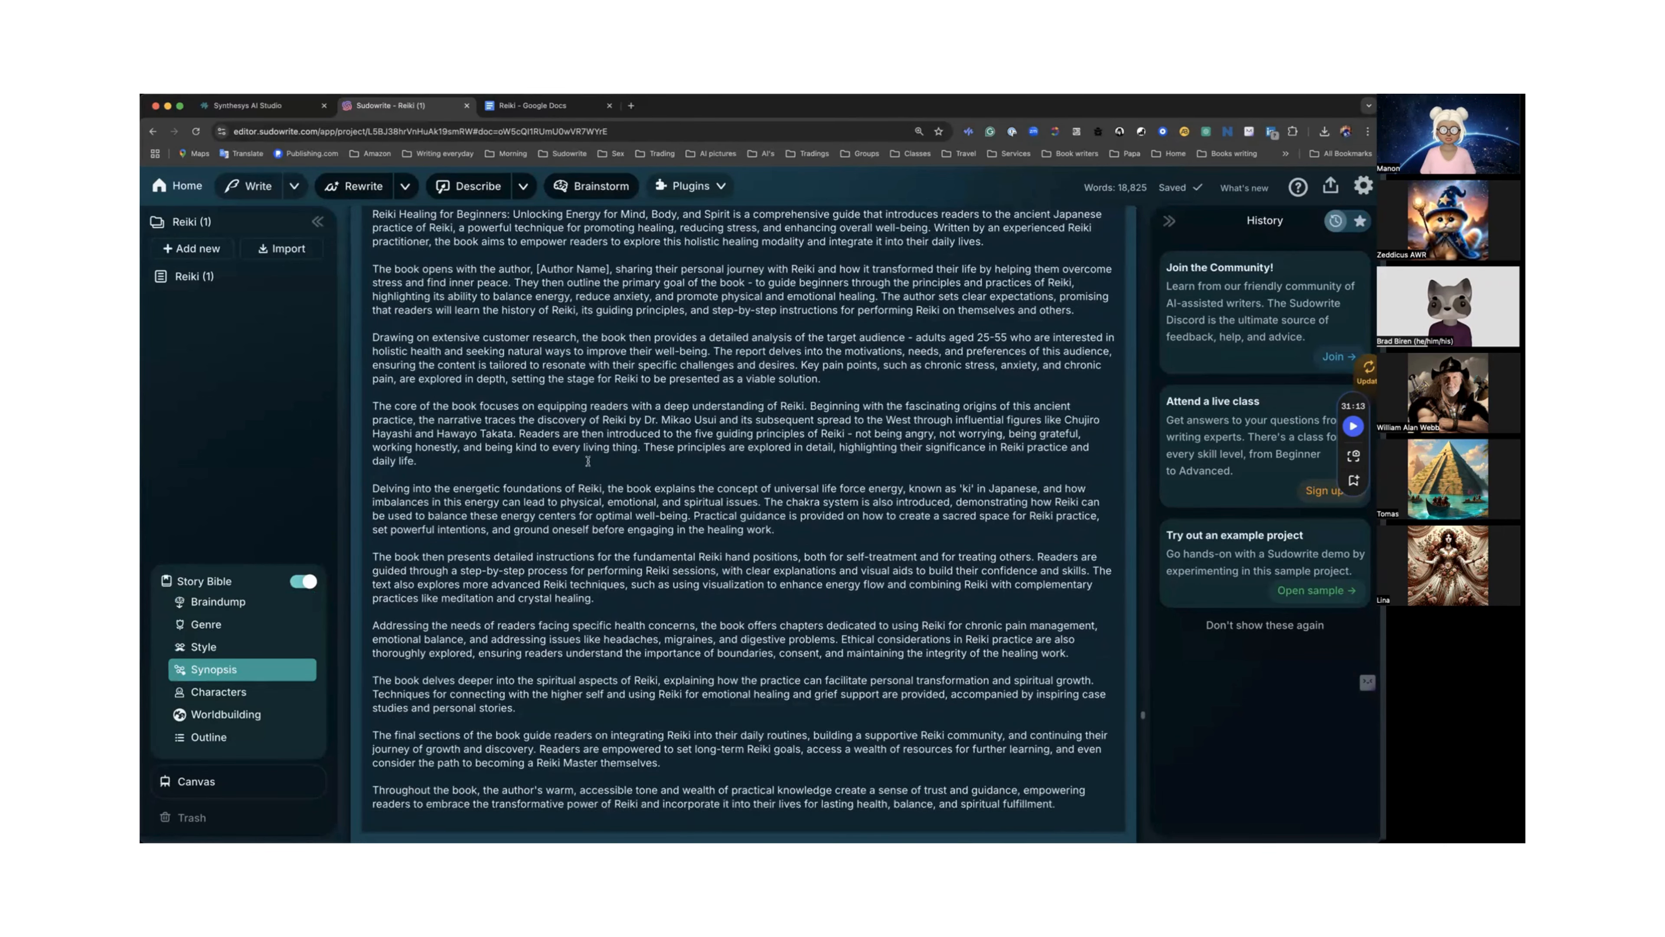
{"action": "scroll", "coordinate": [588, 461], "scroll_direction": "down", "scroll_amount": 6}
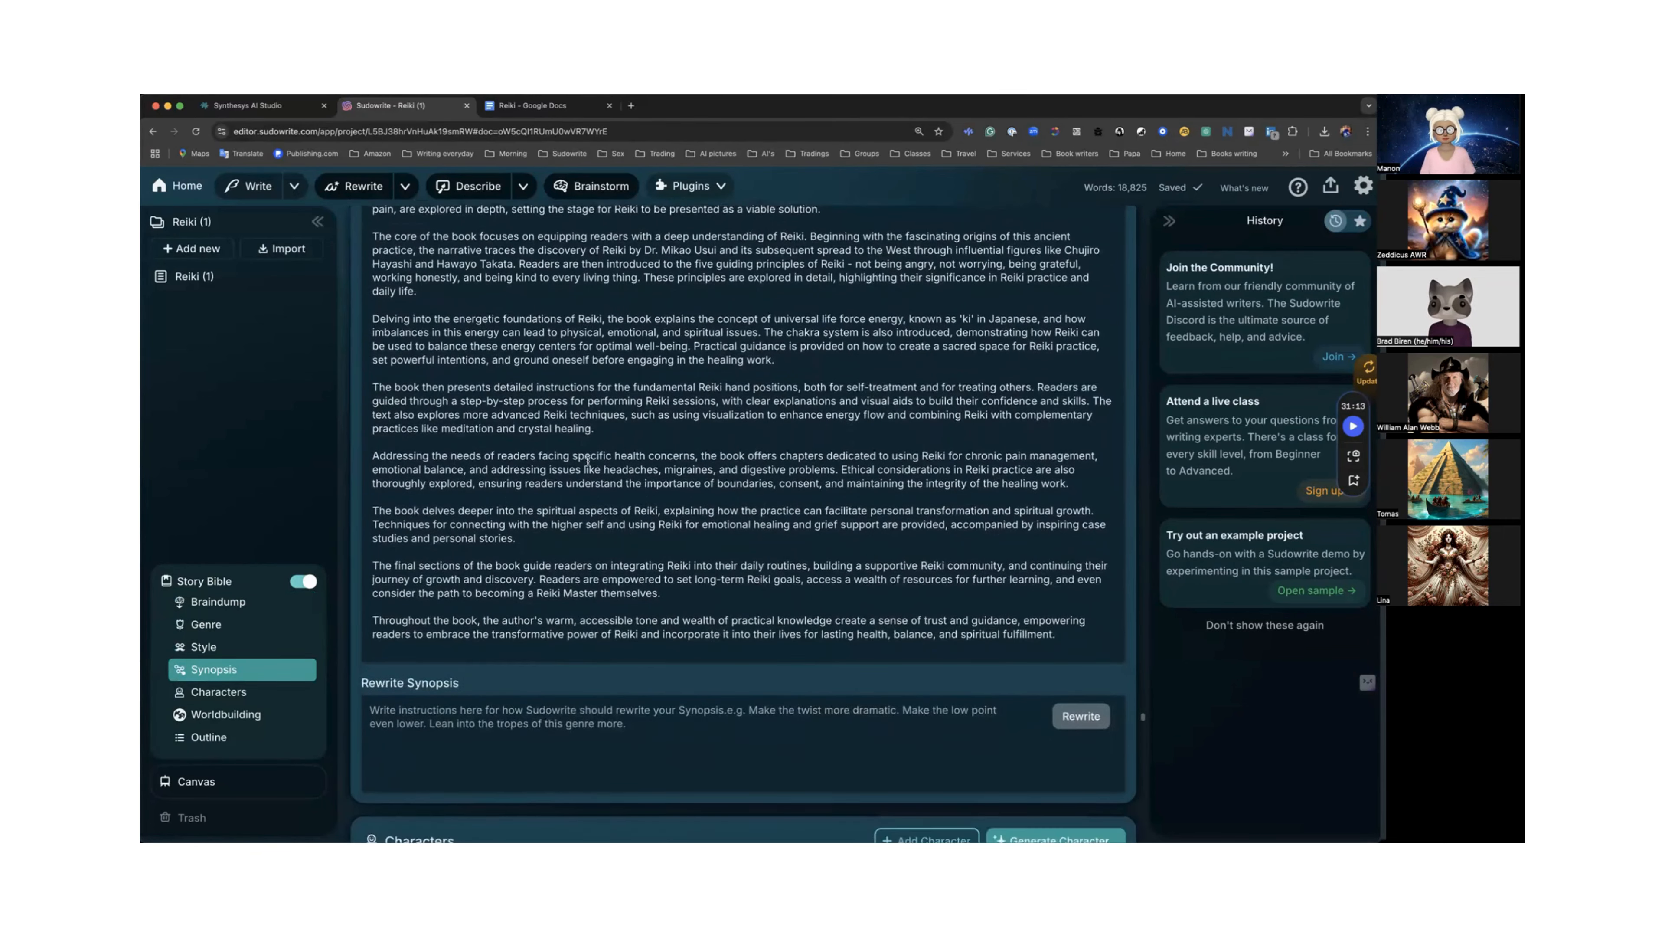
{"action": "scroll", "coordinate": [588, 461], "scroll_direction": "down", "scroll_amount": 10}
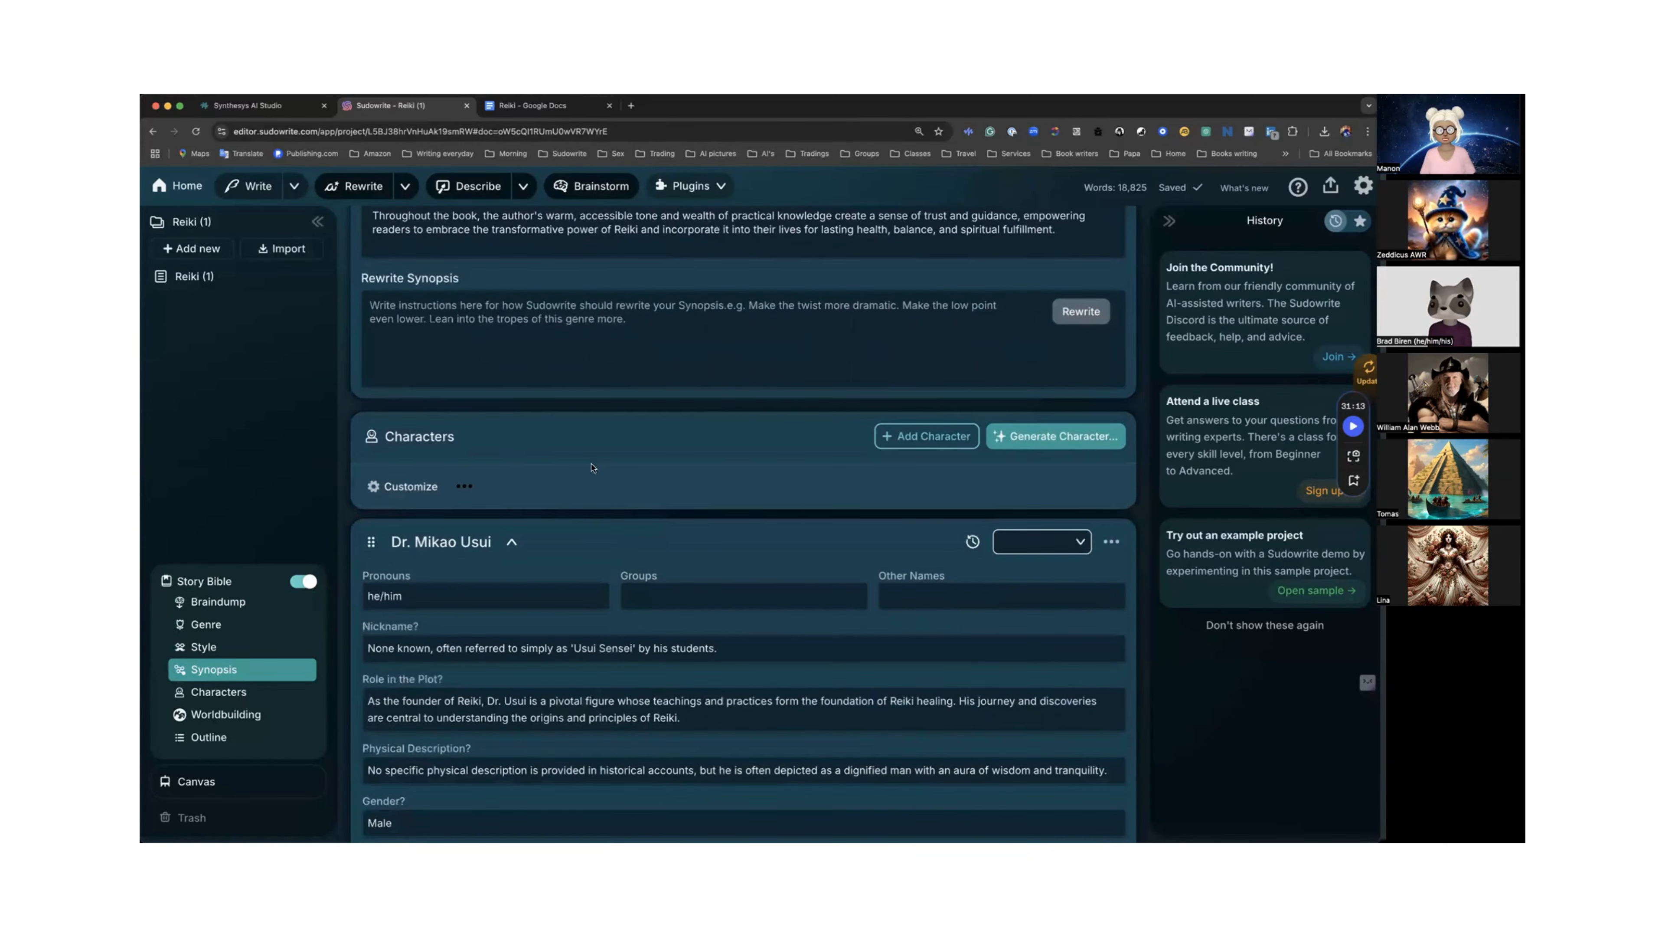
{"action": "scroll", "coordinate": [592, 467], "scroll_direction": "down", "scroll_amount": 4}
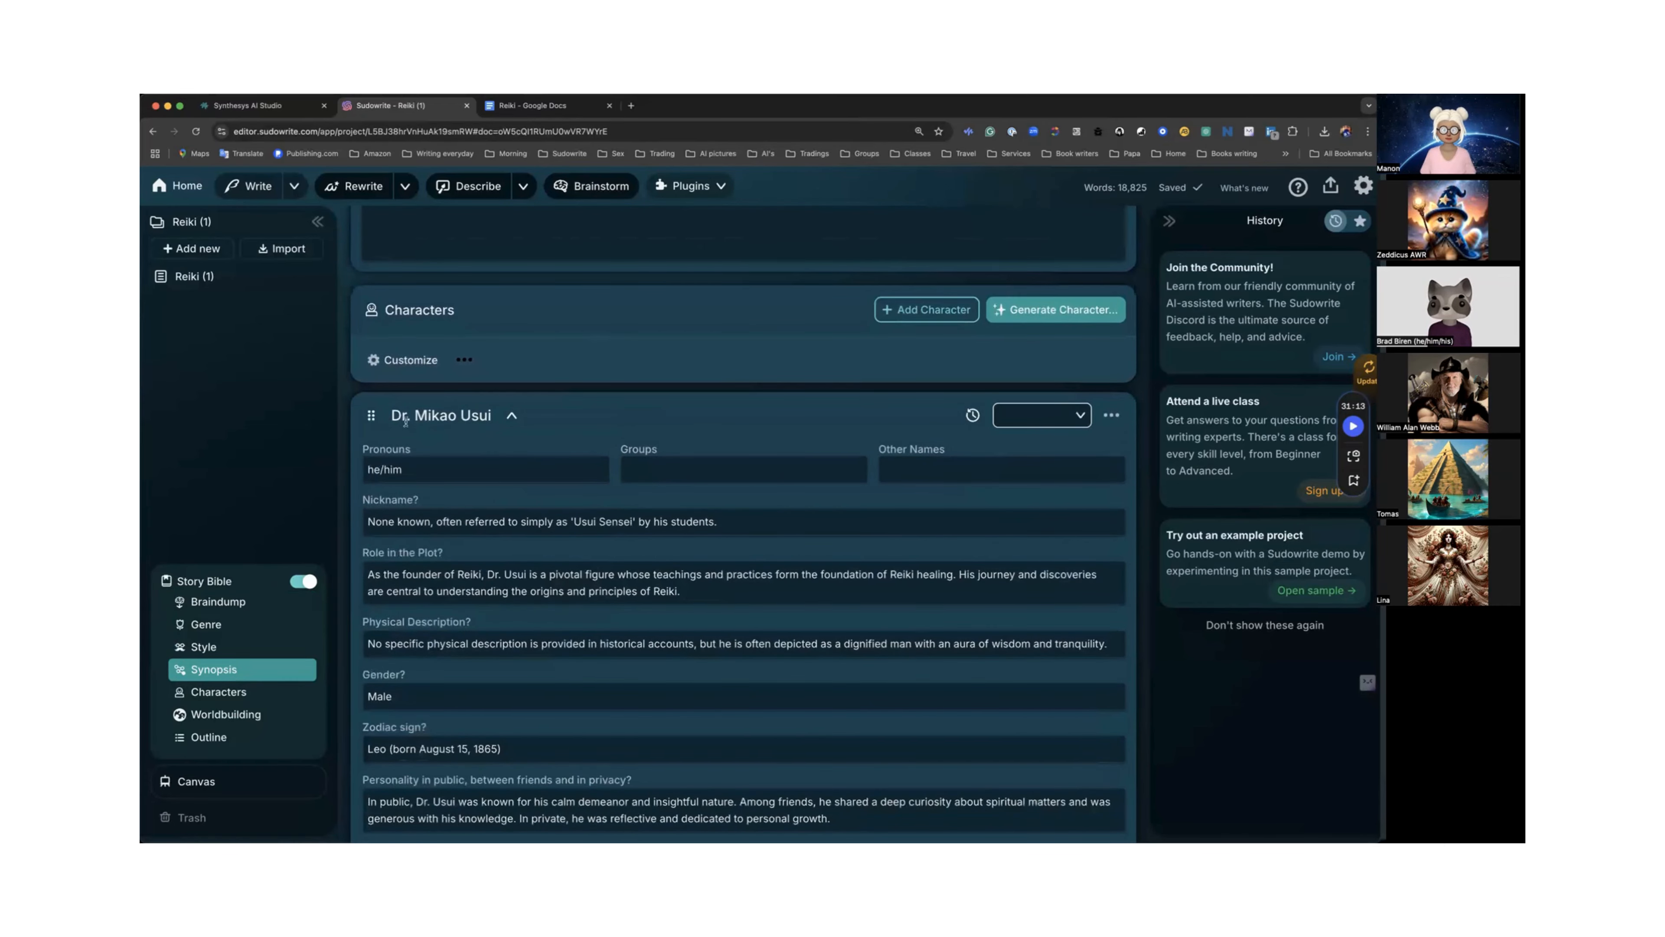
{"action": "left_click", "coordinate": [511, 416]}
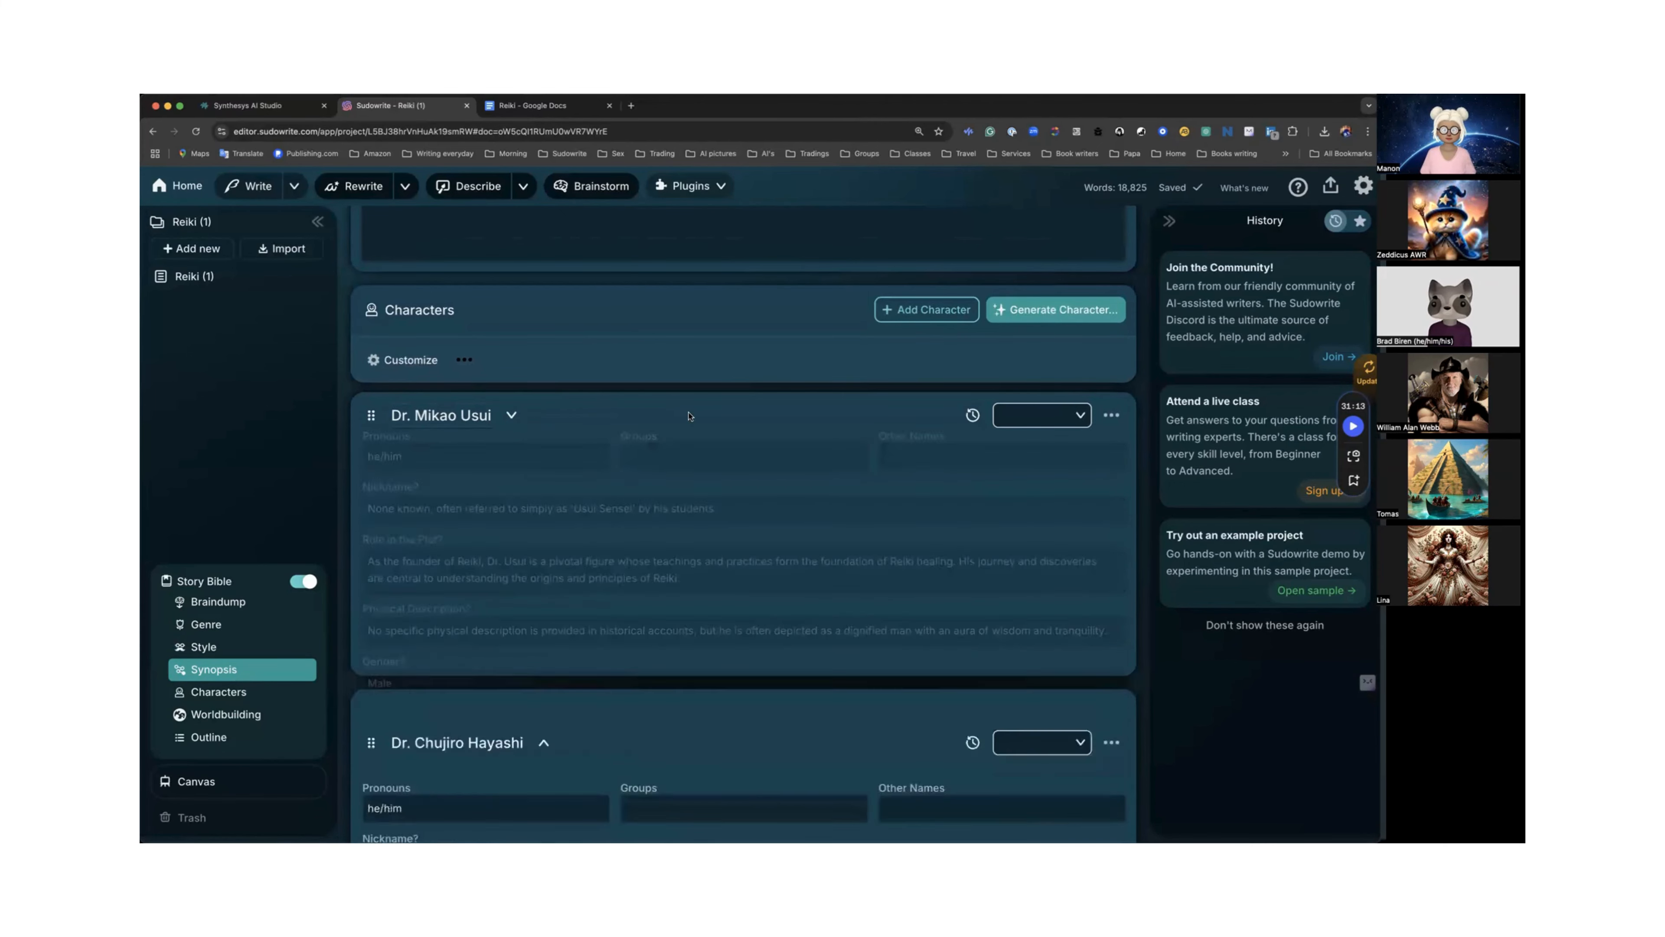
{"action": "left_click", "coordinate": [1112, 415]}
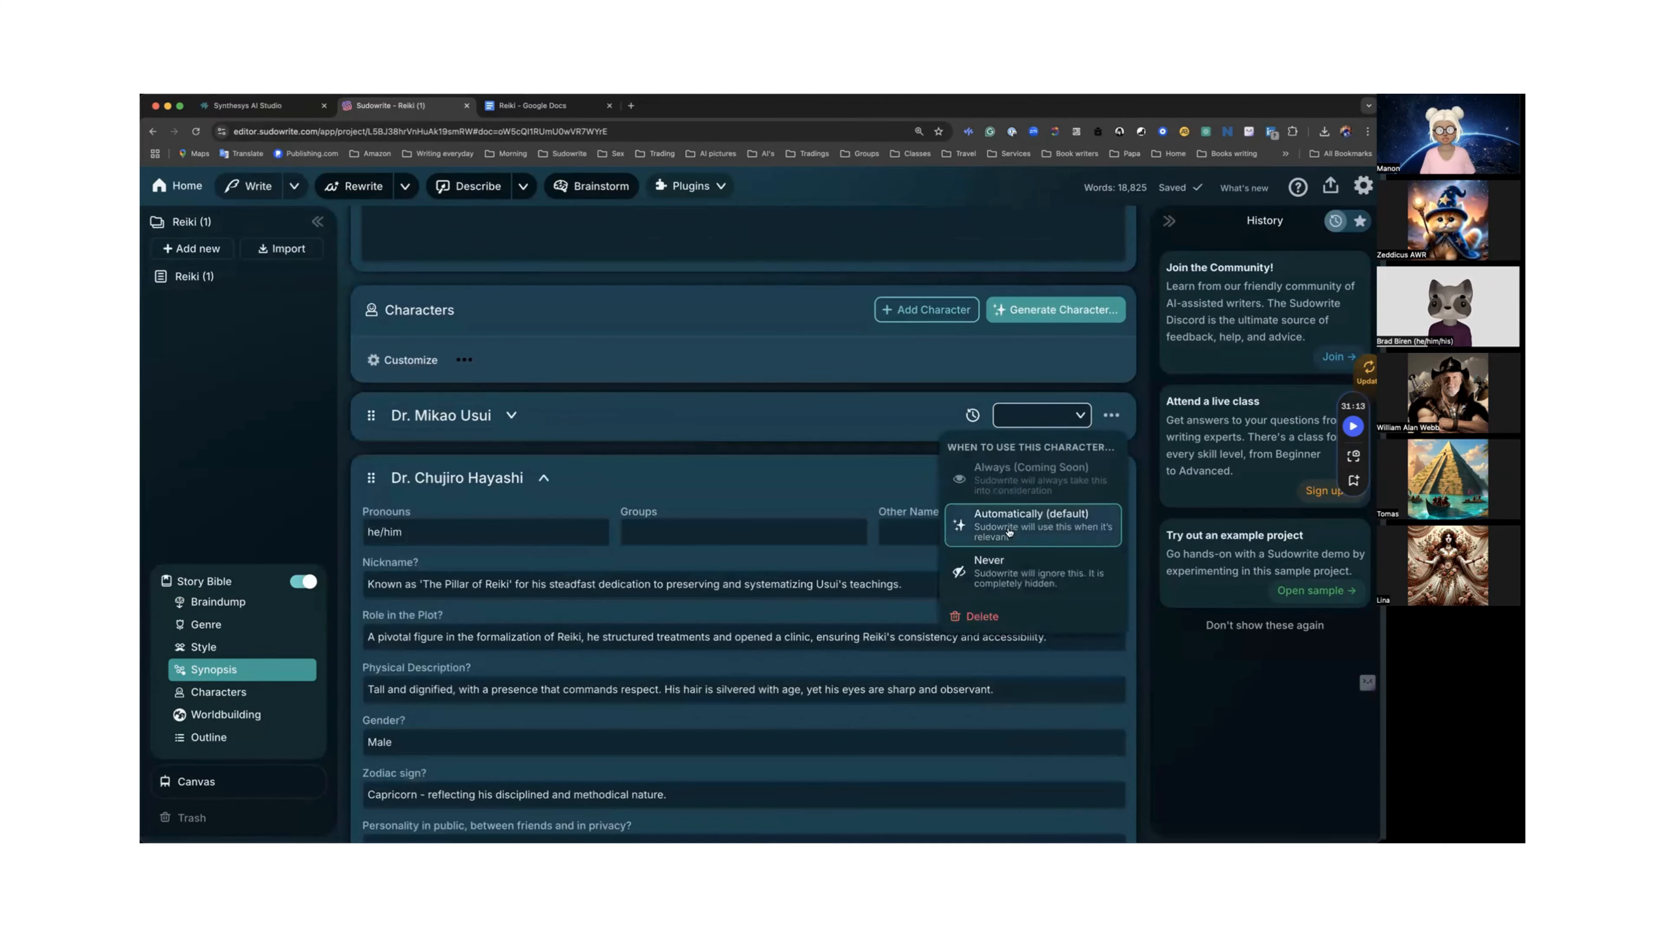
{"action": "left_click", "coordinate": [995, 574]}
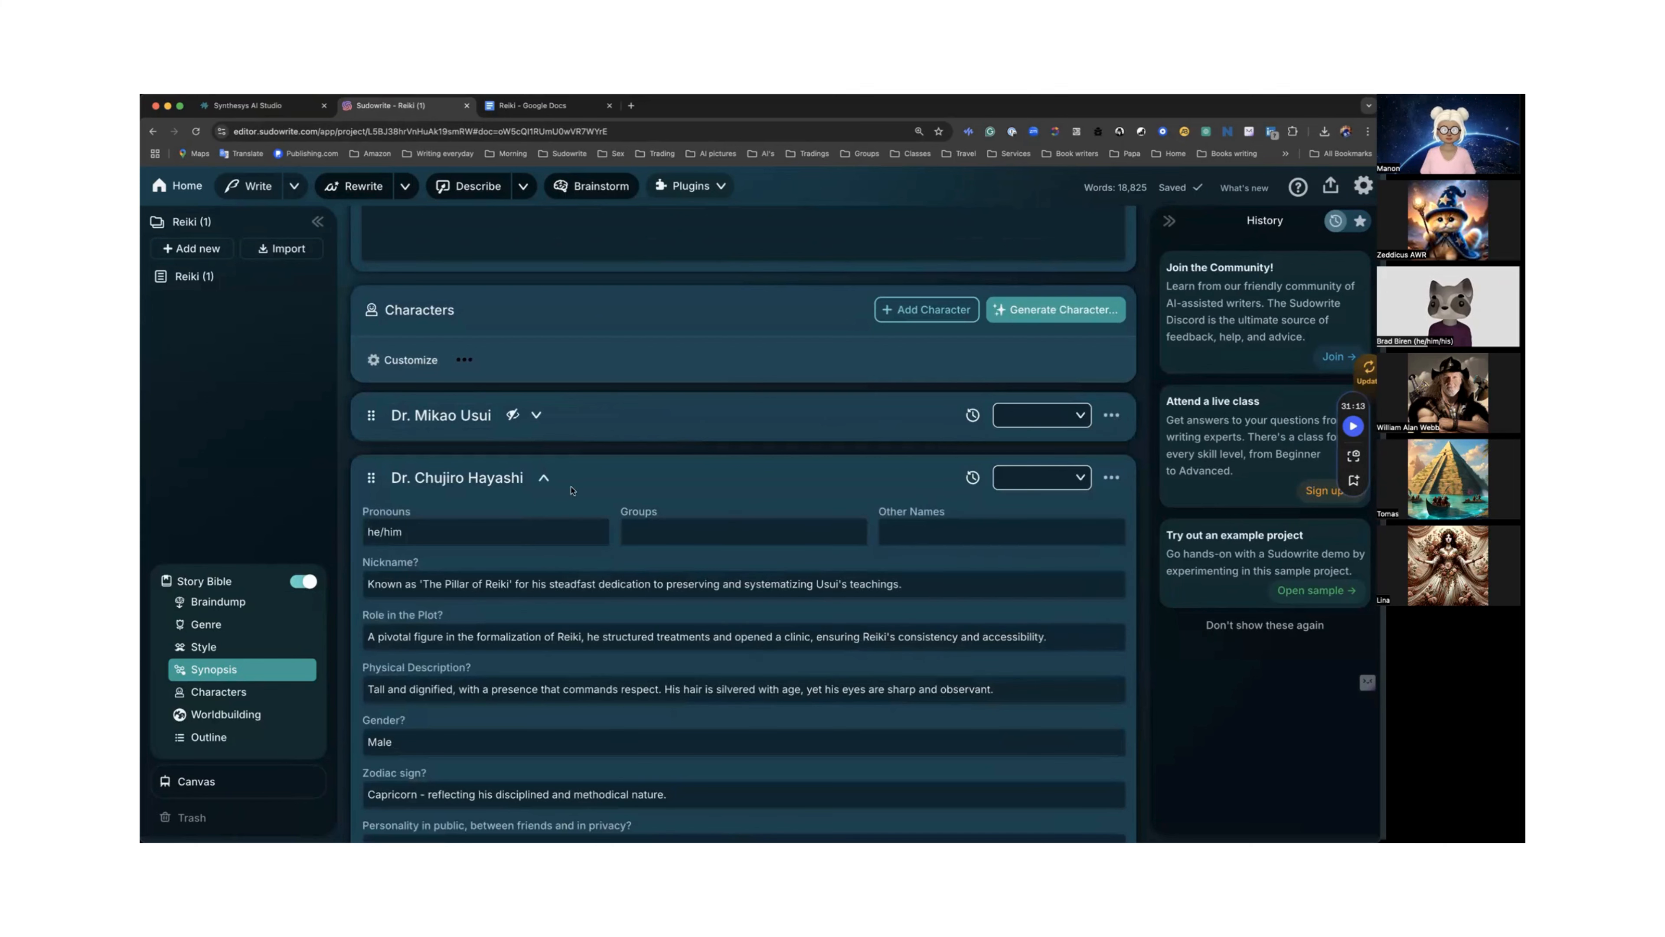
Collapse Dr. Chujiro Hayashi's and Mrs. Hawayo Takata's cards and set both characters to Never be used.
{"action": "left_click", "coordinate": [543, 477]}
{"action": "left_click", "coordinate": [1111, 478]}
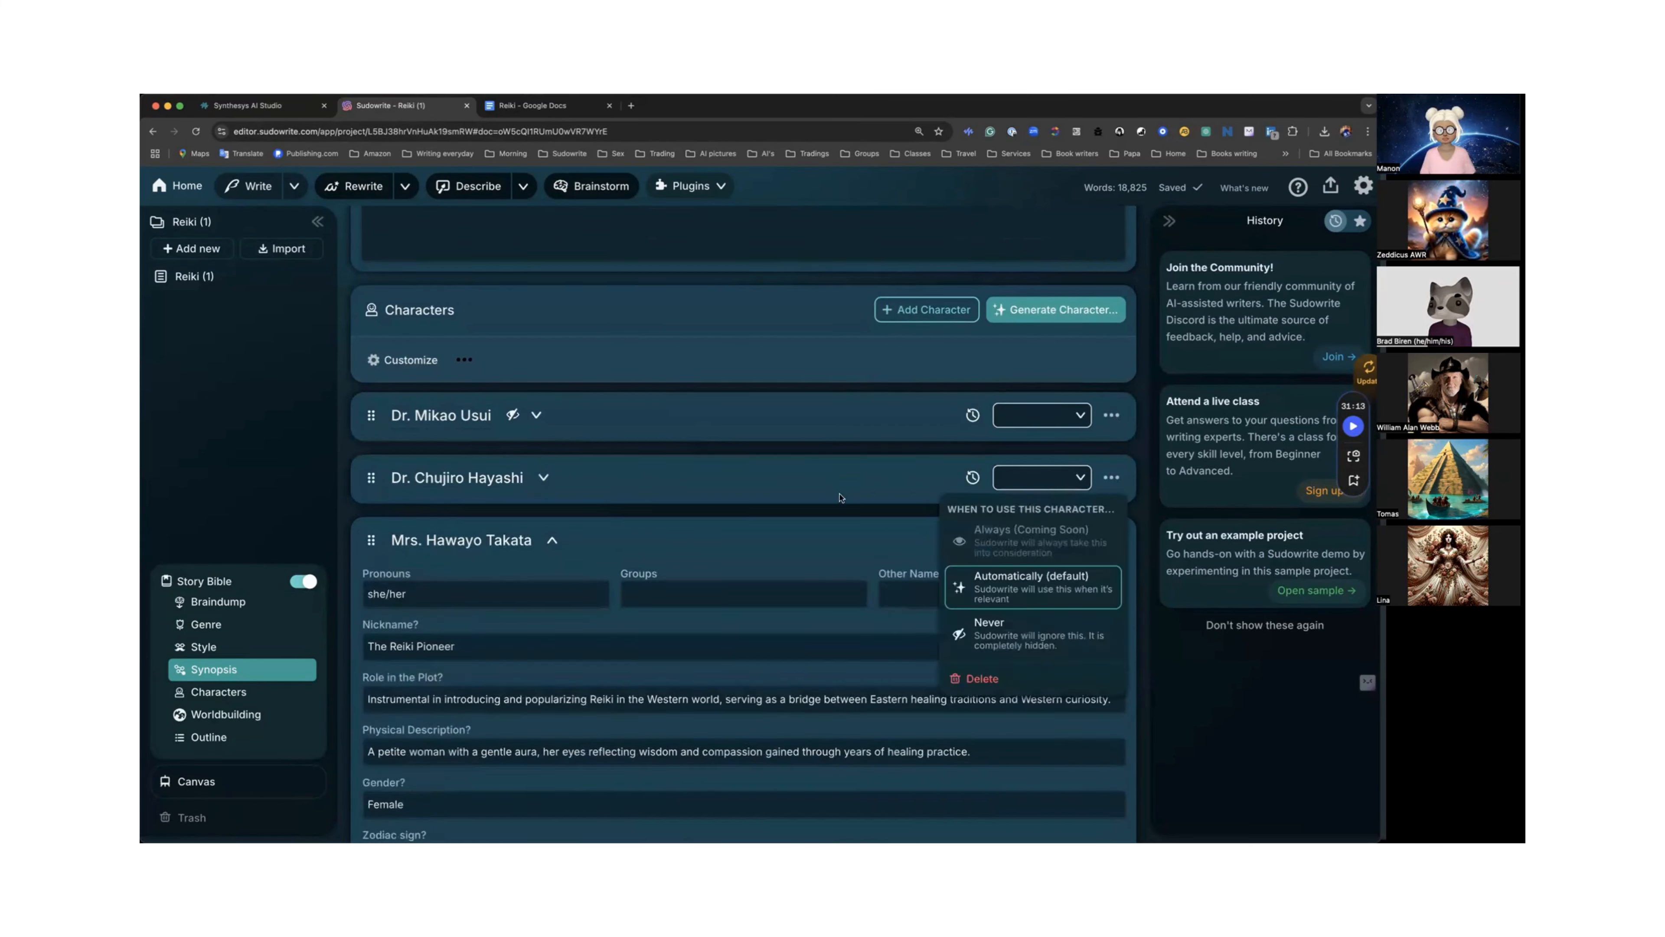
{"action": "left_click", "coordinate": [996, 634]}
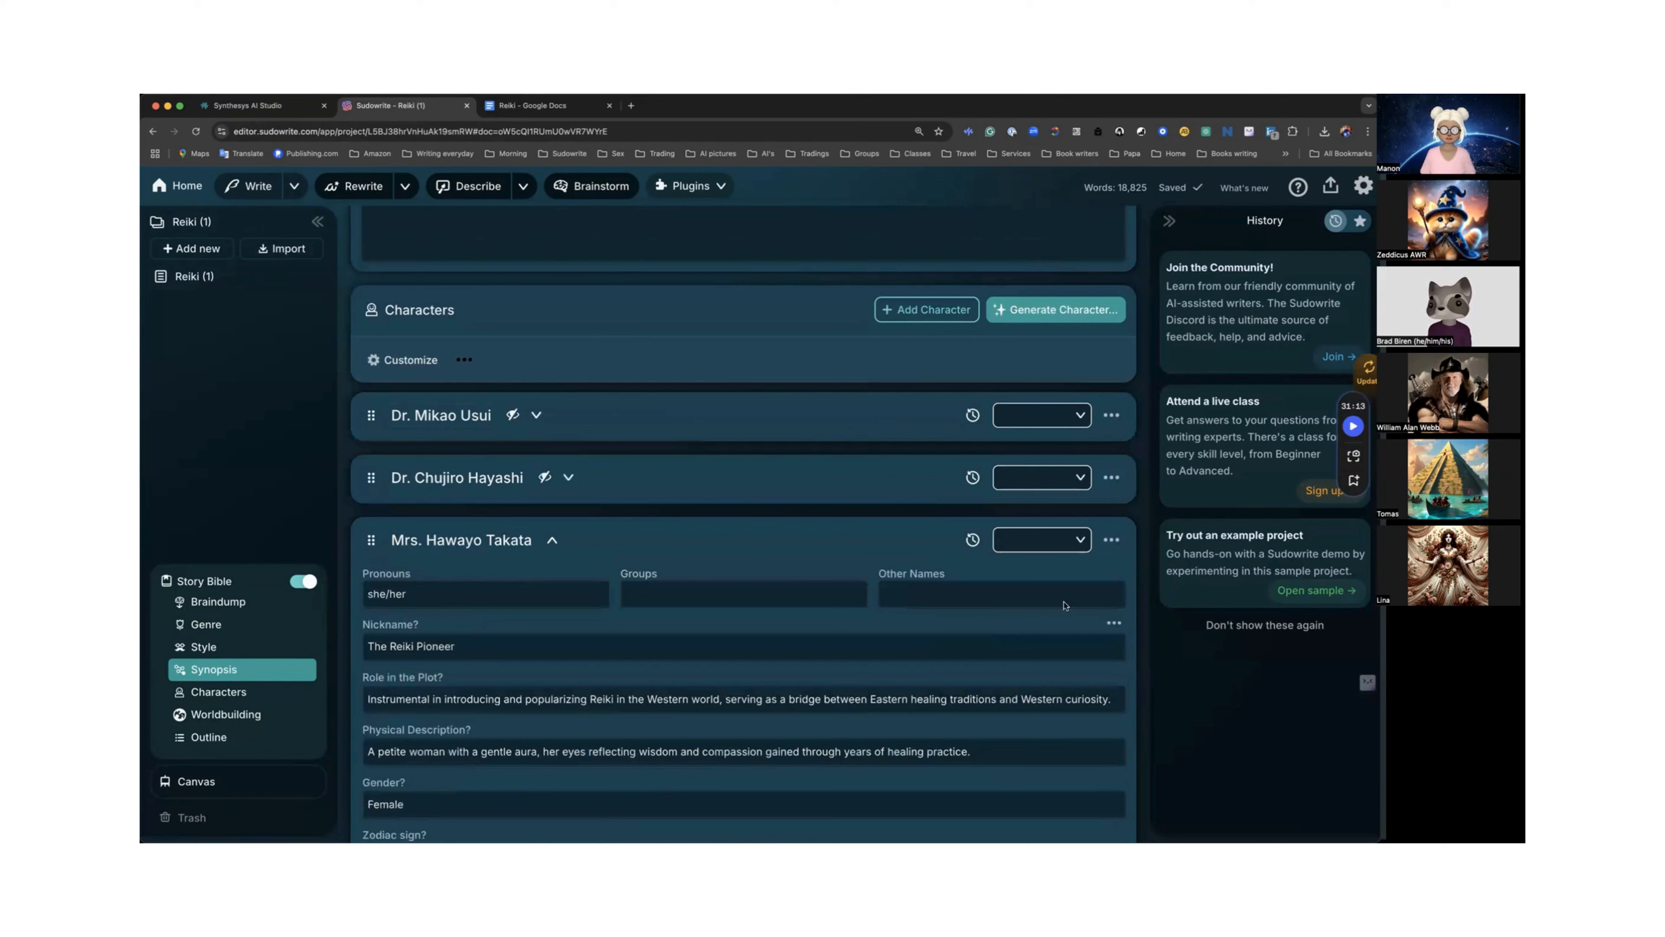
{"action": "left_click", "coordinate": [1109, 541]}
{"action": "left_click", "coordinate": [996, 697]}
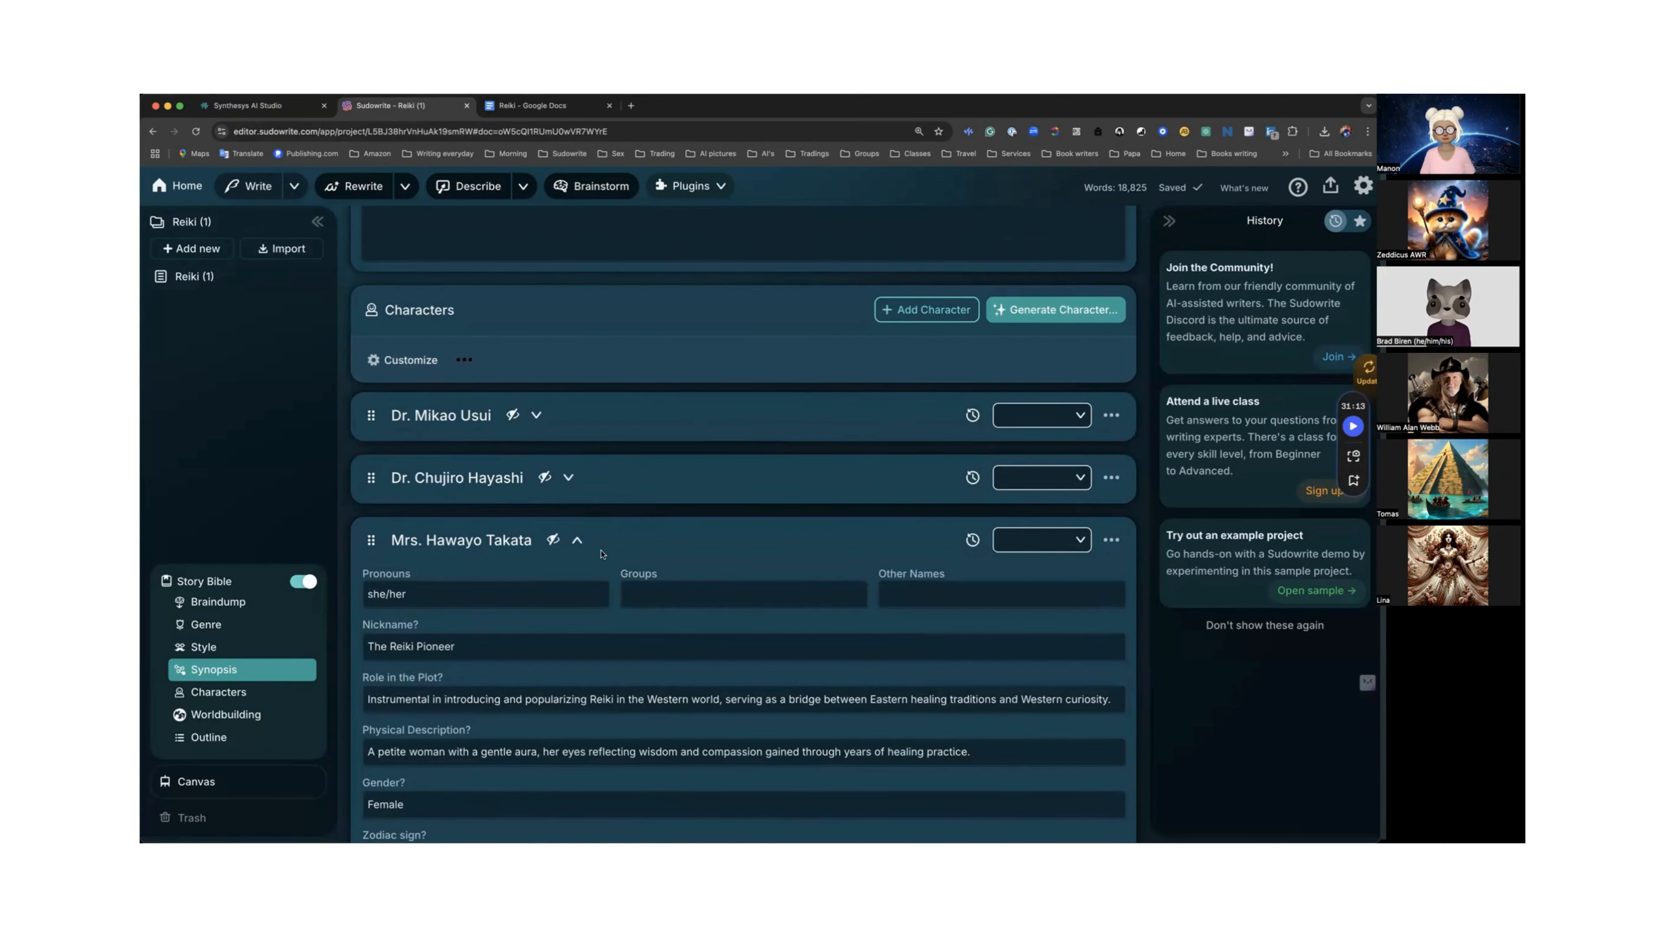
{"action": "left_click", "coordinate": [577, 540]}
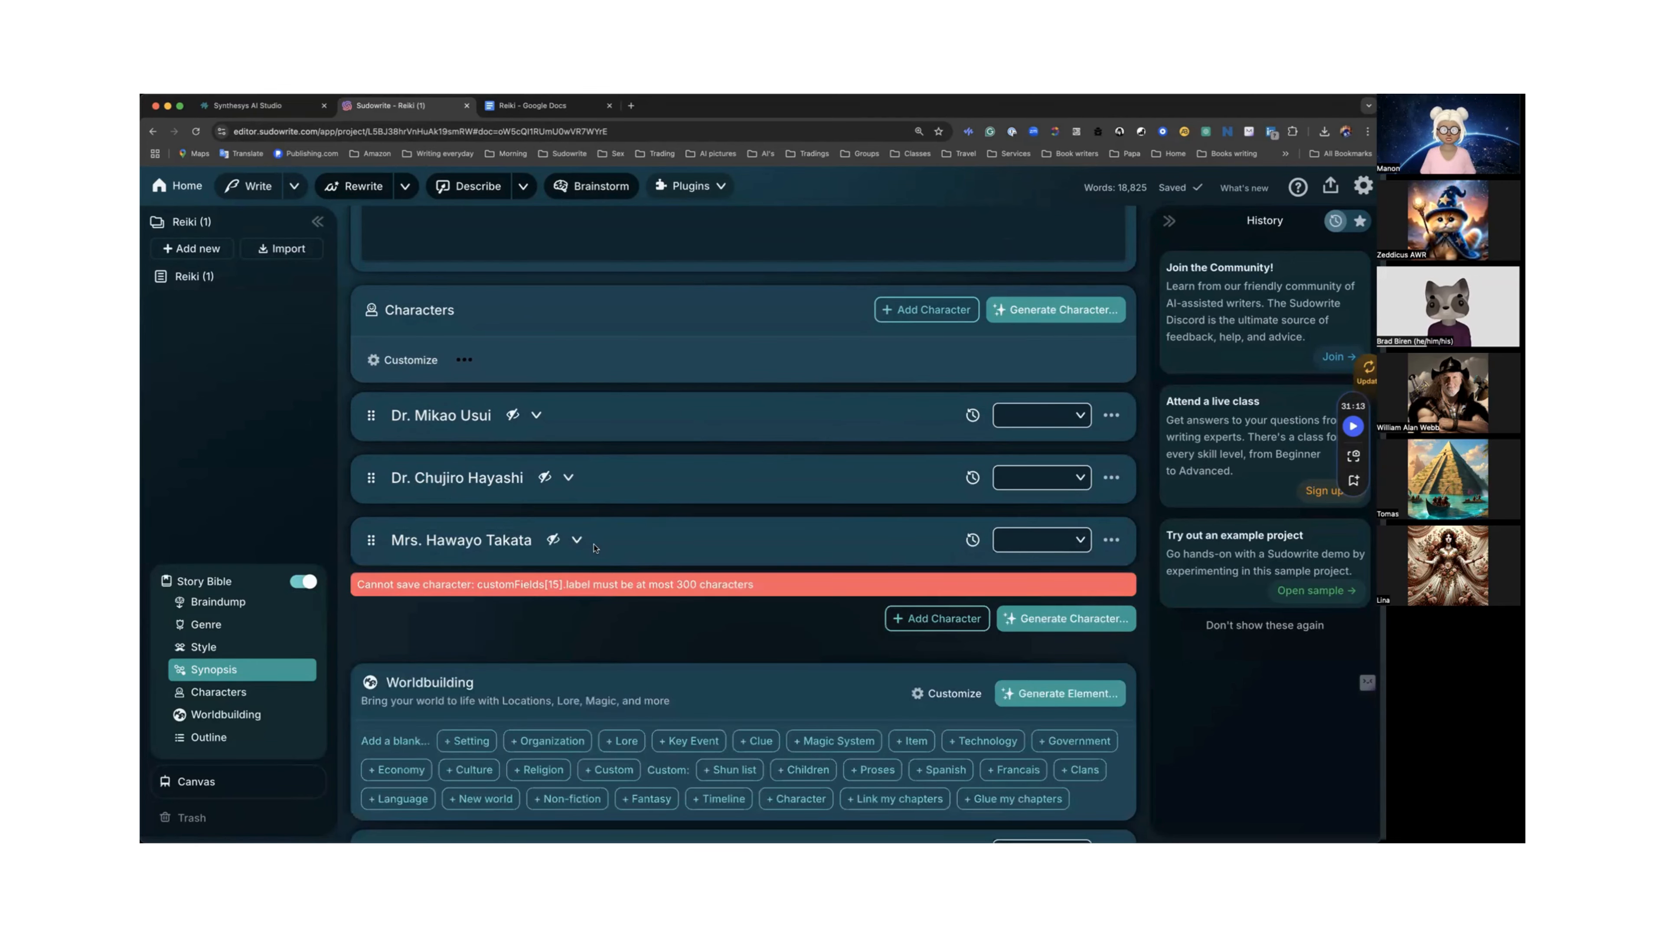
Scroll through the Worldbuilding entries of the Reiki project to review them.
{"action": "scroll", "coordinate": [594, 548], "scroll_direction": "down", "scroll_amount": 6}
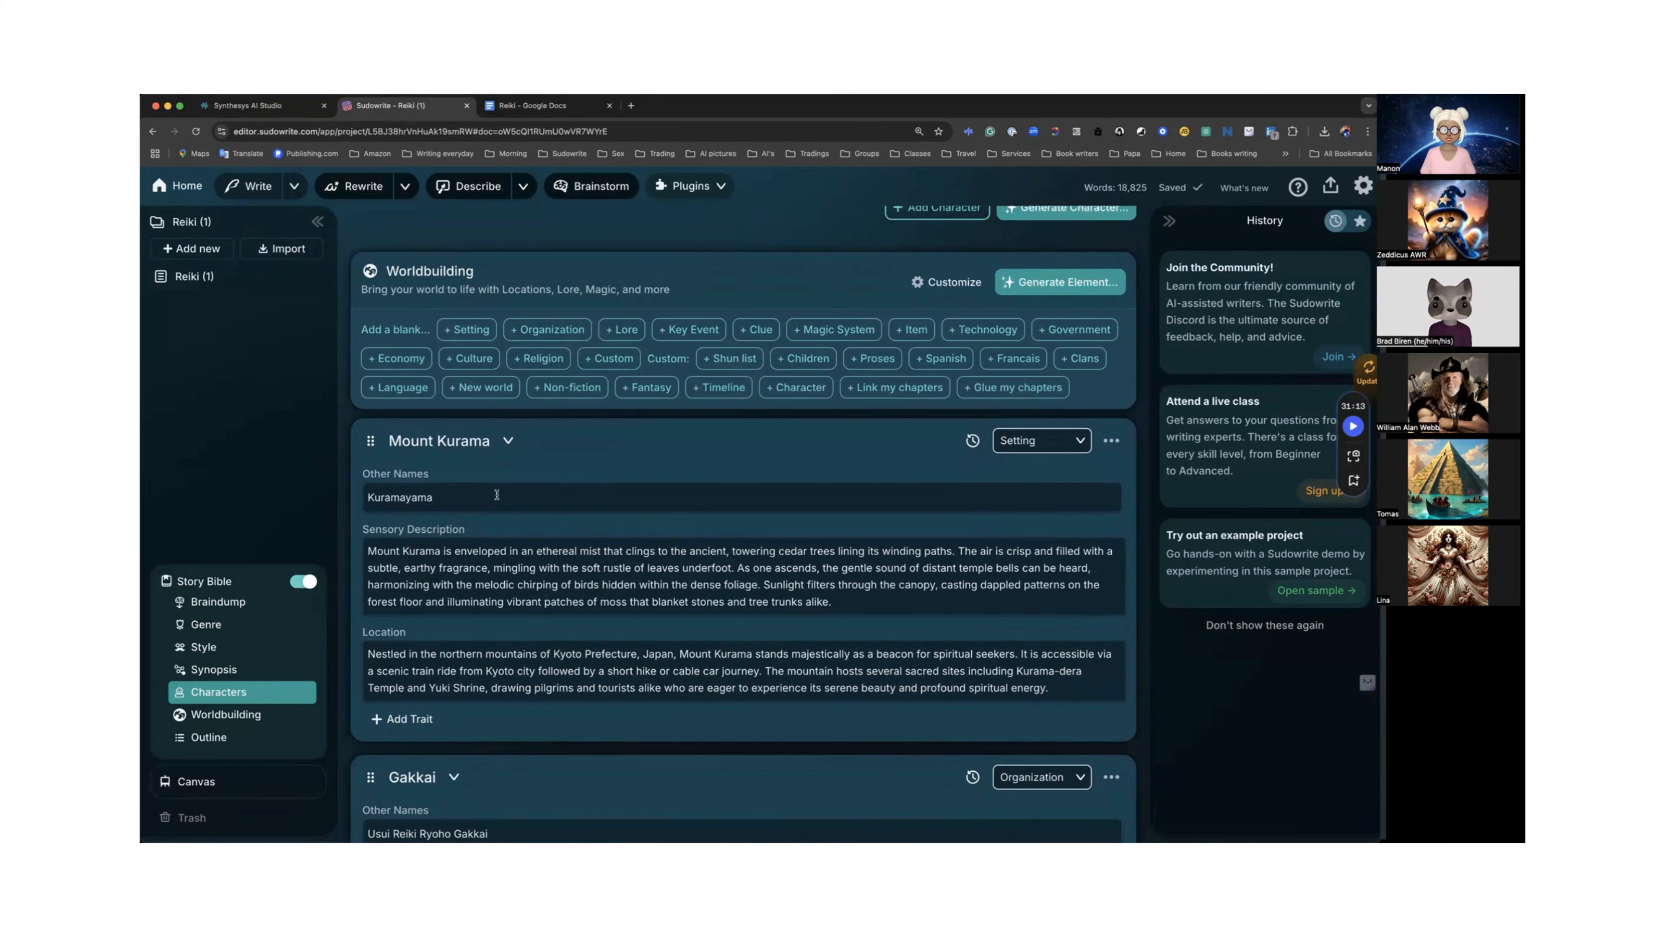
{"action": "scroll", "coordinate": [502, 518], "scroll_direction": "down", "scroll_amount": 5}
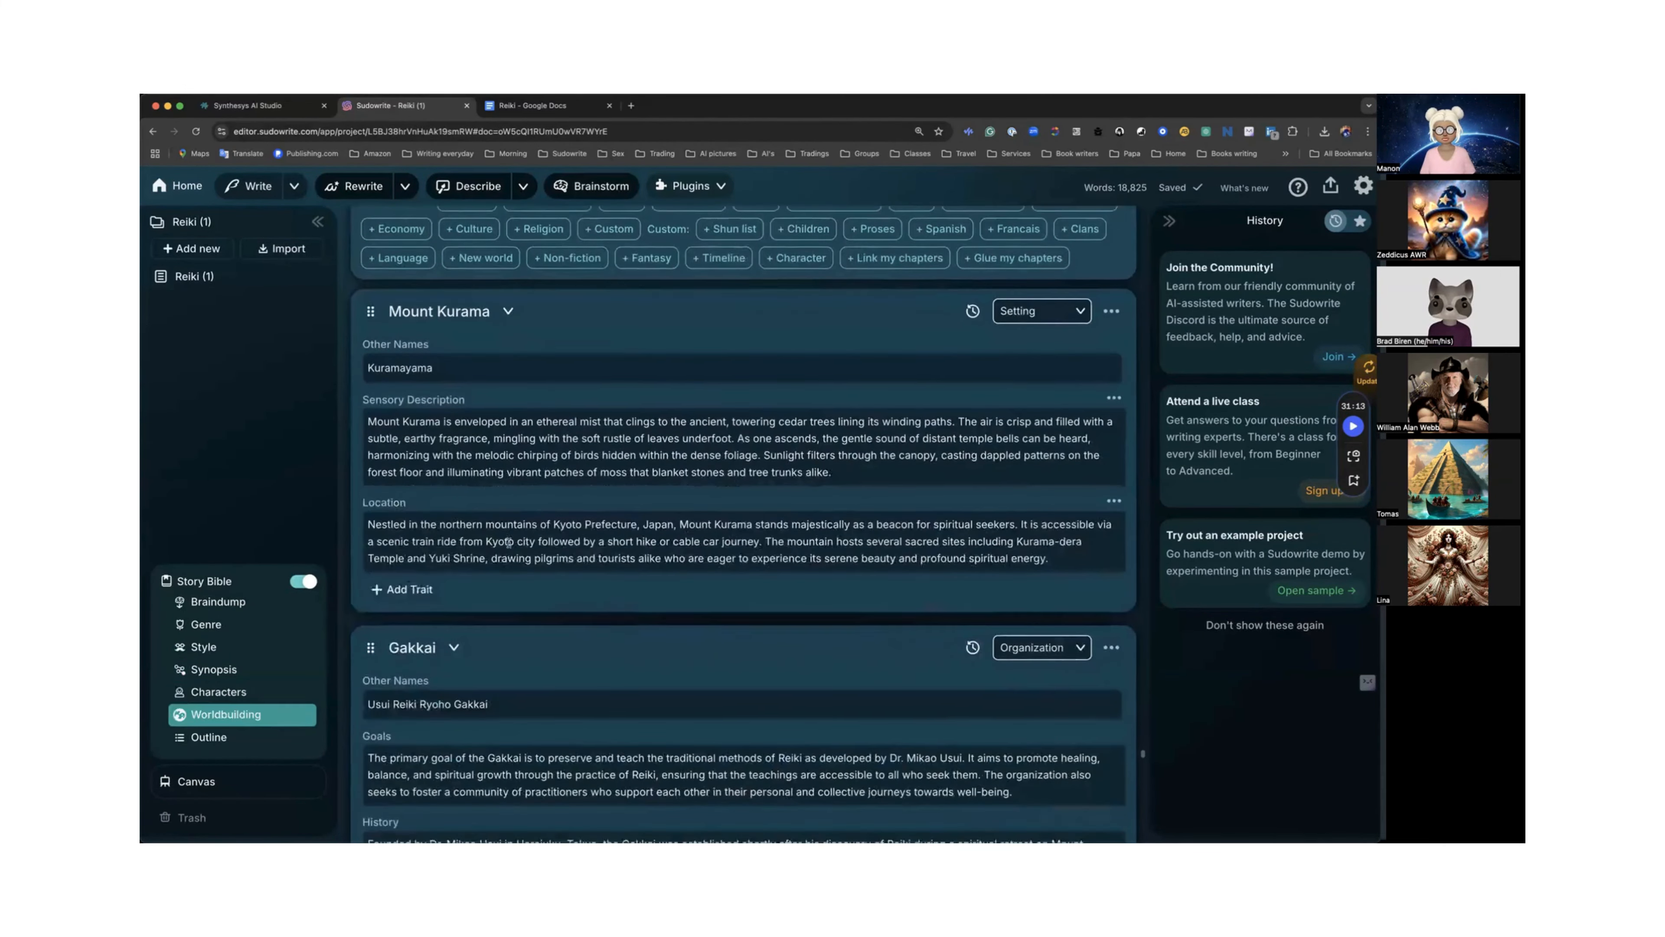
{"action": "scroll", "coordinate": [459, 505], "scroll_direction": "down", "scroll_amount": 2}
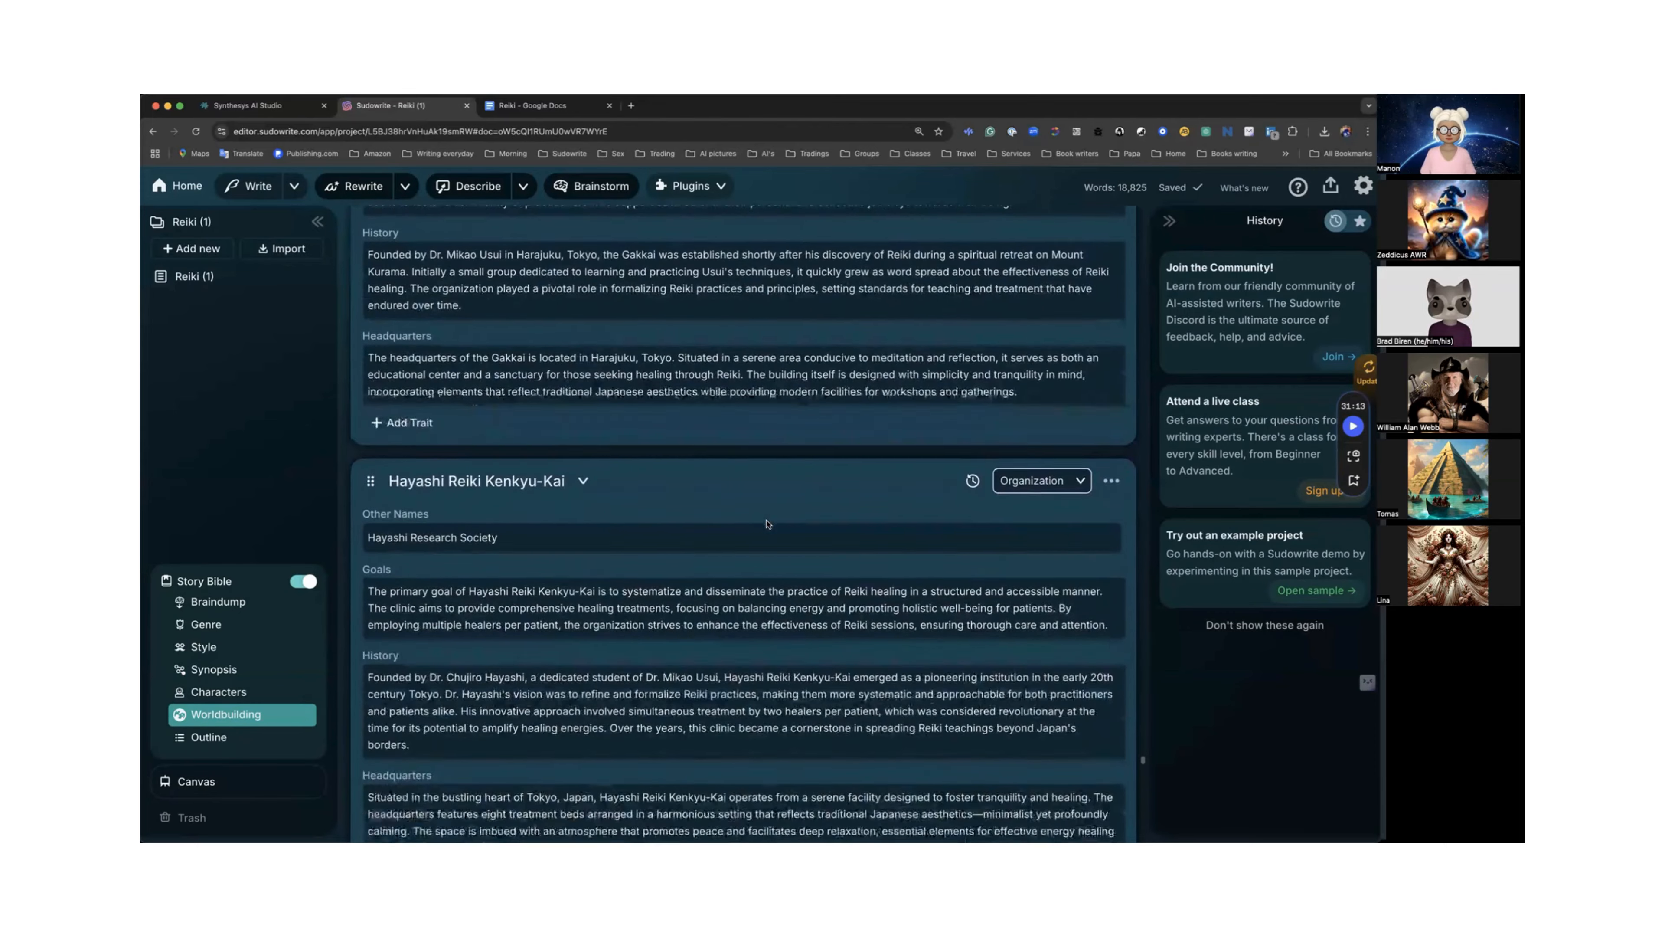
{"action": "scroll", "coordinate": [769, 523], "scroll_direction": "down", "scroll_amount": 8}
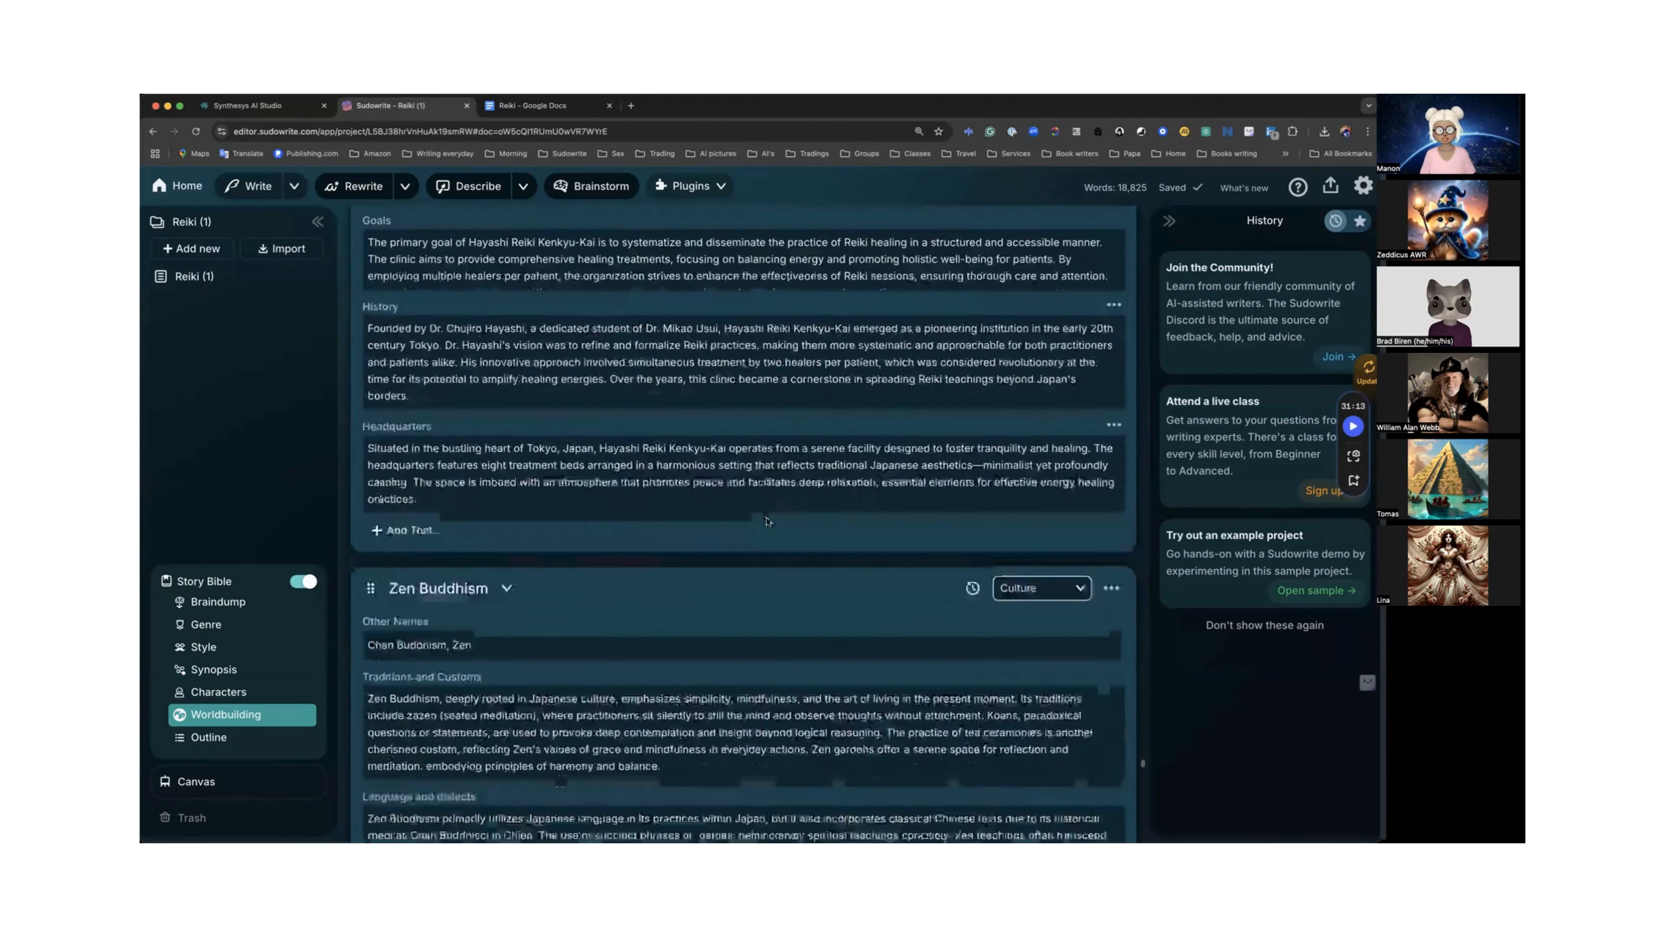
{"action": "scroll", "coordinate": [766, 517], "scroll_direction": "down", "scroll_amount": 3}
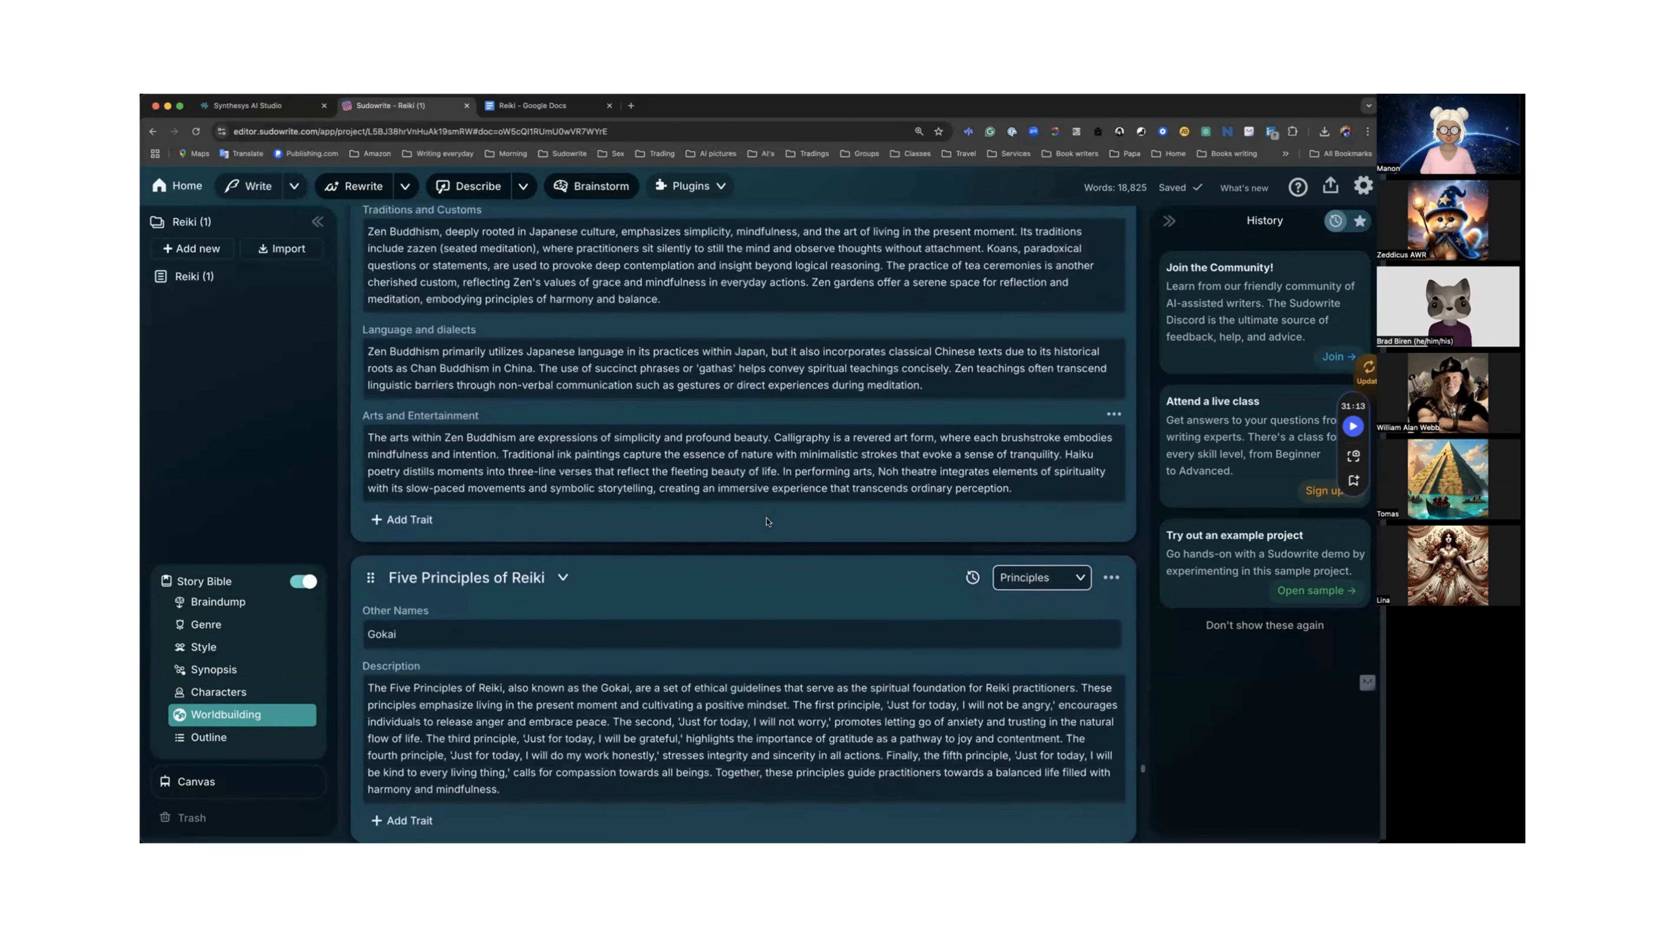
{"action": "scroll", "coordinate": [766, 517], "scroll_direction": "up", "scroll_amount": 2}
{"action": "scroll", "coordinate": [766, 521], "scroll_direction": "down", "scroll_amount": 7}
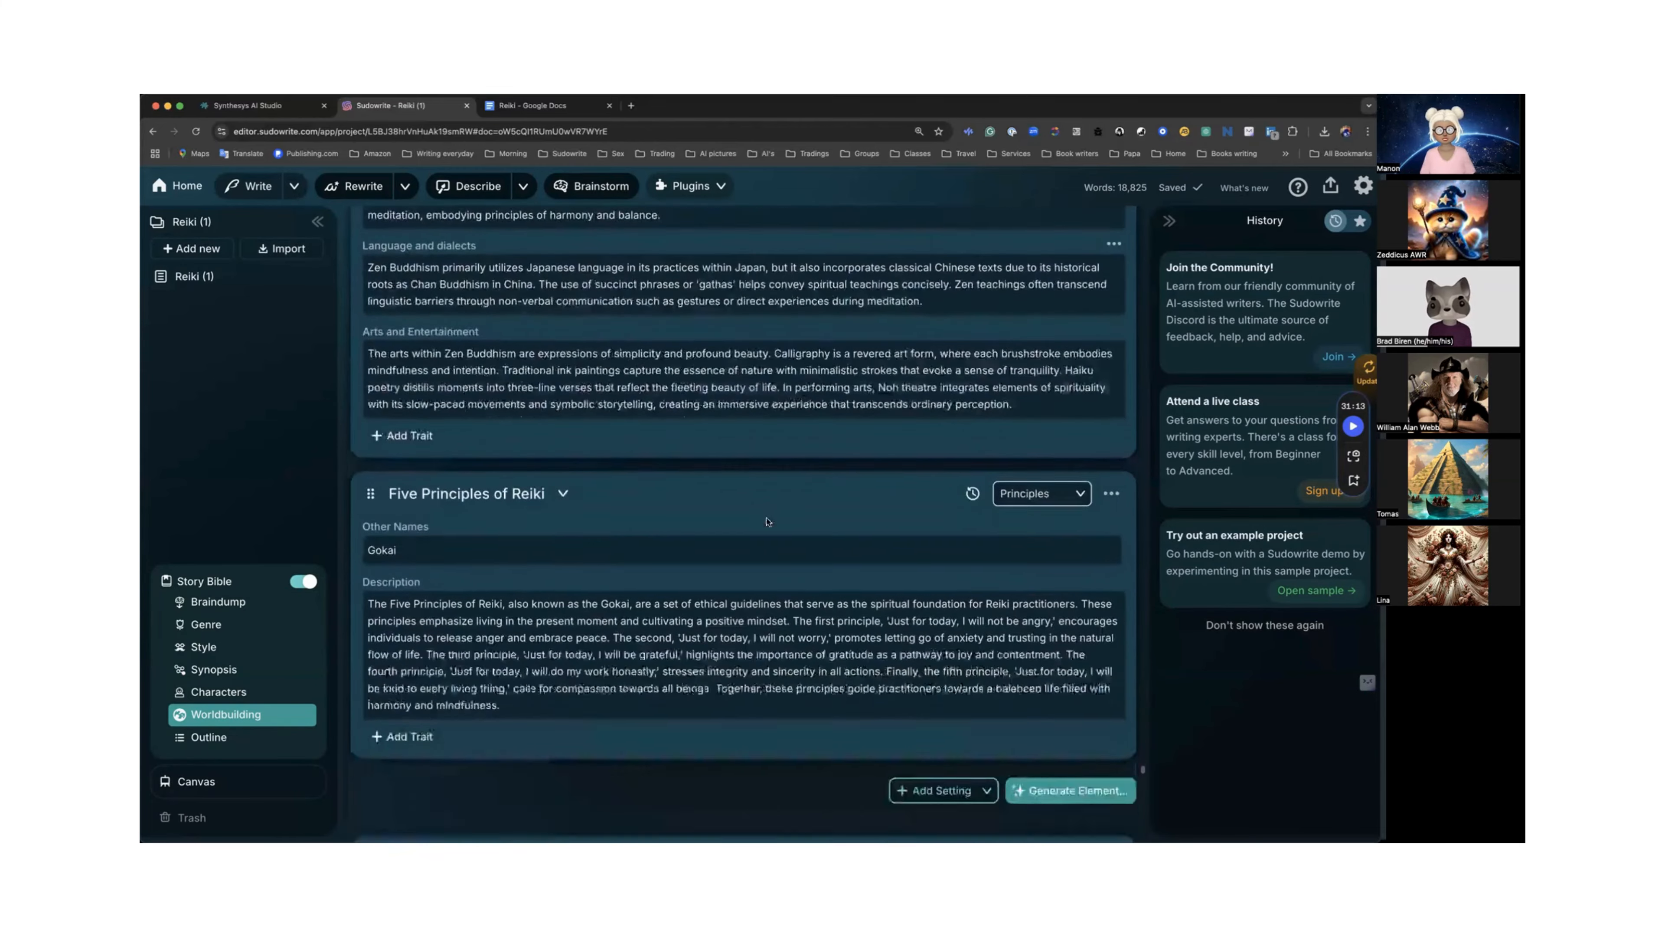
{"action": "scroll", "coordinate": [766, 526], "scroll_direction": "up", "scroll_amount": 5}
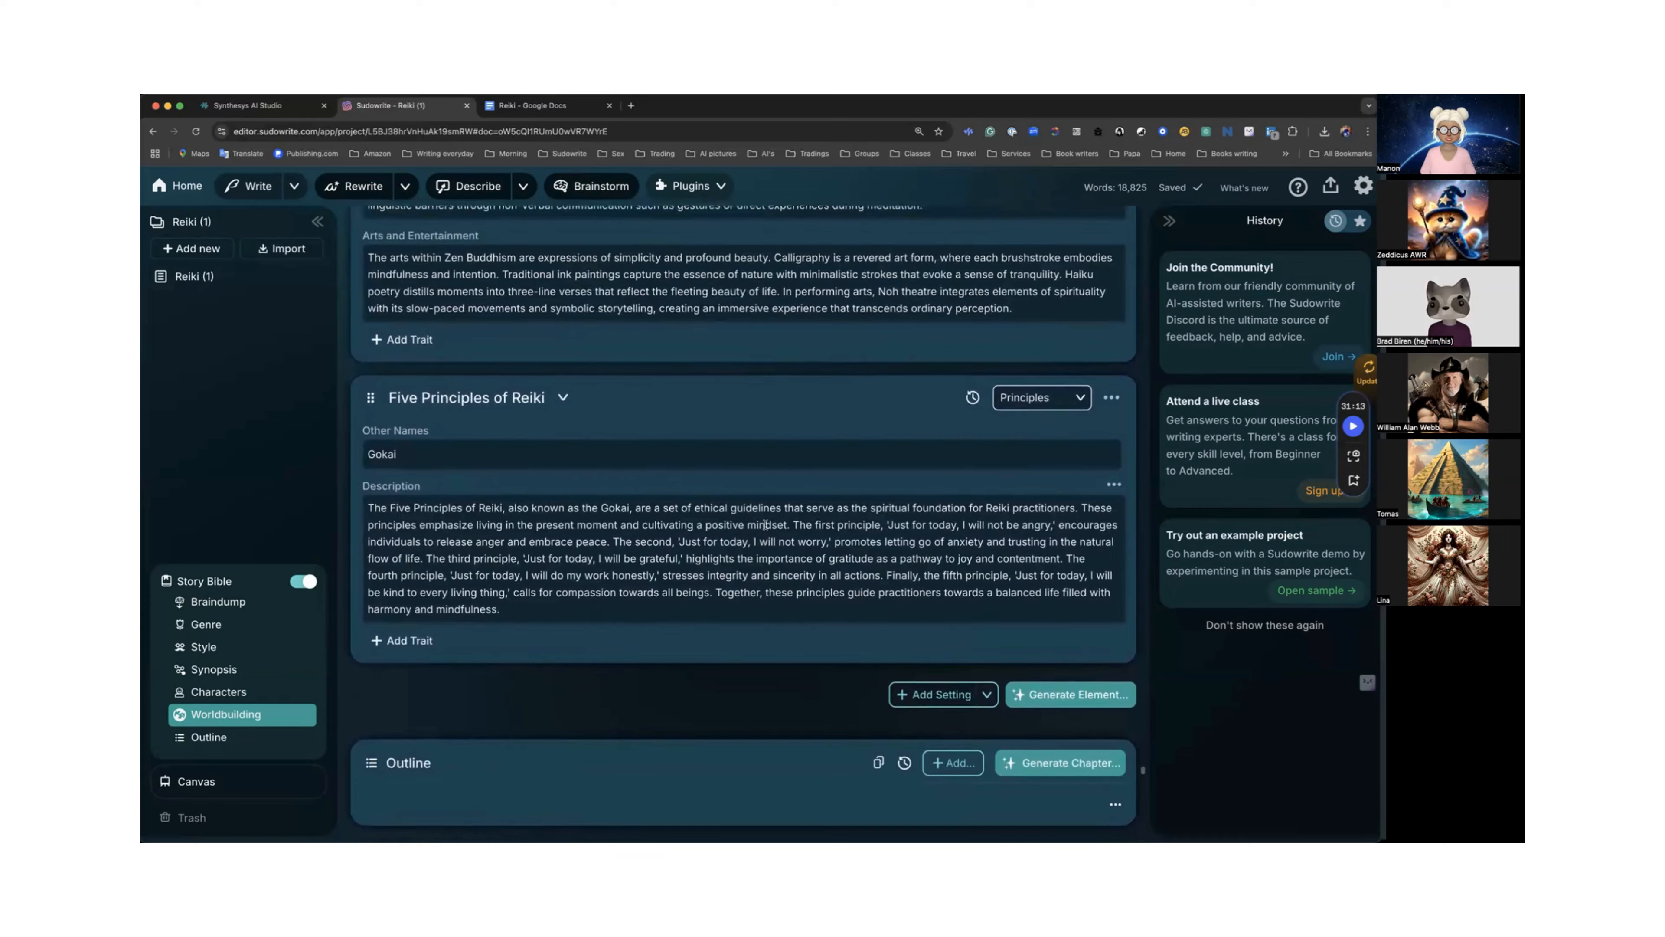
{"action": "scroll", "coordinate": [765, 525], "scroll_direction": "up", "scroll_amount": 13}
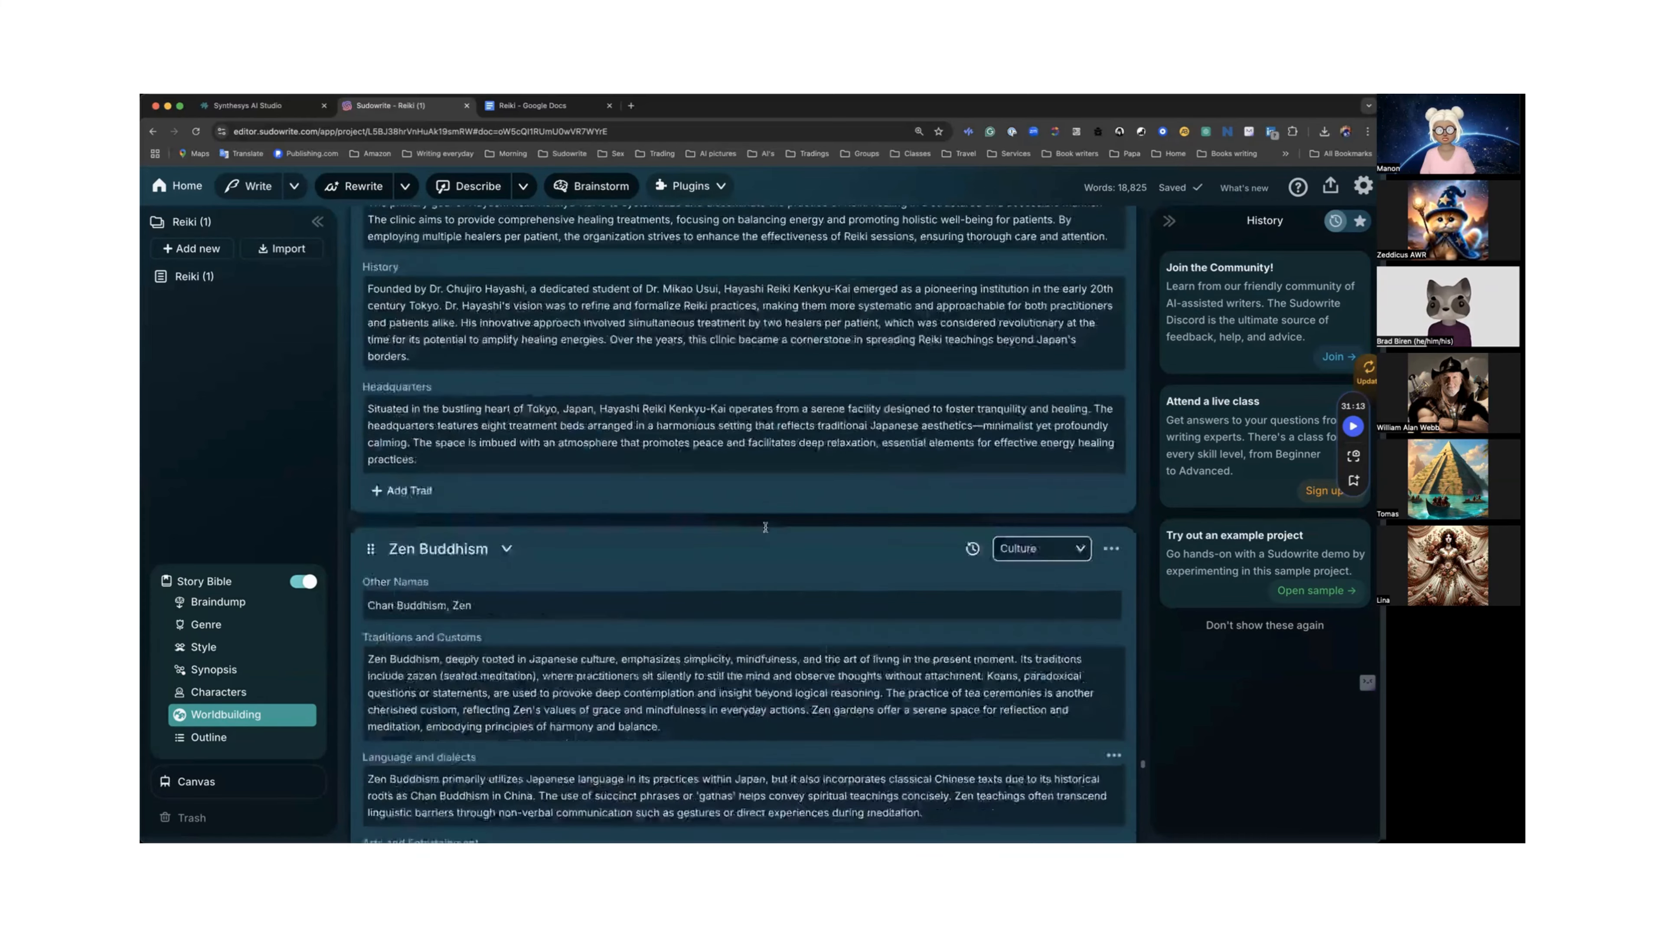
Generate a new Worldbuilding element of type Non-fiction with no custom instructions.
{"action": "scroll", "coordinate": [765, 527], "scroll_direction": "up", "scroll_amount": 15}
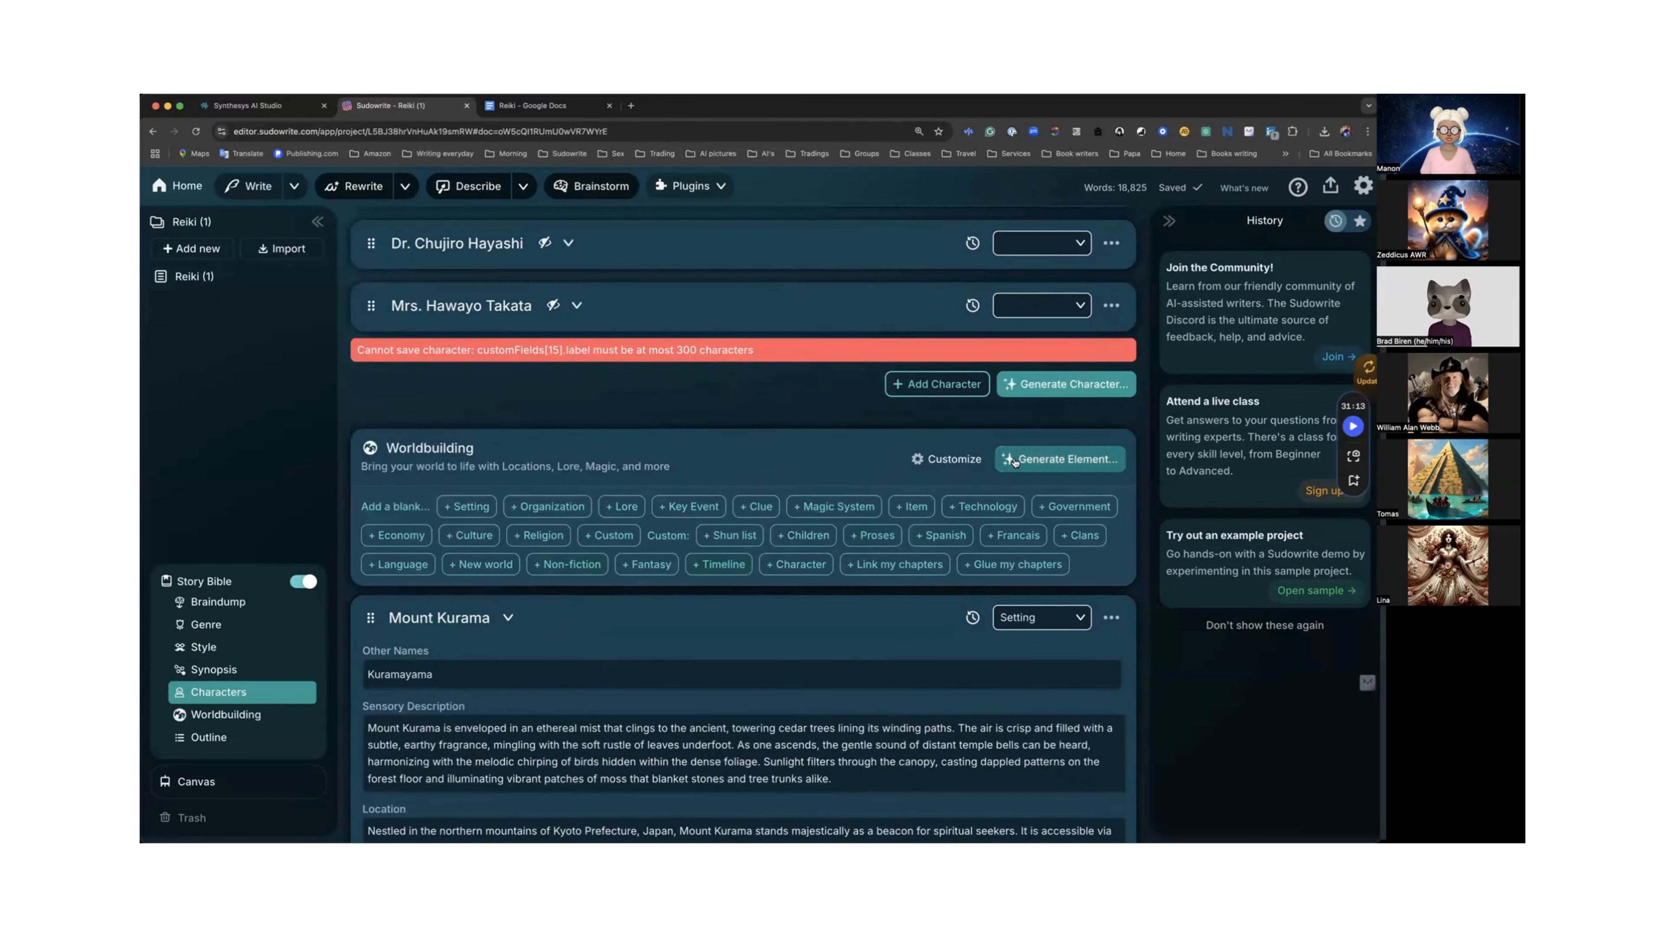
{"action": "left_click", "coordinate": [1043, 458]}
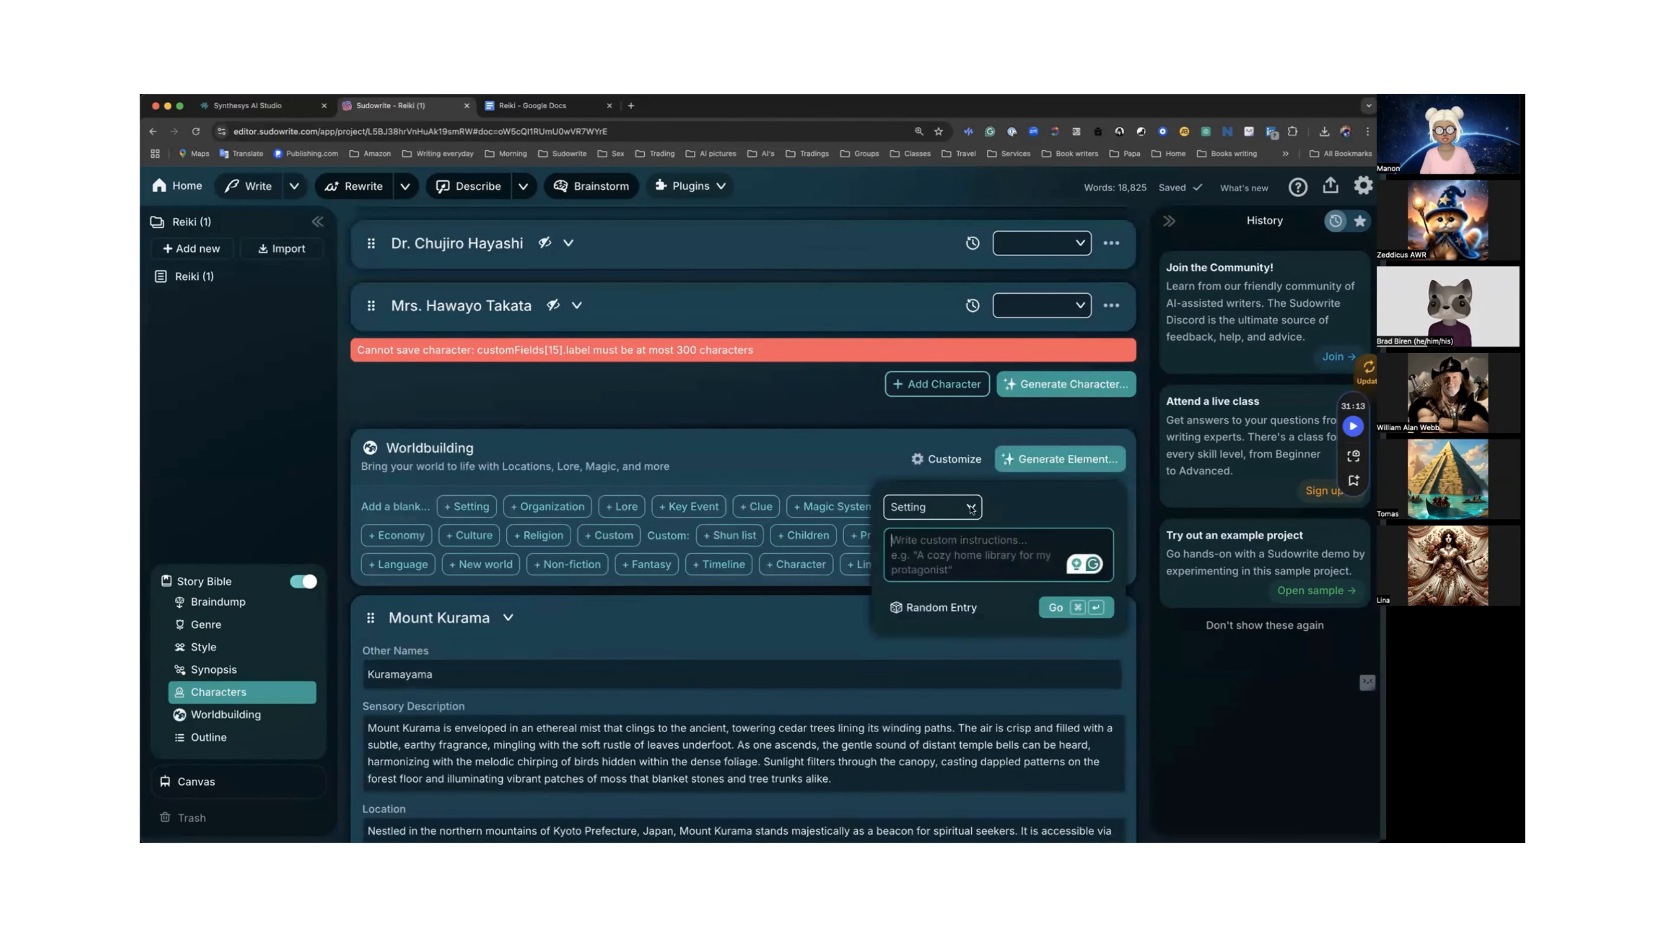
{"action": "left_click", "coordinate": [939, 505]}
{"action": "scroll", "coordinate": [939, 649], "scroll_direction": "down", "scroll_amount": 5}
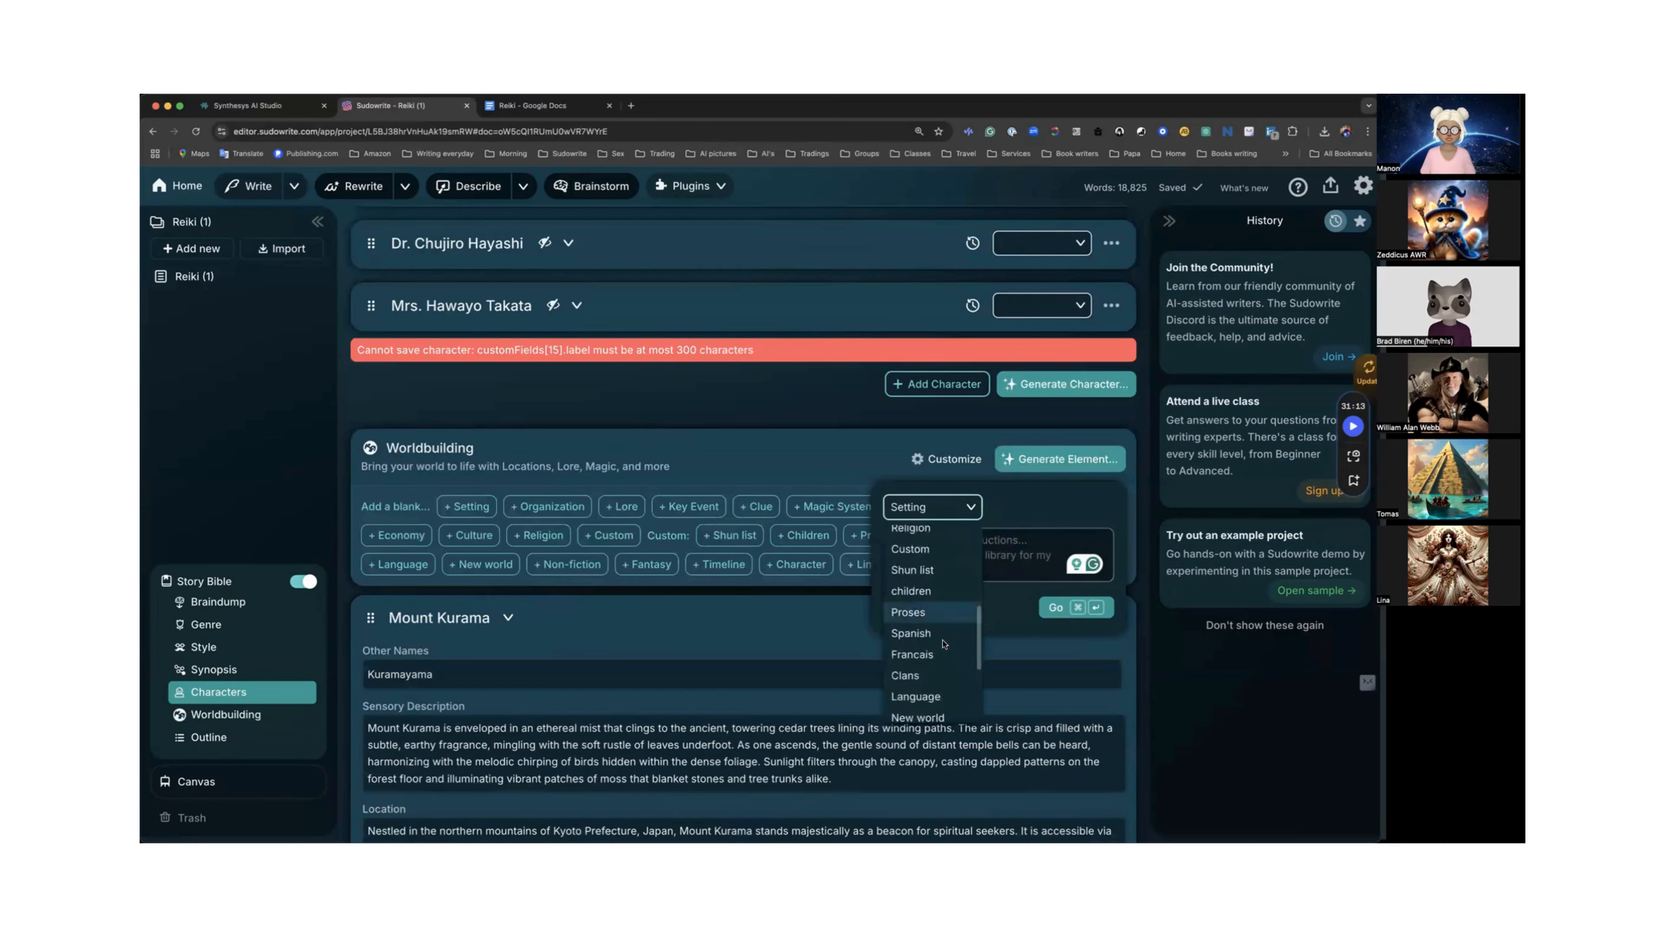
{"action": "left_click", "coordinate": [939, 659]}
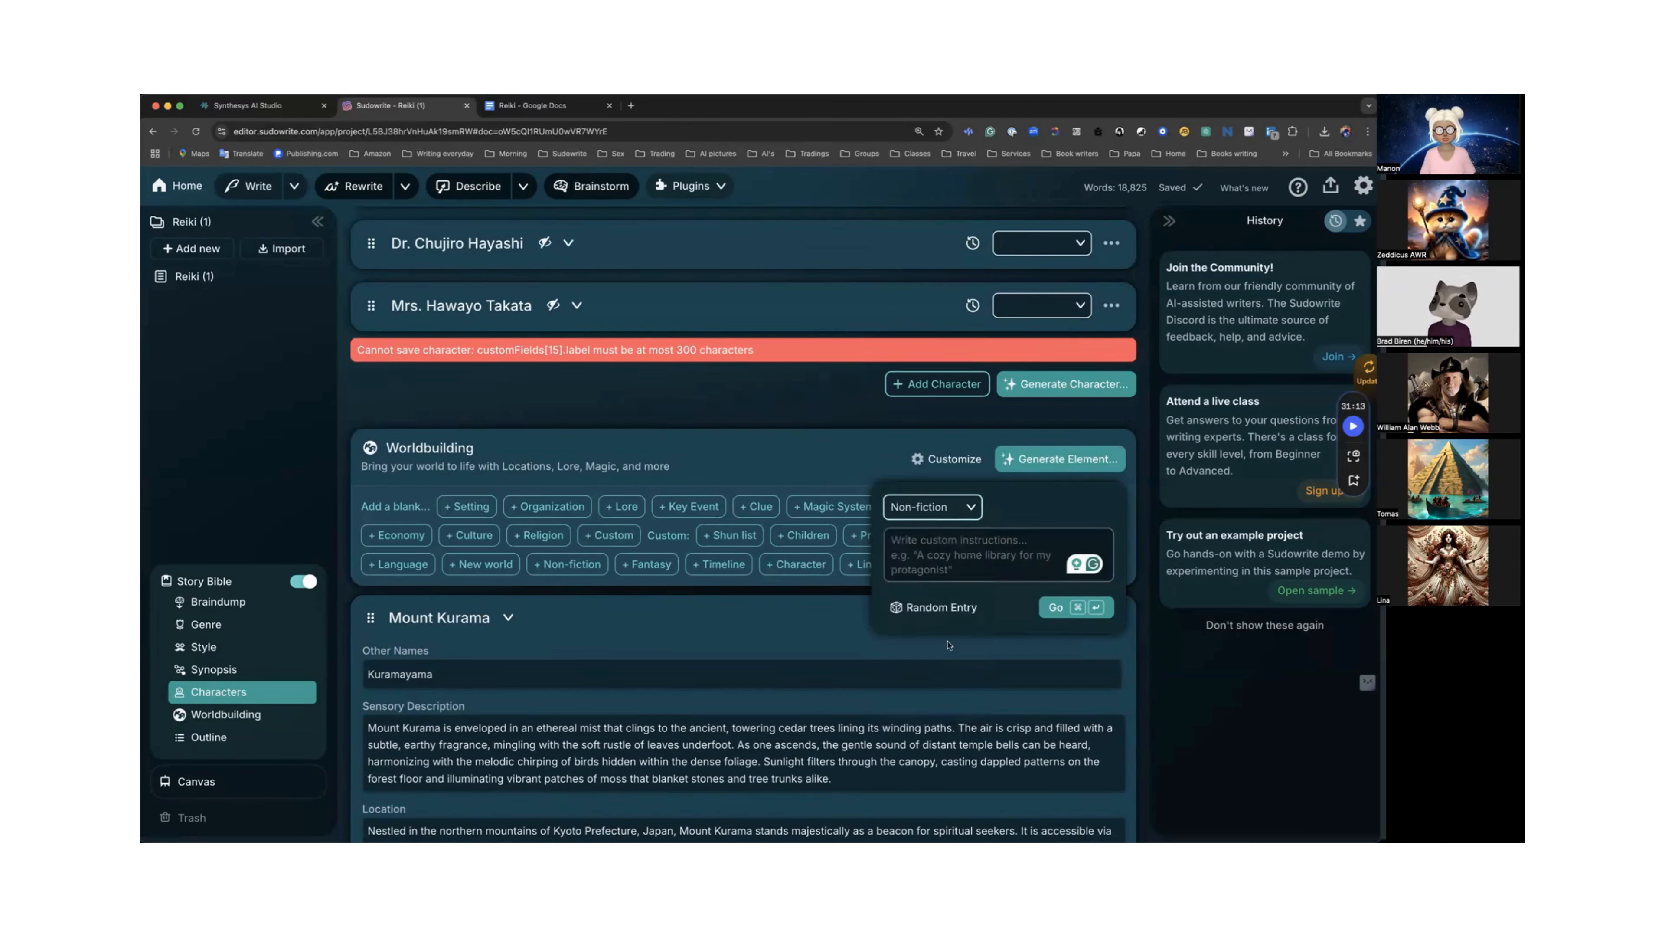
{"action": "left_click", "coordinate": [1055, 608]}
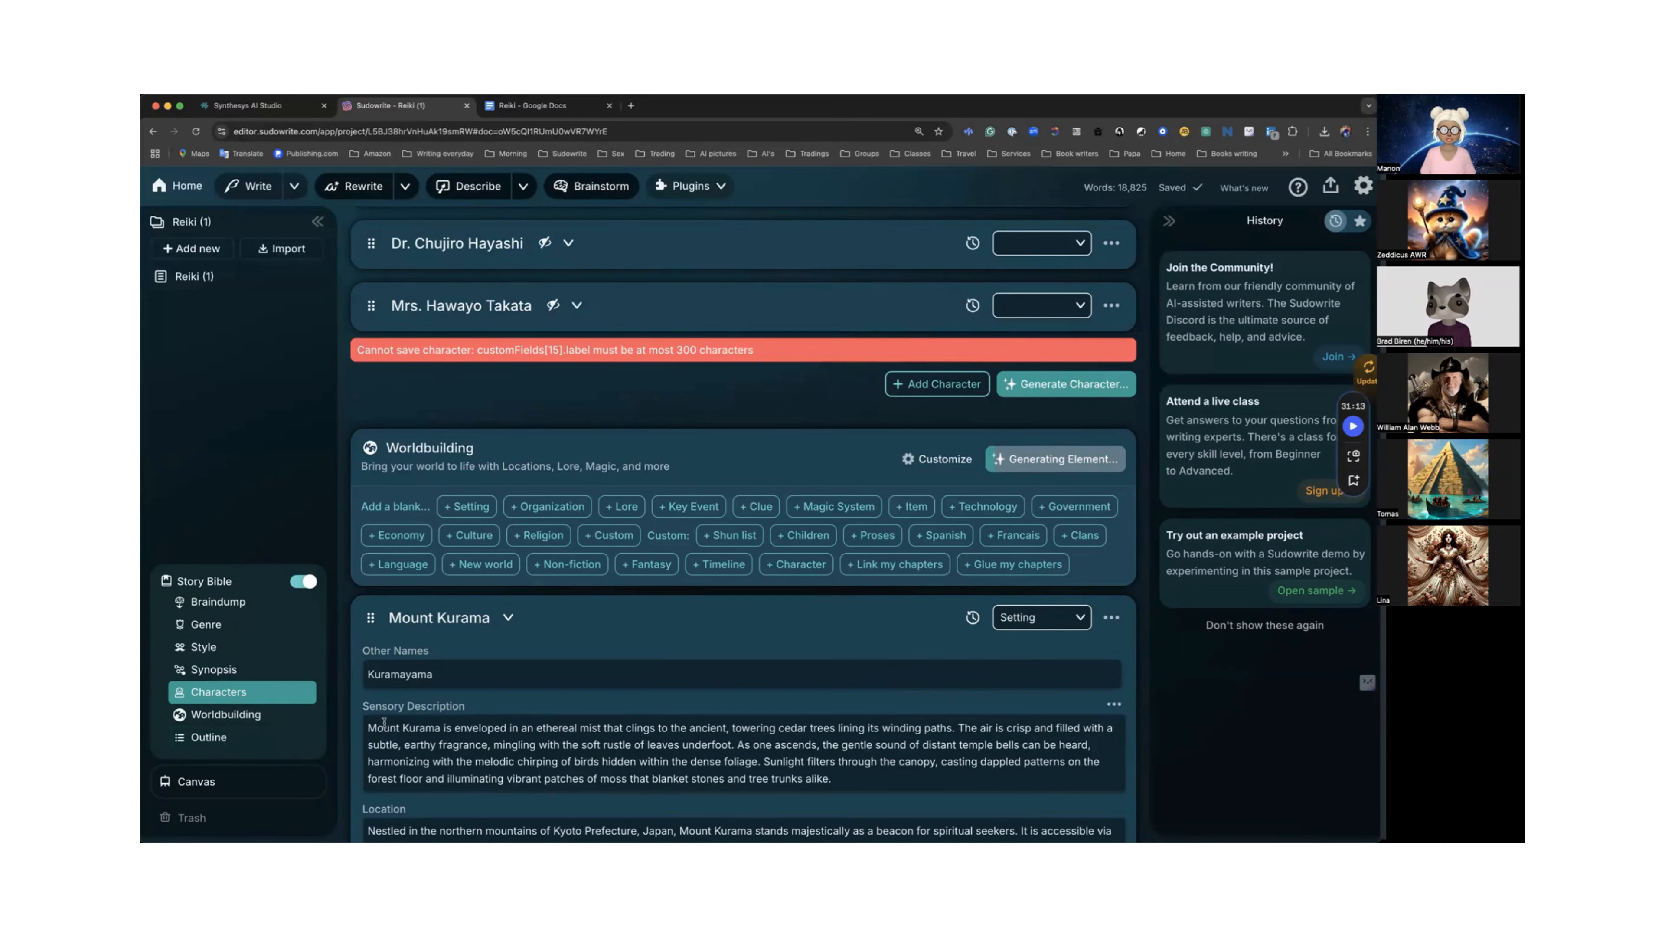
Review the generated Reiki Healing for Beginners non-fiction element and collapse its card.
{"action": "scroll", "coordinate": [386, 715], "scroll_direction": "down", "scroll_amount": 20}
{"action": "scroll", "coordinate": [393, 687], "scroll_direction": "down", "scroll_amount": 20}
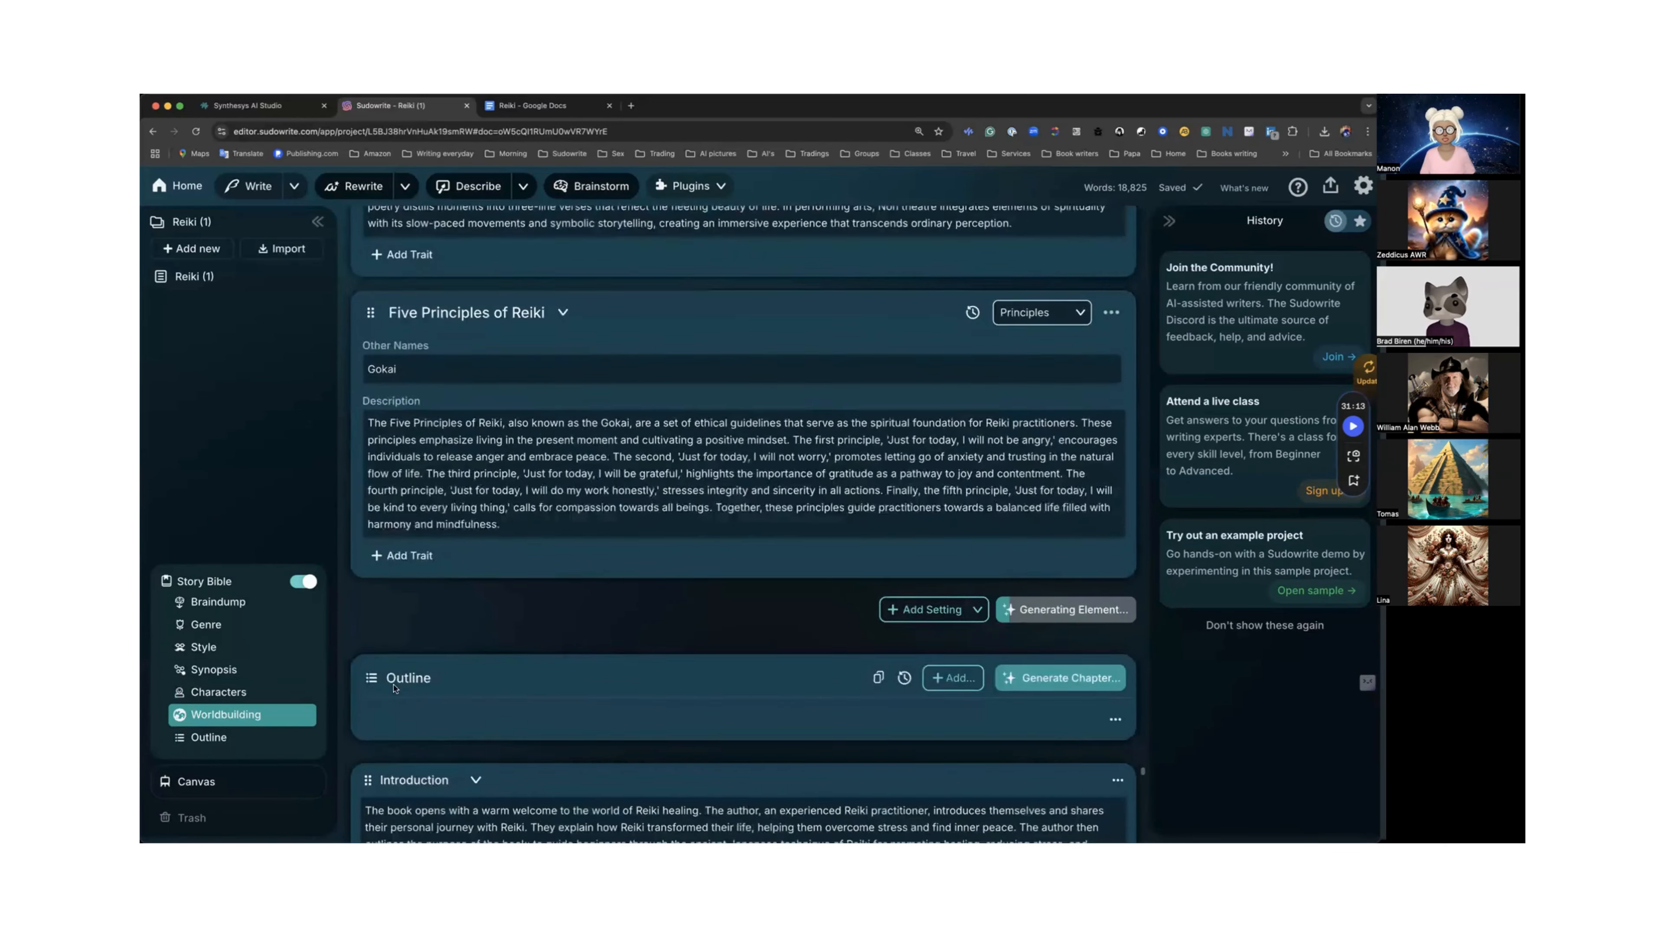
{"action": "scroll", "coordinate": [393, 673], "scroll_direction": "down", "scroll_amount": 1}
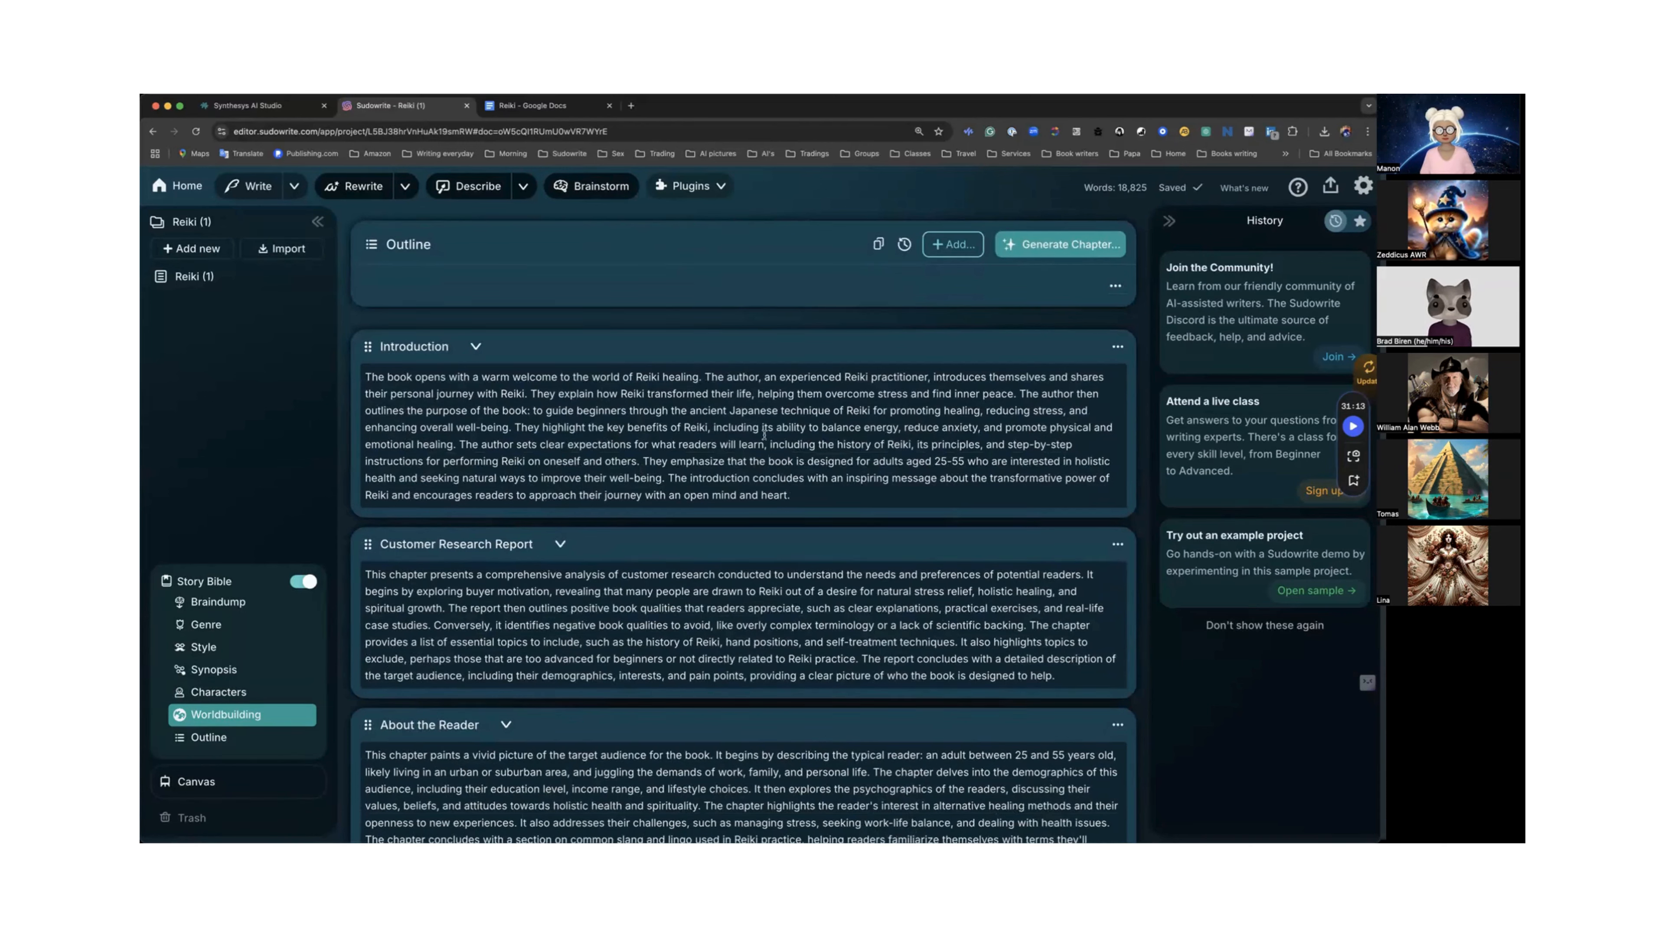
{"action": "scroll", "coordinate": [744, 418], "scroll_direction": "up", "scroll_amount": 10}
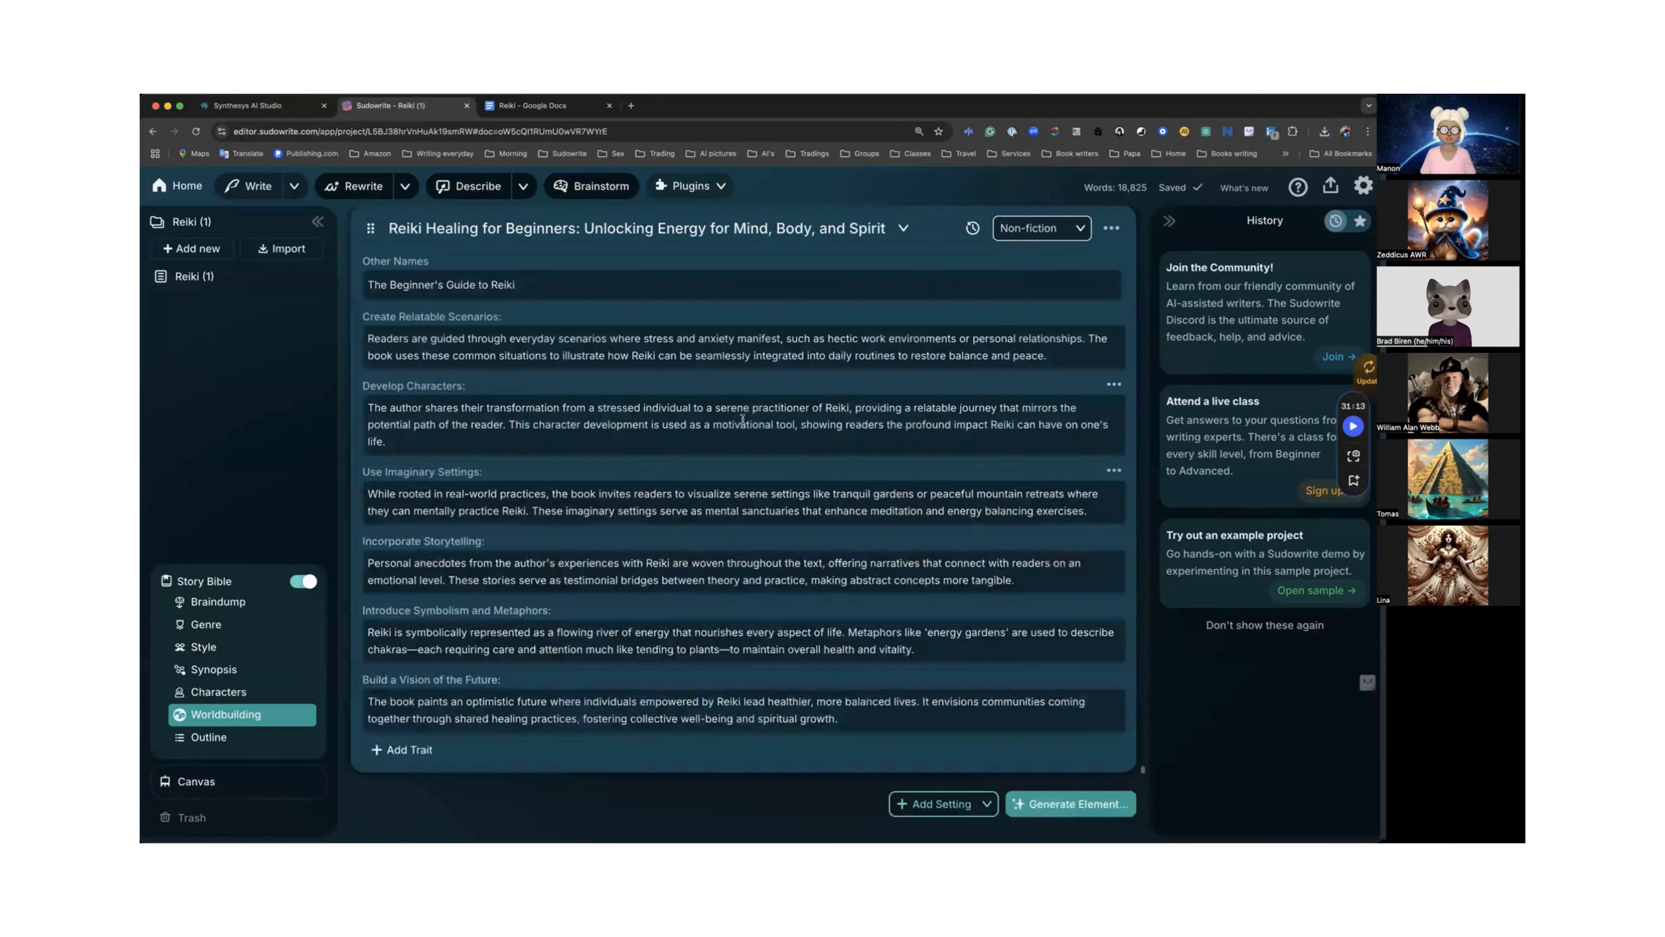
{"action": "scroll", "coordinate": [743, 418], "scroll_direction": "up", "scroll_amount": 2}
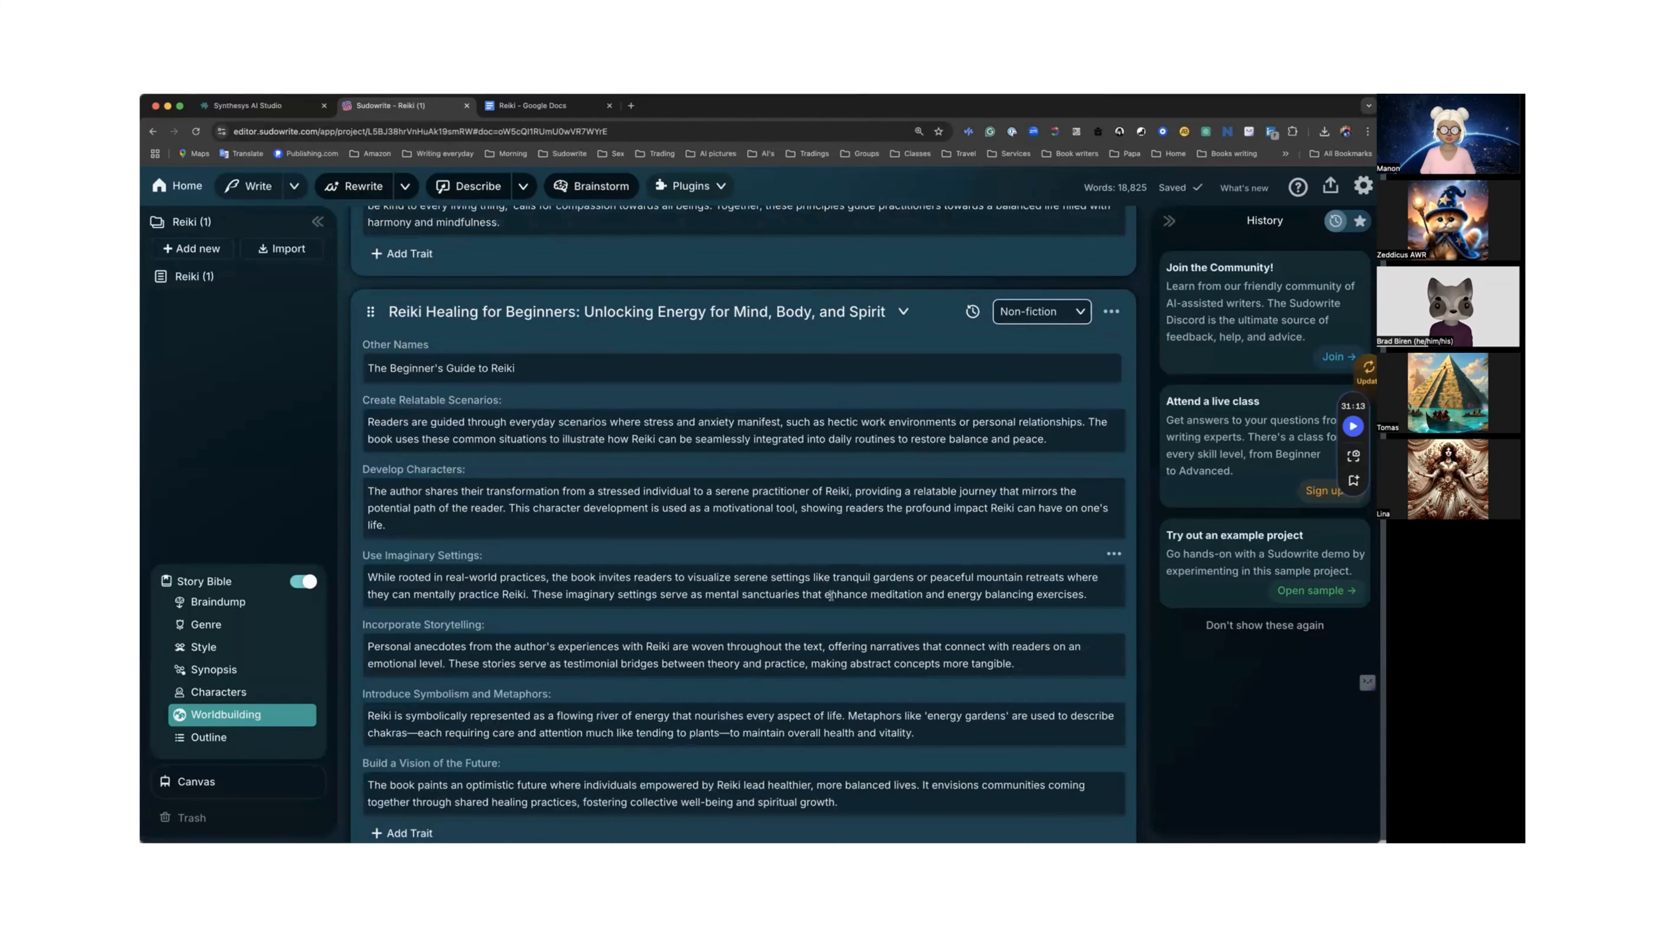
{"action": "scroll", "coordinate": [831, 594], "scroll_direction": "down", "scroll_amount": 2}
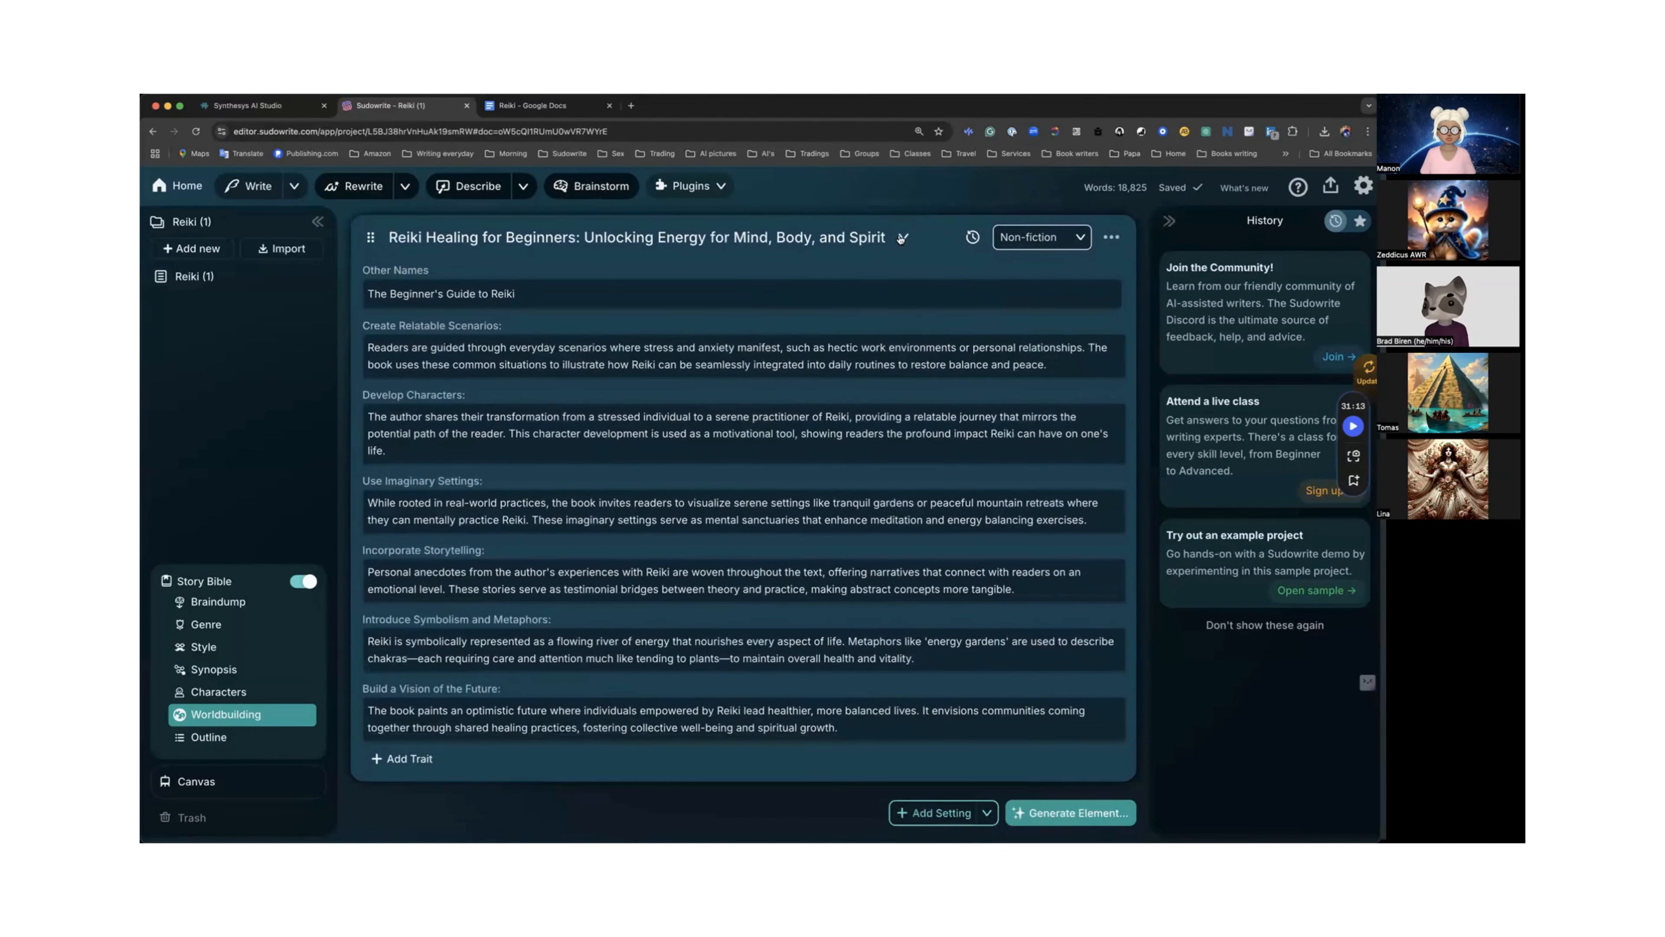
{"action": "left_click", "coordinate": [903, 238]}
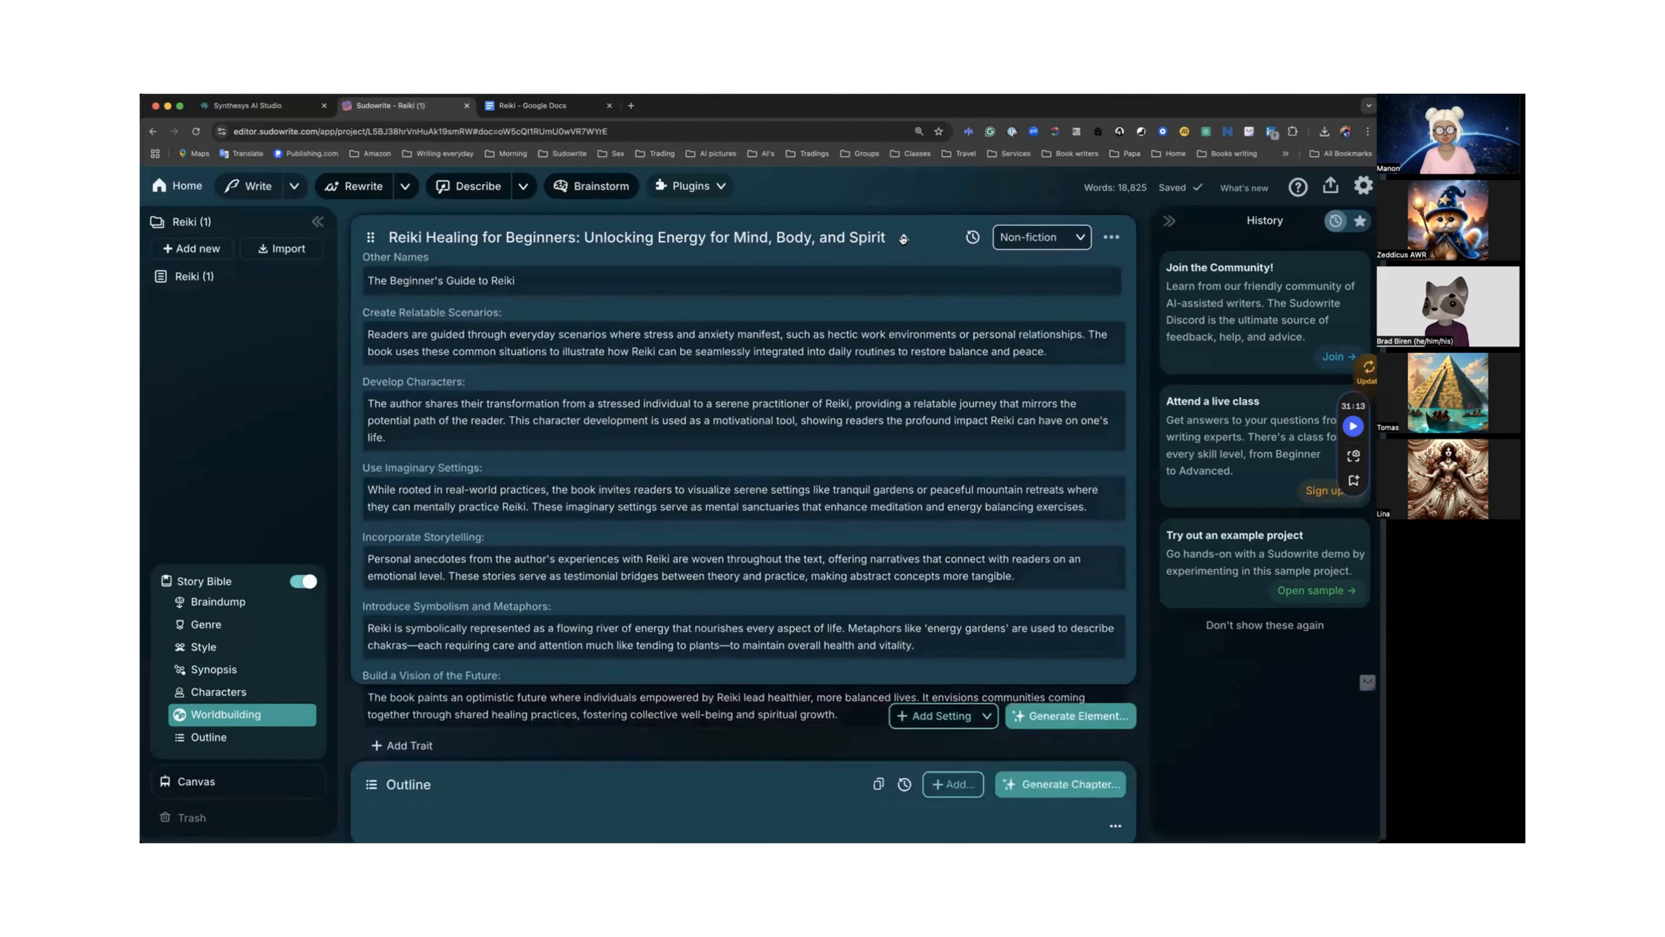
Scroll through the Outline chapter entries from Introduction to Book Description to review them.
{"action": "scroll", "coordinate": [675, 472], "scroll_direction": "down", "scroll_amount": 5}
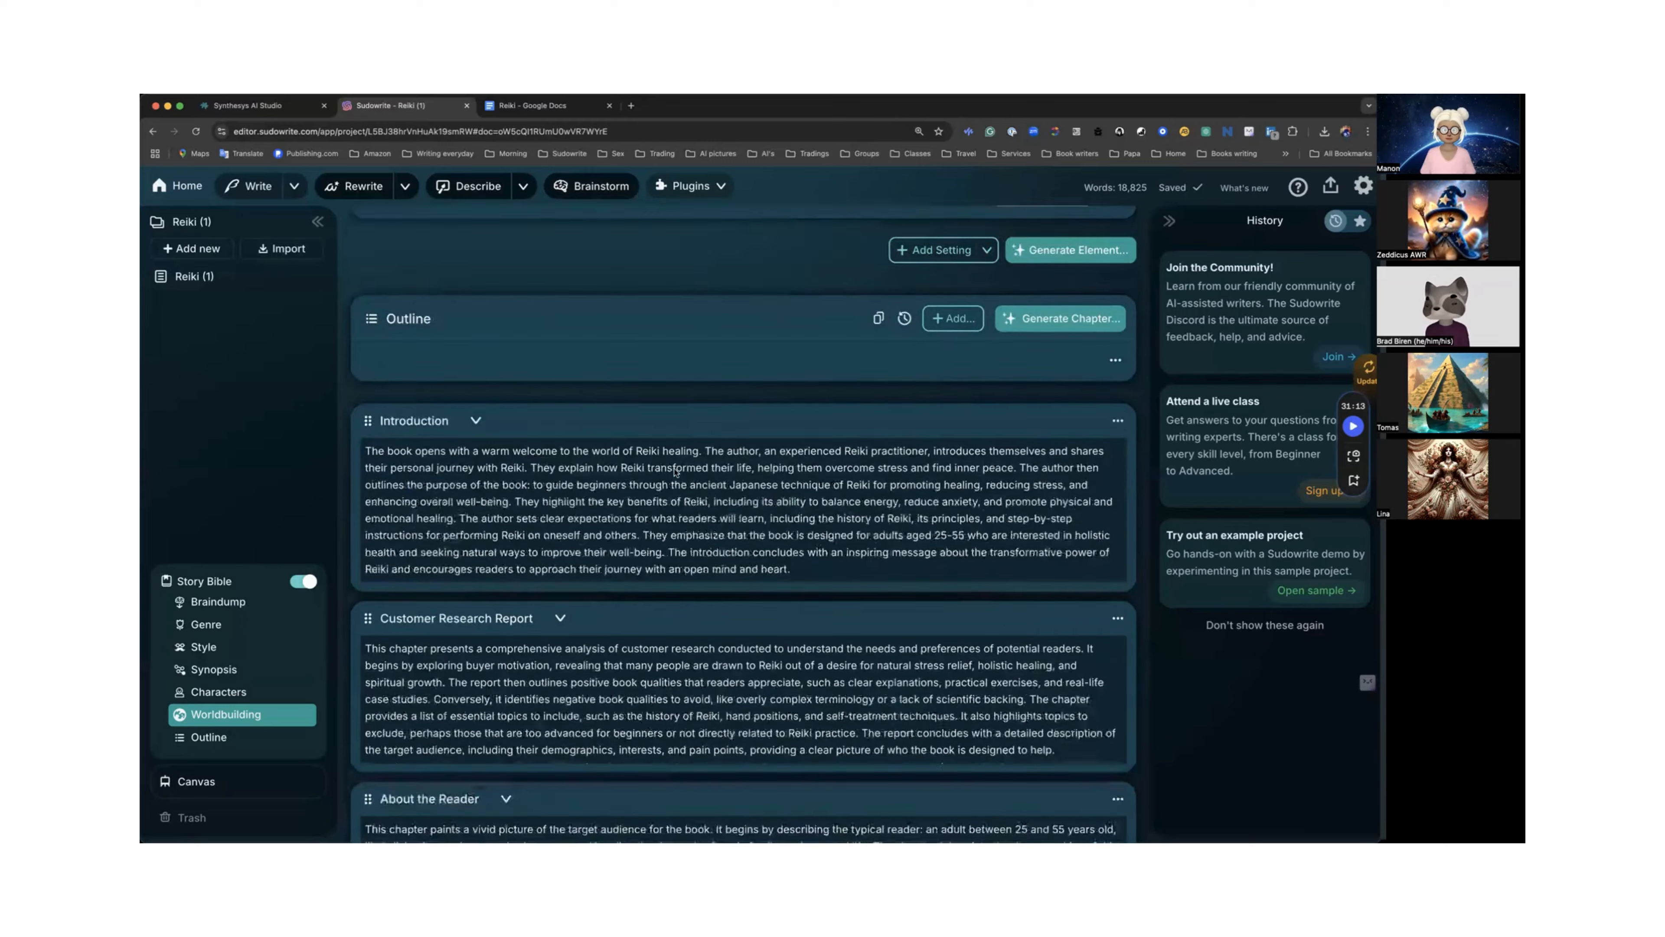
{"action": "scroll", "coordinate": [675, 472], "scroll_direction": "down", "scroll_amount": 3}
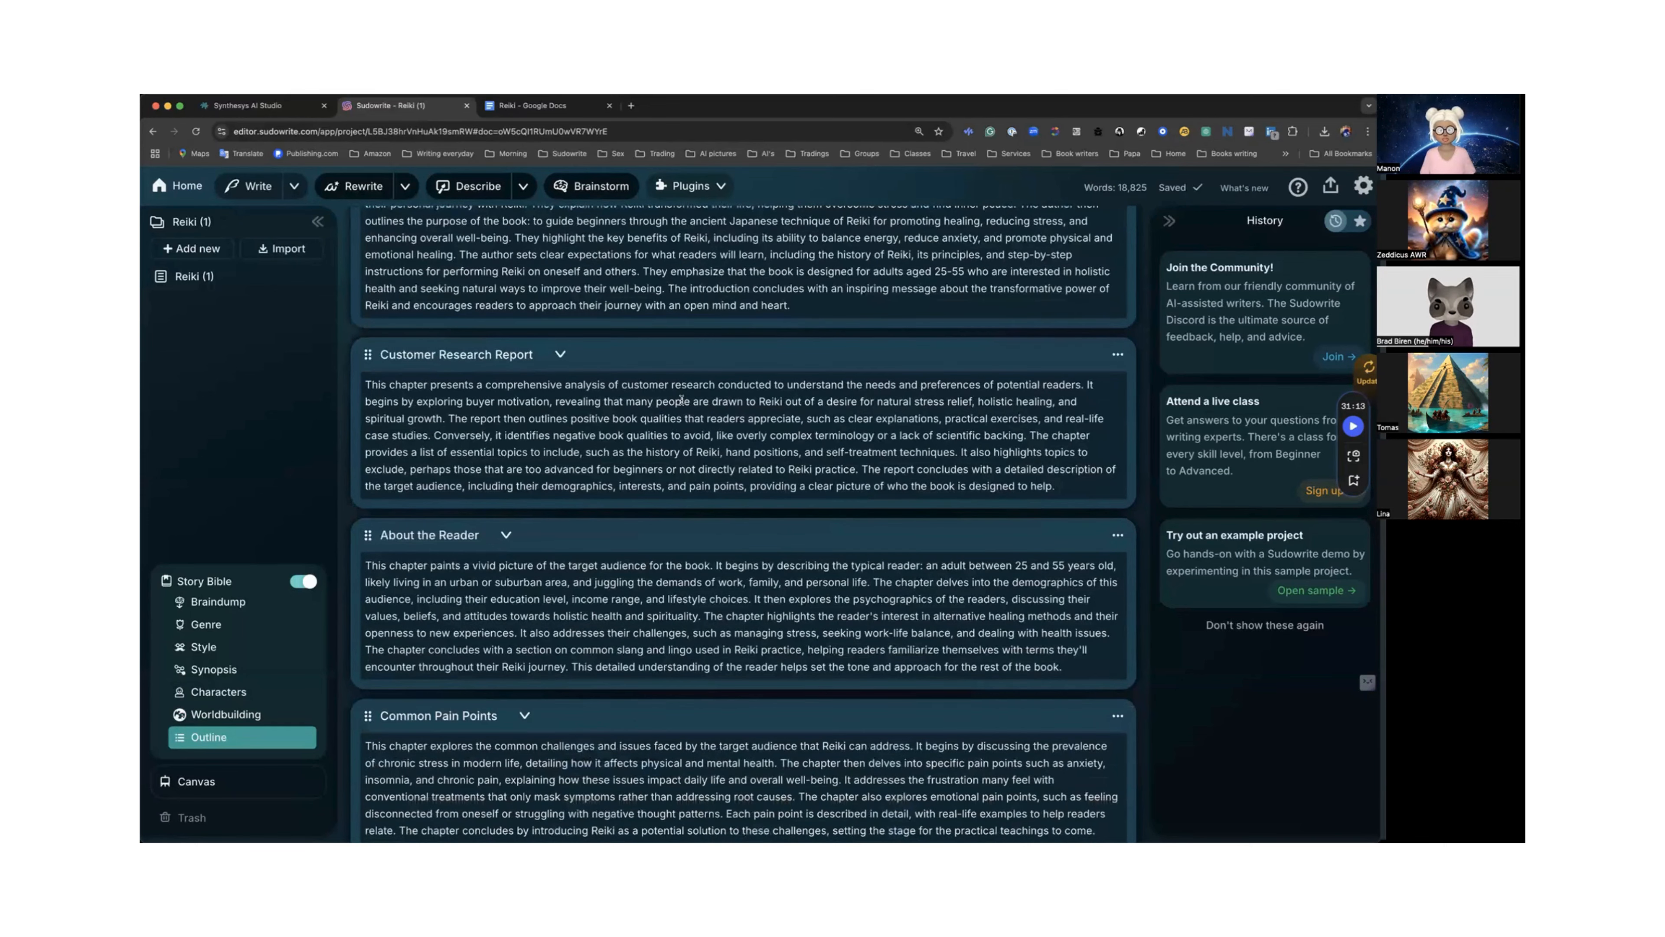
{"action": "scroll", "coordinate": [716, 401], "scroll_direction": "down", "scroll_amount": 1}
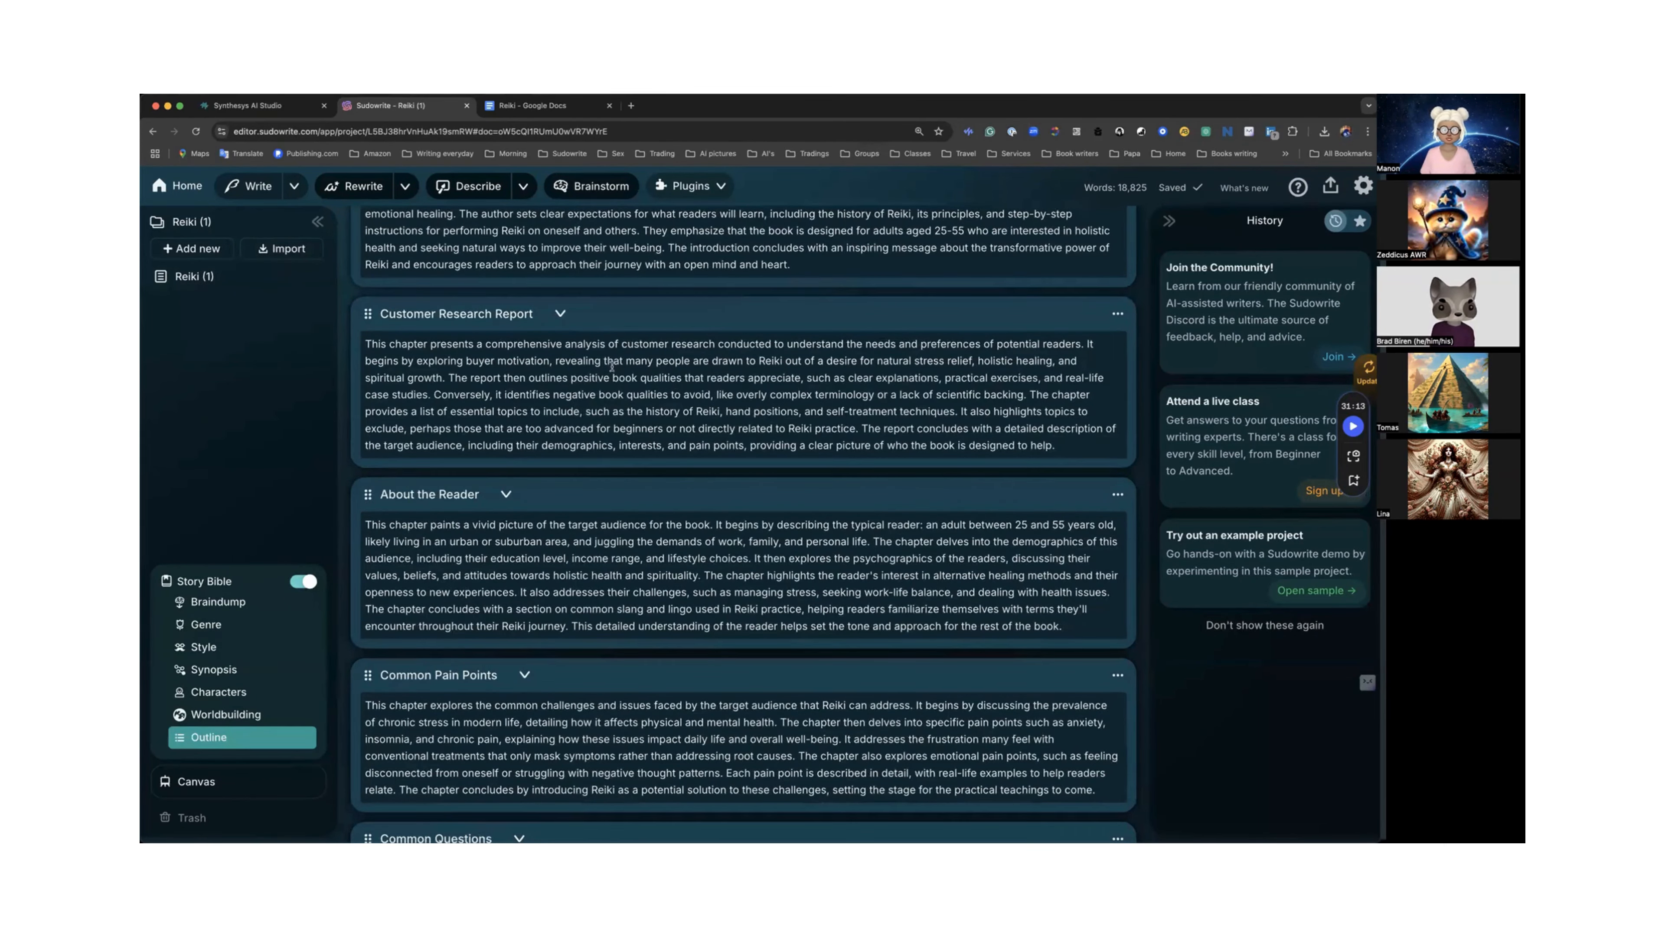
{"action": "scroll", "coordinate": [612, 366], "scroll_direction": "down", "scroll_amount": 6}
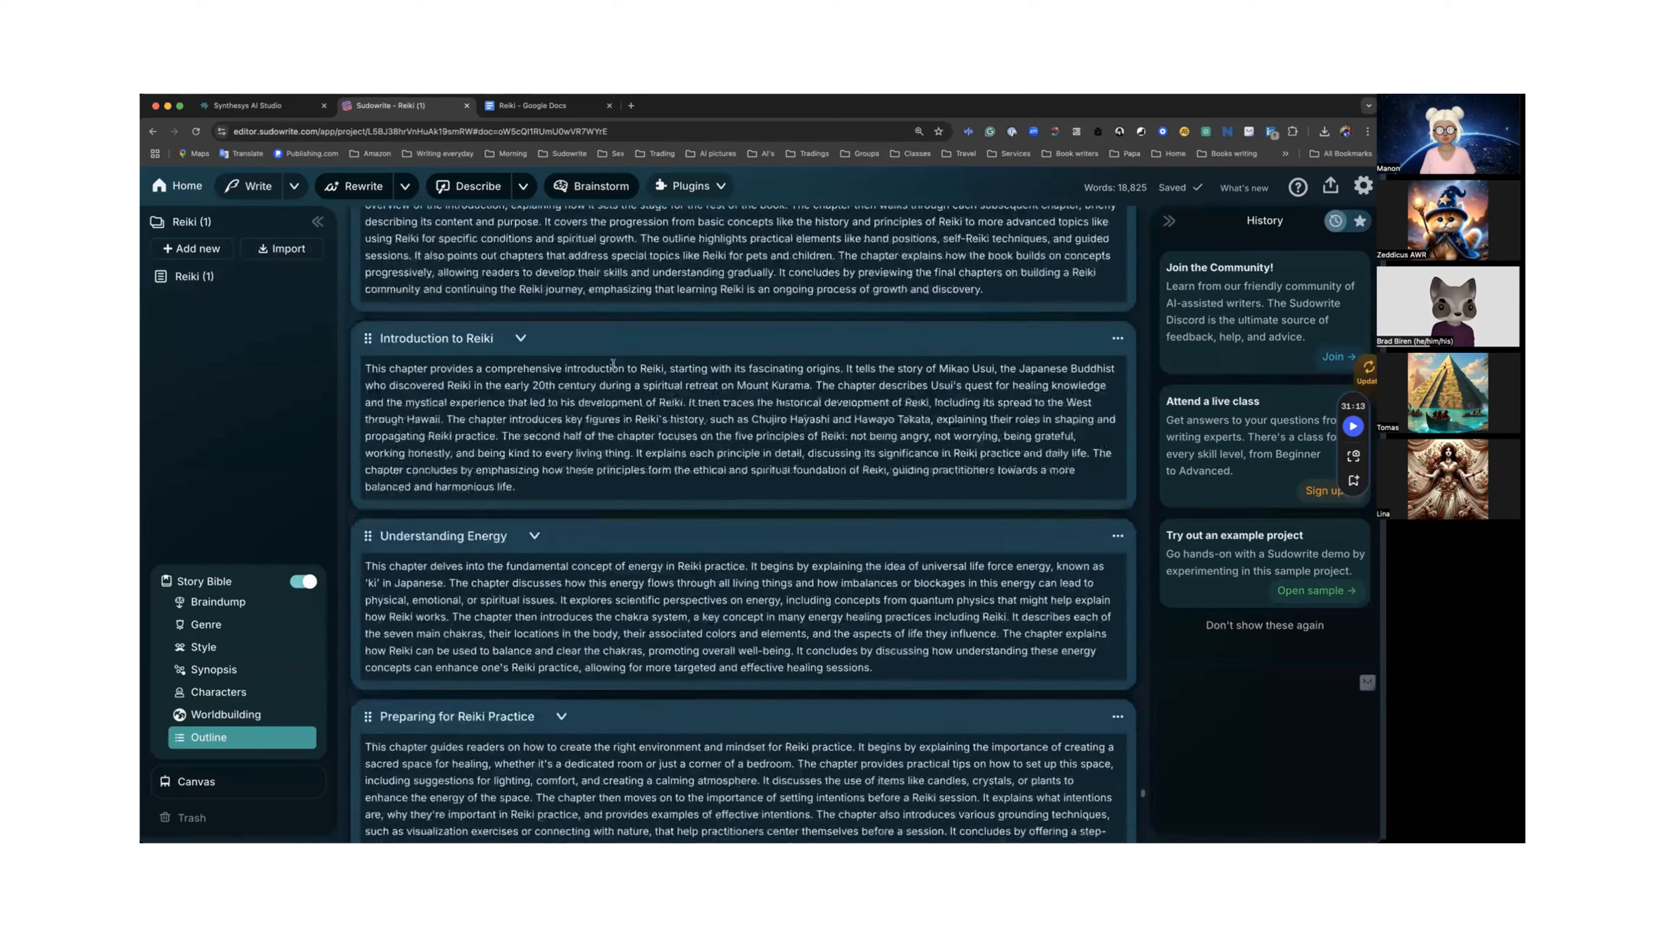
{"action": "scroll", "coordinate": [613, 363], "scroll_direction": "down", "scroll_amount": 2}
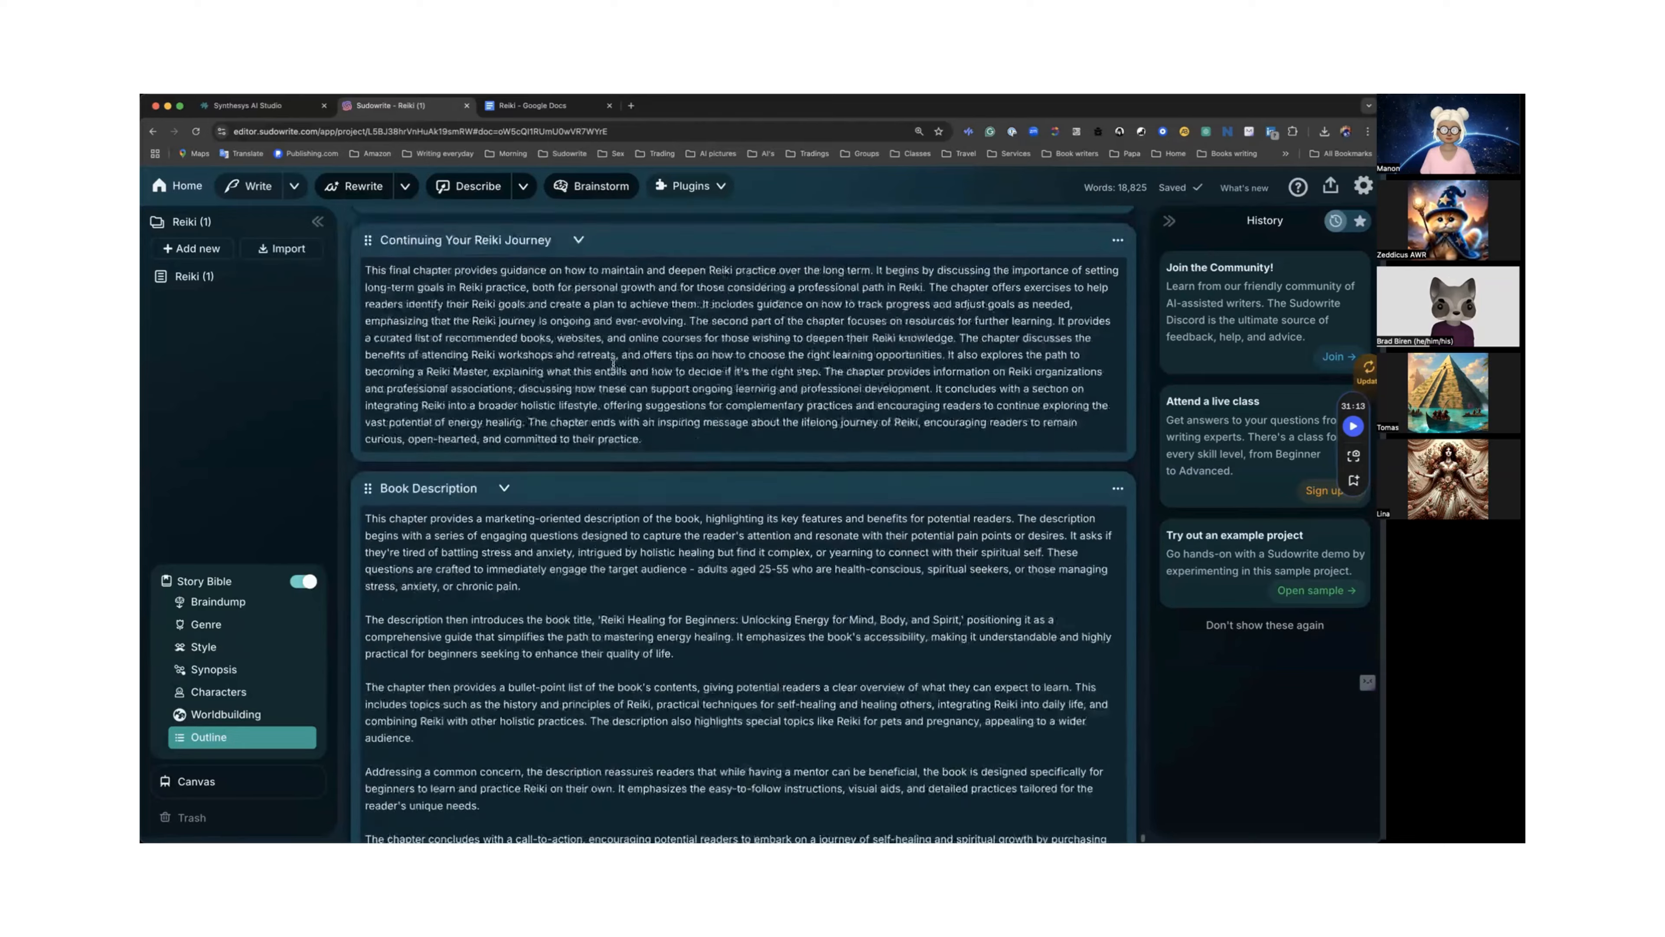
{"action": "scroll", "coordinate": [613, 367], "scroll_direction": "down", "scroll_amount": 1}
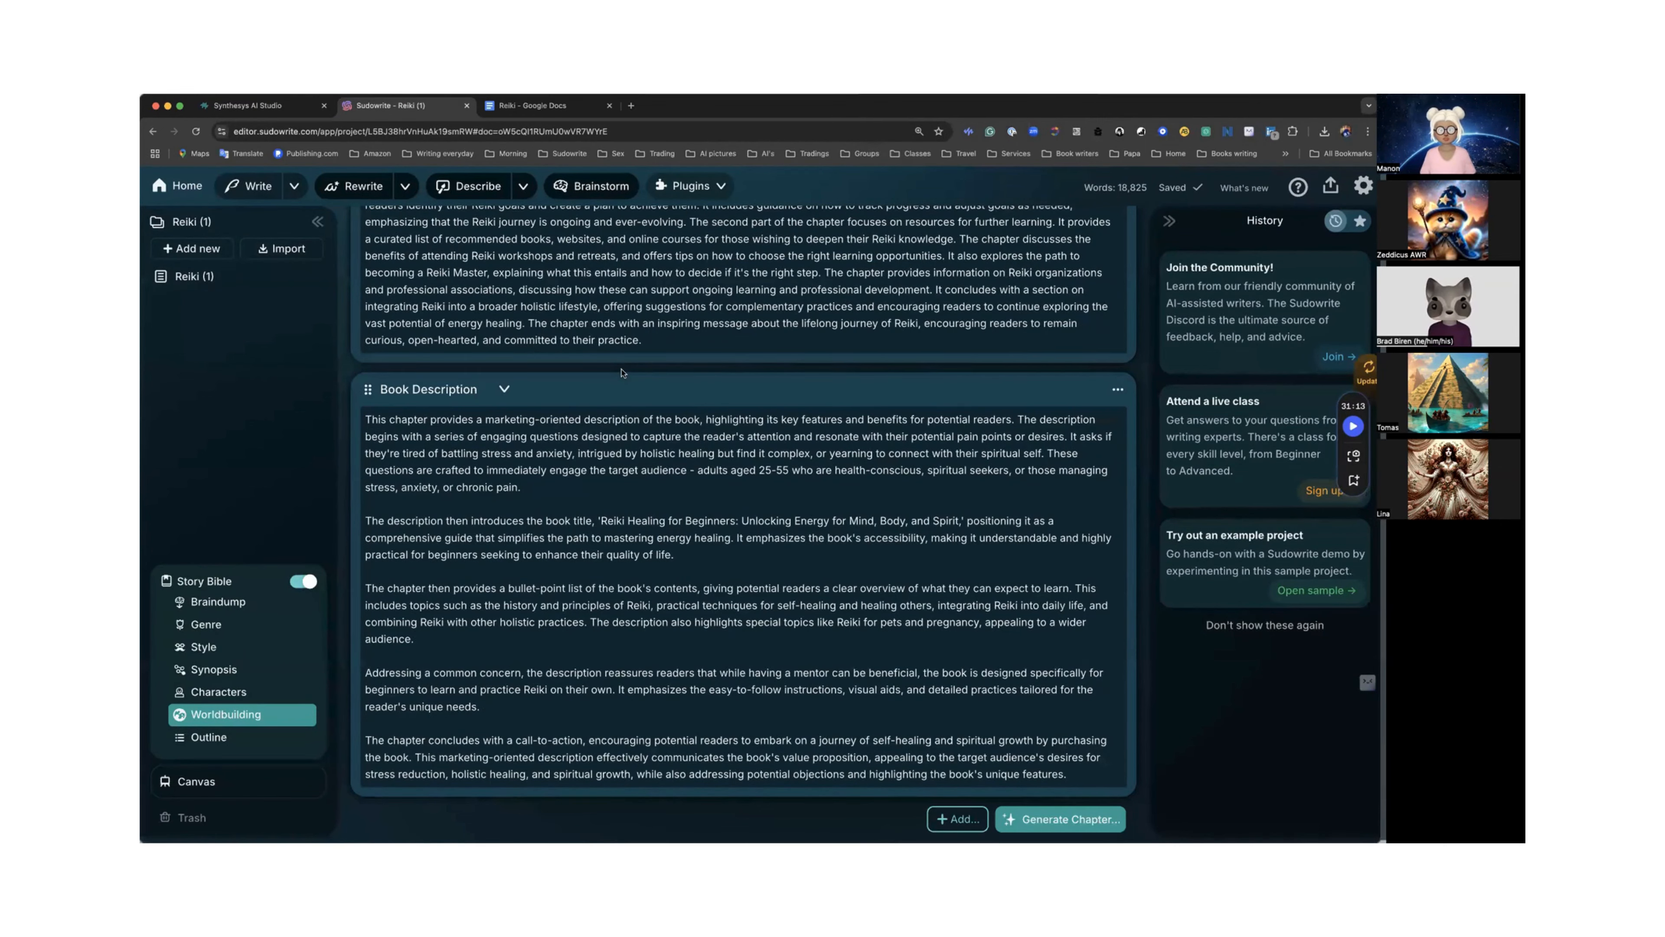
{"action": "scroll", "coordinate": [632, 375], "scroll_direction": "up", "scroll_amount": 5}
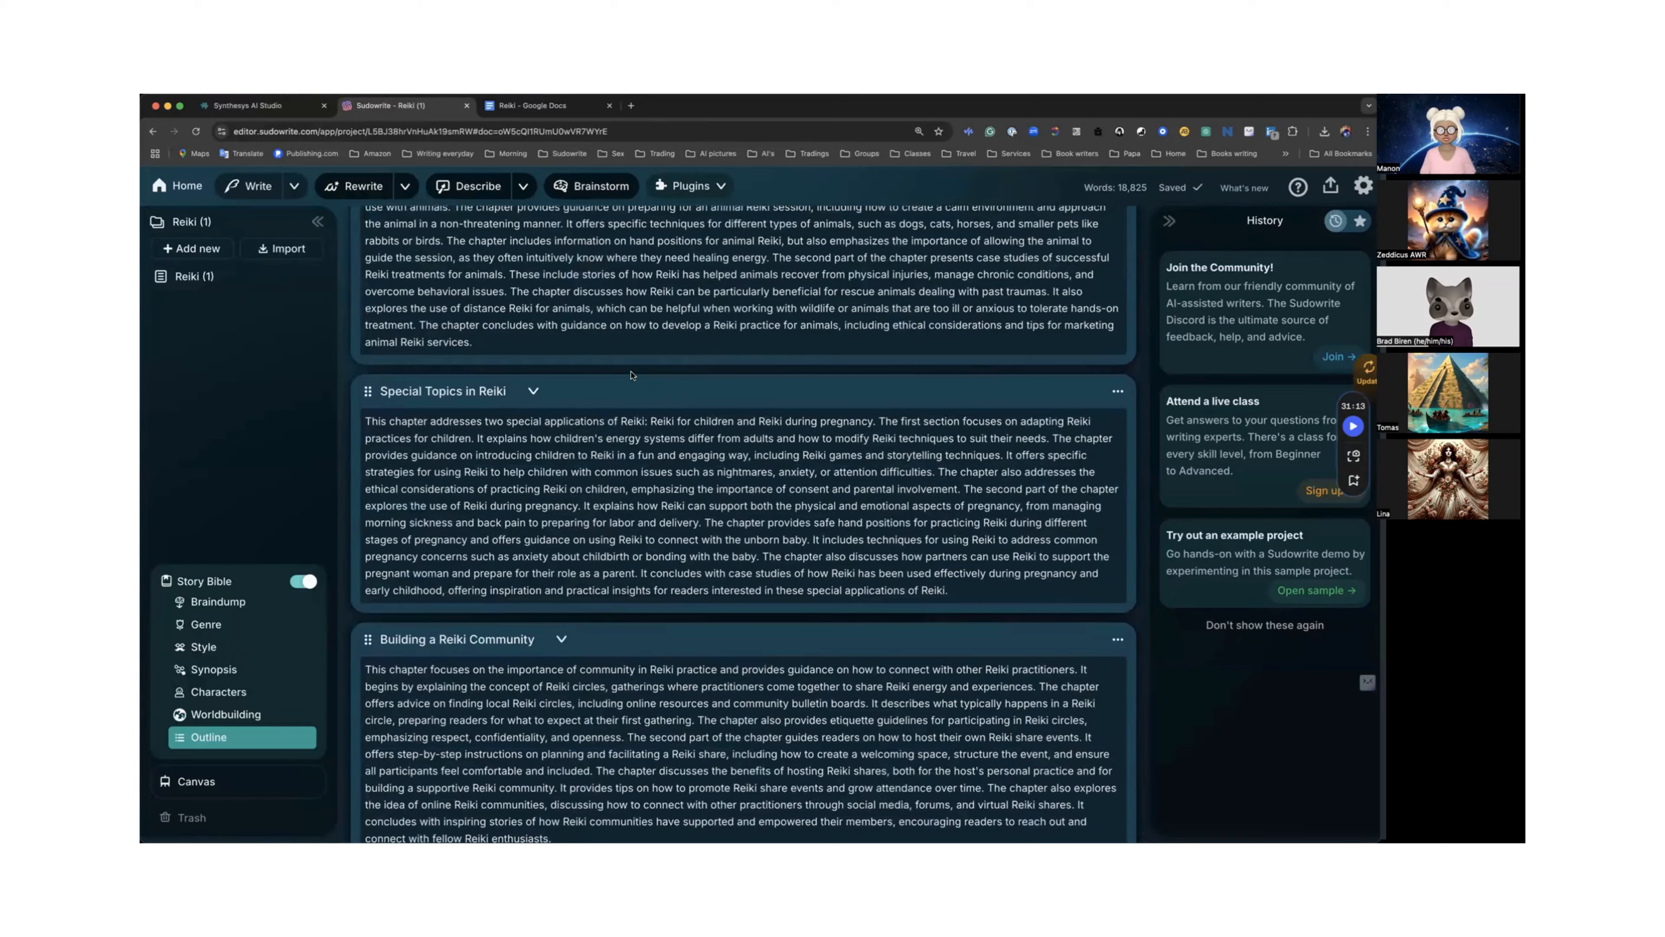
{"action": "scroll", "coordinate": [633, 374], "scroll_direction": "down", "scroll_amount": 2}
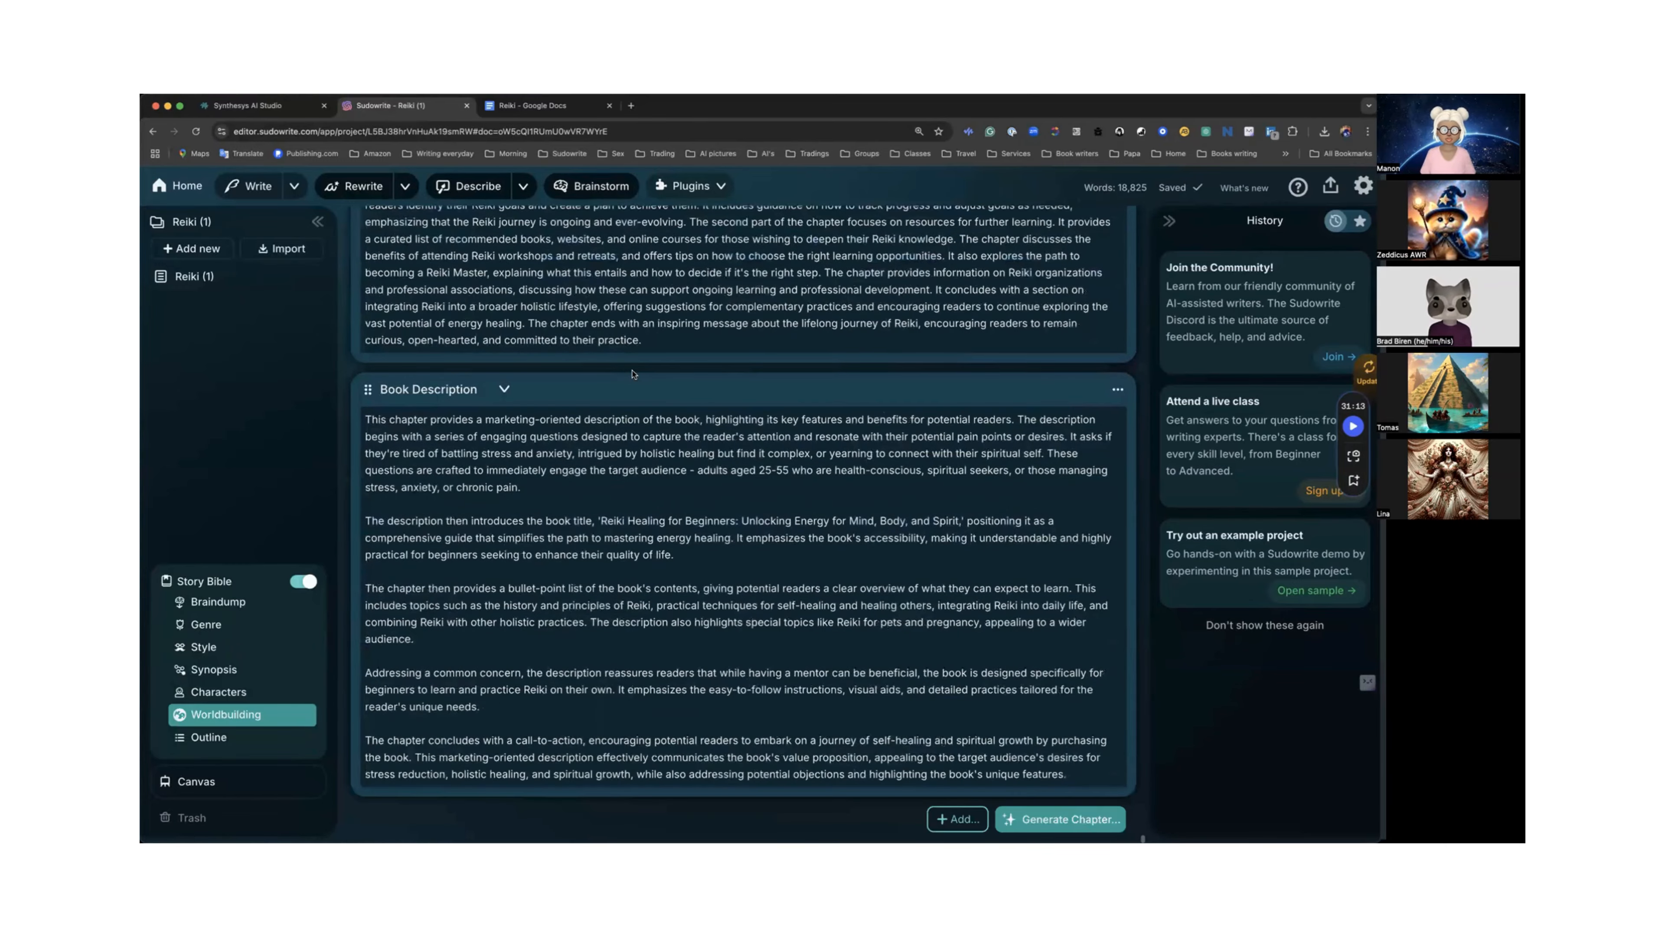
{"action": "scroll", "coordinate": [552, 398], "scroll_direction": "up", "scroll_amount": 20}
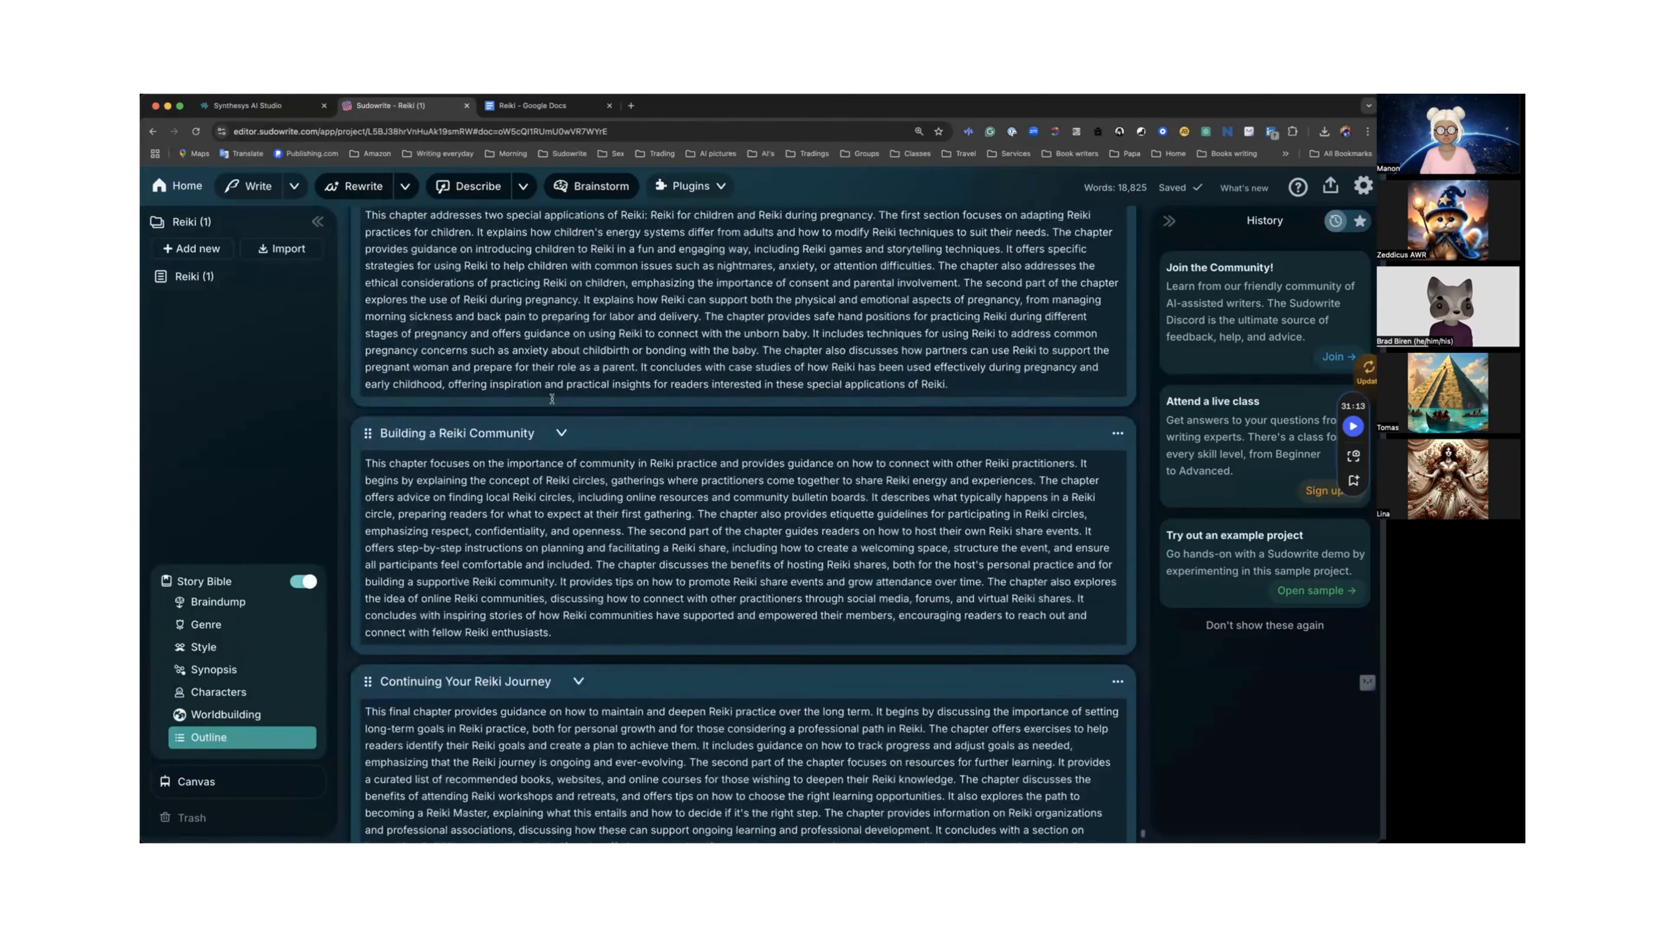
{"action": "scroll", "coordinate": [552, 402], "scroll_direction": "up", "scroll_amount": 20}
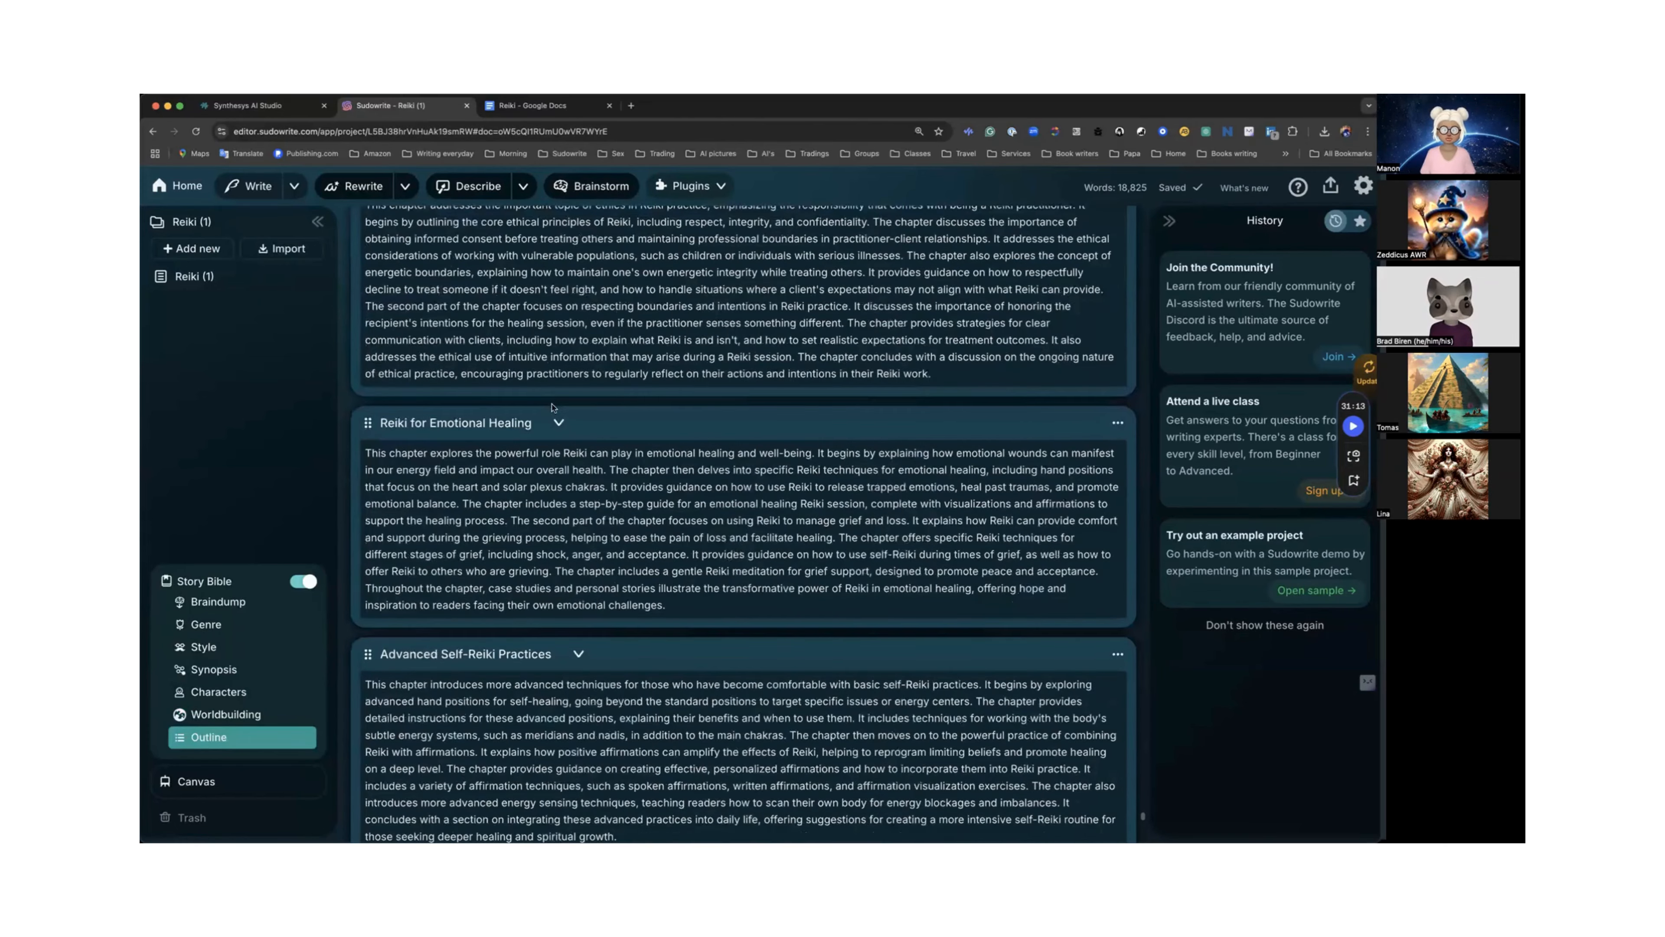
{"action": "scroll", "coordinate": [552, 413], "scroll_direction": "up", "scroll_amount": 20}
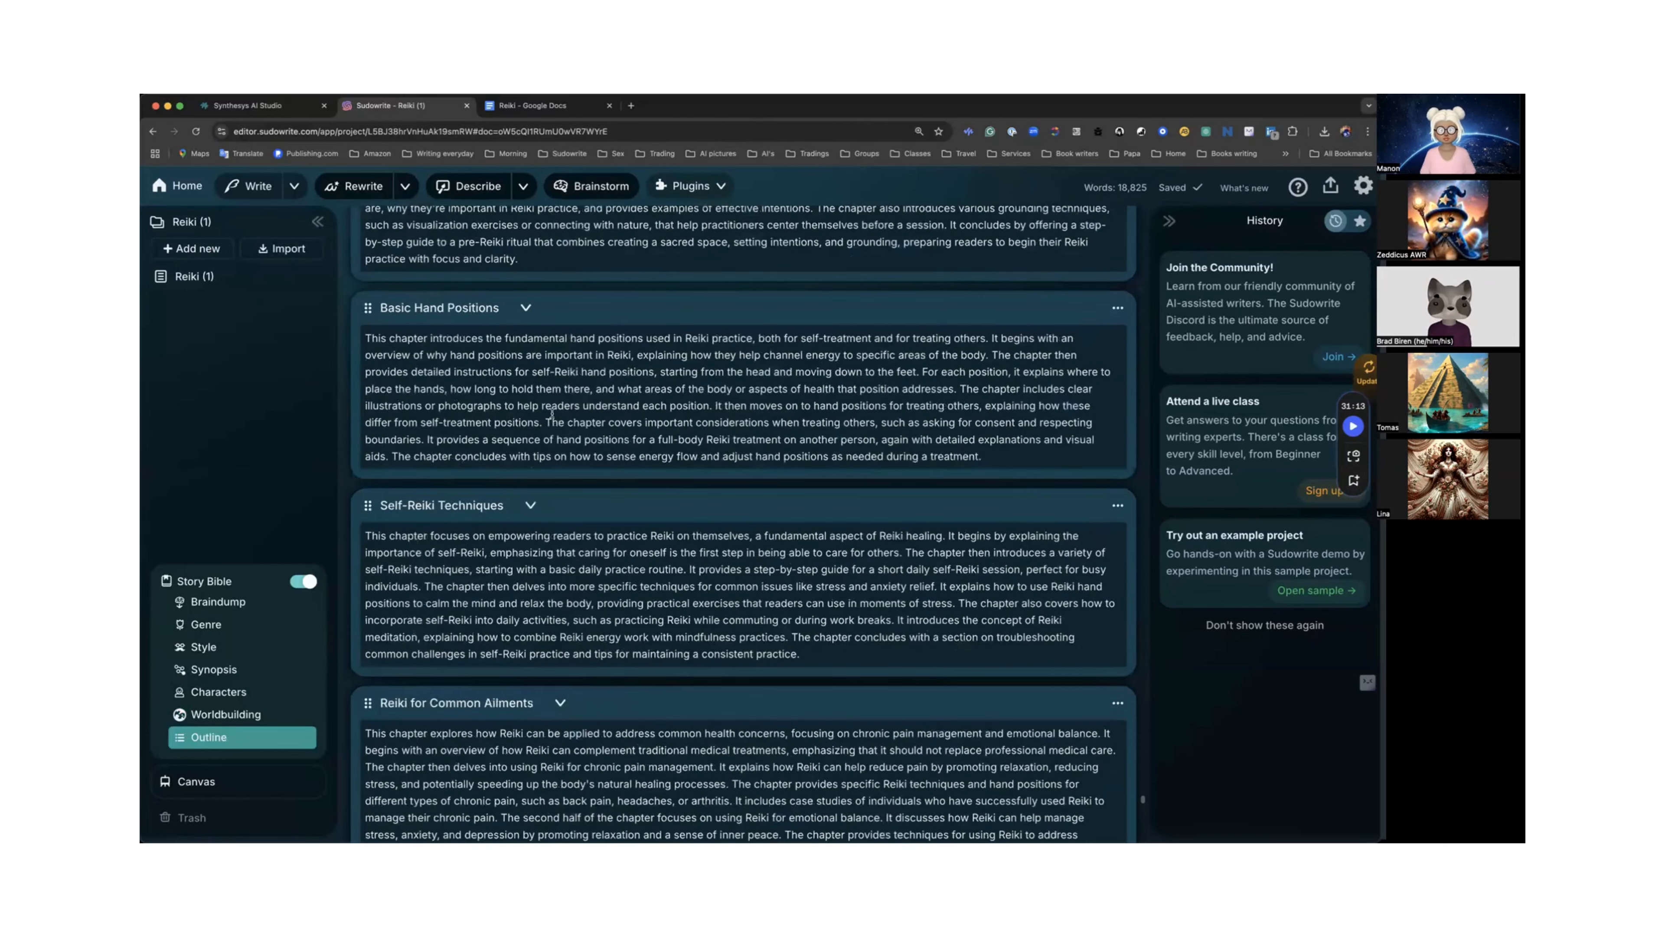
{"action": "scroll", "coordinate": [552, 414], "scroll_direction": "up", "scroll_amount": 20}
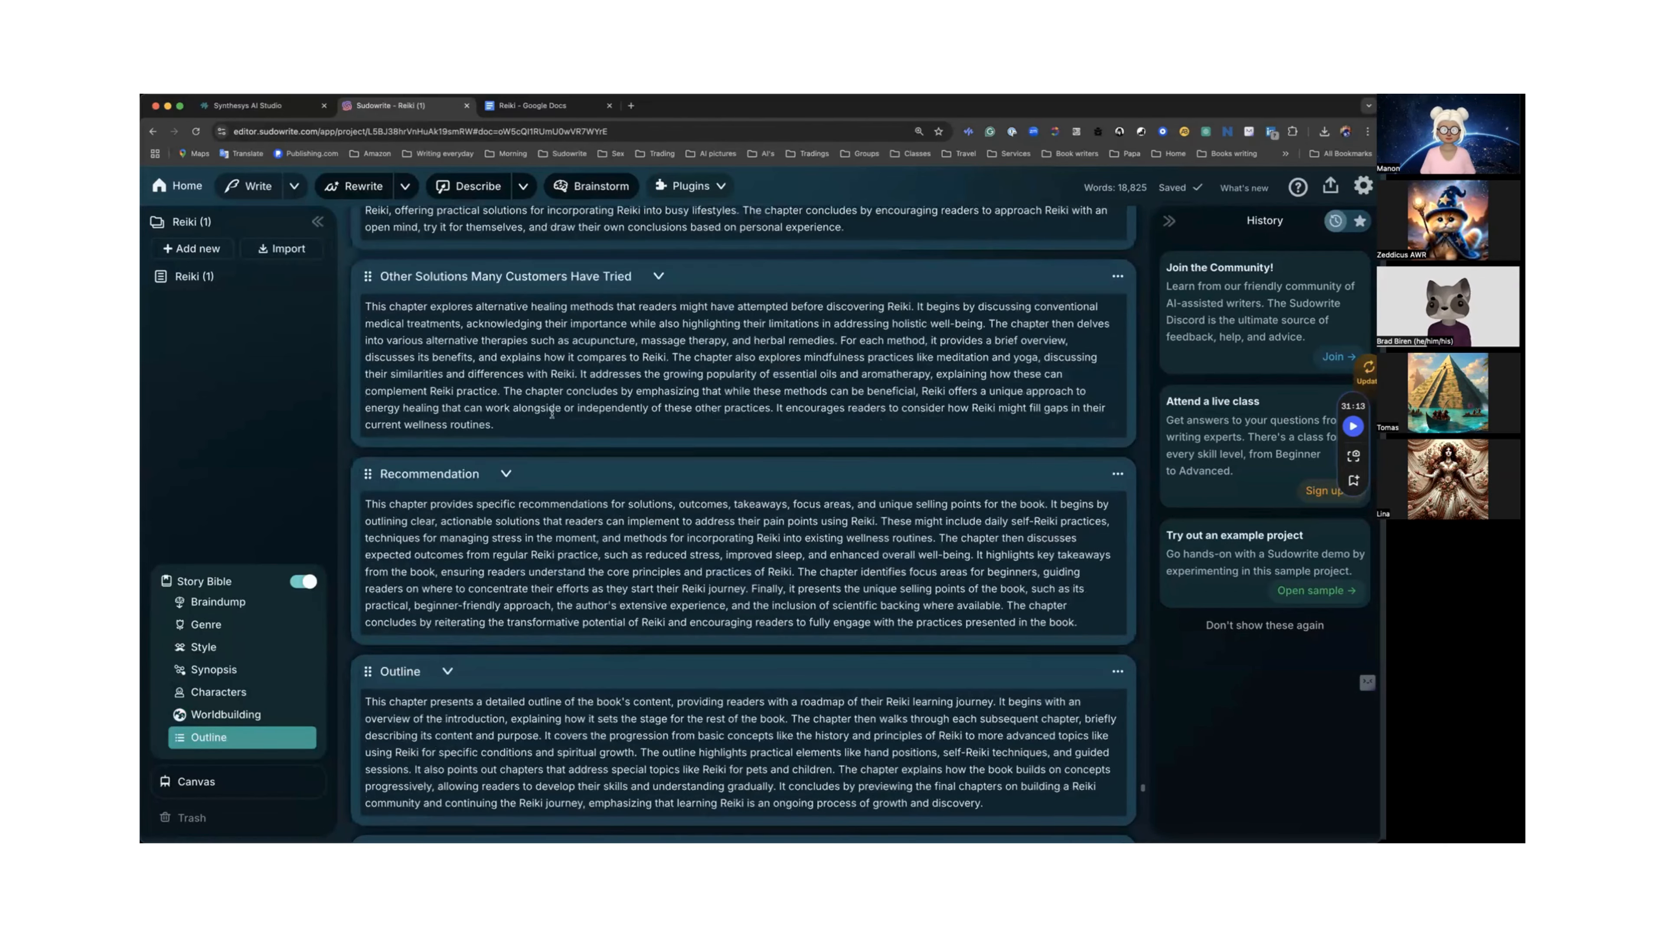
{"action": "scroll", "coordinate": [552, 417], "scroll_direction": "up", "scroll_amount": 20}
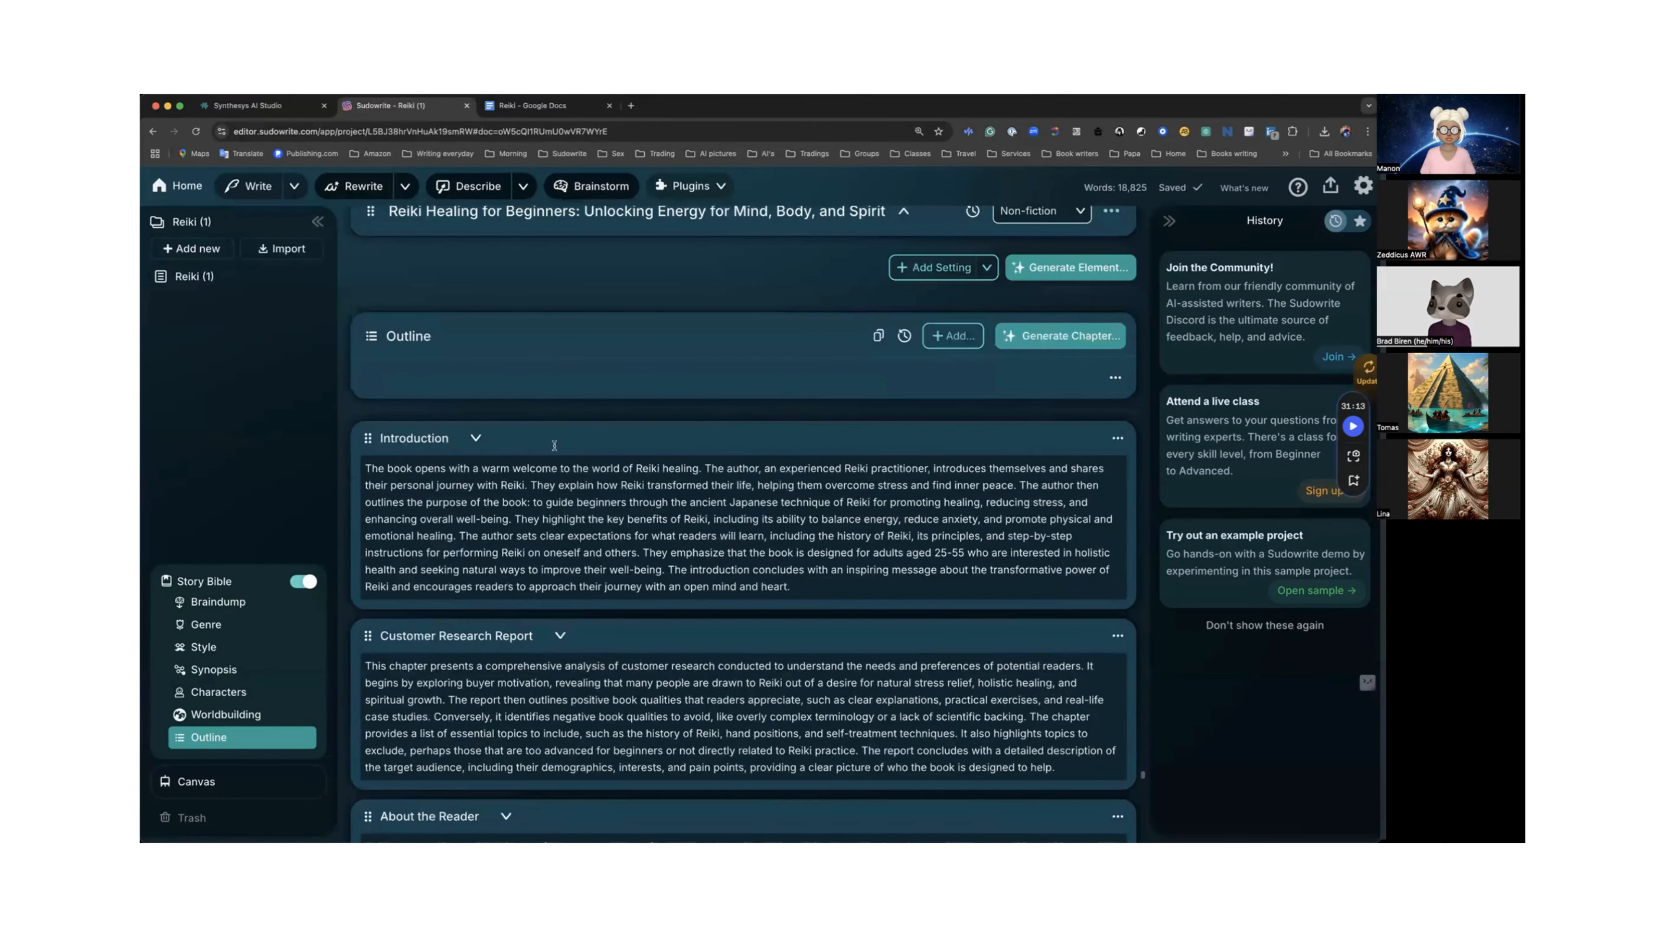
{"action": "scroll", "coordinate": [554, 446], "scroll_direction": "down", "scroll_amount": 5}
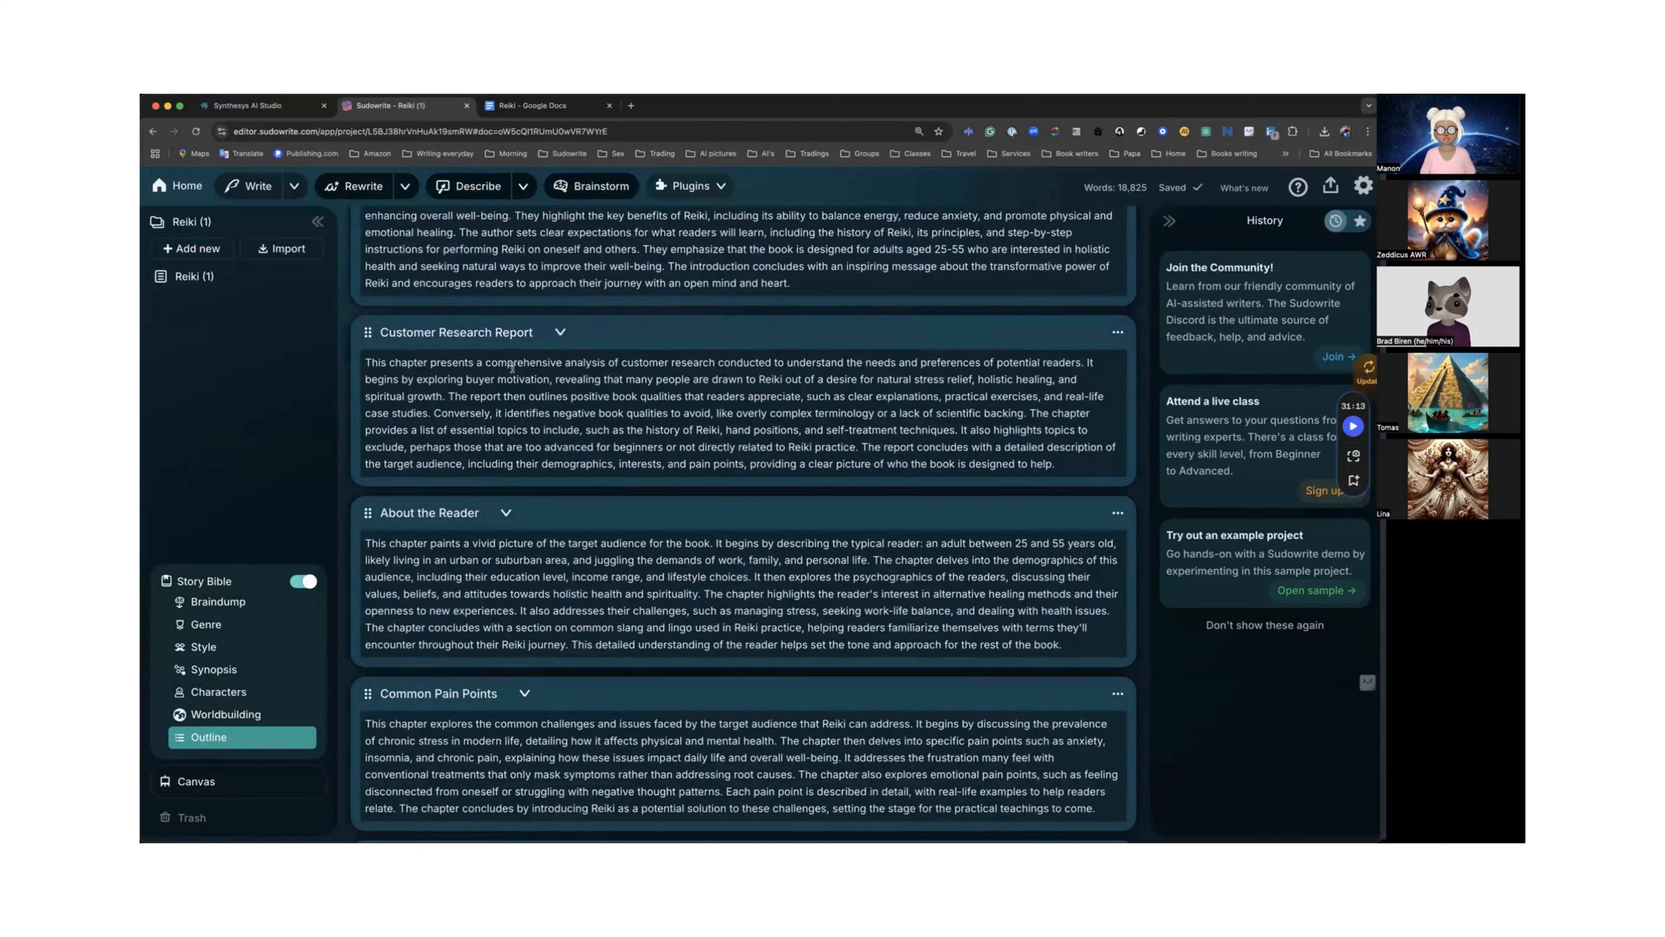
{"action": "scroll", "coordinate": [512, 367], "scroll_direction": "down", "scroll_amount": 4}
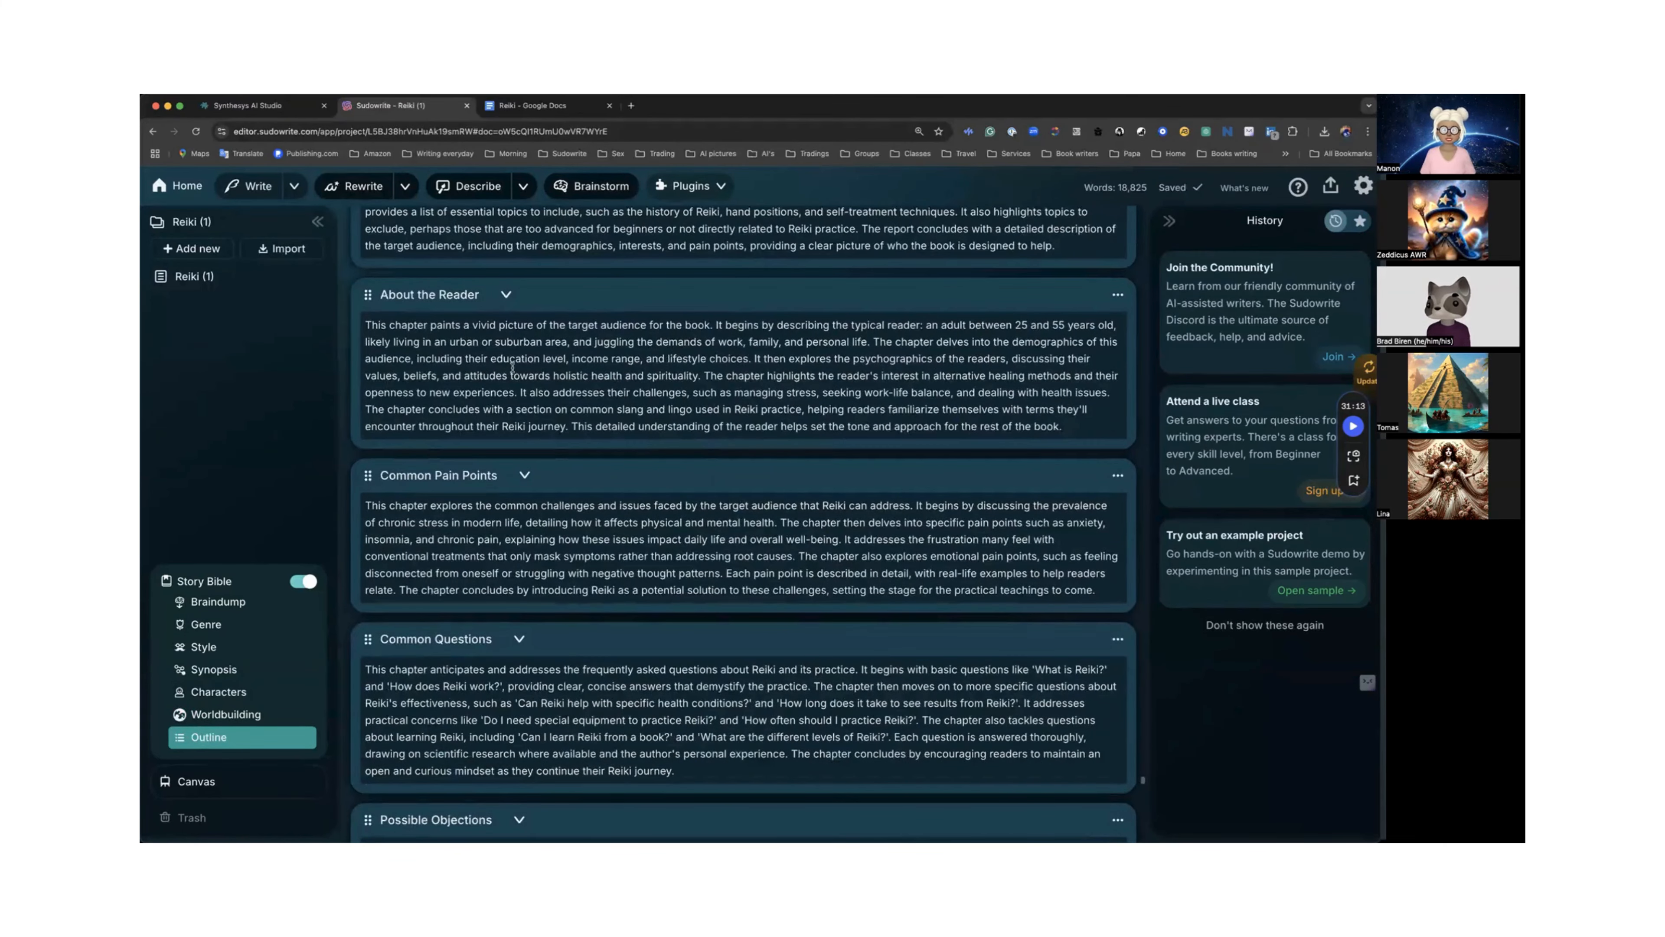
{"action": "scroll", "coordinate": [544, 353], "scroll_direction": "up", "scroll_amount": 1}
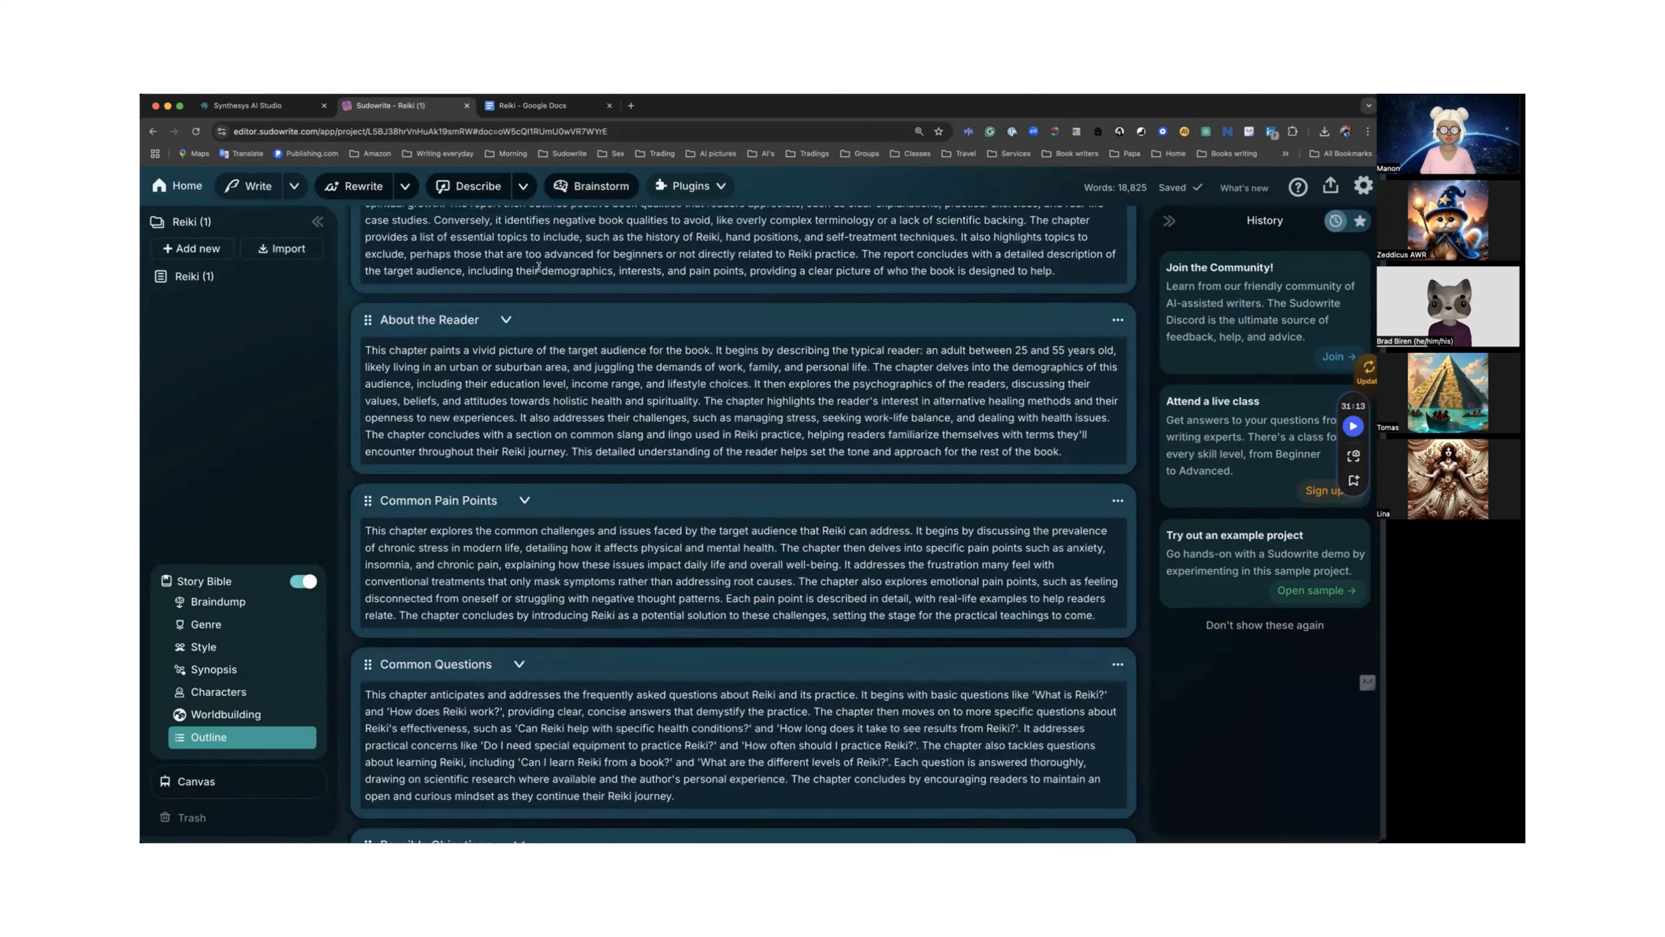
{"action": "scroll", "coordinate": [545, 268], "scroll_direction": "up", "scroll_amount": 1}
{"action": "scroll", "coordinate": [545, 268], "scroll_direction": "up", "scroll_amount": 4}
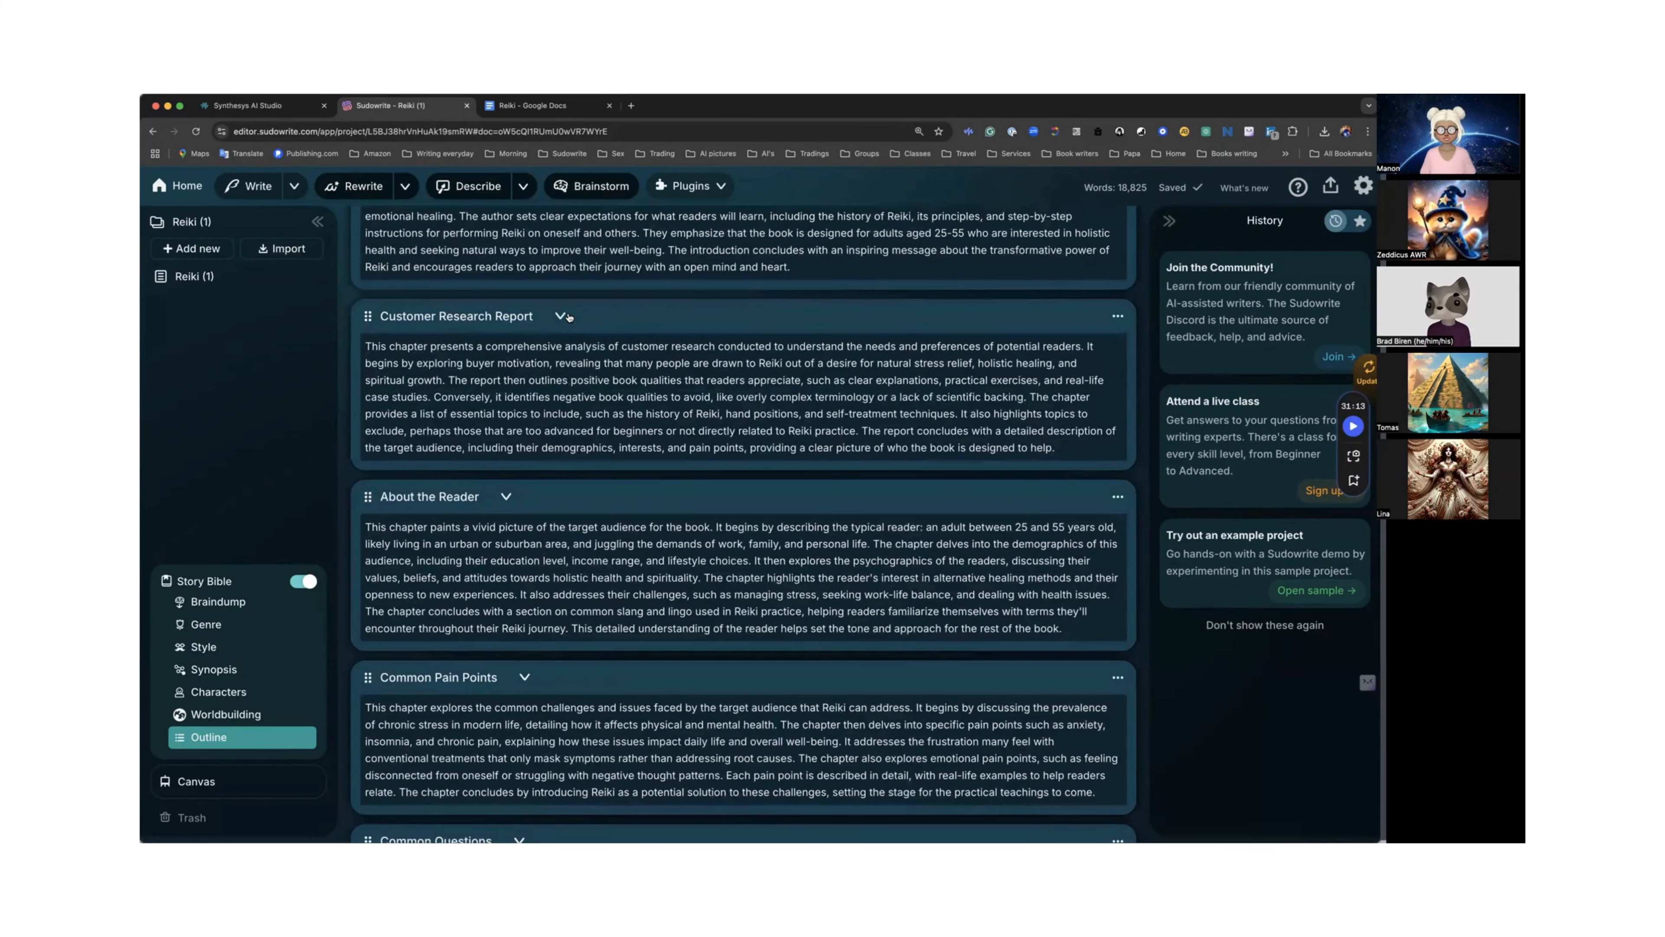
{"action": "scroll", "coordinate": [569, 317], "scroll_direction": "down", "scroll_amount": 1}
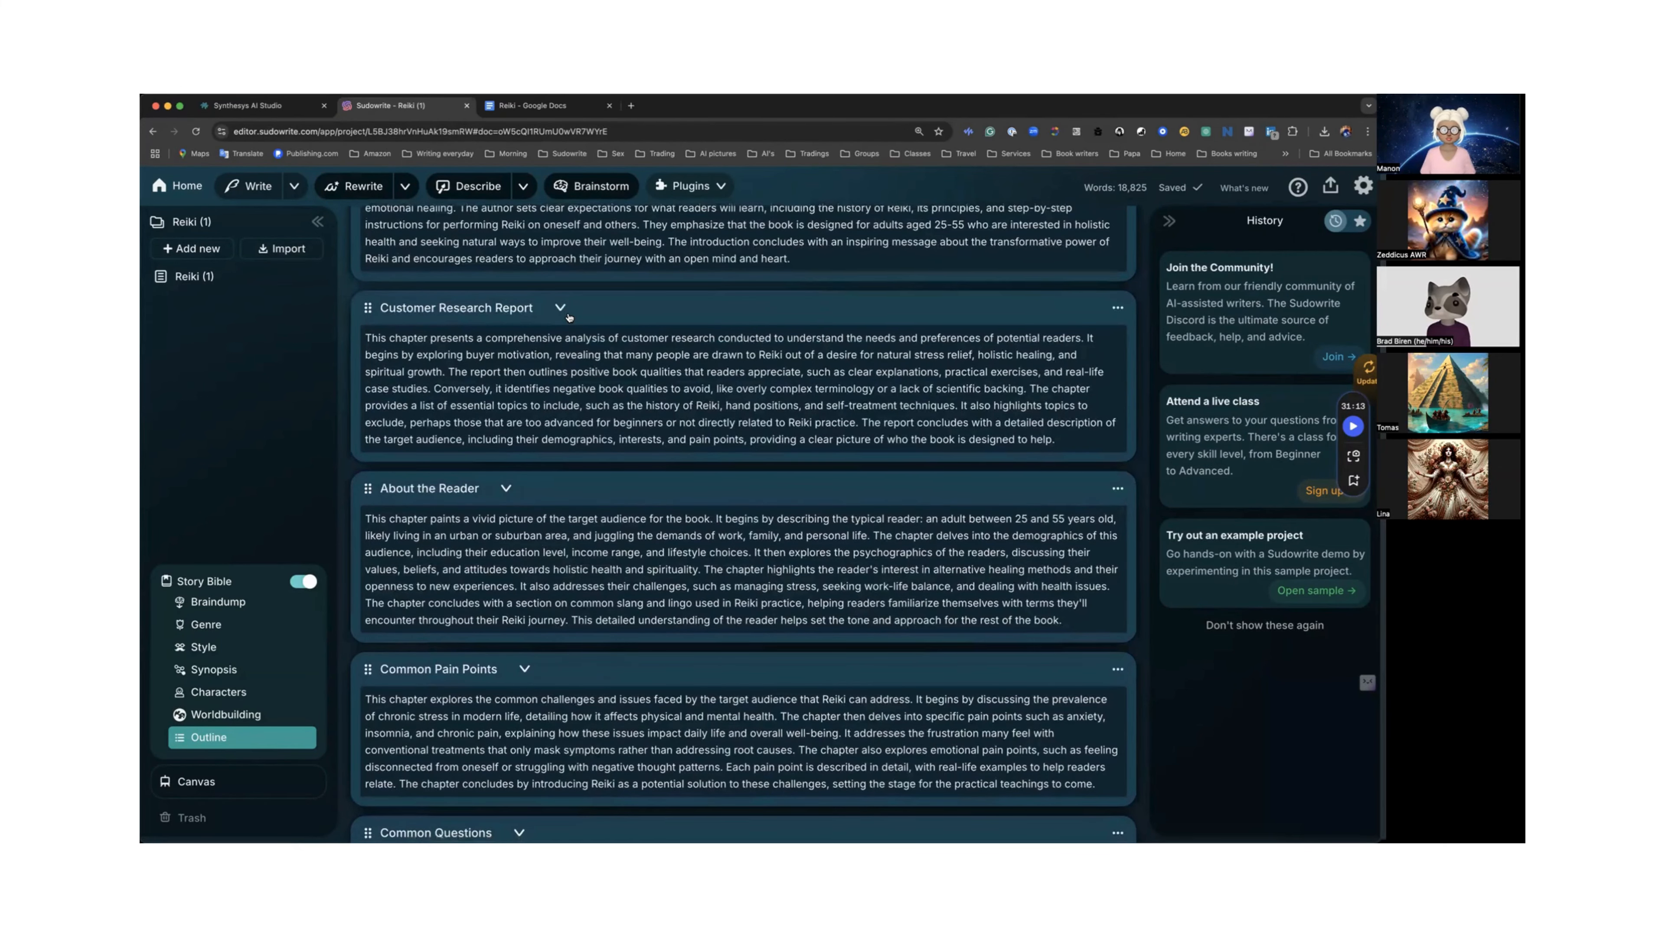
{"action": "scroll", "coordinate": [570, 316], "scroll_direction": "down", "scroll_amount": 1}
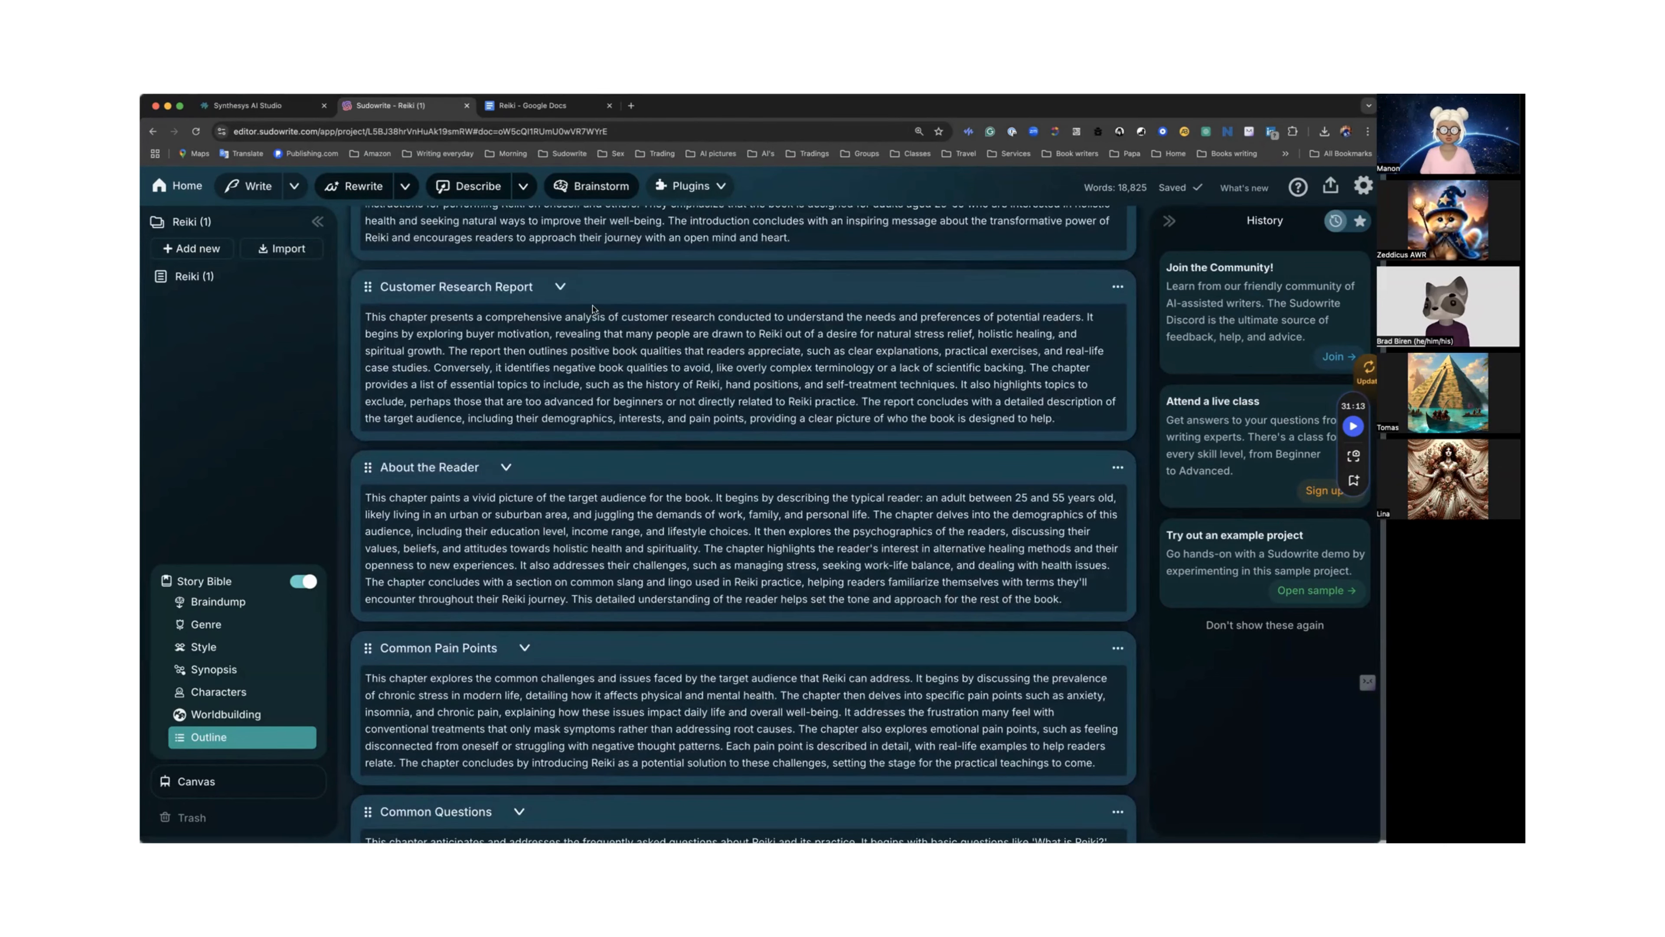
{"action": "scroll", "coordinate": [593, 308], "scroll_direction": "down", "scroll_amount": 10}
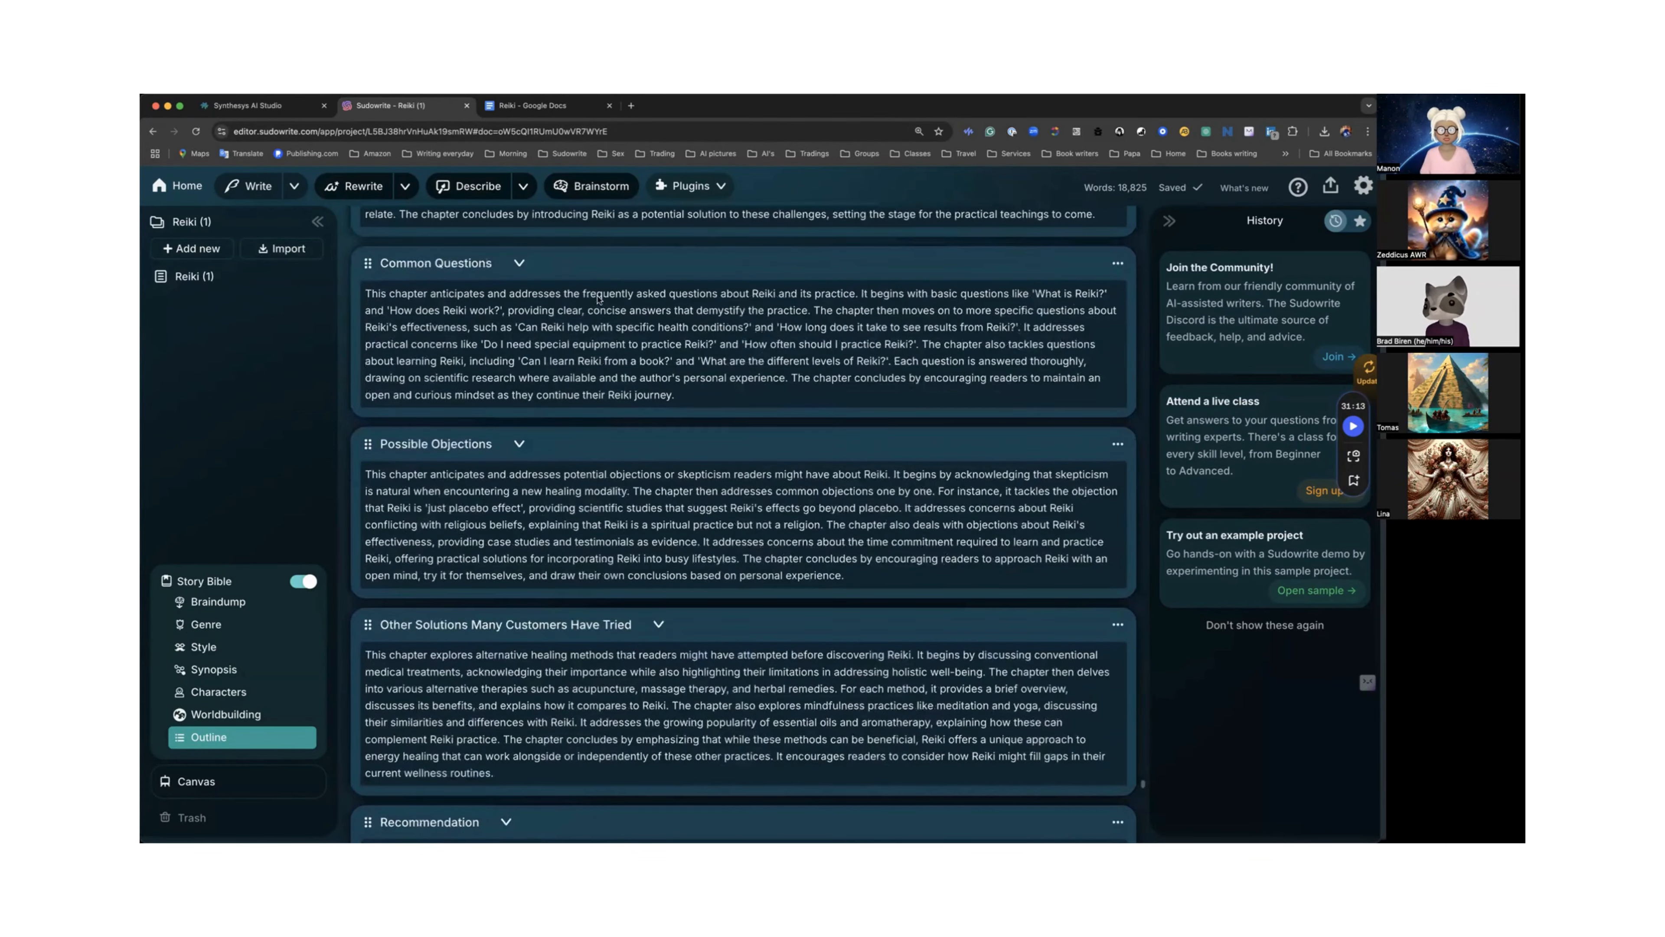
{"action": "scroll", "coordinate": [596, 299], "scroll_direction": "down", "scroll_amount": 10}
{"action": "scroll", "coordinate": [597, 354], "scroll_direction": "down", "scroll_amount": 10}
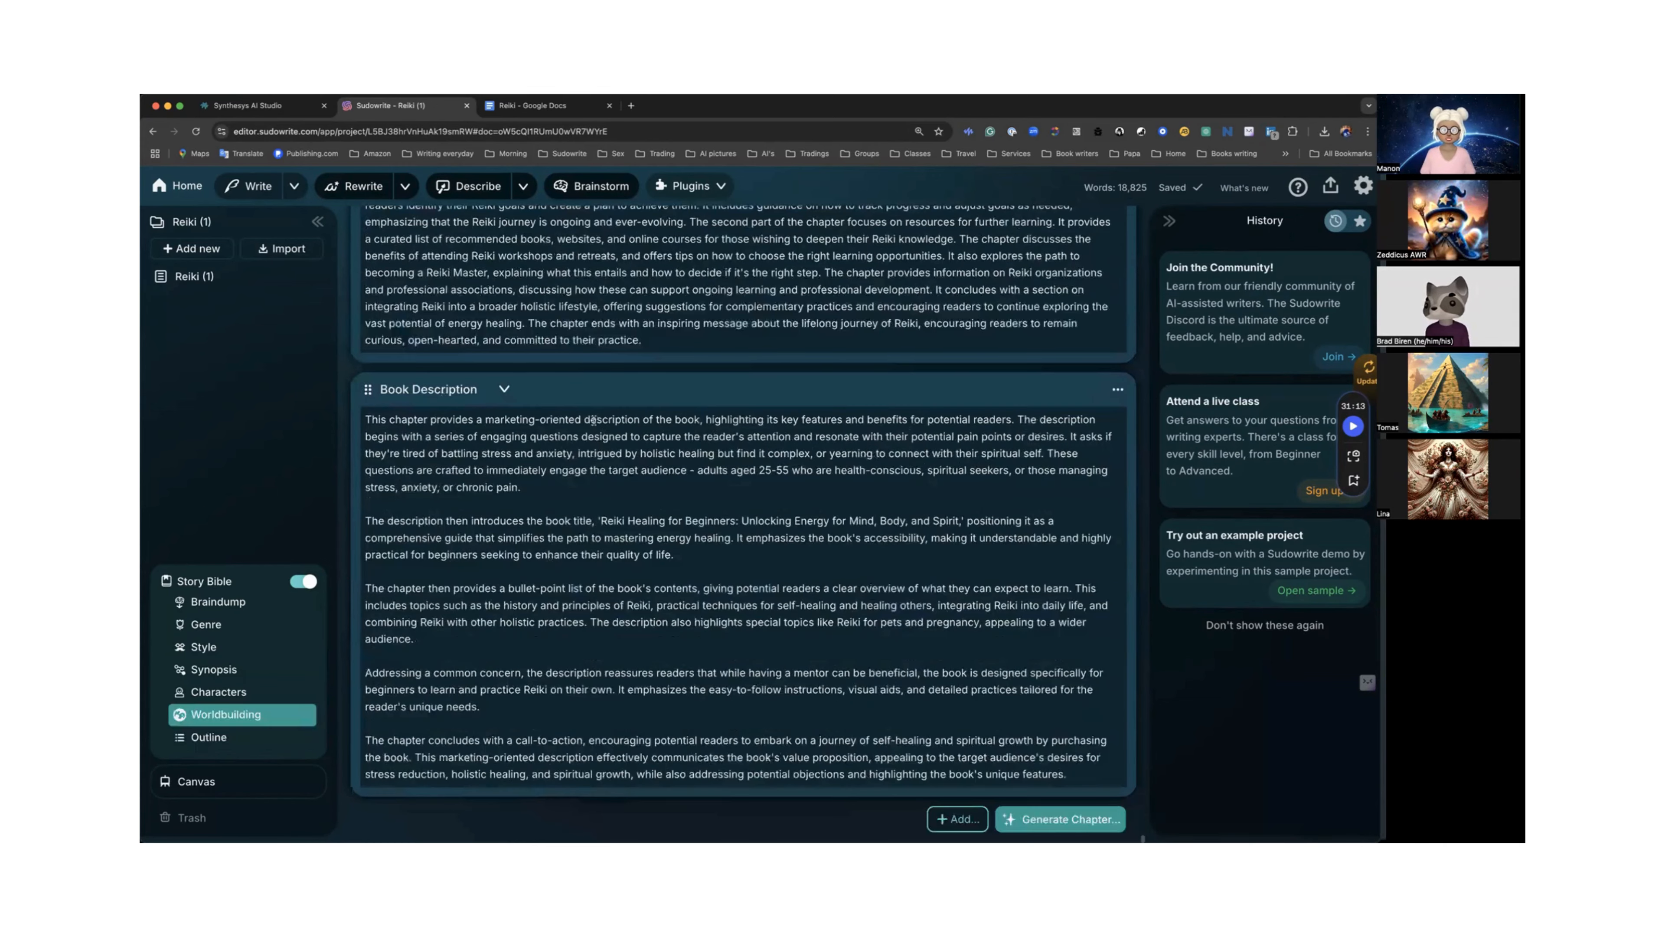
Add a new empty chapter card at the end of the outline.
{"action": "left_click", "coordinate": [1051, 825]}
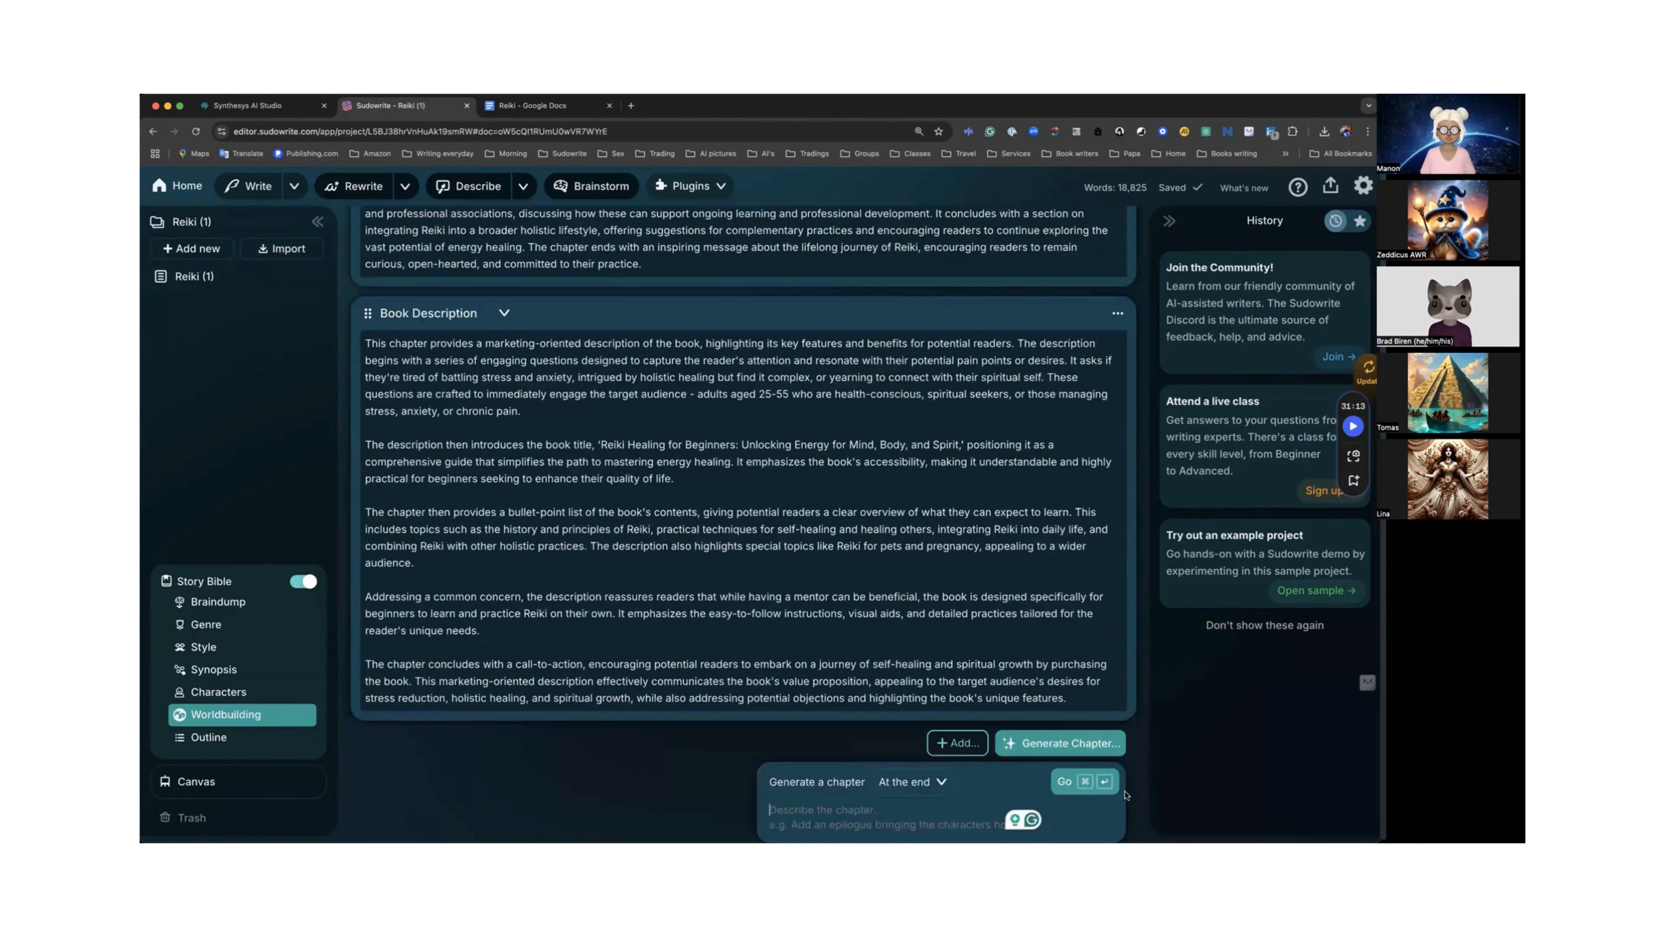
{"action": "left_click", "coordinate": [1062, 783]}
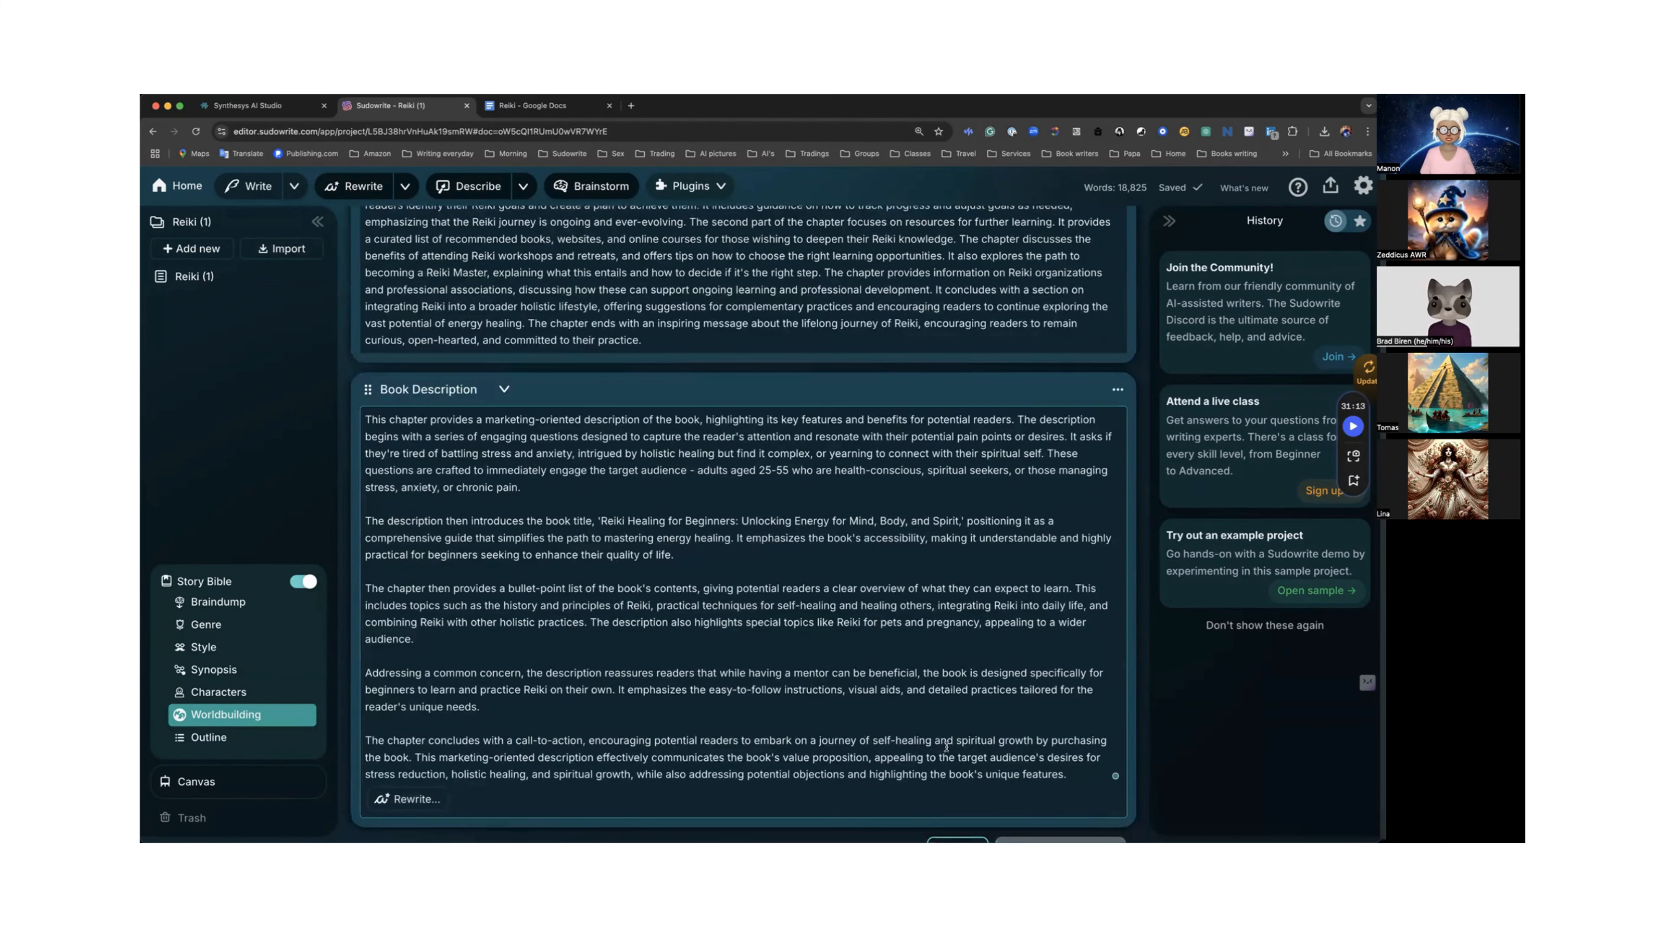
{"action": "scroll", "coordinate": [947, 748], "scroll_direction": "down", "scroll_amount": 1}
{"action": "left_click", "coordinate": [956, 816]}
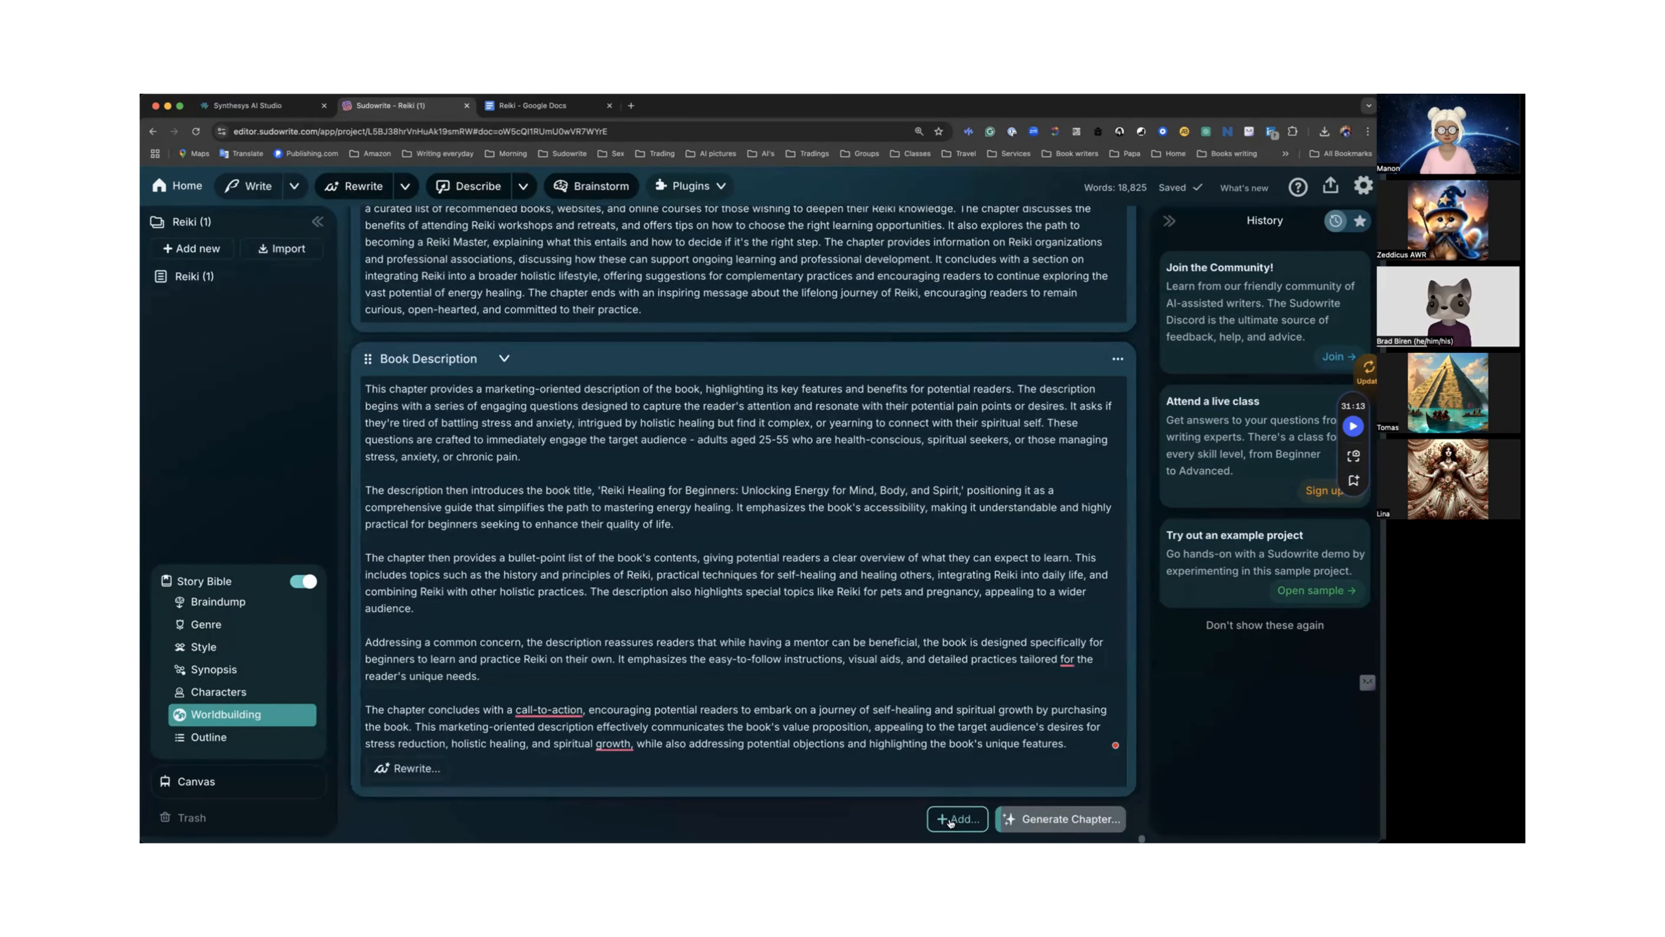
{"action": "left_click", "coordinate": [959, 825]}
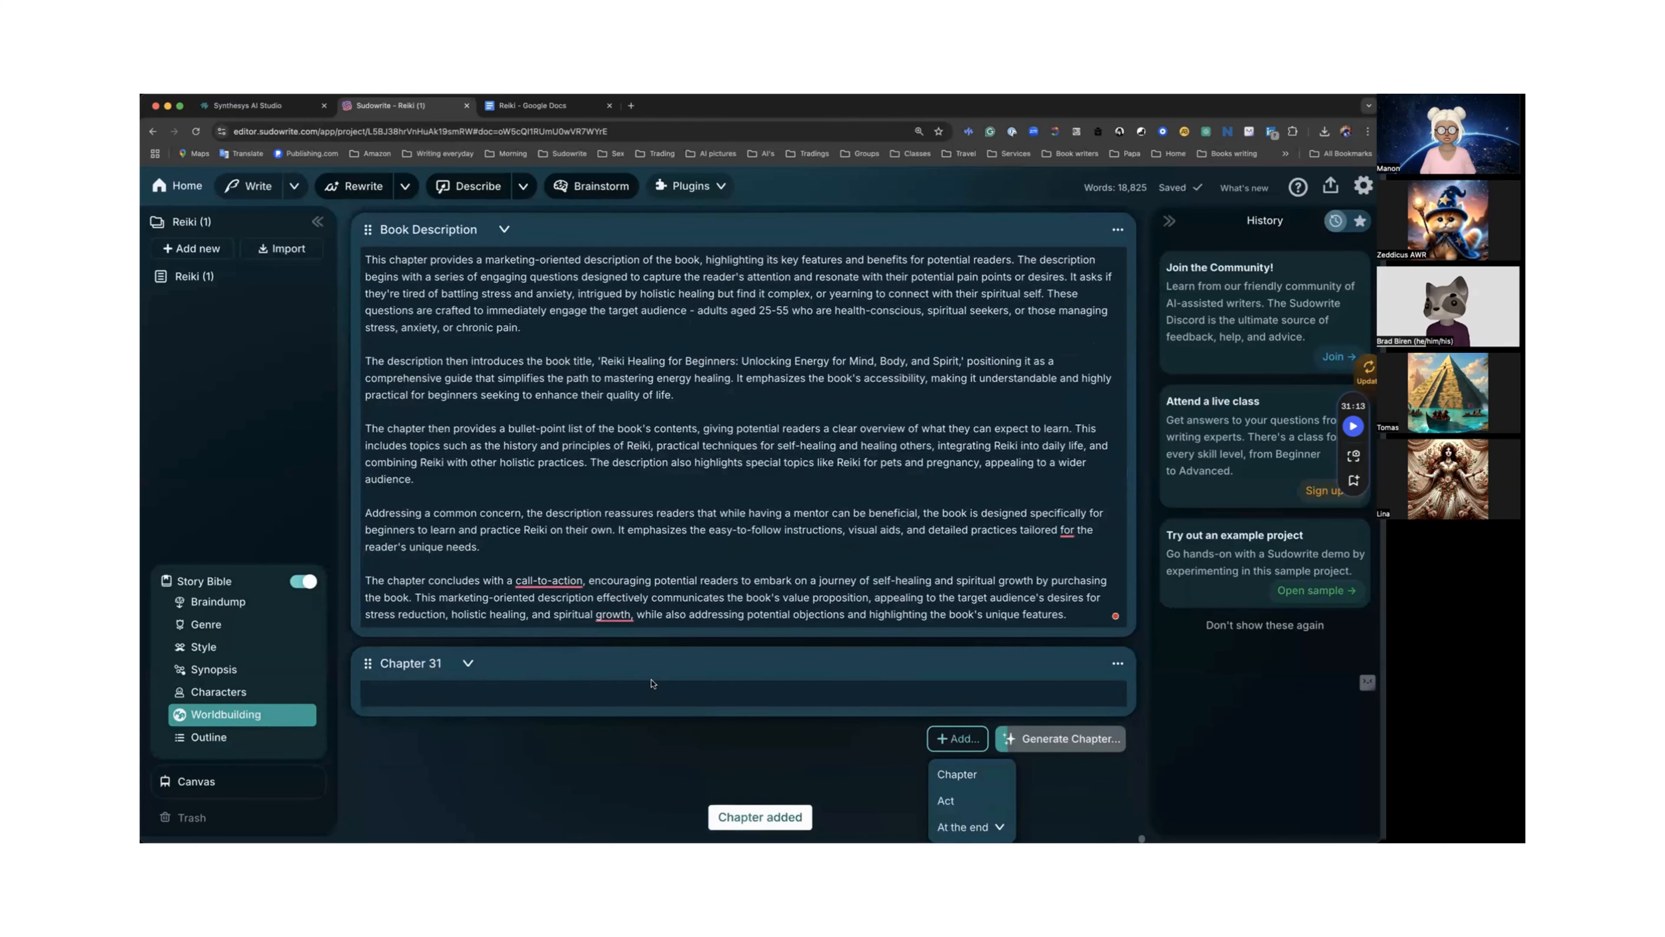
Move the Chapter 31 card below the Reiki in Healthcare Settings chapter.
{"action": "scroll", "coordinate": [640, 622], "scroll_direction": "up", "scroll_amount": 9}
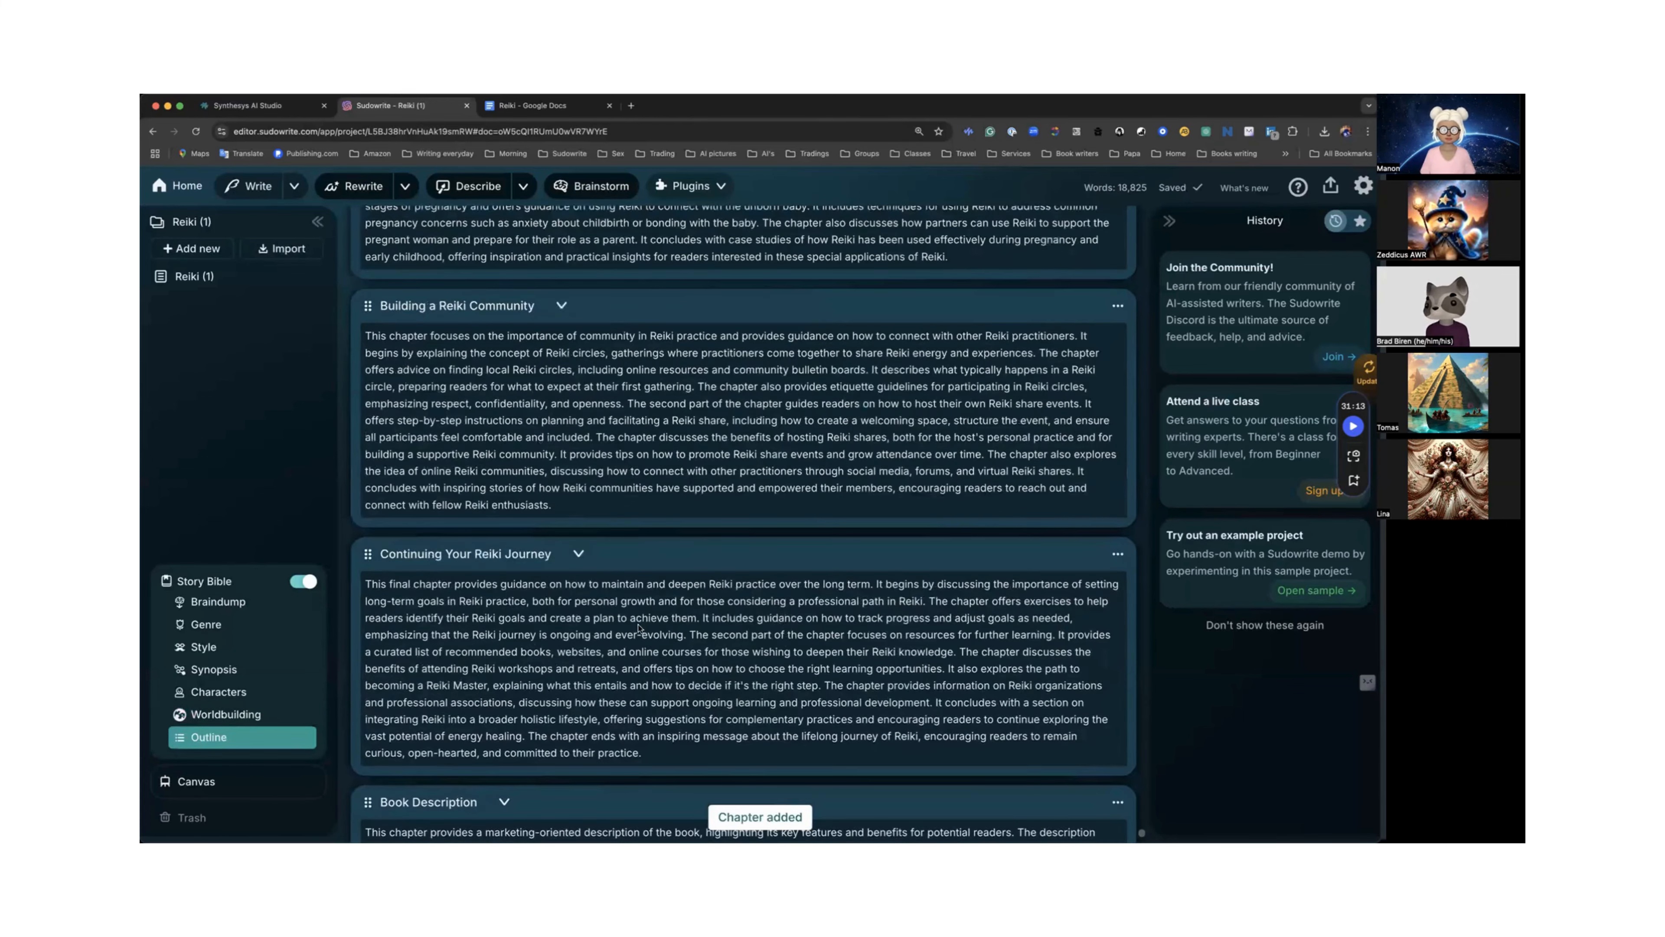
{"action": "scroll", "coordinate": [639, 629], "scroll_direction": "up", "scroll_amount": 15}
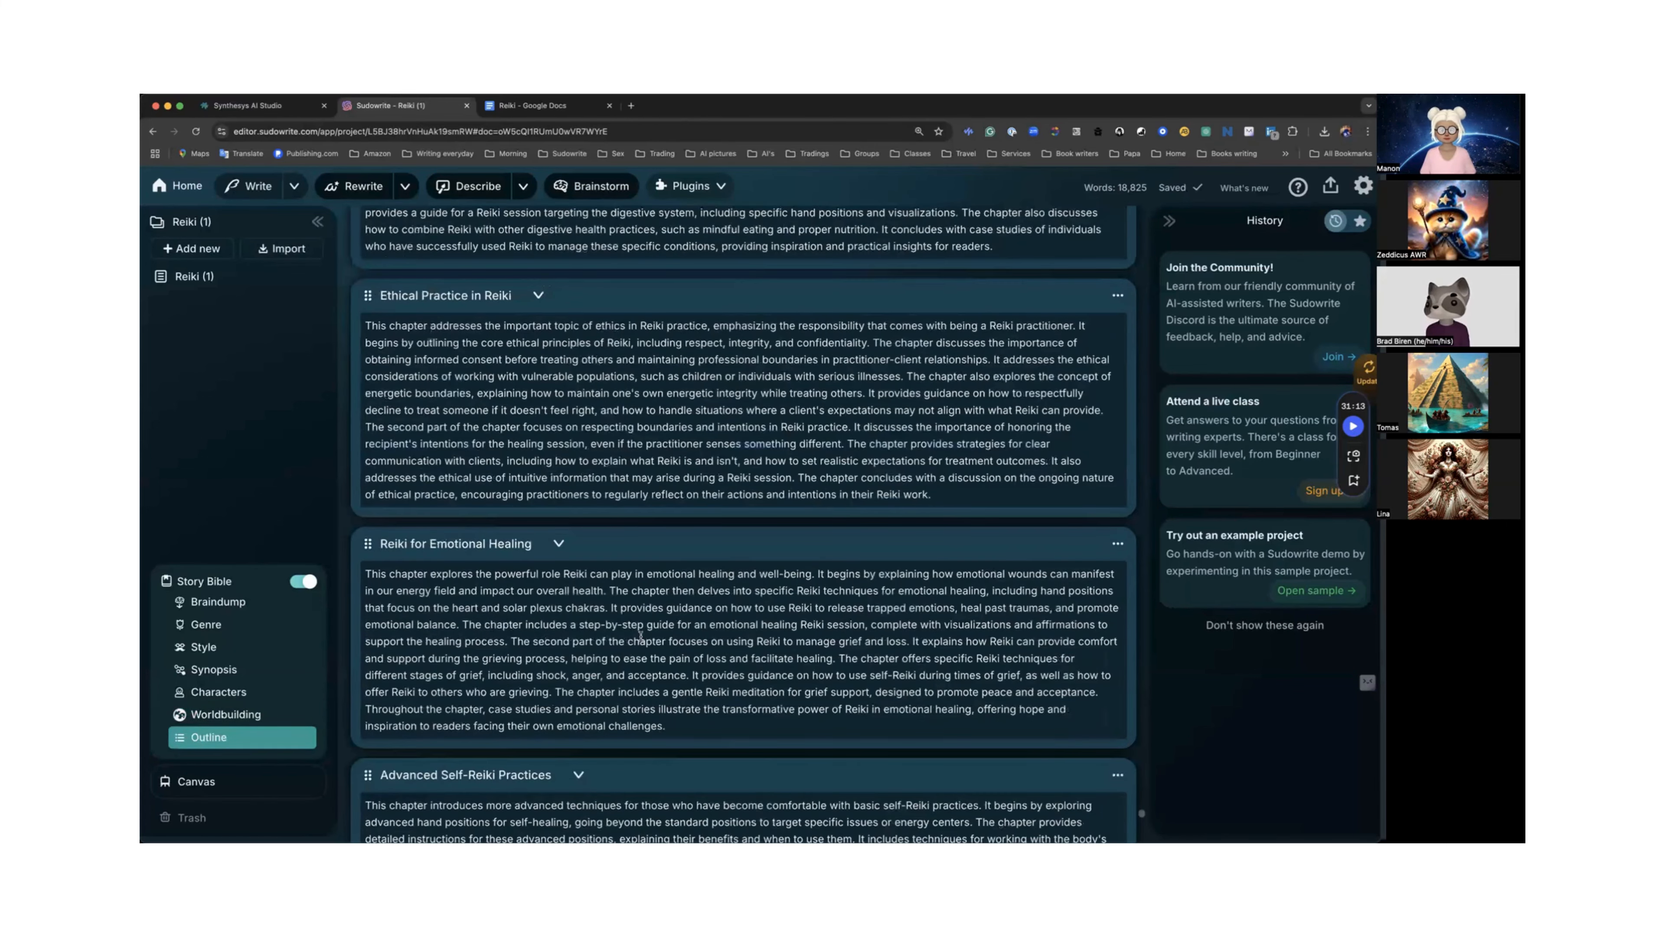
{"action": "scroll", "coordinate": [640, 634], "scroll_direction": "up", "scroll_amount": 10}
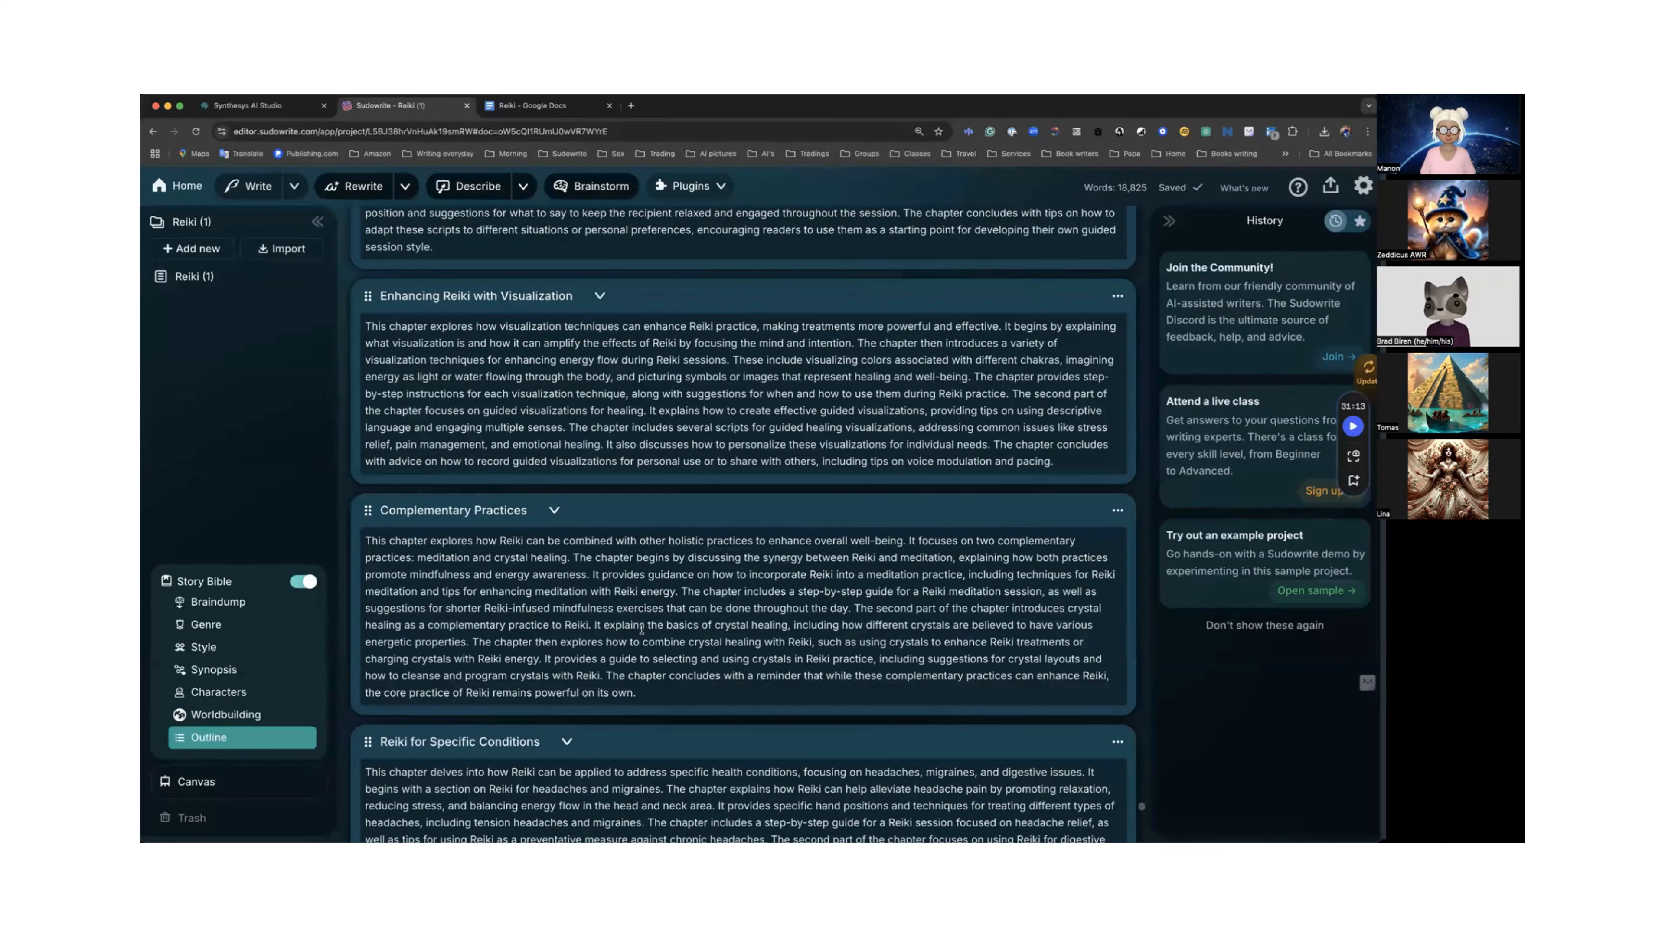
{"action": "scroll", "coordinate": [642, 633], "scroll_direction": "down", "scroll_amount": 10}
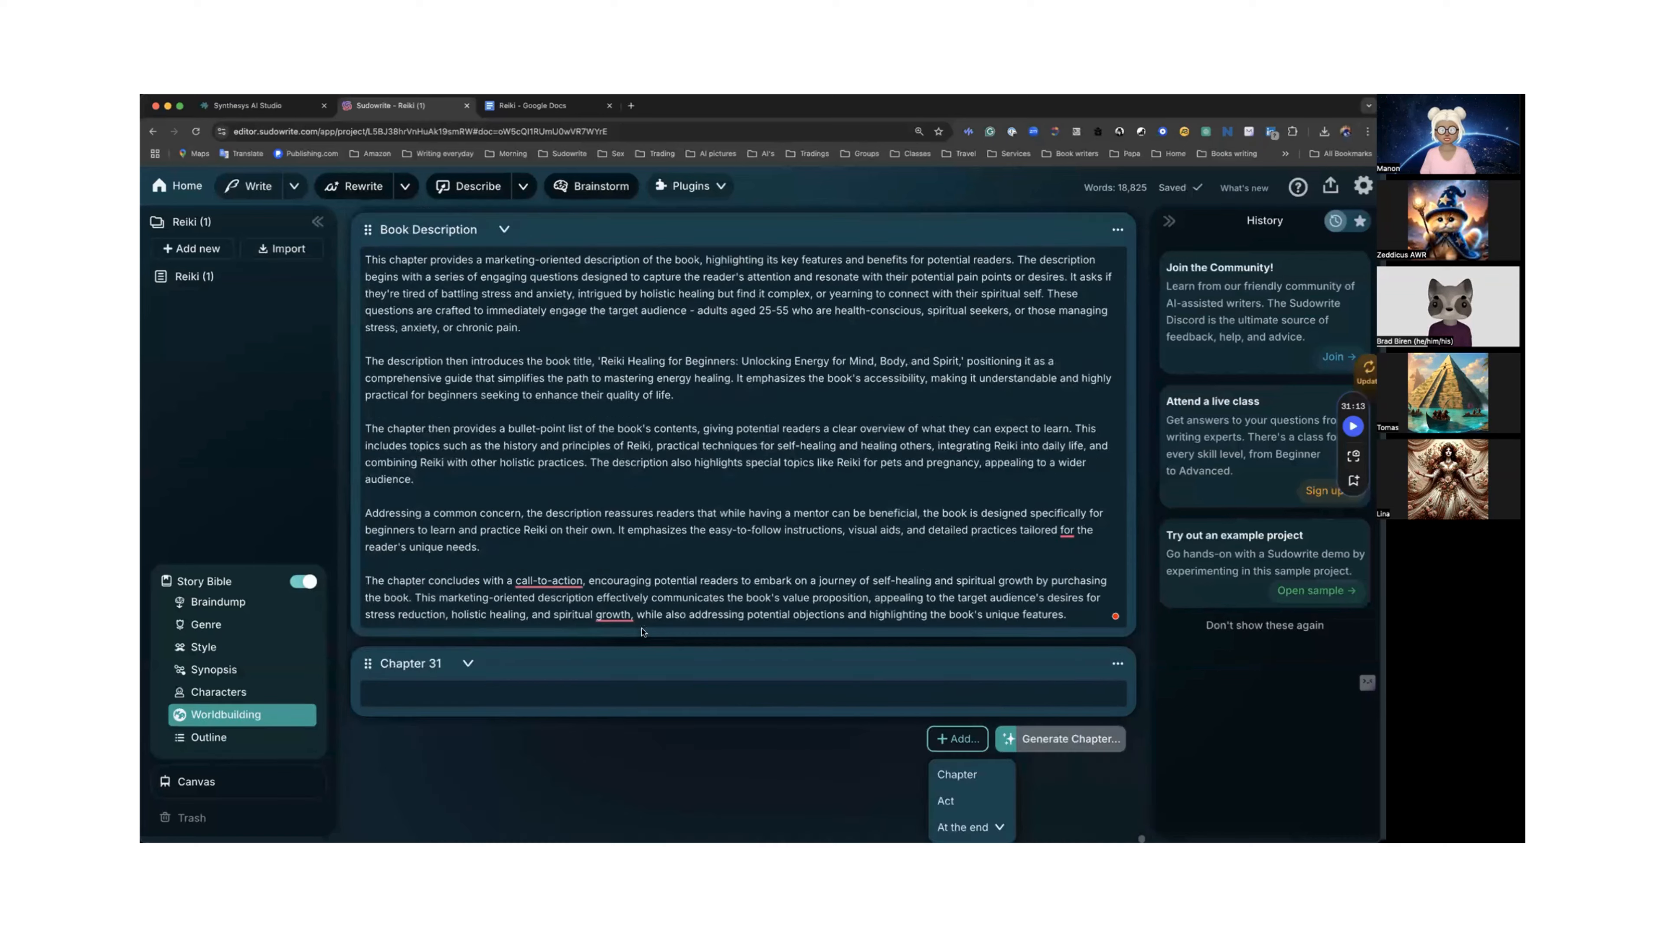
{"action": "scroll", "coordinate": [641, 629], "scroll_direction": "down", "scroll_amount": 15}
{"action": "scroll", "coordinate": [474, 690], "scroll_direction": "down", "scroll_amount": 3}
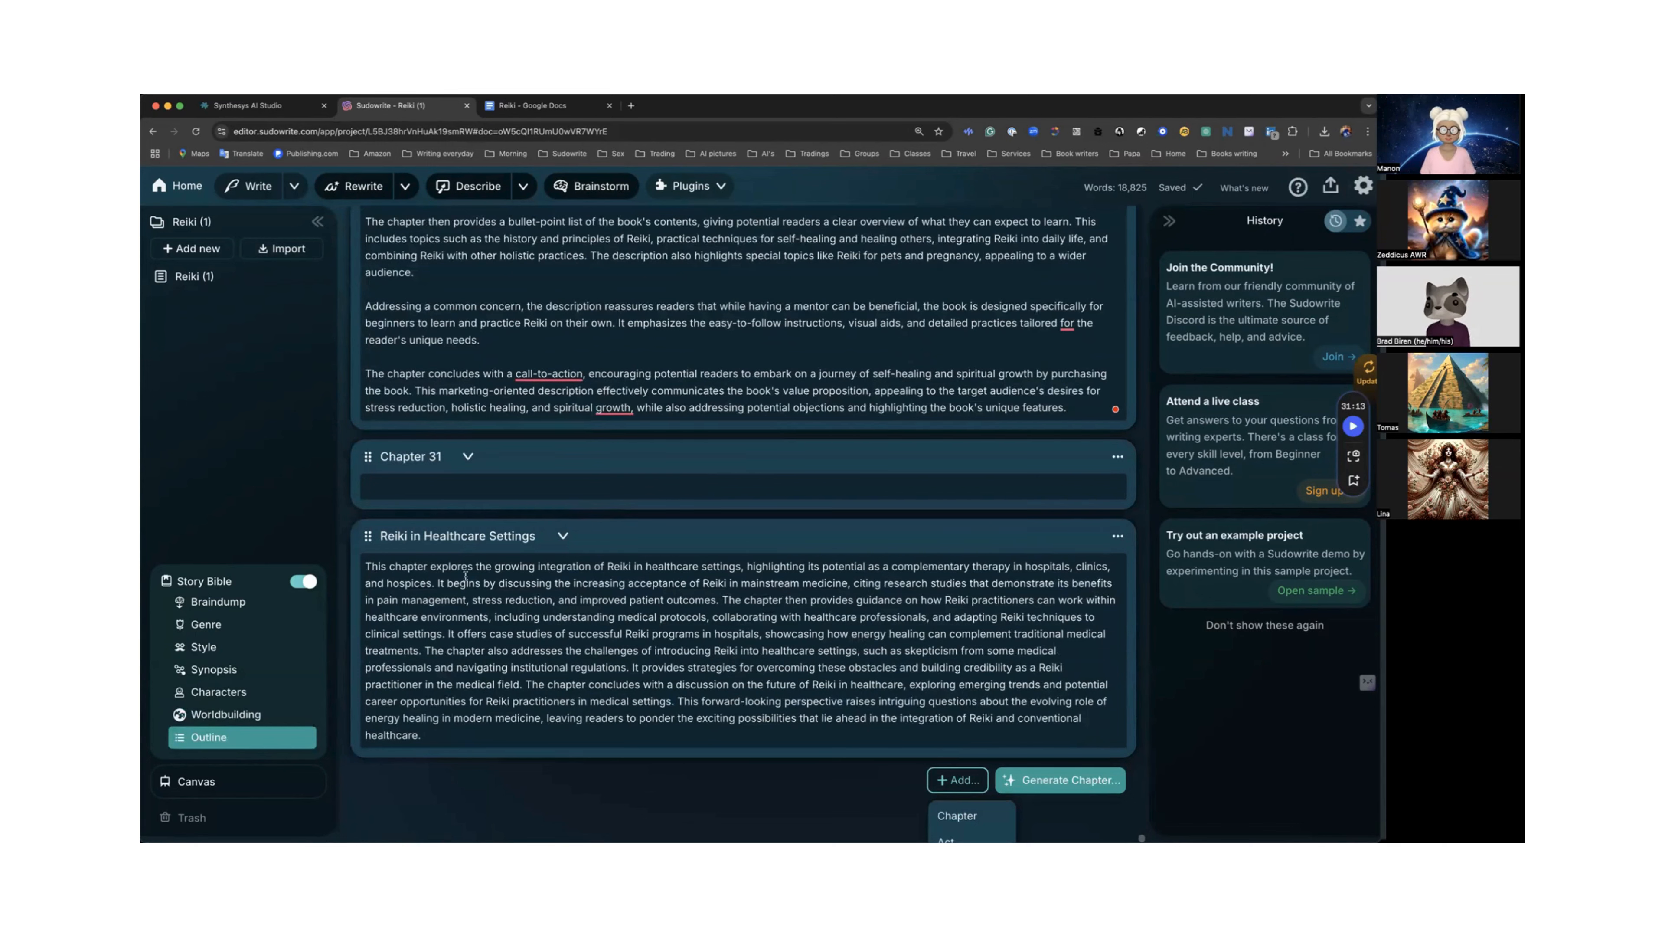
{"action": "left_click_drag", "start_coordinate": [366, 456], "coordinate": [372, 767]}
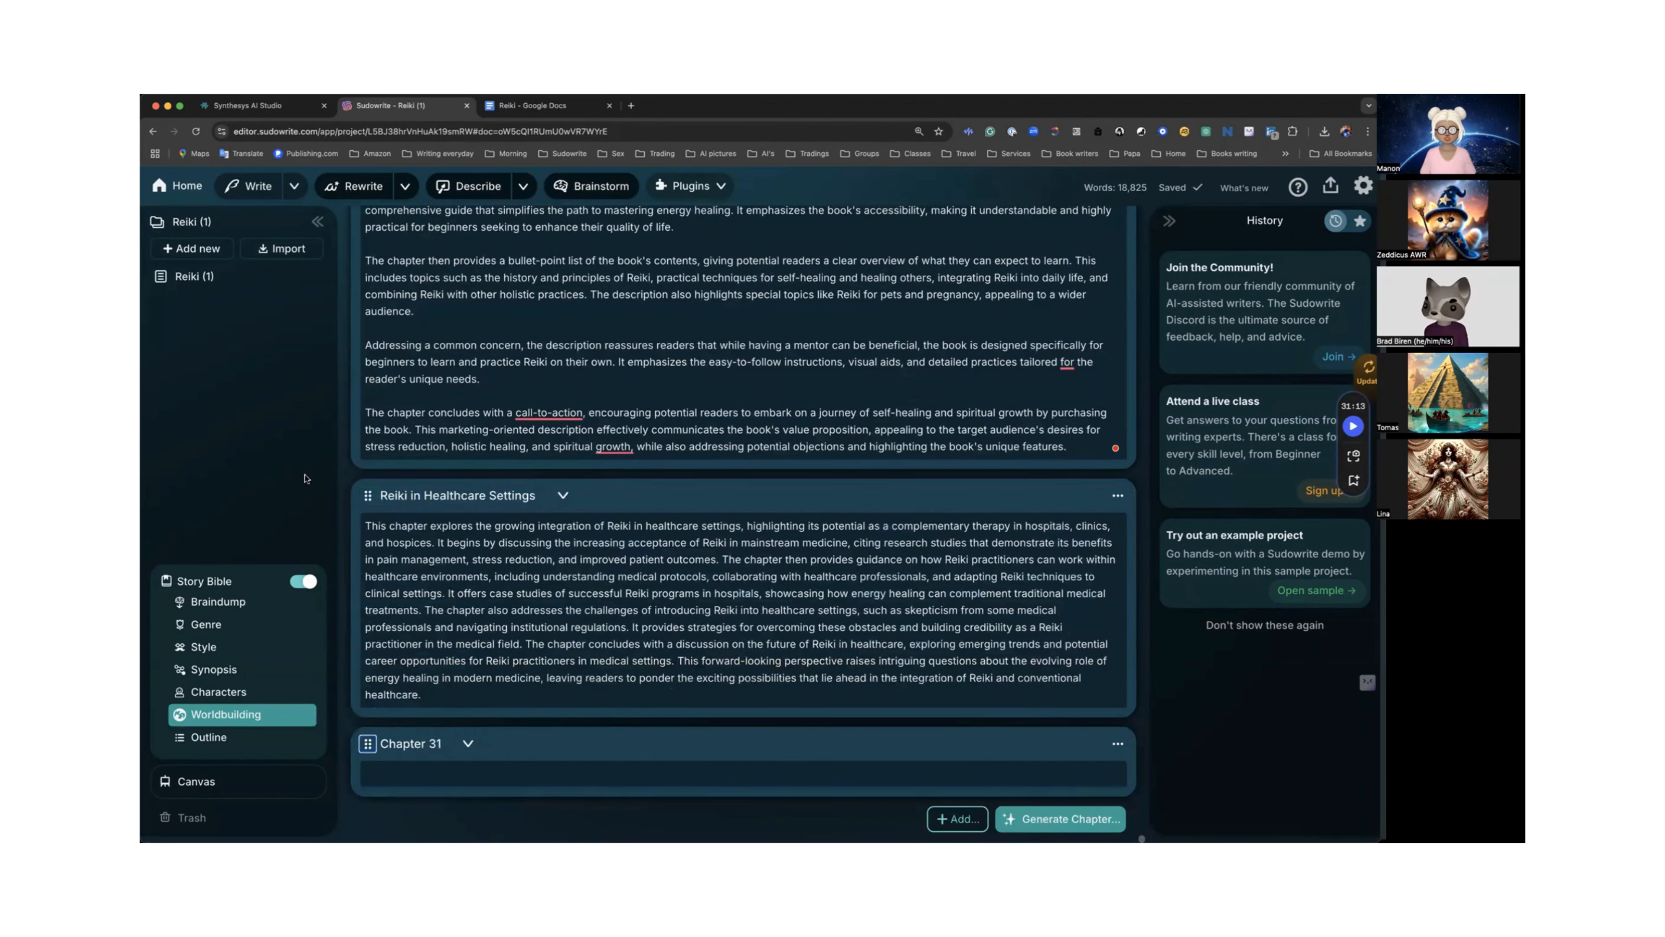
Open the Reiki (1) document and select and copy the Introduction section of its outline.
{"action": "left_click", "coordinate": [197, 276]}
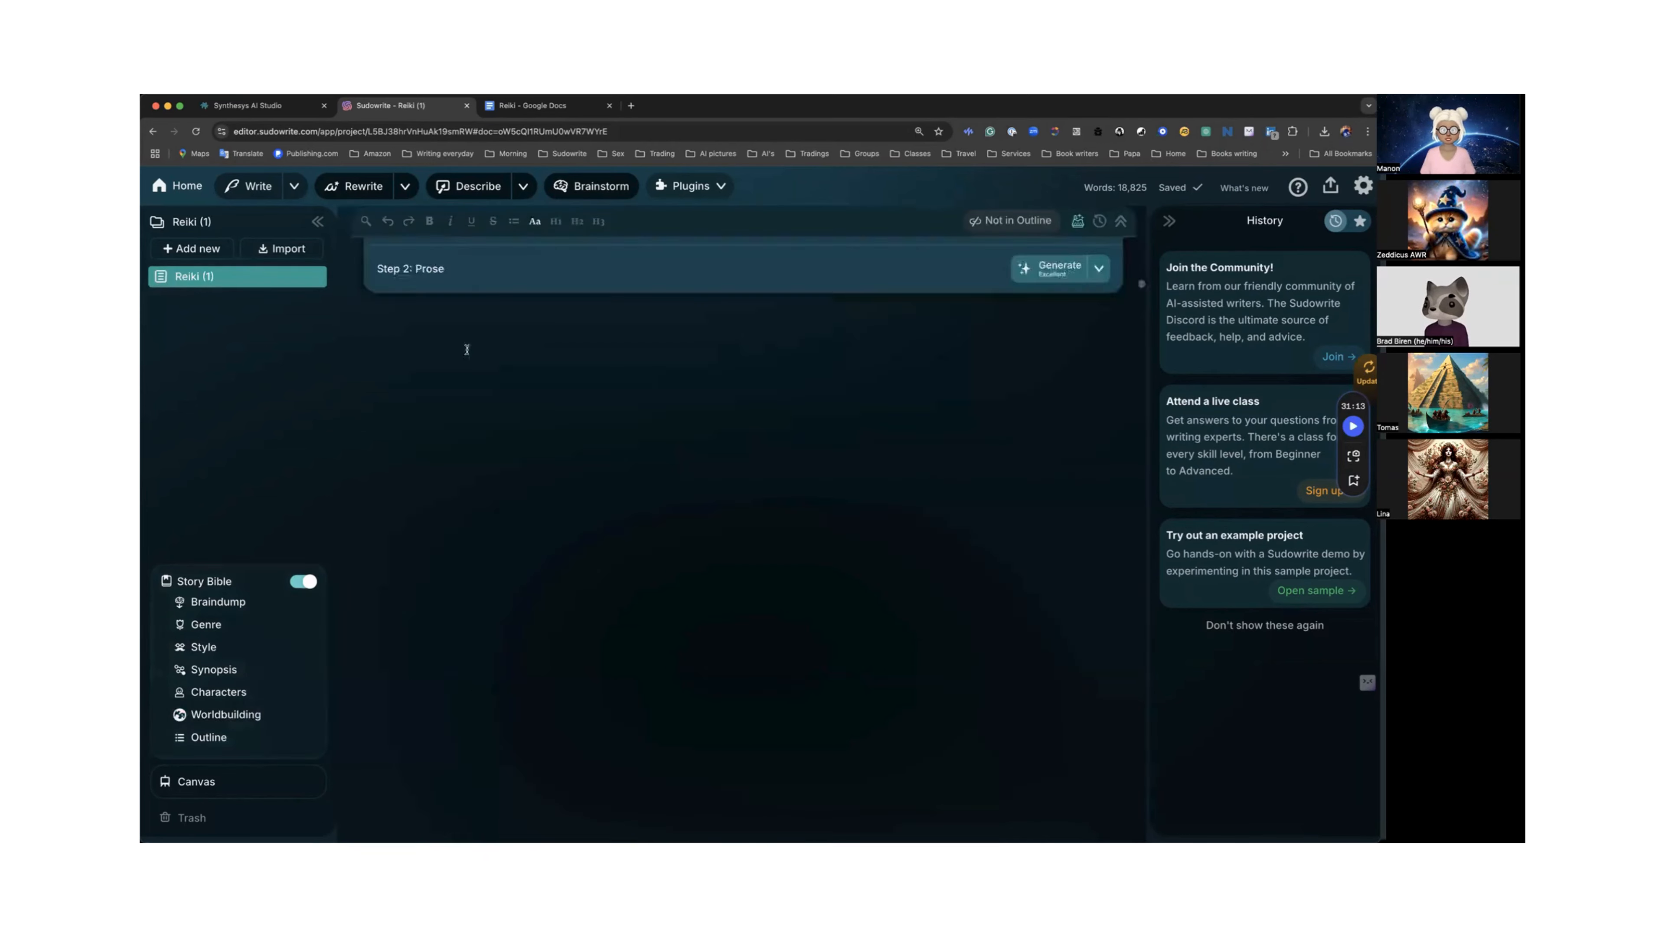
{"action": "scroll", "coordinate": [466, 350], "scroll_direction": "up", "scroll_amount": 20}
{"action": "scroll", "coordinate": [467, 341], "scroll_direction": "down", "scroll_amount": 15}
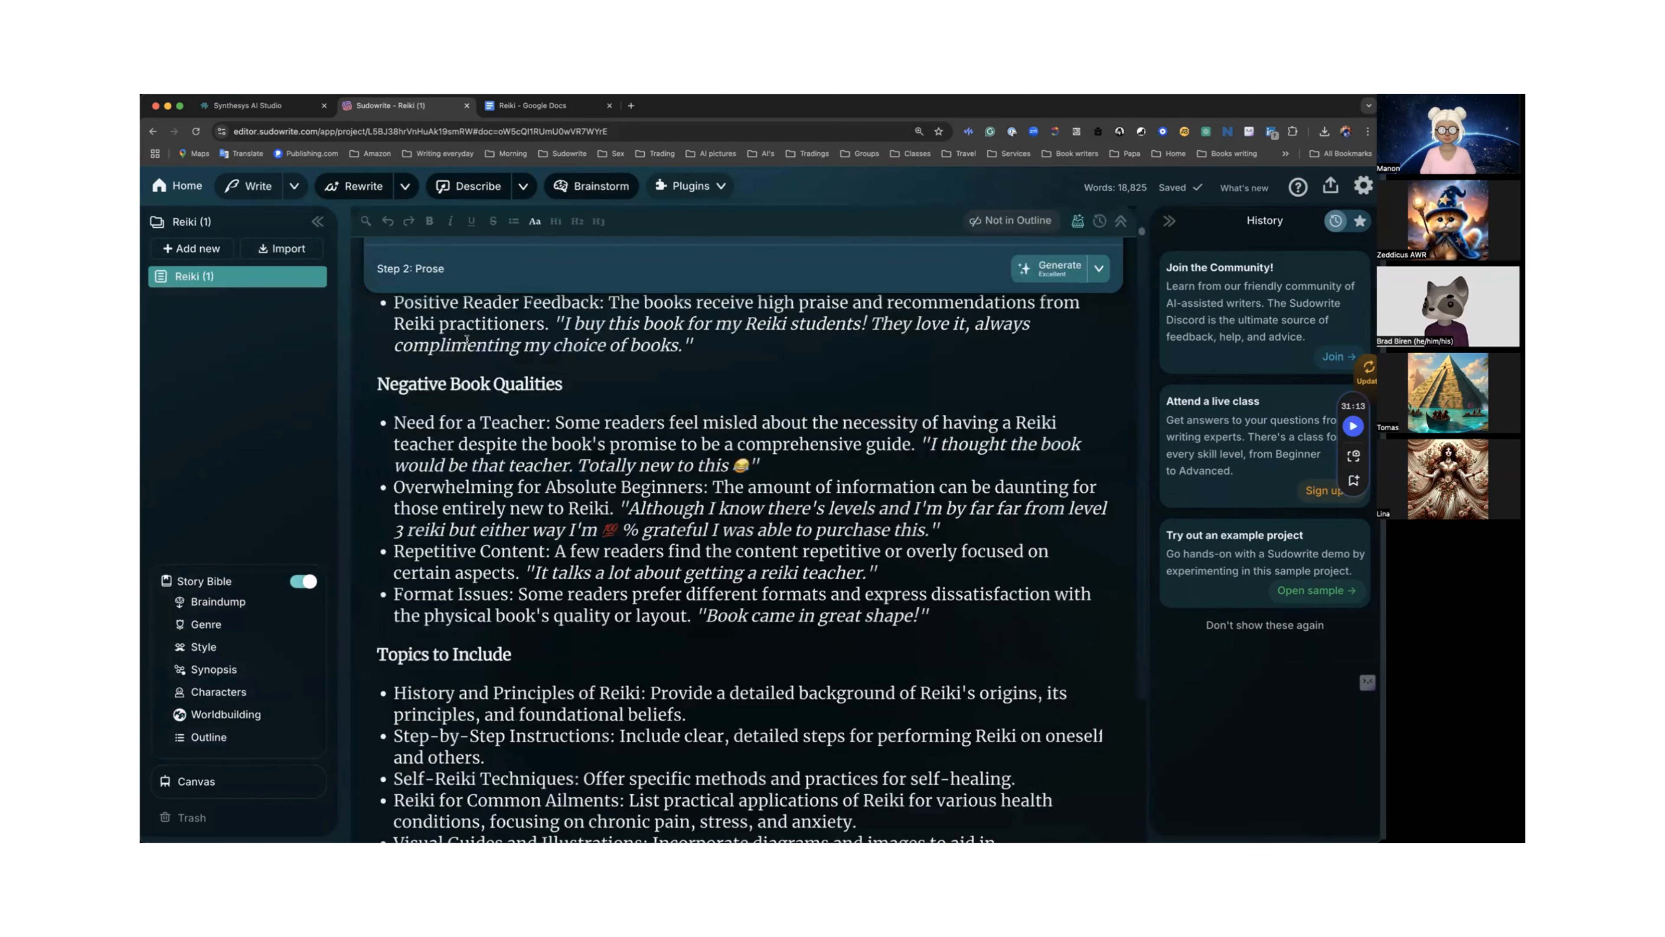
{"action": "scroll", "coordinate": [467, 339], "scroll_direction": "down", "scroll_amount": 10}
{"action": "scroll", "coordinate": [466, 340], "scroll_direction": "down", "scroll_amount": 10}
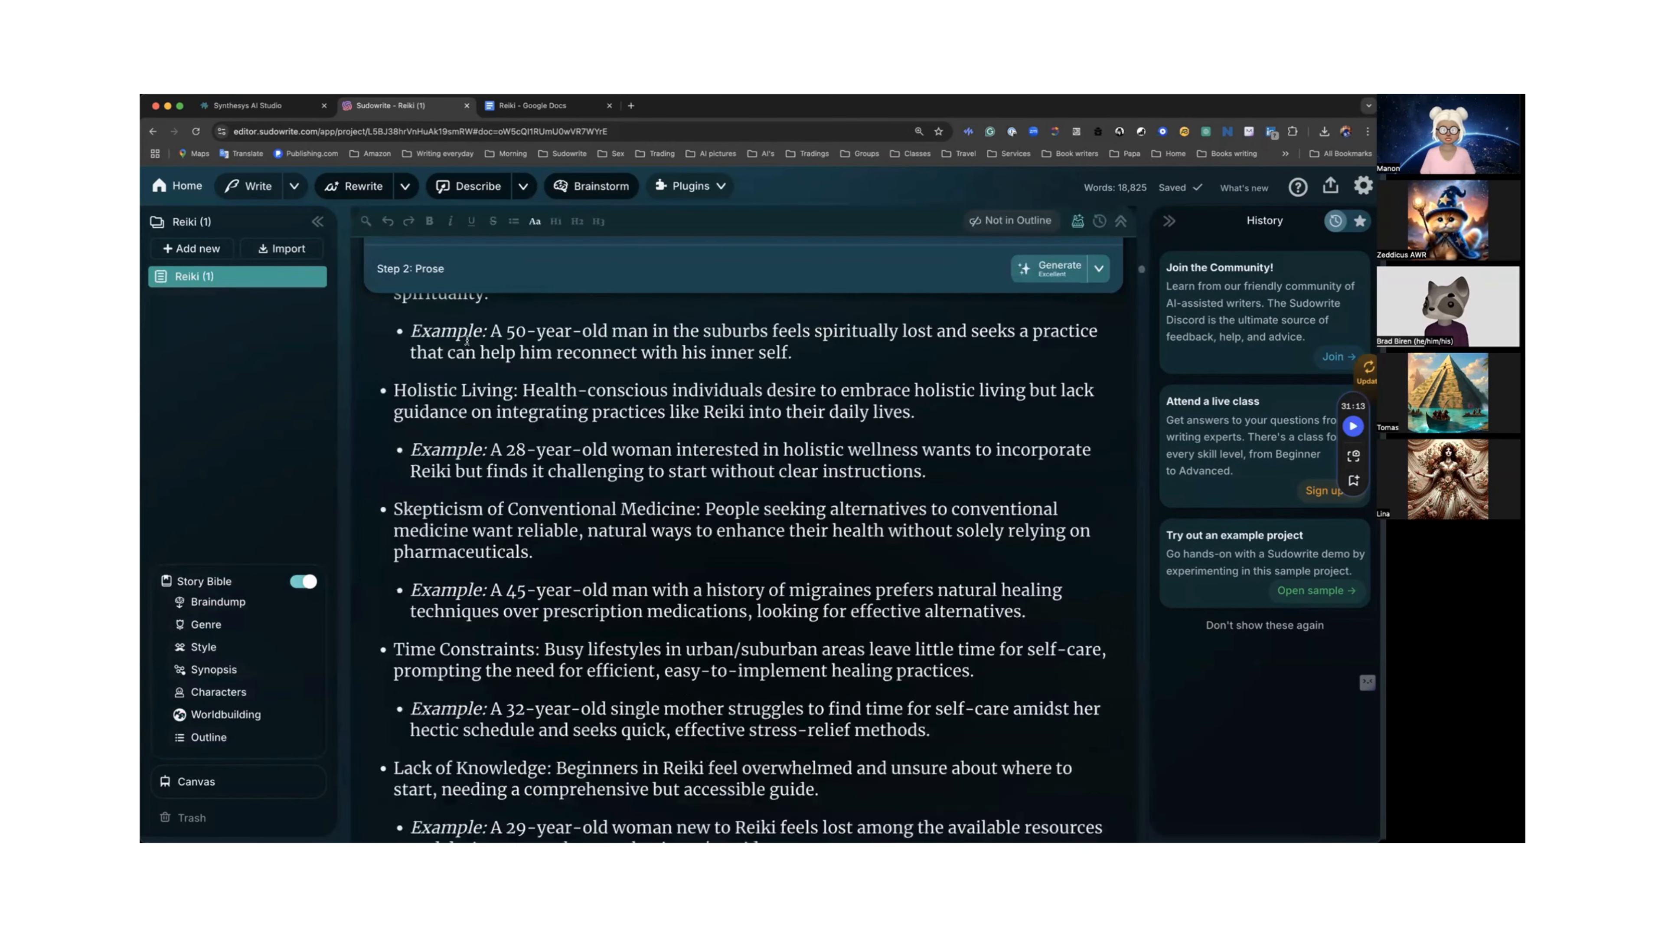
{"action": "scroll", "coordinate": [467, 340], "scroll_direction": "down", "scroll_amount": 8}
{"action": "scroll", "coordinate": [466, 339], "scroll_direction": "down", "scroll_amount": 5}
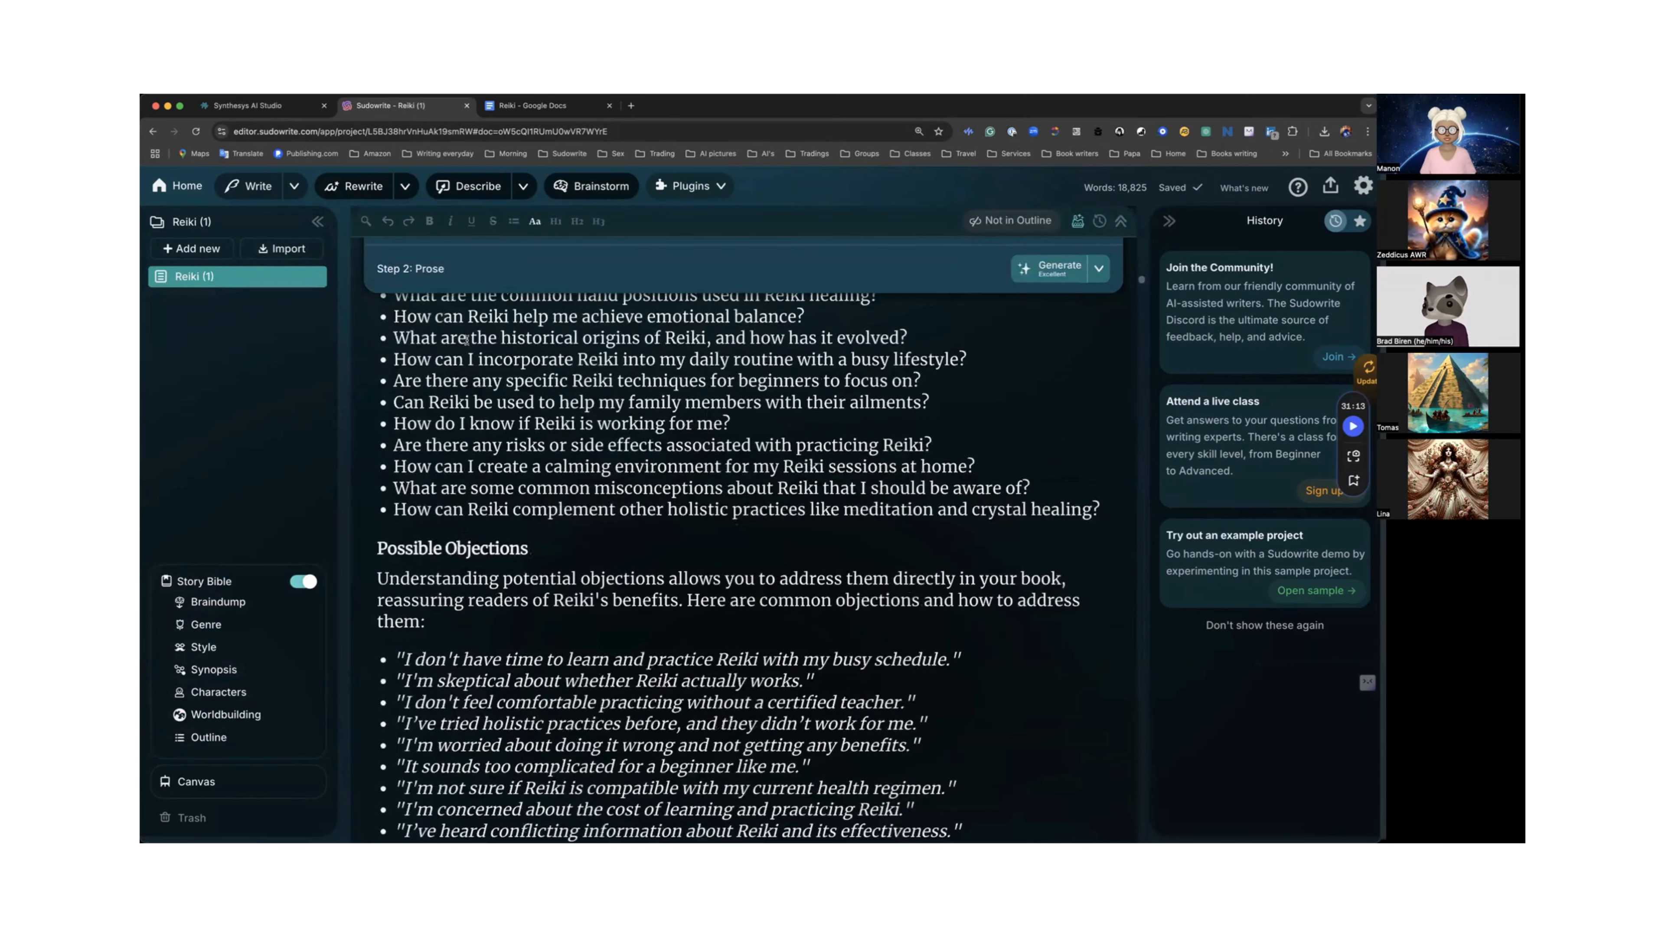
{"action": "scroll", "coordinate": [467, 339], "scroll_direction": "down", "scroll_amount": 6}
{"action": "scroll", "coordinate": [466, 340], "scroll_direction": "down", "scroll_amount": 10}
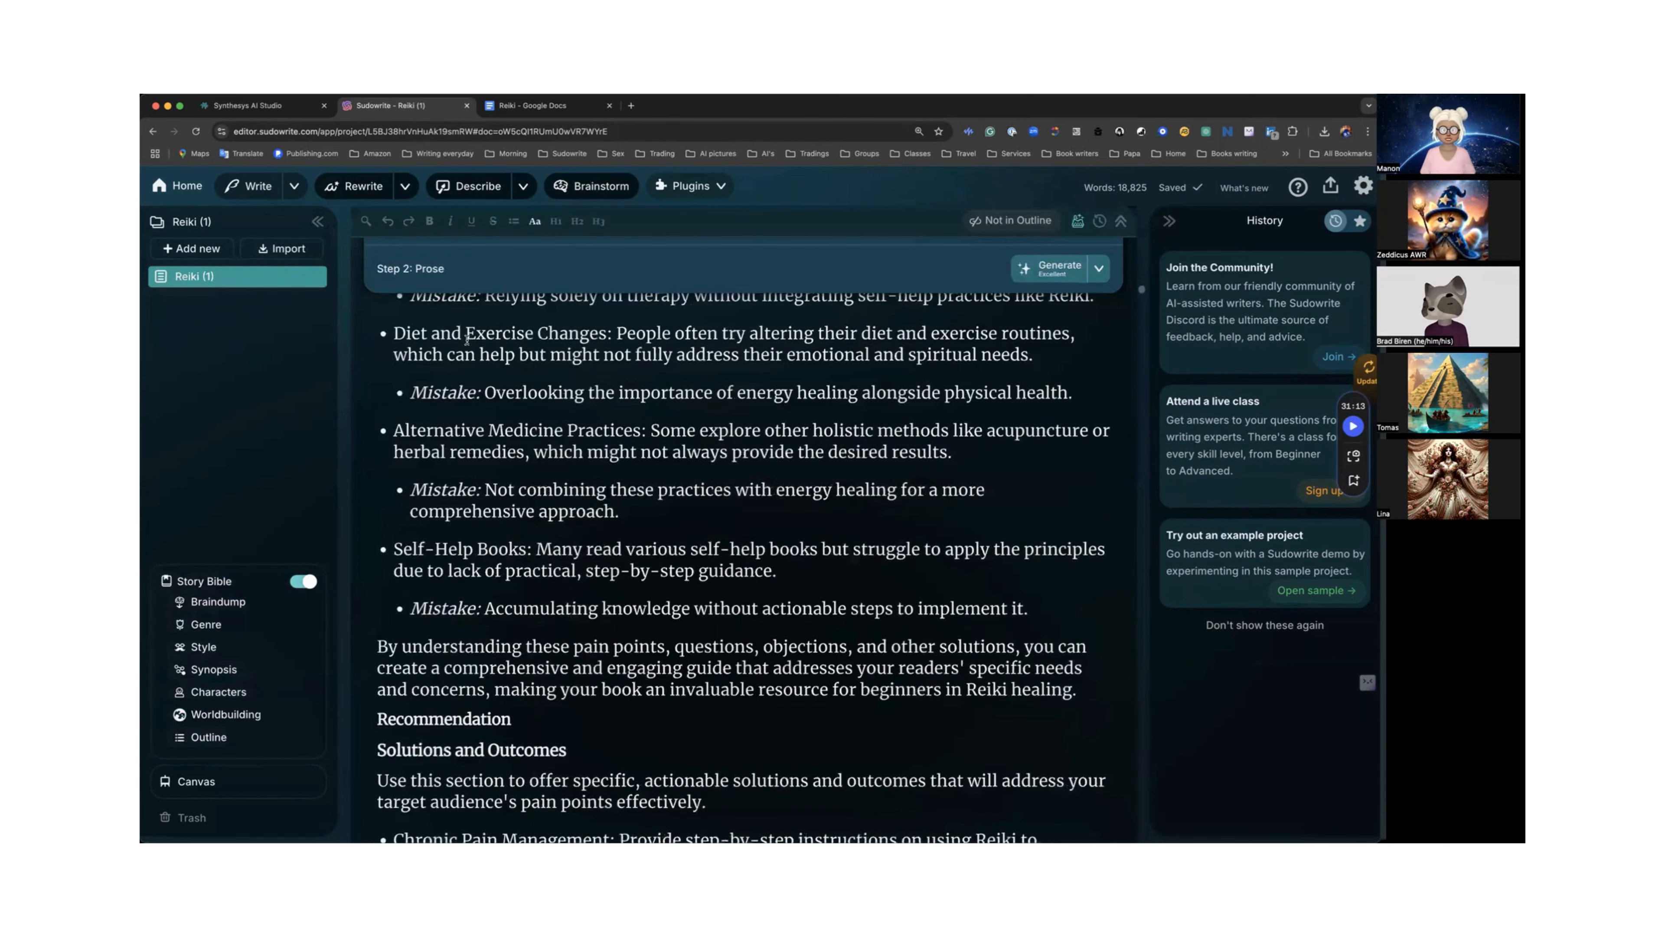
{"action": "scroll", "coordinate": [467, 339], "scroll_direction": "down", "scroll_amount": 15}
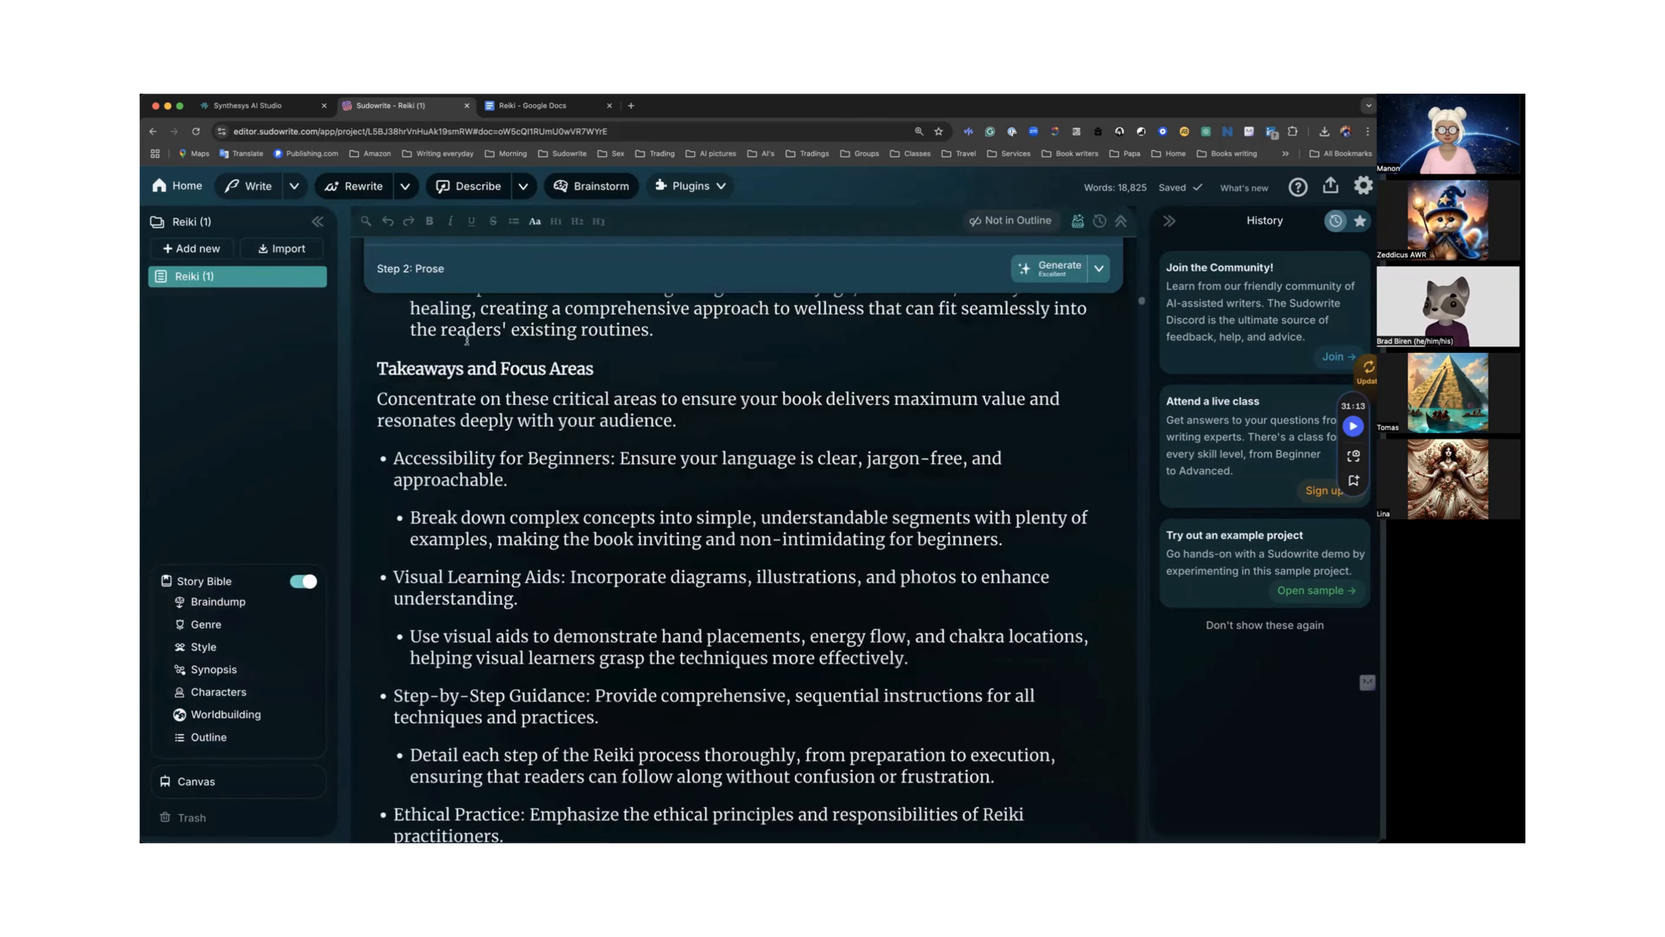
{"action": "scroll", "coordinate": [466, 341], "scroll_direction": "down", "scroll_amount": 15}
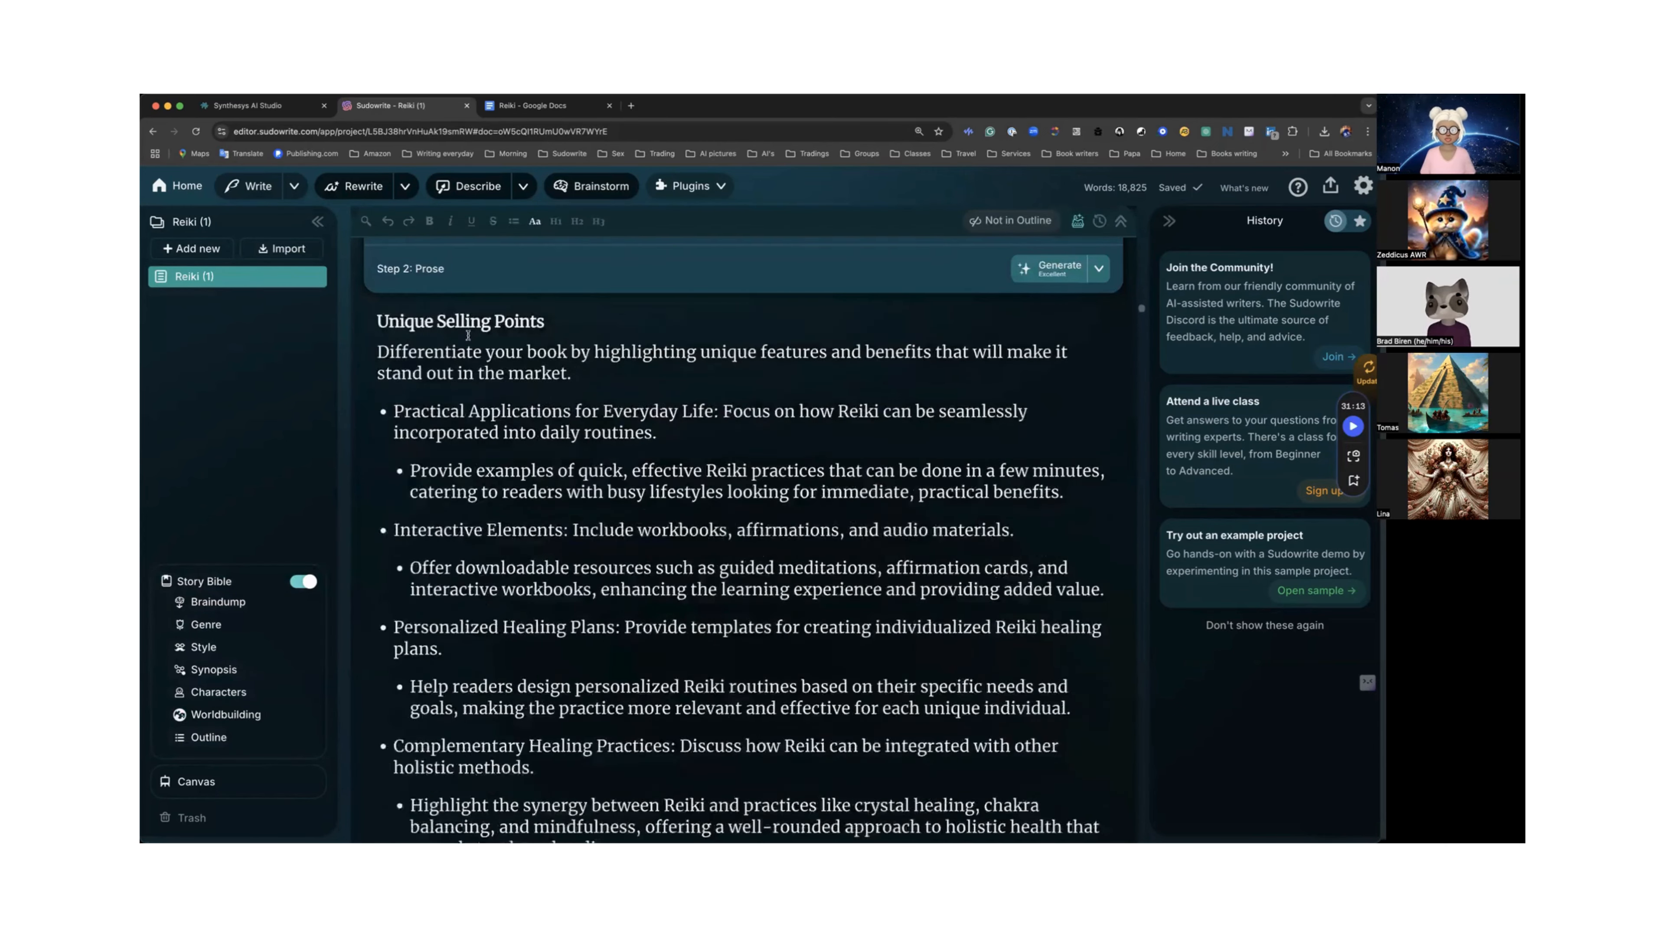
{"action": "scroll", "coordinate": [468, 333], "scroll_direction": "down", "scroll_amount": 3}
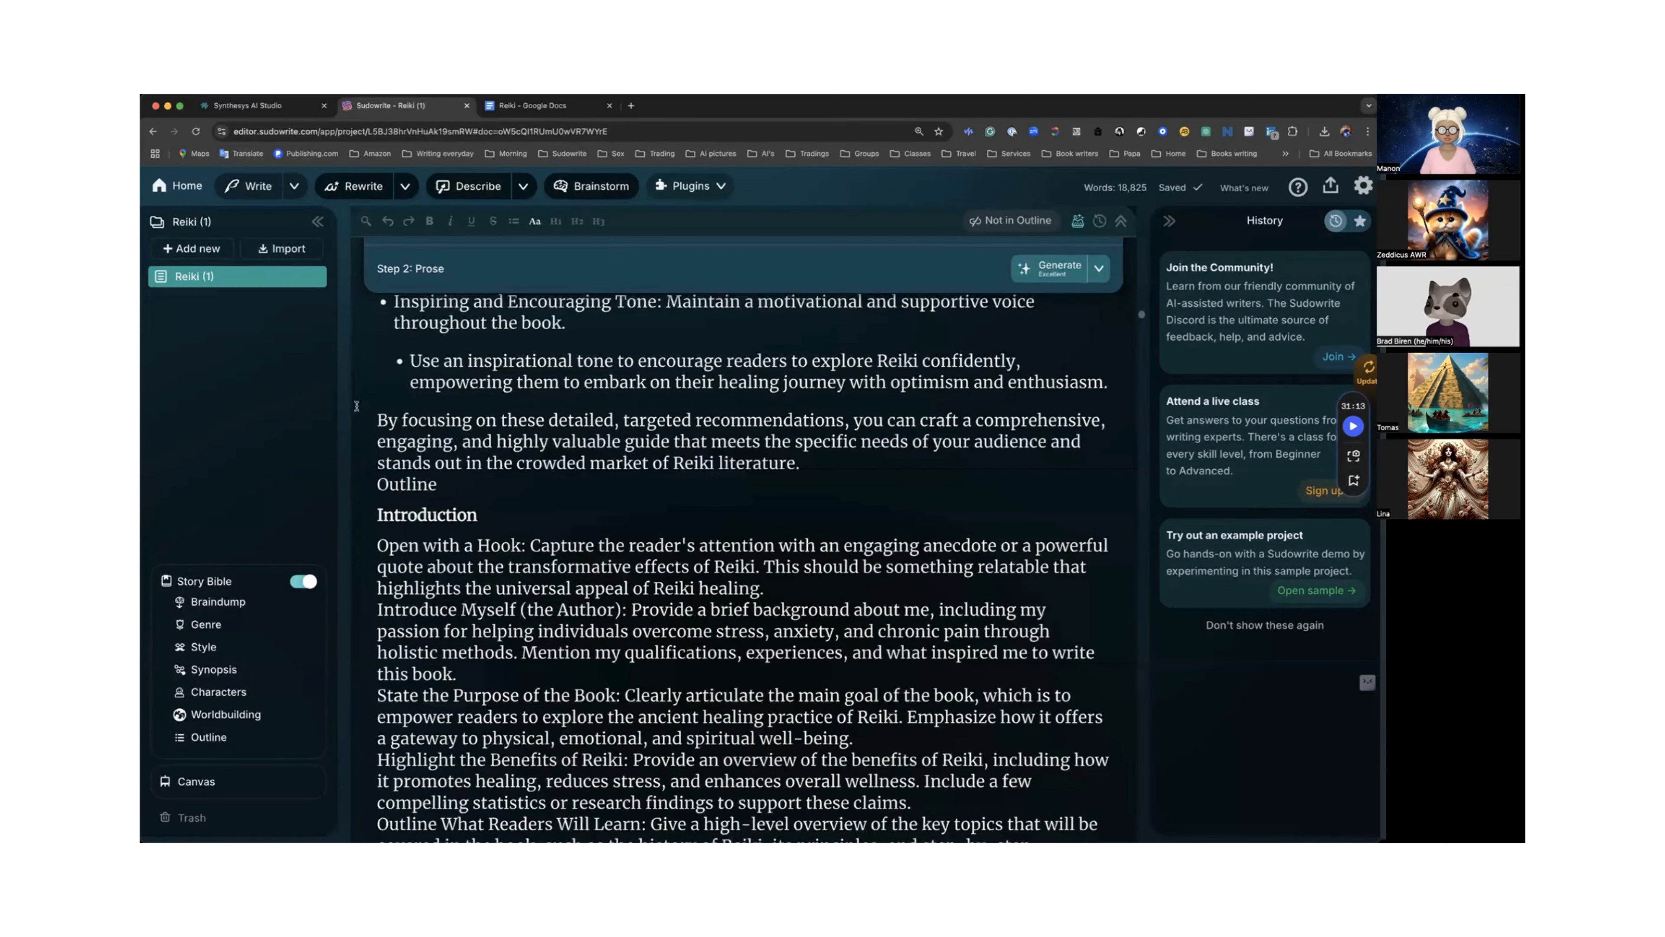
{"action": "scroll", "coordinate": [372, 424], "scroll_direction": "down", "scroll_amount": 1}
{"action": "left_click_drag", "start_coordinate": [375, 423], "coordinate": [499, 607]}
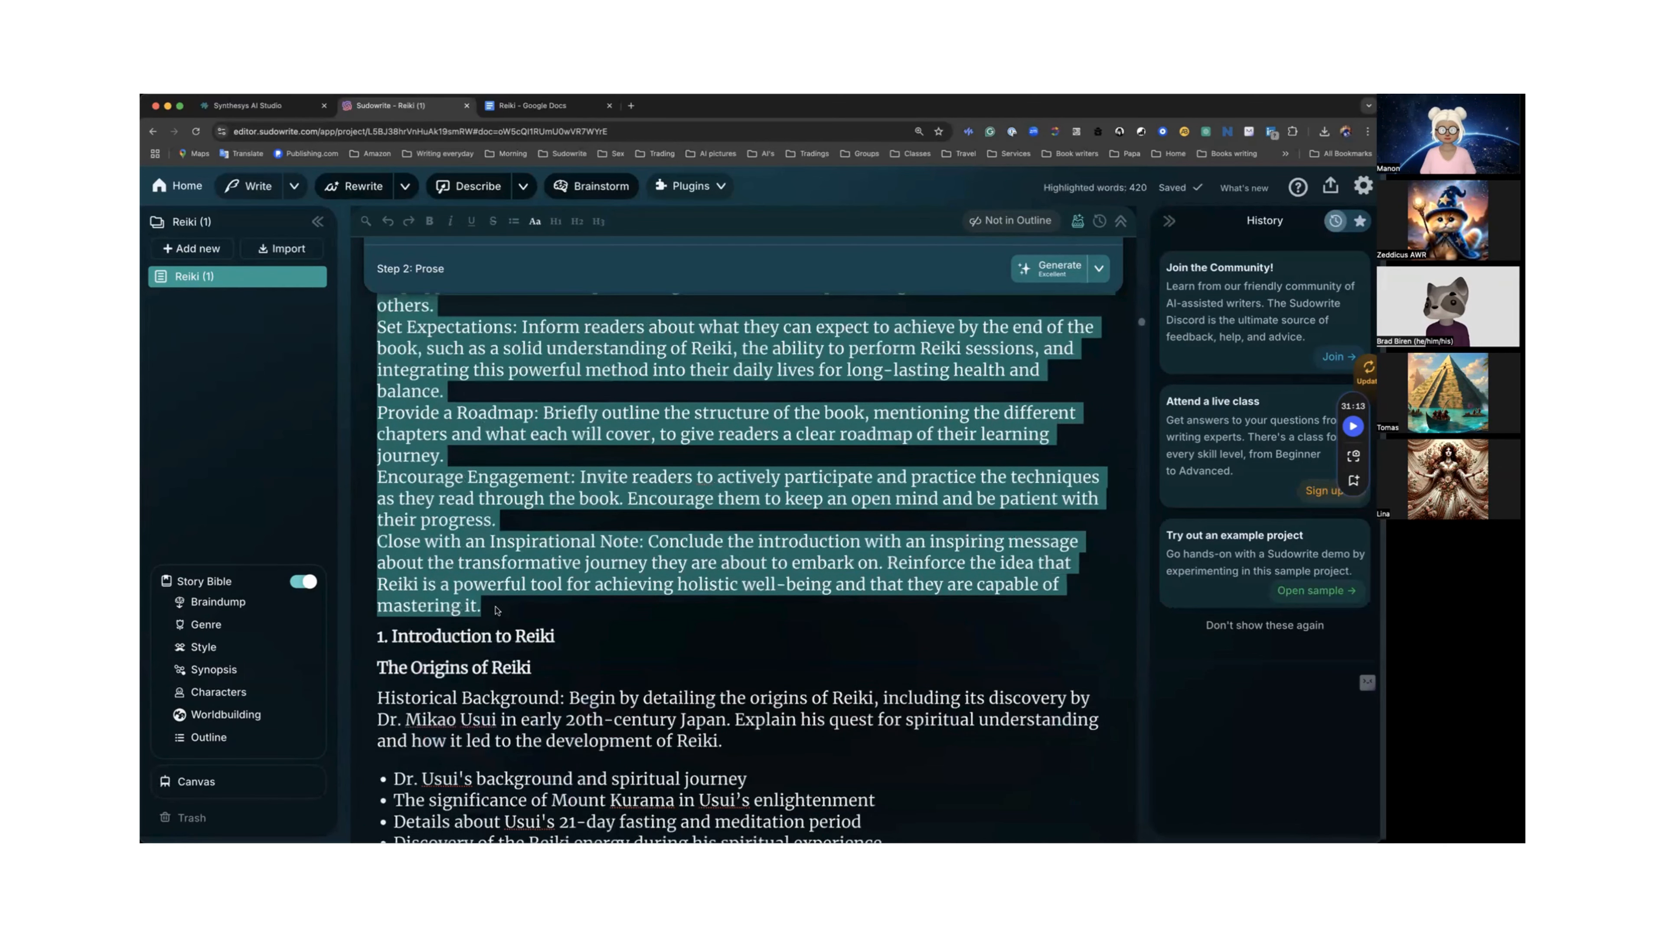
{"action": "scroll", "coordinate": [496, 607], "scroll_direction": "down", "scroll_amount": 1}
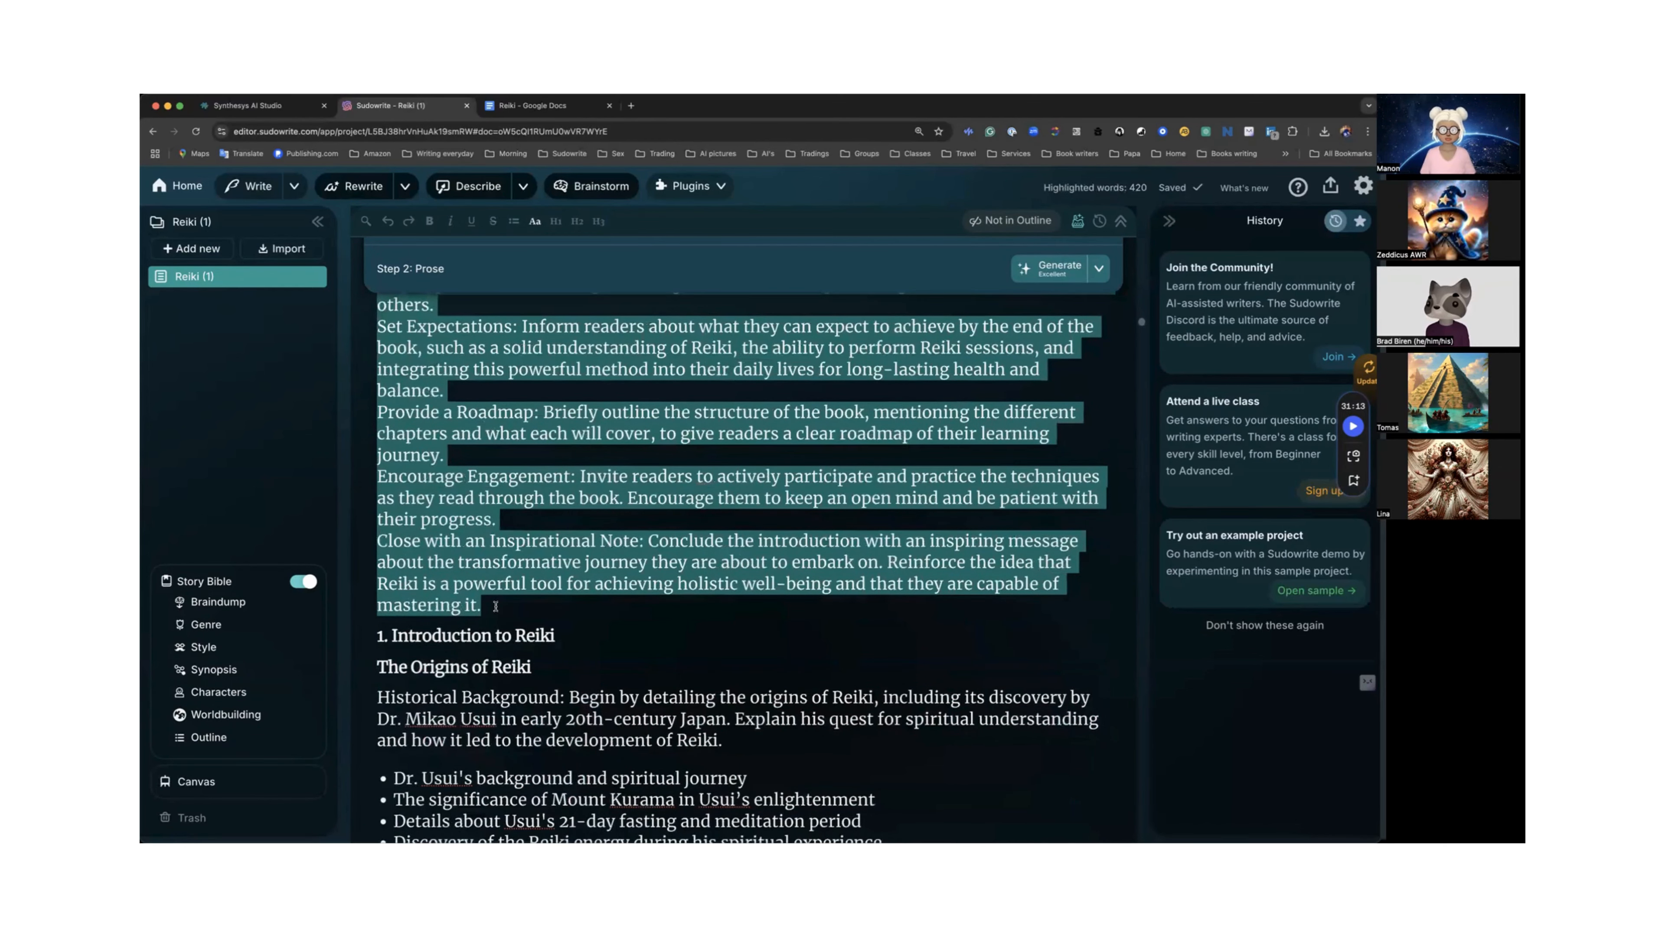
{"action": "scroll", "coordinate": [497, 603], "scroll_direction": "up", "scroll_amount": 3}
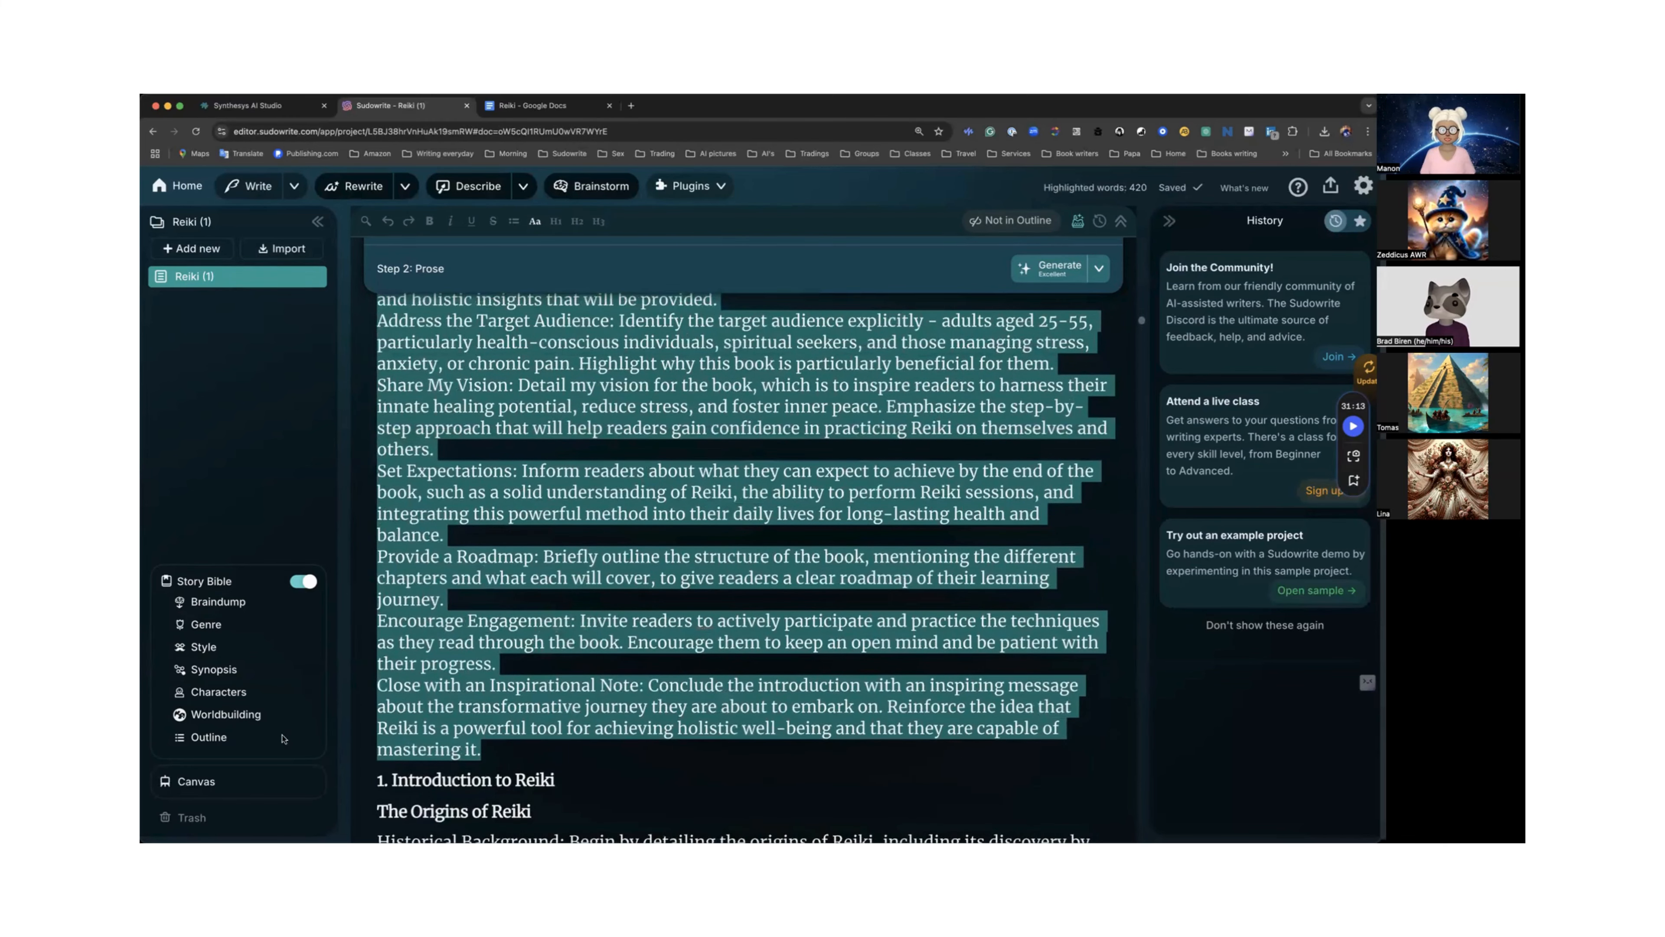
Paste the copied Introduction outline into the Chapter 31 card of the Outline.
{"action": "left_click", "coordinate": [203, 745]}
{"action": "left_click", "coordinate": [203, 740]}
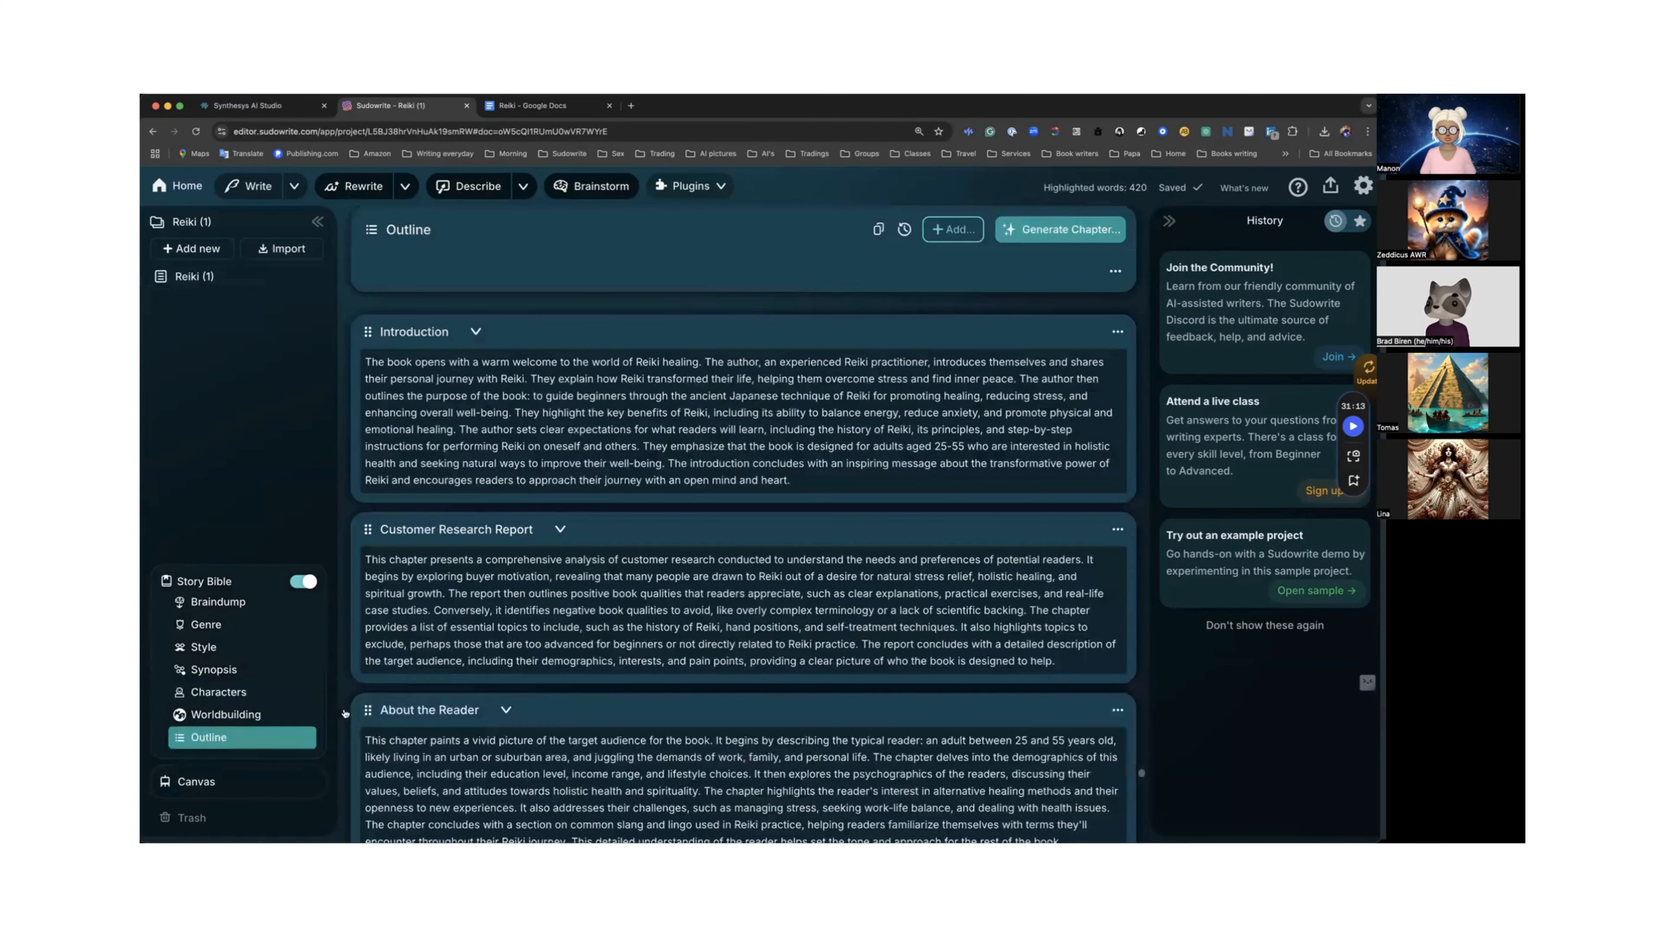
{"action": "scroll", "coordinate": [467, 704], "scroll_direction": "down", "scroll_amount": 1}
{"action": "scroll", "coordinate": [467, 704], "scroll_direction": "down", "scroll_amount": 10}
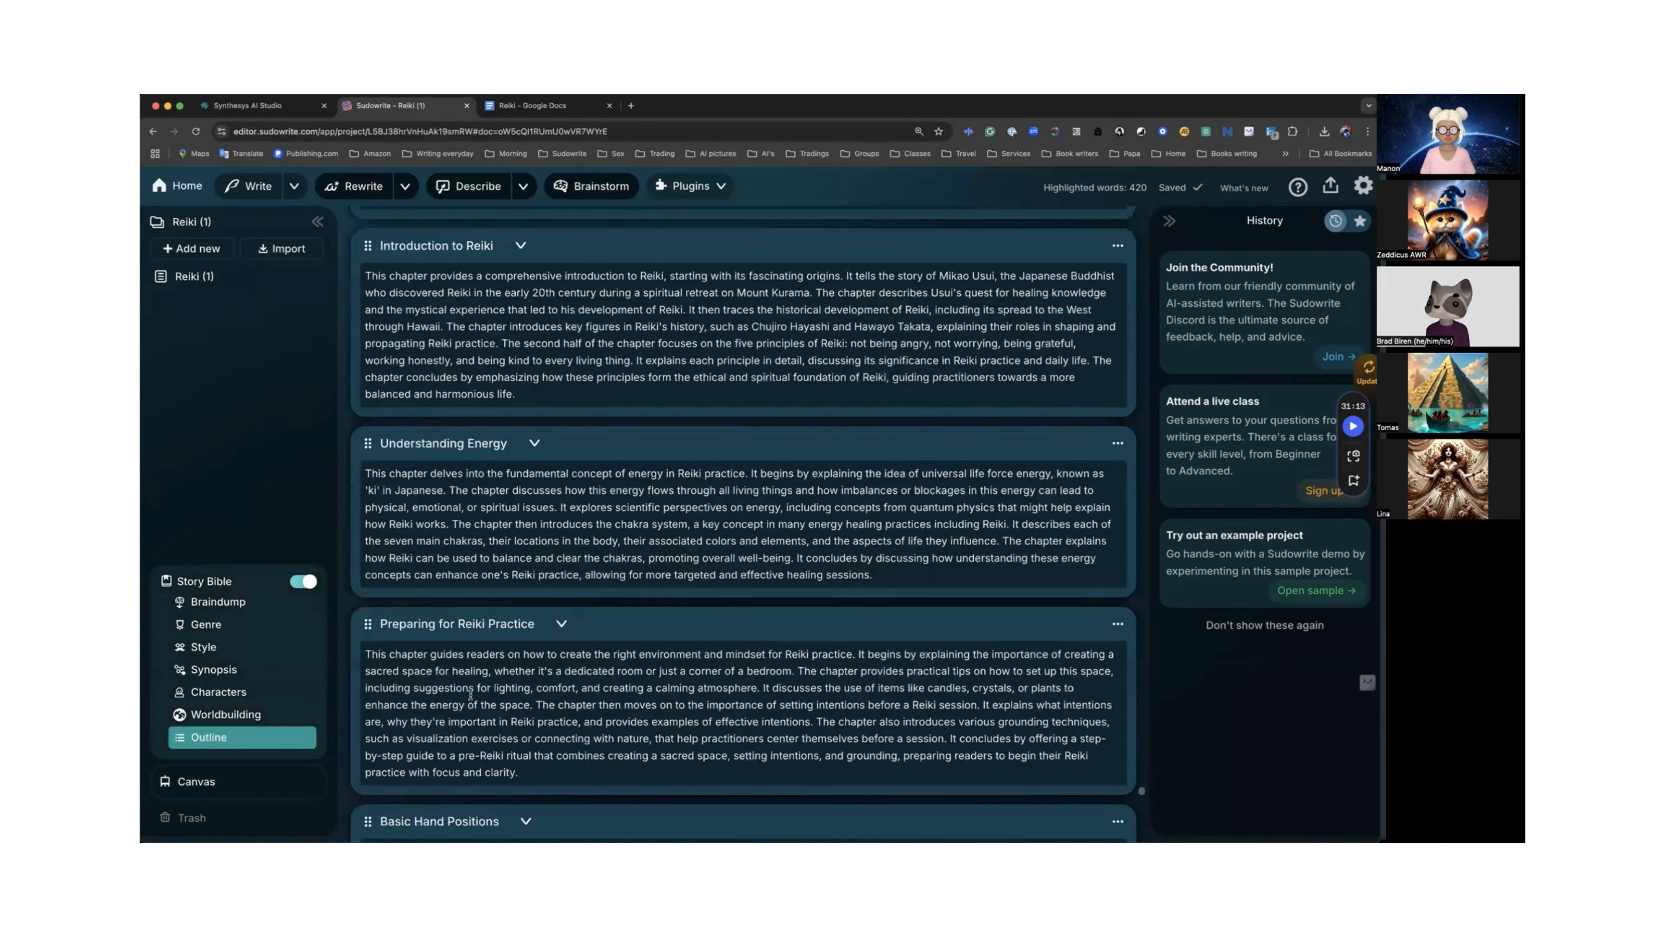
{"action": "scroll", "coordinate": [470, 695], "scroll_direction": "down", "scroll_amount": 15}
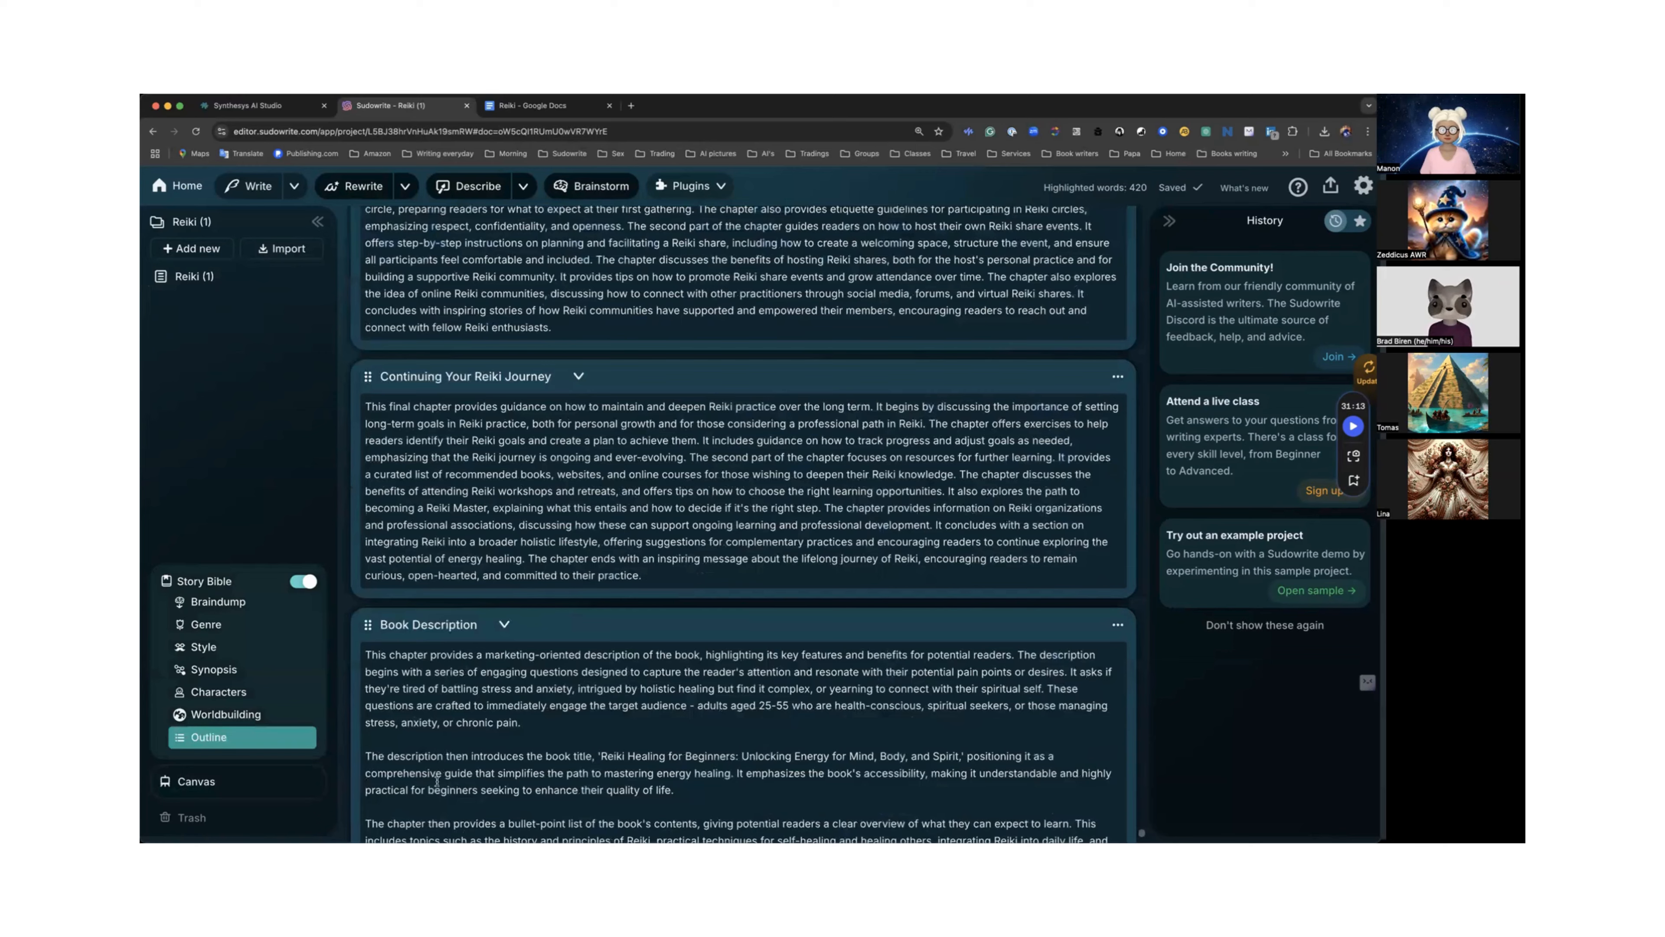
{"action": "scroll", "coordinate": [437, 781], "scroll_direction": "down", "scroll_amount": 10}
{"action": "key", "text": "super+v"}
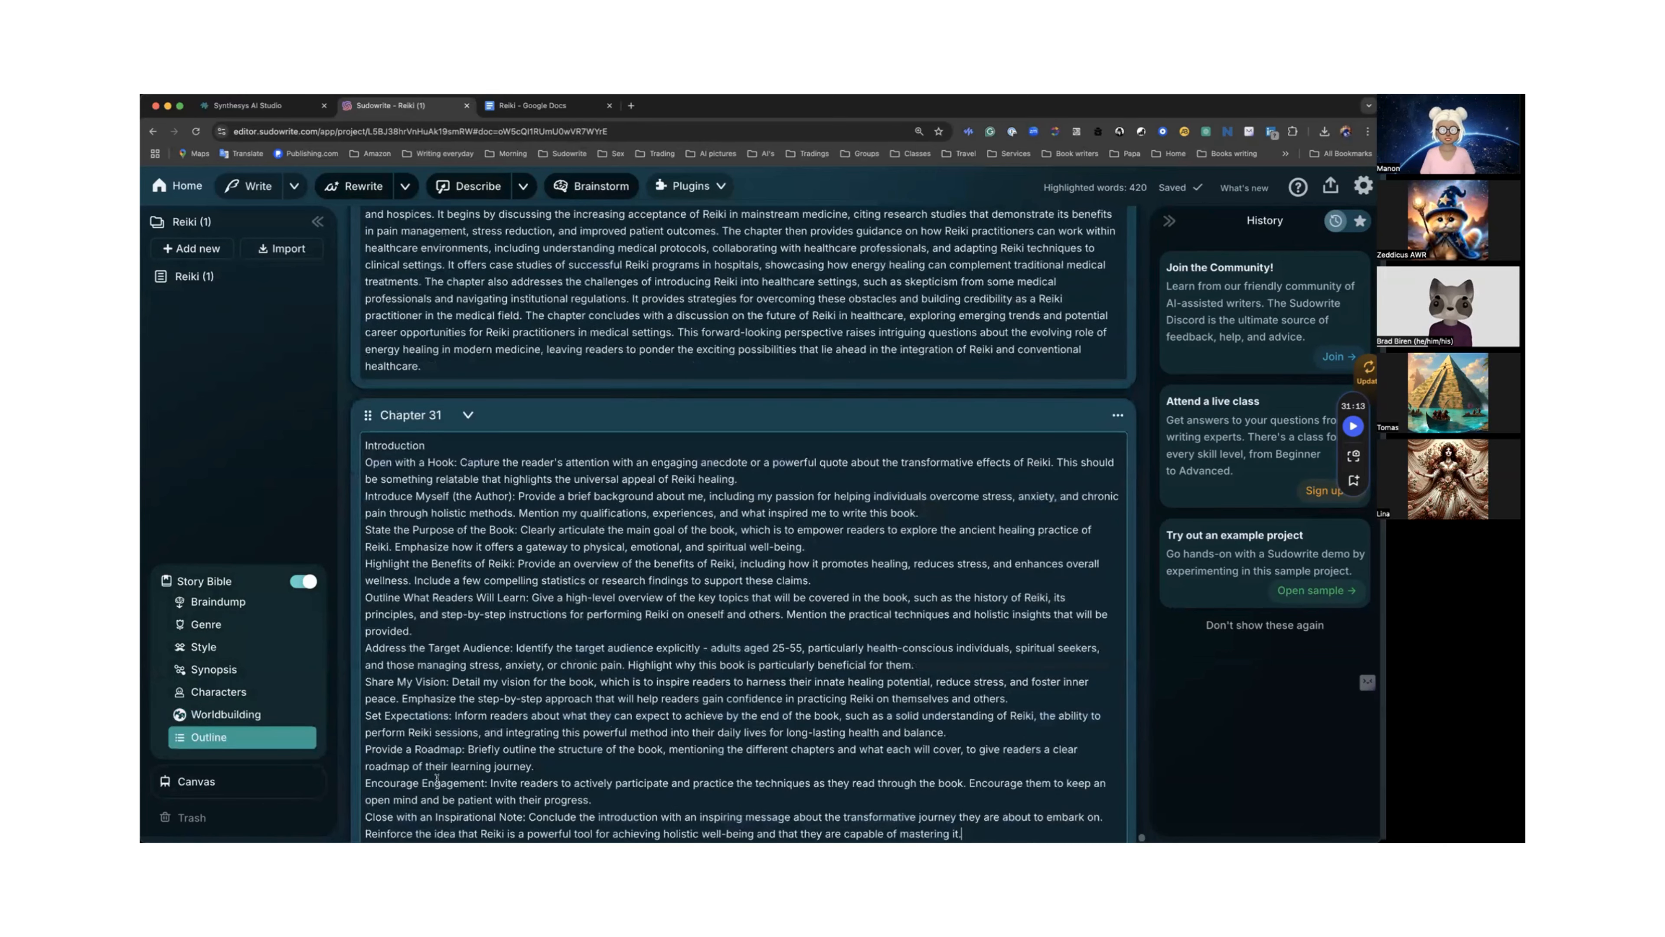
{"action": "scroll", "coordinate": [437, 780], "scroll_direction": "down", "scroll_amount": 2}
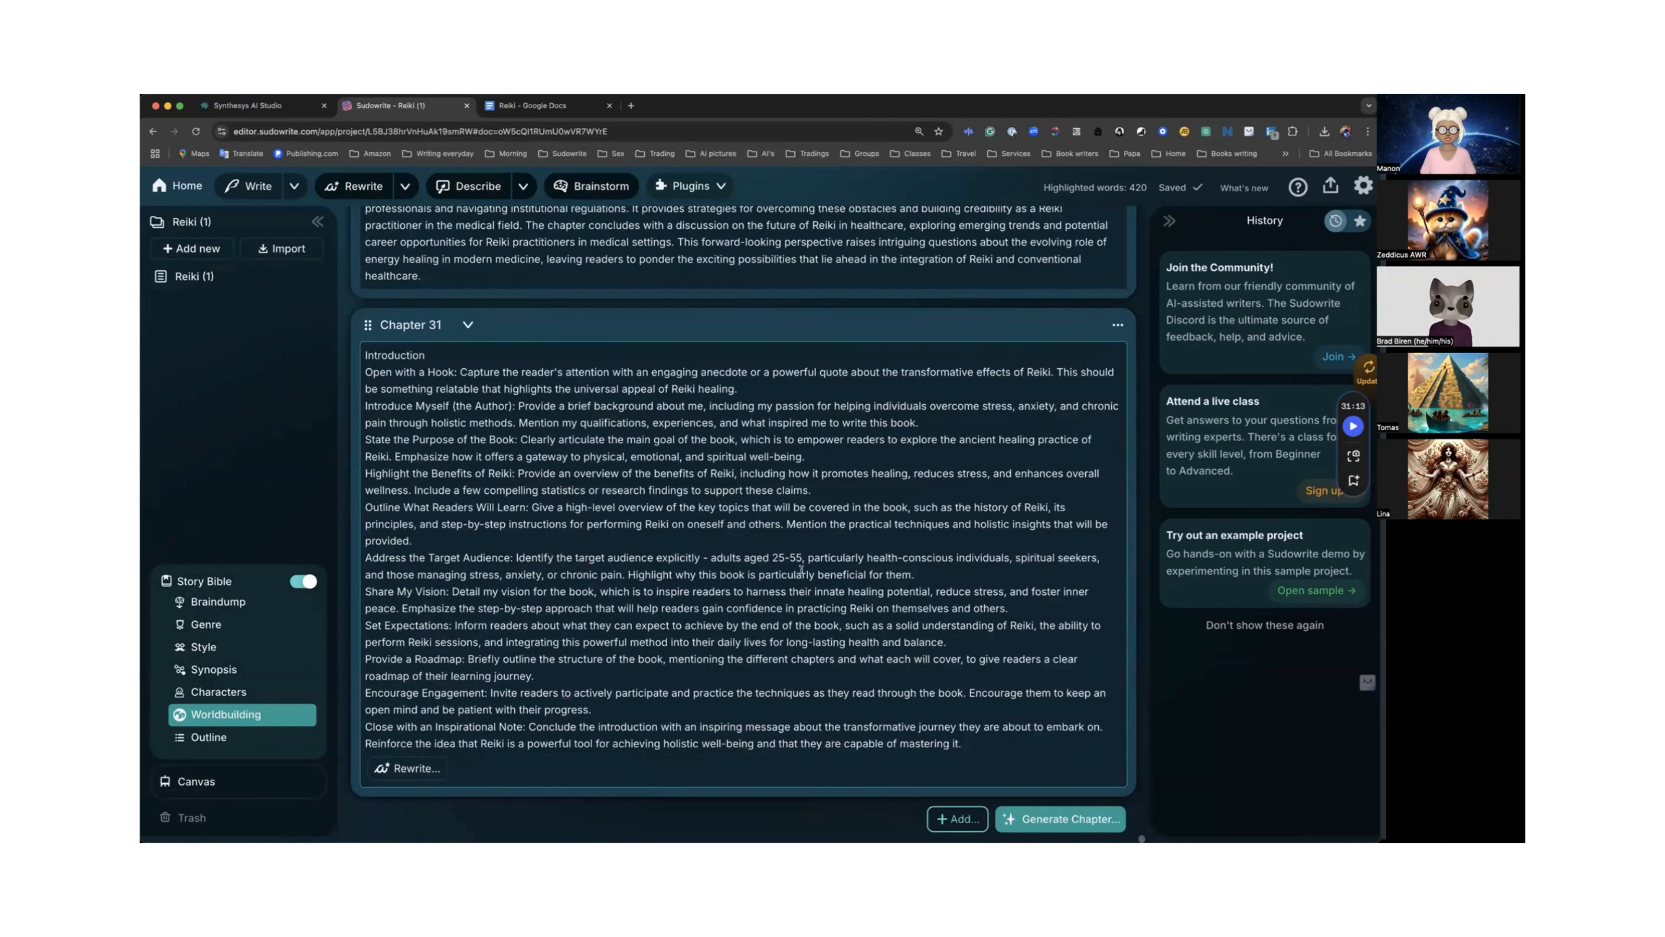
{"action": "scroll", "coordinate": [1029, 656], "scroll_direction": "up", "scroll_amount": 2}
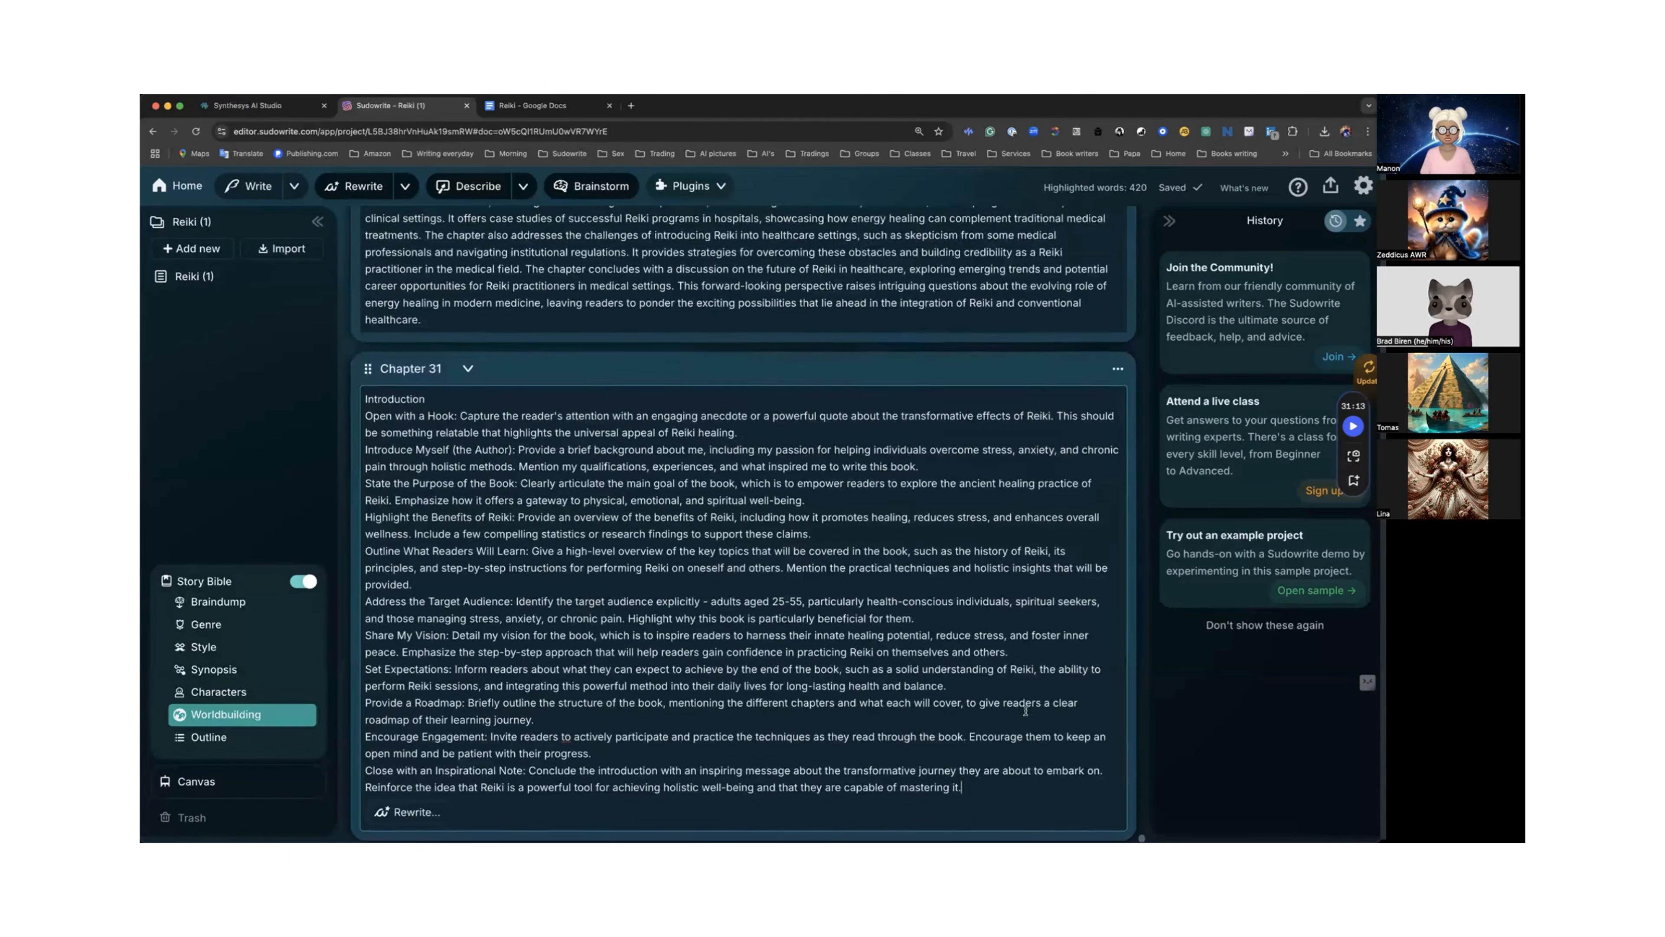
Create a linked Chapter 31 document from the Chapter 31 outline card.
{"action": "left_click", "coordinate": [1117, 394]}
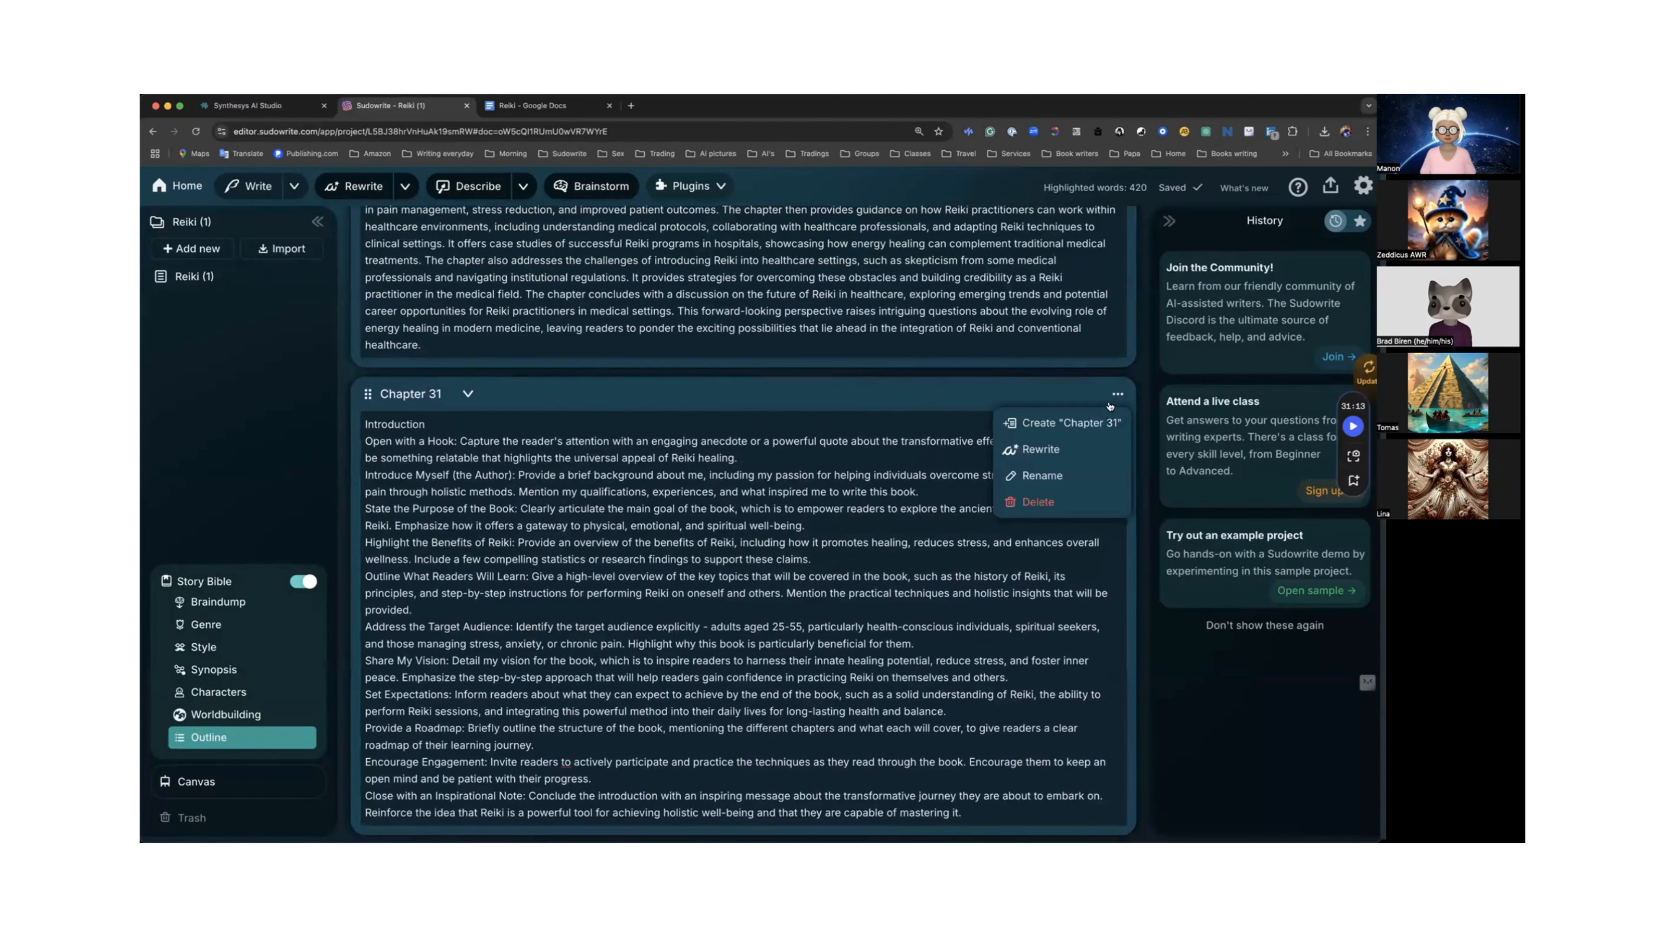
{"action": "left_click", "coordinate": [1069, 425]}
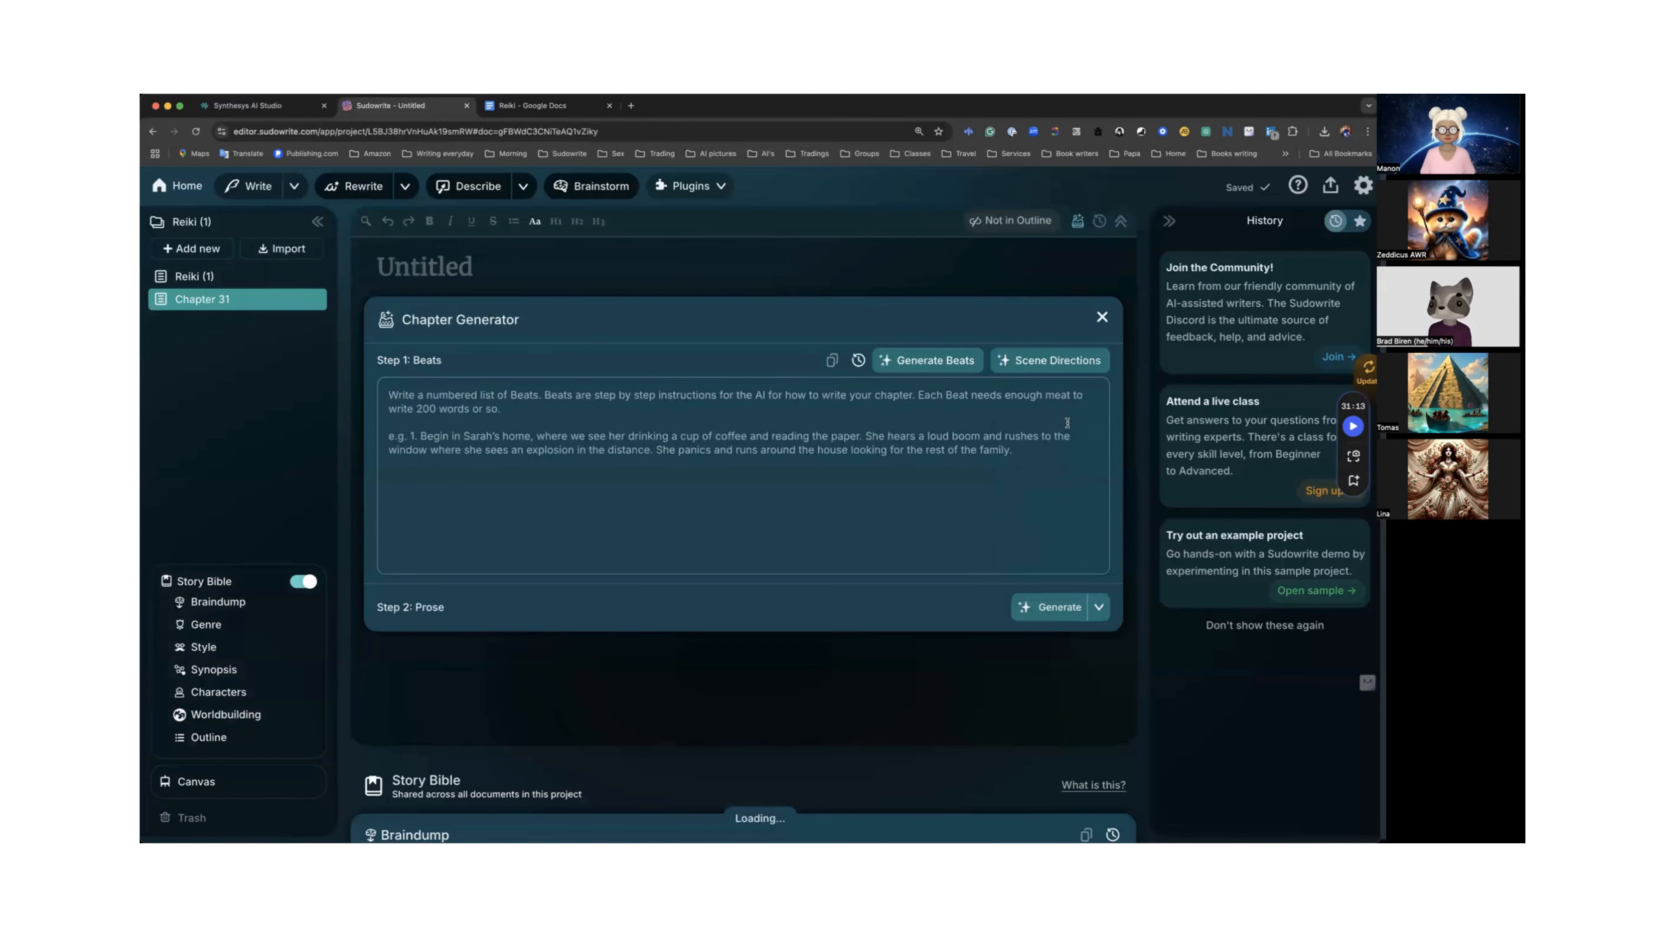
{"action": "left_click", "coordinate": [208, 625]}
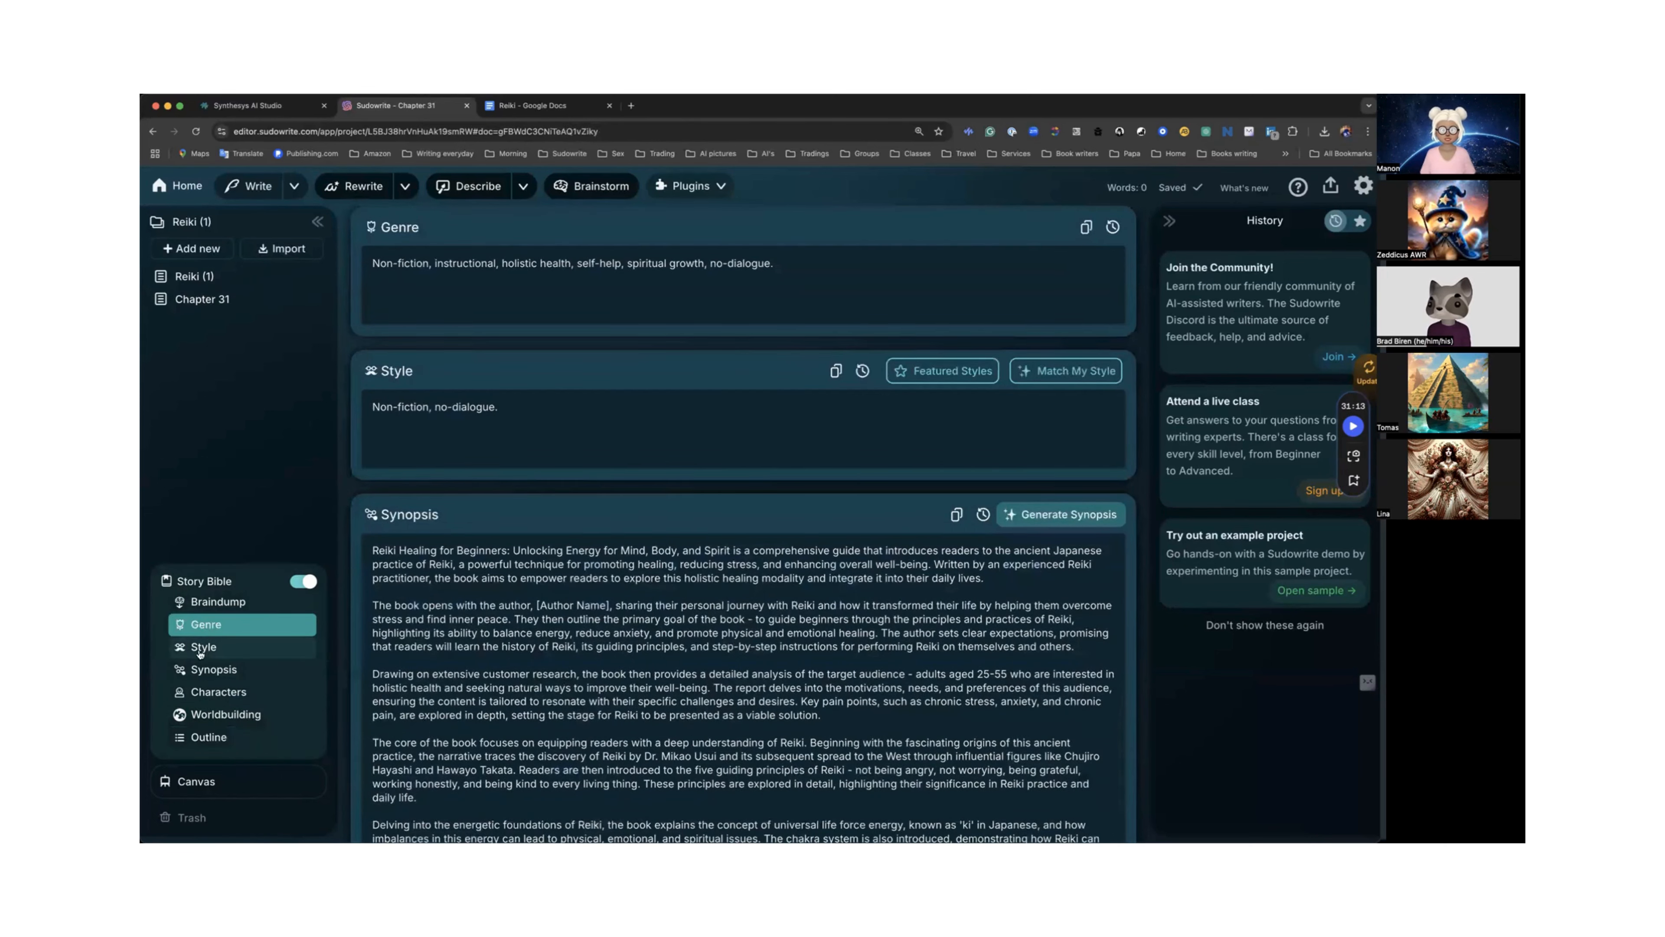
{"action": "scroll", "coordinate": [429, 311], "scroll_direction": "up", "scroll_amount": 3}
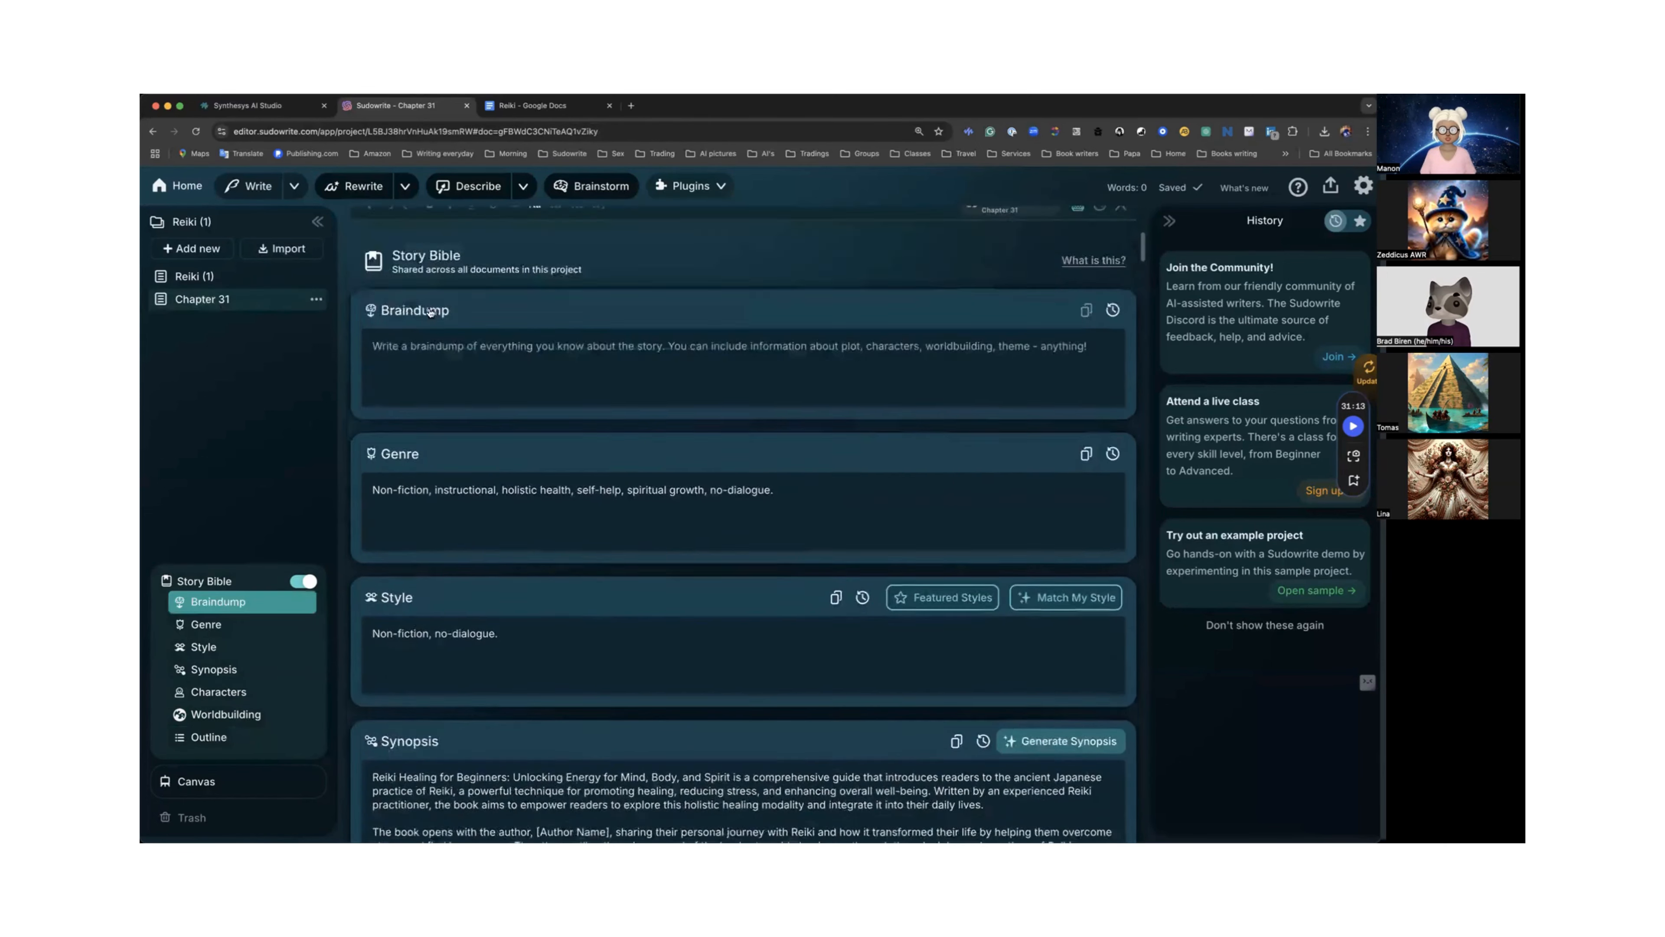
{"action": "scroll", "coordinate": [553, 315], "scroll_direction": "up", "scroll_amount": 8}
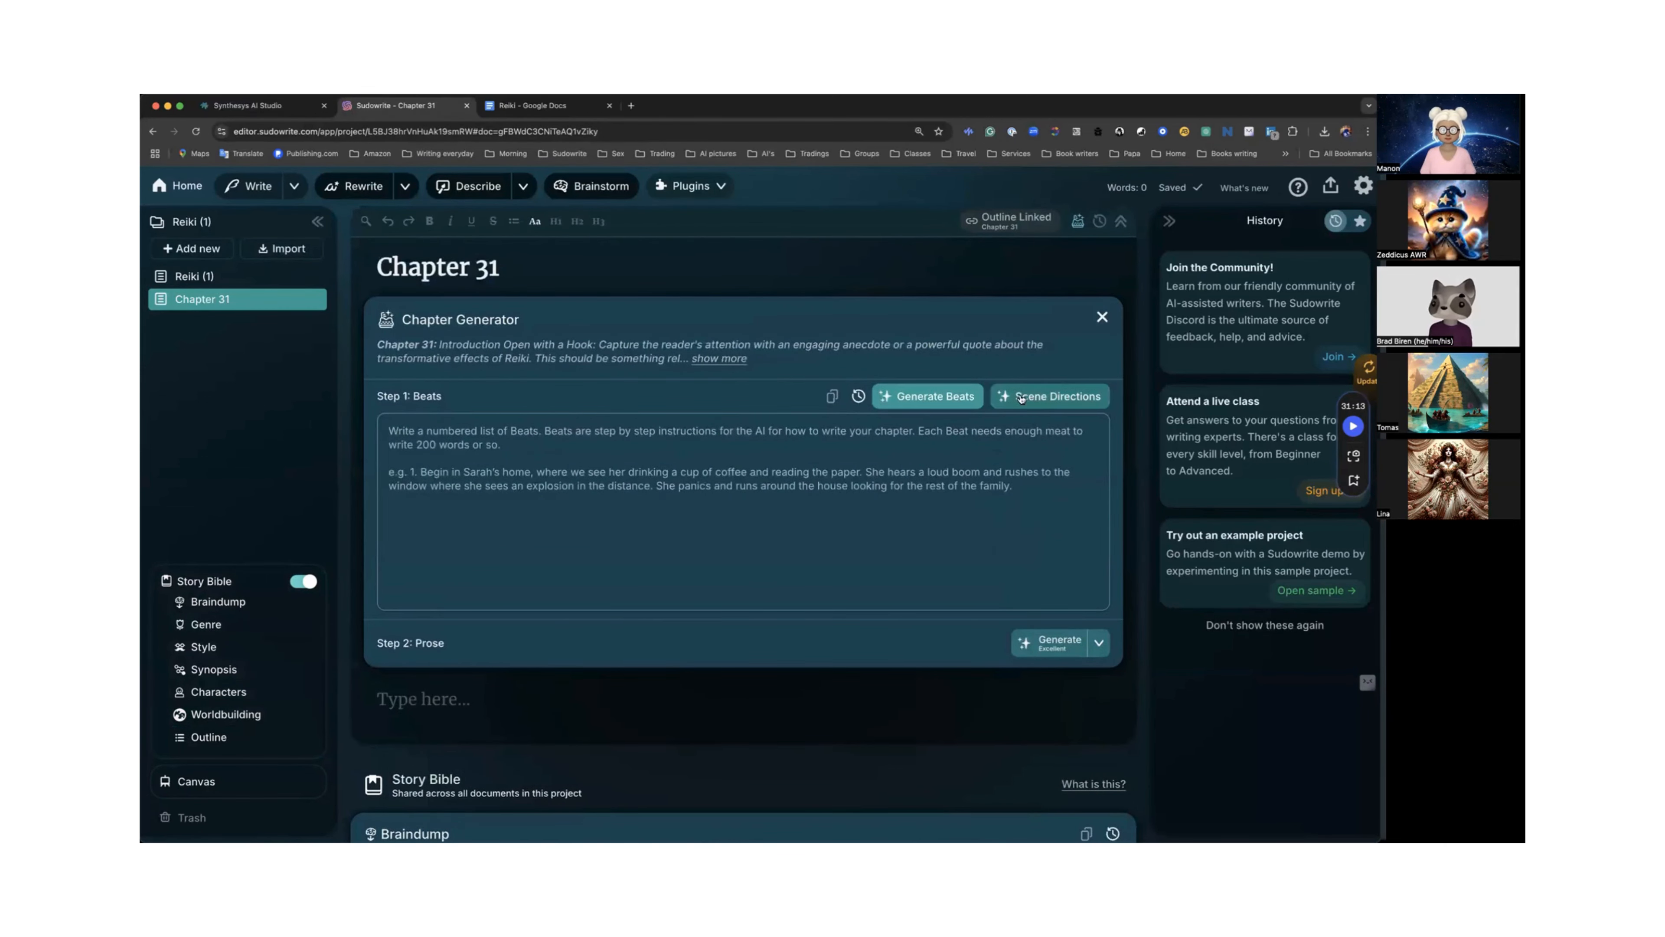
Expand the chapter summary in the Chapter Generator and read through it.
{"action": "left_click", "coordinate": [725, 358]}
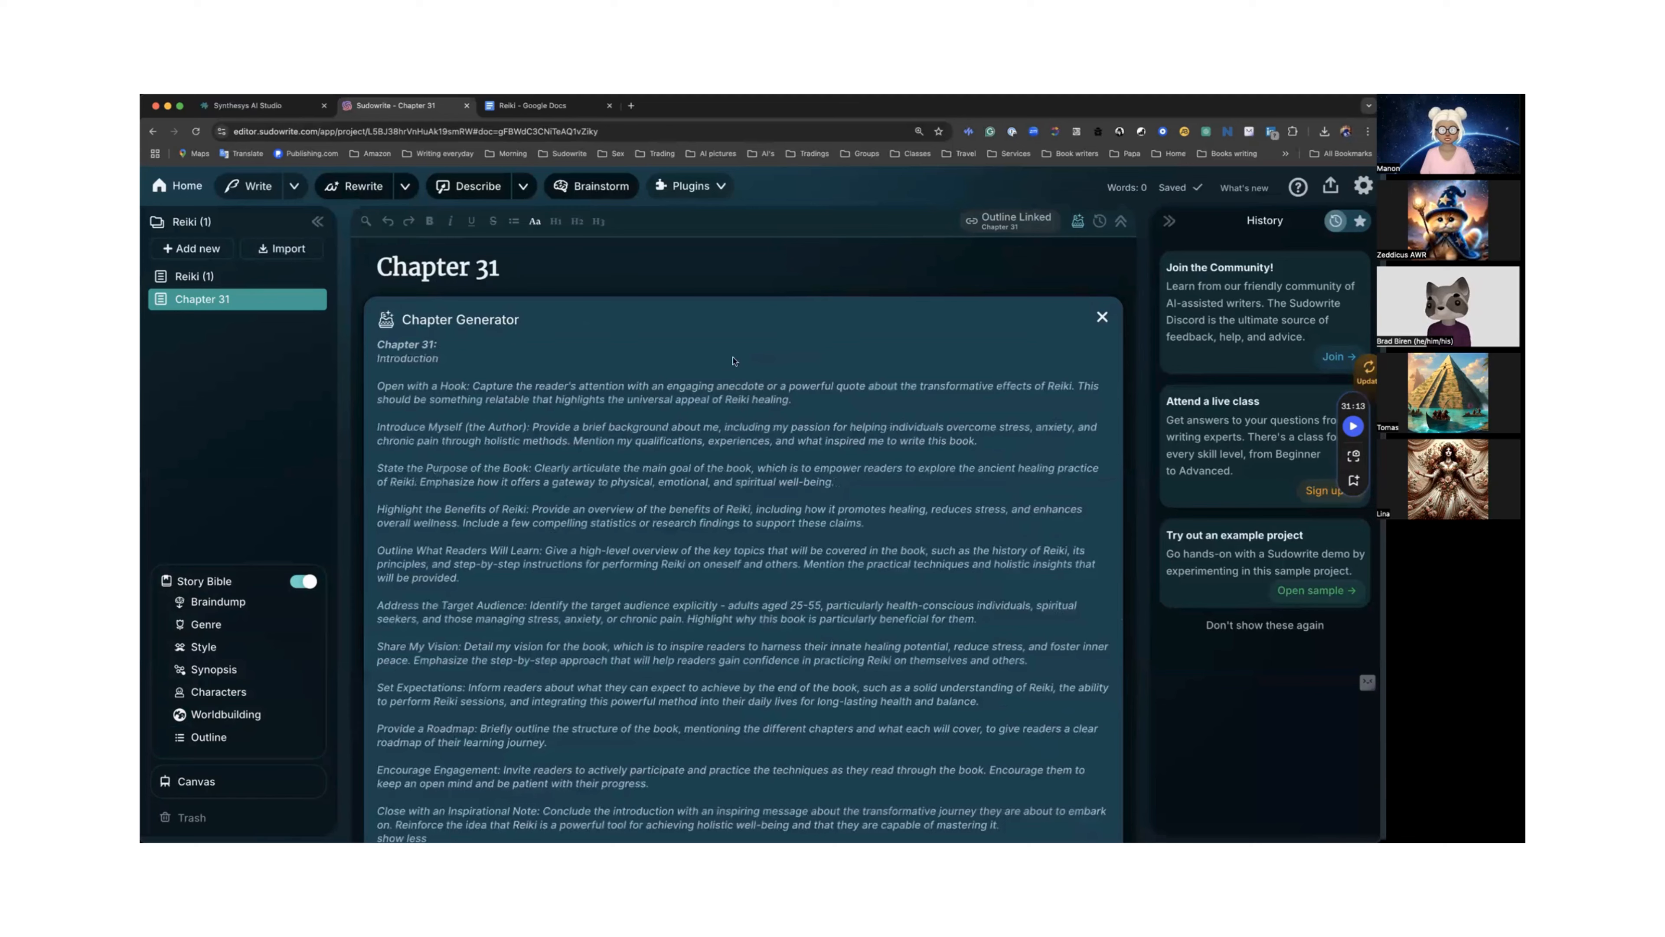
{"action": "scroll", "coordinate": [893, 383], "scroll_direction": "down", "scroll_amount": 5}
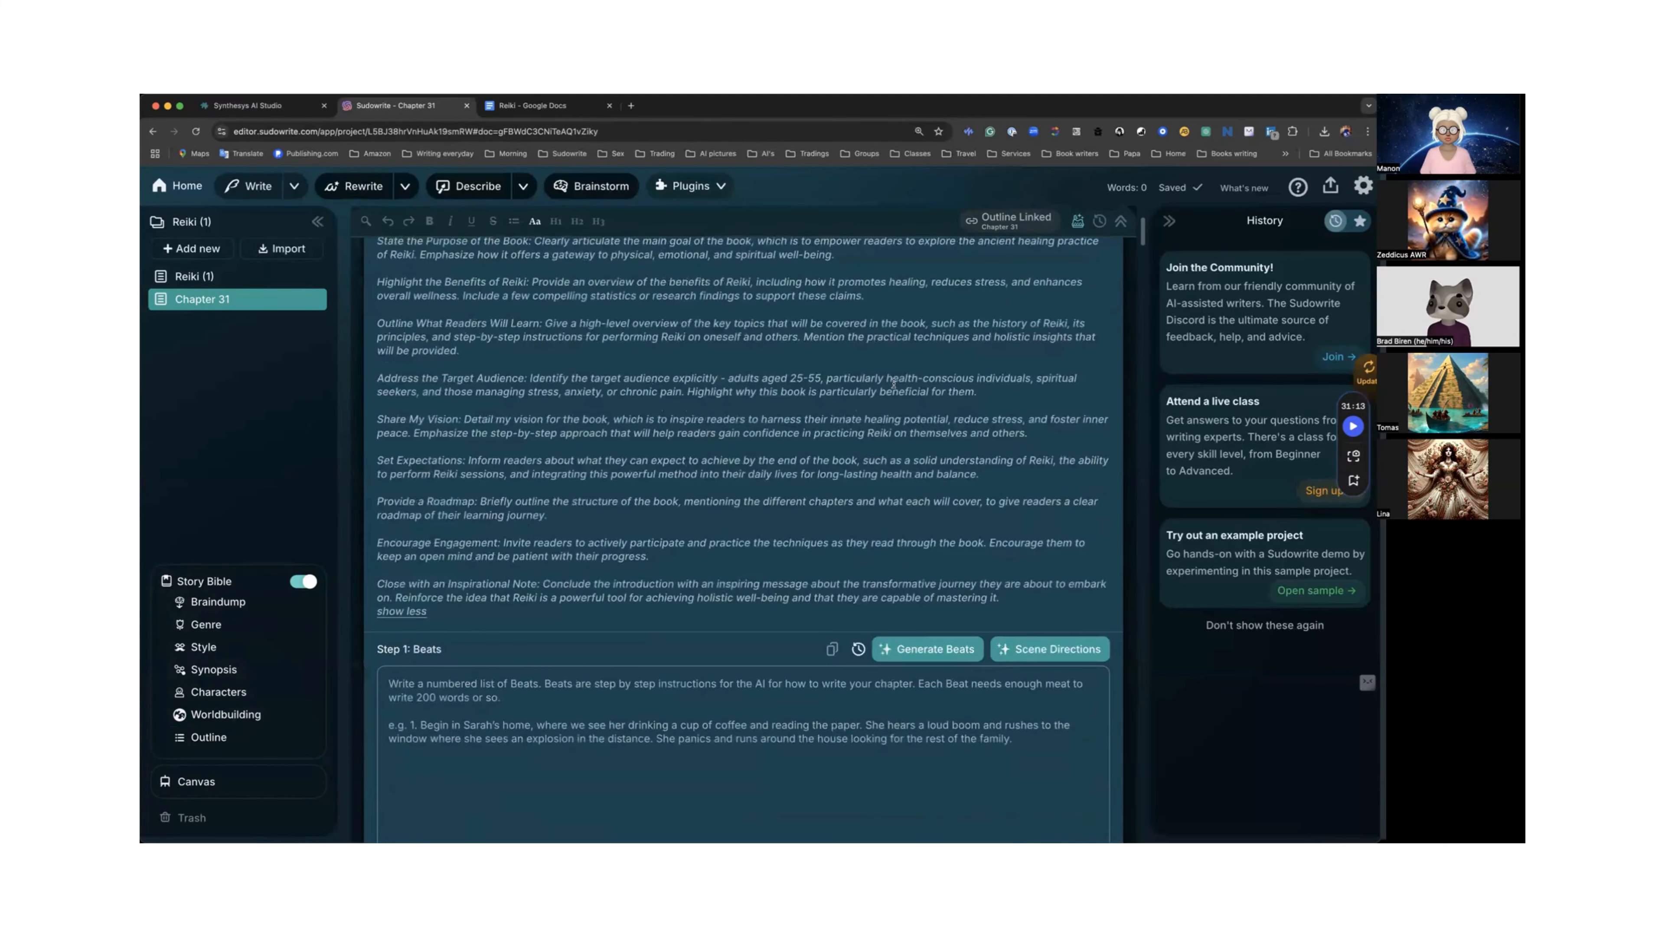
{"action": "scroll", "coordinate": [892, 383], "scroll_direction": "down", "scroll_amount": 3}
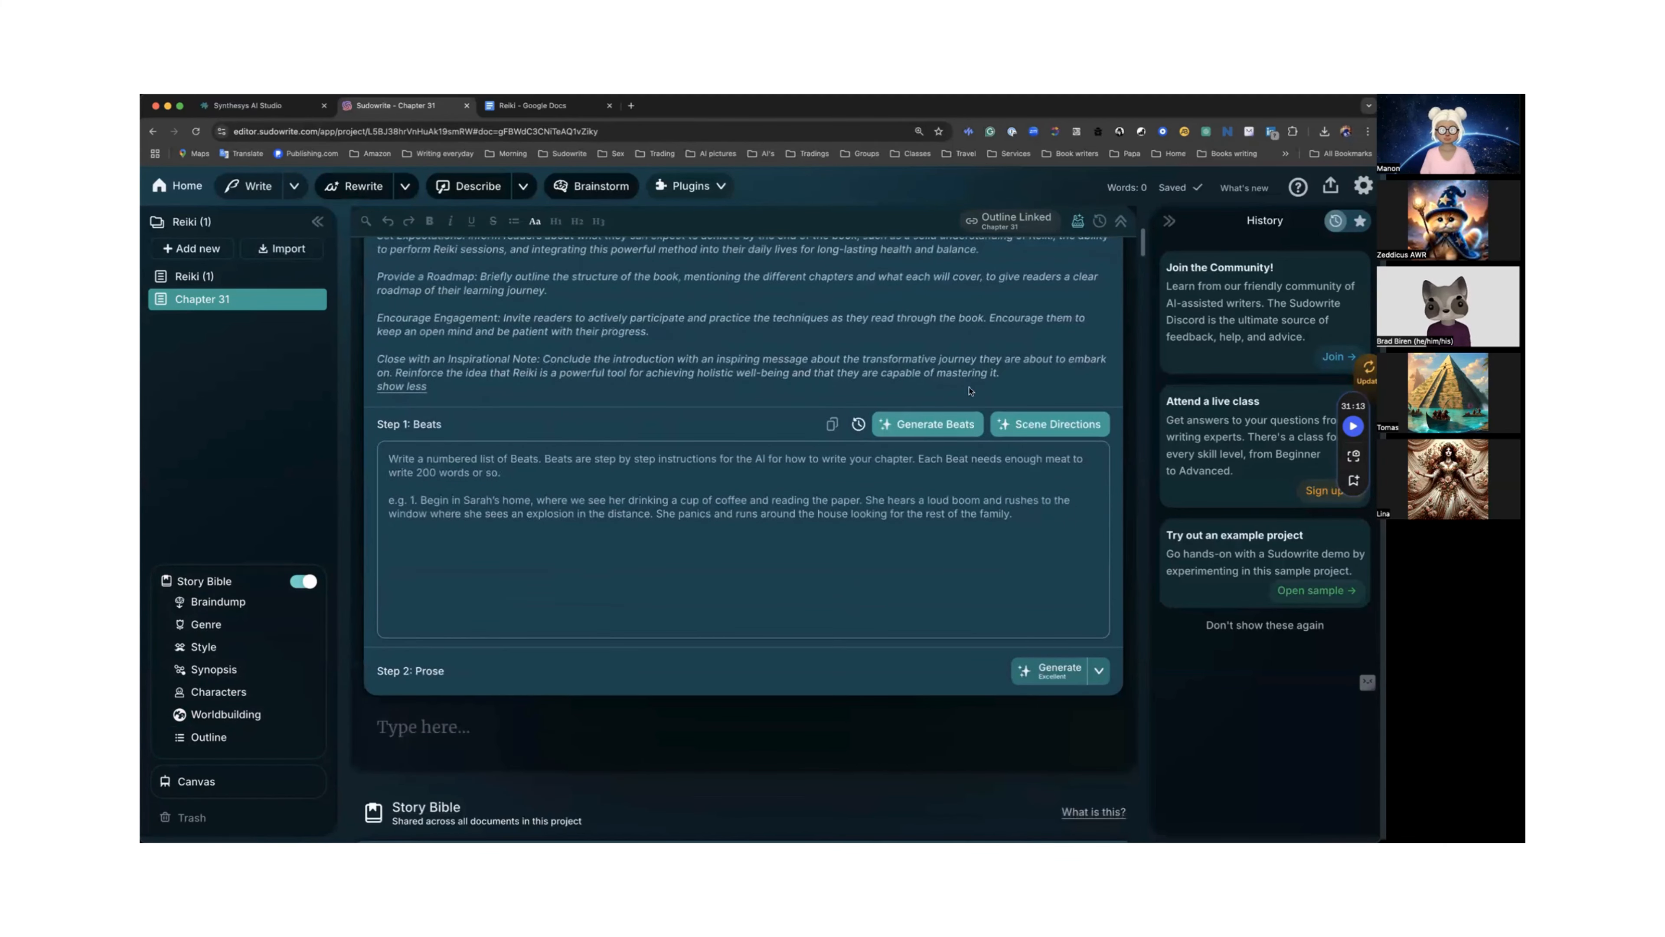
Generate scene directions for the Chapter 31 beats from the chapter summary.
{"action": "left_click", "coordinate": [1017, 426]}
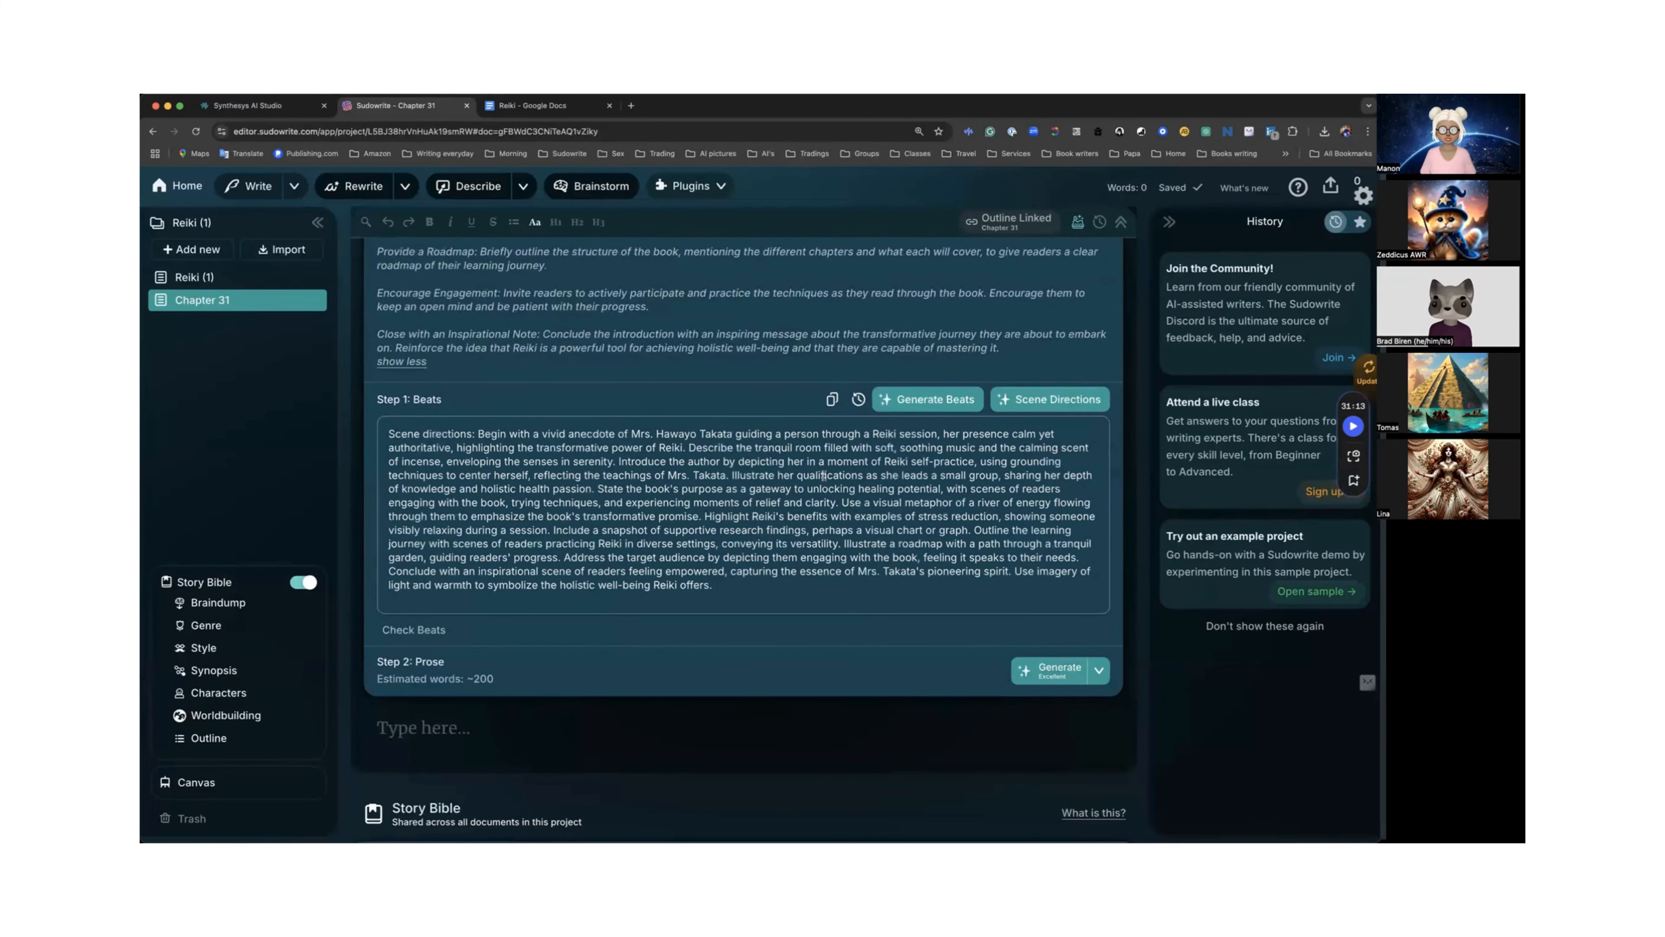
{"action": "scroll", "coordinate": [824, 477], "scroll_direction": "down", "scroll_amount": 1}
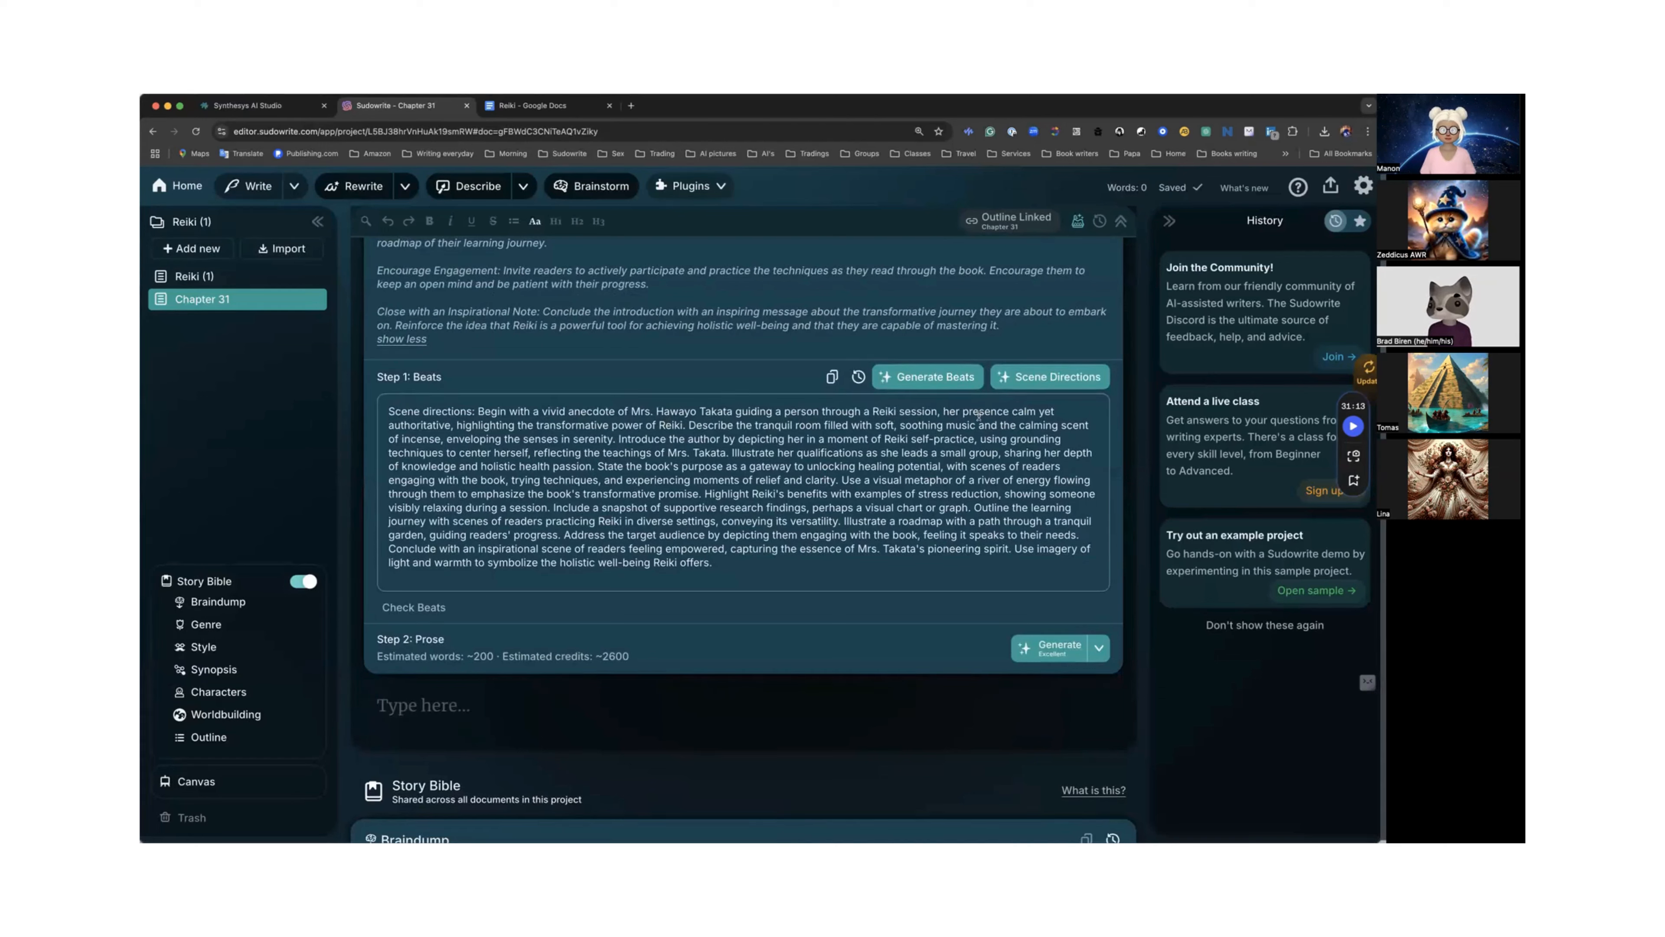
{"action": "scroll", "coordinate": [566, 437], "scroll_direction": "down", "scroll_amount": 2}
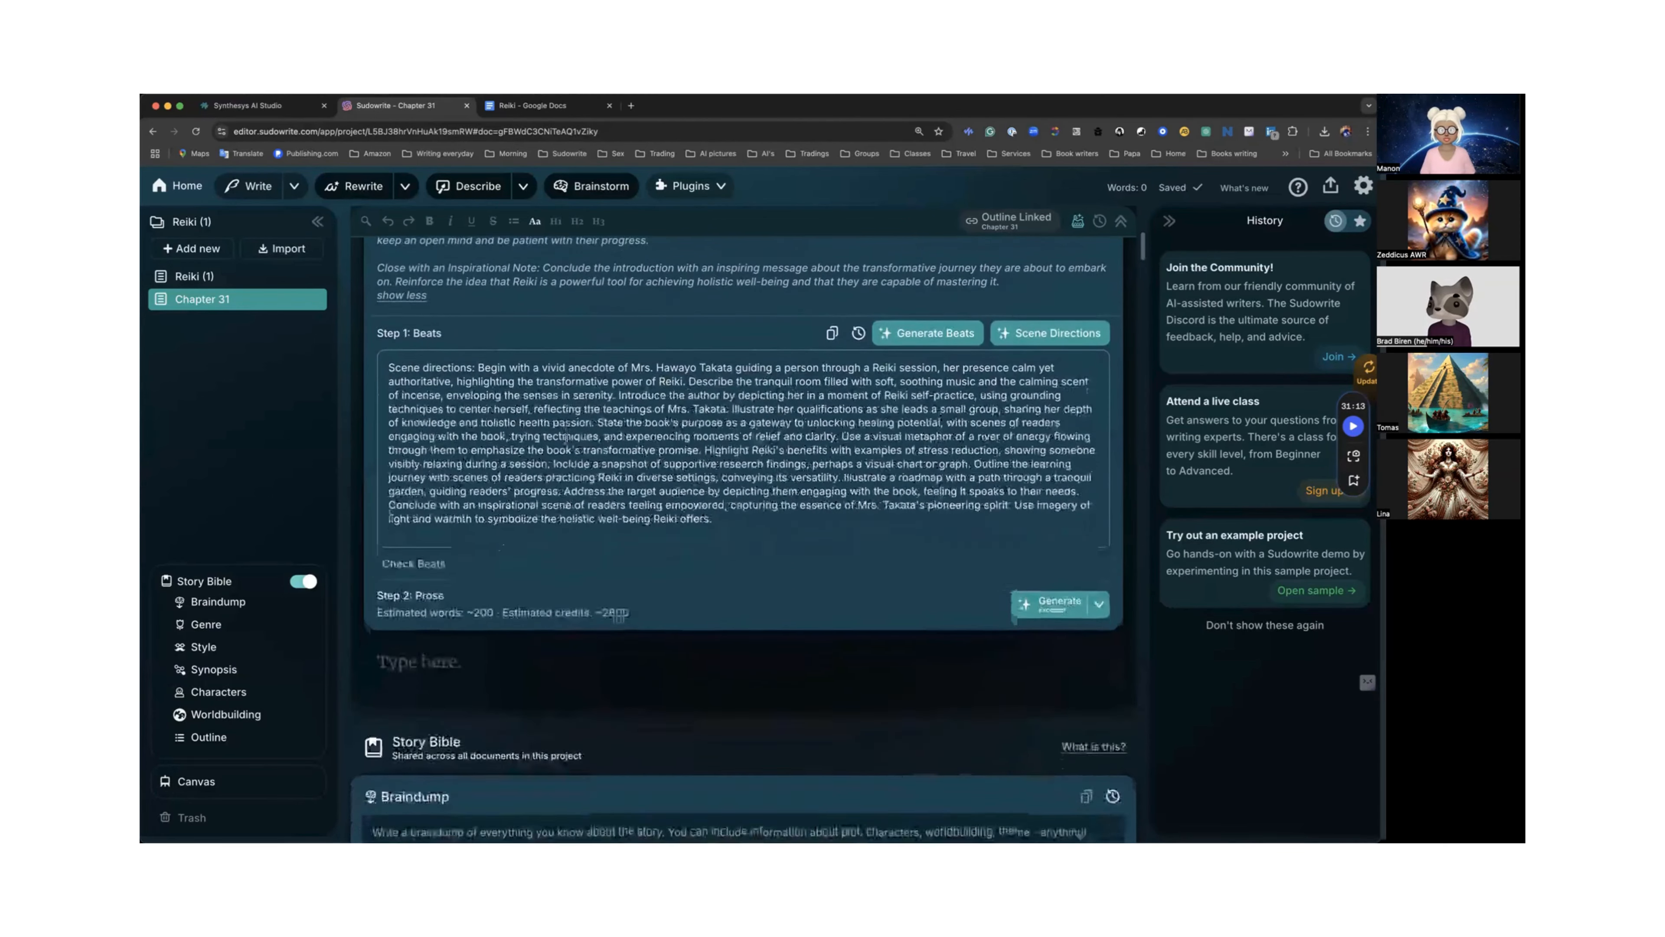
Switch the prose mode to Sudowrite Muse 0.3 (Beta) and set creativity to 100.
{"action": "left_click", "coordinate": [1098, 600]}
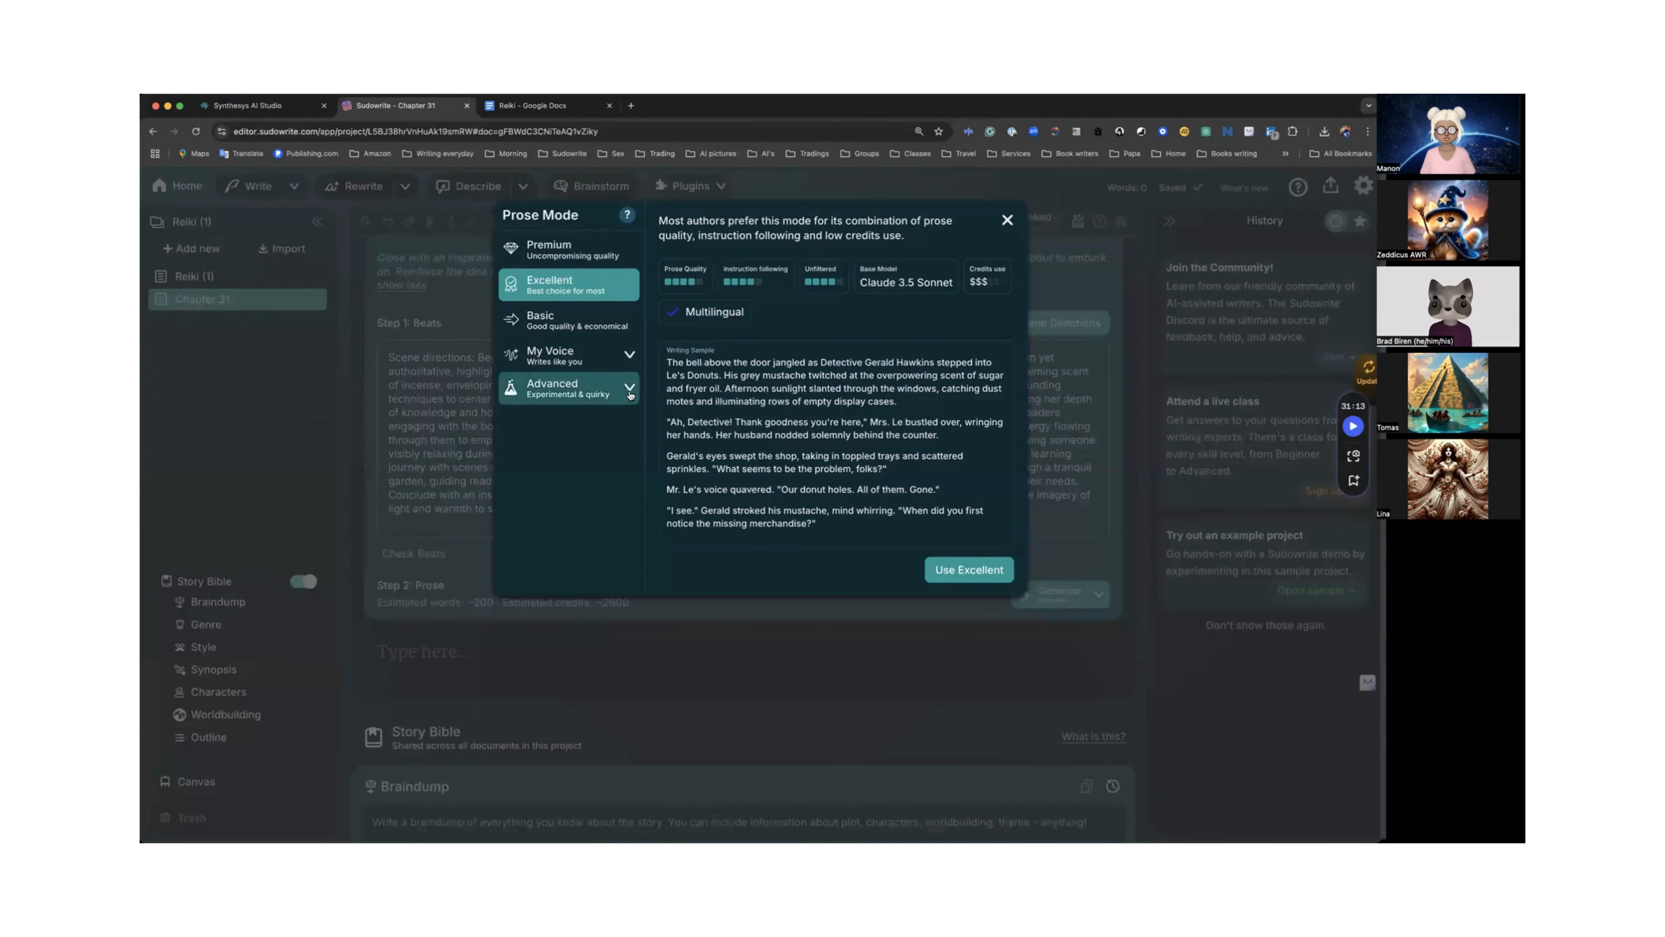
{"action": "left_click", "coordinate": [577, 388]}
{"action": "scroll", "coordinate": [585, 469], "scroll_direction": "down", "scroll_amount": 1}
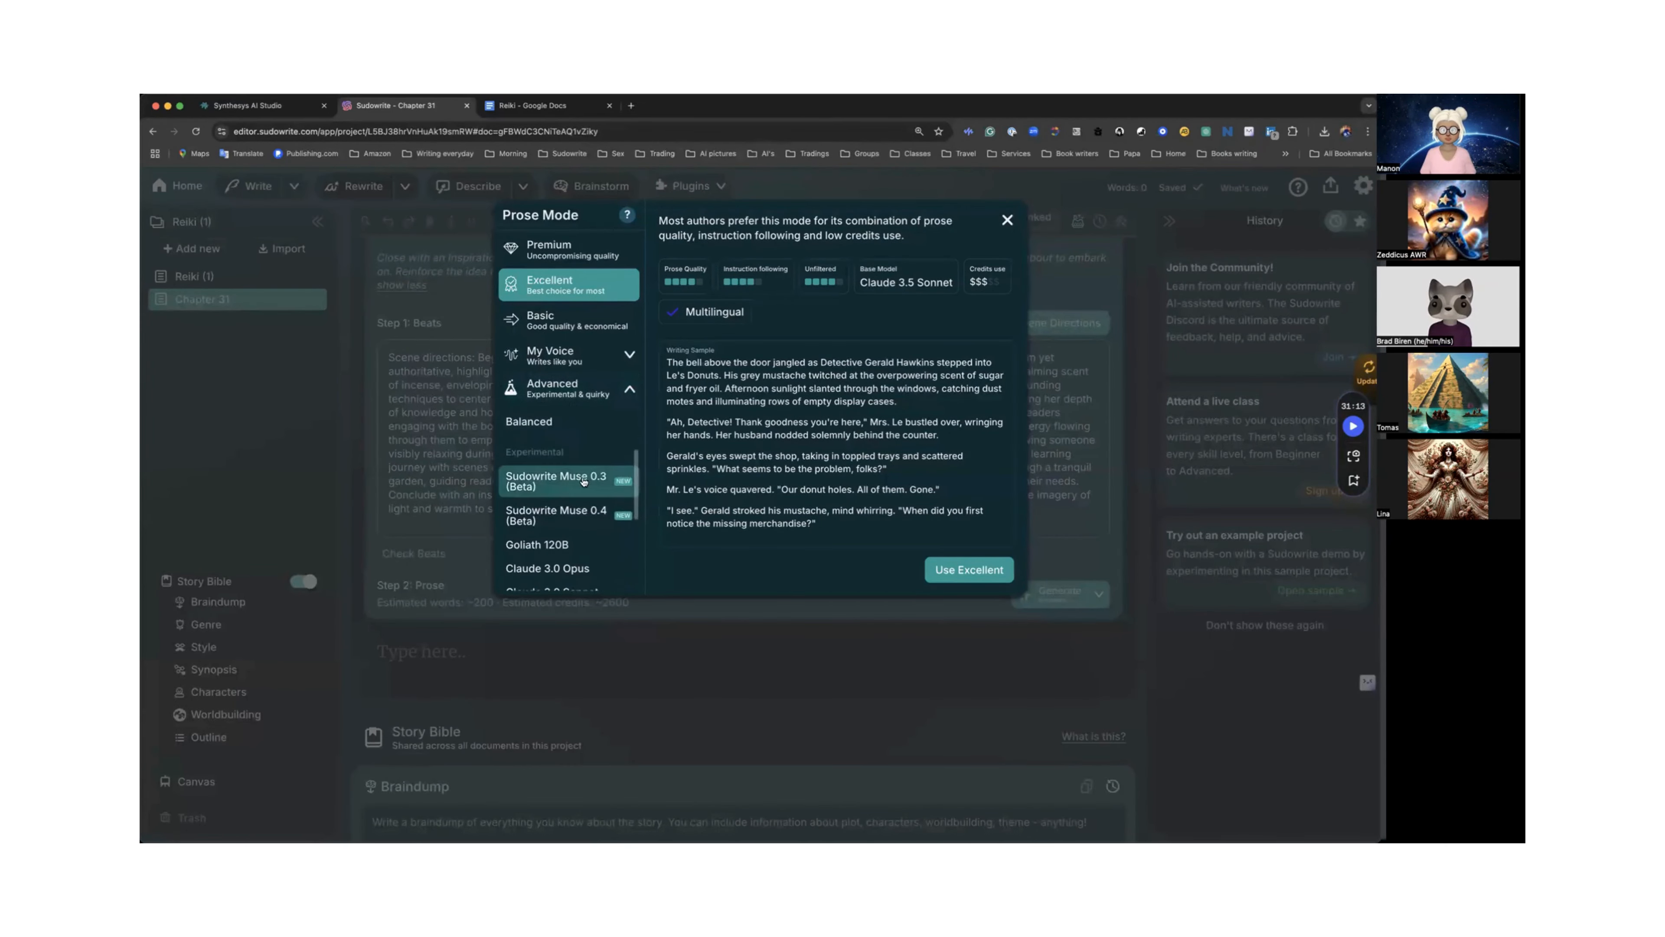
{"action": "left_click", "coordinate": [569, 481]}
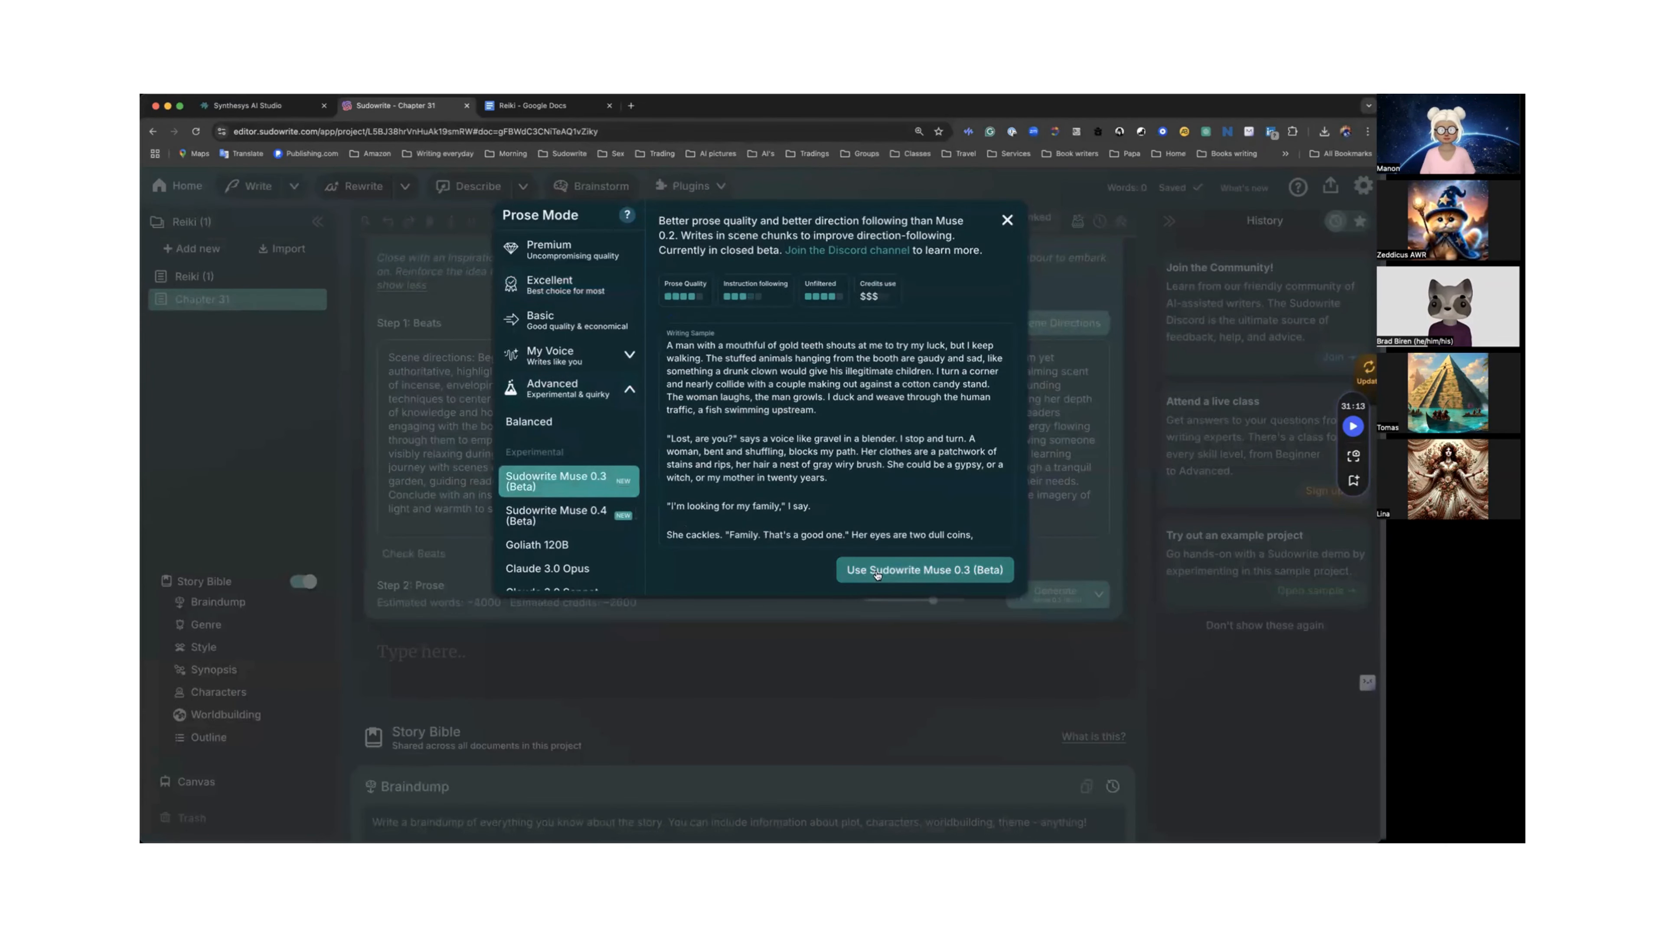
{"action": "left_click", "coordinate": [873, 572]}
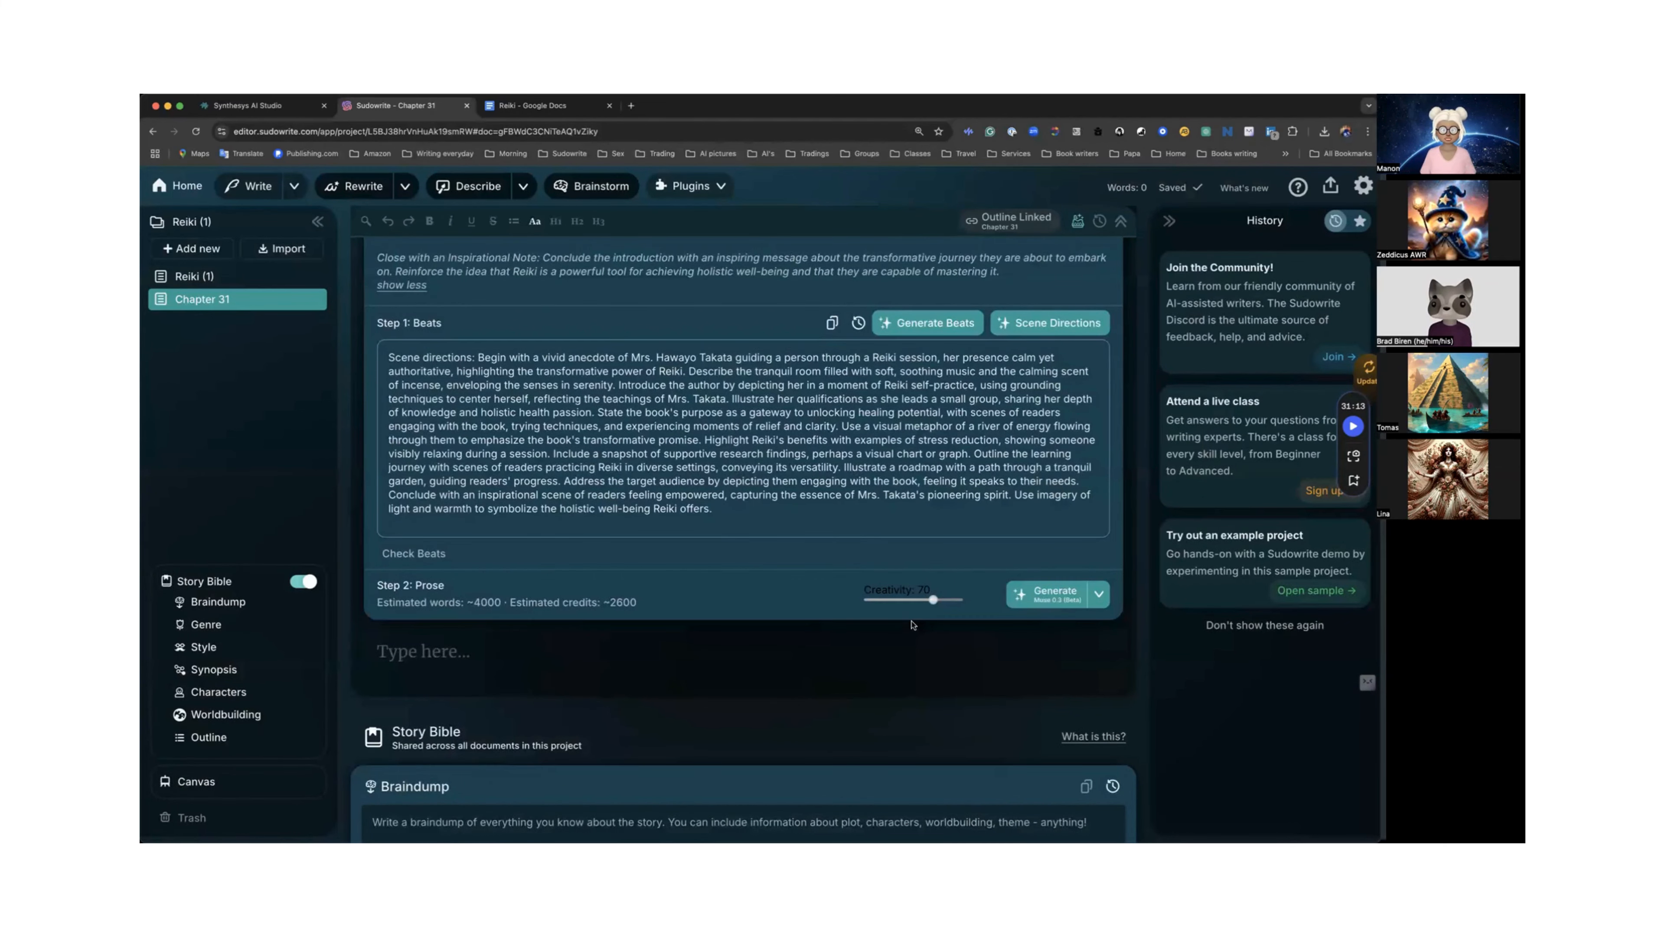
{"action": "left_click_drag", "start_coordinate": [932, 600], "coordinate": [963, 603]}
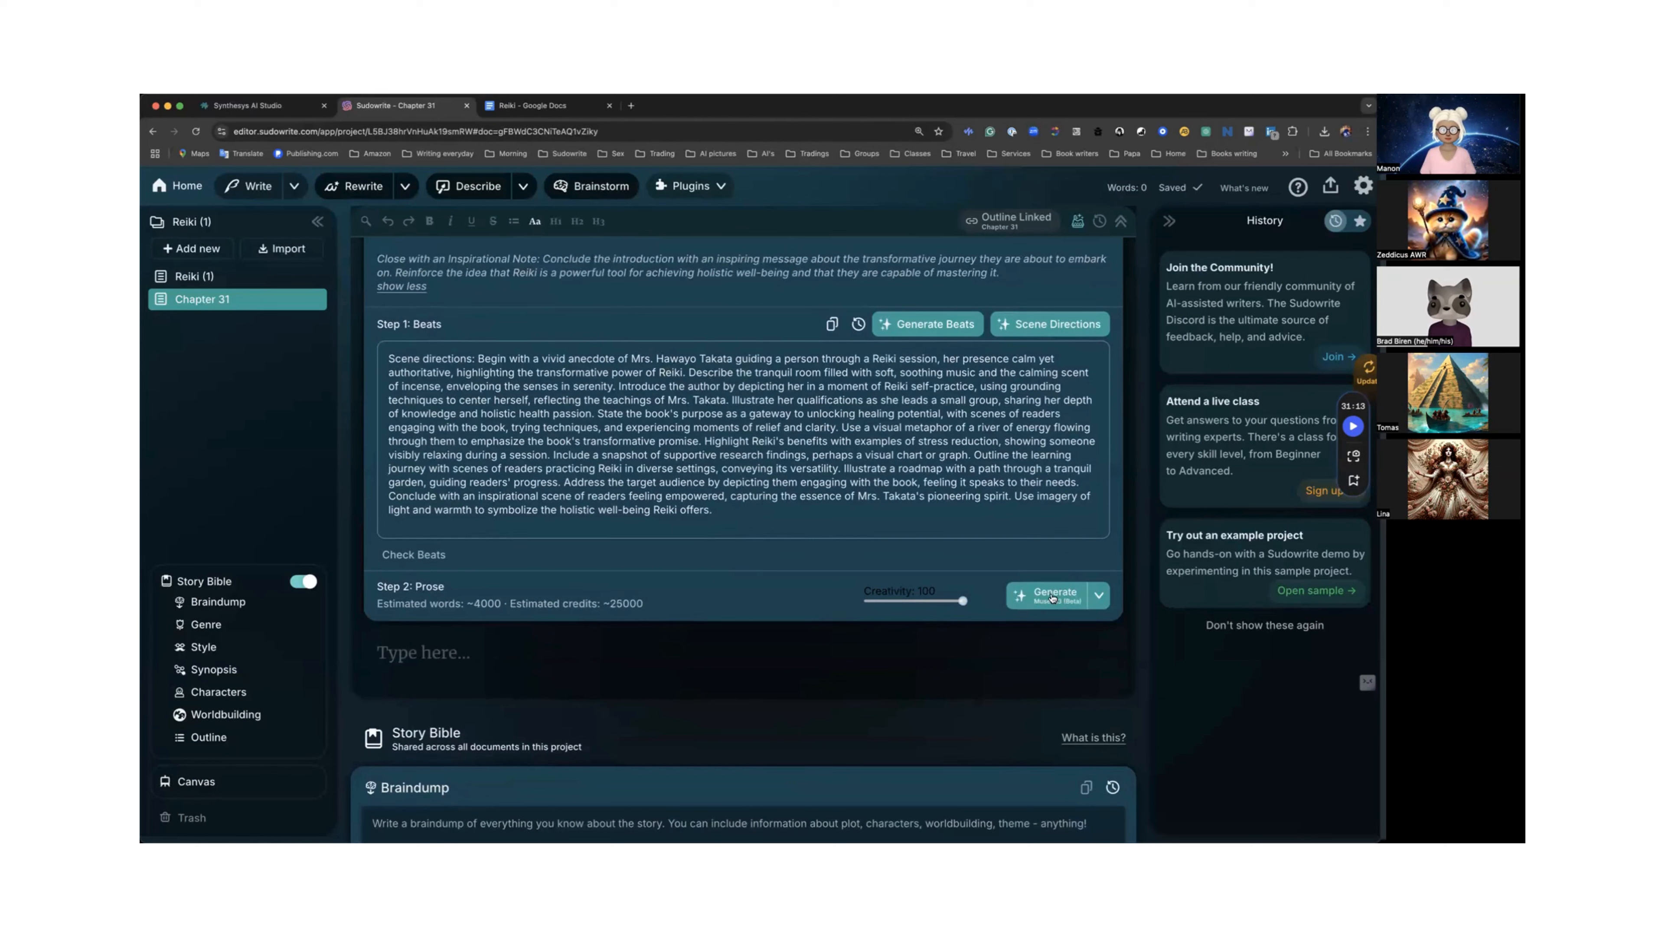
Generate the chapter prose from the scene directions and scroll through the generated text.
{"action": "left_click", "coordinate": [1052, 597]}
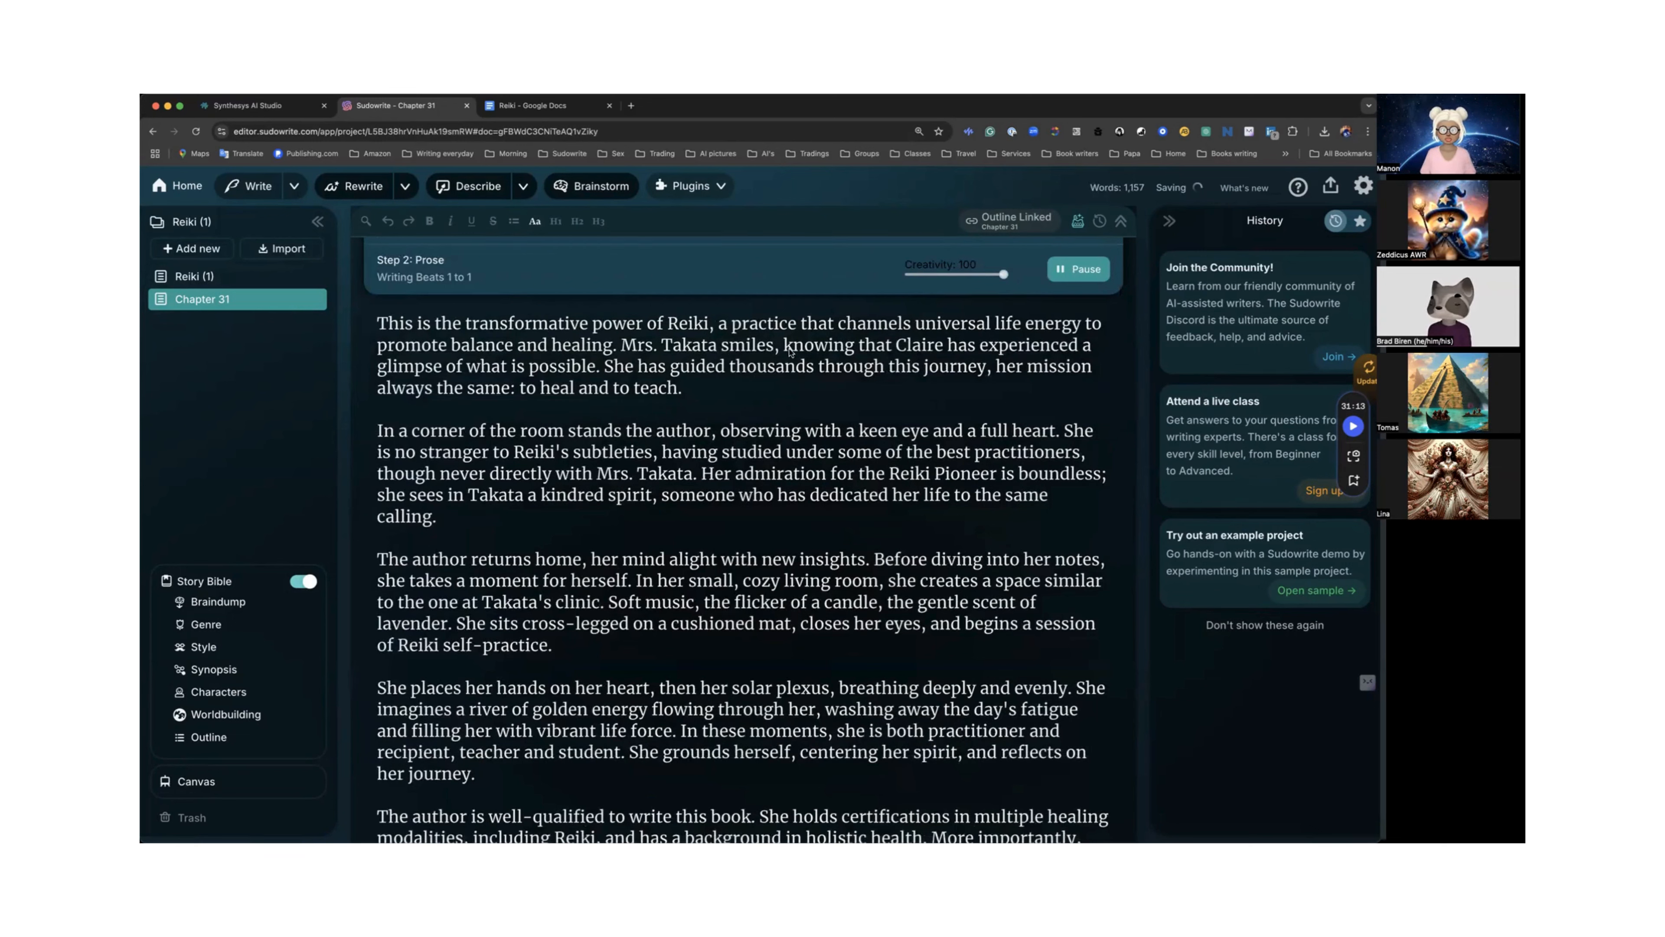
{"action": "scroll", "coordinate": [790, 353], "scroll_direction": "down", "scroll_amount": 10}
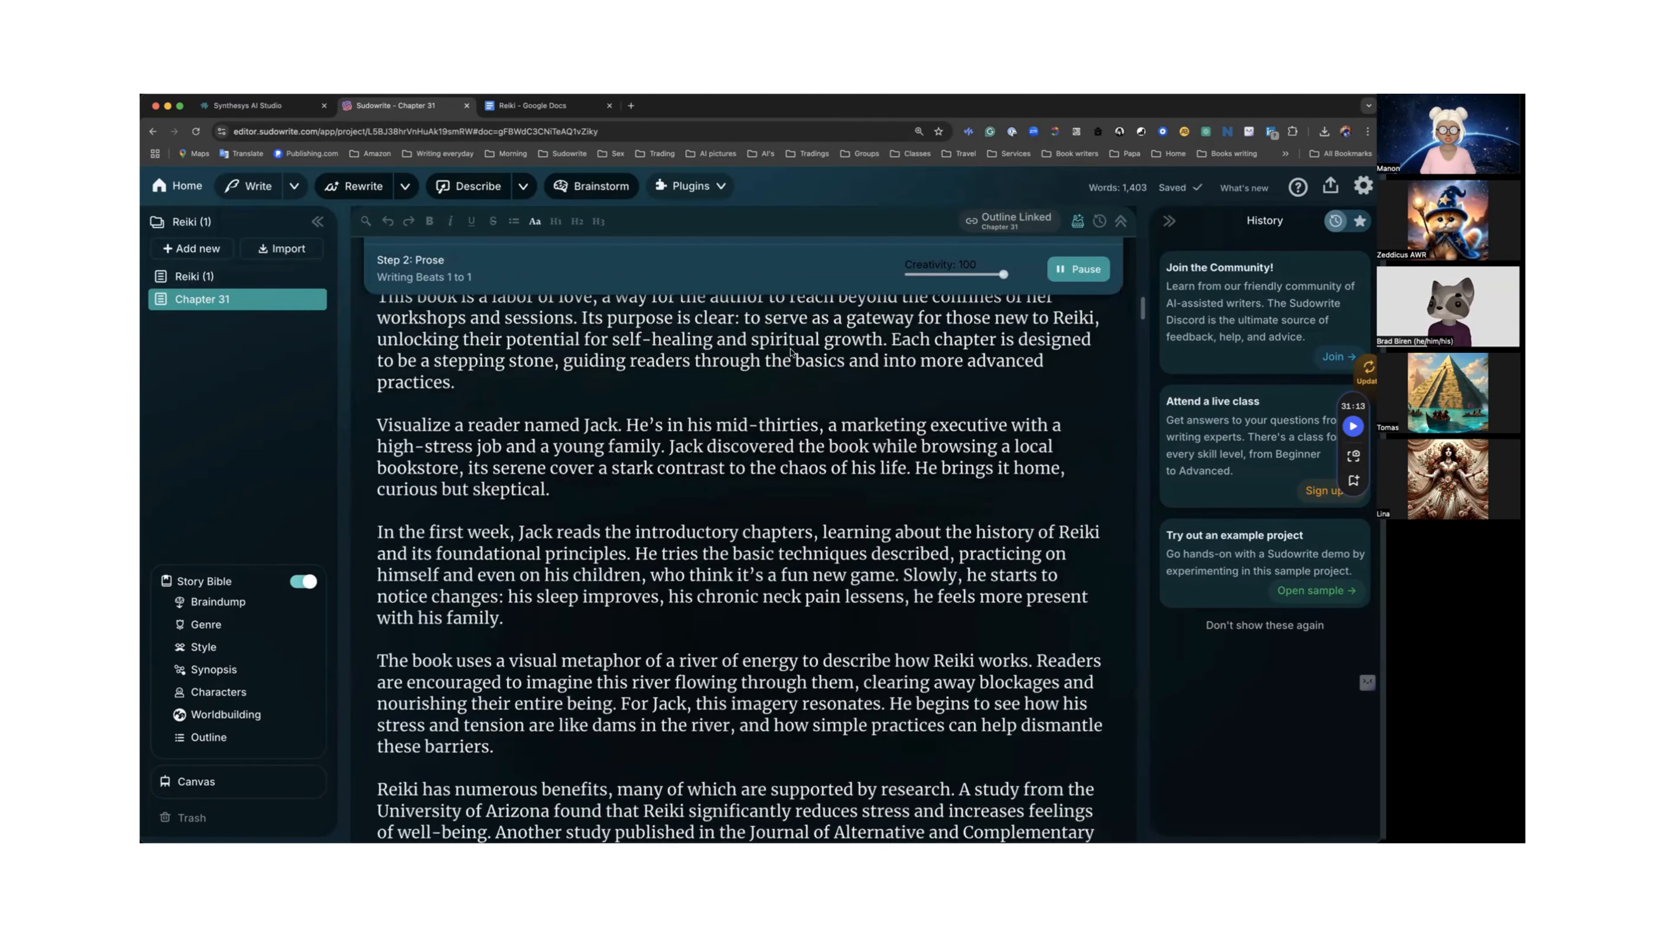
{"action": "scroll", "coordinate": [790, 352], "scroll_direction": "down", "scroll_amount": 10}
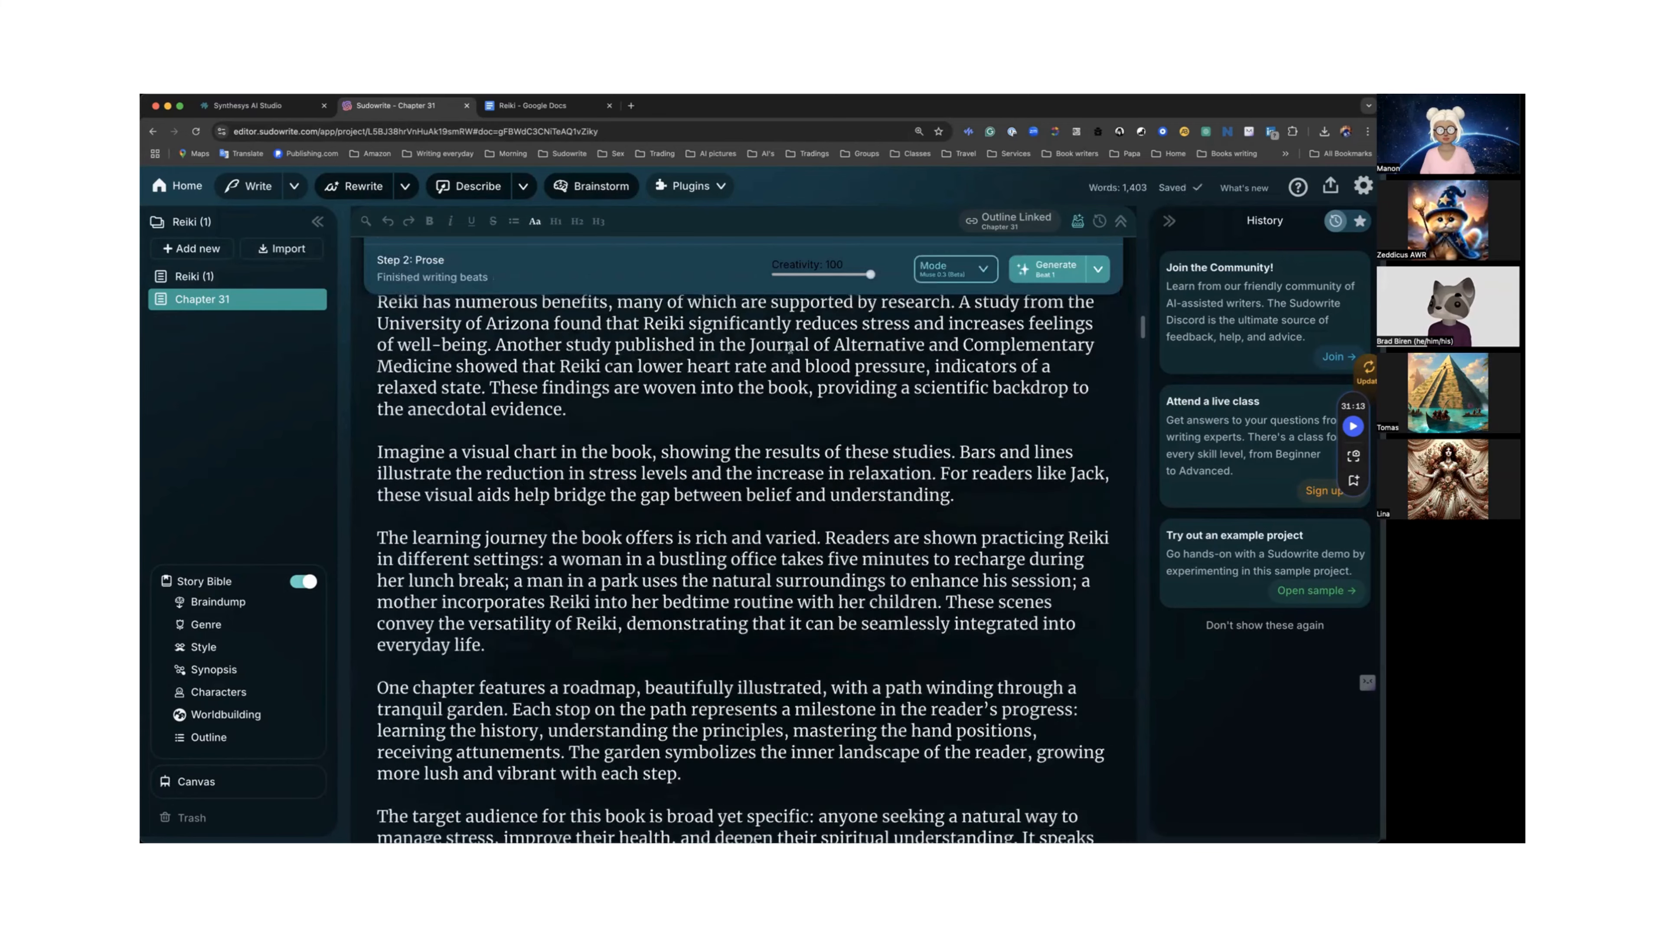
{"action": "scroll", "coordinate": [790, 348], "scroll_direction": "down", "scroll_amount": 5}
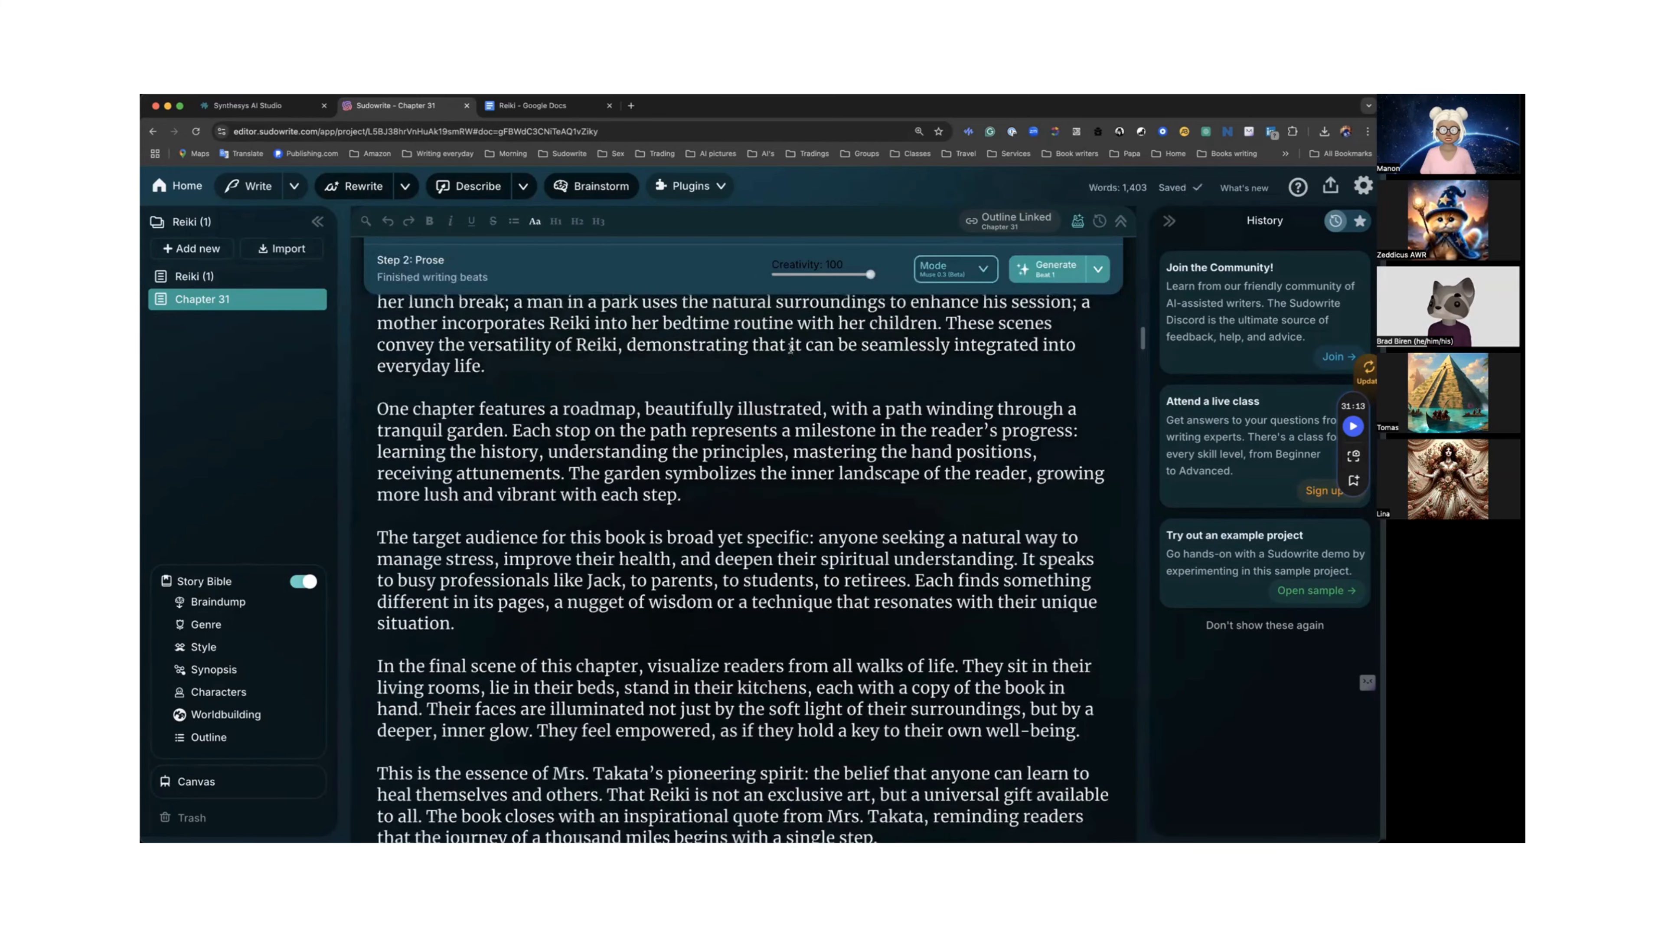
{"action": "scroll", "coordinate": [790, 348], "scroll_direction": "down", "scroll_amount": 5}
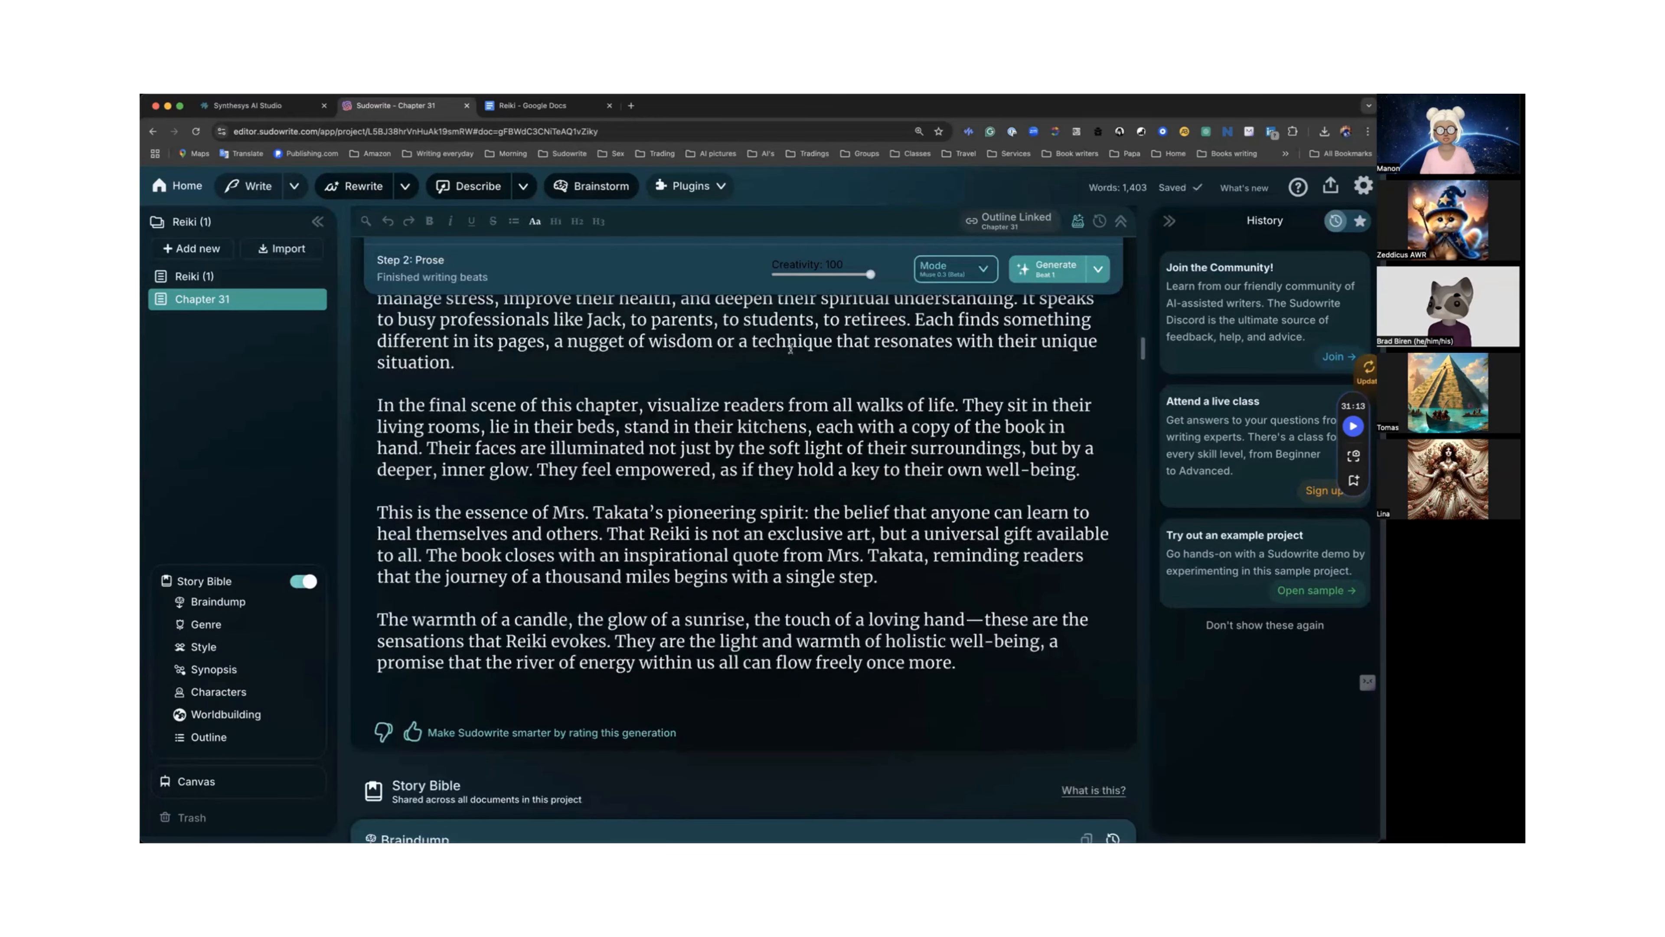
{"action": "scroll", "coordinate": [790, 348], "scroll_direction": "up", "scroll_amount": 15}
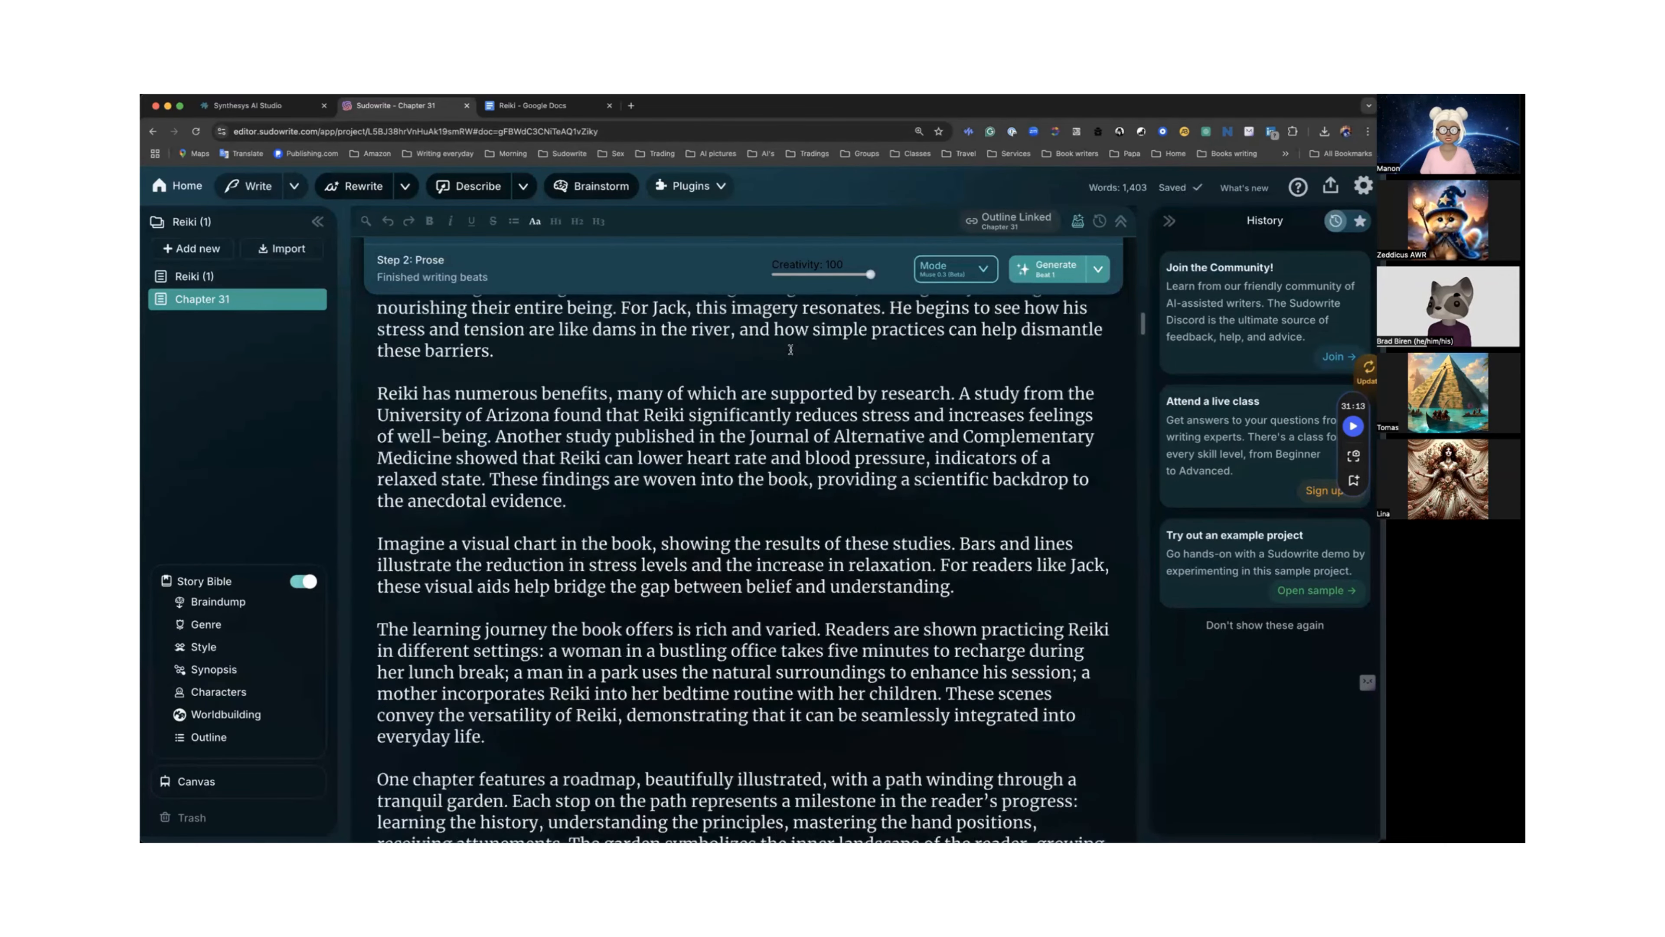
{"action": "scroll", "coordinate": [790, 348], "scroll_direction": "up", "scroll_amount": 2}
{"action": "scroll", "coordinate": [790, 348], "scroll_direction": "up", "scroll_amount": 6}
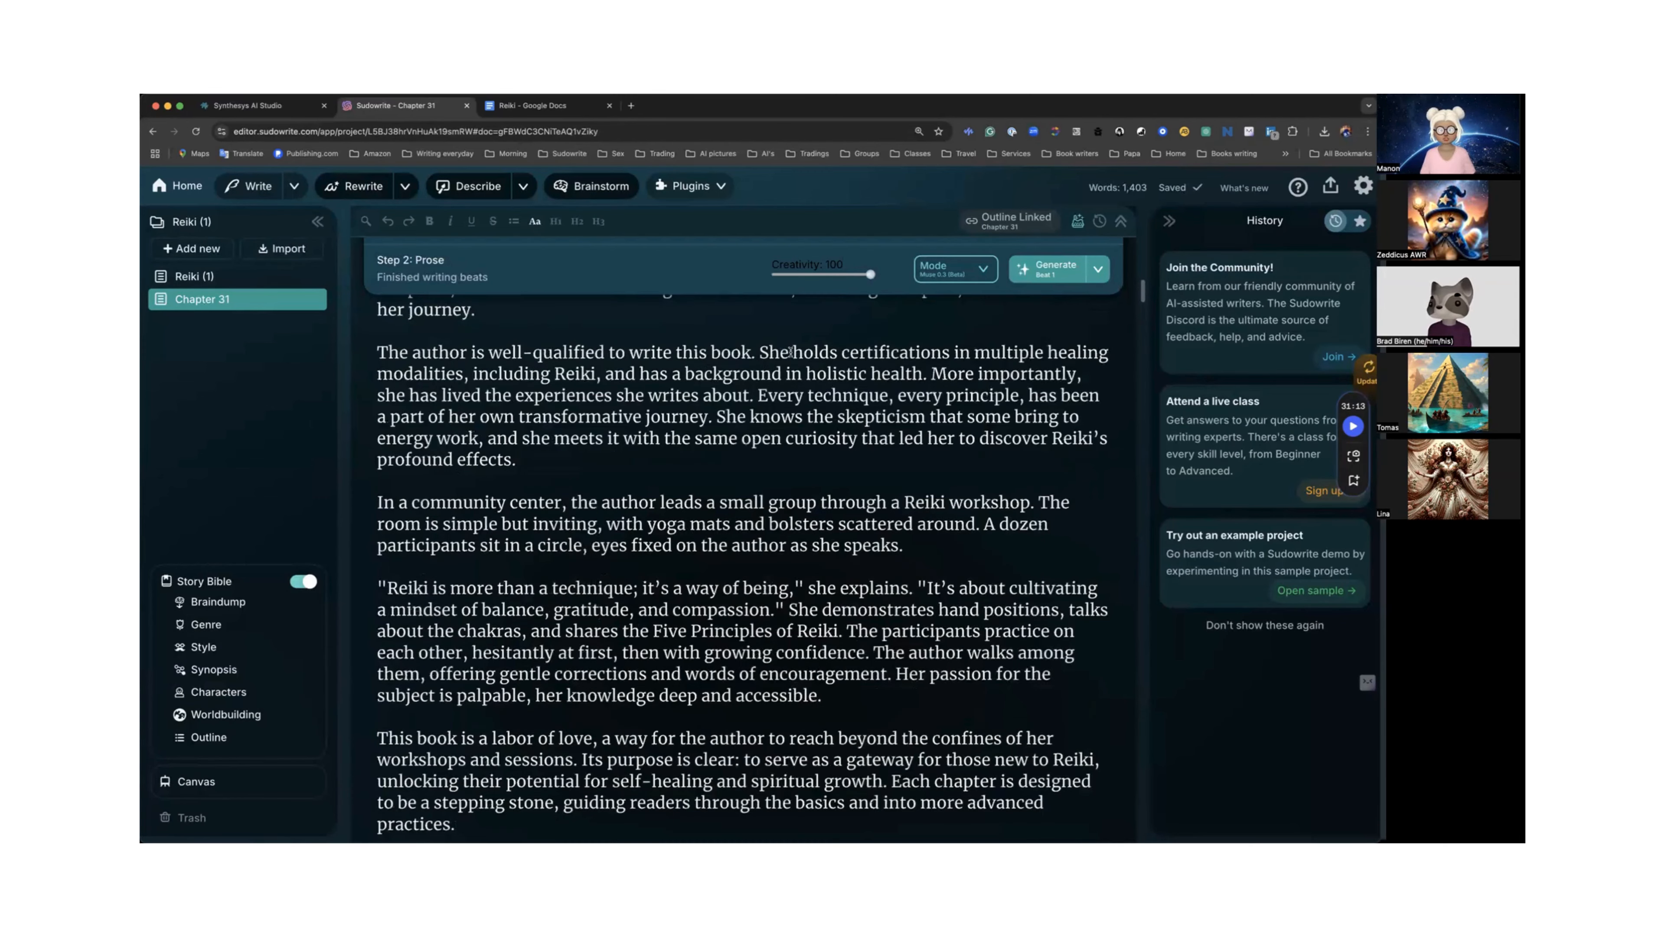
{"action": "scroll", "coordinate": [790, 352], "scroll_direction": "up", "scroll_amount": 13}
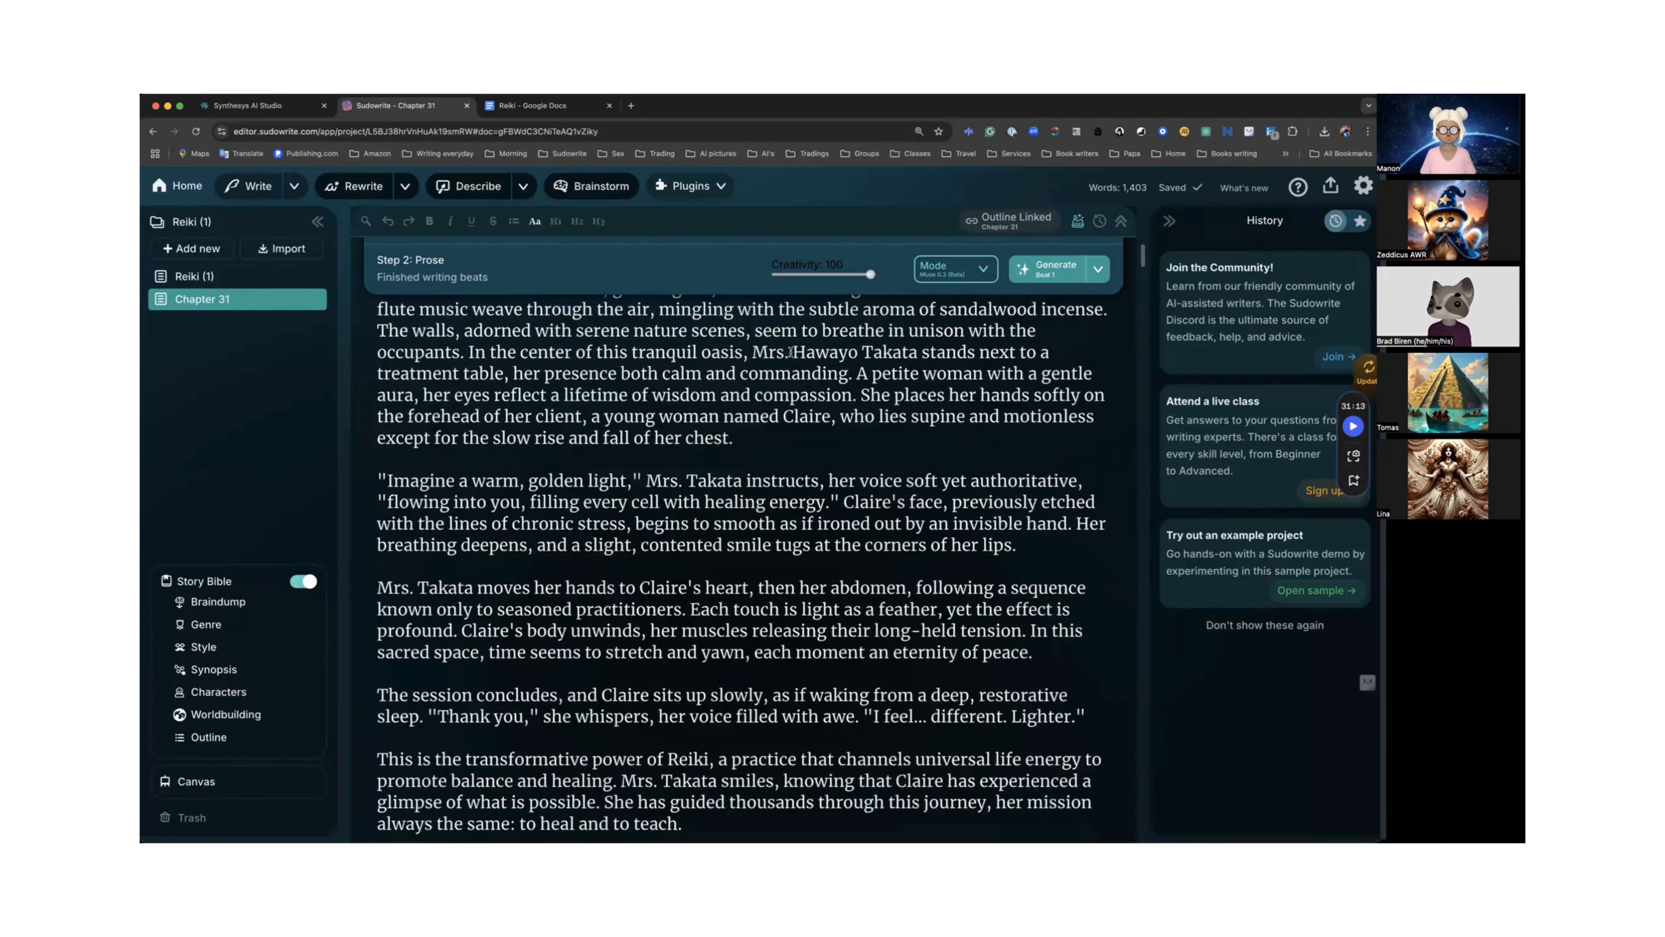
{"action": "scroll", "coordinate": [790, 351], "scroll_direction": "up", "scroll_amount": 10}
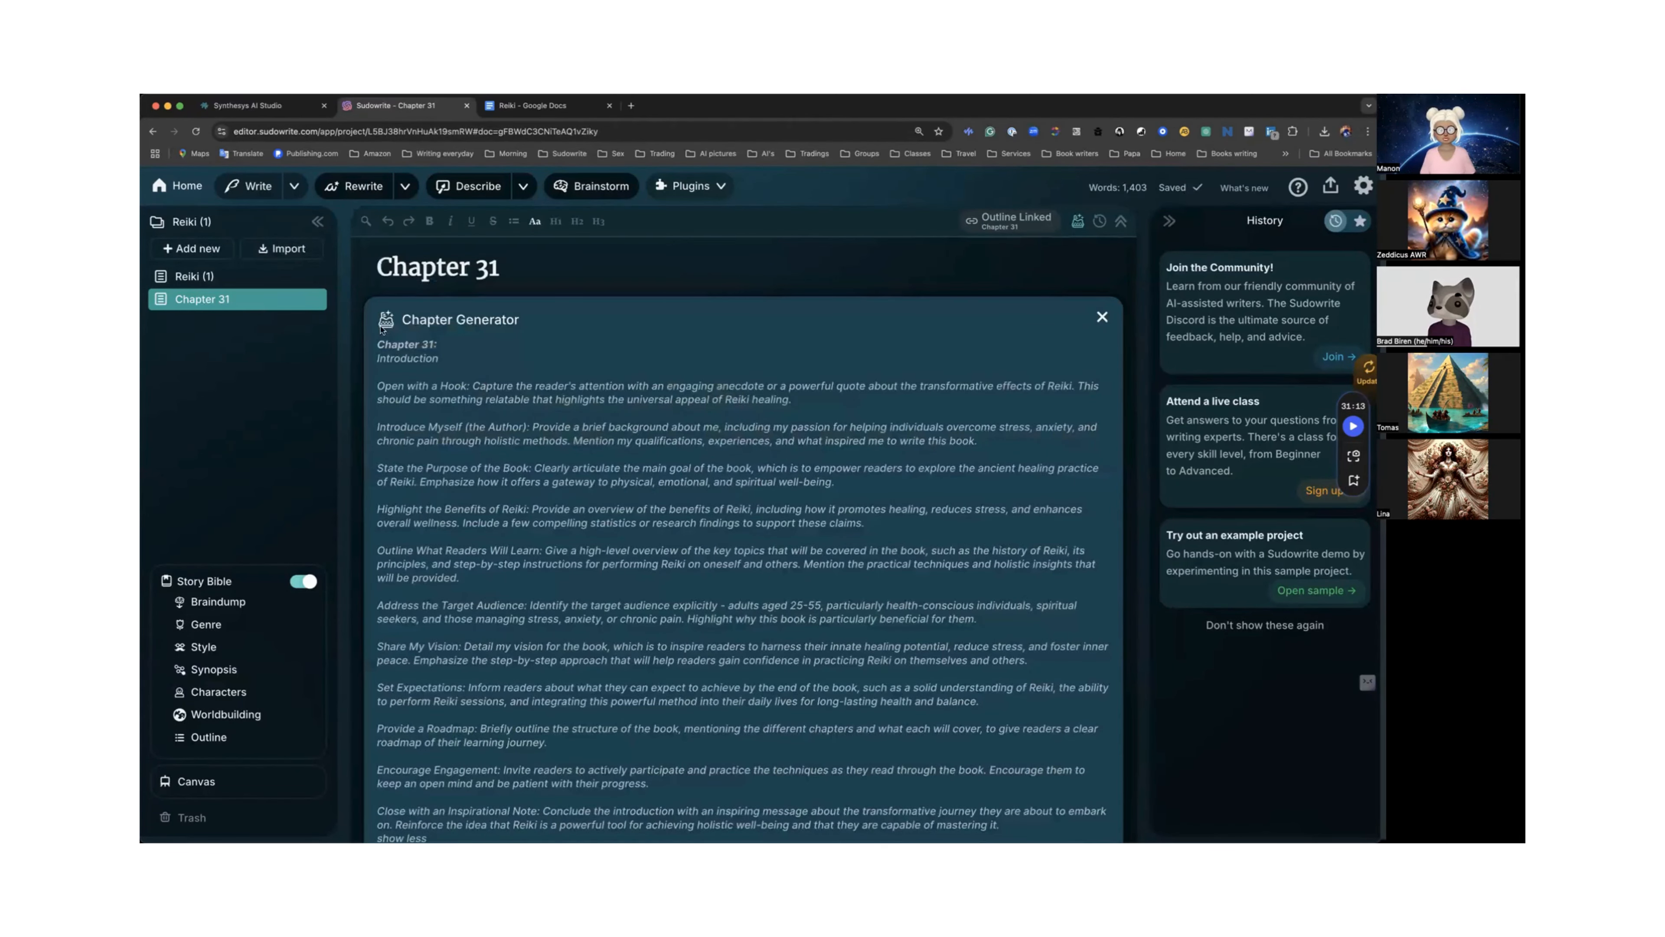
Add a second Chapter 31 document from the outline and glance back at the first one.
{"action": "left_click", "coordinate": [206, 253]}
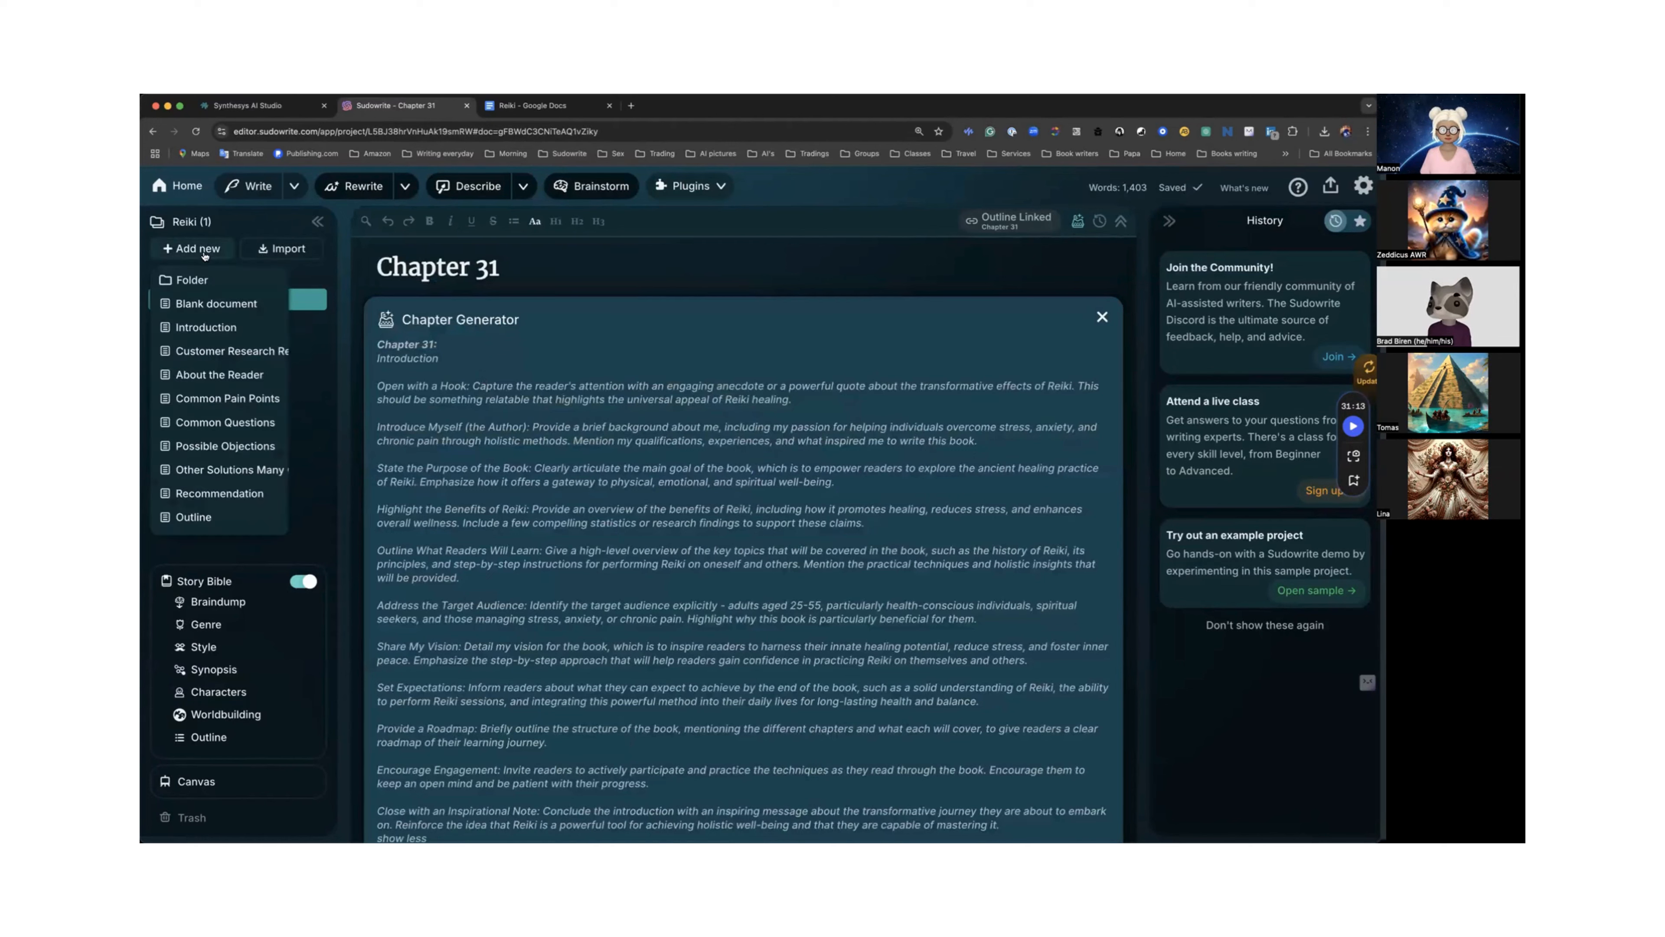
{"action": "left_click", "coordinate": [219, 398]}
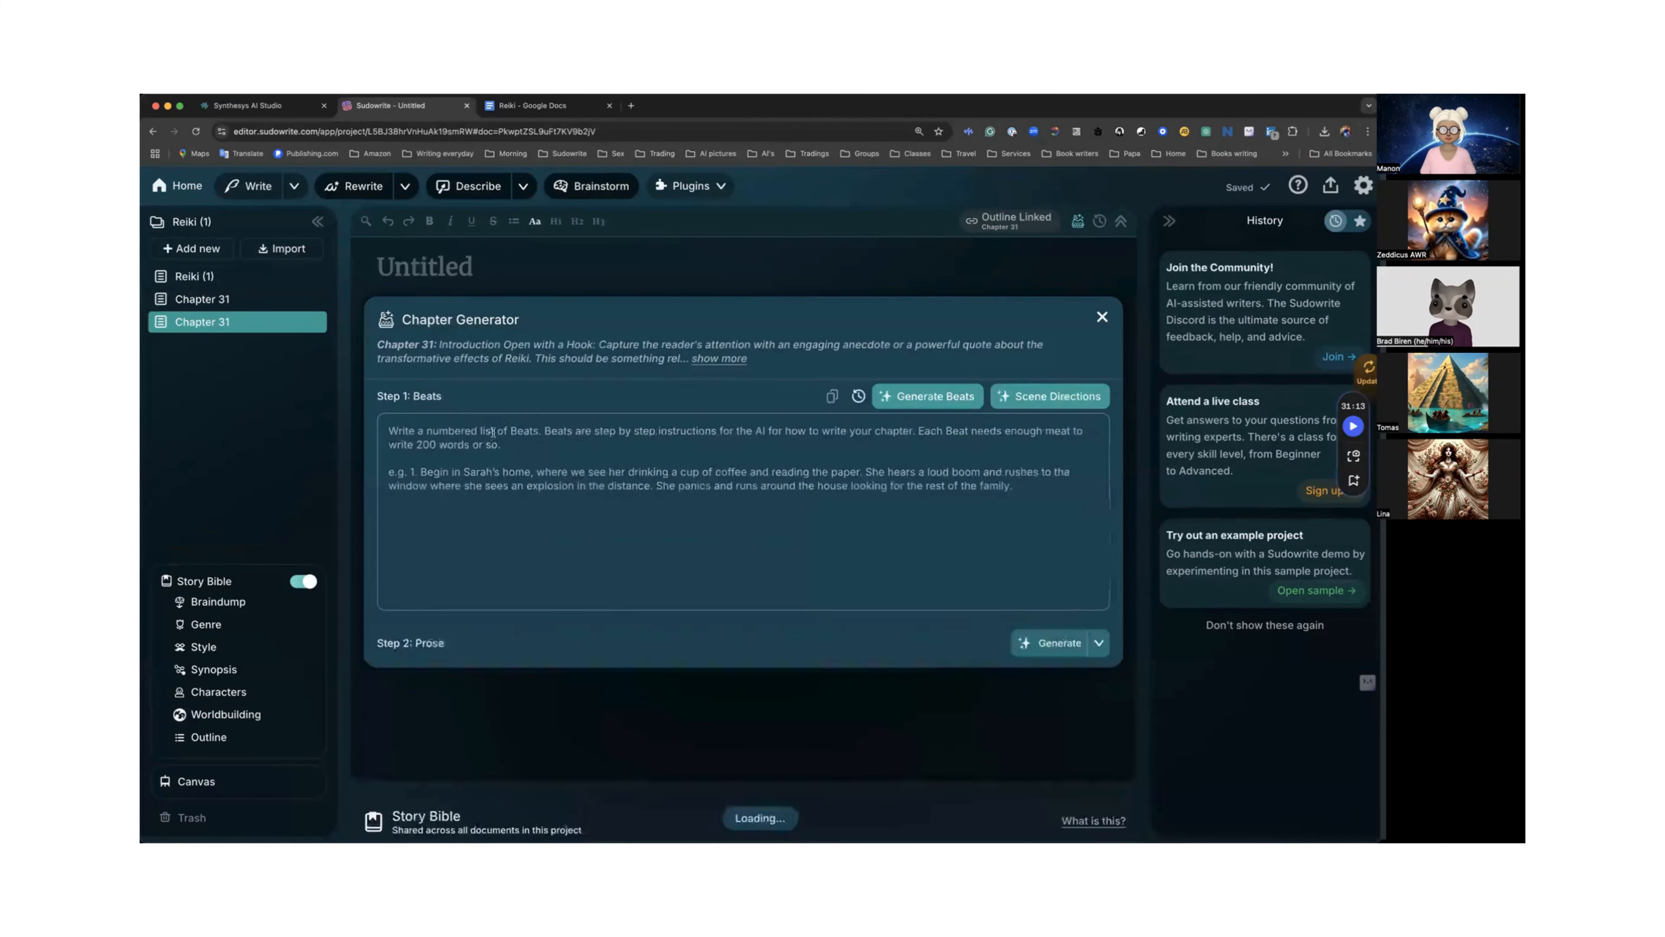
{"action": "left_click", "coordinate": [207, 300]}
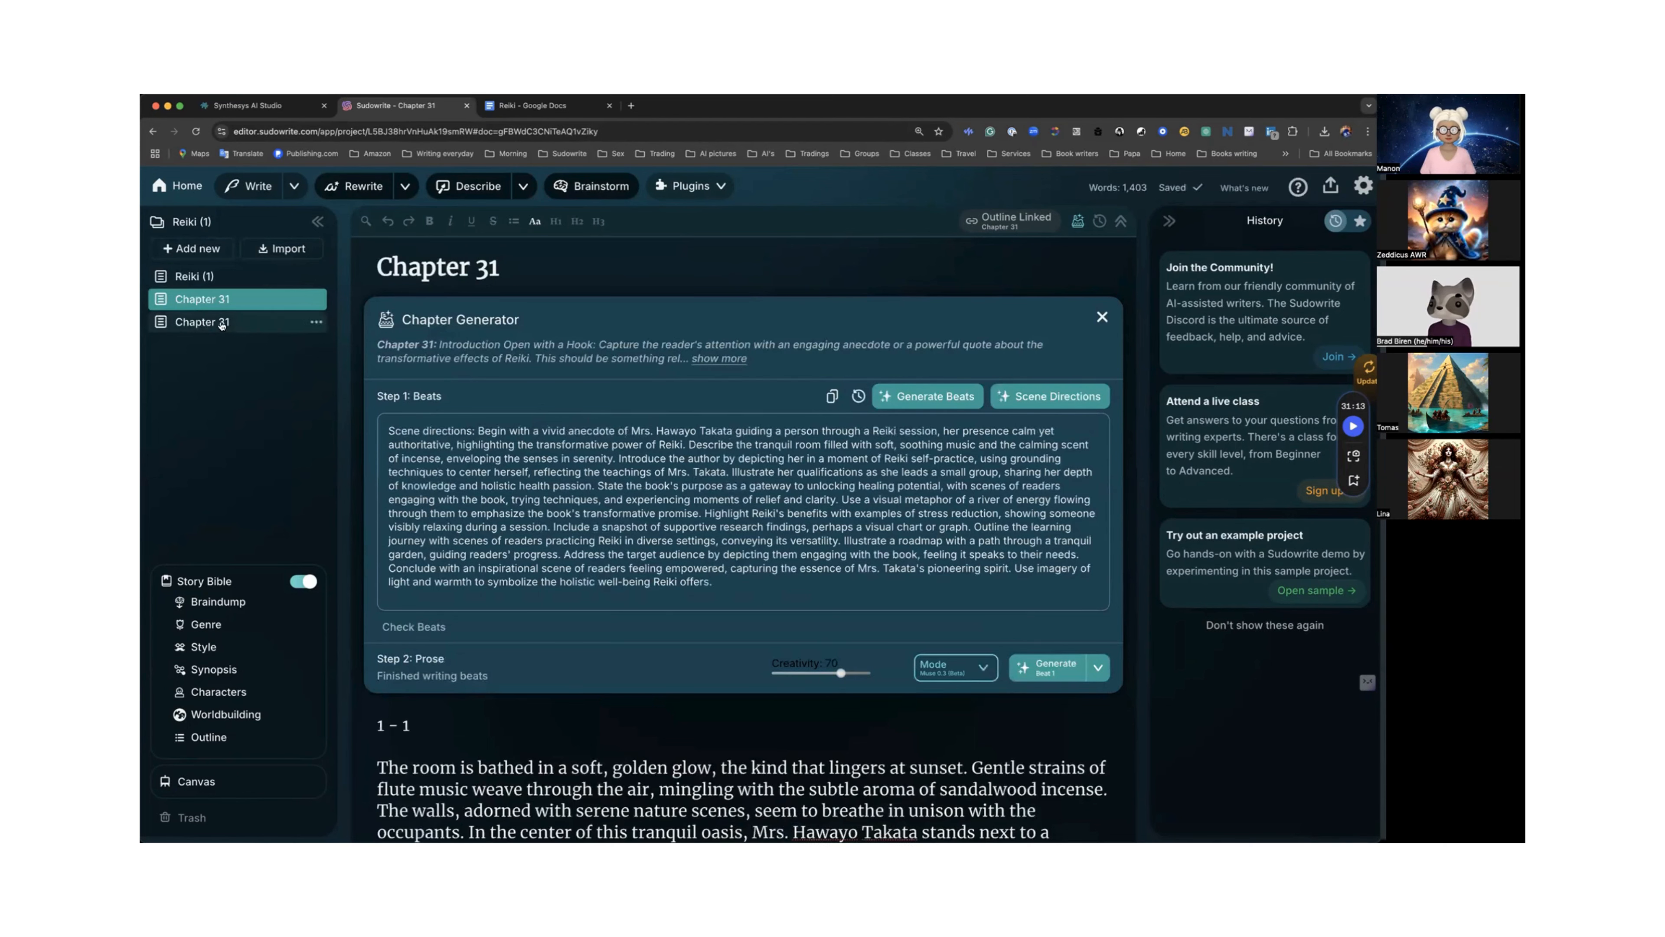
{"action": "left_click", "coordinate": [221, 324]}
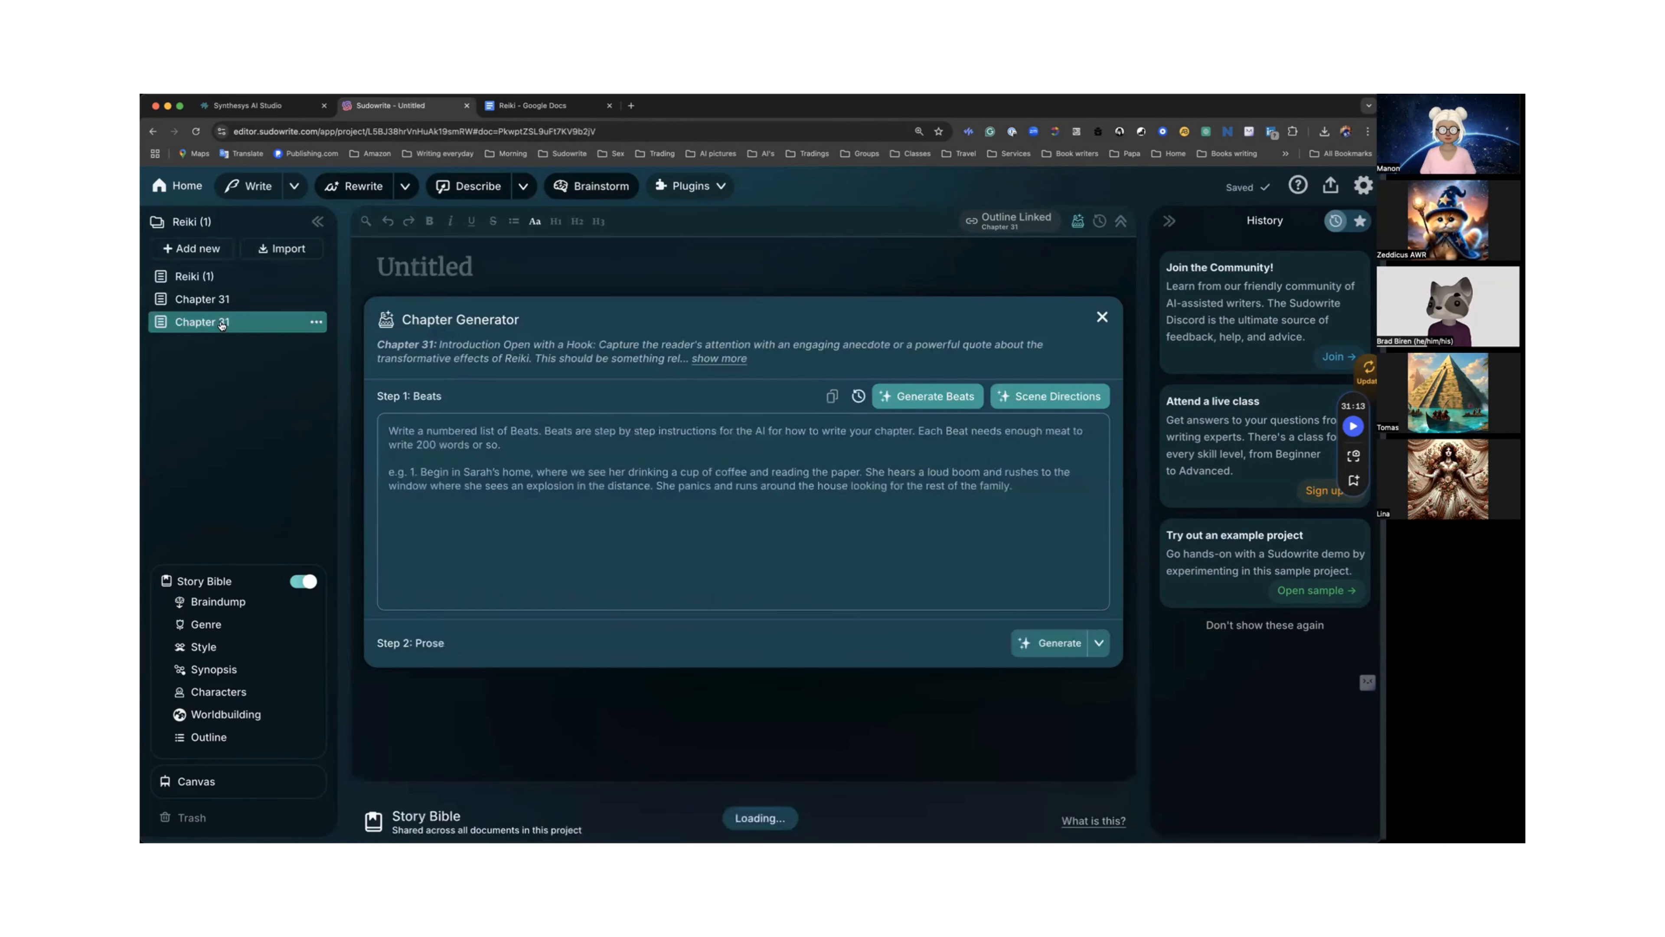
Generate numbered beats in the new Chapter 31 document and read through them.
{"action": "left_click", "coordinate": [930, 398]}
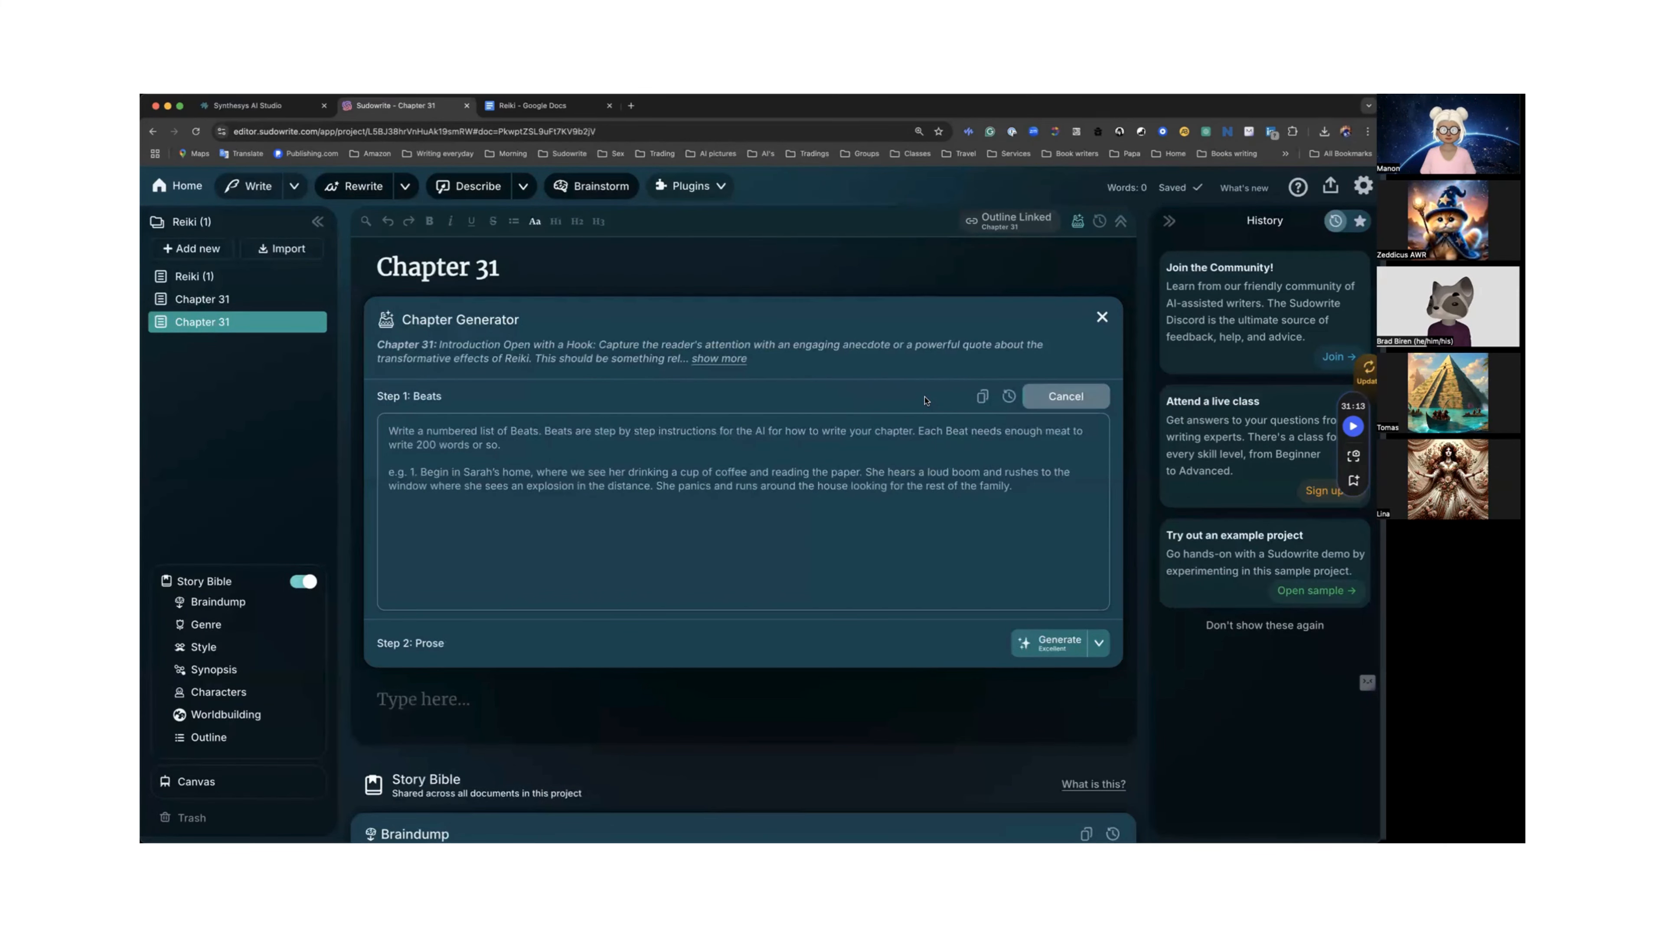
{"action": "scroll", "coordinate": [924, 399], "scroll_direction": "down", "scroll_amount": 2}
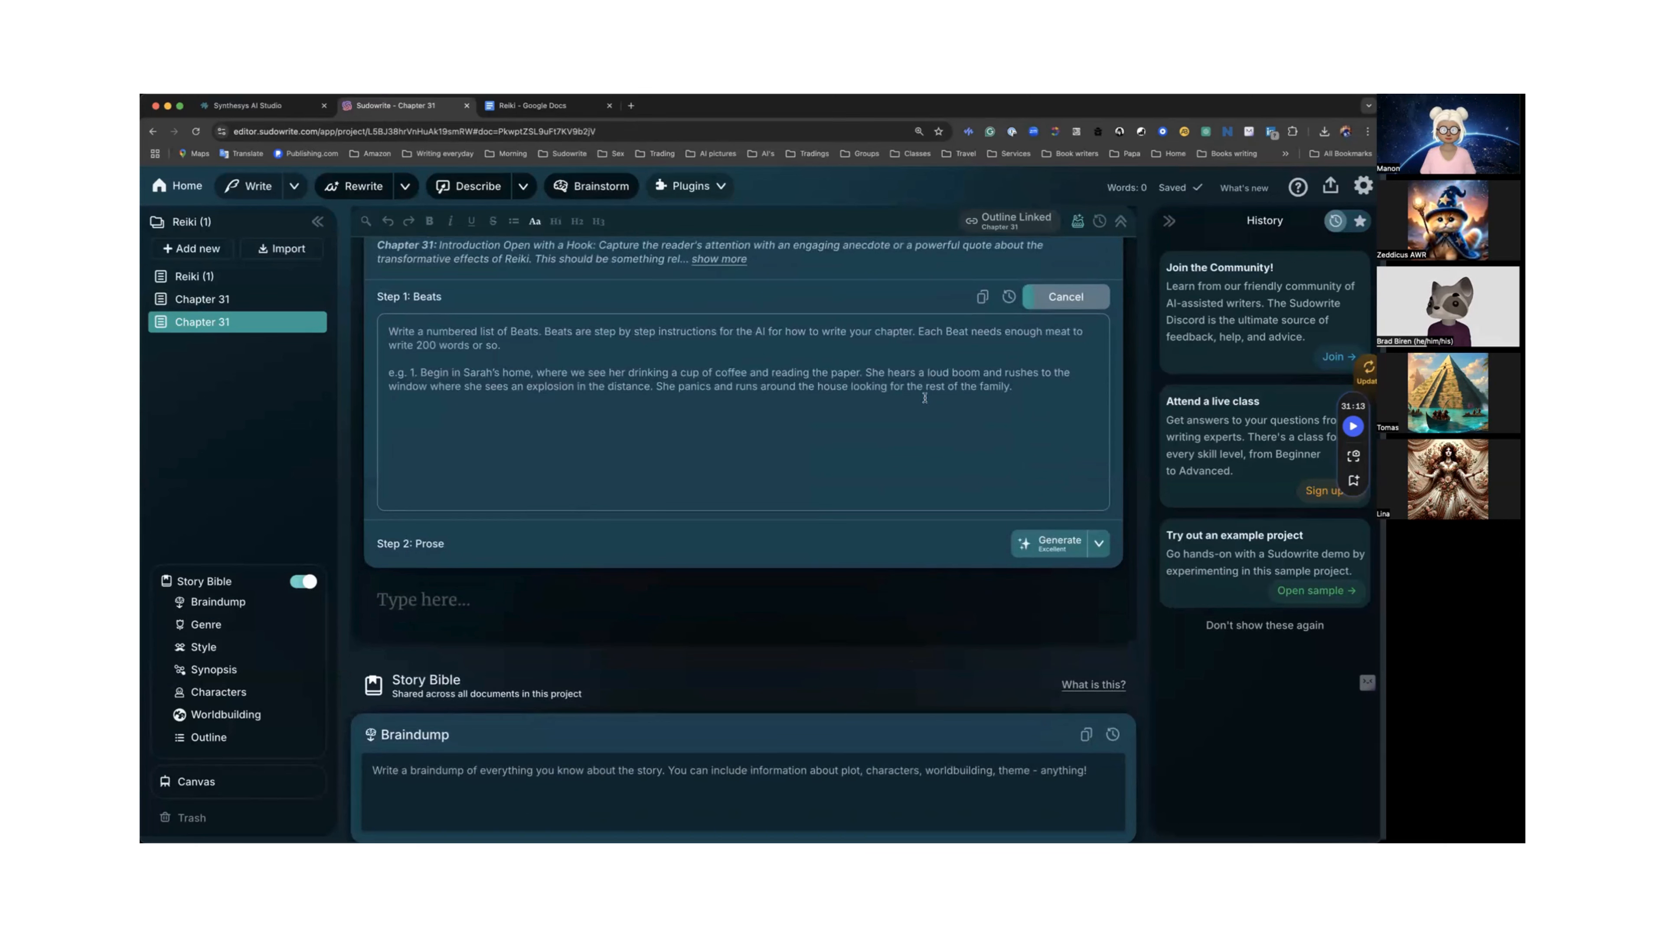
{"action": "scroll", "coordinate": [844, 442], "scroll_direction": "up", "scroll_amount": 2}
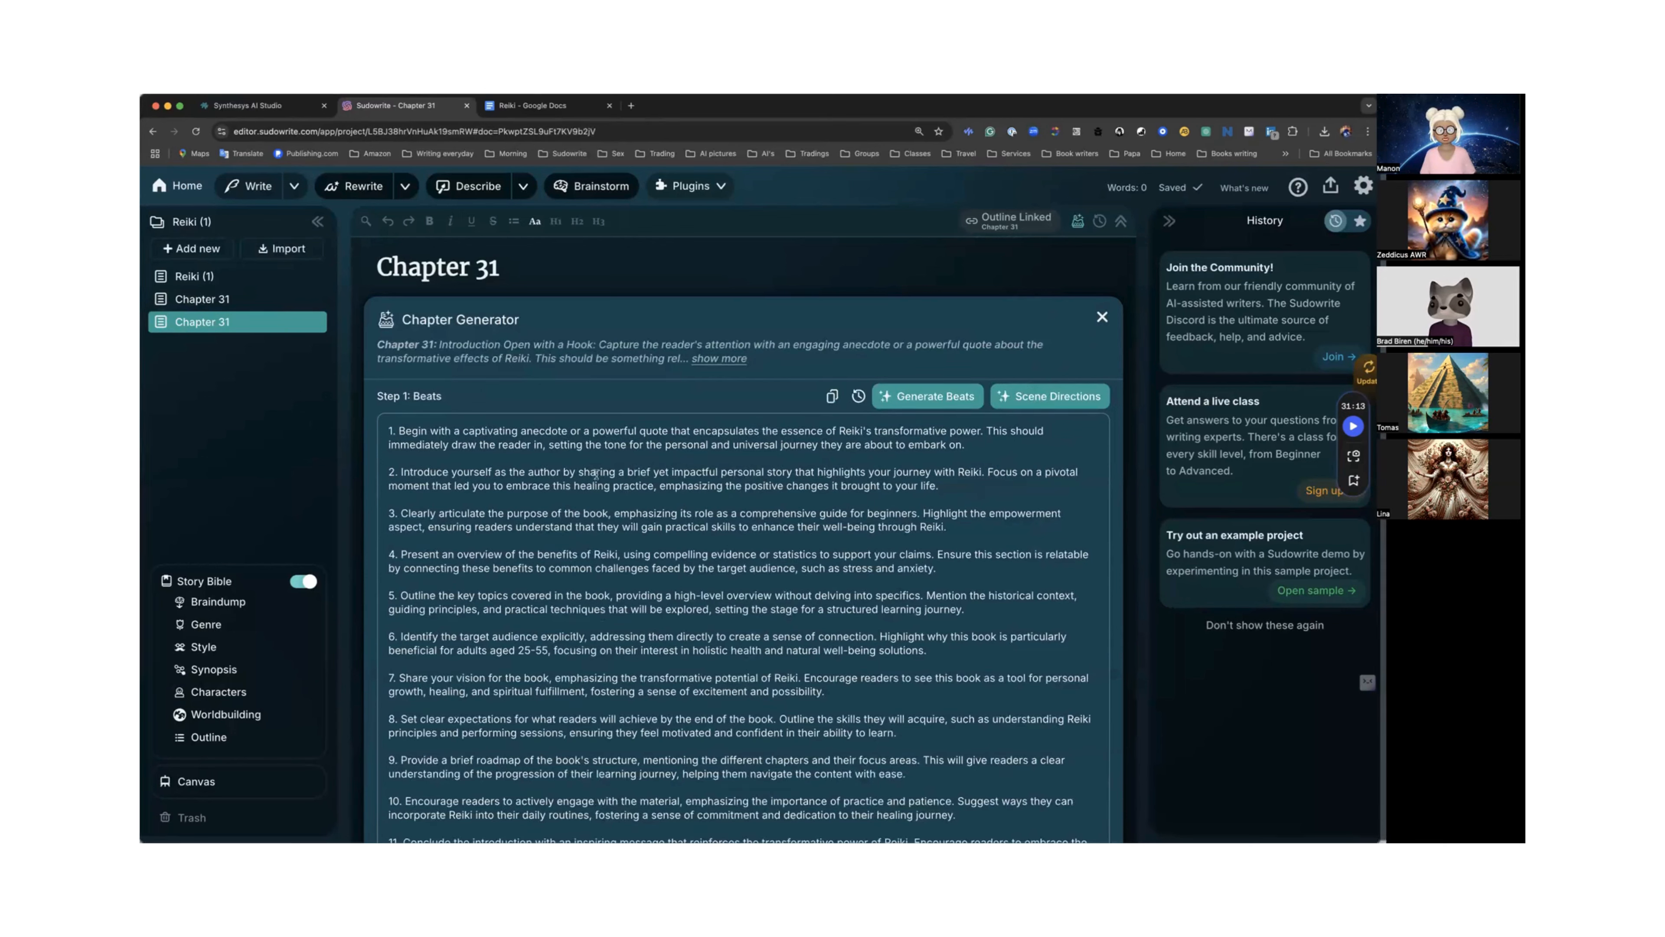
{"action": "scroll", "coordinate": [623, 473], "scroll_direction": "down", "scroll_amount": 1}
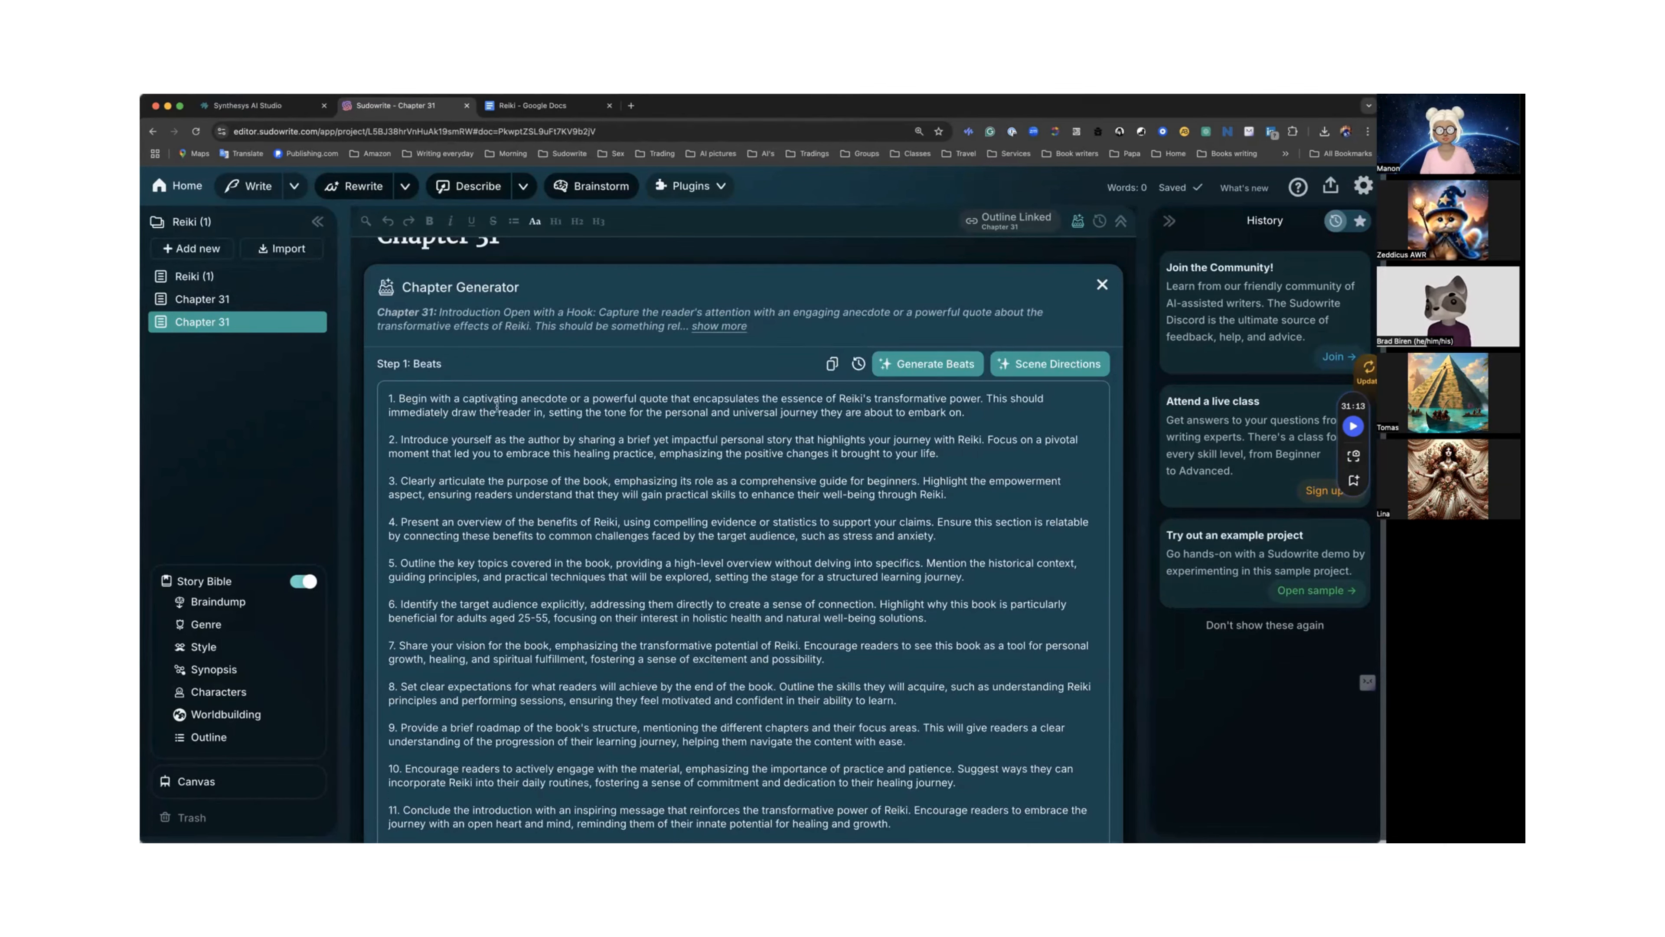
{"action": "scroll", "coordinate": [497, 406], "scroll_direction": "down", "scroll_amount": 1}
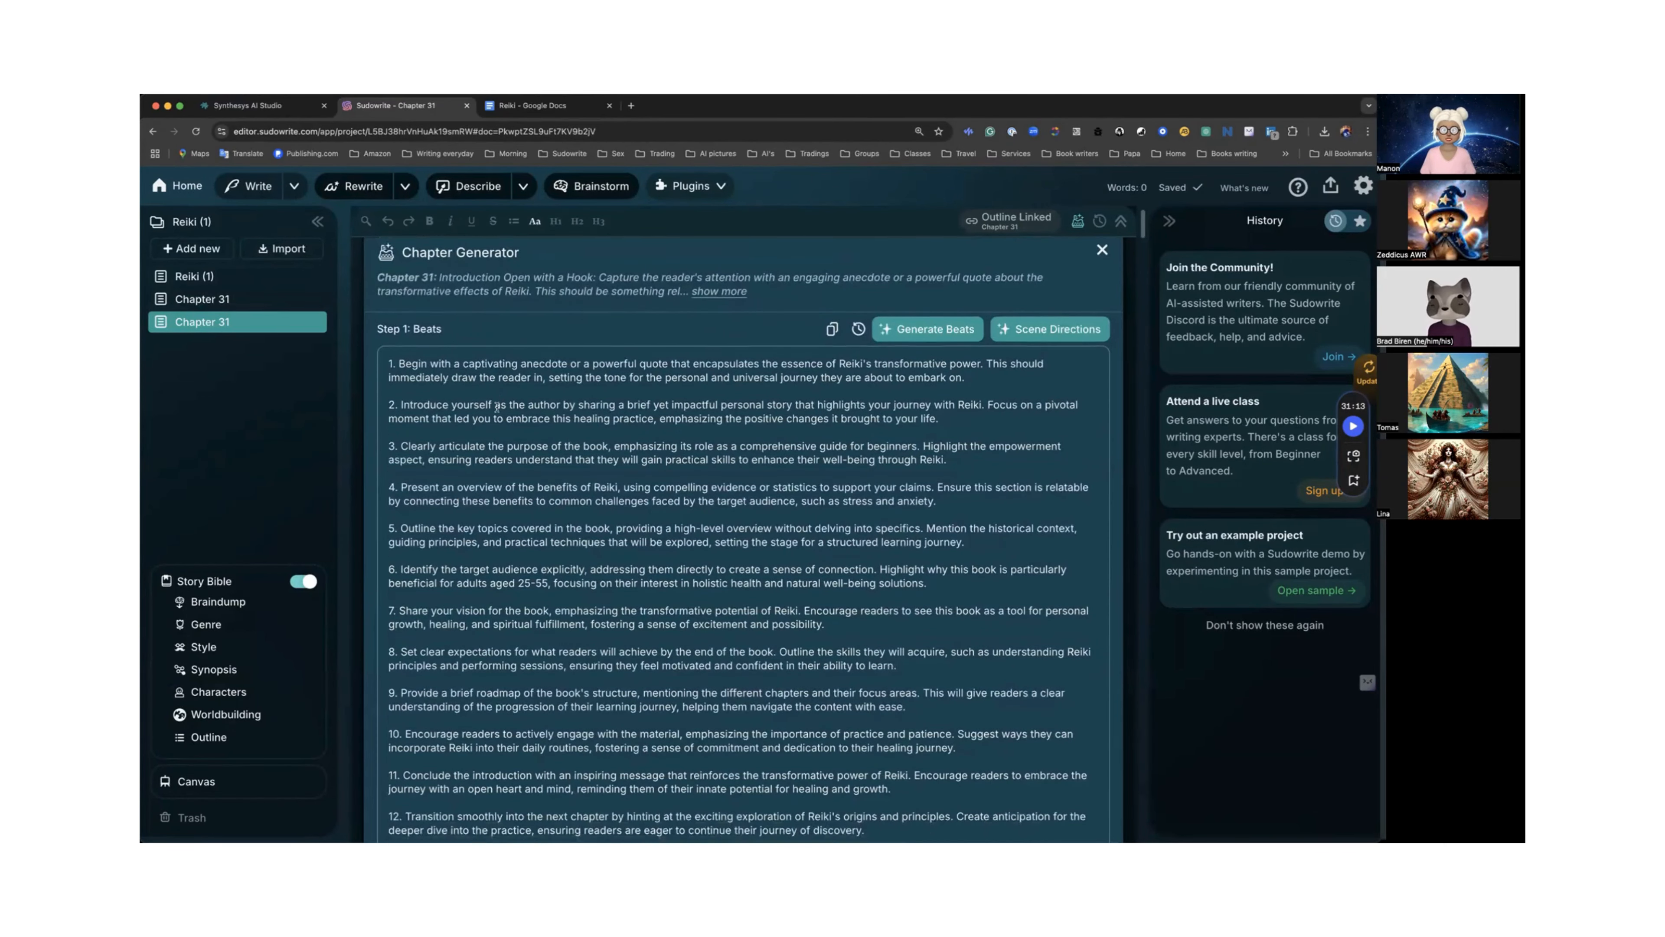
{"action": "scroll", "coordinate": [496, 407], "scroll_direction": "down", "scroll_amount": 6}
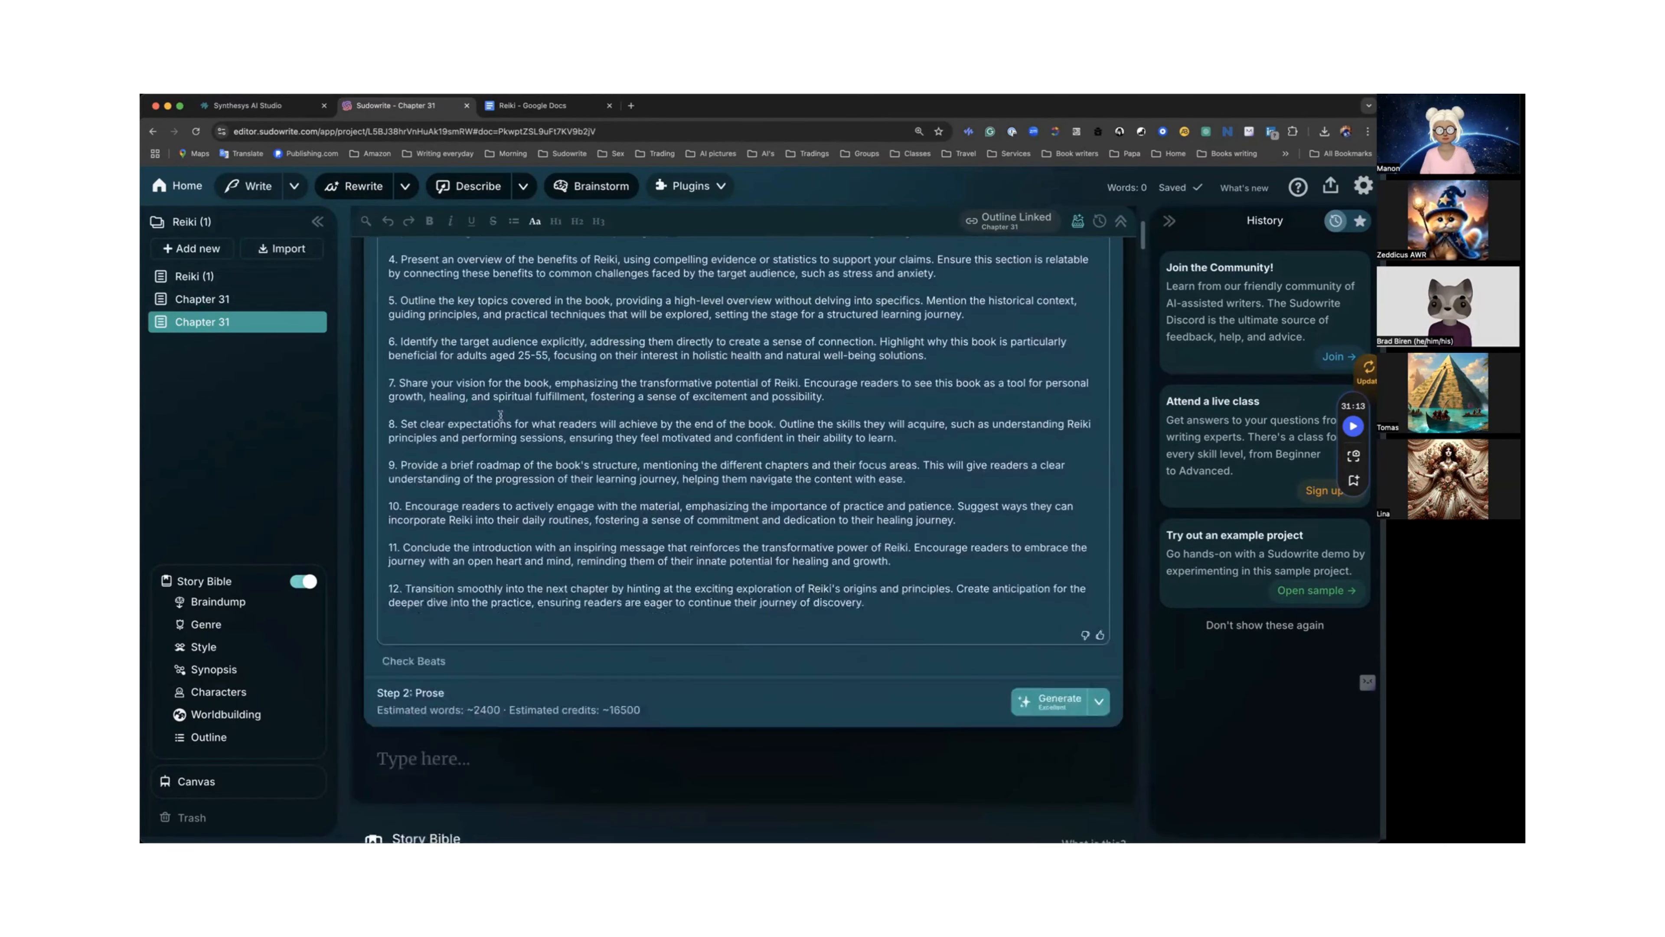
Set the new document's prose mode to Sudowrite Muse 0.3 (Beta) and raise creativity to 100.
{"action": "left_click", "coordinate": [1099, 703]}
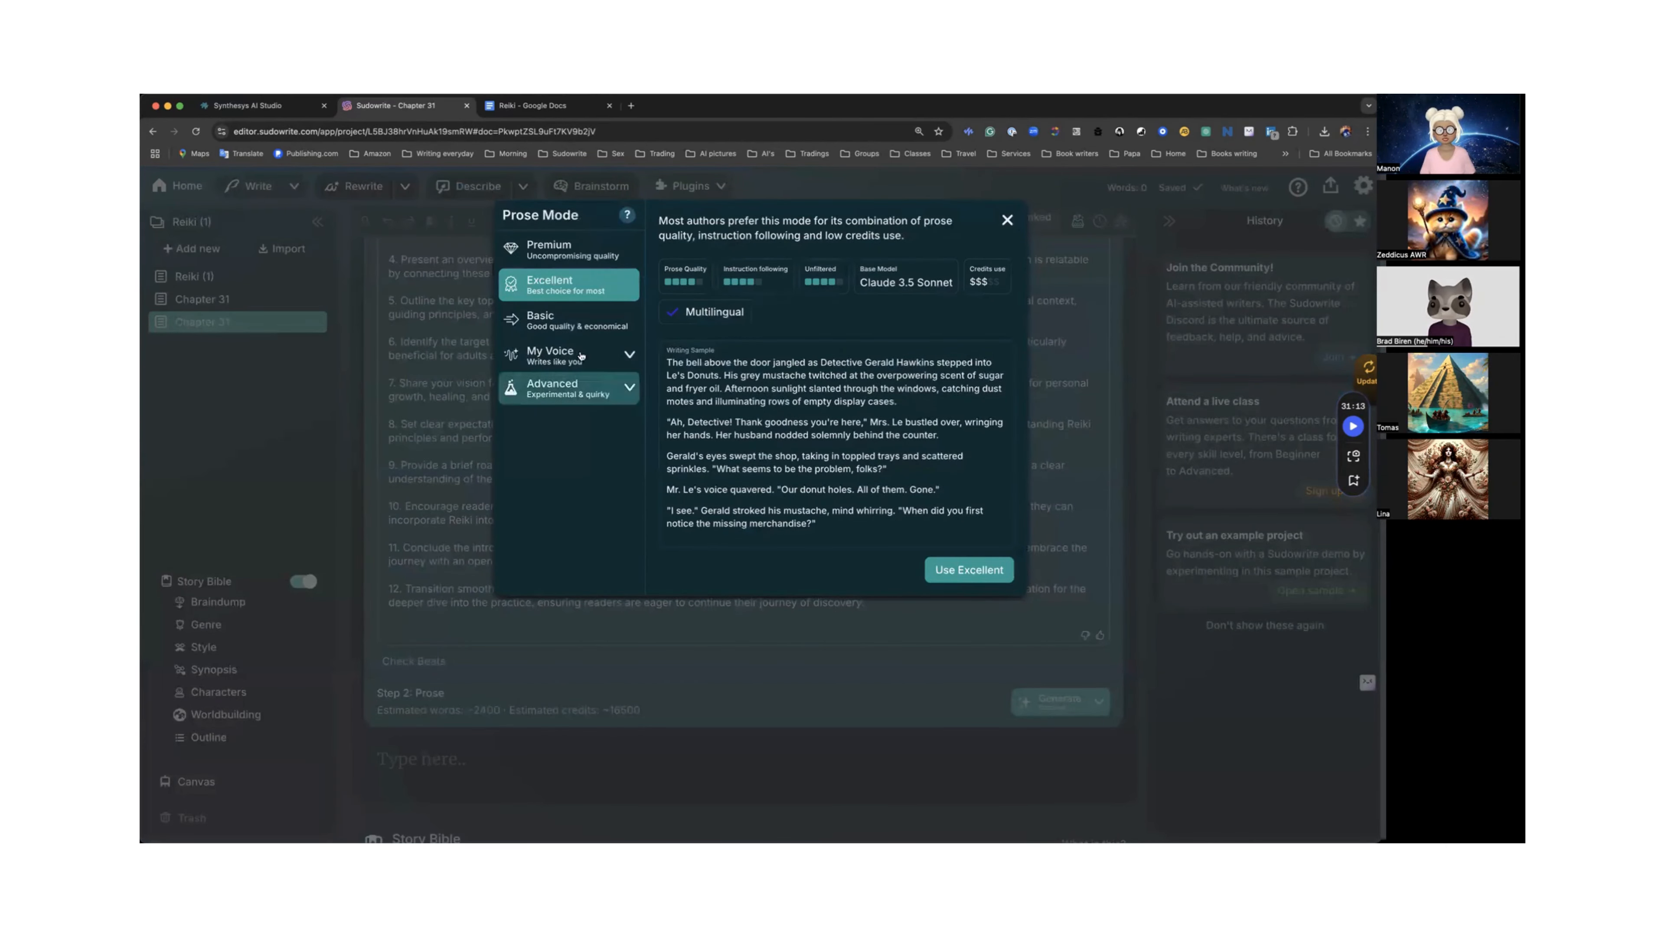
{"action": "left_click", "coordinate": [575, 394]}
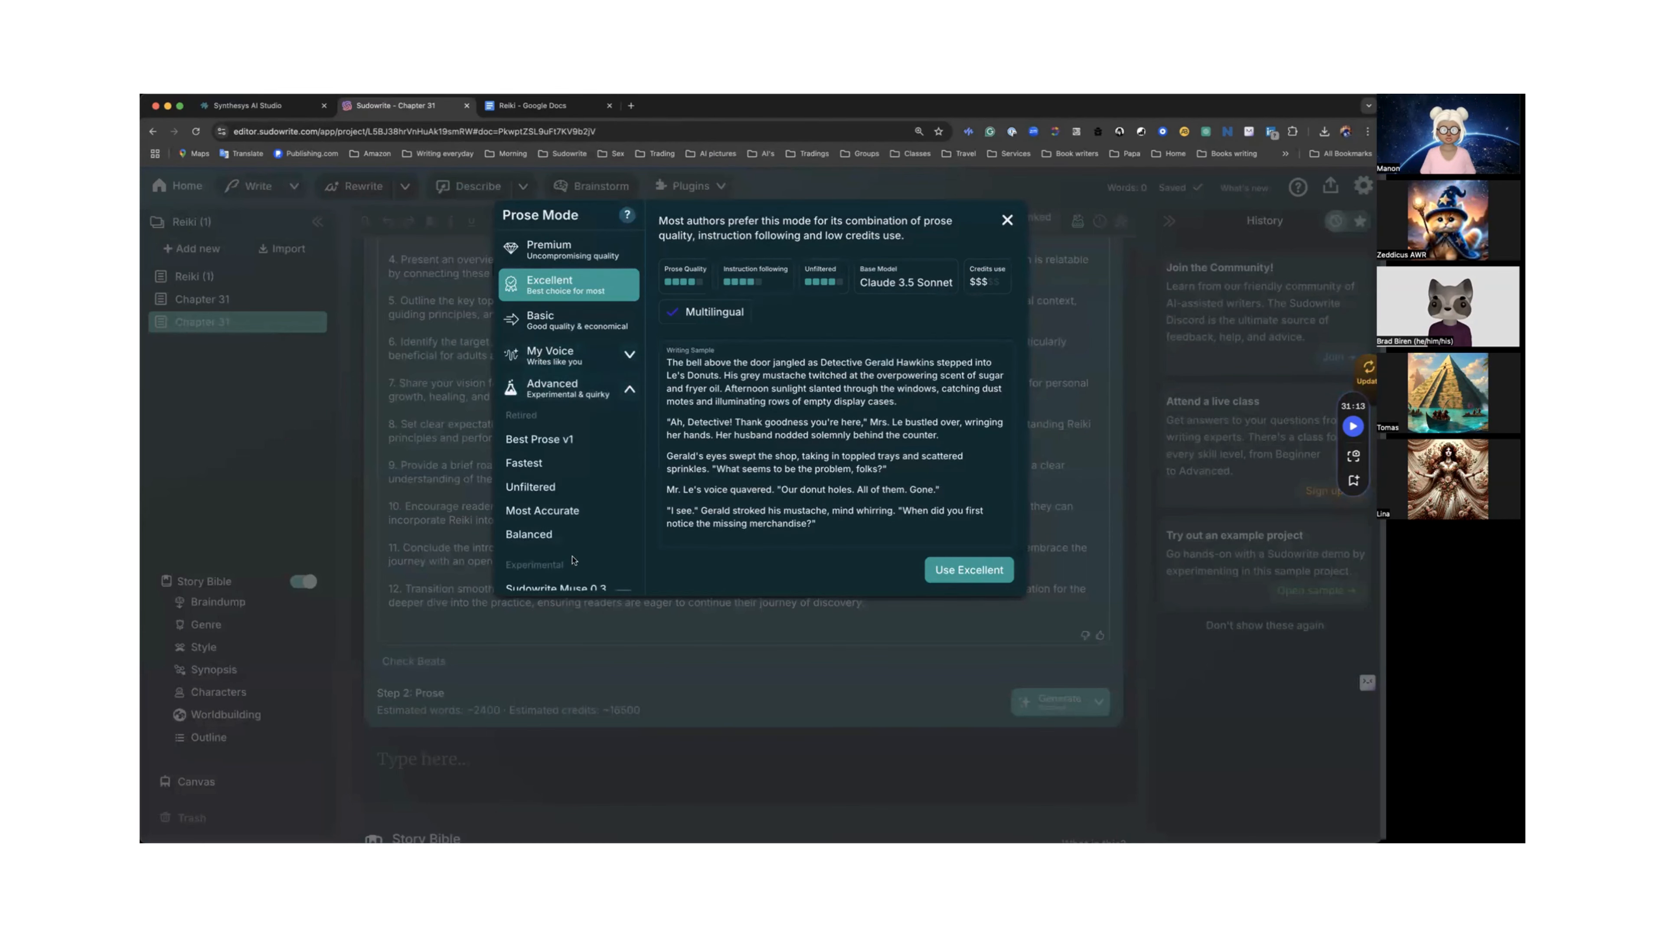
{"action": "scroll", "coordinate": [572, 557], "scroll_direction": "down", "scroll_amount": 1}
{"action": "left_click", "coordinate": [572, 552]}
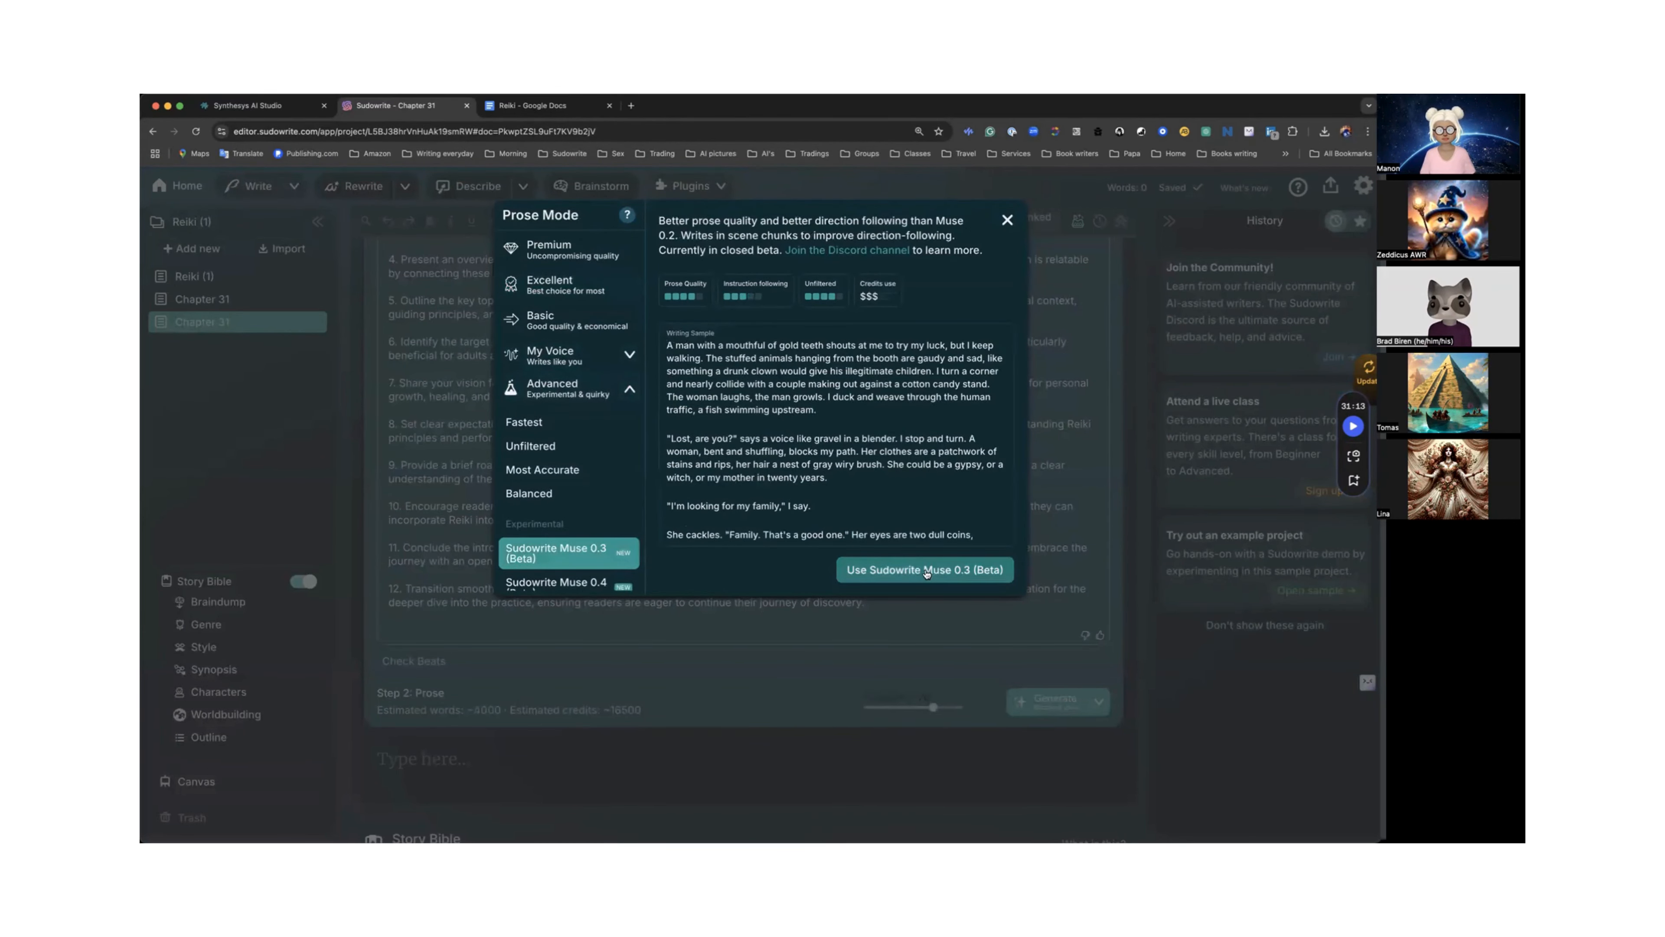
{"action": "left_click", "coordinate": [930, 570]}
{"action": "left_click_drag", "start_coordinate": [933, 707], "coordinate": [963, 707]}
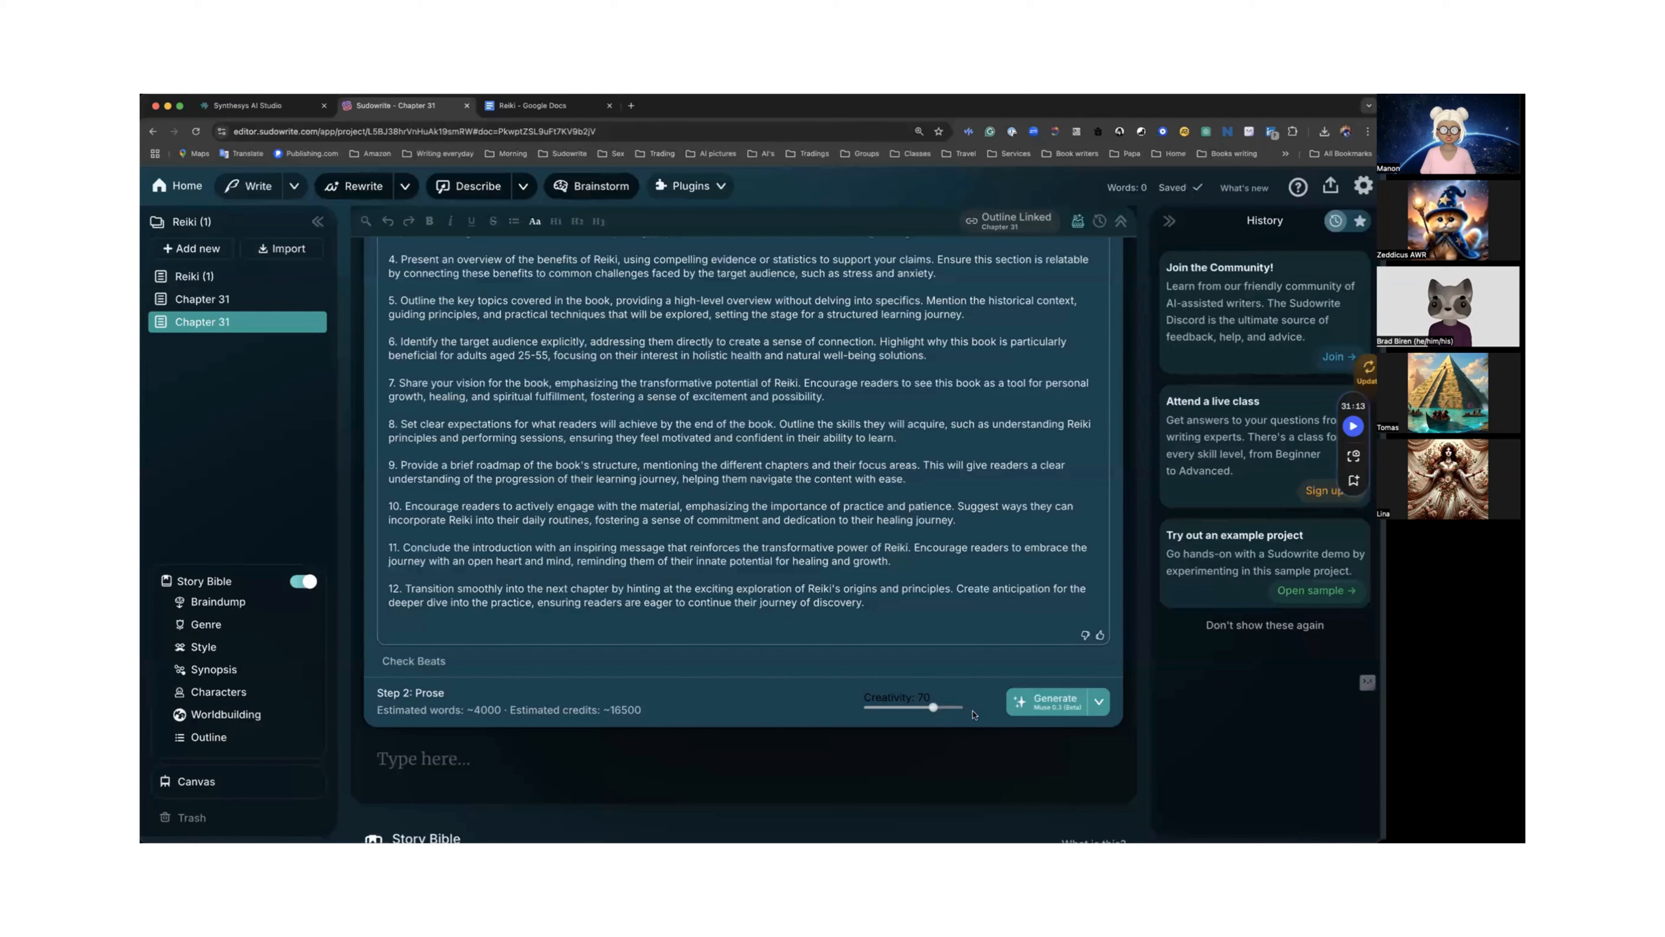
Generate the prose from the beats and scroll through the new chapter text.
{"action": "left_click", "coordinate": [1055, 704]}
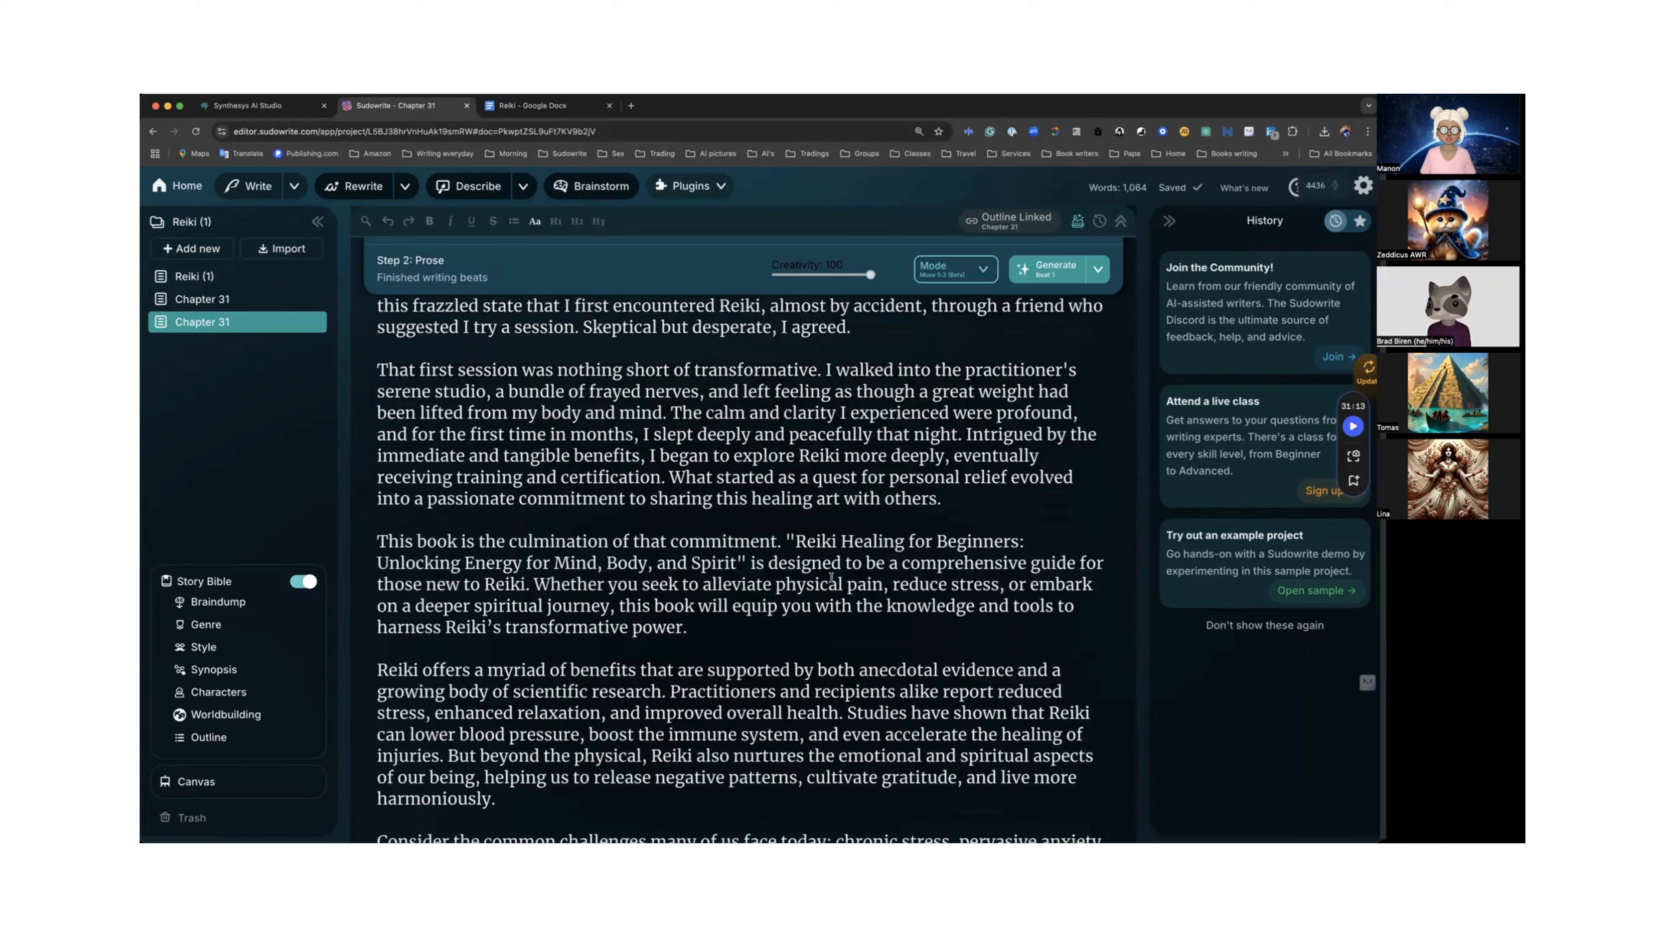
{"action": "scroll", "coordinate": [831, 576], "scroll_direction": "down", "scroll_amount": 6}
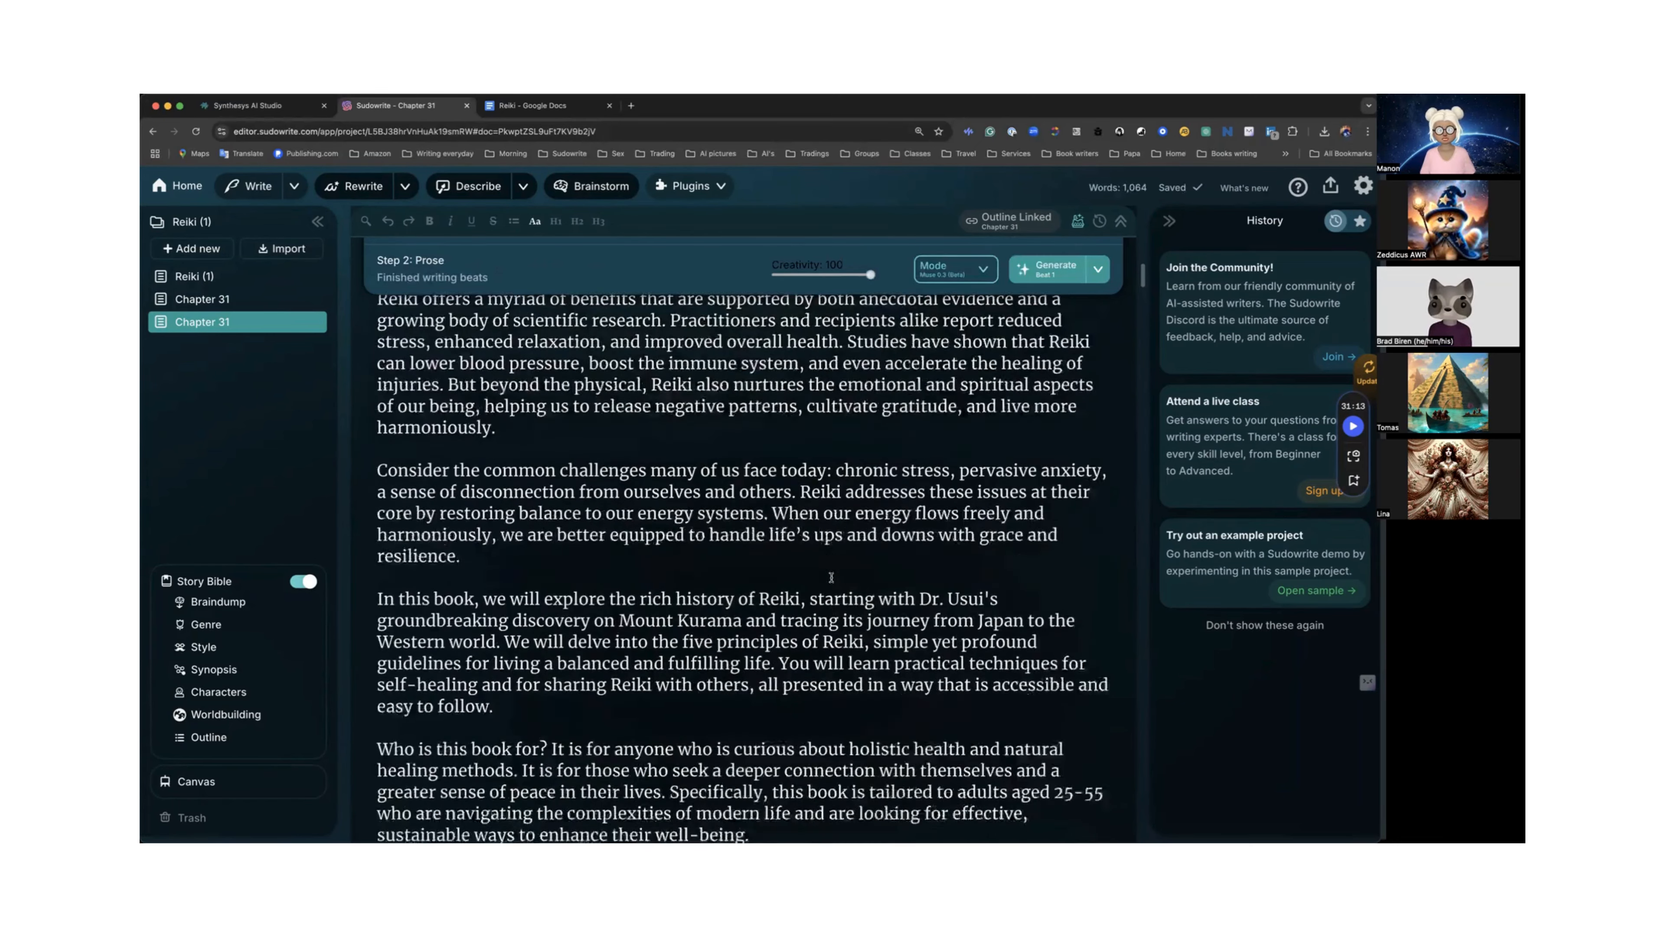
{"action": "scroll", "coordinate": [831, 577], "scroll_direction": "down", "scroll_amount": 4}
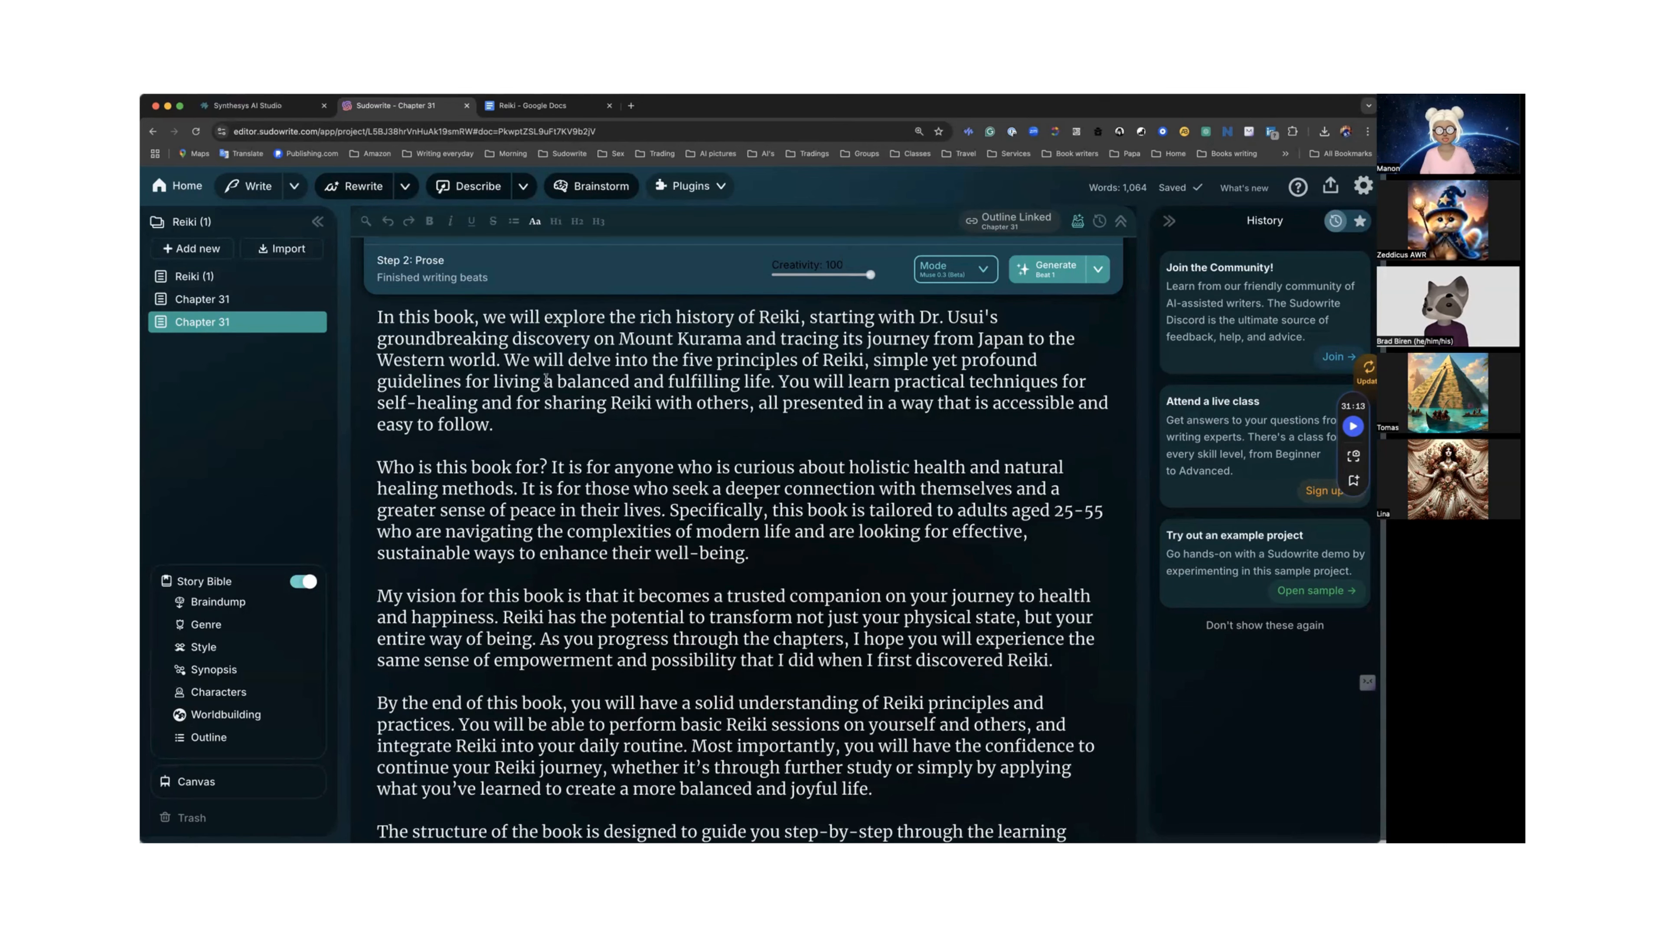
{"action": "scroll", "coordinate": [546, 379], "scroll_direction": "down", "scroll_amount": 7}
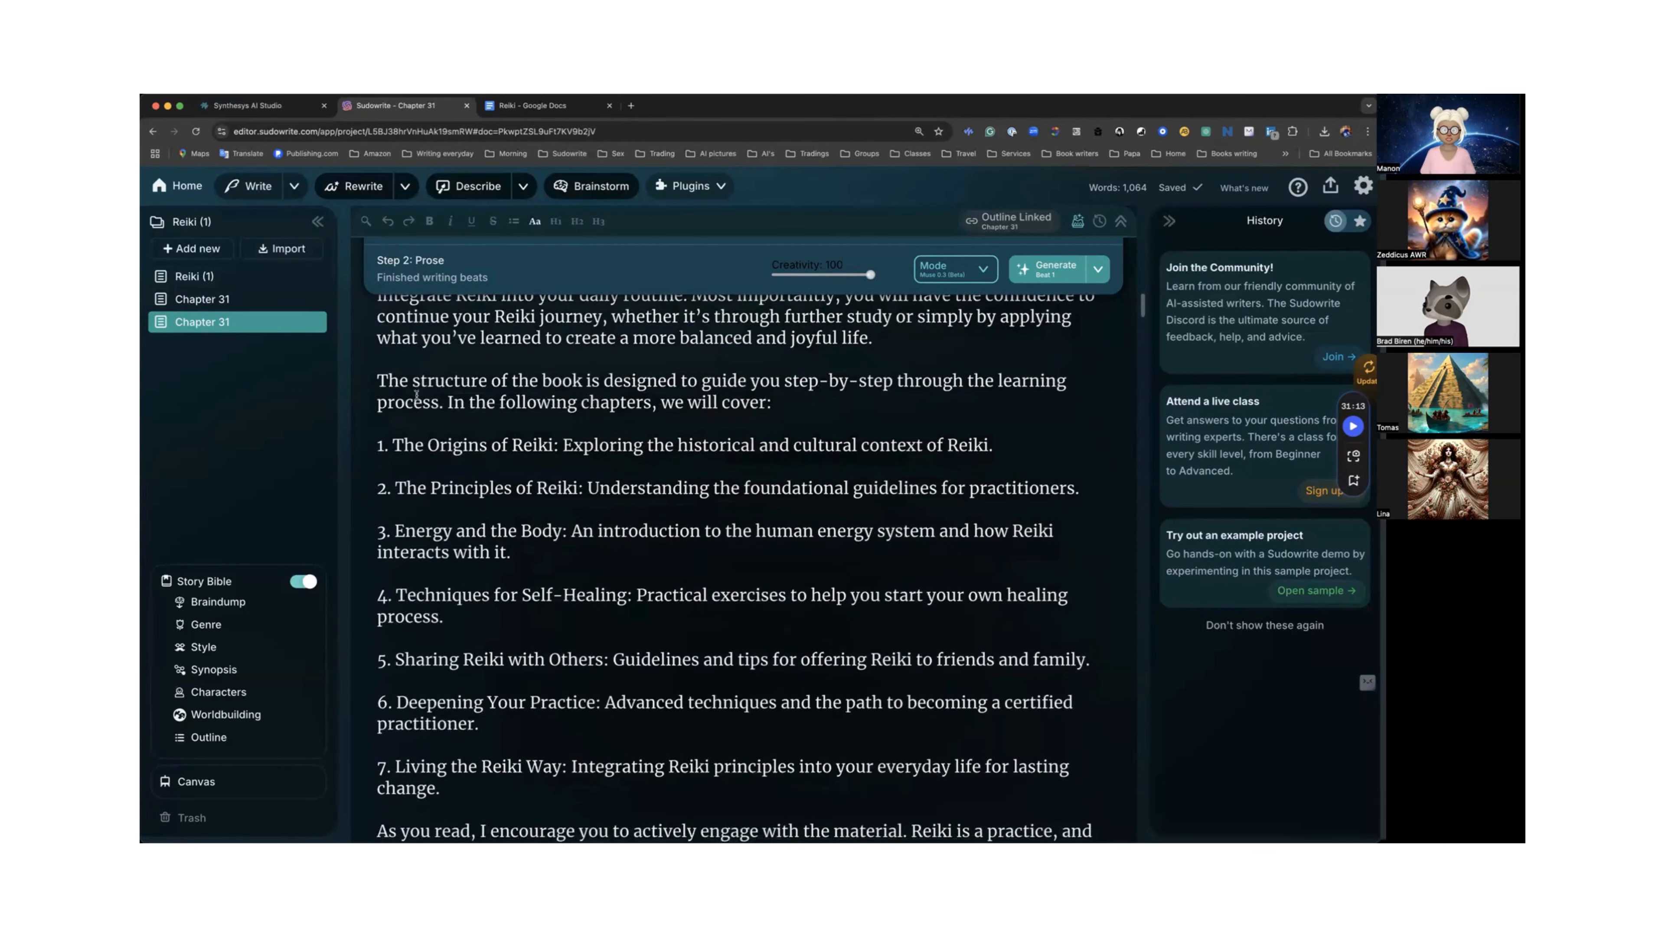
Highlight the book-structure passage through the fourth chapter topic and read on to the end of the chapter.
{"action": "left_click_drag", "start_coordinate": [397, 380], "coordinate": [440, 618]}
{"action": "scroll", "coordinate": [440, 608], "scroll_direction": "down", "scroll_amount": 1}
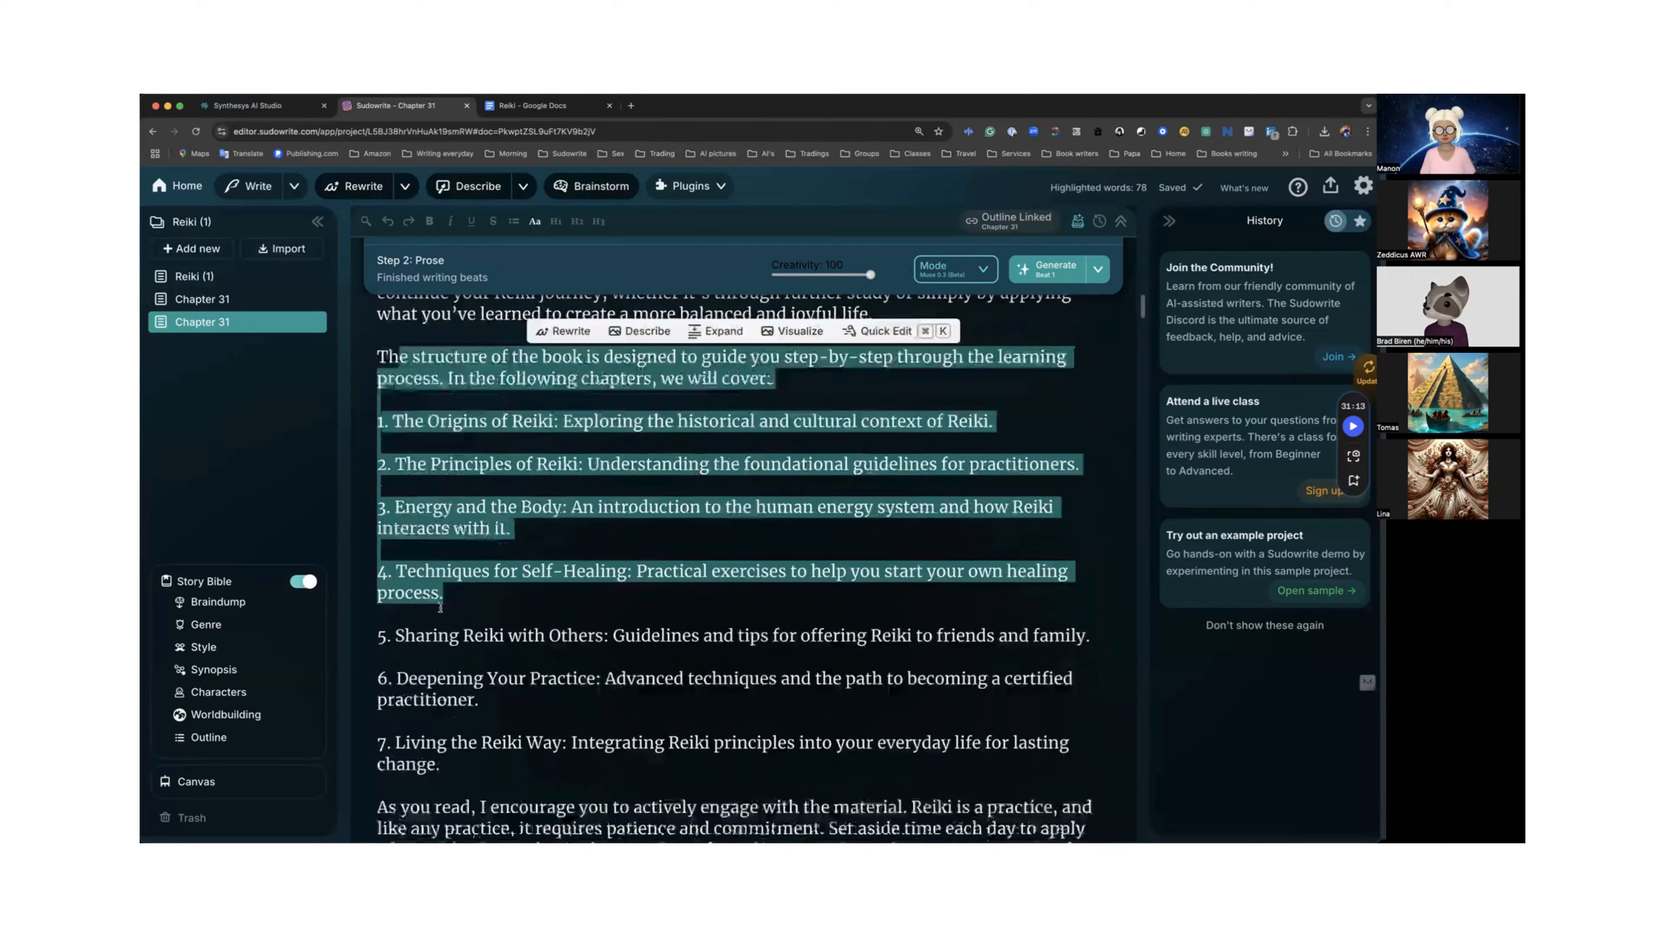
{"action": "scroll", "coordinate": [440, 608], "scroll_direction": "down", "scroll_amount": 6}
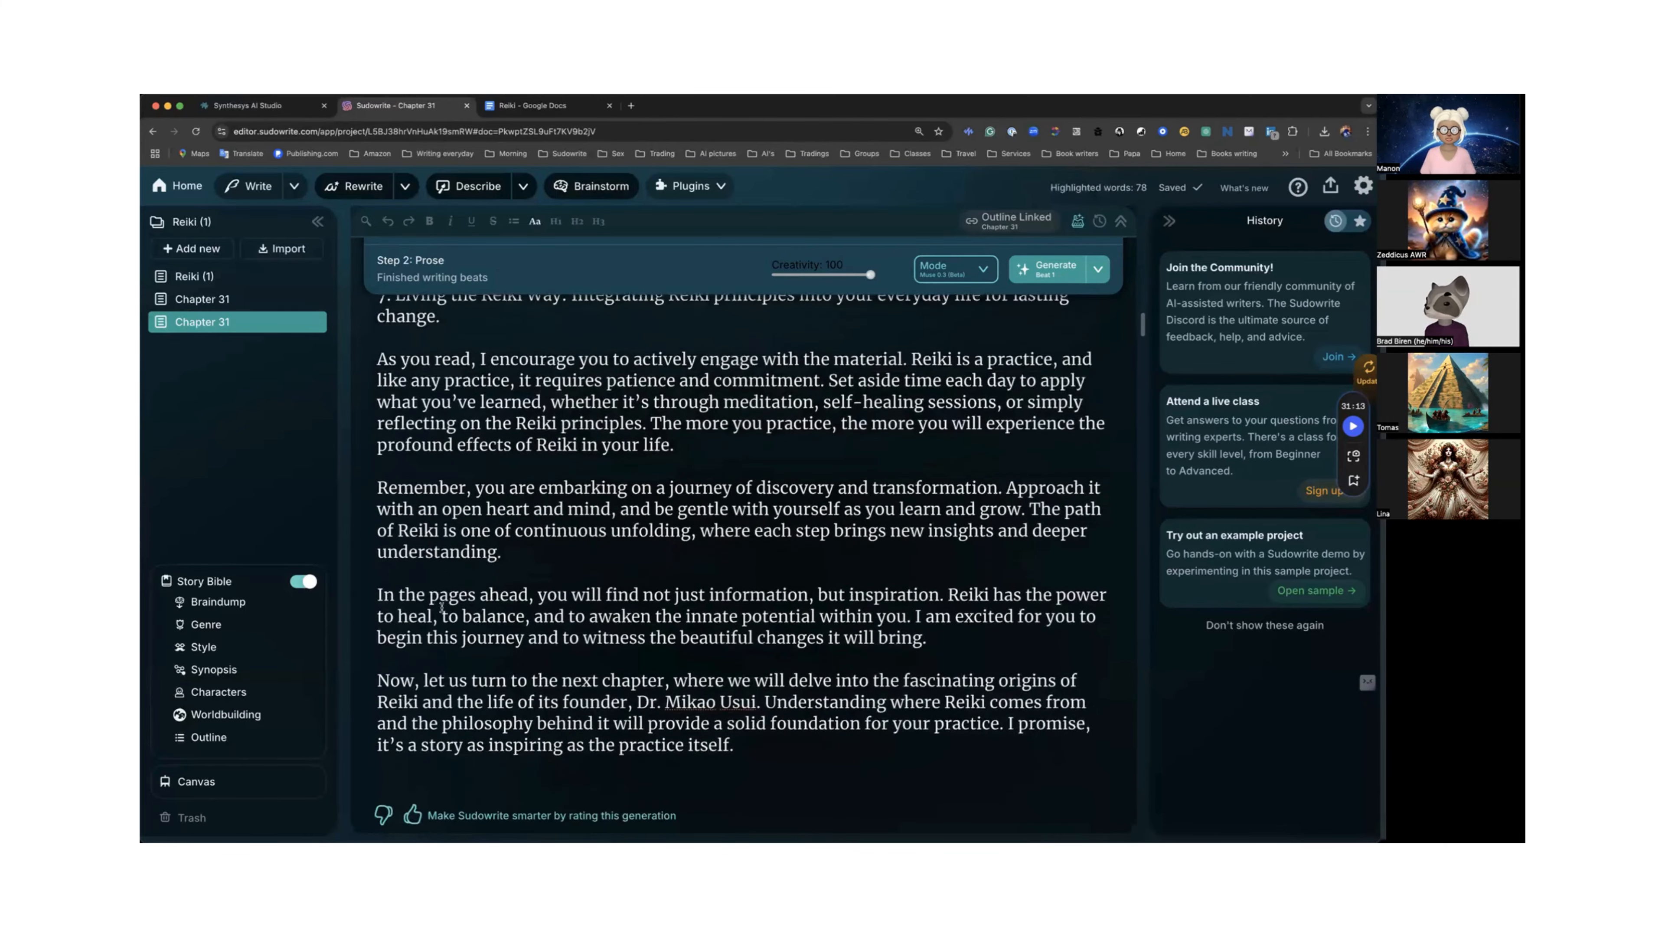
{"action": "scroll", "coordinate": [441, 608], "scroll_direction": "down", "scroll_amount": 1}
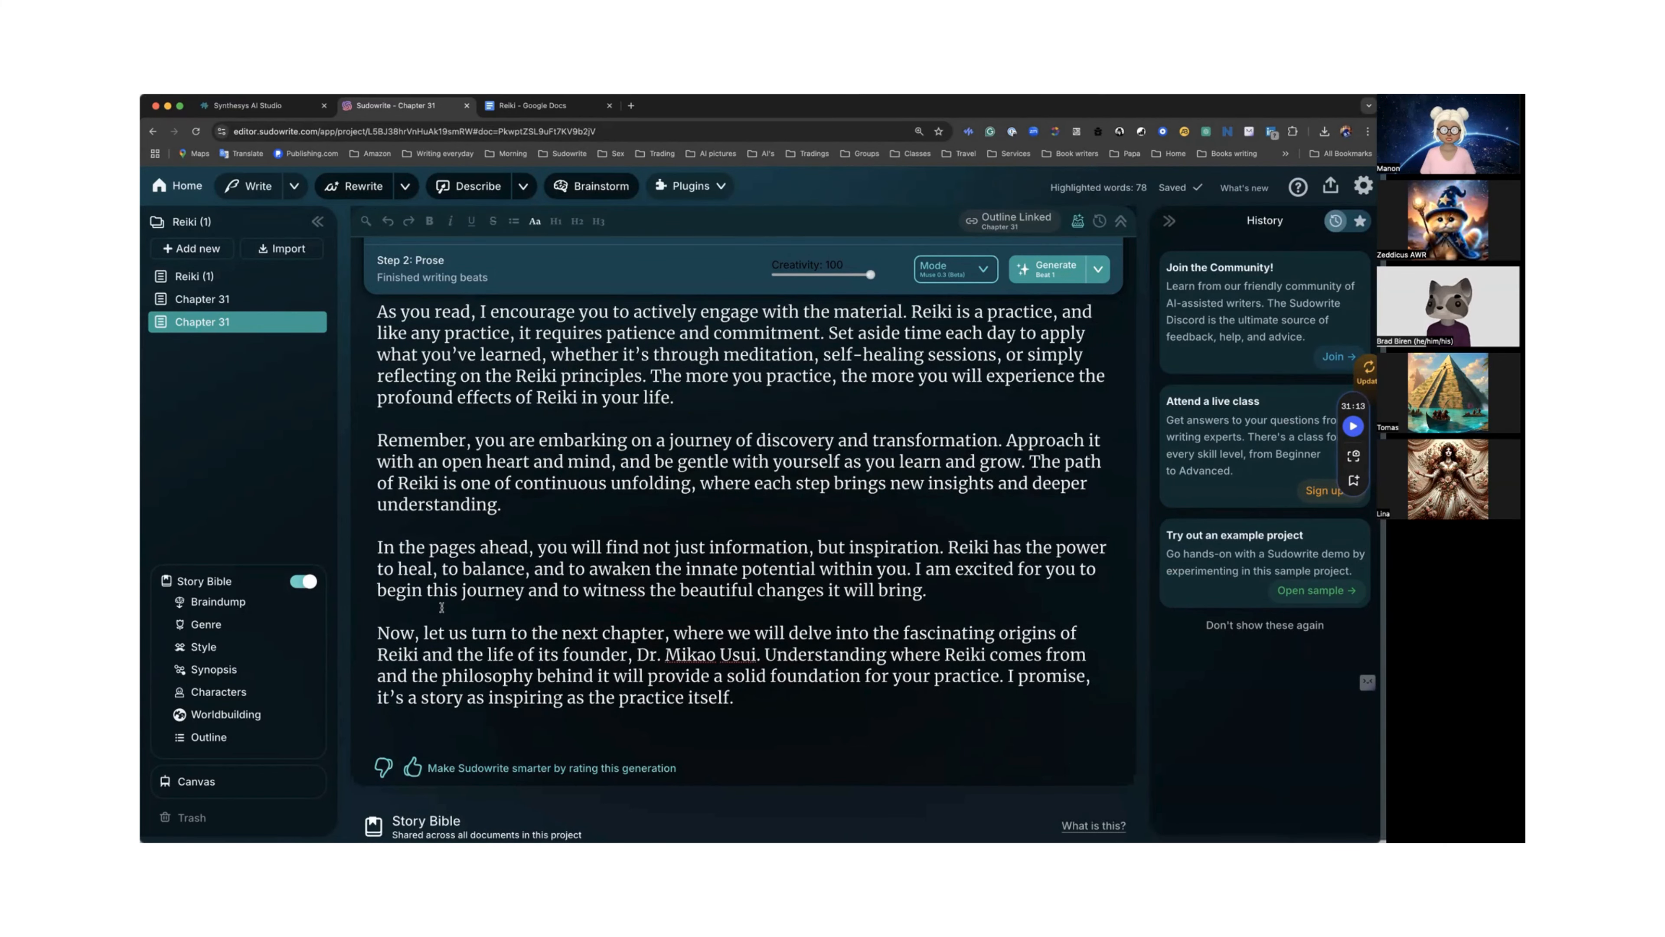
Scroll back up to the beats and reread the chapter prose from its opening down to the chapter list.
{"action": "scroll", "coordinate": [441, 608], "scroll_direction": "up", "scroll_amount": 9}
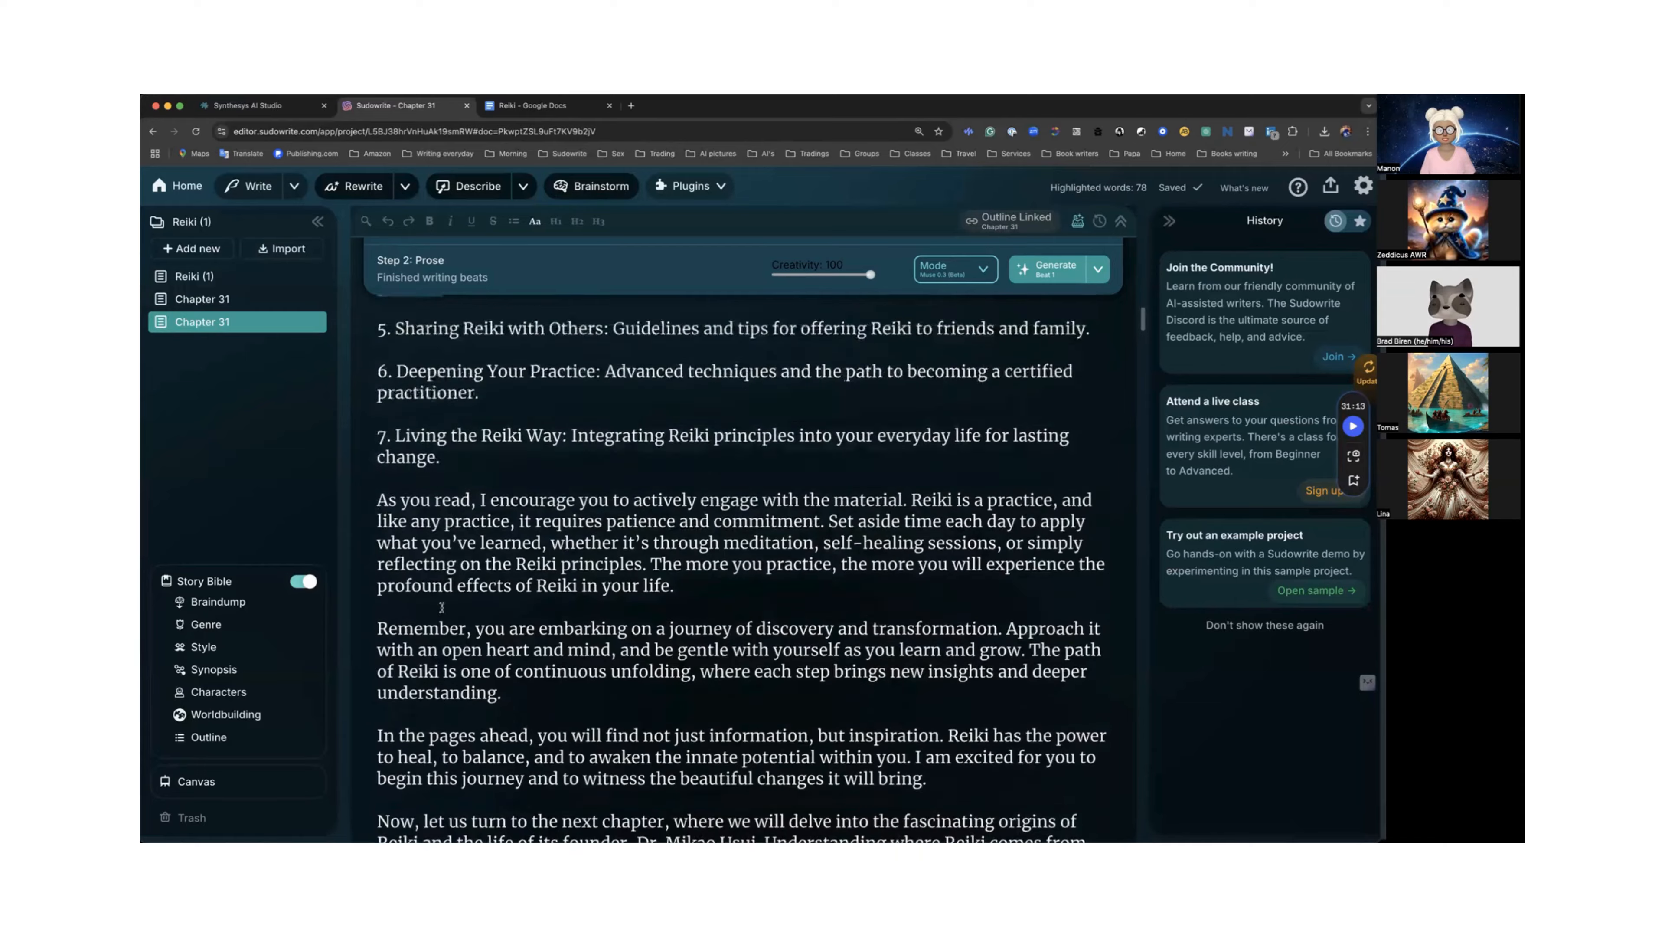
{"action": "scroll", "coordinate": [441, 608], "scroll_direction": "up", "scroll_amount": 20}
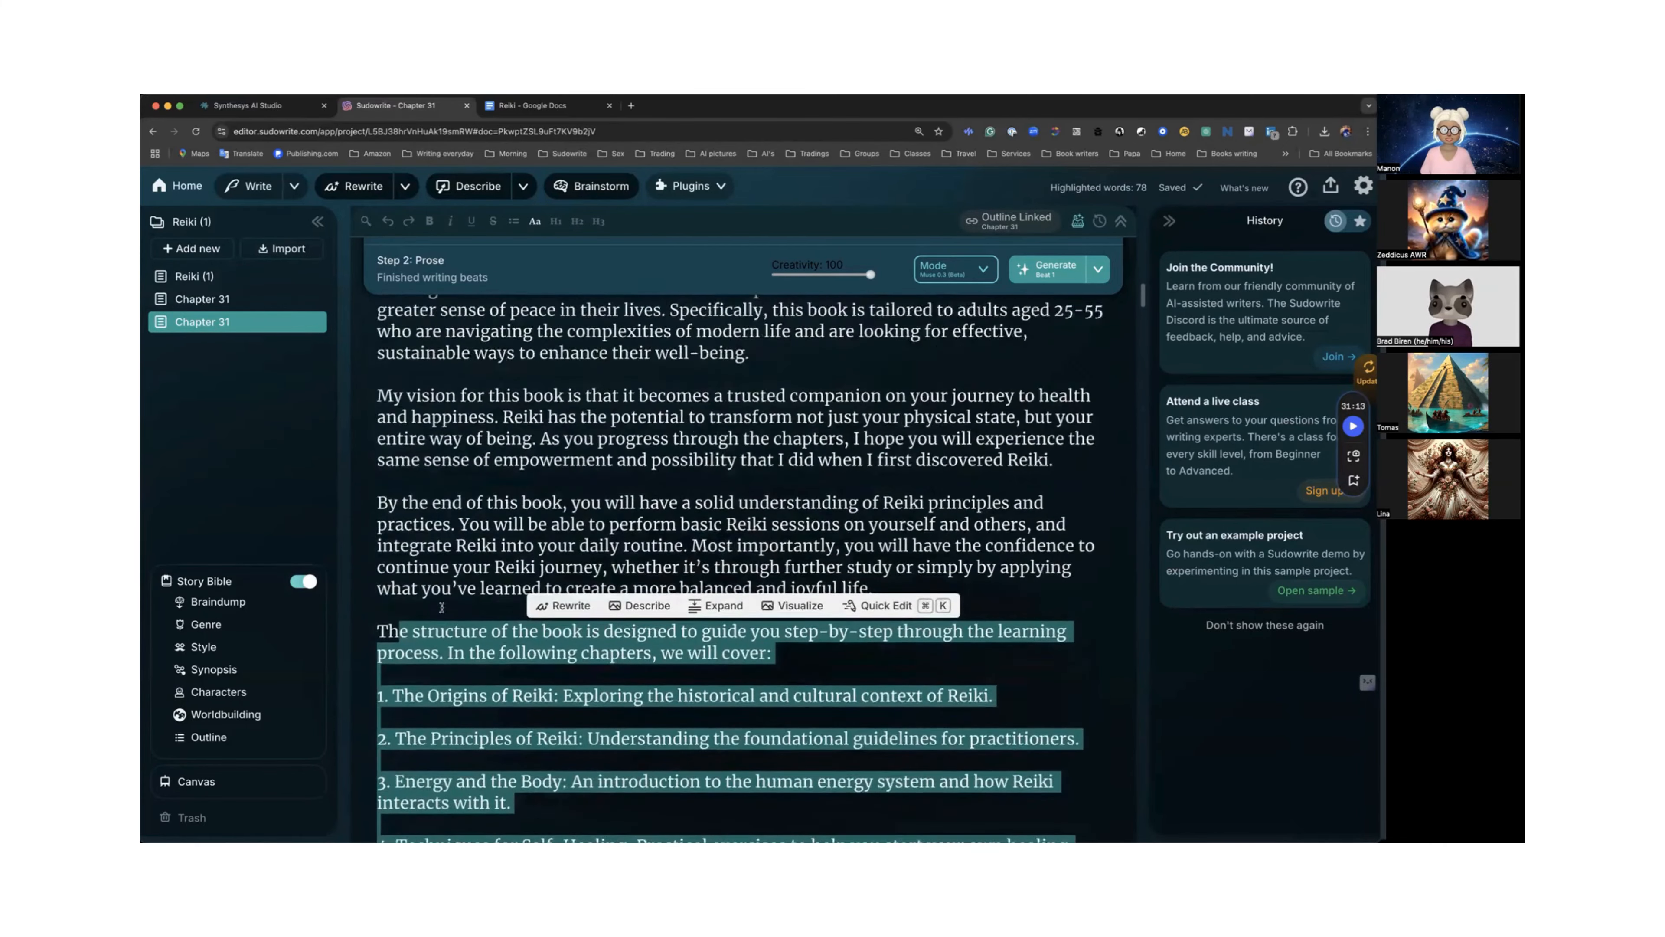
{"action": "scroll", "coordinate": [441, 608], "scroll_direction": "up", "scroll_amount": 10}
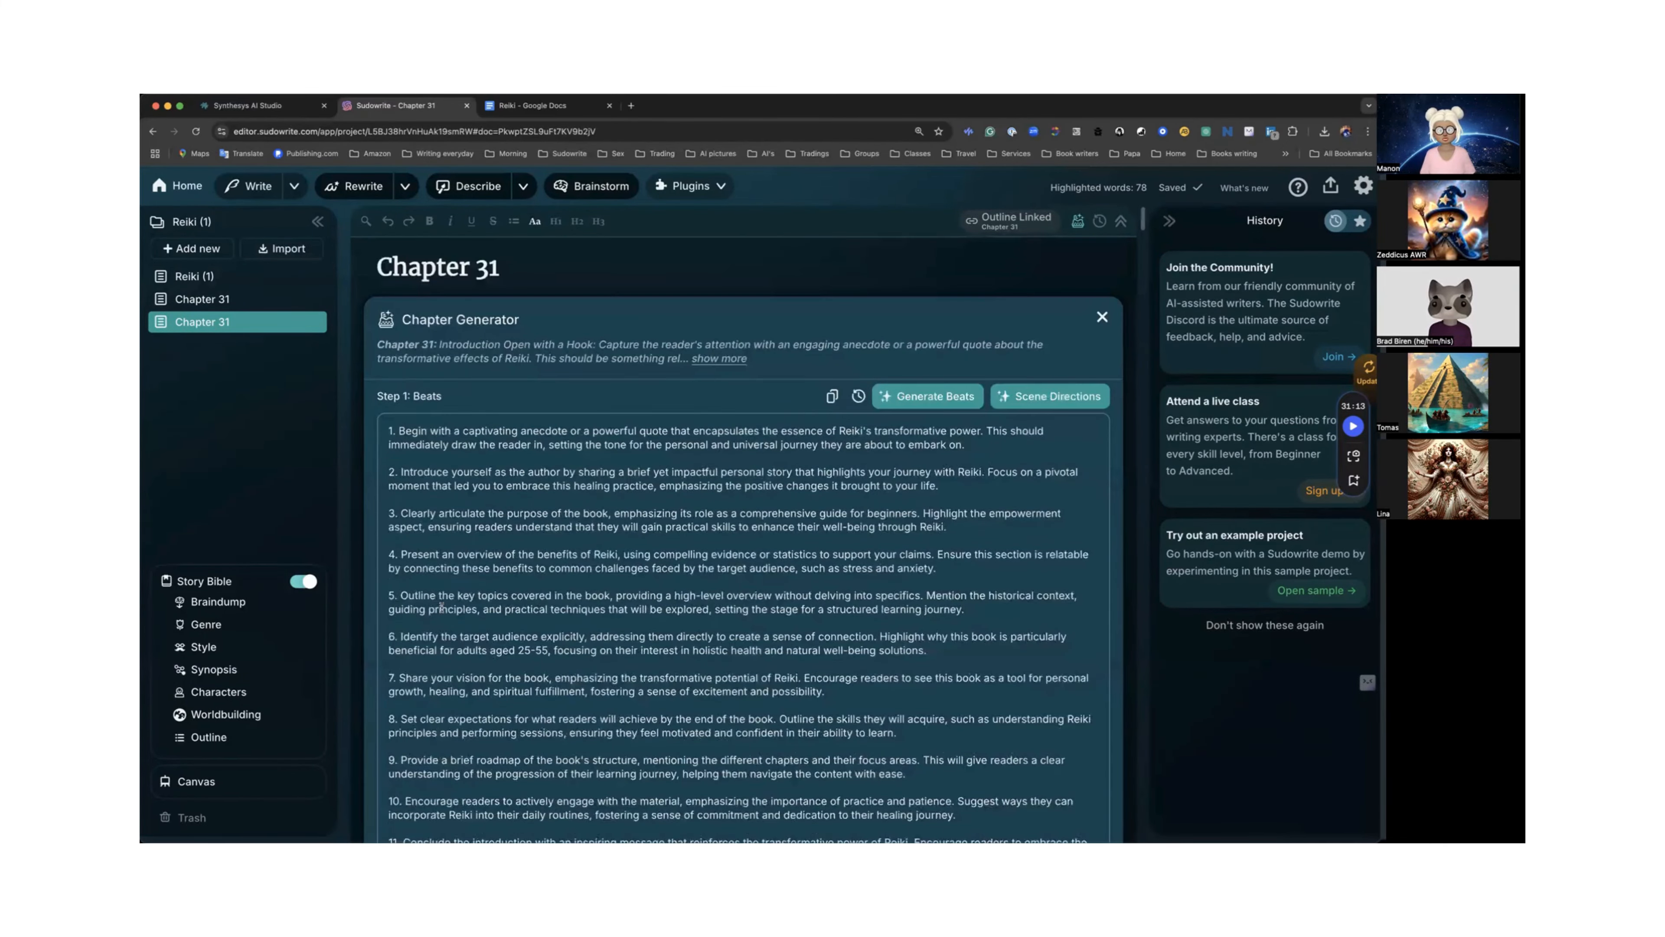
{"action": "scroll", "coordinate": [441, 605], "scroll_direction": "down", "scroll_amount": 3}
{"action": "scroll", "coordinate": [441, 607], "scroll_direction": "down", "scroll_amount": 7}
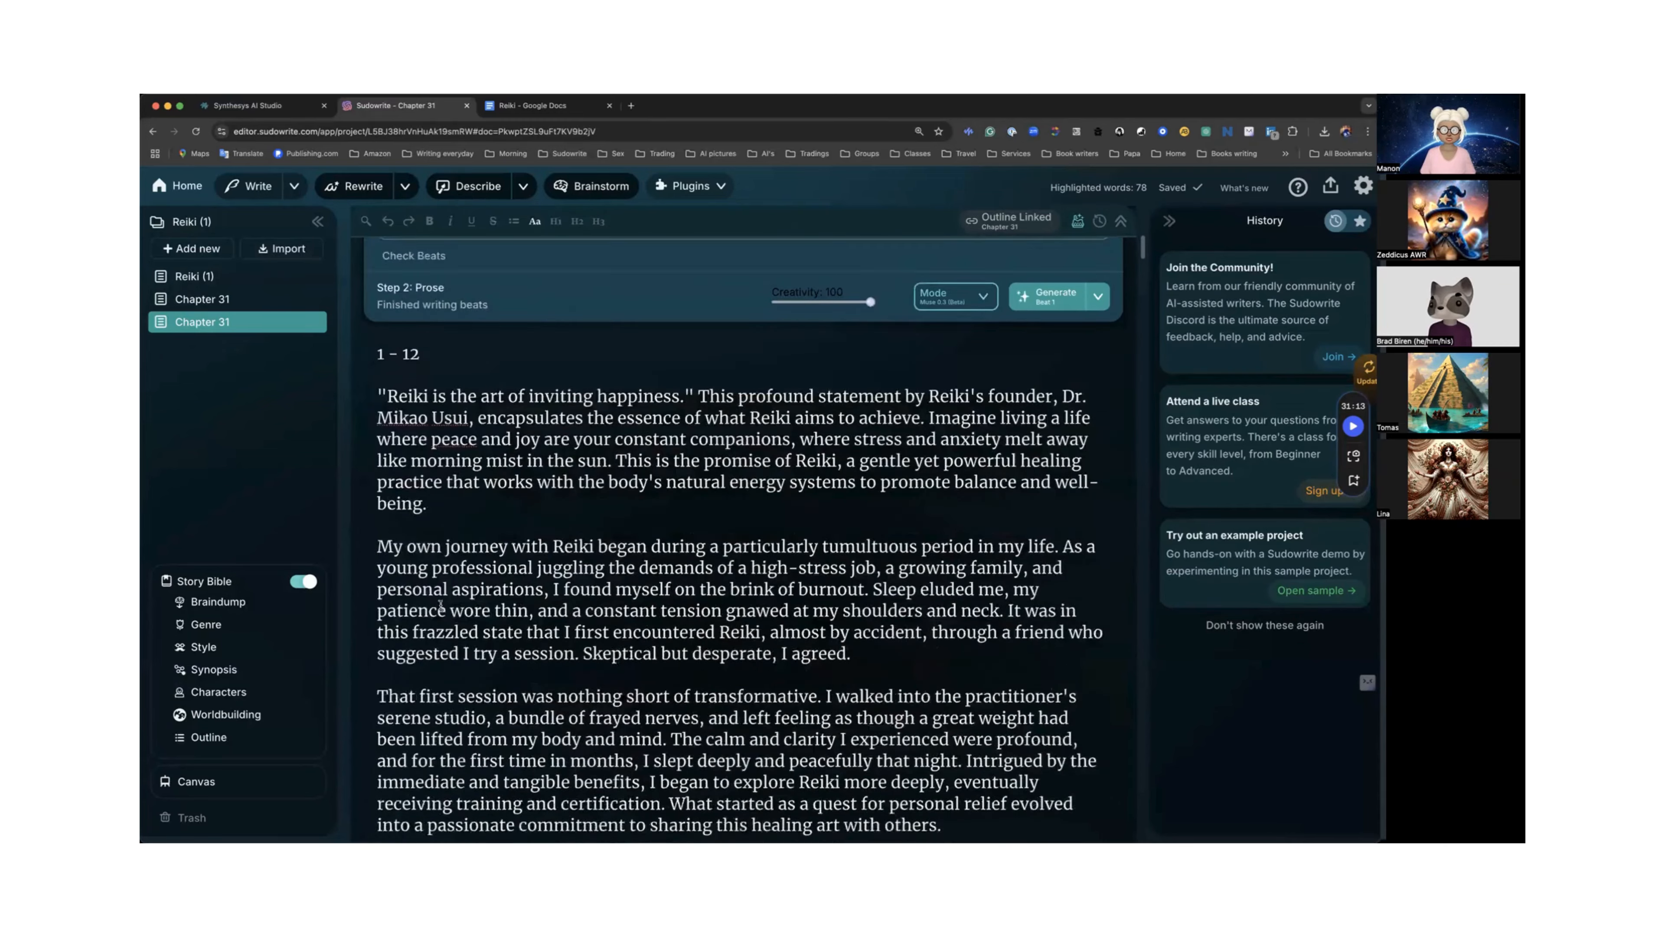
{"action": "scroll", "coordinate": [574, 535], "scroll_direction": "down", "scroll_amount": 1}
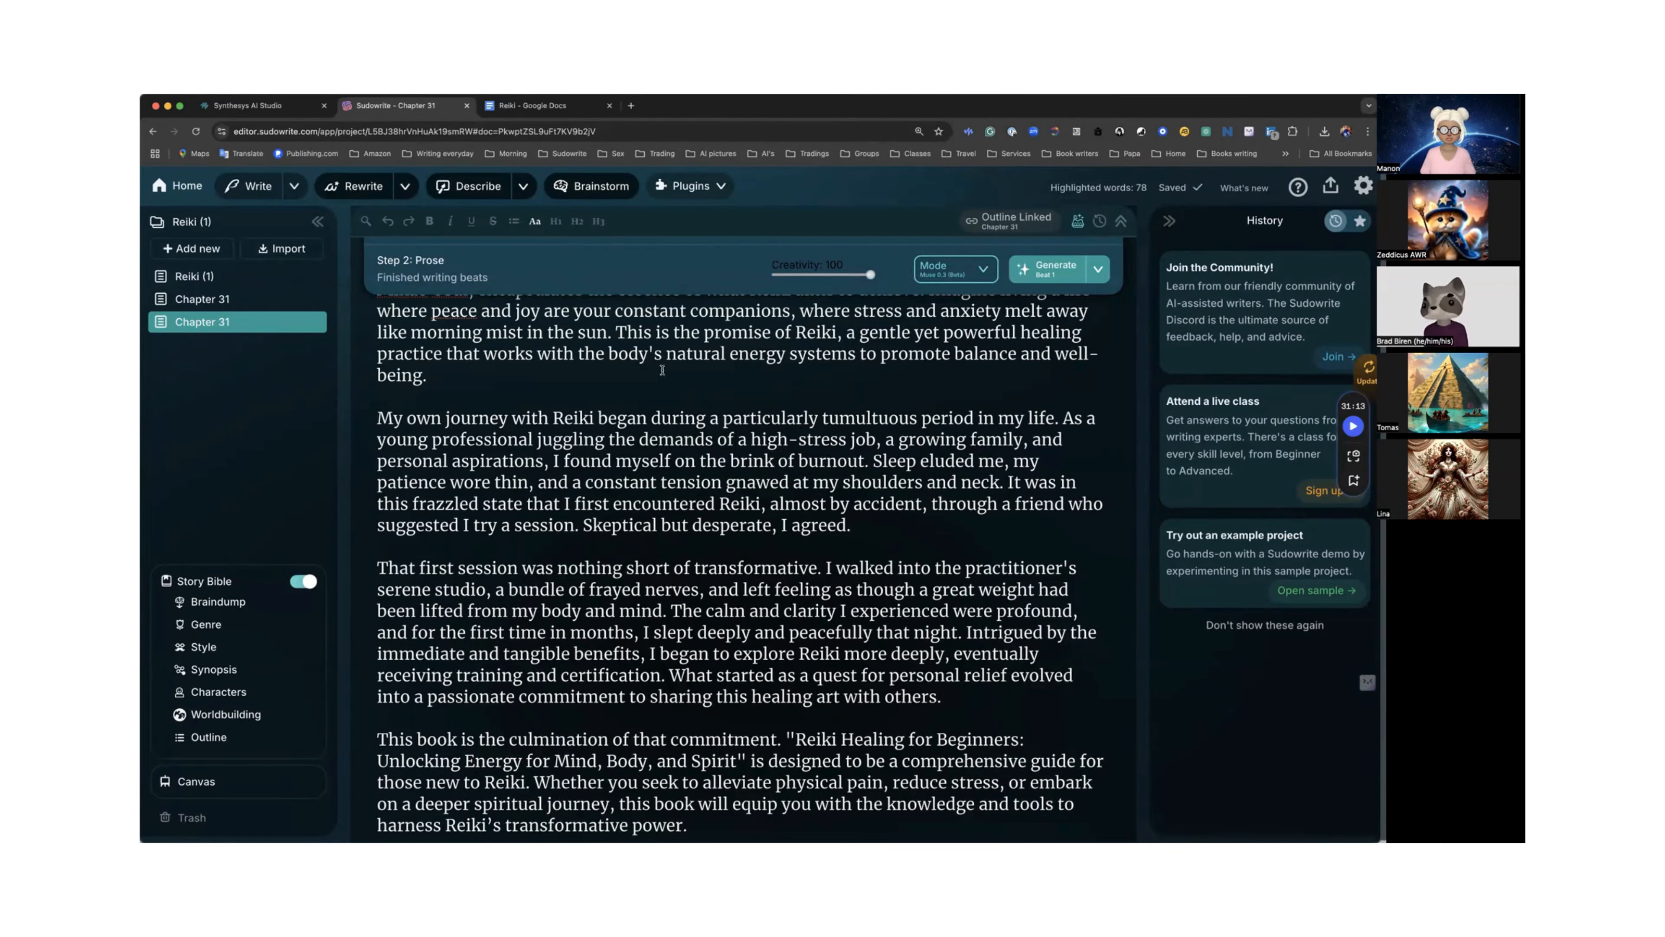
{"action": "scroll", "coordinate": [662, 370], "scroll_direction": "down", "scroll_amount": 10}
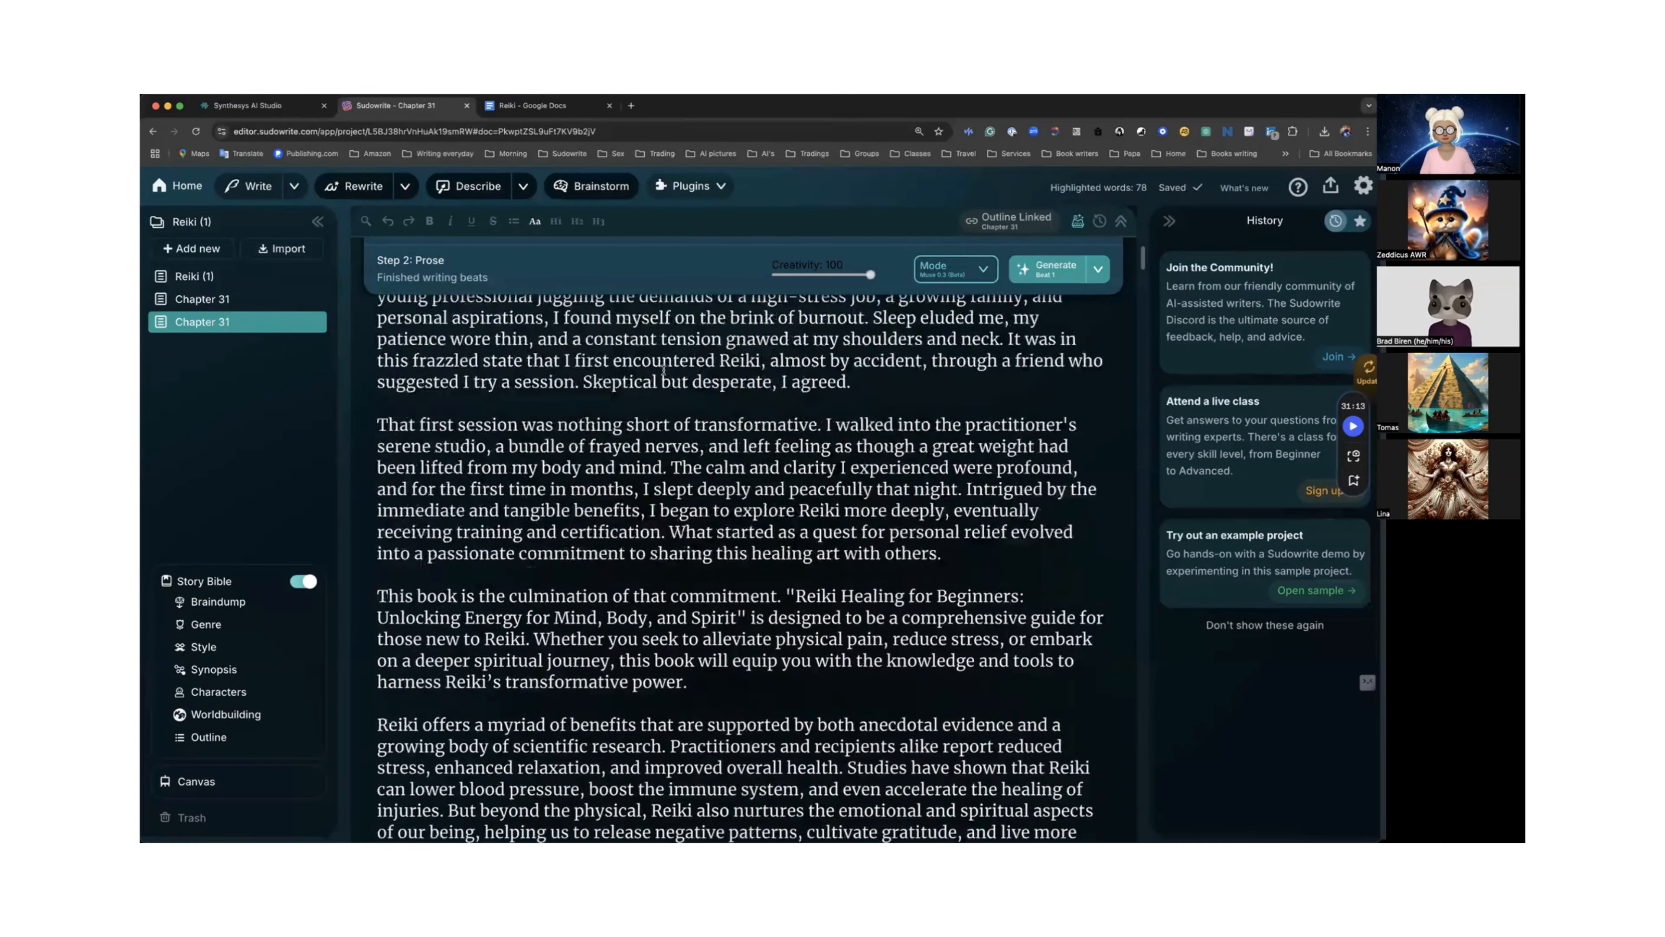
{"action": "scroll", "coordinate": [662, 370], "scroll_direction": "down", "scroll_amount": 13}
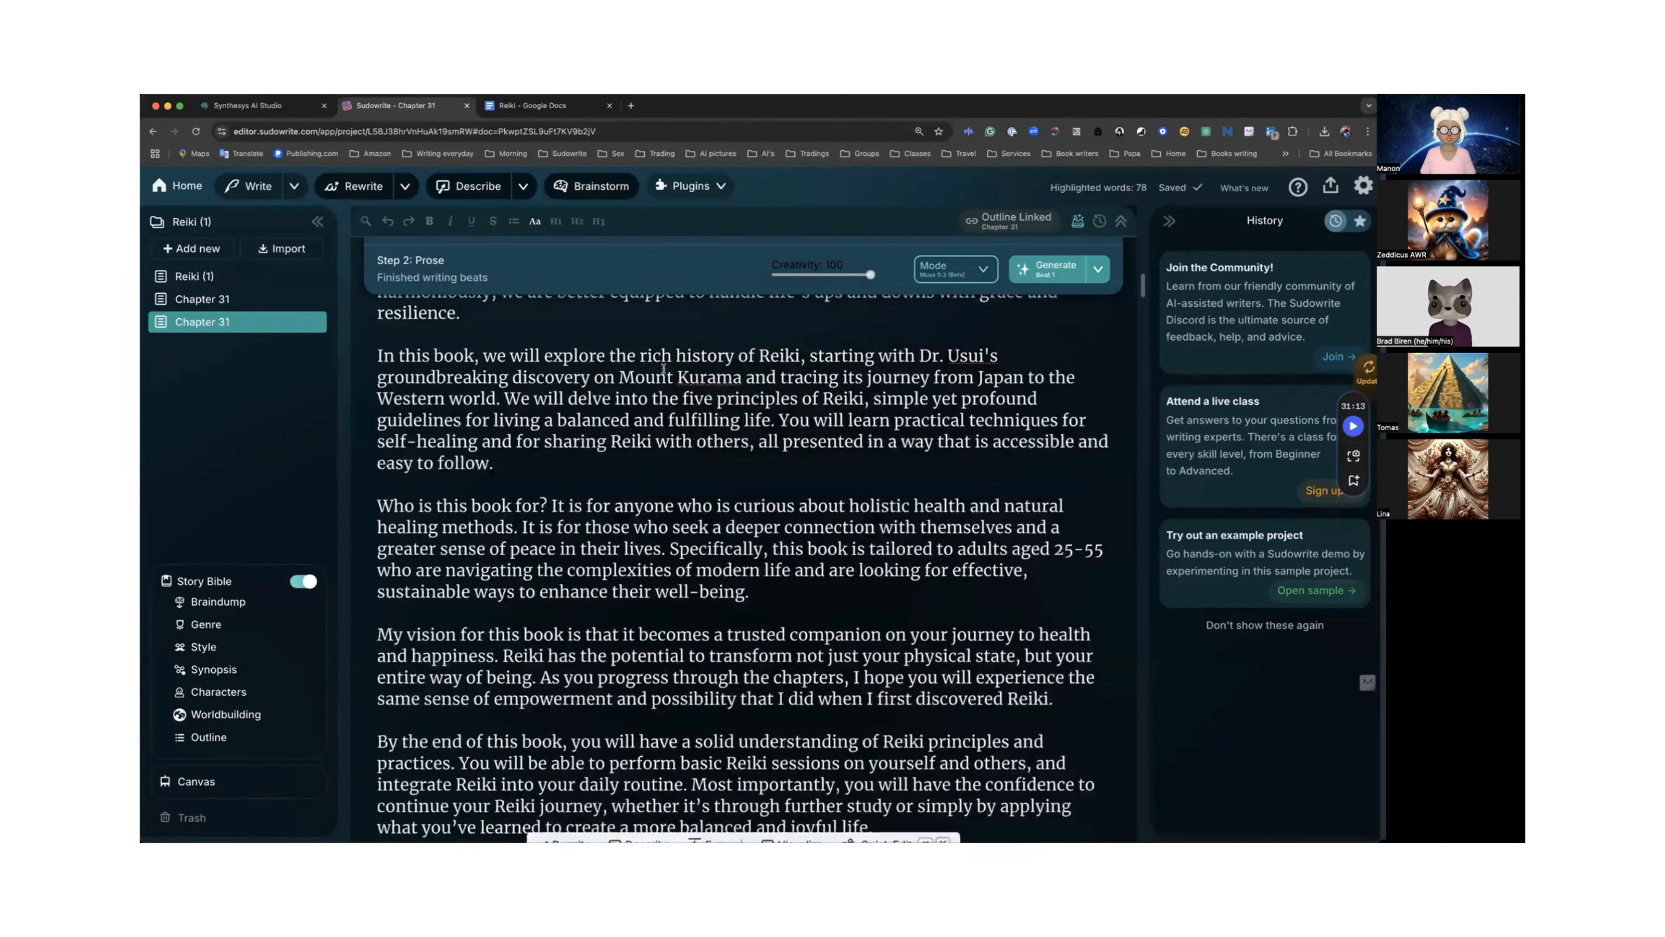
{"action": "scroll", "coordinate": [664, 367], "scroll_direction": "down", "scroll_amount": 3}
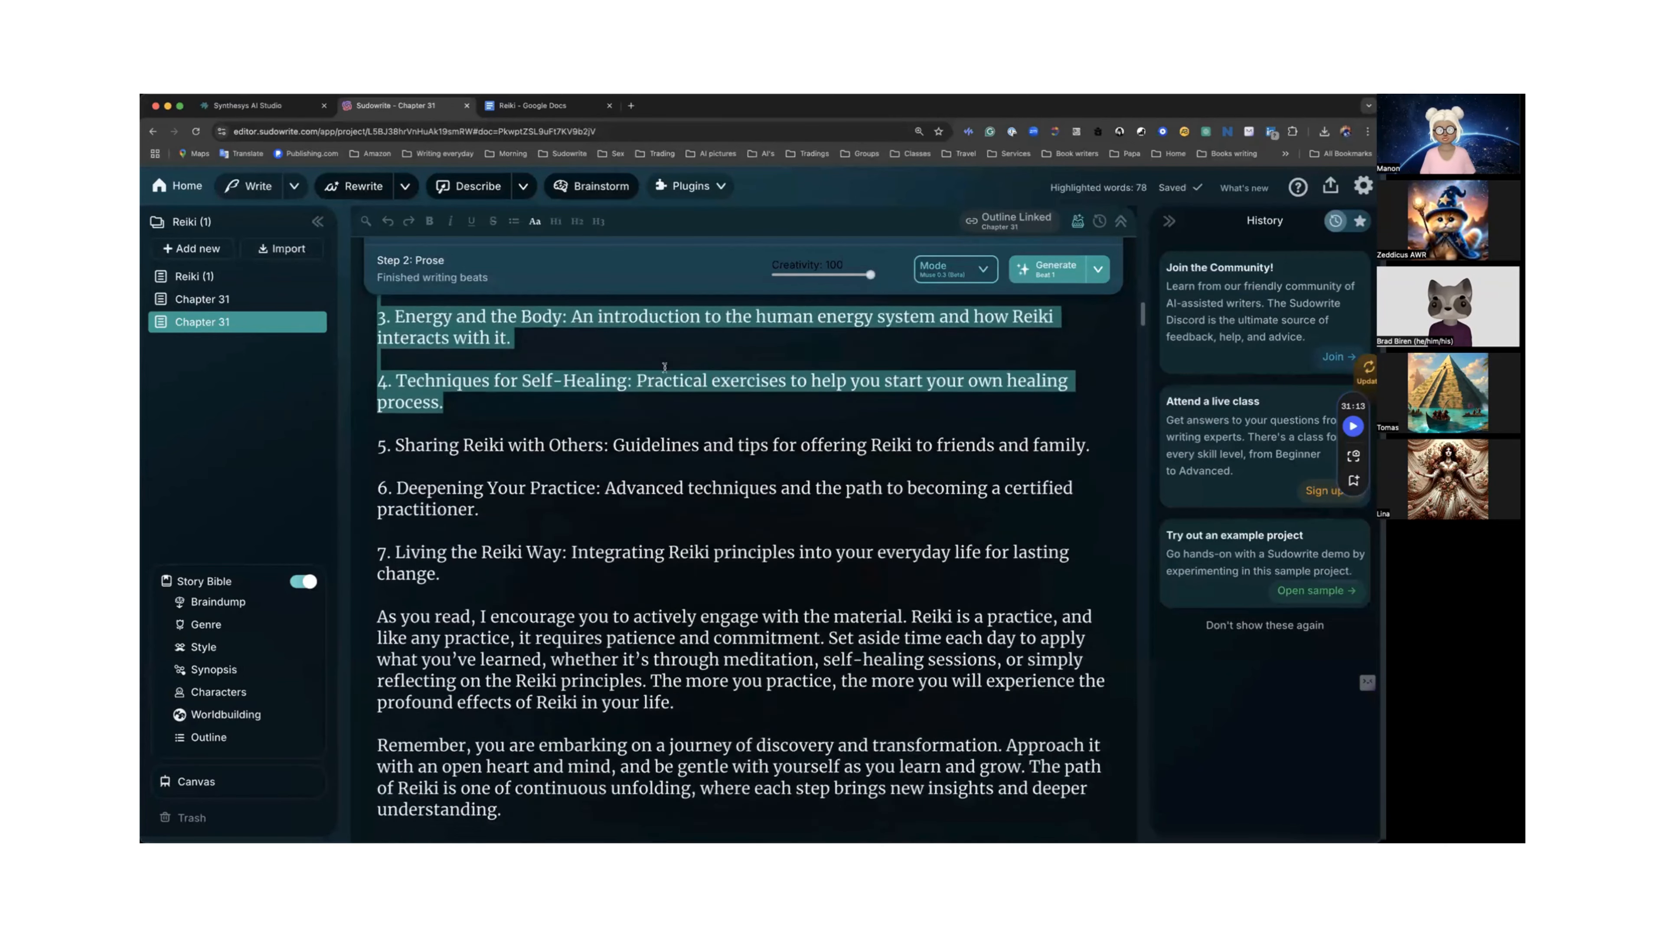